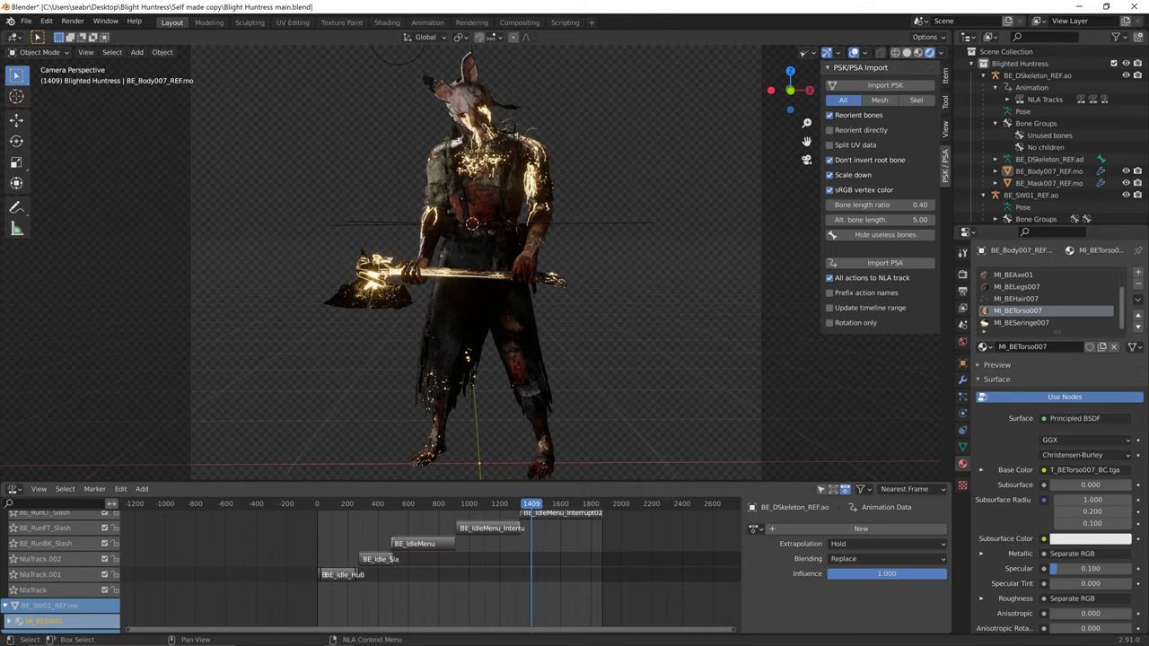
- Play the Blighted Huntress animation from frame 0, stop it, and scrub the timeline to frame 1113
drag(531, 505, 317, 504)
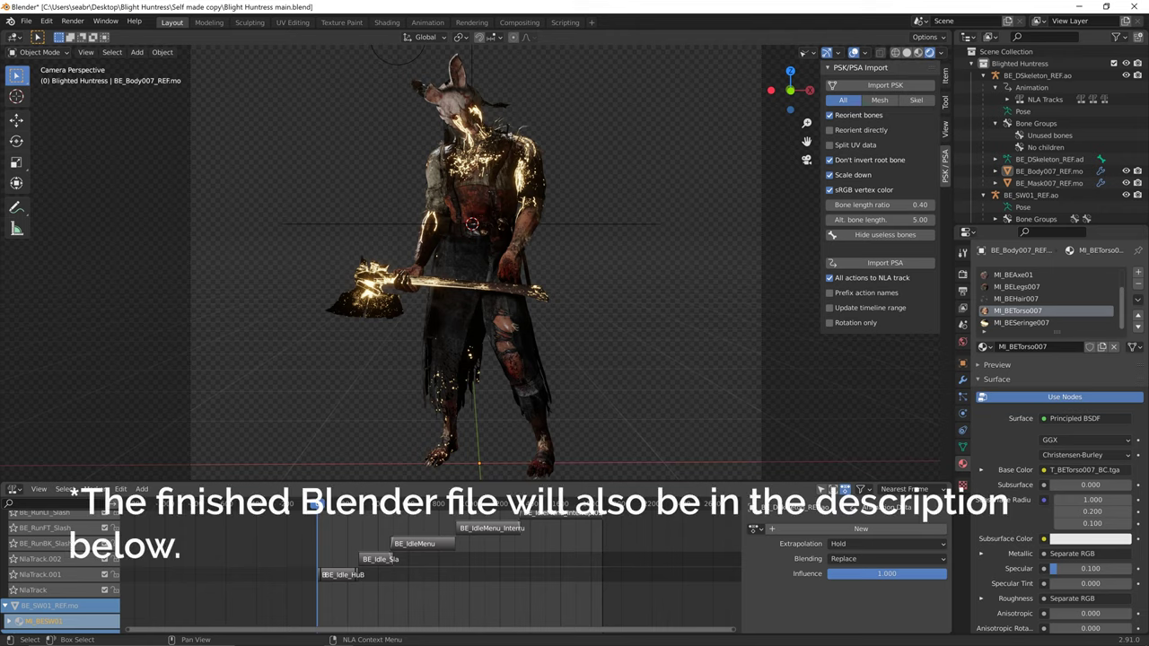
key(space)
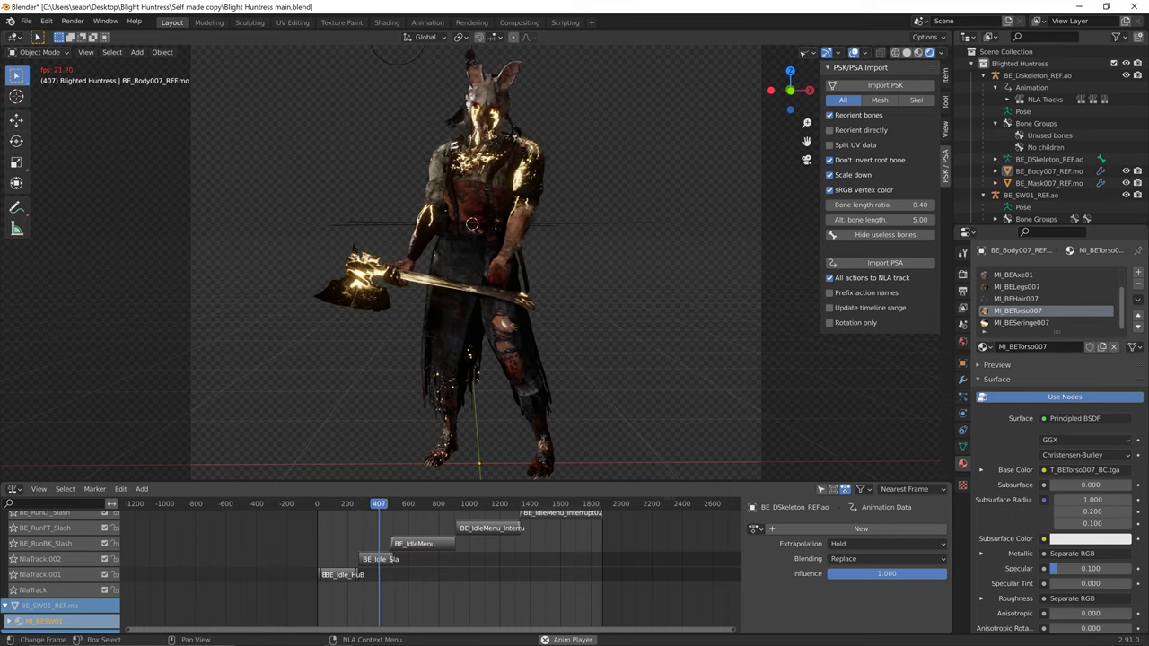
key(space)
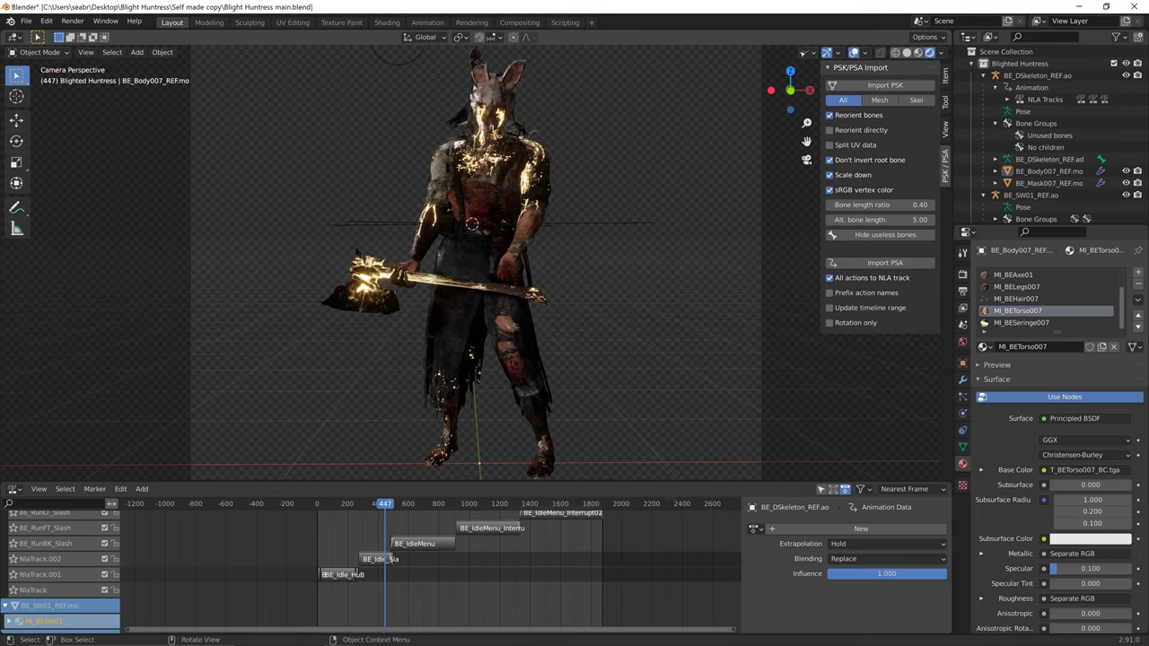
click(452, 504)
drag(452, 503, 486, 504)
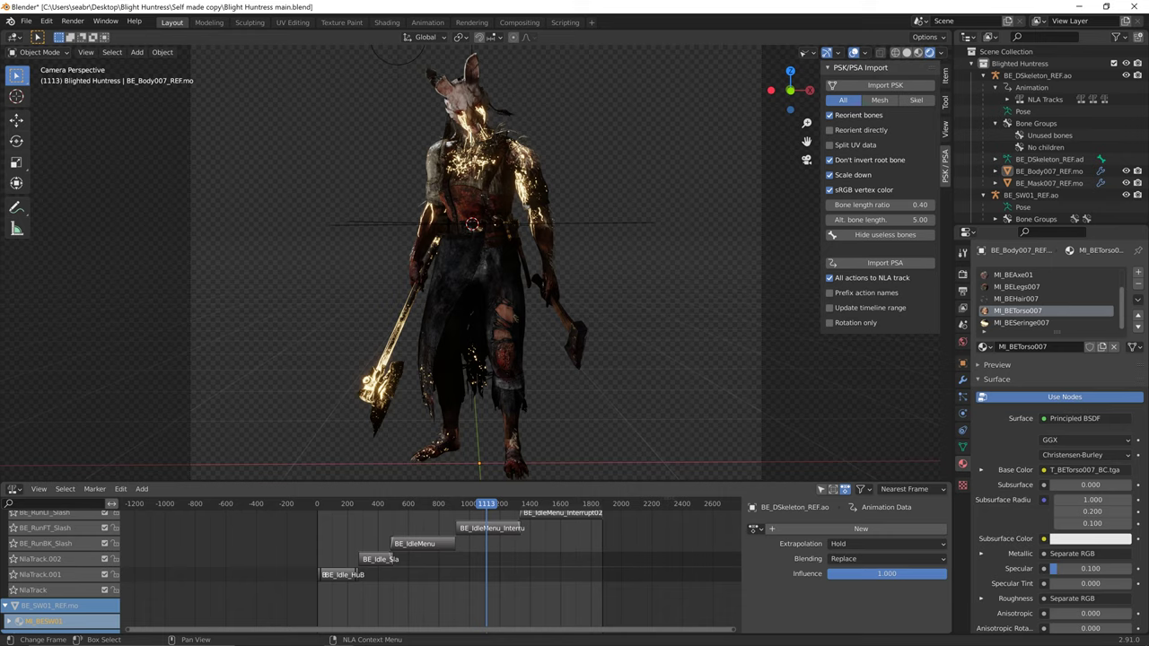
- Switch to Firefox, view the pinned killer code names in Discord's general channel, and close the pinned messages
mouse_move(196, 642)
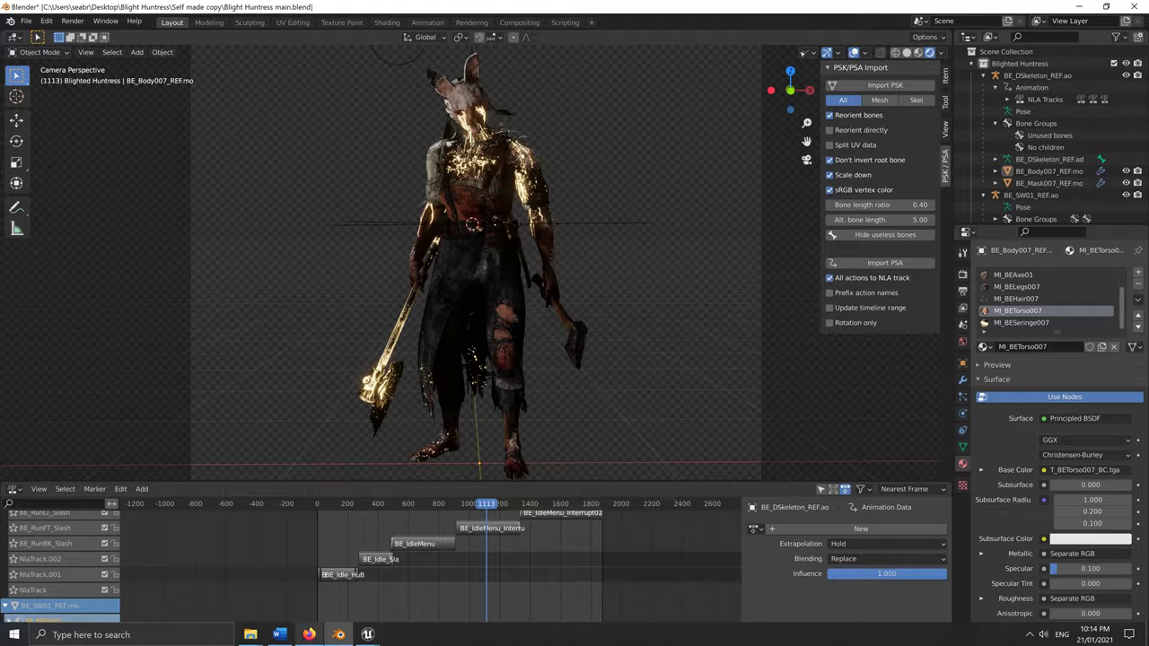
click(308, 635)
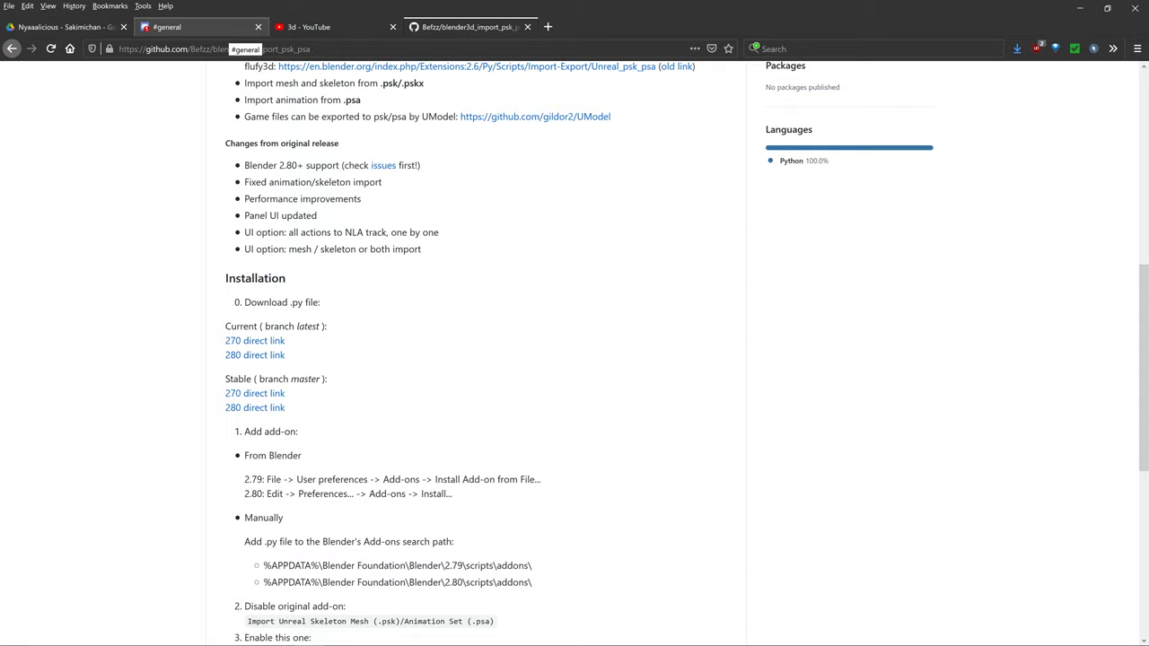
click(229, 29)
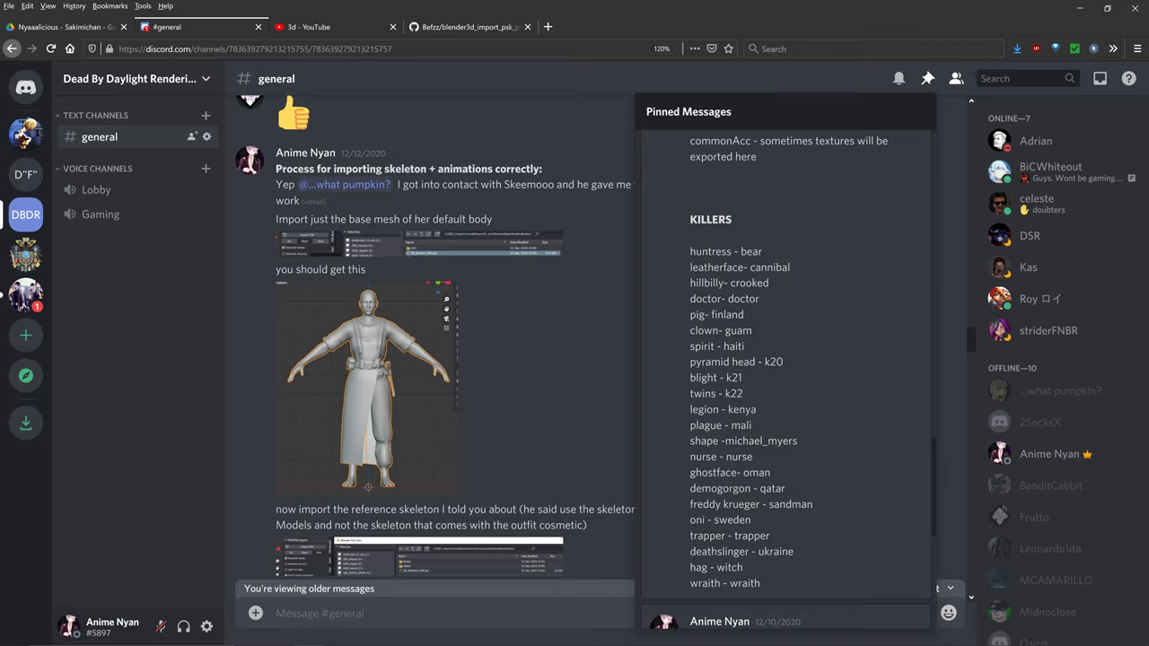
click(928, 79)
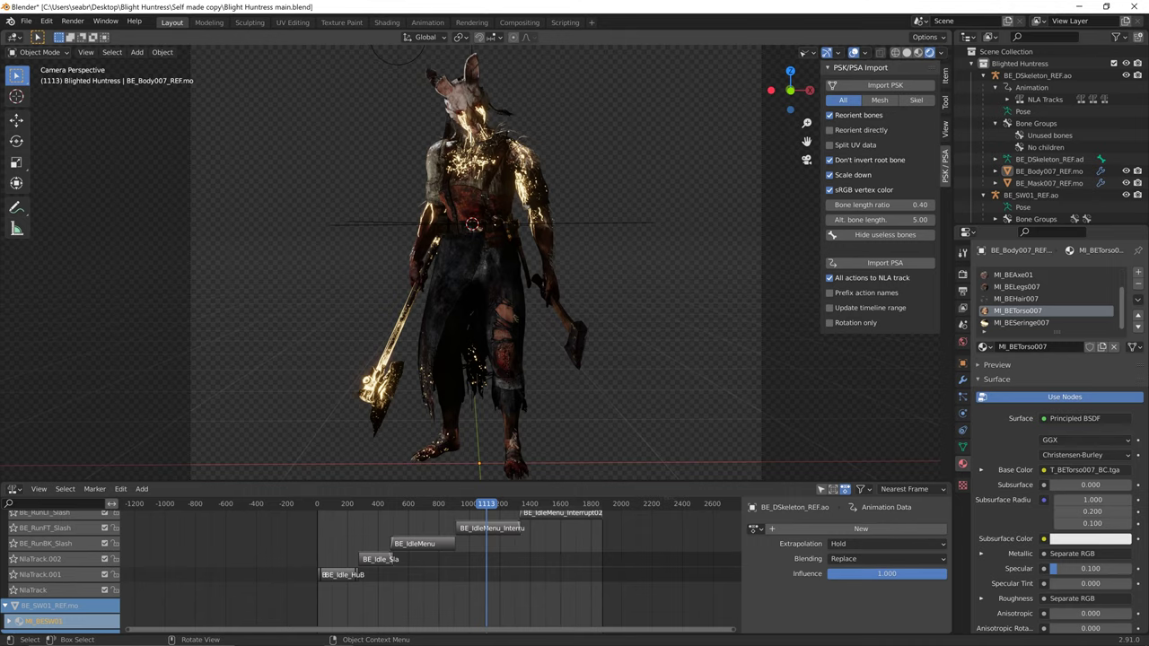
- Search the web for "umodel" in Firefox and view the downloads on Gildor's UE Viewer page
click(310, 635)
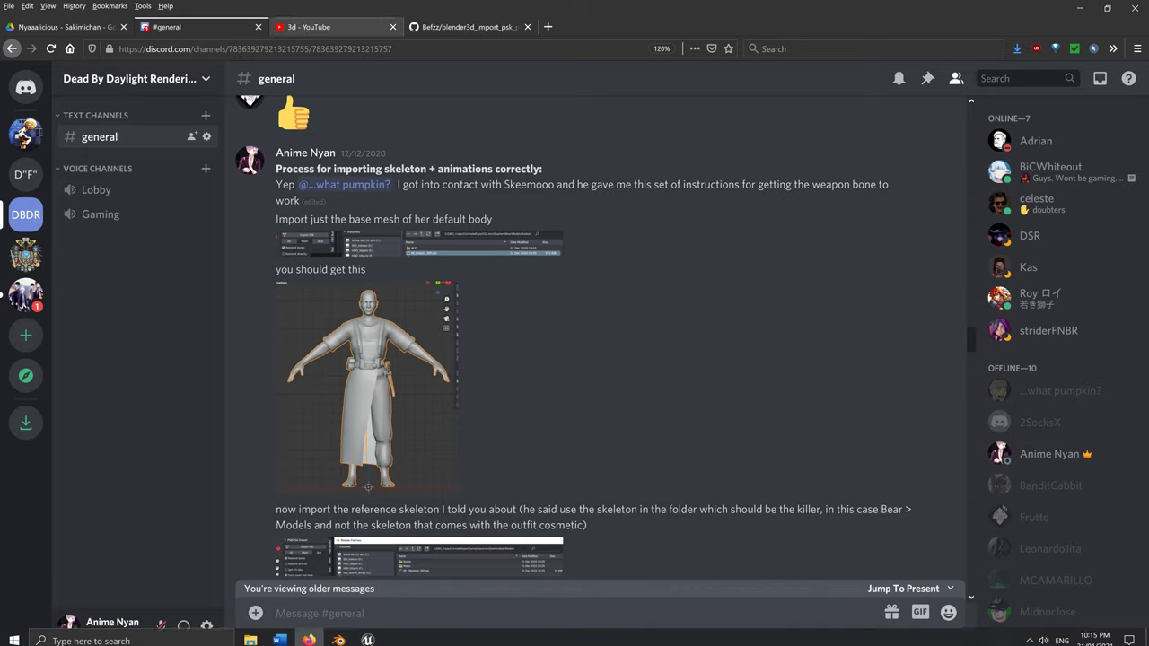
click(468, 27)
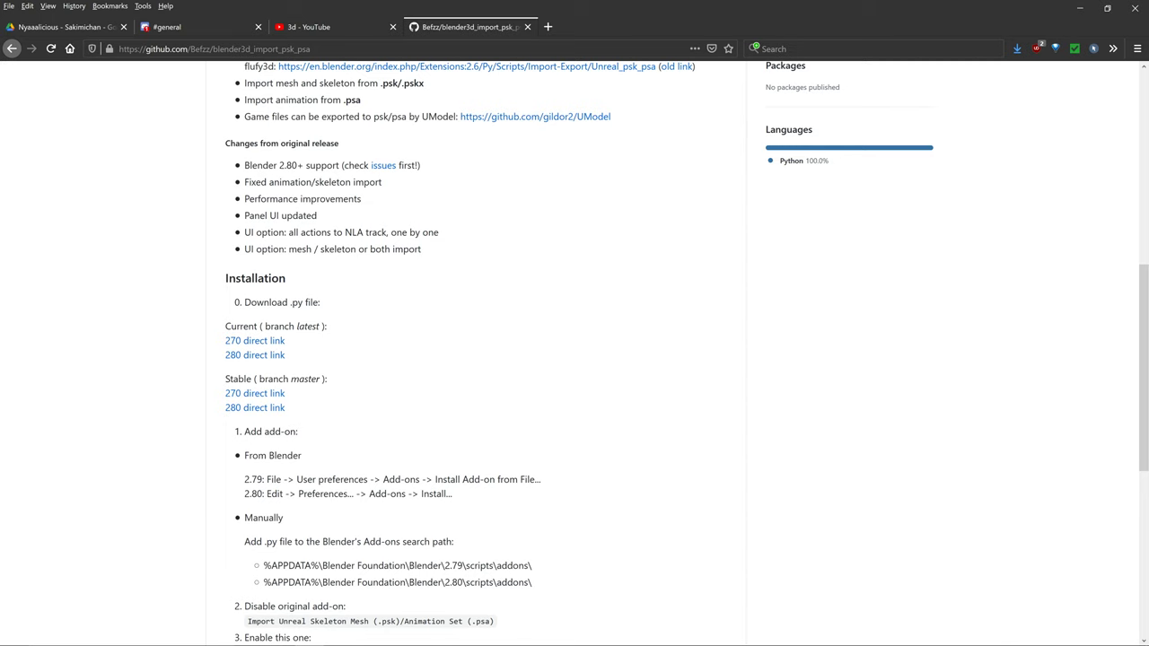
click(359, 49)
scroll(575, 354, up, 7)
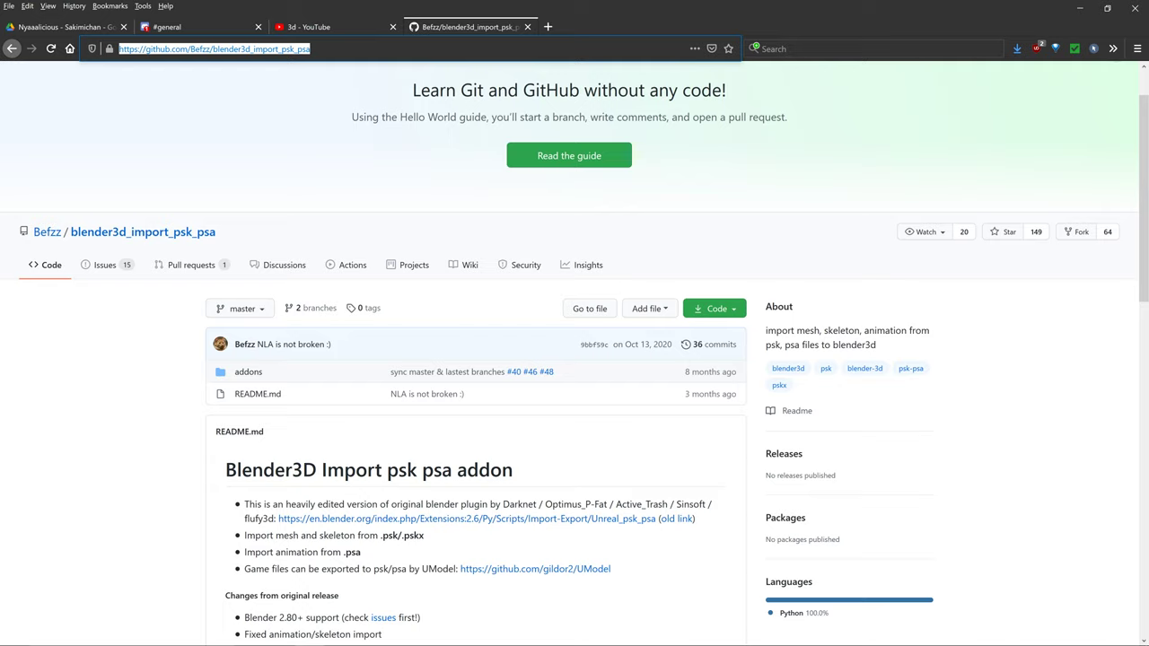
text(umodel)
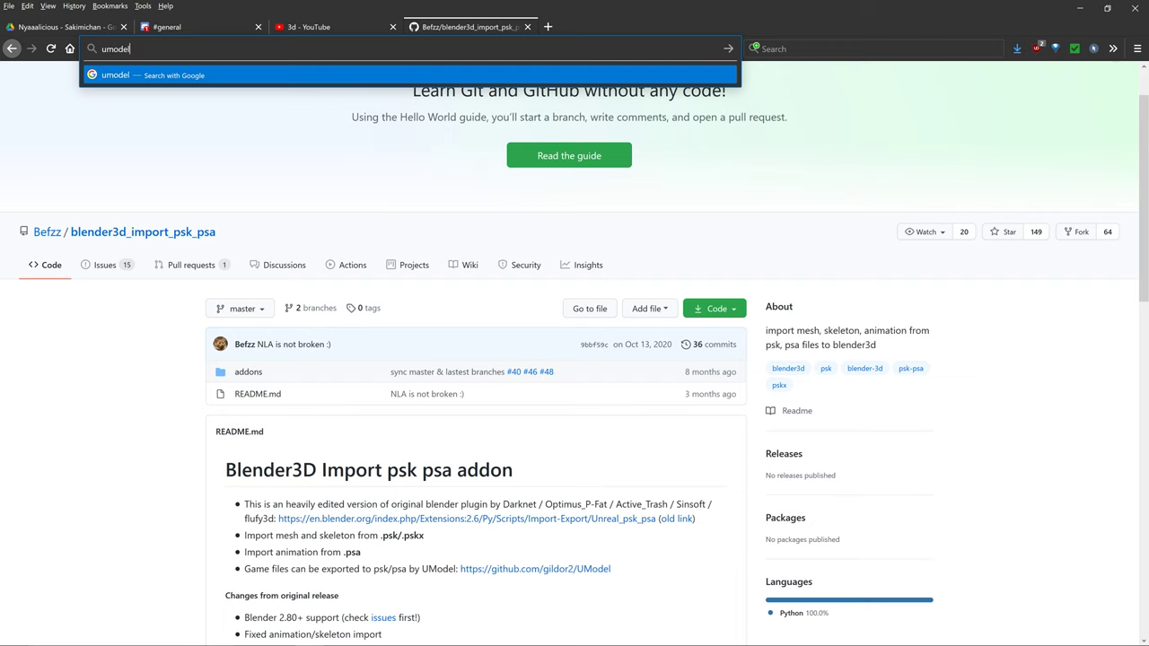
key(Return)
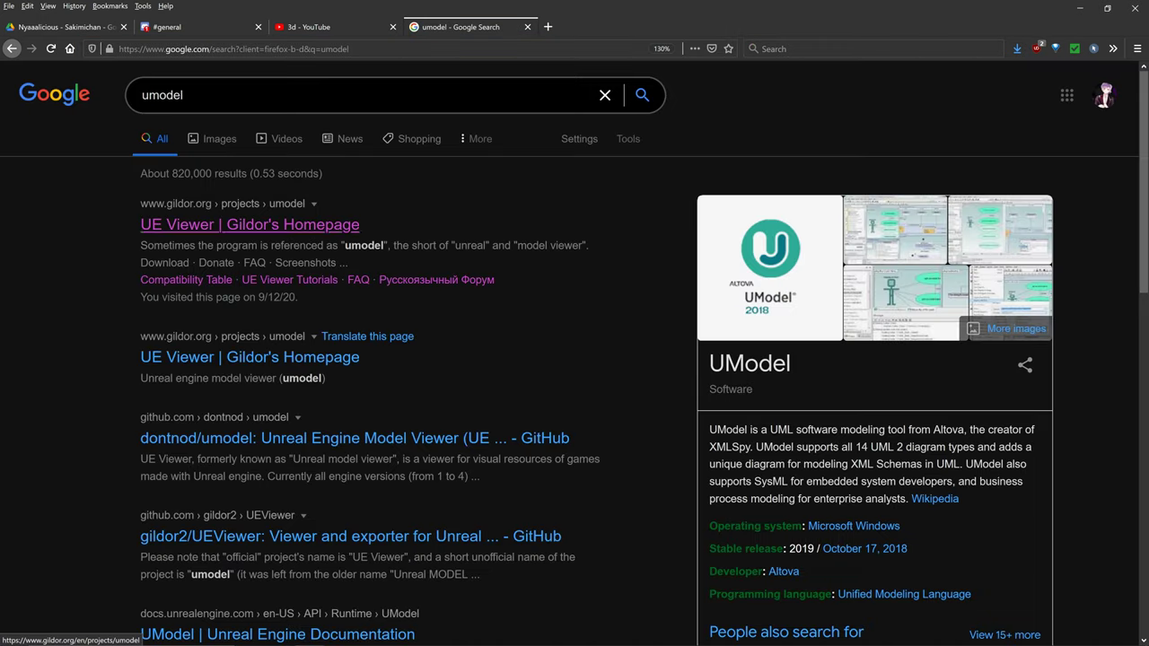
click(249, 225)
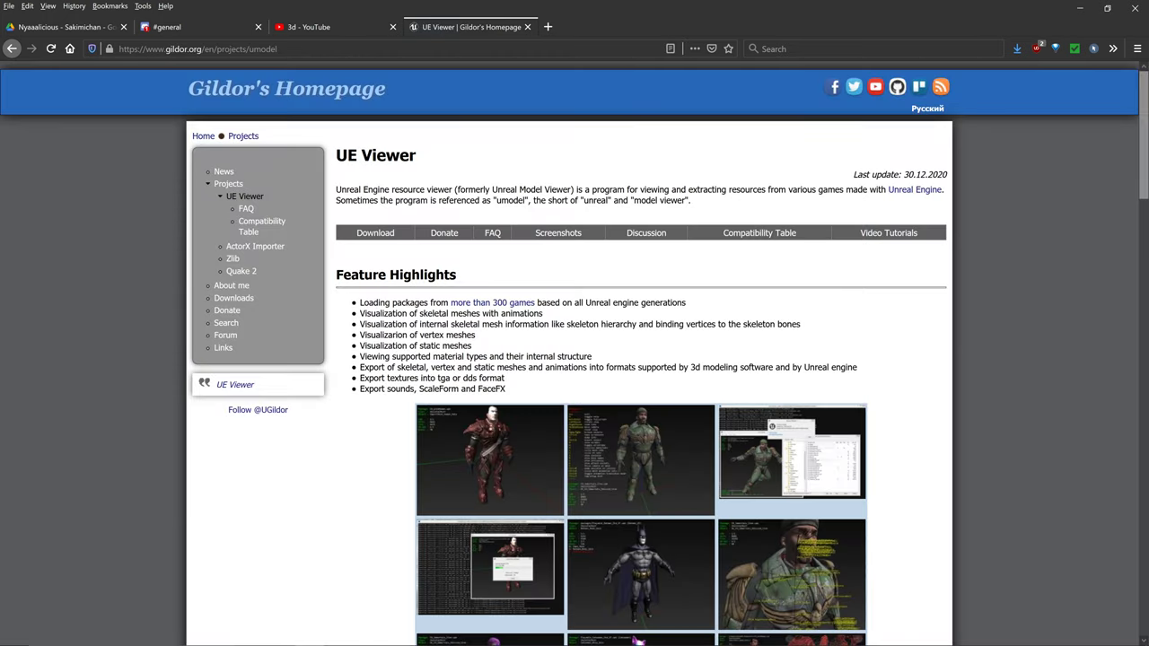
click(375, 233)
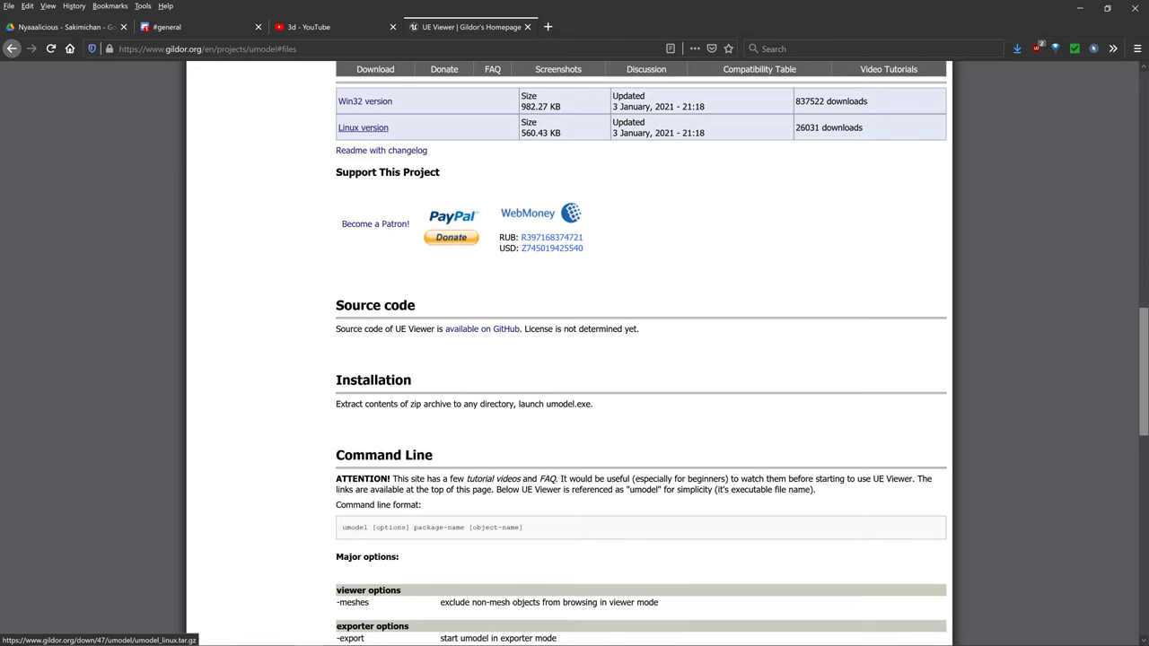
scroll(363, 129, up, 1)
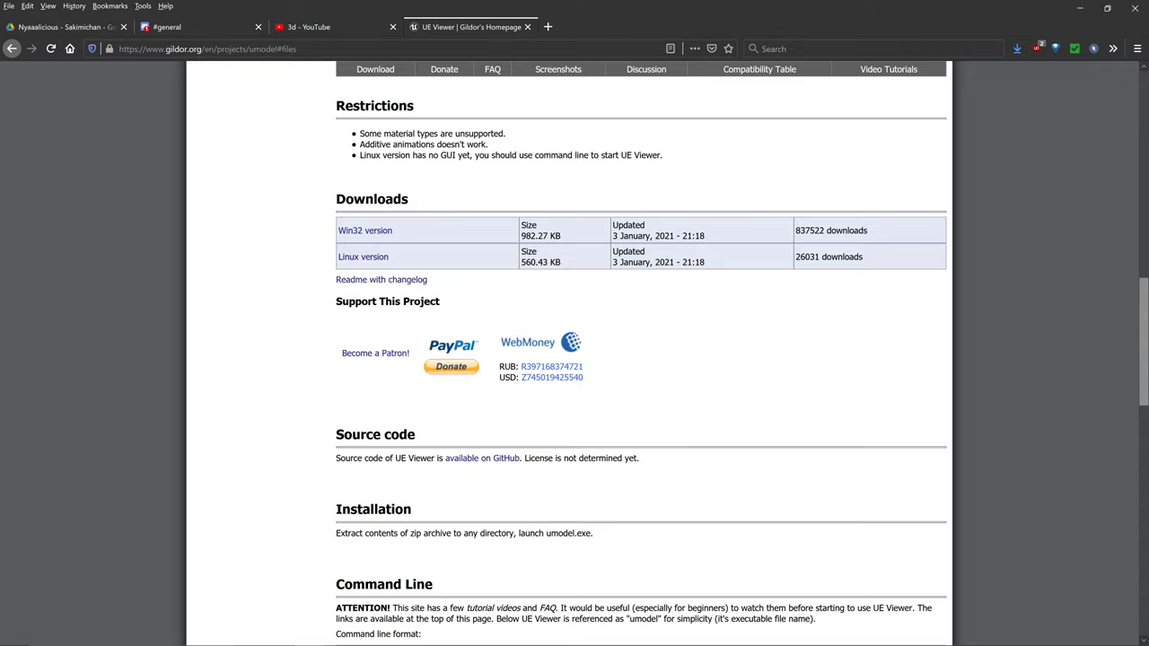
- Search for "befzz psa importer" in a new browser tab and open the Befzz/blender3d_import_psk_psa GitHub repository
key(ctrl+t)
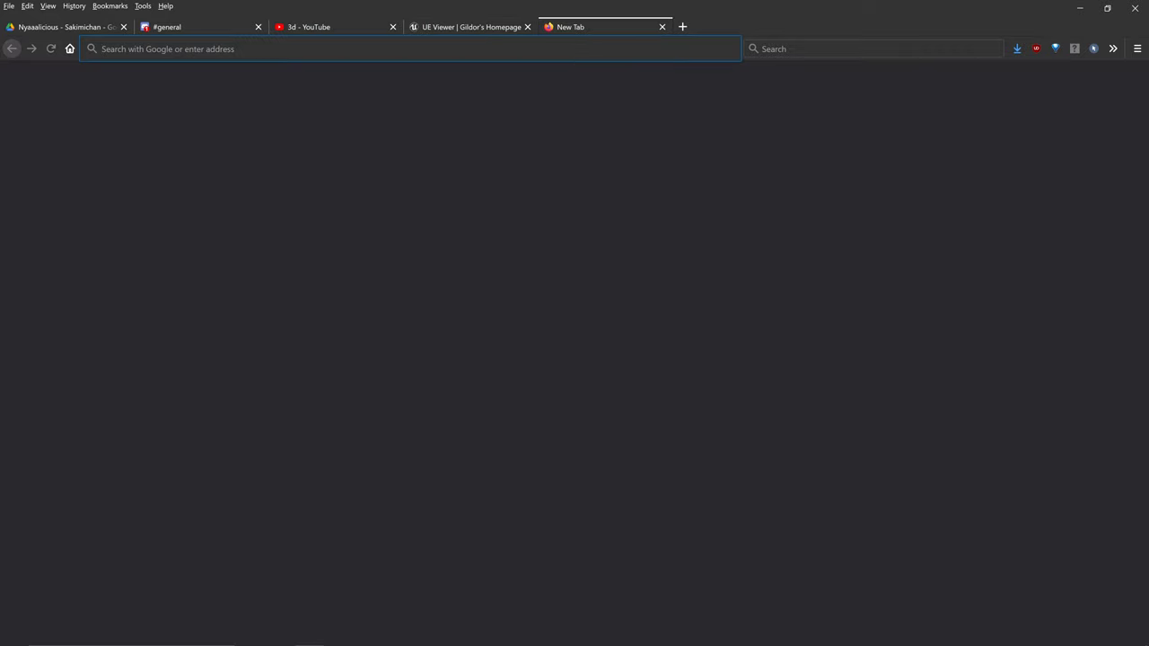
text(befzz)
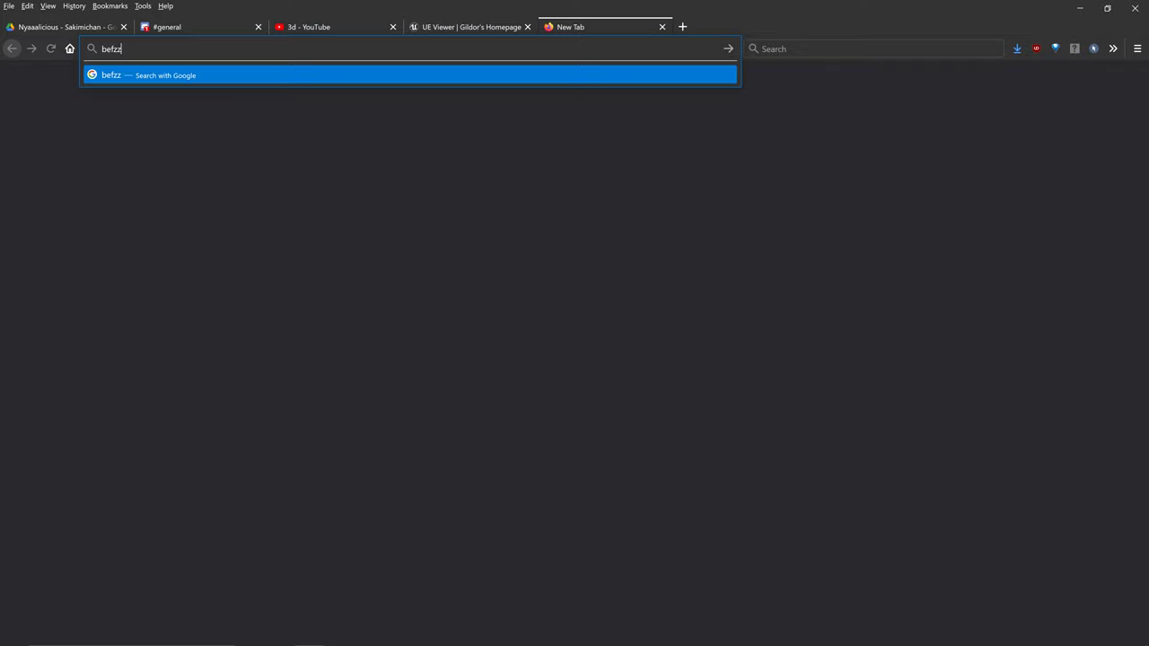
text( psa importer)
key(Return)
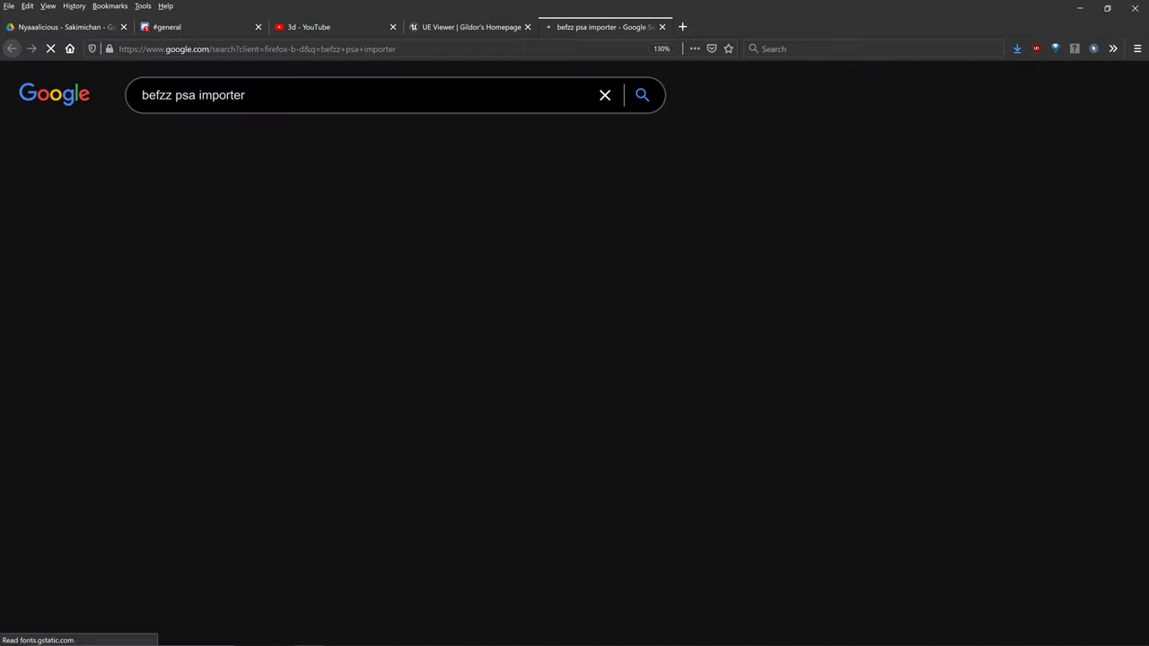
click(525, 224)
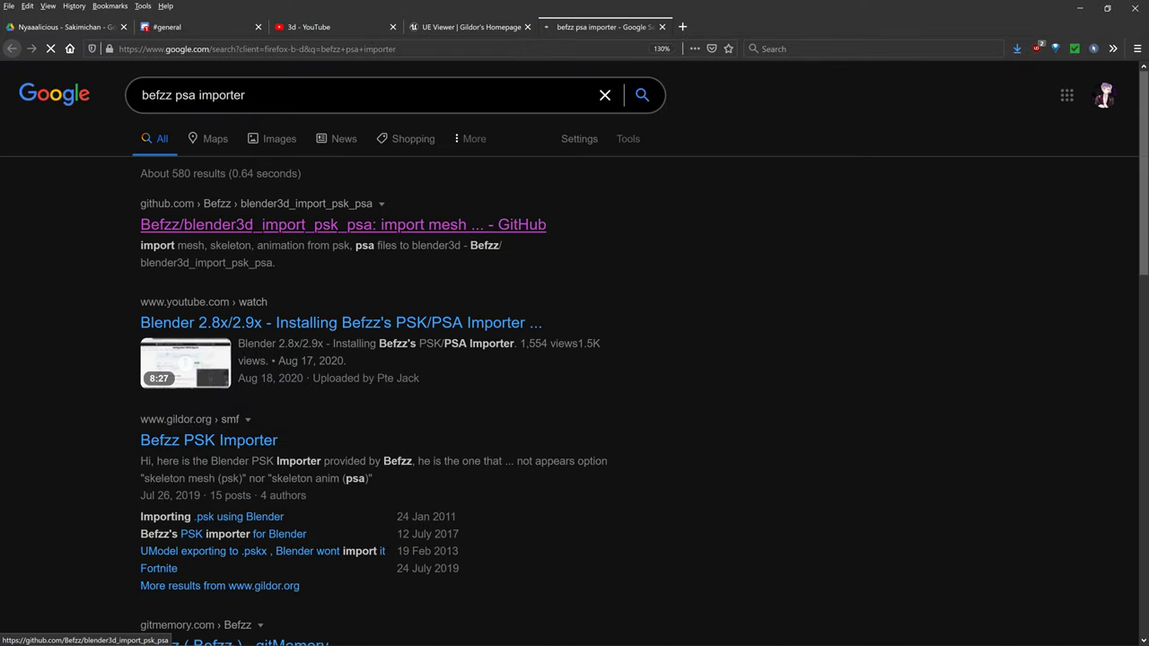
- Save the 280 direct link script of the latest branch, io_import_scene_unreal_psa_psk_280.py, to disk
scroll(525, 306, down, 5)
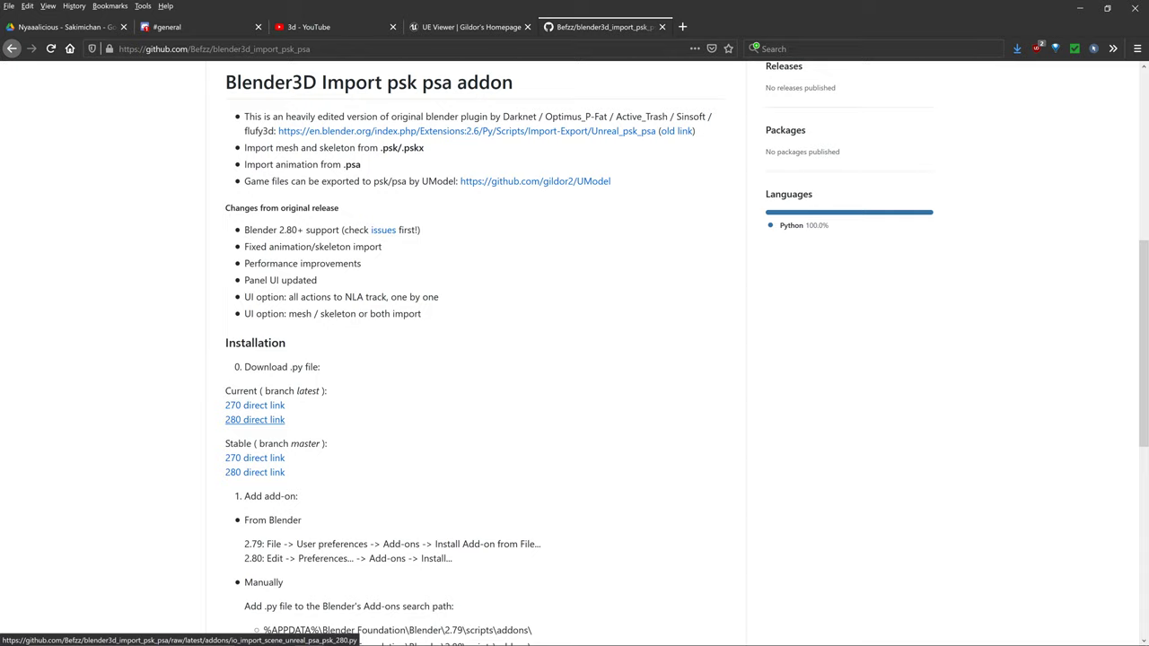
right_click(274, 419)
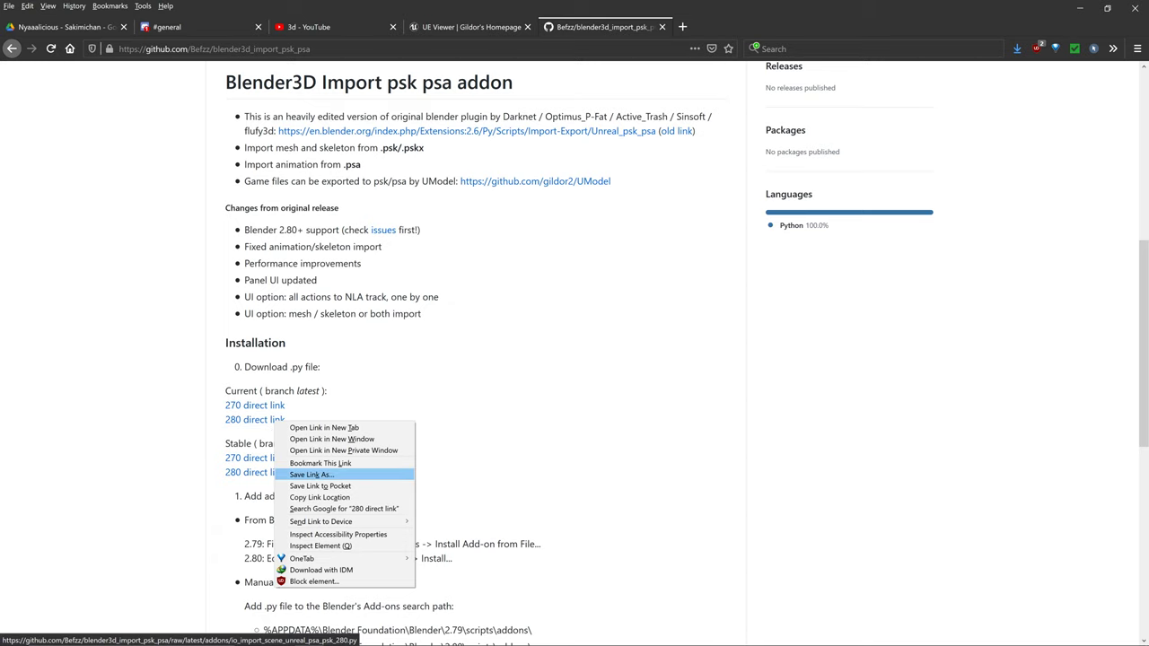
key(Return)
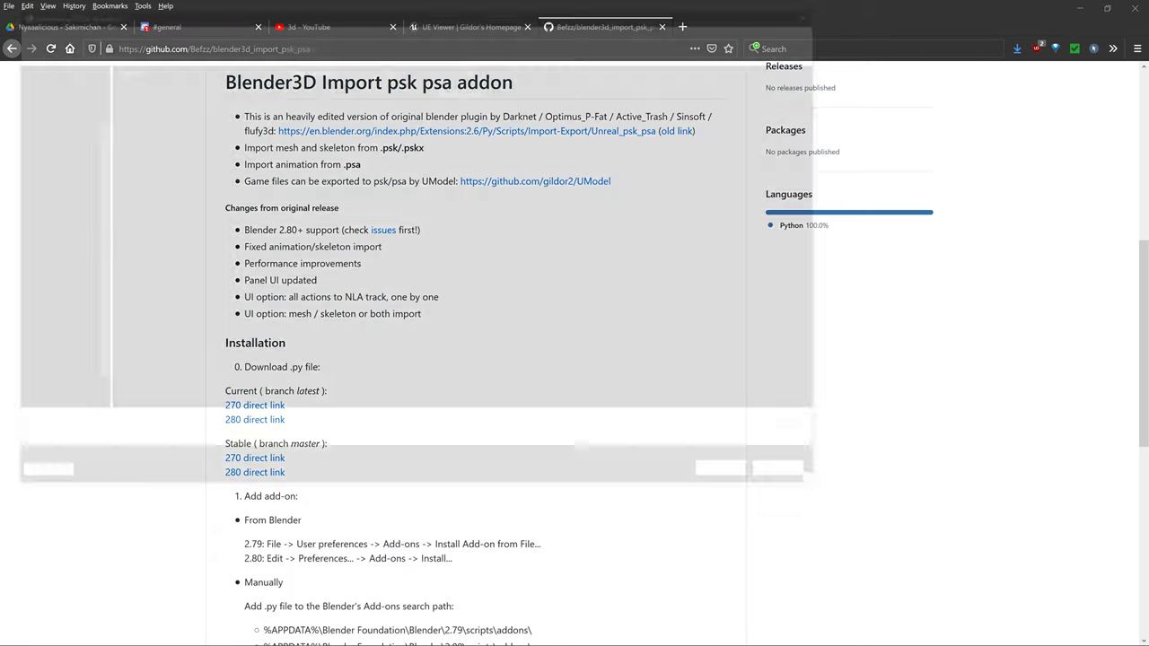
key(Return)
key(Return)
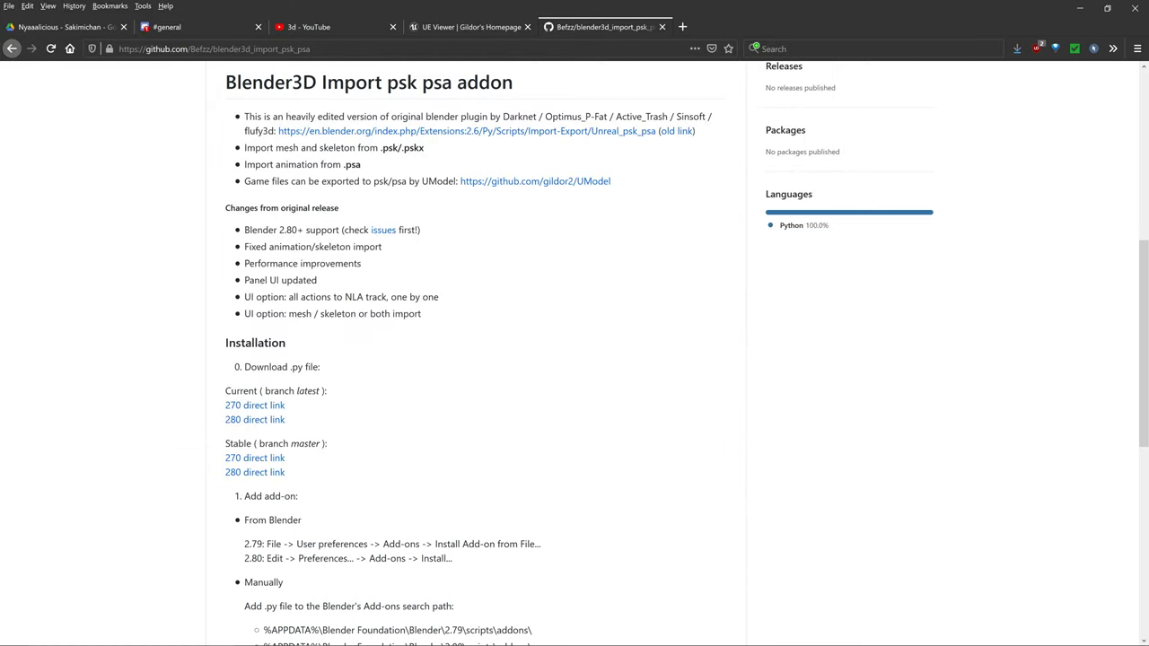
- Switch to the Dead By Daylight Tools folder in File Explorer and check the extraction options for umodel_win32.zip
mouse_move(251, 635)
mouse_move(121, 587)
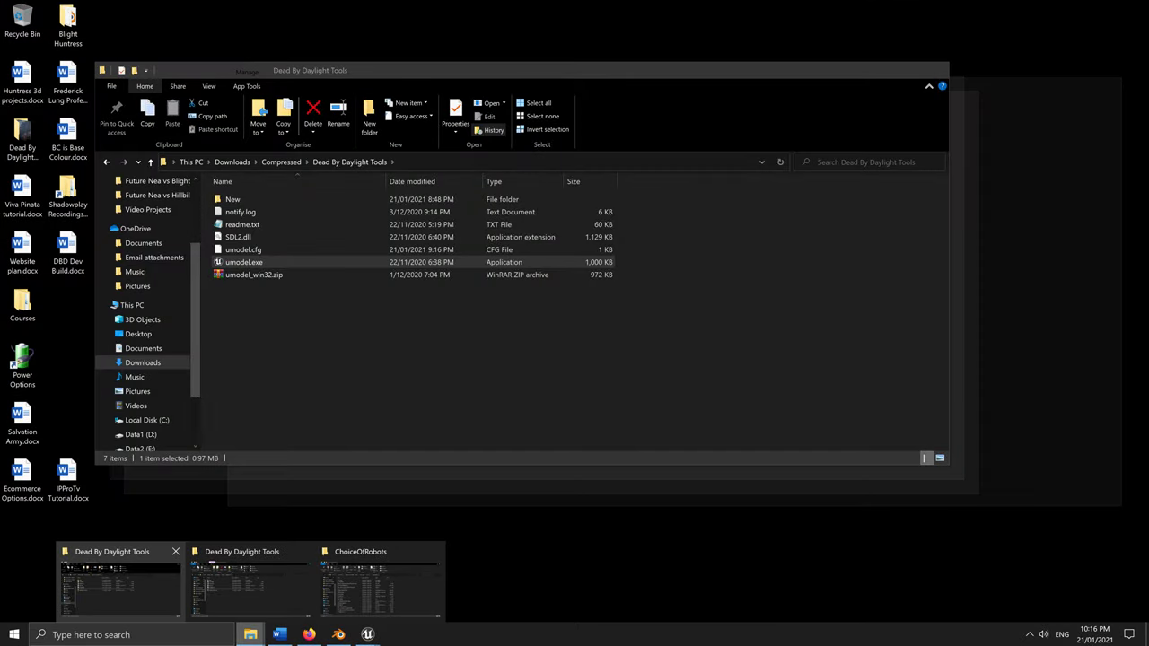
click(117, 583)
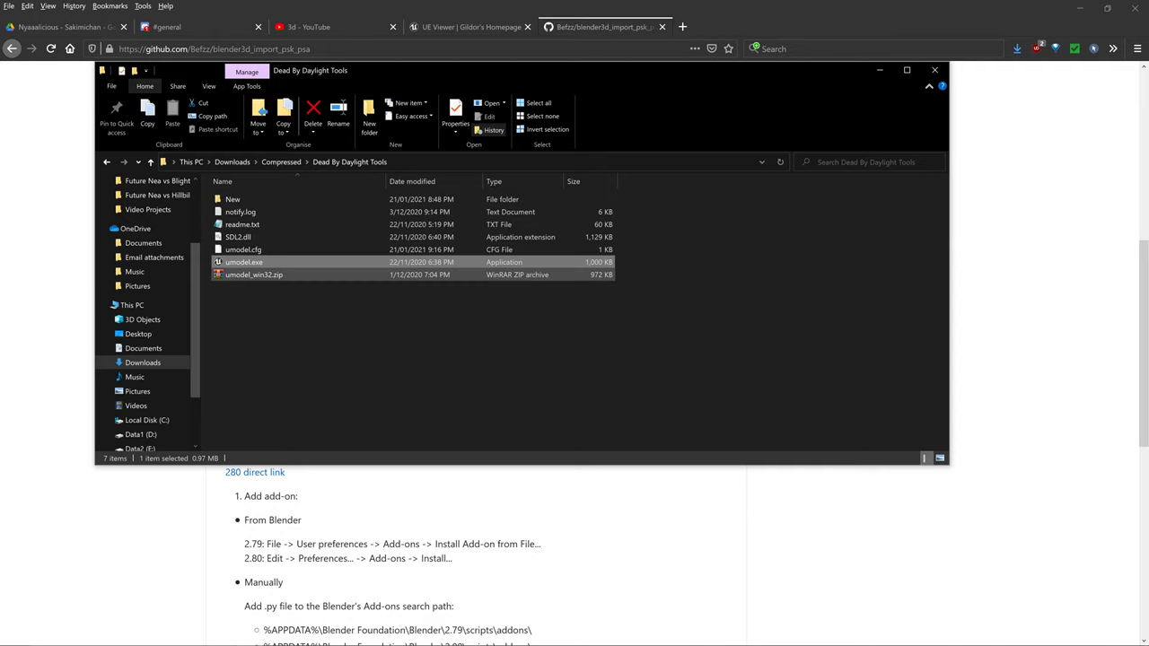
click(350, 275)
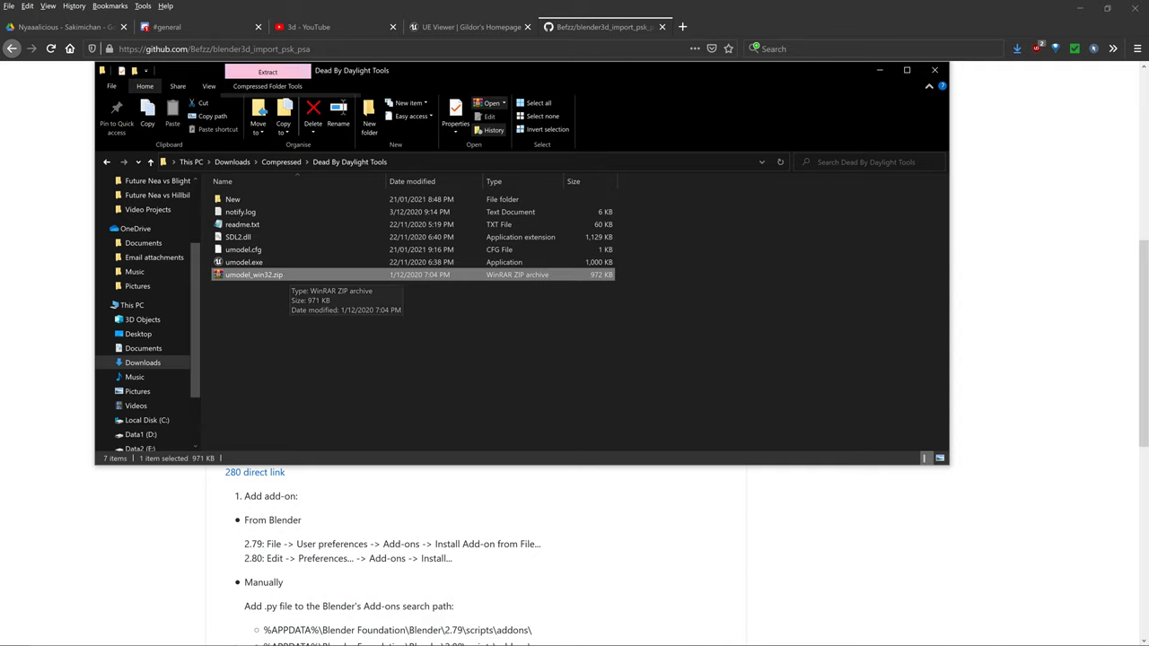
right_click(320, 274)
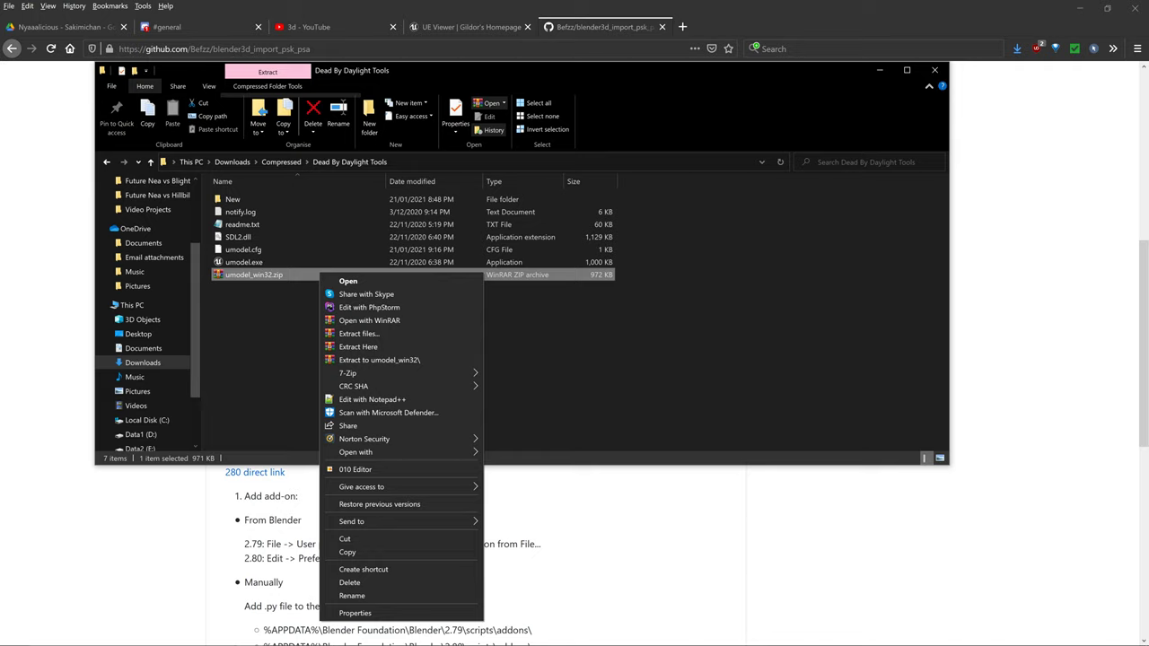
click(539, 346)
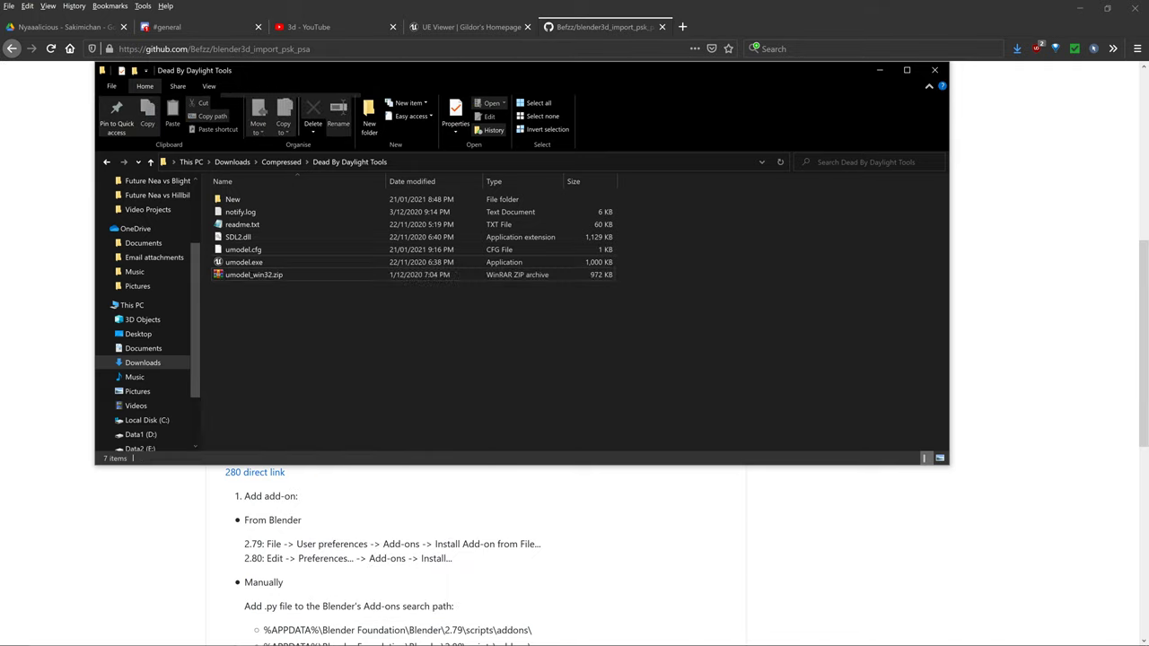
- Launch a new instance of Blender and start a new General file
mouse_move(358, 643)
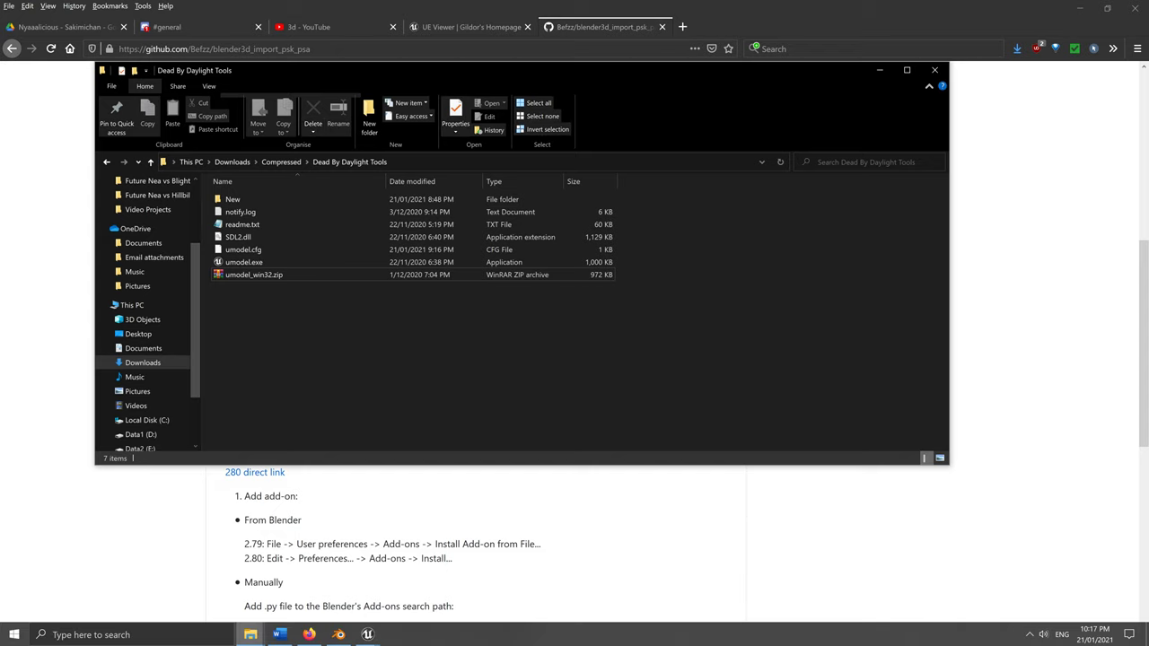
click(108, 635)
text(b)
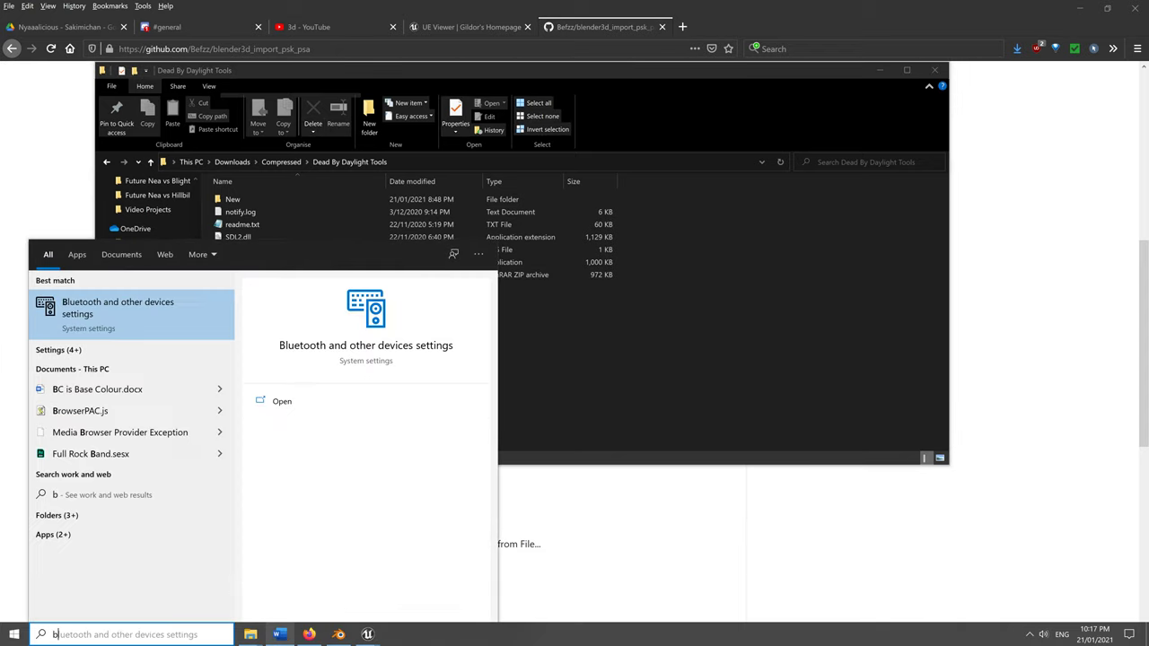
text(lender)
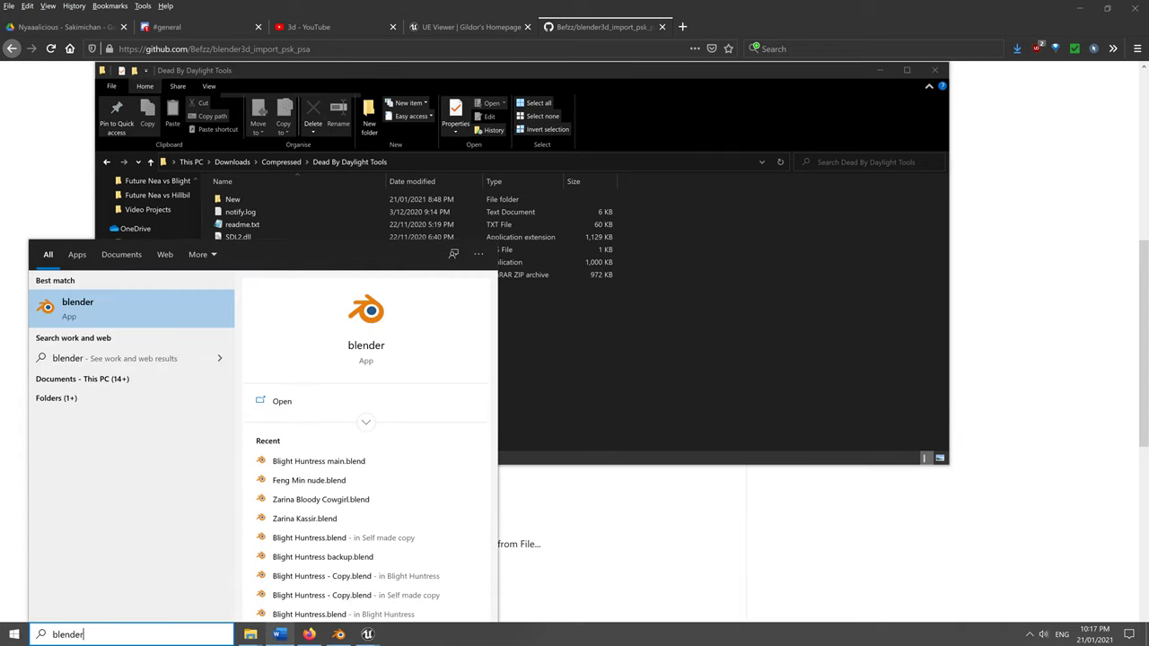
key(Return)
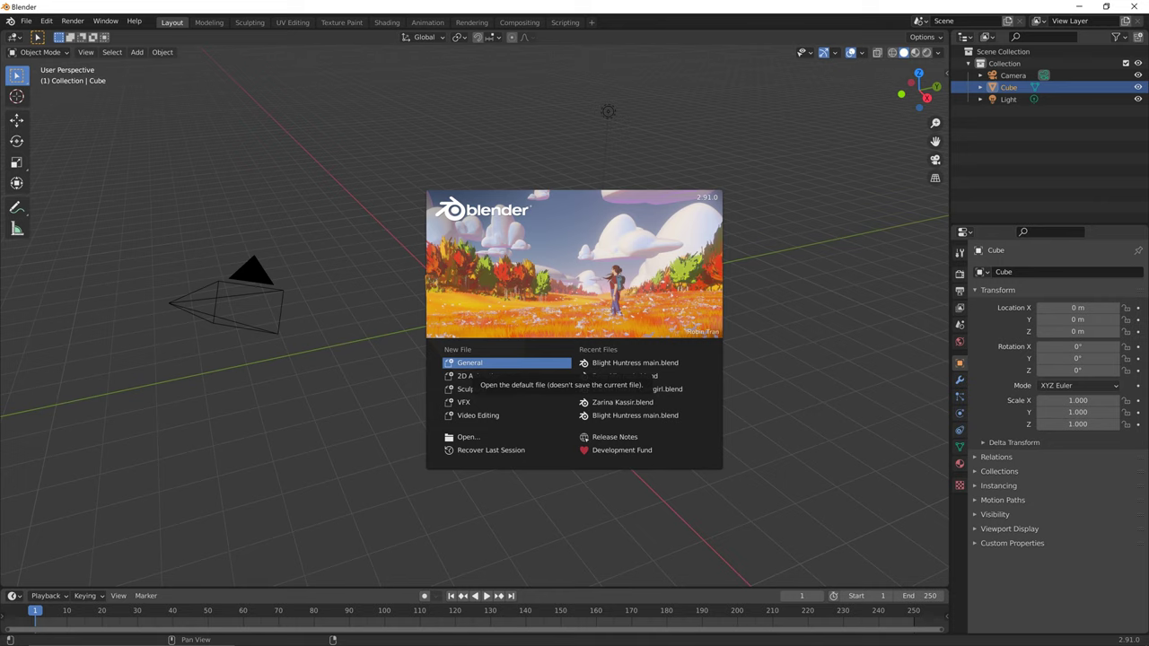
click(506, 364)
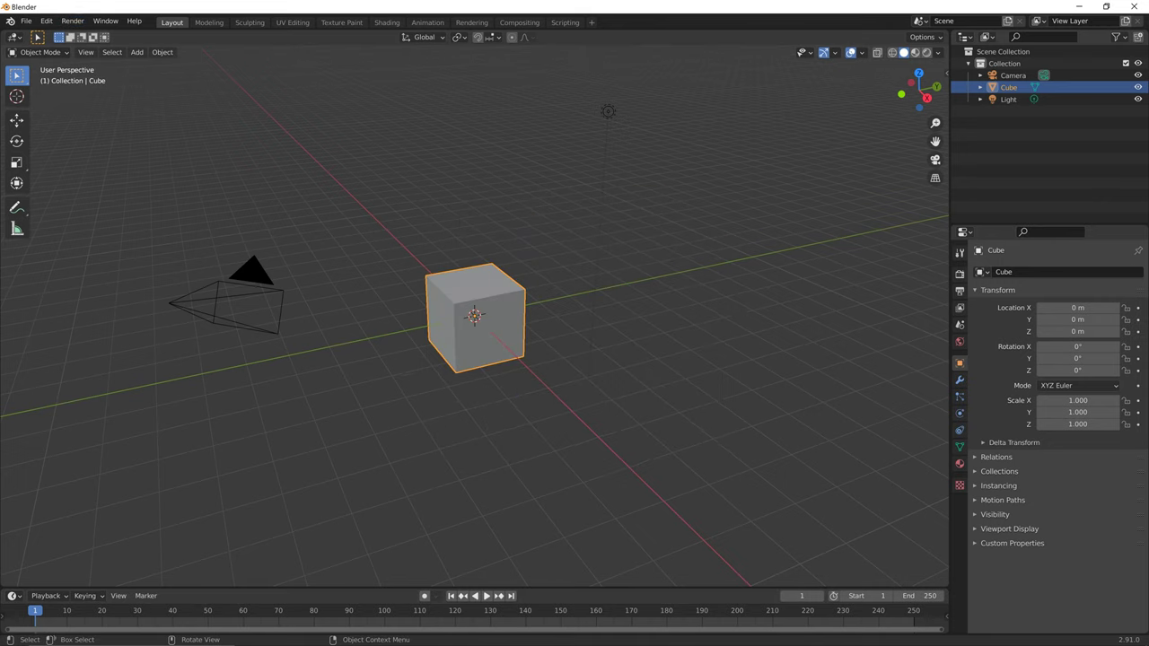
- Open the Add-ons section of the preferences in a maximized window
click(46, 21)
click(74, 192)
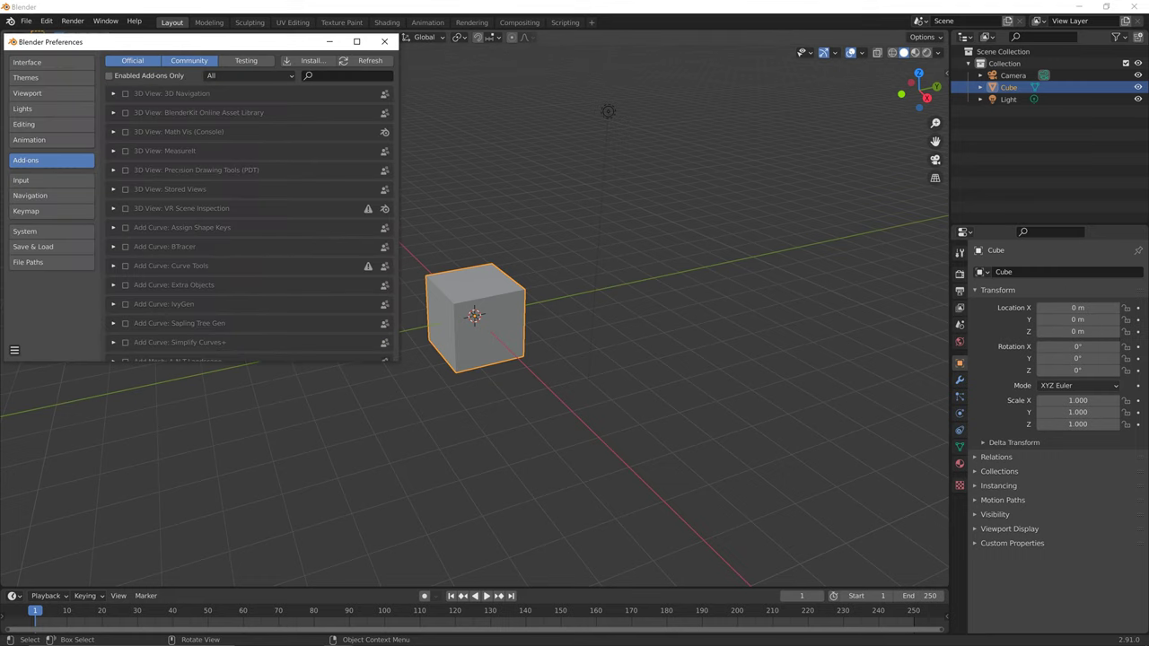
click(357, 41)
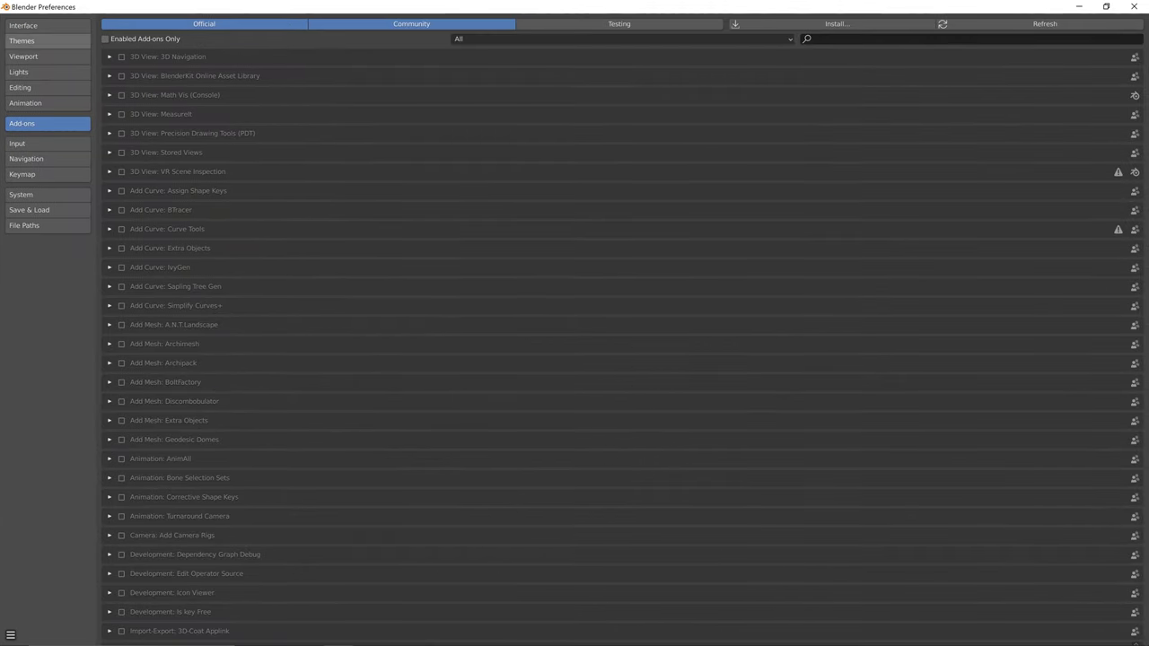
click(44, 25)
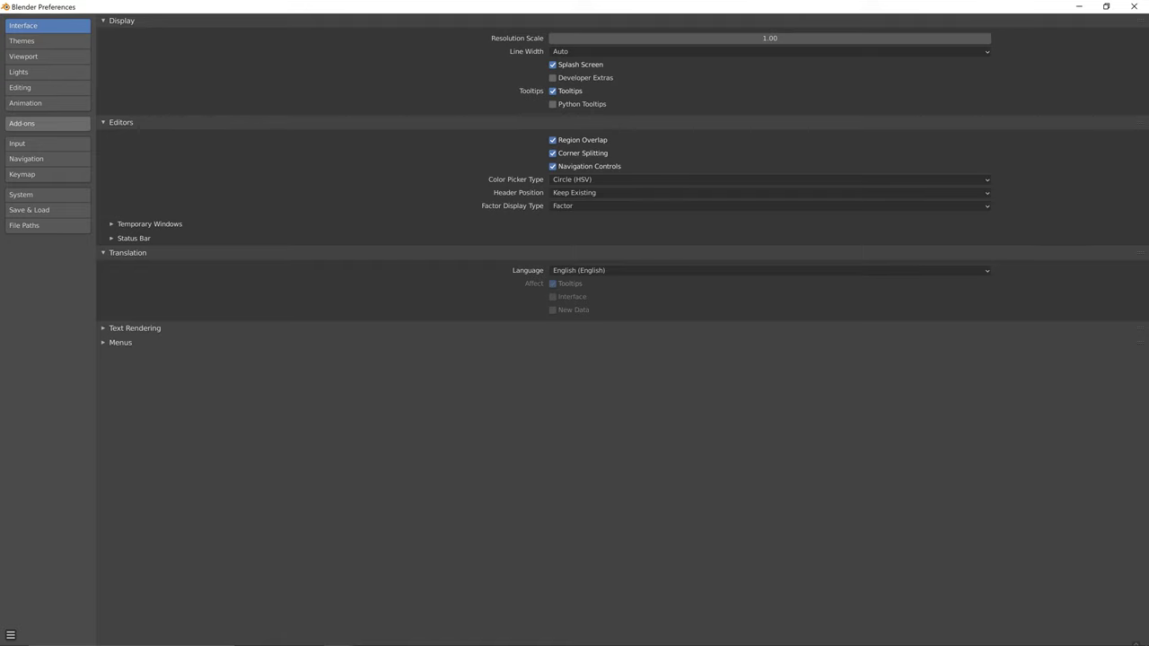
click(45, 123)
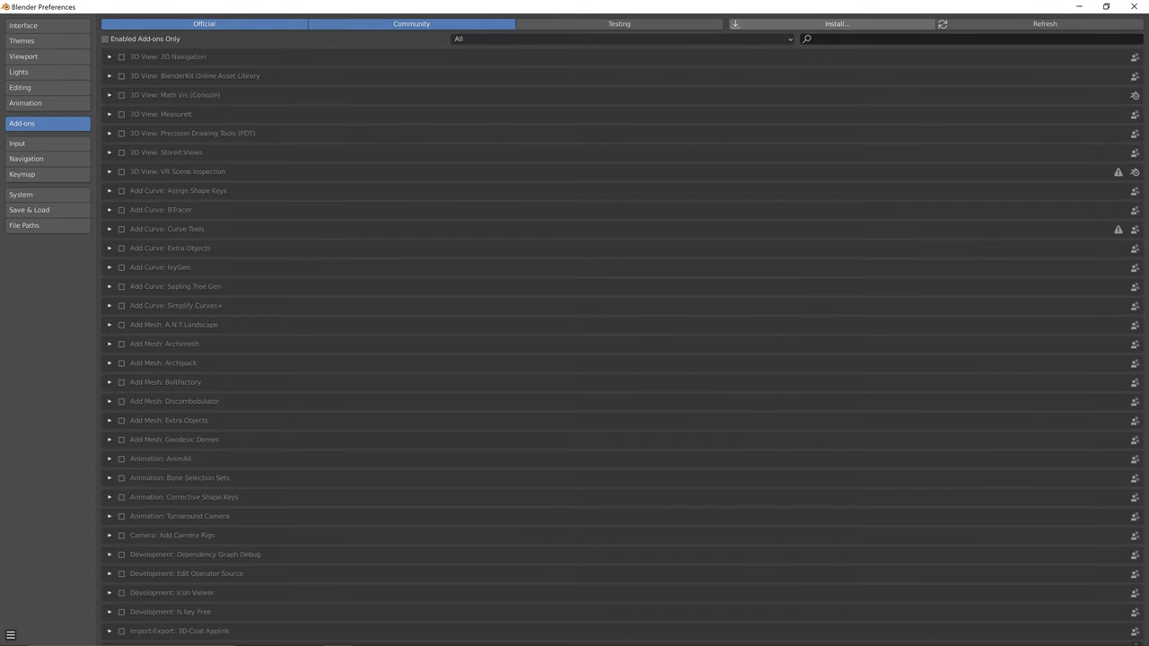
- Install the add-on io_import_scene_unreal_psa_psk_280.py from the Downloads folder
click(836, 23)
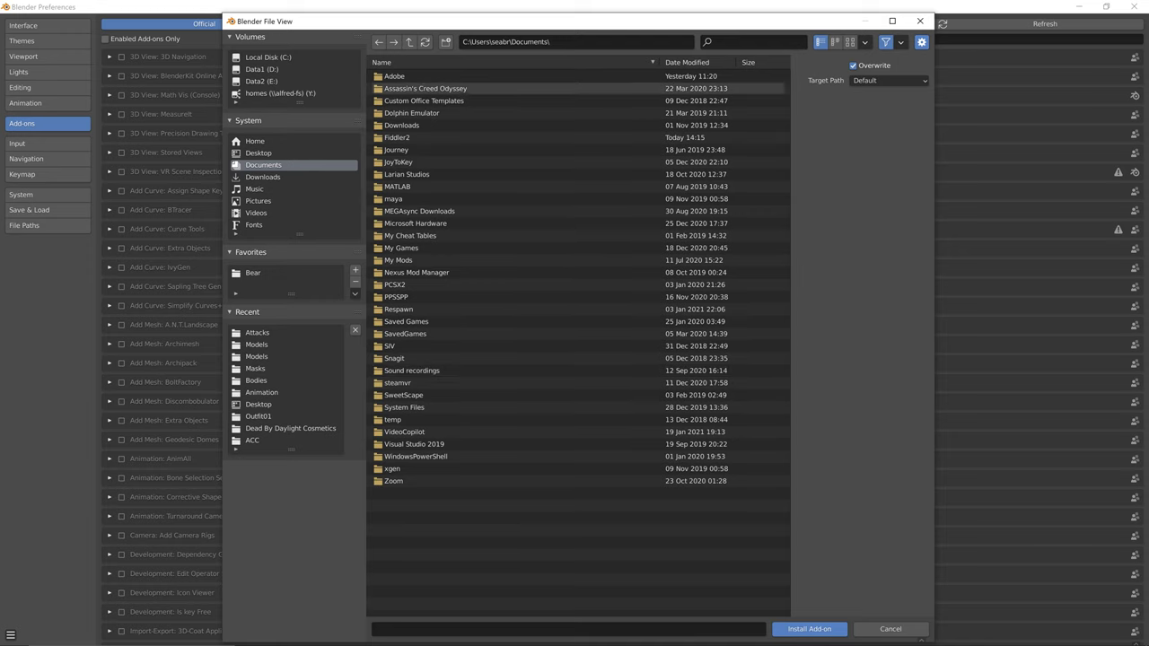
click(263, 177)
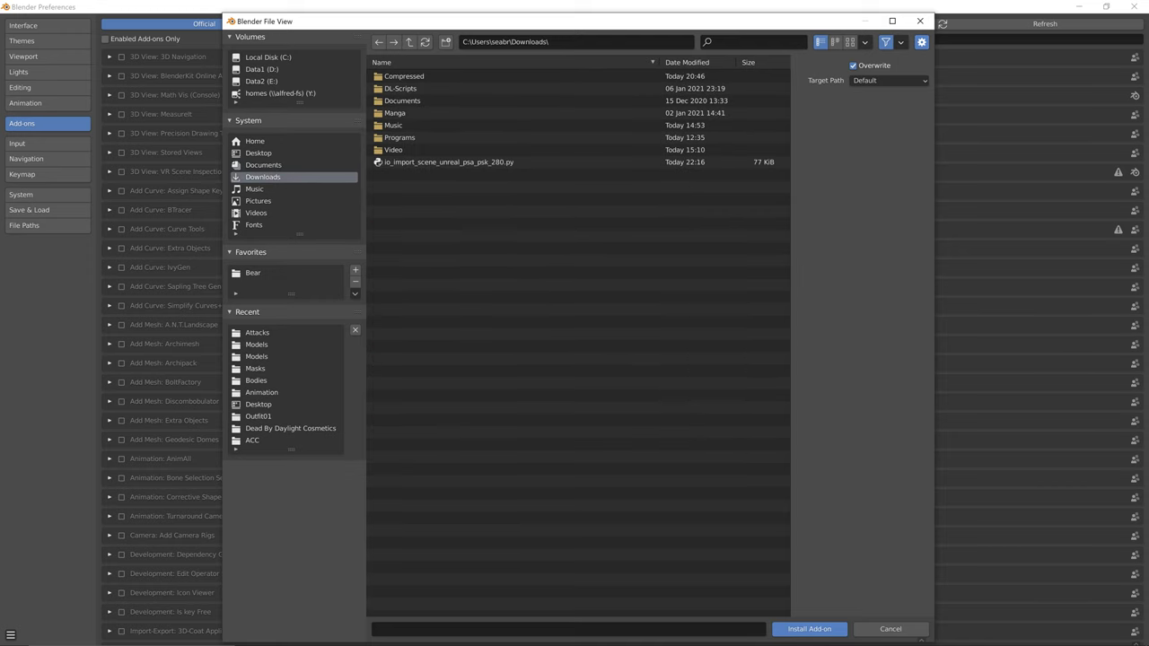
click(448, 162)
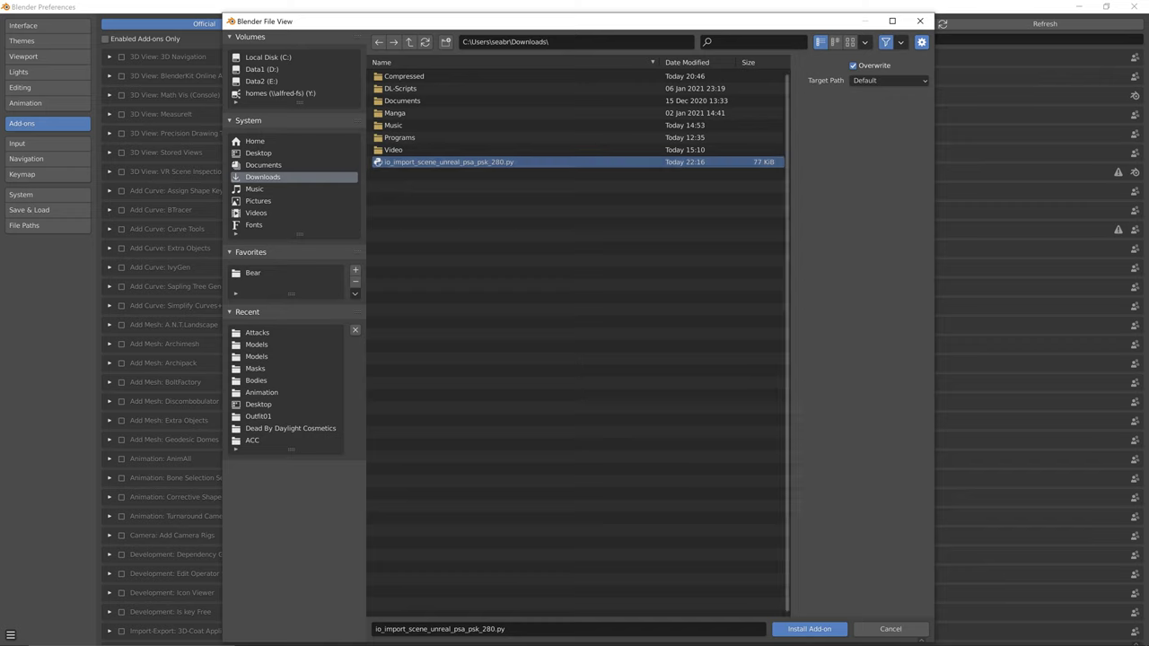
click(809, 628)
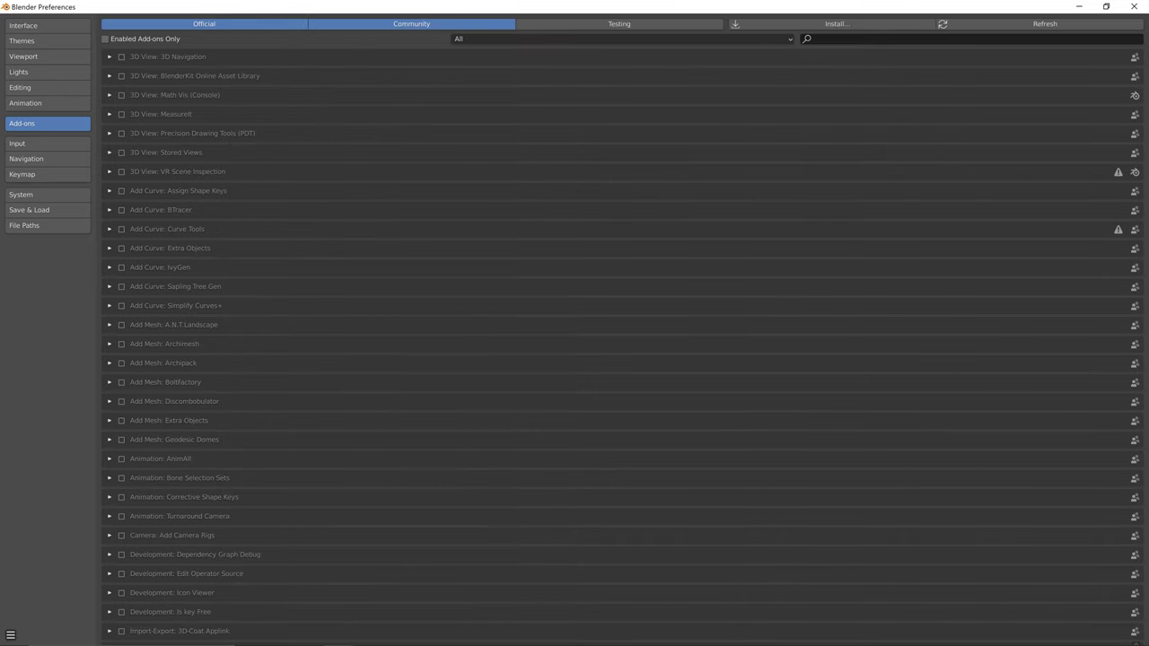
- Filter the add-ons by "psk" to check whether the Unreal Skeleton Mesh/Animation Set importer is enabled, and close the preferences
click(971, 39)
text(psk)
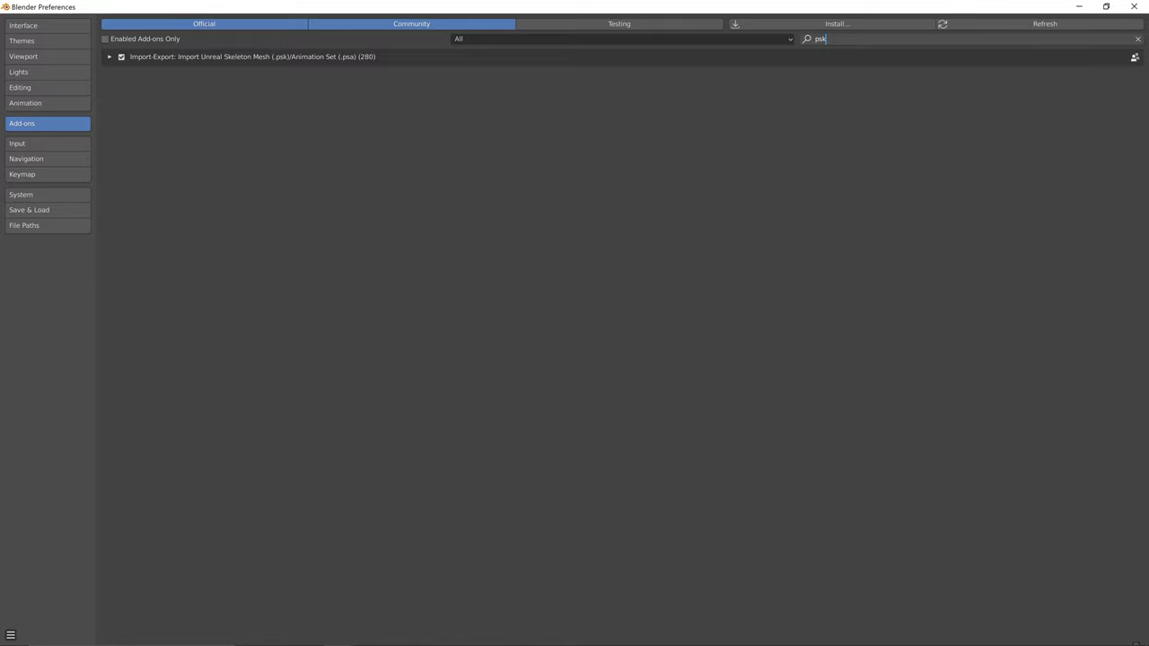
click(1133, 6)
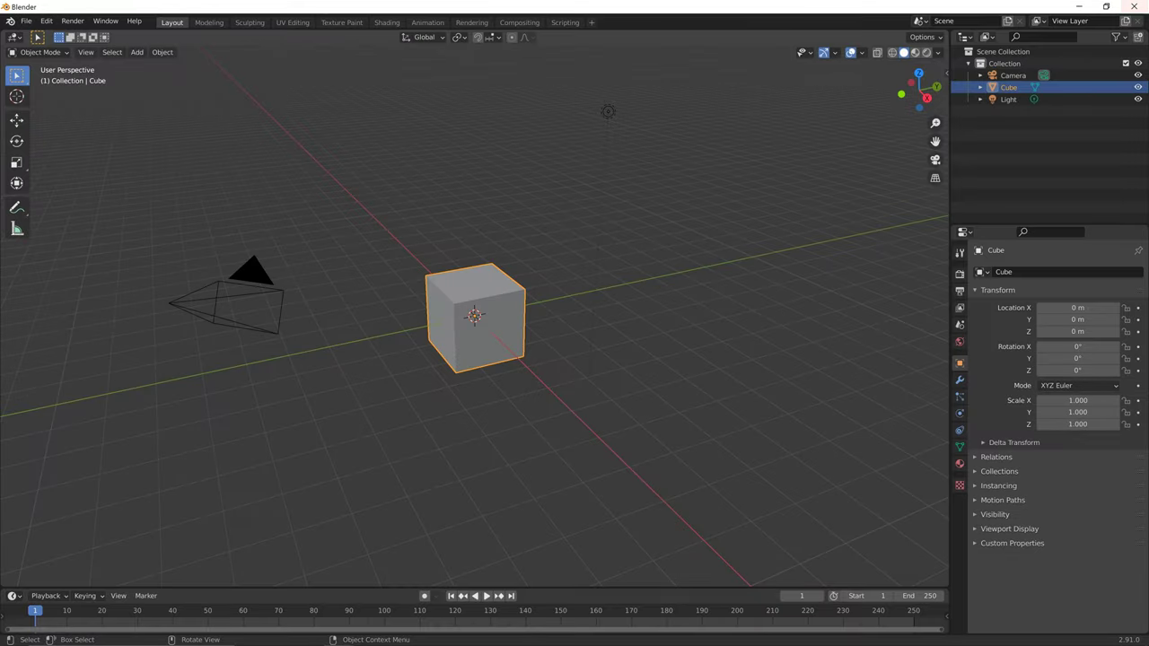
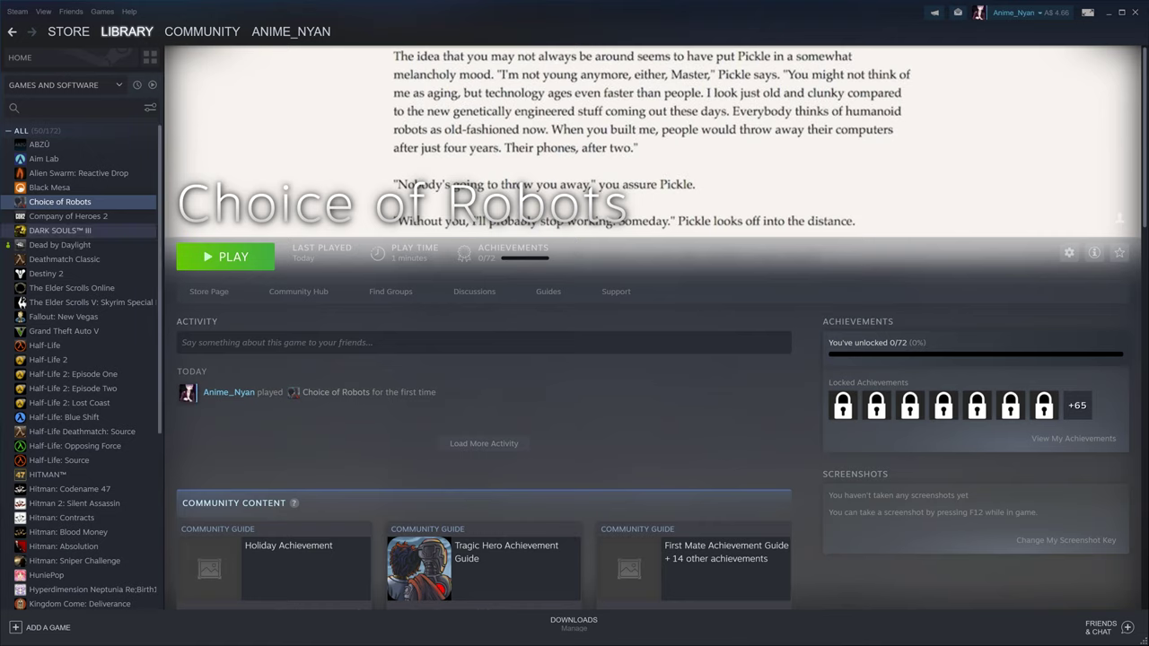
- View the Dead by Daylight library page, browse the local files of Choice of Robots in File Explorer, and go up to the common folder
click(60, 245)
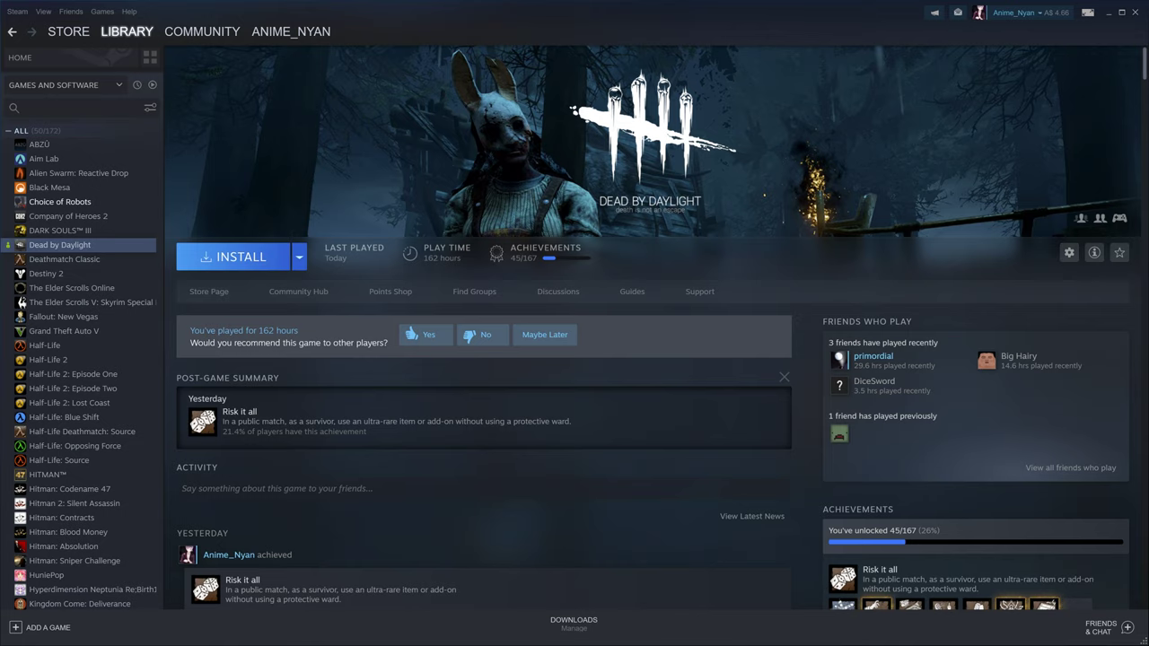
click(59, 201)
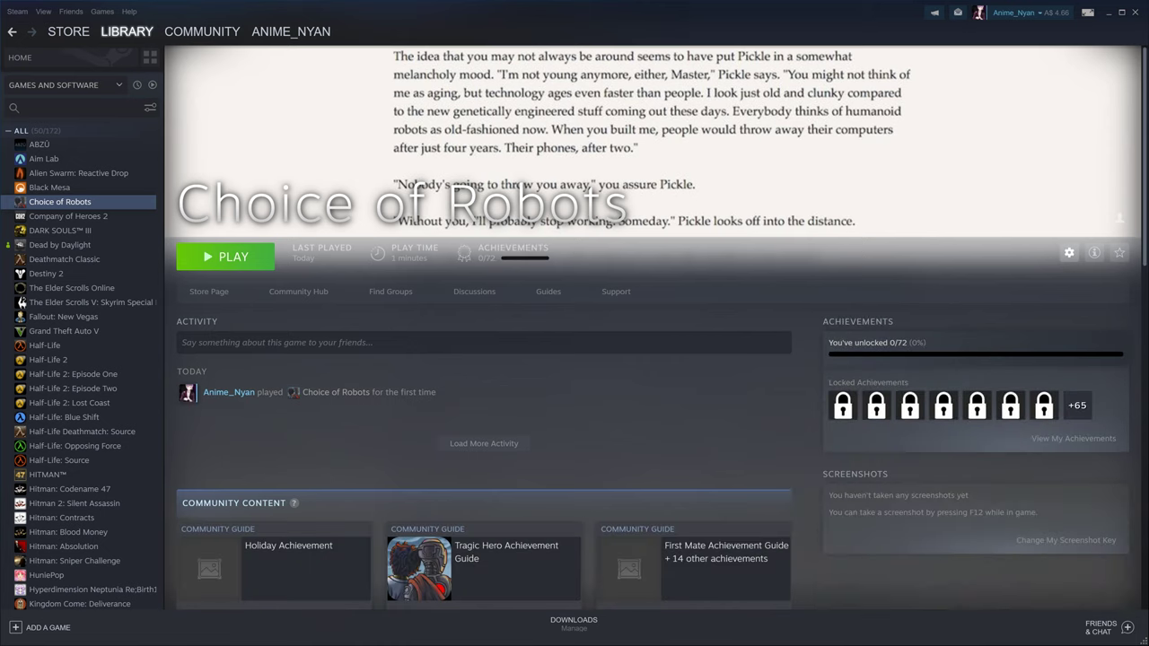
click(1068, 252)
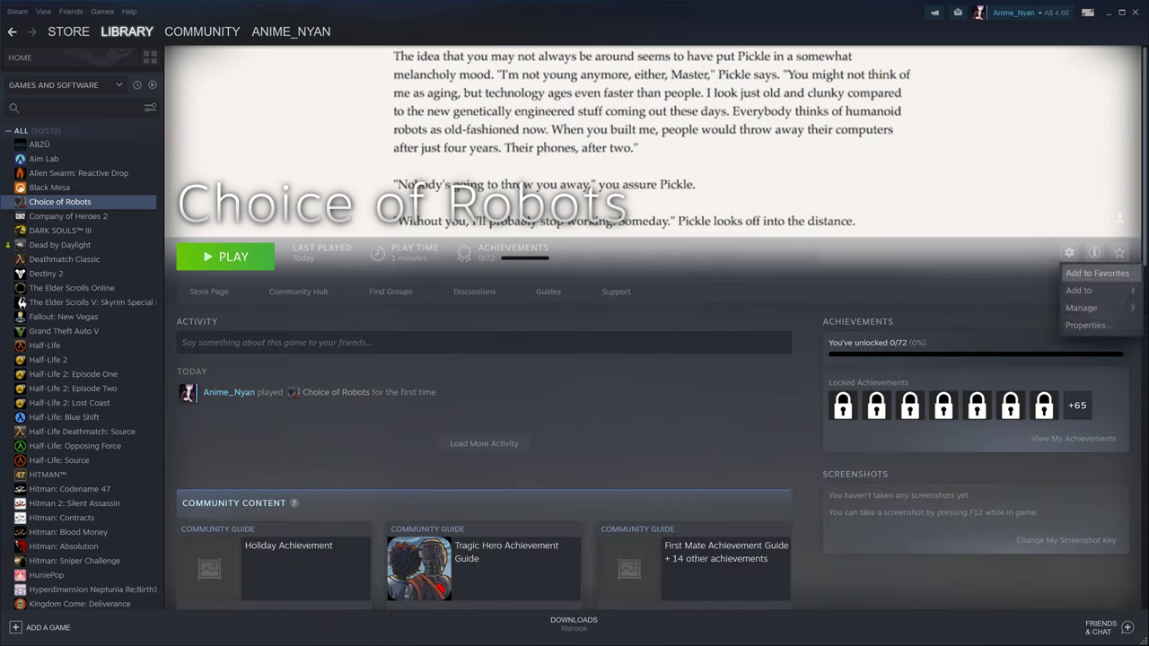
mouse_move(1081, 307)
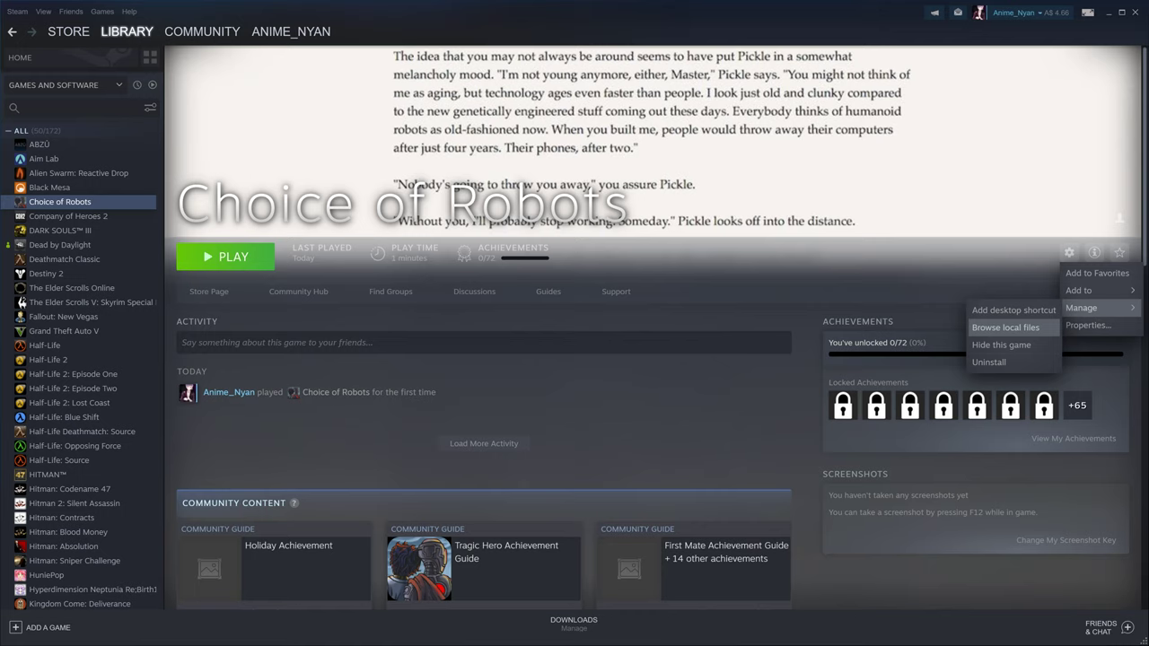
click(1005, 327)
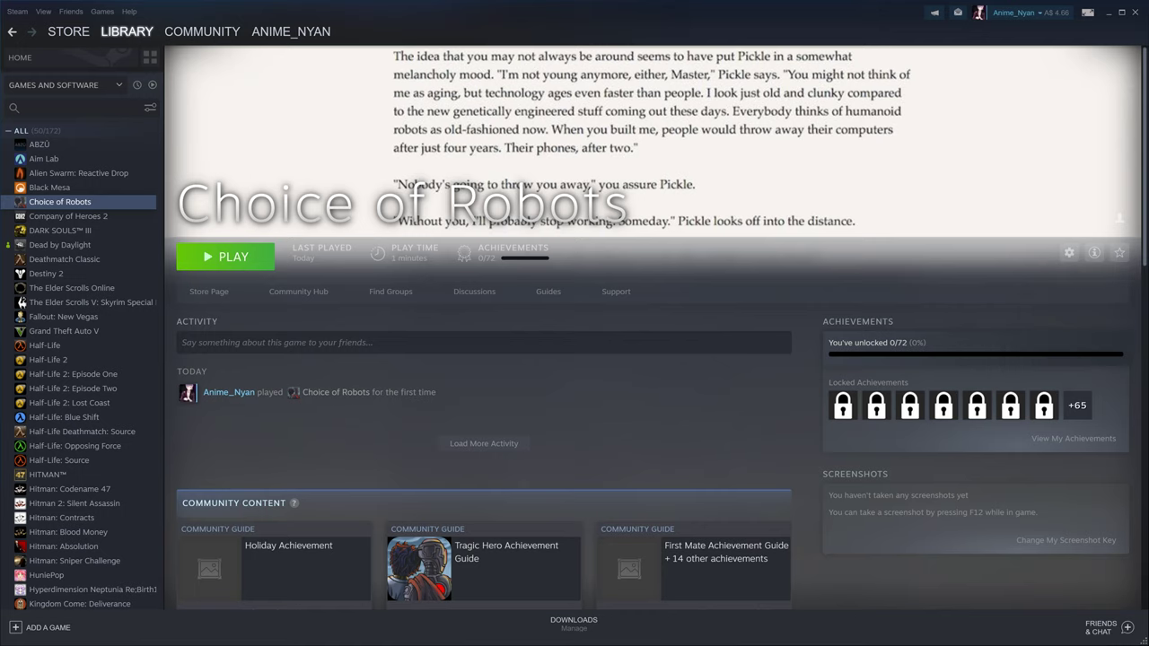
key(super)
mouse_move(252, 634)
click(381, 585)
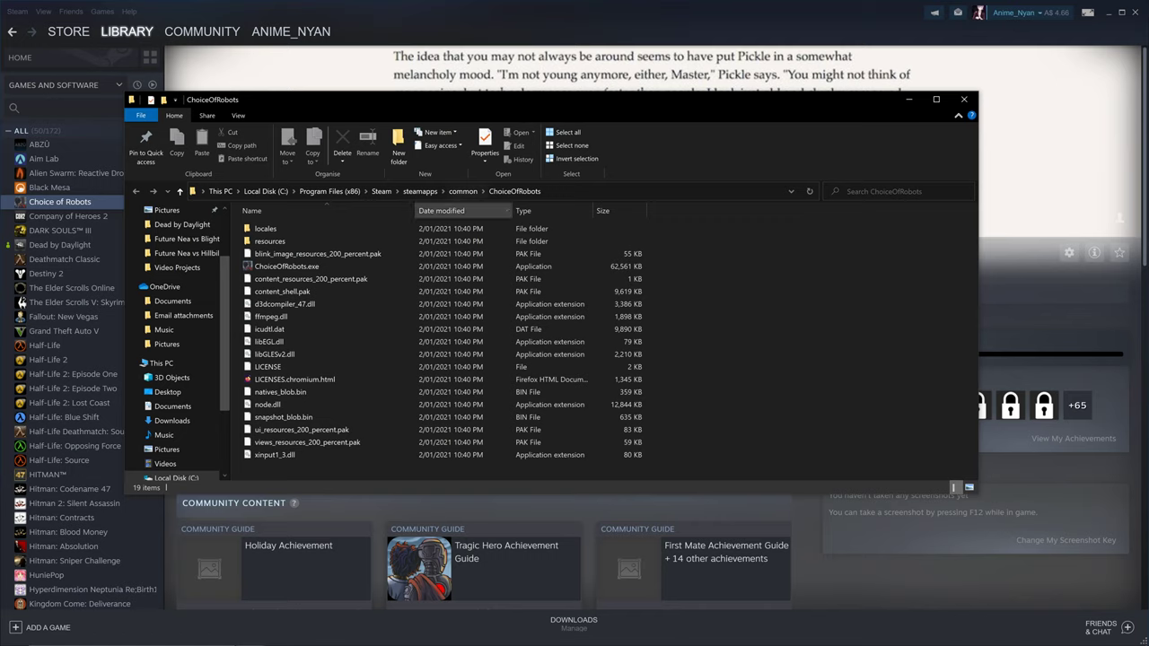
click(463, 191)
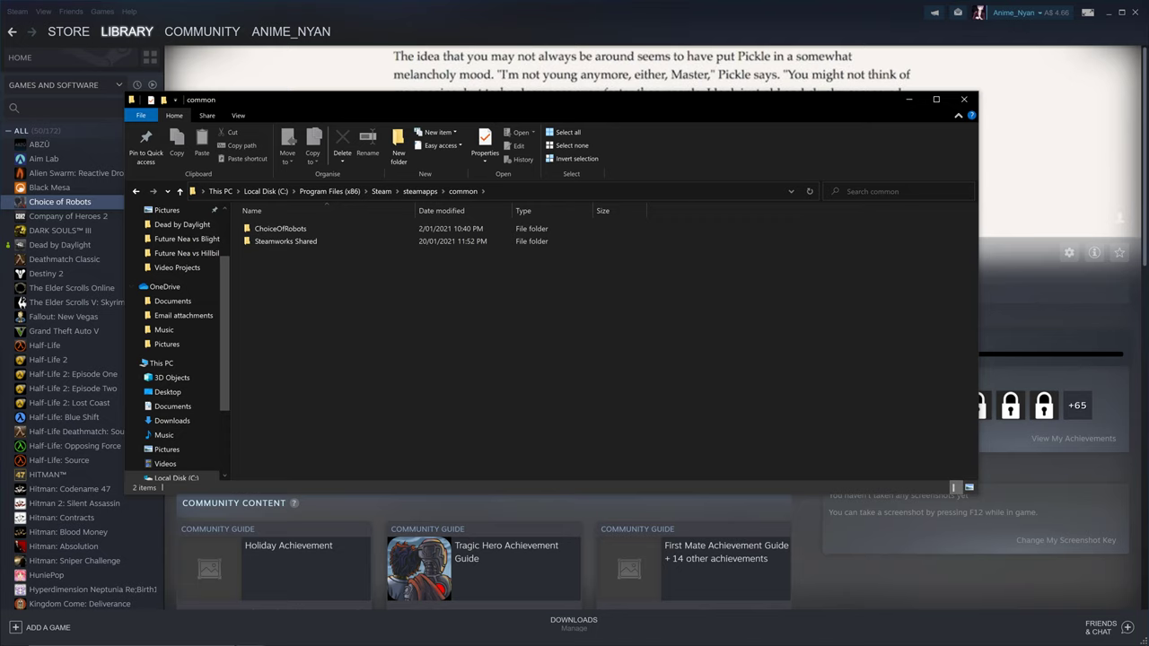
- Browse Data1 (D:) to Dead By Daylight stuff > DevBuild > DeadByDaylight, look inside its Content folder, and return to DeadByDaylight
scroll(171, 387, down, 3)
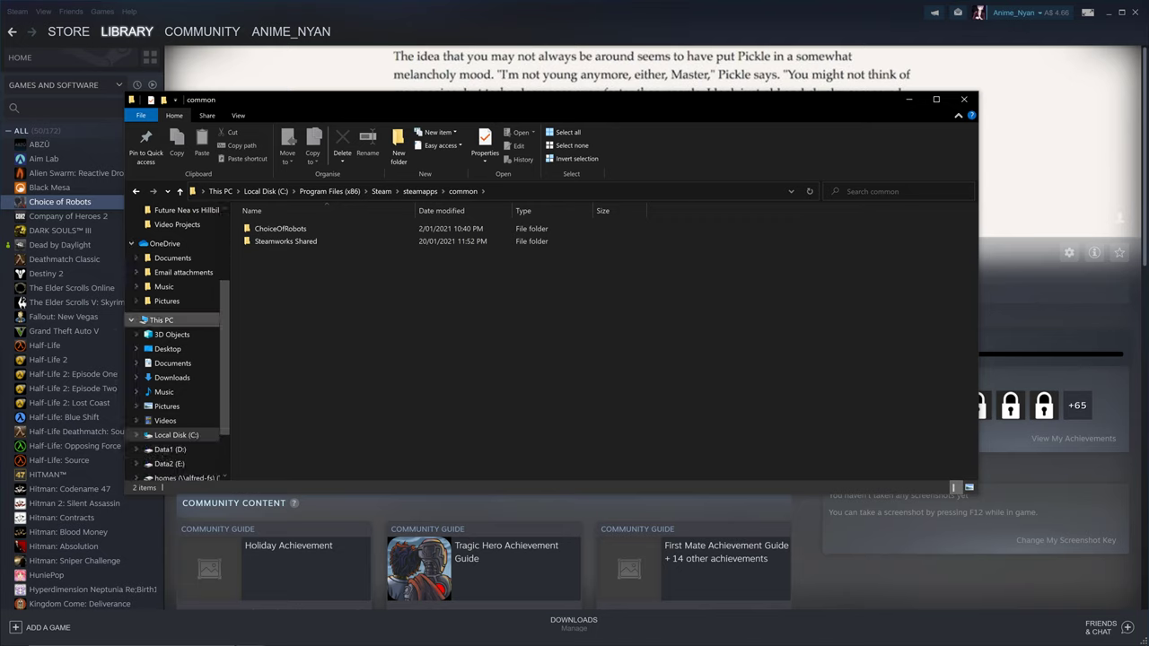
click(171, 387)
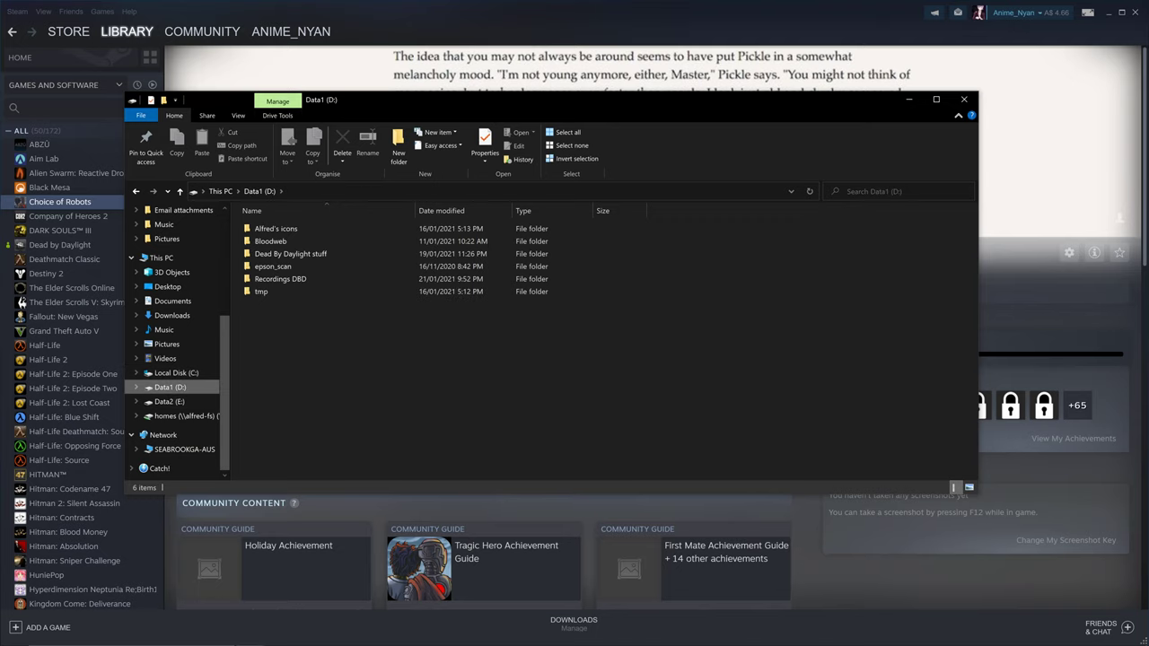
double_click(290, 253)
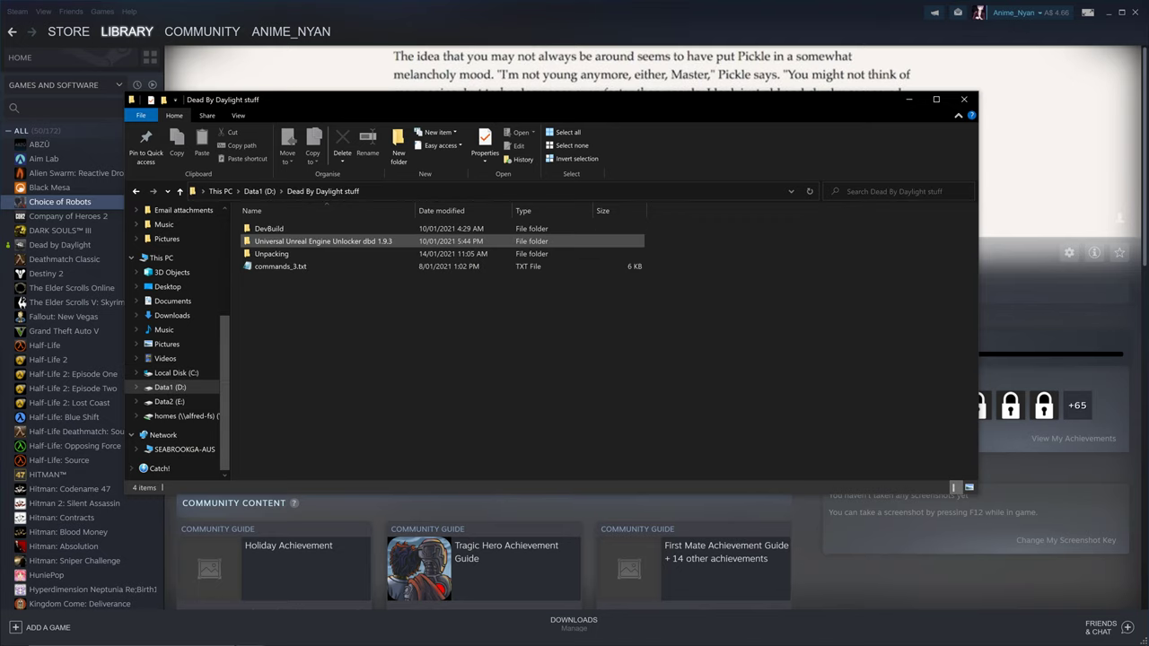
double_click(274, 228)
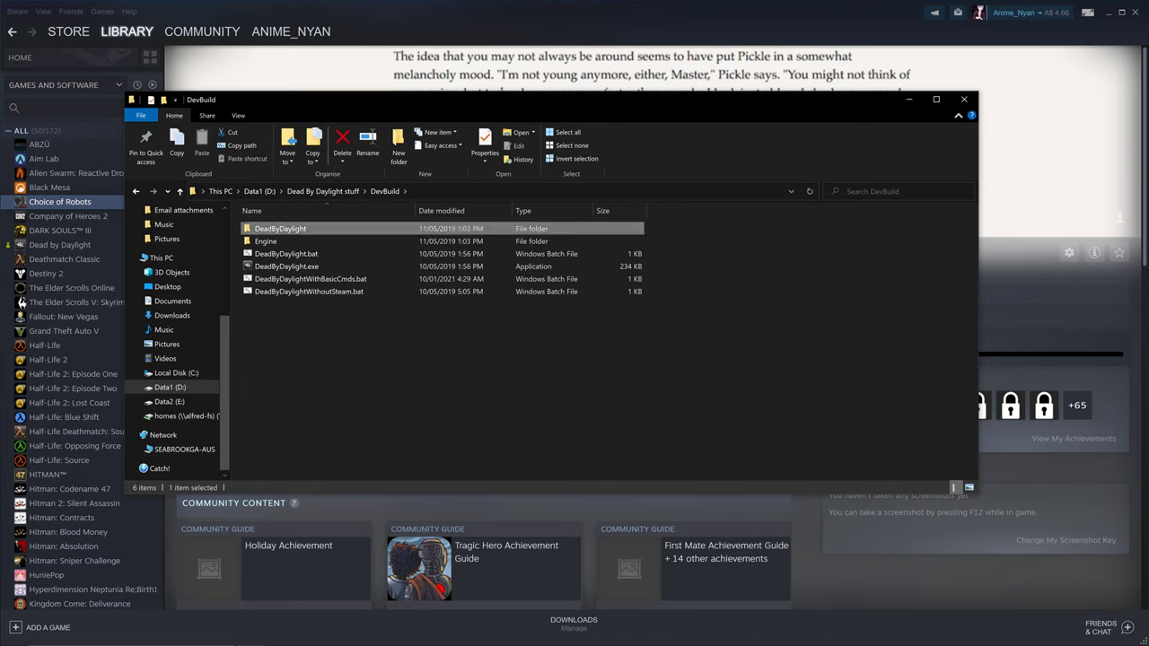
double_click(280, 229)
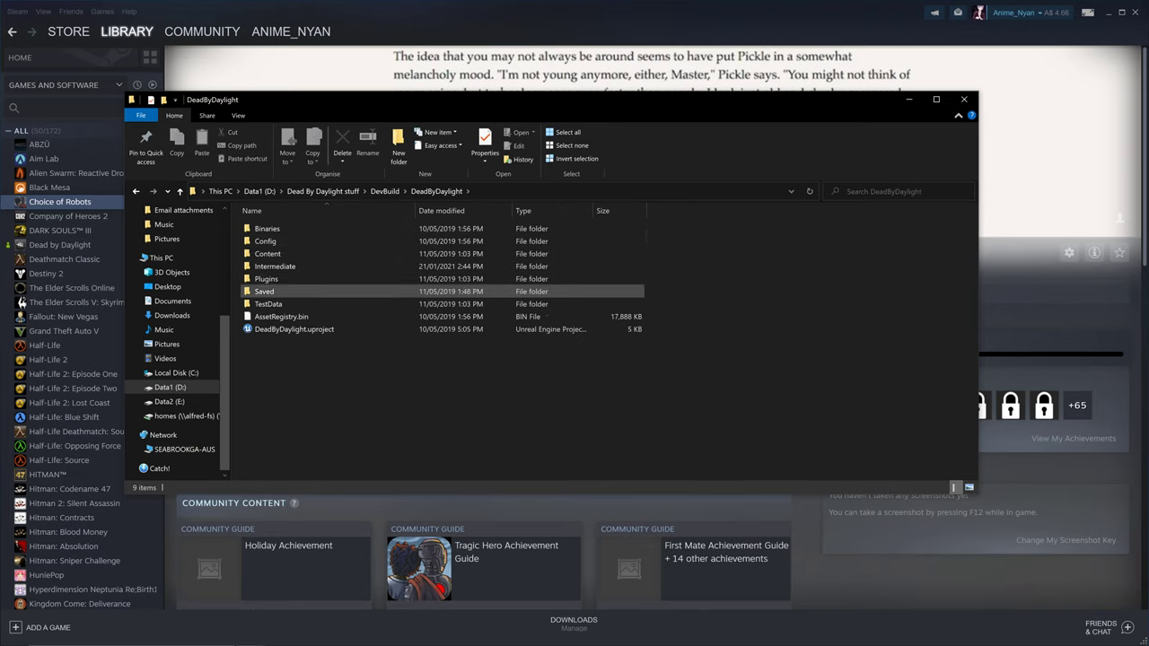
click(268, 254)
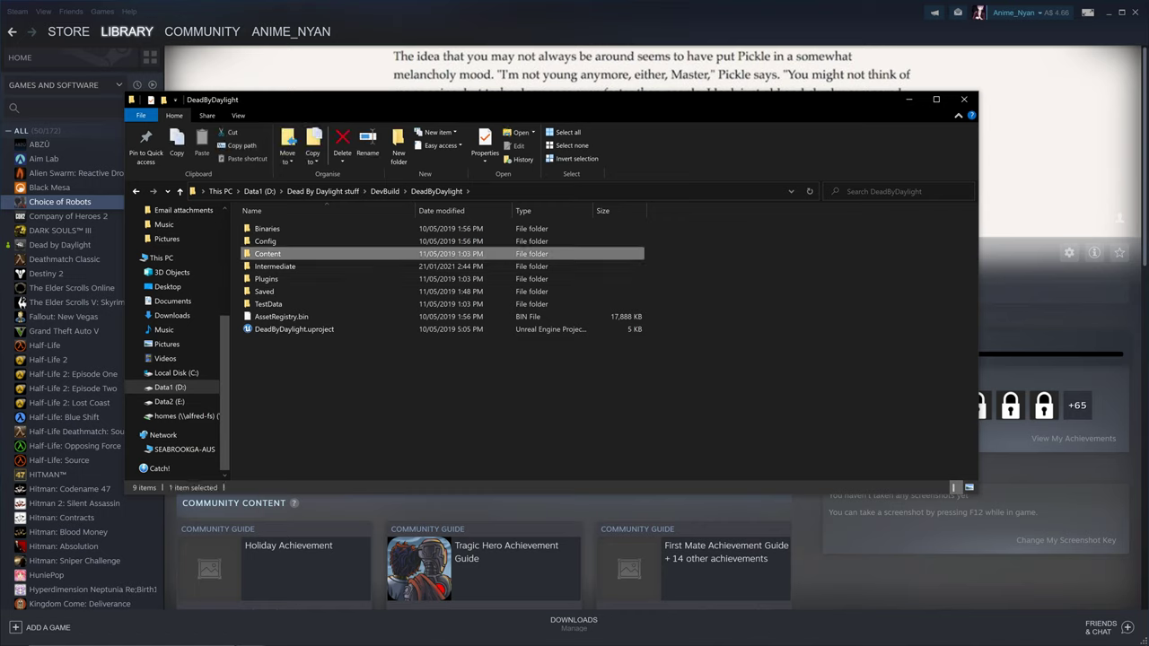
double_click(267, 254)
click(437, 191)
- Open the Paks folder under Downloads > Compressed > Dead By Daylight Tools > New
scroll(176, 341, up, 4)
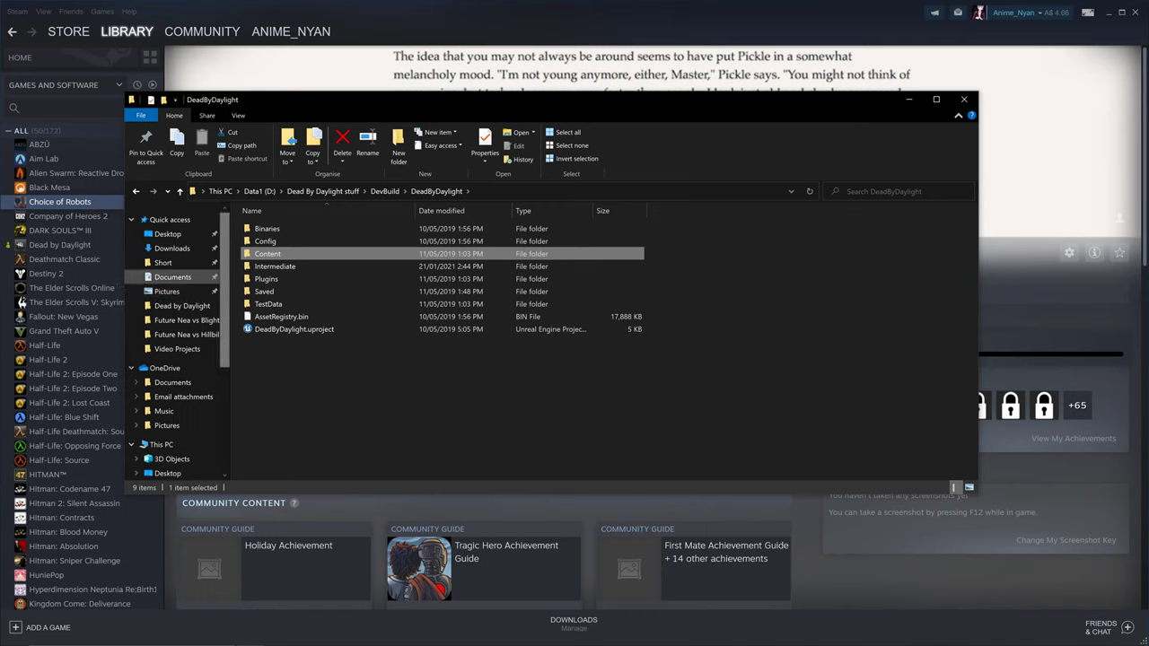
click(170, 248)
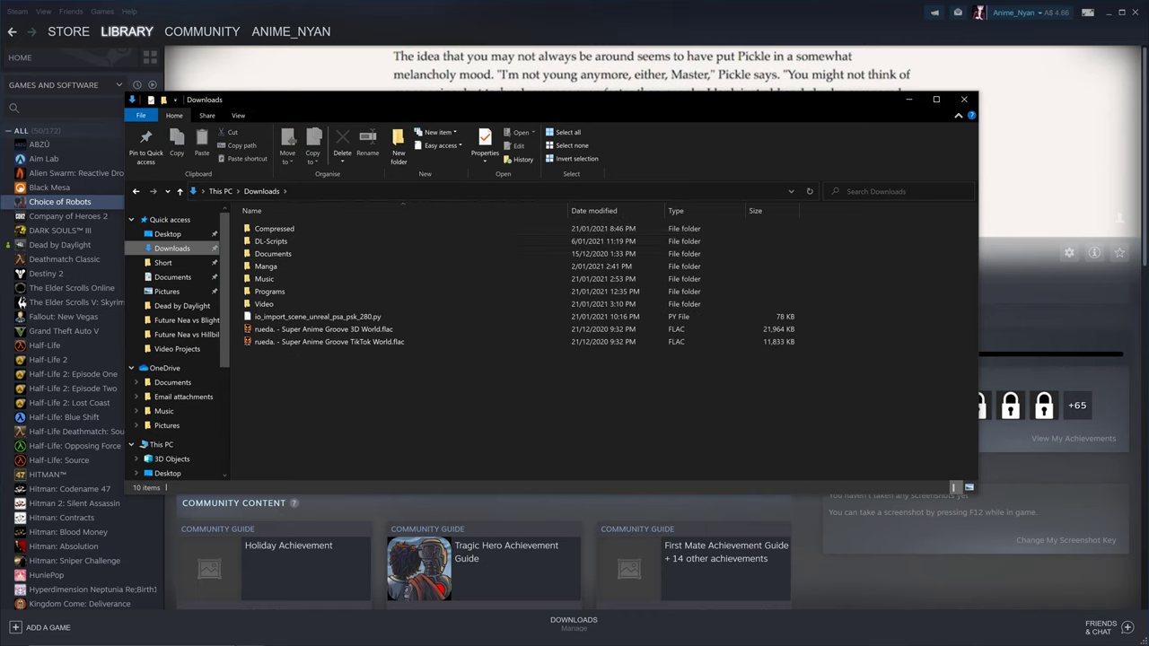
double_click(269, 229)
click(308, 230)
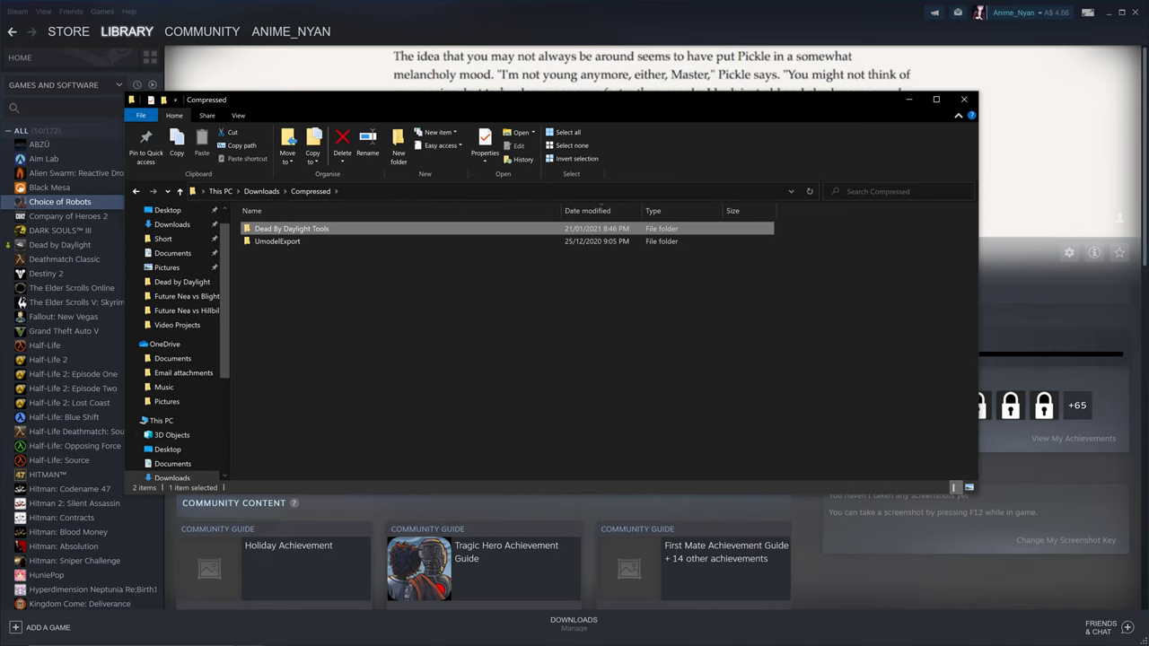
double_click(296, 229)
double_click(269, 230)
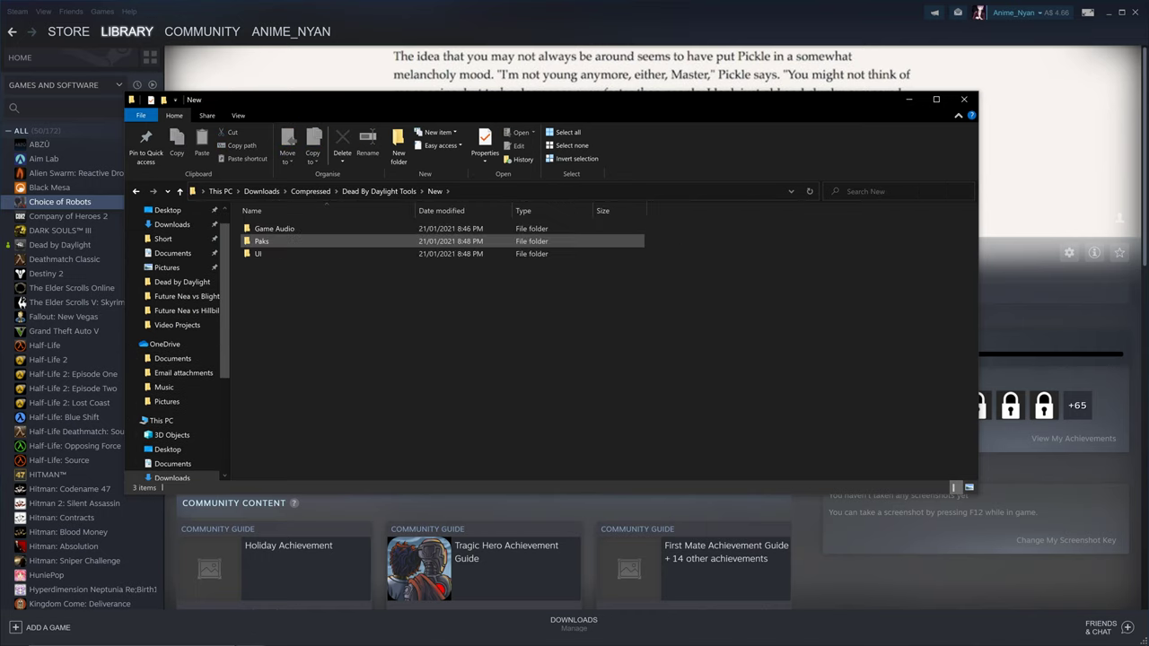
double_click(260, 241)
- Examine the list of pakchunk files from start to end, select pakchunk4-WindowsNoEditor.pak, and return to the parent New folder
scroll(269, 431, down, 7)
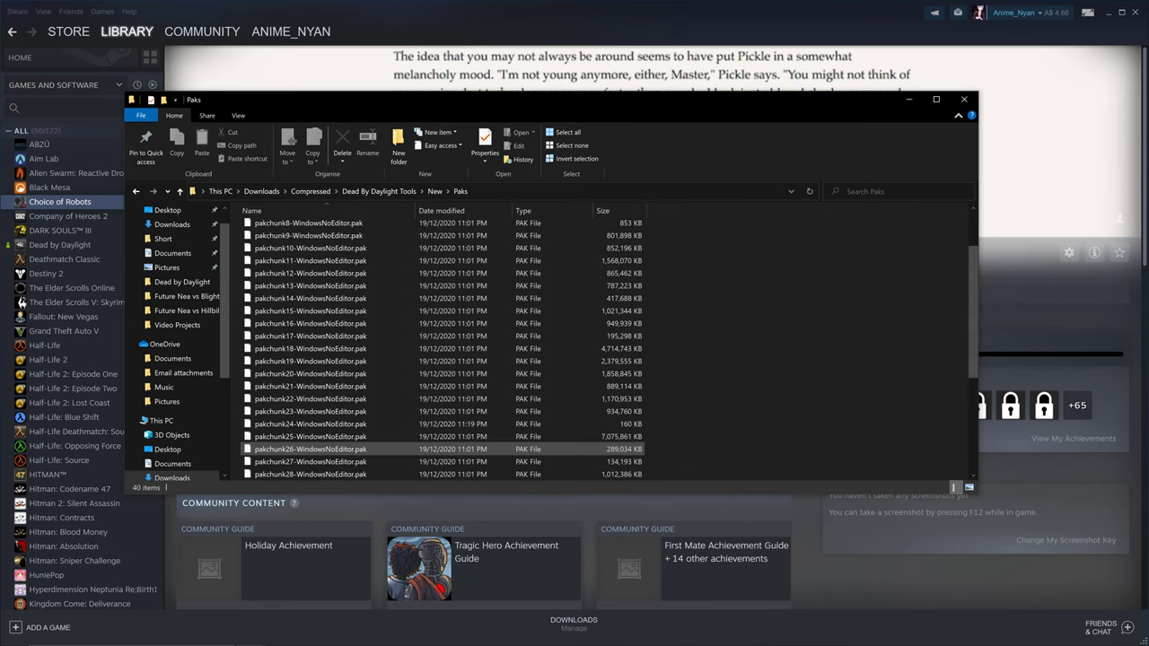
scroll(305, 438, up, 7)
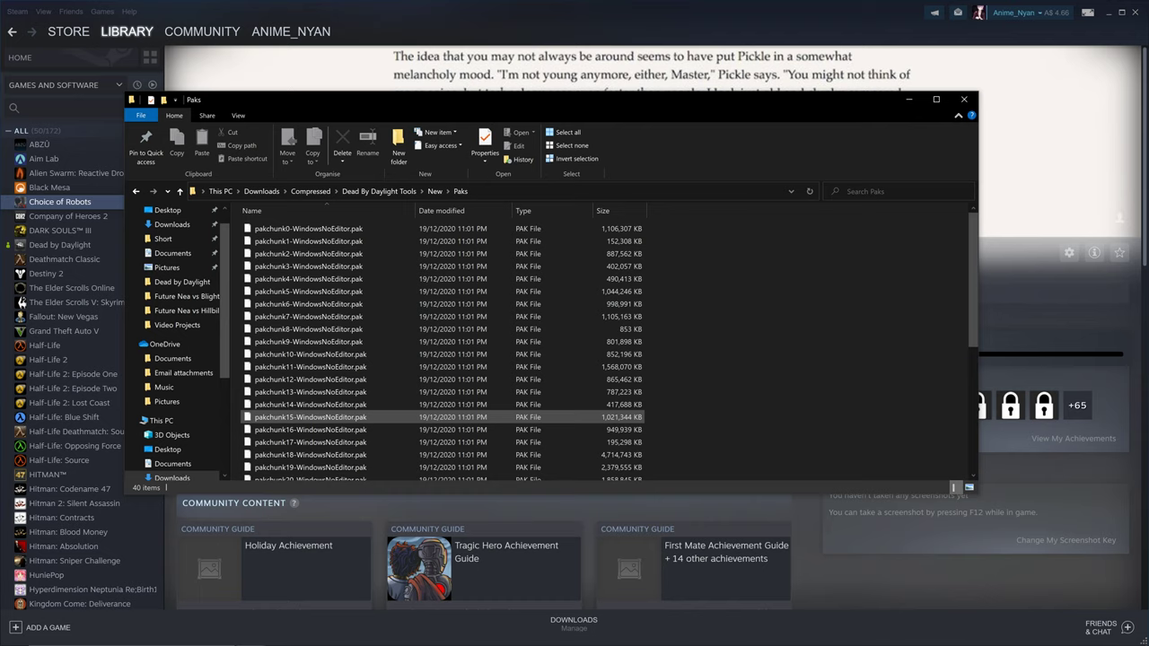
scroll(305, 417, down, 7)
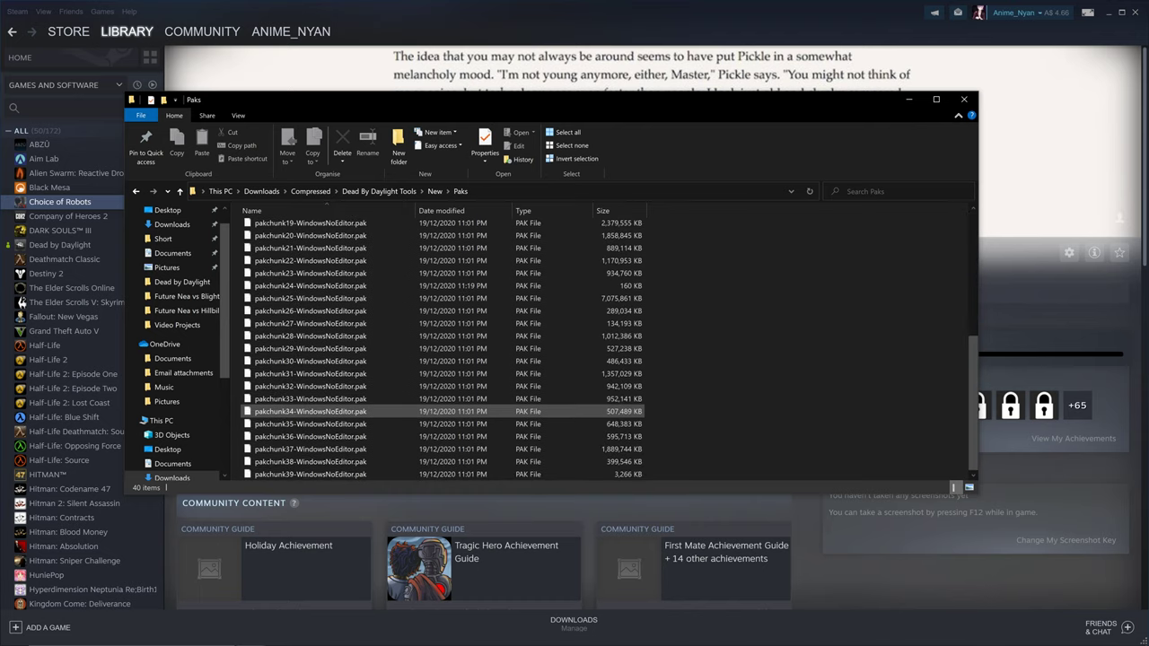
scroll(305, 411, up, 7)
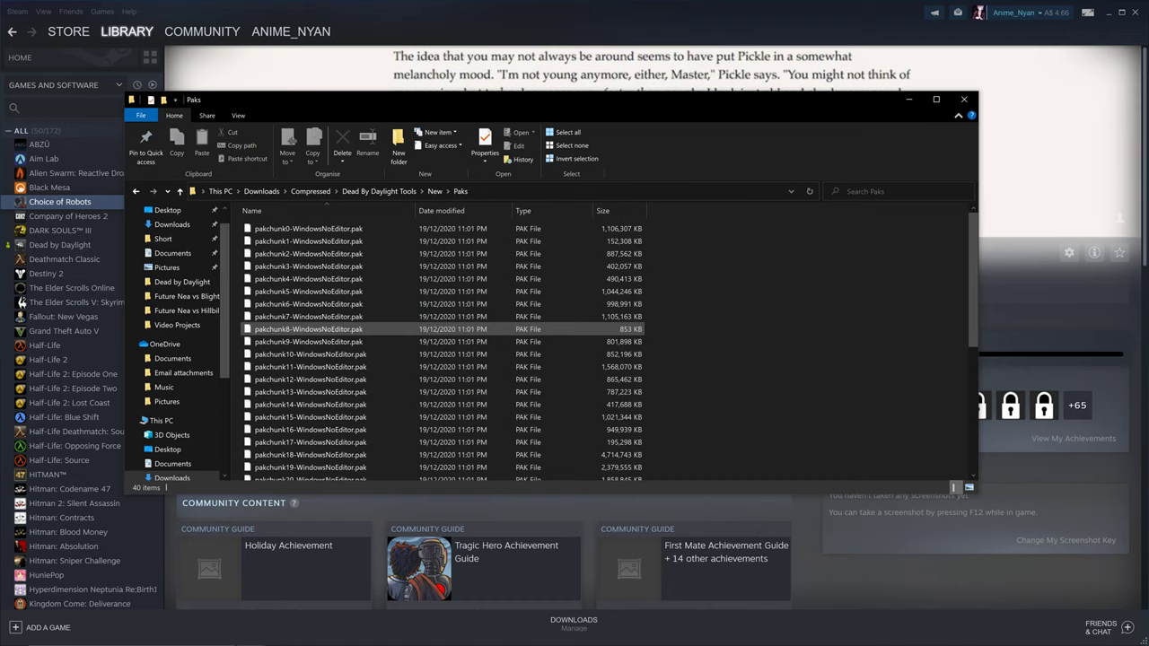
click(308, 279)
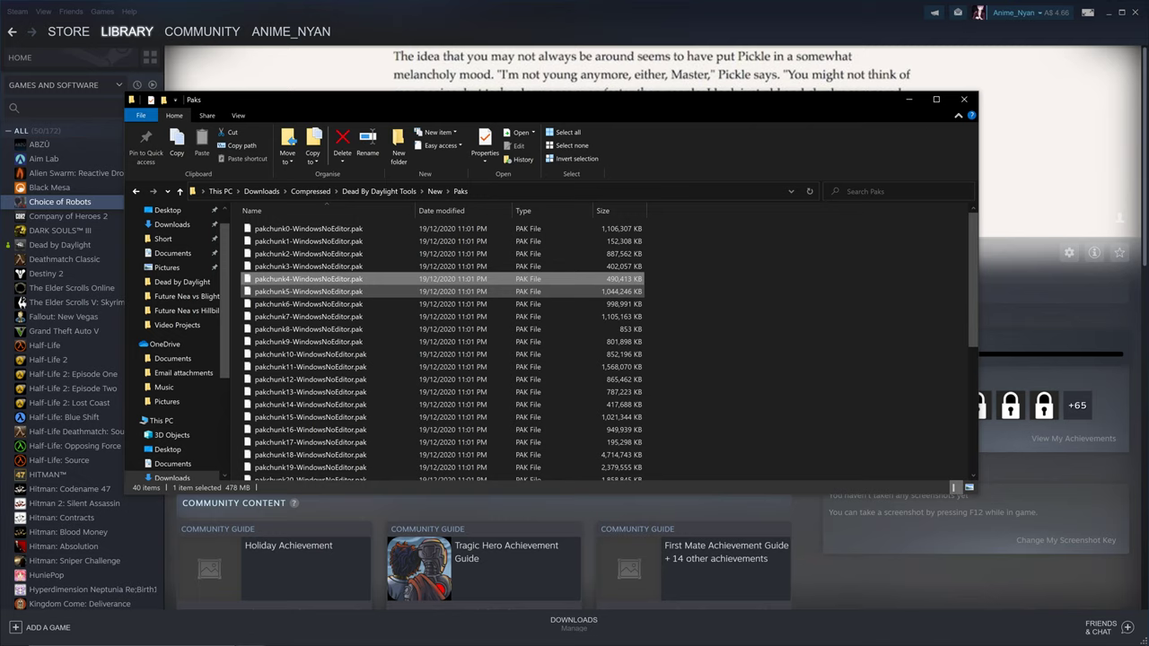
click(435, 191)
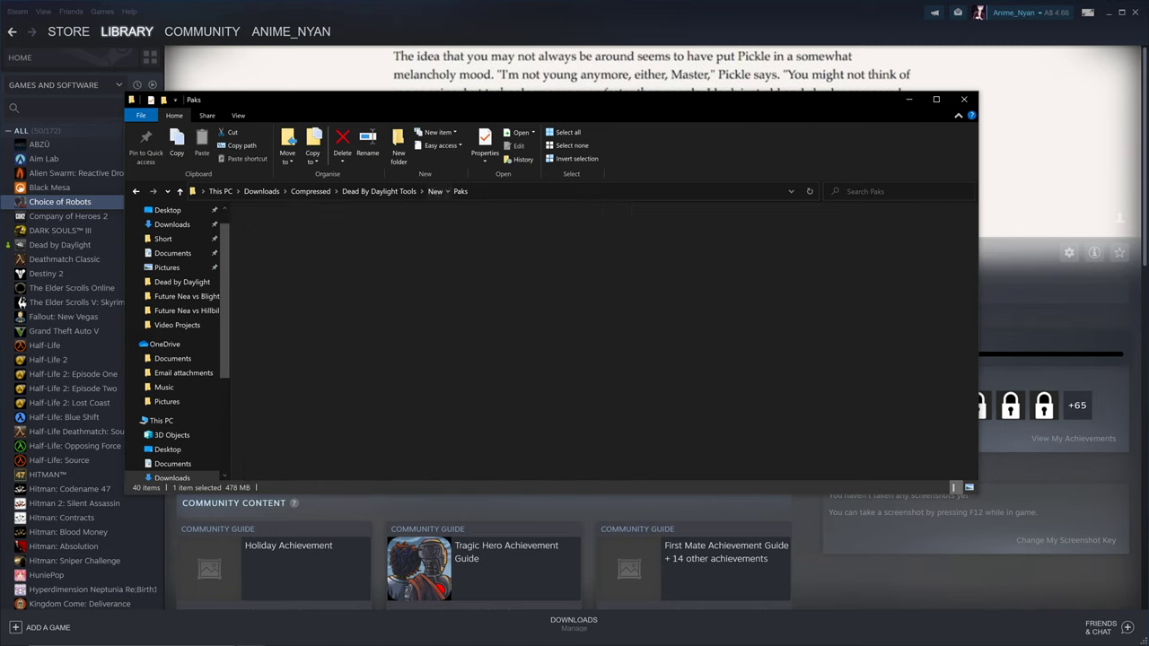
key(alt+Up)
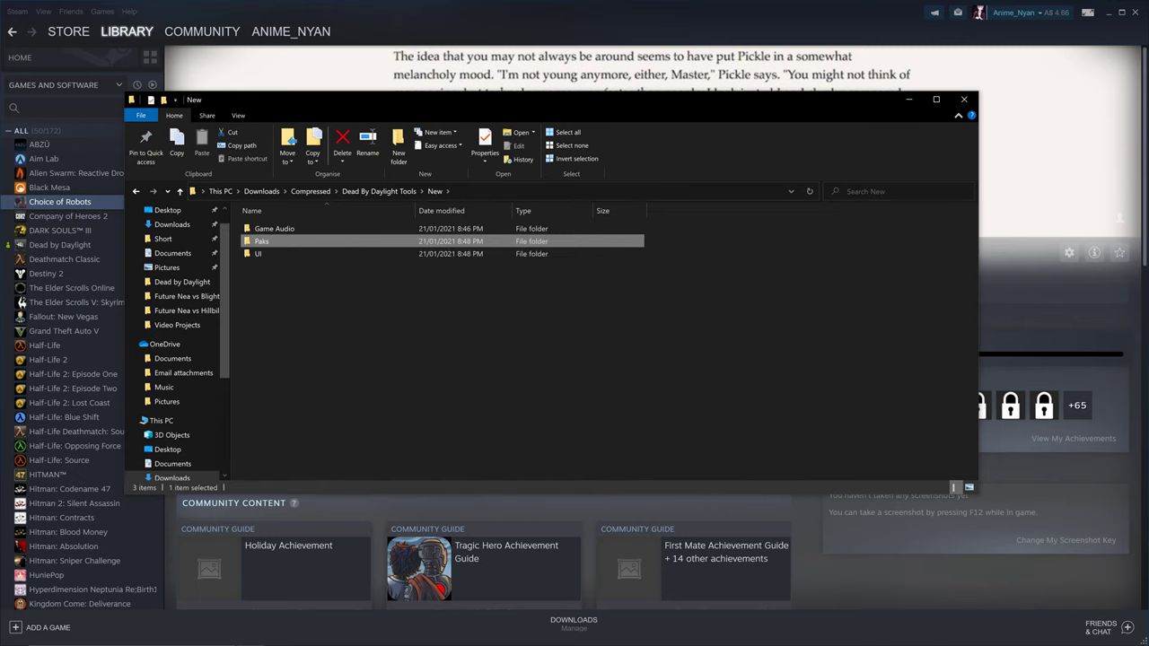
- Look through the pakchunk files in the Paks folder and return to the parent New folder
key(Return)
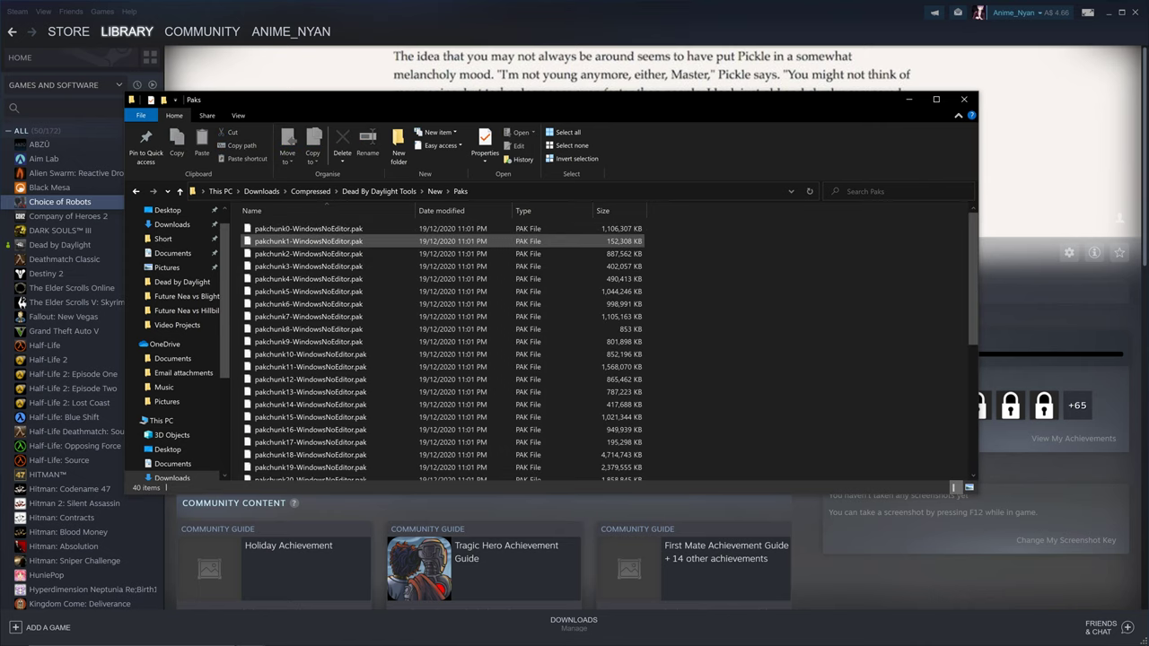
scroll(440, 350, down, 5)
scroll(439, 386, down, 2)
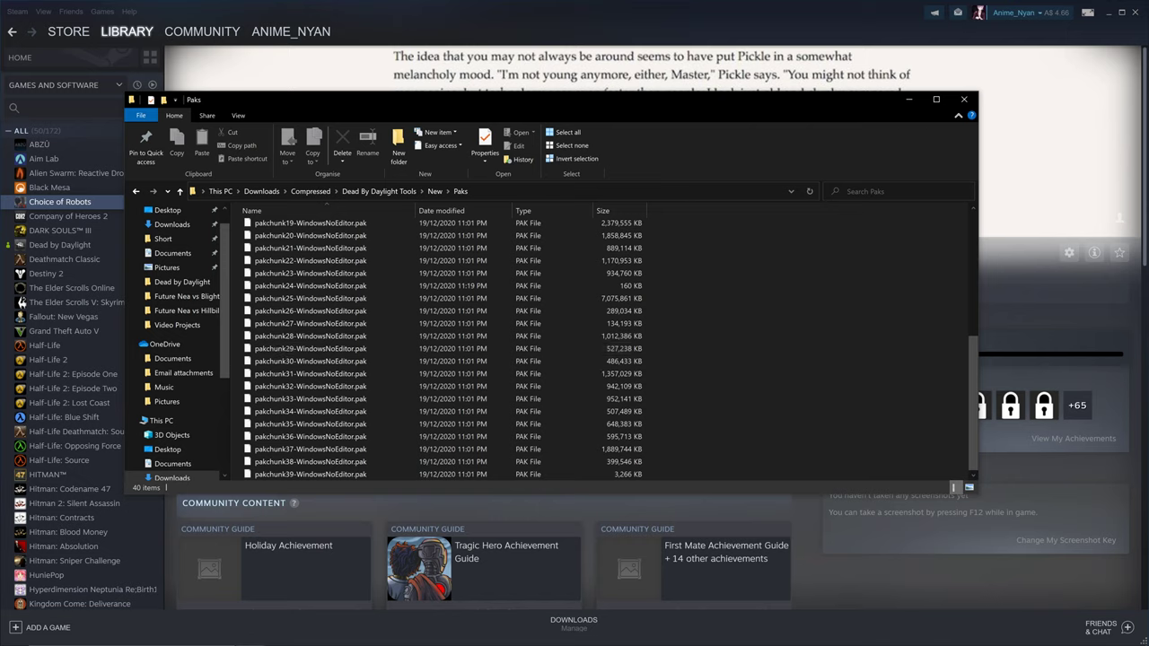
click(434, 192)
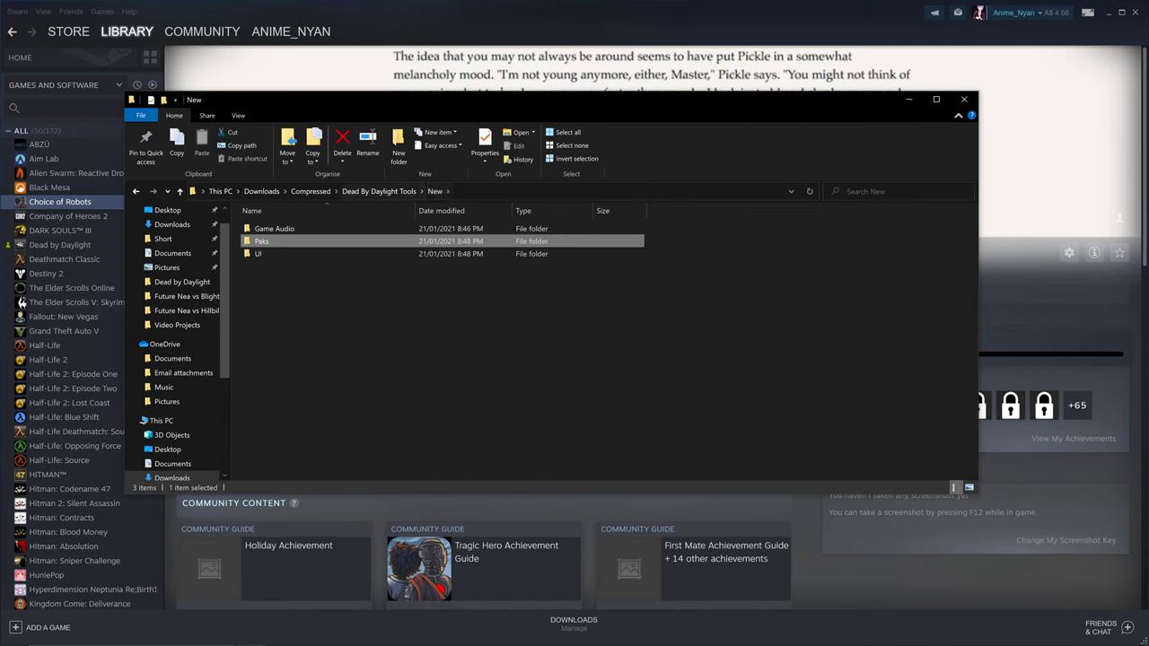
- Launch umodel.exe from the Dead By Daylight Tools folder
click(379, 191)
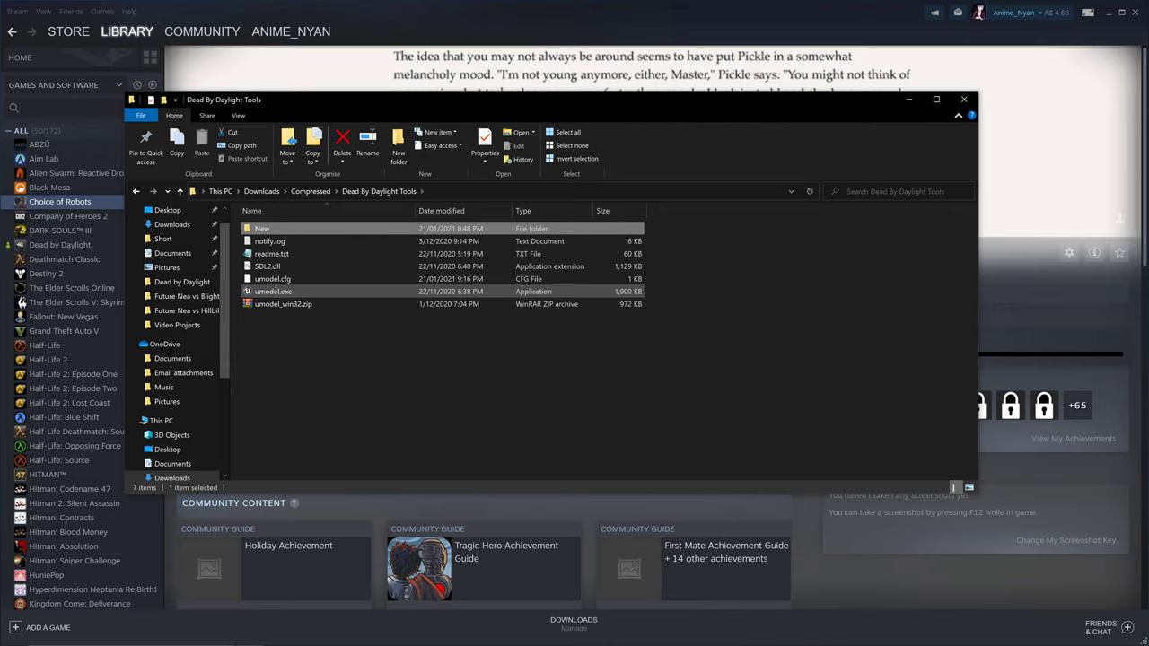
double_click(273, 291)
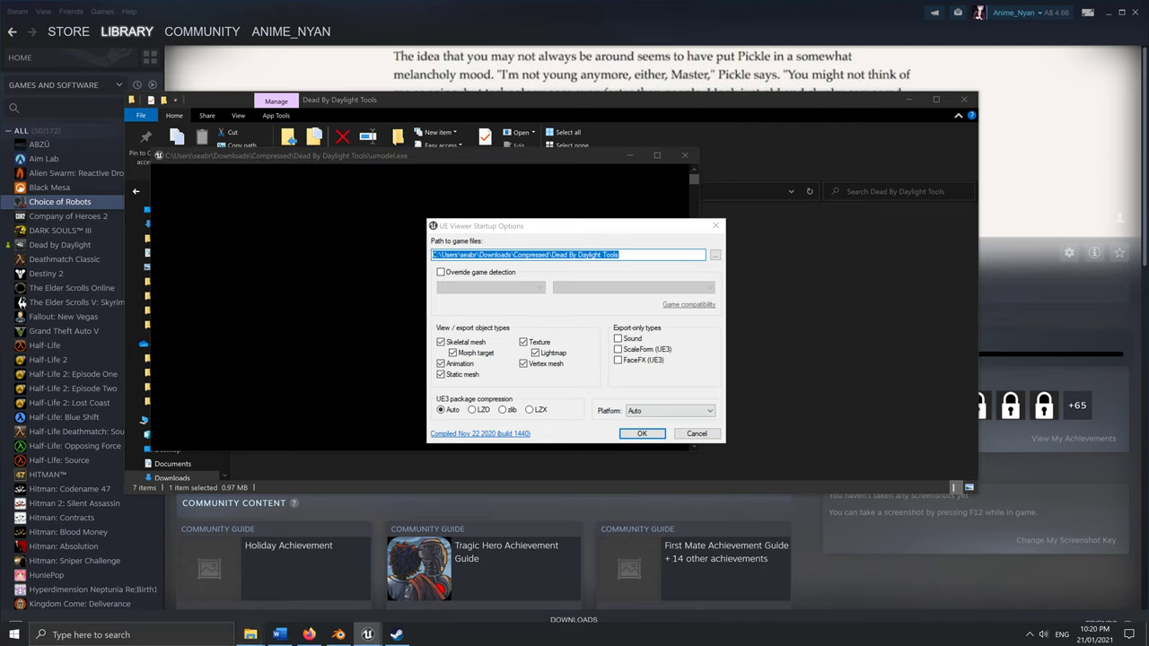
mouse_move(250, 634)
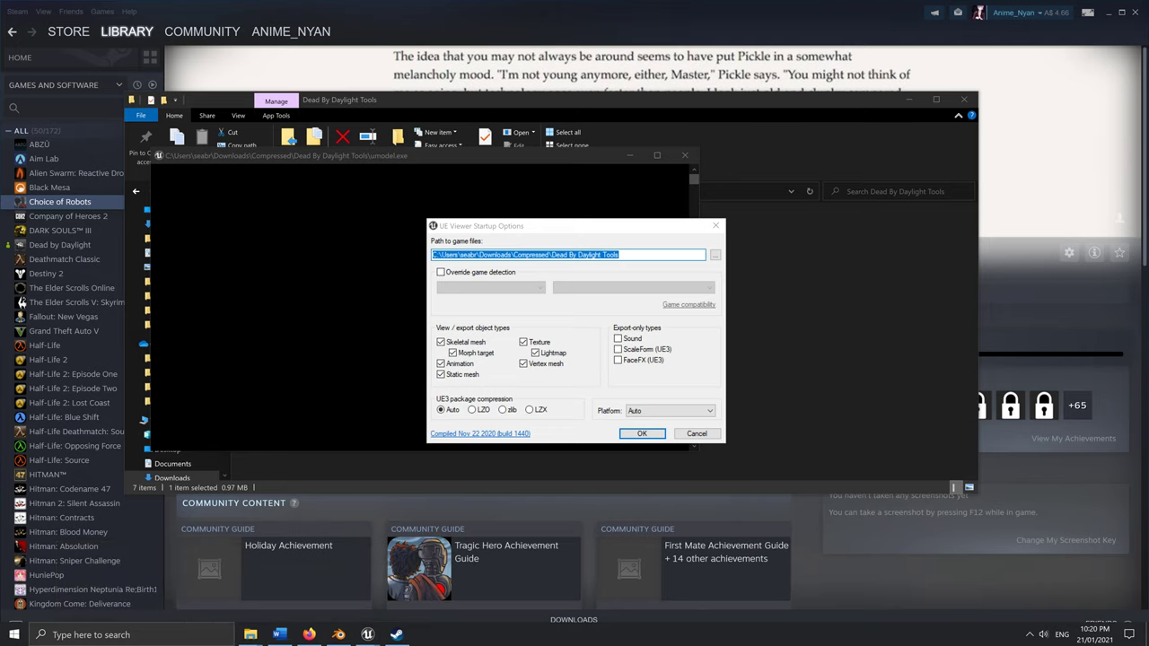
click(664, 255)
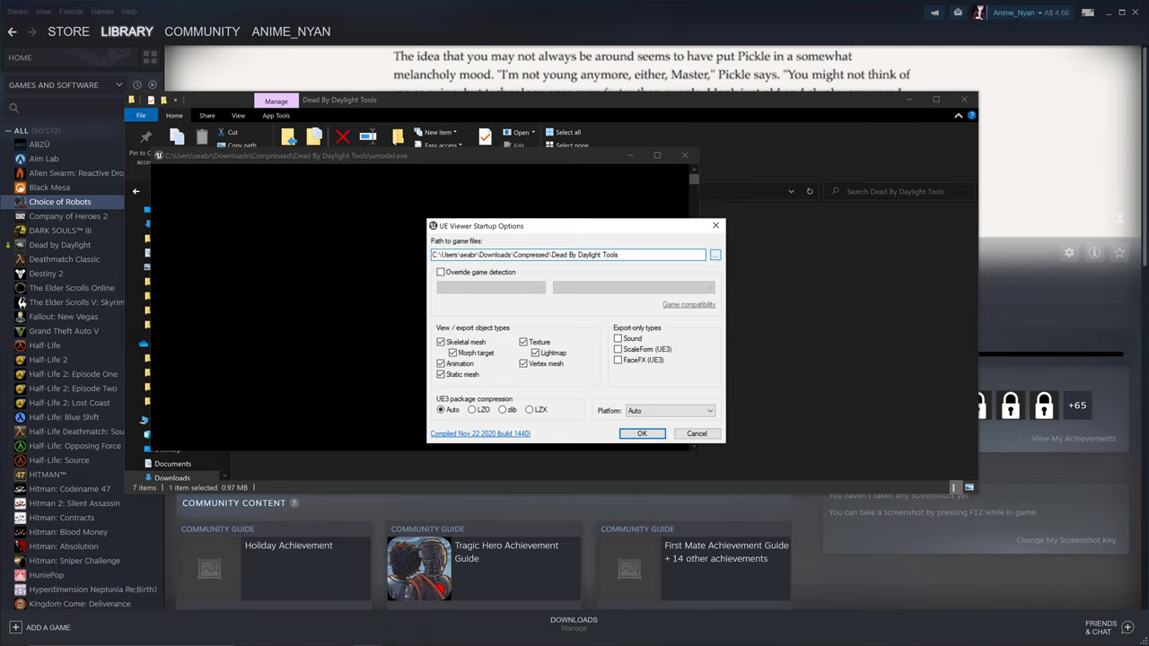
click(716, 255)
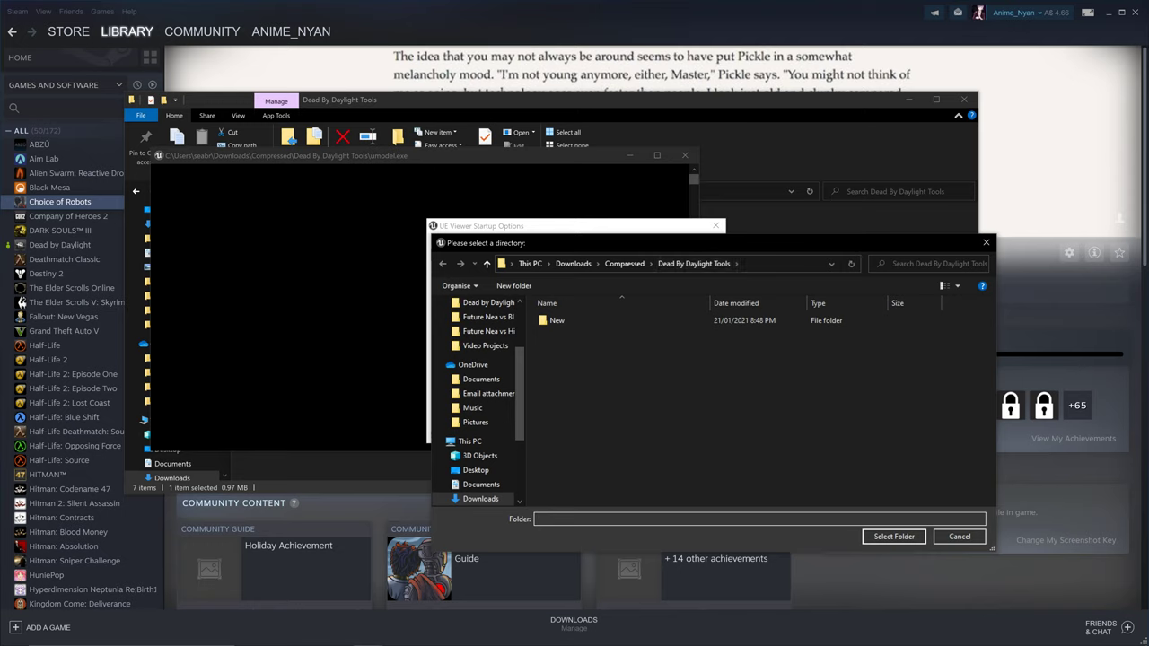
double_click(557, 320)
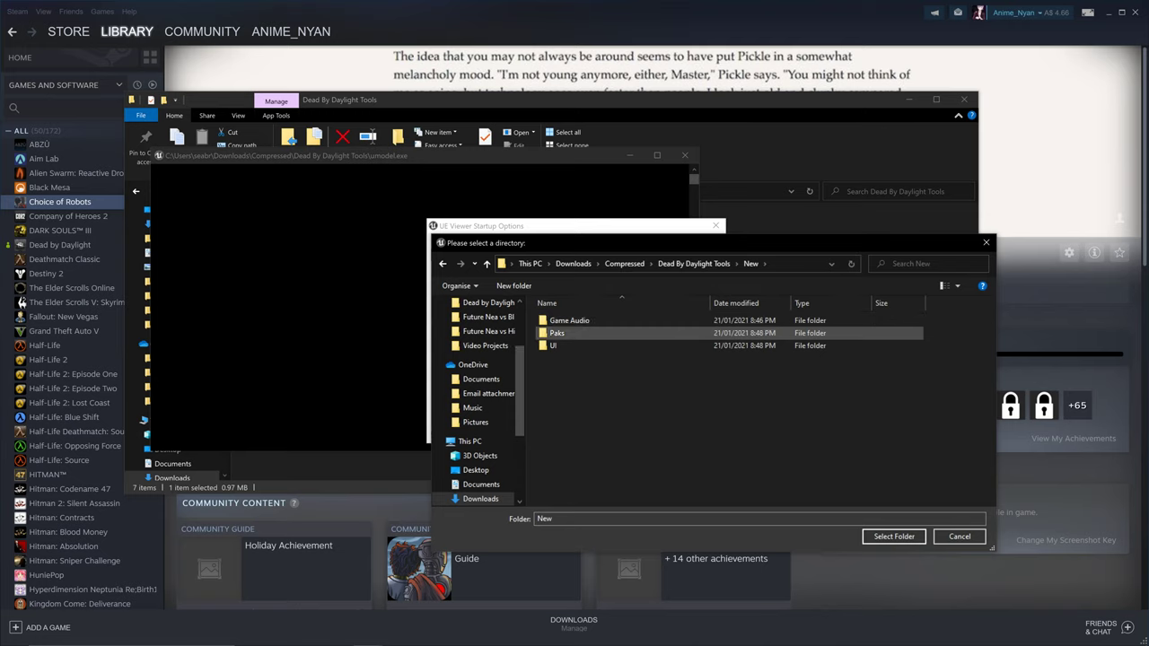
double_click(556, 333)
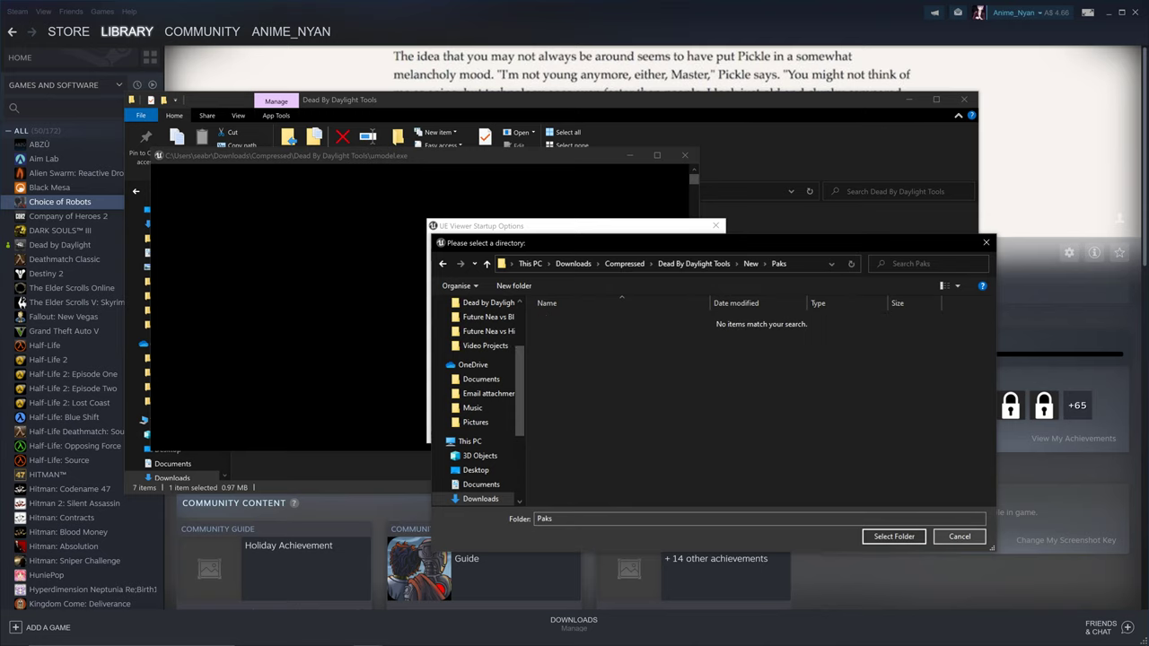
click(960, 536)
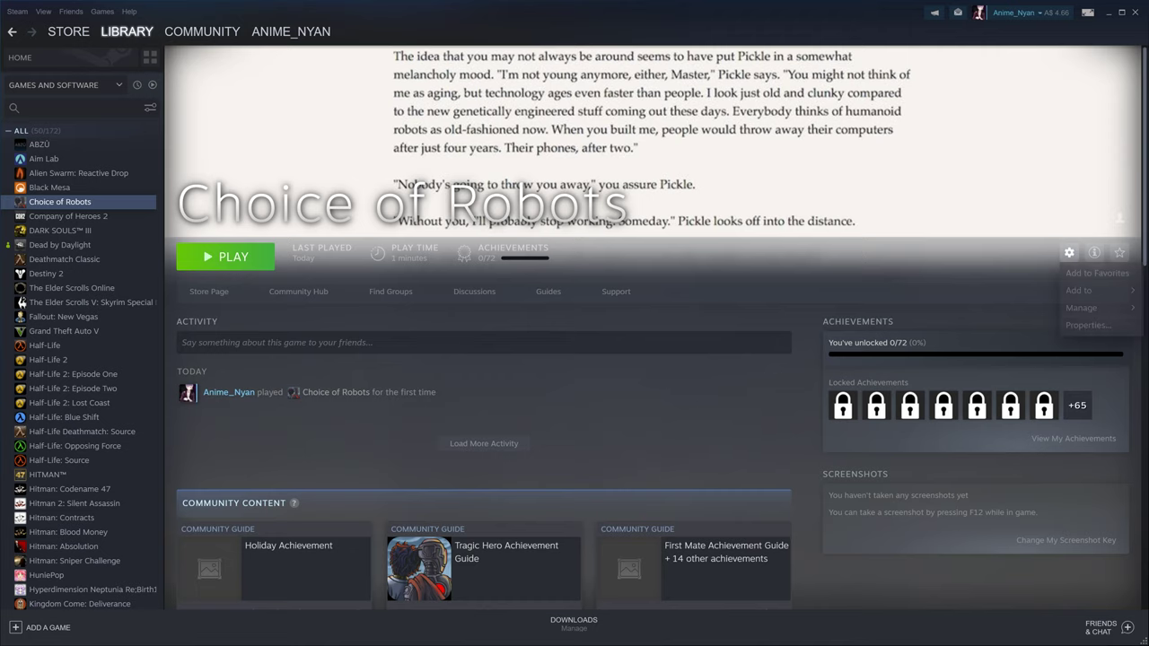
- Browse the local files of Choice of Robots from the Steam library and bring up its ChoiceOfRobots folder window
mouse_move(1081, 306)
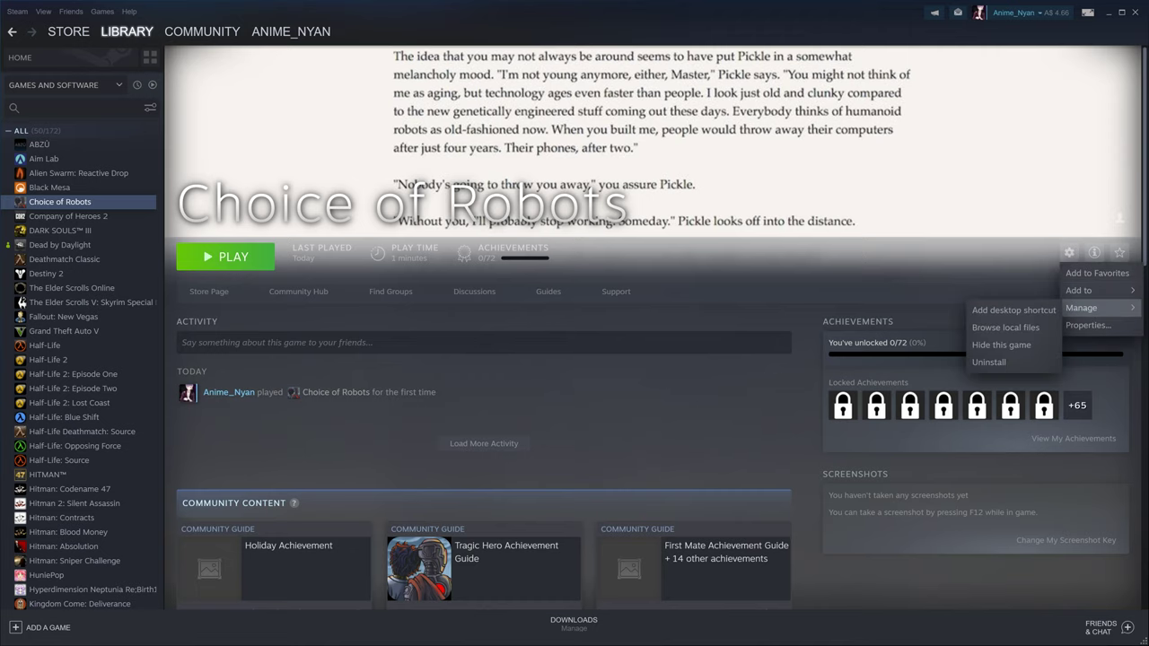
click(1005, 328)
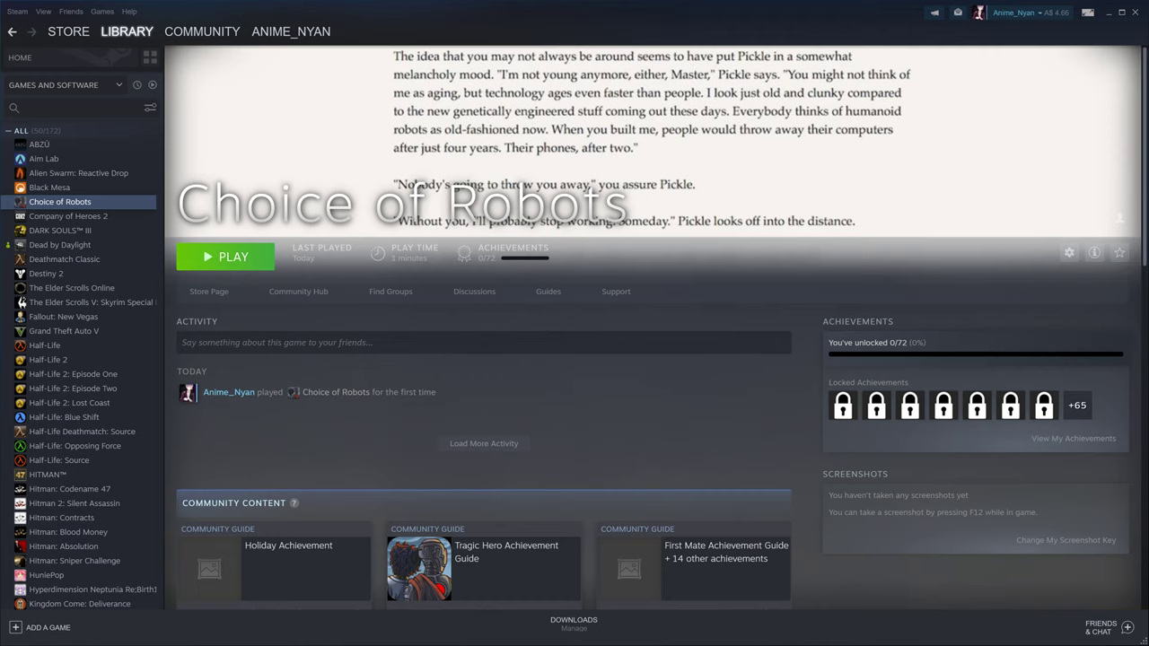
key(super)
mouse_move(251, 635)
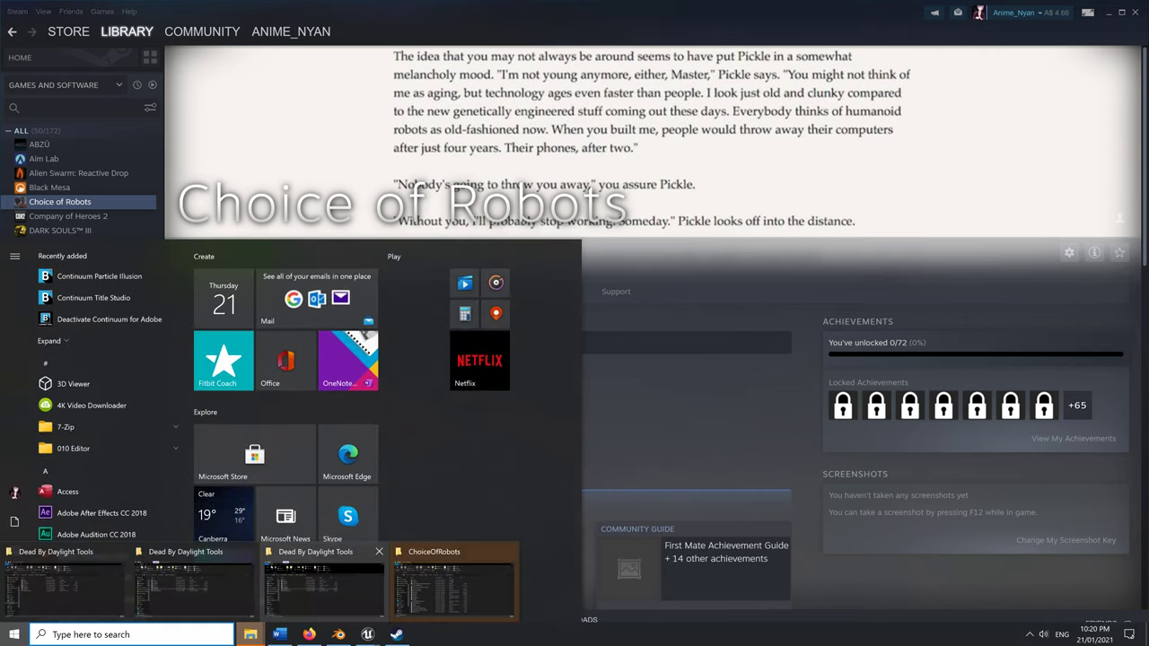
mouse_move(454, 584)
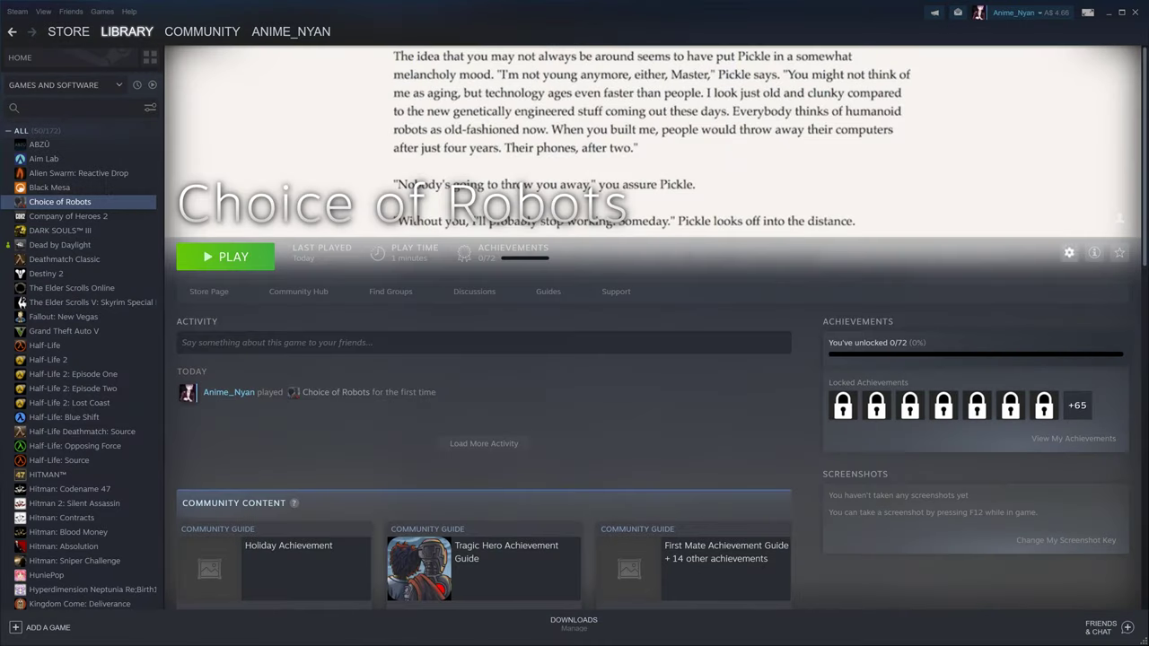
click(1069, 252)
mouse_move(1081, 307)
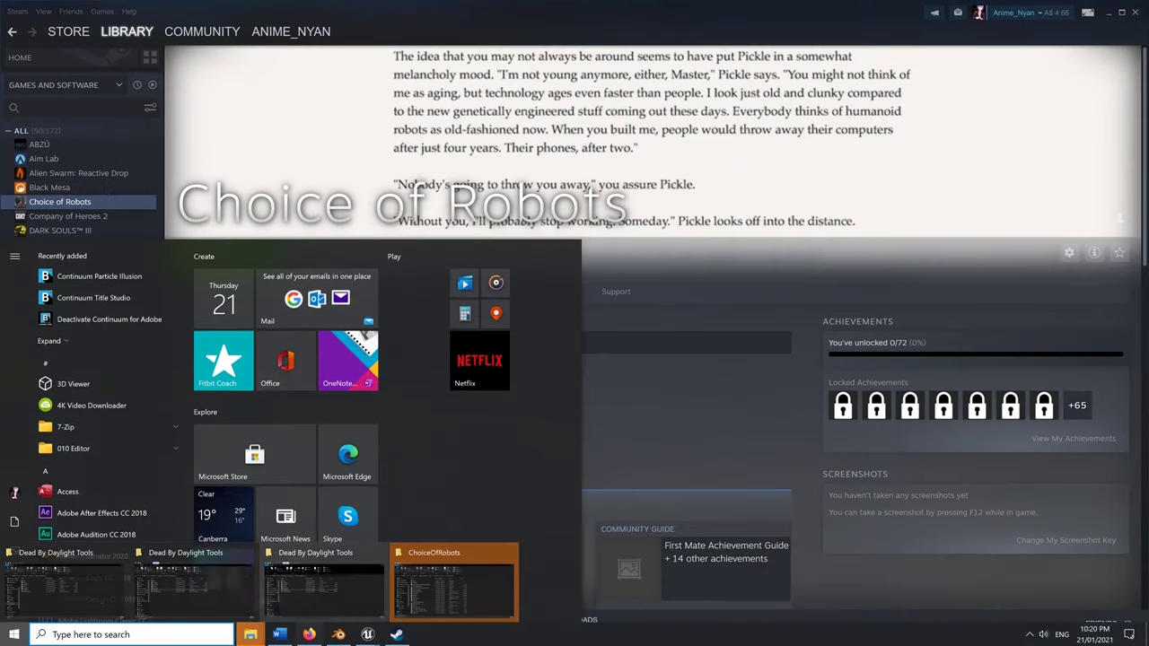
click(453, 583)
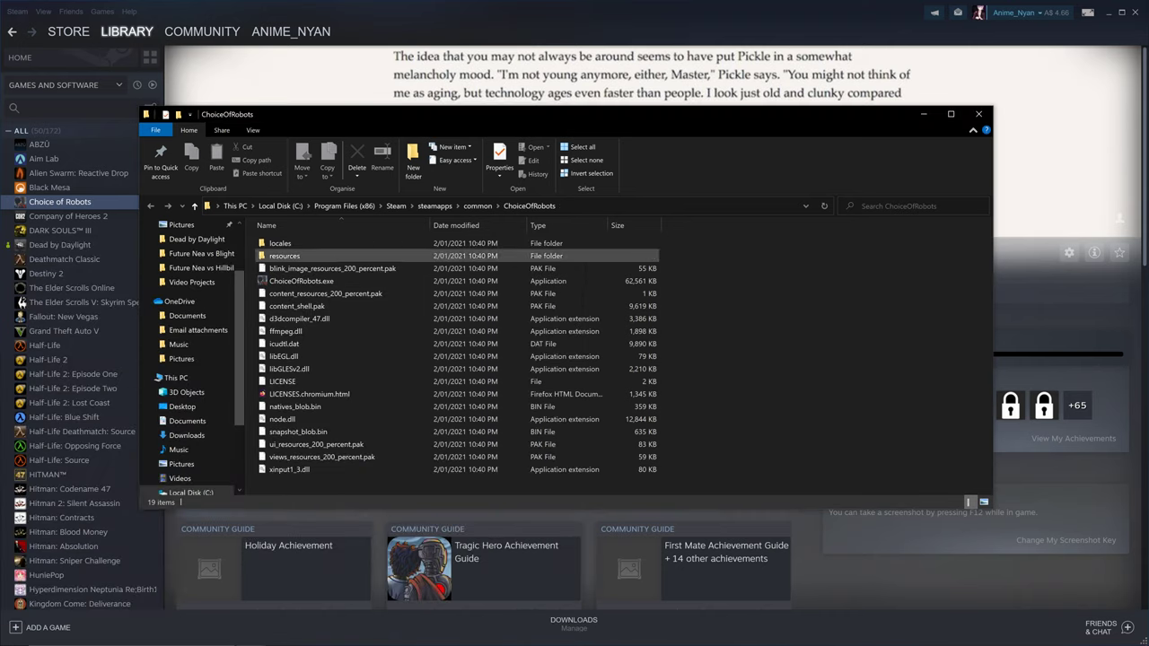
- Copy the ChoiceOfRobots folder path and paste it as the path to game files in UE Viewer Startup Options
click(341, 206)
key(ctrl+c)
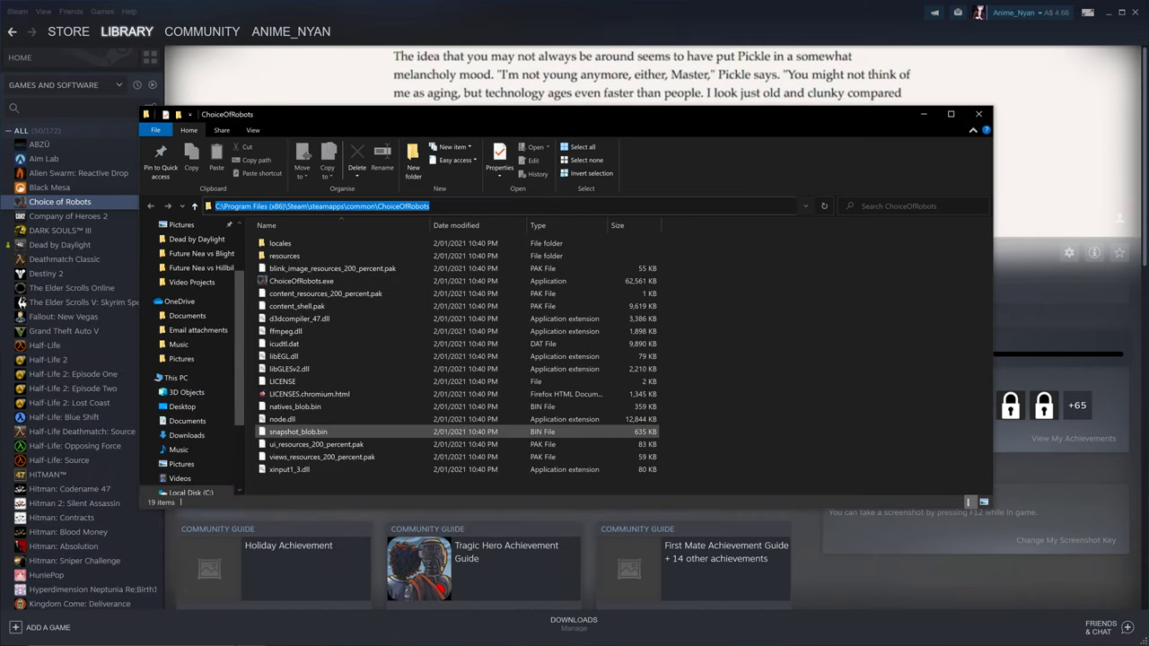
mouse_move(270, 643)
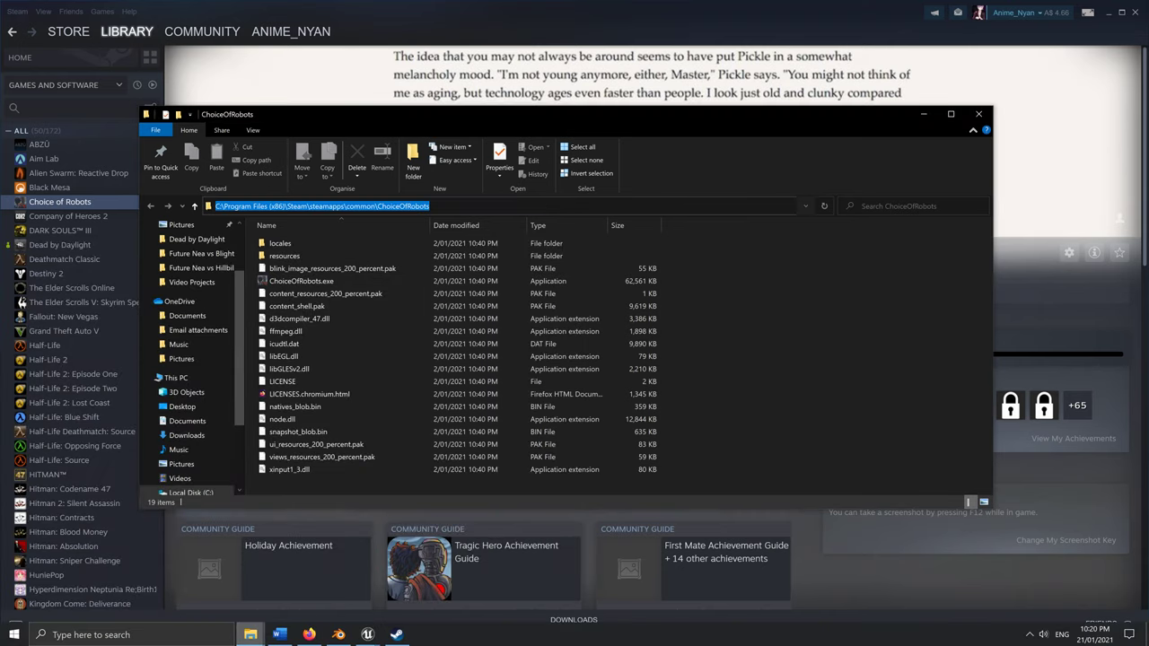
click(250, 635)
mouse_move(368, 635)
click(558, 586)
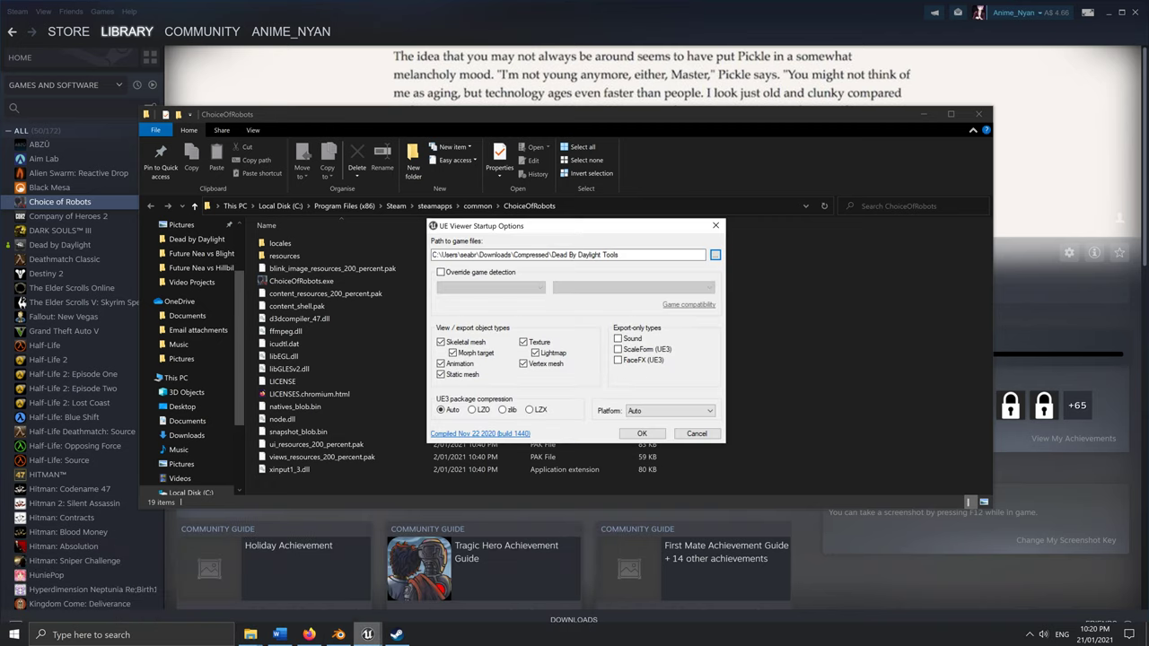
key(ctrl+a)
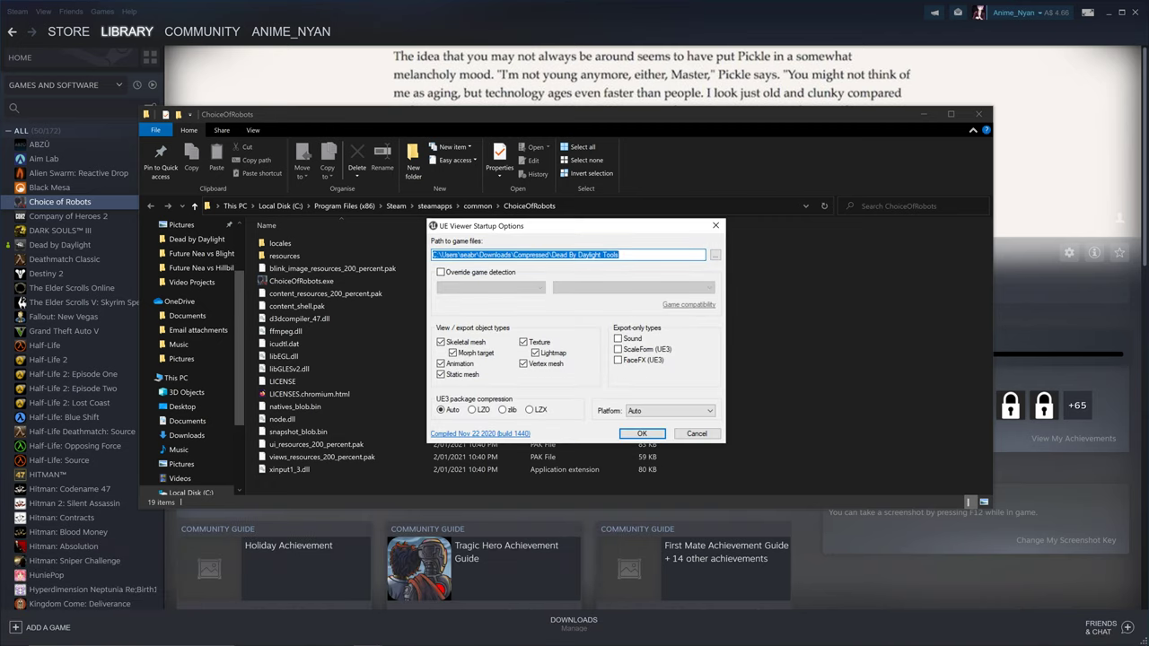
key(ctrl+v)
- Set the path to game files to the Paks folder under Downloads > Compressed > Dead By Daylight Tools > New
click(715, 255)
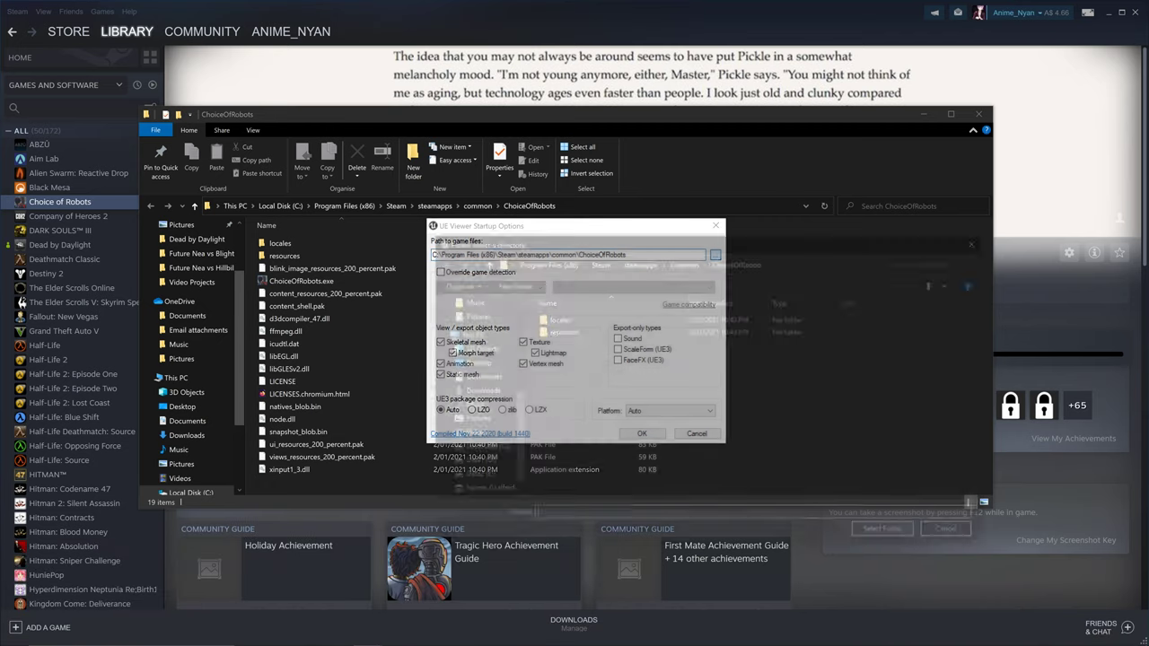
scroll(481, 427, up, 1)
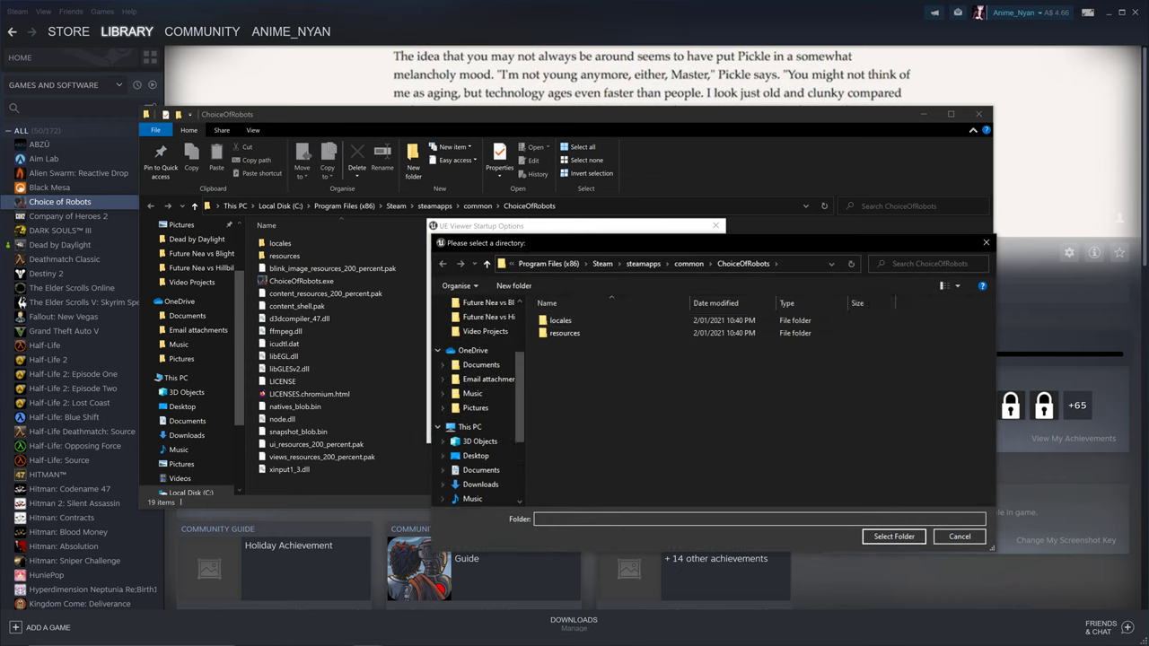
click(481, 484)
double_click(569, 336)
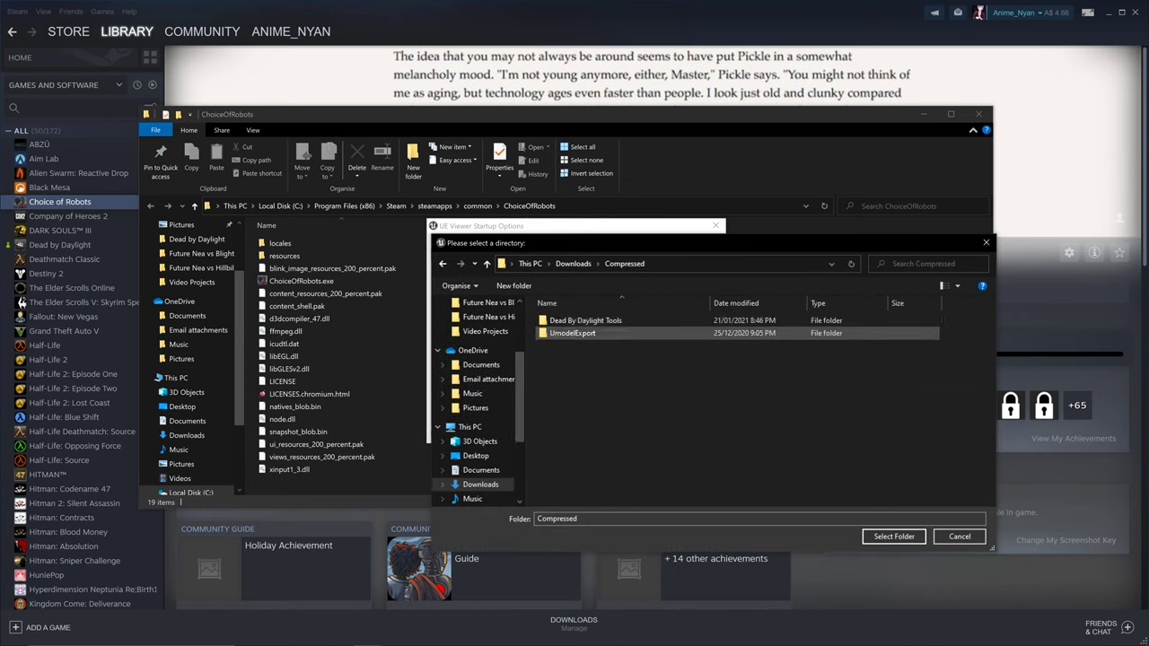
double_click(585, 320)
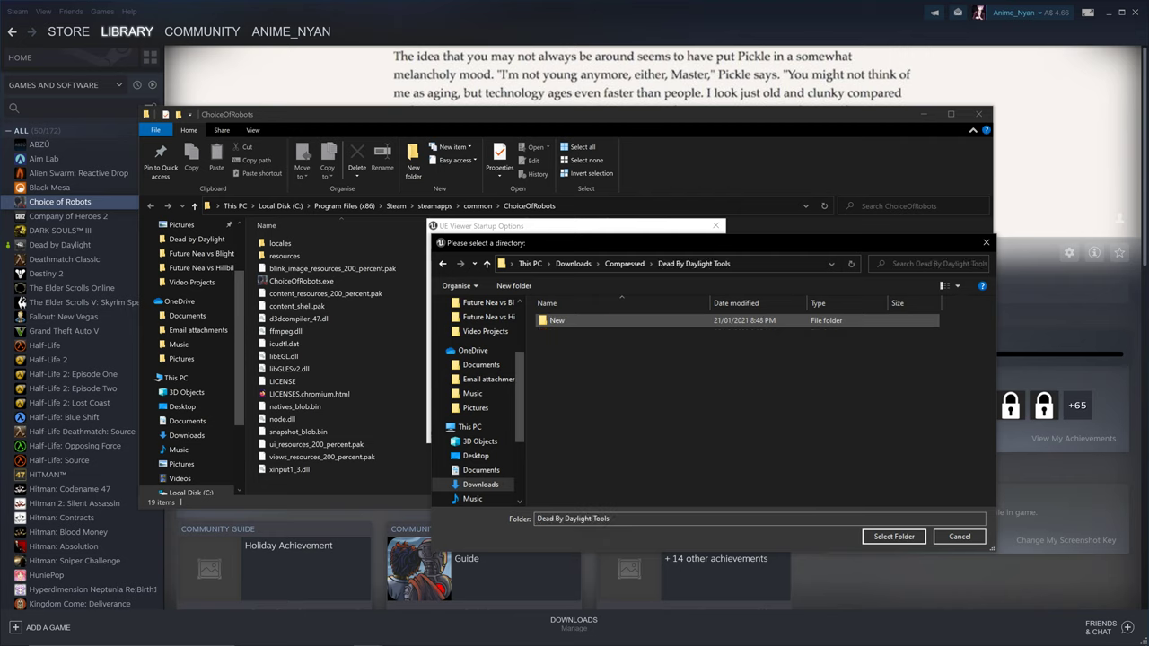
double_click(556, 320)
double_click(558, 332)
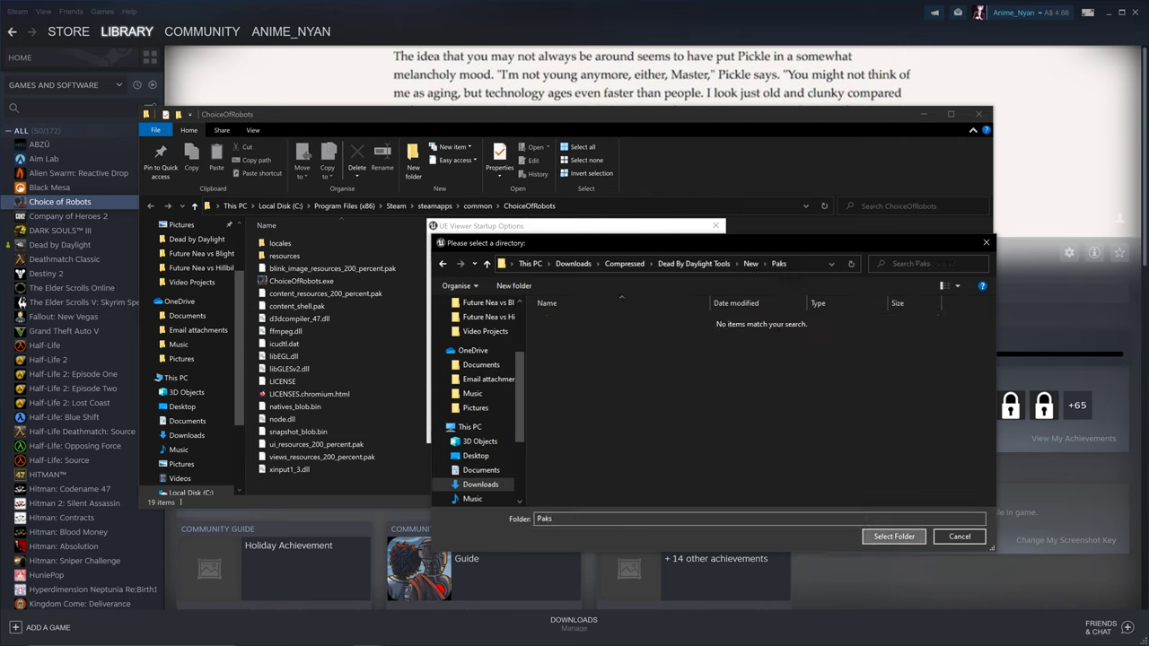
click(893, 536)
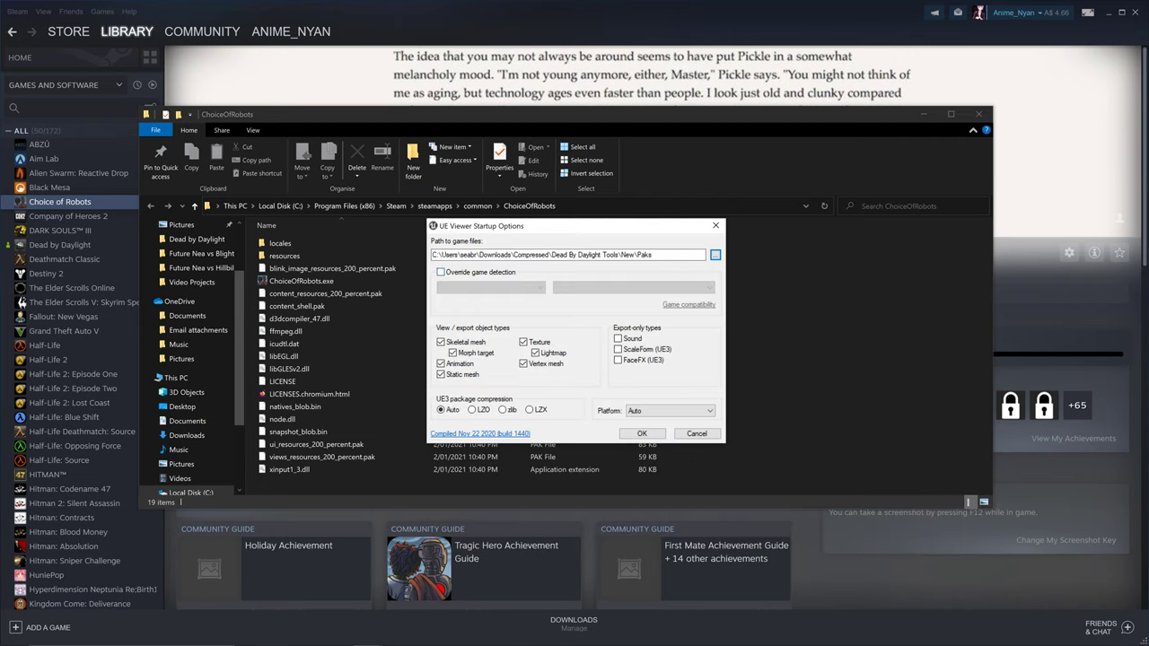
- Override game detection with Unreal engine 4 and version Unreal engine 4.25
click(441, 272)
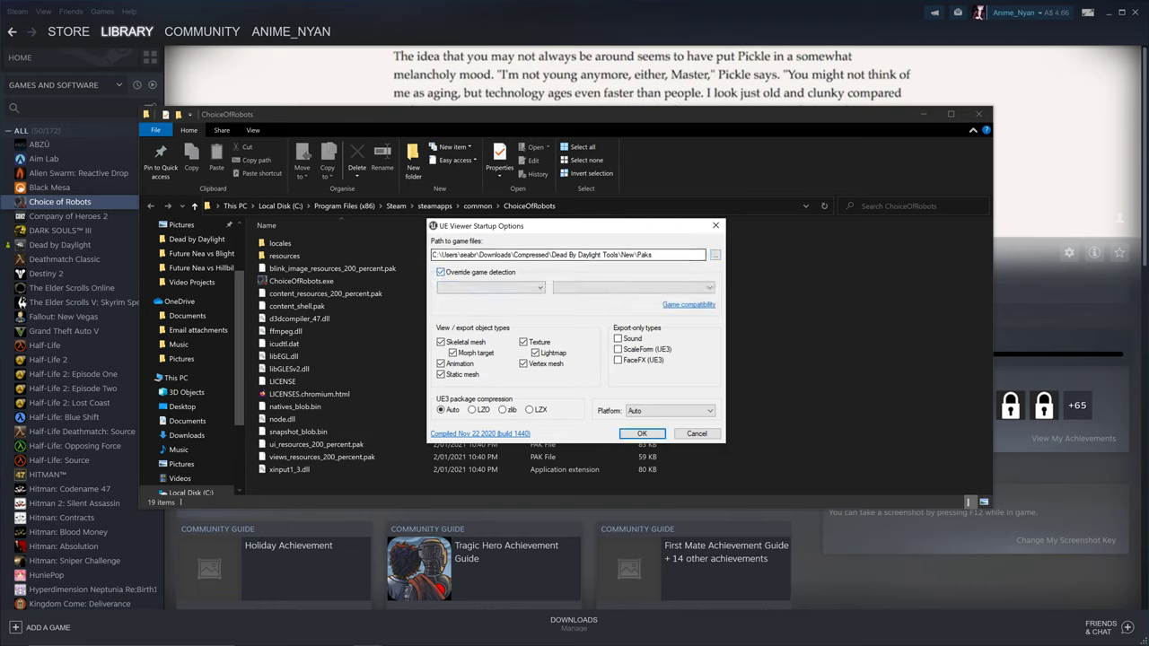
click(490, 287)
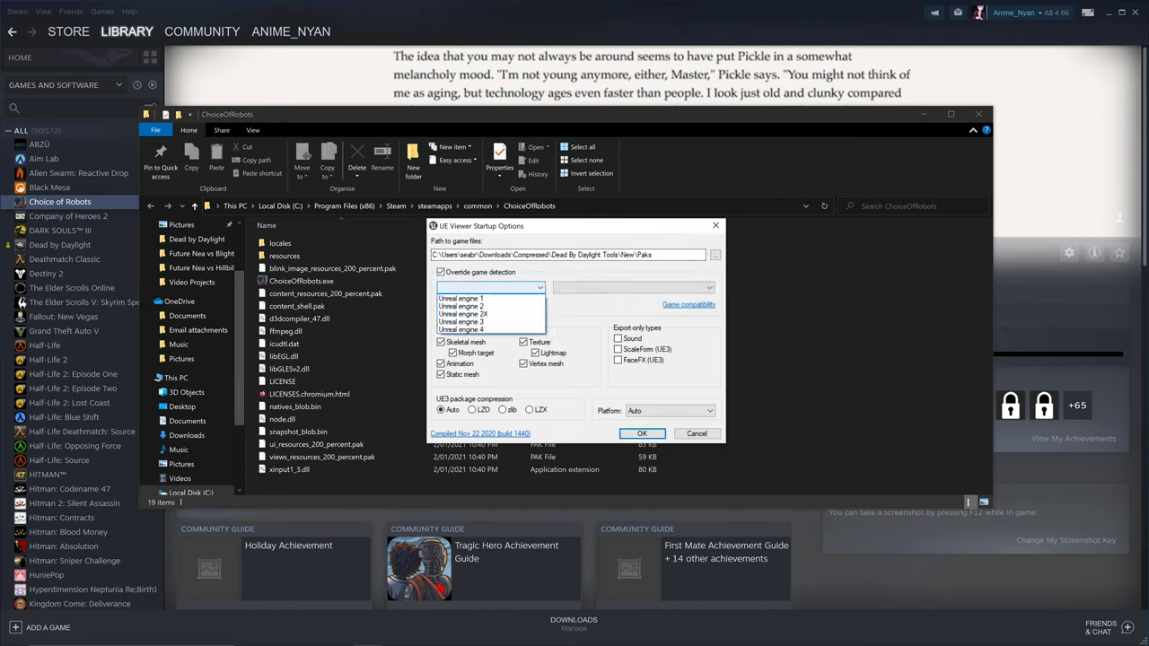
click(490, 329)
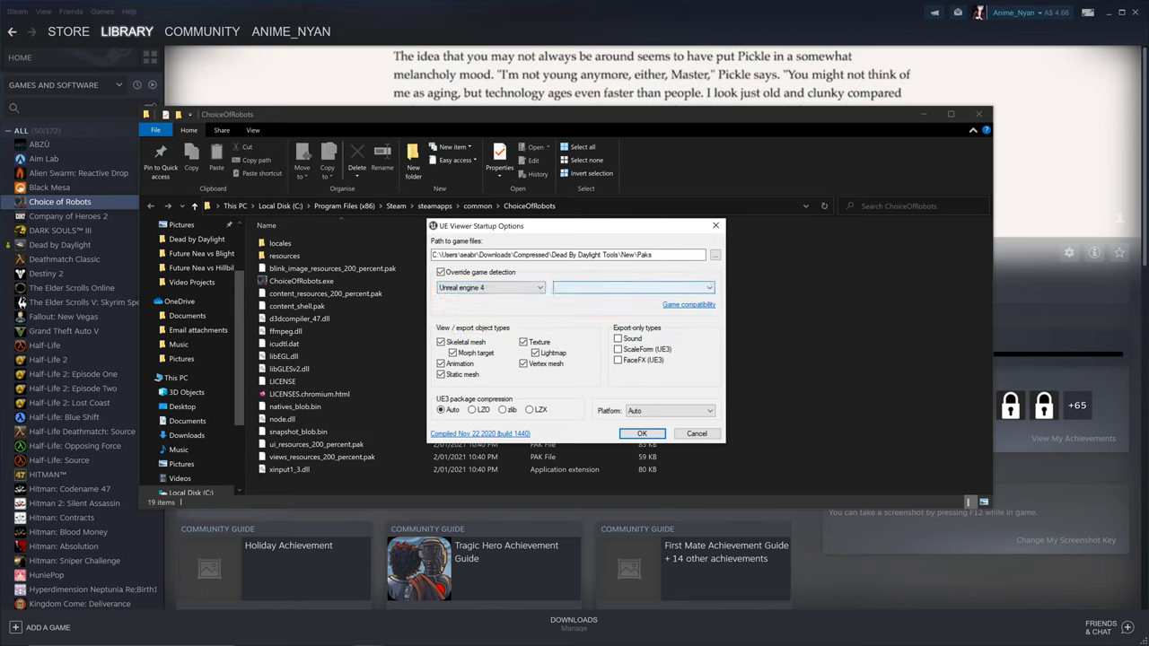
click(633, 287)
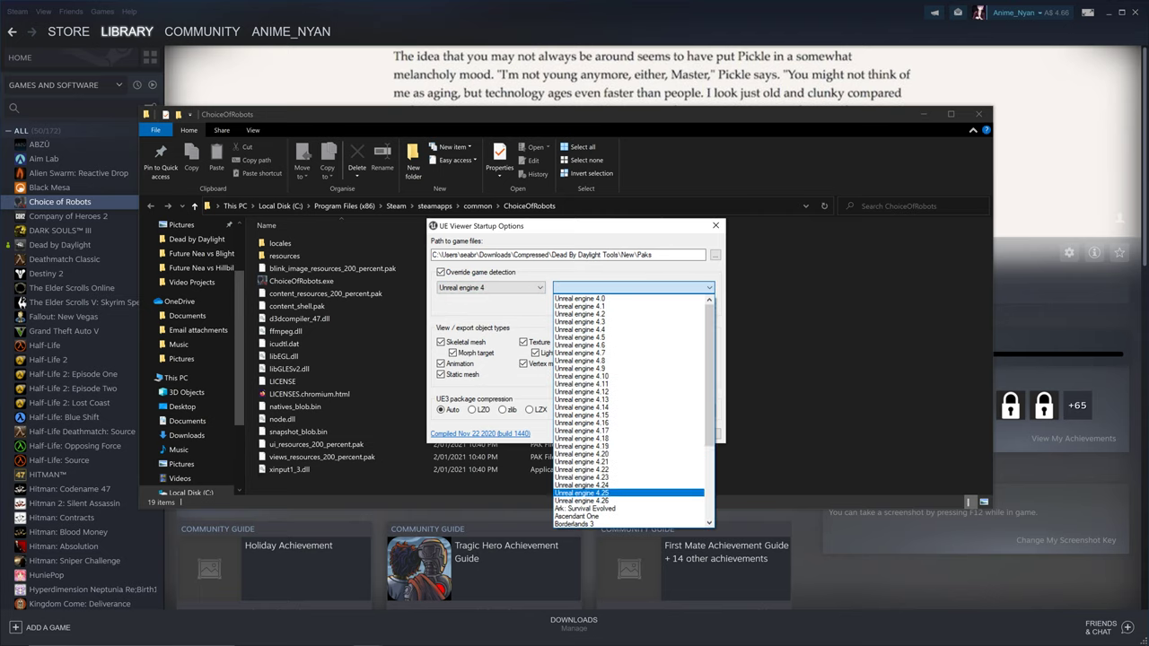
key(Return)
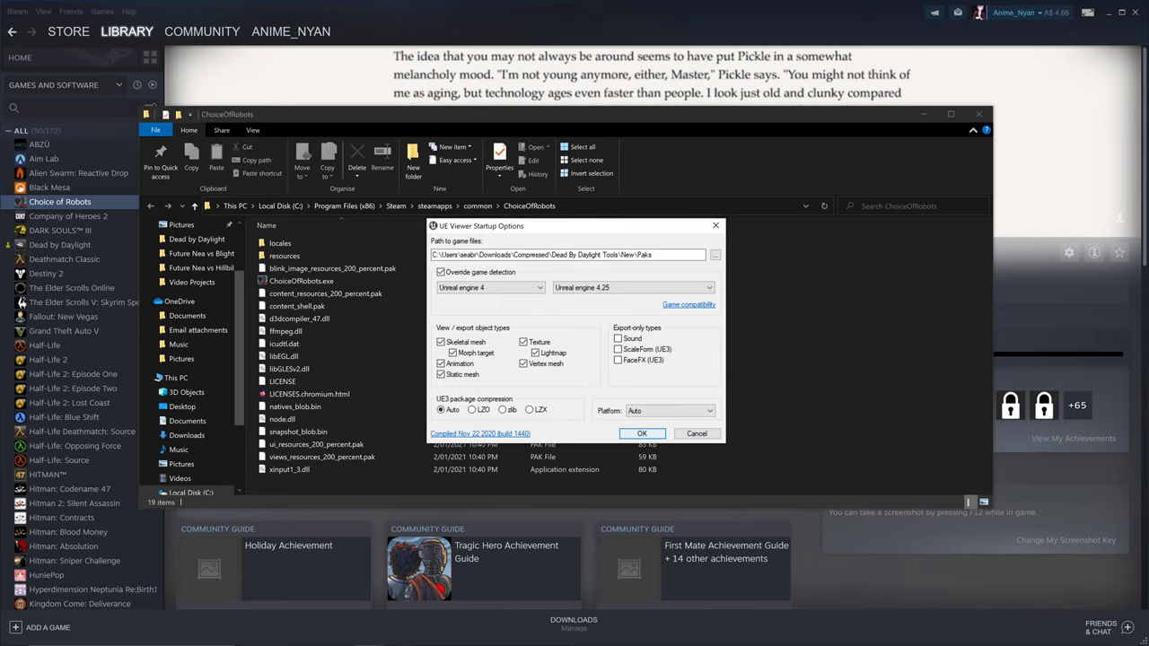
click(633, 287)
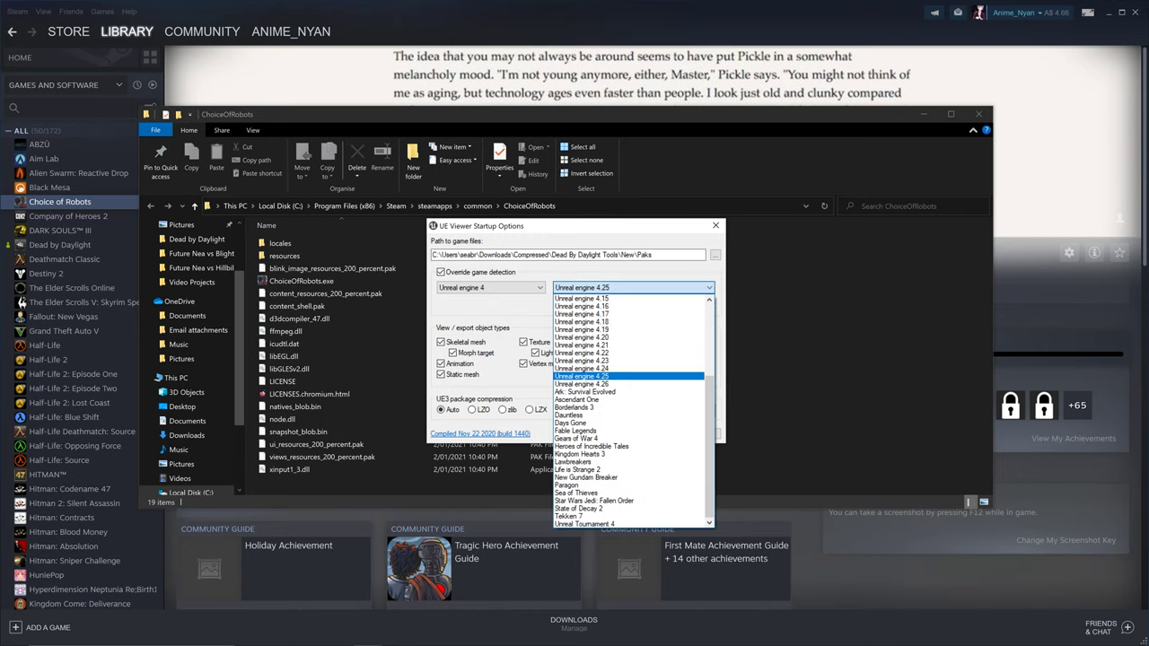
key(Down)
key(Up)
key(Up)
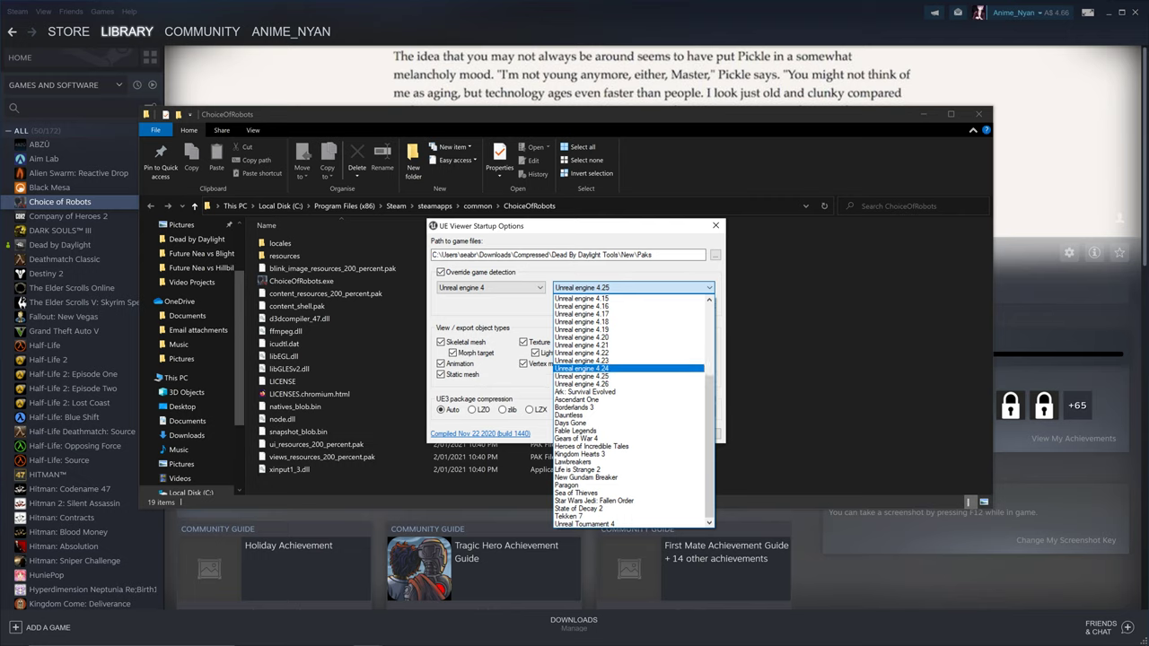
key(Up)
key(Up)
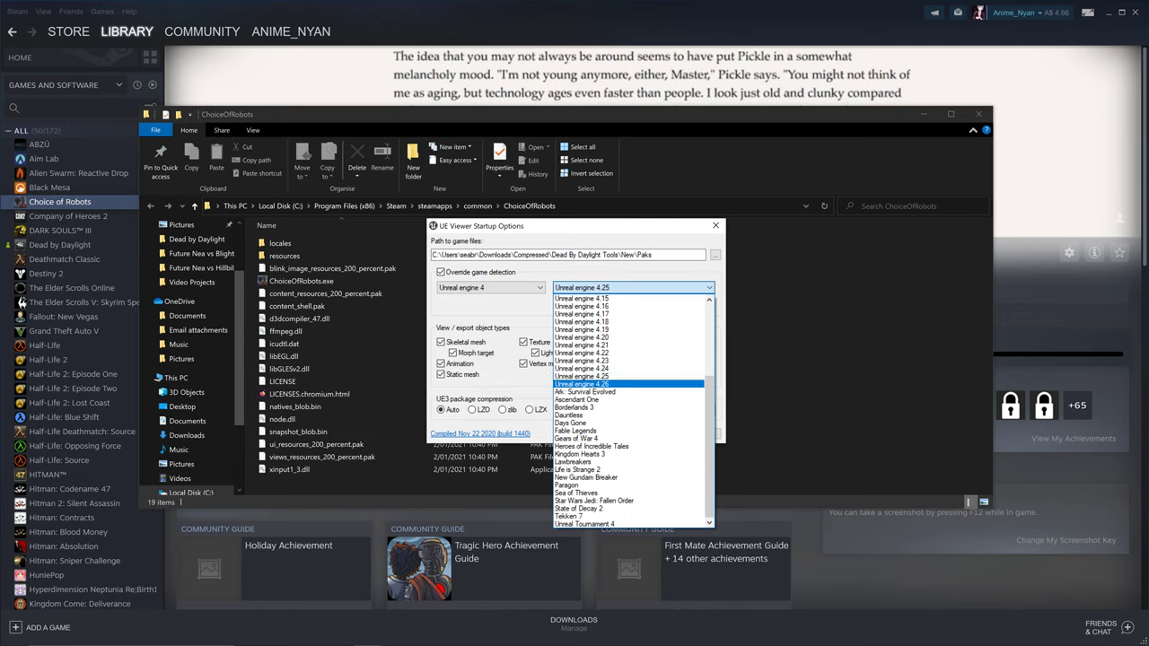
key(Escape)
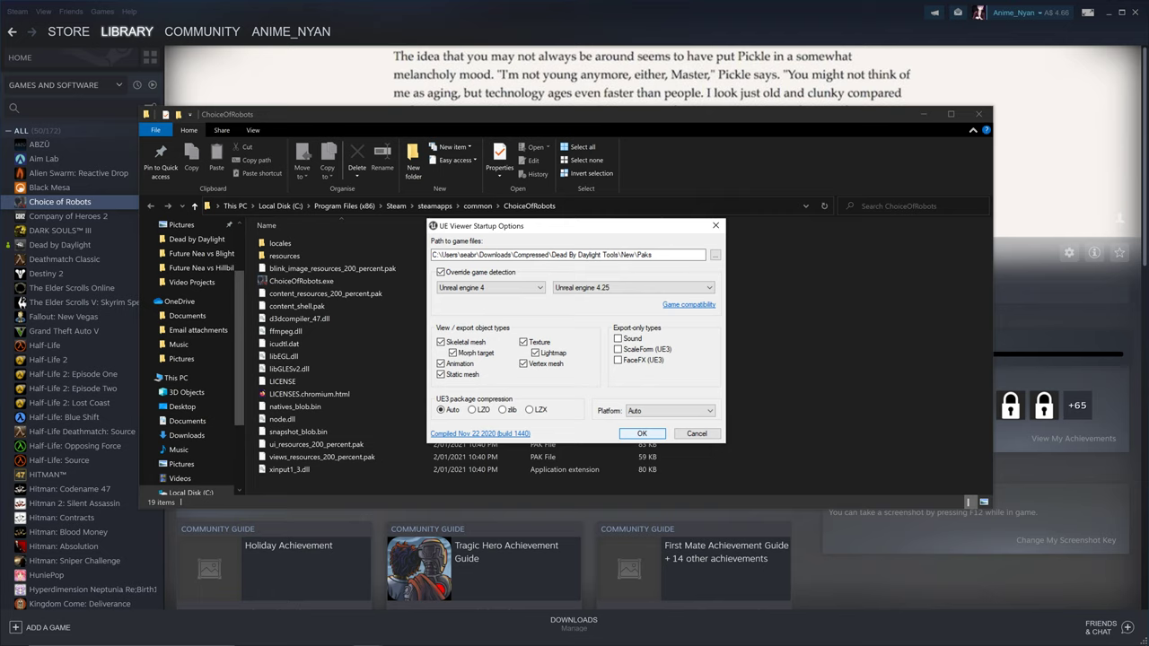
- Accept the startup options to load the game packages, and enlarge the package selection window
key(Return)
scroll(420, 341, down, 5)
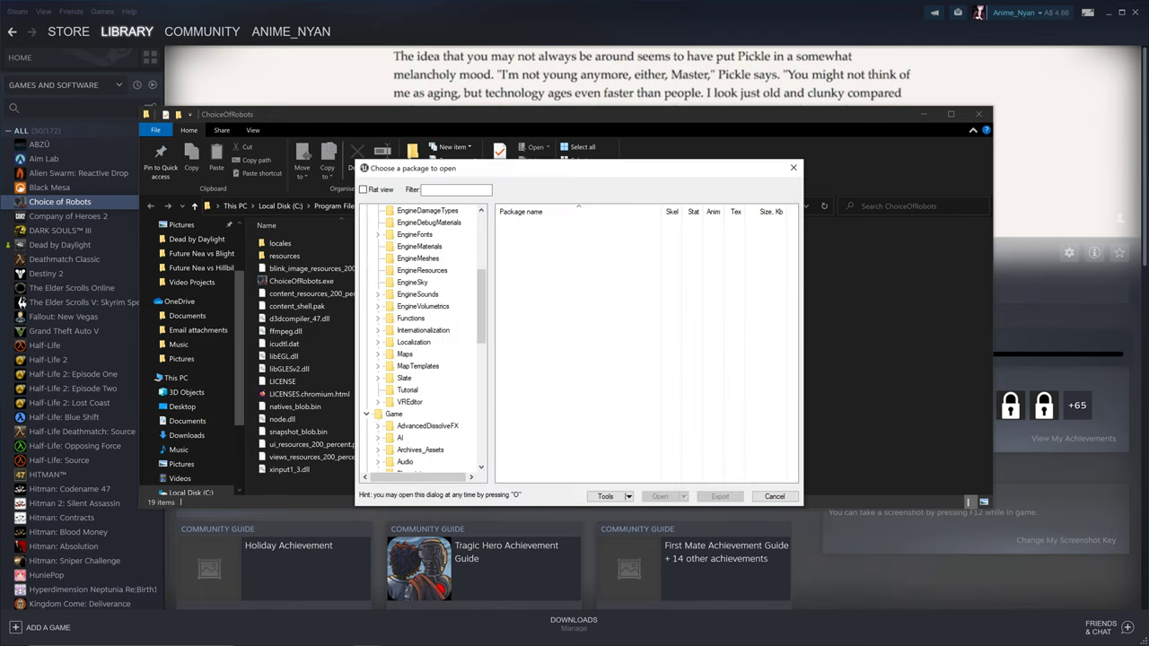
scroll(420, 341, up, 6)
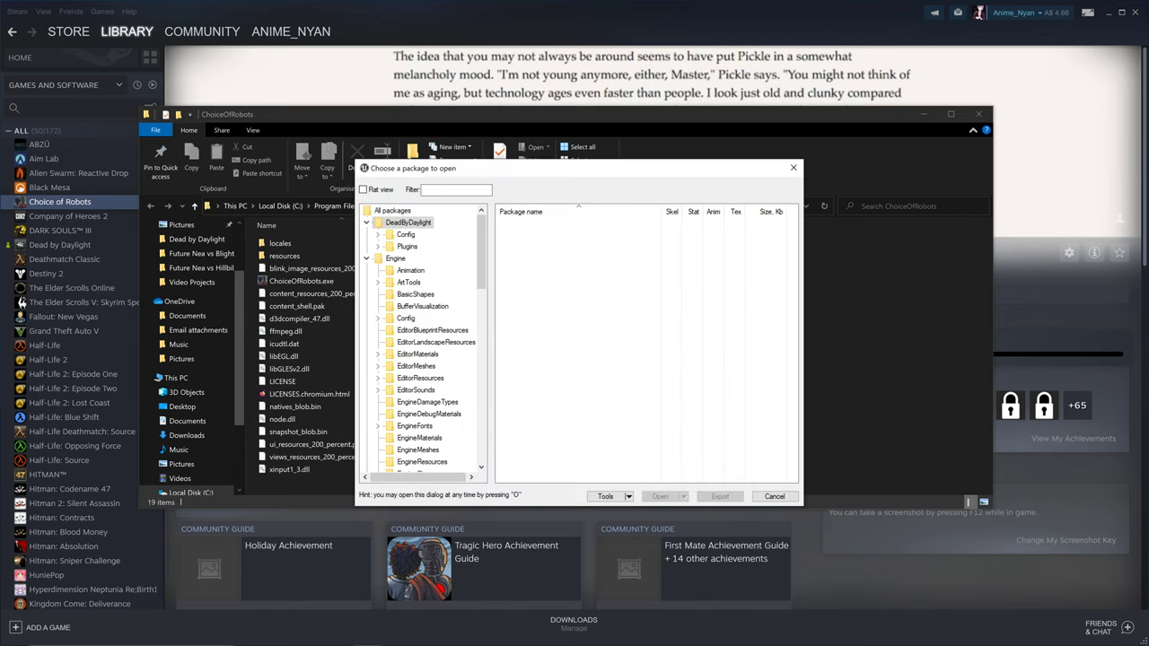
drag(803, 334, 959, 334)
drag(475, 160, 477, 74)
drag(355, 260, 163, 260)
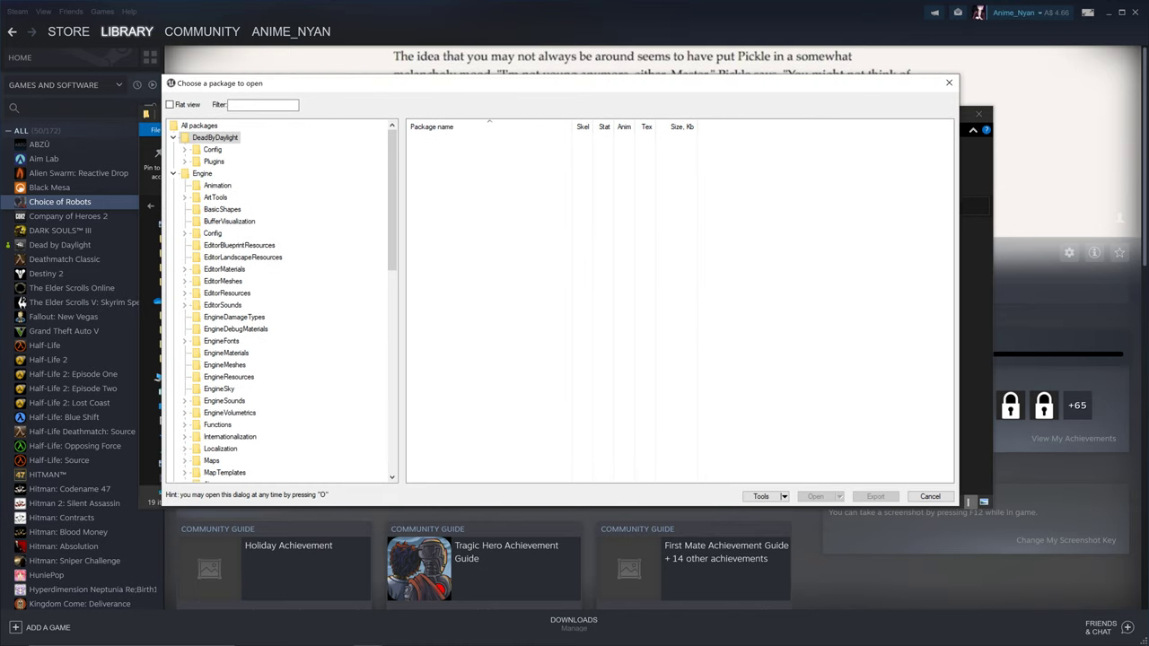
- Find the Game folder in the package tree and expand its Characters folder
scroll(282, 301, down, 3)
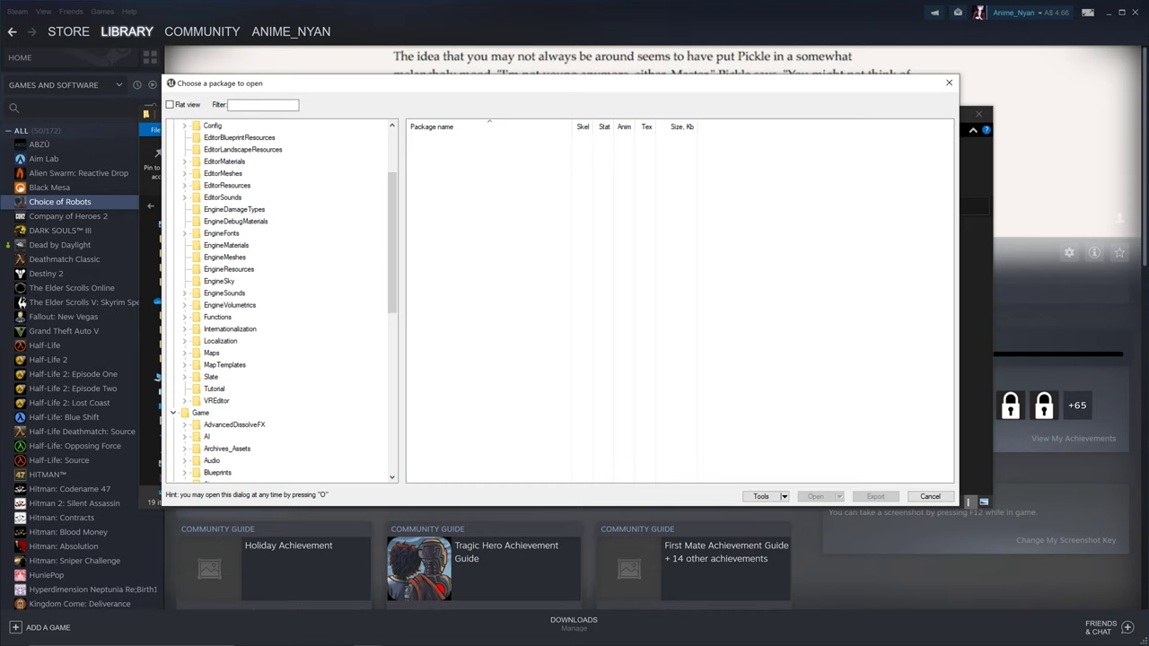
scroll(283, 300, down, 1)
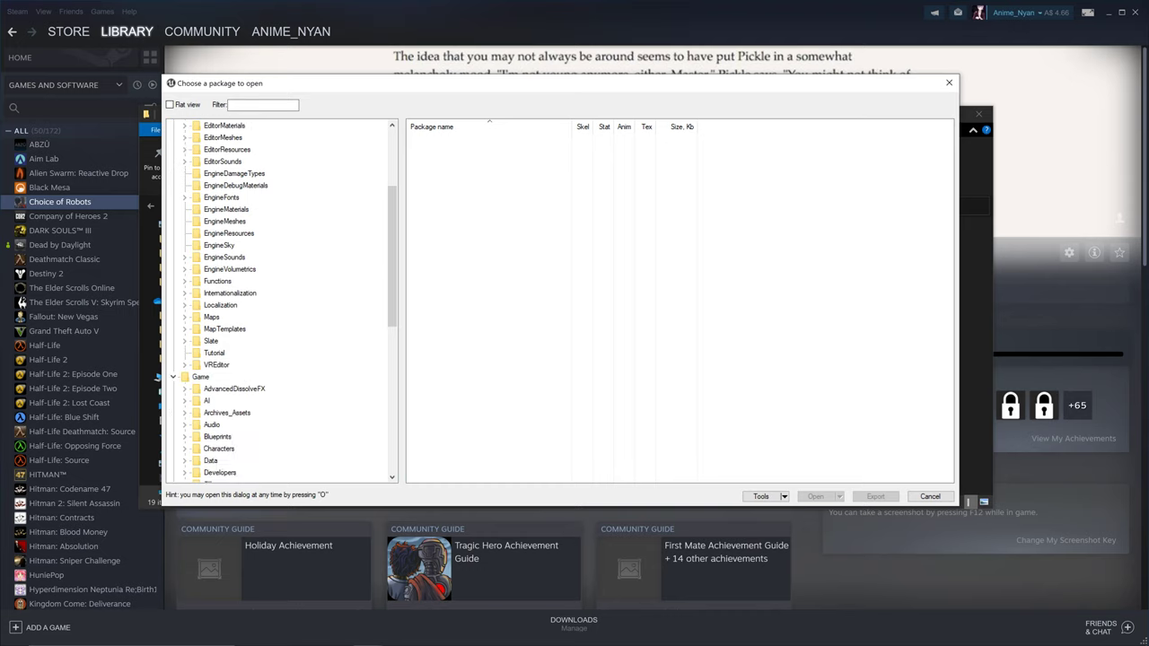
scroll(282, 301, down, 2)
scroll(282, 300, up, 6)
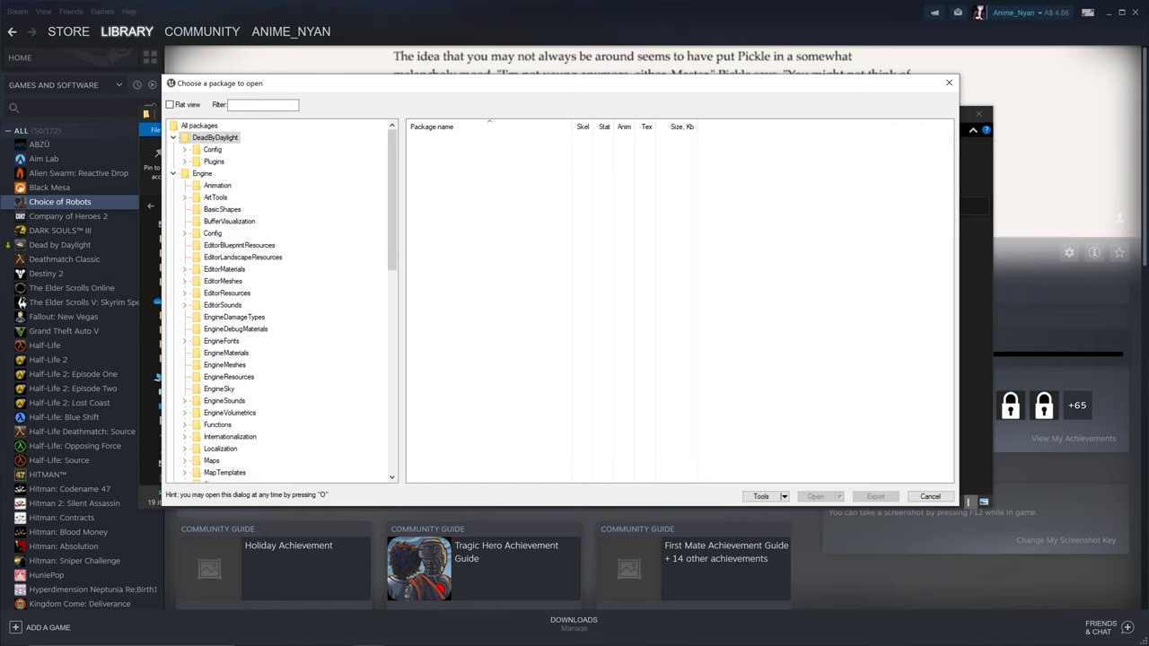
scroll(282, 301, down, 5)
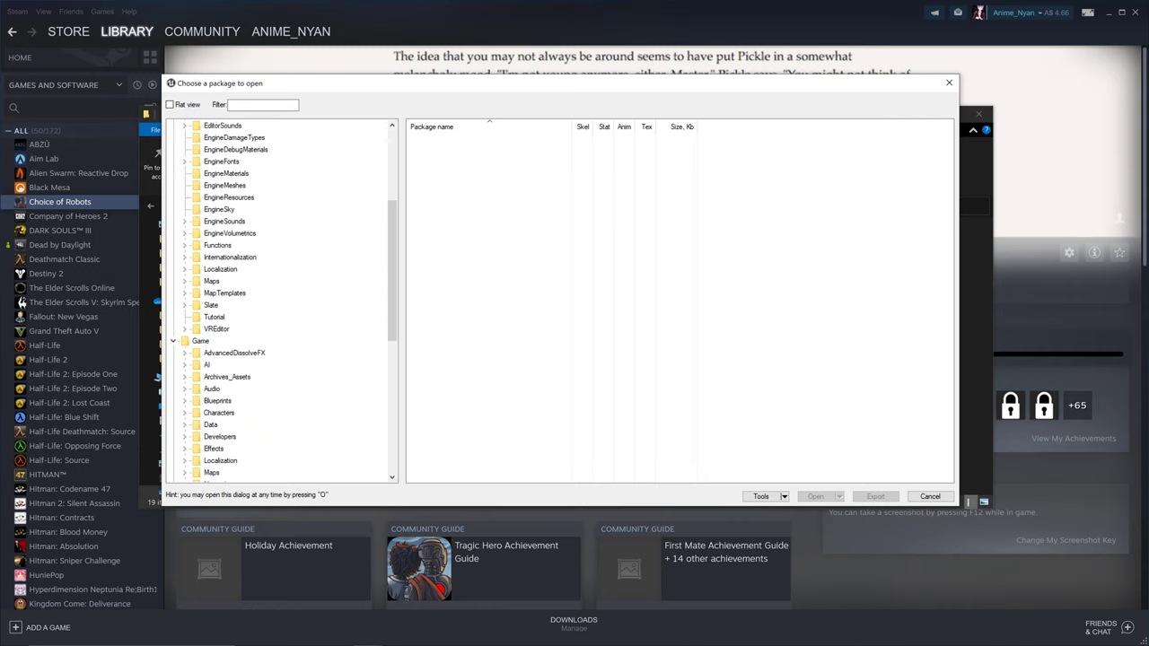
click(201, 341)
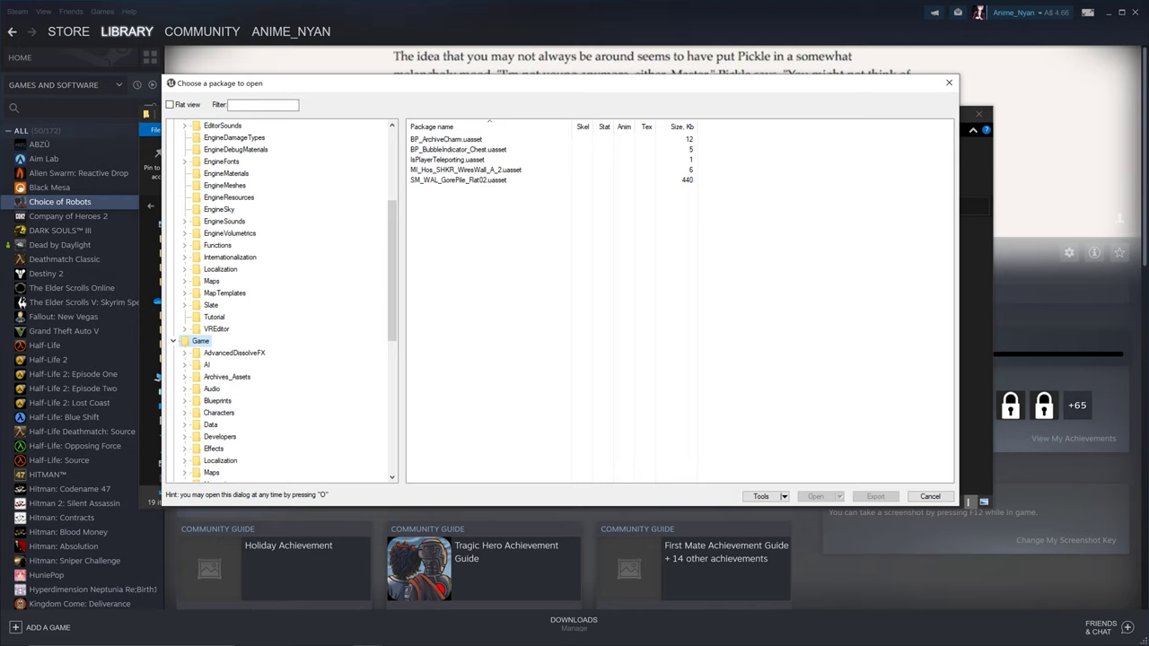
click(219, 413)
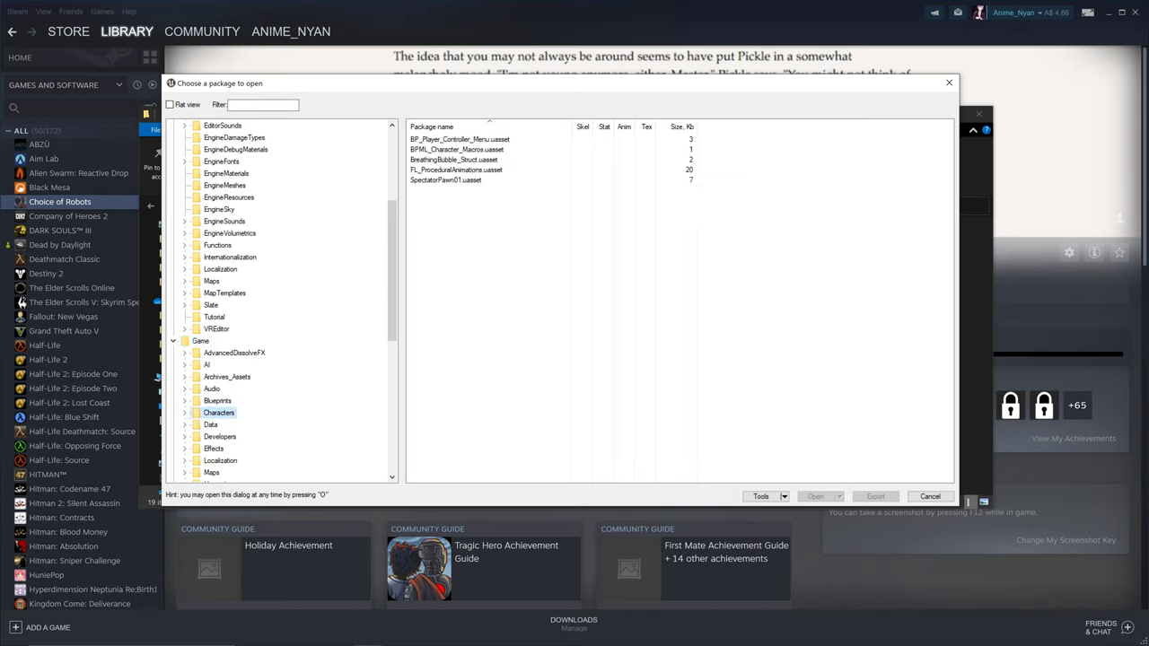
click(184, 413)
scroll(224, 395, down, 2)
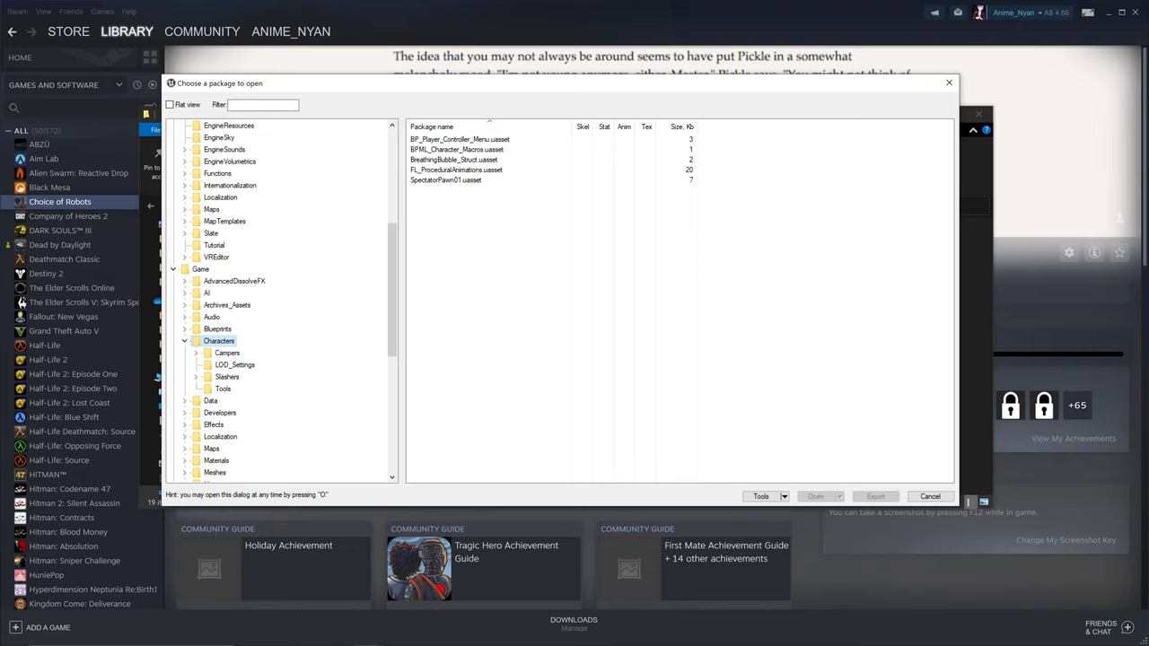
- Look through the Campers subfolders, collapse them again, and view the packages directly inside Campers and Slashers
click(195, 353)
scroll(195, 353, up, 4)
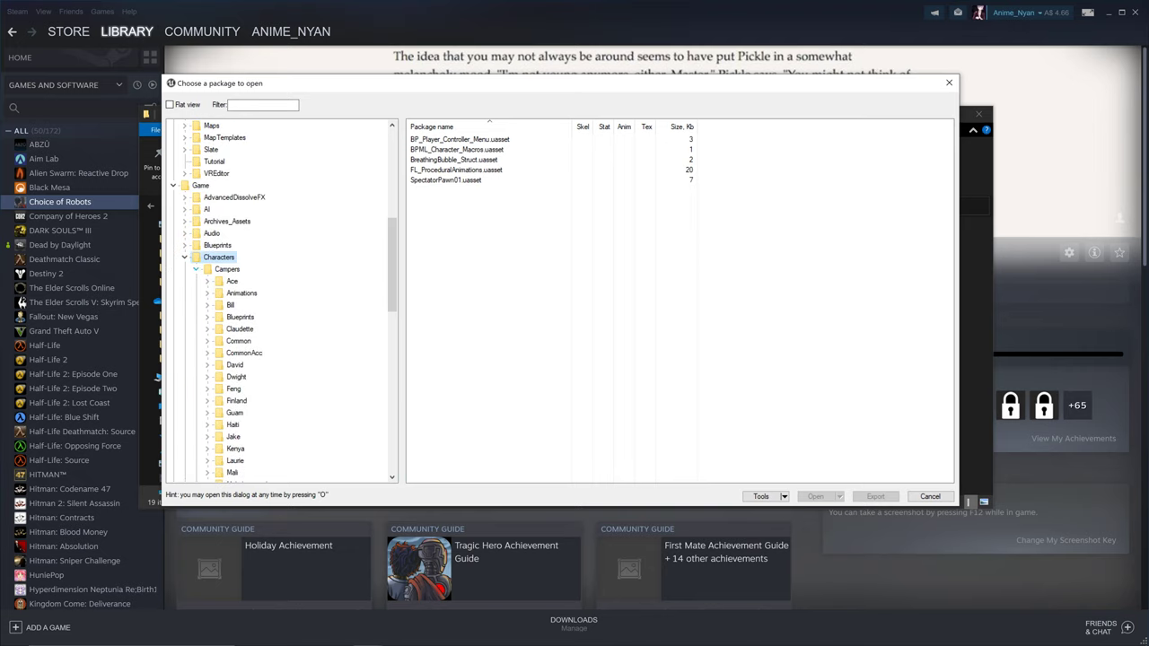
click(195, 269)
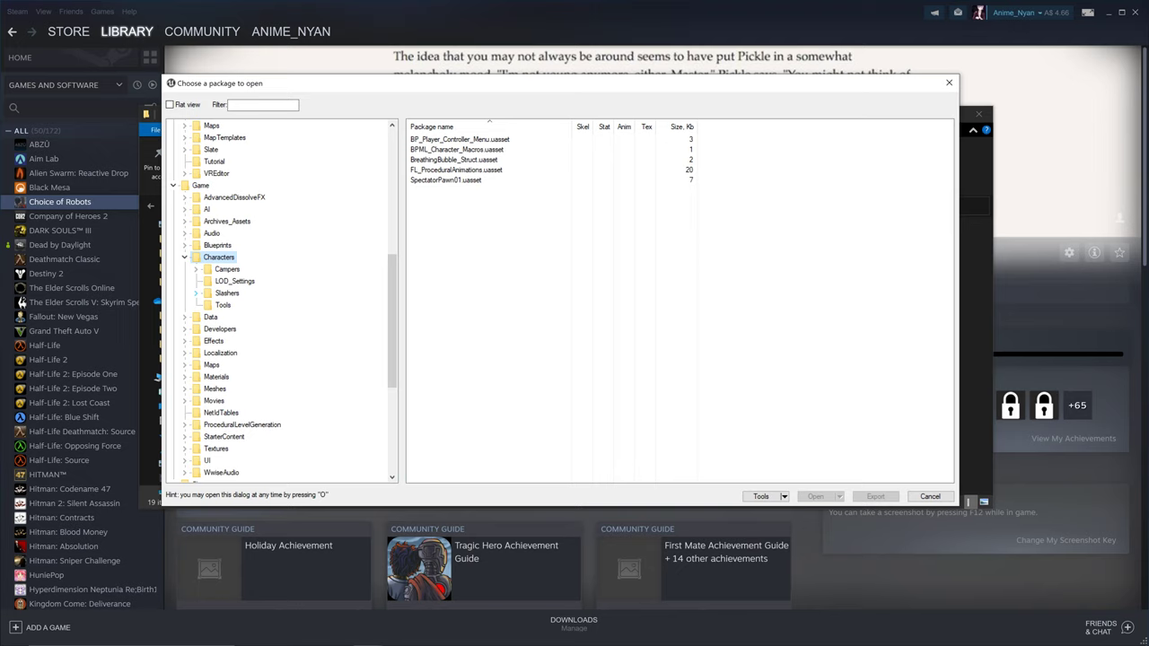
click(227, 270)
click(227, 293)
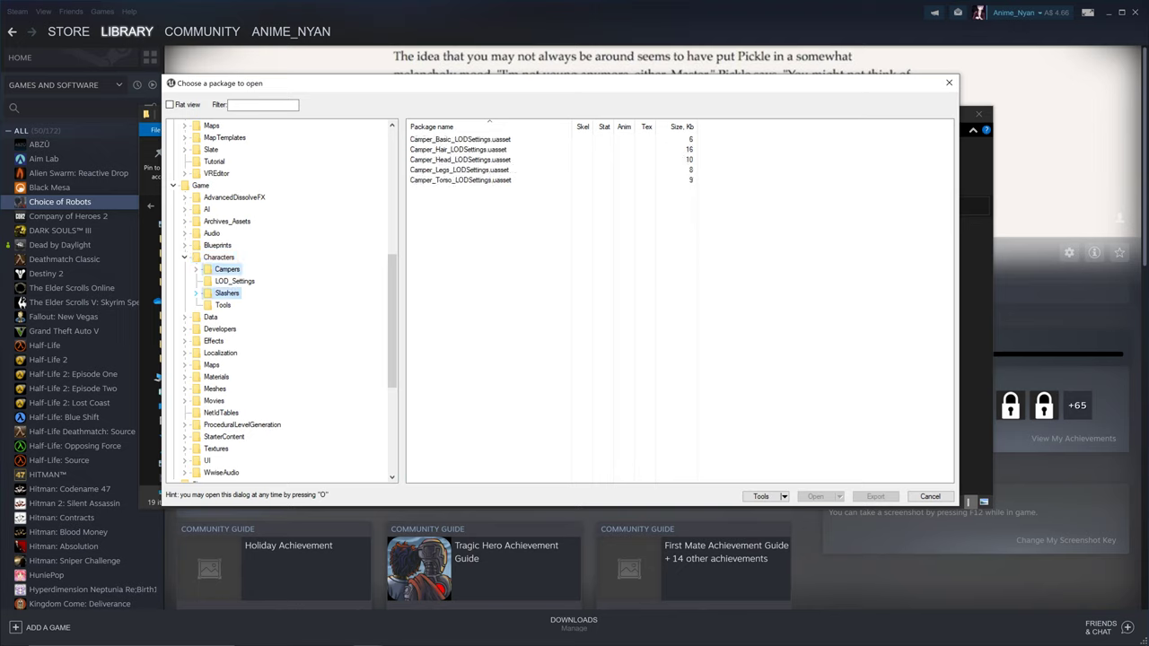
click(227, 269)
click(227, 293)
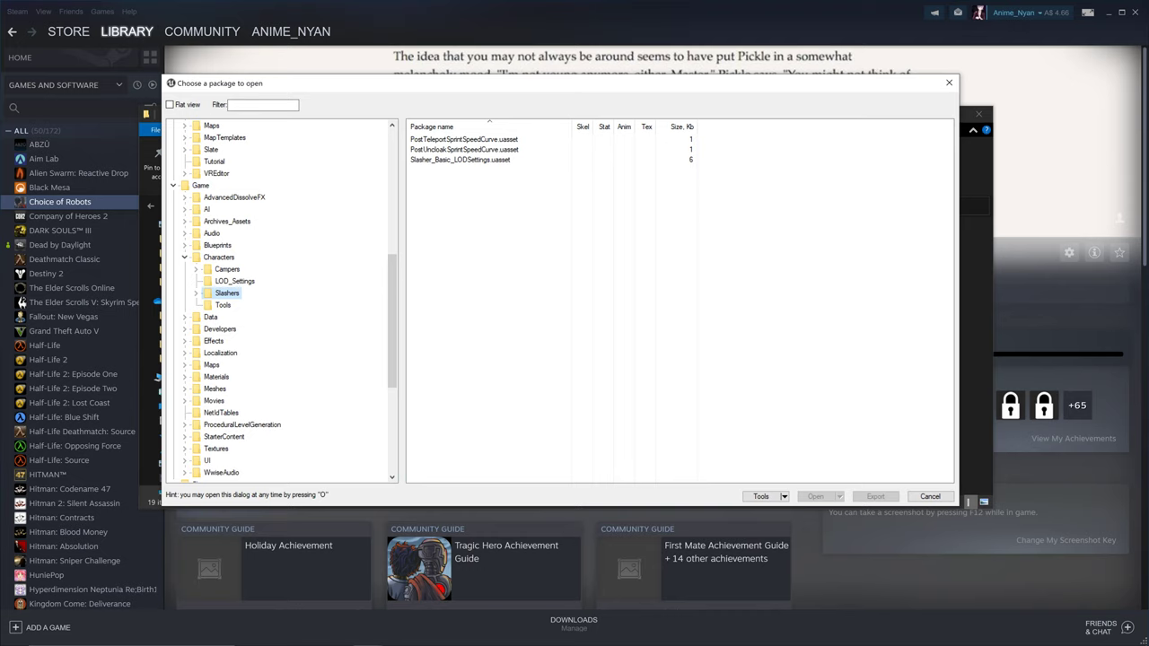
- Expand Meshes under Game, examine the subfolders of its Environment folder, and collapse Environment again
scroll(279, 301, down, 5)
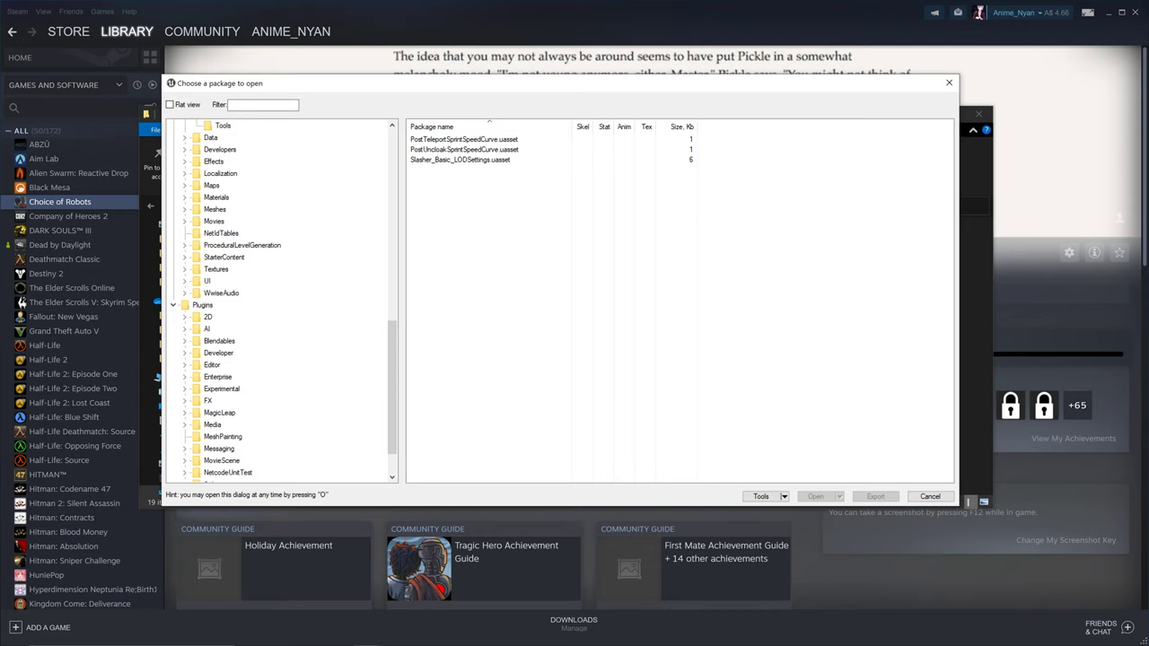
scroll(278, 300, up, 3)
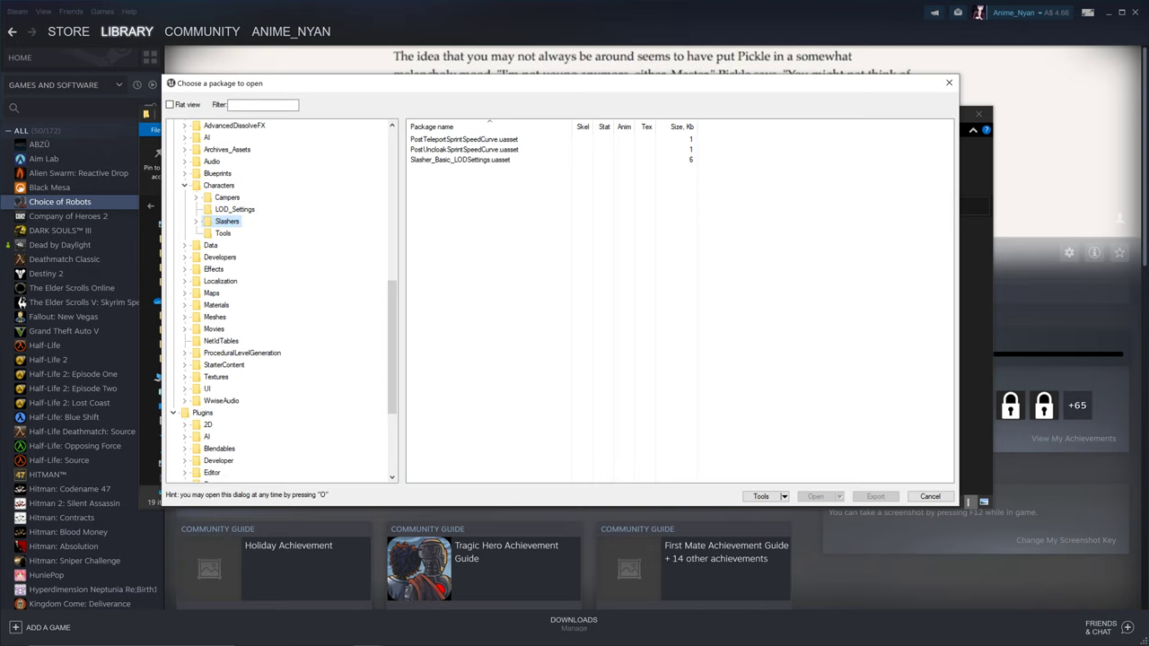
click(185, 317)
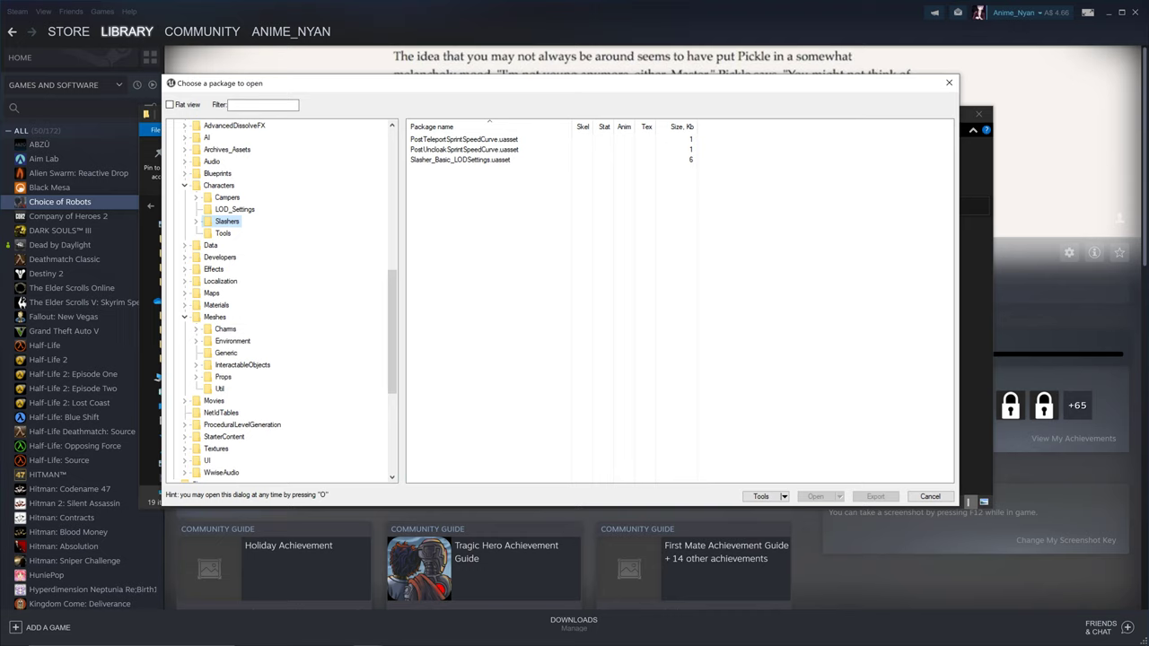
click(195, 341)
scroll(195, 341, up, 2)
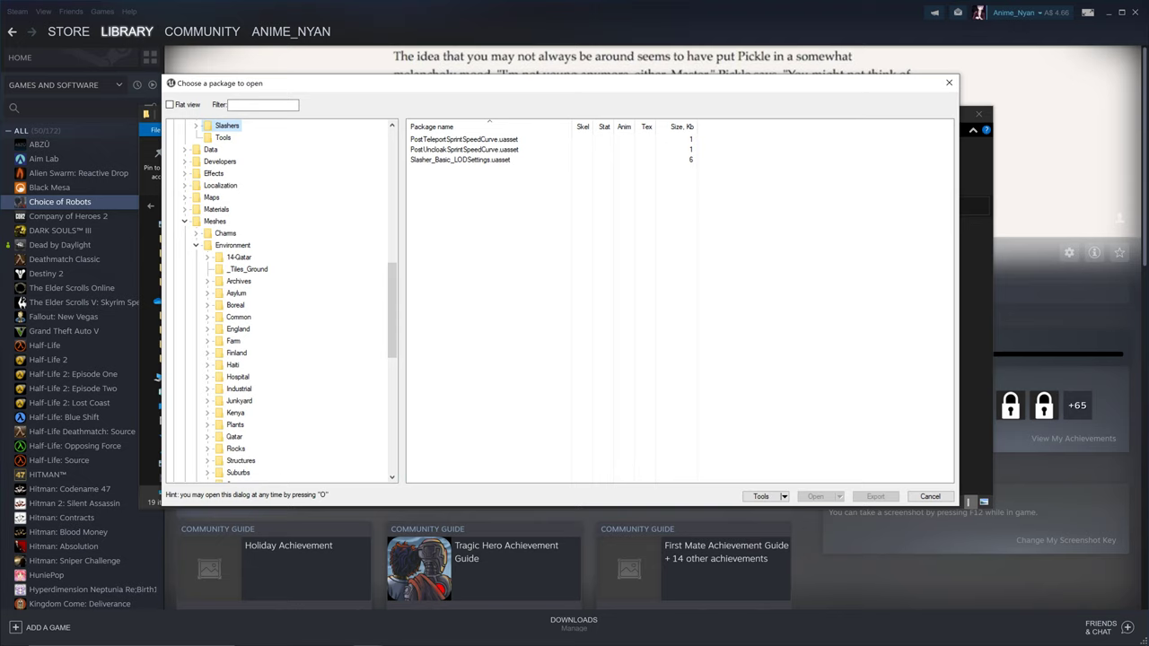
scroll(278, 301, down, 4)
scroll(278, 301, up, 2)
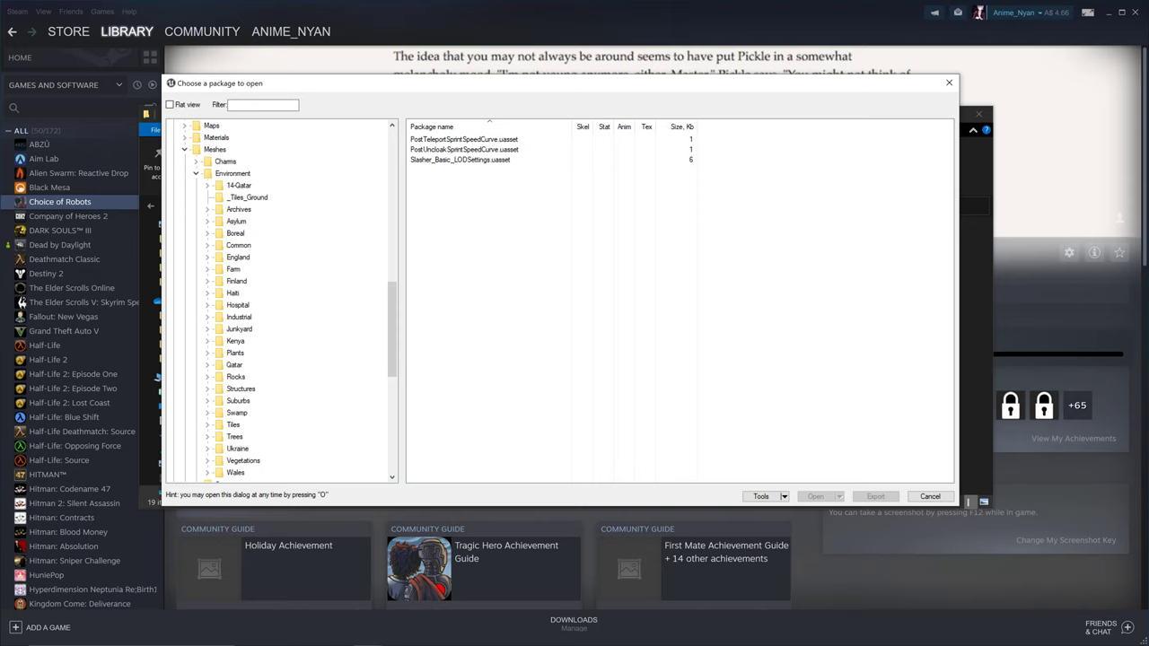
click(196, 173)
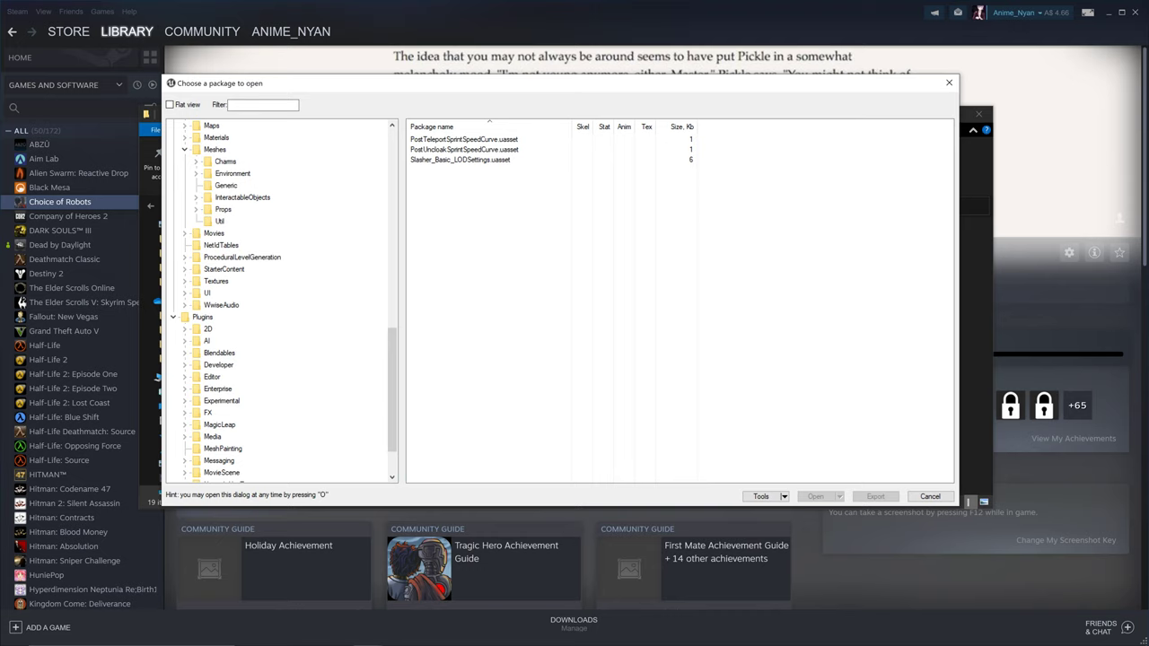
- Expand the Textures folder under Game to view its subfolders, and select the Game folder
click(184, 281)
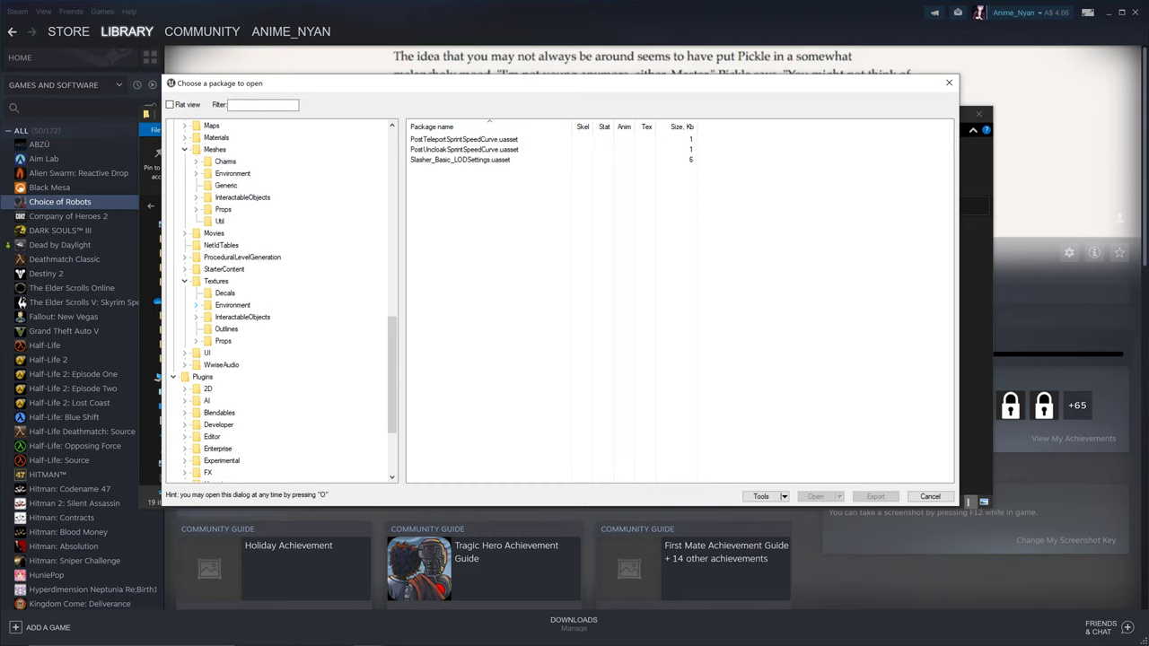
scroll(278, 301, up, 7)
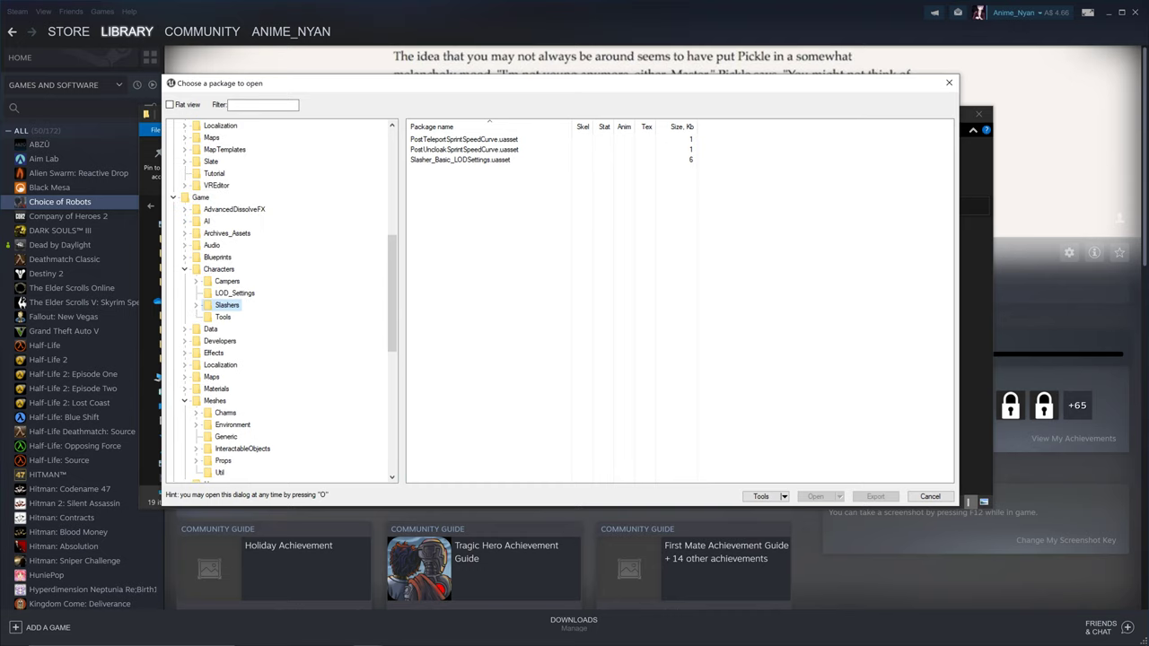
click(200, 198)
scroll(278, 300, down, 7)
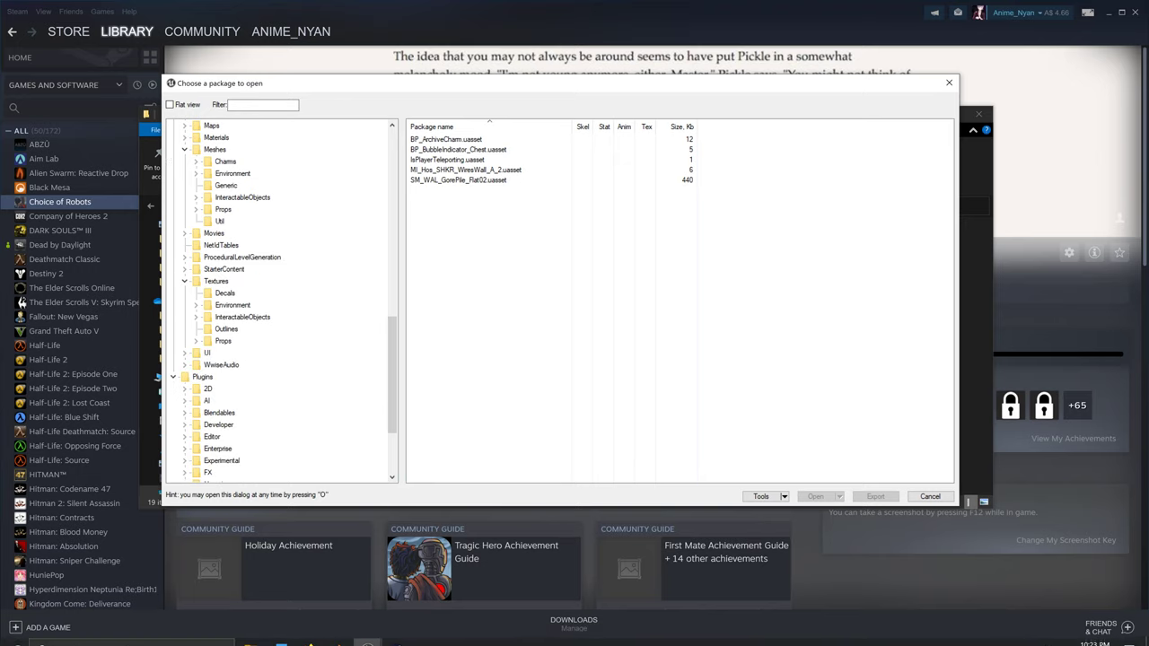
- Switch to Firefox and examine the survivor and killer folder names in the pinned messages of Discord's general channel
mouse_move(309, 638)
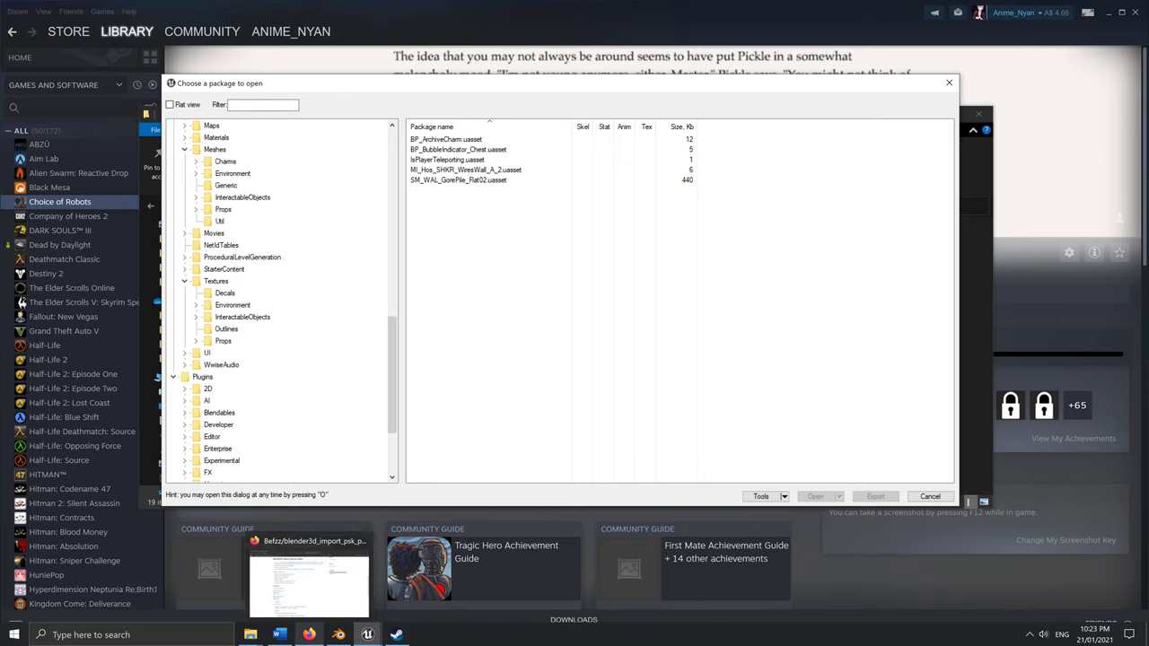
click(309, 584)
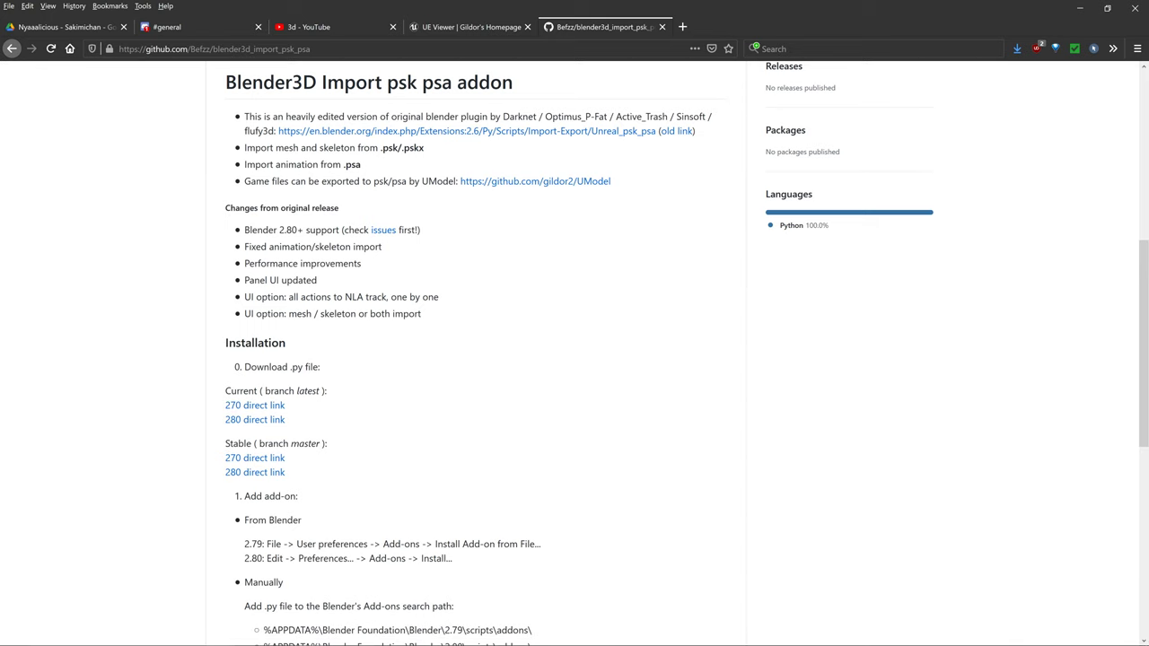
click(180, 27)
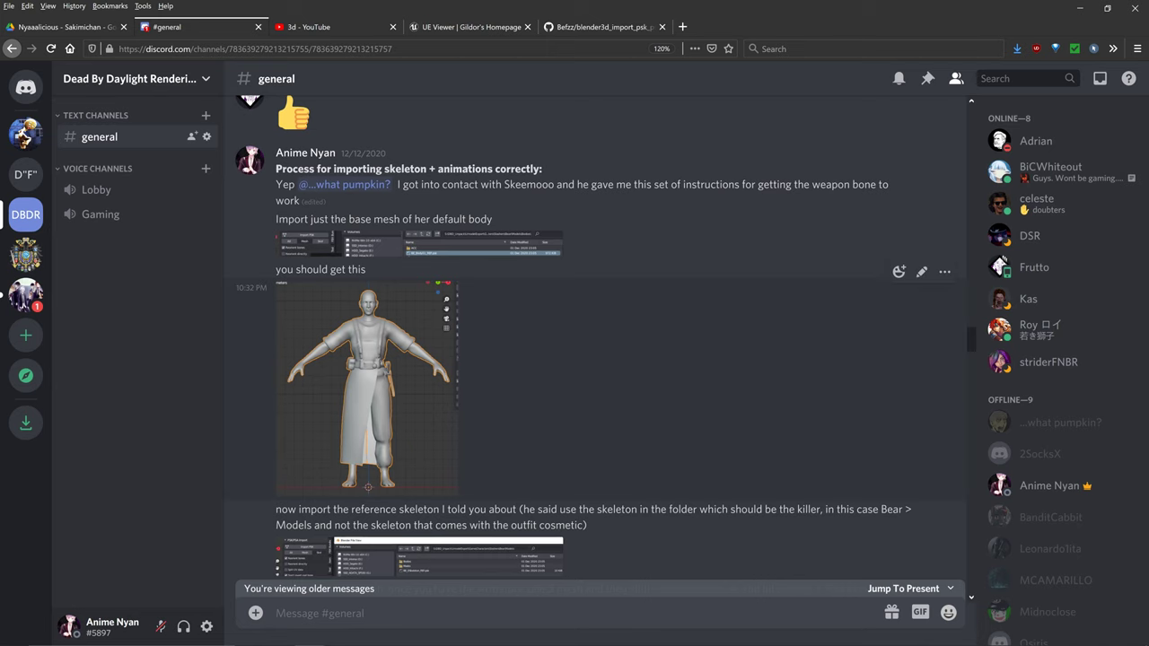
click(928, 78)
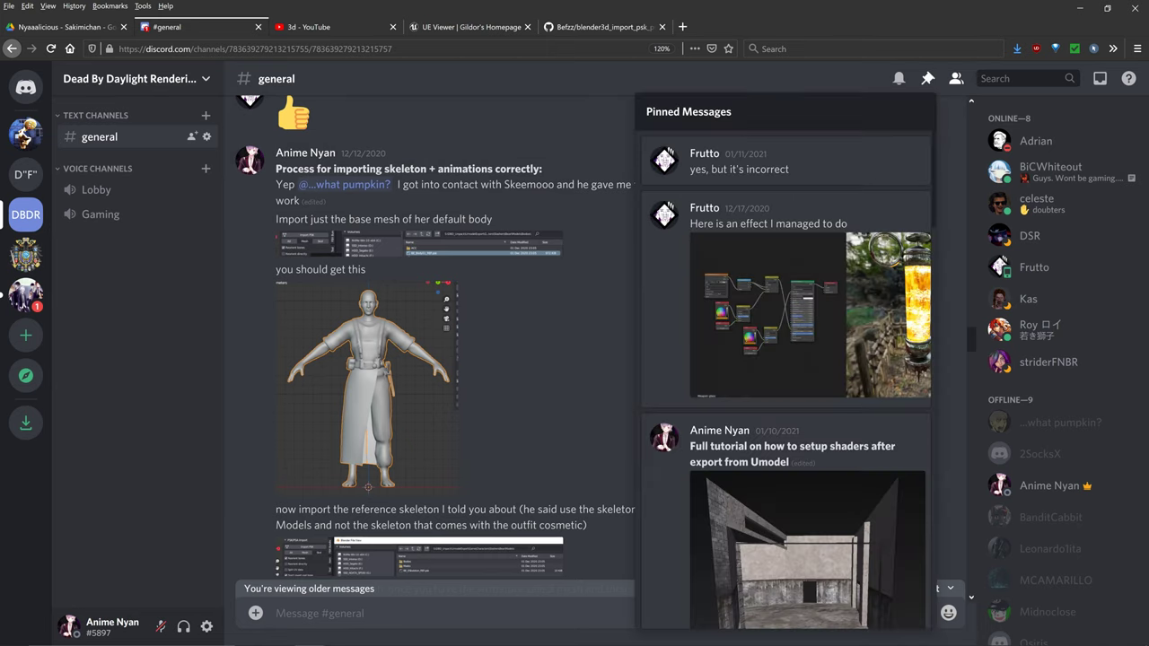
scroll(786, 359, down, 10)
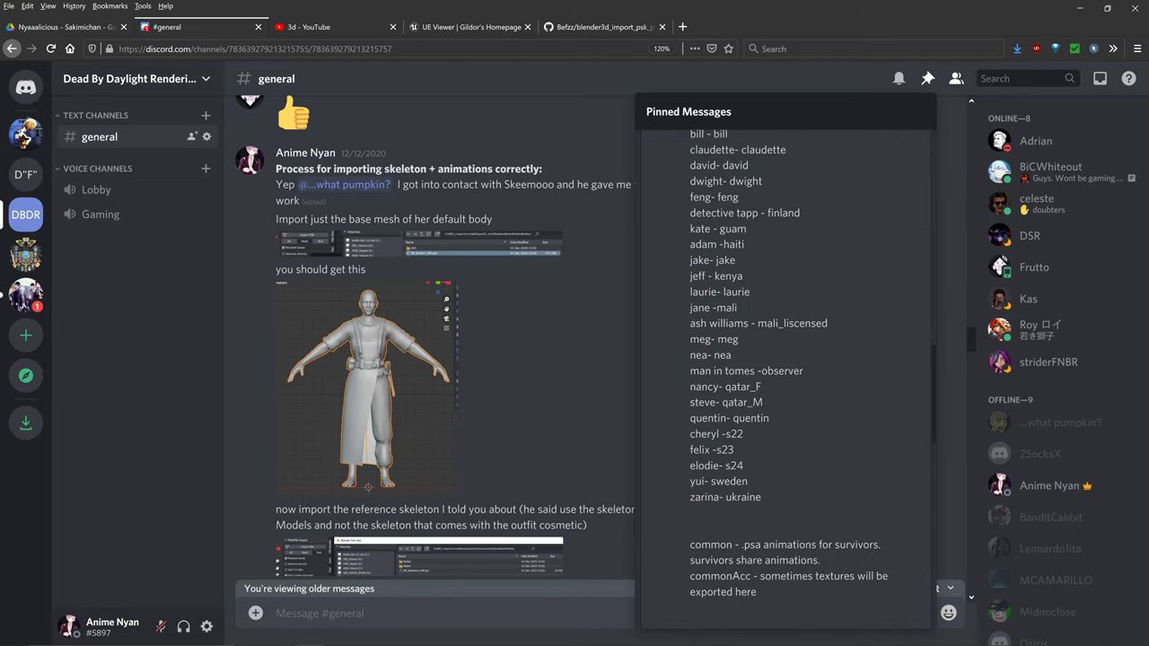
scroll(786, 359, down, 2)
scroll(786, 359, up, 6)
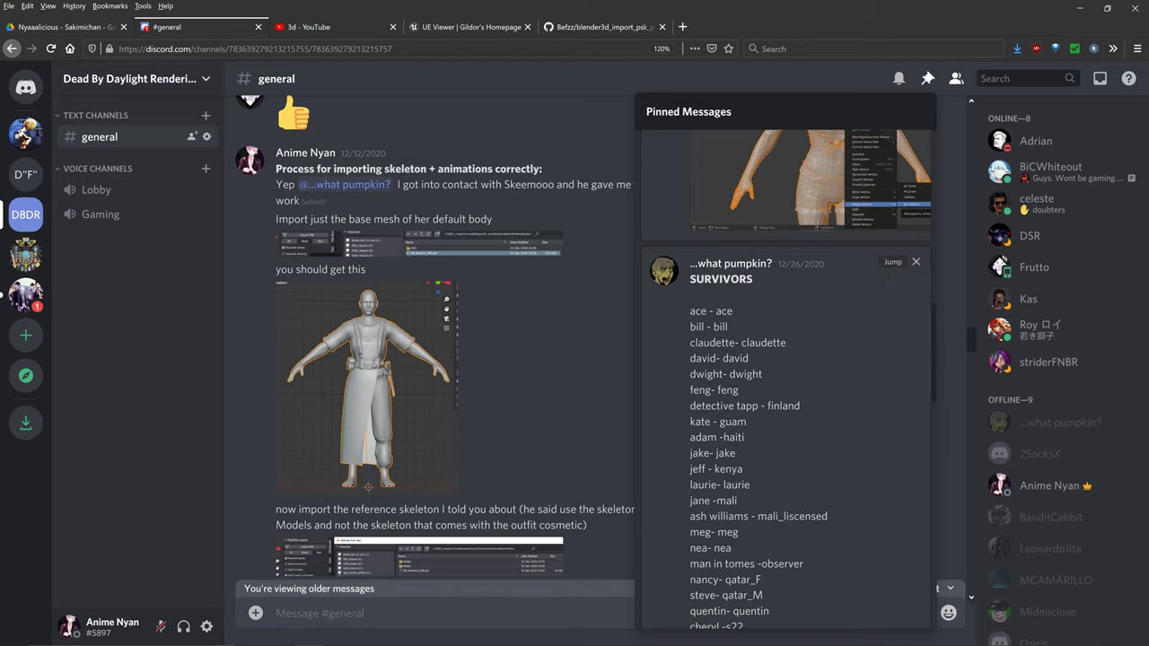
scroll(787, 371, down, 5)
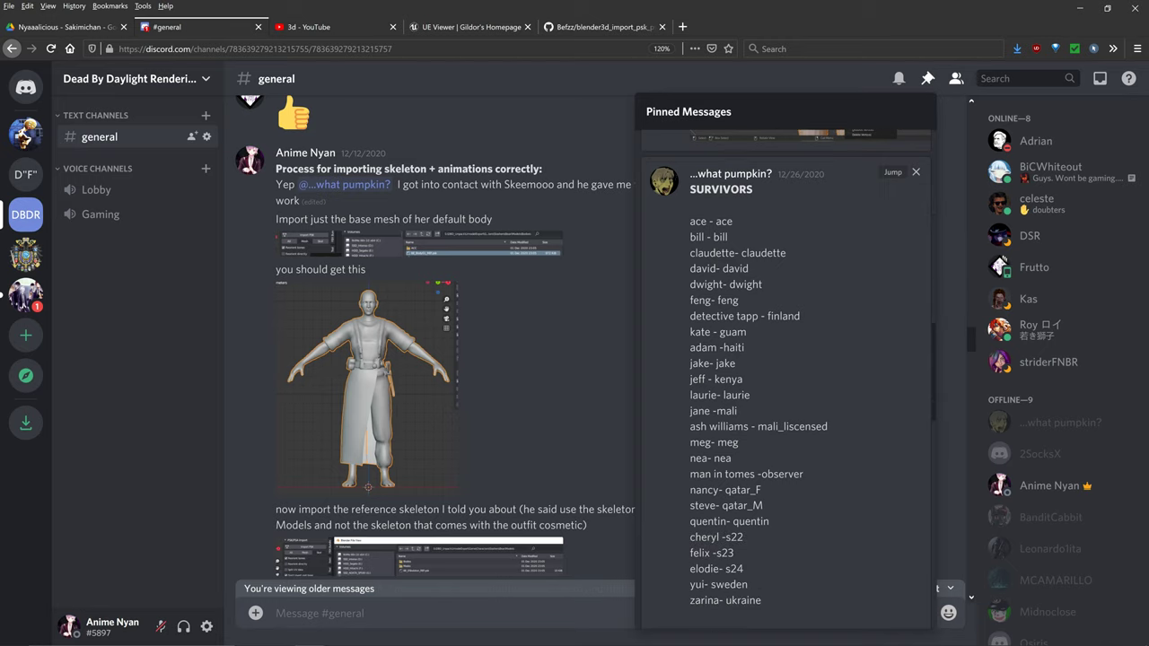
scroll(786, 370, down, 5)
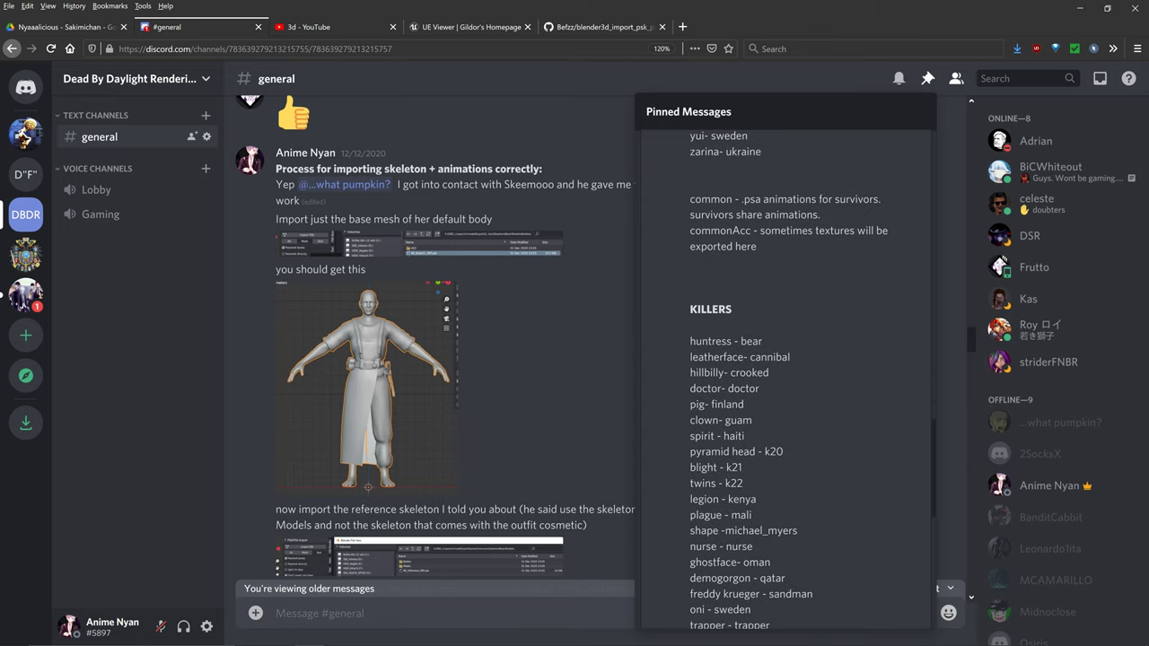
- Examine the killer codenames in the pinned messages and switch back to UModel's package selection window
scroll(787, 371, down, 5)
scroll(787, 371, up, 3)
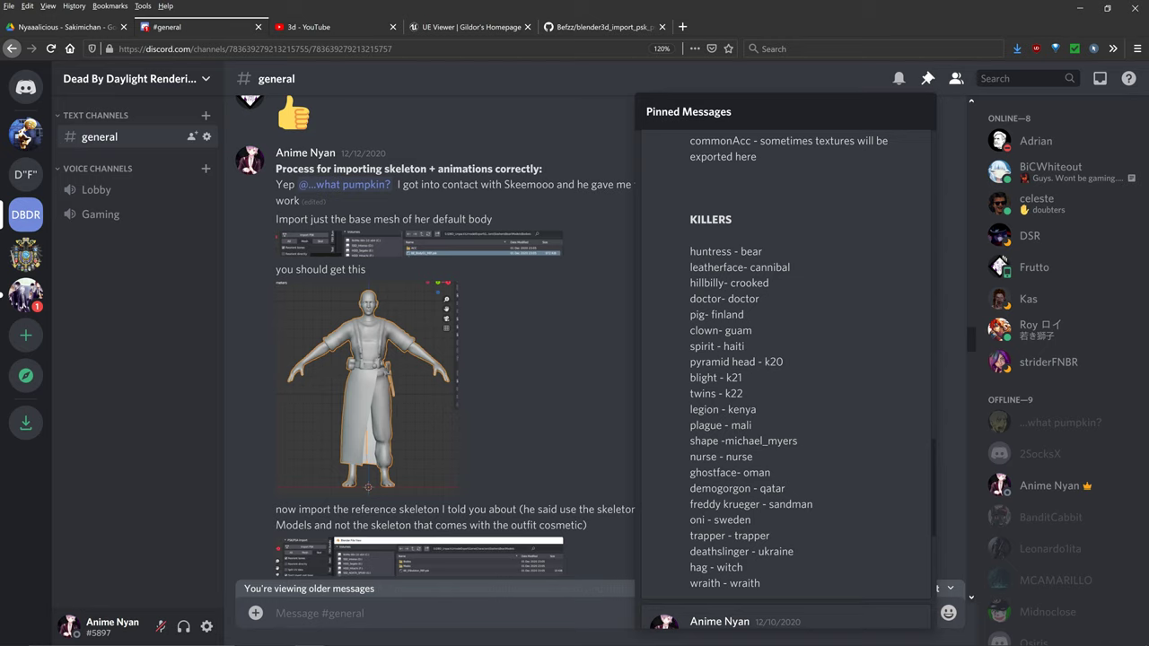
mouse_move(339, 642)
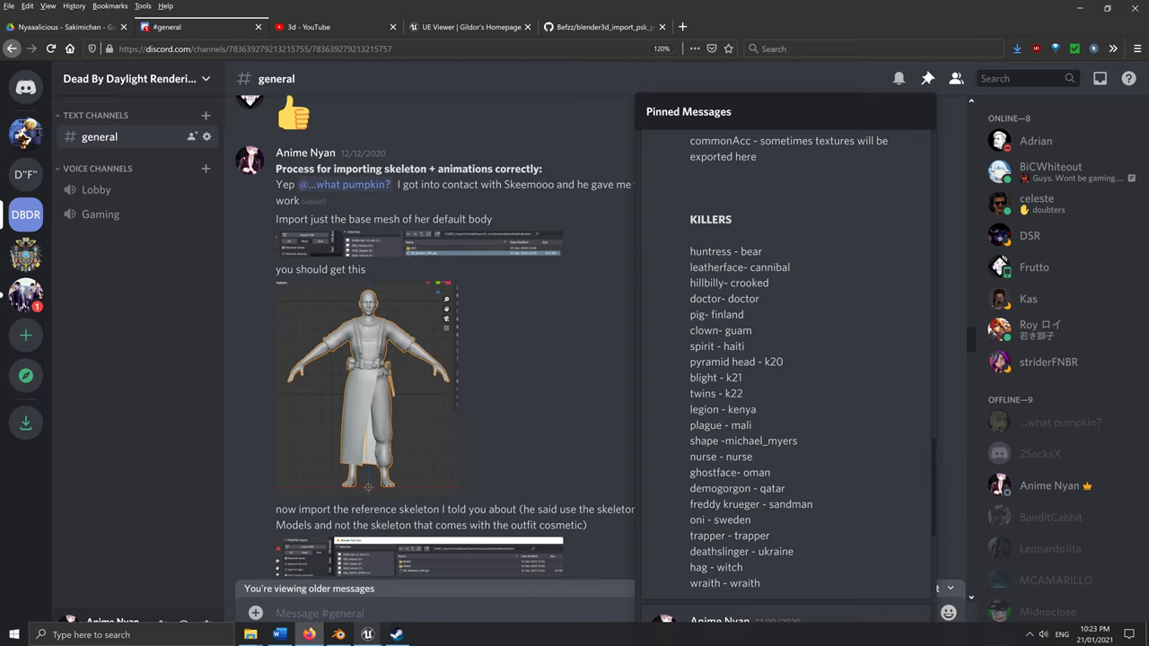
click(251, 636)
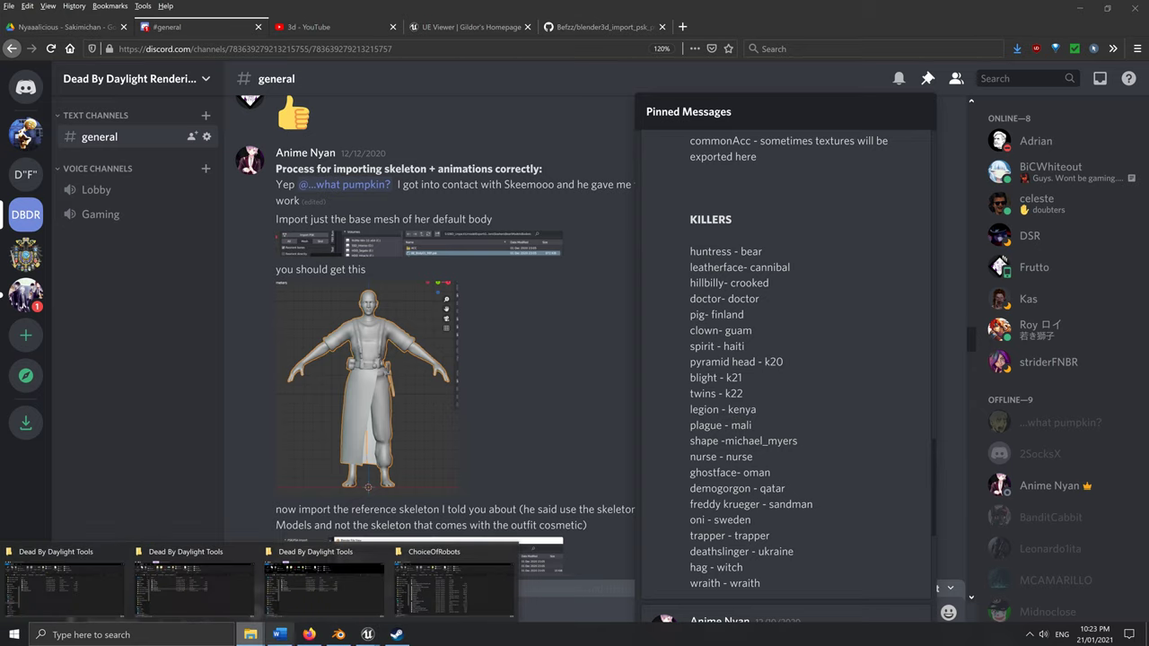
mouse_move(367, 635)
mouse_move(561, 583)
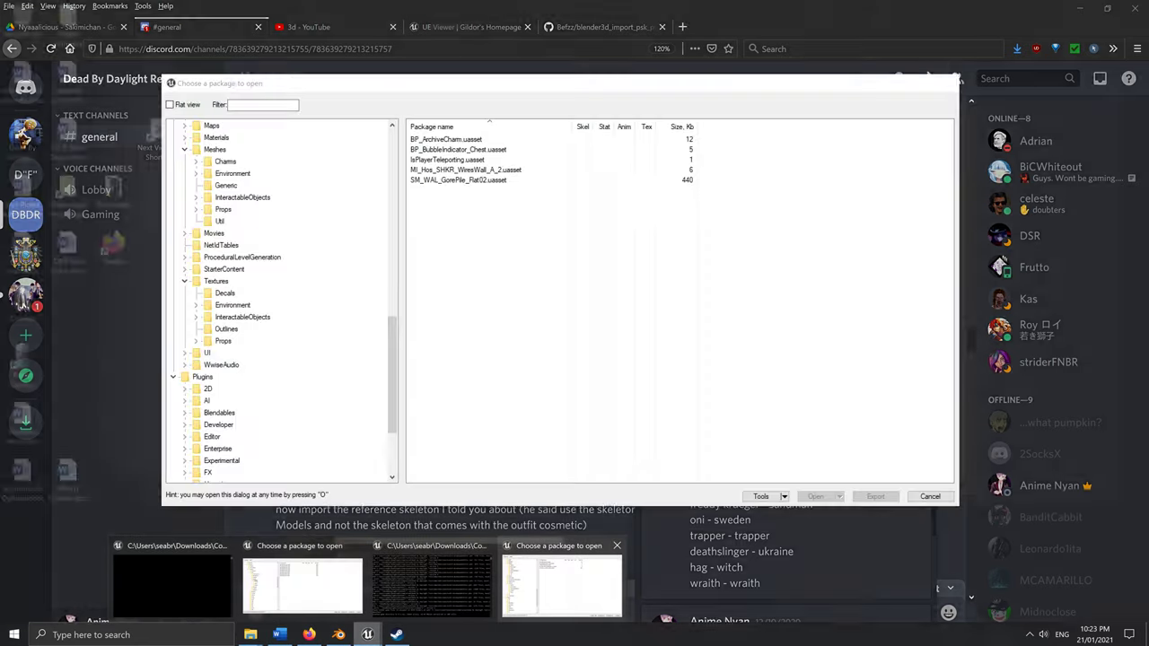
click(561, 583)
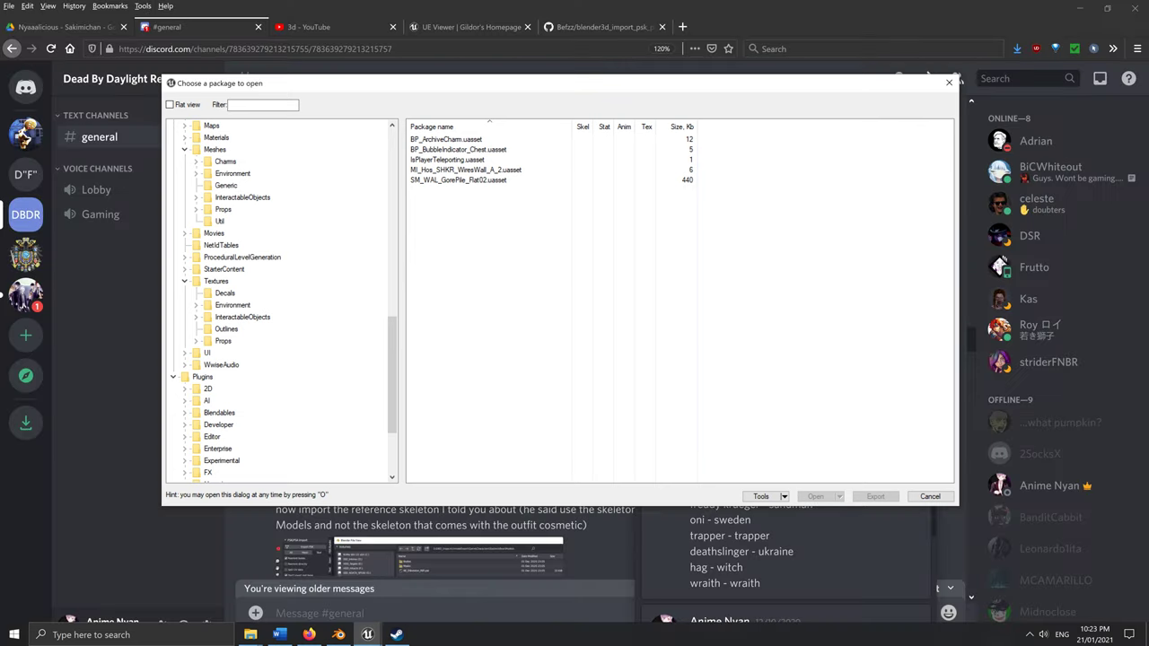
- Expand the Slashers folder under Characters to compare its killer codename subfolders, and collapse it again
scroll(278, 305, up, 5)
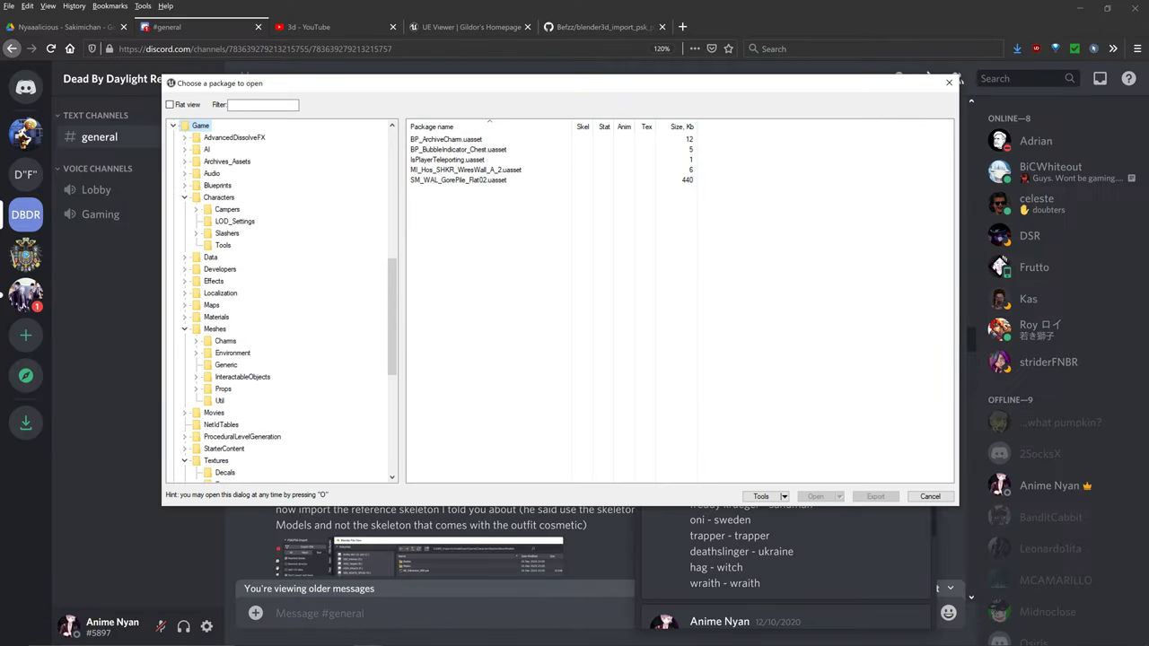
click(195, 233)
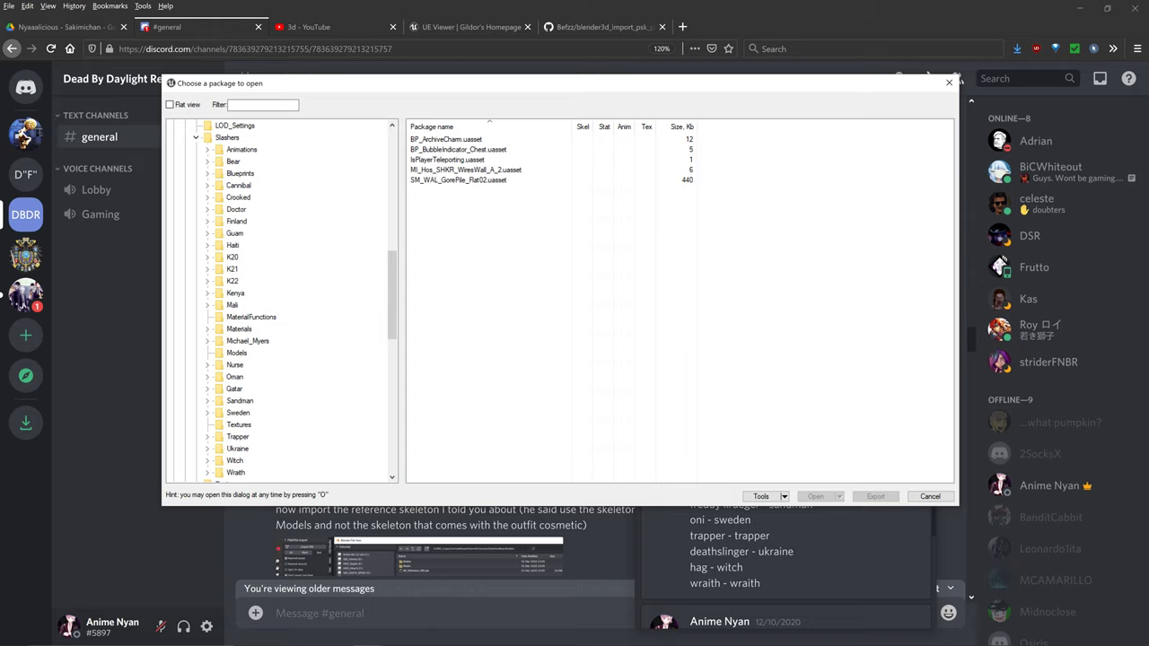
scroll(278, 301, up, 2)
click(196, 209)
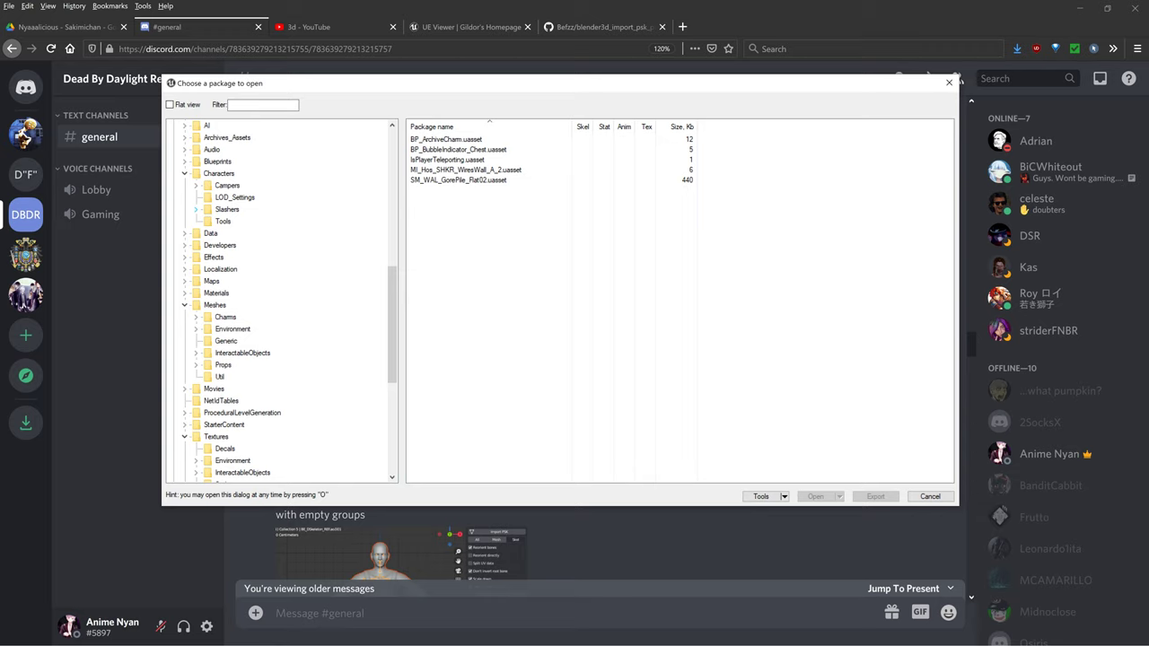
scroll(279, 300, up, 4)
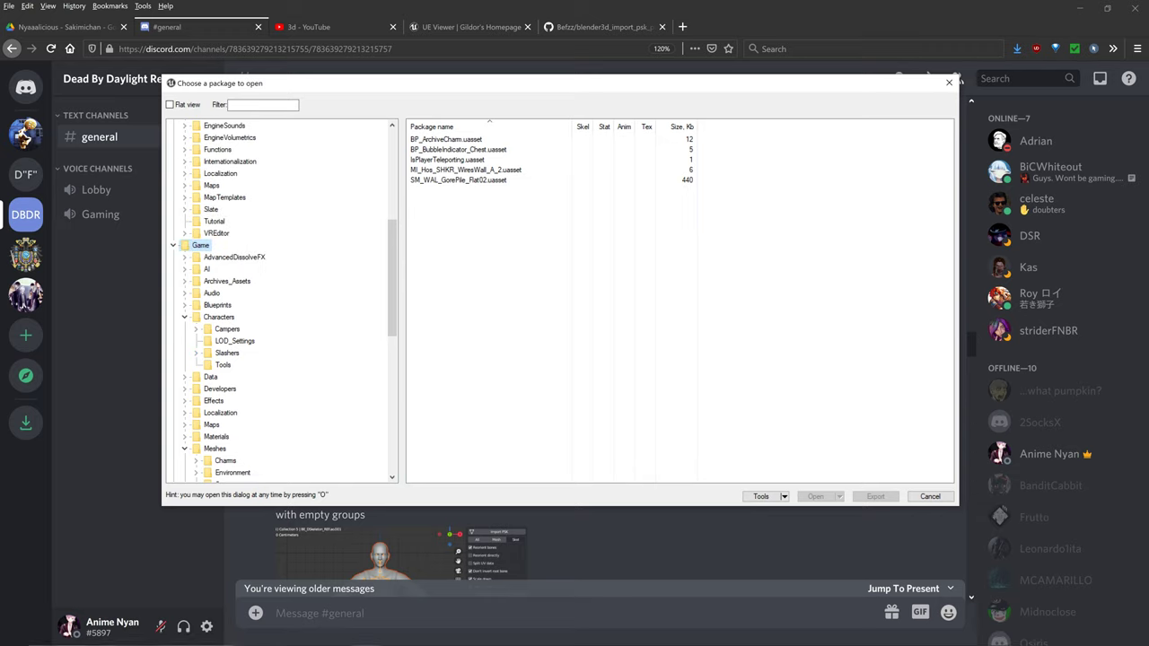
- View the packages stored directly in the Characters, Slashers and Campers folders
scroll(280, 301, up, 1)
click(218, 354)
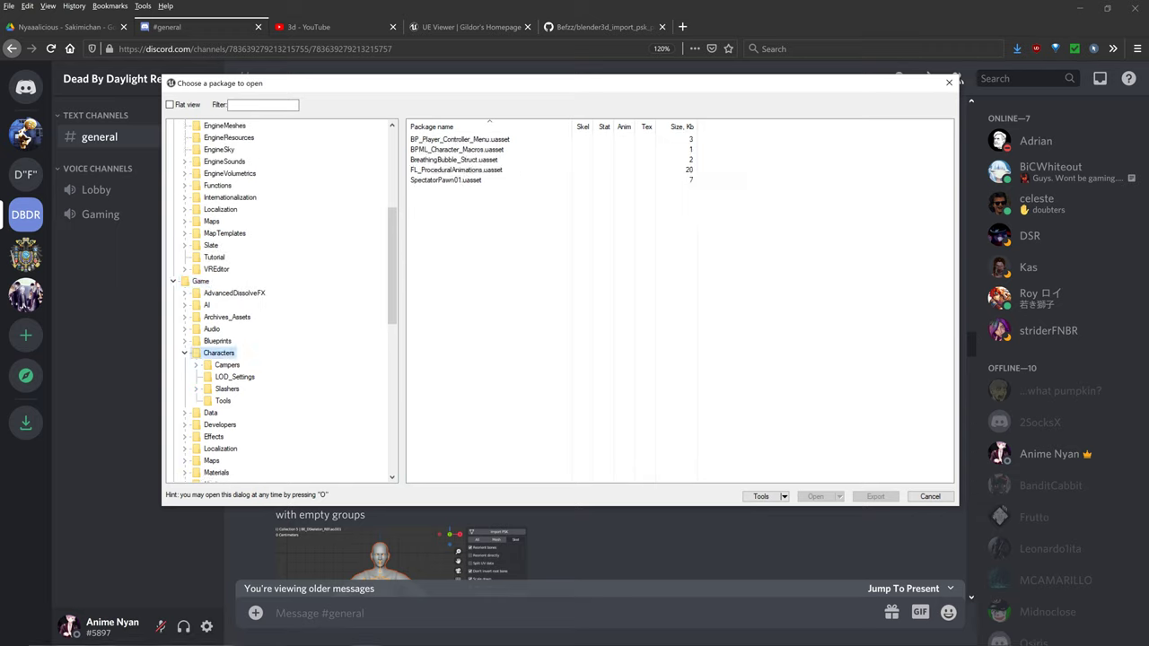
key(Down)
key(Down)
key(Down)
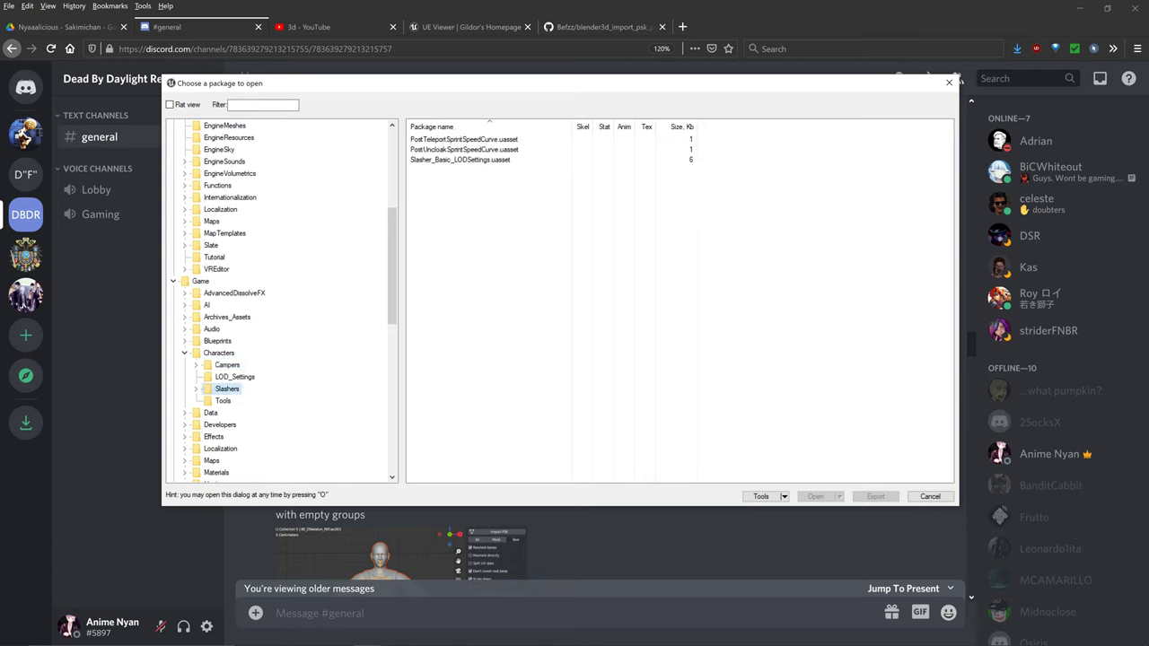
click(227, 365)
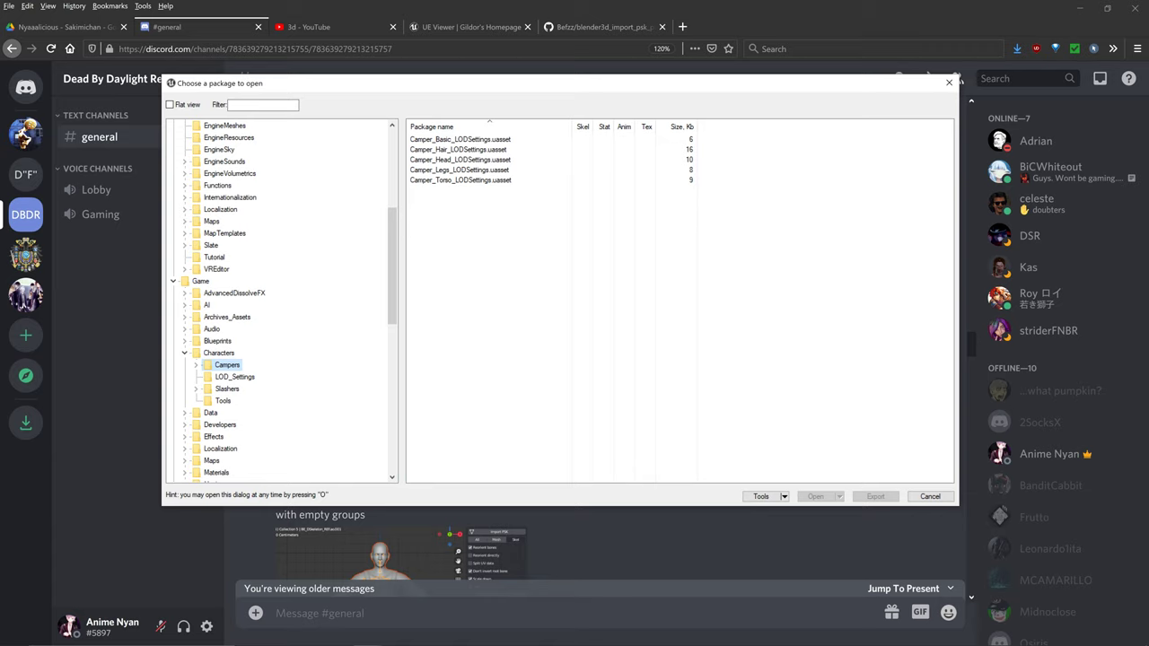
- Expand the Slashers folder and its Bear subfolder, moving the package window lower on the desktop
click(227, 389)
click(195, 388)
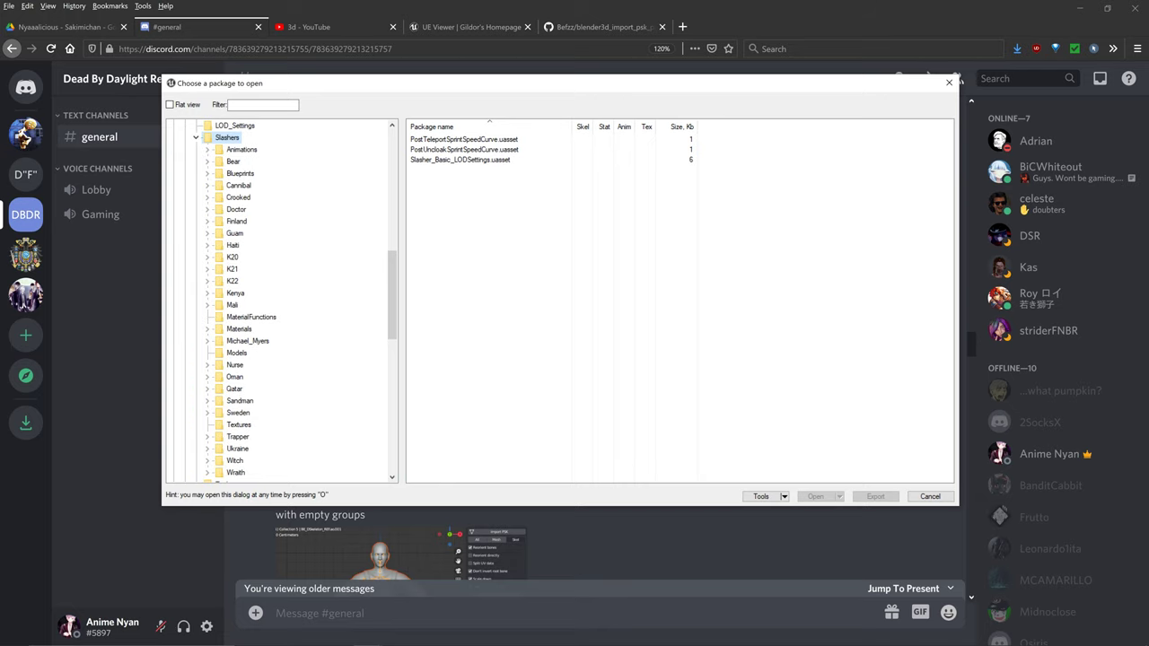
scroll(278, 300, up, 2)
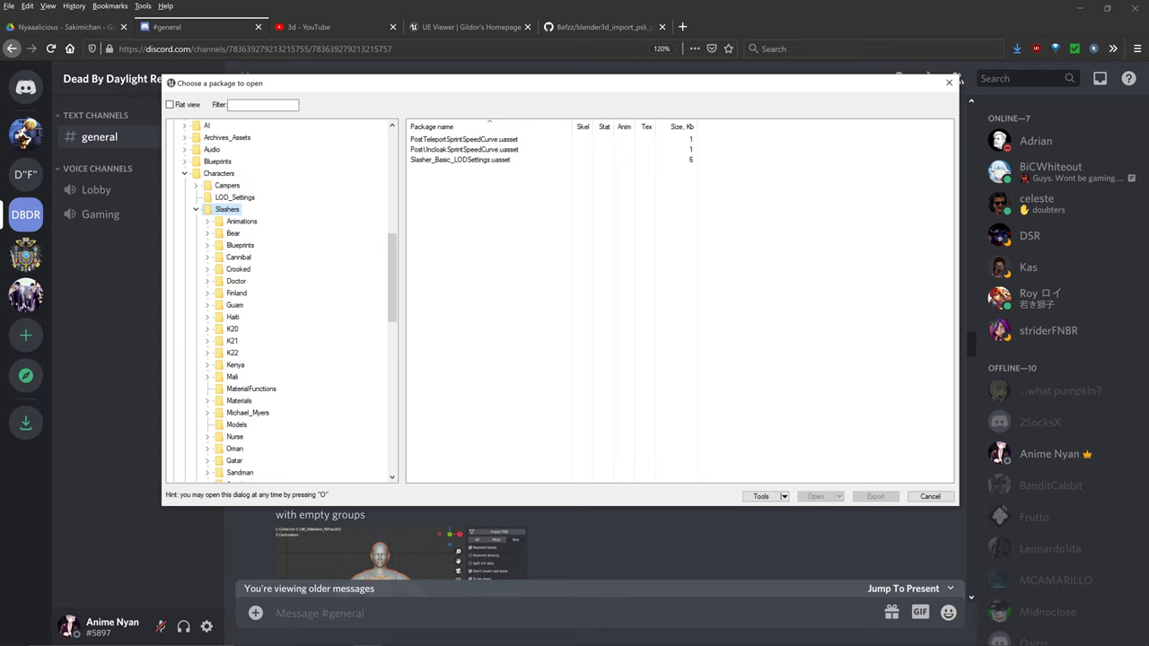
drag(889, 83, 914, 131)
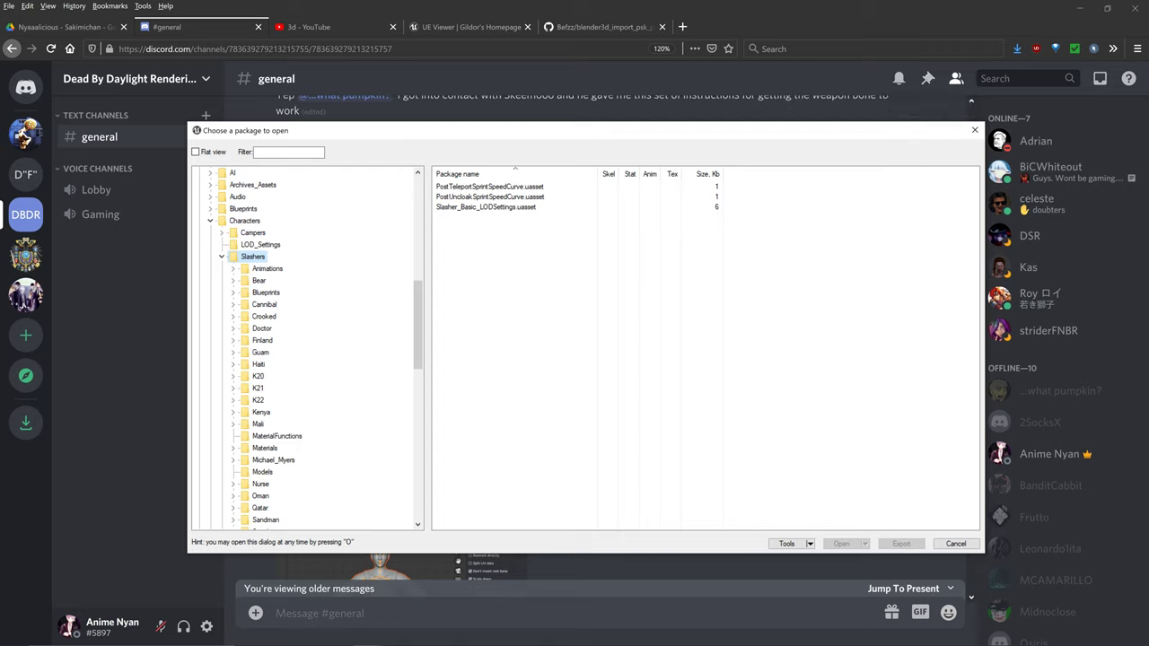
click(258, 281)
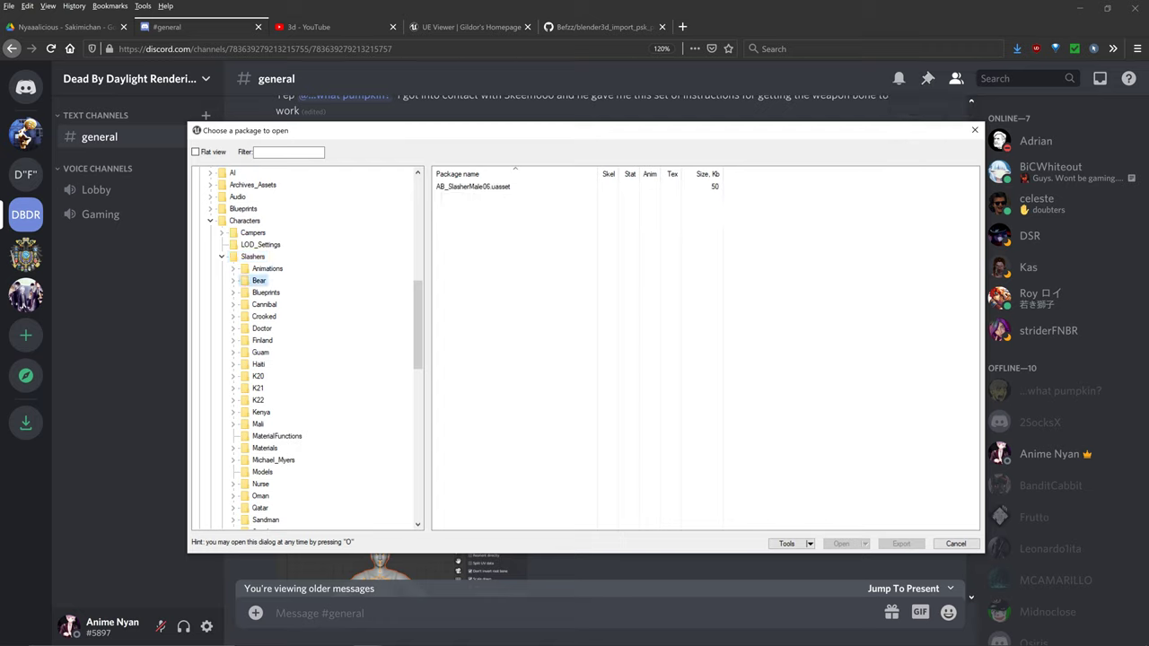
click(233, 281)
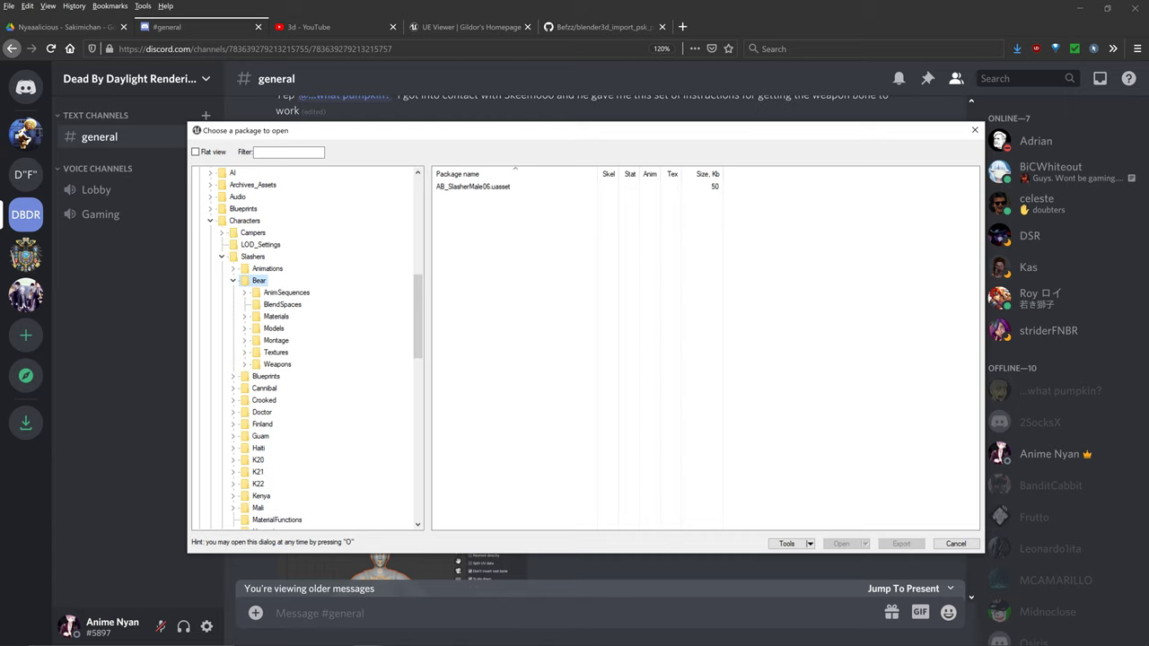
- Look through the packages directly inside Bear's Models, AnimSequences, Materials and Textures folders
click(274, 329)
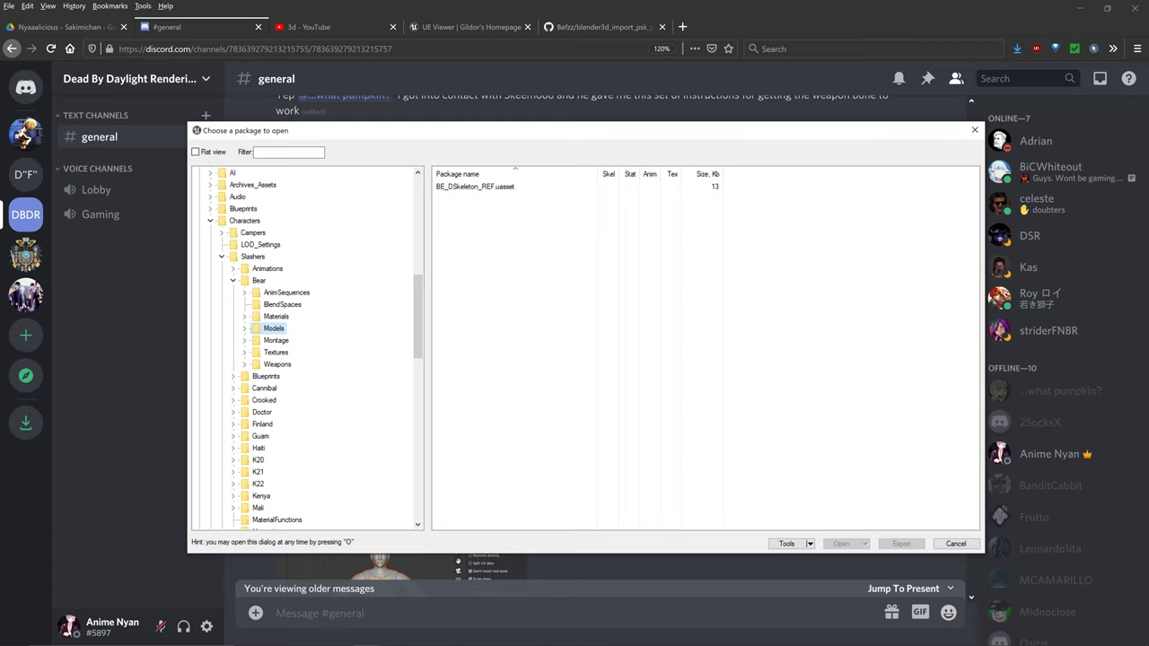
click(286, 293)
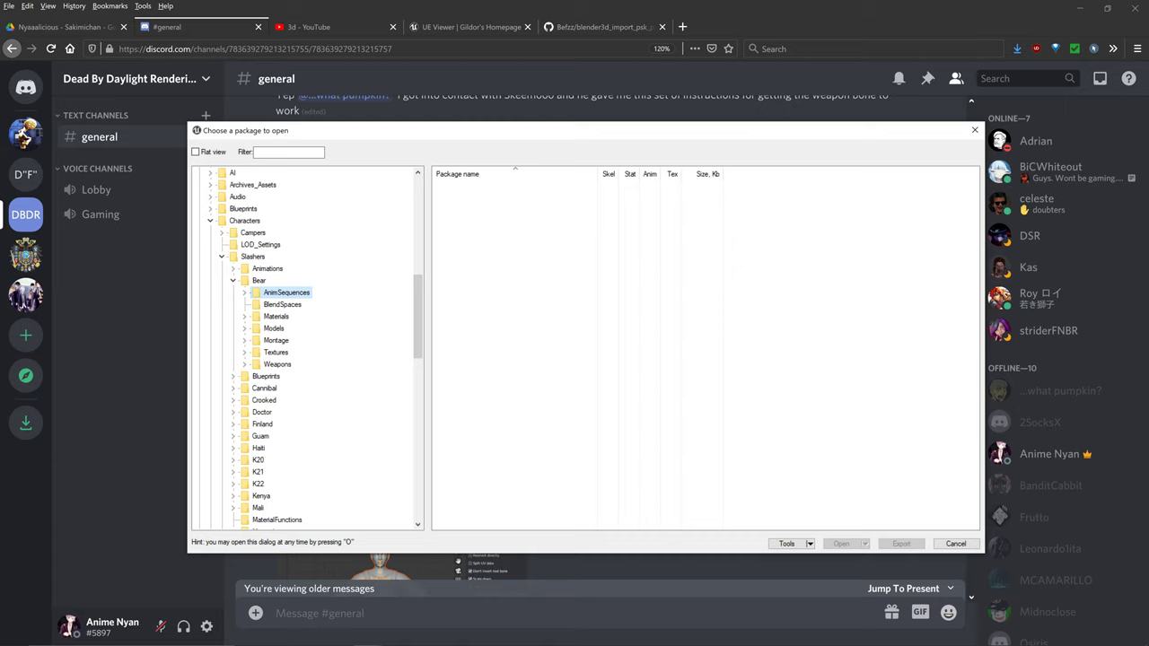
click(259, 281)
click(286, 293)
click(276, 317)
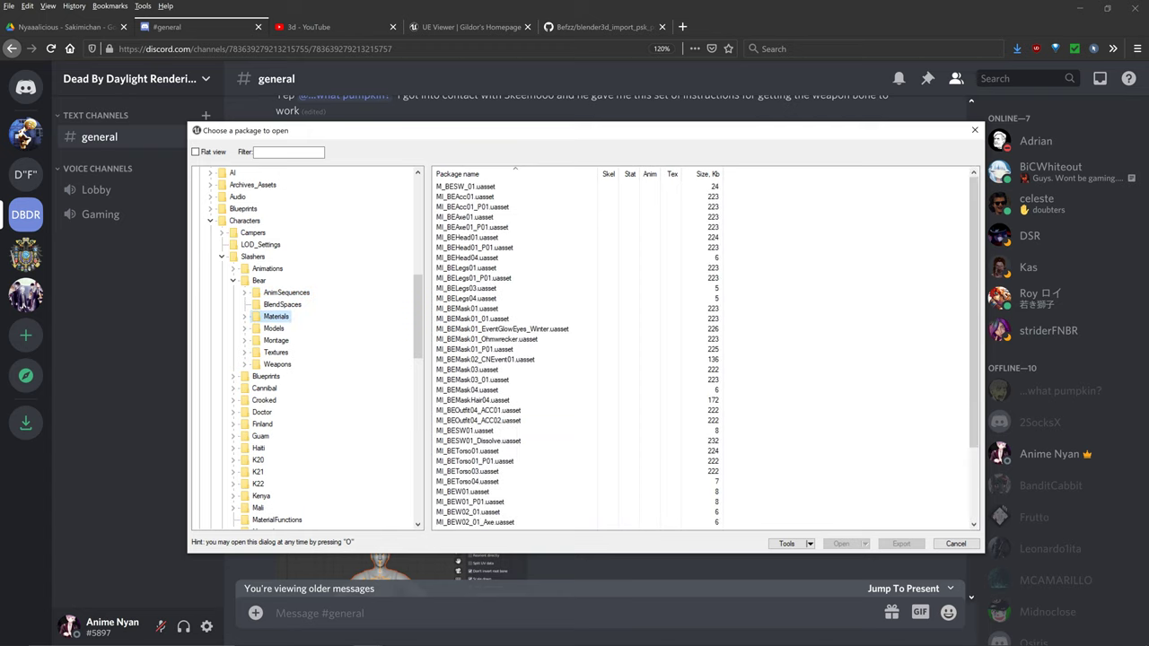
click(273, 328)
click(276, 317)
click(276, 353)
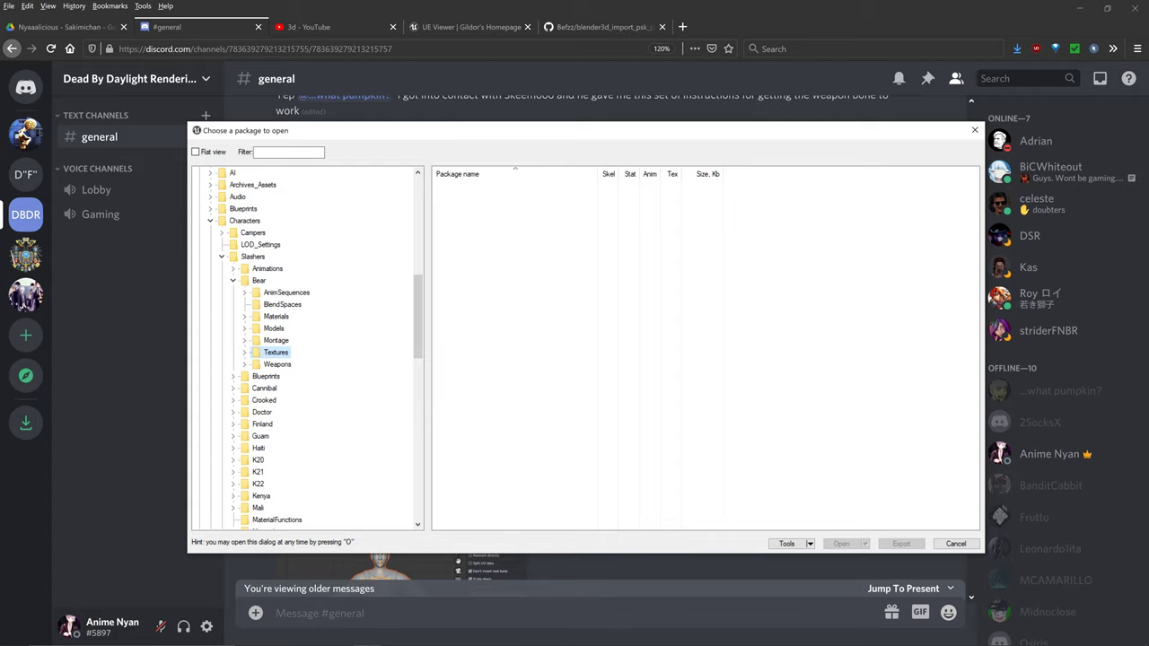
click(277, 316)
click(273, 328)
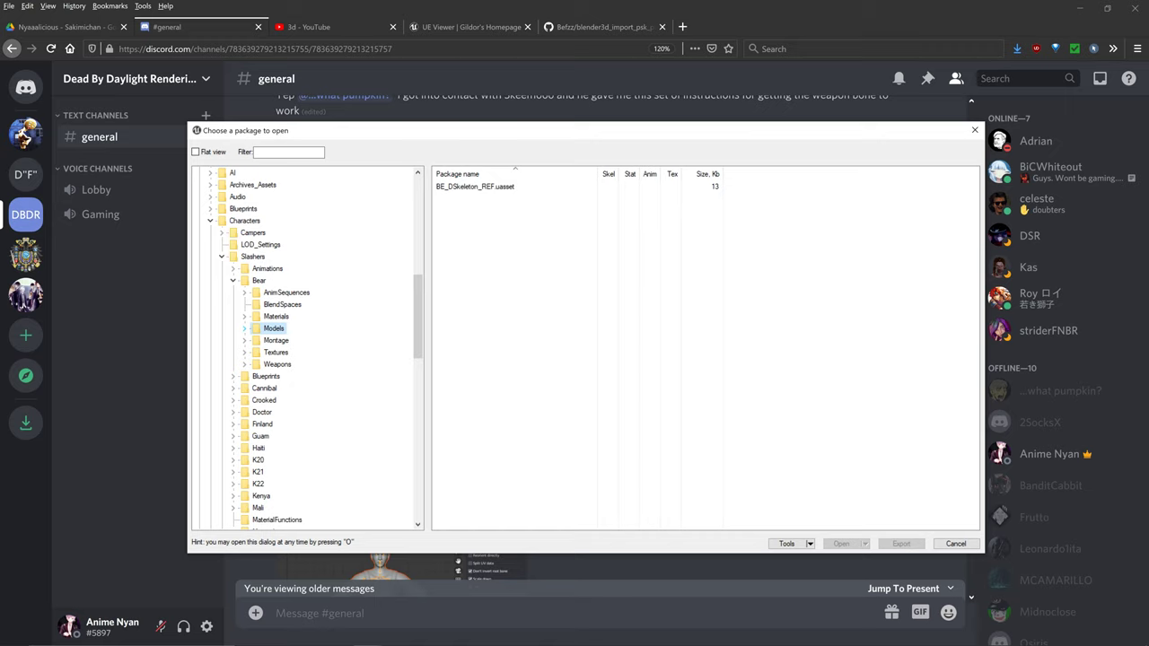
- Expand Bear's Models folder down to Bodies > ACC, and view the packages in ACC and its Skeletons subfolder
key(Right)
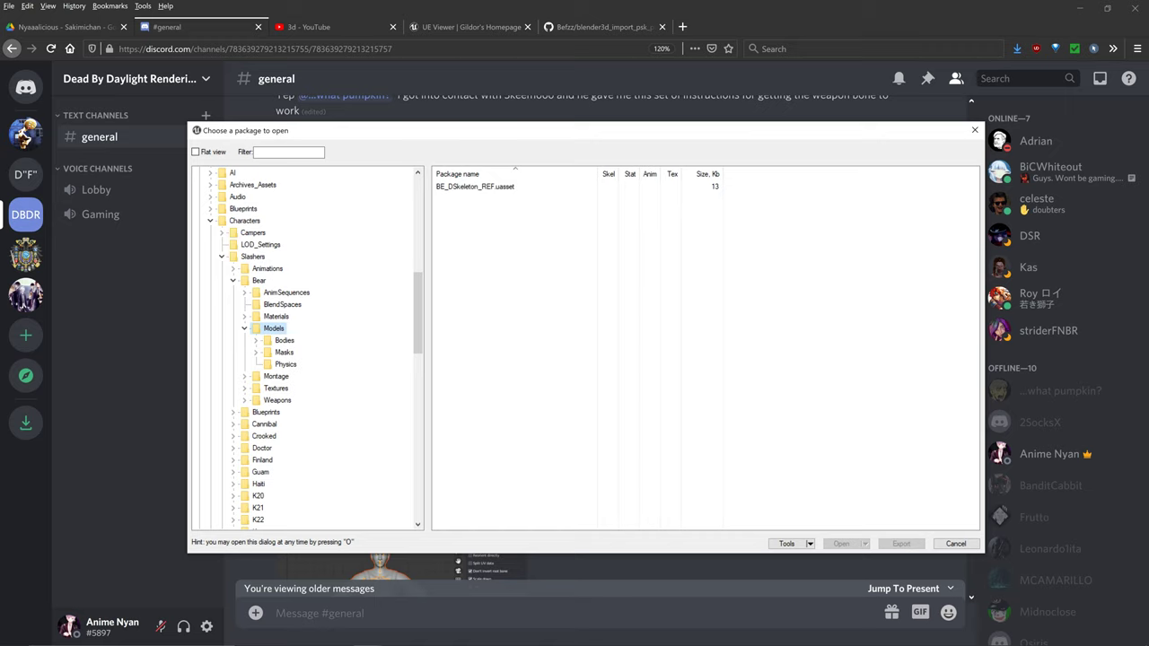
click(256, 341)
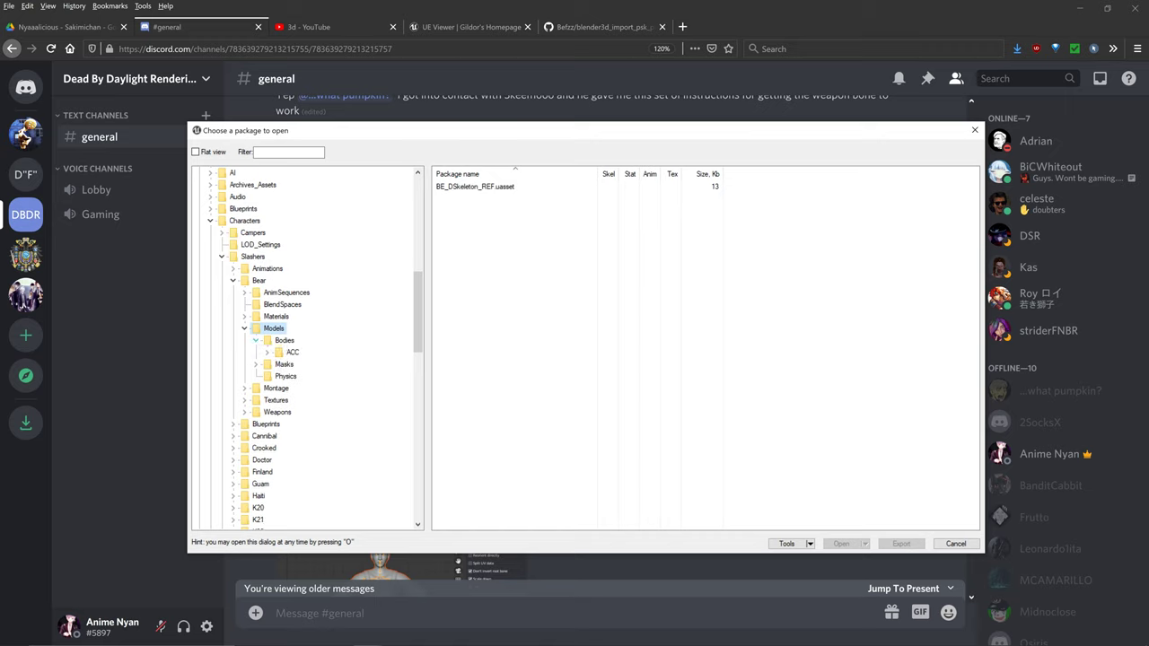
click(266, 352)
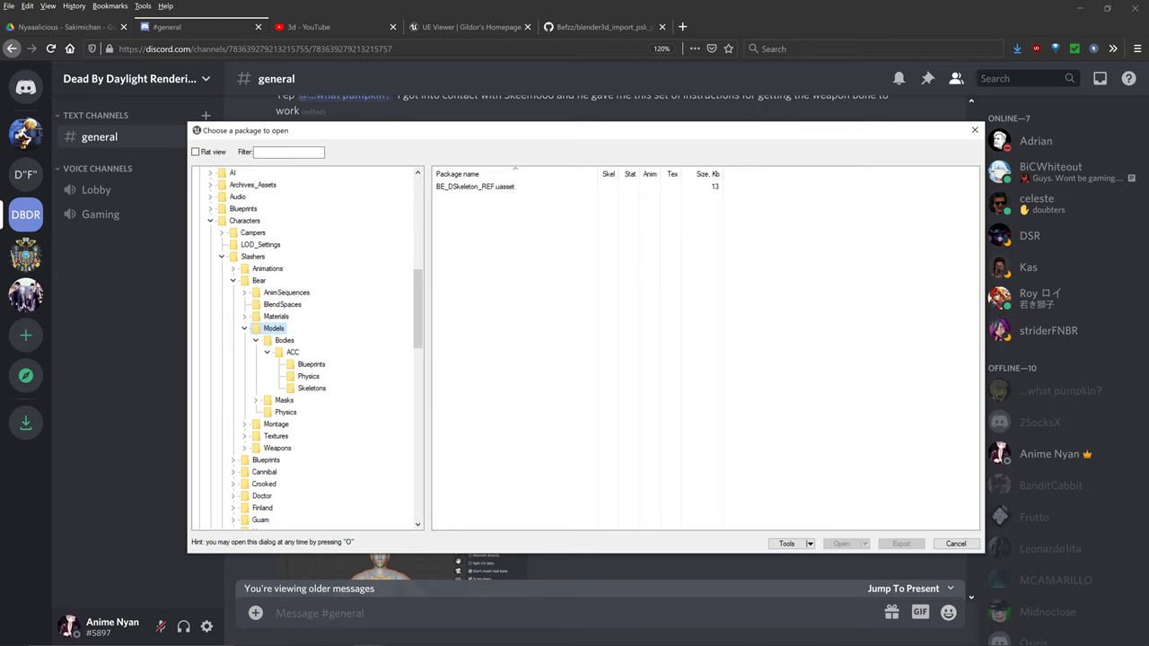
click(293, 352)
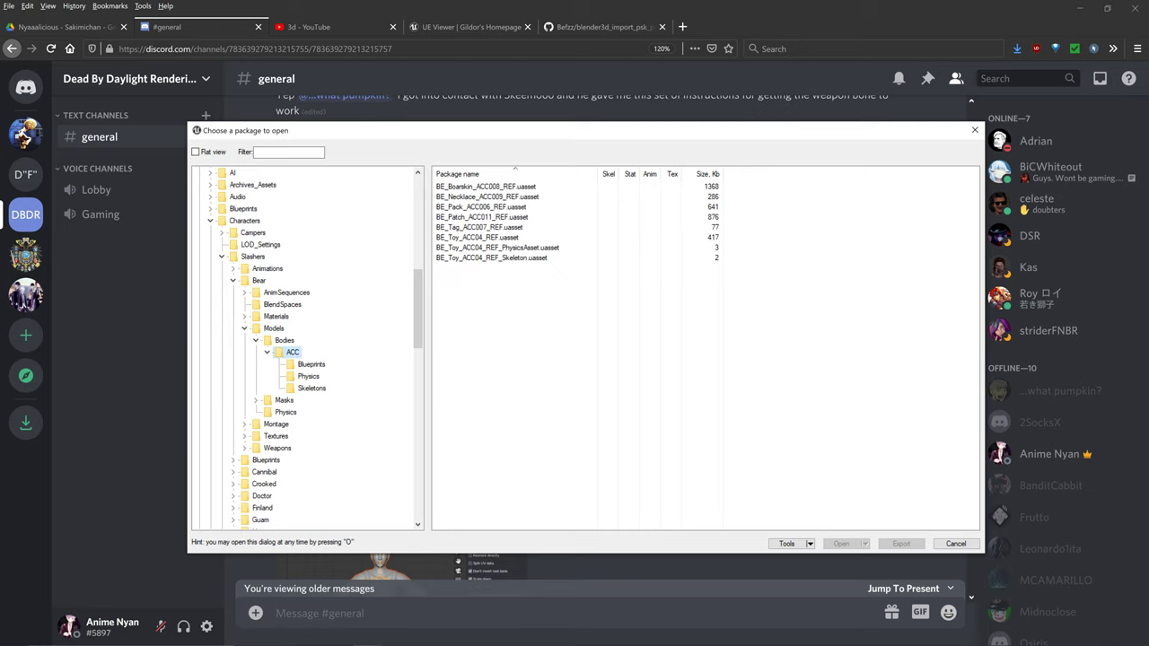
click(312, 389)
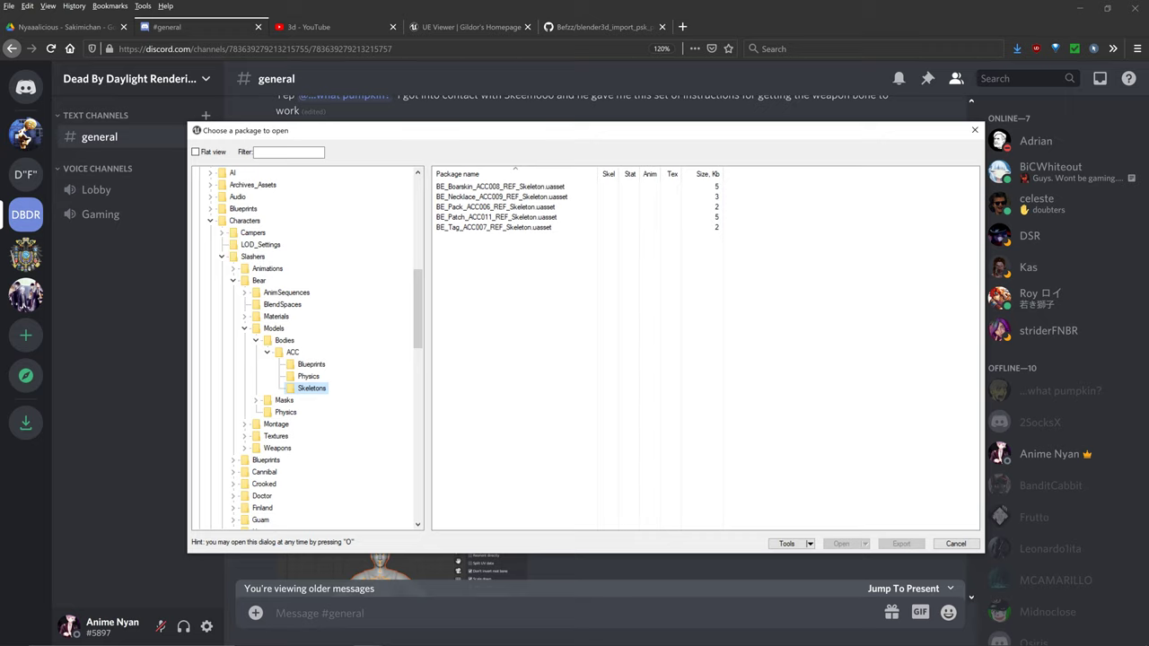
- Expand Masks under Bear's Models folder and view the packages in the neighbouring Physics folder
click(255, 399)
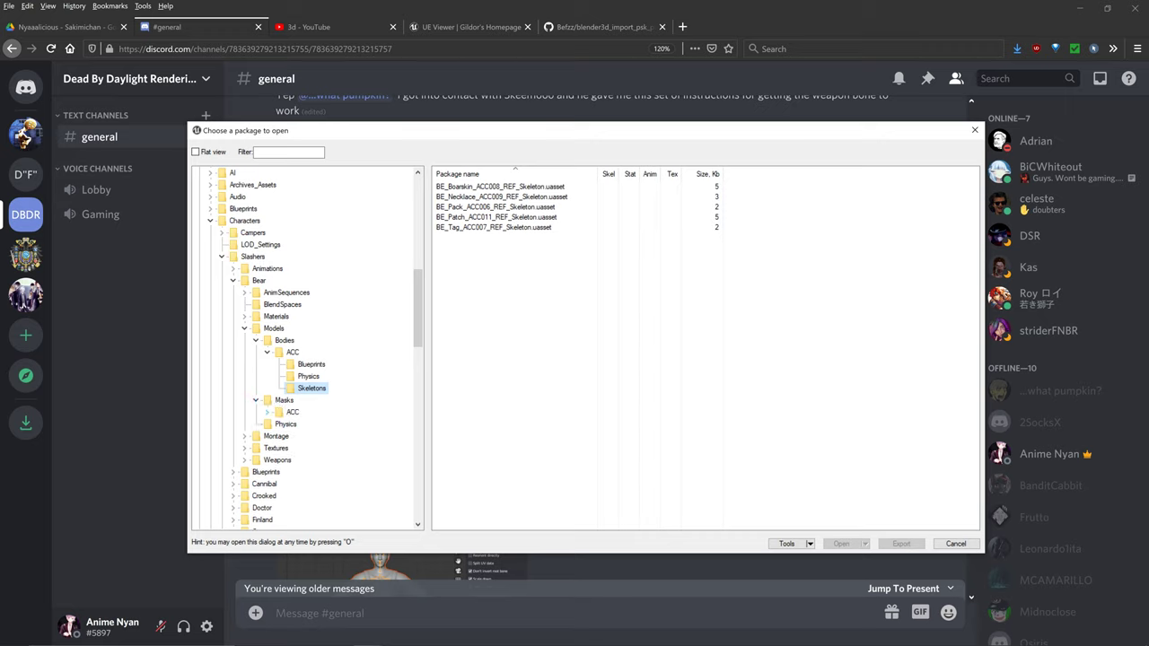
click(285, 424)
scroll(286, 424, down, 1)
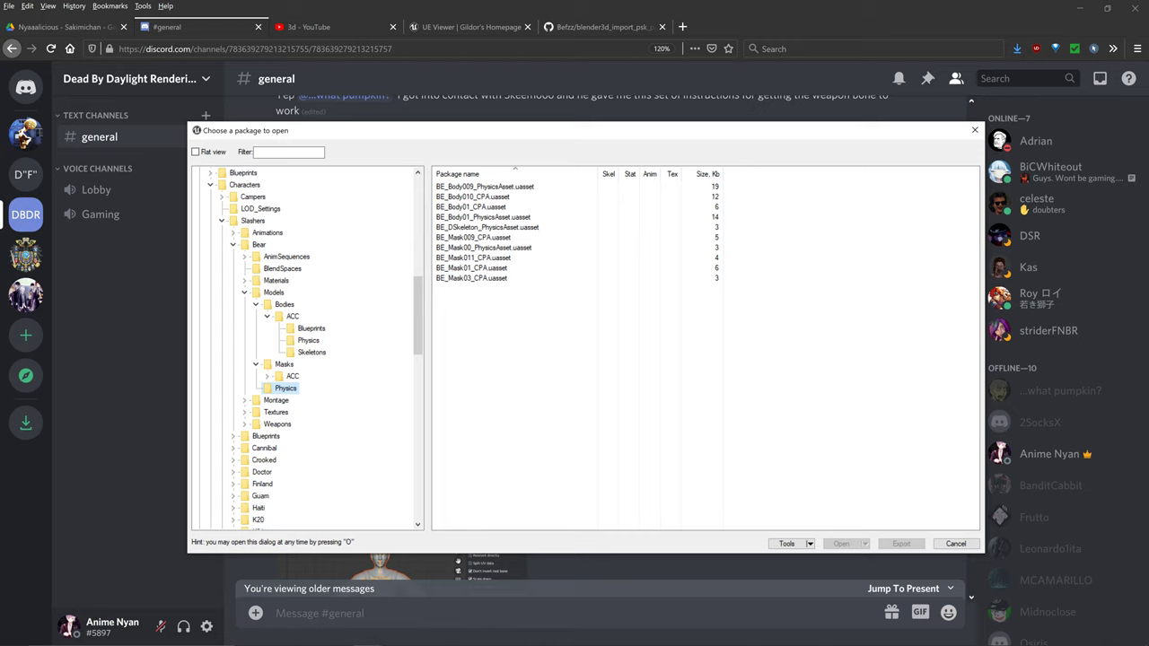
- Expand Bear's Montage folder, view the Attacks packages, and collapse Montage again
click(244, 400)
click(285, 412)
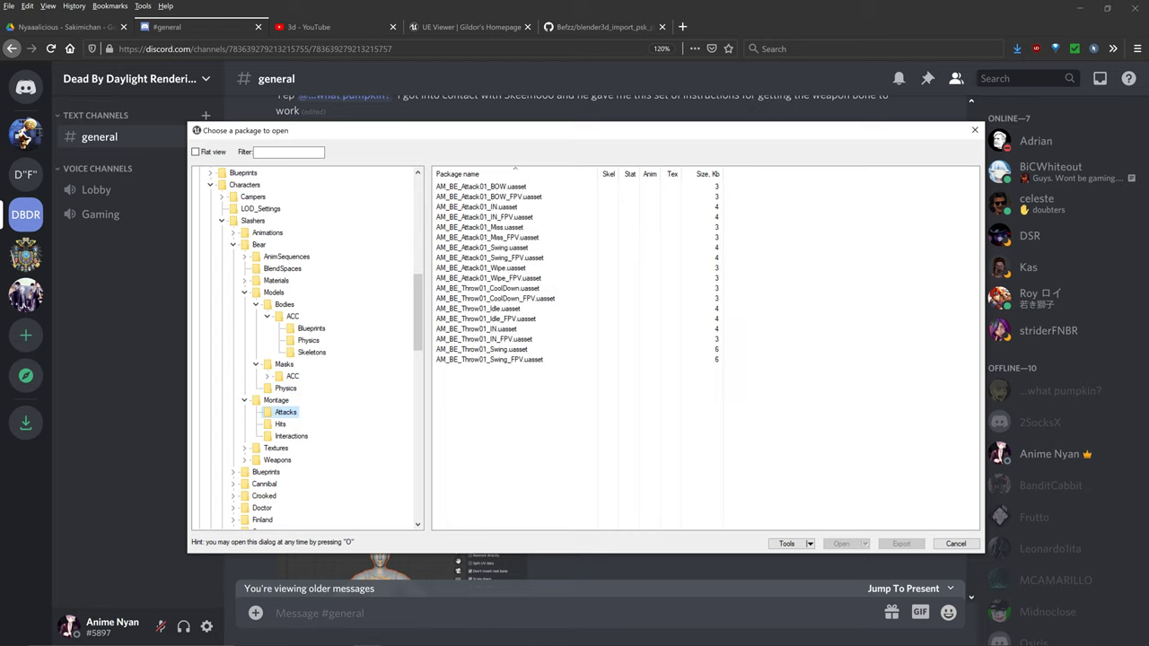
click(244, 400)
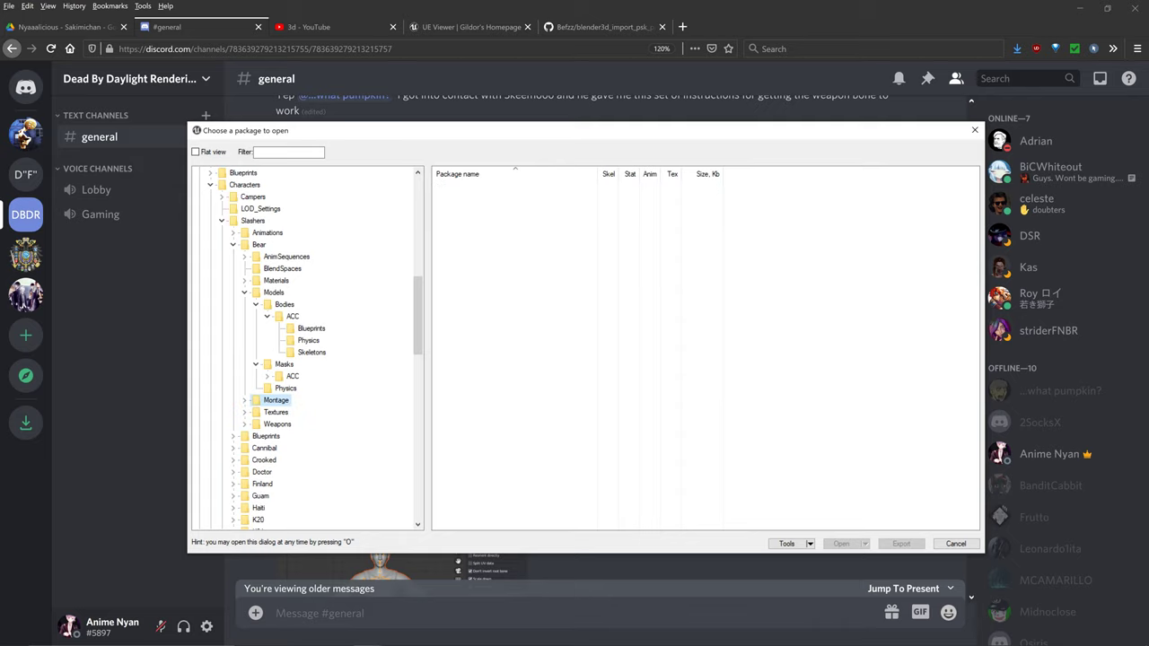
- Expand Bear's Weapons folder and view the packages in its AnimSequence and Models subfolders
click(244, 424)
scroll(244, 424, down, 1)
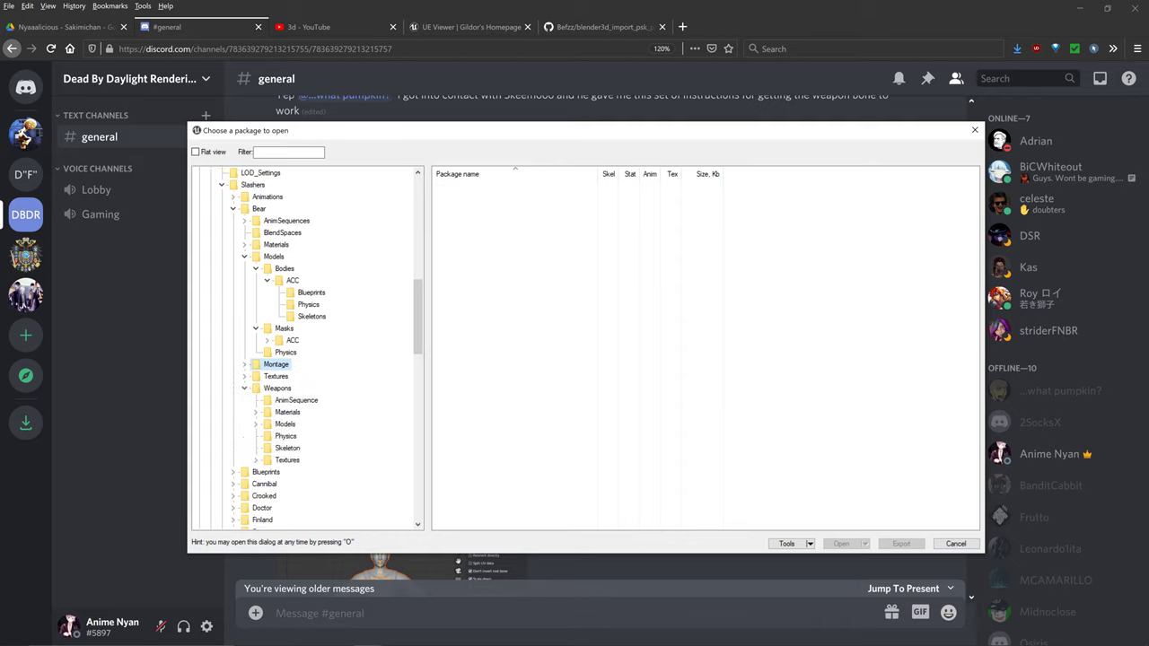
click(277, 388)
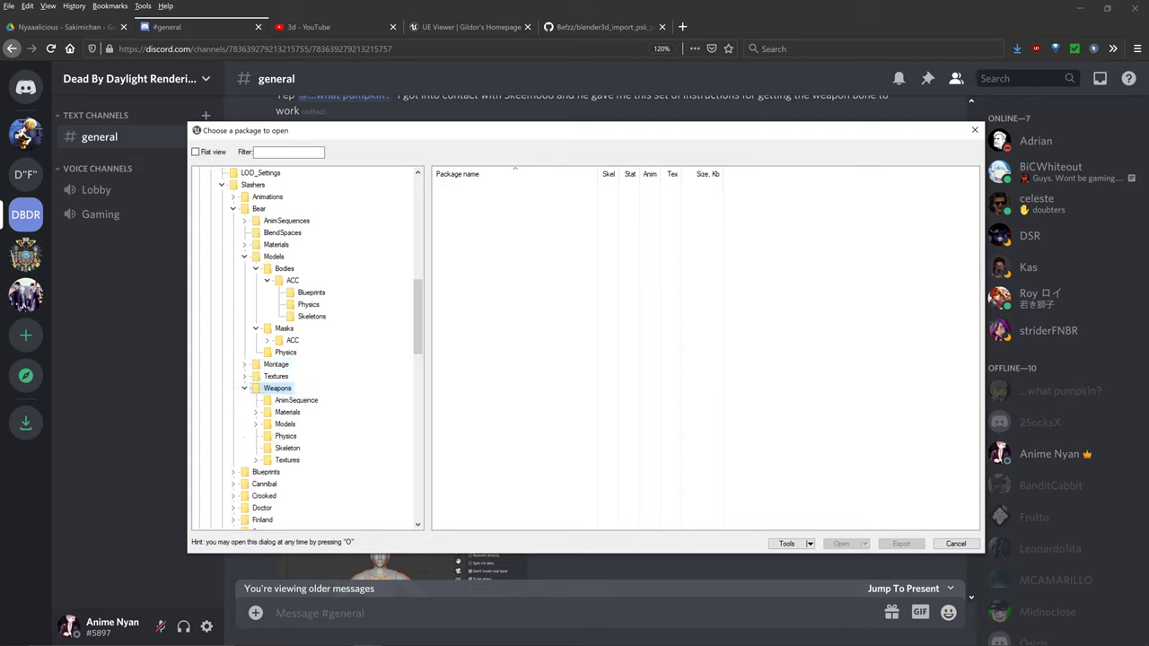
click(296, 401)
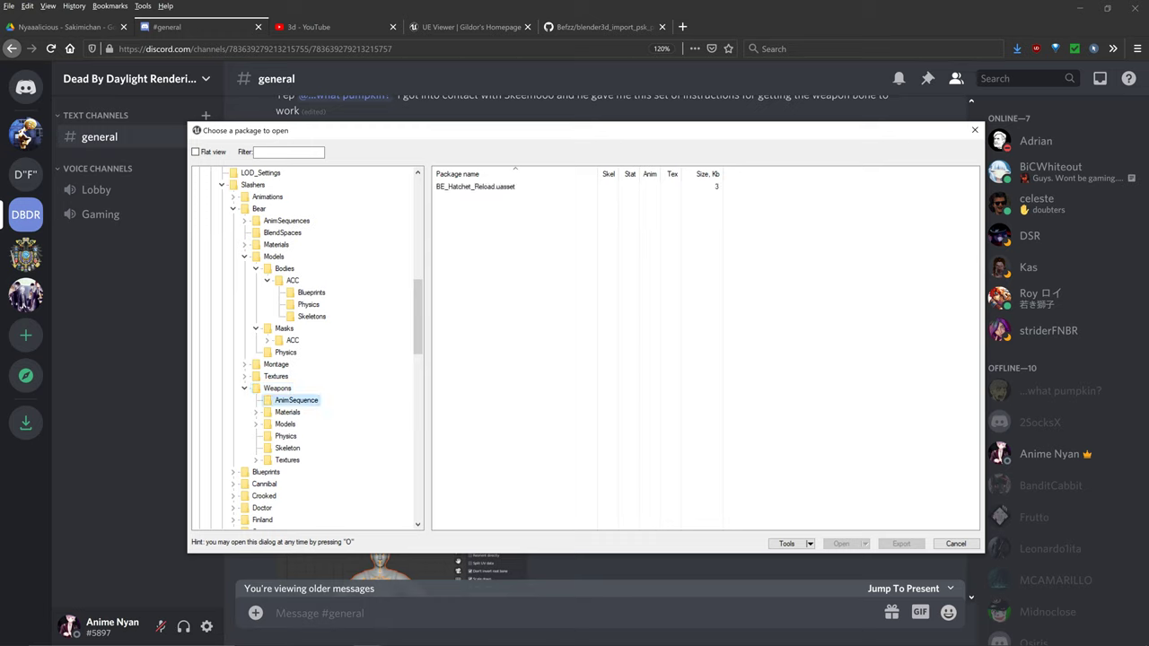
click(284, 425)
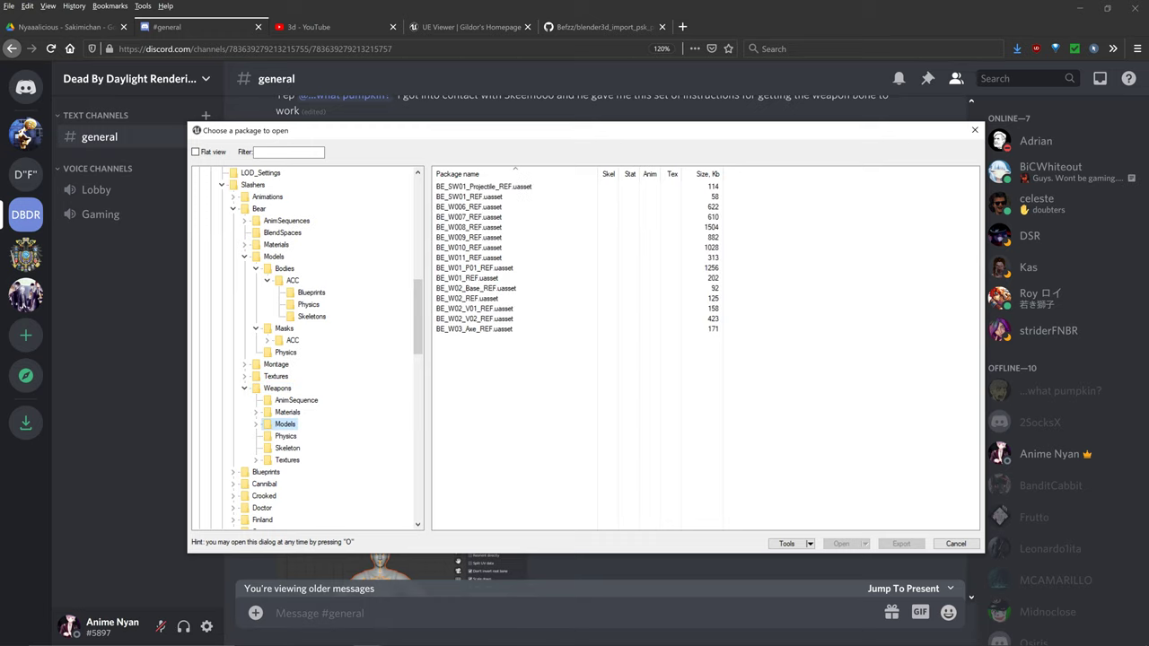
- View the subfolders of Models under Bear's Weapons folder and collapse Weapons again
click(256, 425)
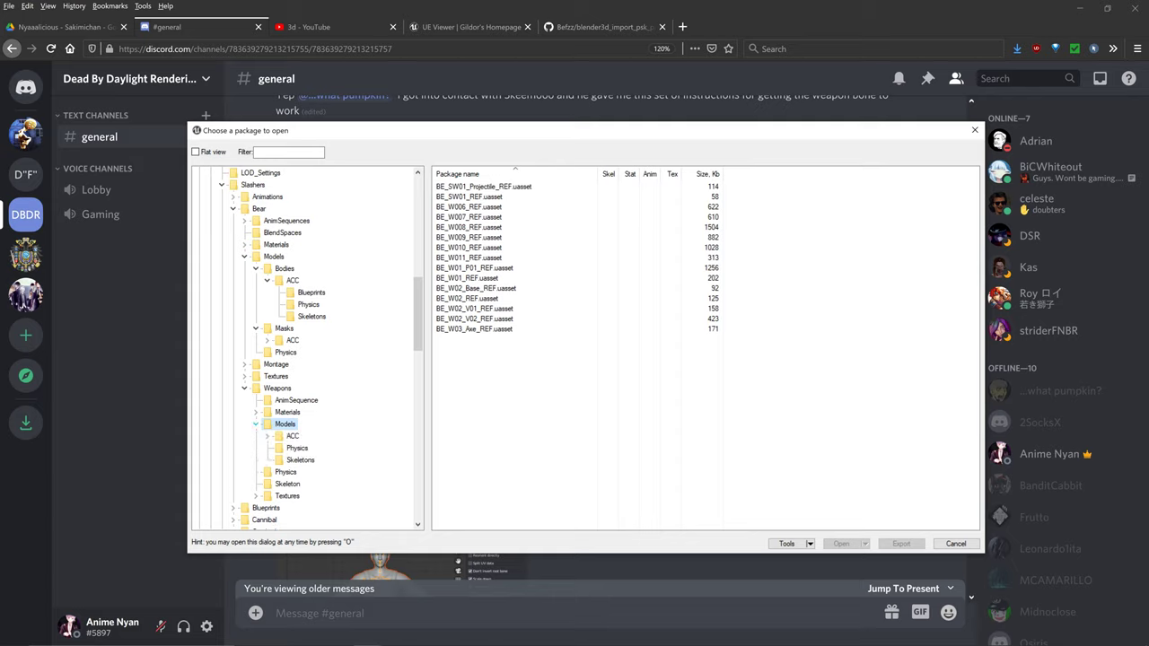
key(Left)
key(Right)
key(Left)
key(Left)
key(Left)
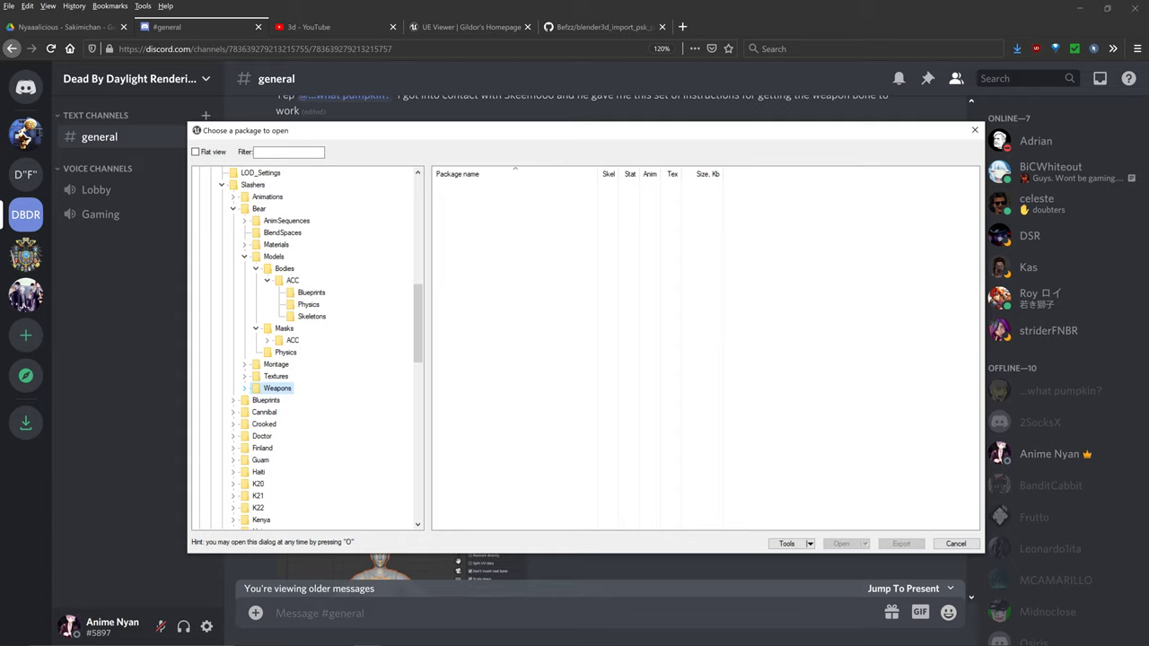
- Open the entire content of Bear's Models folder in the viewer and maximize the viewer window
scroll(245, 388, up, 2)
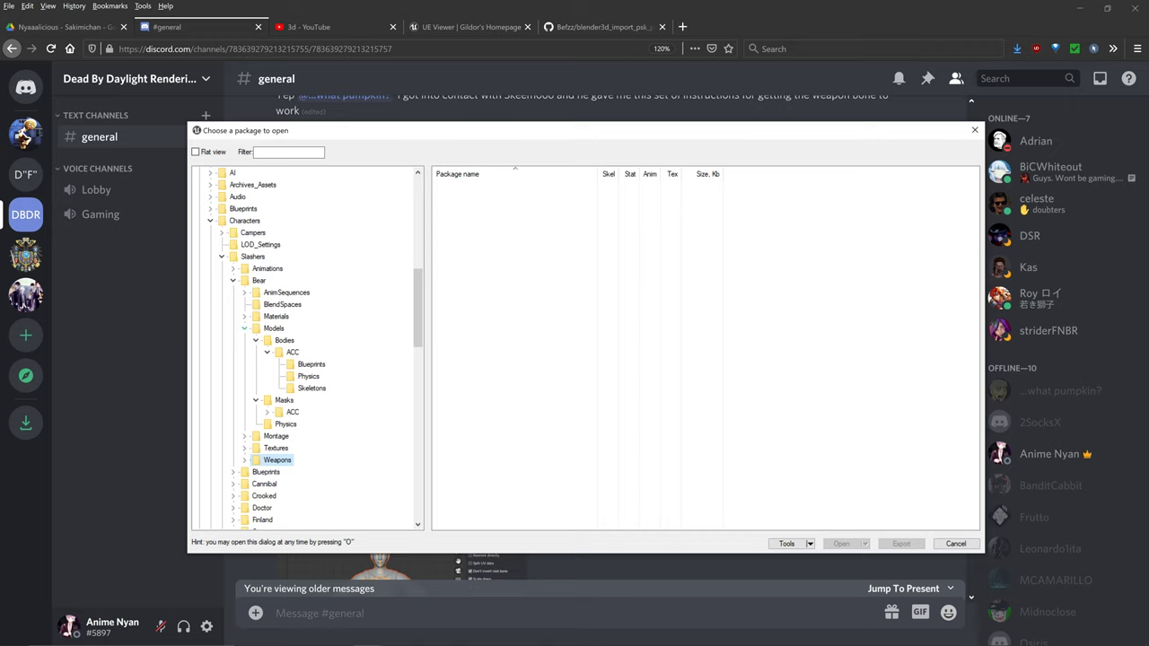
click(245, 329)
click(273, 328)
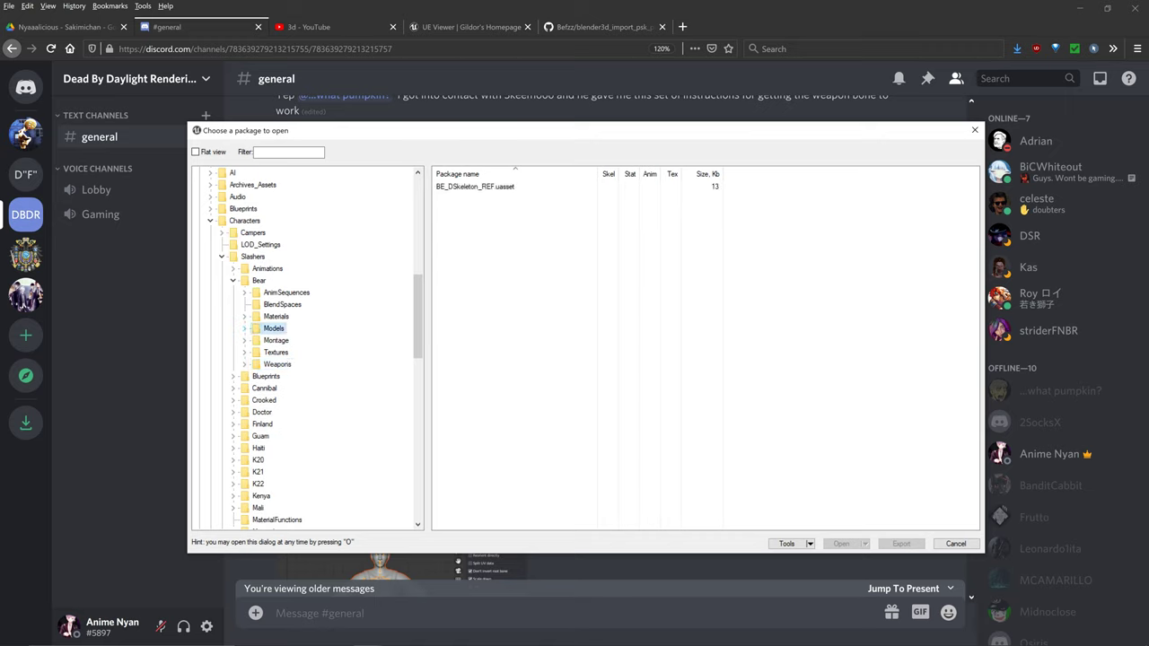
right_click(276, 328)
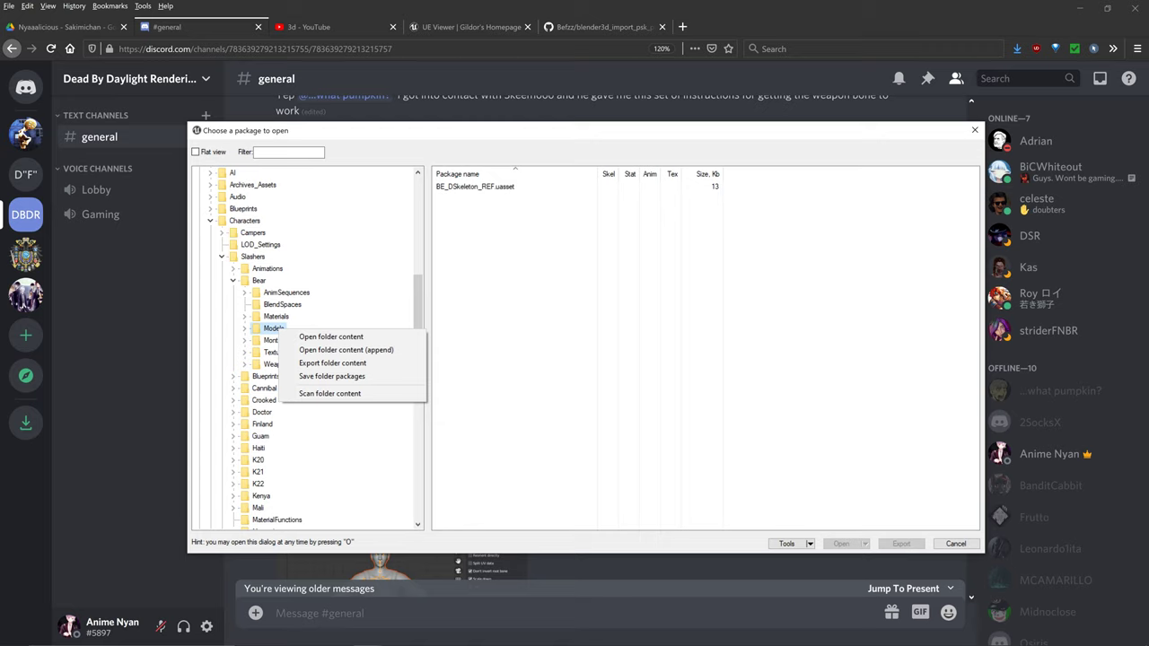
click(330, 336)
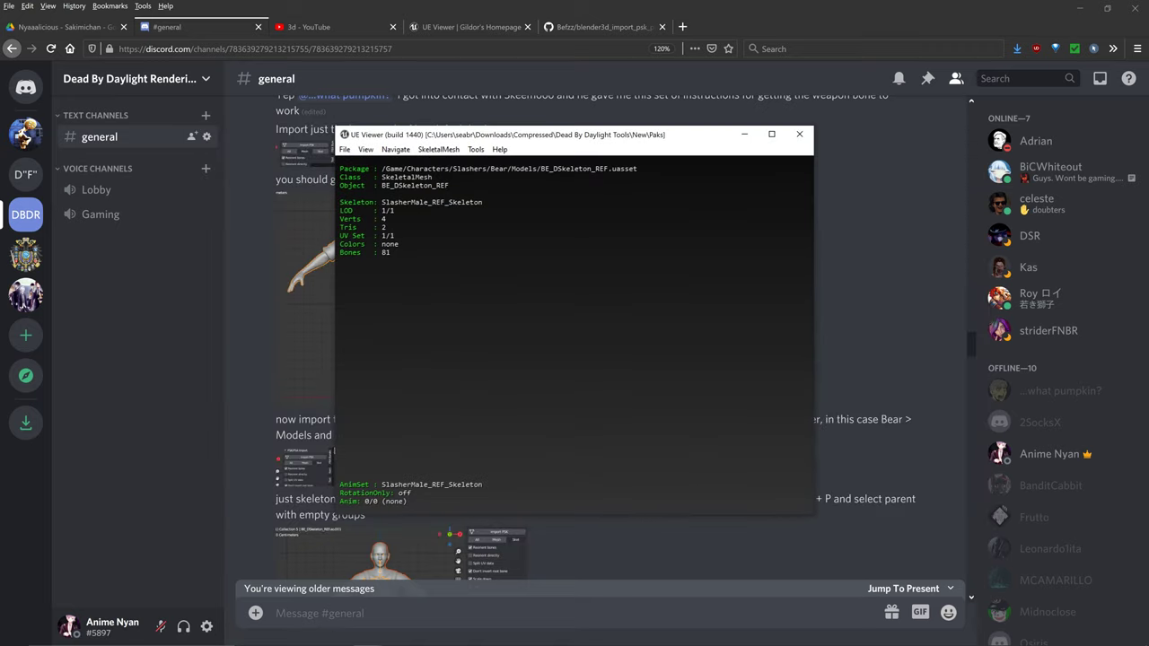
click(771, 133)
- Include meshes when navigating between the loaded assets
click(61, 19)
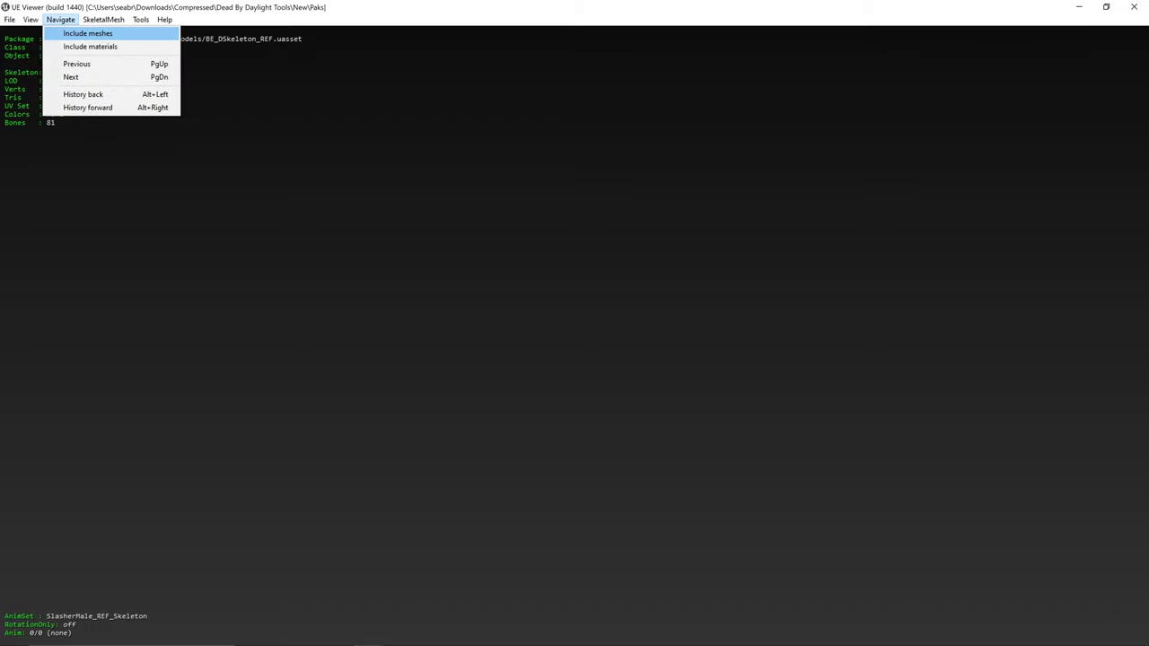
click(60, 19)
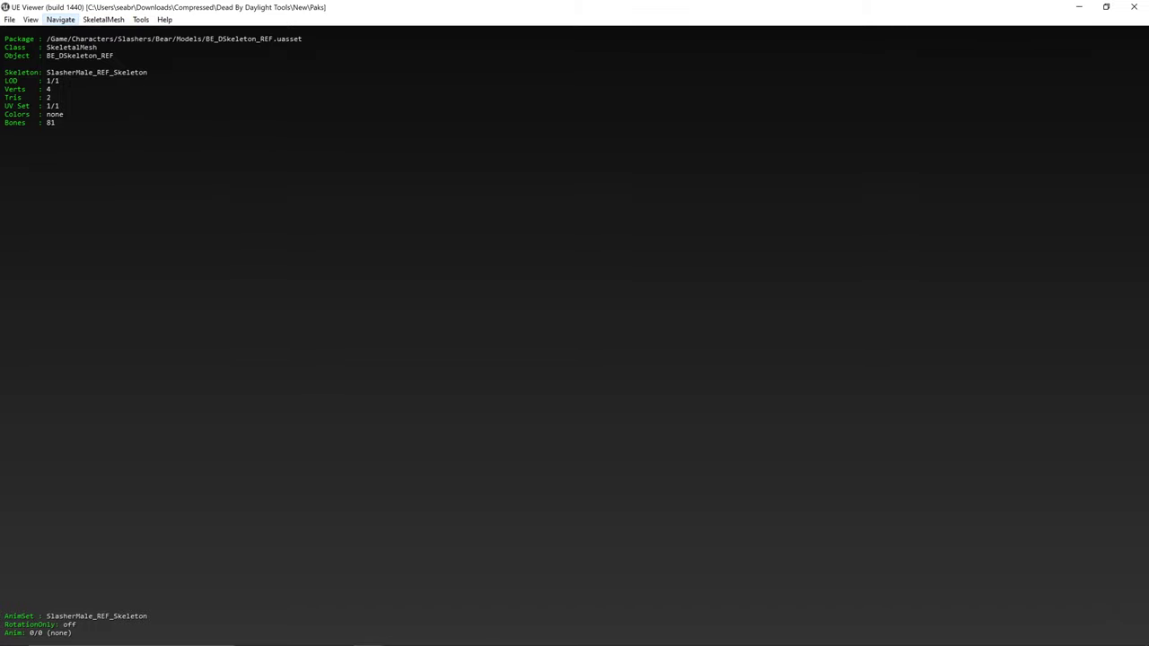
click(60, 19)
click(87, 33)
click(60, 18)
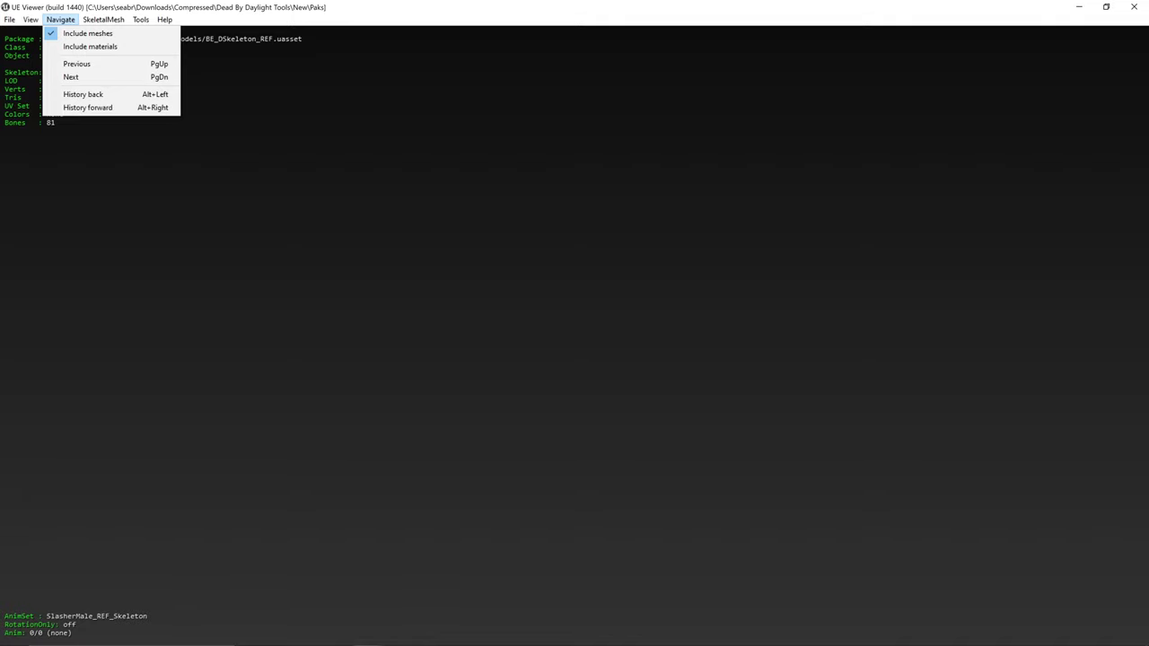
key(Escape)
key(Escape)
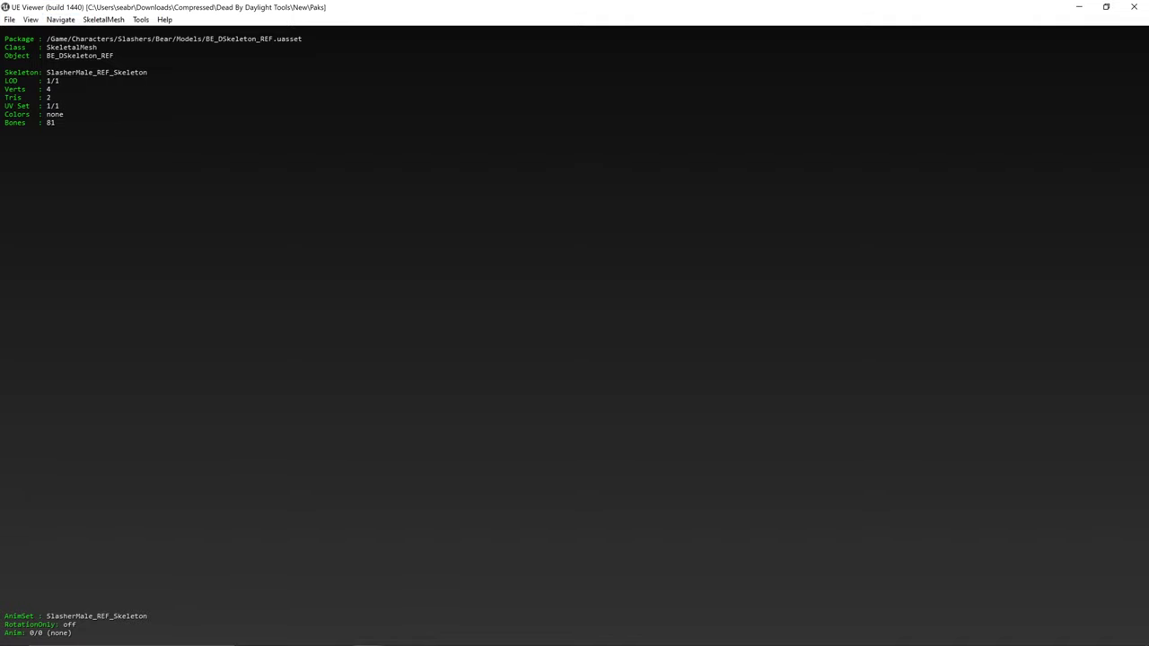
- Step through the loaded meshes to the BE_Body007_REF body and inspect it from a slightly different angle
key(Page_Down)
key(Page_Down)
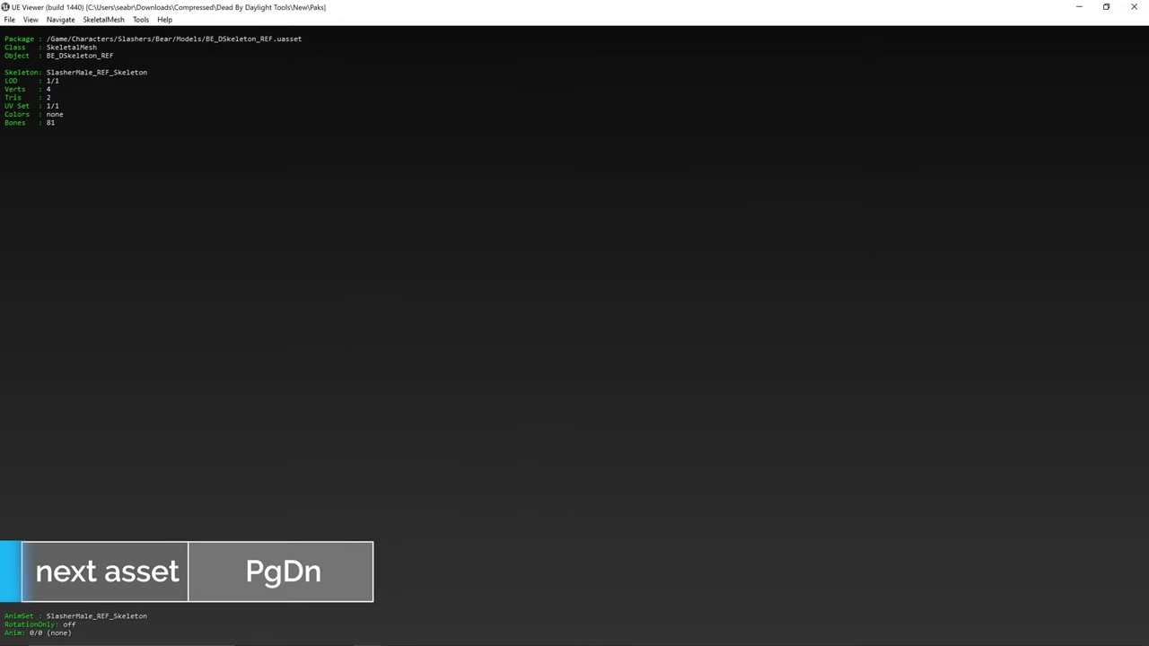
key(Page_Down)
key(Page_Down)
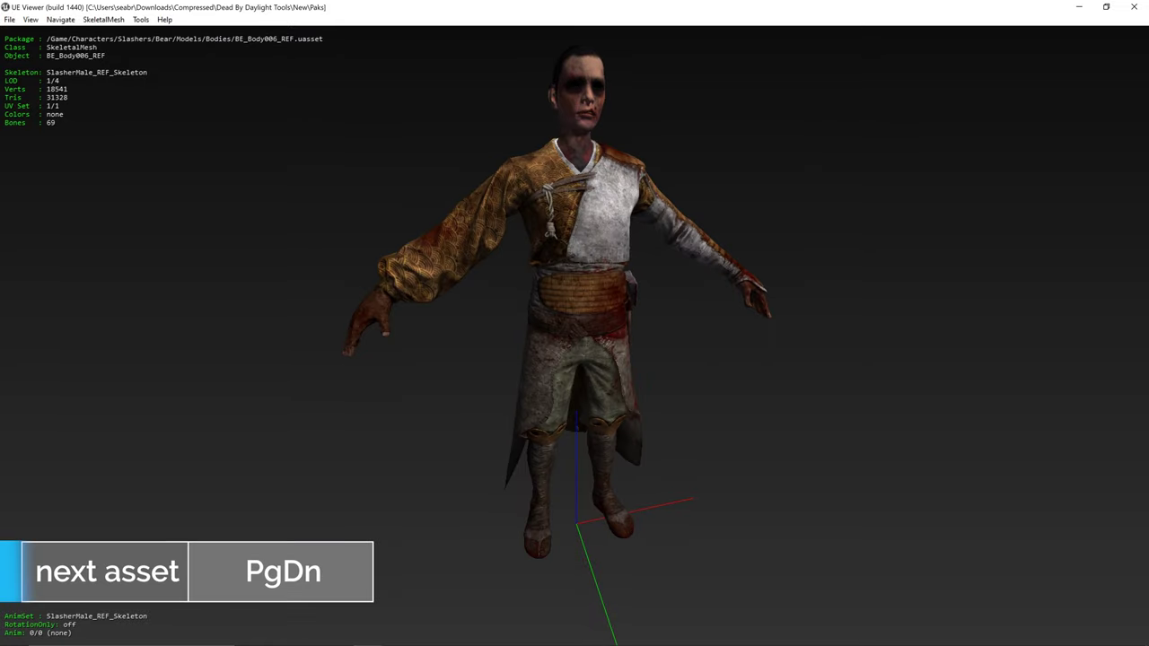
key(Page_Up)
key(Page_Up)
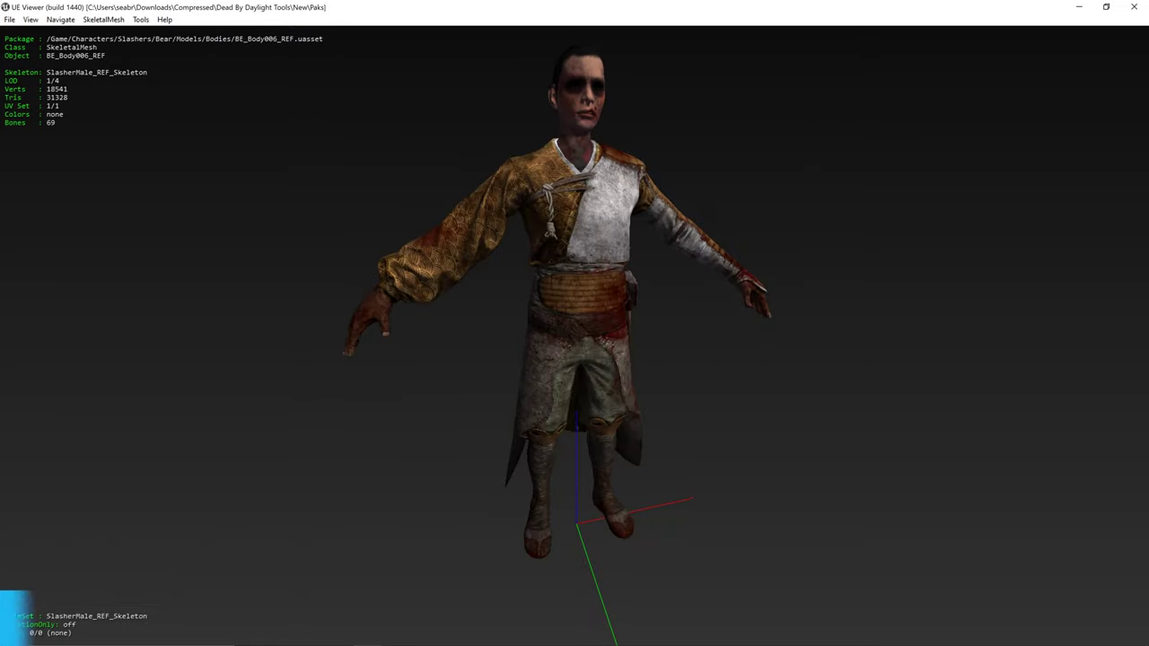
key(Page_Down)
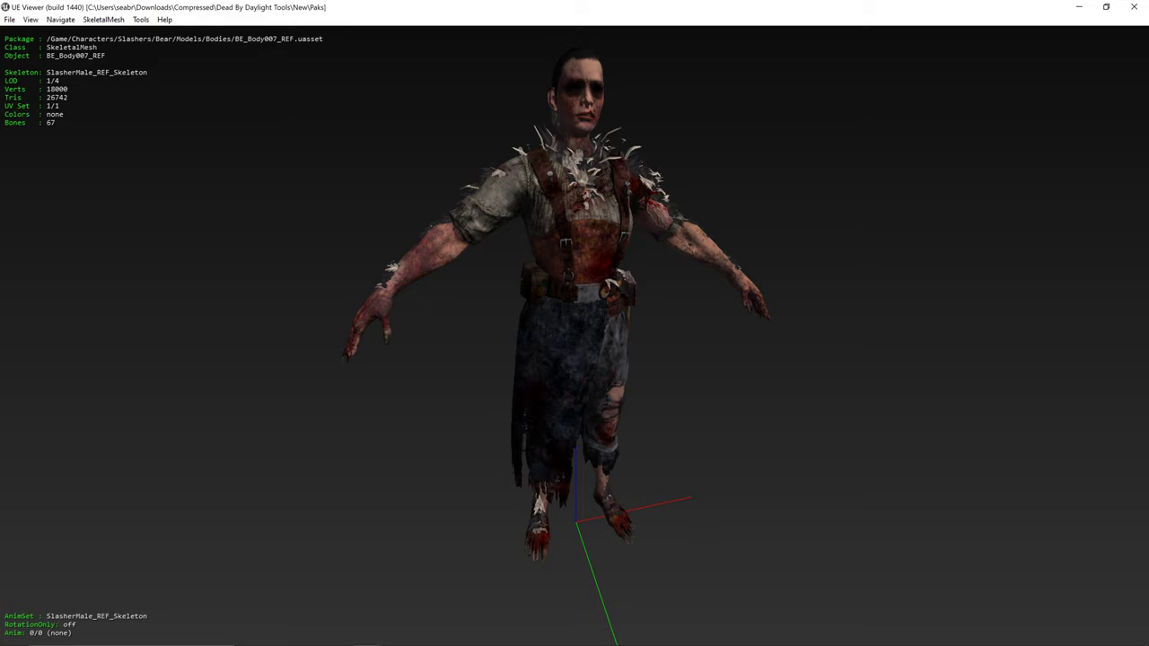
mouse_move(574, 323)
mouse_down()
mouse_move(942, 314)
mouse_move(565, 310)
mouse_up()
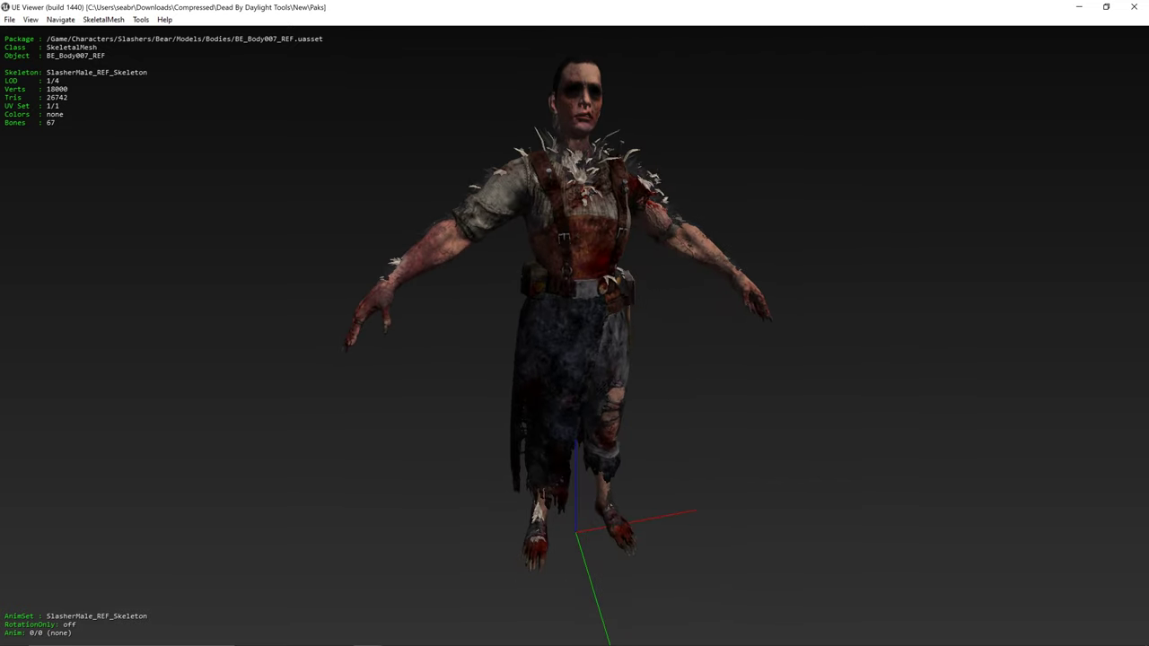
- Switch to Firefox, search a new tab for "dbd cosmetics guide steam" and open the Dead by Daylight Cosmetic List guide on Steam Community
key(super)
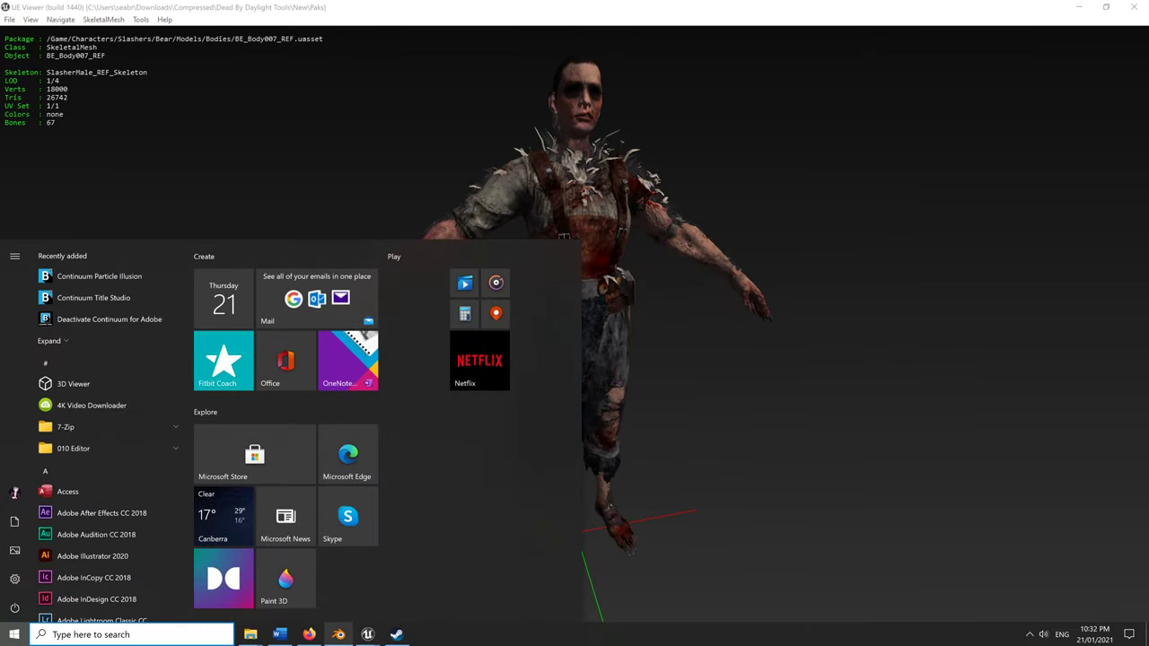
click(308, 634)
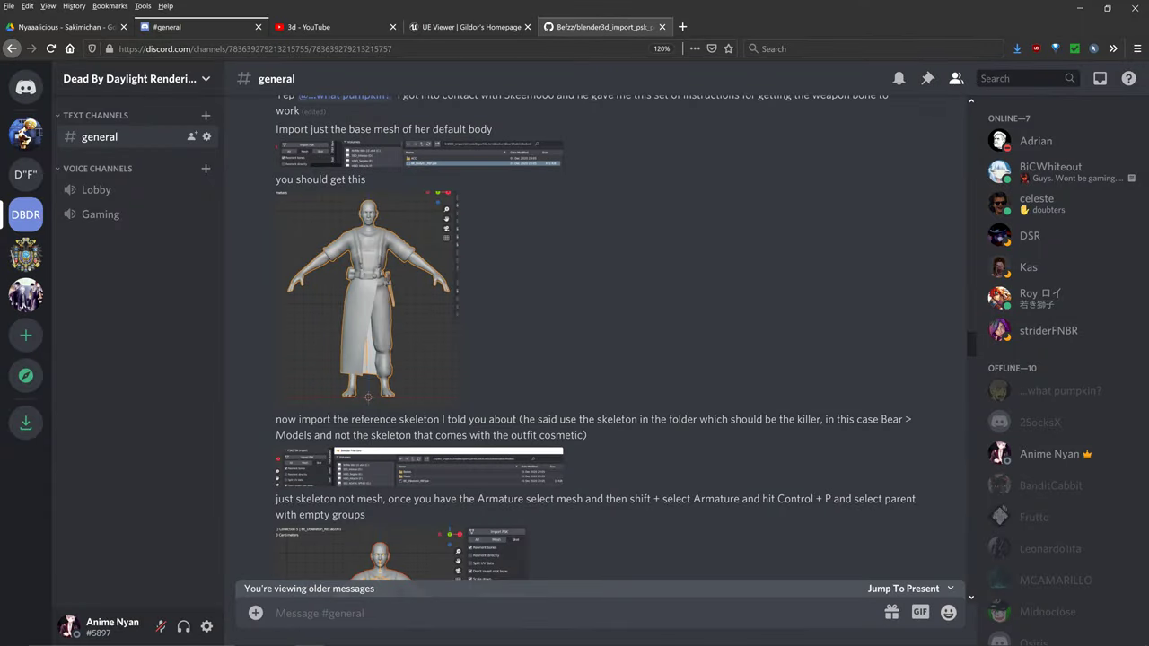
click(682, 27)
text(d)
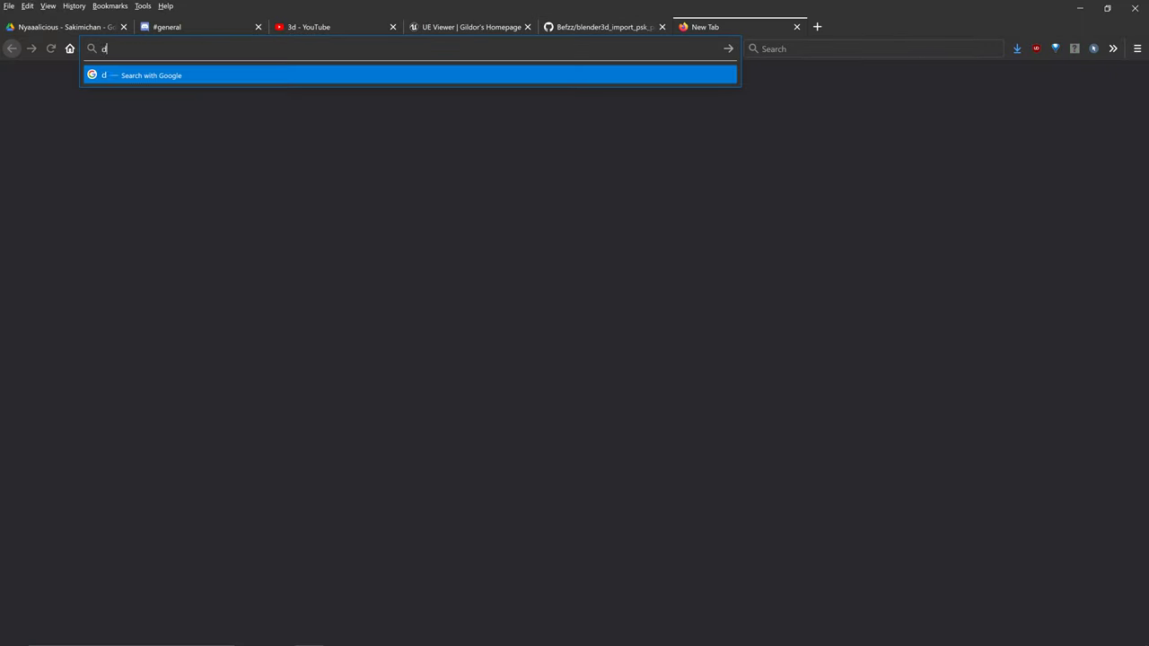
text(bd cosmetics guide steam)
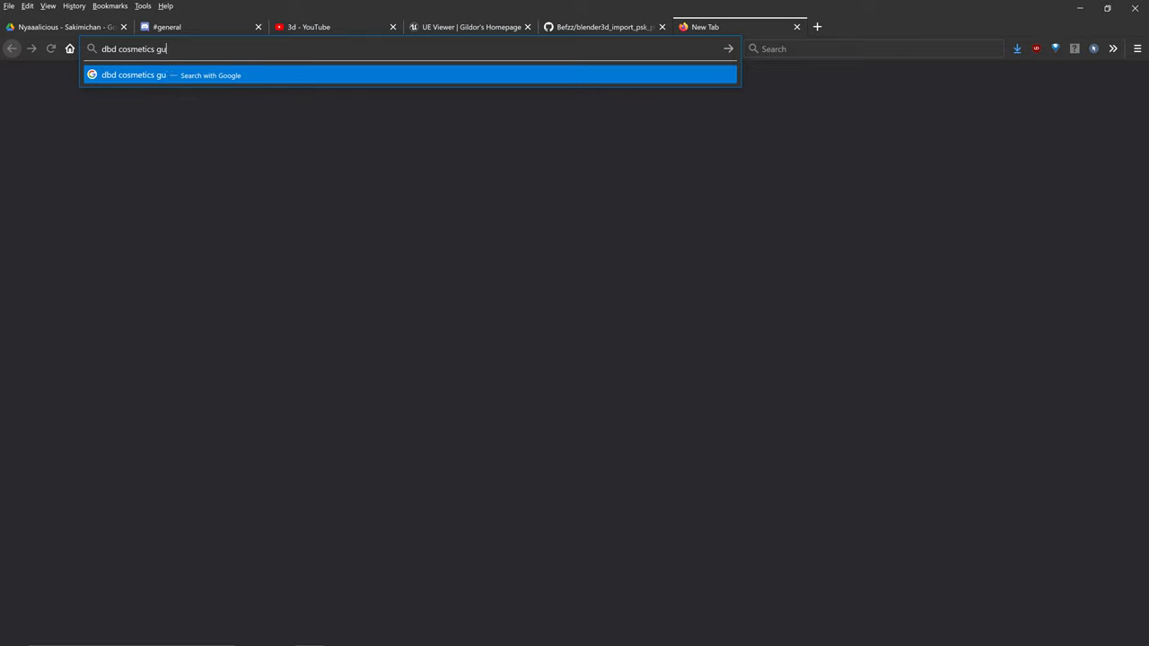
key(Return)
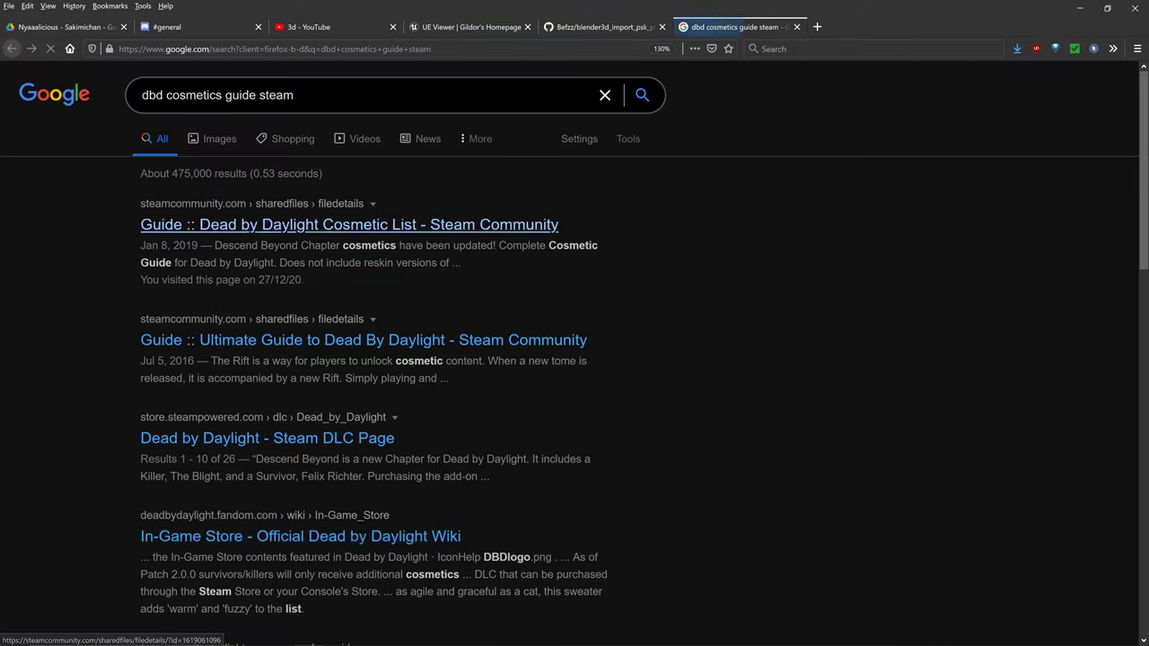
click(349, 225)
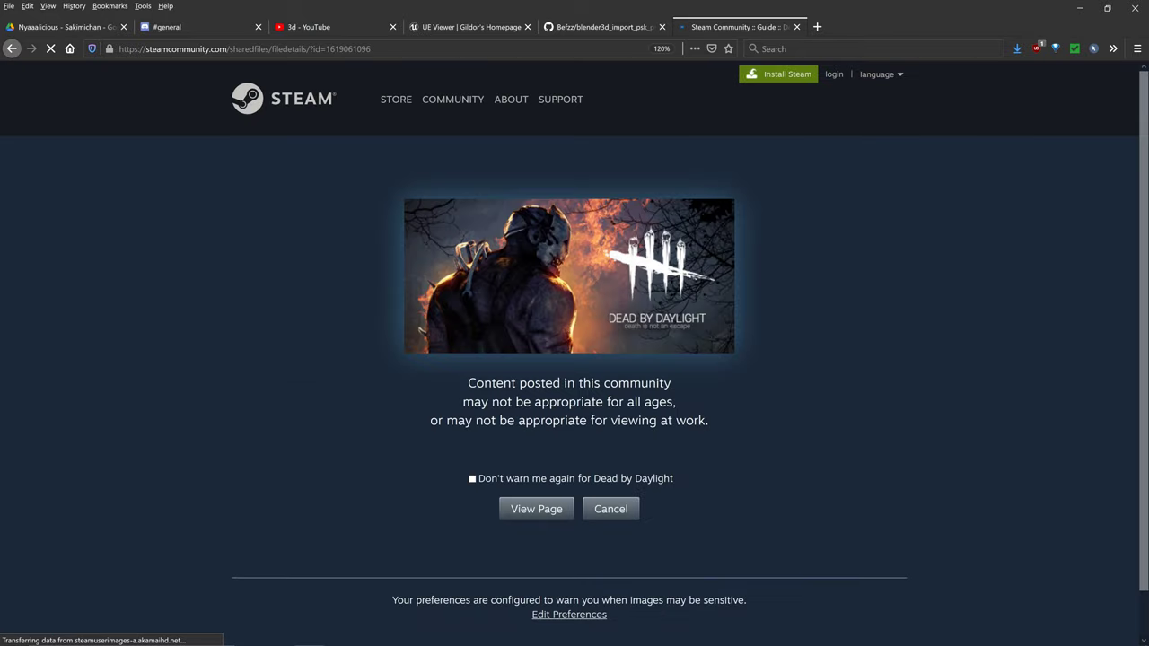
click(536, 509)
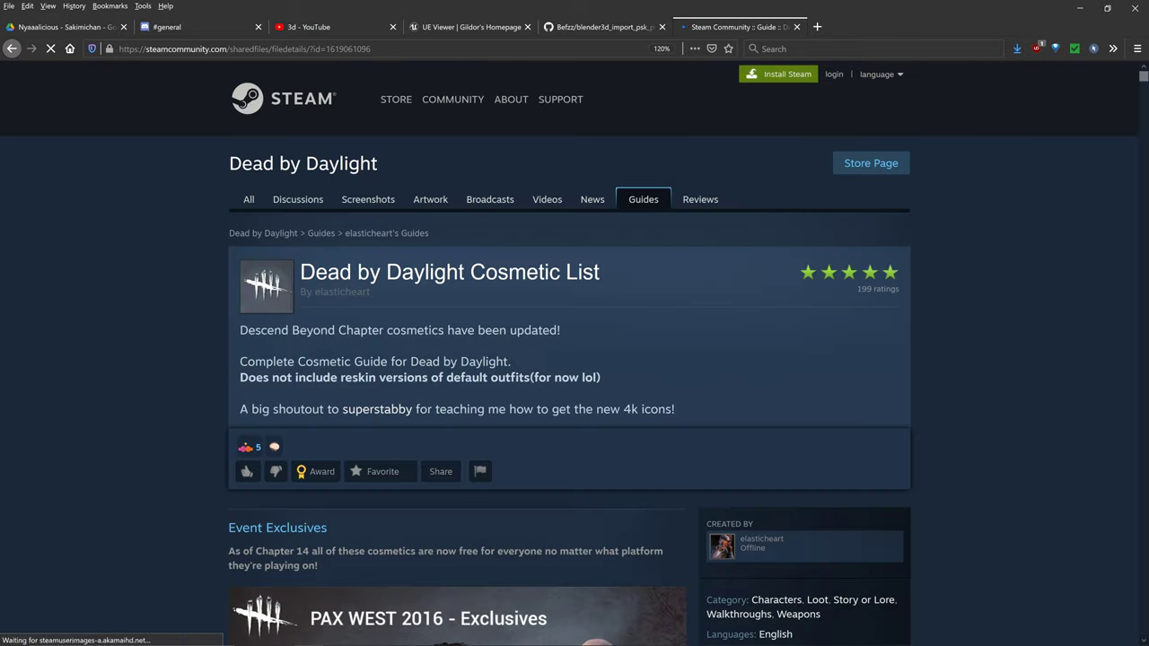
- Look through the event and YouTuber/streamer exclusive cosmetics in the guide
scroll(574, 359, down, 3)
scroll(381, 260, up, 3)
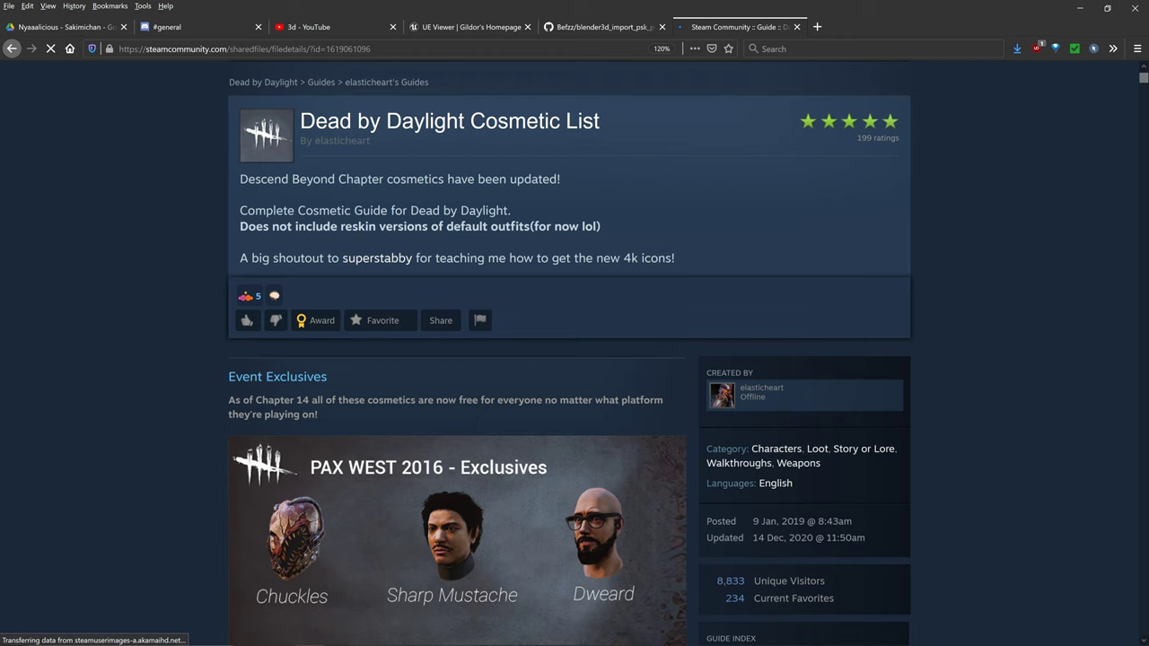
scroll(457, 359, down, 15)
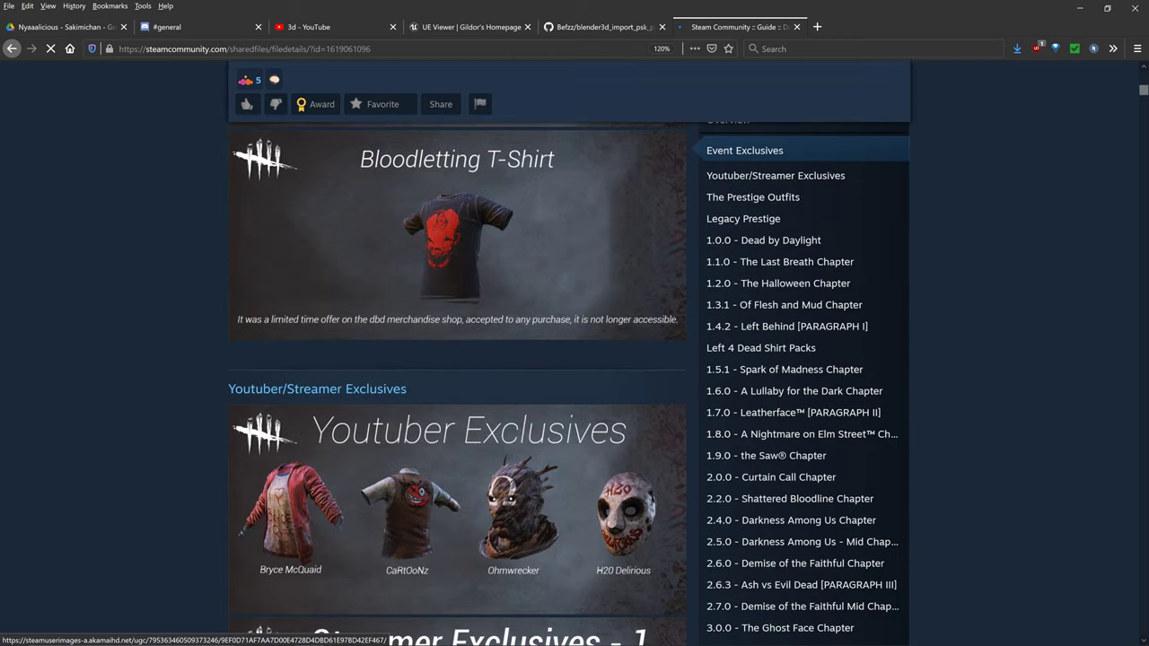
scroll(458, 359, down, 6)
- Switch back to UE Viewer, compare the BE_Body007_REF body with the next one, and tag the BE_Body007_REF mesh
key(alt+Tab)
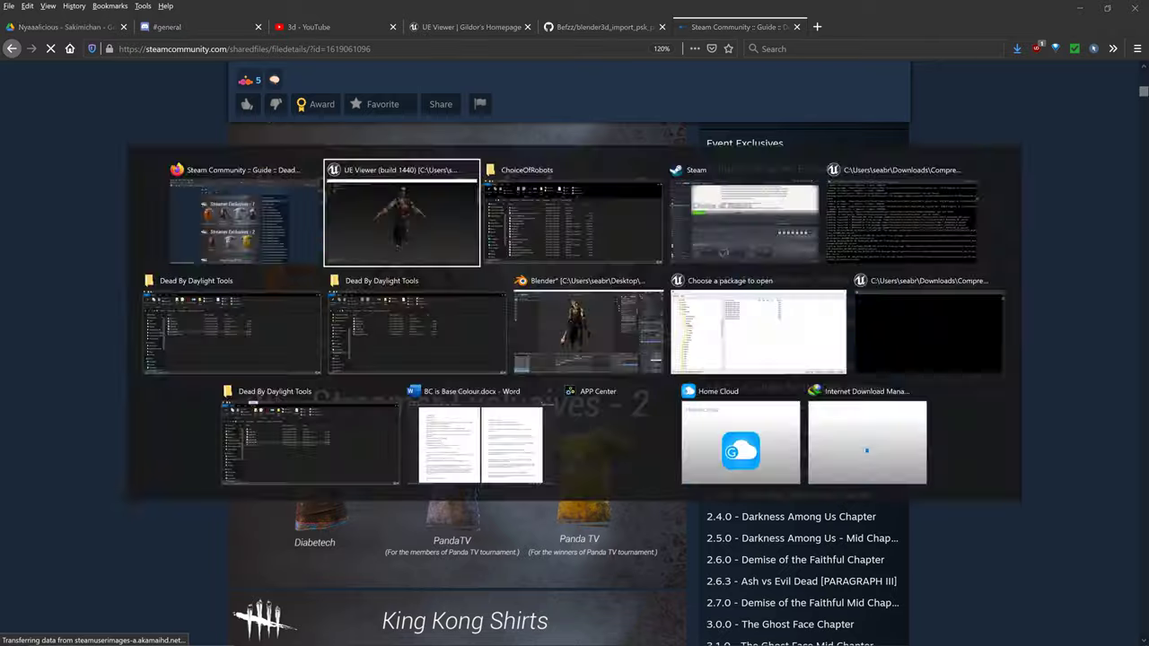
mouse_move(574, 323)
mouse_down()
mouse_move(700, 314)
mouse_move(583, 359)
mouse_move(637, 314)
mouse_move(556, 323)
mouse_up()
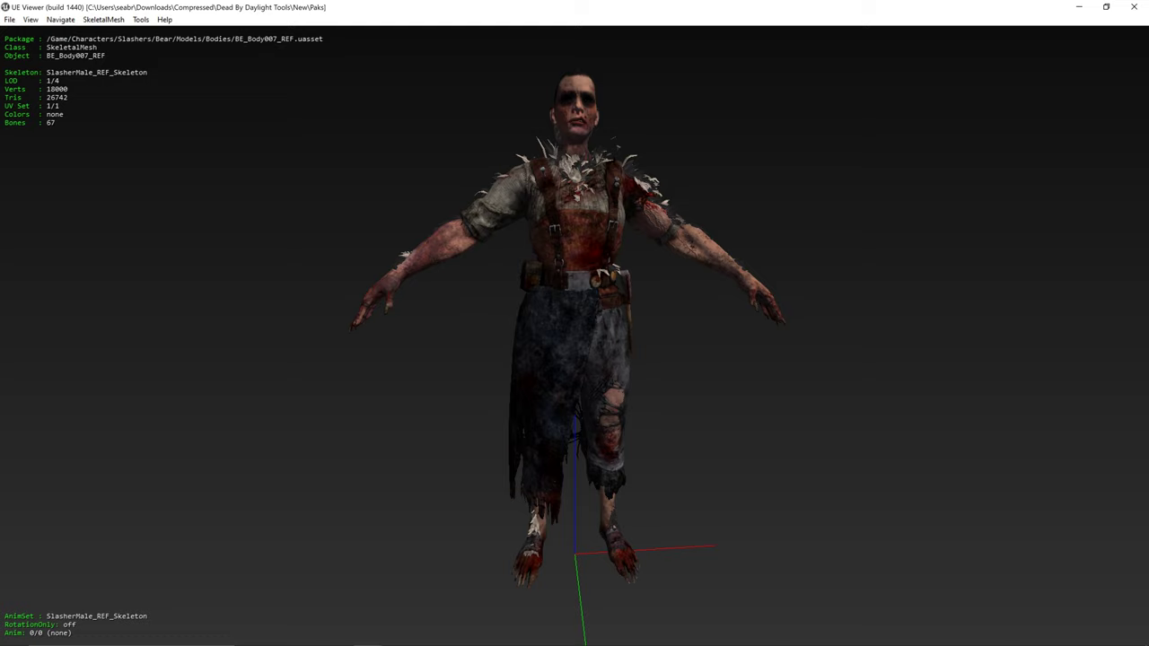
key(Page_Down)
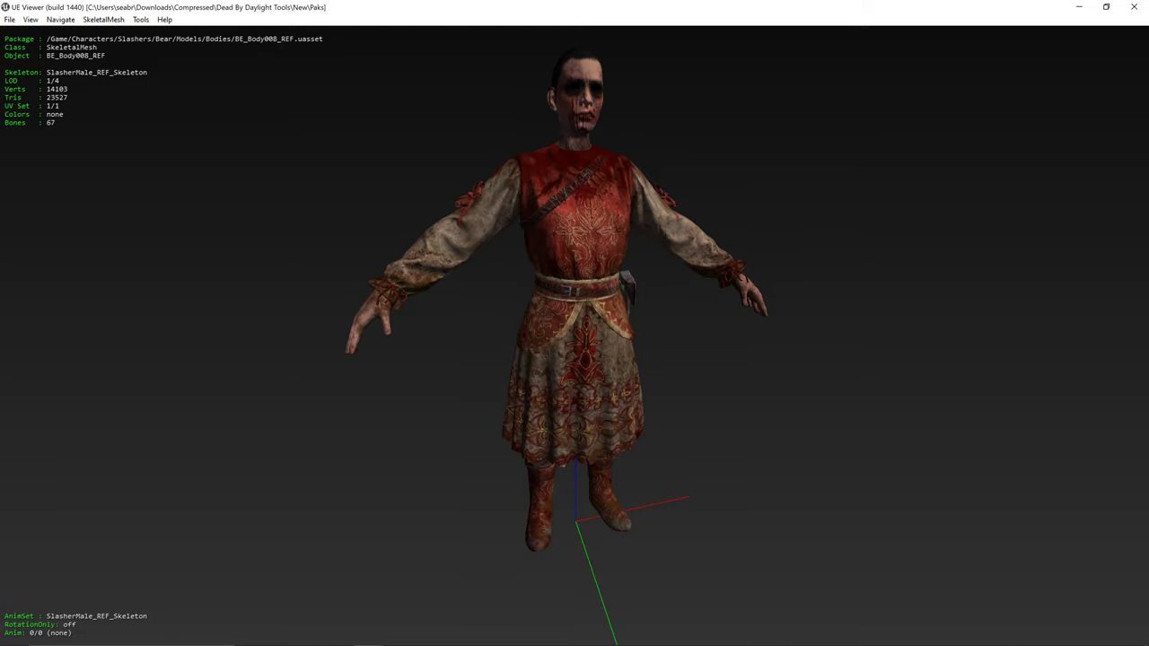
key(Page_Up)
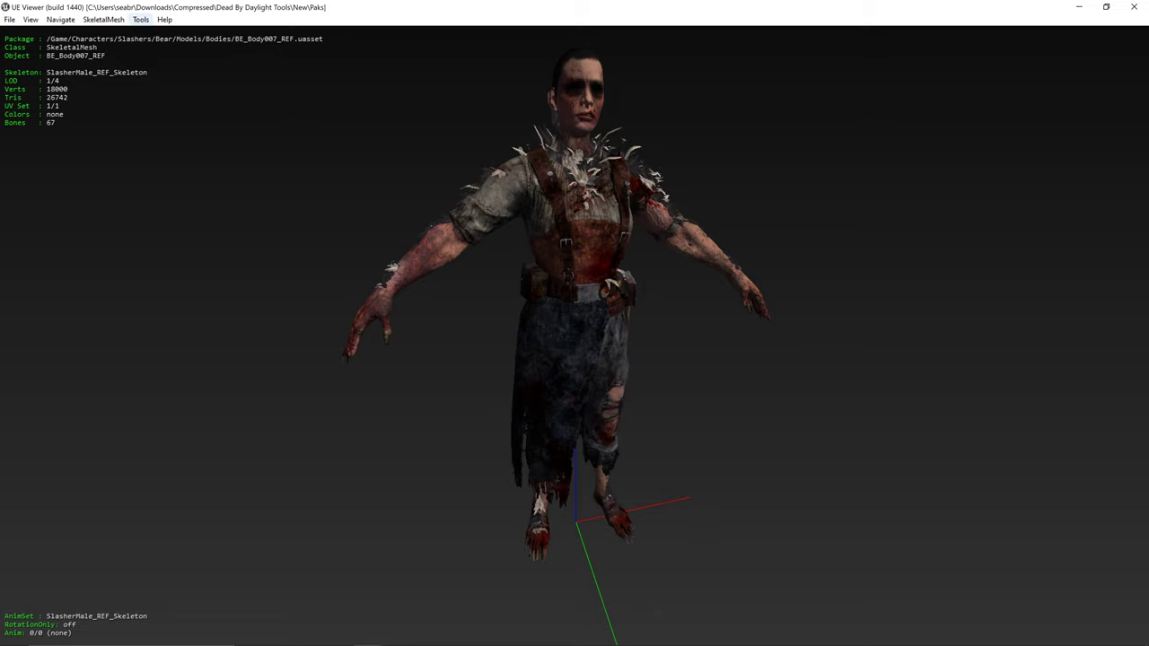
click(141, 20)
mouse_move(104, 20)
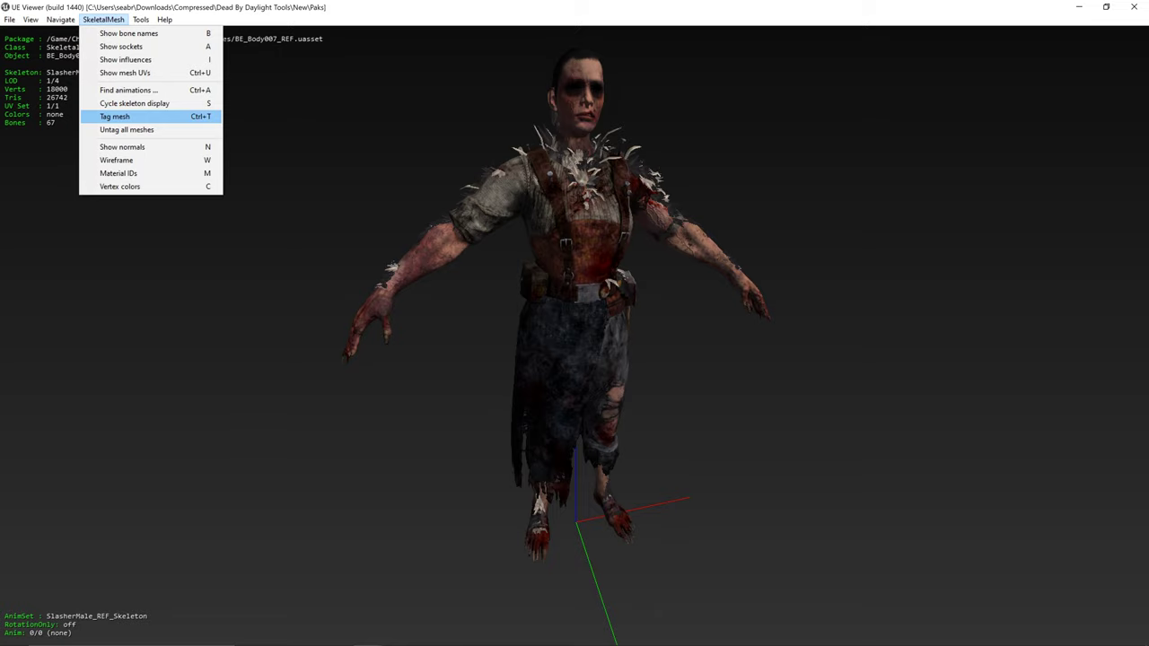
click(115, 117)
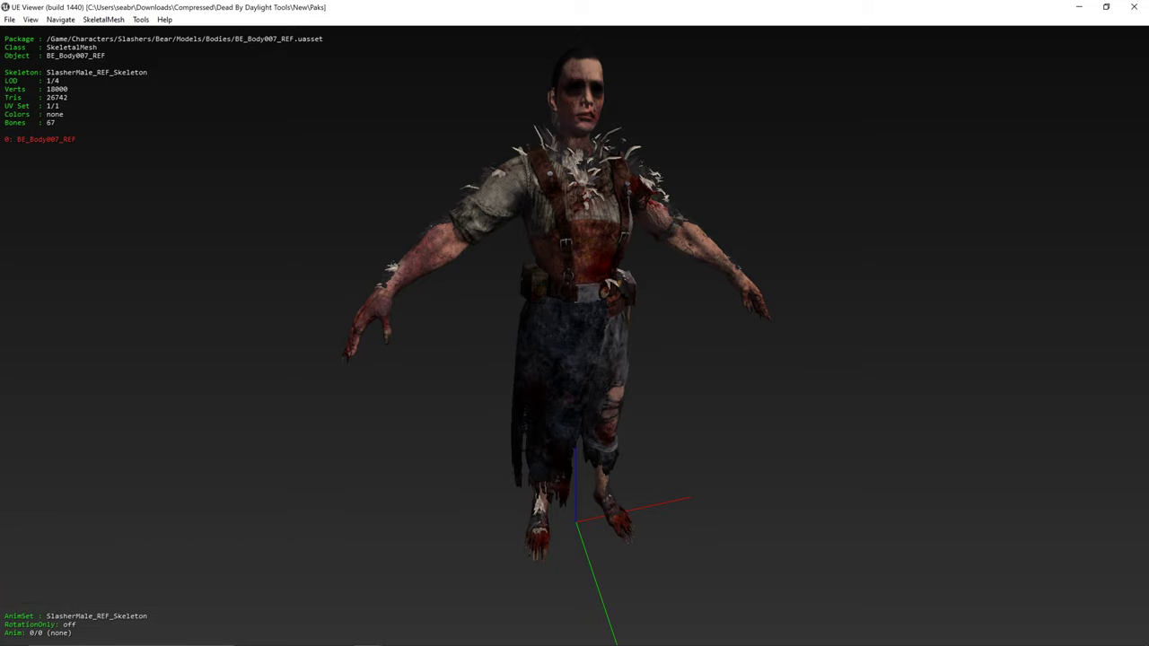
- Step through Bear's other body meshes, including 008 to 011, with the tagged BE_Body007_REF mesh overlaid
key(Page_Down)
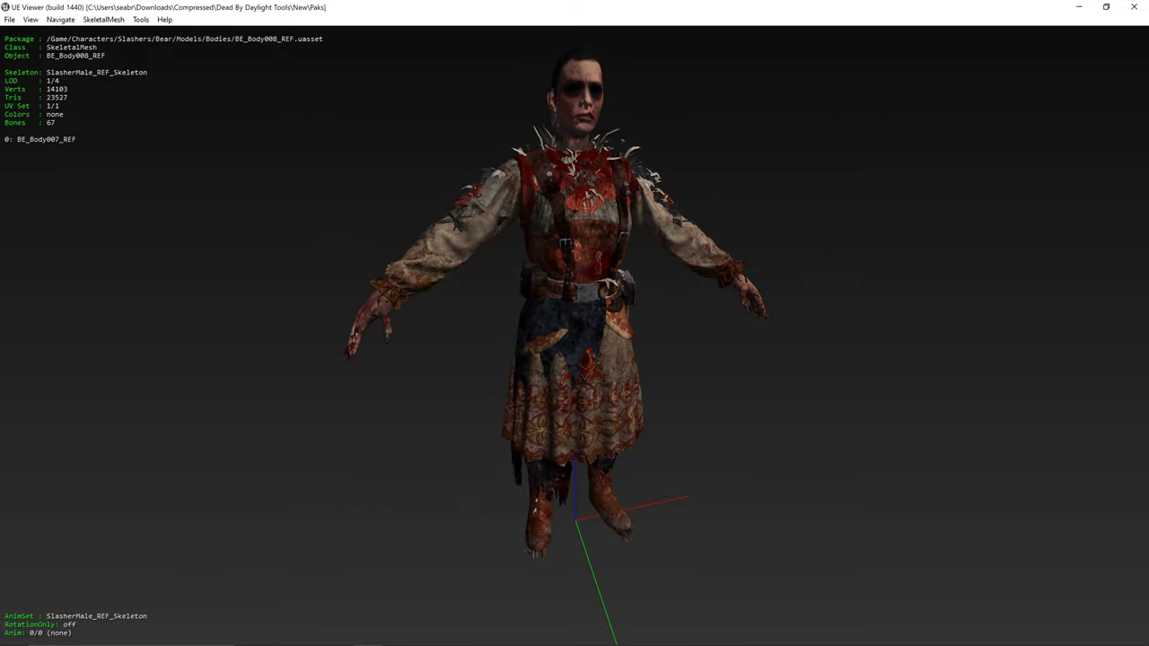
key(Page_Down)
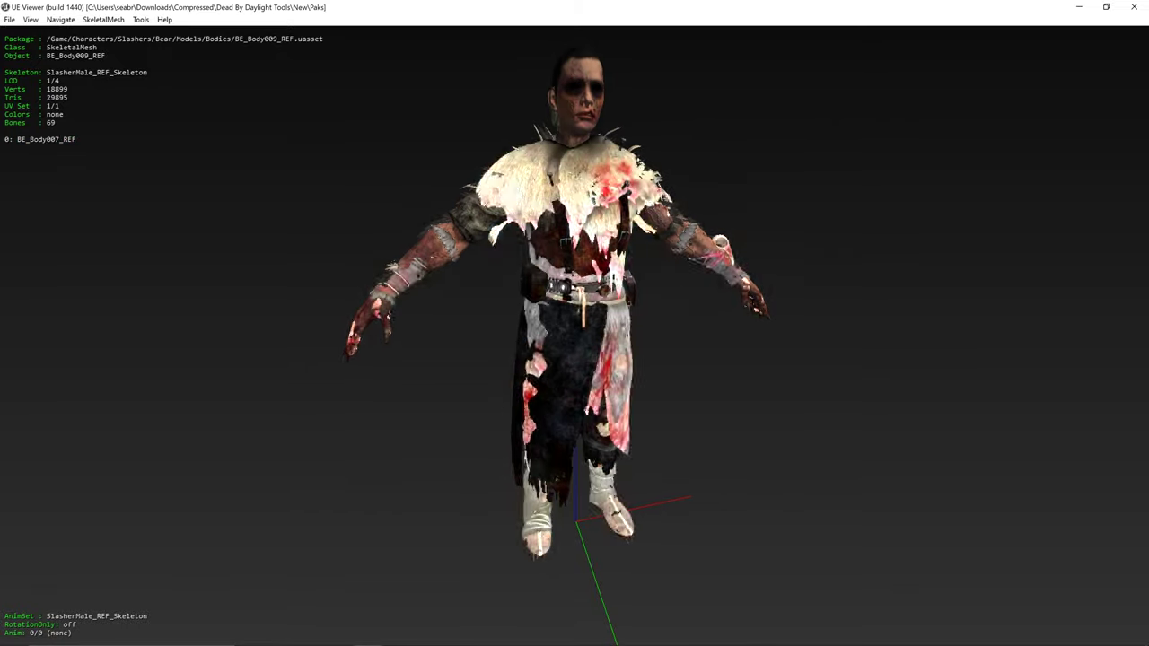
key(Page_Down)
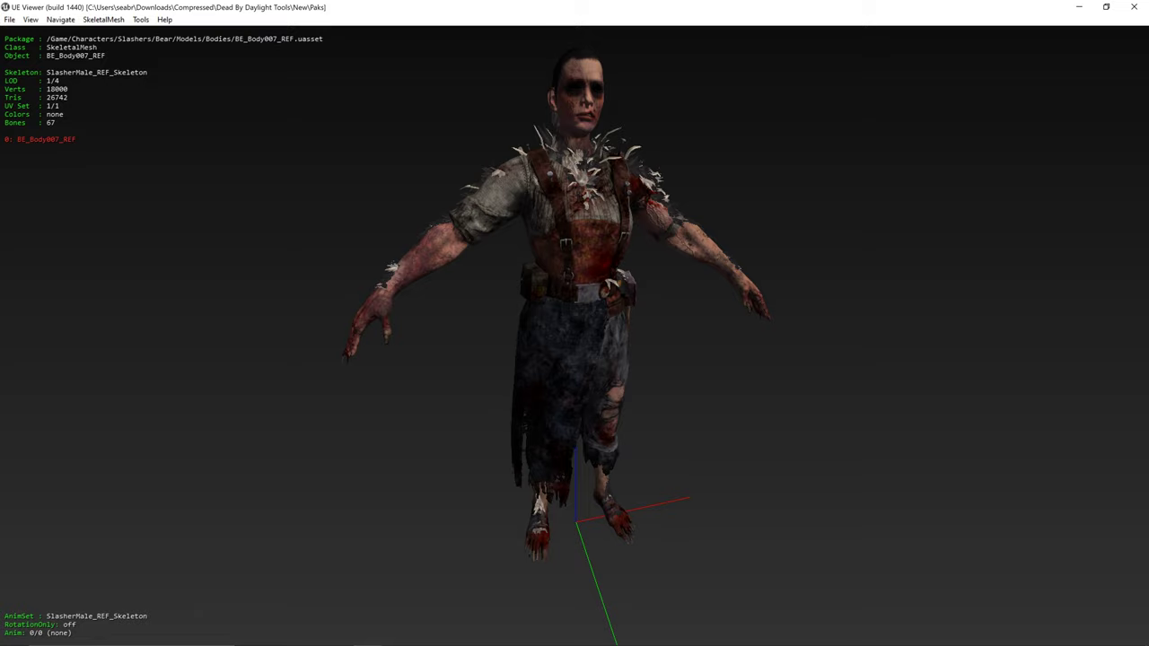
key(Page_Down)
key(Page_Down)
key(Page_Down)
key(Page_Down)
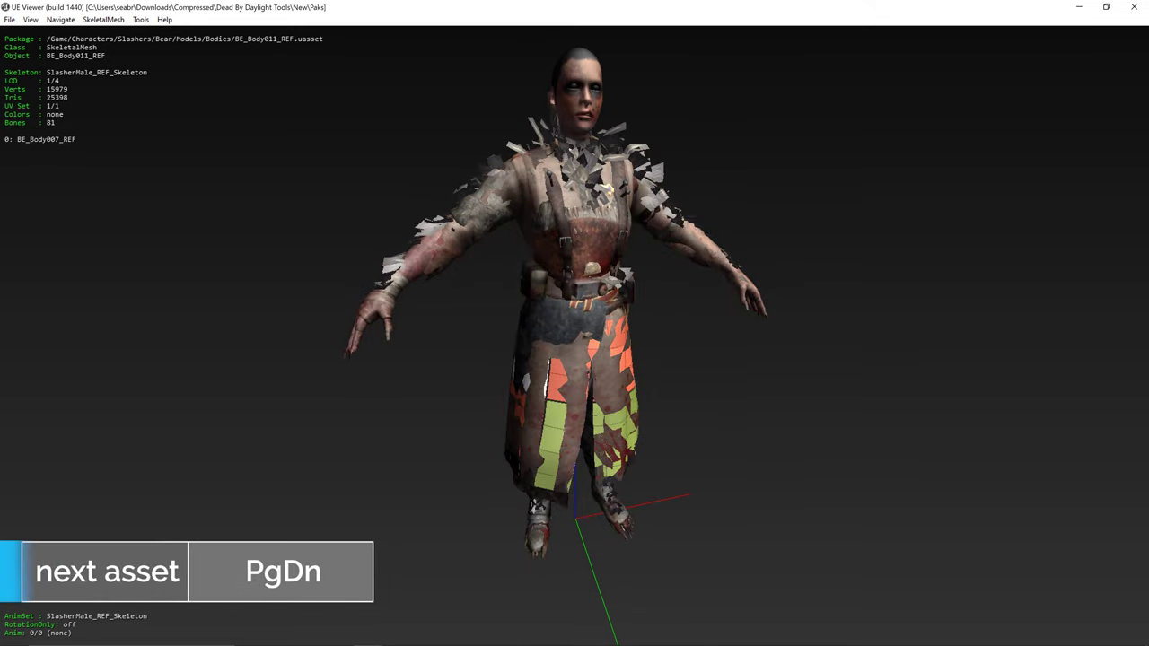
key(Page_Down)
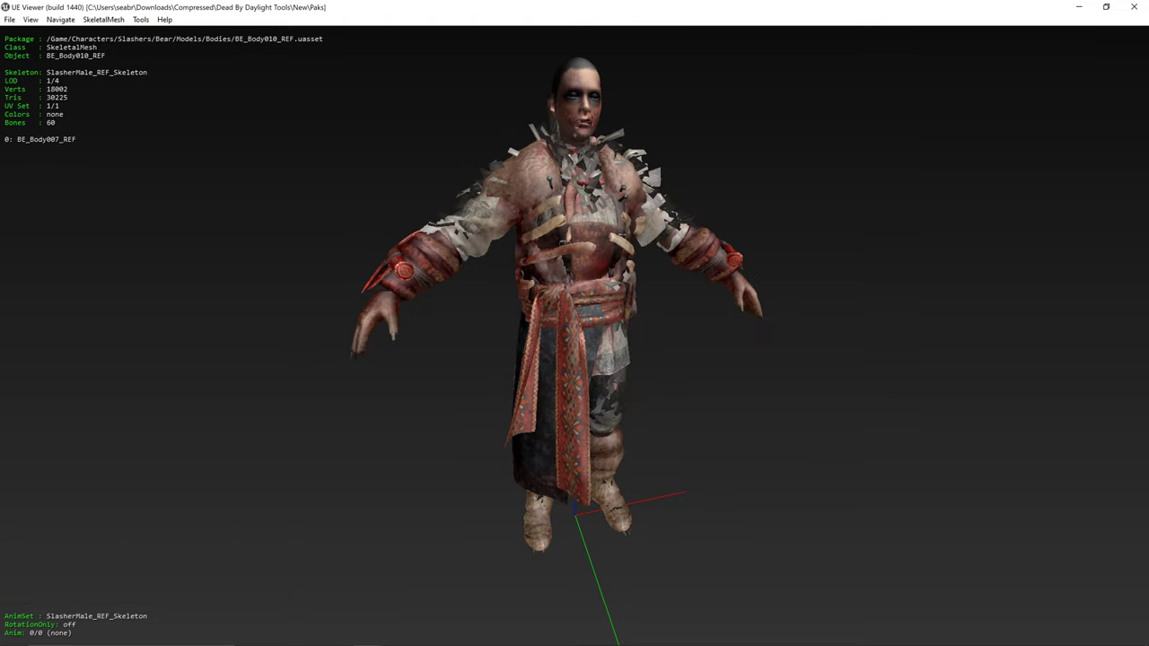
- Show the BE_Body007_REF body again and toggle the shaders on it
key(Page_Down)
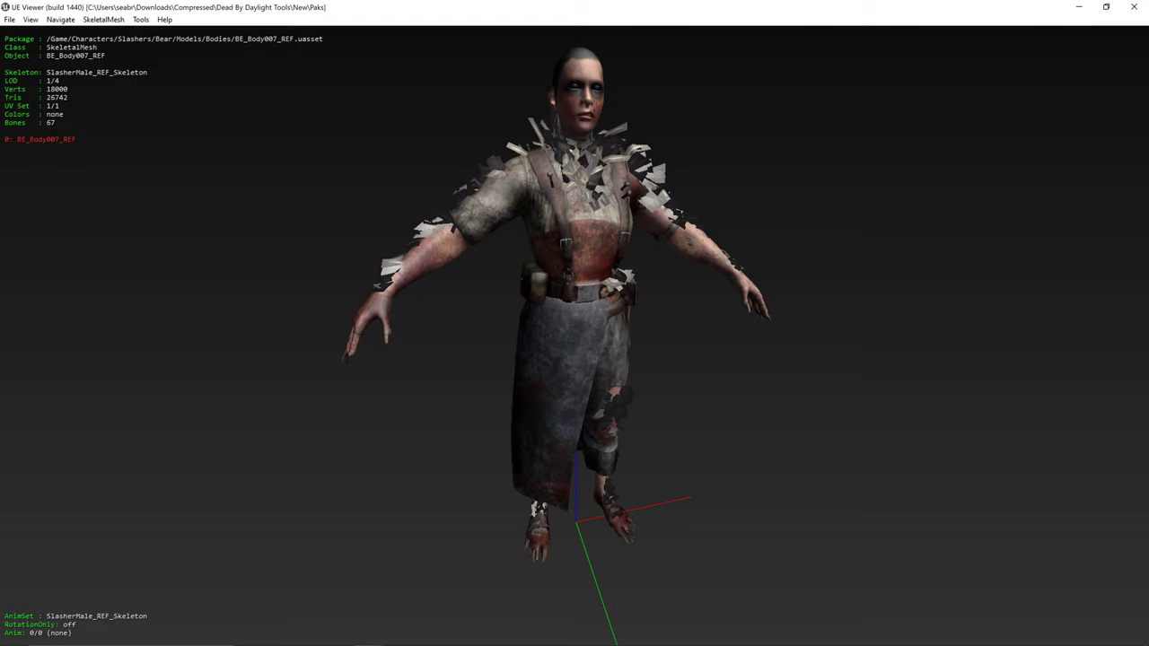
key(ctrl+g)
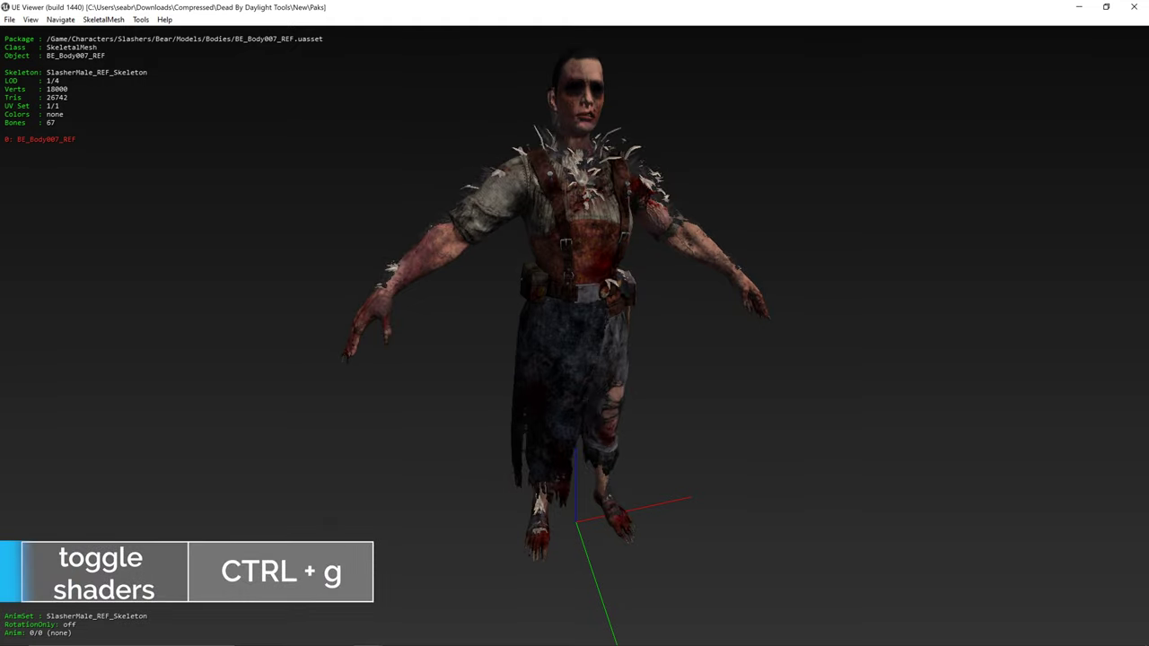
- Step through the Bear body meshes, including Body010, Body03, Body01 and Body011, and compare their shaded look with the tagged body
key(Page_Down)
key(Page_Down)
key(Page_Down)
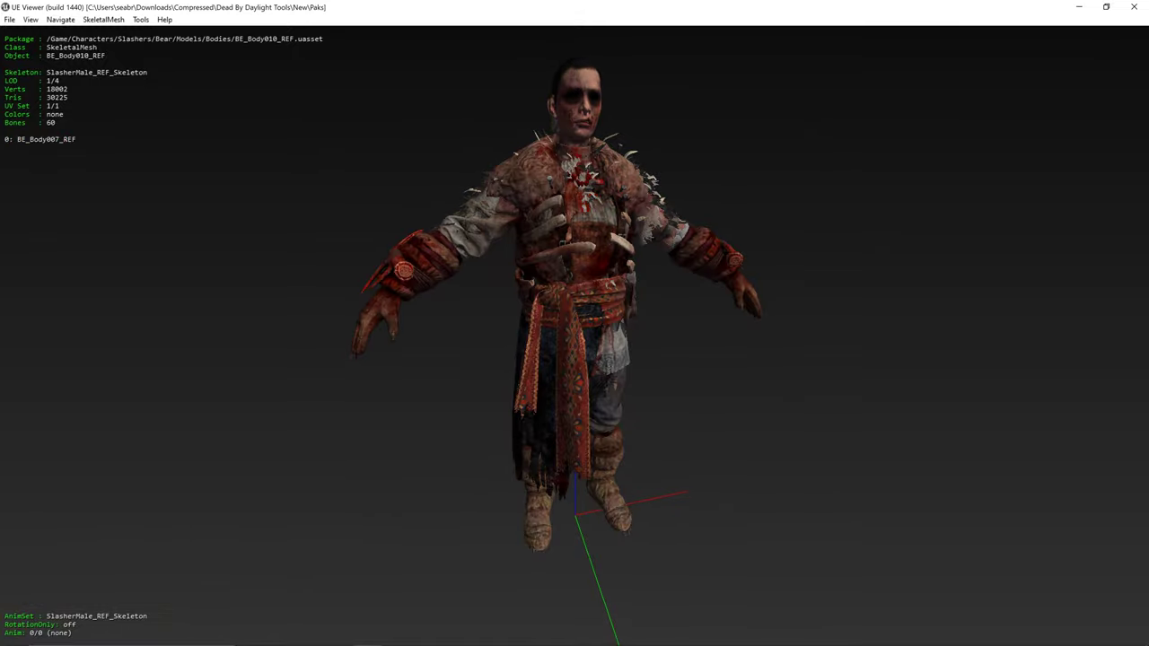
key(Page_Down)
key(Page_Down)
key(Page_Down)
key(Page_Down)
key(Page_Down)
key(Page_Down)
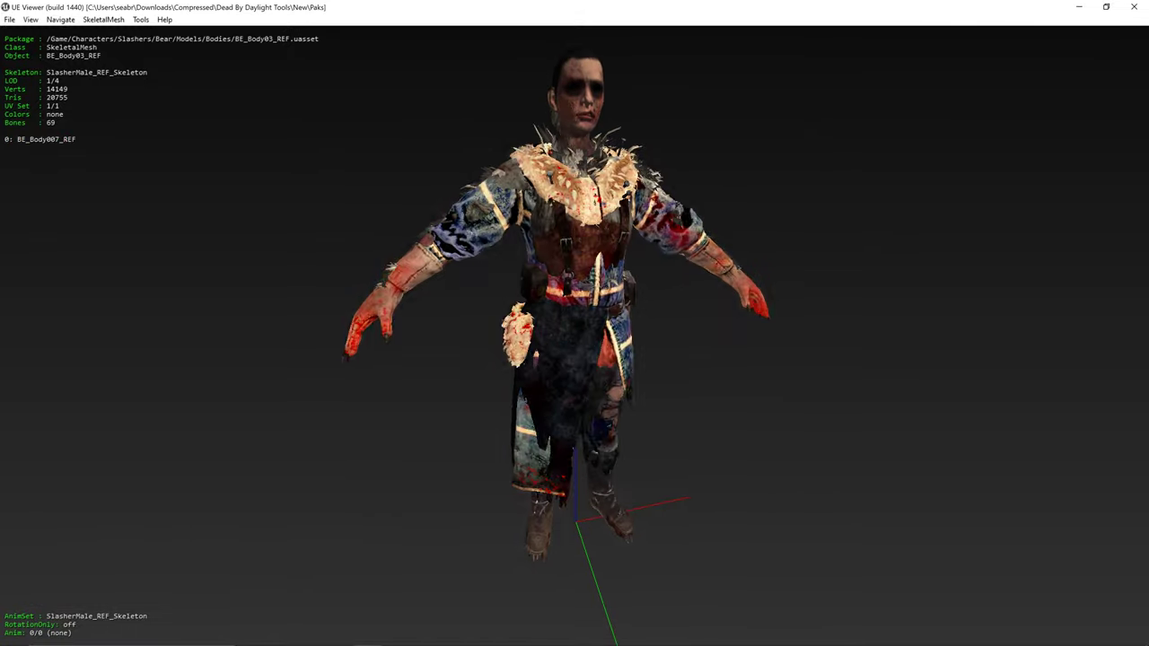
key(Page_Down)
key(Page_Down)
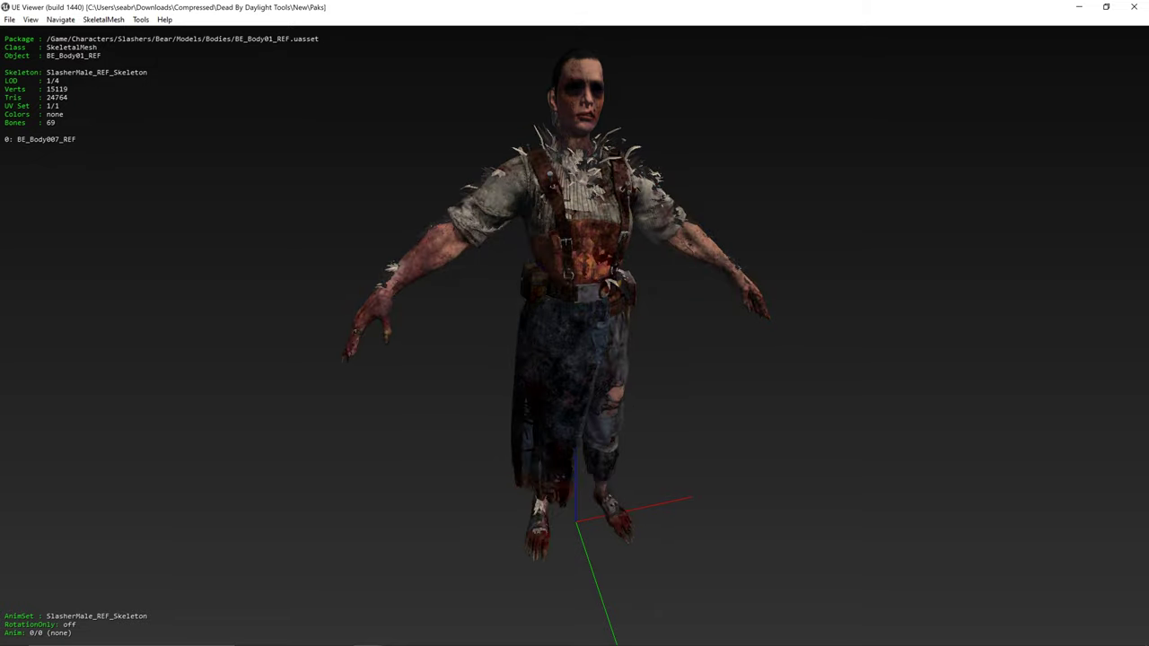
key(Page_Down)
key(Page_Down)
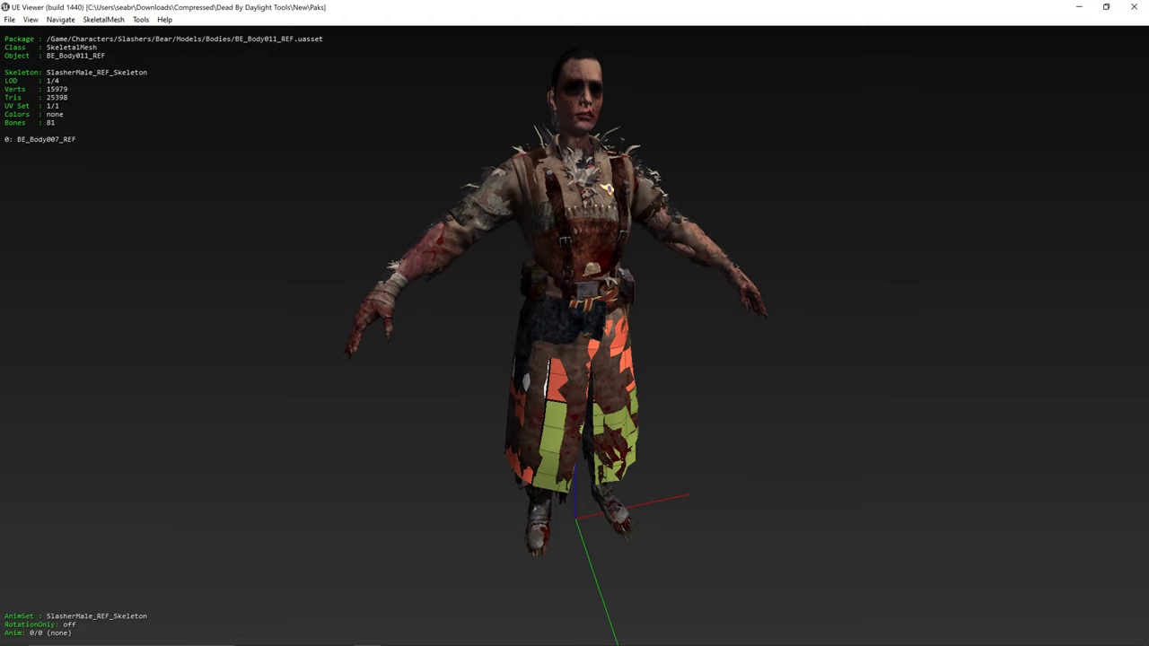
- Examine the Bear body accessories, such as BE_Necklace_ACC009, BE_Patch_ACC011 and BE_Tag_ACC007, against the tagged body
key(Page_Down)
key(Page_Down)
key(Page_Down)
key(Page_Down)
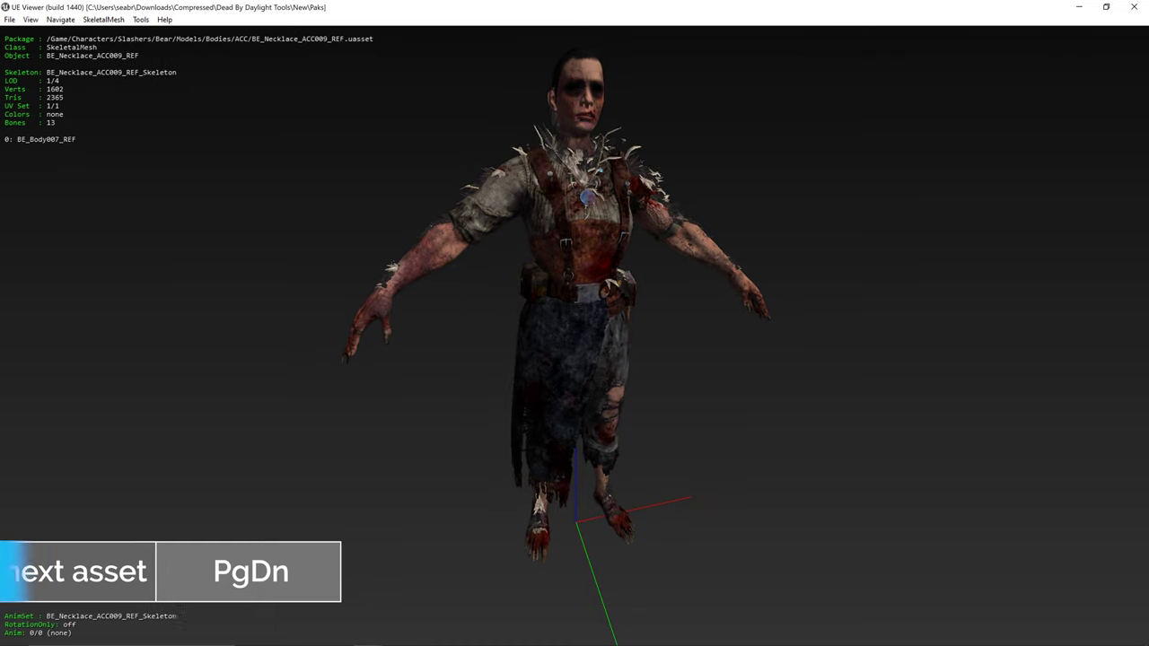
key(Page_Down)
key(Page_Down)
key(Page_Down)
key(Page_Down)
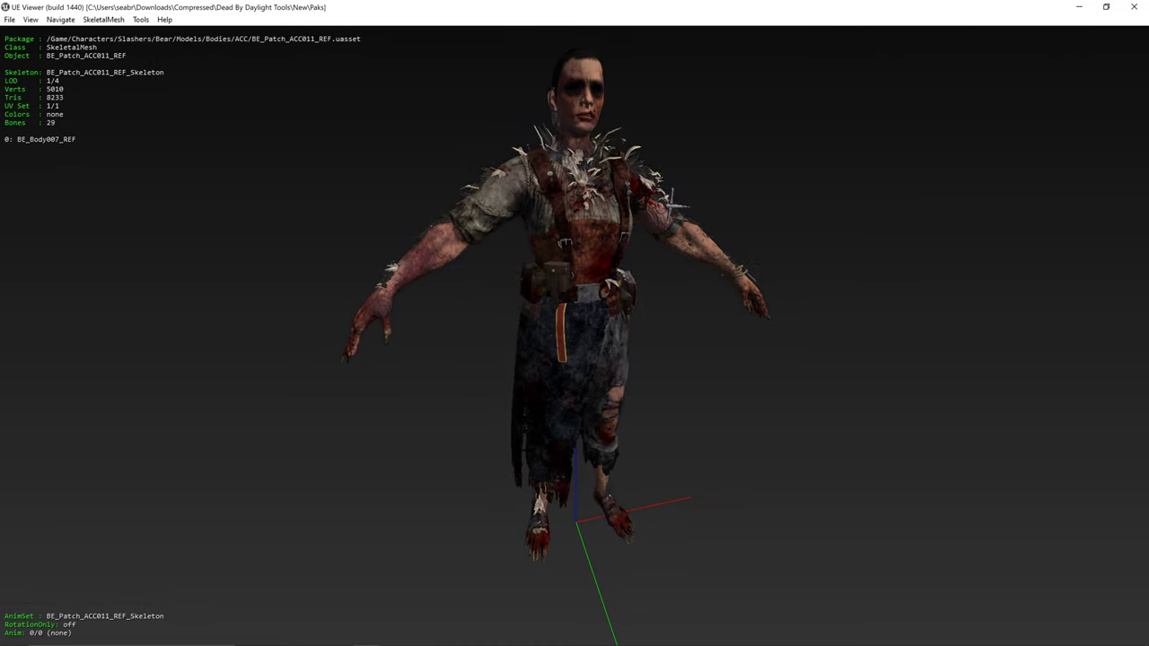
key(Page_Down)
key(Page_Down)
key(Page_Down)
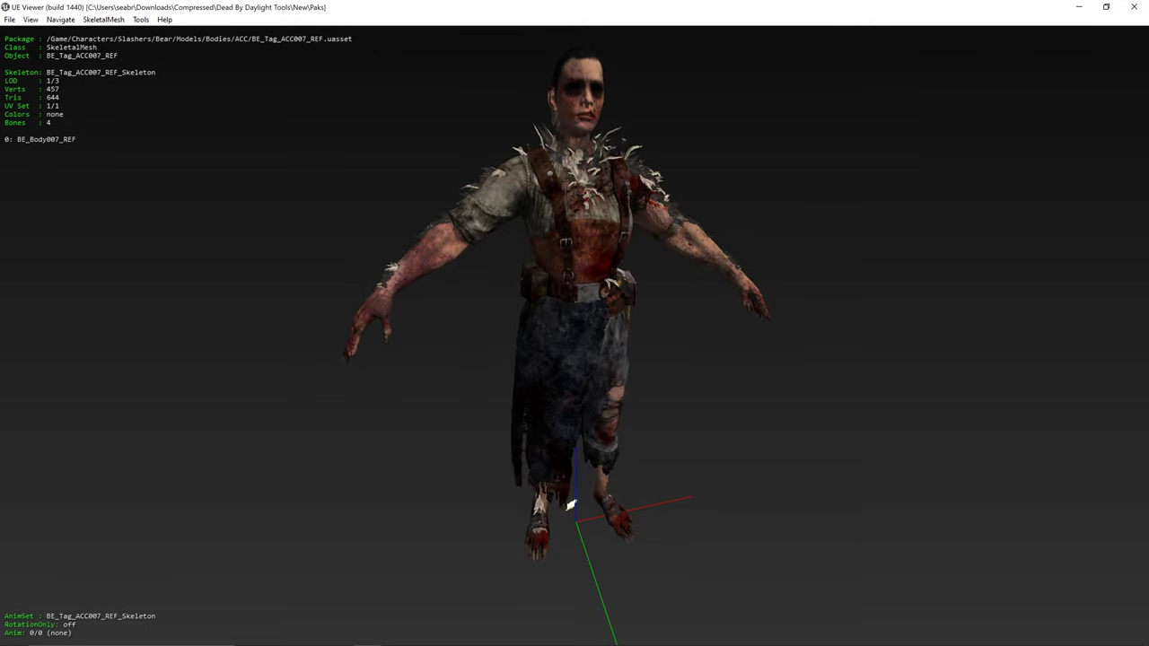
drag(570, 505, 569, 565)
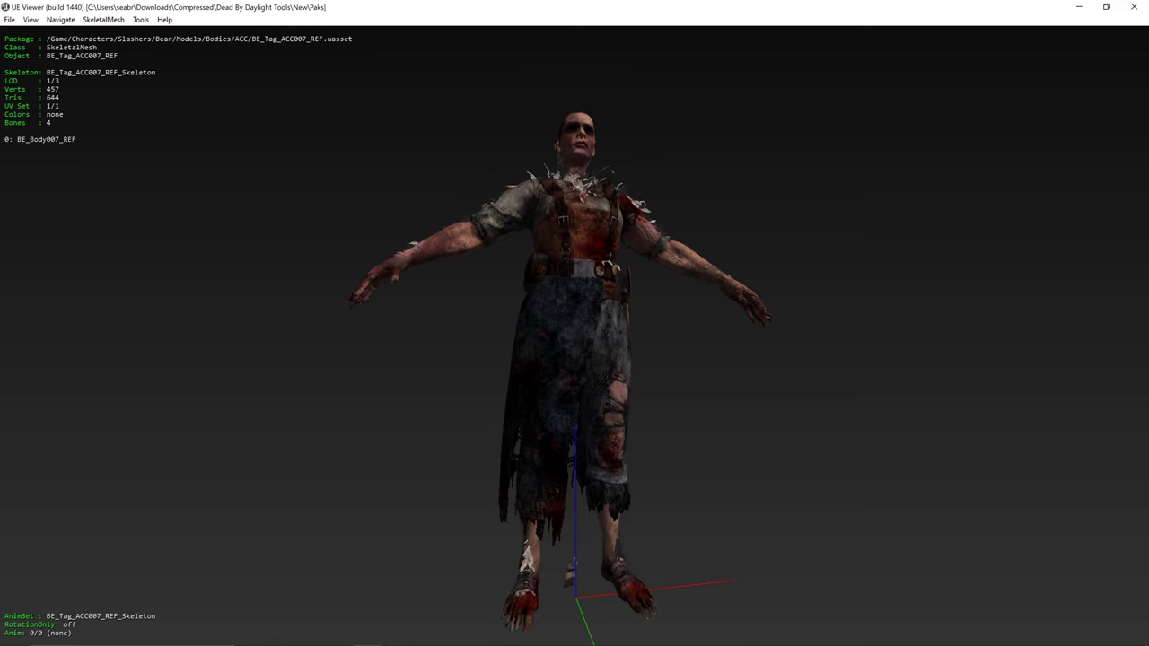
- Bring up the BE_Mask007_REF mask and tag it alongside the BE_Body007_REF mesh
key(Page_Down)
key(Page_Down)
key(Page_Down)
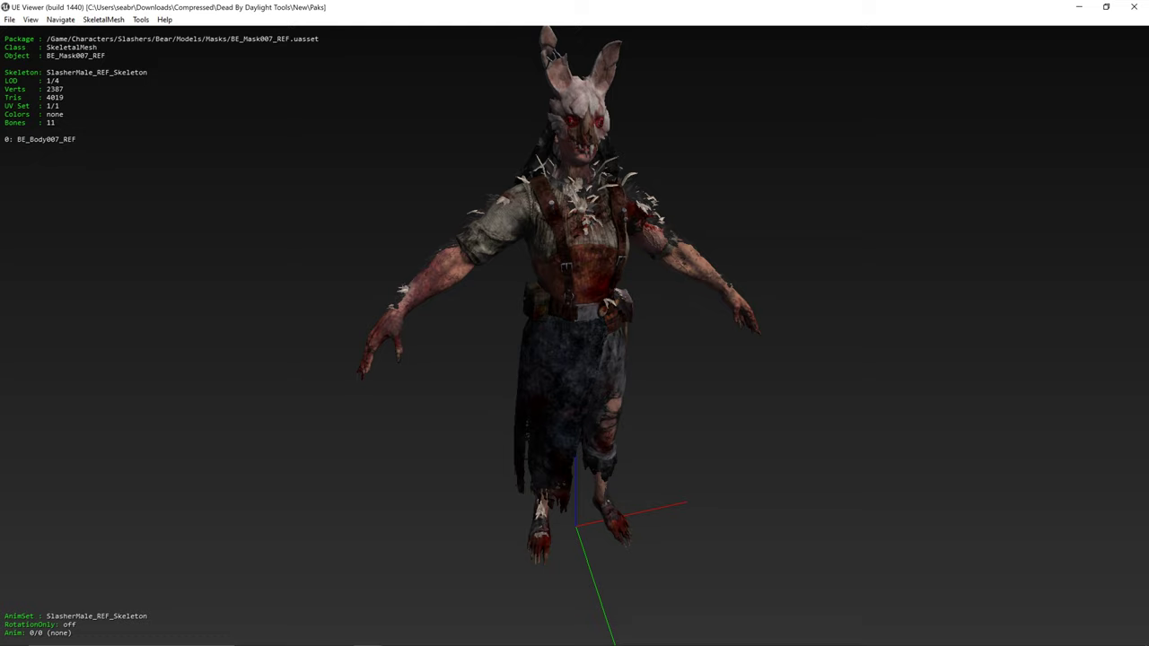
key(ctrl+t)
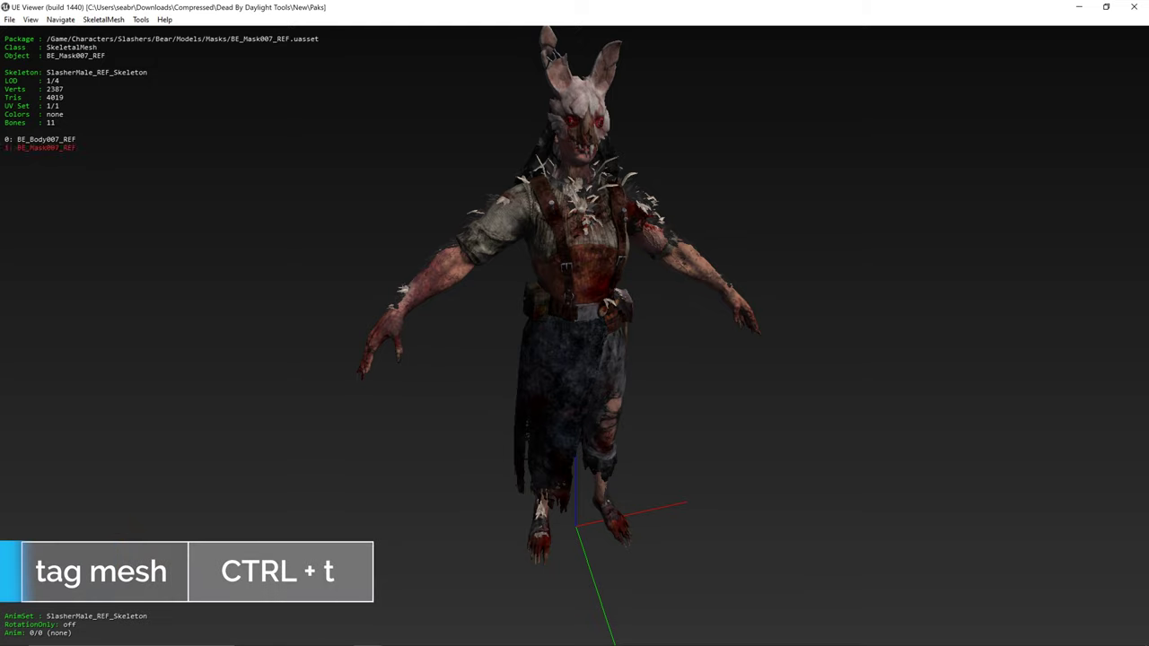
- Look through the remaining Bear masks, including Mask009, Mask01 and Mask03, and continue to BE_DSkeleton_REF
key(Page_Down)
key(Page_Down)
key(Page_Down)
key(Page_Down)
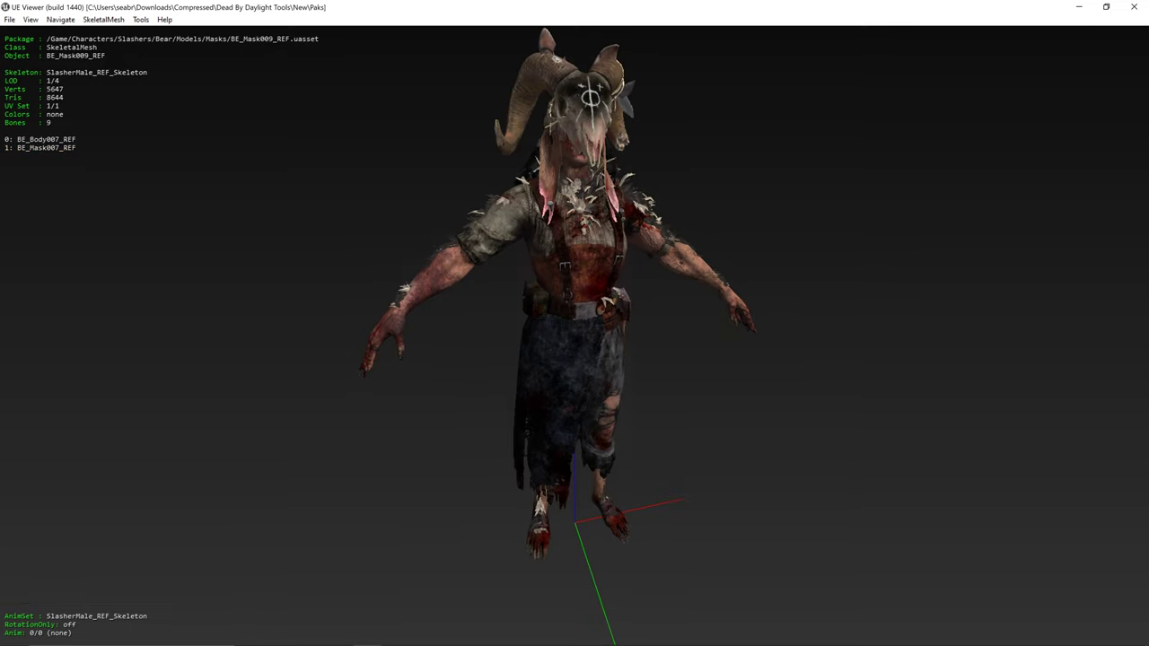
key(Page_Down)
key(Page_Down)
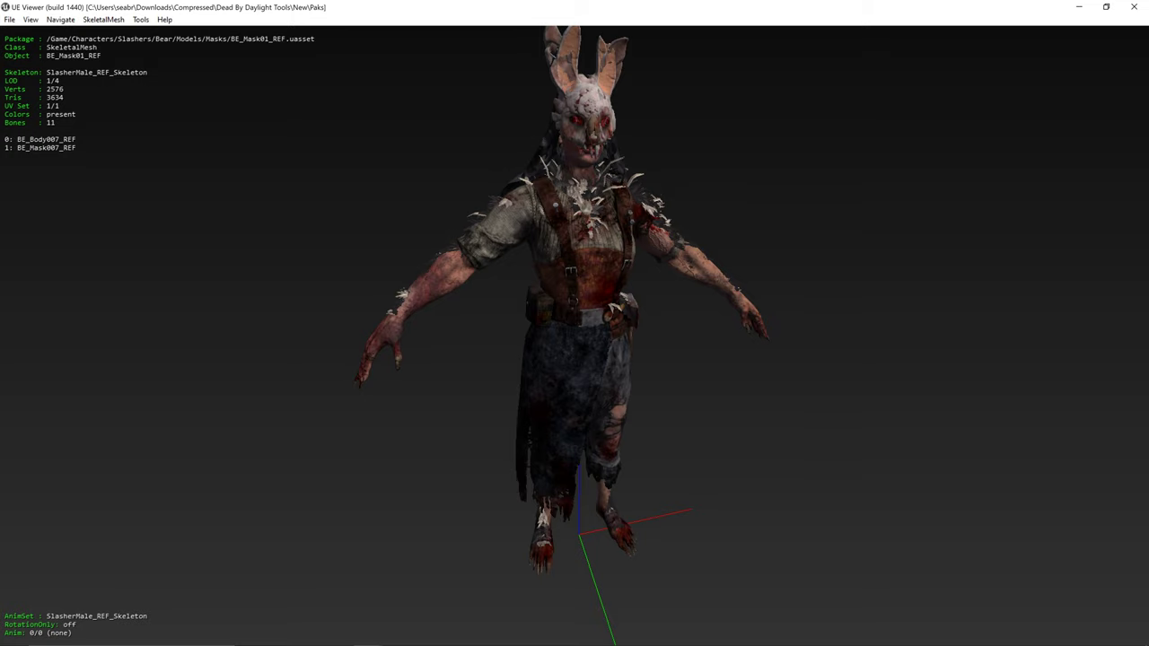
key(Page_Down)
key(Page_Down)
key(Page_Down)
key(Page_Down)
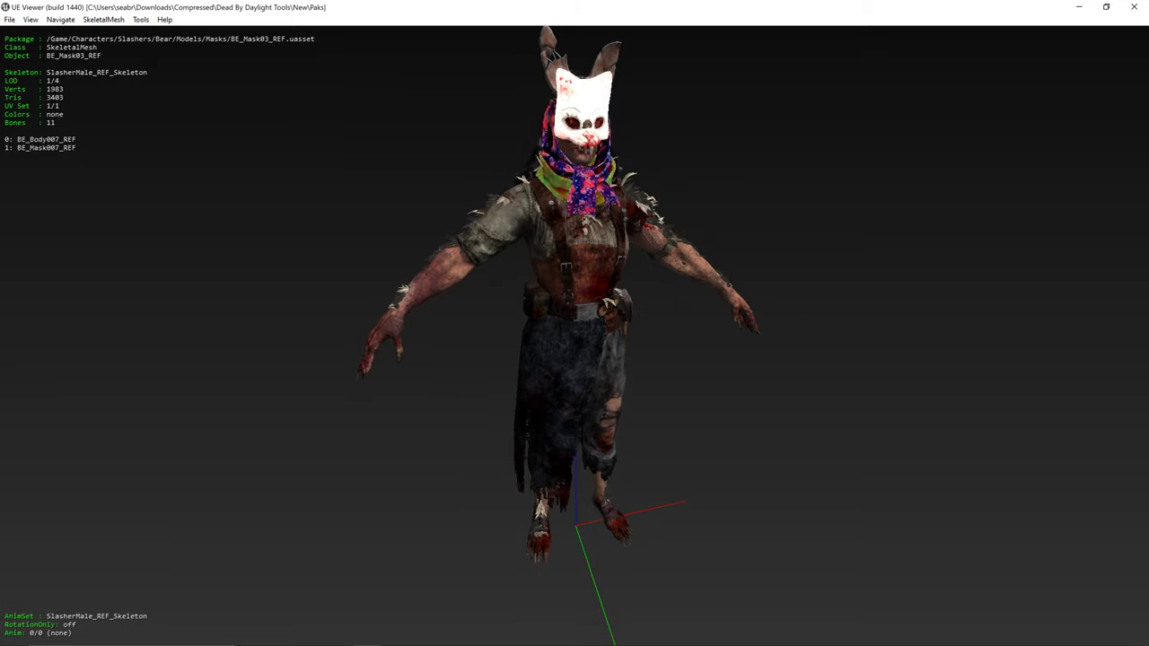
key(Page_Down)
key(Page_Down)
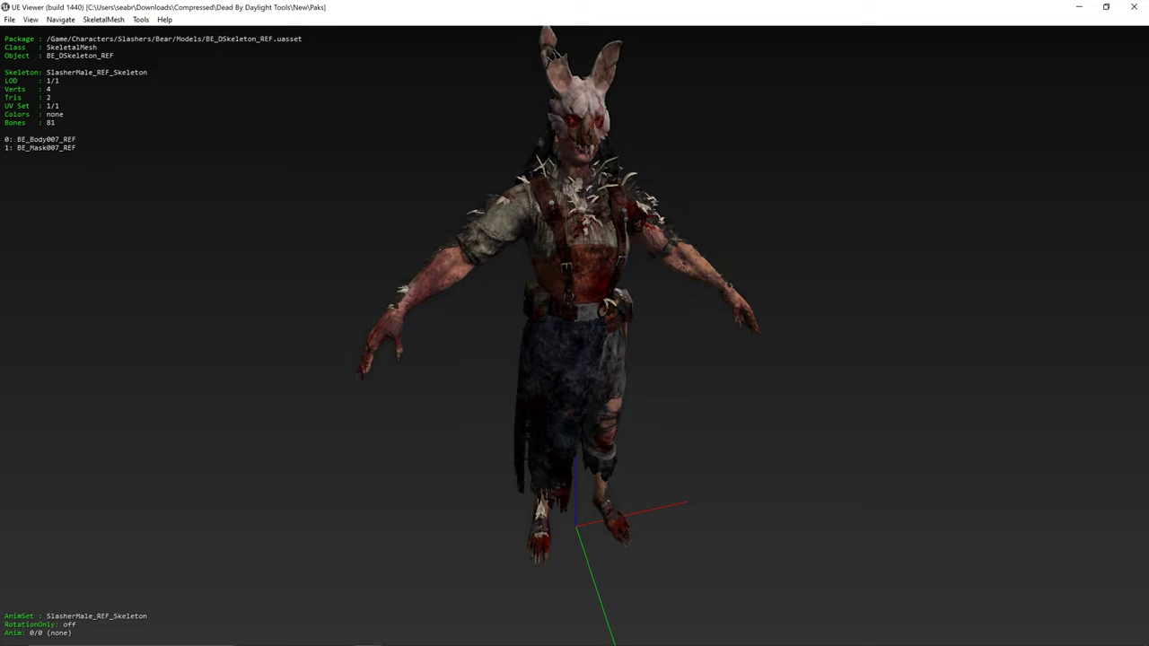
- Check the following meshes as far as BE_Body006_REF and go back to BE_DSkeleton_REF
key(Page_Down)
key(Page_Down)
key(Page_Down)
key(Page_Down)
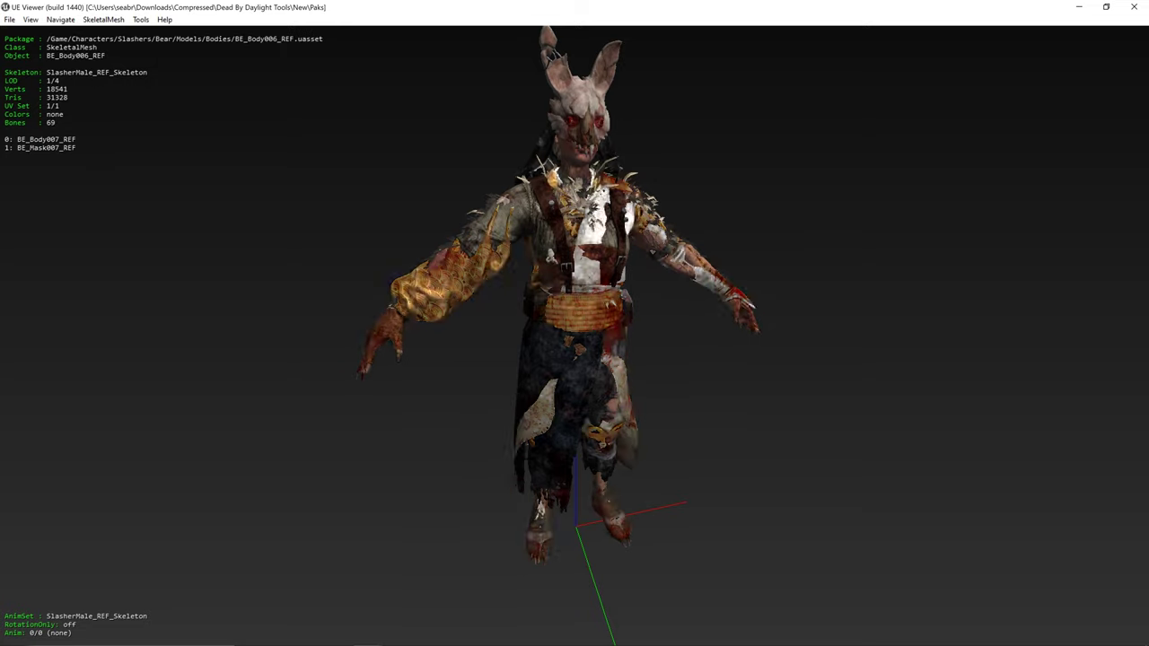
key(Page_Up)
key(Page_Up)
key(Page_Up)
key(Page_Up)
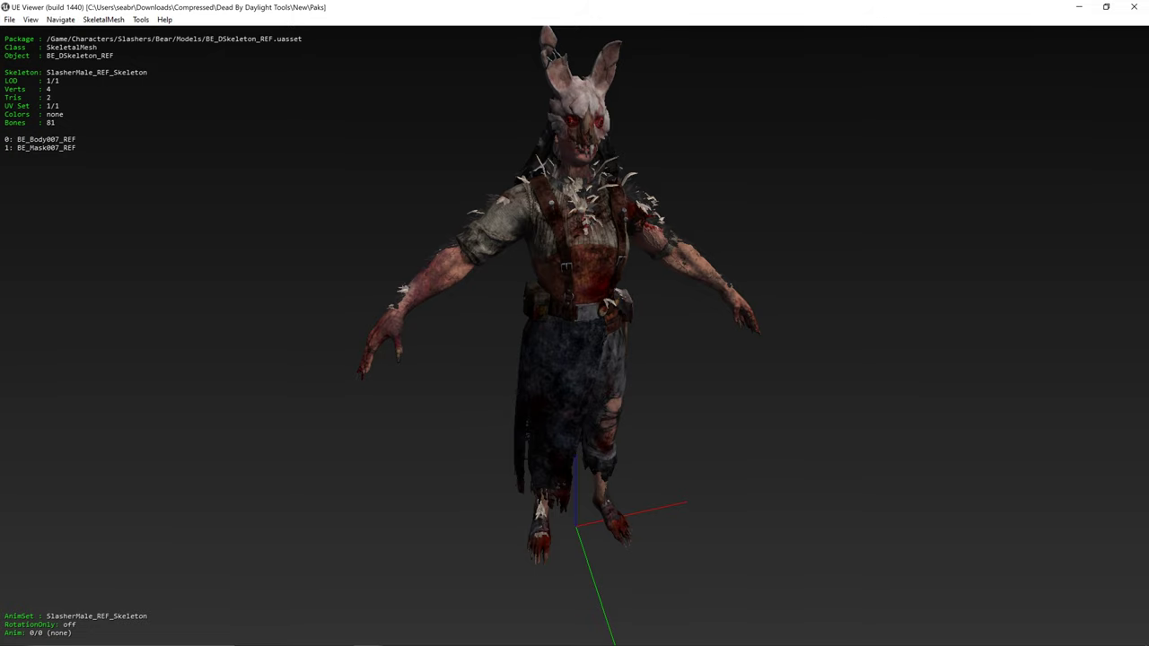
- Open the content of the whole Bear folder under Characters/Slashers from the package chooser
key(o)
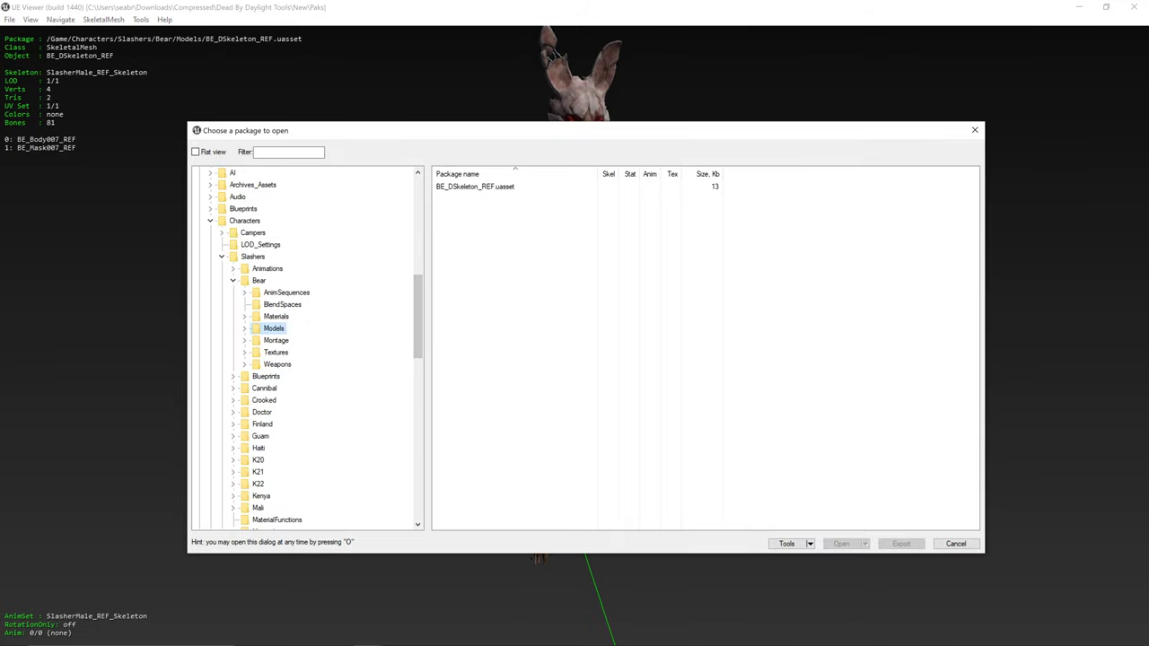
click(259, 281)
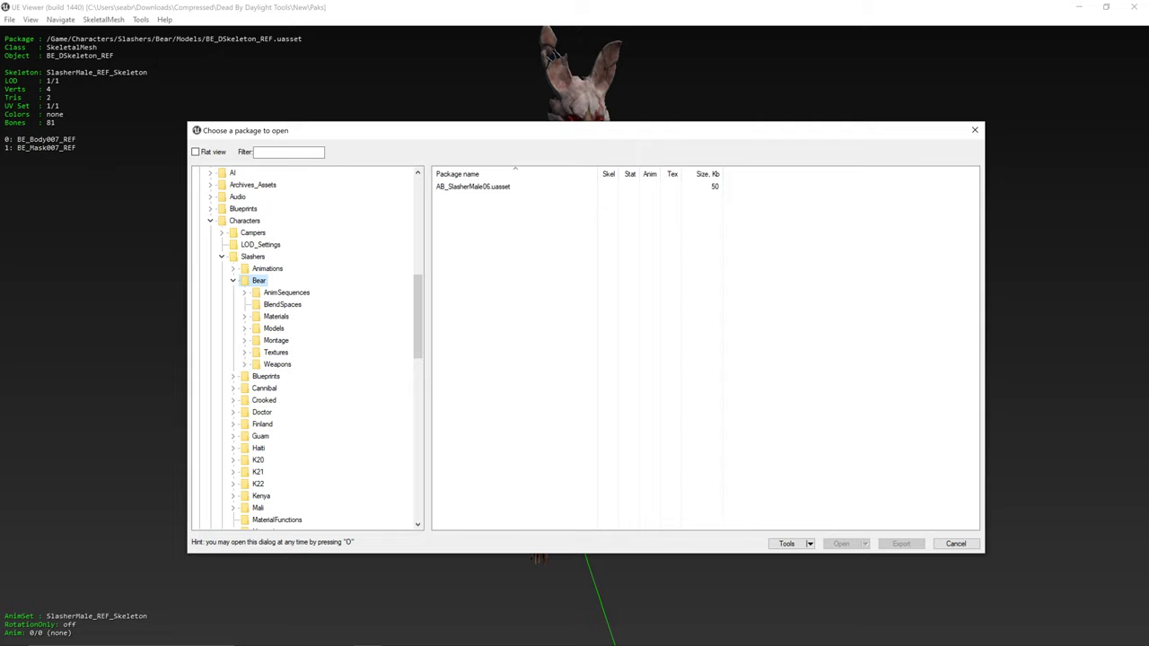
right_click(259, 281)
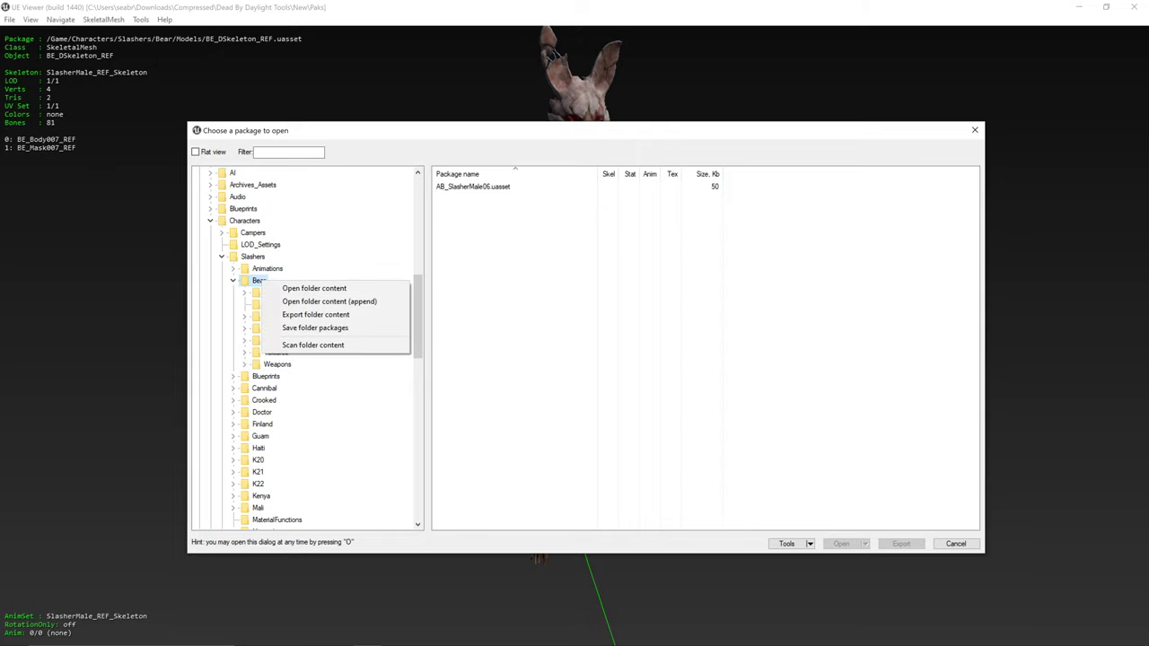
click(314, 288)
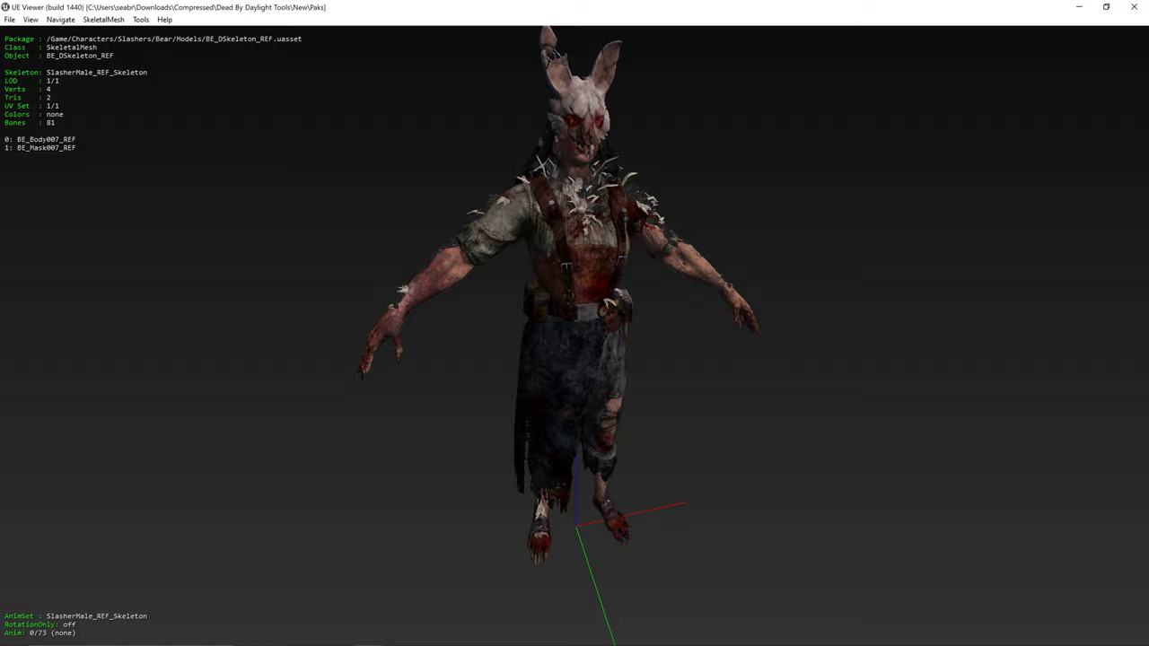
- Browse the body meshes of the loaded Bear folder, continuing to the BE_Patch_ACC011_REF accessory
key(Page_Down)
key(Page_Down)
key(Page_Down)
key(Page_Down)
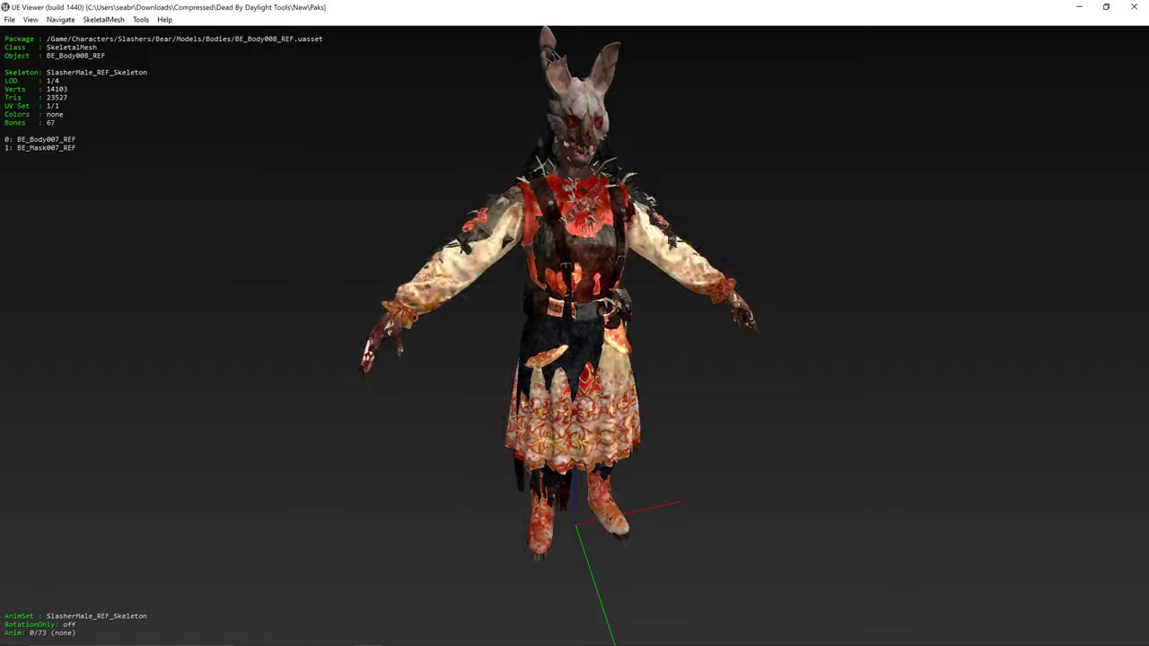
key(Page_Down)
key(Page_Down)
key(Page_Down)
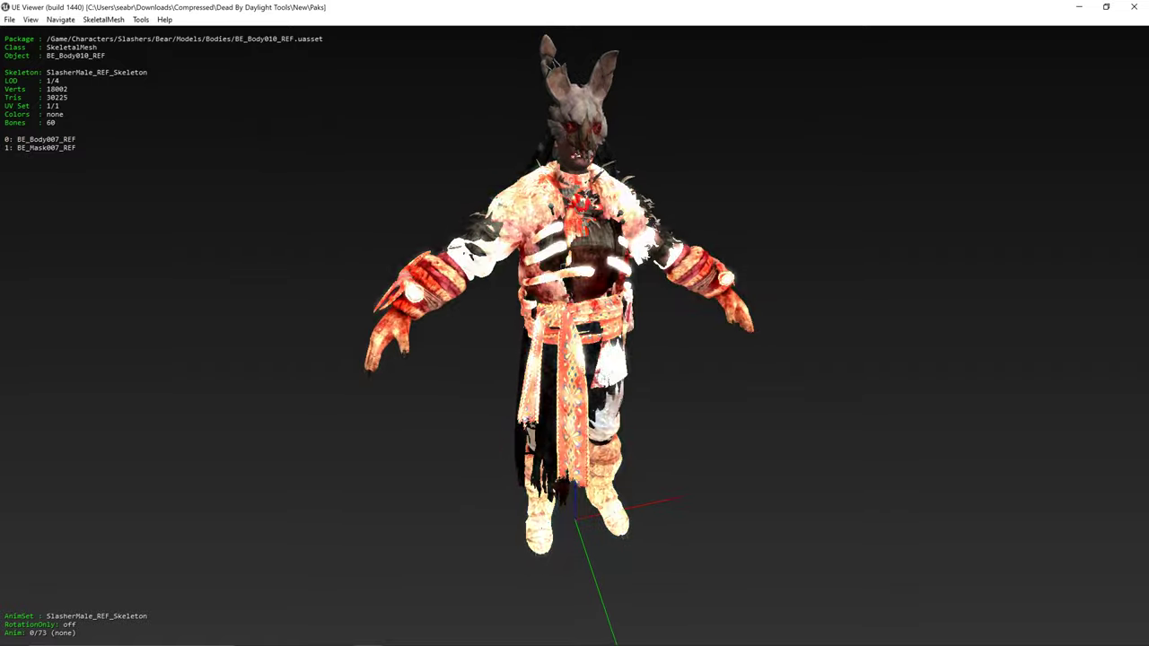
key(Page_Down)
key(Page_Down)
key(Page_Down)
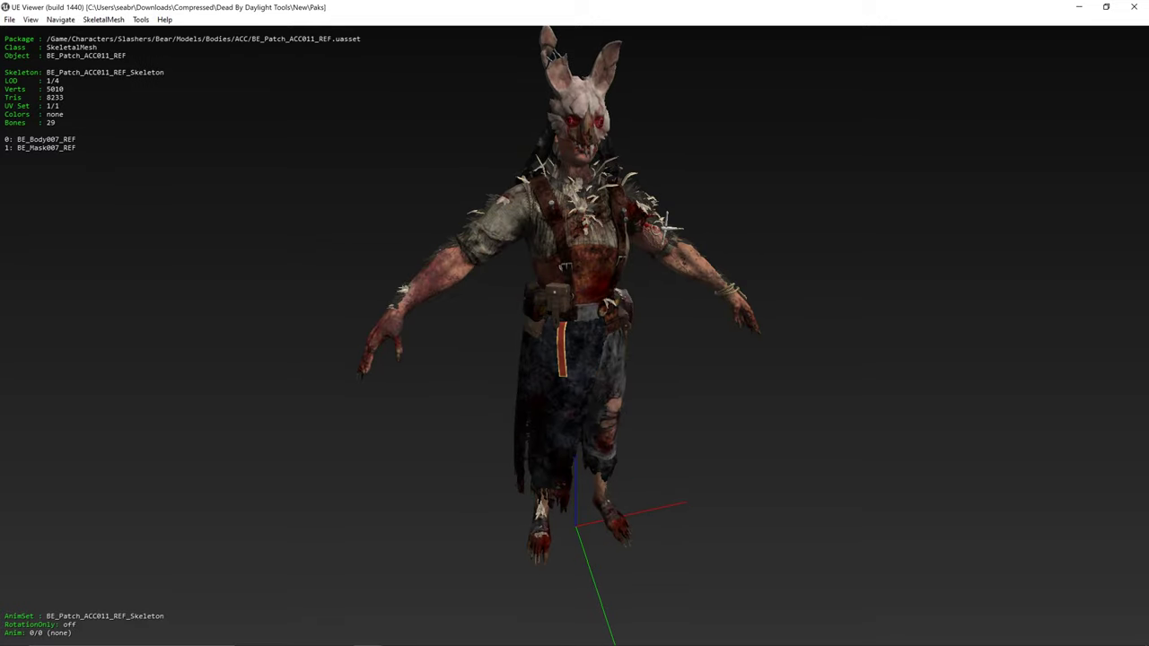
- Browse past the Bear mask meshes to the weapon models, stopping at the BE_SW01_Projectile_REF axe
key(Page_Down)
key(Page_Down)
key(Page_Down)
key(Page_Down)
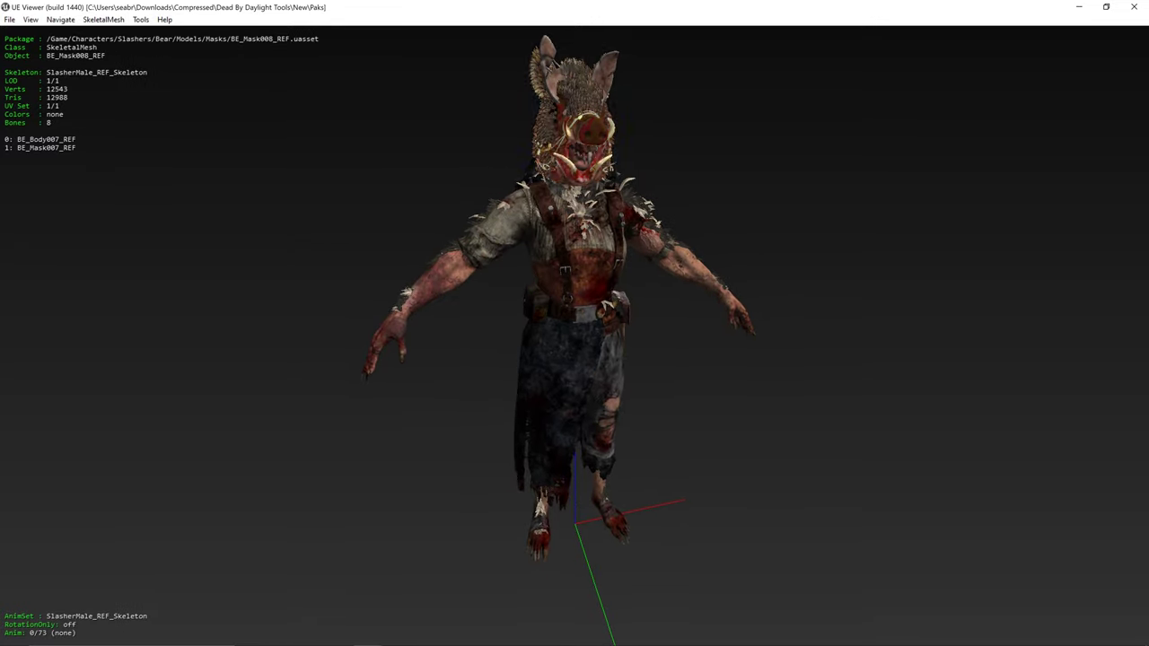
key(Page_Down)
key(Page_Down)
key(Page_Down)
key(Page_Down)
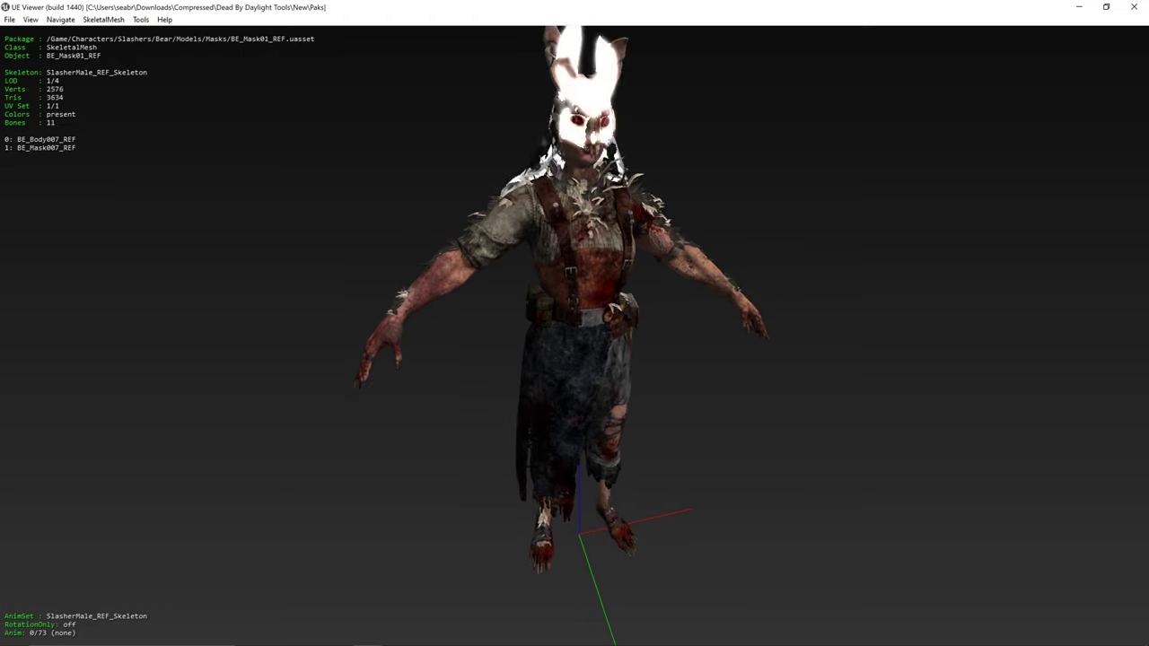
key(Page_Down)
key(Page_Down)
key(Page_Down)
key(Page_Down)
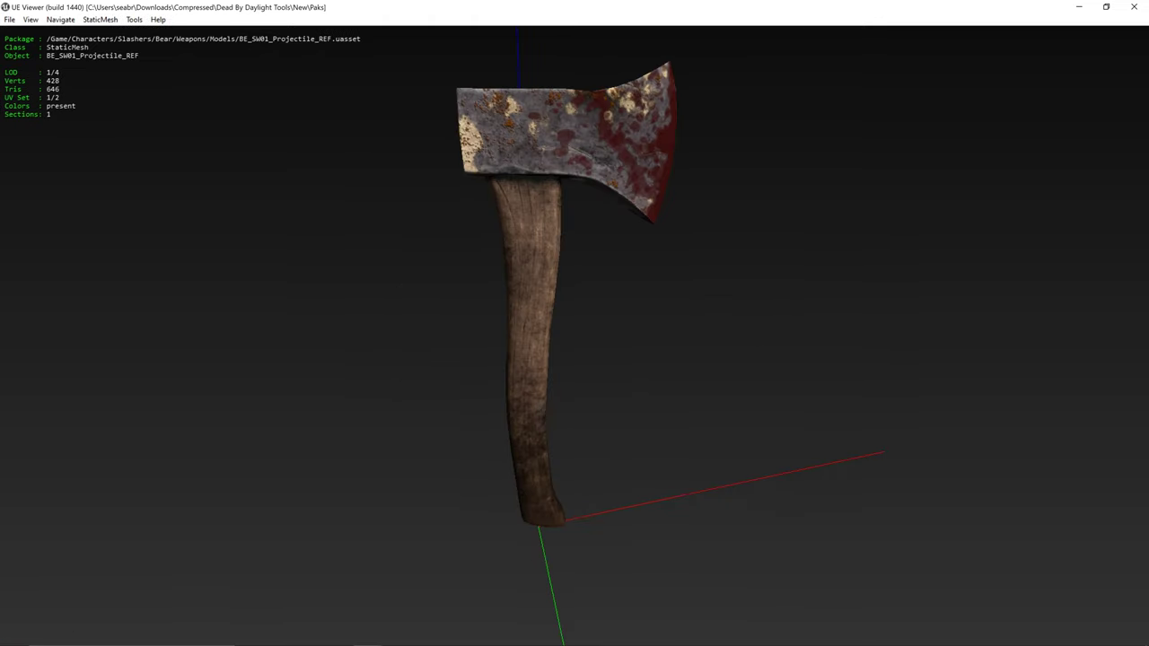
- Find the skeletal version of the small axe, BE_SW01_REF, inspect it and tag it with the outfit
key(Page_Down)
key(Page_Up)
key(Page_Down)
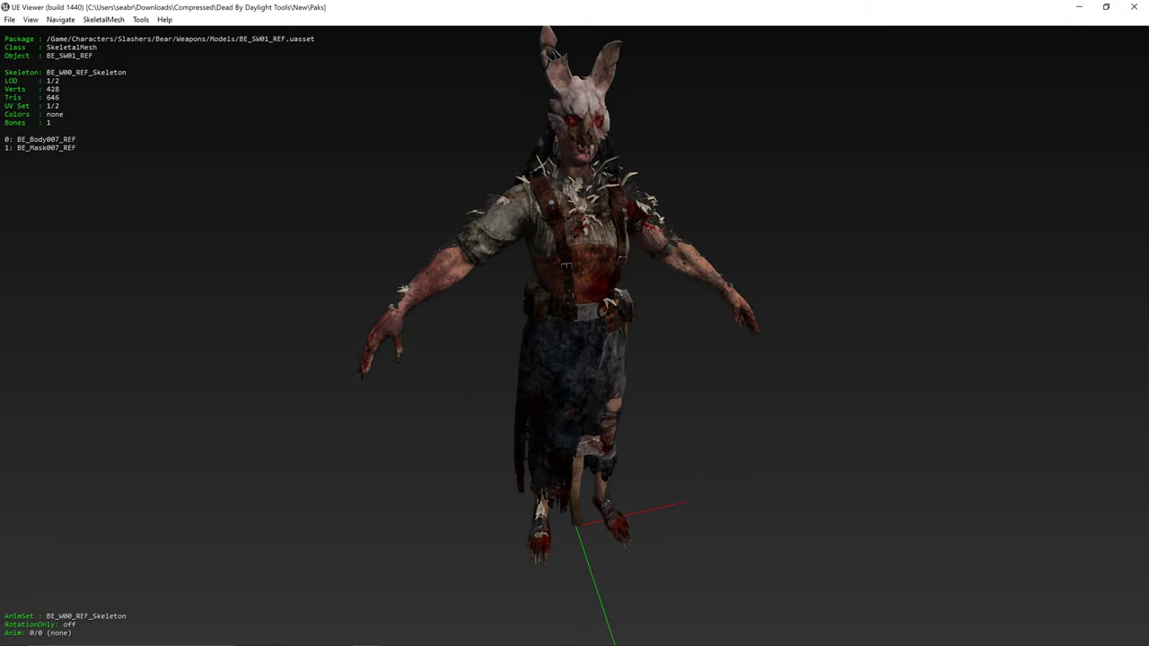
drag(574, 323, 422, 316)
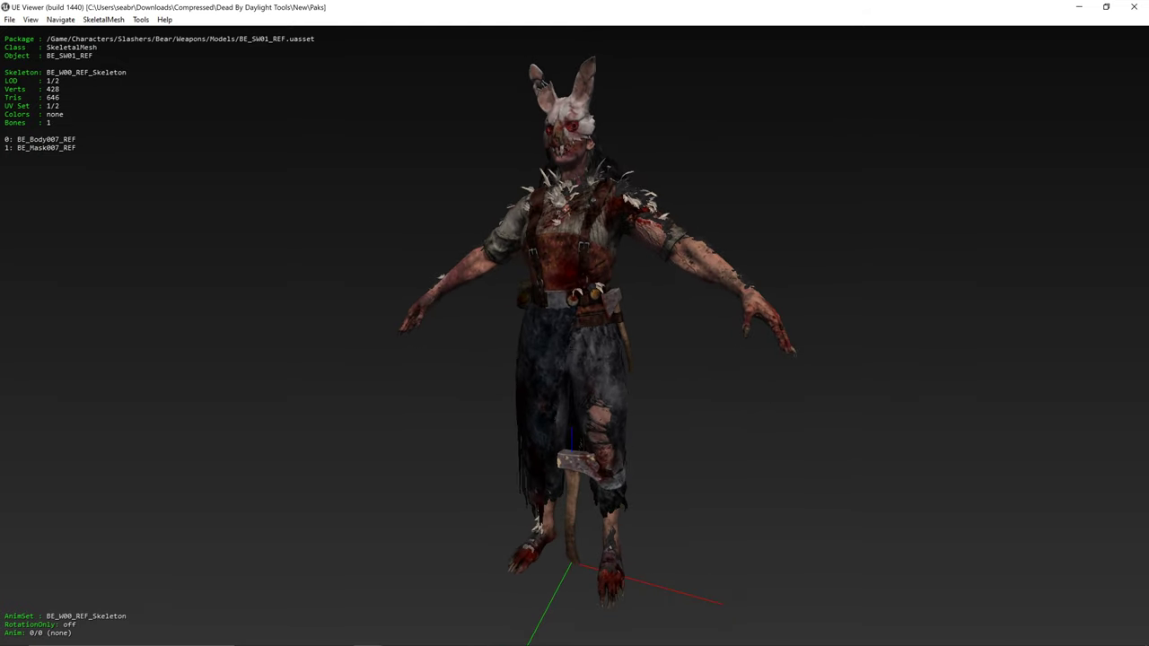
key(ctrl+t)
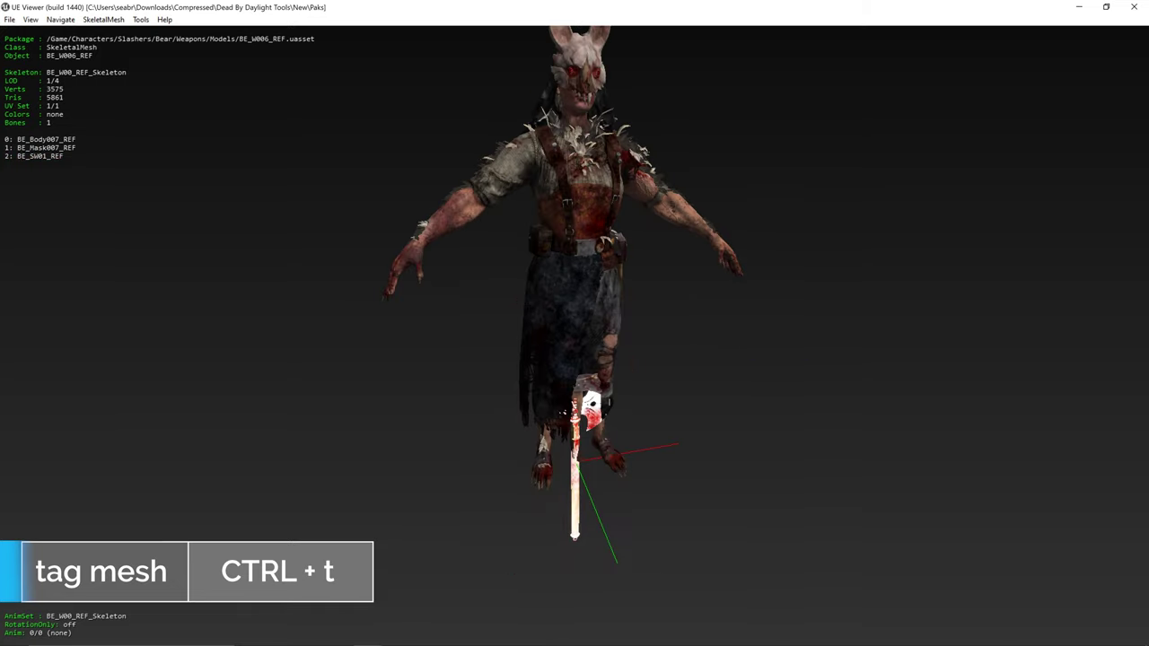
- Tag the matching BE_W007_REF weapon with the outfit and move on to the BE_W02_V01_REF weapon
key(Page_Down)
key(Page_Down)
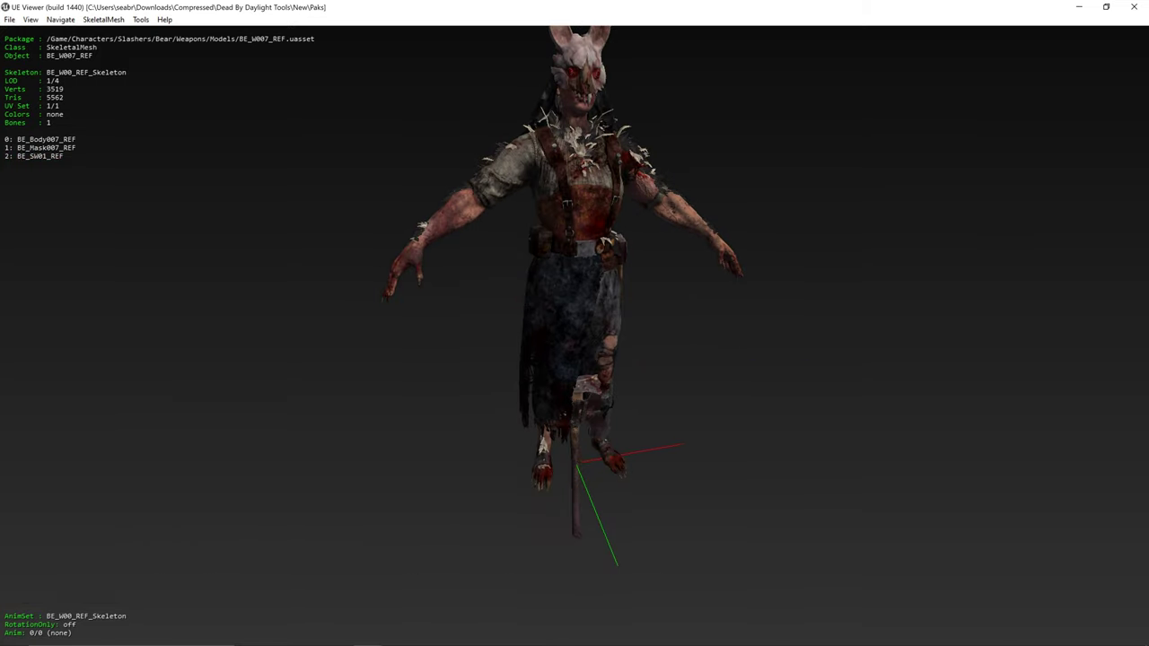
drag(574, 323, 529, 269)
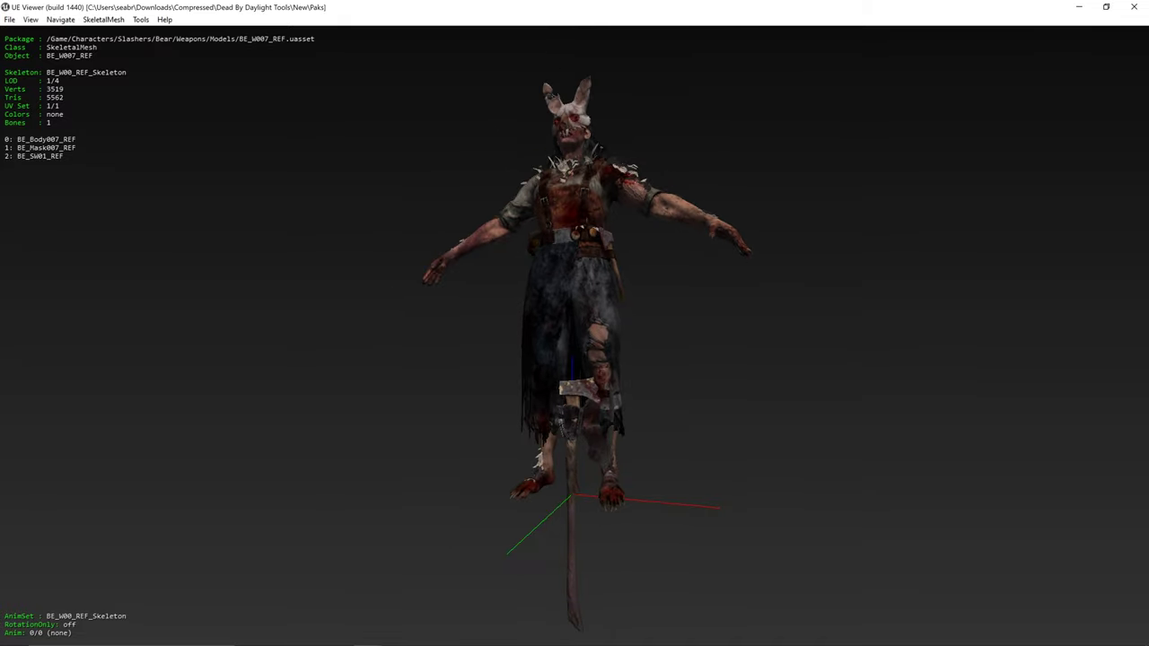
key(ctrl+t)
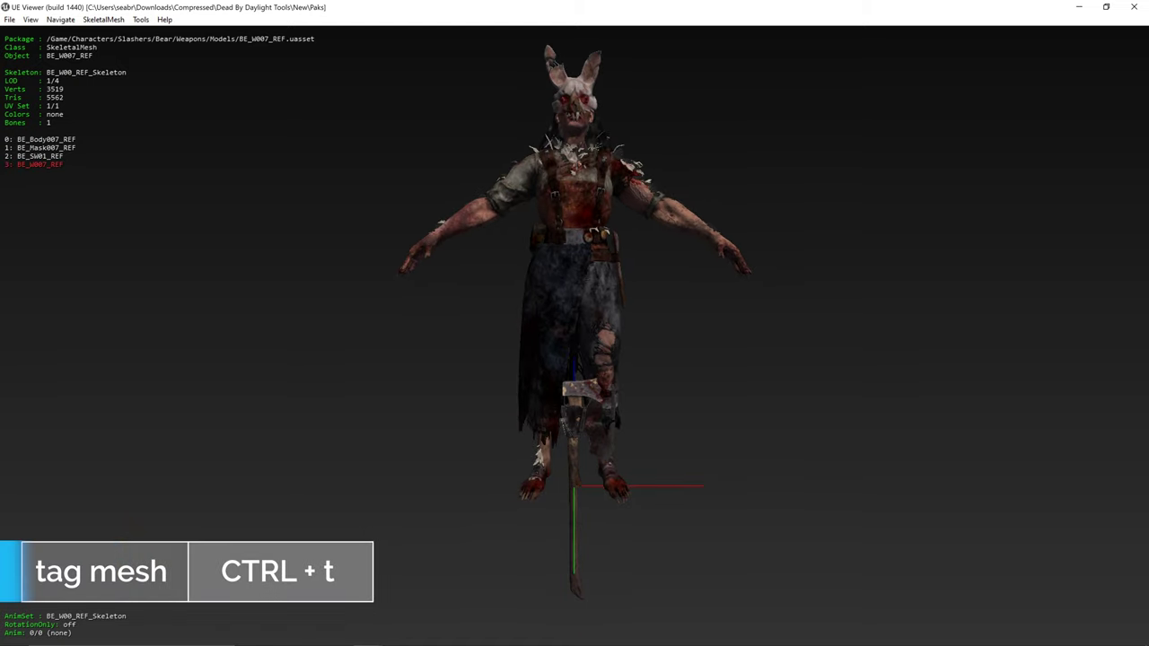
key(Page_Down)
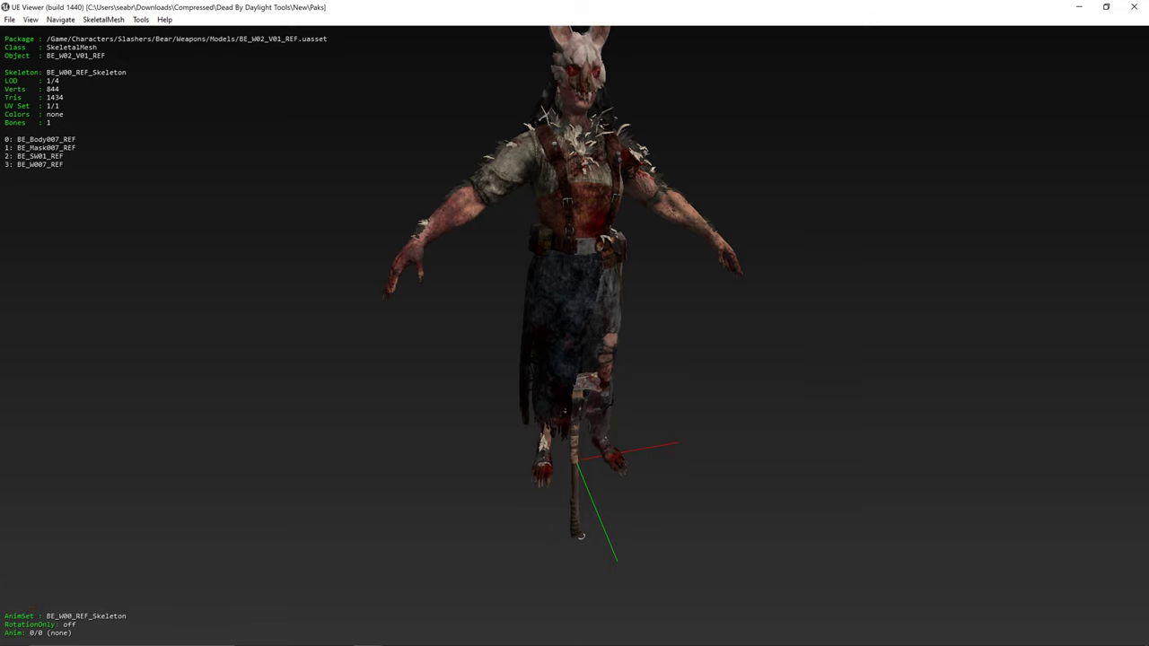
- Browse the remaining Bear weapon models, including BE_W011_REF and BE_W008_REF, and return to the tagged BE_W007_REF weapon
key(Page_Down)
key(Page_Down)
key(Page_Down)
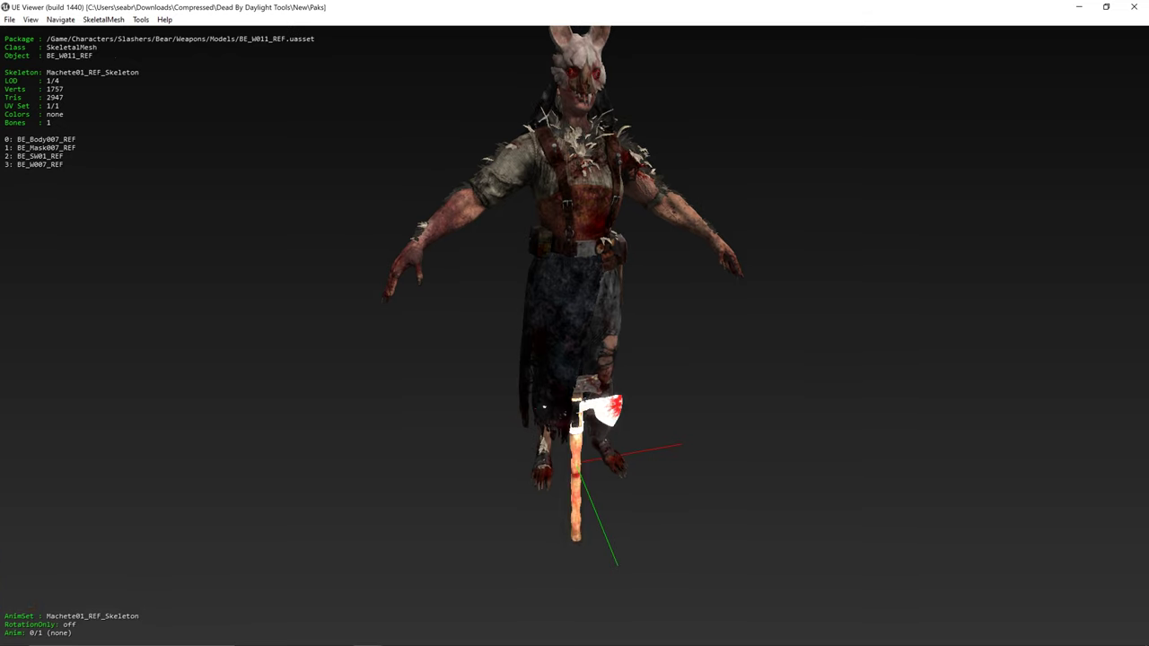
key(Page_Down)
key(Page_Down)
key(Page_Down)
key(Page_Down)
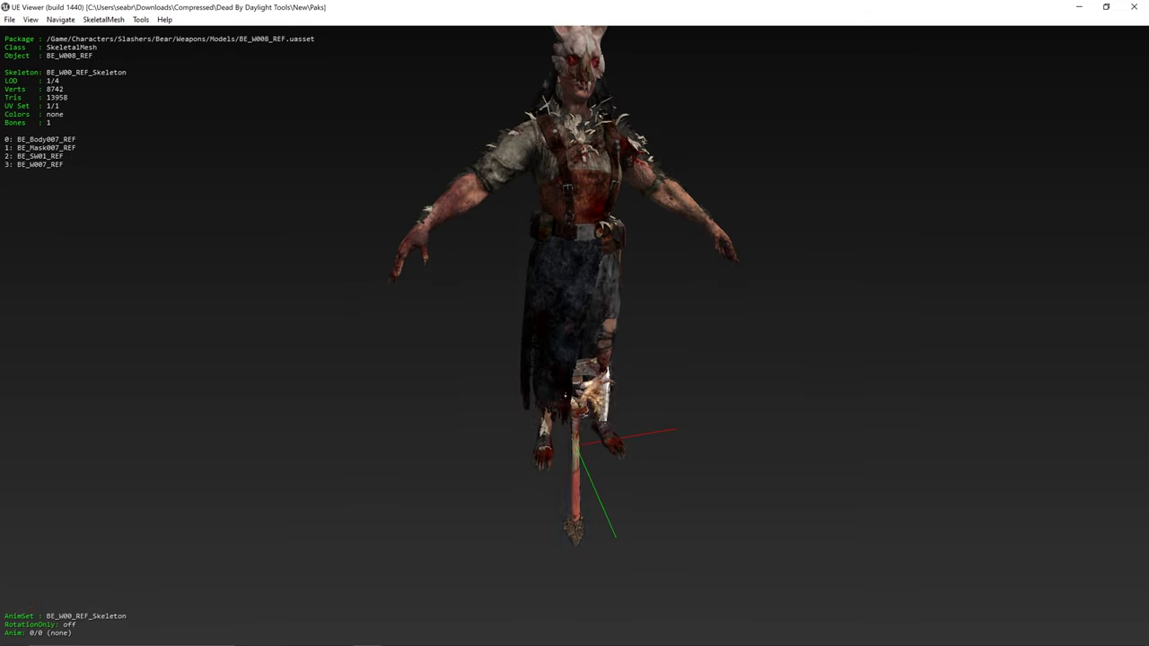
key(Page_Down)
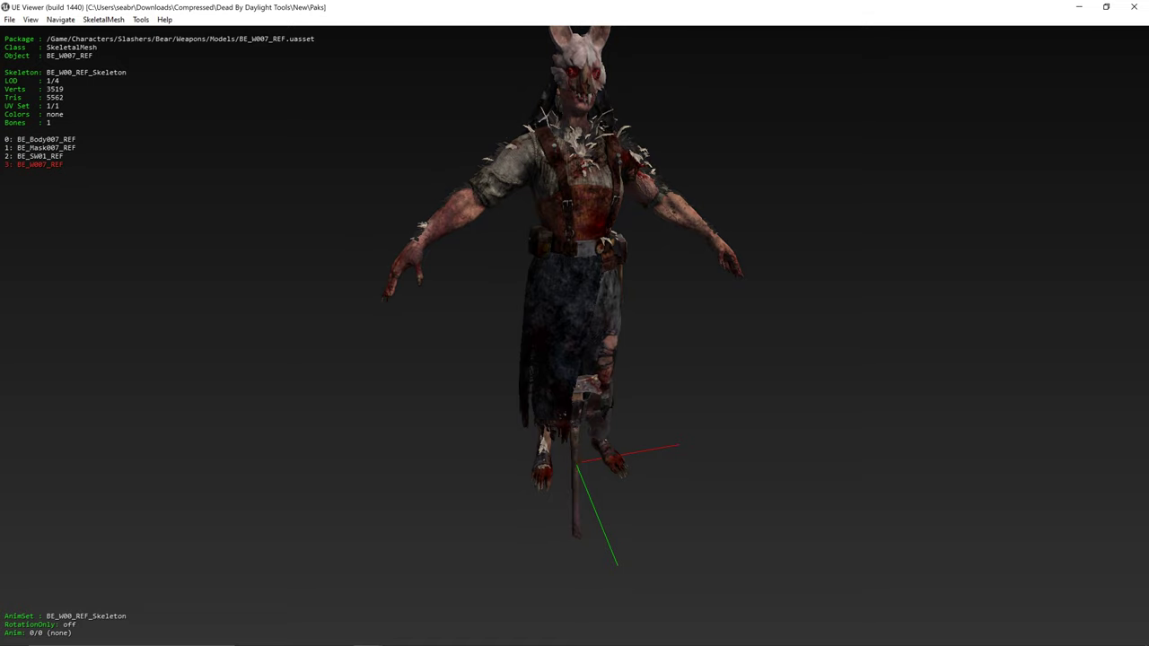
drag(574, 323, 492, 328)
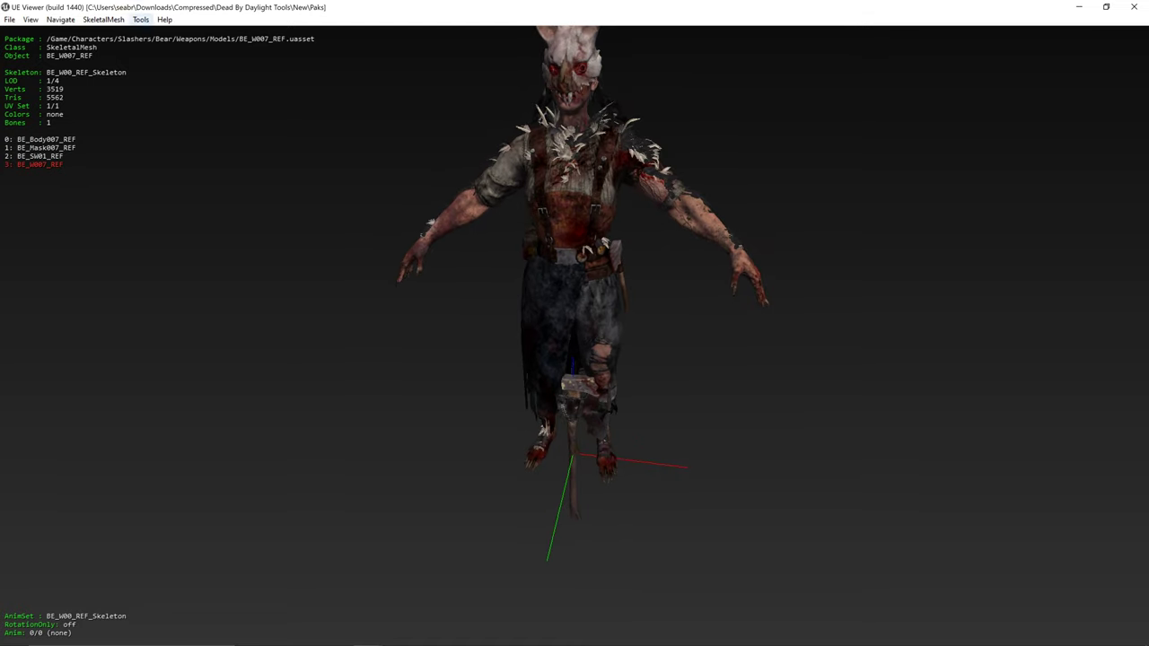
- Export the tagged outfit meshes to the Huntress Tutorial folder, using ActorX (psk) skeletal meshes, ActorX (pskx) static meshes and TGA textures
click(141, 19)
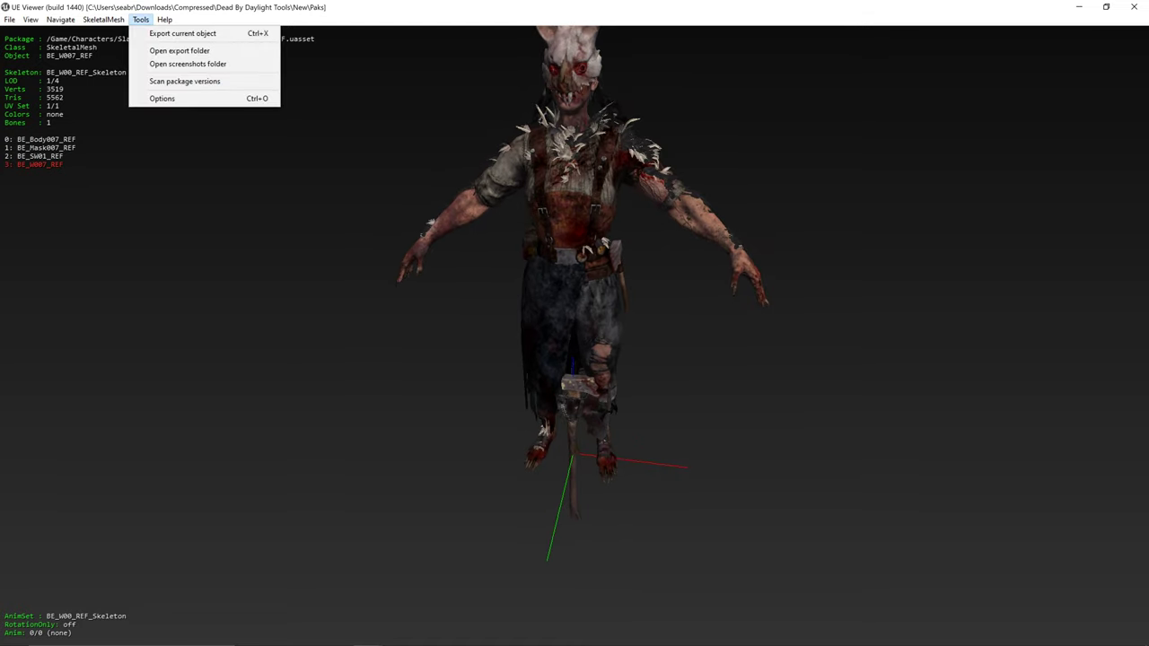
click(182, 33)
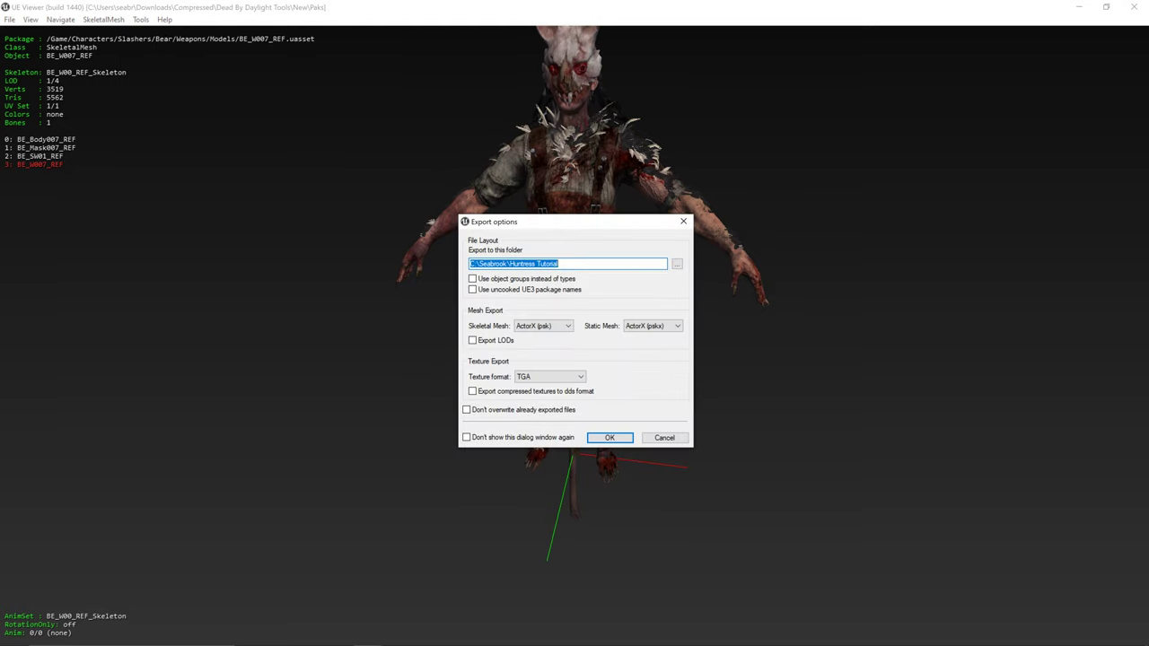
click(543, 326)
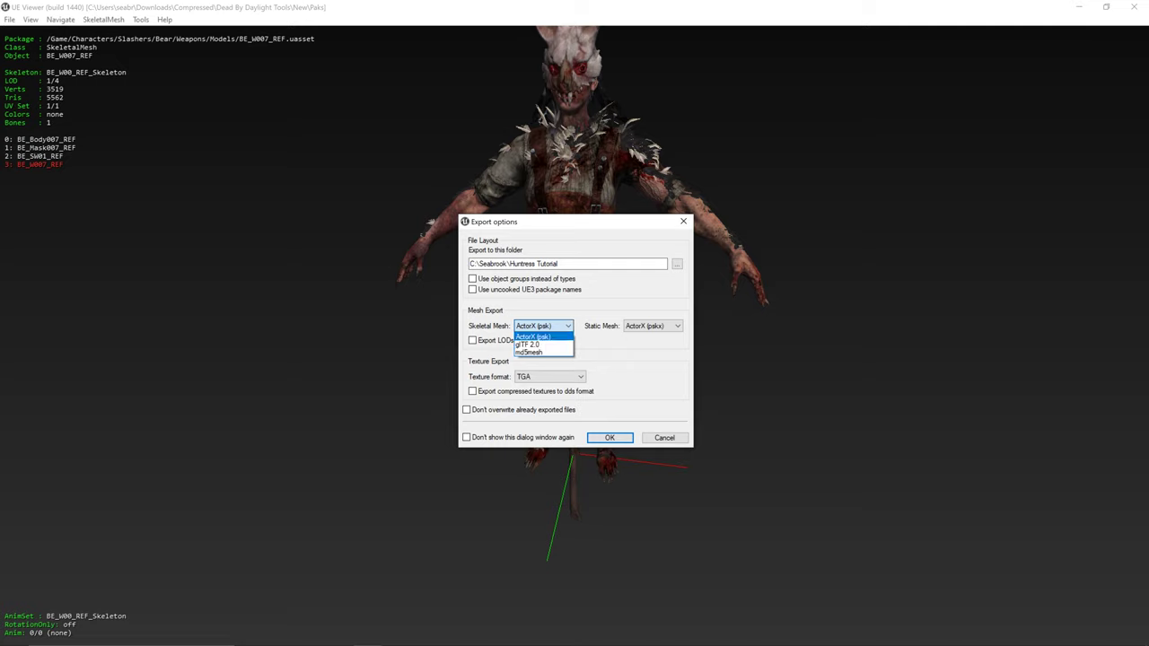
click(540, 336)
click(544, 327)
click(544, 328)
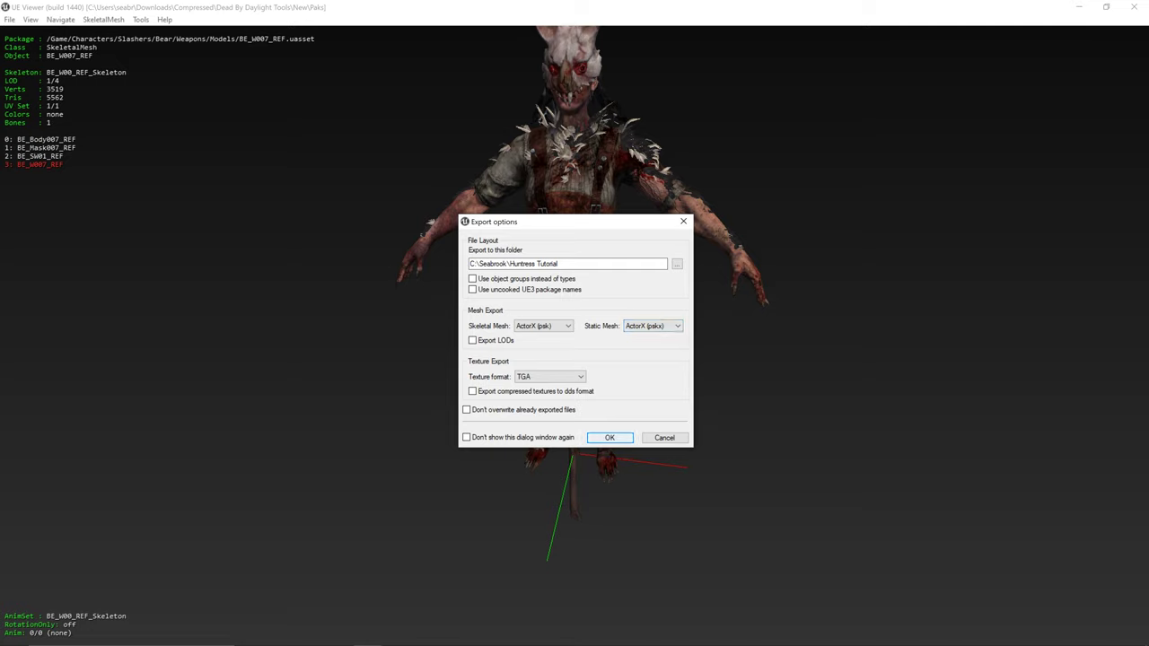
click(610, 438)
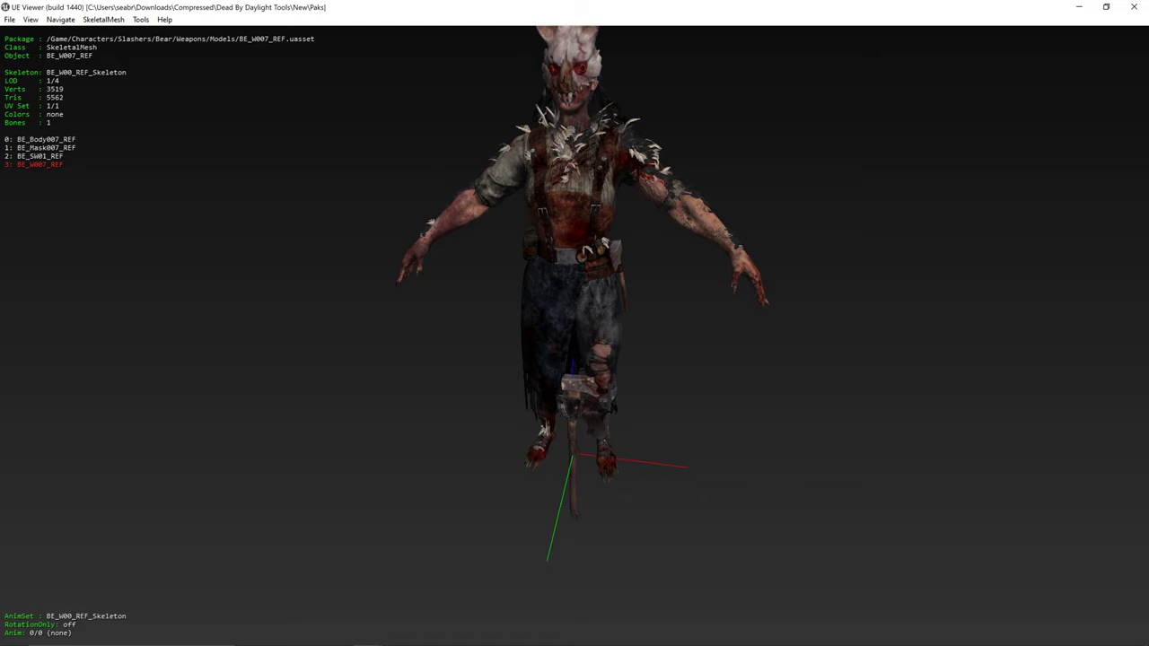
click(141, 19)
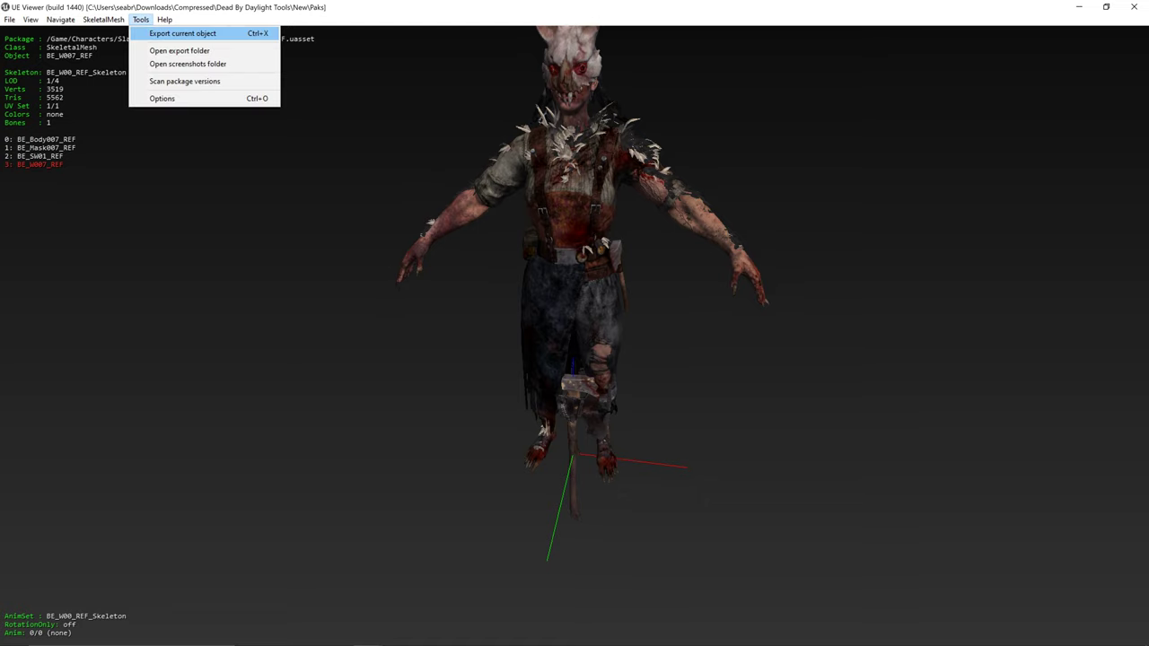
key(Return)
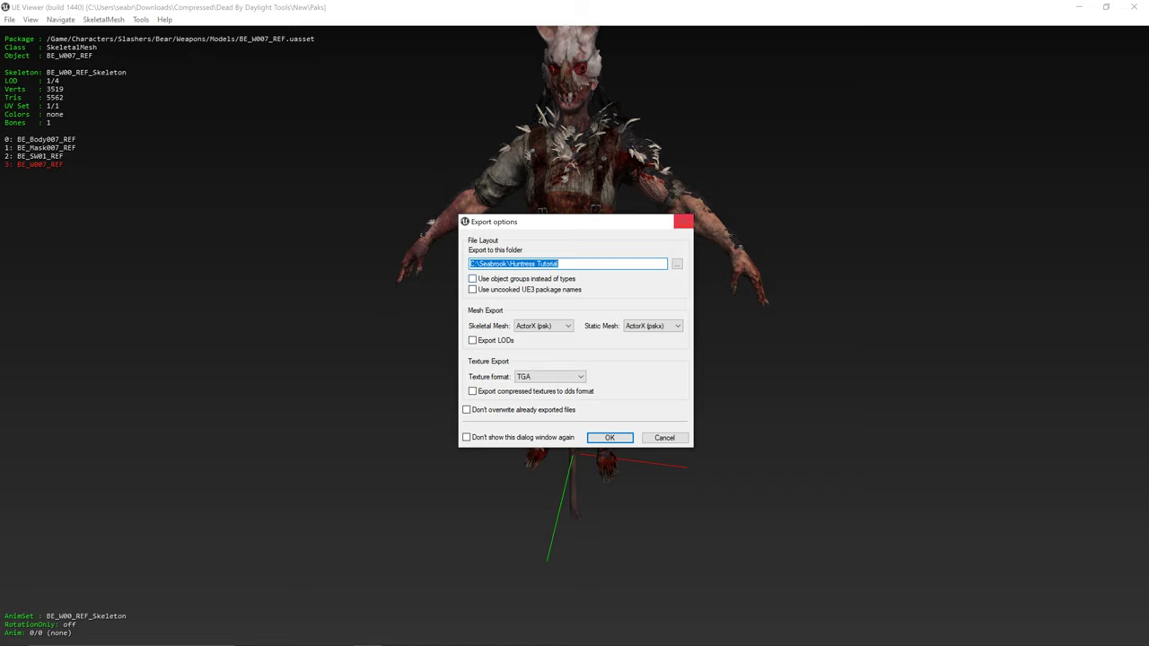
click(684, 221)
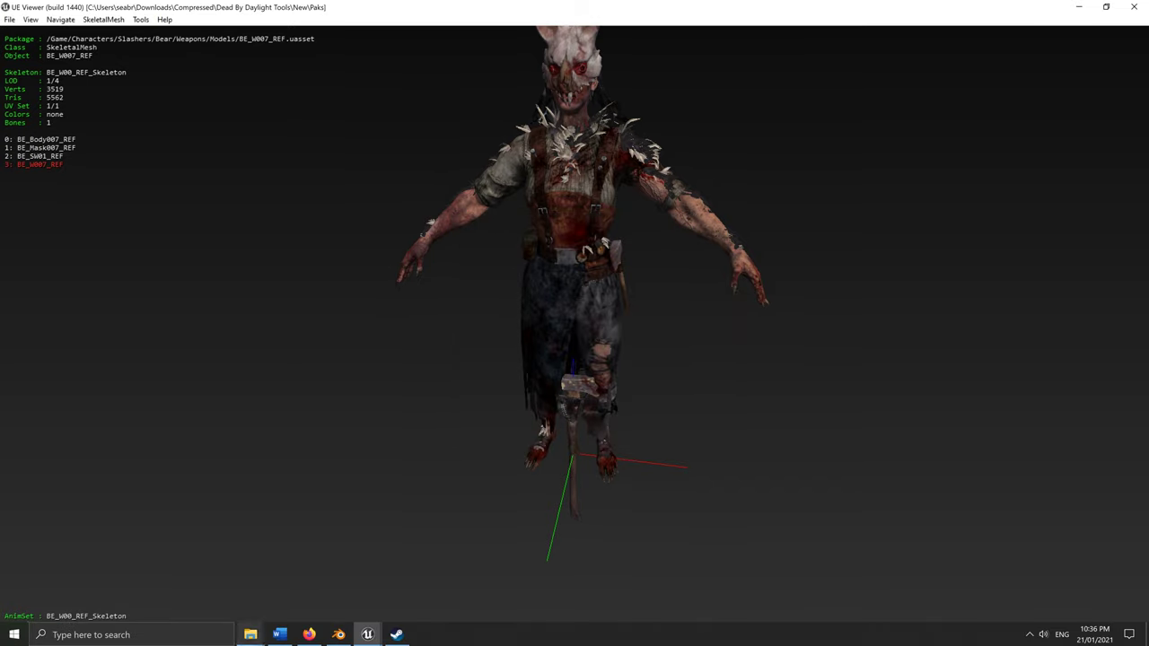
right_click(250, 635)
key(Escape)
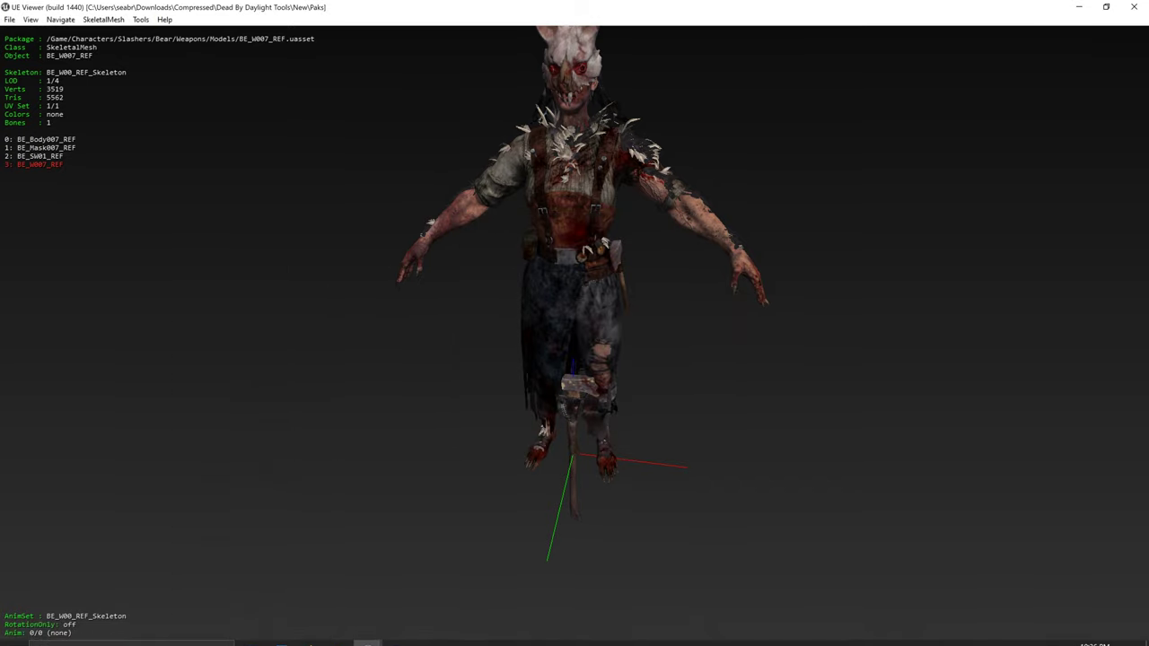
- Bring up the umodel.exe console window and widen it so the export log's file paths fit on single lines
mouse_move(368, 634)
click(432, 584)
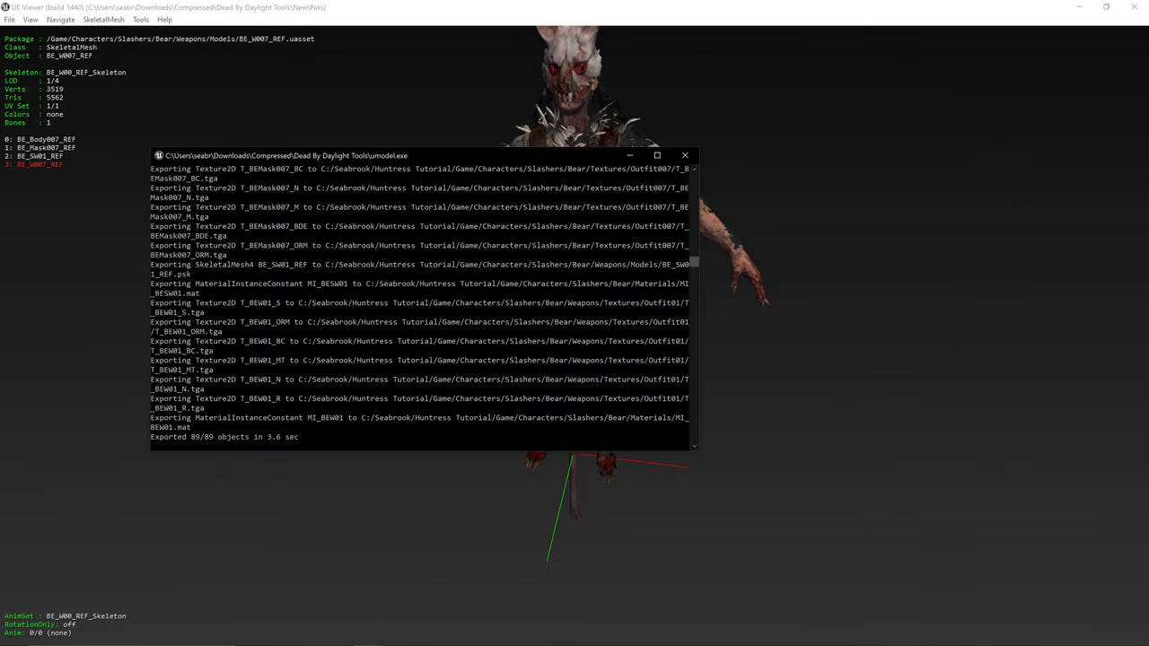
drag(193, 399, 300, 398)
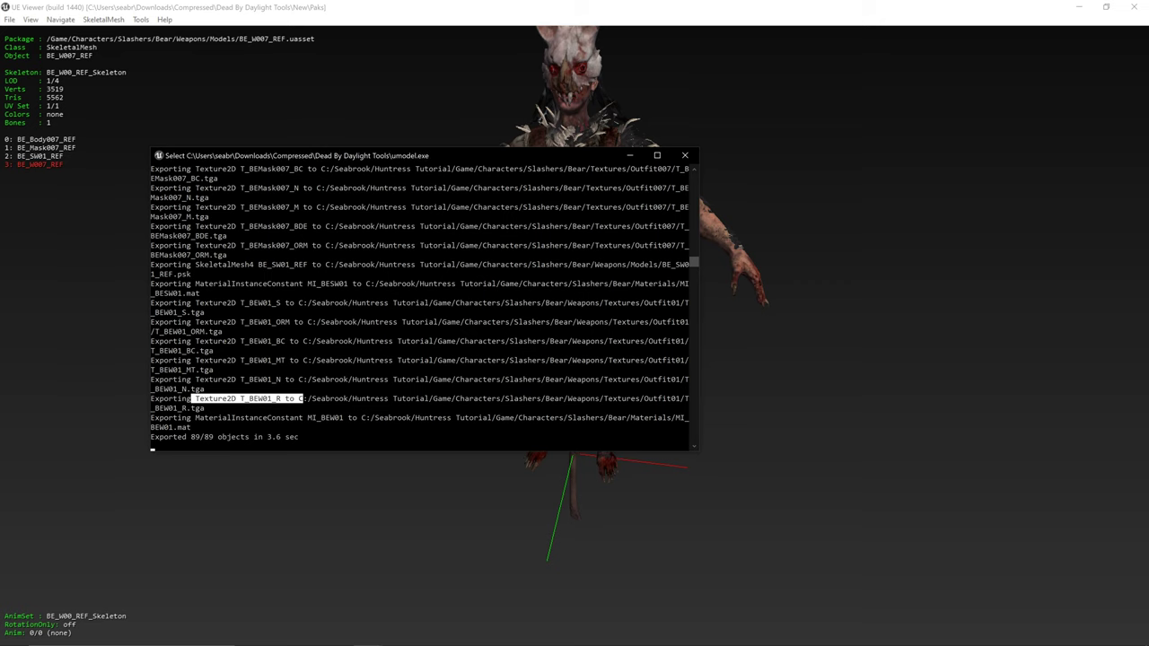
click(301, 398)
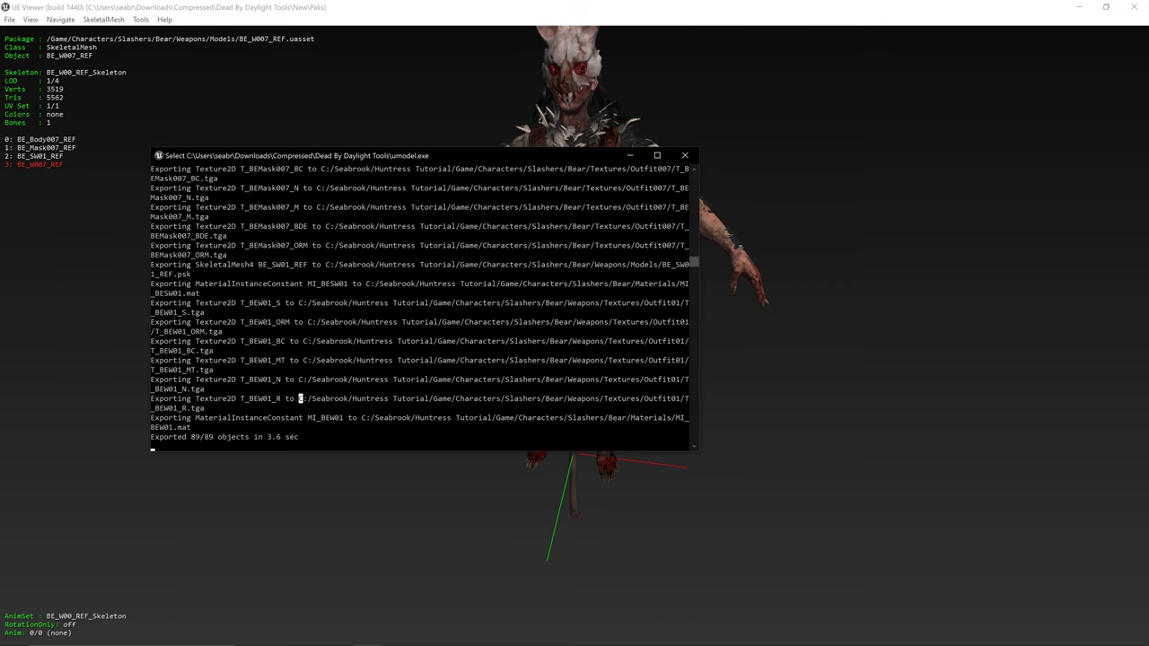
drag(699, 386, 1084, 390)
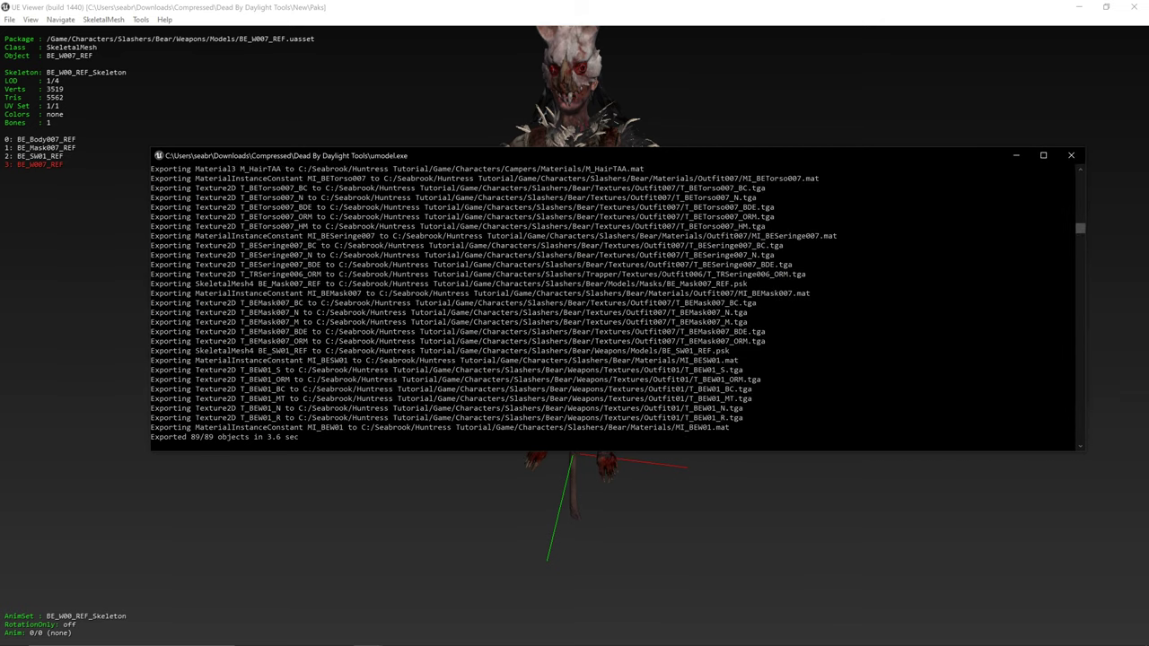
- Examine the export log for the T_BEW01 weapon texture paths and the MI_BEW01.mat material file
scroll(618, 305, up, 2)
scroll(615, 305, up, 2)
scroll(616, 305, down, 9)
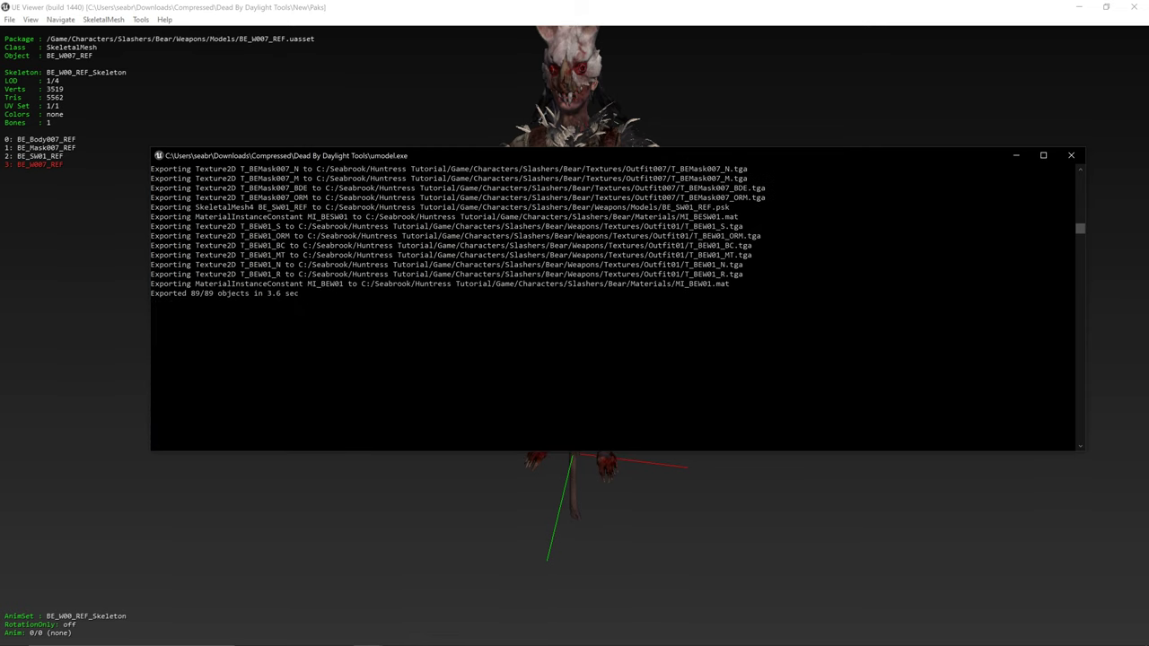
scroll(616, 305, up, 7)
scroll(615, 305, down, 3)
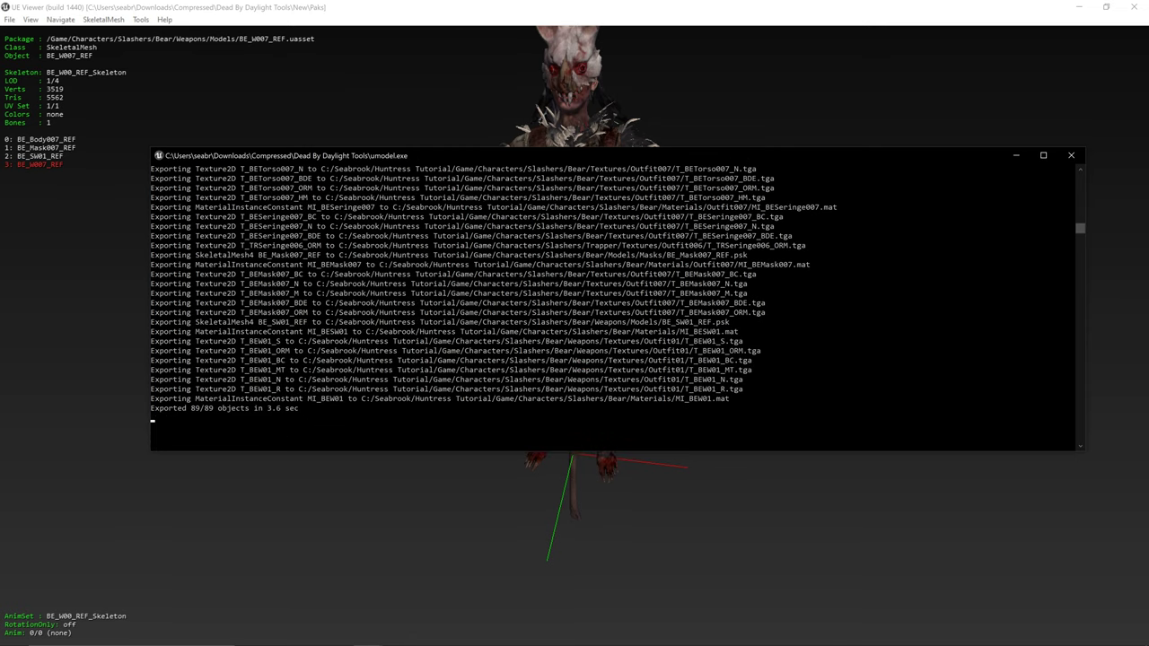
drag(746, 401, 441, 351)
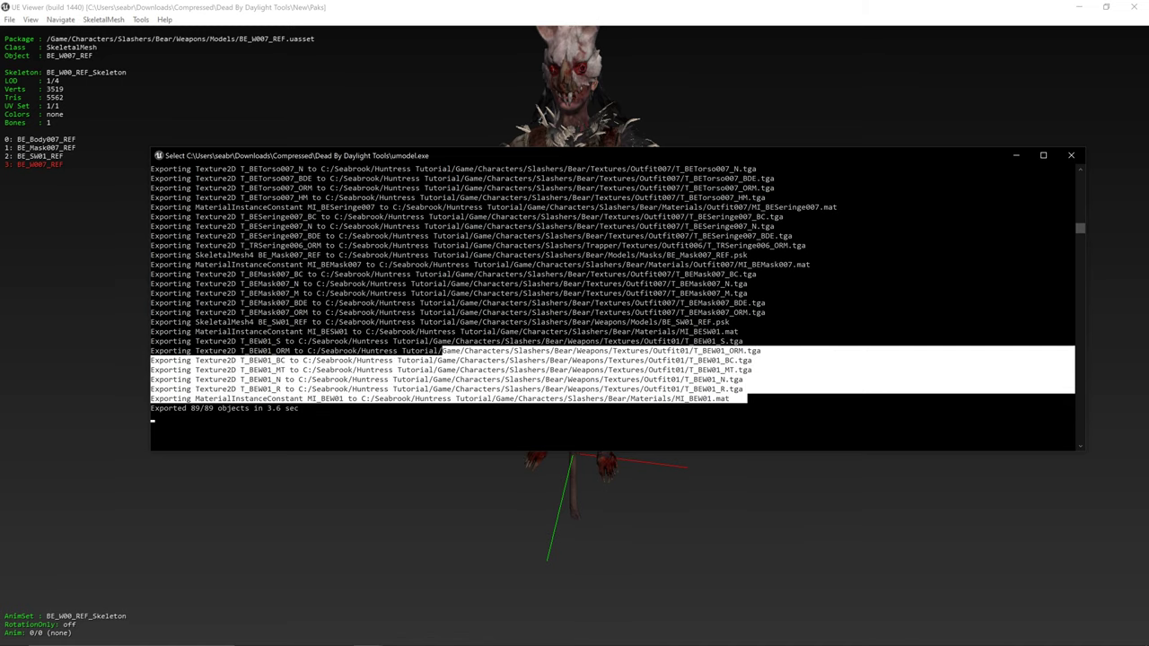
click(618, 409)
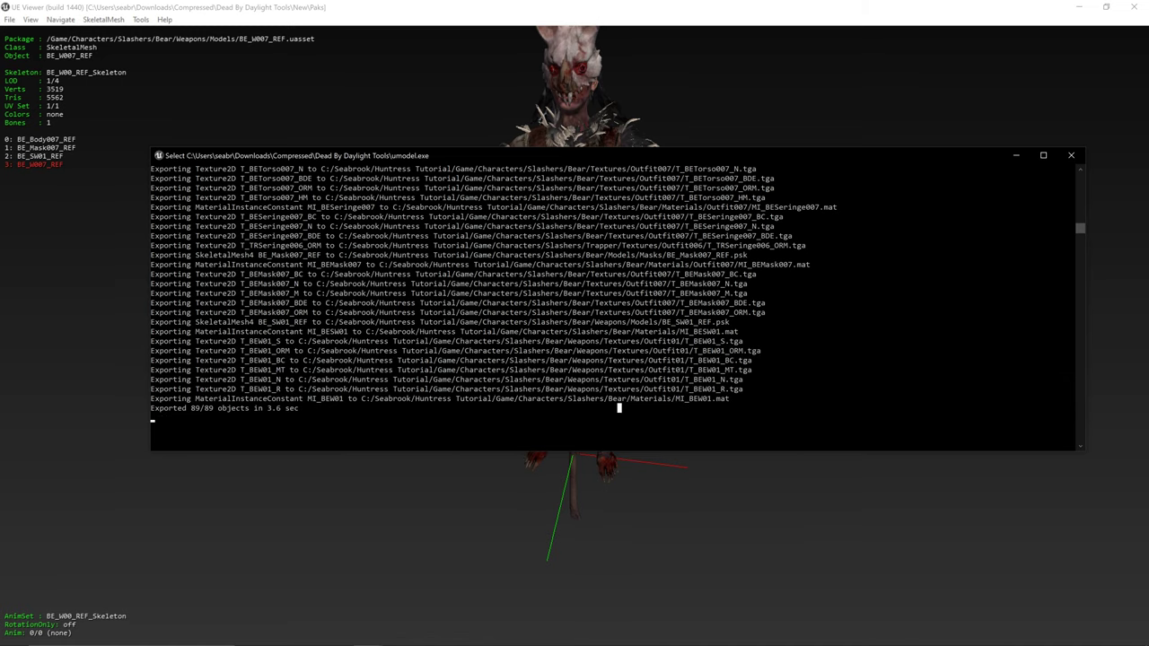
drag(745, 399, 669, 398)
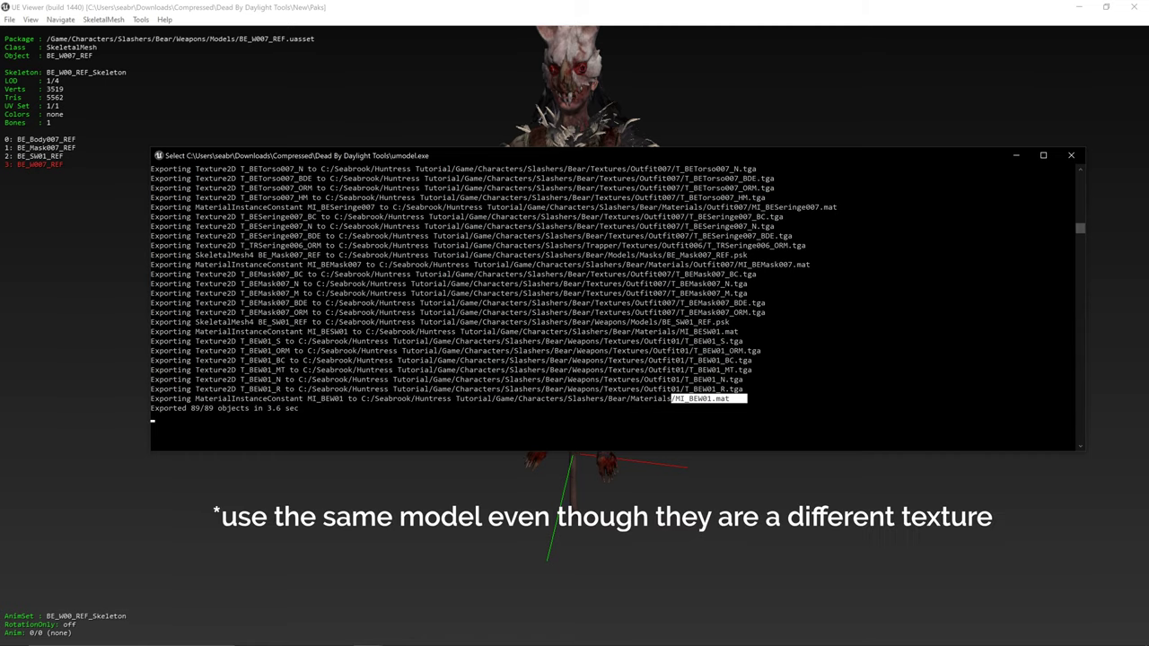
mouse_move(251, 634)
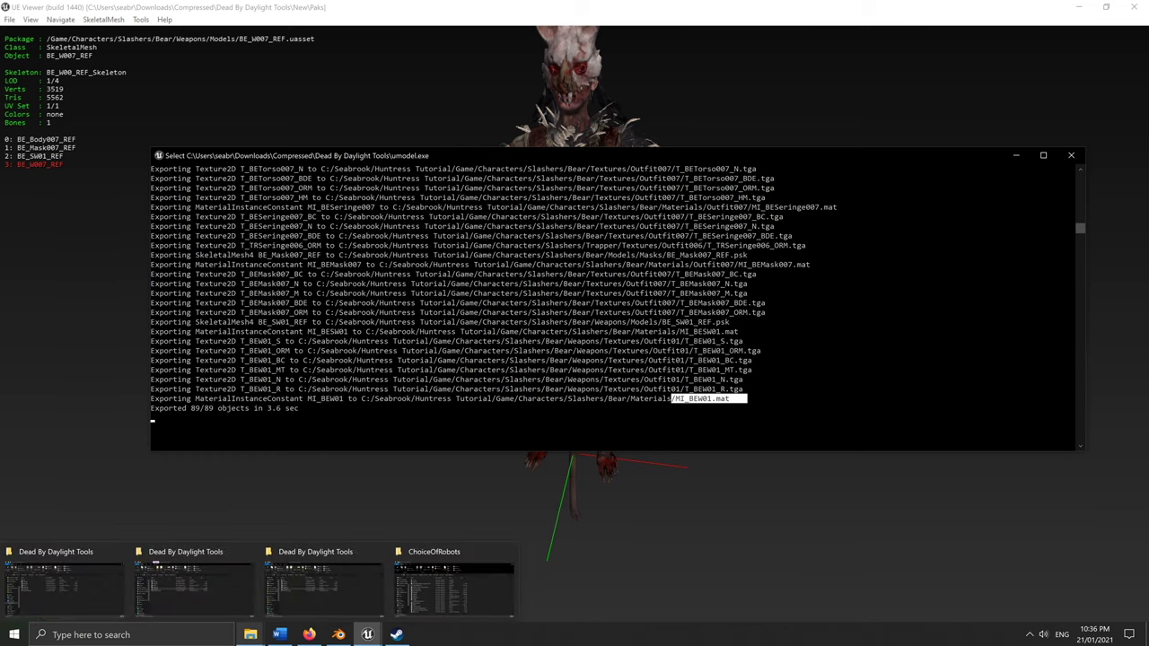
click(731, 417)
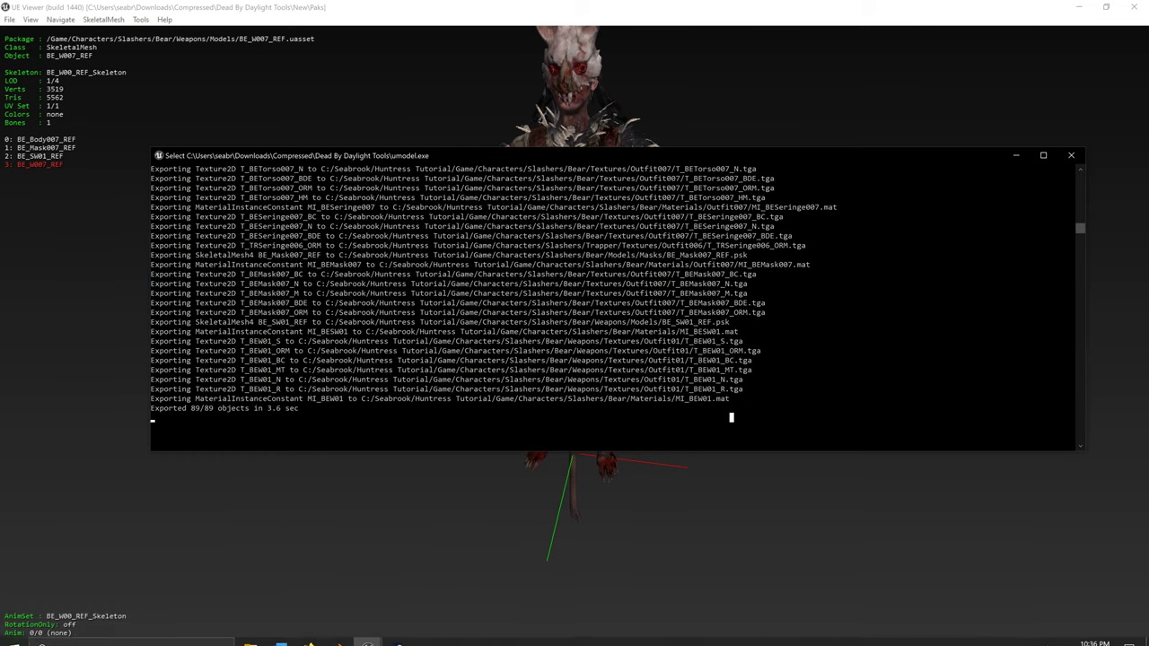
drag(669, 380, 444, 342)
click(713, 380)
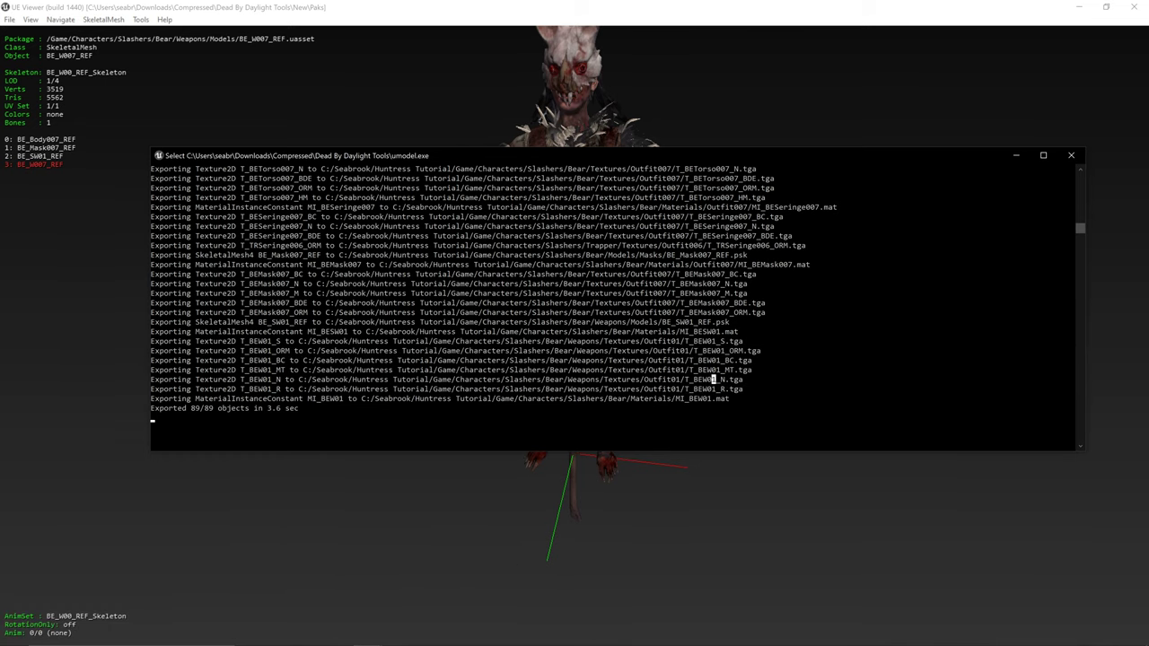
drag(692, 398, 750, 398)
click(664, 408)
- Switch to File Explorer's Dead By Daylight Tools window and go to Local Disk (C:)
mouse_move(345, 644)
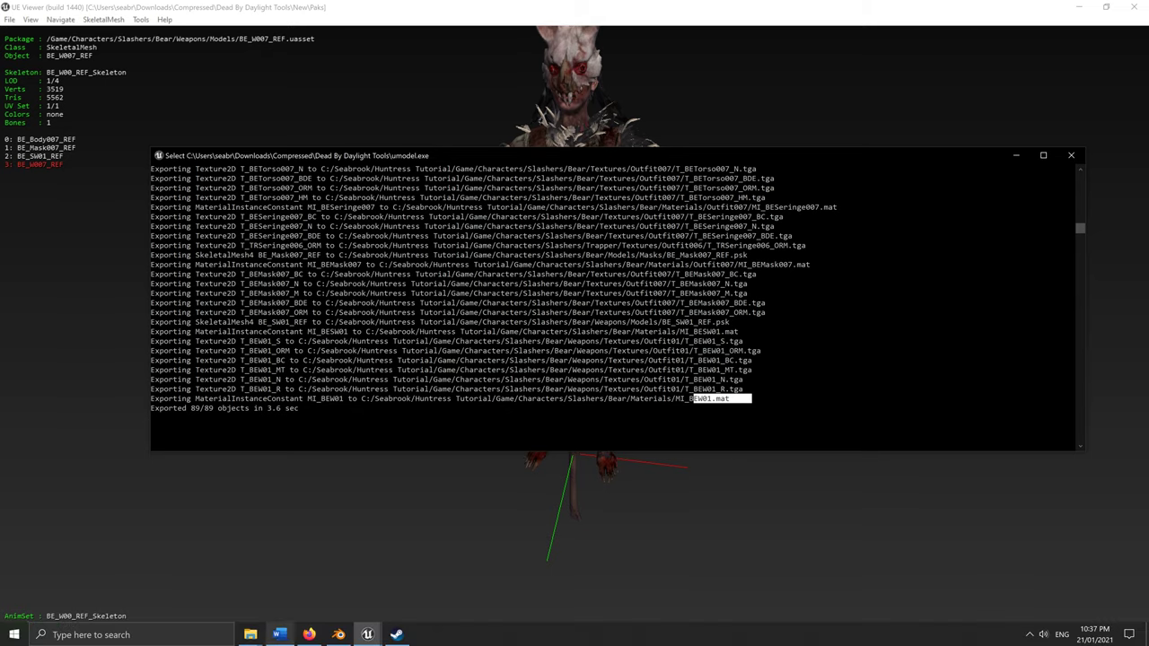
click(250, 635)
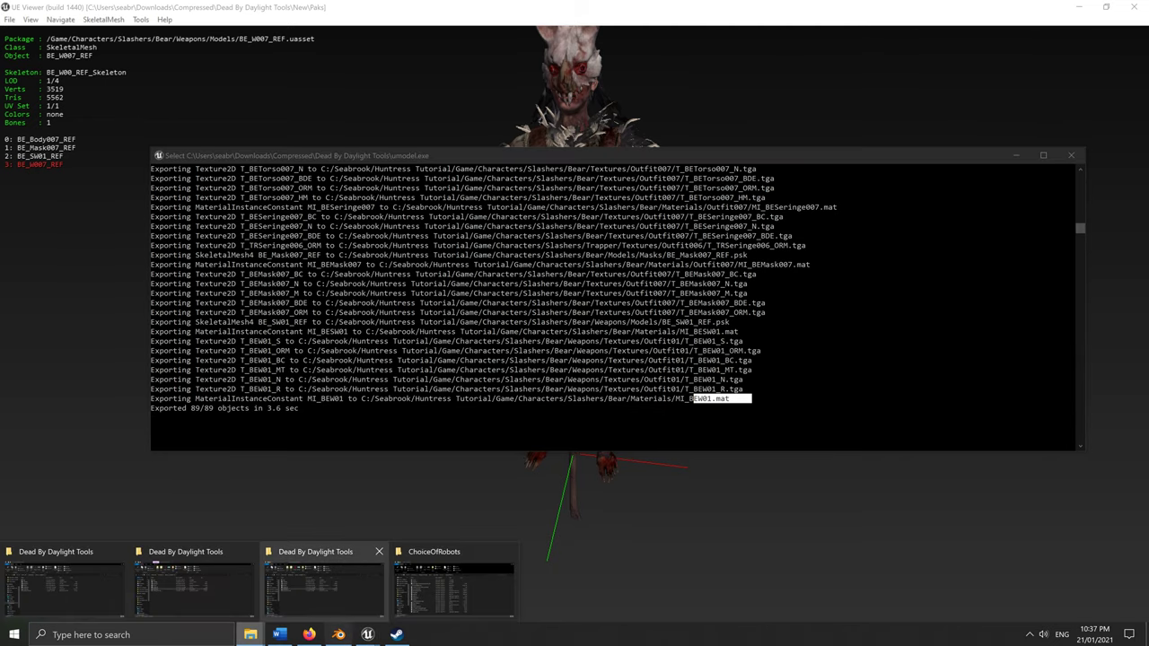
mouse_move(453, 588)
click(191, 586)
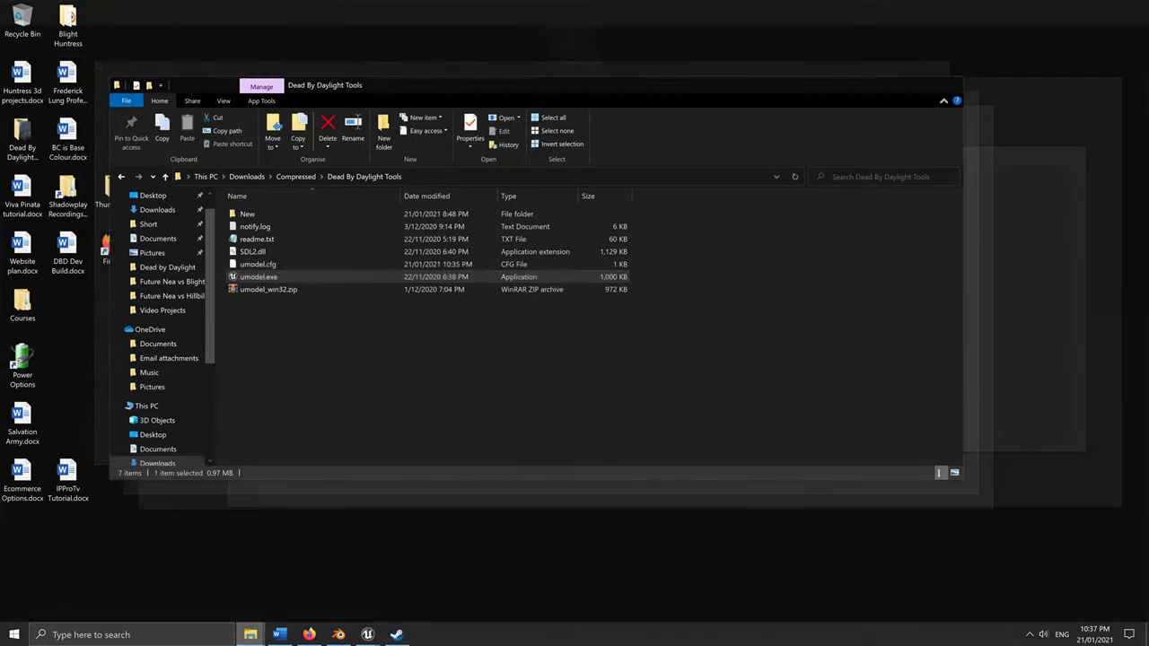
scroll(161, 330, down, 1)
click(148, 362)
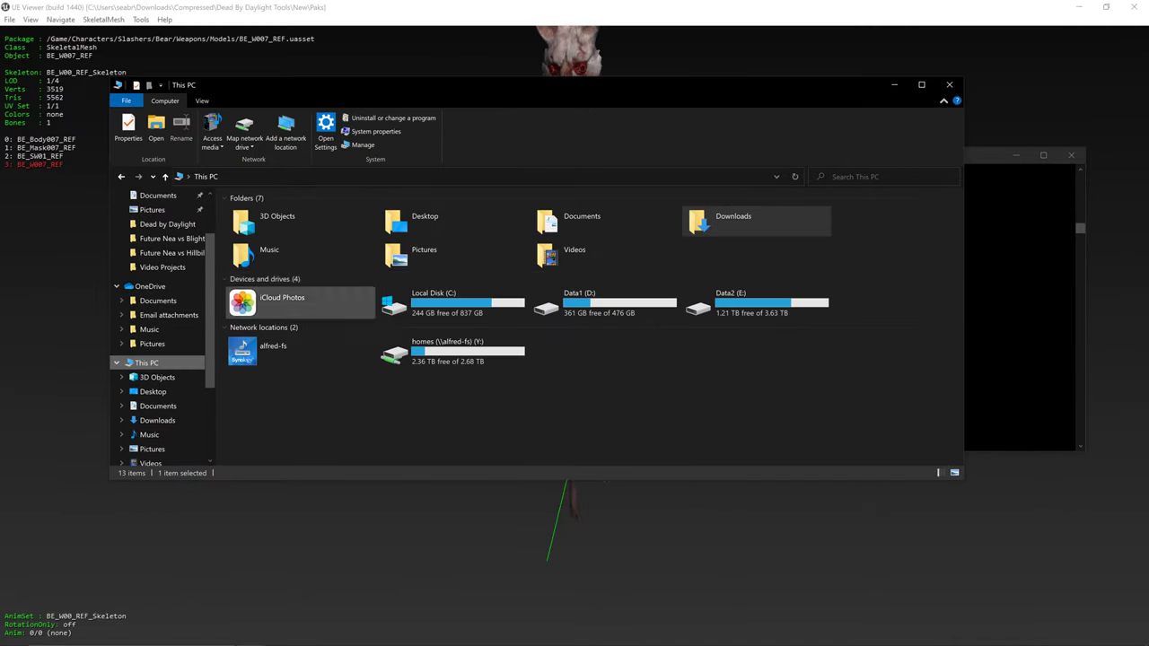
double_click(440, 316)
- Find the parent folder of the export location on the C: drive and open its Huntress Tutorial folder
scroll(440, 317, down, 1)
key(Up)
key(Up)
key(Up)
key(Up)
key(Up)
key(Up)
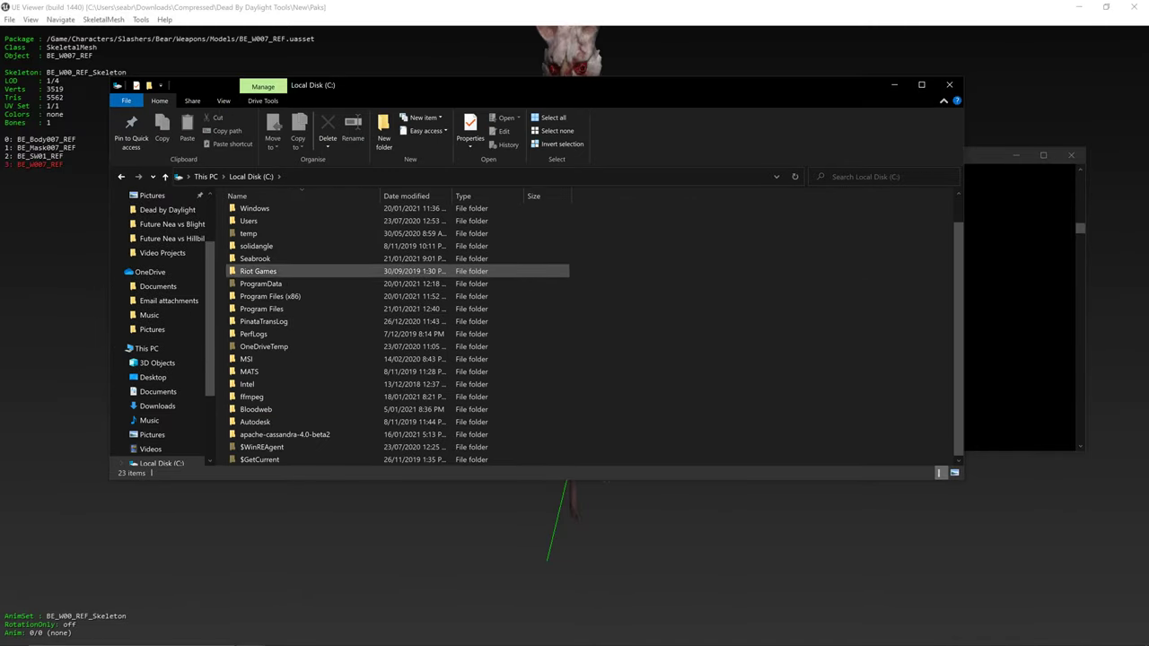
key(Down)
key(Down)
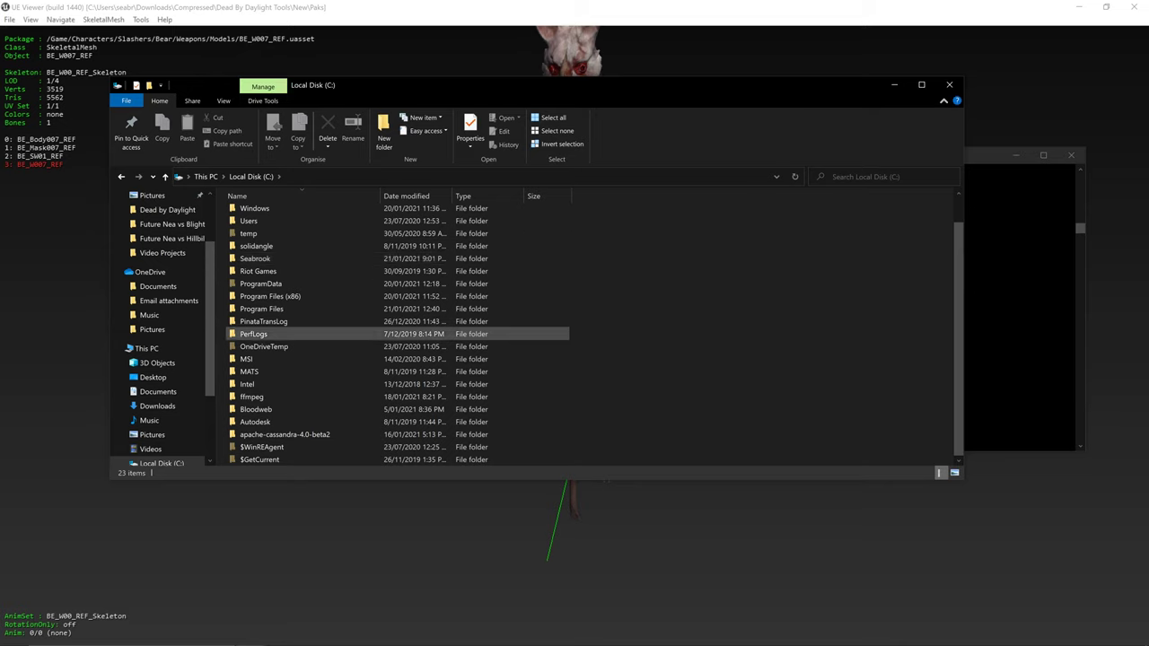
scroll(377, 323, up, 1)
double_click(292, 289)
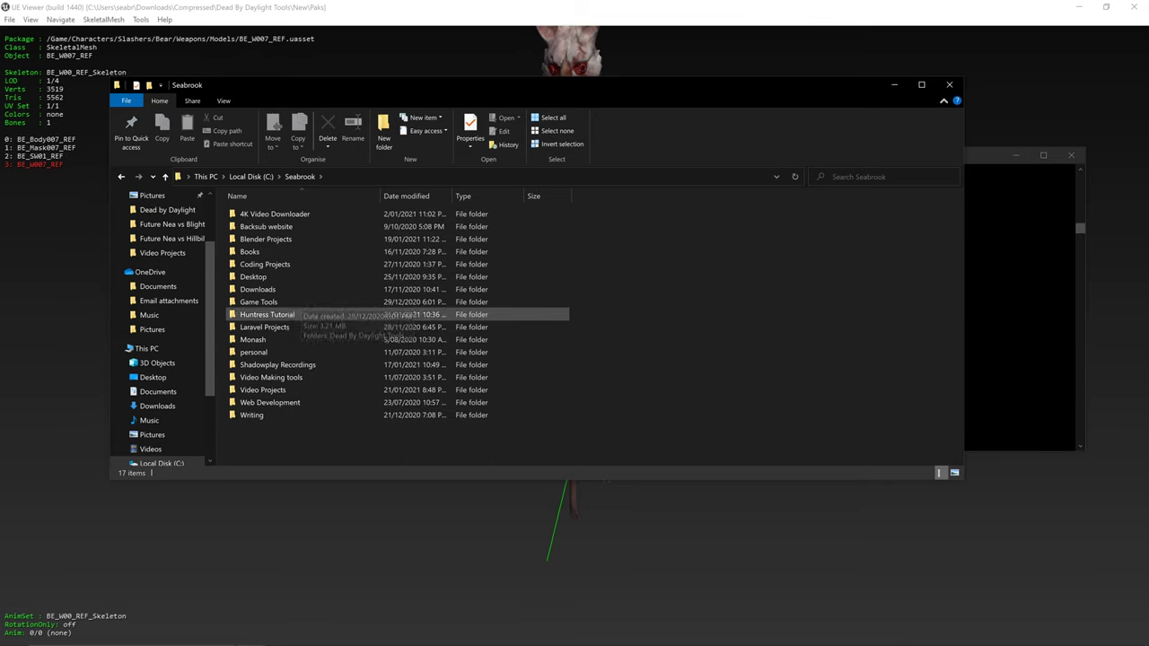
double_click(267, 314)
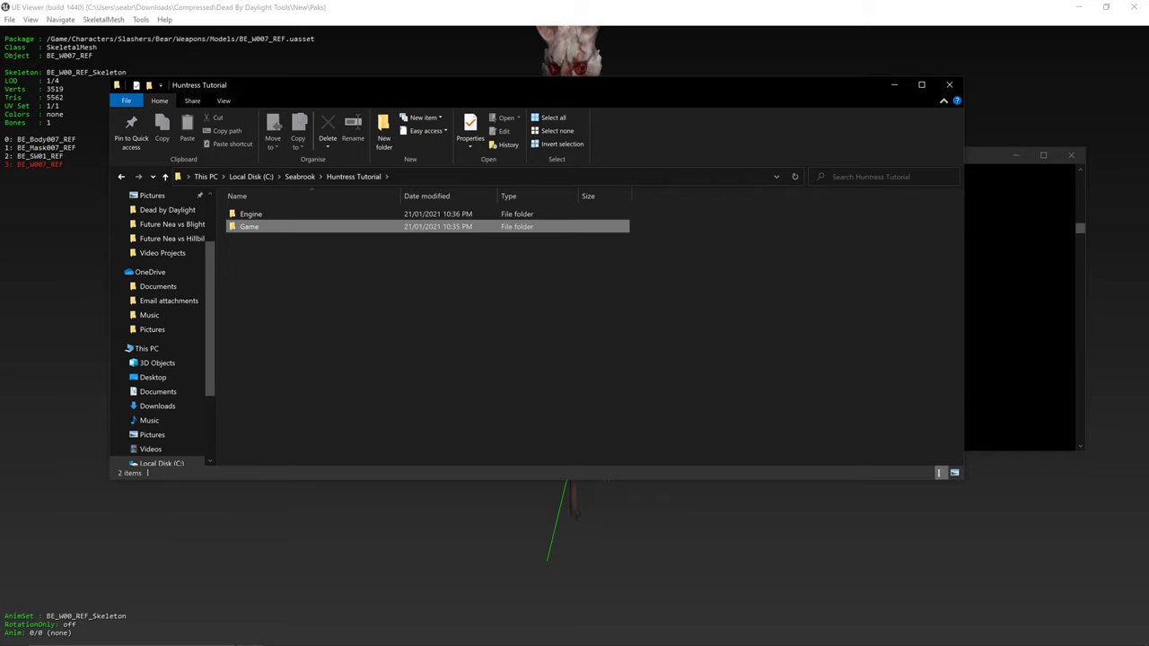
- Look inside the exported Game folder's Textures subfolder and return to the Huntress Tutorial folder
double_click(248, 226)
double_click(253, 252)
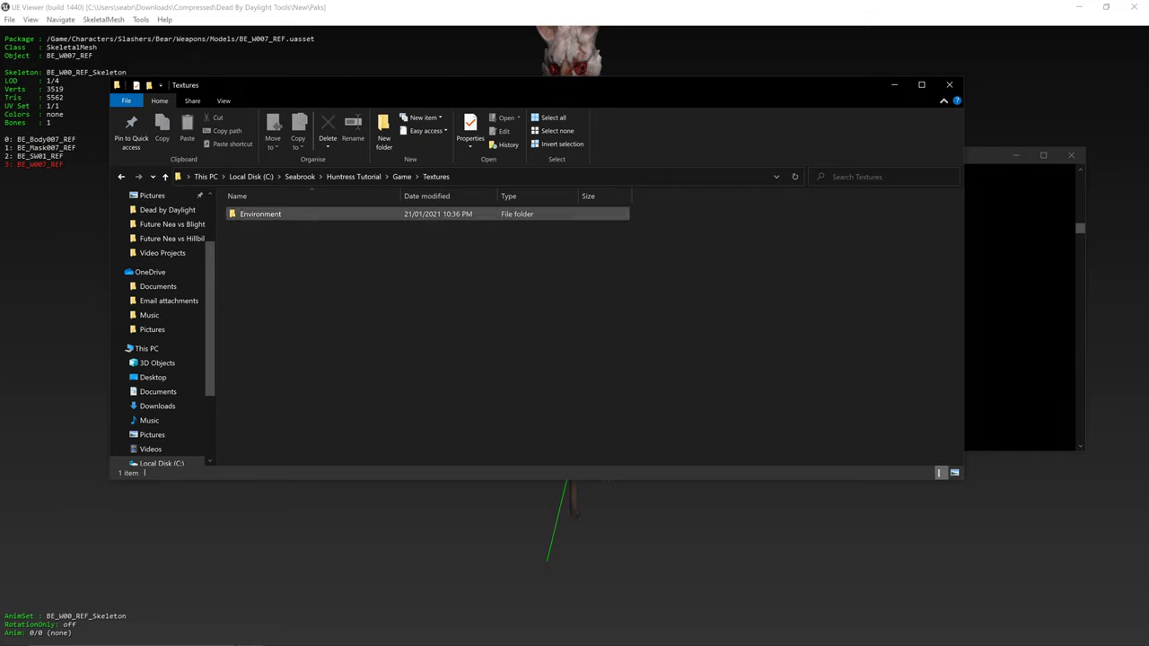
click(401, 177)
click(358, 177)
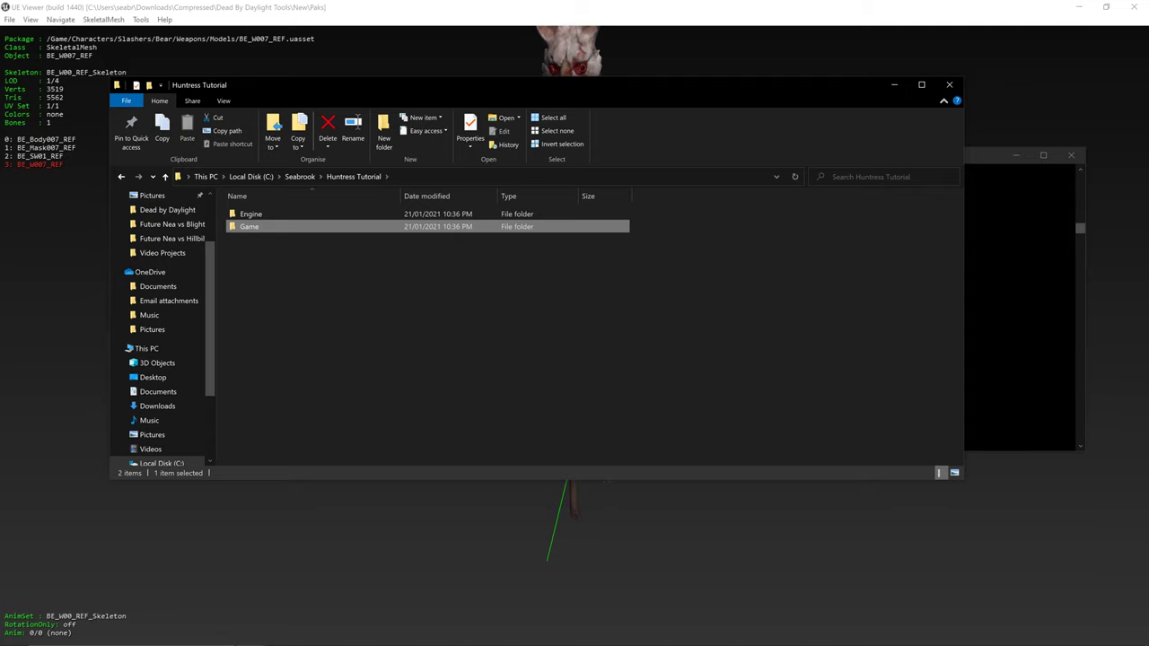
- Look inside the Game folder's Characters > Campers > Textures subfolder and return to the Game folder
double_click(249, 227)
double_click(254, 213)
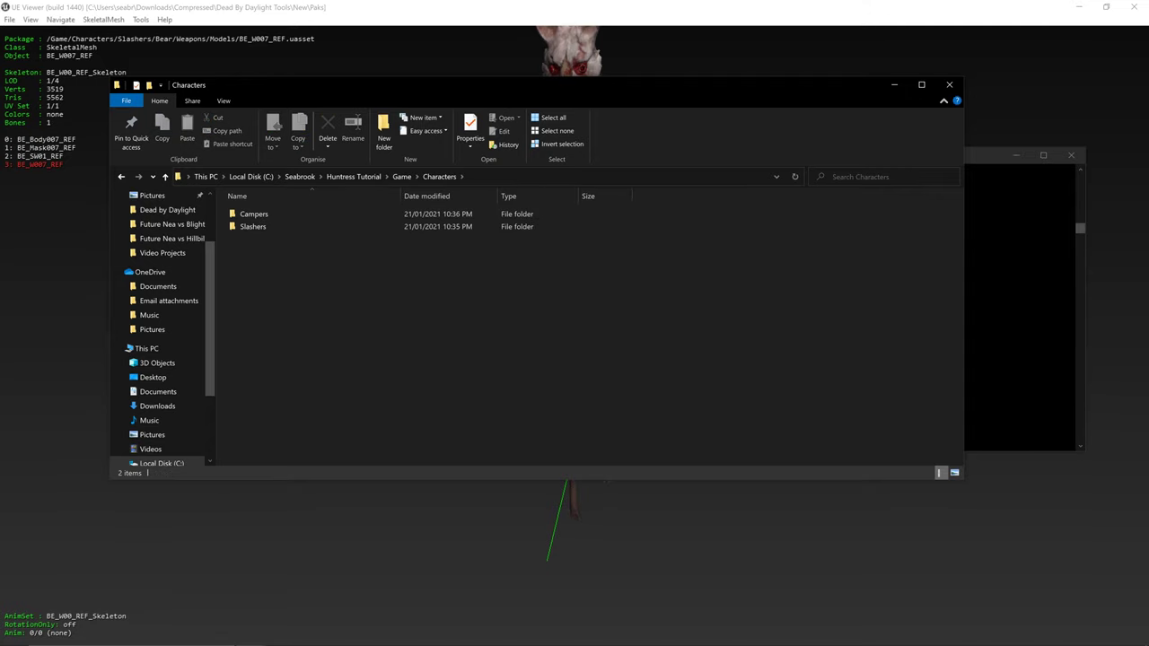
double_click(254, 213)
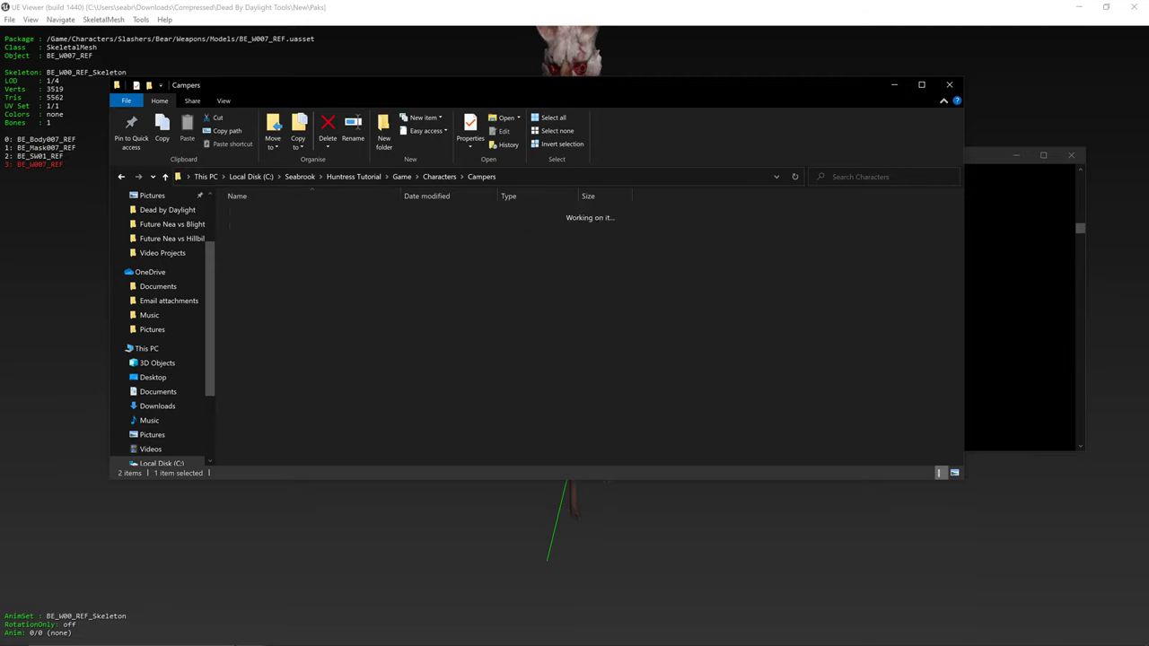
click(440, 176)
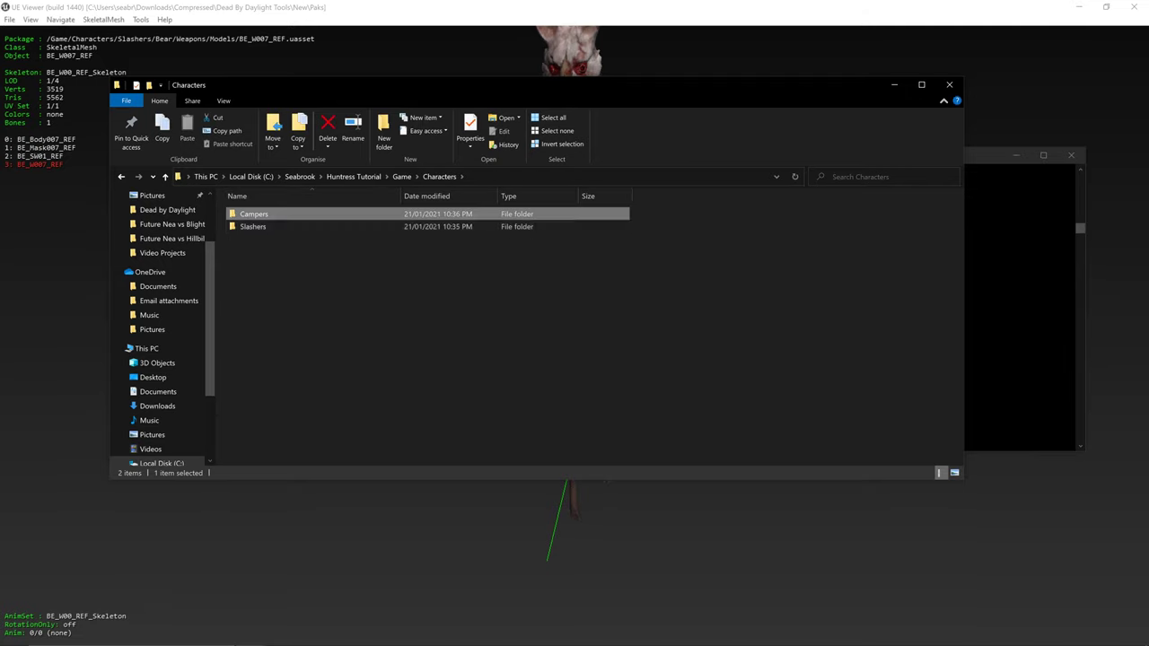
key(Return)
key(Down)
key(Down)
key(Return)
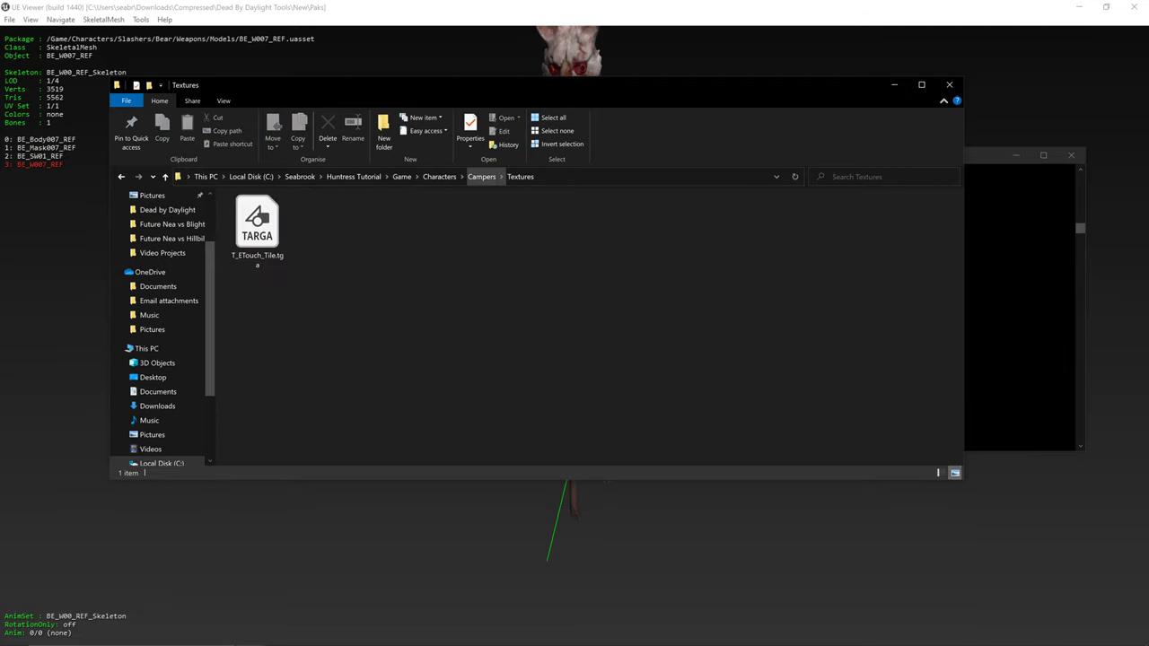
key(BackSpace)
key(BackSpace)
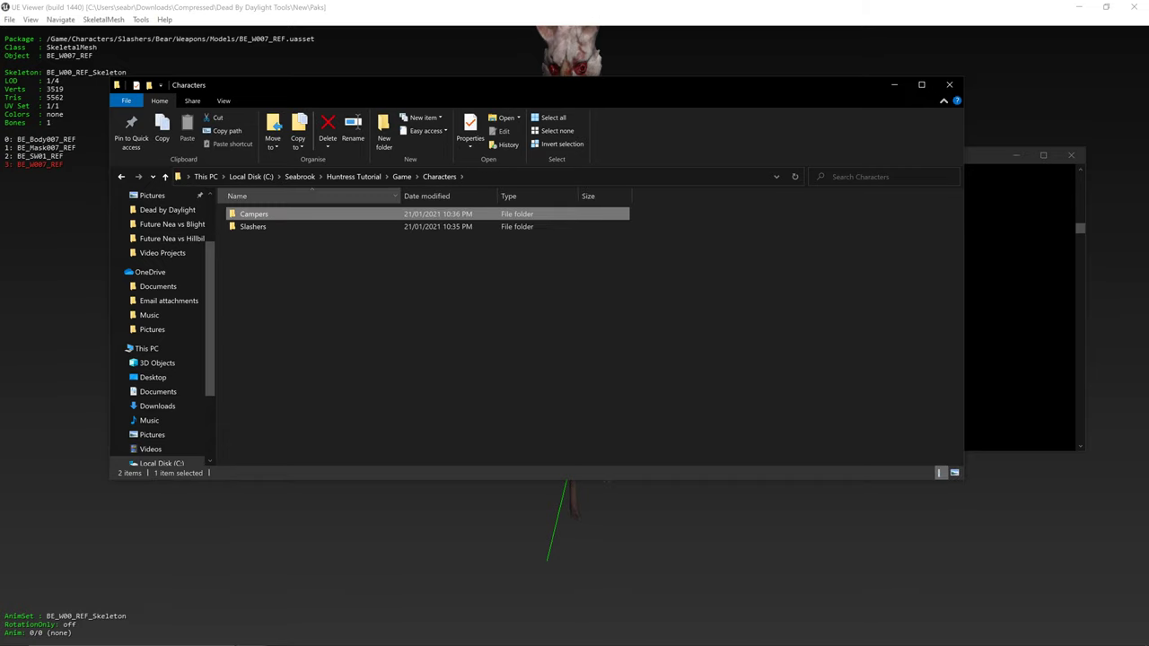
key(BackSpace)
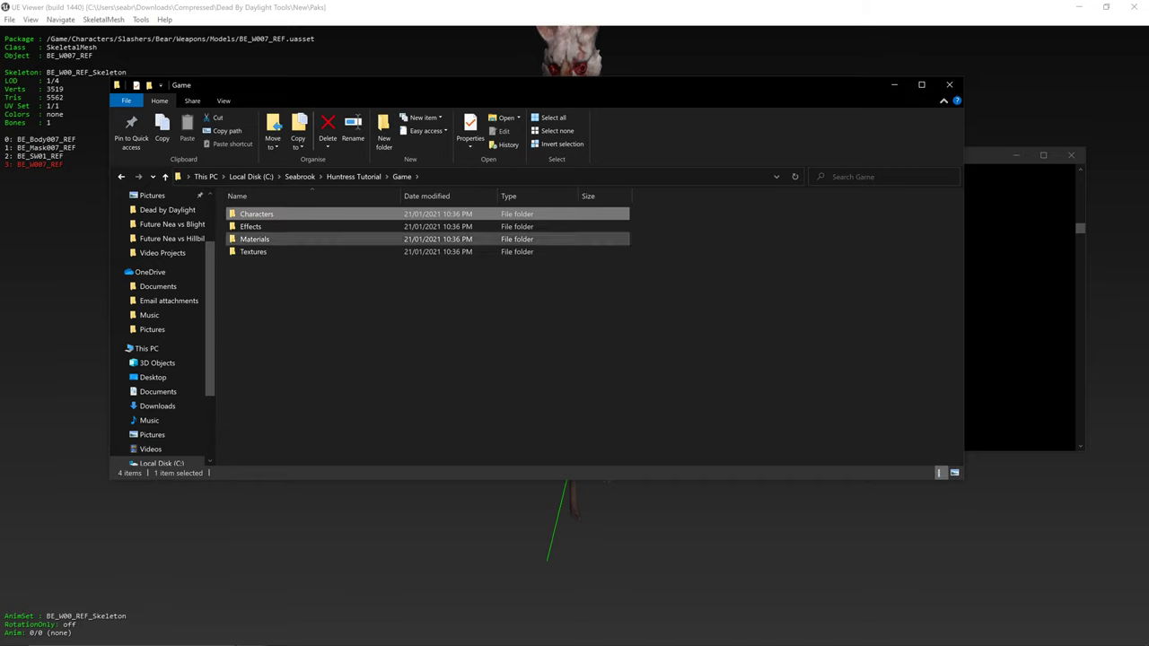
- Open the Slashers folder inside the exported Characters folder
double_click(261, 215)
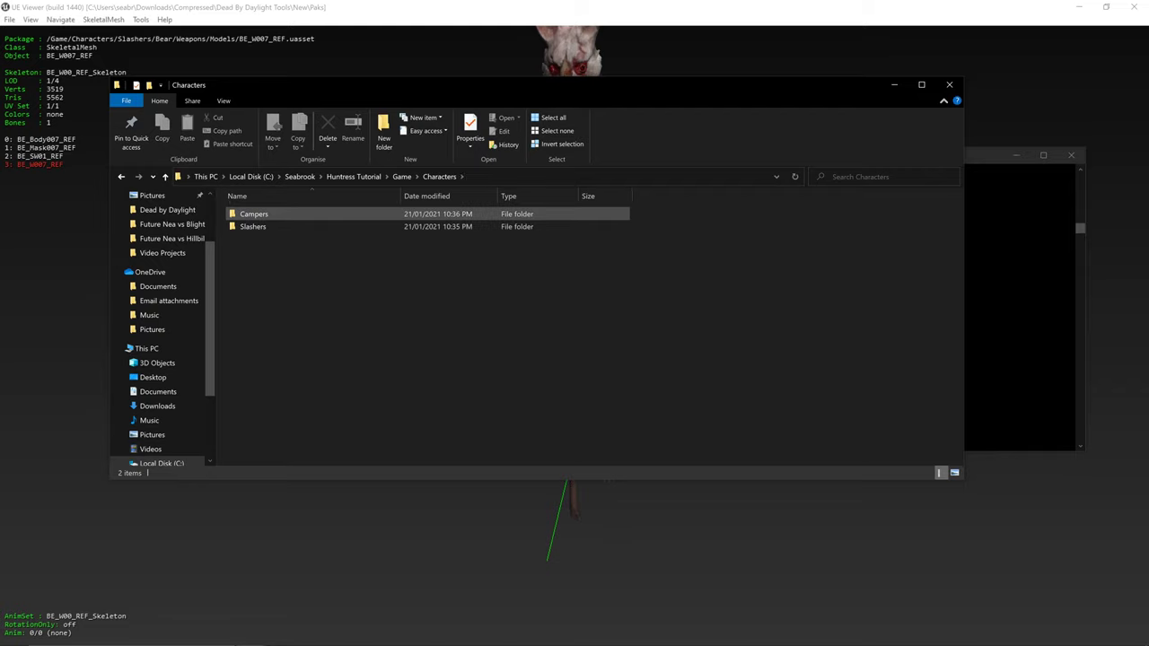
key(Down)
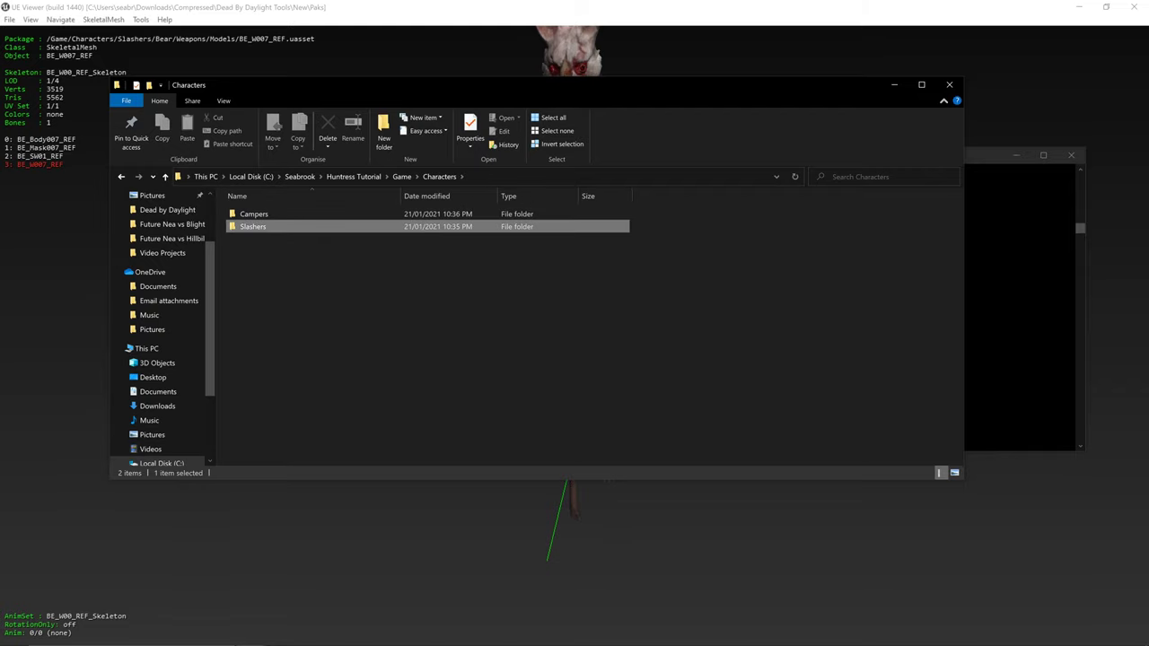
key(Return)
key(Down)
key(Up)
key(Up)
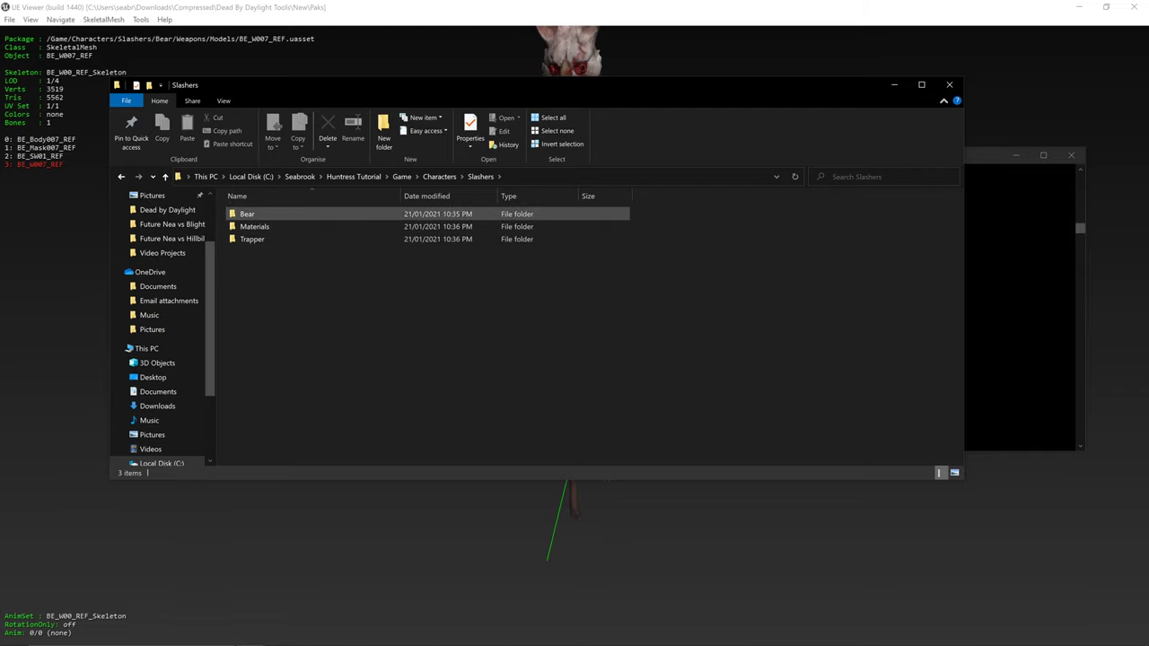
- Look at the texture file in the Trapper folder's Textures > Outfit006 subfolder and return to Slashers
key(Down)
key(Down)
key(Return)
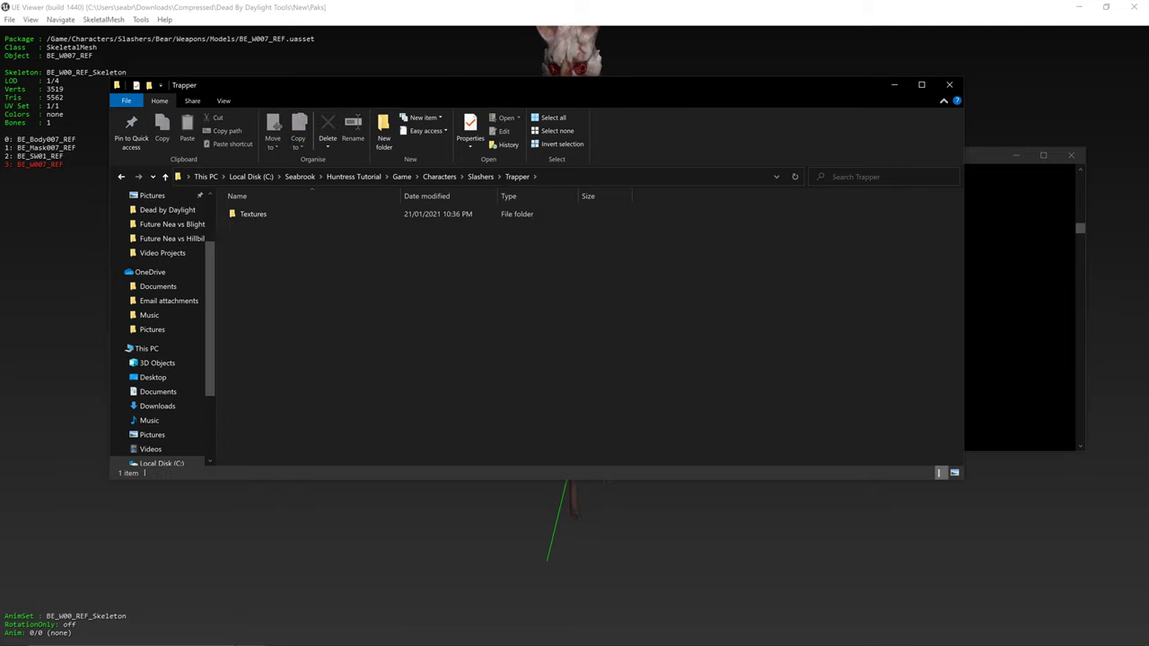
key(Down)
key(Return)
key(Down)
key(Return)
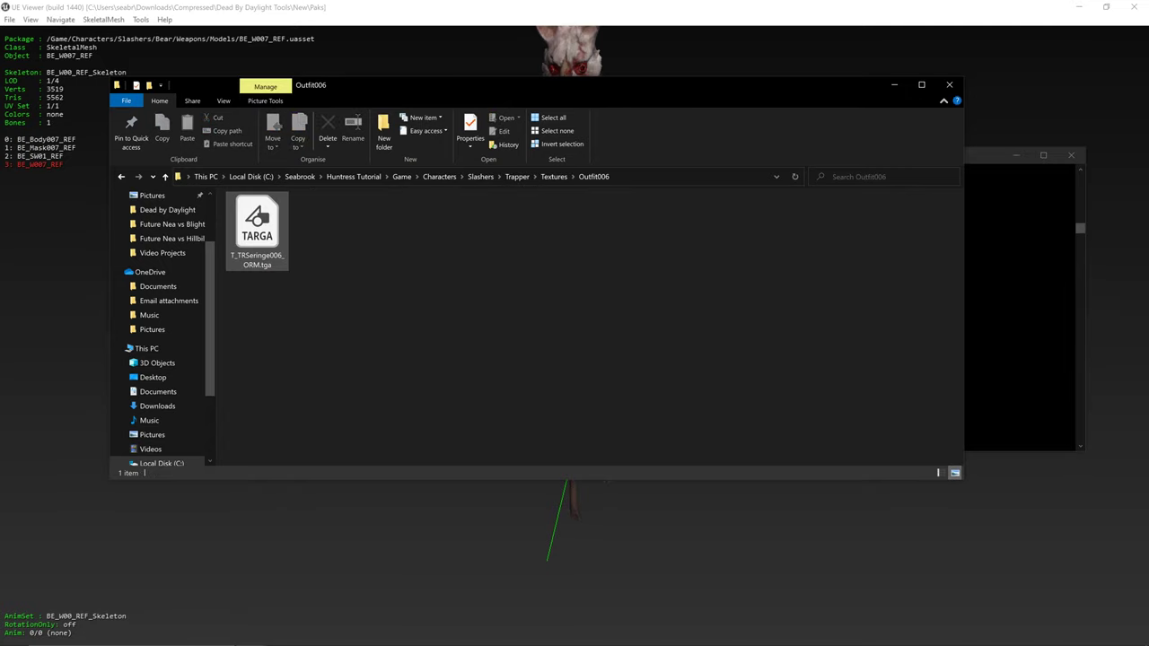
key(Down)
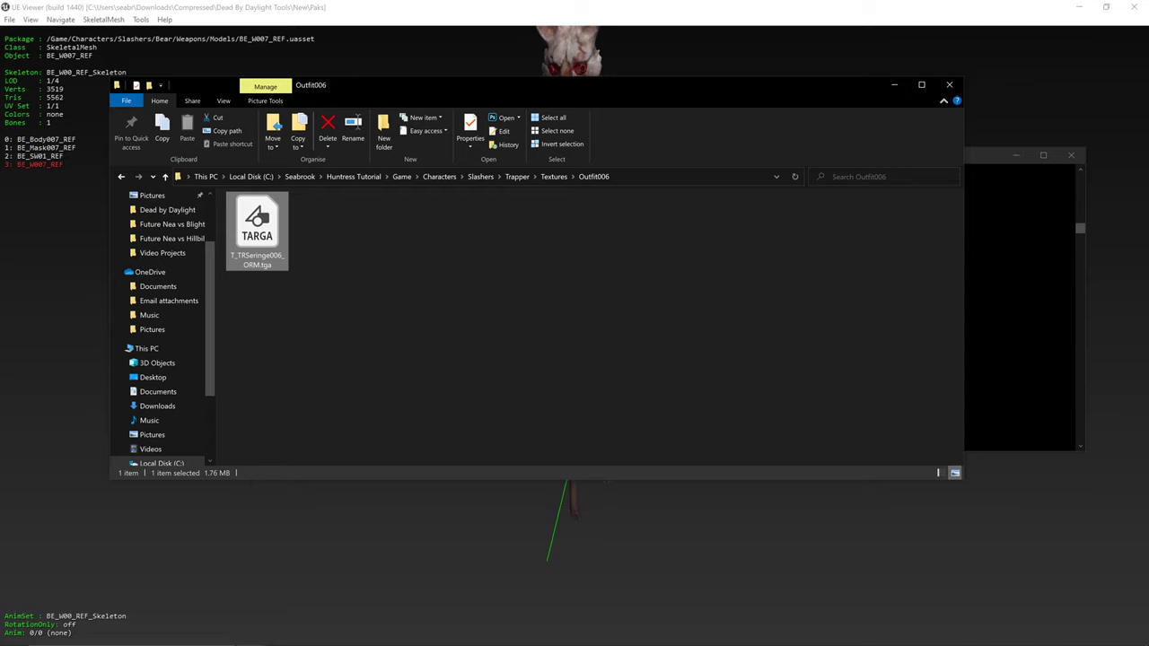
click(554, 176)
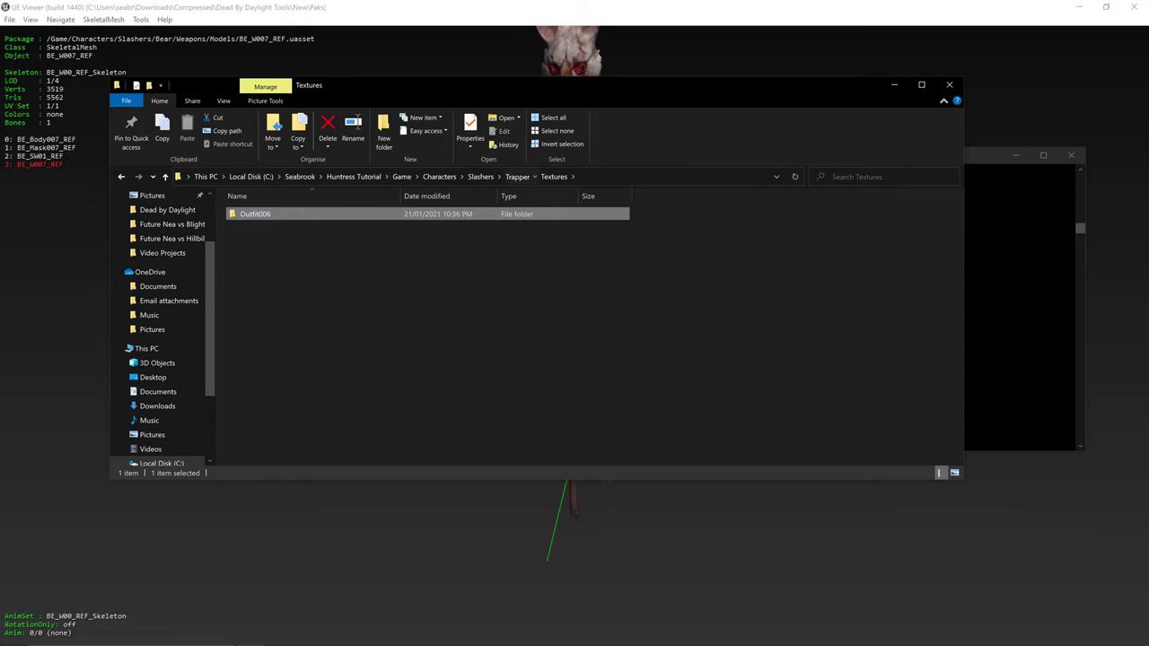
key(BackSpace)
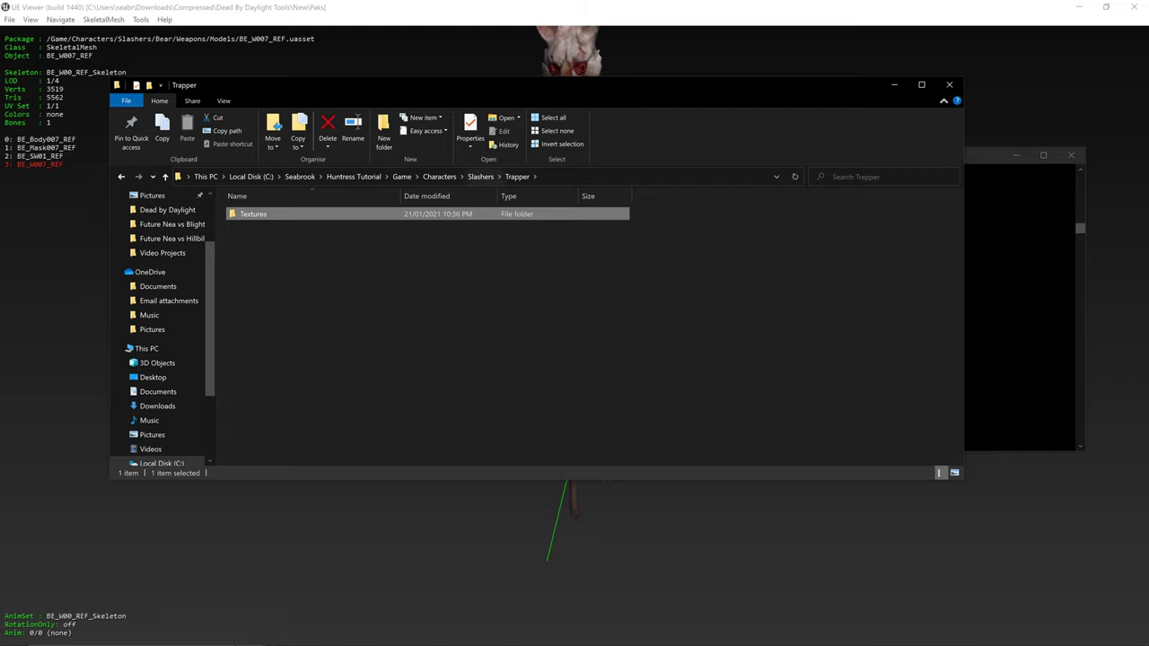
key(BackSpace)
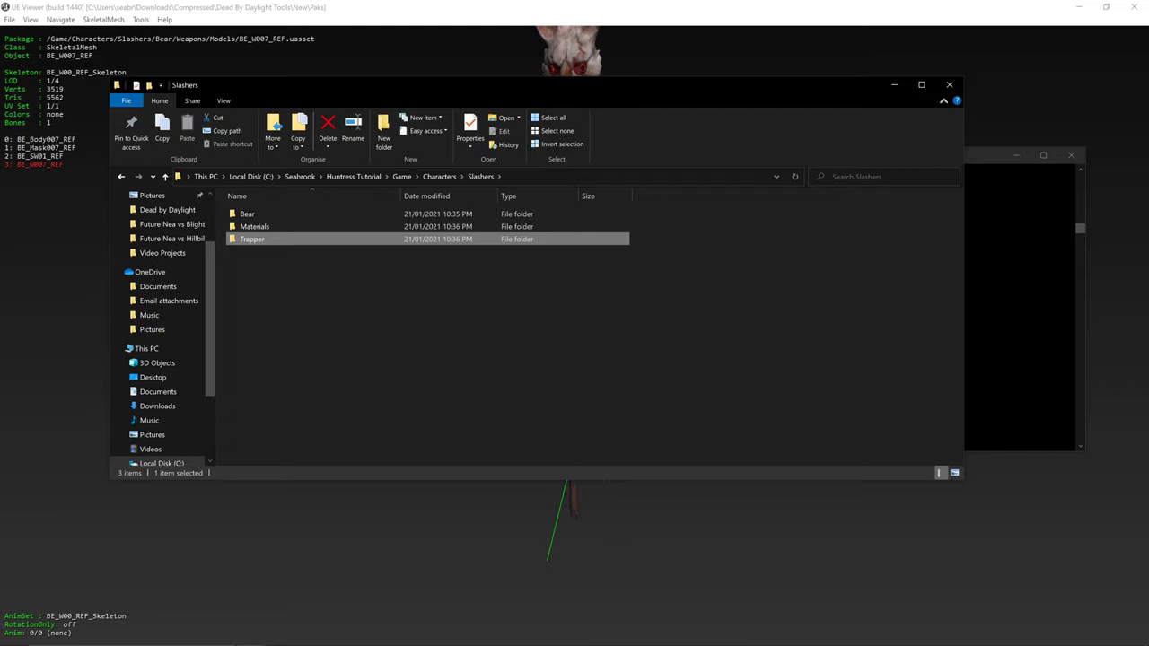
- Open the Bear folder in Slashers and go into its Models subfolder
key(Home)
key(Return)
key(Down)
key(Down)
key(Down)
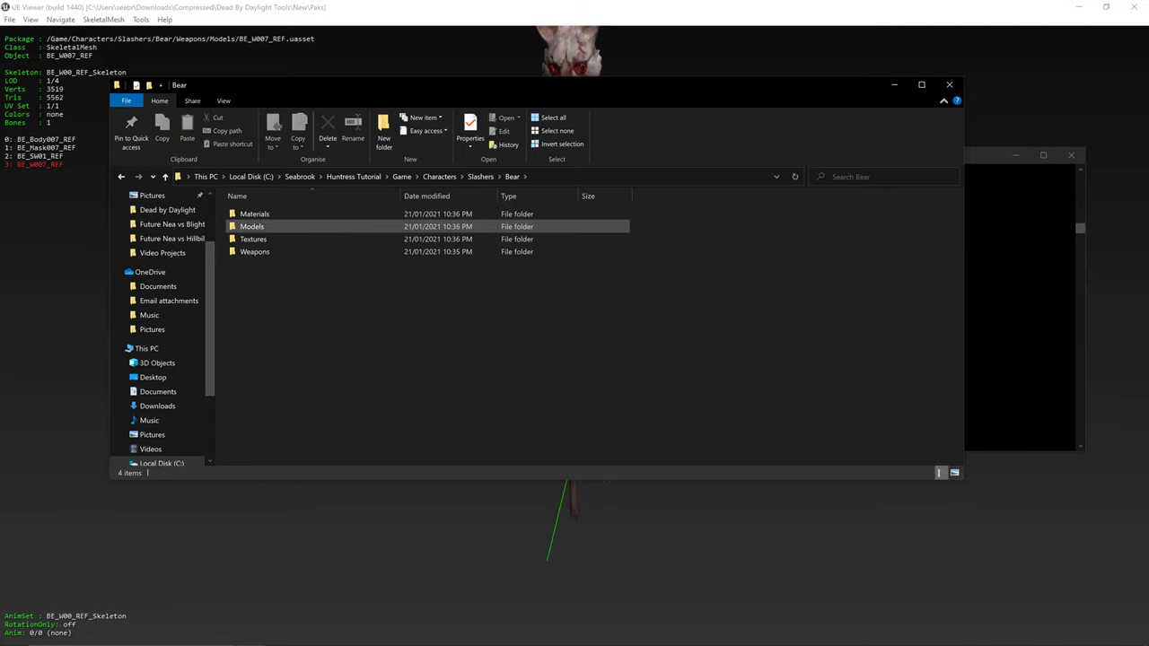
key(Up)
key(Return)
key(Home)
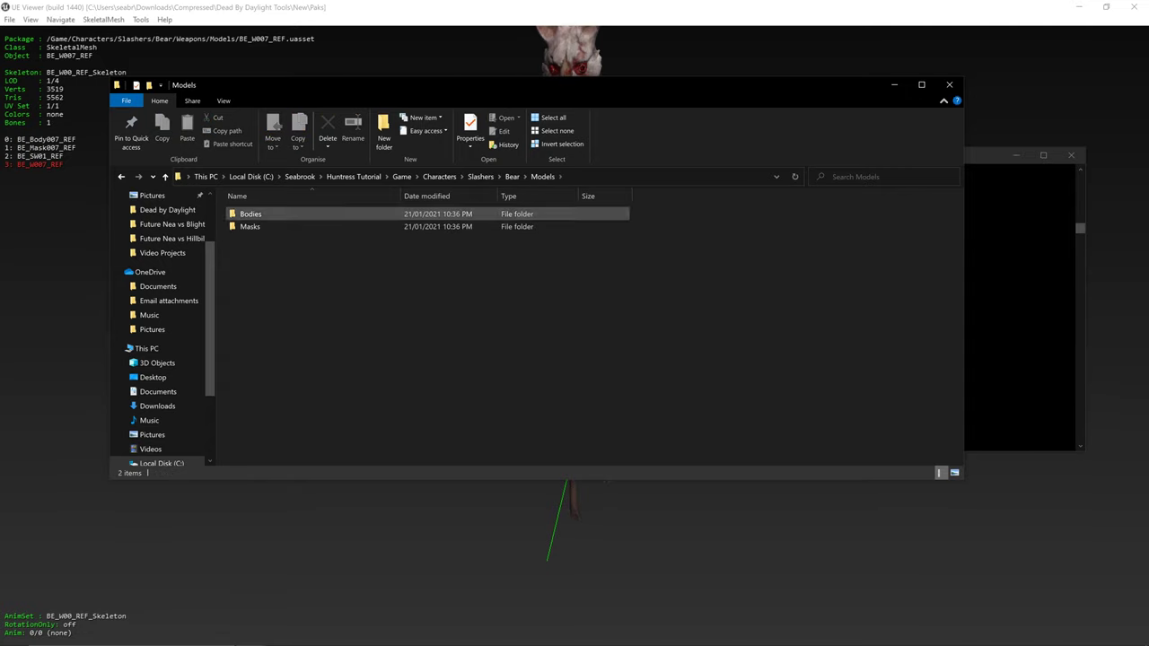
- Check the exported files in the Bodies and Masks folders and return to the Slashers folder
key(Return)
key(BackSpace)
key(Down)
key(Return)
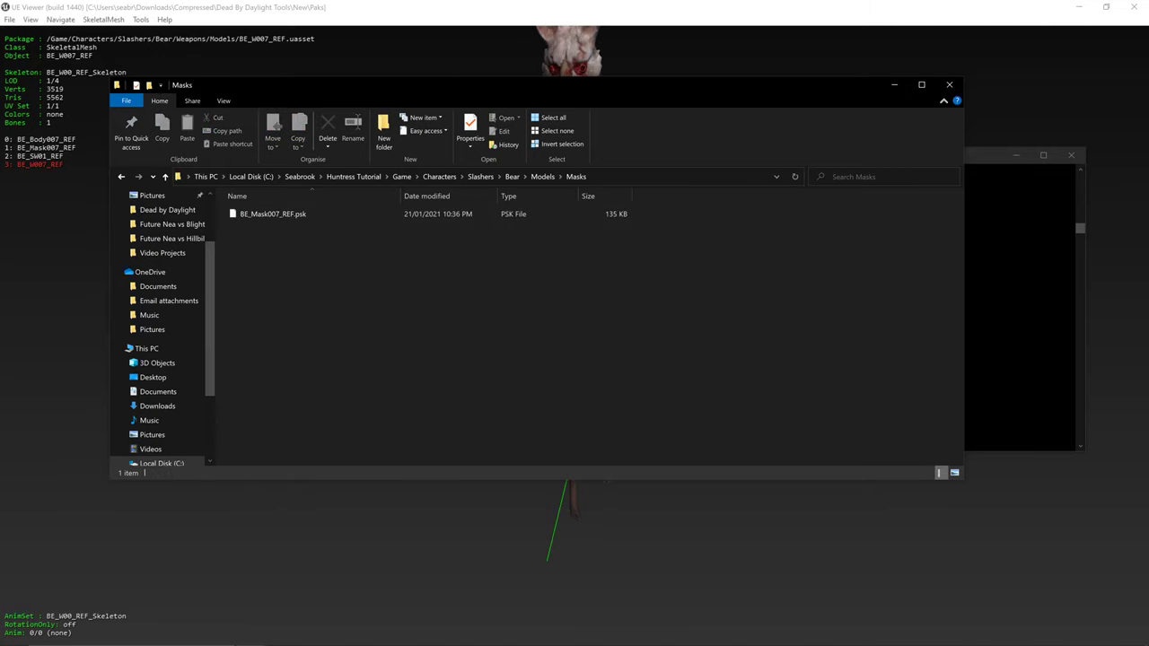
key(BackSpace)
key(BackSpace)
key(BackSpace)
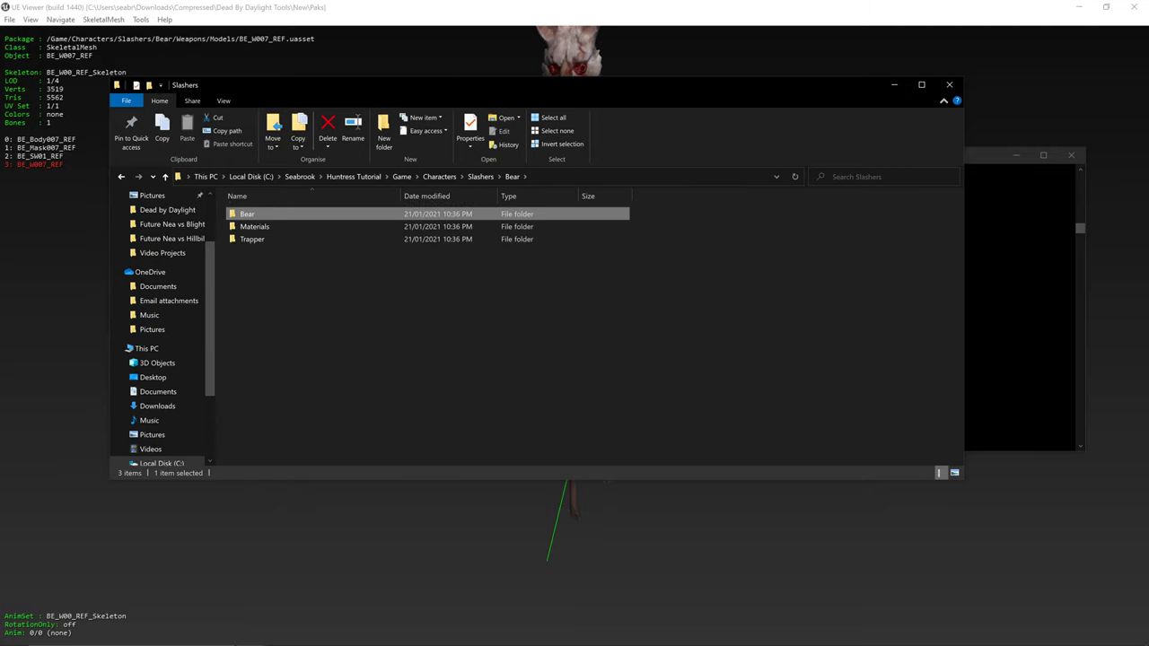
- Switch to UE Viewer, look over the Bear folder in the package browser and close the browser without opening anything
key(alt+Tab)
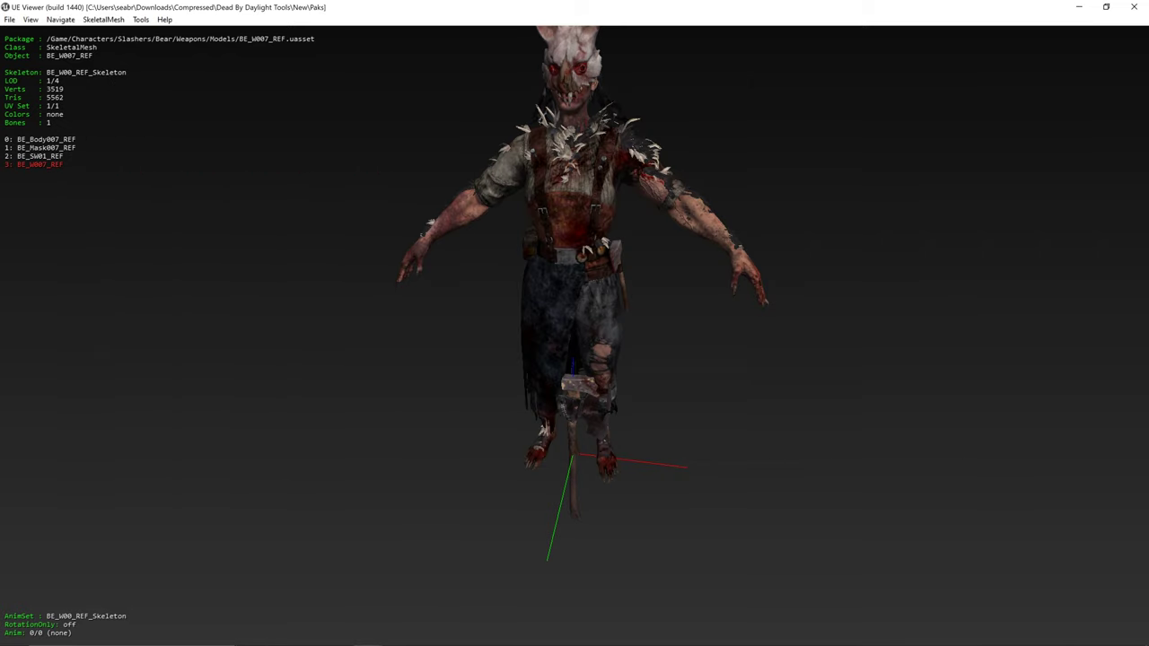
key(super)
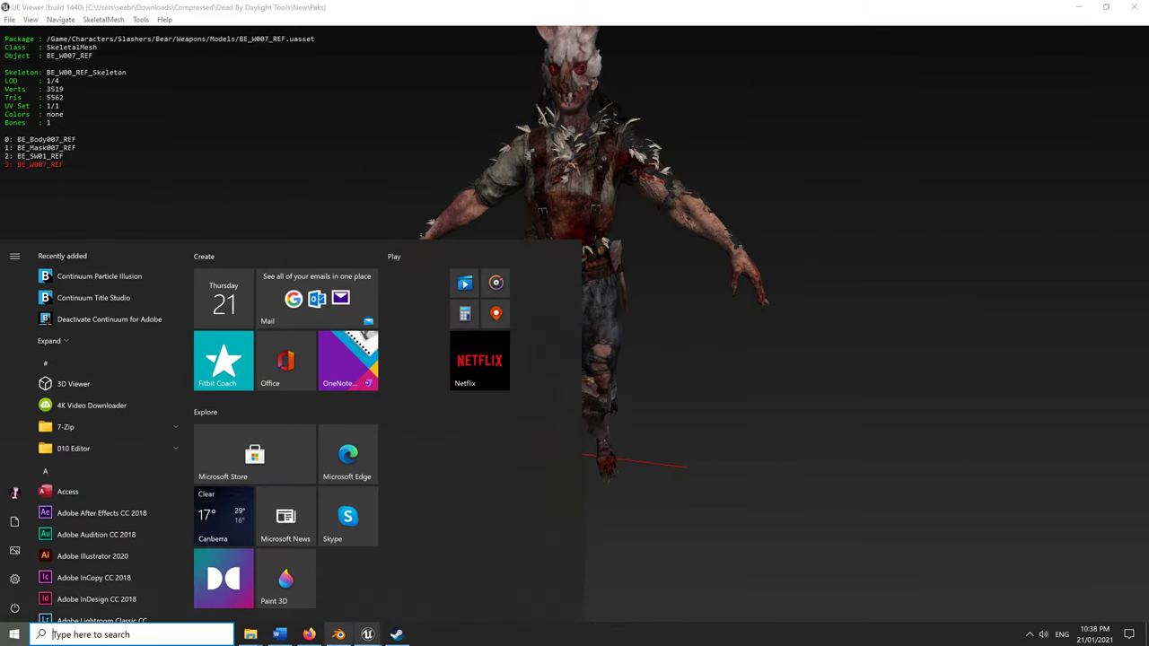
key(Escape)
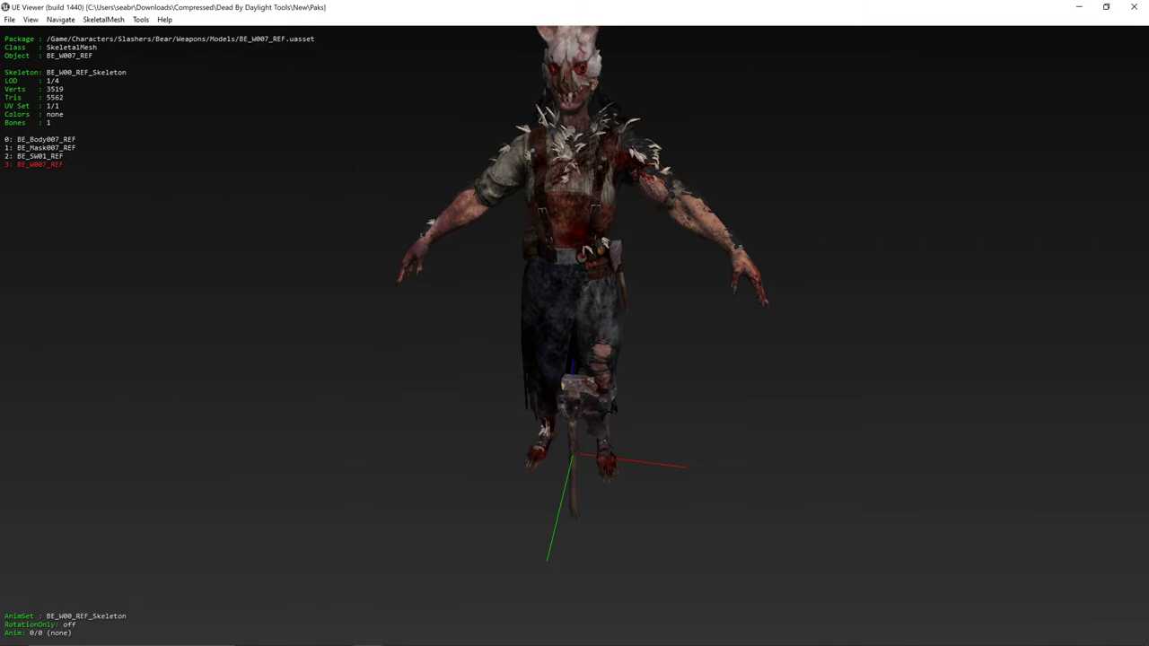
drag(575, 323, 599, 302)
key(o)
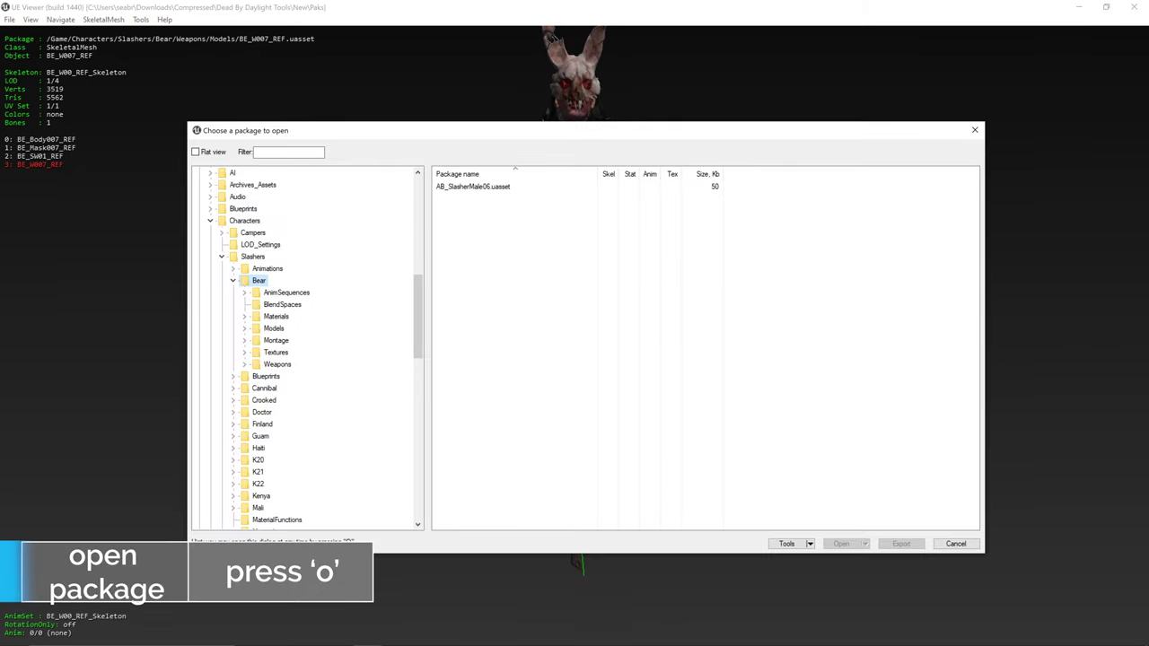
scroll(305, 348, down, 3)
scroll(305, 349, up, 4)
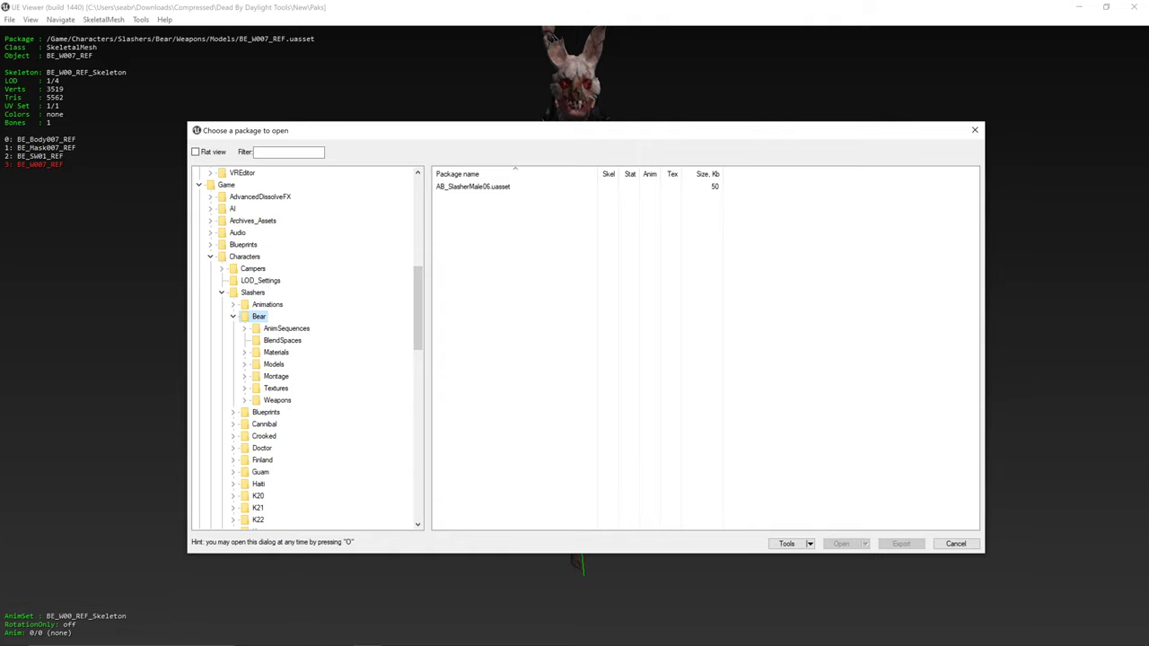
click(975, 130)
- Untag all the meshes and go on to the next weapon mesh, BE_W008_REF
click(104, 20)
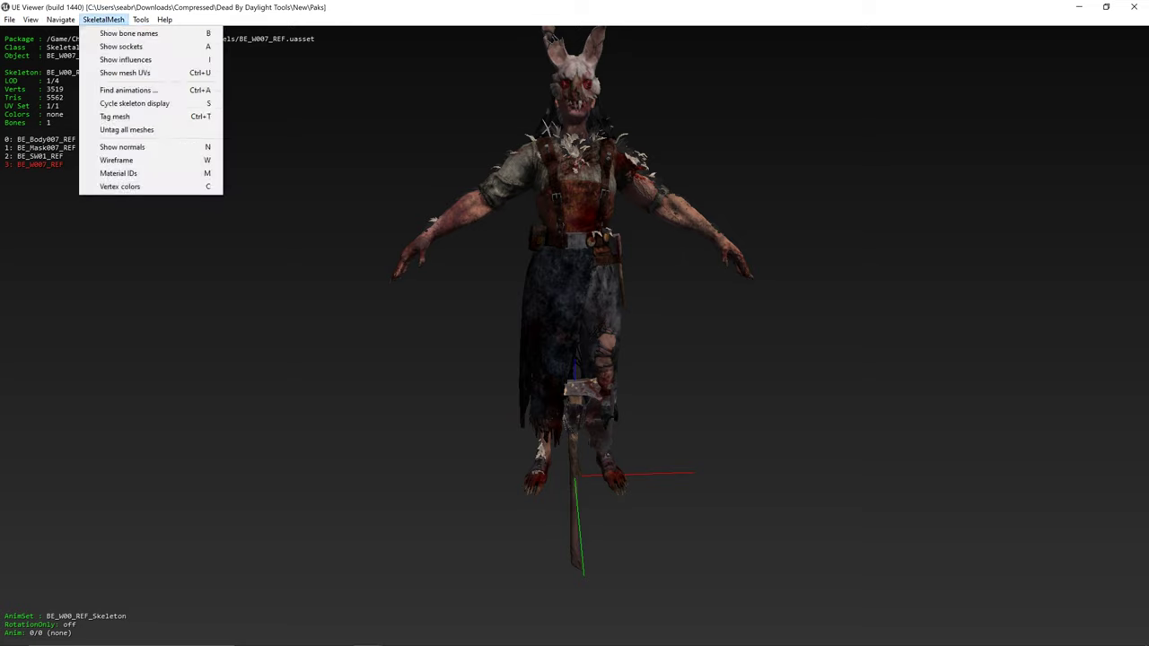
mouse_move(141, 20)
mouse_move(104, 20)
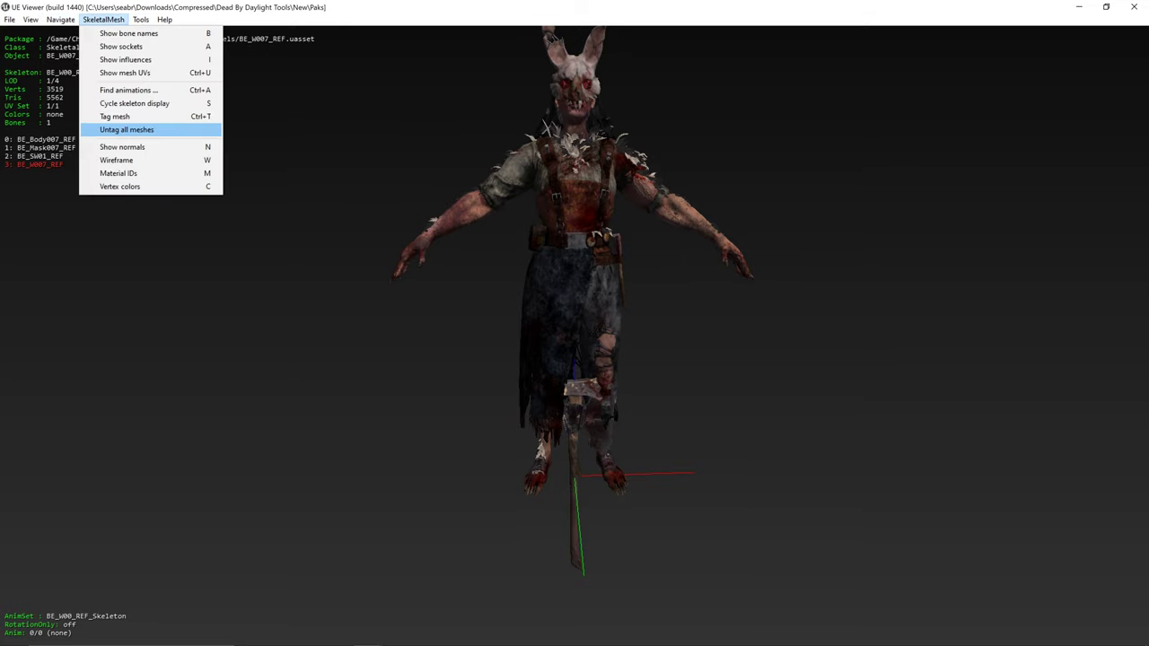
click(126, 130)
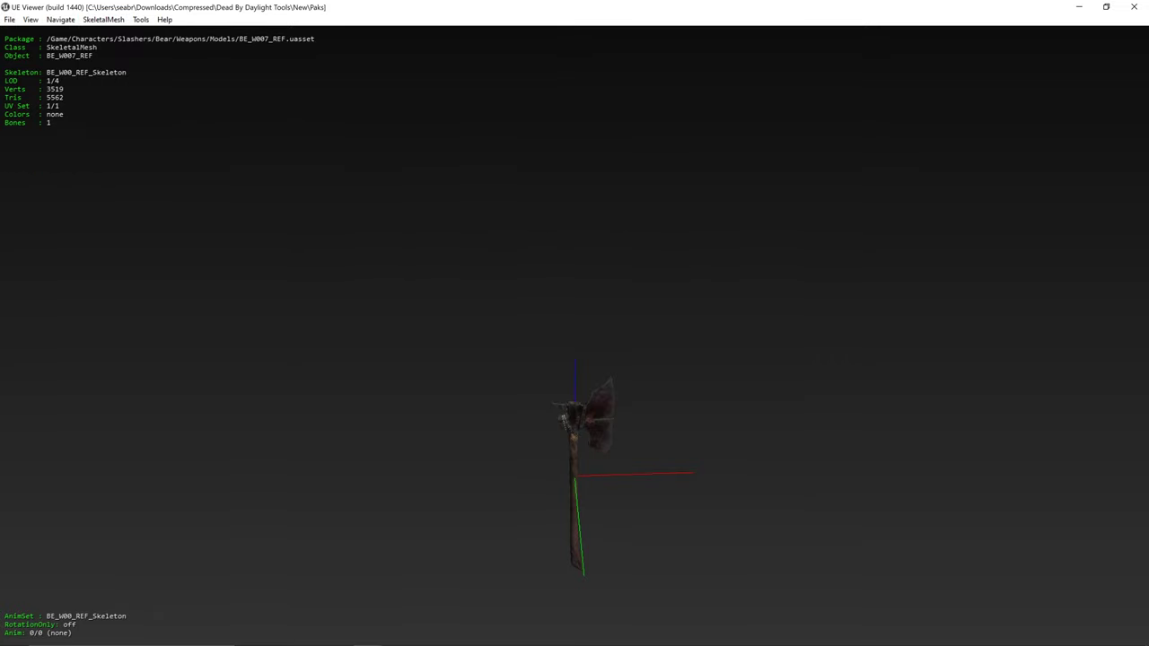
key(Page_Down)
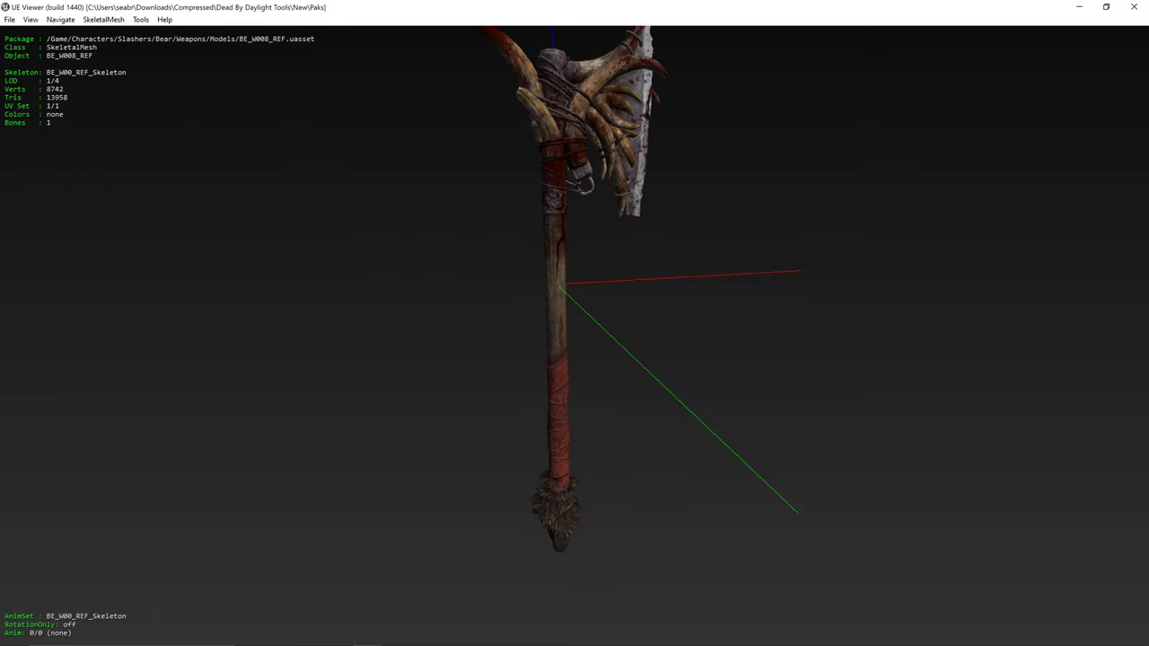
- Launch a new Blender session and start with a General file
key(super)
mouse_move(337, 633)
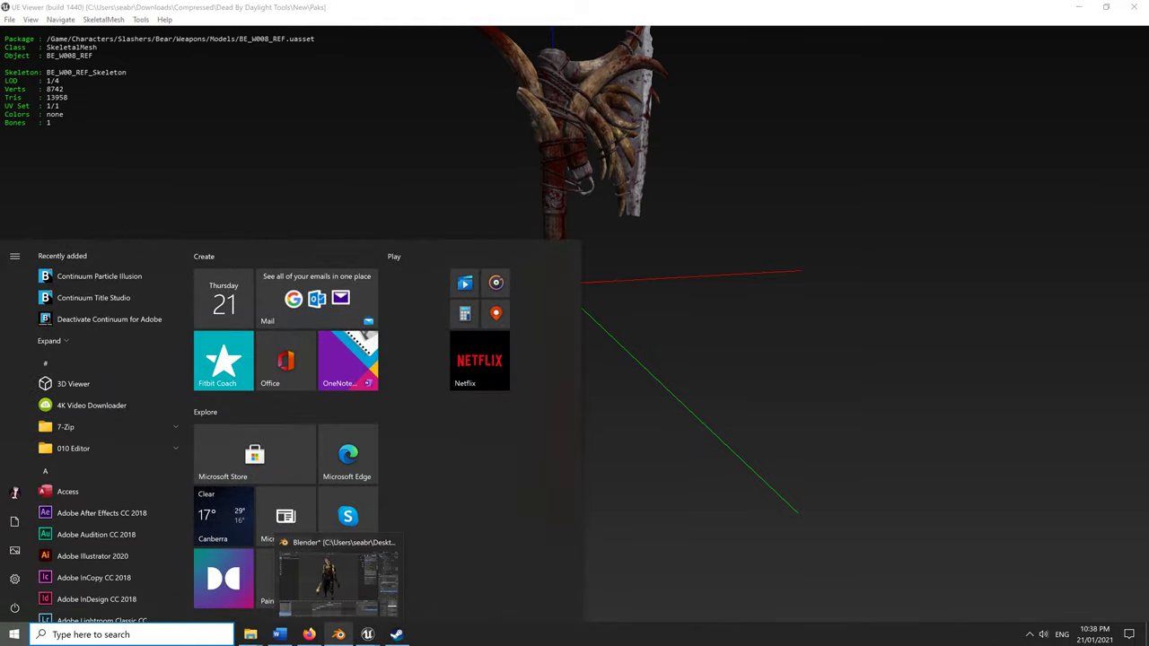
text(blen)
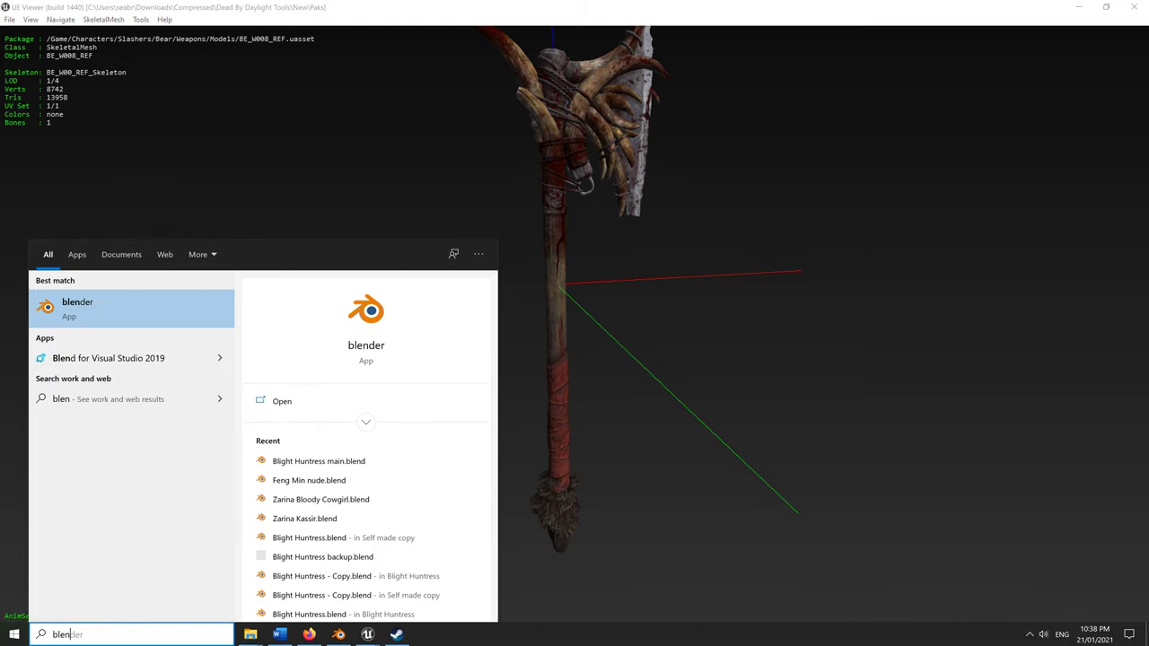
text(der)
key(Return)
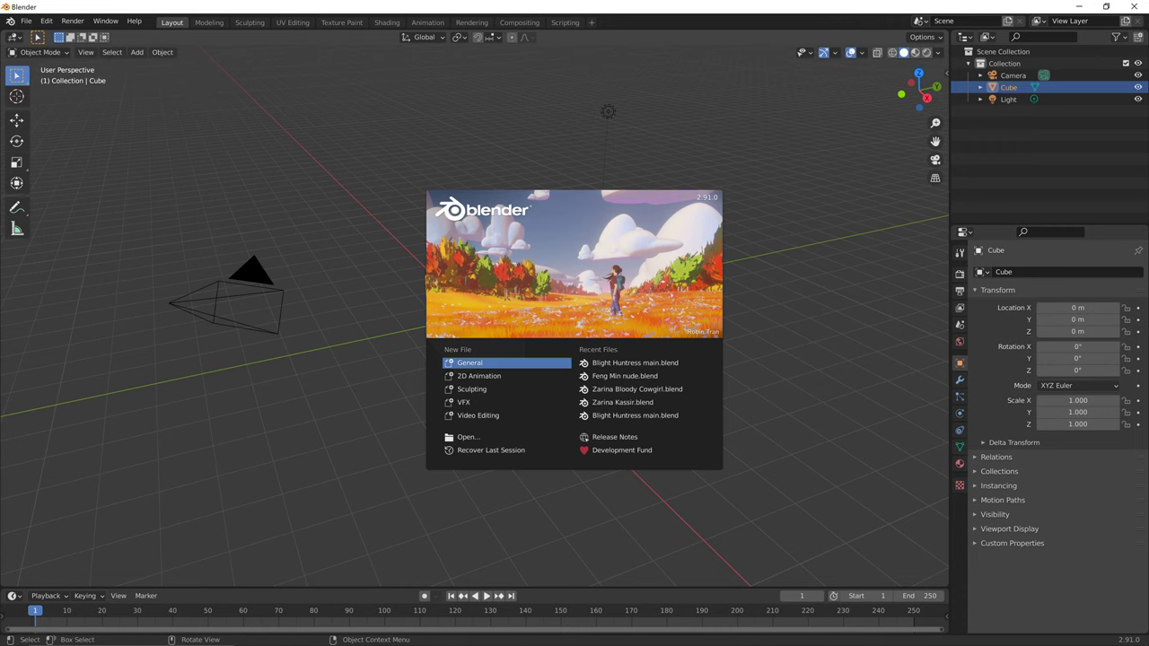
click(506, 363)
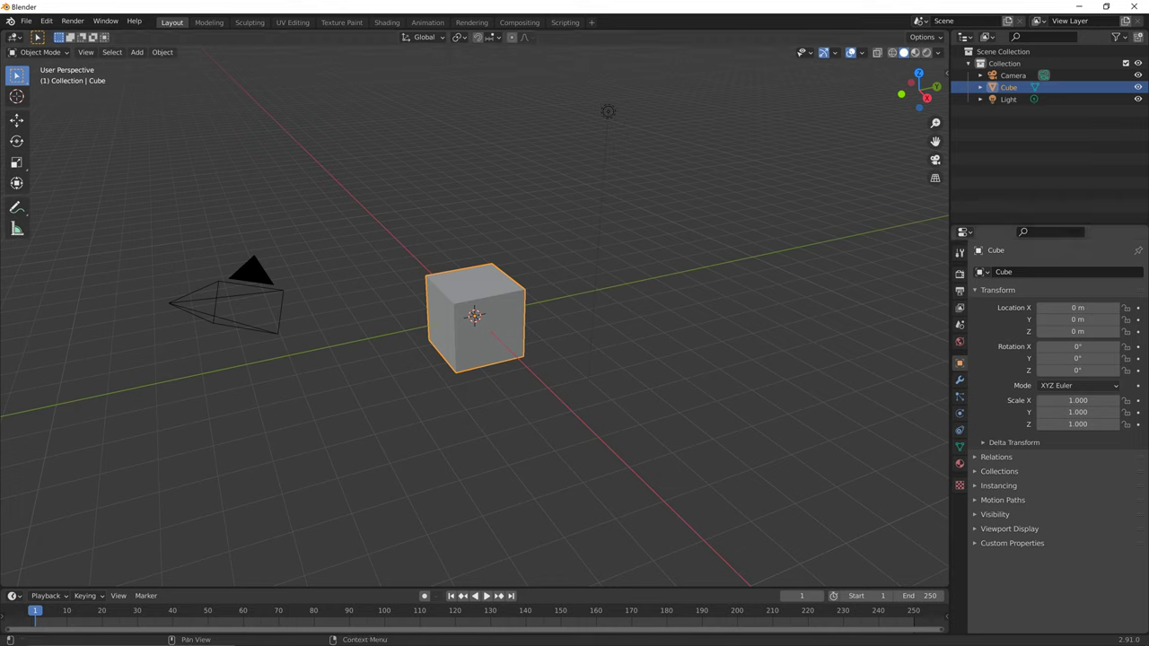
- Delete the default cube, camera and light from the scene
click(1008, 99)
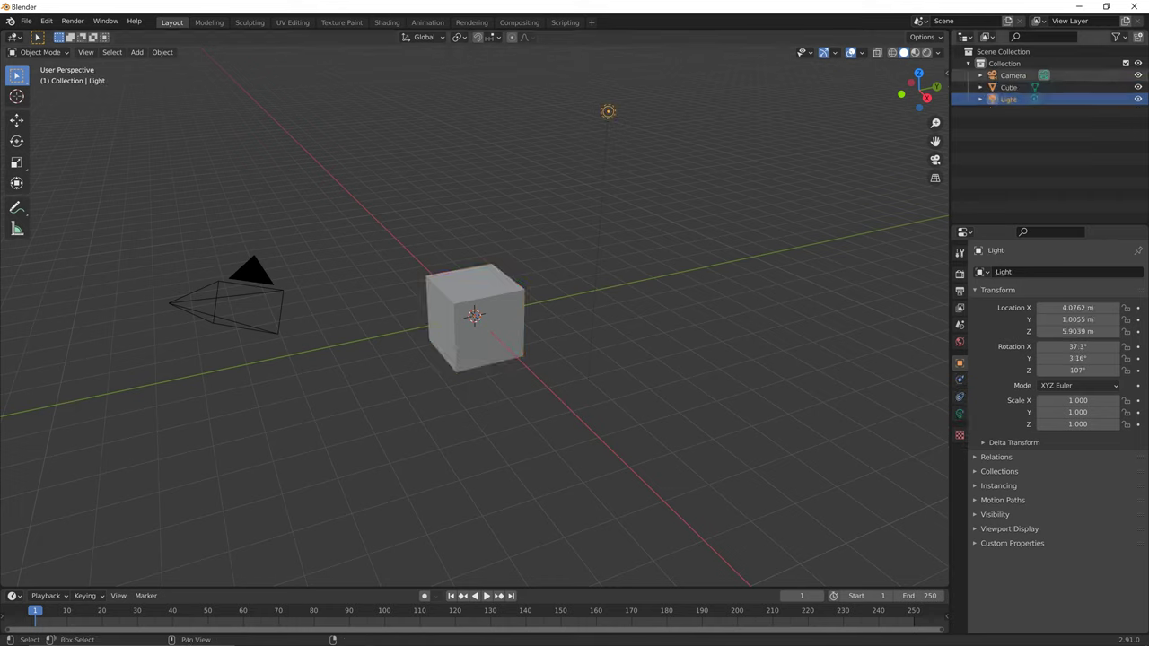
key(a)
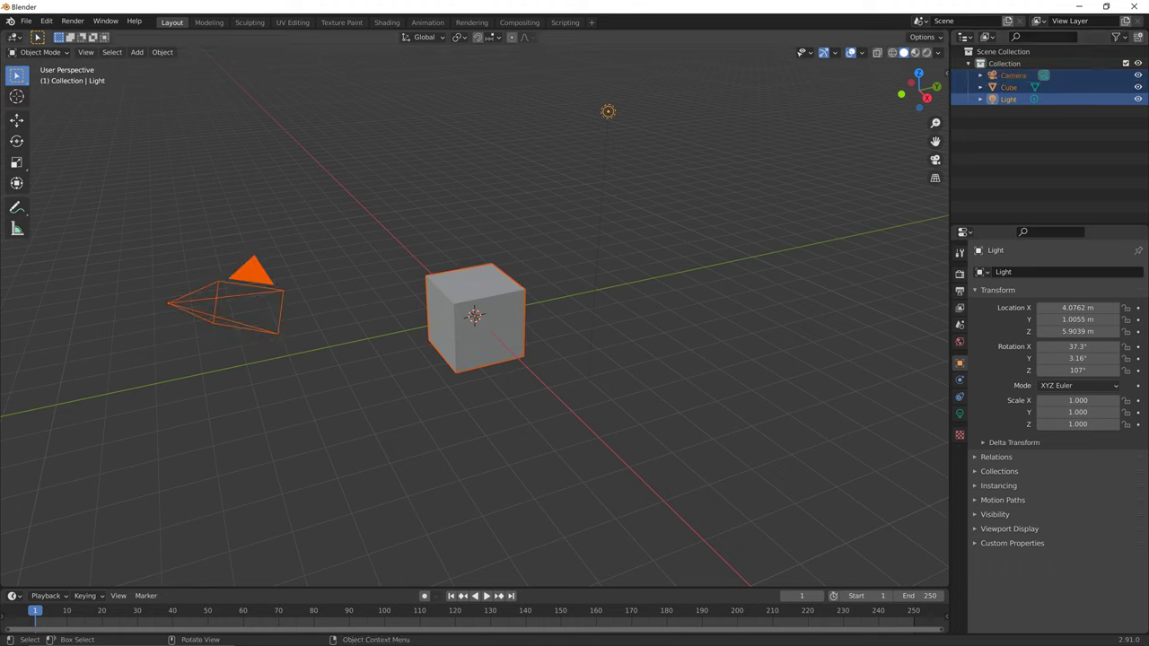
key(alt+a)
click(476, 319)
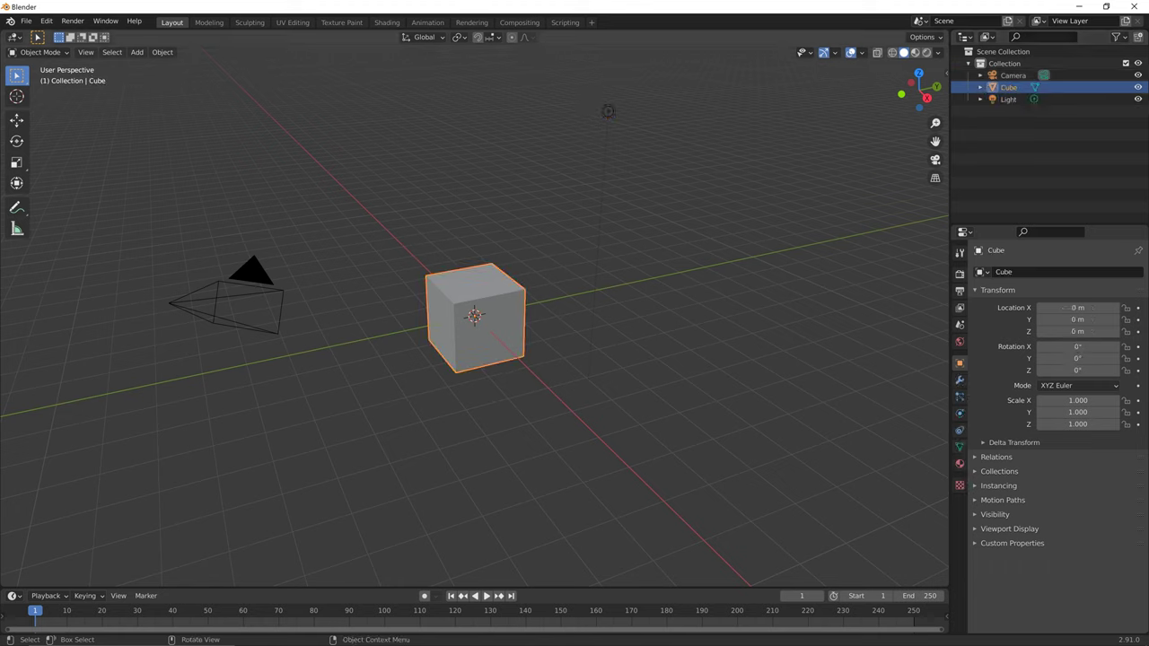
key(x)
click(407, 348)
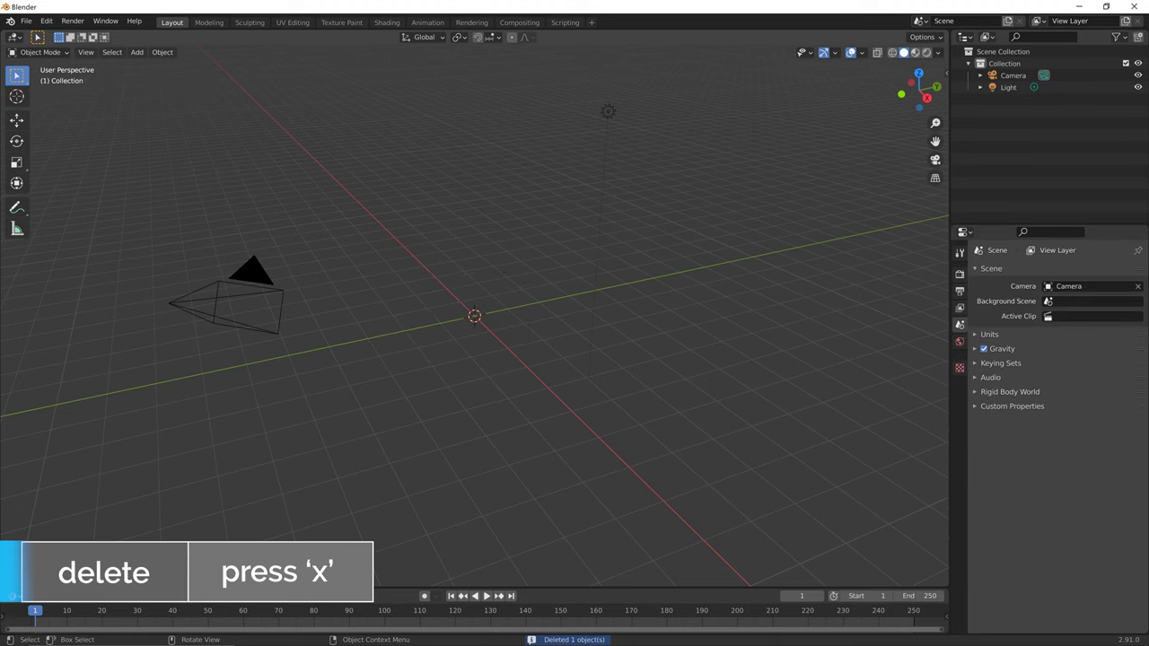
drag(713, 438, 167, 104)
key(x)
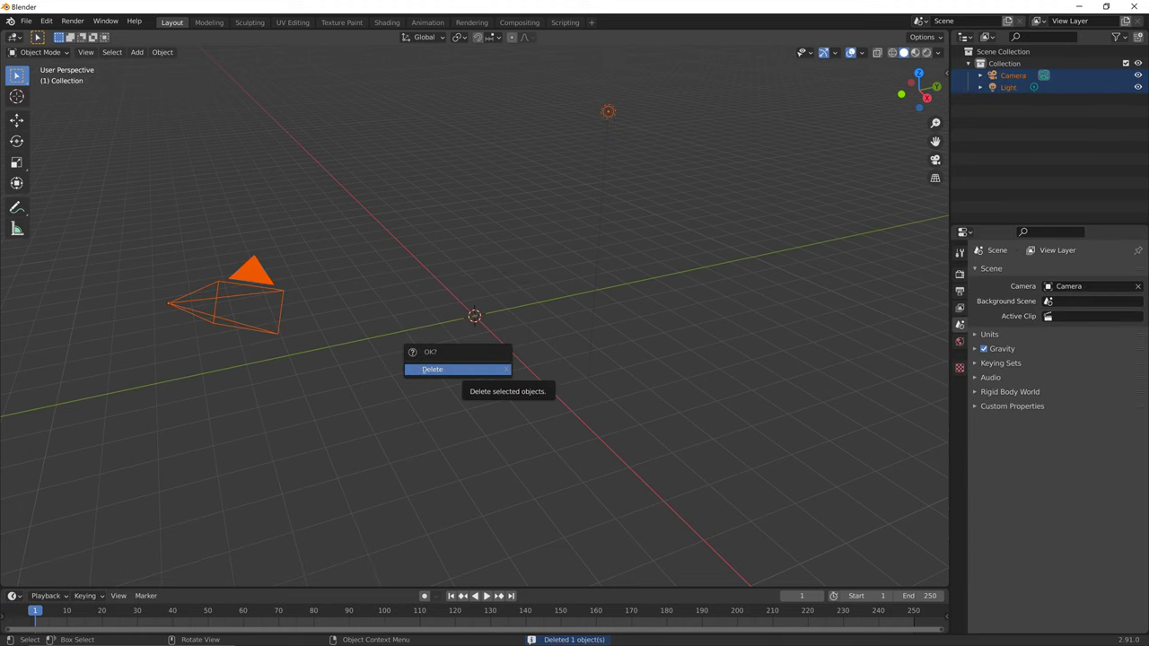
click(466, 369)
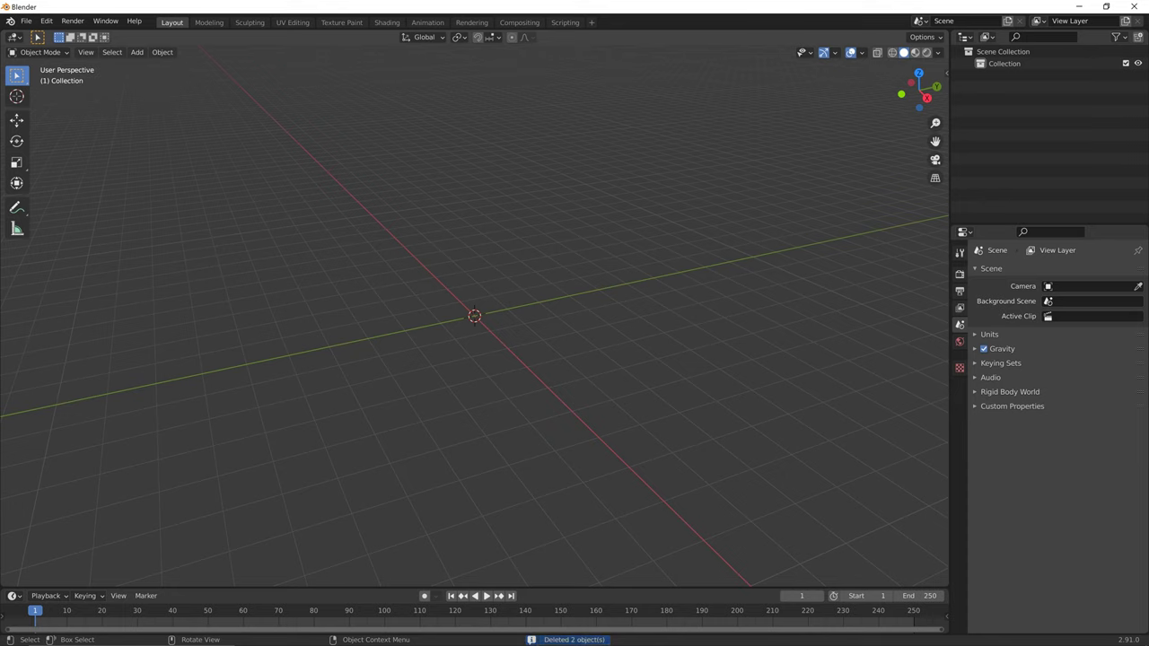
- Show the PSK/PSA import options and start a PSK import with Reorient bones enabled
key(n)
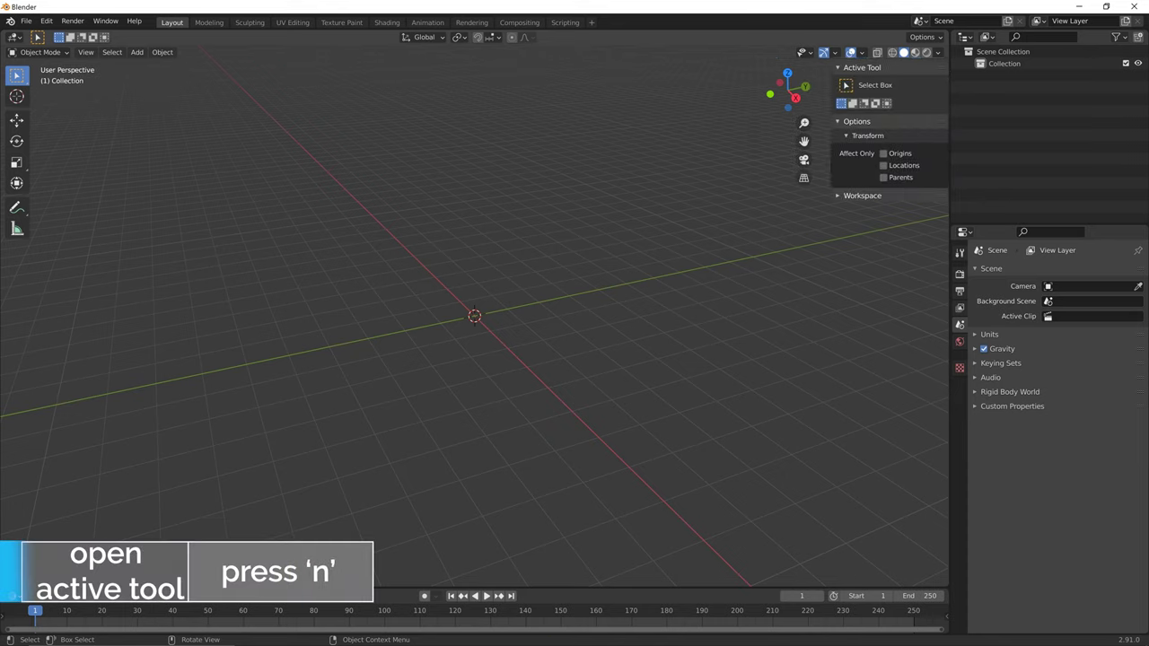
click(942, 138)
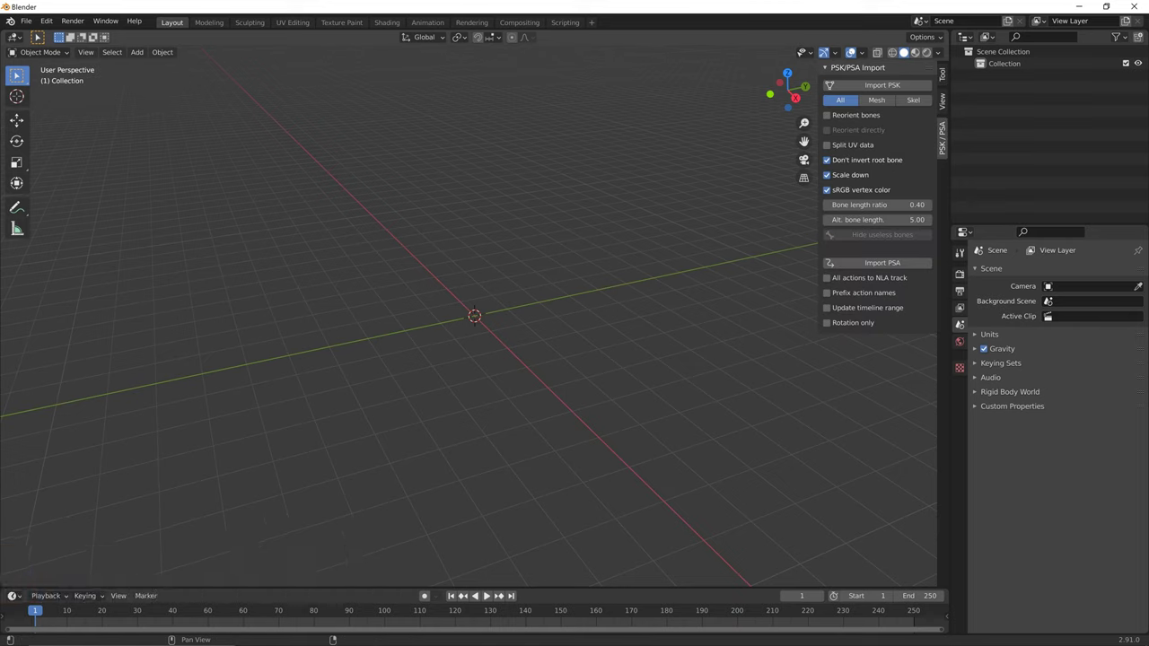
click(942, 101)
click(942, 138)
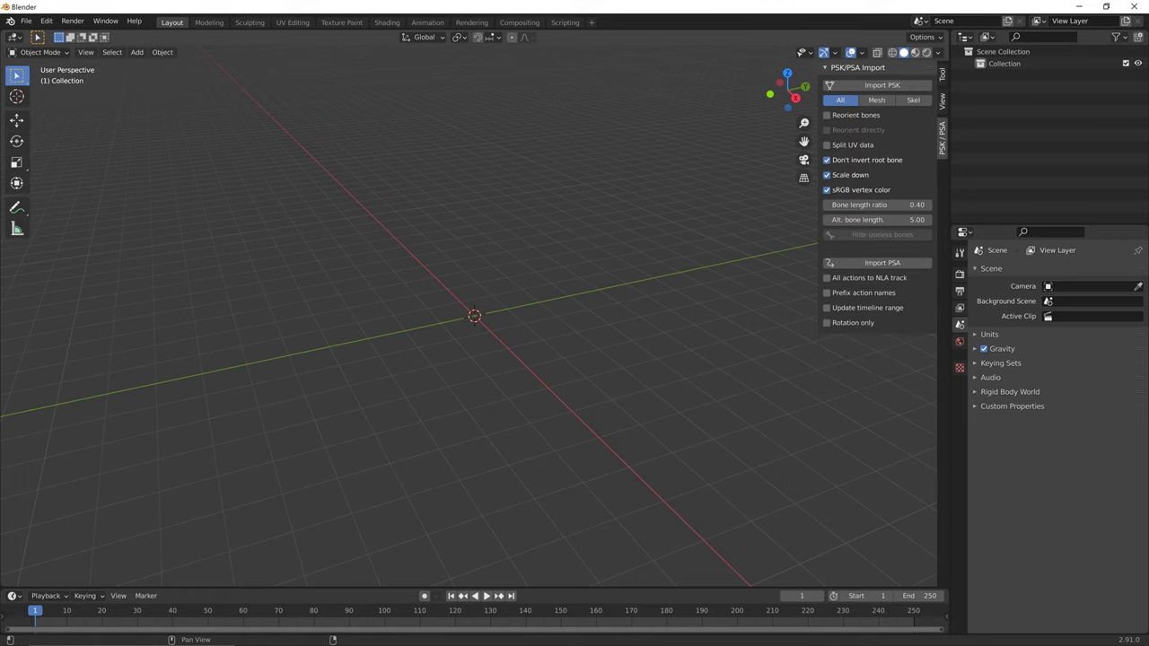
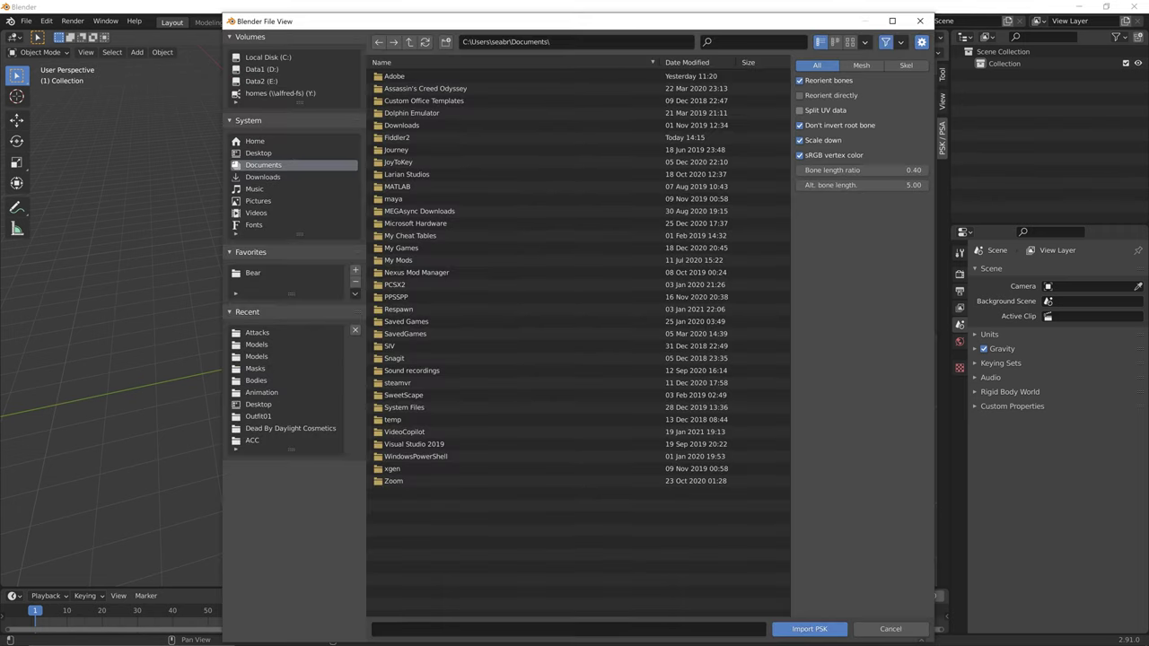
click(881, 85)
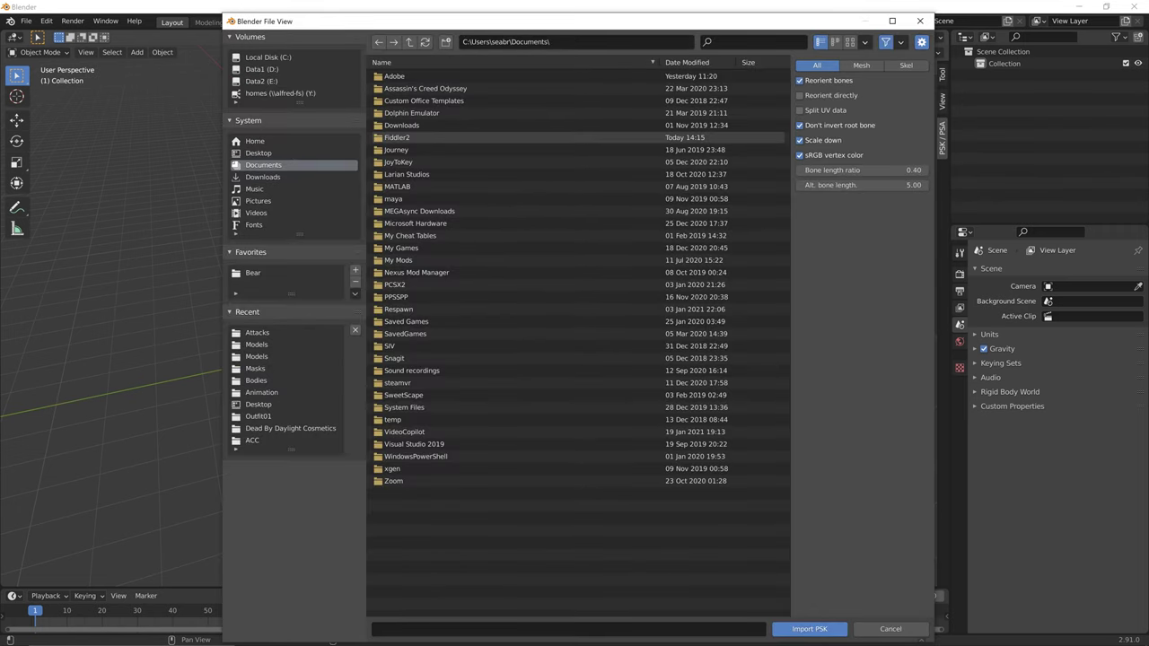
- Remove the Bear folder from the file browser favorites and go up to the folder that contains Huntress Tutorial
click(253, 272)
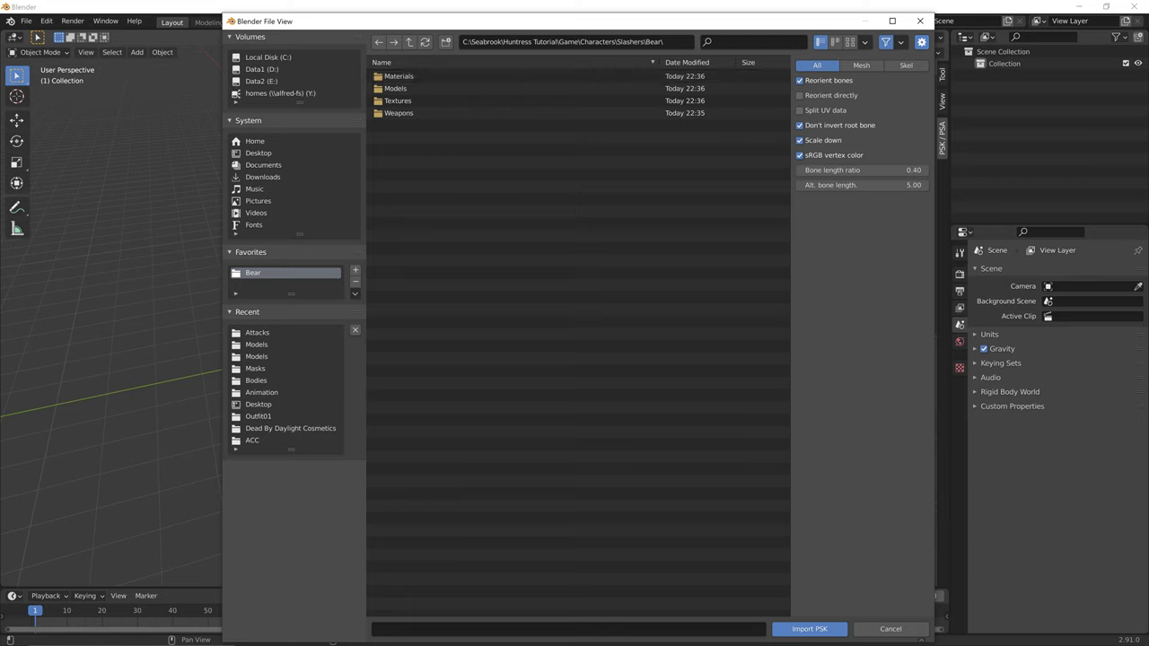
click(354, 281)
click(410, 43)
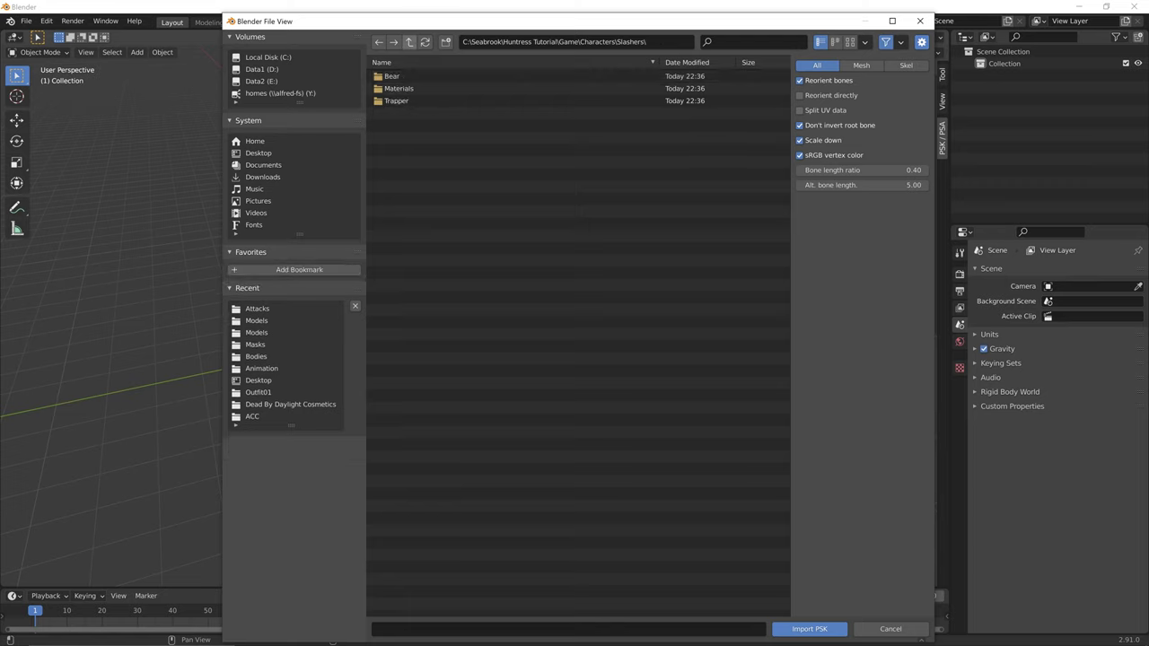
click(409, 42)
click(409, 42)
click(409, 43)
click(409, 43)
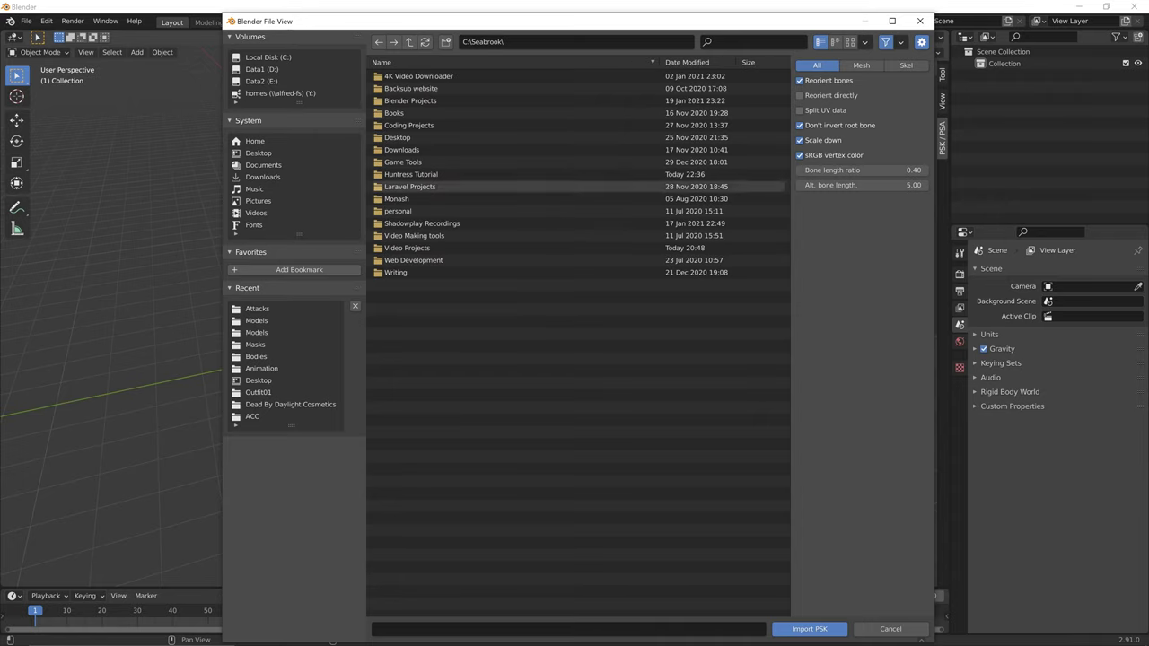
- Browse to Huntress Tutorial\Game\Characters\Slashers\Bear and bookmark that folder as a favorite
double_click(411, 174)
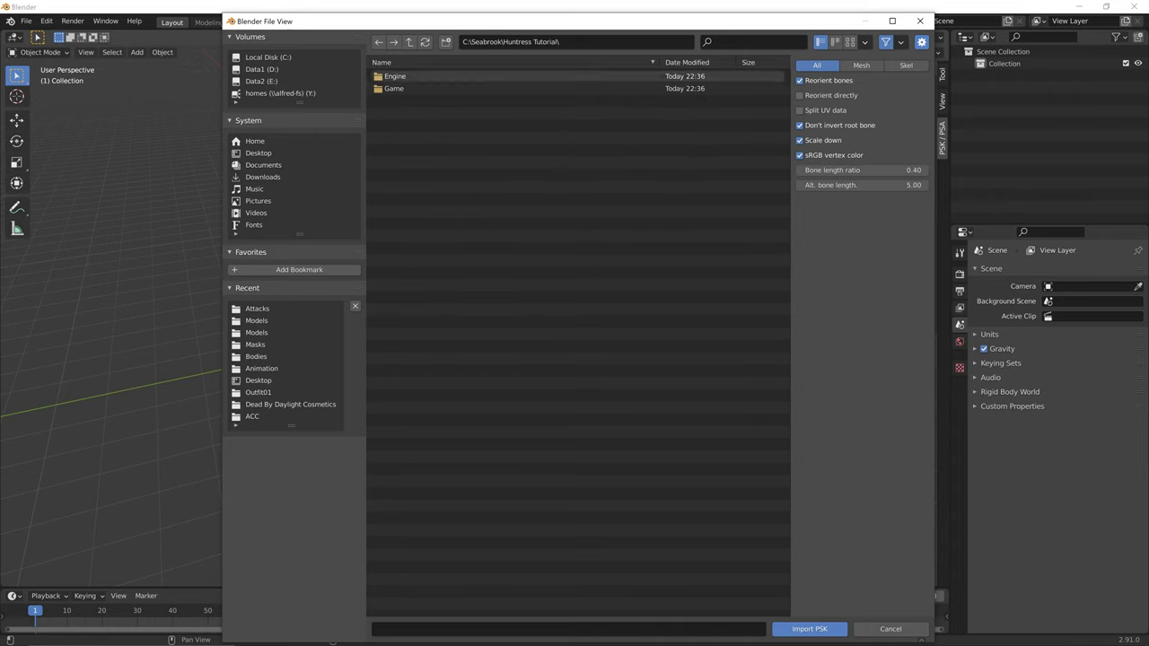
double_click(395, 88)
double_click(399, 76)
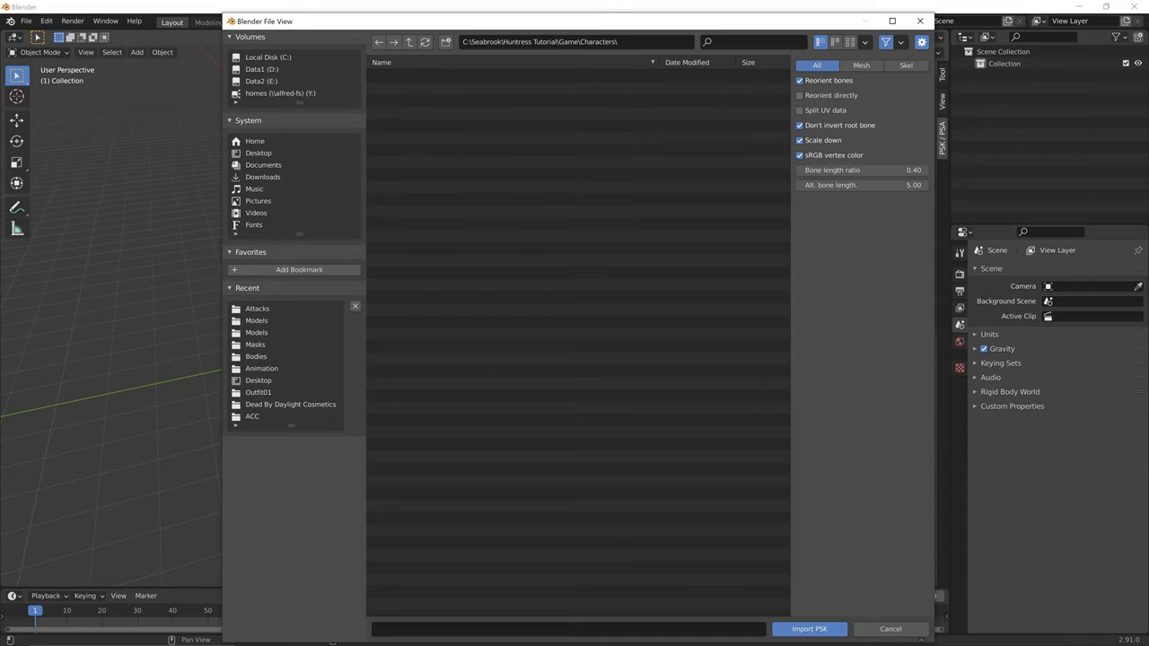
double_click(397, 88)
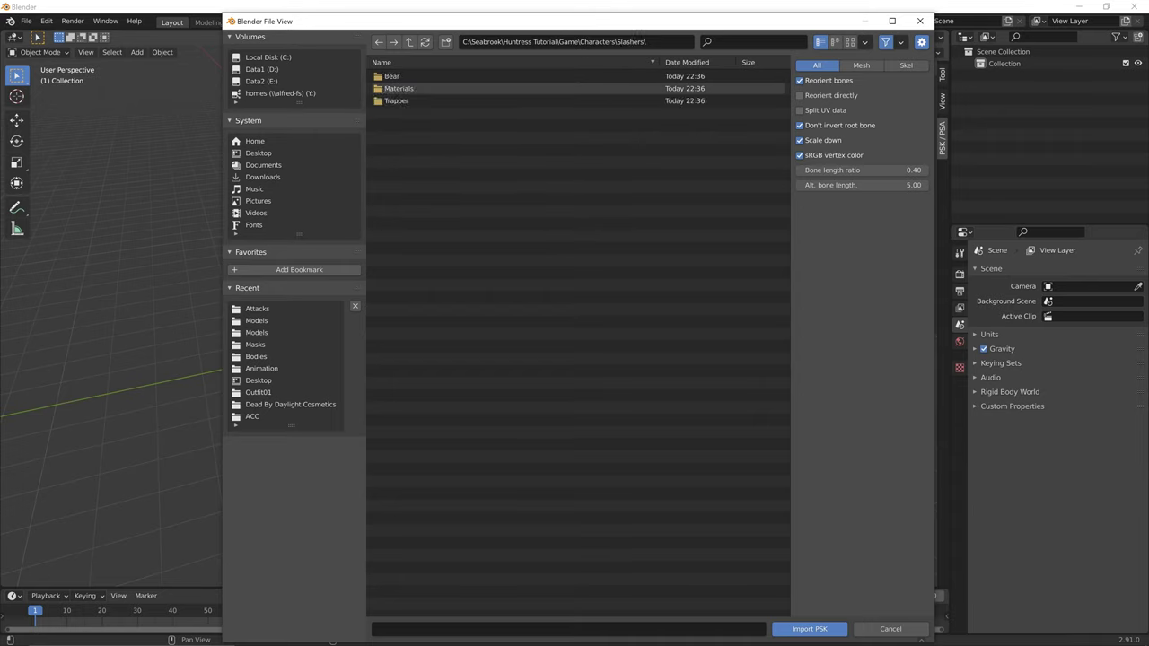
double_click(397, 76)
click(292, 270)
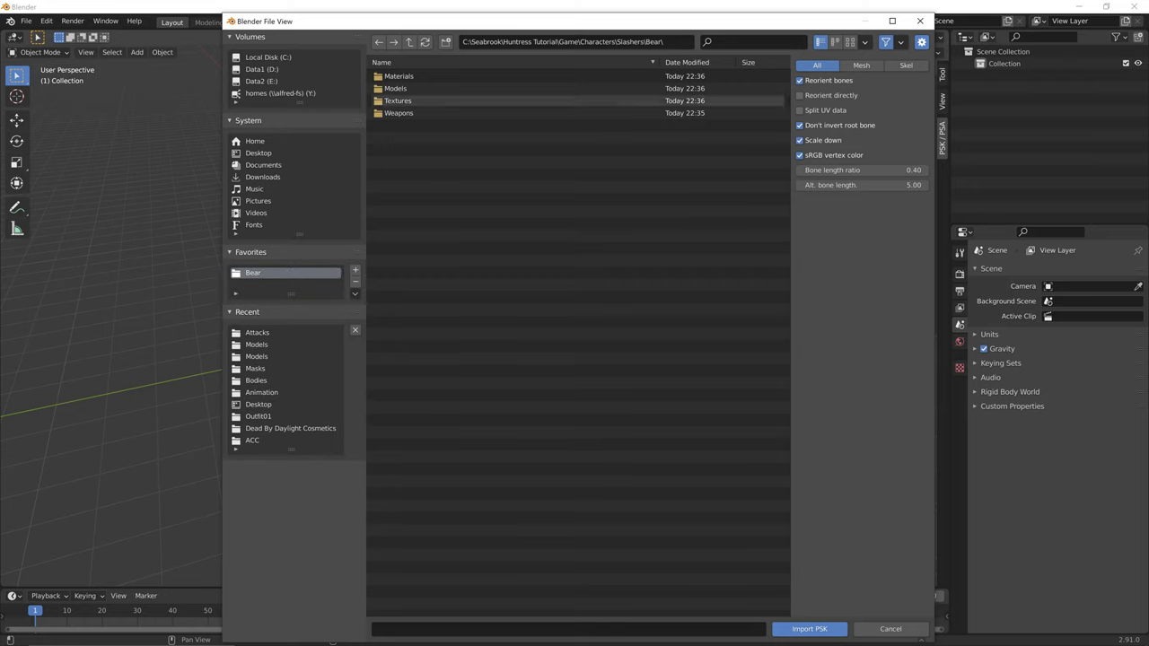
- Import the body mesh BE_Body007_REF.psk from the Bear folder's Models\Bodies subfolder
drag(362, 28, 532, 32)
double_click(563, 92)
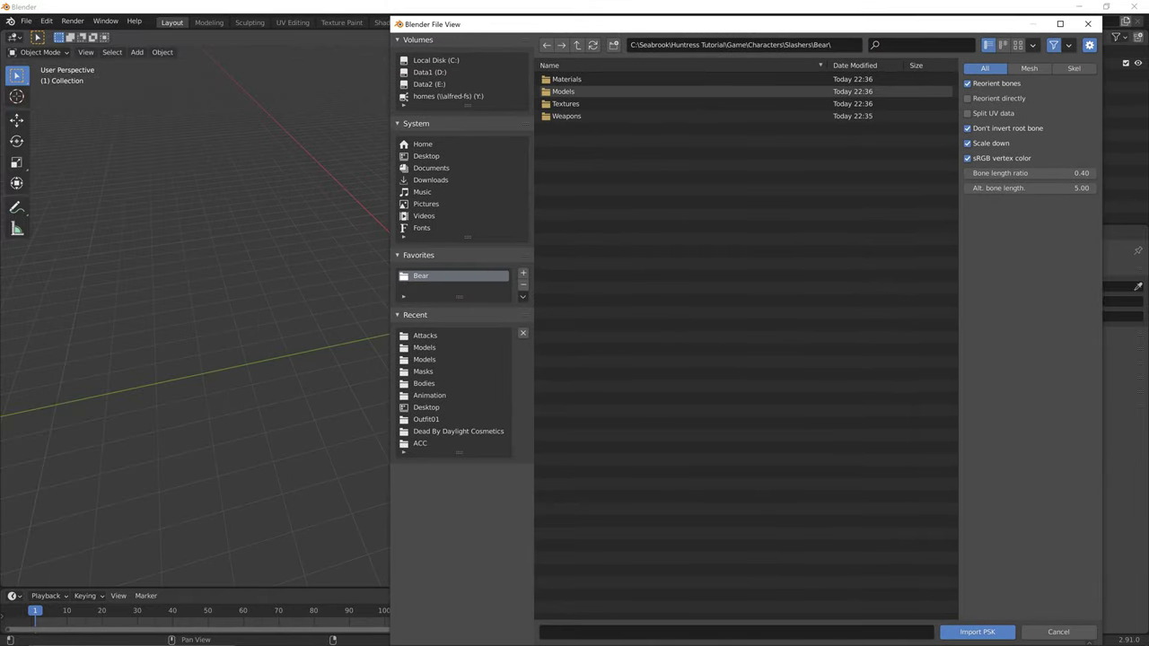
double_click(562, 79)
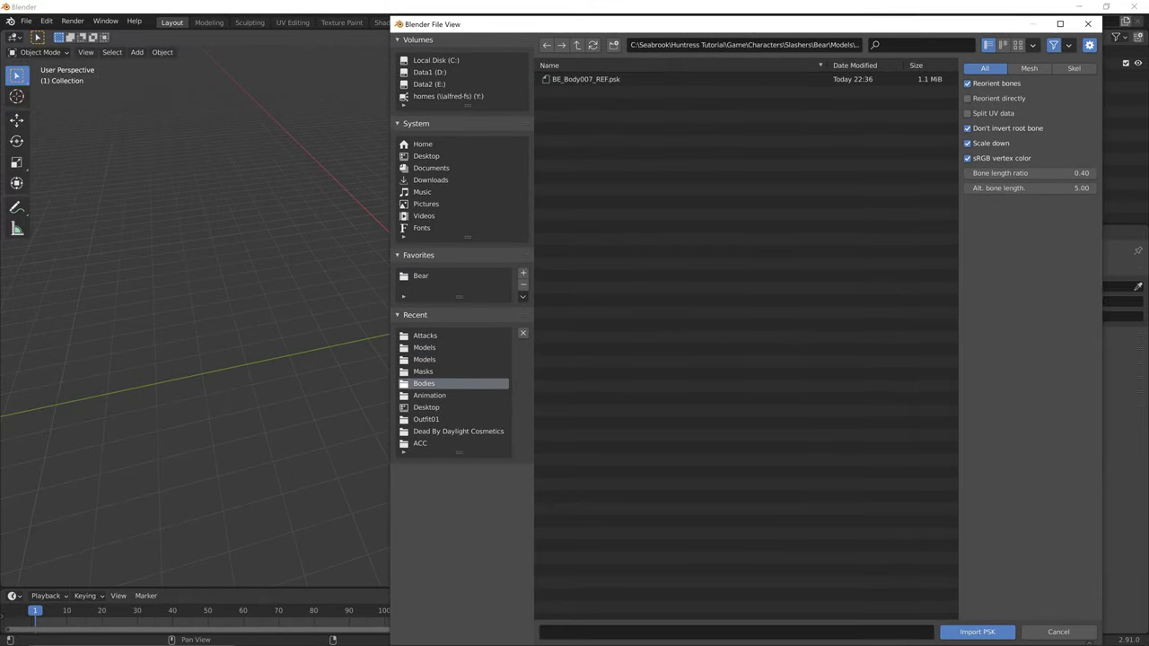
click(577, 45)
double_click(563, 79)
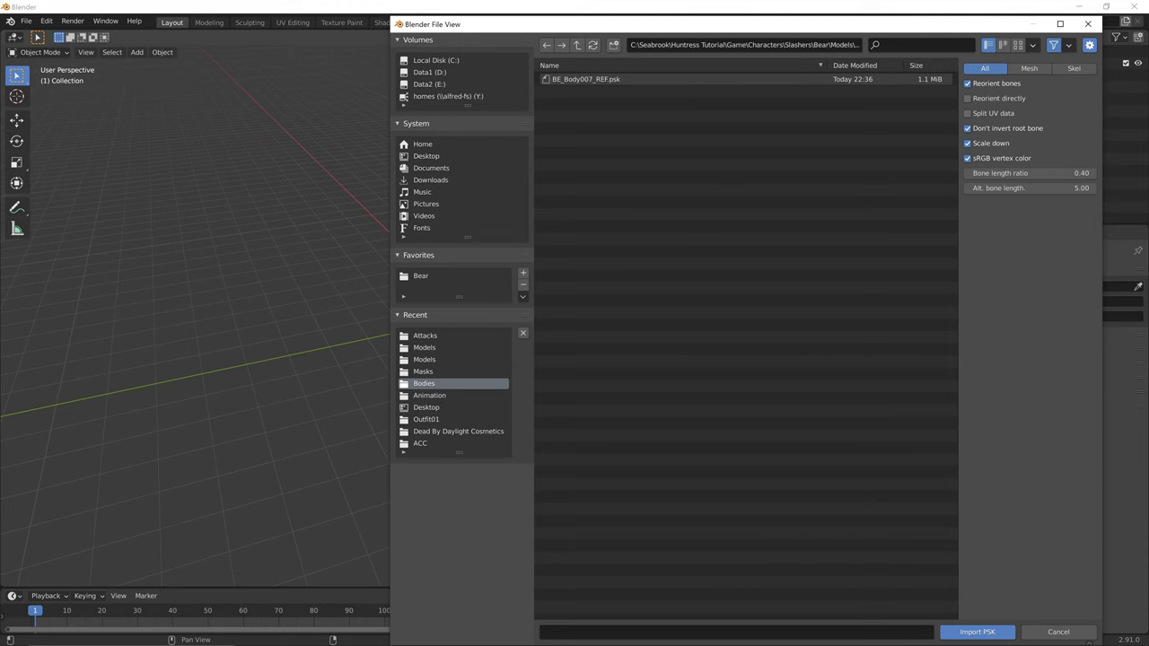
double_click(578, 79)
- Examine the imported body mesh and its skeleton from several angles and distances
middle_drag(473, 316, 556, 269)
scroll(474, 316, up, 8)
scroll(473, 316, down, 2)
scroll(474, 316, up, 2)
middle_drag(473, 269, 466, 355)
scroll(474, 316, down, 2)
scroll(473, 316, up, 2)
scroll(484, 310, down, 3)
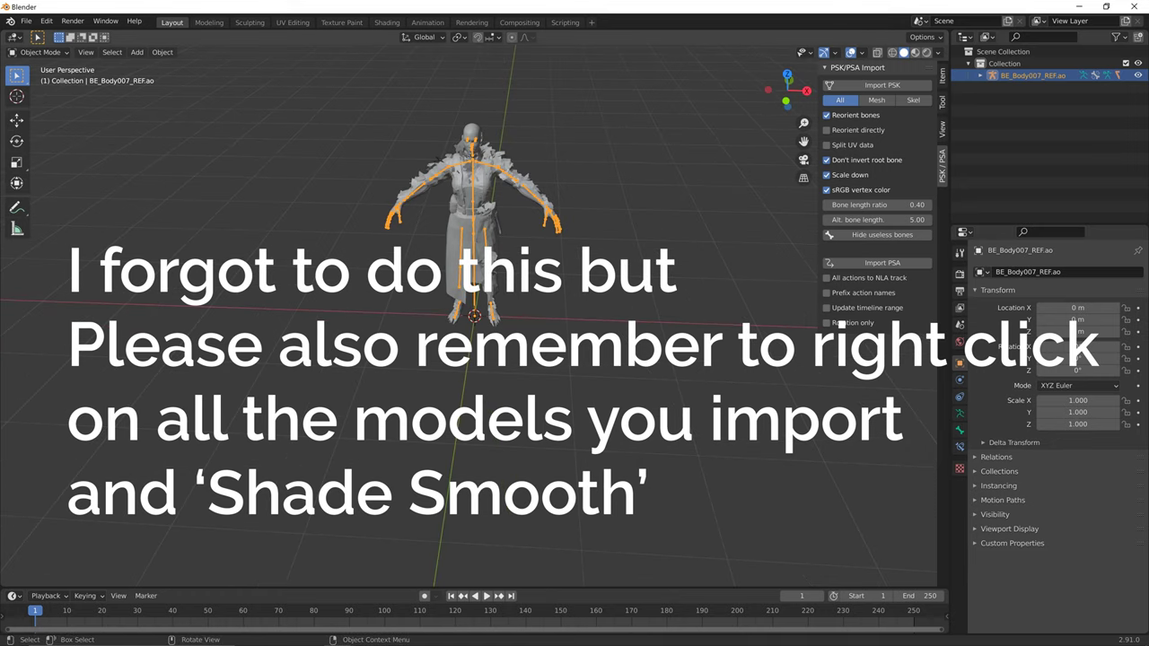
scroll(484, 310, up, 2)
scroll(484, 309, down, 4)
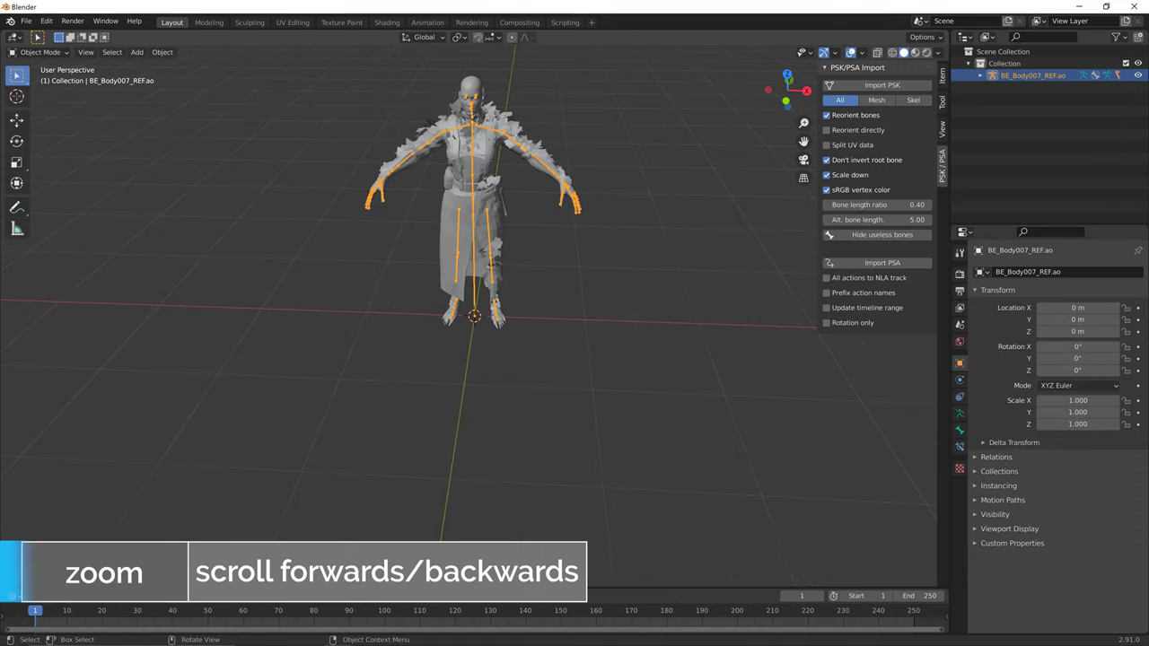
scroll(485, 309, up, 4)
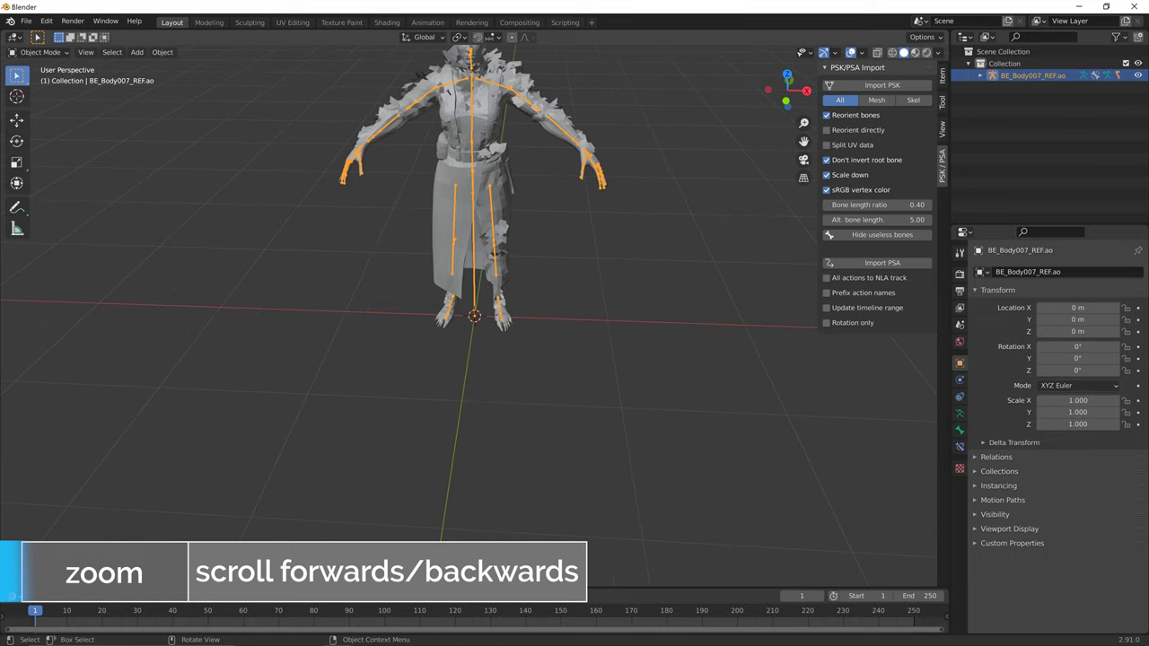
middle_drag(467, 359, 717, 350)
shift+middle_drag(575, 314, 650, 339)
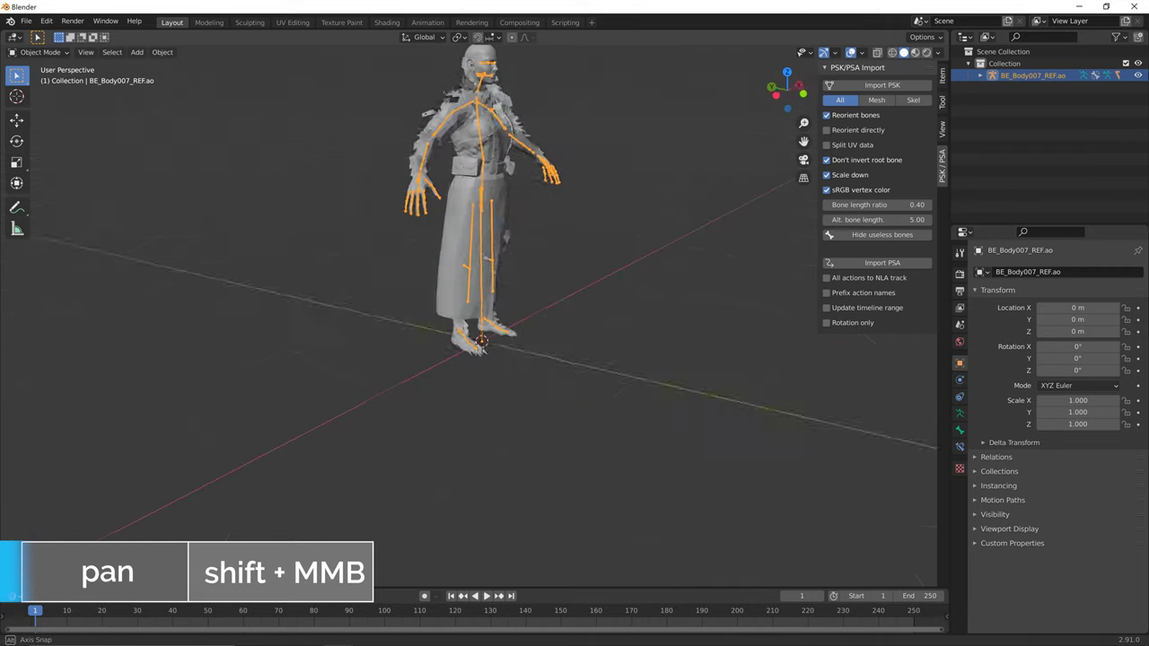
middle_drag(834, 422, 824, 444)
scroll(474, 314, up, 2)
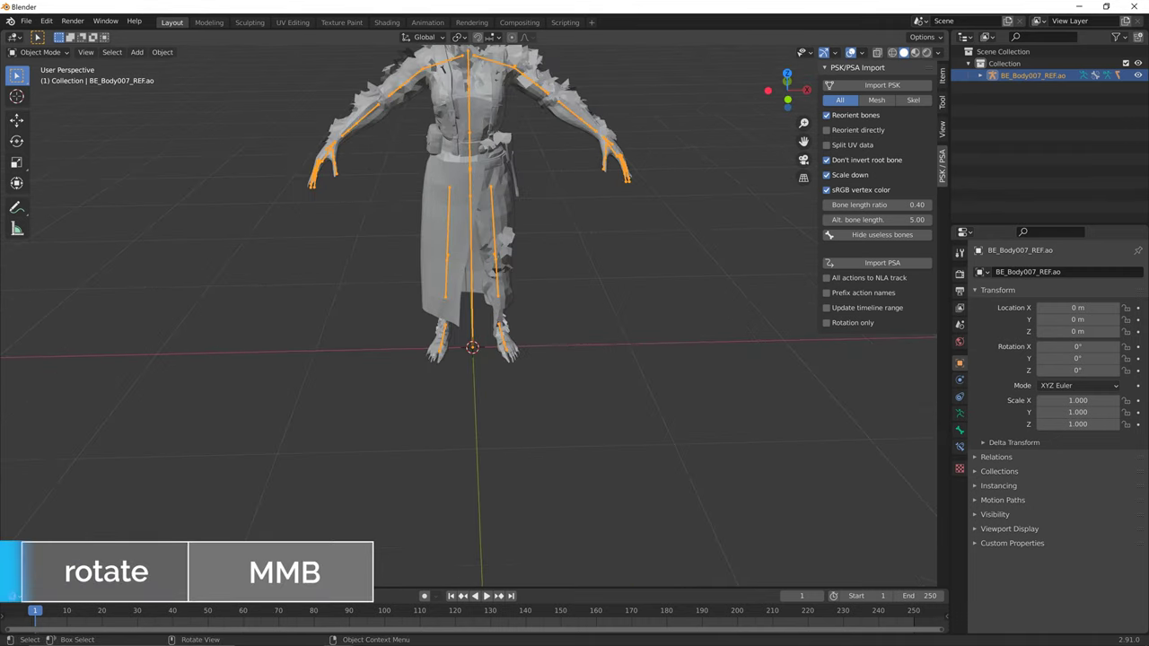
mouse_move(474, 314)
middle_down()
mouse_move(524, 345)
mouse_move(486, 316)
middle_up()
scroll(504, 332, down, 1)
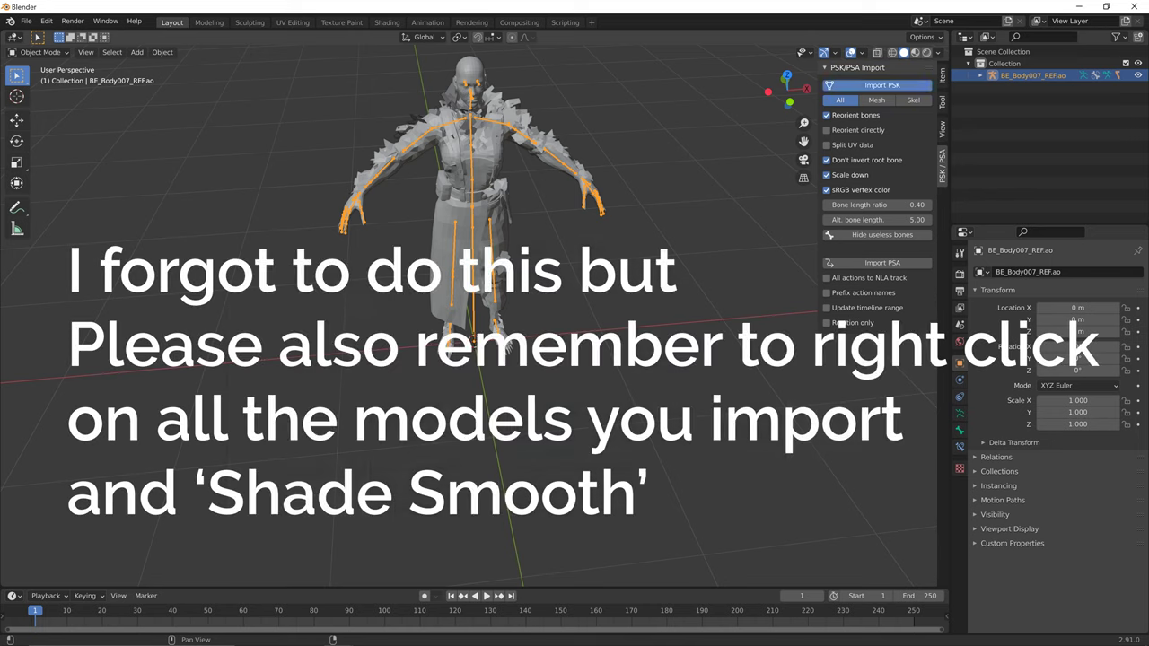
- Import the mask mesh BE_Mask007_REF.psk from the Models\Masks folder
click(881, 84)
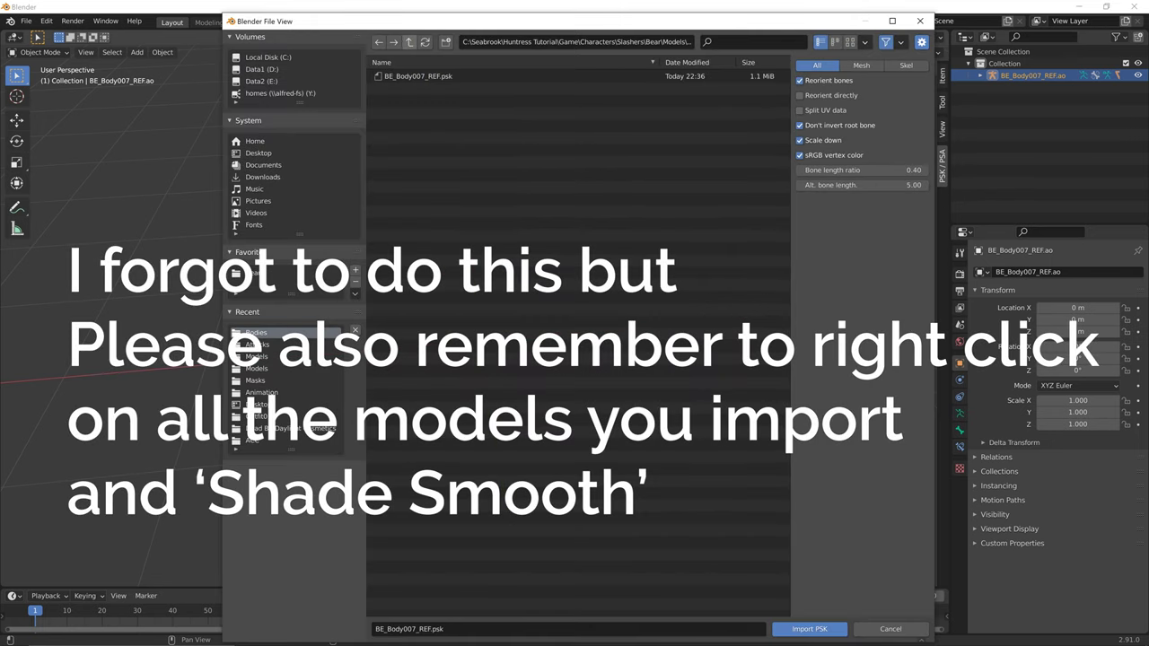
click(409, 42)
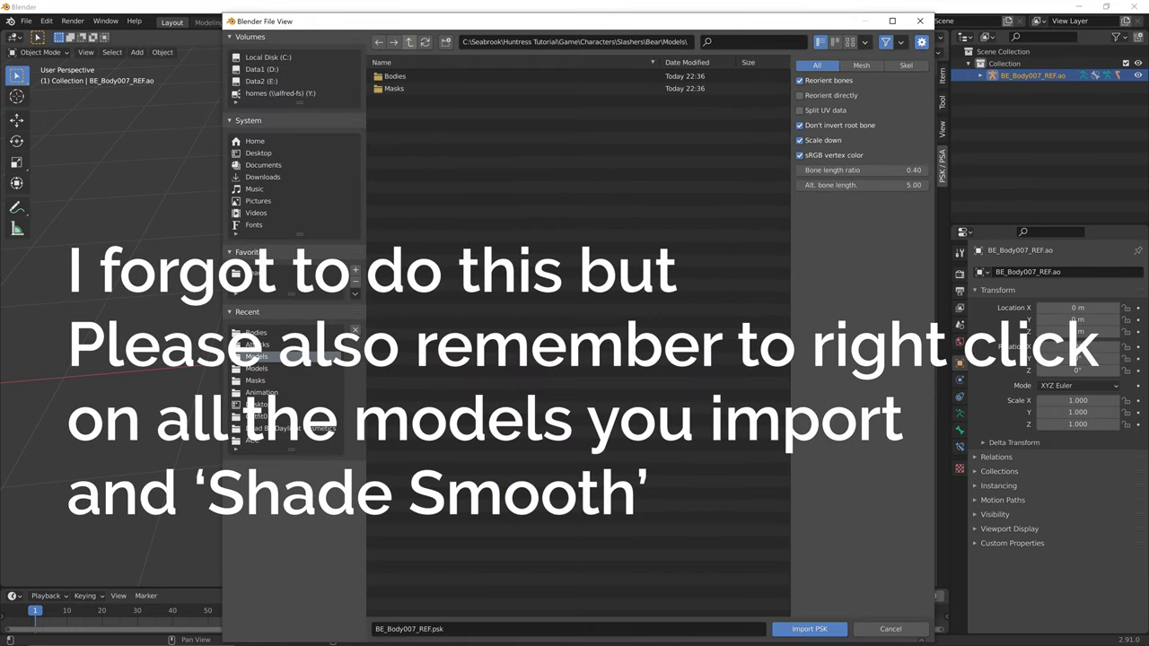
double_click(467, 88)
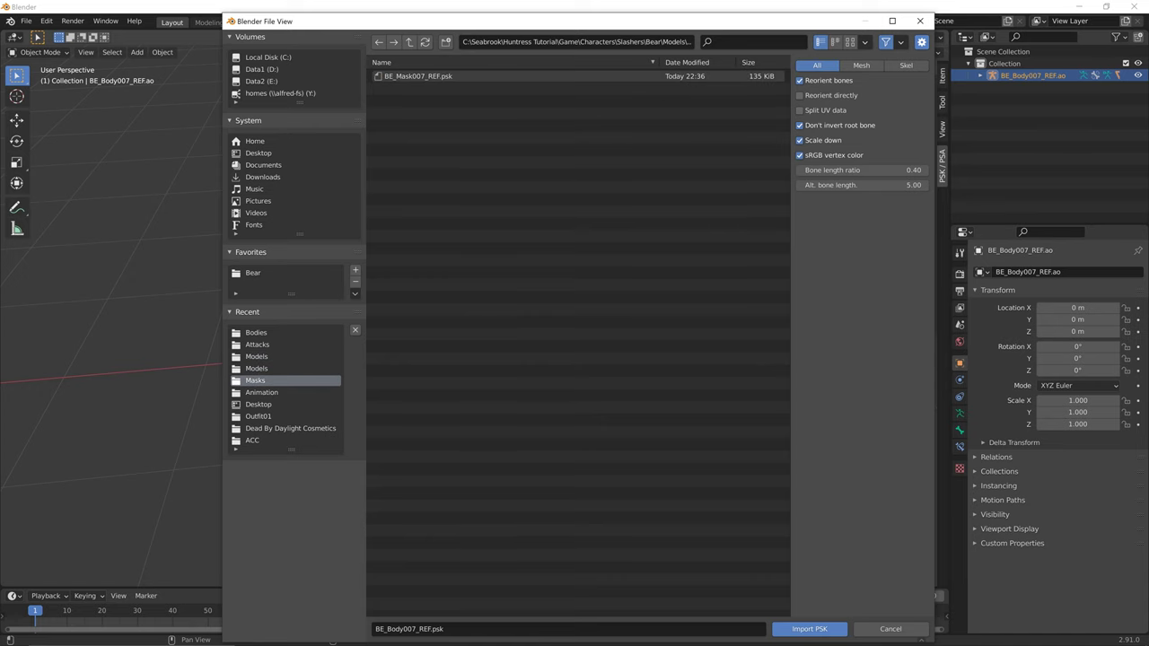
double_click(467, 76)
middle_drag(469, 80, 447, 72)
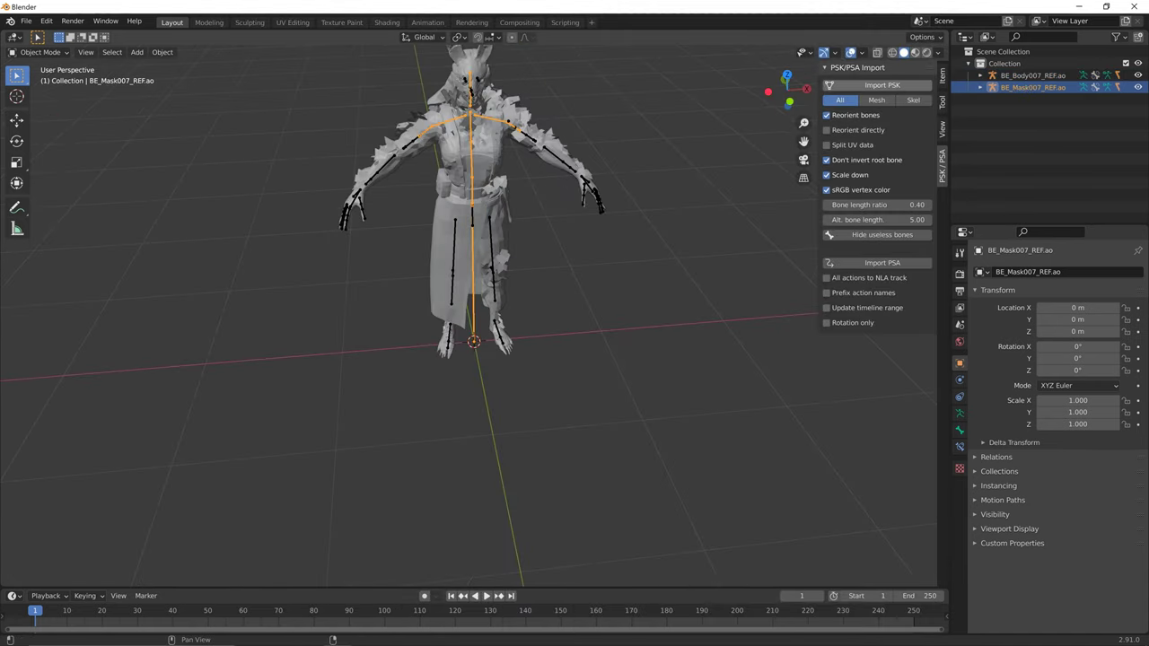
- Import both weapon meshes, BE_SW01_REF.psk and BE_W007_REF.psk, from the Bear folder's Weapons\Models subfolder
click(882, 84)
click(410, 41)
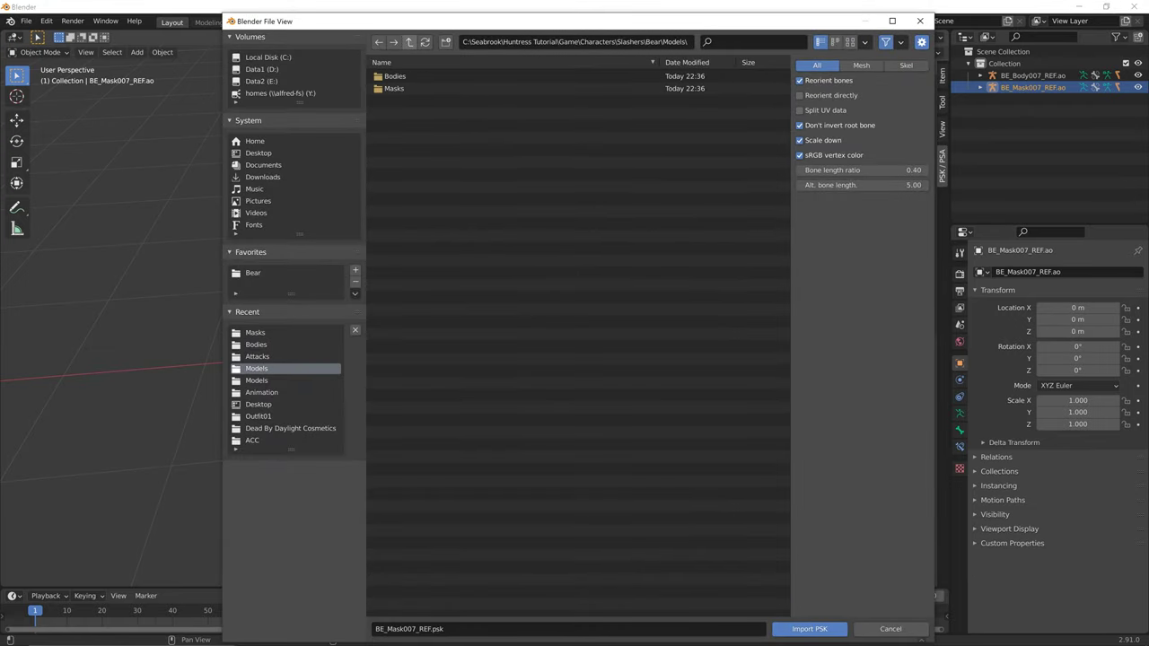
click(409, 42)
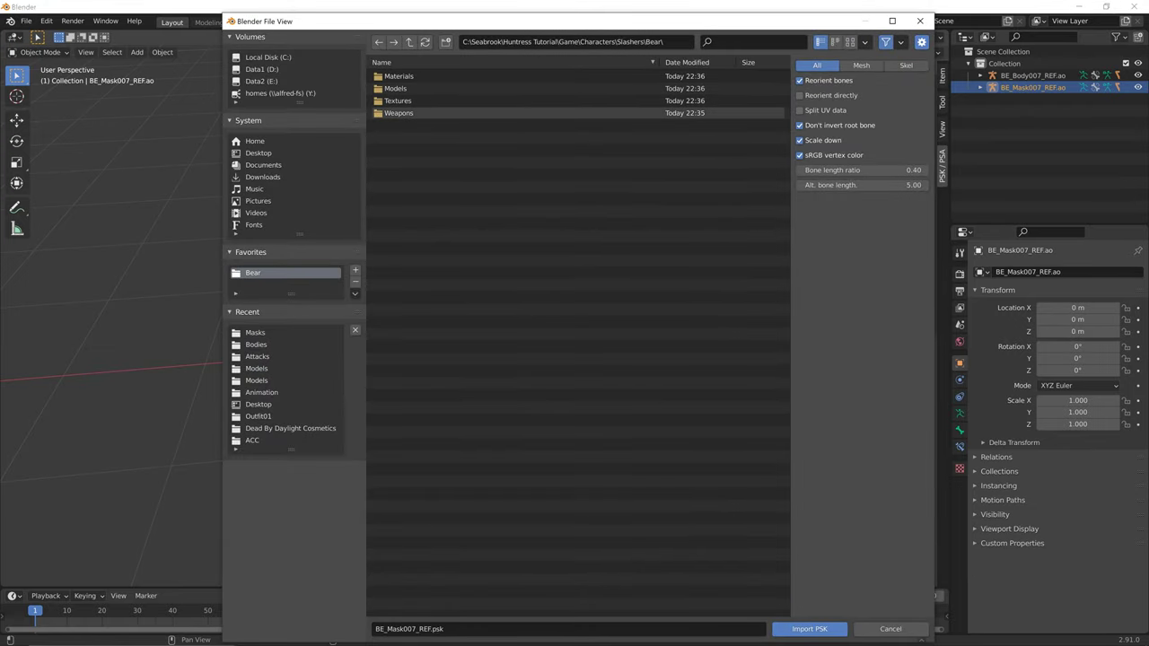
double_click(399, 113)
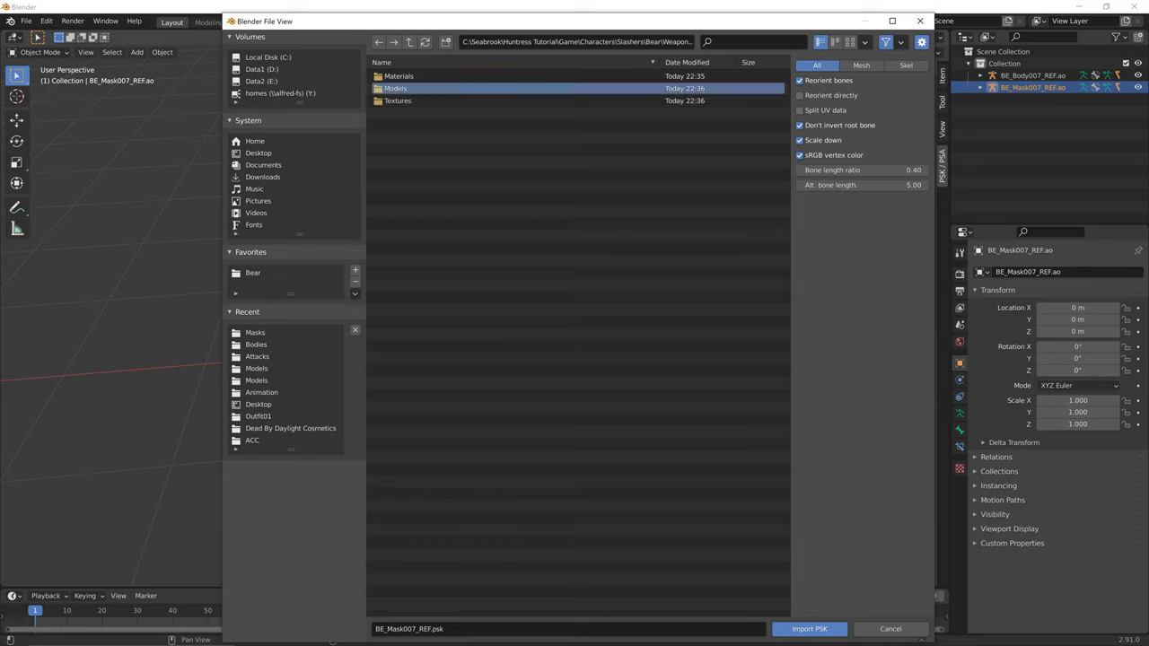
double_click(395, 88)
click(408, 88)
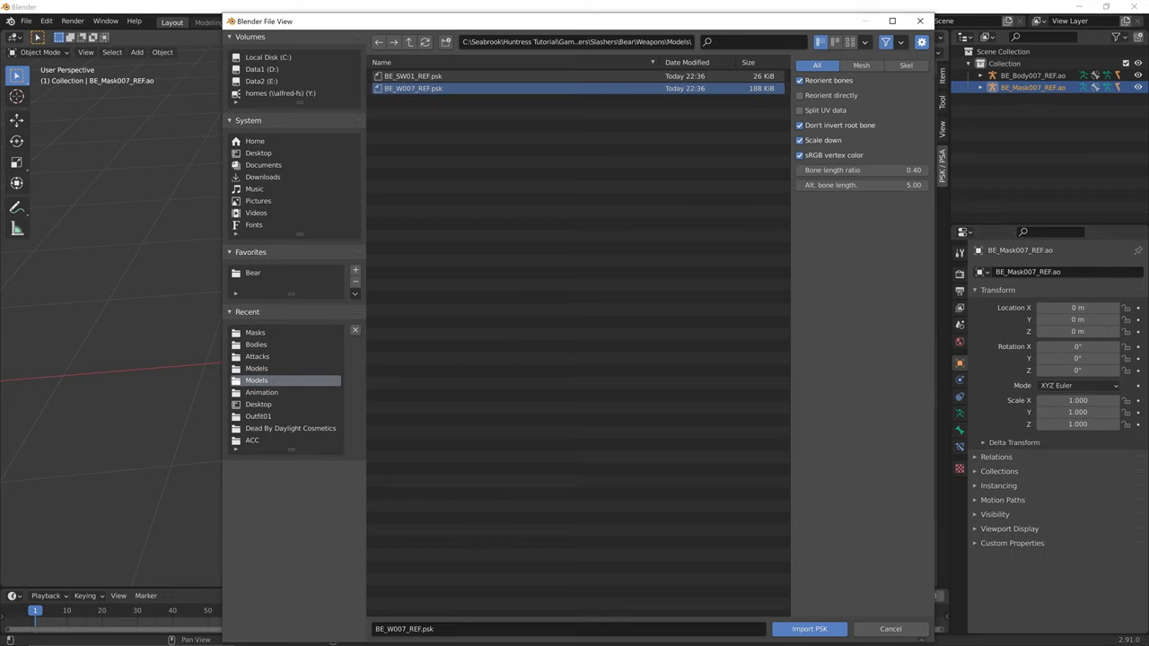
shift+click(413, 76)
click(808, 629)
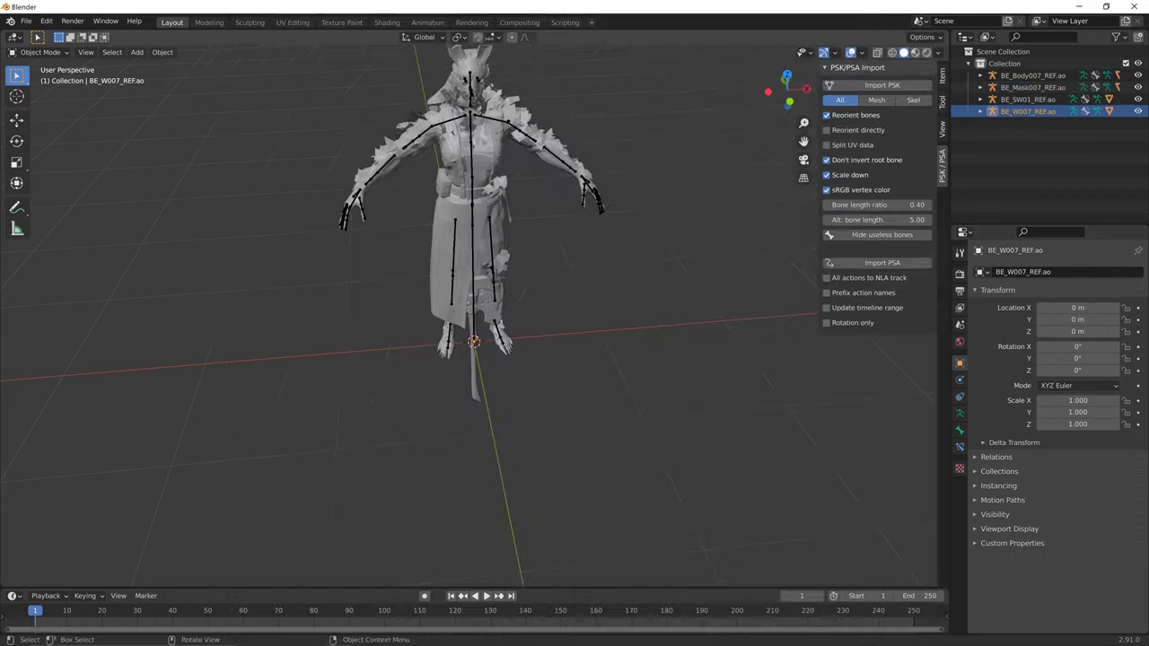
- Hide the BE_W007_REF.mo weapon mesh while keeping its armature BE_W007_REF.ao visible
middle_drag(538, 341, 547, 318)
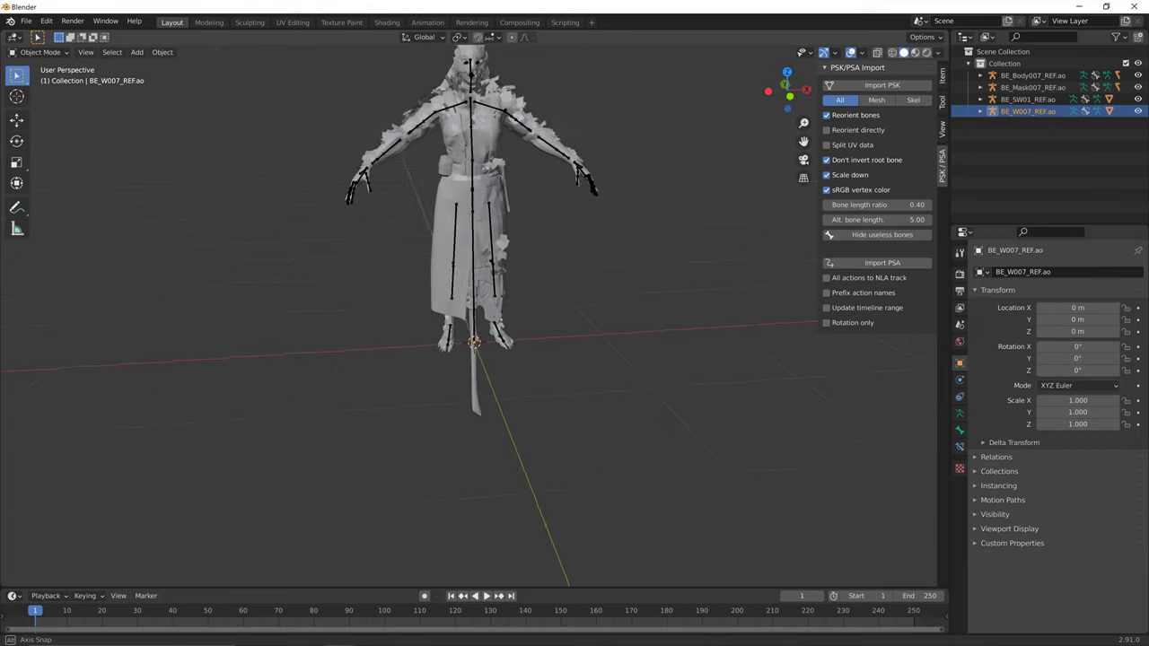
middle_drag(548, 402, 538, 402)
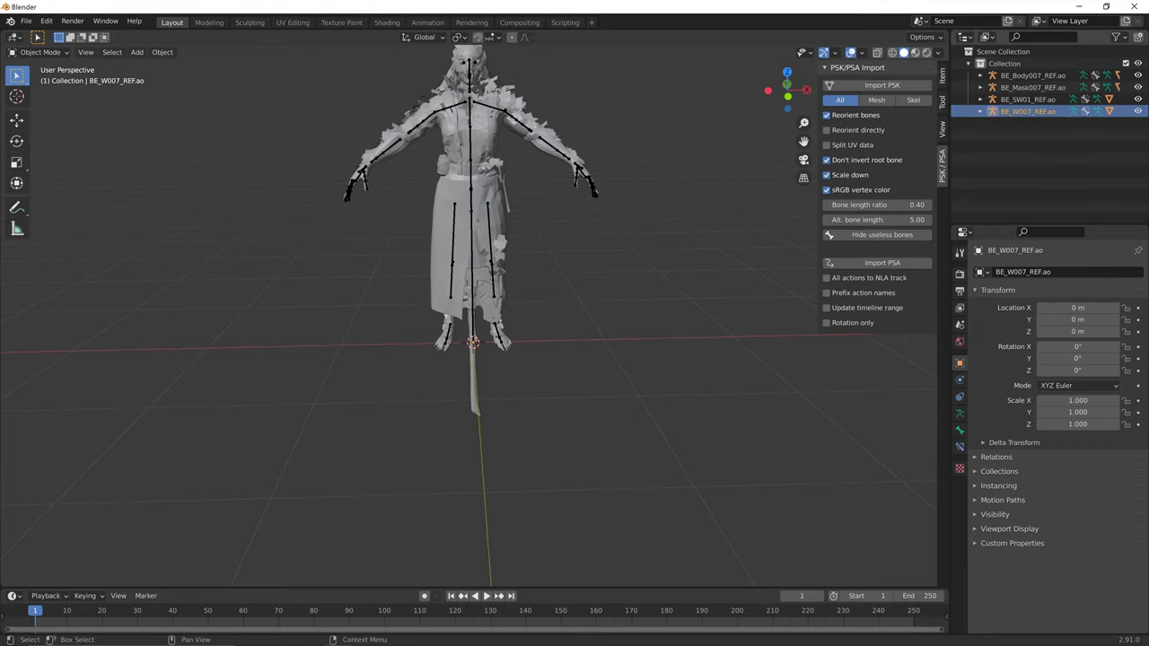
click(980, 111)
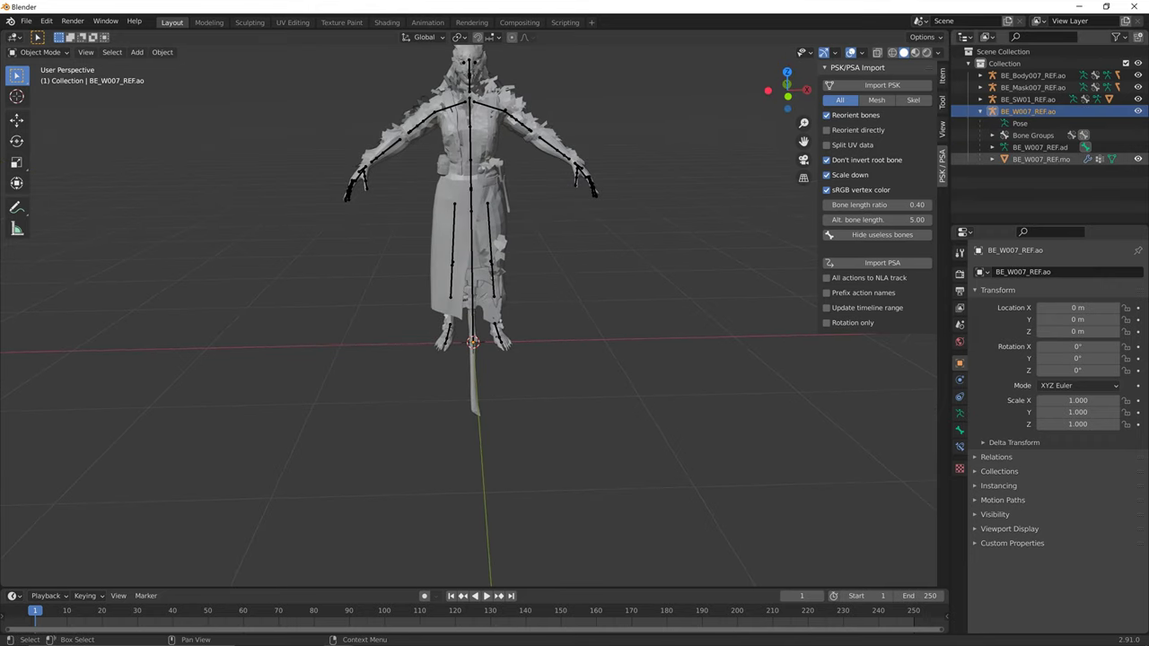
click(980, 111)
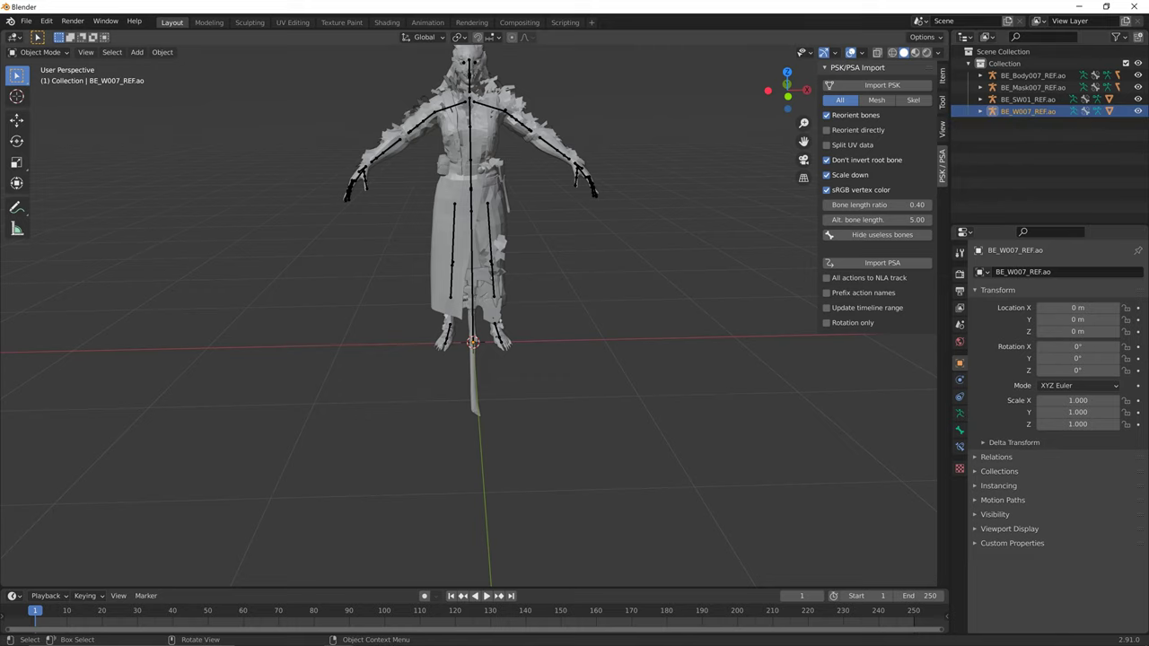
middle_drag(628, 296, 604, 297)
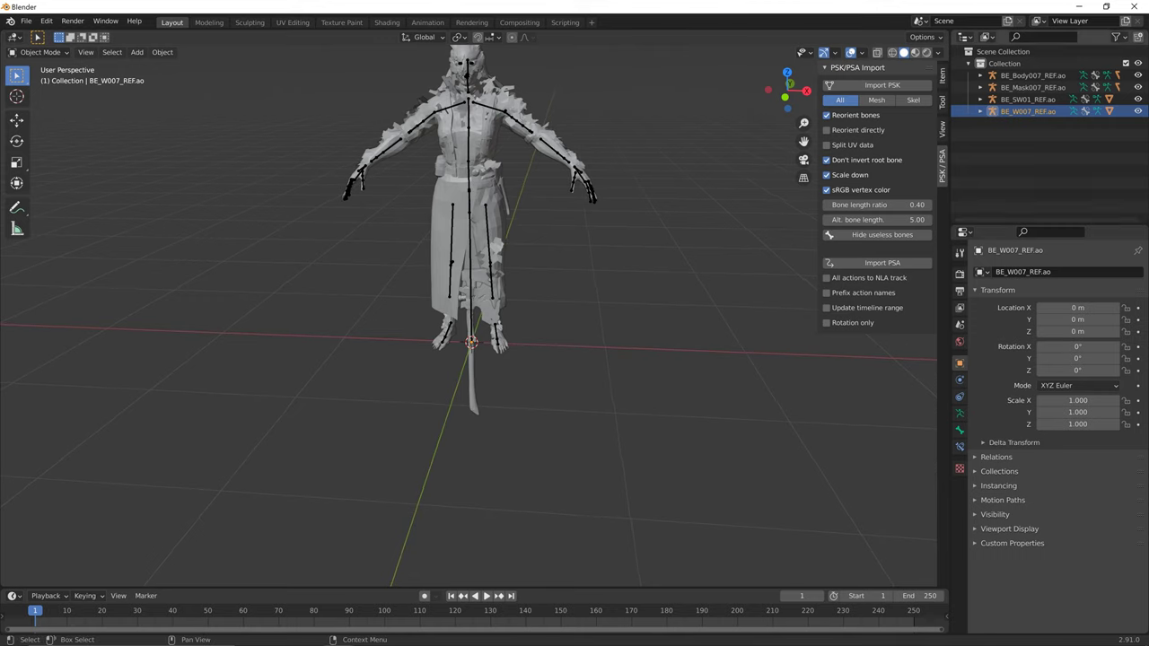
click(1138, 112)
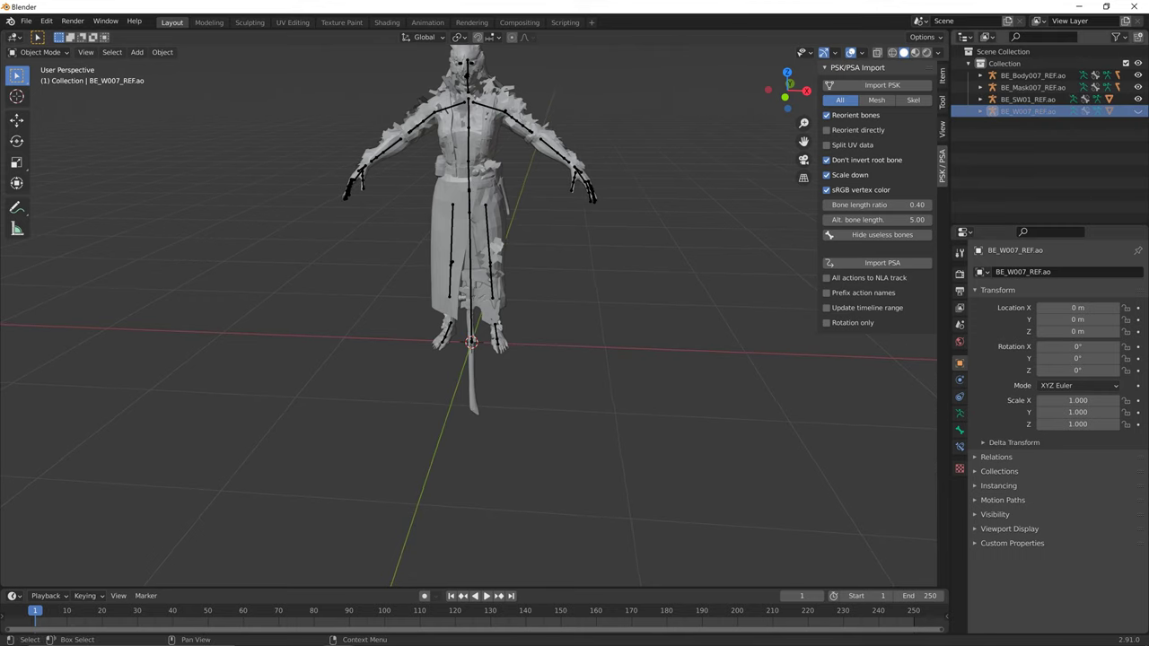
click(979, 111)
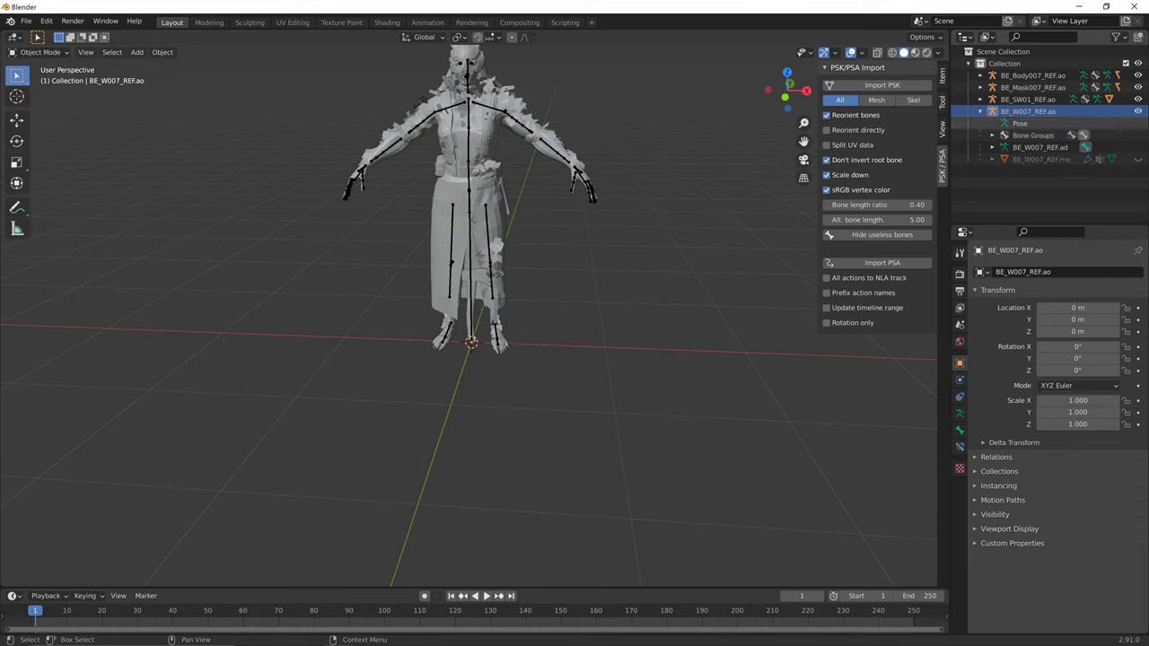
click(979, 112)
- Select the BE_SW01_REF.mo mesh under its armature and hide it, leaving BE_SW01_REF.ao visible
click(980, 100)
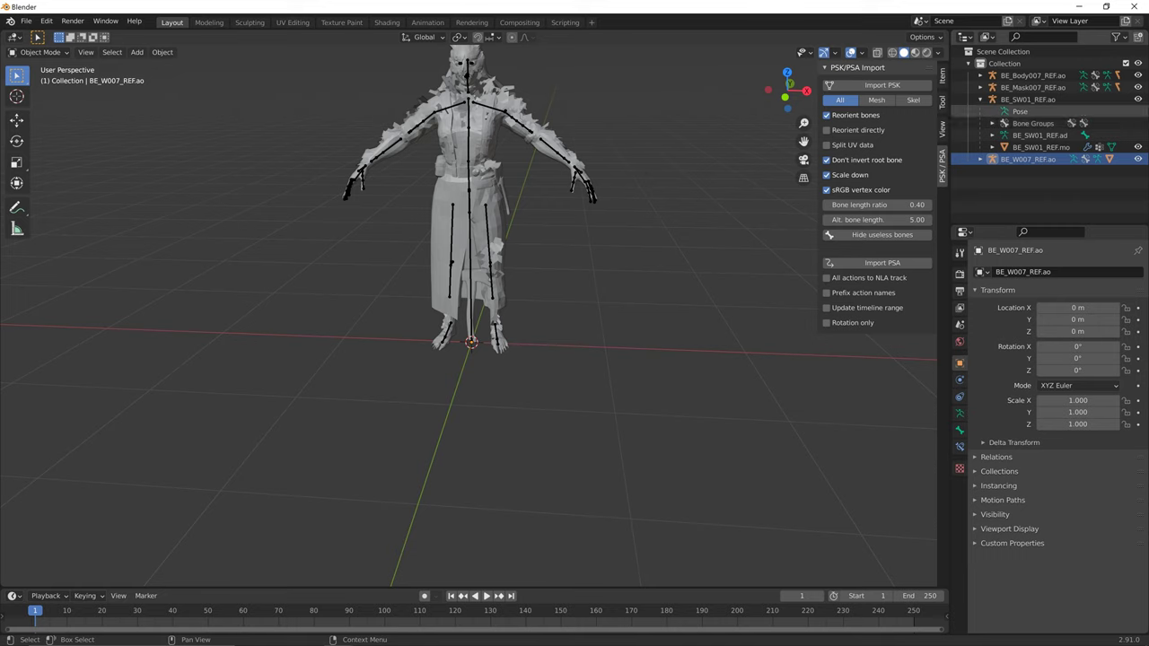
click(1027, 100)
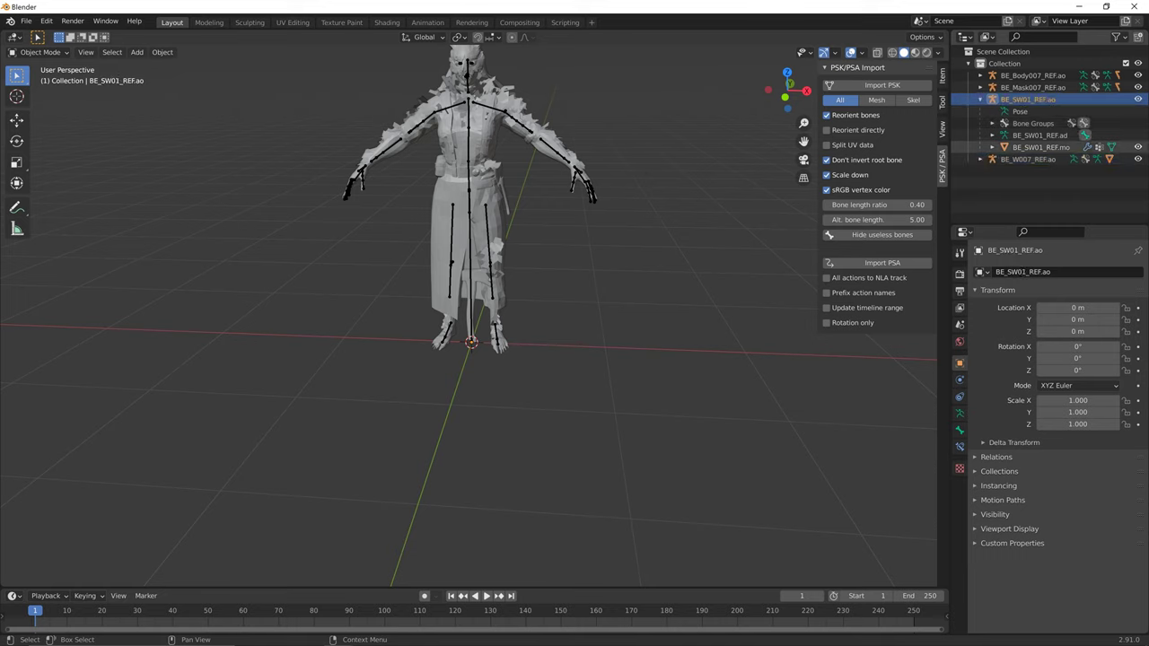
click(1041, 146)
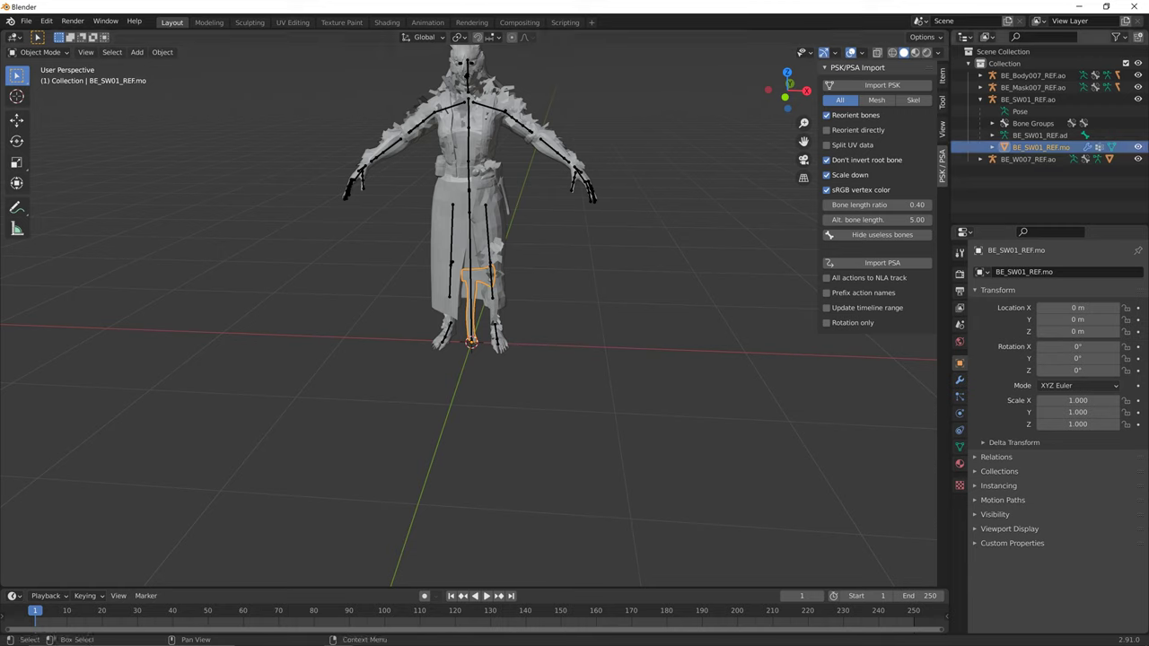
mouse_move(682, 242)
middle_down()
mouse_move(697, 242)
mouse_move(662, 244)
mouse_move(676, 260)
mouse_move(752, 251)
mouse_move(716, 244)
middle_up()
click(980, 99)
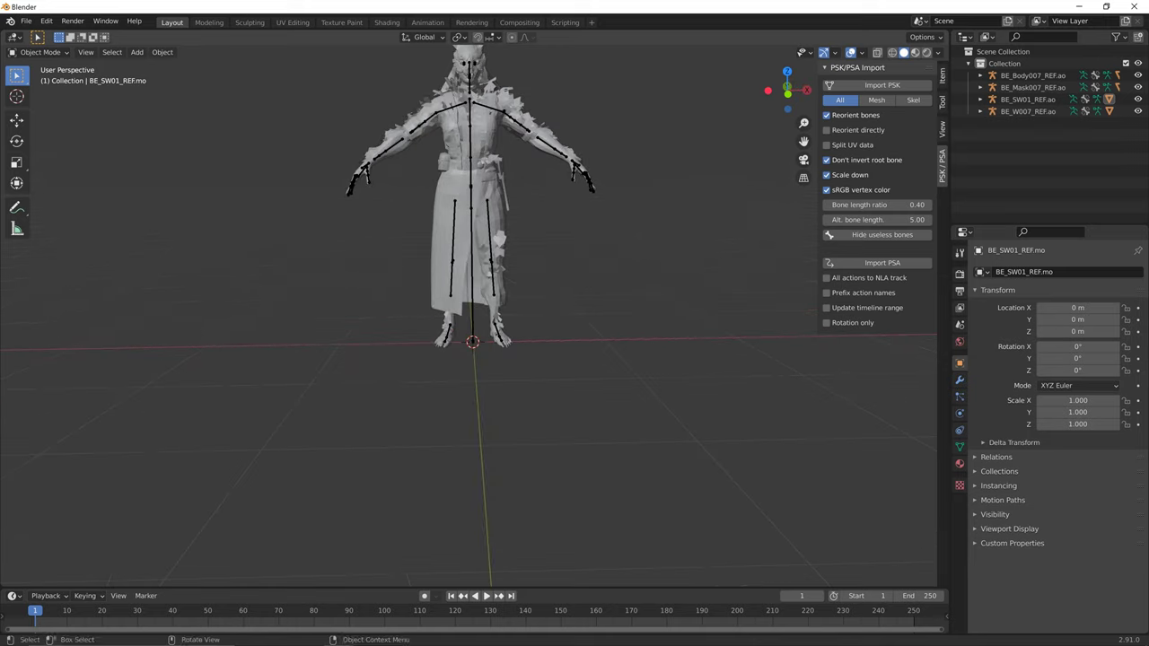
- Compare the armatures of the two weapons and the mask by selecting each one and viewing the character from different angles
click(1027, 111)
click(1028, 100)
click(1028, 111)
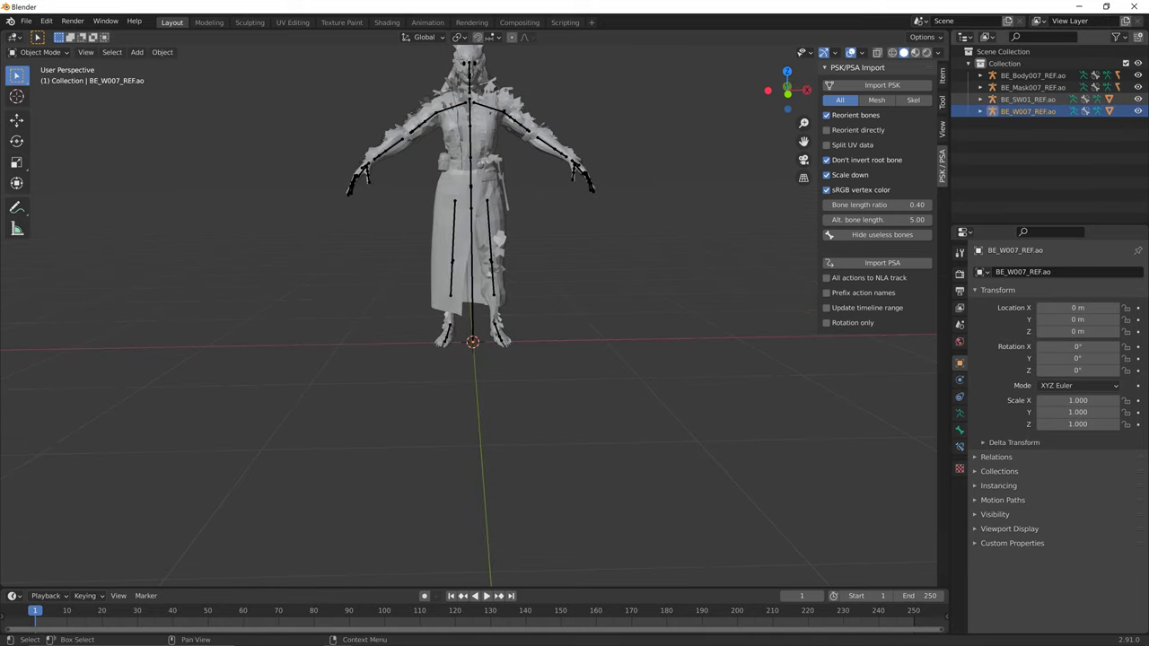
click(1027, 99)
click(1032, 88)
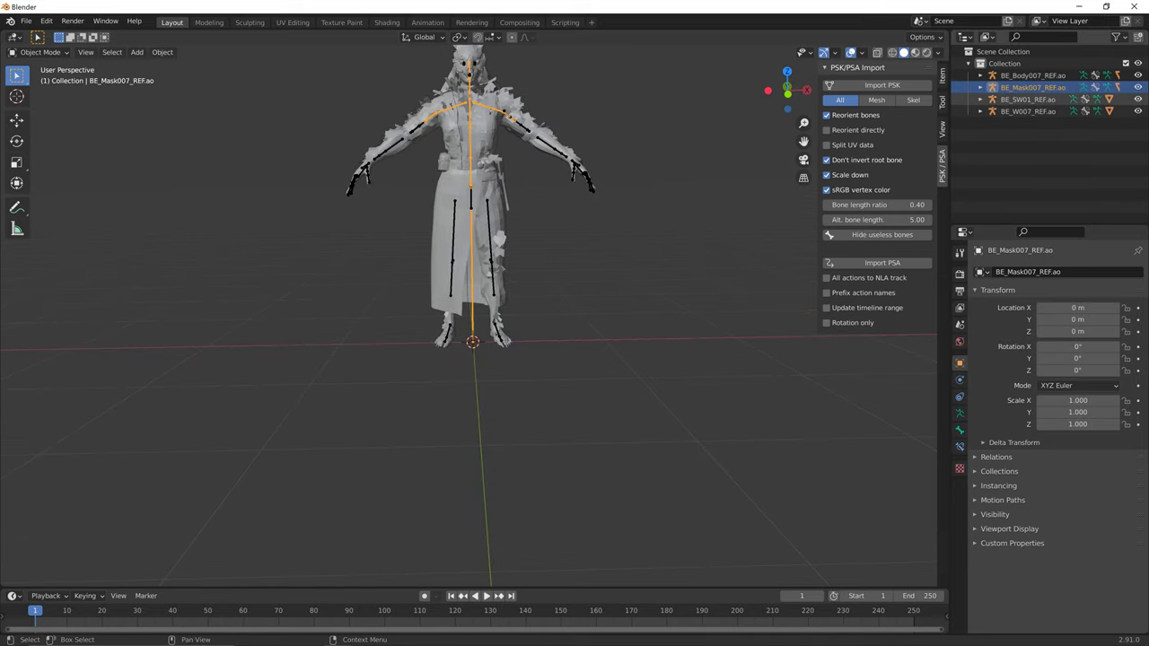
click(1028, 111)
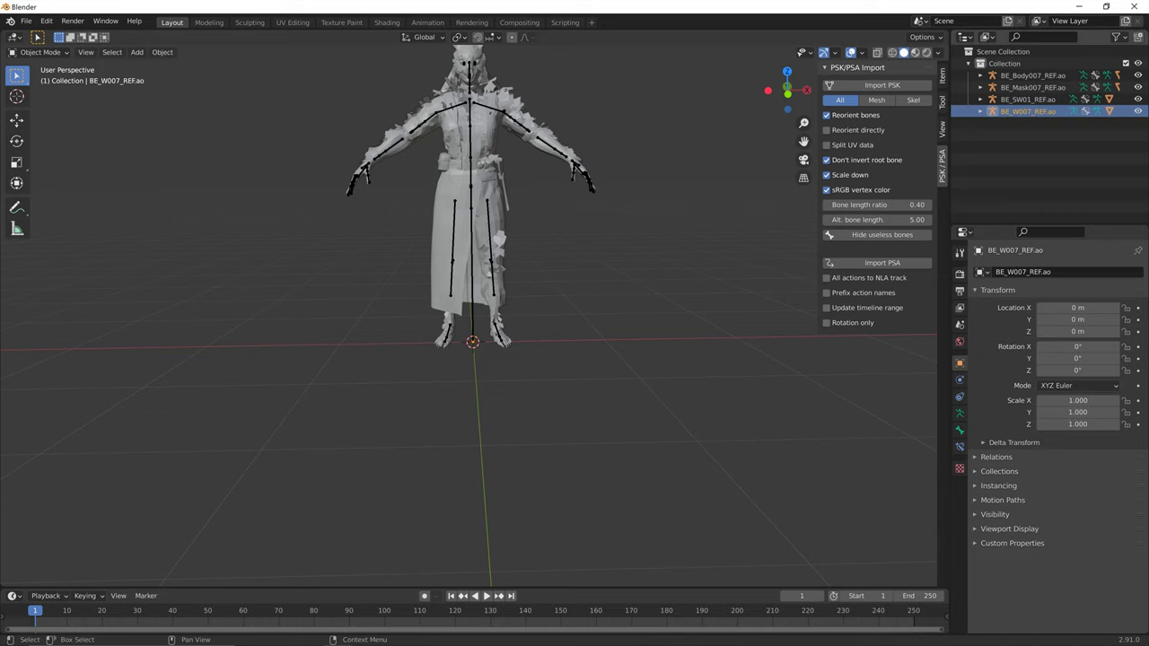
mouse_move(502, 314)
middle_down()
mouse_move(448, 323)
mouse_move(520, 318)
middle_up()
middle_drag(511, 274, 422, 300)
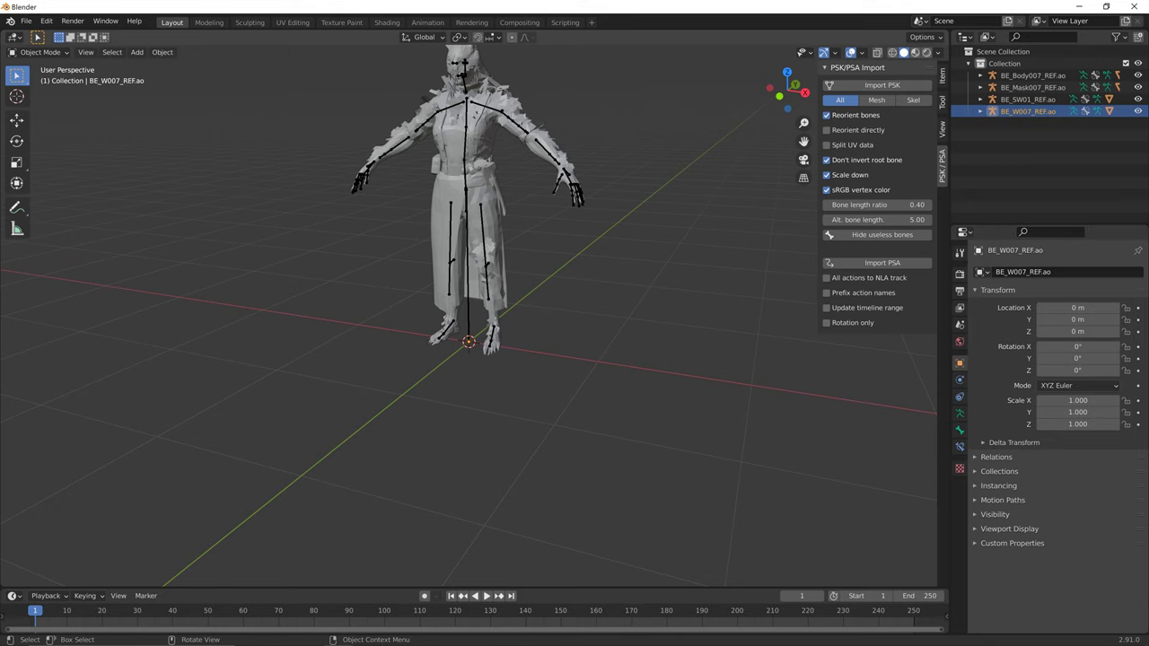
- Switch to UE Viewer's package browser and check the Bear Models\Bodies folder, its ACC subfolder and the BE_Body007_REF.uasset package
mouse_move(396, 636)
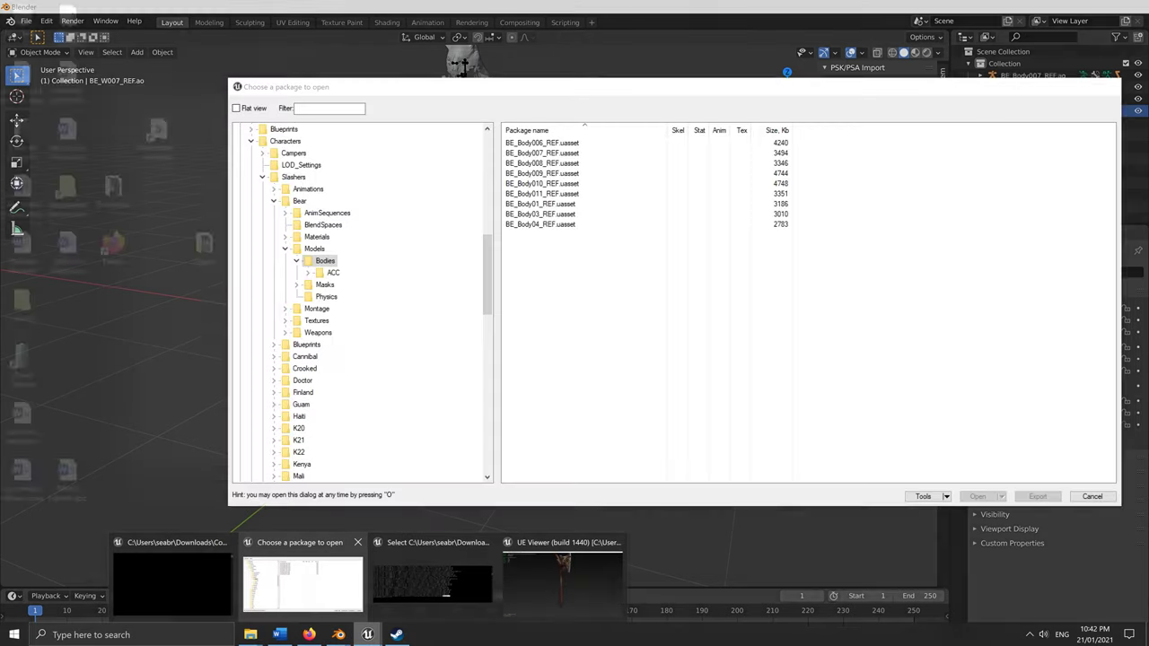
click(302, 575)
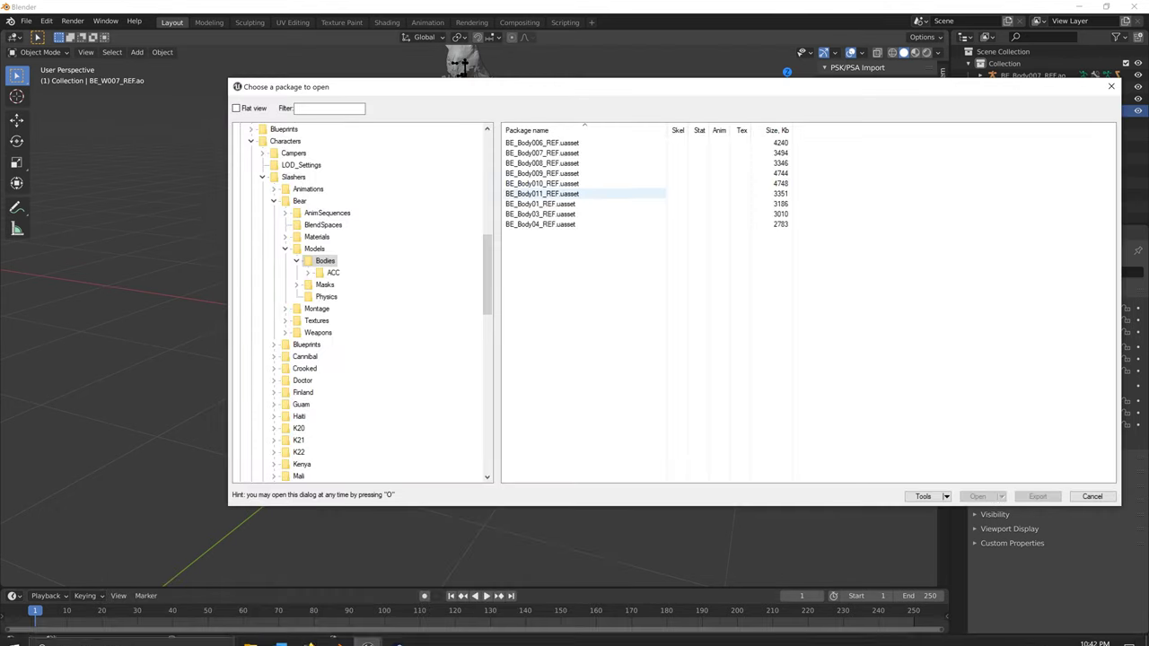
click(332, 272)
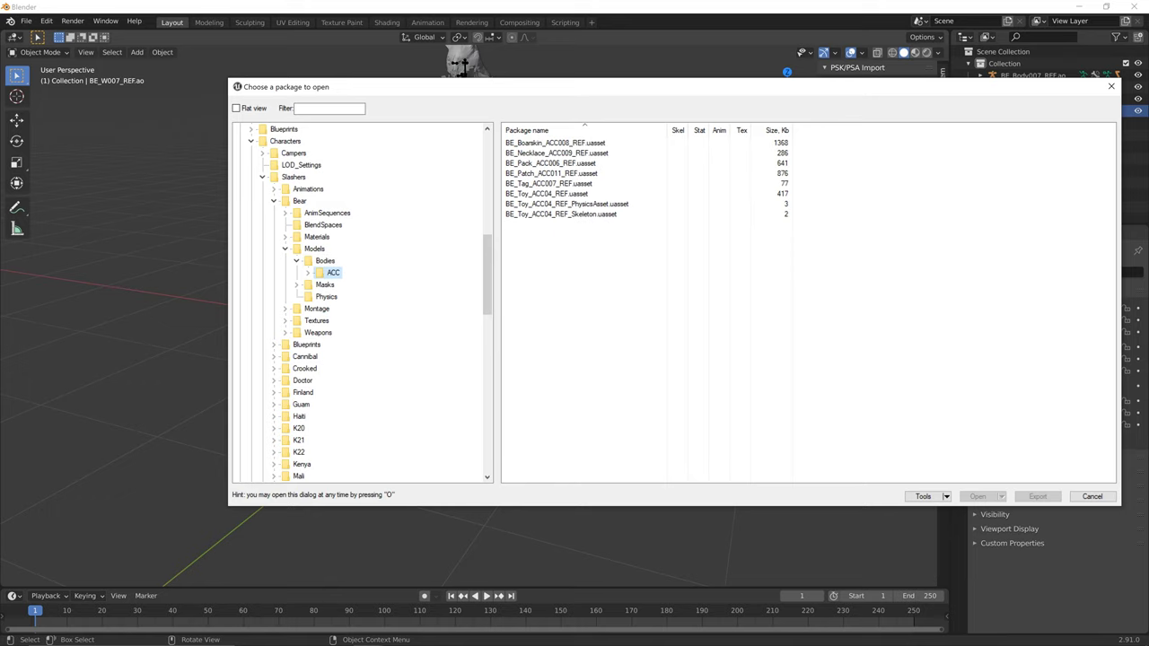
click(325, 261)
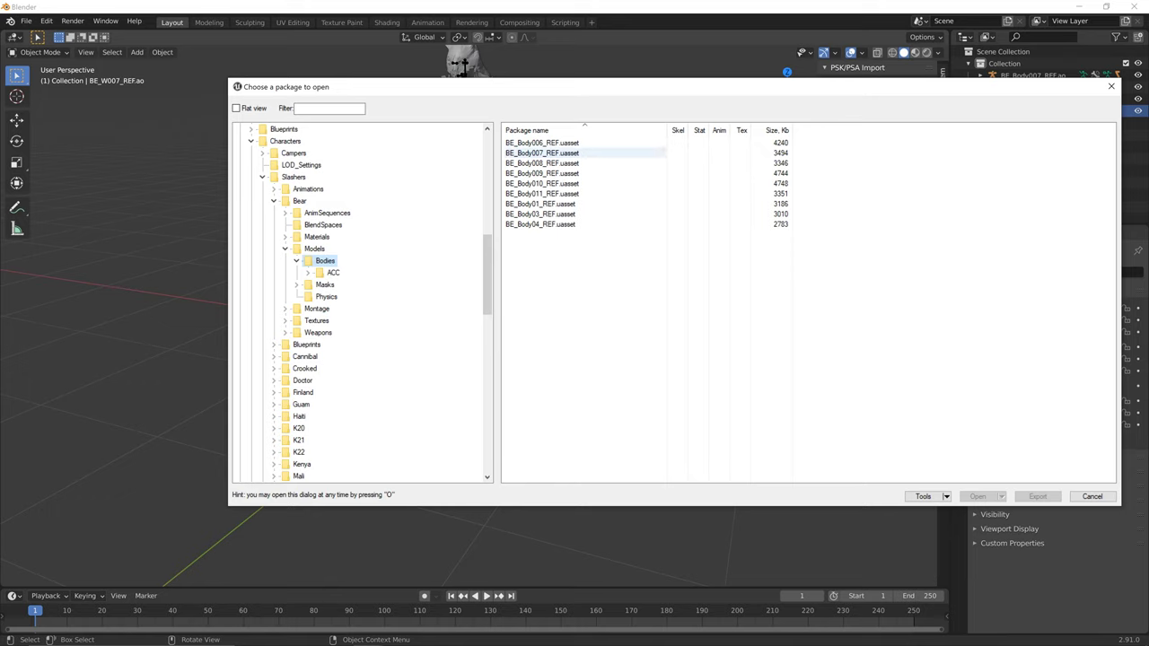
click(542, 153)
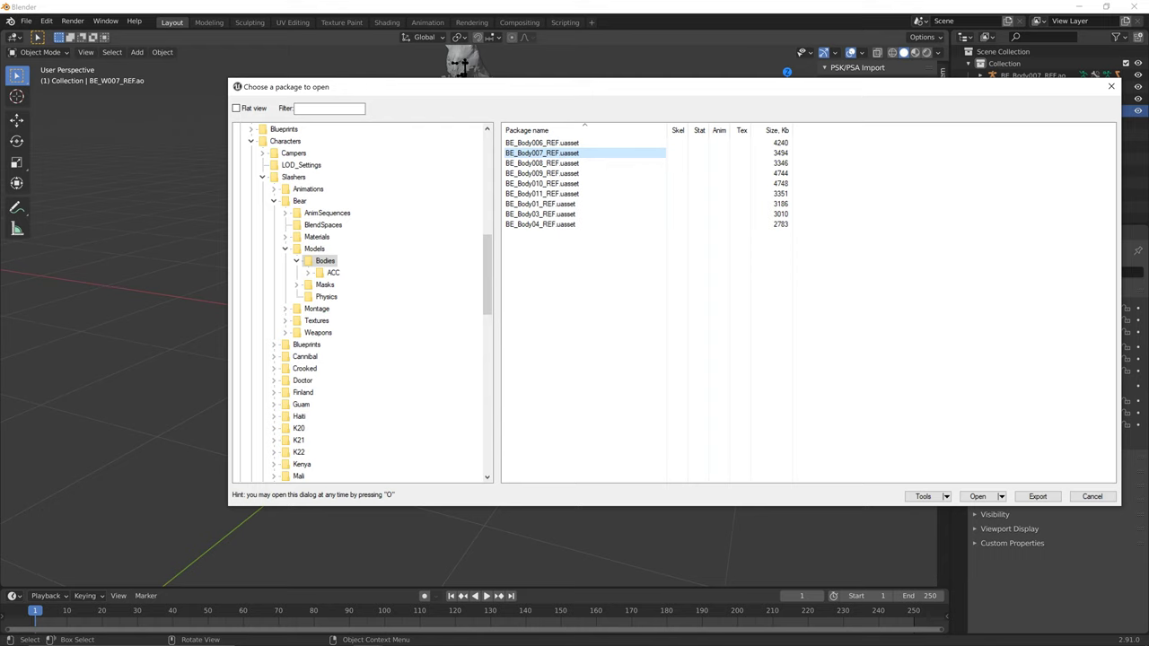
click(574, 549)
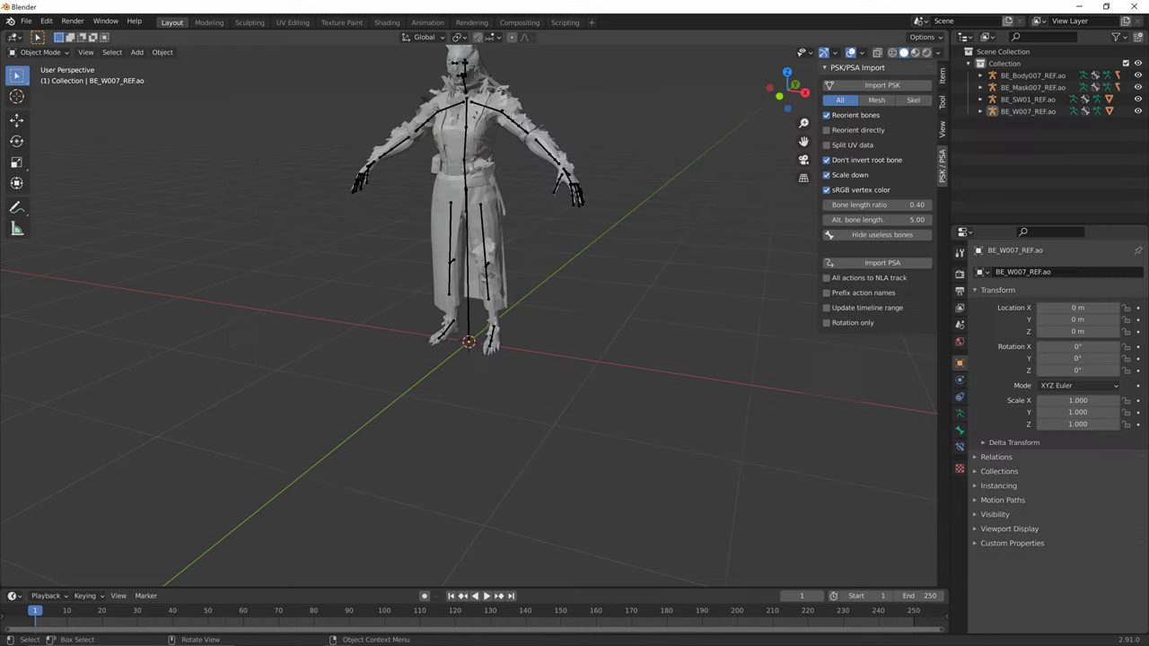
- Back in Blender, inspect the body and mask armatures, expand BE_Body007_REF.ao and check the body skeleton for weapon attachment bones
middle_drag(538, 467, 611, 485)
scroll(610, 455, up, 2)
middle_drag(467, 296, 440, 310)
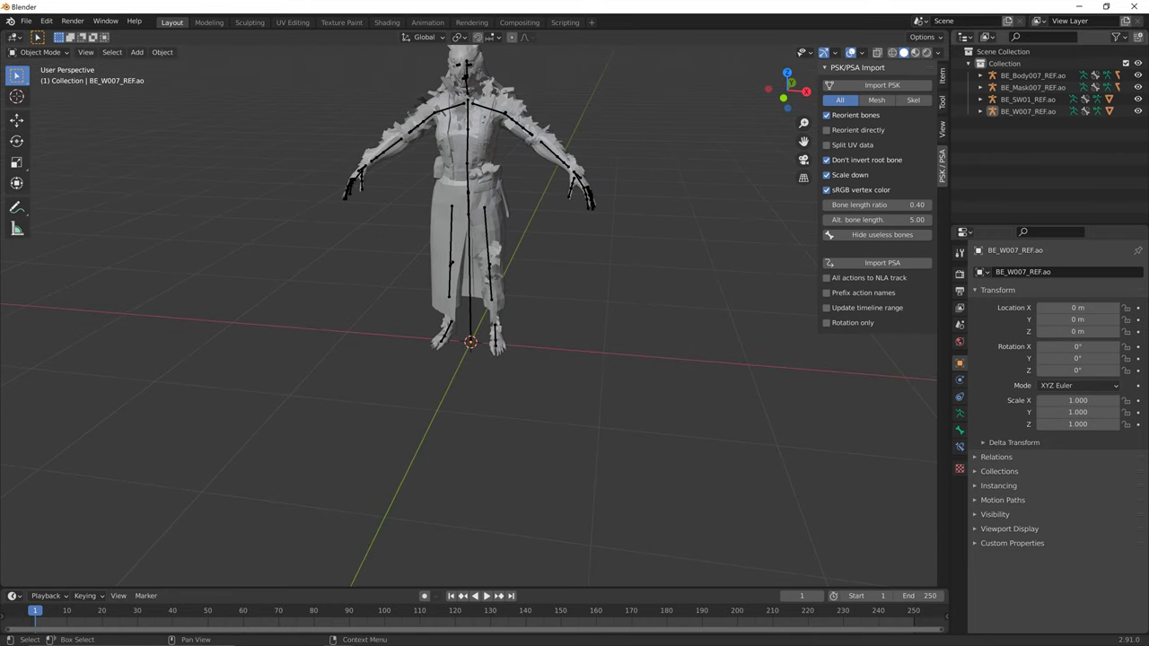
middle_drag(431, 296, 493, 296)
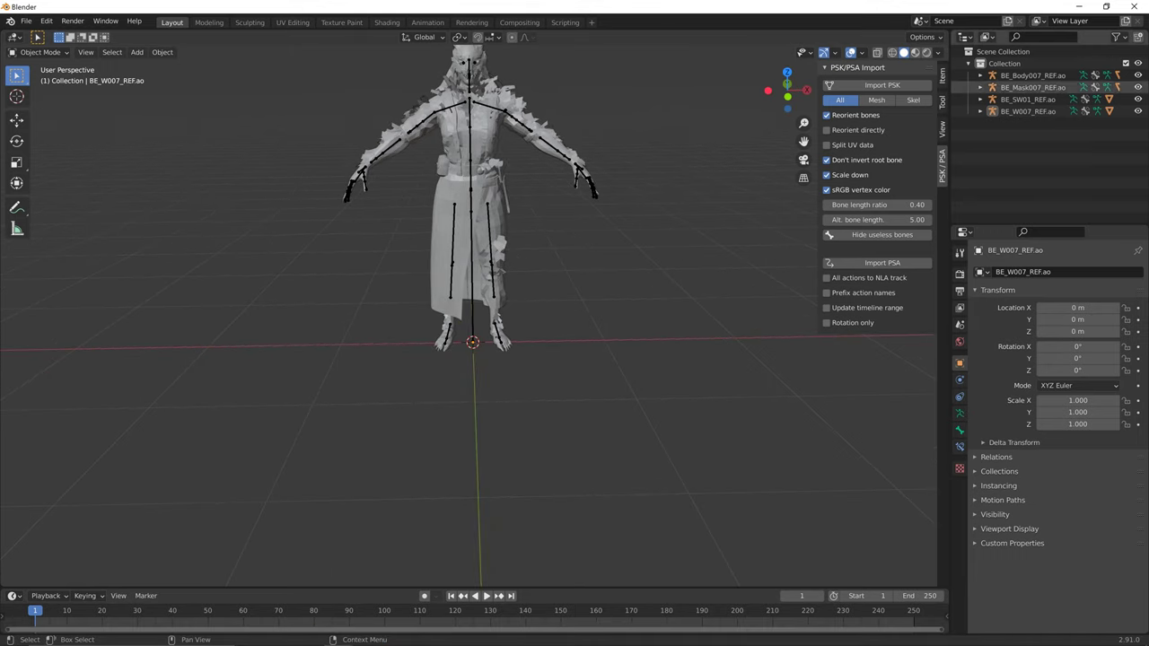
click(1032, 75)
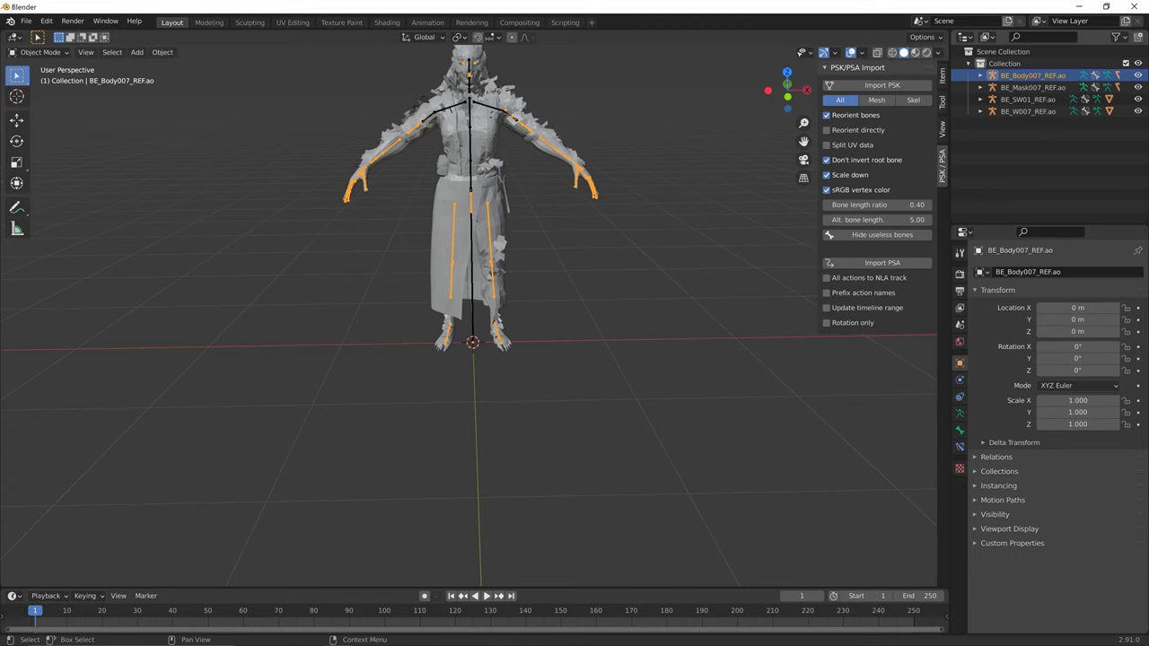
click(1032, 87)
mouse_move(556, 287)
middle_down()
mouse_move(603, 304)
mouse_move(647, 298)
mouse_move(587, 296)
mouse_move(659, 294)
mouse_move(545, 289)
mouse_move(550, 277)
mouse_move(592, 279)
mouse_move(574, 260)
mouse_move(573, 290)
middle_up()
click(1031, 76)
click(980, 75)
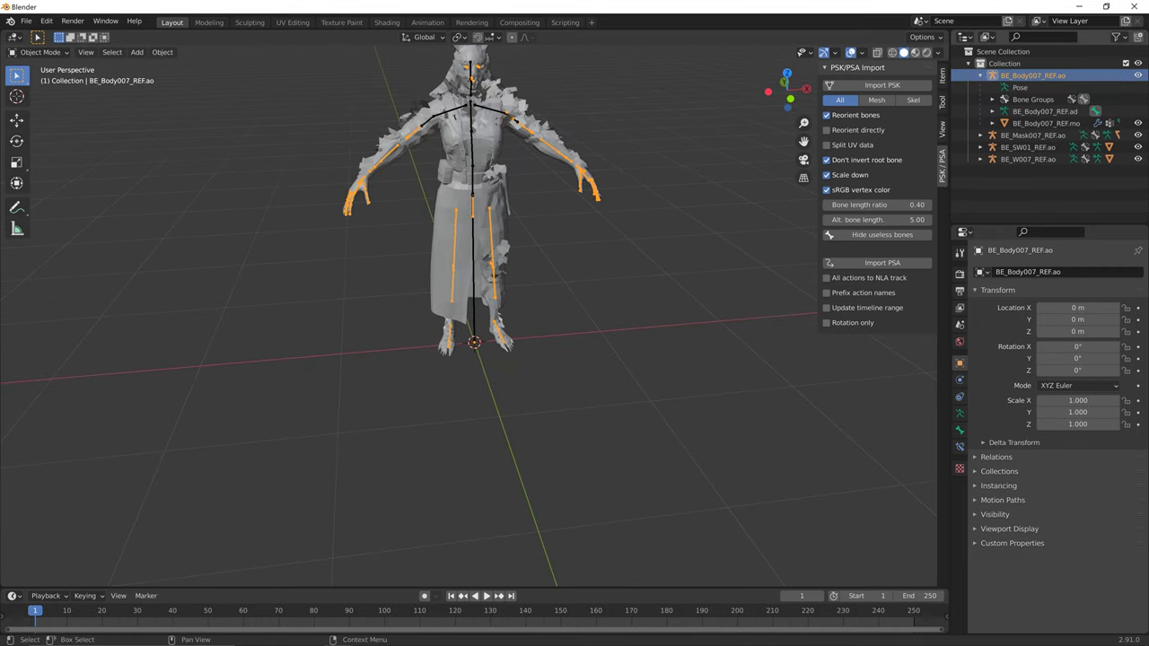
mouse_move(539, 269)
middle_down()
mouse_move(671, 267)
mouse_move(547, 289)
middle_up()
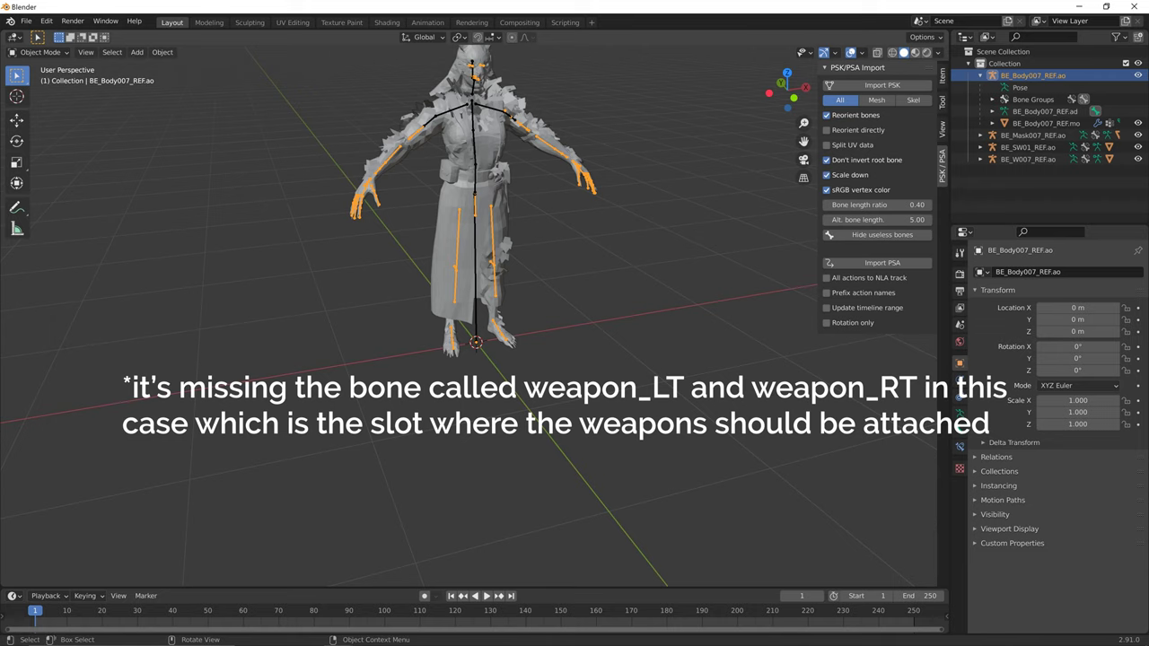
mouse_move(574, 287)
middle_down()
mouse_move(441, 282)
mouse_move(570, 292)
middle_up()
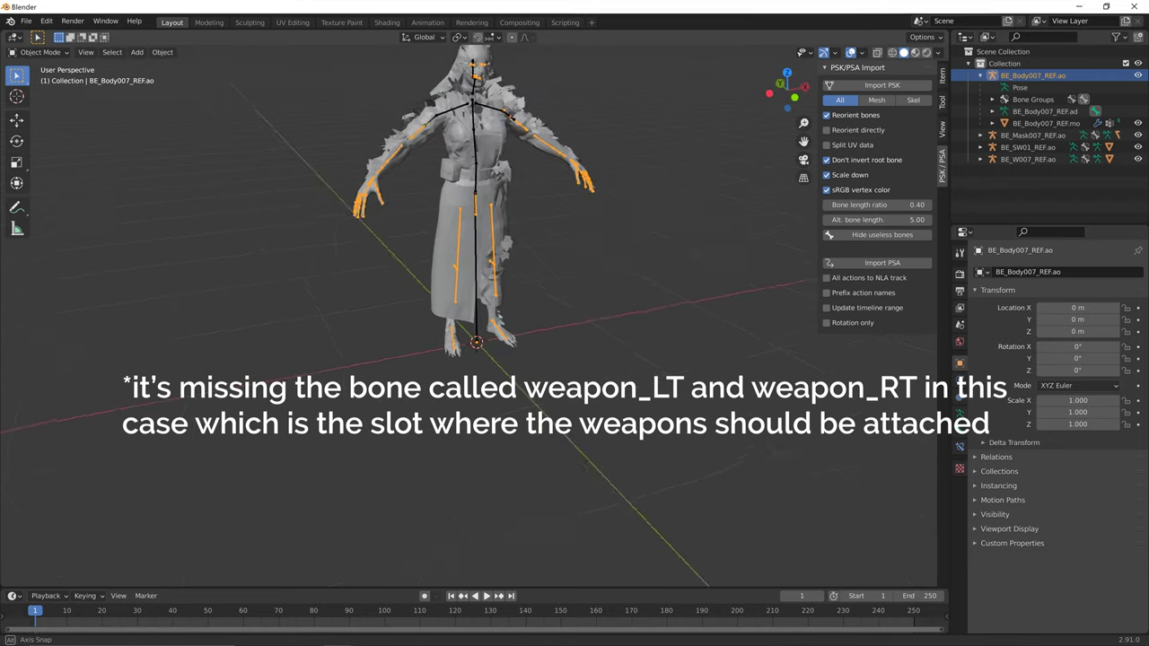
middle_drag(516, 386, 503, 385)
- Switch to the UE Viewer model window and open the package browser at the Characters/Slashers/Bear folder
mouse_move(350, 641)
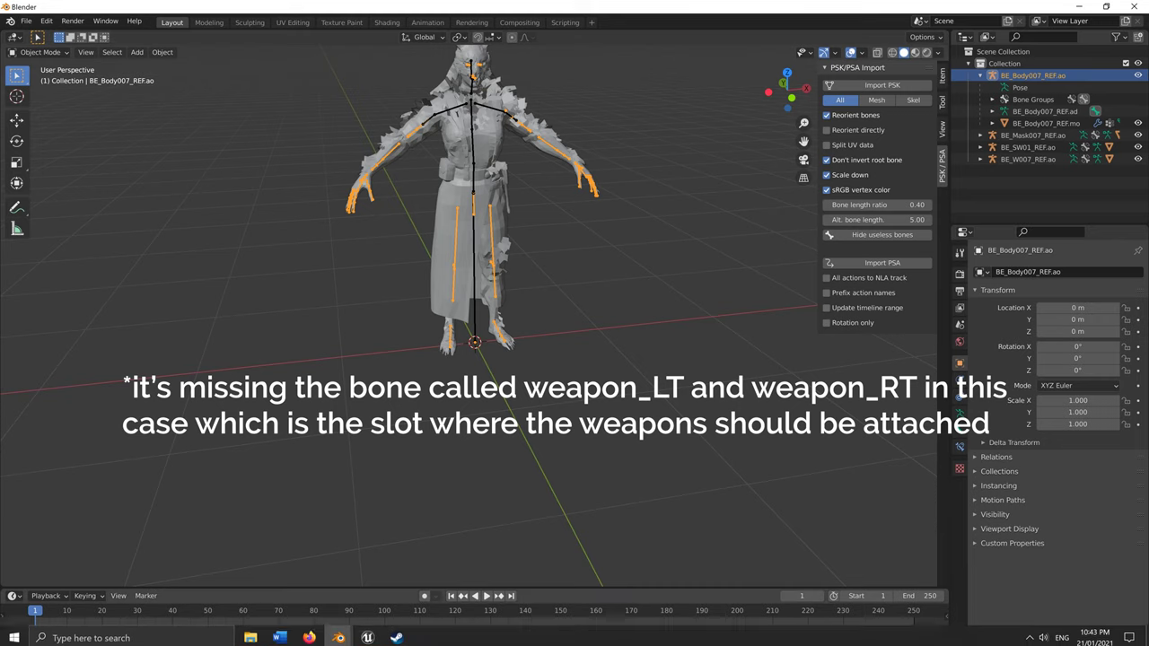
mouse_move(250, 634)
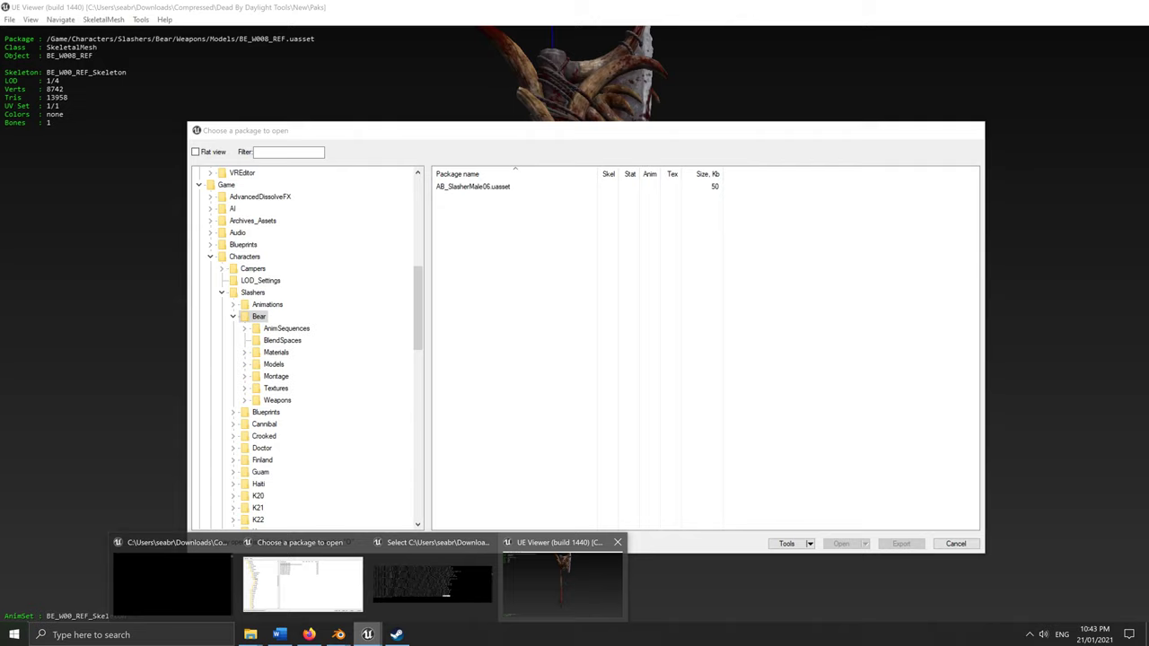
click(564, 587)
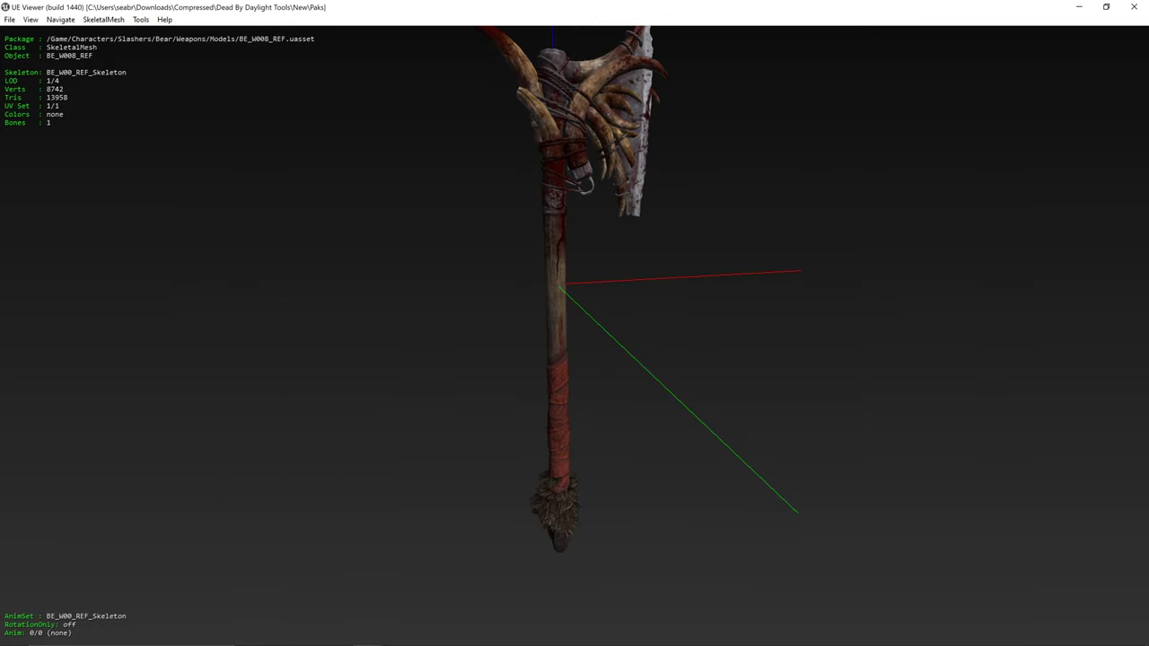
key(o)
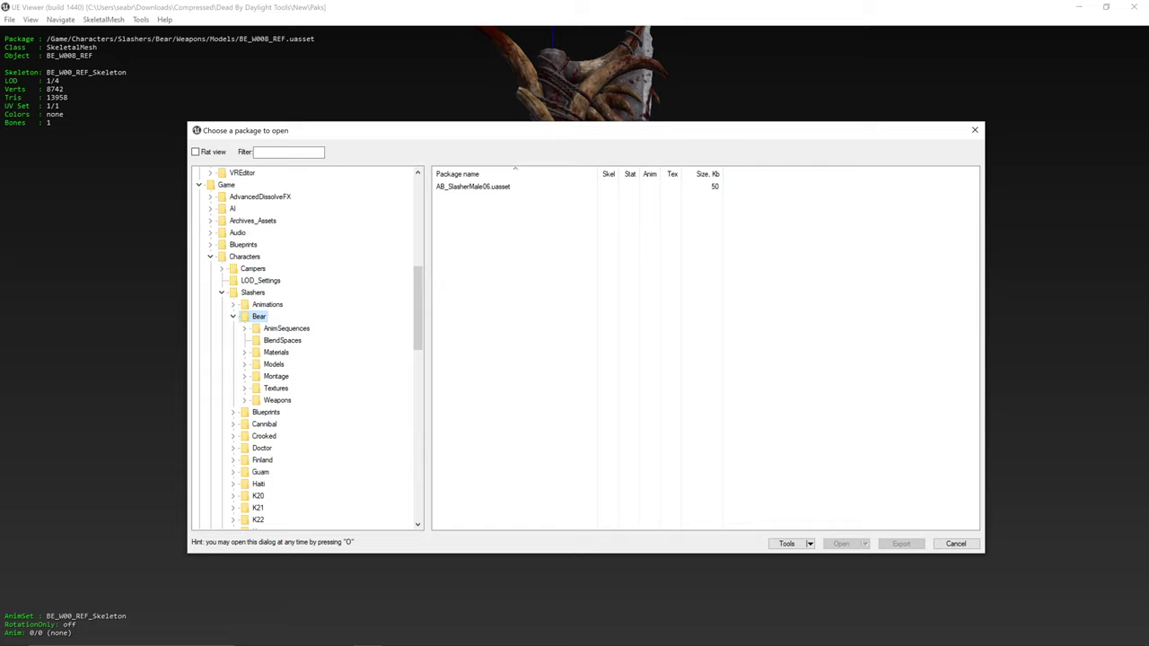
- Try to export the BE_DSkeleton_REF.uasset package from the Bear character's Models folder
click(479, 186)
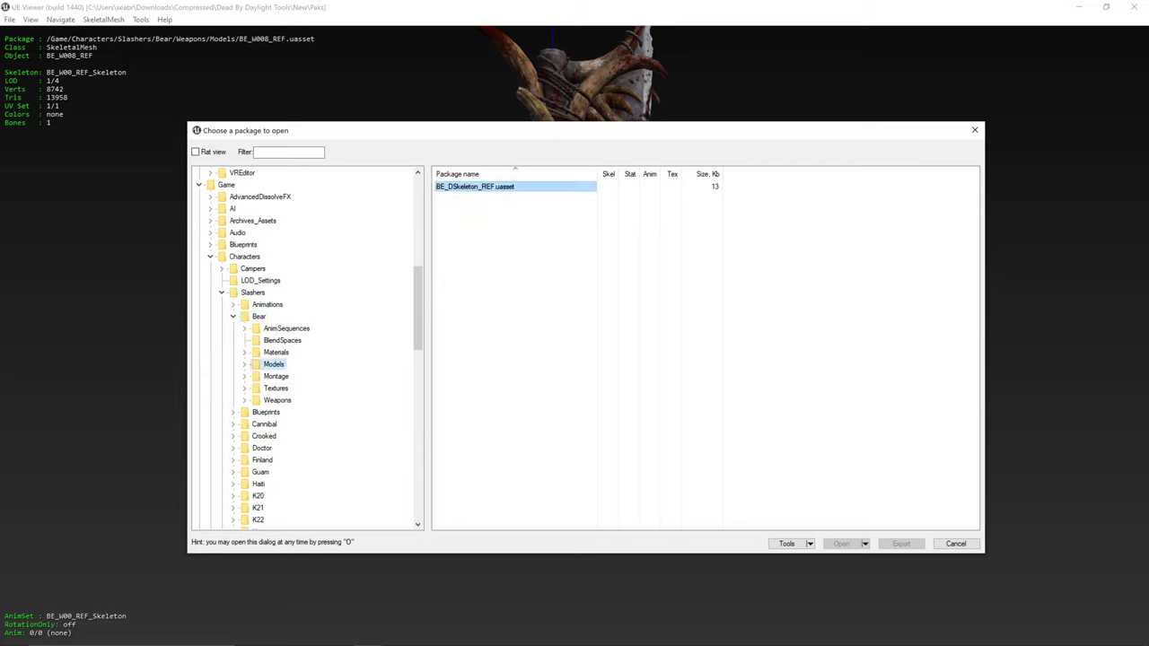
right_click(479, 186)
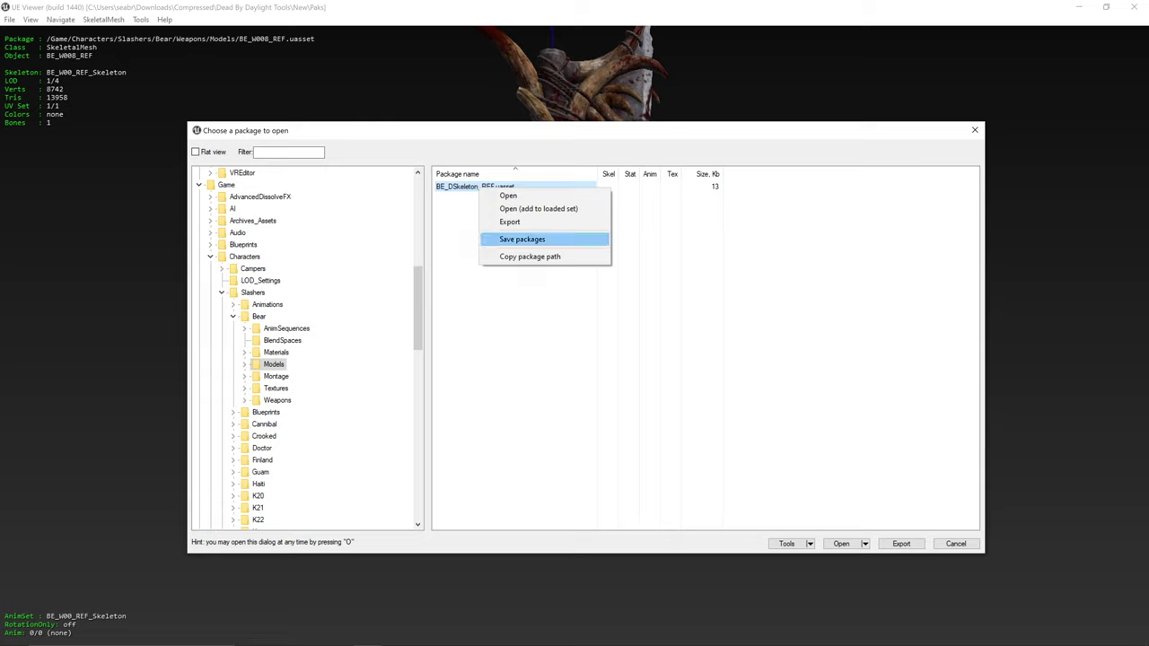
click(509, 221)
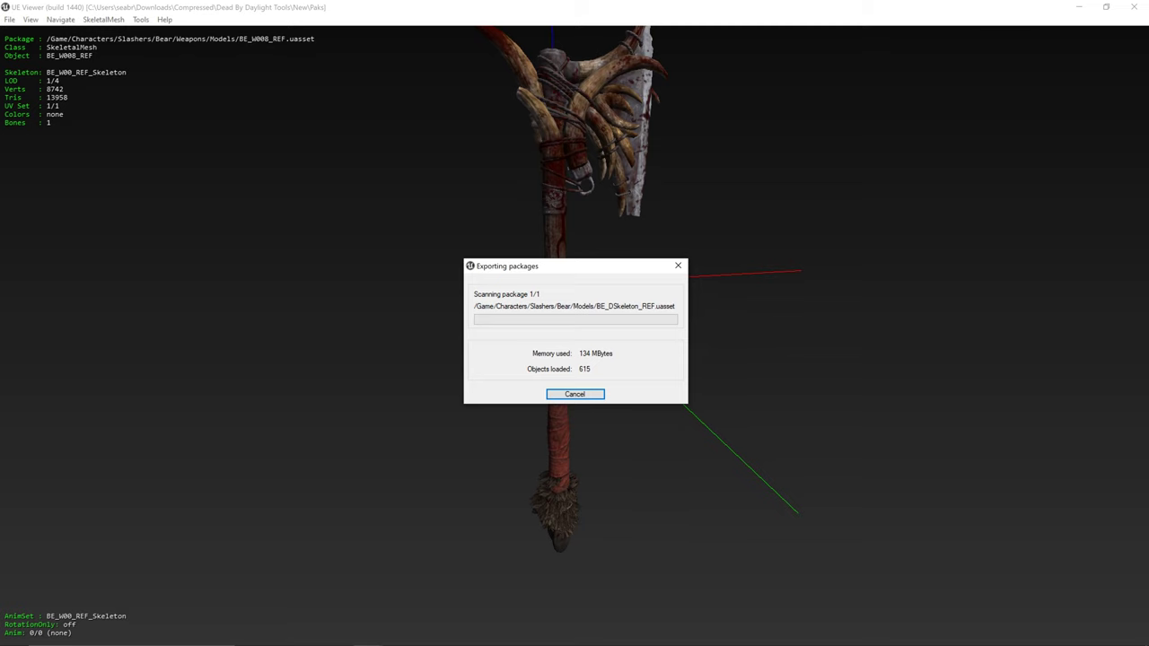
- Close all UE Viewer windows, including the unresponsive export, the package choosers and the umodel consoles
key(super)
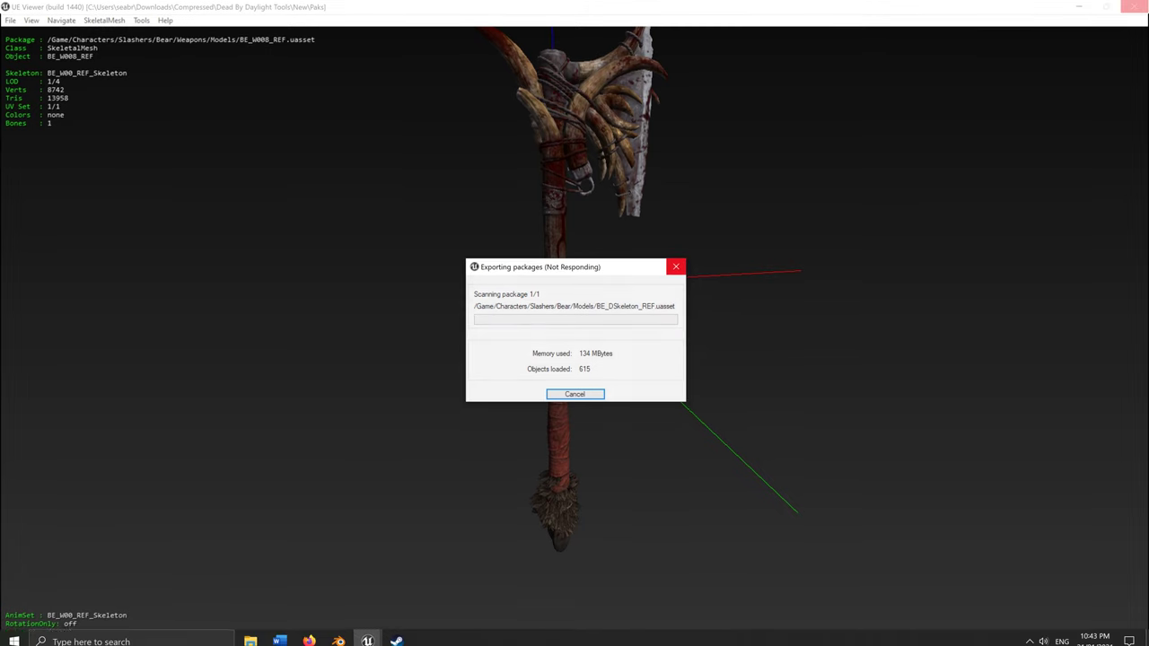
mouse_move(367, 635)
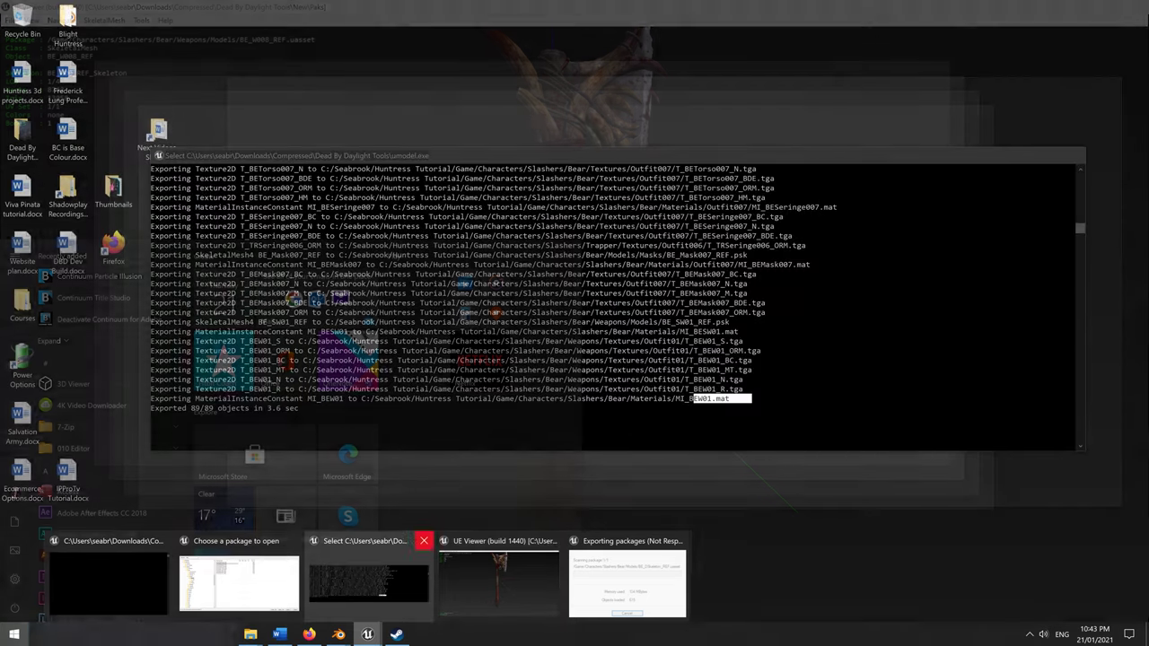
click(423, 541)
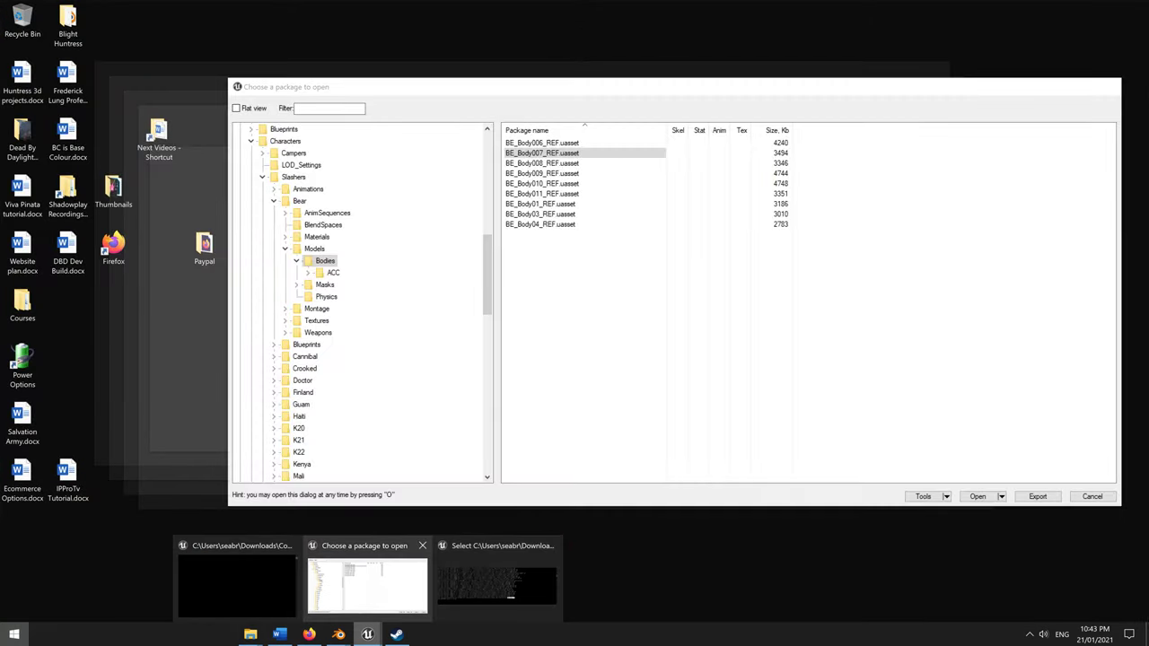
click(422, 544)
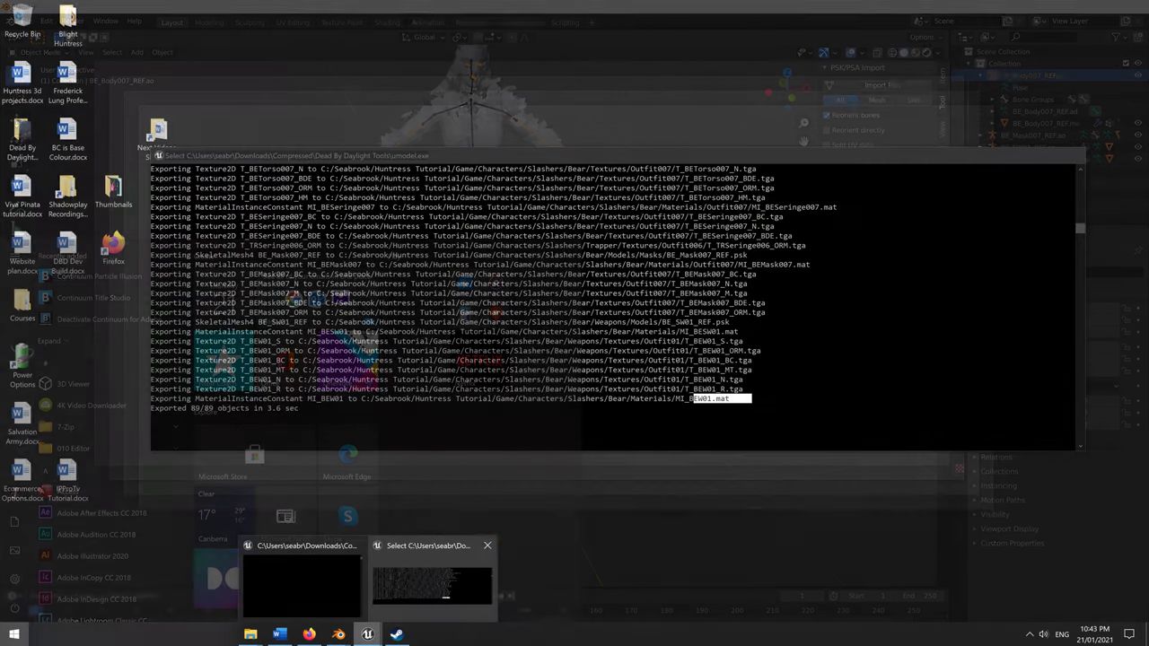
click(487, 544)
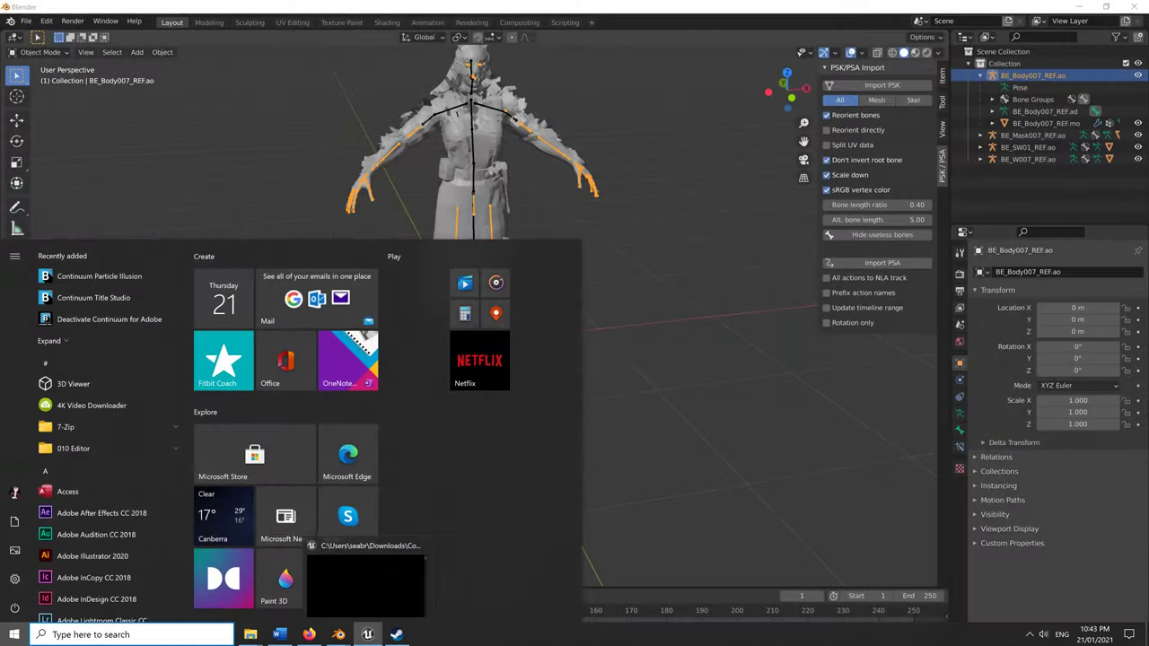
right_click(367, 635)
click(363, 610)
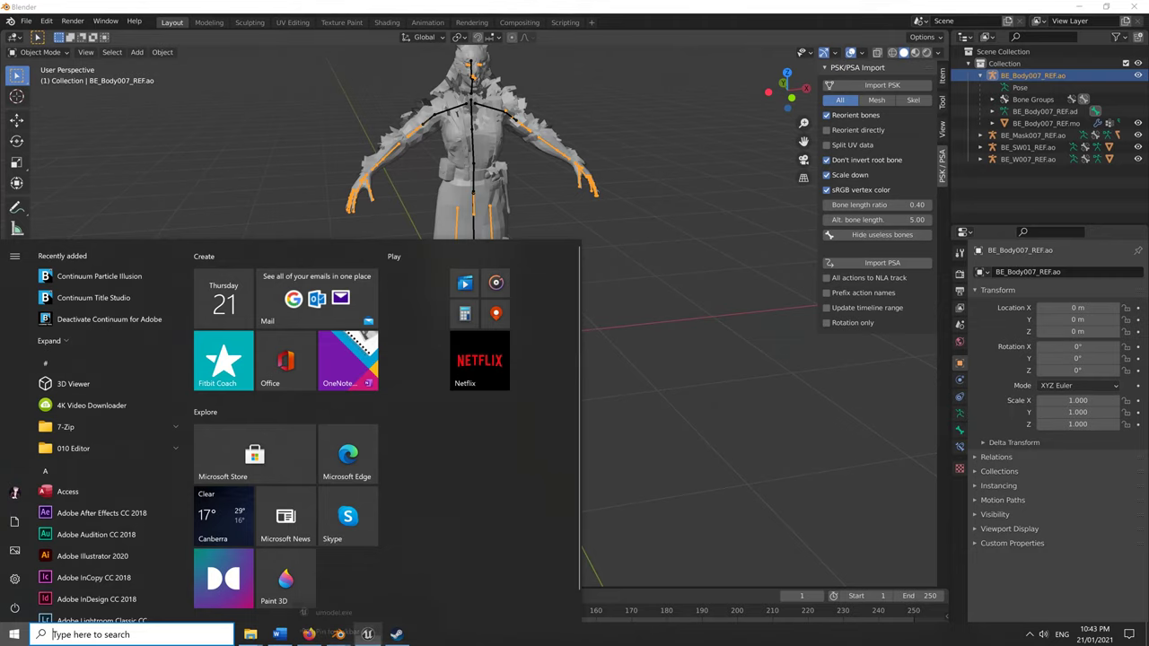
right_click(462, 636)
click(502, 588)
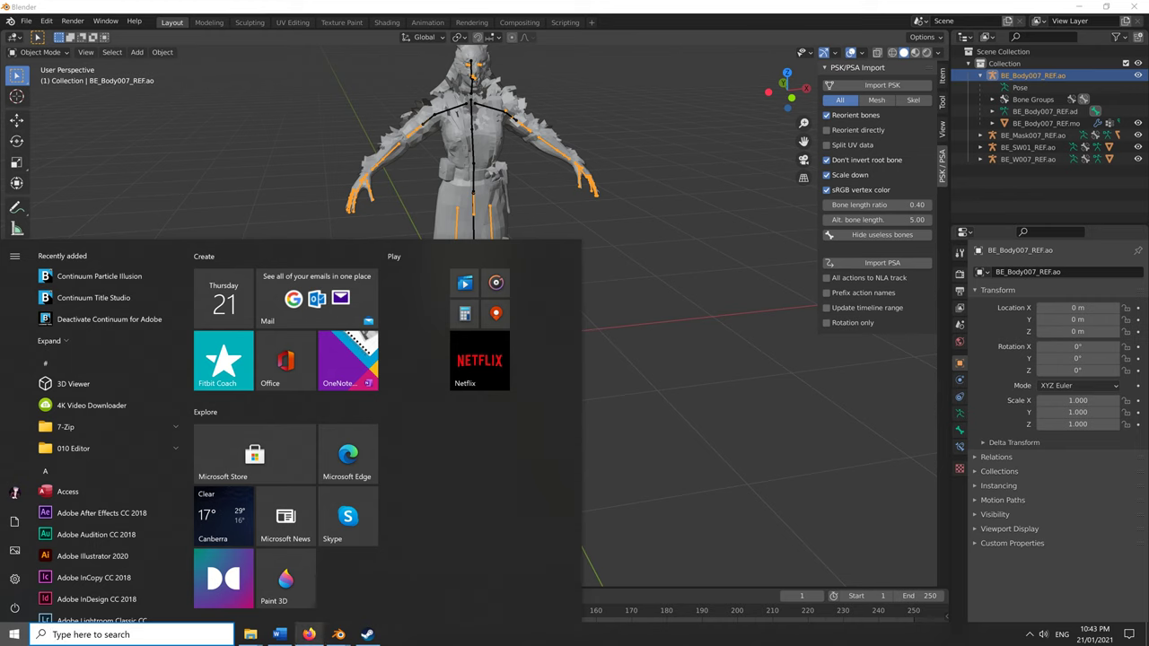
- Switch to the Dead By Daylight Tools folder in File Explorer and launch umodel.exe
mouse_move(251, 634)
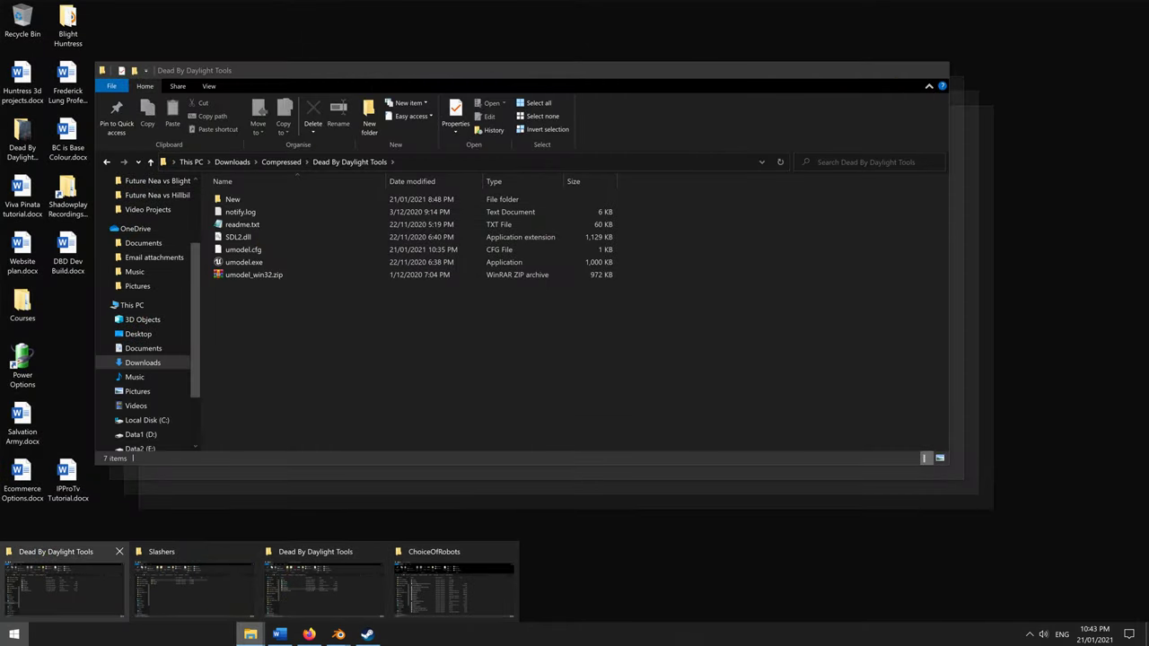
click(72, 585)
double_click(244, 262)
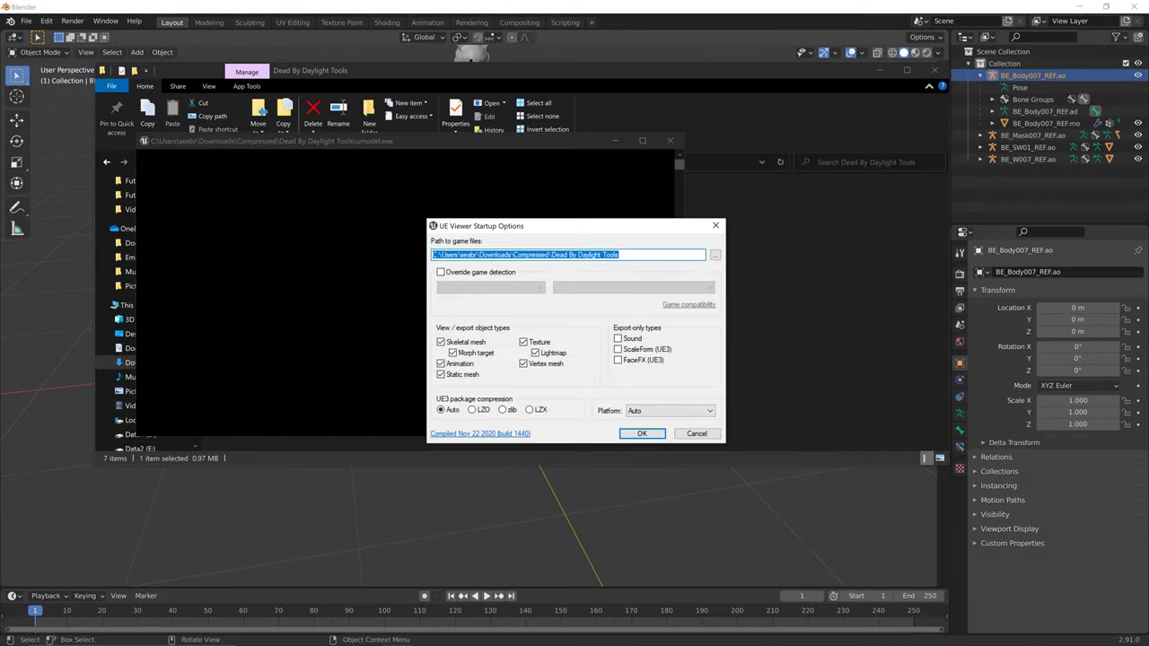
- Override game detection with Unreal engine 4, version Unreal engine 4.25, and load the game files
click(442, 272)
click(490, 287)
click(475, 330)
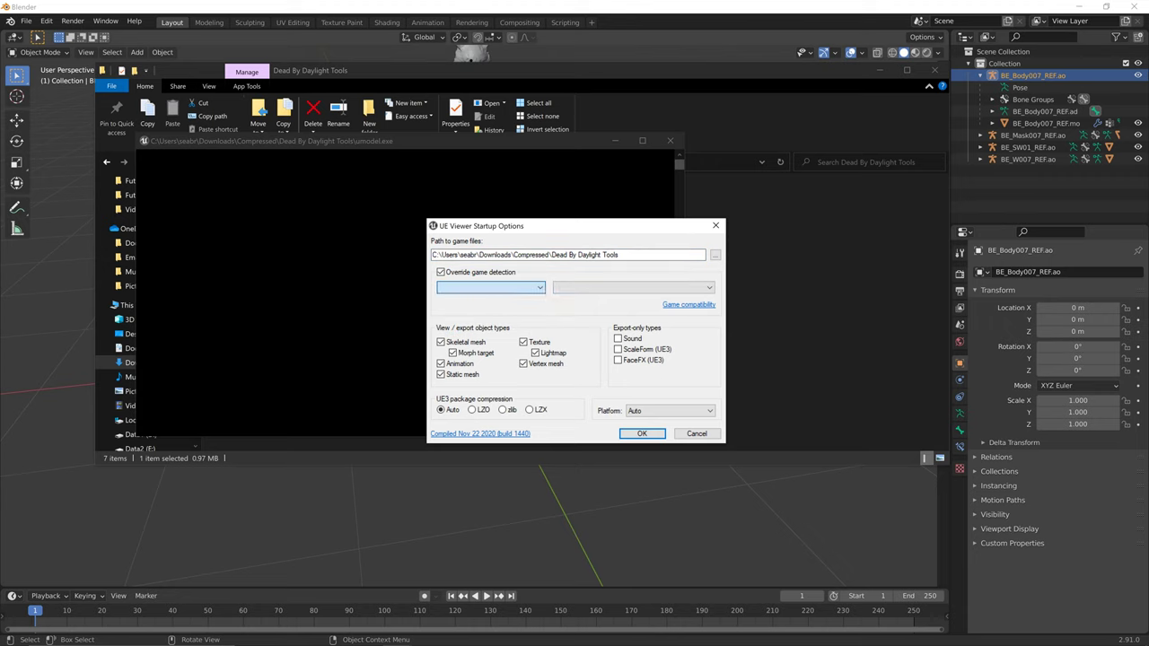
click(628, 287)
click(610, 493)
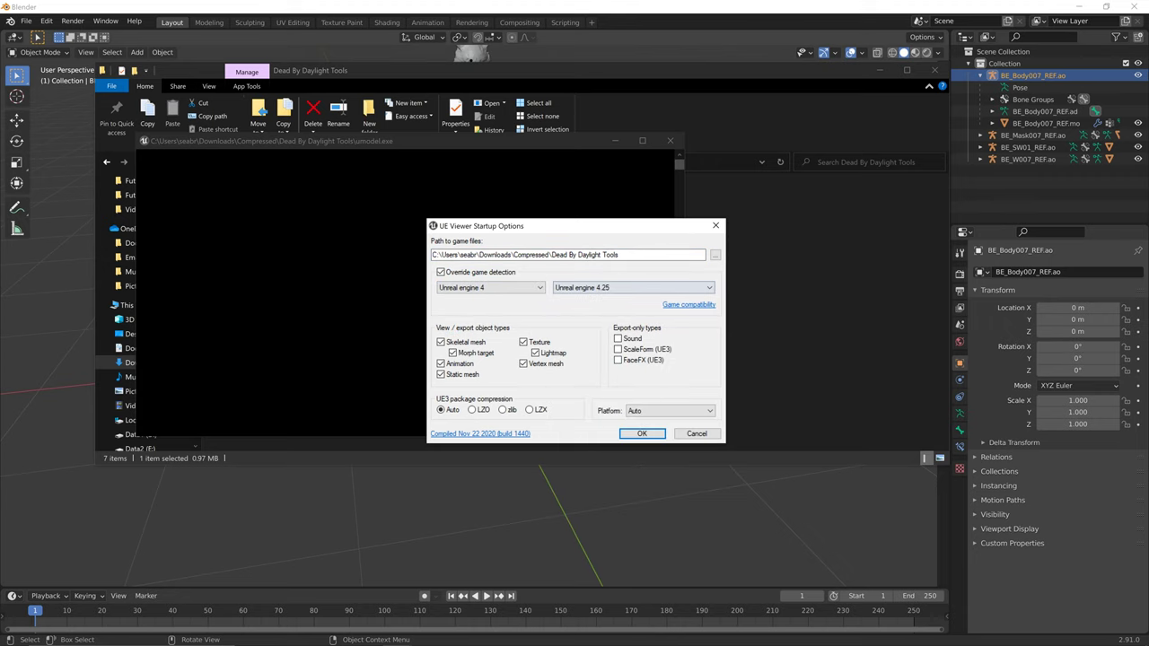
key(Return)
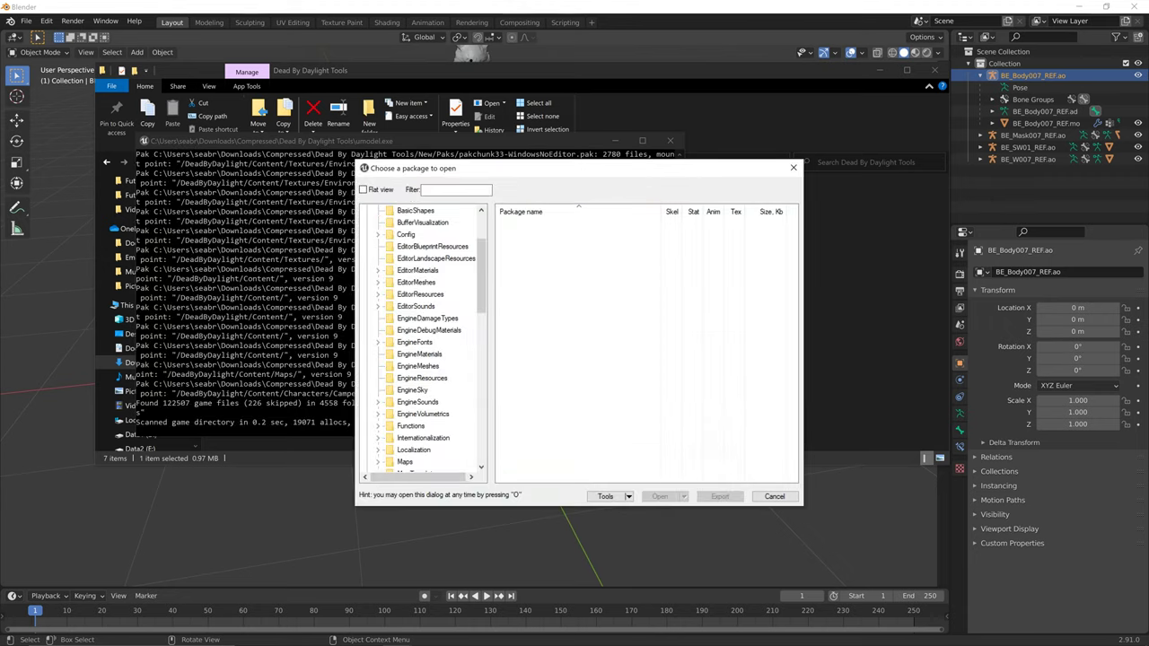
- Widen the package chooser and open the Models folder under Game, Characters, Slashers, Bear
drag(812, 260, 914, 259)
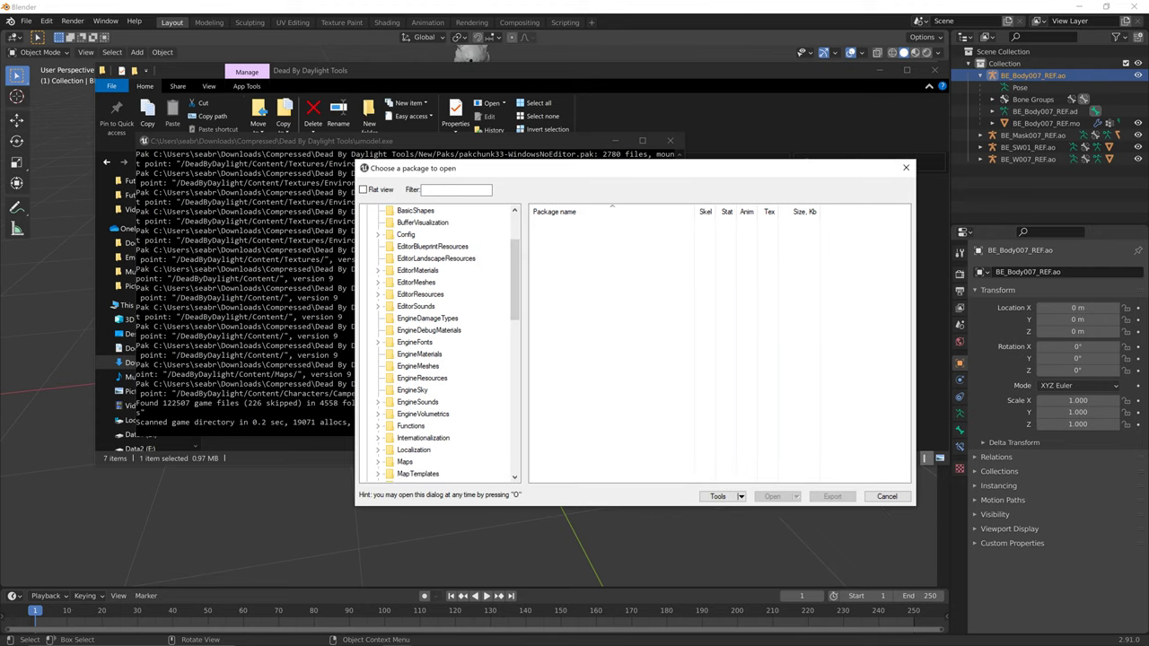
scroll(439, 341, down, 7)
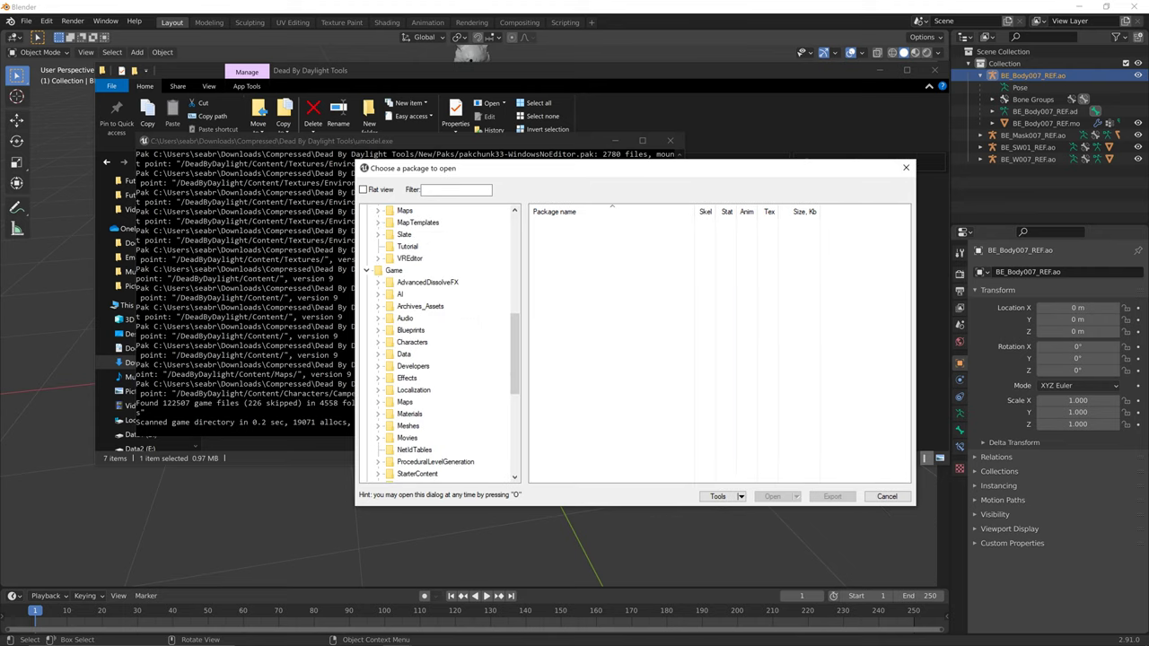
click(378, 342)
click(389, 378)
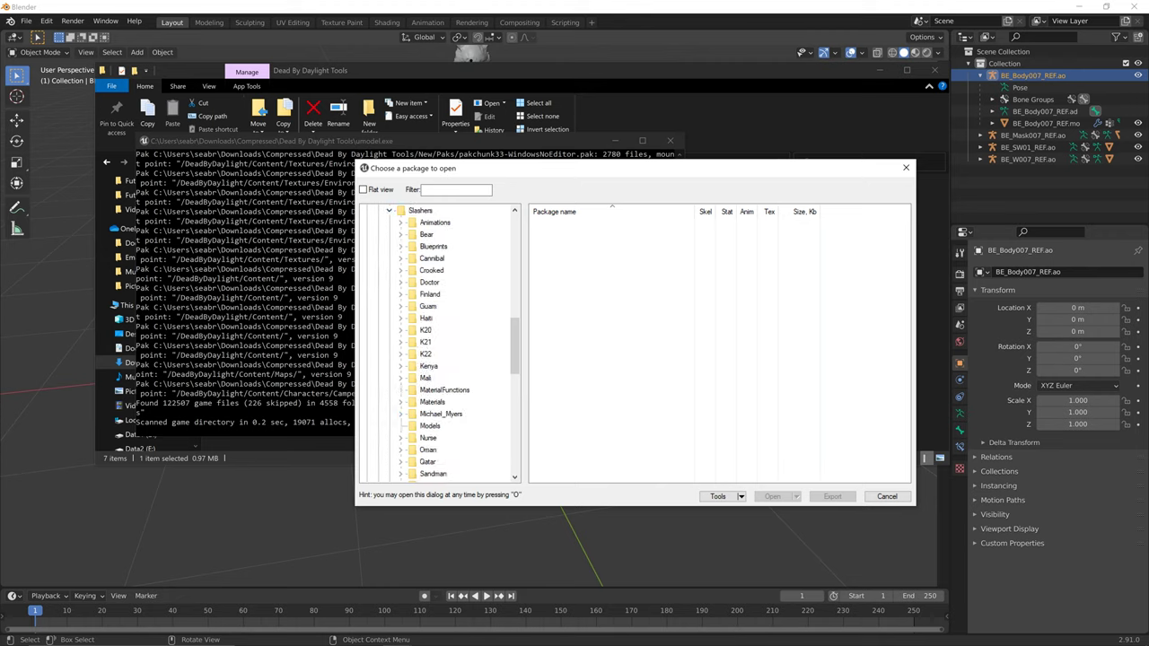
scroll(439, 341, down, 3)
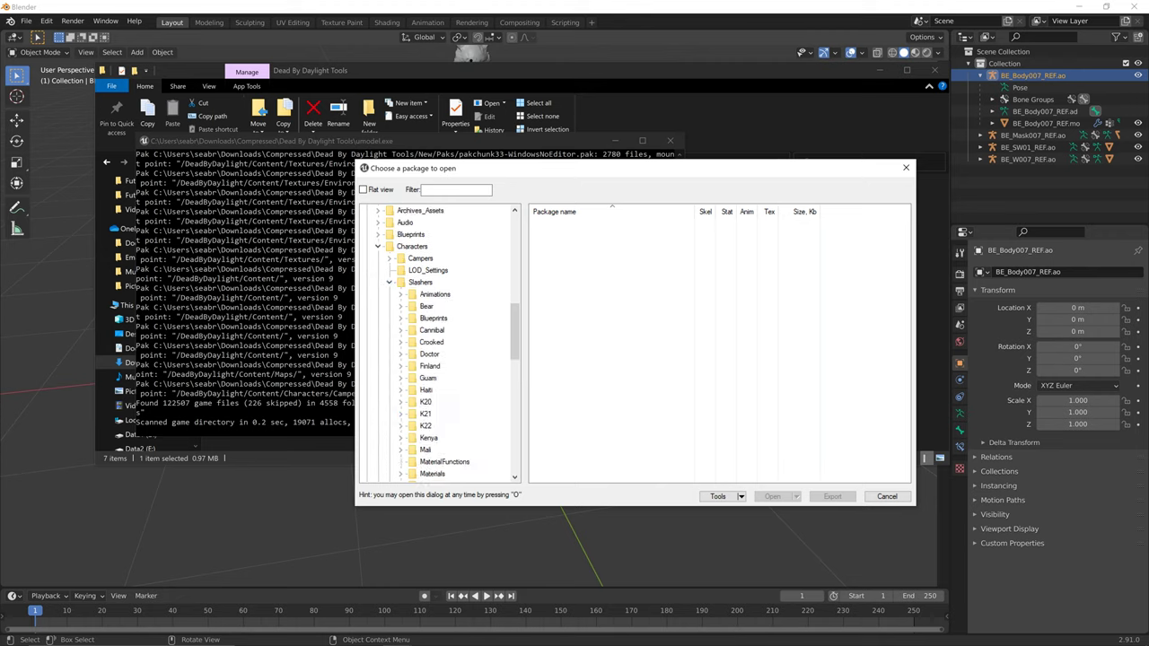
click(400, 306)
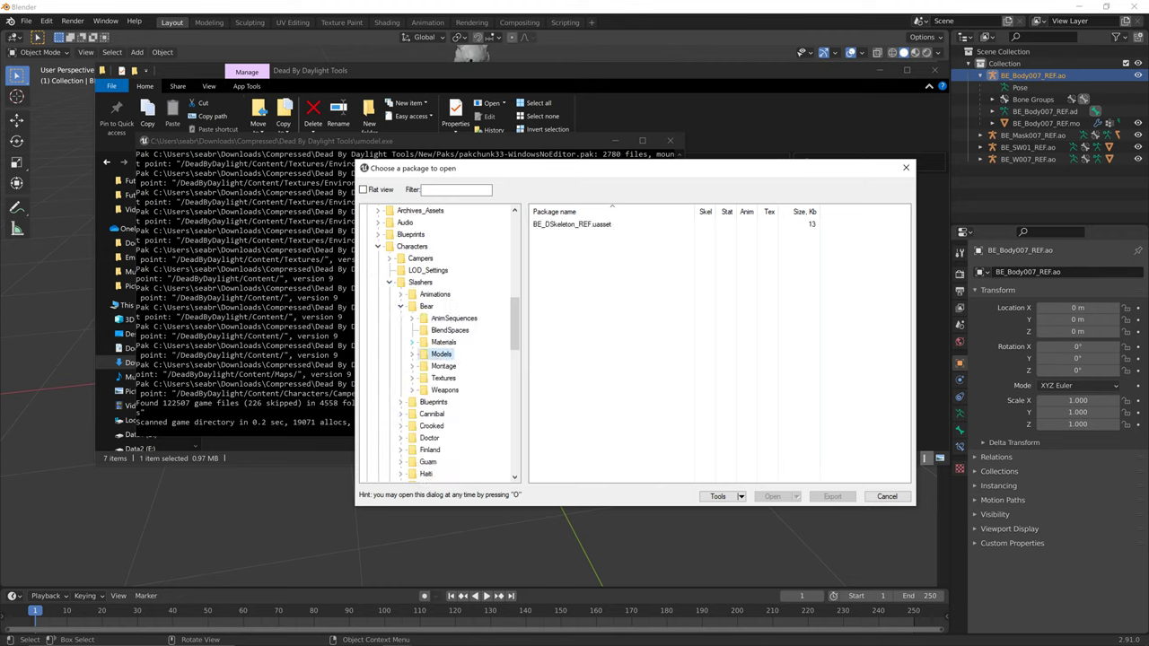
- Export BE_DSkeleton_REF.uasset to the Huntress Tutorial folder with the existing export options
click(572, 224)
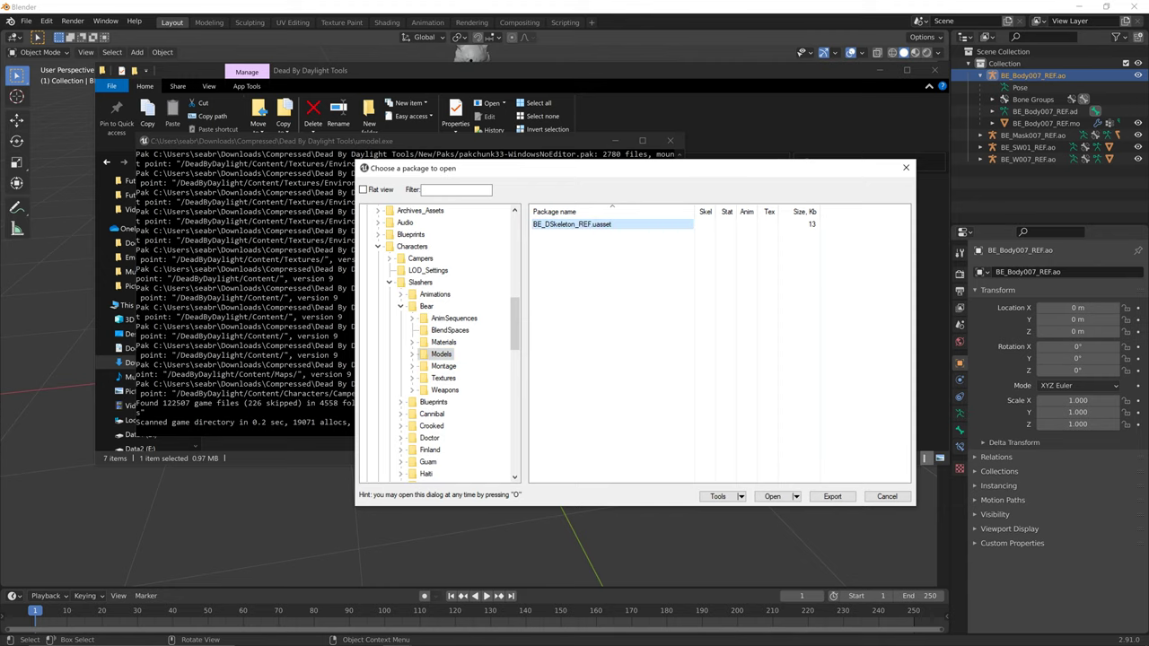
click(832, 497)
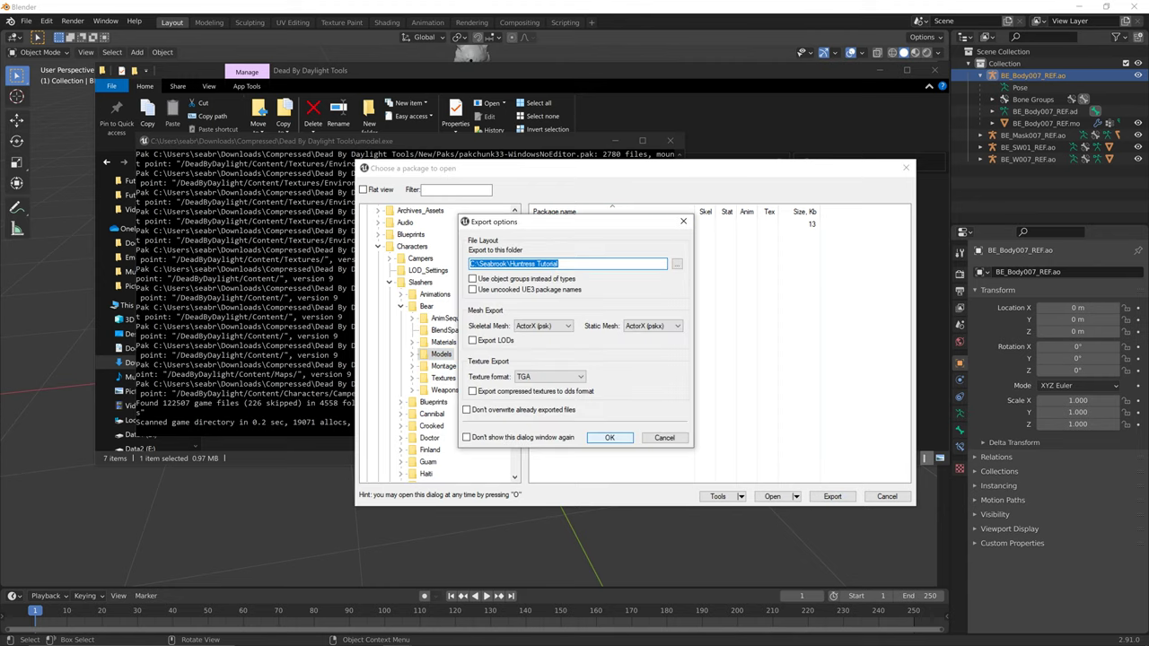
key(Return)
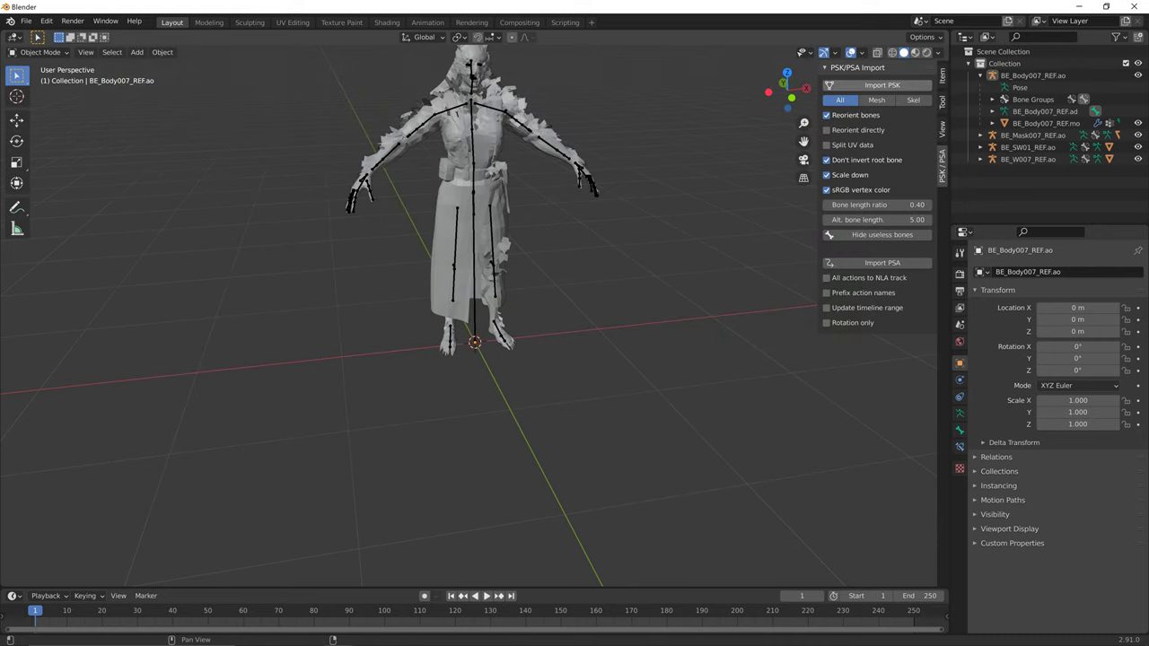
- In Blender, import BE_DSkeleton_REF.psk from the exported Slashers\Bear\Models folder using PSK import
click(881, 85)
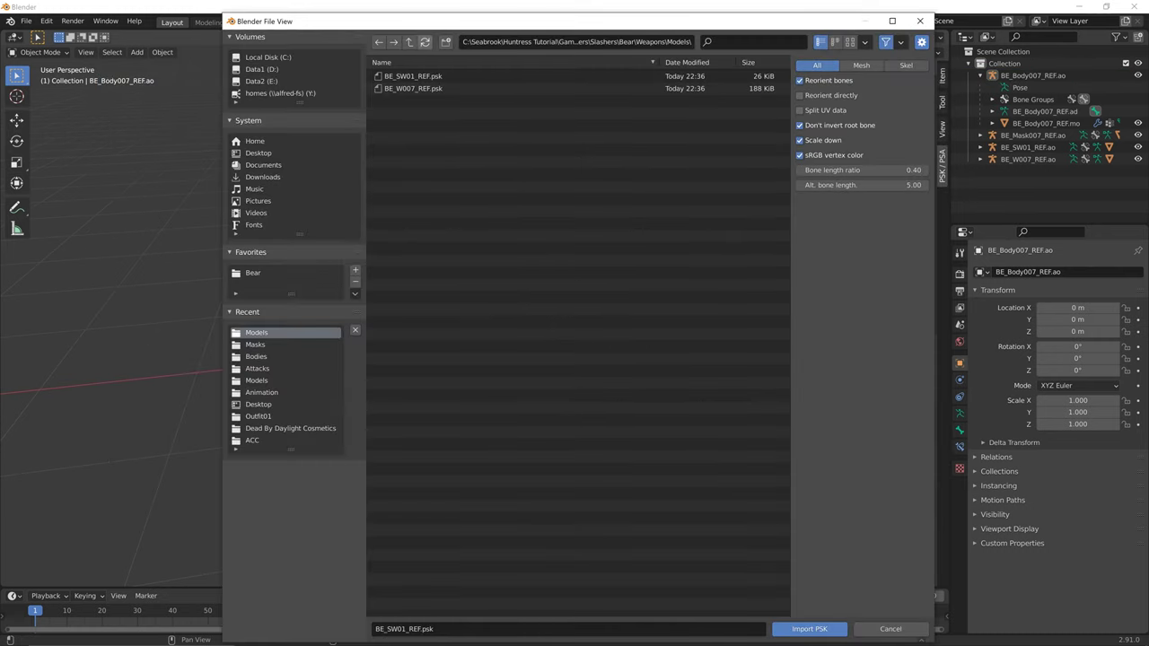
click(409, 42)
click(409, 42)
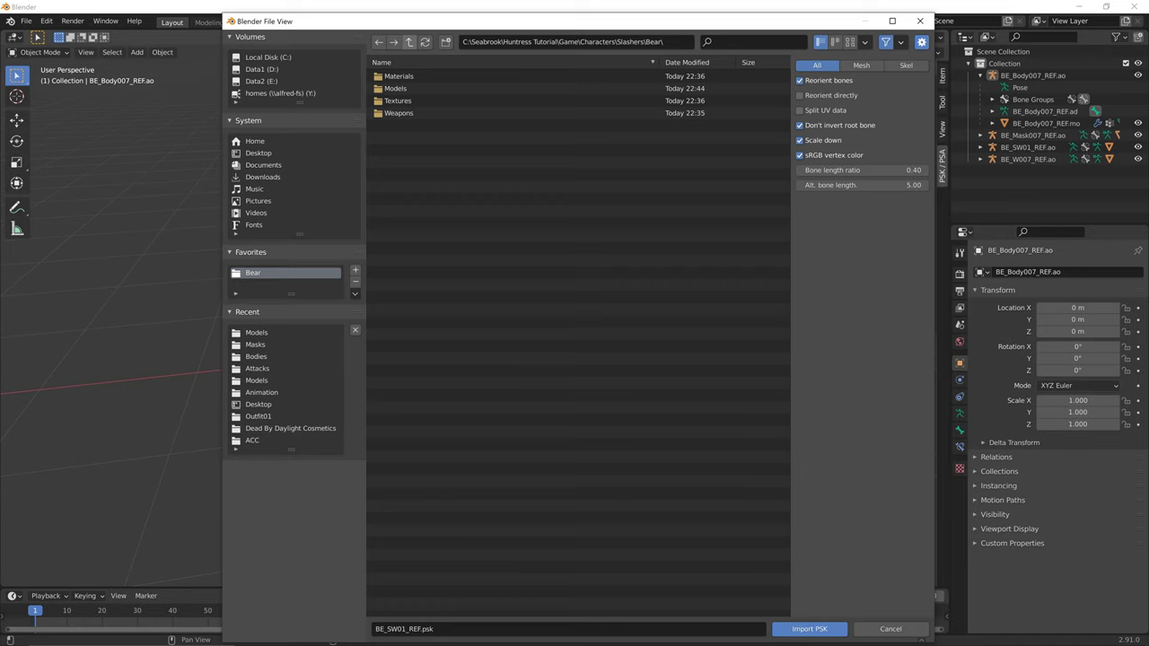
click(409, 42)
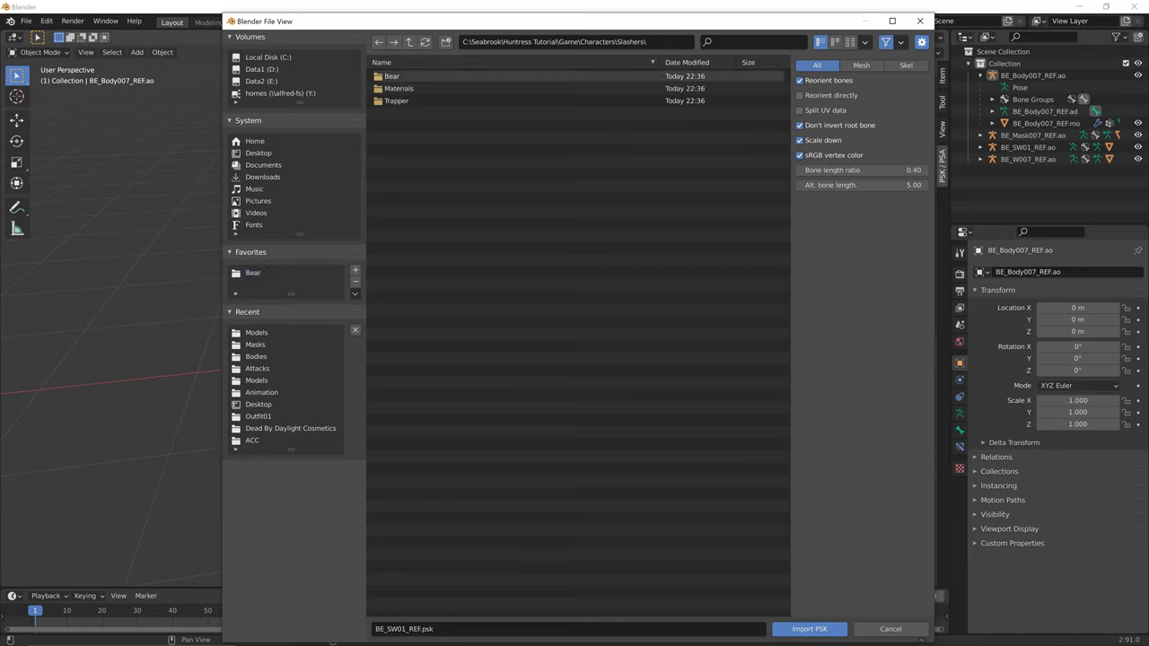
click(392, 76)
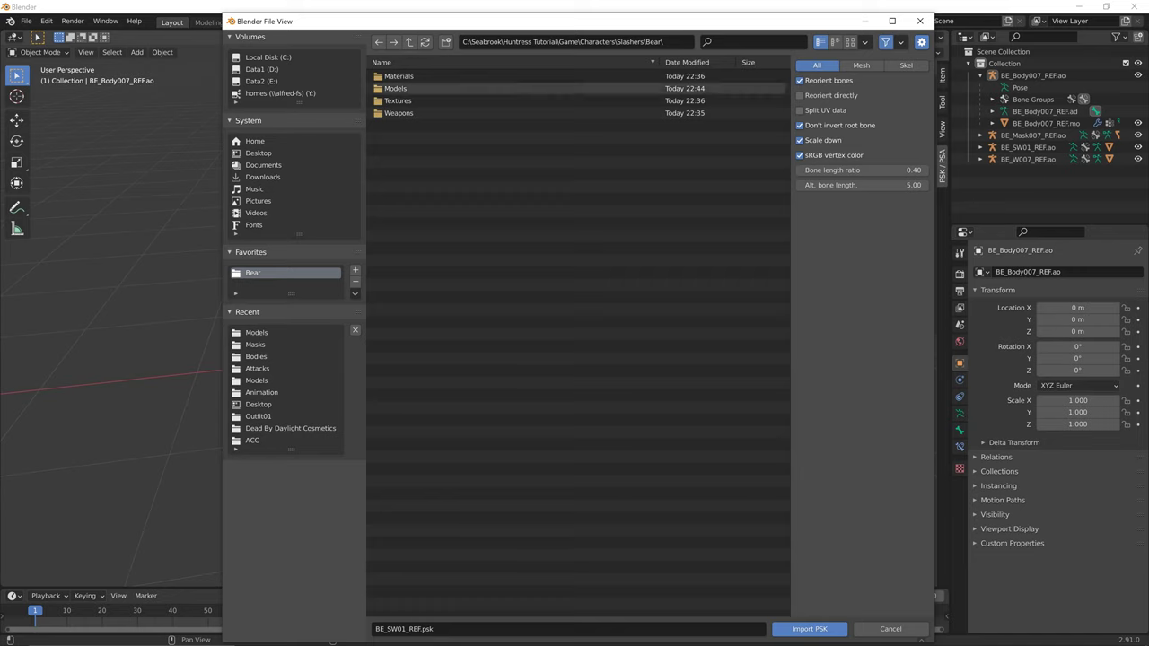
double_click(395, 88)
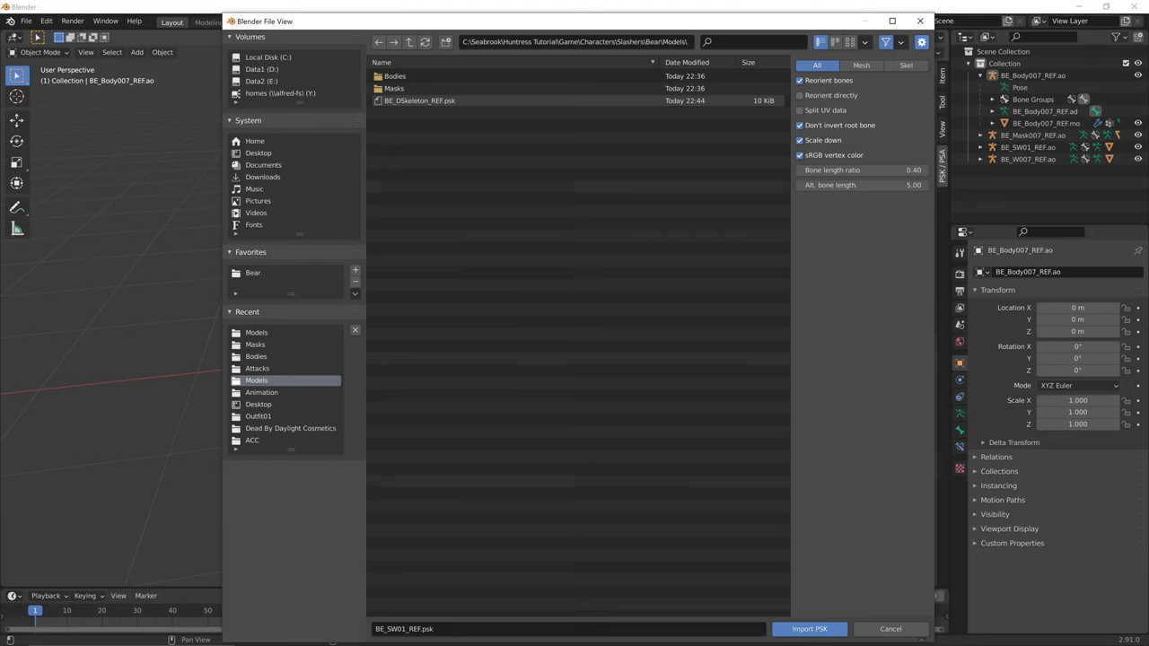
click(420, 100)
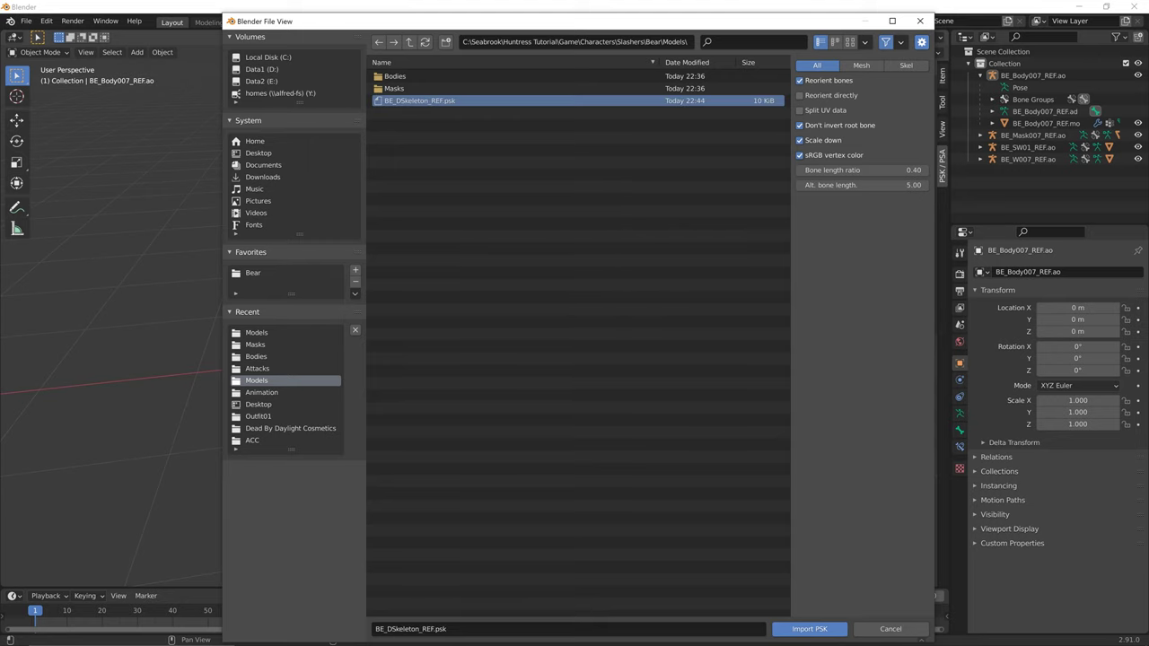
click(809, 629)
middle_drag(538, 359, 528, 324)
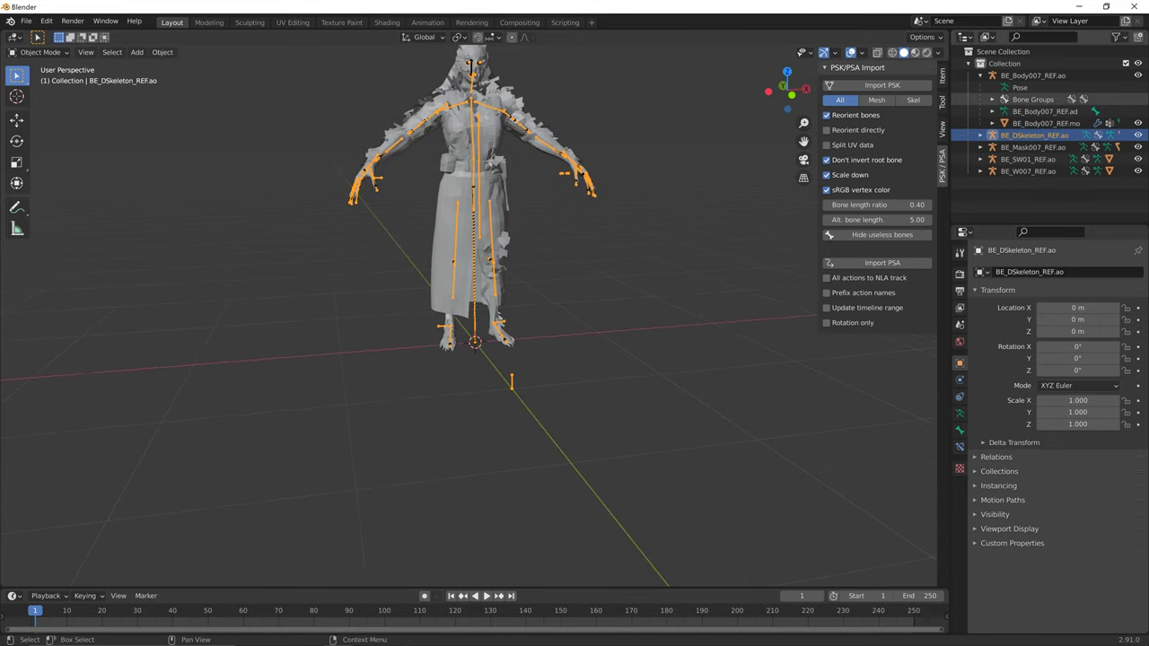
- Clear the parent of the BE_Body007_REF.mo body mesh to detach it from its original armature
click(1045, 123)
click(610, 359)
mouse_move(610, 359)
middle_down()
mouse_move(650, 358)
mouse_move(598, 372)
mouse_move(621, 372)
middle_up()
click(462, 211)
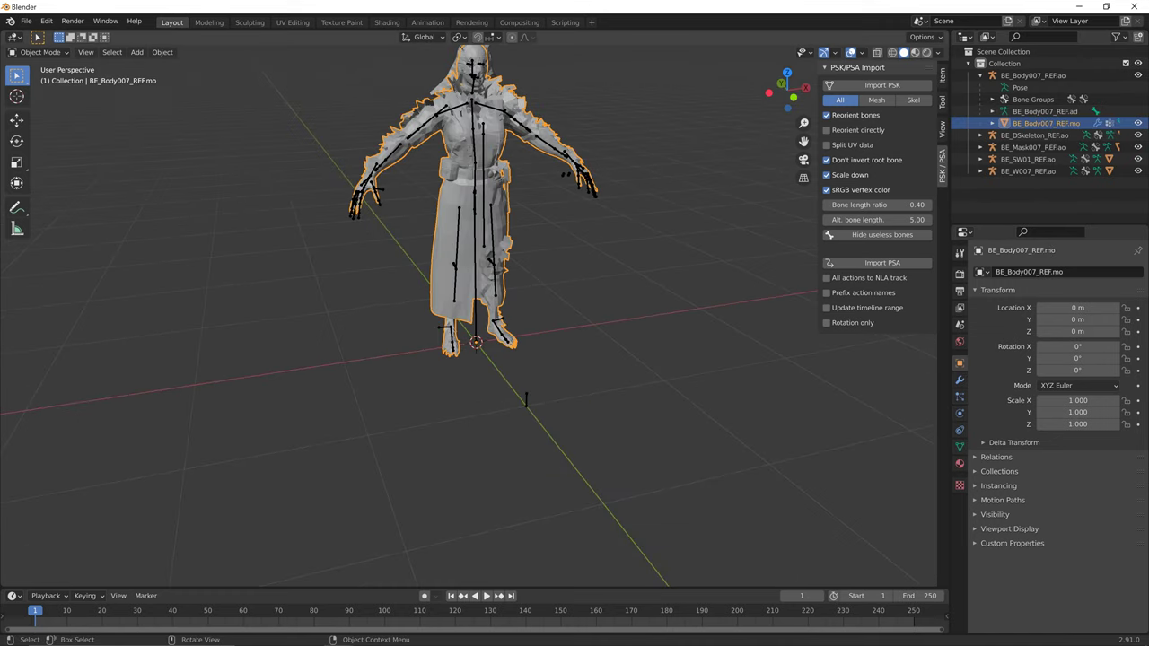
middle_drag(485, 346, 466, 350)
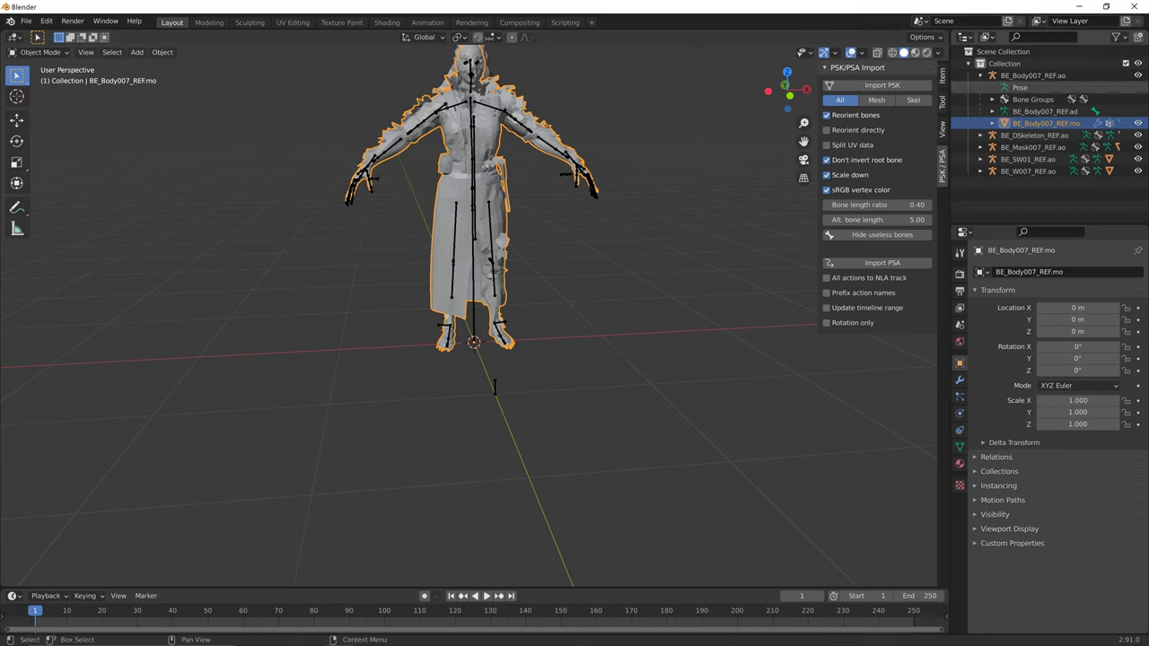
middle_drag(494, 386, 584, 386)
right_click(420, 201)
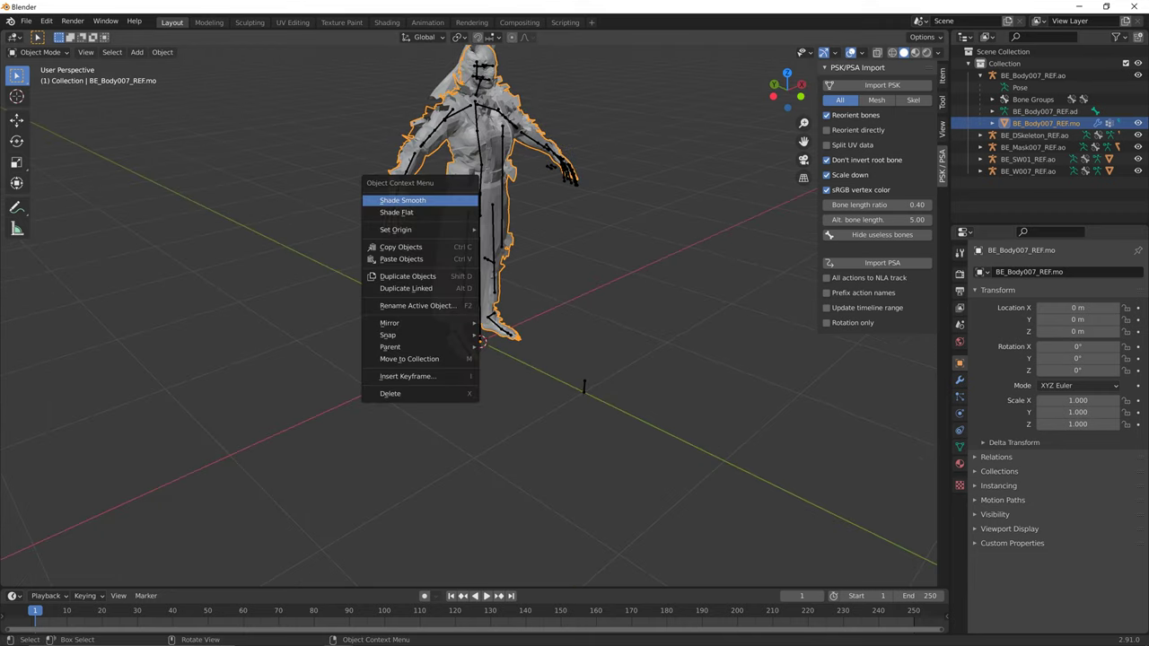
mouse_move(474, 346)
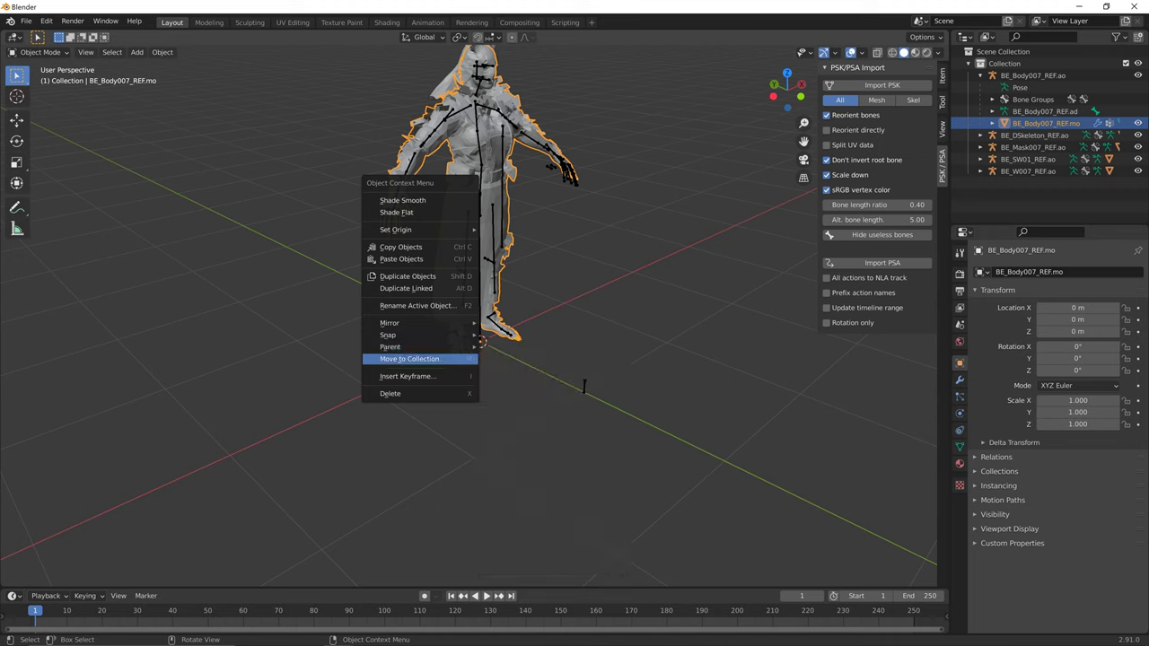
key(Escape)
right_click(420, 245)
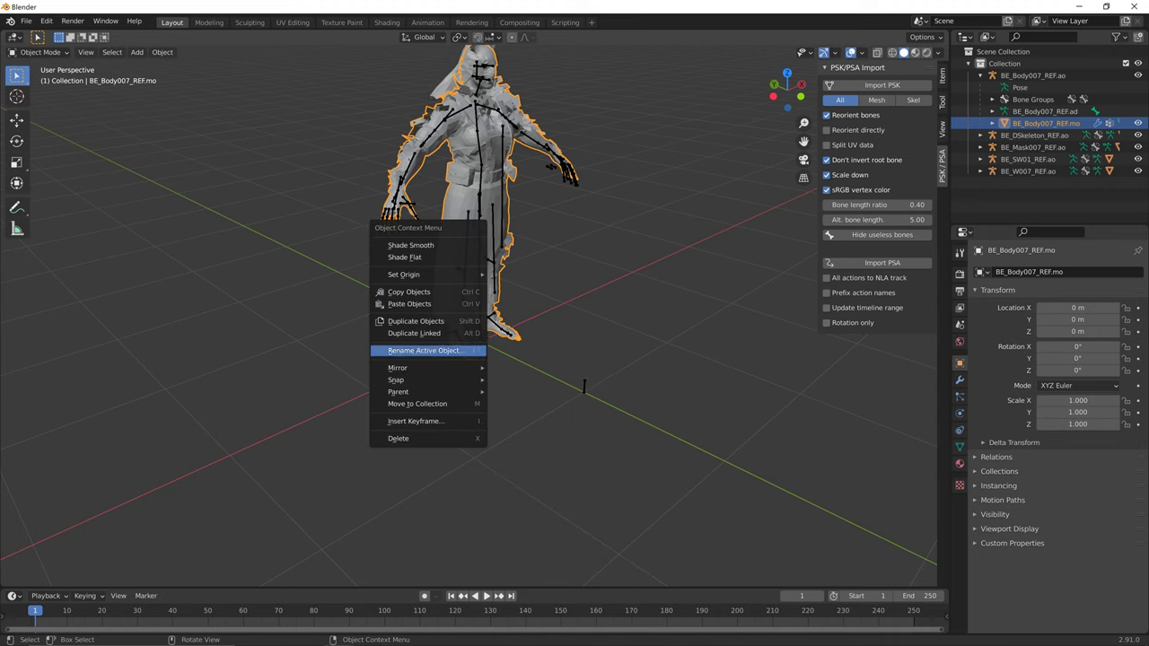
mouse_move(422, 380)
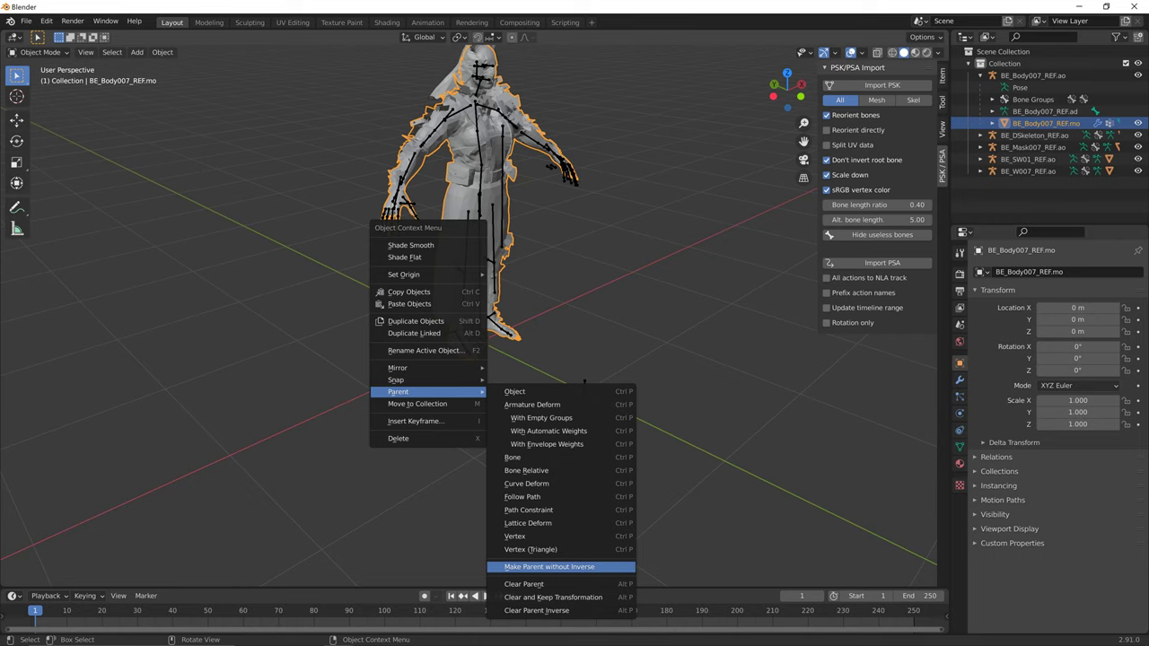
click(523, 584)
middle_drag(556, 377, 516, 367)
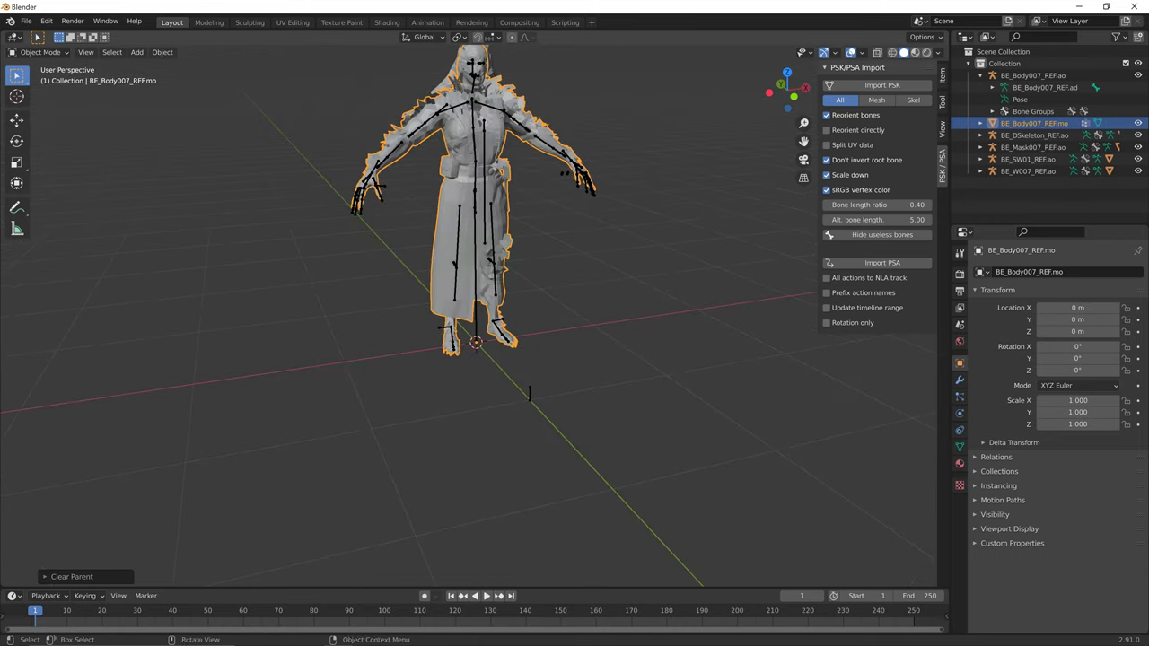
- Delete the body's original armature, BE_Body007_REF.ao, keeping the detached body mesh
click(1032, 75)
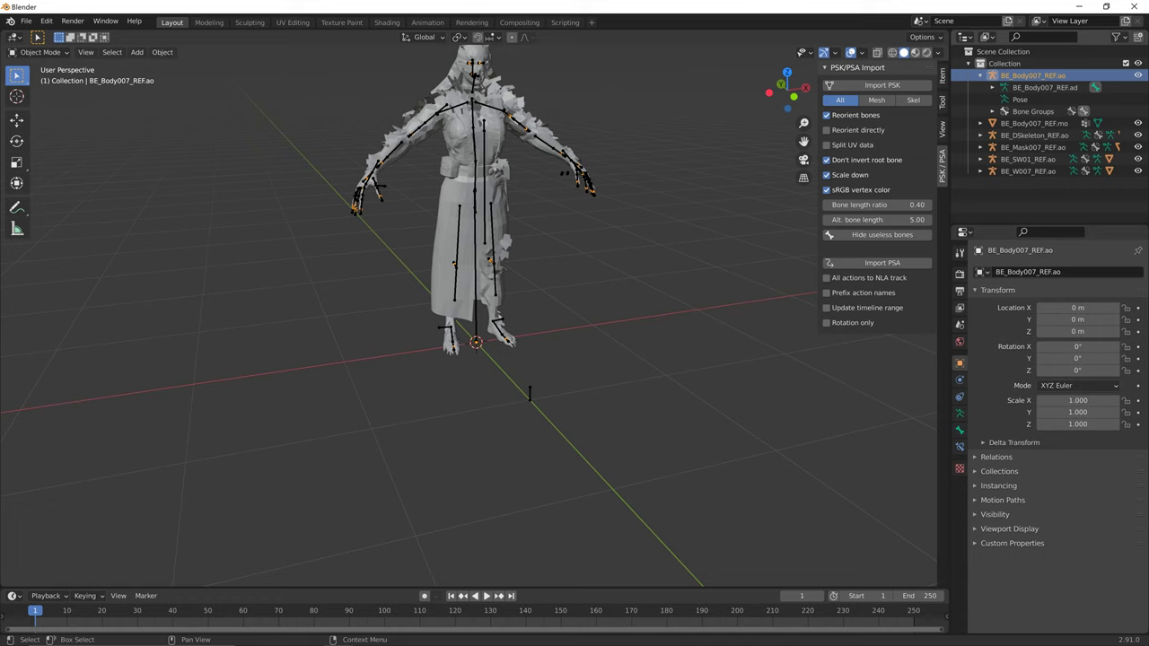
click(1034, 123)
click(1032, 76)
key(Delete)
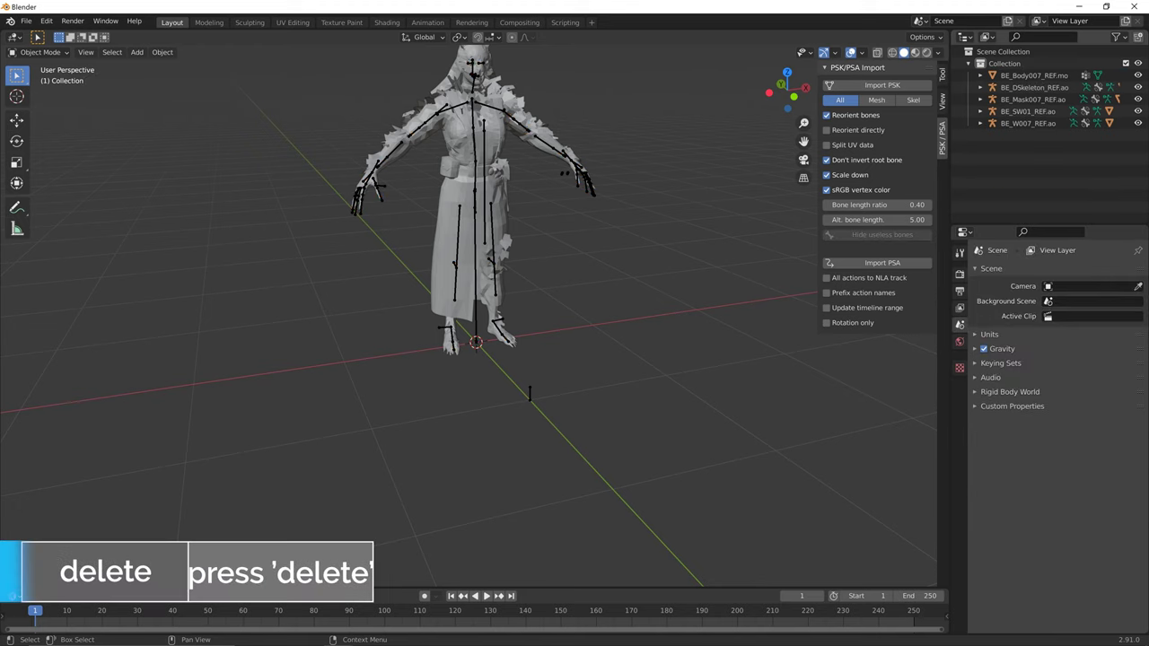
- Clear the parent of the BE_Mask007_REF.mo mask mesh to detach it from its armature
click(1034, 87)
click(980, 99)
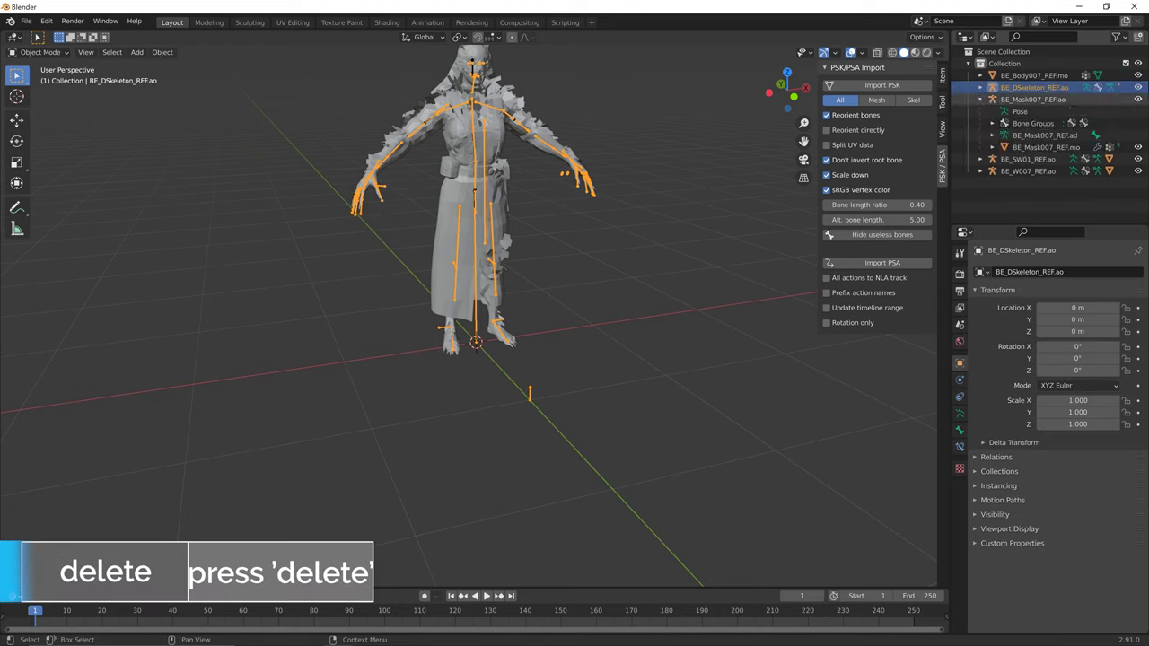
click(1033, 99)
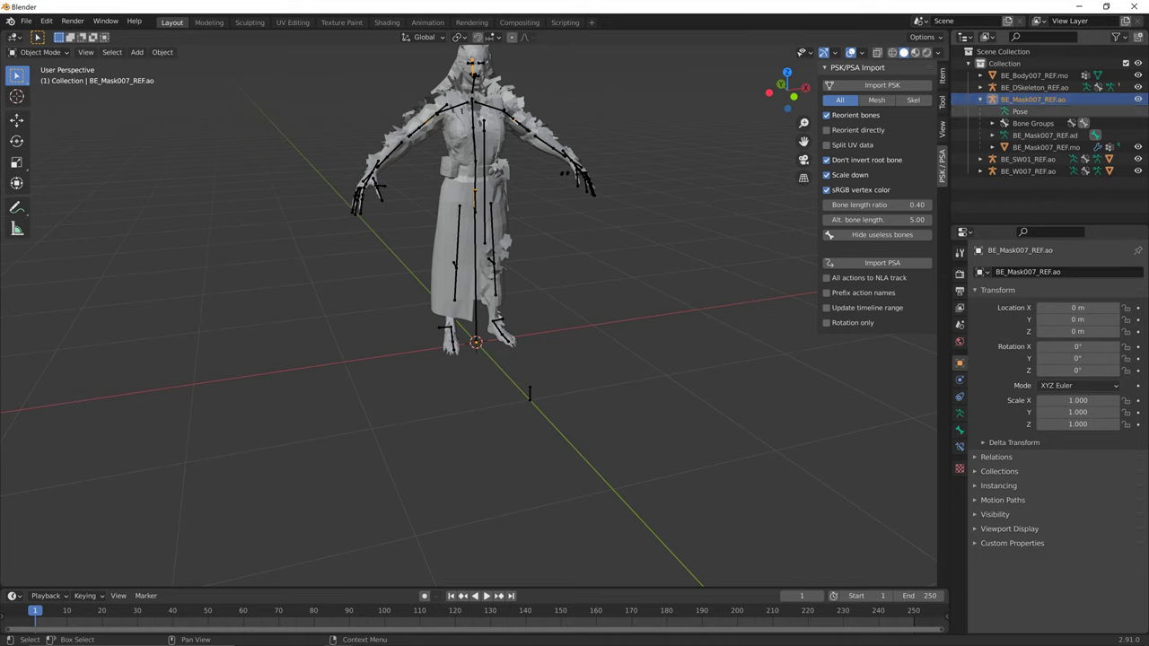
middle_drag(574, 296, 642, 325)
click(463, 92)
middle_drag(463, 93, 513, 100)
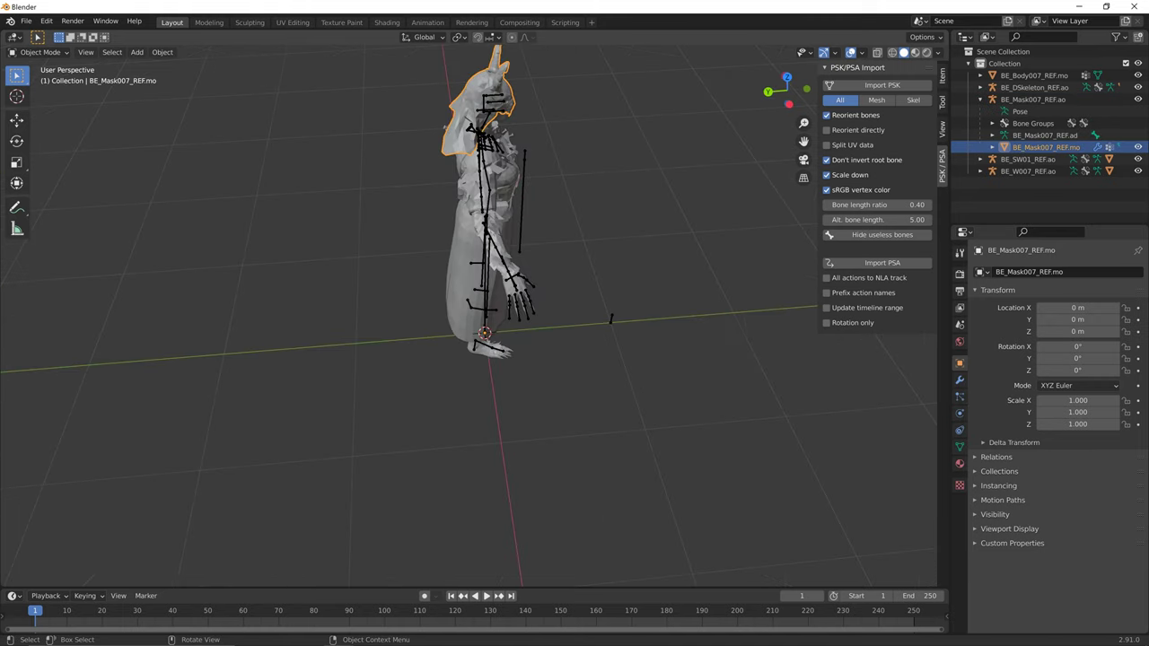
right_click(444, 89)
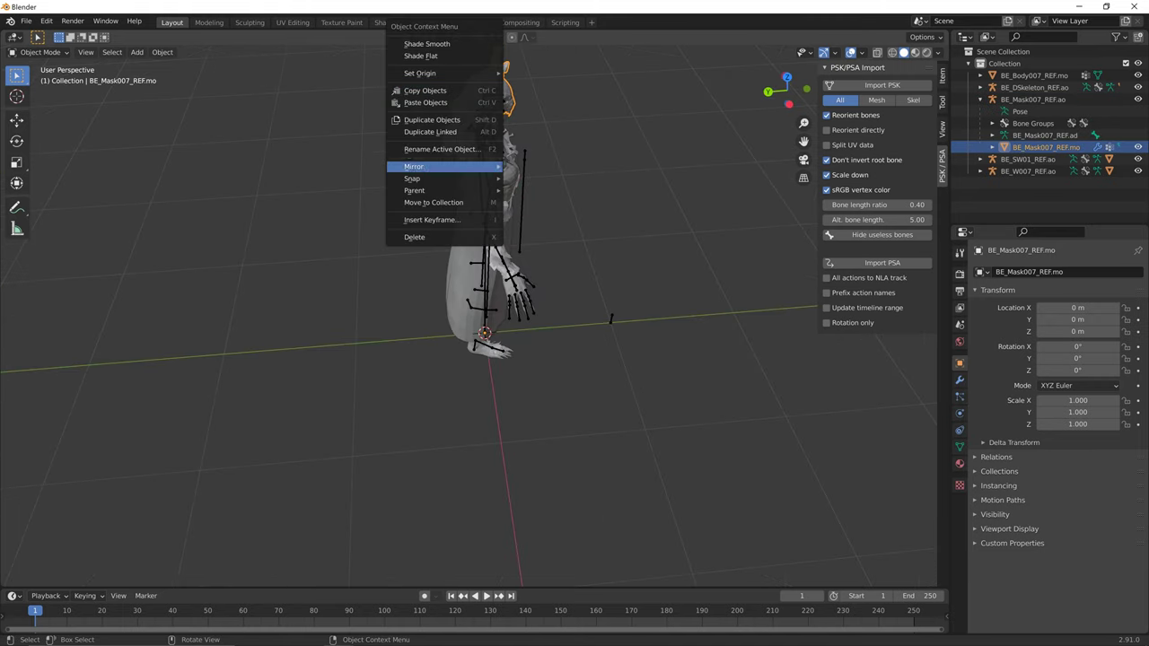
mouse_move(440, 190)
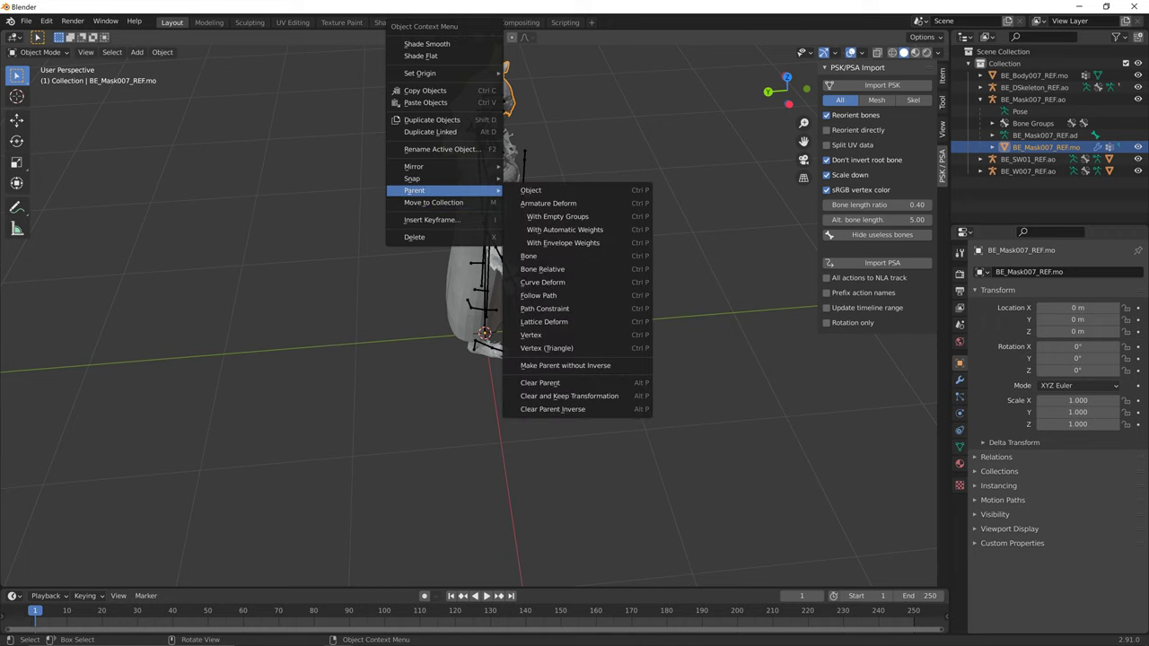
click(539, 382)
middle_drag(610, 317, 511, 370)
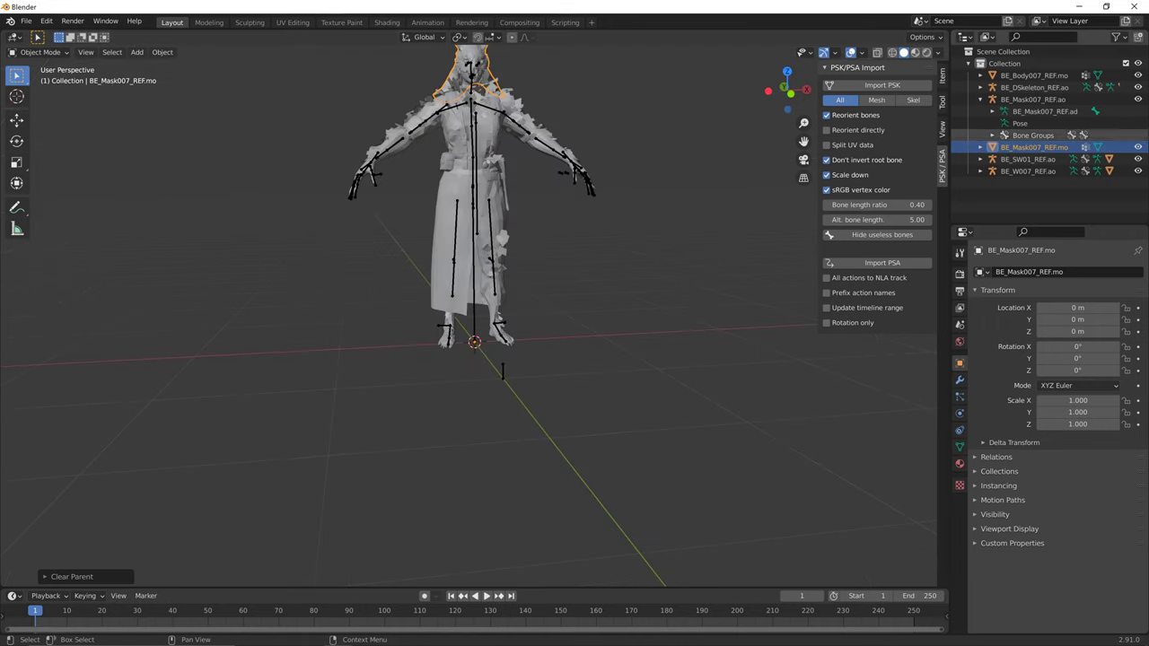
- Delete the mask's original armature, BE_Mask007_REF.ao, and keep the mask mesh
click(1033, 100)
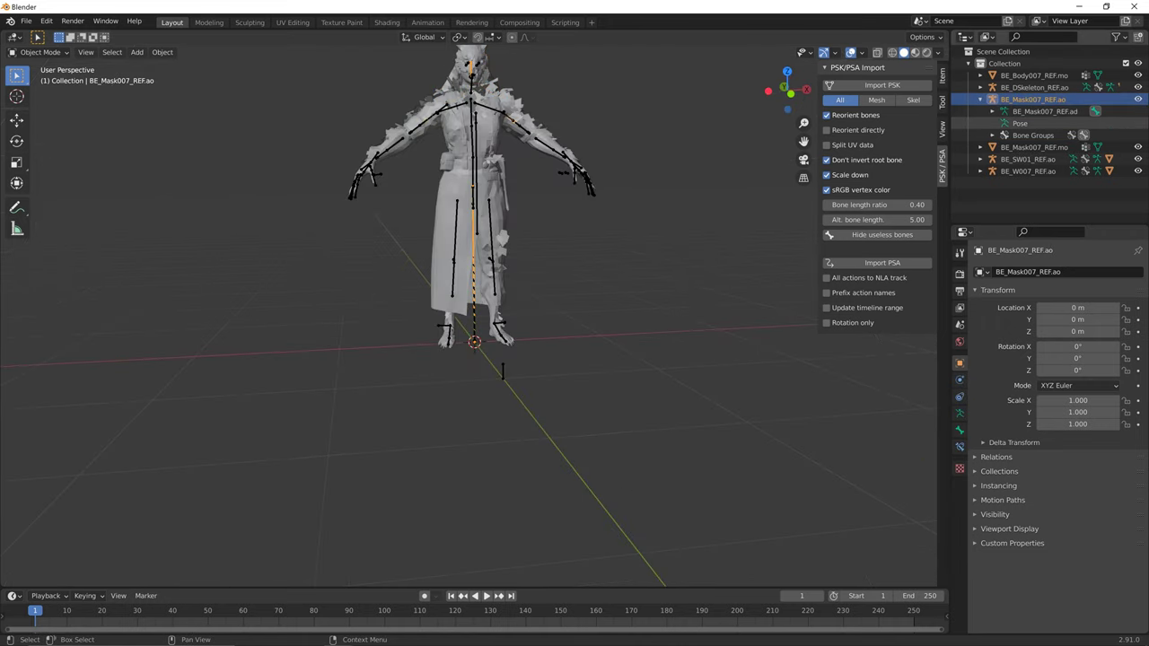
key(Delete)
click(1033, 99)
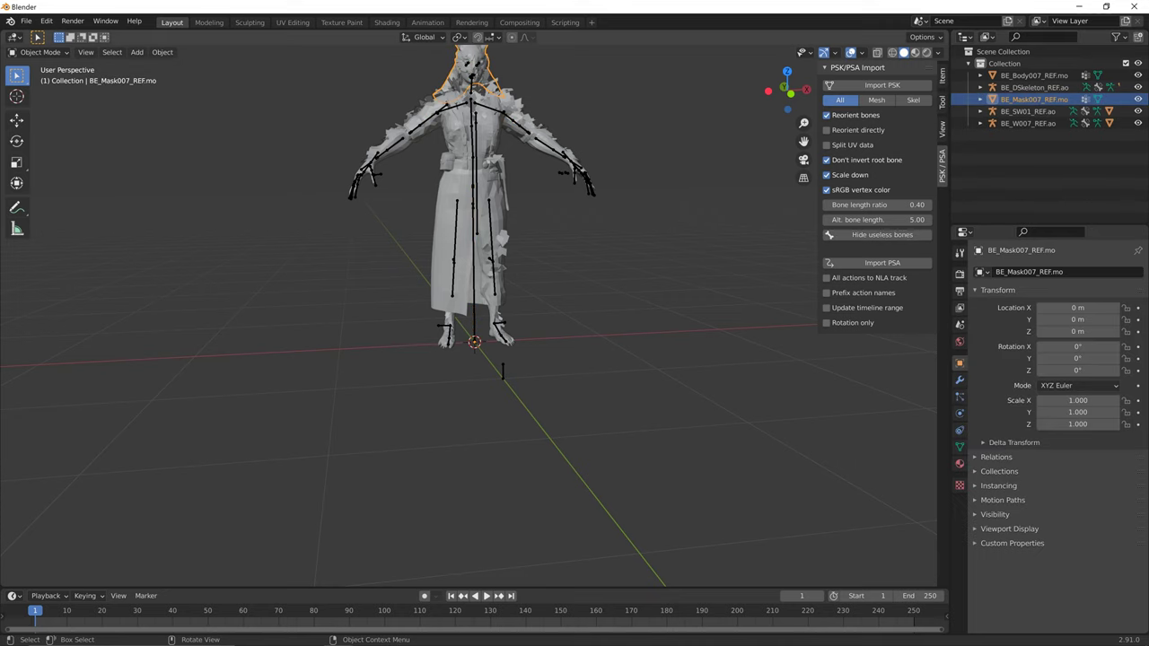
middle_drag(556, 310, 518, 309)
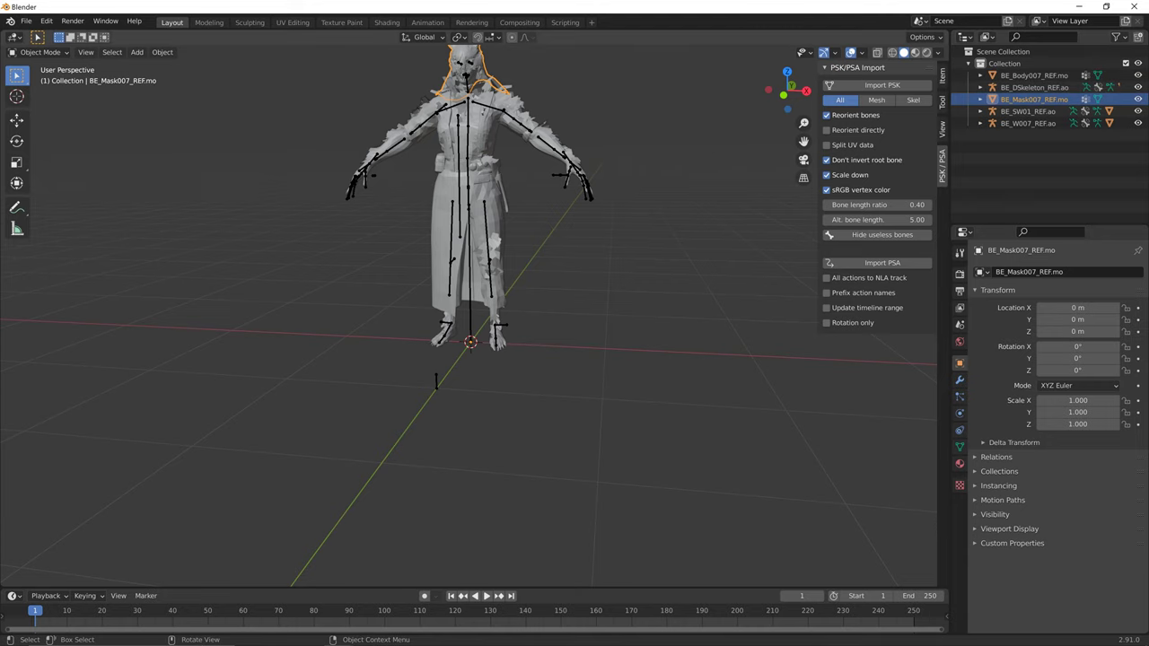
- Parent the mask and body meshes to the BE_DSkeleton_REF.ao armature using Armature Deform With Empty Groups
click(628, 306)
middle_drag(628, 306, 709, 336)
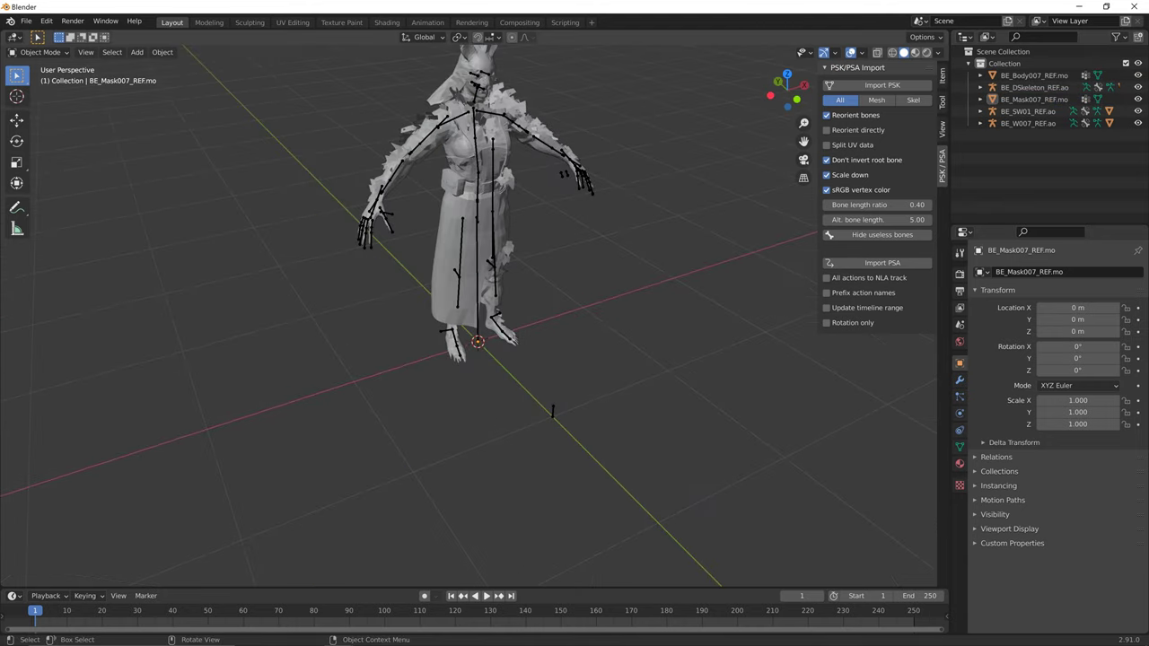
click(468, 79)
mouse_move(469, 79)
middle_down()
mouse_move(537, 66)
mouse_move(460, 86)
middle_up()
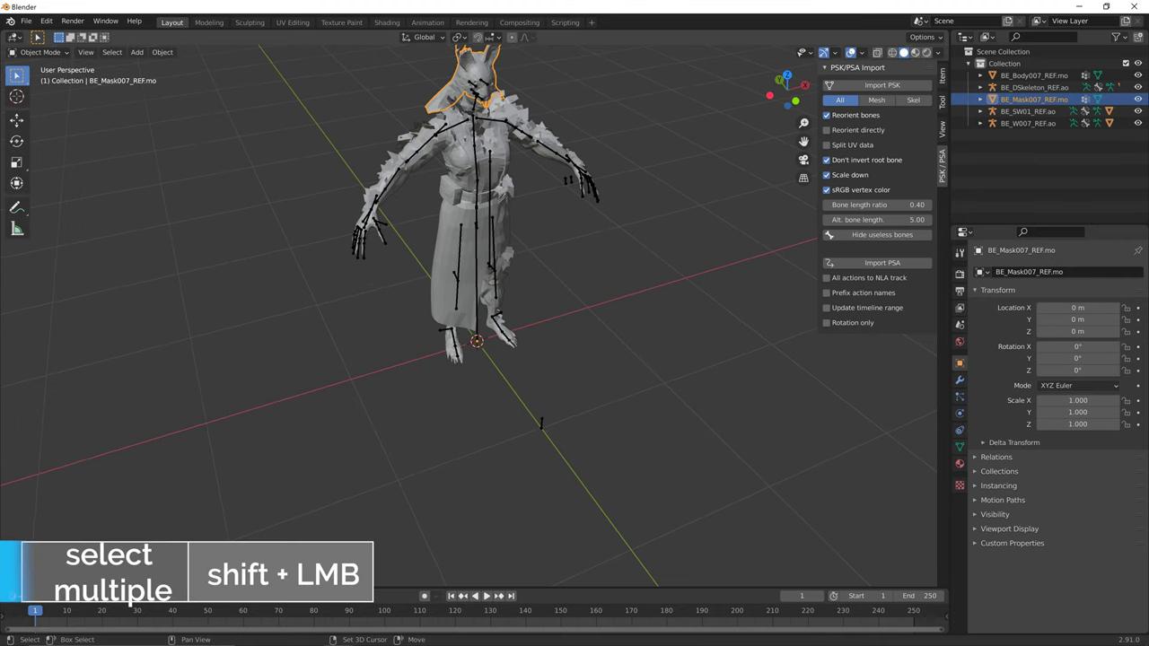
shift+click(469, 184)
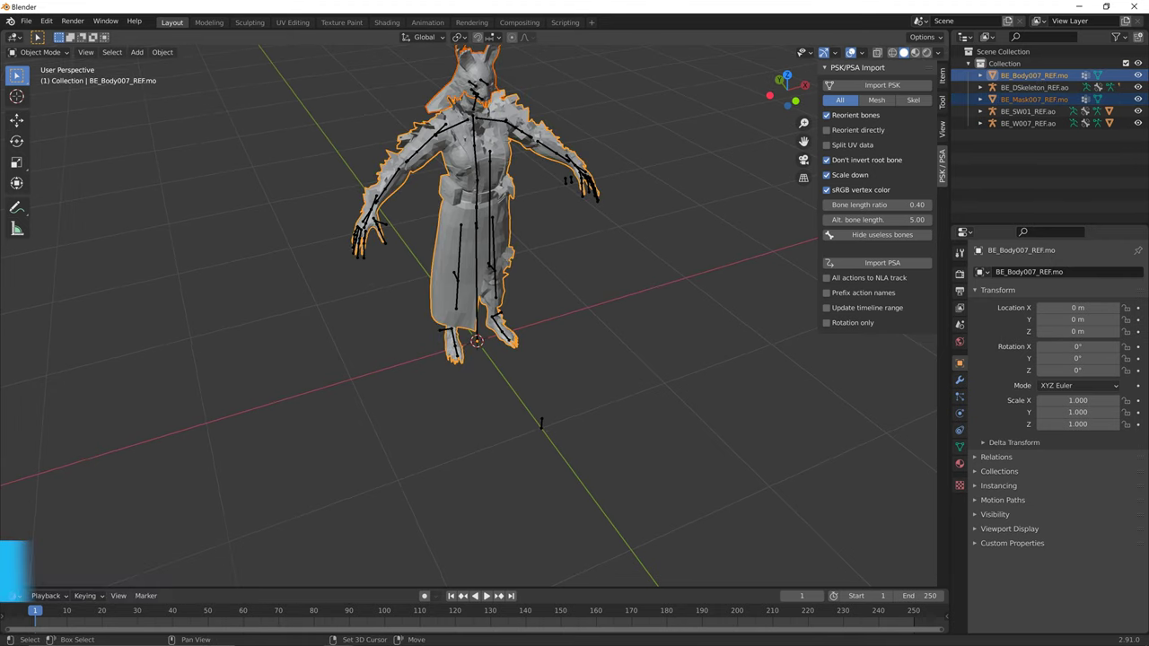
middle_drag(468, 184, 532, 147)
middle_drag(604, 331, 485, 372)
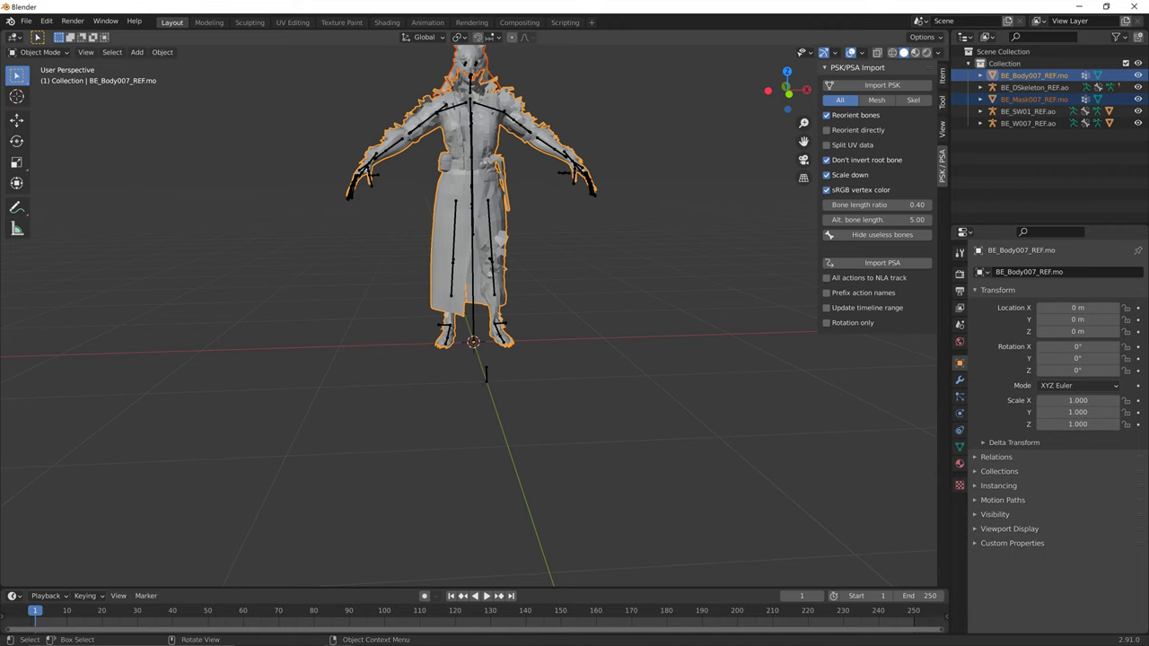
middle_drag(476, 314, 536, 349)
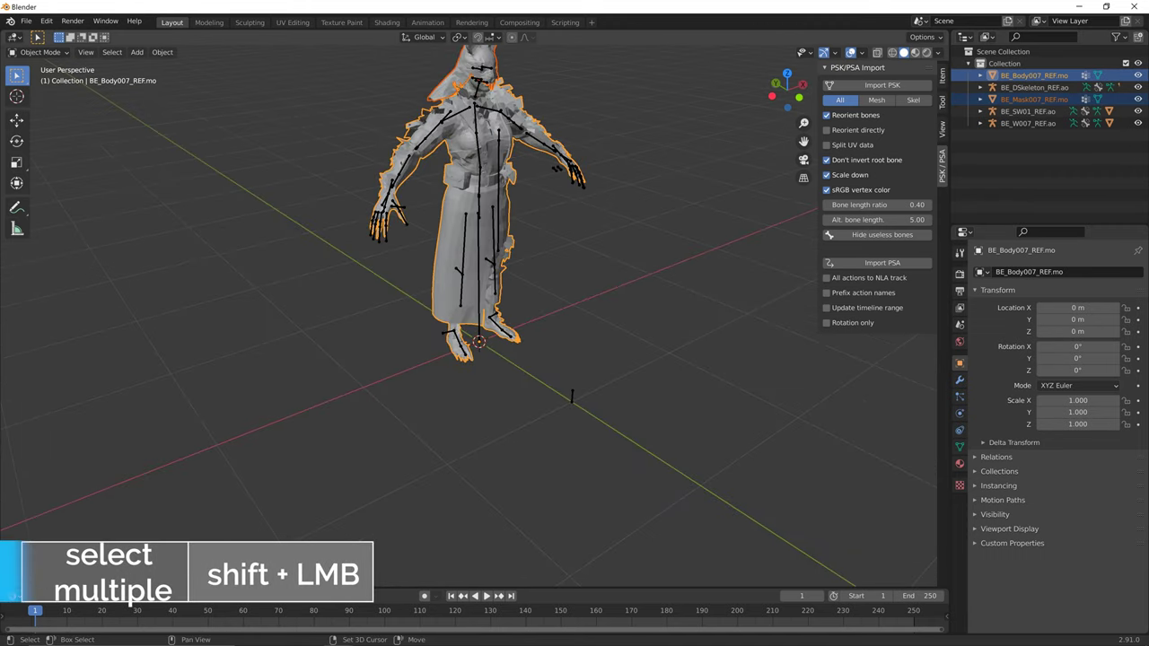
shift+click(478, 260)
middle_drag(479, 261, 438, 251)
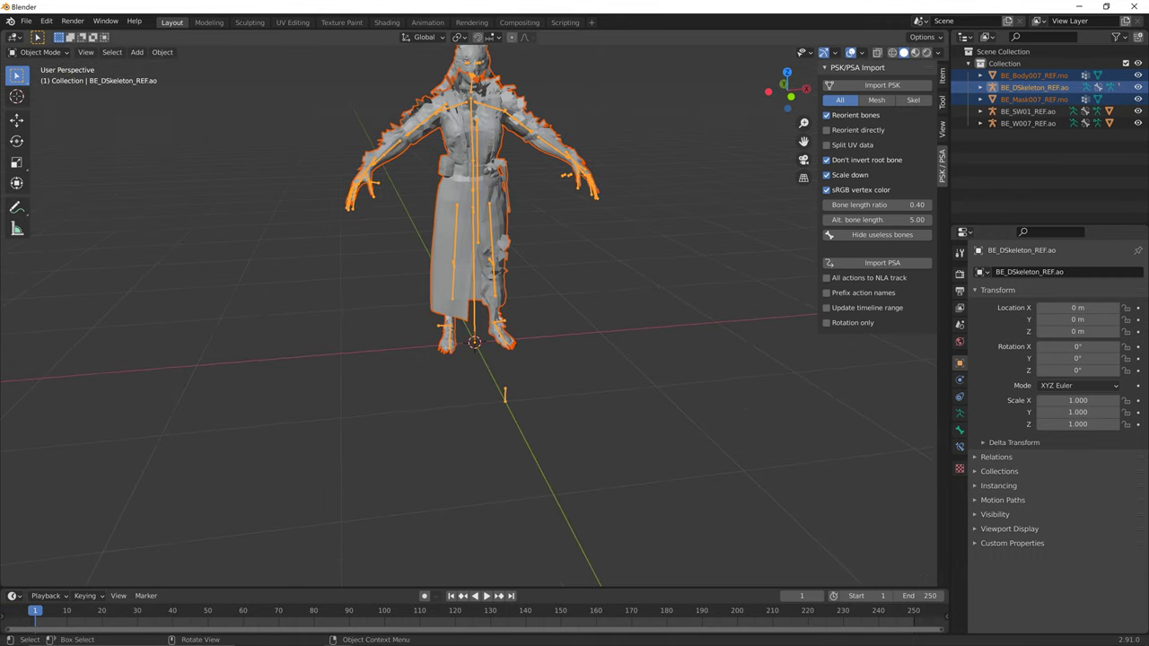
scroll(448, 260, up, 2)
middle_drag(449, 260, 463, 297)
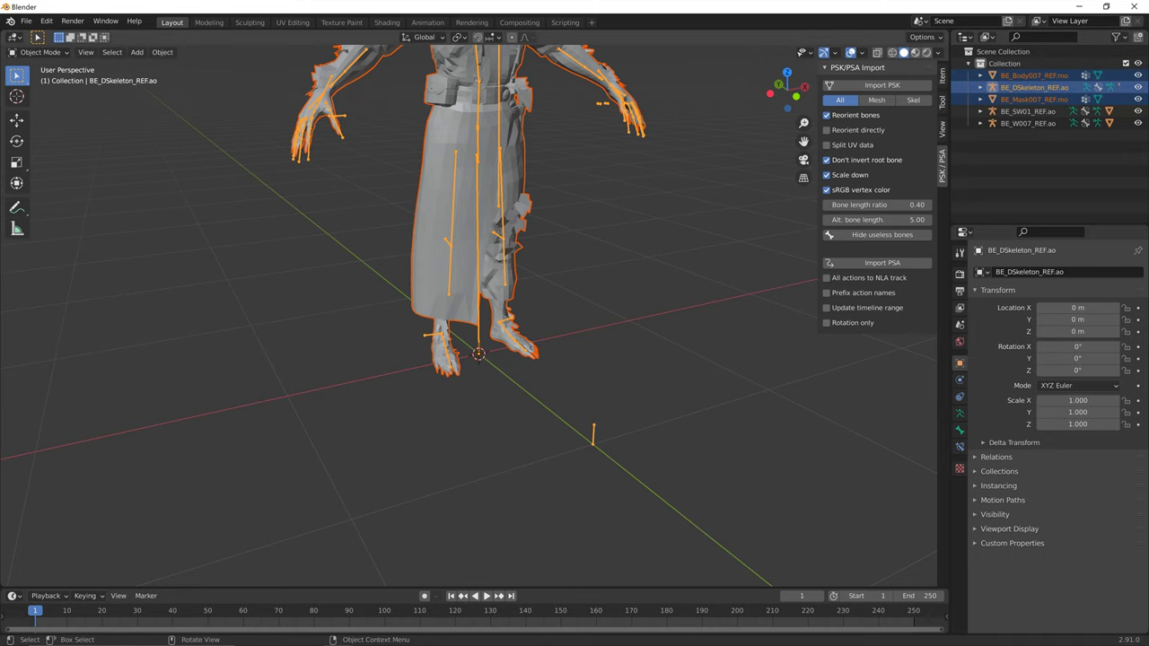
middle_drag(475, 297, 464, 297)
right_click(455, 144)
mouse_move(455, 143)
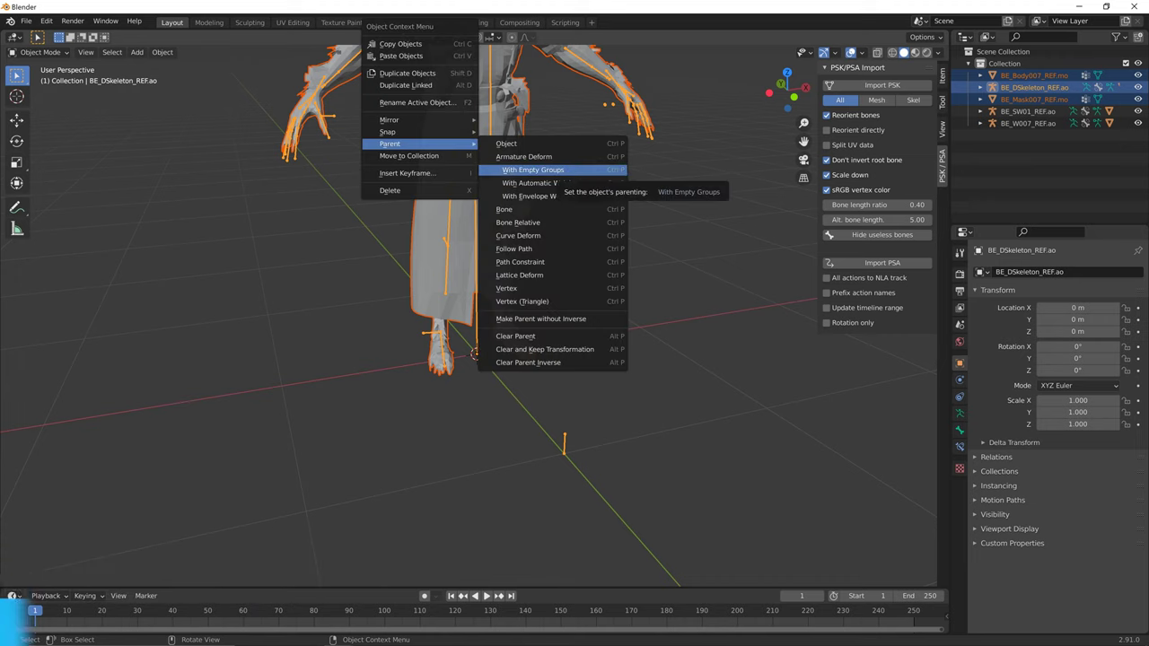
click(533, 170)
middle_drag(538, 224, 472, 226)
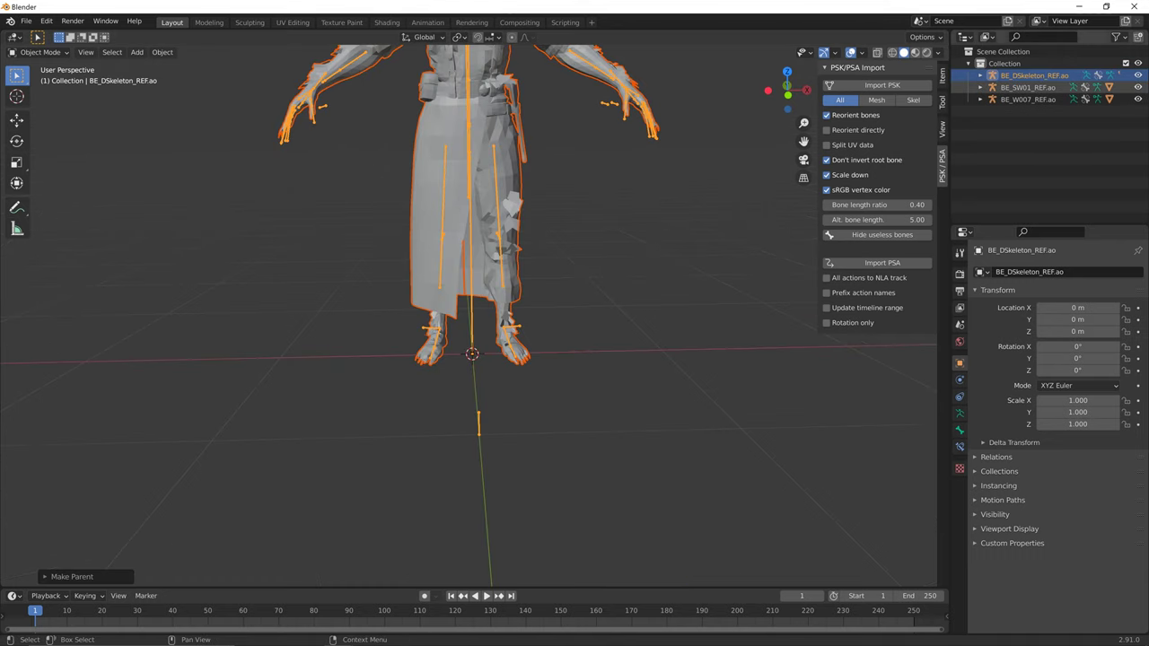
- Expand the BE_DSkeleton_REF.ao hierarchy and delete its unneeded BE_DSkeleton_REF.mo mesh
click(980, 75)
click(1045, 124)
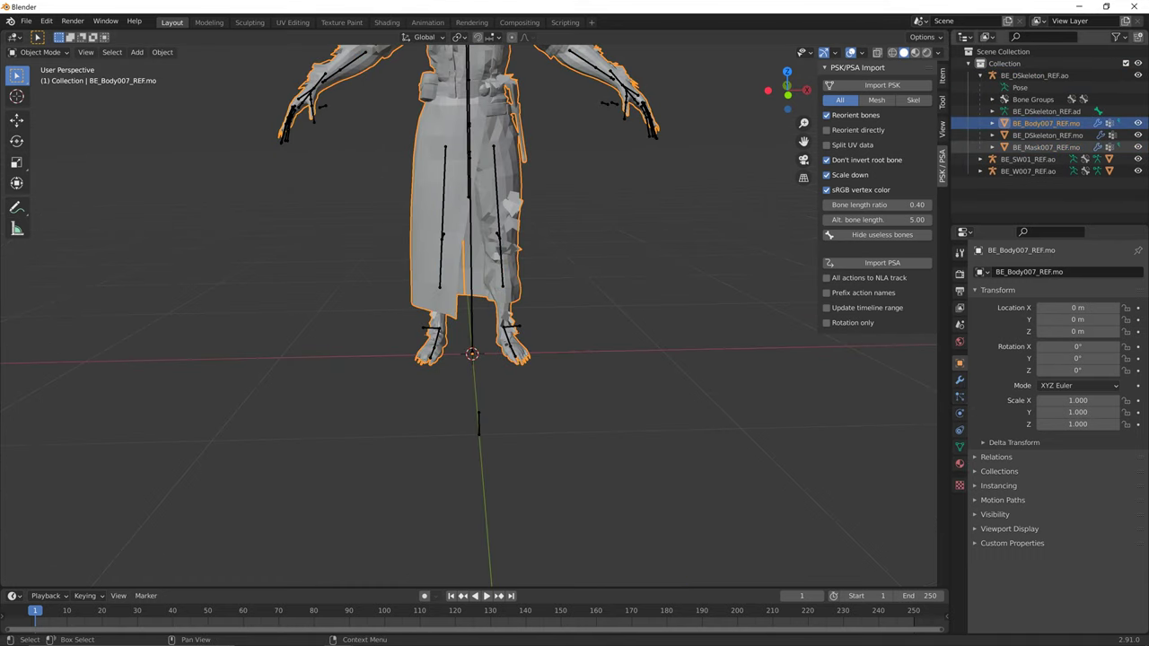
click(1046, 147)
click(1045, 124)
click(1045, 147)
click(1046, 136)
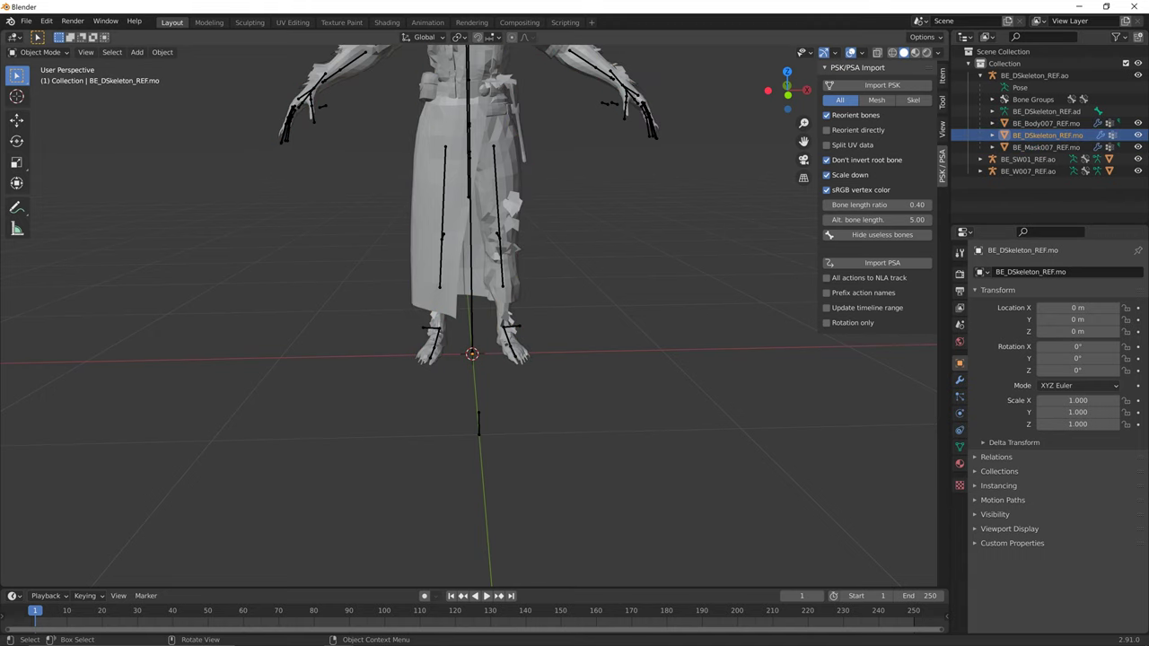
mouse_move(538, 269)
middle_down()
mouse_move(649, 271)
mouse_move(599, 294)
mouse_move(588, 260)
mouse_move(558, 260)
middle_up()
scroll(599, 295, up, 6)
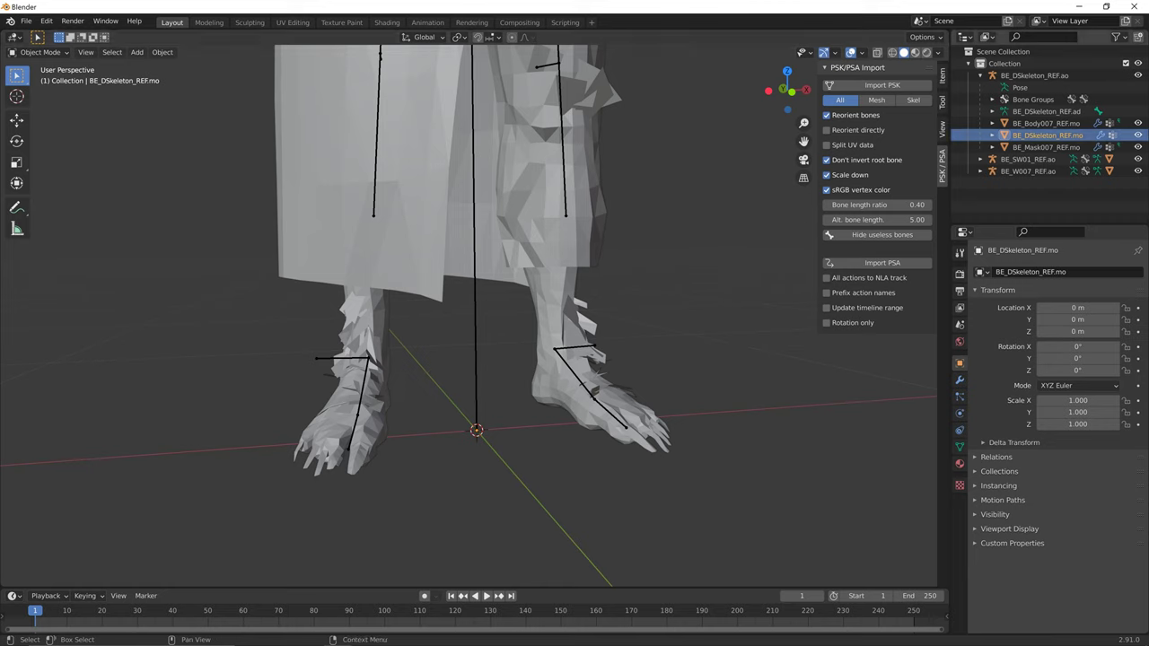
key(Delete)
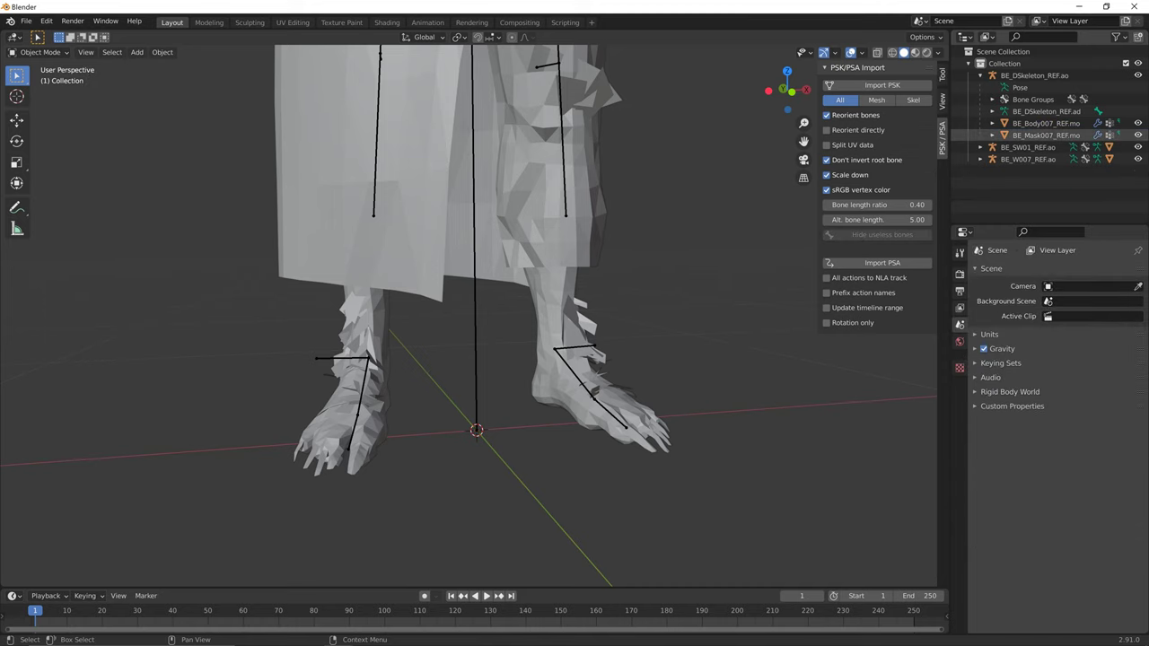
- Inspect the whole character, highlighting the BE_DSkeleton_REF.ao armature and its BE_Body007_REF.mo body mesh in turn
scroll(503, 314, down, 2)
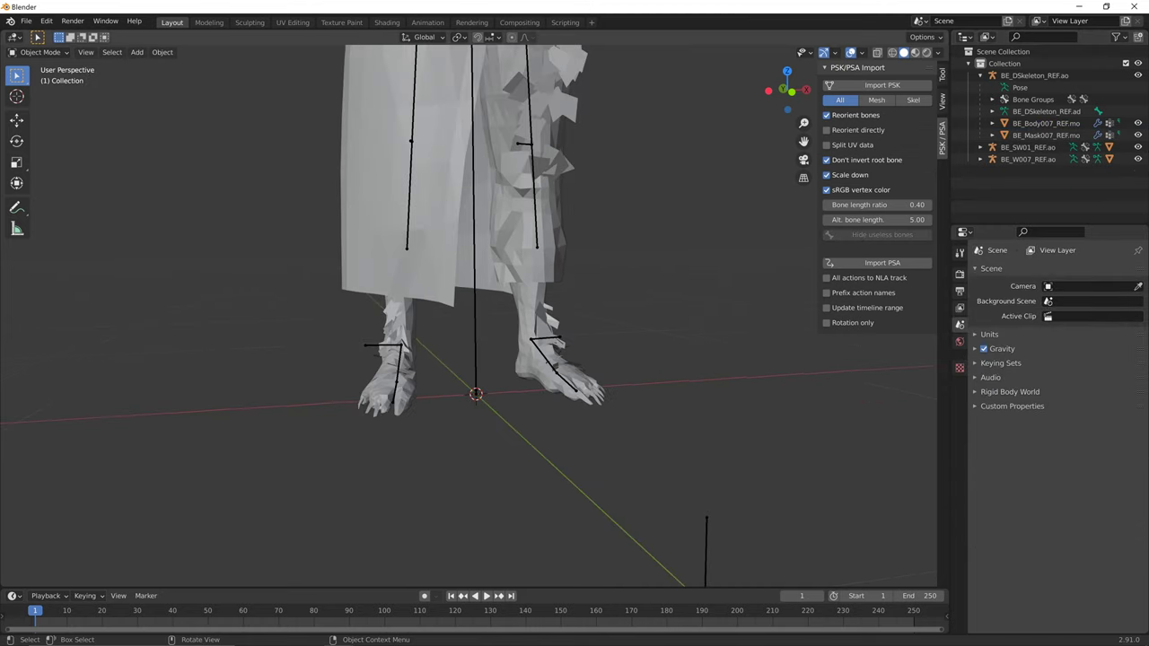
middle_drag(502, 314, 535, 359)
scroll(549, 376, down, 3)
scroll(477, 343, down, 3)
scroll(535, 359, down, 1)
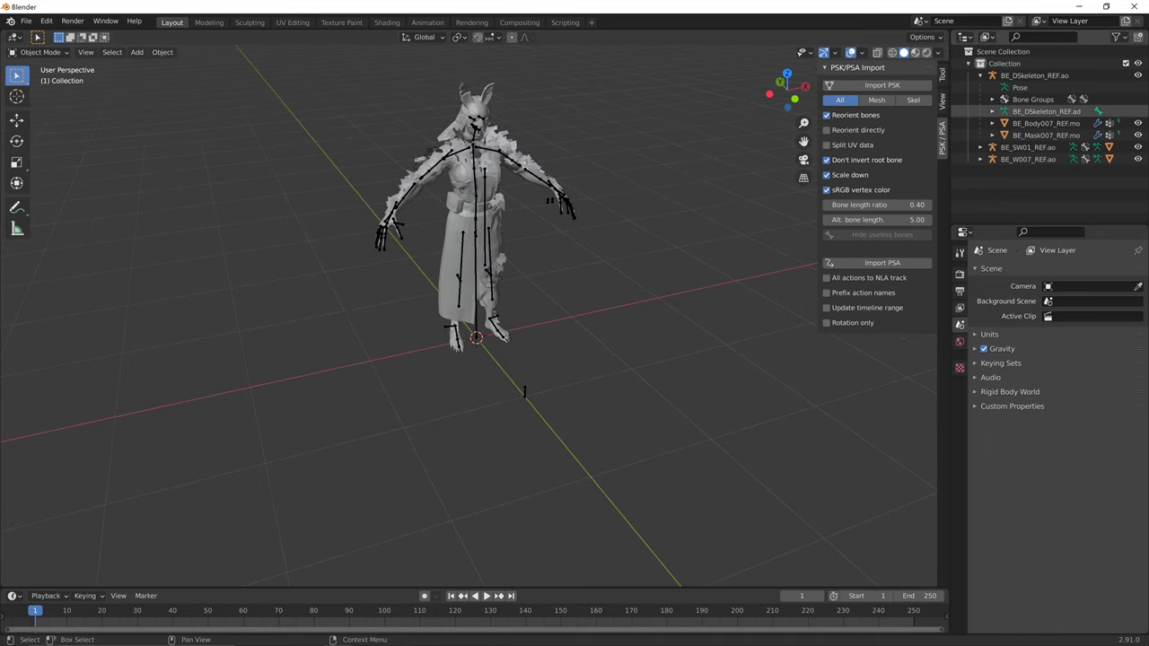
click(1031, 76)
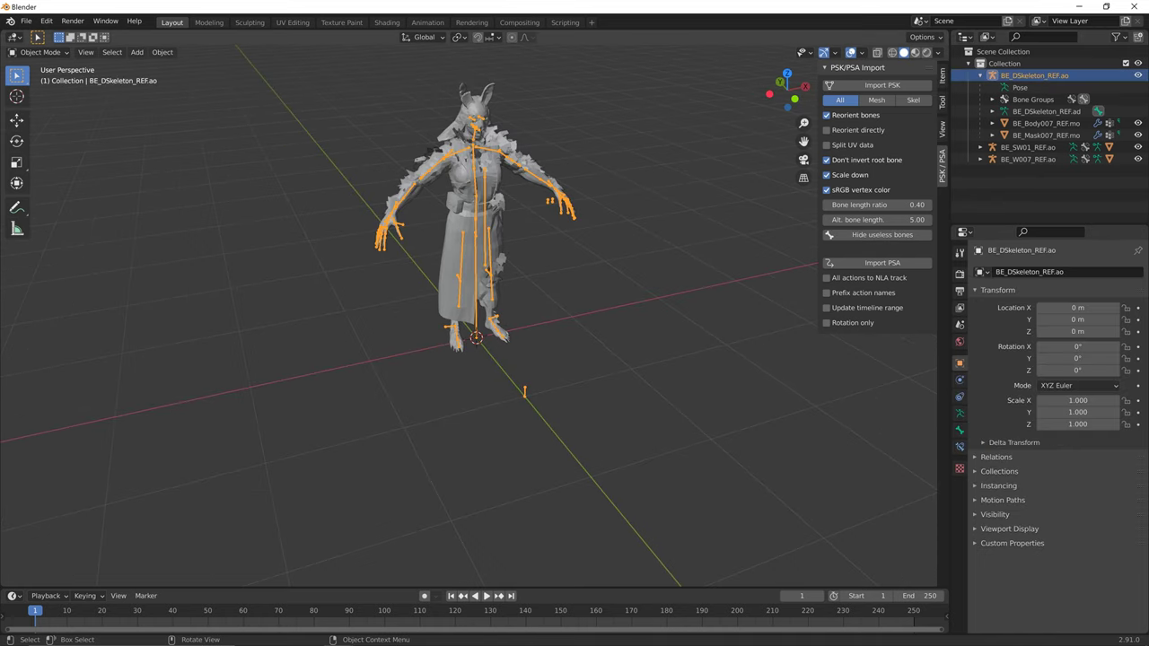
click(1045, 124)
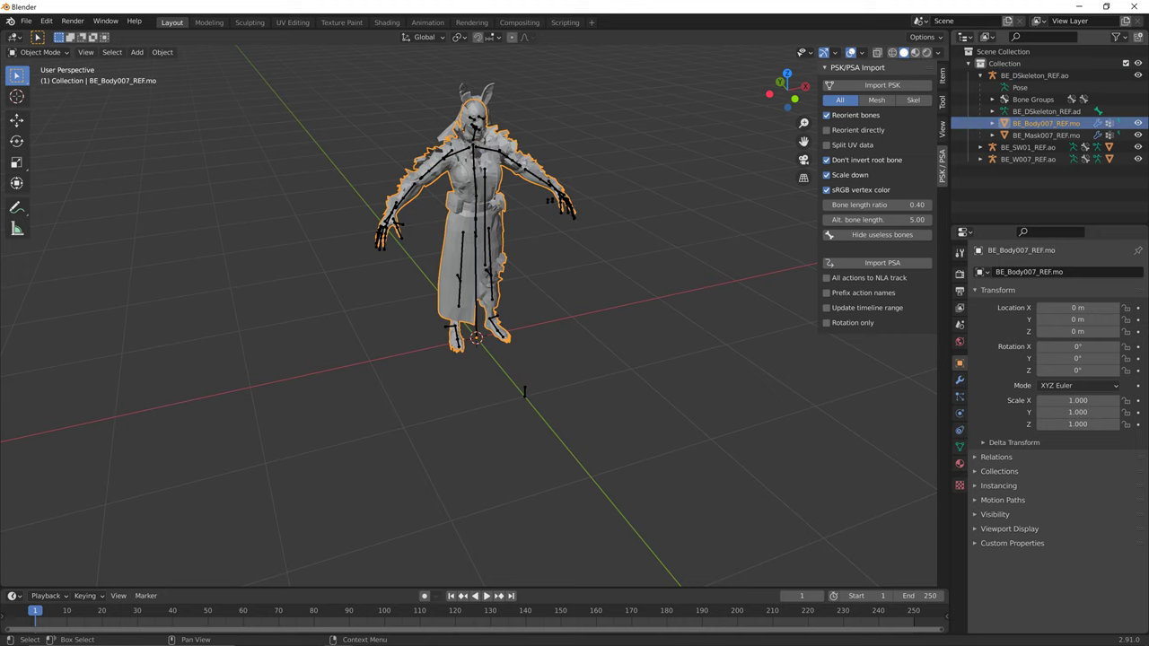
click(1046, 136)
click(1045, 124)
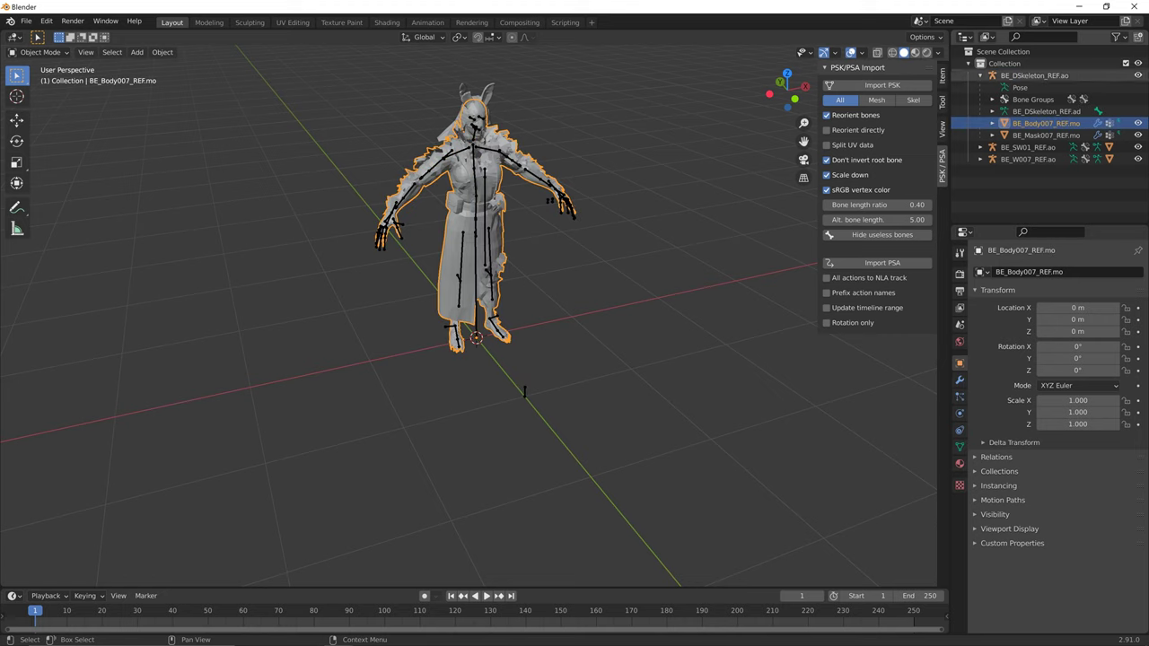
click(1034, 75)
click(1046, 124)
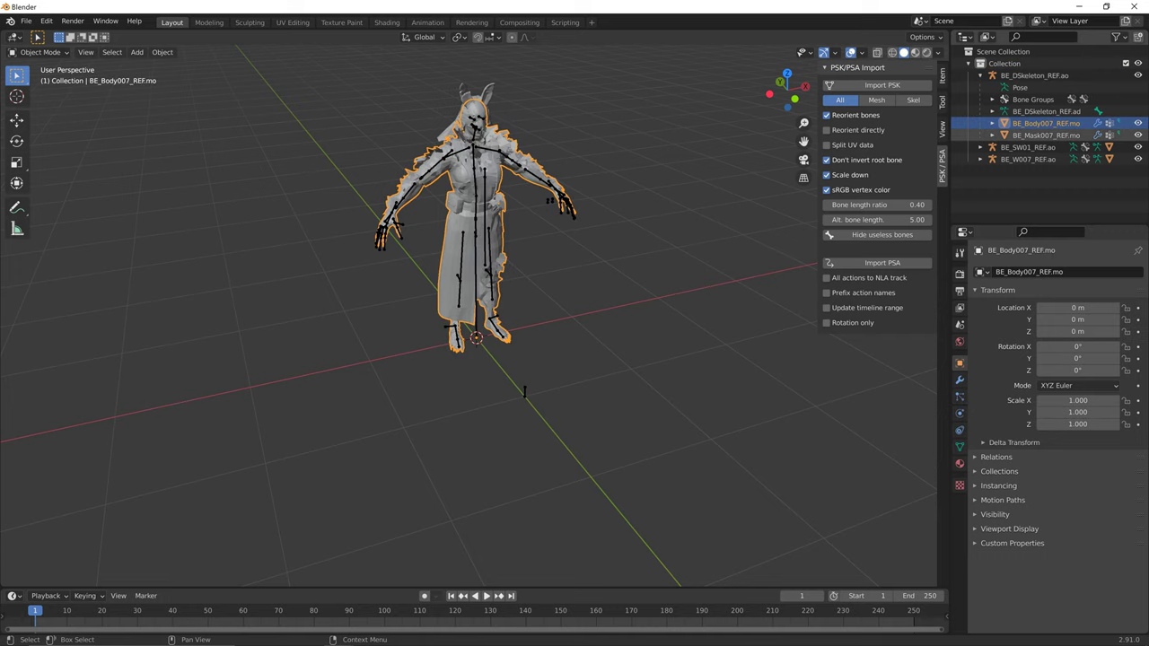
click(1045, 135)
click(1046, 123)
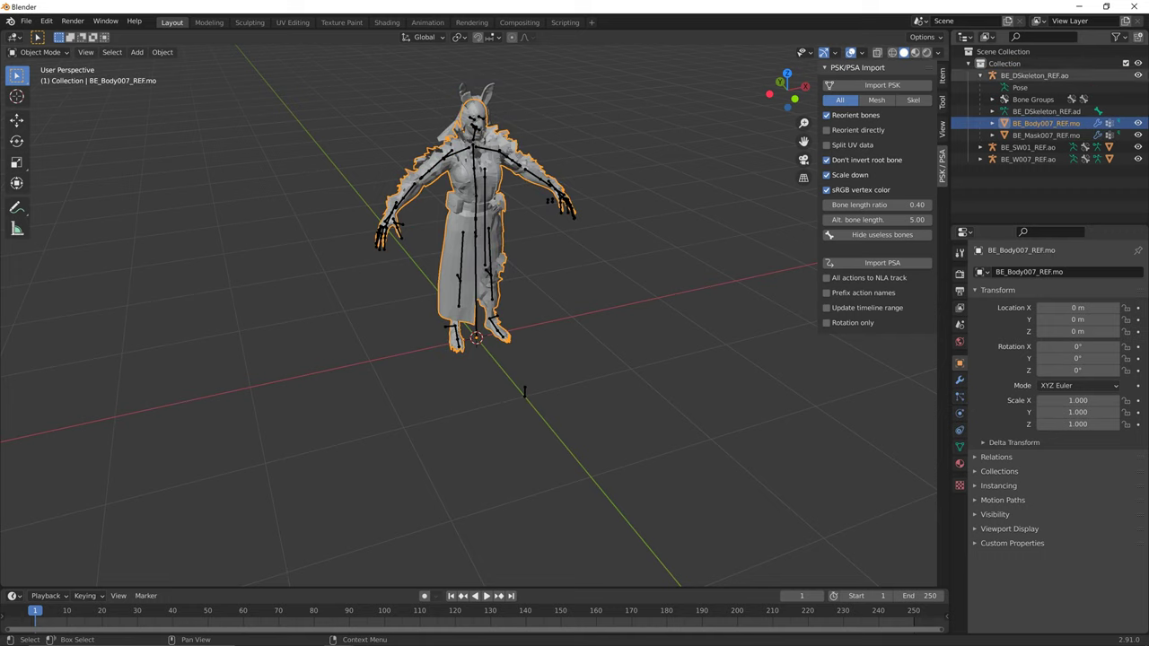
click(1034, 75)
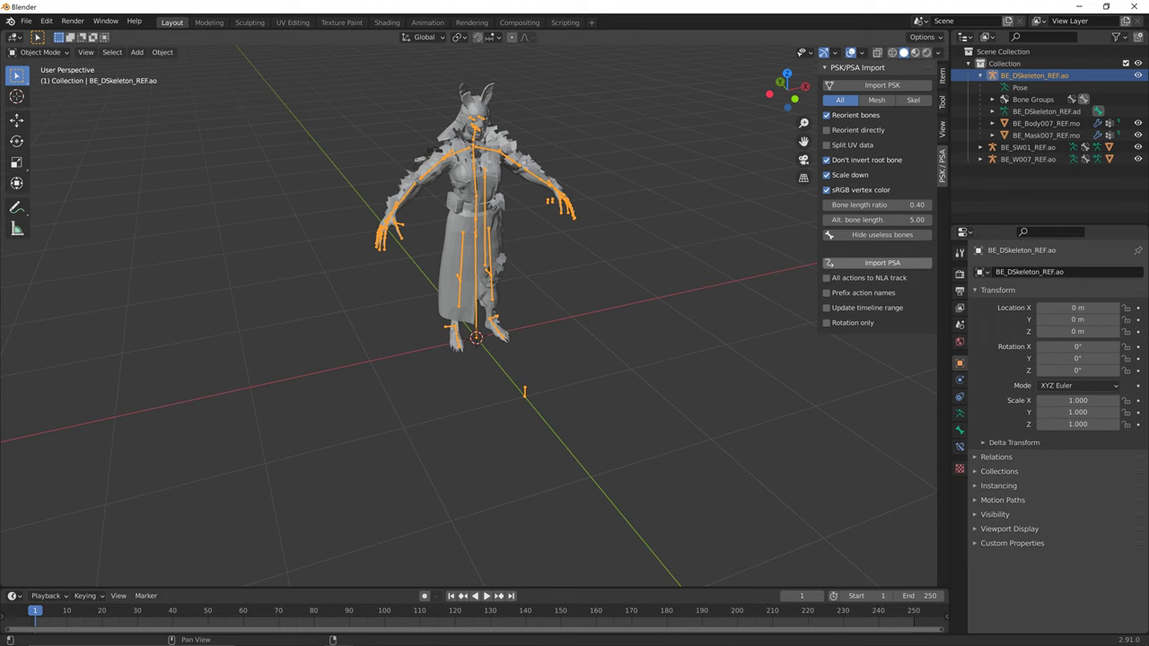
click(882, 262)
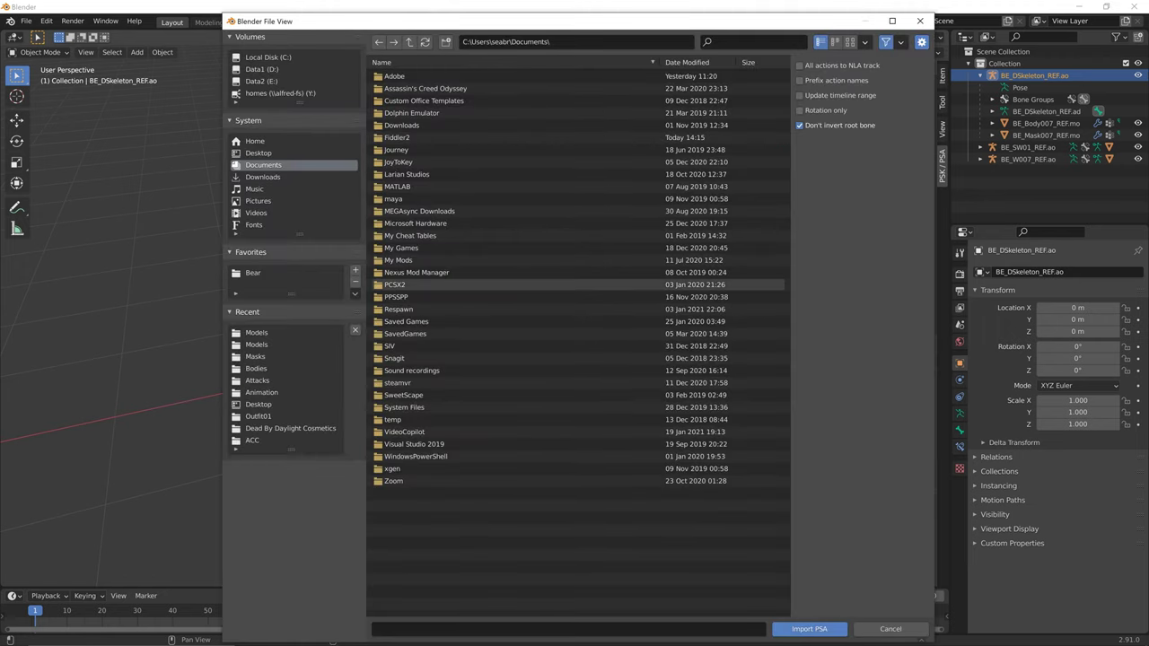
click(253, 272)
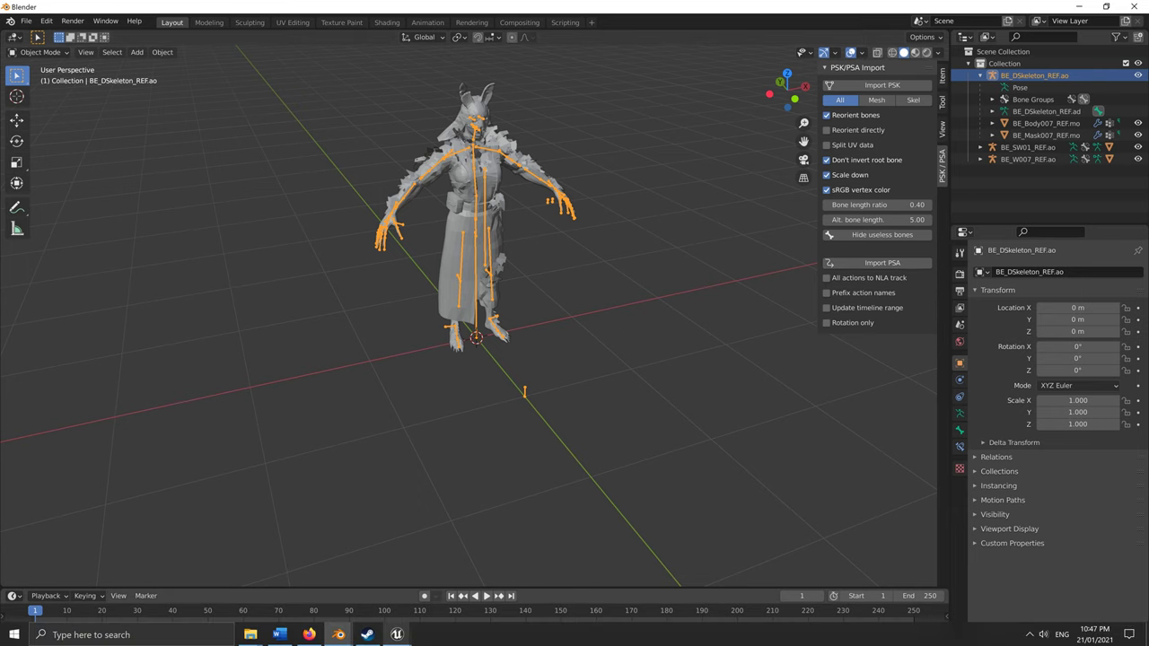
- Switch to UE Viewer and export BE_Attack01_BOW.uasset from Bear's AnimSequences/Attacks folder to the Huntress Tutorial folder
click(397, 634)
mouse_move(461, 581)
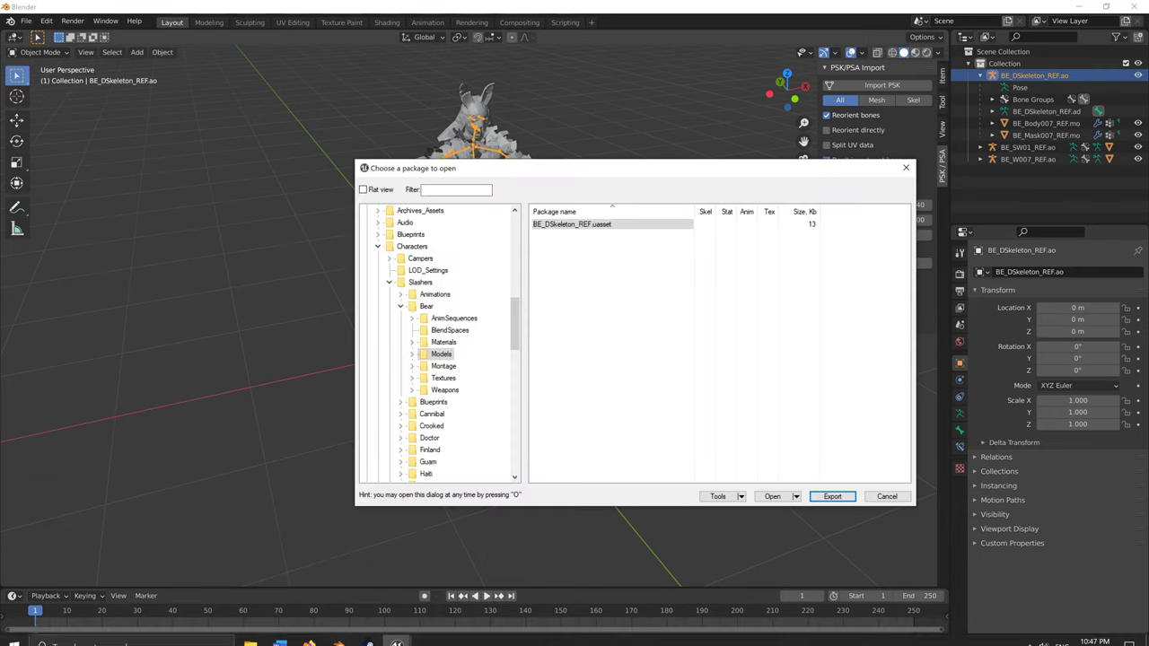
click(453, 318)
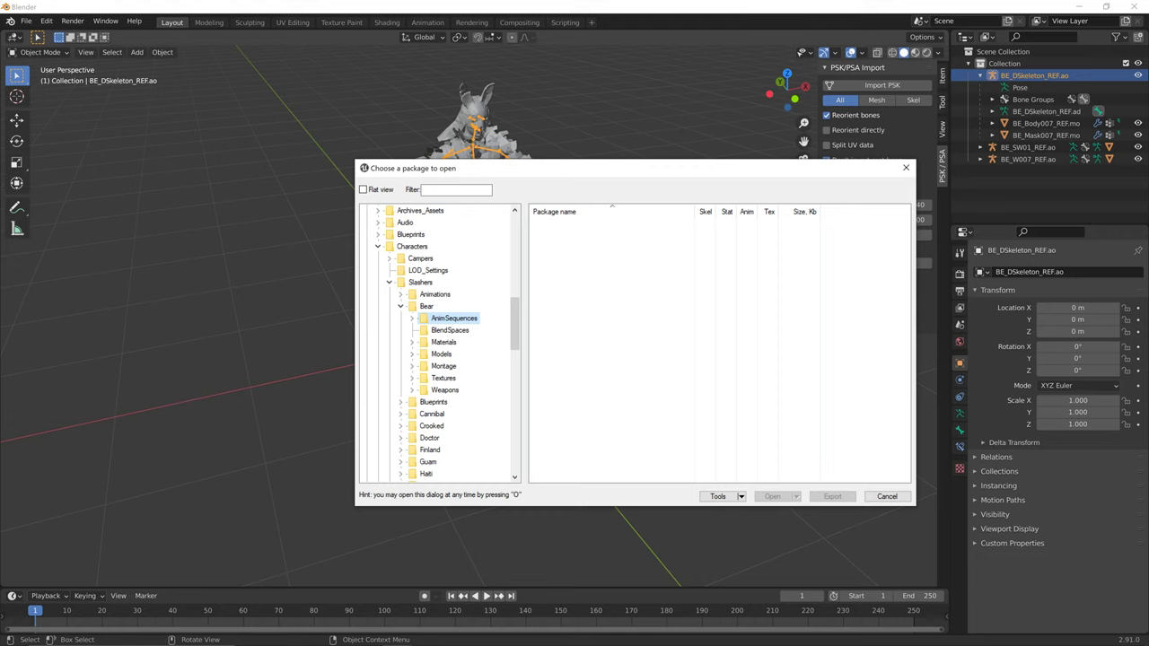
double_click(454, 318)
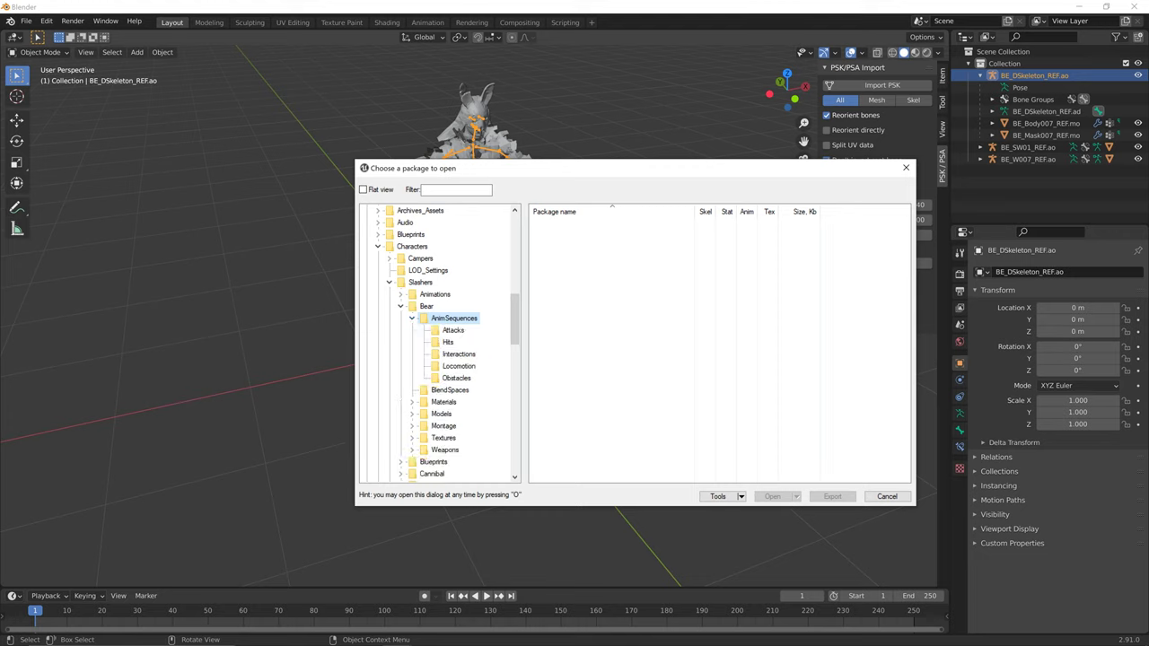
click(453, 330)
click(583, 224)
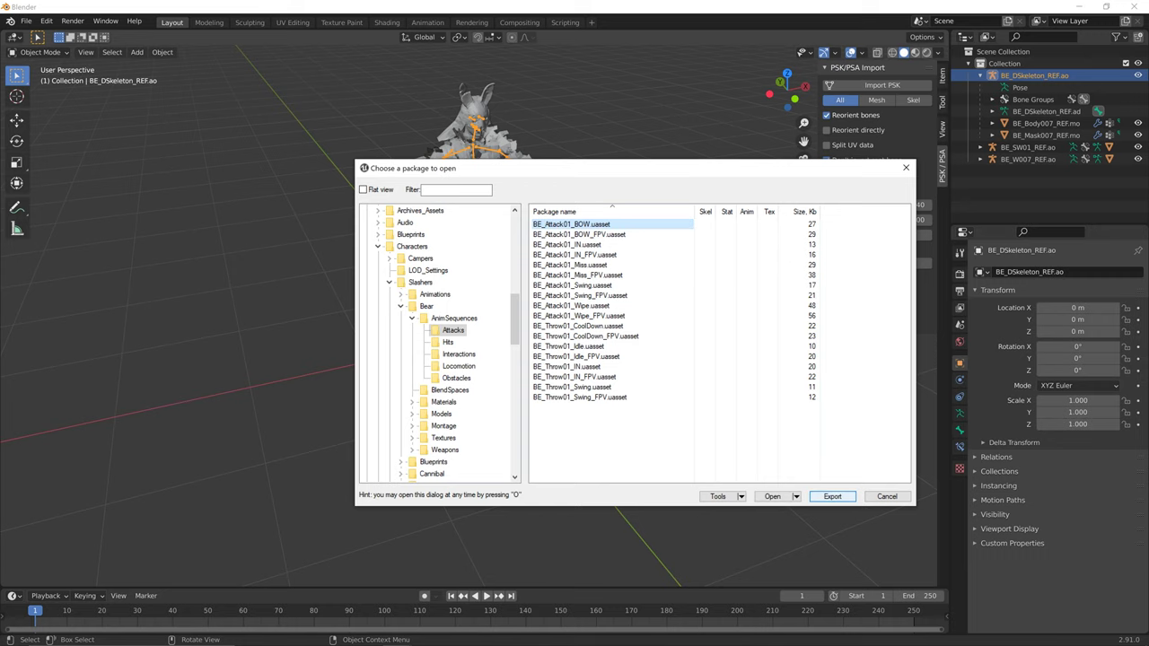
click(832, 496)
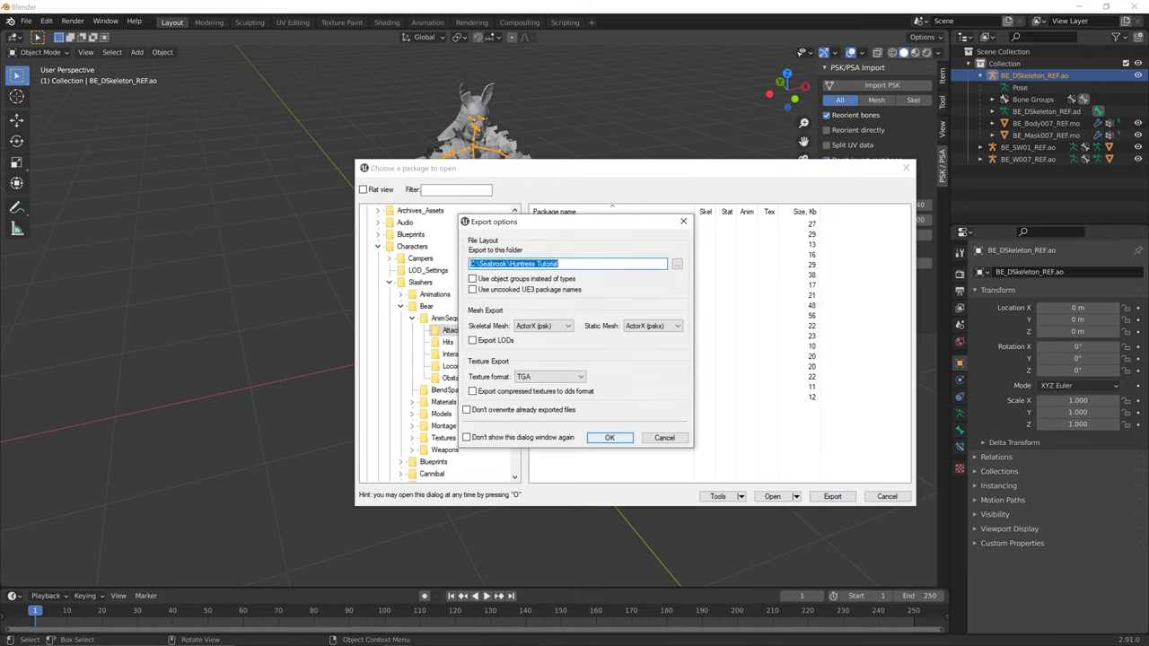
key(Return)
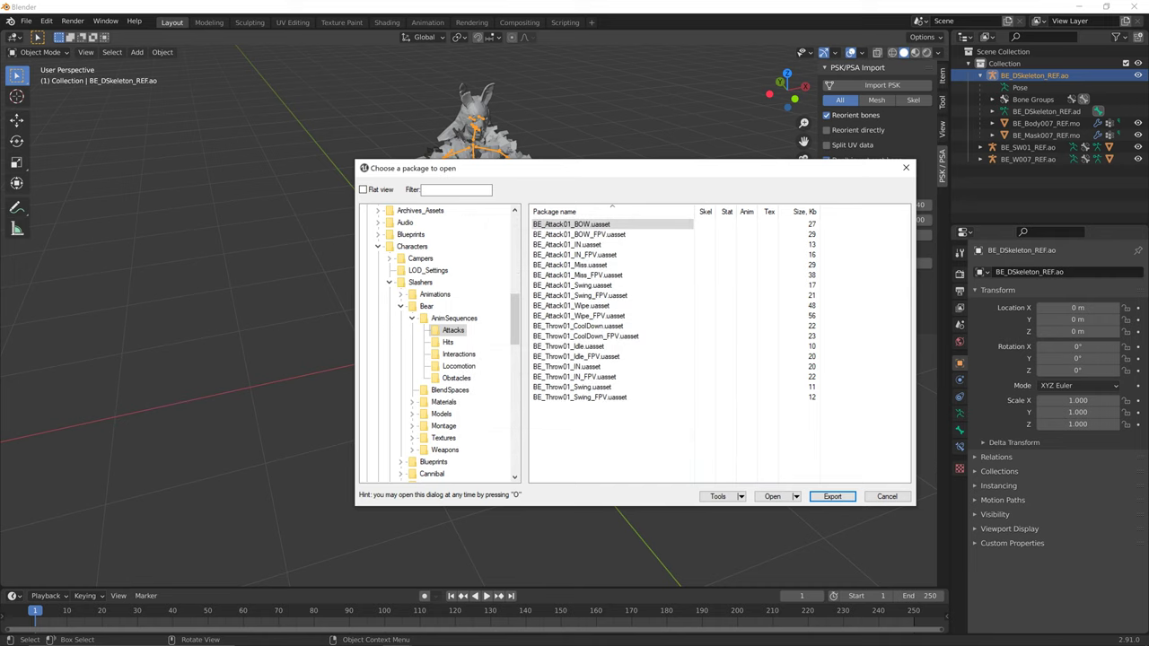
- Back in Blender, import the exported attack PSA from Bear's AnimSequences folder onto the BE_DSkeleton_REF.ao armature
click(882, 262)
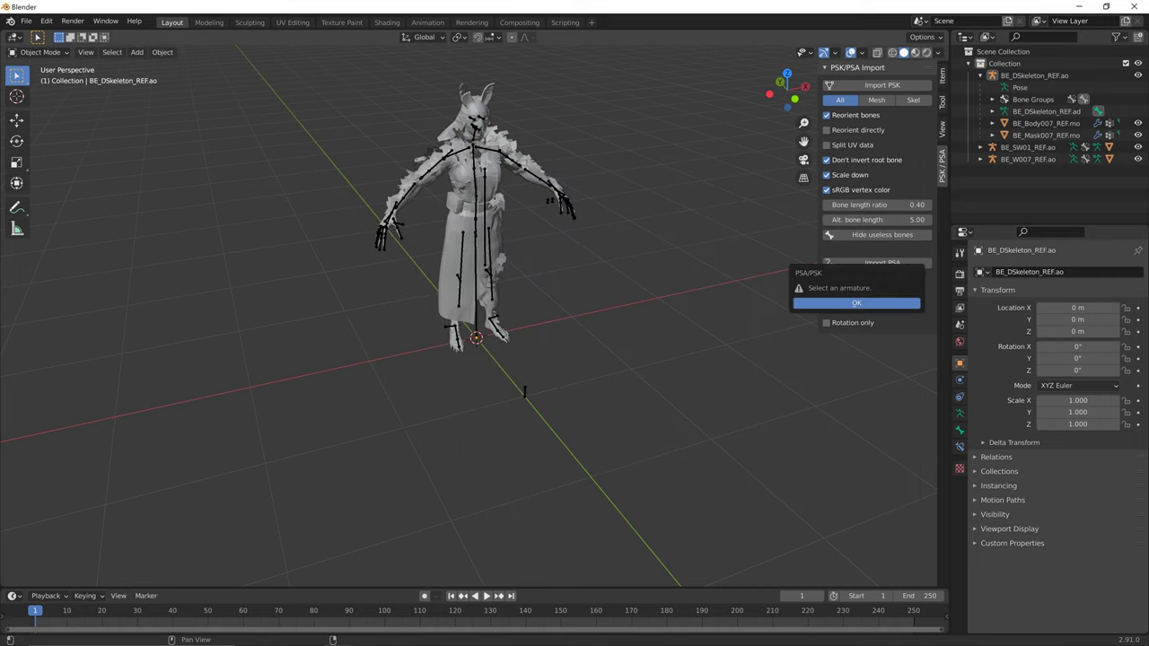
click(856, 304)
click(489, 251)
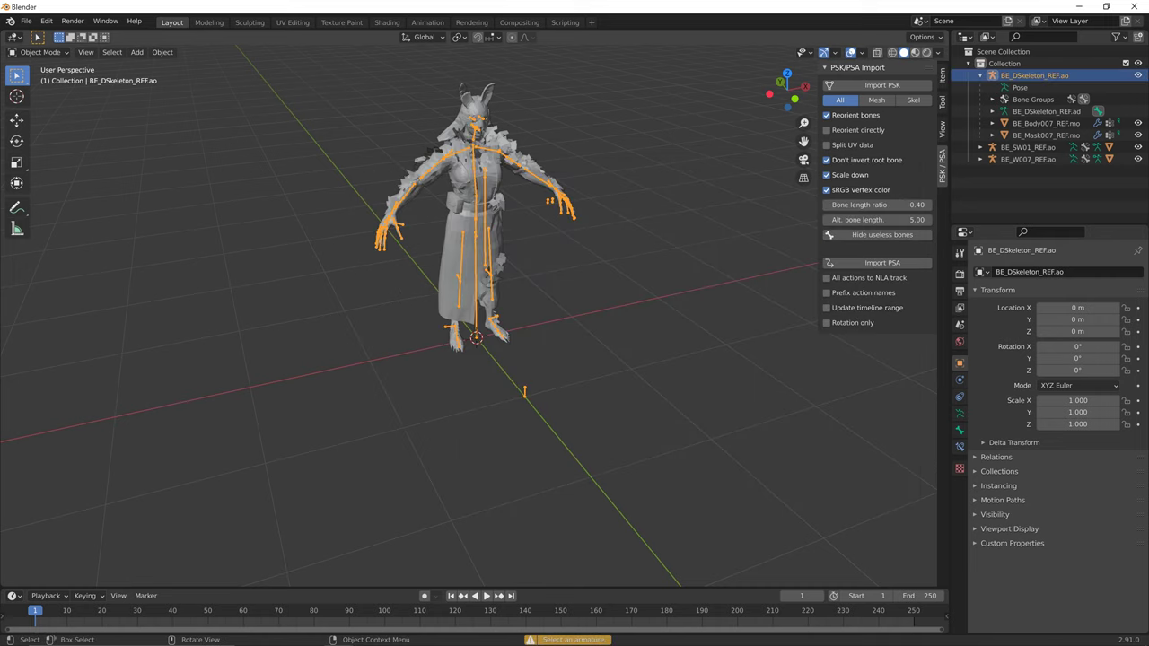
click(882, 262)
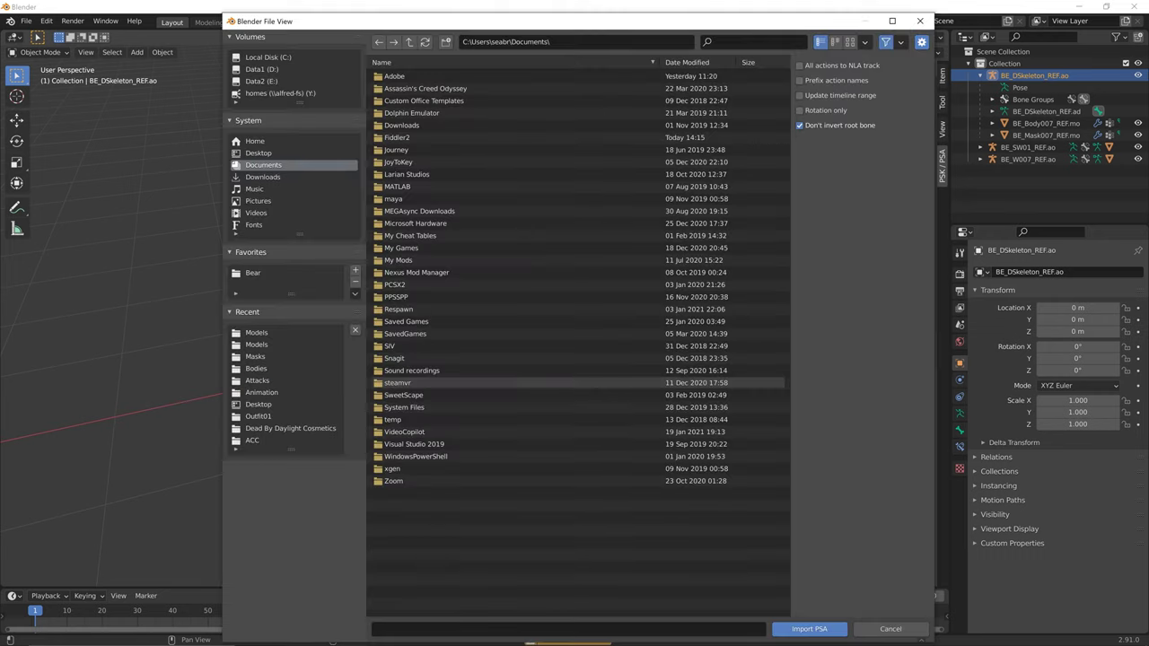
click(253, 273)
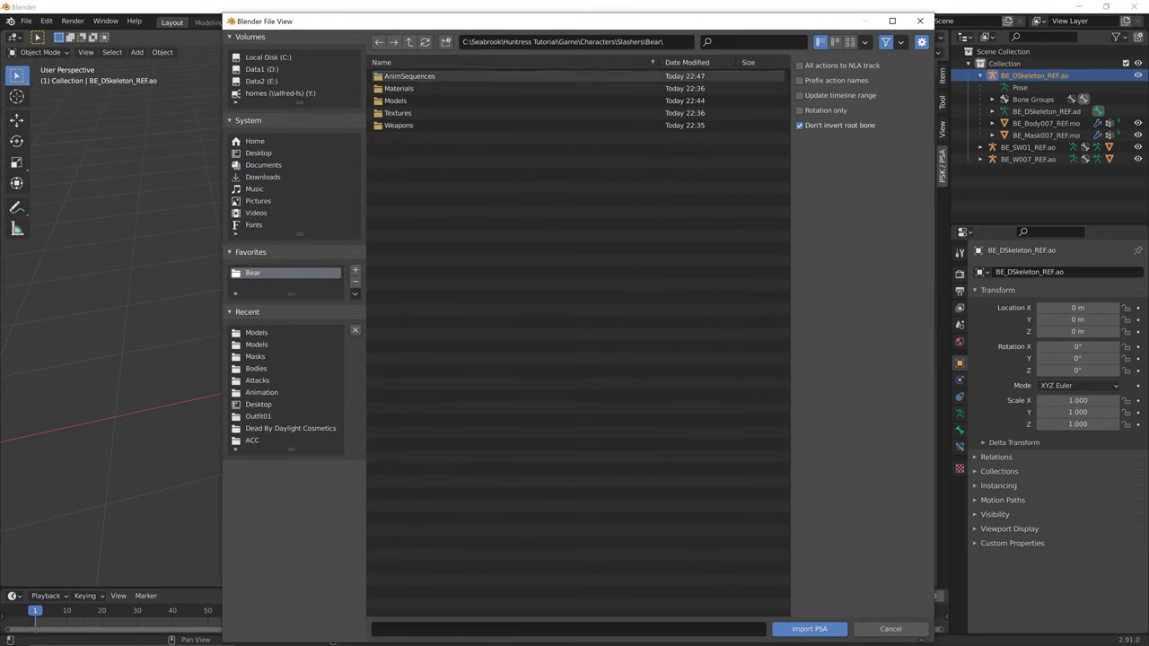
double_click(408, 76)
double_click(409, 76)
double_click(408, 77)
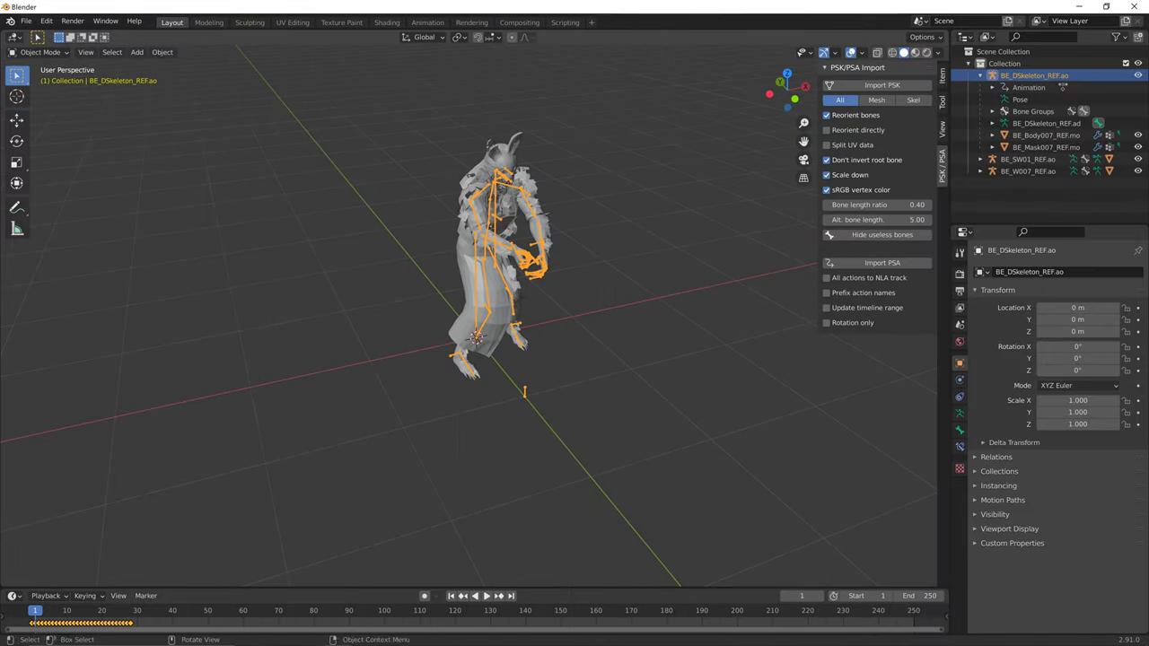
- Scrub the attack animation to frame 7 and examine how the body and mask meshes follow the bones
middle_drag(575, 269, 359, 276)
middle_drag(359, 409, 27, 377)
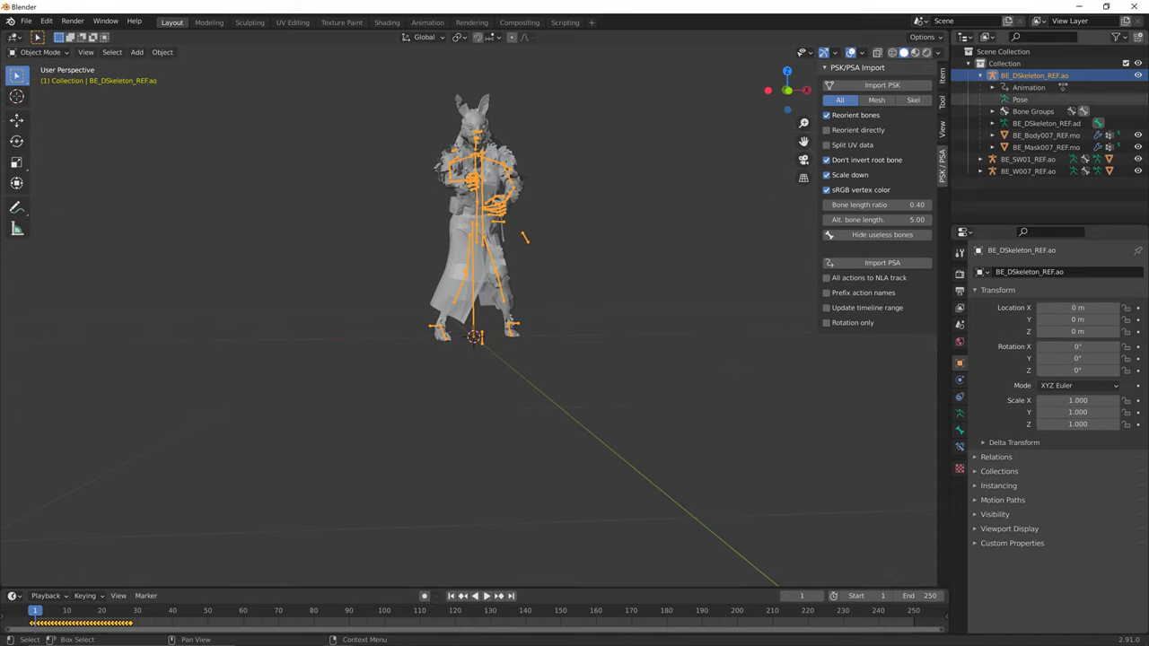
middle_drag(556, 296, 501, 336)
drag(41, 611, 56, 611)
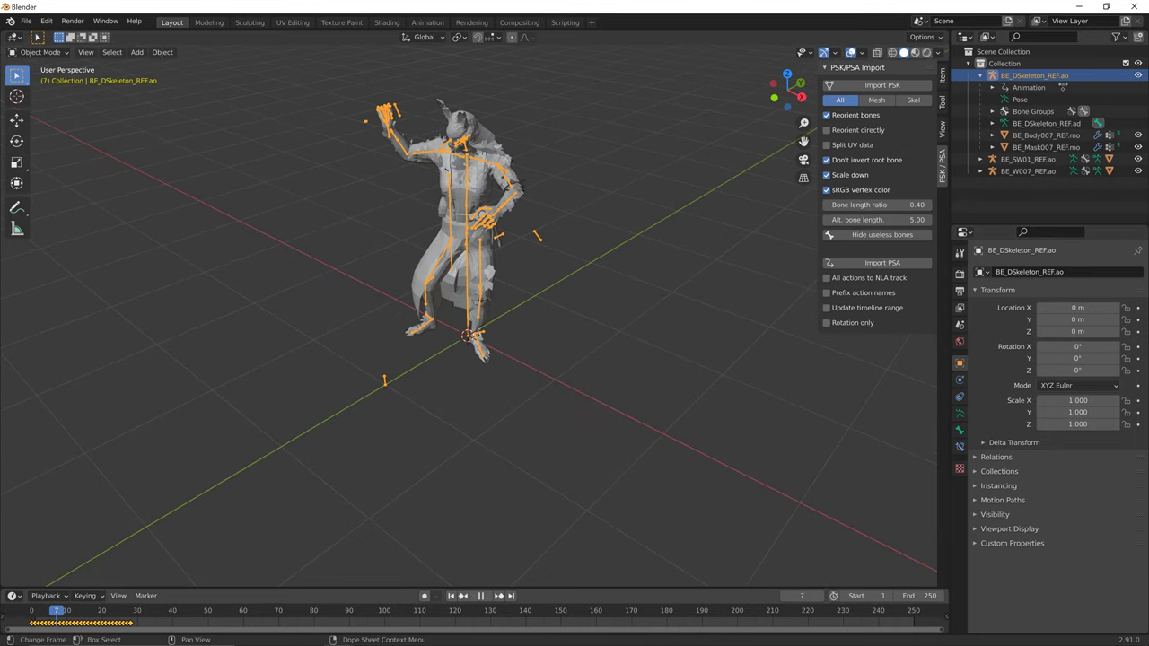
middle_drag(557, 404, 442, 412)
scroll(476, 391, up, 2)
middle_drag(363, 314, 366, 310)
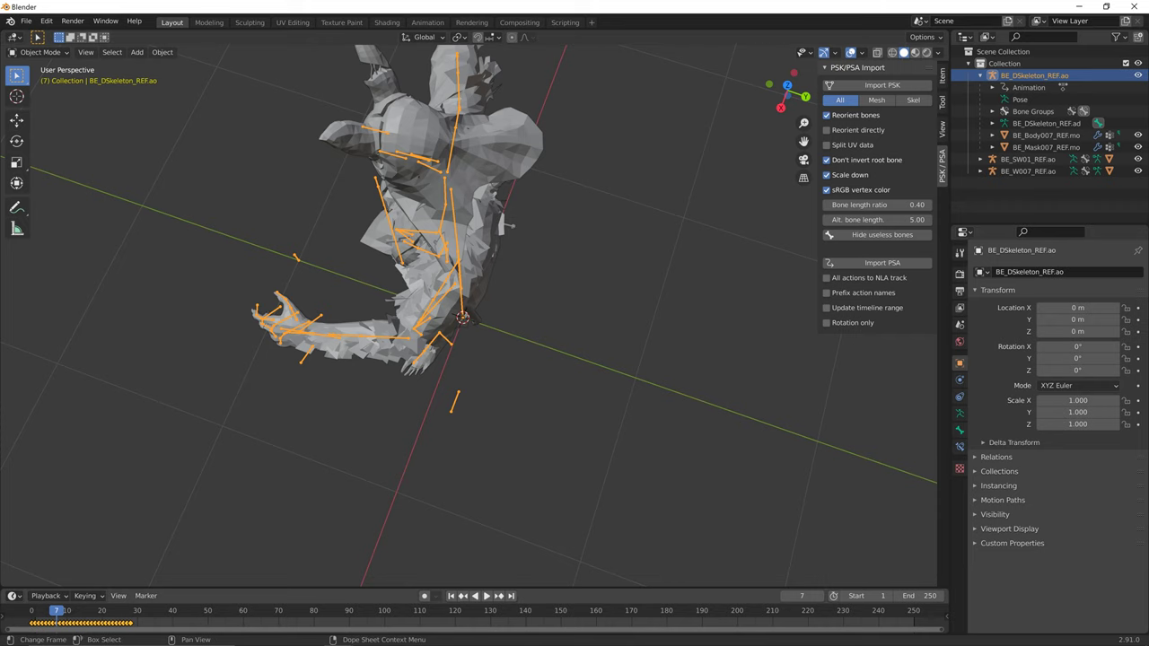
- Return the animation to frame 0 and check the character's starting pose from the front
drag(56, 610, 31, 610)
middle_drag(386, 385, 496, 311)
scroll(509, 341, down, 2)
scroll(509, 341, down, 1)
scroll(496, 311, down, 1)
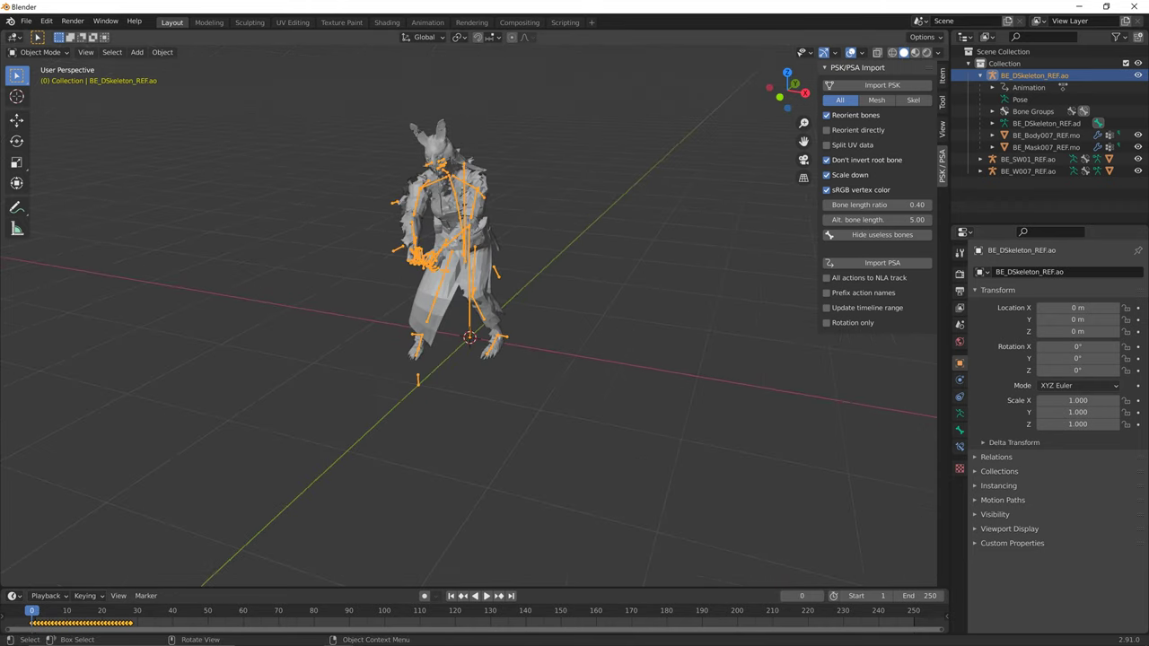
middle_drag(485, 376, 508, 364)
mouse_move(31, 611)
mouse_down()
mouse_move(84, 611)
mouse_move(32, 611)
mouse_up()
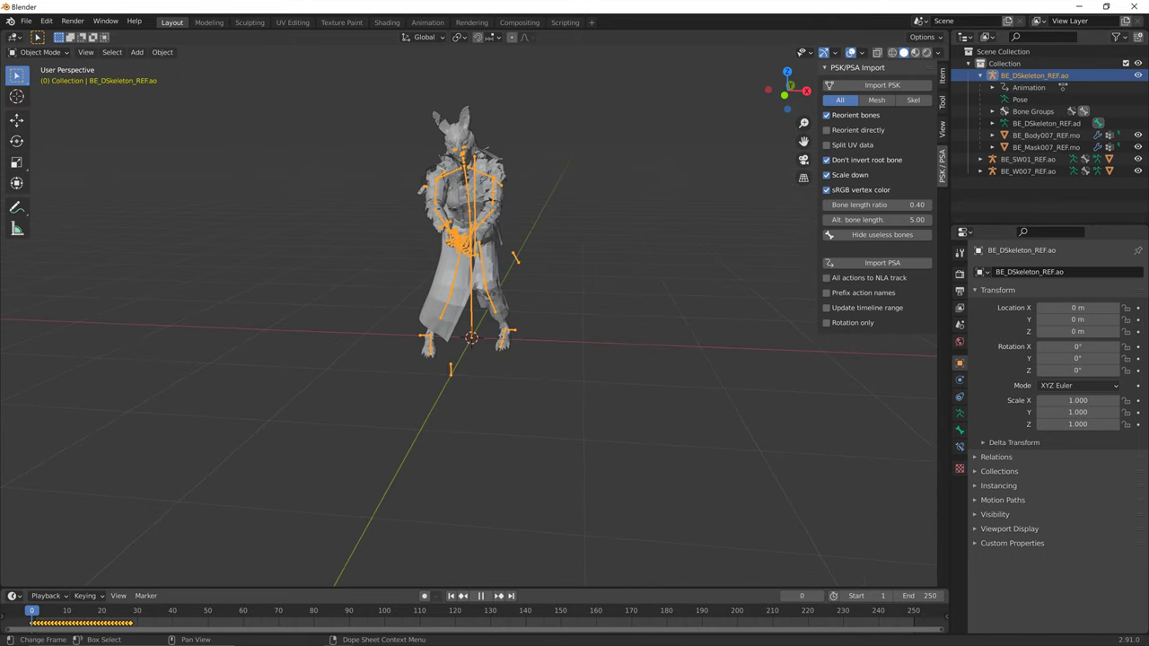
- Undo the PSA animation import on the BE_DSkeleton_REF.ao armature
key(space)
key(alt+a)
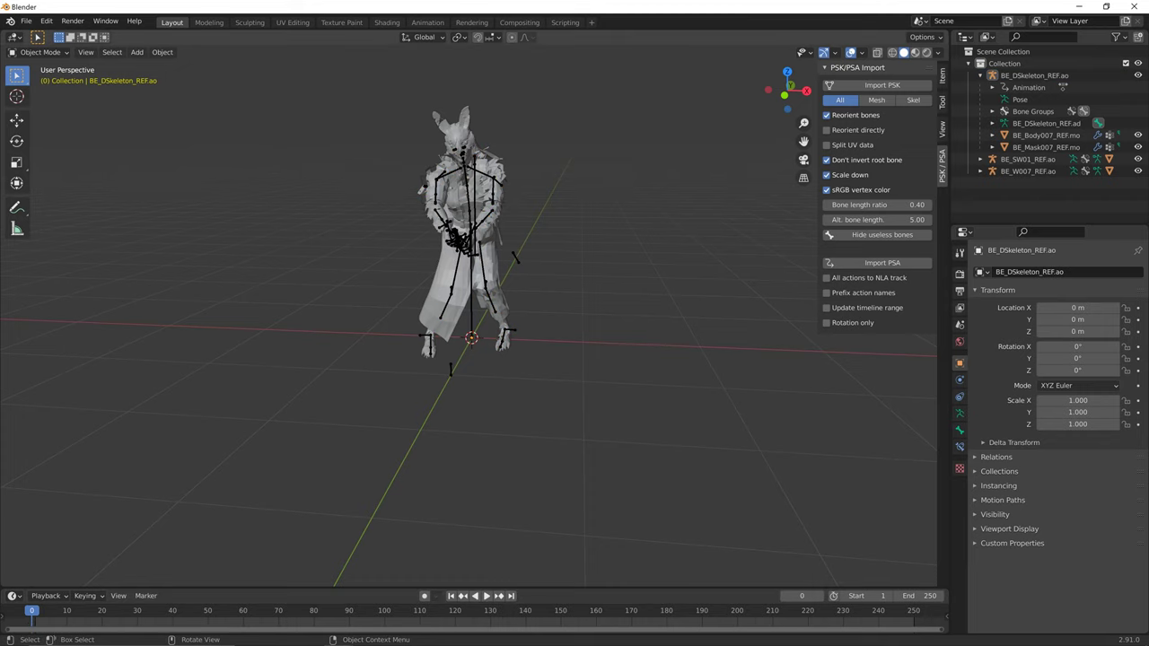
key(ctrl+z)
key(ctrl+z)
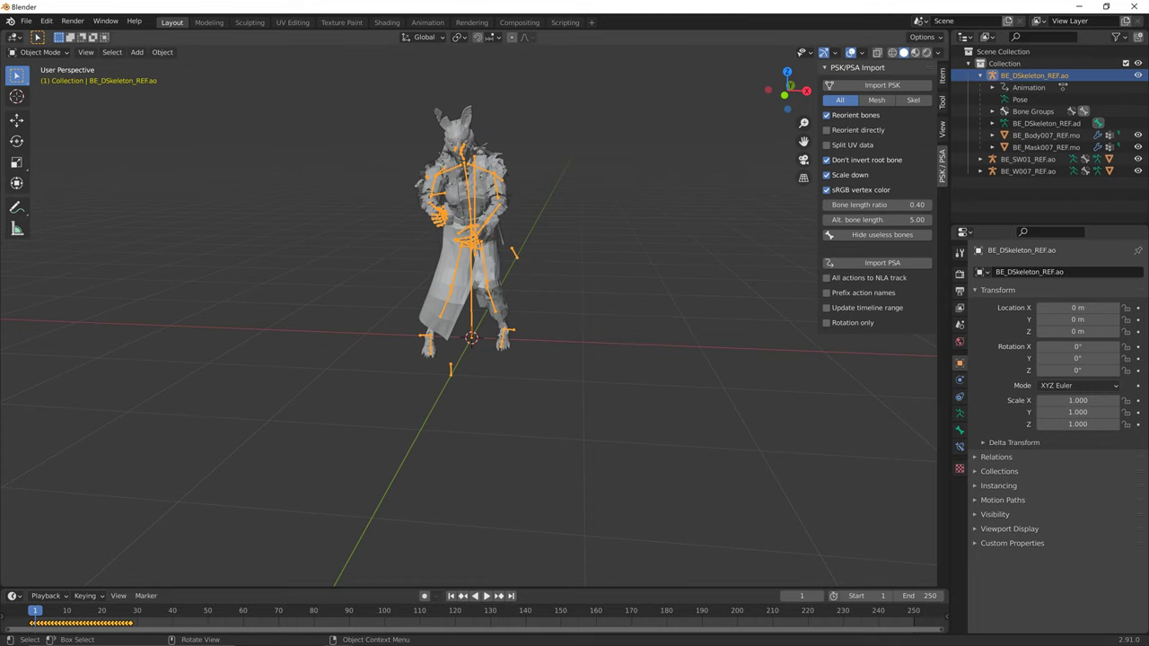
key(ctrl+z)
middle_drag(538, 341, 521, 341)
middle_drag(578, 406, 691, 440)
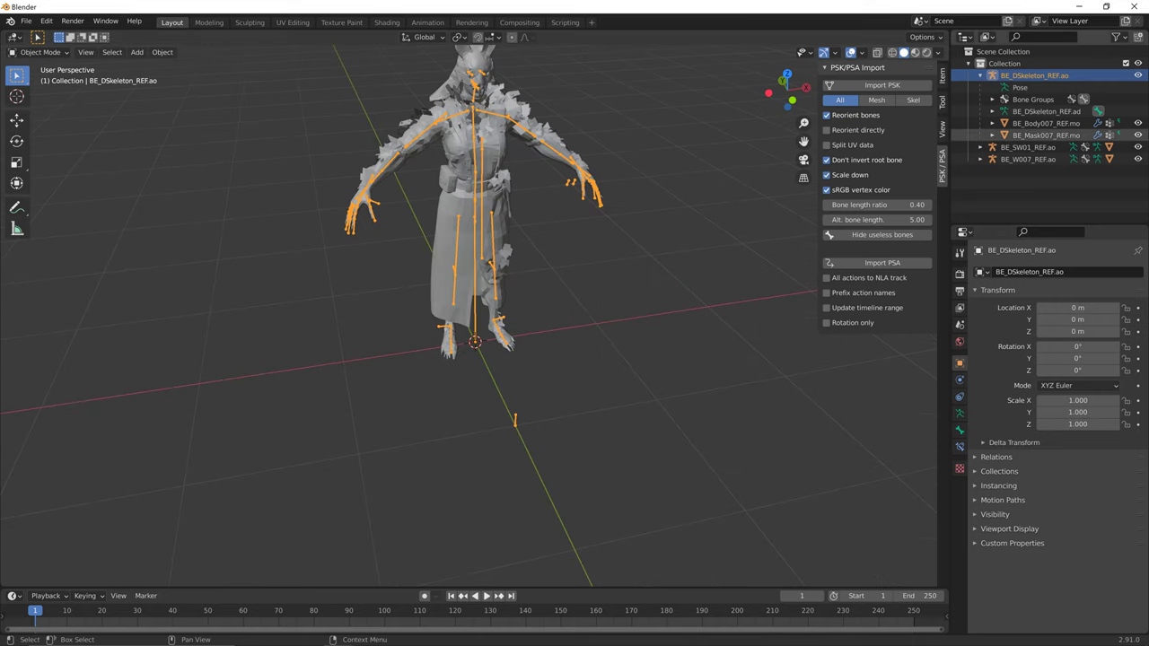
- Select the BE_Body007_REF.mo body mesh and show its material properties
click(1028, 147)
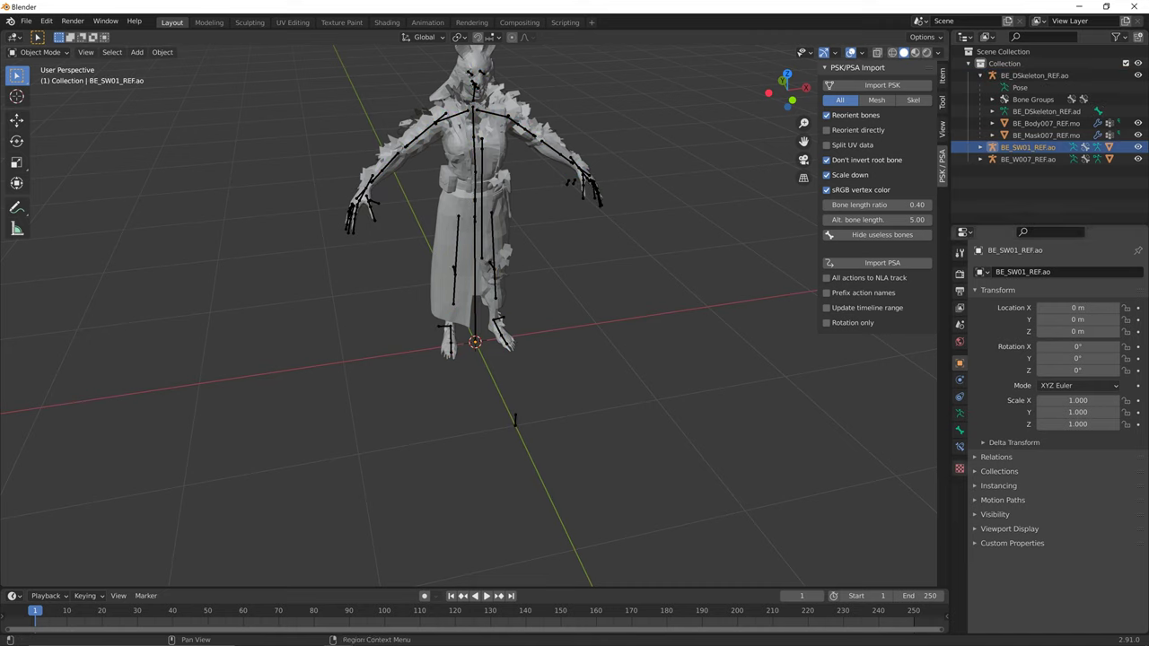
scroll(473, 316, up, 1)
scroll(474, 316, down, 1)
click(468, 209)
middle_drag(469, 208, 437, 205)
middle_drag(547, 400, 493, 386)
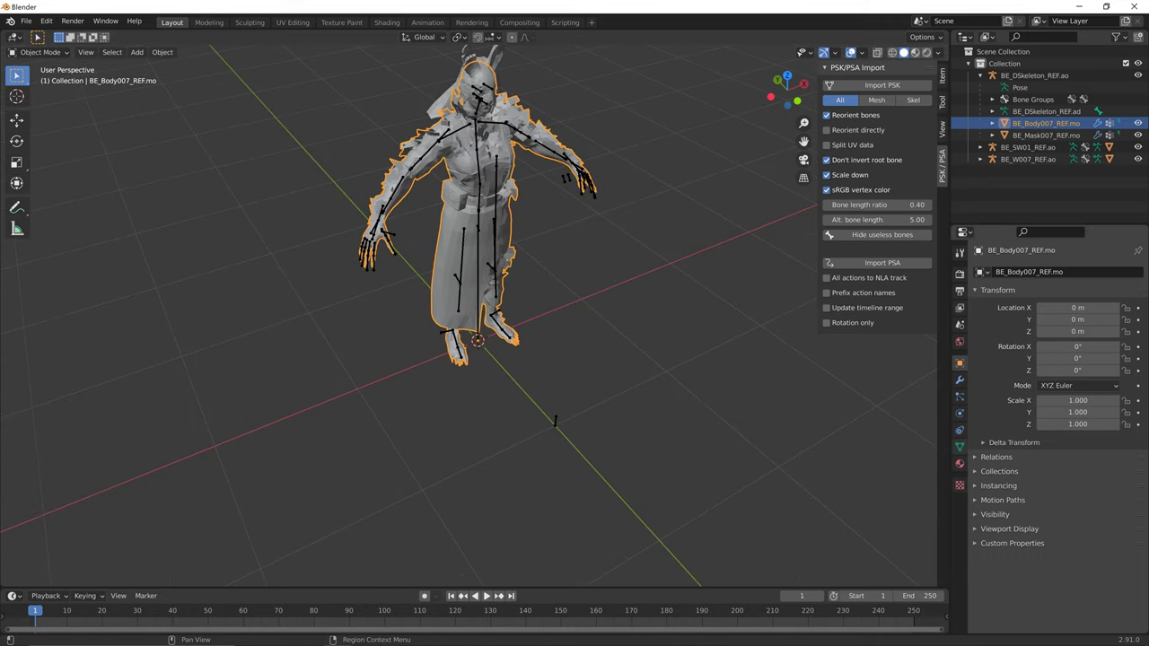
click(959, 463)
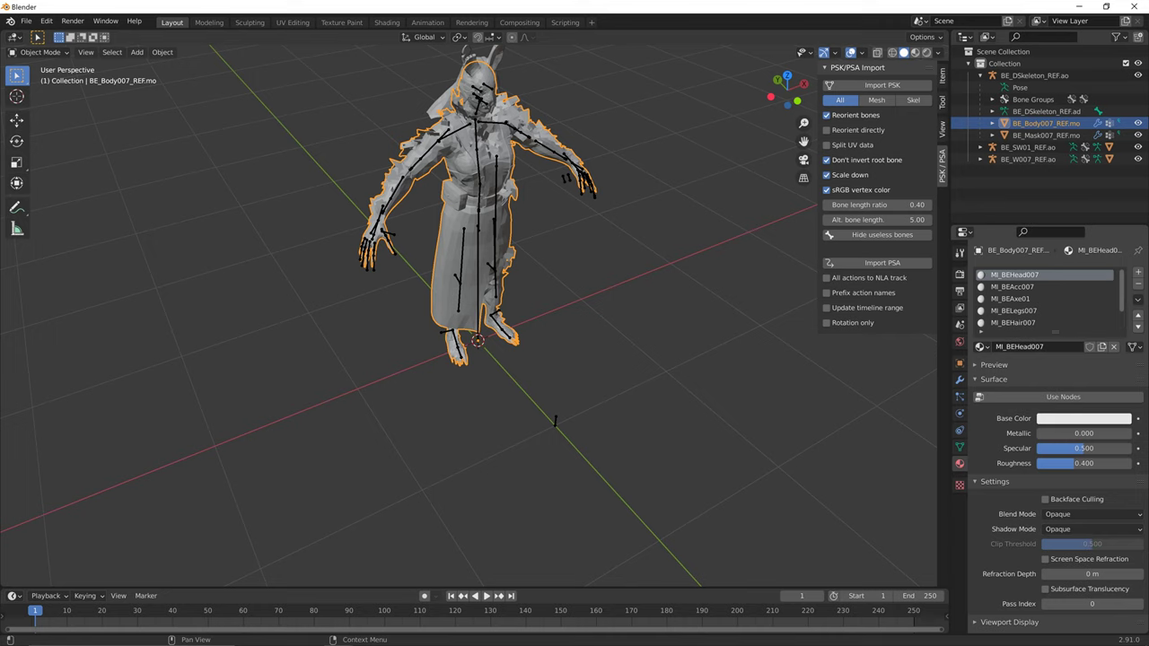
- Enable Use Nodes for the mask mesh's MI_BEMask007 material and show its shader in the Shading workspace
scroll(477, 323, up, 1)
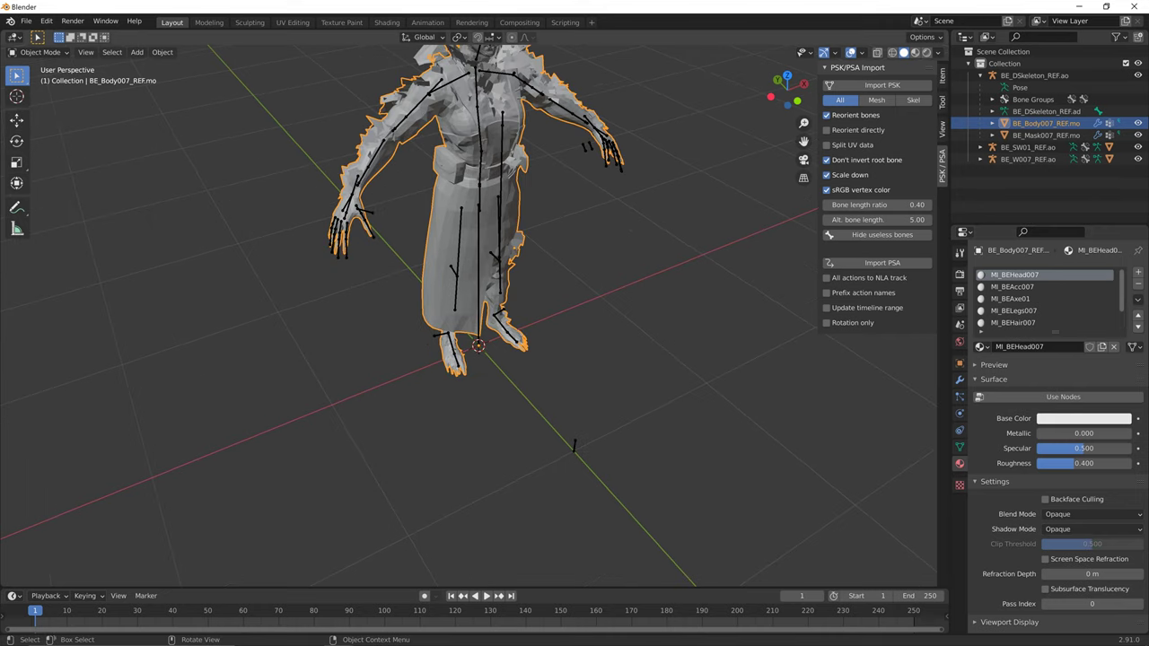
middle_drag(484, 314, 471, 345)
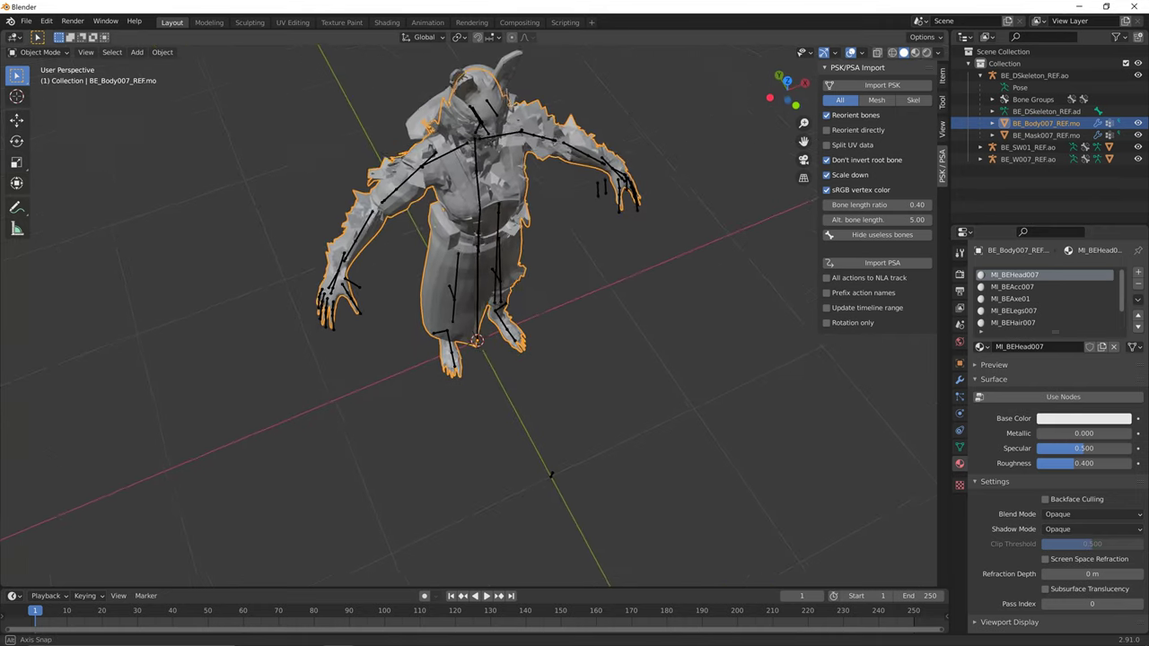
middle_drag(547, 296, 538, 297)
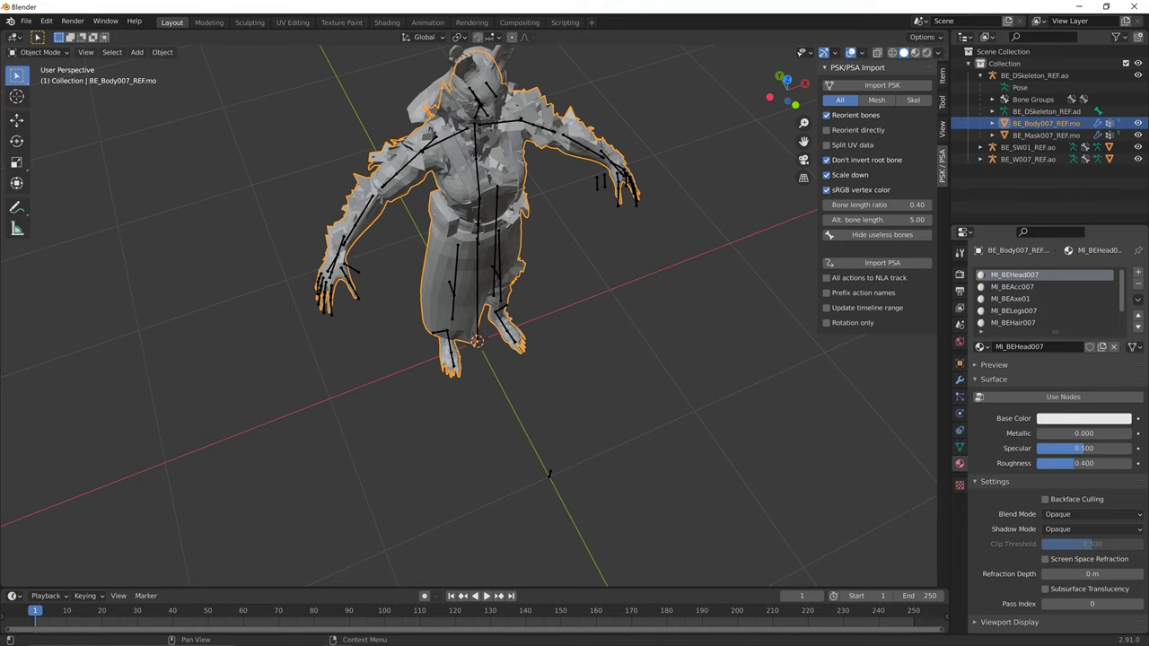
click(1045, 136)
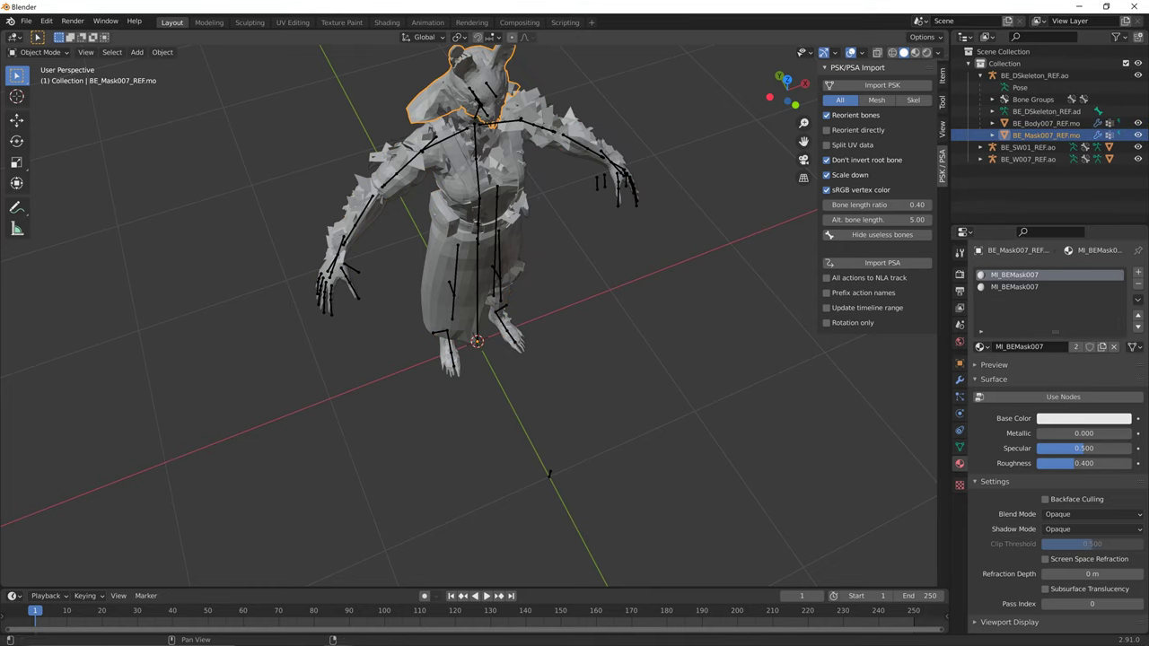
middle_drag(539, 298, 505, 332)
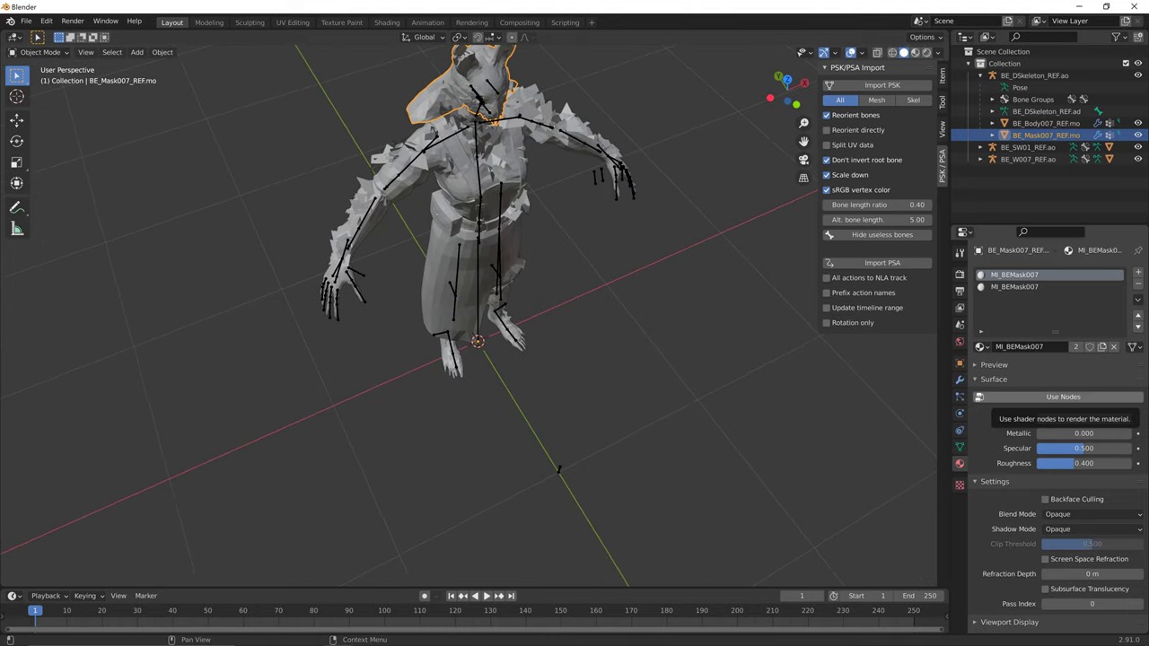
click(1062, 397)
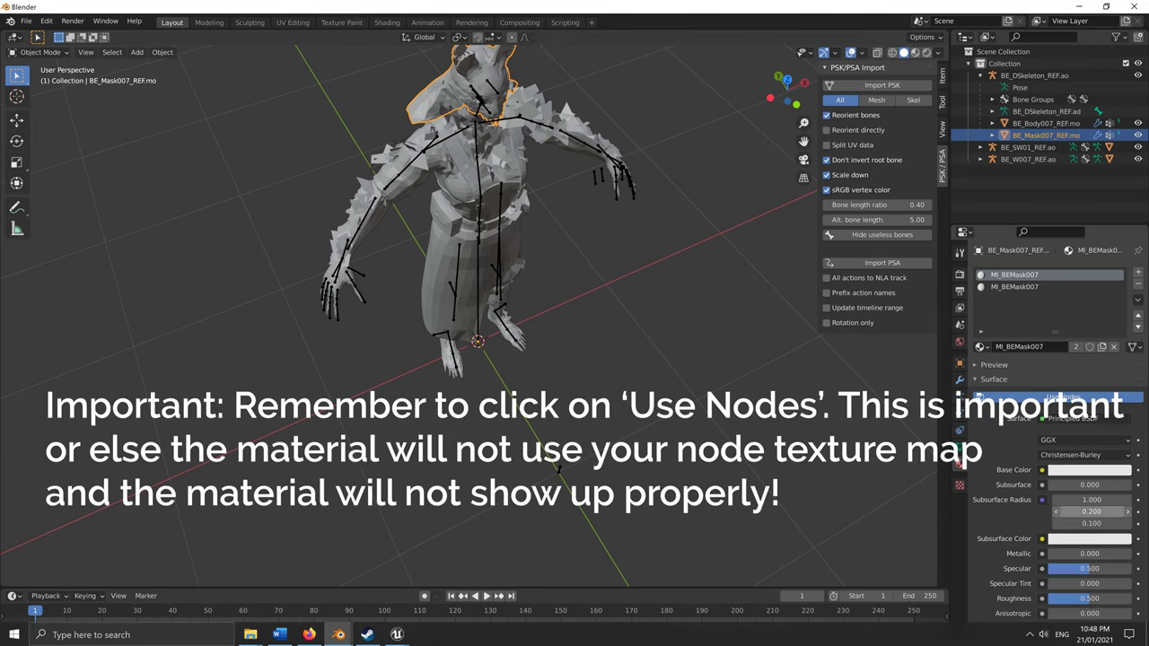
scroll(1063, 396, down, 2)
scroll(1063, 397, down, 1)
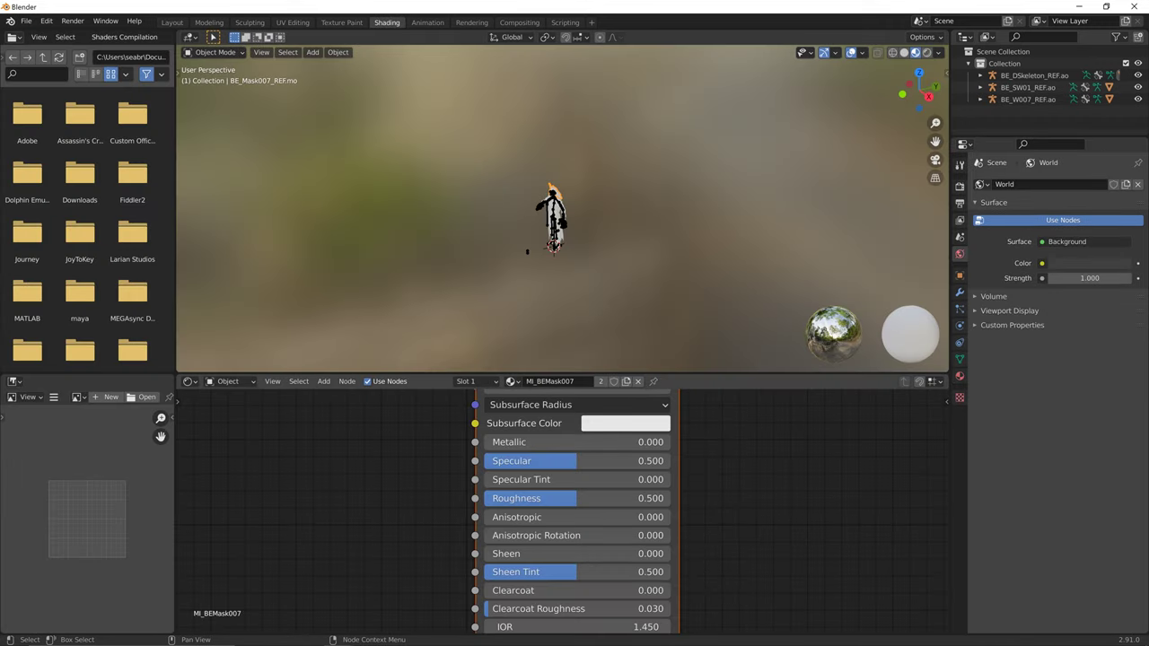
- Collapse the 3D viewport, file browser and image editor areas so the MI_BEMask007 node editor takes up their space
scroll(560, 511, down, 3)
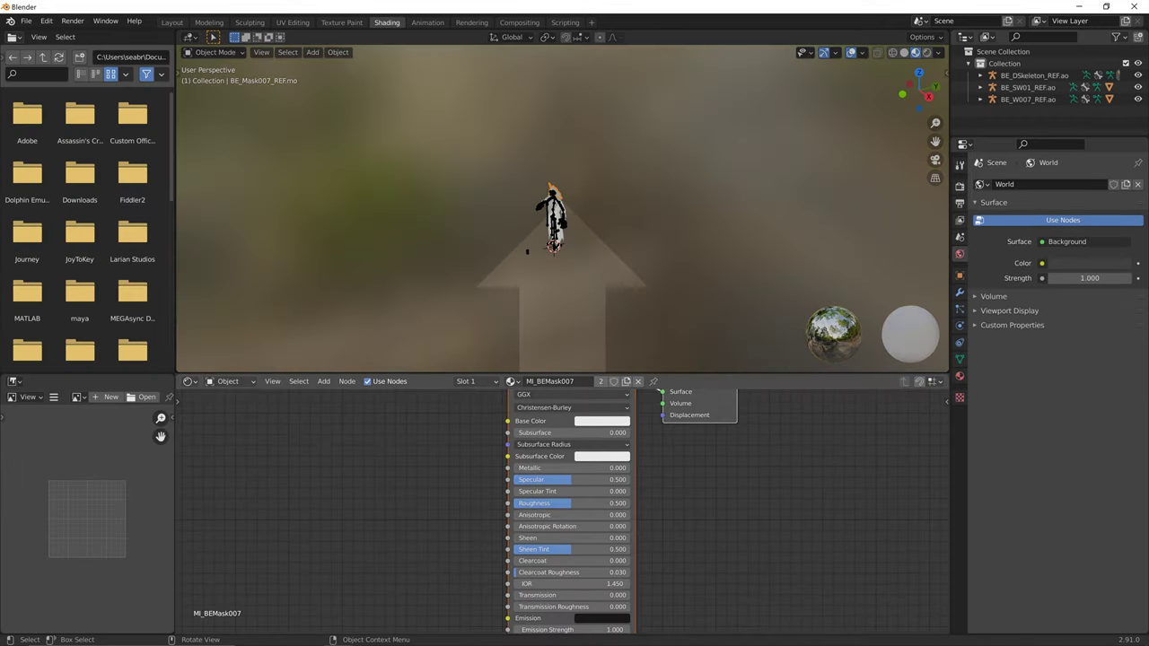
key(ctrl+space)
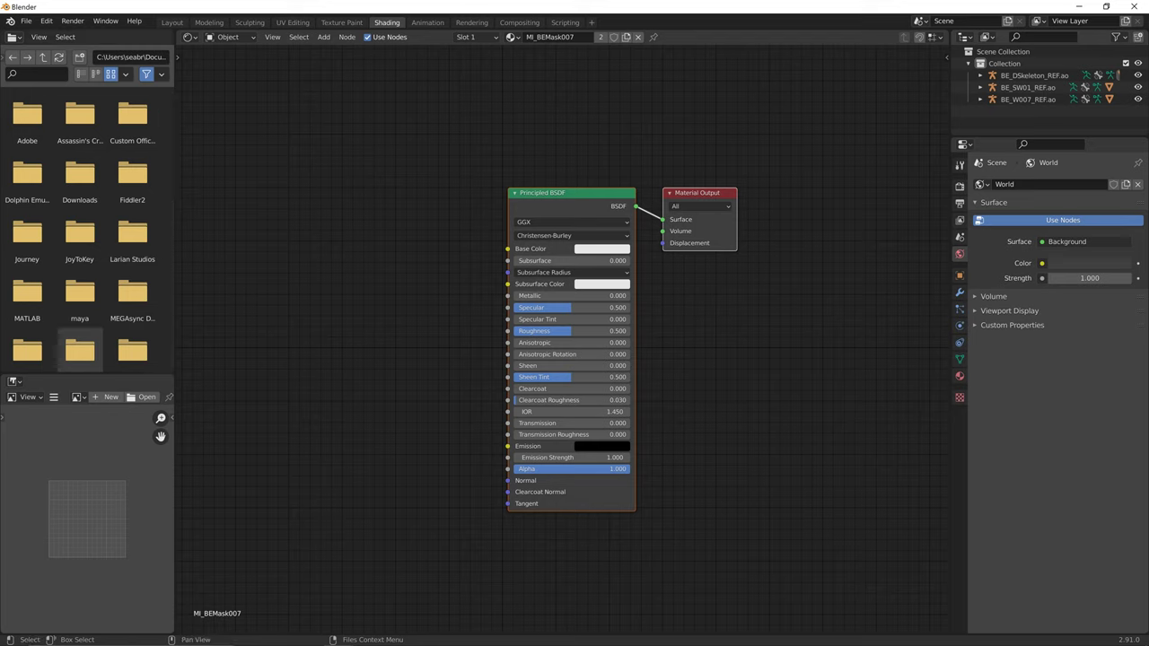
drag(3, 371, 18, 293)
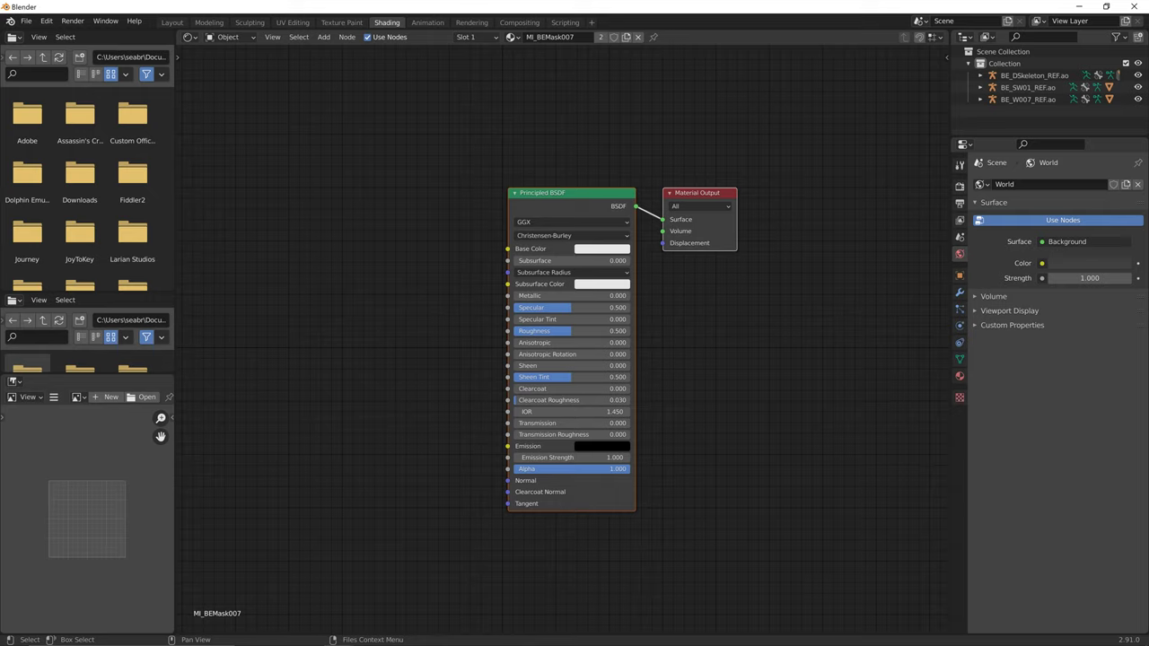
drag(2, 371, 18, 328)
drag(2, 376, 7, 361)
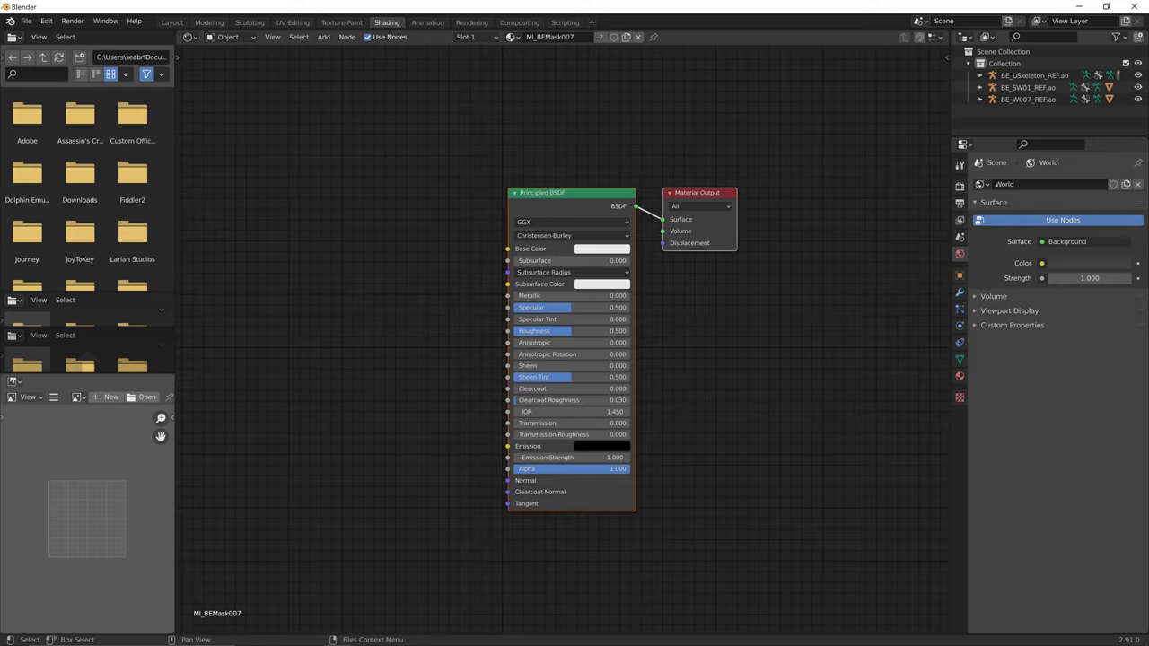
drag(7, 360, 18, 269)
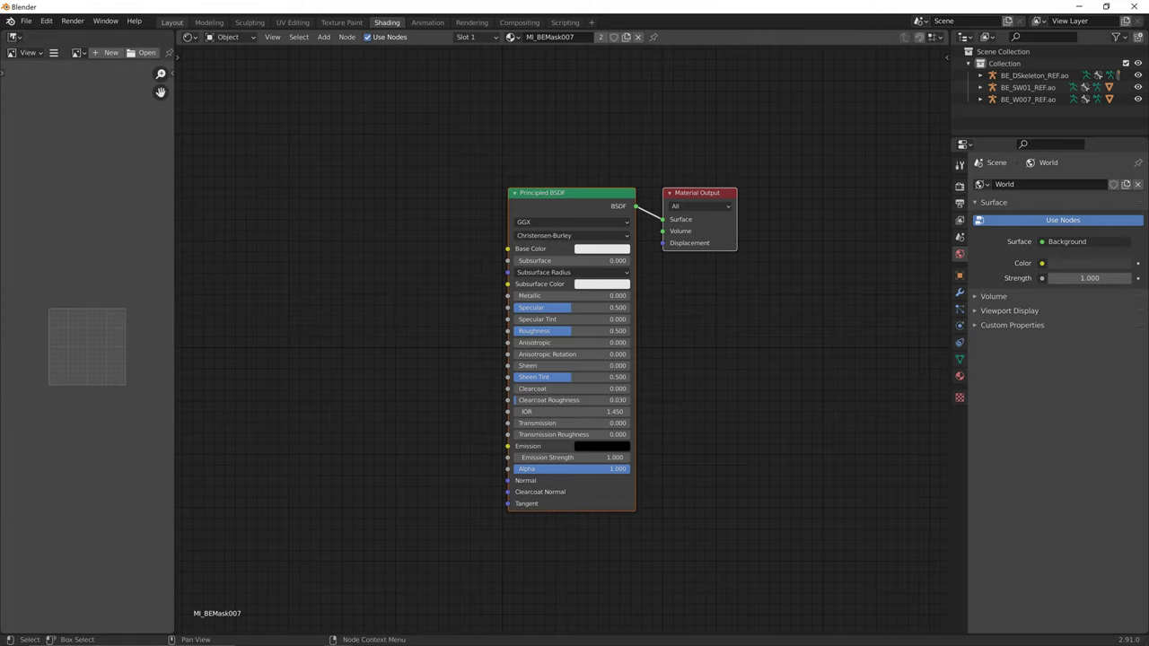
drag(178, 35, 143, 47)
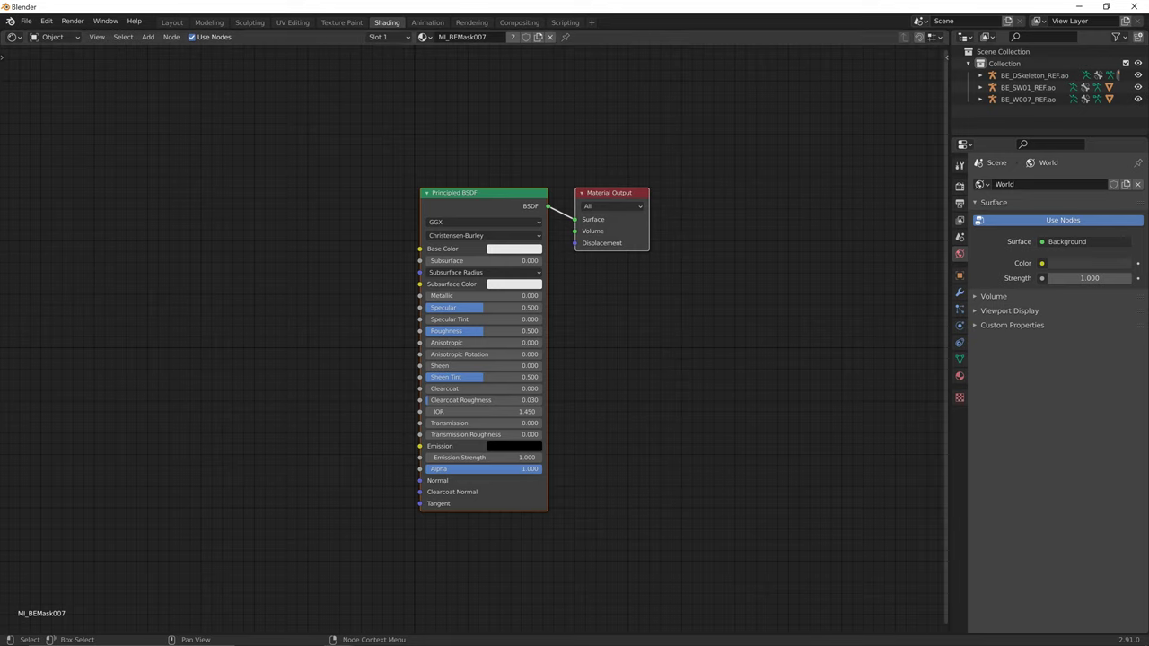
scroll(473, 338, down, 3)
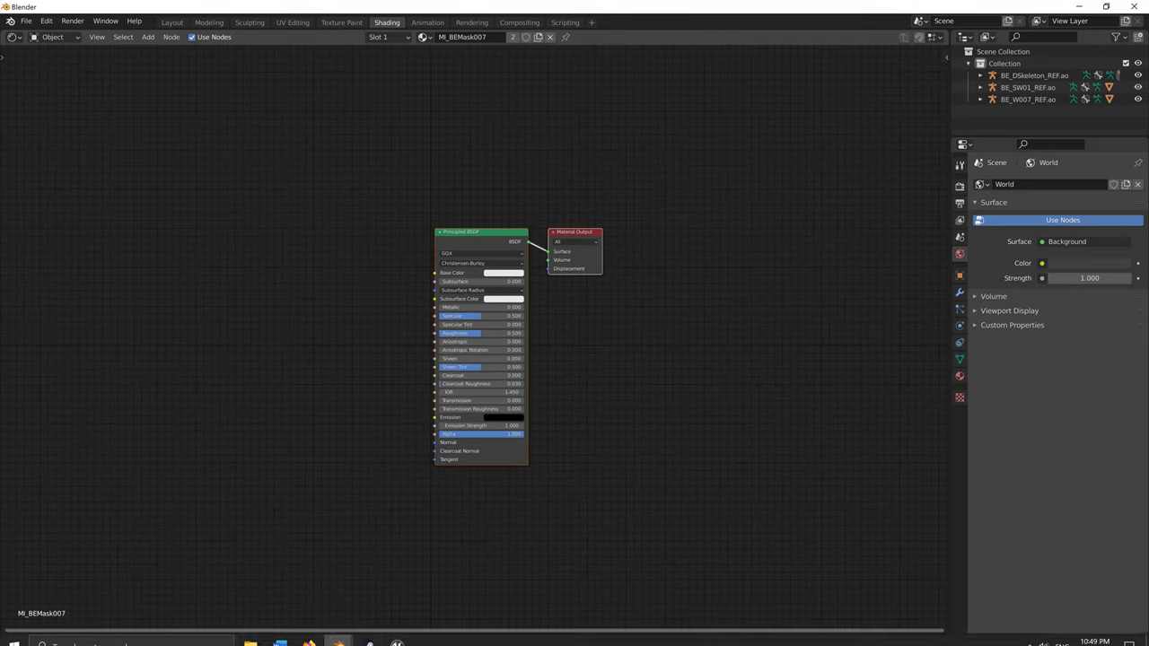
- Examine the finished MI_BETorso007 node setup in the Shading workspace of the Blight Huntress main.blend project, then return to the mask file
mouse_move(338, 635)
click(269, 579)
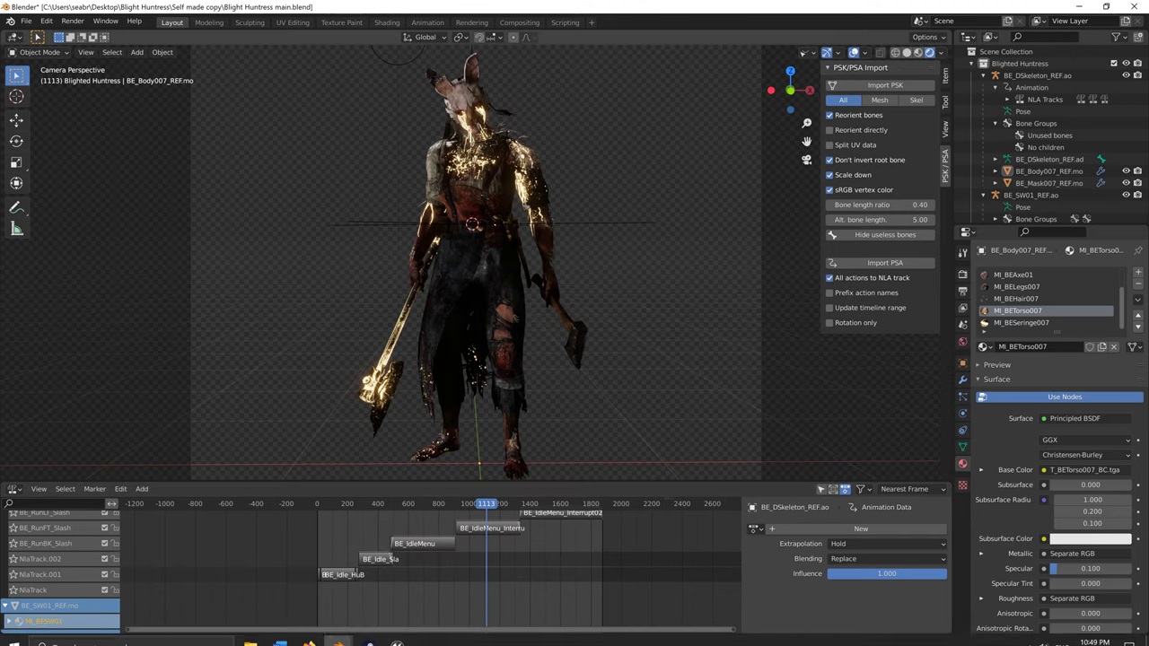
click(387, 21)
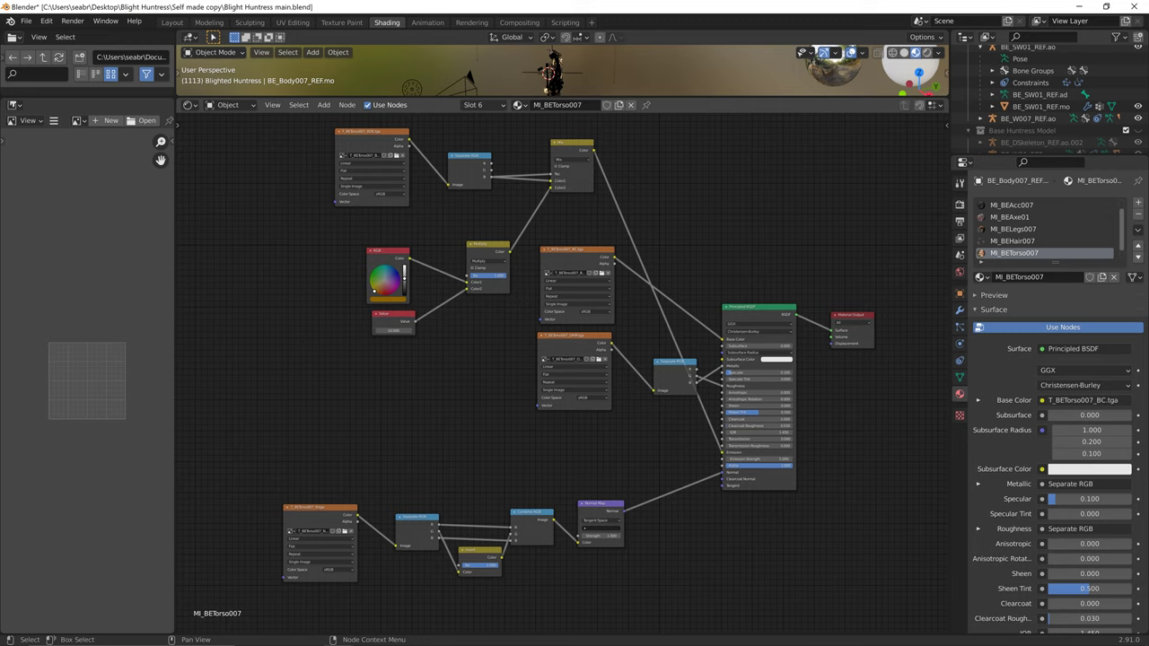
key(alt+Tab)
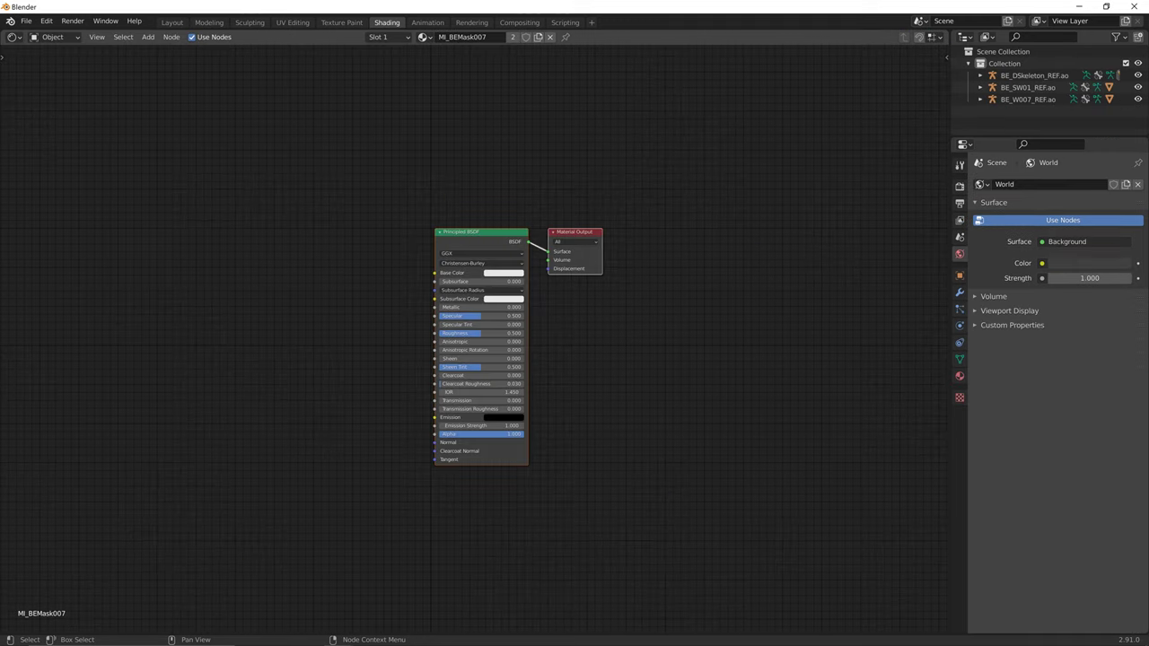
- Switch to UE Viewer and list the texture packages in the Bear character's Textures/Outfit007 folder
mouse_move(367, 643)
click(279, 634)
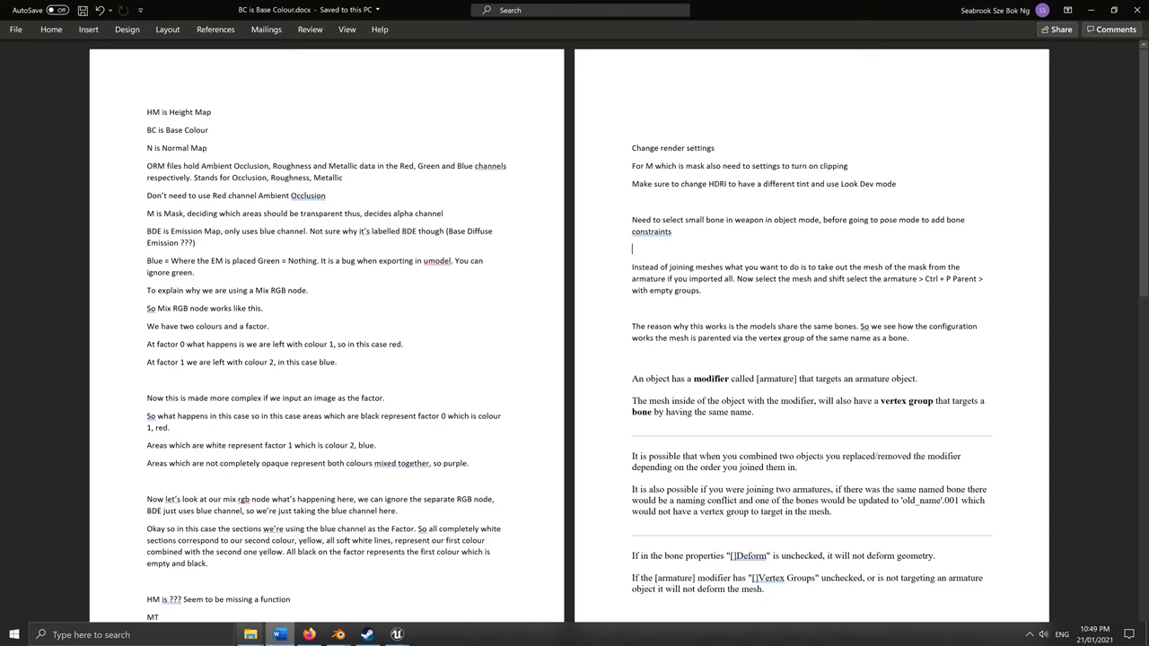
click(250, 634)
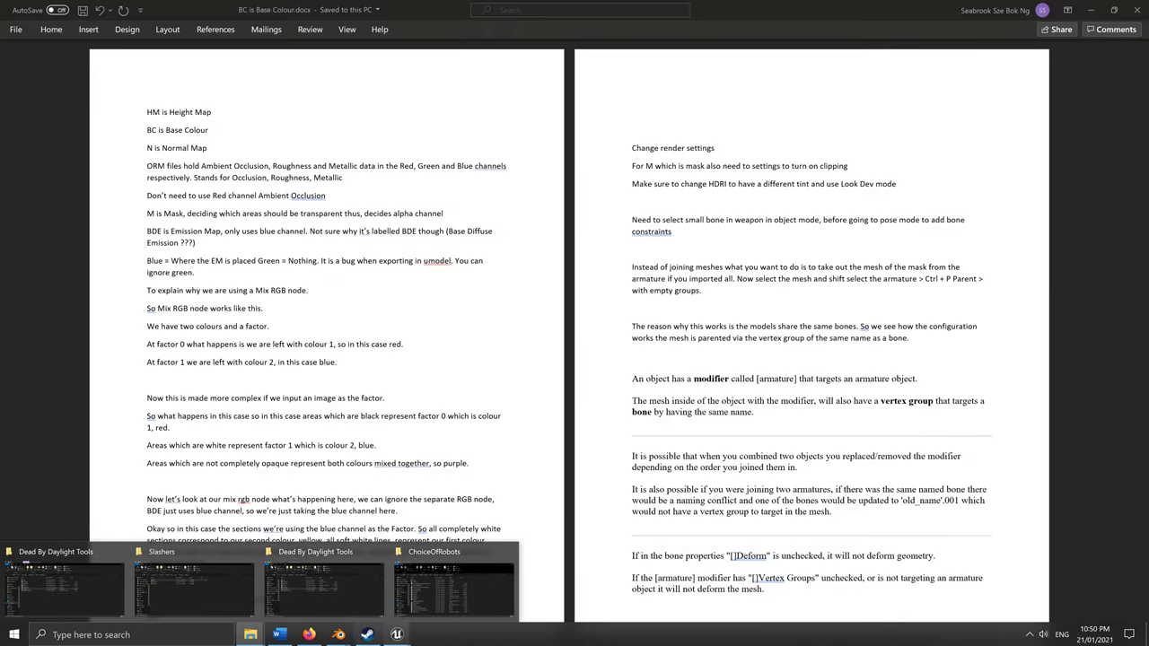
mouse_move(395, 634)
click(462, 582)
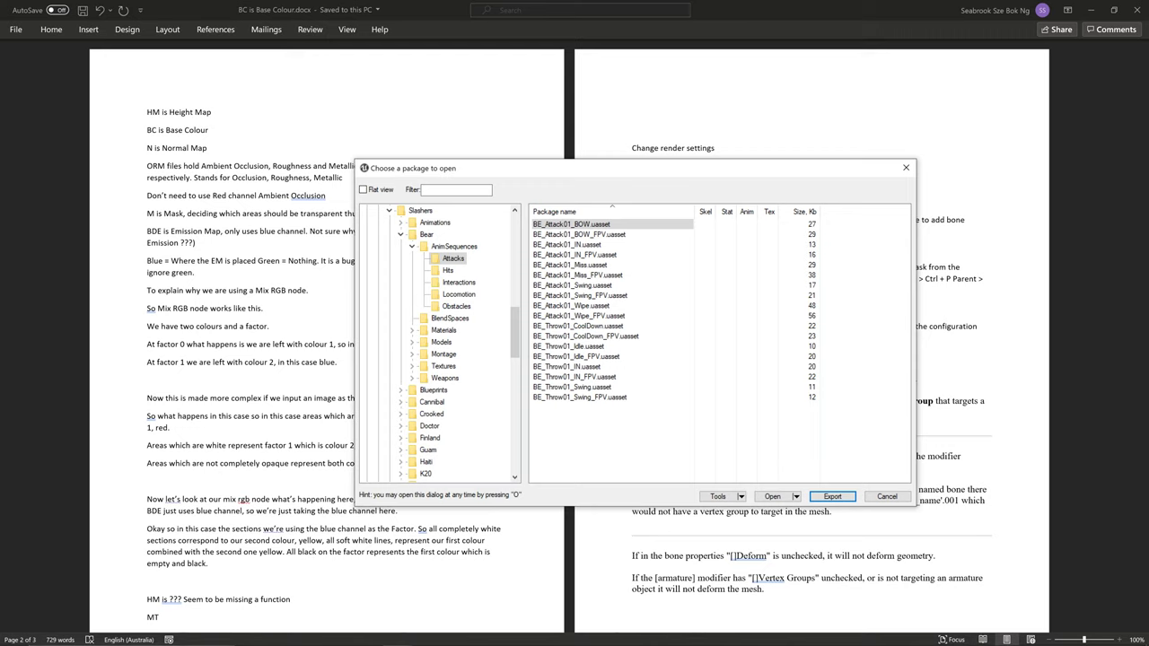
click(412, 366)
click(455, 378)
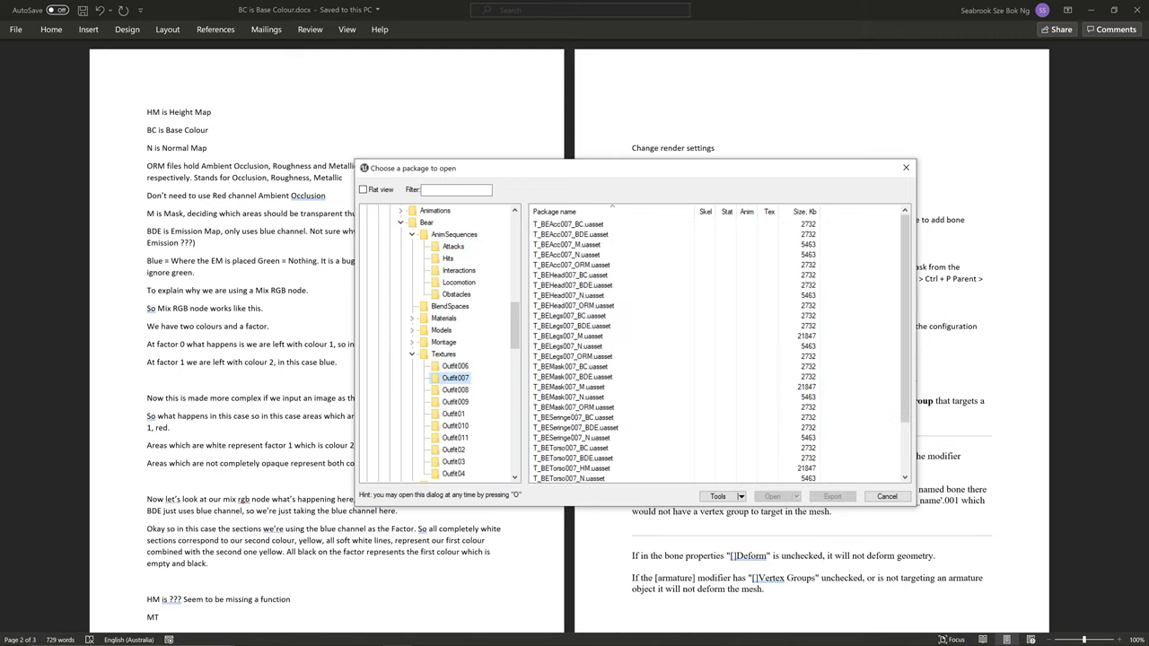
scroll(437, 343, down, 3)
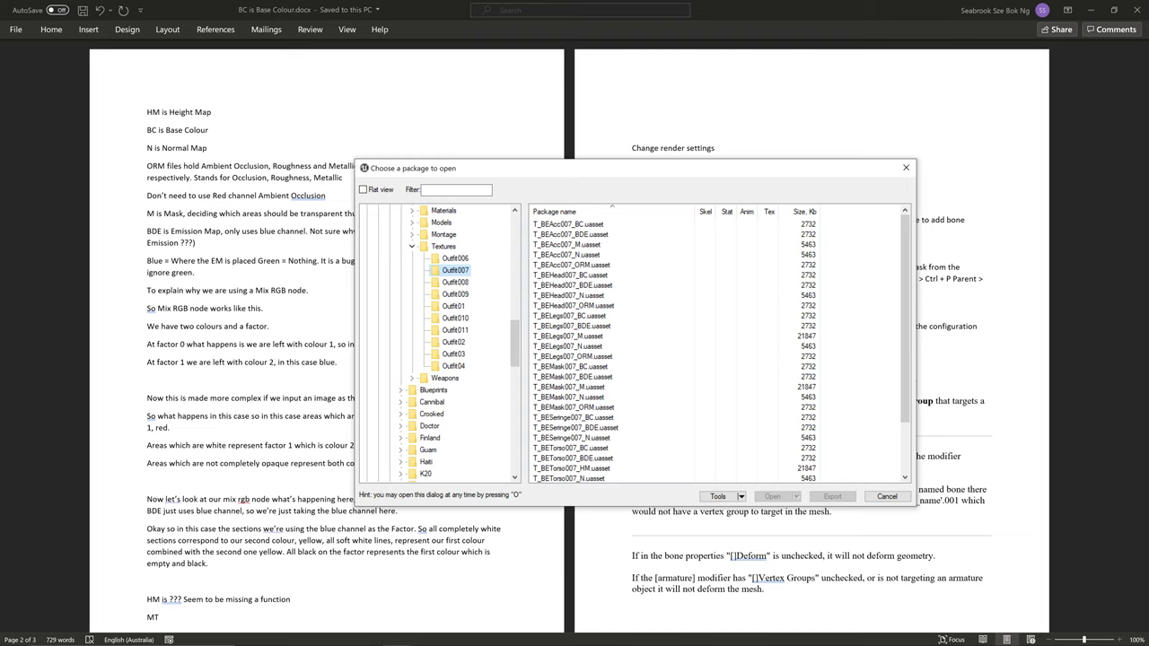
click(455, 259)
click(455, 270)
click(455, 282)
click(455, 270)
- Enlarge and reposition the package dialog to show the full list of Outfit007 texture packages
scroll(709, 278, down, 1)
drag(916, 332, 1145, 332)
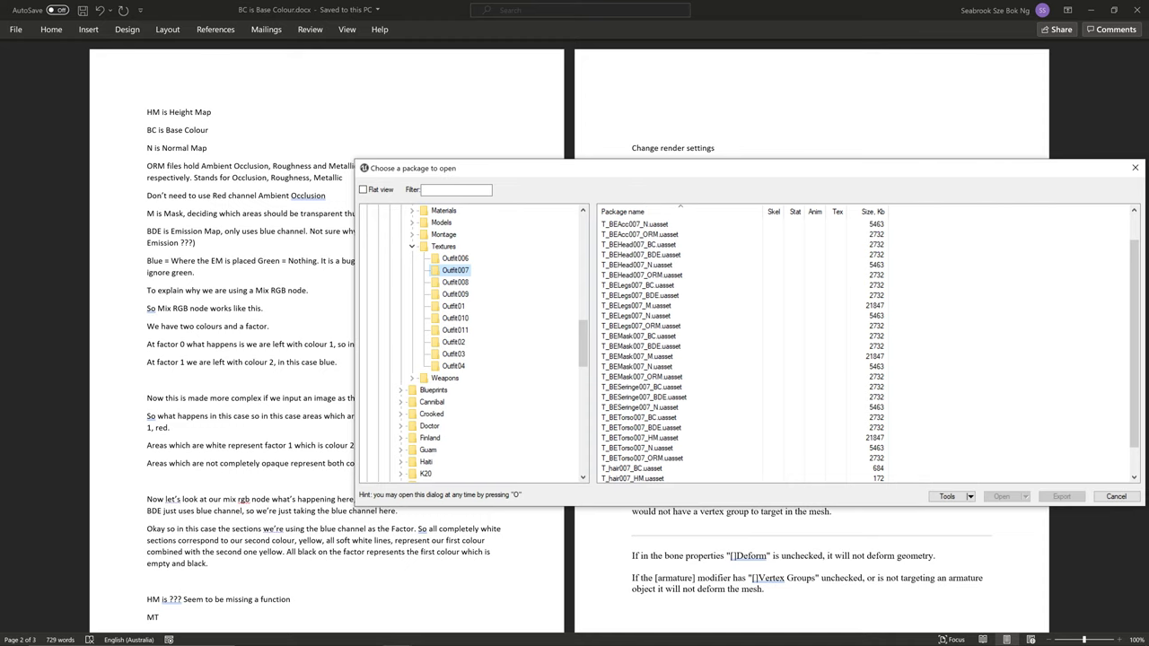
drag(698, 506, 698, 609)
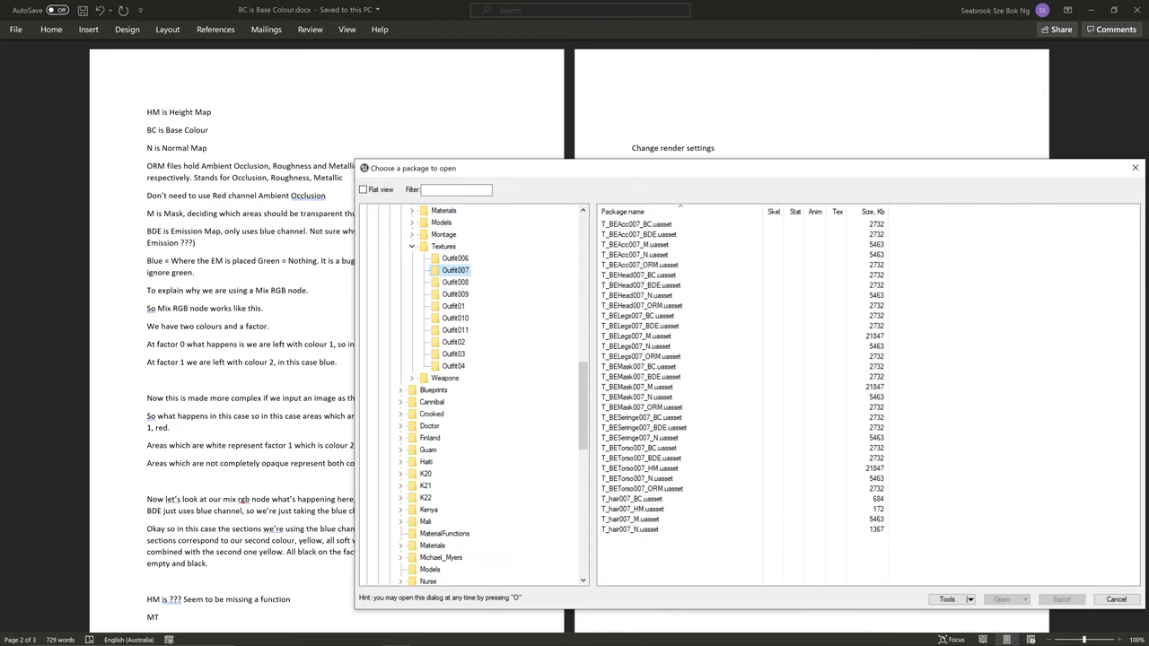
drag(628, 168, 727, 73)
- View the T_BEAcc007_BC texture package and check the viewer's navigation commands
click(736, 131)
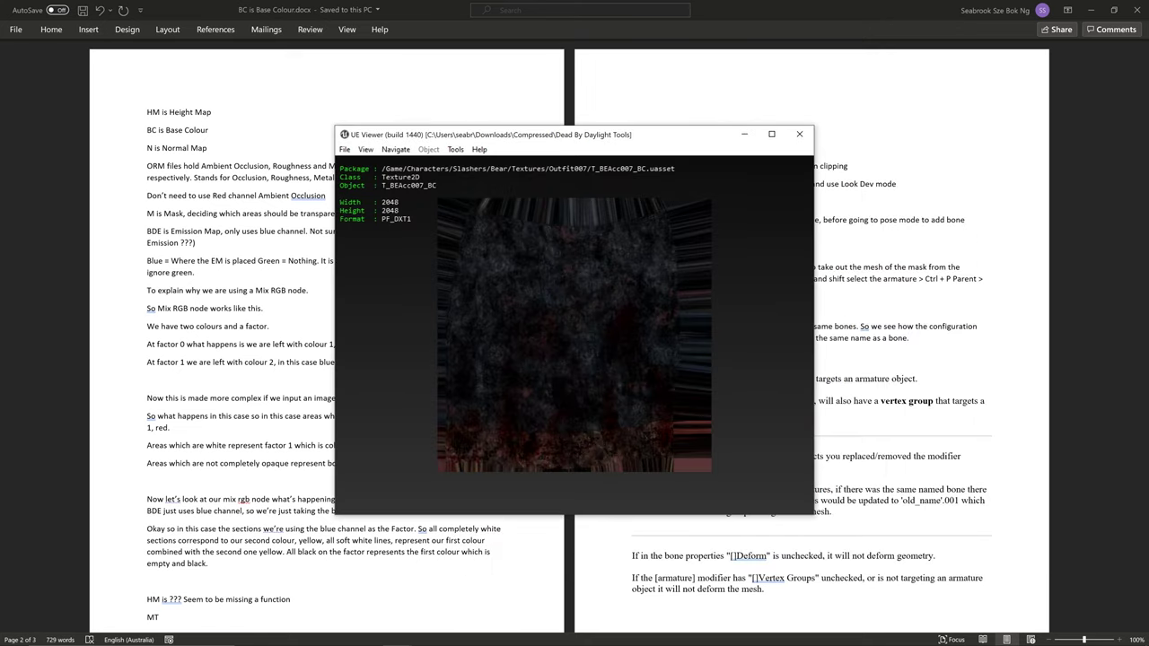
click(396, 150)
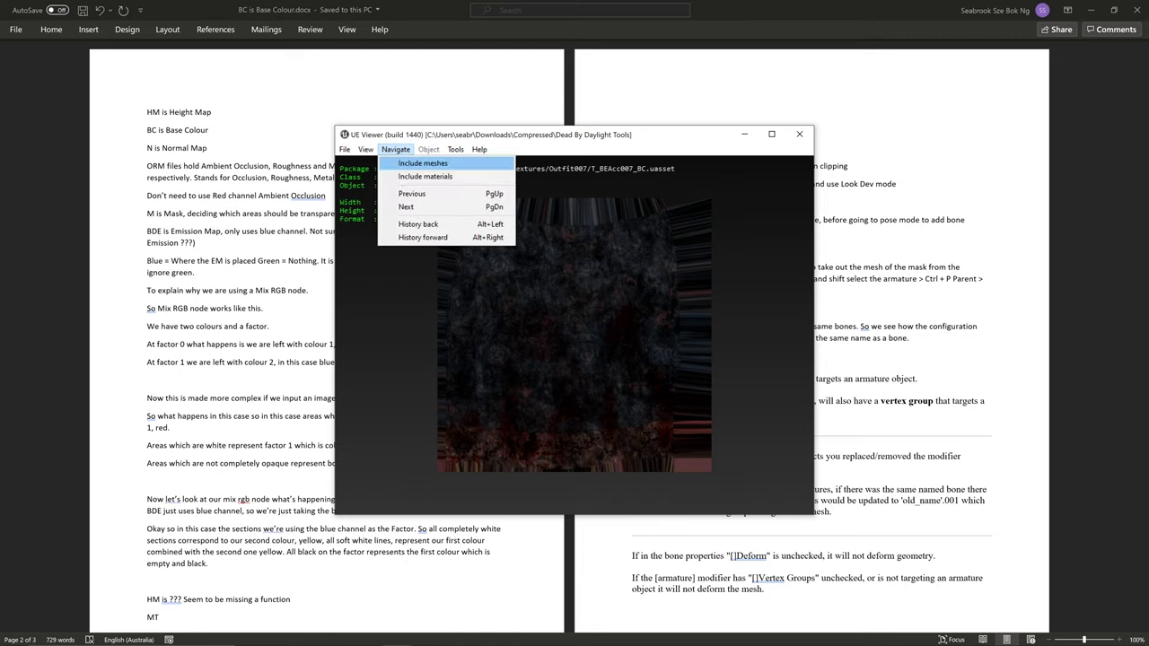
key(Escape)
key(Escape)
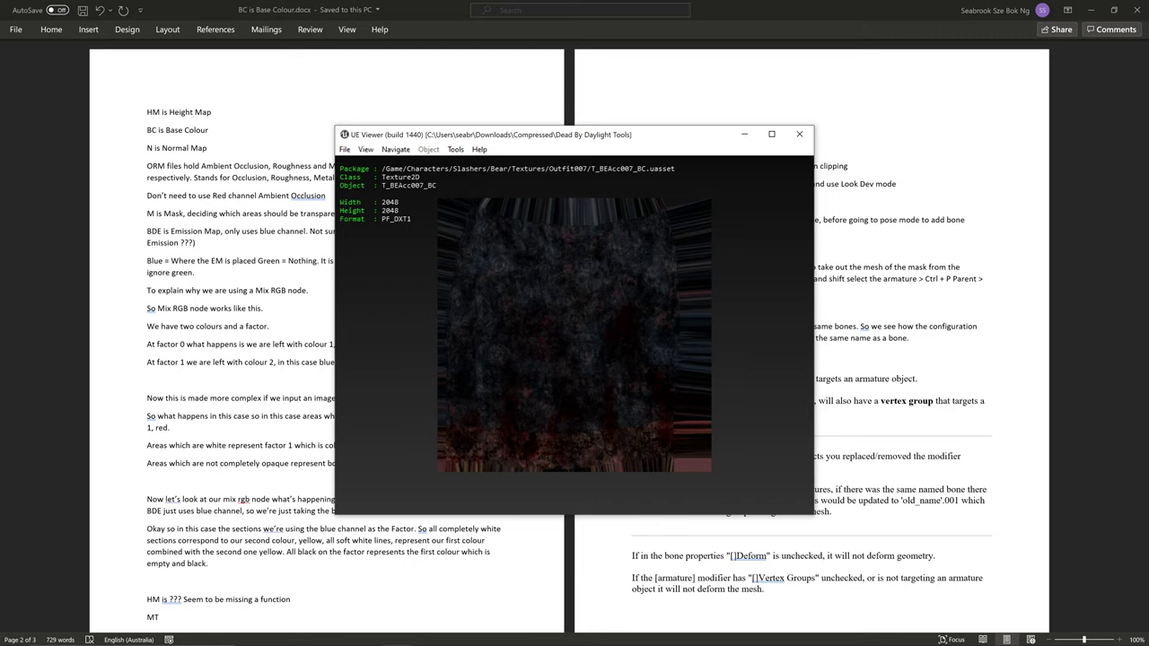
- Open the entire content of the Outfit007 textures folder in the viewer for browsing
key(o)
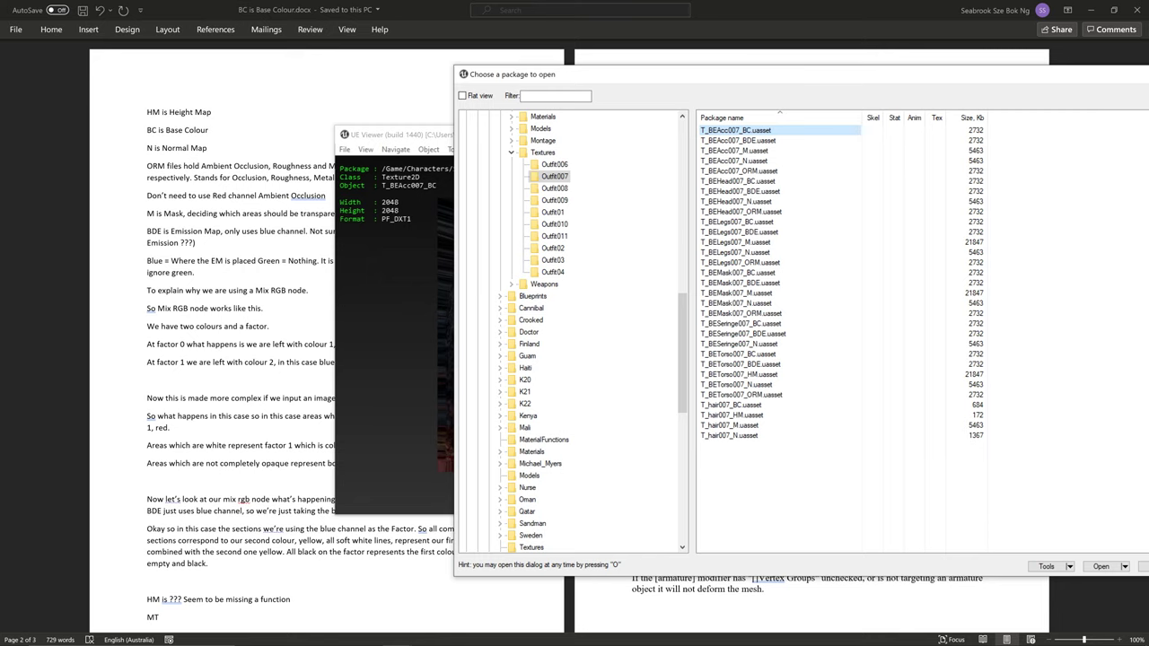
click(554, 176)
right_click(552, 176)
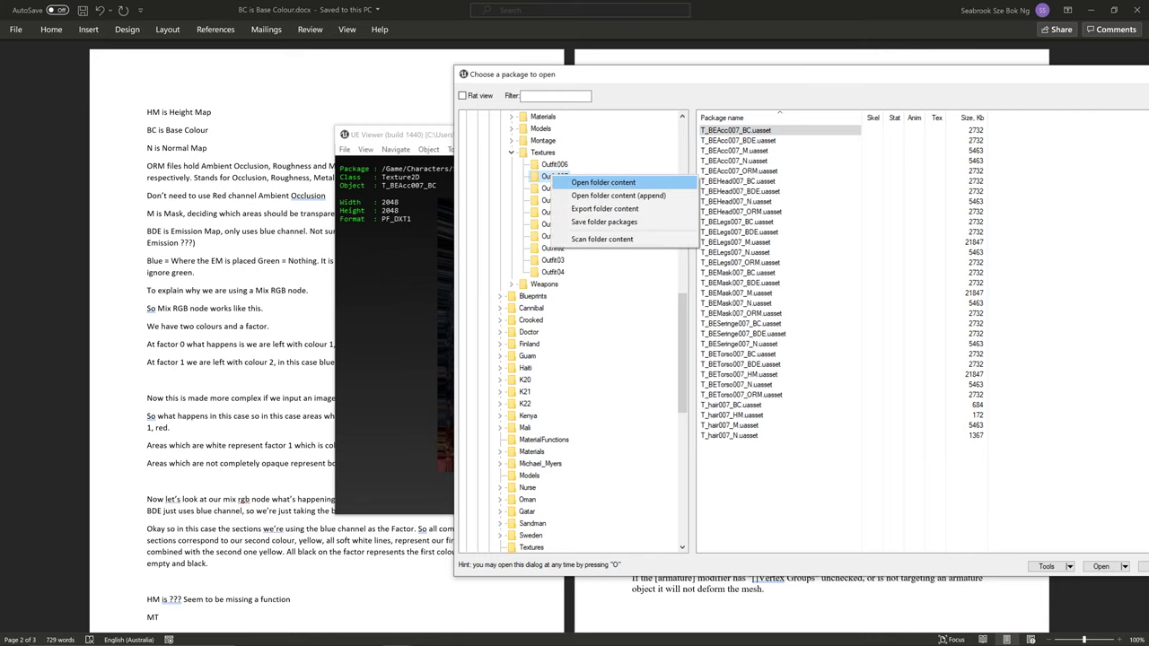
key(Return)
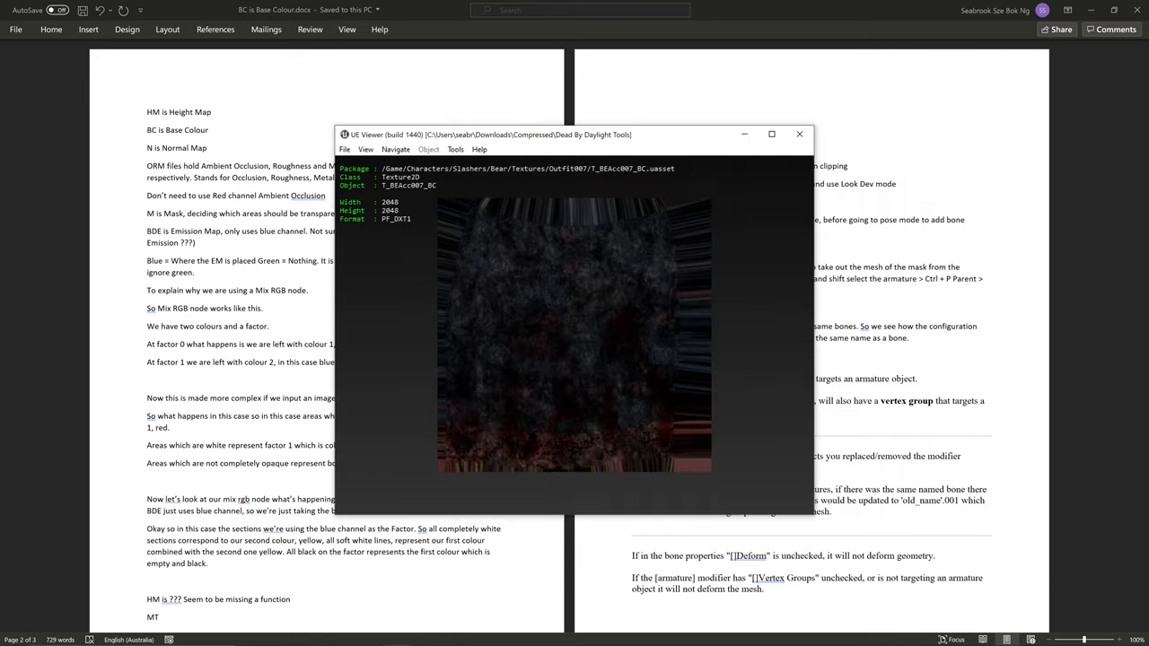
key(Page_Down)
key(Page_Up)
- Place the viewer beside the Word notes and examine the T_BEAcc007 BDE, M, N and ORM textures in turn
drag(718, 134, 838, 111)
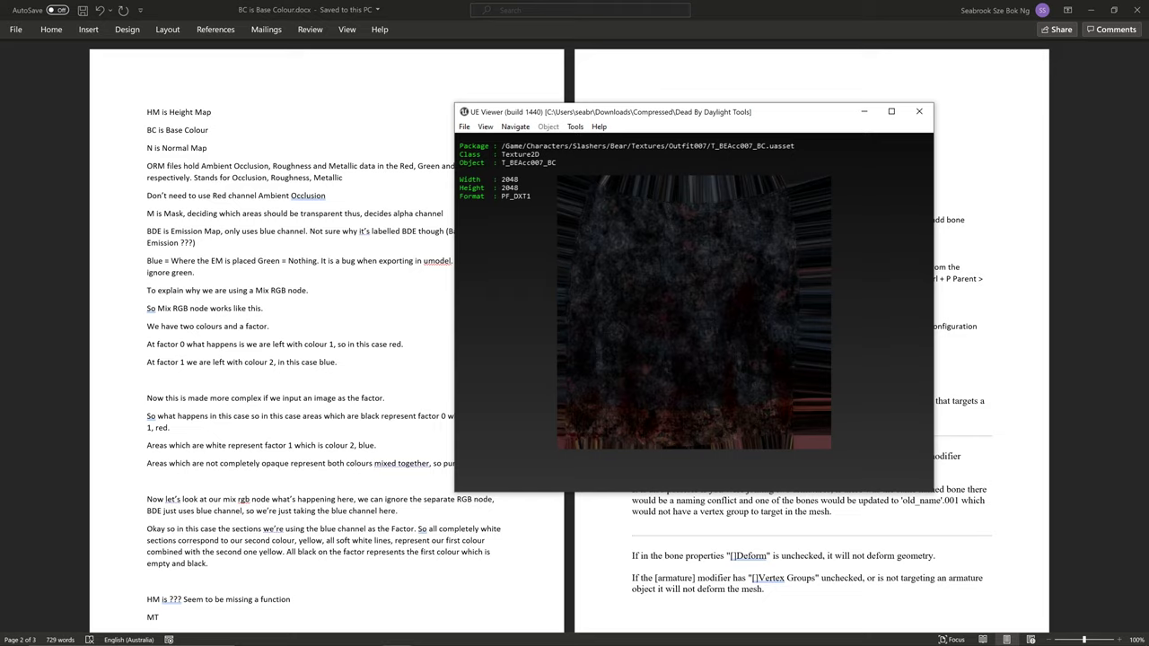
key(Page_Down)
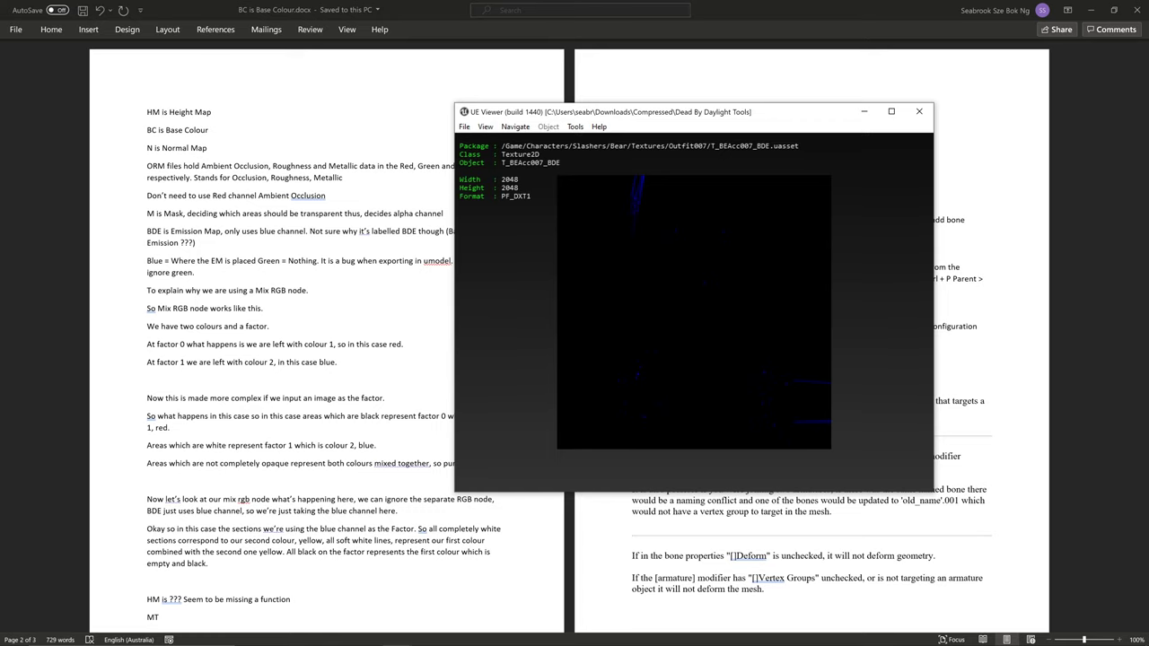
drag(517, 112, 612, 112)
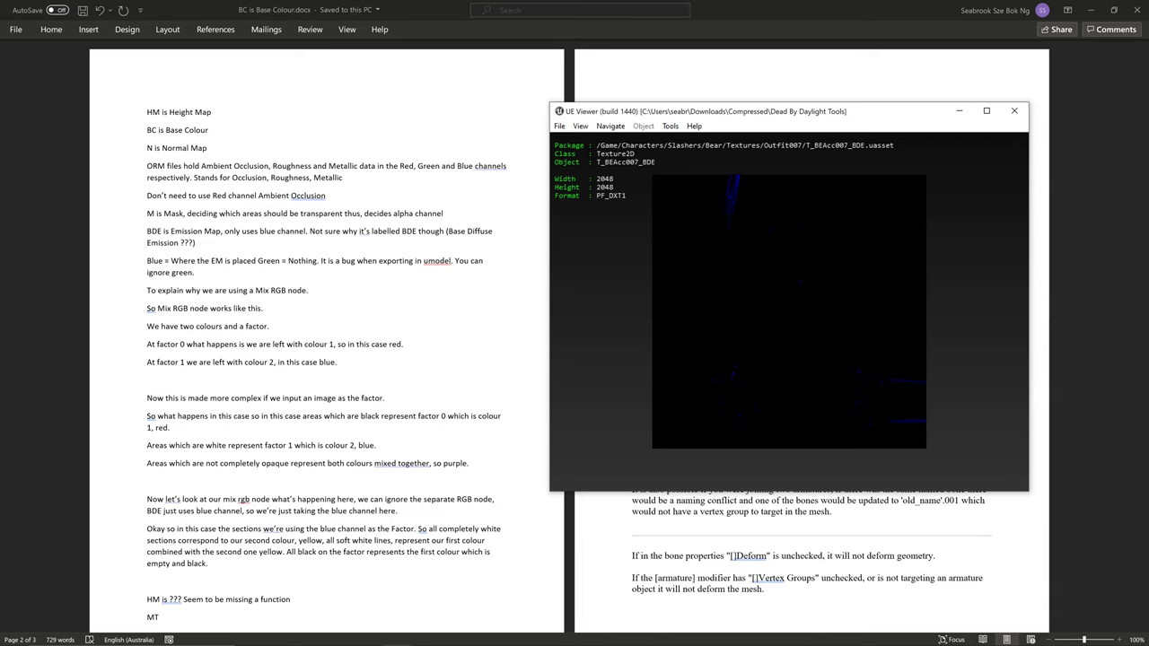
key(Page_Down)
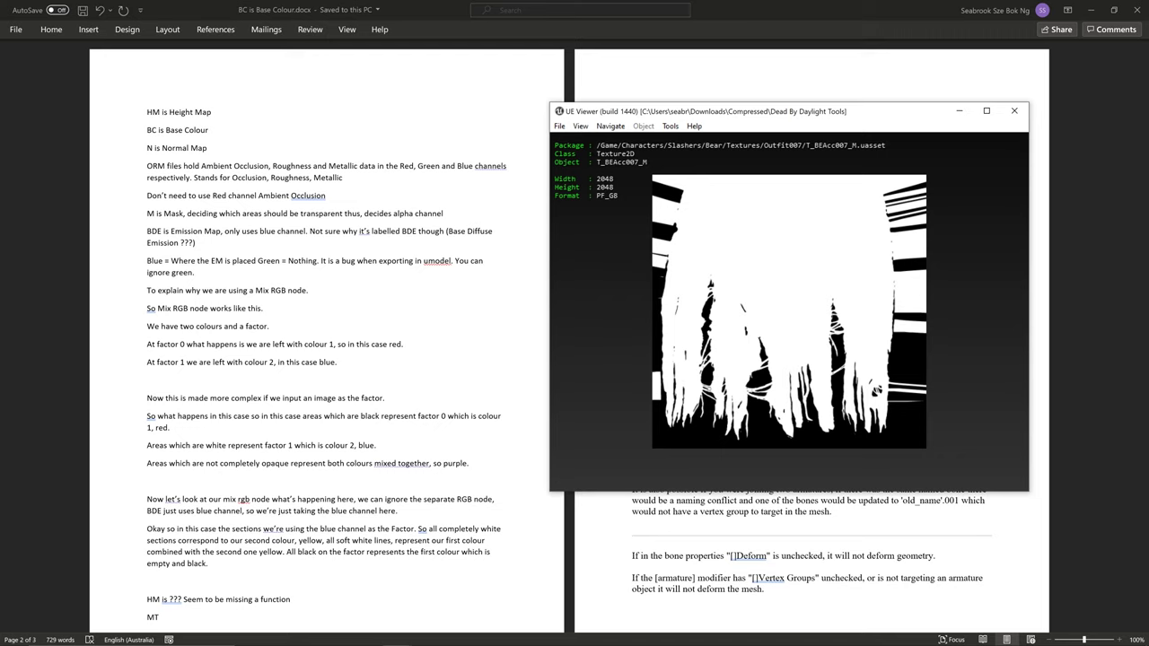
key(Page_Down)
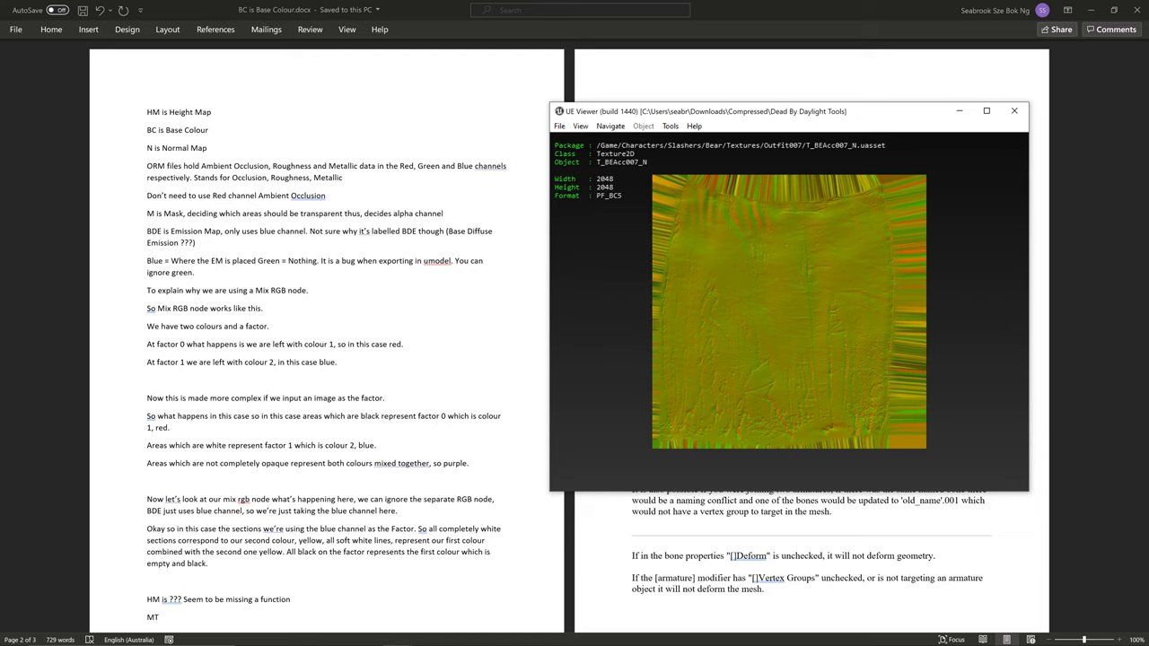
key(Page_Down)
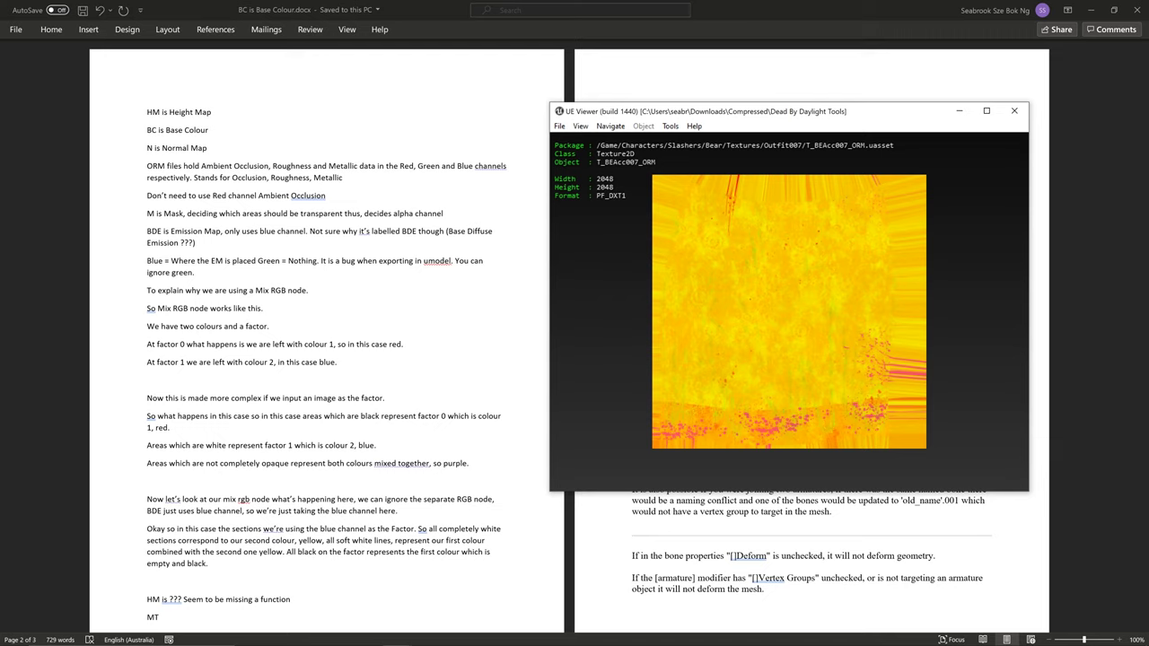
- Look through the T_BEHead007 textures up to the T_BELegs007_BC texture
key(Page_Down)
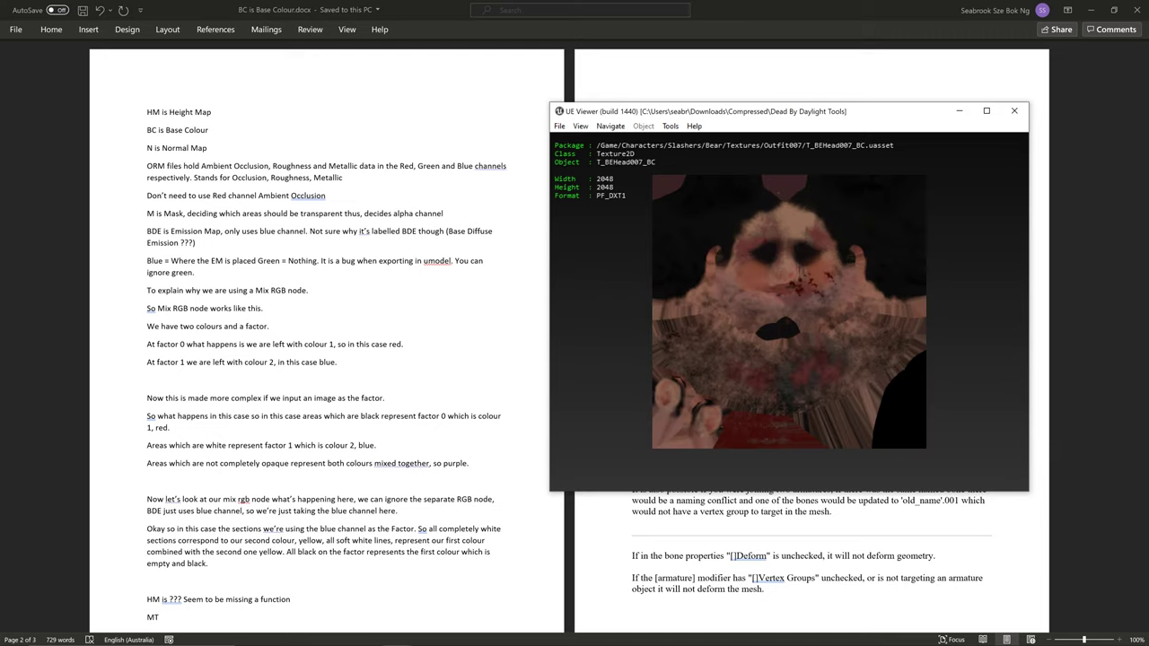
key(Page_Down)
key(Page_Down)
key(Page_Down)
key(Page_Down)
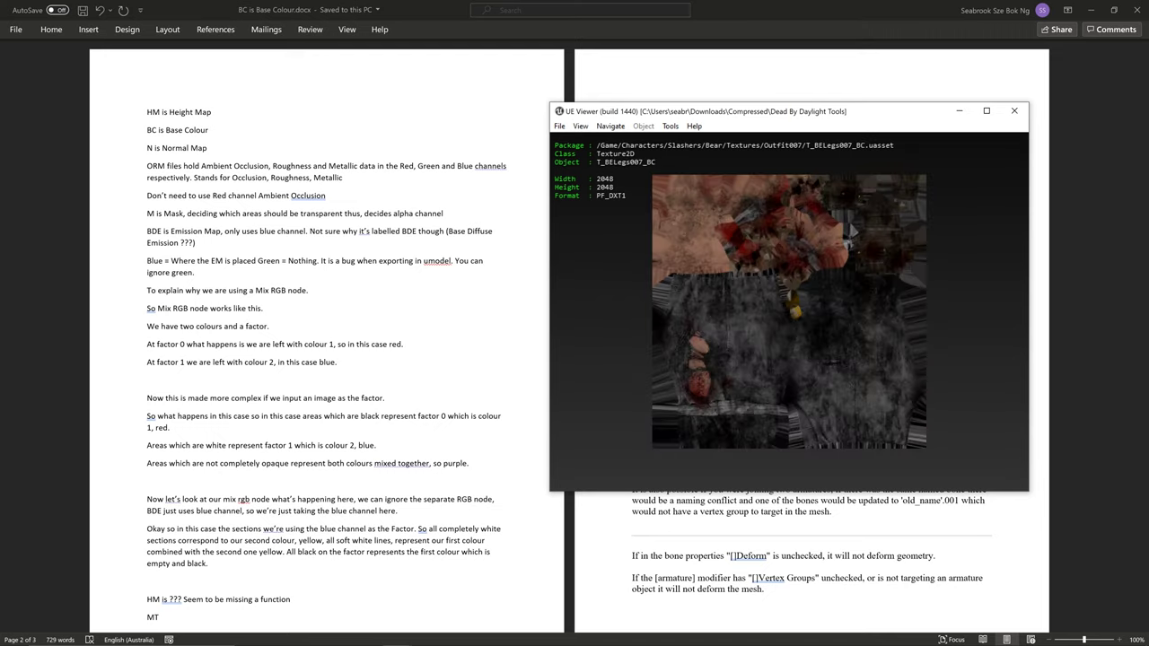
- Review the T_hair007 N, M and HM packages and the T_BELegs007 M and N packages in the Outfit007 list
key(o)
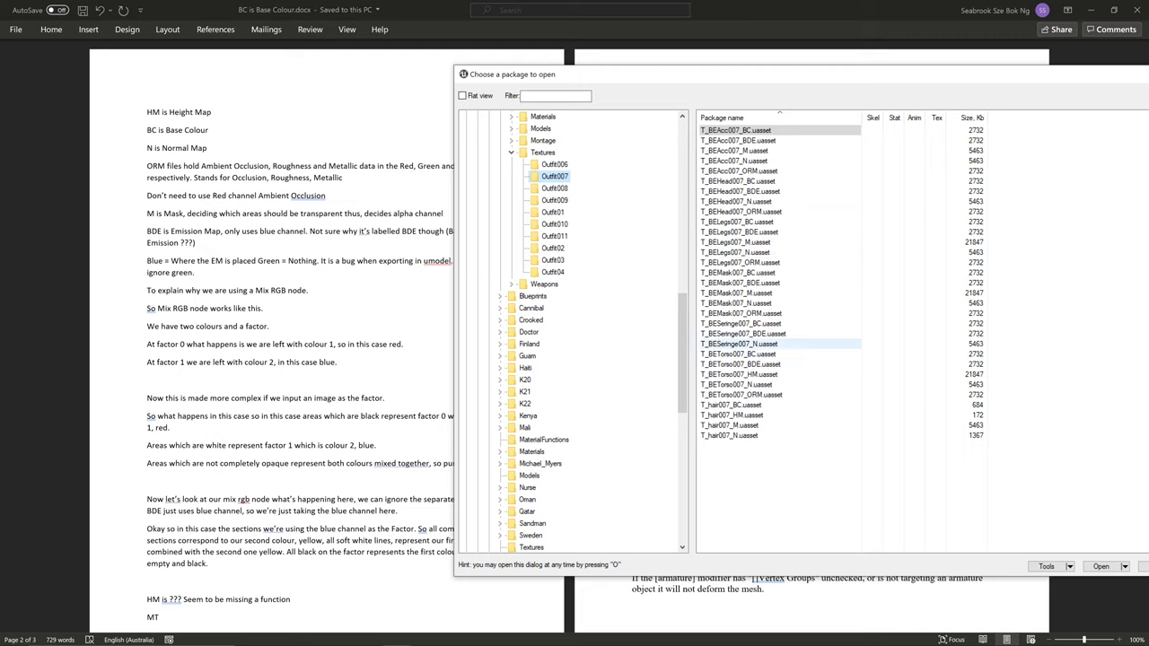
click(729, 435)
click(729, 425)
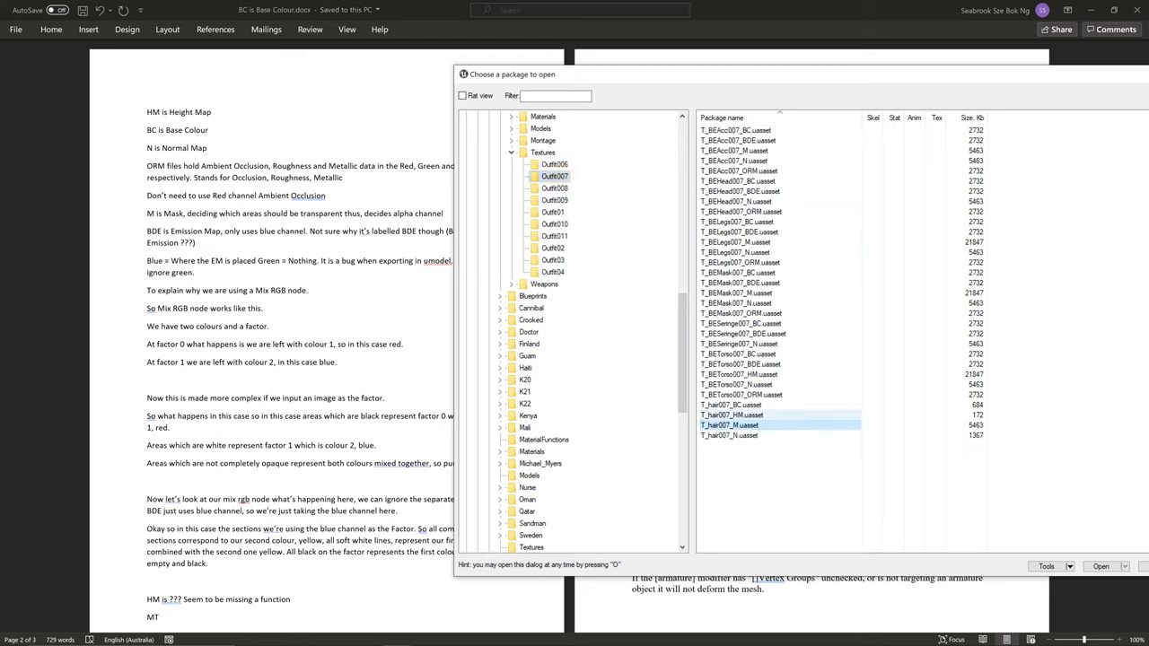
click(731, 415)
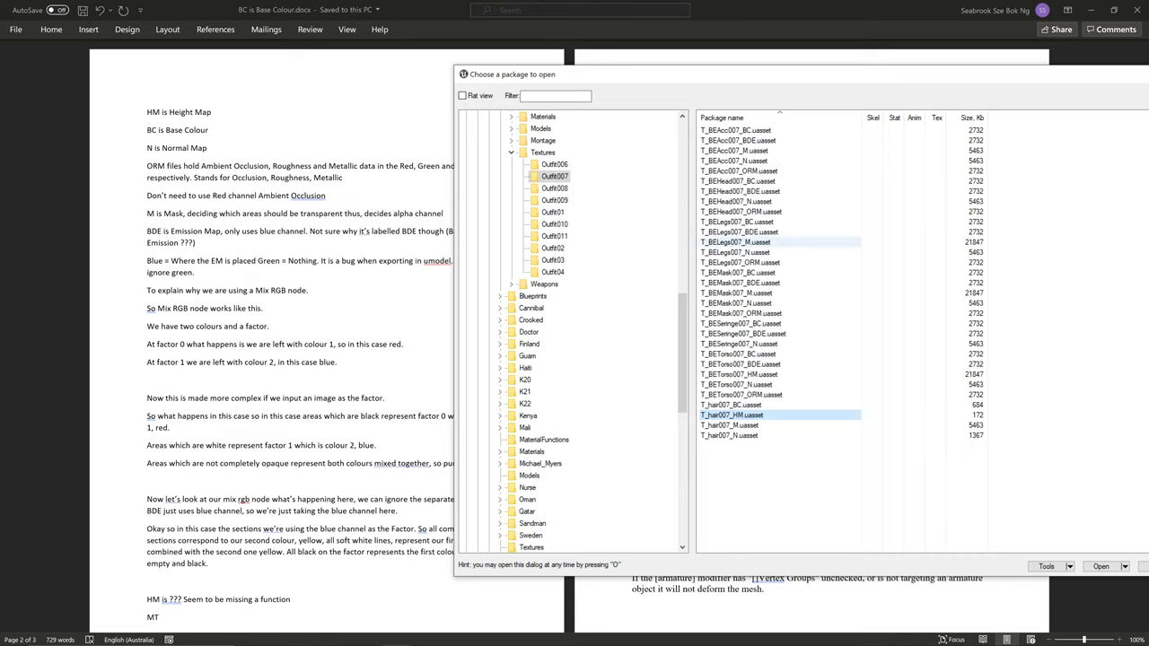
click(736, 243)
click(734, 253)
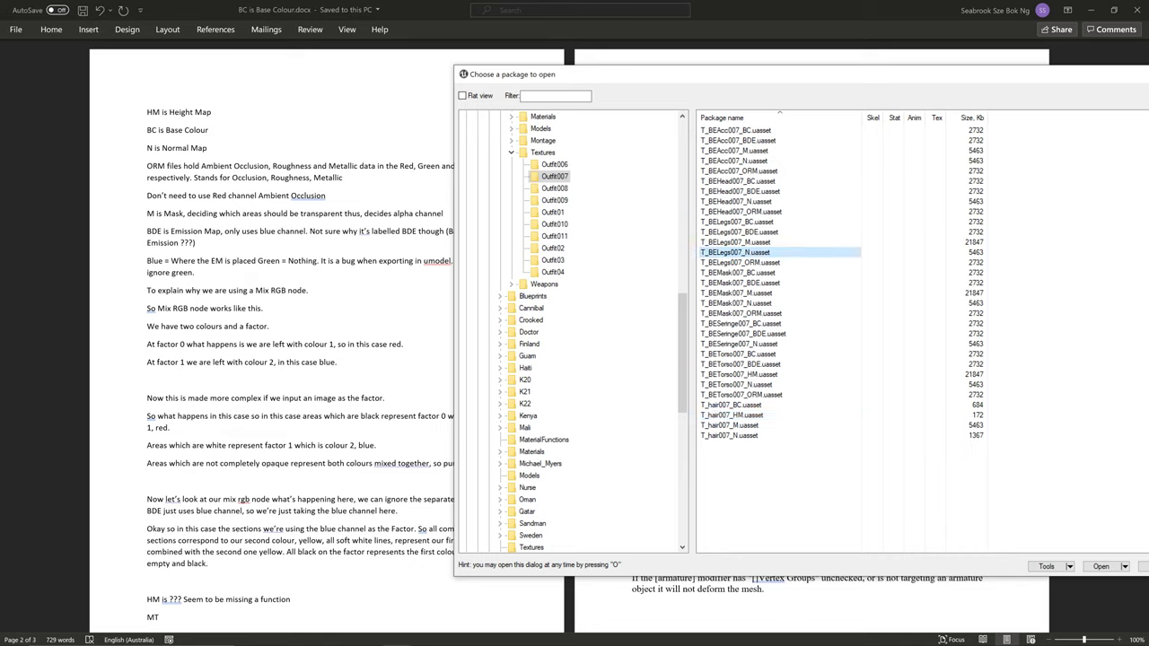
- Switch to the Blender window holding the MI_BEMask007 node graph and make room for nodes feeding the Principled BSDF
mouse_move(397, 637)
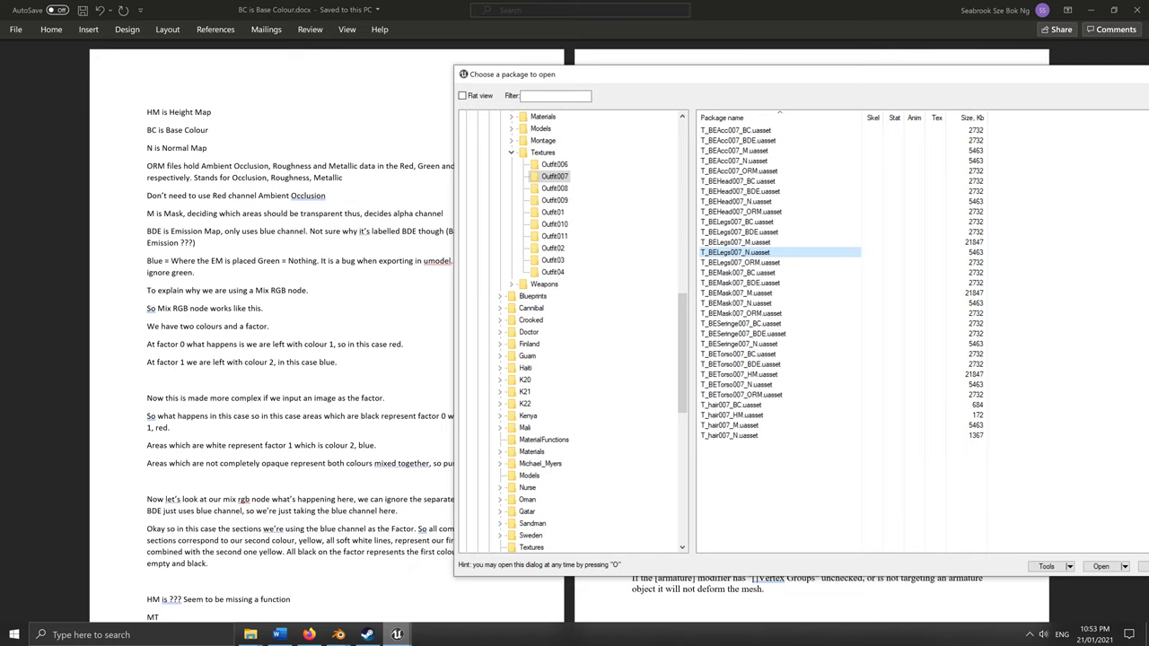
mouse_move(338, 634)
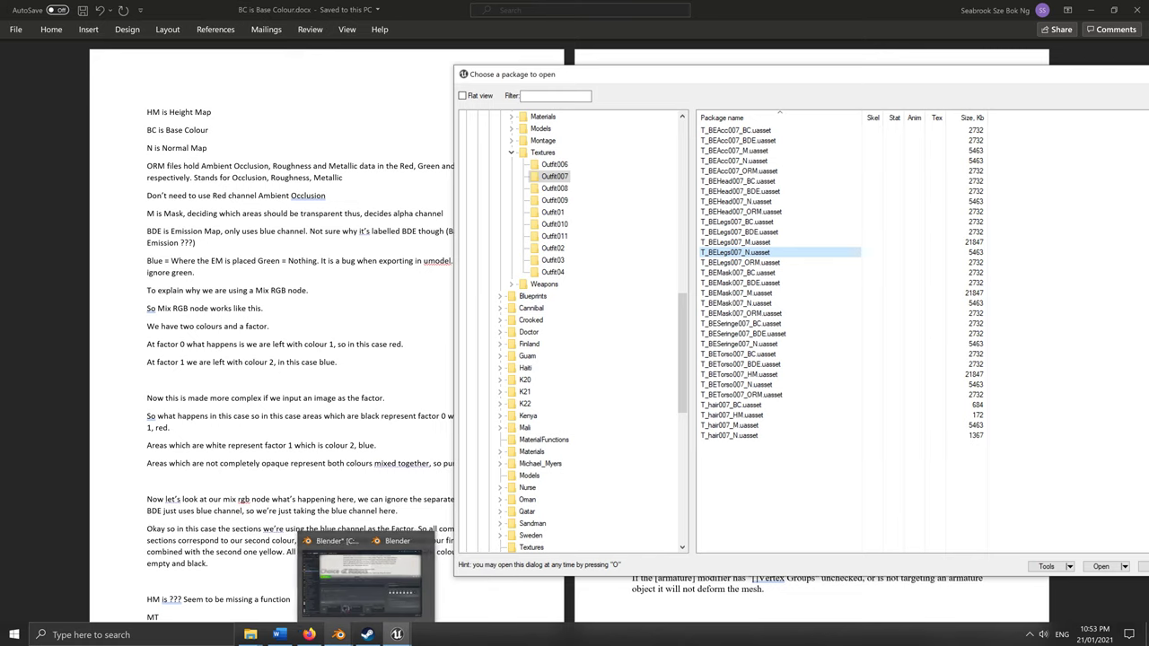
mouse_move(404, 579)
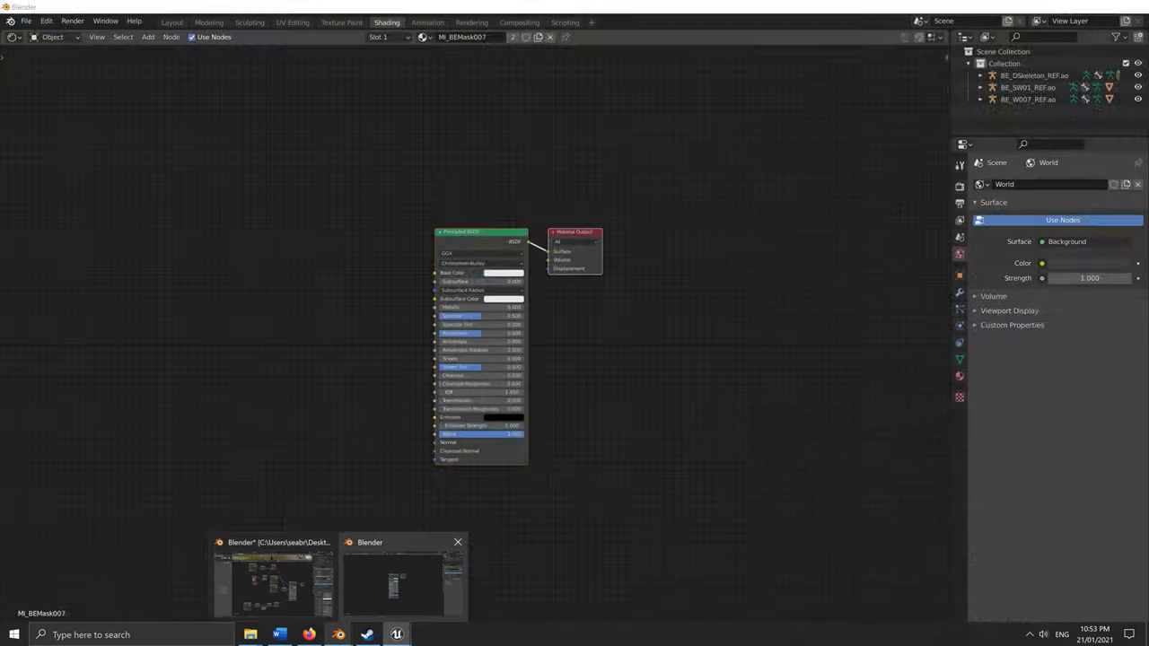
mouse_move(273, 579)
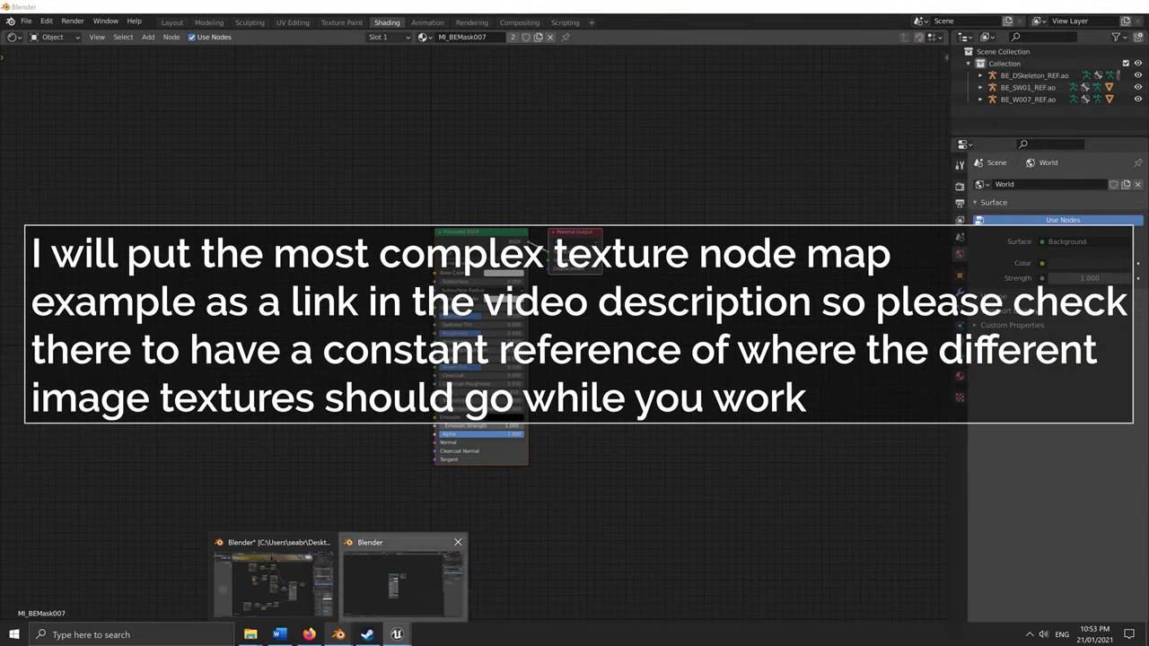
click(404, 579)
drag(180, 383, 274, 366)
middle_drag(278, 368, 398, 329)
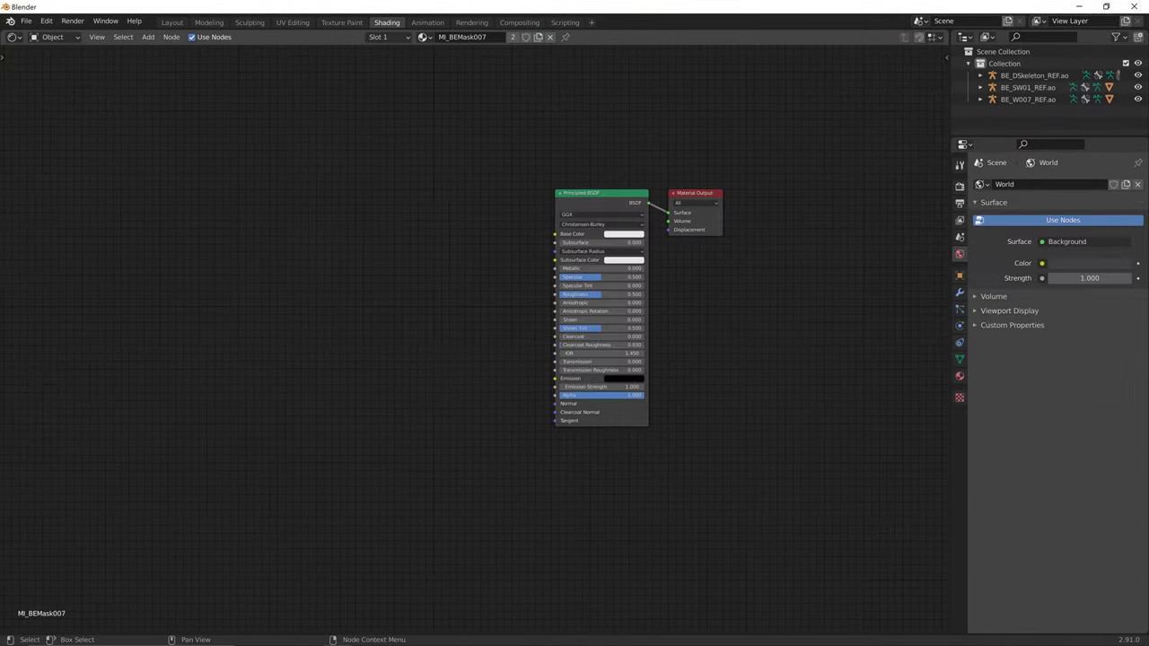
scroll(475, 339, down, 2)
middle_drag(475, 339, 553, 314)
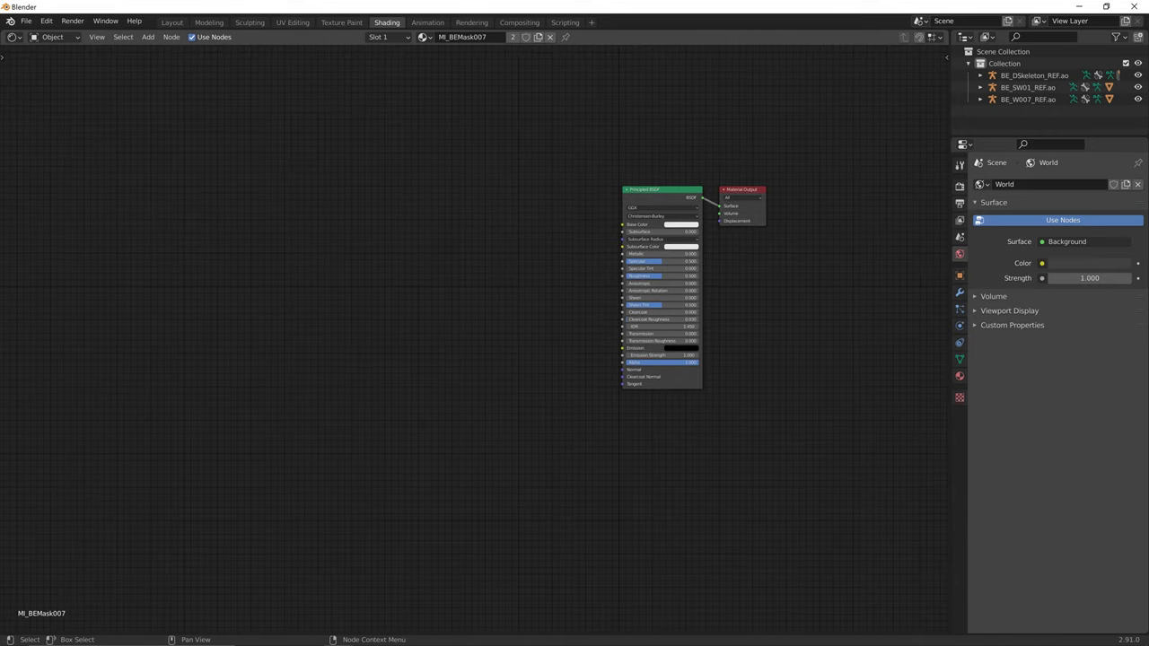
click(408, 641)
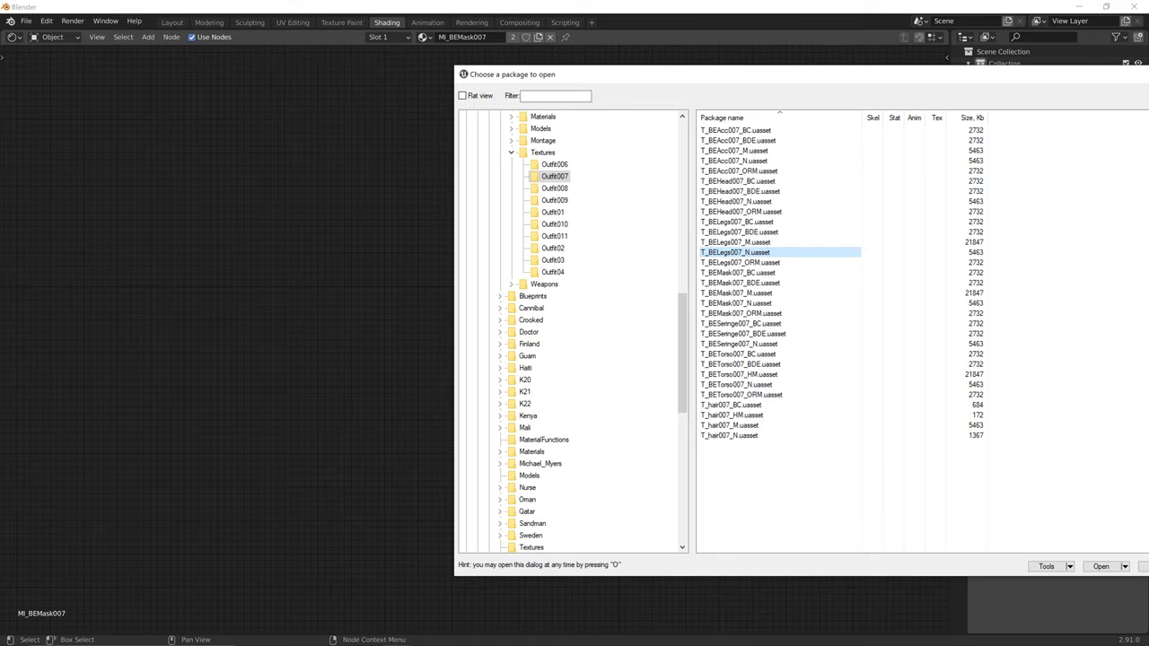
key(alt+Tab)
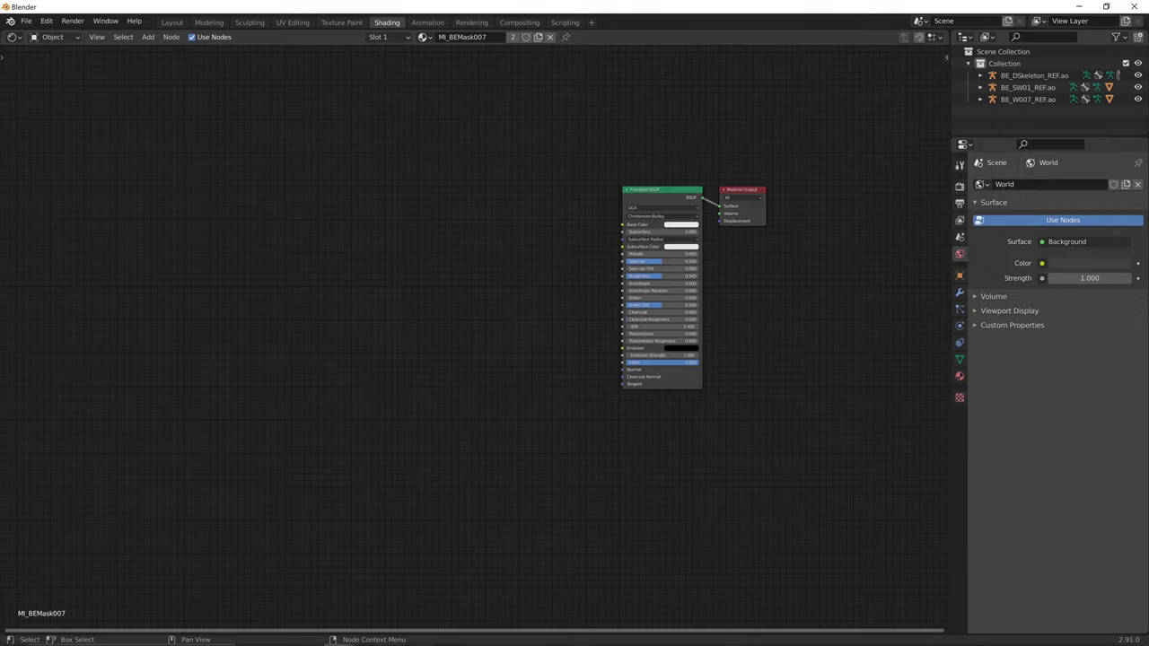
- Add an Image Texture node to the MI_BEMask007 graph, well to the left of the Principled BSDF
key(shift+a)
key(Return)
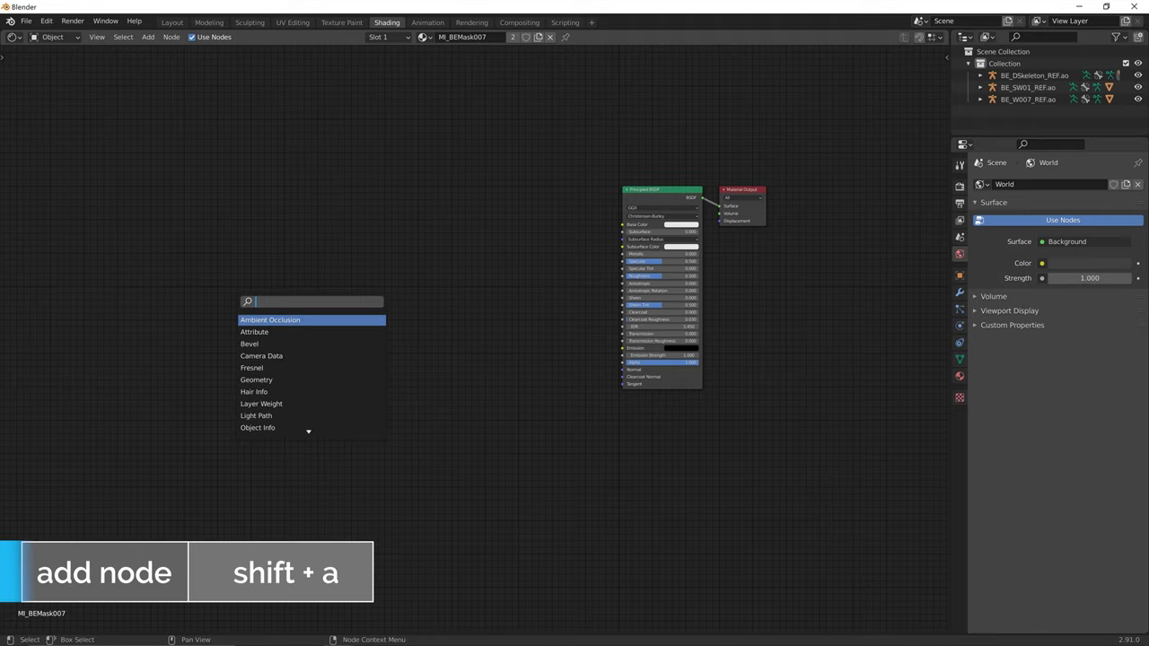
text(image)
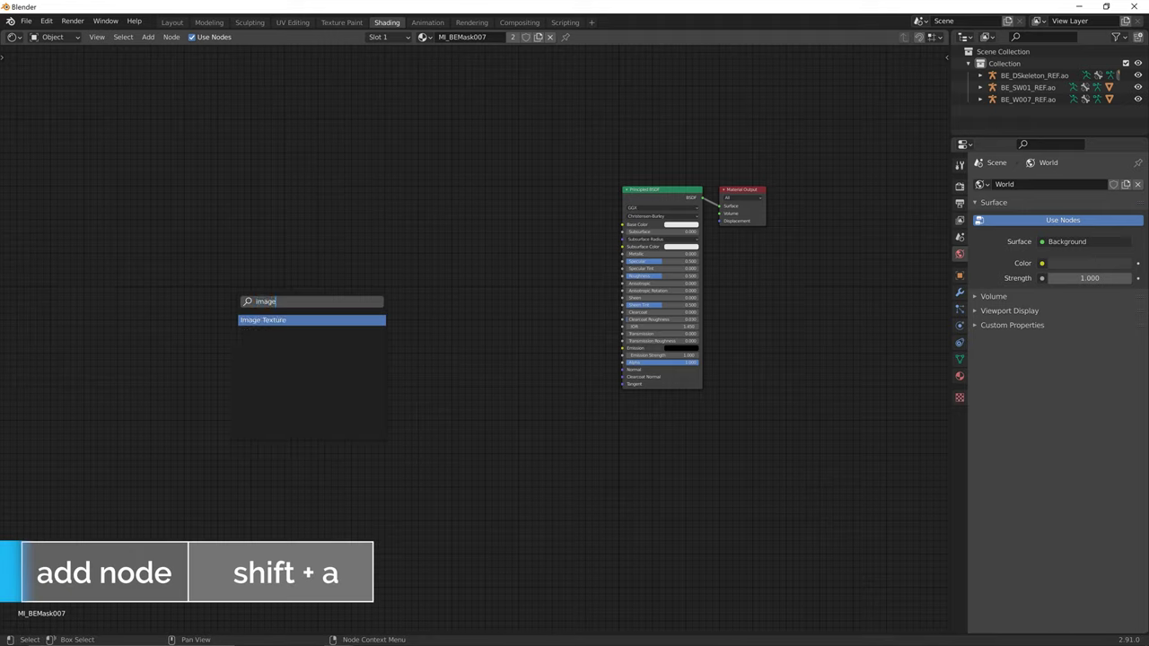
key(Return)
click(217, 225)
drag(236, 228, 231, 160)
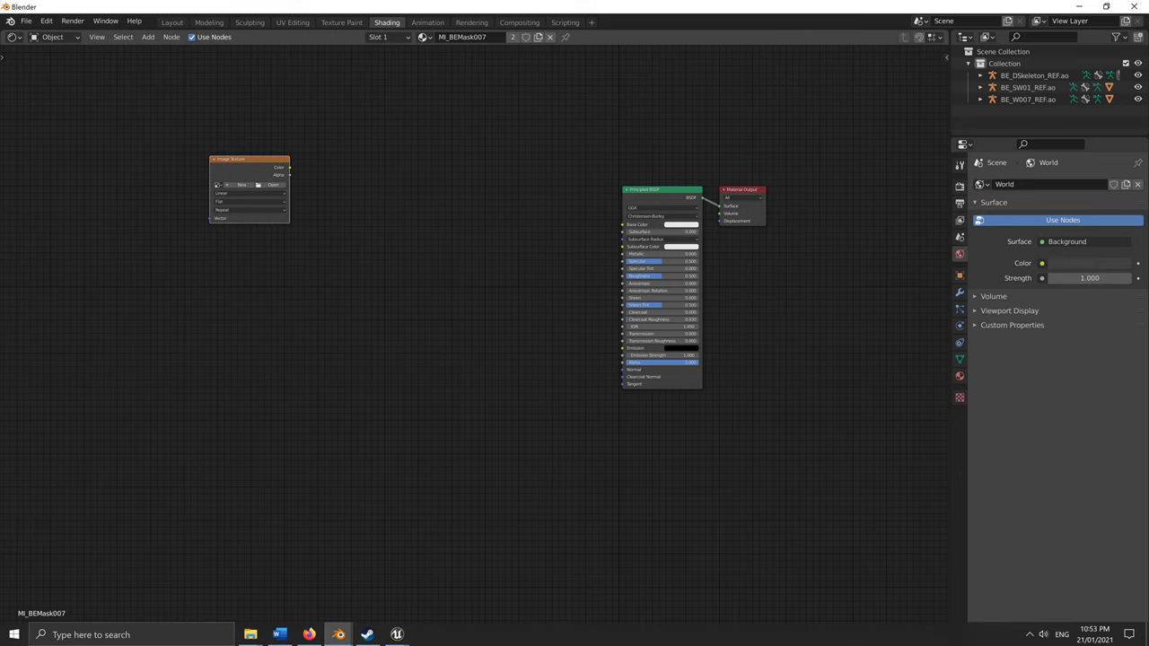
- Consult the finished MI_BETorso007 graph in the other Blender window and add a Separate RGB node to the MI_BEMask007 graph
click(338, 636)
click(274, 584)
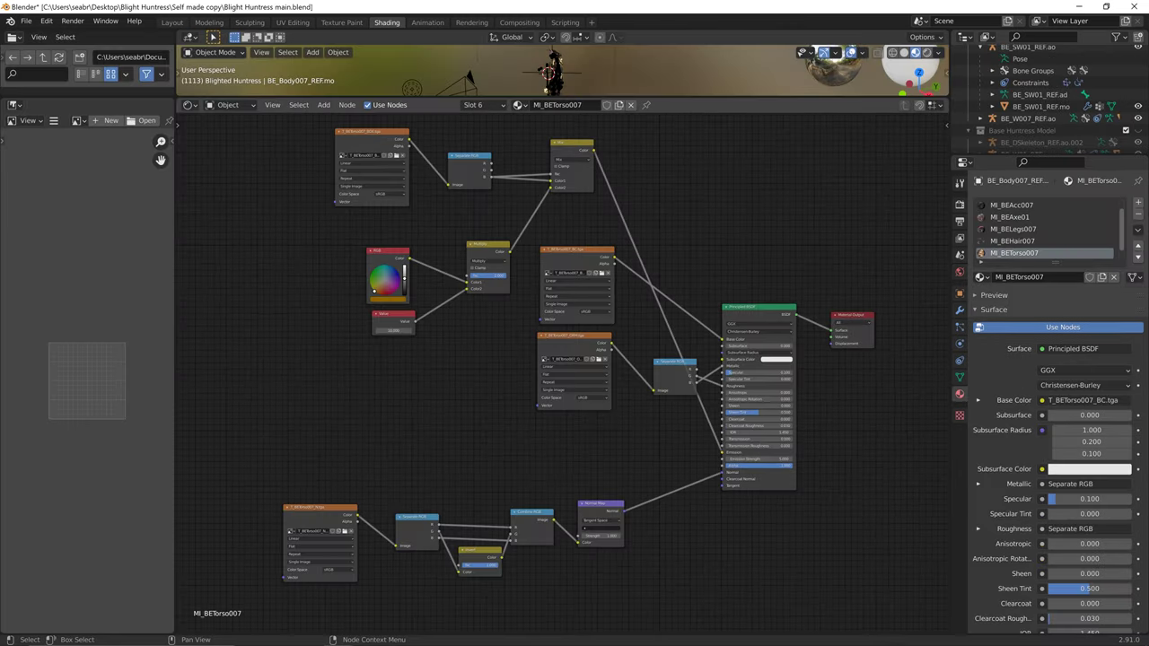
key(alt+Tab)
key(shift+a)
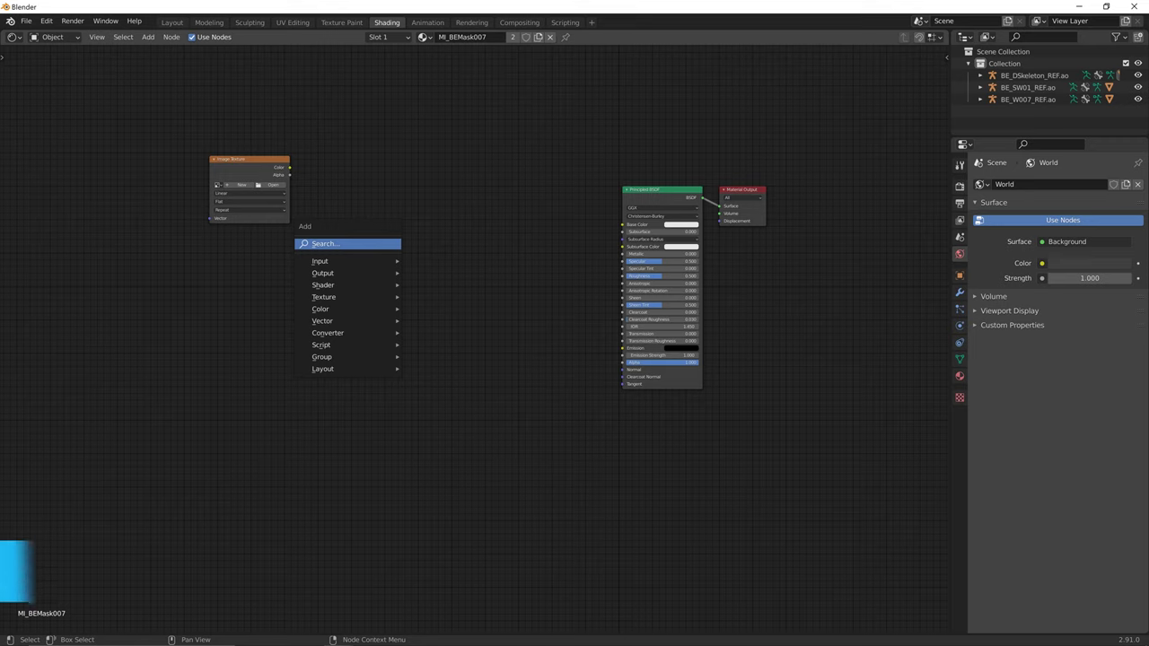
text(sep)
key(Return)
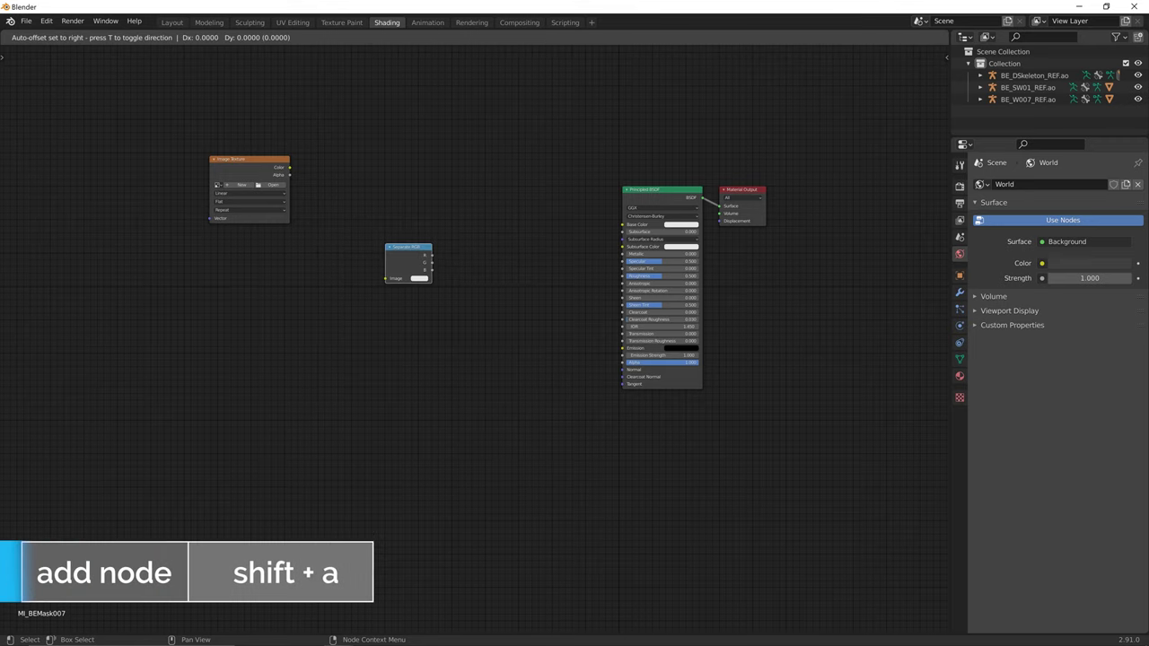
- Check the MI_BETorso007 reference graph again and add a MixRGB node to the right of the Separate RGB node
key(alt+Tab)
key(alt+Tab)
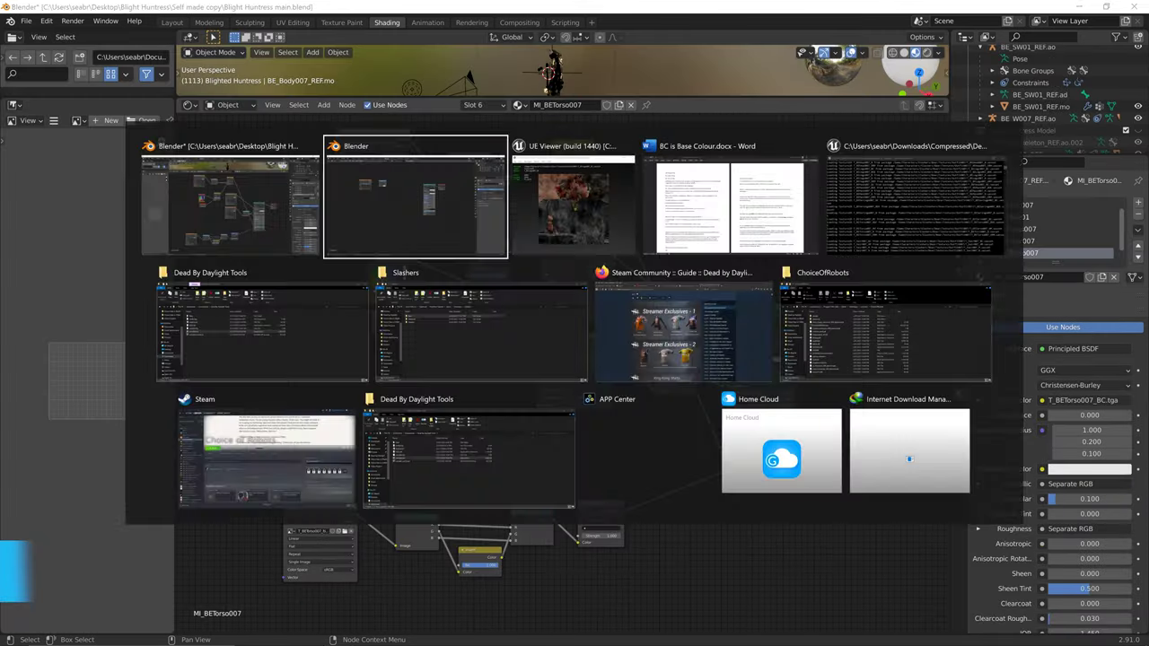
key(shift+a)
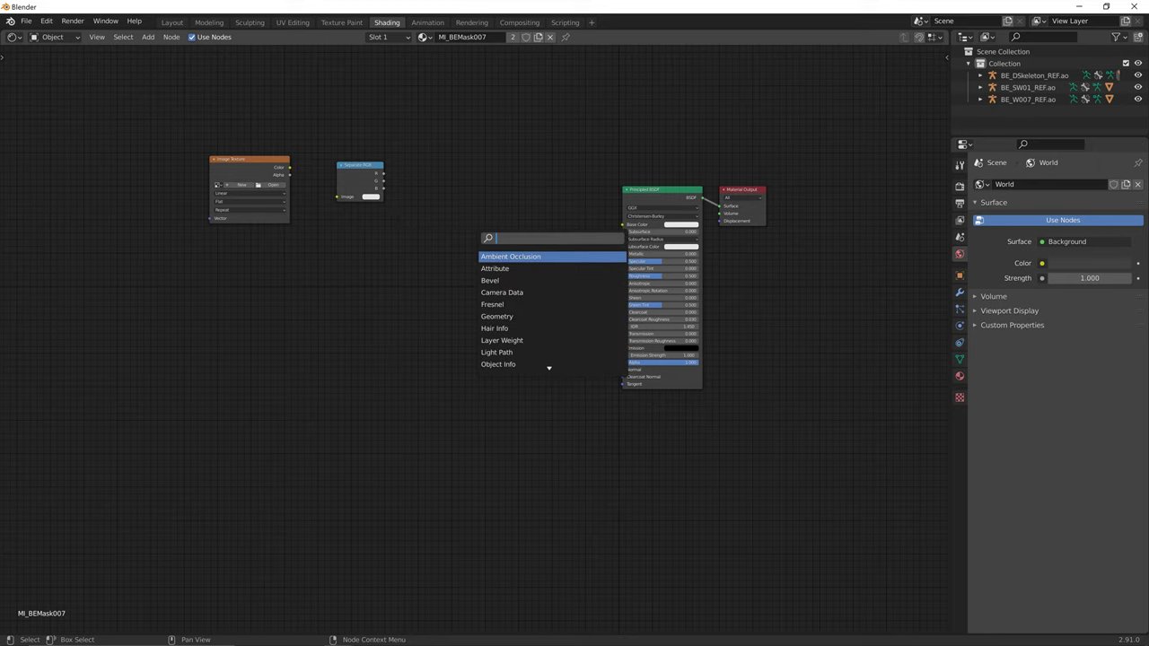
text(mix)
key(Down)
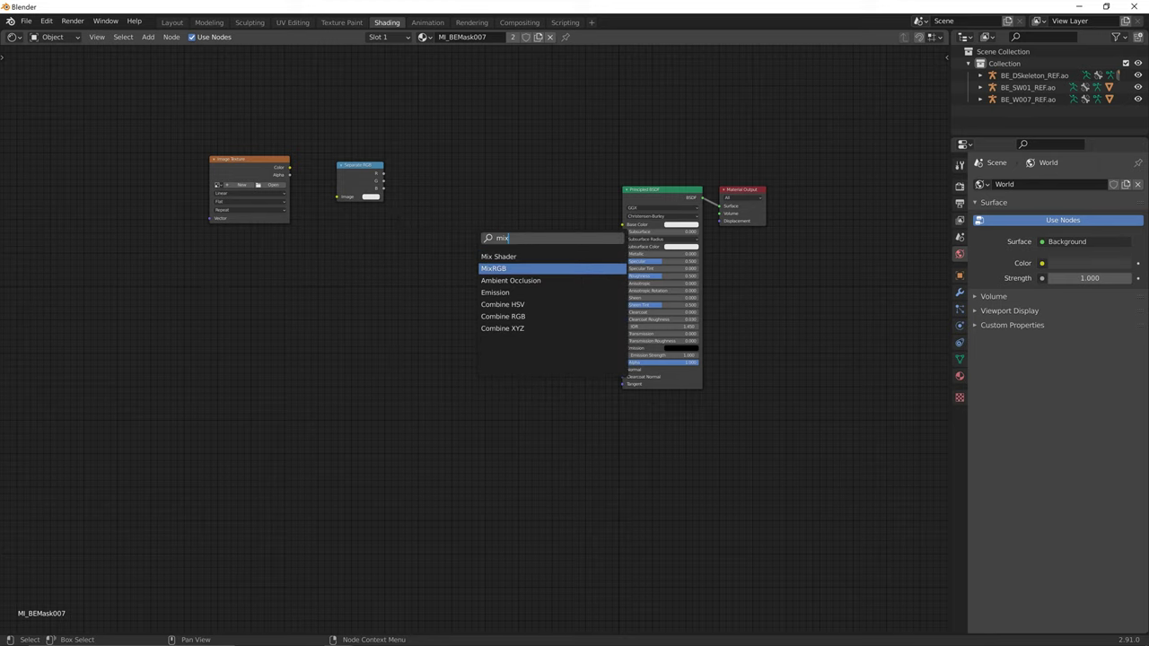
key(Return)
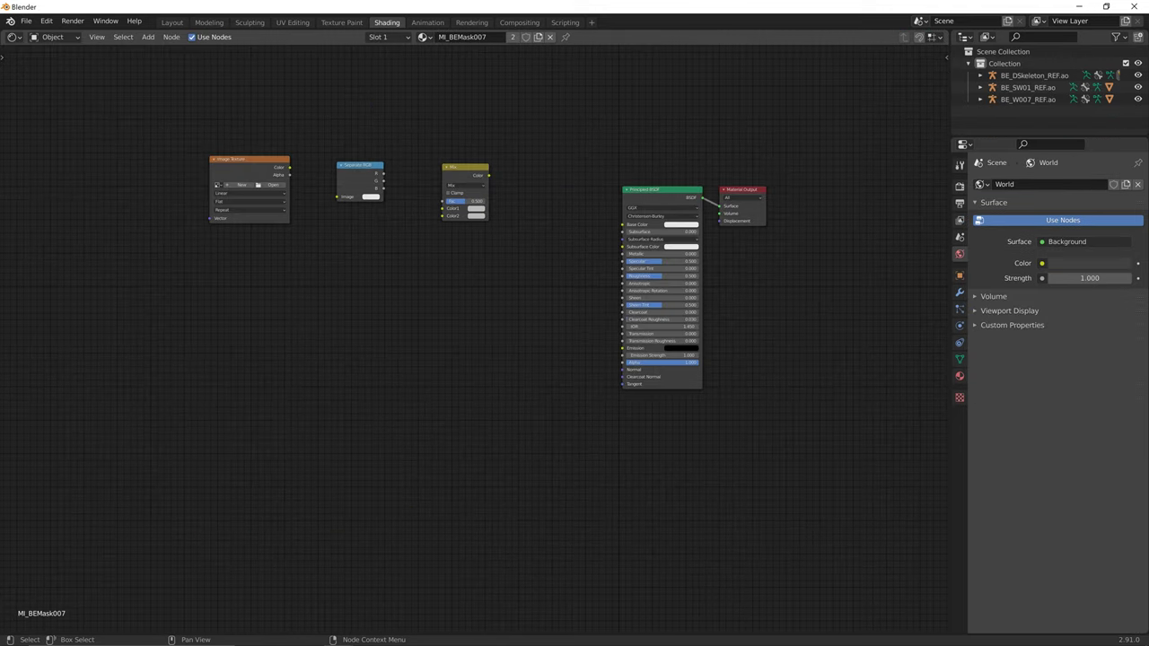
key(shift+a)
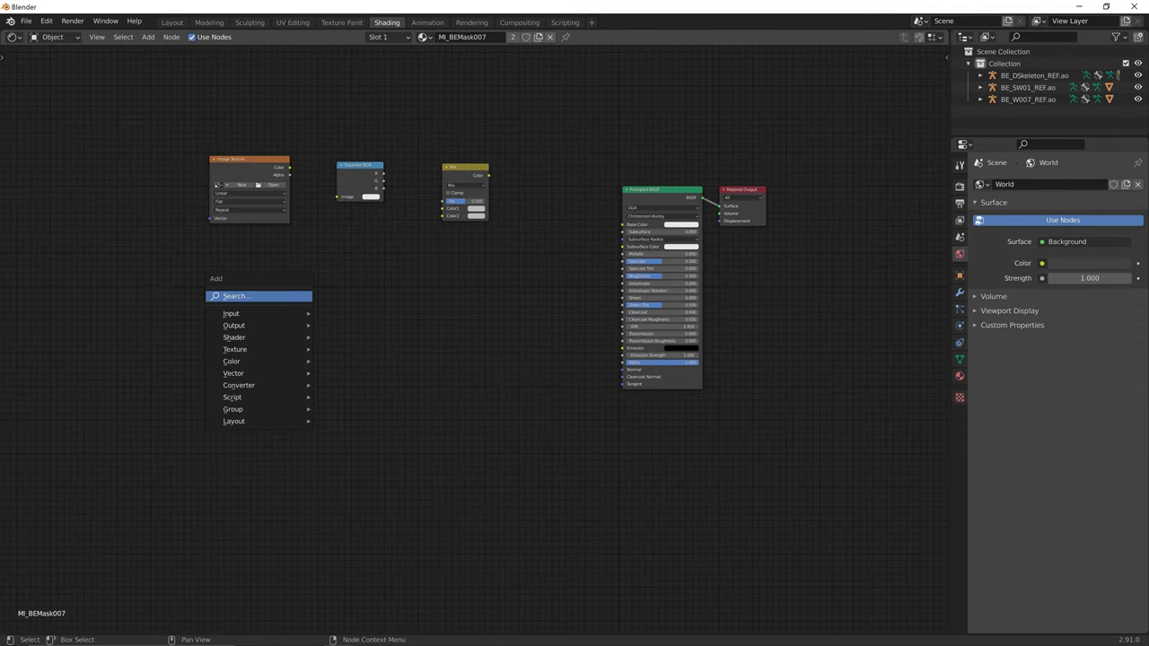
key(Return)
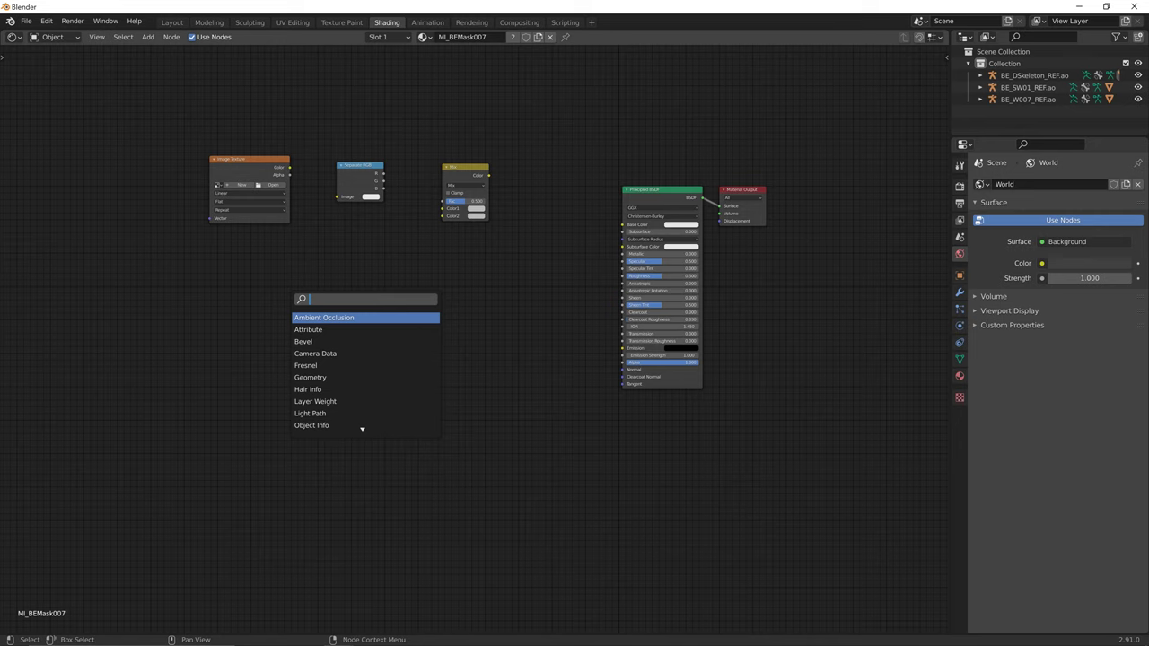
text(image)
key(Return)
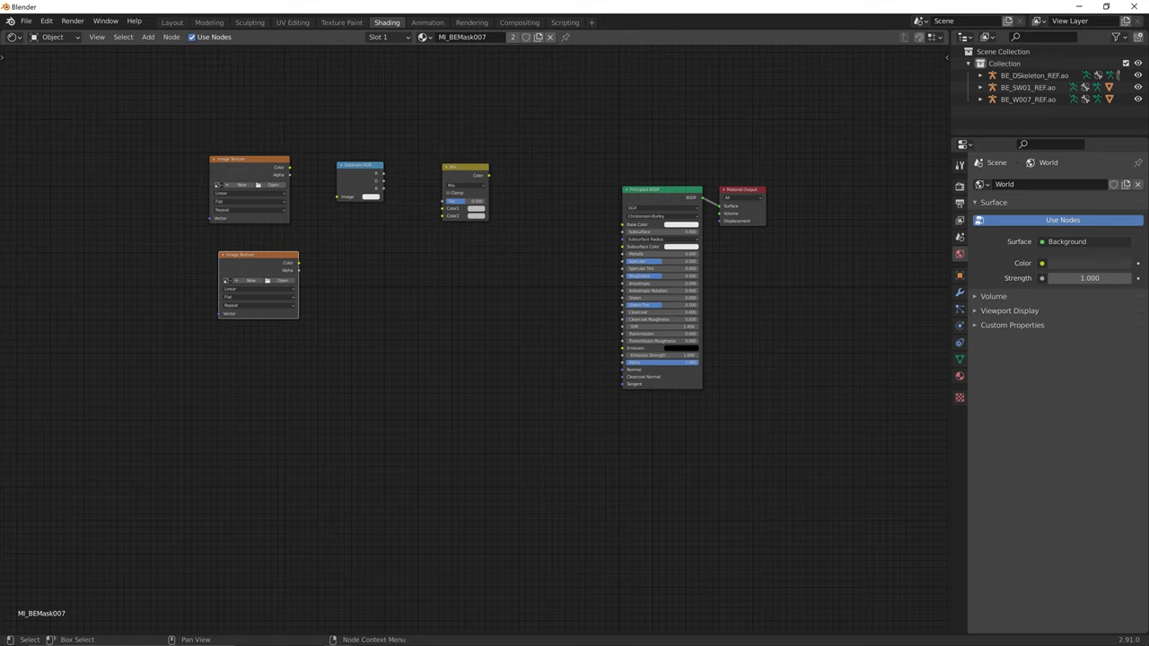
key(x)
- Add an RGB color node below the Image Texture node
key(shift+a)
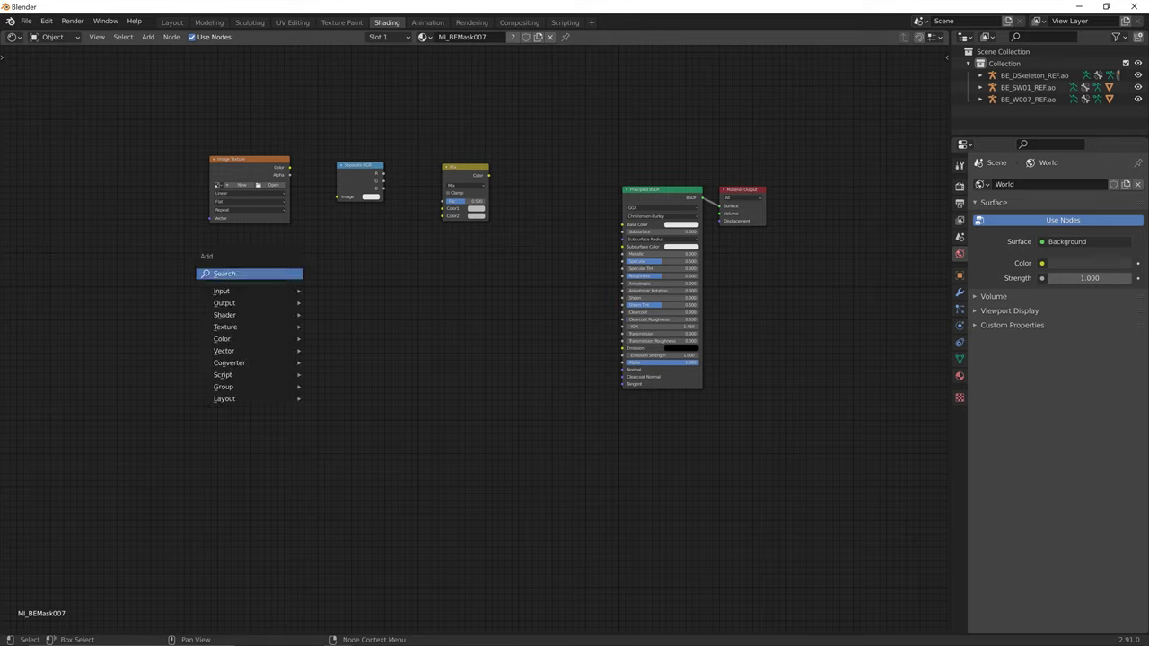
key(Return)
text(RGB)
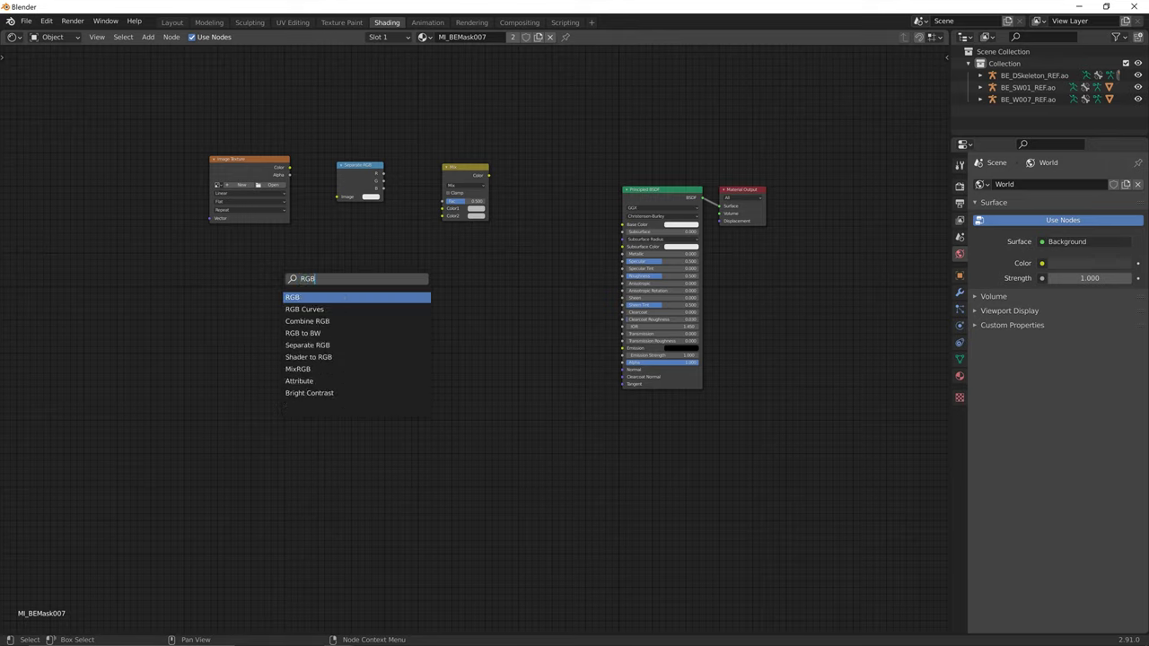
key(Return)
click(259, 272)
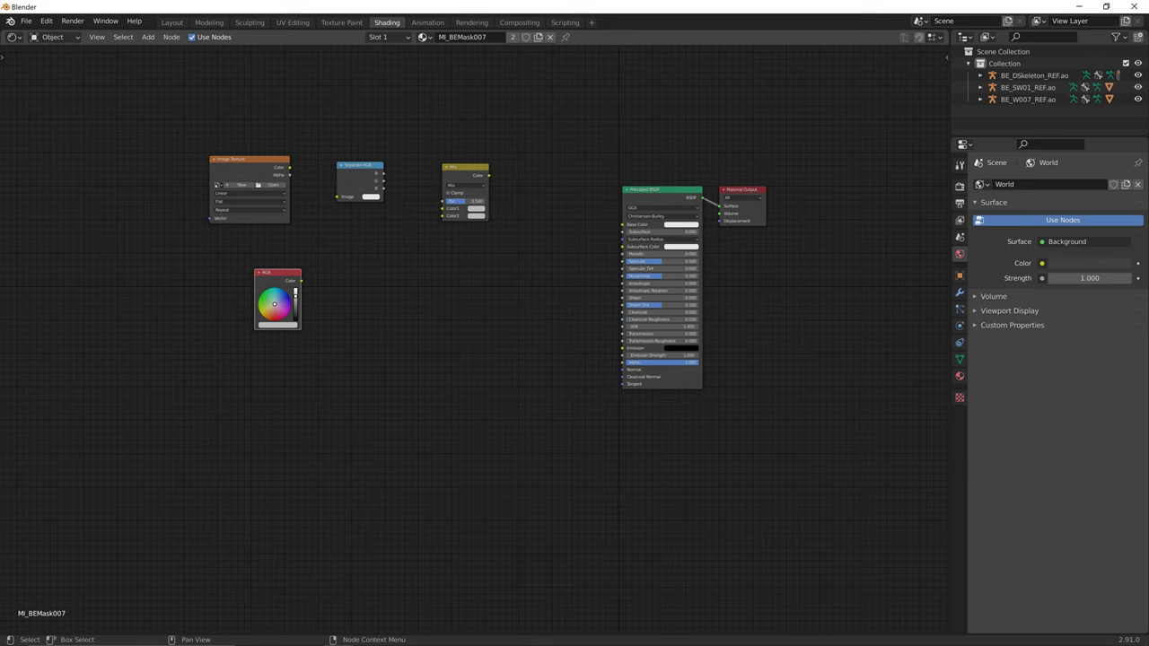
- Following the MI_BETorso007 reference, add a second MixRGB node beside the RGB node and set its blend mode to Multiply
click(362, 299)
key(shift+a)
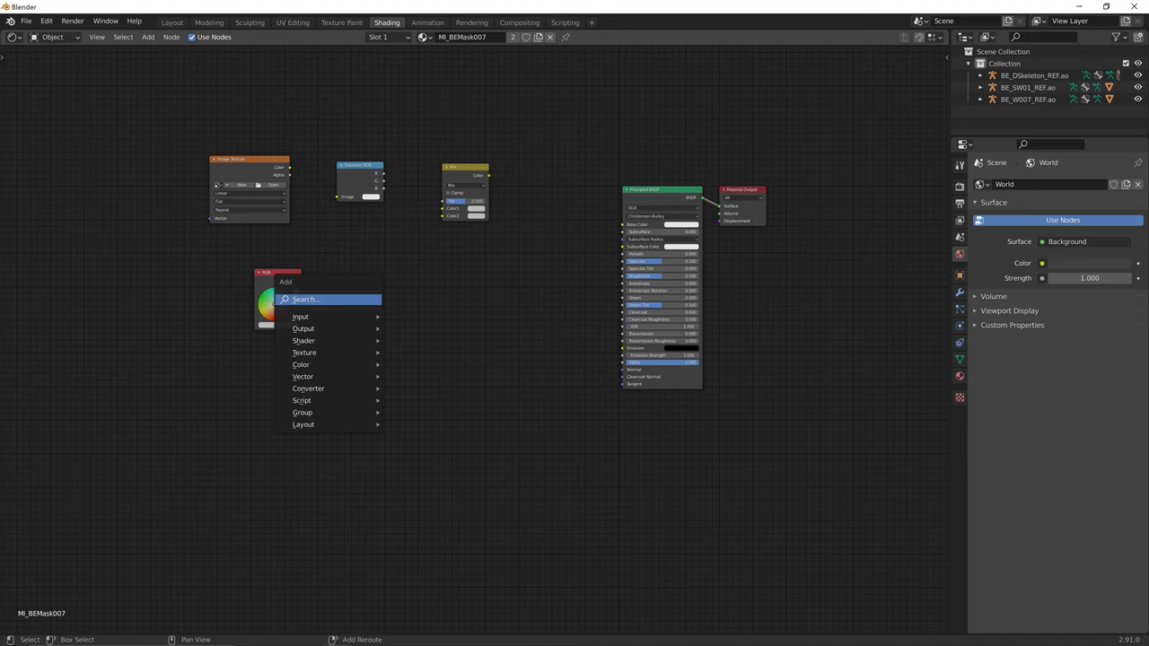
click(362, 299)
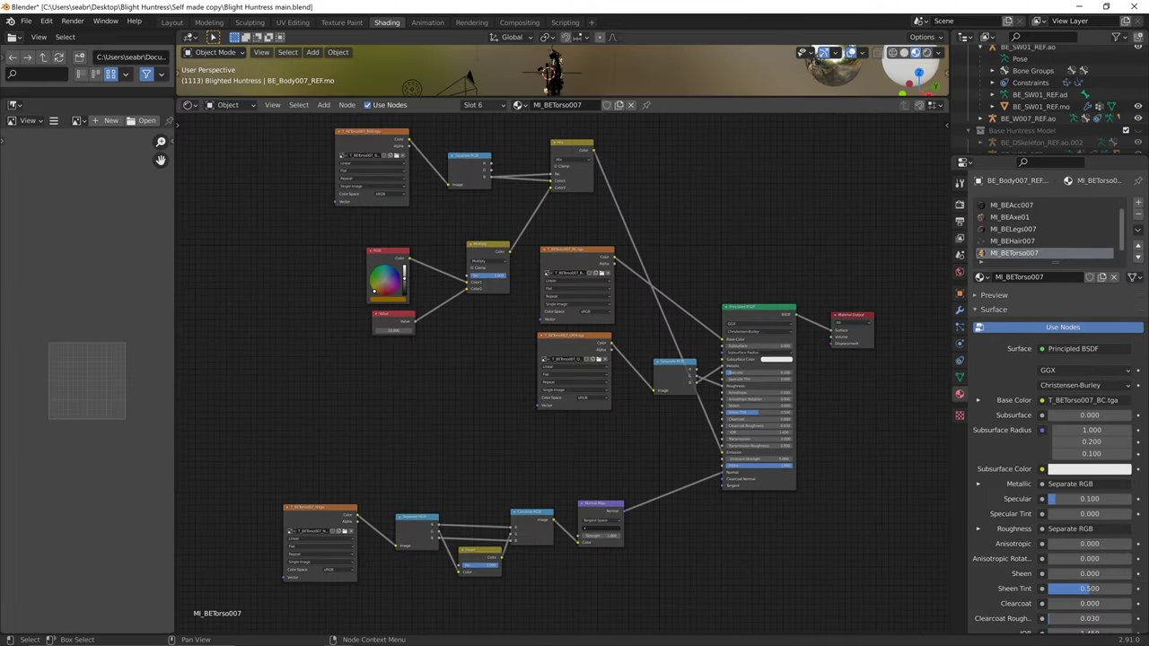
key(alt+Tab)
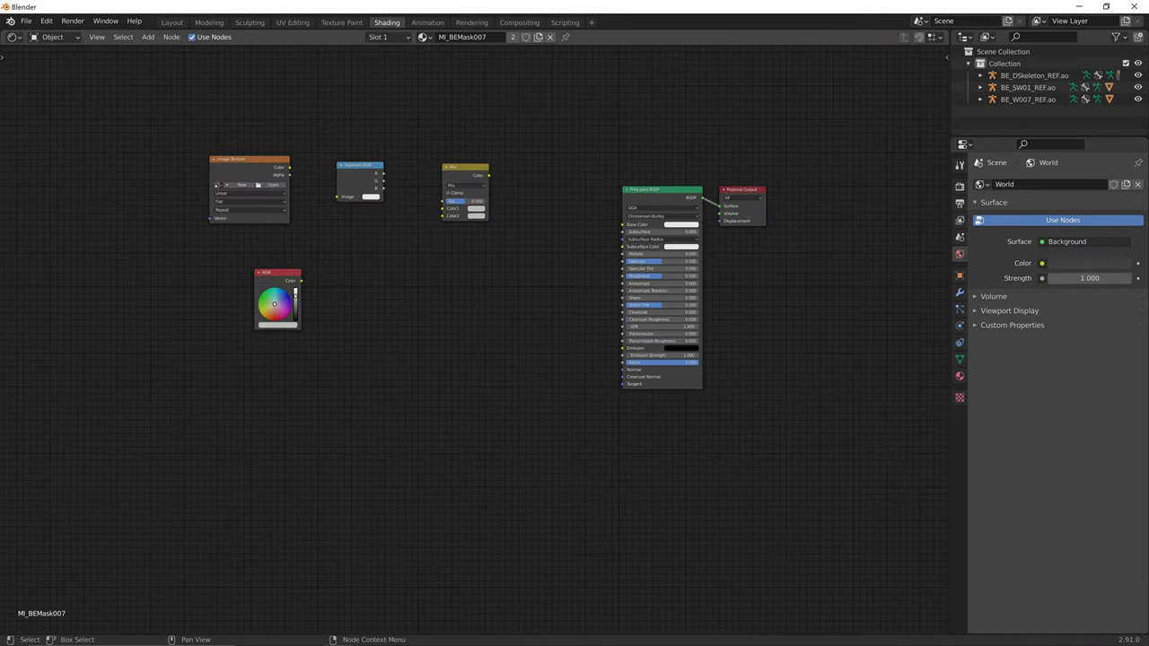
key(shift+a)
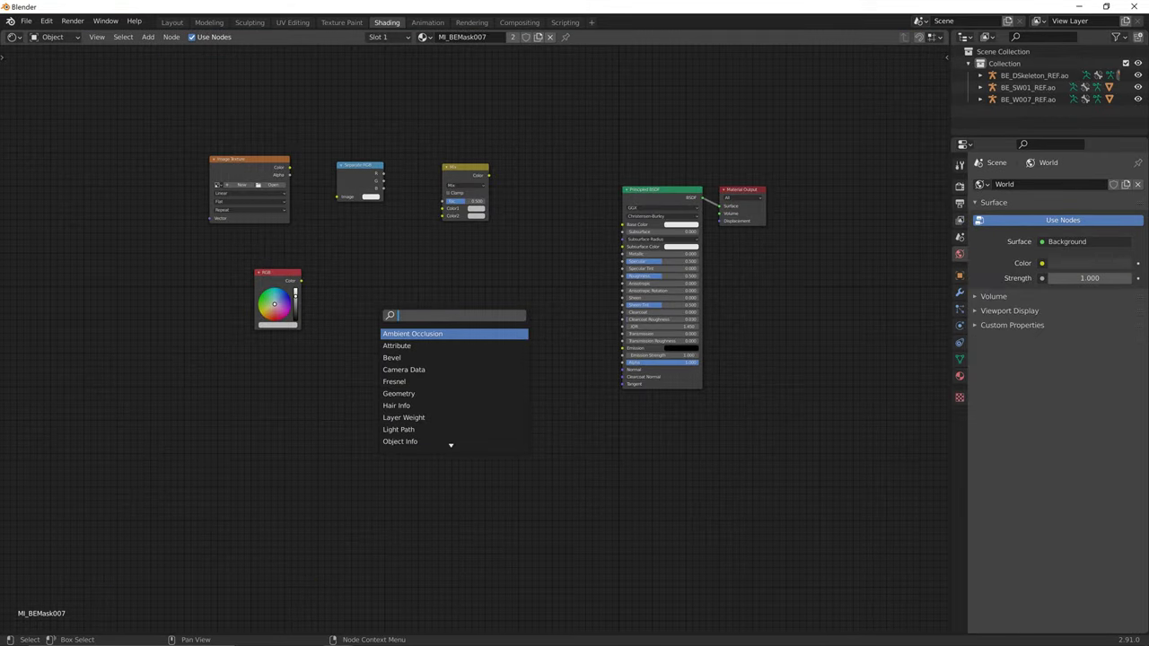
text(mix)
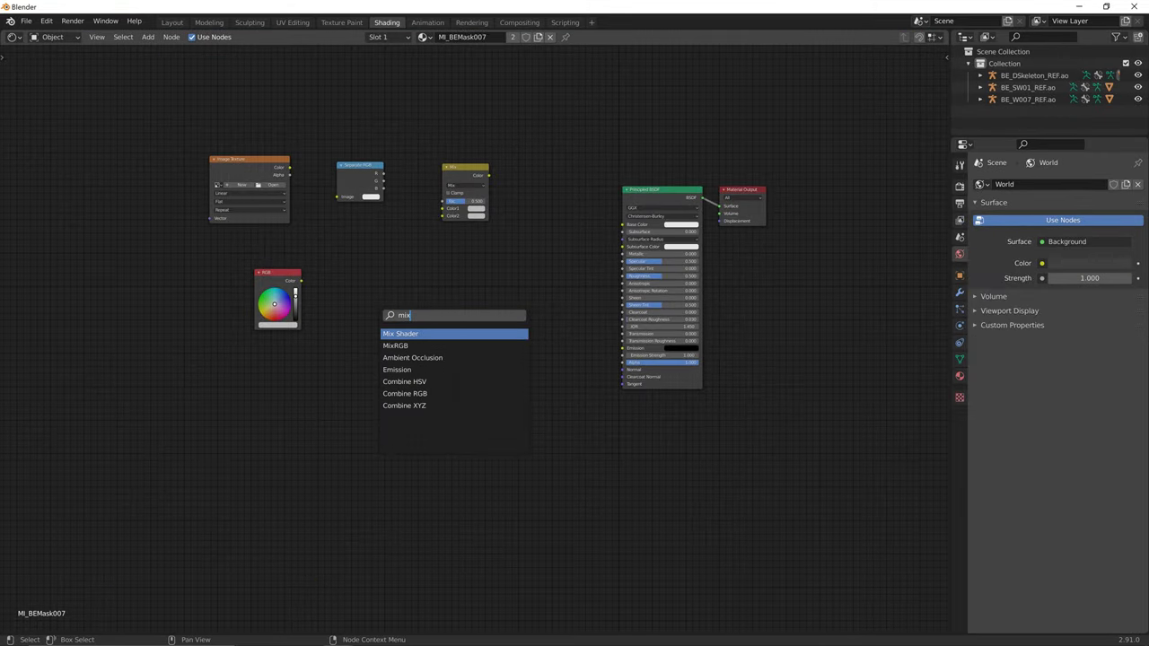
click(396, 345)
click(391, 311)
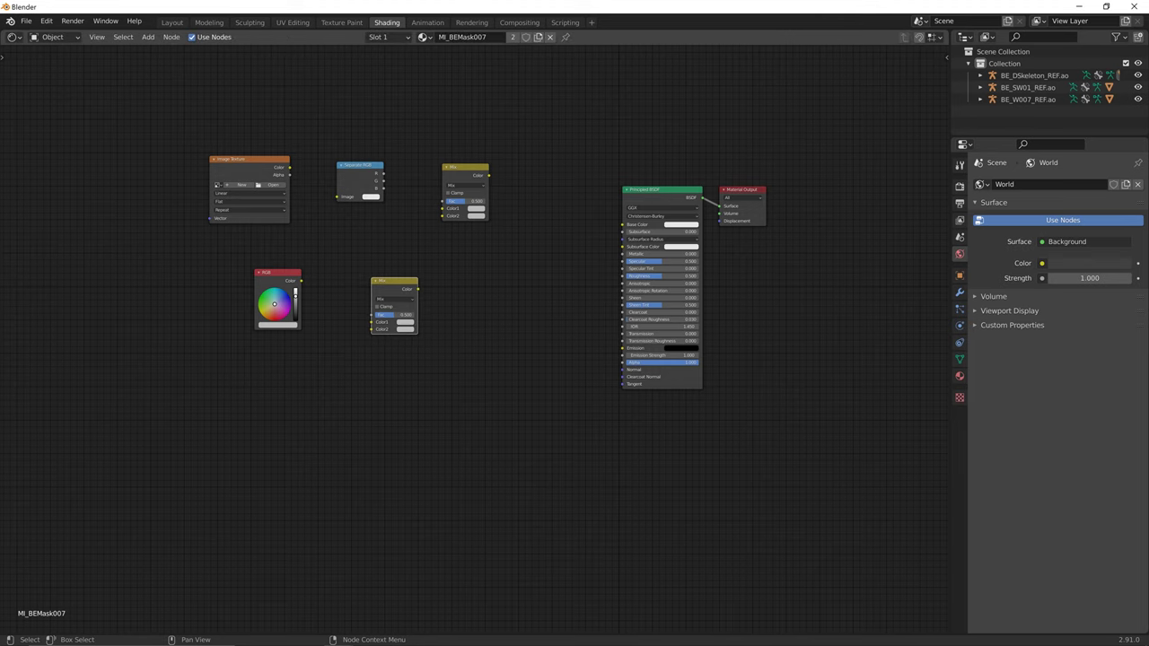
click(392, 299)
click(395, 320)
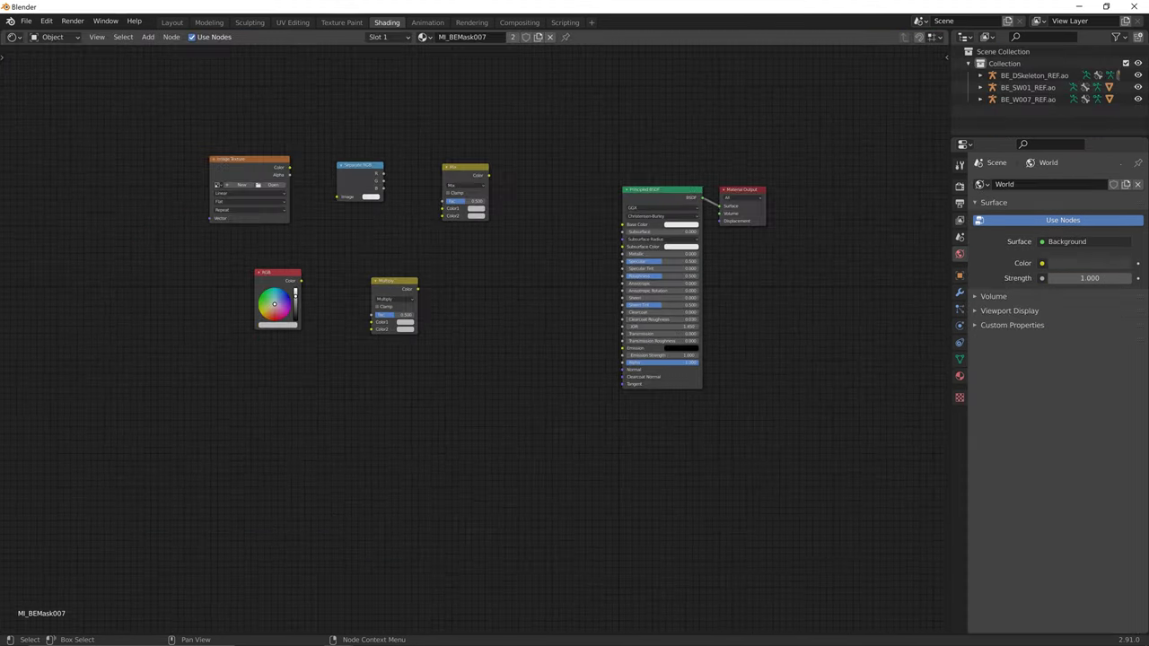
- Add a Value node and position it just below the RGB node
key(shift+a)
click(269, 393)
text(v)
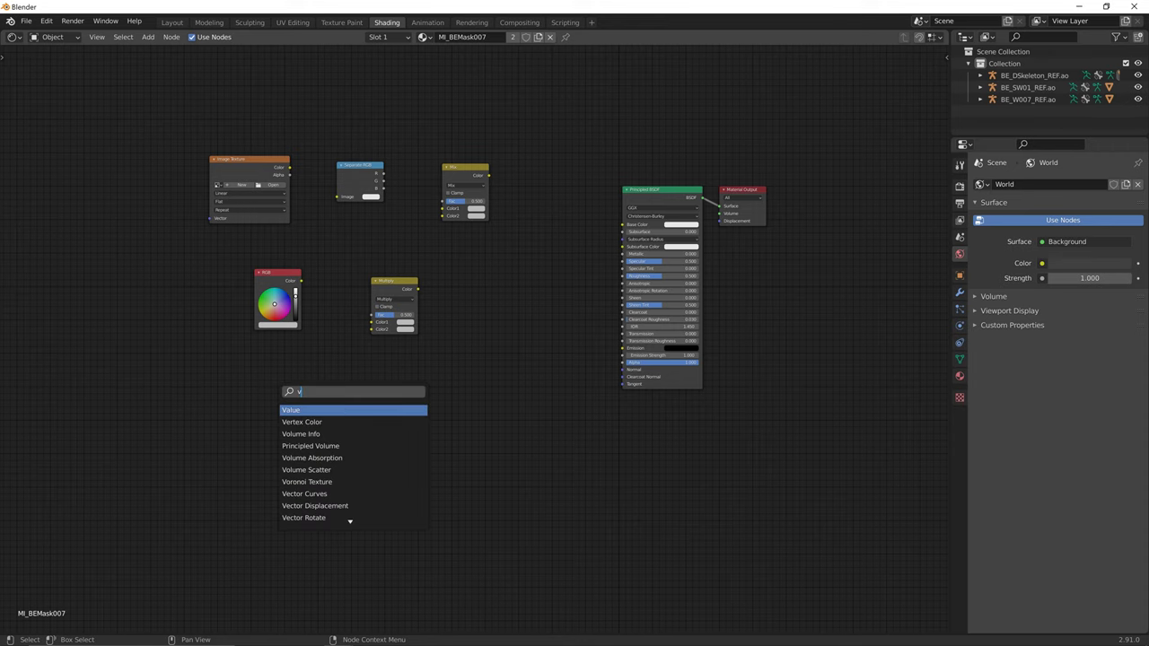
text(al)
key(Return)
click(272, 341)
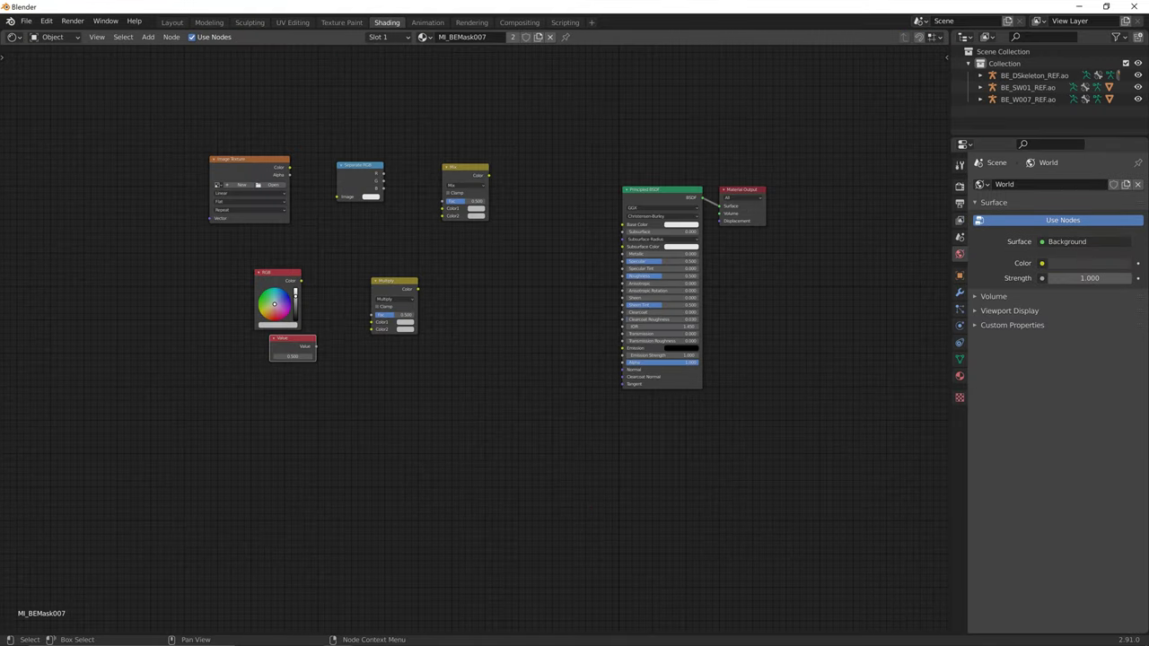
drag(293, 340, 290, 349)
- Link the Image Texture's Color to the Separate RGB node and load T_BEMask007_BDE.tga from Textures\Outfit007 into the texture node
drag(289, 167, 339, 197)
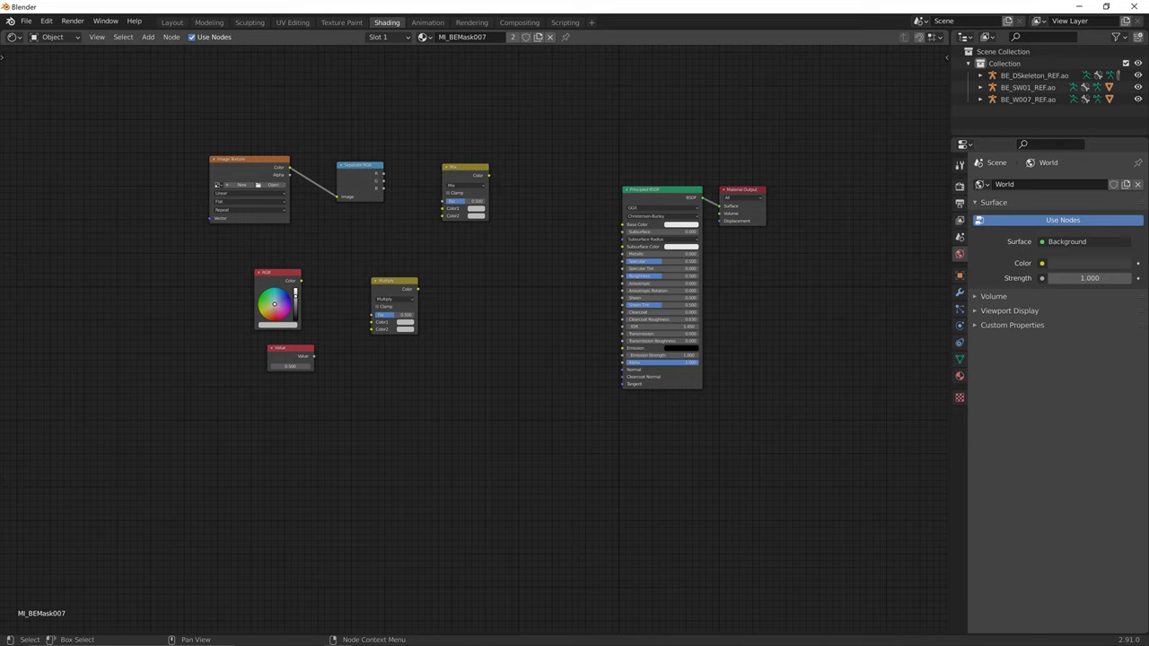
click(272, 184)
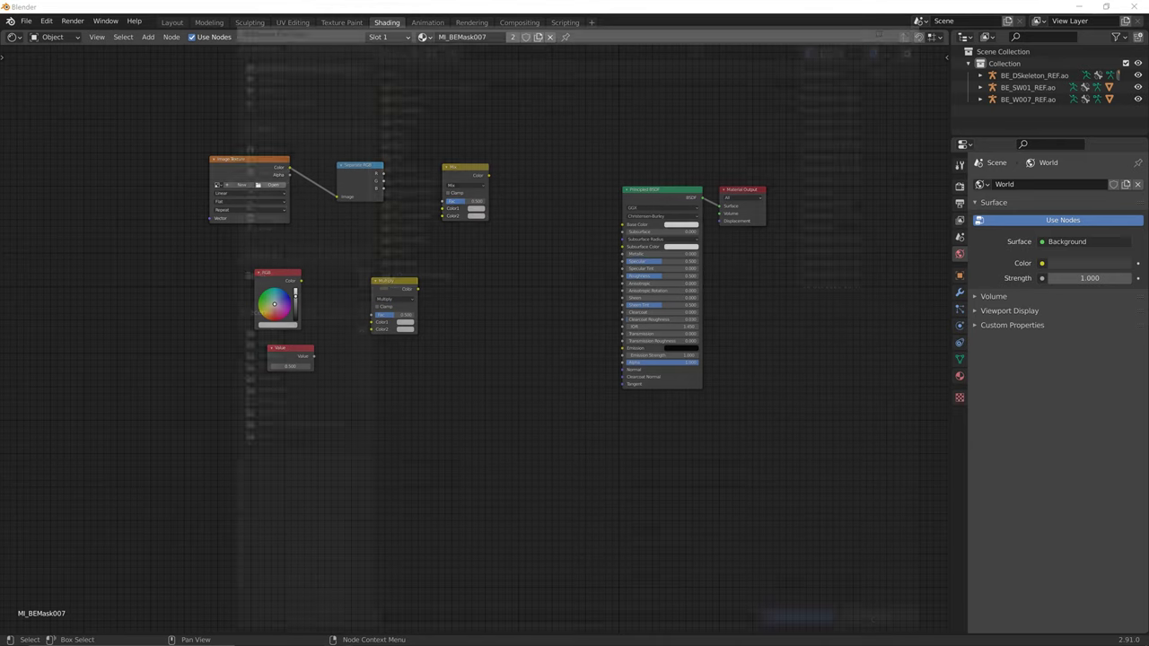
click(253, 272)
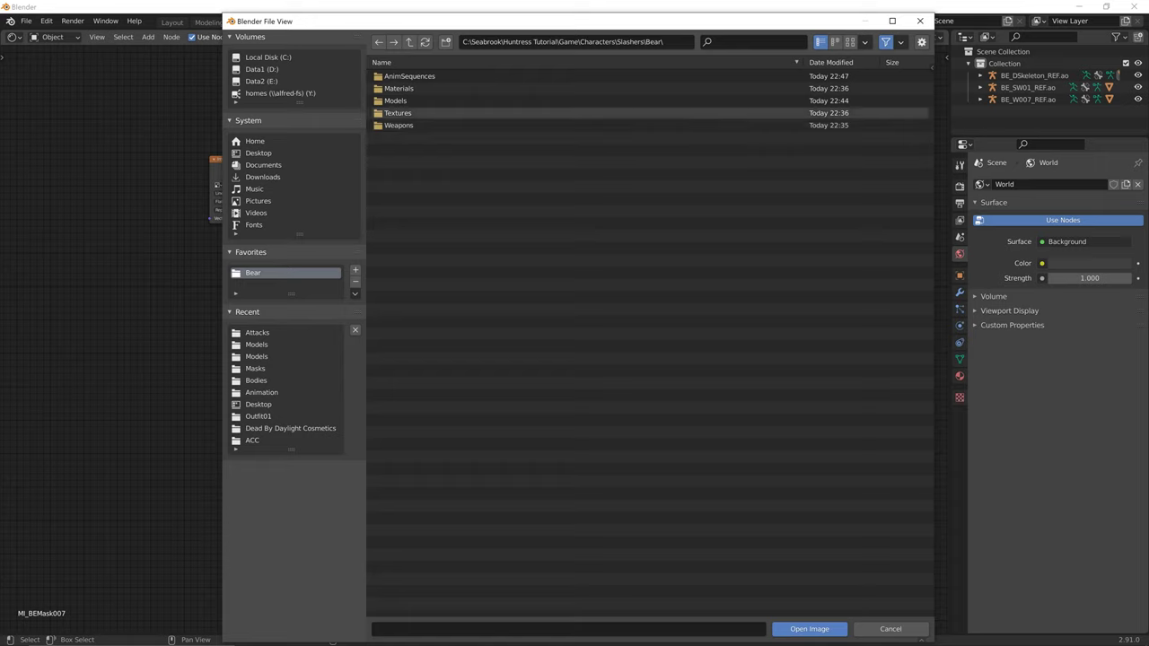
double_click(398, 113)
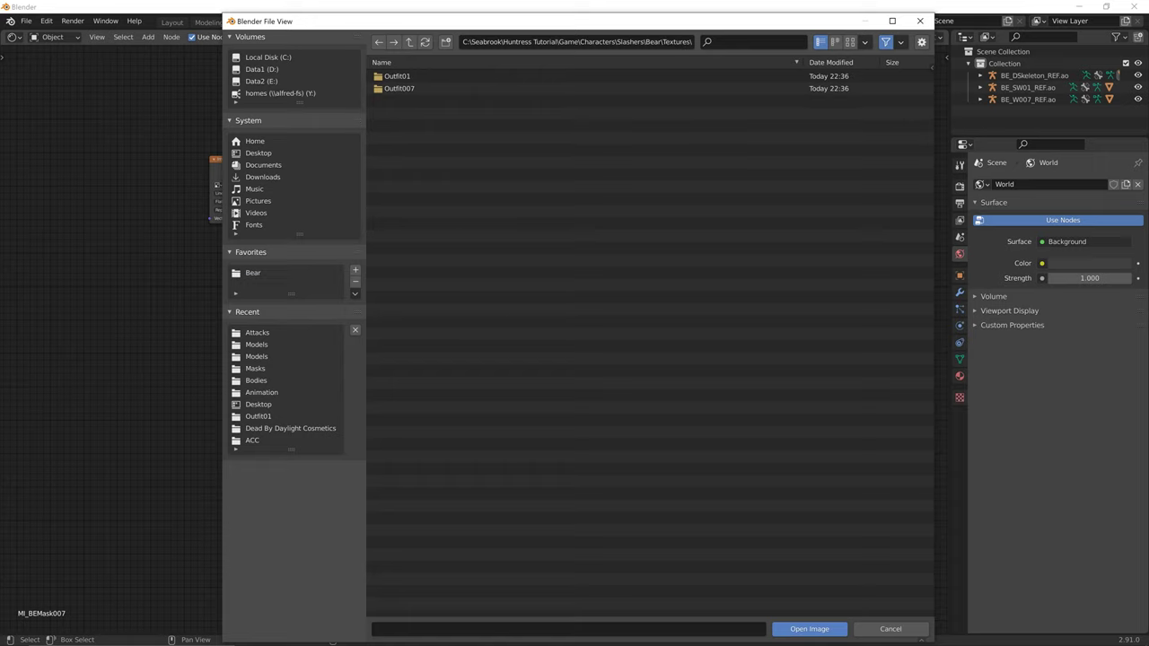
double_click(400, 87)
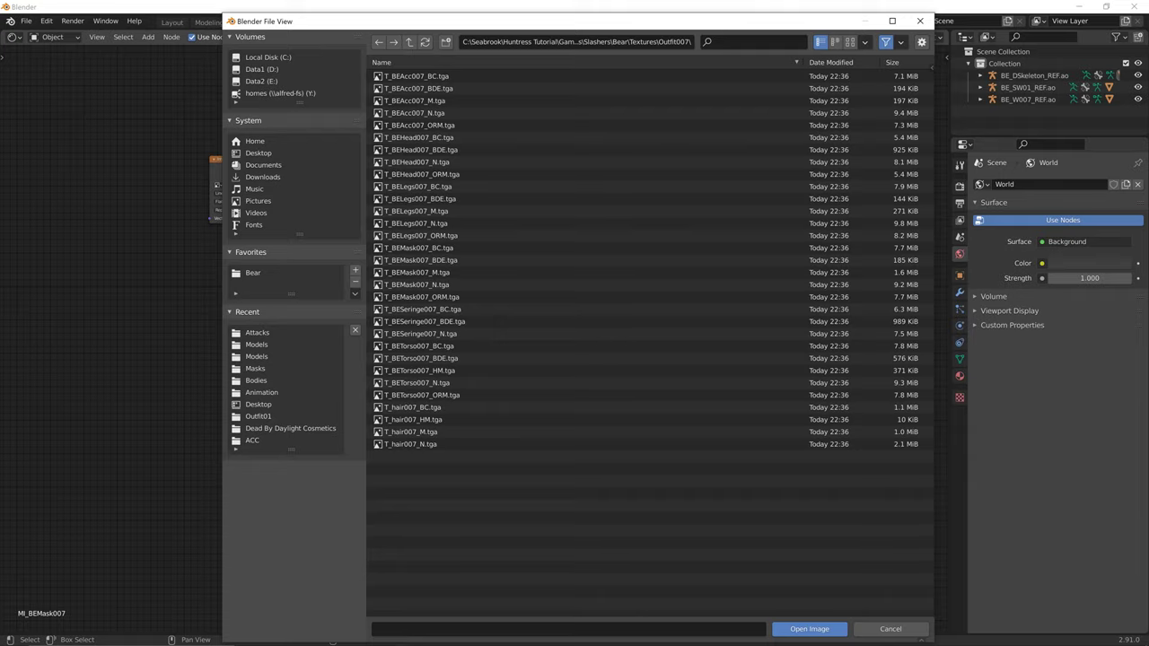
drag(298, 21, 241, 373)
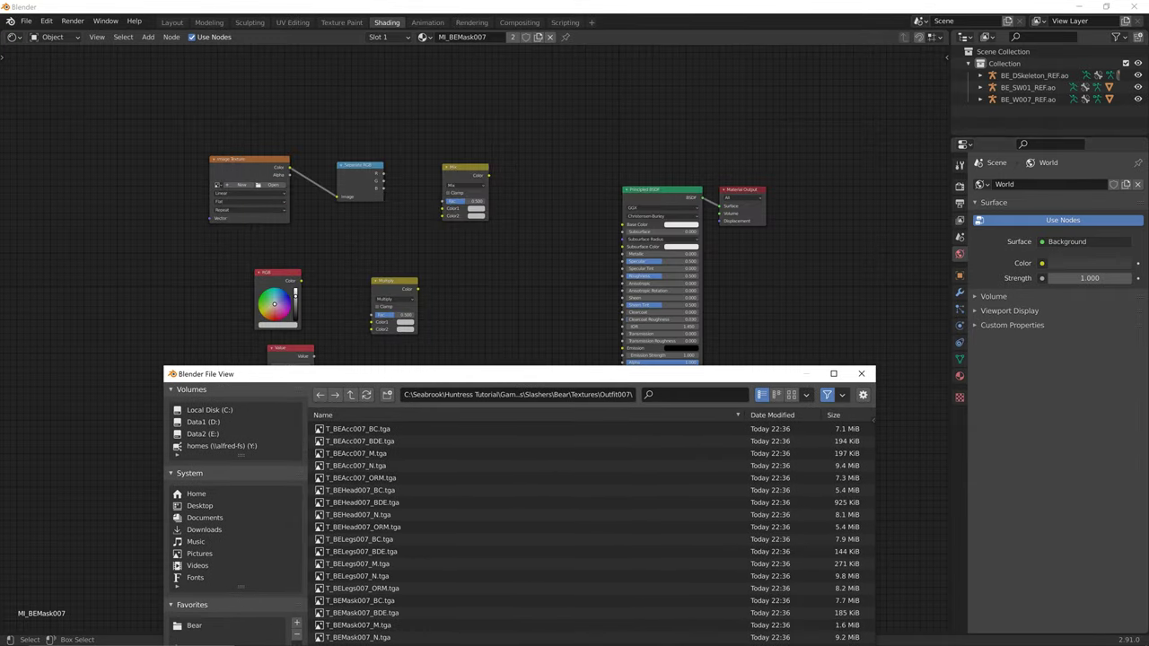
click(960, 375)
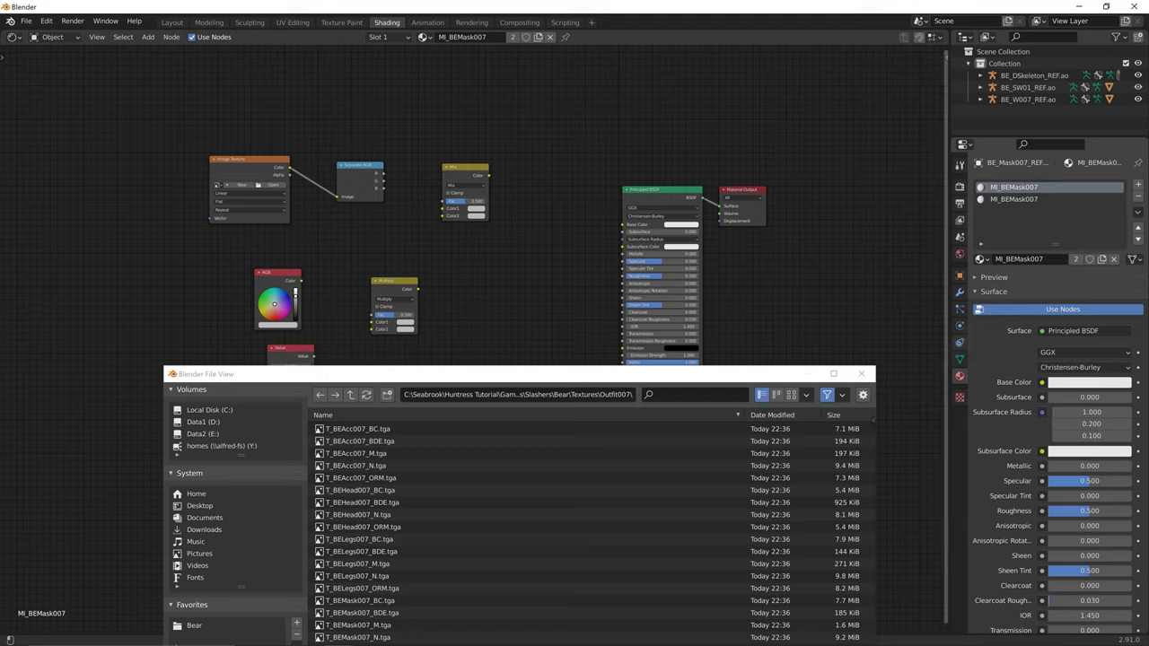
drag(584, 381, 741, 184)
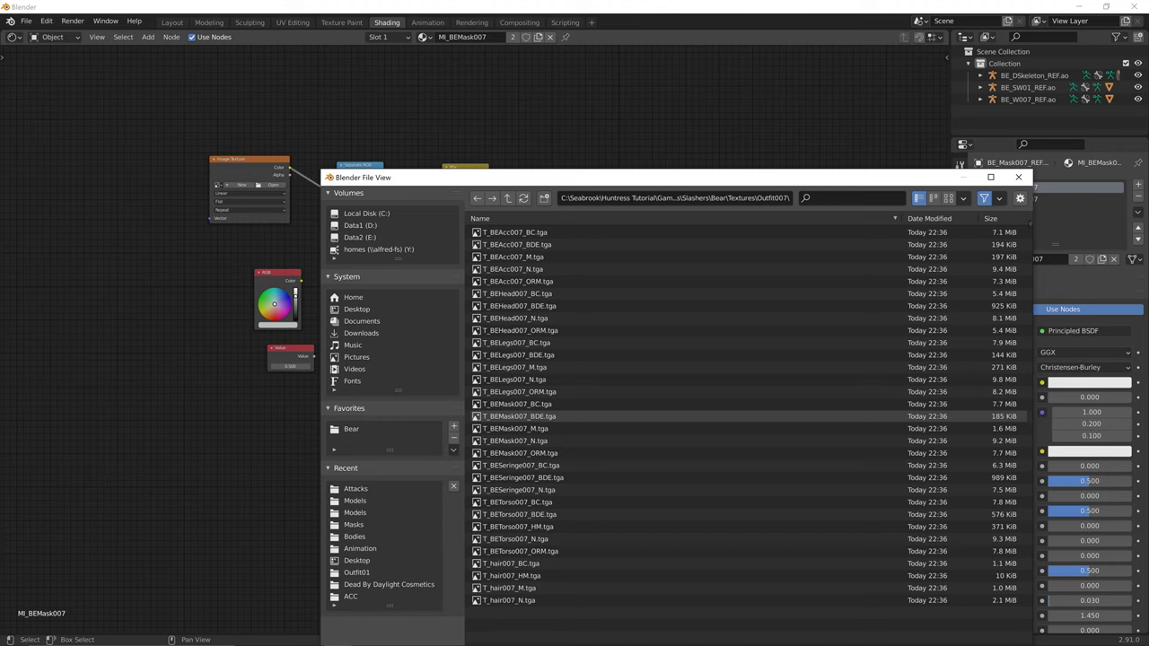
double_click(519, 415)
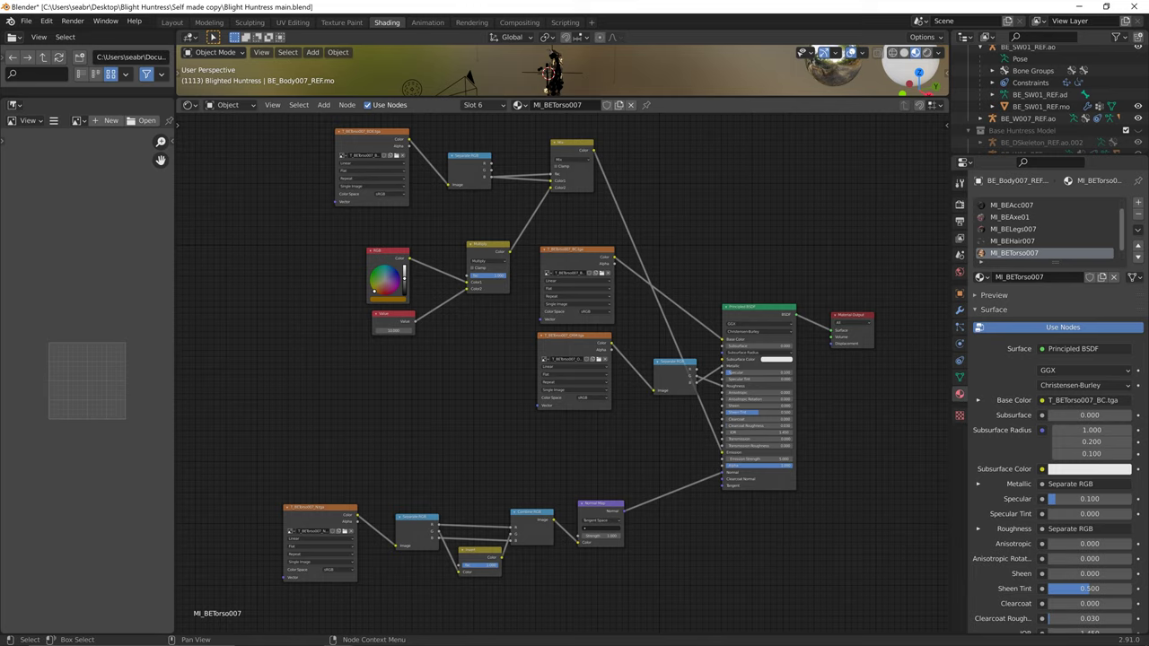
- Following the MI_BETorso007 reference, link the Separate RGB node's B output to the Mix node's Fac and Color1 inputs
key(alt+Tab)
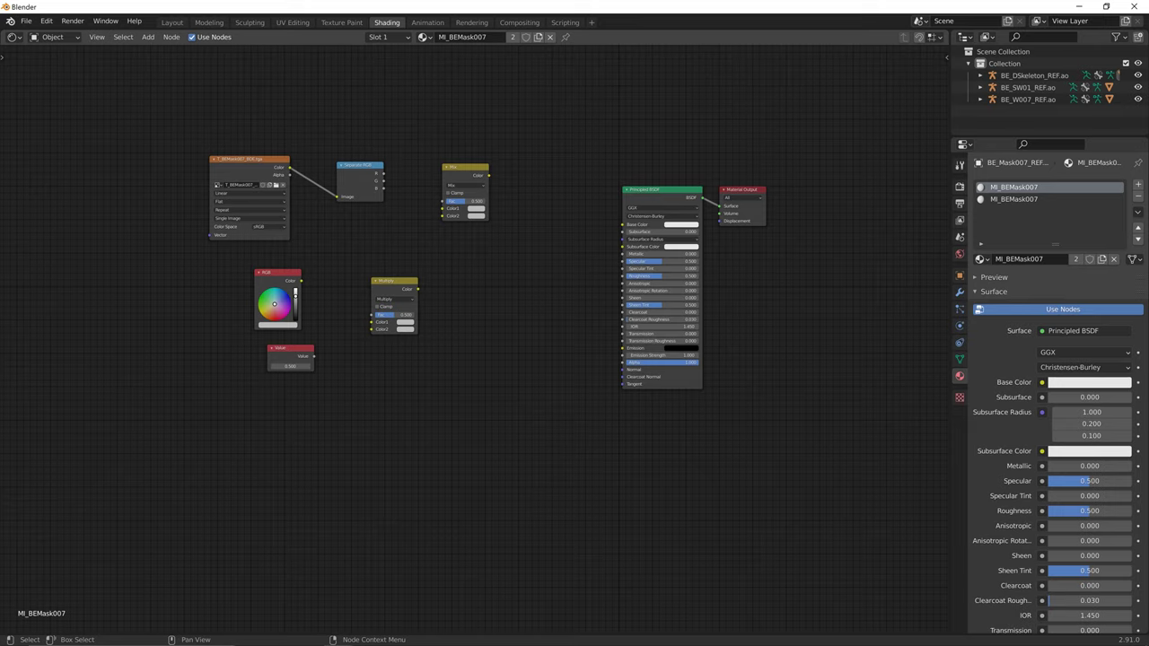
drag(383, 187, 443, 208)
key(alt+Tab)
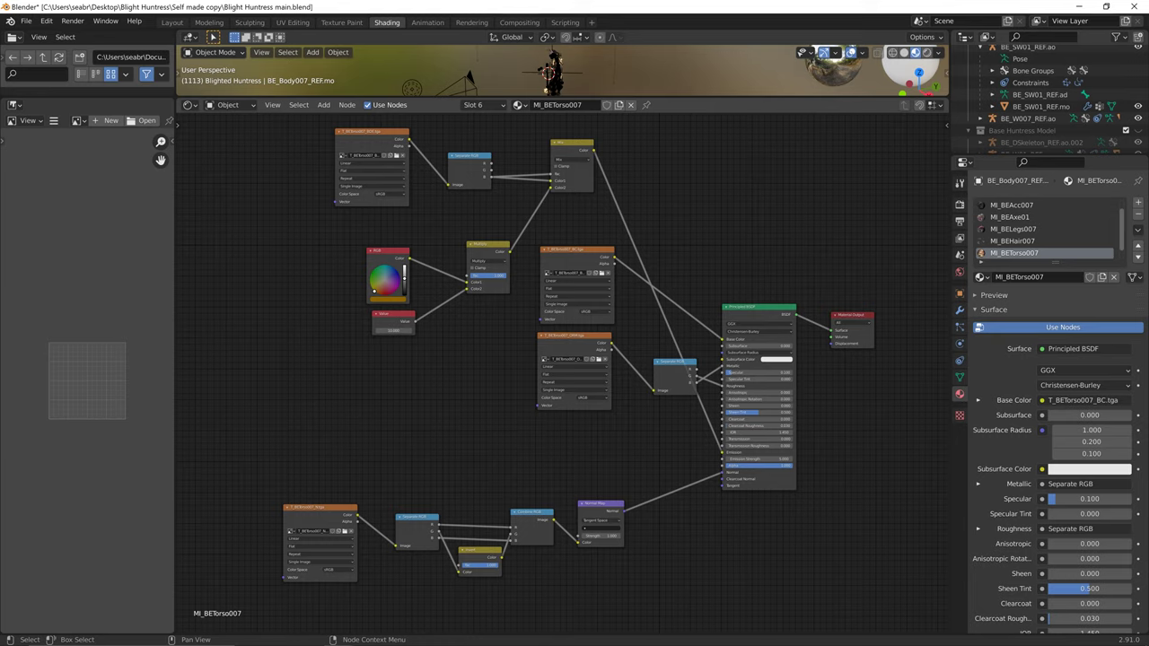
key(alt+Tab)
drag(383, 187, 460, 164)
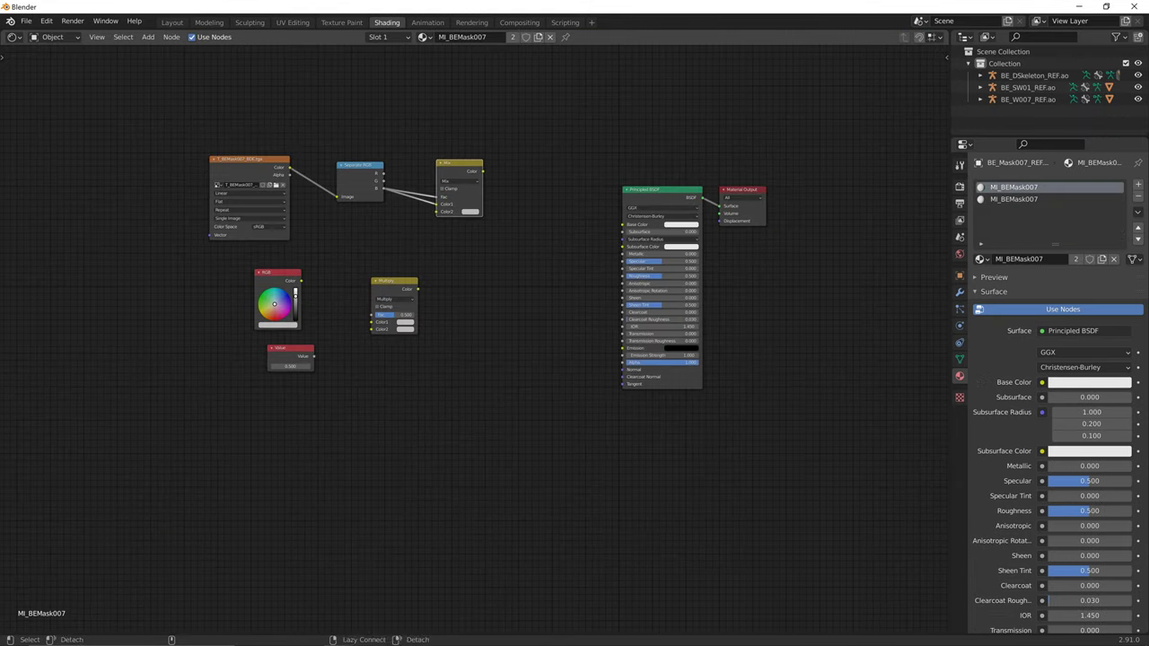
- Check the reference graph and link the Mix node's Color output to the Principled BSDF's Emission input
key(alt+Tab)
key(alt+Tab)
drag(482, 171, 622, 347)
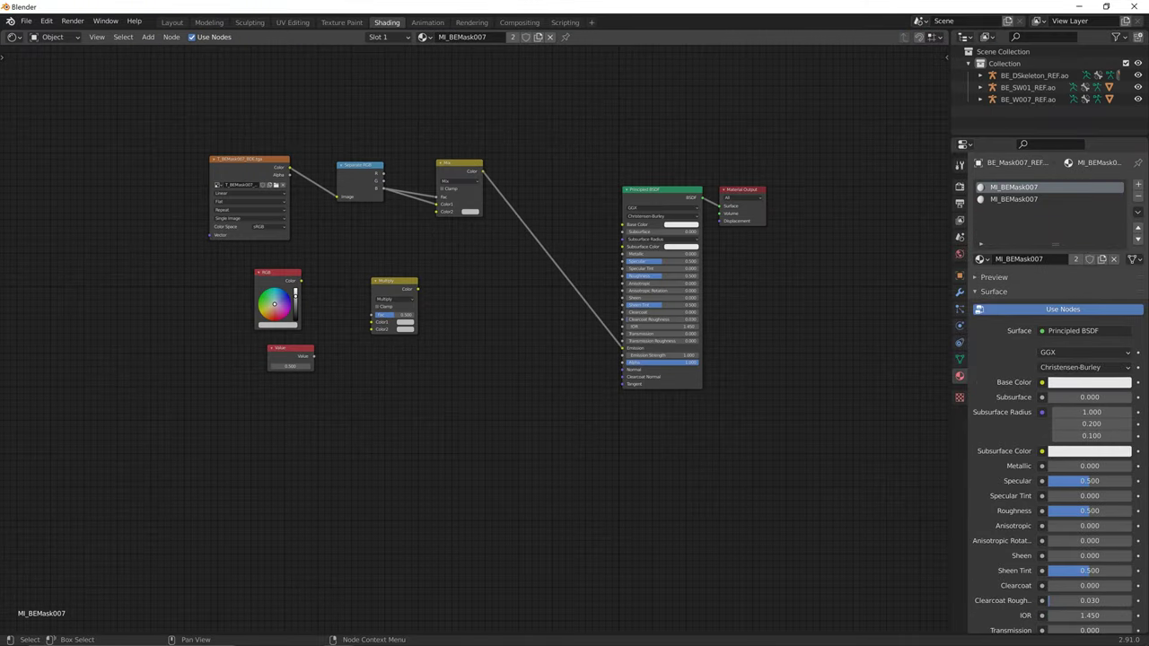
- Following the reference graph, link the RGB node's Color output to the Multiply node's Color1 input
key(alt+Tab)
key(alt+Tab)
mouse_move(301, 281)
mouse_down()
mouse_move(363, 318)
mouse_move(316, 264)
mouse_up()
click(360, 174)
drag(301, 281, 371, 315)
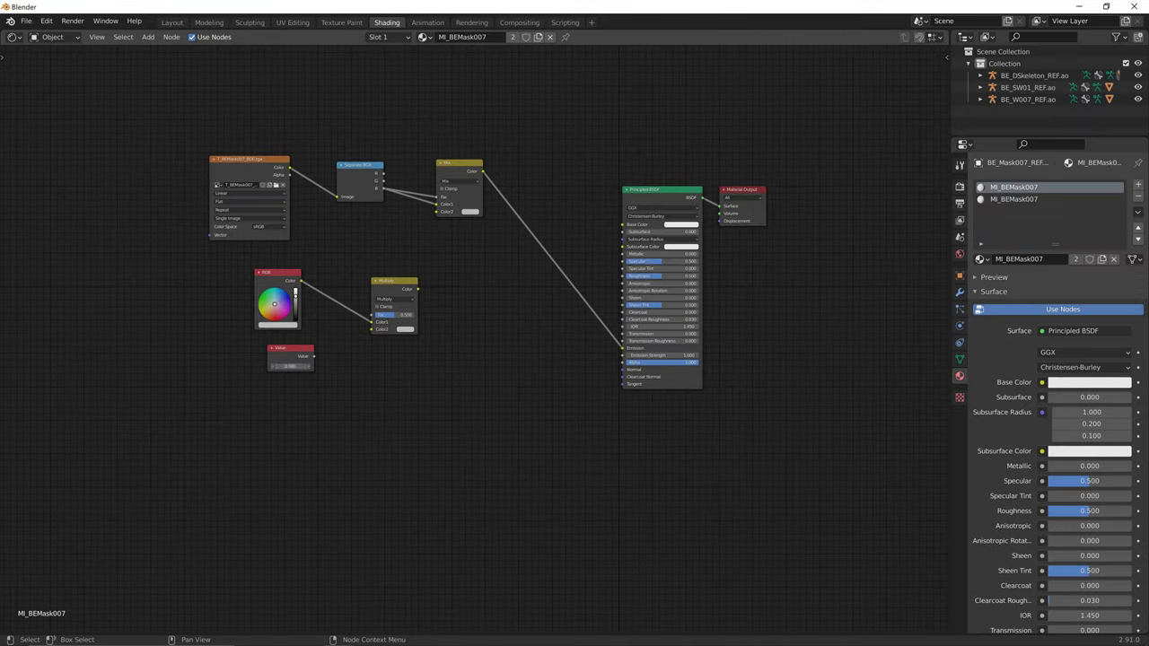
- Set the Value node to 100 and link it to the Multiply node's Color2 input
click(290, 367)
text(1)
key(Return)
drag(313, 356, 372, 329)
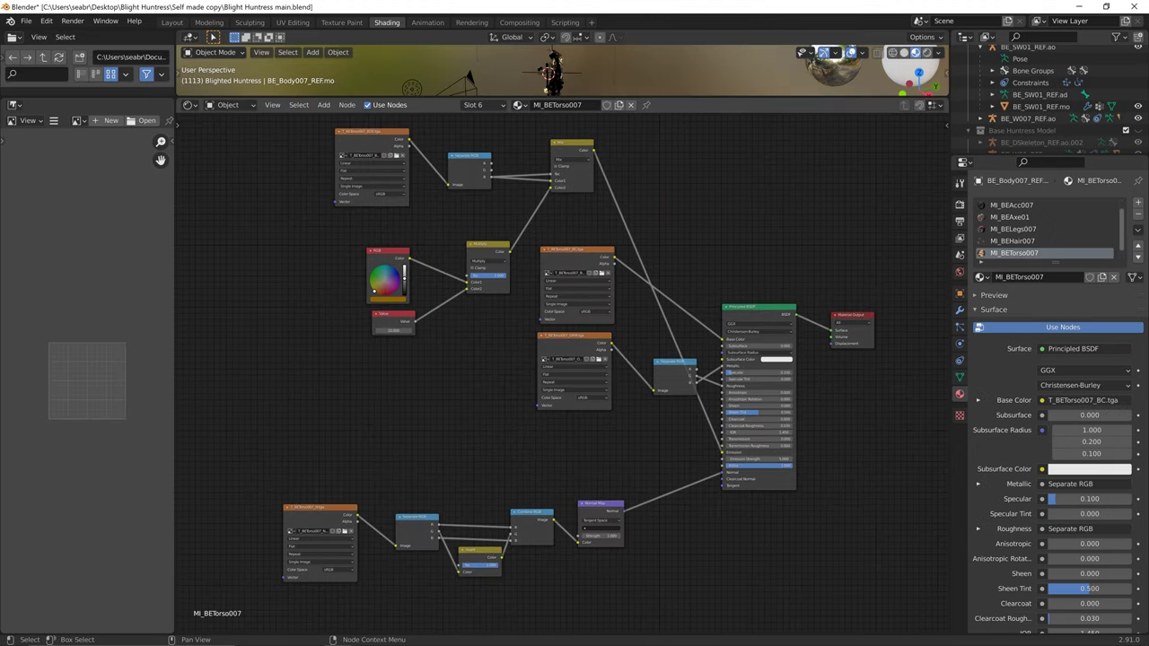
- Try to match the RGB node's hue to the MI_BETorso007 reference color
click(388, 299)
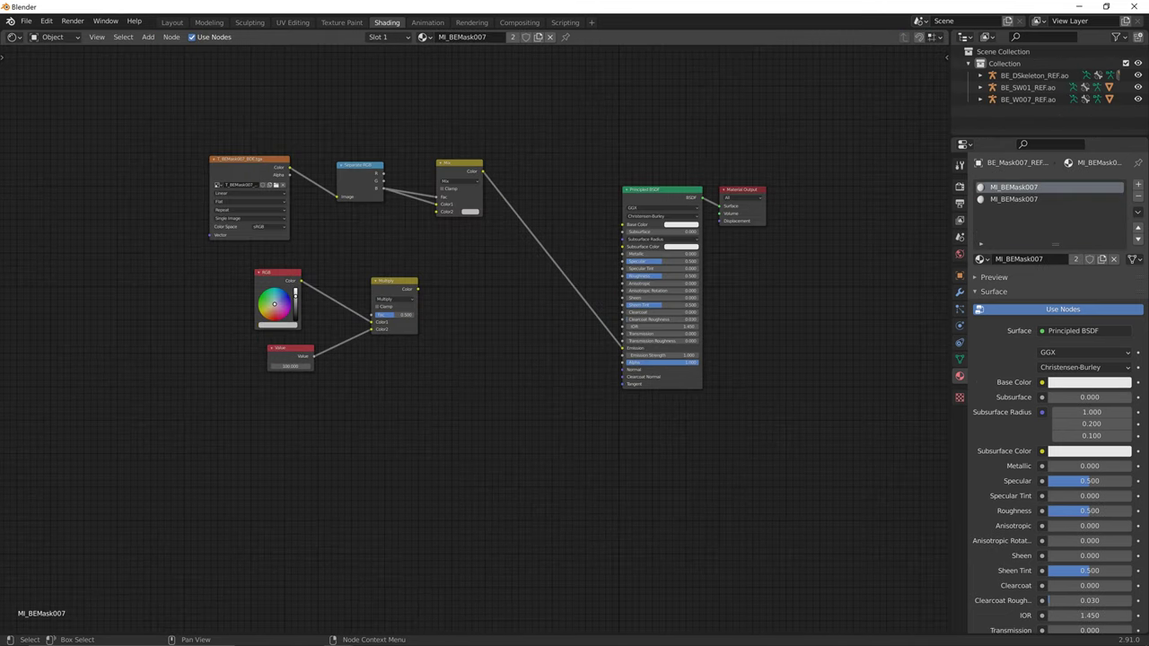
click(277, 324)
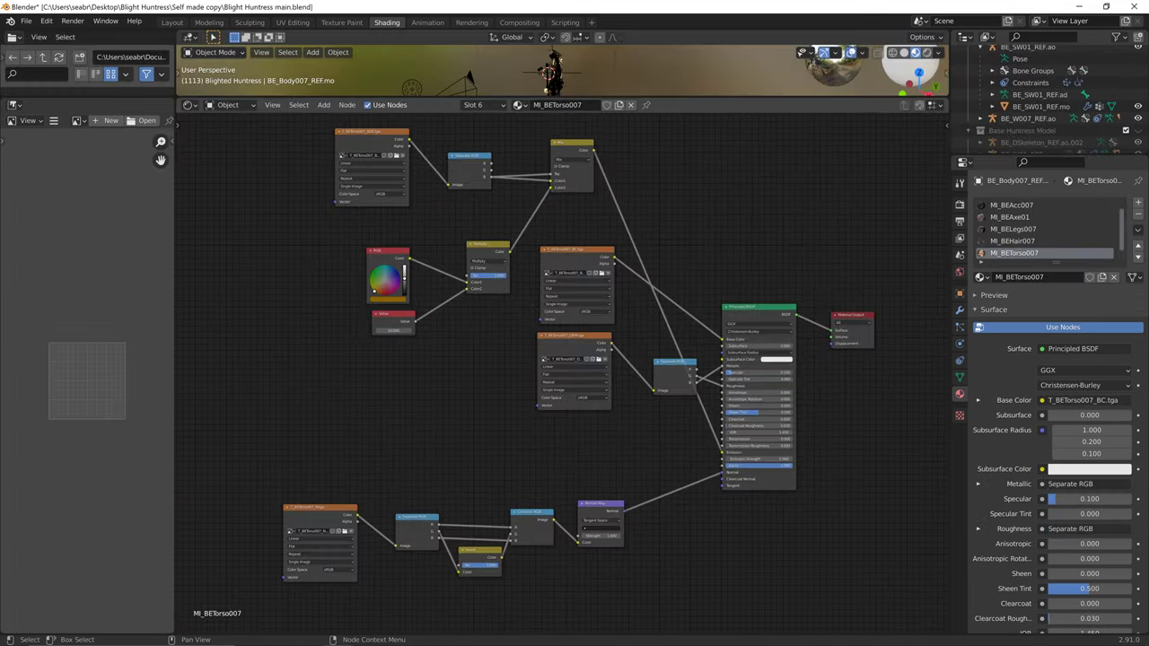
click(388, 299)
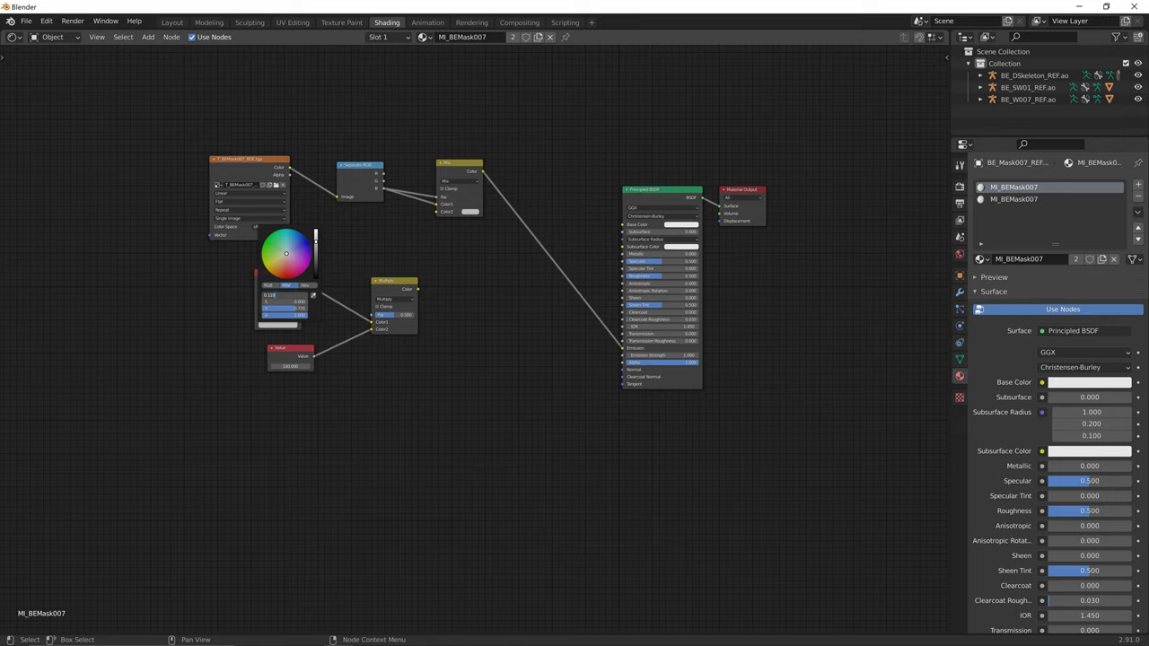
key(Return)
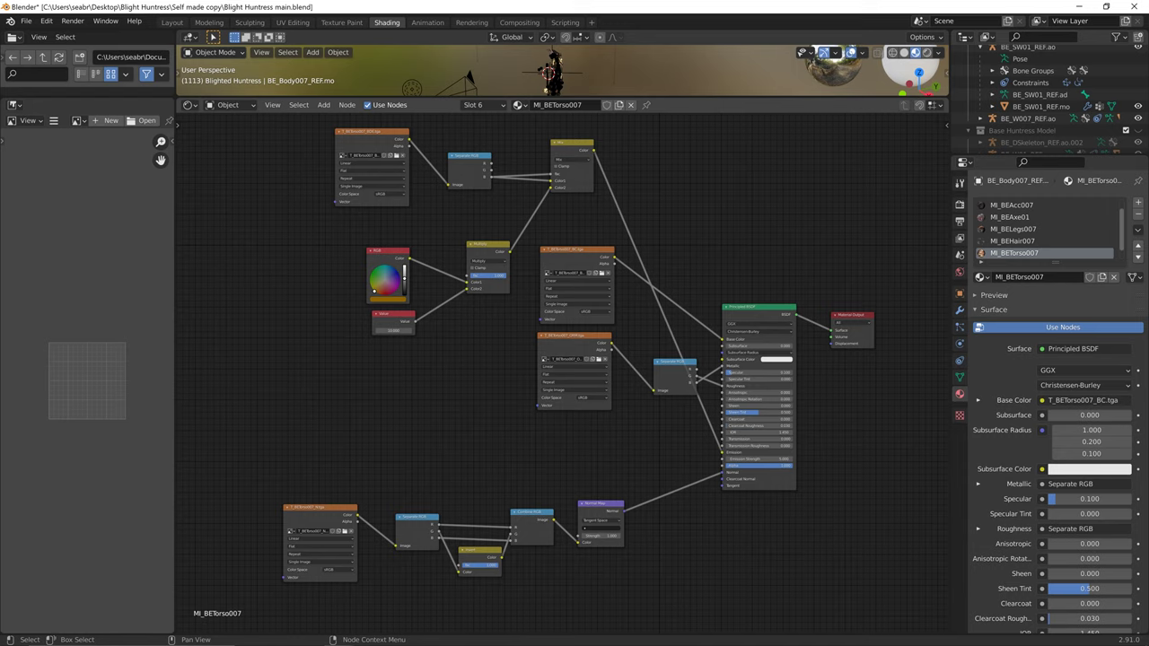
click(388, 300)
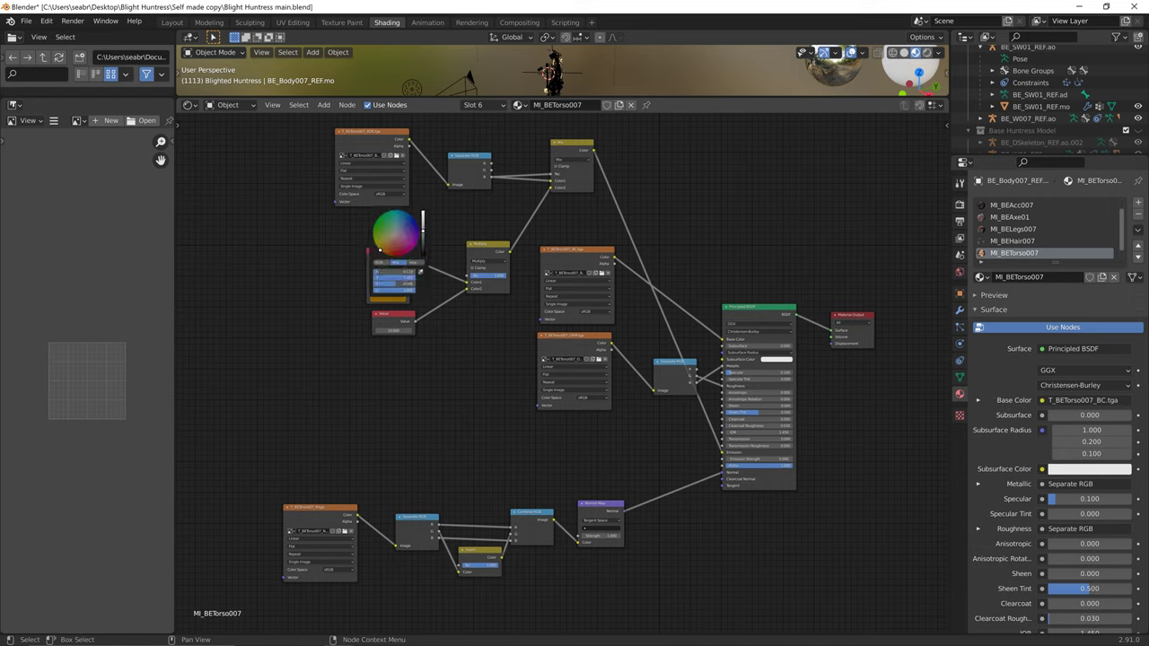
key(alt)
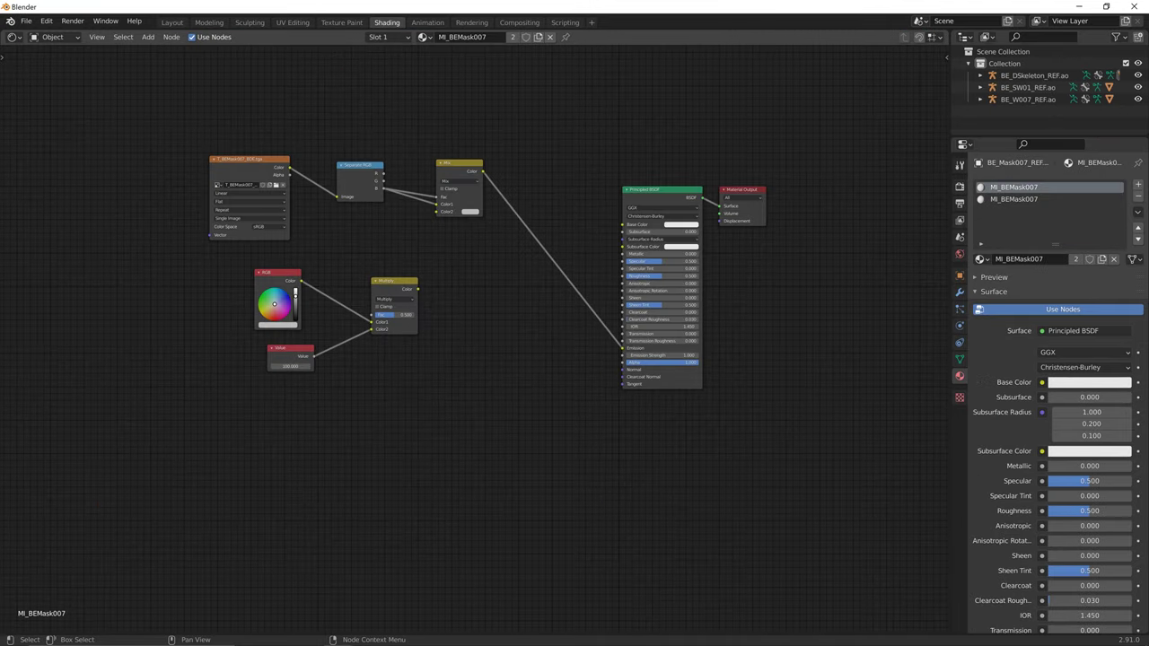
click(277, 325)
click(278, 324)
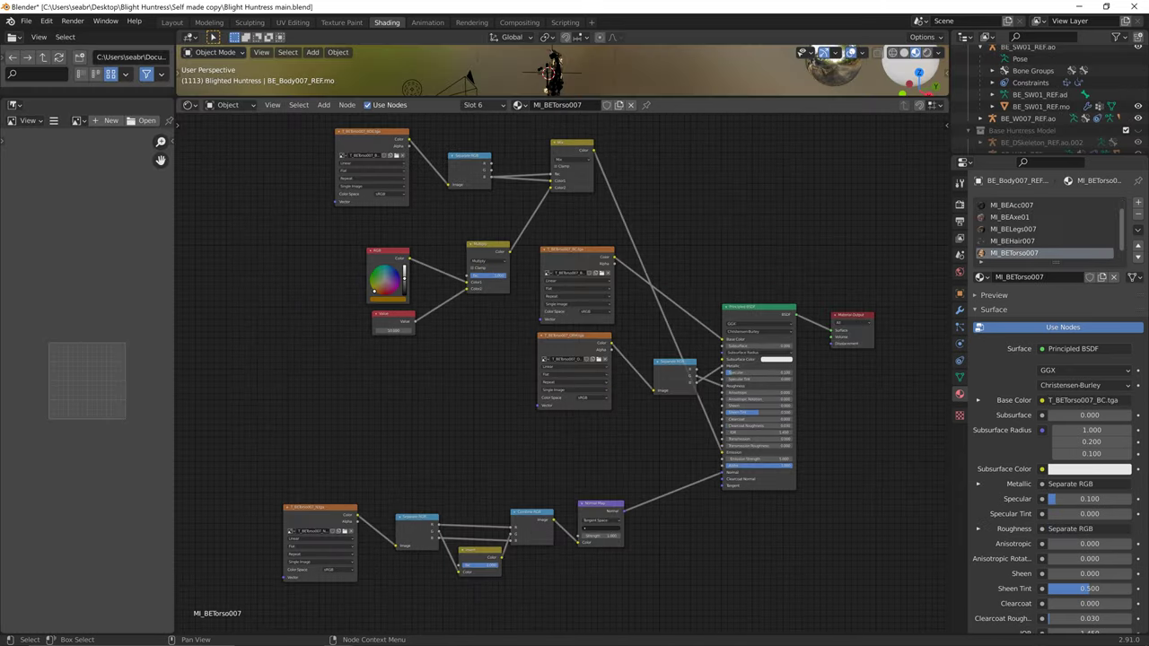
click(388, 299)
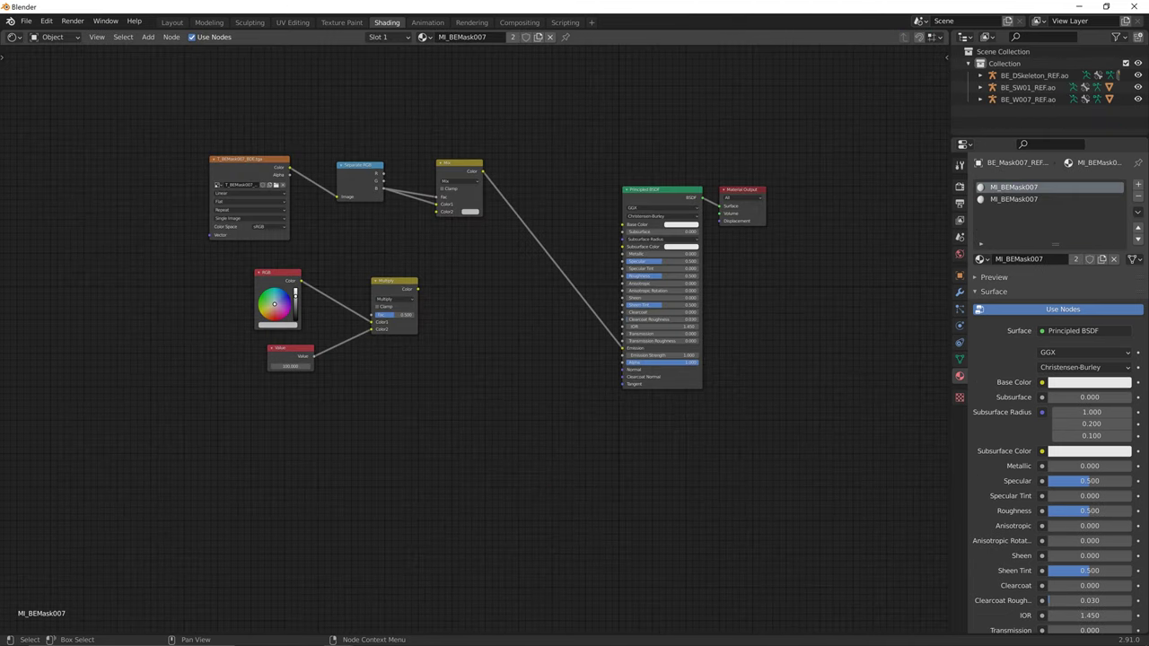
- Try to copy the RGB node from the MI_BETorso007 reference graph into MI_BEMask007
click(280, 274)
key(ctrl+v)
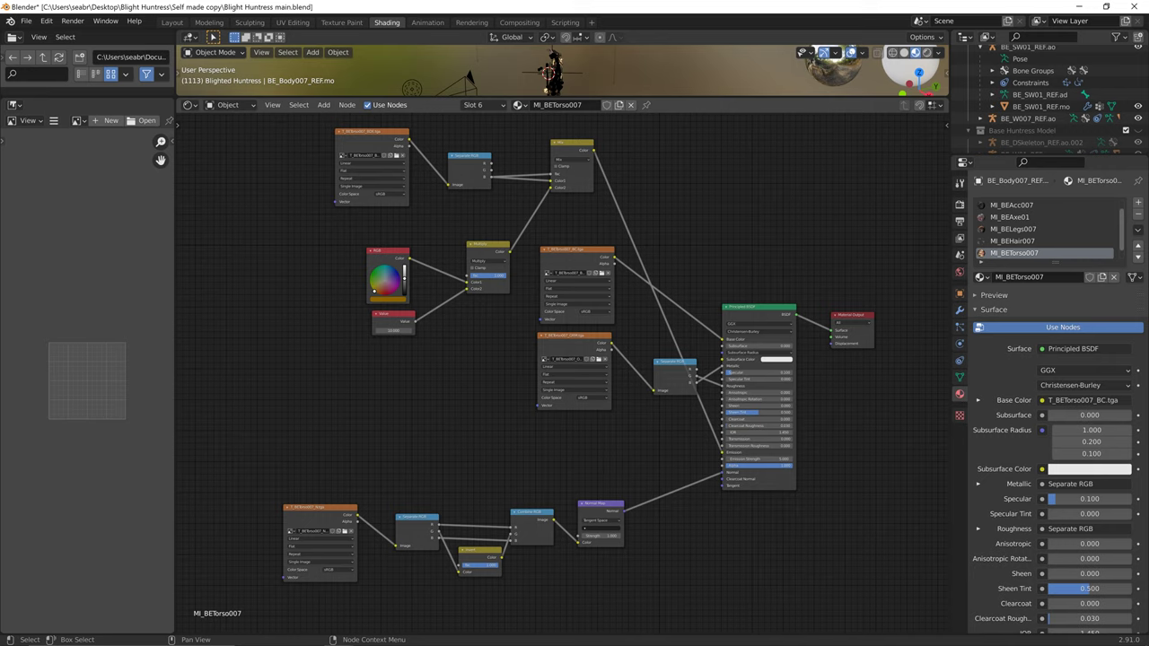
click(388, 299)
key(ctrl+c)
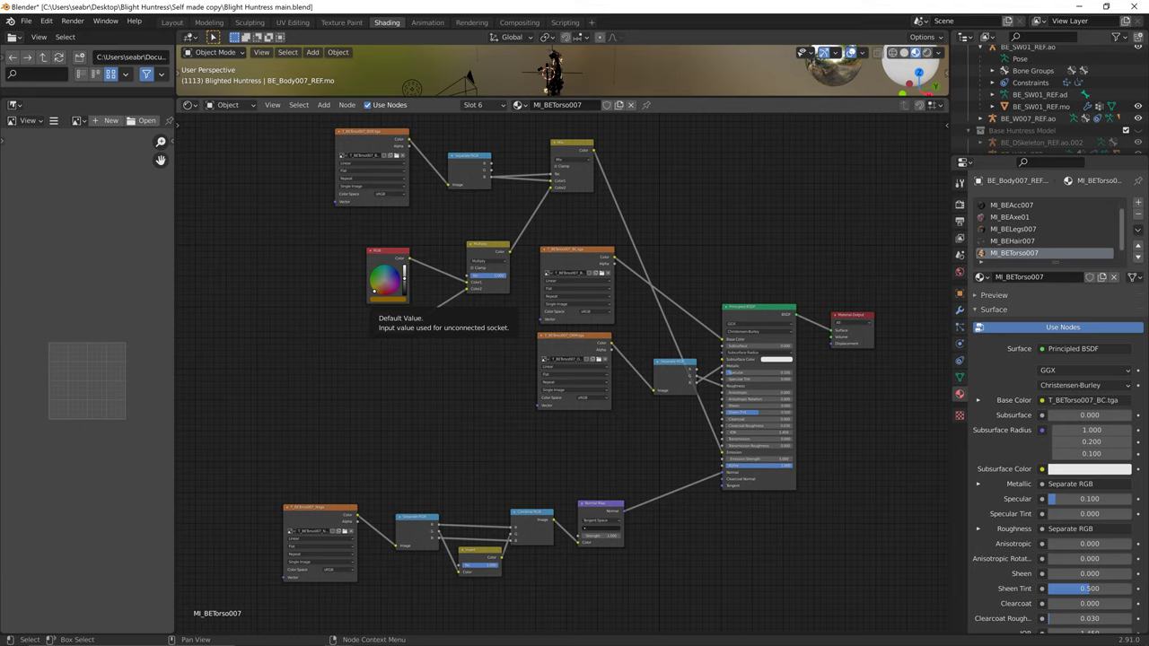
right_click(386, 297)
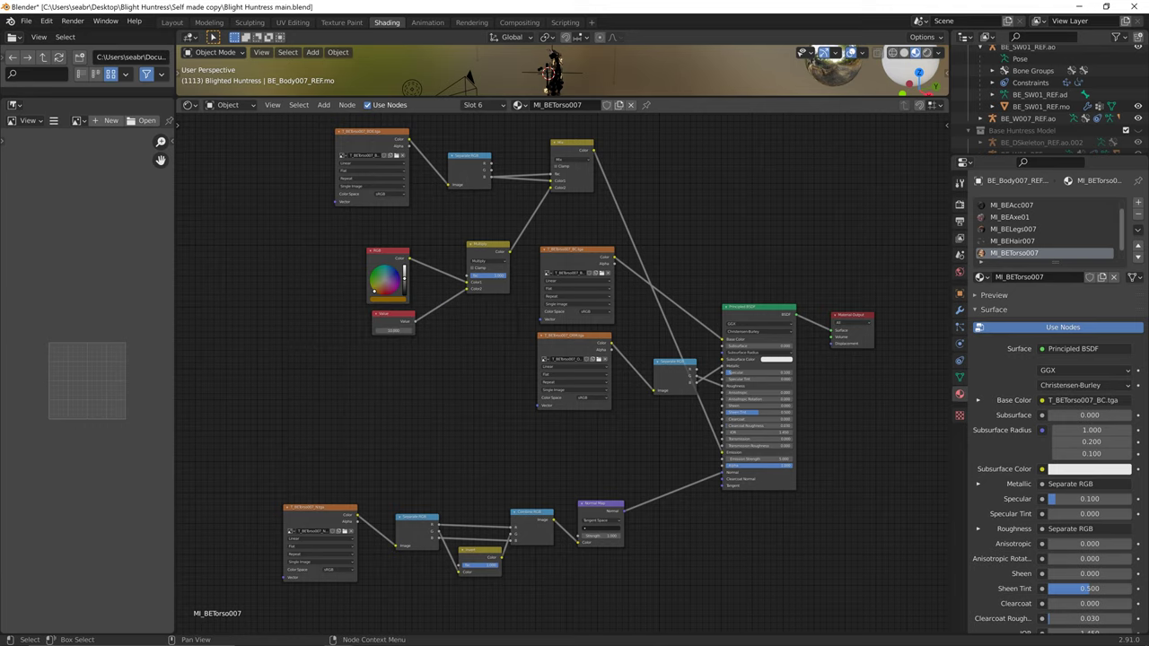
click(386, 251)
key(ctrl+c)
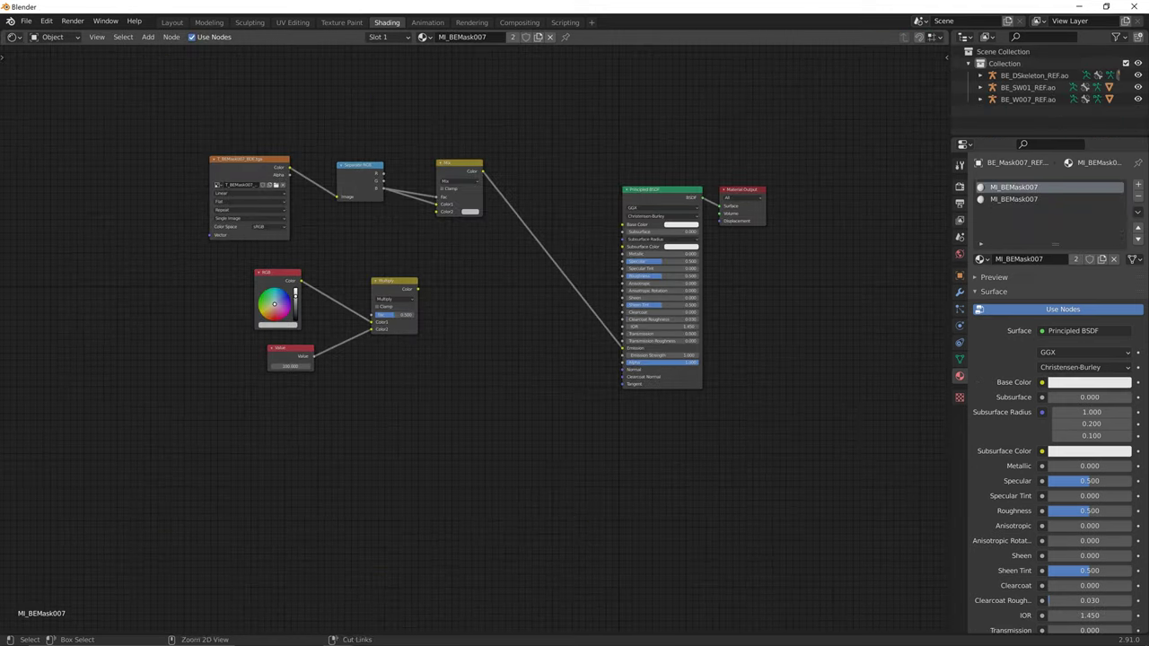
key(ctrl+v)
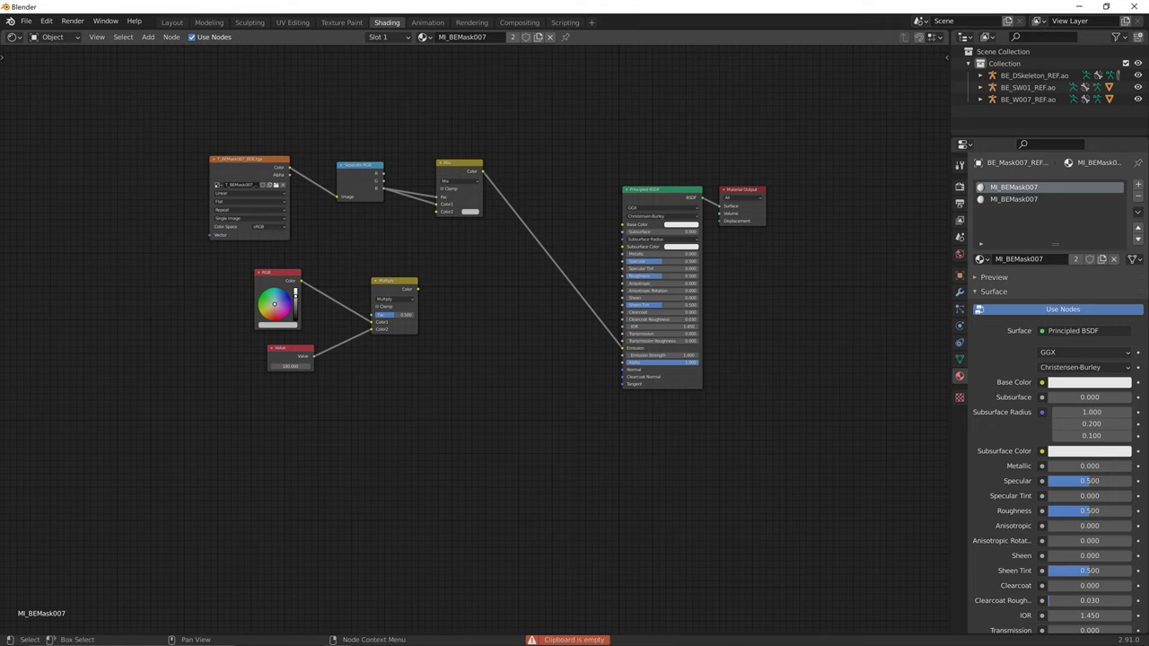
- Using the reference color's HSV values, set the RGB node's hue to 0.118 and its saturation to 1
click(278, 324)
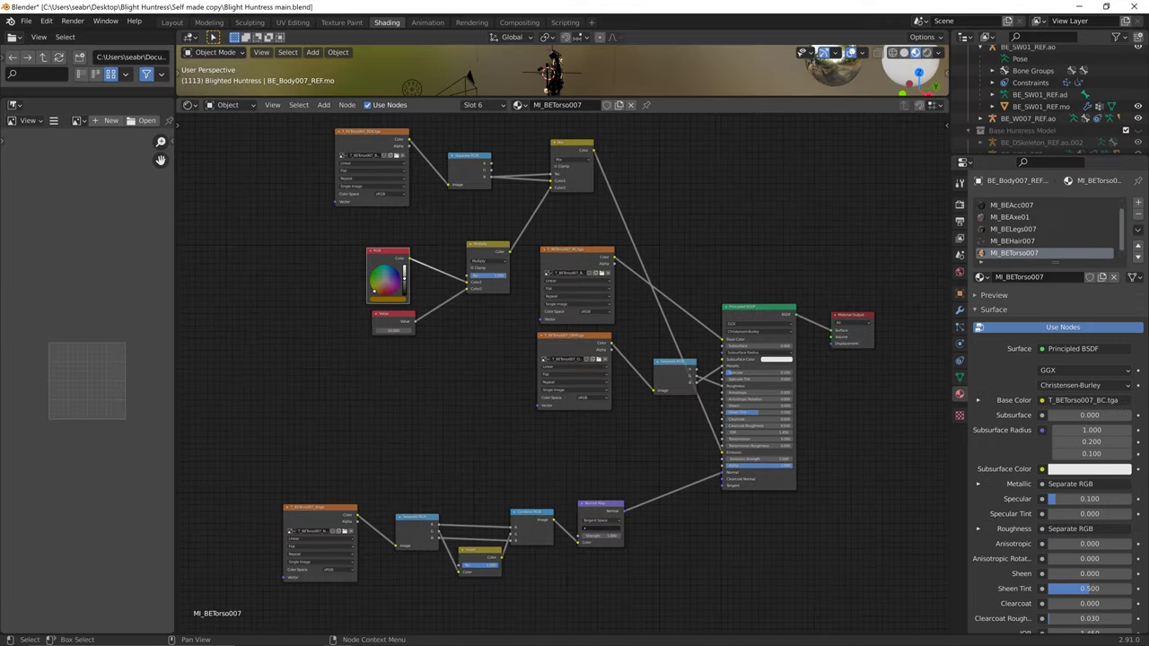
click(388, 300)
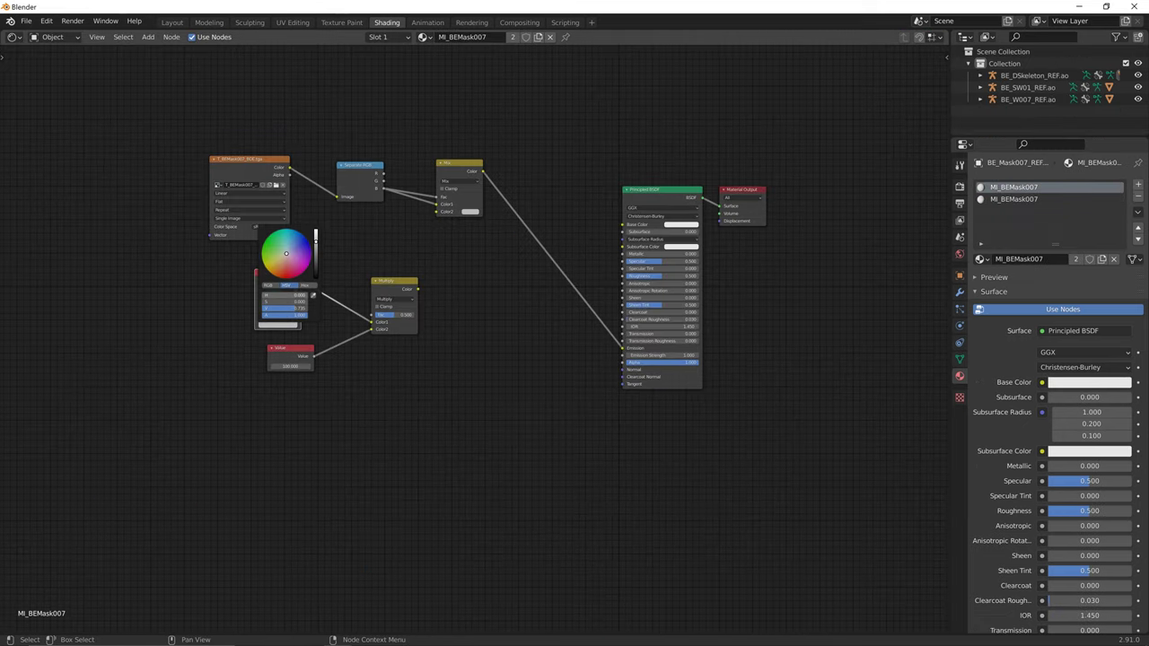
click(285, 295)
key(Return)
double_click(285, 295)
key(Return)
double_click(286, 302)
key(BackSpace)
key(Return)
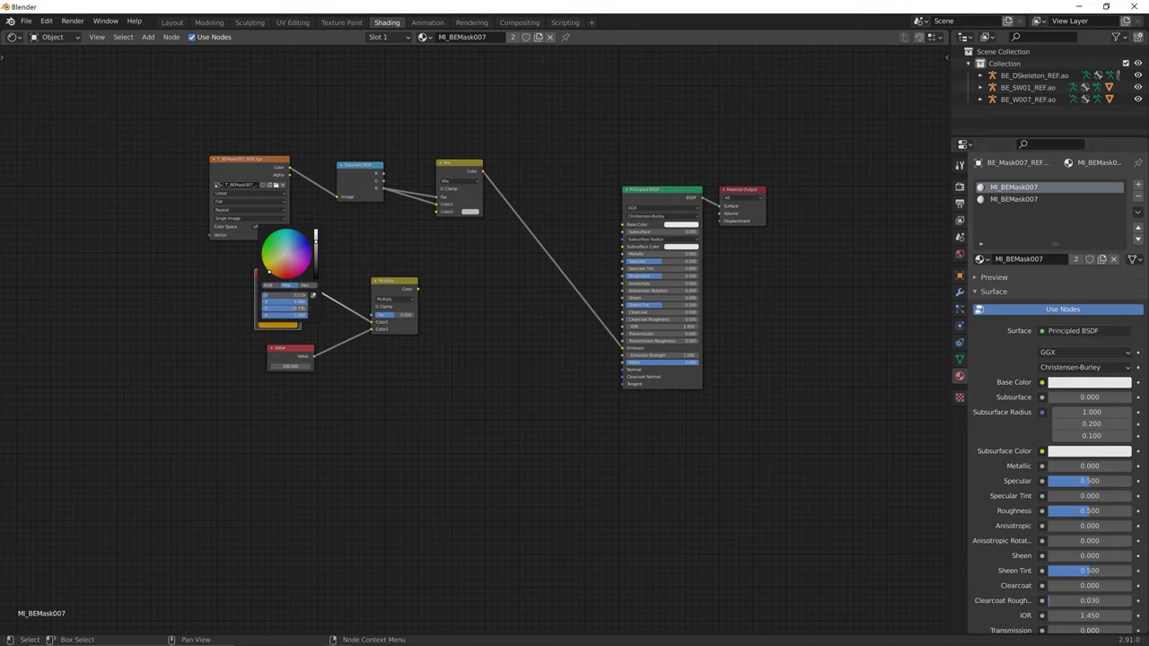
- Lower the RGB color's V component to match the reference, and link the Multiply node's output to the Mix node's Color2 input
click(286, 308)
key(alt+Tab)
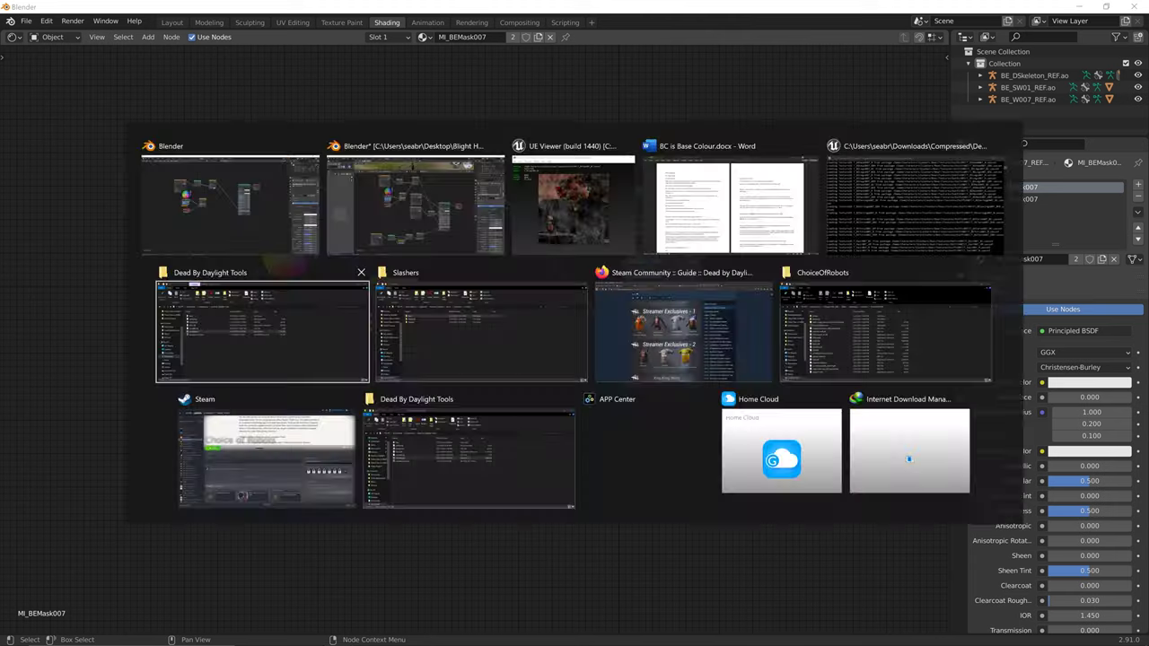
key(alt+Tab)
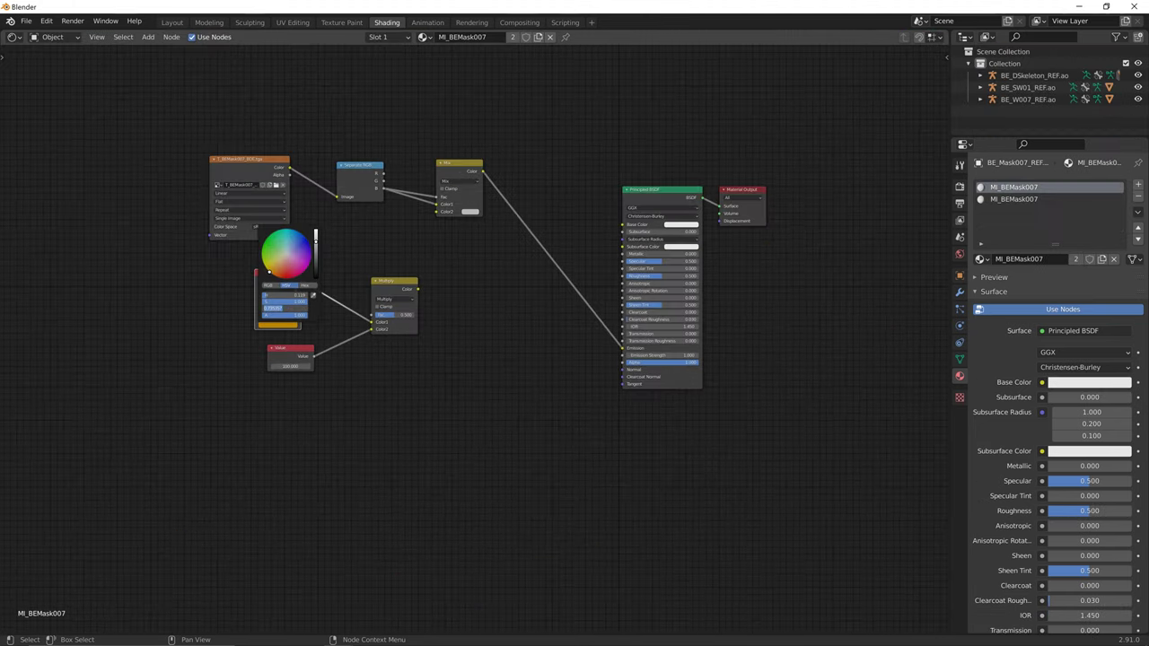
key(BackSpace)
key(BackSpace)
text(54)
key(Return)
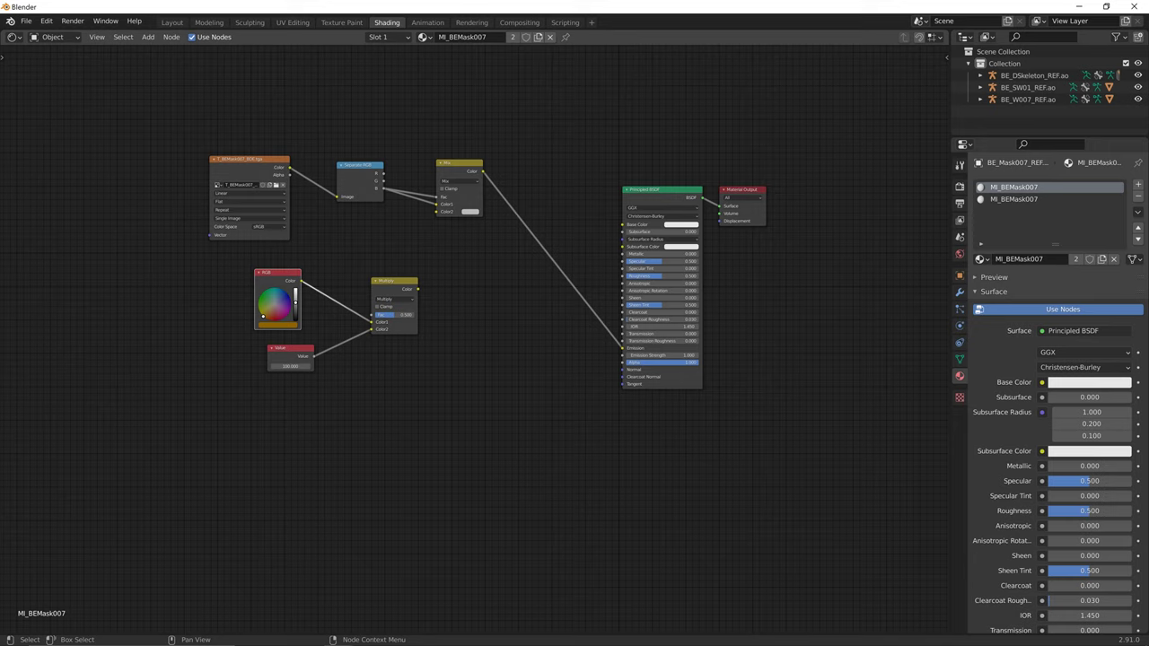
drag(416, 288, 436, 211)
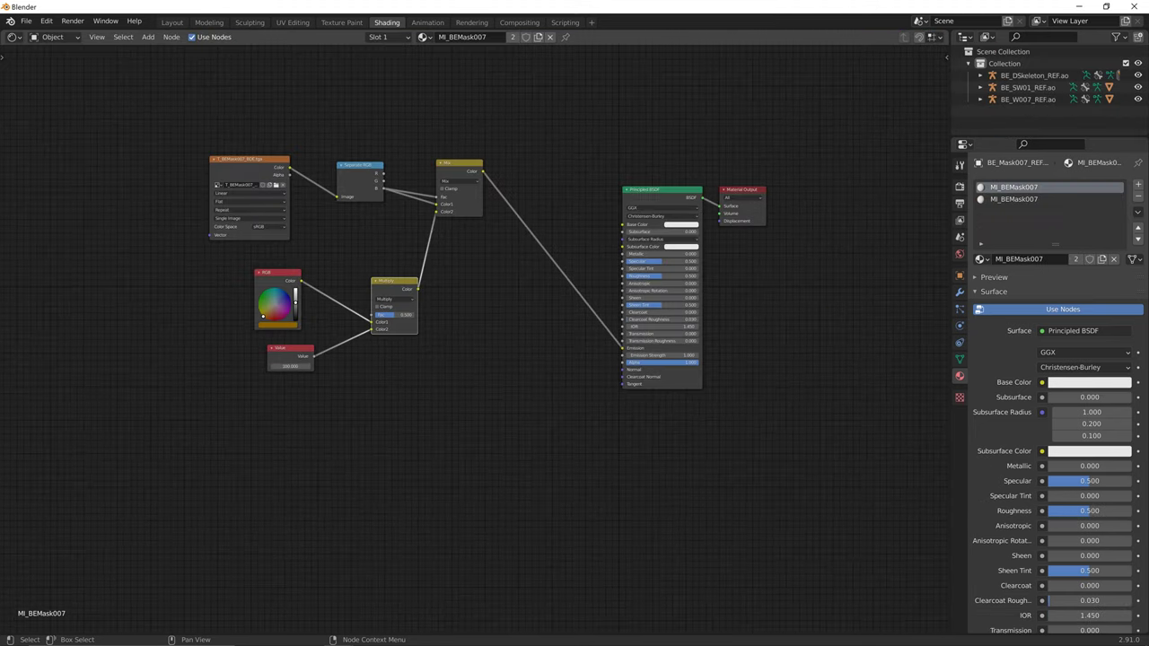
- Add an Image Texture node to the MI_BEMask007 graph and link its Color output to the Principled BSDF's Base Color
click(485, 329)
key(shift+a)
click(485, 330)
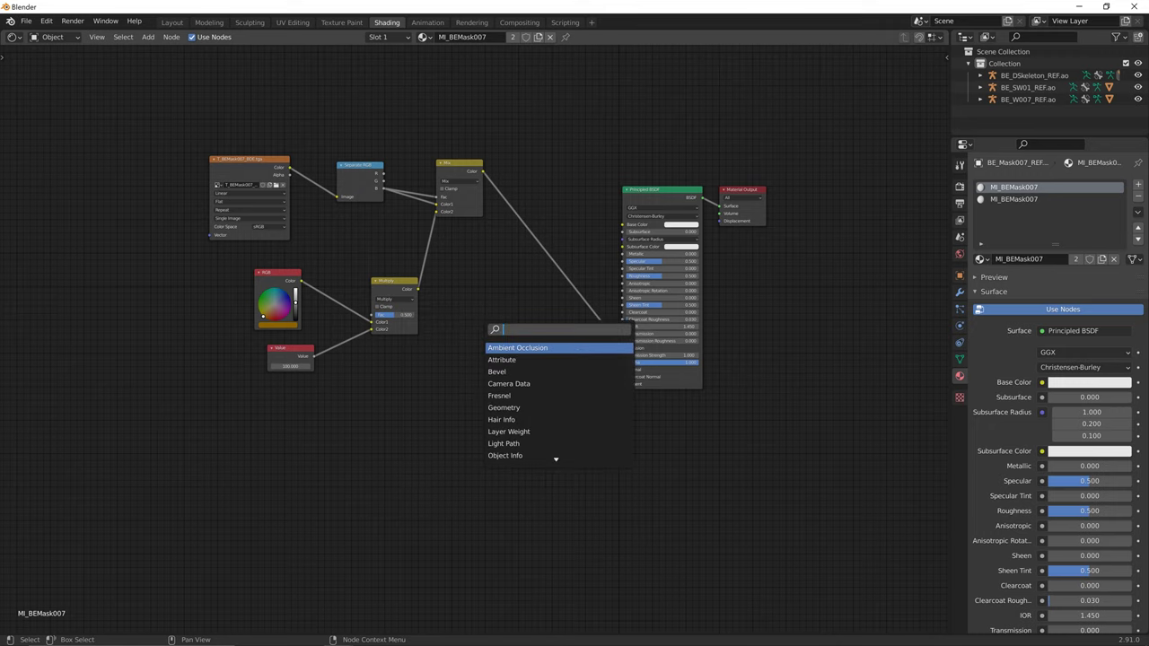
text(image)
key(Return)
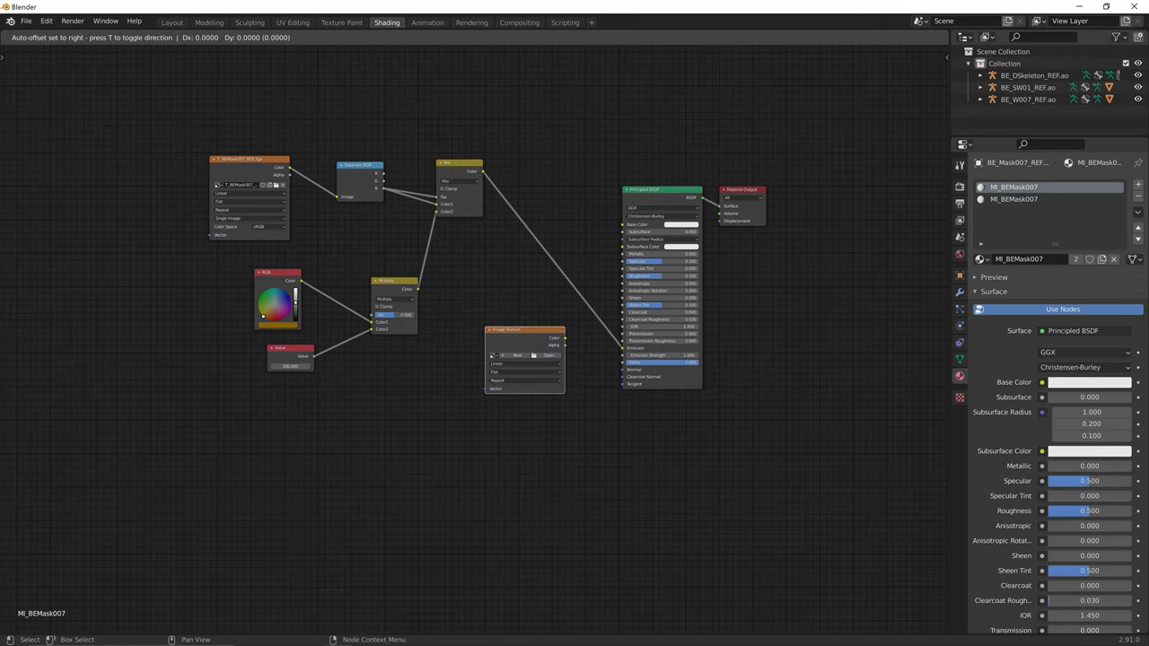
click(465, 305)
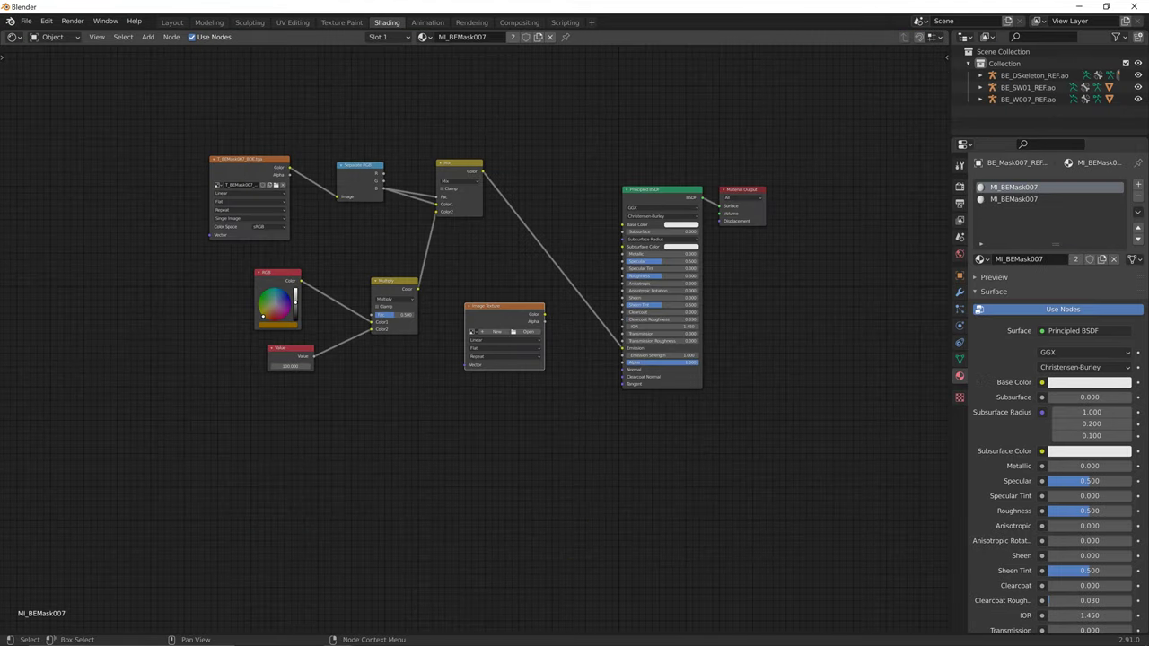
click(531, 277)
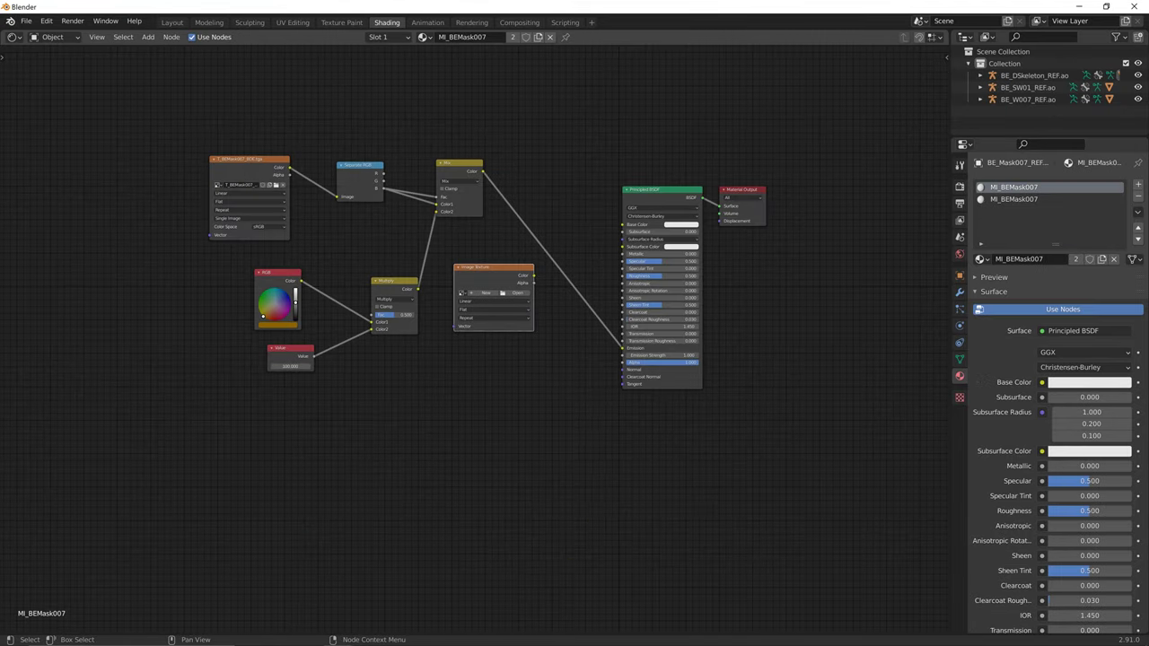
drag(533, 274, 622, 224)
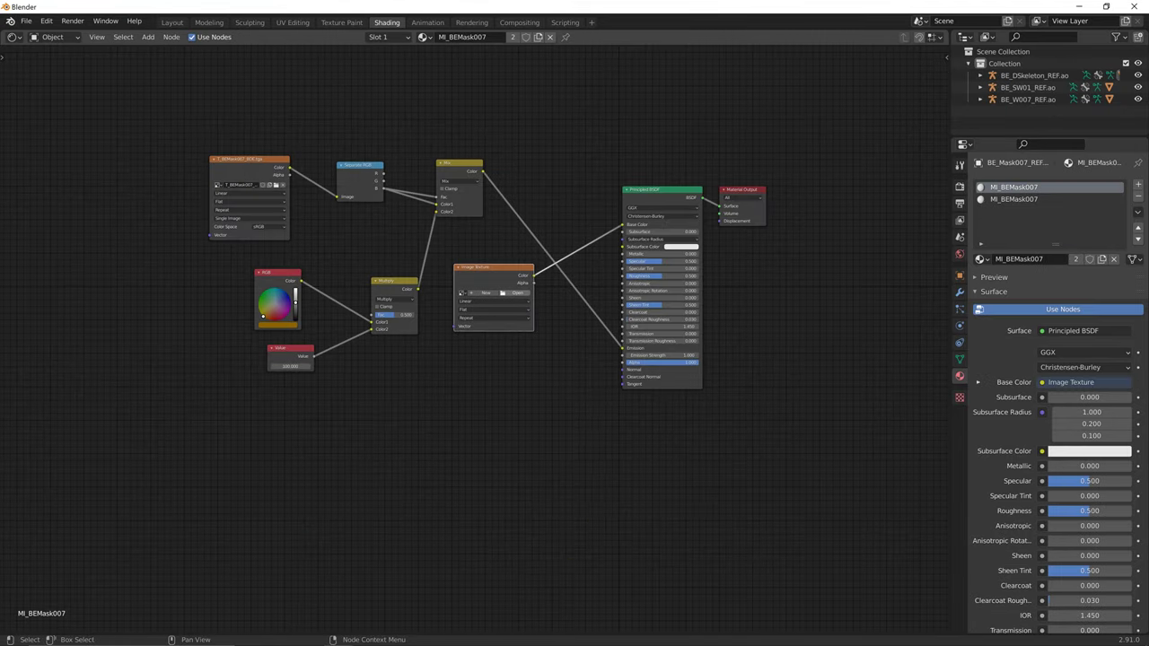
- Browse for the new texture node's image in the Outfit007 folder under the Bear model's Textures
click(517, 292)
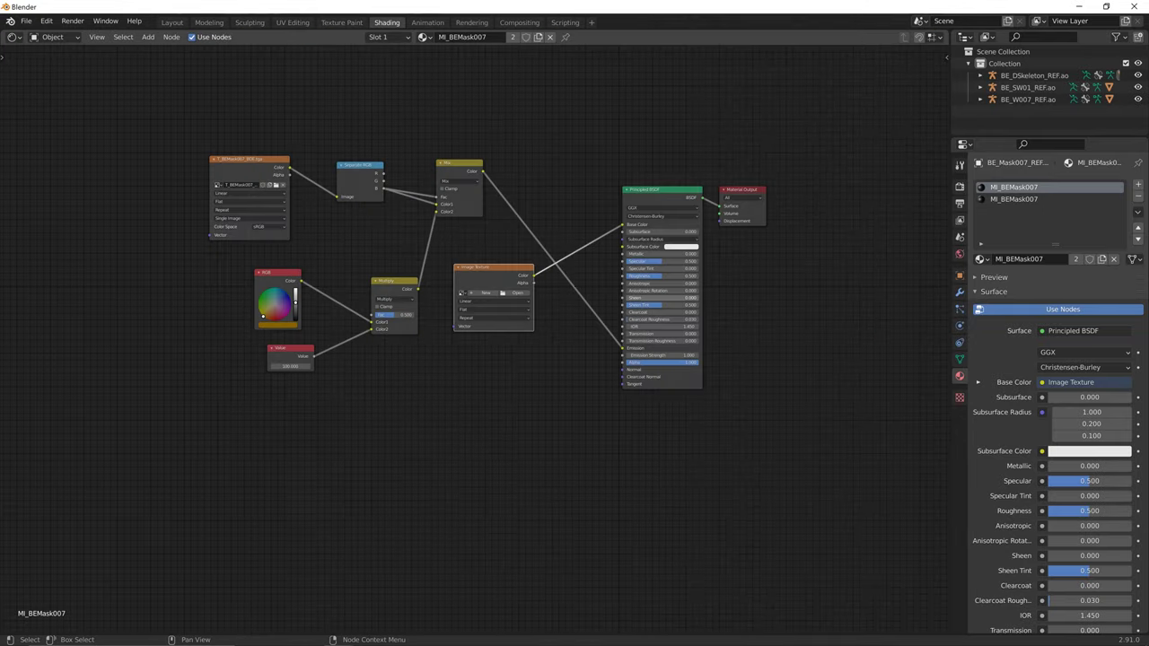
click(919, 21)
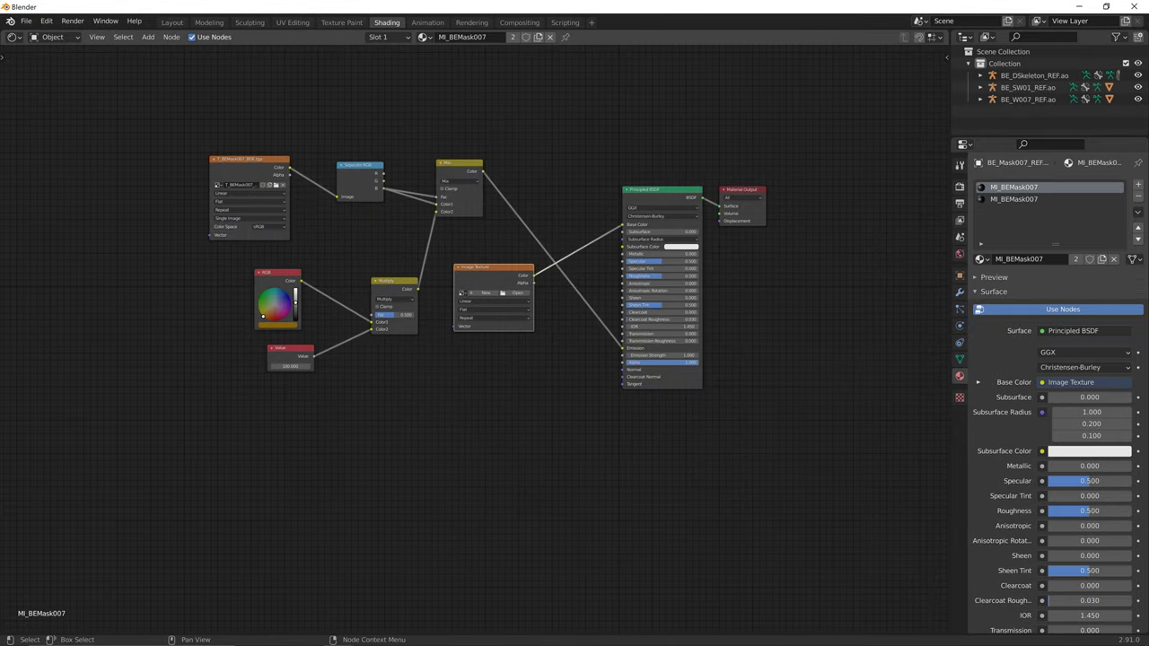
click(517, 292)
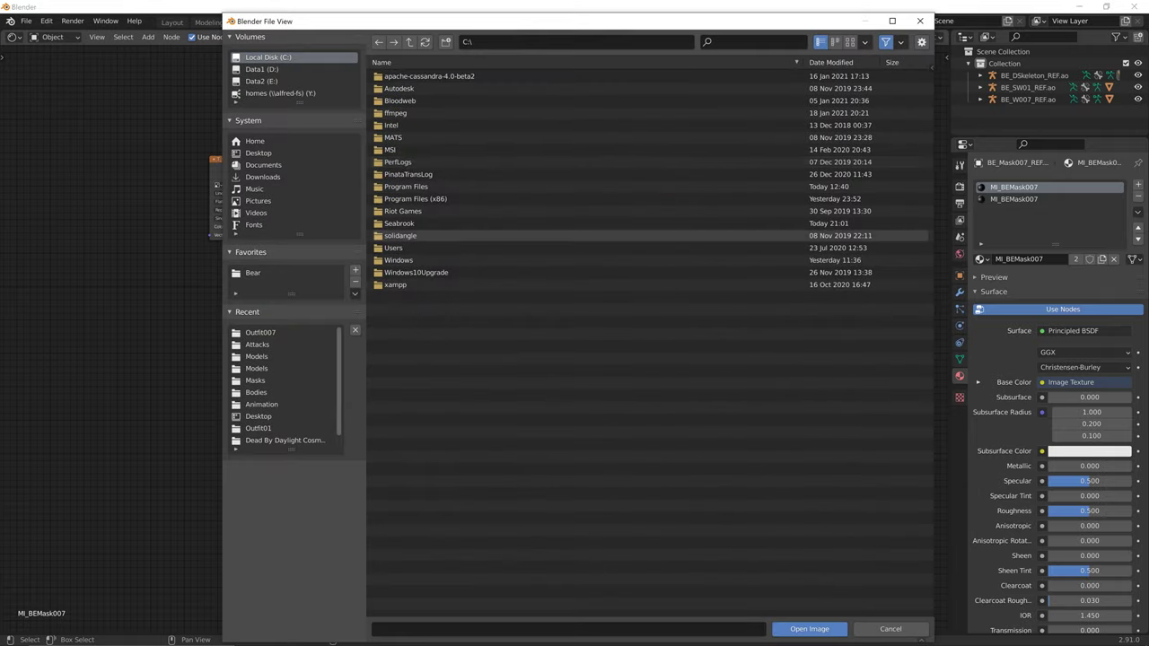
click(253, 273)
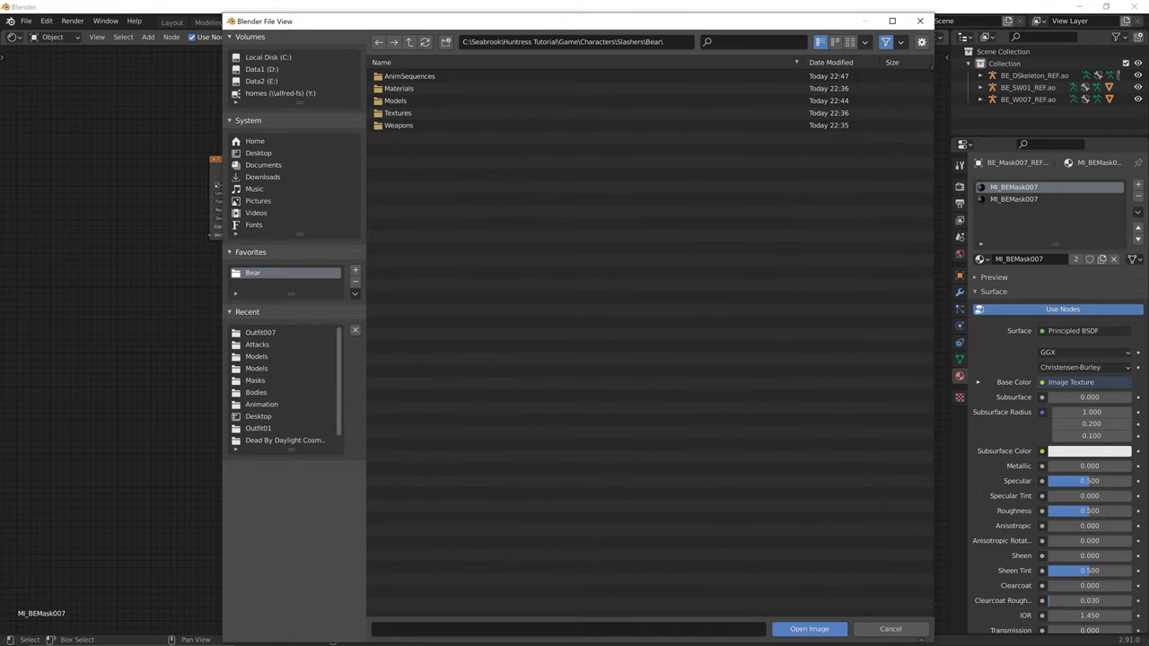
double_click(400, 113)
click(400, 88)
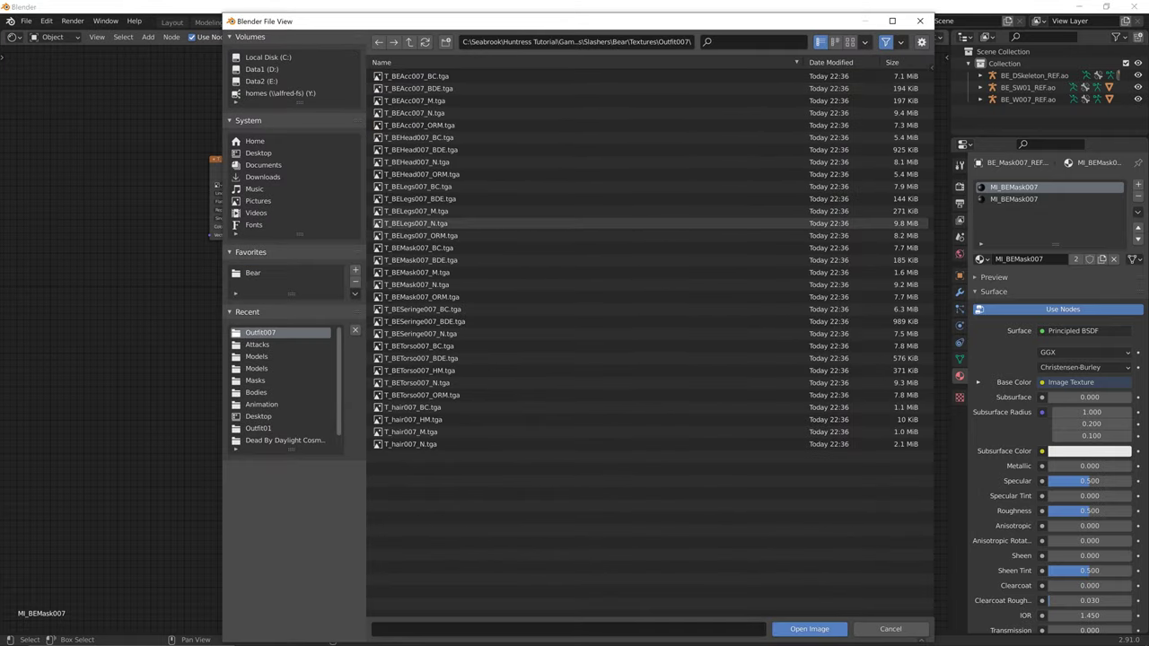
- Add the Outfit007 folder to the favorites and load T_BEMask007_BC.tga into the Image Texture node
click(355, 269)
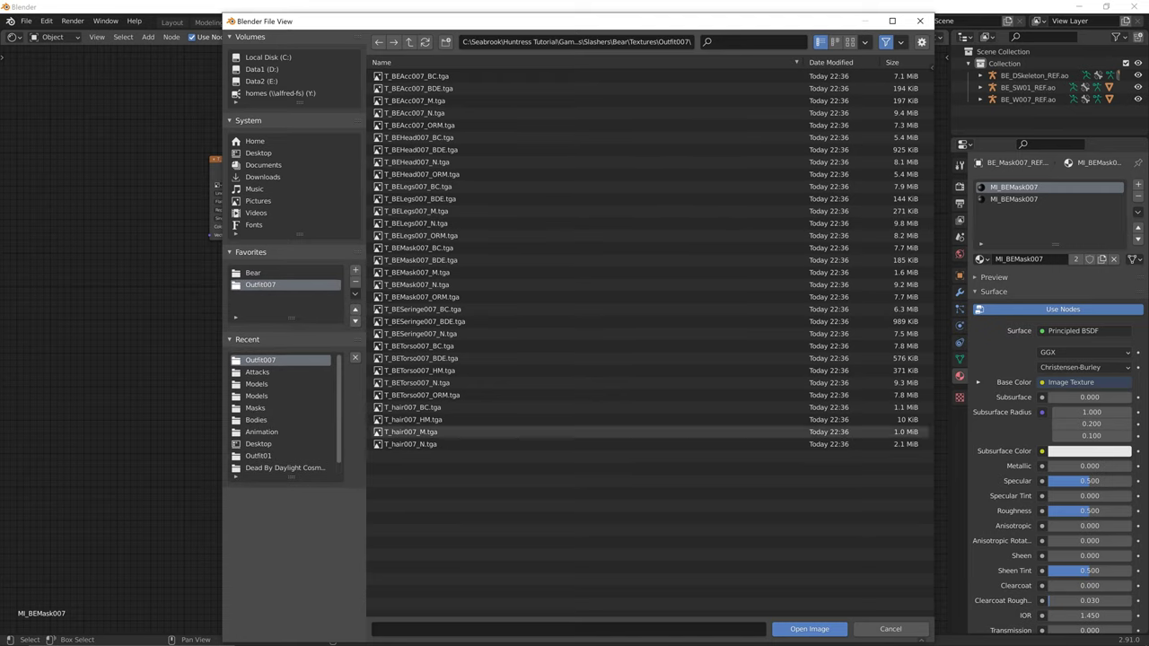
click(254, 273)
click(260, 284)
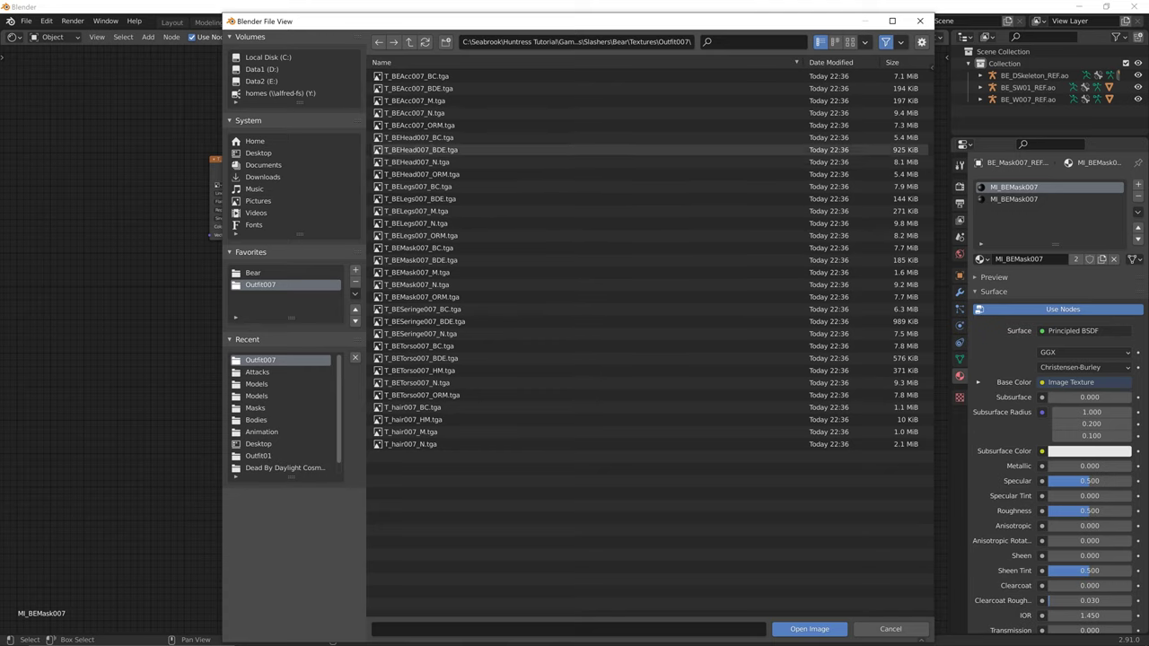
click(420, 248)
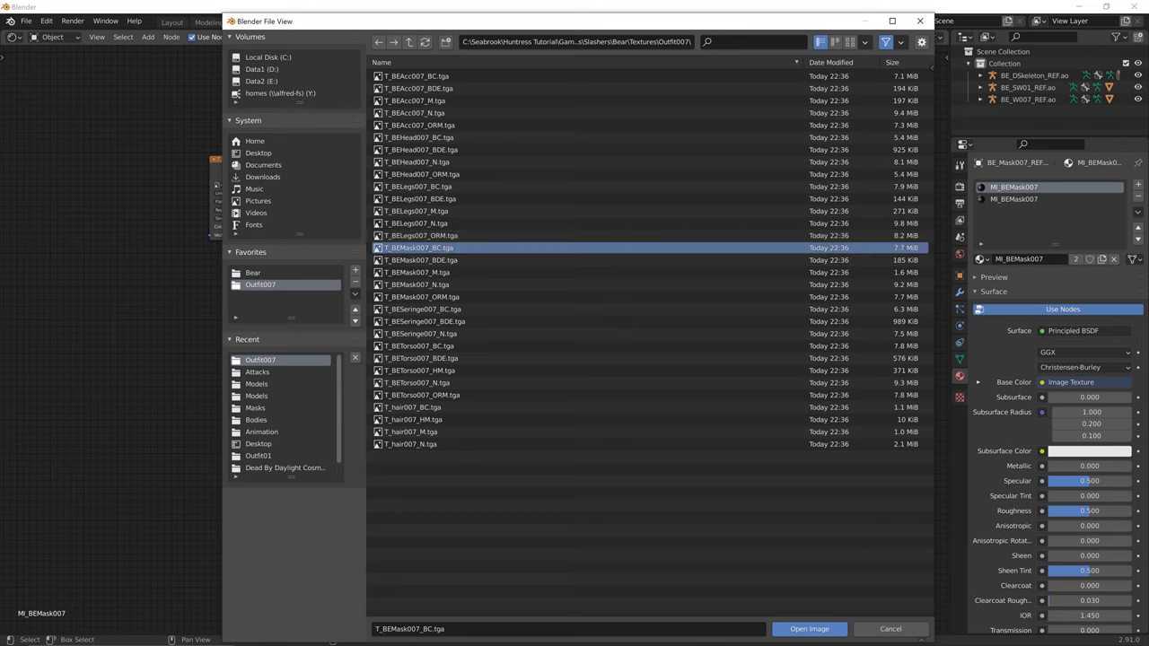
double_click(420, 249)
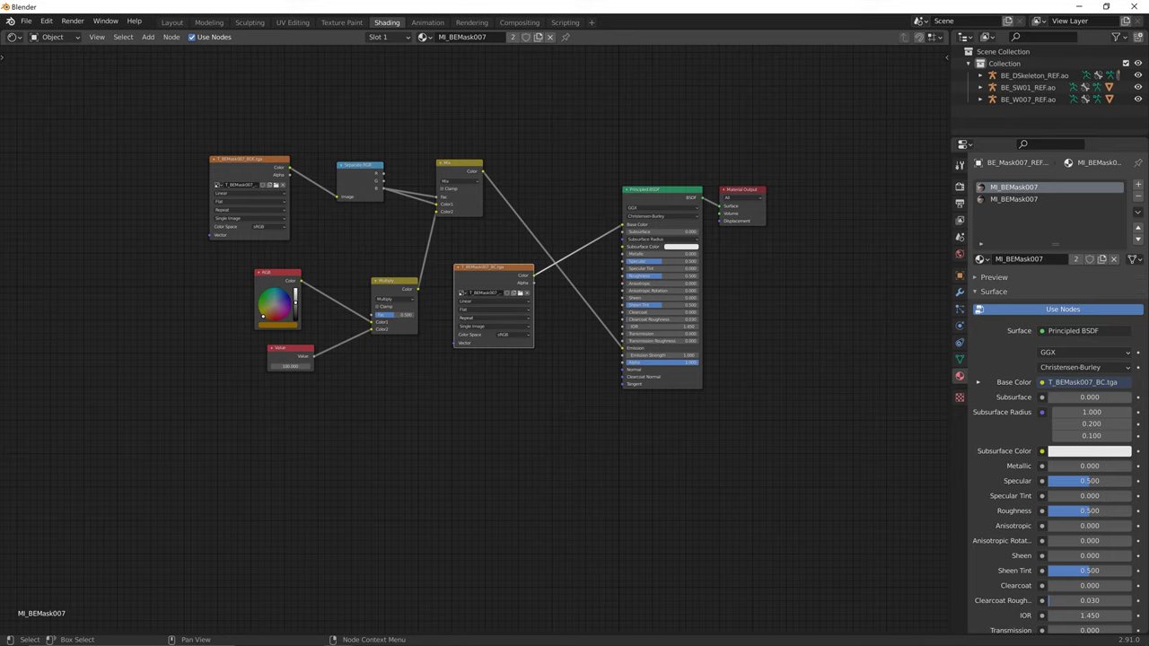
- Add another Image Texture node below the base color texture and load T_BEMask007_ORM.tga into it
key(shift+a)
text(s)
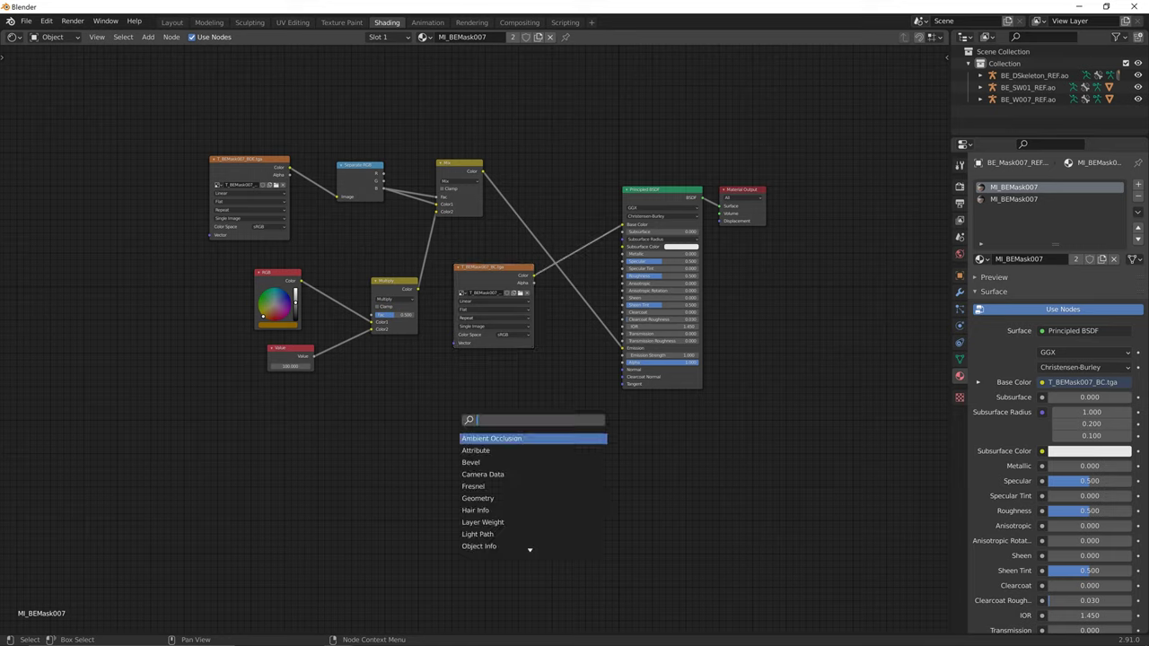
text(im)
key(Return)
click(448, 379)
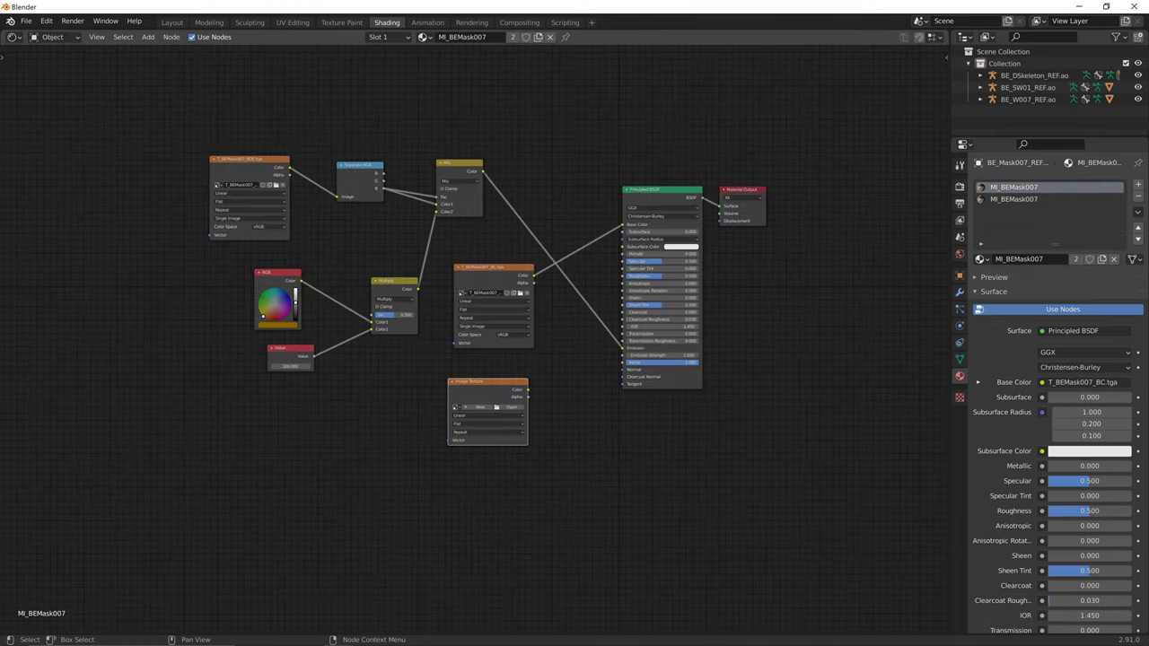
click(511, 406)
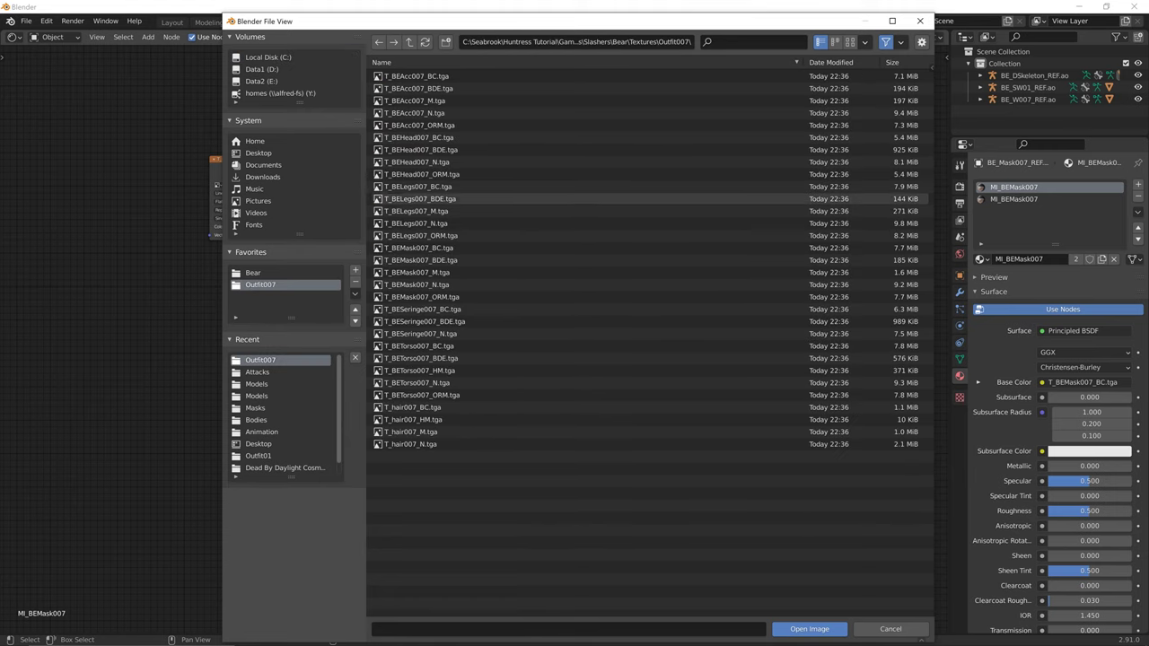
click(422, 297)
double_click(422, 297)
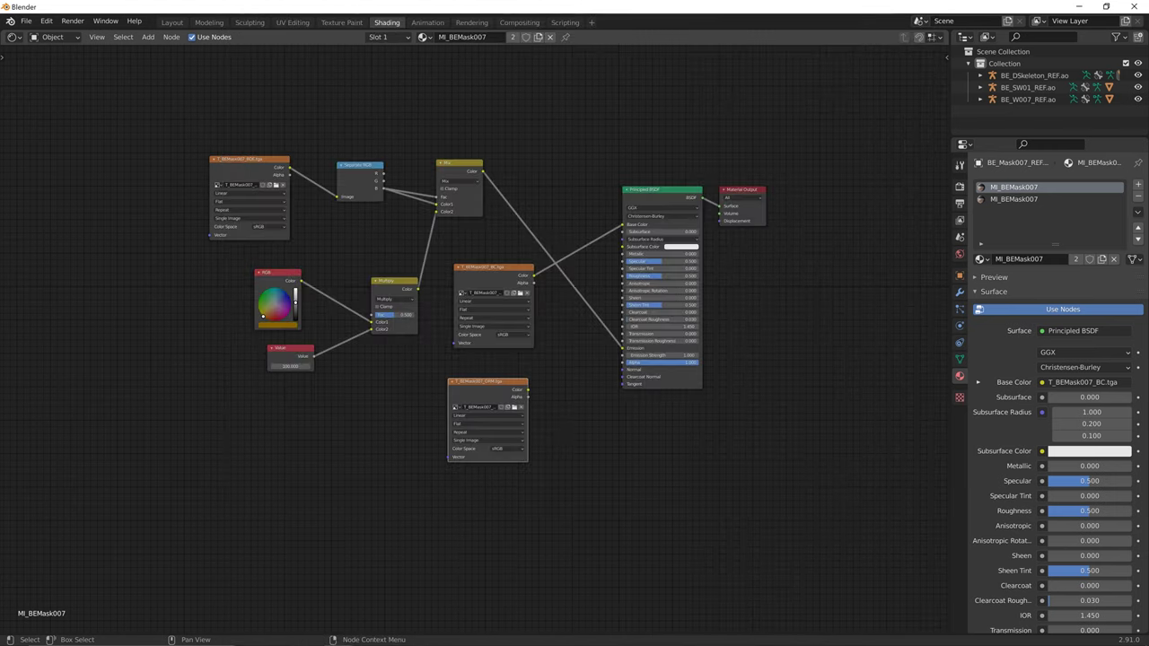
- Move the ORM texture node away from the shader to make room and add a Separate RGB node beside it
drag(527, 389, 531, 386)
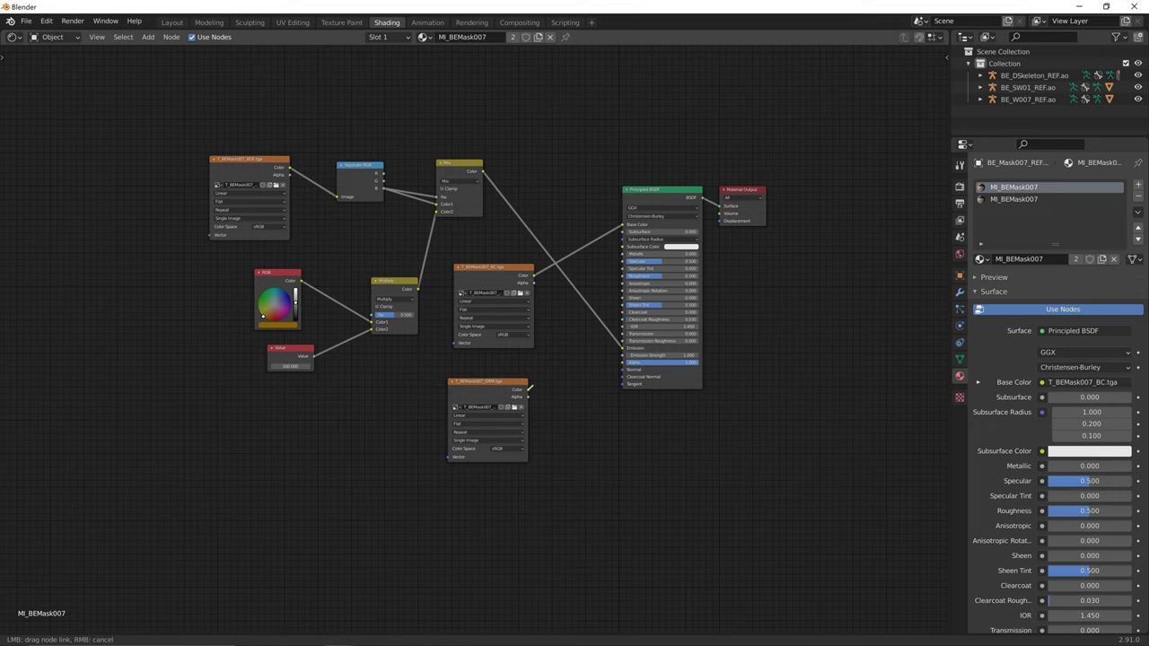
key(alt+Tab)
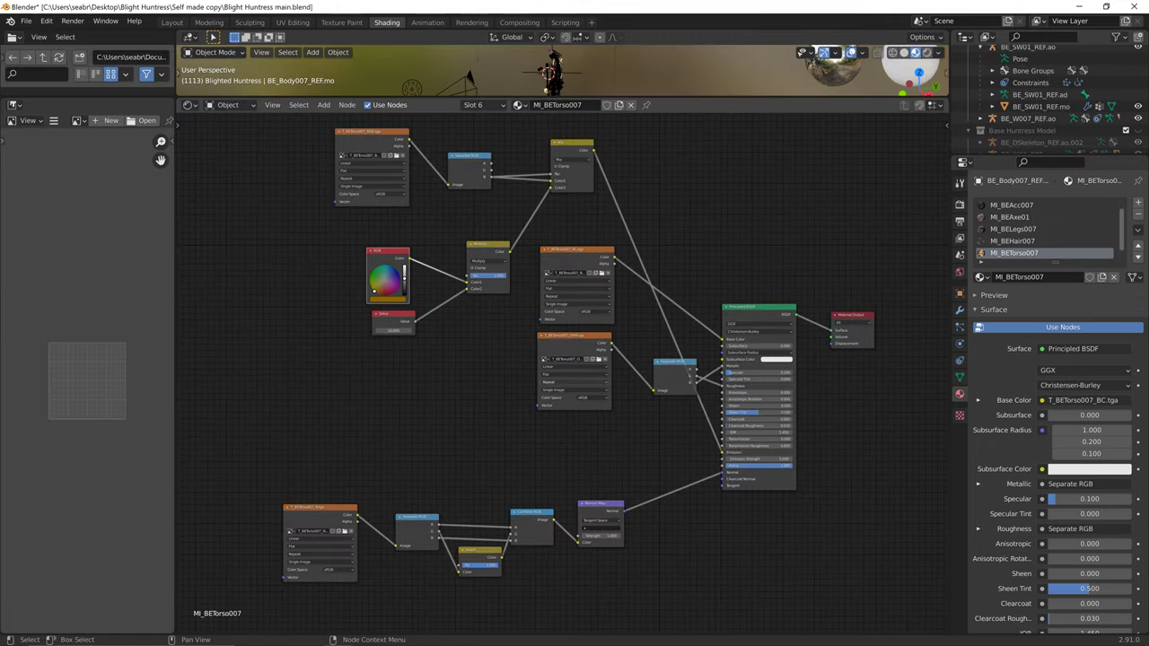
key(alt+Tab)
drag(491, 380, 419, 376)
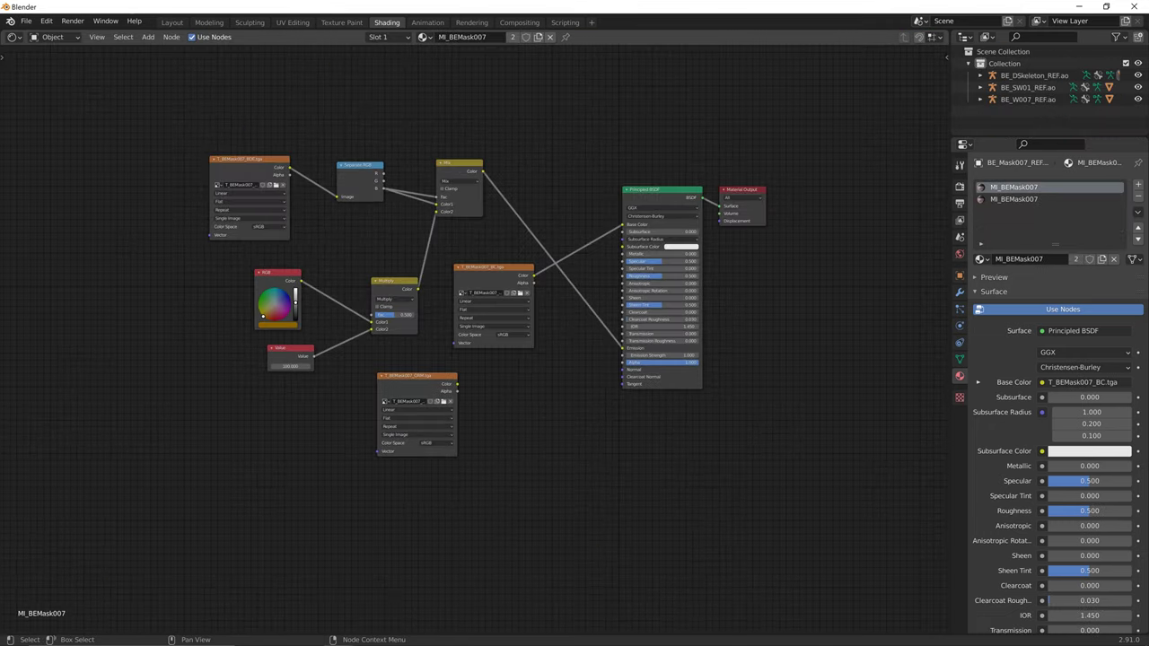
key(shift+a)
key(Return)
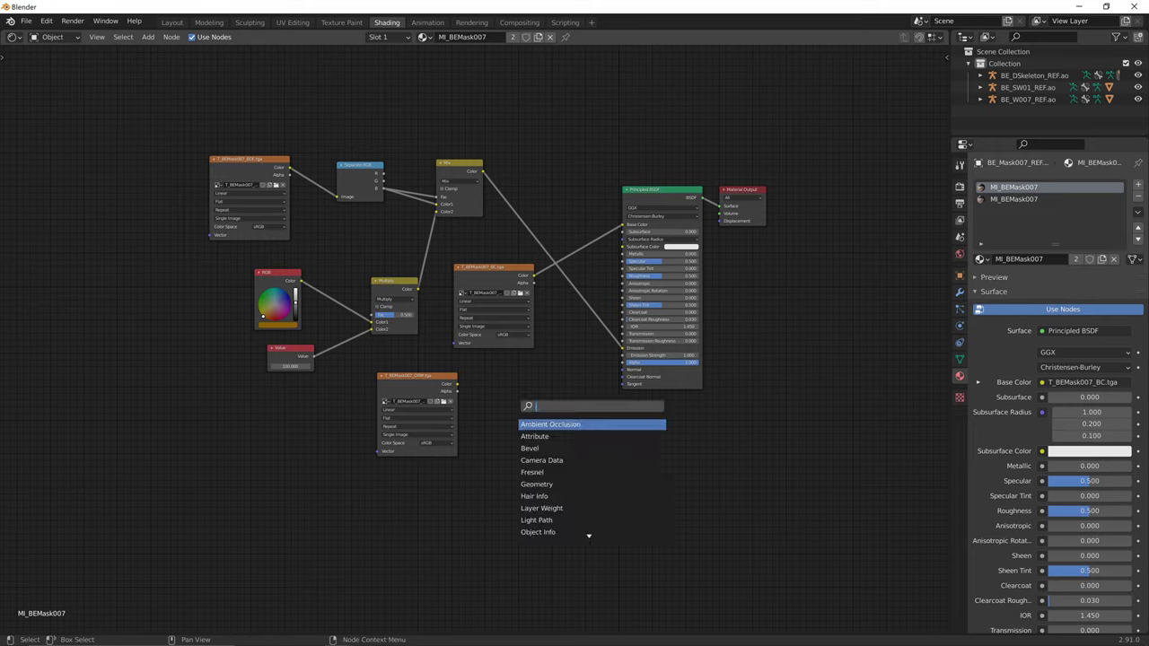
text(separ)
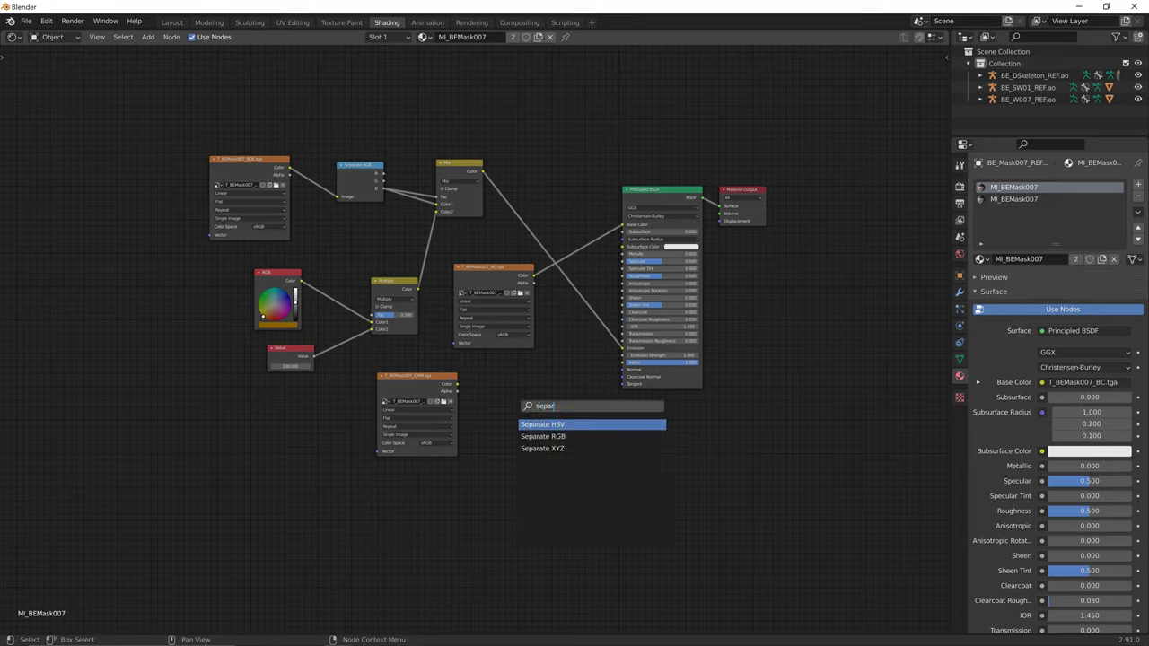
click(540, 437)
click(507, 377)
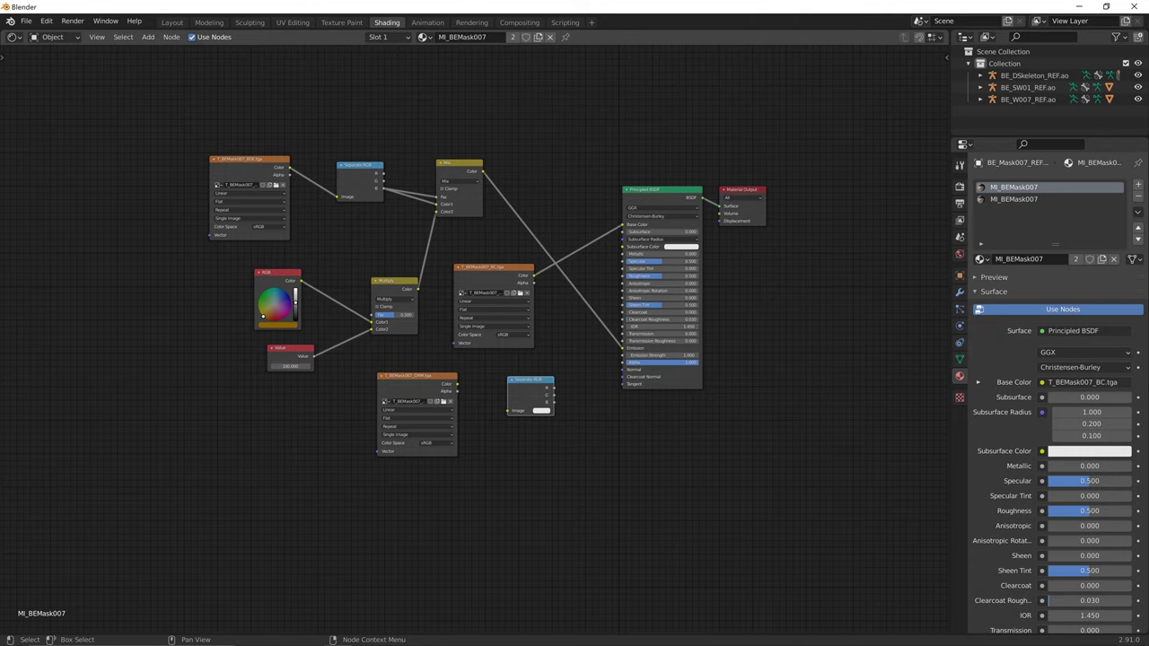
- Link the ORM texture's Color output to the new Separate RGB node's Image input
key(alt+Tab)
key(alt+Tab)
drag(457, 384, 507, 410)
- Following the MI_BETorso007 reference graph, link the ORM Separate RGB node's G output to Roughness and its B output to Metallic
key(alt+Tab)
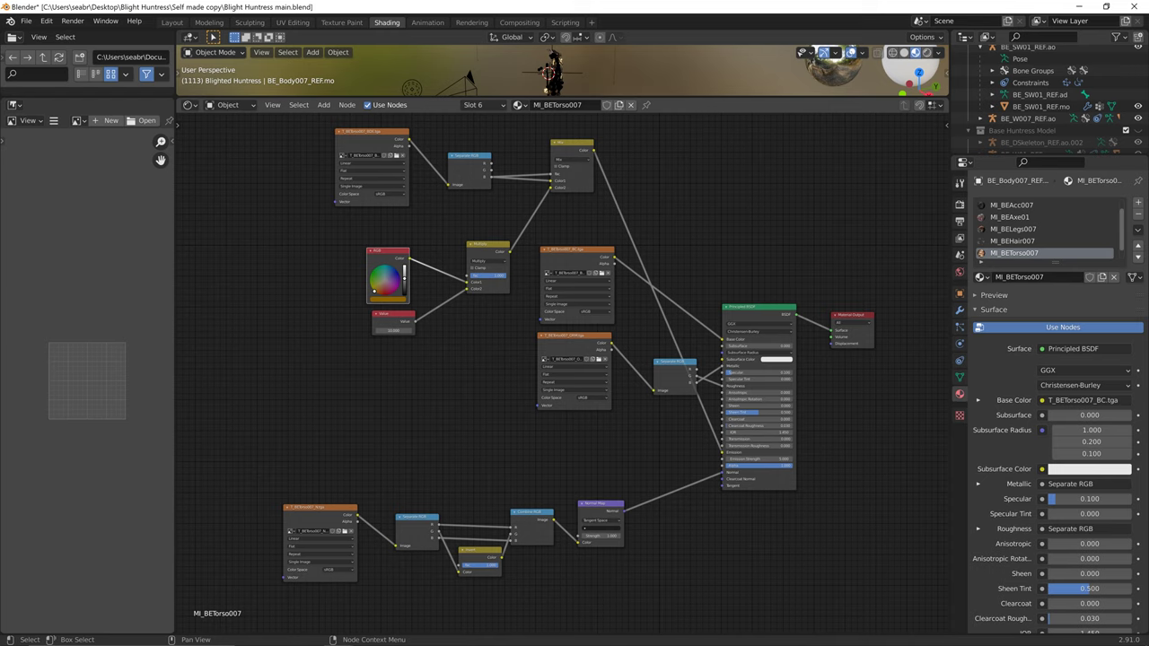
key(alt+Tab)
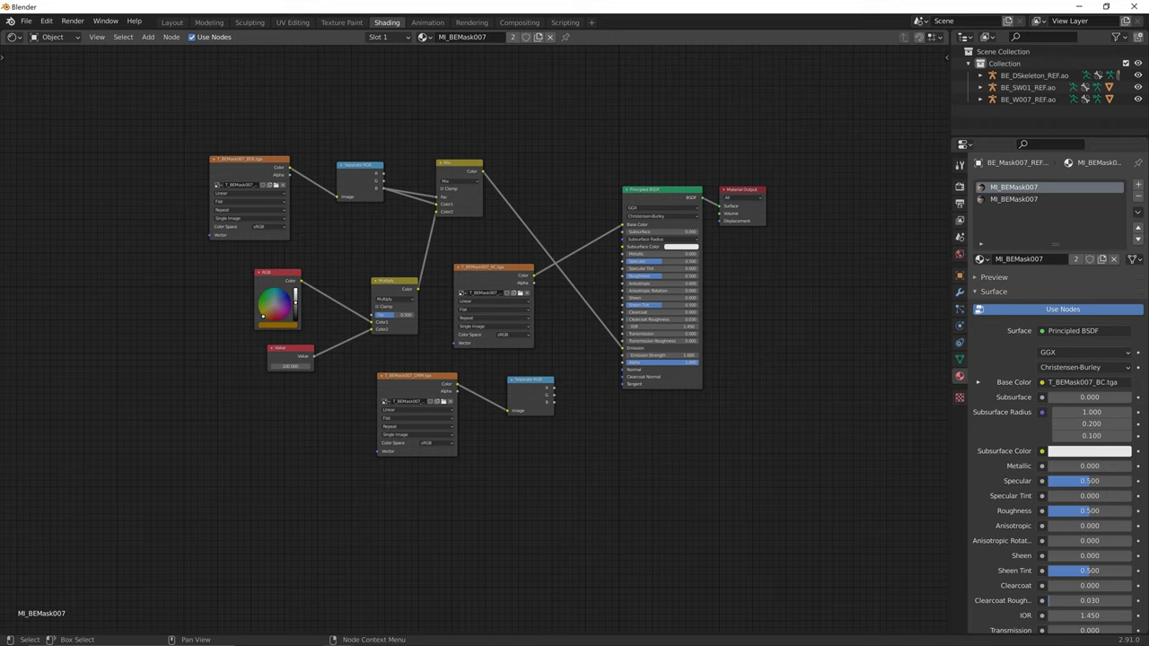
drag(553, 395, 621, 276)
drag(554, 395, 622, 275)
scroll(478, 314, up, 3)
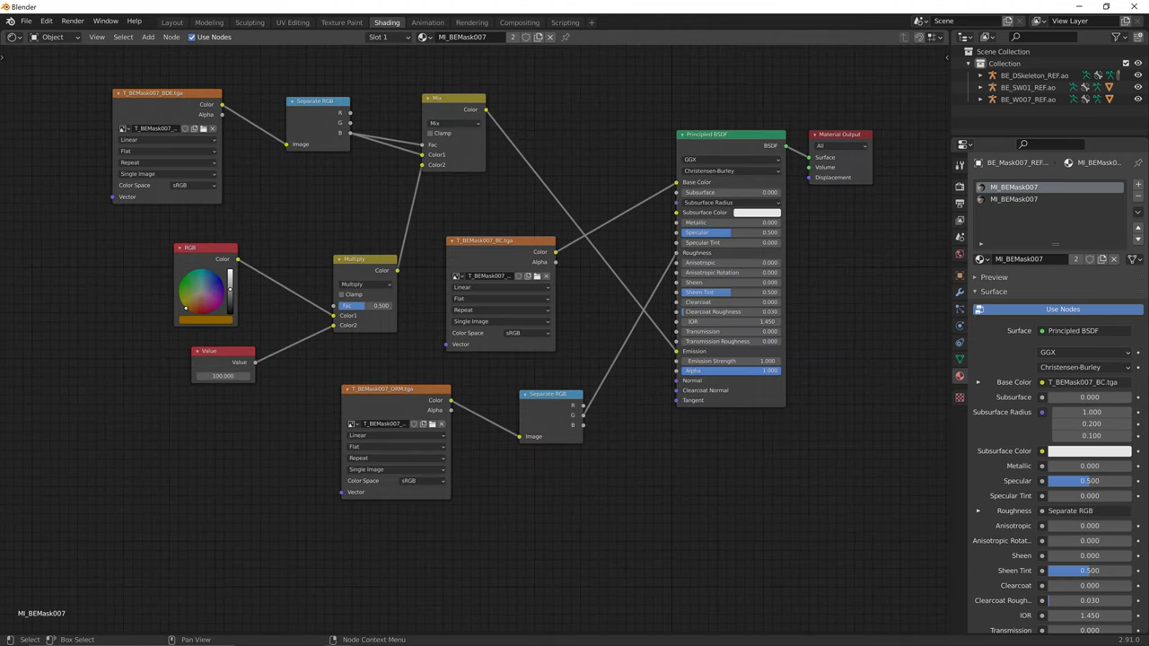
middle_drag(478, 305, 466, 355)
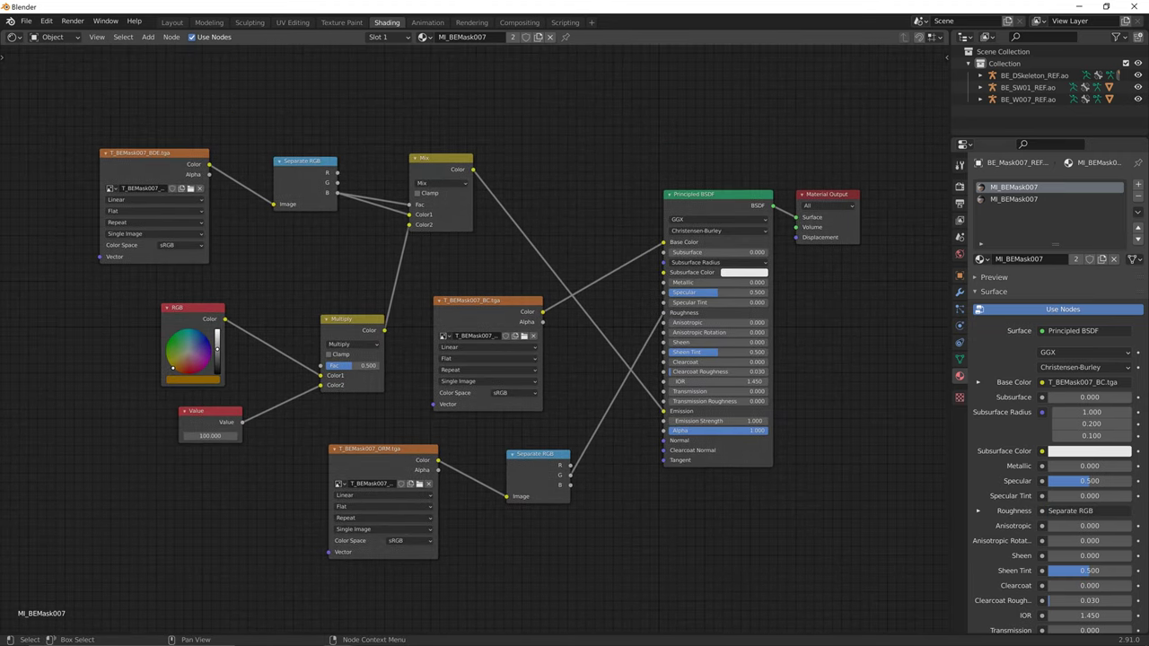
drag(569, 485, 663, 281)
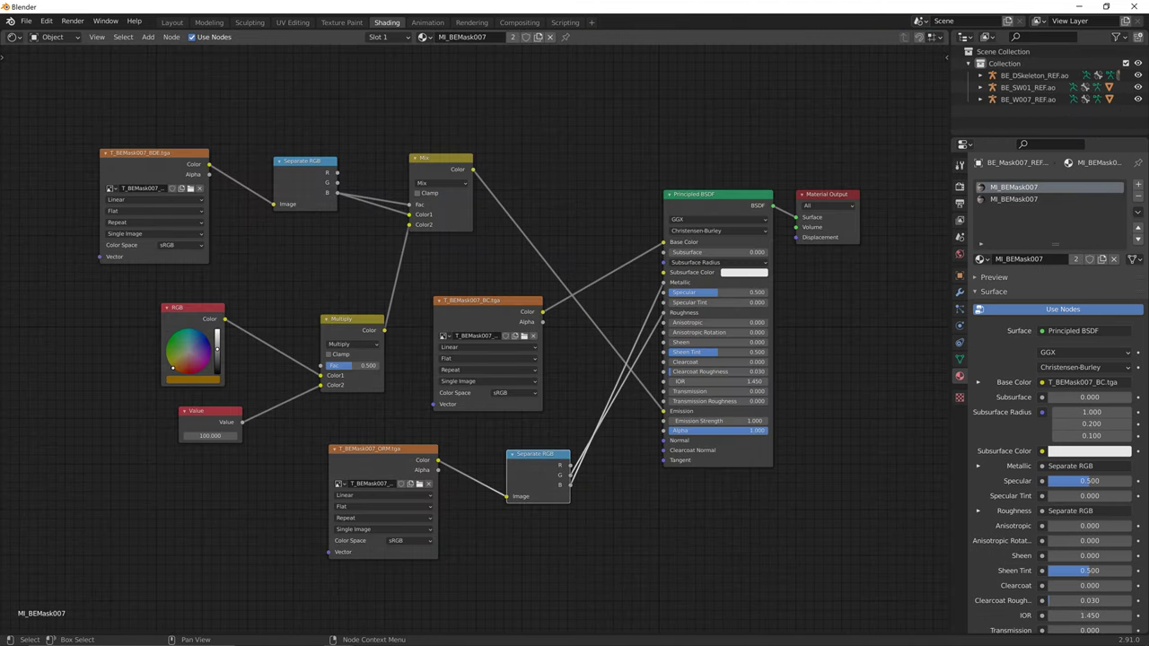
- Add an empty Image Texture node in the free space below the existing MI_BEMask007 nodes
middle_drag(437, 451, 475, 328)
scroll(475, 327, down, 3)
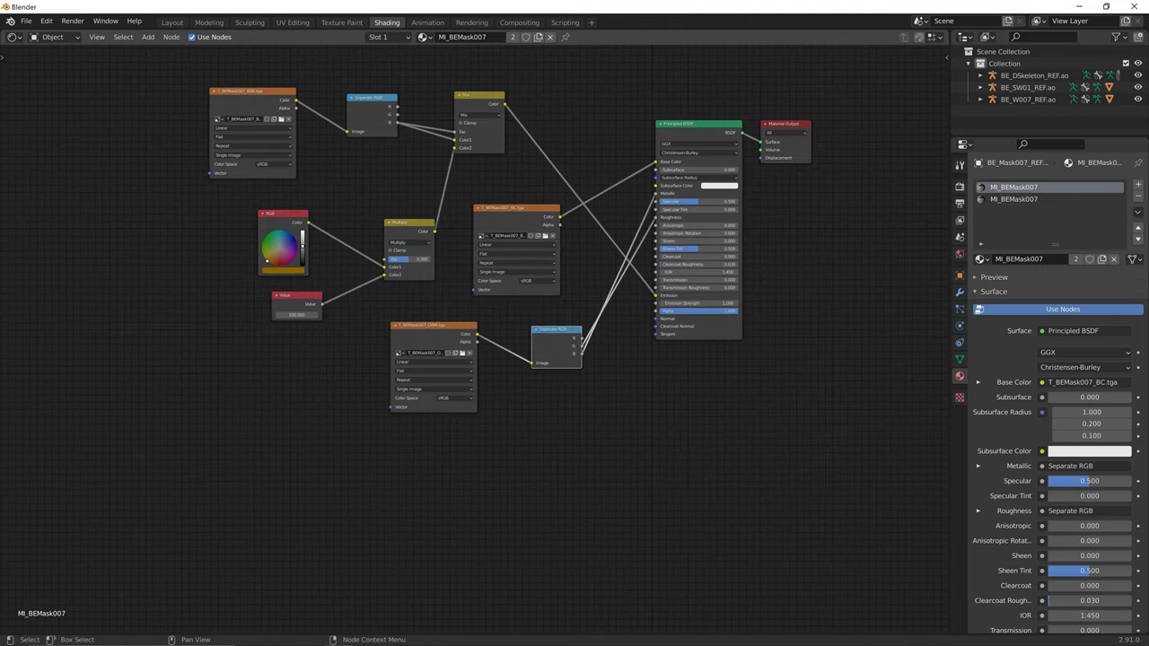
click(271, 497)
key(shift+a)
click(271, 497)
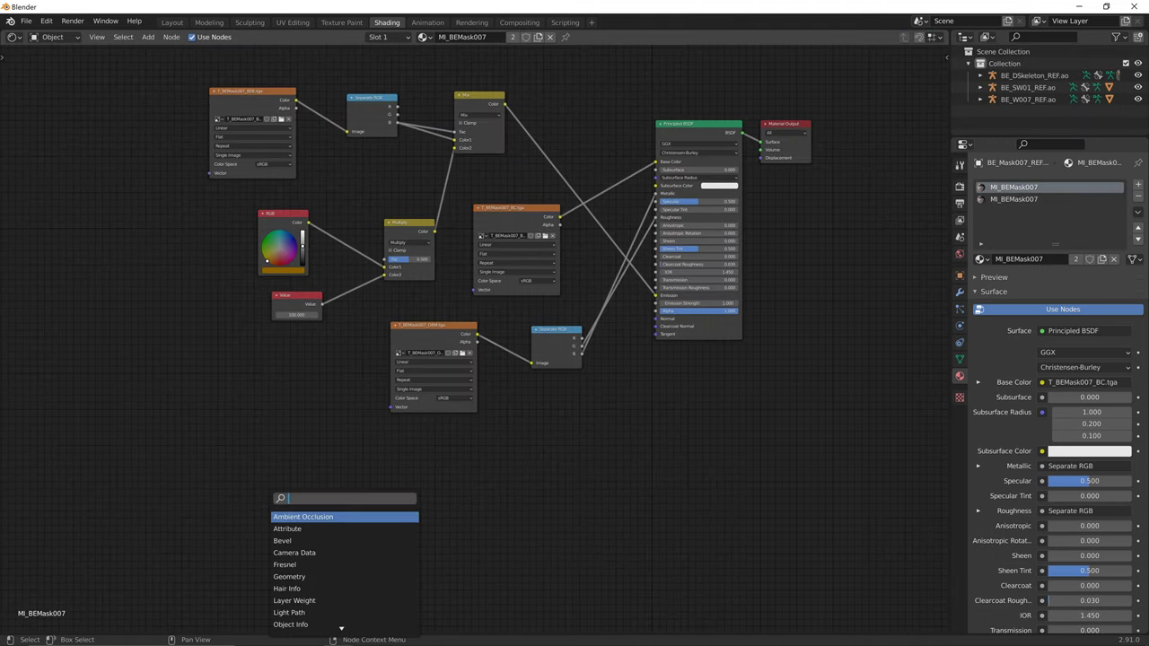
text(image)
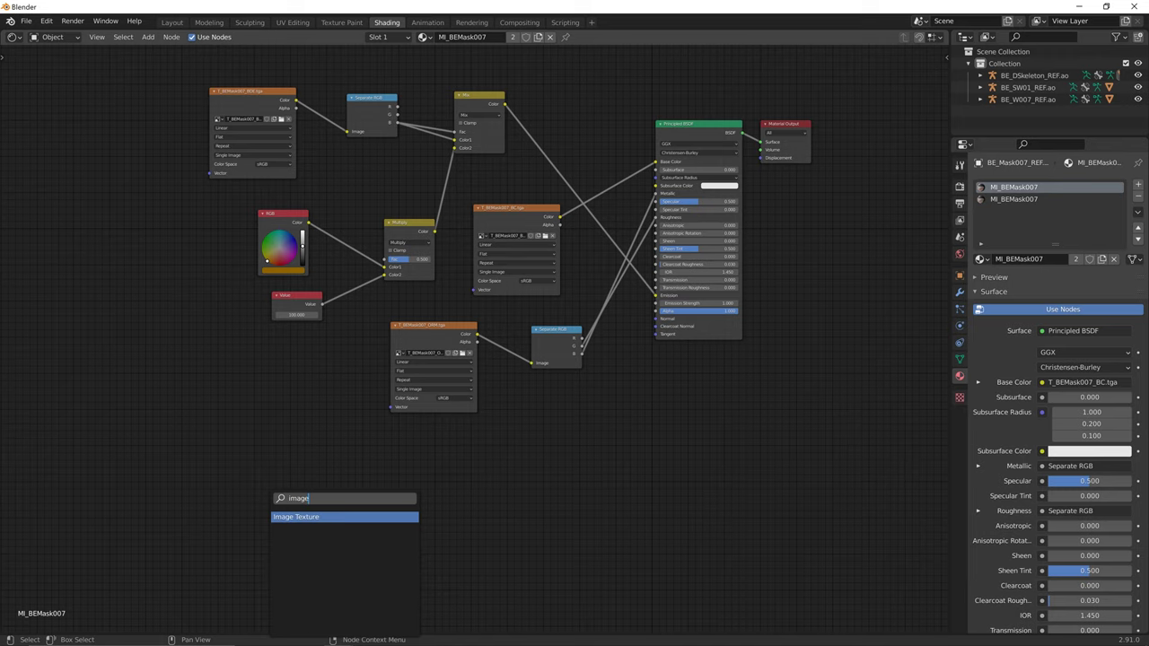
key(Return)
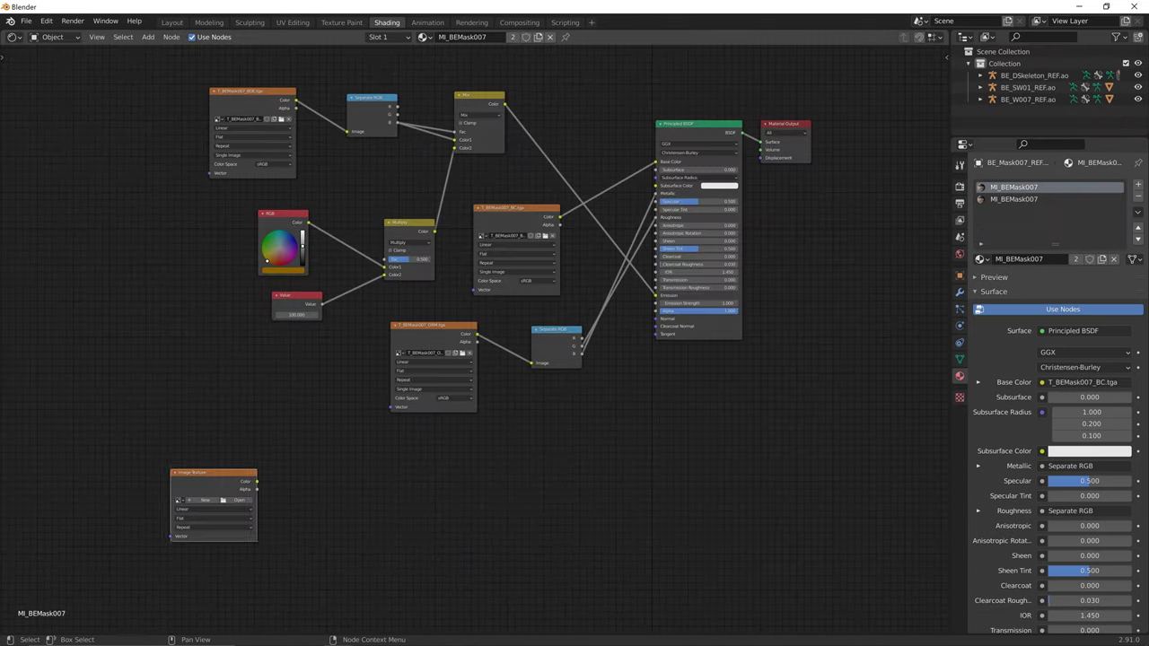
- Add a Separate RGB node beside the empty Image Texture node in the MI_BEMask007 graph
key(shift+a)
click(374, 499)
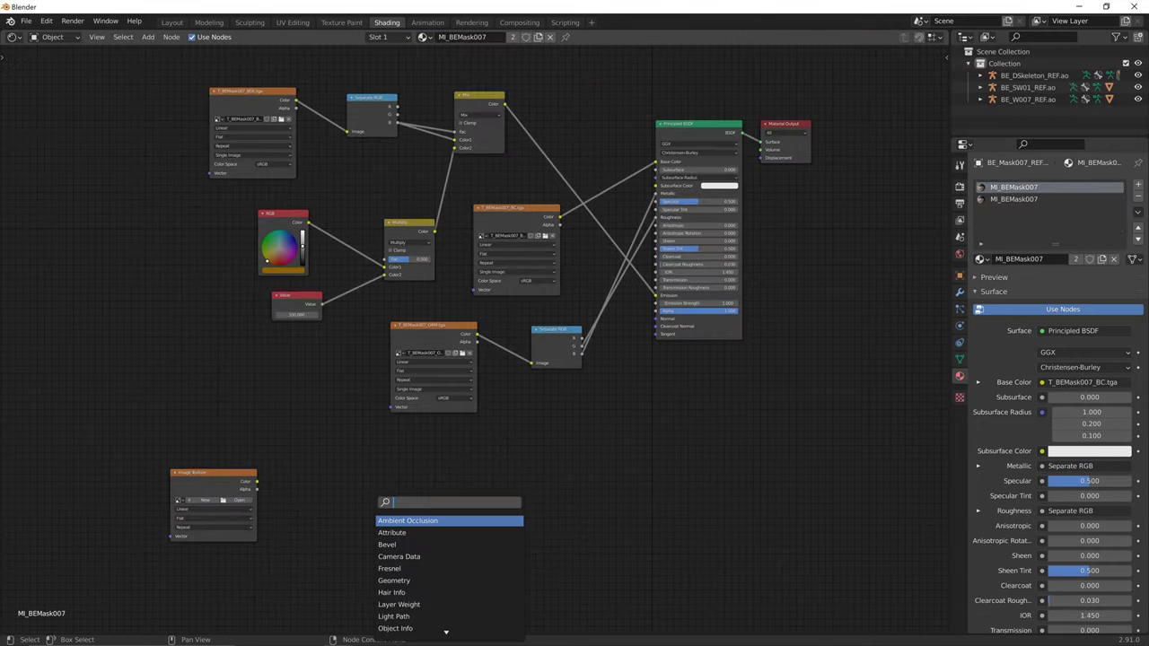
text(sep)
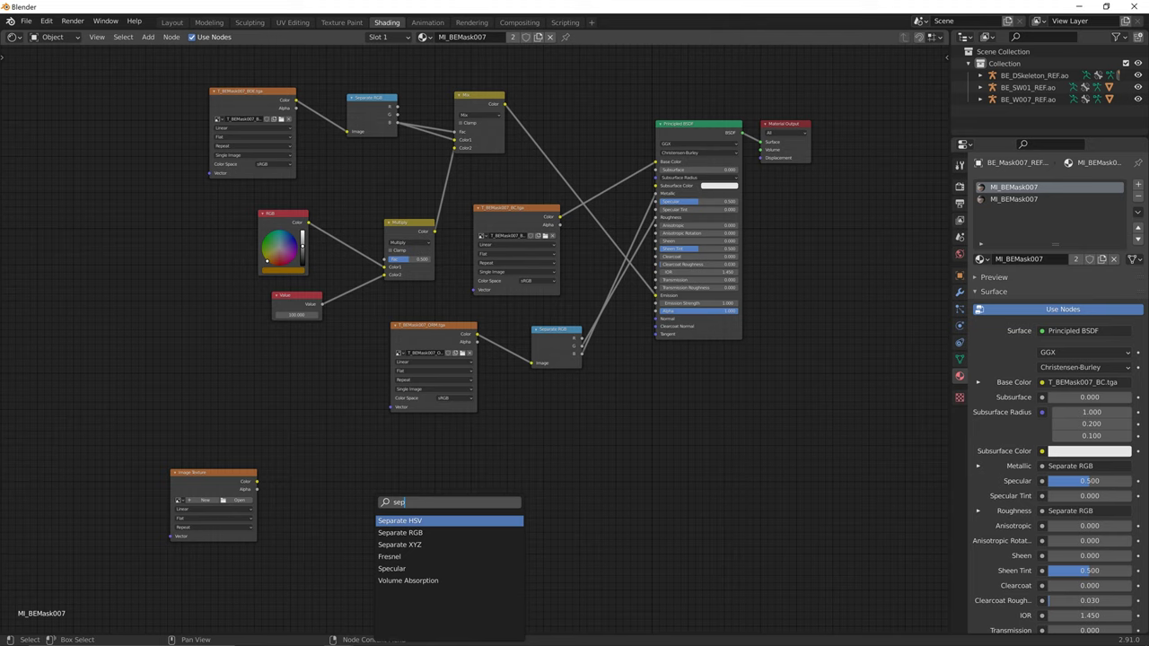
key(Down)
key(Return)
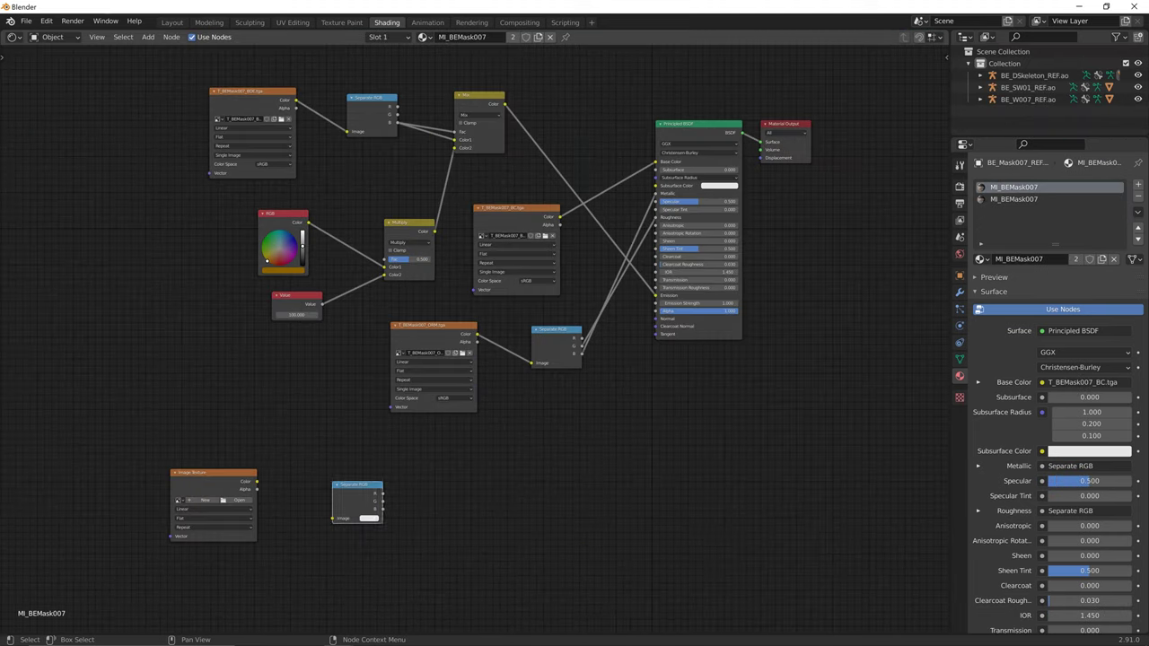
- Add an Invert node just after the new Separate RGB node
key(shift+a)
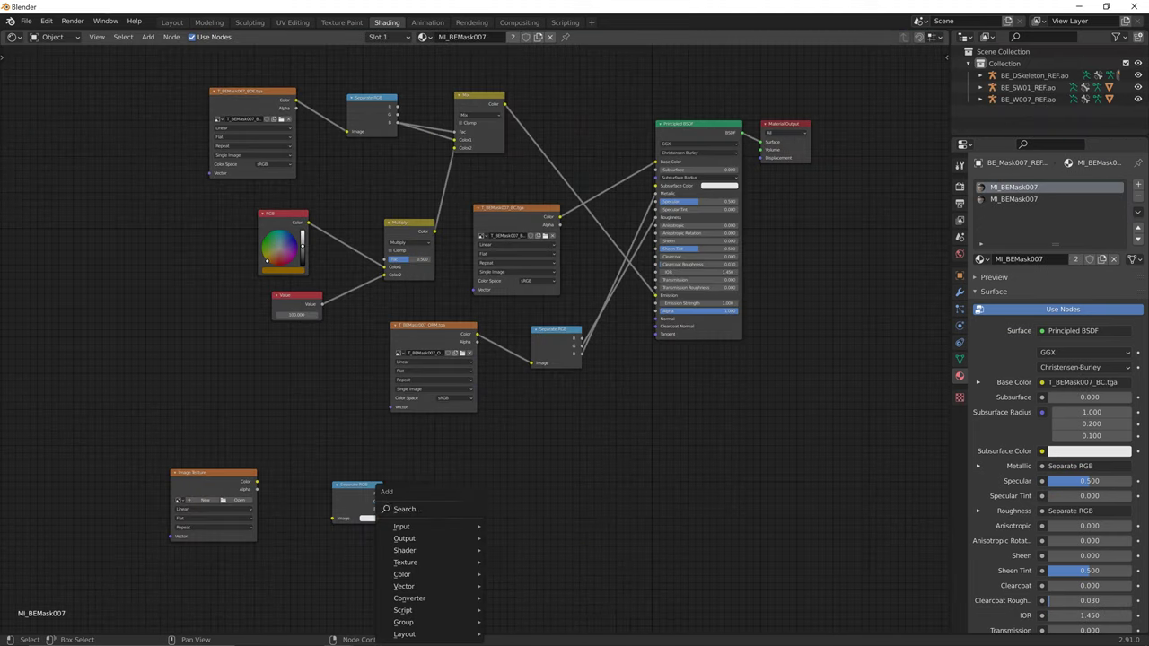
click(422, 509)
text(inv)
key(Return)
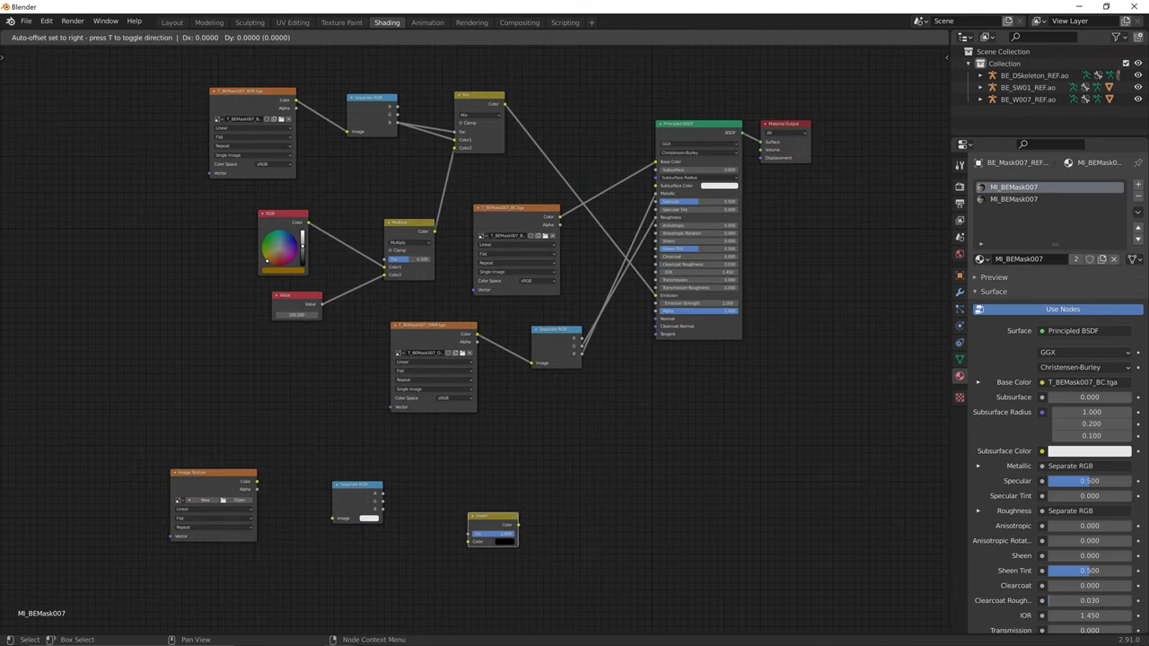
click(459, 537)
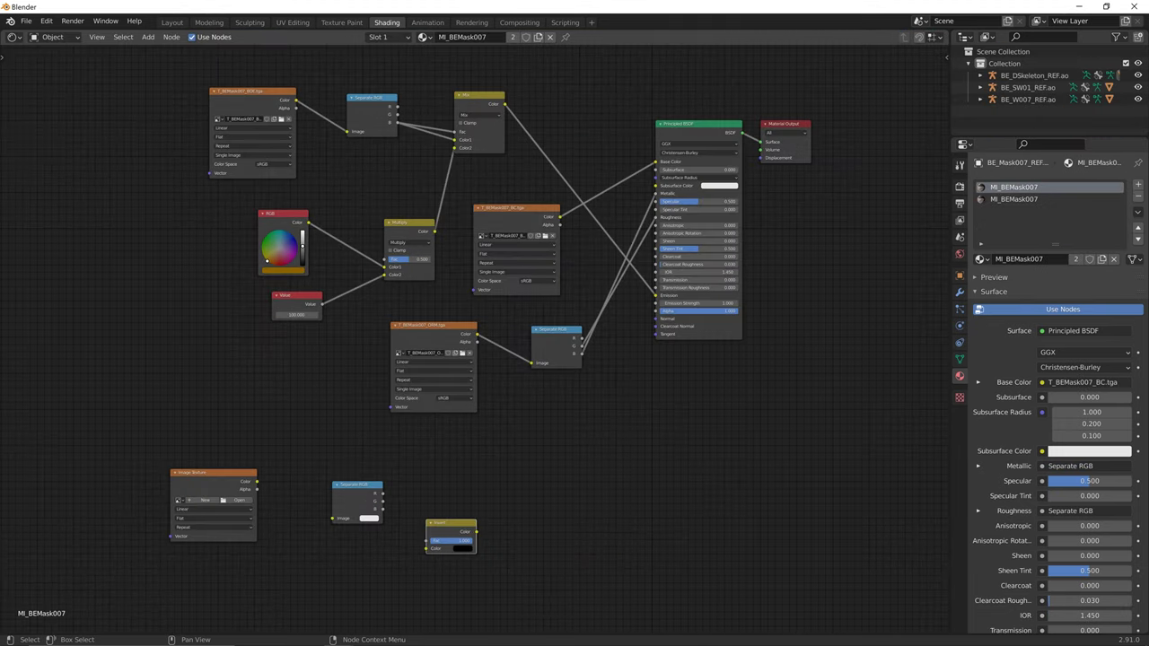
click(522, 508)
key(shift+a)
click(525, 507)
text(combine)
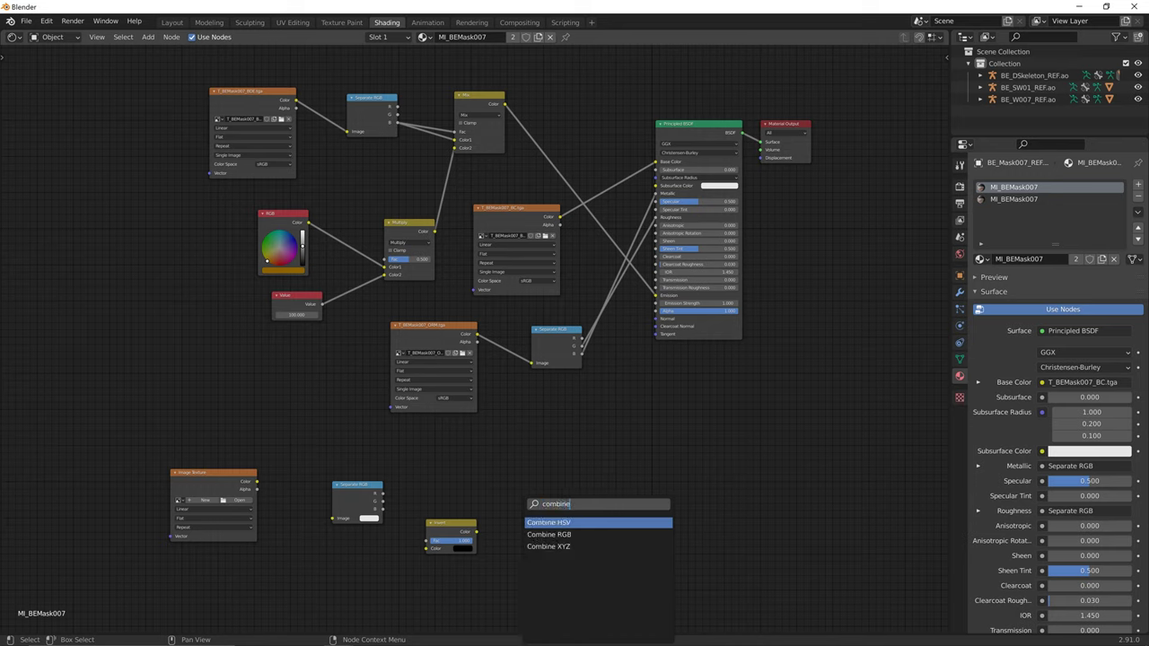
key(Return)
click(514, 486)
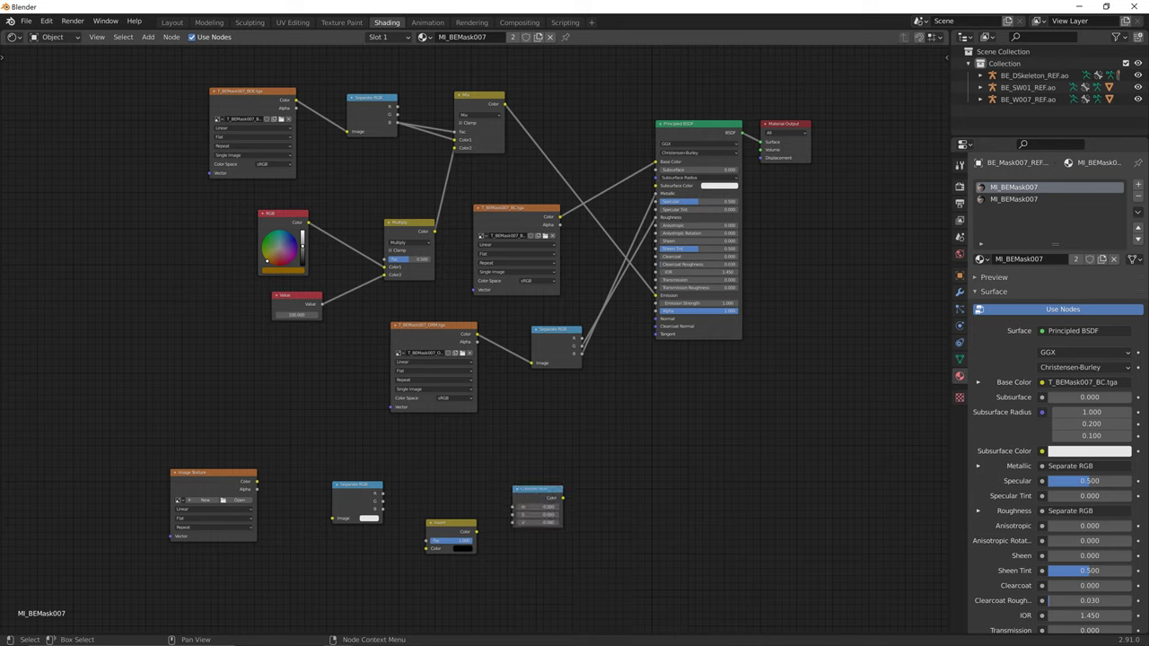
key(x)
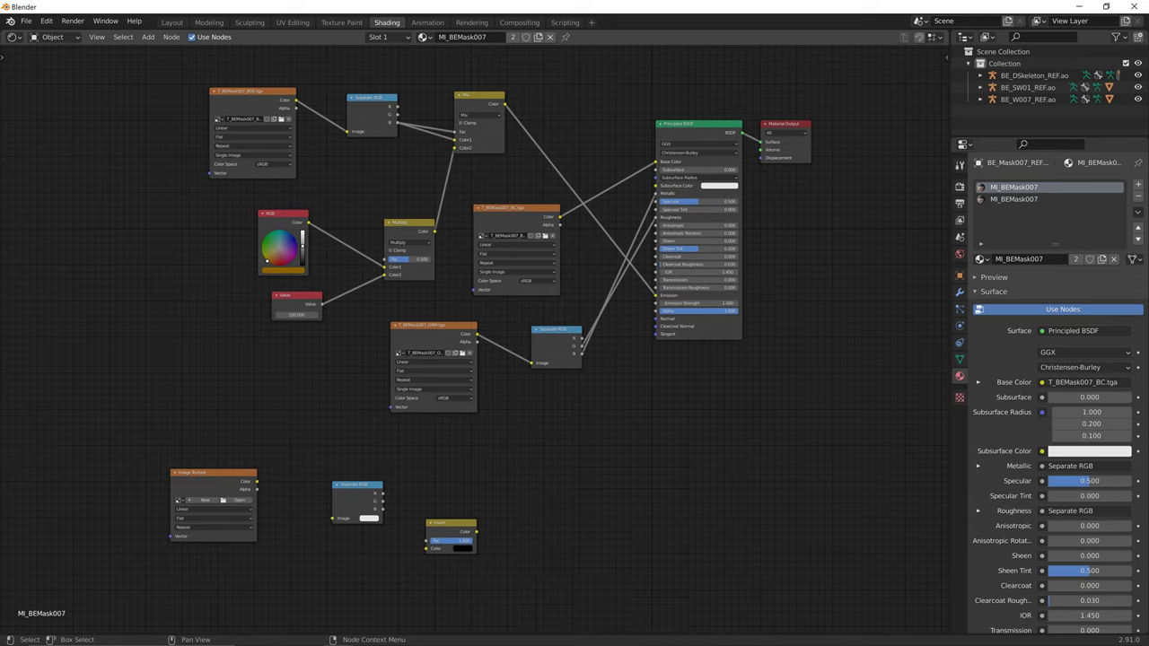
- Add a Combine RGB node just after the Invert node
key(shift+a)
click(492, 510)
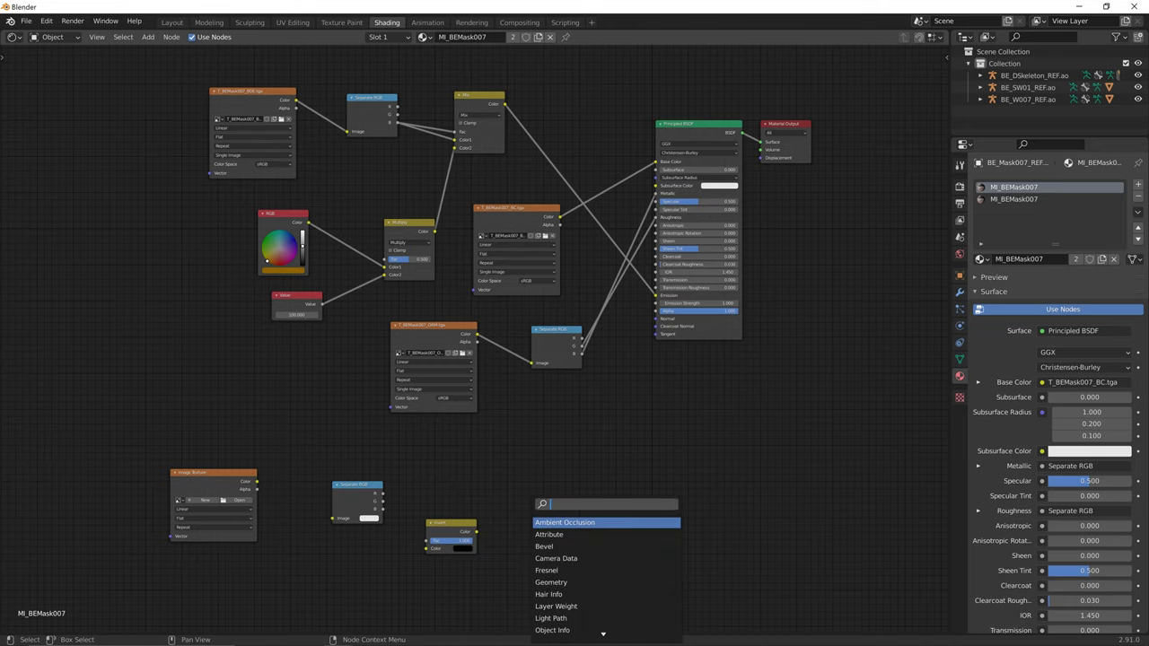
text(combine)
key(Down)
key(Return)
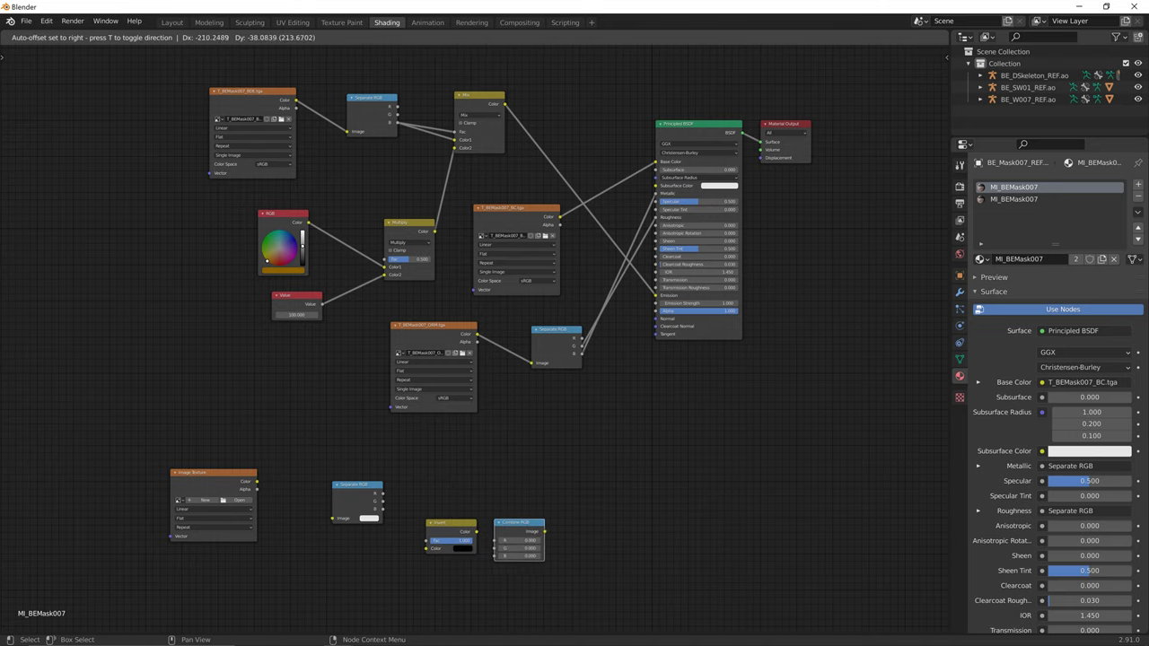
click(507, 503)
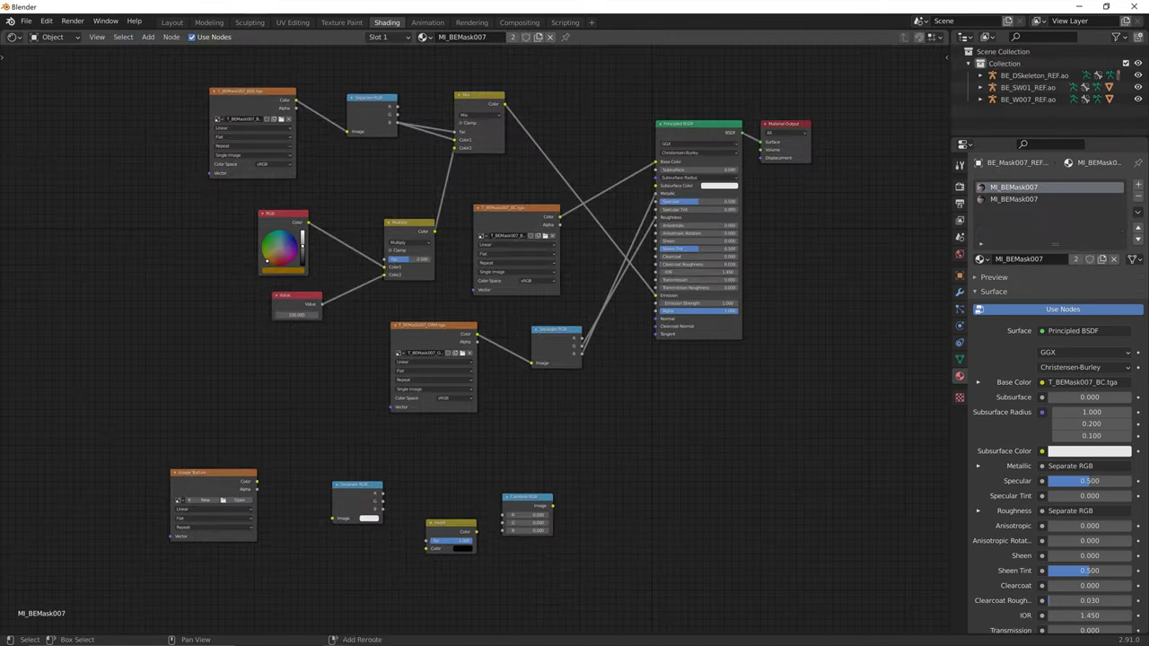
- Add a Normal Map node after the Combine RGB node and nudge the Combine RGB node into line
key(shift+a)
click(606, 510)
text(norm)
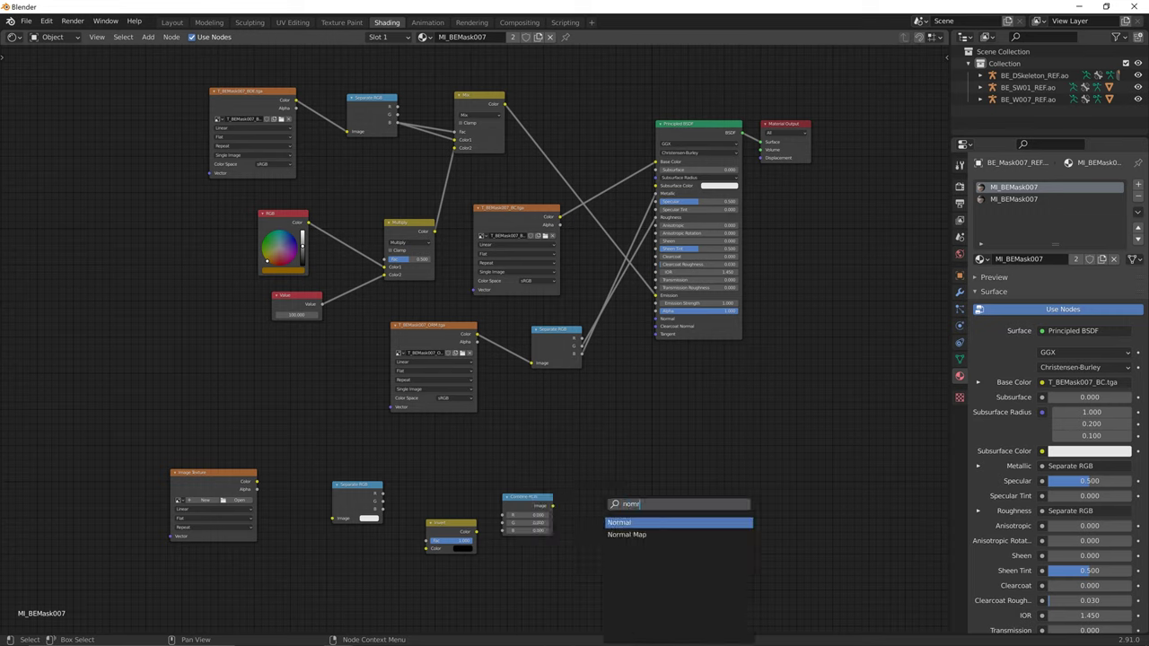
text(al map)
key(Return)
click(590, 470)
drag(527, 497, 527, 488)
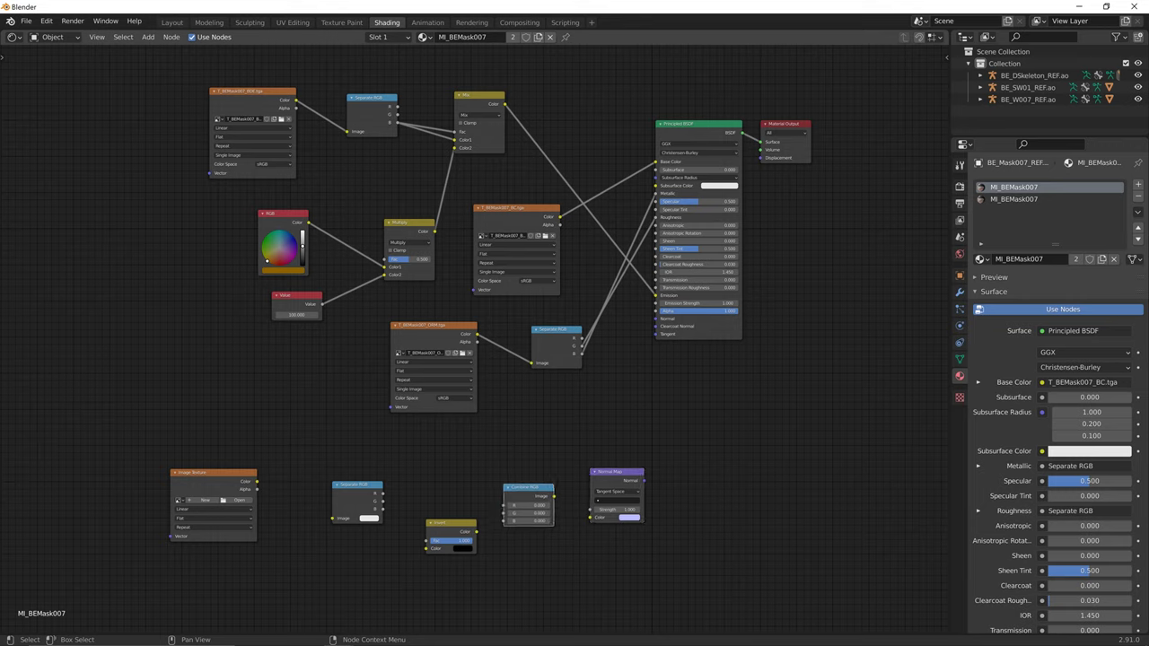
- Link Separate RGB's G through Invert into Combine RGB's G, and chain its Image output through the Normal Map to the shader's Normal input
drag(449, 524, 382, 503)
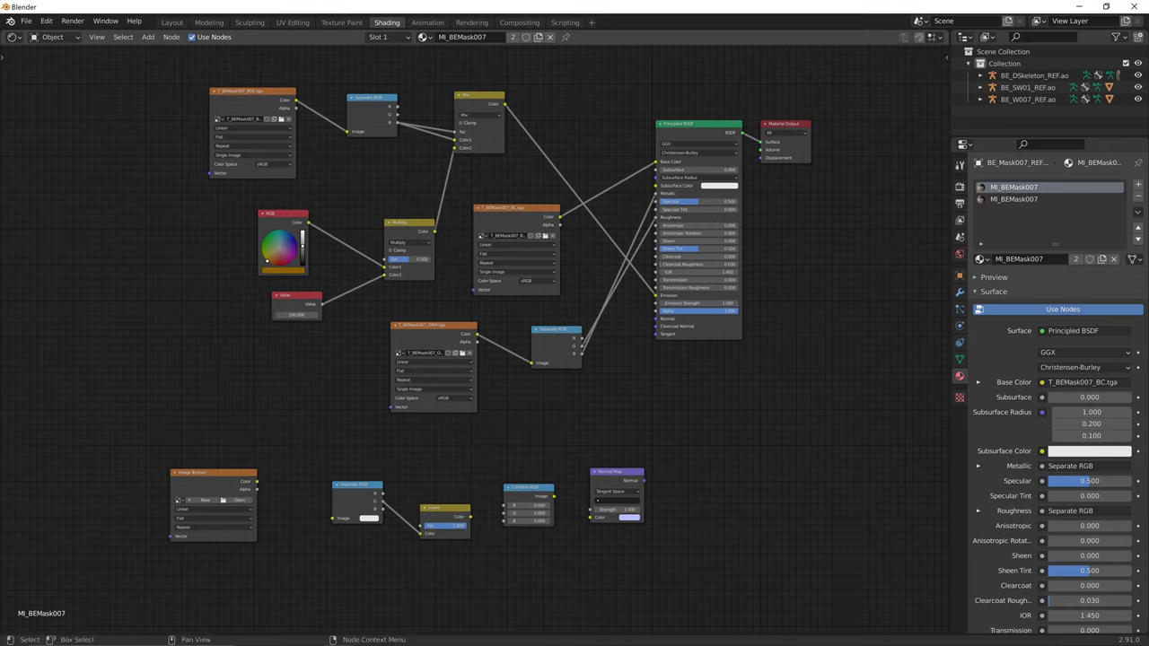
drag(497, 514, 590, 517)
drag(616, 472, 656, 318)
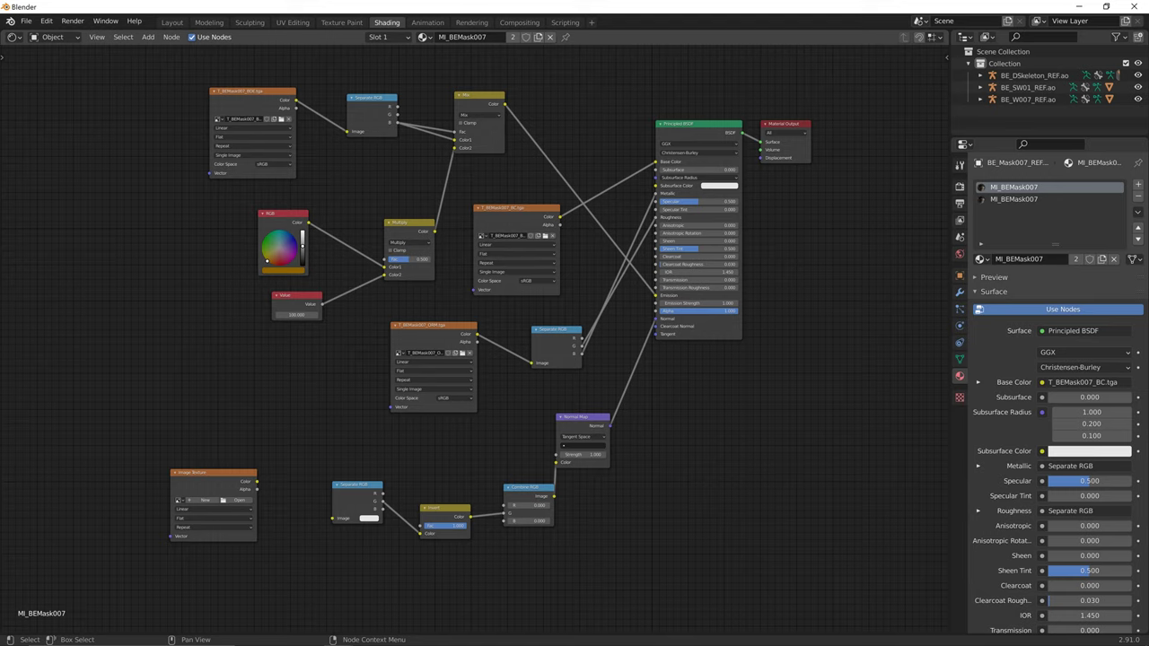
- Link the empty image texture's Color to the Separate RGB node, and connect its R and B outputs directly to Combine RGB's R and B
drag(257, 482, 334, 519)
drag(448, 508, 441, 503)
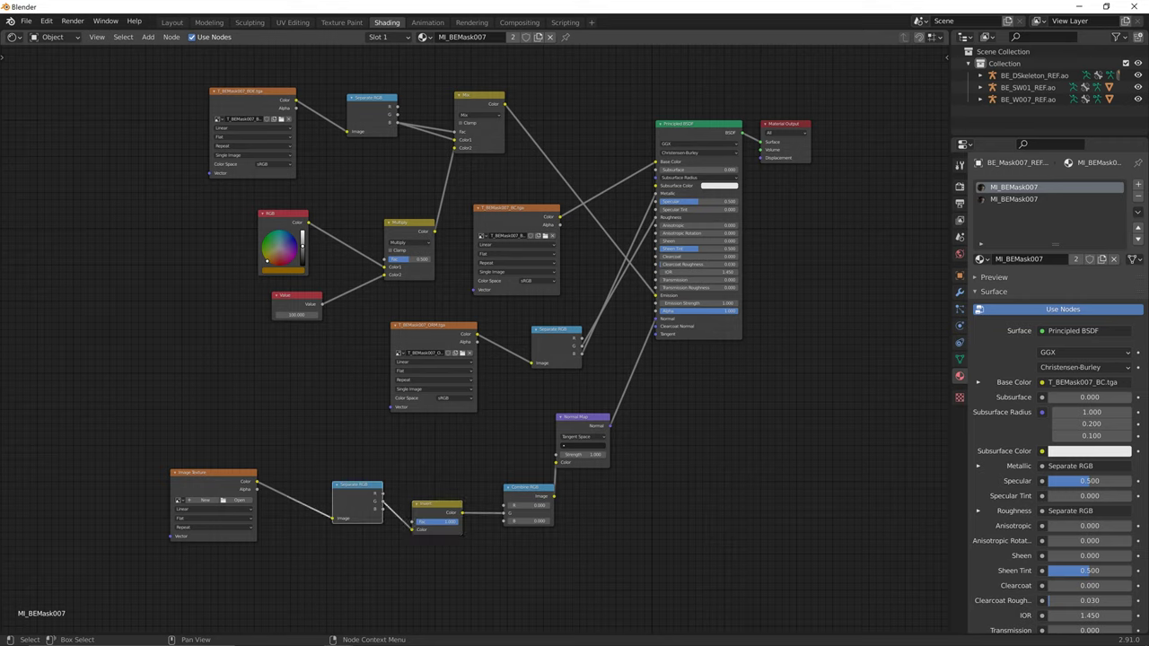
drag(382, 493, 513, 475)
drag(383, 509, 490, 508)
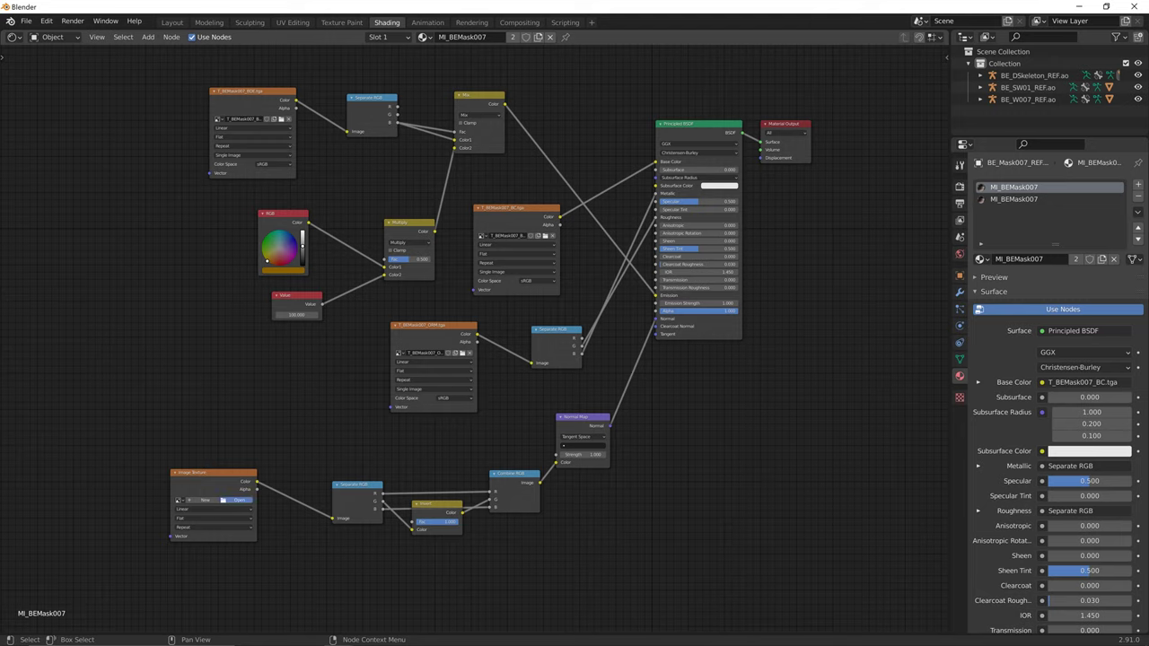
- Load T_BEMask007_N.tga from the Outfit007 textures folder into the empty Image Texture node
click(239, 500)
click(260, 285)
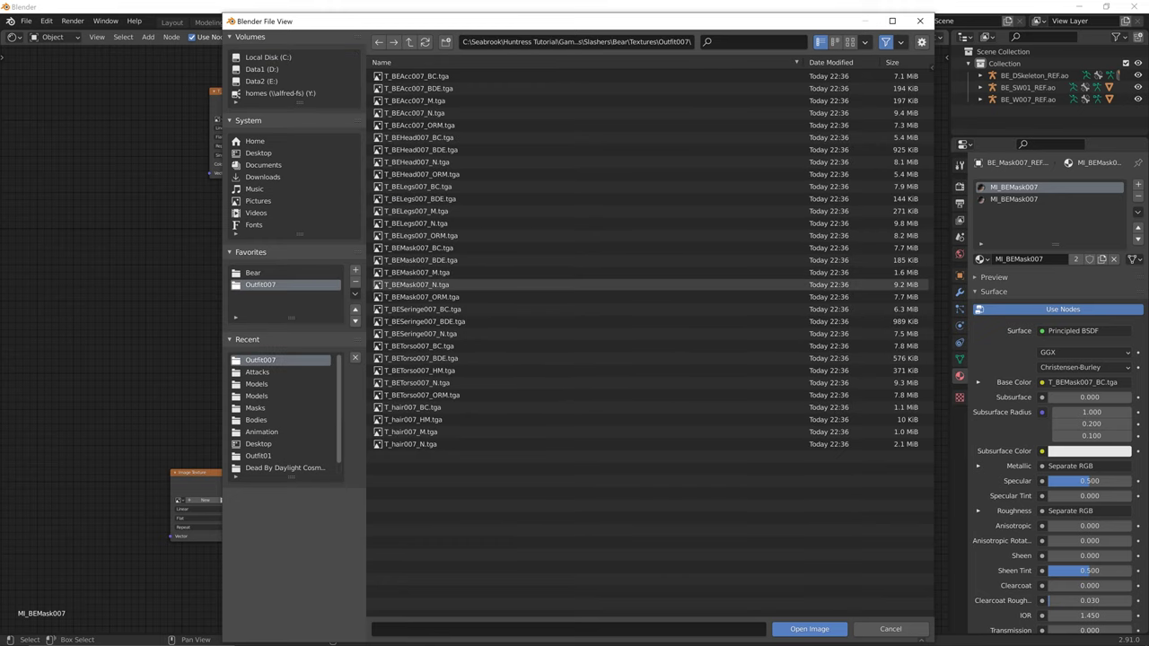
double_click(430, 284)
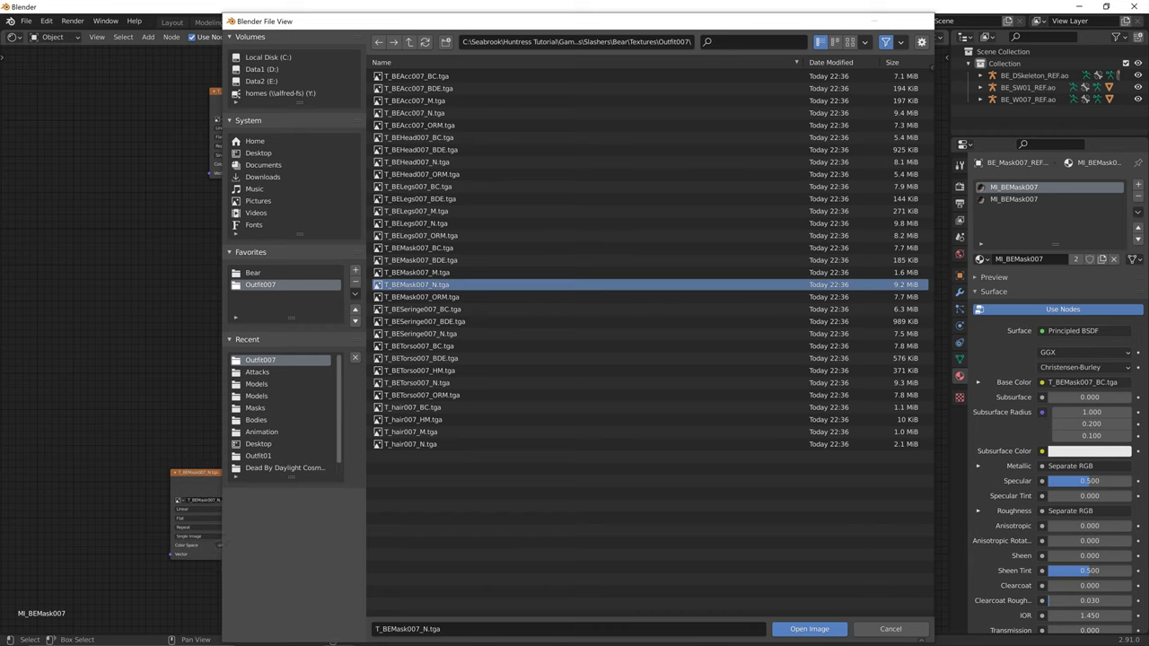
- Check the links and texture nodes across the whole MI_BEMask007 graph
middle_drag(430, 297, 412, 235)
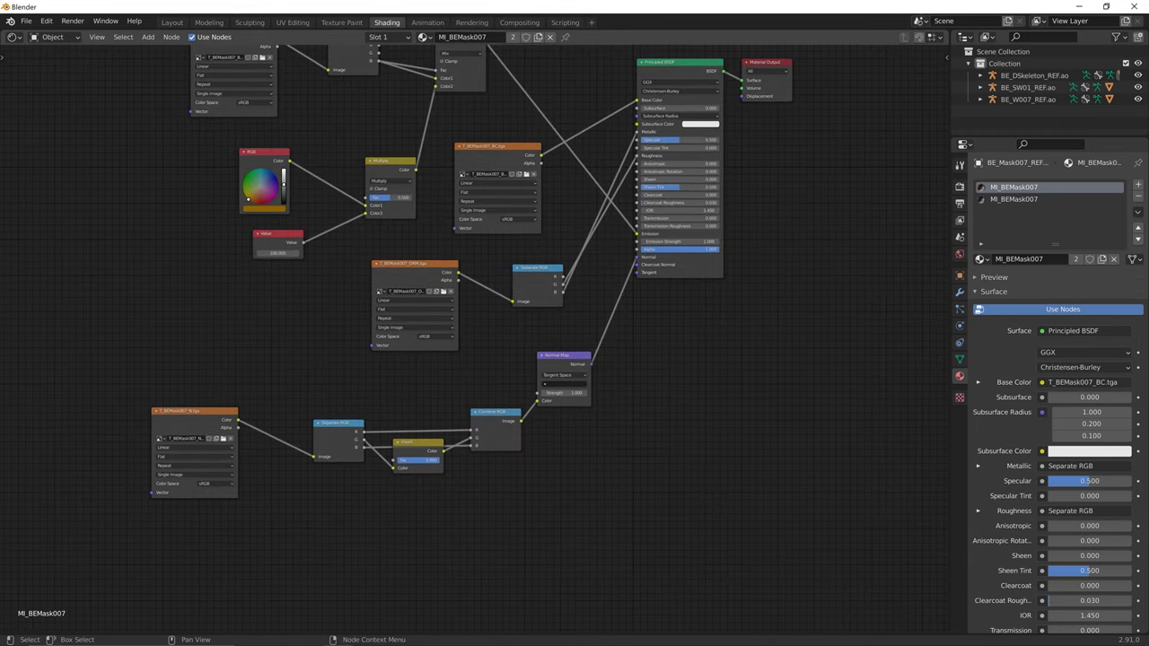
scroll(460, 344, up, 1)
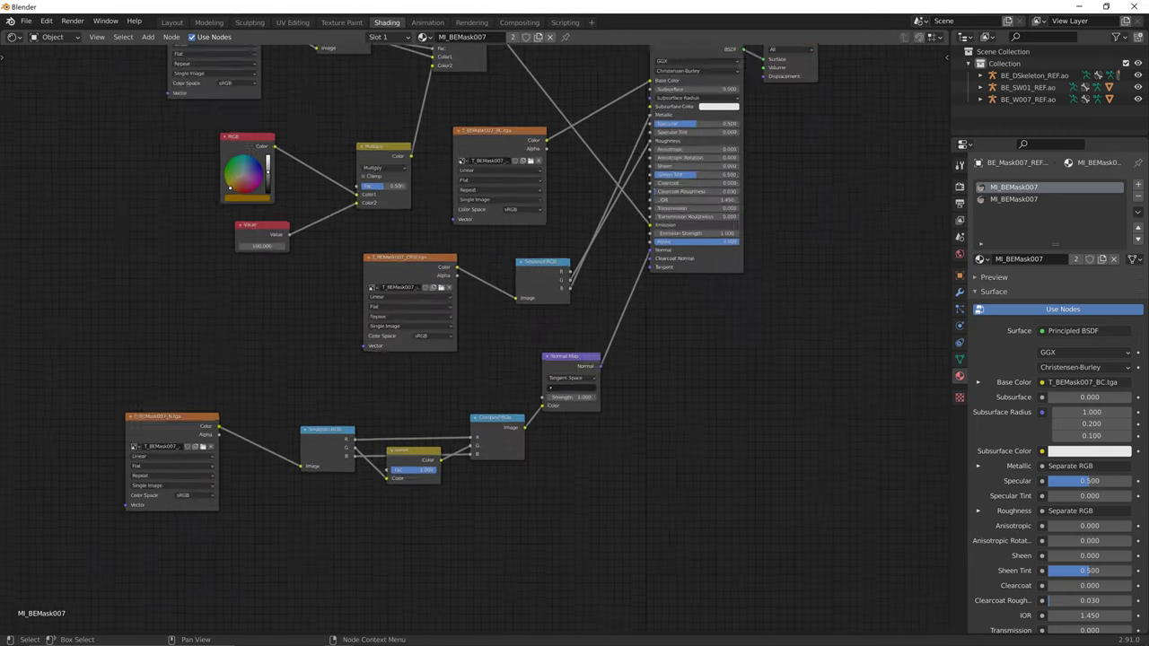
scroll(460, 344, up, 2)
scroll(461, 344, down, 2)
middle_drag(476, 201, 486, 344)
scroll(487, 344, down, 1)
scroll(475, 349, up, 1)
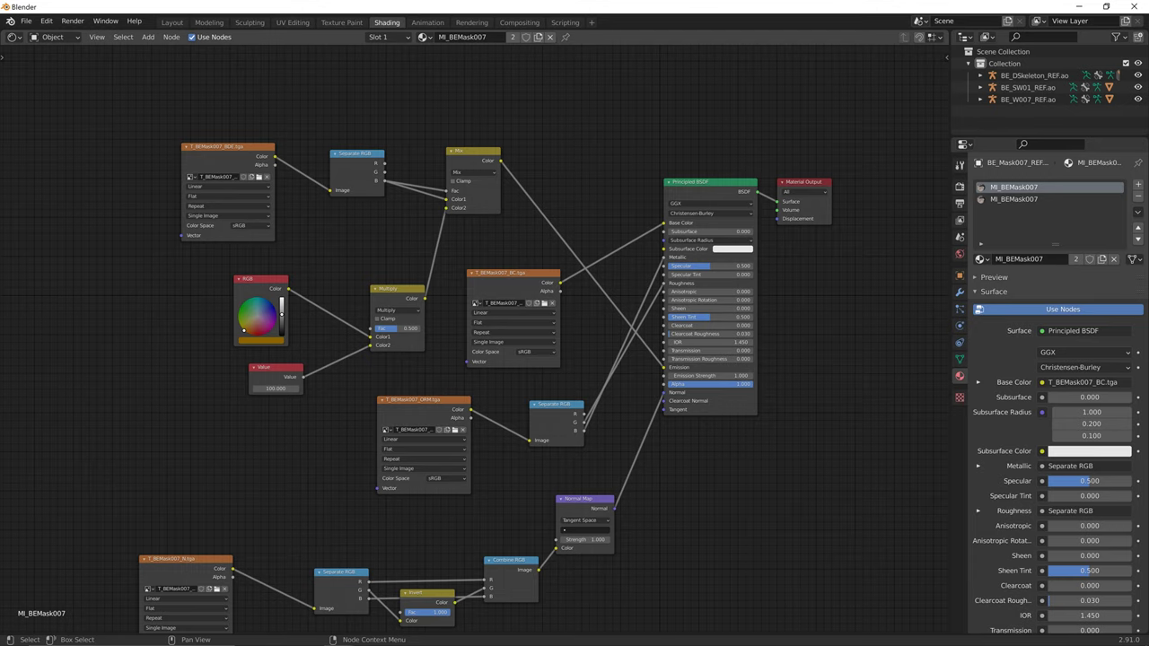
middle_drag(448, 368, 437, 296)
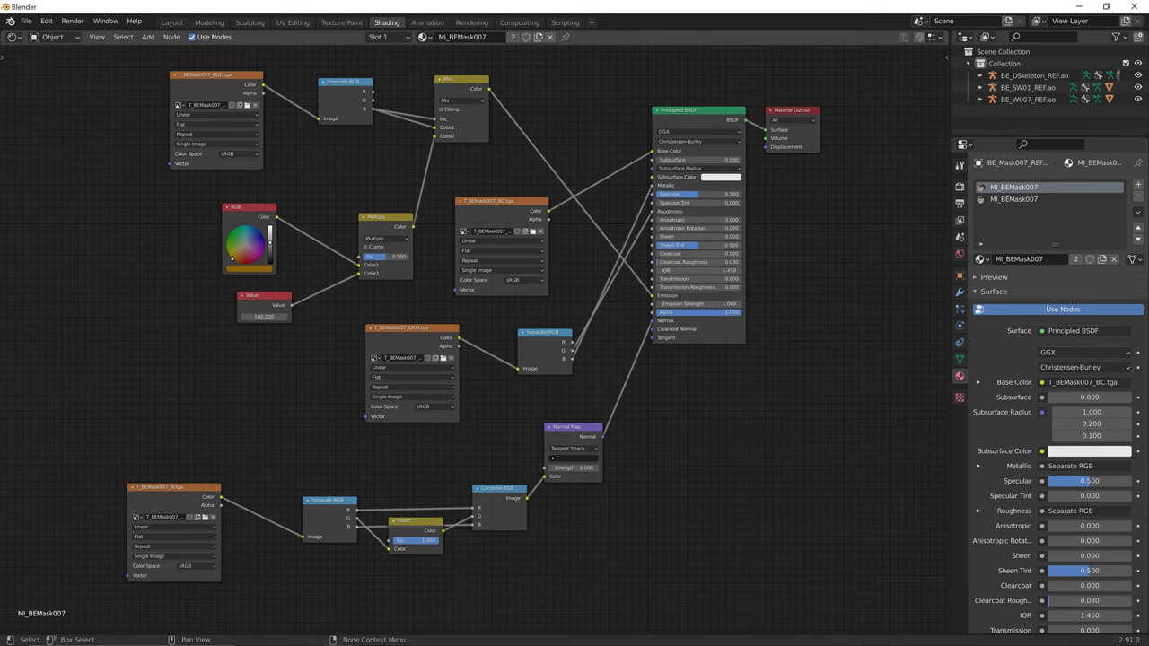
- Switch to the Layout workspace, show the model in Material Preview shading and inspect the textured mask
click(171, 23)
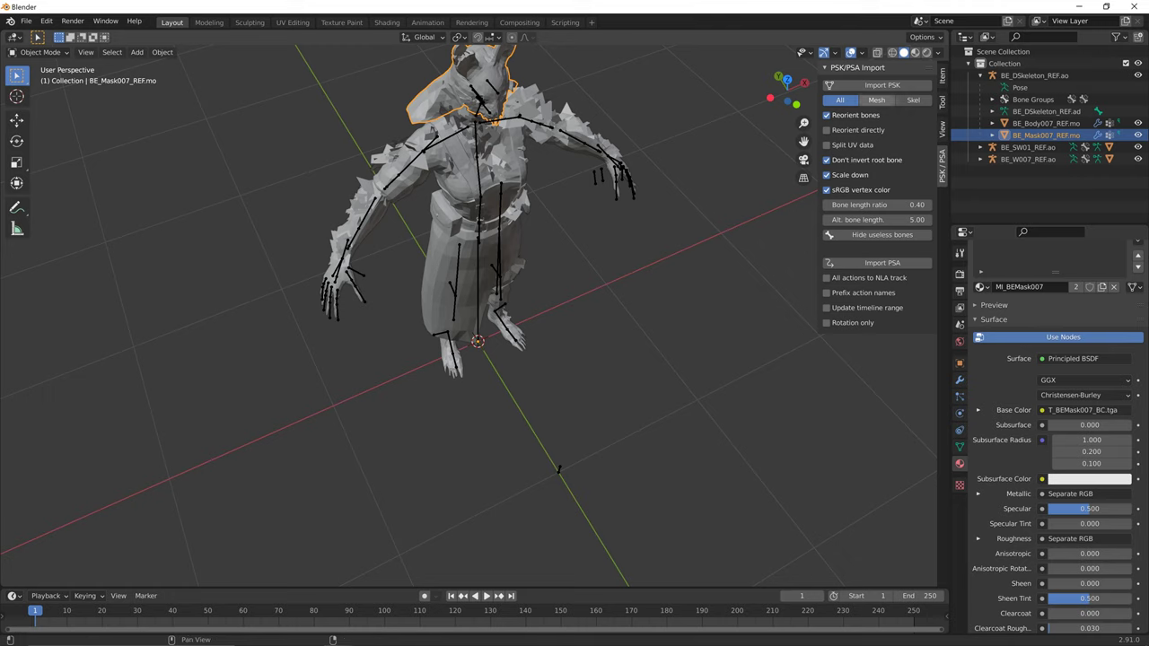
middle_drag(575, 314, 524, 301)
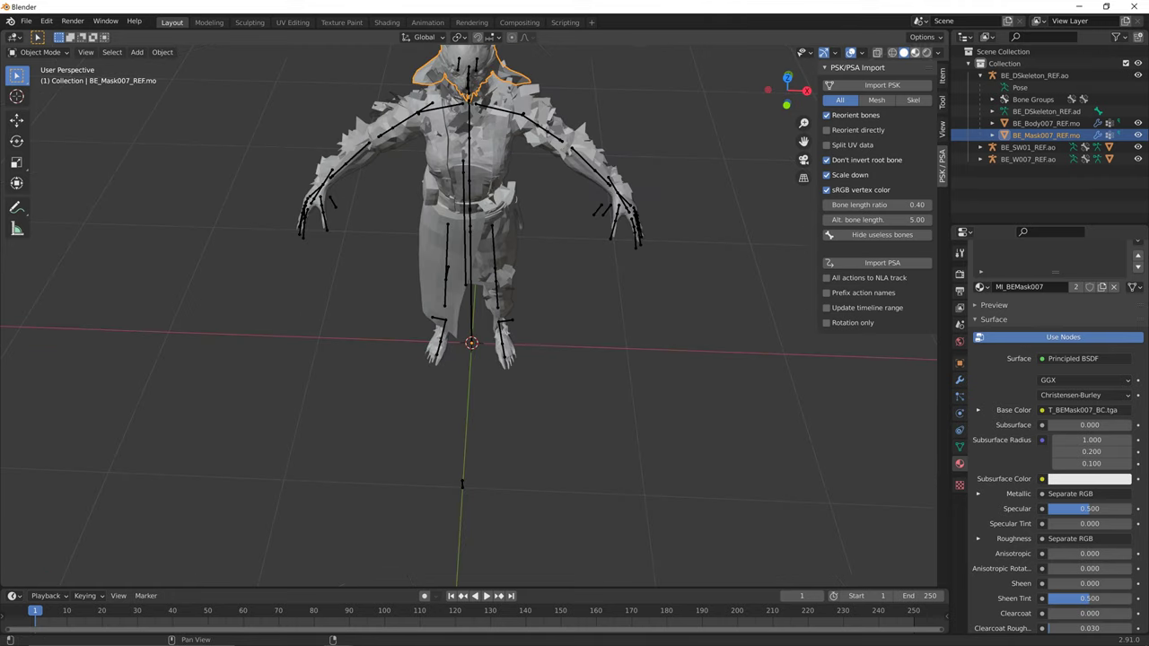
click(926, 52)
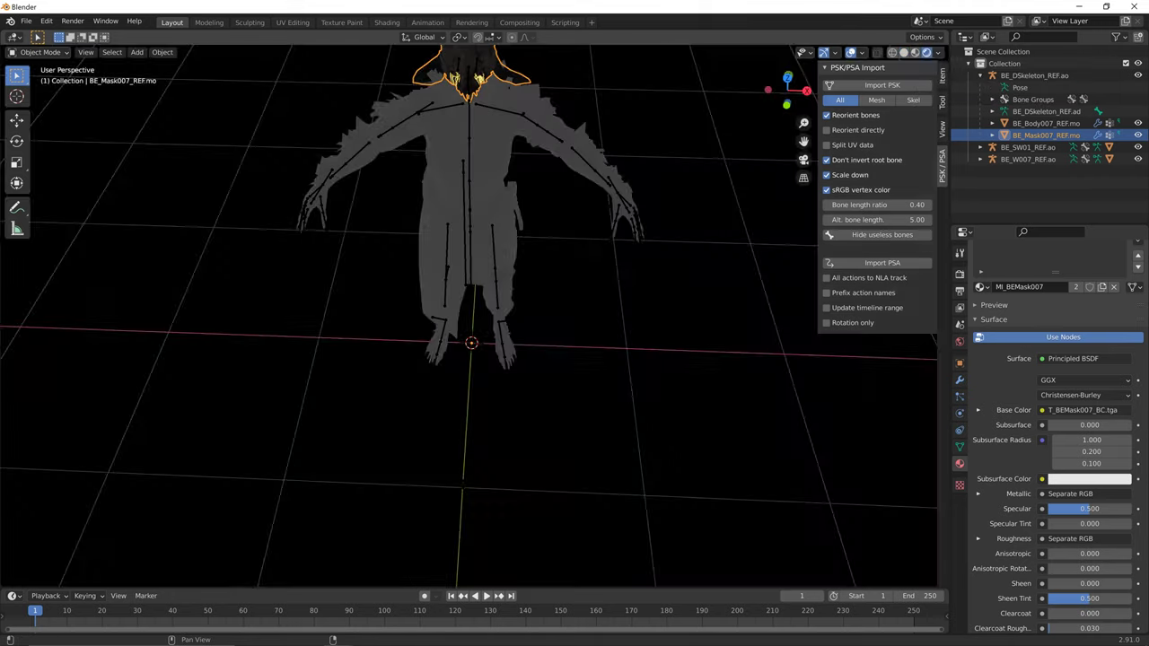
mouse_move(556, 314)
middle_down()
mouse_move(594, 320)
mouse_move(592, 337)
middle_up()
click(914, 52)
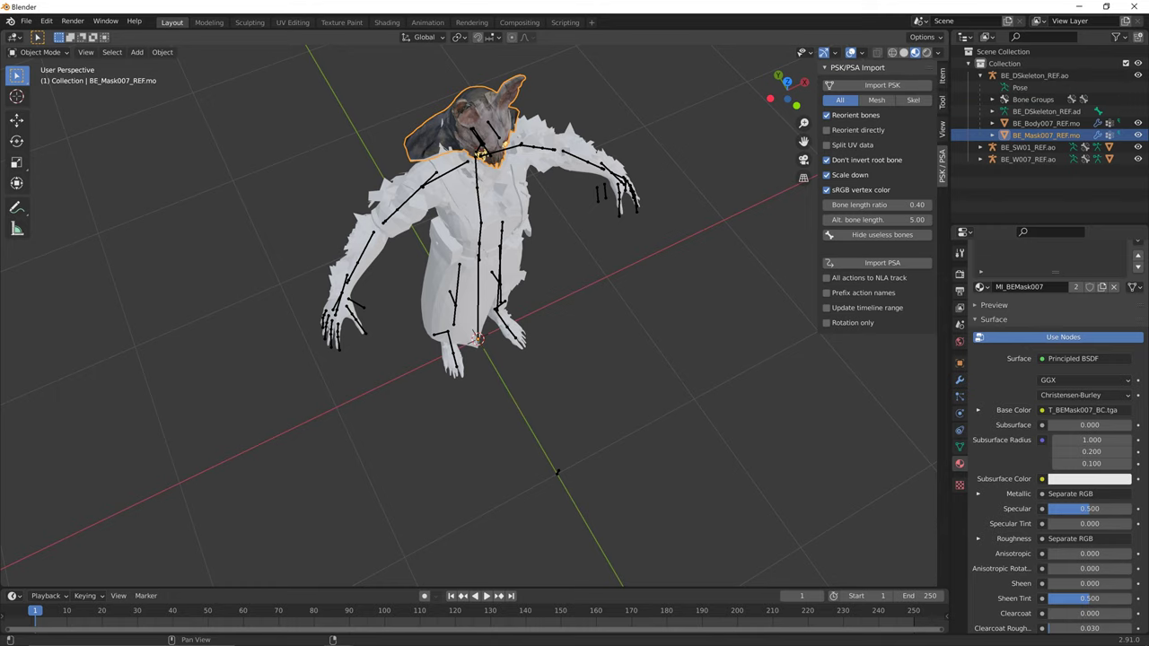
middle_drag(556, 471, 515, 482)
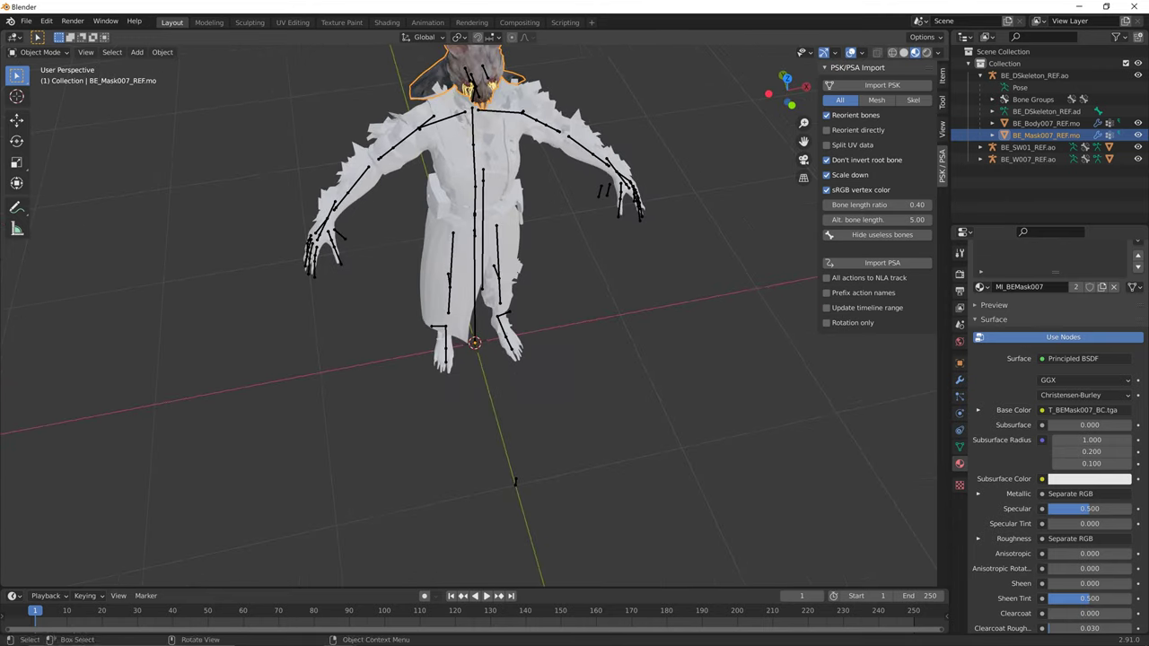
scroll(1050, 430, down, 5)
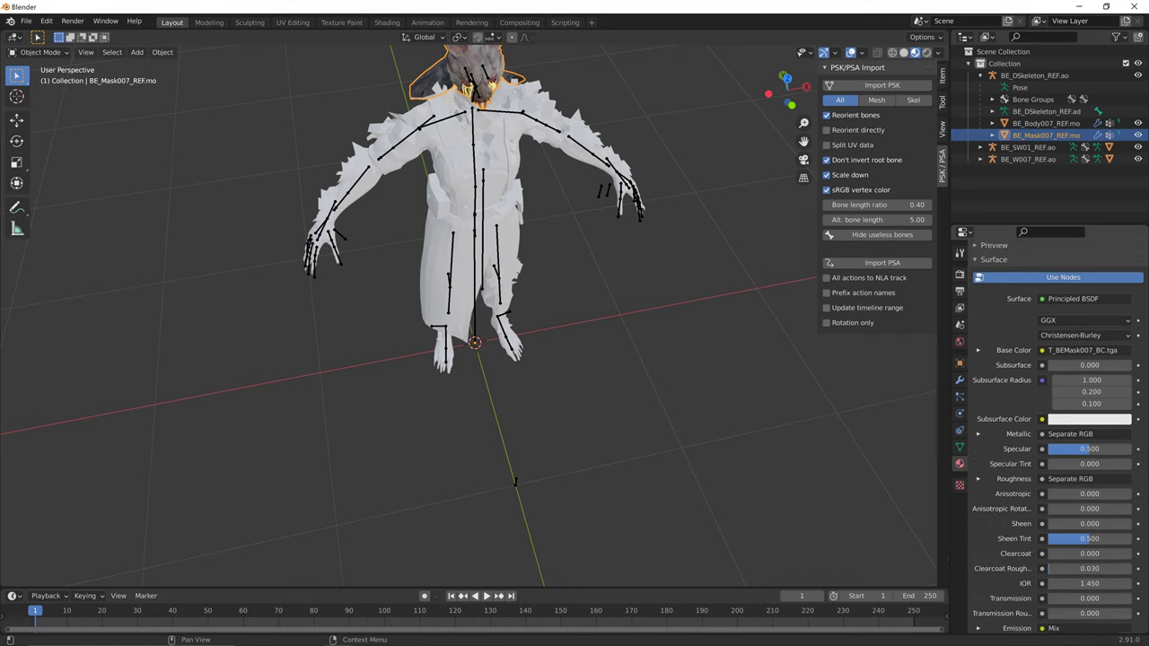
middle_drag(515, 482, 492, 414)
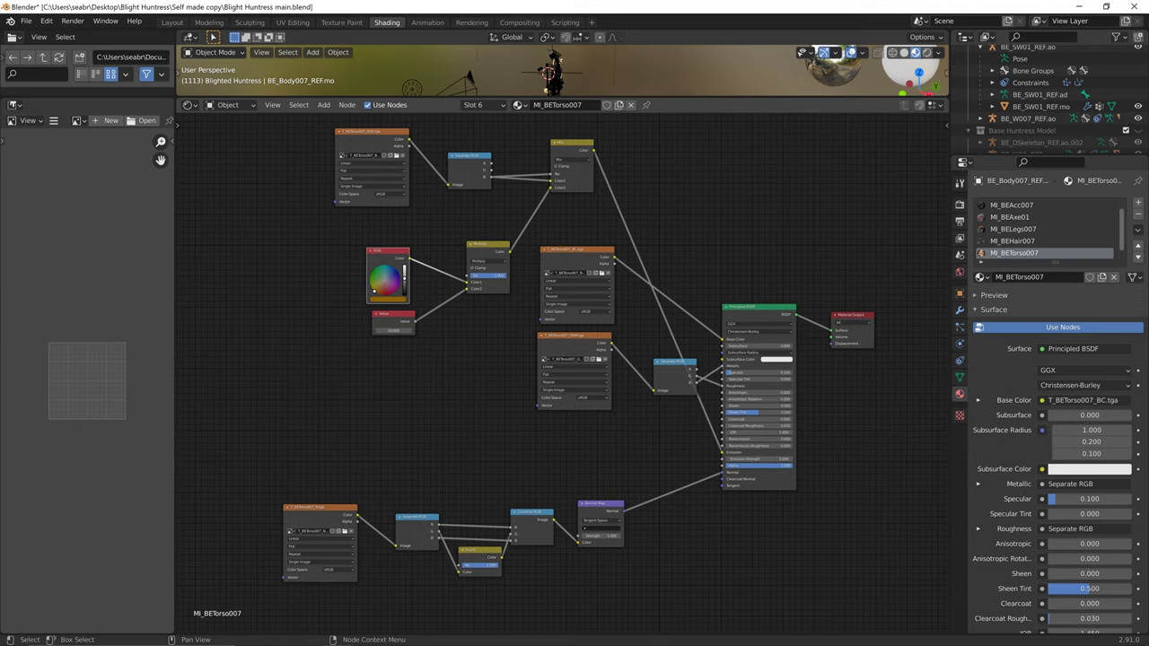
- In the Blight Huntress main.blend reference, select BE_Mask007_REF.mo and examine the image texture node linked to the mask shader's Alpha input
scroll(1050, 81, up, 4)
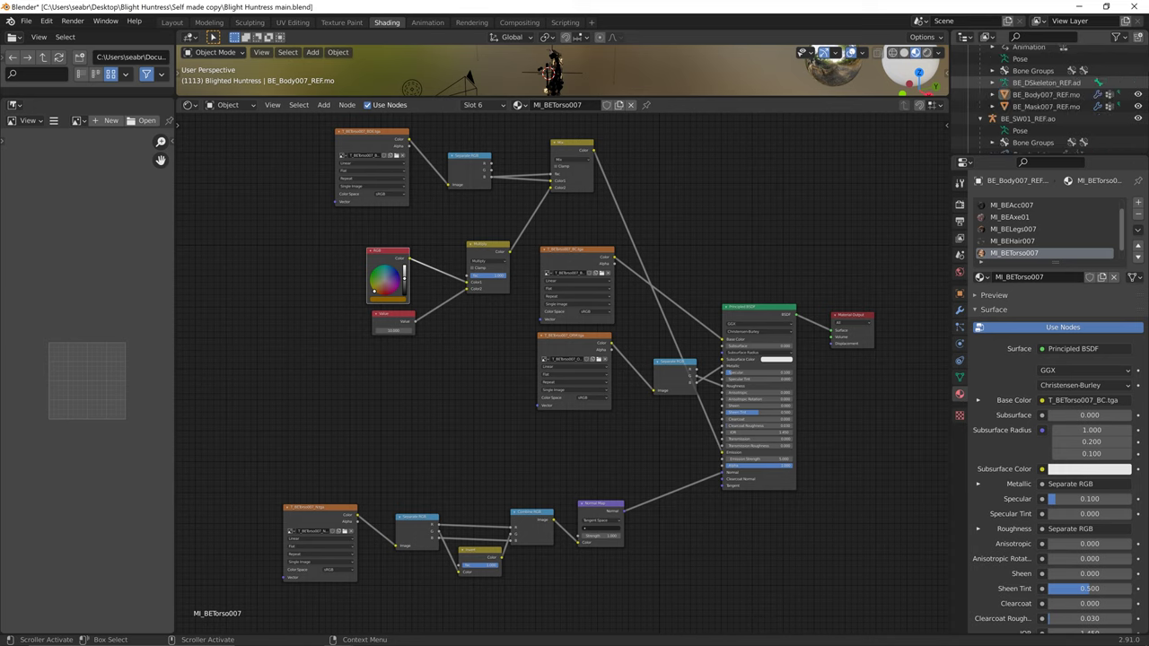
scroll(1050, 82, up, 2)
click(1045, 130)
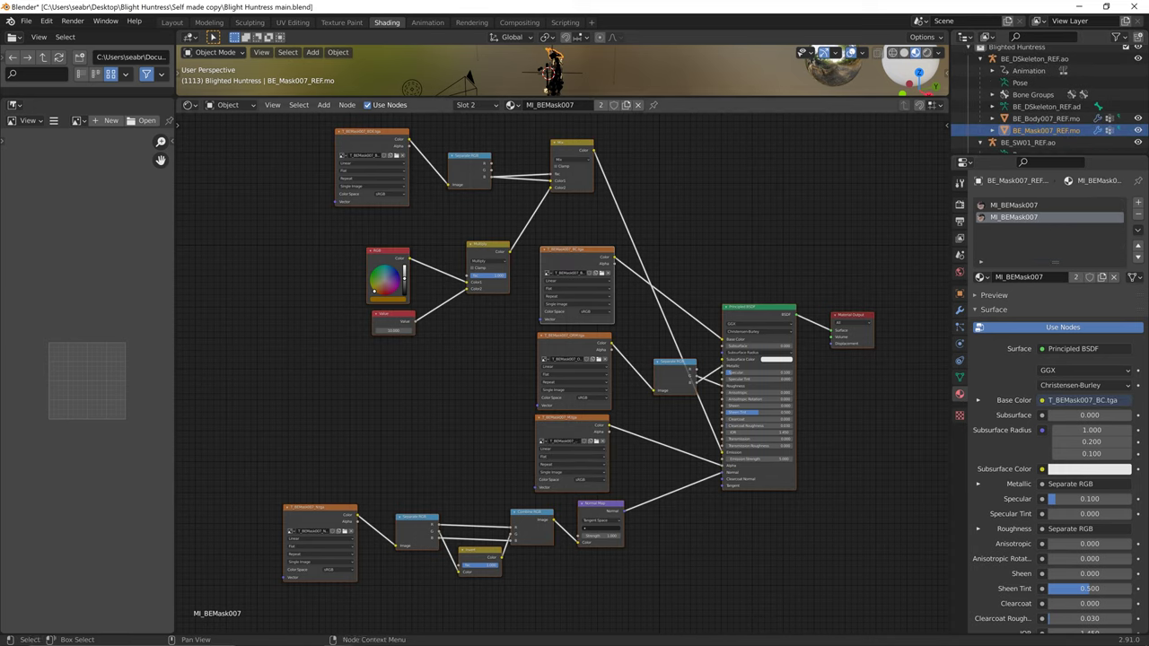
key(alt+a)
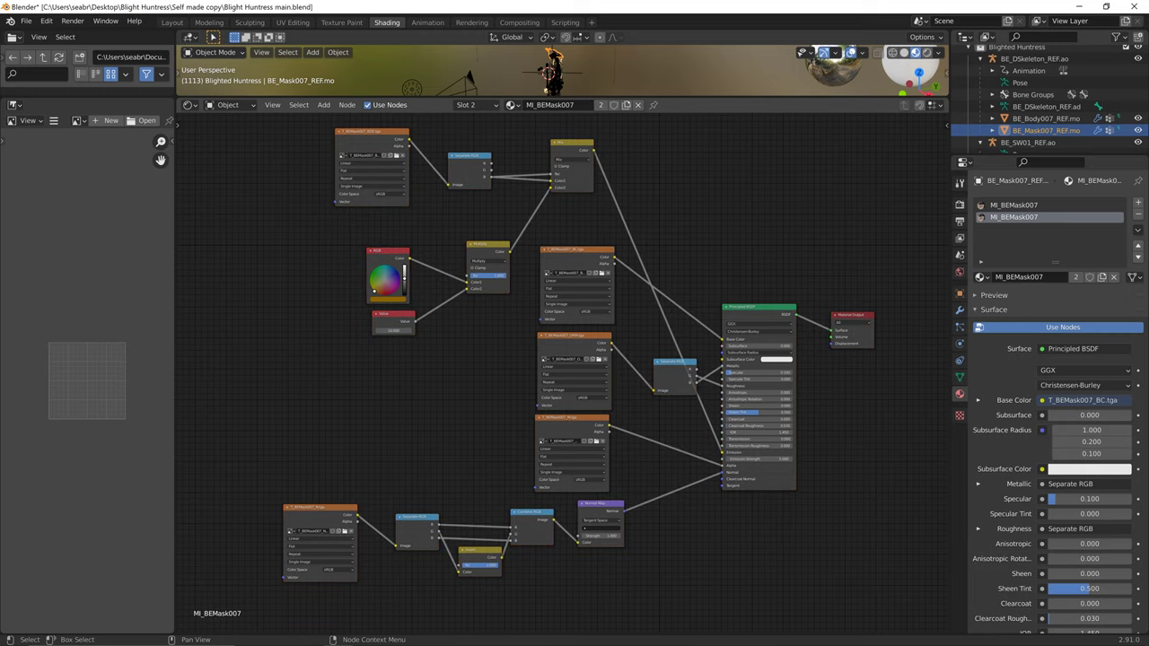
click(571, 419)
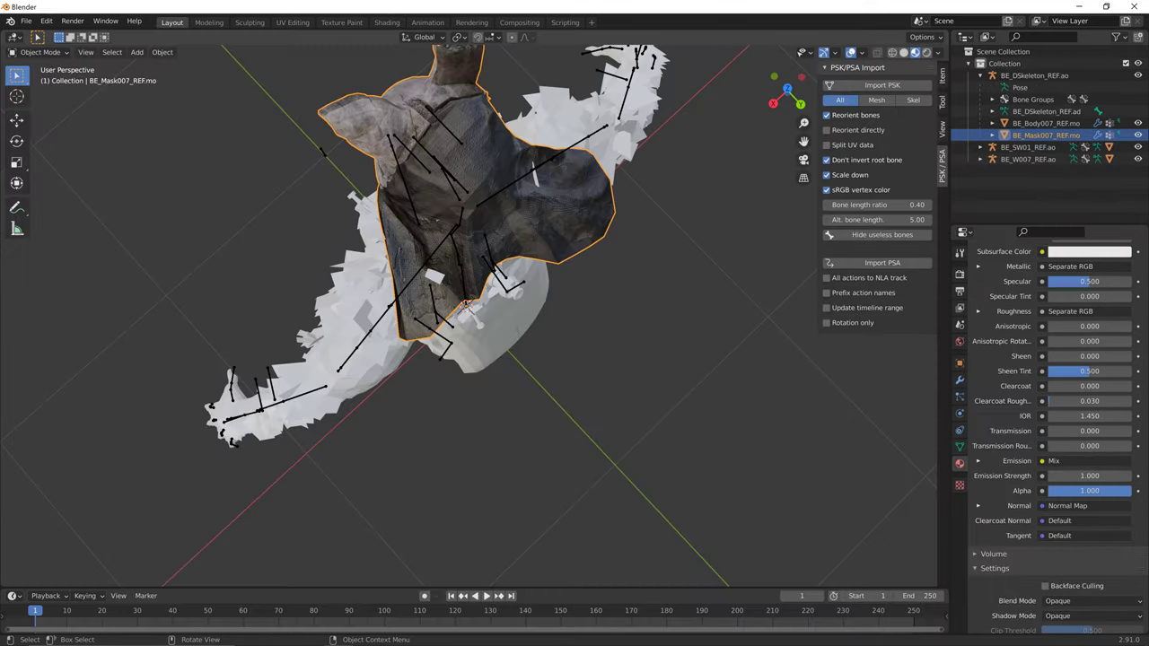
- In the Blight Huntress main.blend reference, collapse the viewport, file browser and image editor areas so the mask node graph fills the workspace
key(alt+Tab)
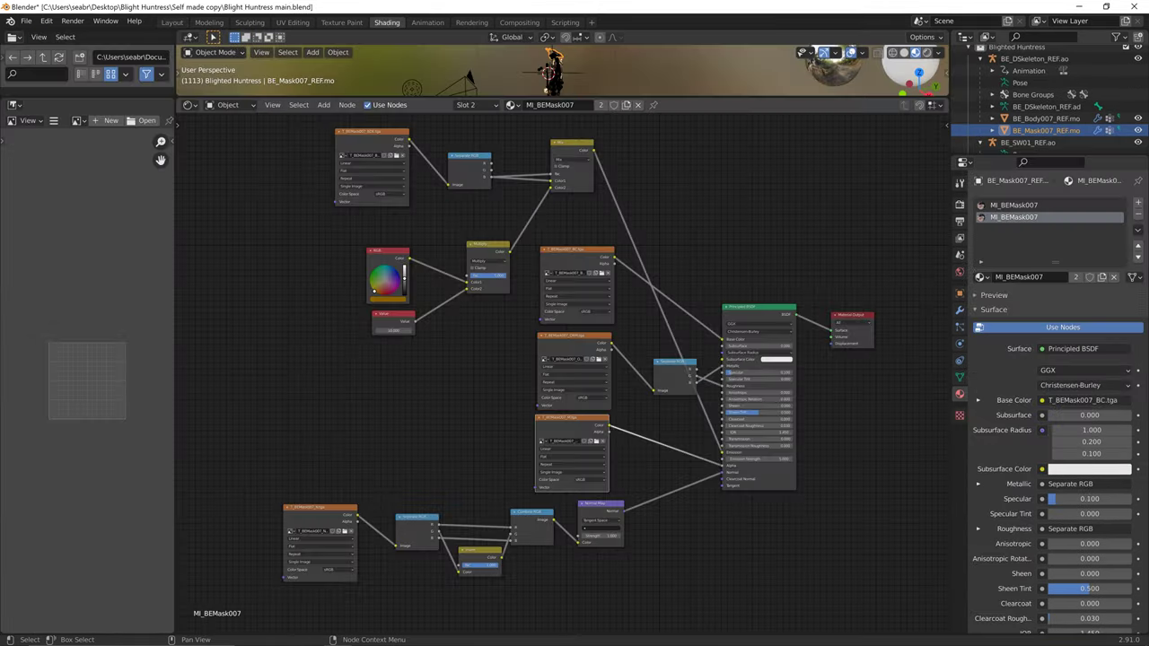
scroll(562, 373, up, 1)
scroll(563, 373, down, 1)
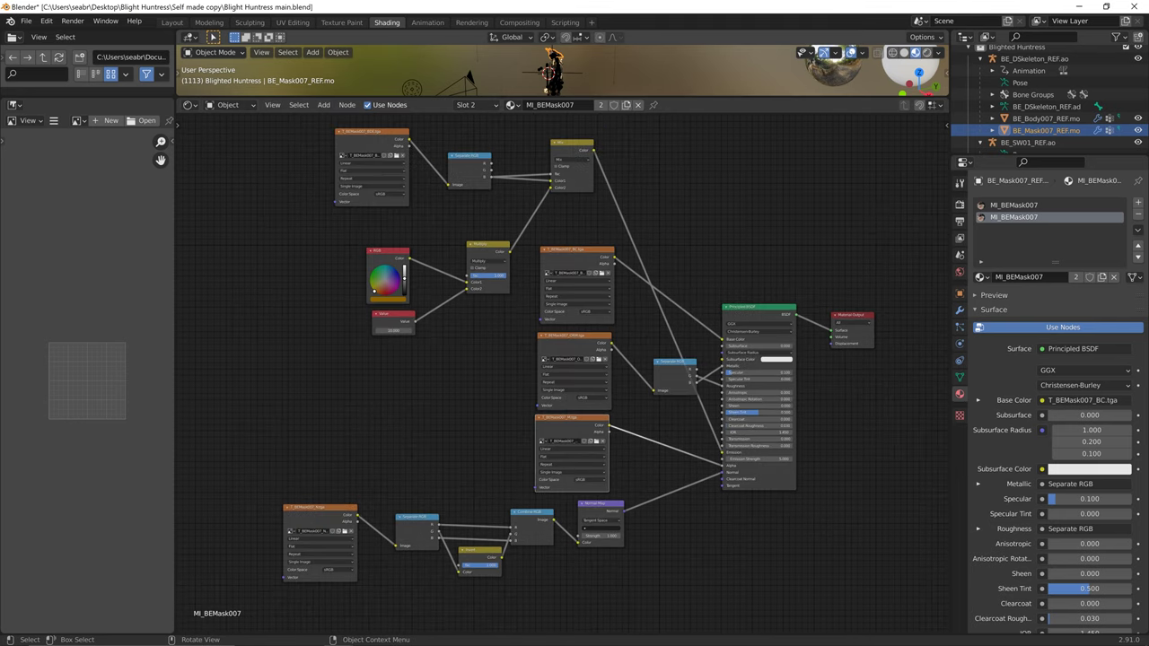
drag(947, 94, 947, 60)
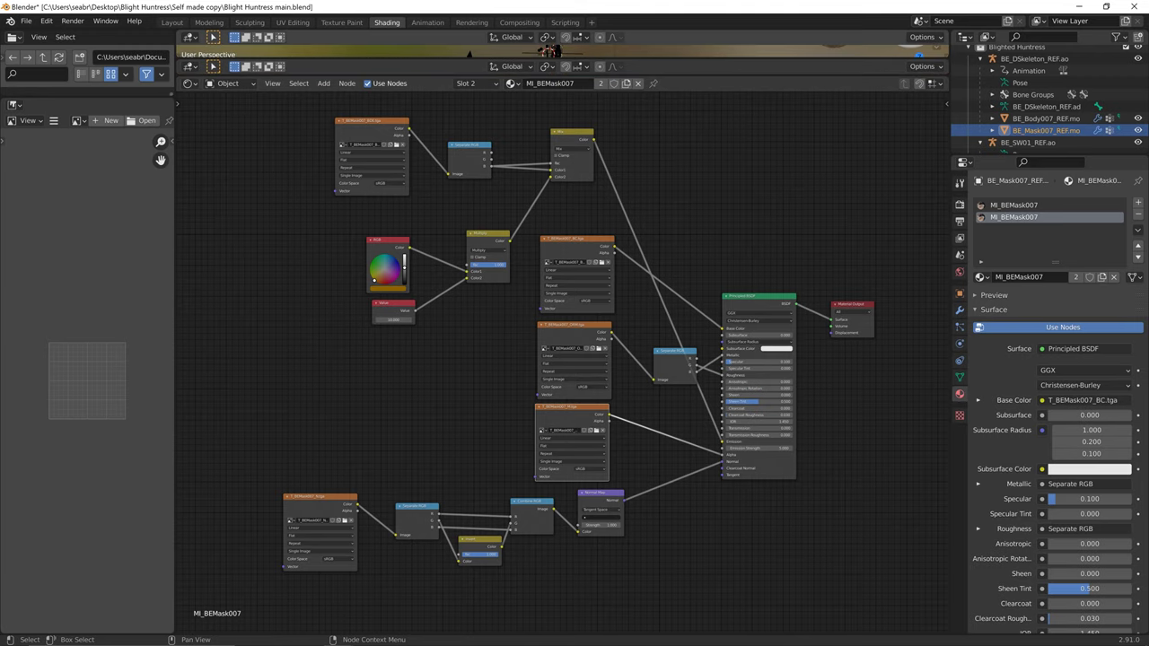
drag(946, 78, 947, 69)
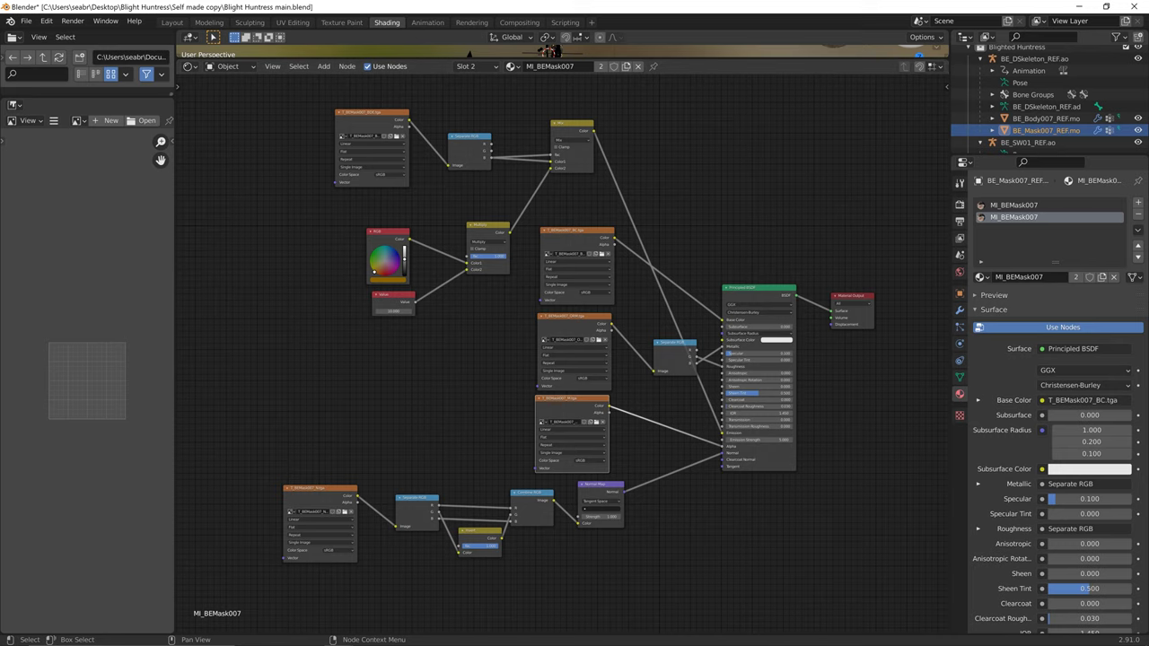
drag(550, 51, 549, 30)
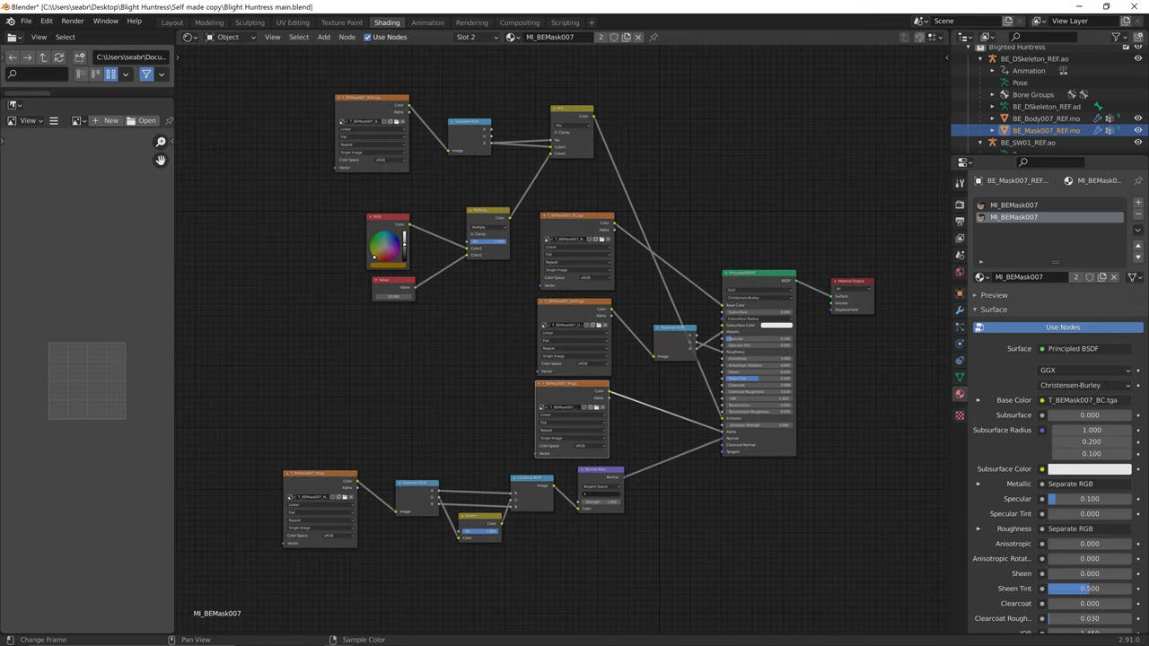
drag(172, 101, 171, 82)
drag(179, 33, 144, 37)
scroll(475, 340, up, 2)
middle_drag(475, 340, 474, 349)
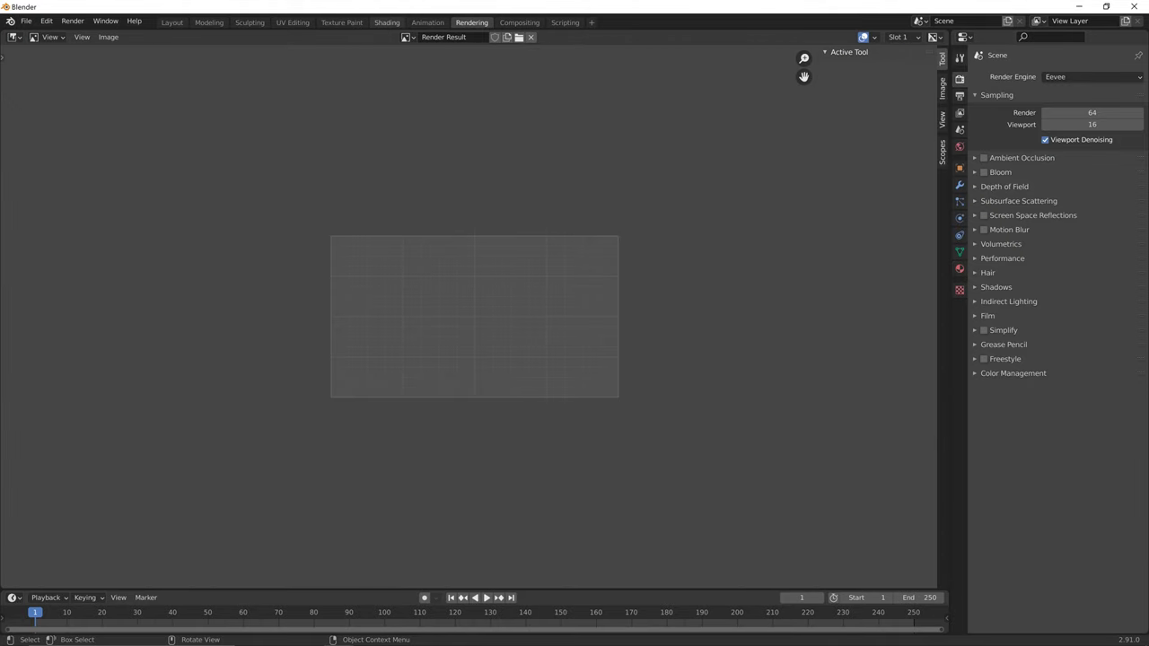
- Switch to the working Blender file's Shading workspace and add an Image Texture node to the MI_BEMask007 graph, below the Principled BSDF
click(387, 23)
key(shift+a)
click(666, 452)
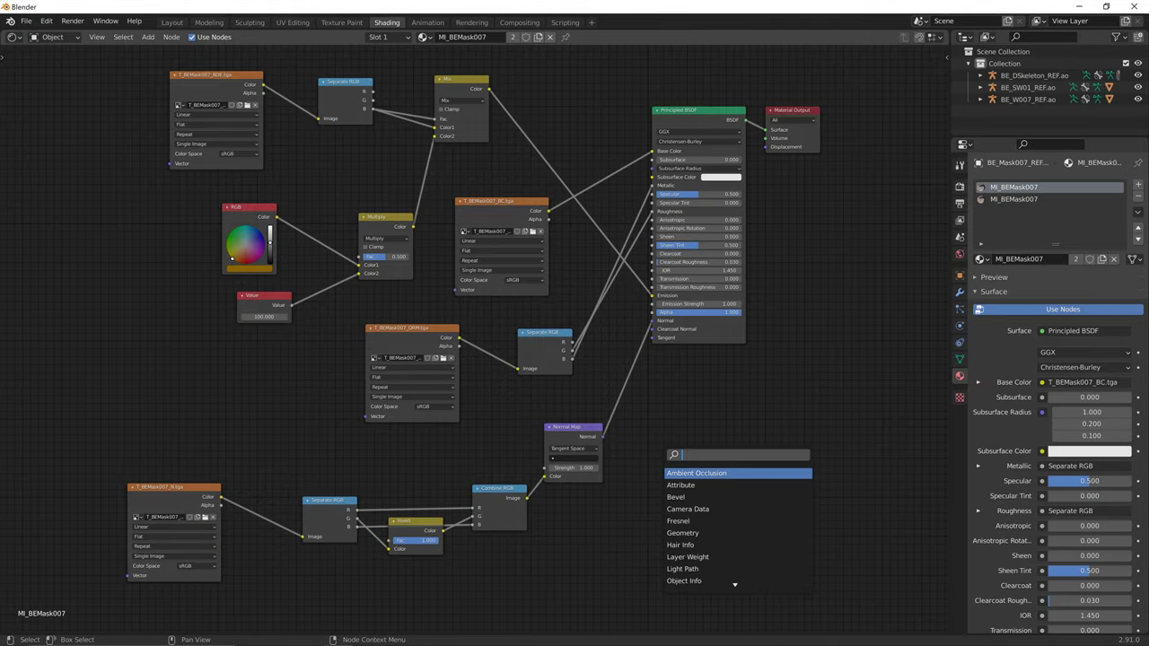
text(image)
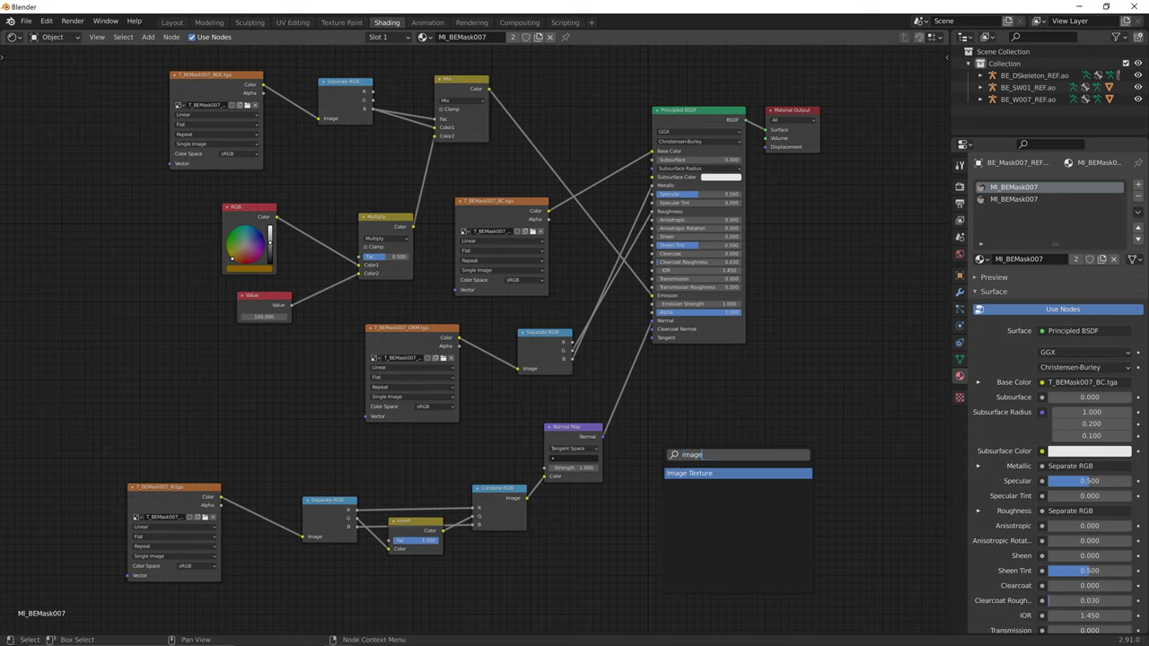
key(Return)
click(655, 423)
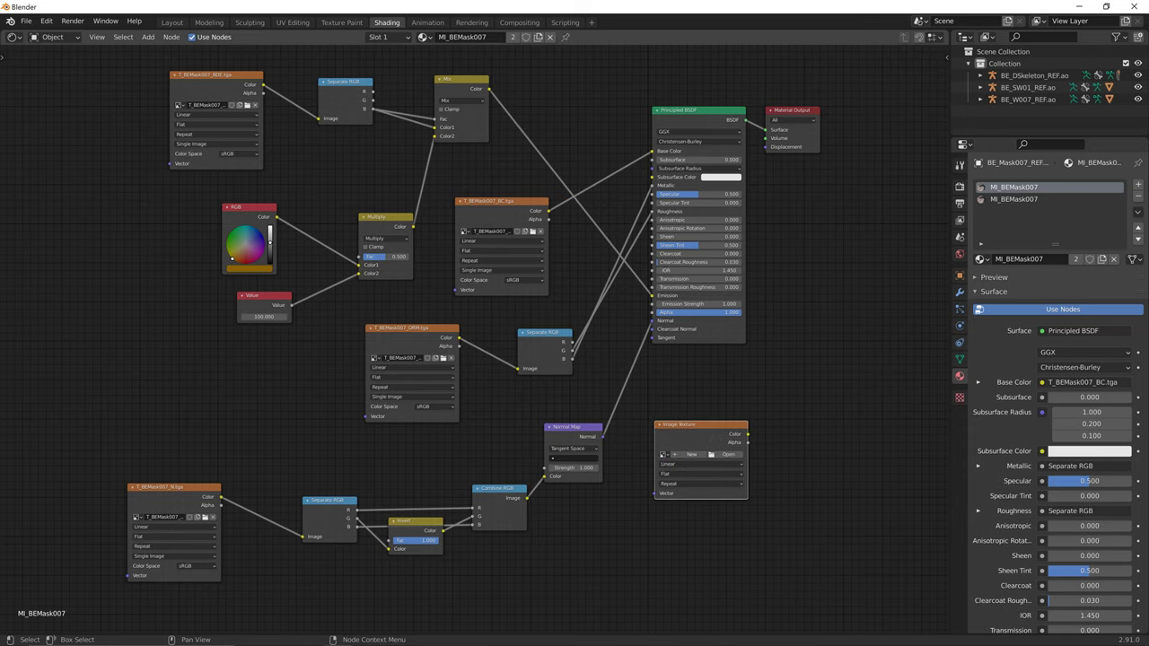
click(500, 192)
drag(500, 201, 503, 191)
scroll(475, 339, up, 1)
scroll(475, 339, down, 3)
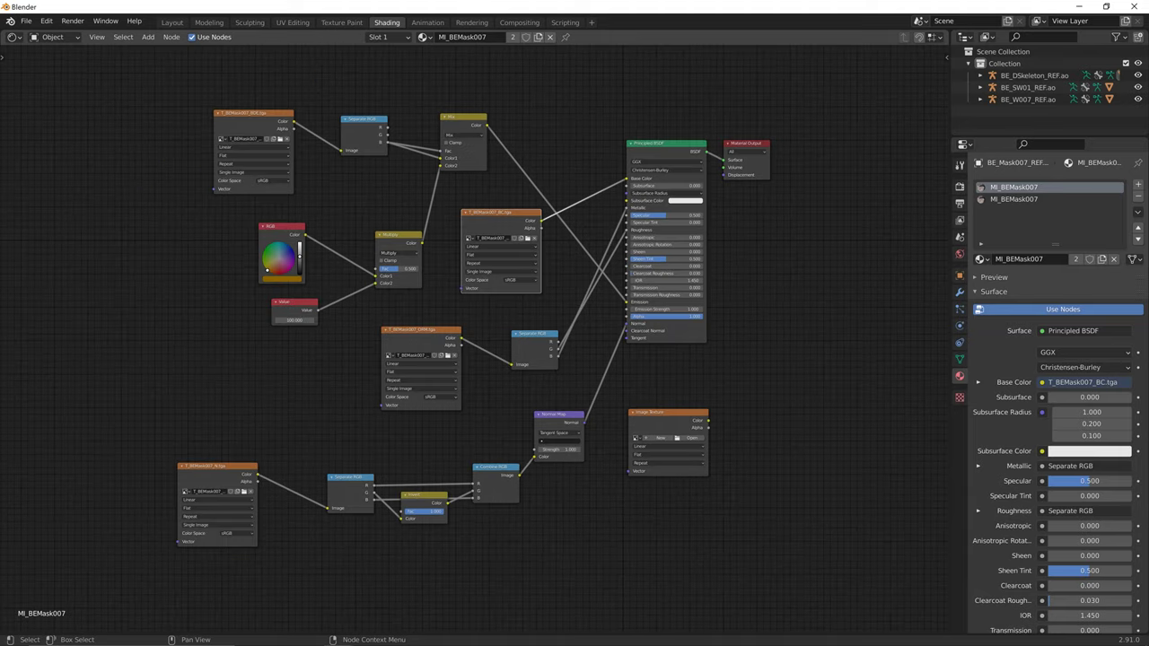
drag(427, 276, 165, 124)
click(219, 270)
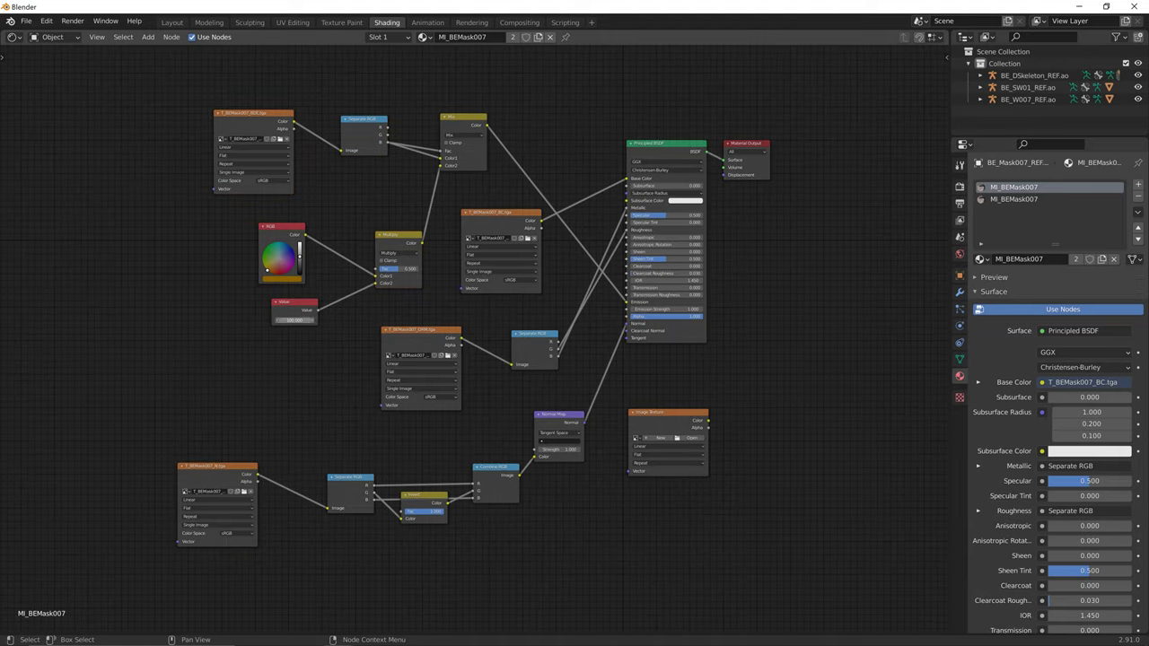
- Move the emission node branch and the base color texture node upward, placing the empty Image Texture node between the BC and ORM textures
click(292, 303)
shift+click(282, 228)
shift+click(251, 114)
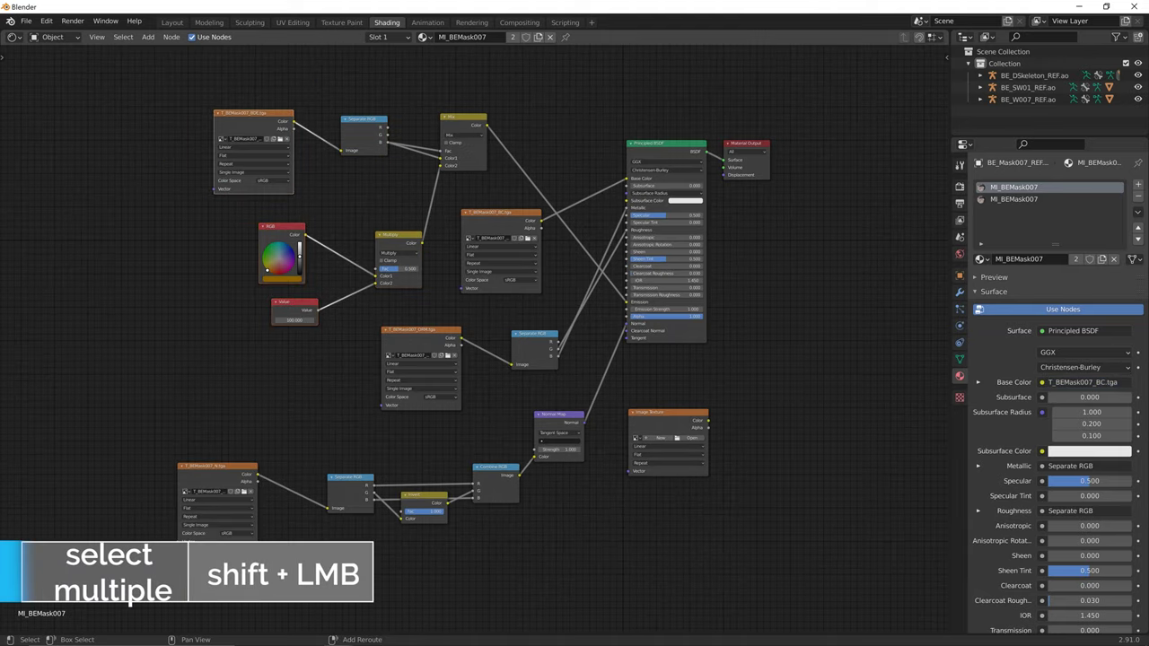
shift+click(363, 121)
shift+click(397, 235)
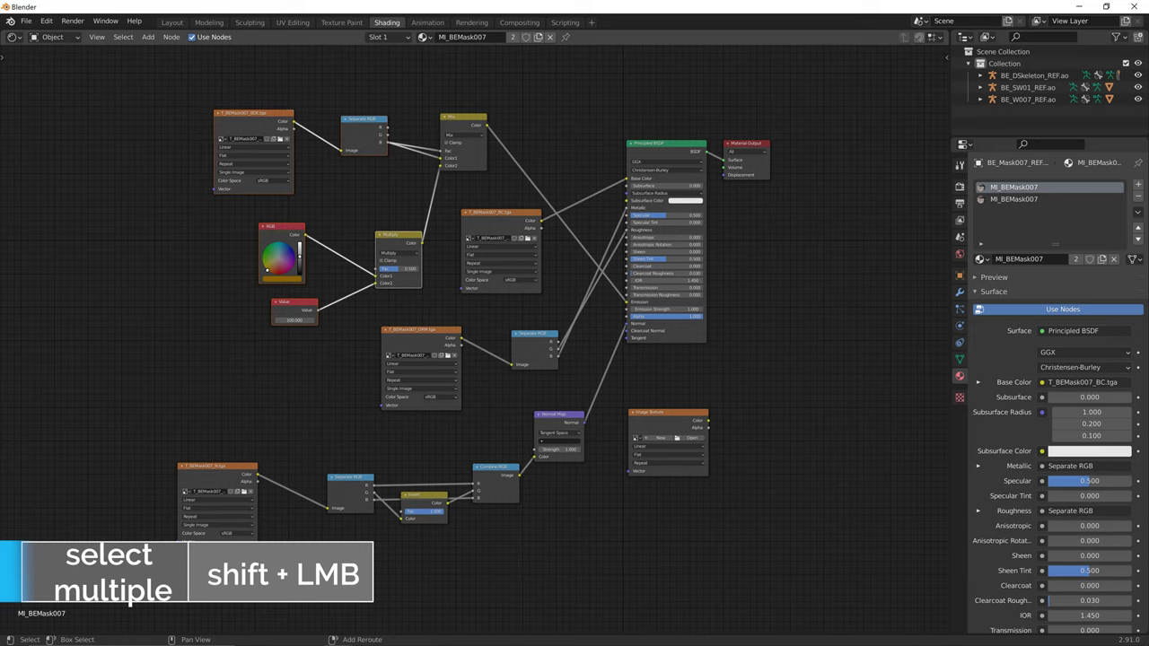
key(g)
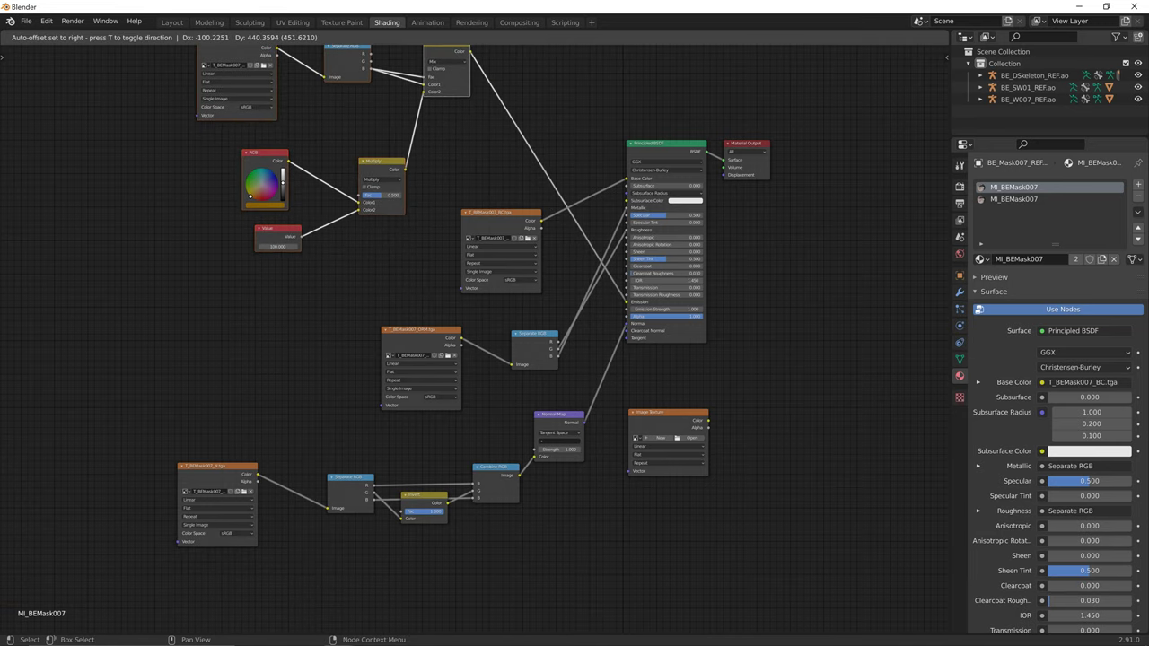
key(Return)
drag(498, 213, 497, 130)
drag(668, 415, 474, 230)
- Load T_BEMask007_M.tga from the Outfit007 folder into the empty texture node and link its Color output to the Principled BSDF's Alpha input
click(498, 256)
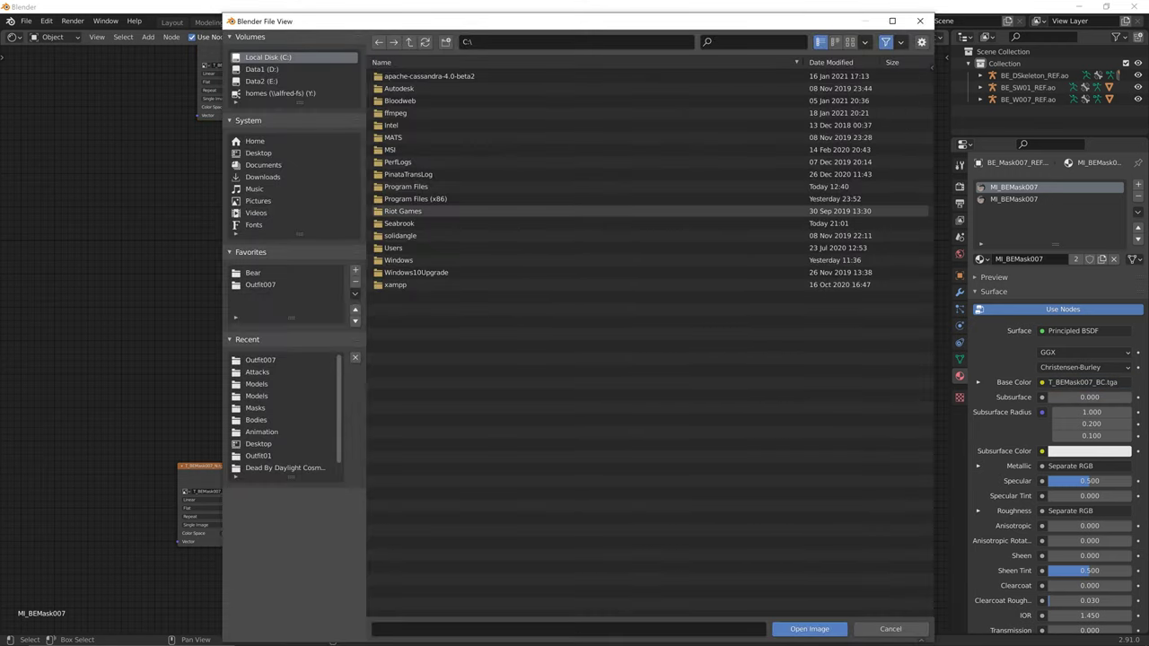
click(260, 285)
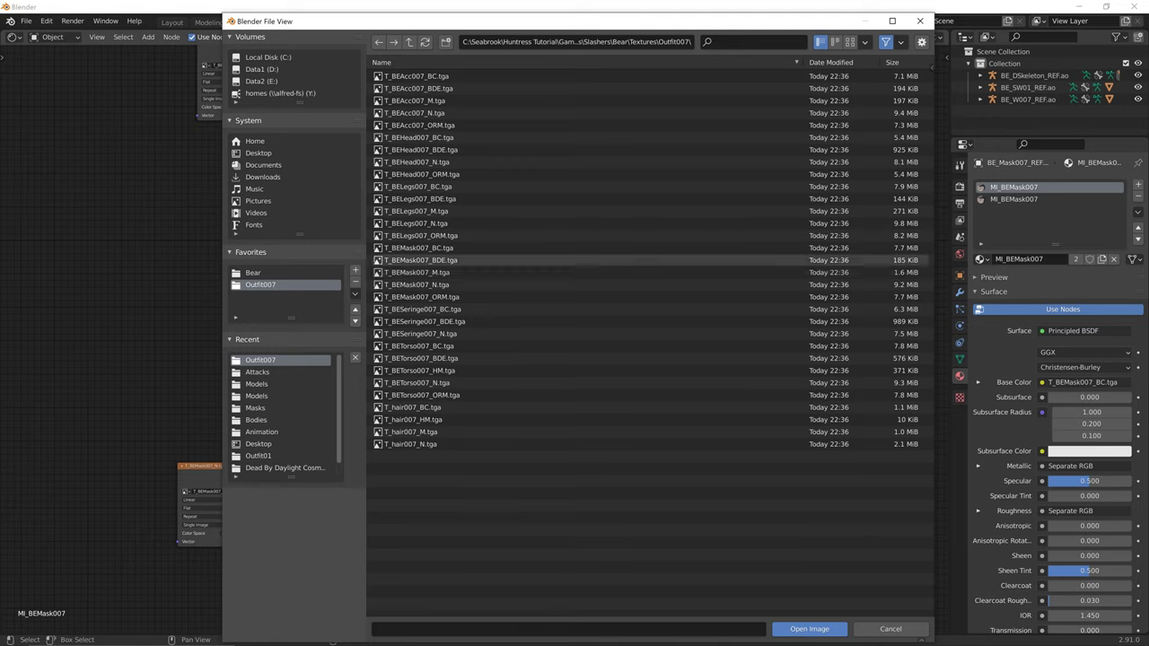
click(421, 260)
click(419, 247)
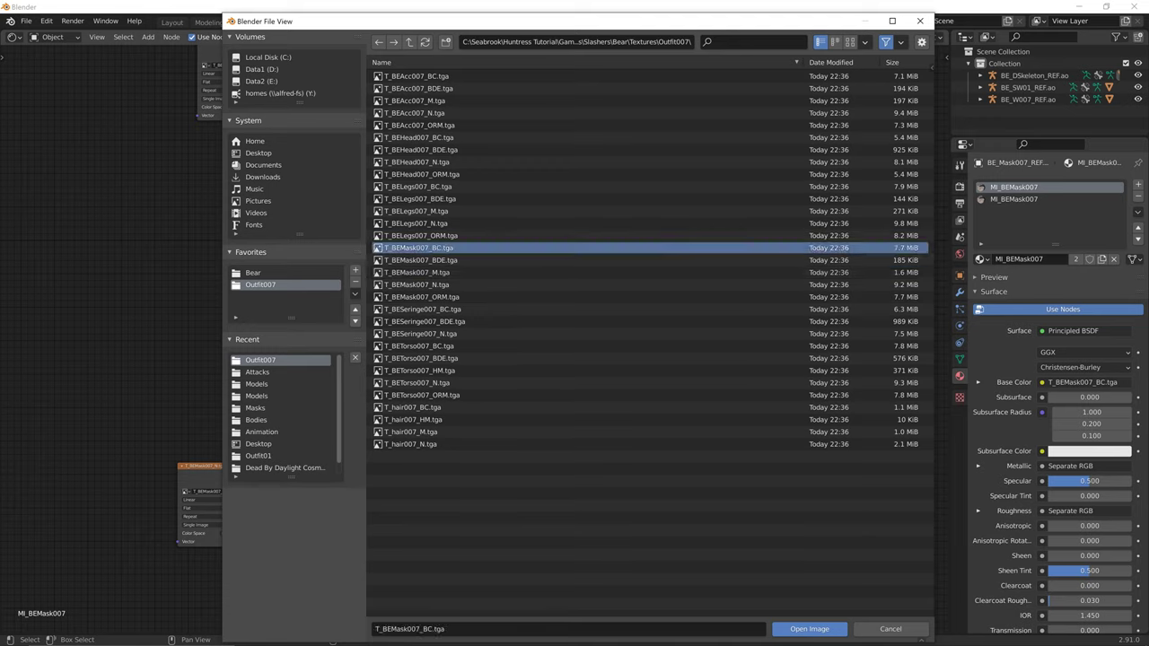
click(421, 260)
click(417, 273)
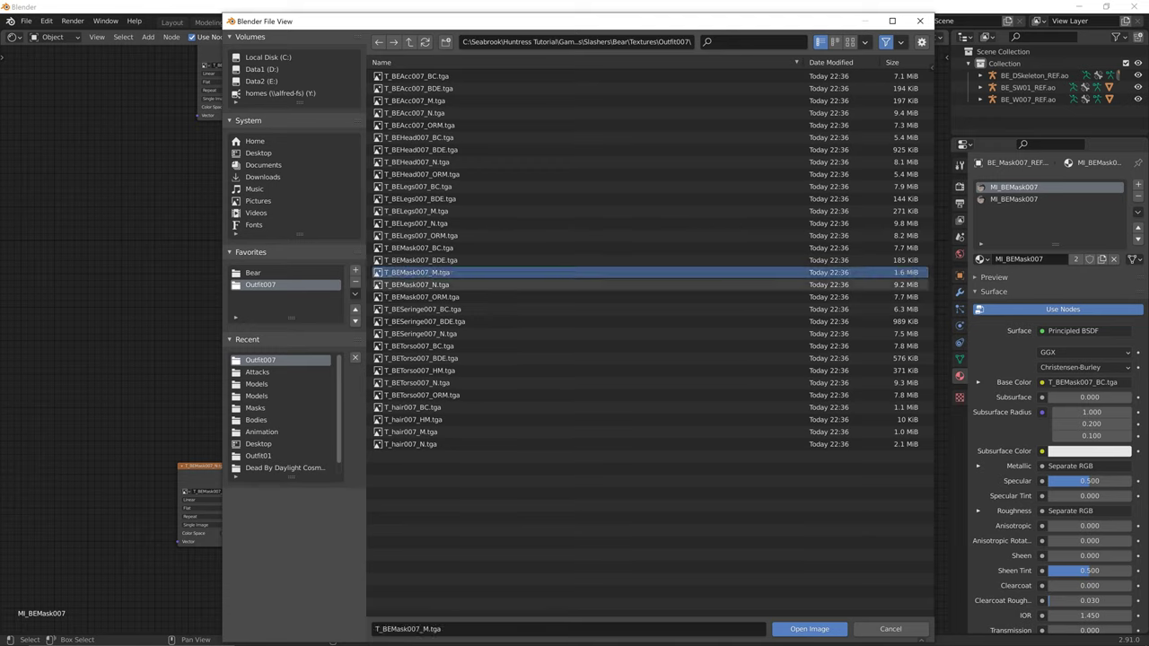
click(418, 284)
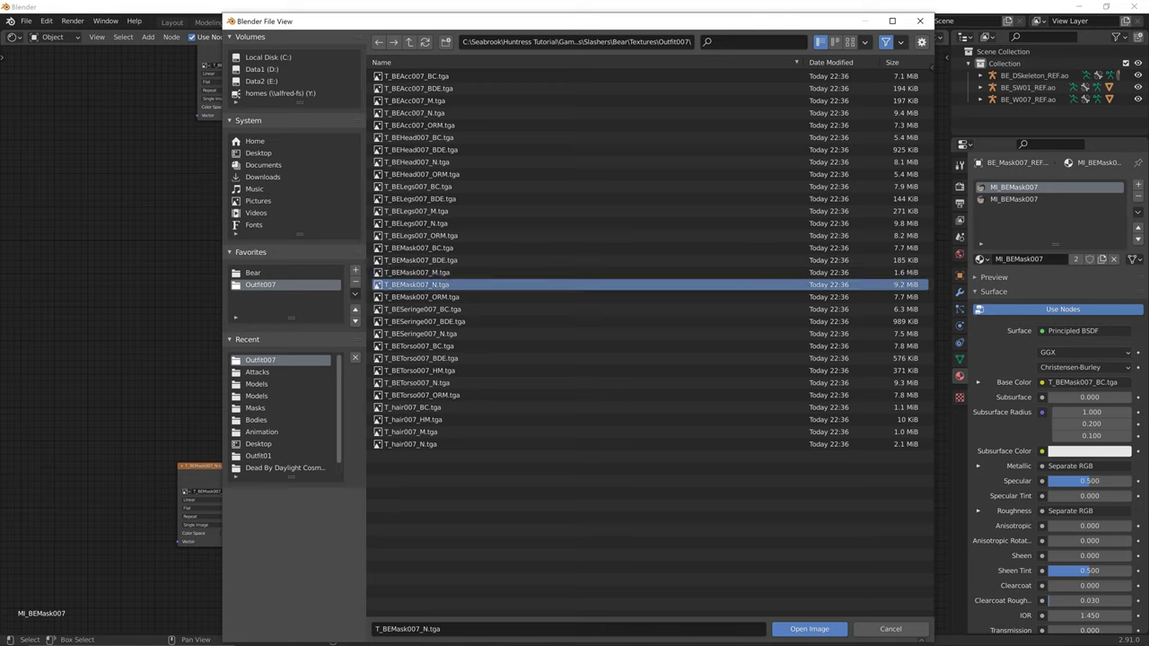
click(418, 272)
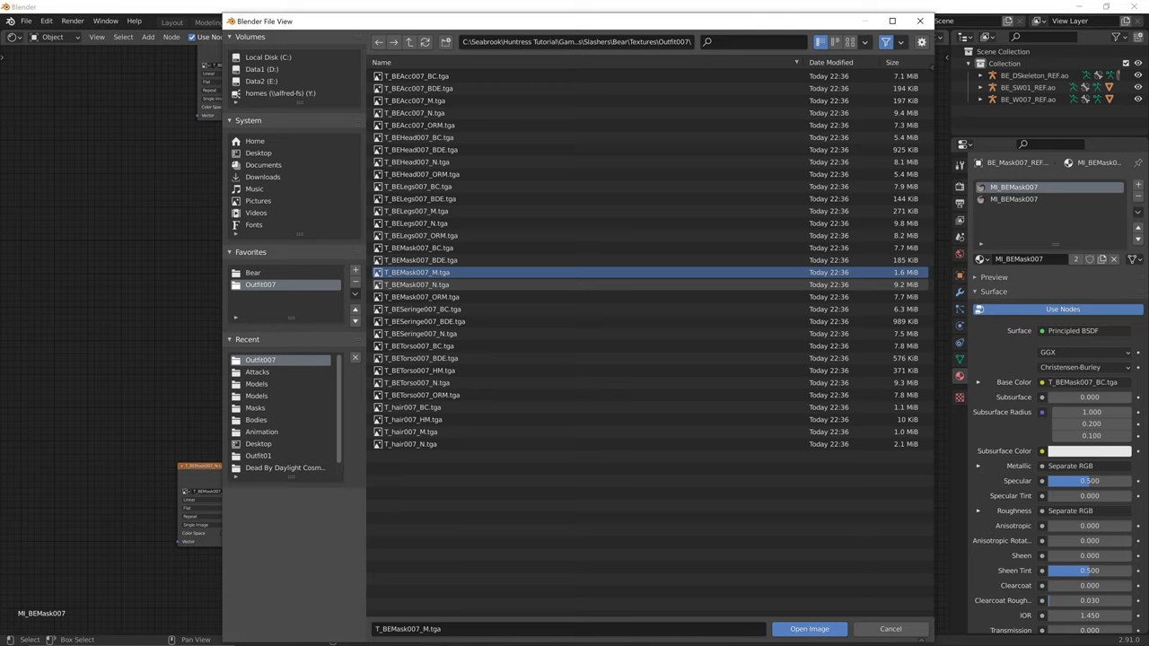
click(430, 247)
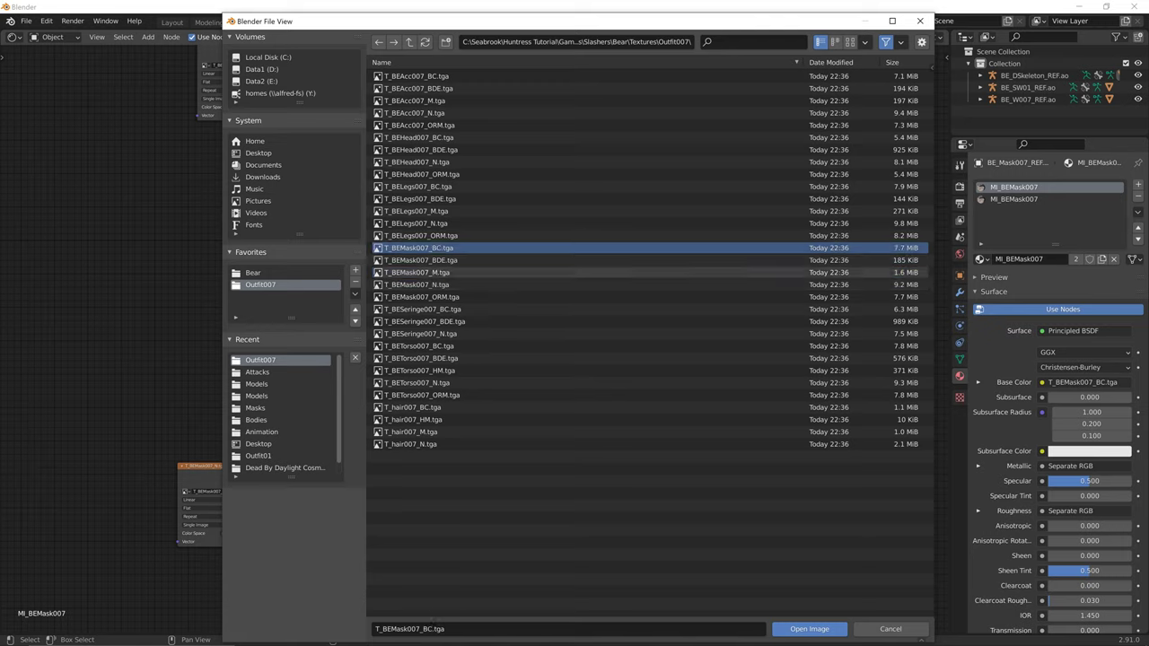
click(431, 260)
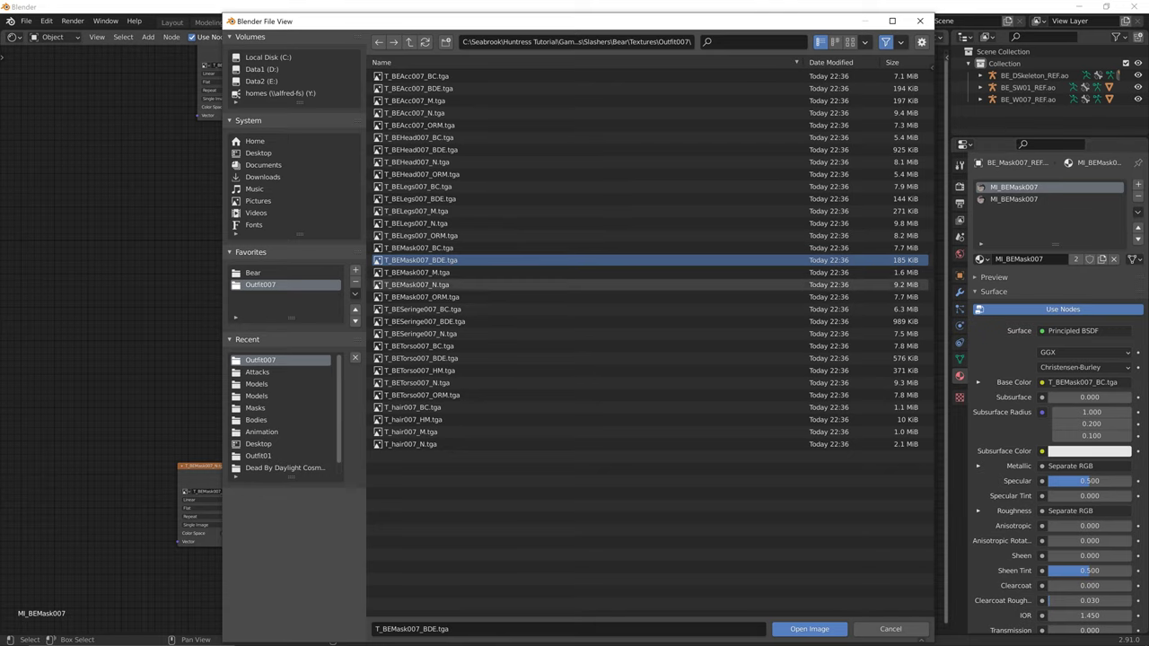
double_click(430, 273)
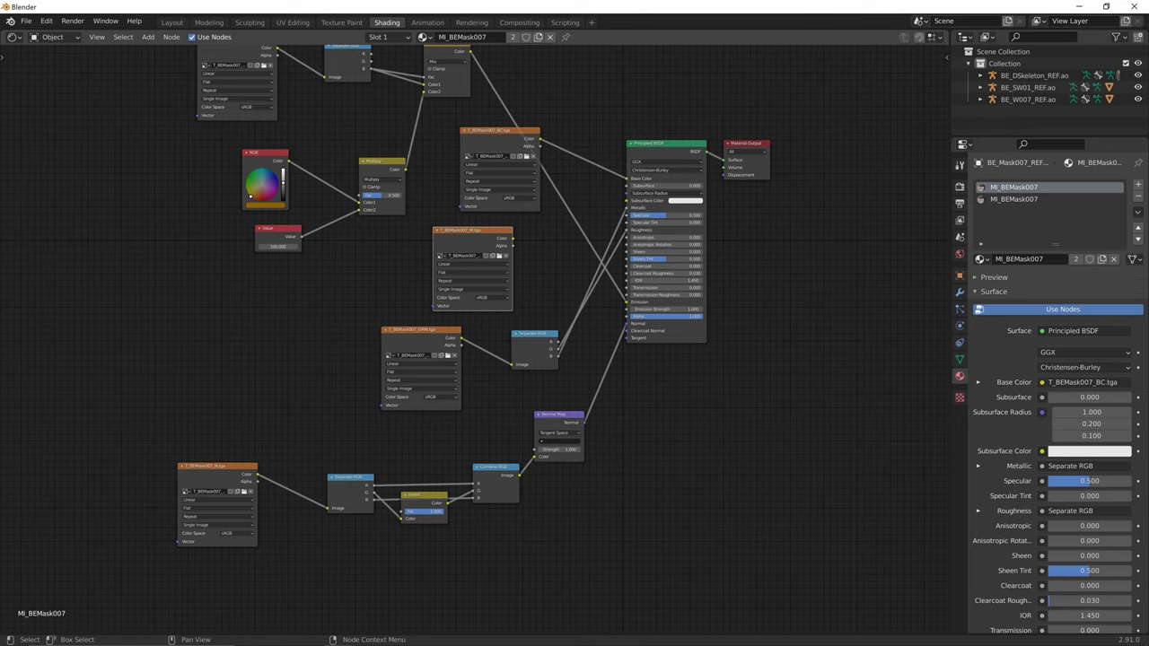
drag(511, 238, 628, 316)
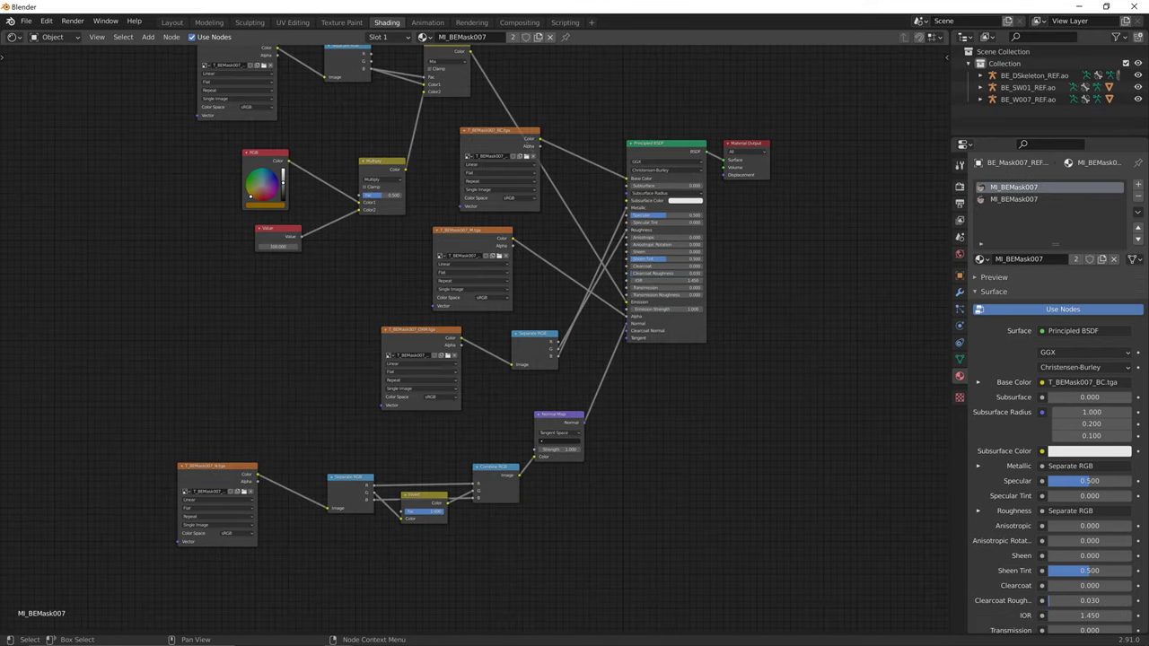
- In the Layout workspace, set the mask material's Blend Mode and Shadow Mode to Alpha Hashed and inspect the mask's transparency
click(172, 22)
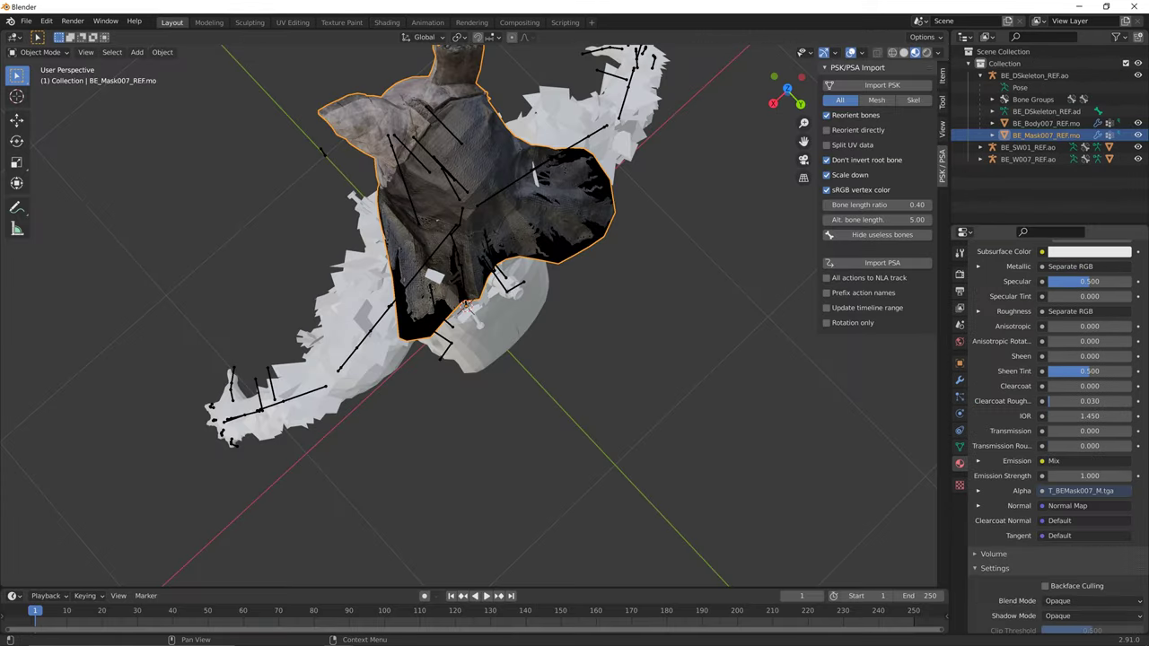
scroll(1050, 431, down, 3)
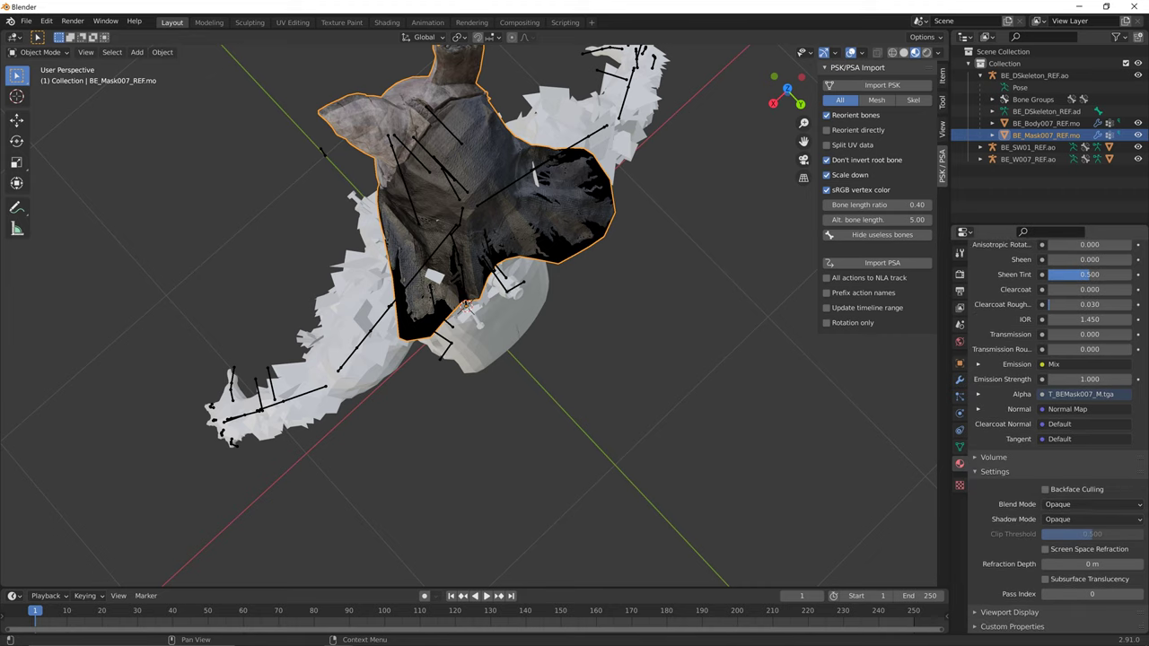
click(1091, 504)
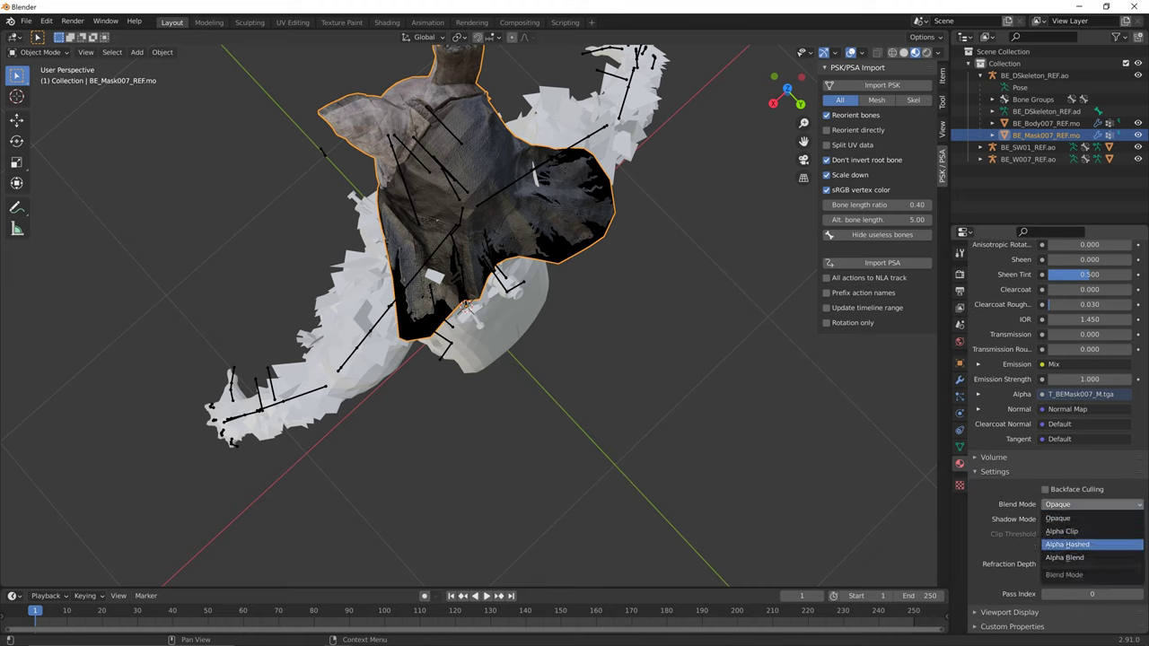
click(1068, 544)
click(1090, 519)
click(1067, 573)
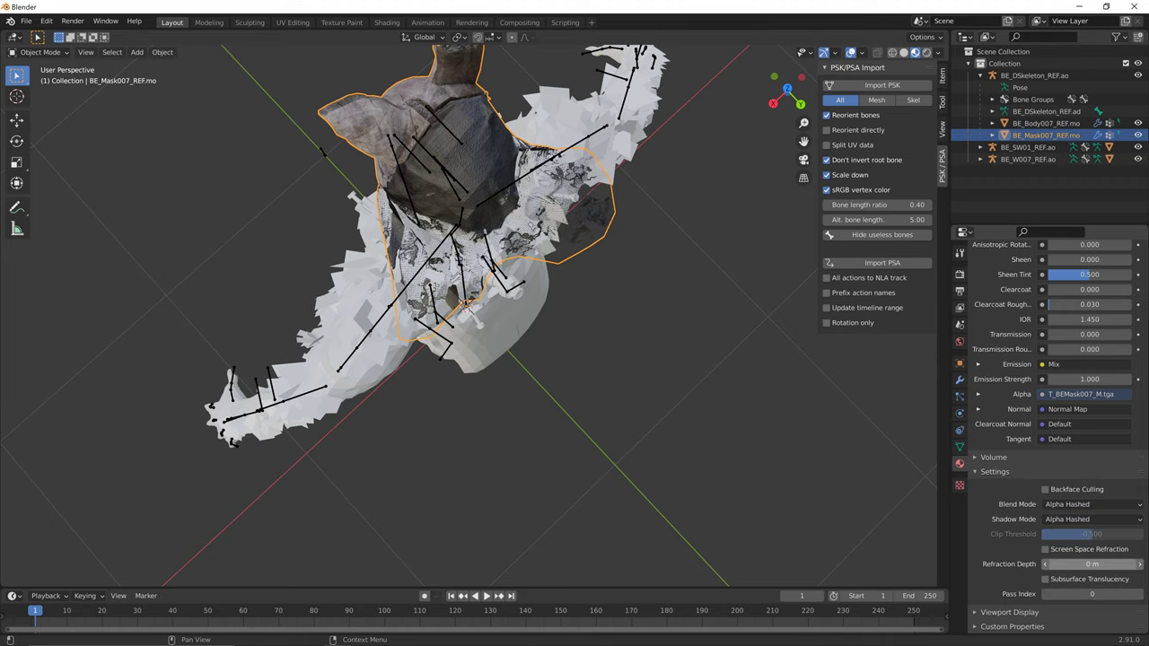
mouse_move(467, 306)
middle_down()
mouse_move(477, 269)
mouse_move(471, 302)
middle_up()
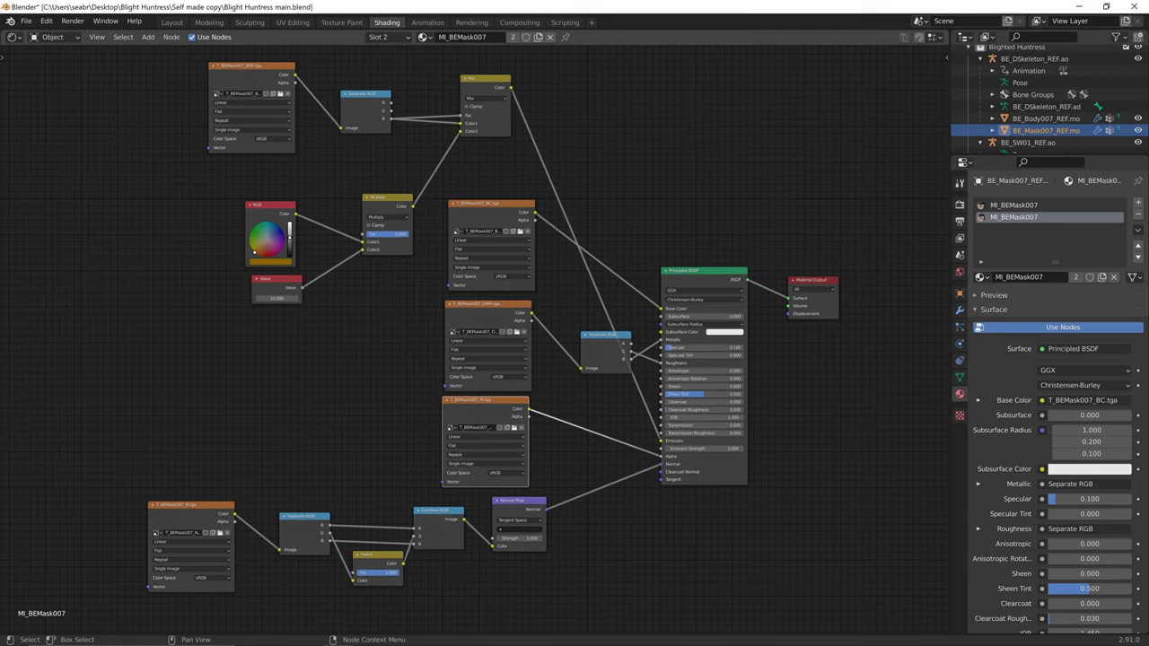
- Review the mask material properties in Blight Huntress main.blend and set the working mask material's Blend Mode and Shadow Mode to Alpha Clip
key(alt+Tab)
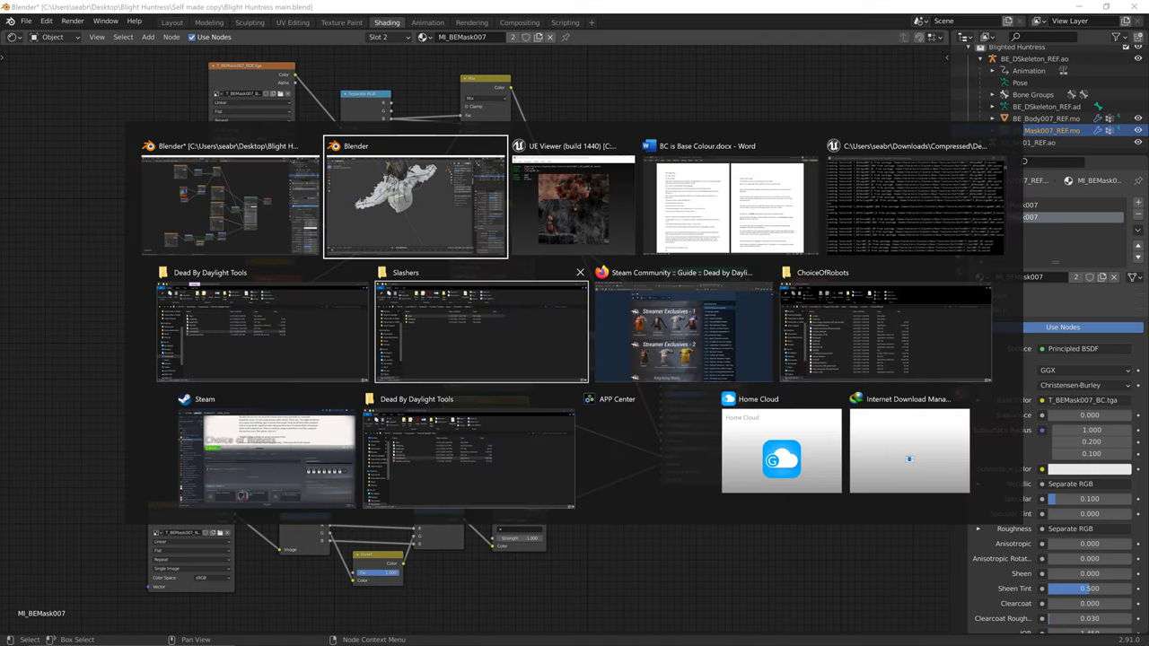
key(alt+shift+Tab)
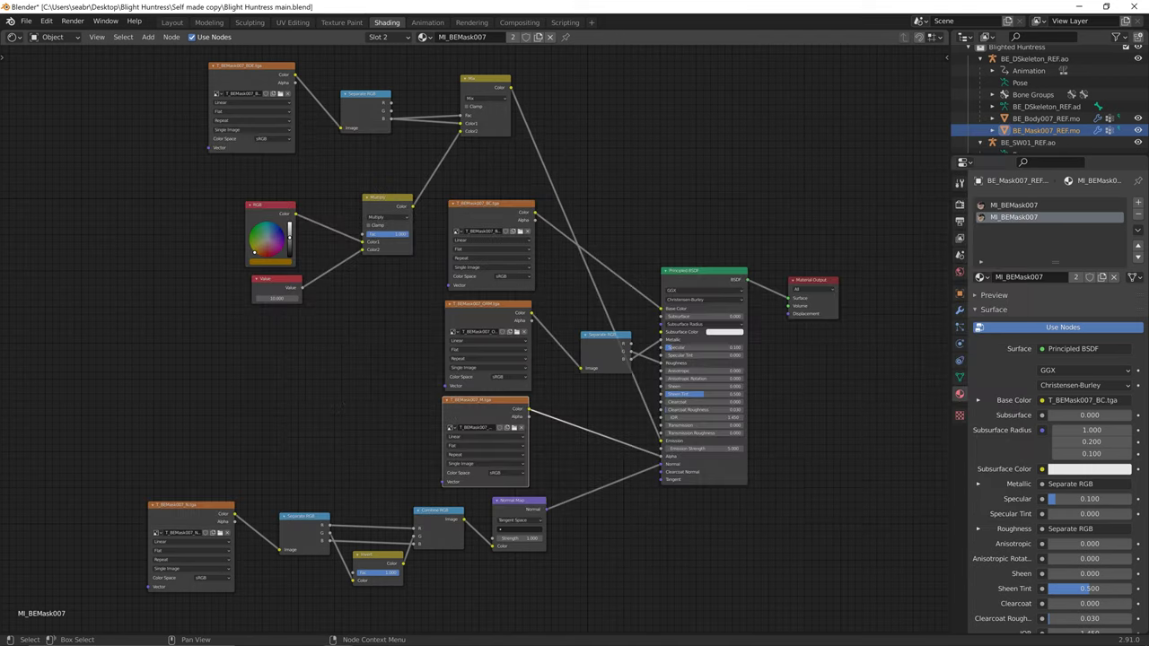
scroll(1050, 403, down, 2)
scroll(1050, 404, down, 6)
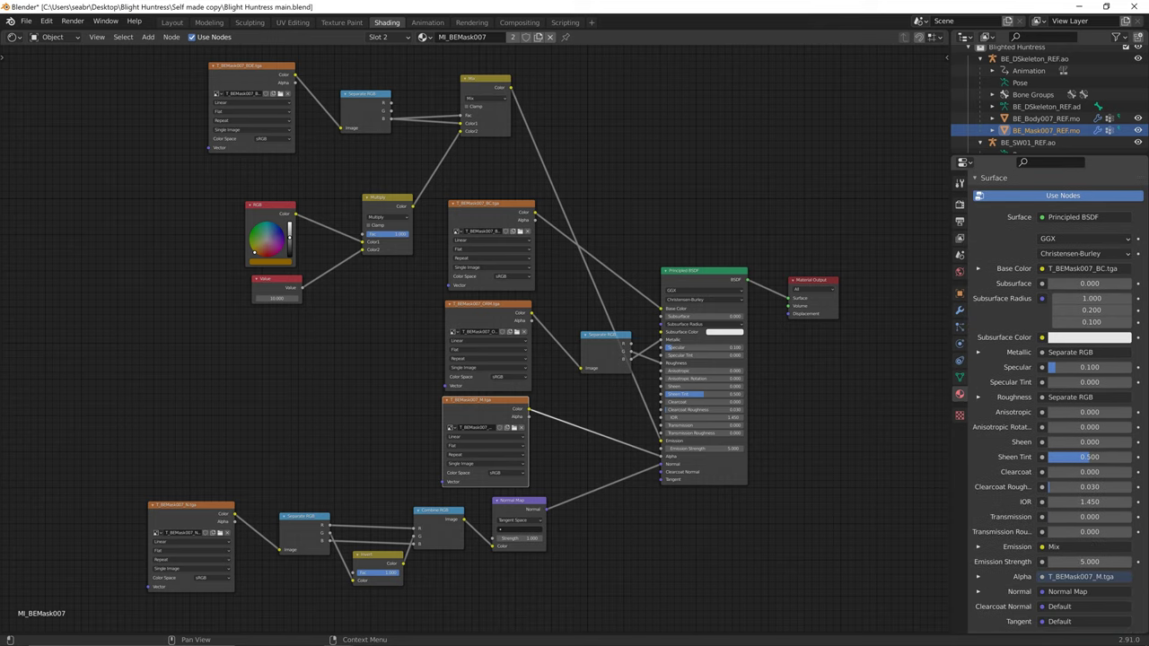
key(alt+Tab)
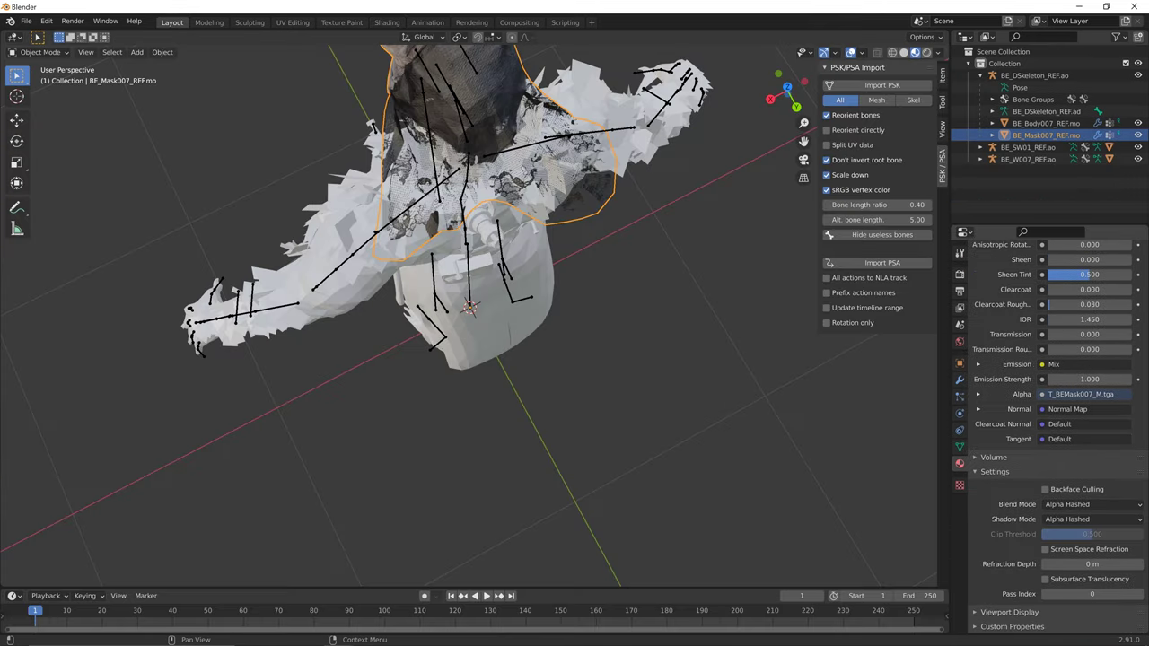
click(1091, 504)
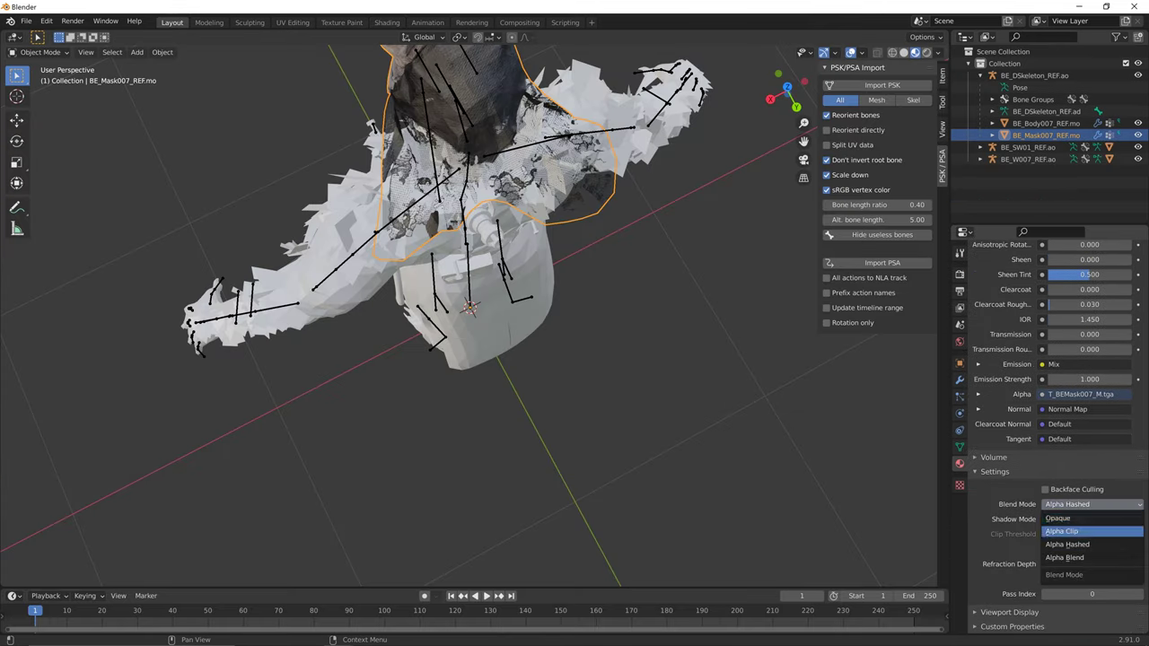
click(1092, 532)
click(1092, 518)
click(1064, 559)
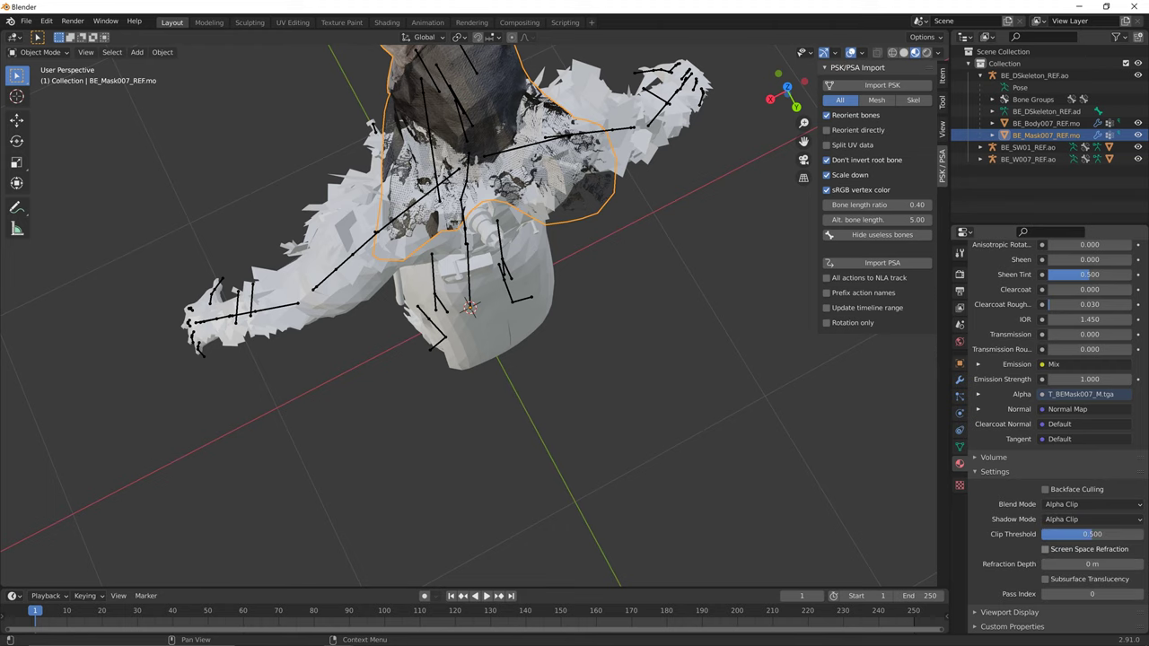
- Look up the mask's Clip Threshold in Blight Huntress main.blend and set the working mask material's Clip Threshold to 0.145
key(alt+Tab)
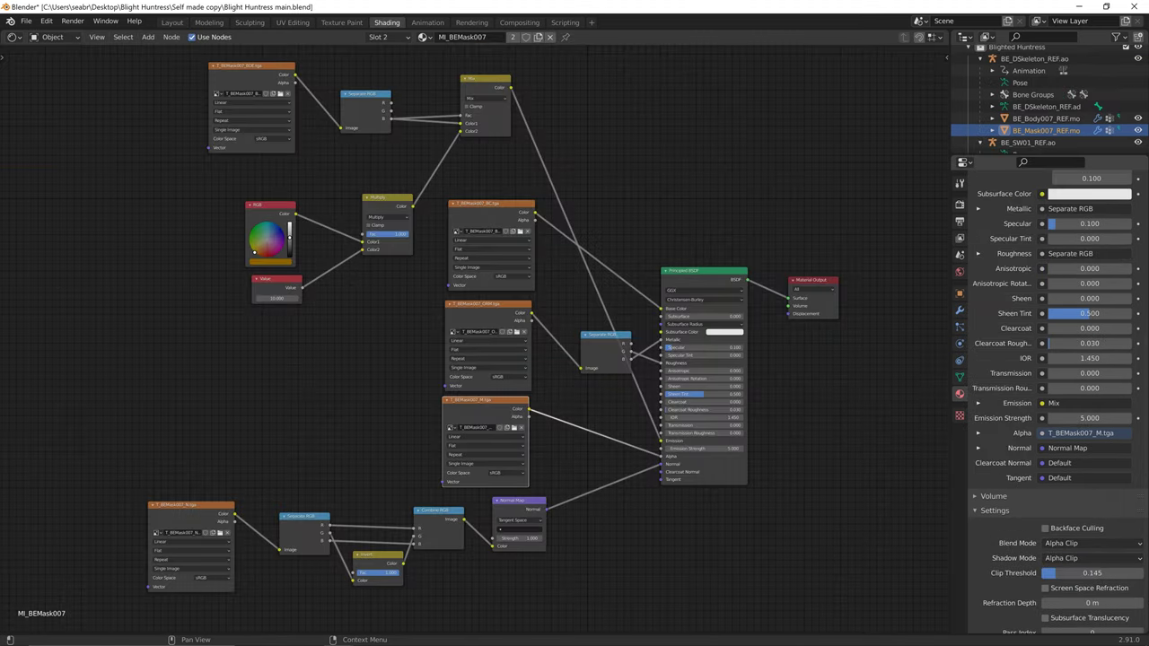
key(alt+Tab)
click(1091, 534)
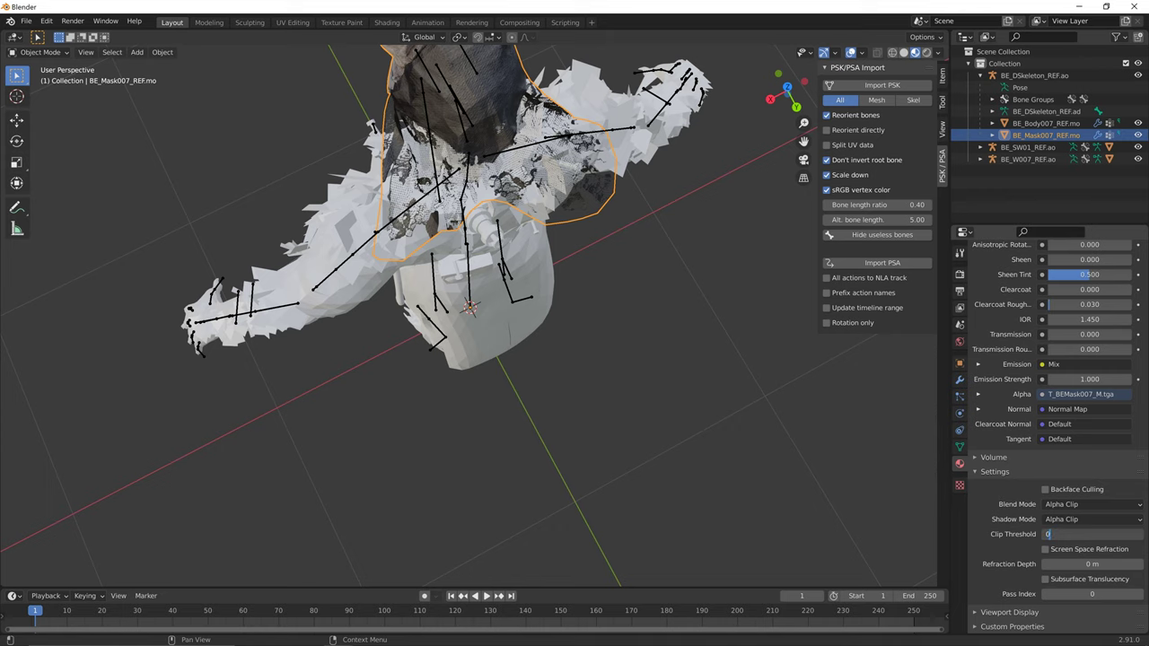
text(0.145)
key(Return)
middle_drag(718, 386, 755, 414)
drag(1079, 534, 1045, 534)
click(1091, 534)
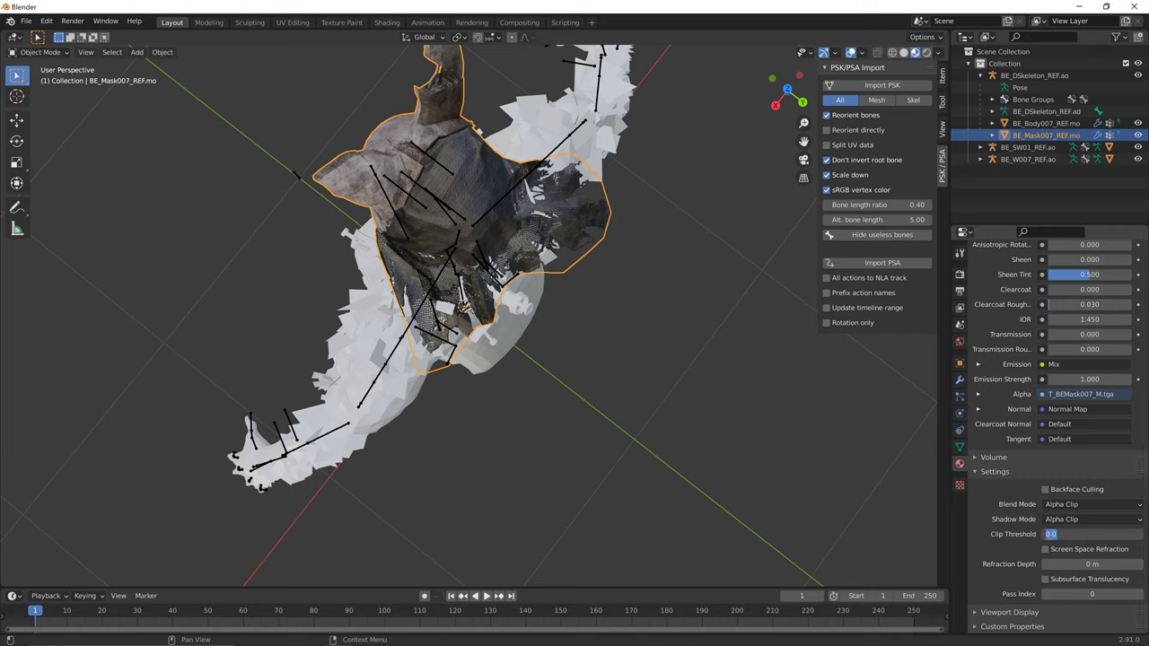
key(Return)
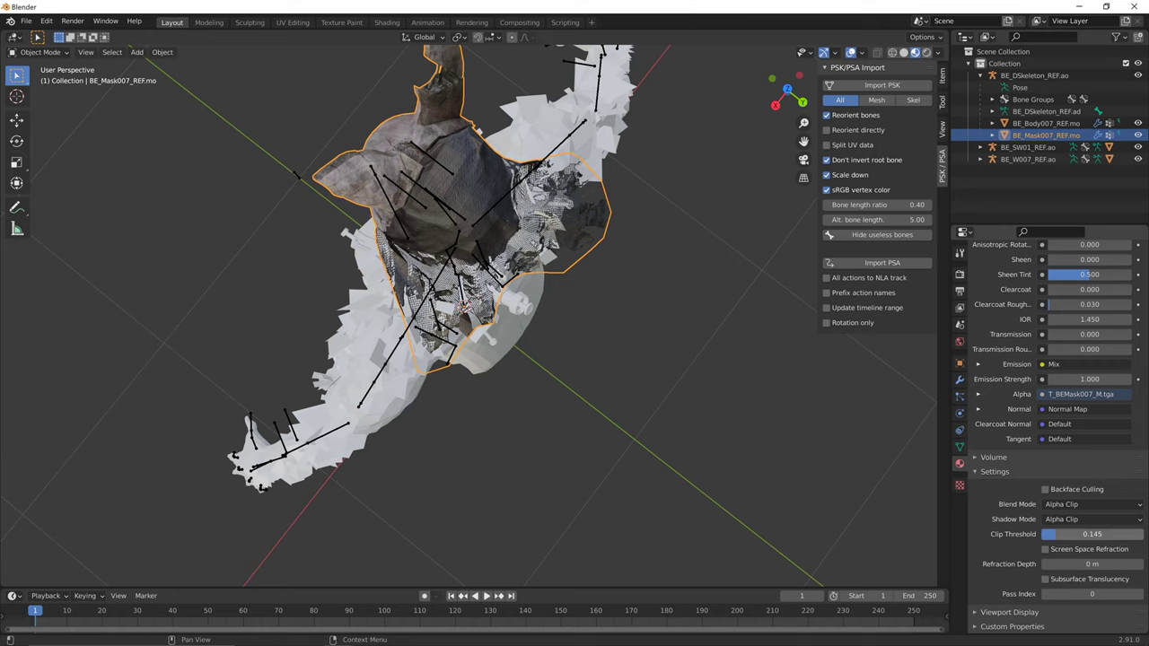
- Inspect the mask on the model and review the material slots of BE_Body007_REF.mo and BE_Mask007_REF.mo
middle_drag(503, 359, 494, 328)
middle_drag(584, 332, 453, 225)
scroll(469, 315, down, 3)
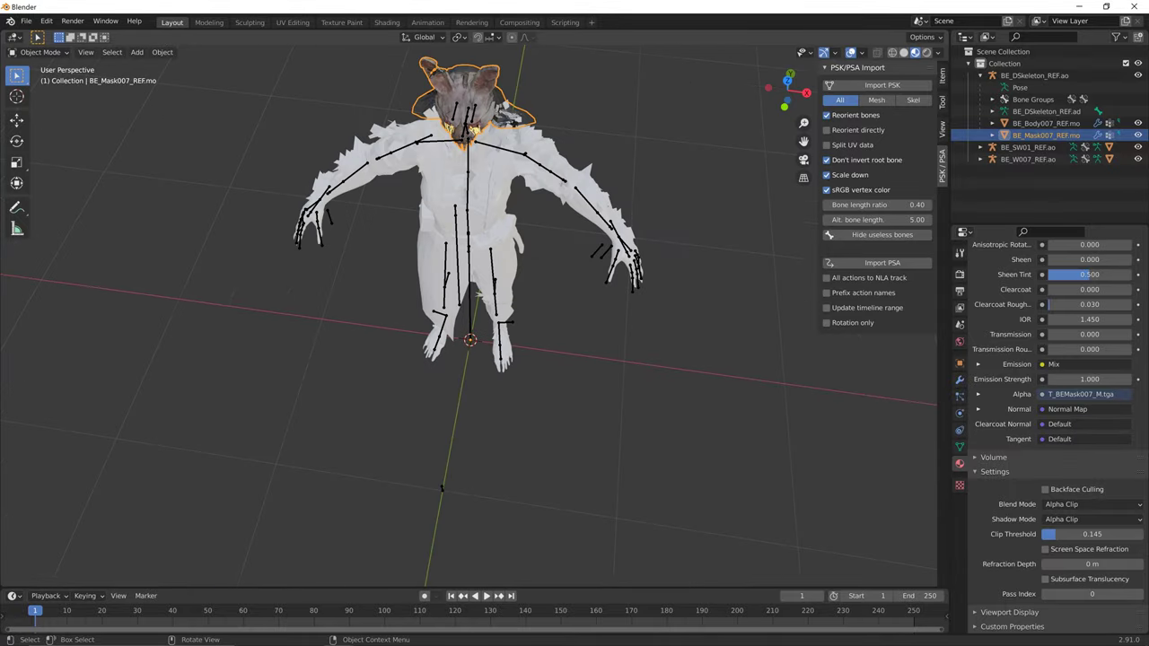
middle_drag(454, 305, 520, 346)
scroll(468, 316, up, 1)
middle_drag(553, 512, 496, 530)
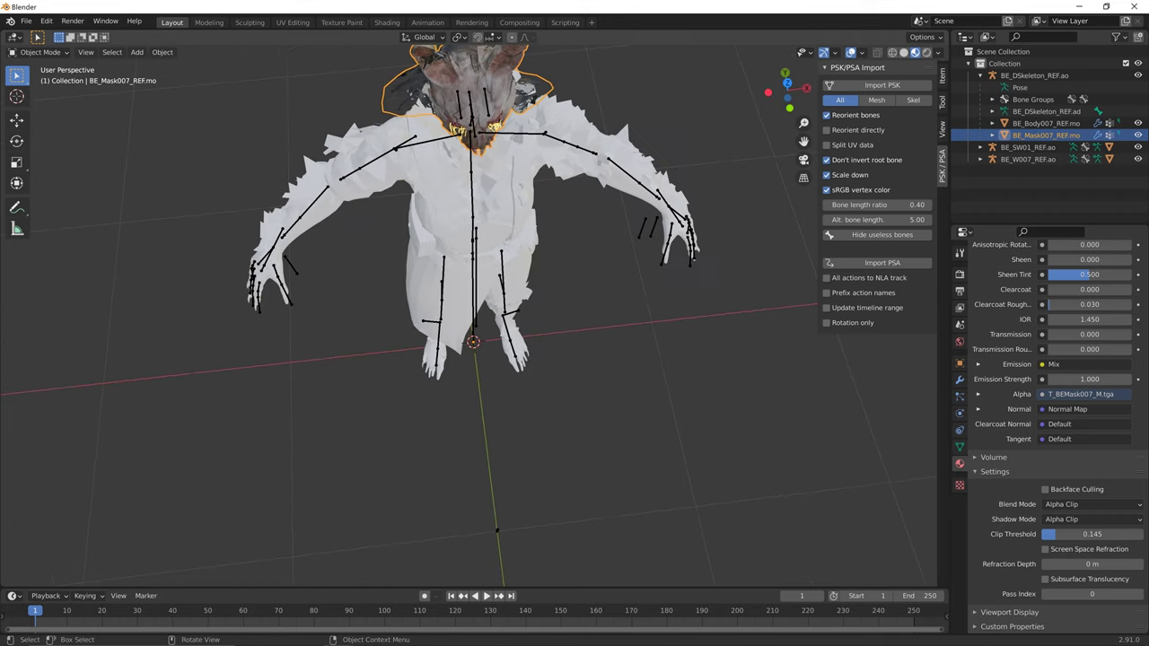
click(1046, 122)
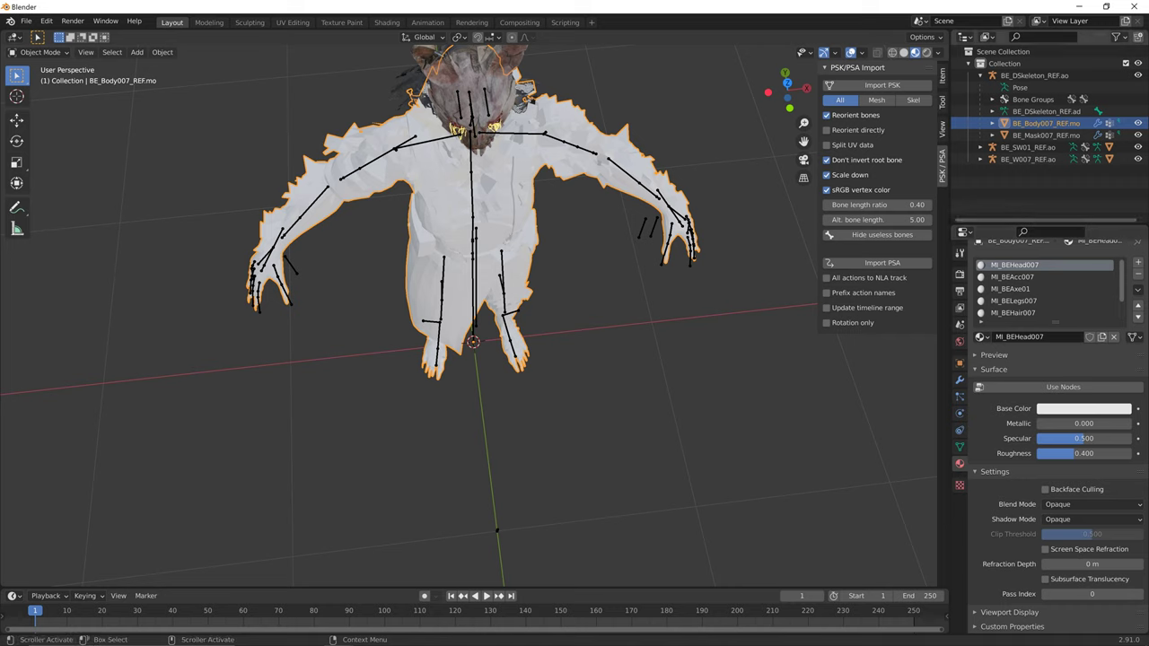
click(1045, 135)
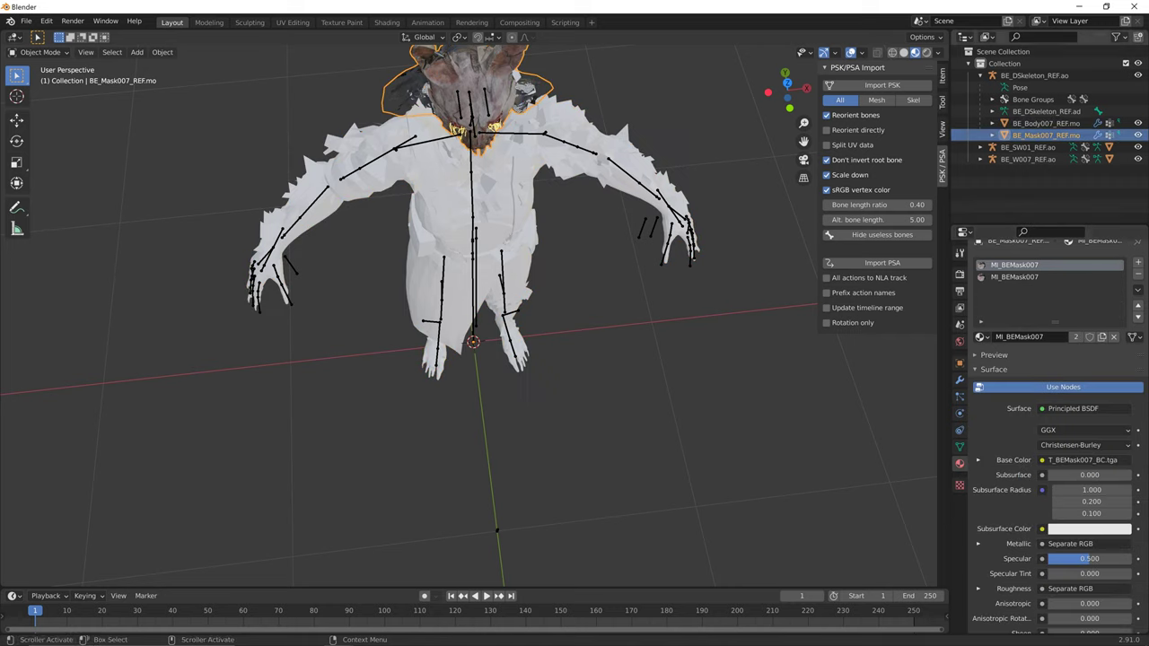
click(1014, 278)
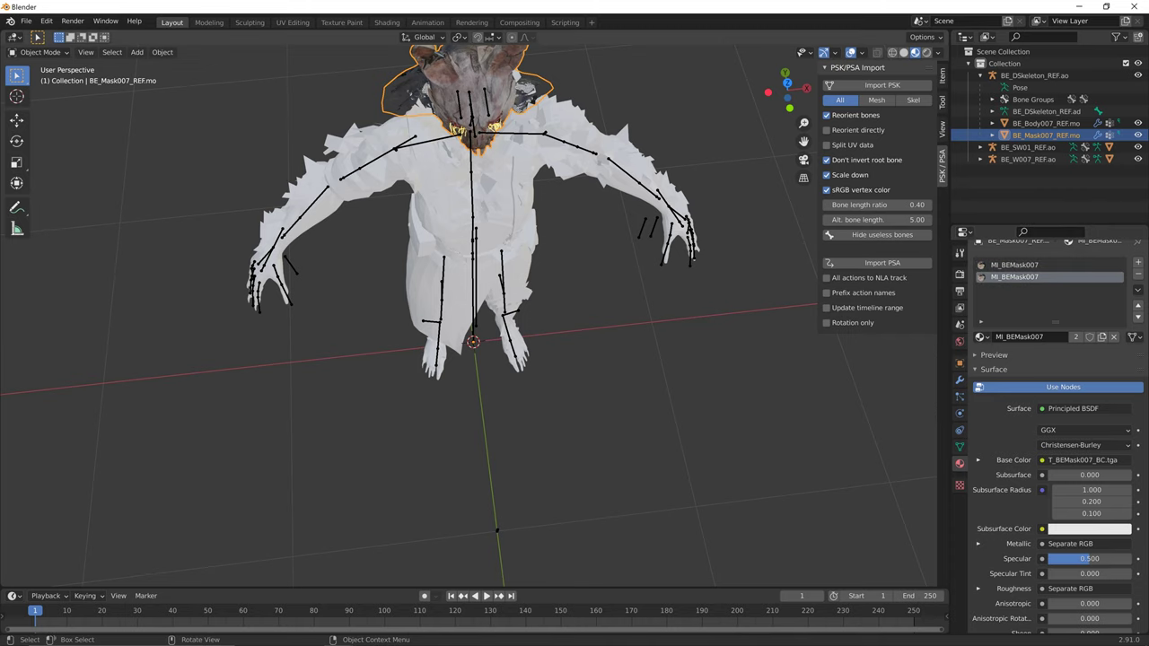
- Select the body mesh and enable Use Nodes for its MI_BEHead007 material
middle_drag(467, 314, 509, 267)
click(471, 305)
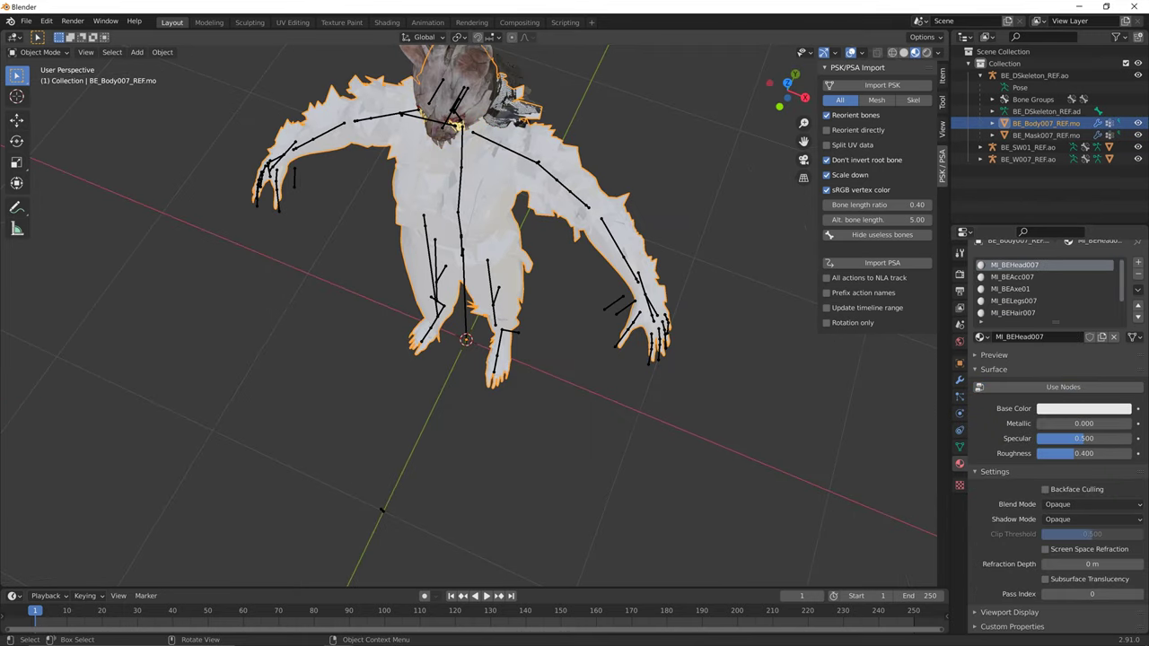
middle_drag(471, 306, 485, 306)
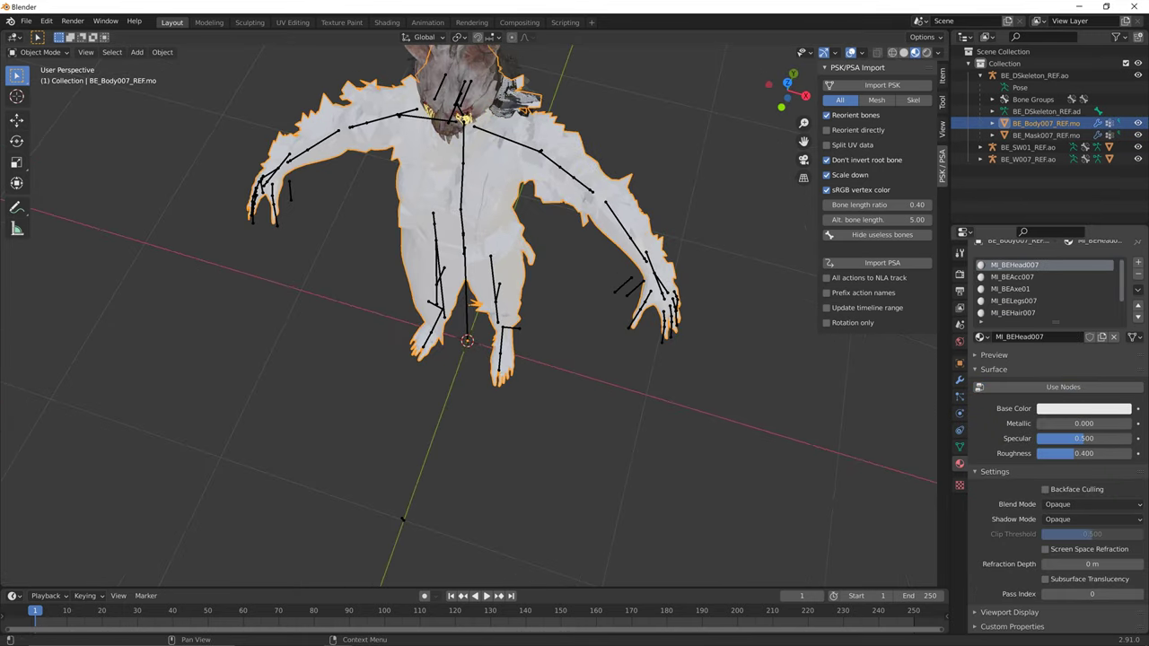
click(1063, 387)
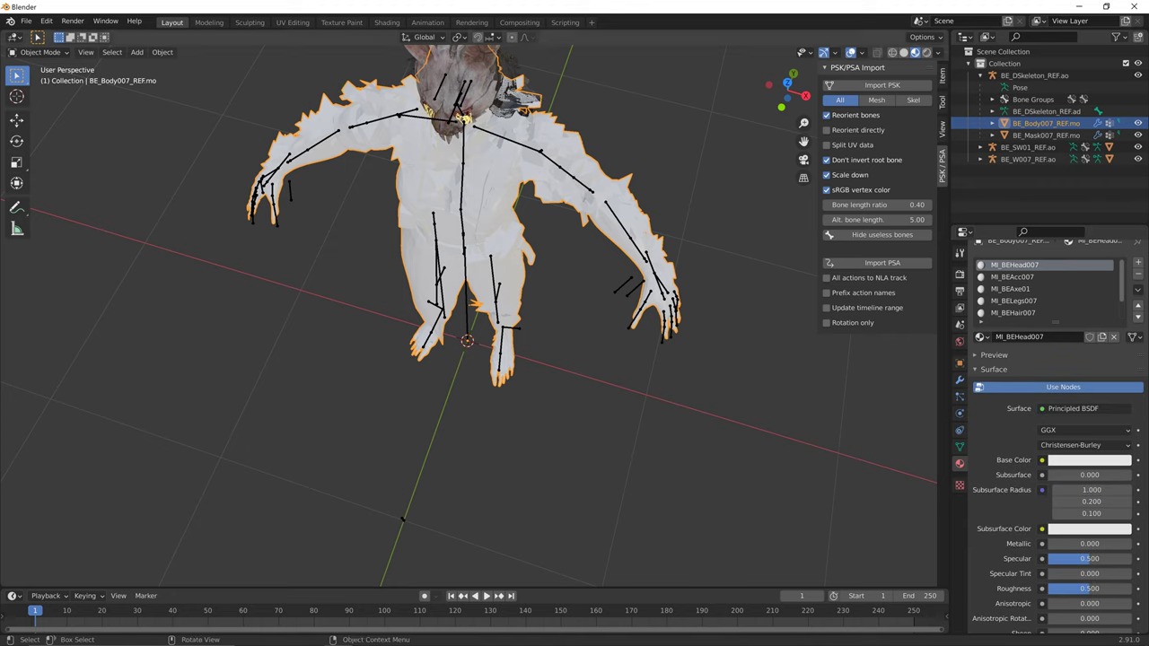
- Open the mask's MI_BEMask007 material in the Shading workspace and set the Principled BSDF's Specular to 0.1 and Emission Strength to 5
click(1045, 135)
click(1014, 265)
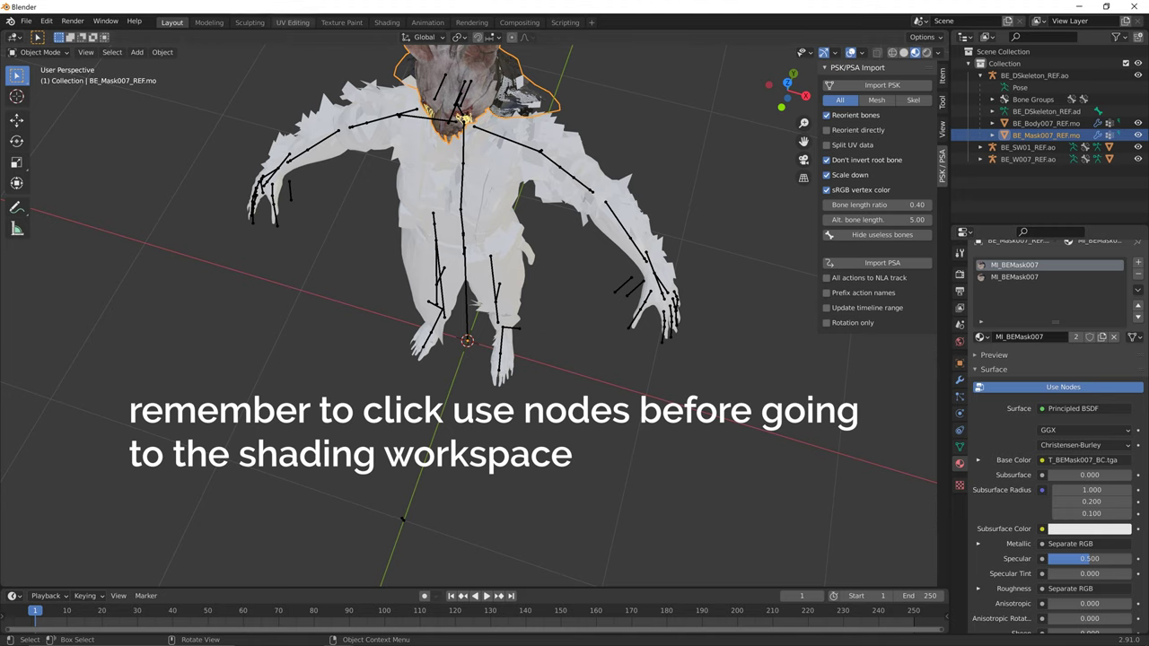
click(387, 22)
key(Home)
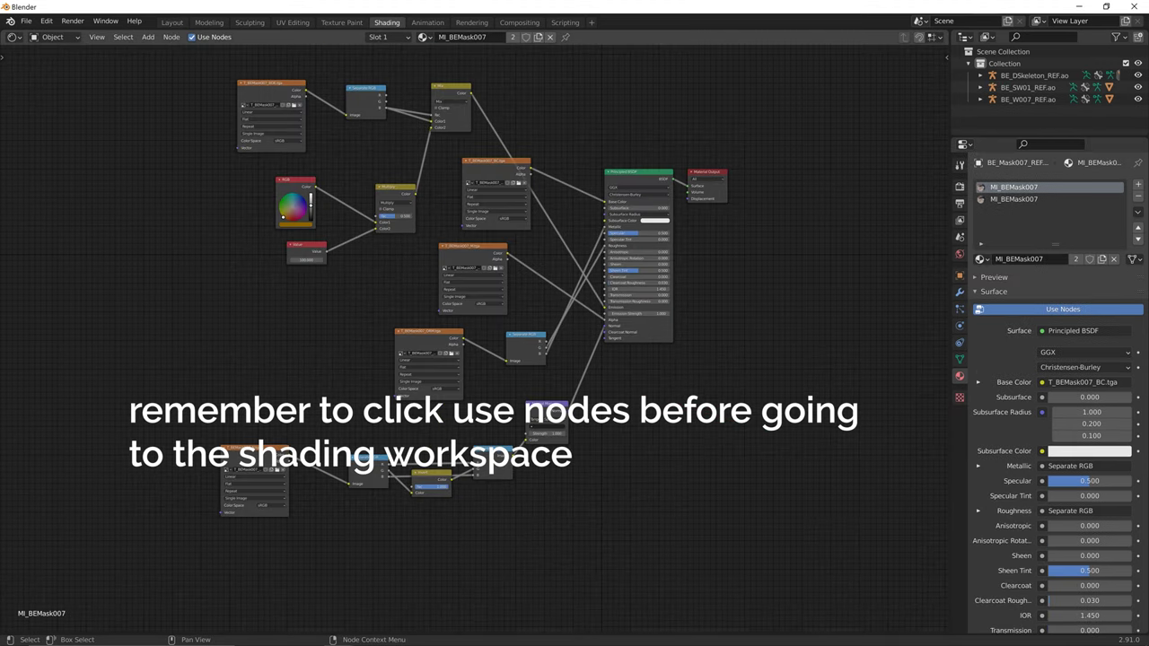
drag(810, 579, 163, 78)
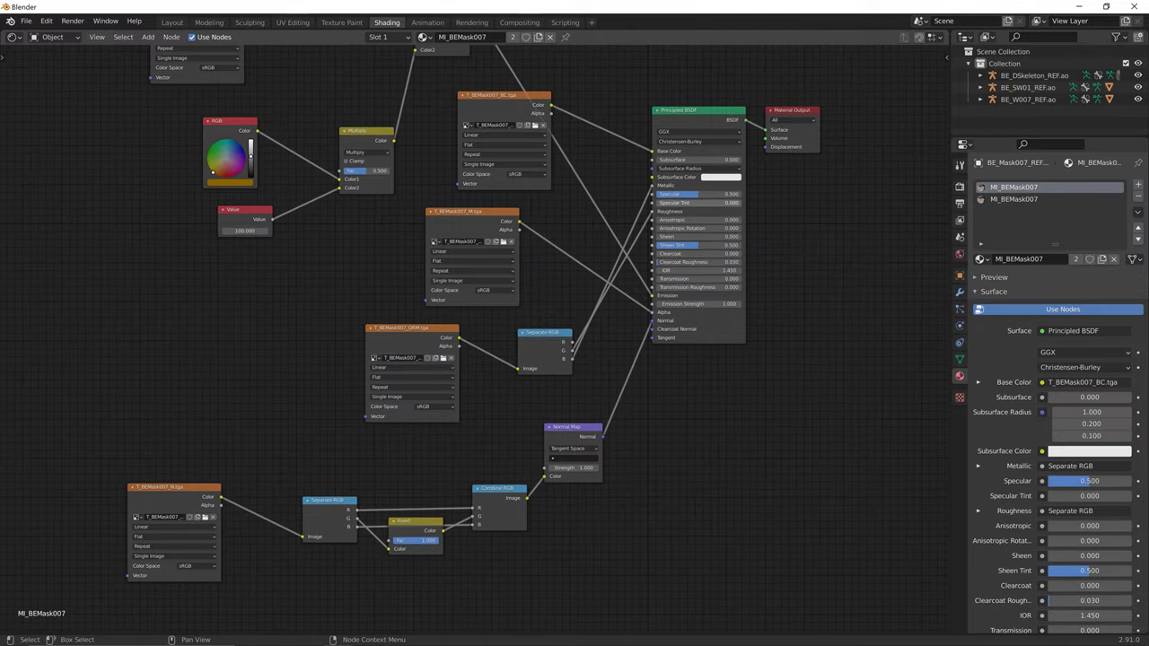
click(699, 195)
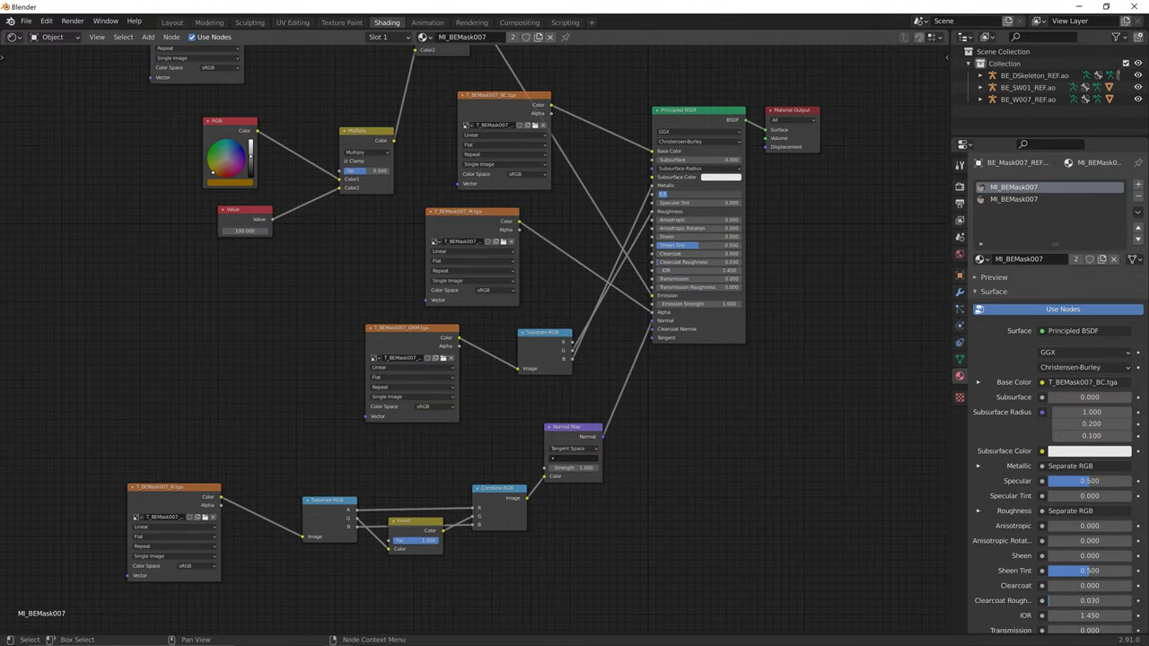
text(0.1)
key(Return)
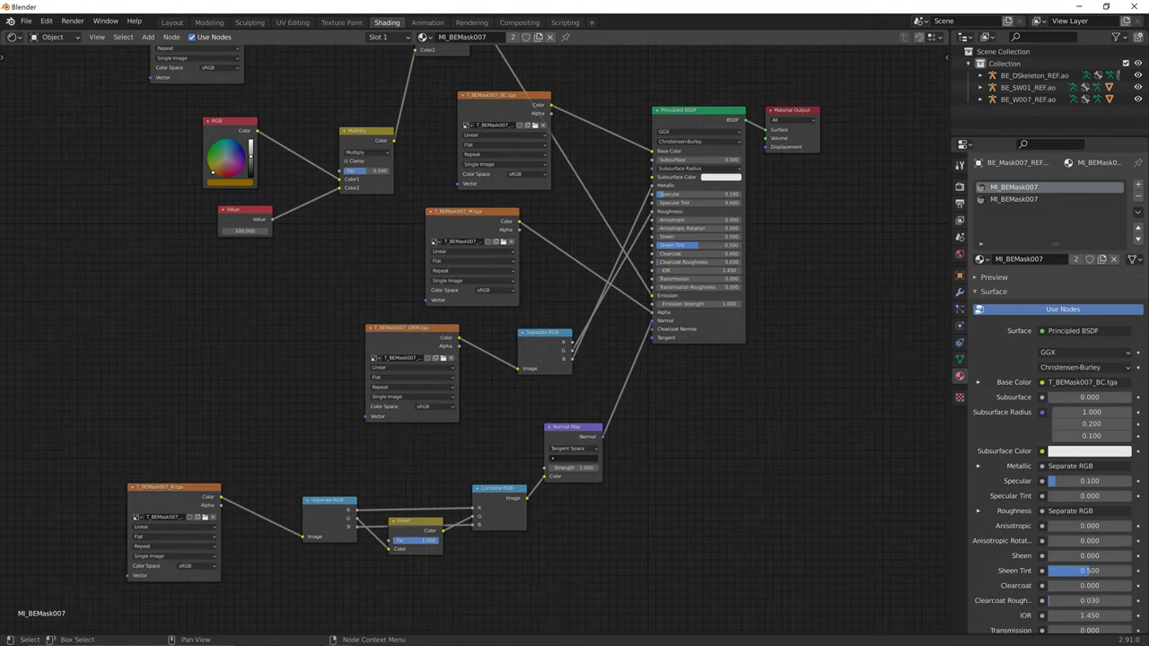
click(698, 304)
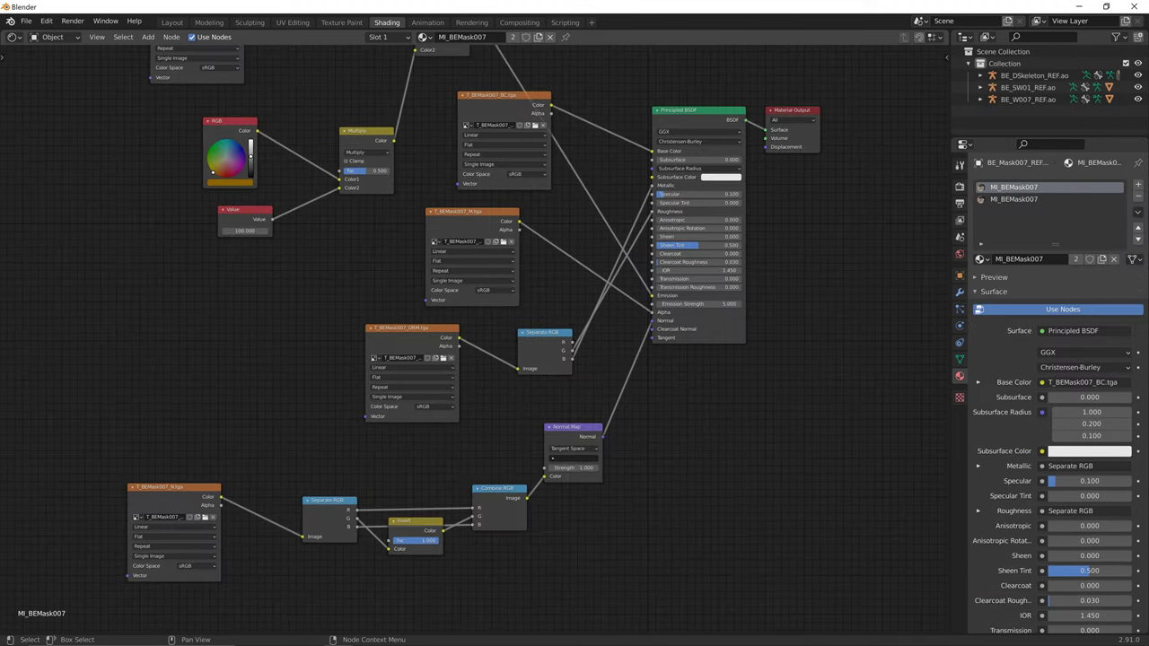
- Select and copy the entire MI_BEMask007 node setup
scroll(476, 340, down, 5)
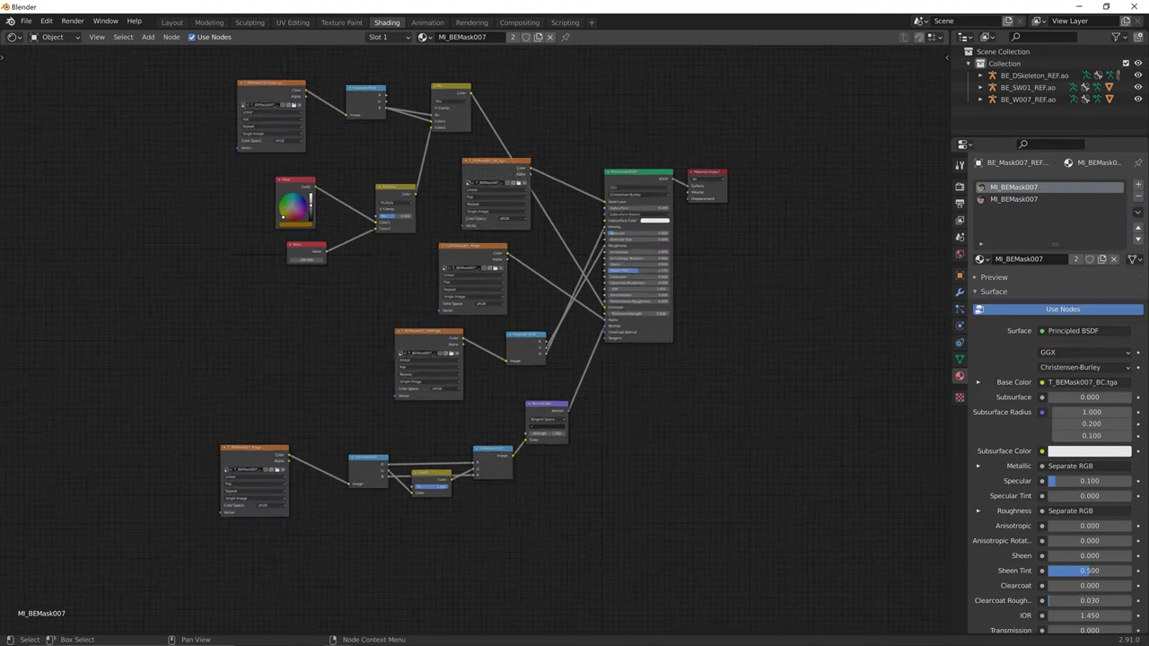
drag(736, 538, 69, 96)
key(ctrl+c)
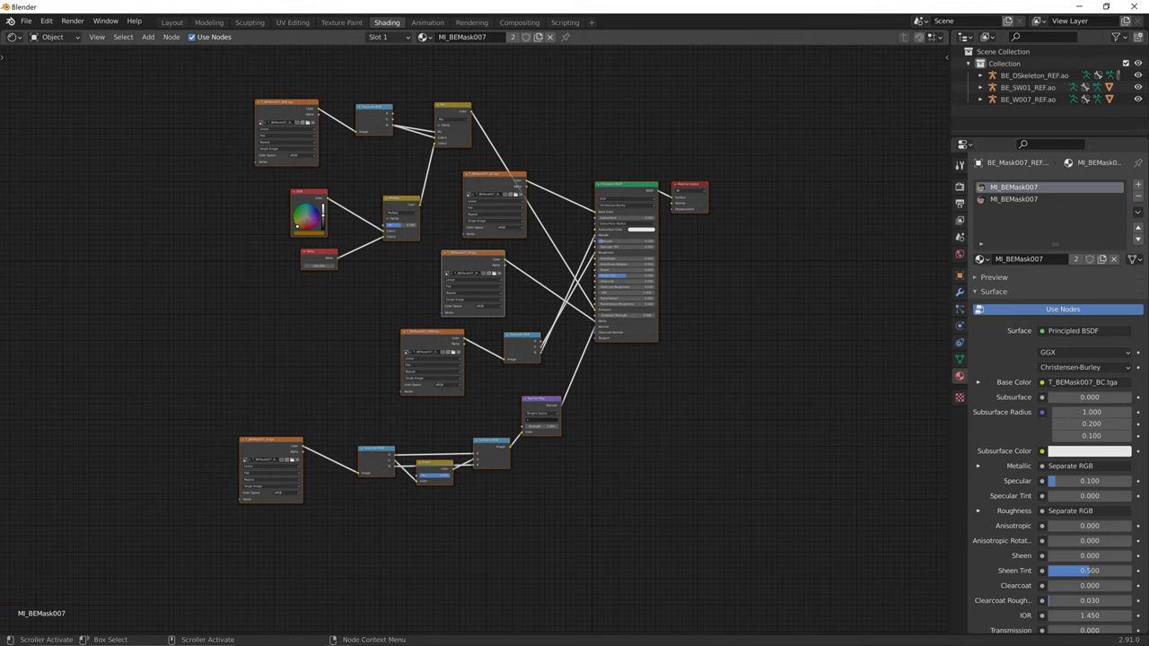
drag(776, 556, 82, 79)
key(ctrl+c)
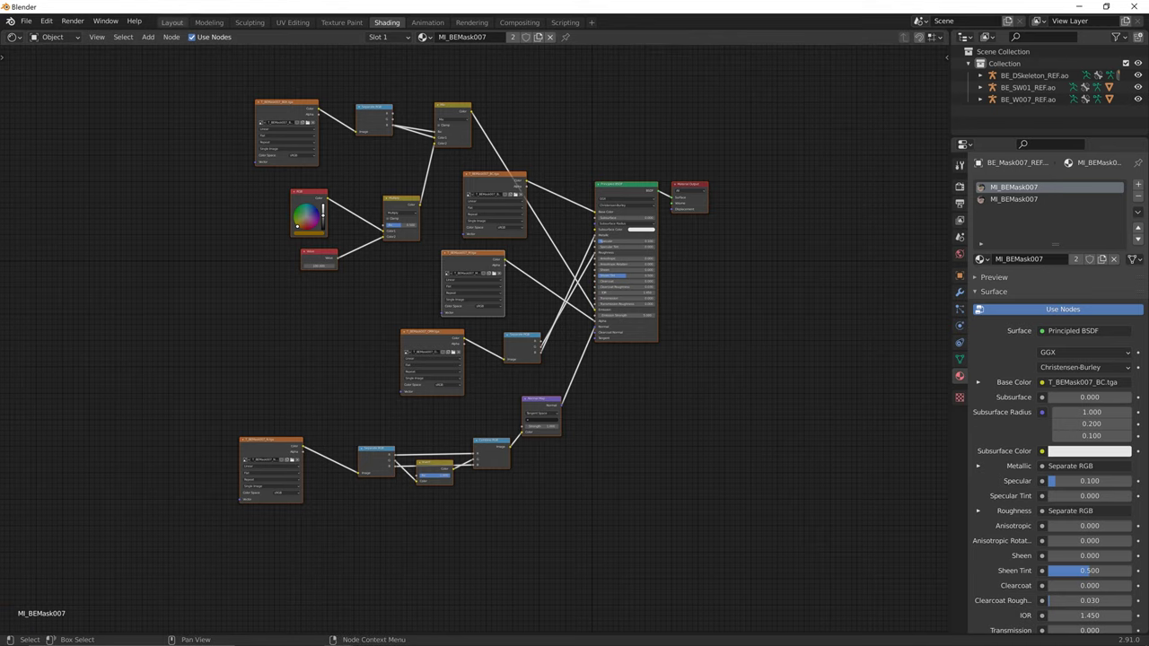
- Return to the Layout workspace, select the body mesh and disable Use Nodes for MI_BEHead007
click(171, 22)
click(433, 193)
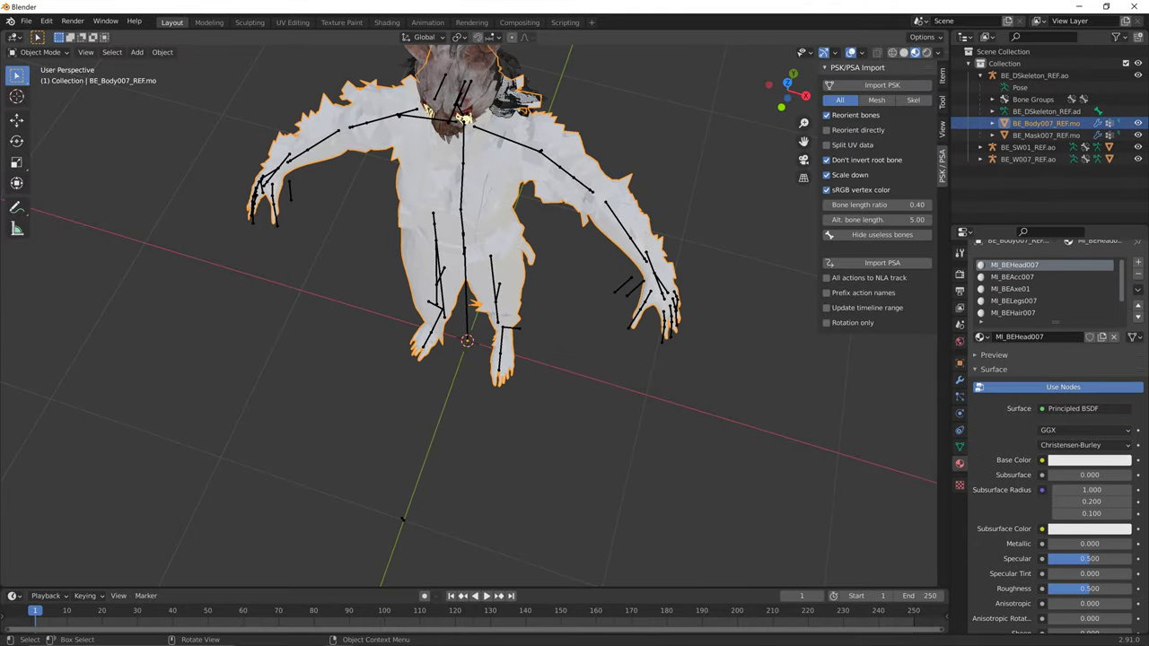
middle_drag(434, 215, 469, 191)
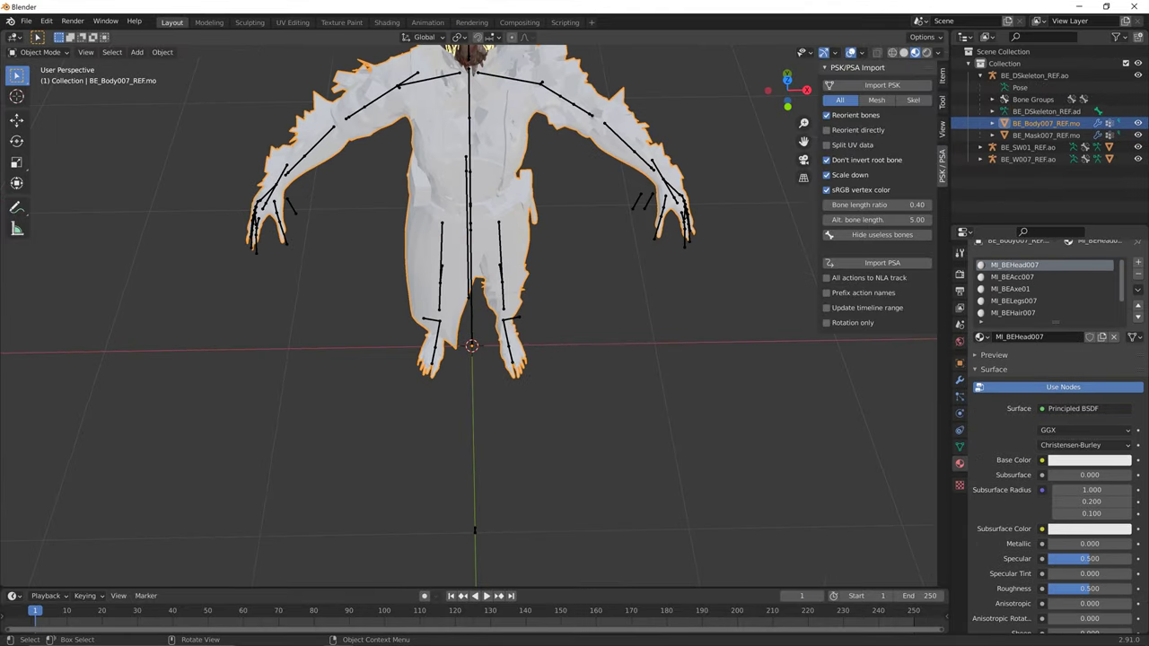
key(shift)
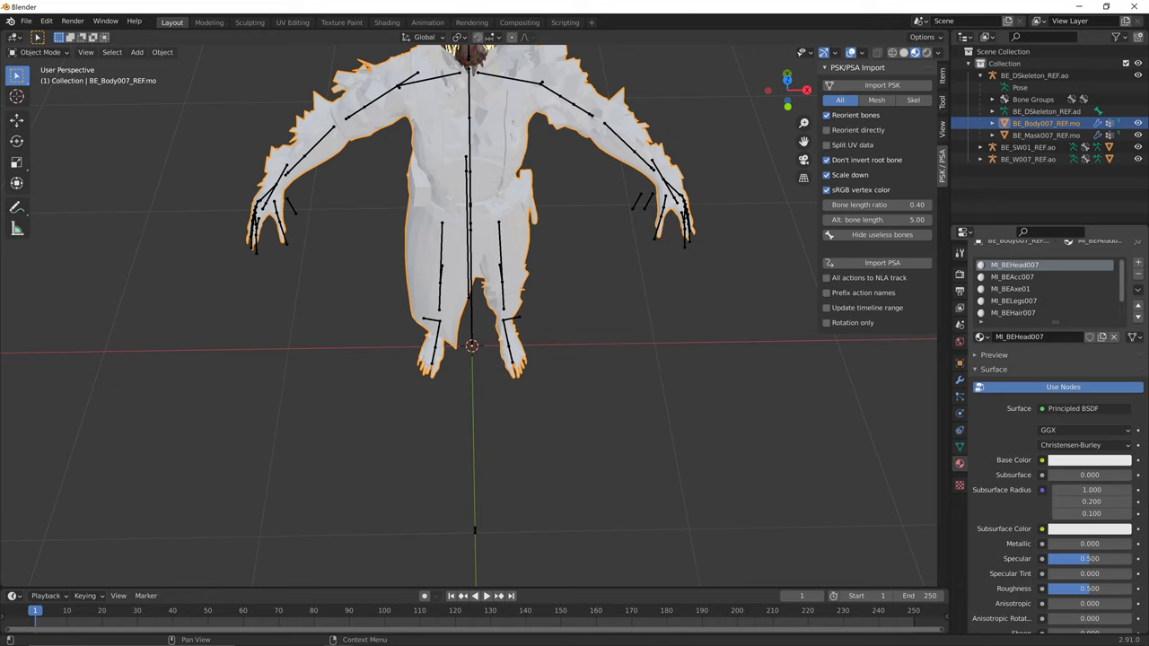
click(1063, 388)
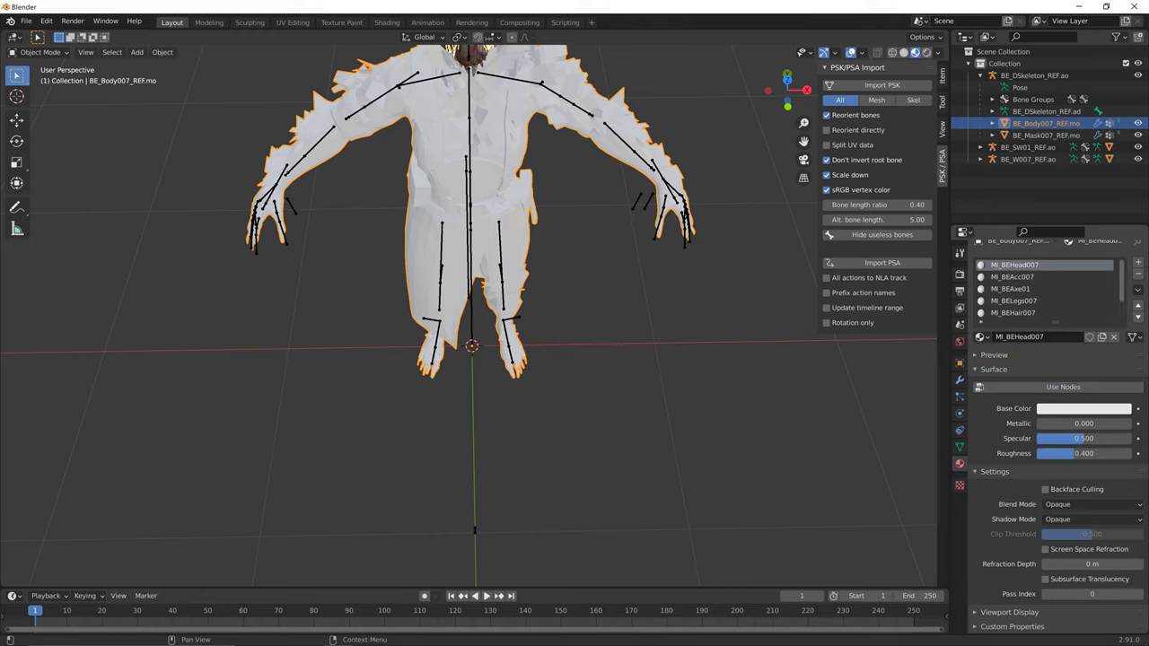
middle_drag(502, 314, 527, 307)
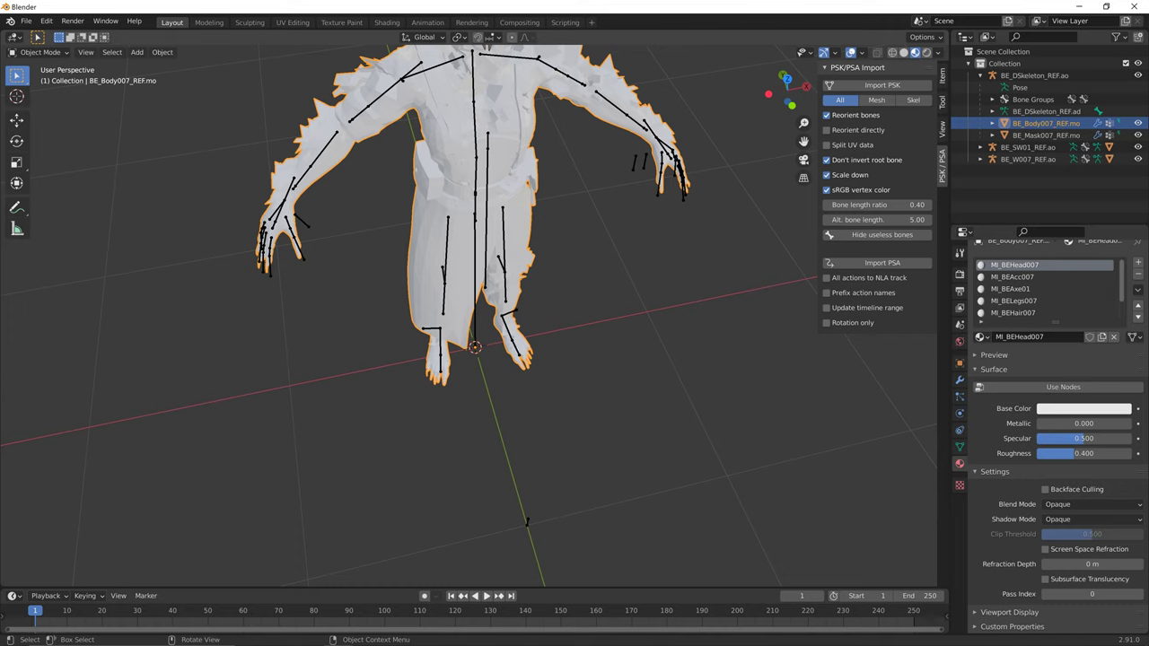
- In the Shading workspace, replace MI_BEHead007's default nodes with the copied mask node setup
click(387, 22)
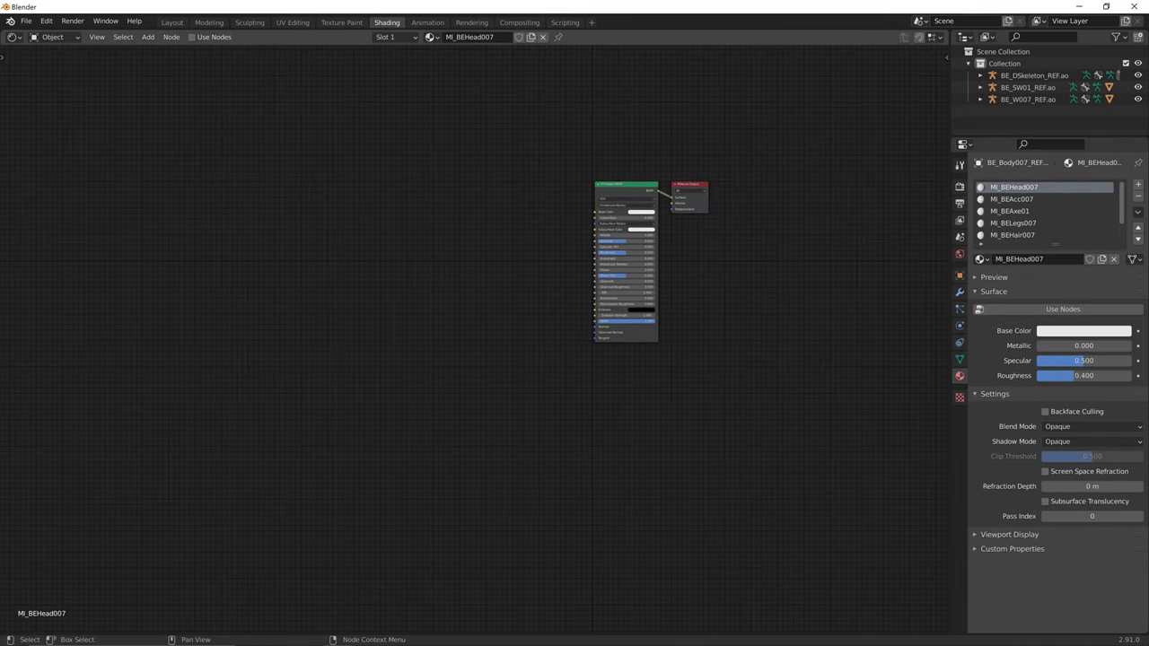
drag(699, 100, 589, 401)
key(Delete)
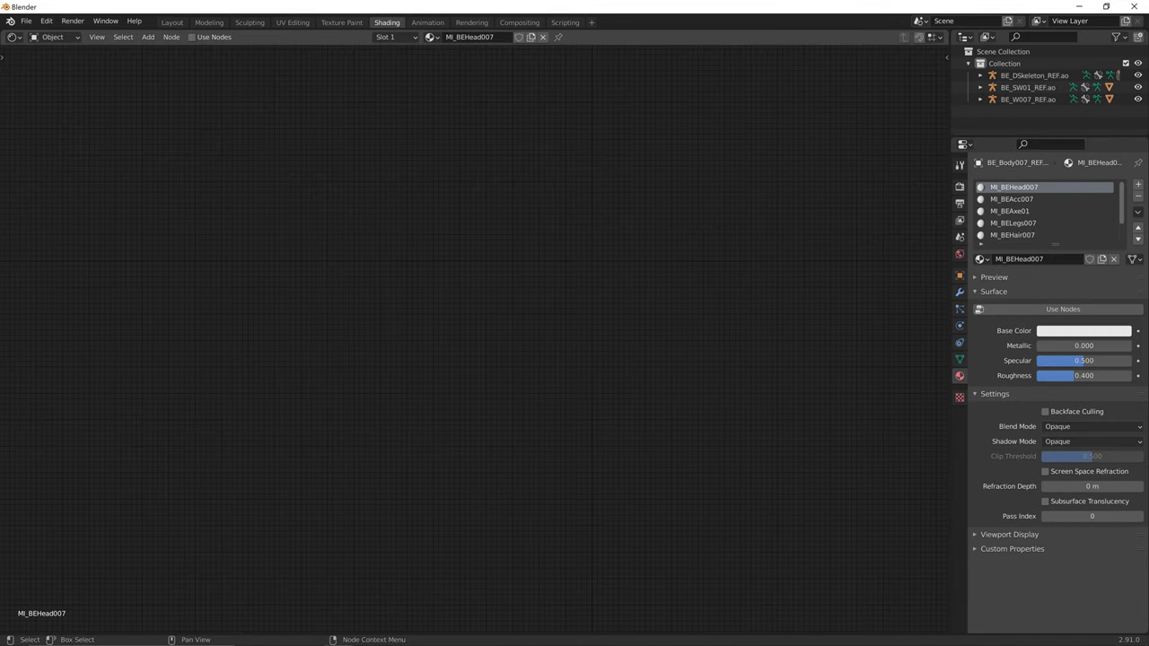
key(ctrl+v)
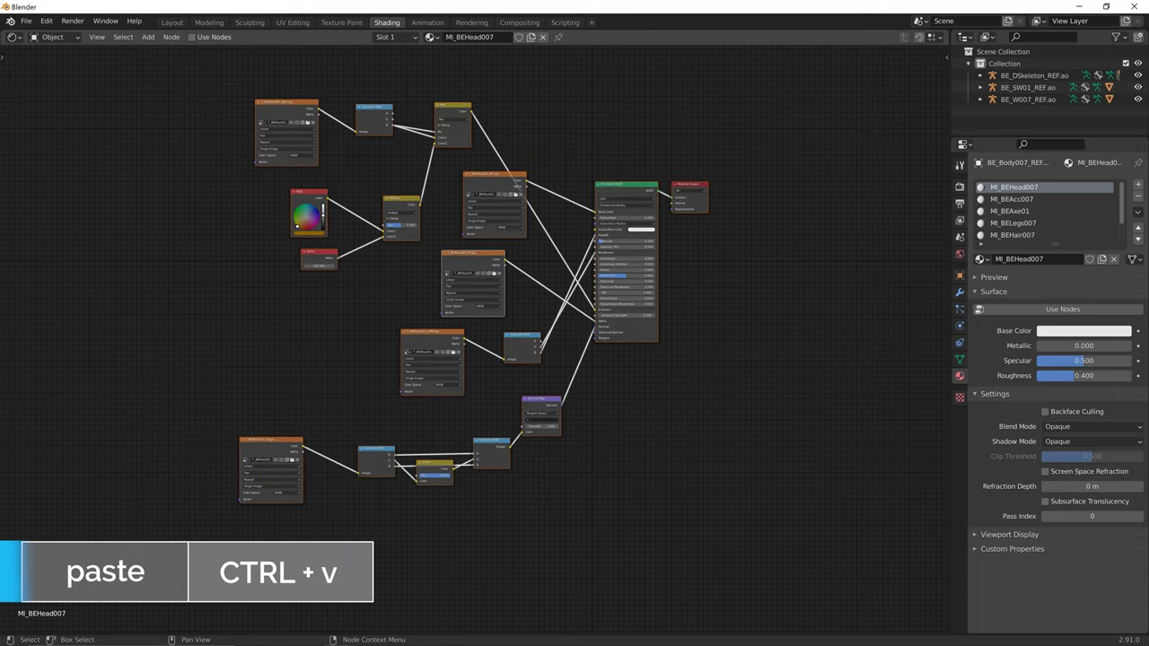
scroll(474, 341, up, 1)
key(alt+a)
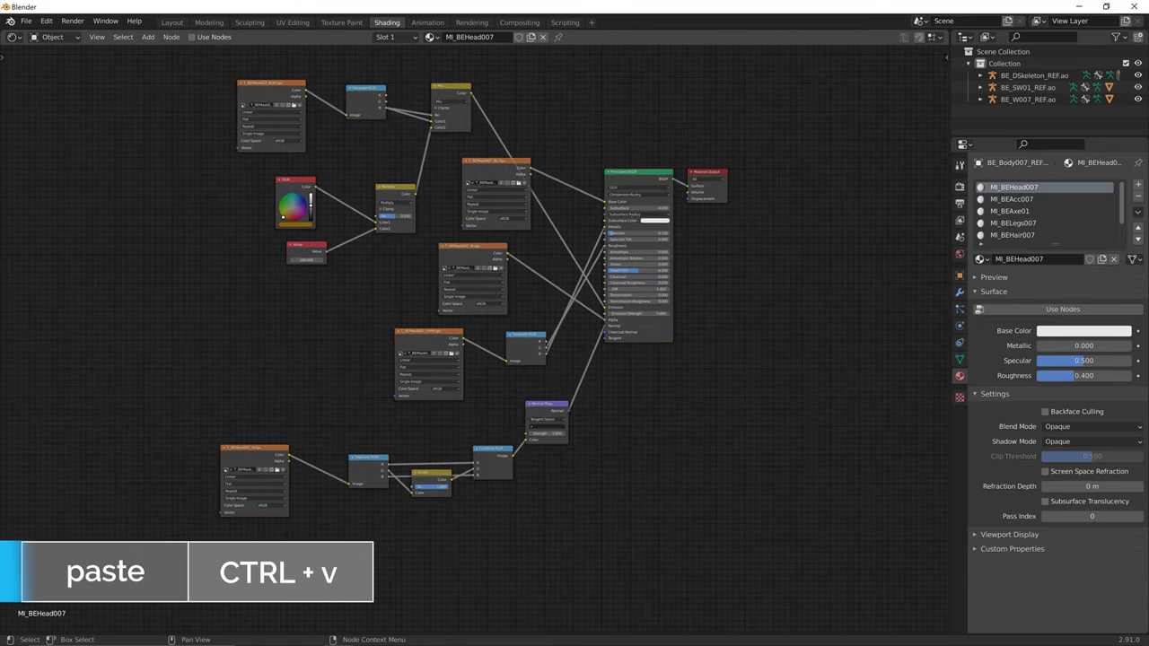
middle_drag(474, 341, 496, 368)
scroll(473, 344, up, 2)
scroll(474, 345, down, 1)
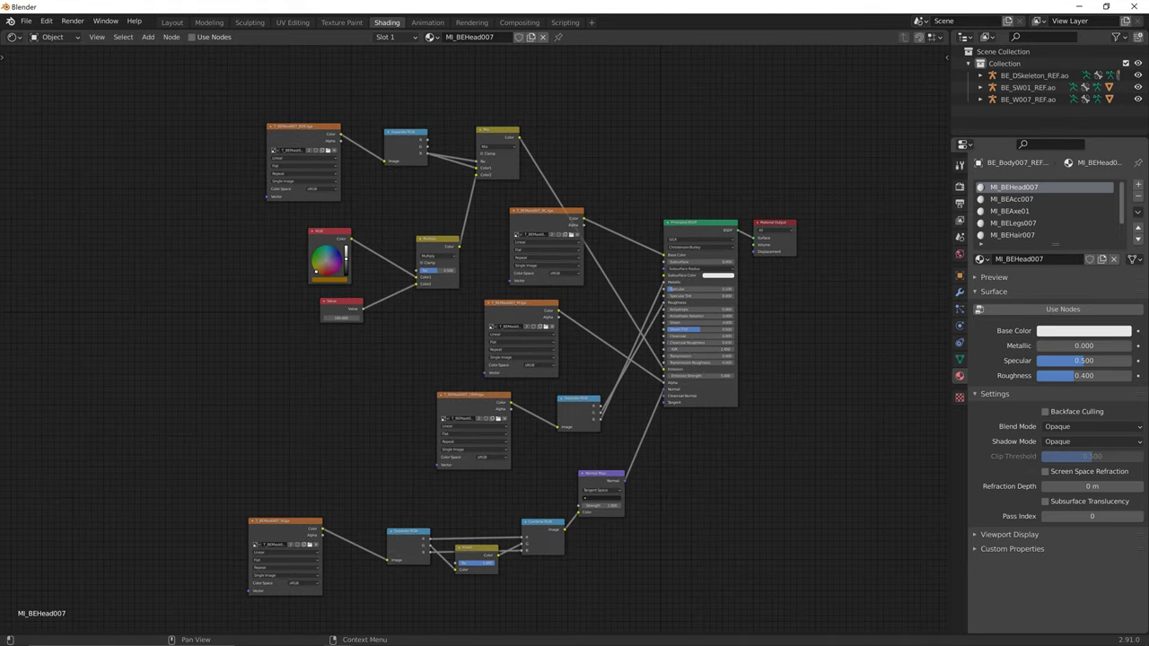
- Load T_BEHead007_BDE.tga into the emission texture node and T_BEHead007_BC.tga into the base color texture node
click(328, 151)
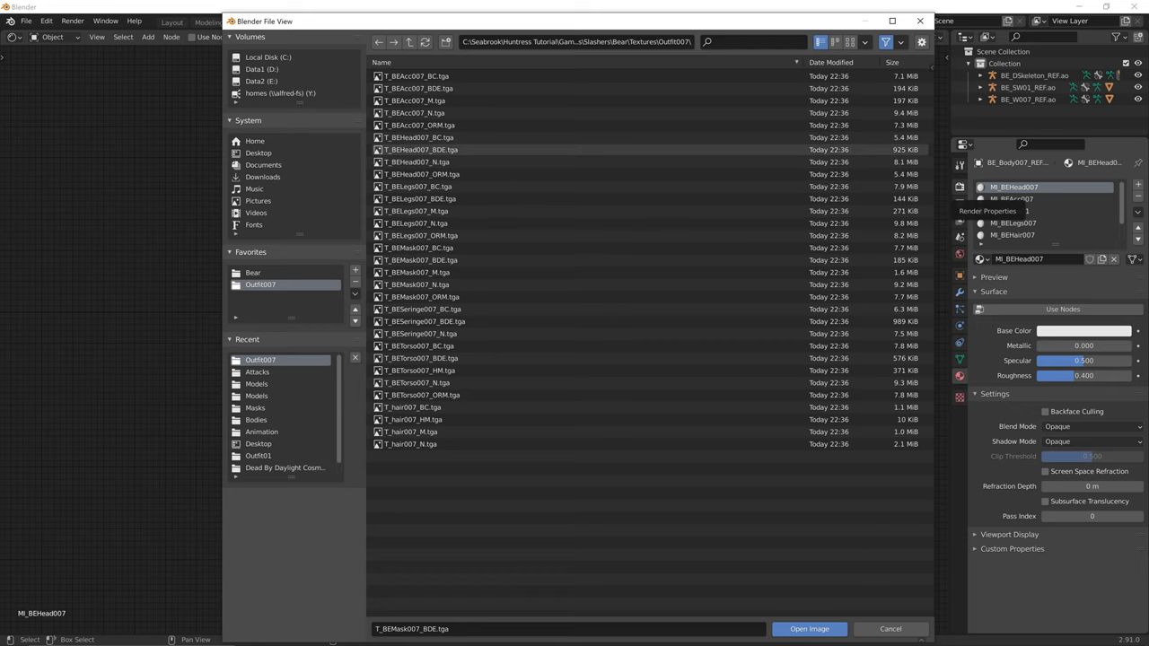
double_click(421, 149)
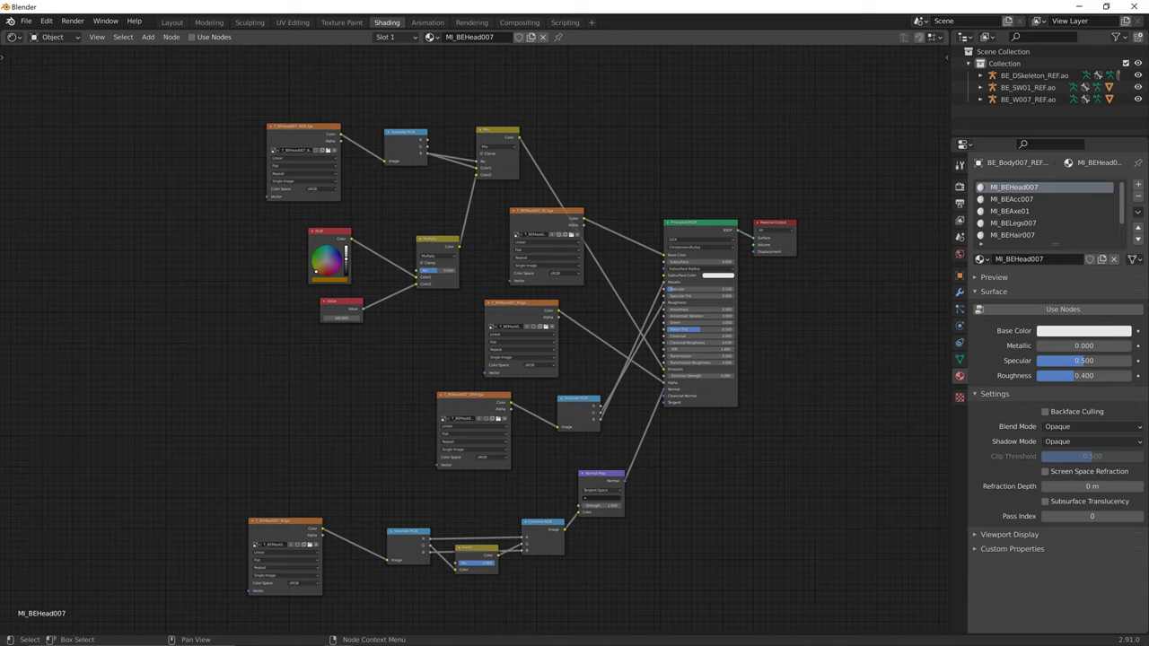
click(571, 235)
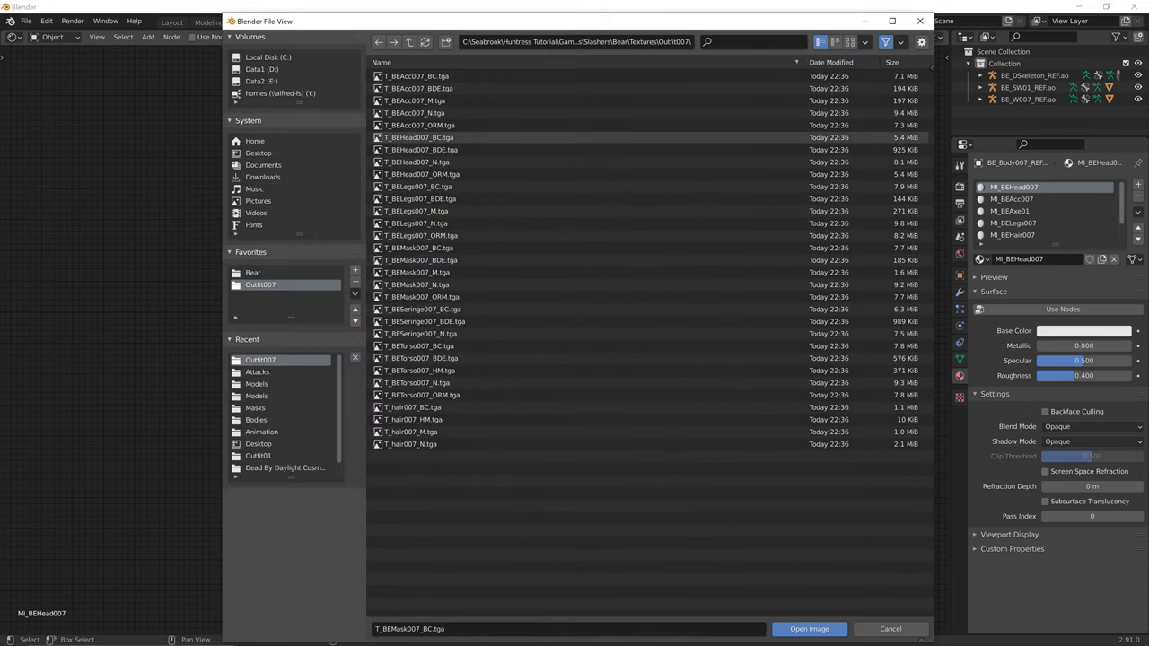
double_click(419, 137)
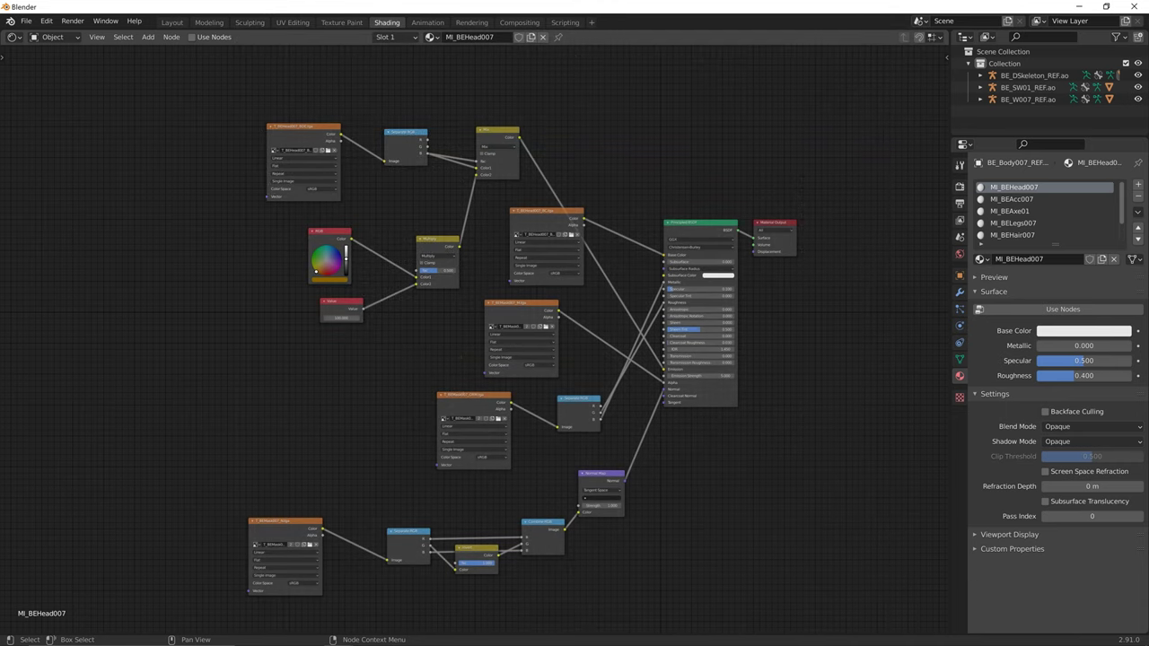
- Delete the unused T_BEMask007_M.tga alpha texture node from the MI_BEHead007 material
click(546, 326)
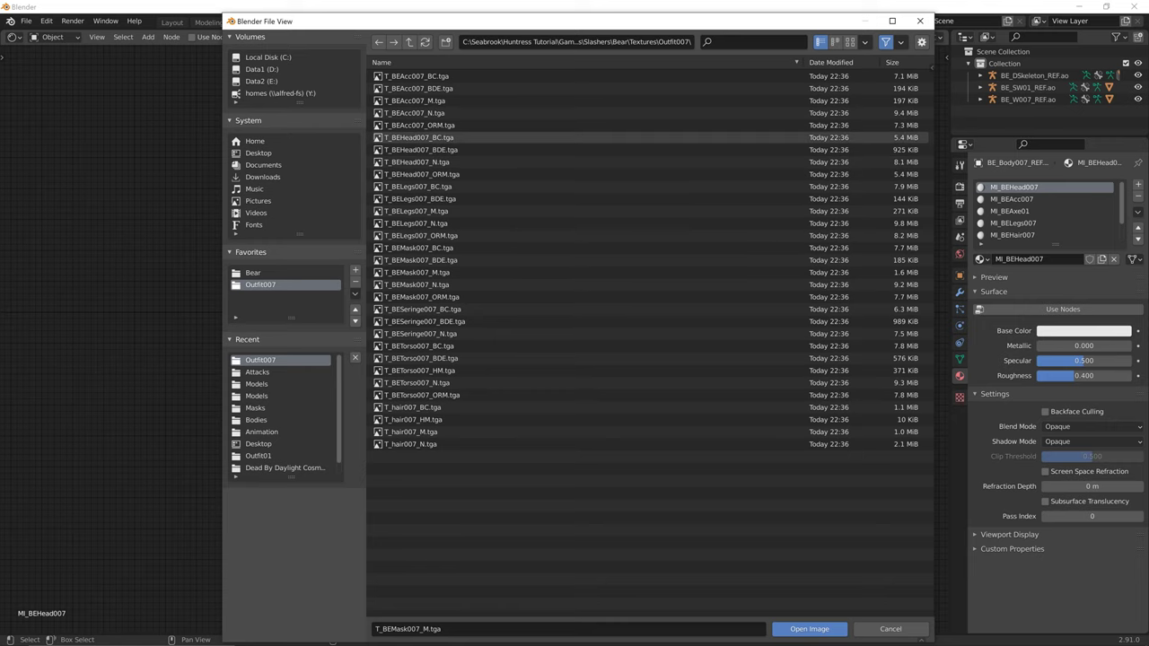
key(Return)
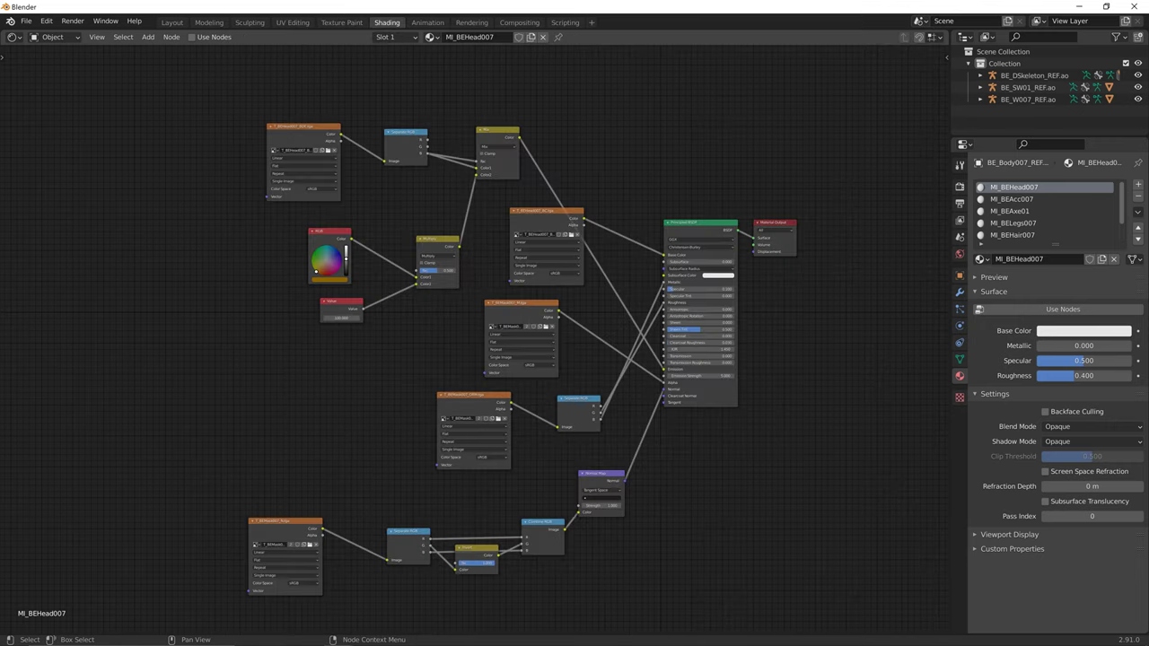
key(x)
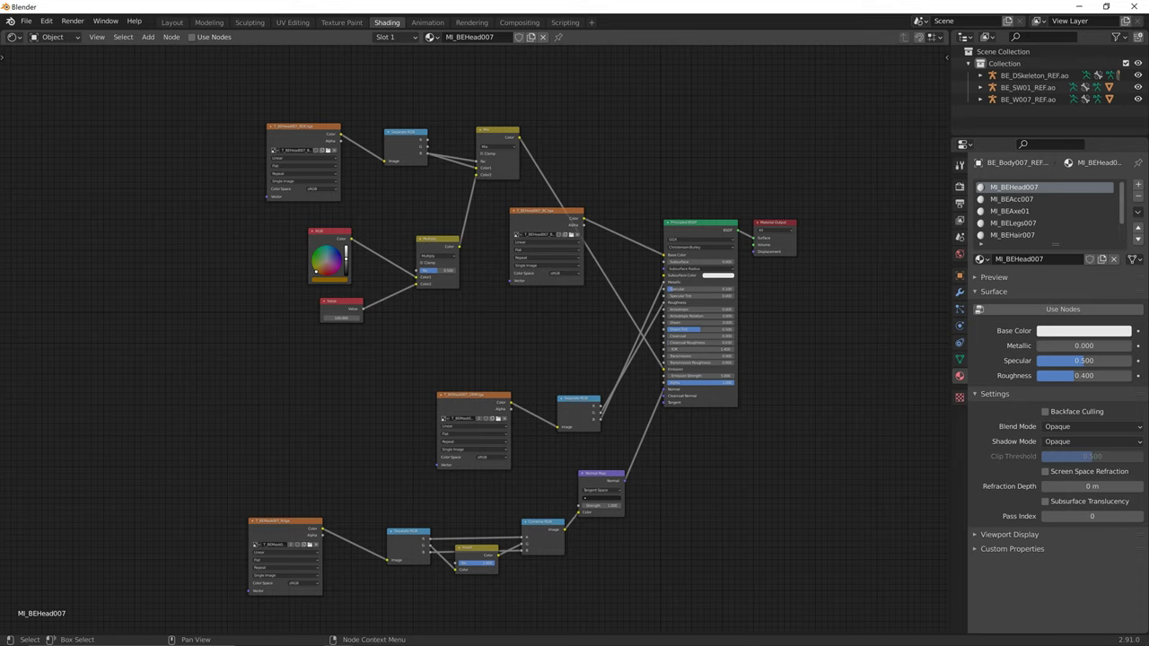
- Load T_BEHead007_ORM.tga into the ORM texture node and T_BEHead007_N.tga into the normal texture node
click(492, 418)
click(498, 418)
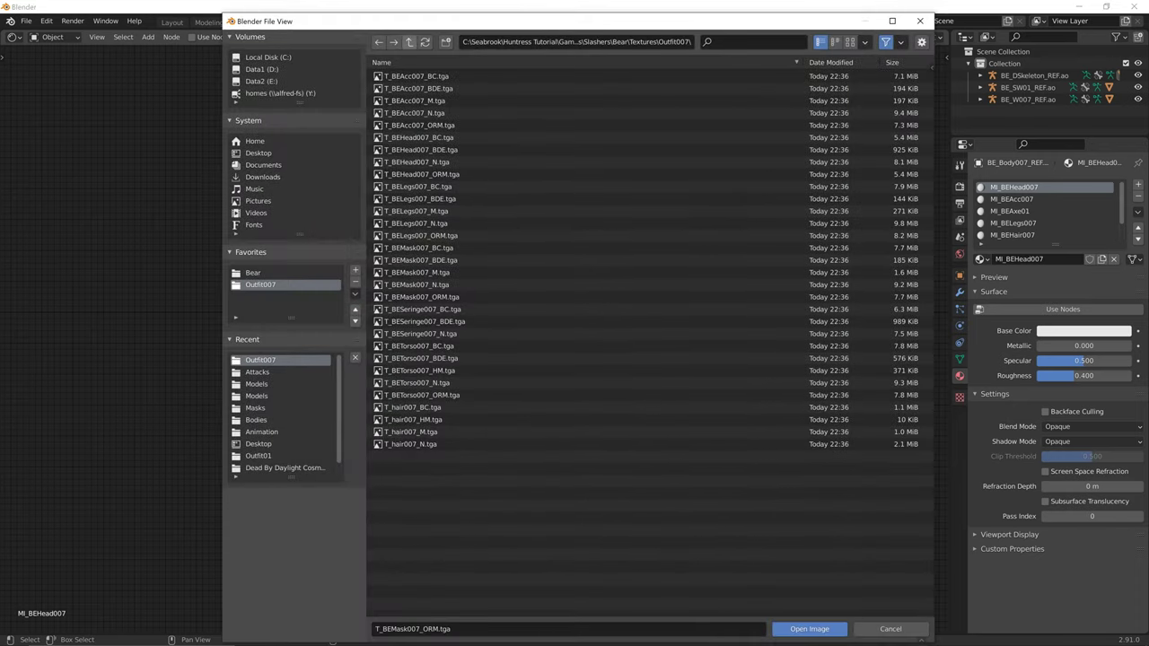
drag(501, 27, 729, 25)
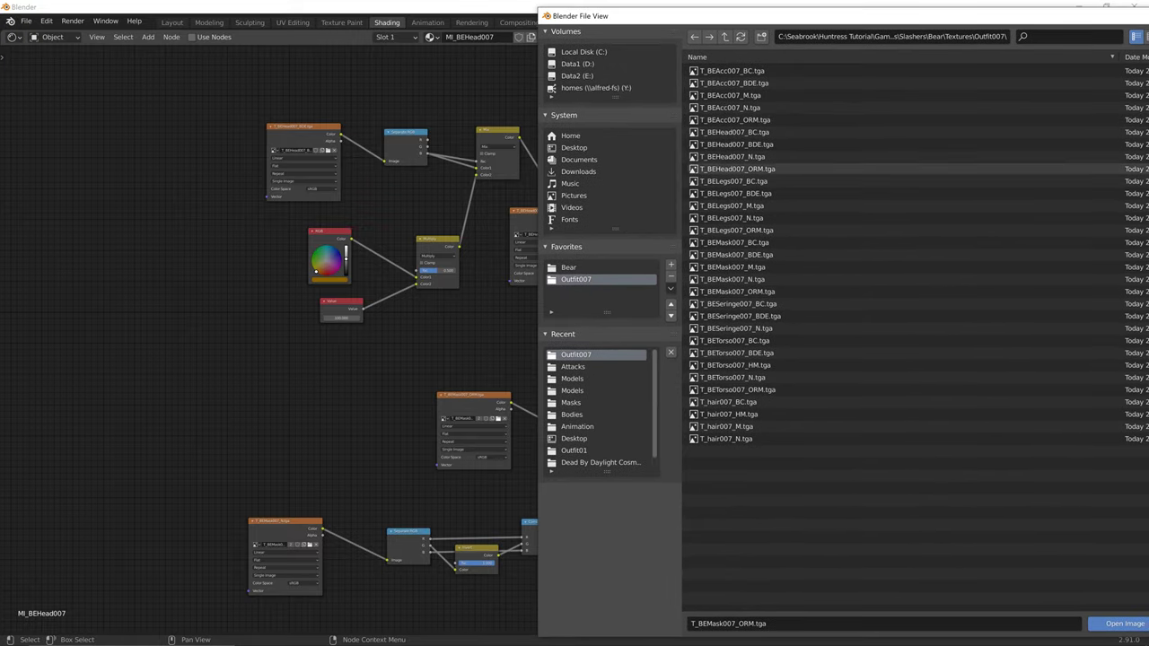
double_click(736, 169)
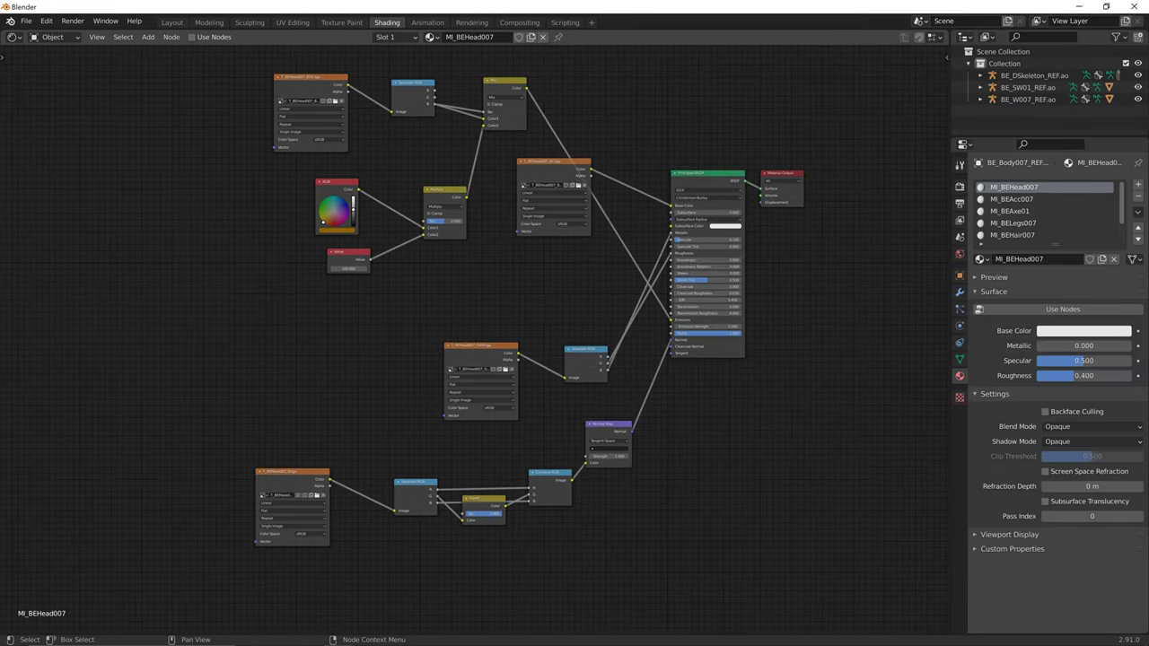
click(316, 495)
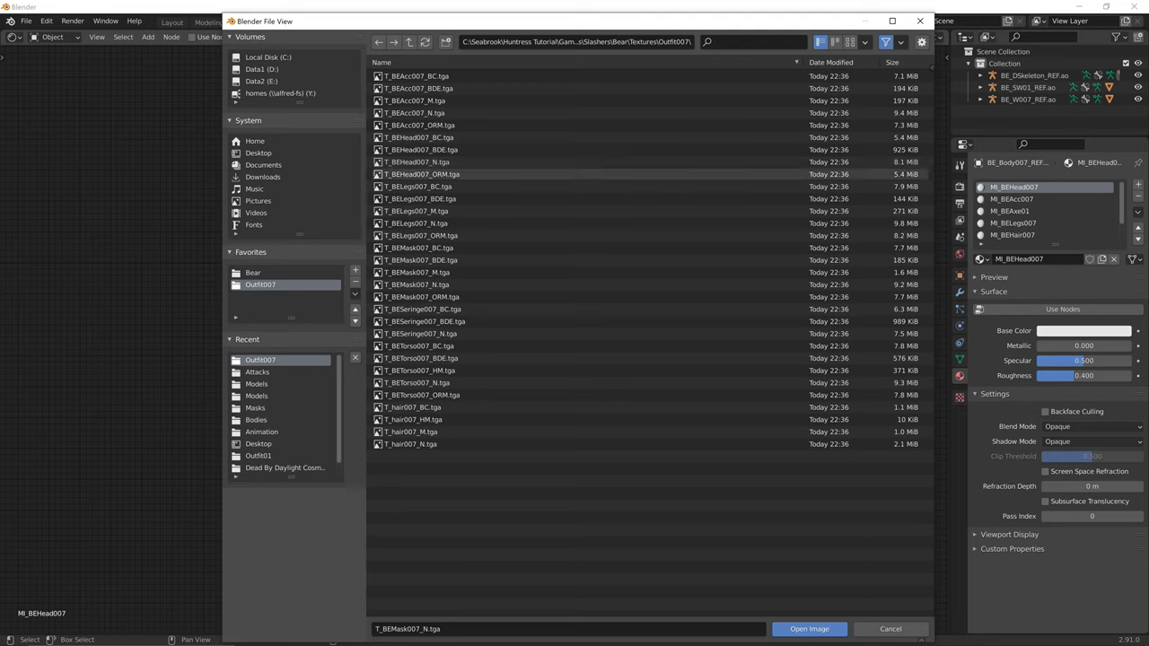
double_click(419, 163)
mouse_move(419, 163)
middle_down()
mouse_move(412, 150)
mouse_move(412, 171)
middle_up()
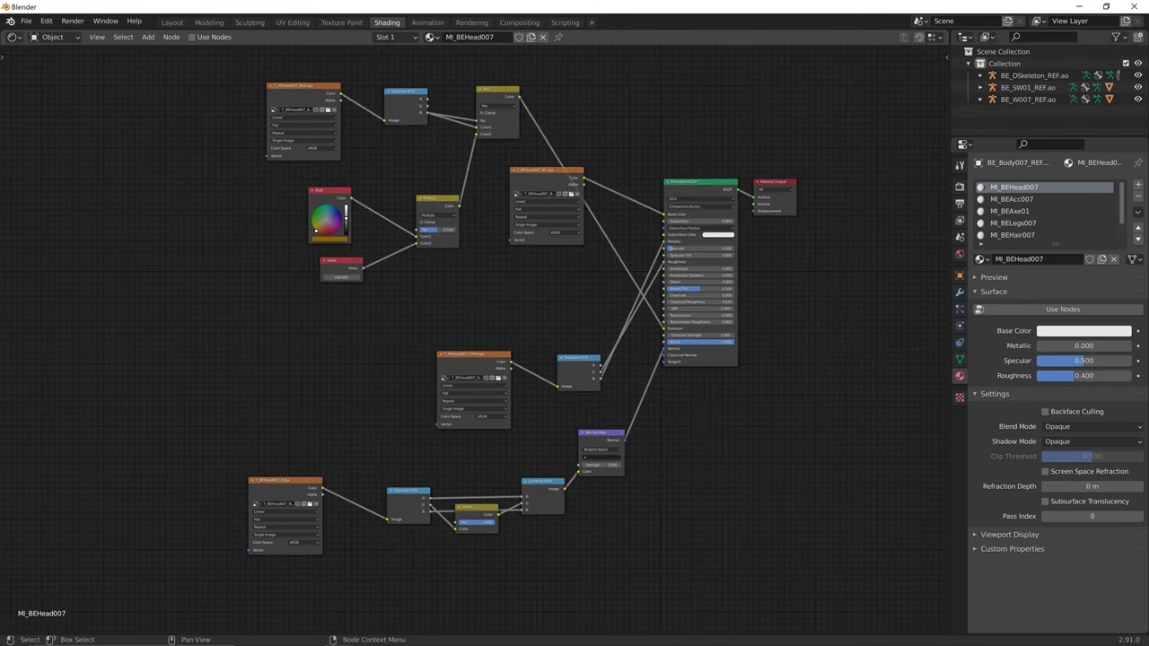
- Inspect the body mesh from several angles in the Layout workspace, then return to the Shading workspace
click(172, 22)
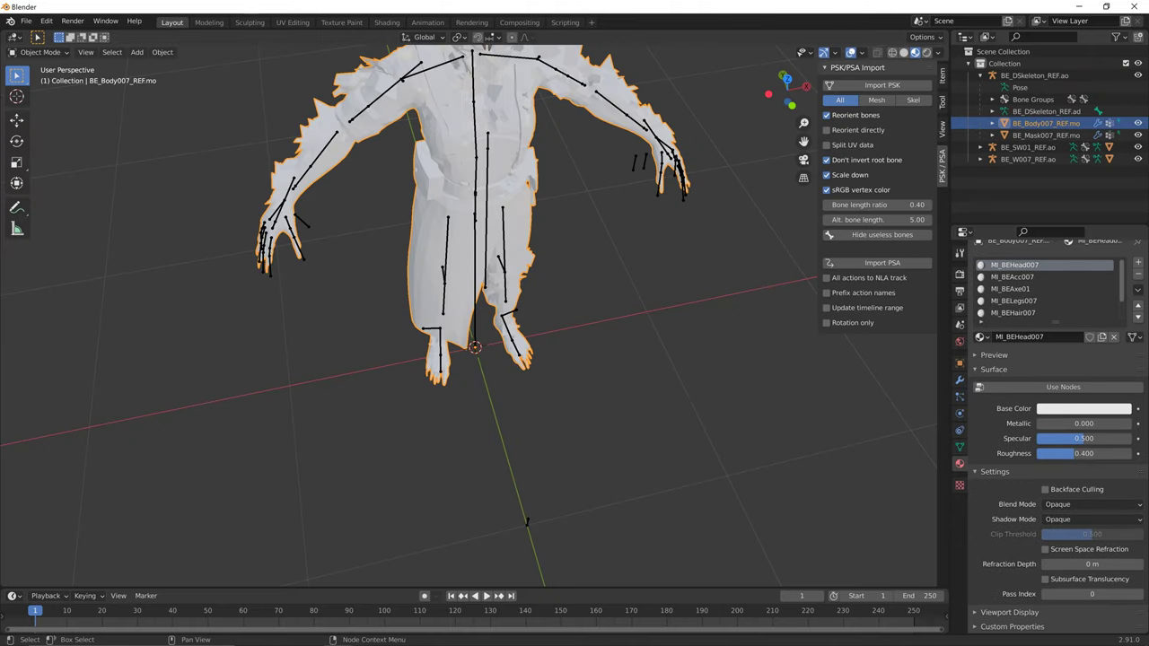
scroll(471, 314, down, 1)
scroll(471, 314, down, 2)
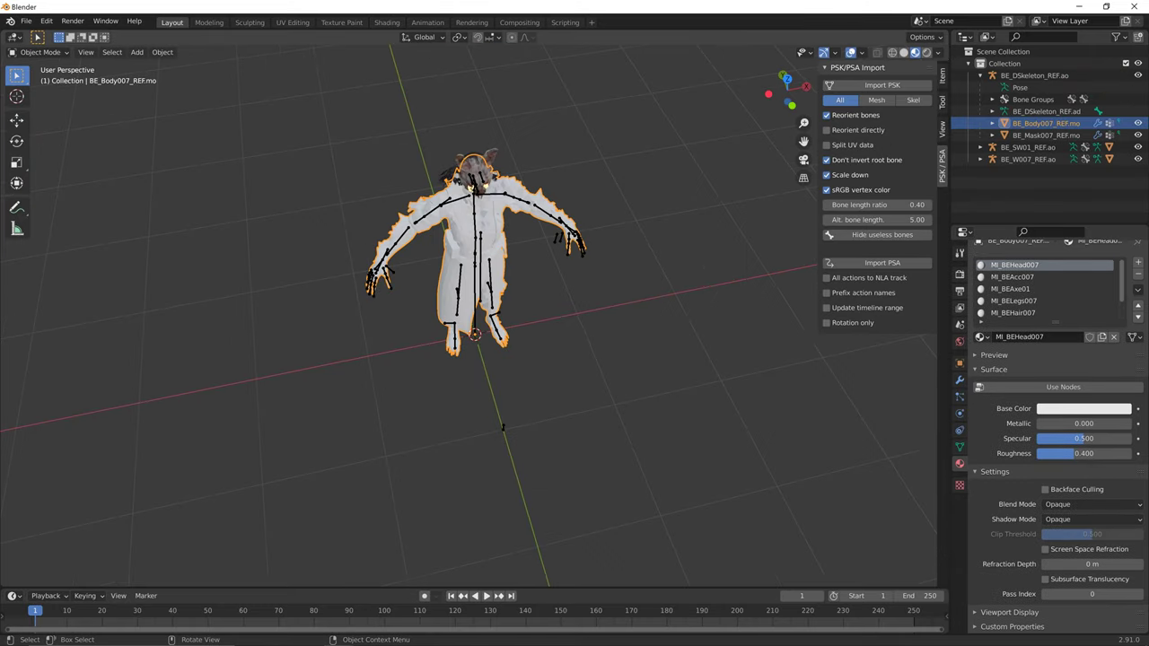
middle_drag(471, 314, 508, 300)
scroll(492, 310, up, 3)
middle_drag(610, 480, 533, 519)
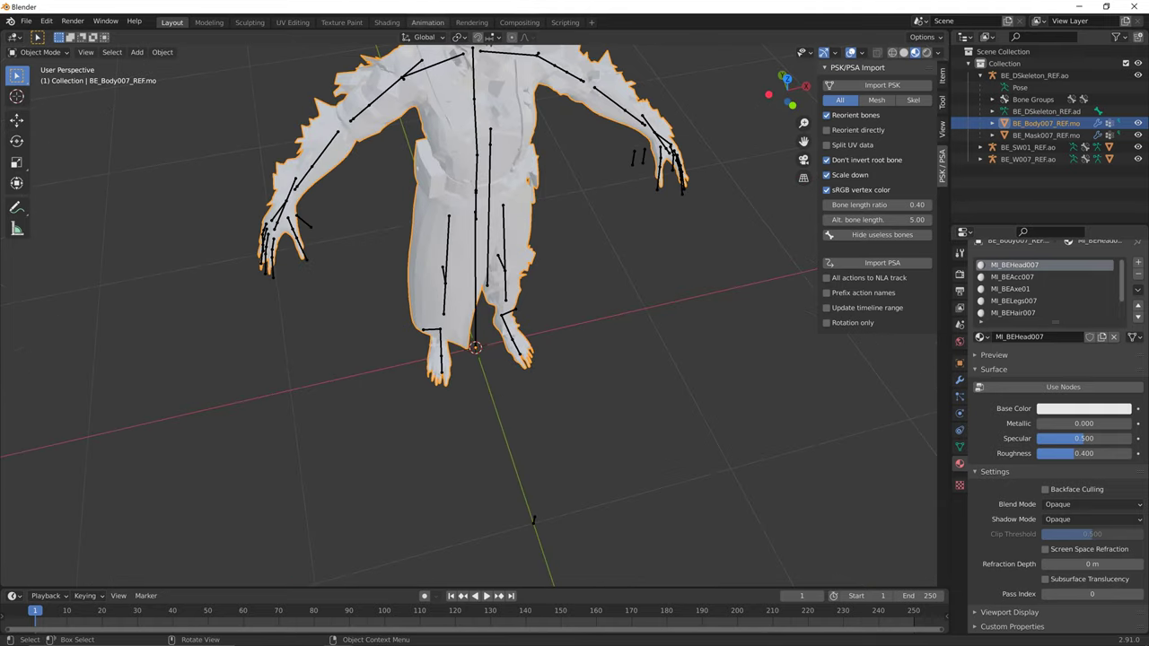
click(387, 21)
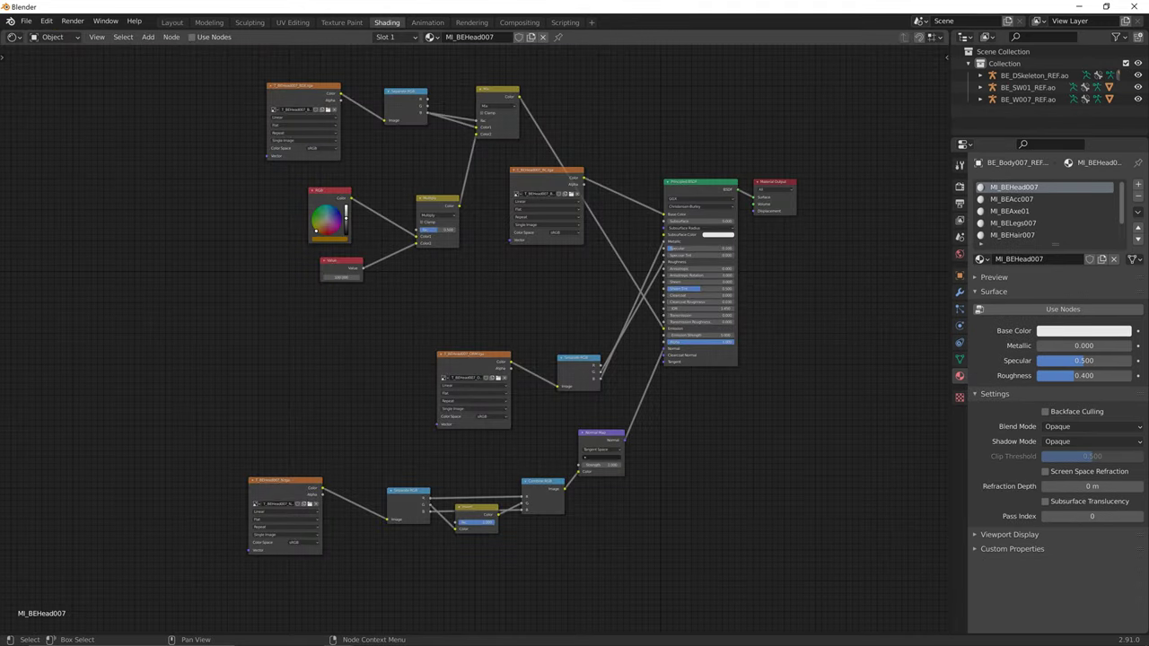
- Select and copy the entire MI_BEHead007 node setup
middle_drag(556, 323, 544, 319)
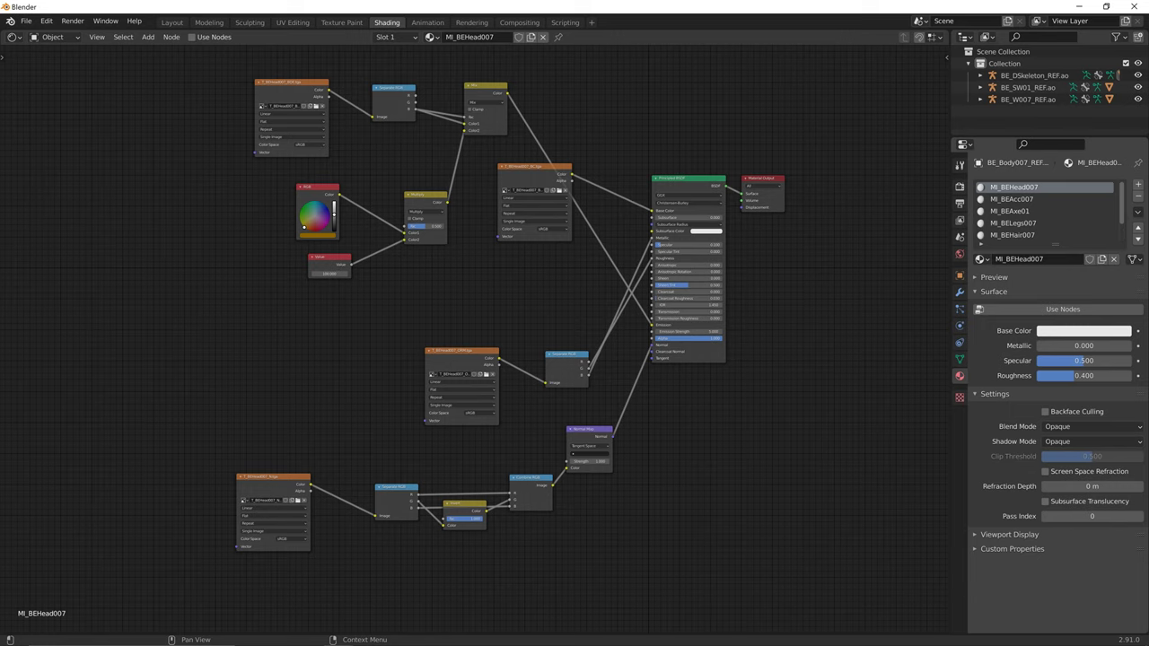
click(1012, 199)
click(1010, 211)
click(1012, 199)
click(1014, 188)
ctrl+scroll(1045, 211, down, 1)
ctrl+scroll(1046, 211, up, 1)
drag(786, 587, 110, 66)
click(1011, 199)
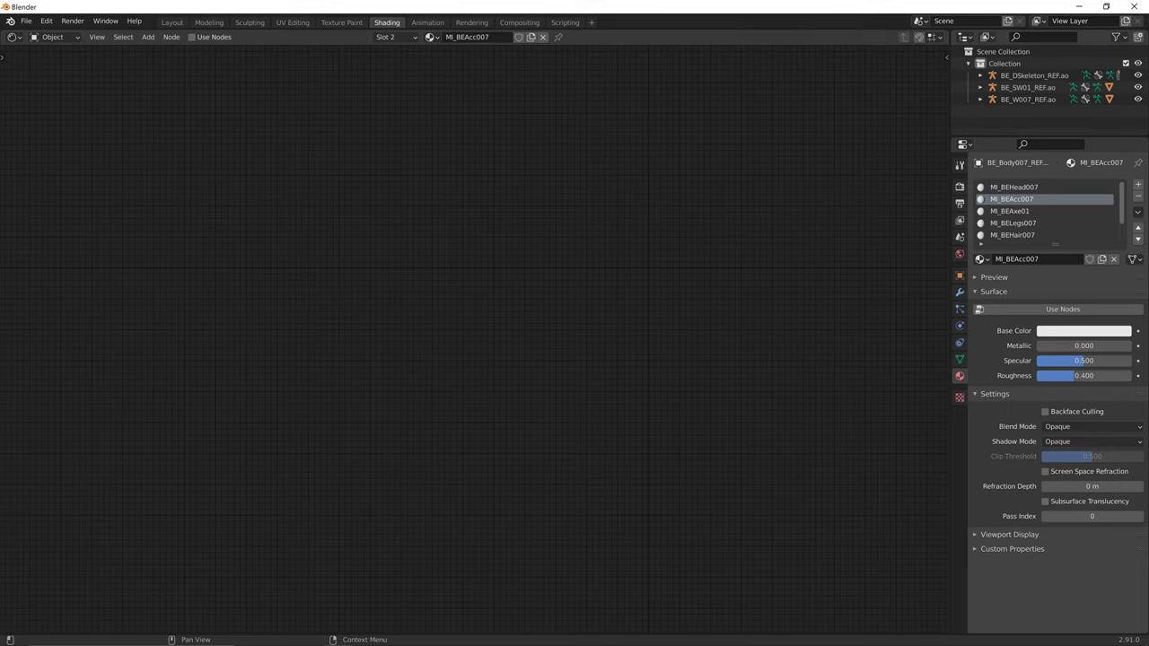
click(1013, 187)
drag(794, 584, 119, 60)
drag(840, 567, 89, 74)
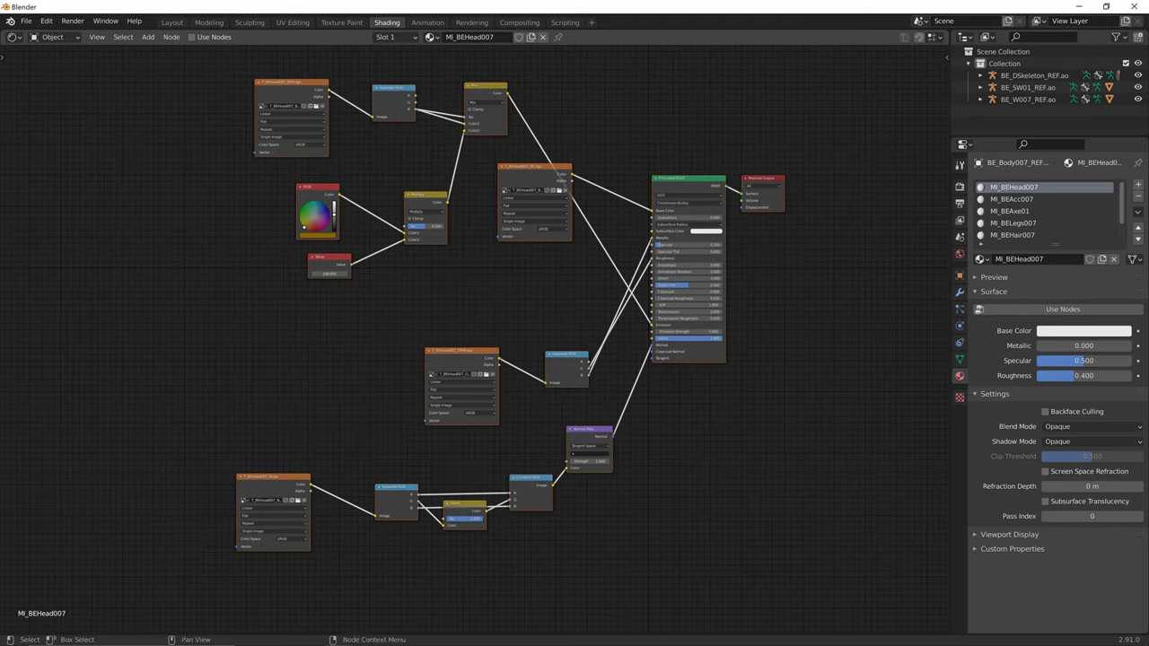
key(ctrl+c)
- Enable Use Nodes for MI_BEAcc007 and replace its default nodes with the pasted node setup, including the alpha texture node
click(1012, 199)
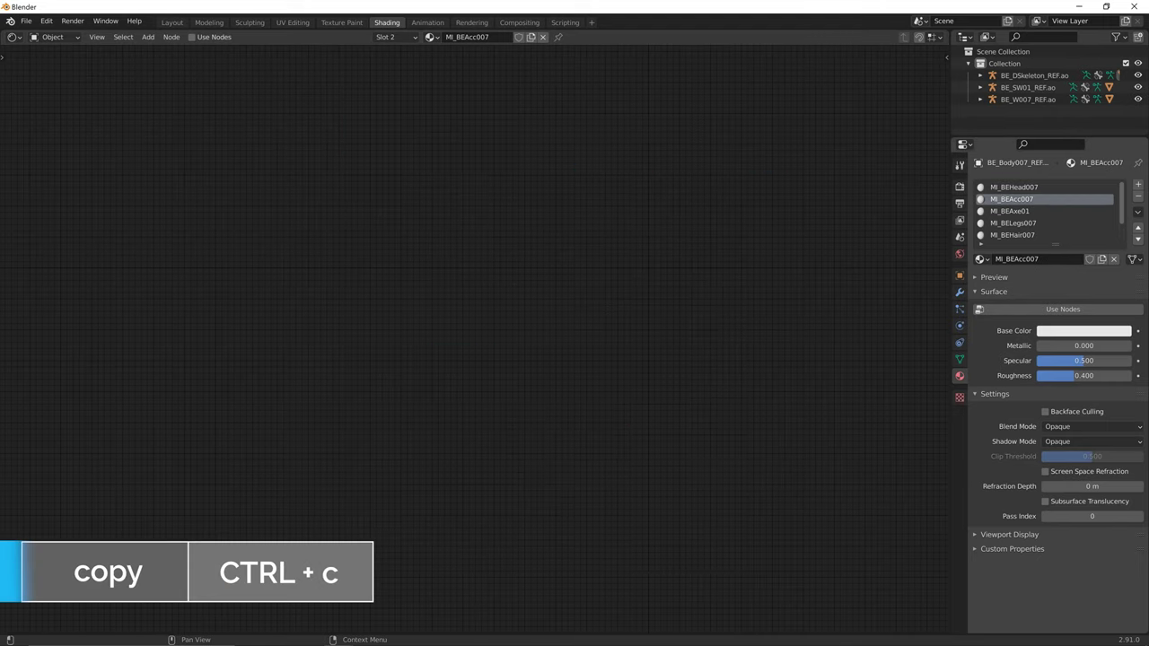
click(1062, 309)
drag(830, 439, 666, 170)
key(Delete)
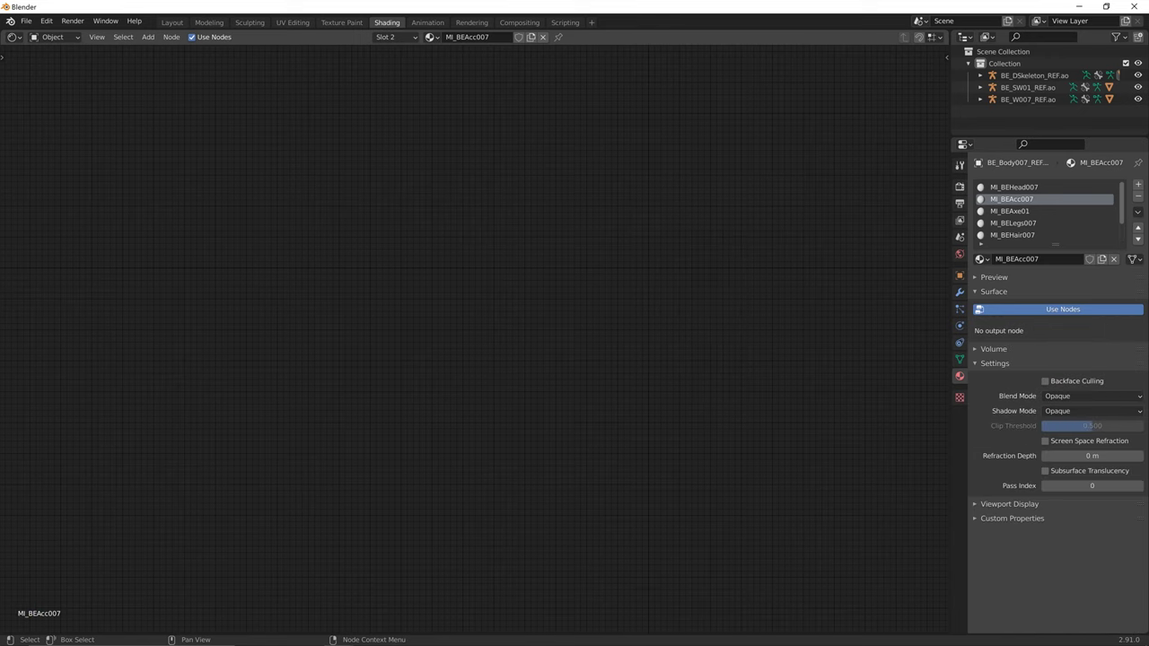
key(ctrl+v)
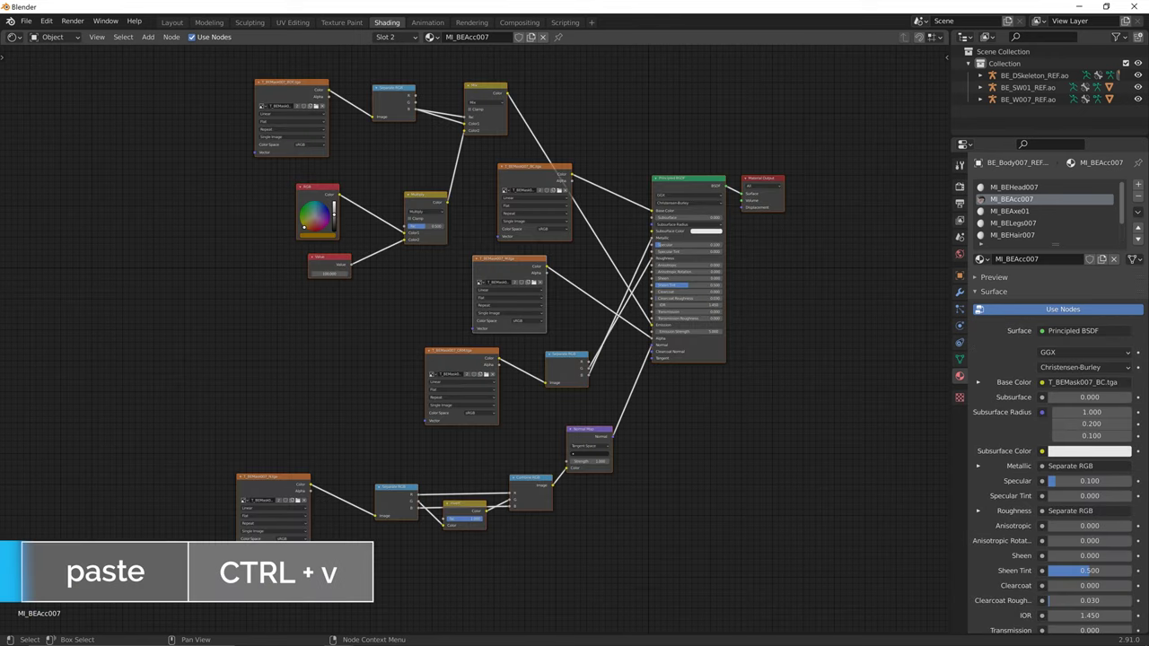
- Compare the node setups of MI_BEHead007 and MI_BEAcc007, ending on MI_BEAcc007
click(996, 187)
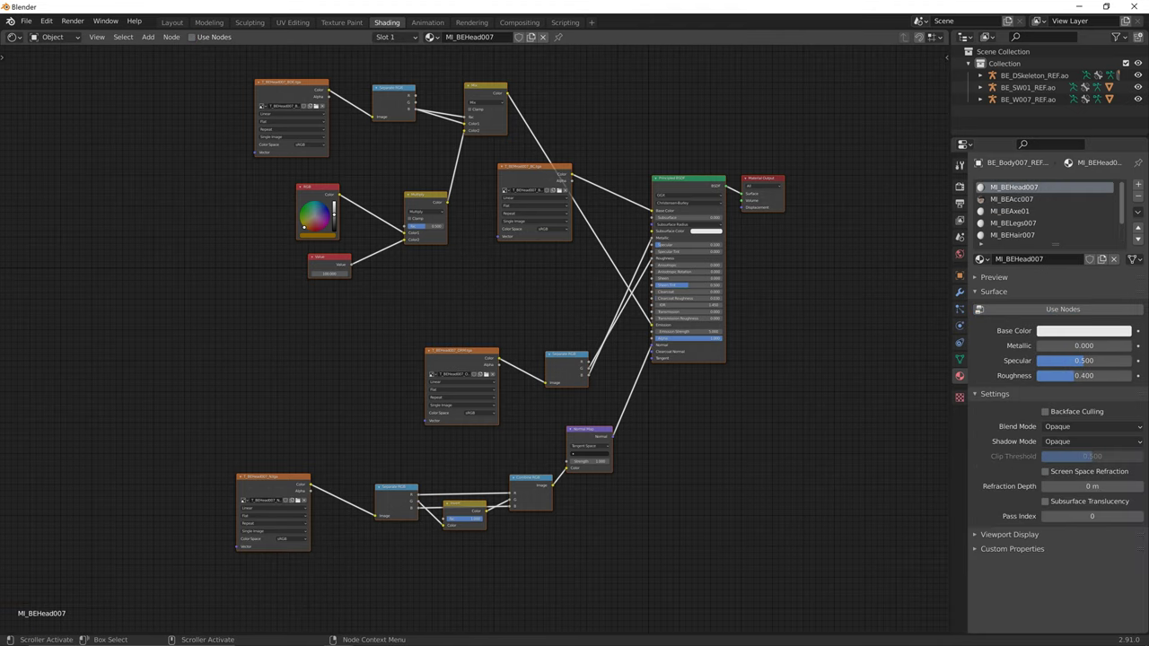
click(982, 198)
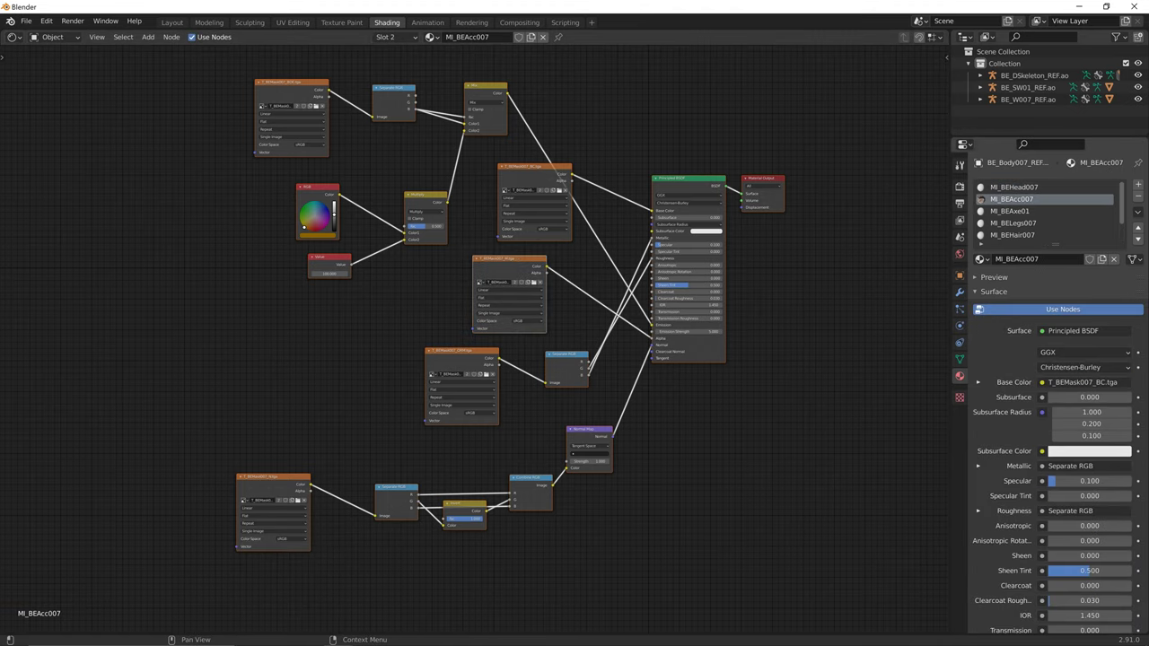
click(998, 187)
click(996, 199)
click(997, 188)
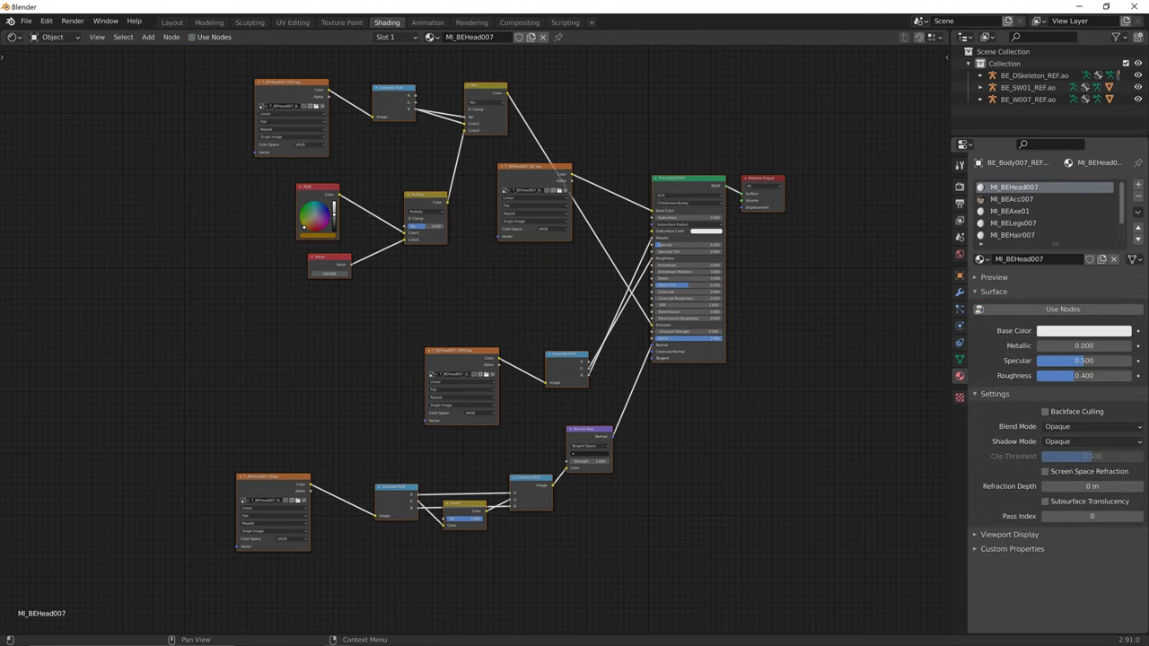
click(982, 198)
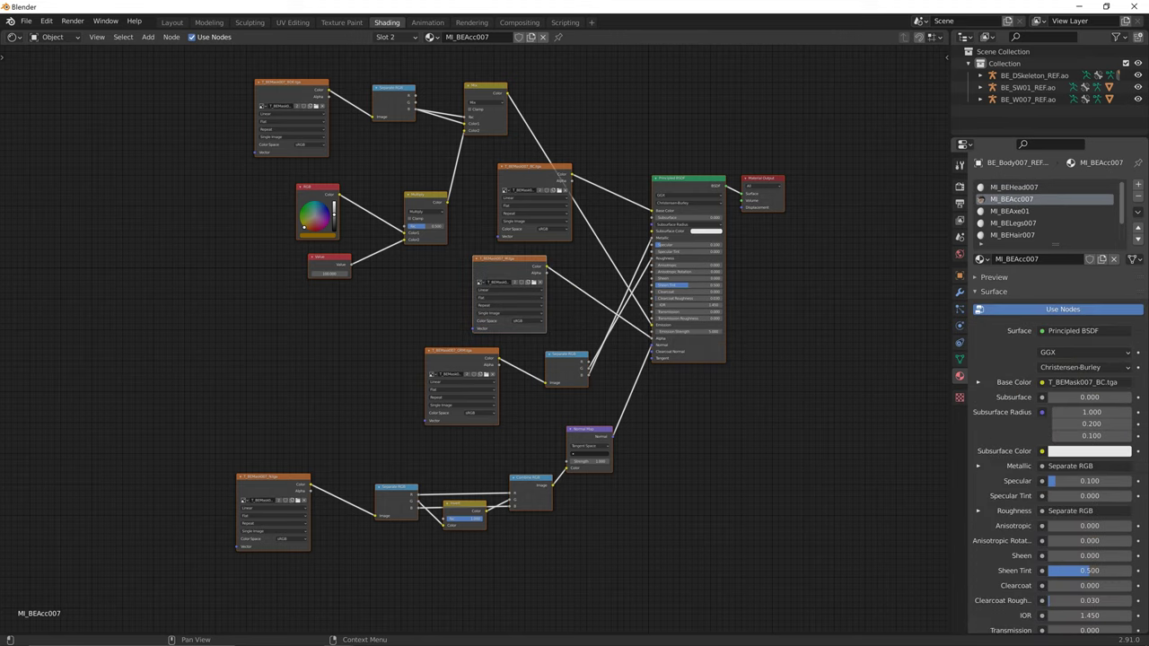
click(996, 187)
click(996, 198)
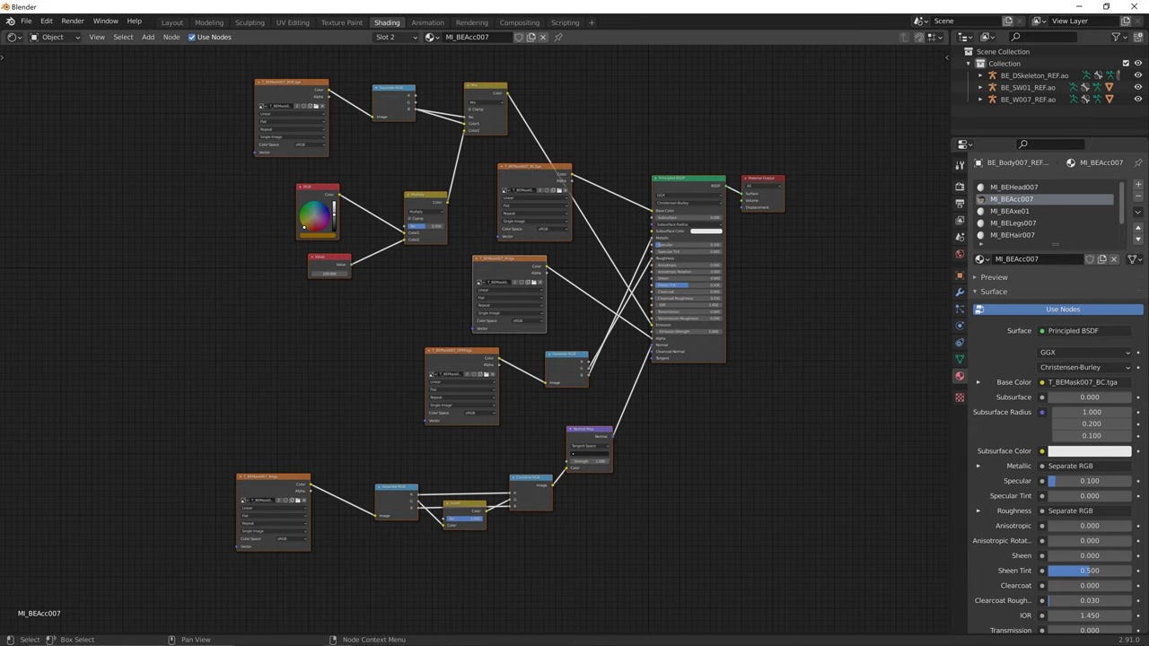
- Load T_BEAcc007_BDE.tga into MI_BEAcc007's emission texture node and T_BEAcc007_BC.tga into its base color texture node
scroll(476, 340, up, 2)
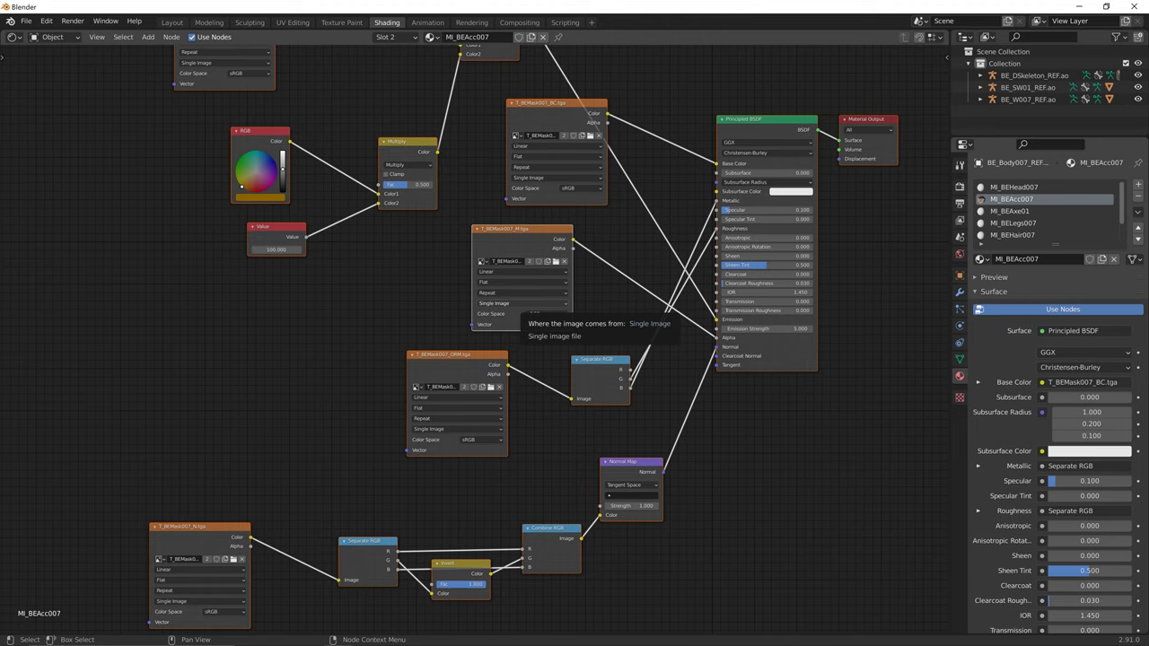
scroll(522, 306, down, 1)
middle_drag(522, 307, 526, 380)
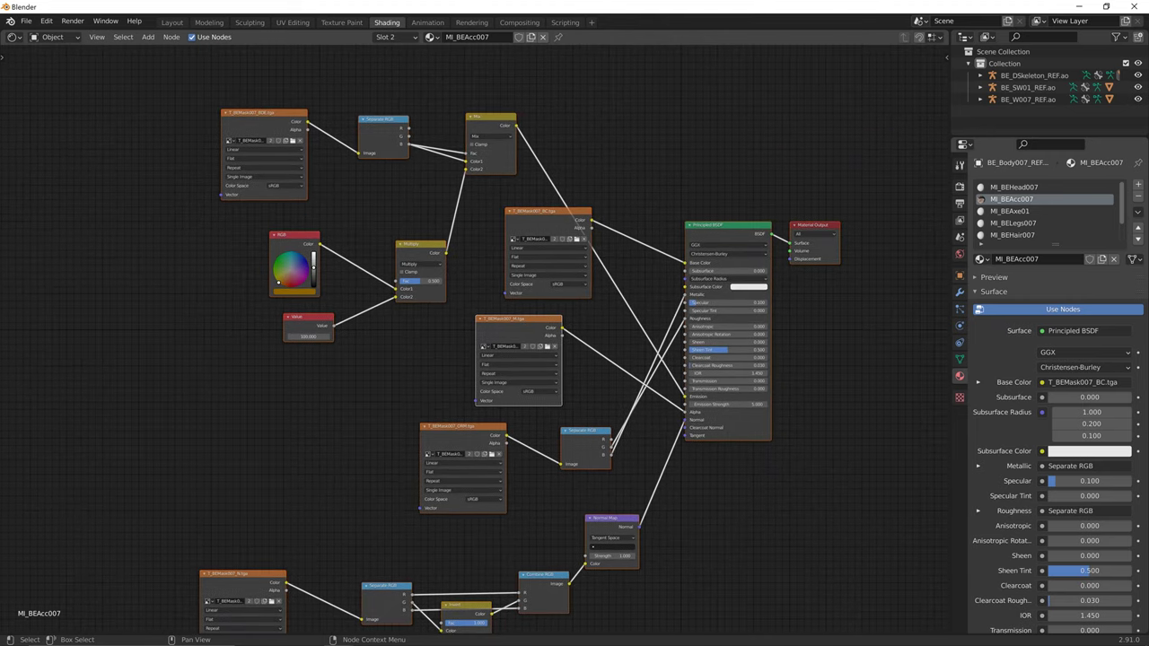
click(292, 140)
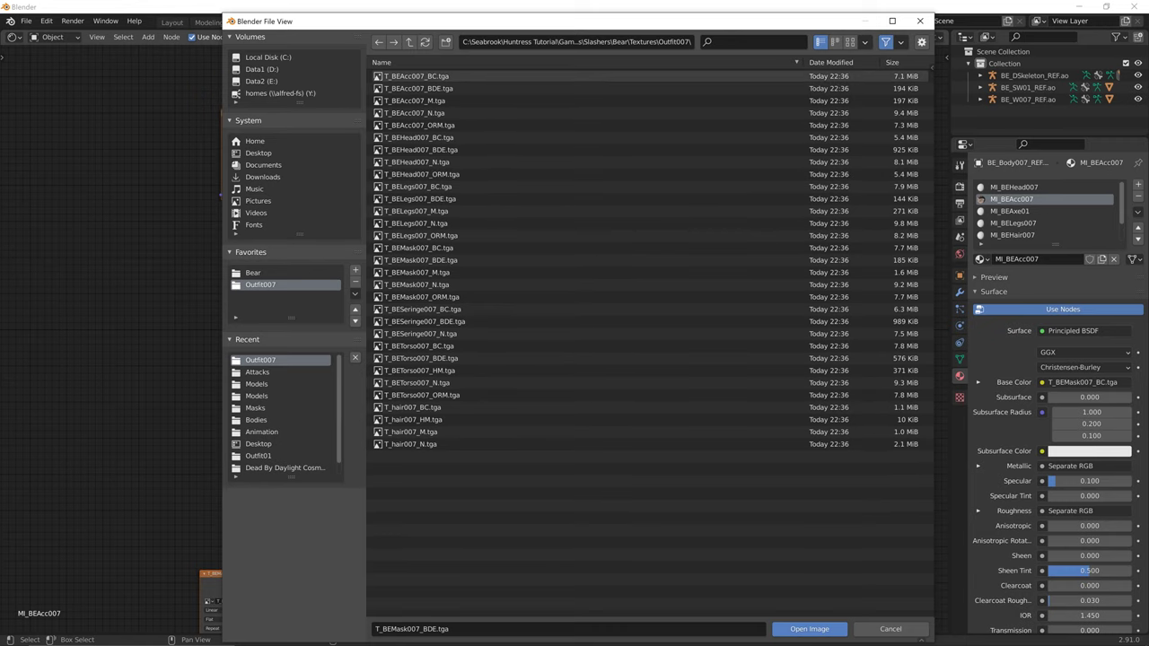
double_click(418, 88)
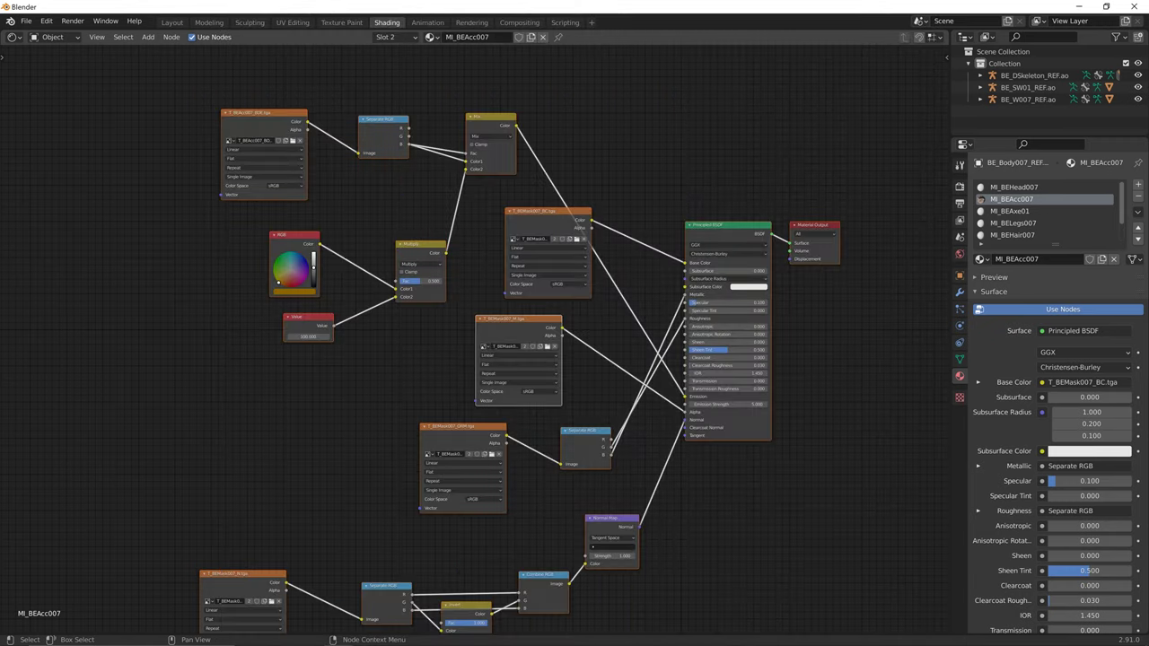
key(alt+a)
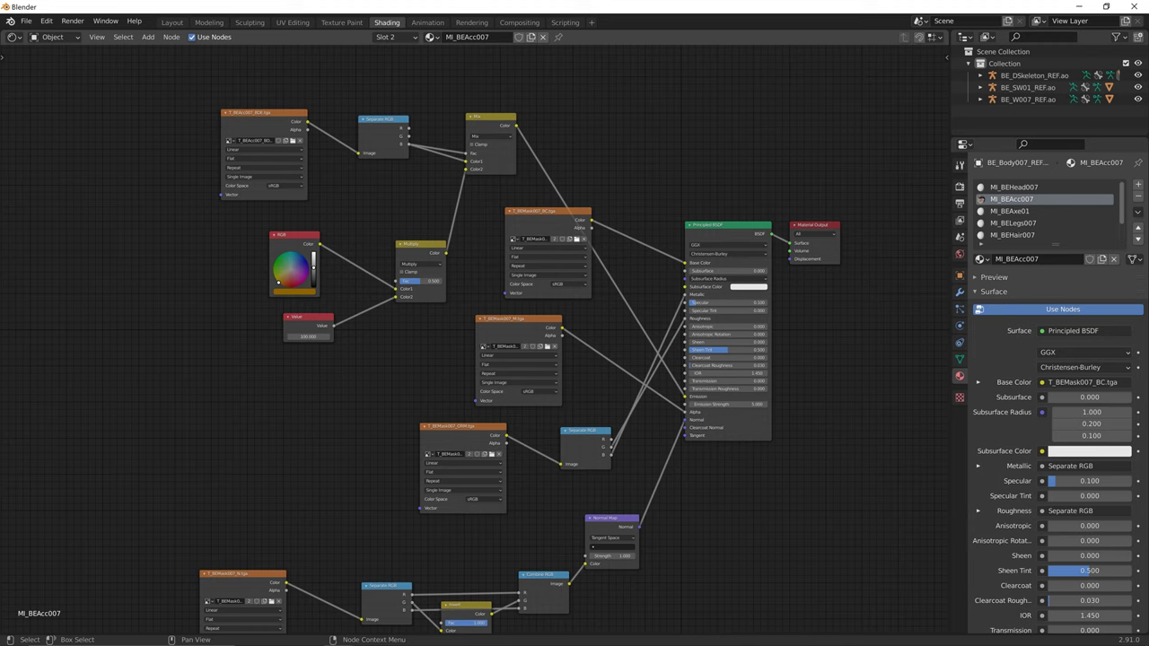
click(582, 238)
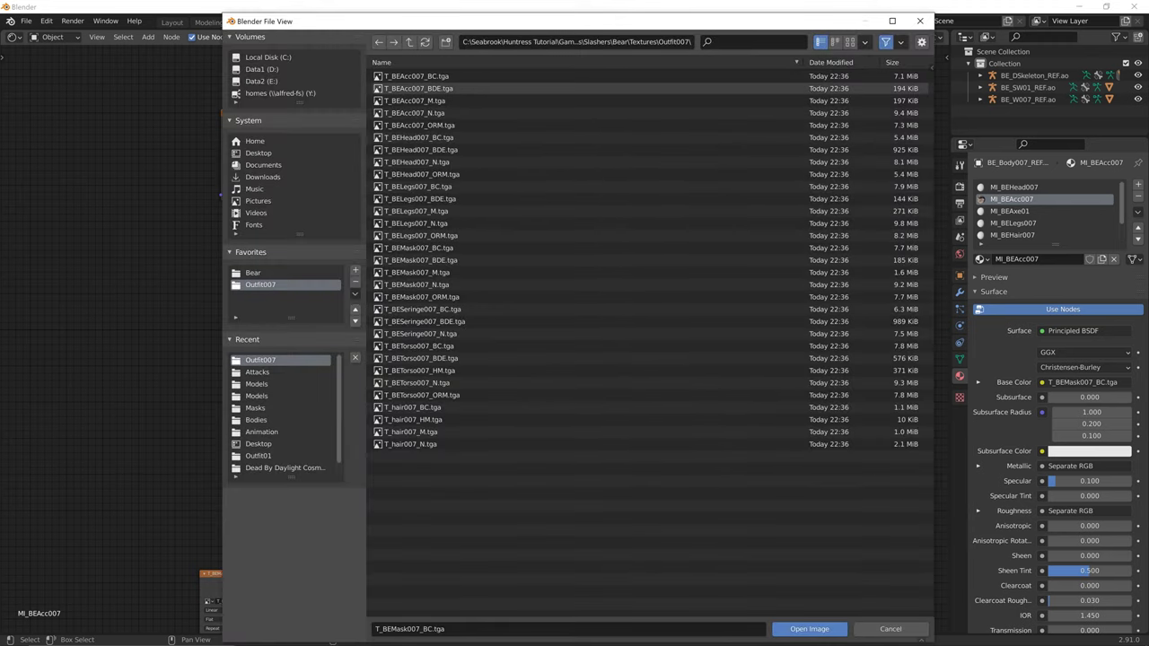
drag(421, 21, 916, 111)
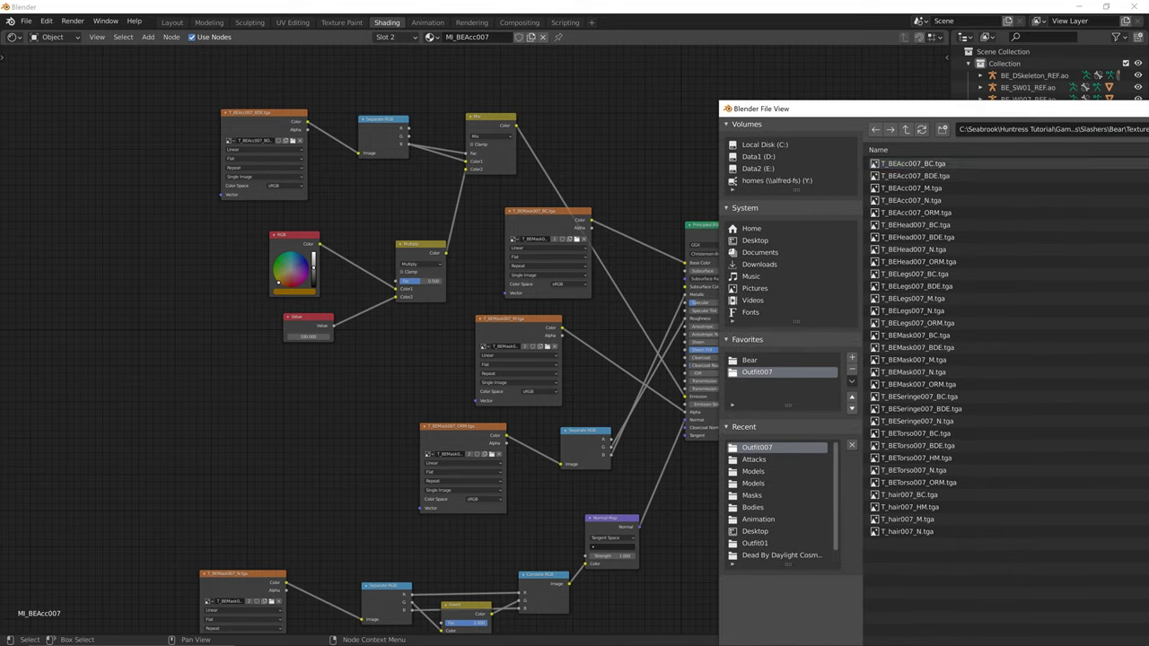
double_click(912, 164)
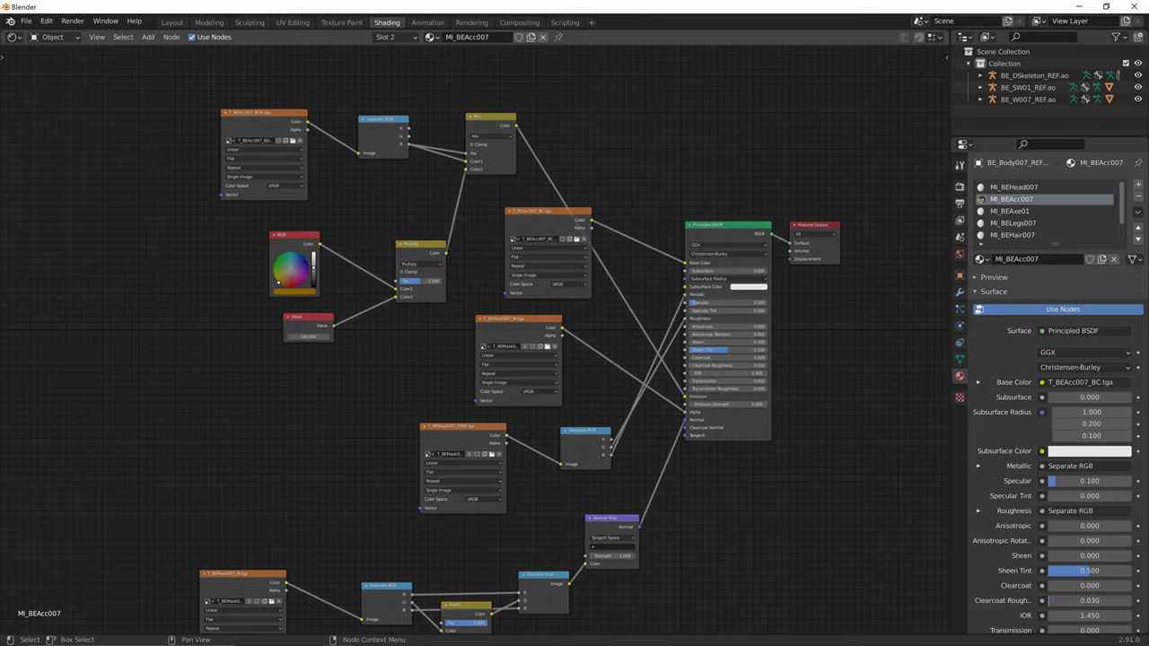
- Load T_BEAcc007_M.tga into the alpha texture node and open the image selection for the ORM texture node
click(547, 346)
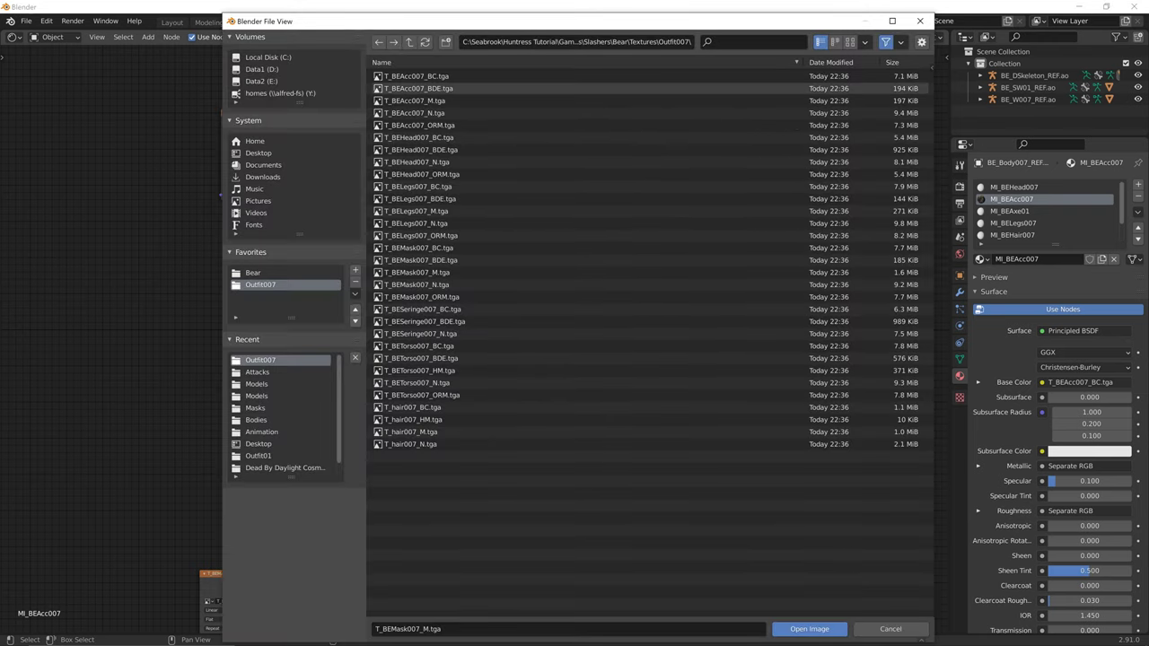
double_click(415, 101)
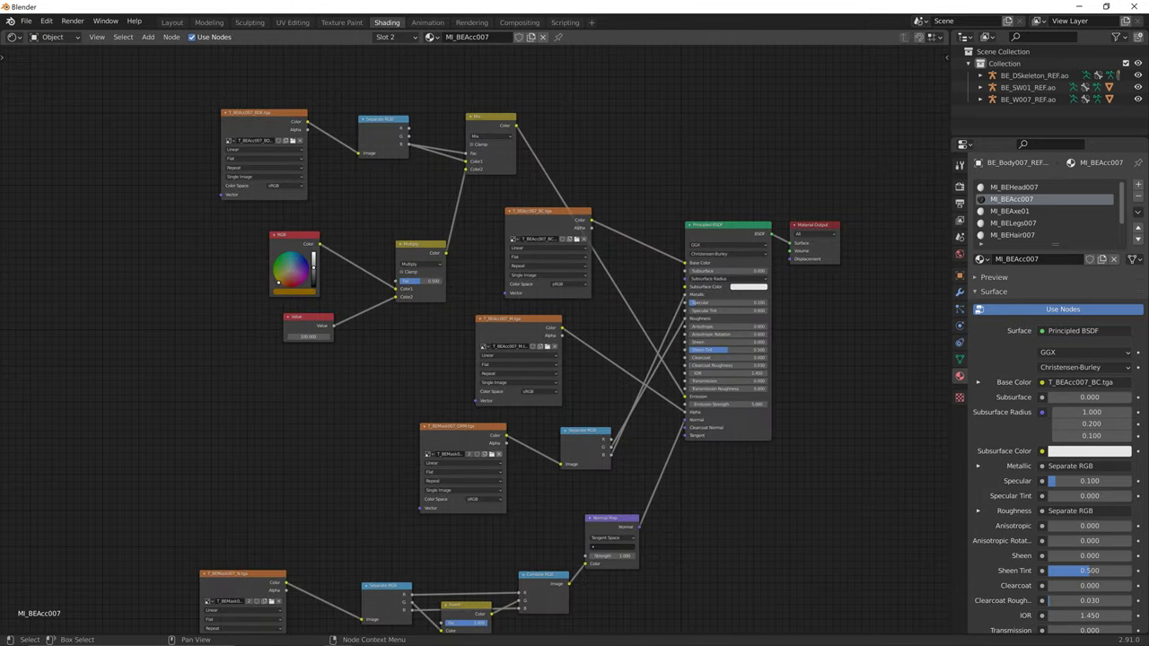
click(492, 454)
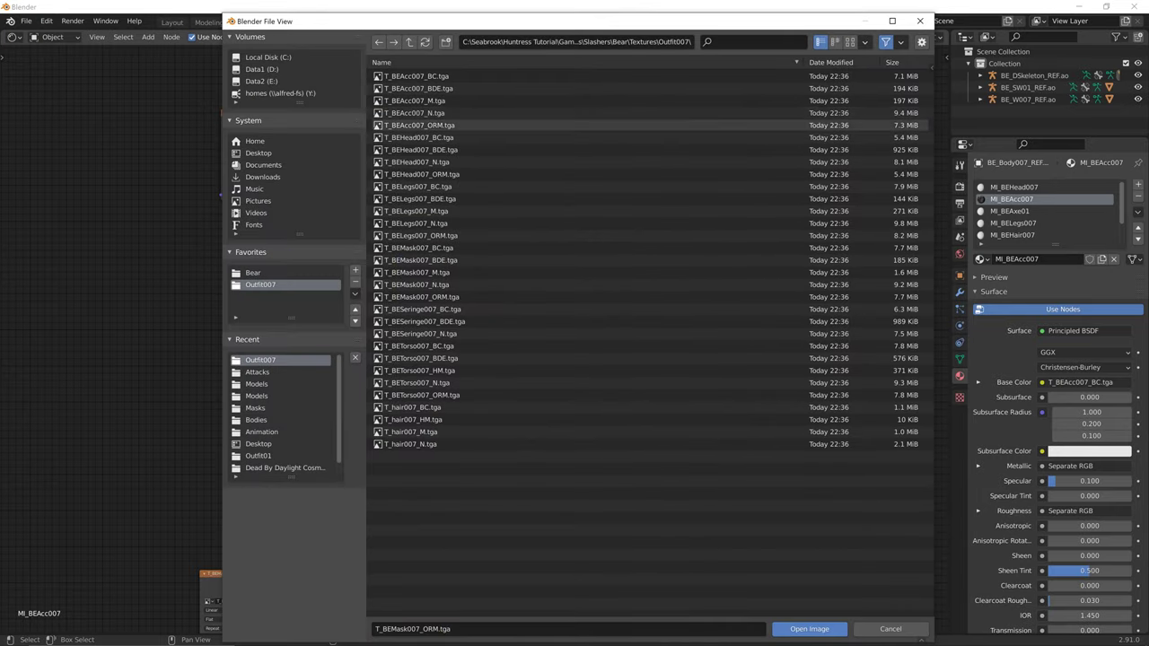
- Load T_BEAcc007_ORM.tga and T_BEAcc007_N.tga into the ORM and normal image nodes of the MI_BEAcc007 material
double_click(430, 125)
middle_drag(403, 503, 459, 341)
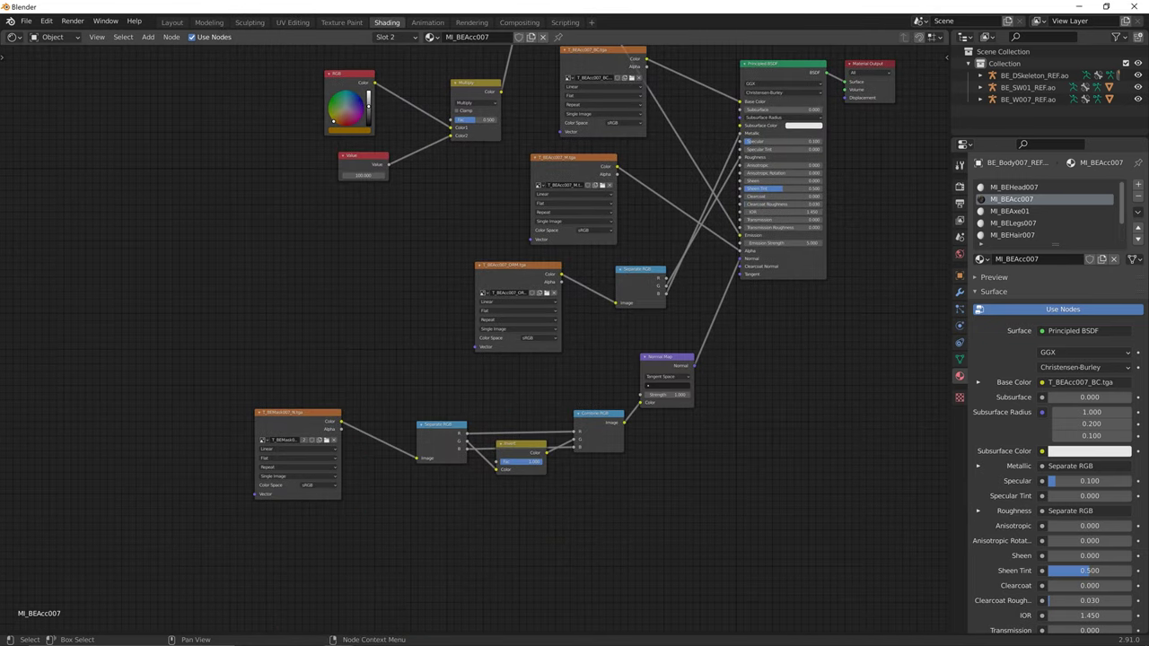
click(327, 440)
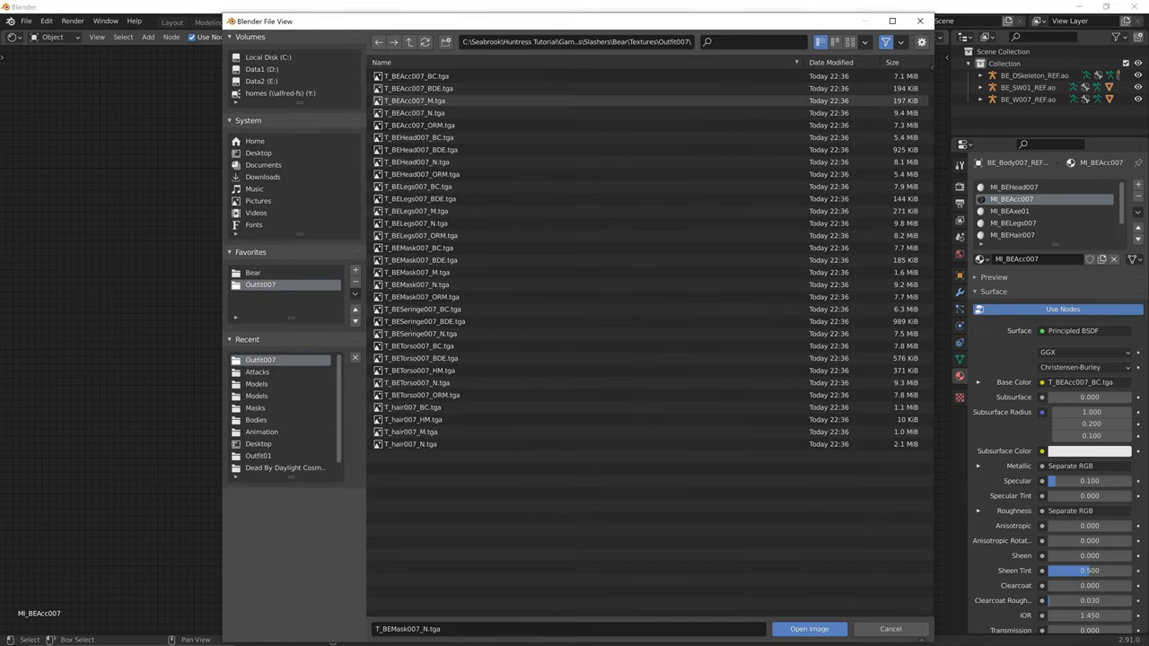
click(413, 114)
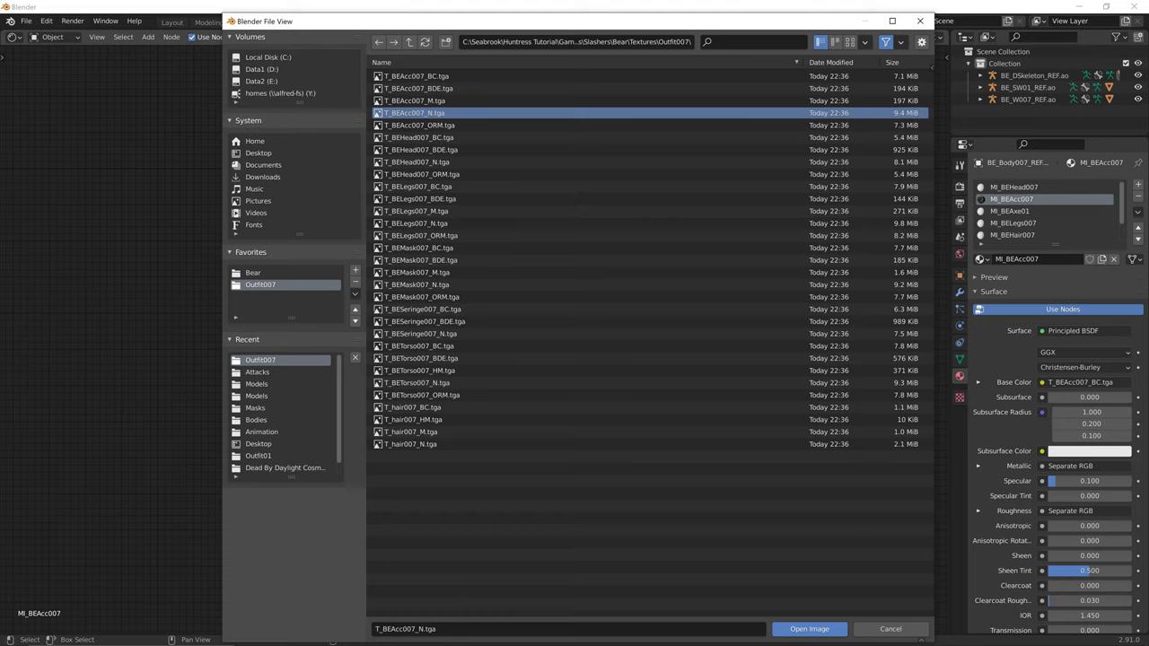
double_click(413, 113)
middle_drag(414, 113, 332, 221)
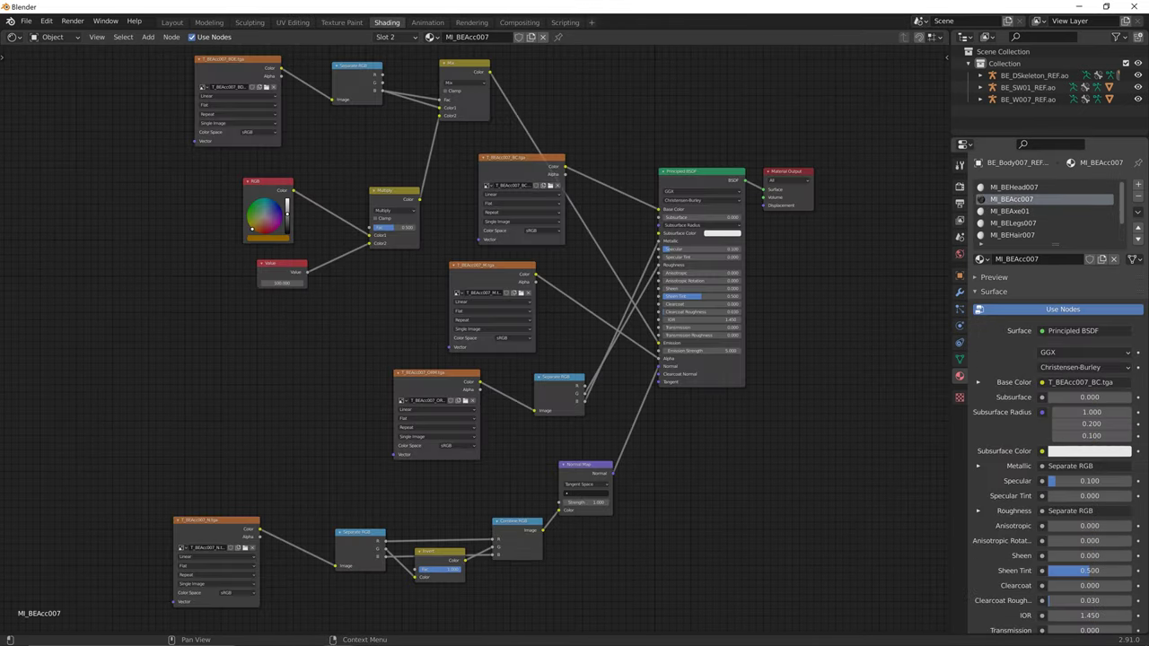
- Enable nodes on the MI_BEAxe01 material and replace its default nodes with the copied texture node setup
click(1014, 187)
click(1014, 199)
click(1014, 187)
click(1014, 199)
click(1014, 210)
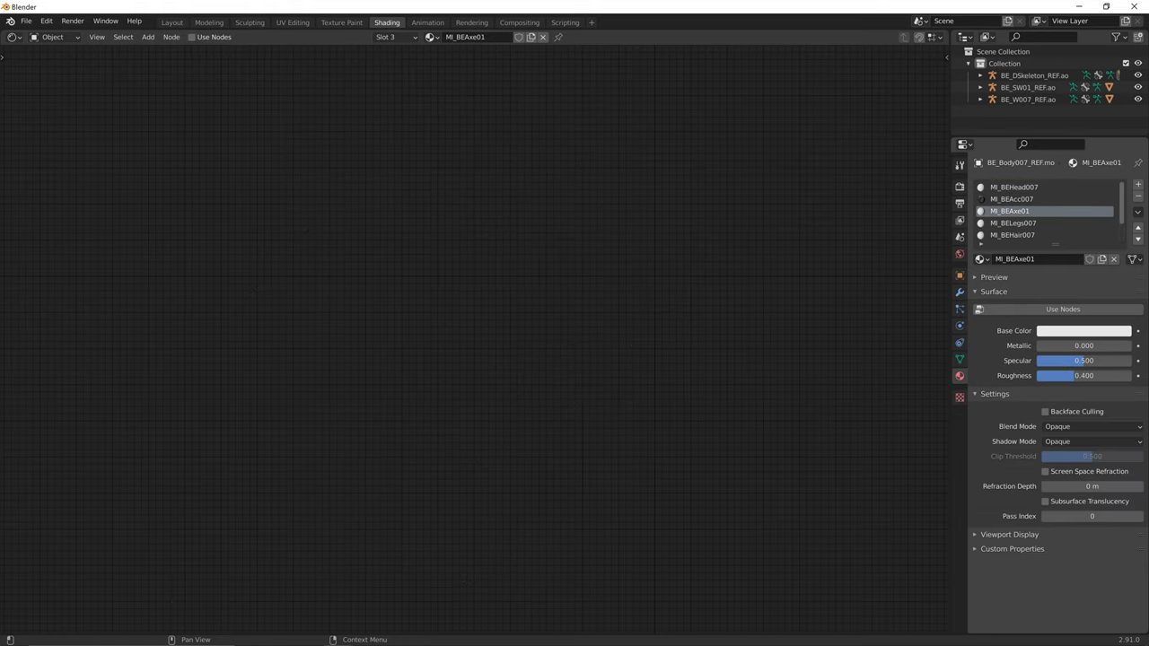
click(1063, 309)
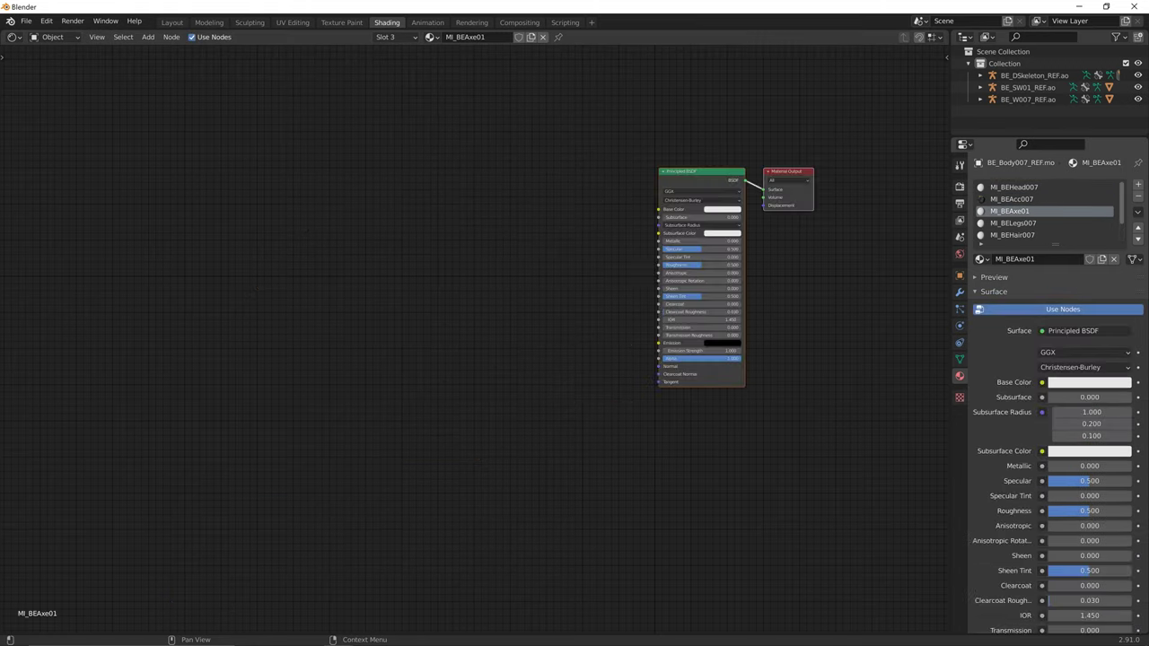
key(a)
key(x)
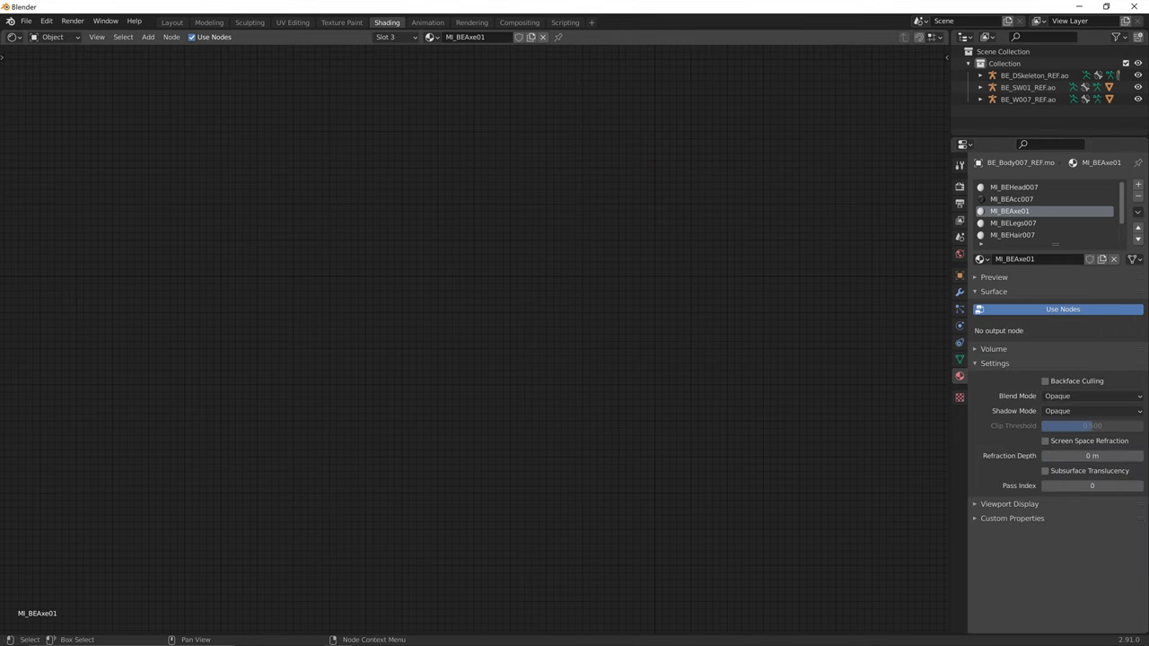
key(ctrl+v)
- Compare the node setups of the MI_BEAcc007, MI_BEHead007 and MI_BEAxe01 materials
click(1011, 199)
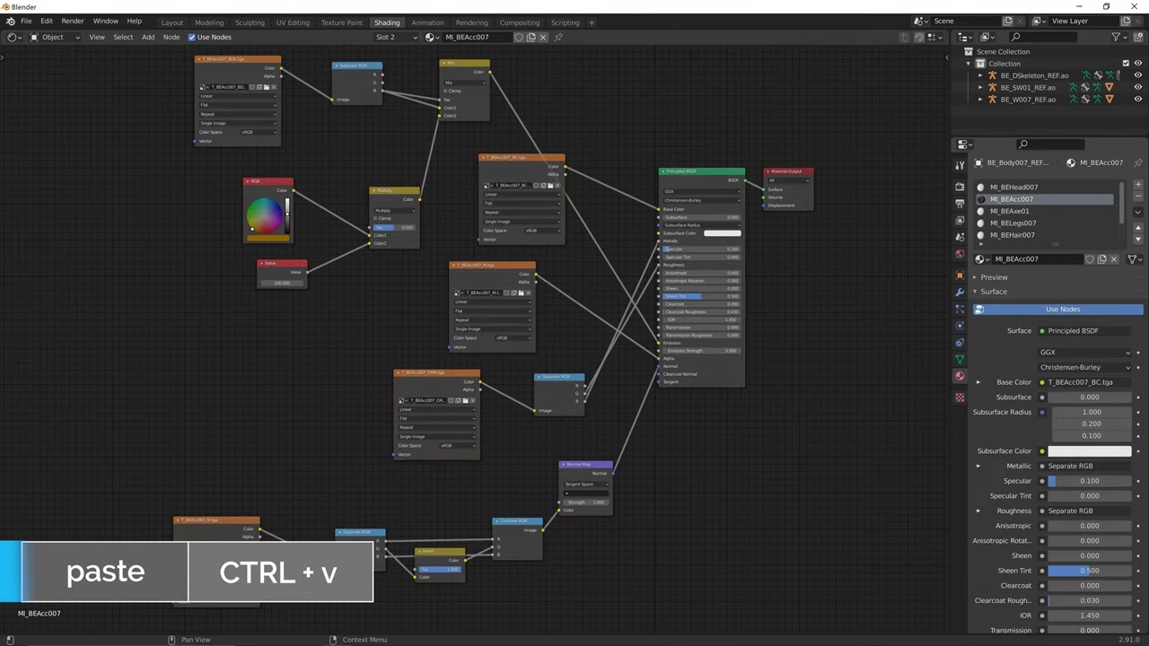
click(1014, 187)
click(702, 265)
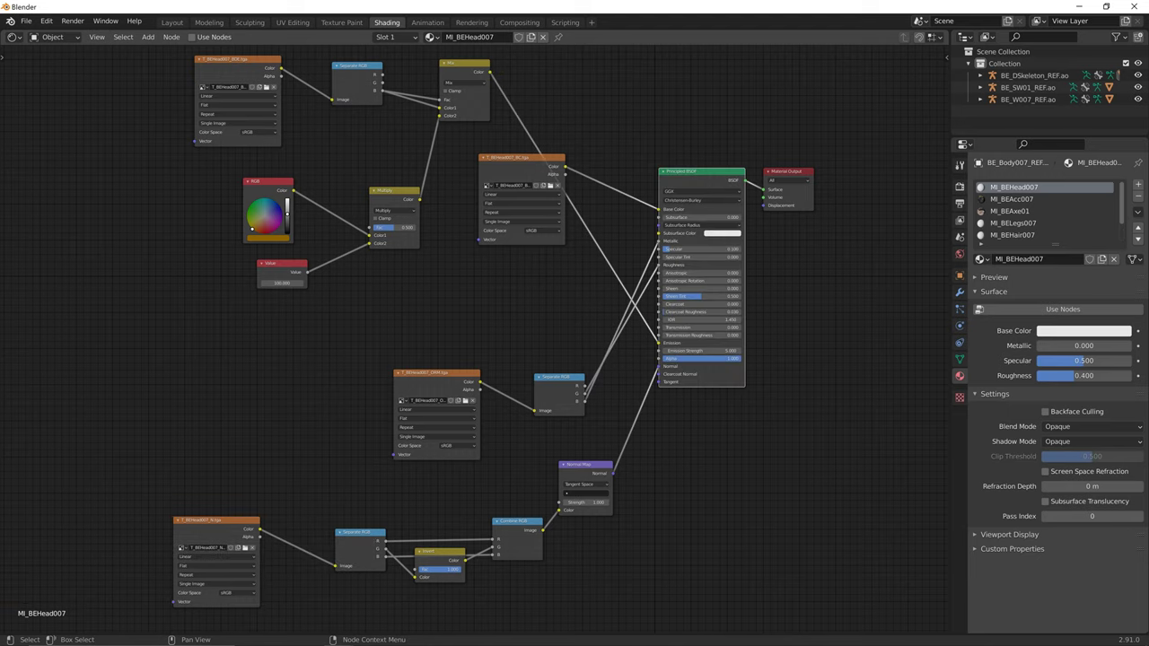
click(1011, 199)
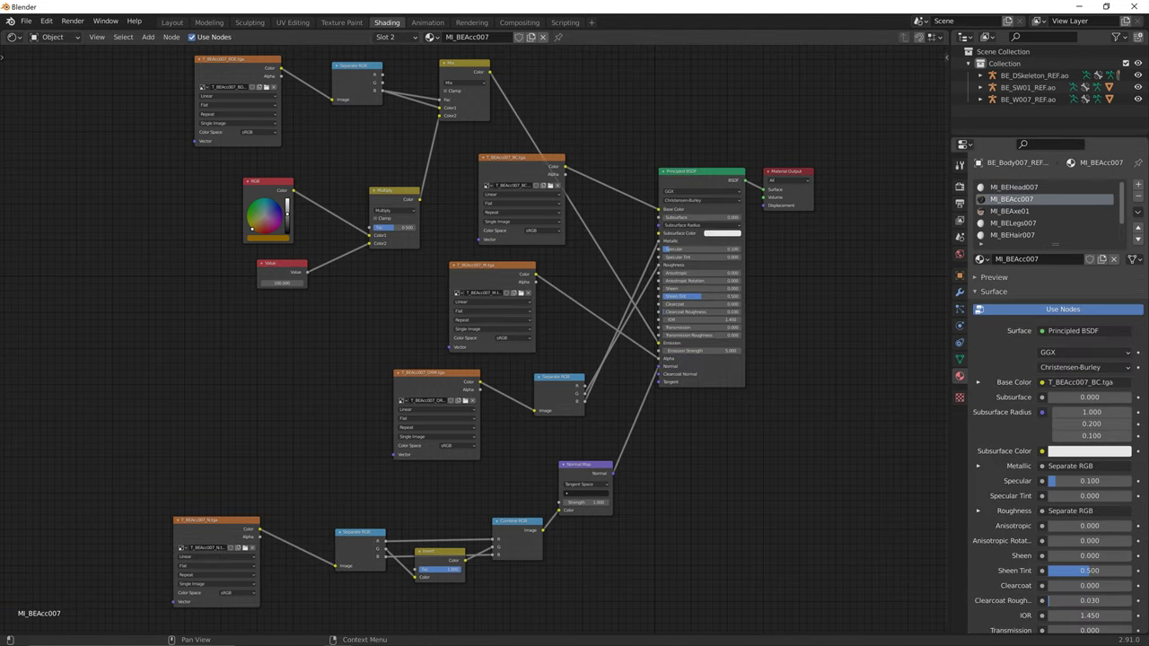
click(1014, 188)
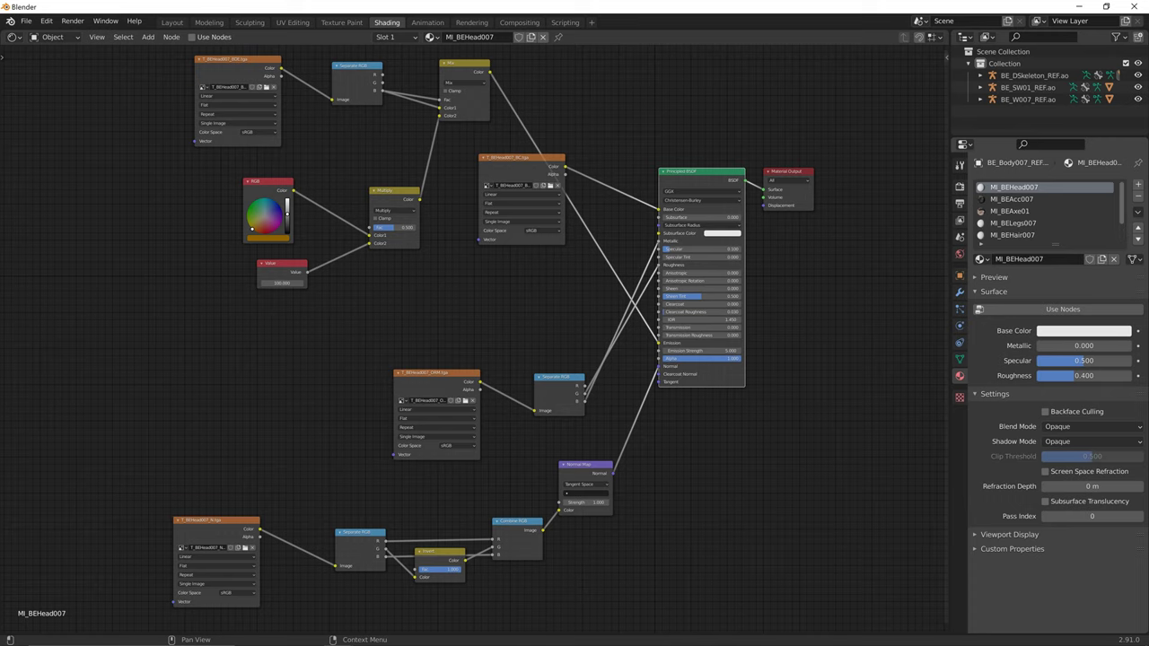
click(1011, 199)
click(1012, 224)
click(1010, 212)
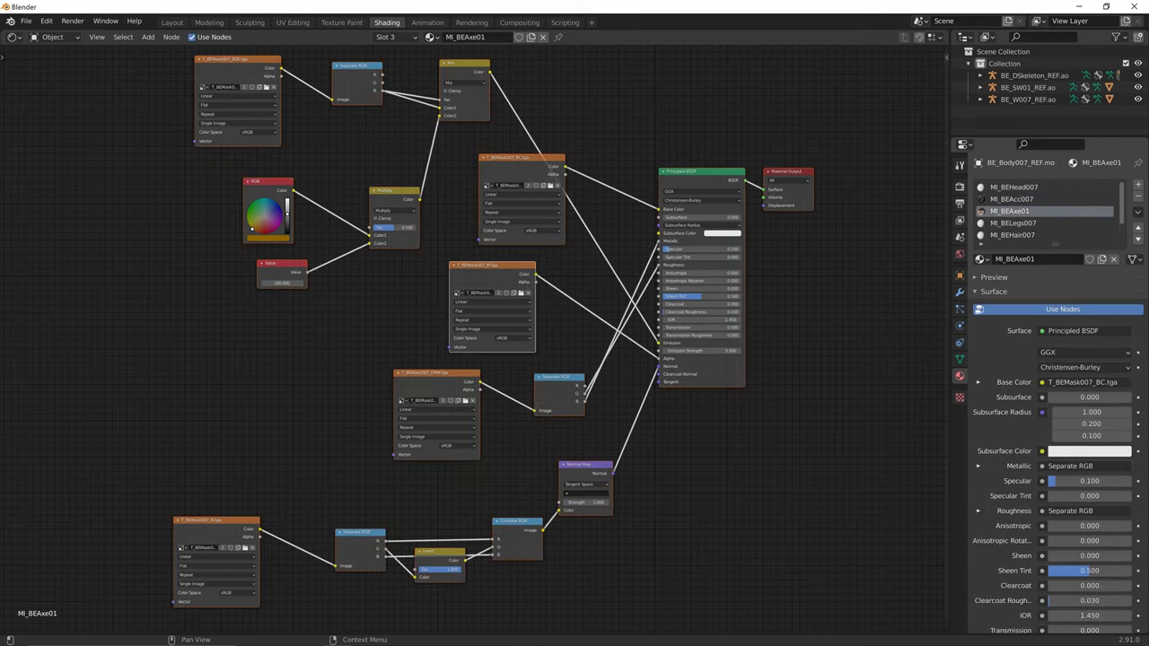
- Load T_BEAcc007_BDE.tga into the BDE image node of MI_BEAxe01 and check the parent Textures folder for other outfits
click(267, 87)
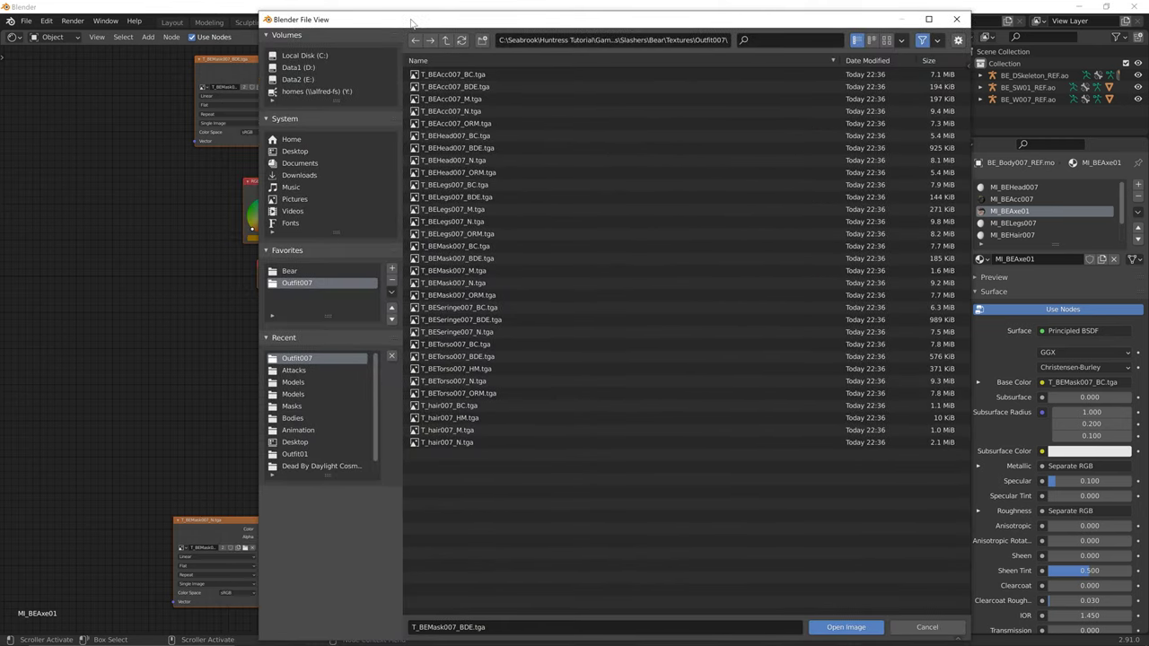
click(453, 91)
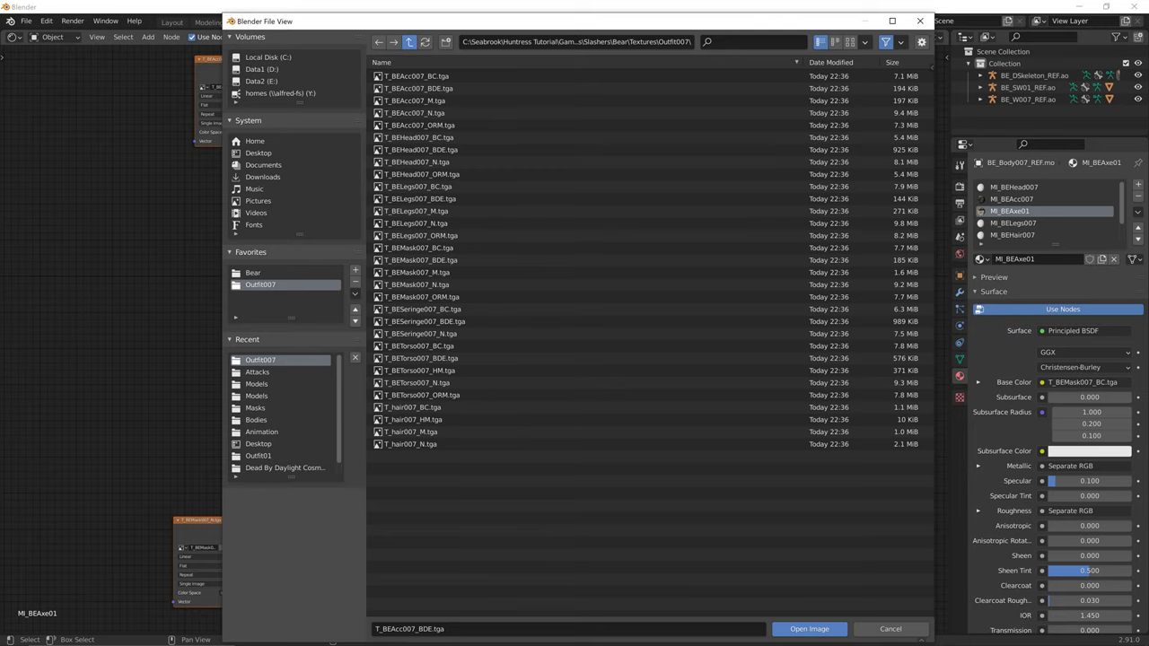
click(408, 42)
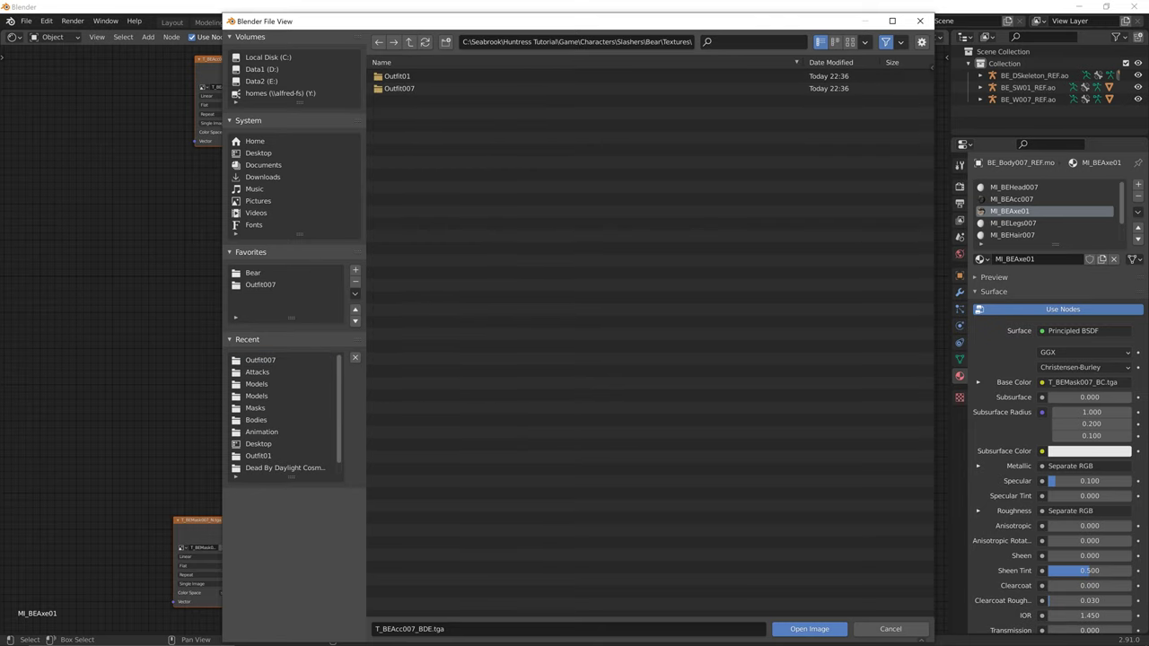
click(920, 21)
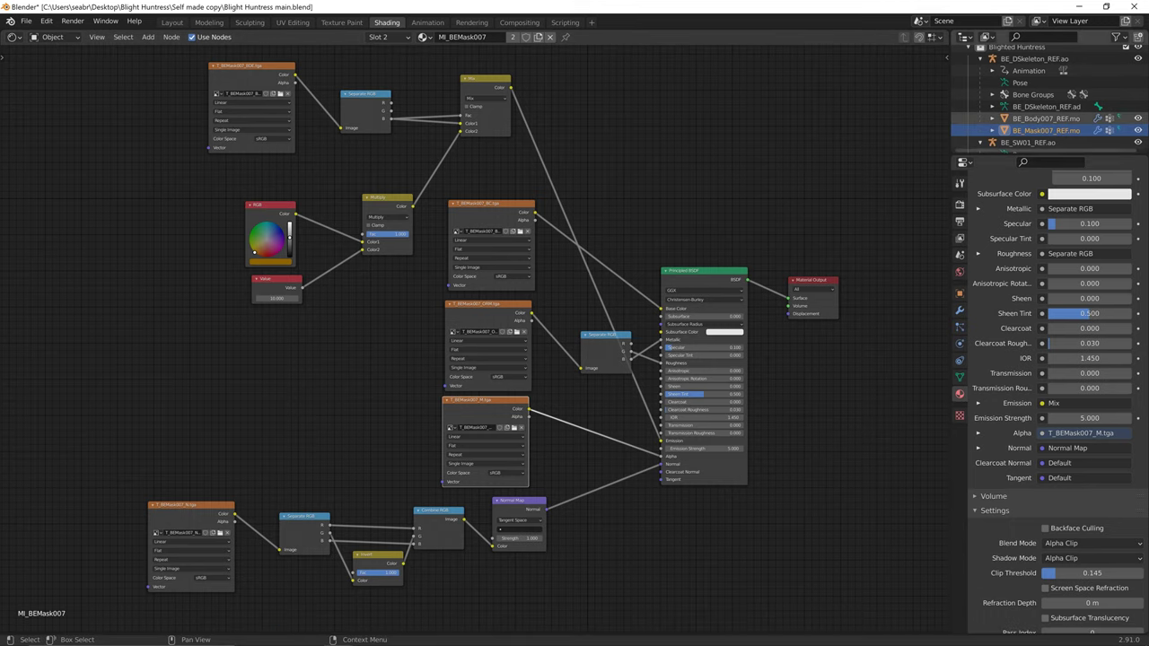
- Switch to the Blight Huntress main.blend file and examine the MI_BEAxe01 material nodes on BE_Body007_REF.mo
click(1045, 119)
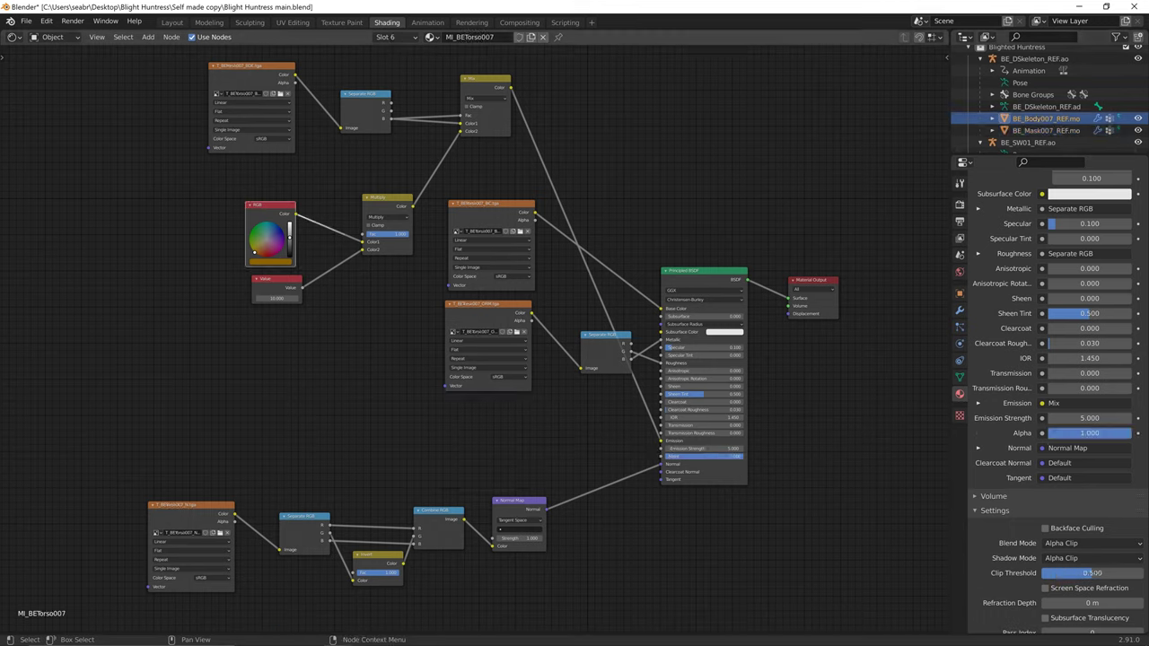
scroll(1050, 404, up, 5)
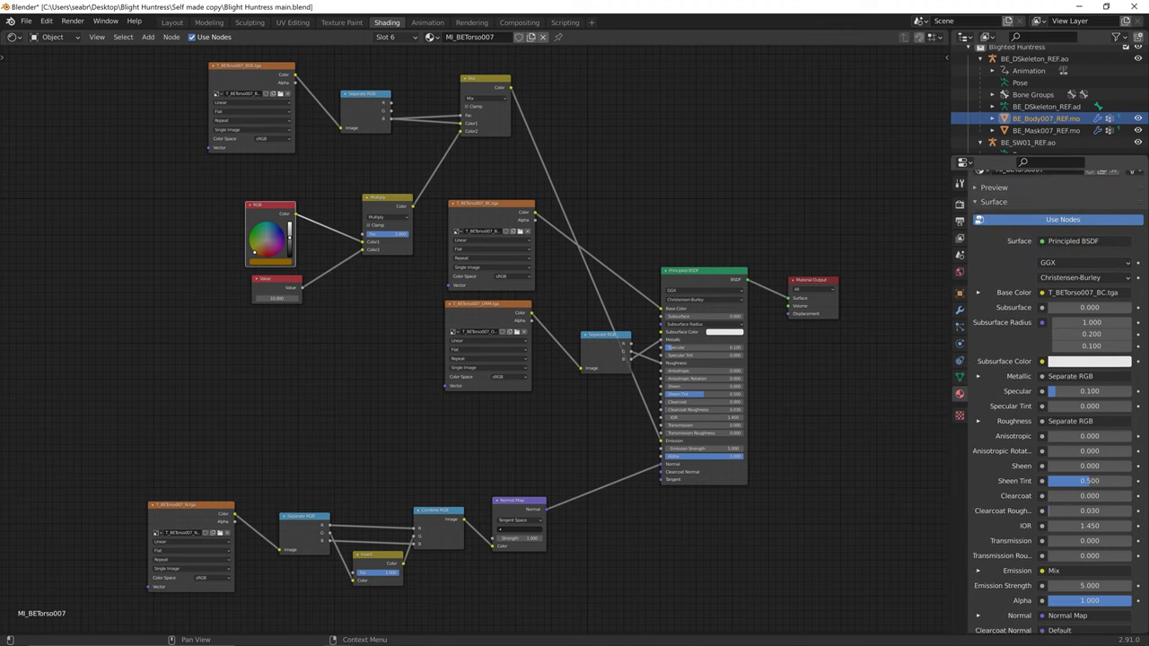
scroll(1057, 402, up, 3)
click(1032, 206)
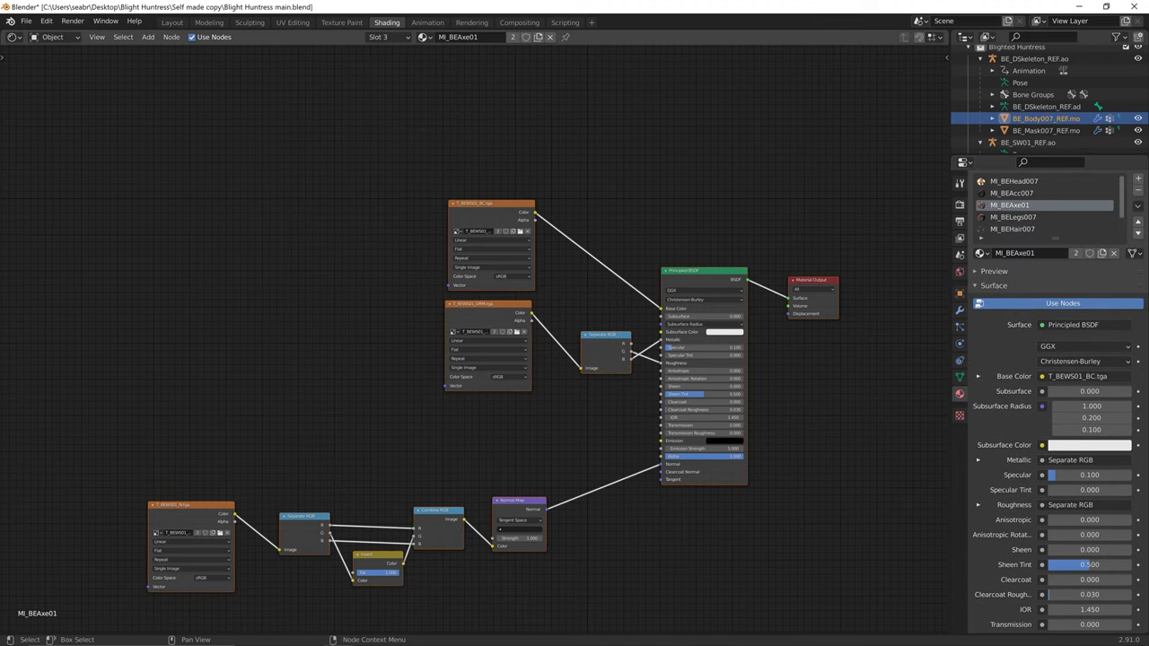
key(alt+a)
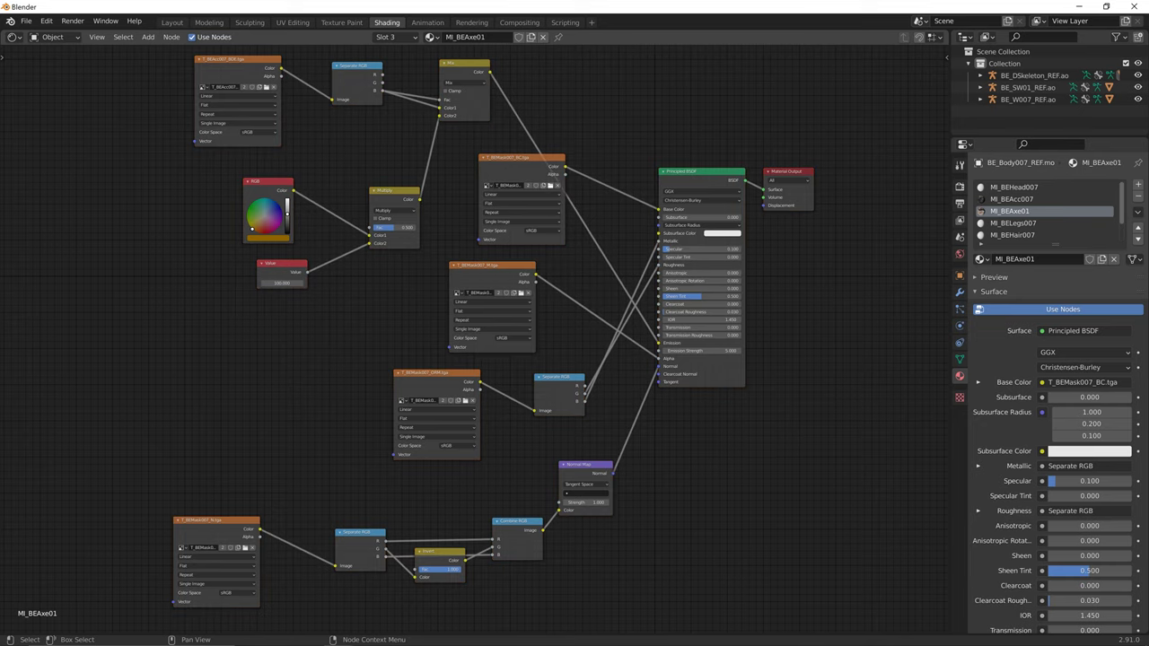
- Load T_BEWS01_BC.tga from the Outfit01 texture folder into the base color image node of MI_BEAxe01
click(551, 186)
click(409, 42)
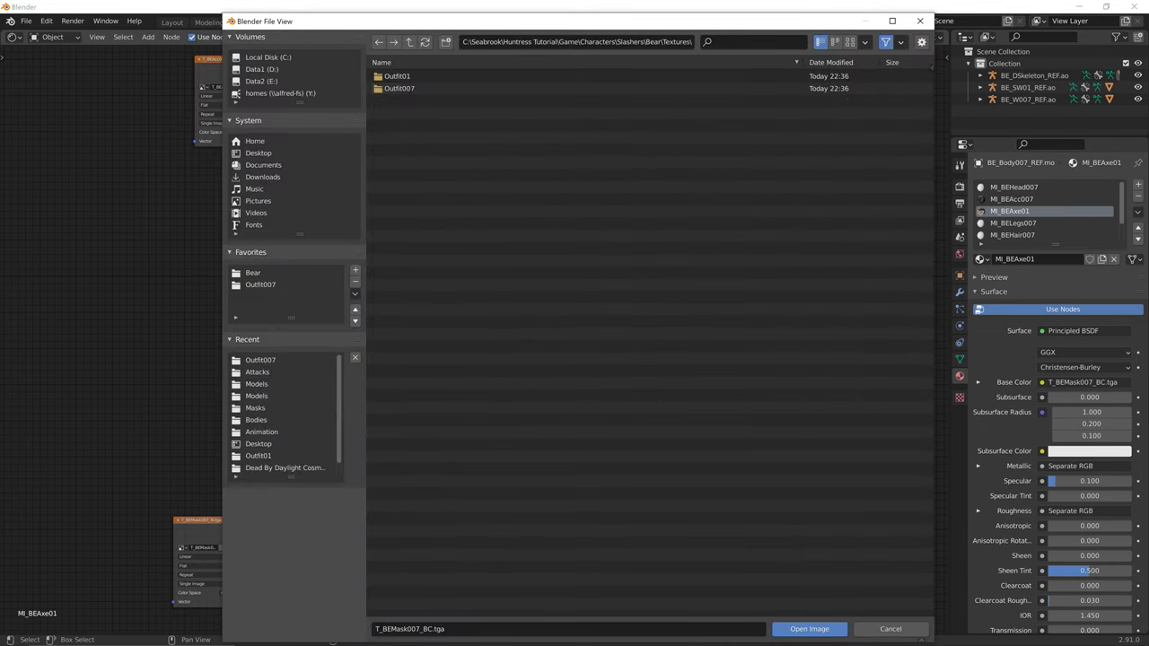
double_click(397, 76)
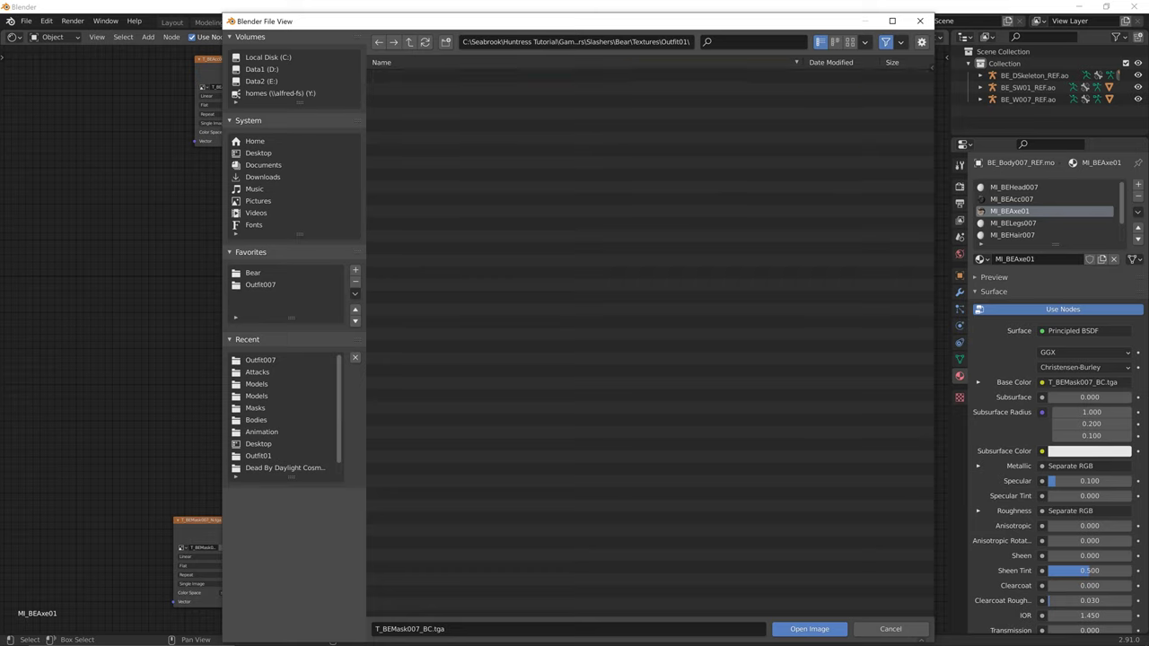
click(409, 42)
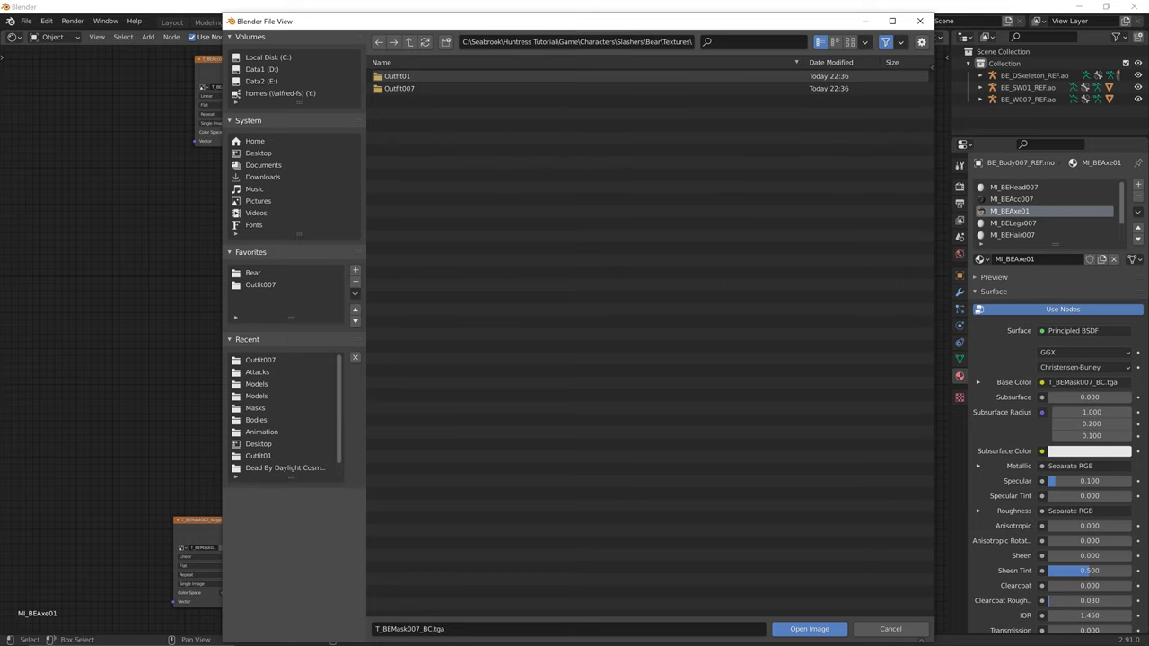
key(Down)
key(Return)
key(Up)
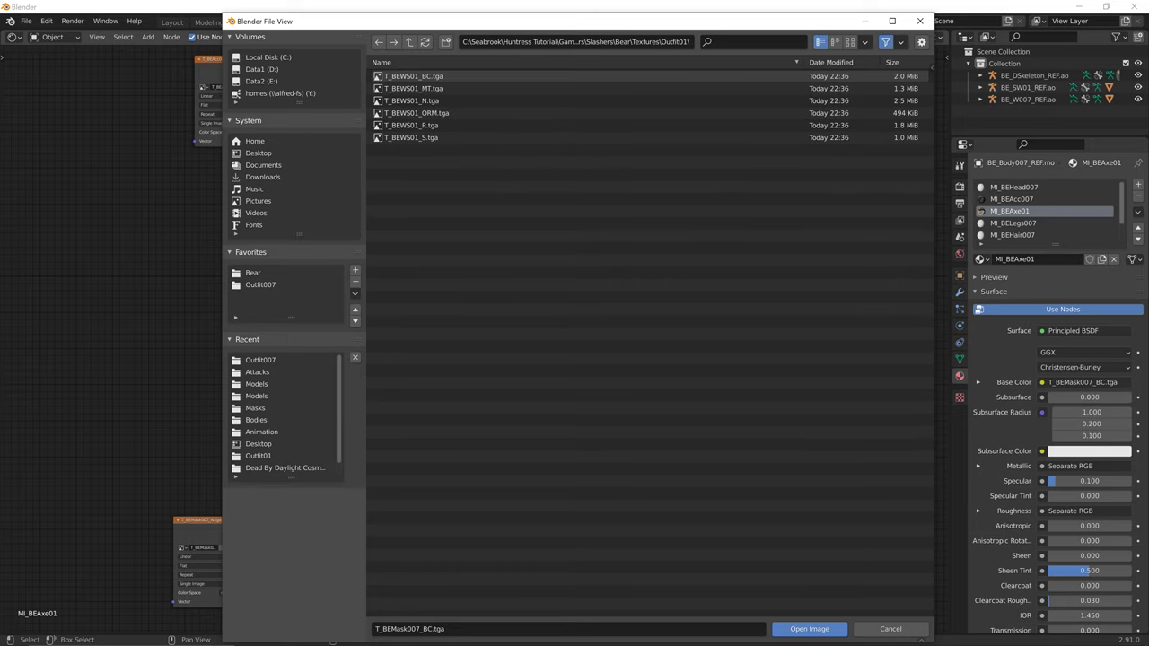
click(414, 76)
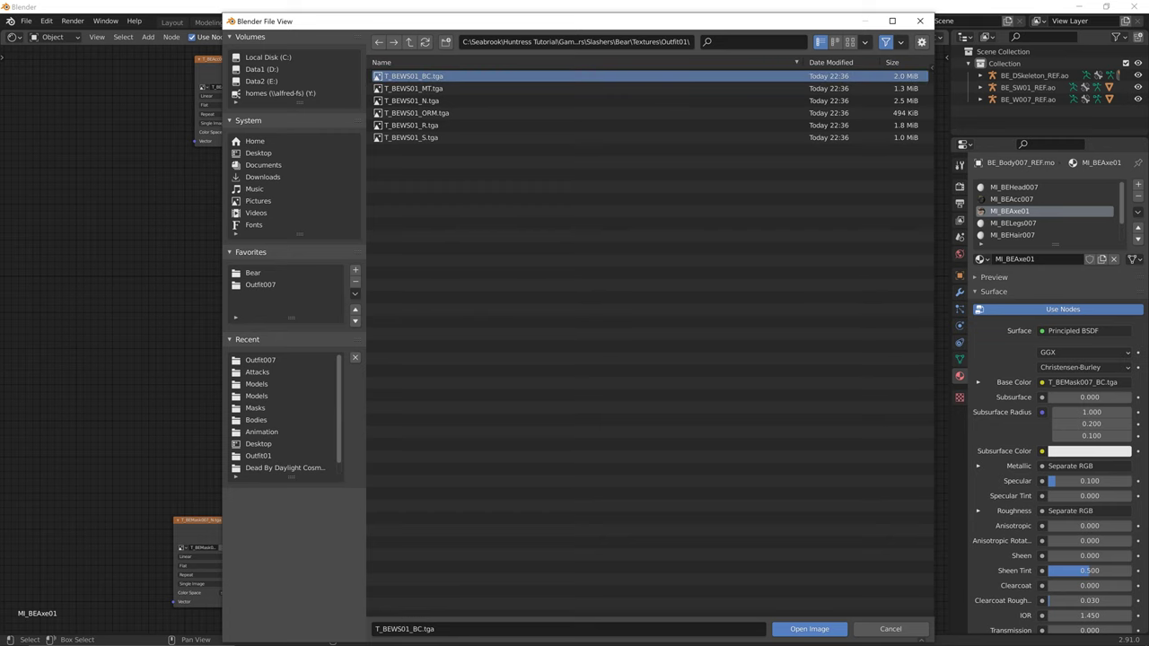
key(Return)
click(524, 293)
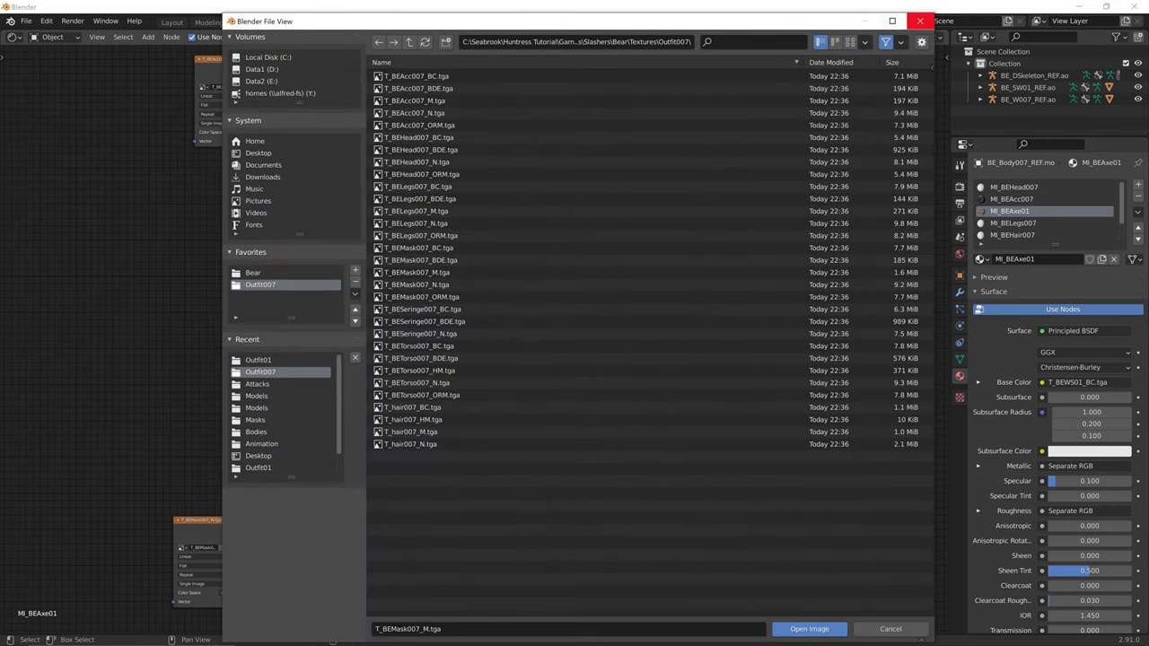
click(920, 20)
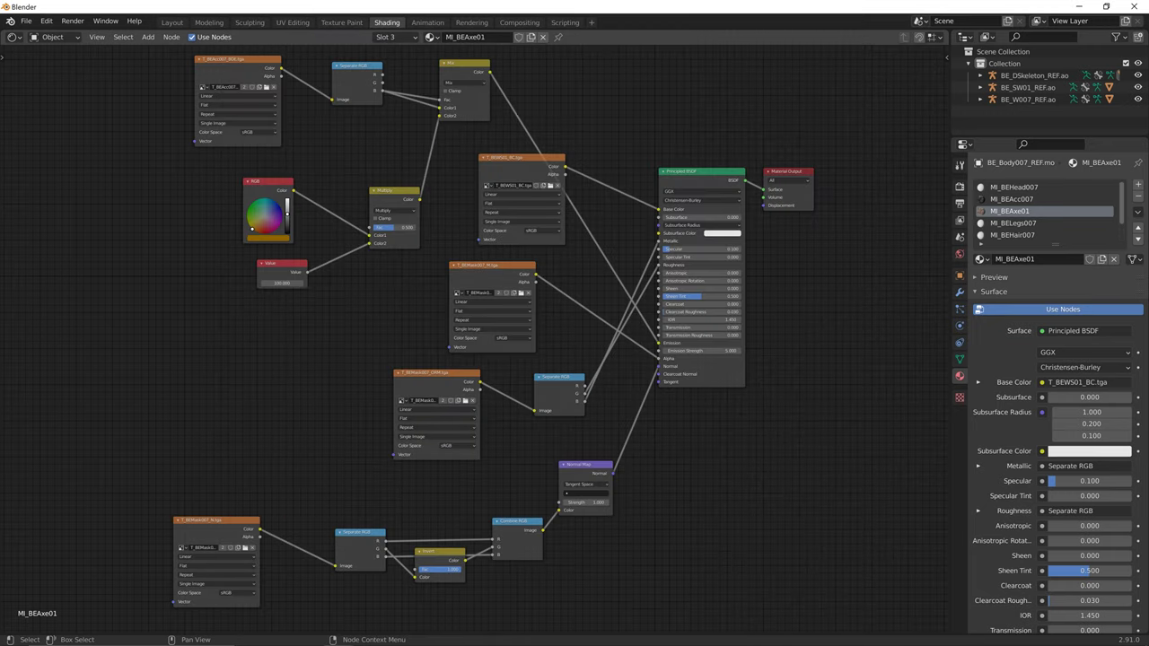
click(524, 292)
click(920, 21)
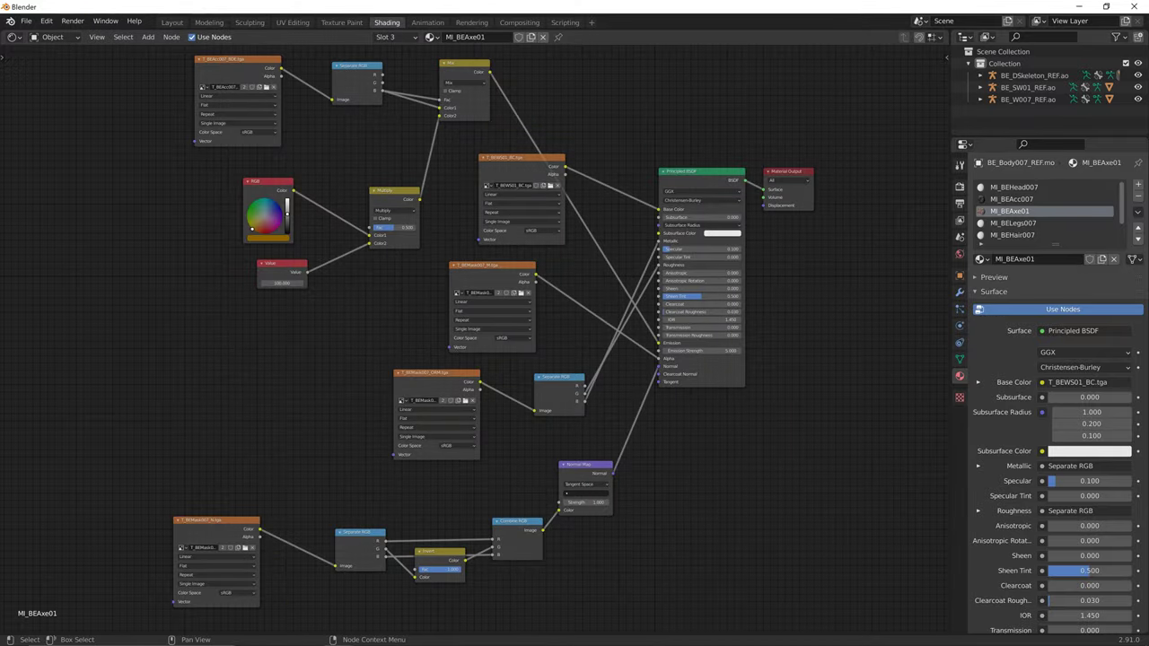
- Inspect the textured character's belt, skirt and legs from several angles in the Layout workspace
click(171, 22)
mouse_move(503, 314)
middle_down()
mouse_move(386, 310)
mouse_move(393, 316)
middle_up()
middle_drag(493, 218, 512, 241)
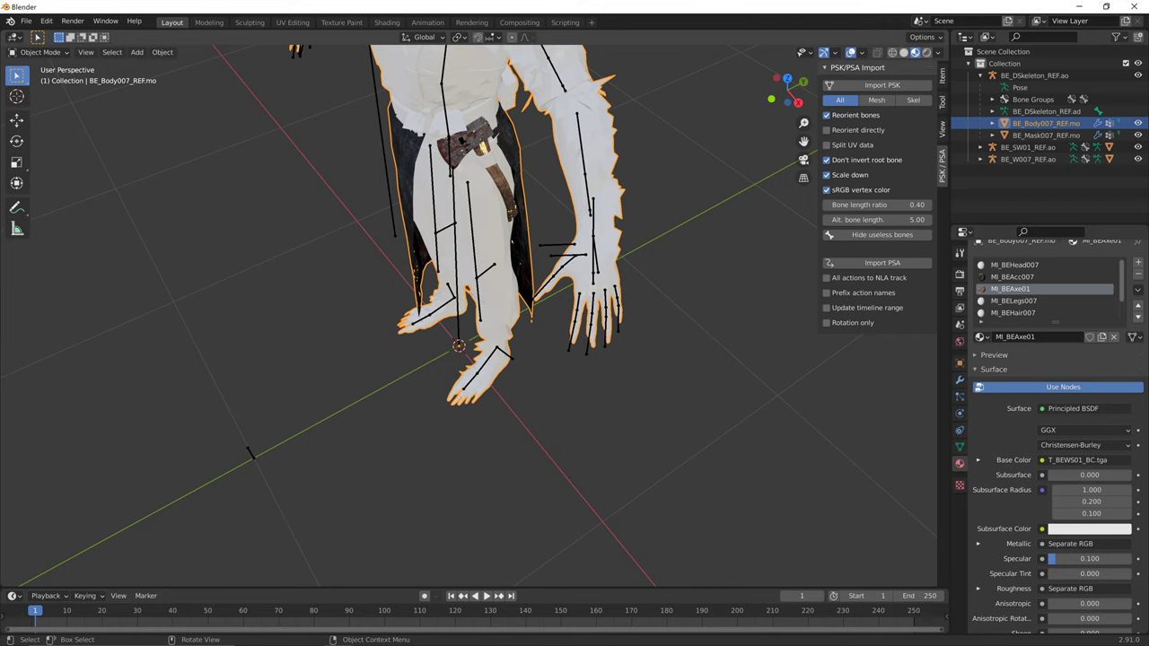
middle_drag(507, 343, 547, 336)
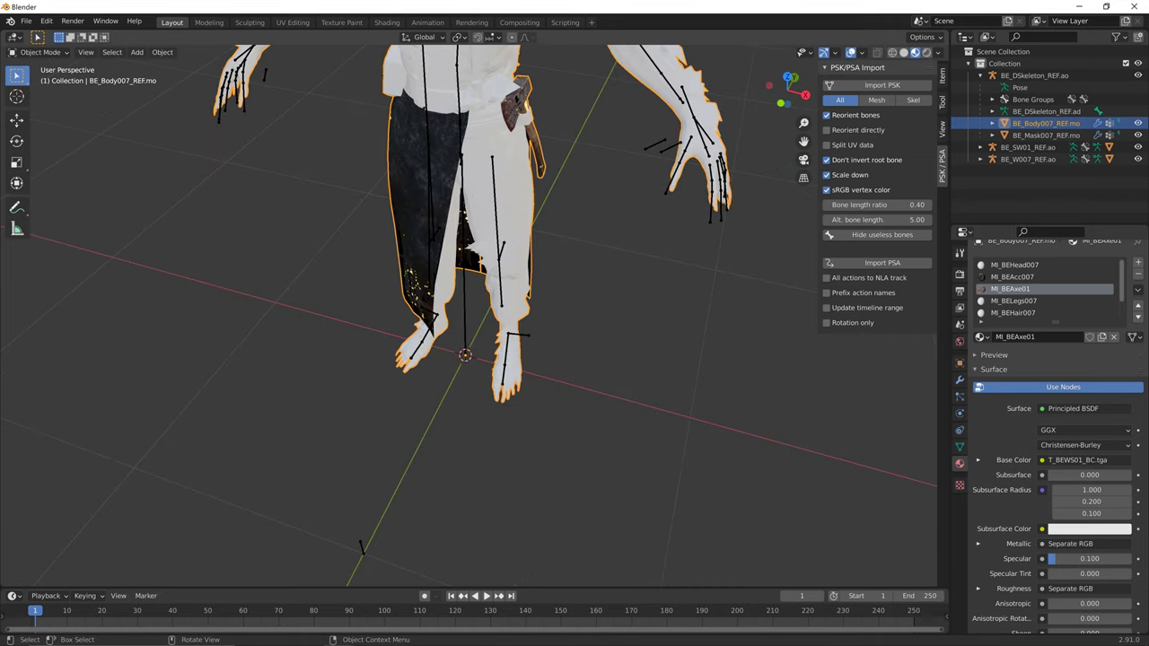
key(shift)
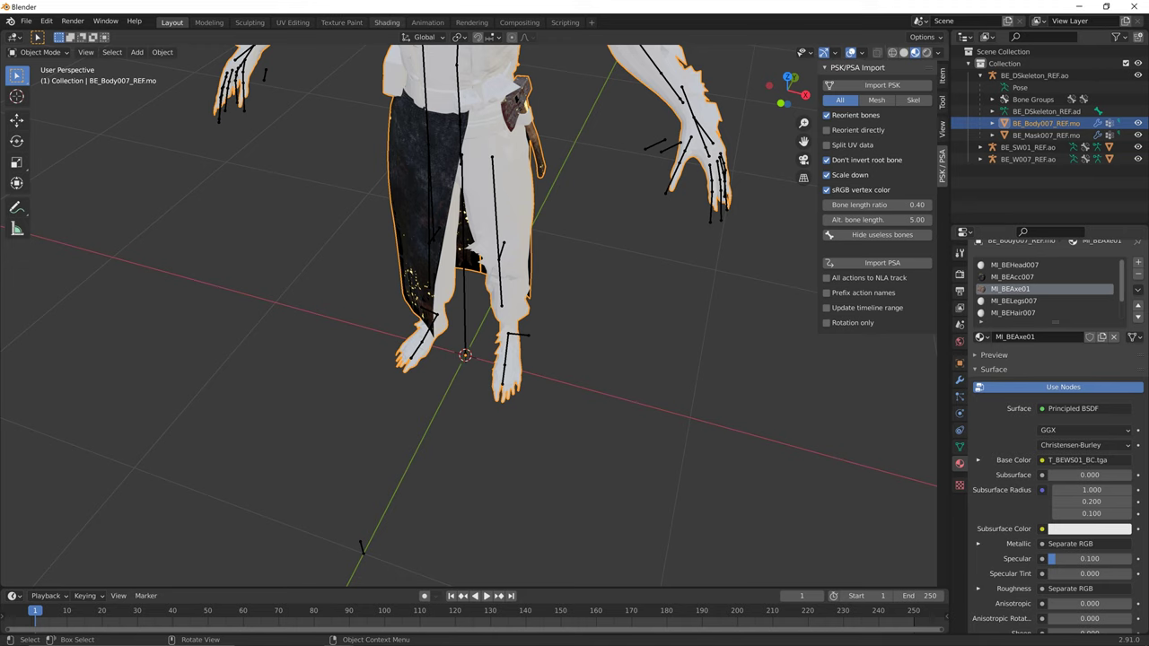
- Check the Outfit01 texture folder for a mask texture and delete the T_BEMask007_M.tga image node from MI_BEAxe01
click(386, 22)
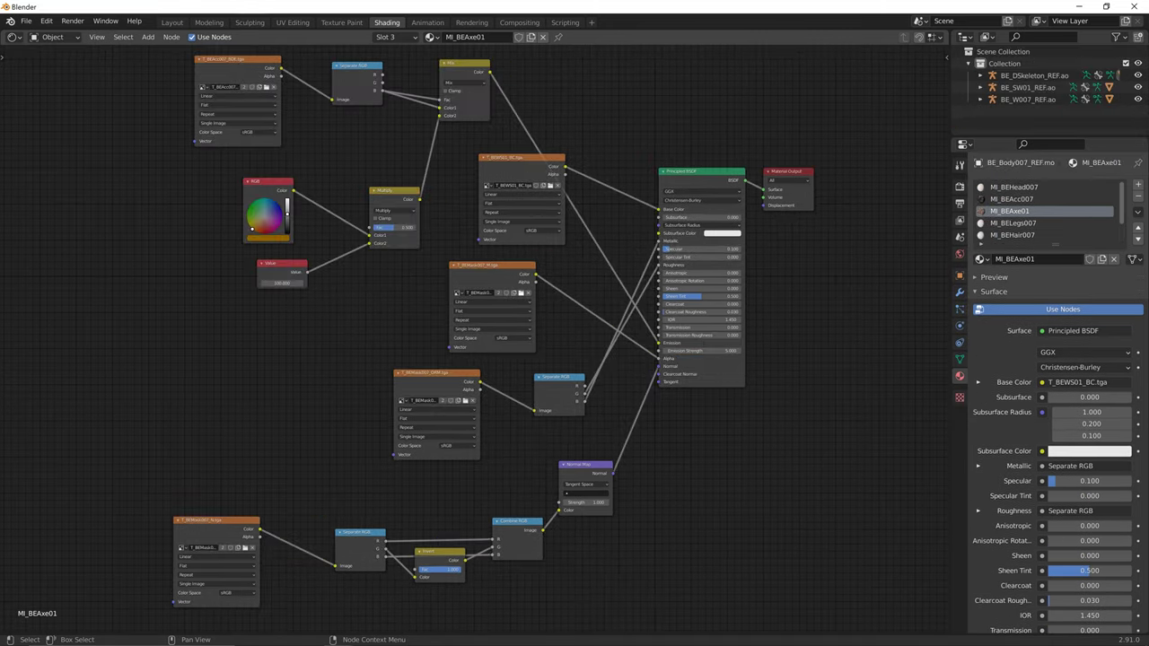
click(520, 292)
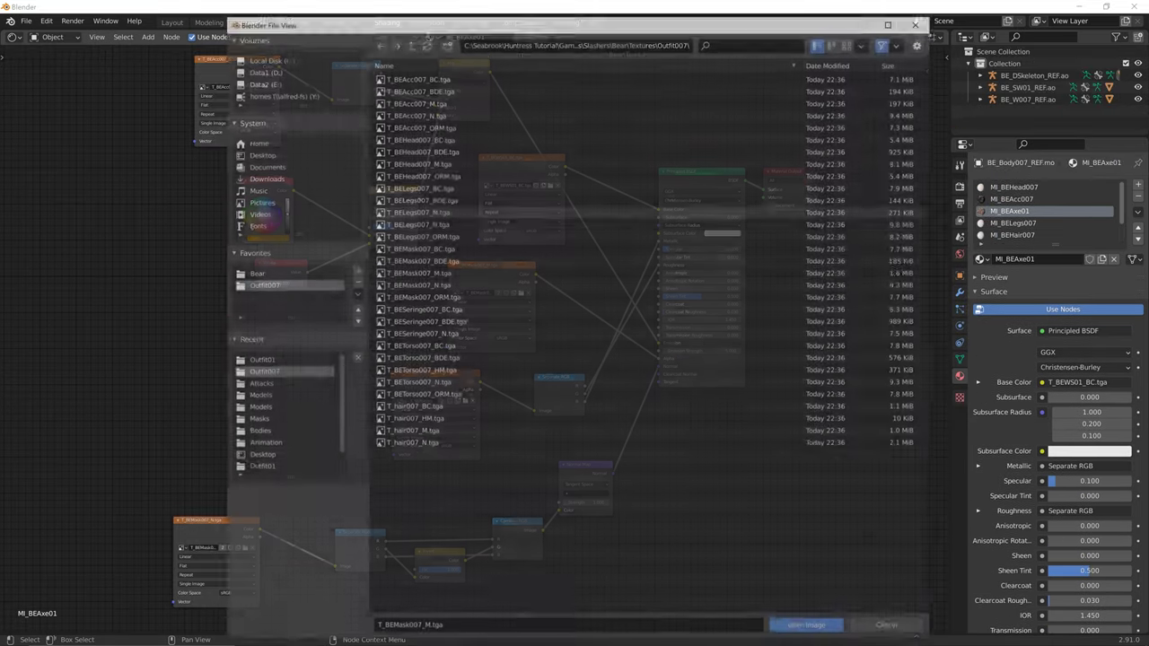
click(409, 42)
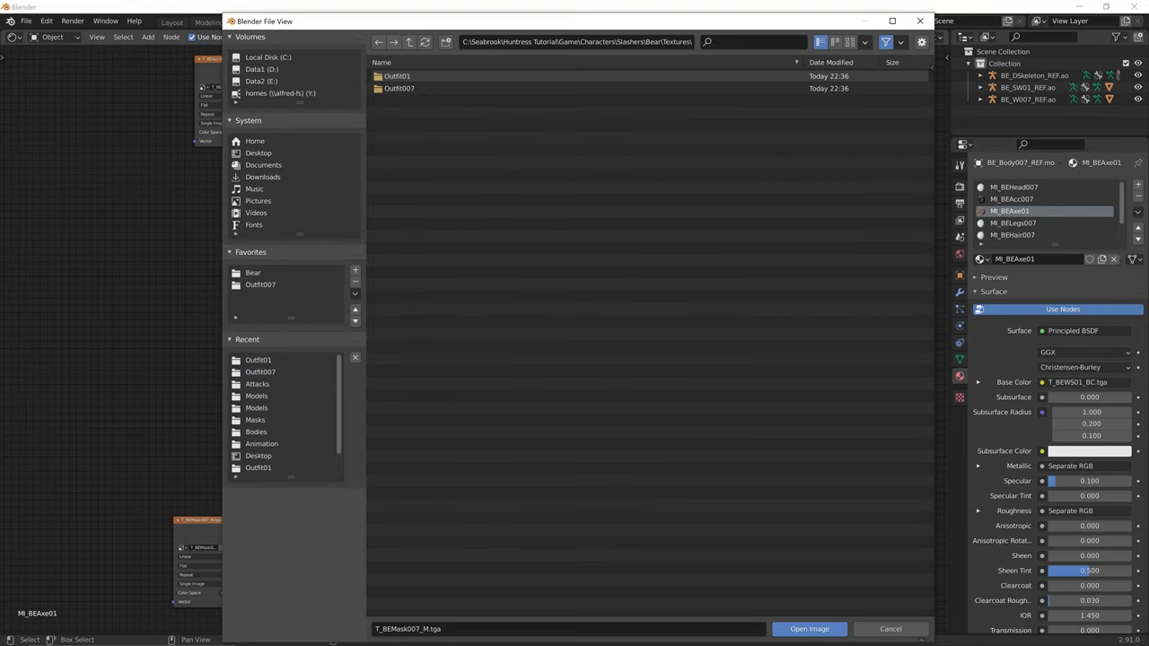
double_click(411, 76)
drag(359, 21, 645, 23)
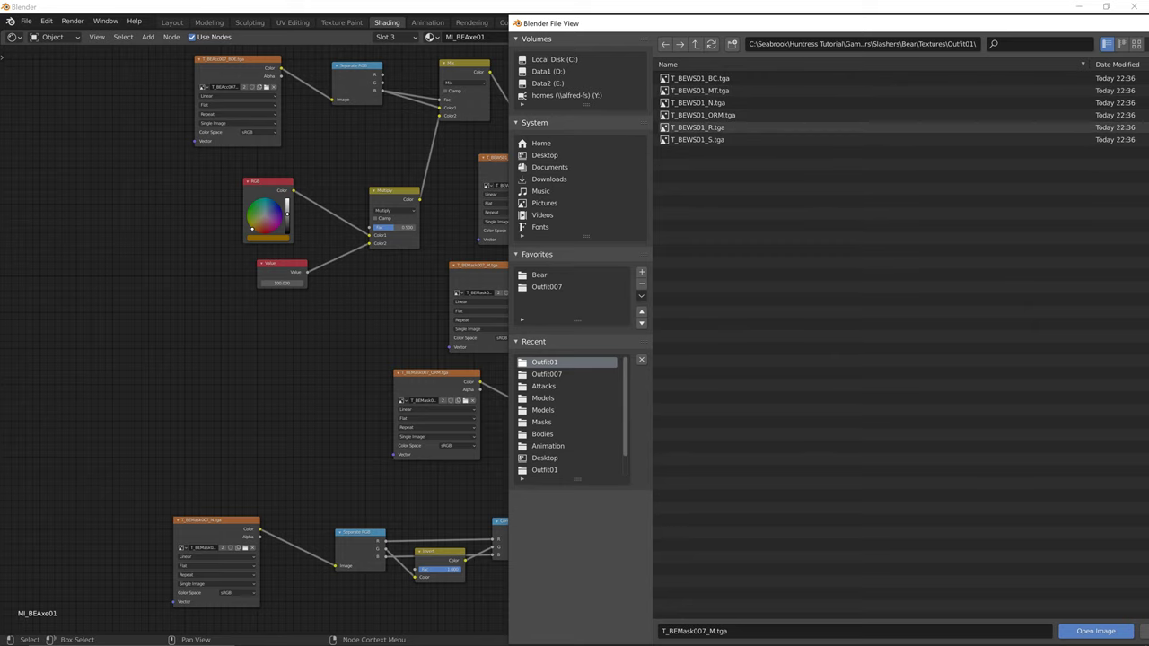
drag(628, 23, 383, 89)
key(Escape)
key(x)
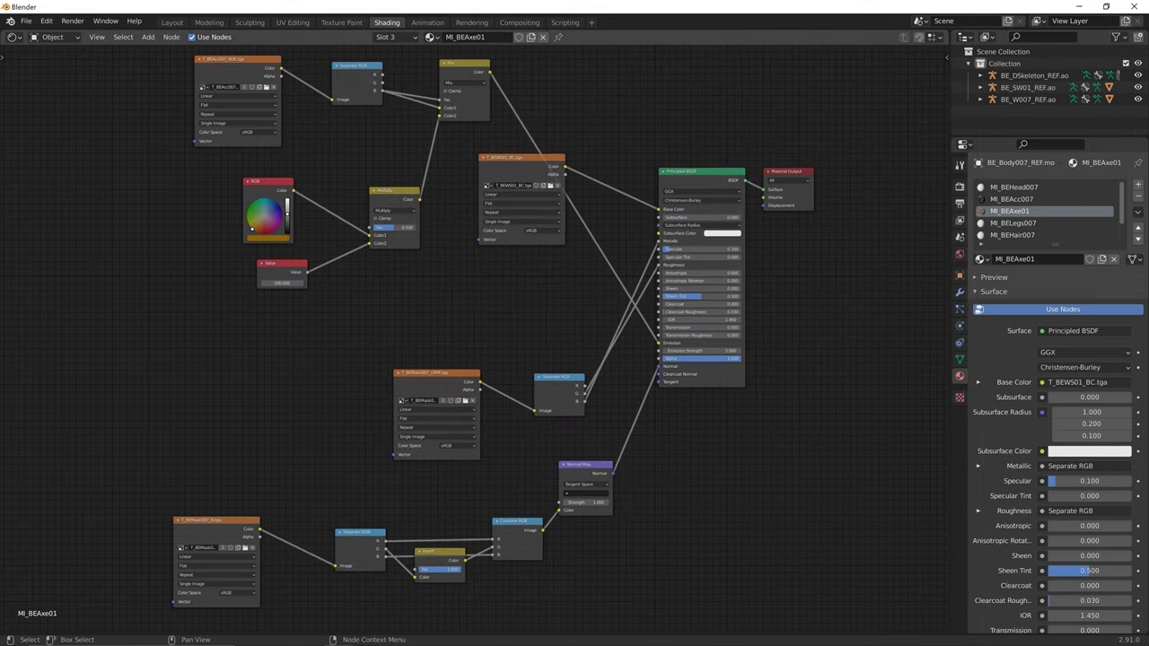
- Load T_BEWS01_ORM.tga from the Outfit01 folder into the ORM image node of MI_BEAxe01
click(464, 400)
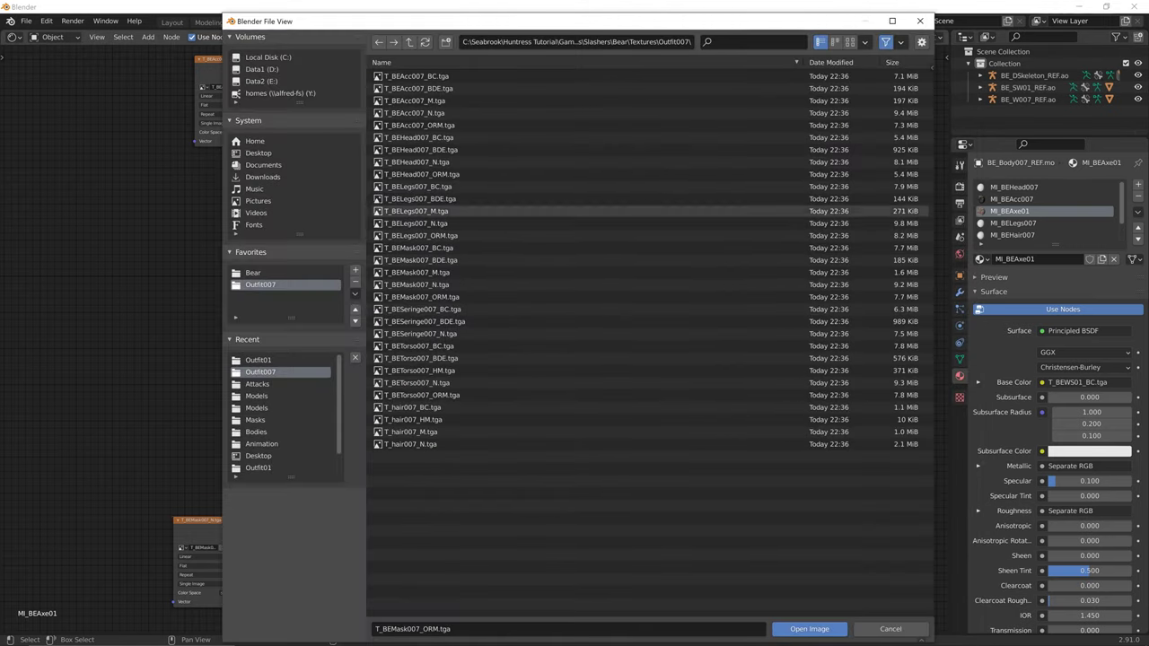
click(409, 42)
double_click(403, 76)
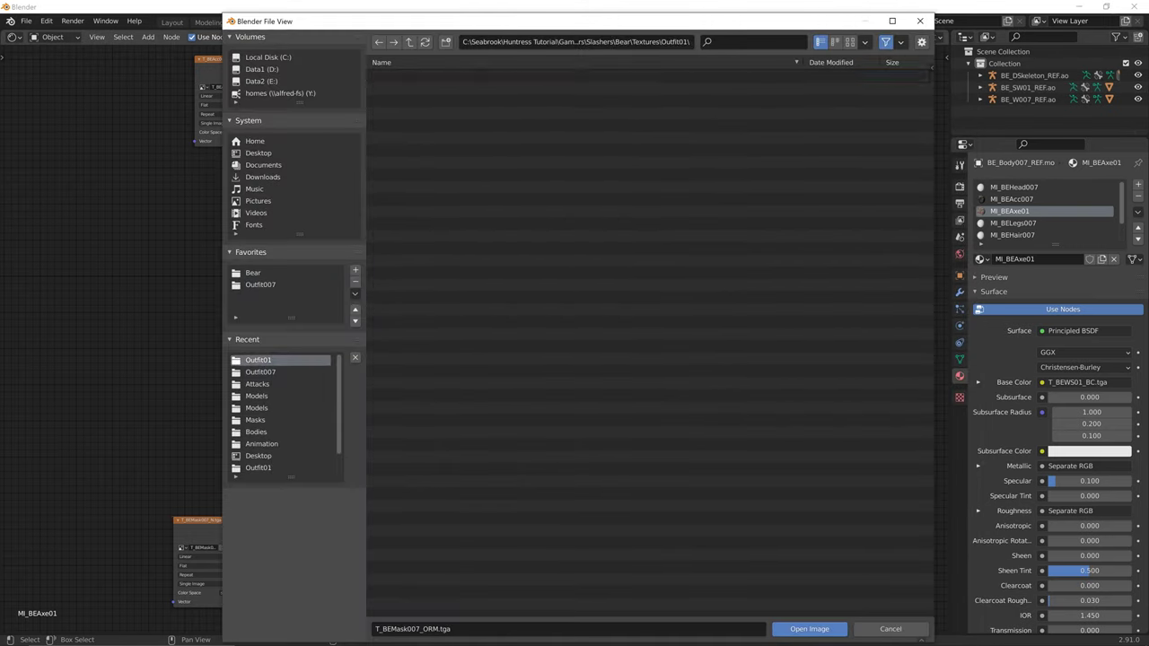
double_click(416, 113)
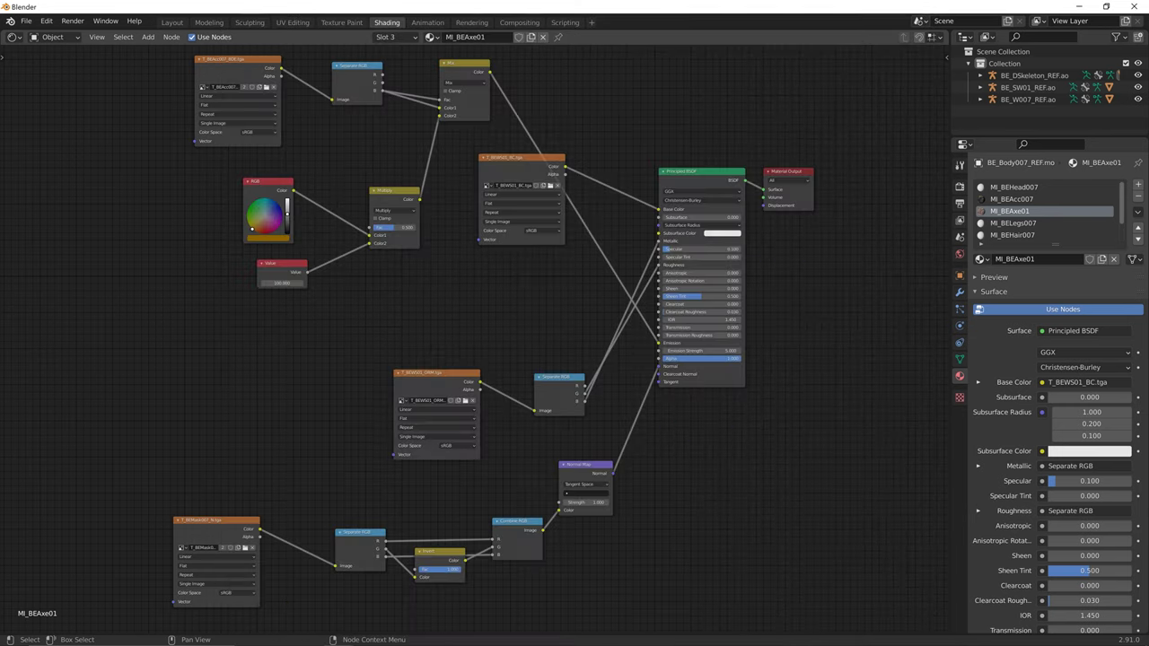
- Load T_BEWS01_N.tga from the Outfit01 folder into the normal map's image node of MI_BEAxe01
middle_drag(376, 431, 408, 348)
click(277, 465)
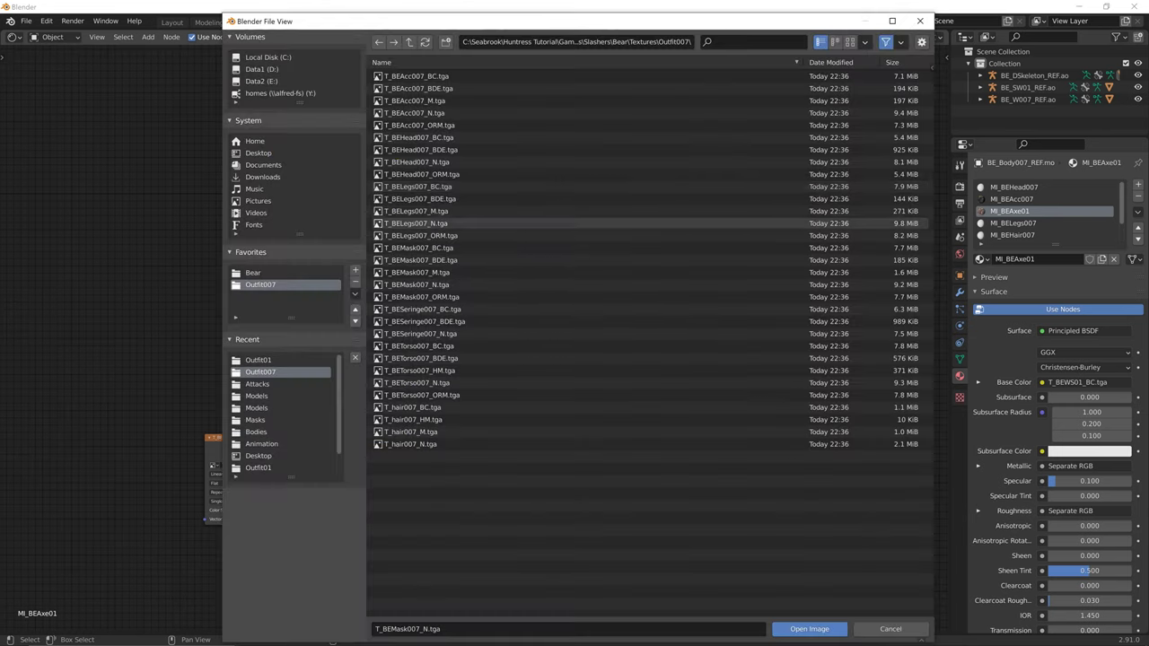
click(409, 42)
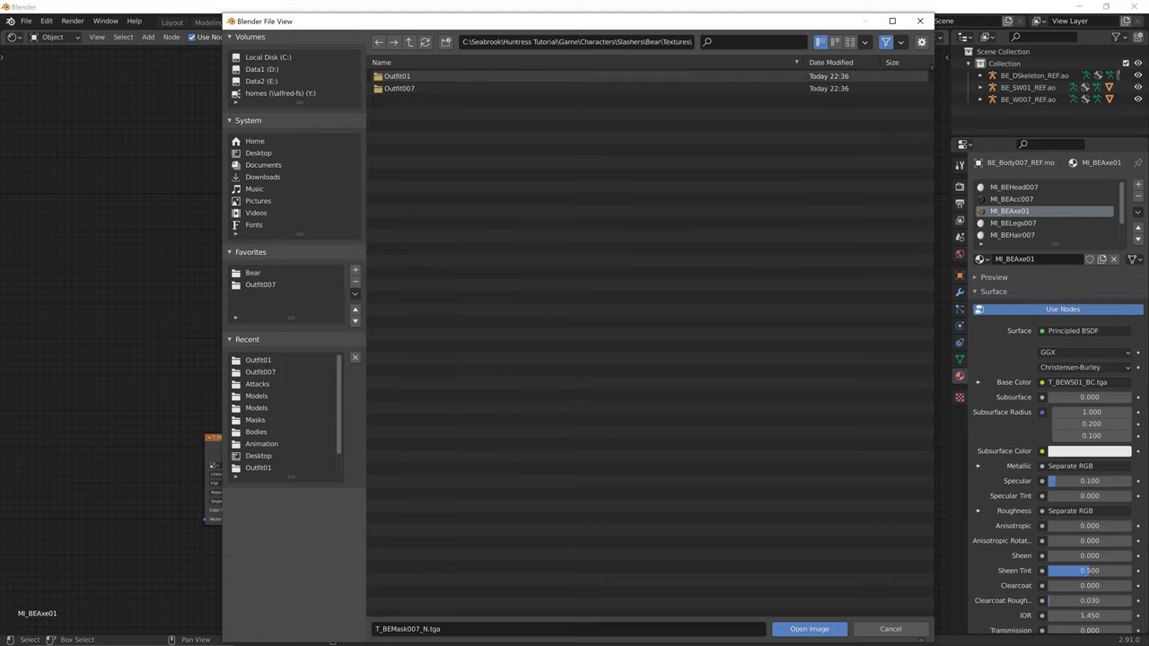
double_click(403, 76)
key(super)
key(super)
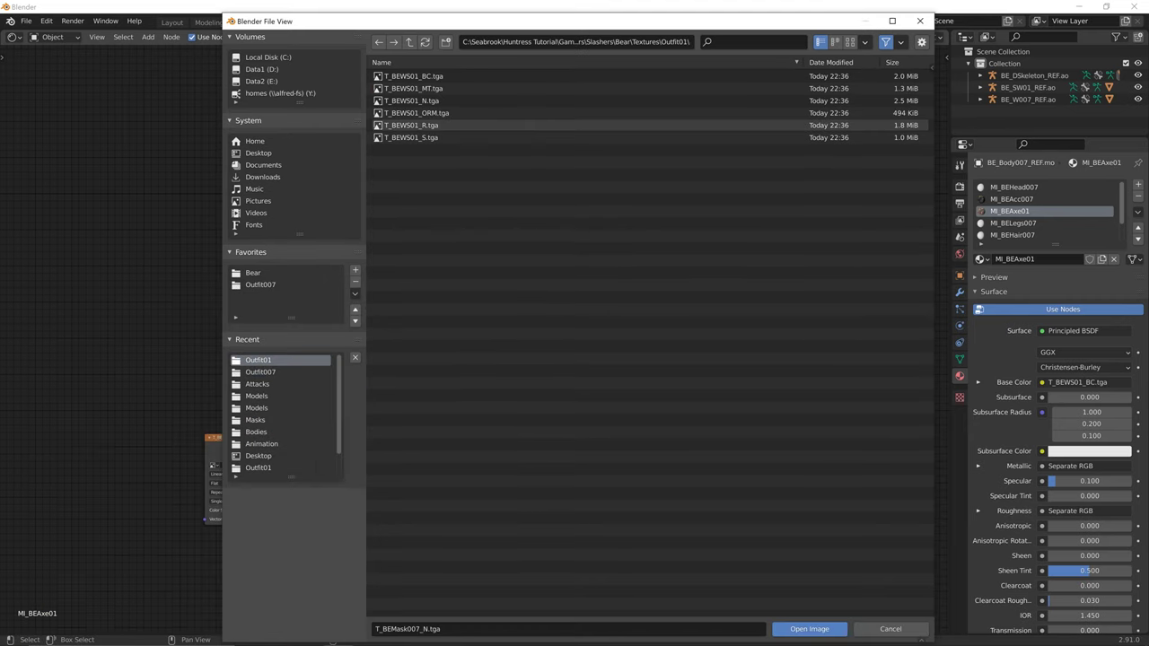
double_click(411, 101)
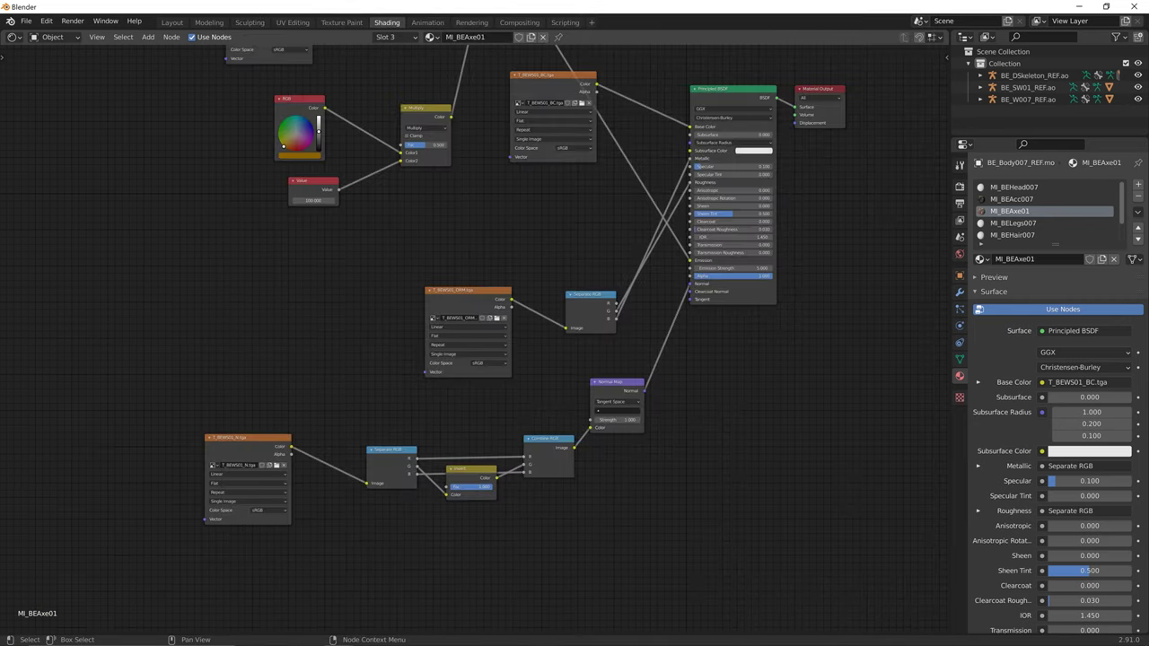
- Delete the emission branch of MI_BEAxe01: the BDE image, Separate RGB, Mix, Multiply, RGB and Value nodes feeding it
middle_drag(485, 229, 496, 381)
mouse_move(508, 382)
mouse_down()
mouse_move(408, 188)
mouse_move(335, 242)
mouse_up()
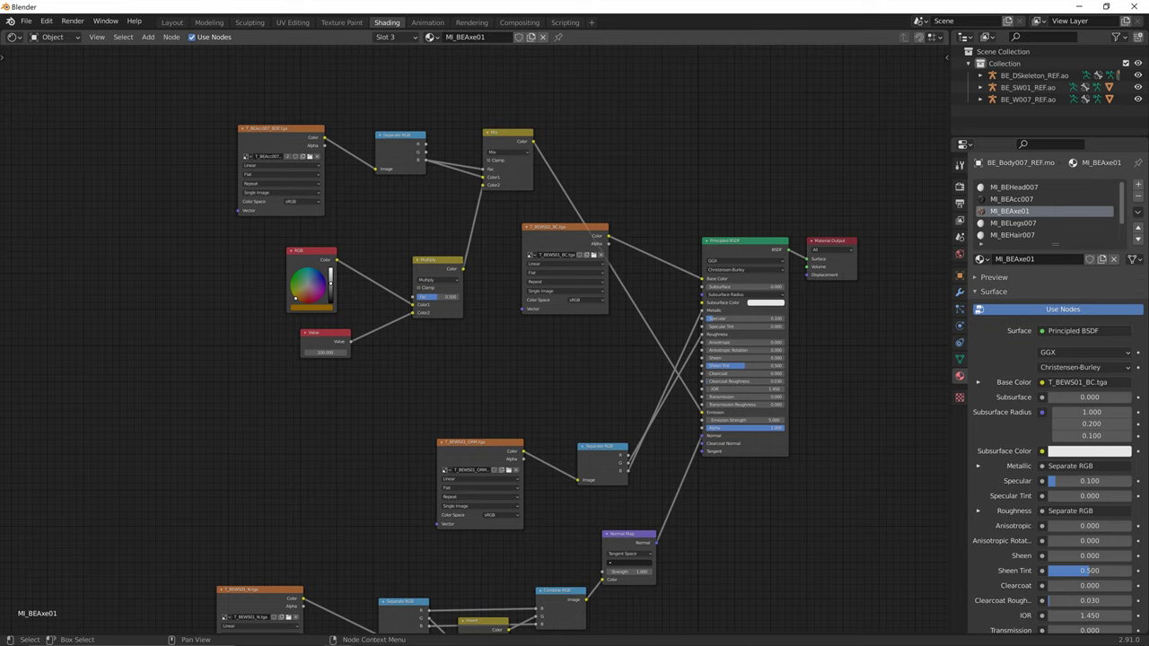
click(593, 255)
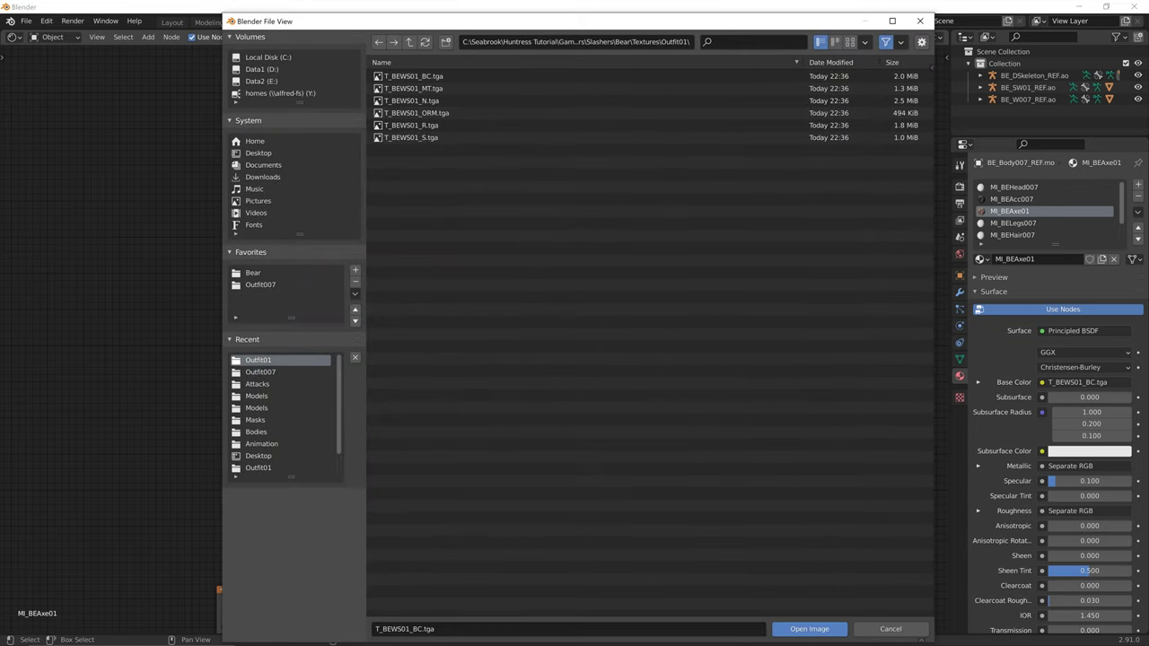
click(919, 20)
drag(484, 321, 183, 93)
key(x)
click(325, 334)
key(x)
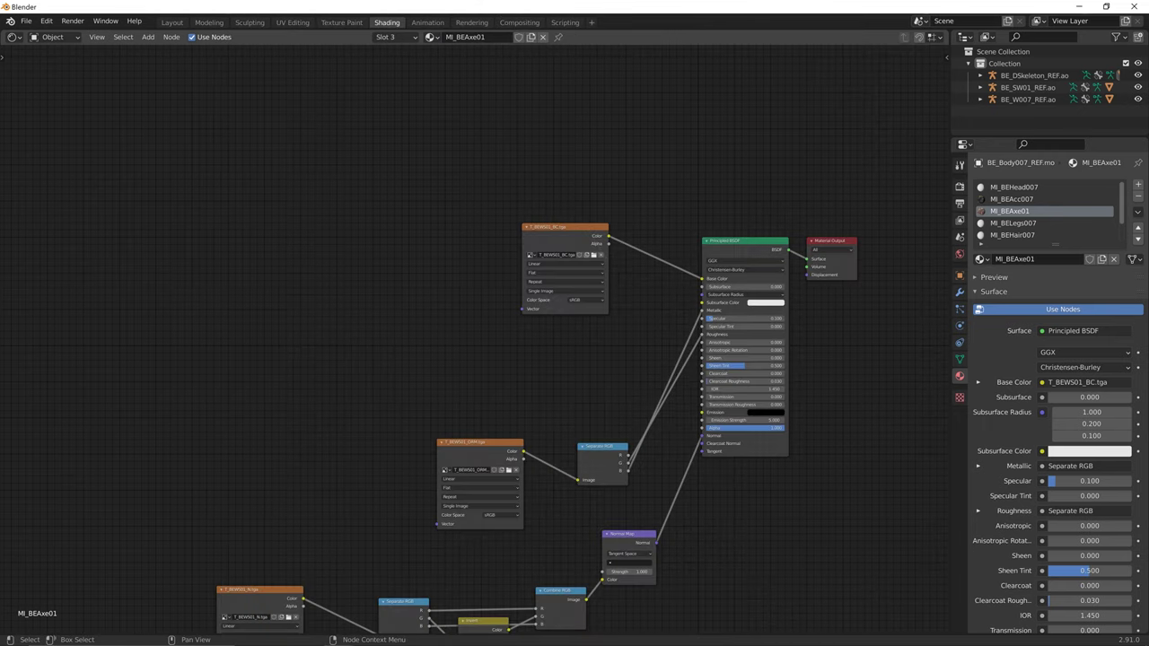
- Inspect the skirt and its lower hem in the Layout workspace with the MI_BEAcc007 material selected
middle_drag(341, 359, 332, 281)
click(173, 22)
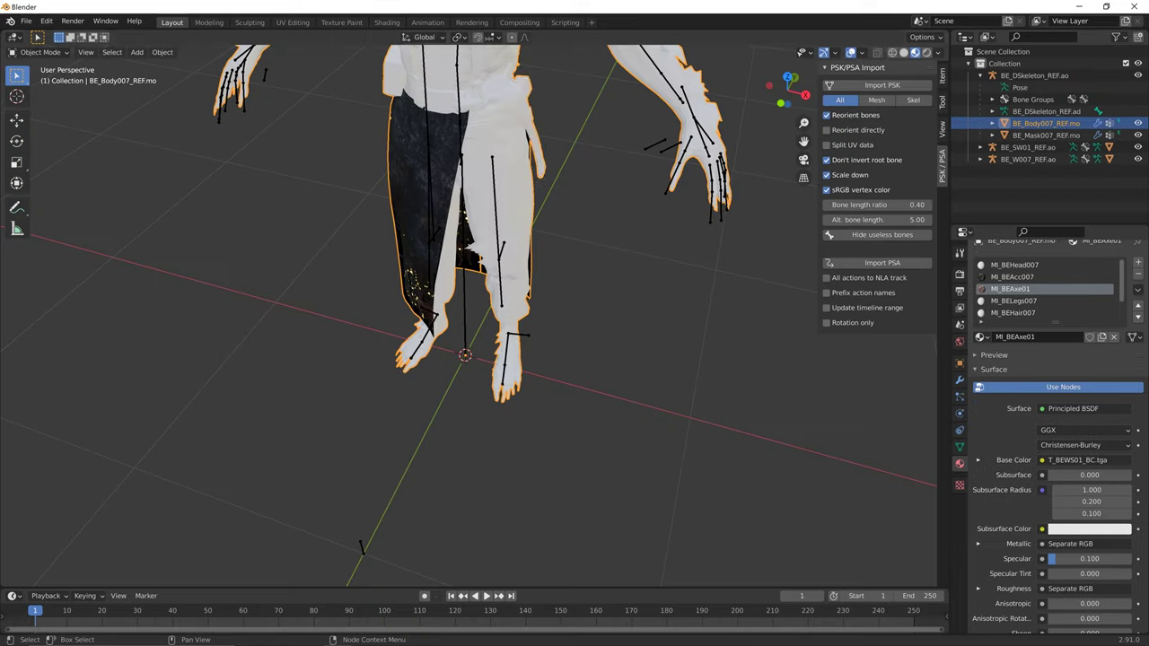
mouse_move(485, 296)
middle_down()
mouse_move(345, 291)
mouse_move(444, 291)
mouse_move(448, 346)
mouse_move(498, 314)
mouse_move(503, 287)
mouse_move(503, 381)
middle_up()
scroll(444, 292, up, 3)
click(1012, 277)
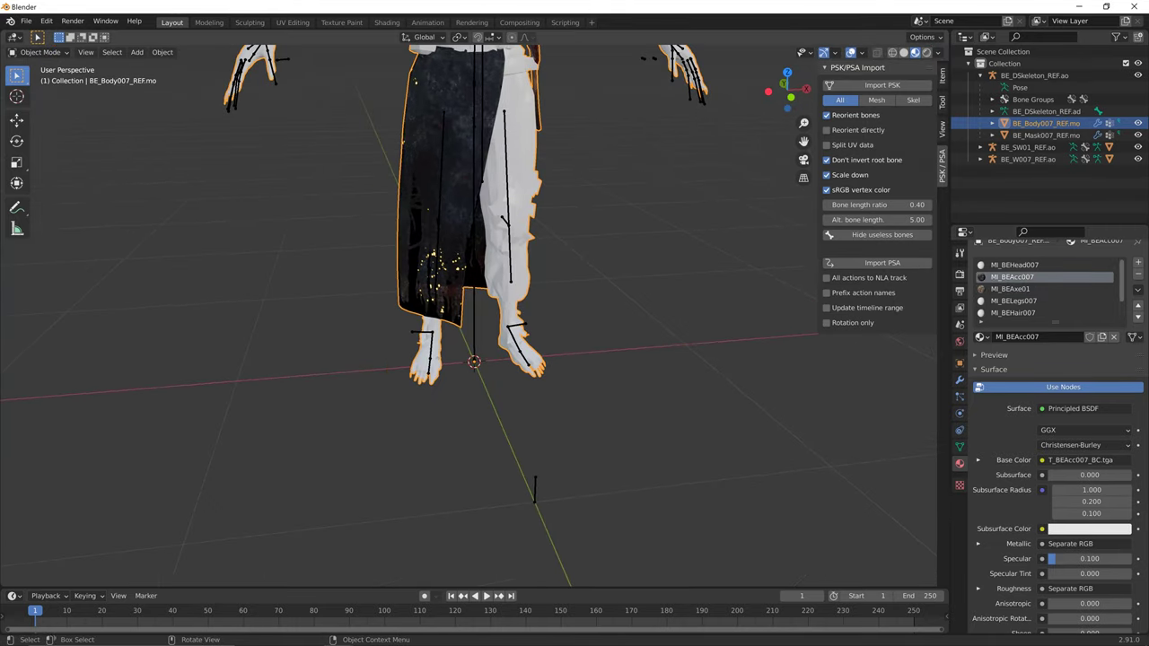
middle_drag(430, 341, 539, 332)
scroll(534, 327, up, 4)
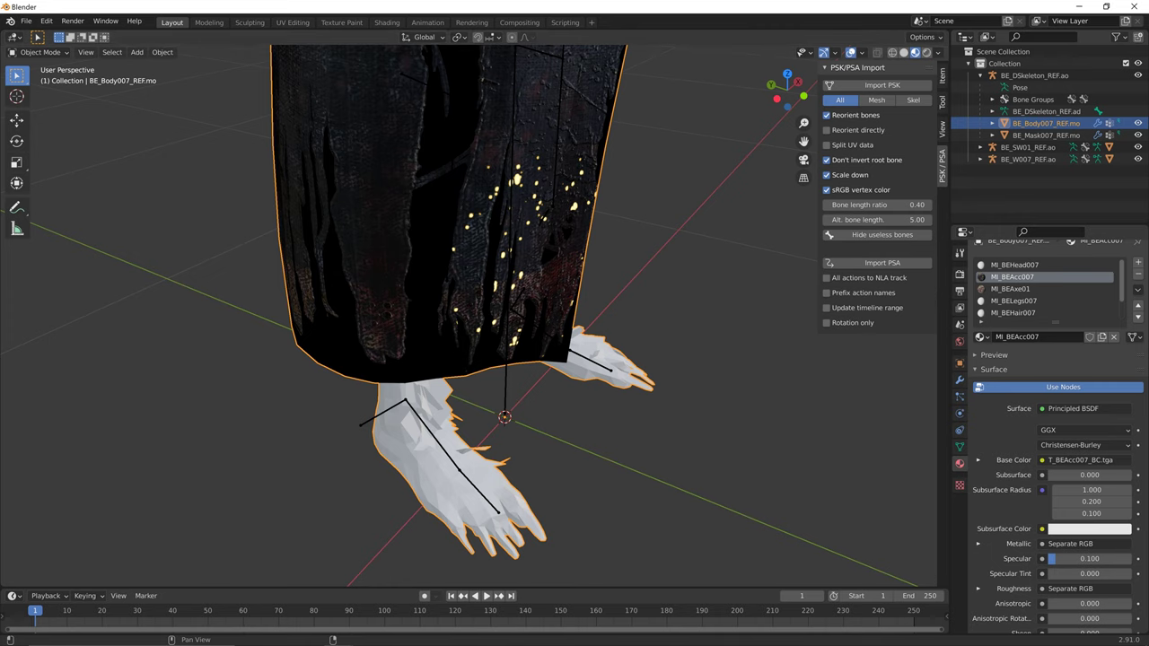
- Compare the MI_BEAcc007 nodes and material settings with the same material in the Blight Huntress main.blend file
click(386, 22)
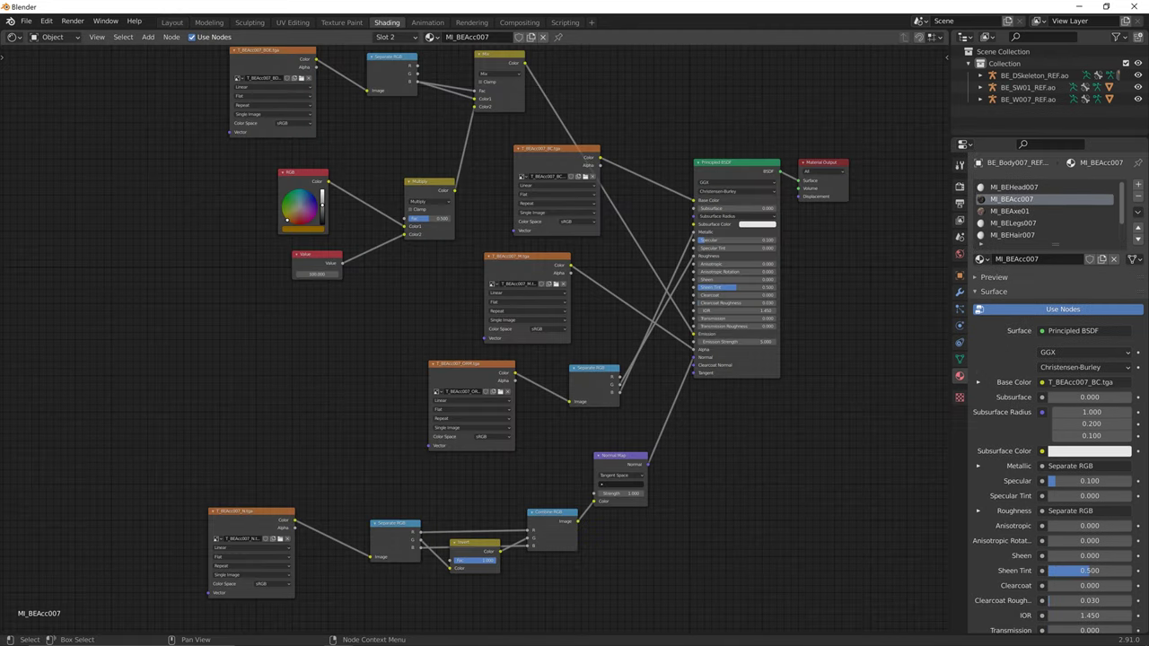
click(172, 22)
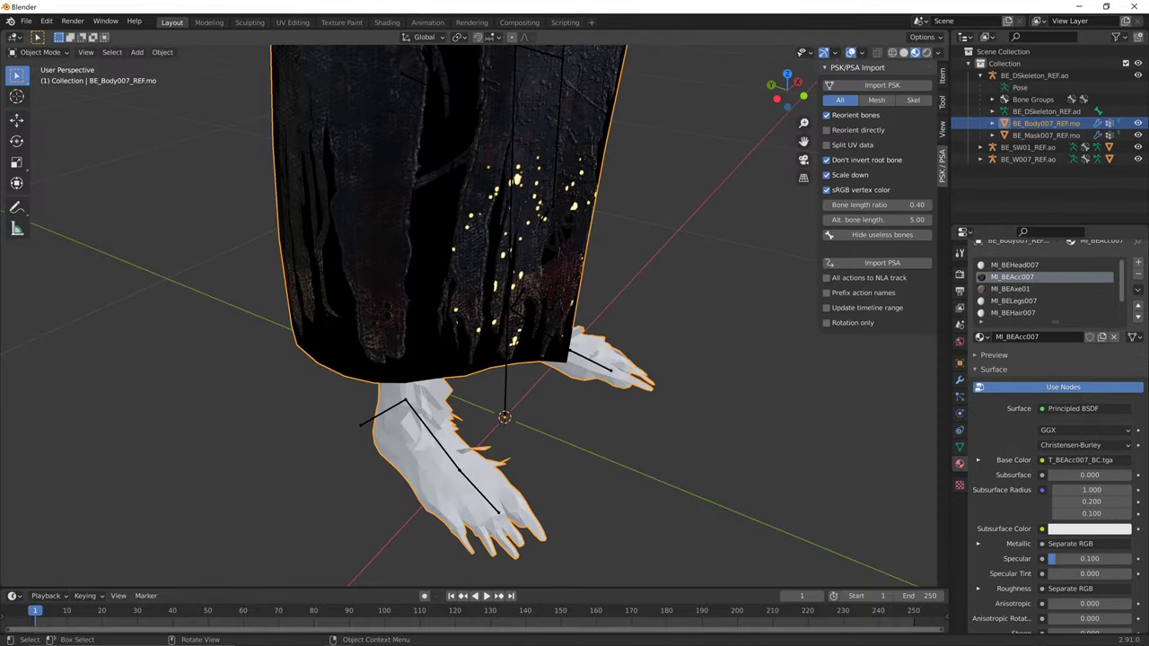
scroll(1050, 431, down, 6)
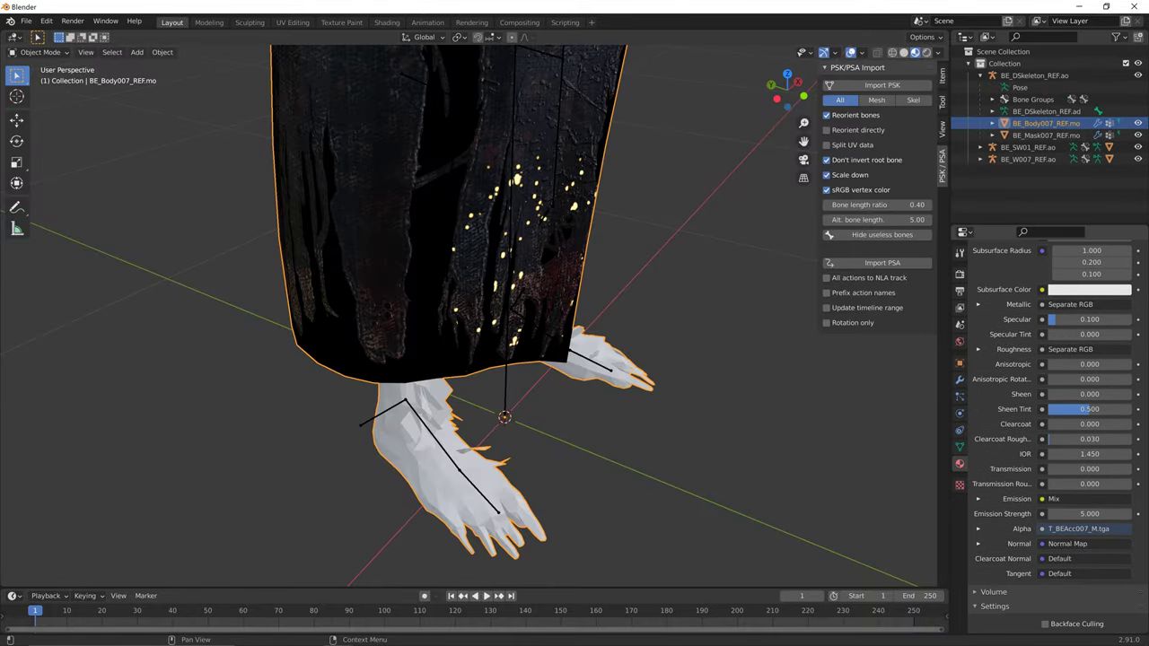
scroll(1050, 431, down, 4)
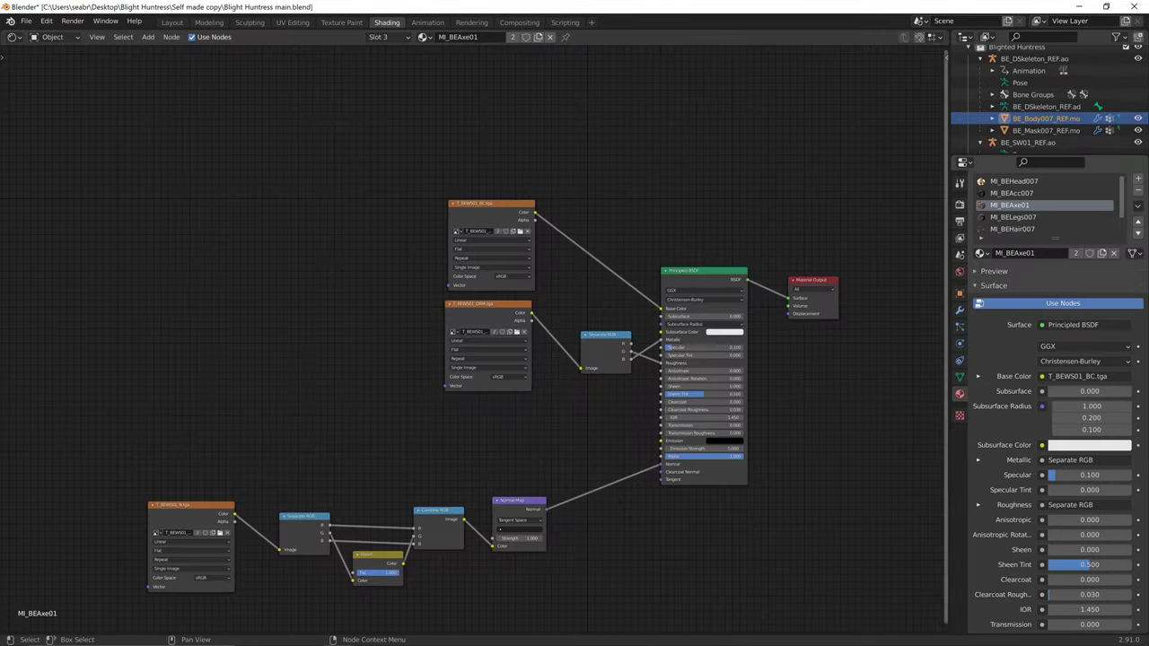
click(1011, 193)
scroll(1050, 403, down, 6)
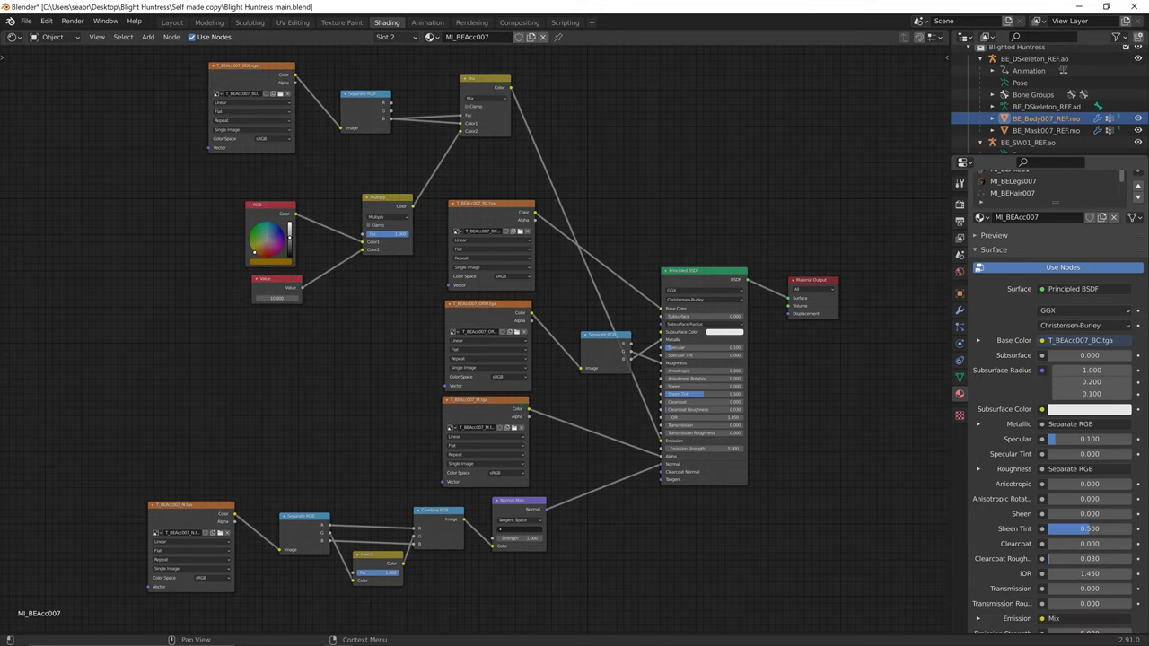
scroll(1050, 404, down, 3)
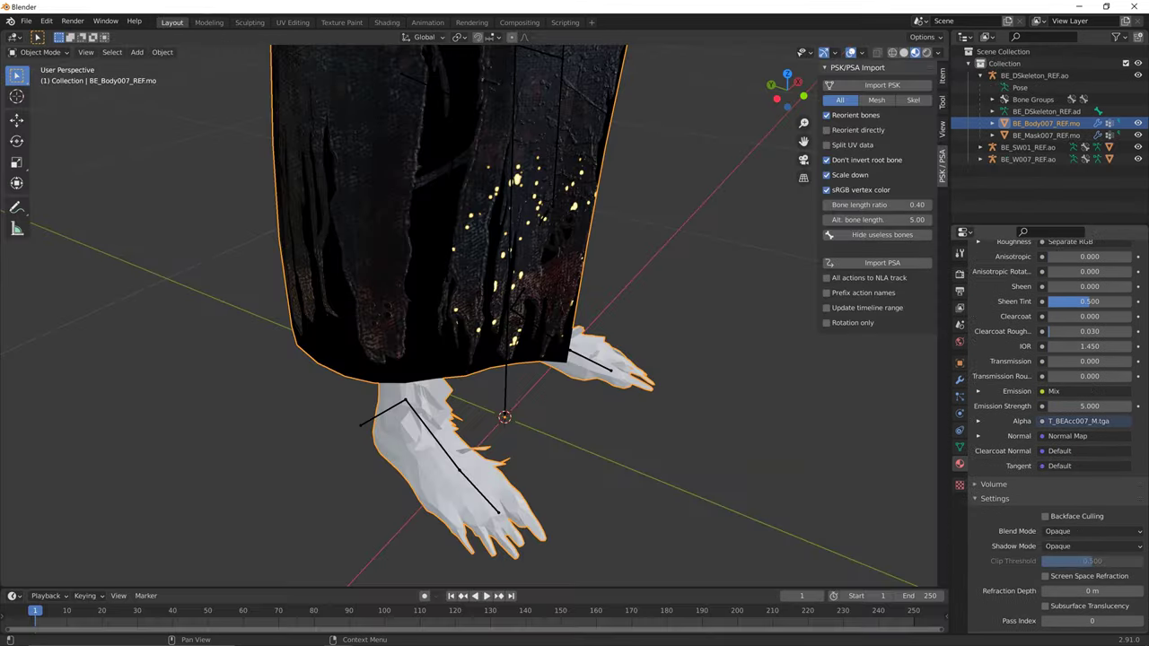
- Set both the blend mode and the shadow mode of MI_BEAcc007 to Alpha Clip and check the skirt from several angles
click(1090, 546)
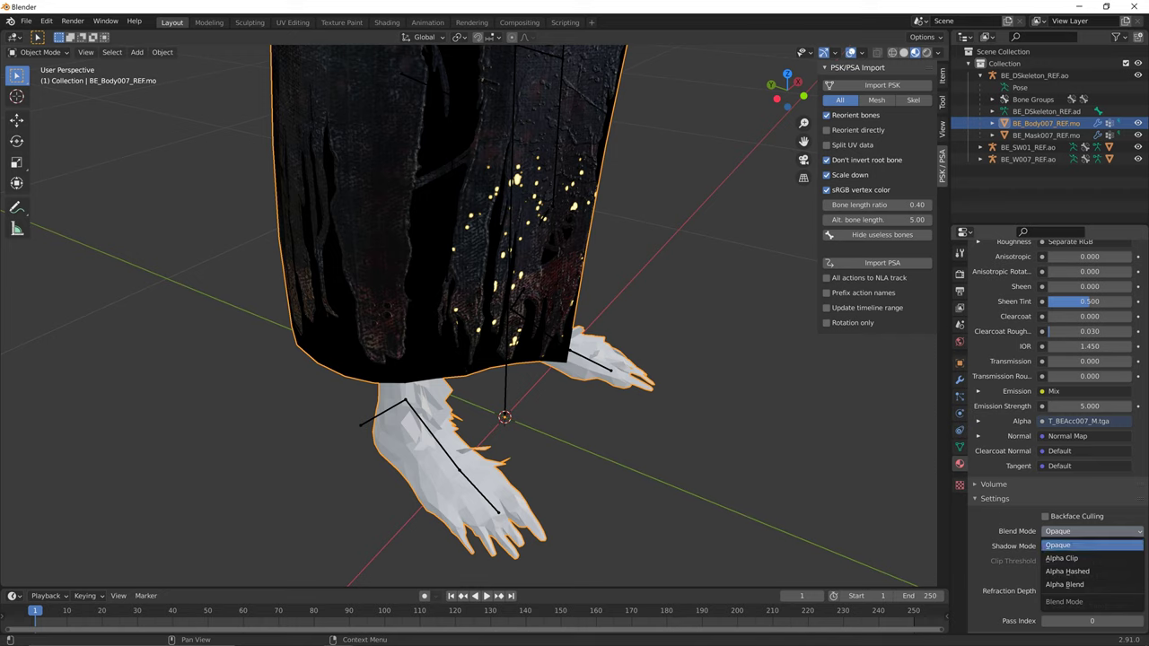
click(1090, 559)
click(1090, 546)
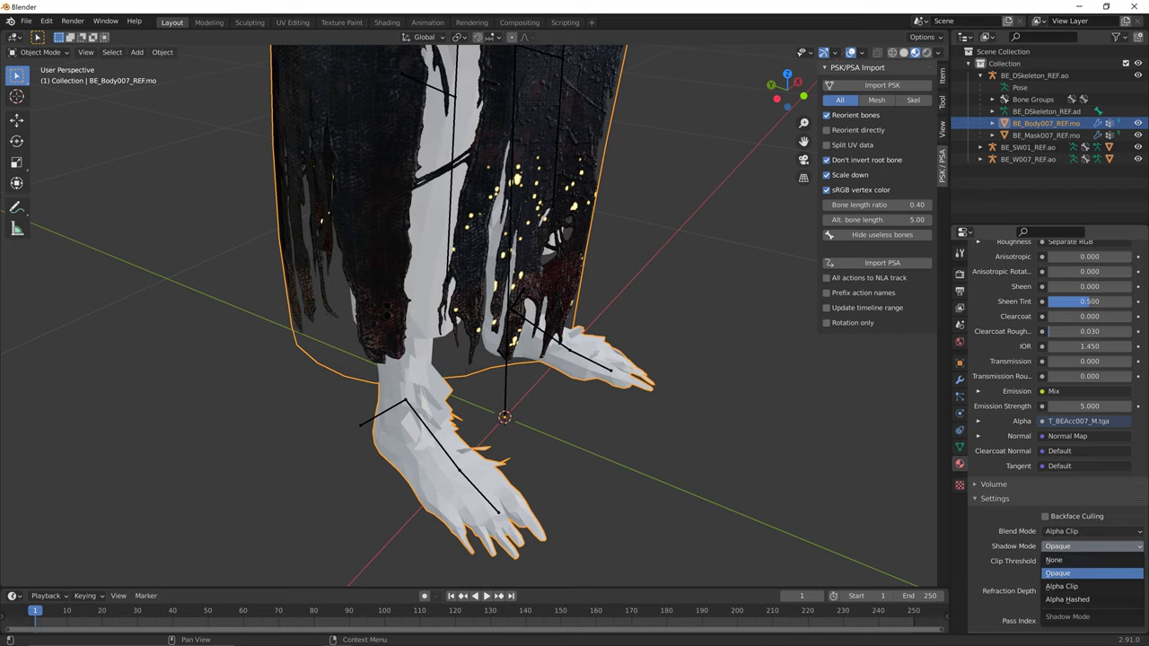
click(1077, 586)
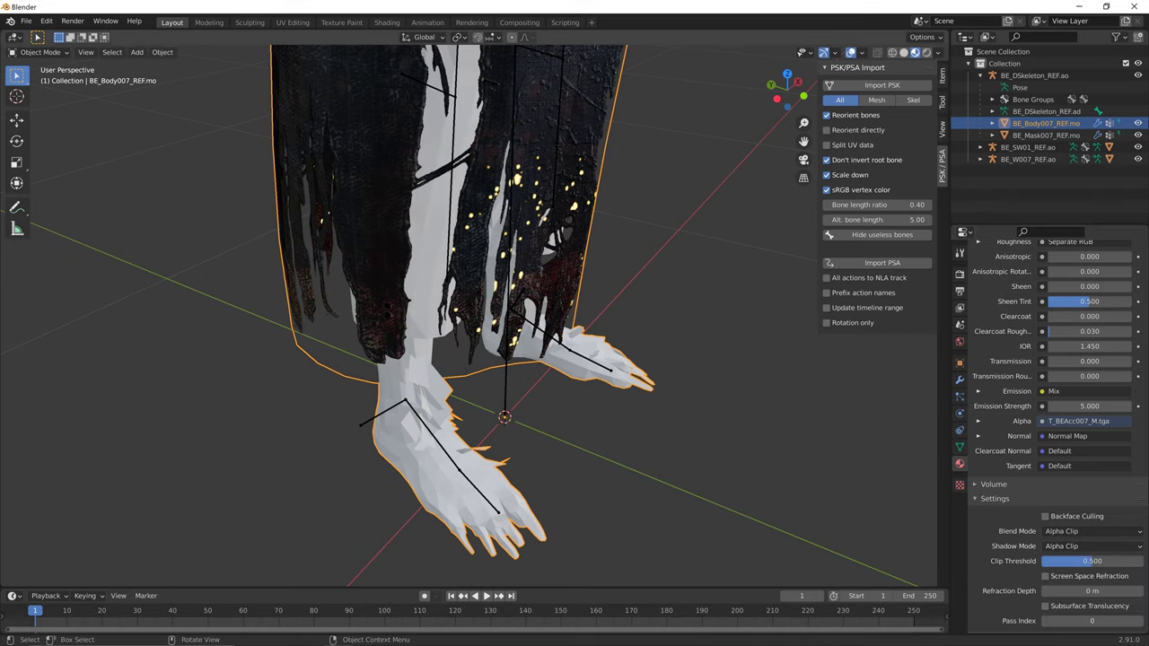
middle_drag(502, 341, 610, 319)
middle_drag(467, 305, 328, 316)
scroll(467, 233, down, 5)
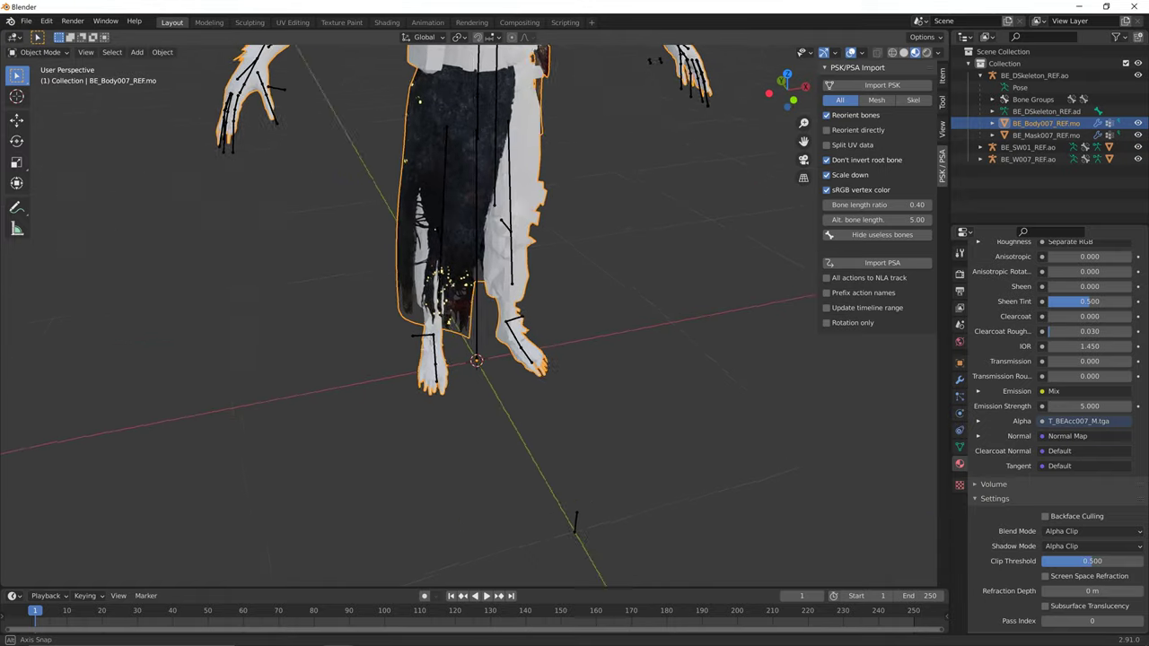
middle_drag(507, 214, 458, 218)
middle_drag(534, 287, 525, 274)
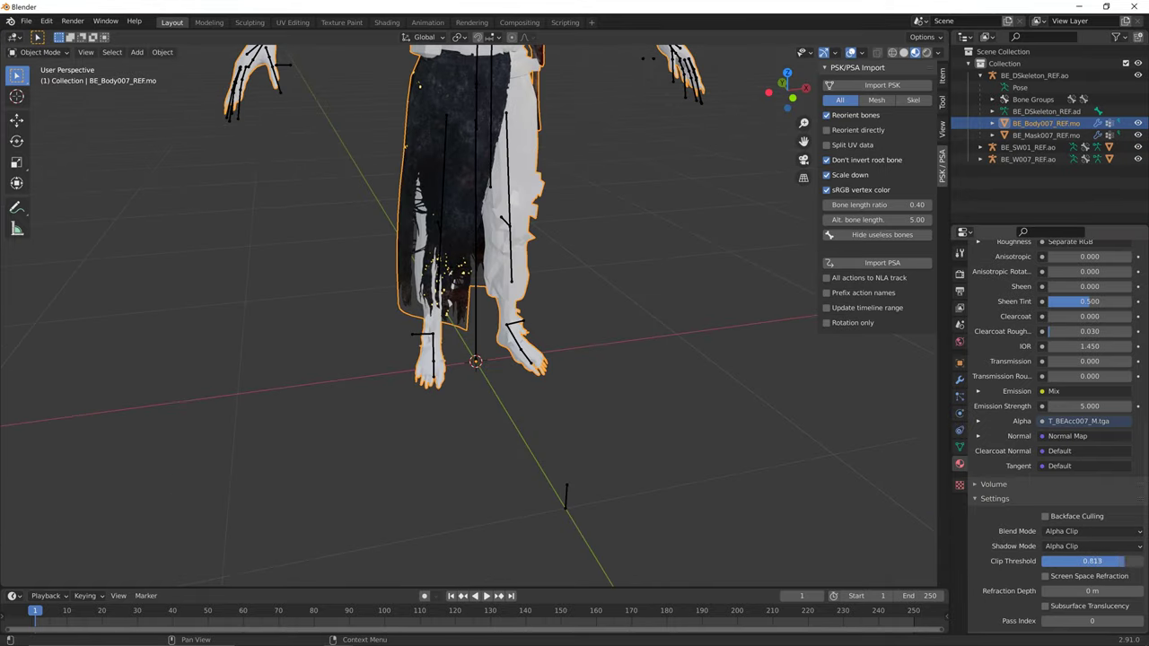
- Try a different clip threshold for MI_BEAcc007 and set it back to 0.5
drag(1105, 561, 1103, 561)
click(1102, 560)
text(0.5)
key(Return)
middle_drag(556, 296, 532, 296)
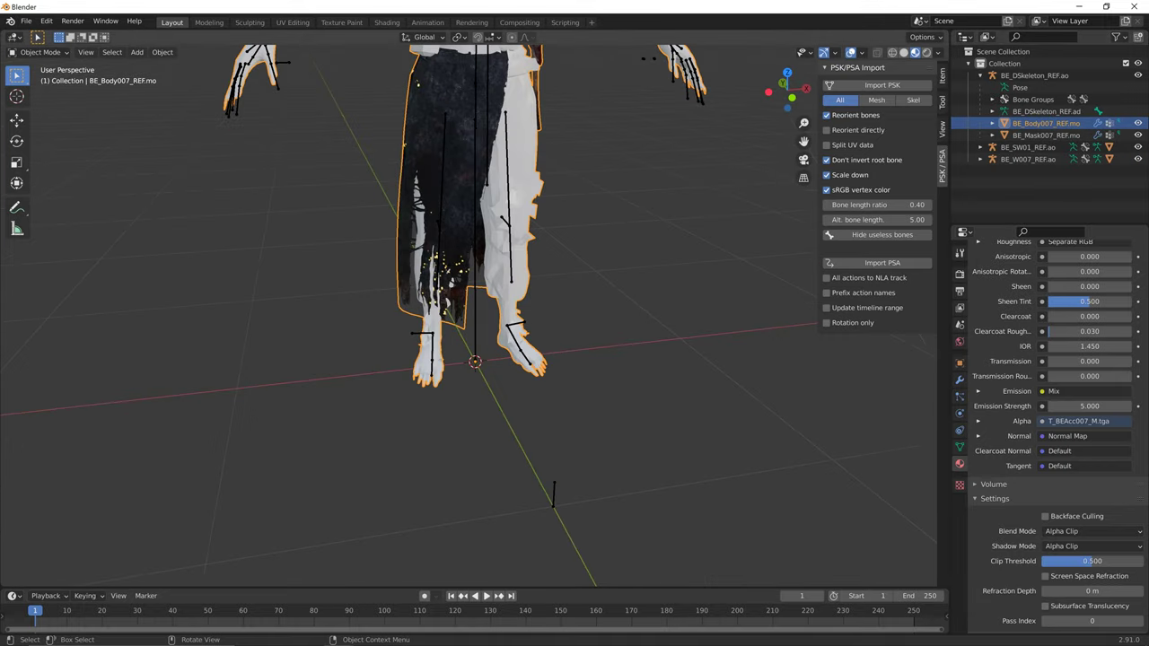
- Enable nodes for the MI_BELegs007 material and open its node tree in the Shading workspace
scroll(1050, 430, up, 6)
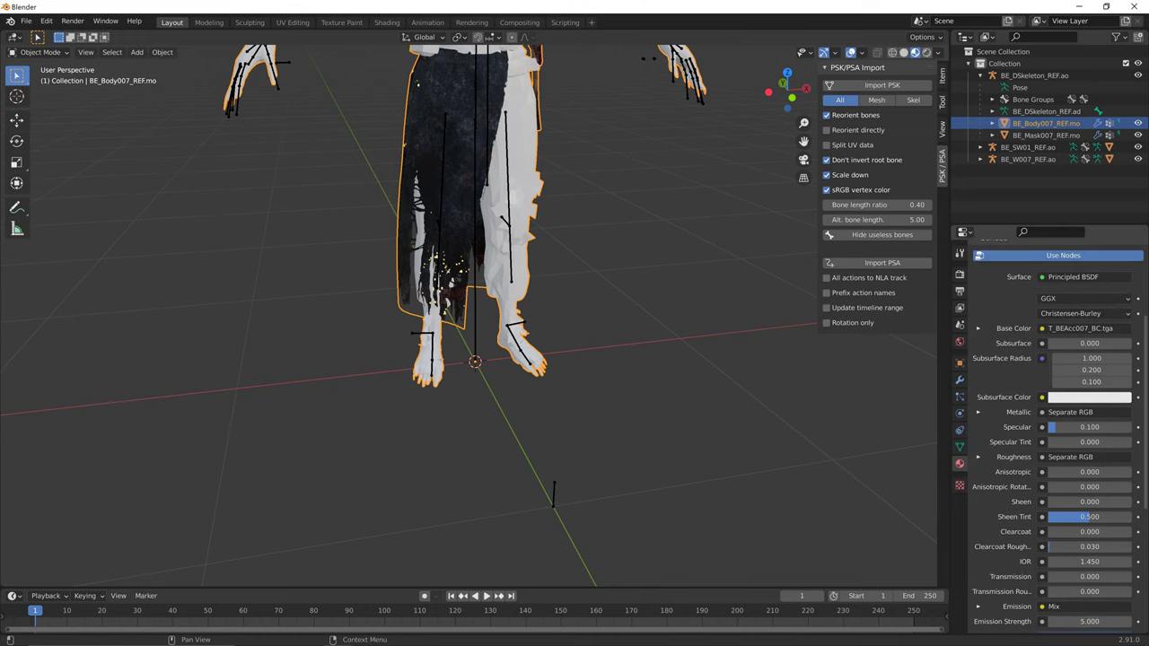
scroll(1049, 431, up, 3)
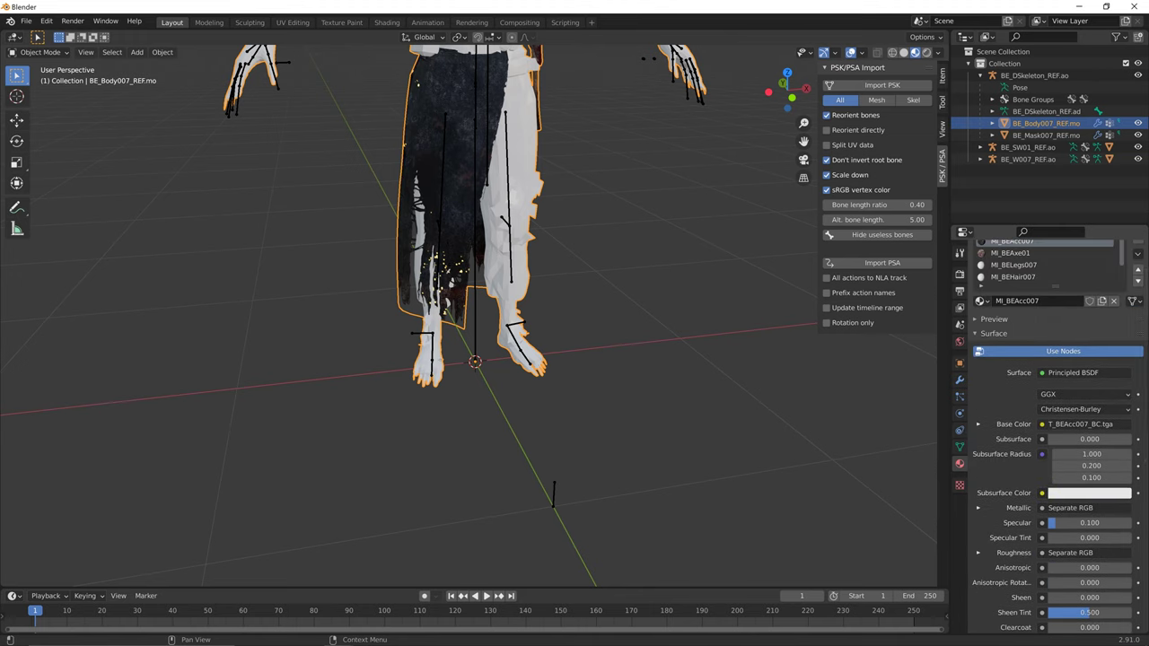
click(1014, 266)
middle_drag(593, 305, 542, 316)
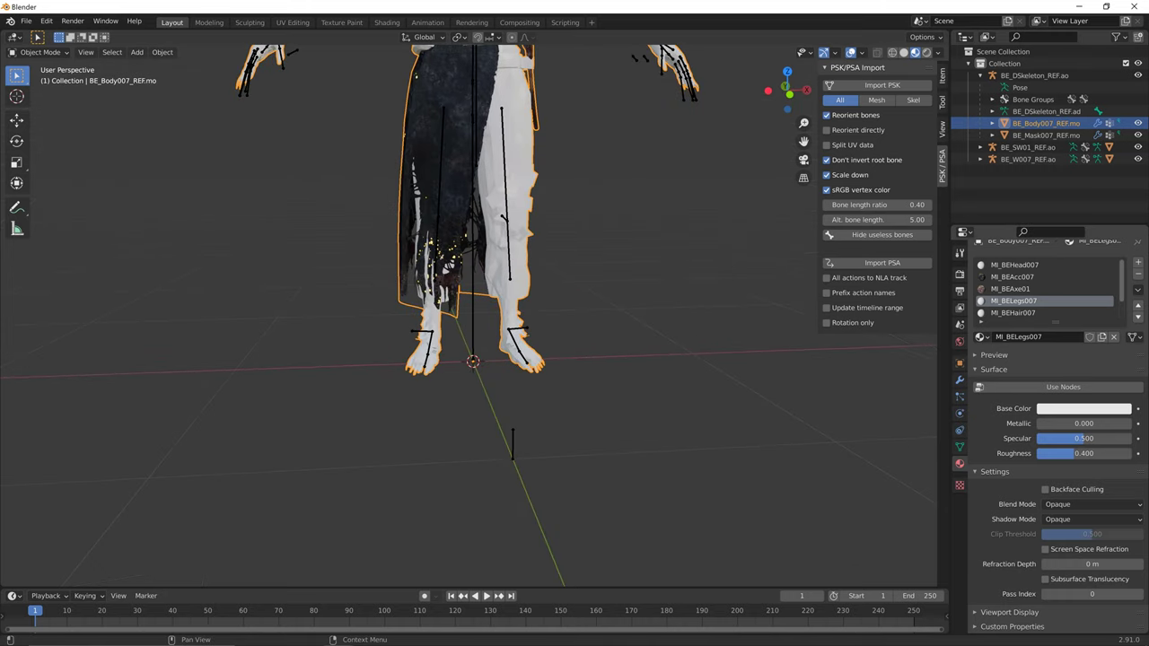
click(1063, 387)
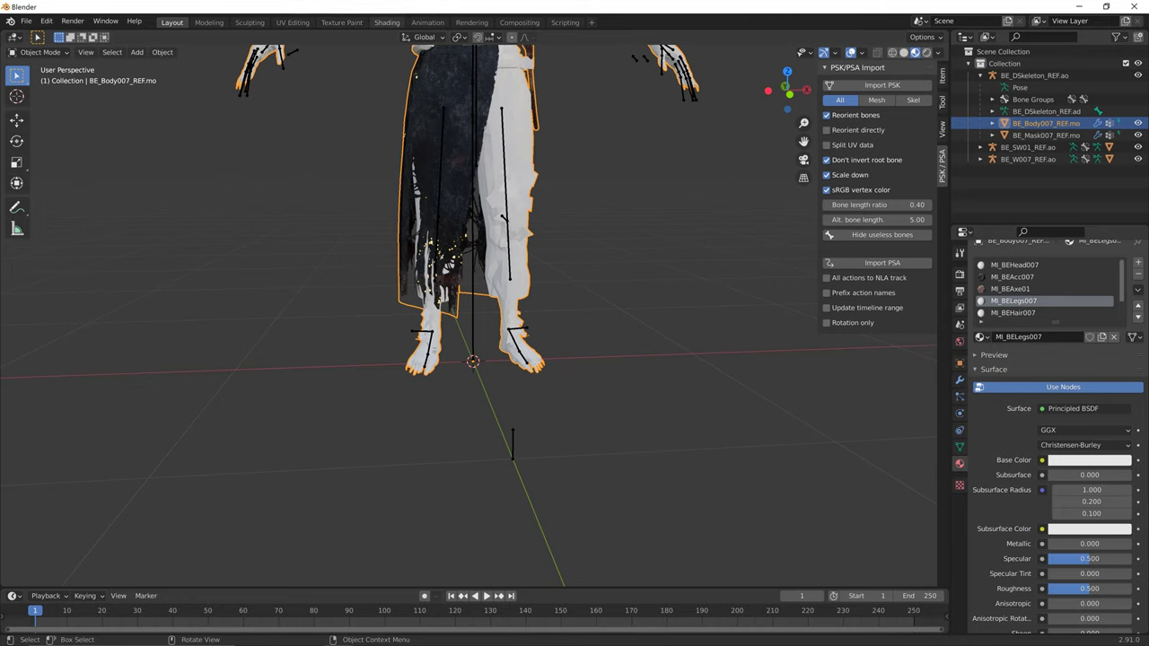
click(387, 23)
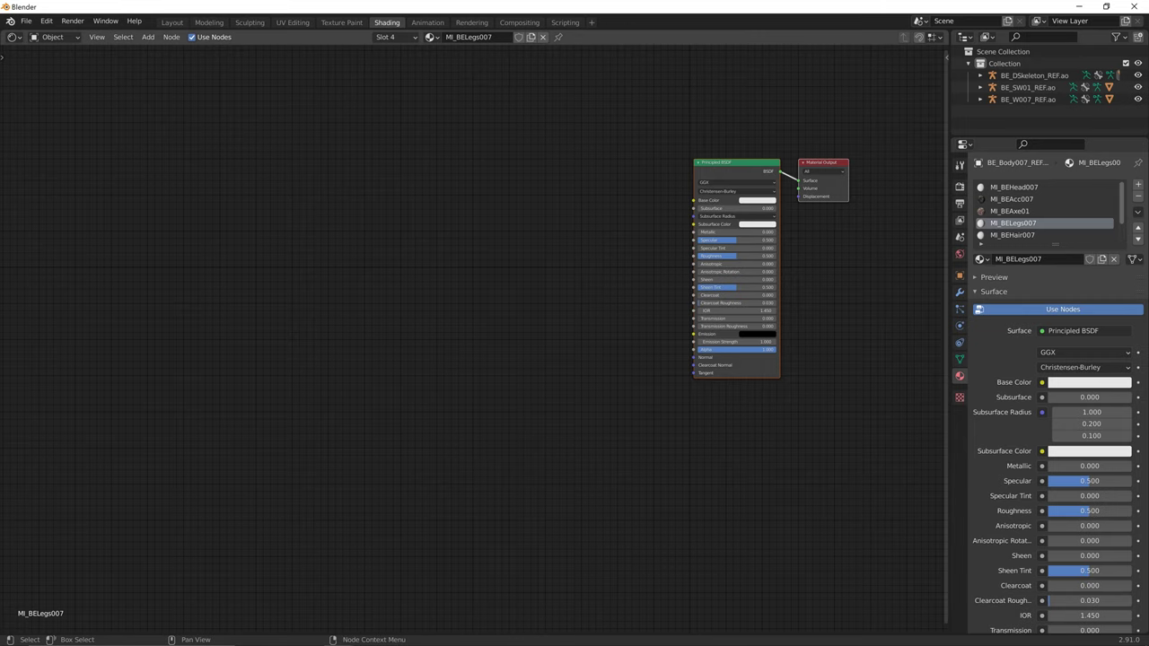
- Replace the default shader nodes of MI_BELegs007 with the copied node setup and frame the whole node tree
drag(783, 316, 577, 102)
key(x)
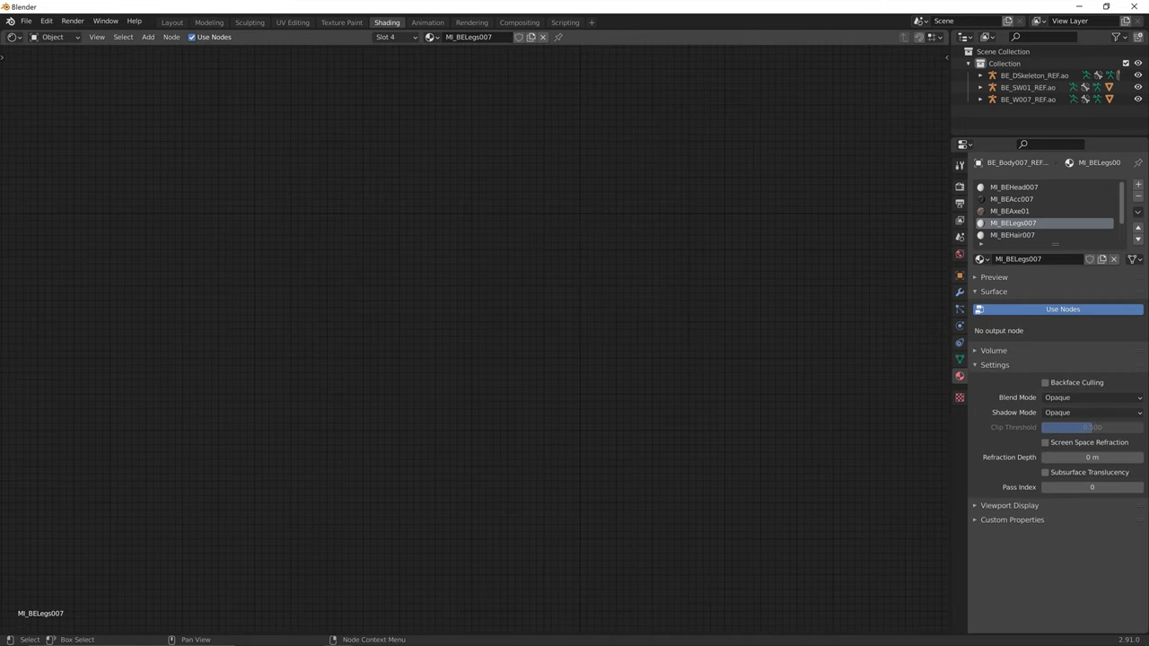
key(ctrl+v)
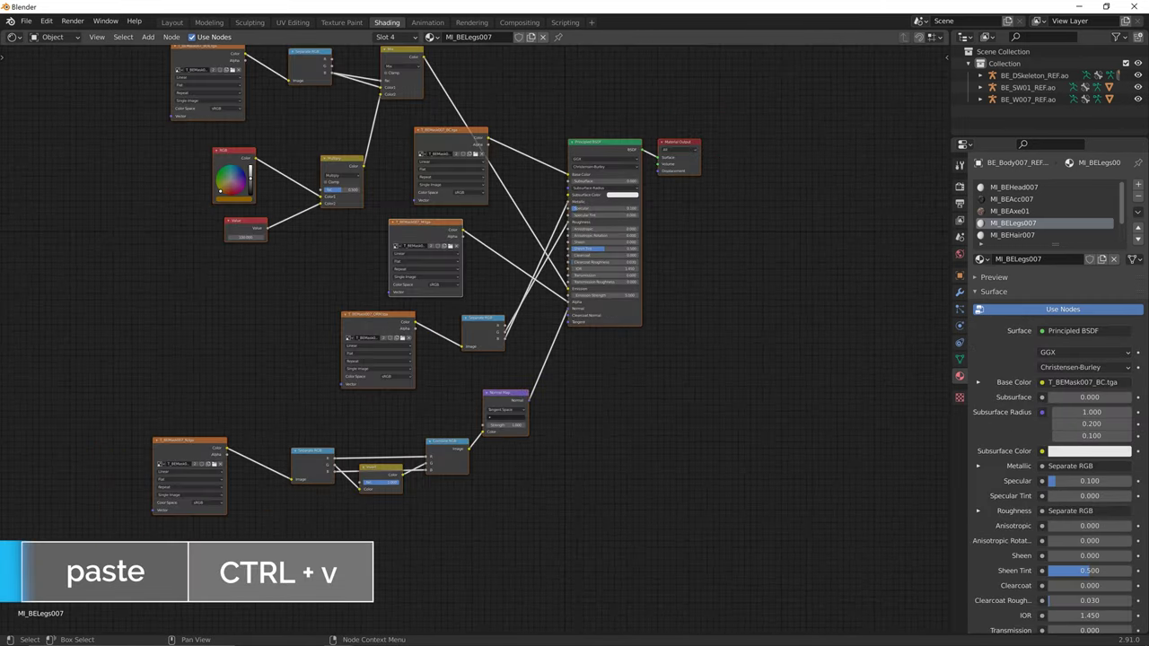
key(Home)
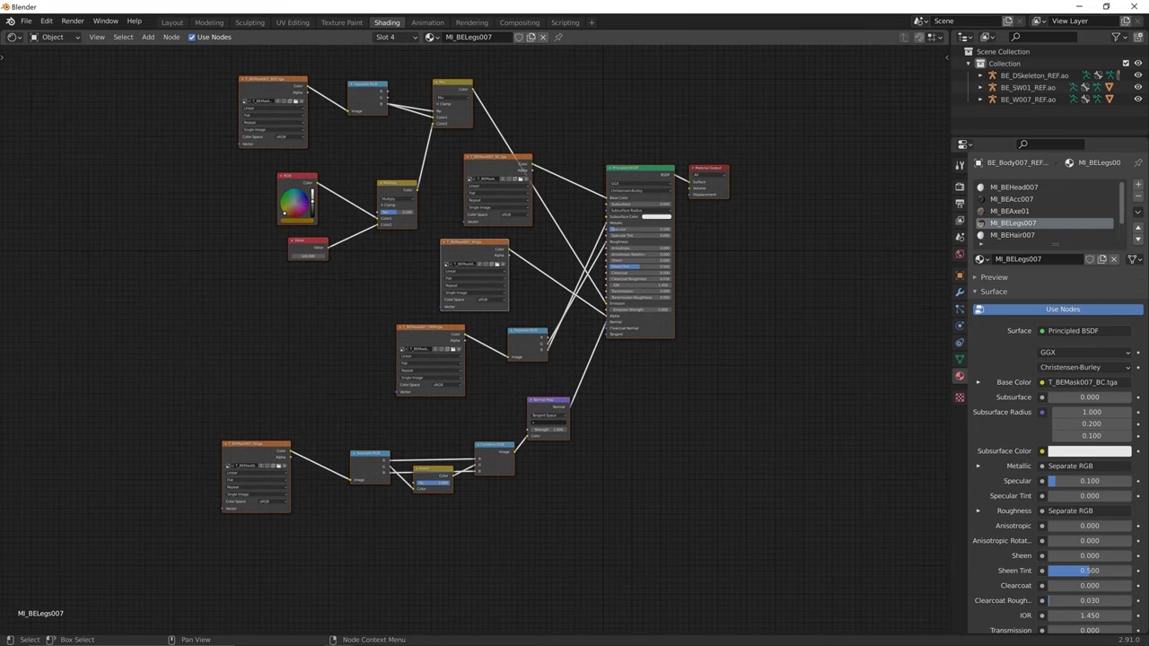
- Load T_BELegs007_BDE.tga and T_BELegs007_BC.tga into the BDE and base color texture nodes of MI_BELegs007
click(295, 101)
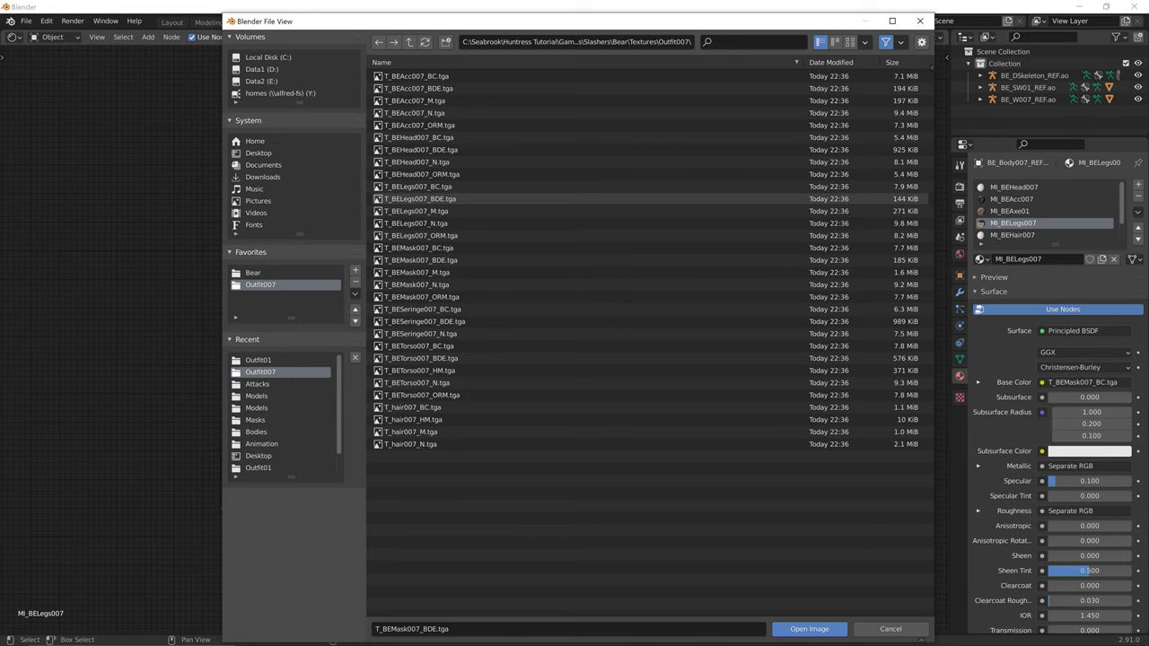
double_click(419, 198)
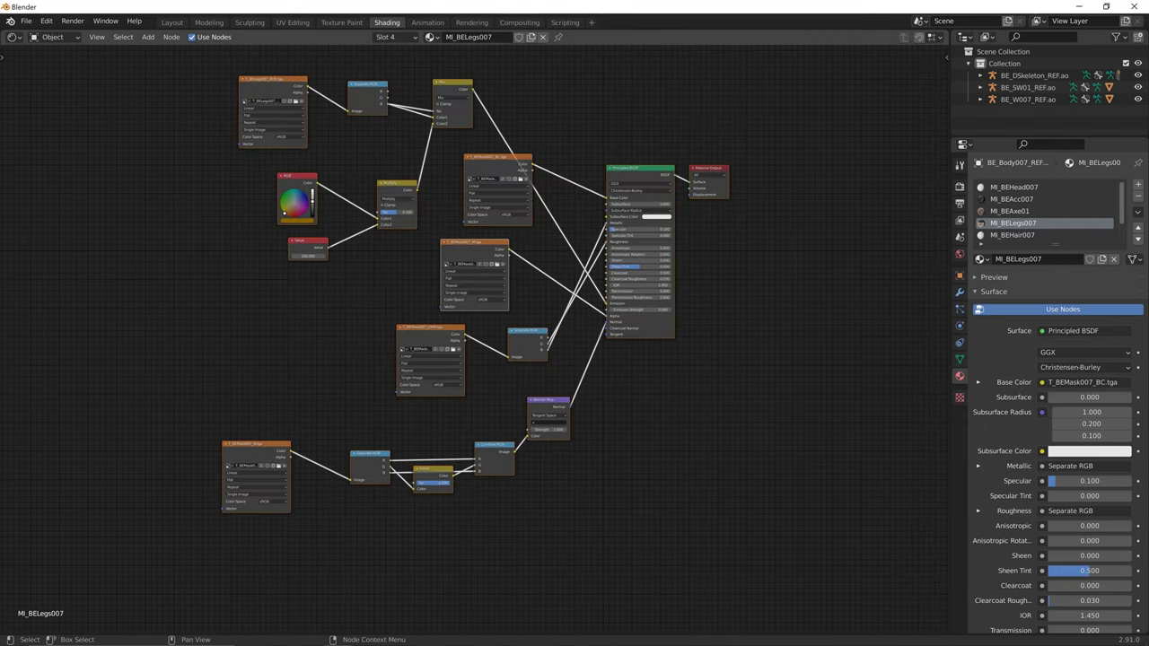
key(alt+a)
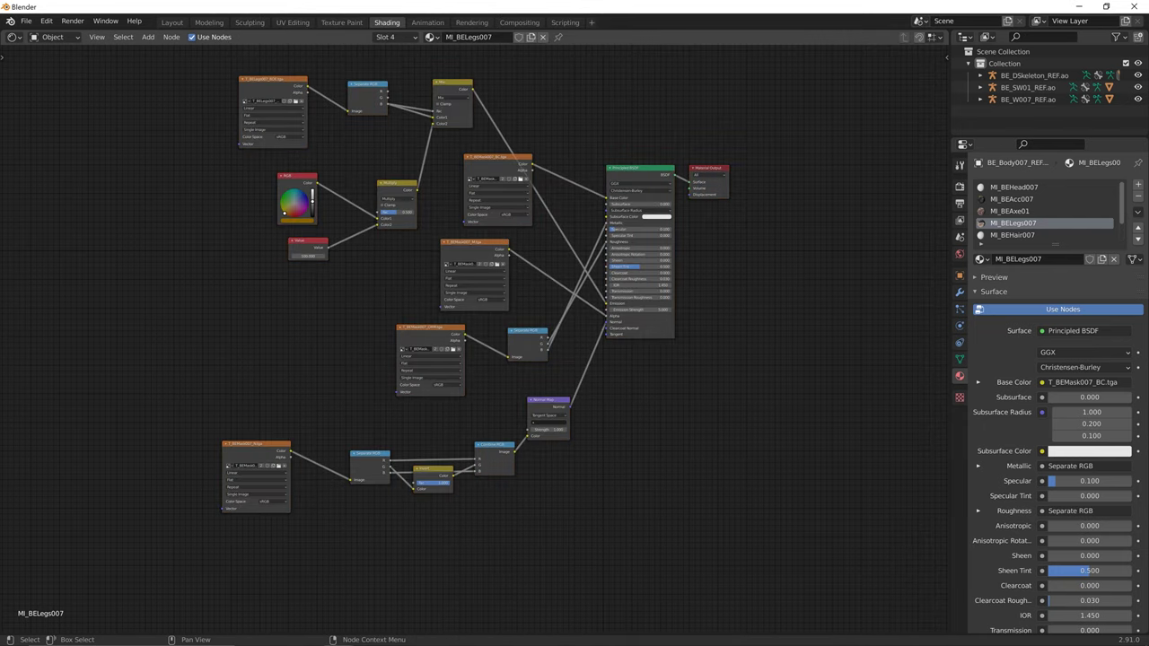
click(520, 178)
double_click(417, 186)
- Load T_BELegs007_M.tga, T_BELegs007_ORM.tga and T_BELegs007_N.tga into the matching mask, ORM and normal texture nodes of MI_BELegs007
click(497, 264)
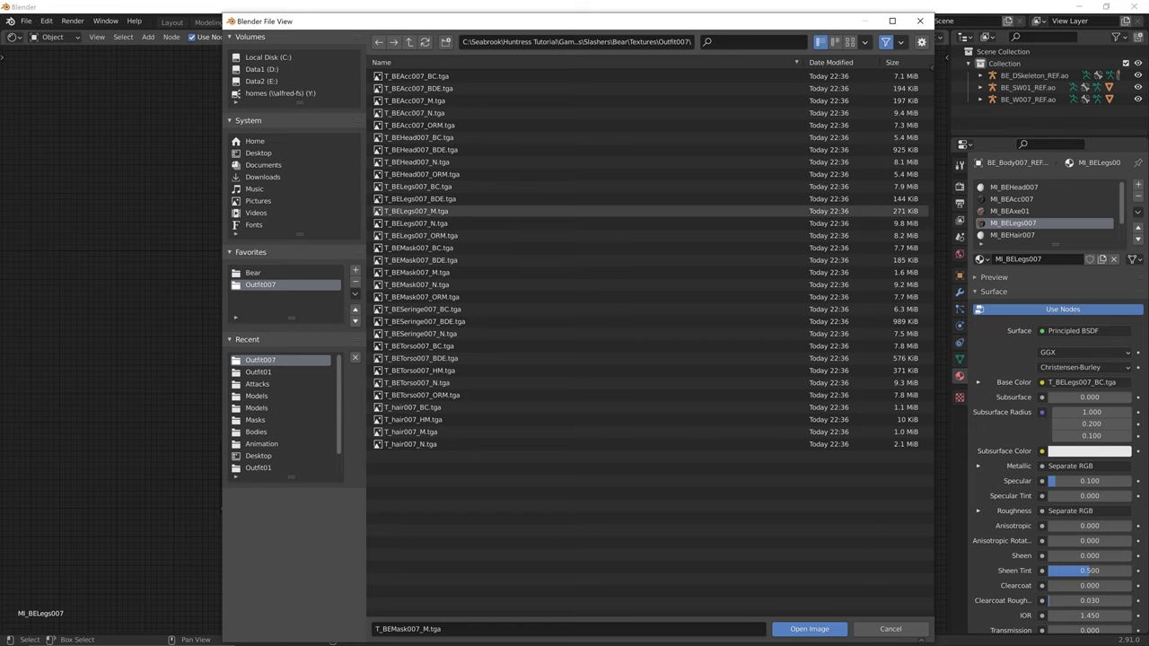
click(415, 211)
double_click(416, 211)
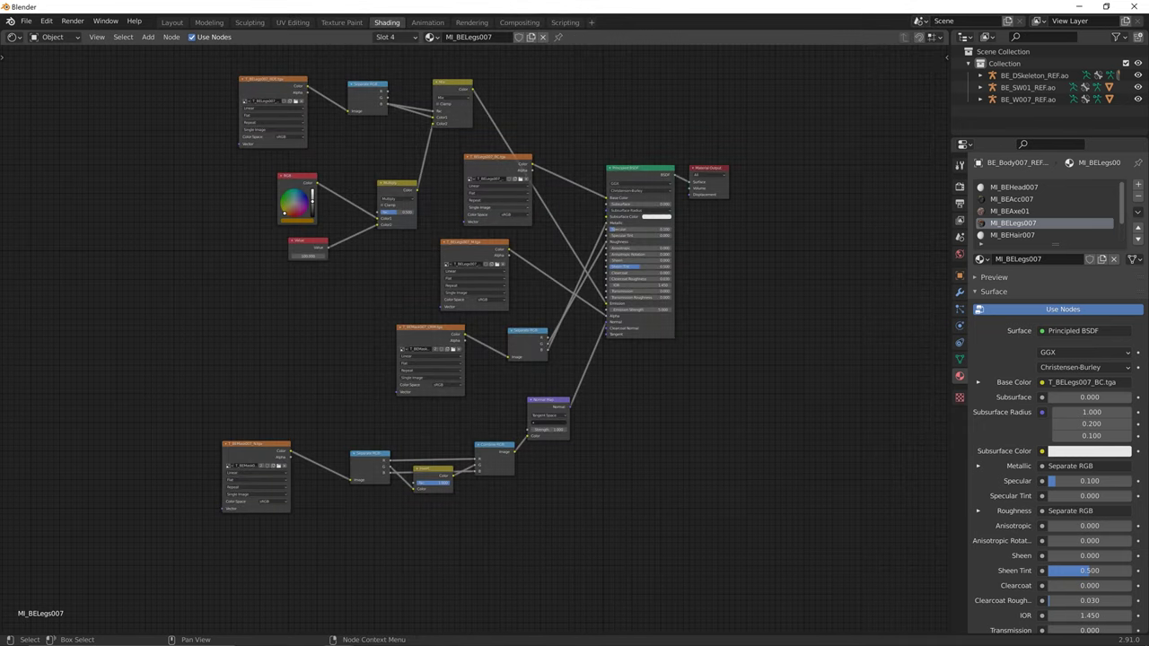
click(452, 349)
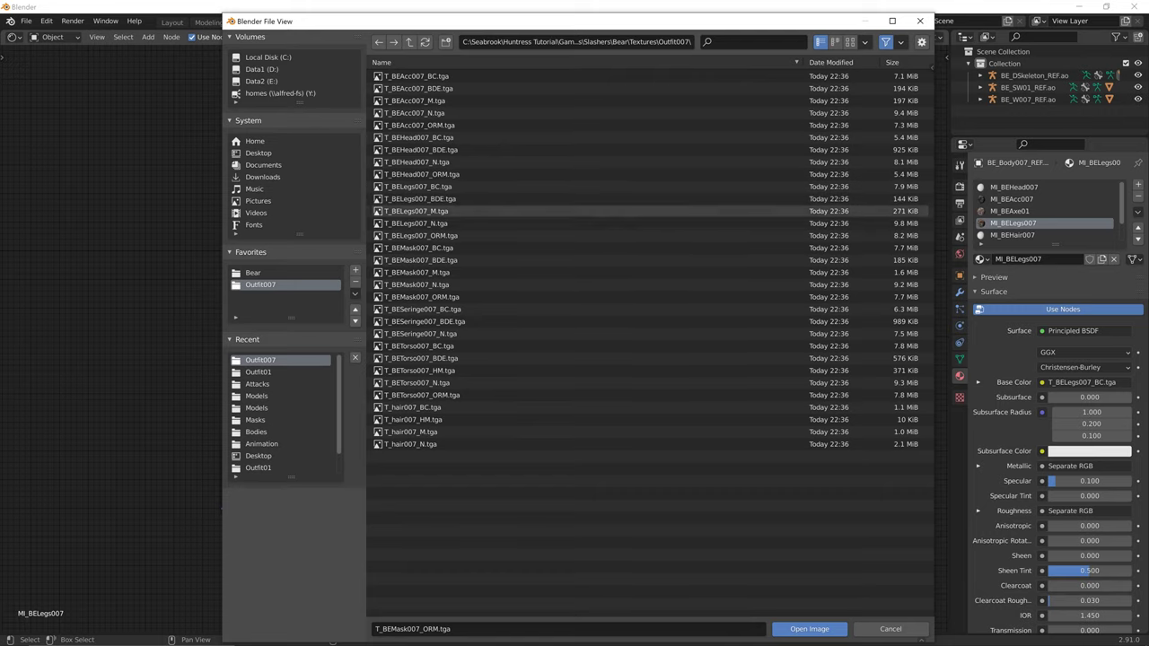
double_click(420, 235)
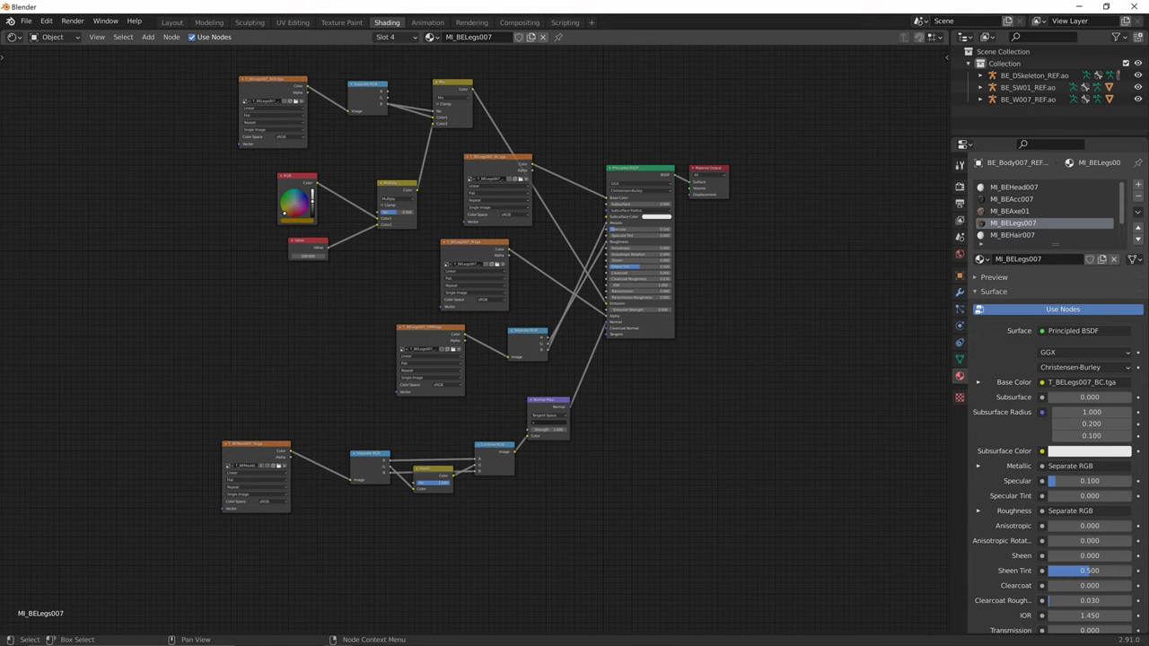
click(278, 465)
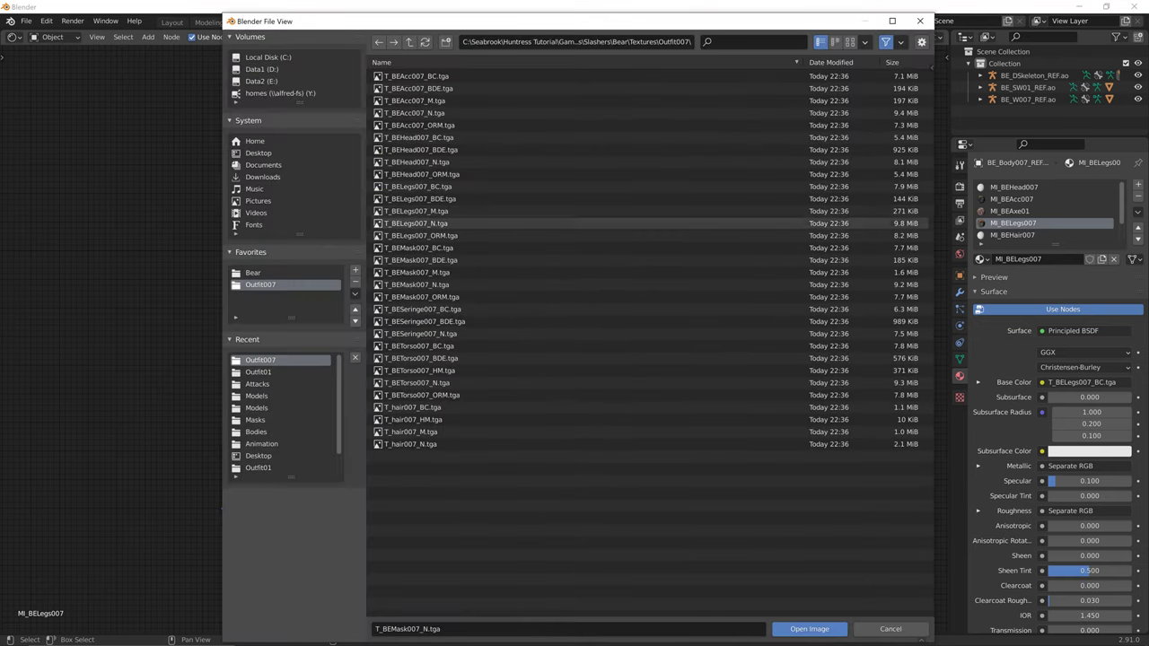
double_click(413, 222)
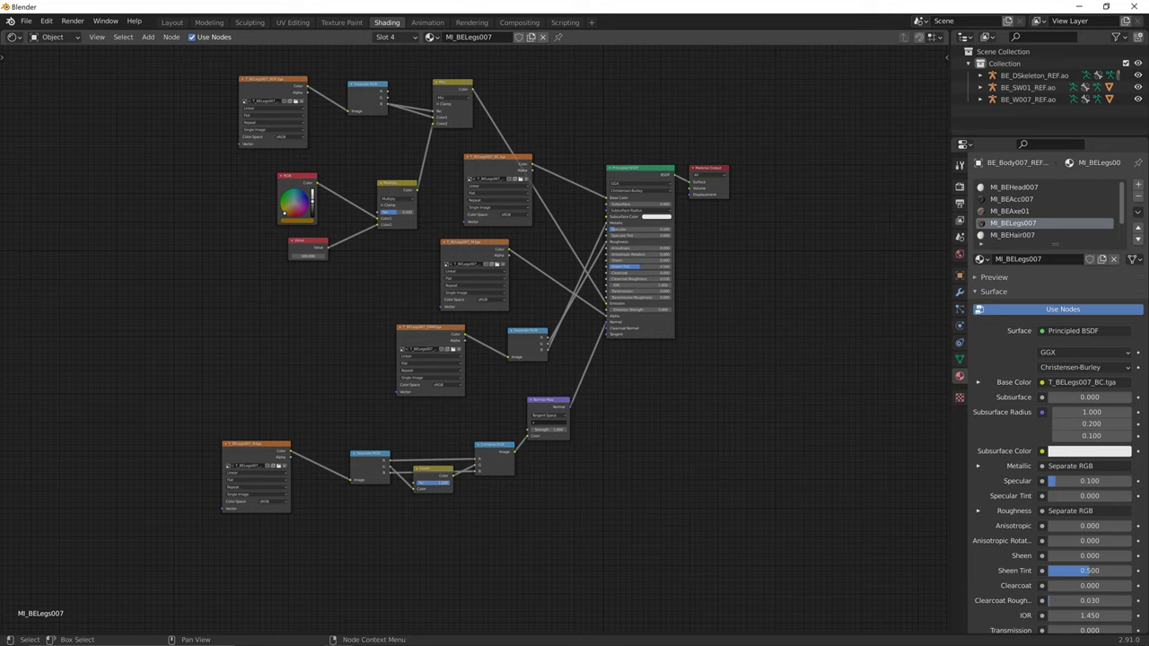
- Return to the Layout workspace with MI_BELegs007 active and examine the textured legs and feet up close
click(1013, 235)
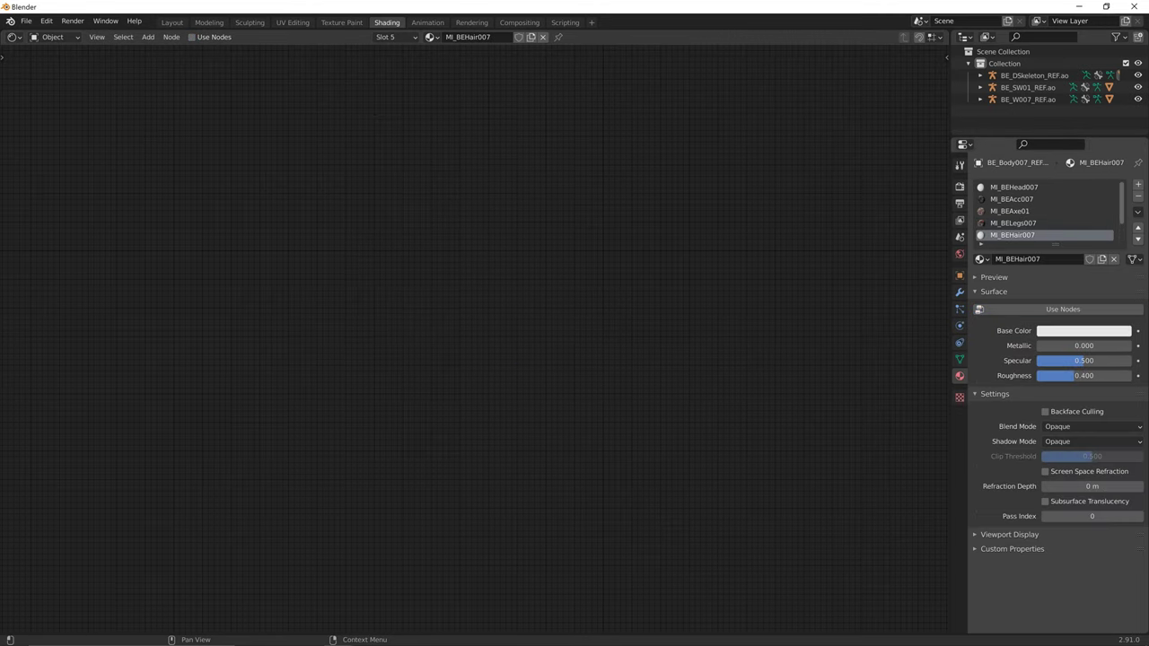
click(1012, 224)
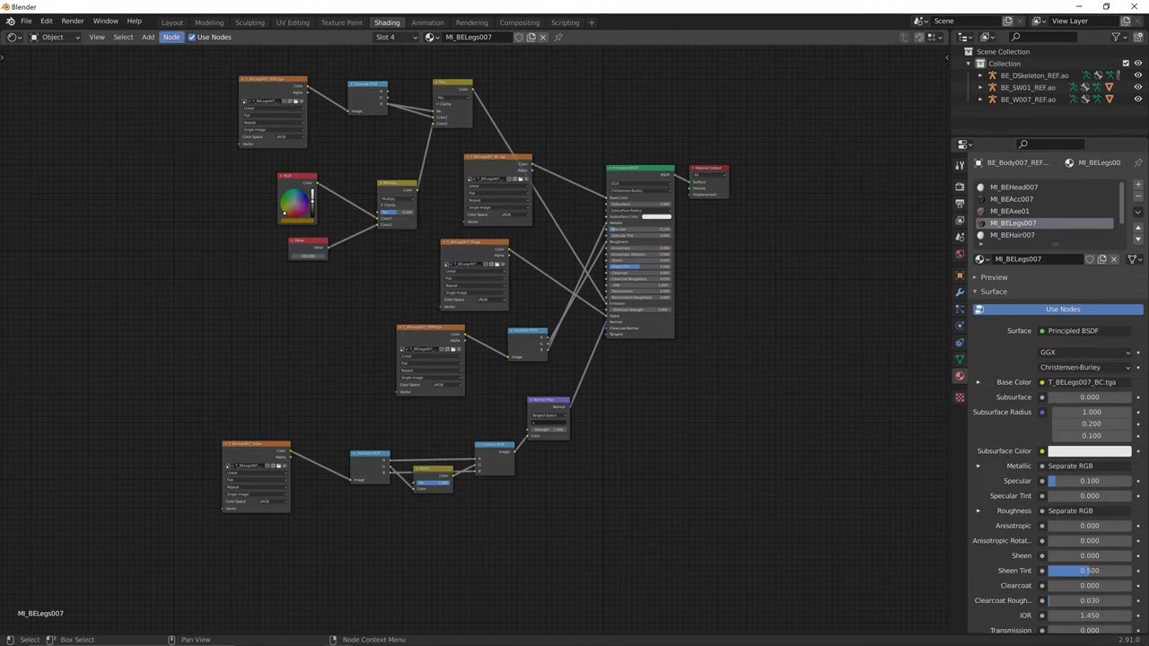
click(172, 22)
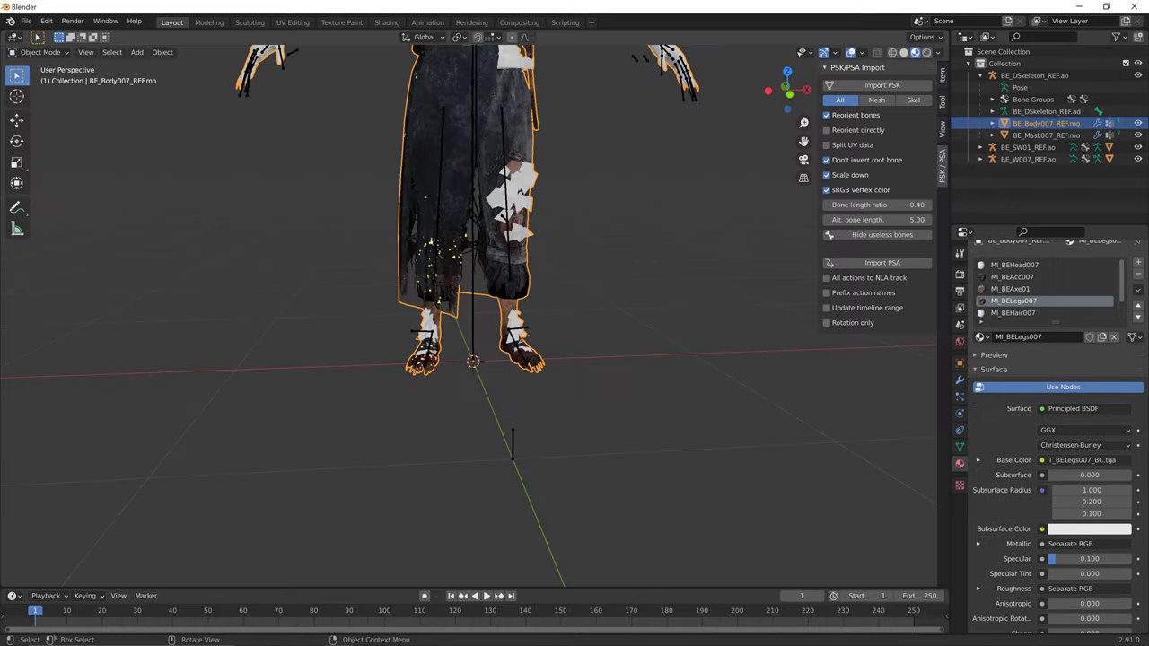
middle_drag(467, 269, 493, 336)
scroll(462, 298, up, 3)
scroll(468, 315, up, 3)
key(shift)
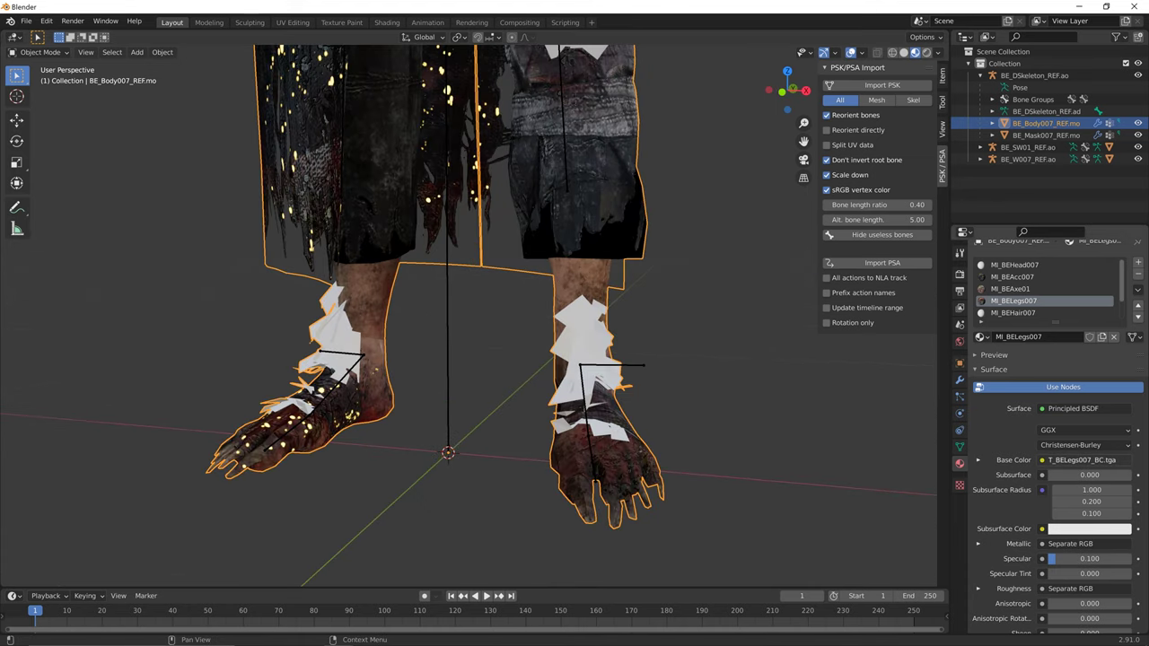
- Set both the blend mode and the shadow mode of MI_BELegs007 to Alpha Clip
scroll(1050, 430, down, 5)
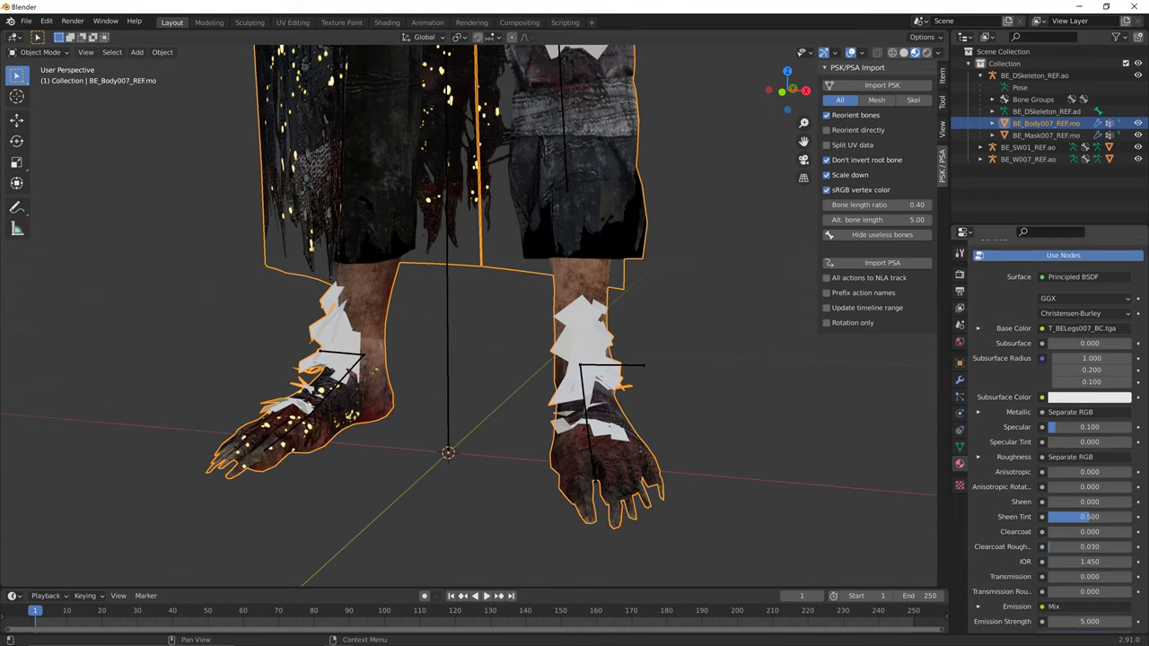
scroll(1050, 430, down, 2)
click(1091, 579)
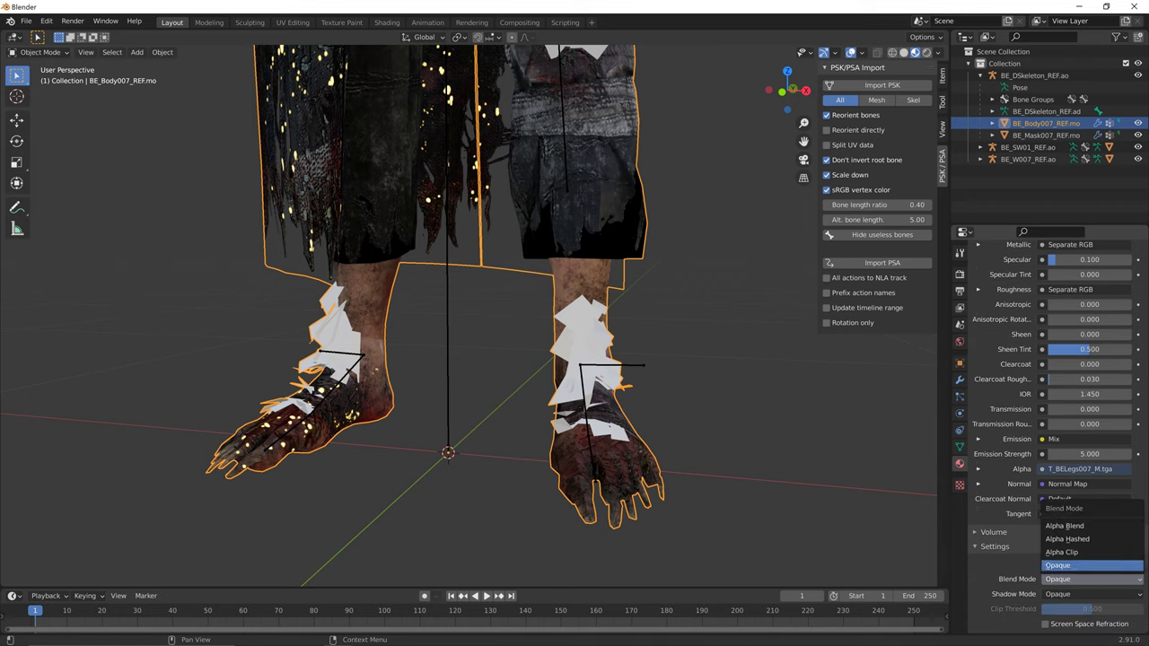
click(1092, 594)
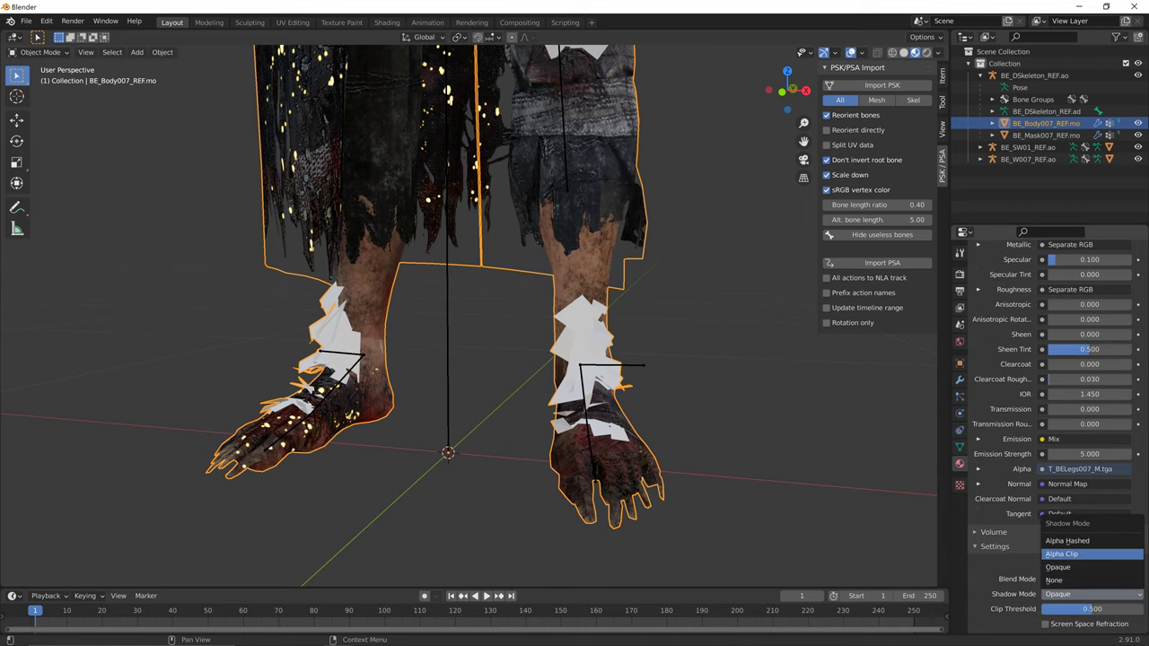
click(1081, 554)
middle_drag(484, 359, 628, 359)
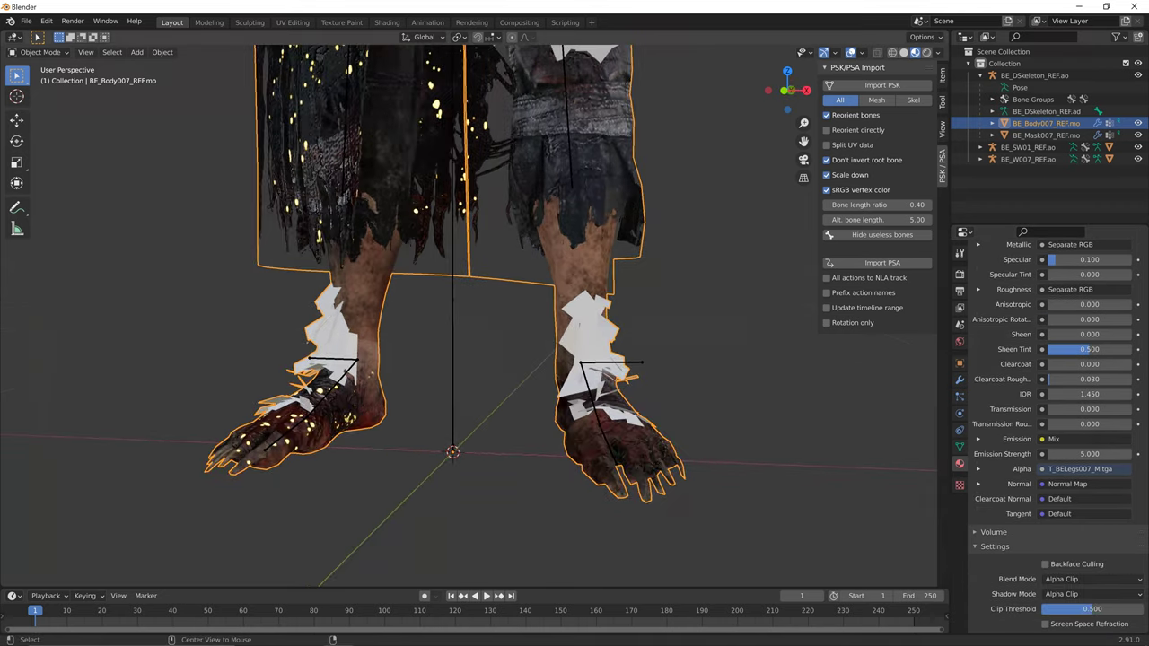
- Switch to the Blight Huntress main.blend file, check the nodes and material settings of its MI_BELegs007, and return to the working file
key(alt+Tab)
key(Escape)
key(alt+Tab)
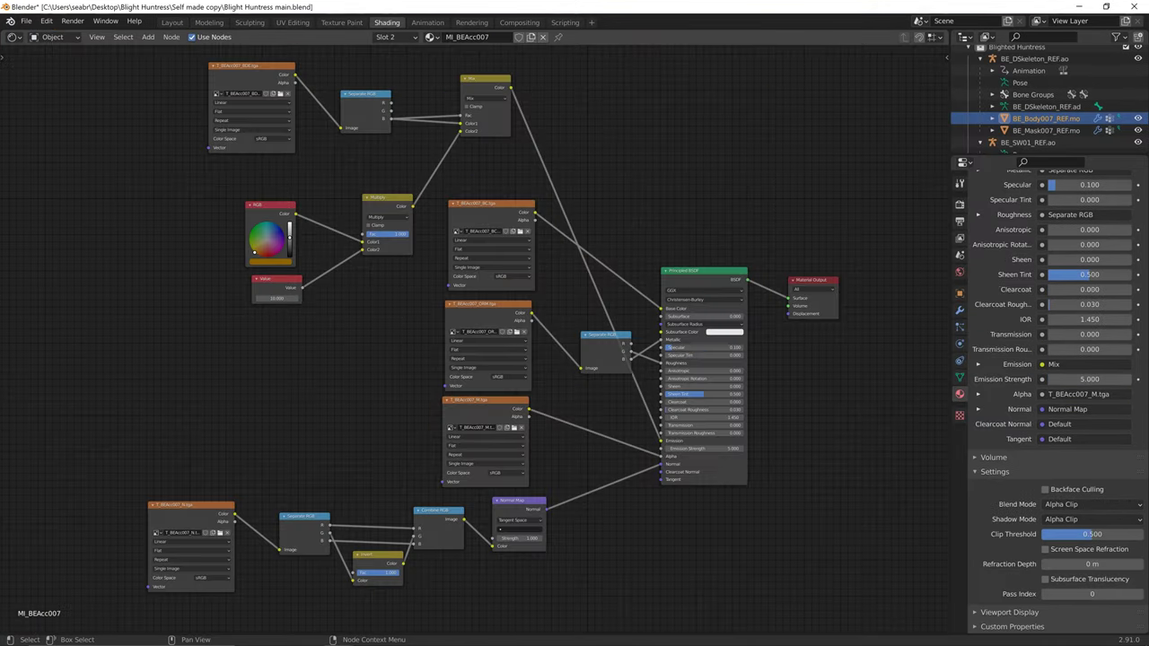
scroll(1050, 359, up, 3)
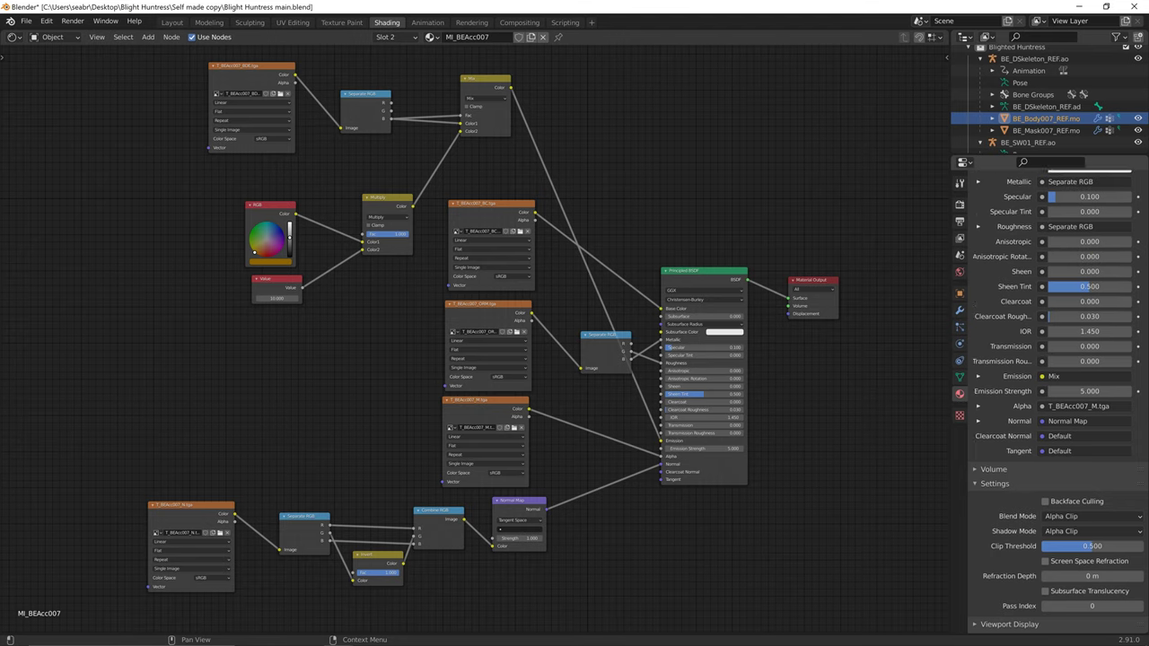
scroll(1050, 403, up, 7)
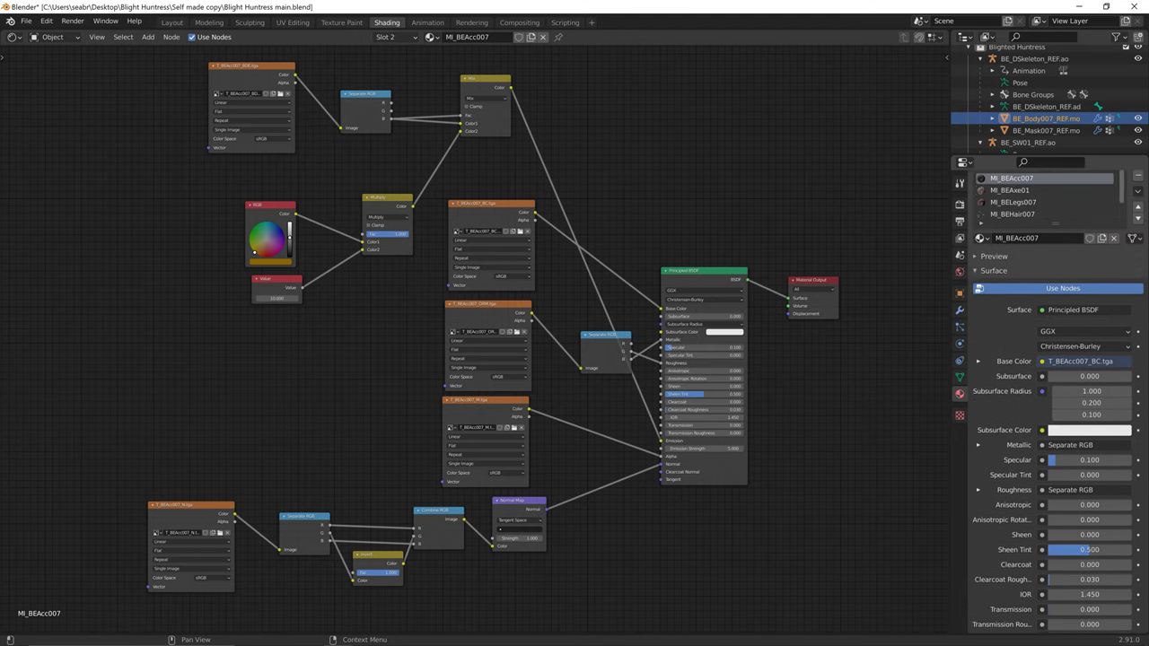
click(1014, 214)
scroll(1050, 404, down, 9)
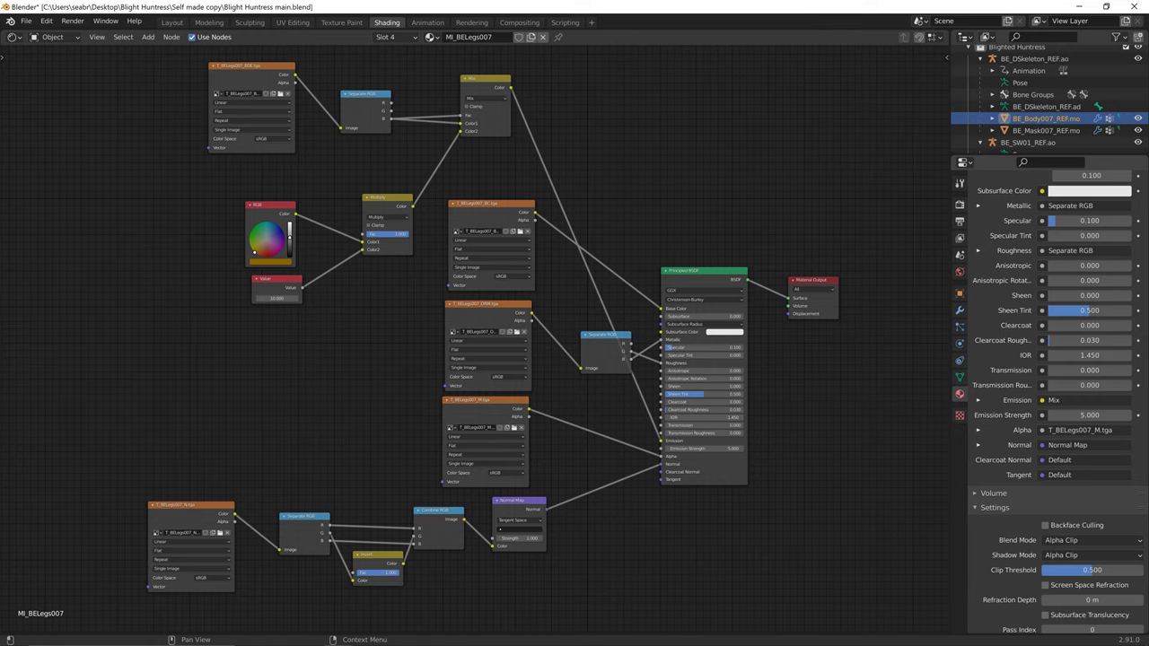
key(alt+Tab)
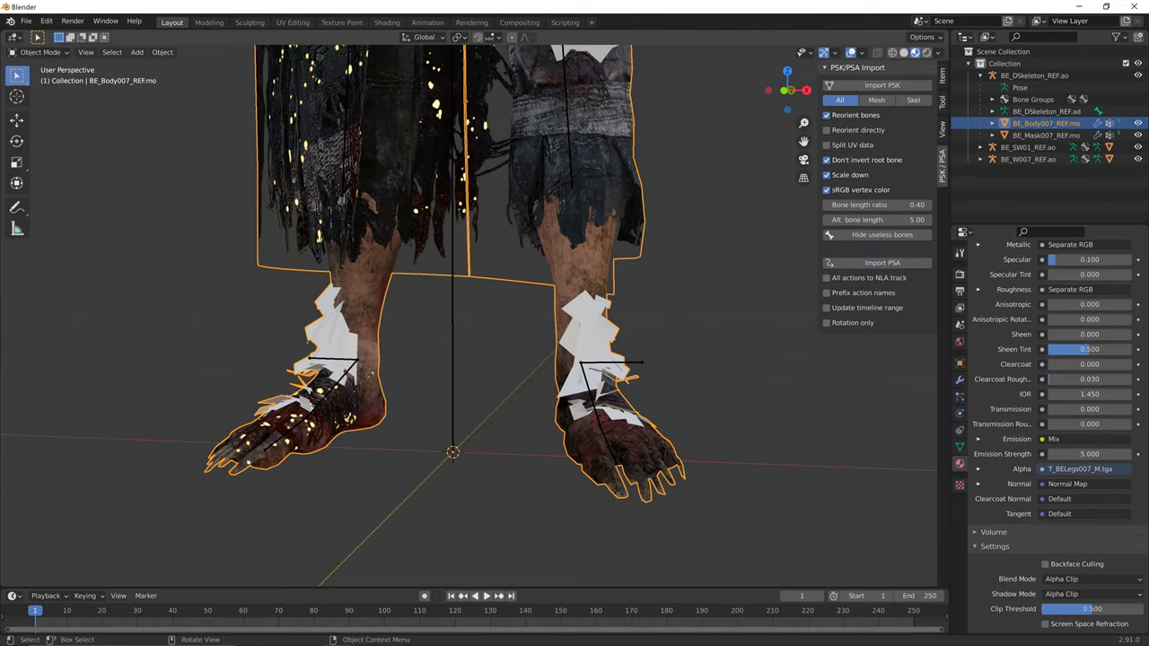
- Select the MI_BEHair007 material of the body and enable nodes for it
middle_drag(502, 341, 482, 327)
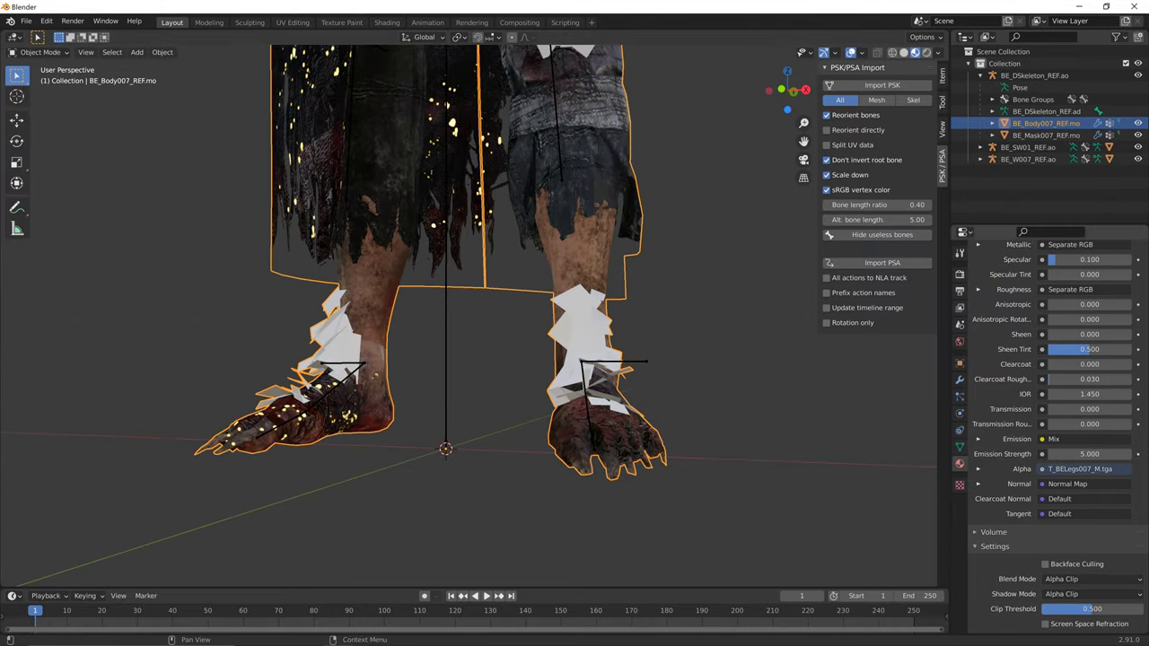
scroll(1050, 431, up, 10)
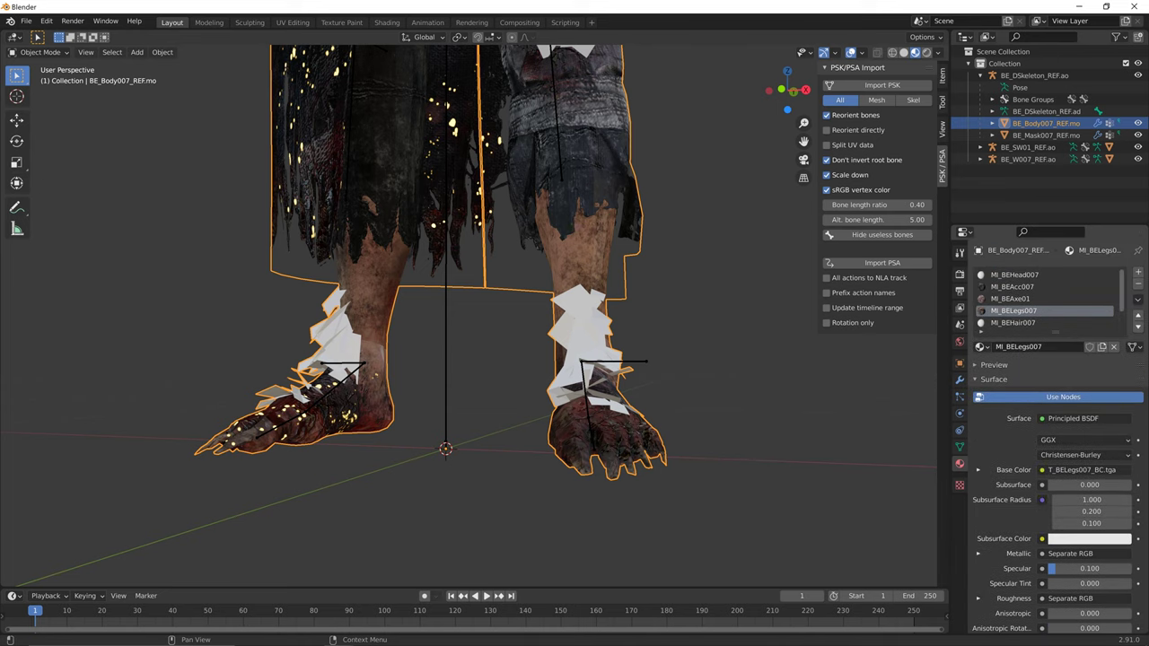
scroll(1032, 301, down, 2)
click(1023, 298)
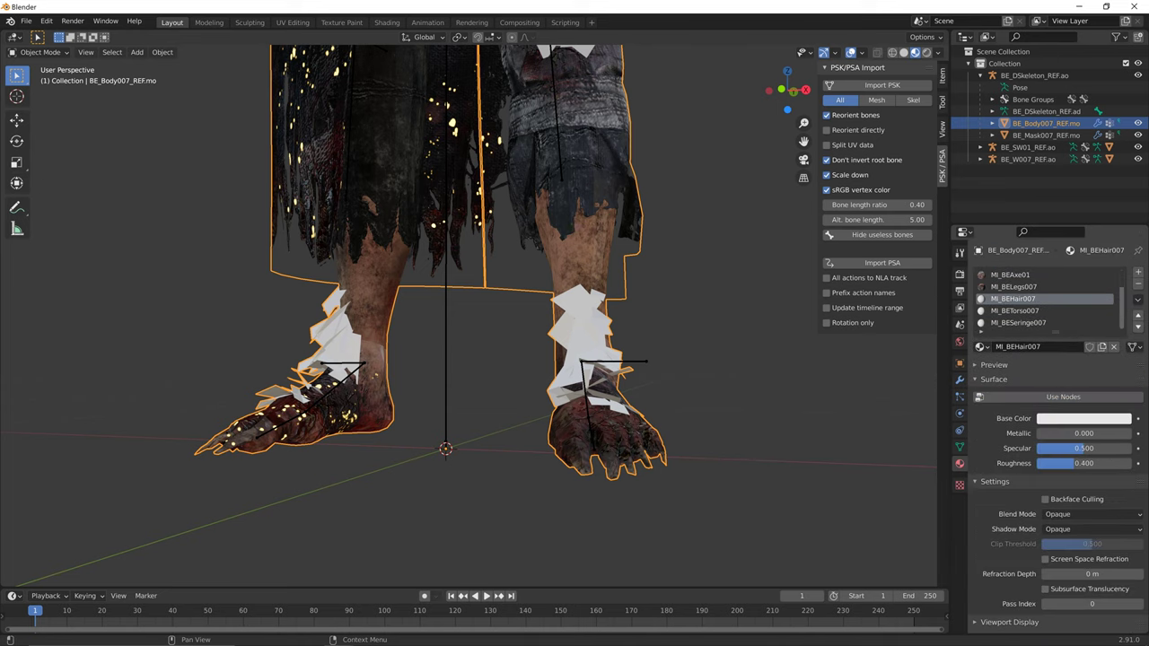
click(1062, 397)
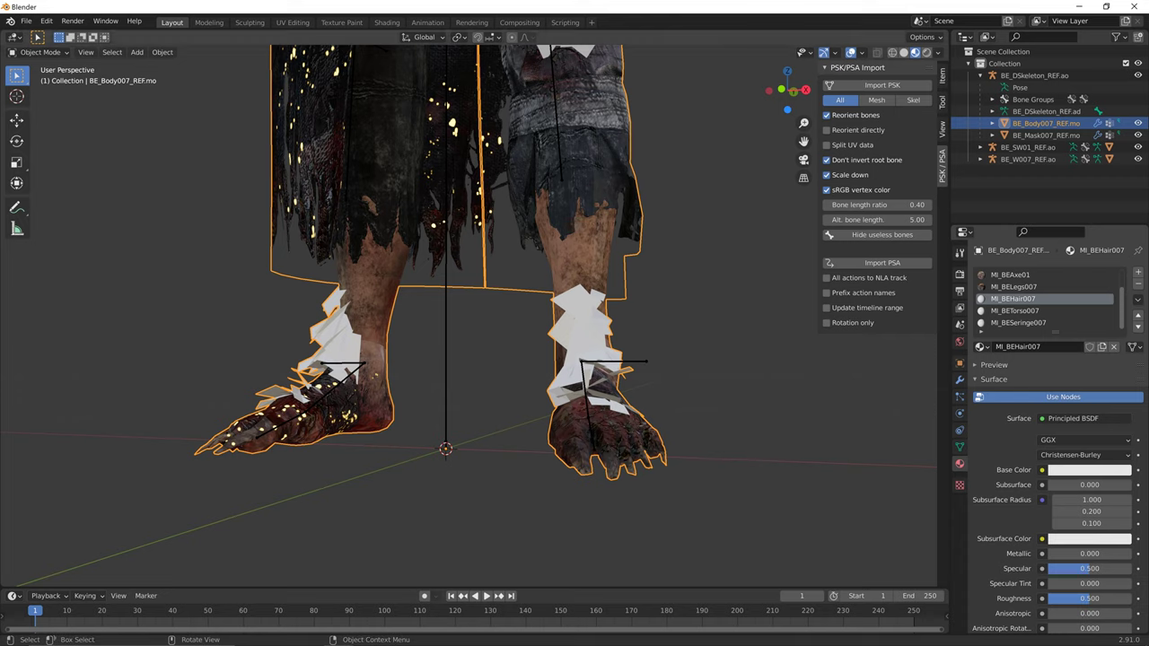
- In the Shading workspace, replace the default nodes of MI_BEHair007 with the copied node setup and compare it with MI_BELegs007
click(519, 23)
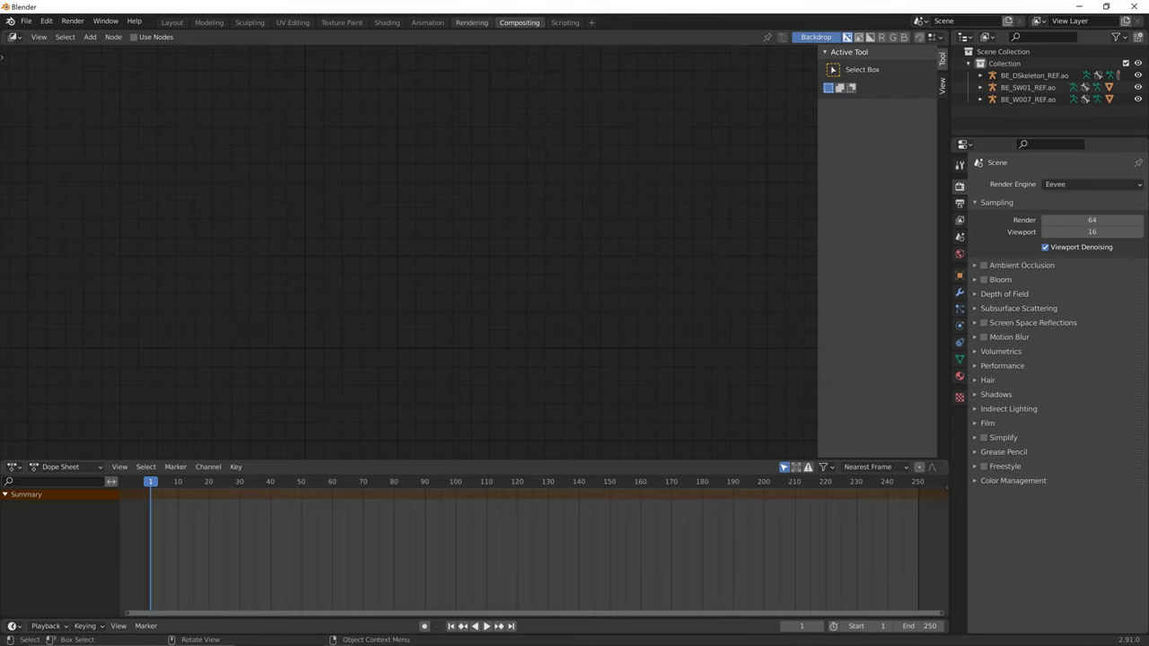
click(386, 22)
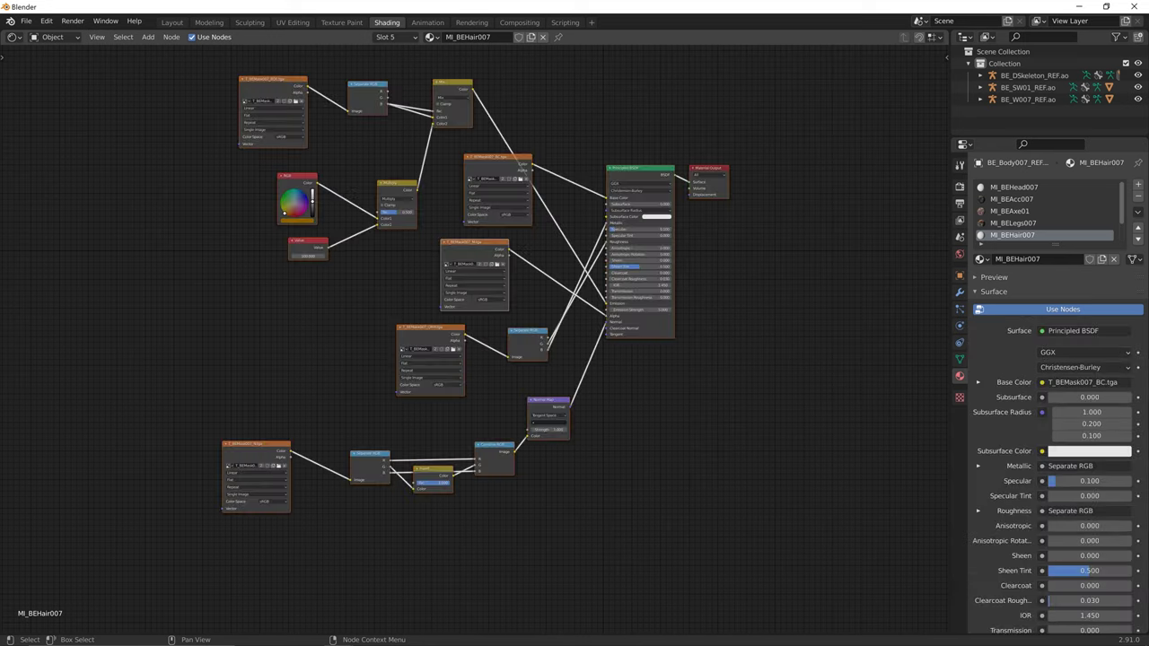
key(ctrl+v)
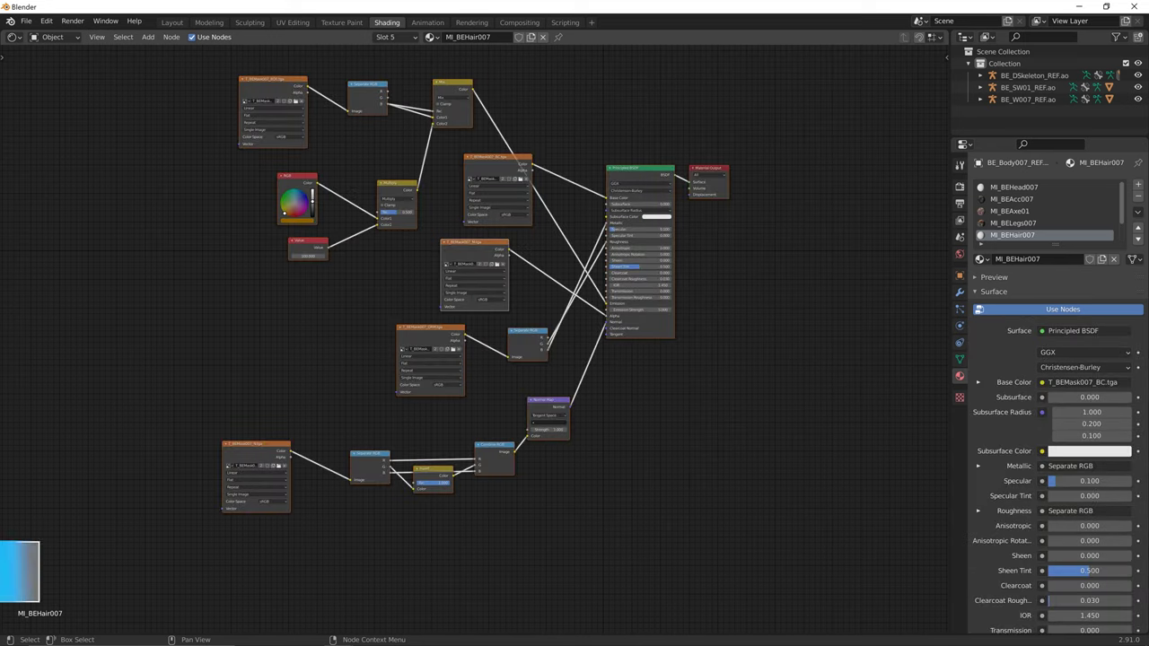
click(1014, 223)
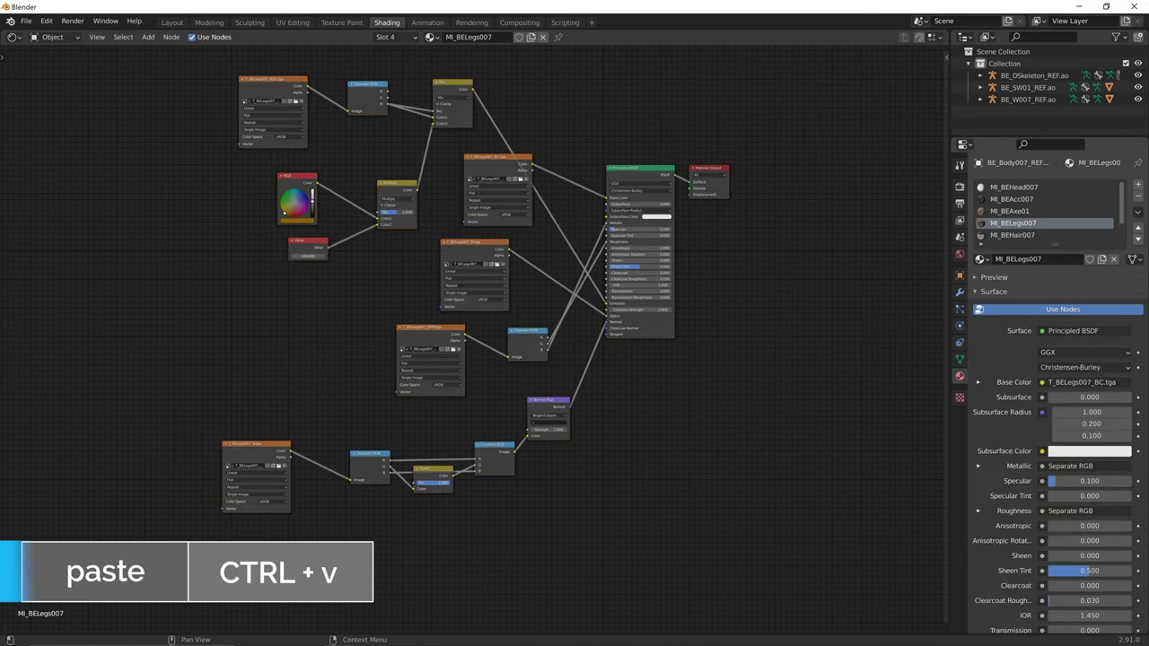
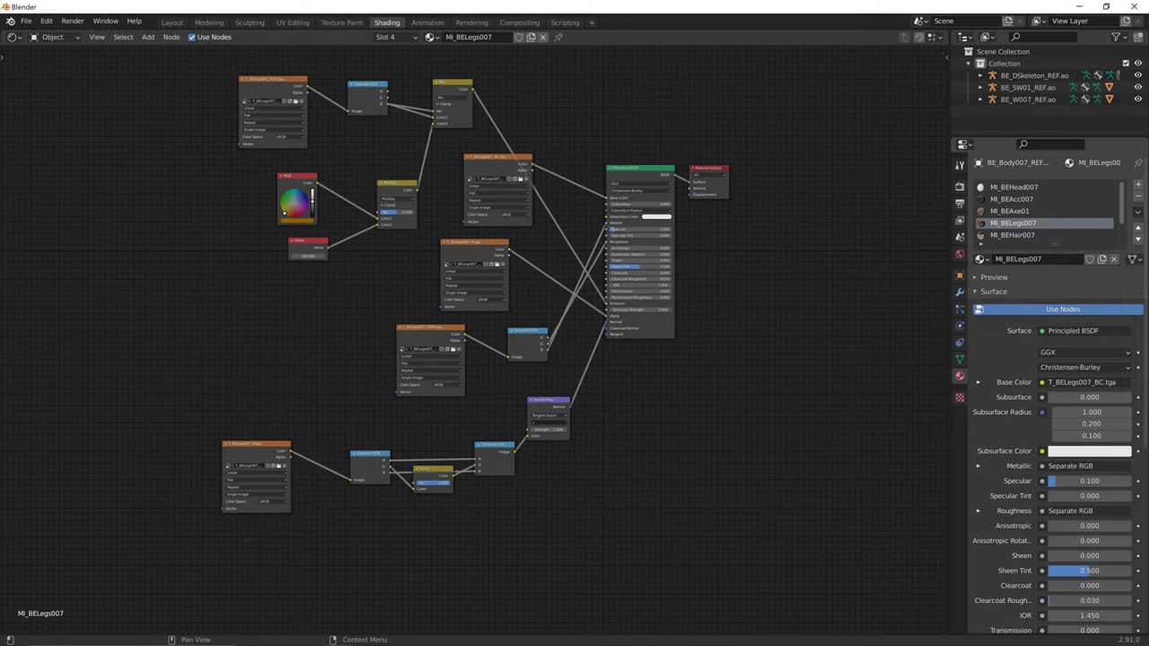
click(1014, 235)
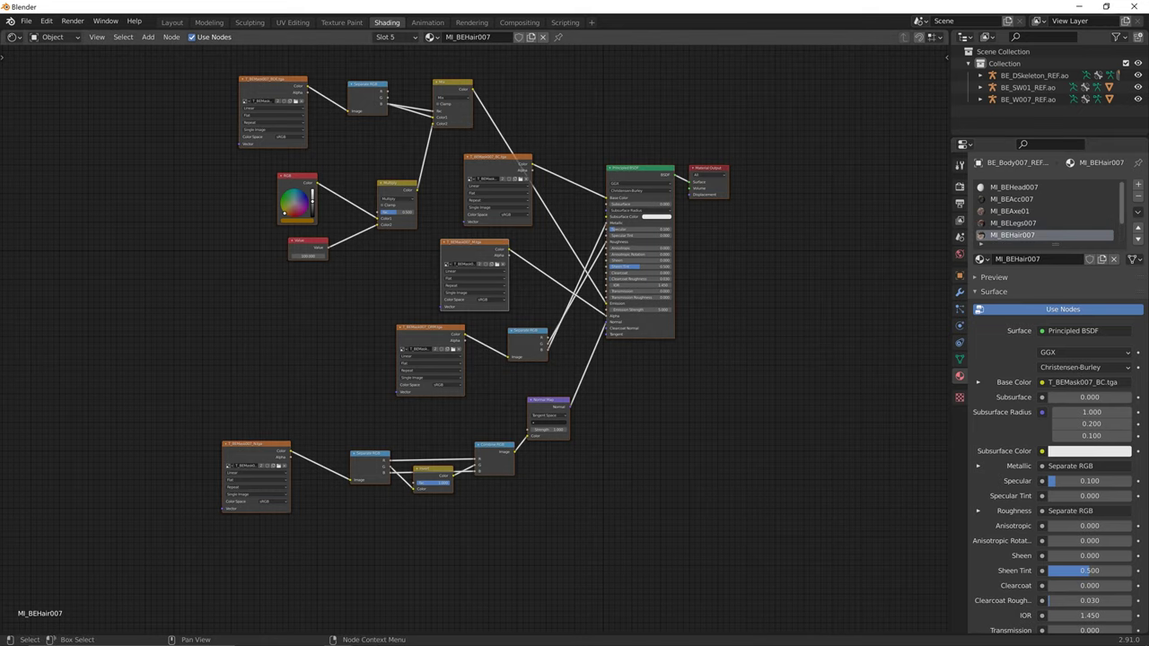
- Examine the body's legs and feet in the Layout workspace and return to the MI_BEHair007 nodes in the Shading workspace
click(171, 23)
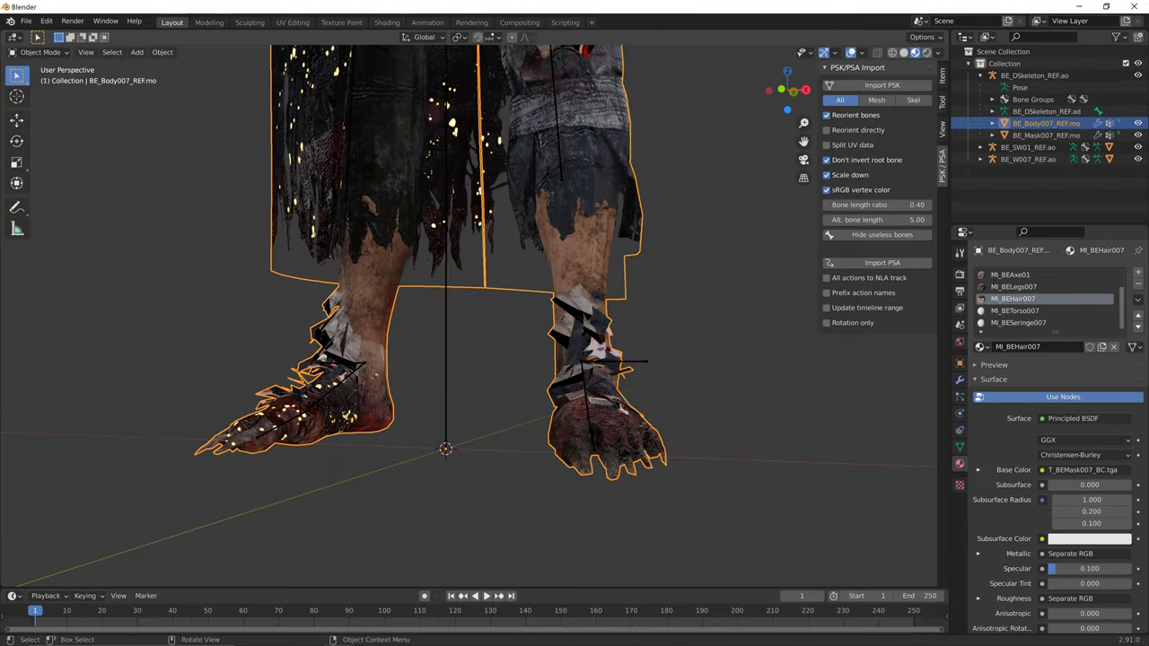
middle_drag(431, 287, 438, 323)
scroll(438, 323, down, 5)
middle_drag(525, 346, 659, 324)
scroll(567, 351, up, 4)
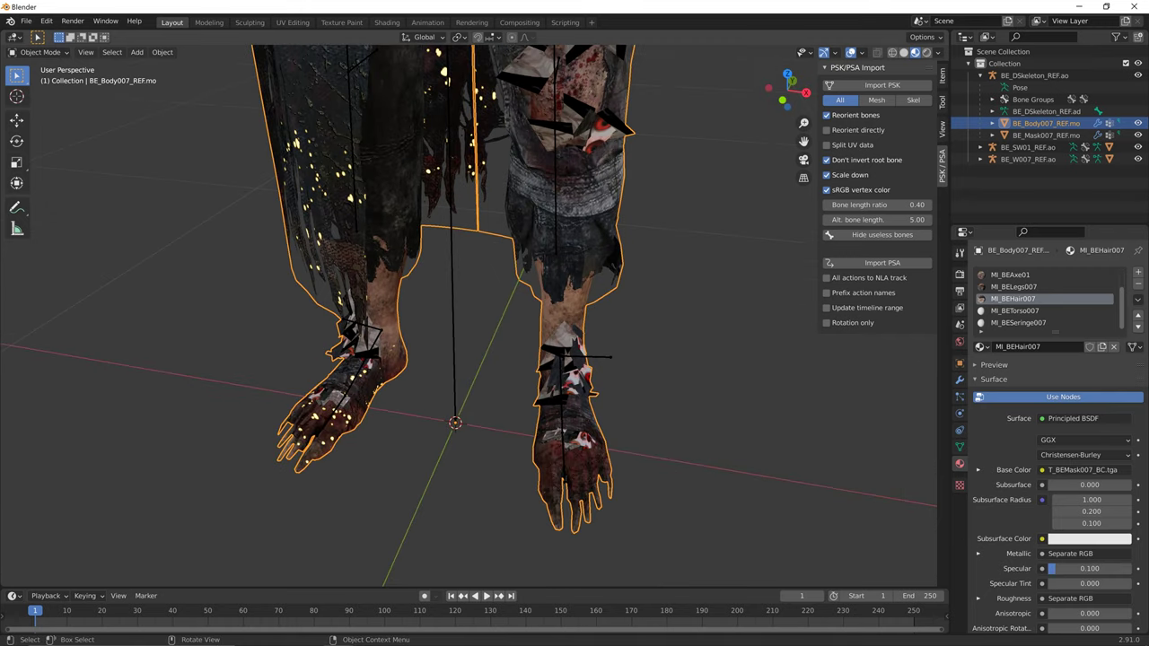
scroll(463, 314, down, 2)
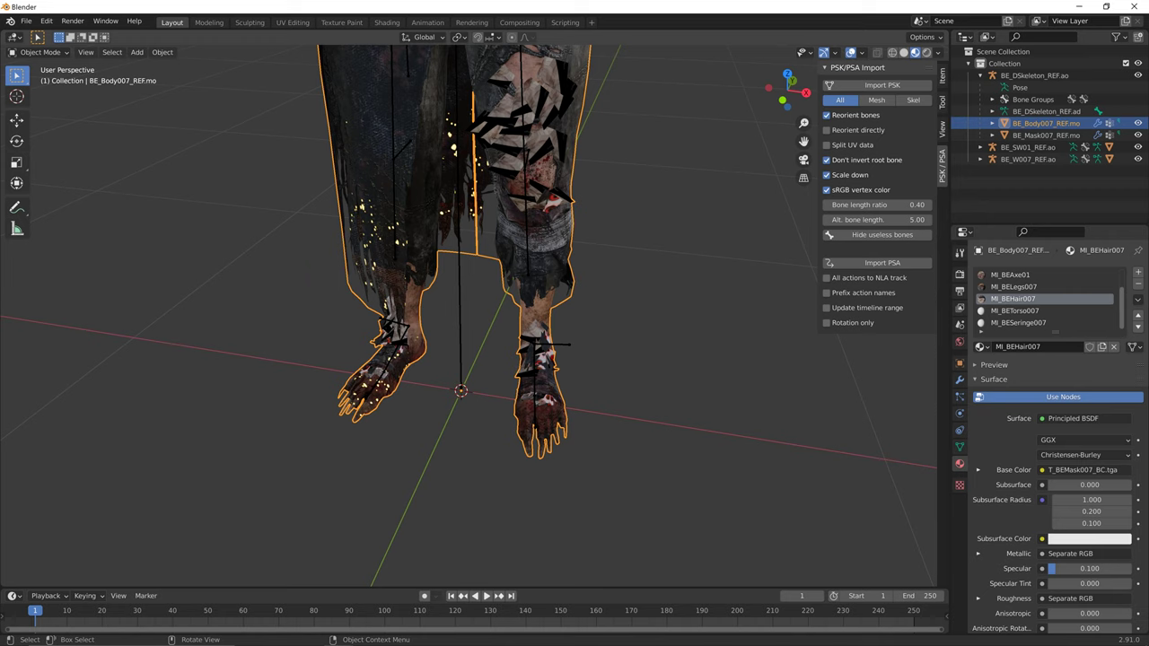
scroll(457, 314, up, 1)
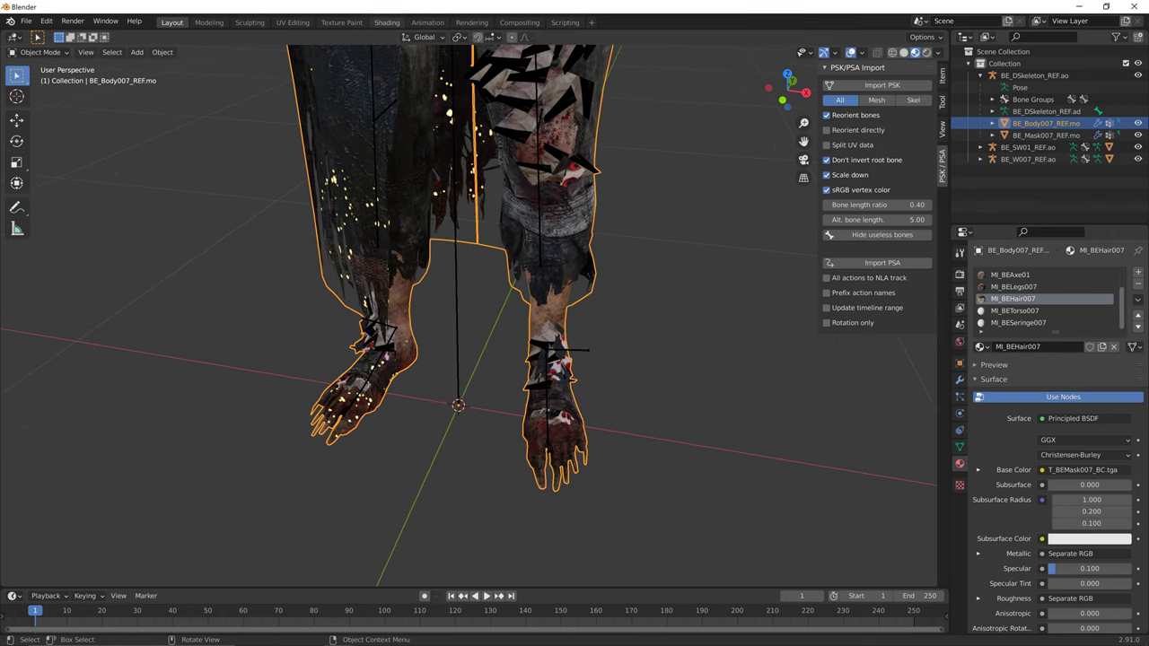
click(387, 22)
click(790, 269)
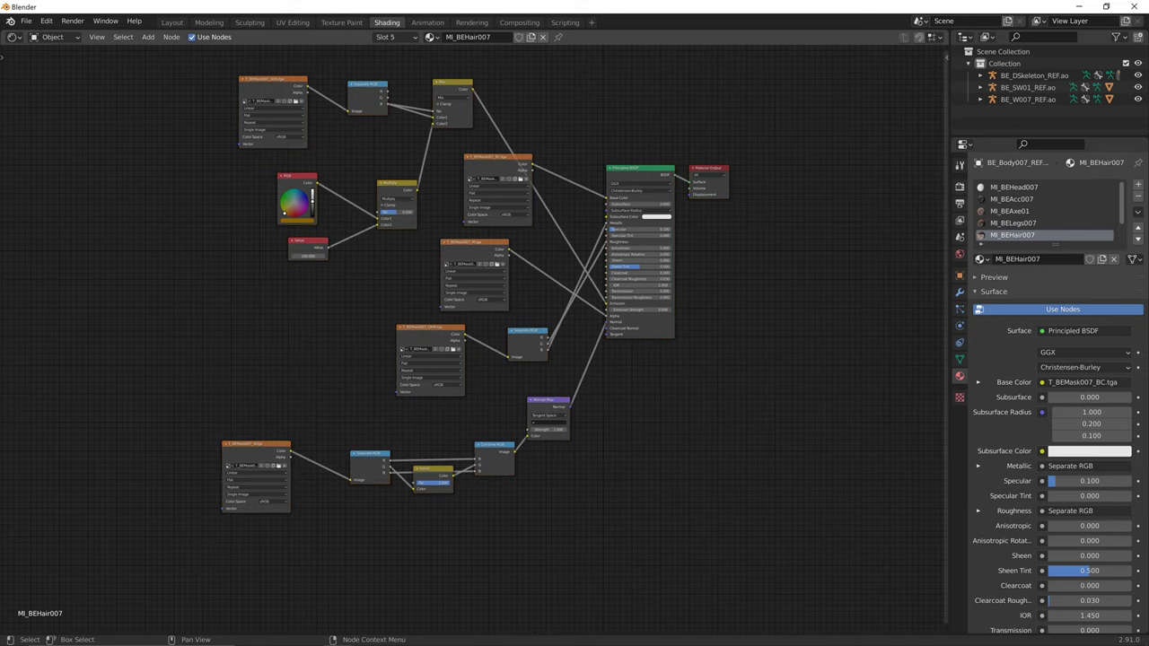
- Delete the emission branch of MI_BEHair007: the BDE texture, its Separate RGB, Mix, RGB, Value and Multiply nodes
scroll(1044, 211, down, 2)
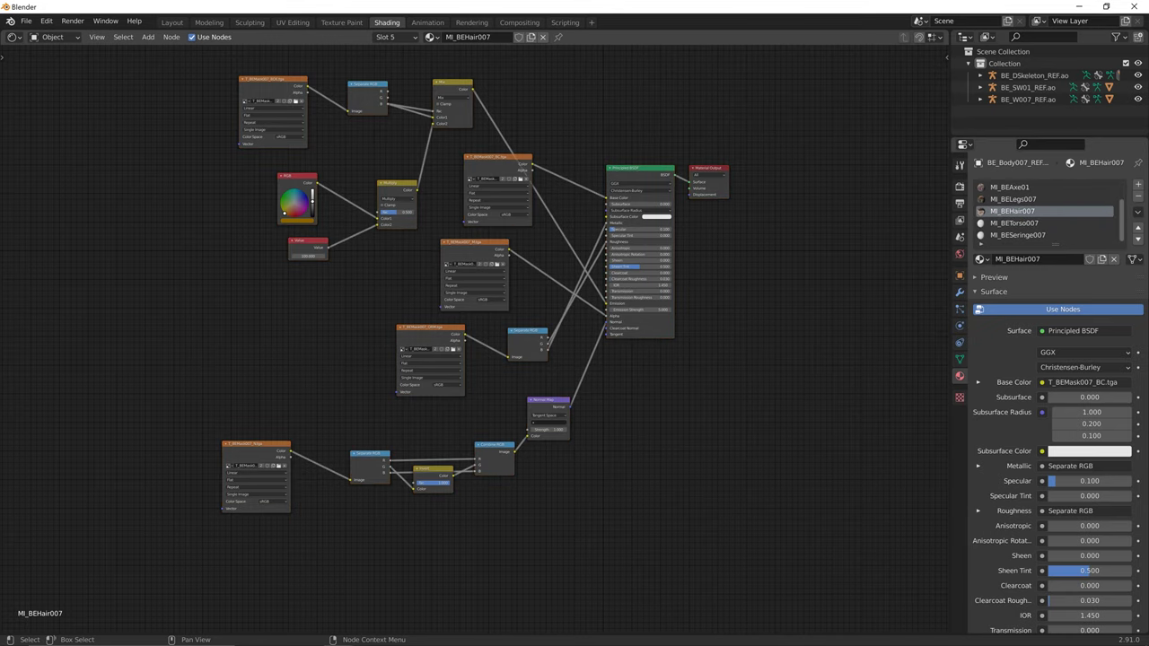
click(285, 101)
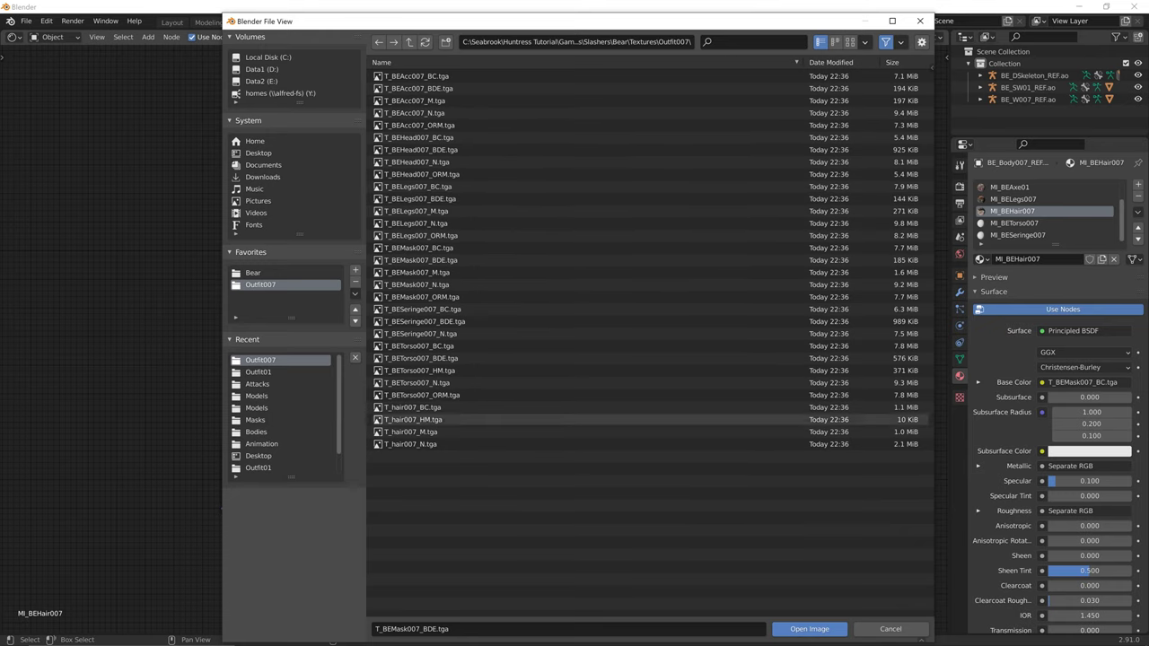
click(920, 20)
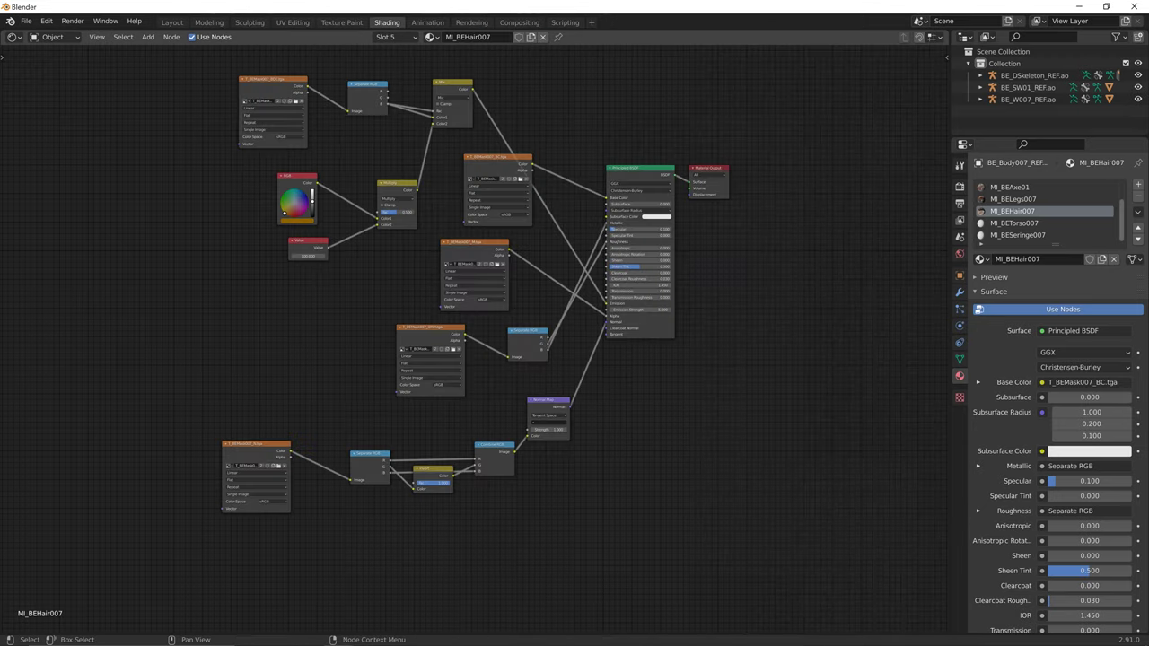
drag(443, 86, 194, 225)
key(x)
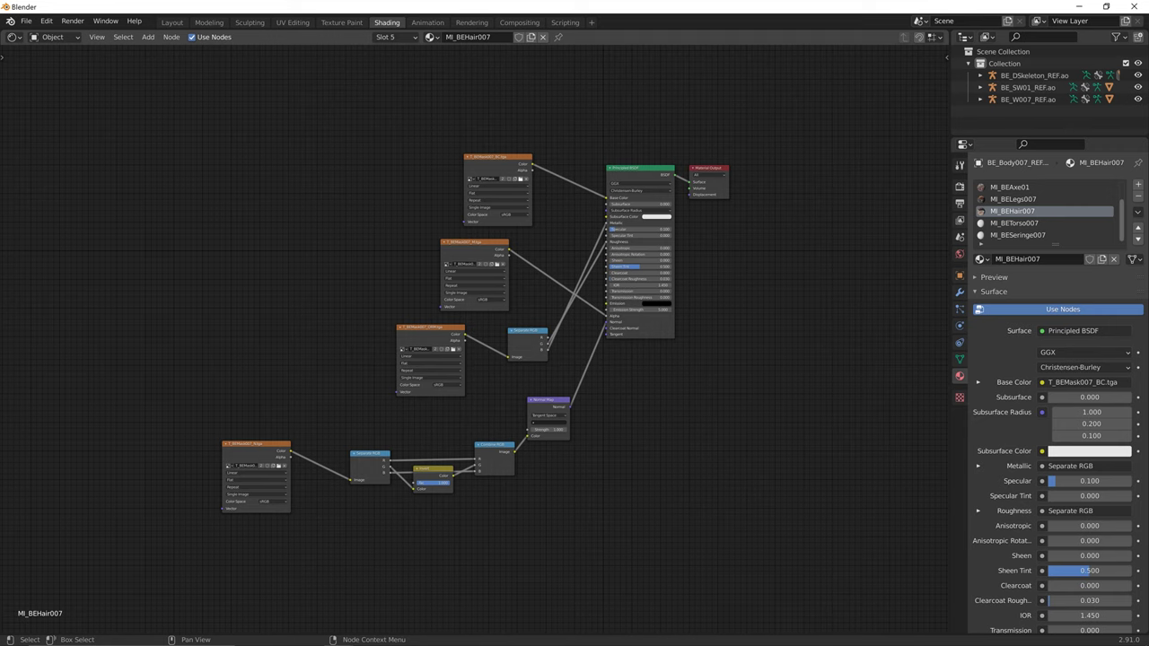
- Load T_hair007_BC.tga into the base color texture node and T_hair007_M.tga into the alpha texture node
click(521, 179)
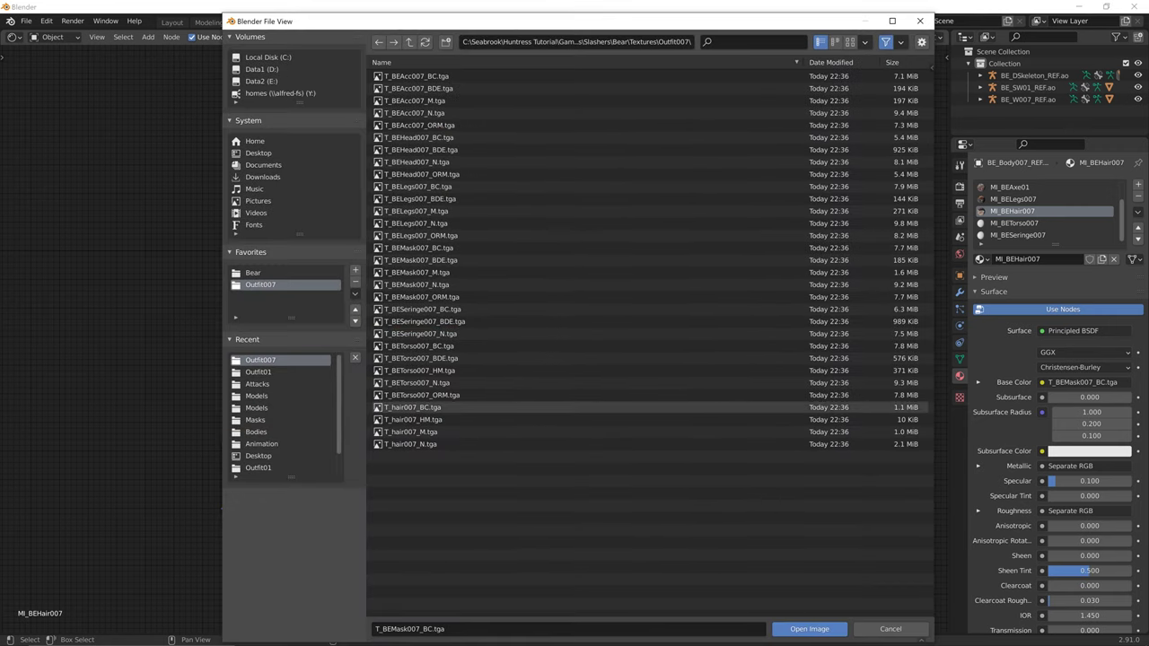
double_click(413, 406)
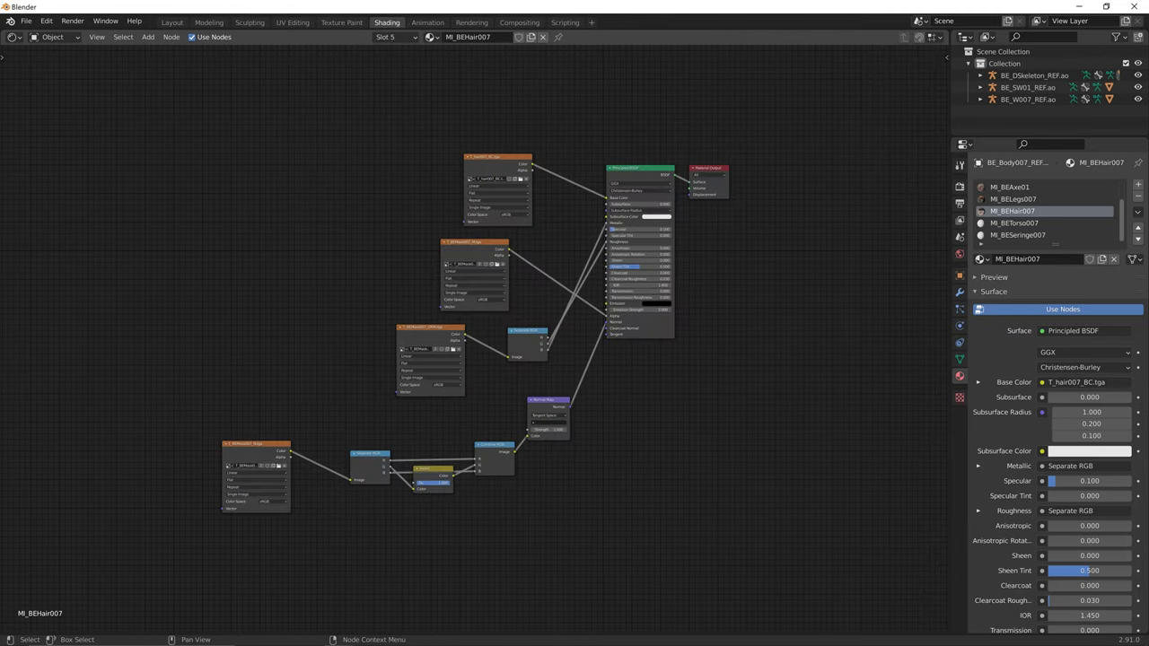
click(497, 263)
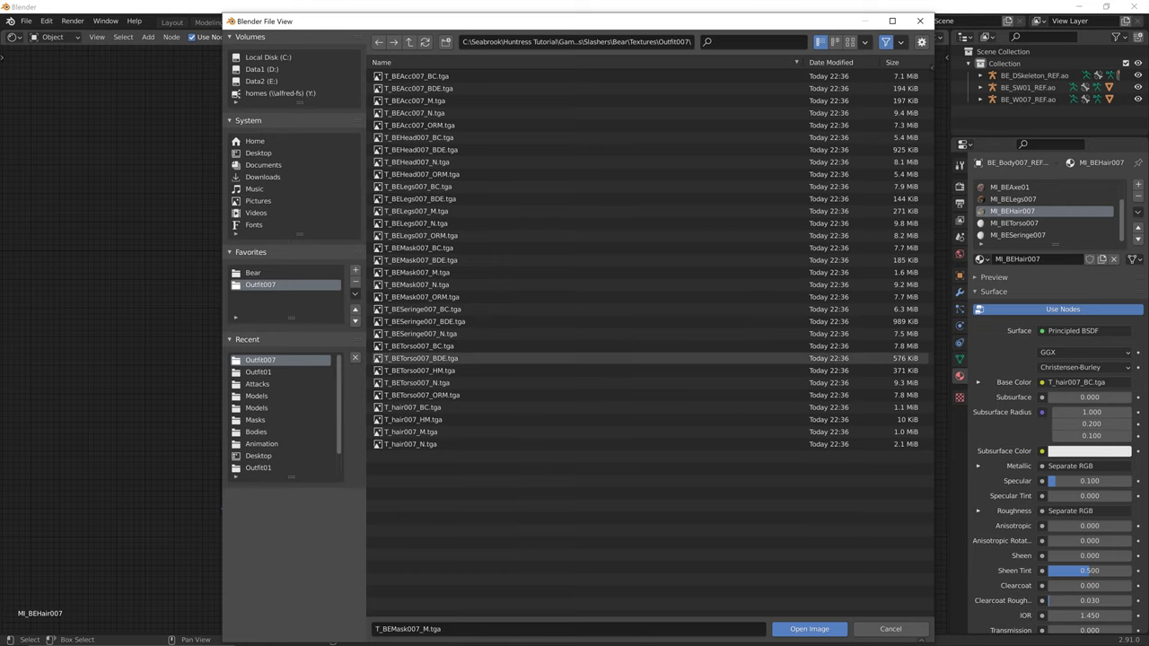
drag(396, 21, 772, 26)
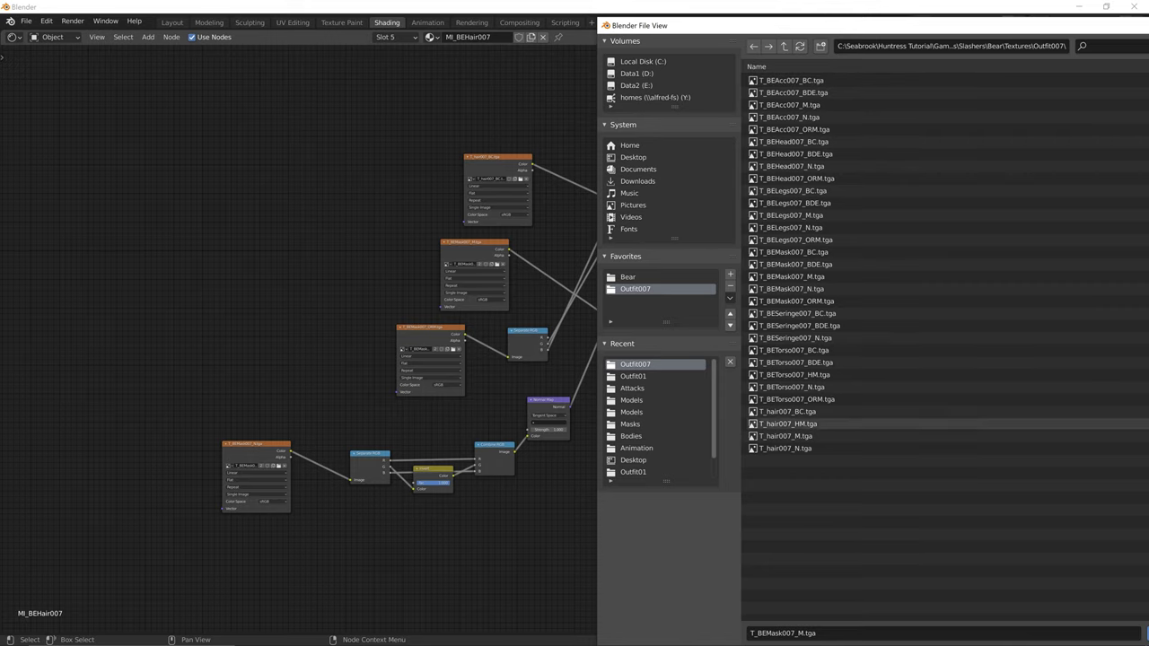
double_click(785, 435)
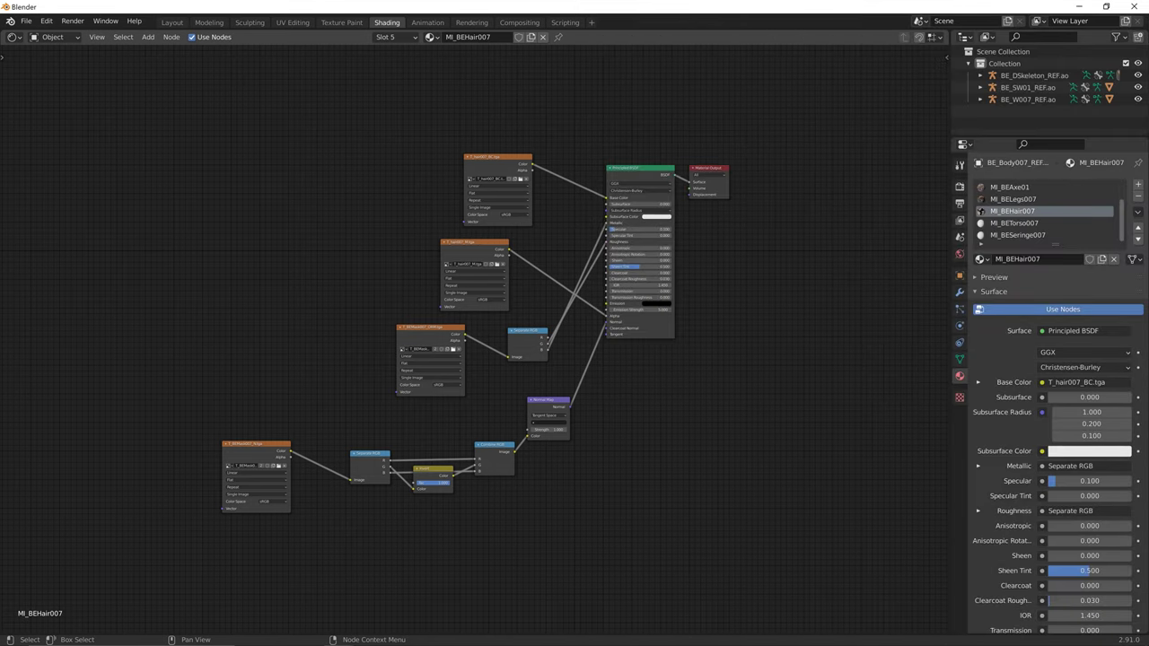
- Delete the ORM texture node and its Separate RGB node from MI_BEHair007
click(453, 349)
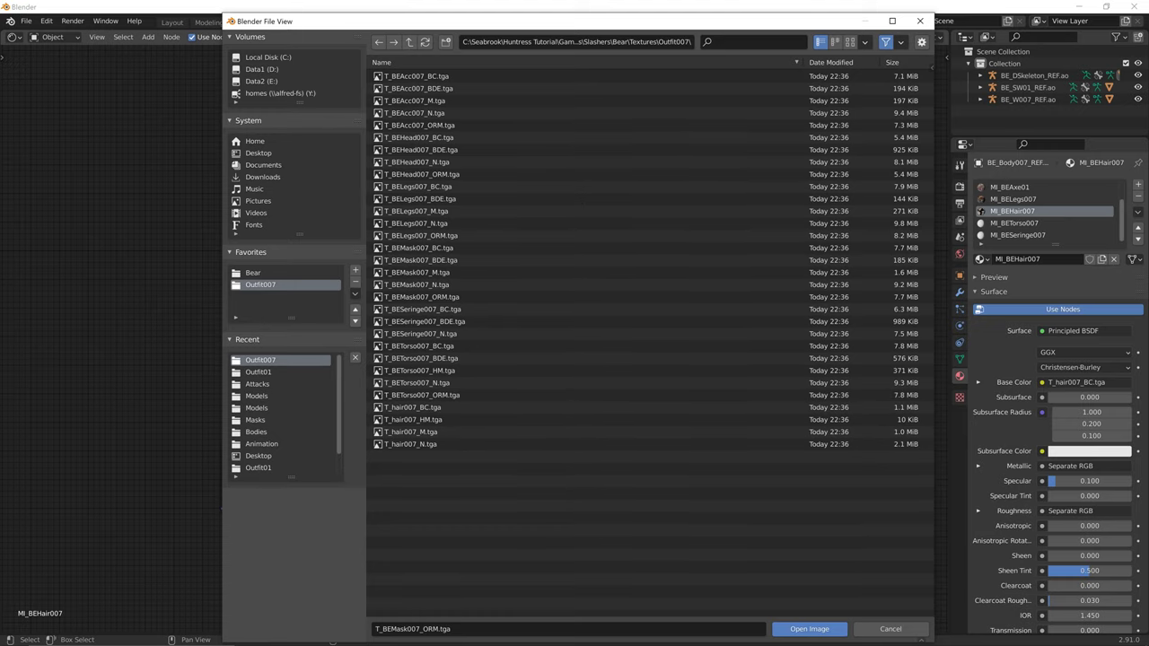
click(919, 21)
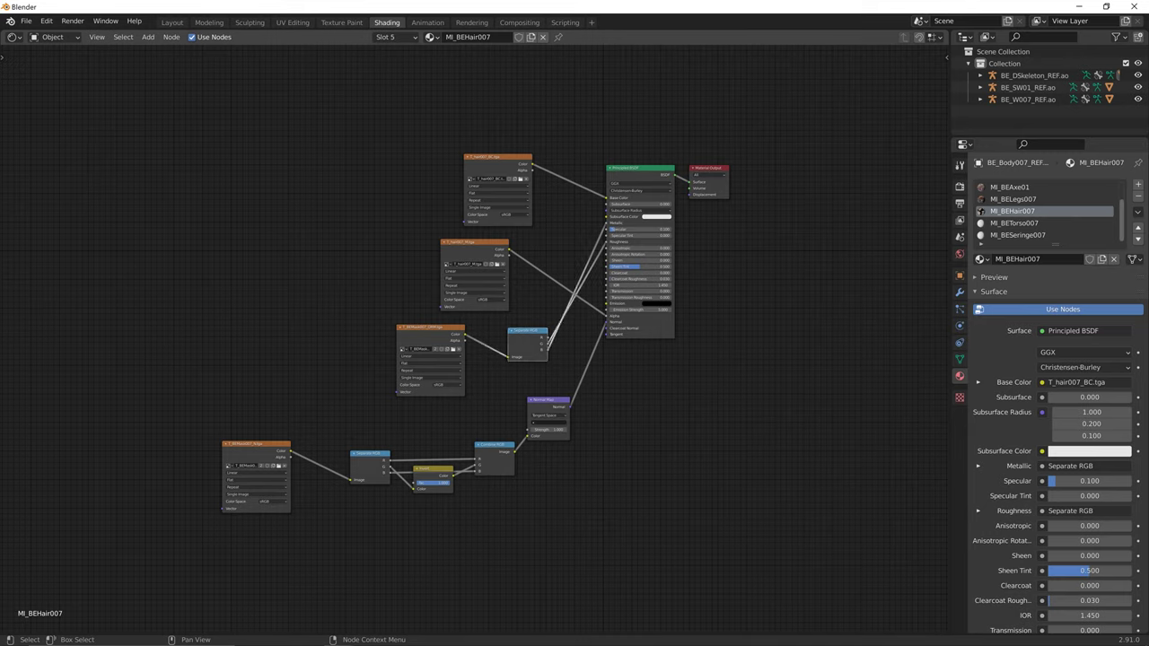
drag(420, 303, 495, 341)
drag(527, 345, 393, 338)
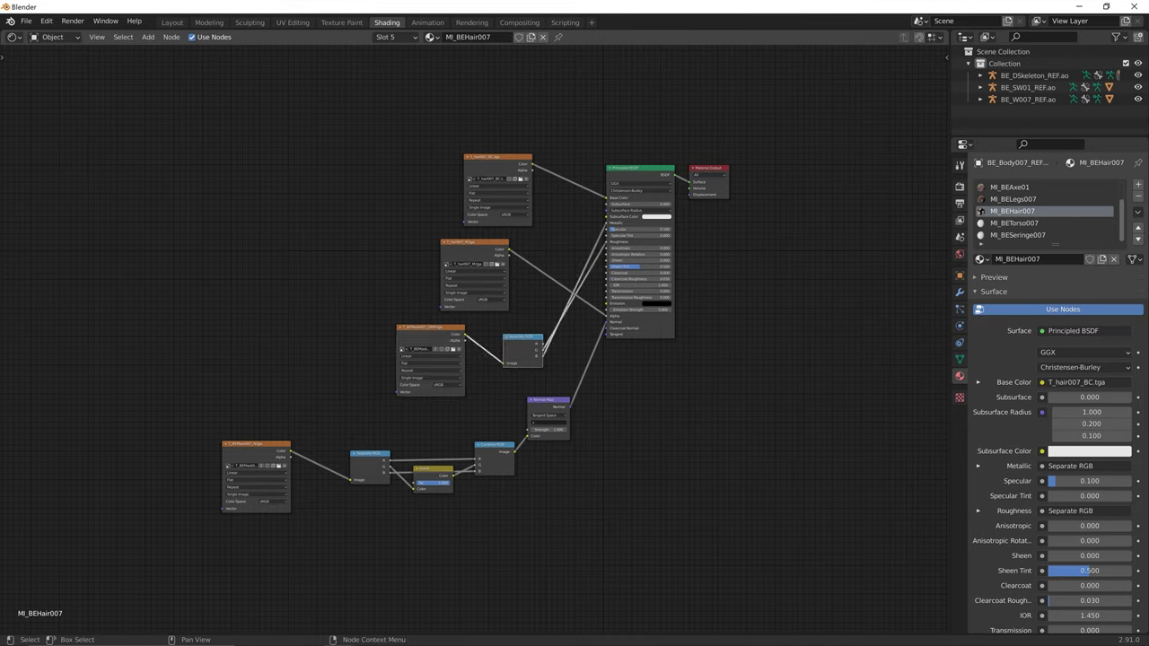
key(x)
- Load T_hair007_N.tga into the normal texture node and inspect the hair around the feet in the Layout workspace
click(279, 465)
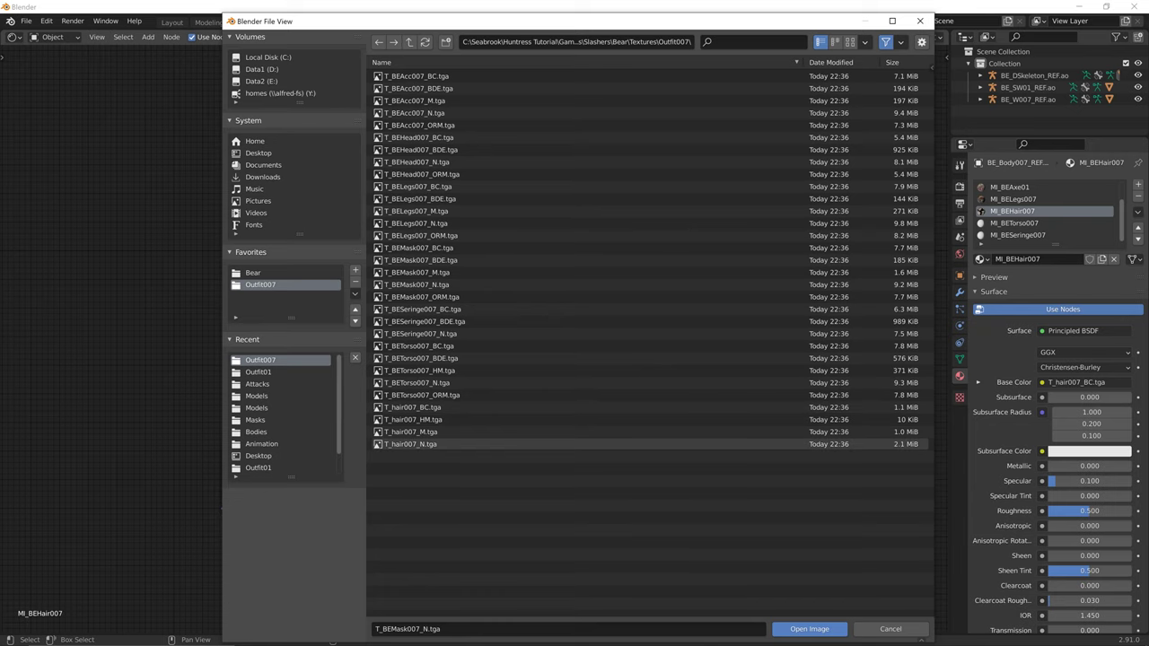
double_click(410, 443)
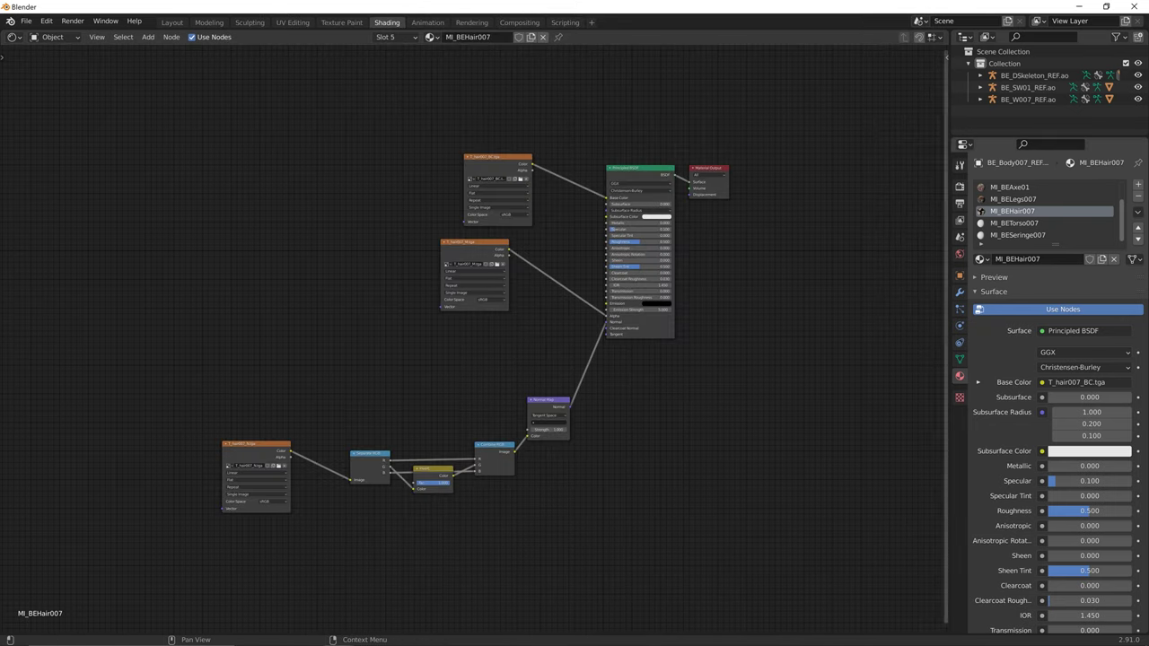
scroll(1049, 395, down, 5)
scroll(1050, 395, down, 2)
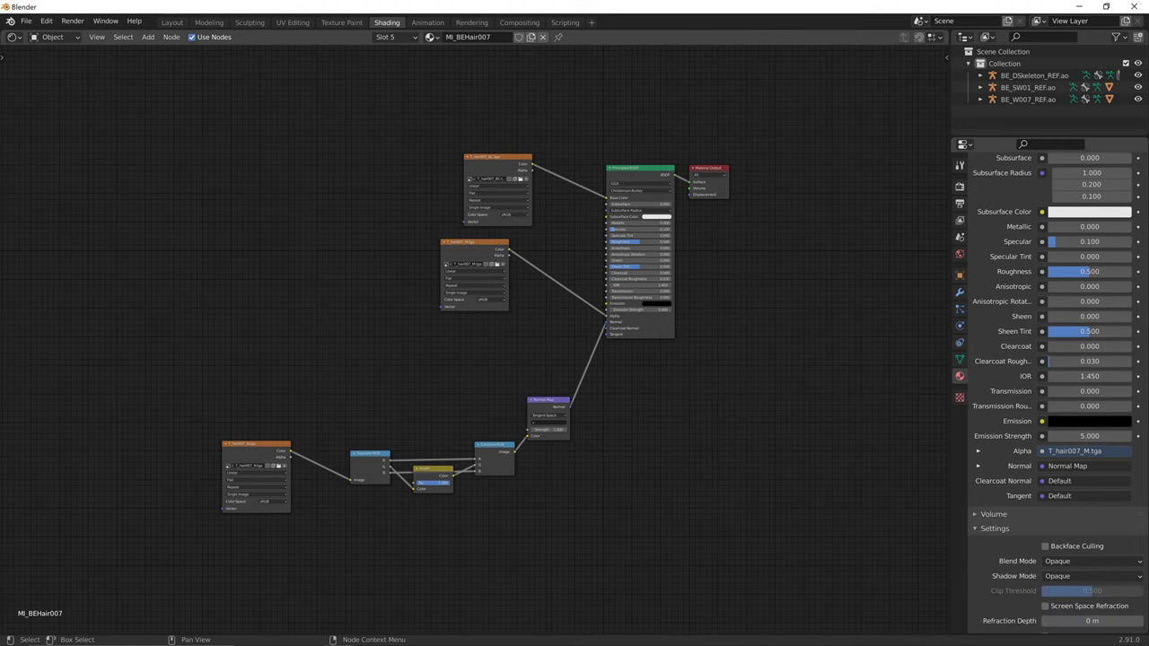
click(172, 22)
scroll(469, 316, down, 1)
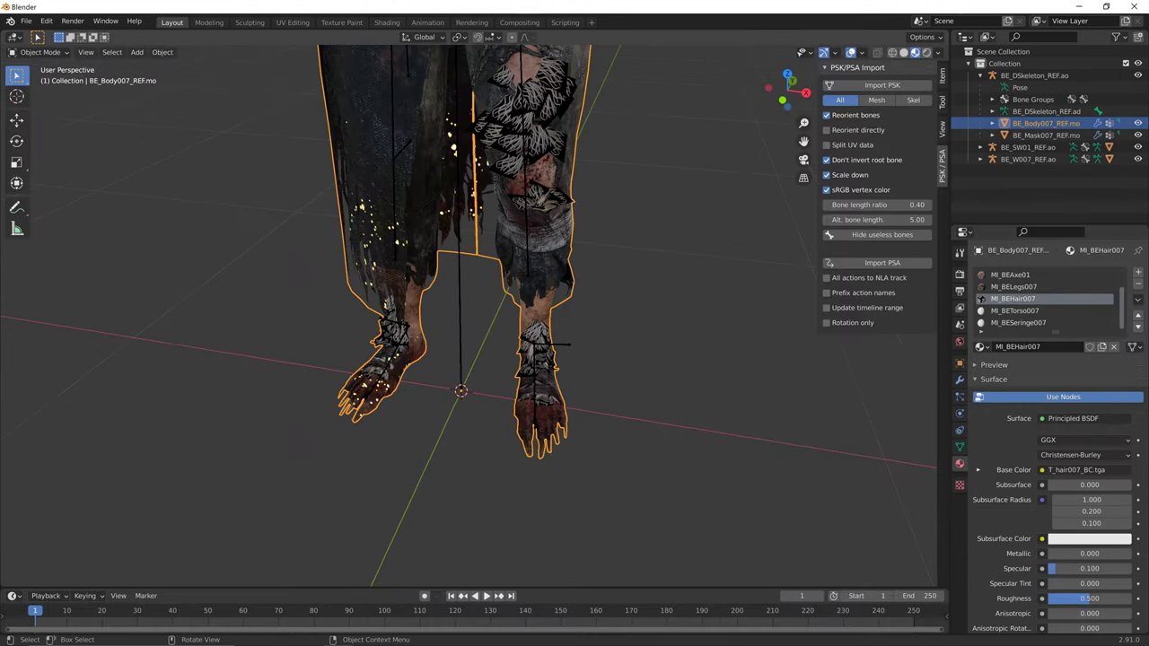
scroll(468, 316, up, 4)
mouse_move(538, 314)
middle_down()
mouse_move(574, 310)
mouse_move(556, 296)
mouse_move(538, 305)
middle_up()
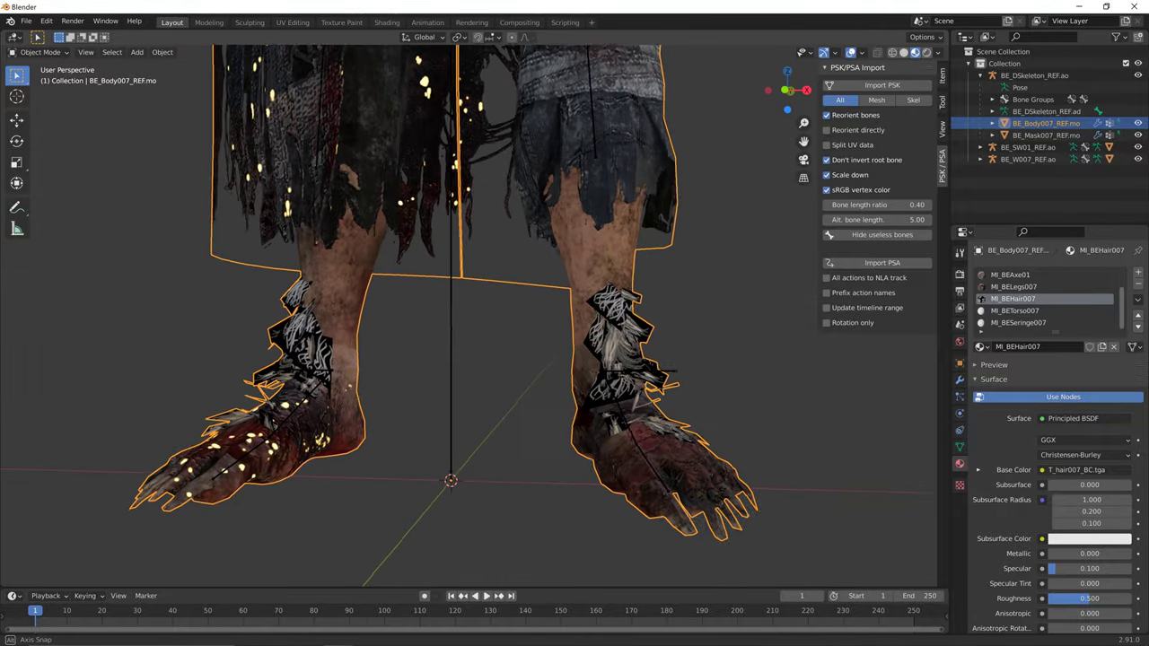
- Switch to the Blight Huntress main.blend file, check the nodes and transparency settings of its MI_BEHair007, and return to the working file
key(alt+Tab)
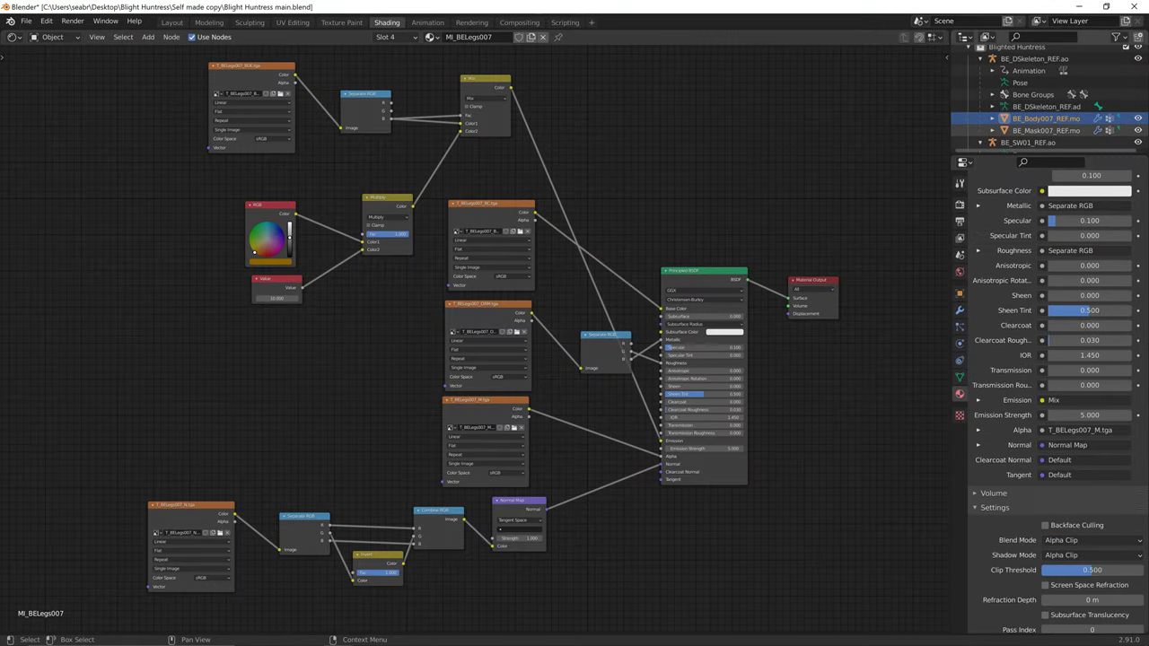
scroll(1050, 404, up, 6)
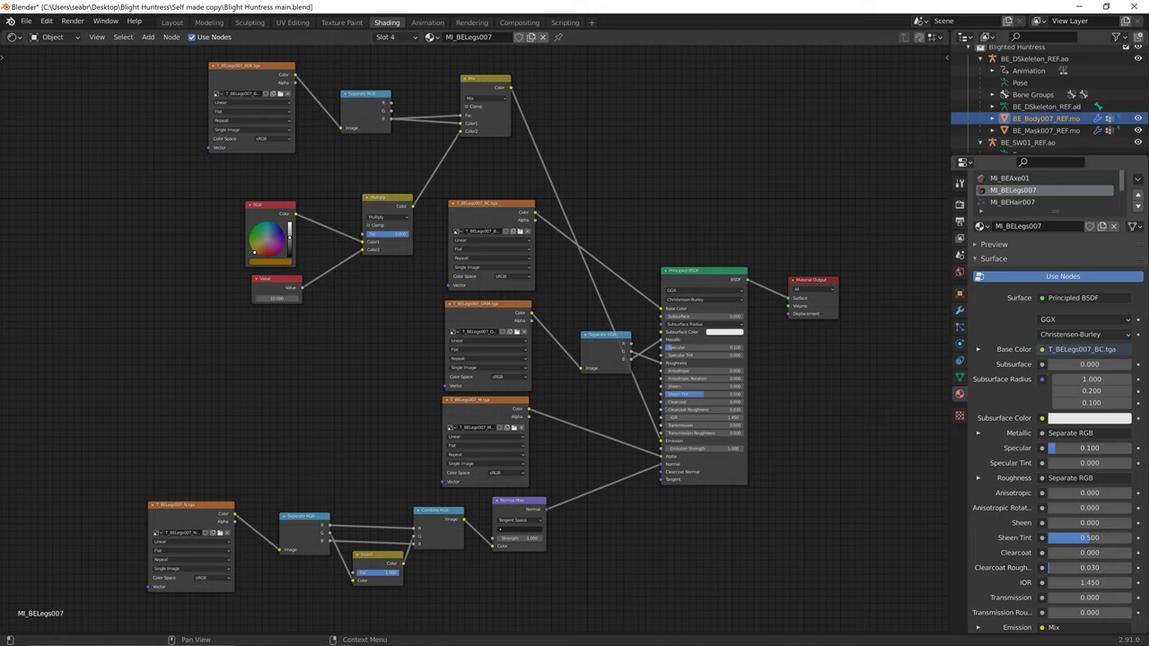
click(1014, 202)
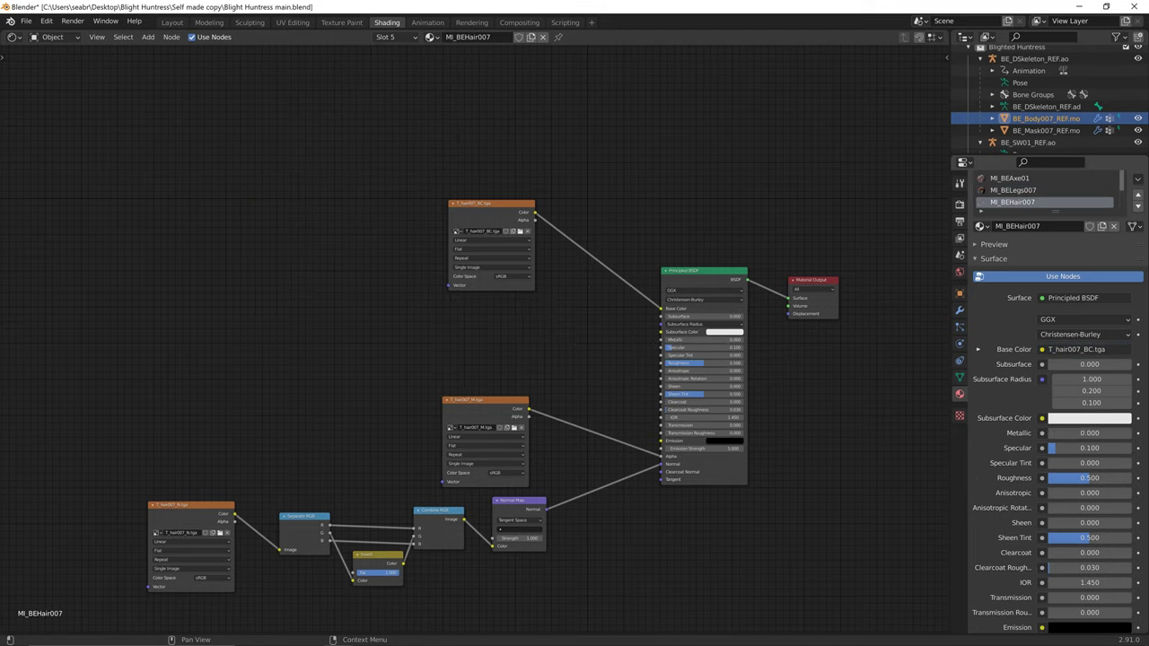
scroll(1050, 404, down, 8)
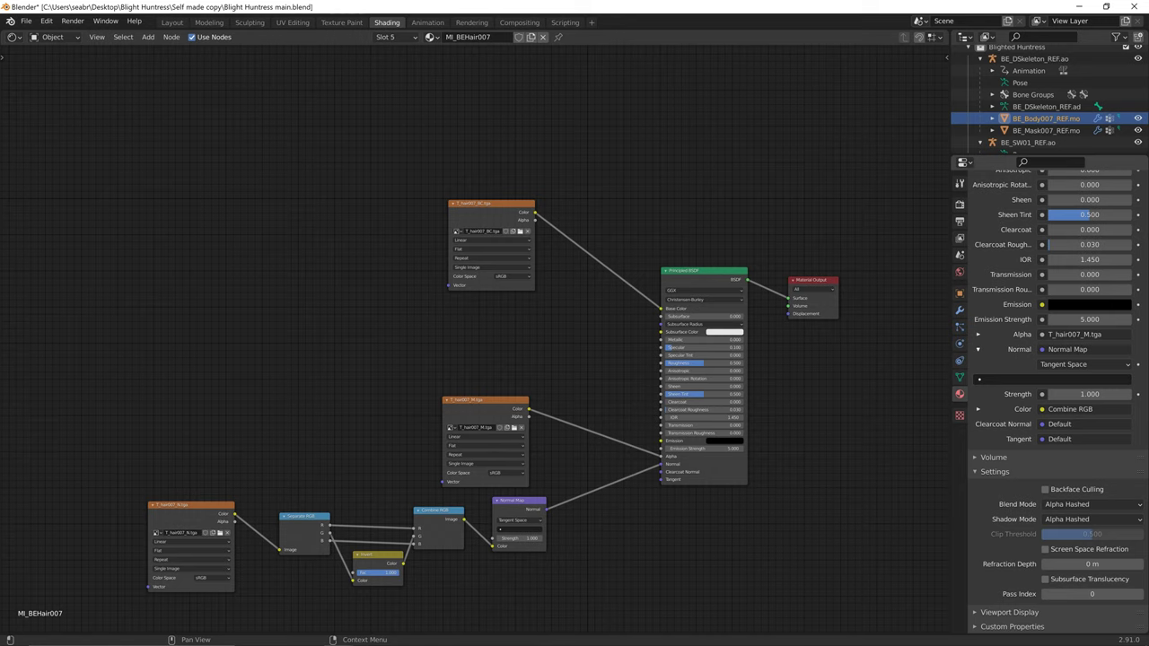
key(alt+Tab)
- Set both the blend mode and the shadow mode of MI_BEHair007 to Alpha Hashed and compare them with Blight Huntress main.blend
scroll(1075, 610, down, 5)
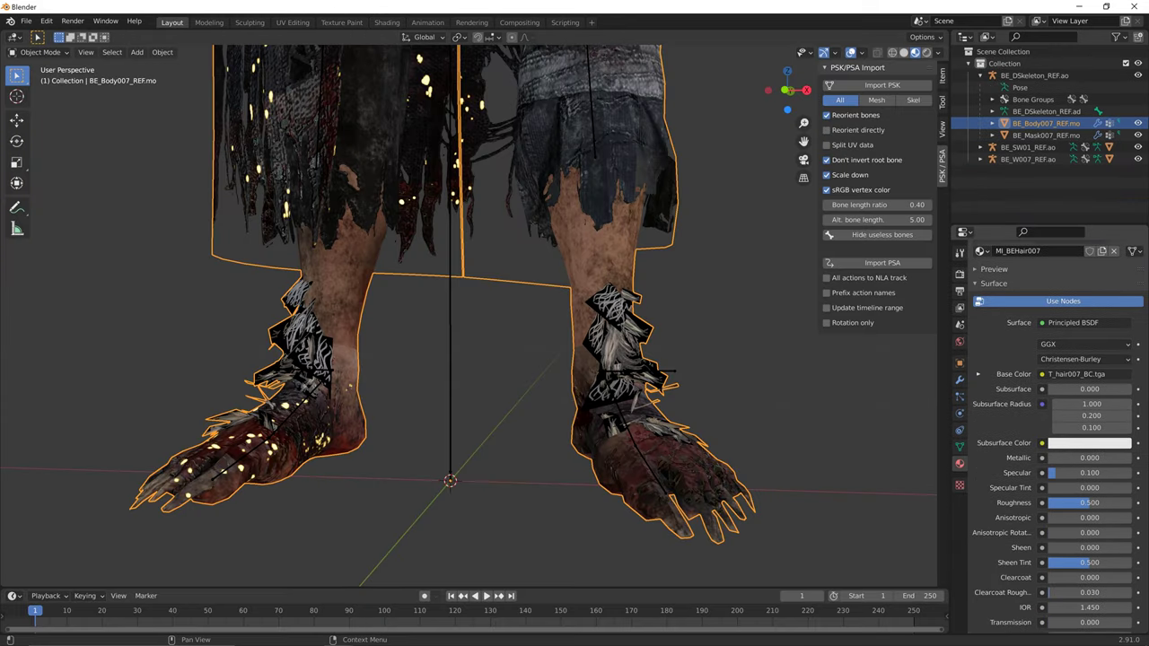
scroll(1050, 431, down, 6)
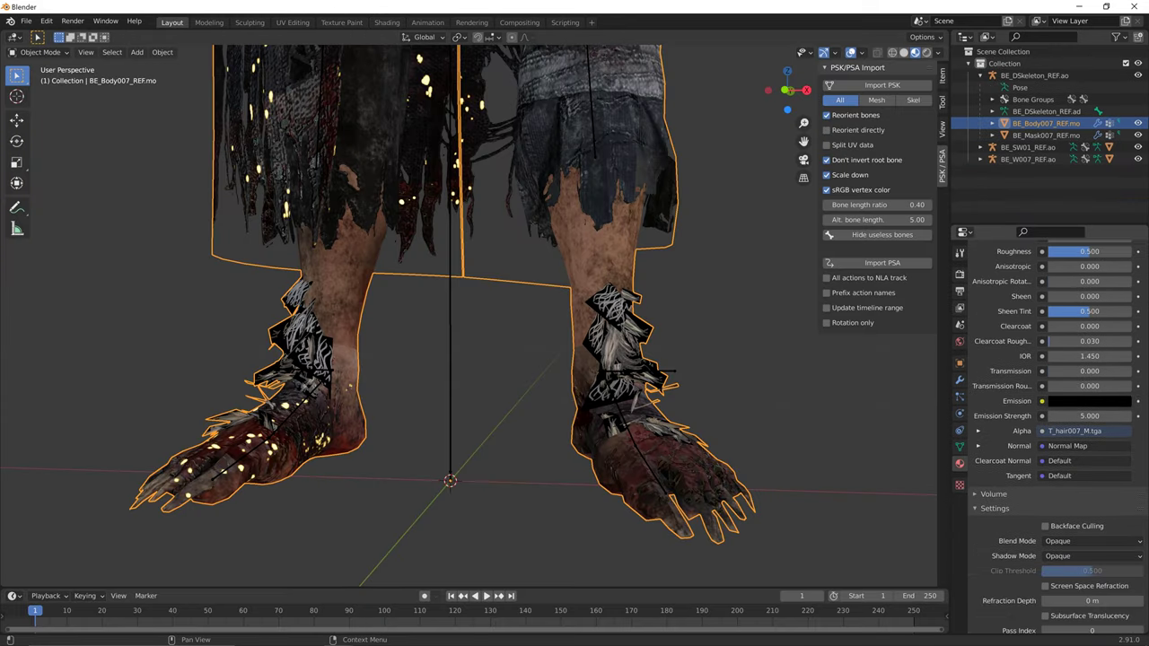
click(1090, 505)
click(1090, 537)
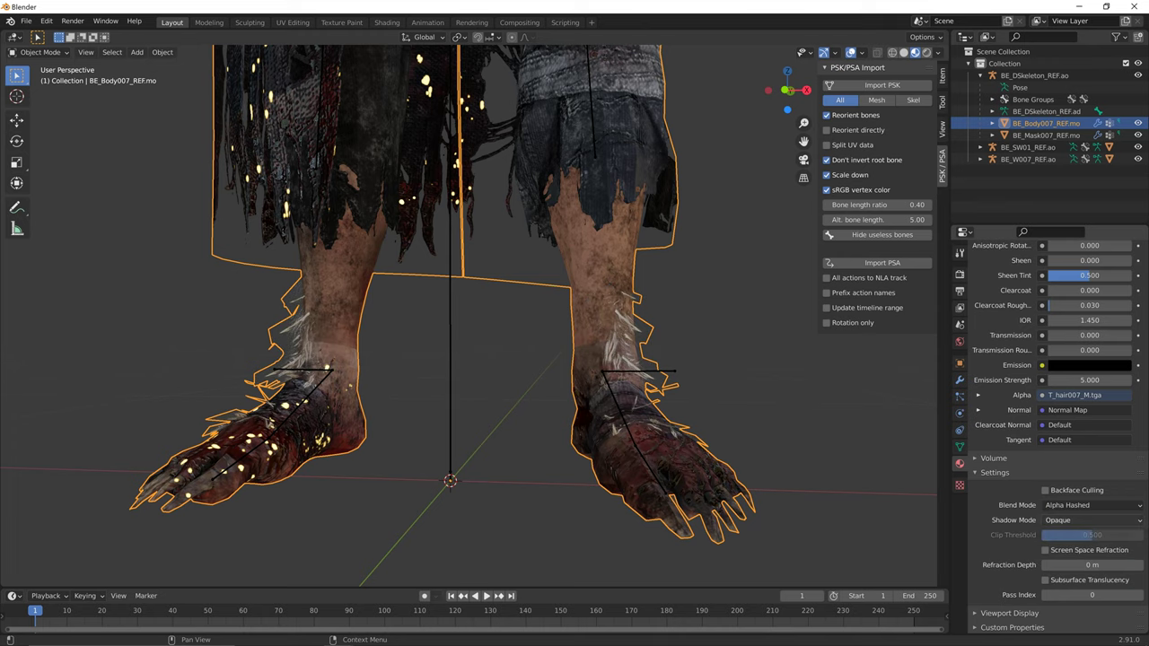
click(1090, 520)
click(1062, 560)
middle_drag(646, 376, 691, 366)
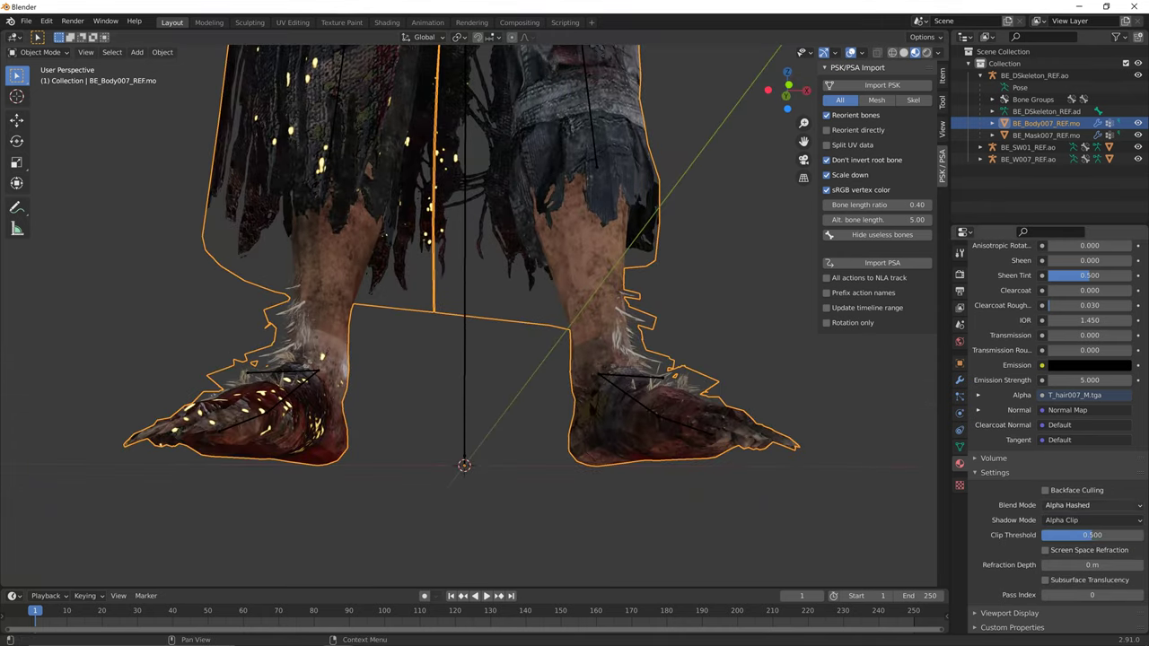
click(1090, 520)
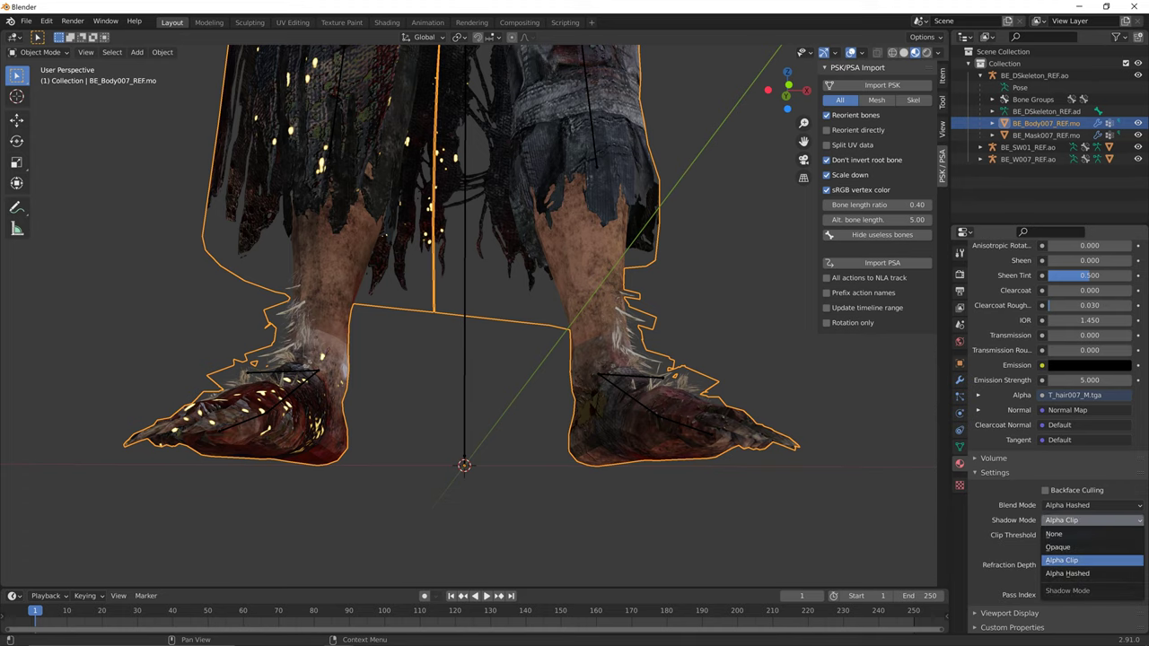
click(1067, 572)
key(alt+Tab)
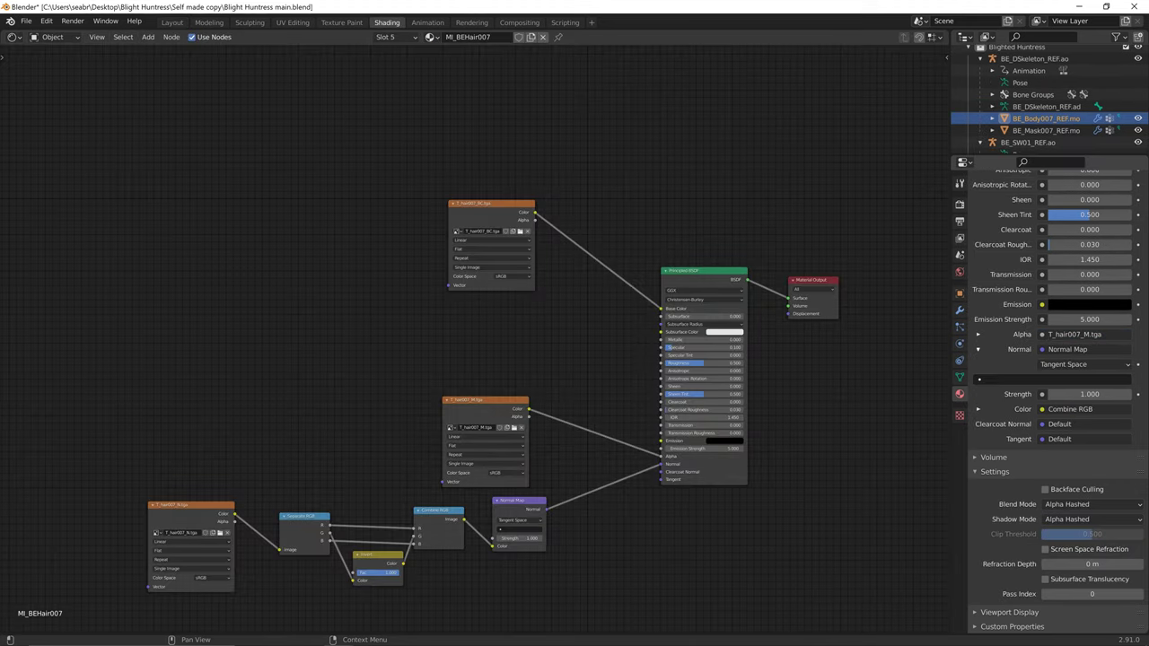
key(alt+Tab)
- Inspect the whole Huntress body from several angles to check the hair material
mouse_move(628, 359)
middle_down()
mouse_move(507, 345)
mouse_move(507, 309)
mouse_move(458, 302)
mouse_move(517, 337)
mouse_move(585, 298)
middle_up()
scroll(475, 303, down, 2)
scroll(504, 321, down, 1)
scroll(517, 338, down, 3)
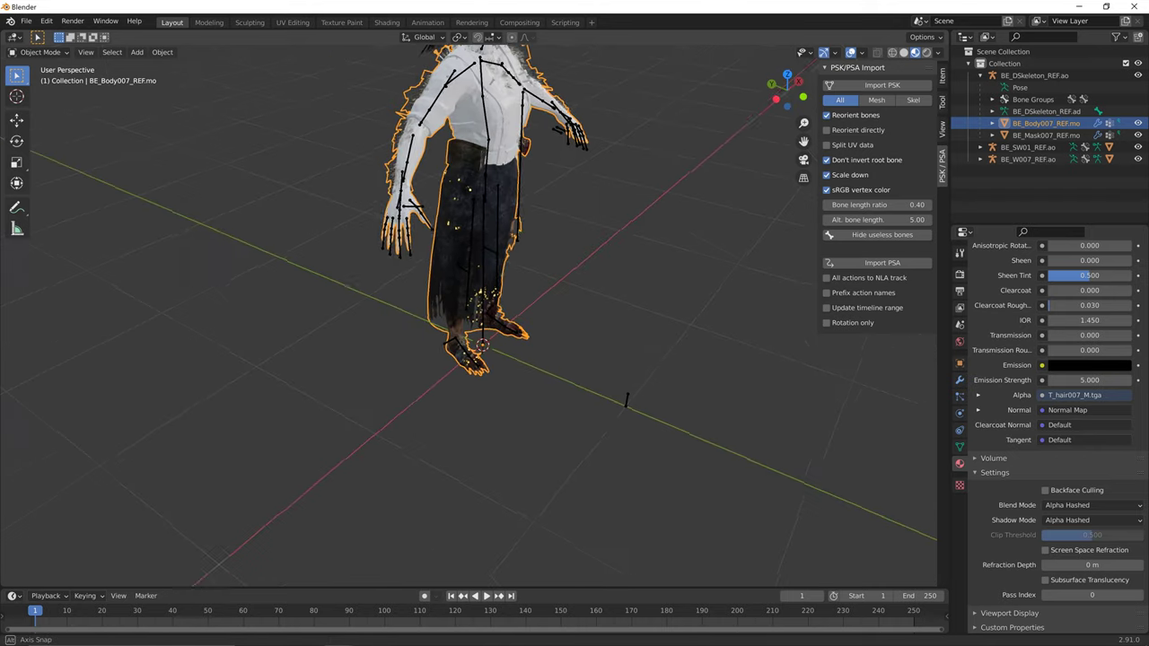
middle_drag(626, 400, 475, 485)
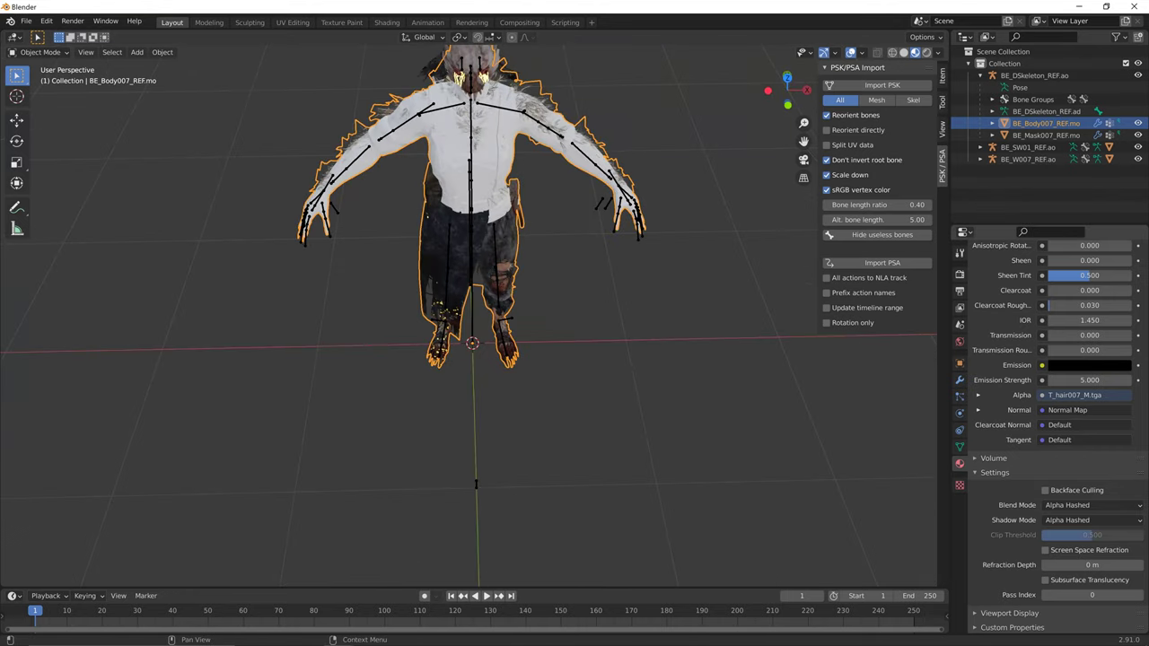
scroll(1045, 404, up, 3)
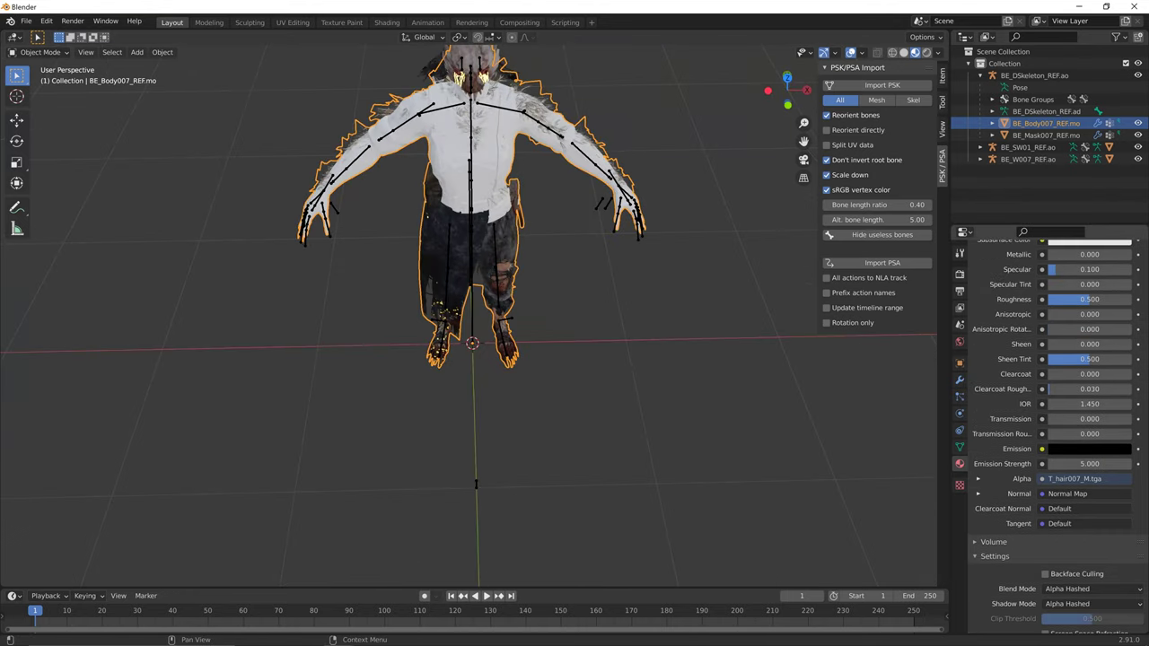
- Enable nodes on MI_BETorso007 and replace its default nodes with the copied shader setup in the Shading workspace
scroll(1045, 431, up, 9)
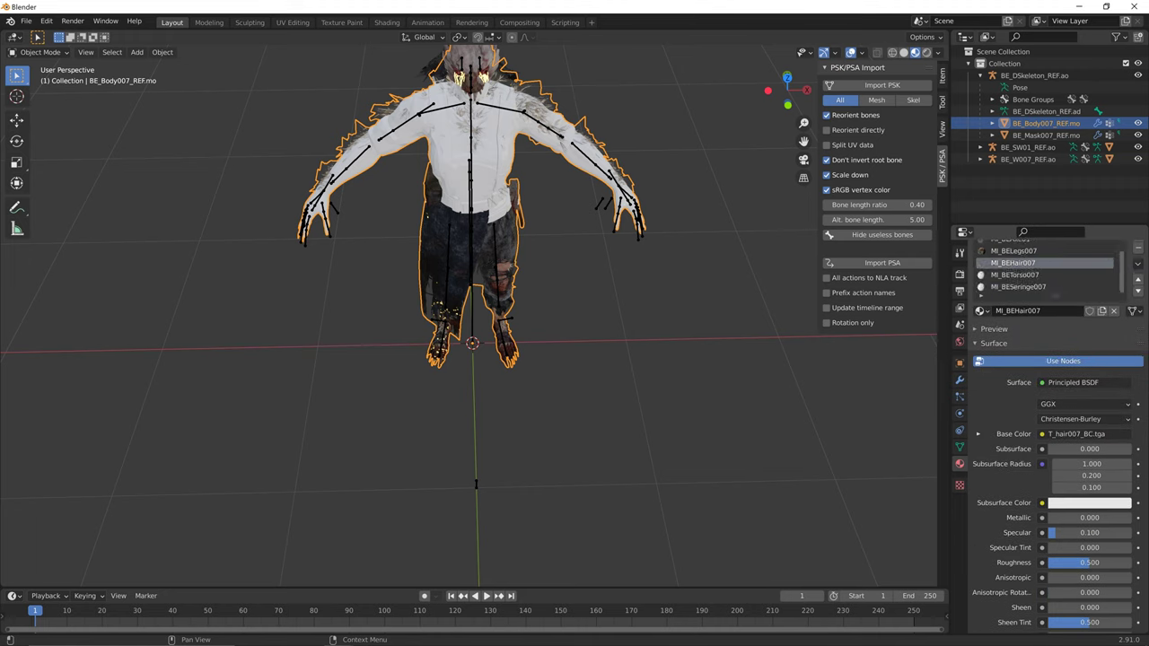
click(1015, 275)
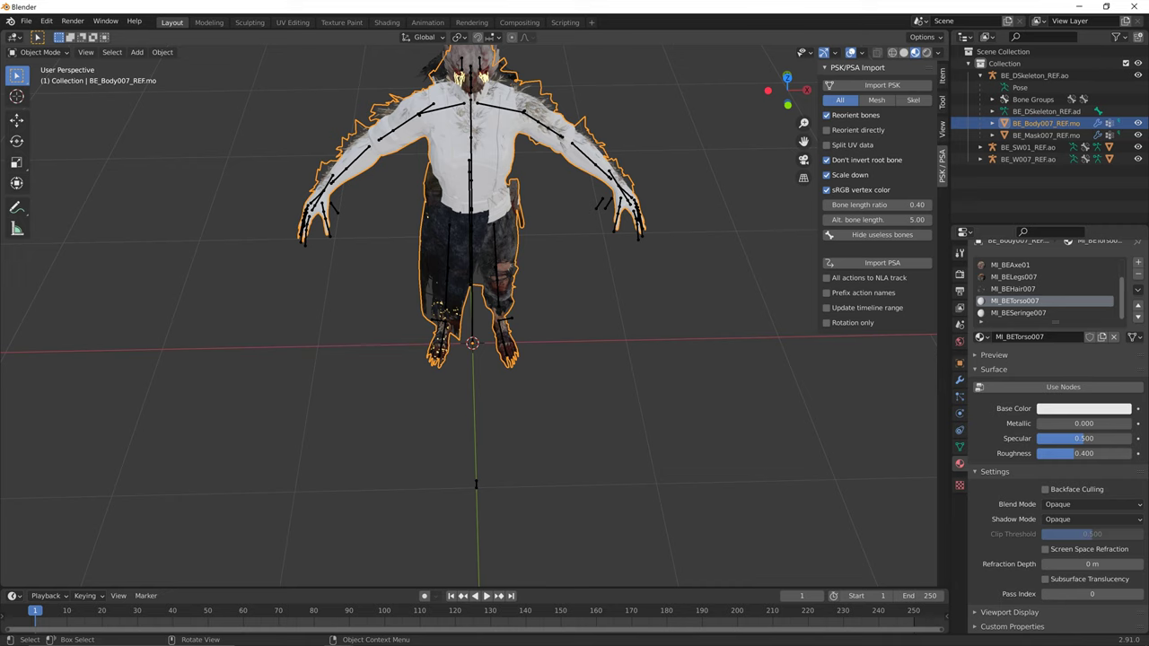
middle_drag(475, 485, 455, 462)
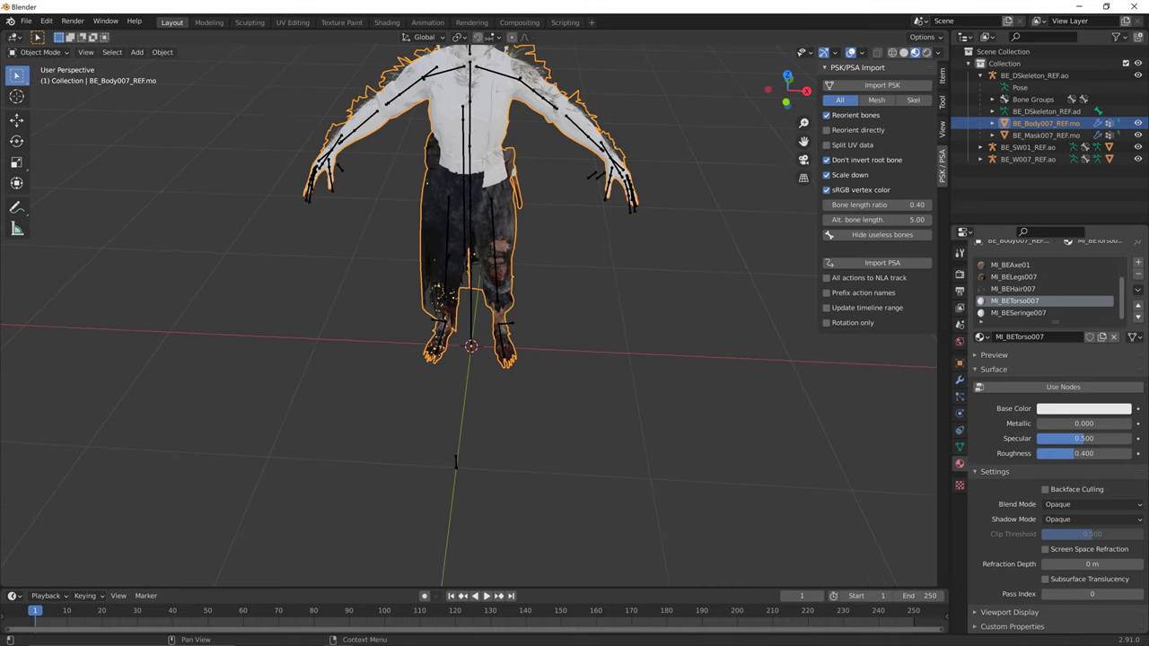
click(1063, 387)
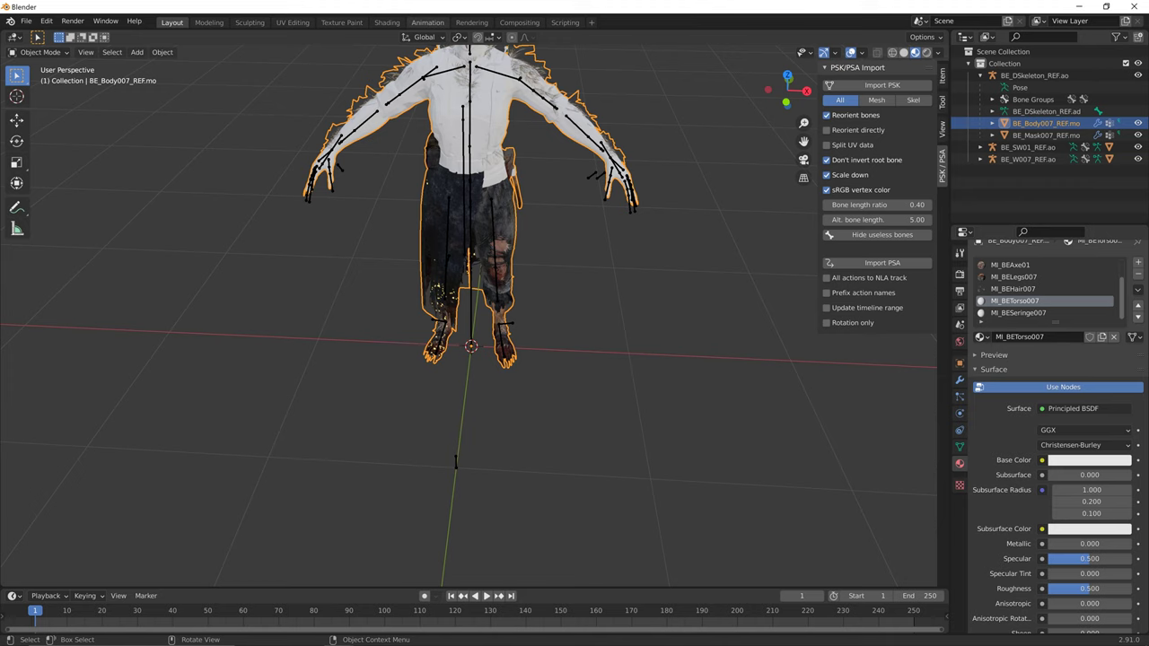
click(386, 22)
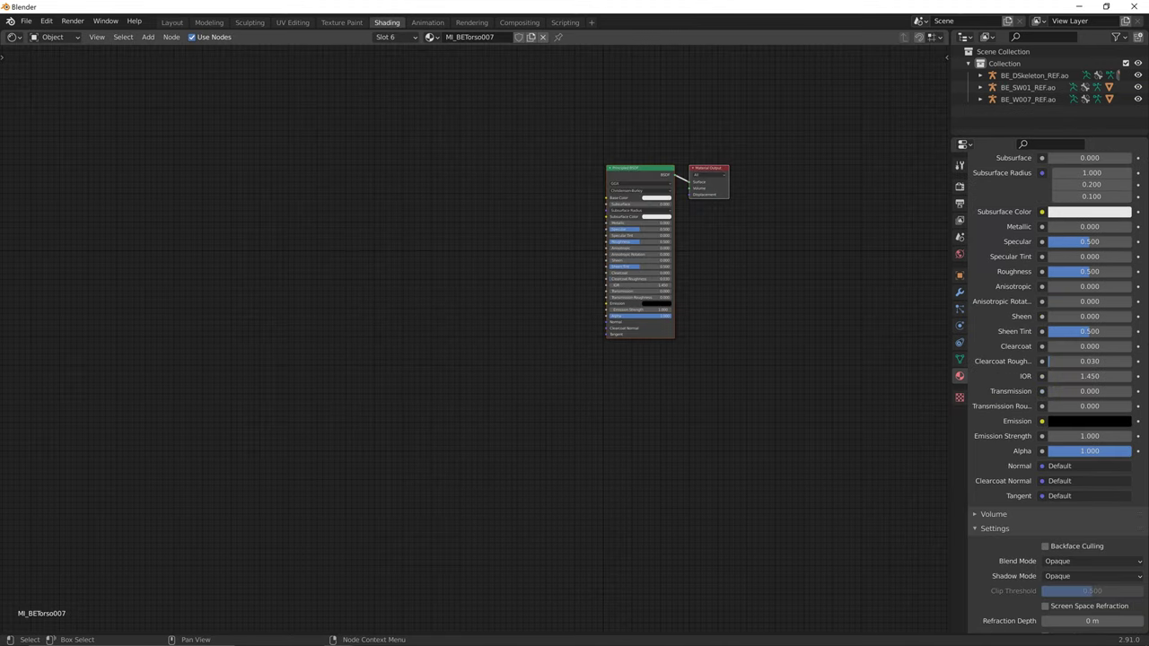
scroll(1050, 359, up, 6)
key(ctrl+v)
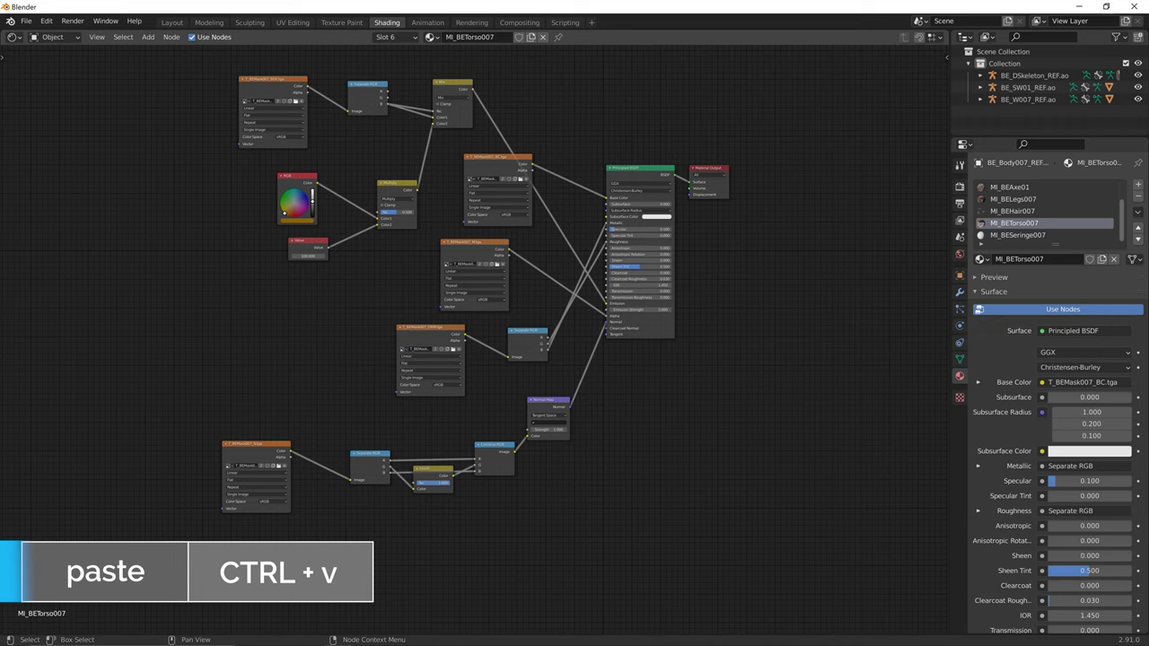
- Load T_BETorso007_BDE.tga into the BDE texture node and T_BETorso007_BC.tga into the base color texture node
click(295, 101)
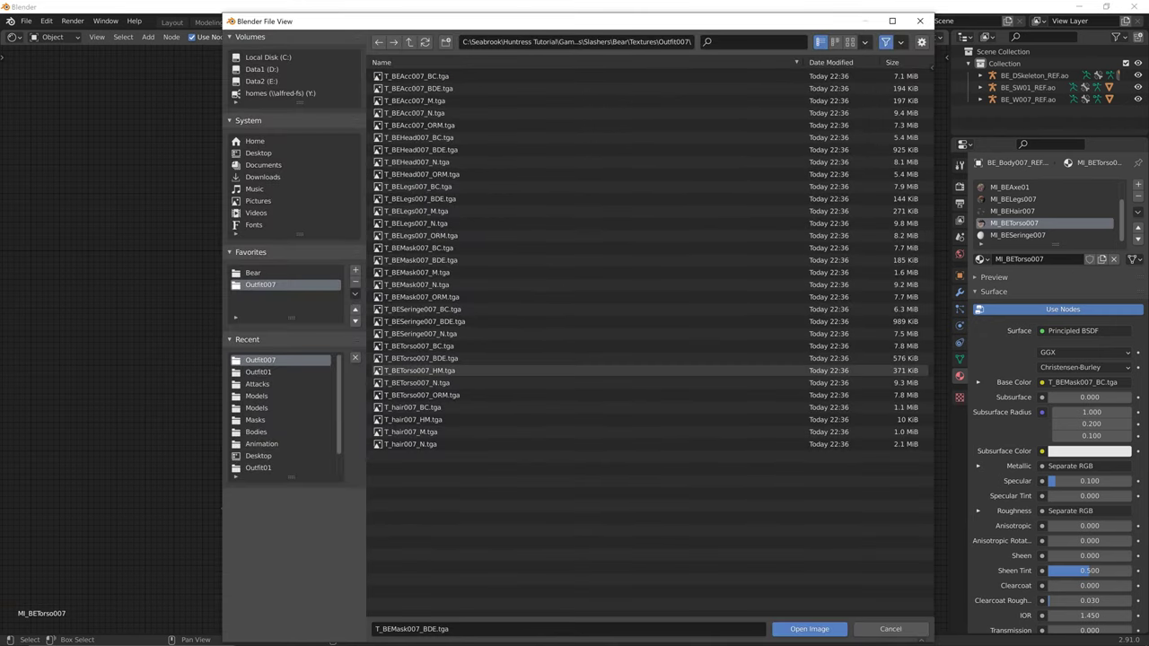
double_click(422, 358)
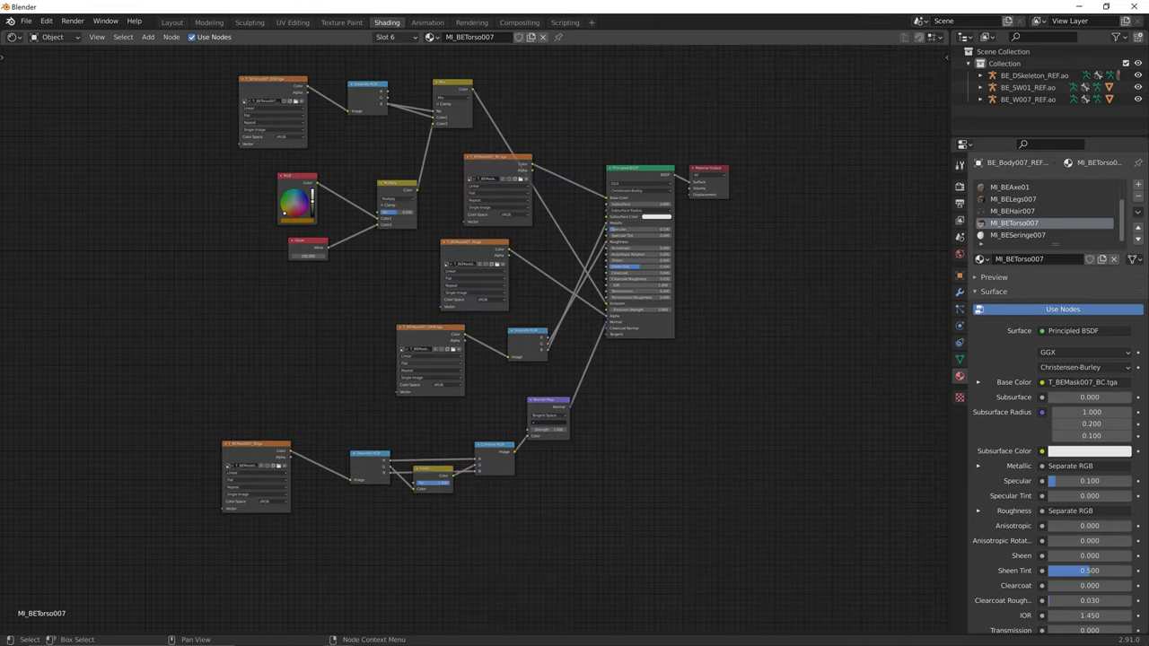
click(520, 179)
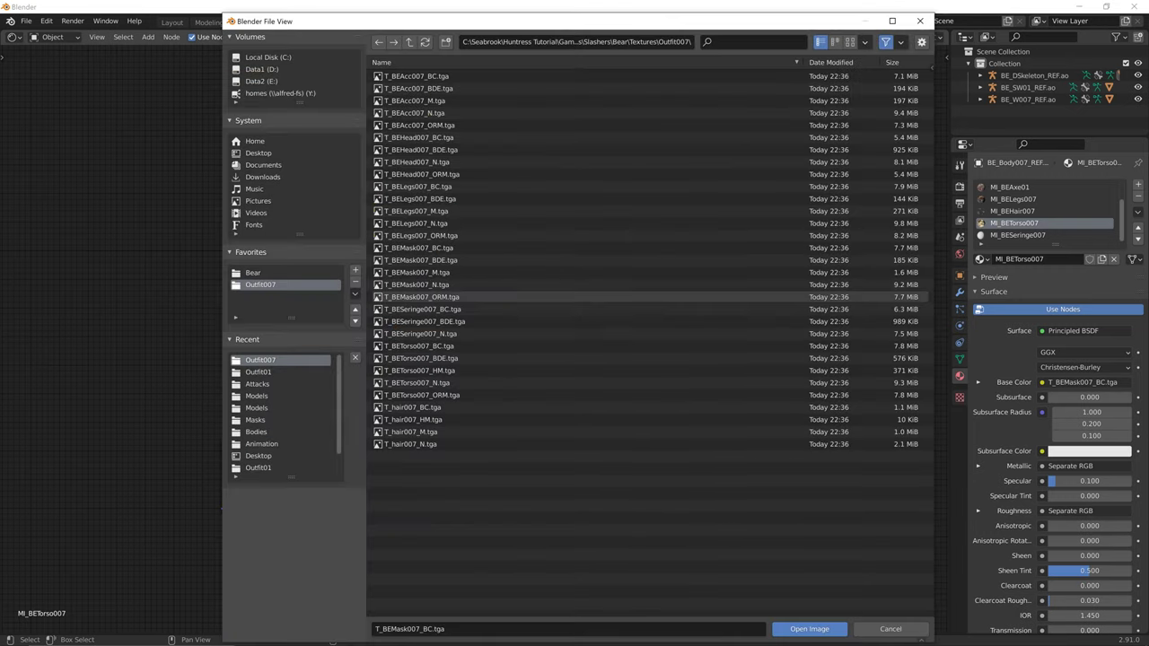
double_click(418, 345)
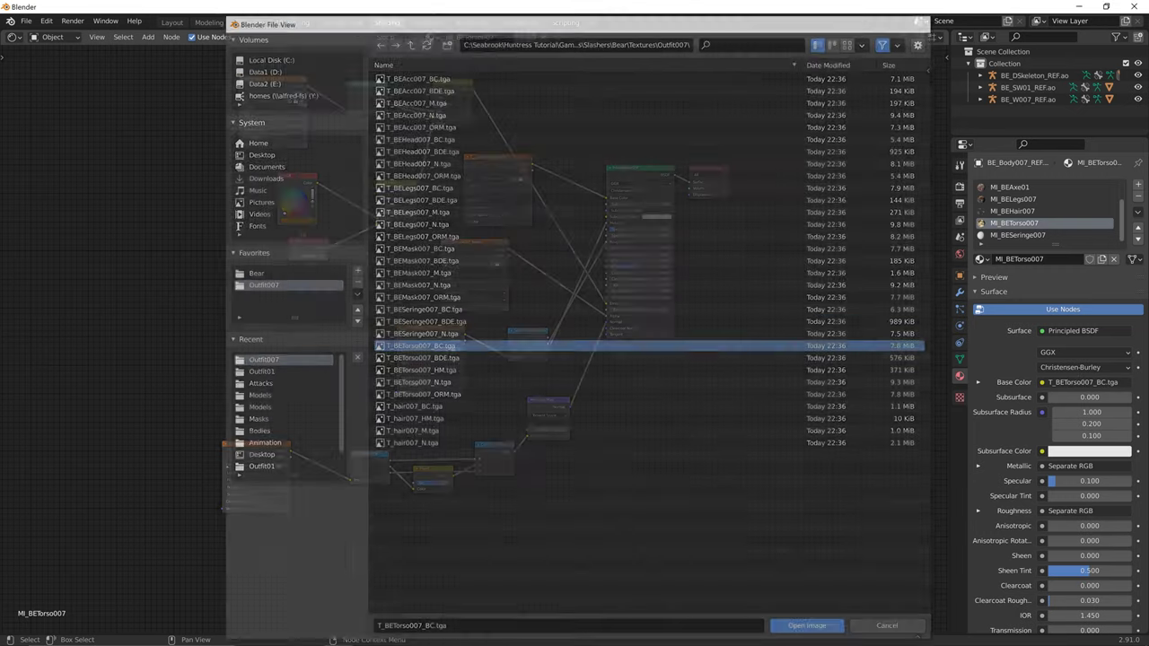
- Delete the T_BEMask007_M.tga alpha texture node from the MI_BETorso007 material
click(497, 264)
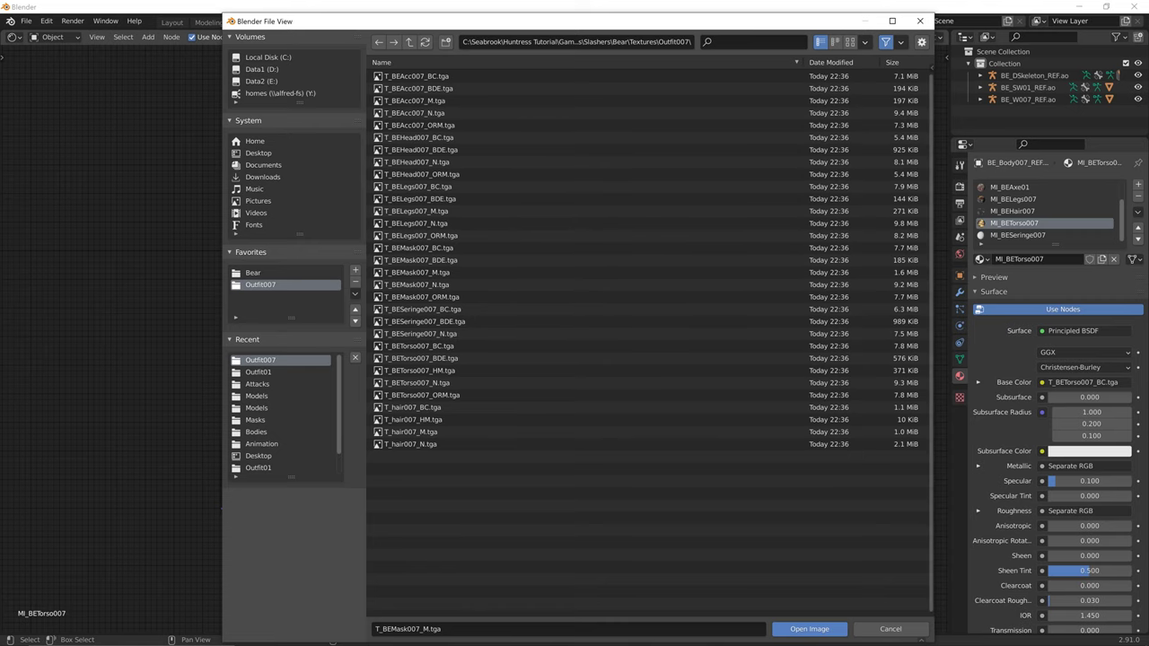
key(Escape)
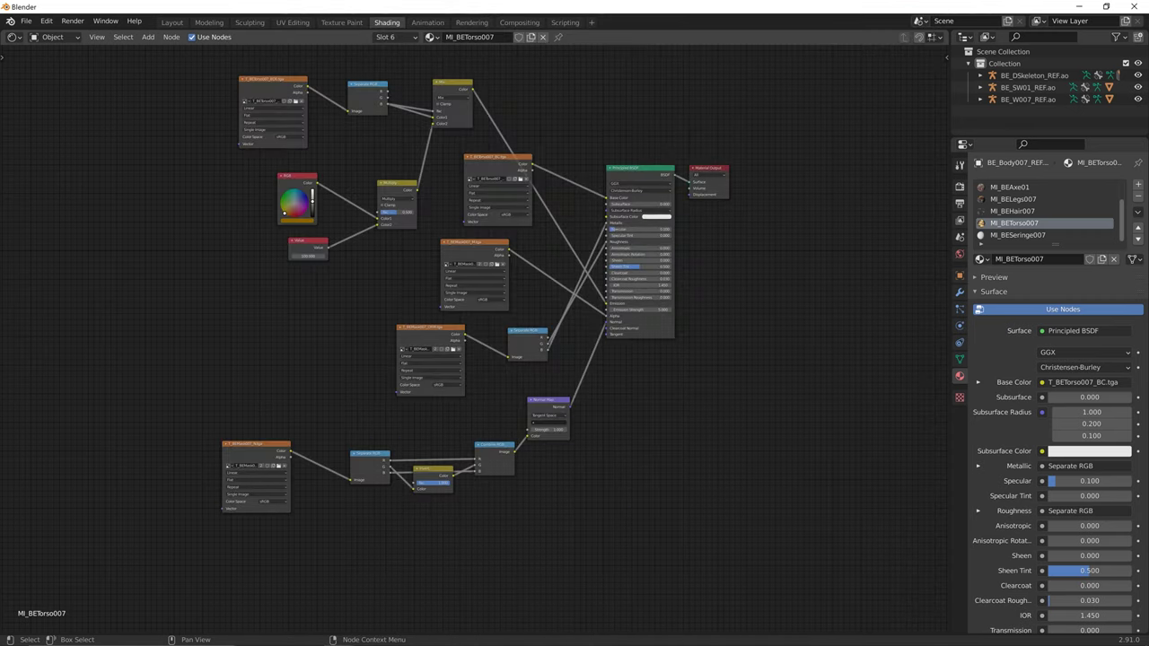
key(Delete)
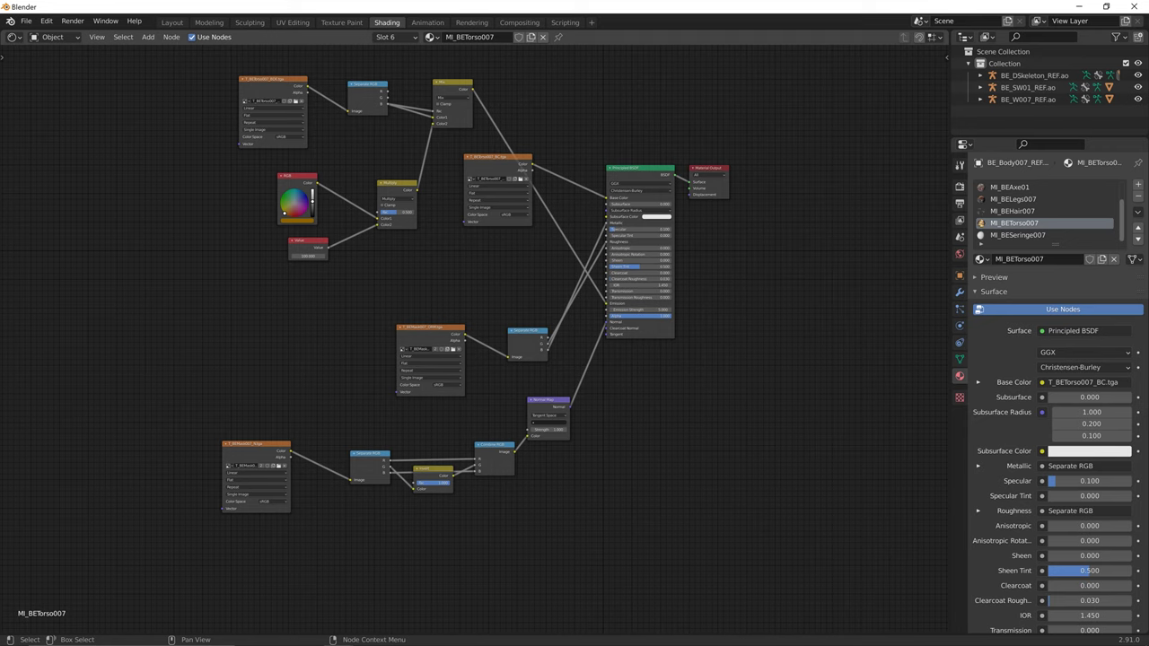
- Load T_BETorso007_ORM.tga into the ORM texture node and T_BETorso007_N.tga into the normal texture node
click(452, 349)
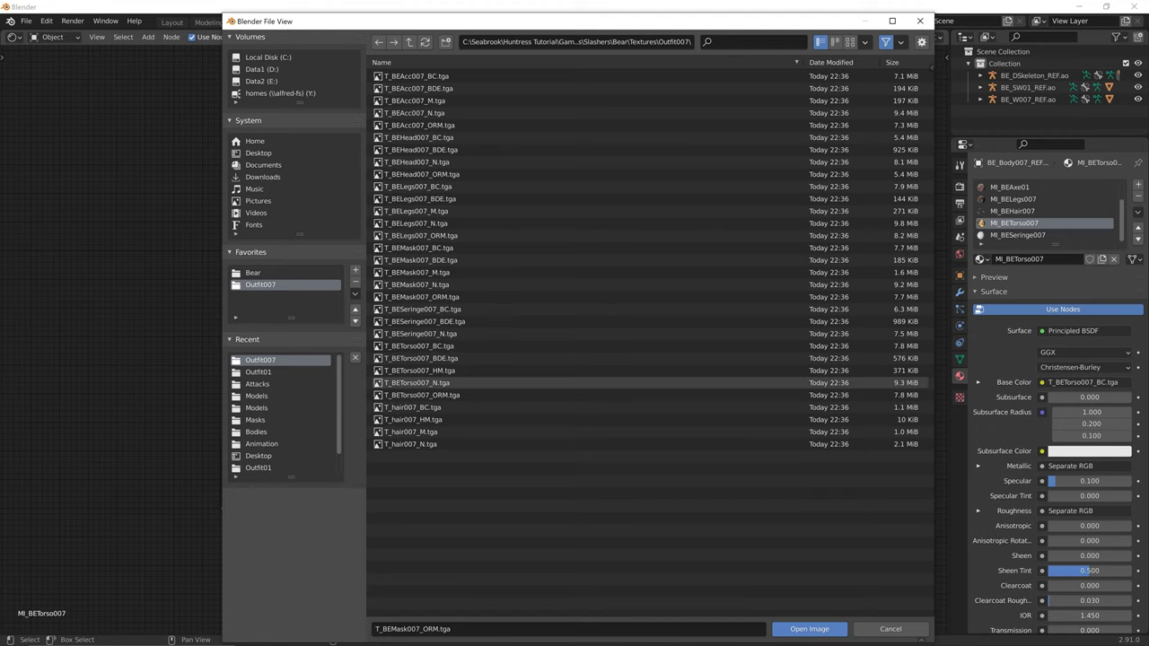
double_click(422, 395)
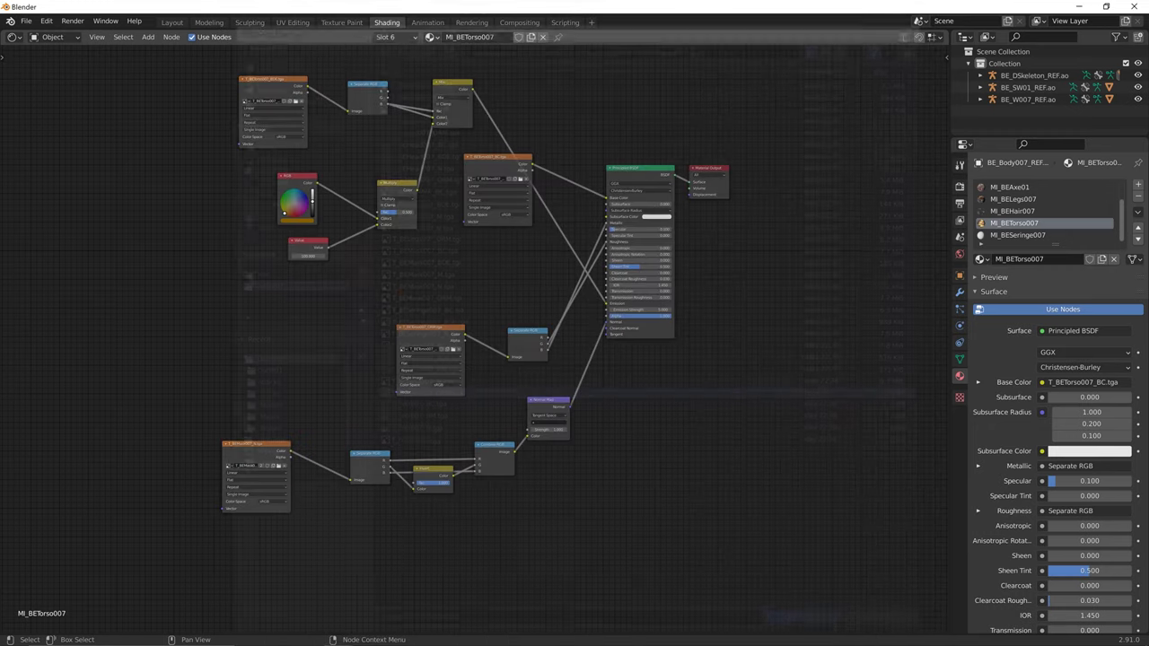
middle_drag(422, 394, 457, 358)
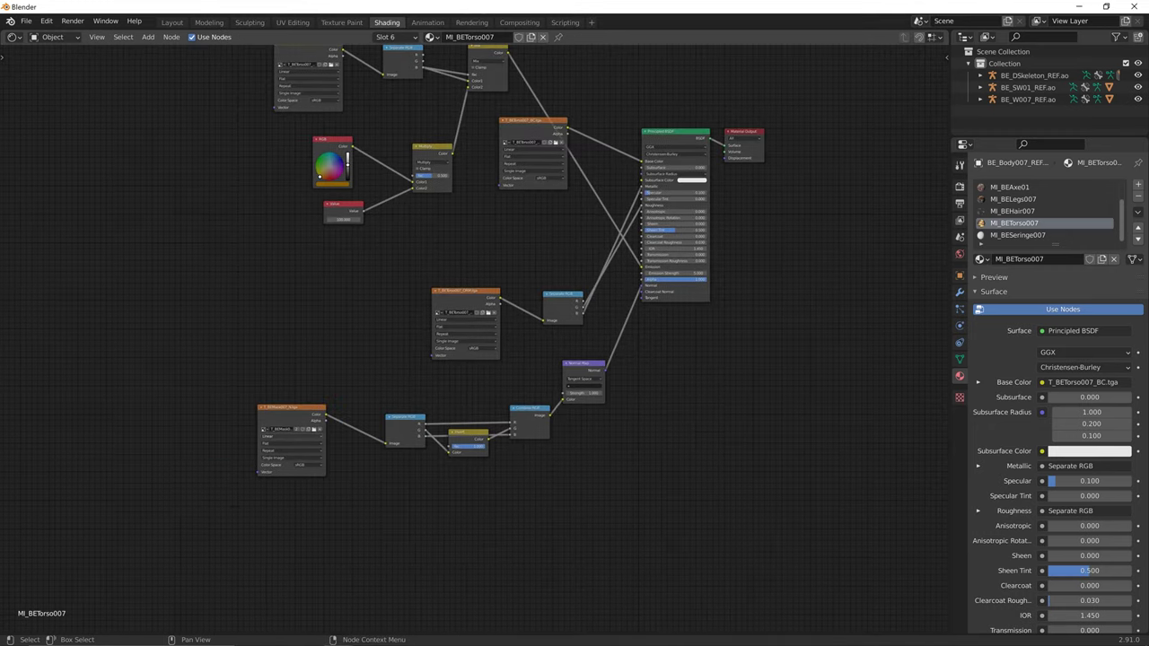
click(314, 429)
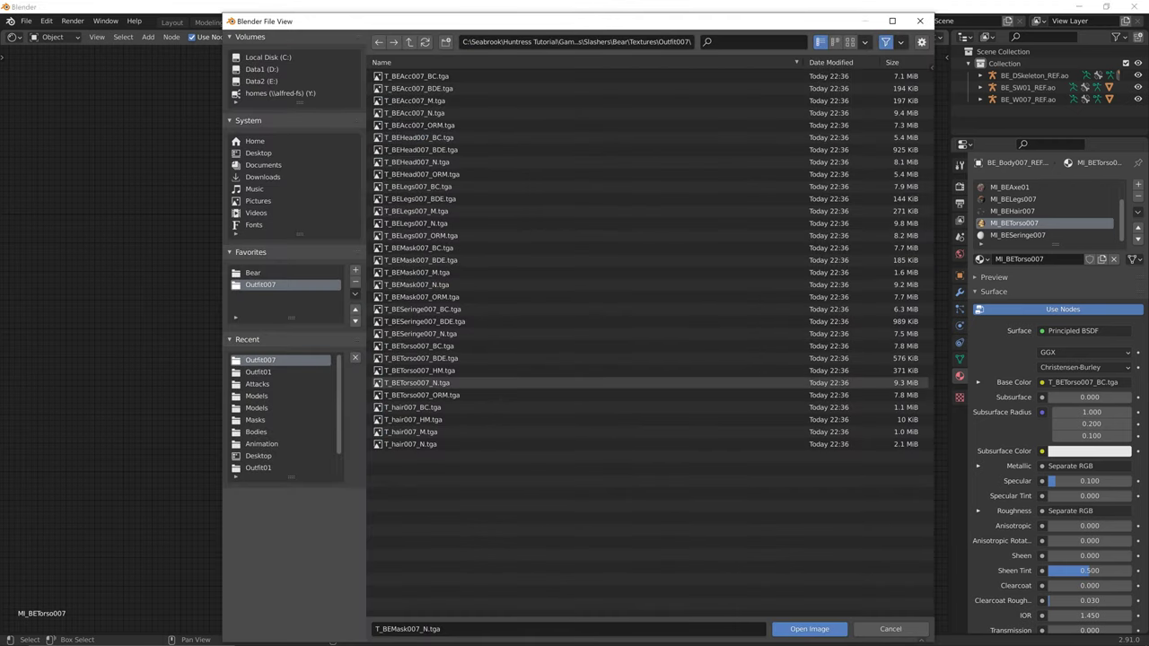
double_click(417, 382)
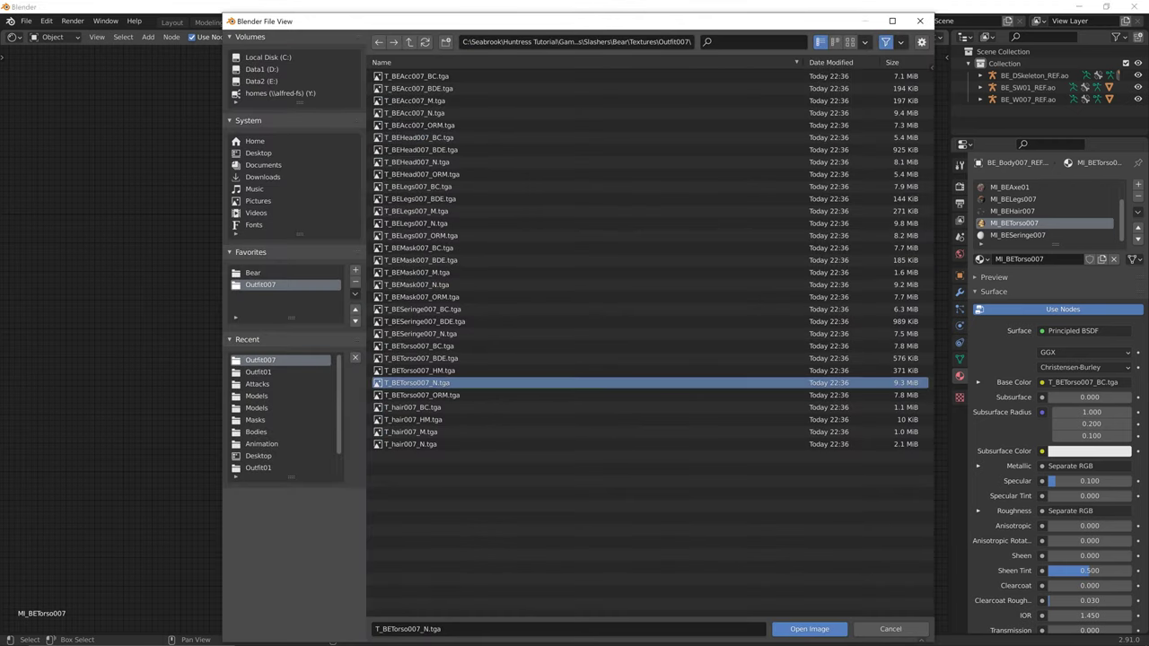
key(Home)
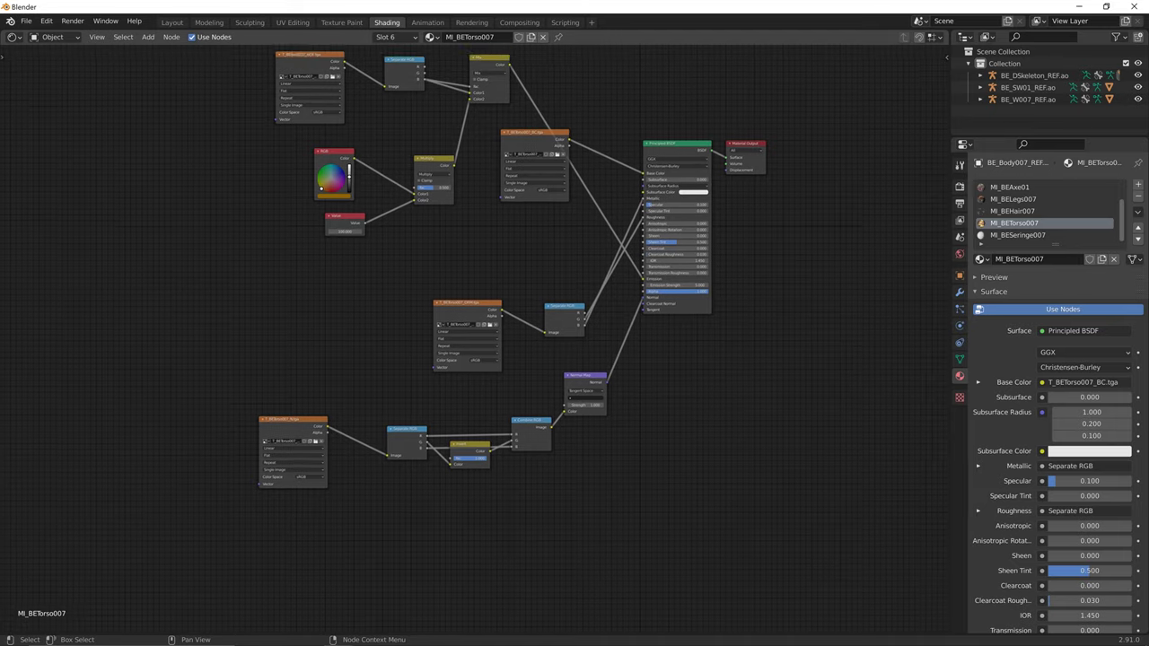
scroll(474, 340, up, 1)
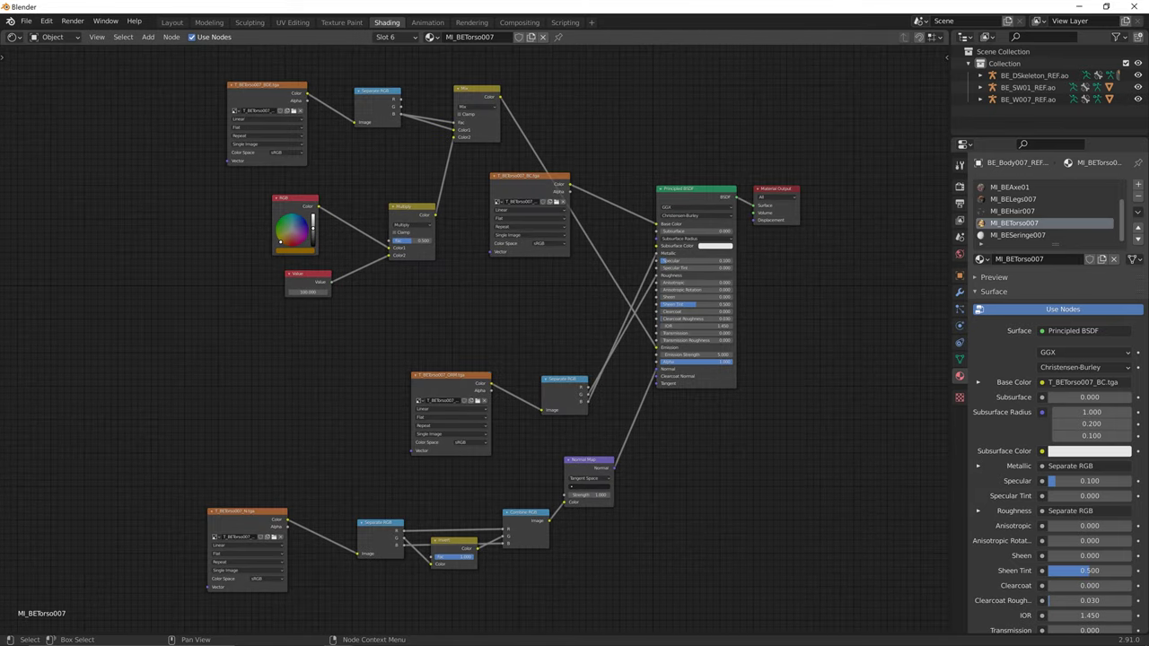
key(Home)
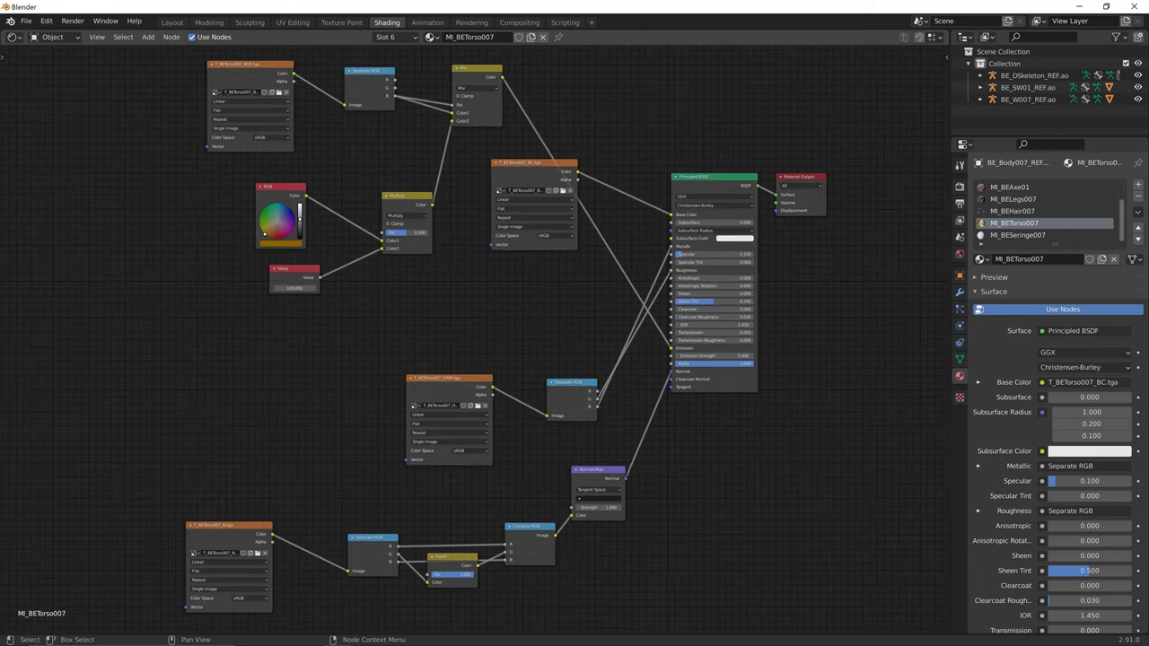
scroll(503, 336, down, 1)
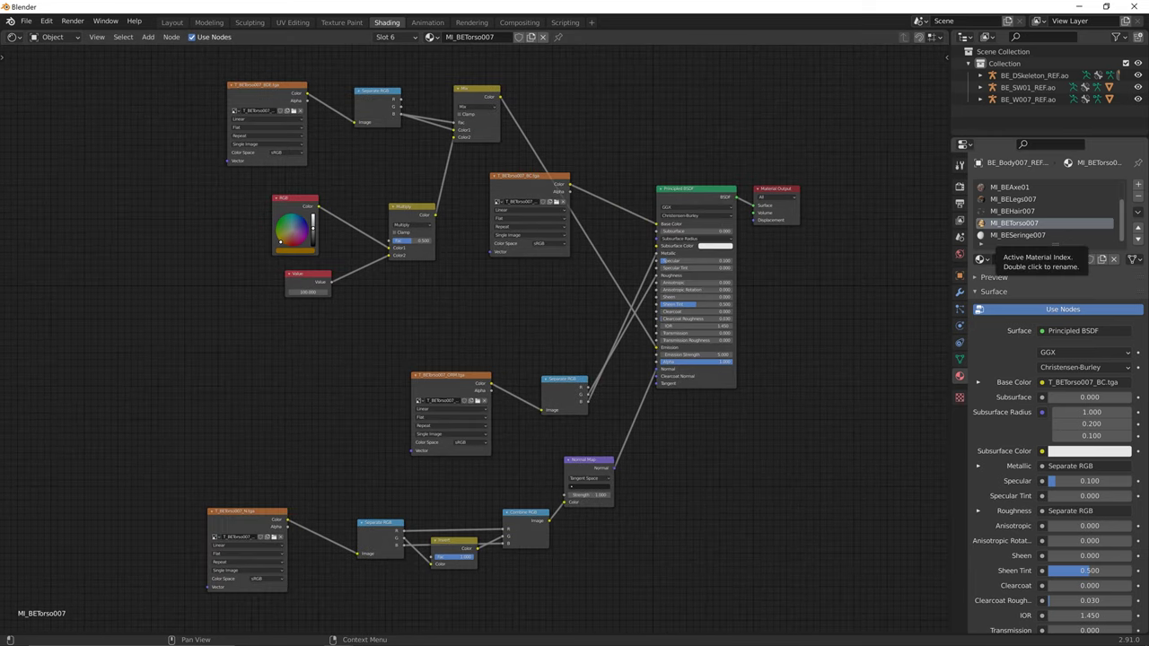
- Select MI_BESeringe007 and examine the same material's texture nodes, especially the ORM node, in Blight Huntress main.blend
click(1018, 235)
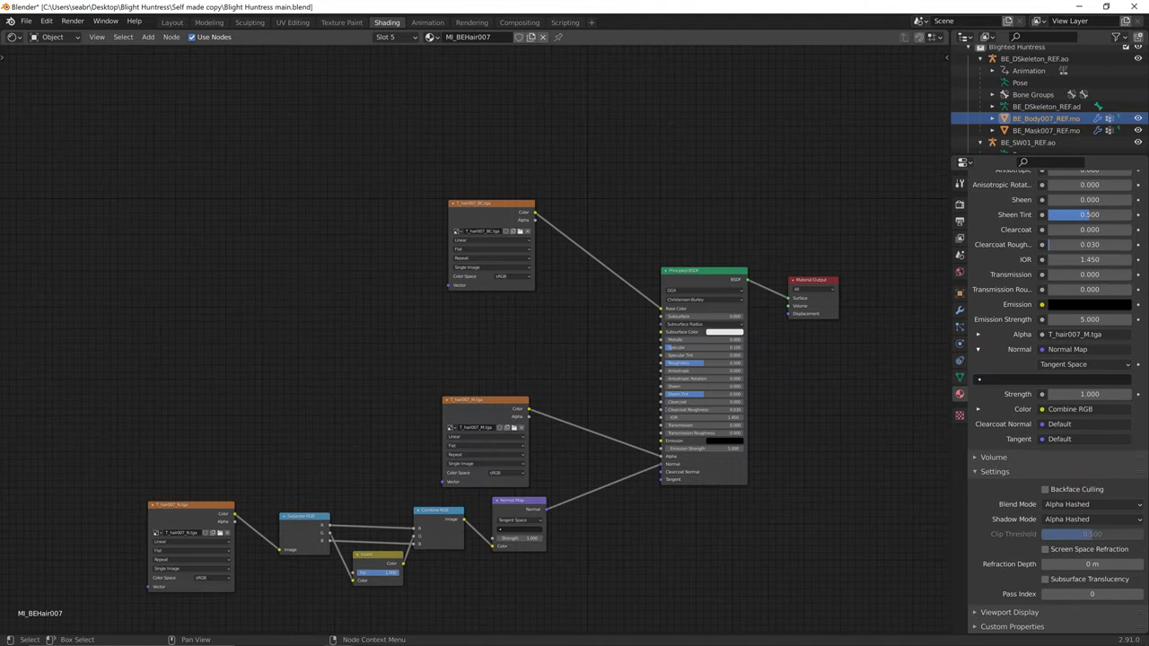
scroll(1049, 404, up, 10)
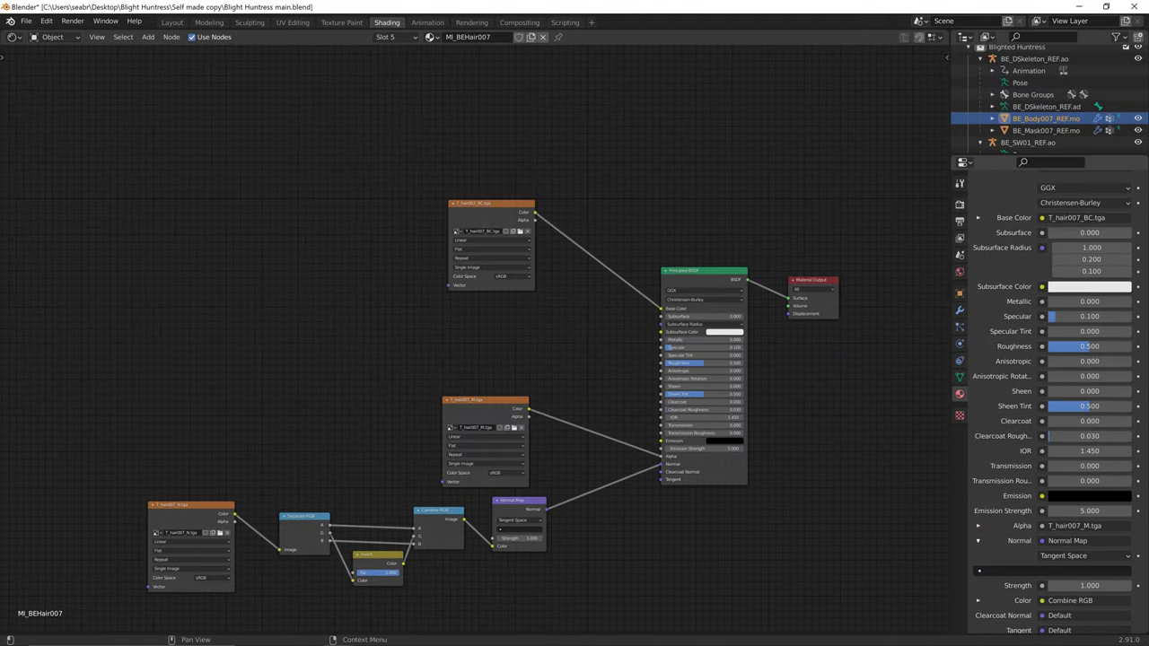
scroll(1050, 403, up, 2)
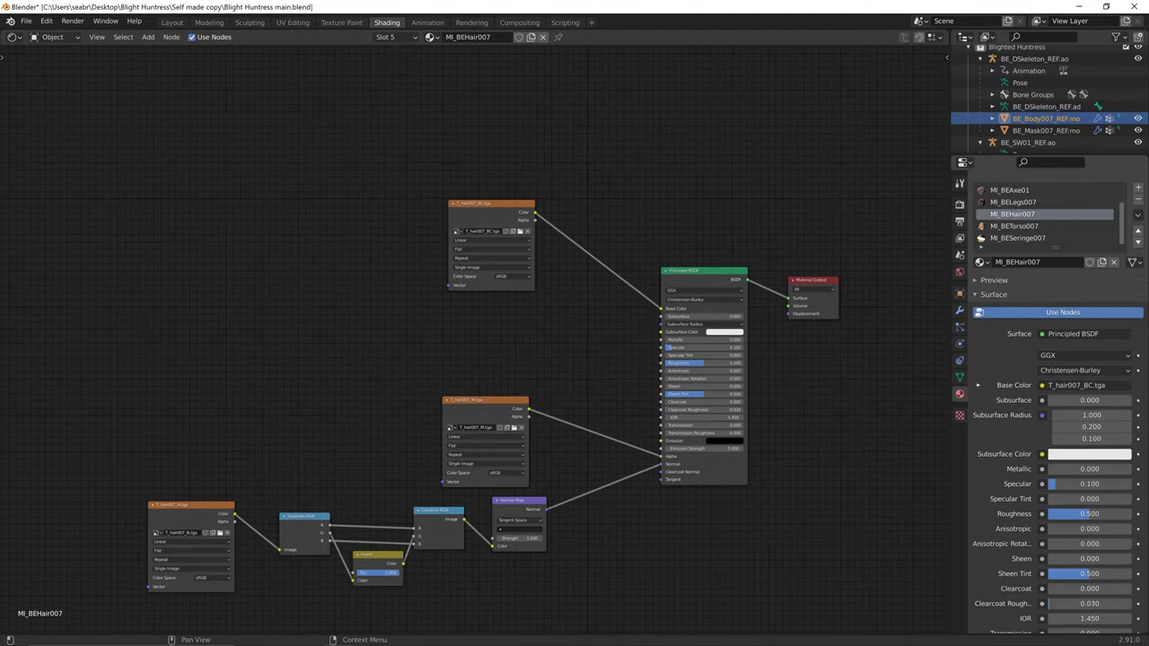
click(1018, 238)
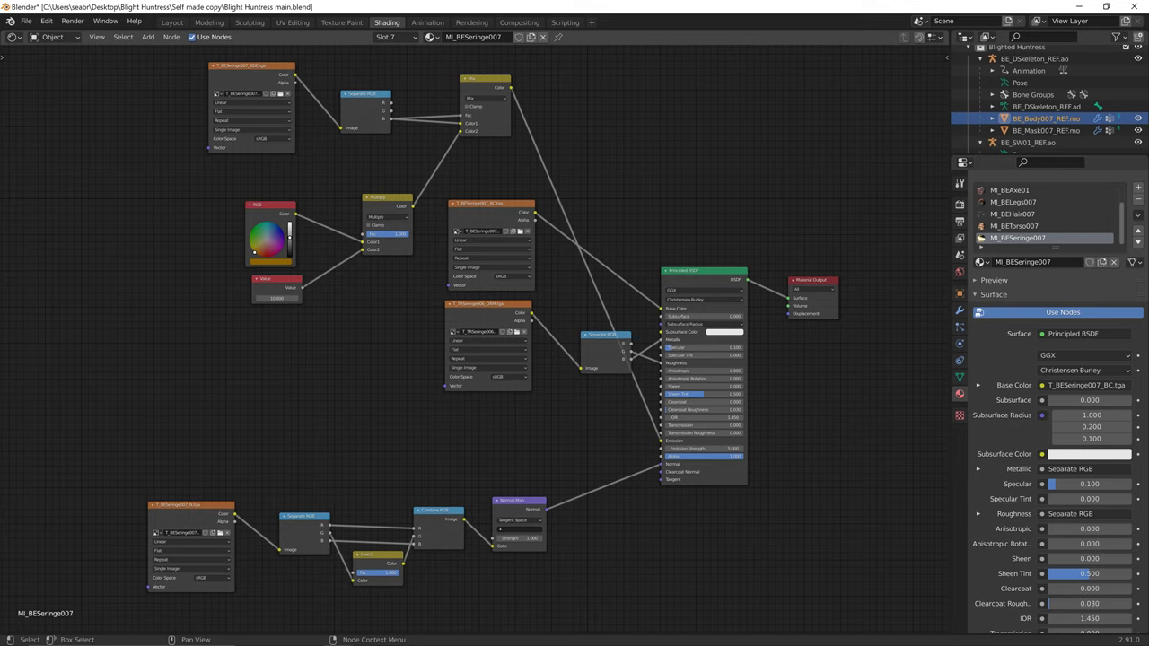
click(488, 305)
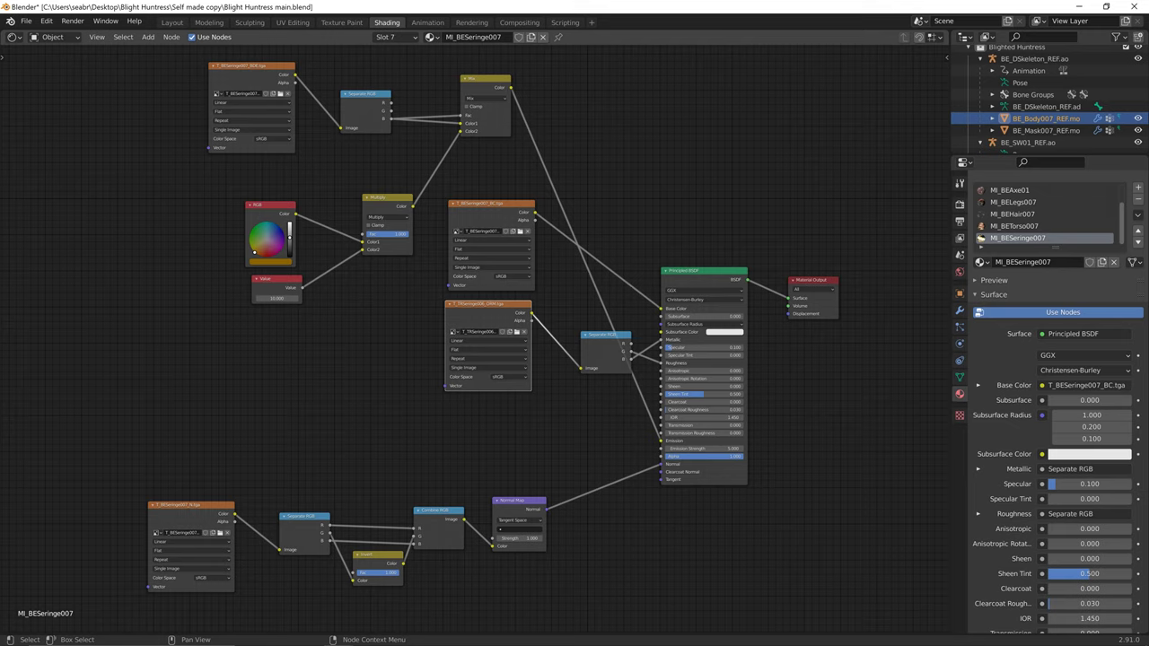
key(alt)
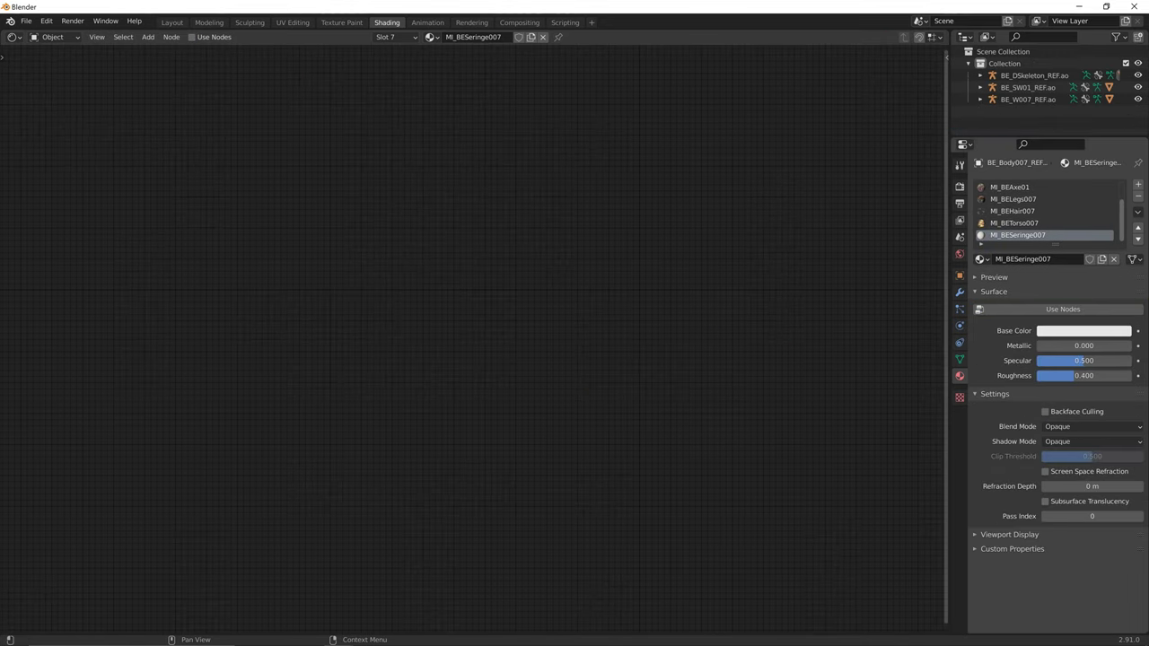
- Enable nodes on MI_BESeringe007 in the working file, delete the default nodes and paste the copied shader setup
click(1062, 310)
drag(739, 397, 676, 182)
key(x)
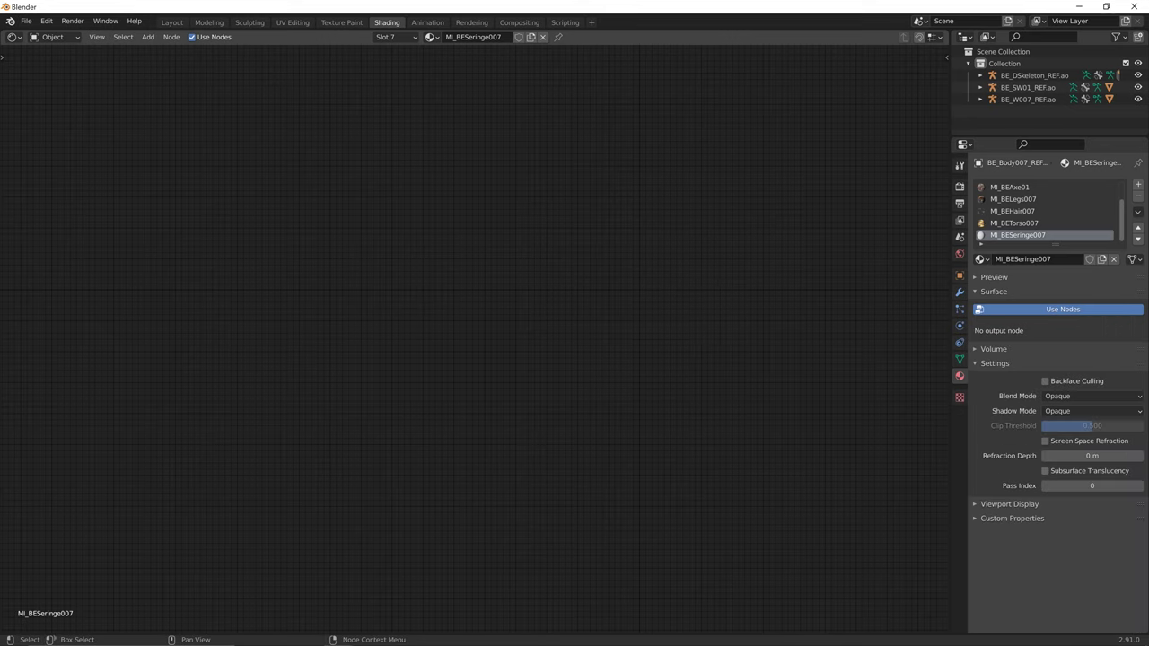
key(ctrl+v)
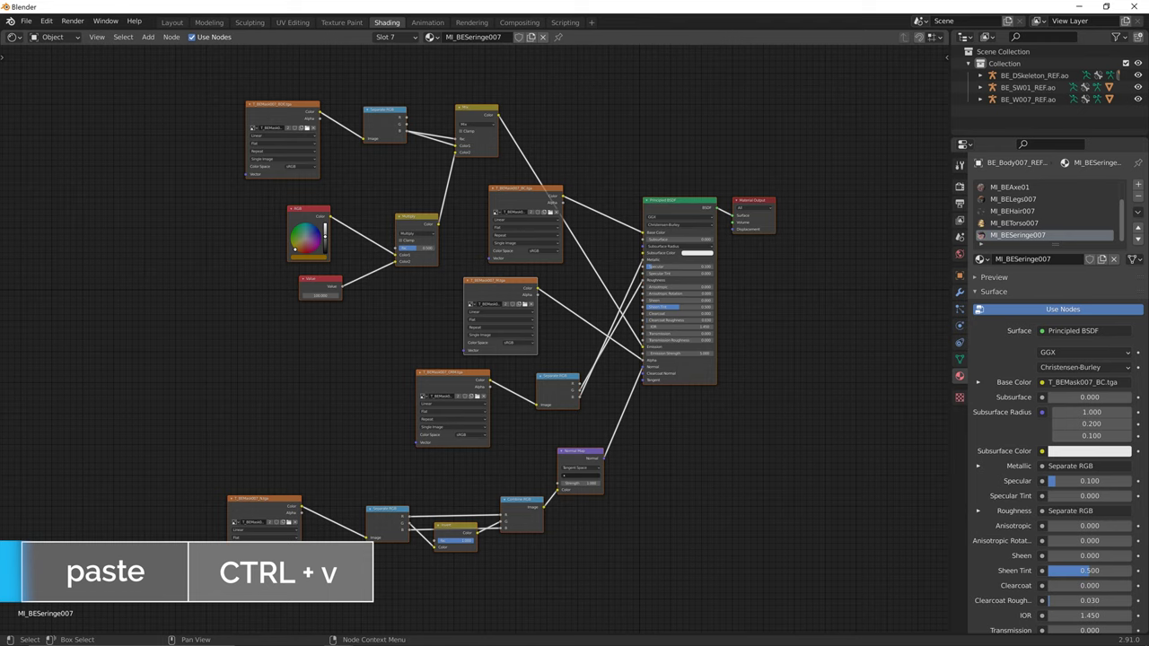
- Load T_BESeringe007_BDE.tga into the BDE texture node and T_BESeringe007_BC.tga into the base color texture node
click(306, 127)
click(921, 20)
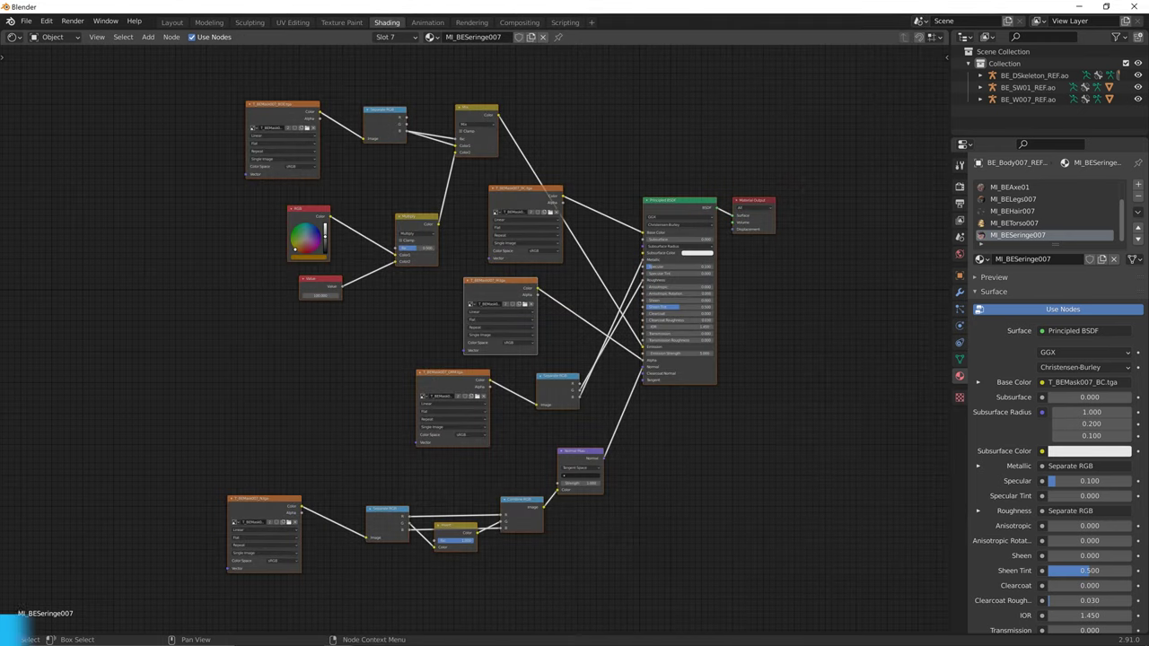
key(alt+a)
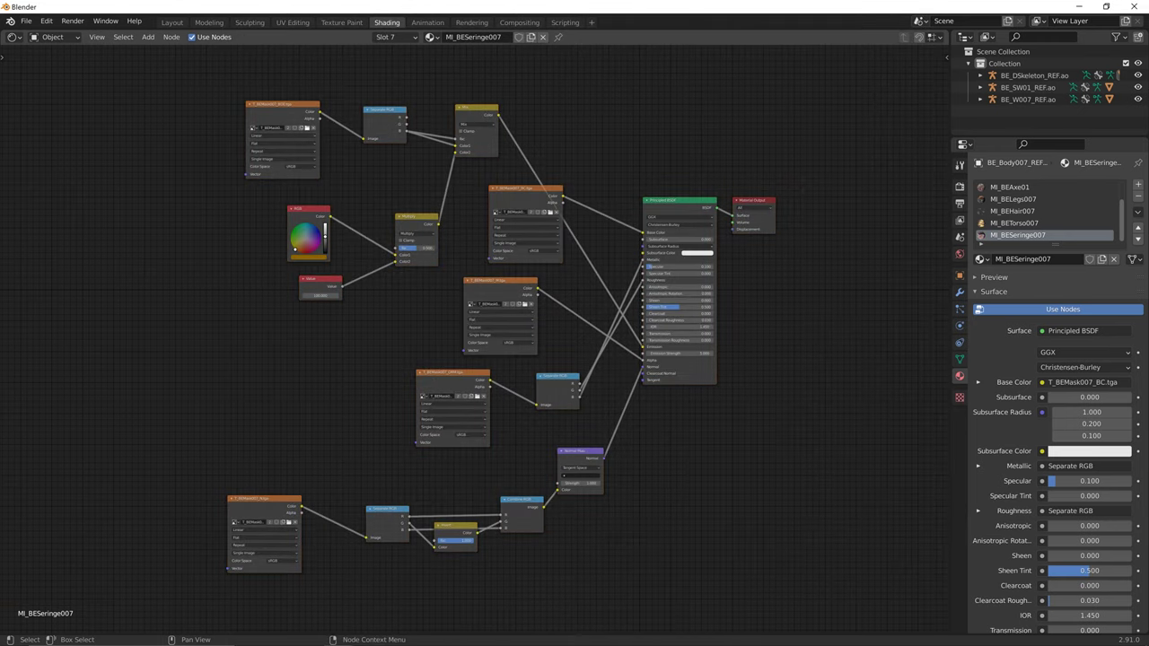
click(307, 128)
click(550, 213)
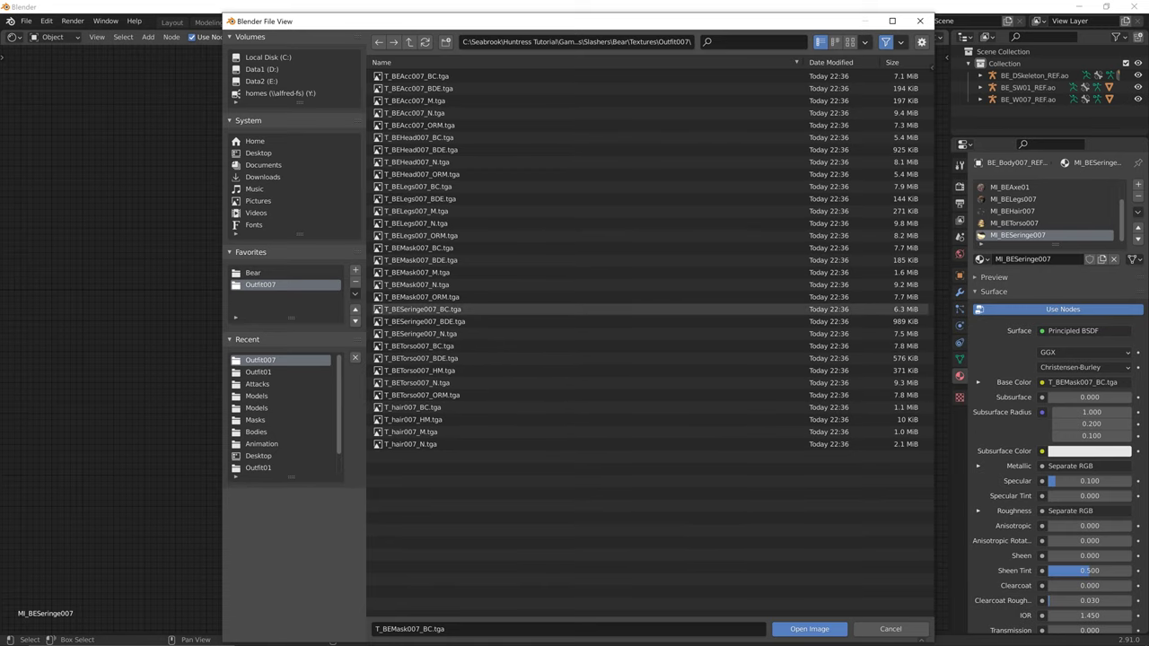
double_click(422, 309)
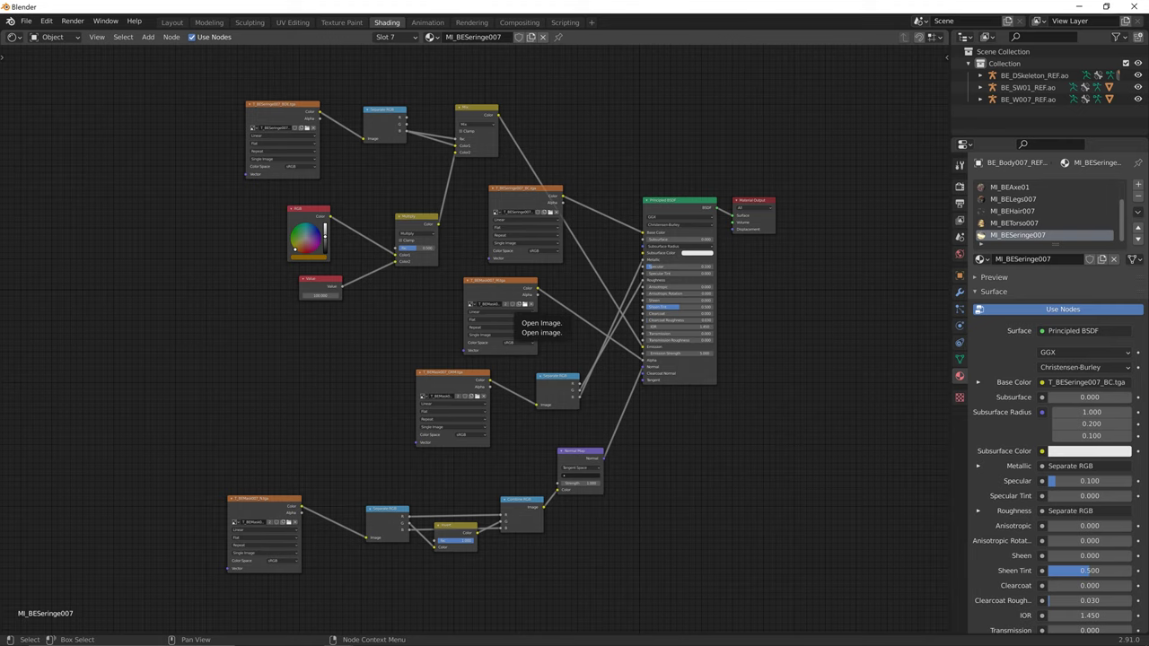
- Delete the T_BEMask007_M.tga texture node from the MI_BESeringe007 material
click(509, 305)
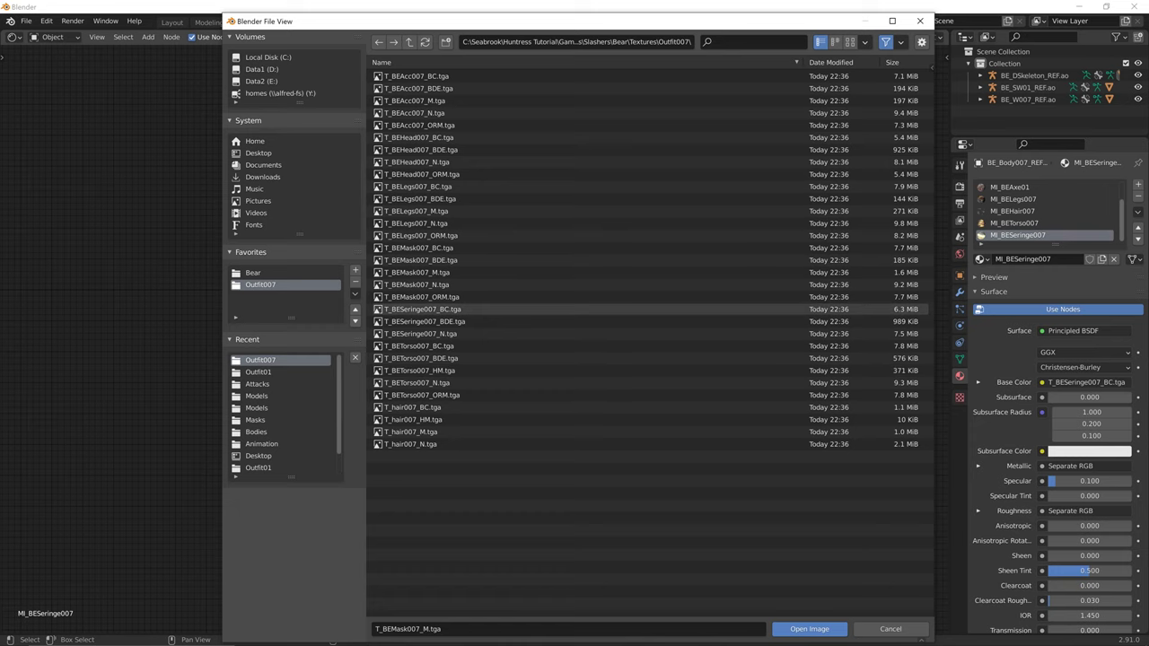
click(919, 21)
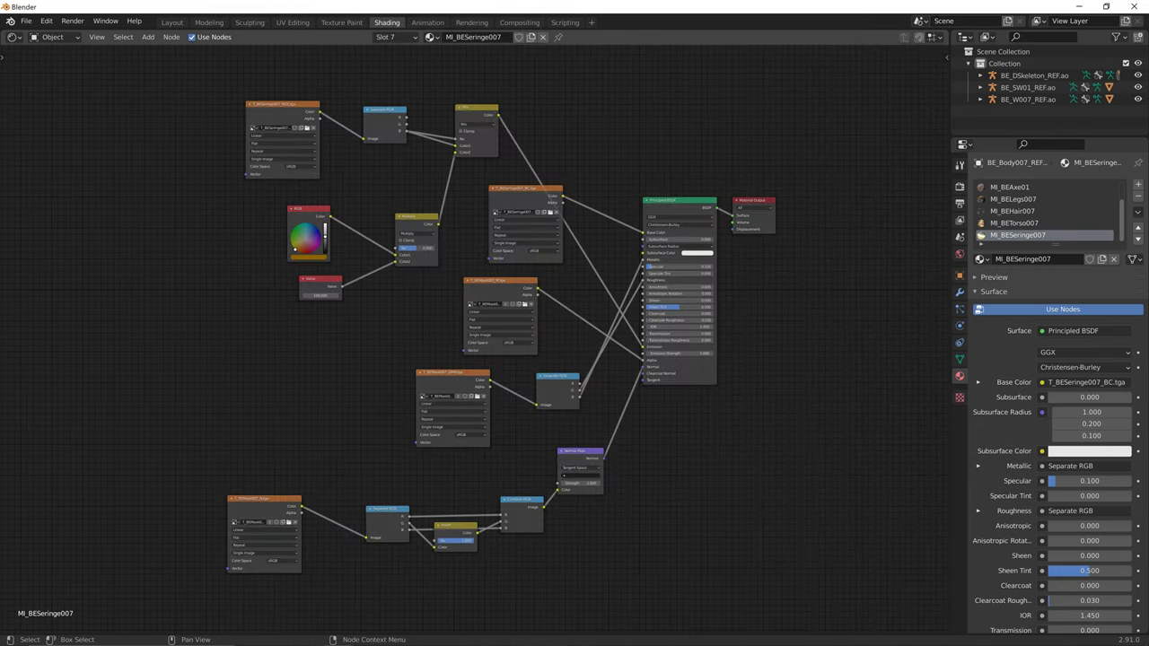
key(Delete)
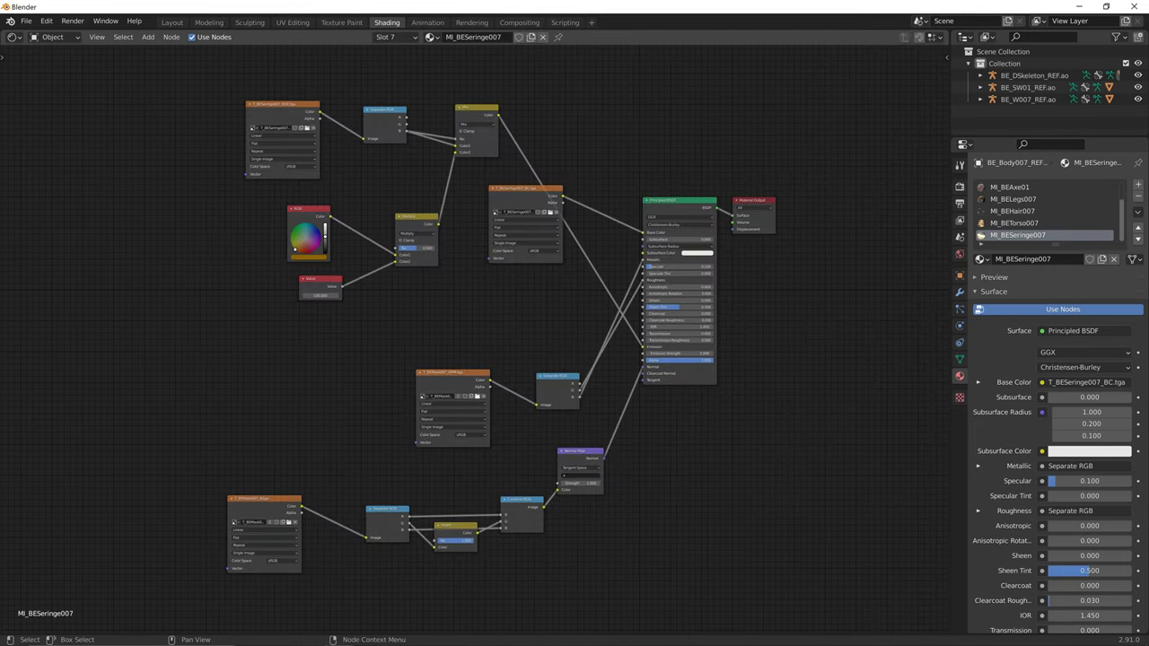
- Load T_TRSeringe006_ORM.tga from the Trapper character's Textures/Outfit006 folder into the ORM texture node of MI_BESeringe007
click(477, 396)
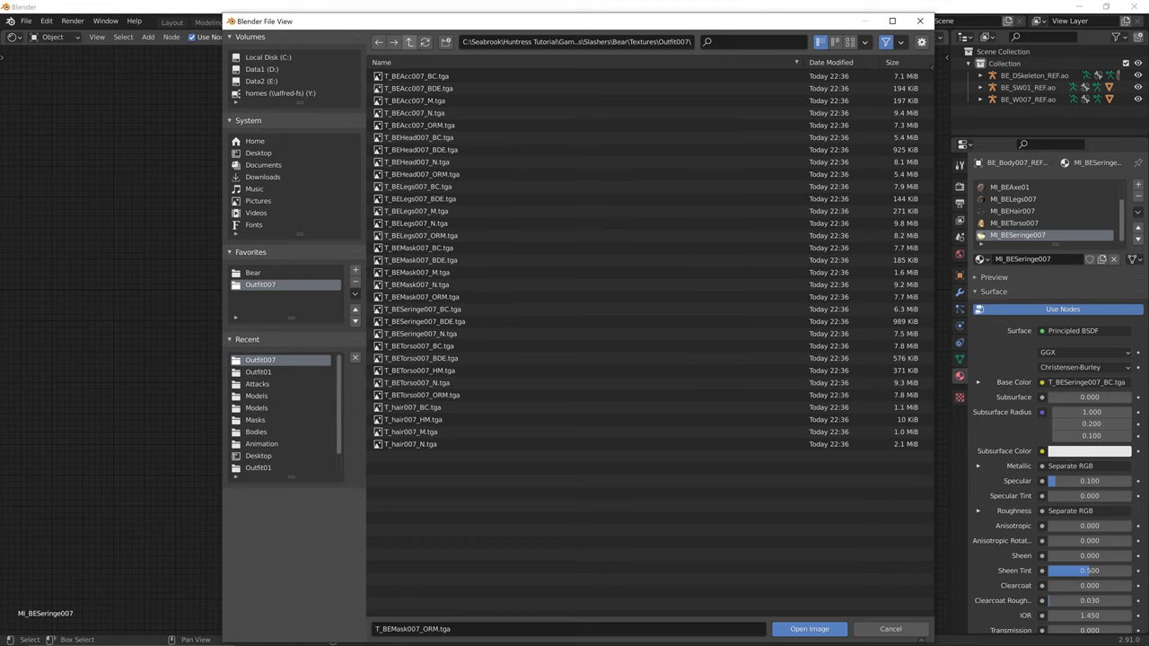
click(409, 42)
click(410, 42)
click(410, 42)
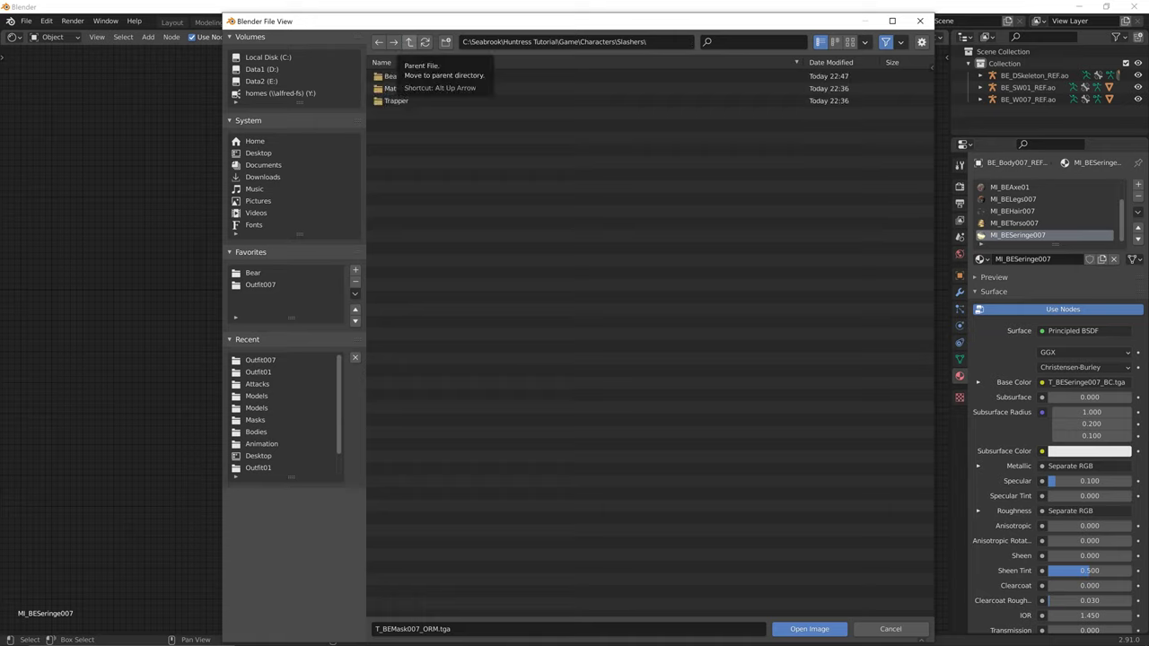
double_click(396, 101)
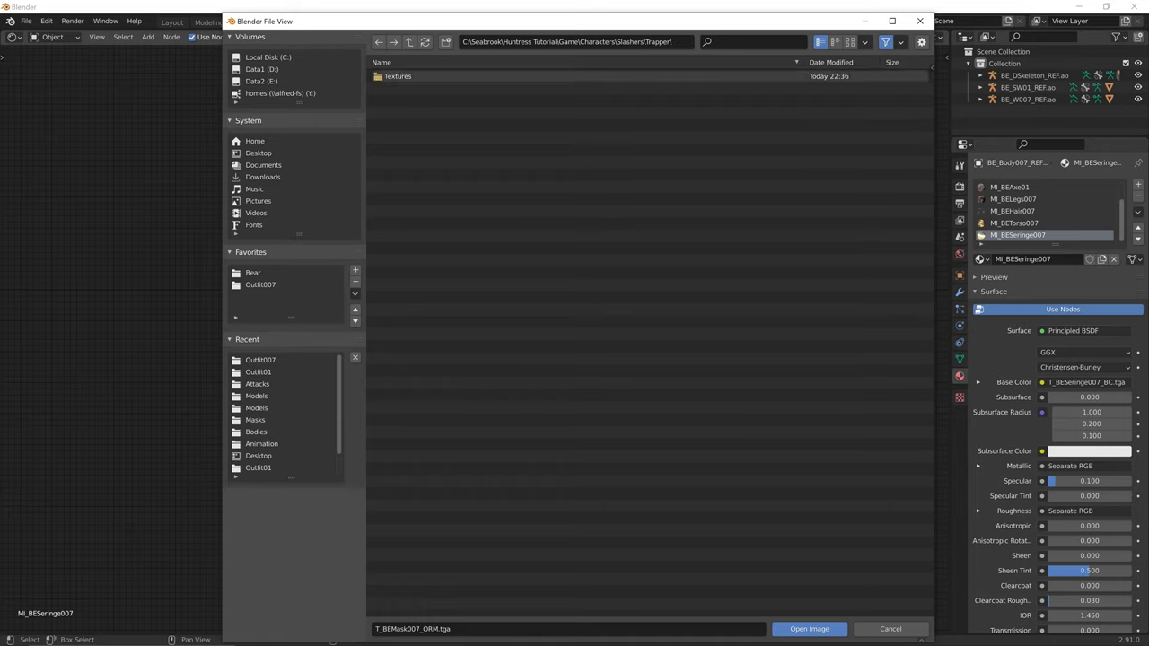
double_click(396, 77)
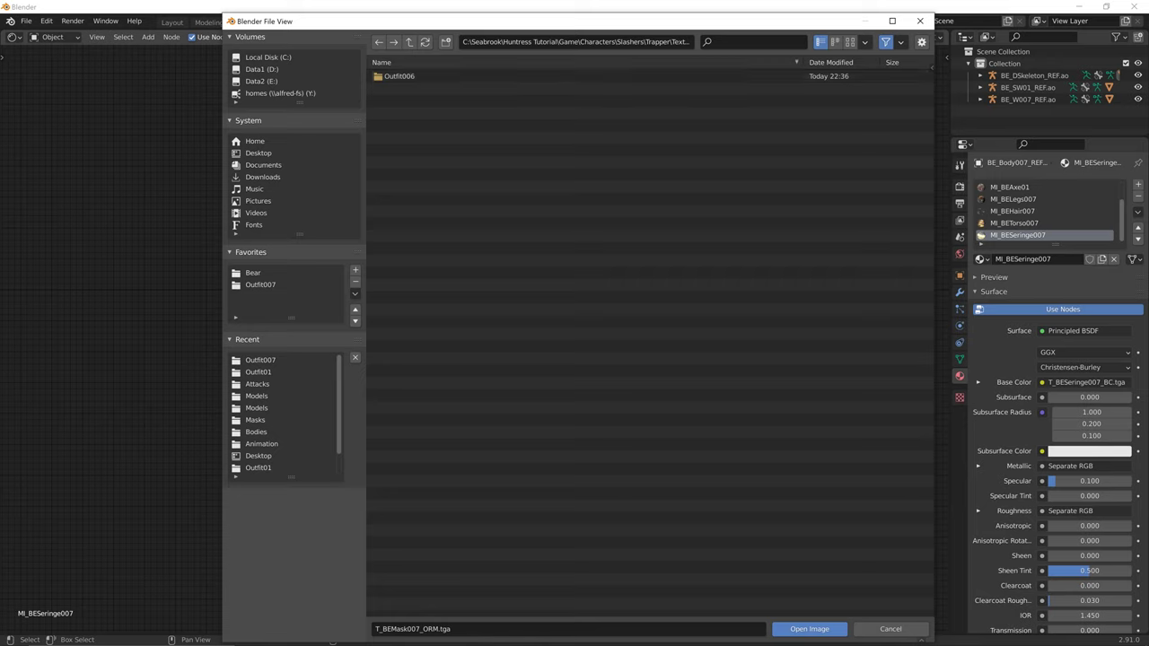
double_click(396, 77)
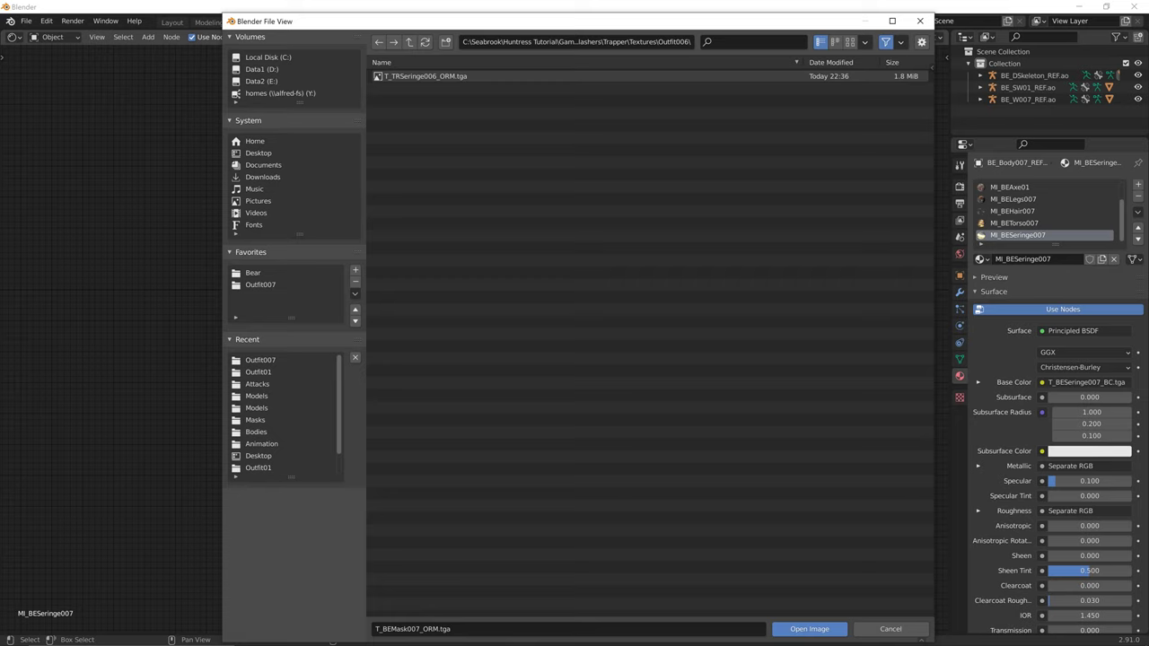
click(426, 76)
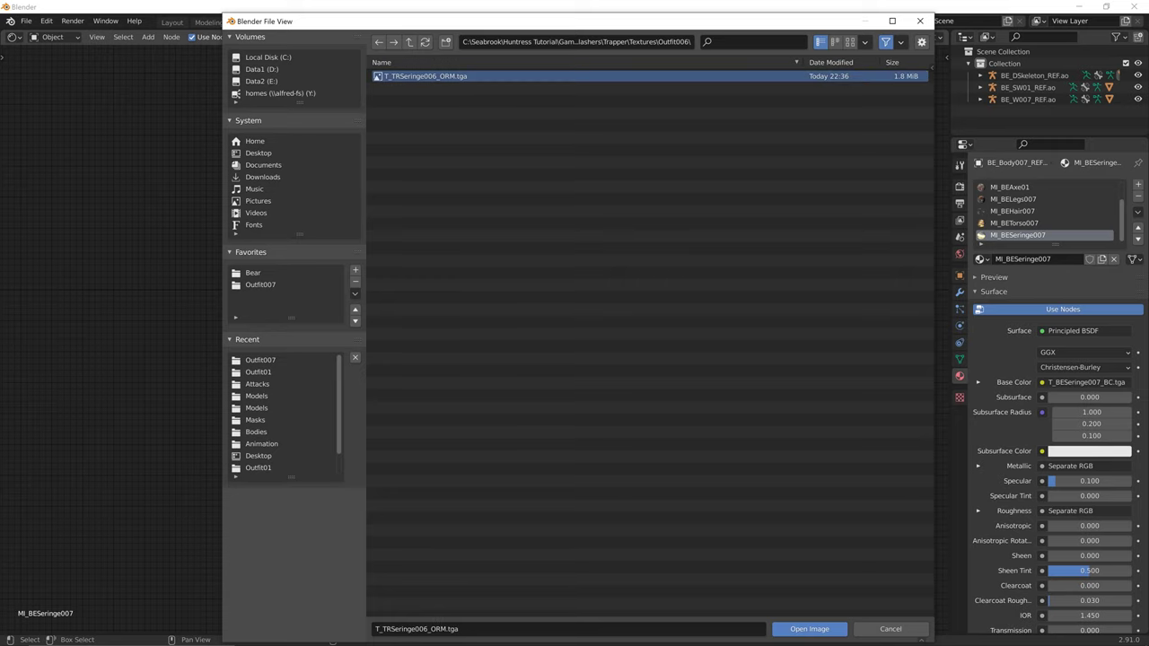
click(409, 42)
click(409, 41)
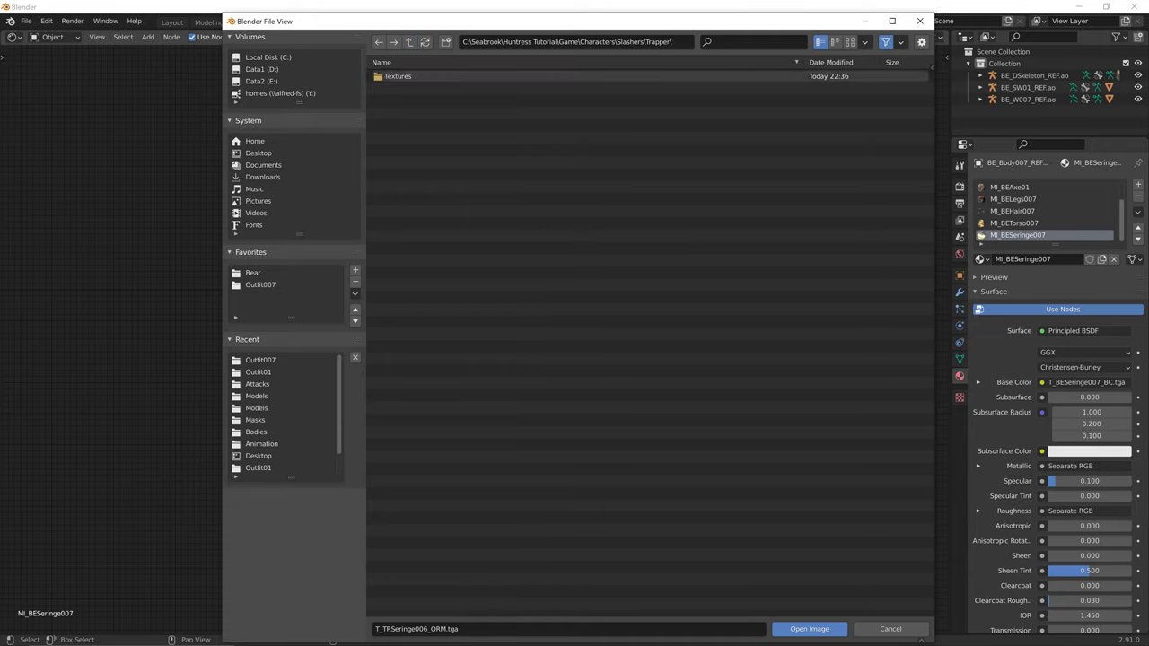
double_click(398, 76)
double_click(398, 77)
click(398, 76)
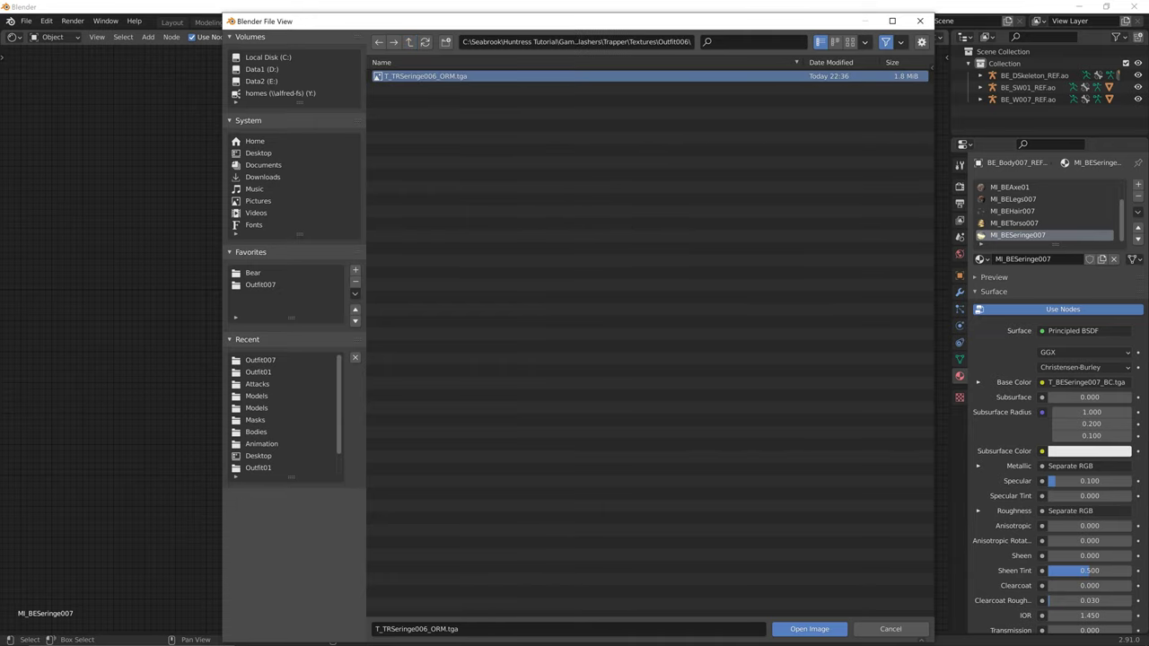
key(Return)
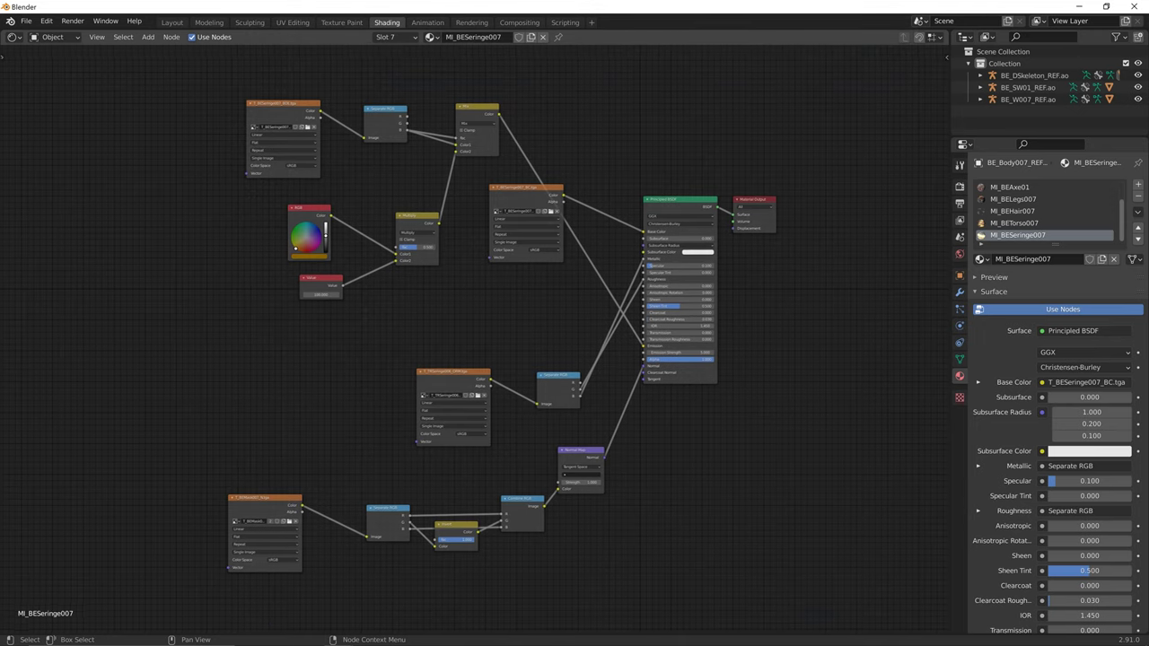
- Load T_BESeringe007_N.tga into the normal texture node of MI_BESeringe007
middle_drag(502, 359, 520, 313)
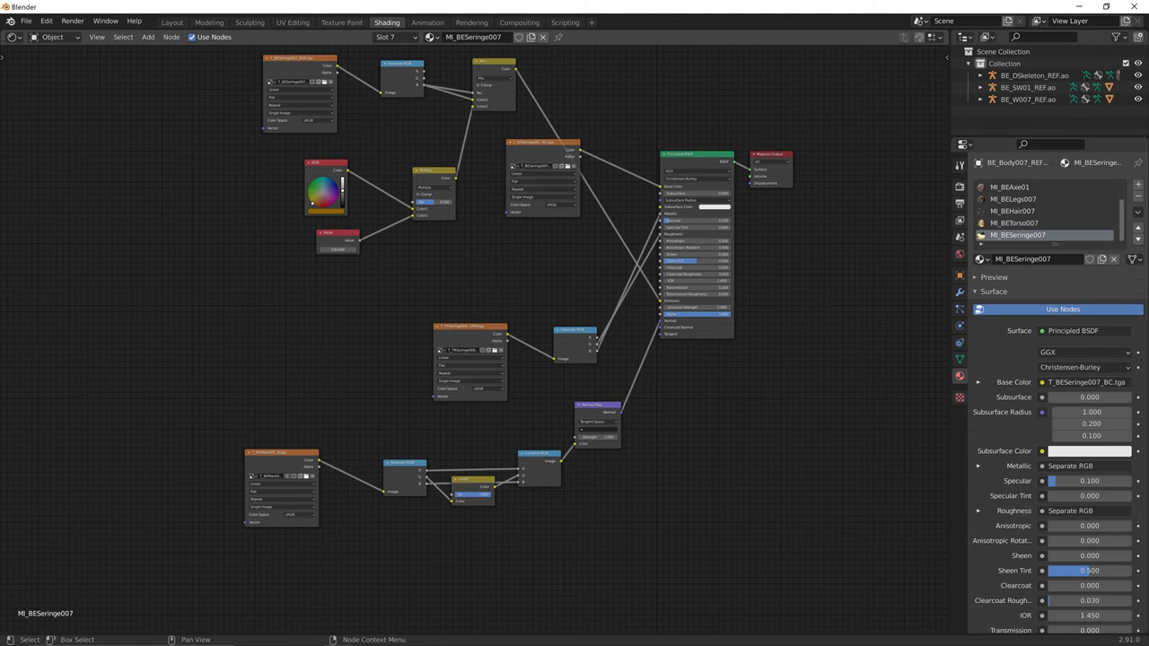
click(306, 476)
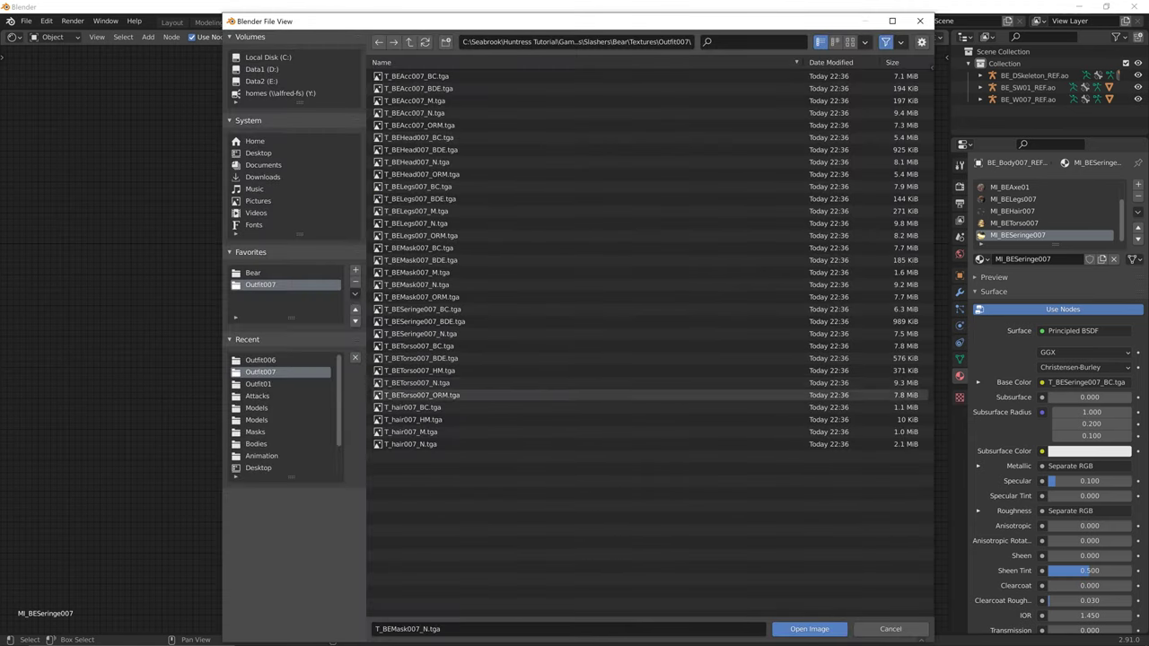
double_click(420, 333)
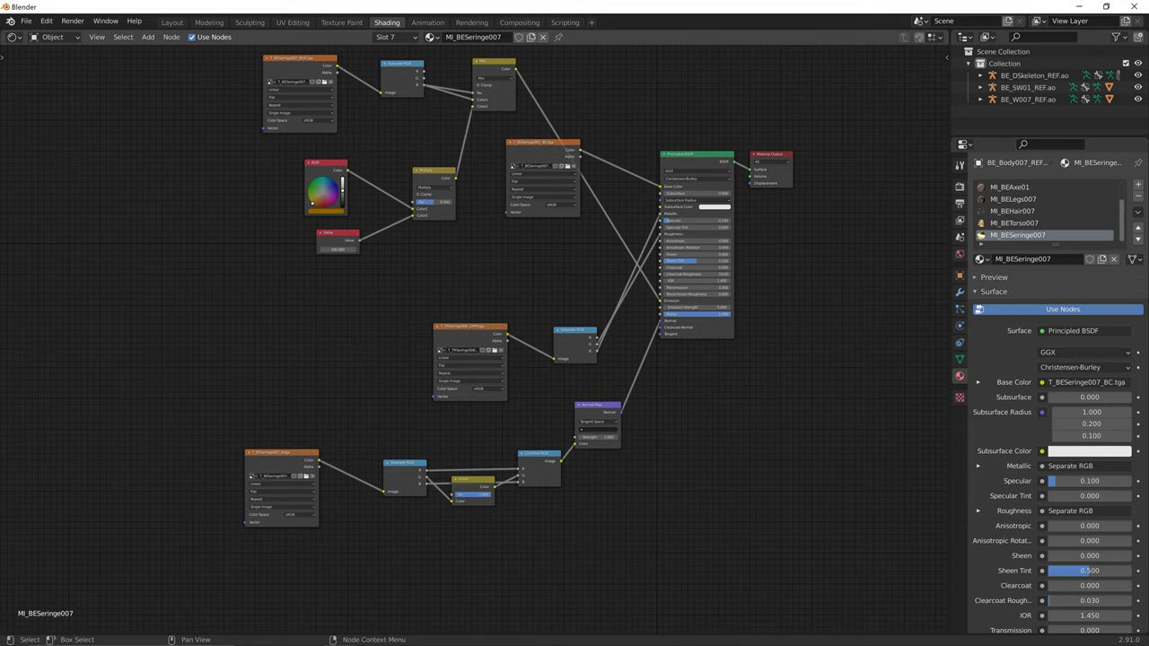
- Examine the textured body and mask meshes on the full character from several angles in the 3D viewport
click(171, 22)
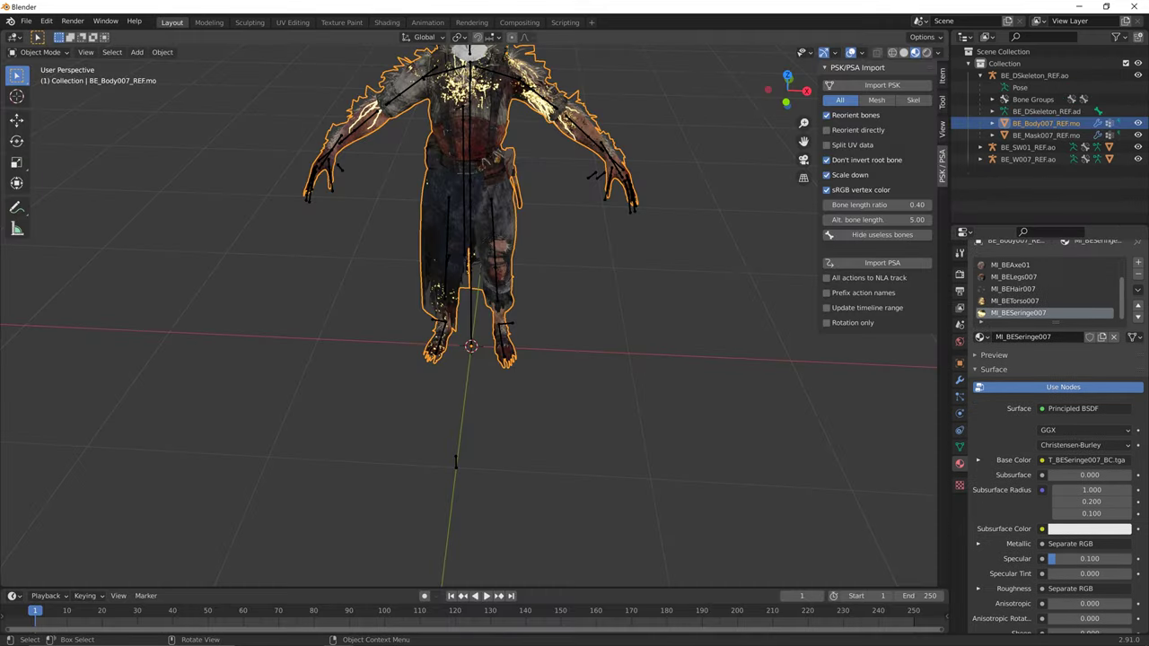
middle_drag(484, 359, 480, 274)
middle_drag(485, 404, 511, 444)
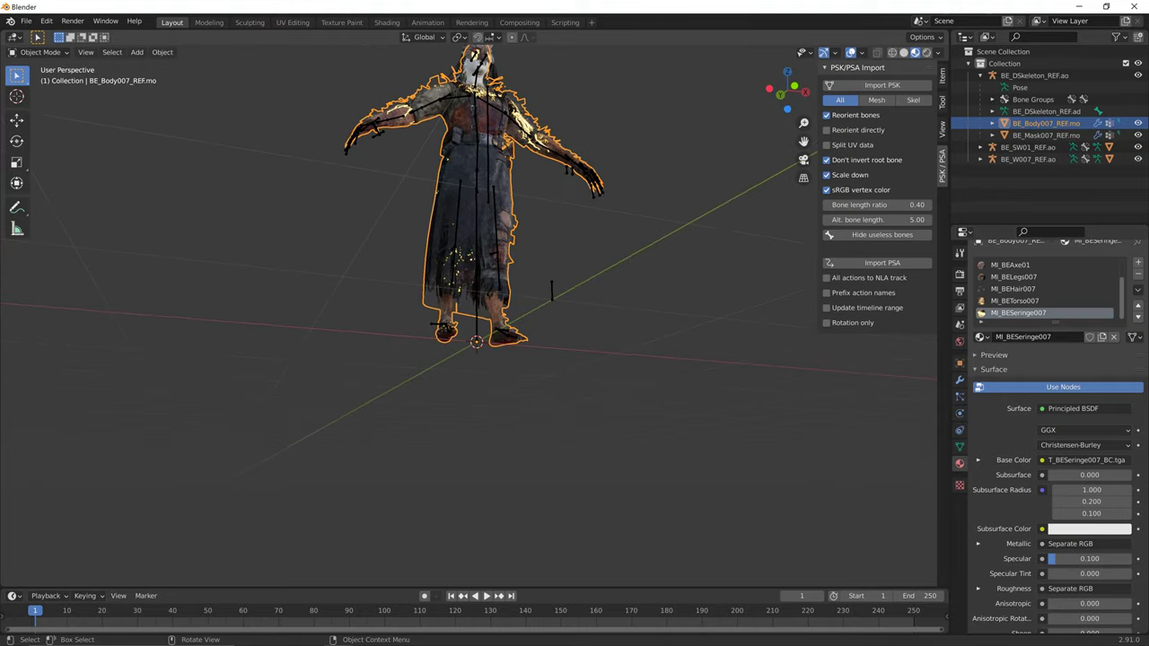
click(477, 68)
middle_drag(480, 135, 403, 103)
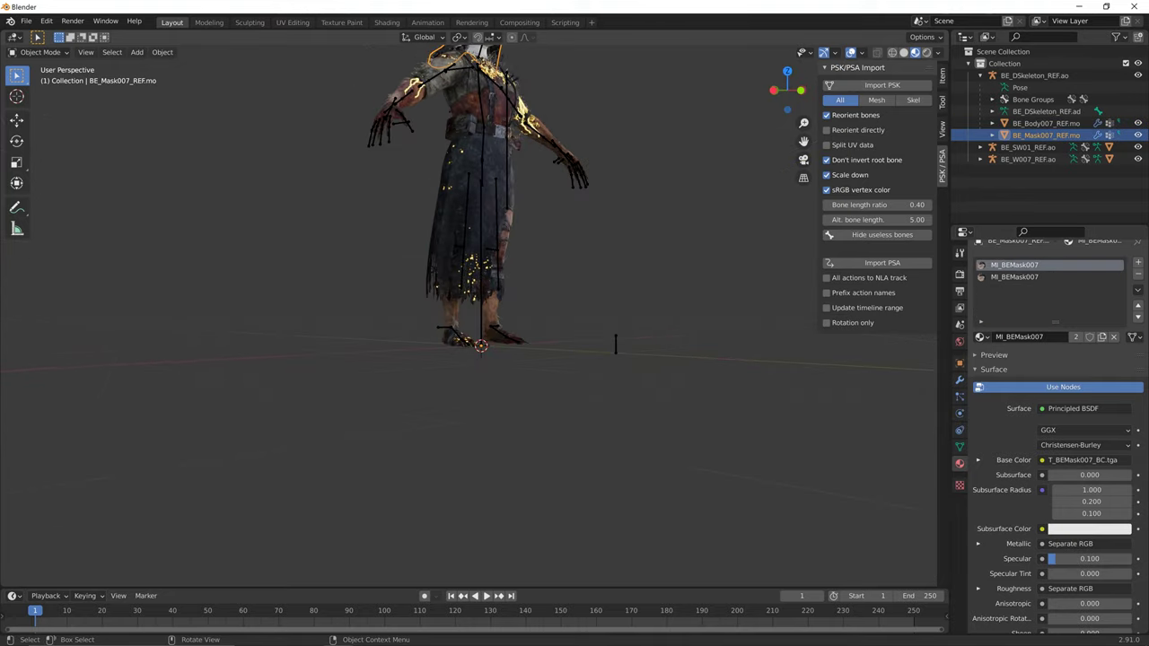
scroll(404, 103, down, 2)
middle_drag(485, 269, 436, 266)
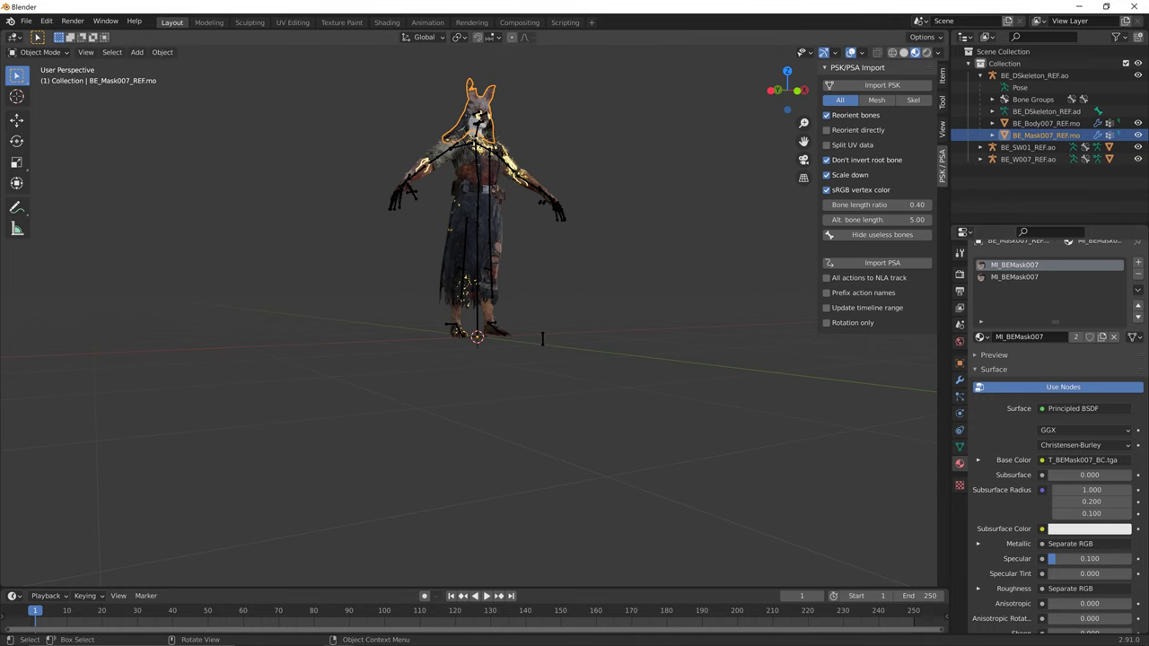
click(542, 338)
- Select the body mesh's MI_BEHead007 material and delete all of its existing shader nodes
click(497, 224)
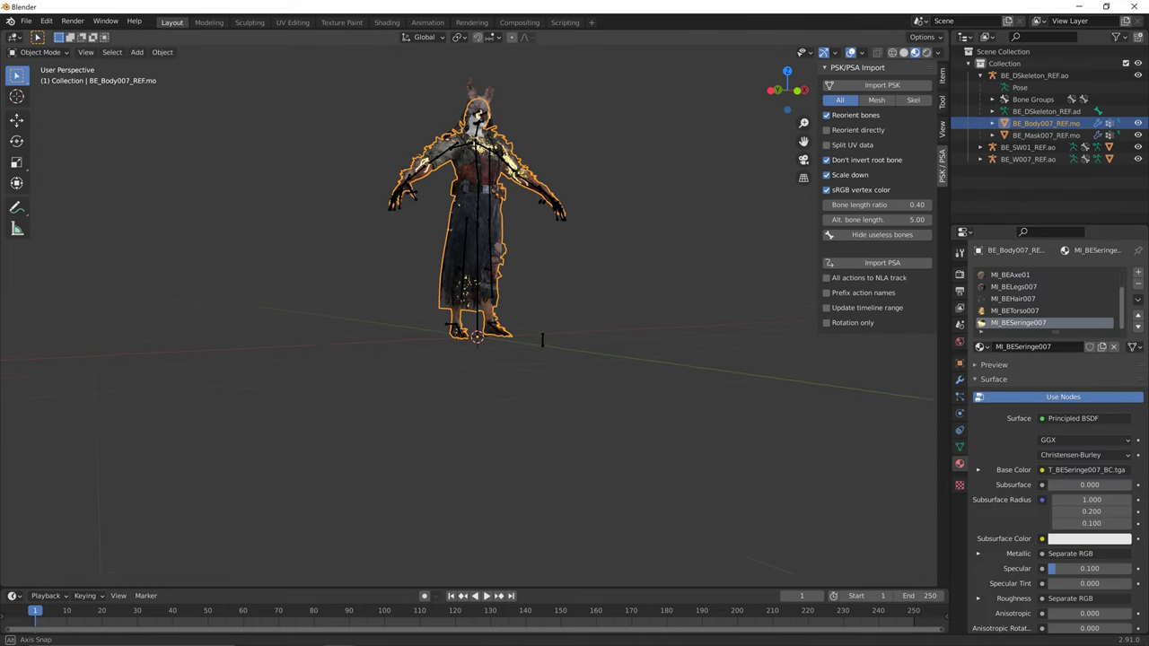
middle_drag(502, 229, 468, 239)
scroll(1045, 301, up, 4)
click(1015, 276)
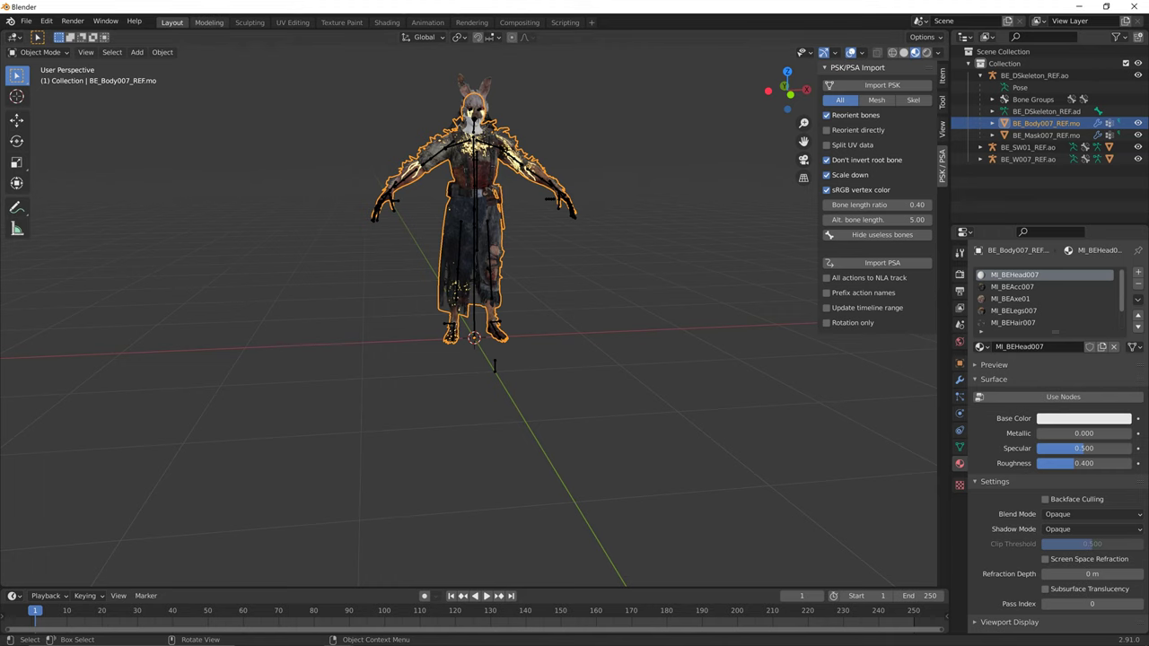
click(386, 22)
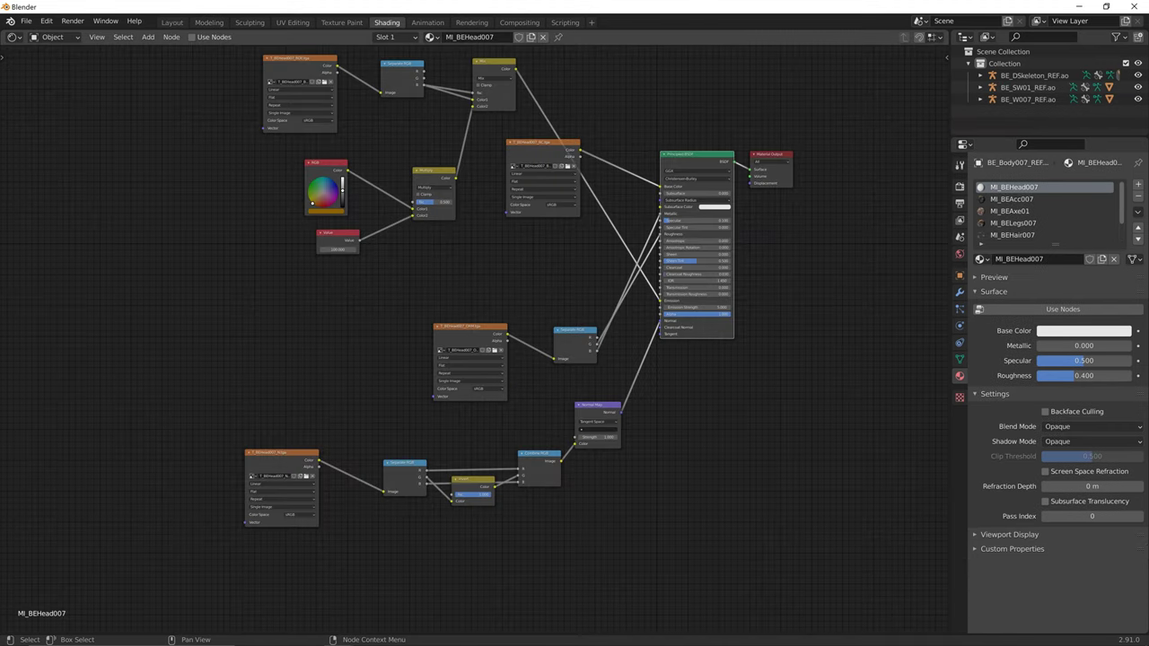
key(Delete)
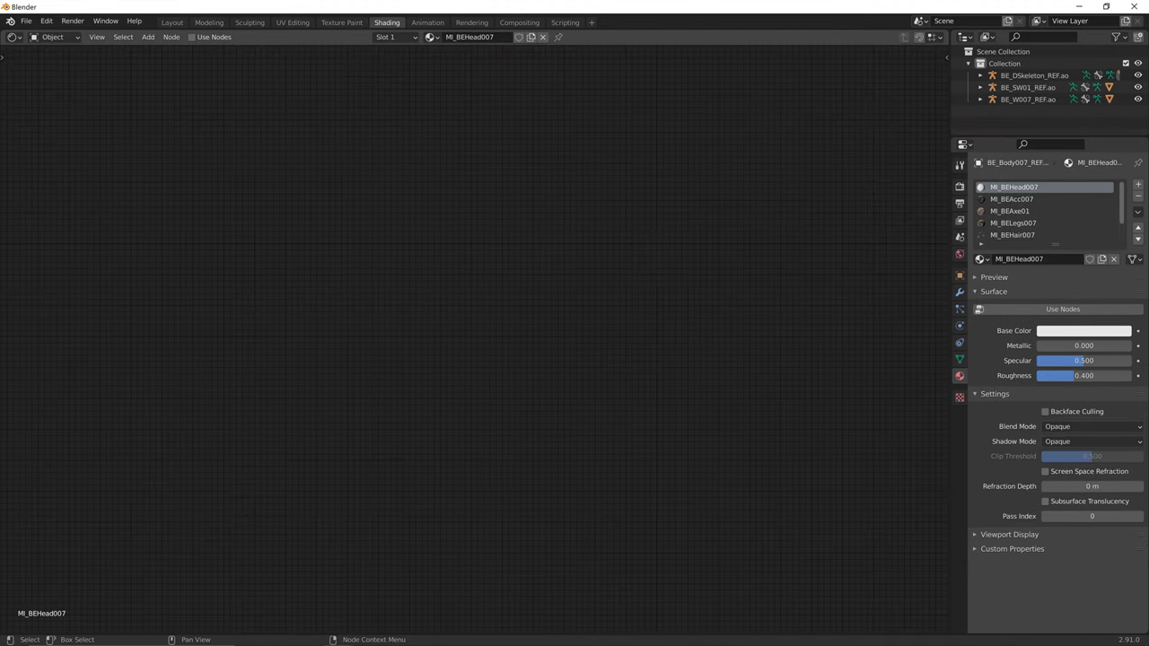
key(ctrl+z)
key(alt+a)
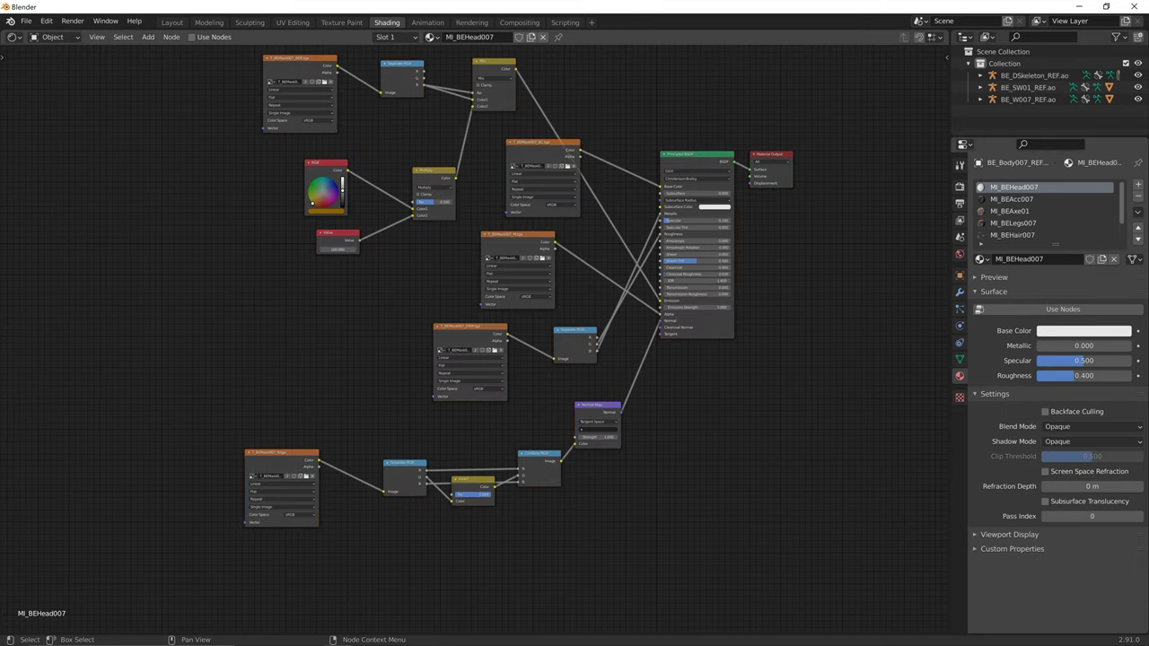
key(b)
drag(851, 493, 1, 47)
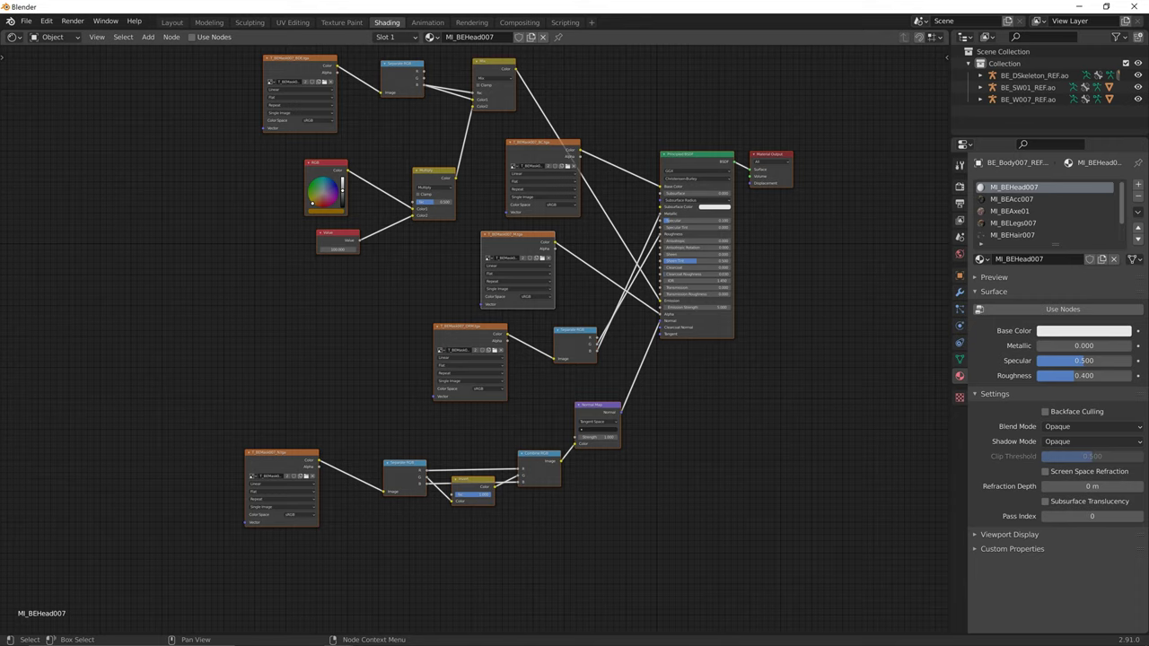
drag(867, 554, 2, 45)
drag(856, 565, 66, 68)
key(Delete)
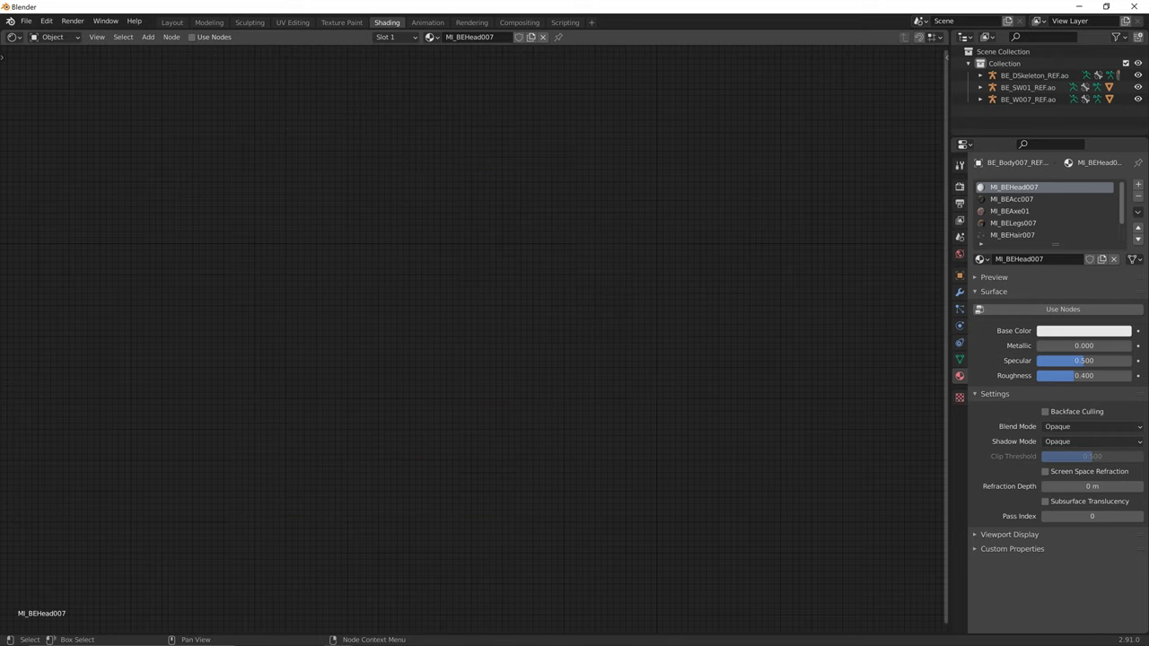
- Enable nodes on MI_BEHead007, paste the copied shader setup and deselect the pasted nodes
click(1063, 310)
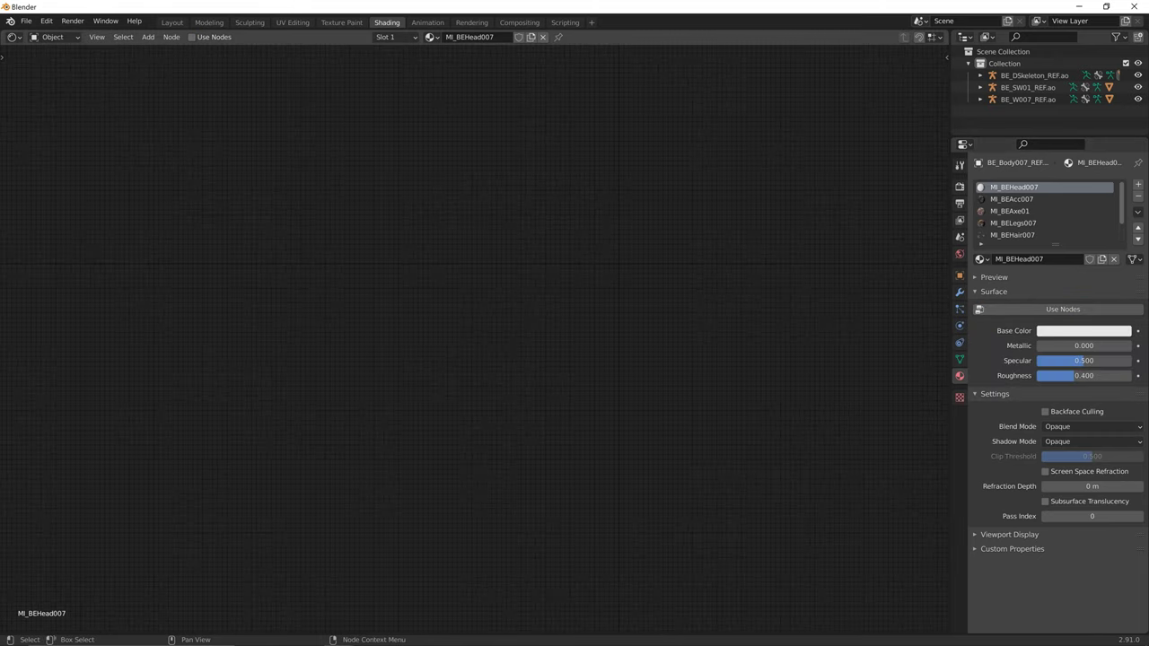
key(ctrl+v)
key(ctrl+z)
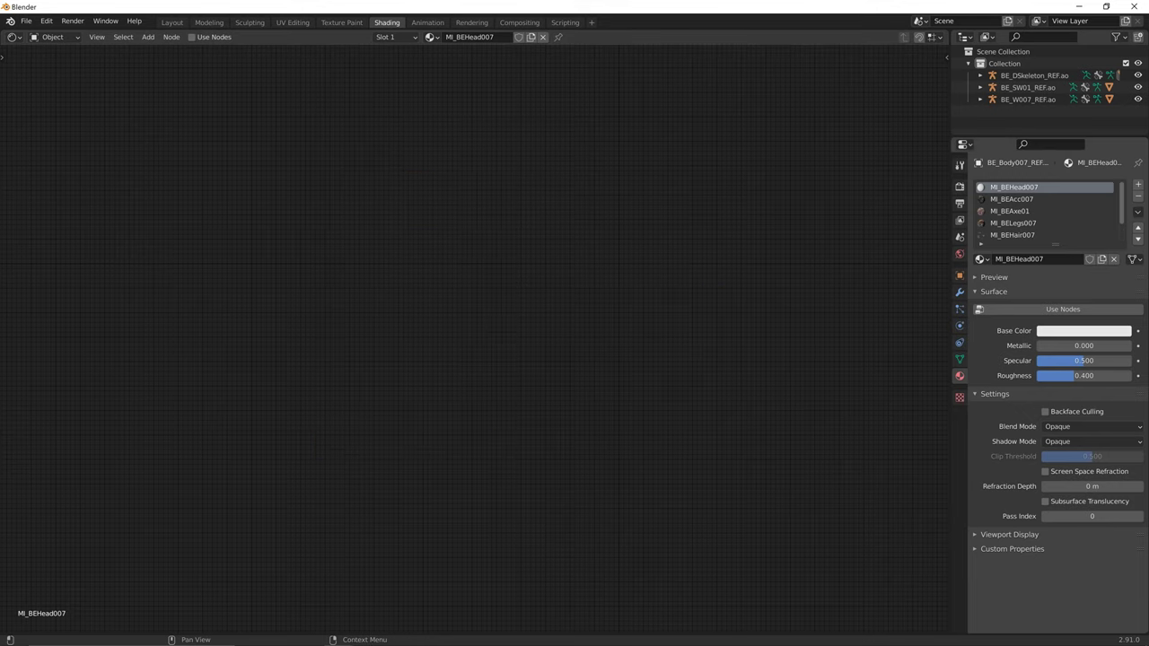
click(1062, 309)
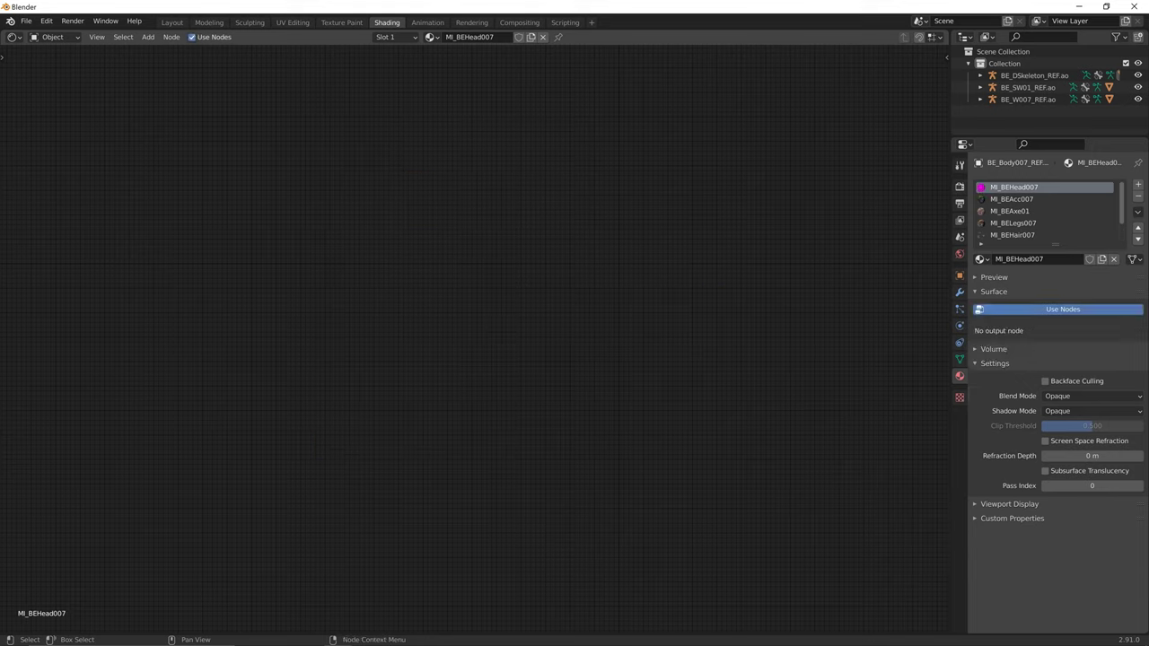
key(ctrl+z)
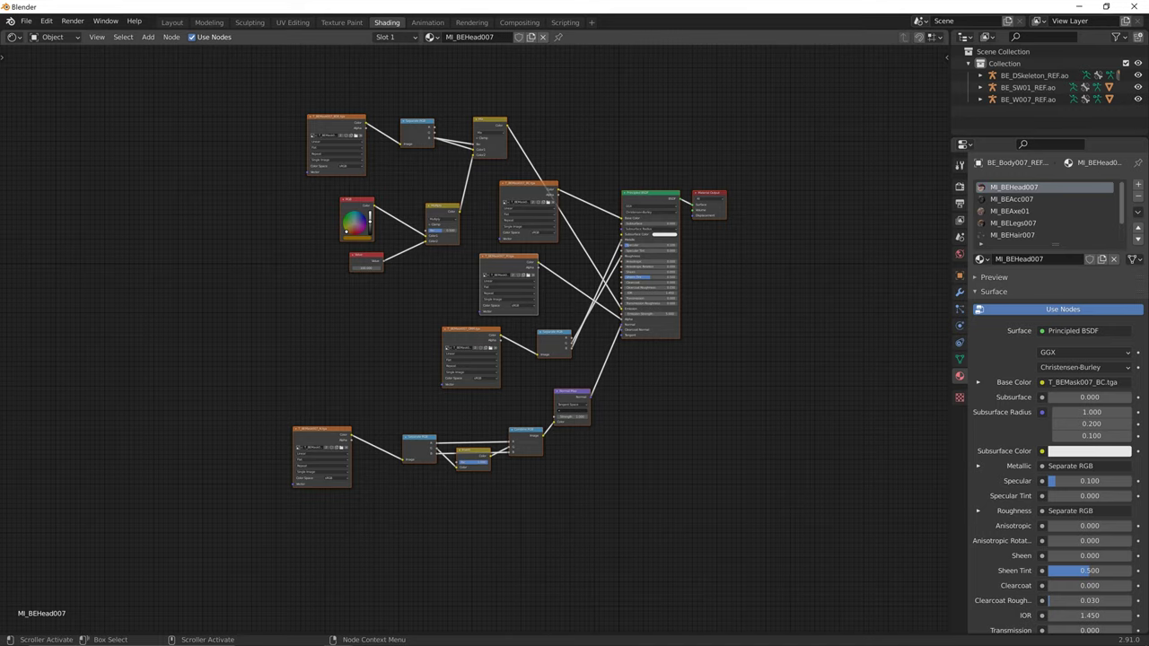
key(alt+a)
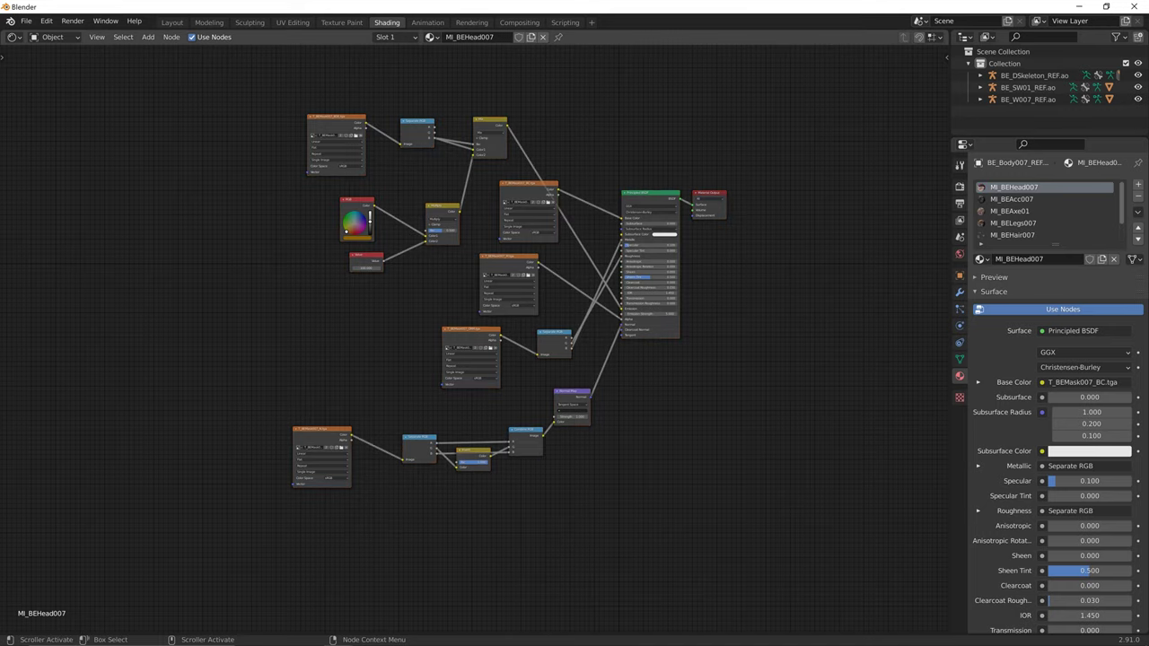
- Load T_BEHead007_BDE.tga into the BDE texture node and T_BEHead007_BC.tga into the base color texture node
click(355, 136)
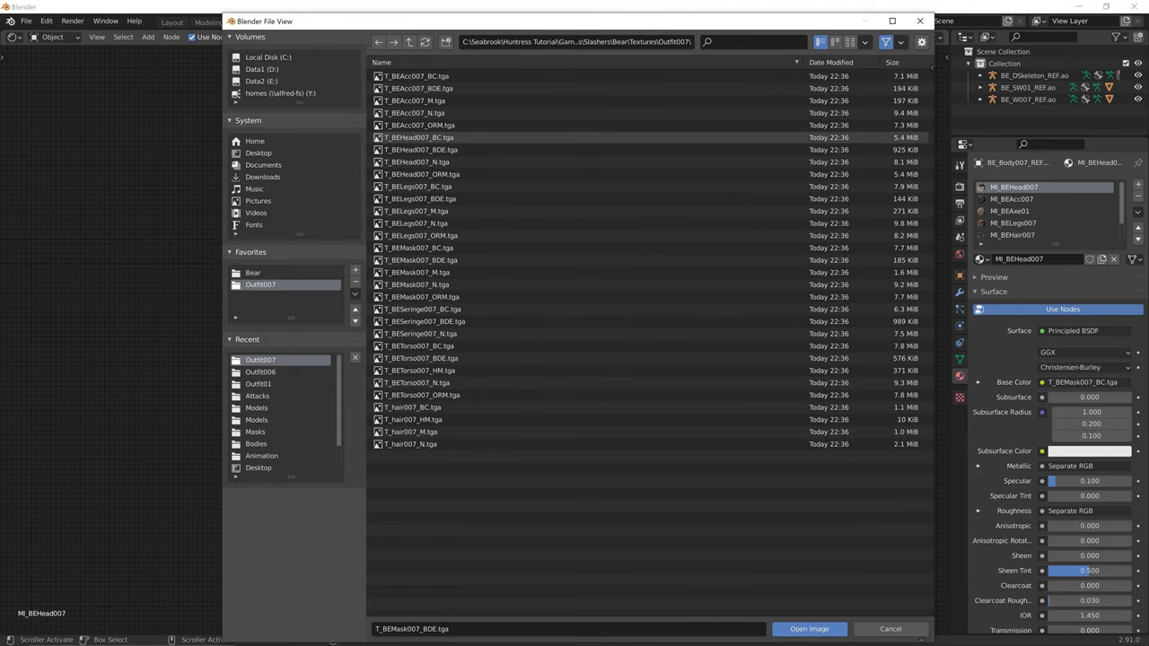
double_click(421, 149)
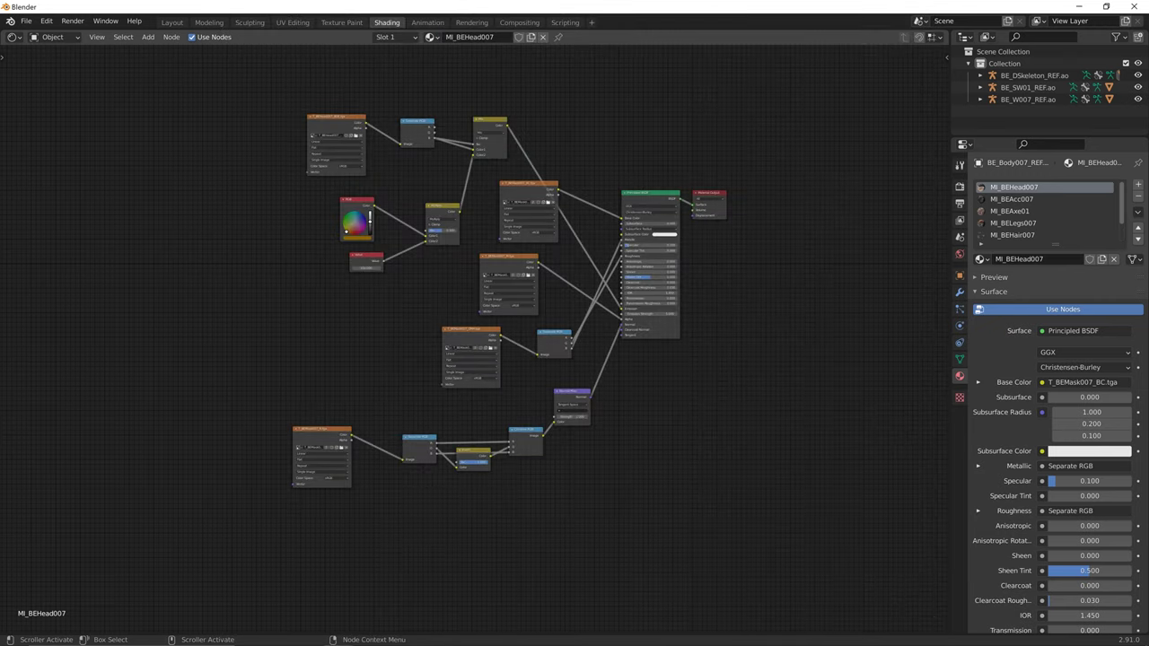
key(ctrl+shift+t)
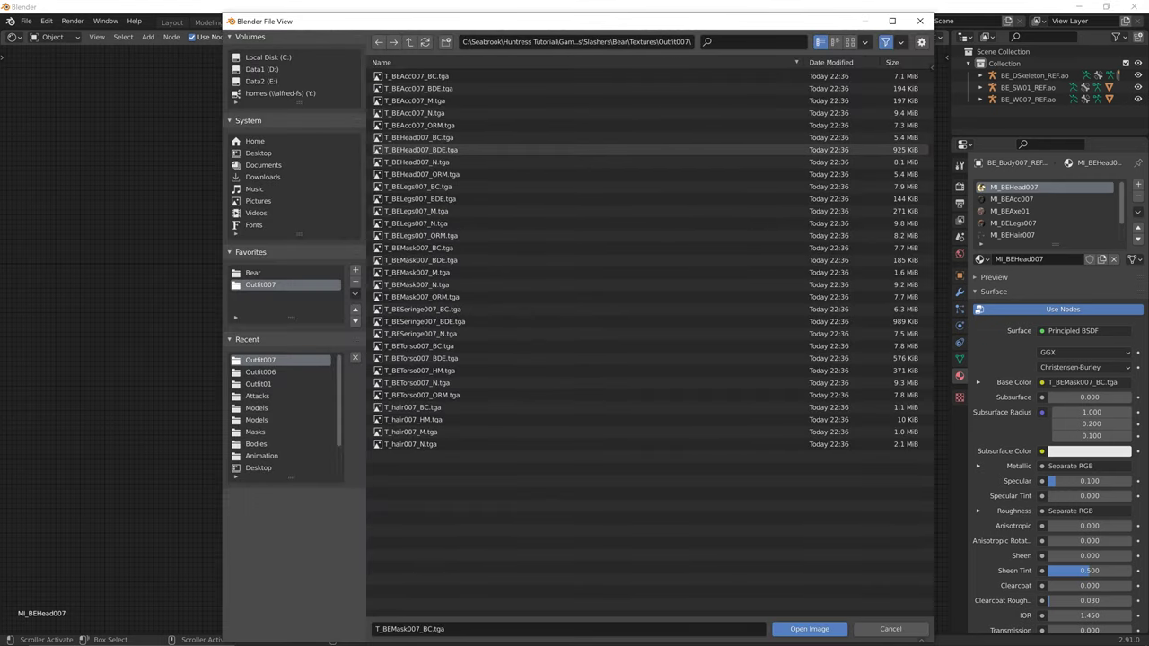
double_click(419, 139)
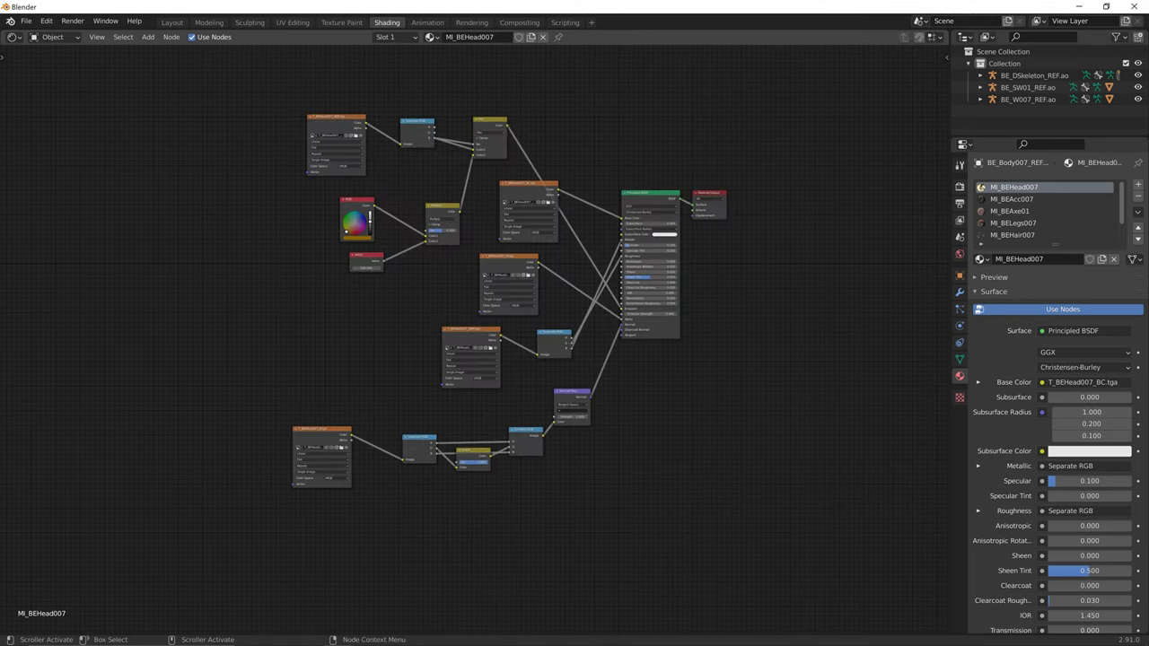
- Check the Outfit007 texture folder for a BEHead007 mask texture and review the MI_BEHead007 node setup
key(ctrl+shift+t)
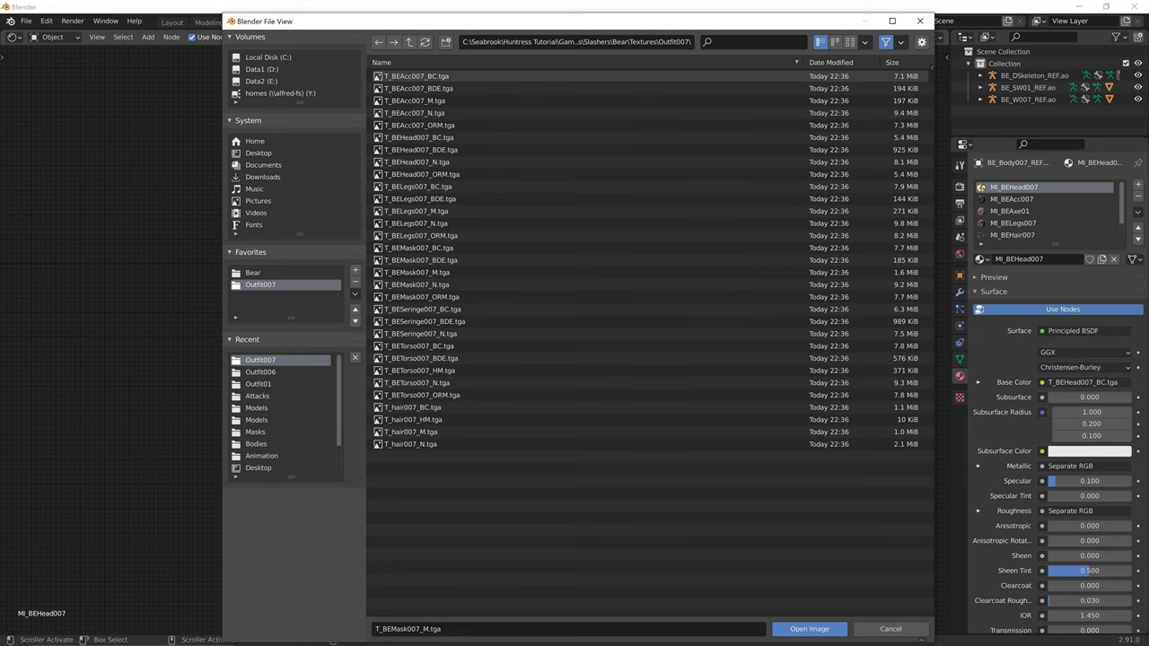
click(920, 21)
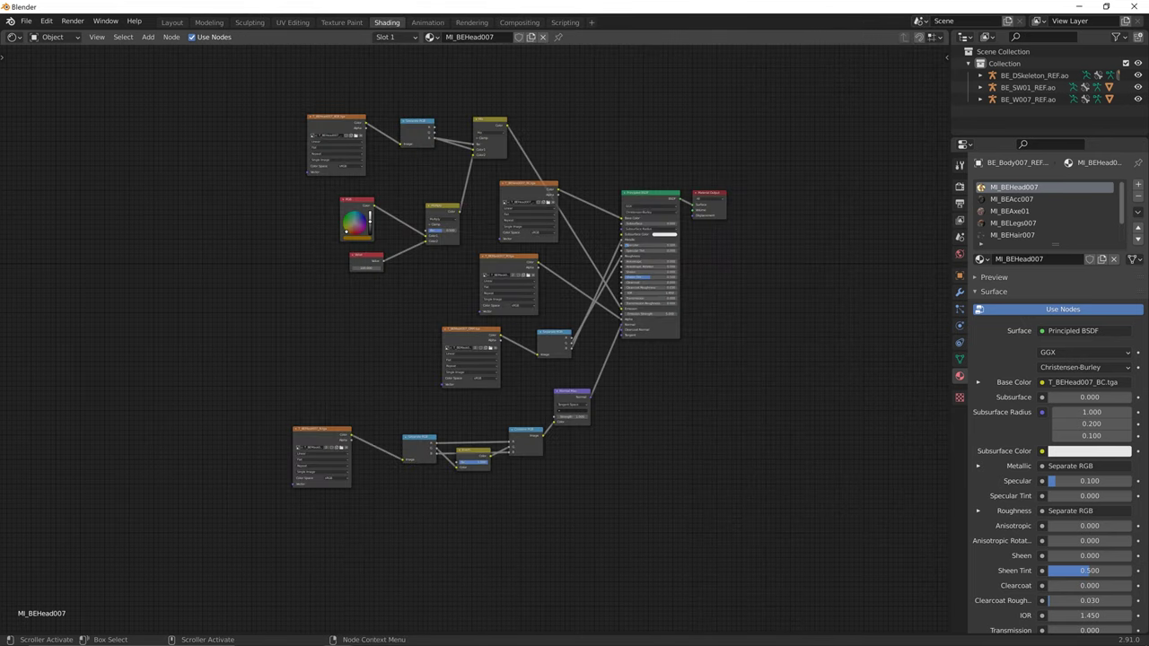
click(528, 275)
click(922, 21)
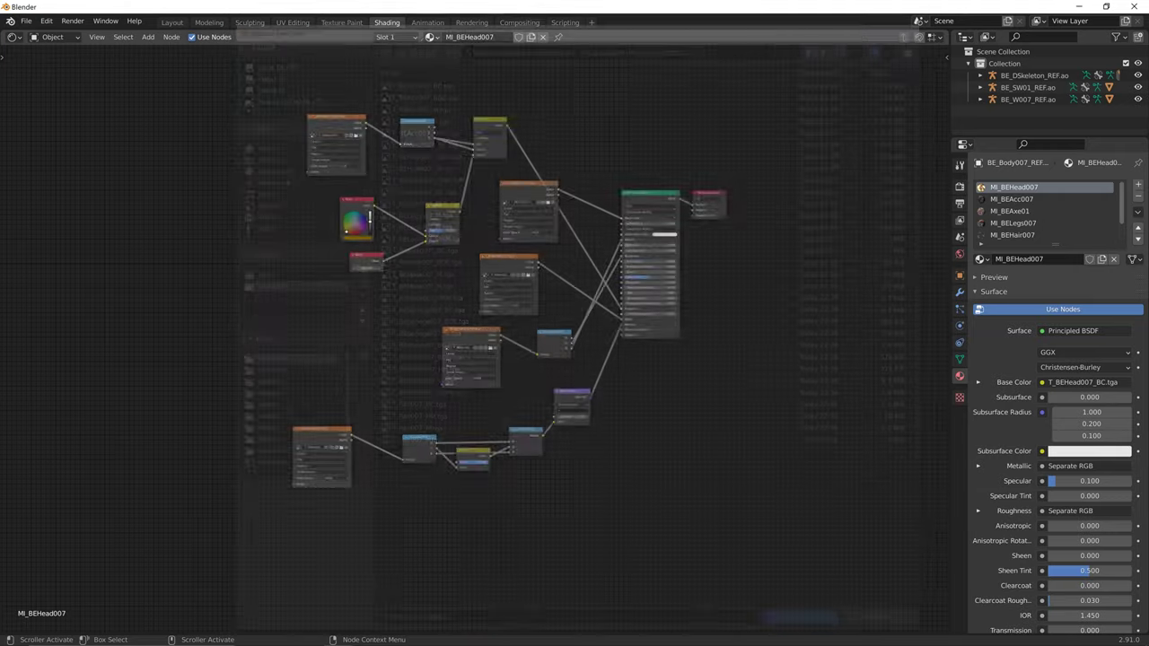
scroll(474, 341, up, 4)
middle_drag(475, 341, 475, 398)
scroll(474, 341, down, 1)
scroll(474, 341, up, 3)
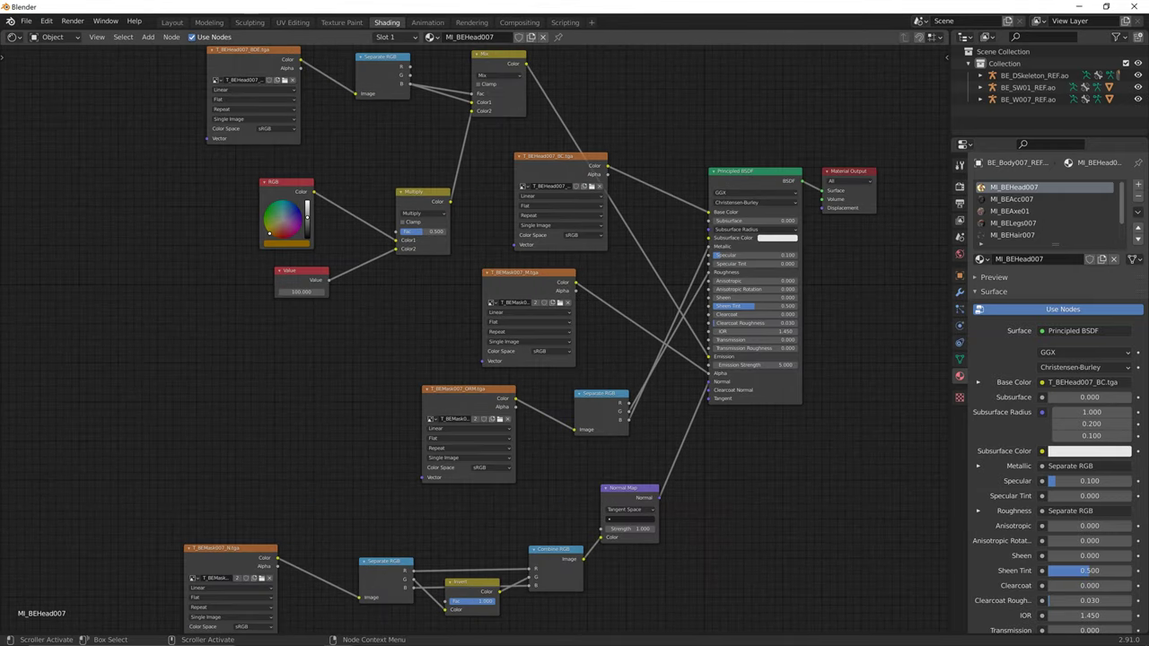
scroll(475, 341, down, 1)
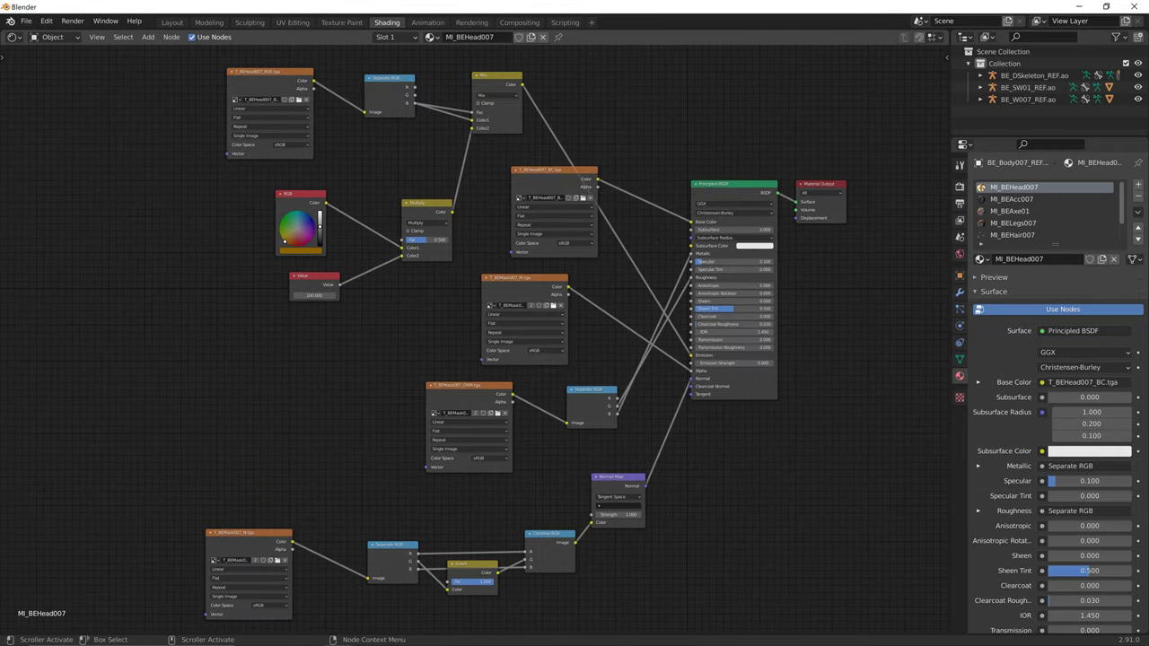
- Delete the T_BEMask007_M.tga texture node that feeds the alpha of the MI_BEHead007 material
click(554, 305)
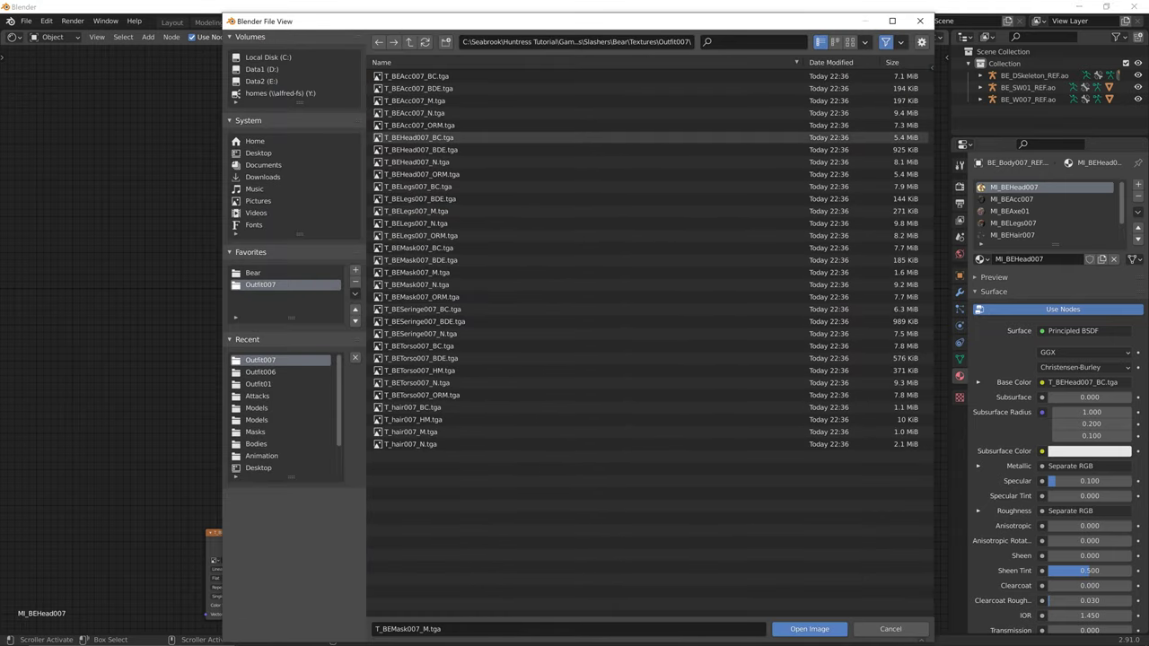
drag(408, 21, 699, 59)
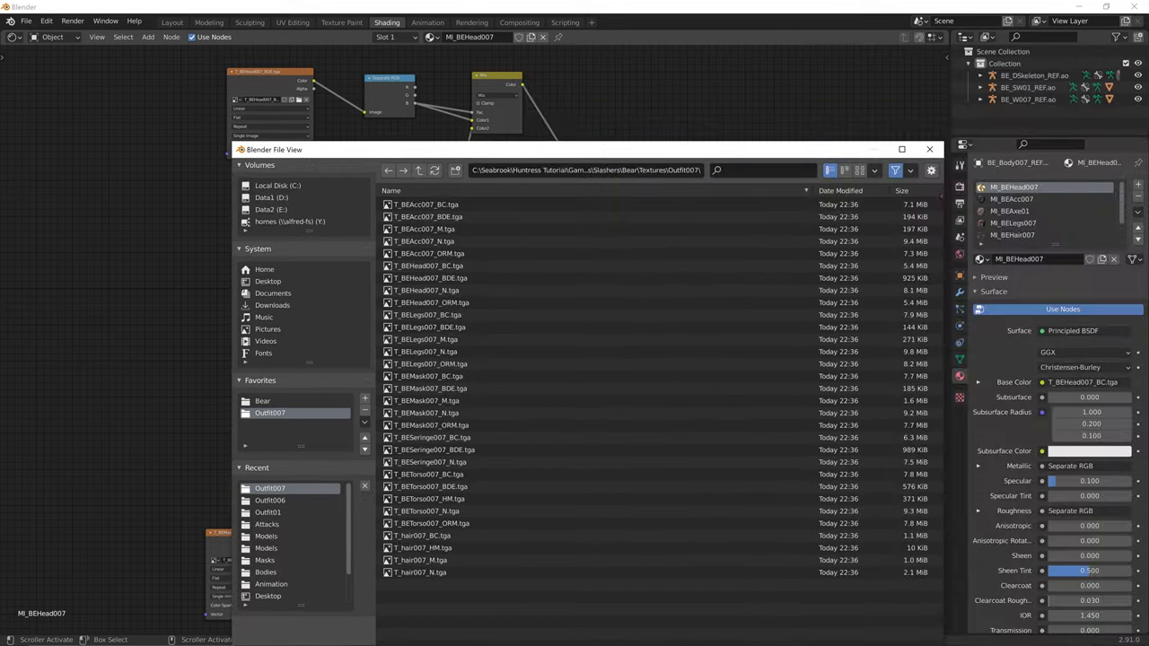
key(Escape)
click(529, 278)
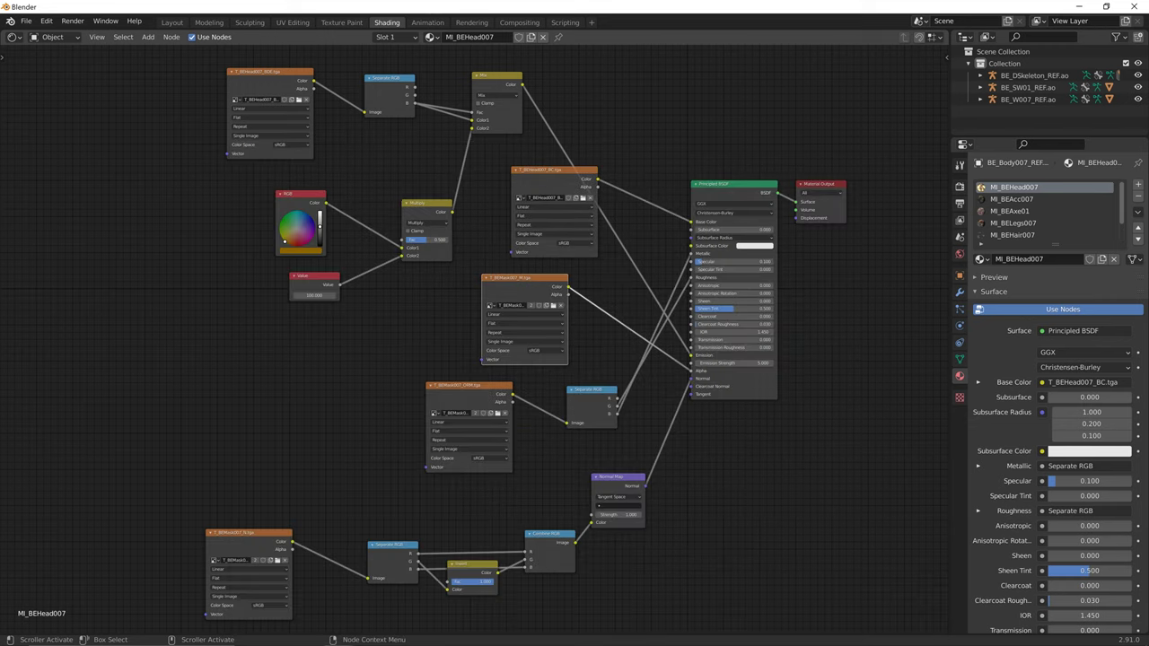
key(Delete)
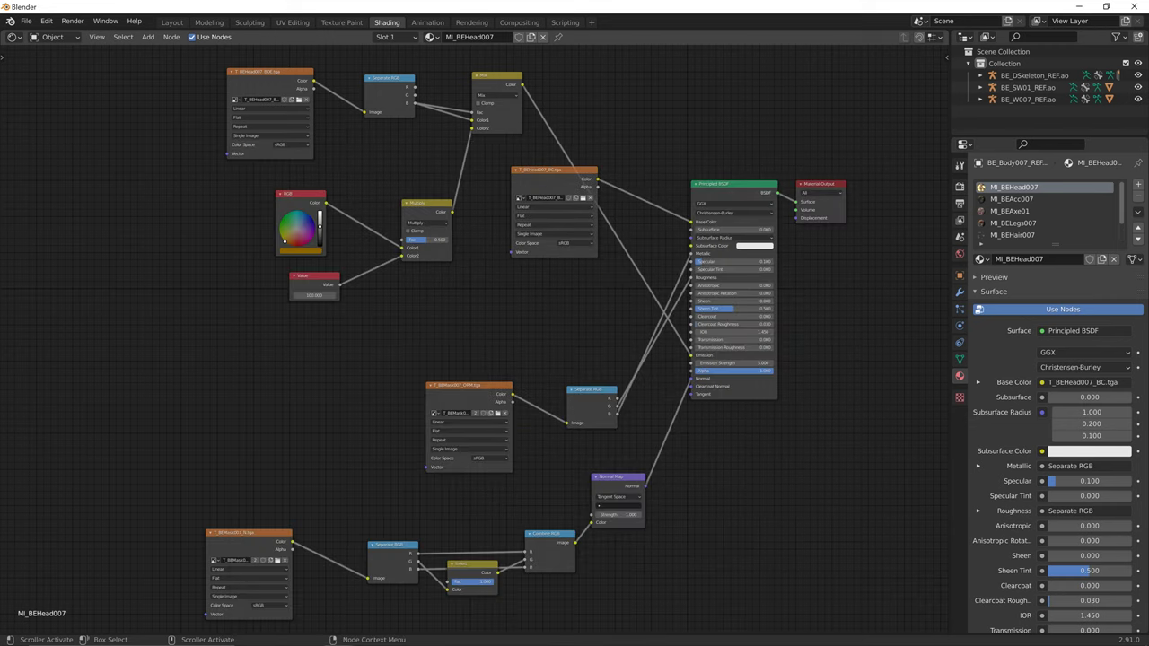
- Load T_BEHead007_ORM.tga into the ORM texture node and T_BEHead007_N.tga into the normal texture node
click(468, 400)
click(497, 413)
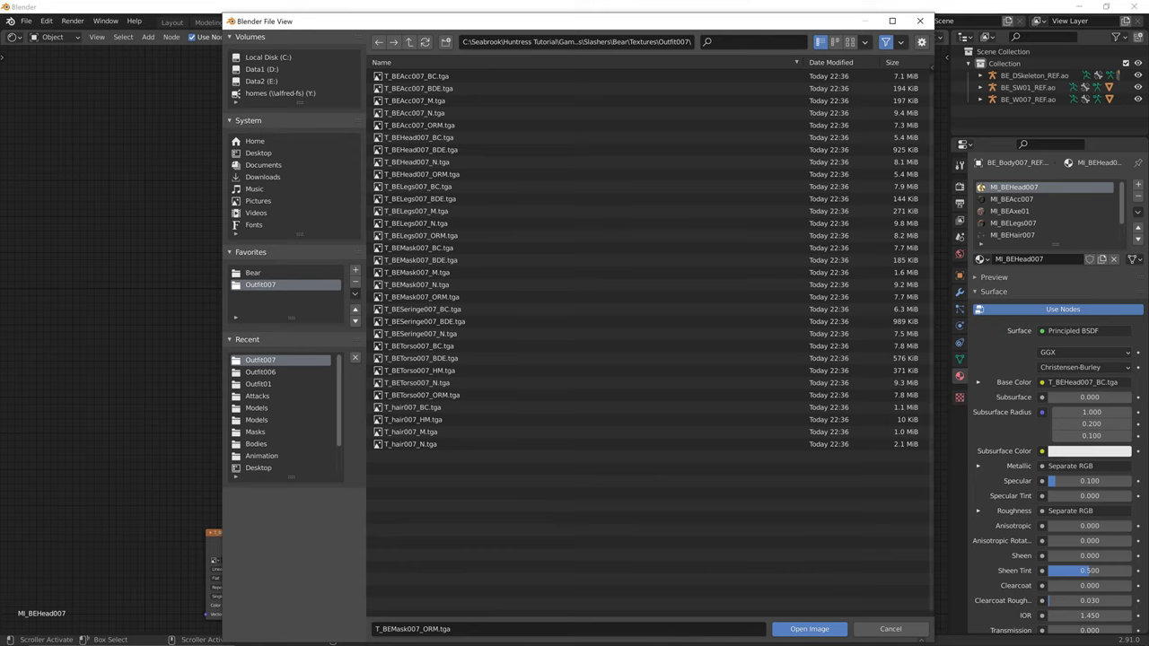
click(924, 19)
scroll(477, 338, up, 2)
middle_drag(446, 421, 504, 255)
scroll(475, 337, up, 2)
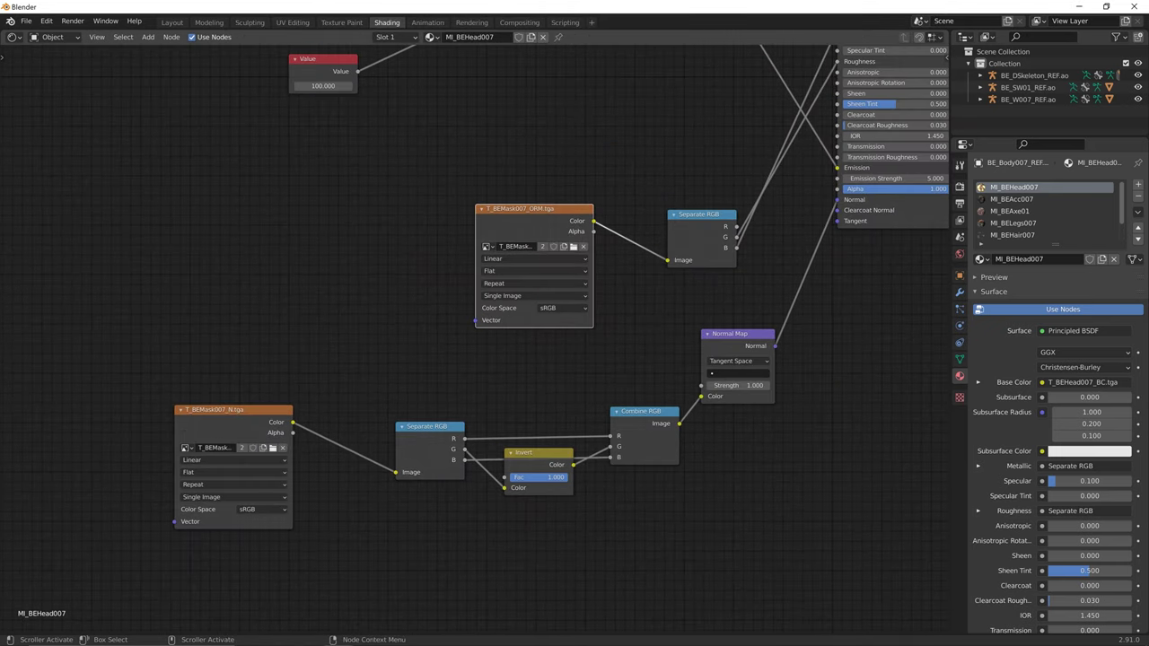
click(573, 246)
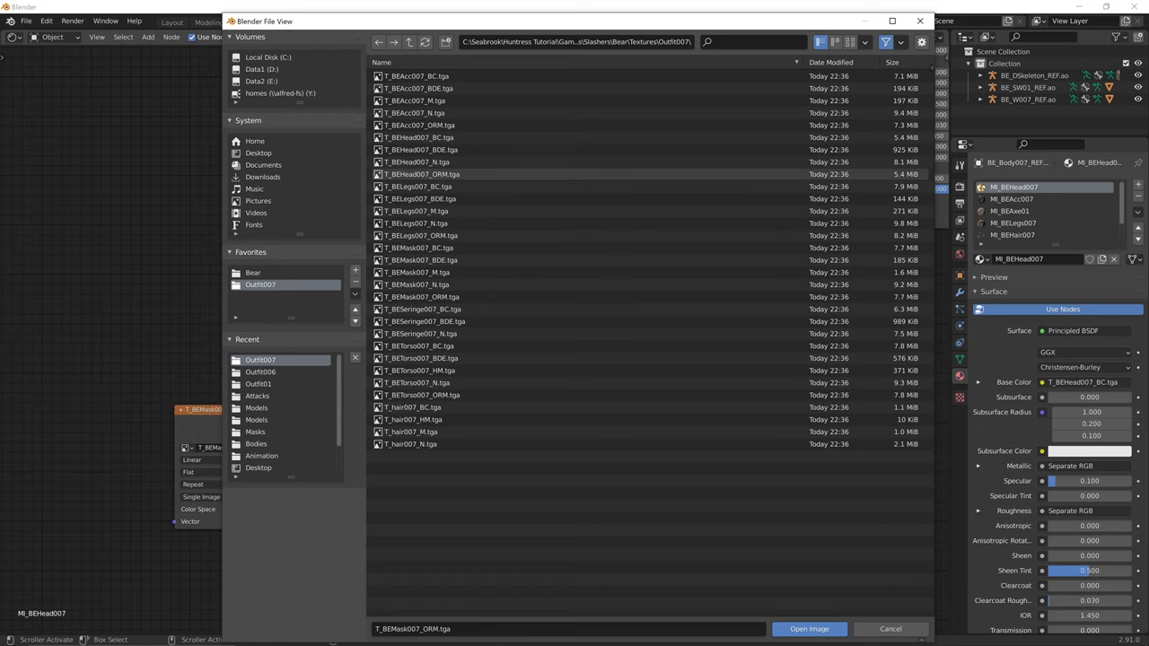
double_click(422, 174)
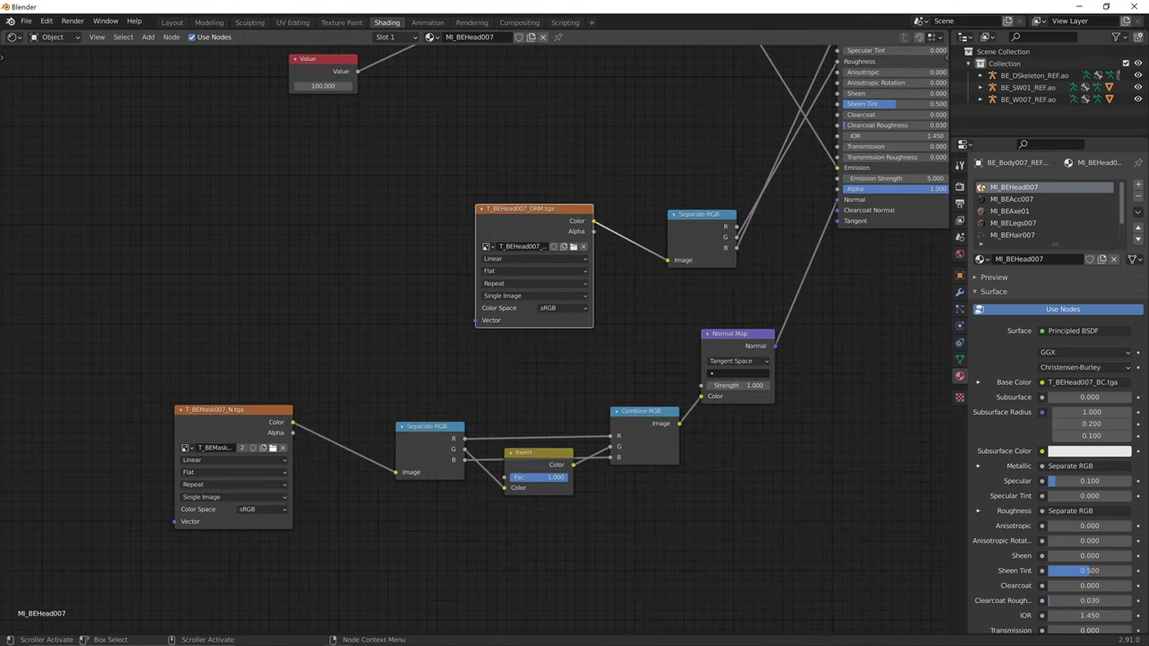
click(272, 446)
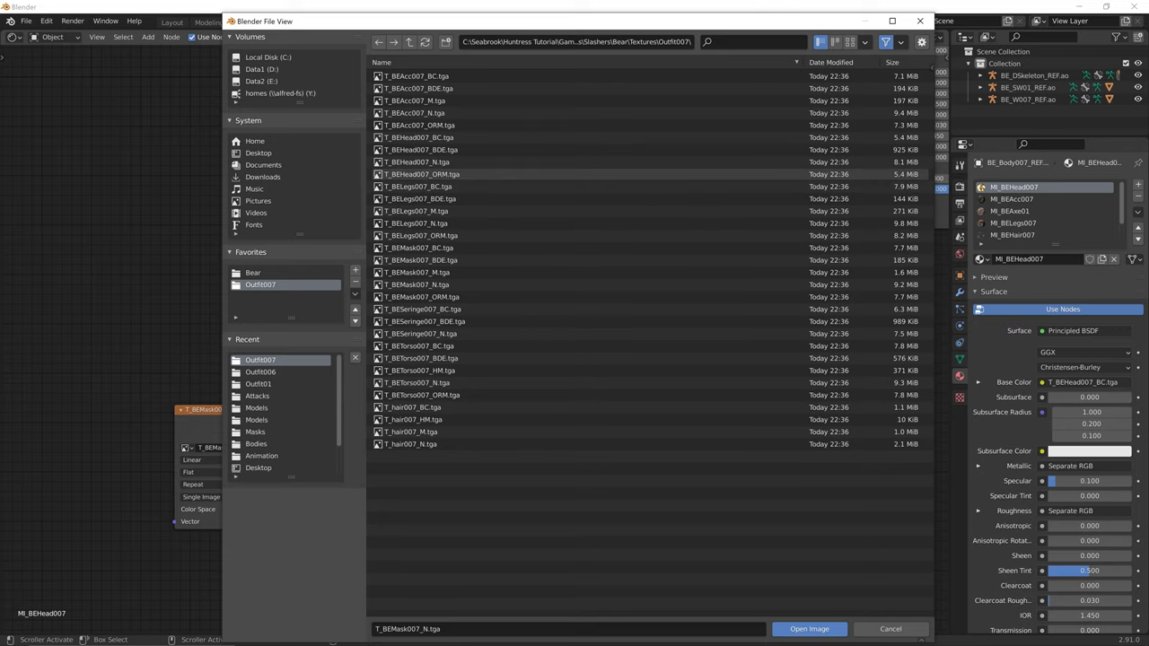
double_click(417, 162)
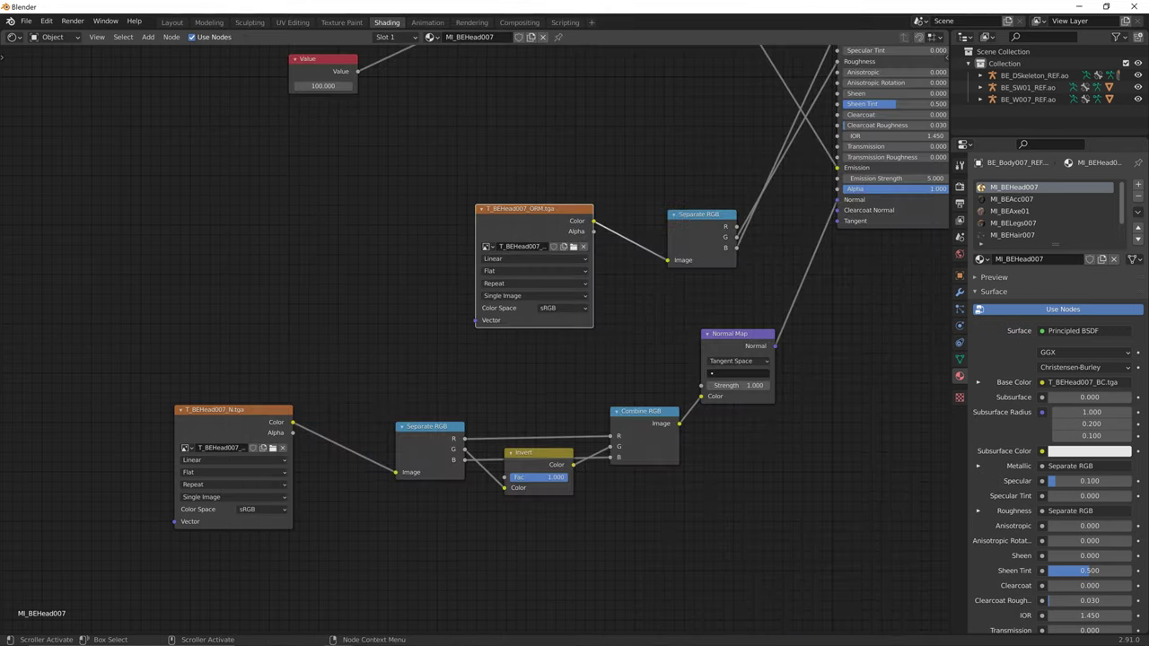
- Deselect the body mesh in the 3D viewport and examine the fully textured character from several angles
scroll(474, 339, down, 4)
middle_drag(475, 339, 473, 369)
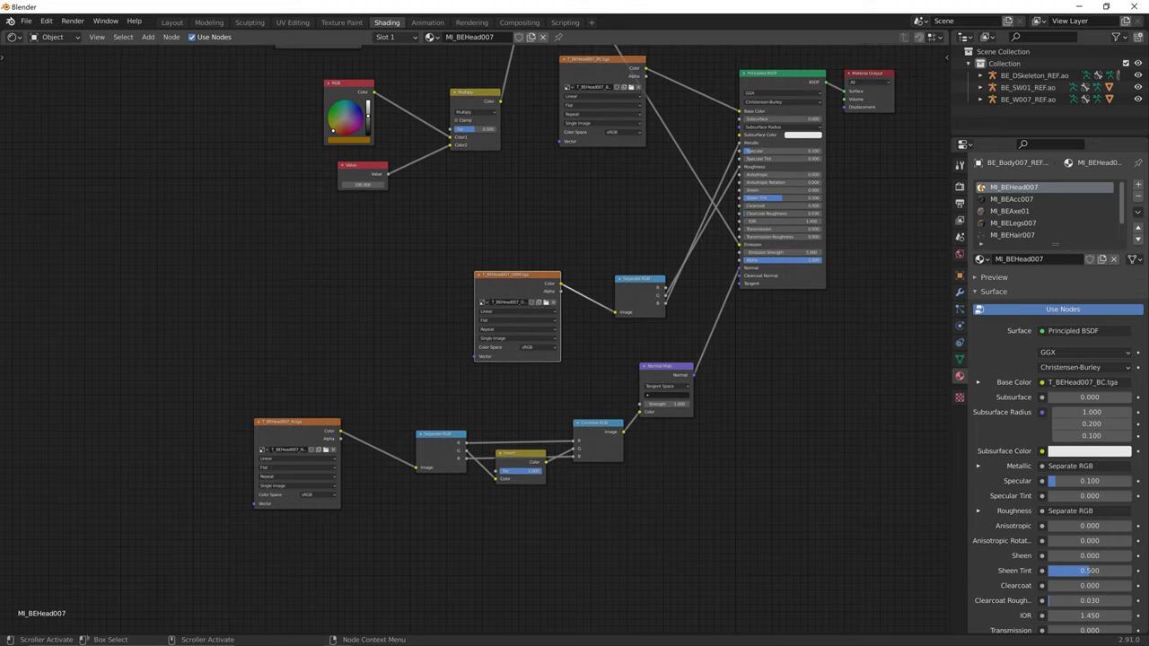
click(171, 21)
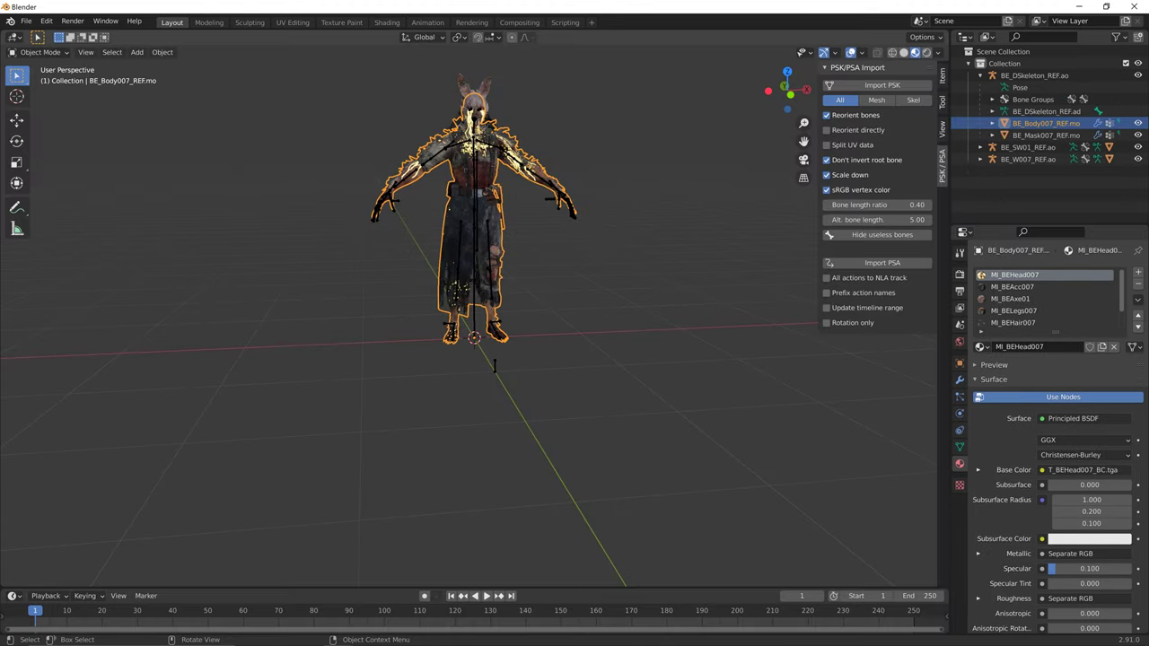
scroll(474, 340, down, 4)
click(619, 296)
scroll(474, 339, up, 7)
middle_drag(473, 340, 523, 316)
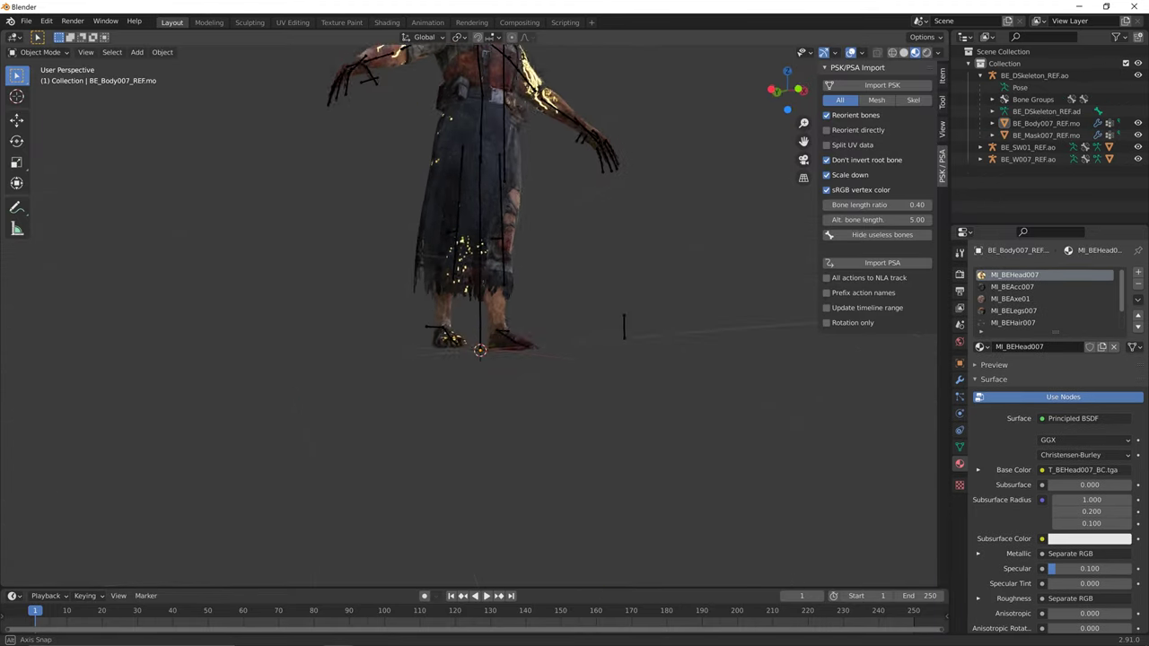
middle_drag(623, 327, 505, 381)
scroll(506, 381, down, 2)
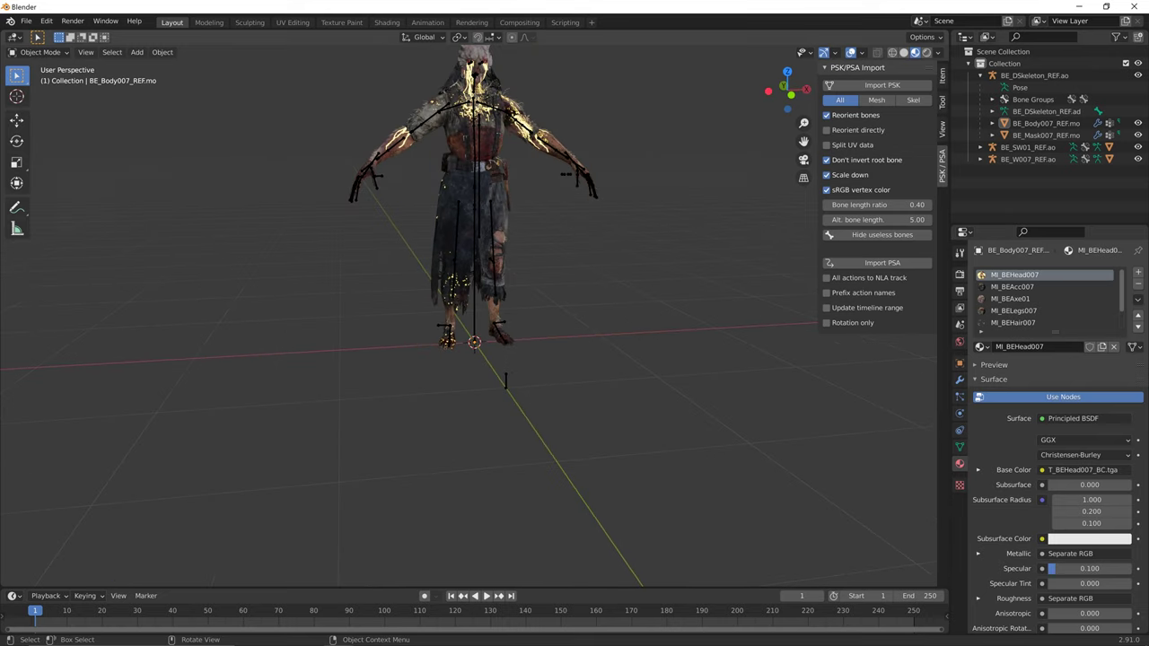
middle_drag(505, 382, 467, 382)
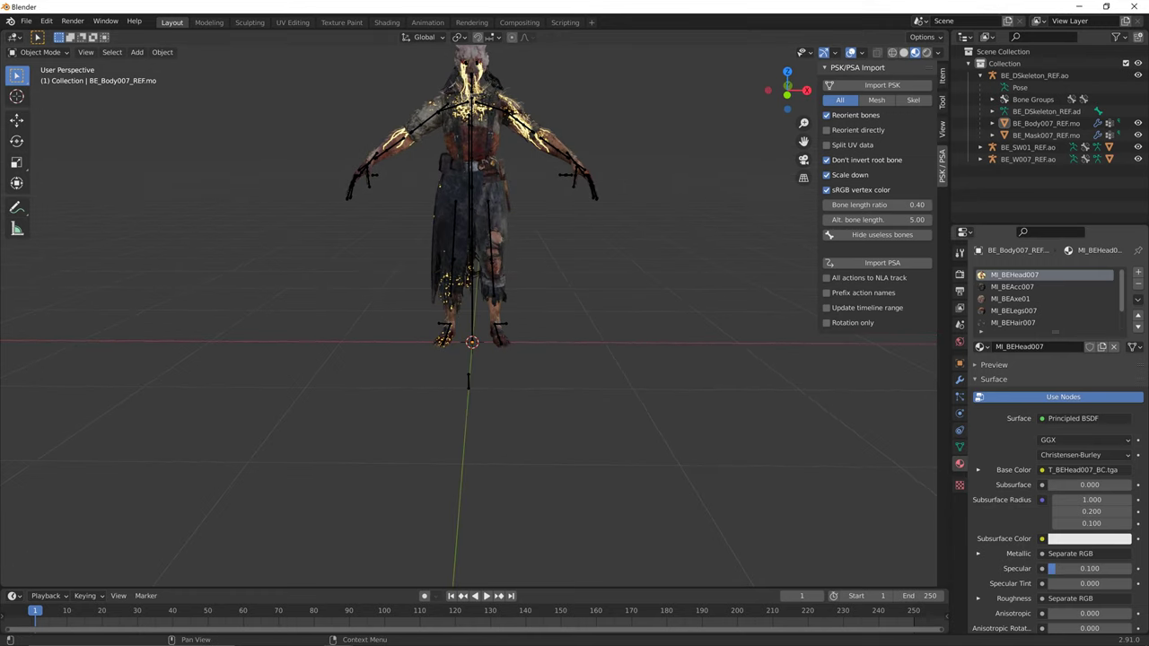
- Review the shader node setups of the body's MI_BETorso007, MI_BELegs007 and MI_BEHead007 materials
scroll(1046, 298, down, 2)
click(1014, 310)
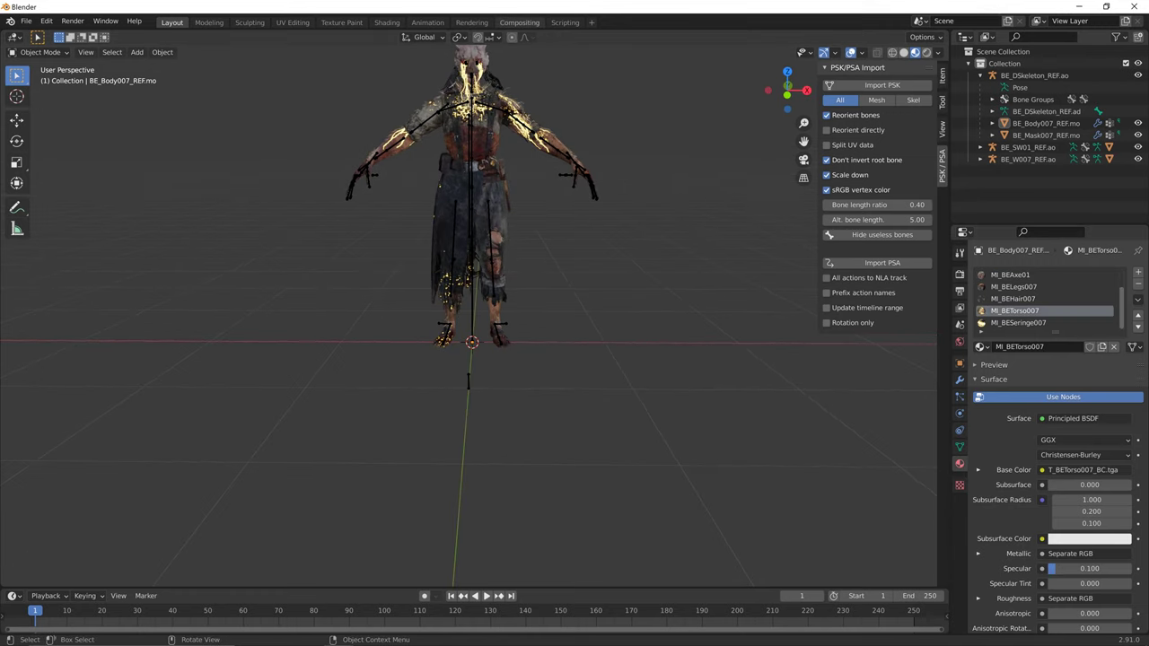
click(387, 21)
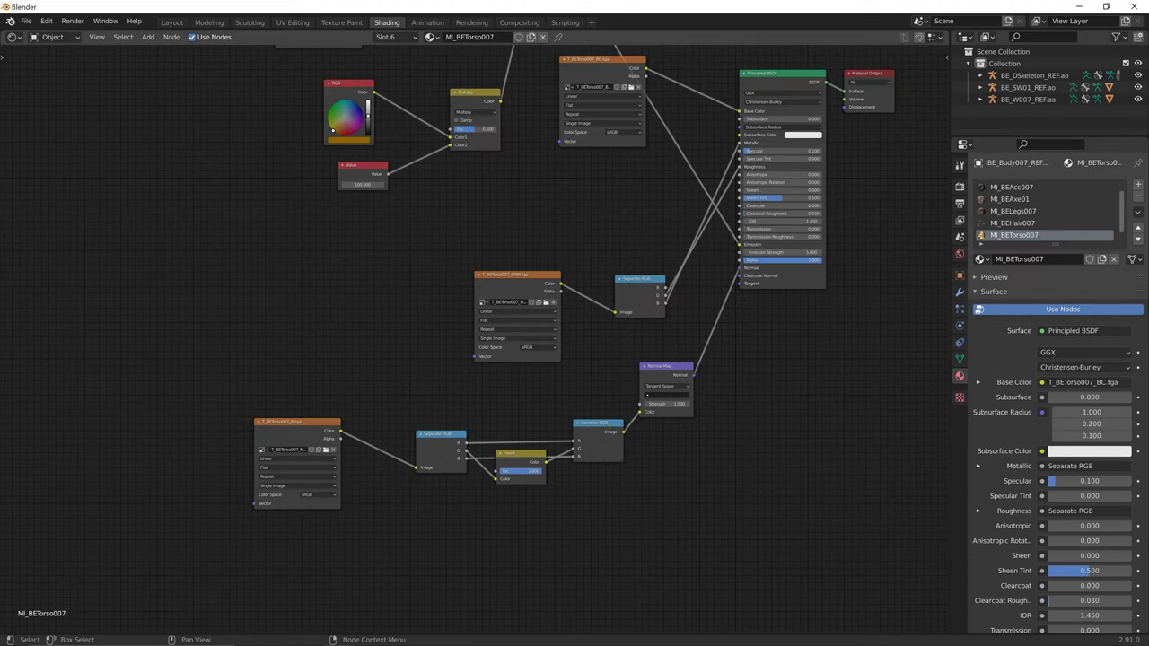
click(1013, 211)
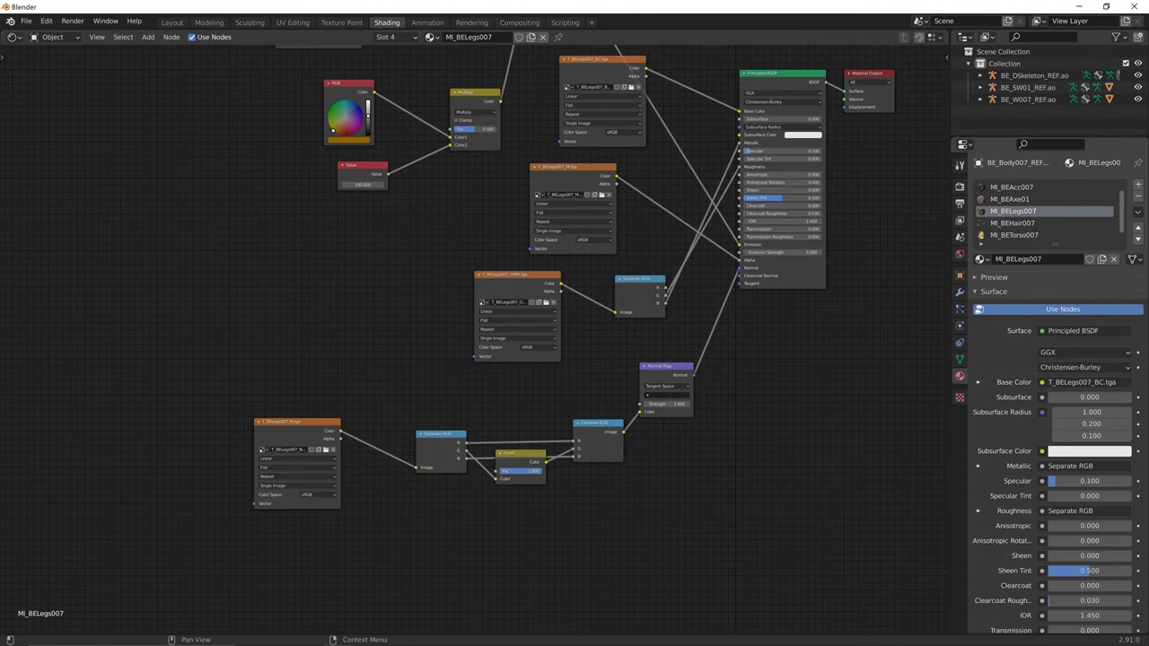
click(1010, 199)
scroll(1010, 200, up, 1)
ctrl+scroll(1012, 211, up, 2)
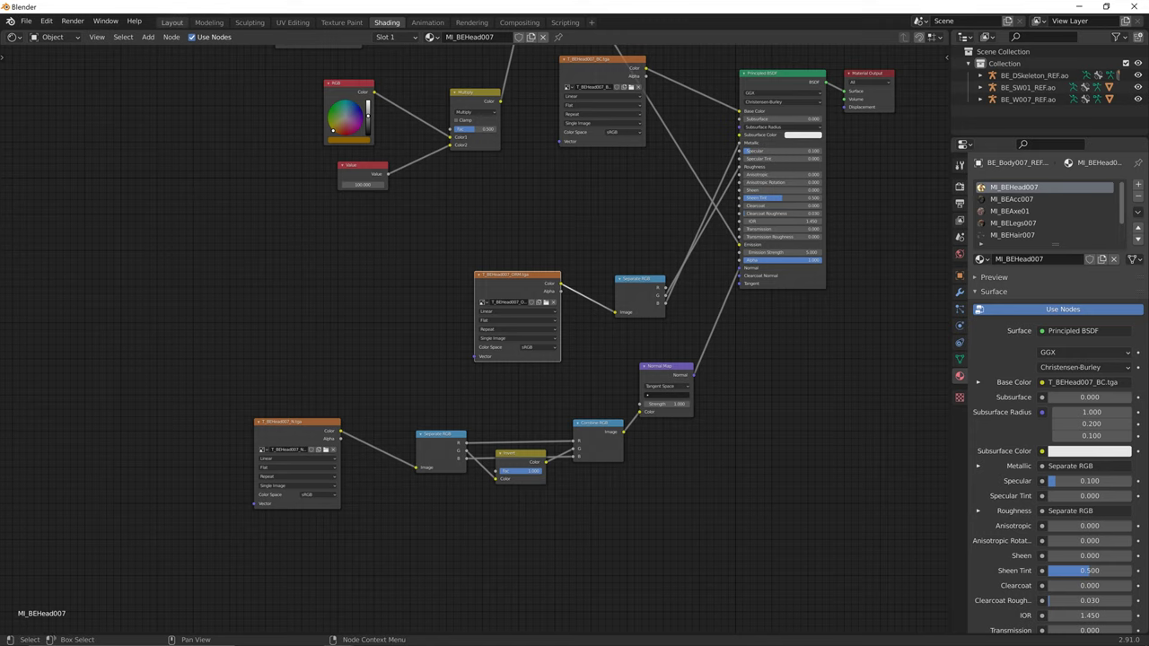
- Unhide the BE_SW01_REF.mo weapon mesh in the 3D scene, select it and view it beside the character
click(171, 22)
click(979, 147)
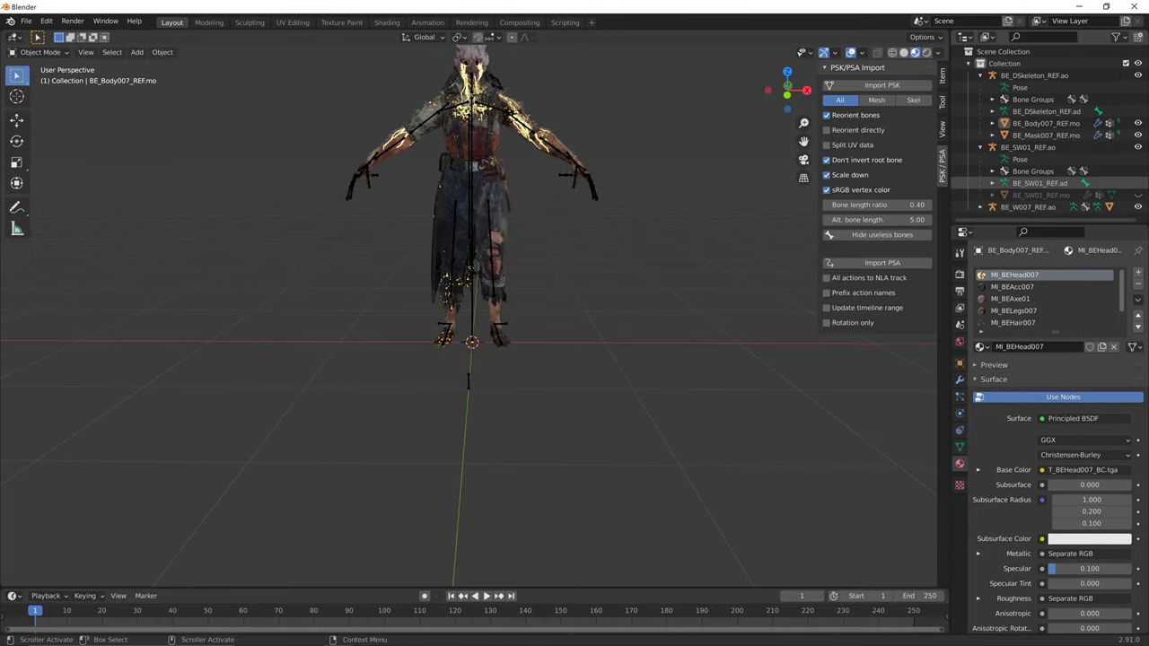
click(1138, 195)
click(1041, 195)
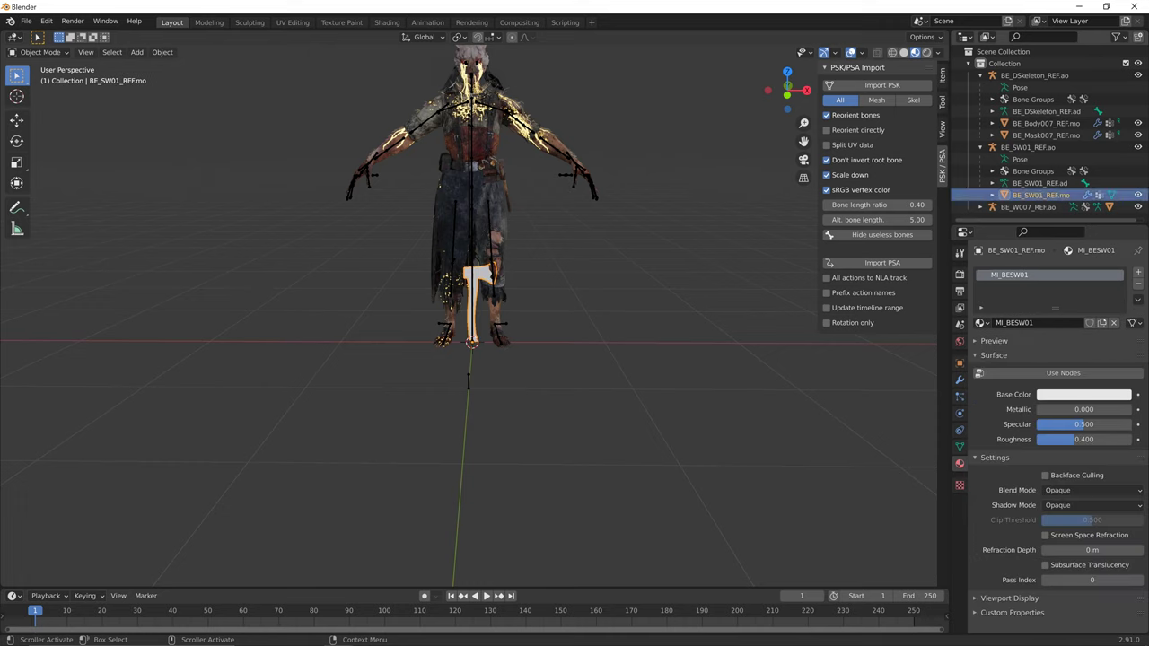
middle_drag(664, 337, 641, 297)
middle_drag(682, 395, 610, 391)
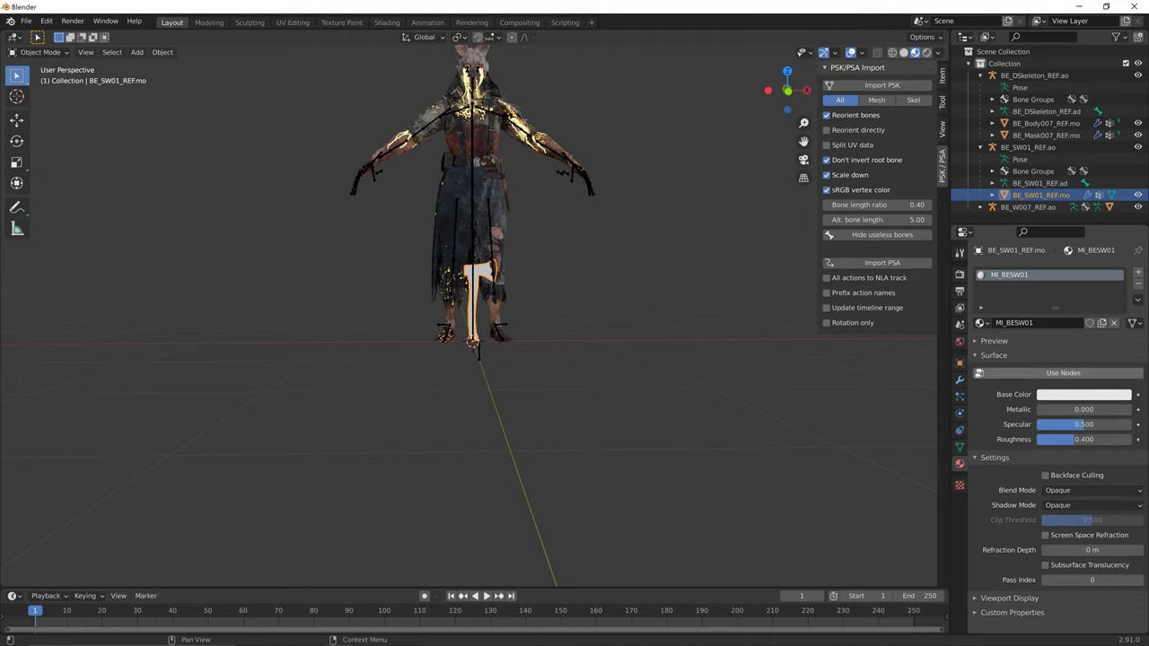
- Enable nodes on MI_BESW01, replace its default nodes with the copied shader setup and deselect the pasted nodes
click(1062, 373)
click(387, 23)
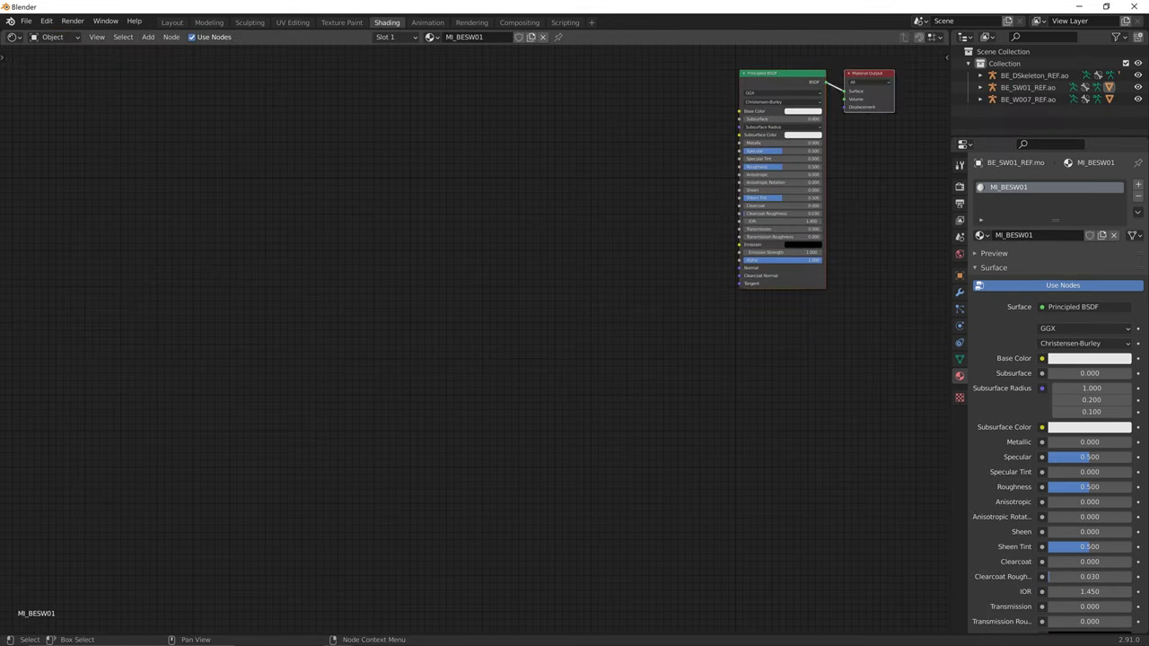
click(884, 328)
mouse_move(887, 323)
mouse_down()
mouse_move(798, 89)
mouse_move(776, 80)
mouse_up()
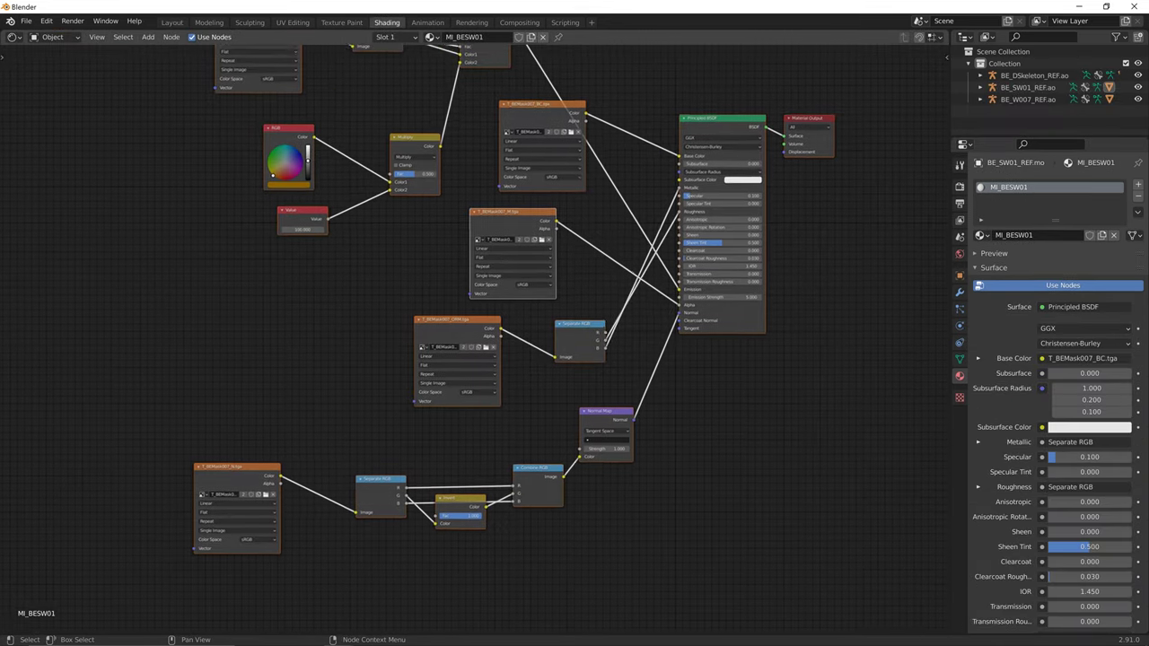
scroll(474, 347, down, 2)
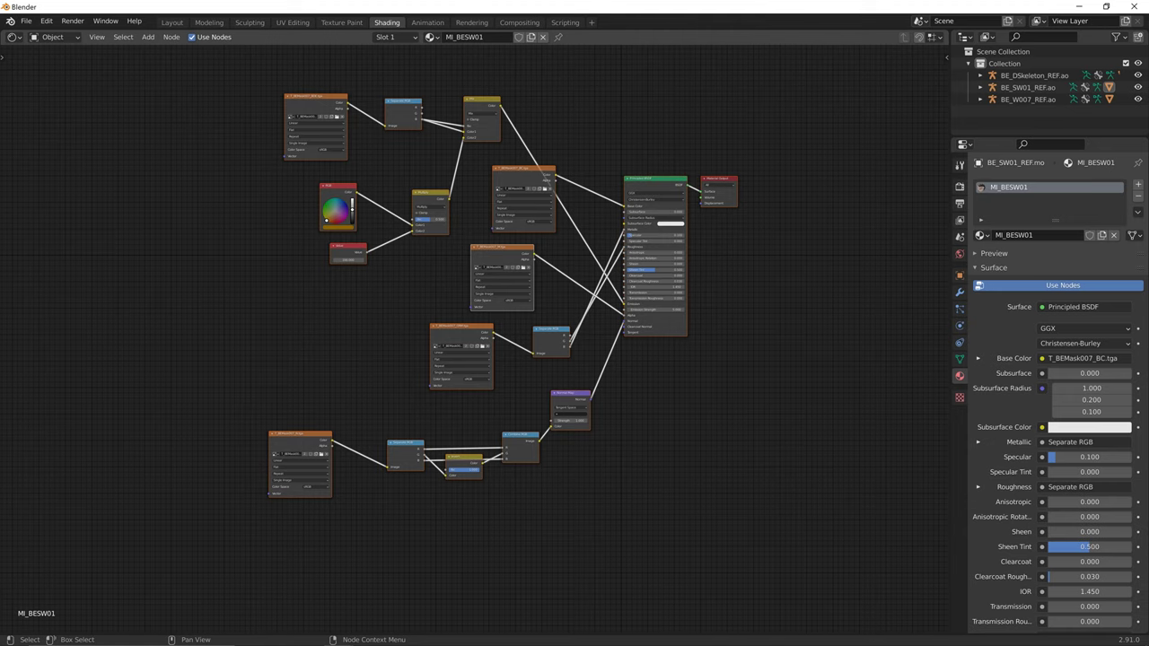
key(alt+a)
- Load T_BEWS01_BC.tga from the Outfit01 texture folder into the base color texture node of MI_BESW01
scroll(468, 345, up, 1)
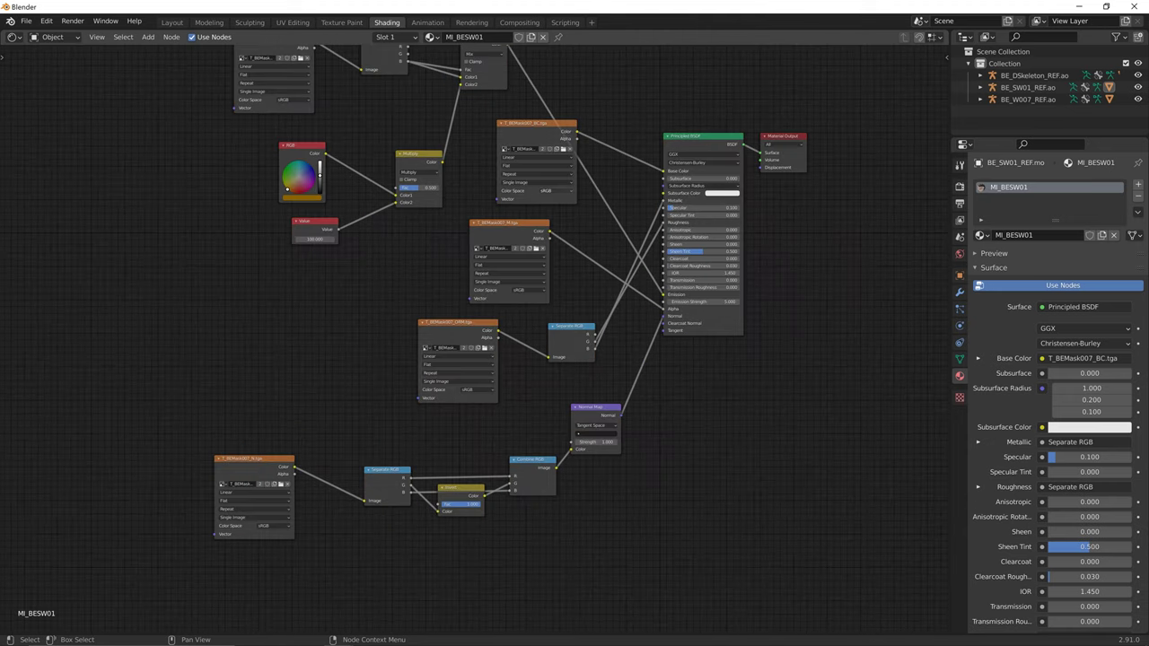
scroll(479, 457, up, 1)
middle_drag(468, 345, 502, 394)
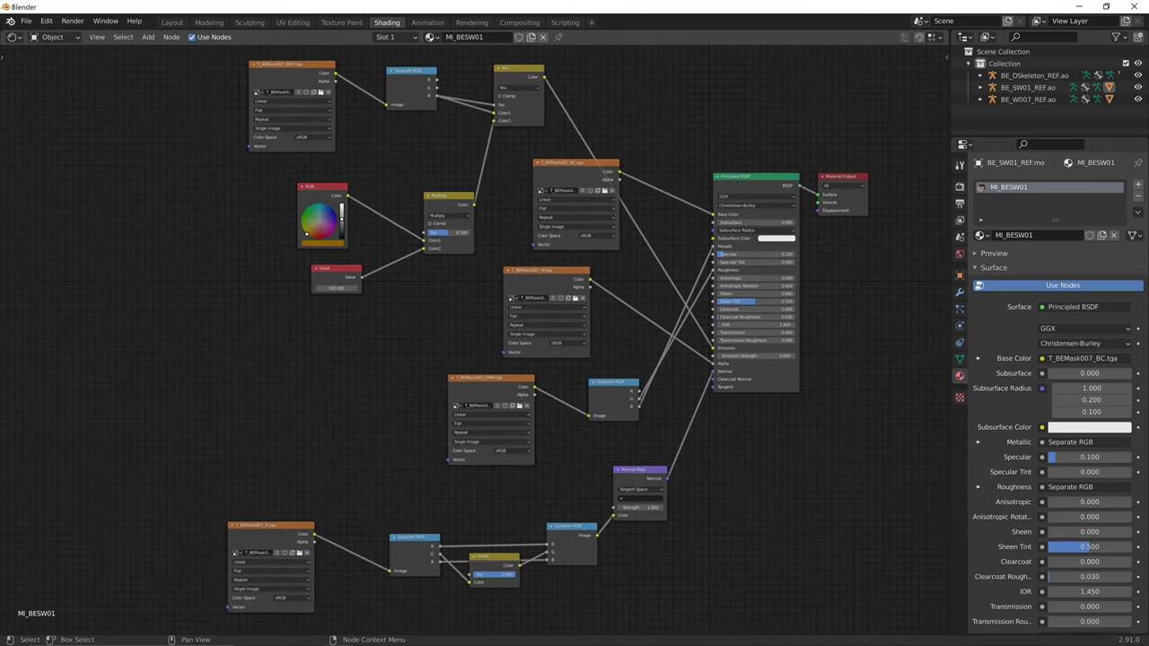
click(608, 191)
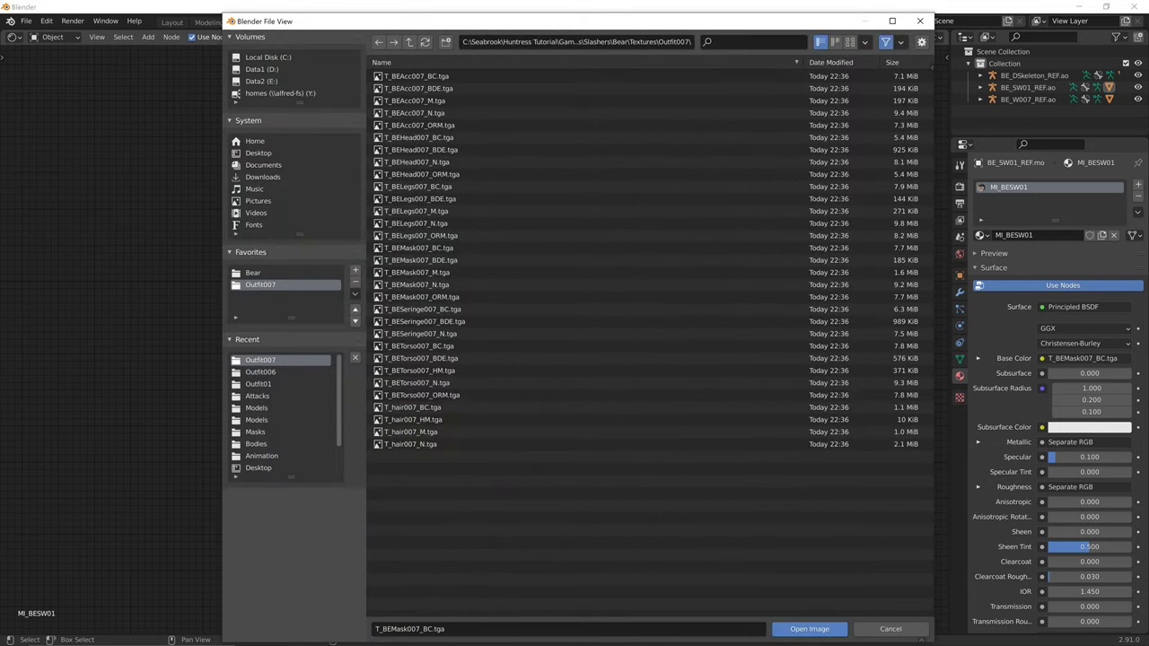
click(409, 42)
double_click(410, 77)
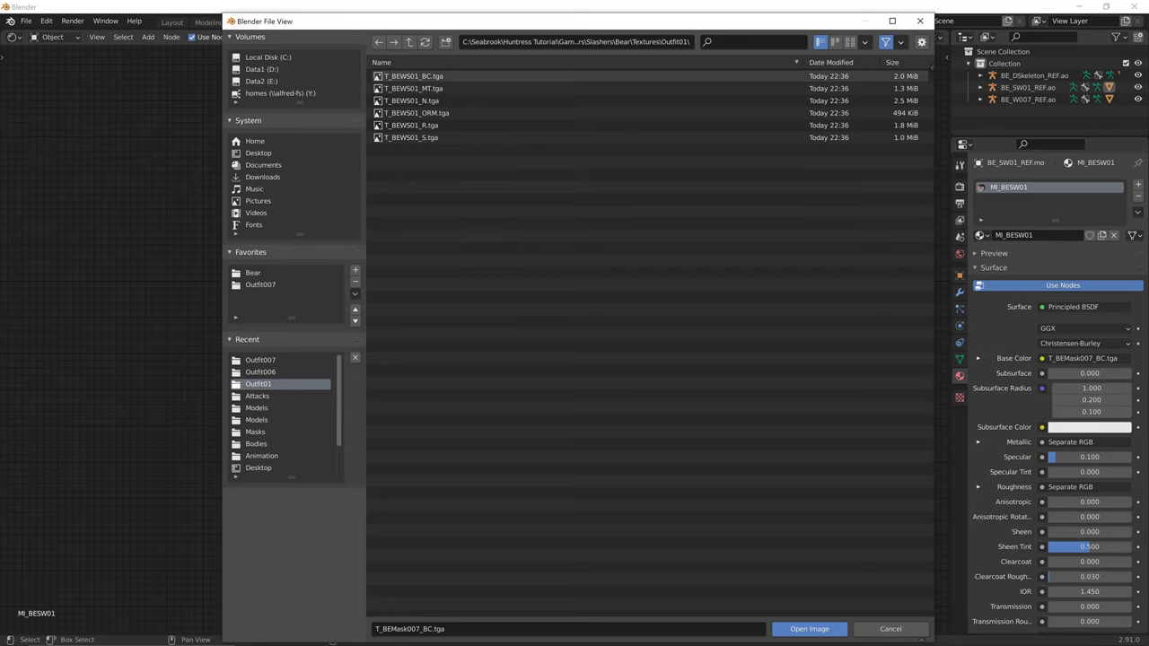
double_click(413, 76)
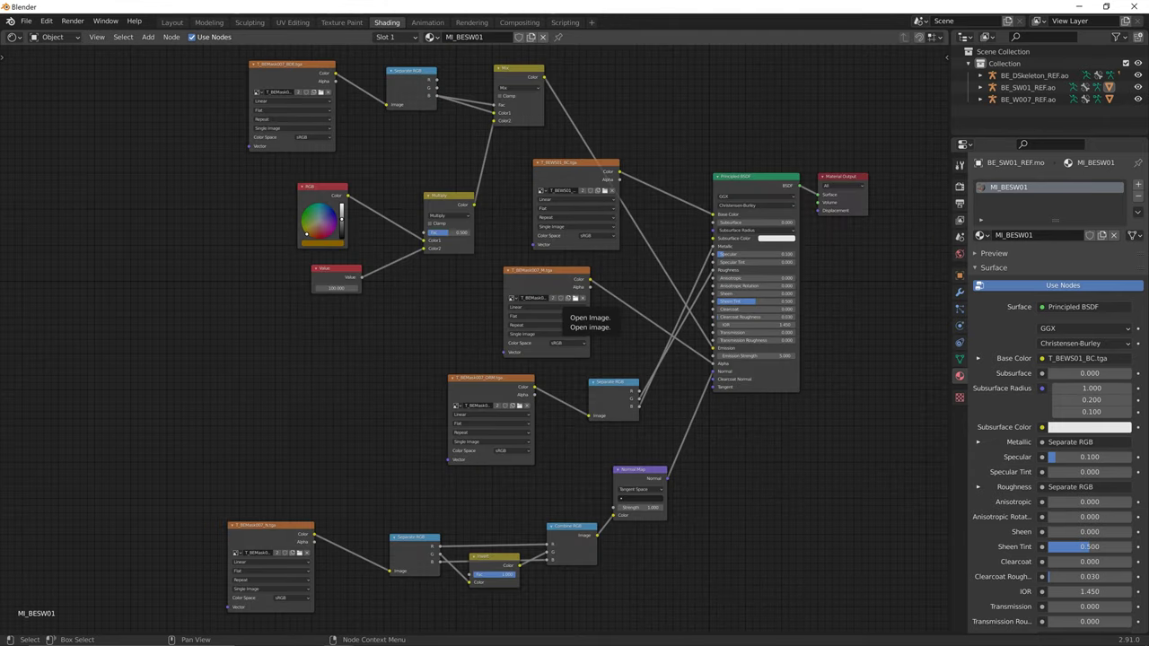
- Delete the alpha mask texture node and the whole emission chain, including its Mix node, from MI_BESW01
click(565, 309)
key(Delete)
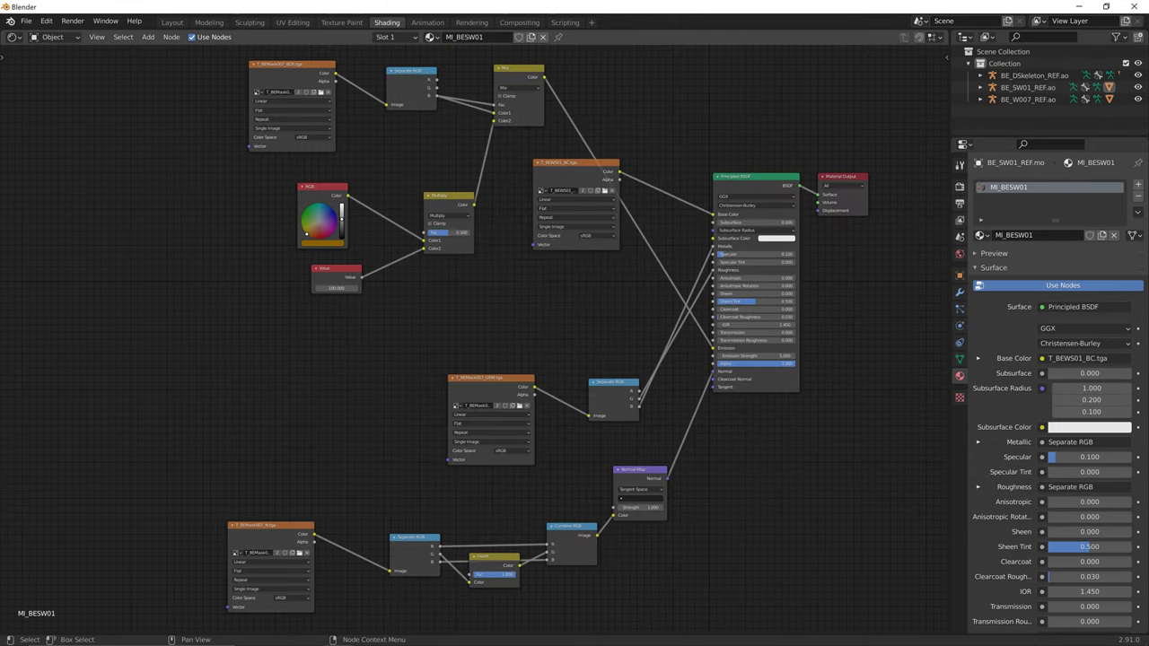
drag(495, 279, 249, 74)
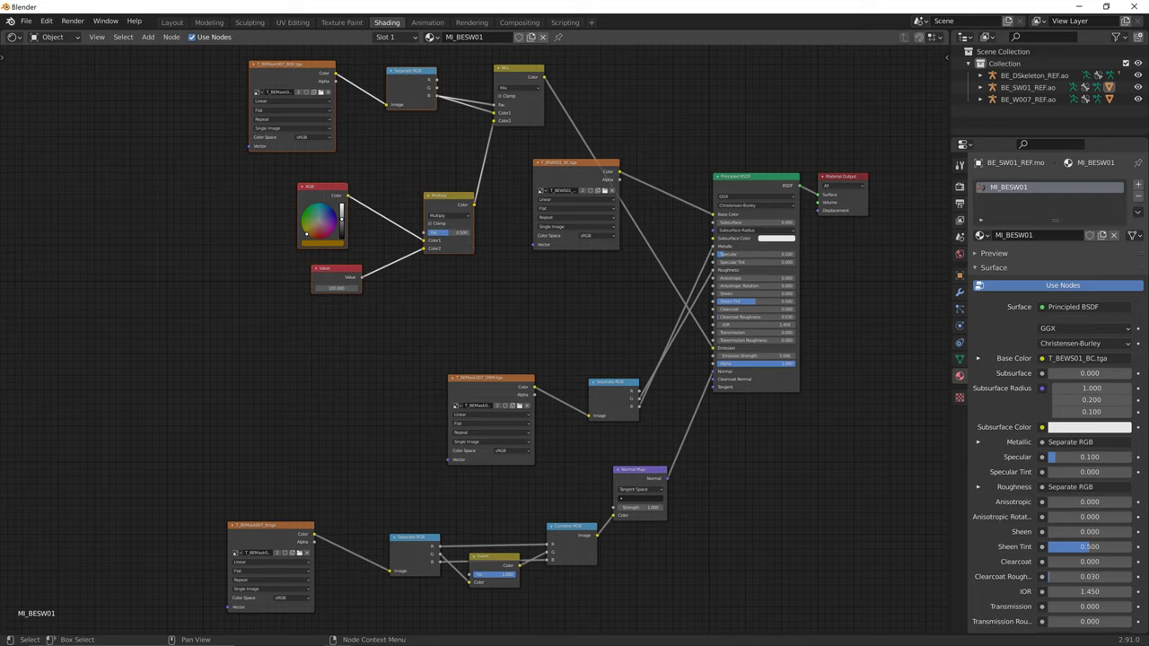
key(Delete)
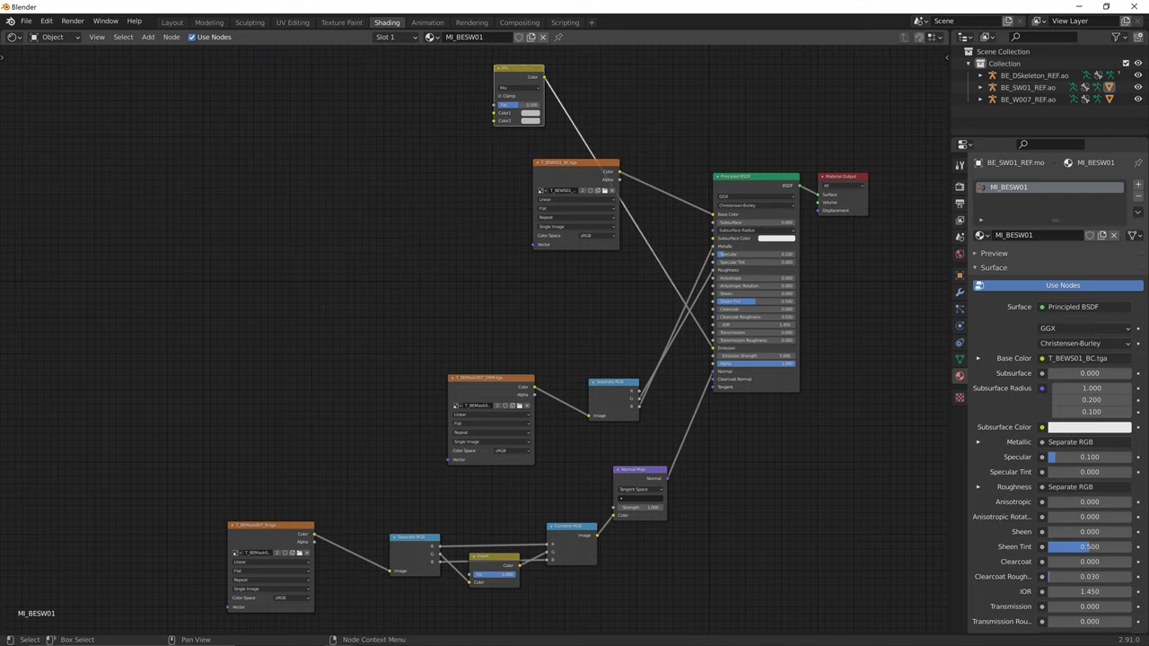
key(Delete)
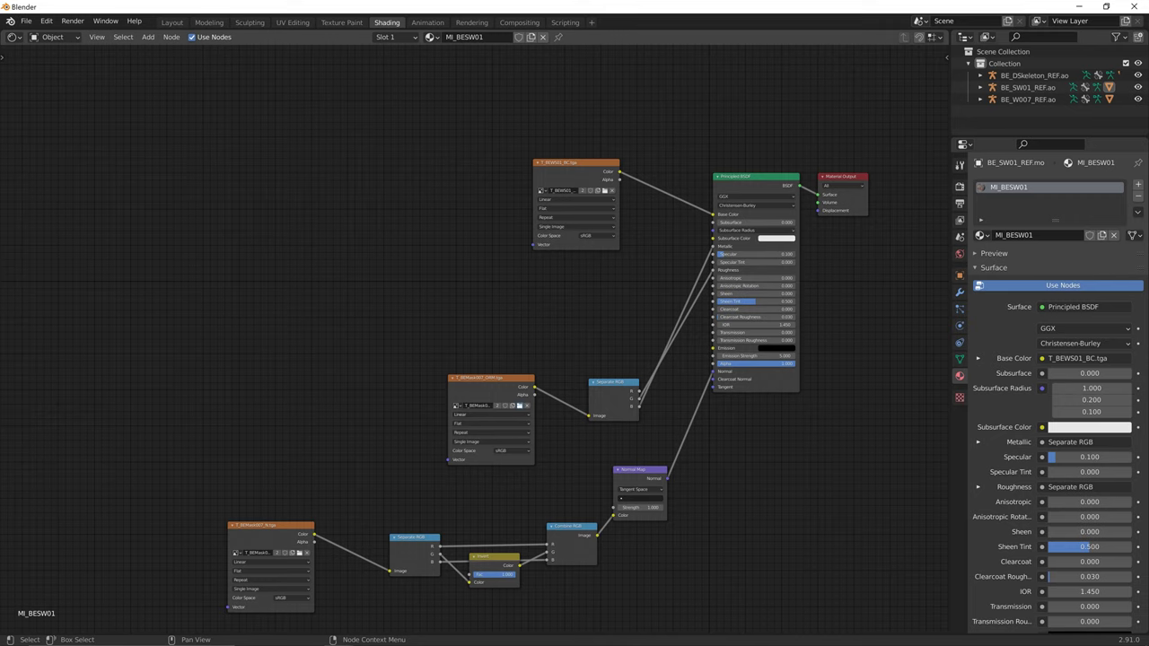
- Load T_BEWS01_ORM.tga from the Outfit01 texture folder into the ORM texture node of MI_BESW01
click(520, 406)
click(409, 42)
double_click(411, 77)
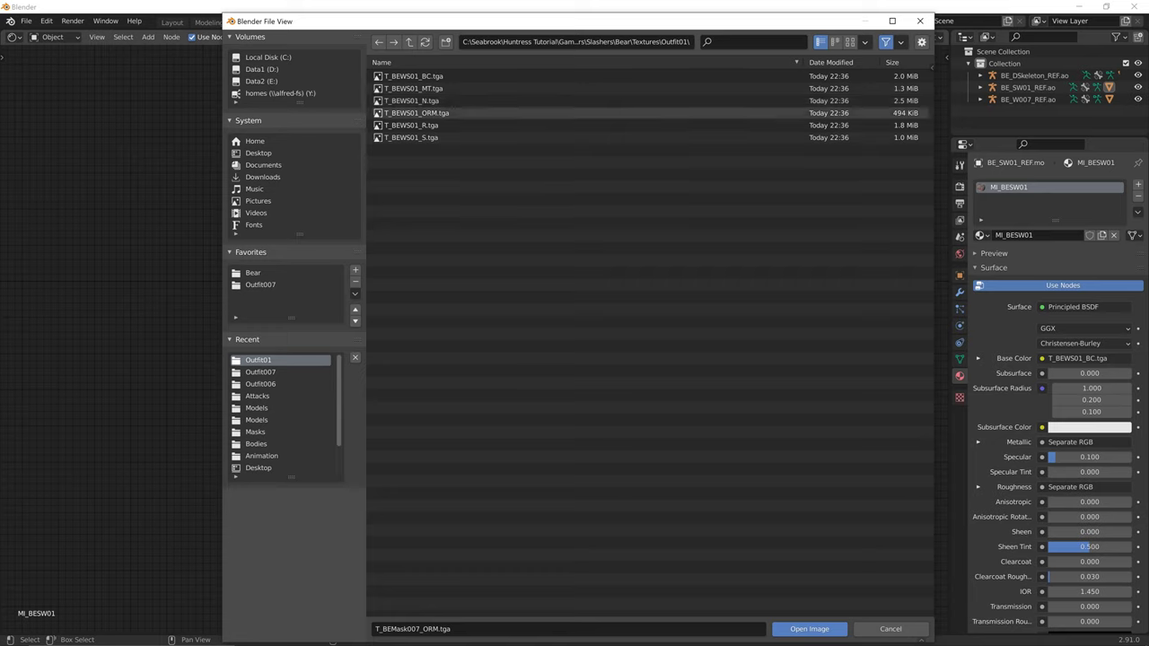
double_click(416, 113)
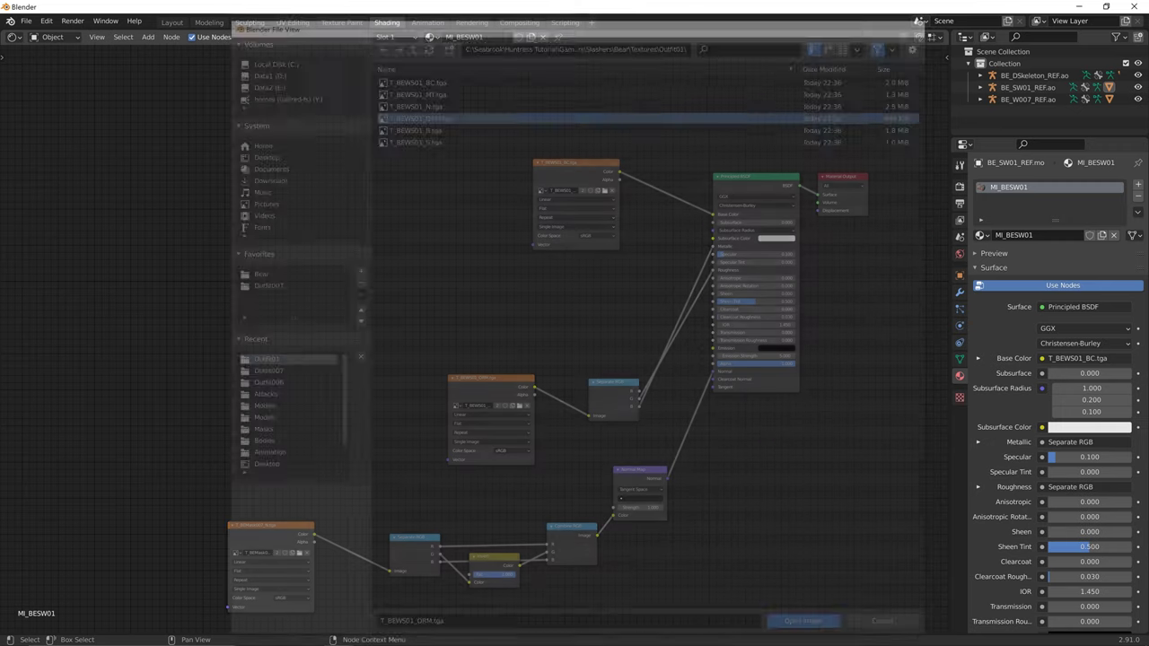
- Load T_BEWS01_N.tga from the Outfit01 texture folder into the normal map's texture node of MI_BESW01
middle_drag(503, 359, 521, 246)
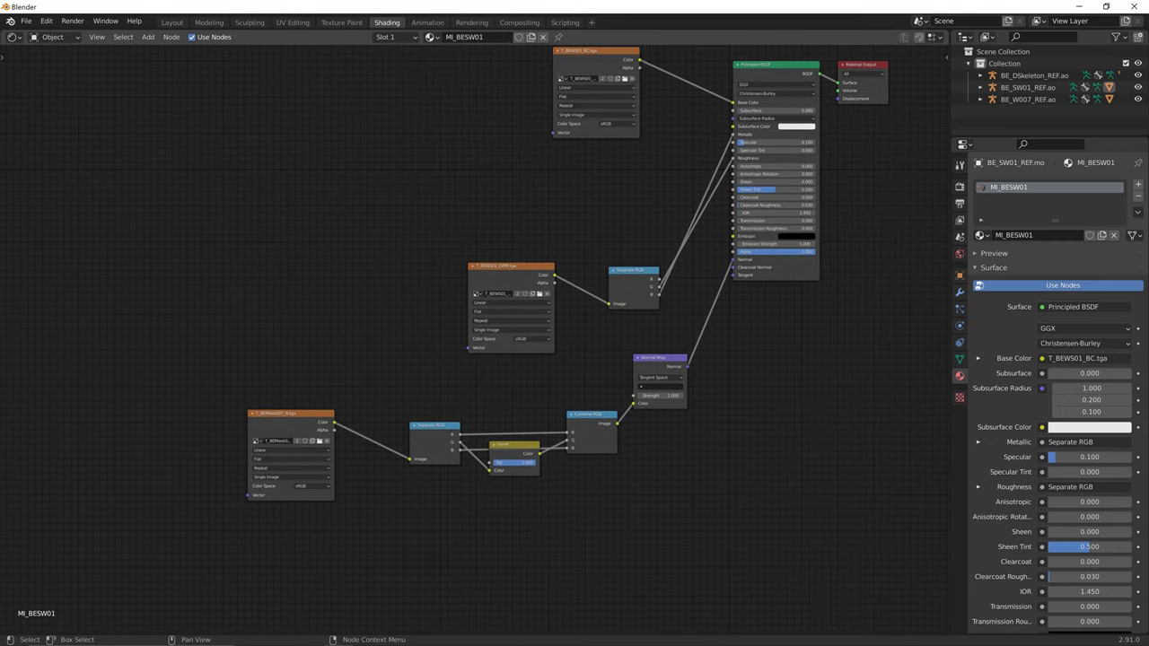
click(320, 441)
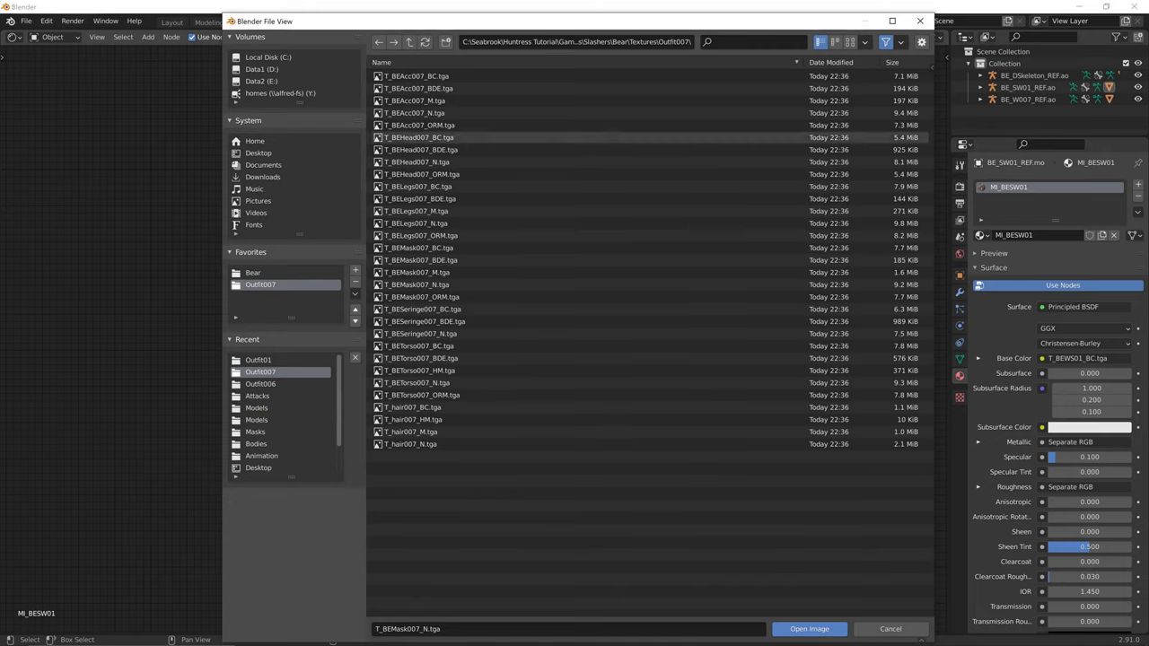
click(410, 43)
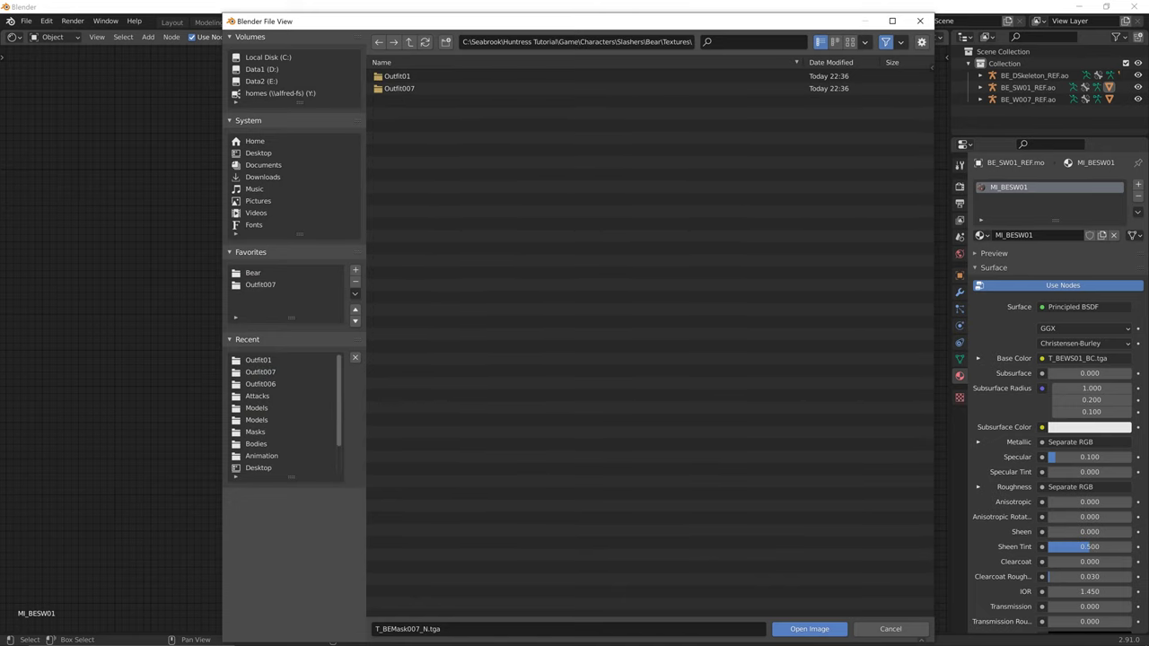
double_click(397, 76)
double_click(408, 101)
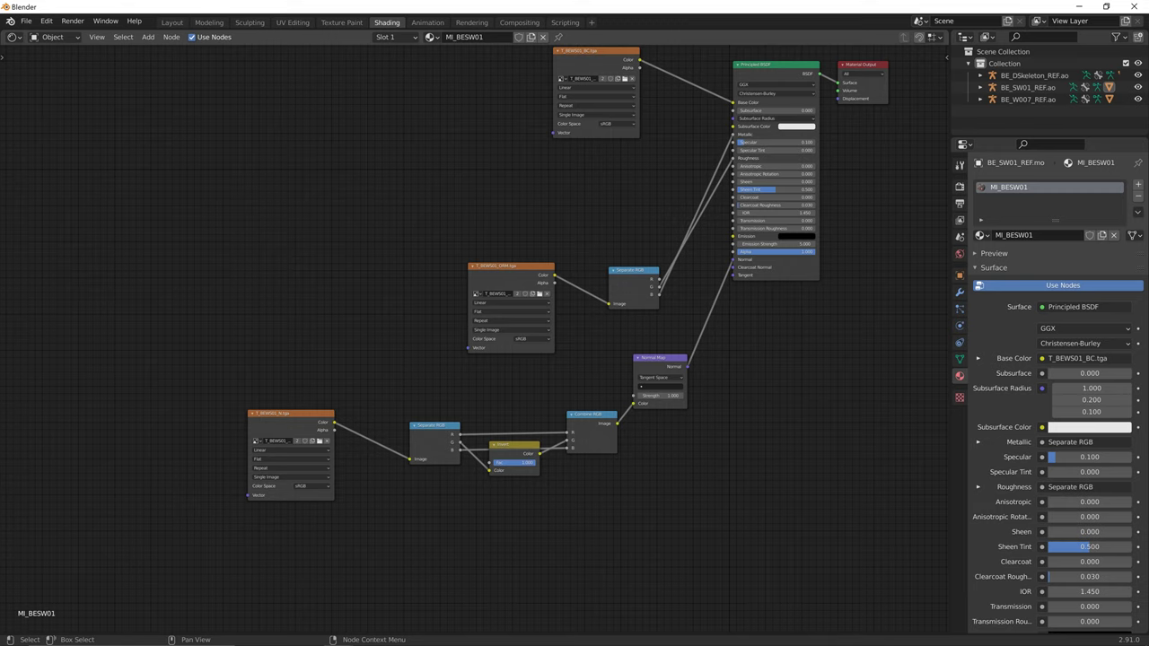
- Examine the textured axe in the 3D scene and compare with the MI_BESW01 nodes in the Blight Huntress main.blend file
click(172, 23)
mouse_move(431, 296)
middle_down()
mouse_move(516, 277)
mouse_move(350, 292)
mouse_move(432, 316)
mouse_move(414, 299)
middle_up()
scroll(414, 300, up, 2)
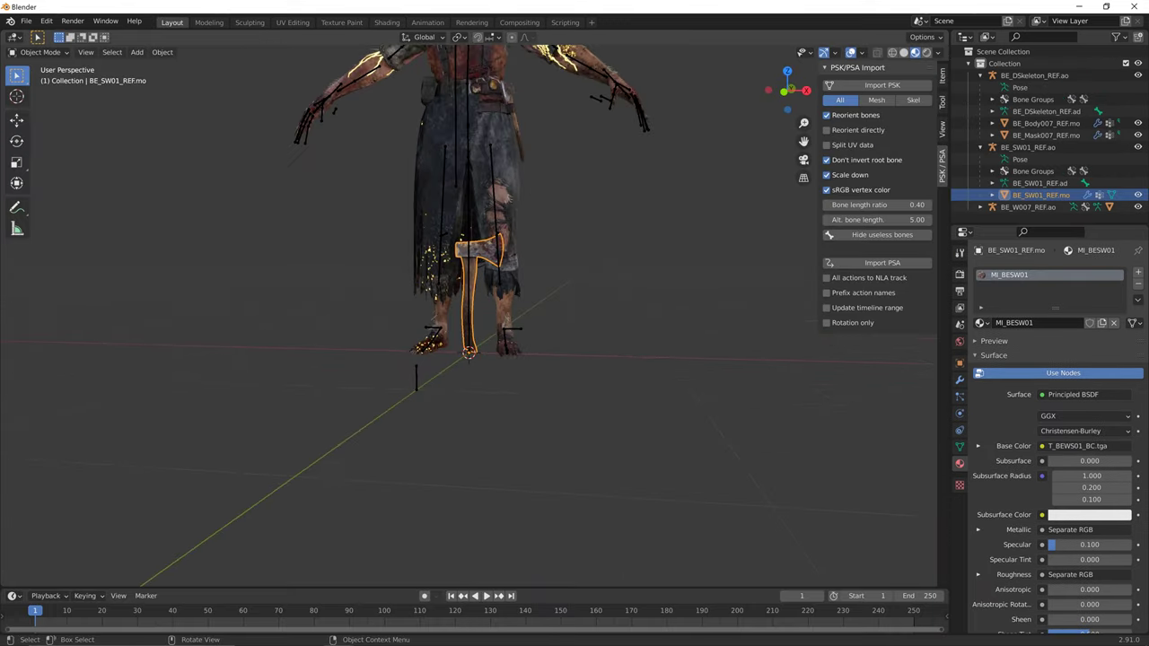
scroll(411, 381, up, 2)
middle_drag(410, 382, 410, 348)
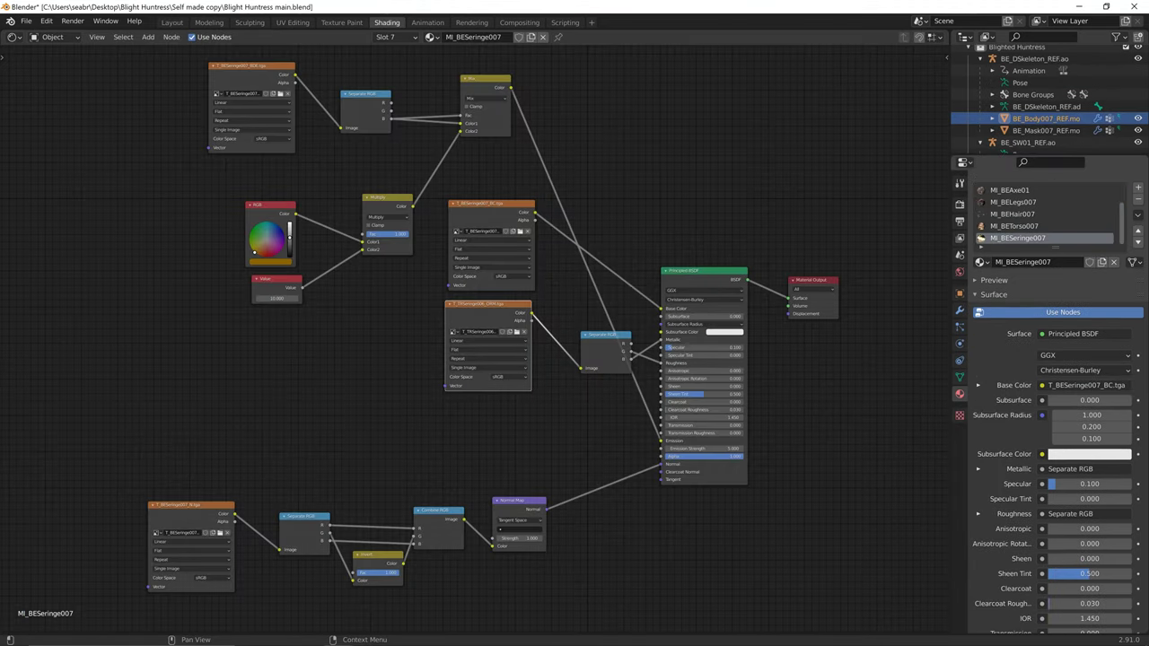
scroll(1045, 94, down, 5)
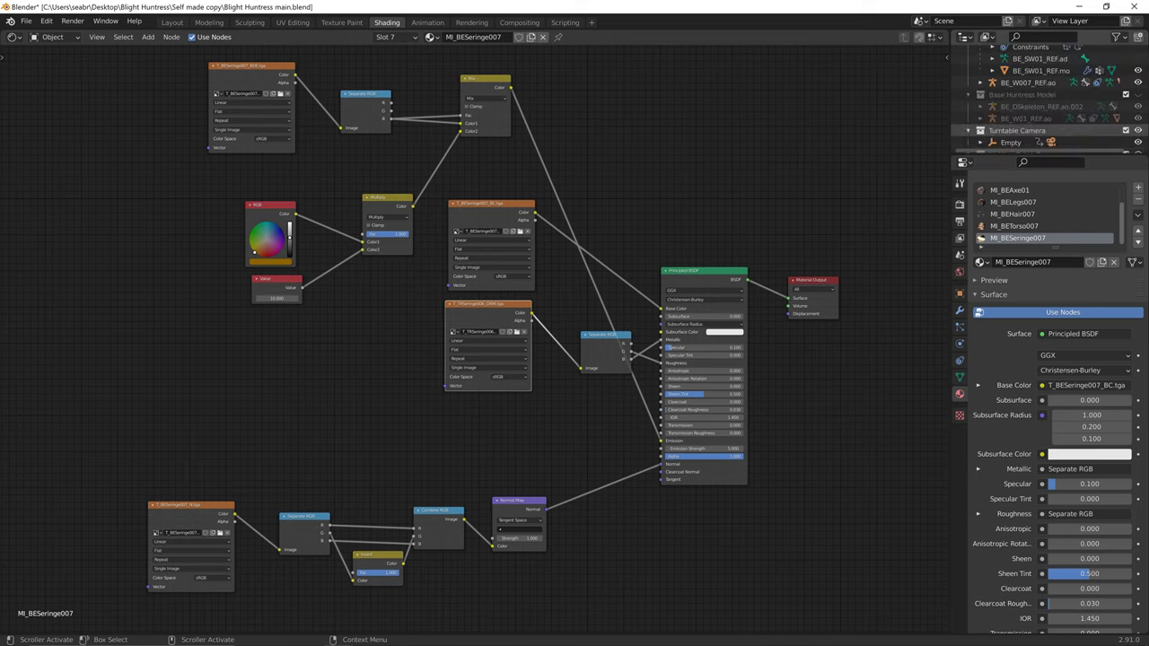
scroll(1046, 94, up, 2)
click(1041, 94)
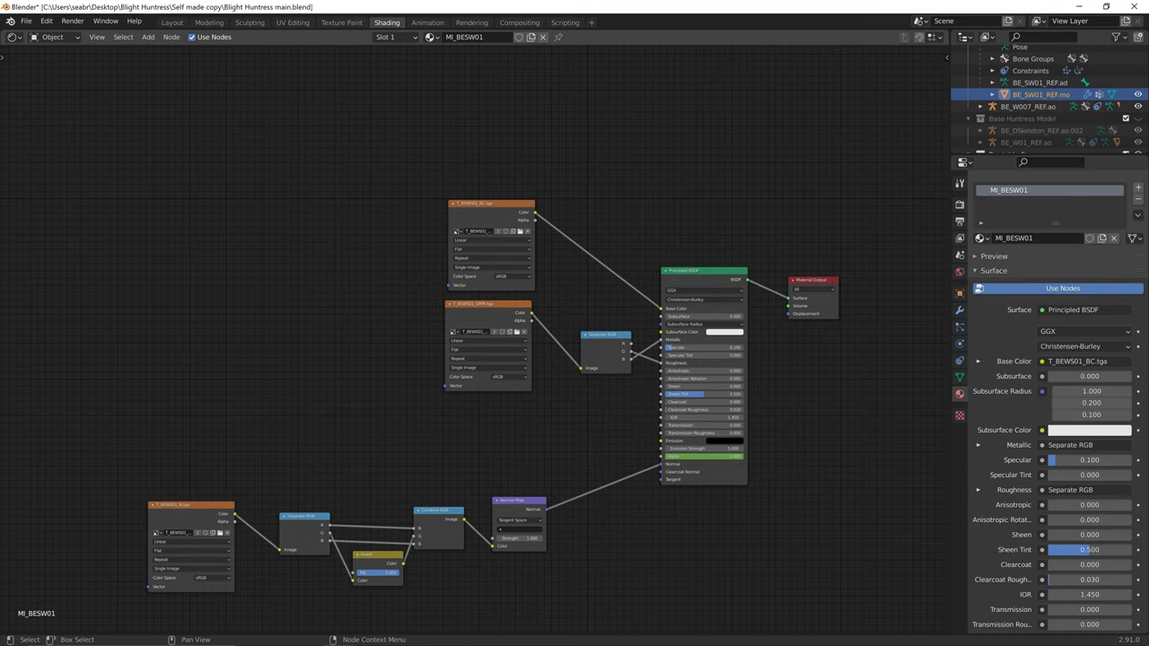
key(alt+Tab)
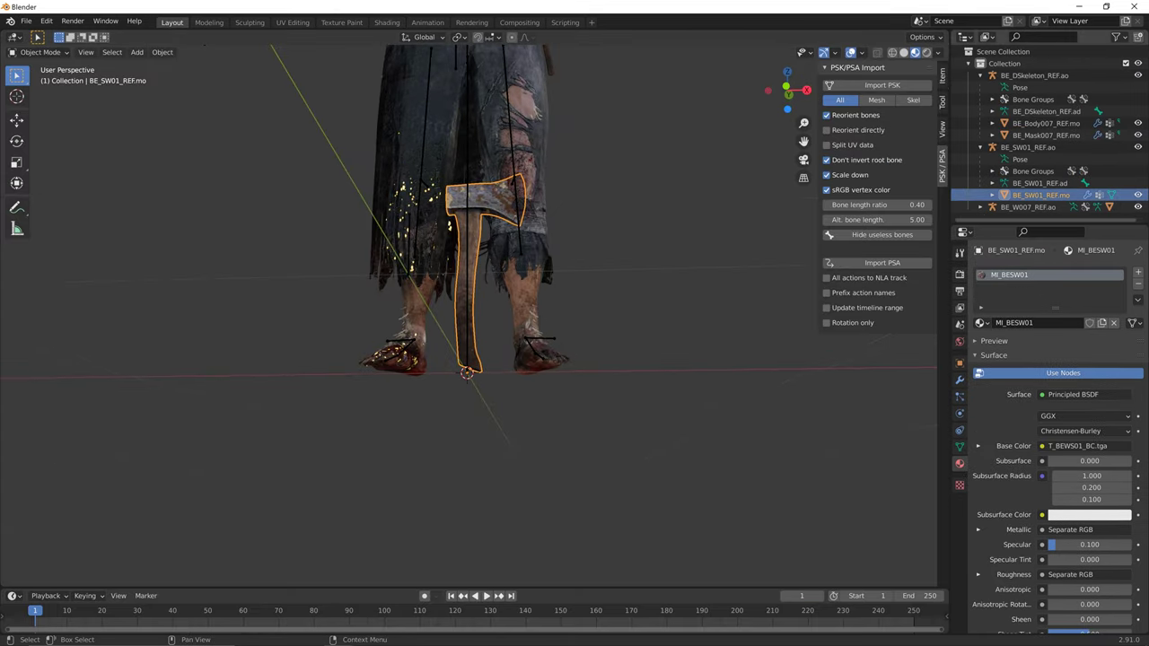
- Hide the BE_SW01_REF.mo axe, unhide the BE_W007_REF.mo weapon mesh and select it in the 3D scene
click(1138, 195)
click(980, 148)
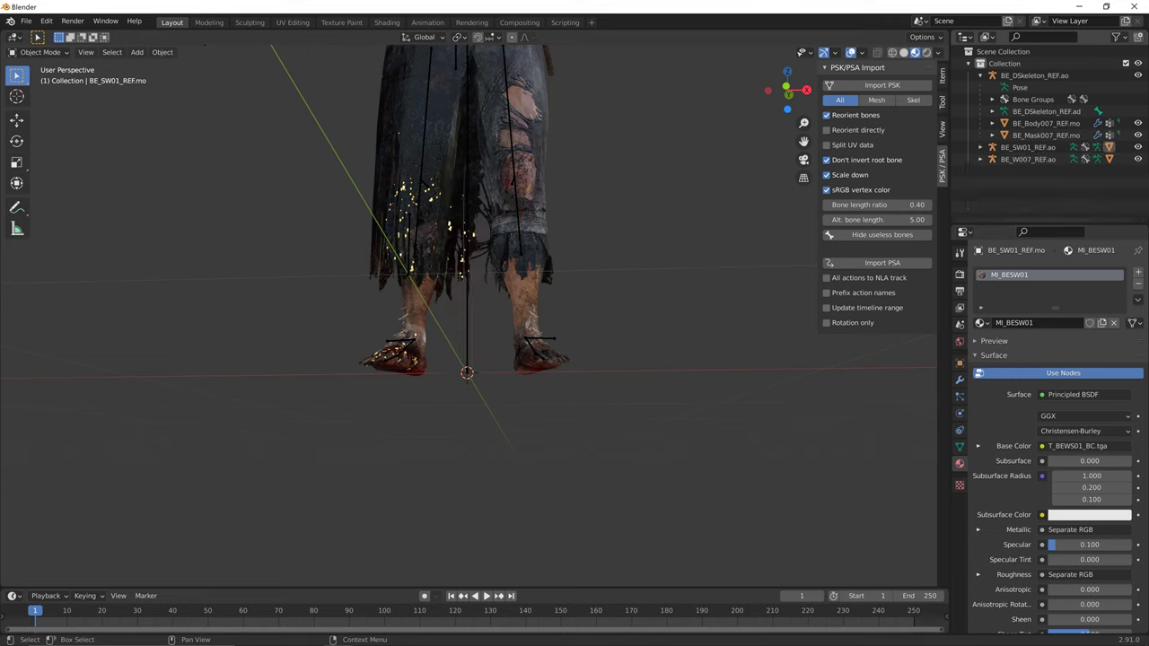
click(979, 159)
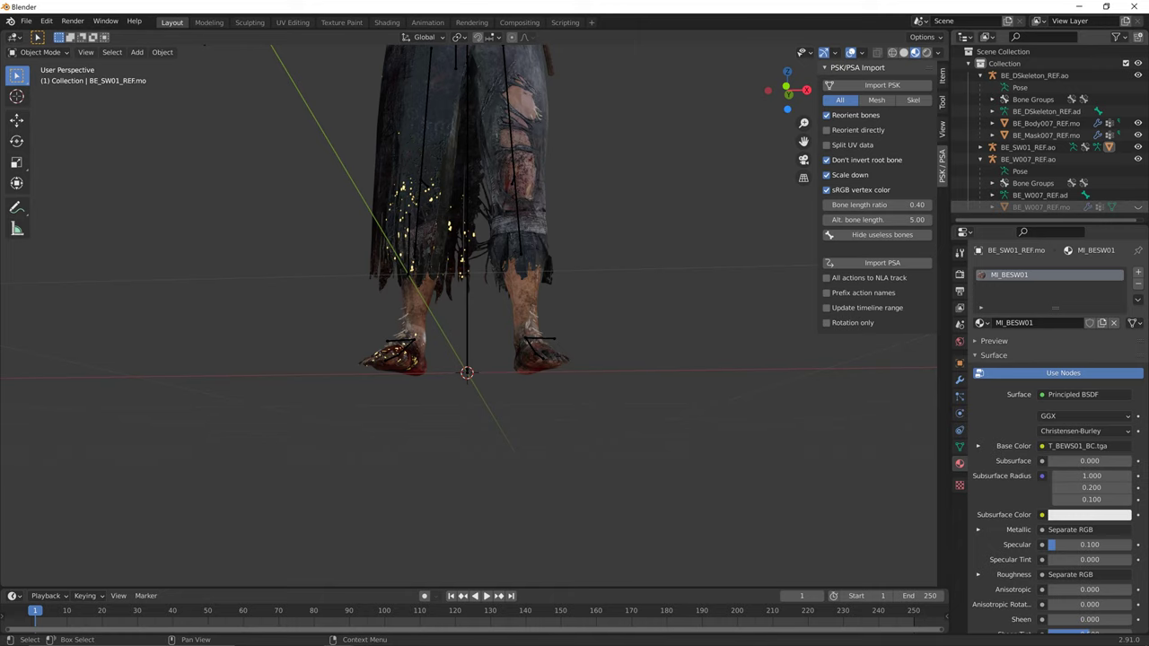
scroll(1136, 207, down, 1)
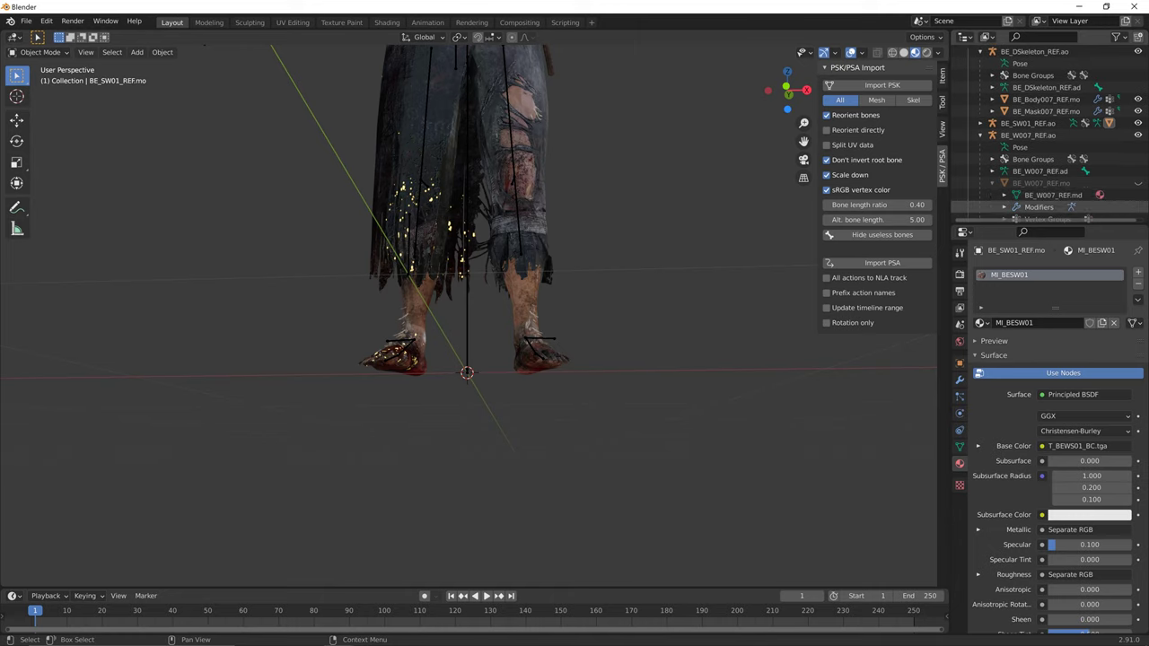
click(1137, 183)
mouse_move(454, 292)
middle_down()
mouse_move(514, 265)
mouse_move(464, 271)
middle_up()
click(513, 265)
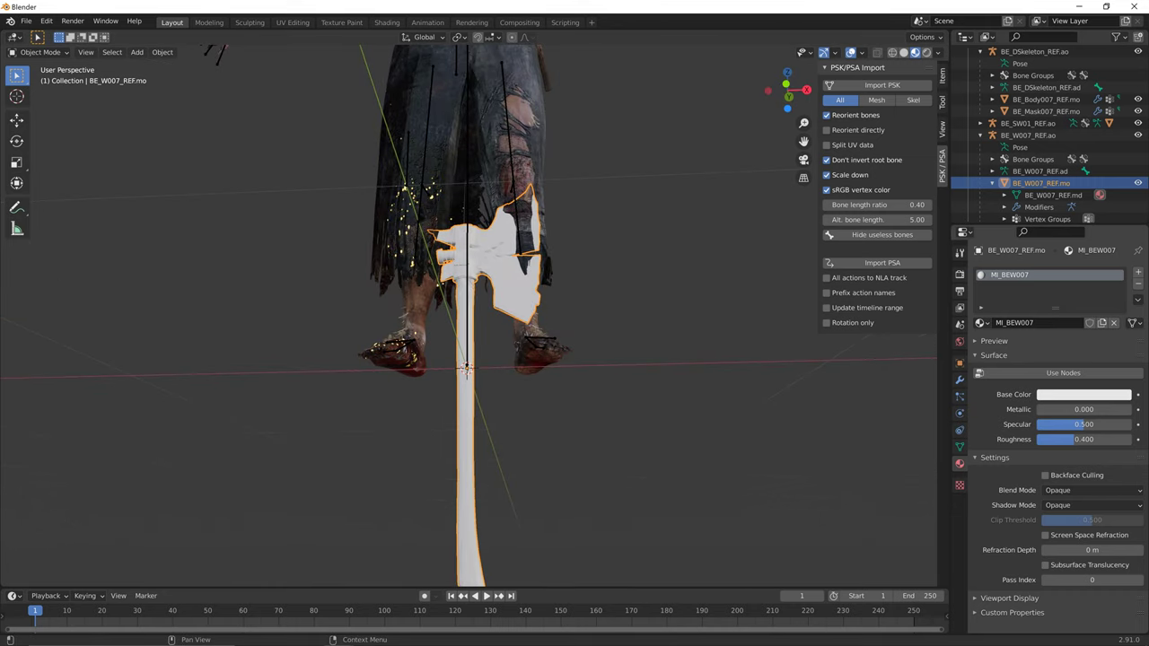
- Enable nodes on MI_BEW007 and replace its default nodes with the copied shader setup
click(1063, 372)
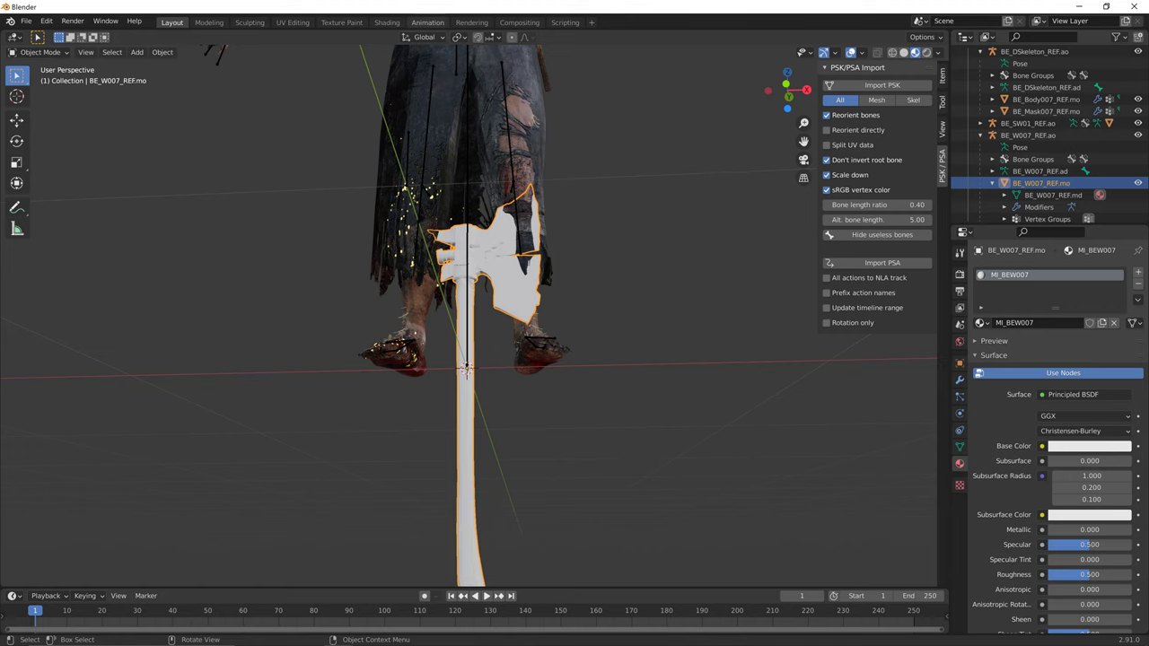
click(387, 23)
middle_drag(628, 269, 262, 412)
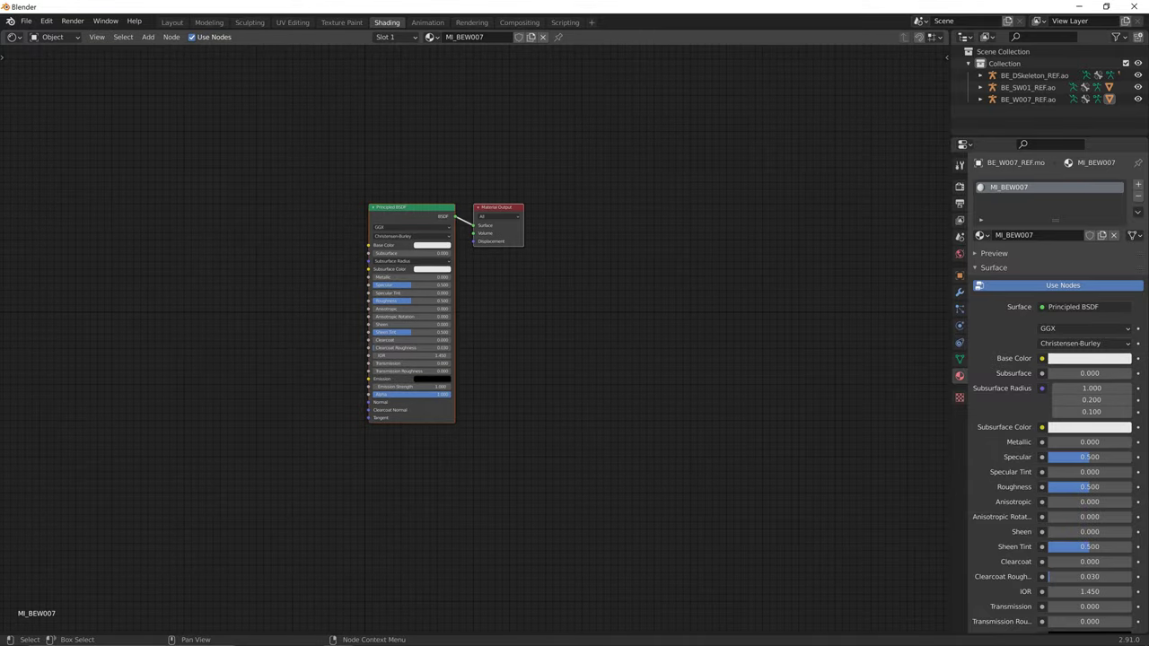
key(x)
key(ctrl+v)
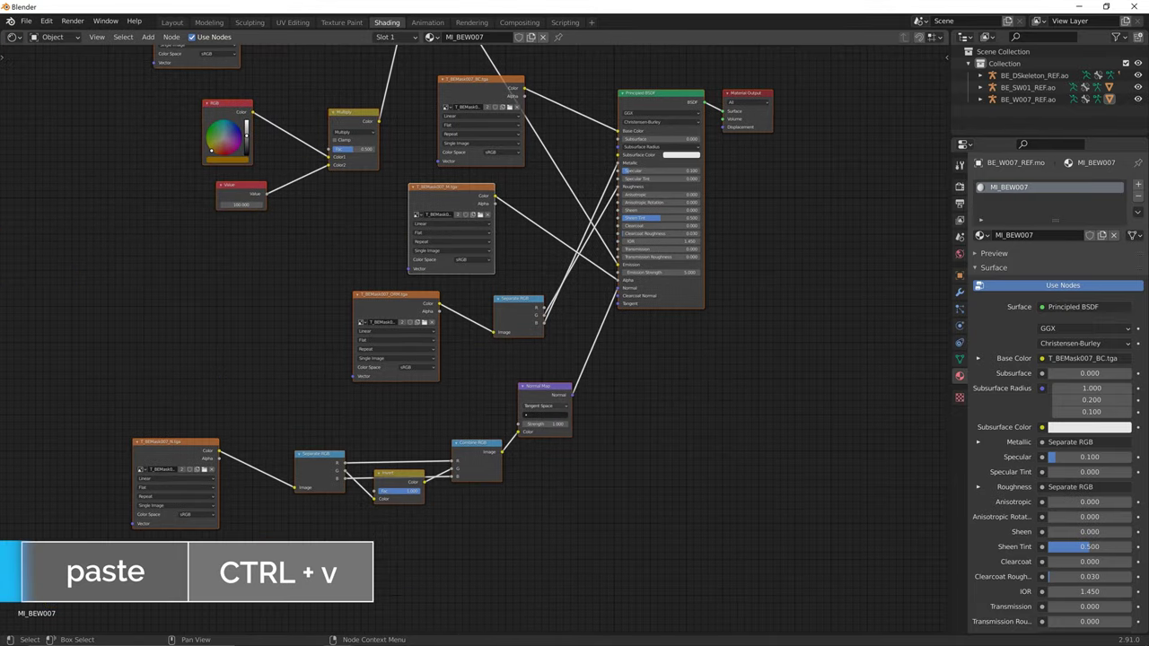
scroll(473, 340, down, 3)
middle_drag(472, 339, 464, 381)
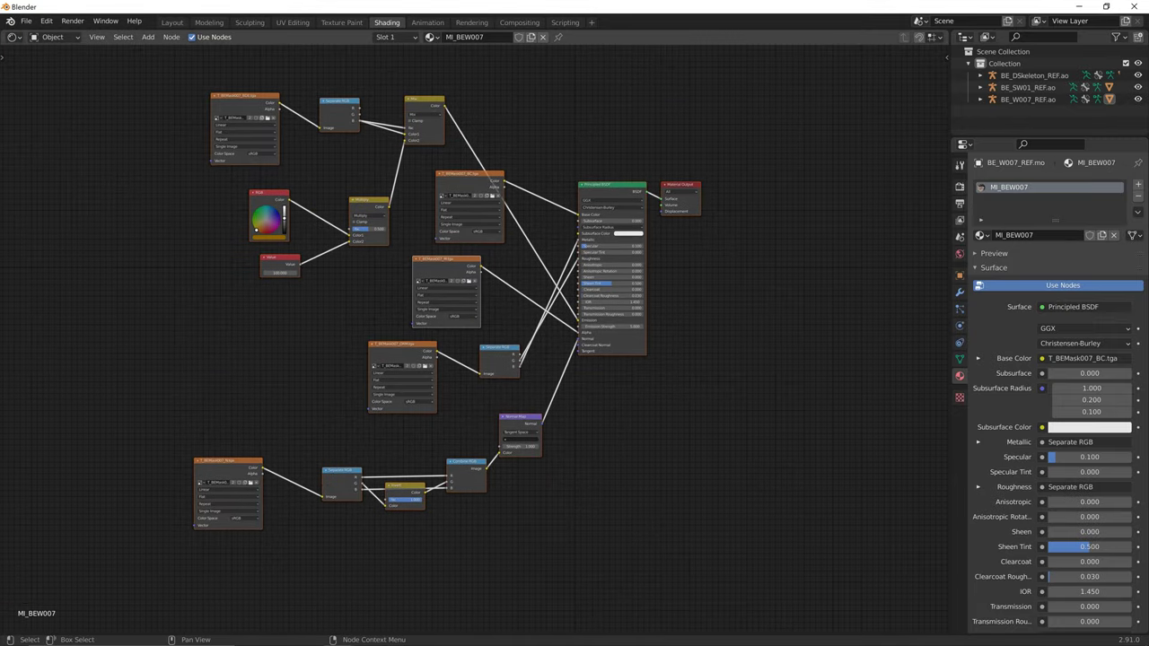
click(268, 118)
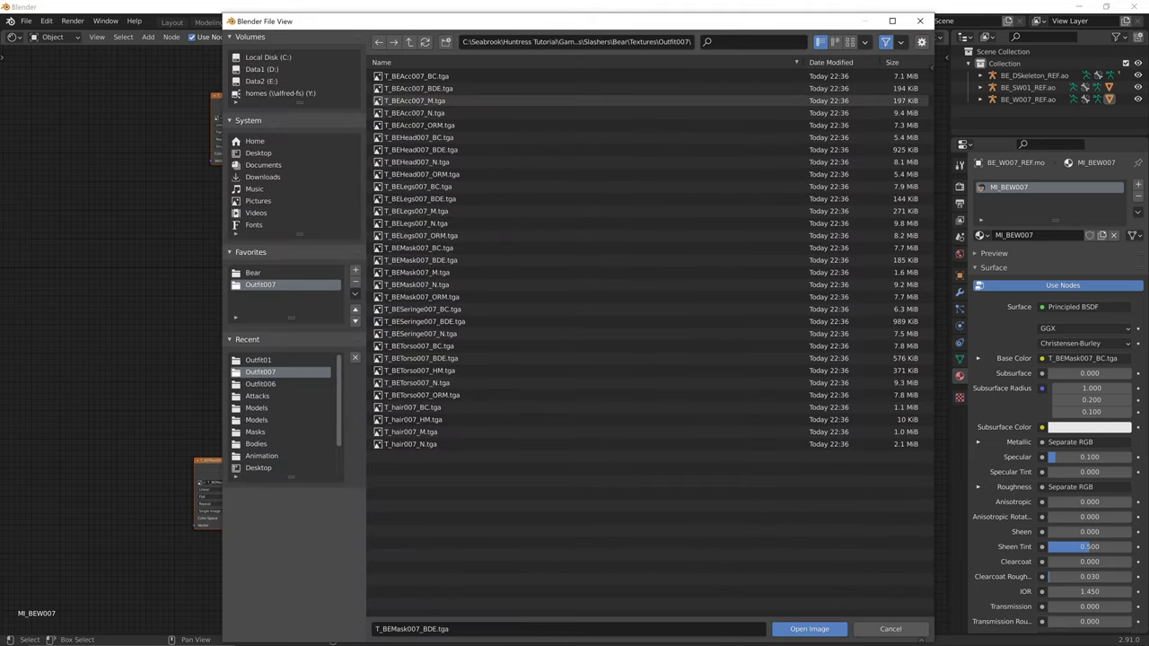
click(409, 42)
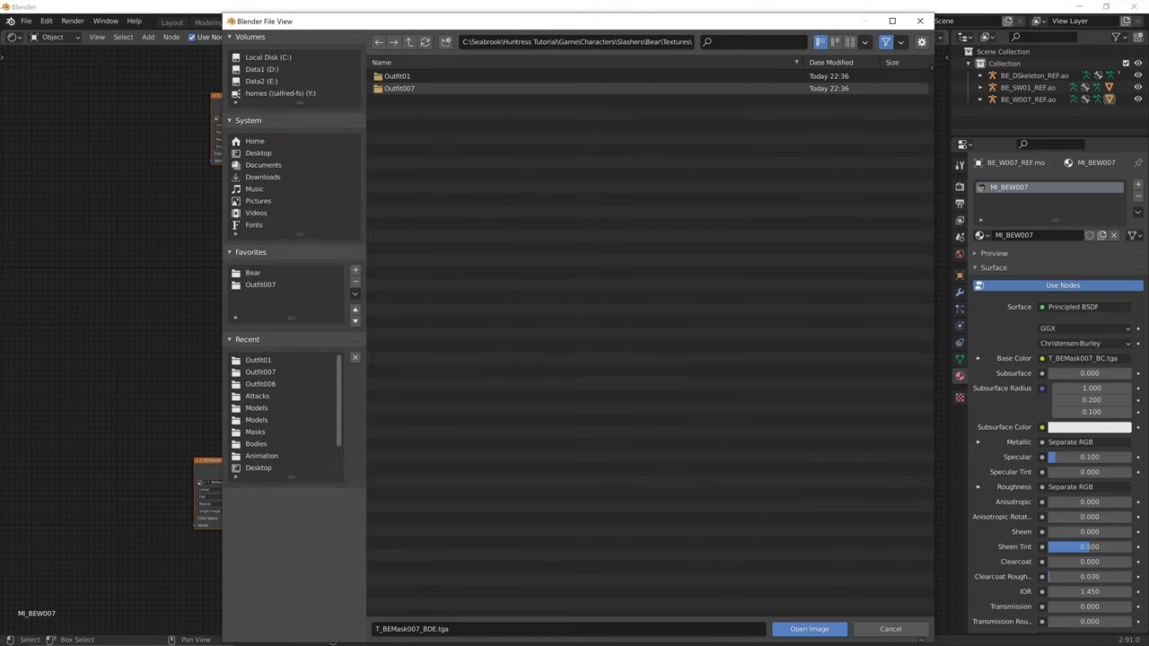
click(397, 76)
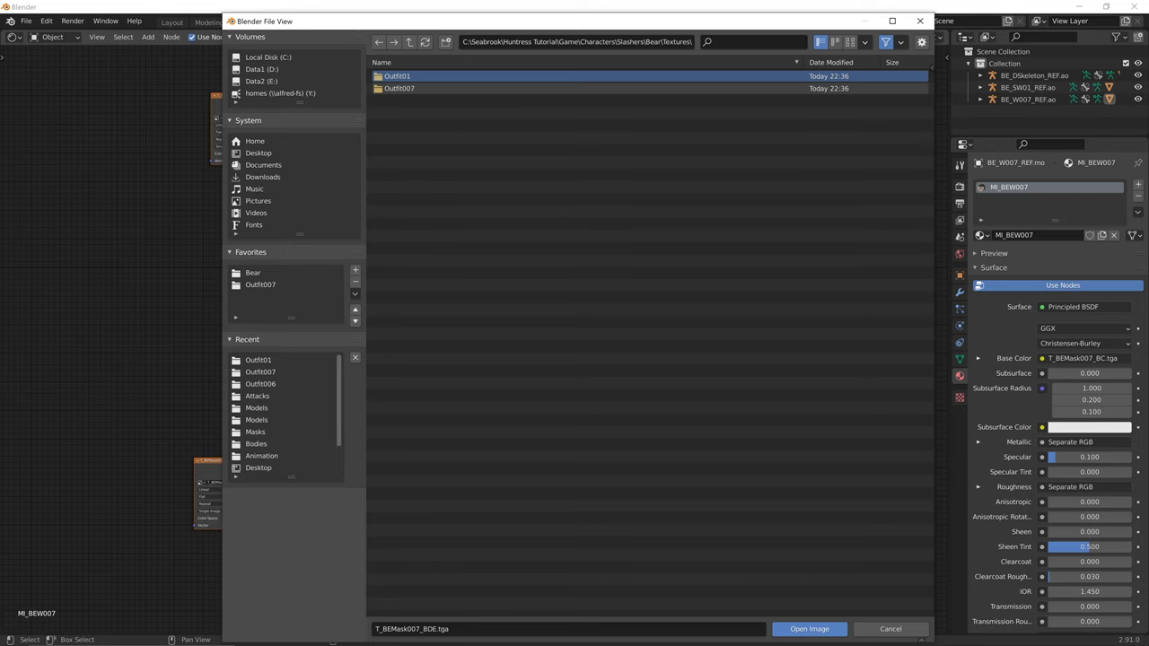
double_click(400, 88)
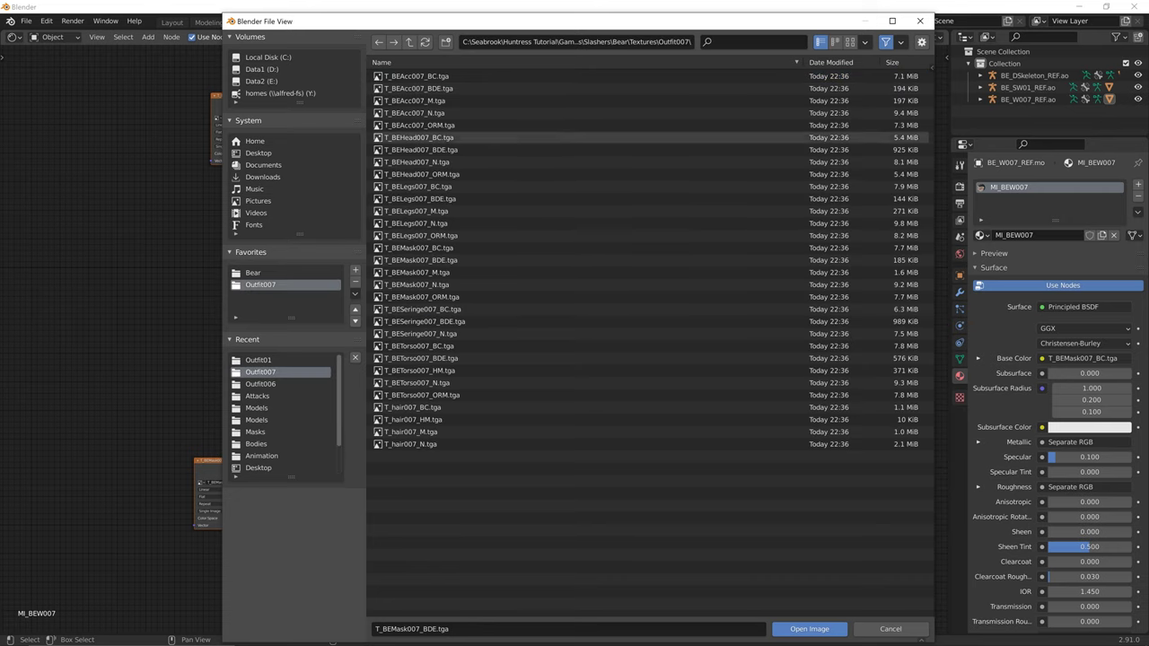
drag(417, 22, 498, 12)
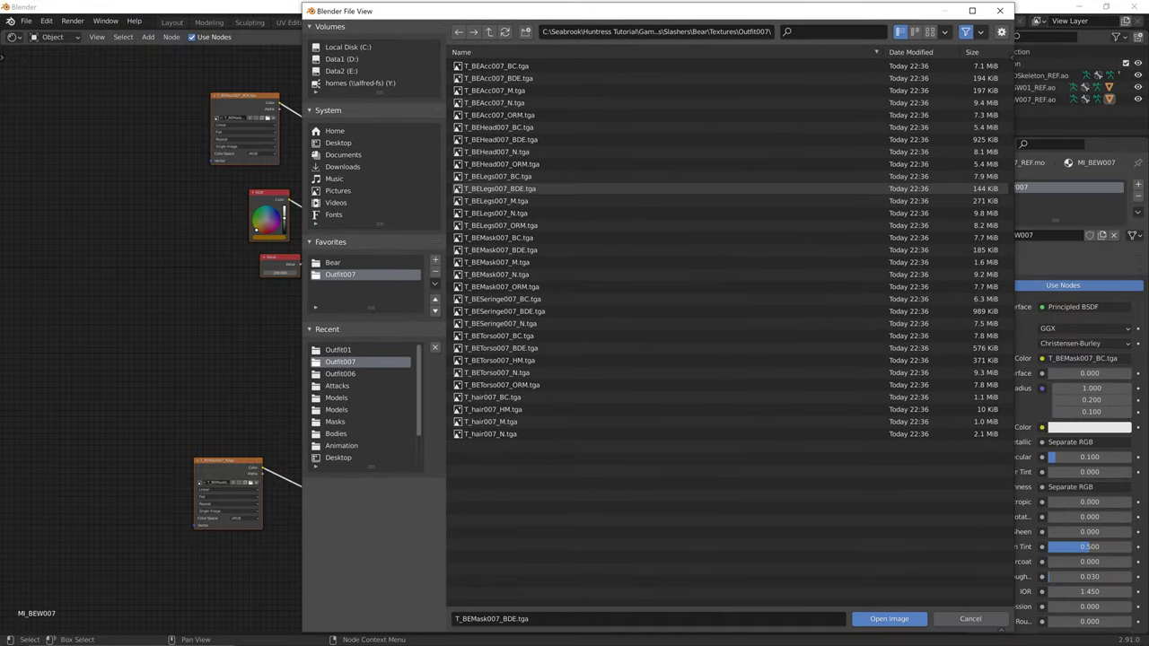
click(1000, 11)
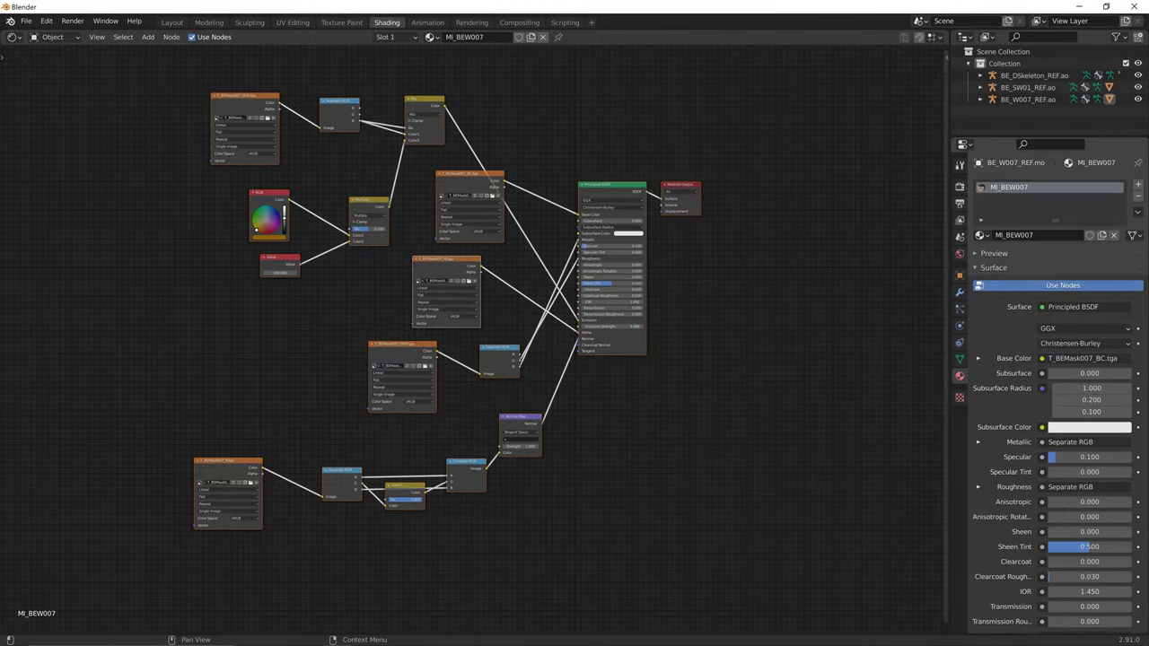
- Load T_BEW007_BDE.tga from the Bear weapons Outfit007 texture folder into the emission mask's texture node of MI_BEW007
key(alt+a)
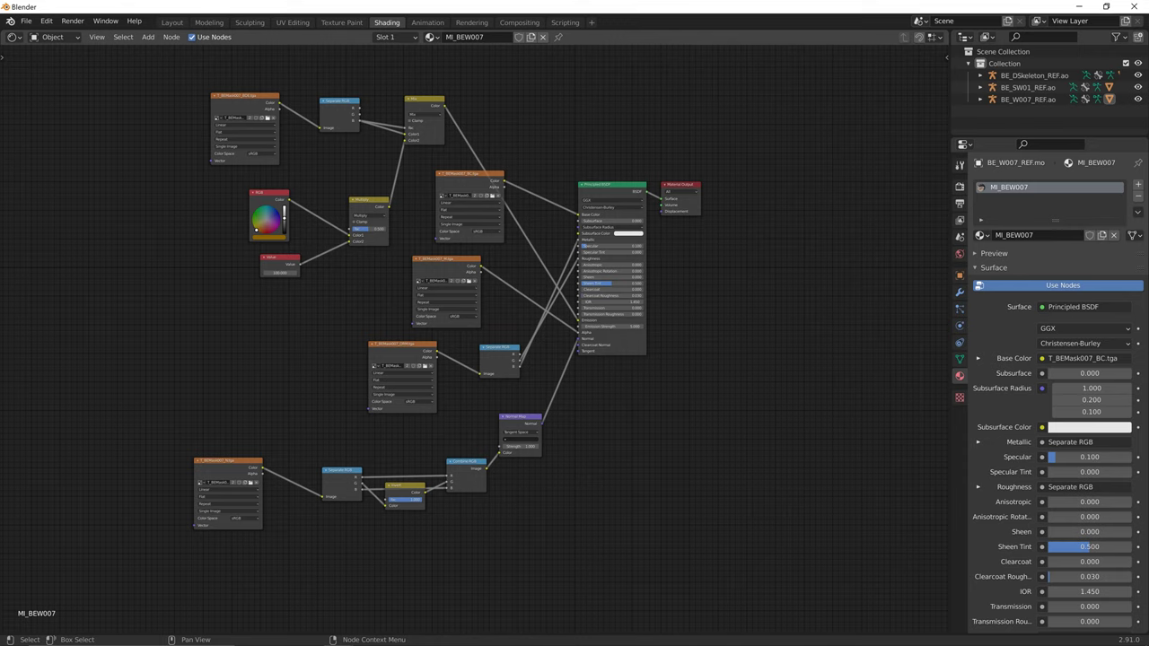
click(267, 117)
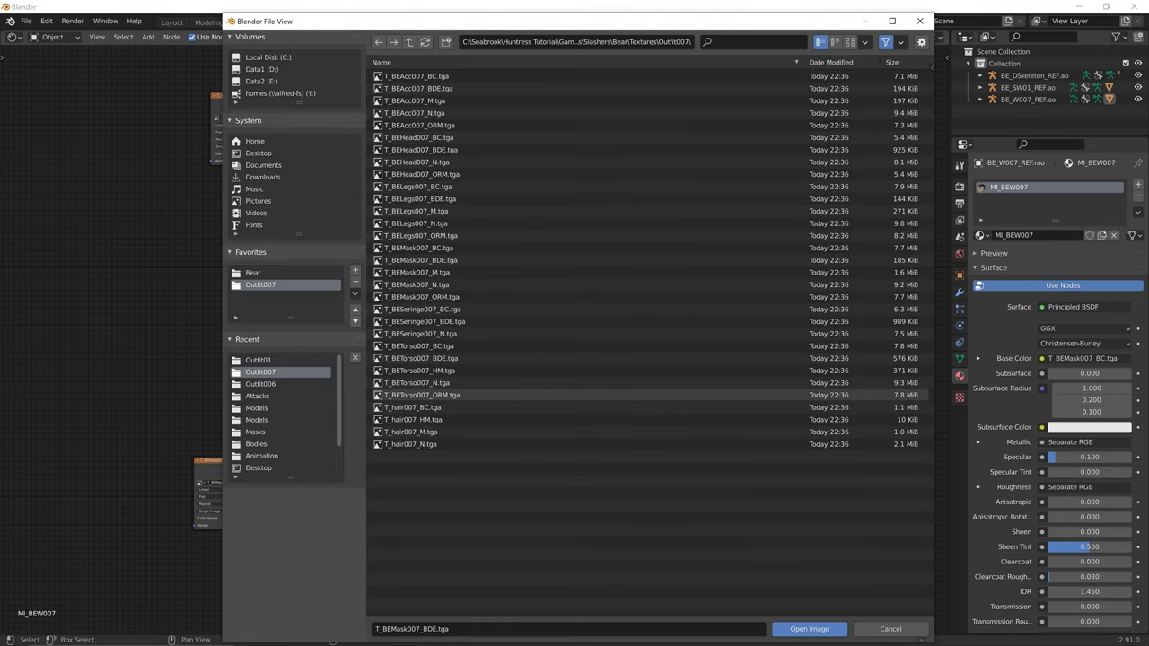
click(408, 43)
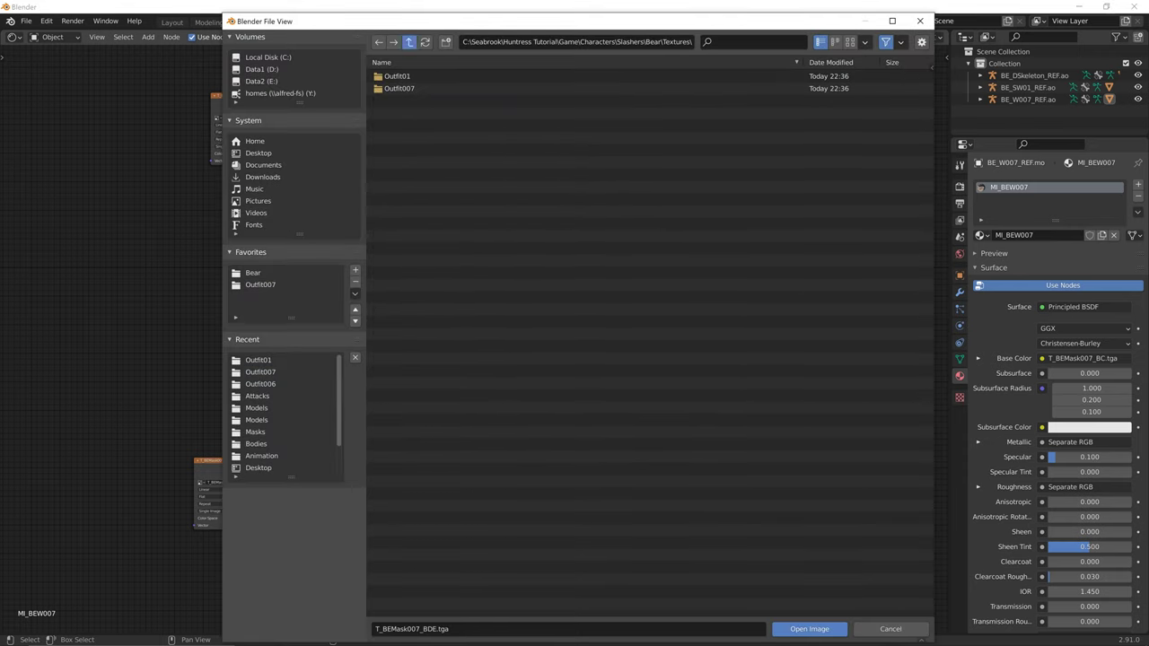
click(408, 43)
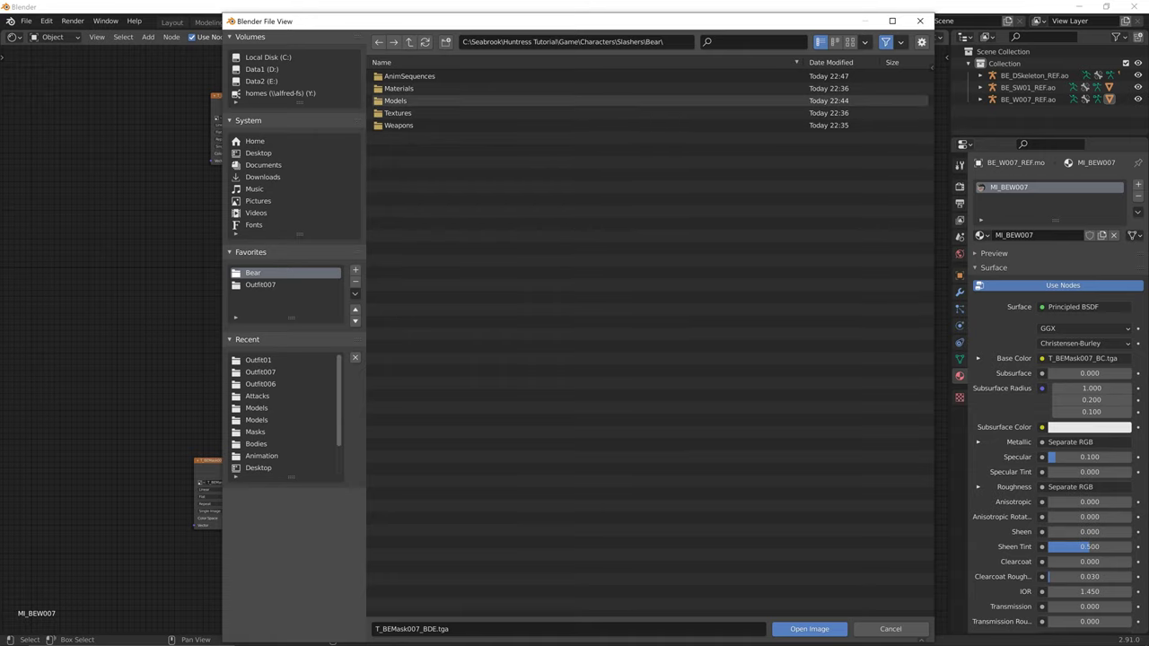
click(260, 284)
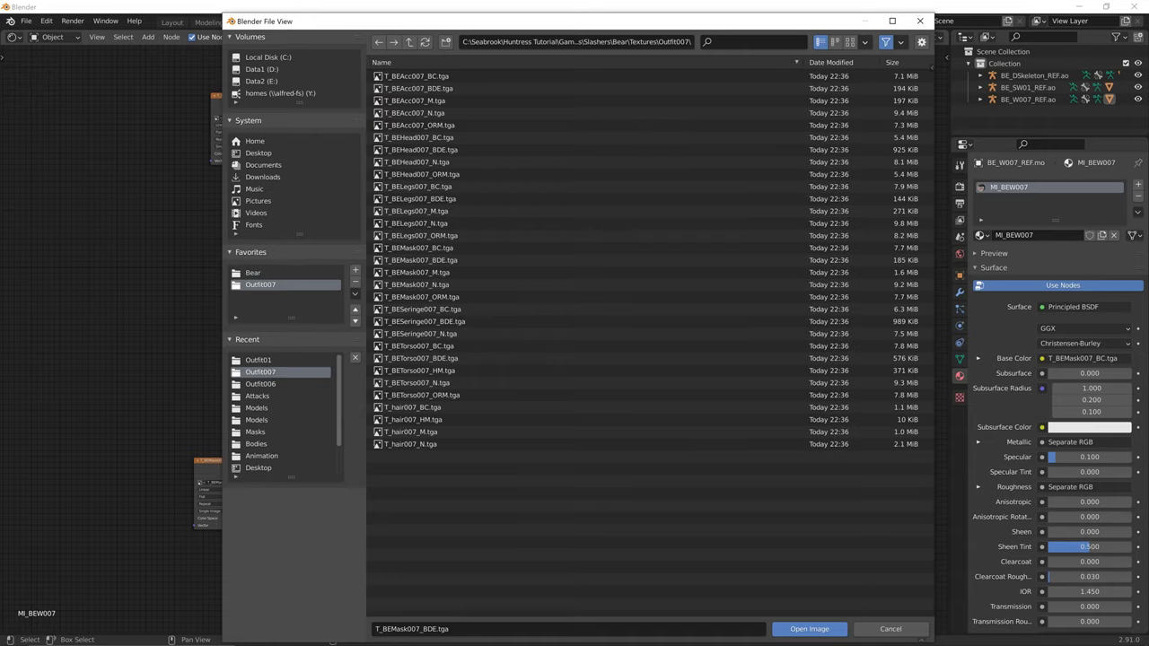
click(253, 273)
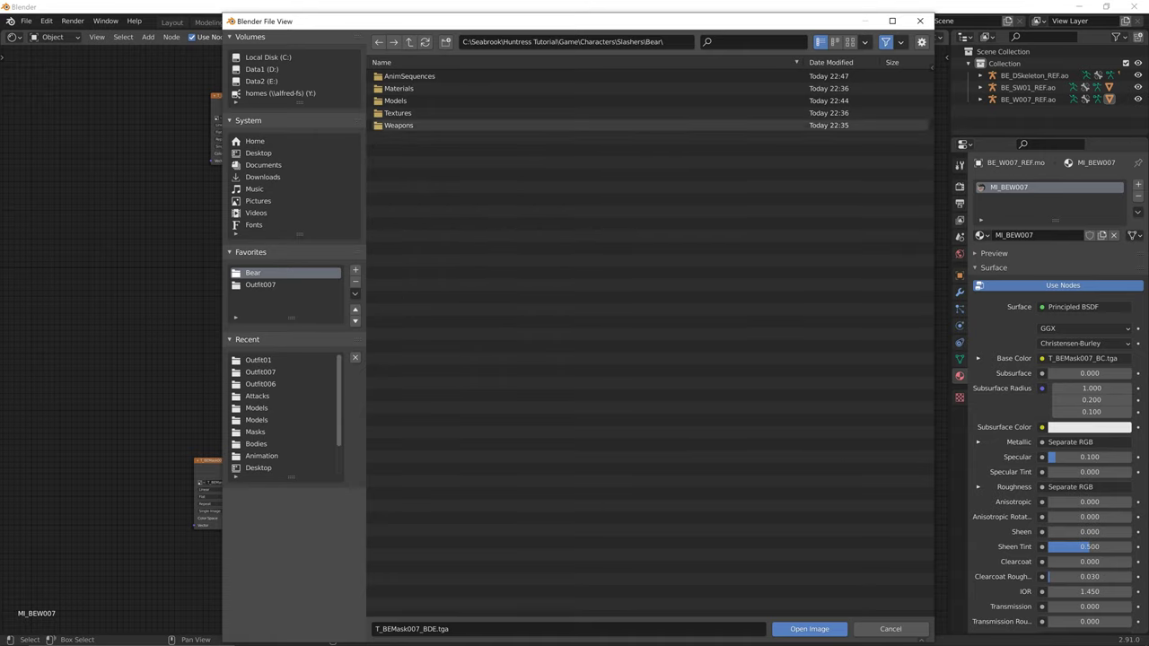
double_click(398, 125)
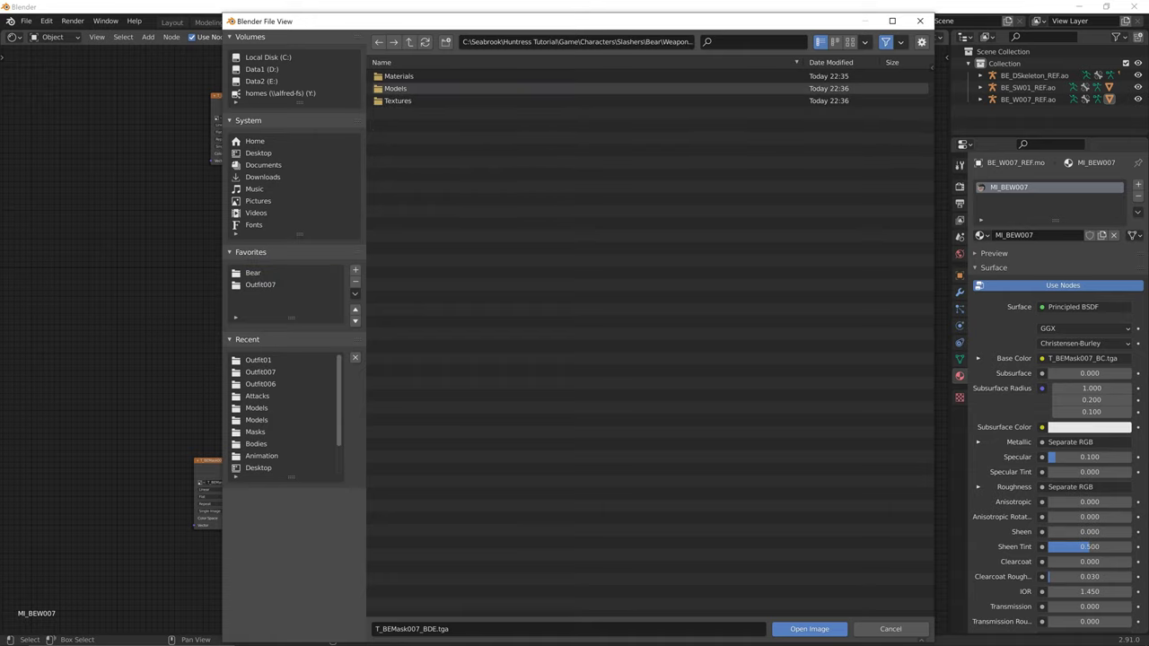
double_click(397, 100)
double_click(399, 89)
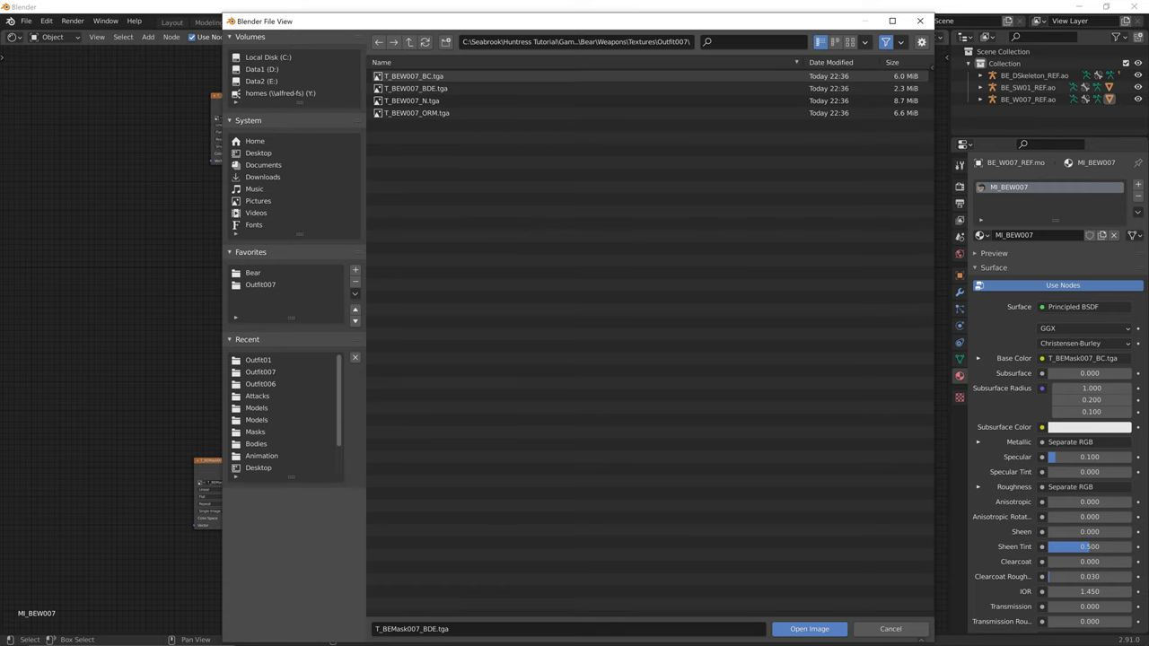
double_click(415, 89)
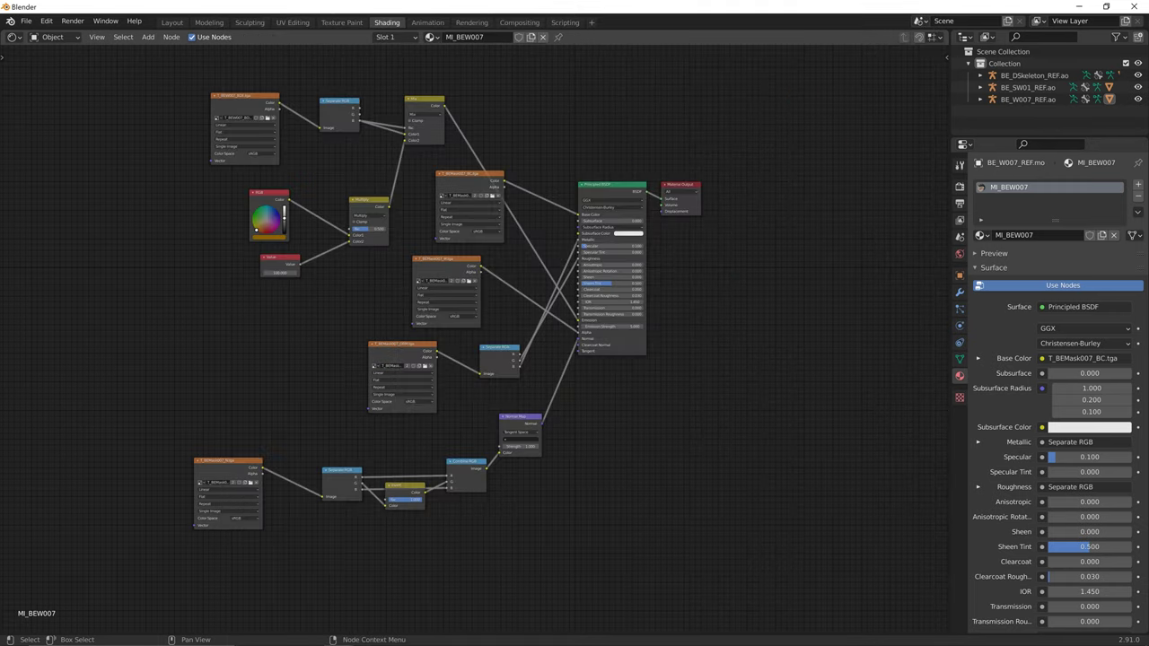
- Add the Bear weapons Textures folder to the favorites and load Outfit007's T_BEW007_BC.tga into the base color texture node
click(492, 195)
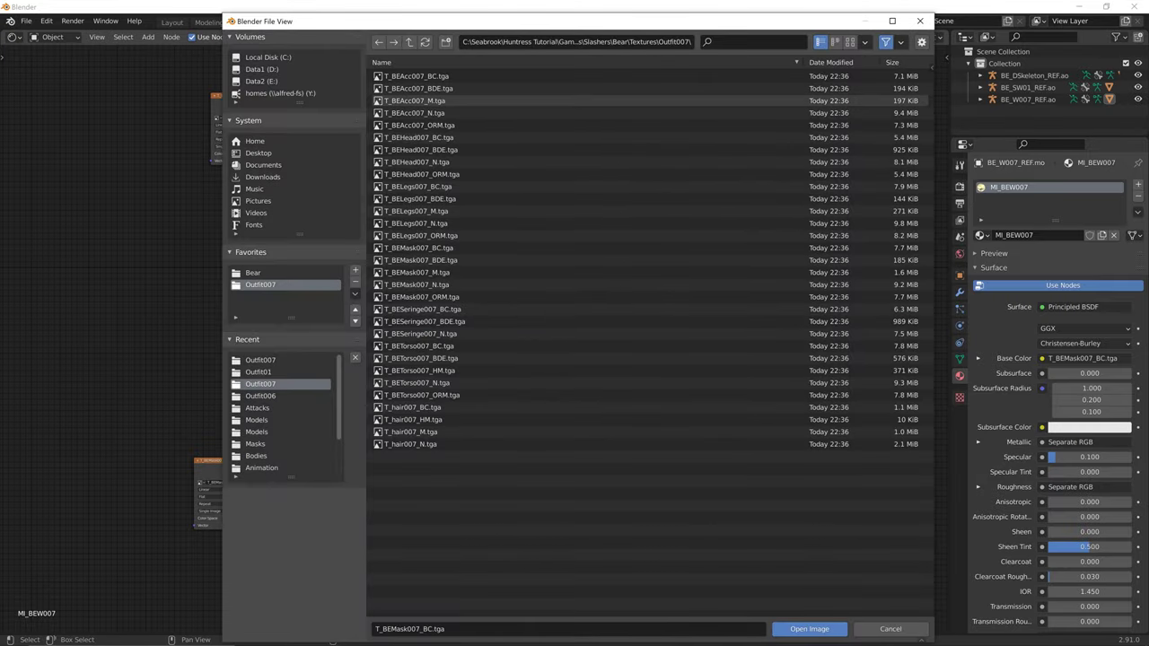
click(269, 272)
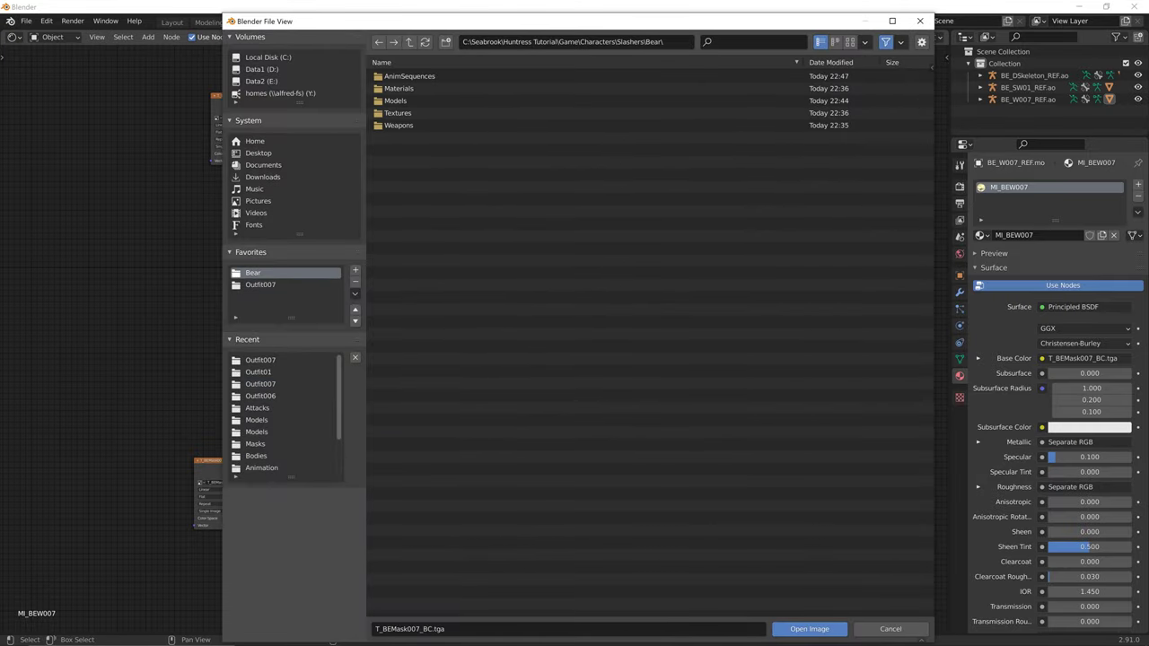
double_click(400, 125)
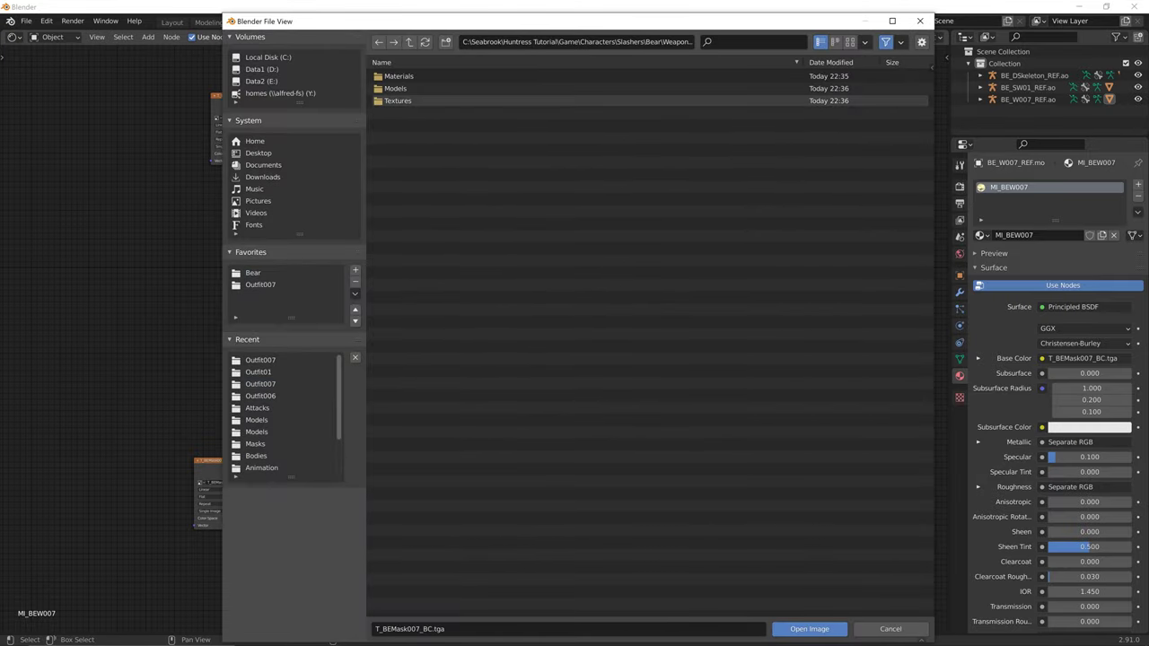
click(400, 101)
double_click(397, 100)
click(355, 269)
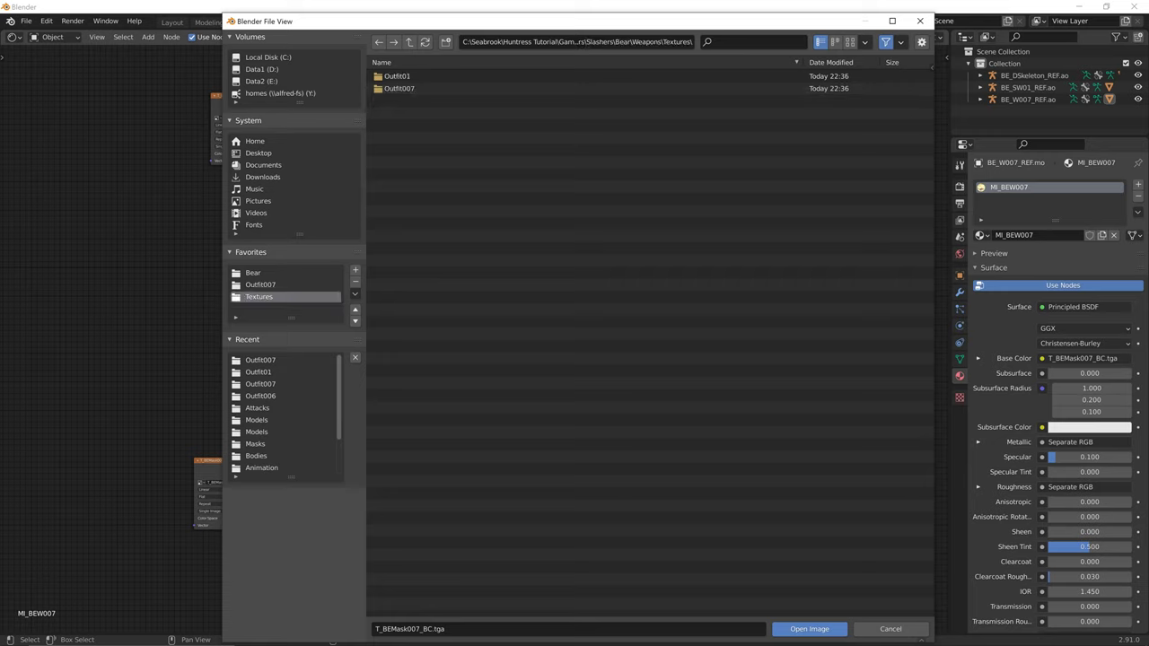
double_click(400, 88)
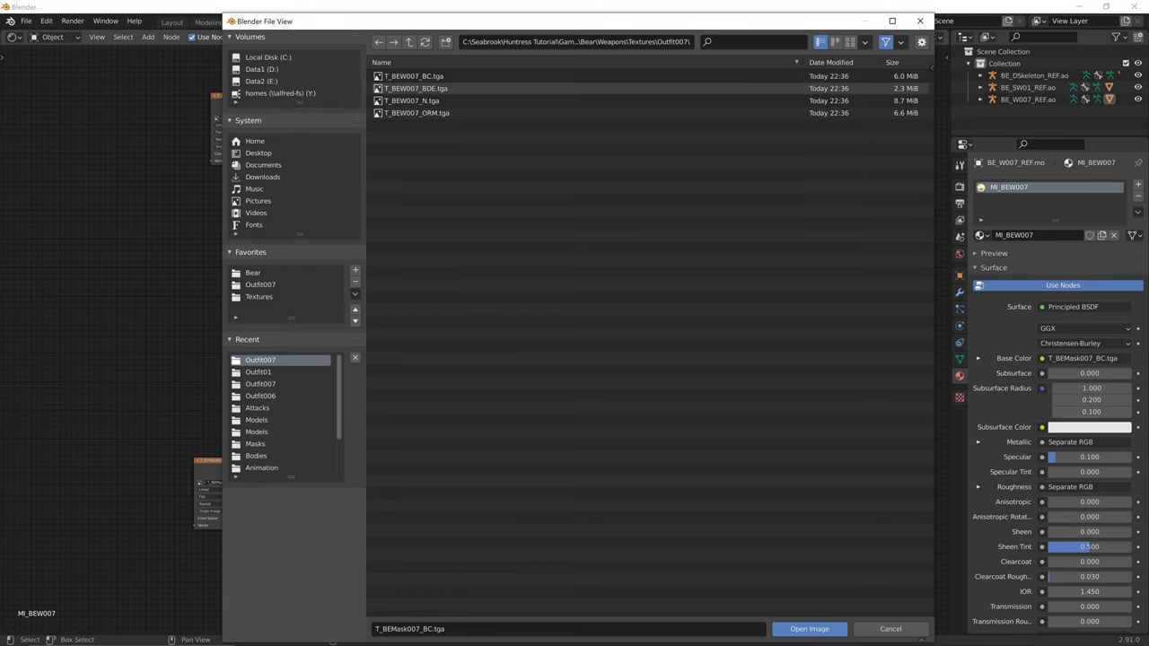
double_click(405, 76)
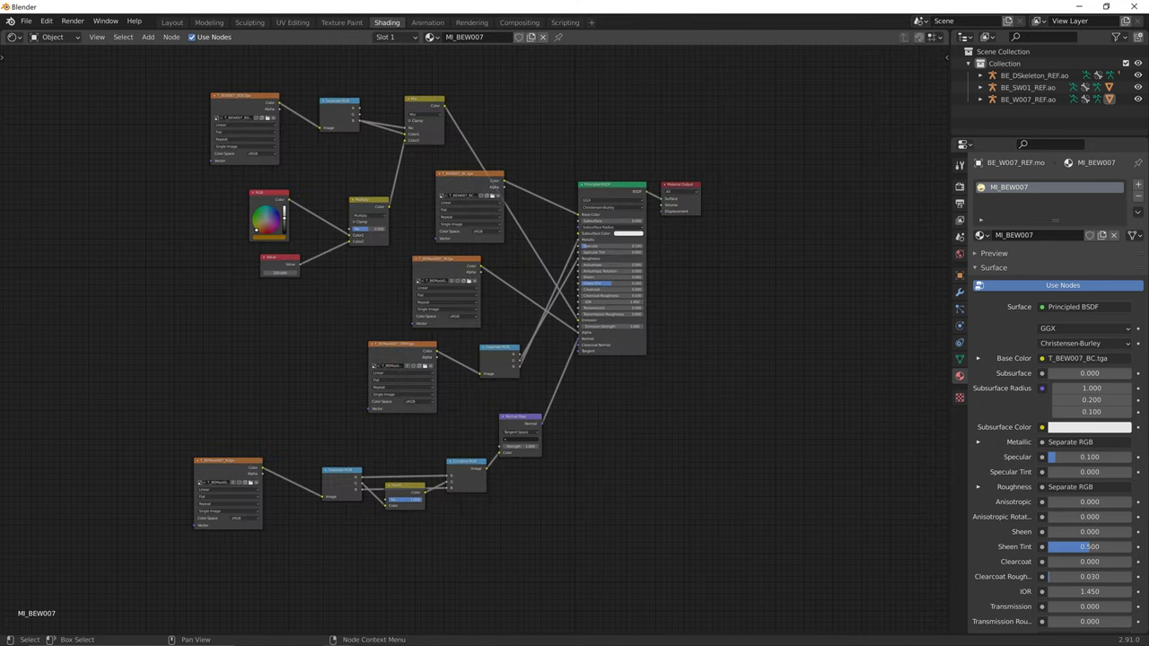
click(469, 281)
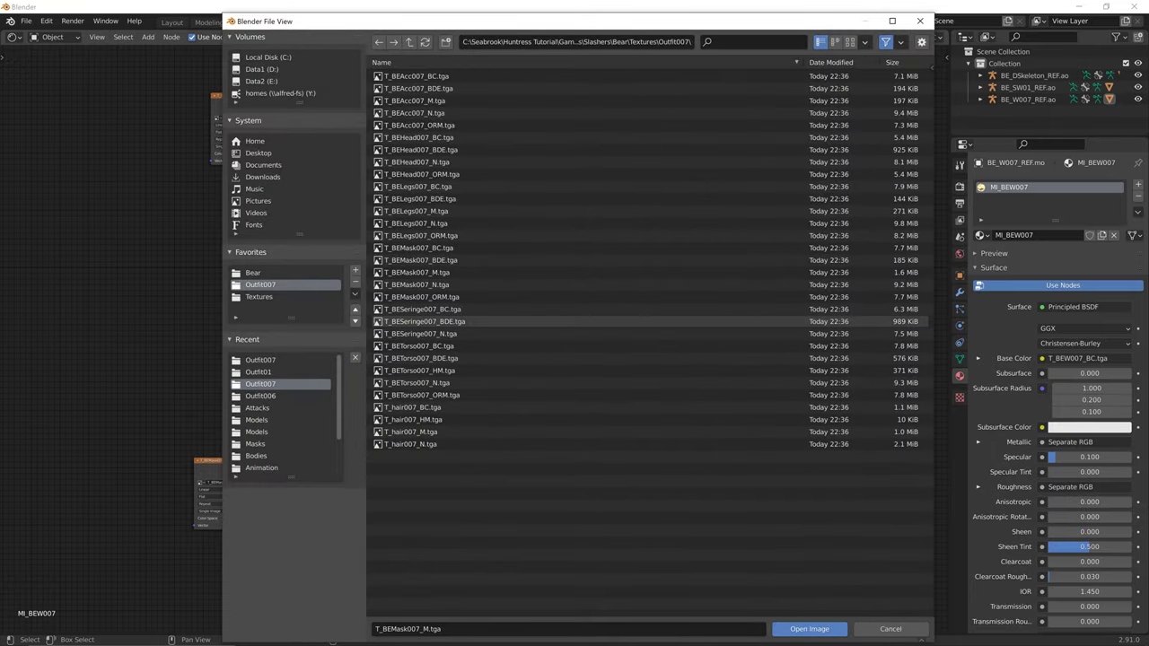
click(259, 297)
double_click(399, 88)
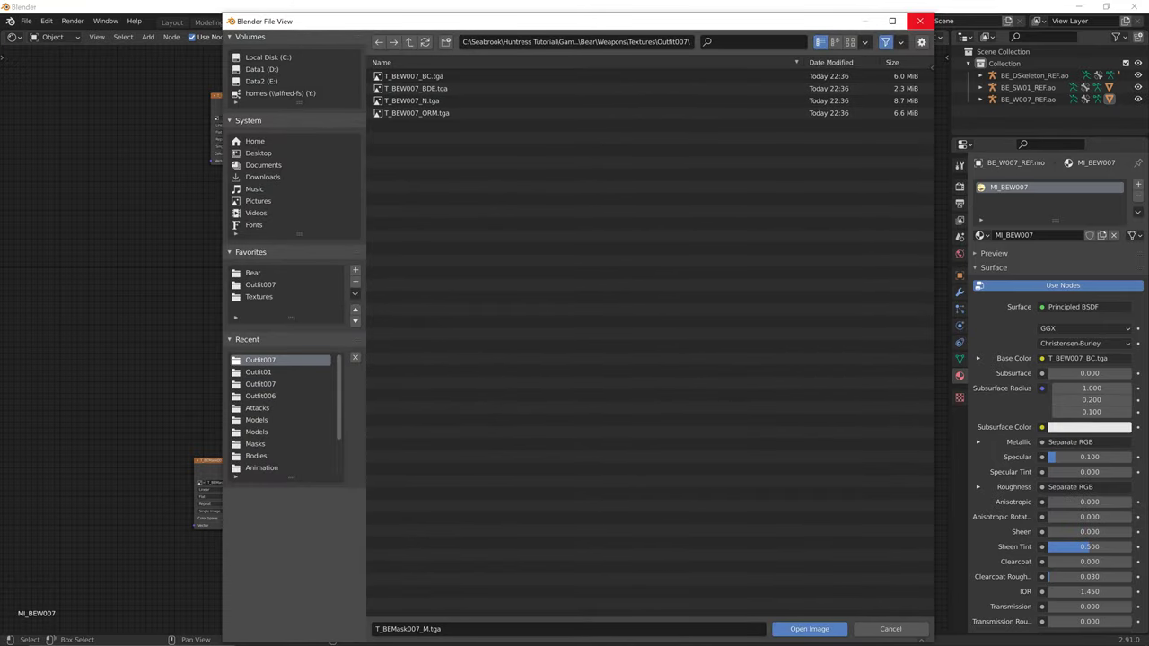
click(919, 21)
- Delete the T_BEMask007_M.tga alpha texture node from MI_BEW007
click(439, 265)
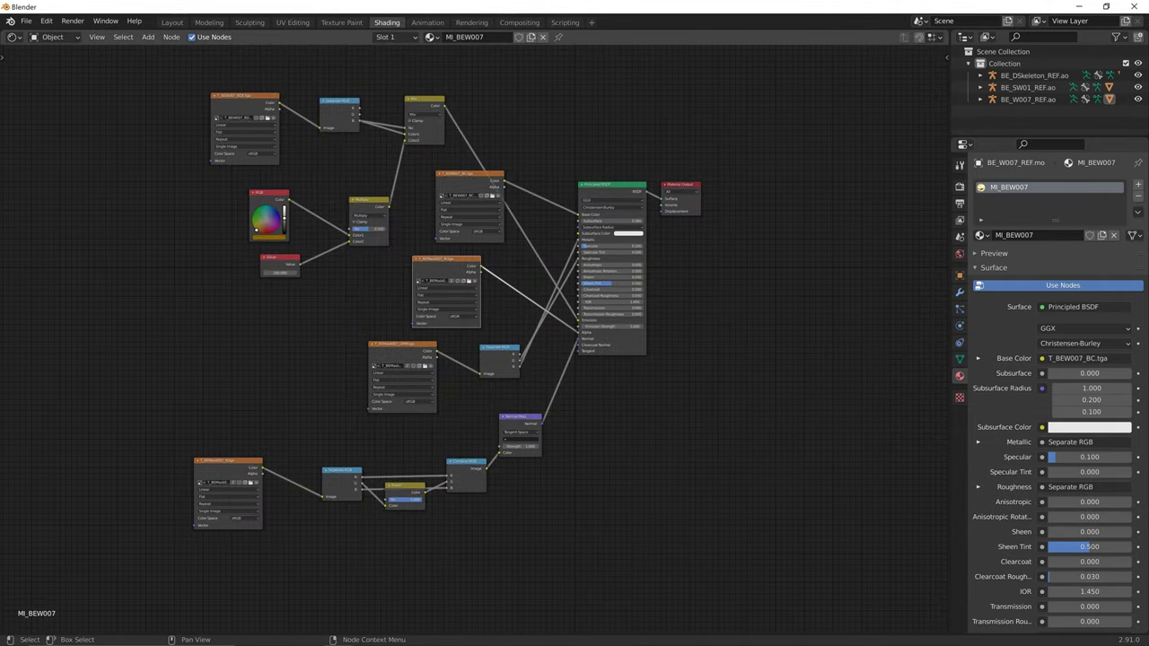
key(Delete)
- Load T_BEW007_ORM.tga from the weapons Outfit007 texture folder into the metallic and roughness texture node of MI_BEW007
scroll(473, 331, up, 2)
middle_drag(449, 310, 514, 311)
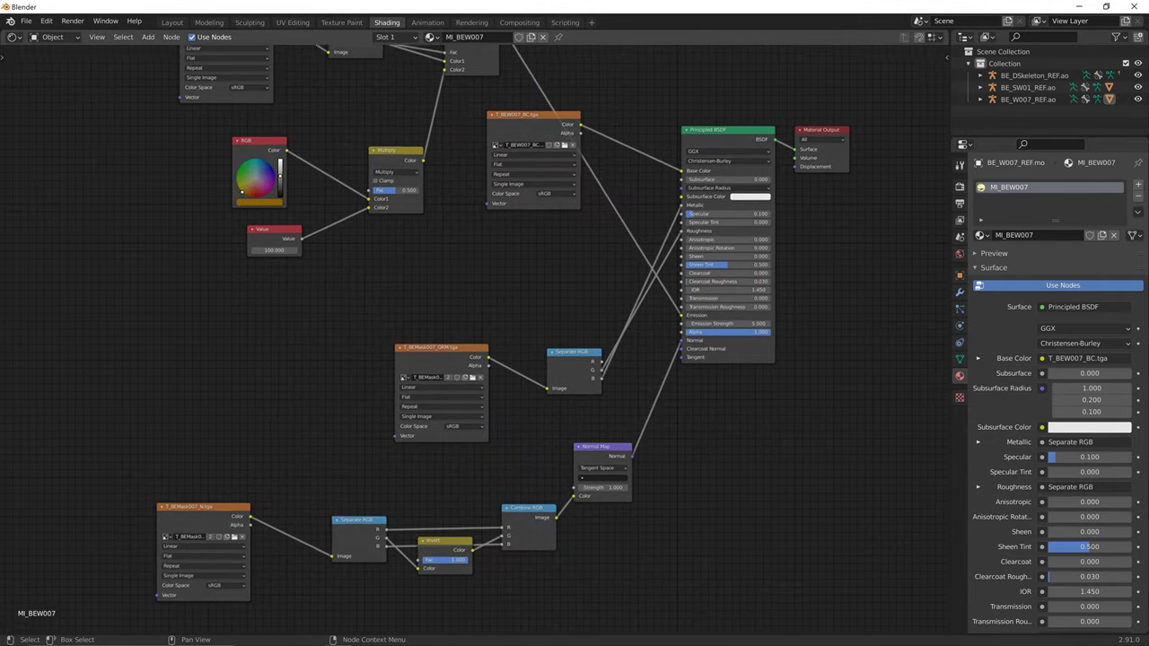
scroll(474, 331, down, 1)
scroll(474, 331, up, 1)
click(474, 380)
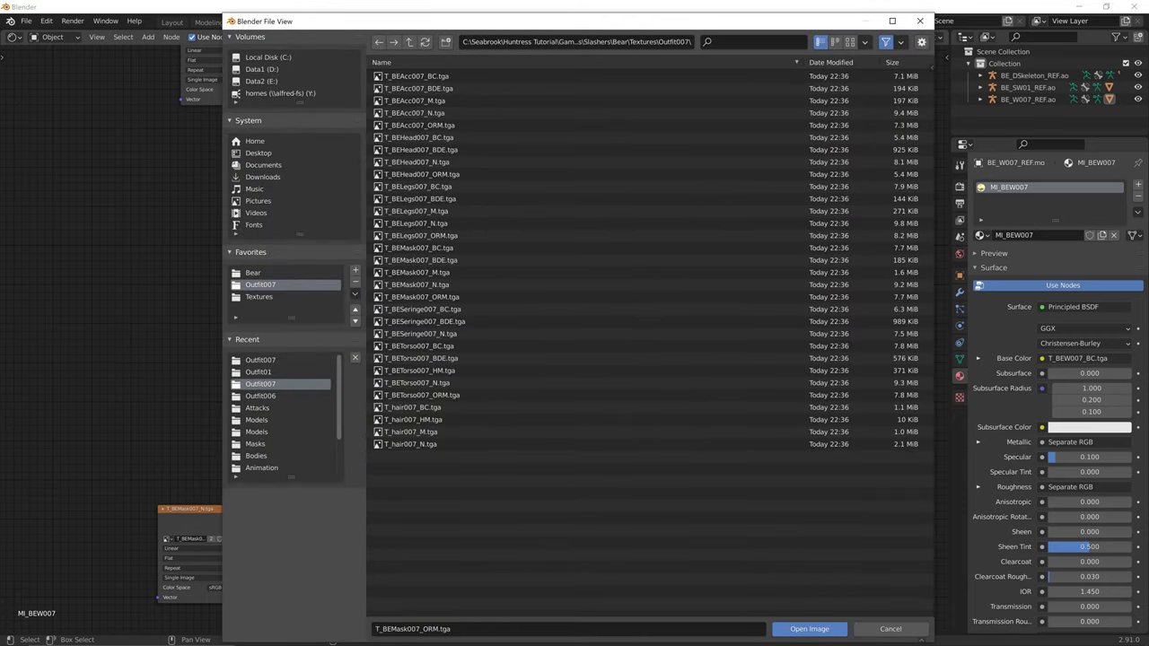
click(260, 297)
double_click(402, 88)
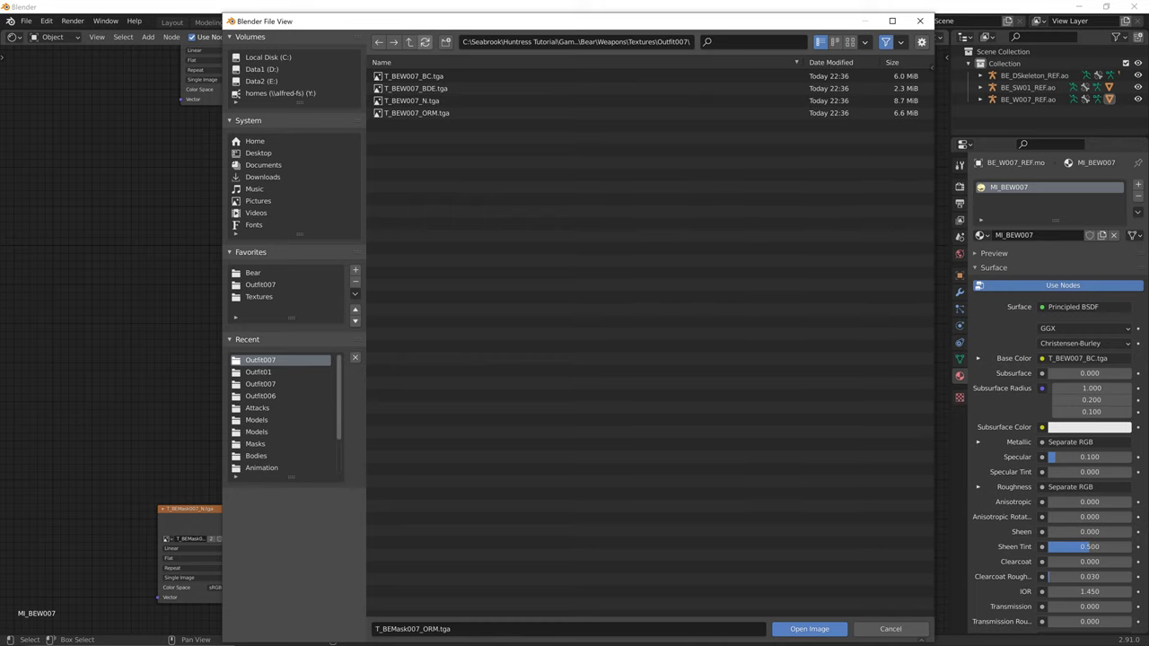
drag(424, 21, 695, 8)
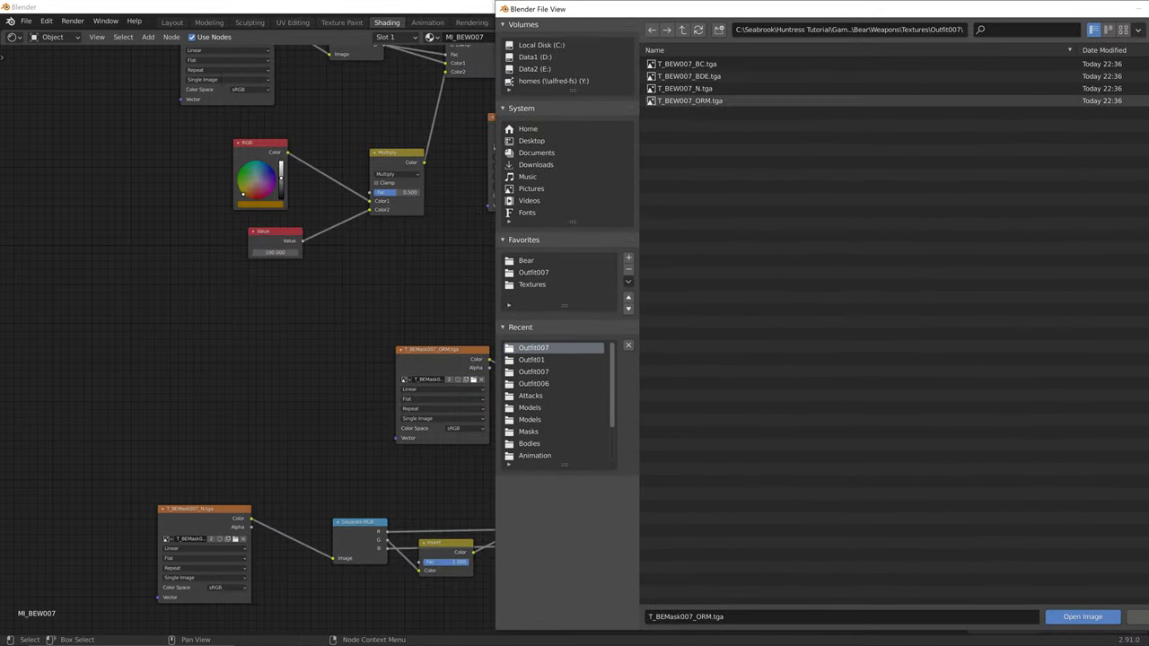
click(691, 101)
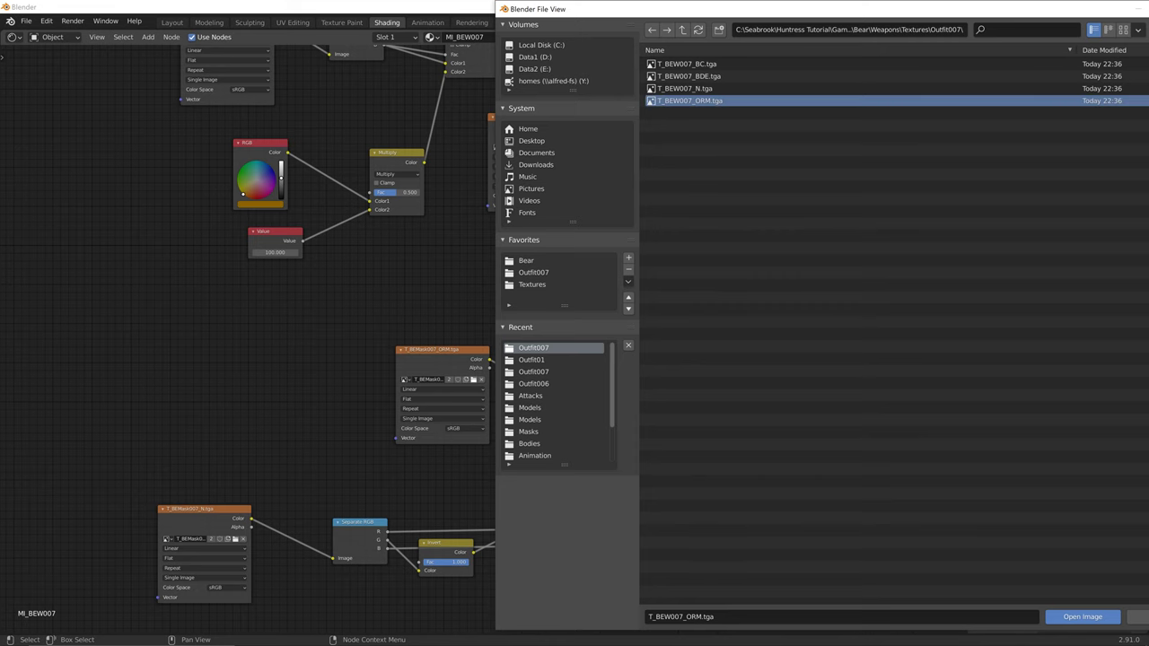
click(1082, 617)
- Load T_BEW007_N.tga from the weapons Outfit007 texture folder into the normal map's texture node of MI_BEW007
click(236, 538)
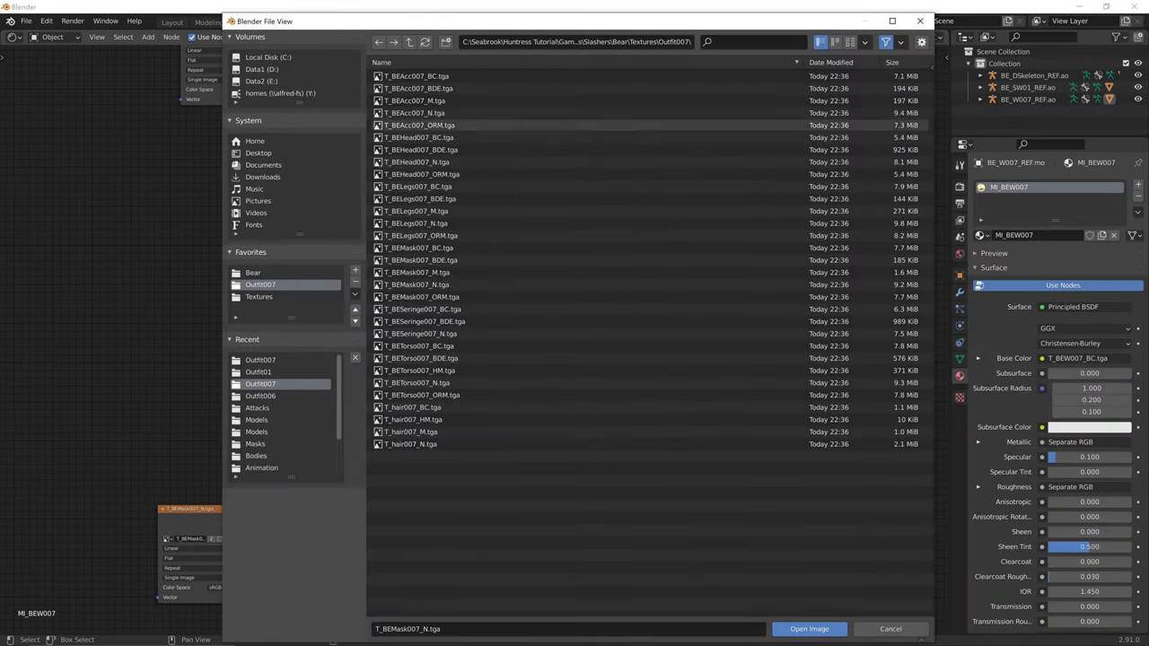
click(261, 297)
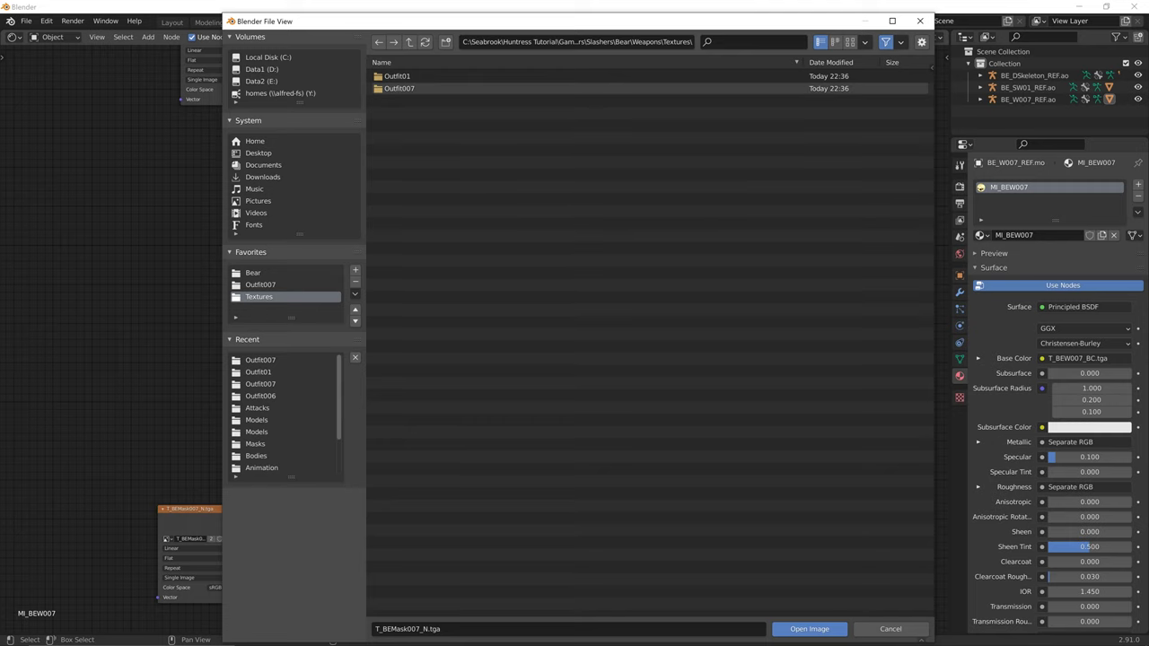
click(261, 359)
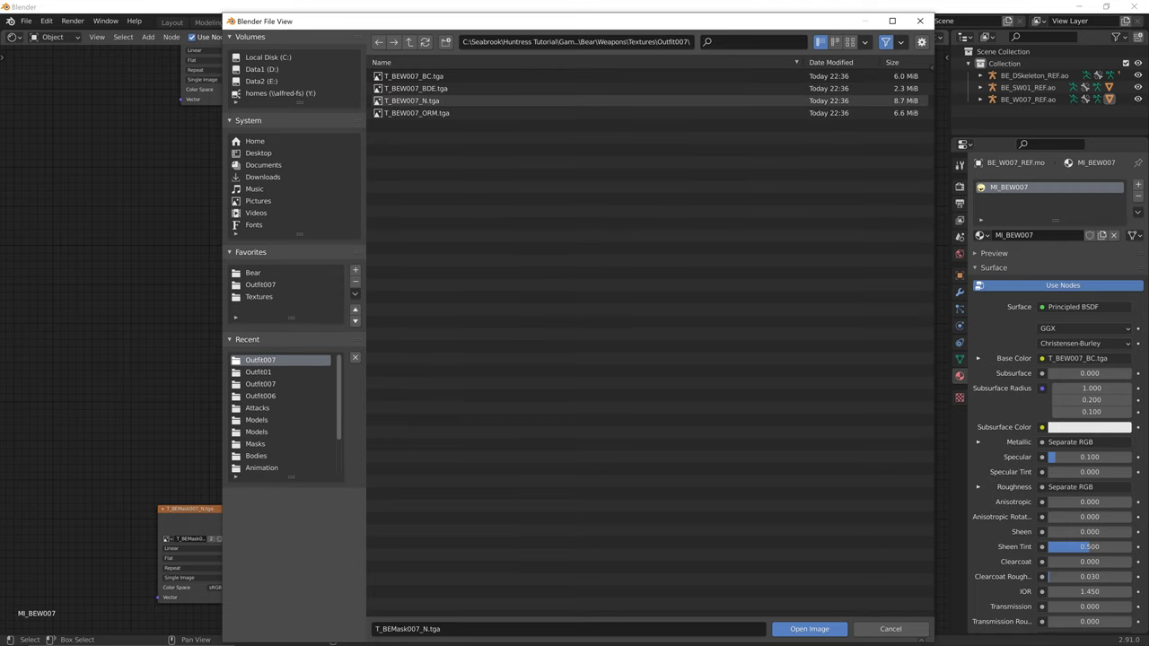
double_click(412, 100)
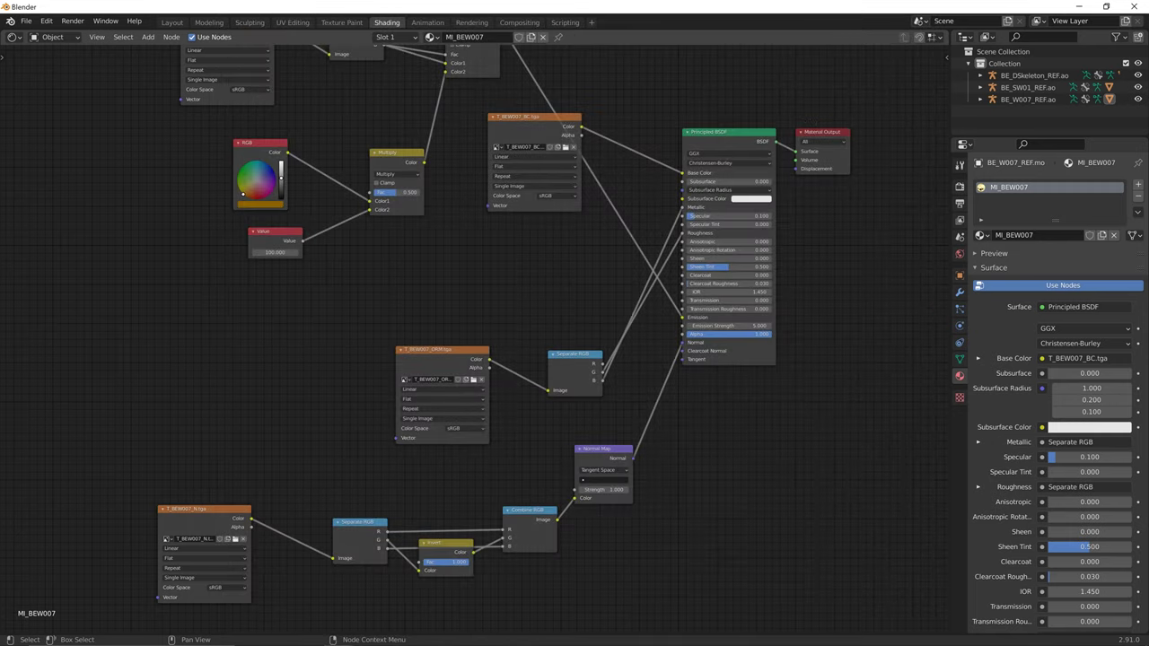
scroll(474, 339, down, 3)
scroll(474, 339, up, 1)
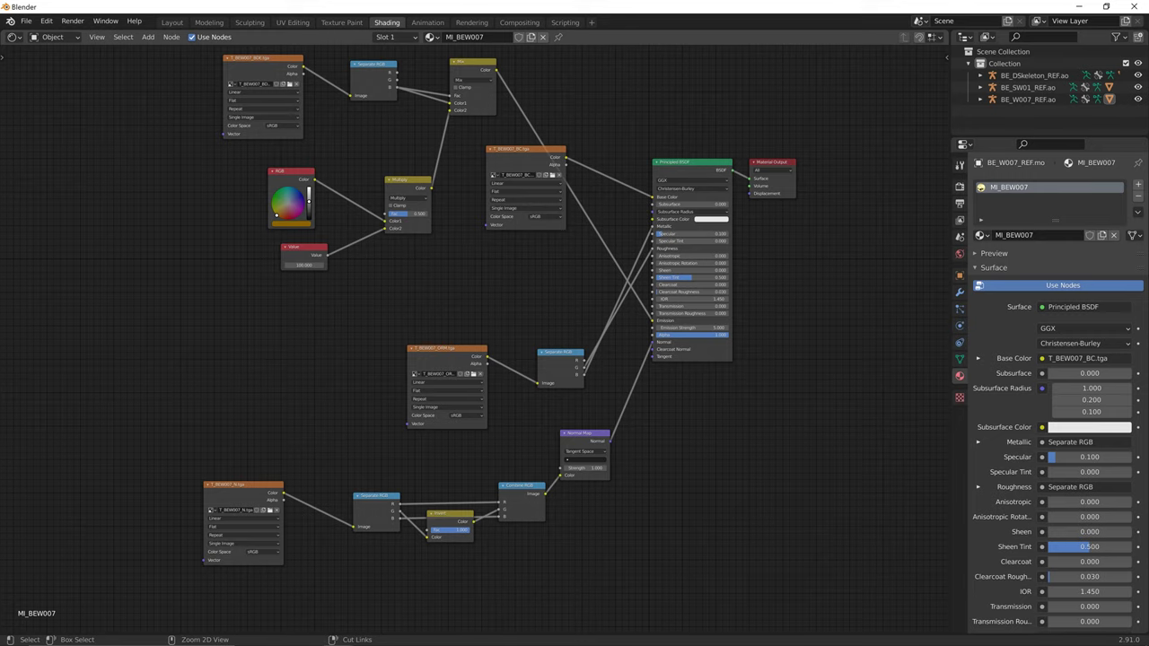
- Save the project as Blighted Huntress1.blend in the Huntress Tutorial folder on the C: drive
key(ctrl+s)
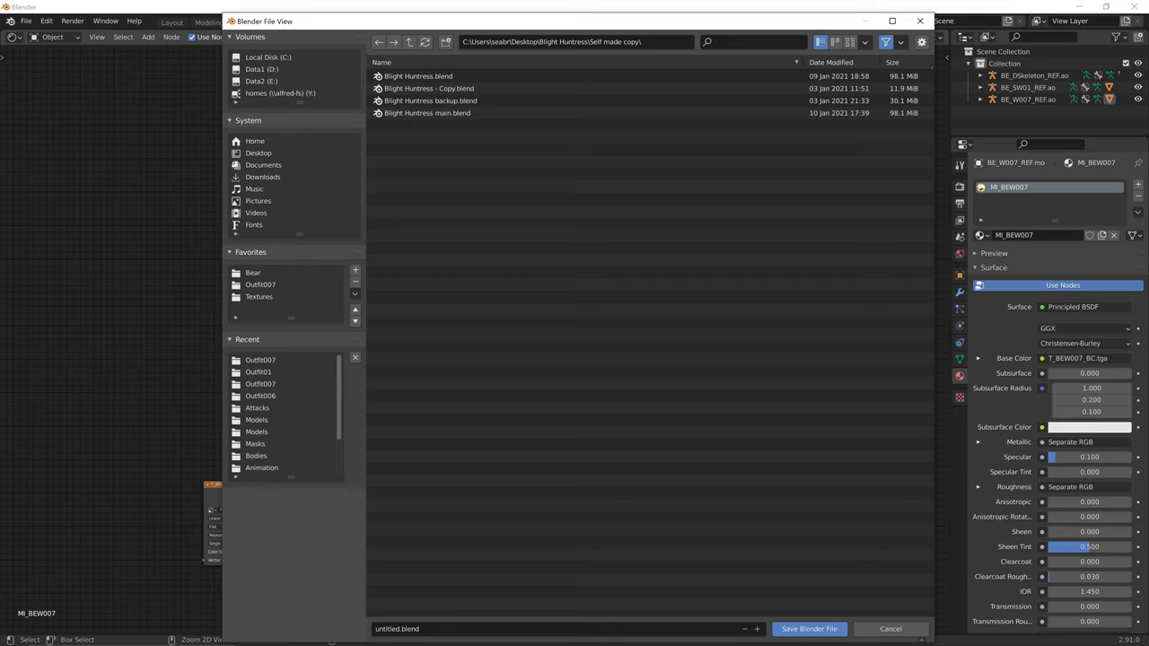
click(258, 153)
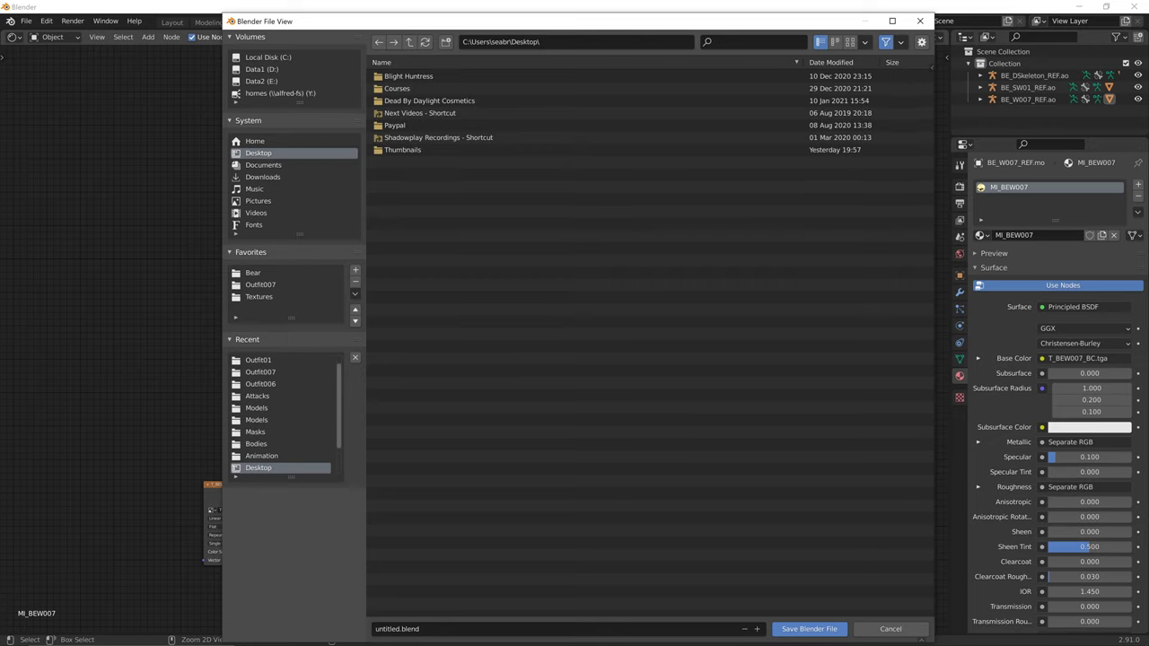
click(255, 142)
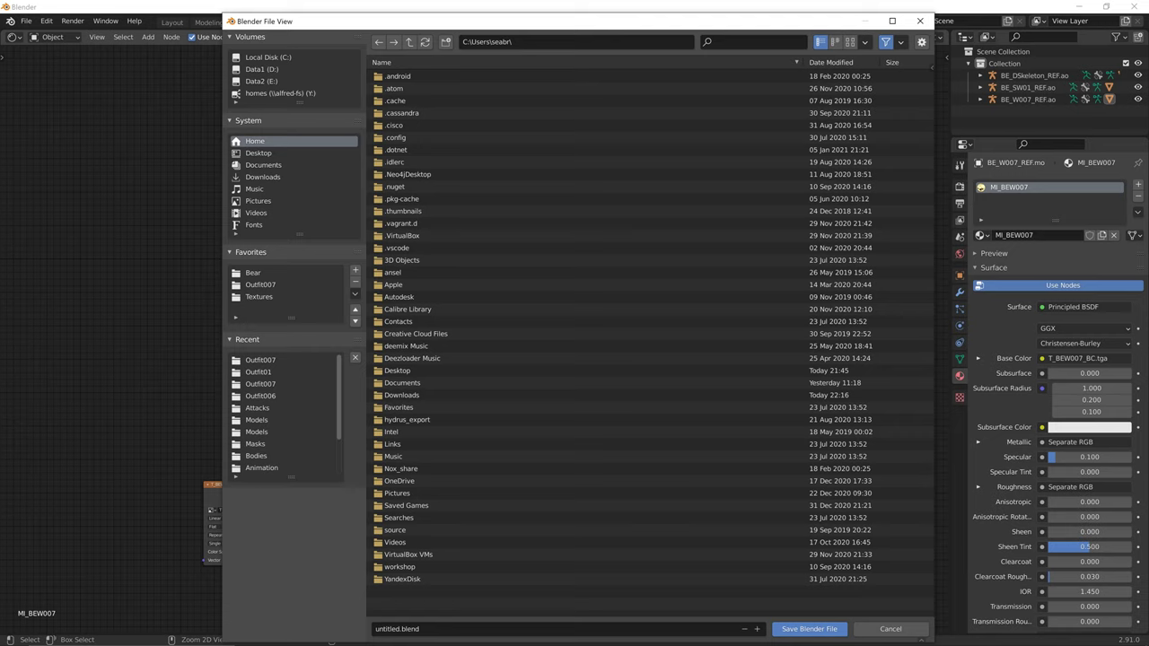
click(267, 57)
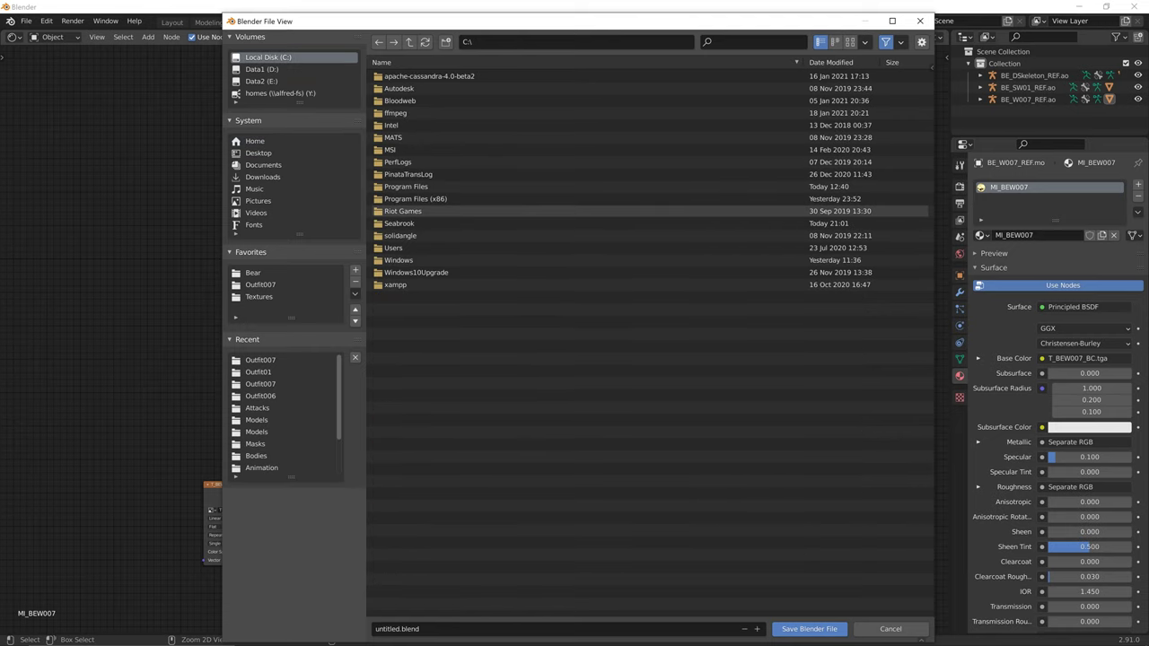
click(399, 222)
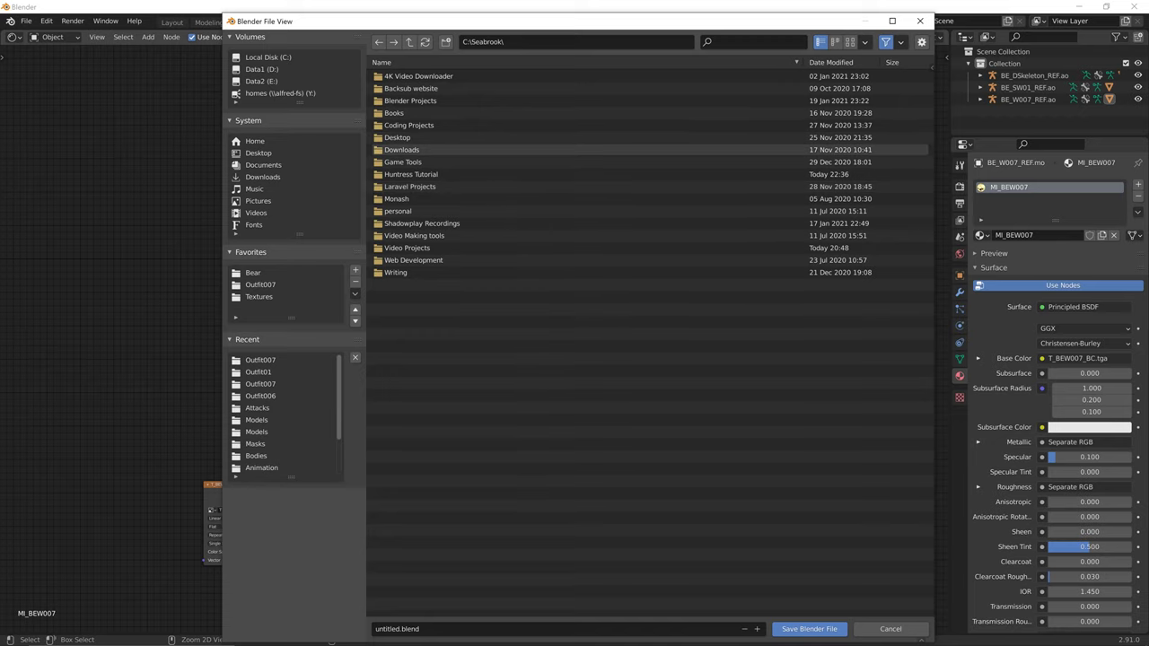
click(411, 174)
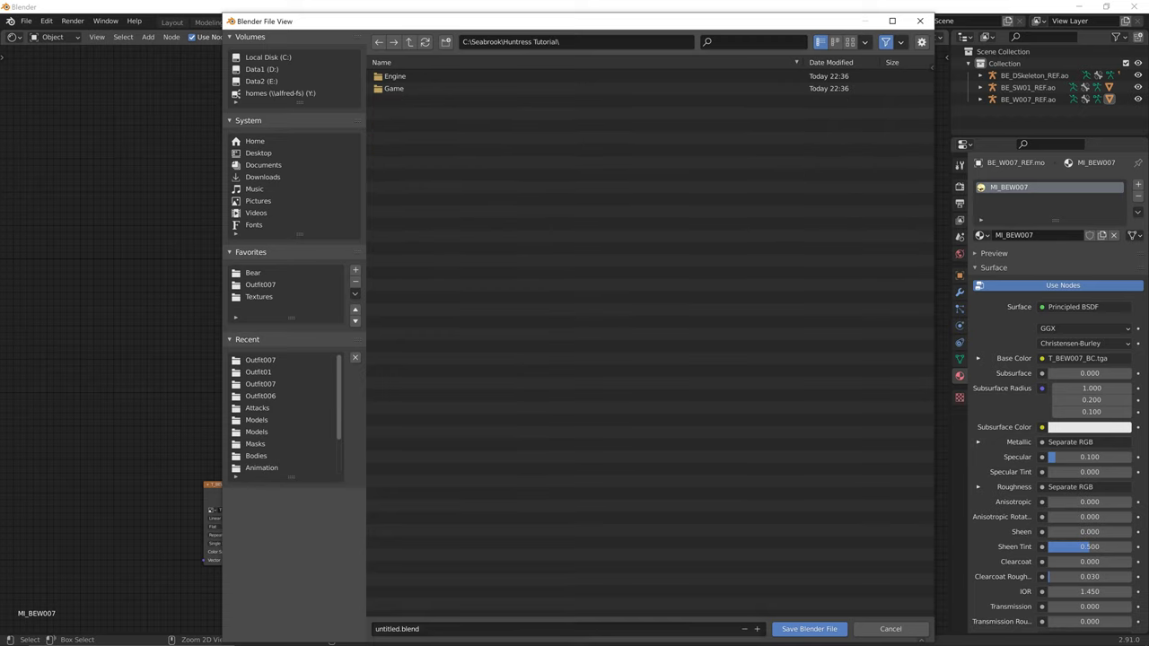
click(538, 629)
text(Blighted Huntress)
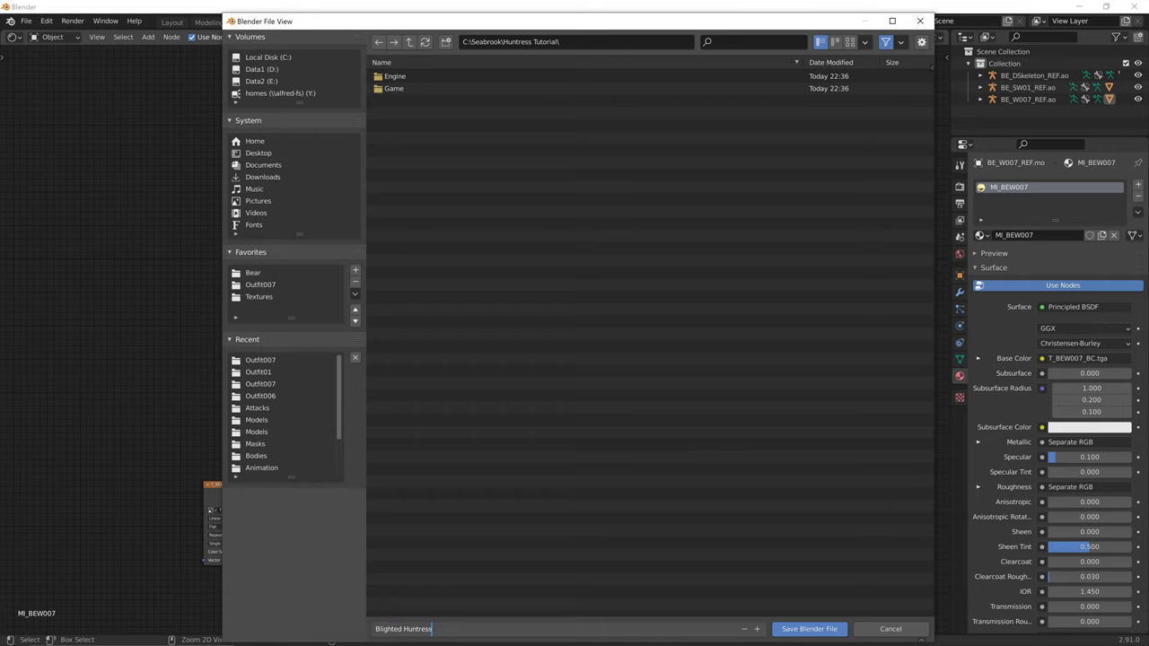
key(Return)
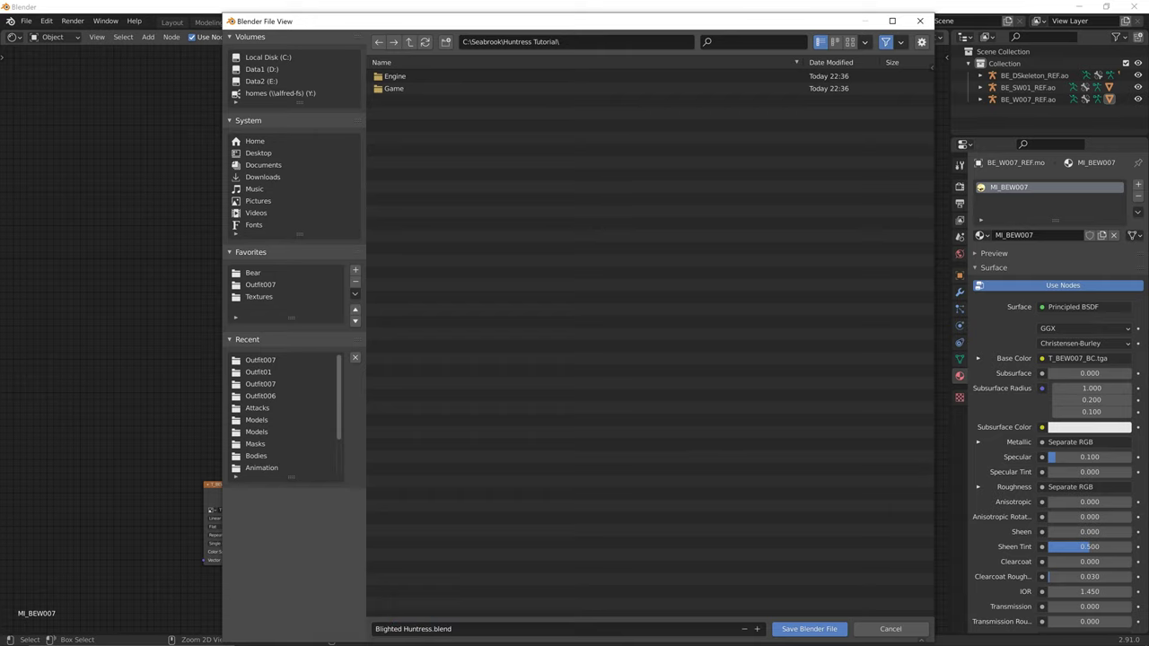
click(756, 628)
click(809, 628)
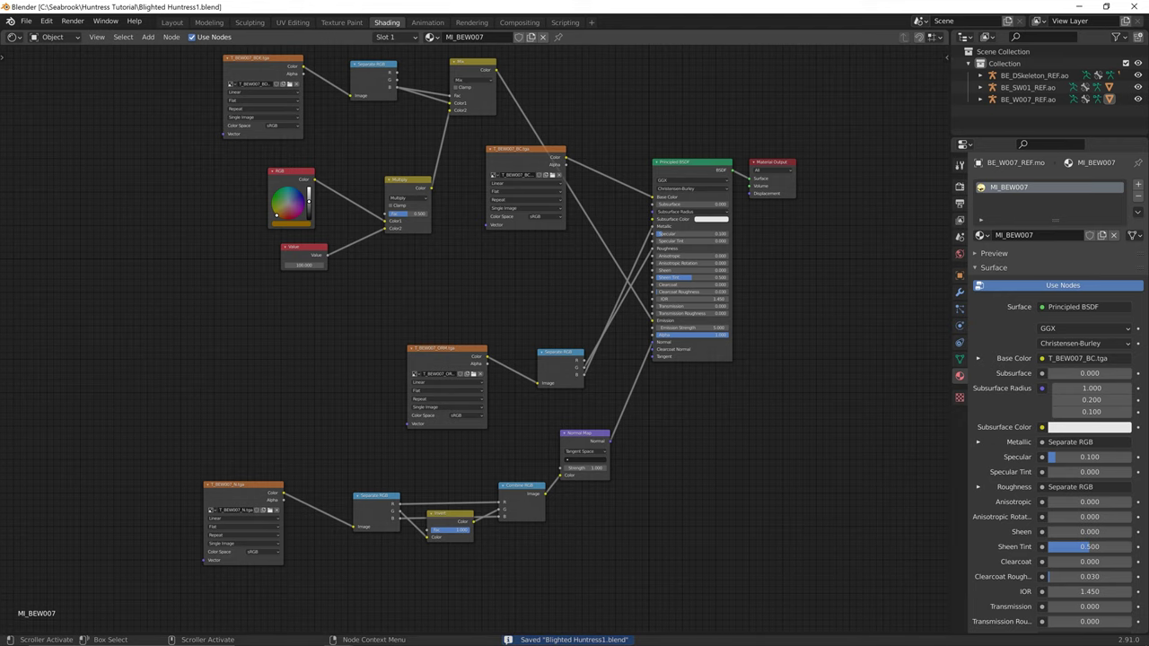
- Switch to the Layout workspace, inspect the textured axe on the character, and collapse BE_W007_REF.ao in the outliner
click(171, 23)
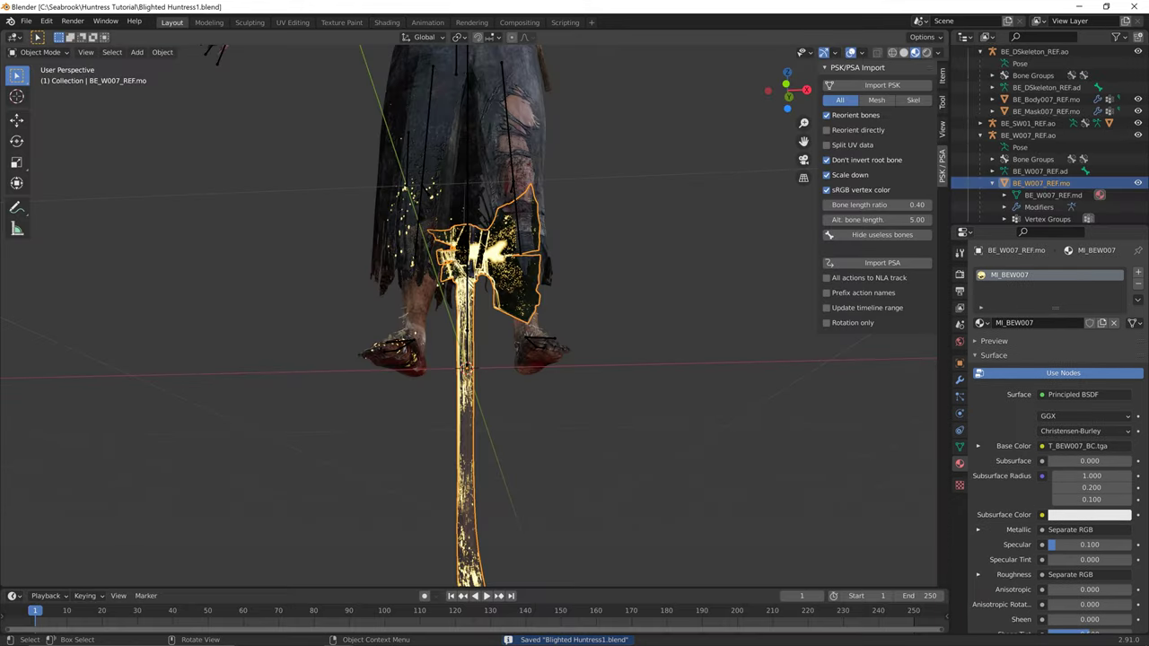
middle_drag(242, 346, 731, 377)
scroll(628, 359, up, 5)
middle_drag(629, 359, 415, 345)
scroll(467, 377, down, 7)
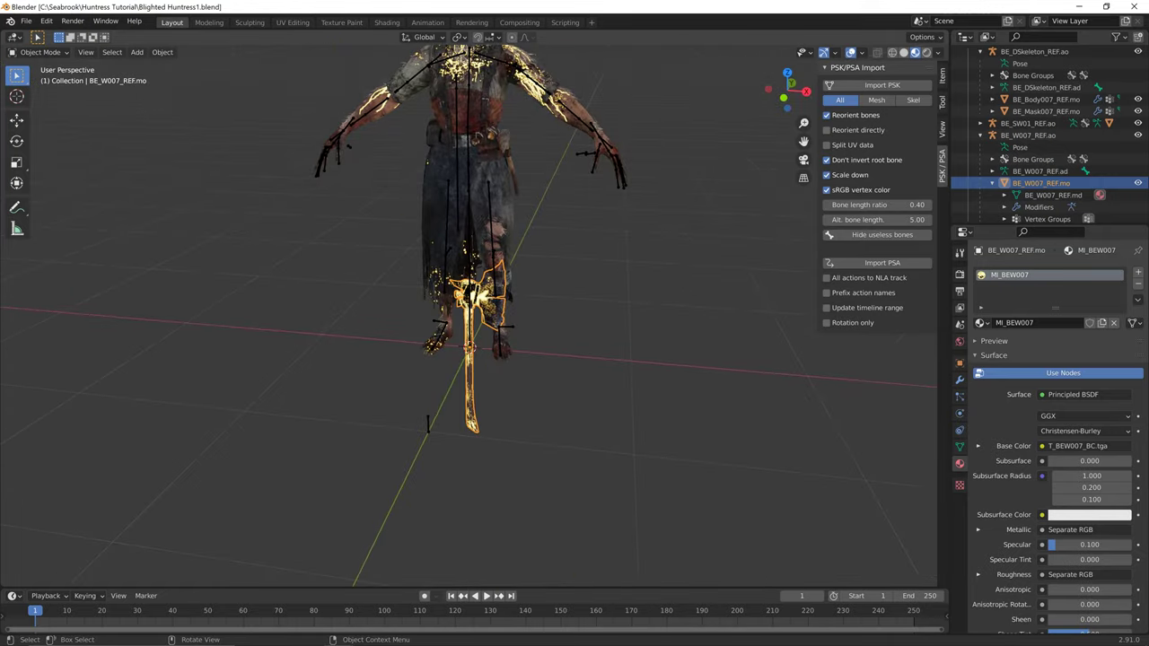
click(980, 136)
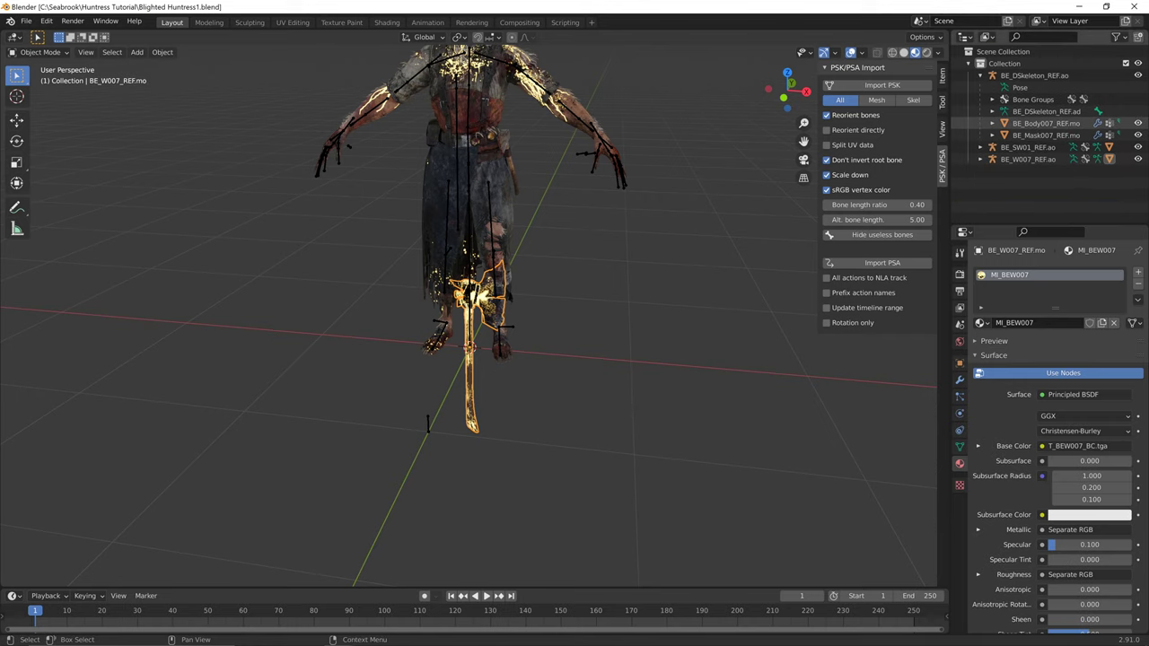
scroll(557, 314, down, 1)
middle_drag(556, 314, 586, 314)
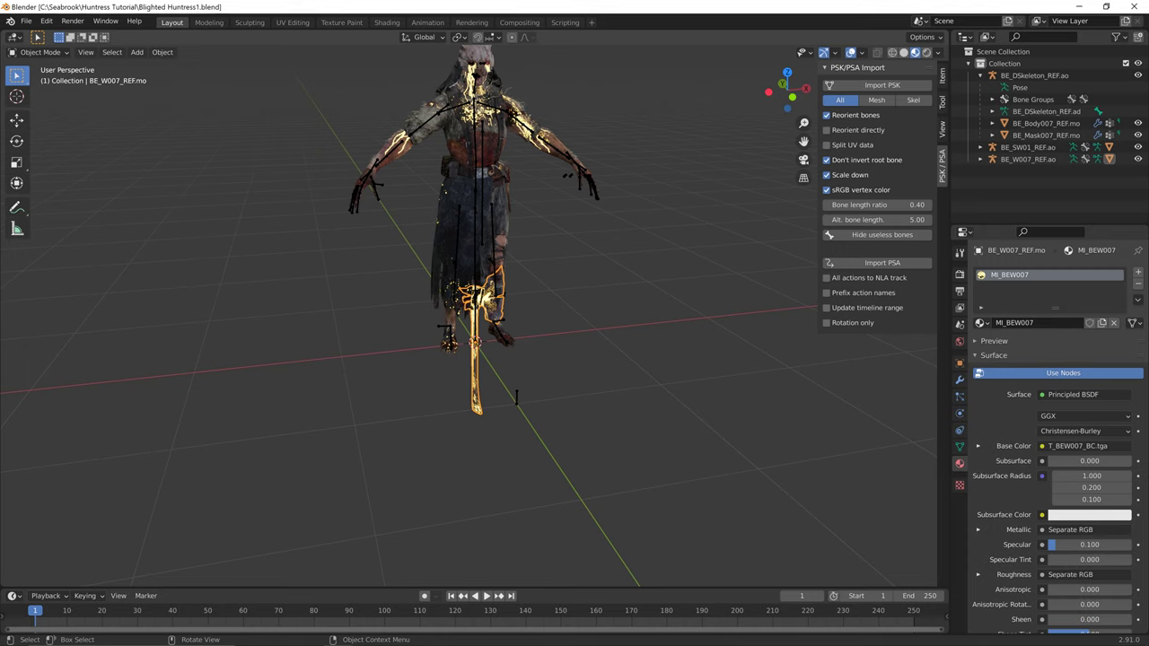
- Expand the BE_DSkeleton_REF.ad bone hierarchy through joint_Char and select the BE_DSkeleton_REF.ao armature
click(475, 225)
click(516, 397)
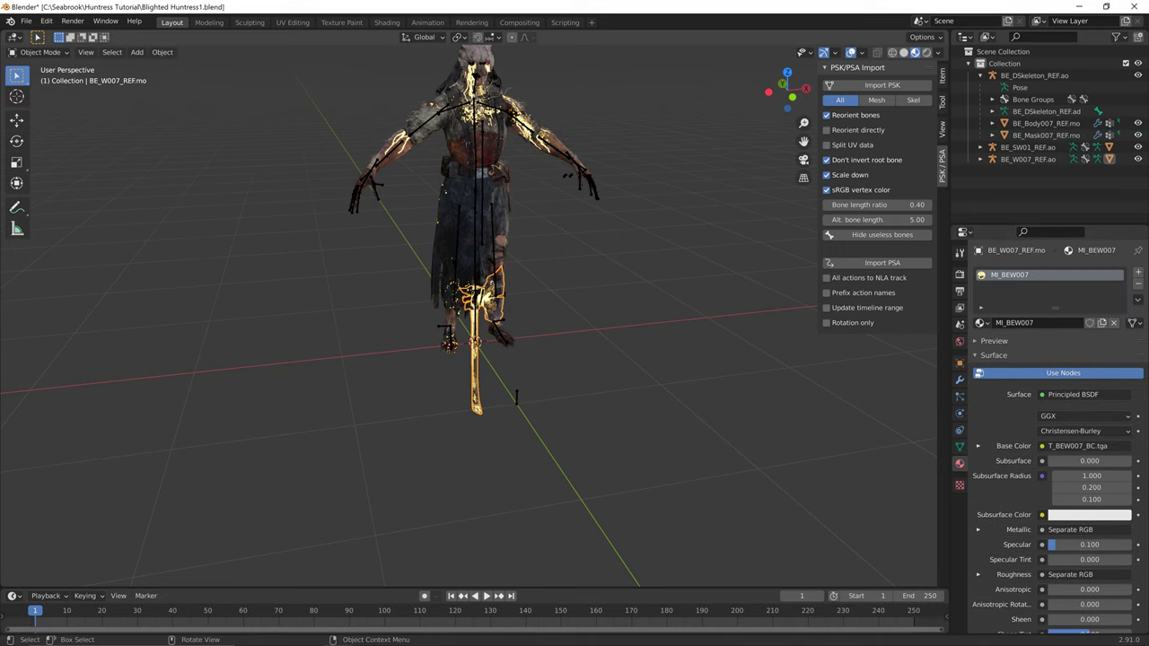
middle_drag(516, 396, 489, 395)
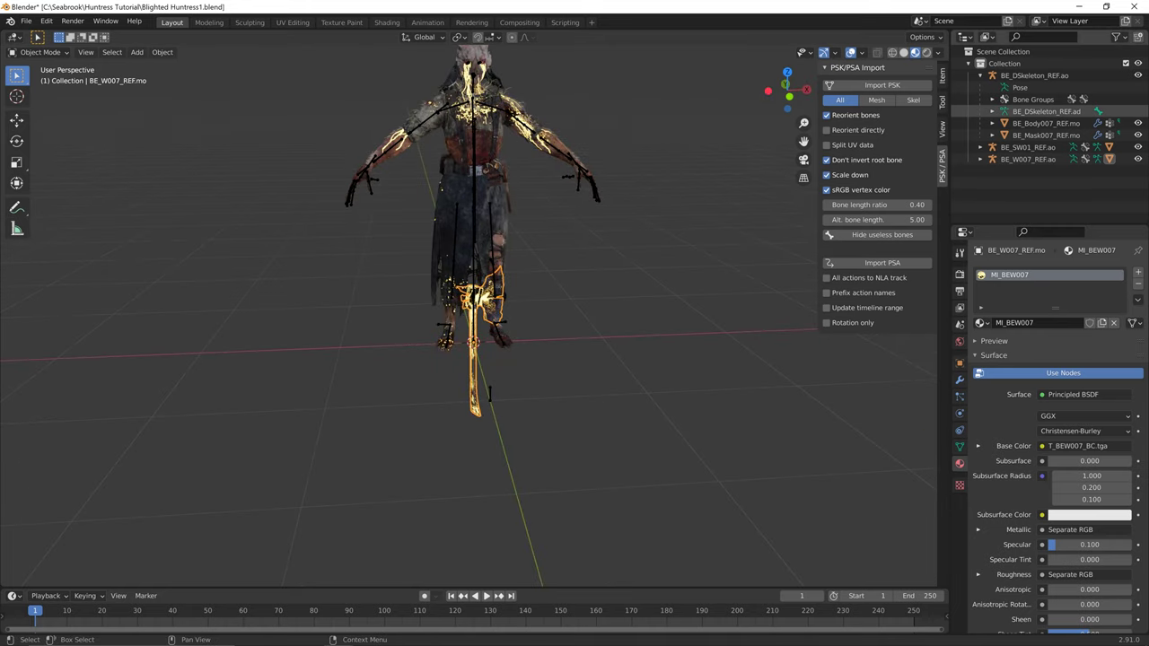
click(991, 112)
click(1005, 124)
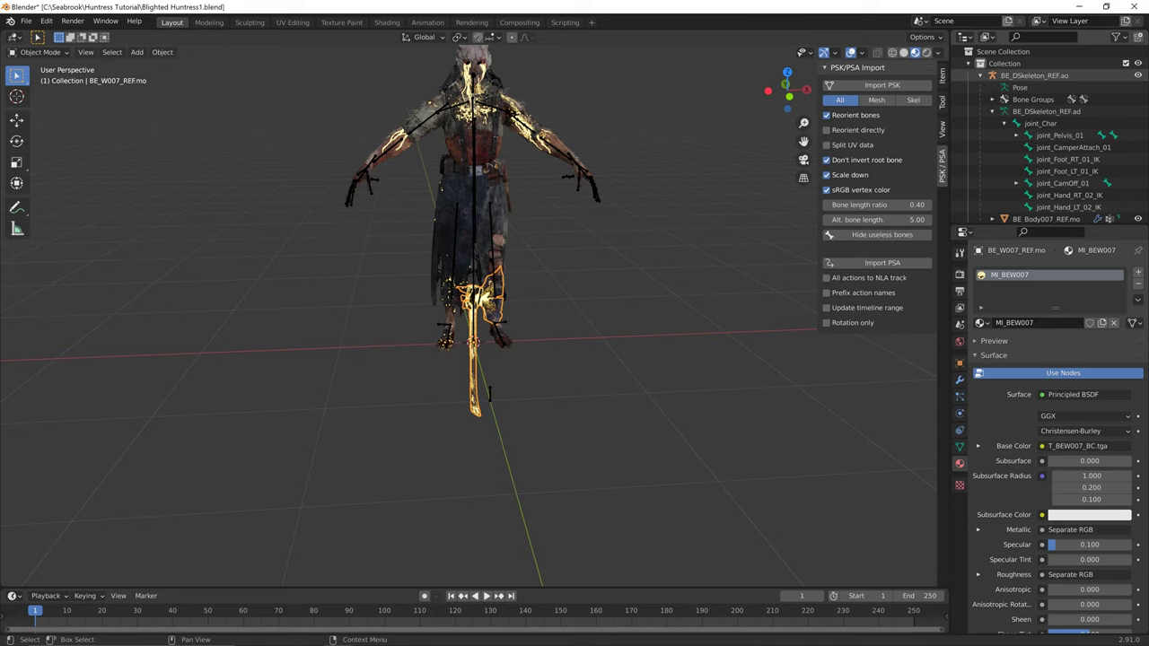
click(474, 175)
click(475, 175)
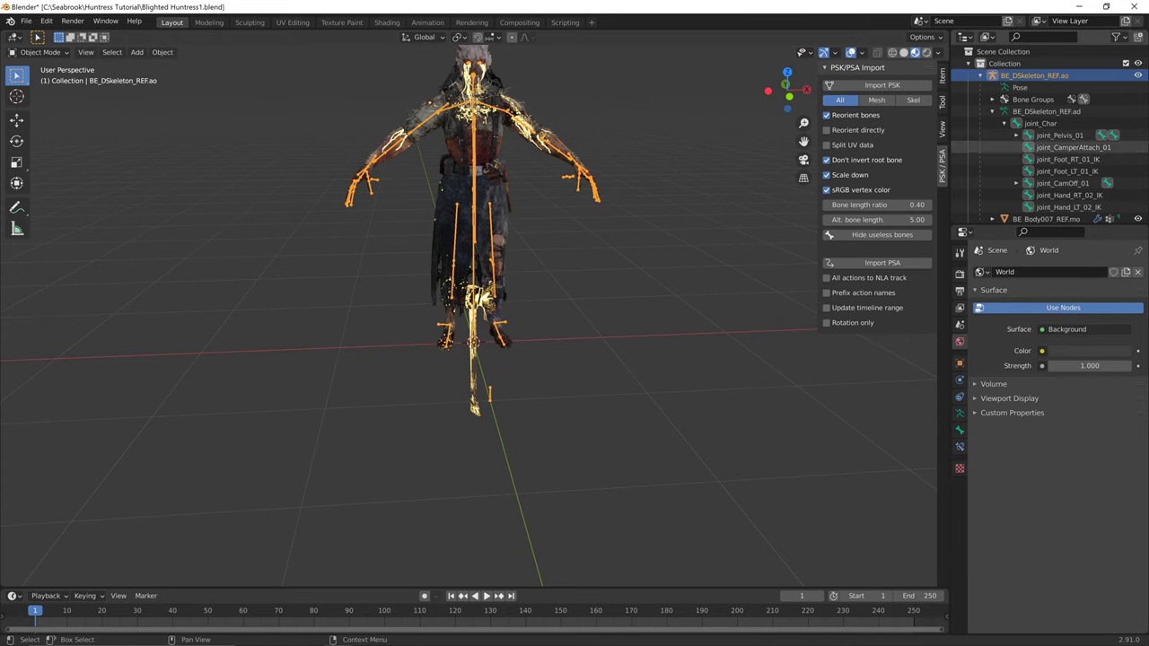
- Expand the skeleton's bone hierarchy from joint_Pelvis_01 through the three torso joints to the children of joint_ClavicleLT_01
scroll(1066, 158, down, 1)
scroll(1067, 159, down, 2)
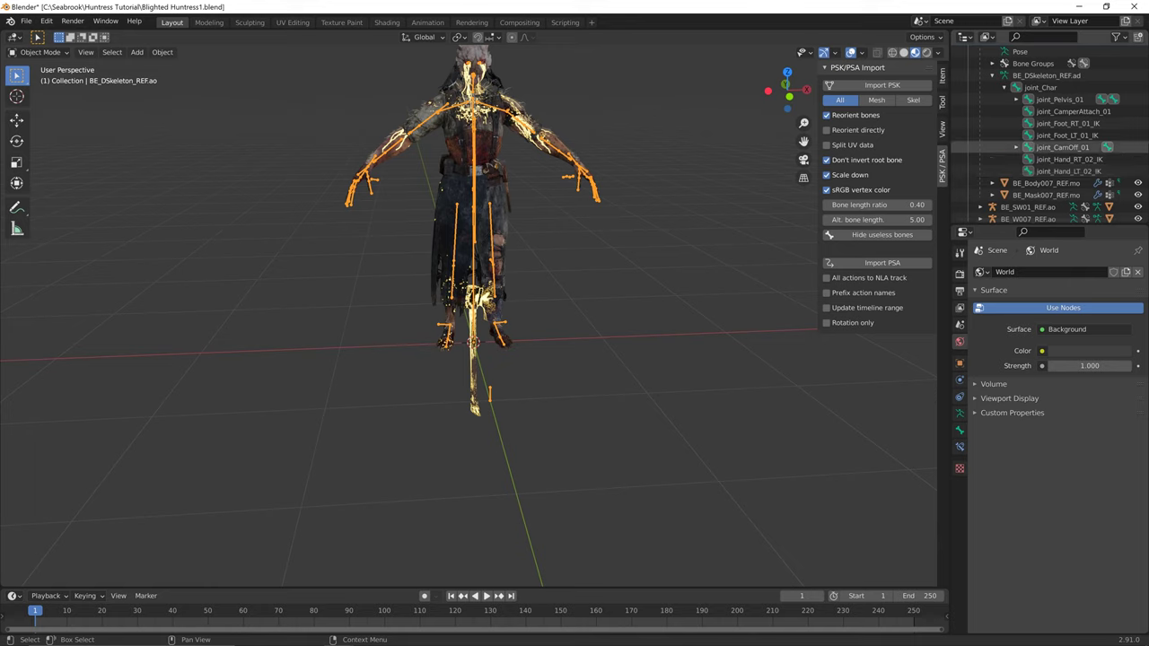
click(1015, 147)
click(1015, 147)
click(1016, 100)
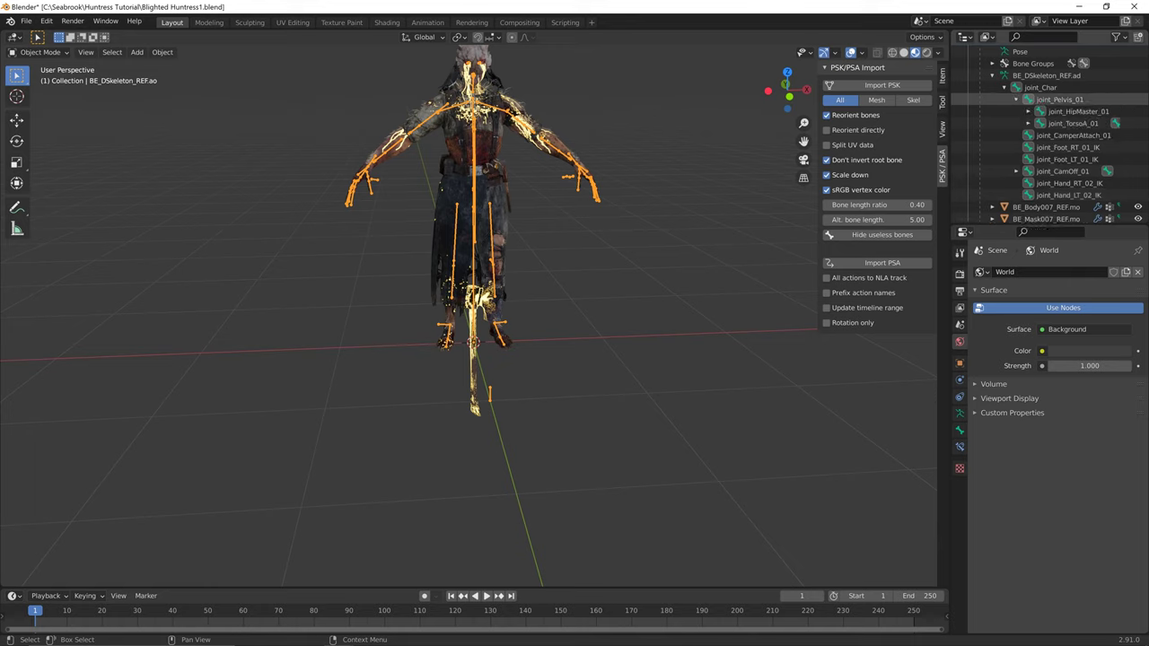
click(1027, 111)
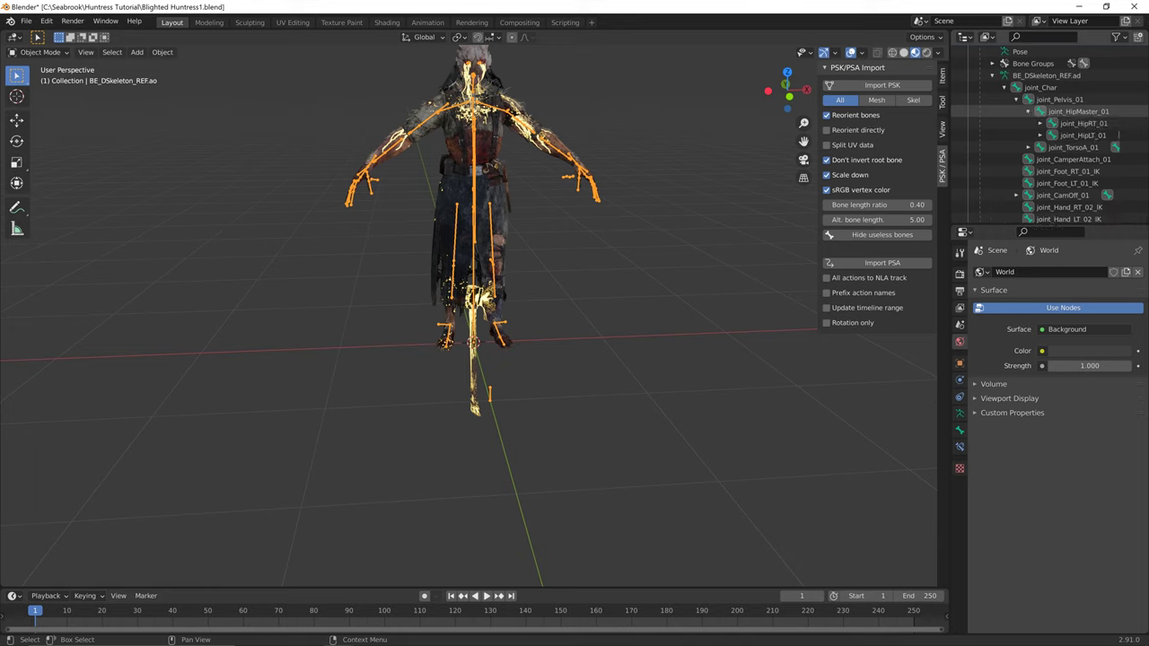
click(1027, 112)
click(1028, 123)
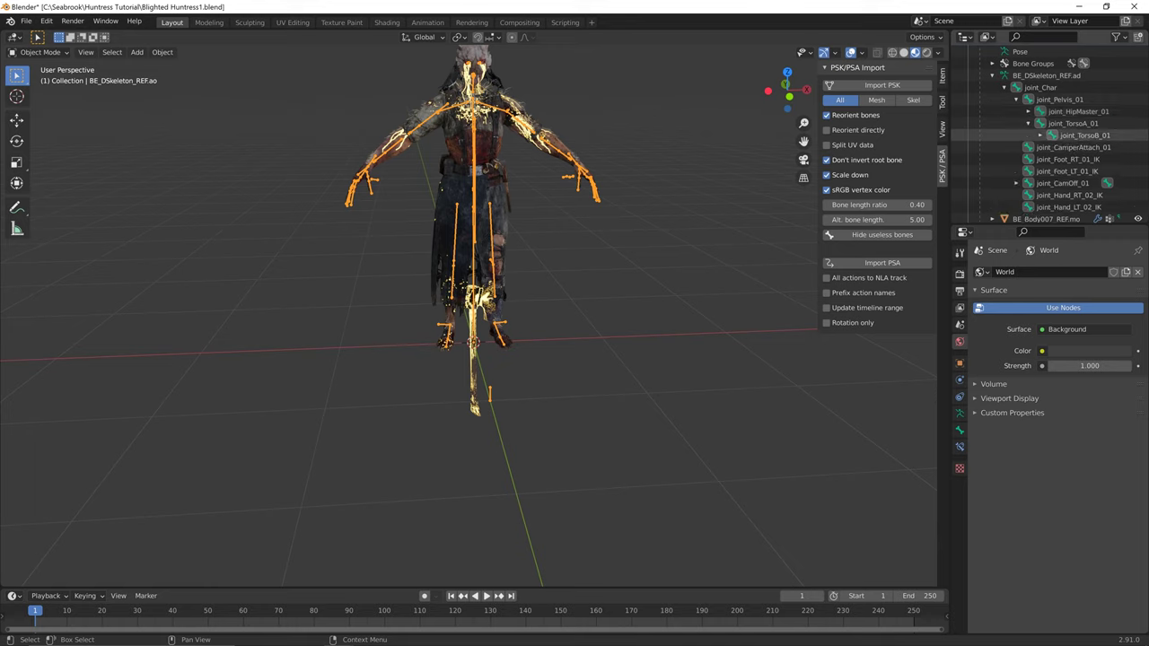
click(1039, 136)
click(1052, 147)
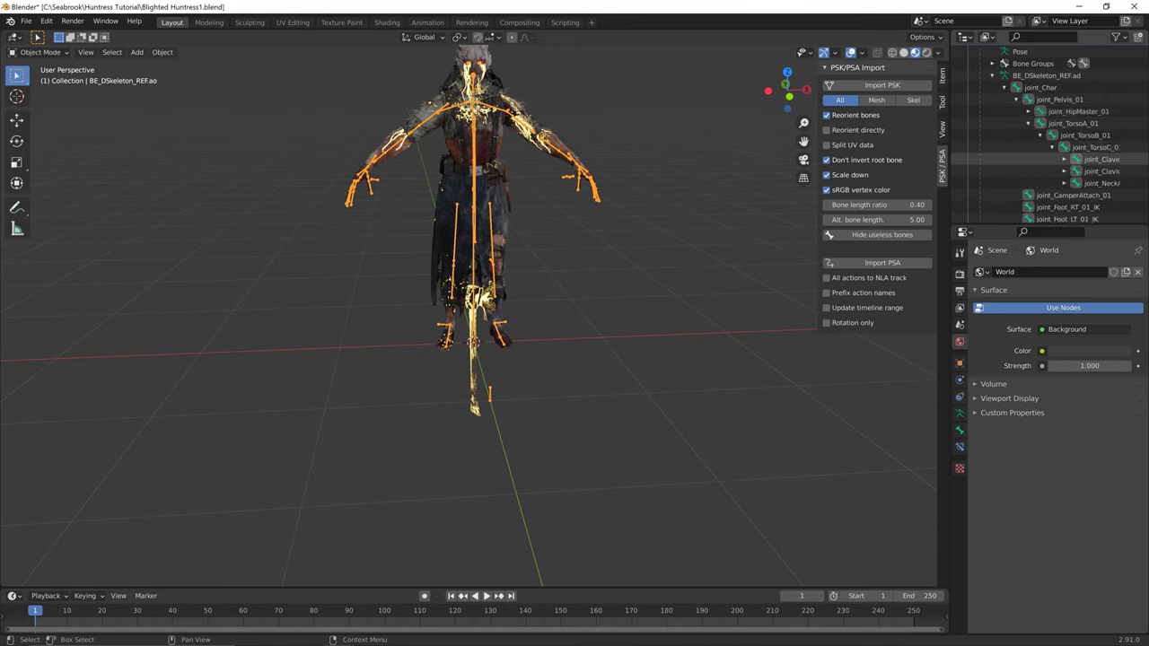
click(1064, 158)
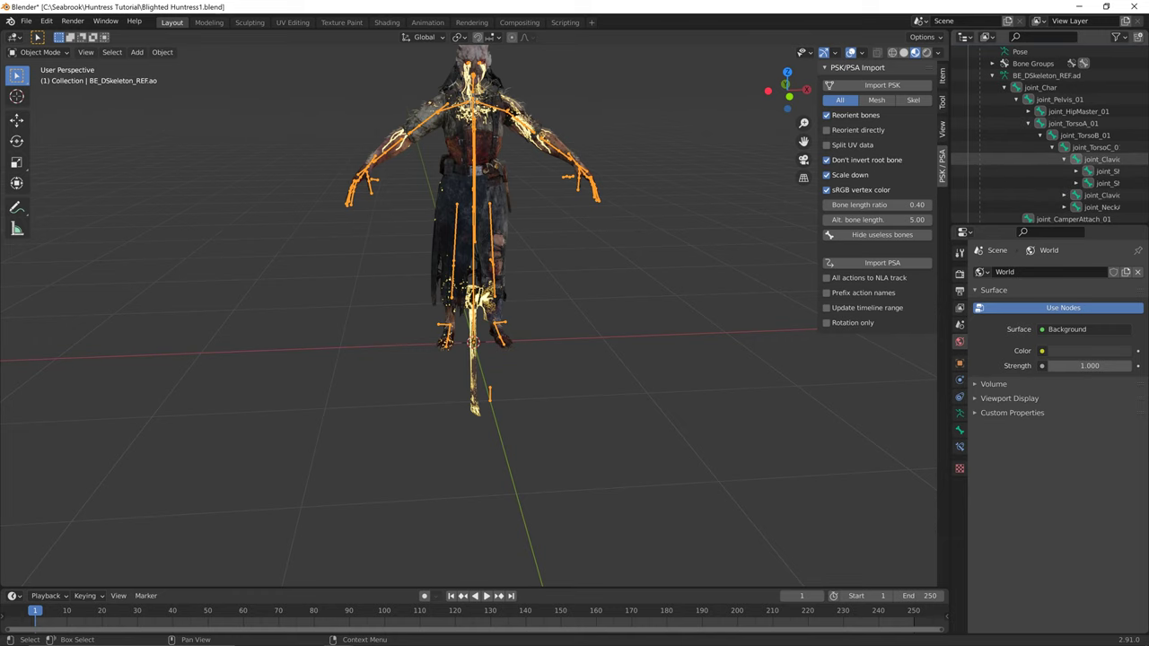
- Widen the outliner, expand the left arm joints down to joint_HandLT_01, and select the joint_WeaponLT_01 bone
drag(949, 179, 886, 180)
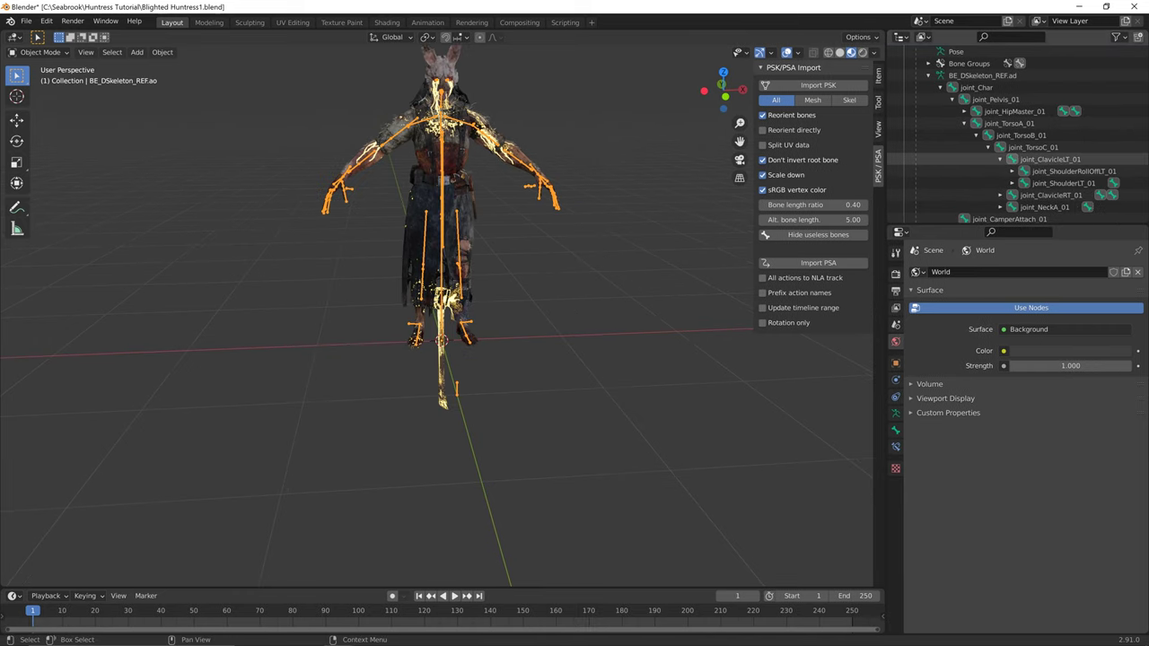
click(1013, 183)
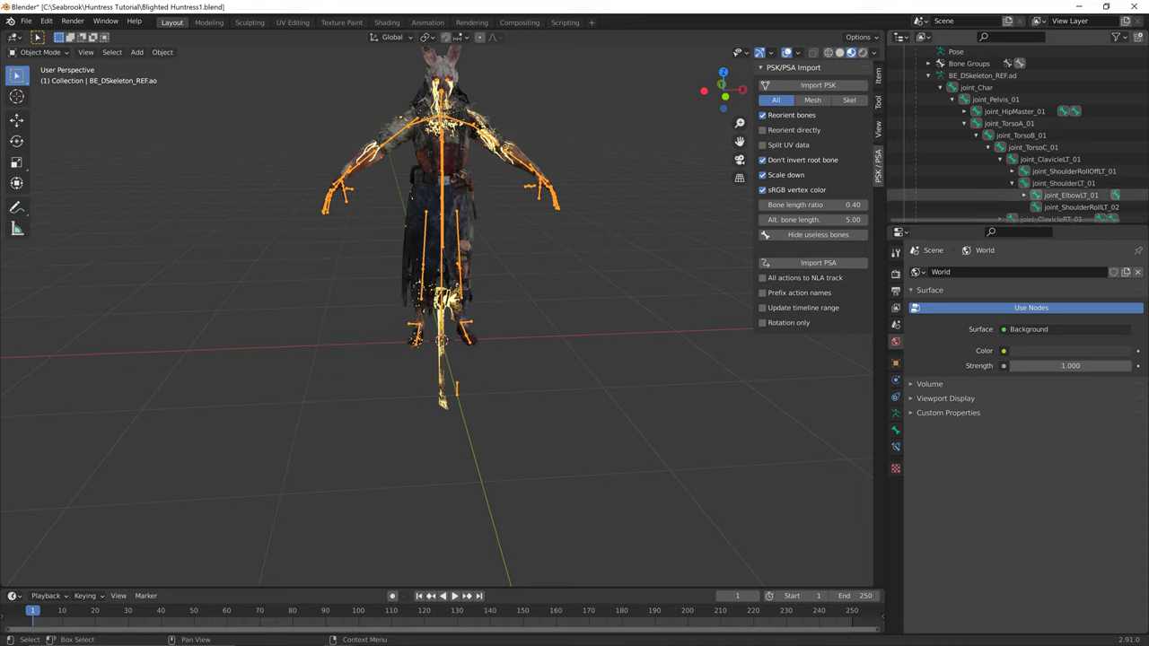
click(1024, 195)
scroll(1024, 194, down, 1)
click(1040, 183)
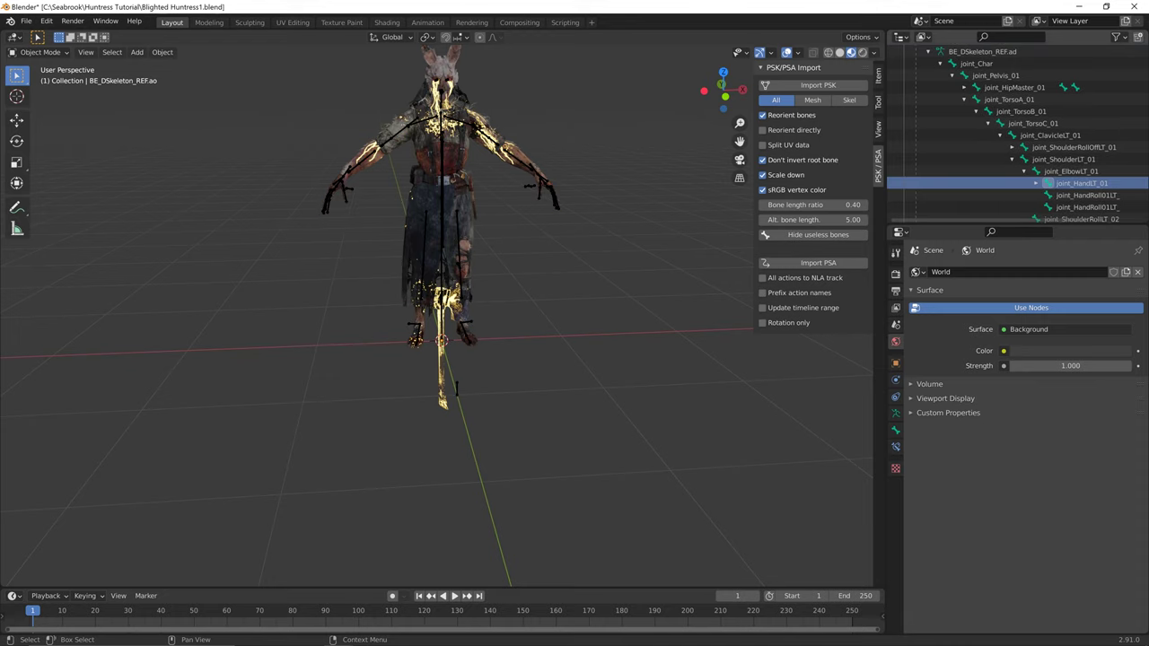
click(1036, 183)
scroll(1036, 183, down, 1)
click(1088, 183)
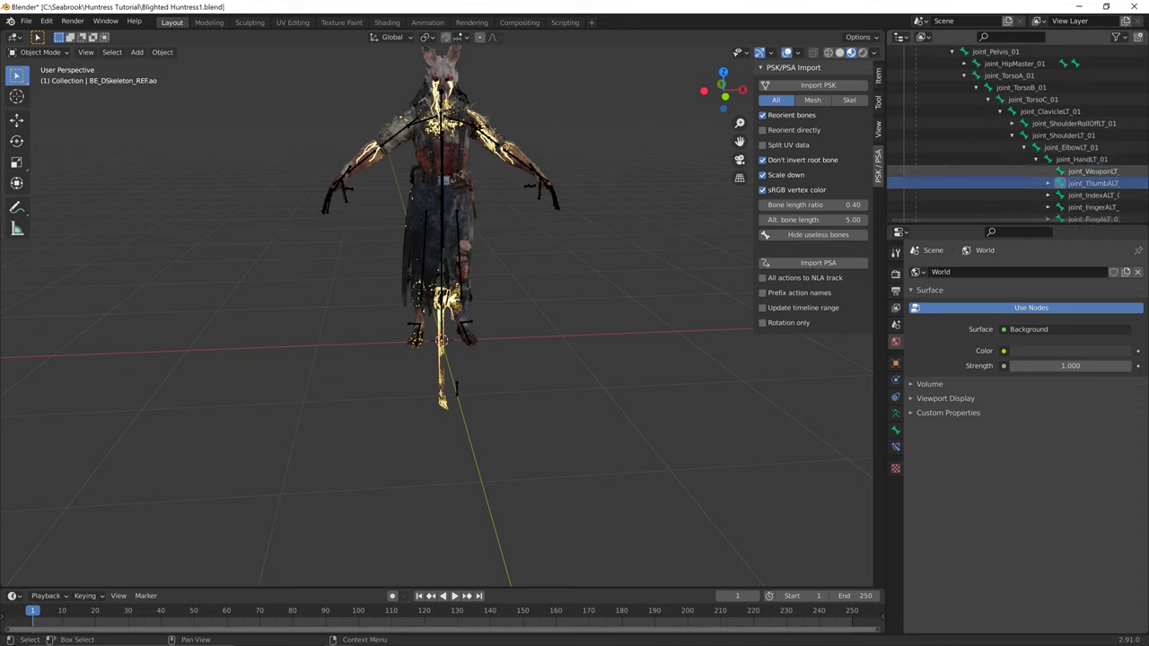
click(1087, 171)
- Put the BE_DSkeleton_REF.ao armature into Edit Mode and select the joint_WeaponRT_01 bone at the character's right hand
middle_drag(574, 297, 562, 271)
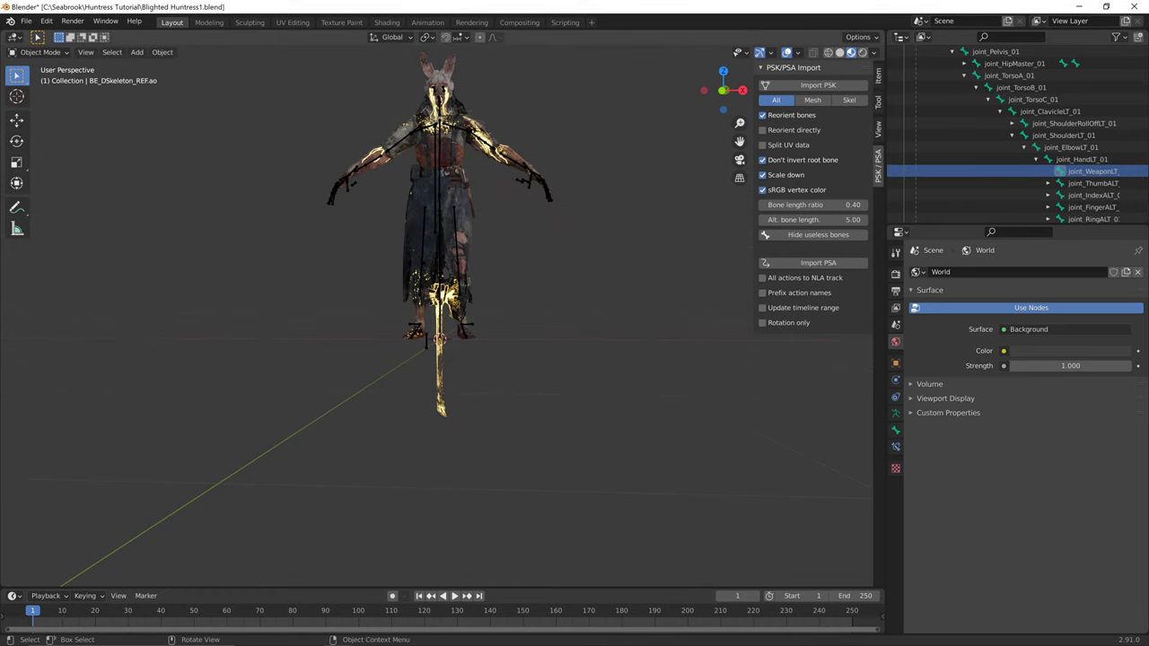
scroll(563, 271, up, 2)
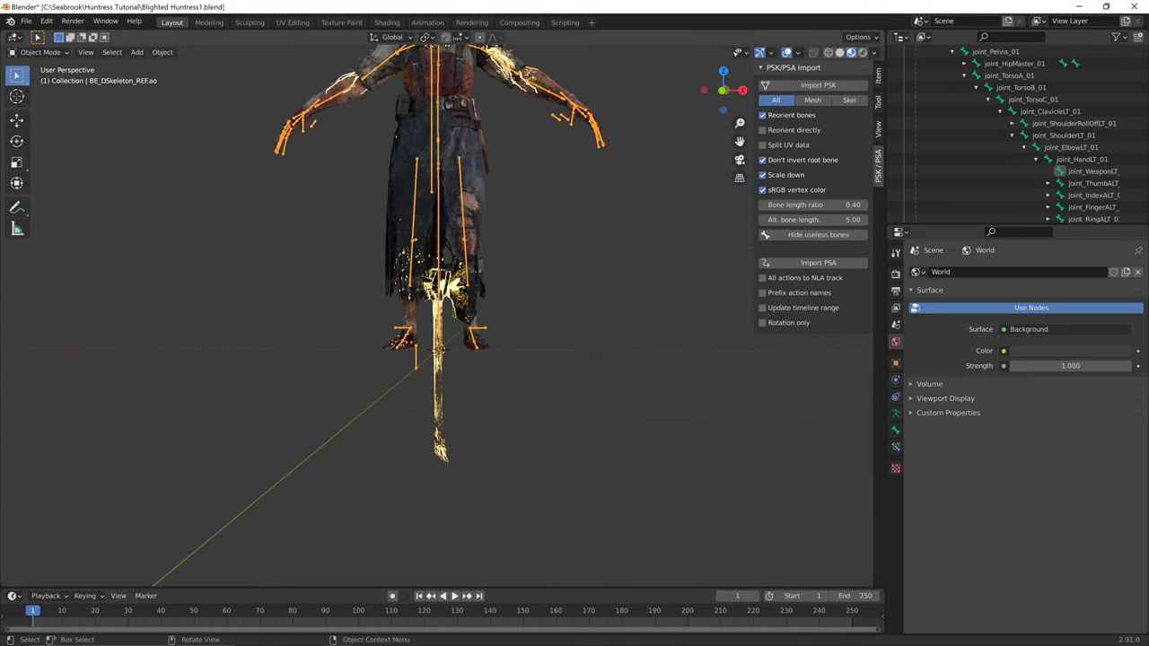
key(alt+a)
key(Tab)
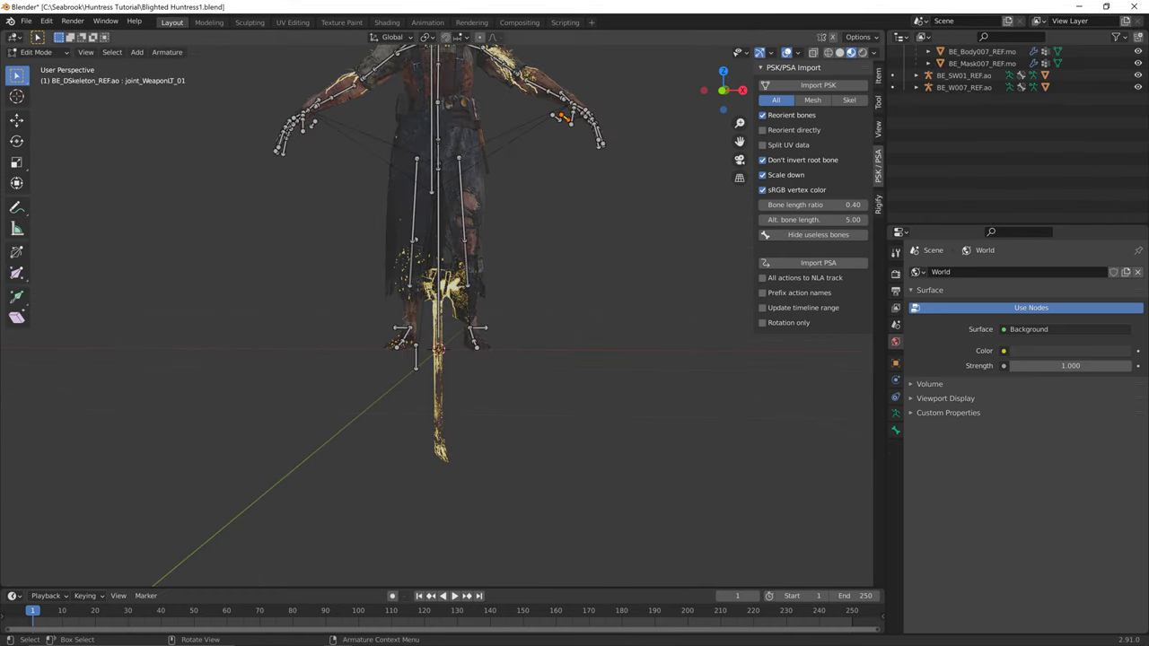
click(312, 124)
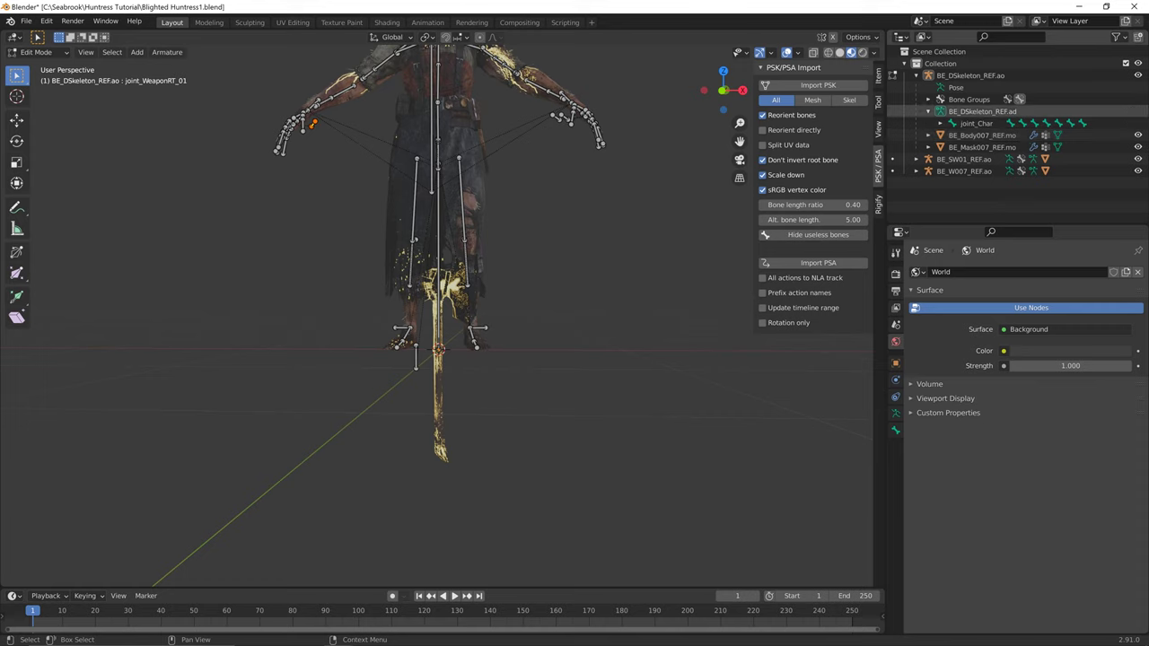
- Expand the skeleton's bone hierarchy from joint_Char through joint_Pelvis_01 and the torso joints to the children of joint_TorsoC_01
click(939, 123)
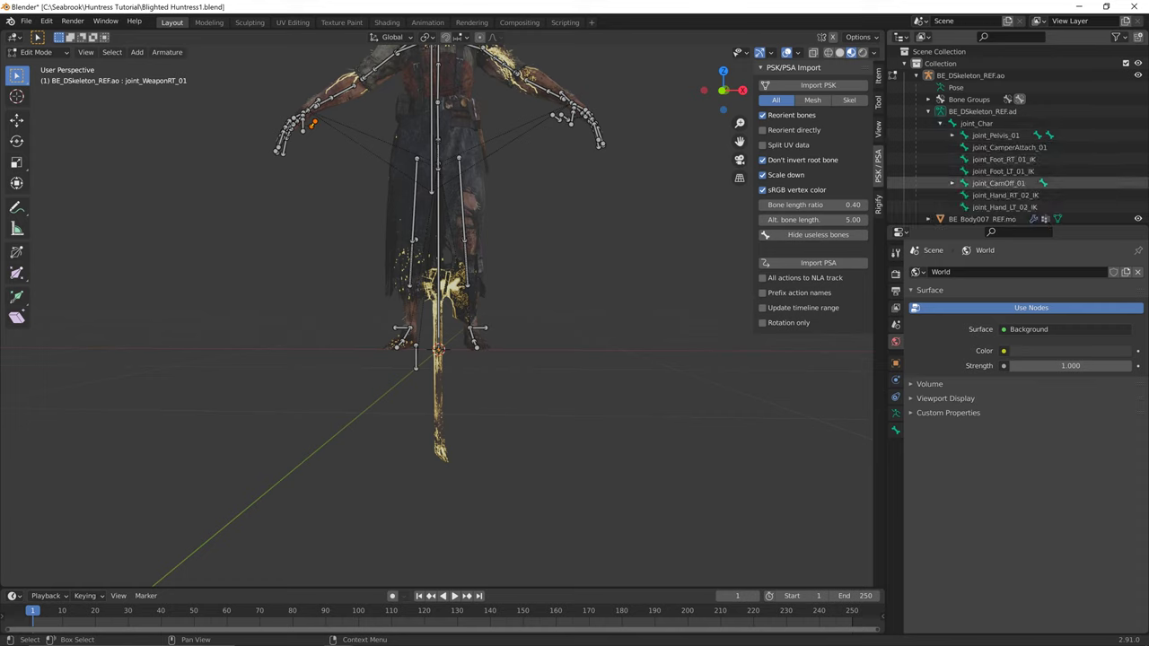
click(952, 134)
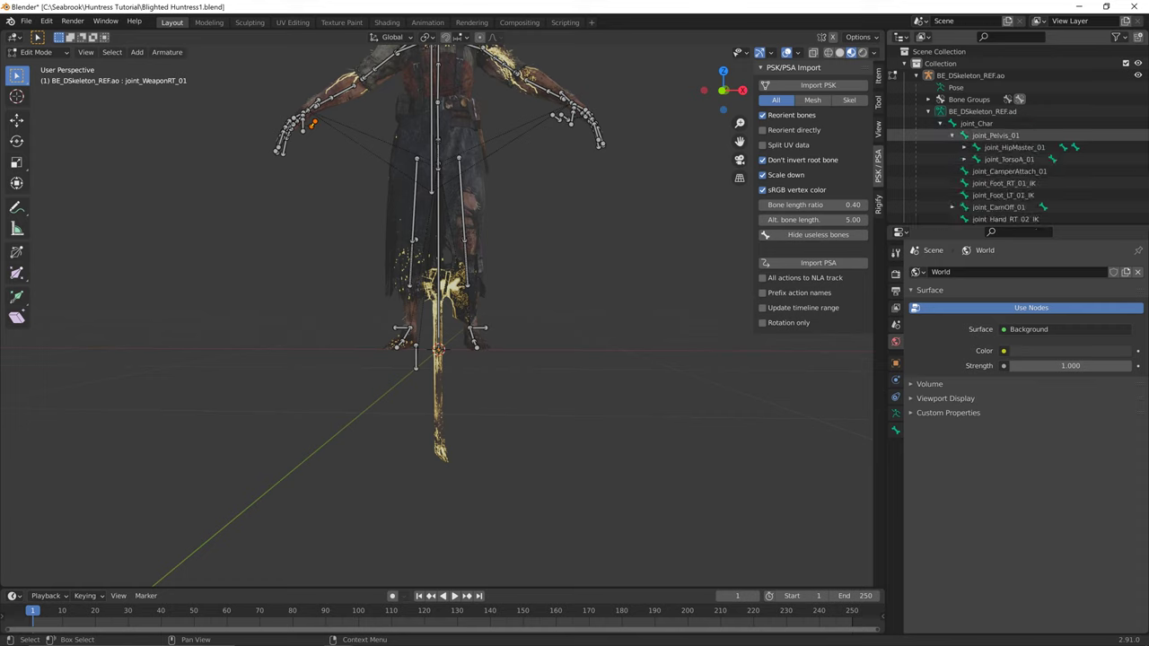
click(963, 159)
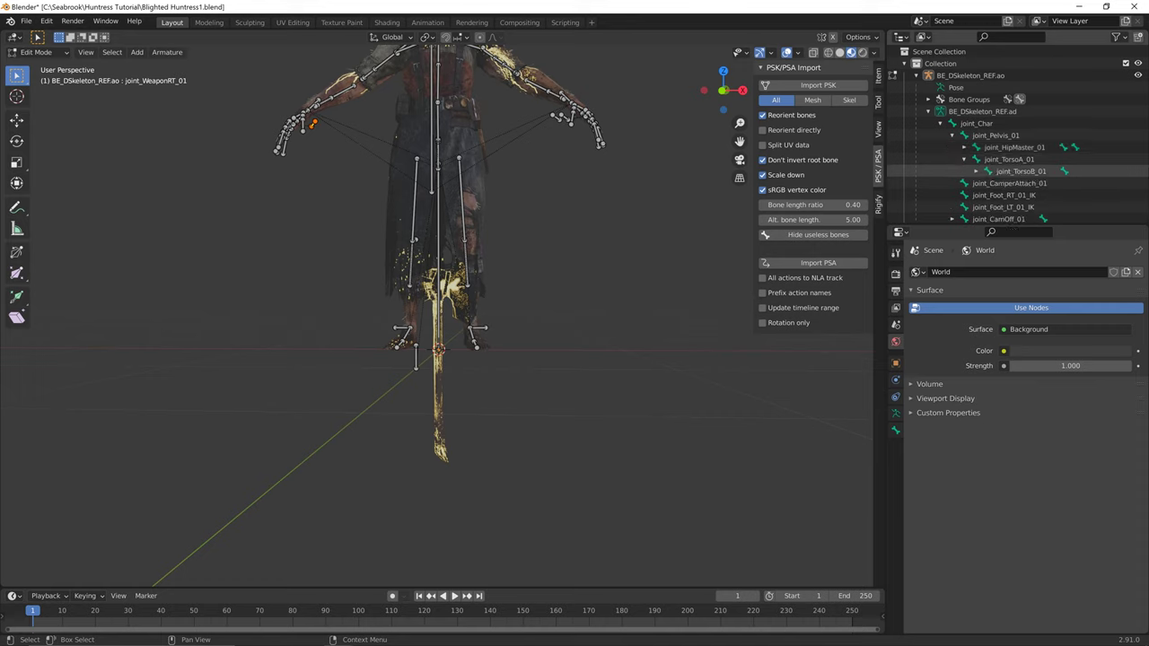
click(976, 171)
click(988, 183)
scroll(1018, 135, down, 2)
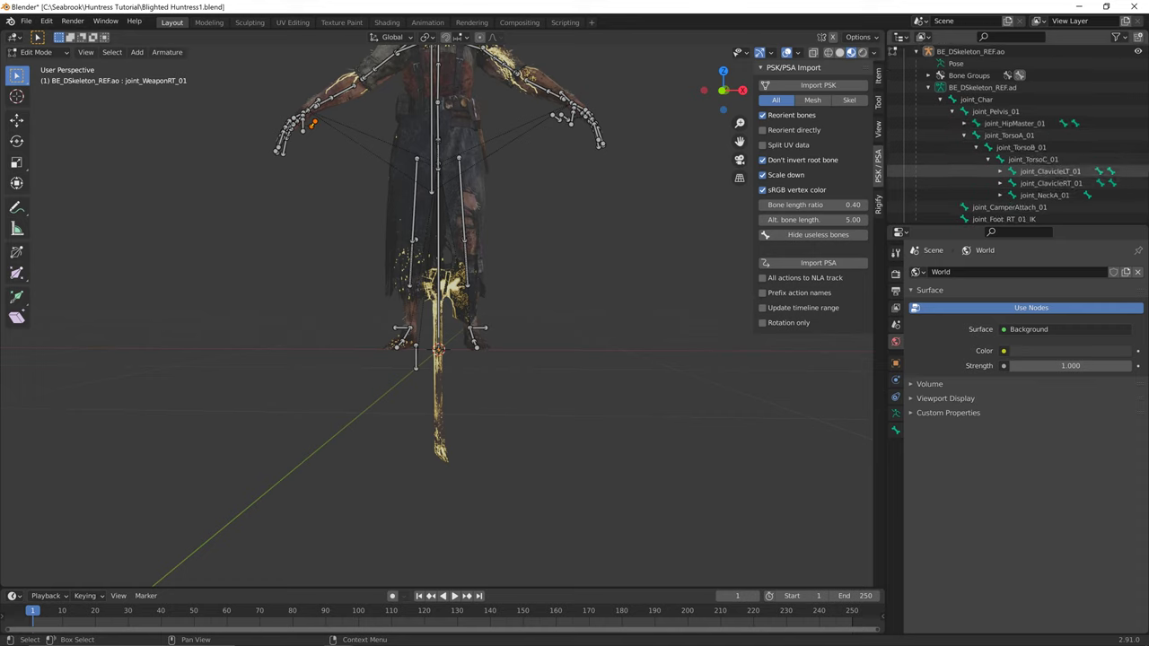
- Expand the left arm joints from joint_ClavicleLT_01 down to joint_HandLT_01 and select the joint_WeaponLT_01 bone
click(999, 171)
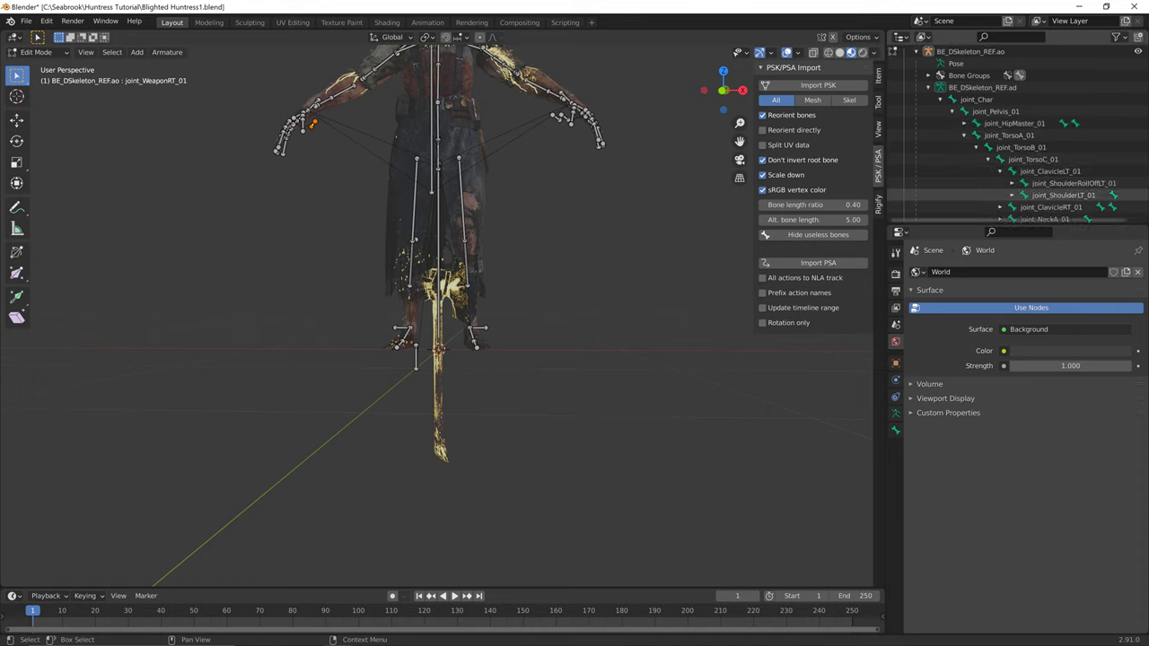
click(1012, 194)
scroll(1011, 194, down, 2)
click(1023, 183)
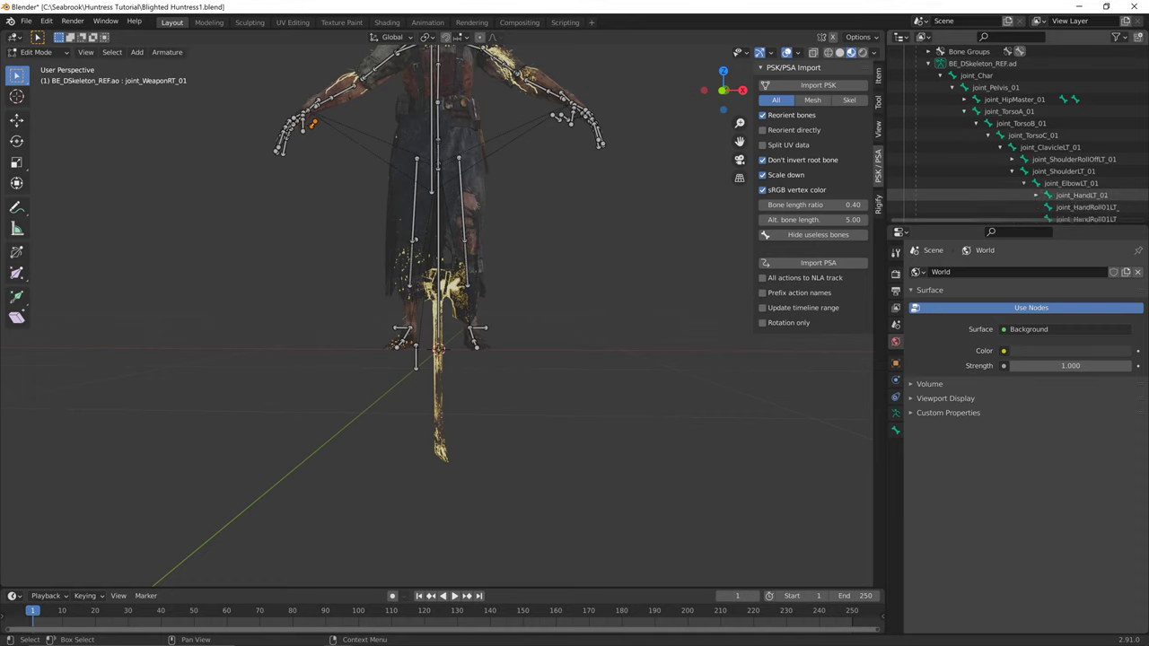
scroll(1032, 183, down, 1)
click(1035, 183)
scroll(1090, 195, down, 2)
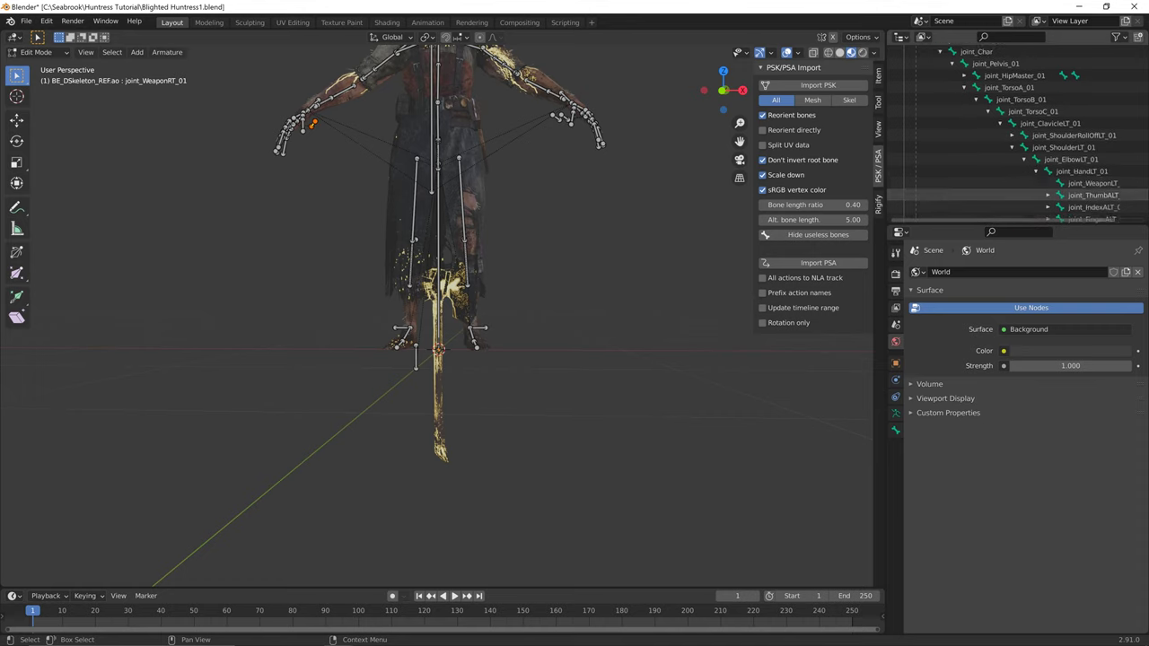
click(1090, 170)
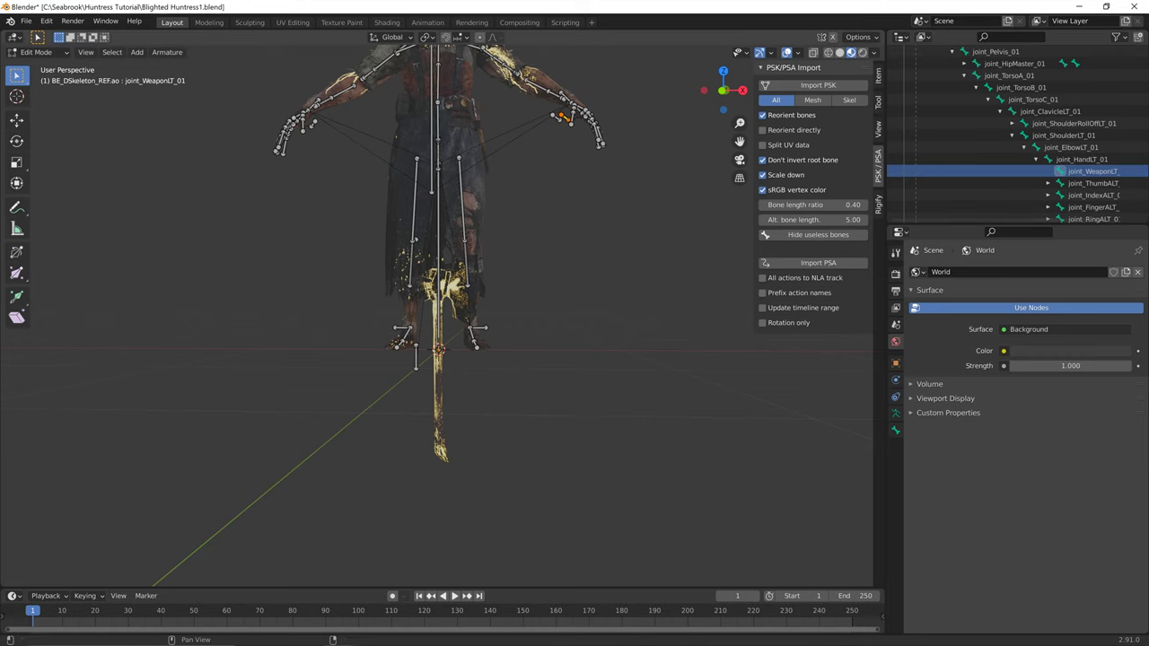
- Examine the joint_WeaponLT_01 bone up close at the left hand and show the armature's object constraint settings
middle_drag(557, 215, 492, 386)
scroll(608, 247, up, 3)
scroll(629, 181, up, 2)
scroll(491, 386, up, 3)
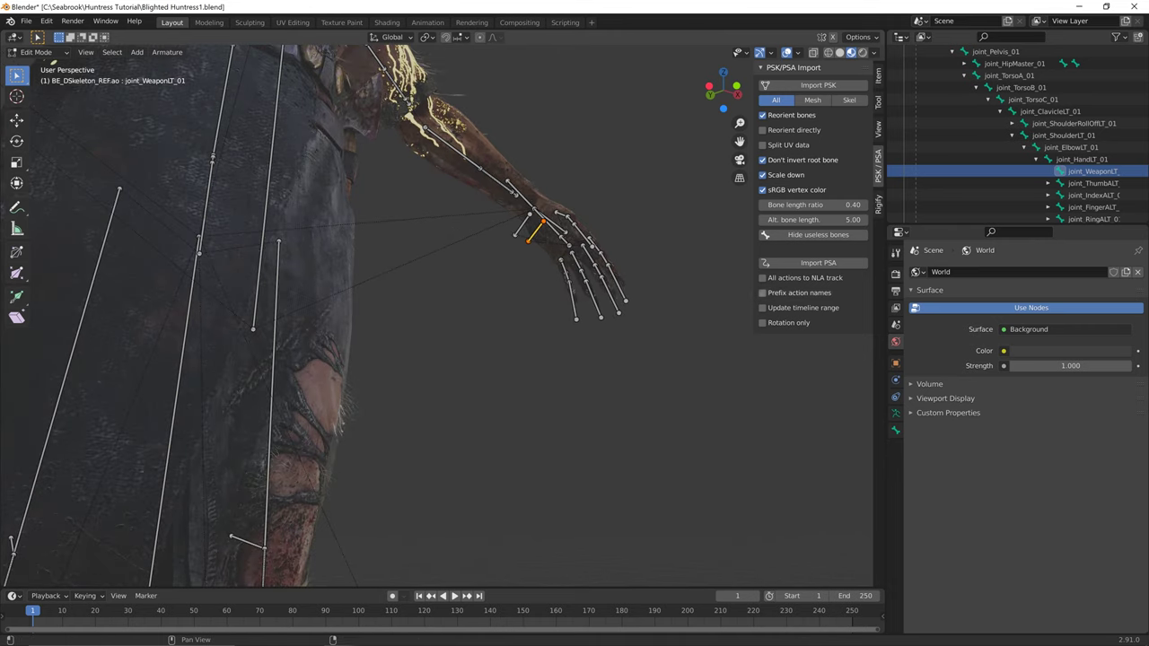
click(895, 397)
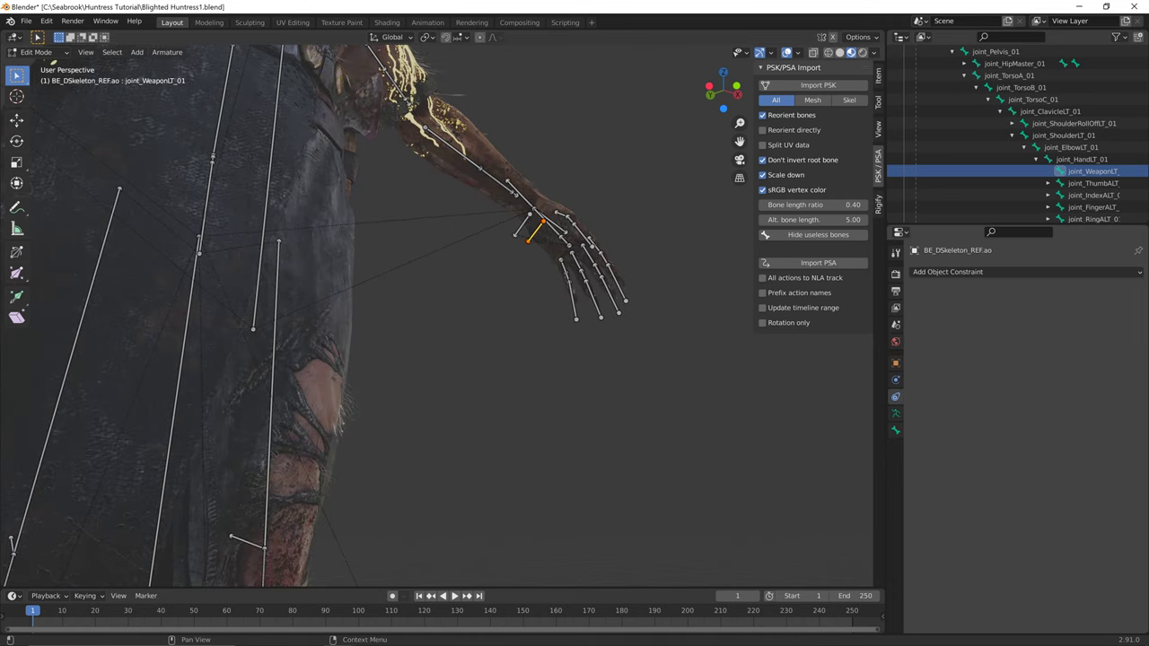
- Return the BE_DSkeleton_REF.ao armature to Object Mode with the whole character in view
scroll(538, 305, down, 5)
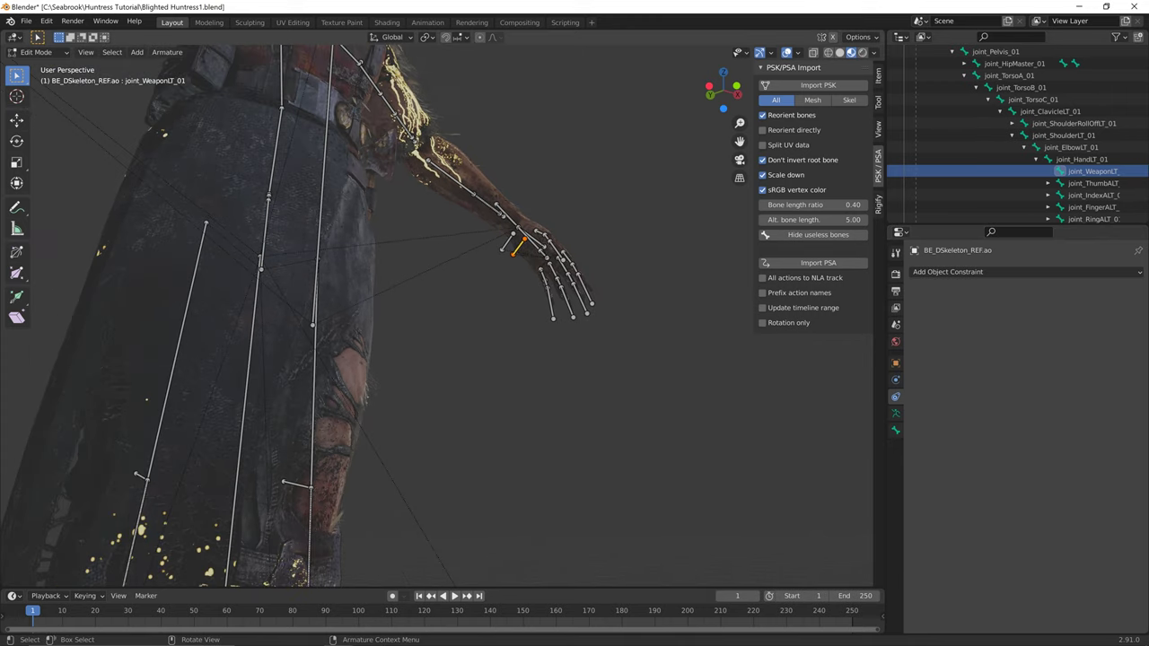
middle_drag(538, 305, 438, 357)
scroll(472, 351, down, 2)
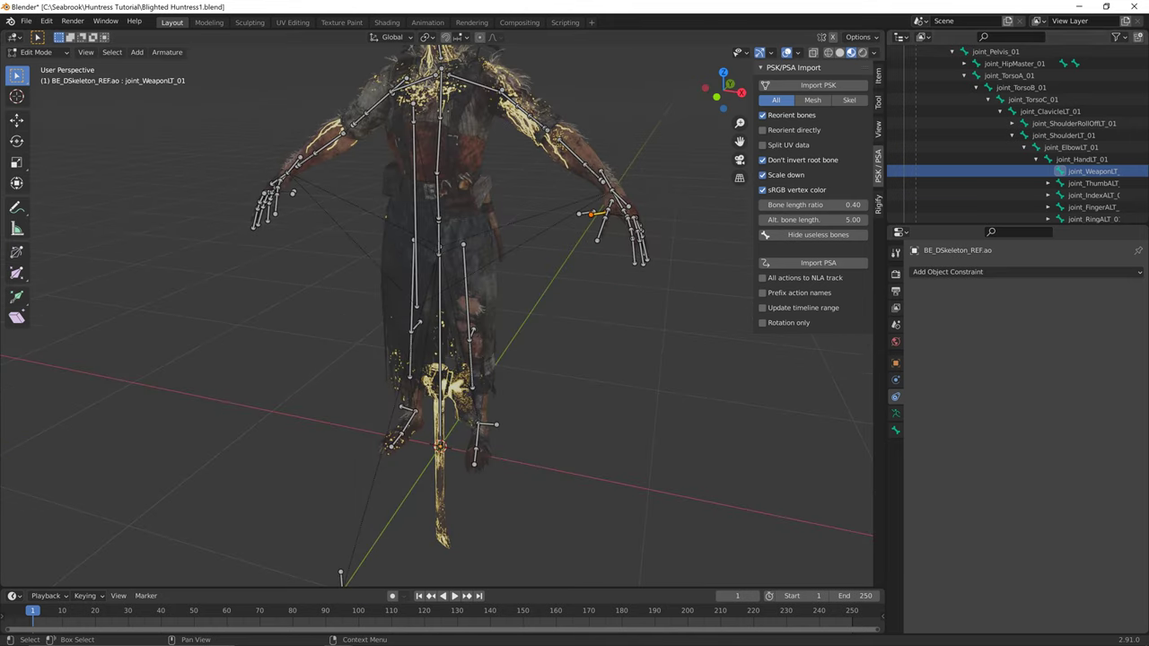
scroll(1032, 135, up, 4)
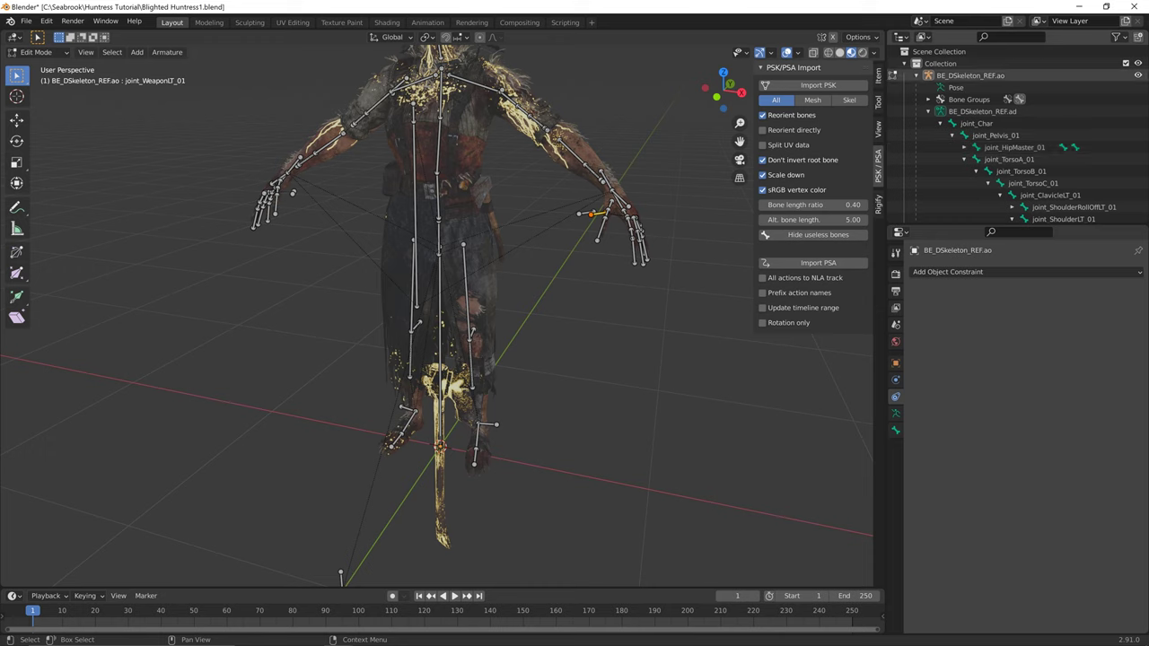
key(Tab)
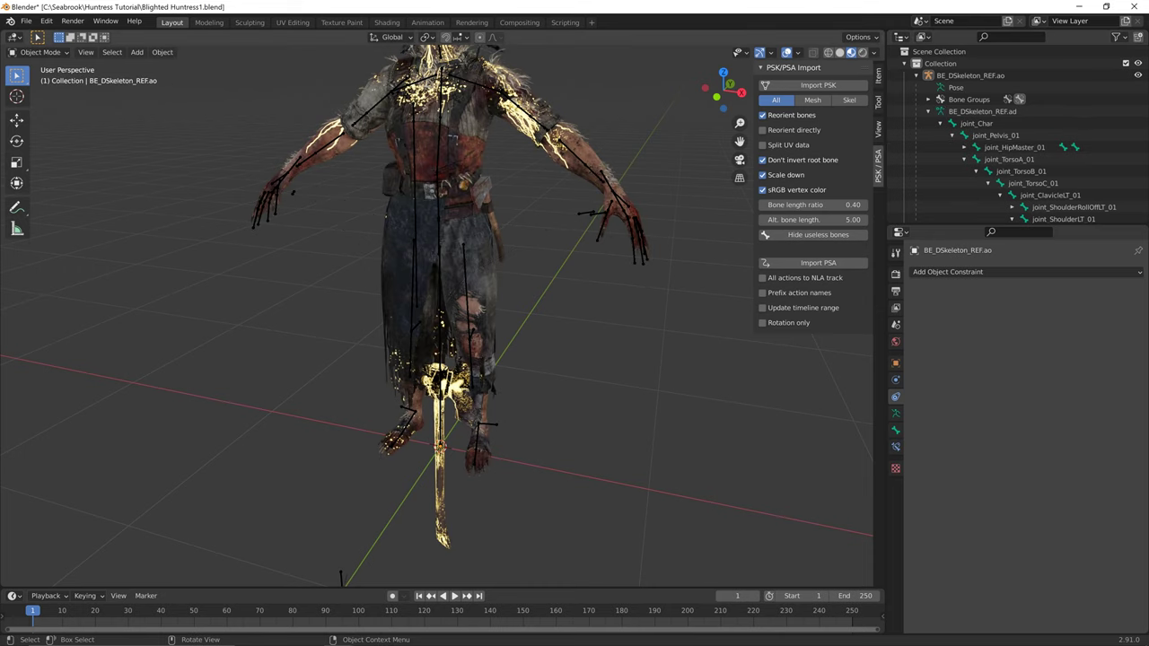
middle_drag(439, 315, 471, 298)
- Switch to Firefox, open the Discord general channel and check its pinned messages for the weapon bone instructions
mouse_move(358, 641)
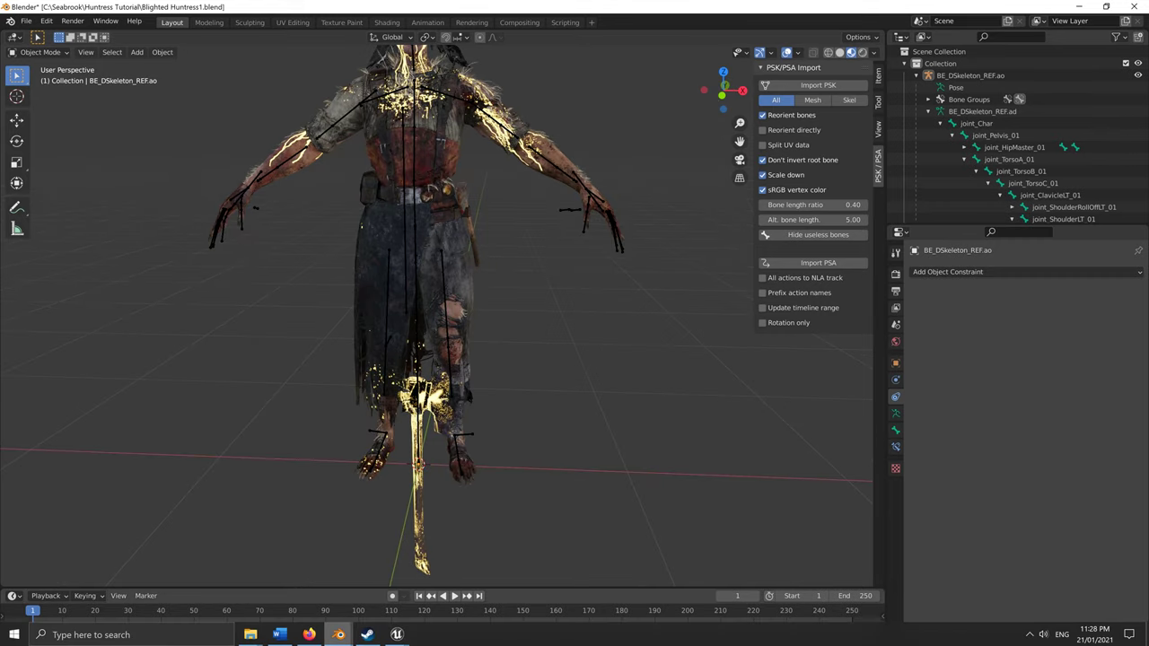
click(309, 634)
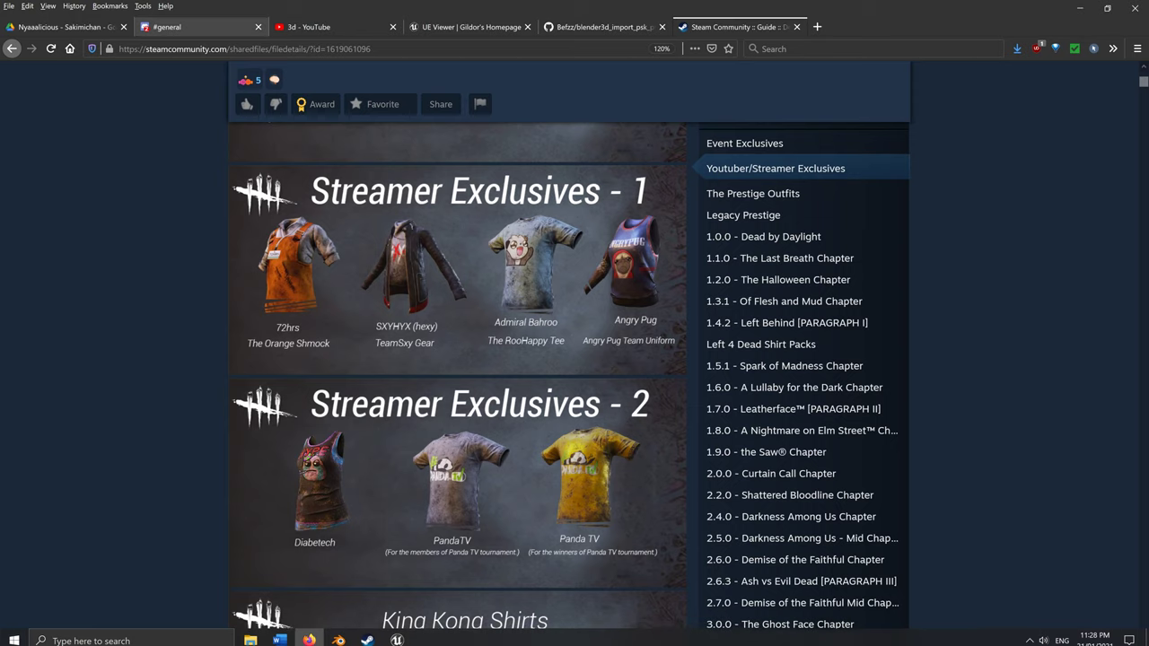
click(180, 27)
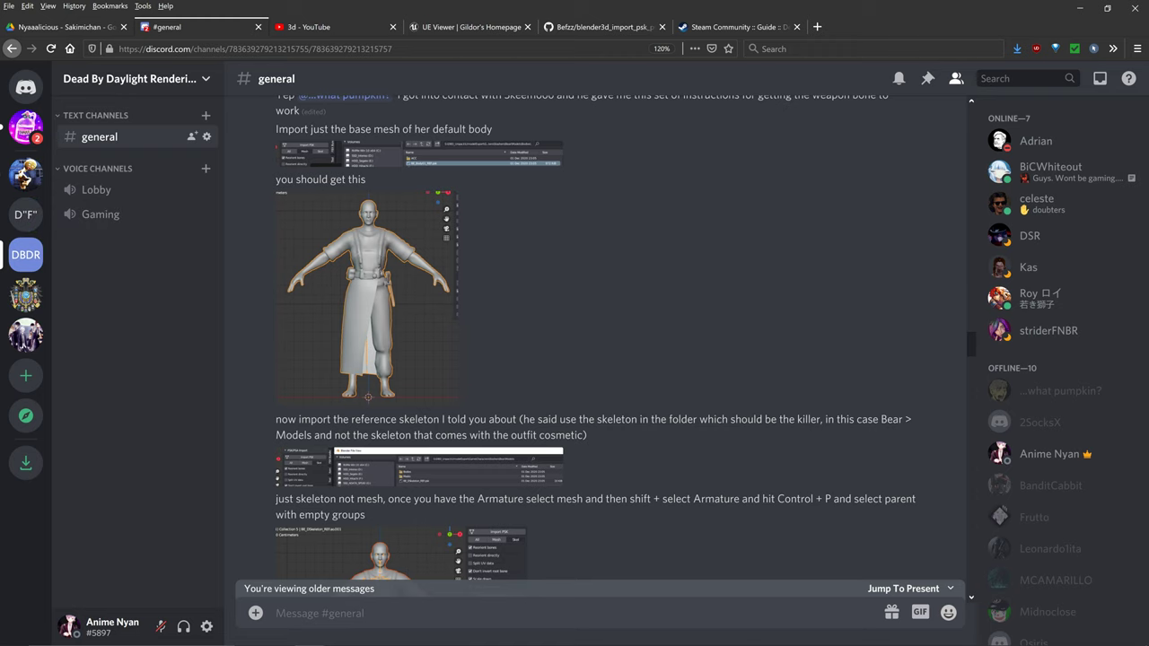
scroll(597, 341, up, 3)
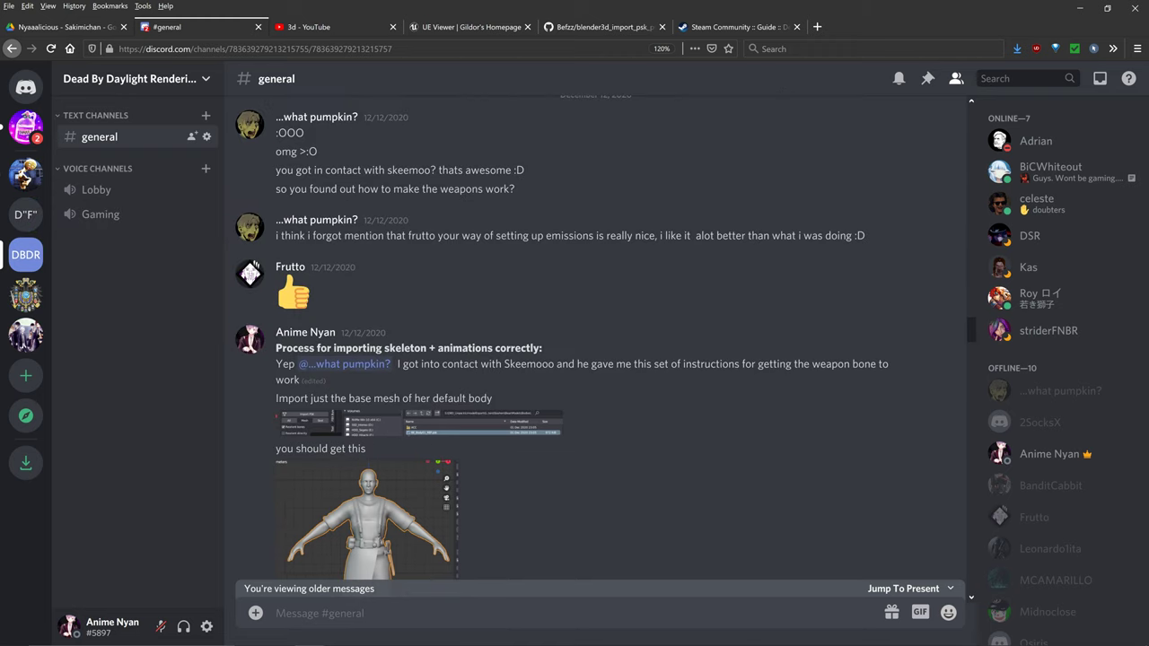
click(927, 78)
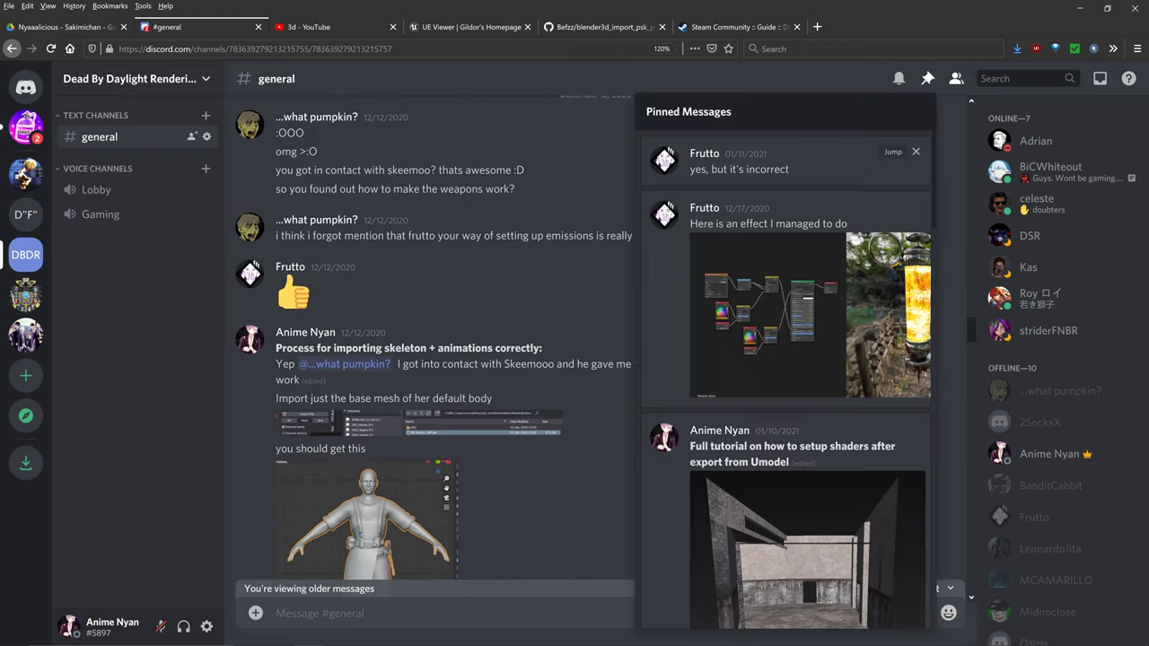
key(Escape)
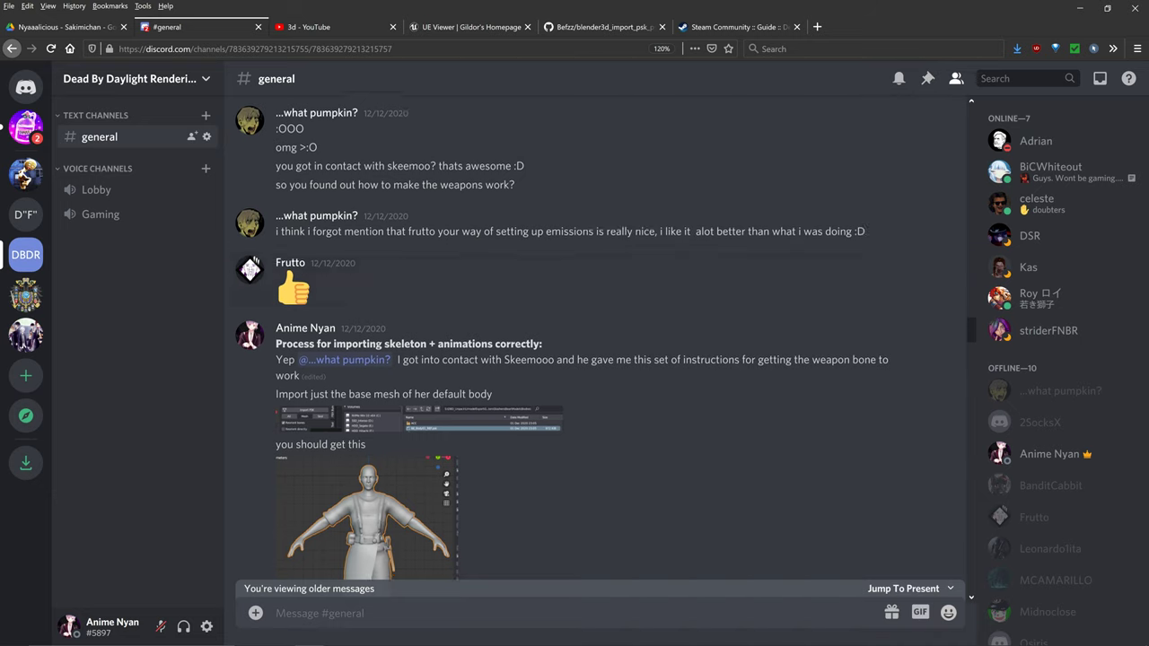
- Find the instructions and reference image for adding object constraints to the weapon armature in the channel messages
scroll(419, 341, down, 10)
scroll(597, 341, down, 3)
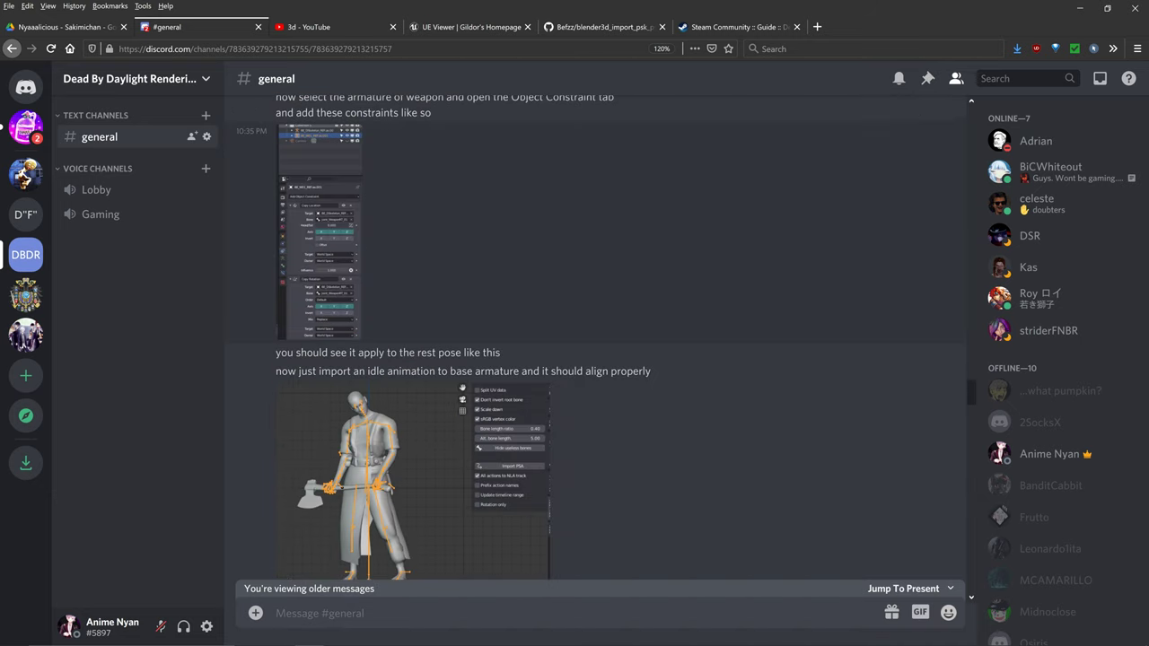
scroll(597, 341, up, 2)
scroll(319, 332, down, 2)
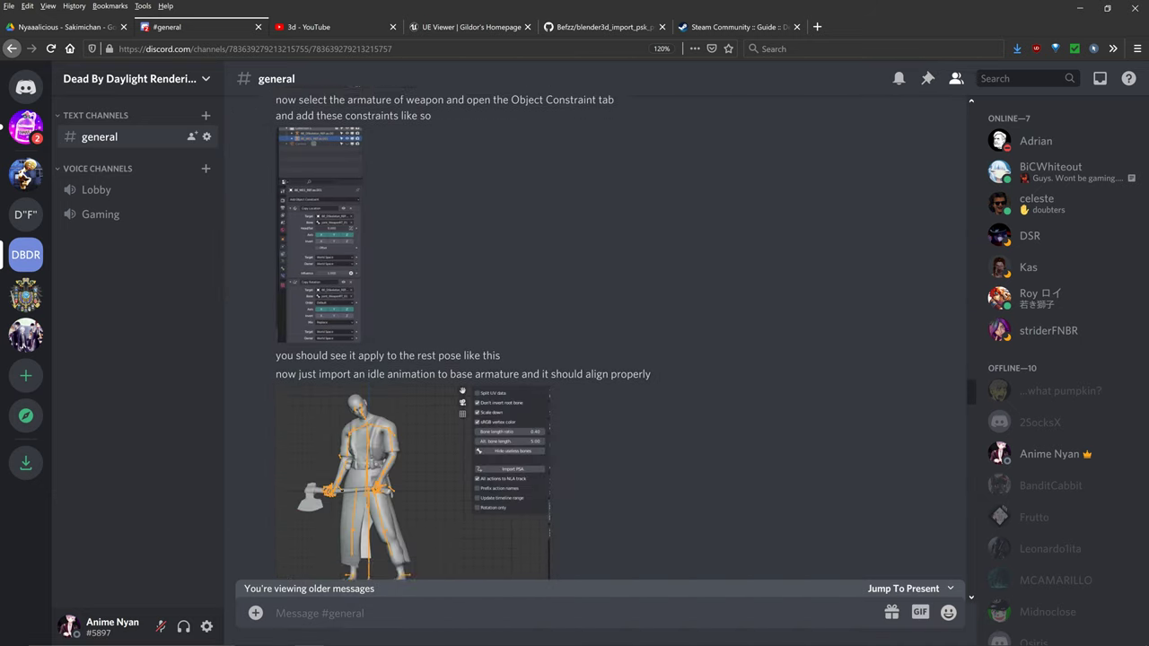
click(319, 260)
click(319, 261)
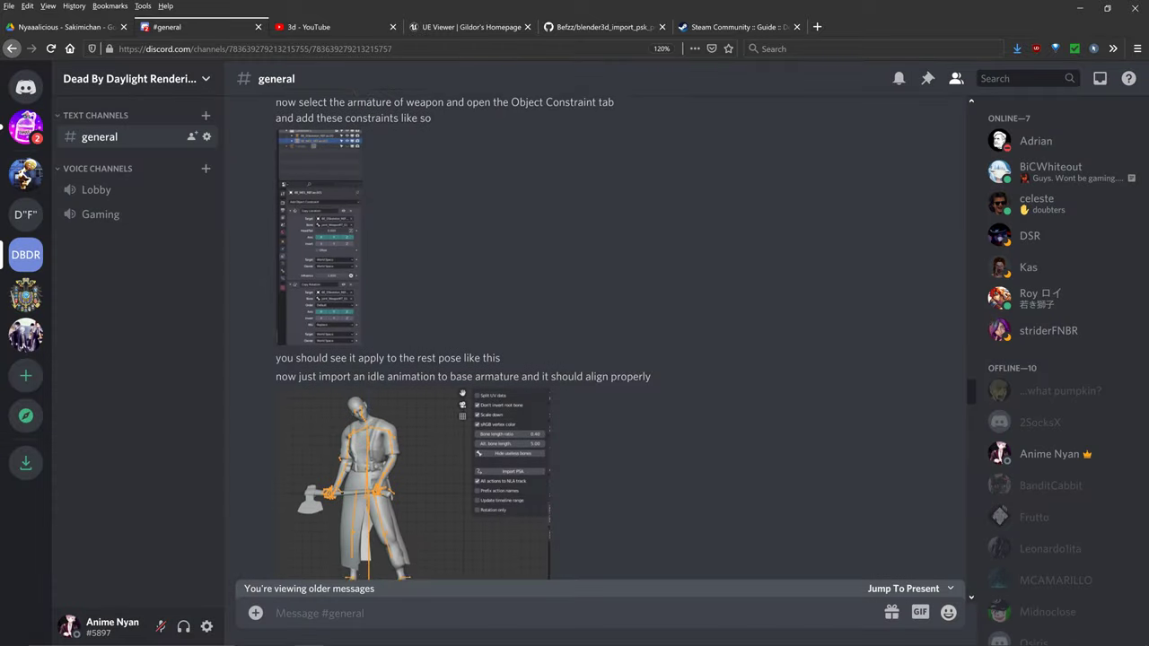
scroll(596, 341, up, 1)
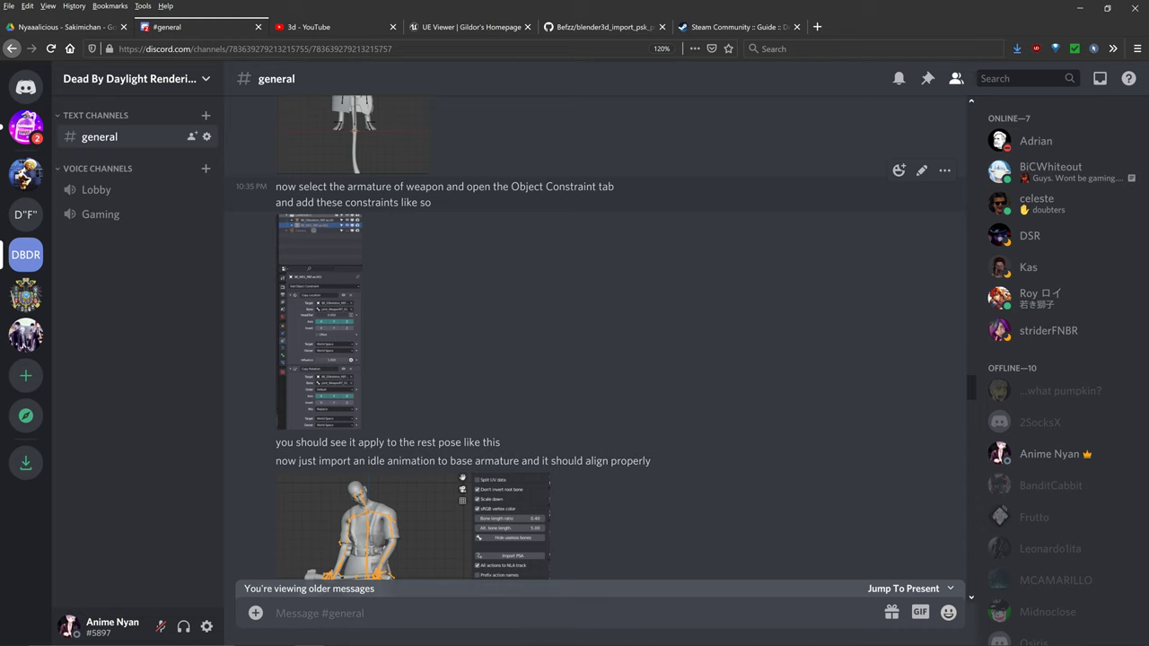
- Switch back to Blender, collapse the BE_DSkeleton_REF.ao hierarchy, identify the axe mesh's armature and select BE_W007_REF.ao
key(alt+Tab)
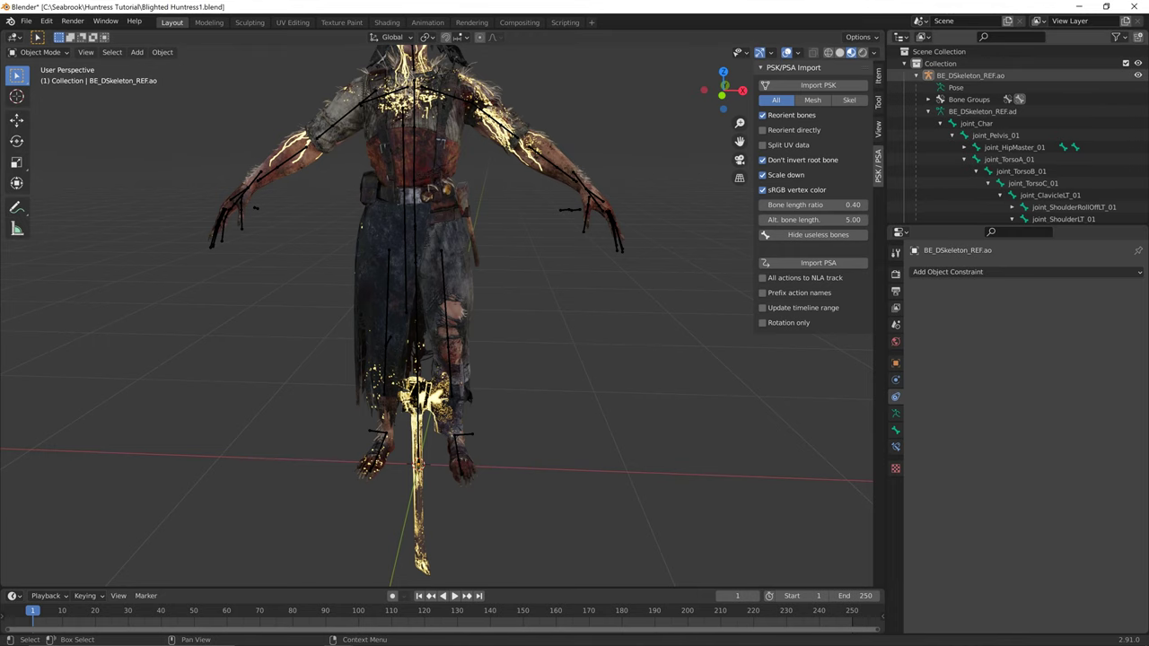
click(916, 76)
click(963, 87)
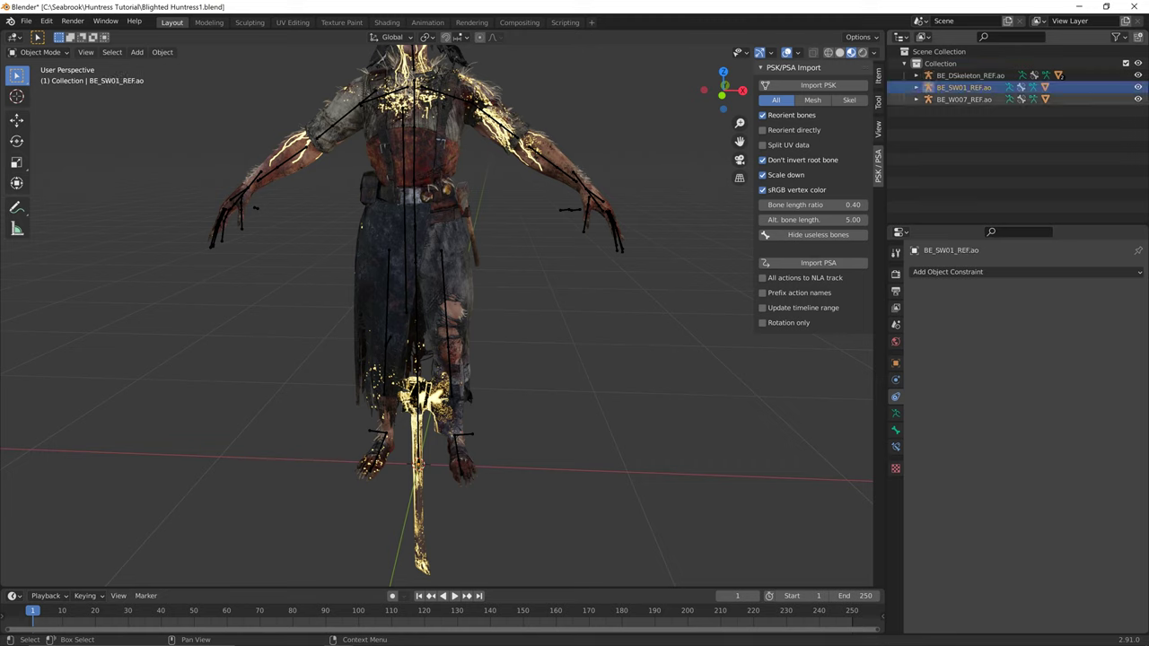
click(420, 502)
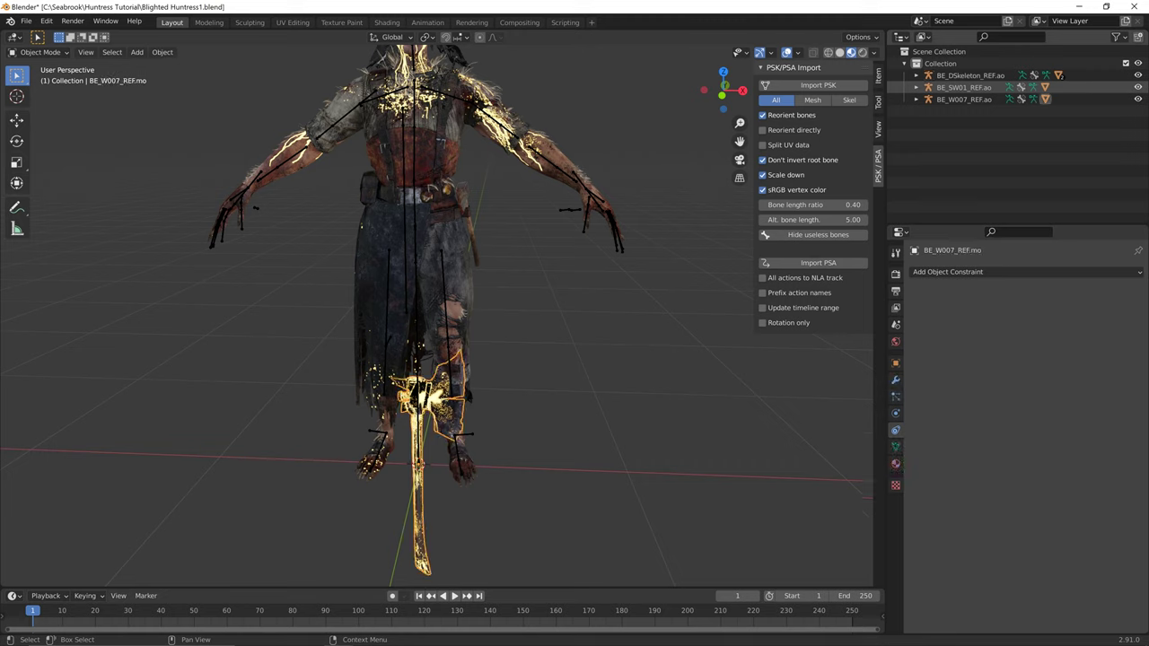
key(period)
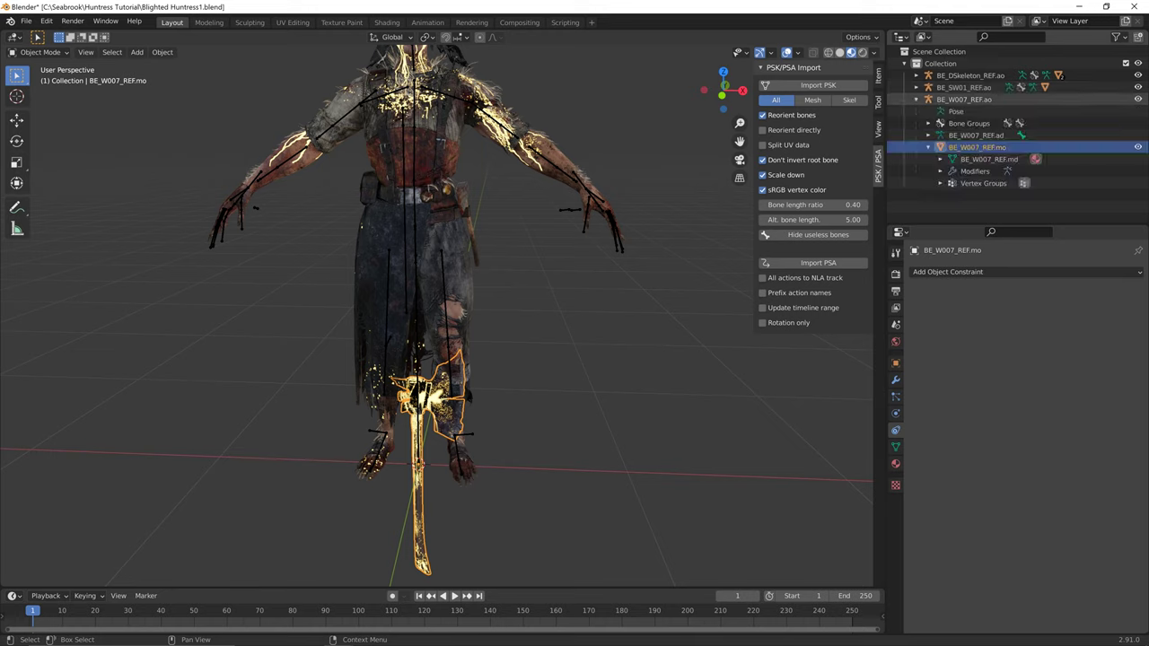
click(916, 100)
click(916, 88)
click(916, 88)
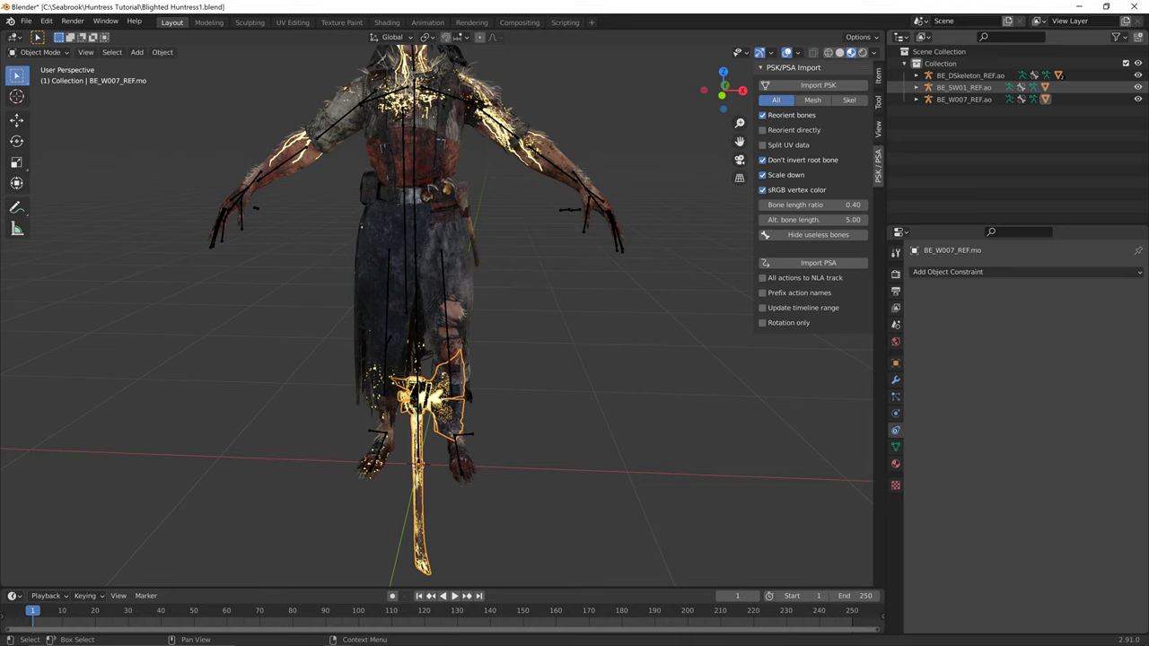
click(965, 99)
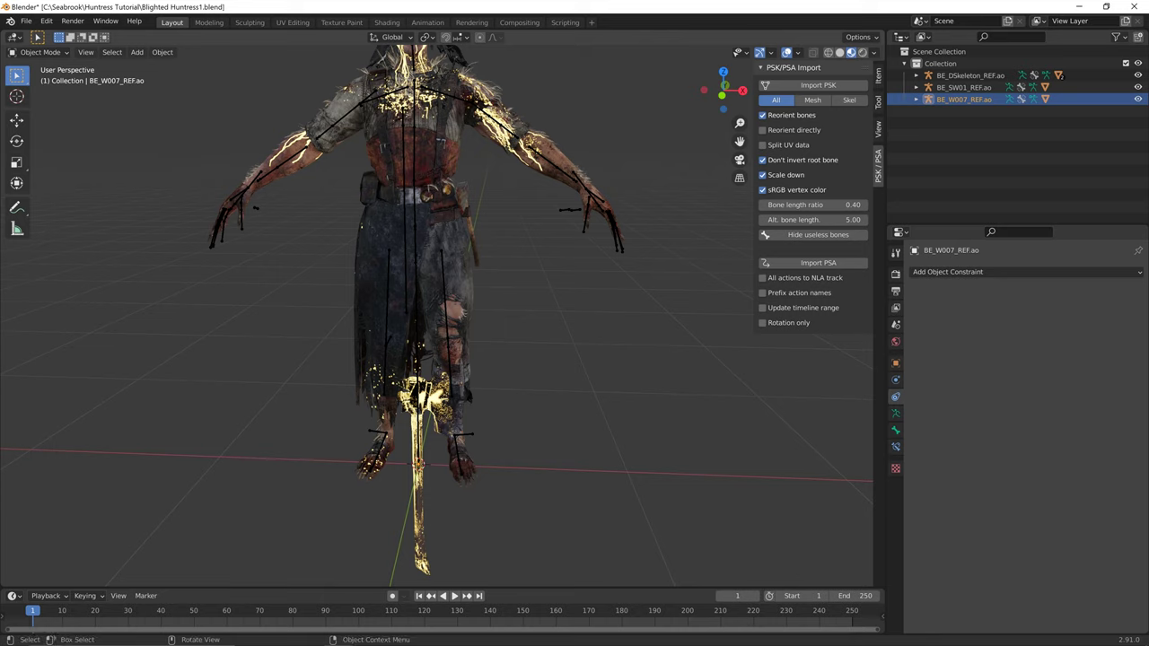
- Switch to Firefox, enlarge the reference image of the weapon armature's constraints, and return to Blender
key(alt+Tab)
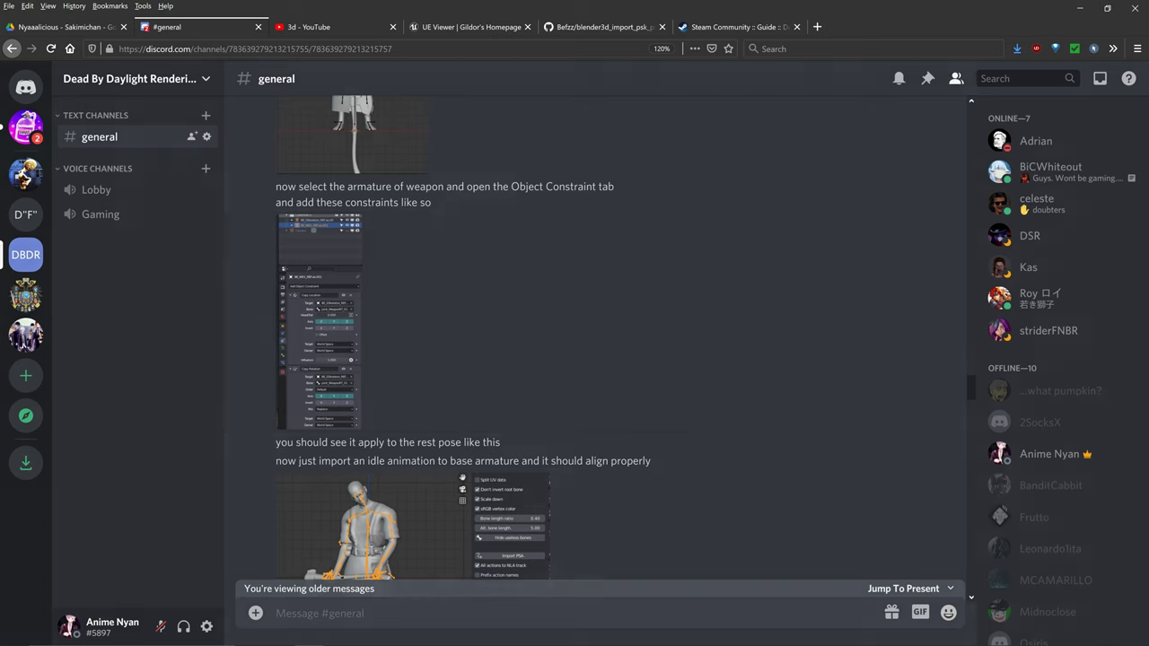
click(319, 321)
key(alt+Tab)
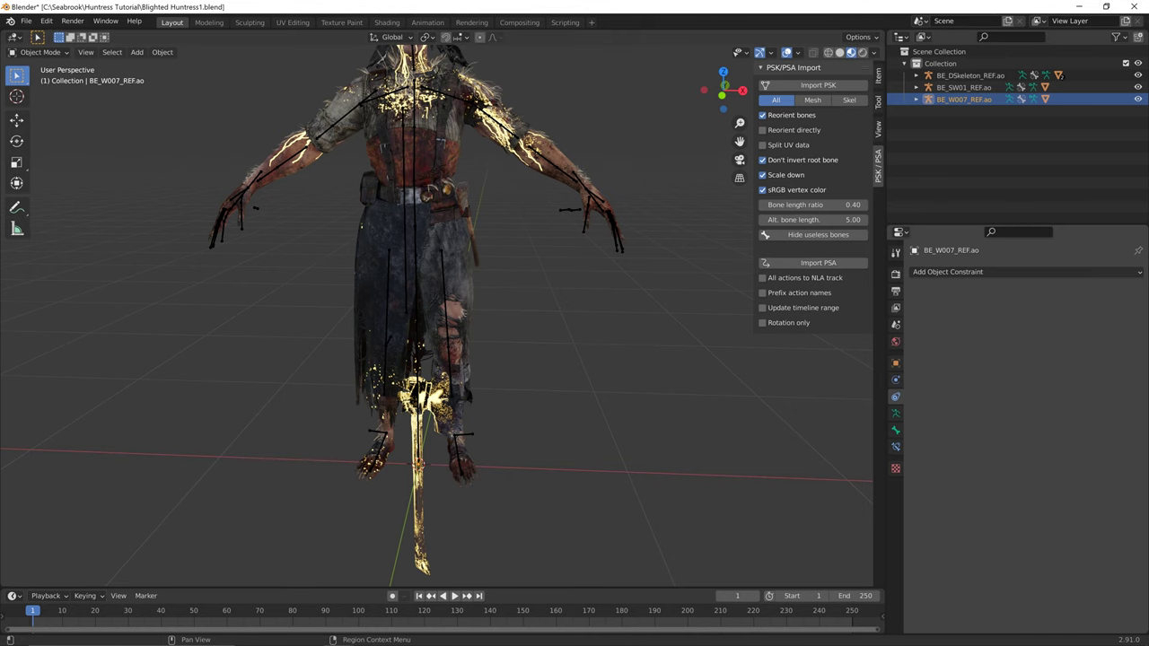
- Add a Copy Location object constraint to the BE_W007_REF.ao armature and consult the reference image in Firefox for its settings
click(951, 271)
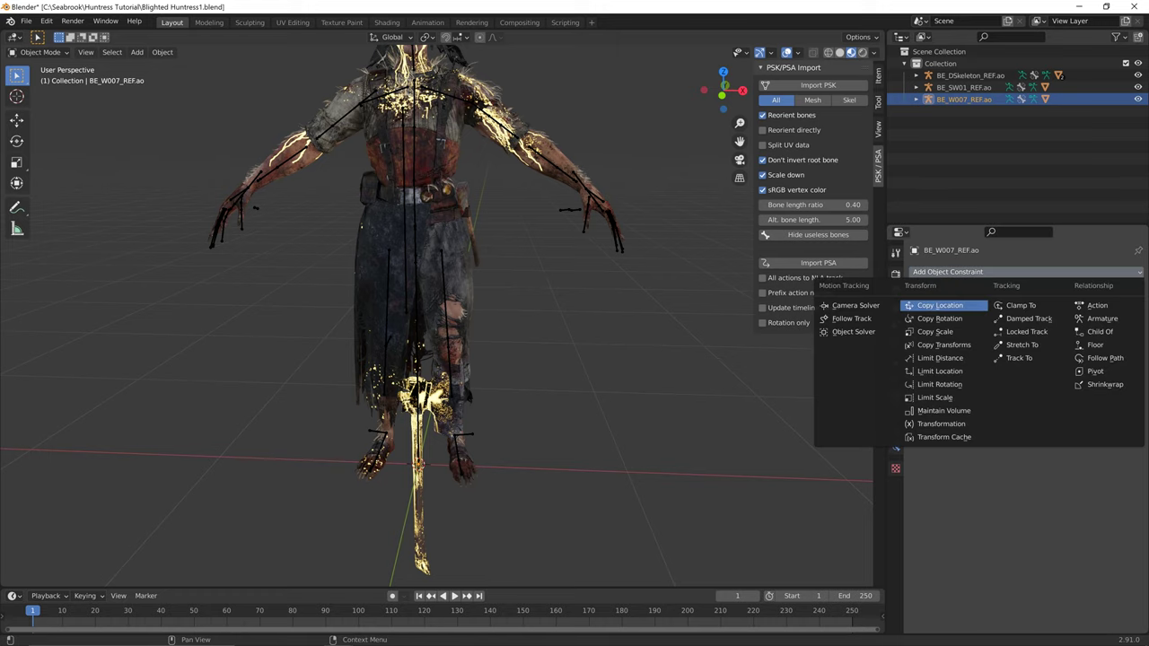
click(933, 306)
key(alt+Tab)
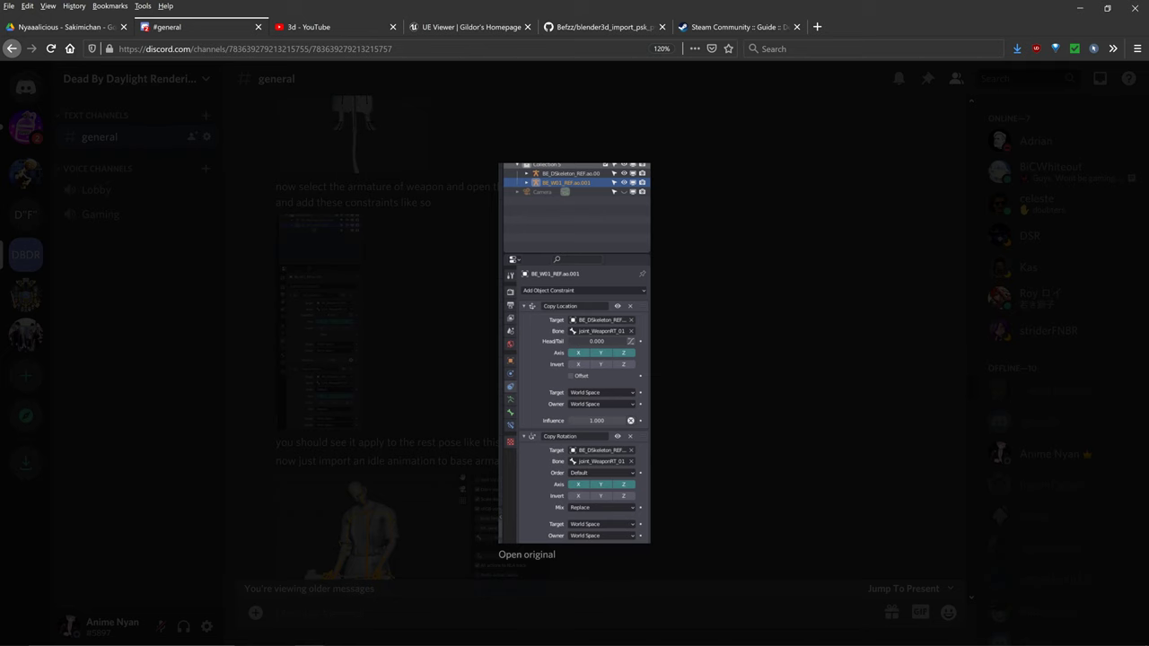
key(alt+Tab)
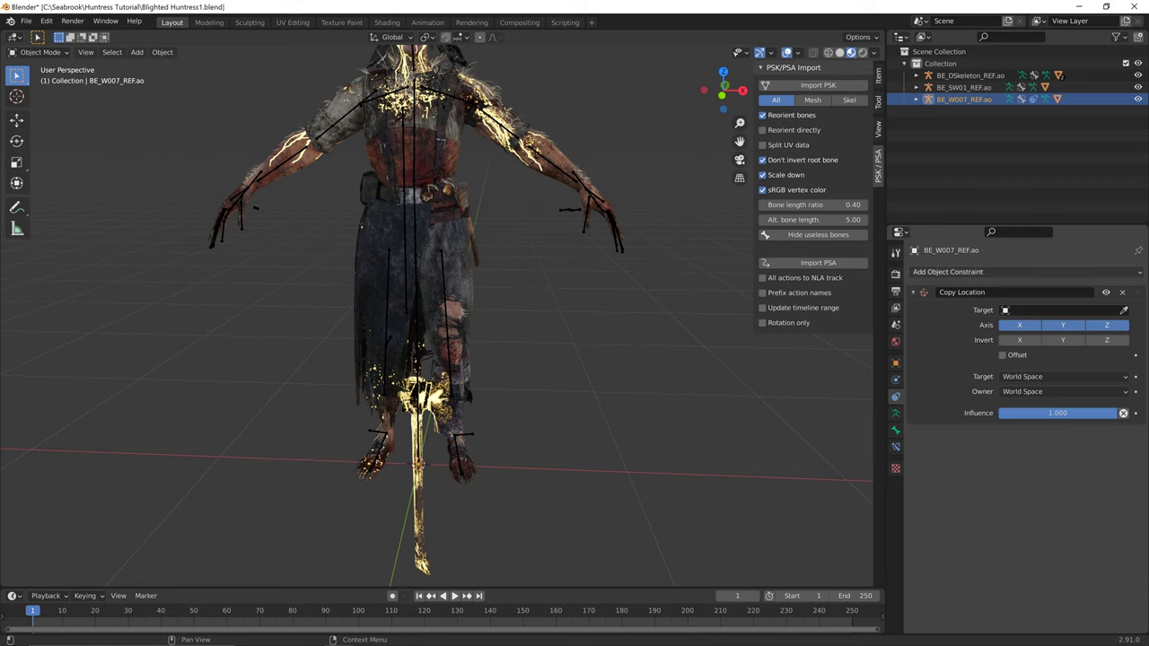
- Add a Copy Rotation object constraint to the BE_W007_REF.ao armature and recheck the reference image
click(951, 271)
click(938, 319)
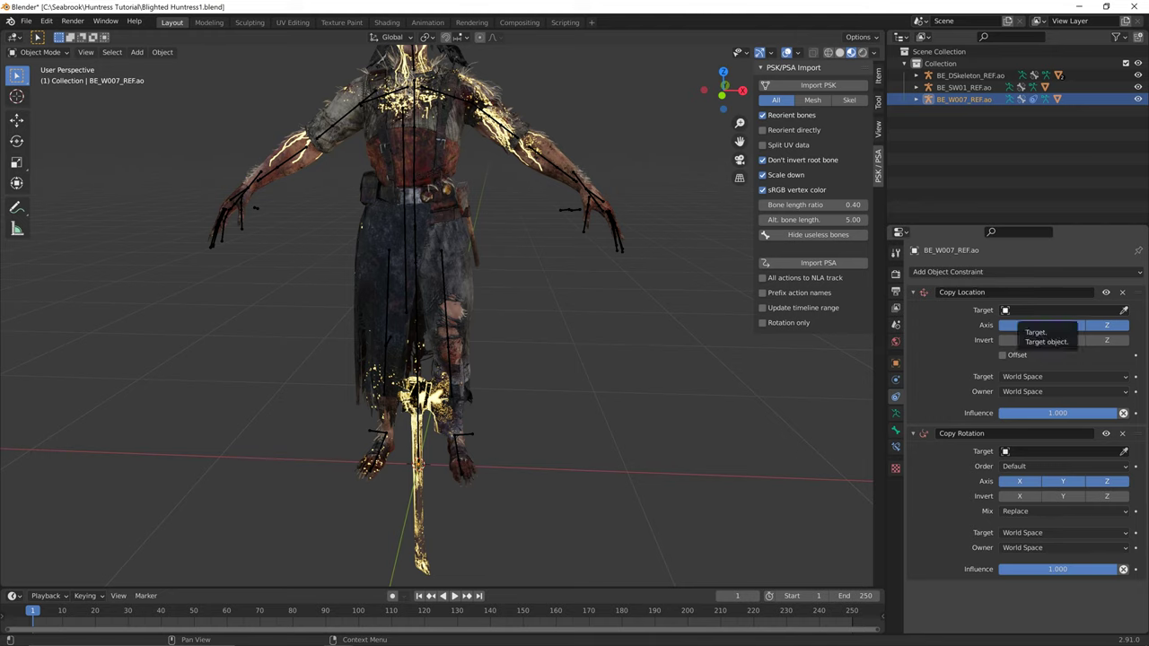
key(alt+Tab)
key(alt+Tab)
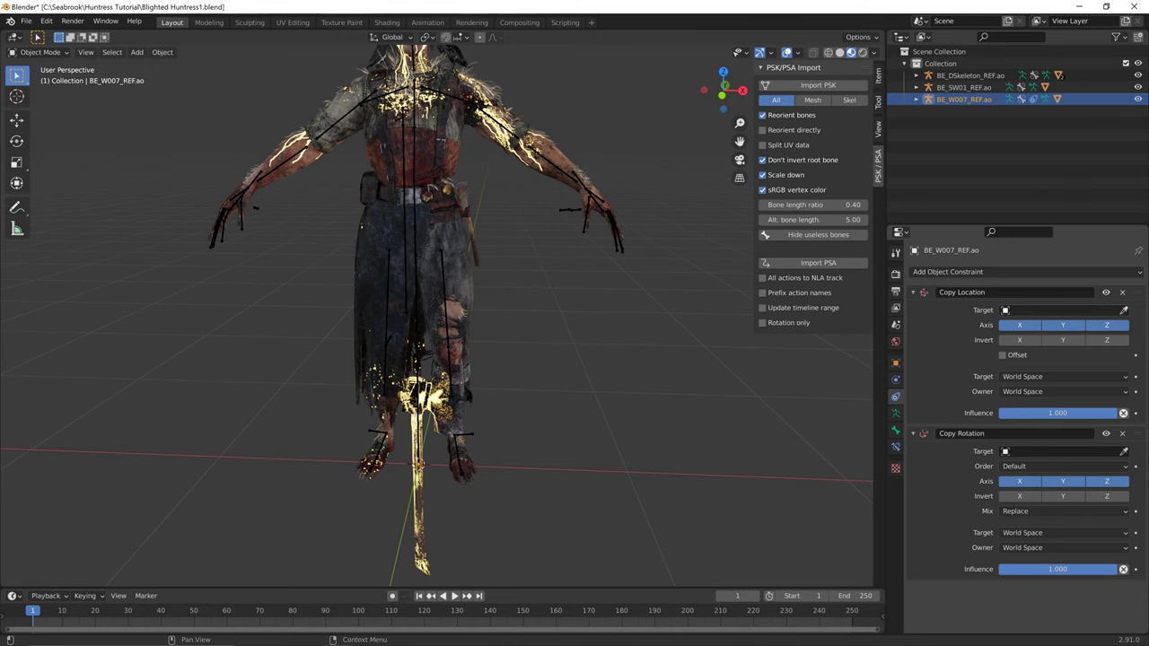
- Target the Copy Location constraint at BE_DSkeleton_REF.ao, check that skeleton in the scene, and reselect the BE_W007_REF.ao armature
click(1006, 309)
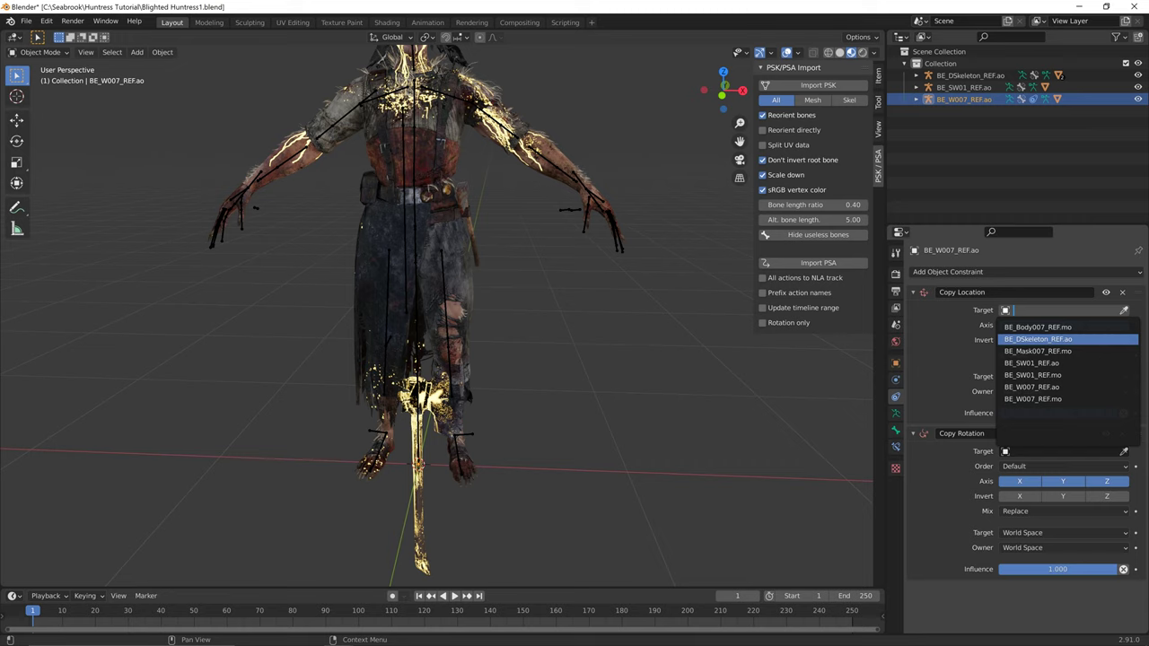
click(1037, 339)
click(970, 76)
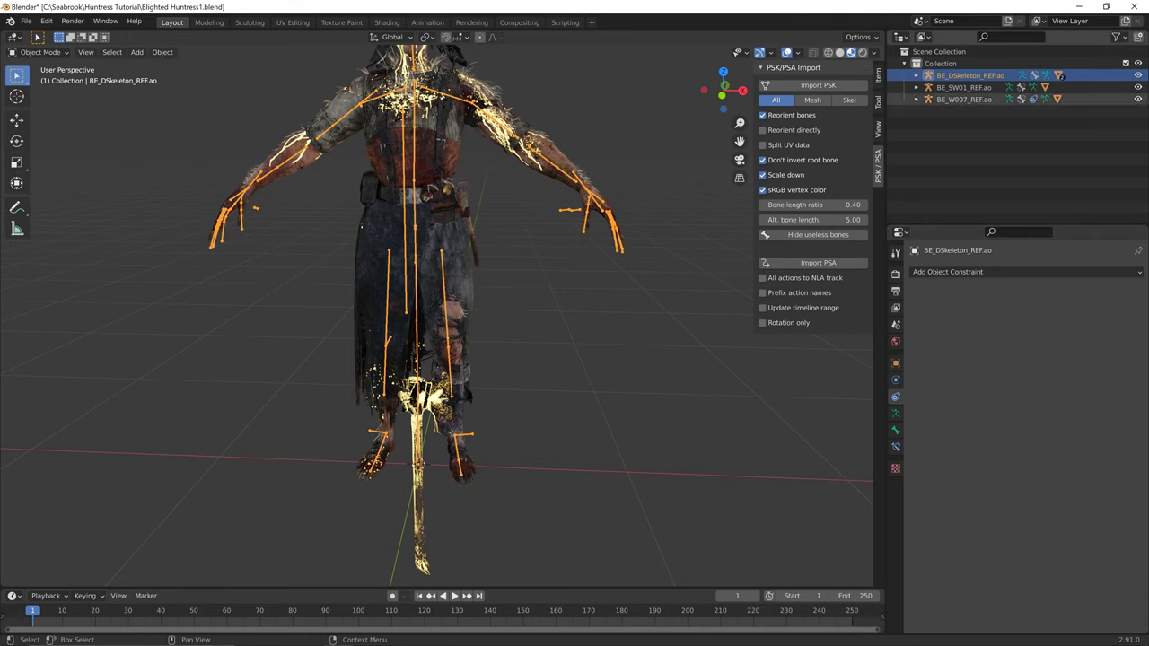
click(963, 98)
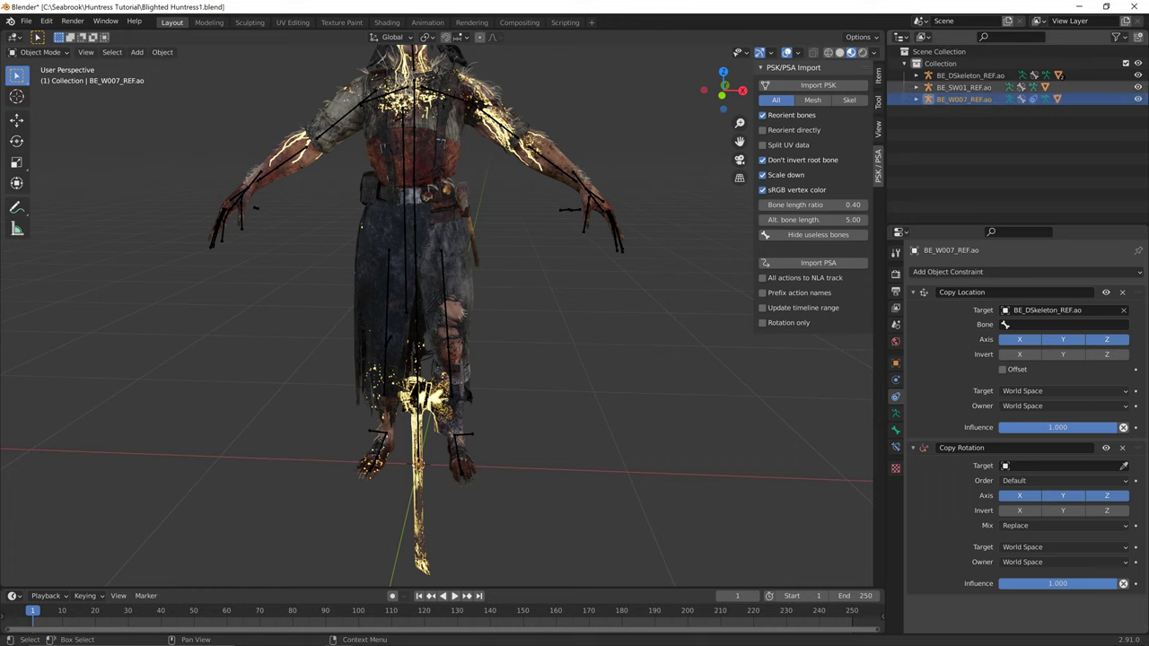
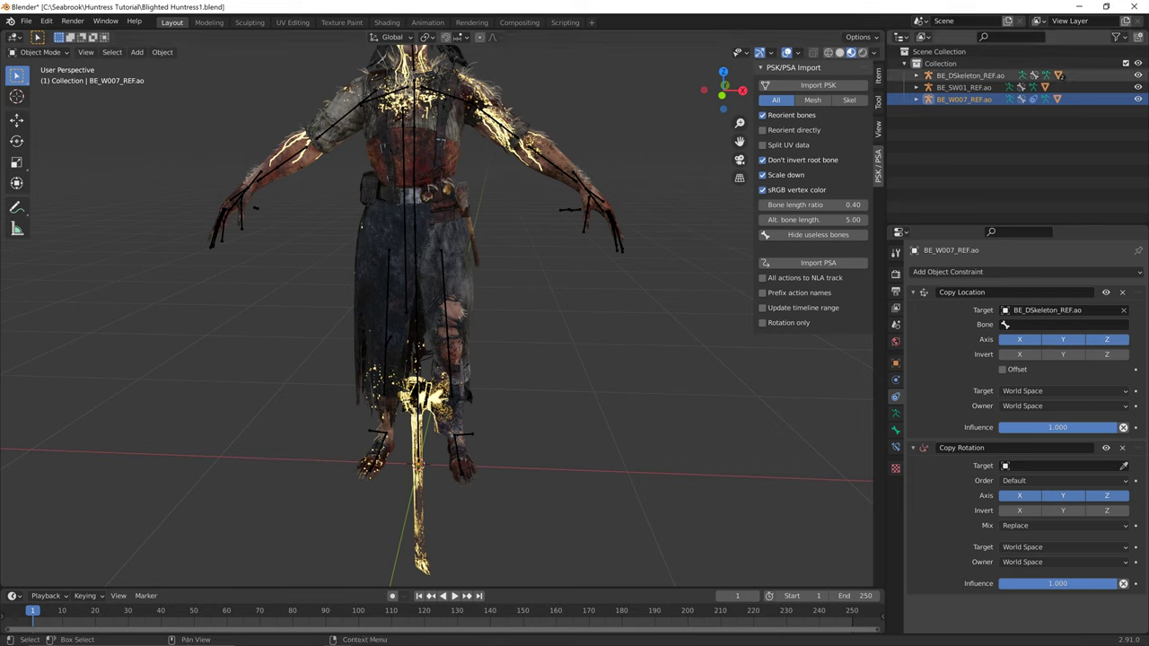
click(970, 76)
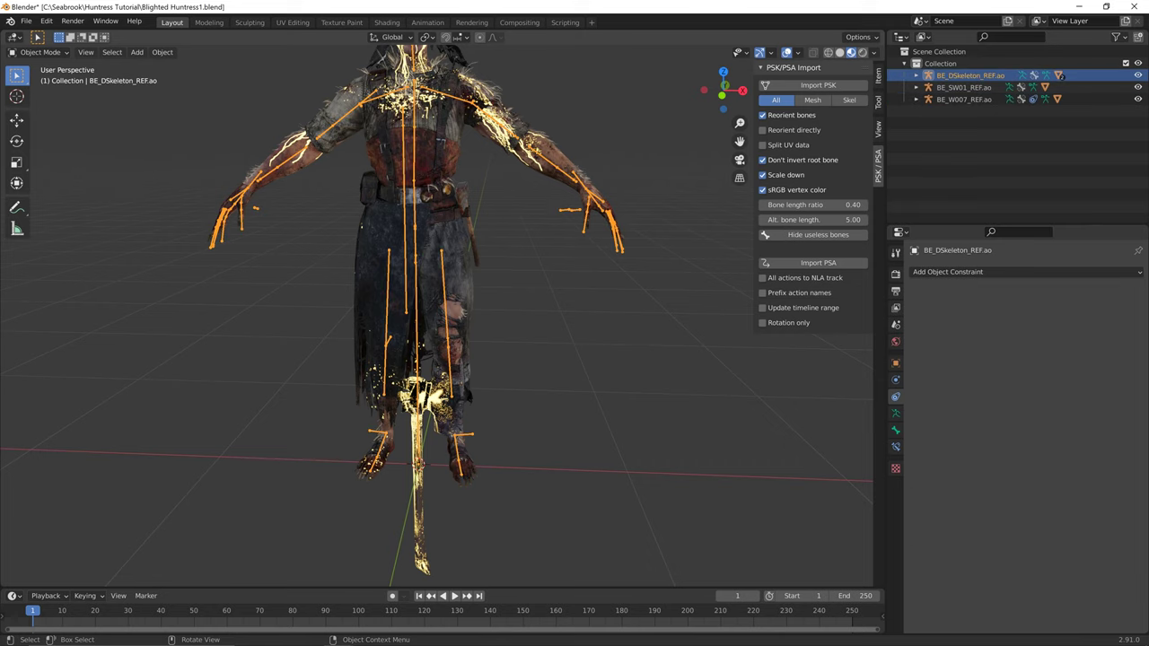
click(963, 99)
- Set the Copy Location constraint's bone to joint_WeaponRT_01
click(1059, 324)
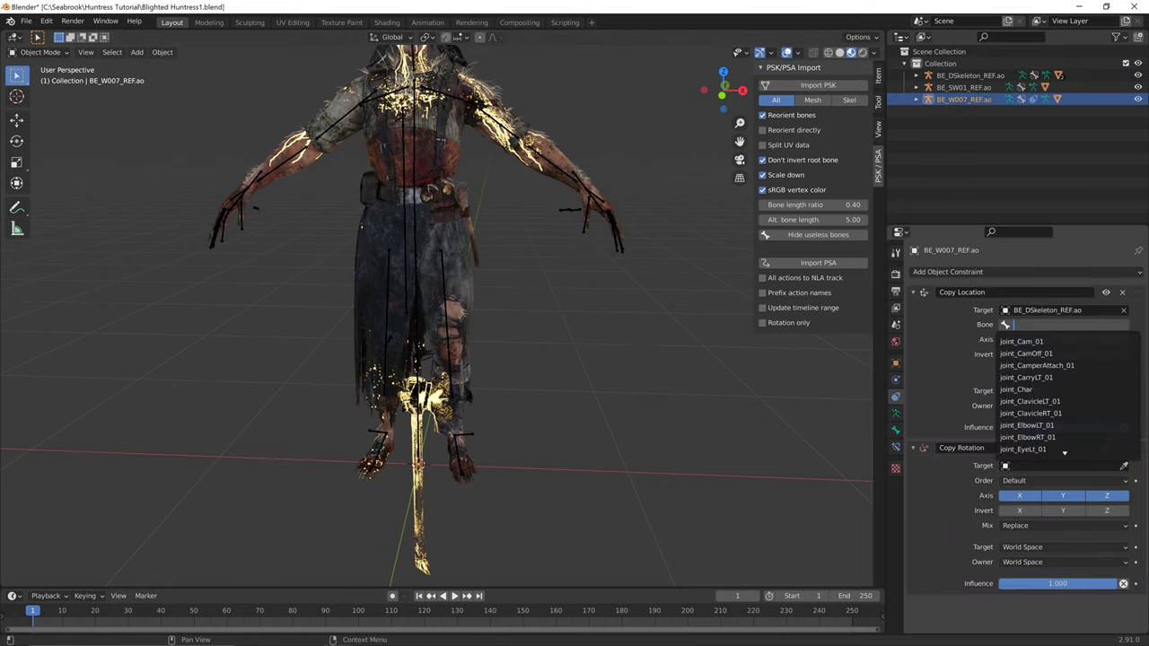
scroll(1066, 395, down, 11)
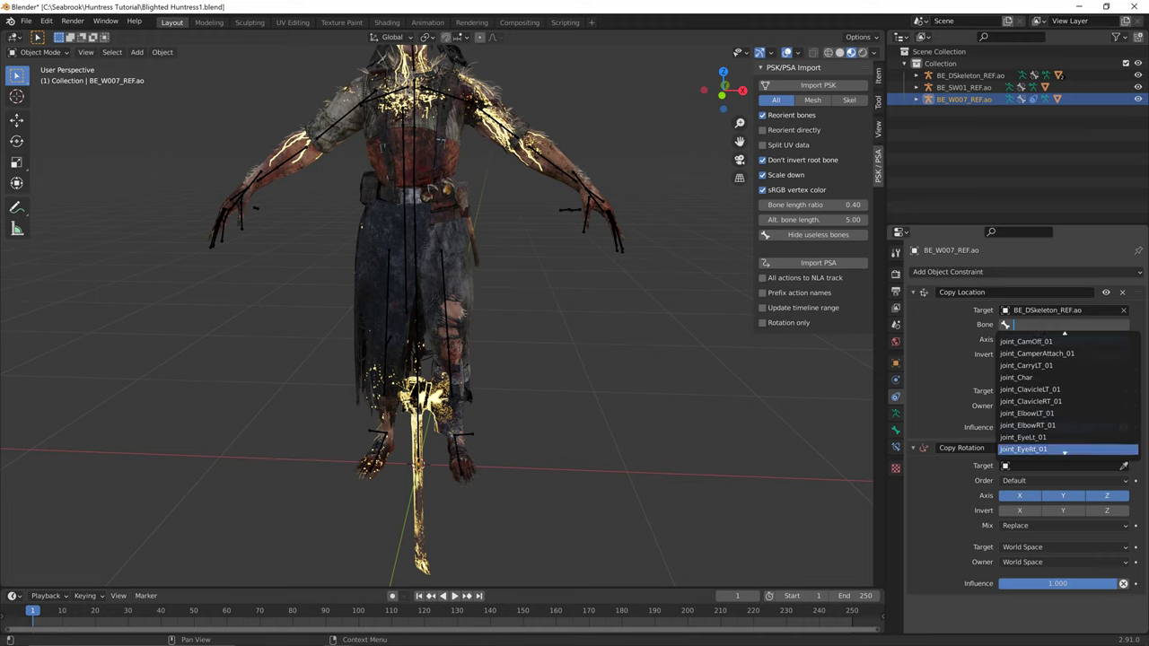
key(Down)
key(Down)
key(Down)
key(Down)
key(Down)
key(Down)
key(Down)
key(Down)
key(Down)
key(Down)
key(Down)
key(Down)
key(Down)
key(Down)
key(Down)
key(Down)
key(Down)
key(Down)
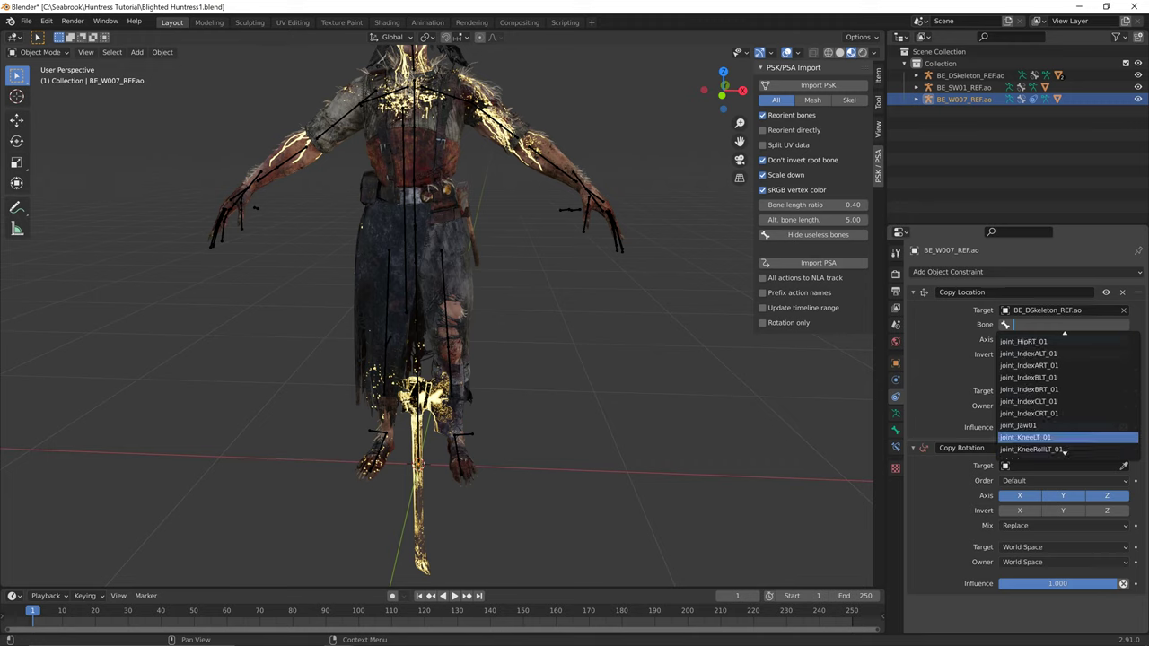
key(Down)
key(Down)
key(Down)
key(Down)
key(Down)
key(Down)
key(Down)
key(Down)
key(Down)
key(Down)
key(Down)
key(Down)
key(Down)
key(Down)
key(Down)
key(Down)
key(Down)
key(Down)
key(Down)
key(Down)
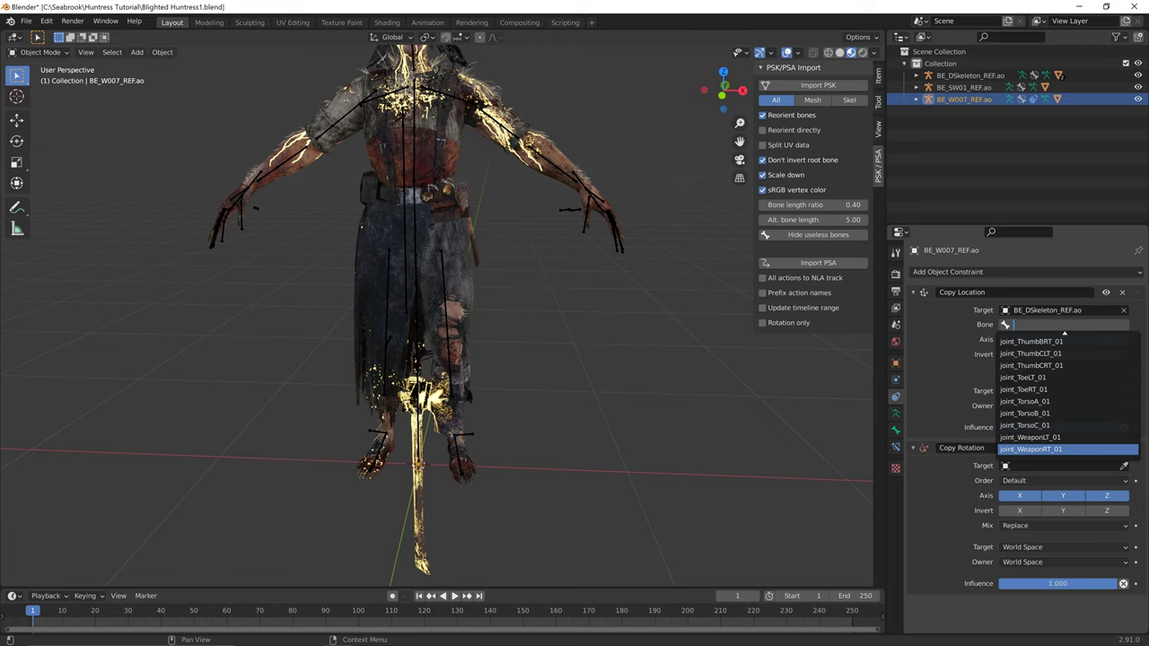
key(Return)
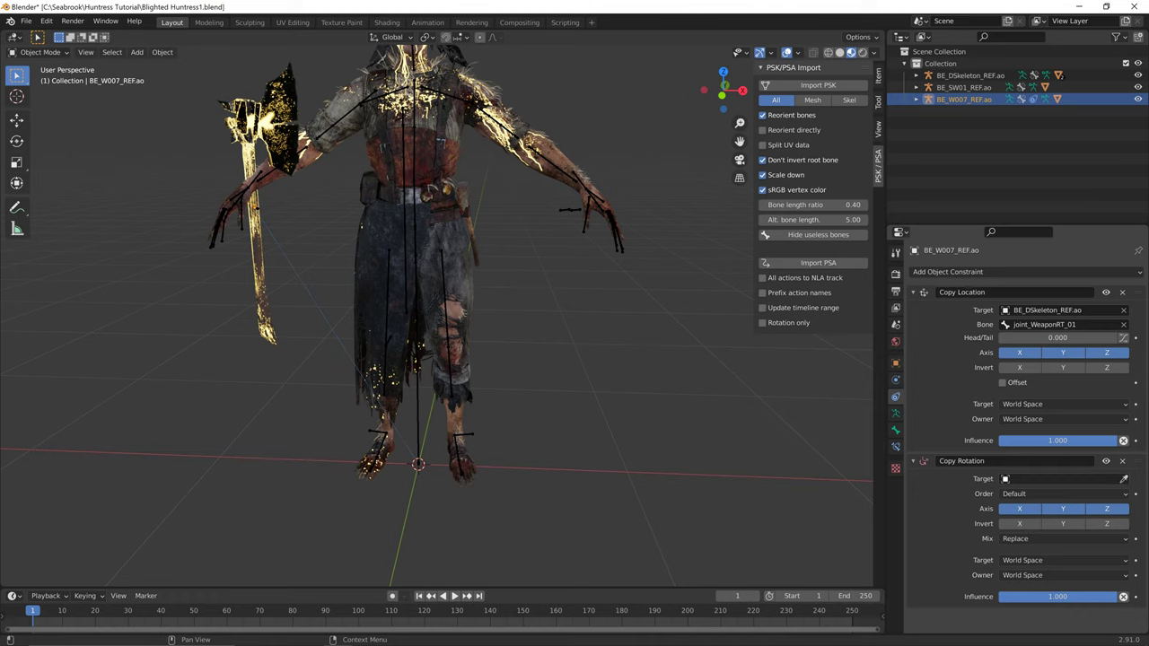
- Set the Copy Rotation constraint of BE_W007_REF.ao to target BE_DSkeleton_REF.ao with bone joint_WeaponRT_01, checking the Discord reference image
key(alt+Tab)
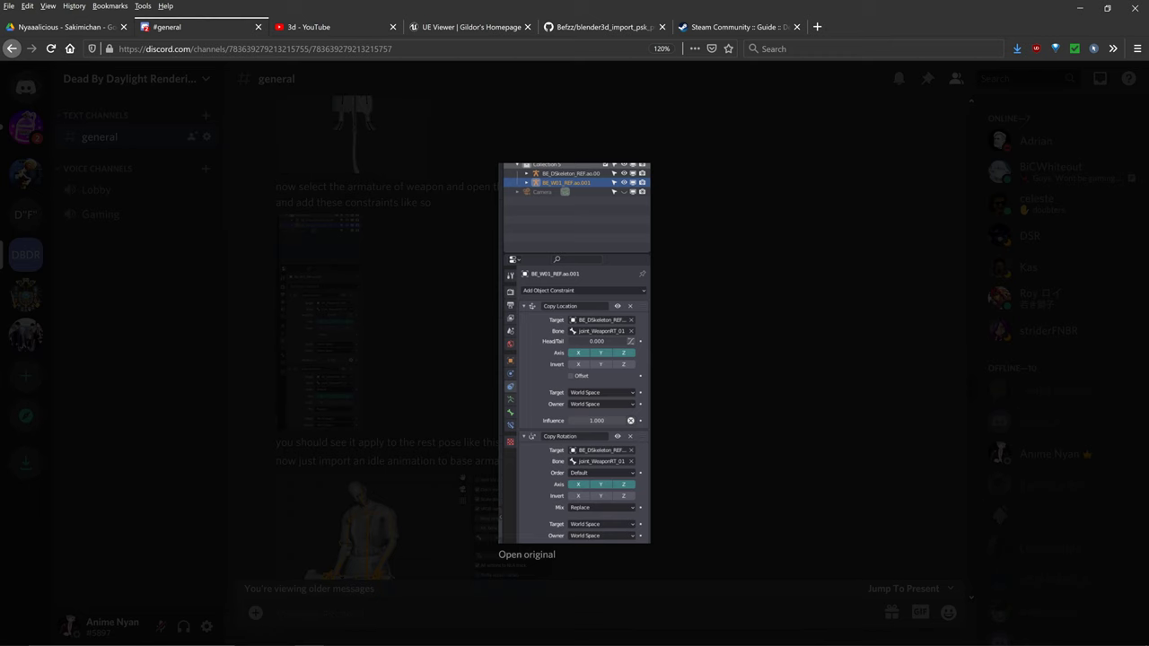
key(alt+Tab)
click(1061, 479)
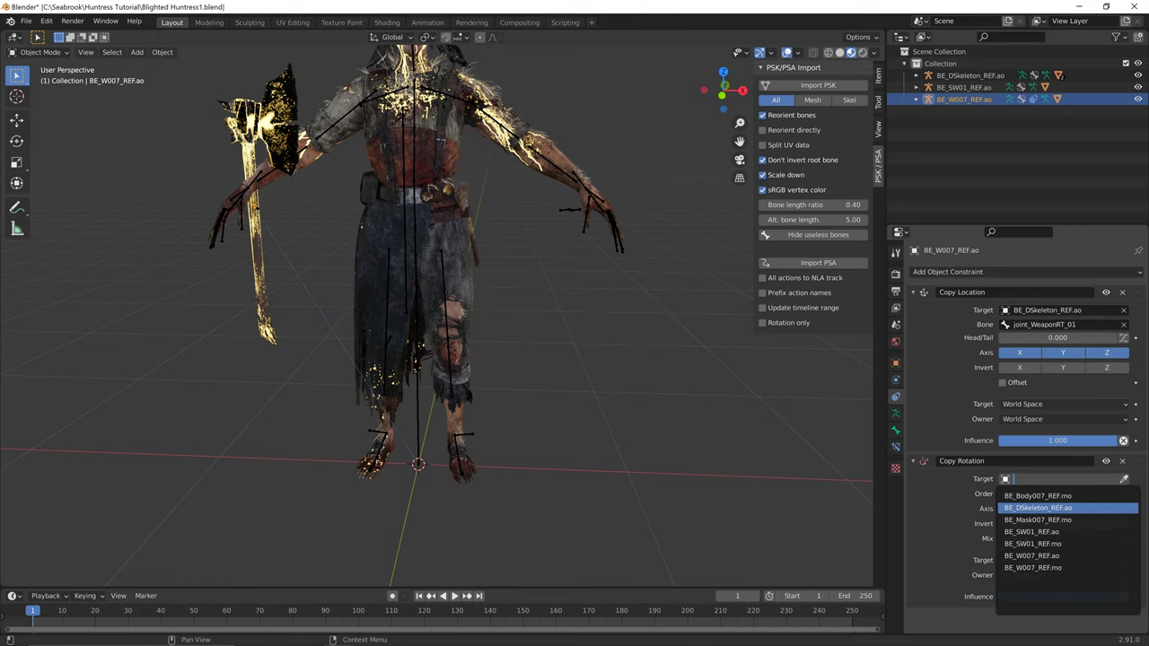
click(1039, 508)
click(1064, 493)
scroll(1064, 556, down, 10)
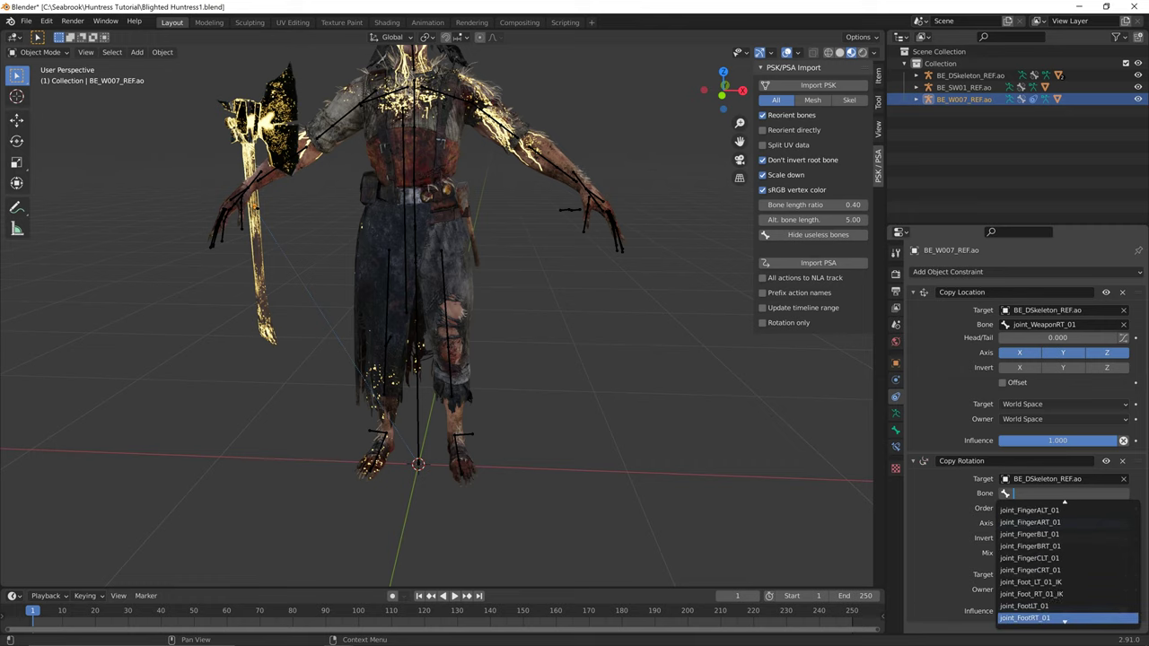
scroll(1067, 563, down, 20)
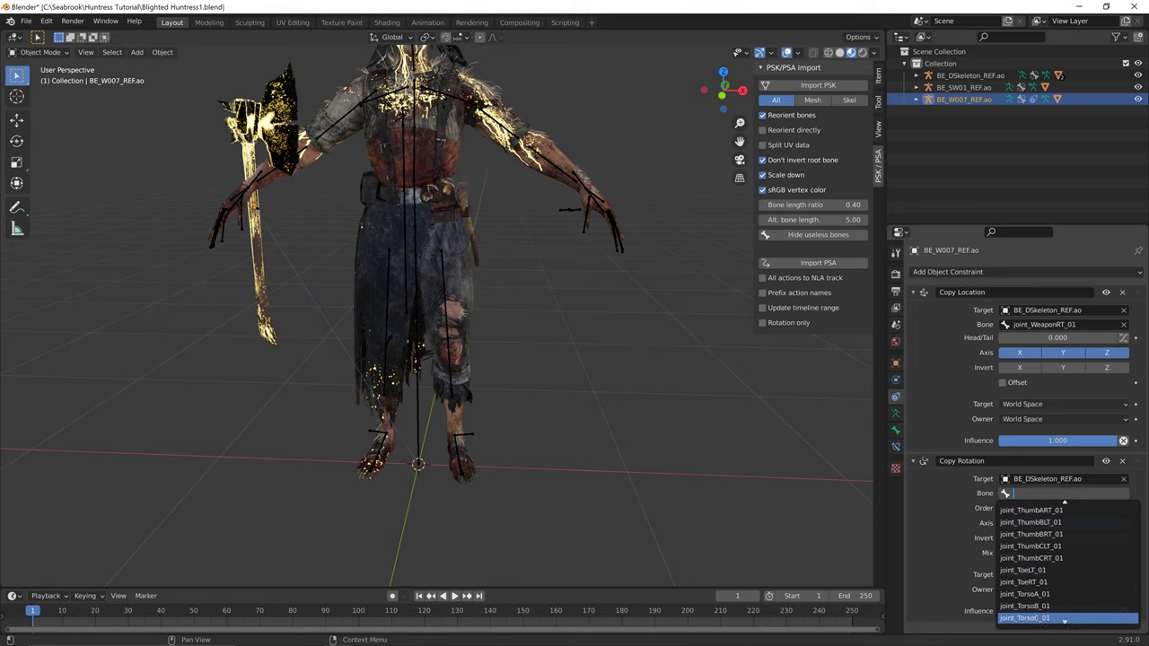
click(1031, 617)
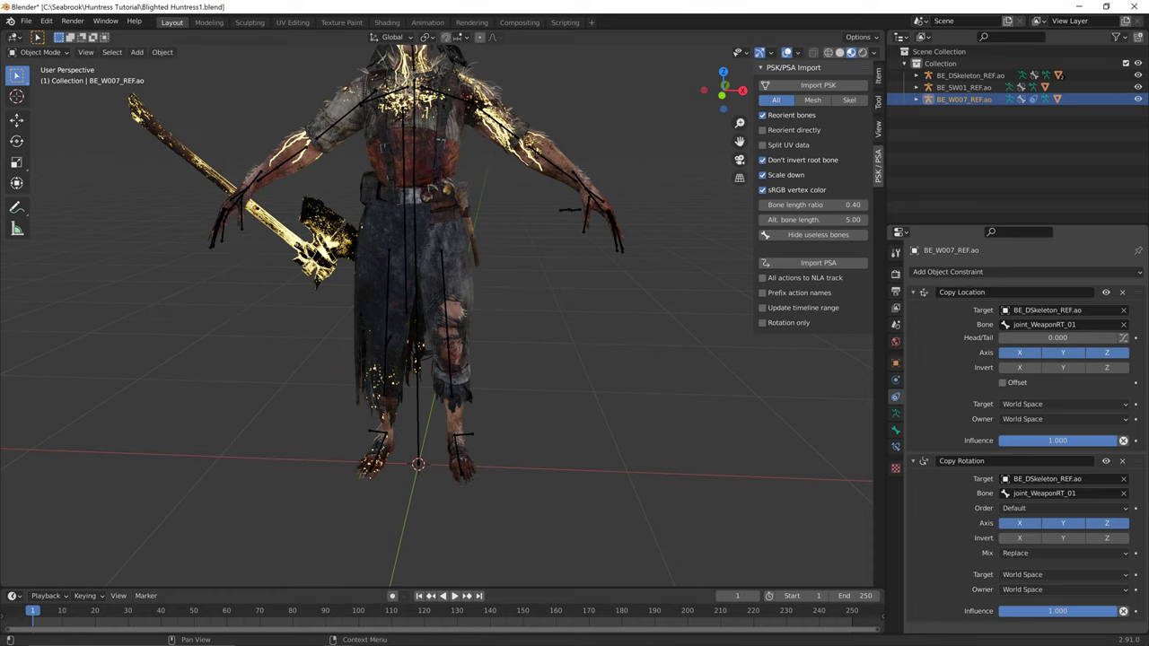
- Switch to the Discord guide in the browser, read the instructions on weapon constraints, idle animation and bone parenting, and return to Blender
key(alt+Tab)
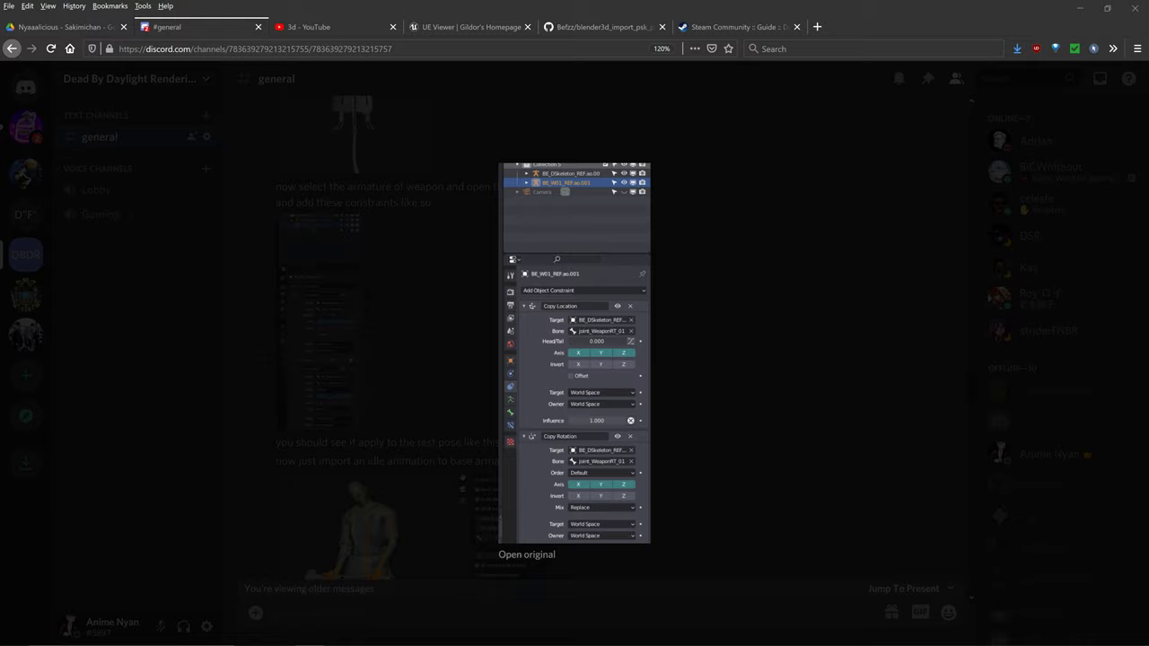
key(Escape)
scroll(592, 373, down, 8)
scroll(598, 338, up, 4)
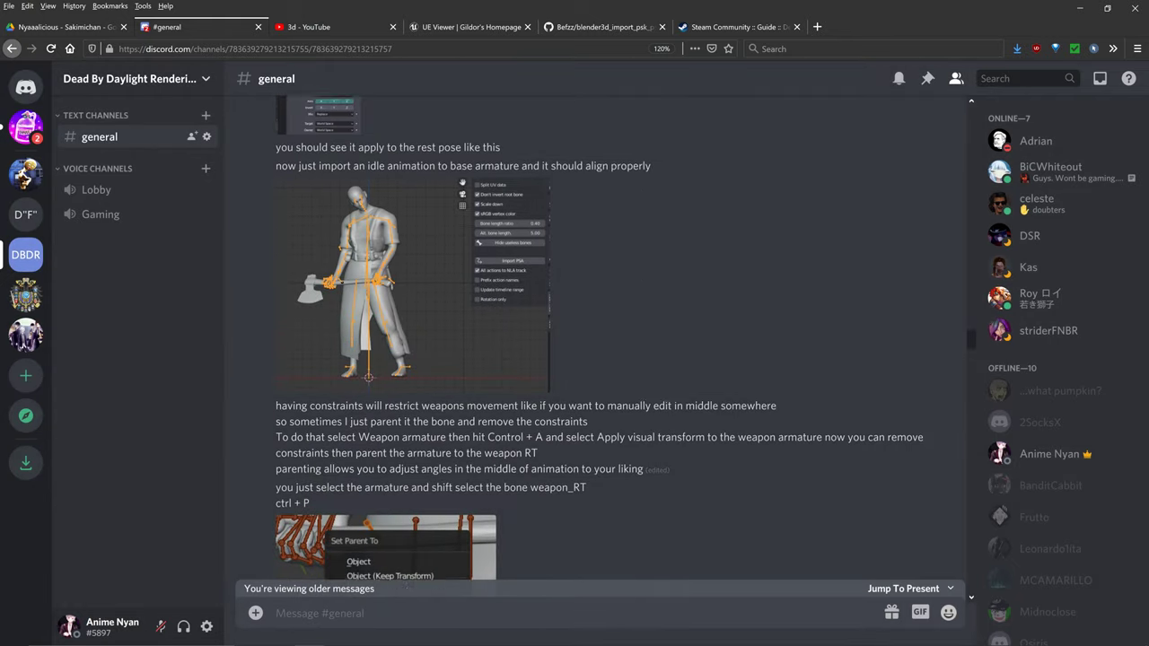
scroll(598, 338, up, 2)
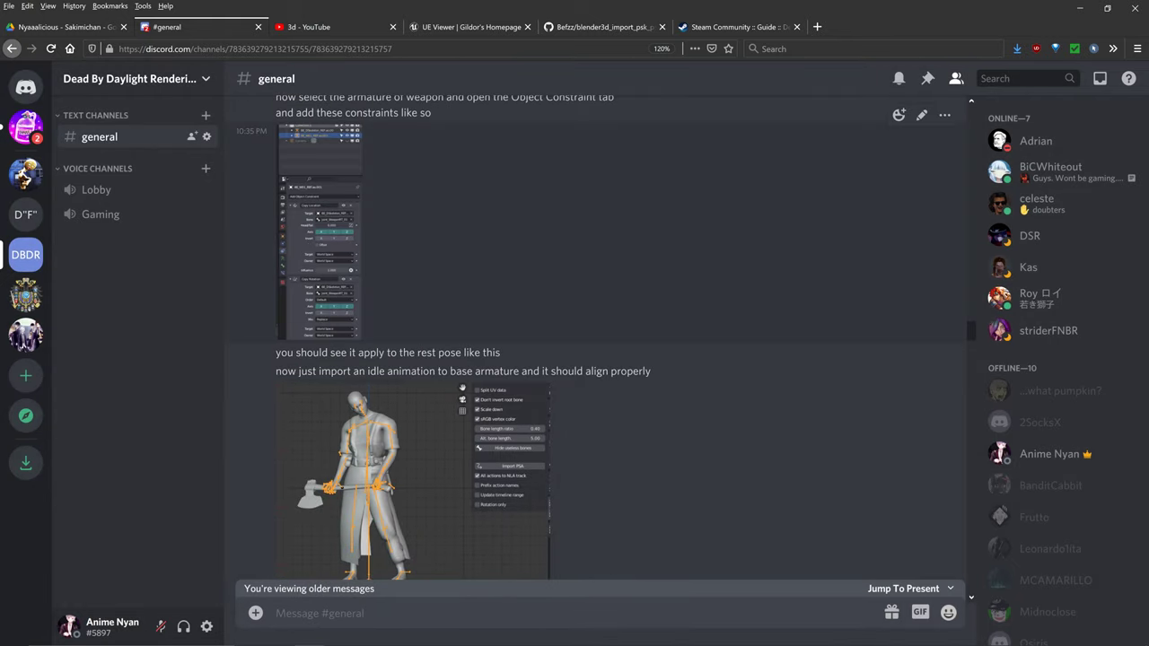
middle_click(558, 281)
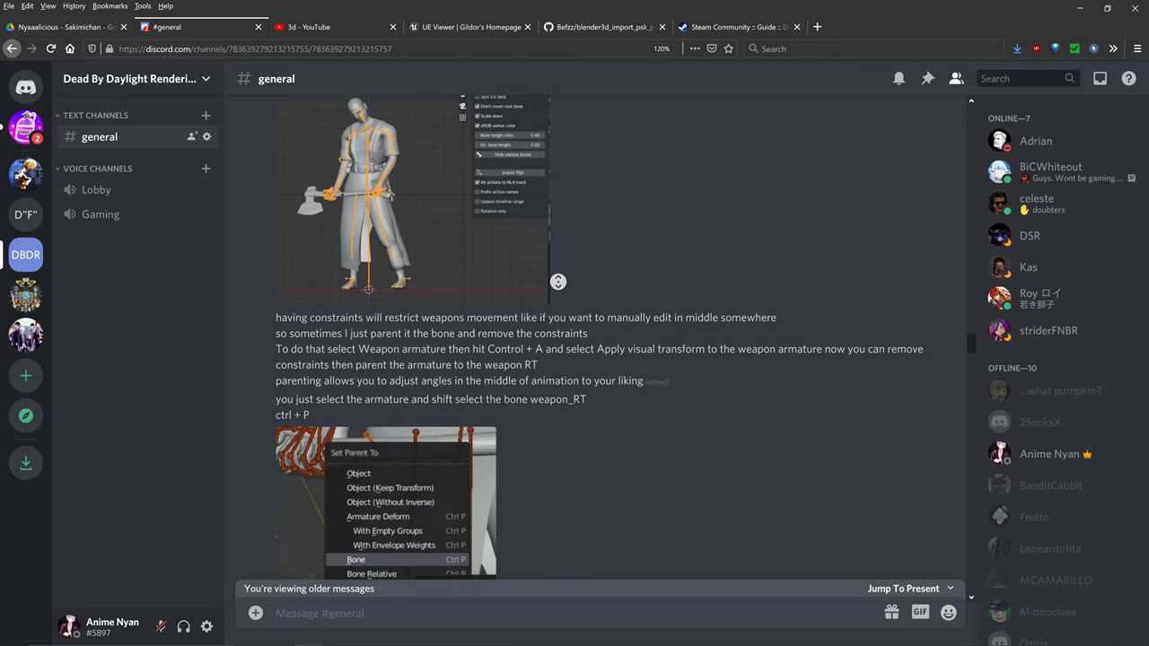
scroll(599, 339, up, 5)
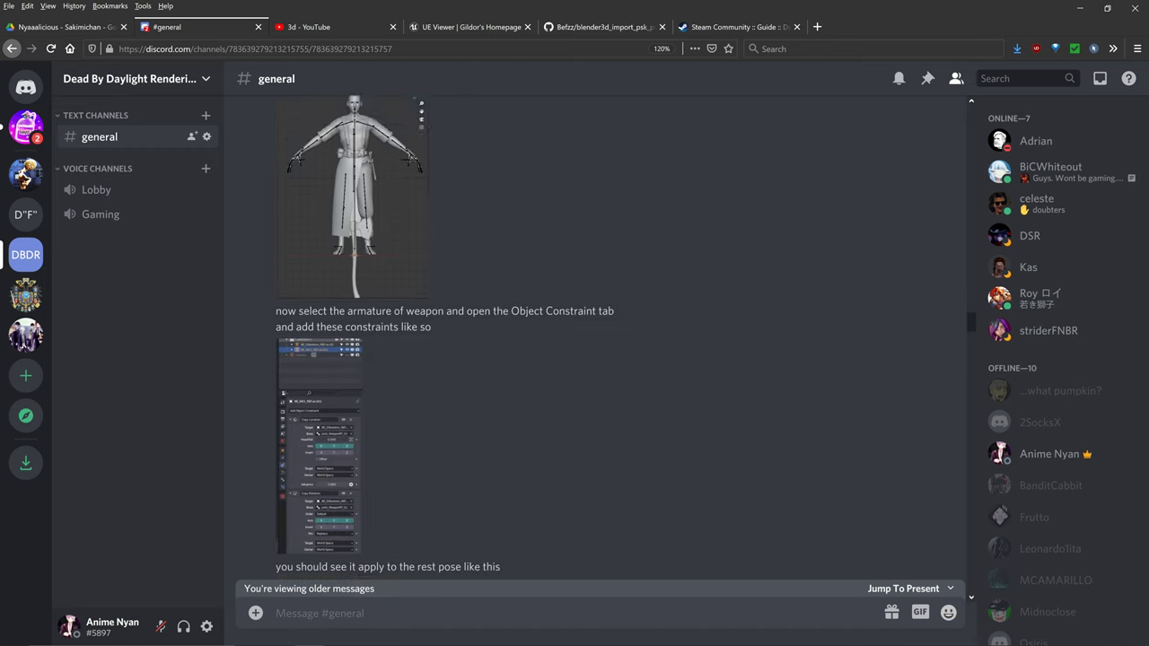
scroll(598, 339, down, 3)
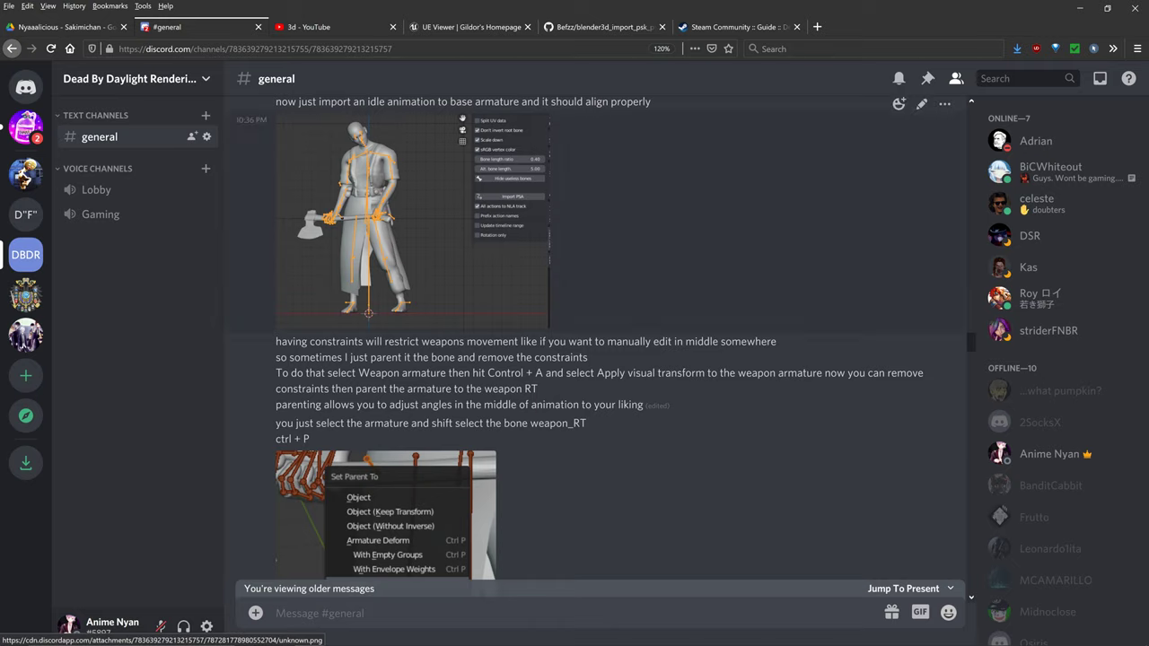
key(alt+Tab)
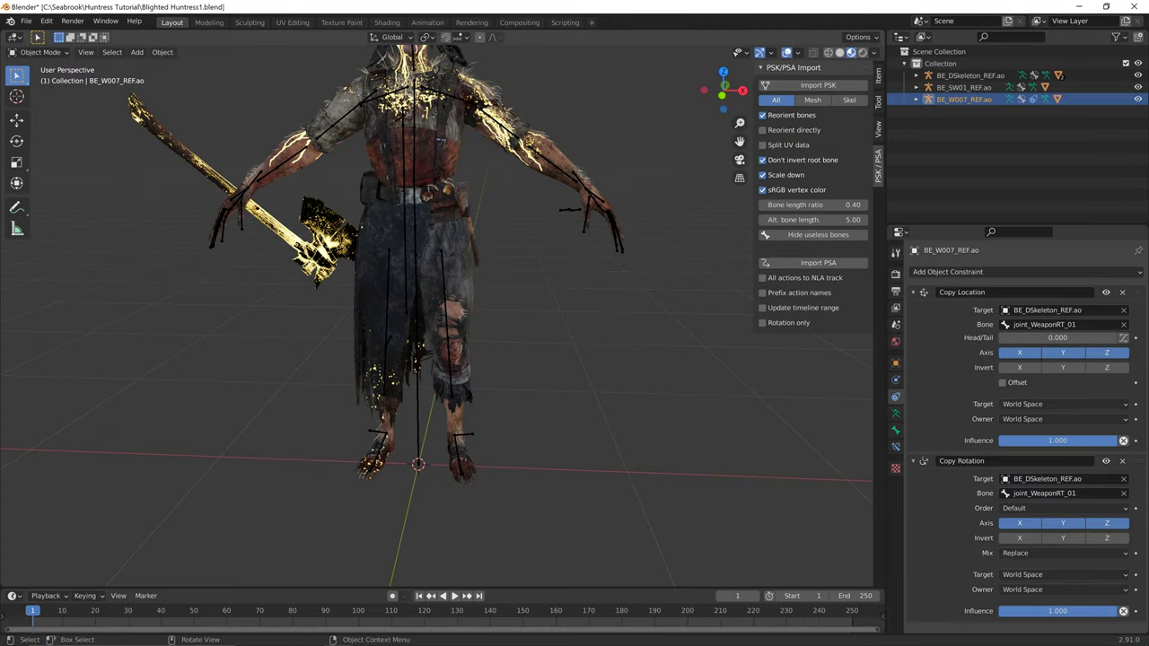
- Unhide the small axe mesh BE_SW01_REF.mo under its armature and select it
mouse_move(439, 341)
middle_down()
mouse_move(432, 296)
mouse_move(462, 323)
mouse_move(400, 345)
mouse_move(427, 339)
middle_up()
middle_drag(355, 582, 366, 584)
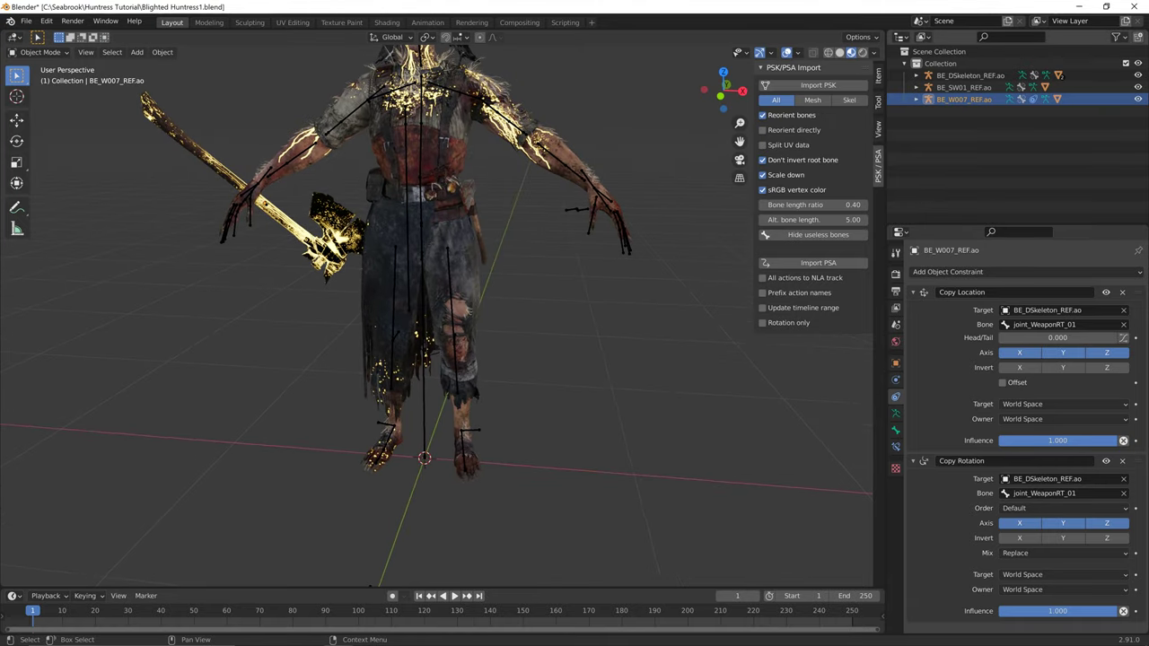
click(917, 87)
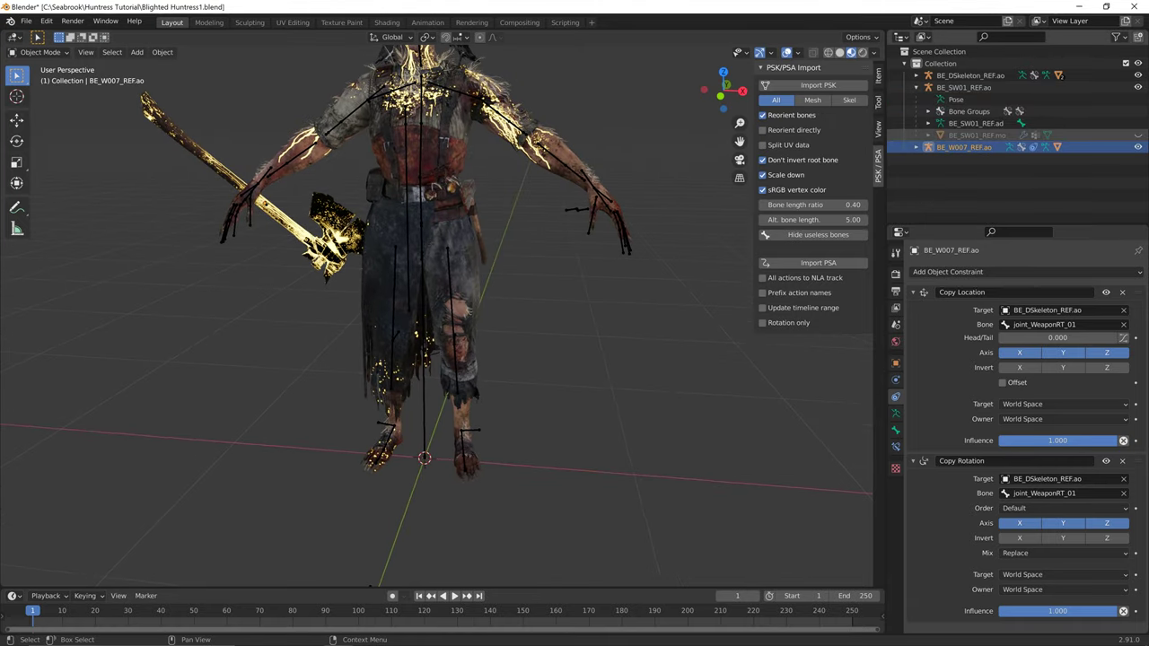
click(976, 134)
click(1137, 136)
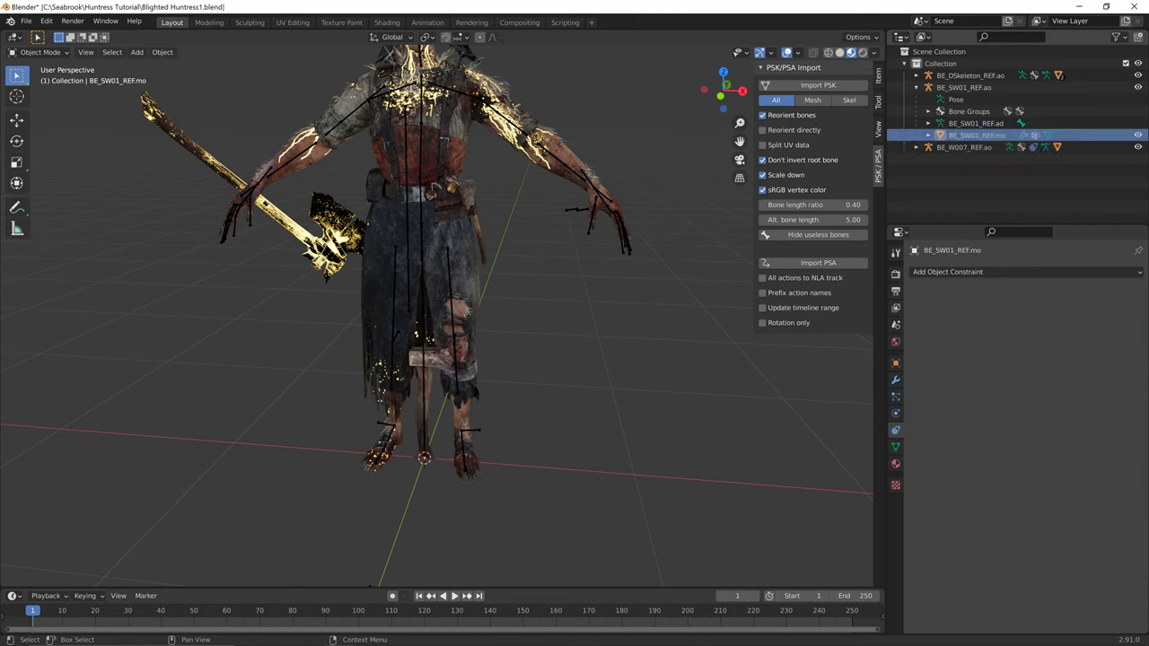
click(428, 359)
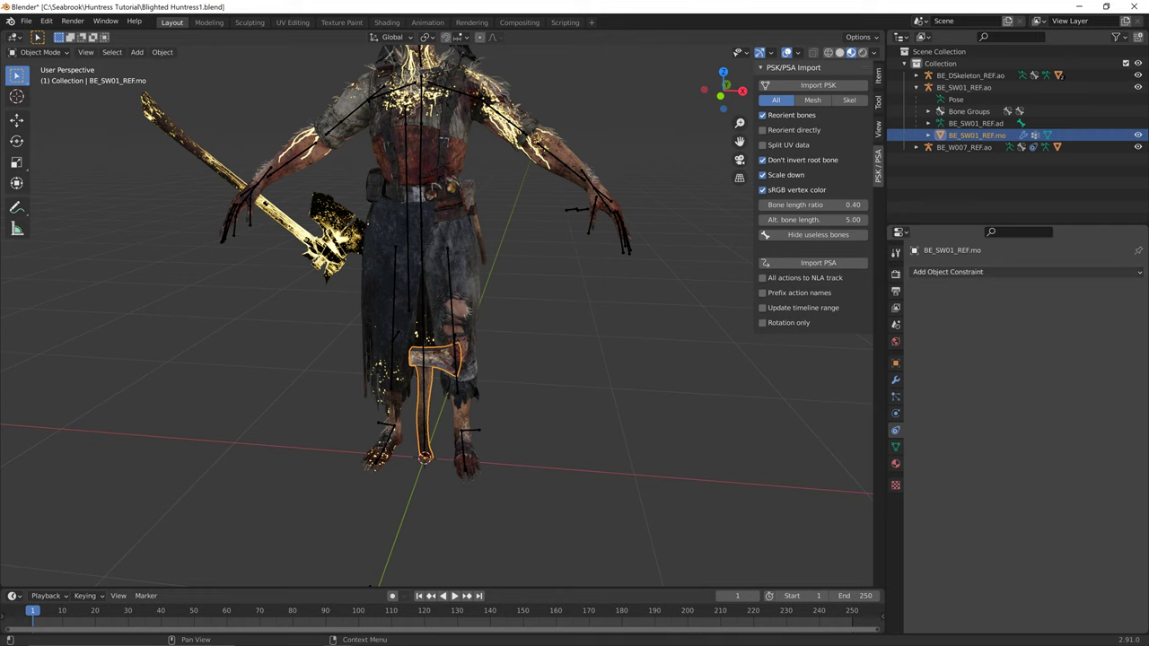
- Add a Copy Location constraint to the BE_SW01_REF.mo mesh with BE_DSkeleton_REF.ao as its target
click(948, 271)
click(940, 305)
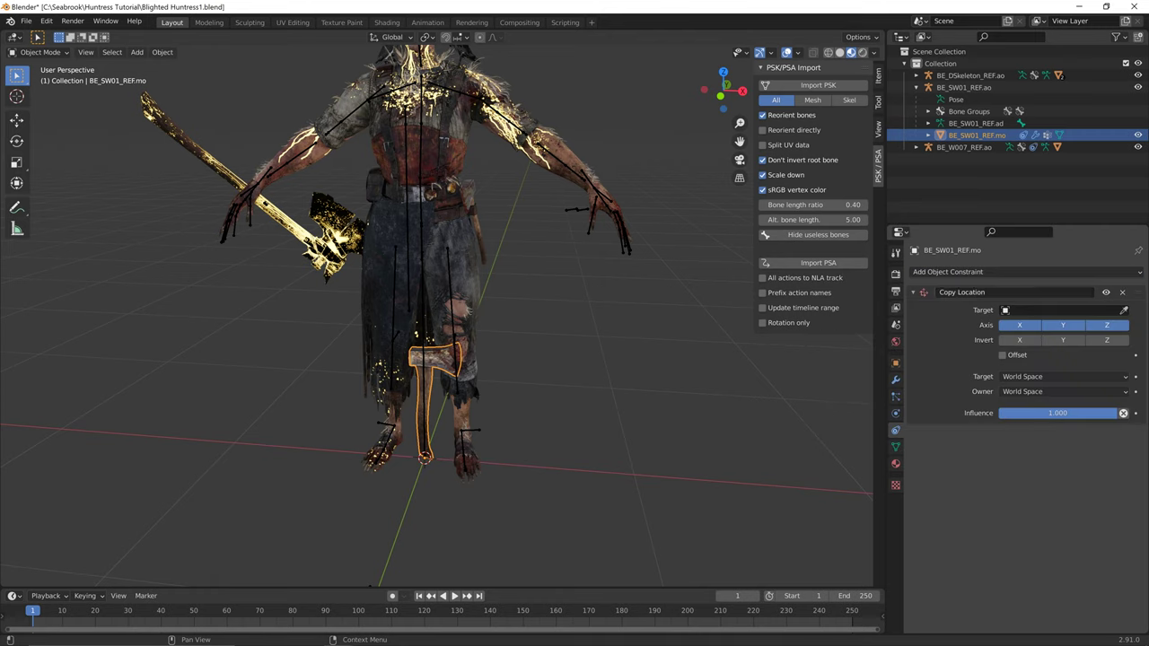
click(1061, 311)
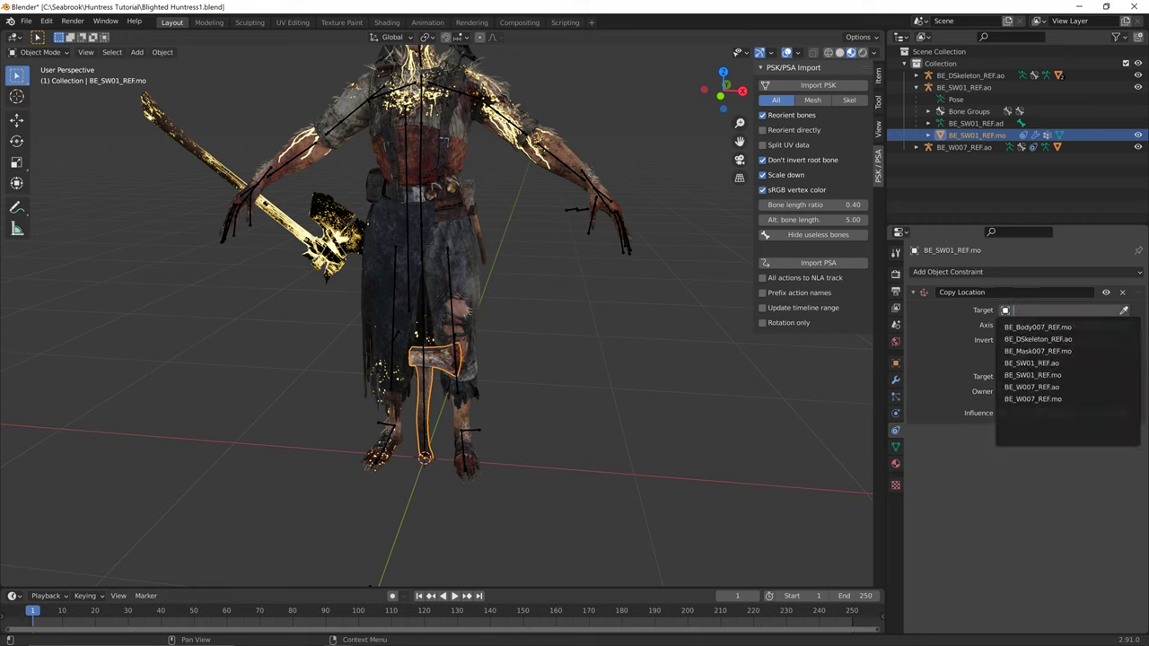
click(1037, 339)
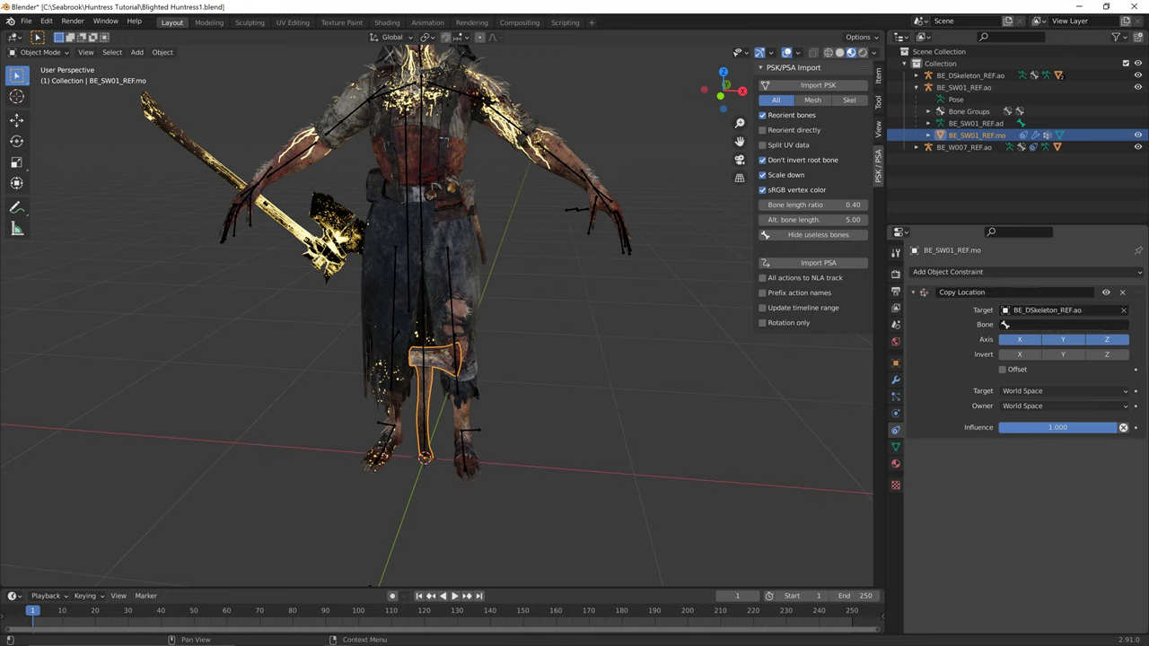
- Add a Copy Location constraint to the BE_SW01_REF.ao armature, targeting BE_DSkeleton_REF.ao with bone joint_WeaponLT_01
click(969, 76)
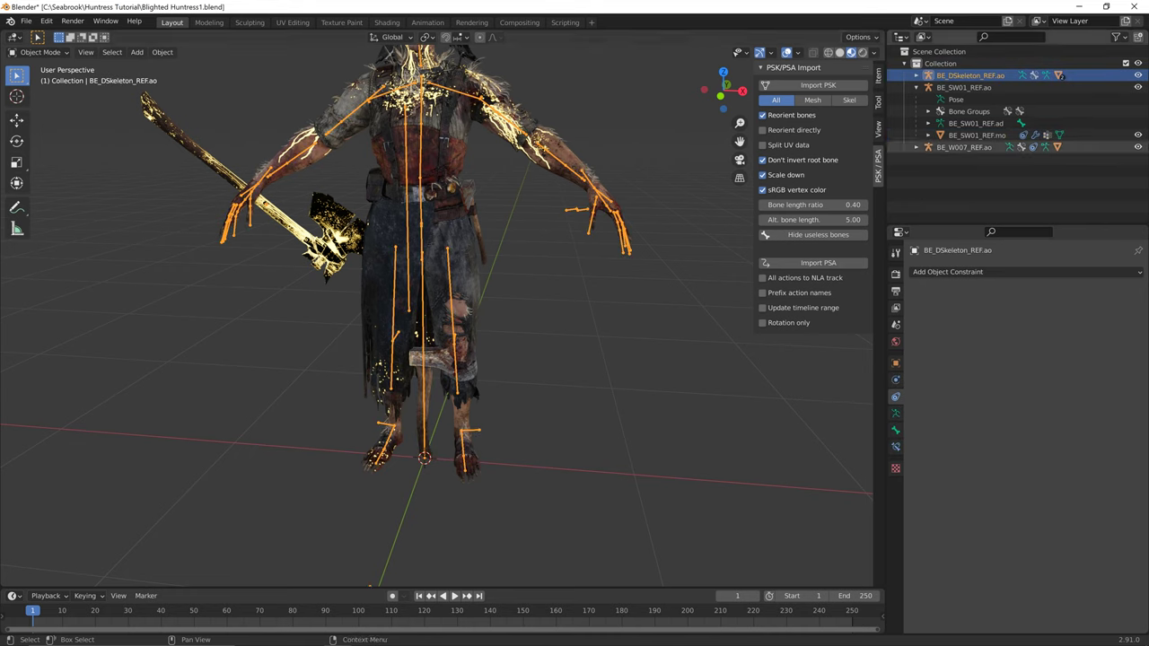
click(962, 147)
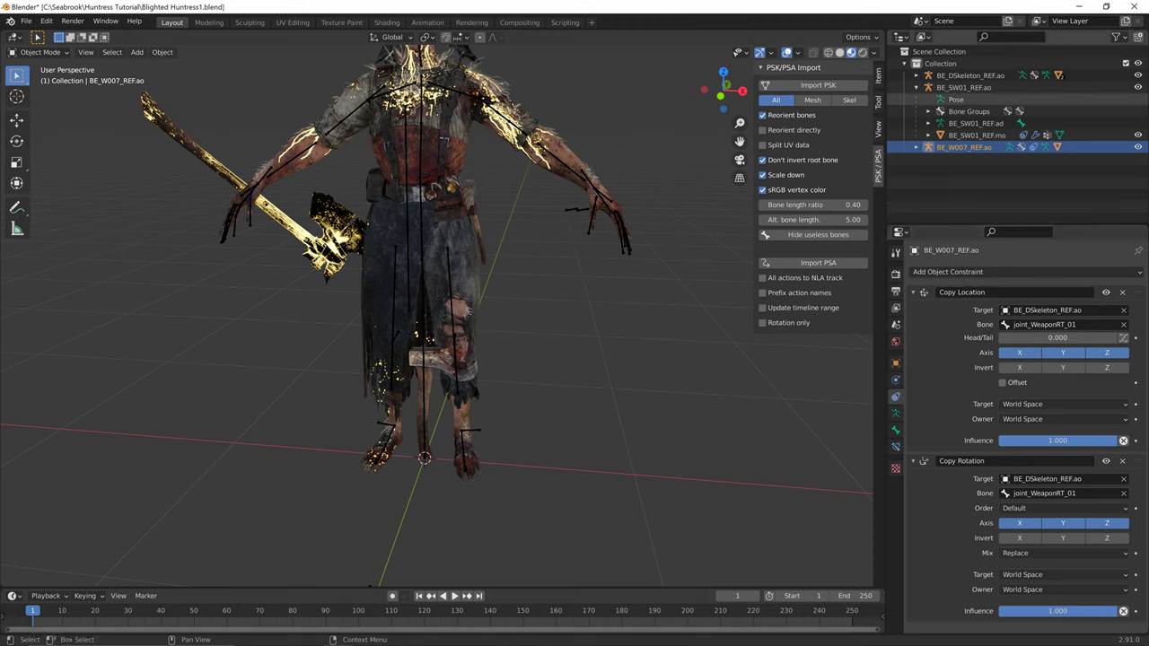
click(964, 88)
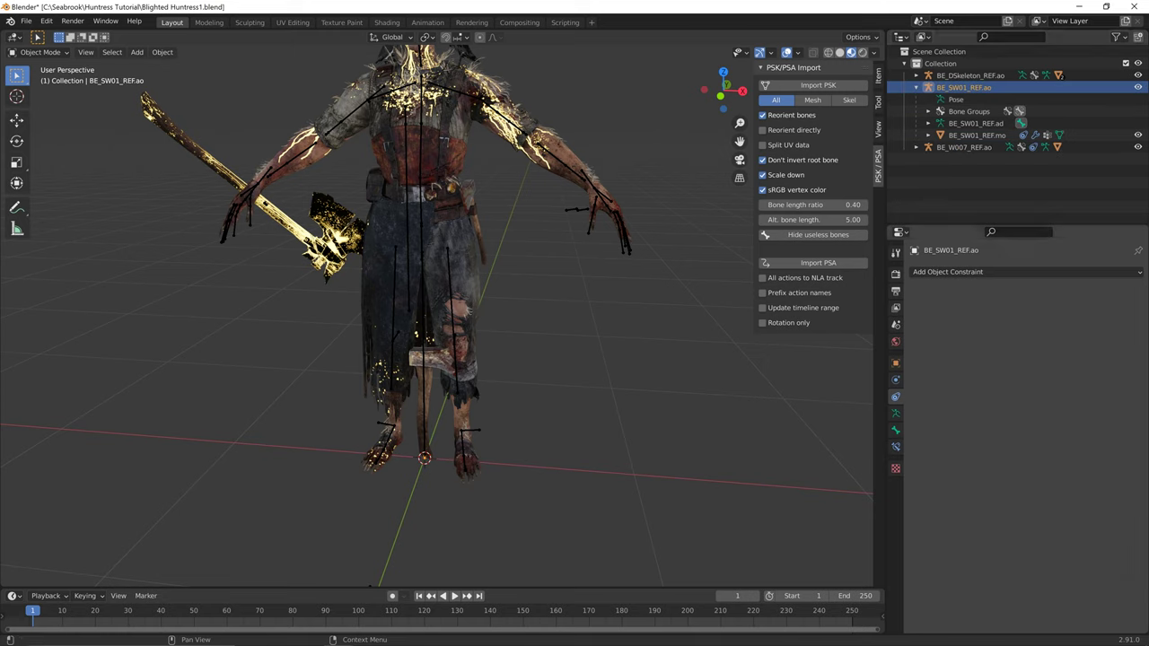
click(947, 271)
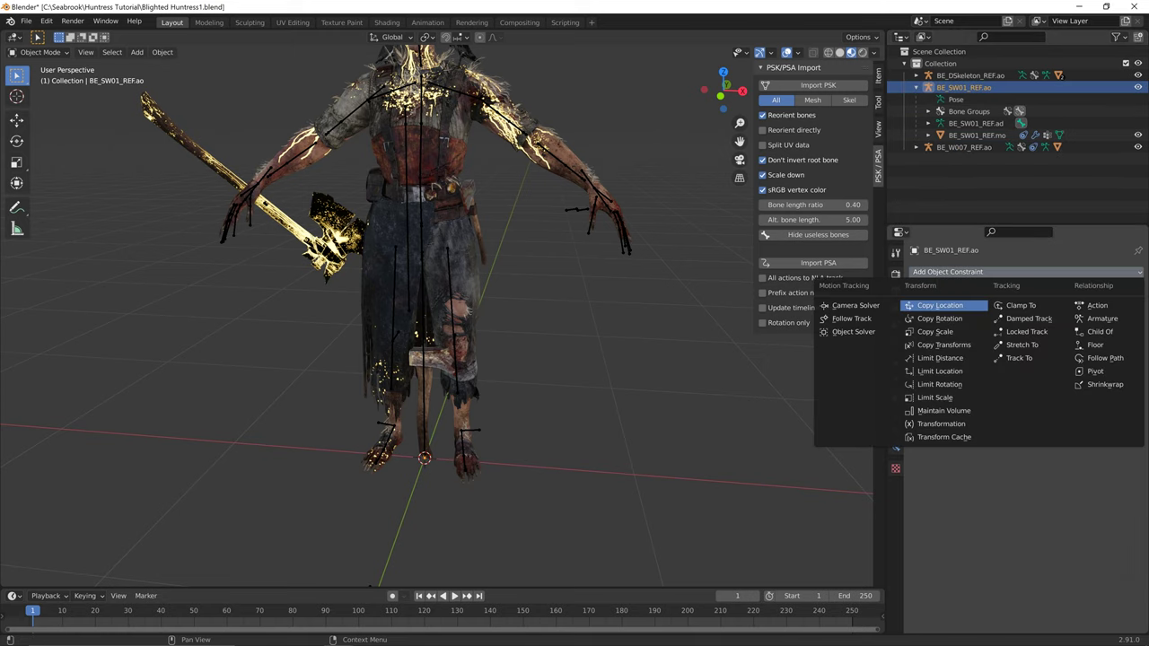
click(939, 305)
click(1063, 309)
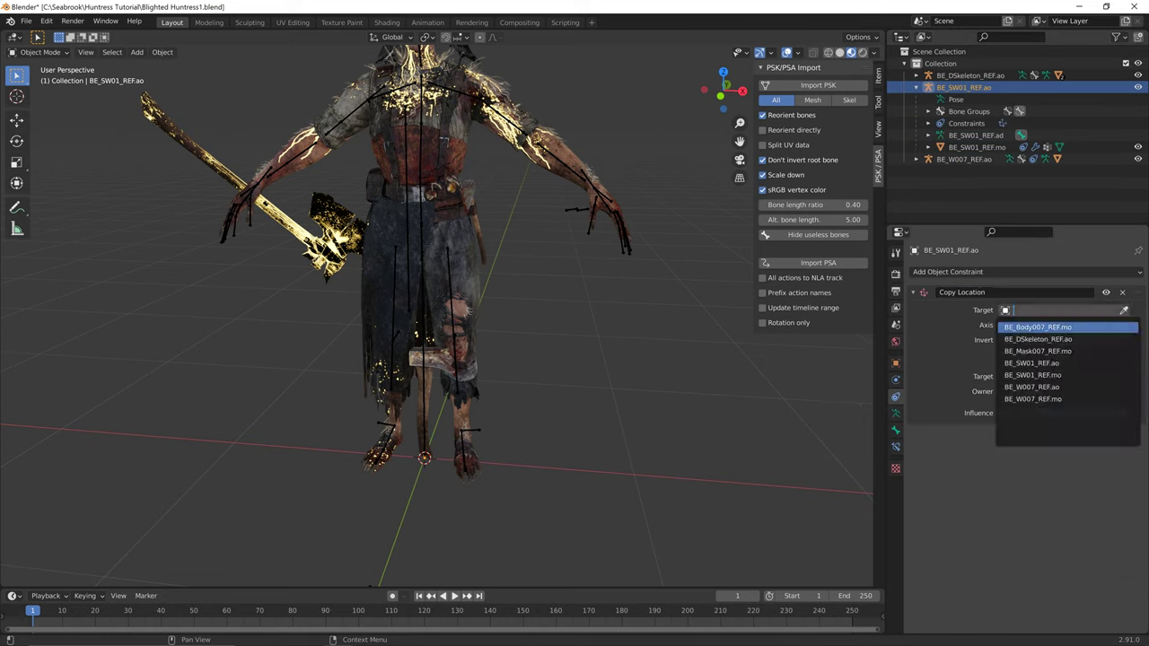
click(1037, 339)
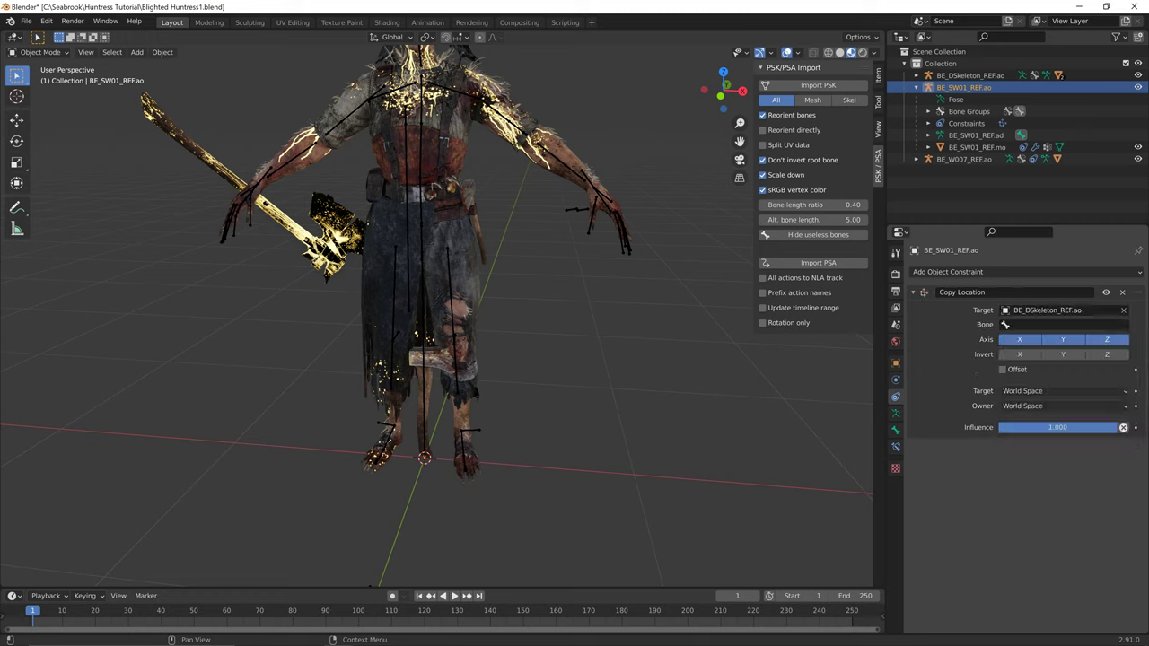
click(1064, 324)
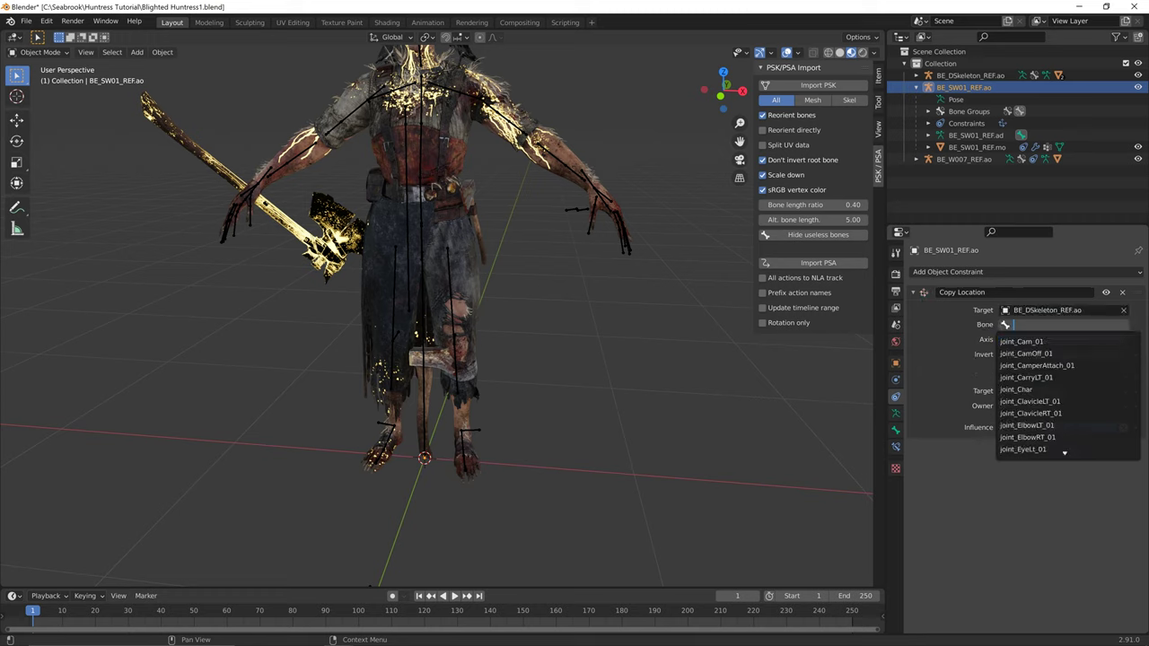
scroll(1067, 395, down, 15)
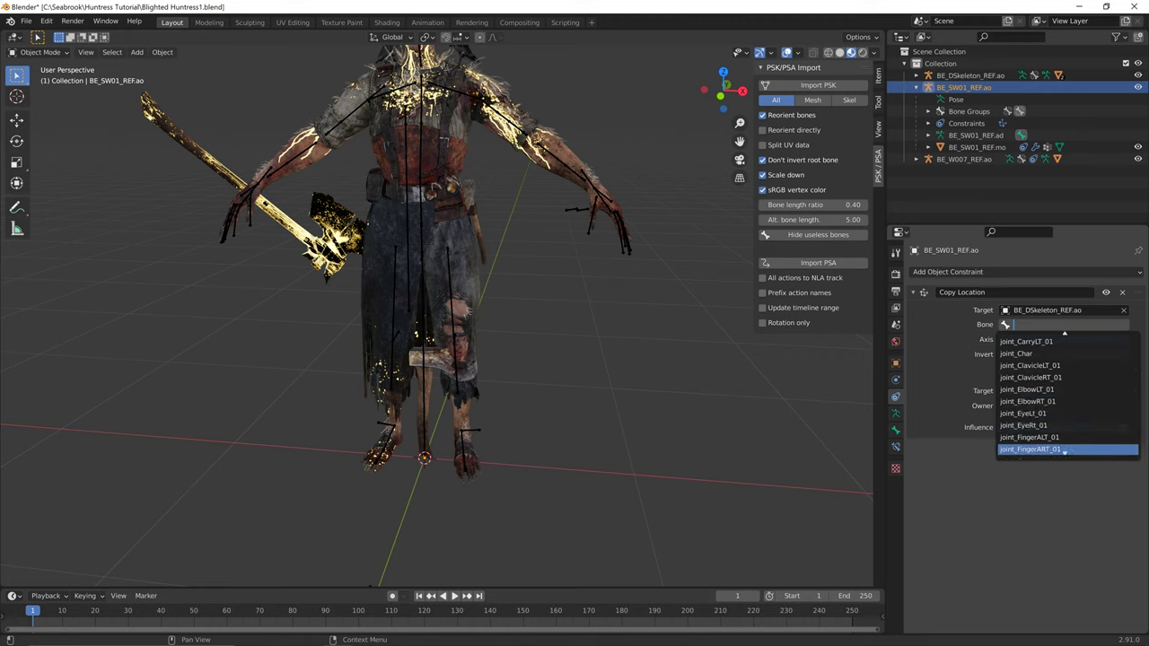
scroll(1067, 394, down, 20)
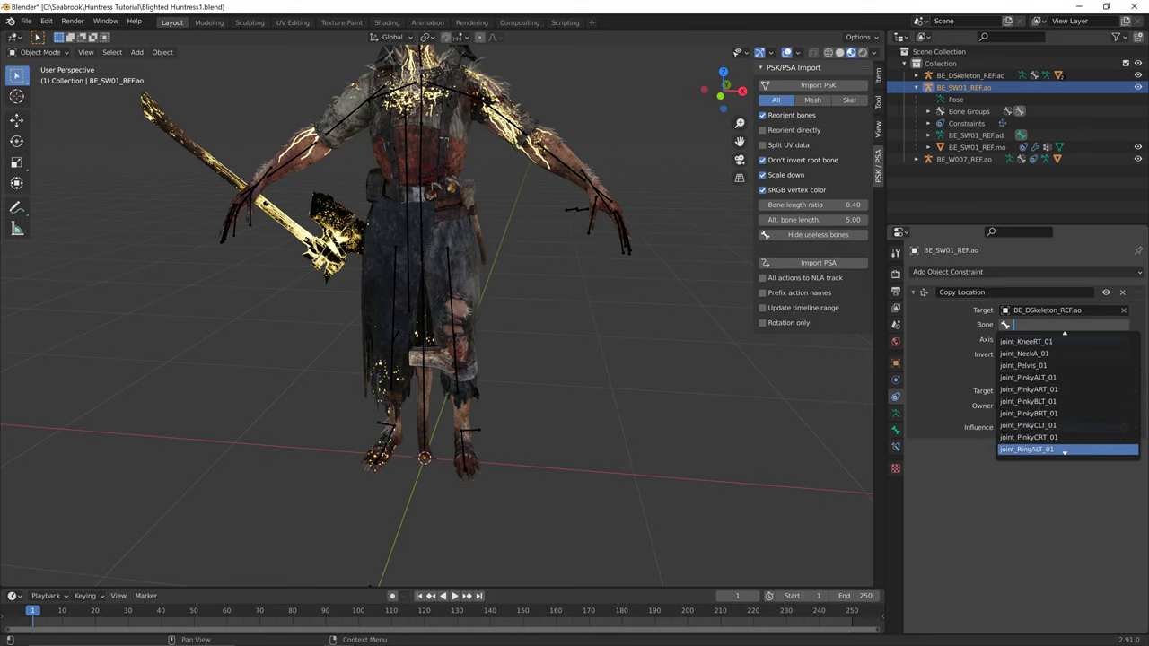
scroll(1067, 395, down, 2)
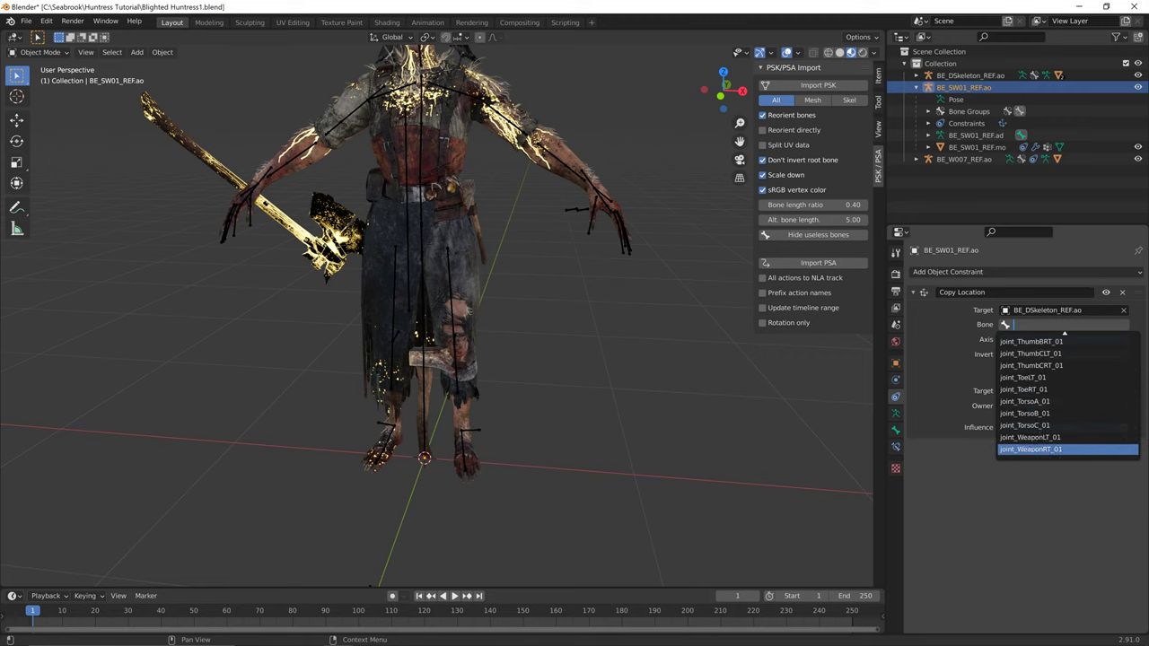
click(1058, 437)
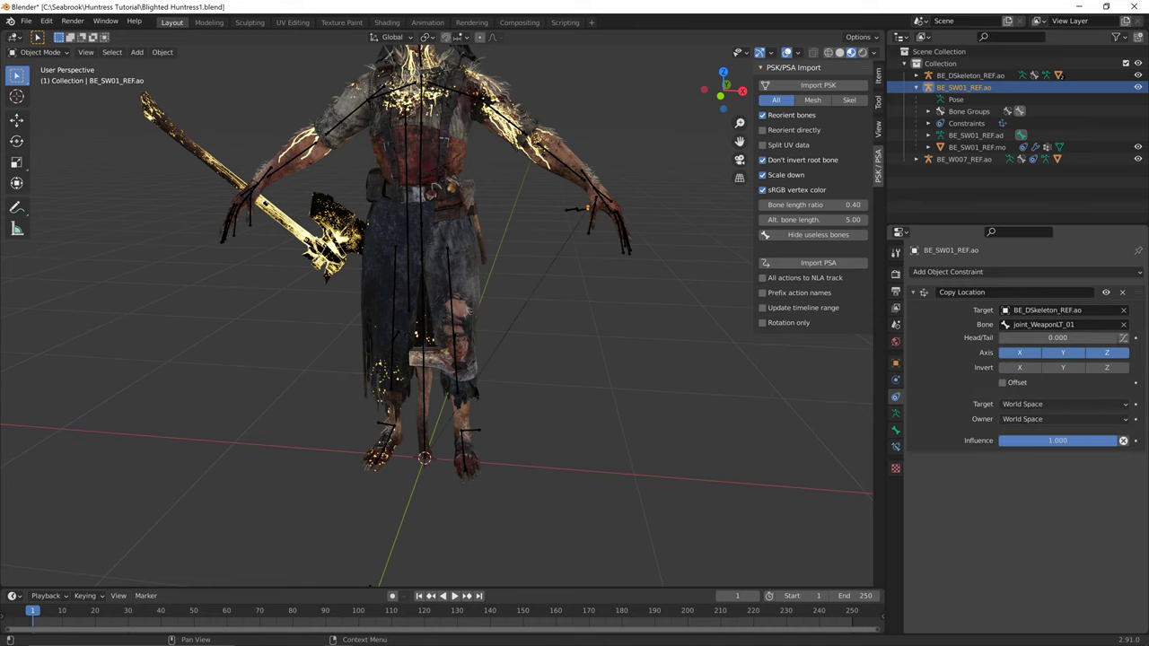
- Add a Copy Rotation constraint to the BE_SW01_REF.ao armature, targeting BE_DSkeleton_REF.ao with bone joint_WeaponLT_01
click(1025, 272)
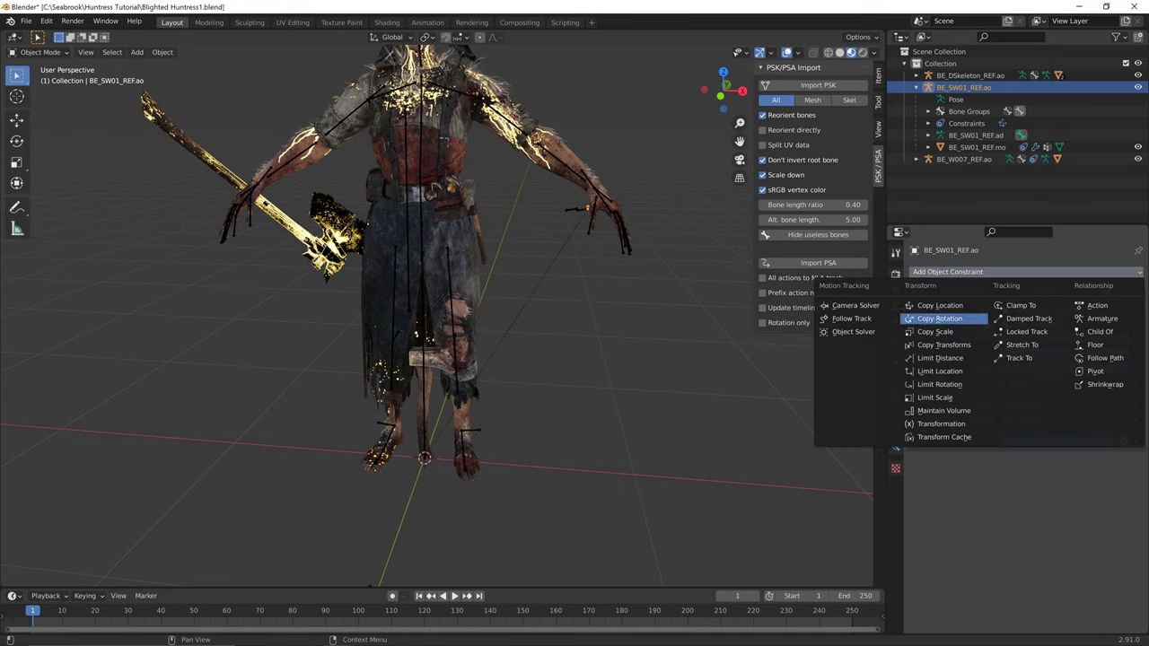
click(938, 319)
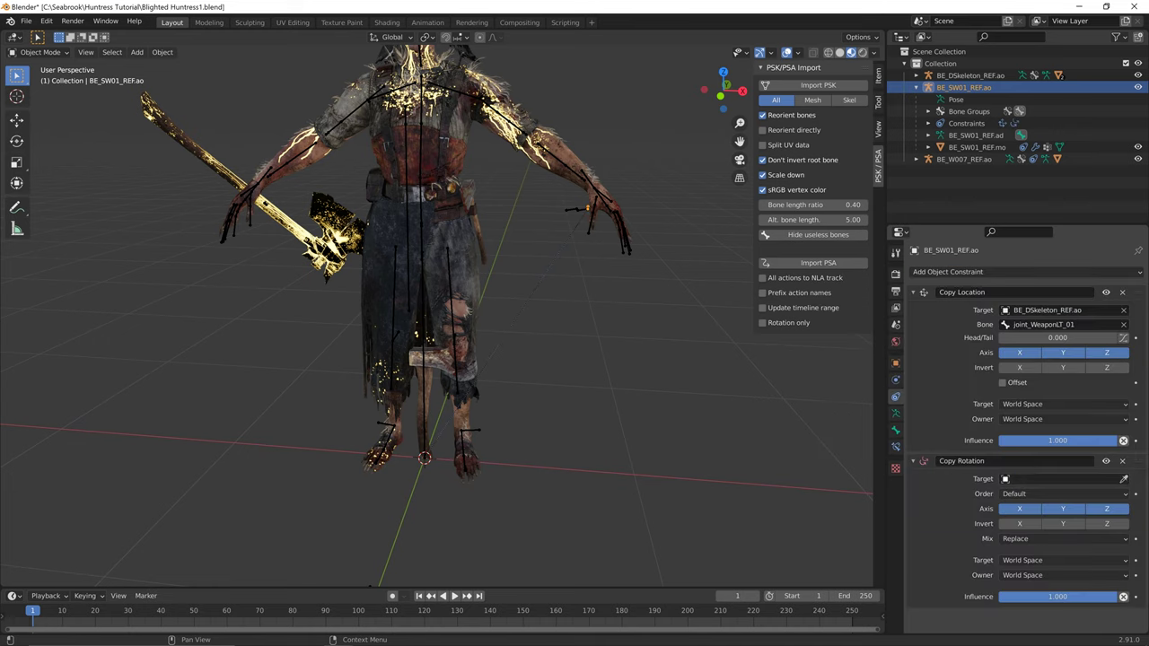
click(1059, 479)
click(1059, 508)
click(1059, 494)
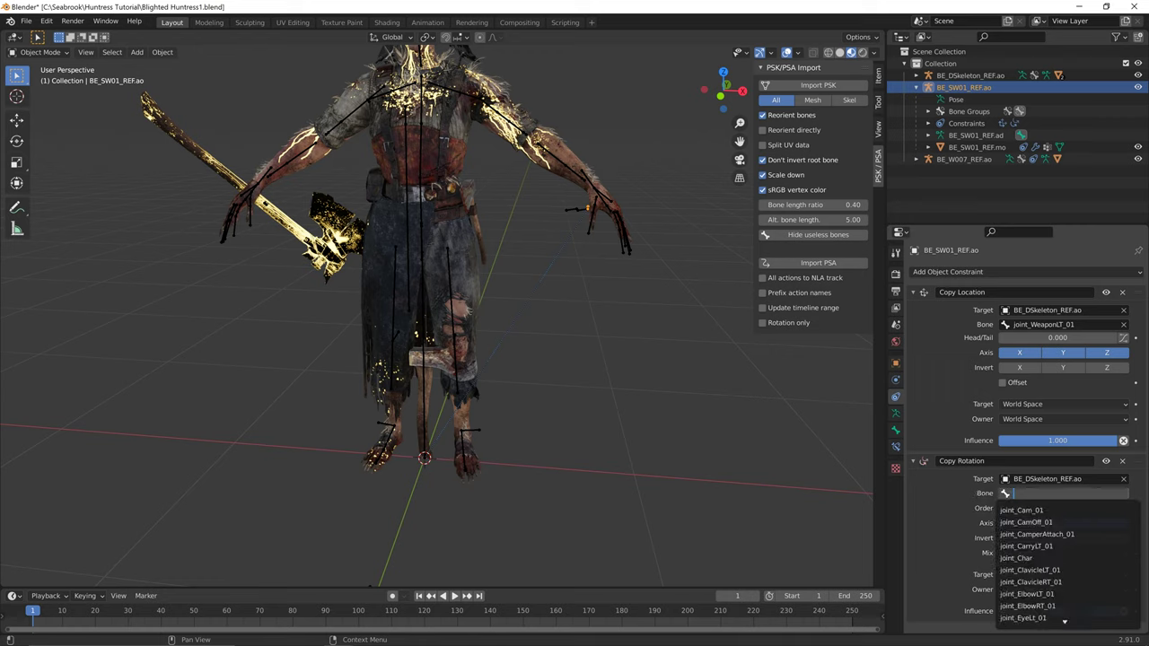
scroll(1032, 618, down, 10)
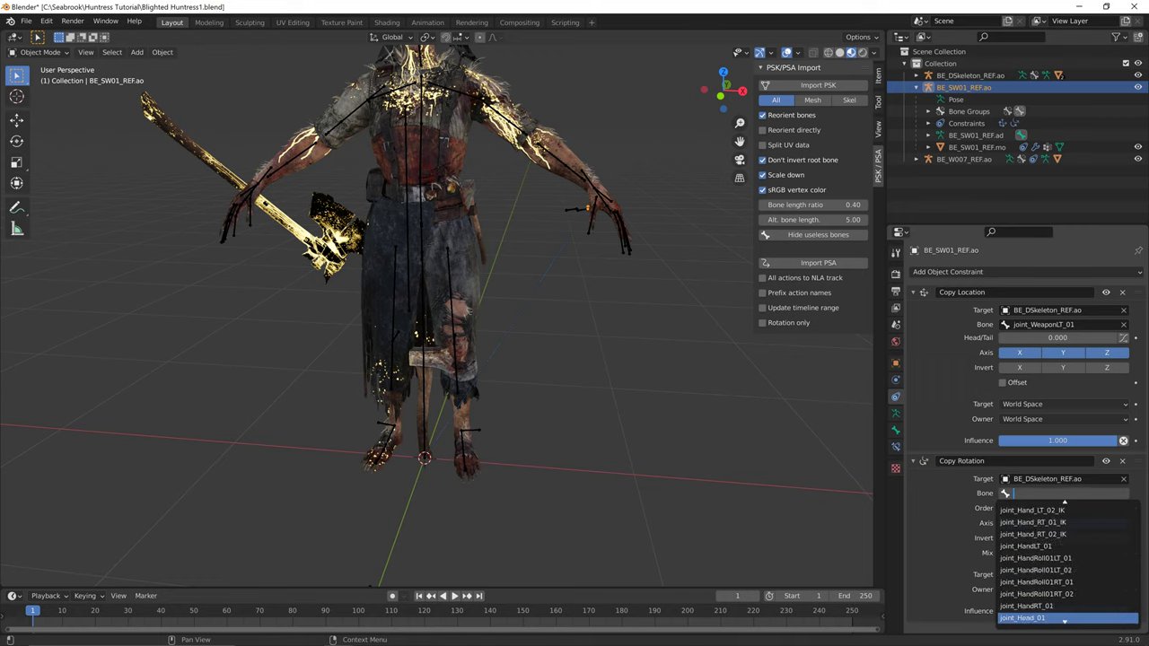
scroll(1032, 617, down, 12)
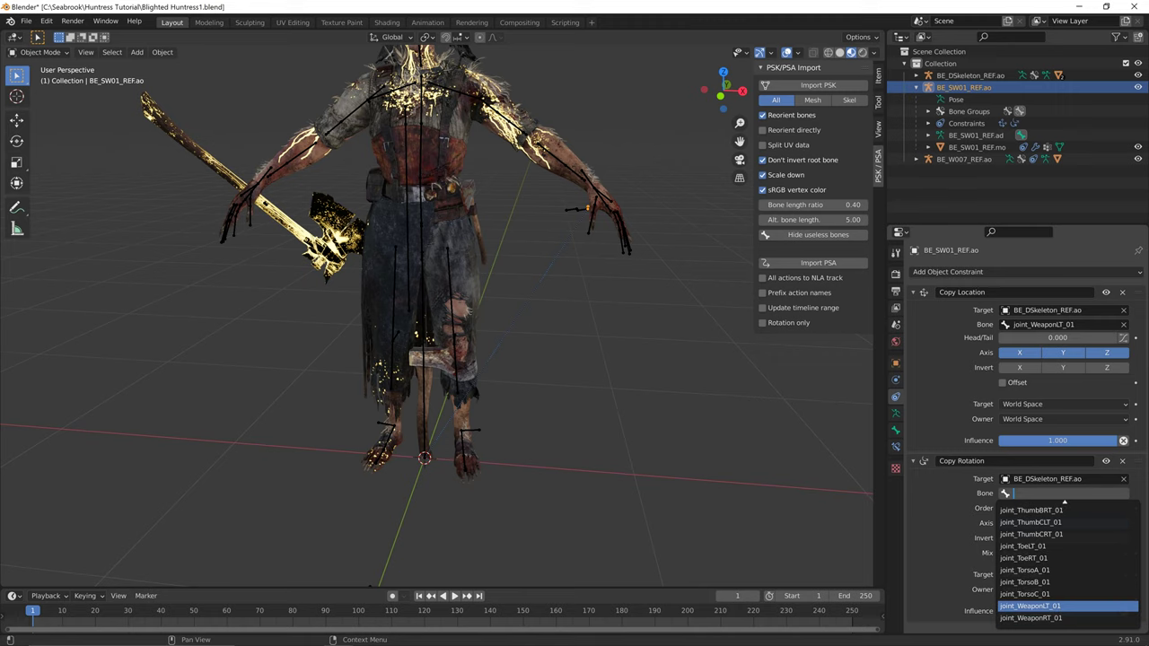
click(1030, 605)
middle_drag(448, 341, 431, 311)
middle_drag(435, 362, 415, 359)
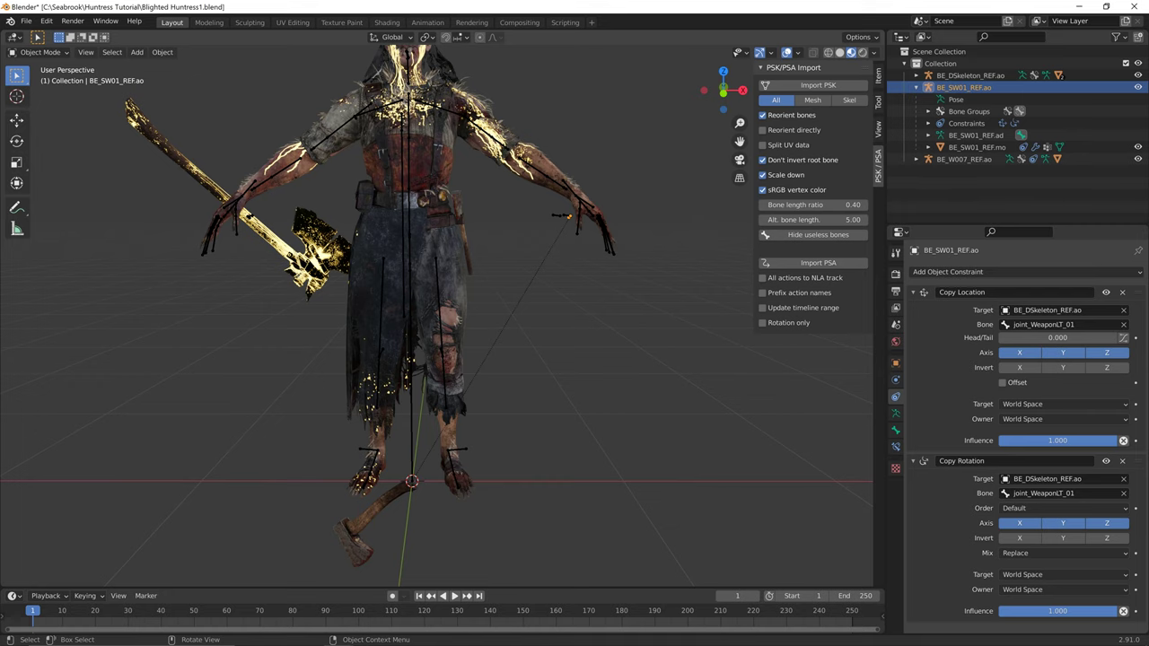
- Switch to Blight Huntress main.blend, check the object constraints on the BE_W007_REF.ao armature, and return to Blighted Huntress1.blend
key(alt+Tab)
key(alt+Tab)
key(alt+Tab)
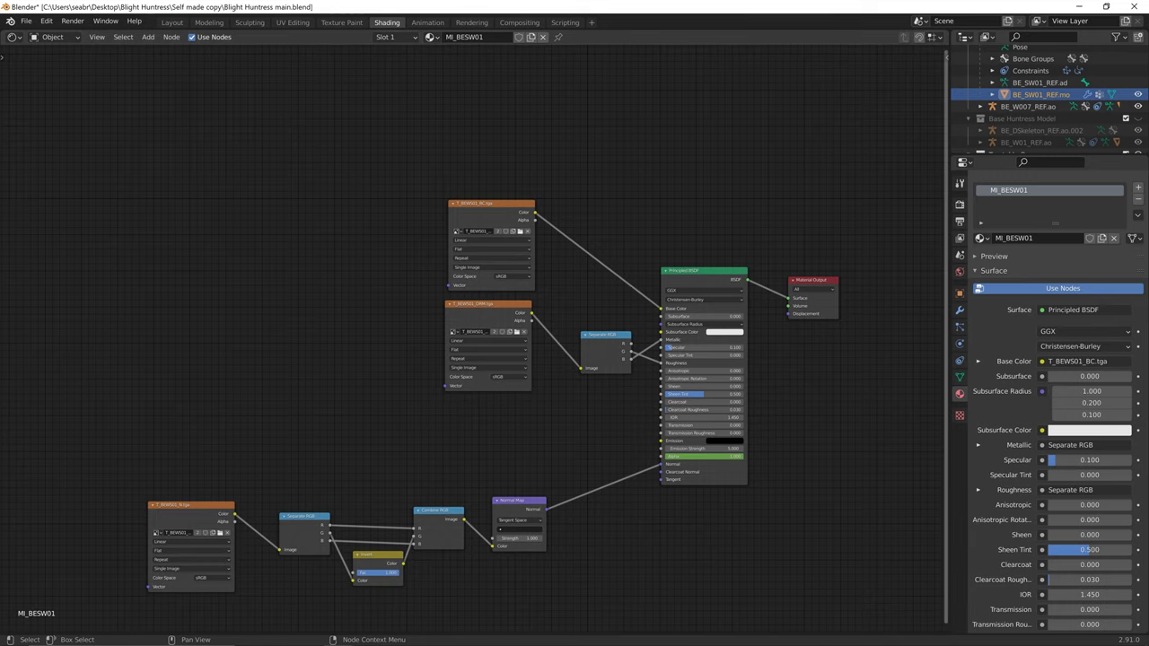
scroll(1046, 94, up, 2)
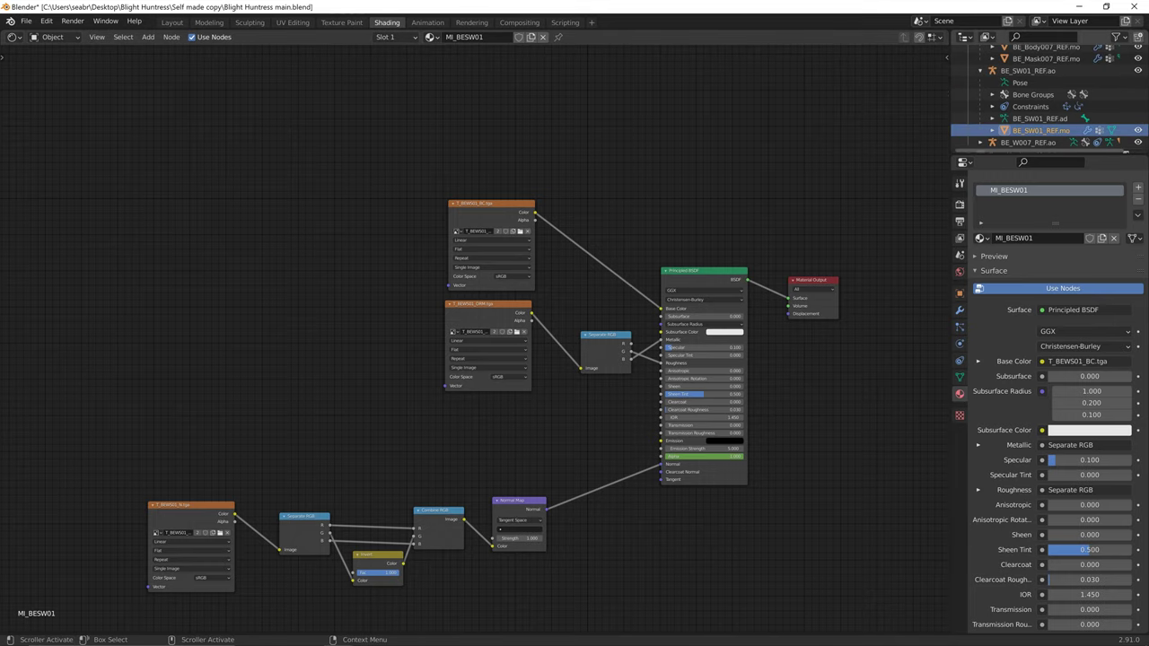
click(1029, 131)
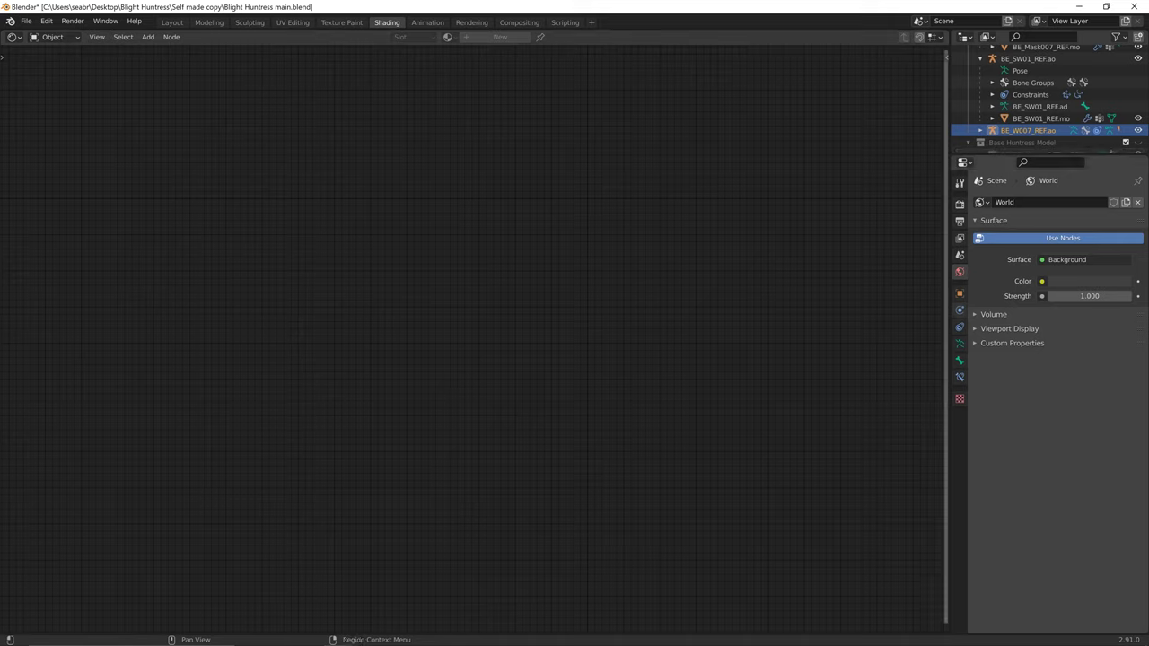
click(959, 326)
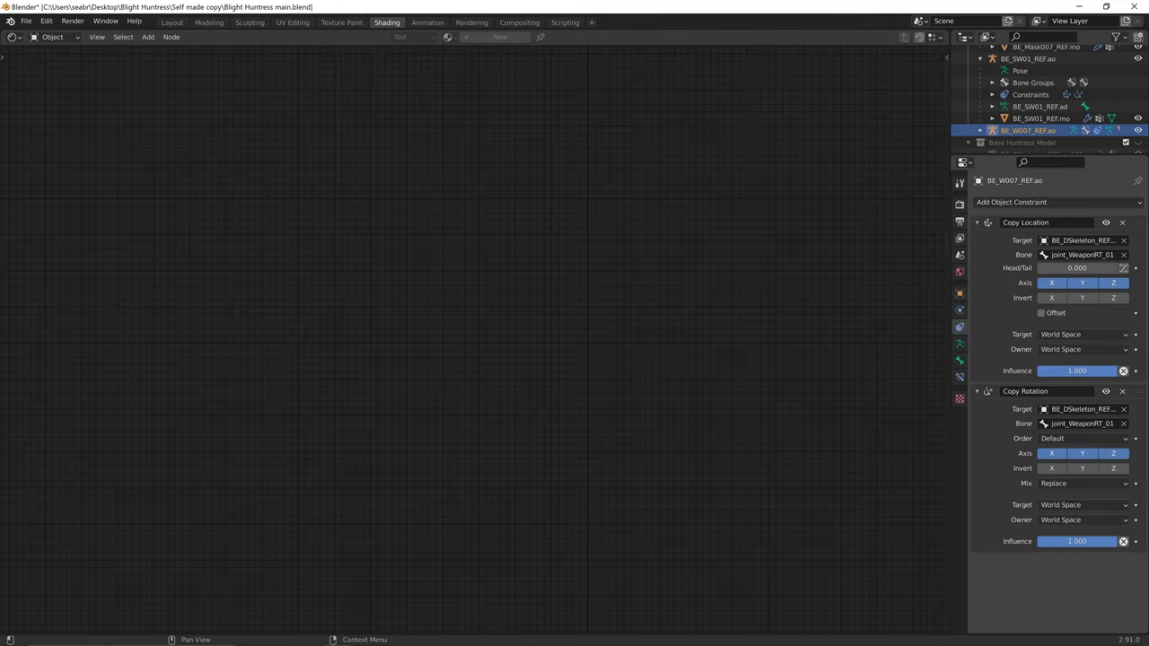
key(alt+Tab)
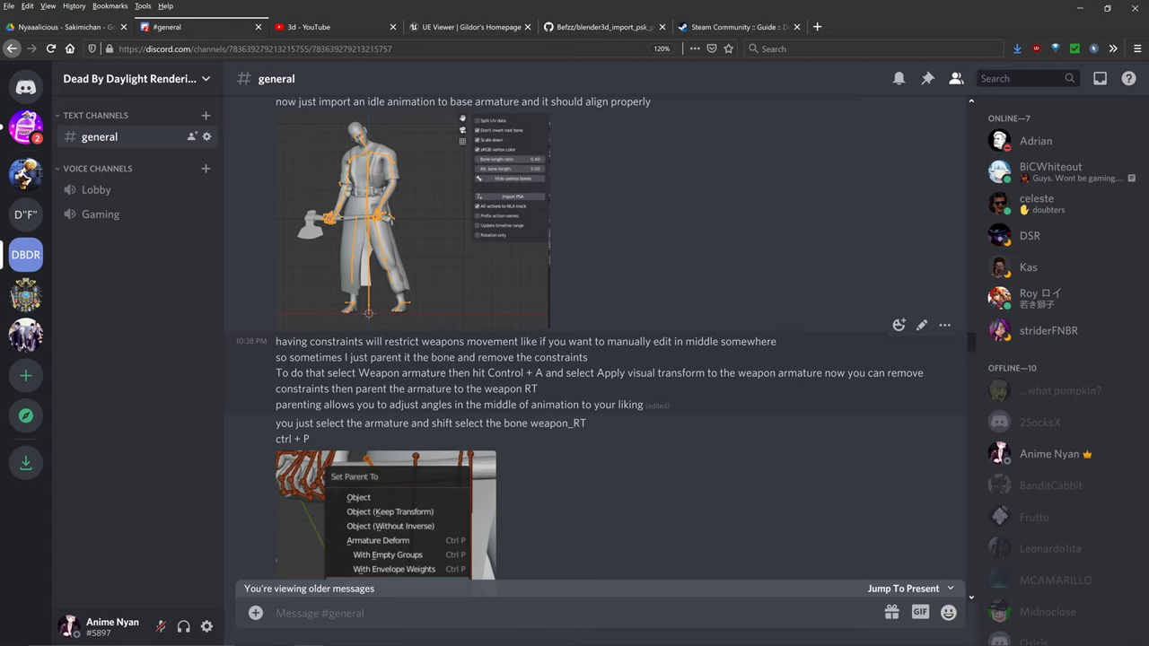
key(alt+Tab)
key(alt+Tab)
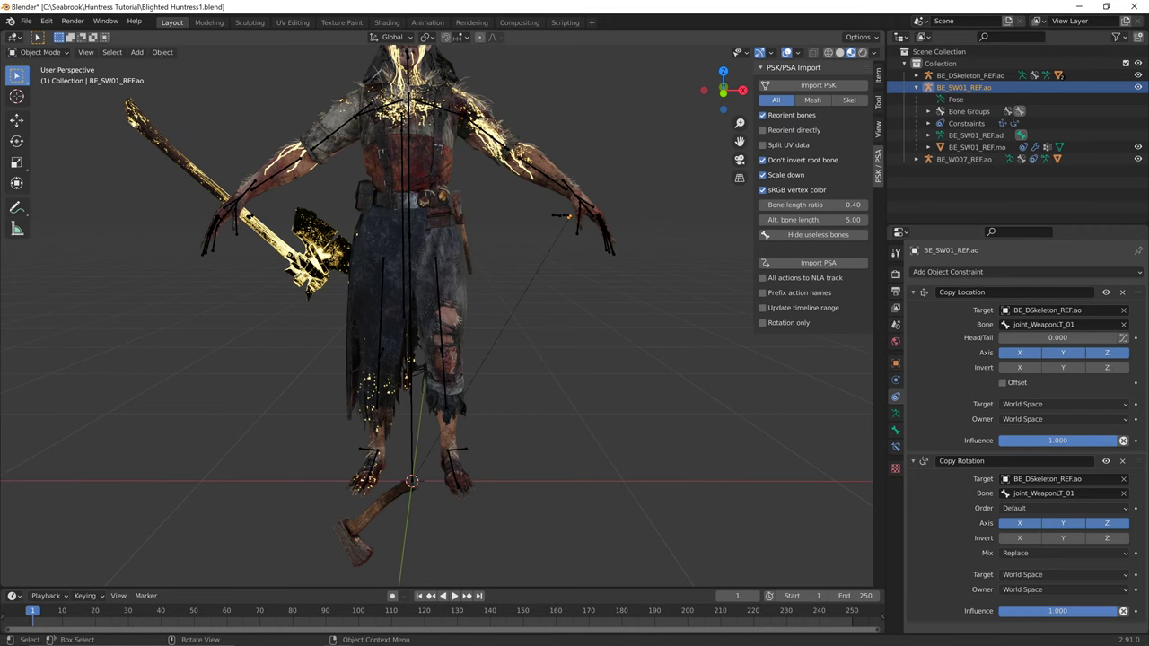
- Deselect everything and try to import a PSA animation
key(alt+a)
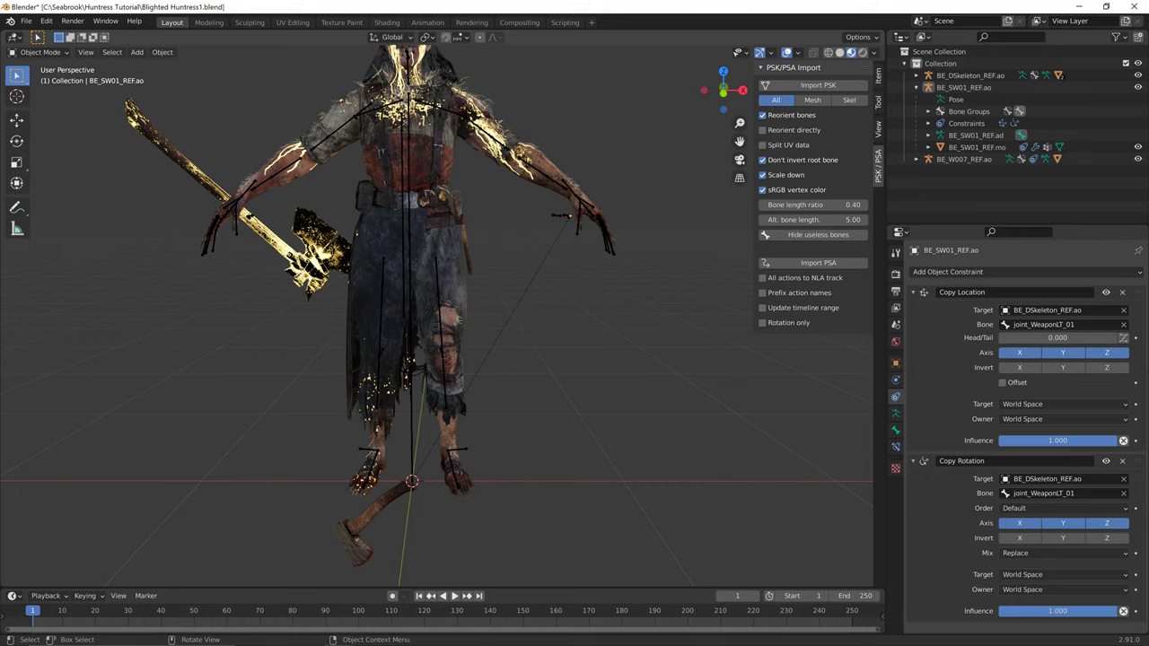
key(shift)
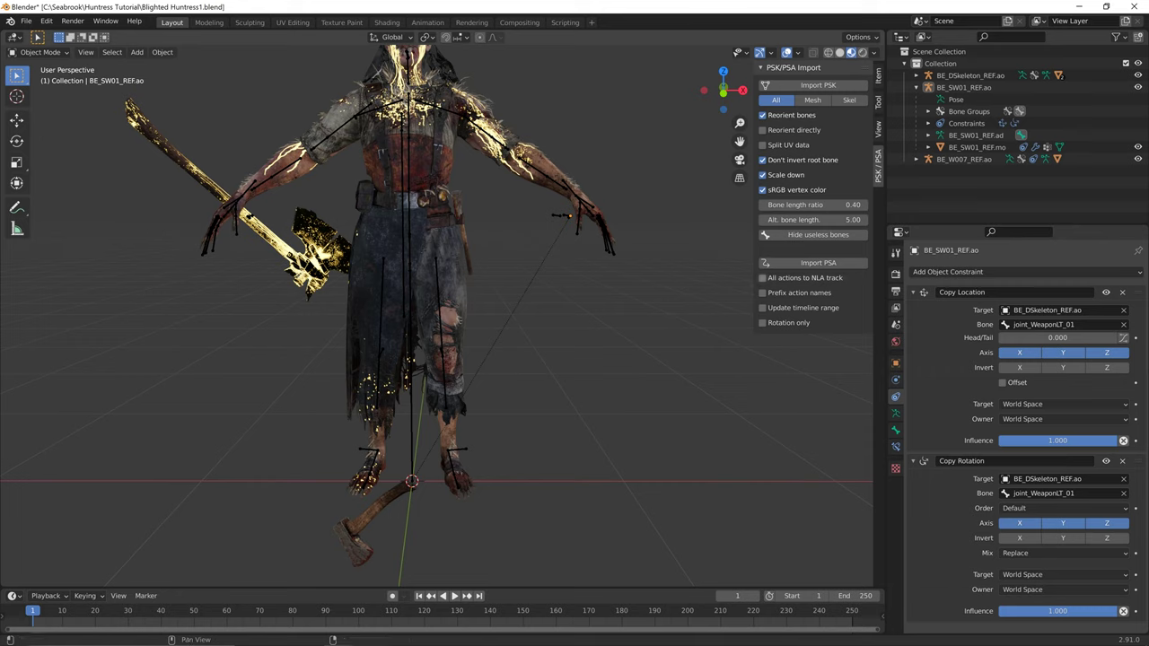
click(817, 263)
click(817, 298)
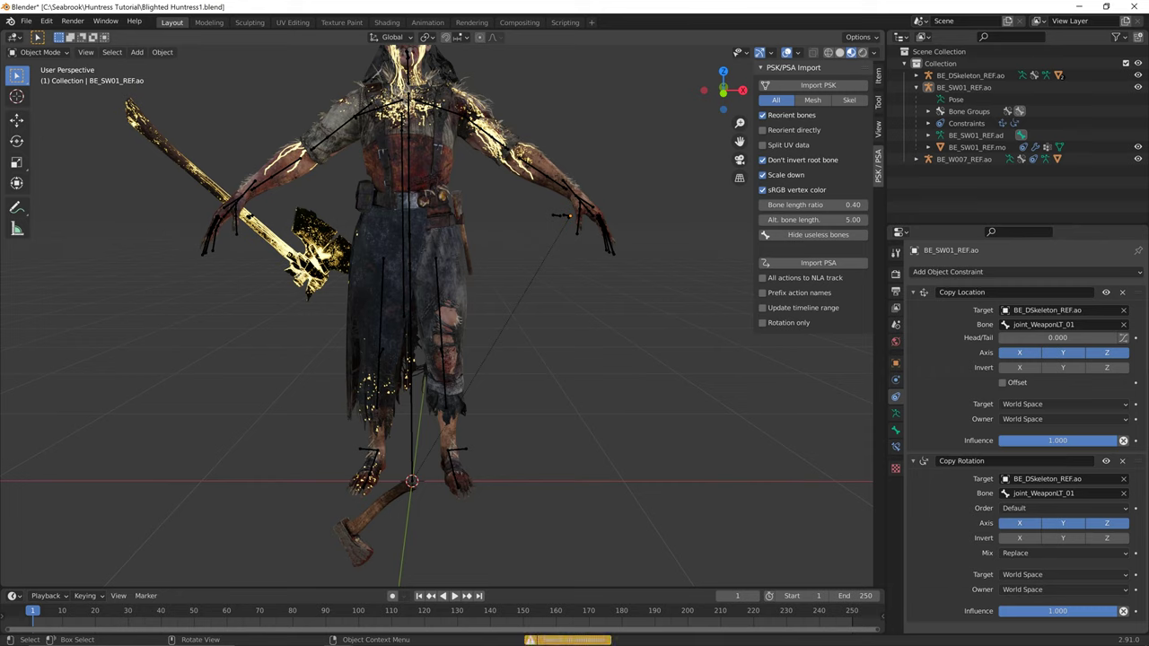
click(451, 243)
- Select the BE_DSkeleton_REF.ao armature and import a PSA idle animation onto it
click(969, 76)
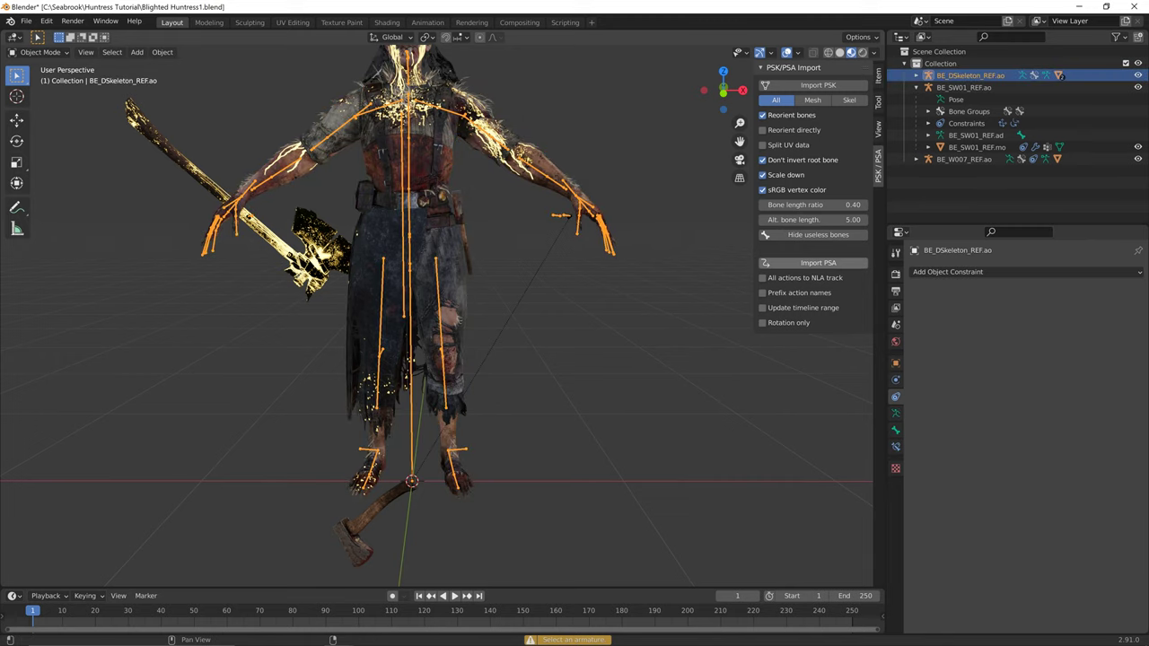
click(812, 262)
double_click(422, 76)
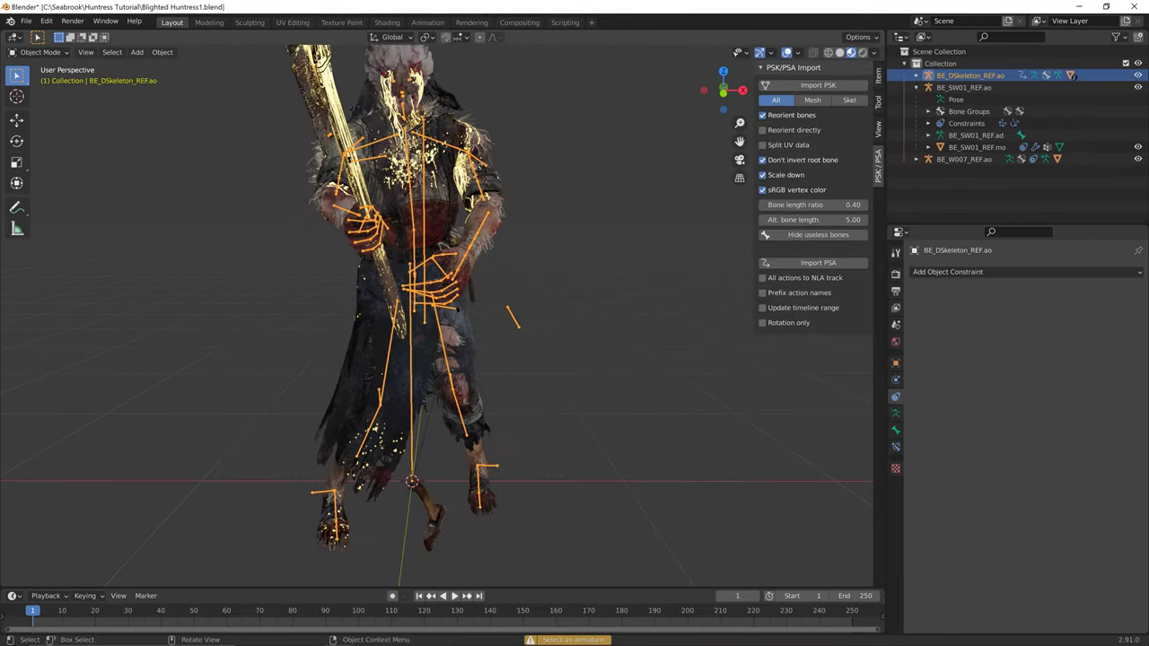
middle_drag(511, 350, 478, 375)
mouse_move(592, 90)
middle_down()
mouse_move(502, 92)
mouse_move(583, 90)
middle_up()
middle_drag(503, 370, 570, 369)
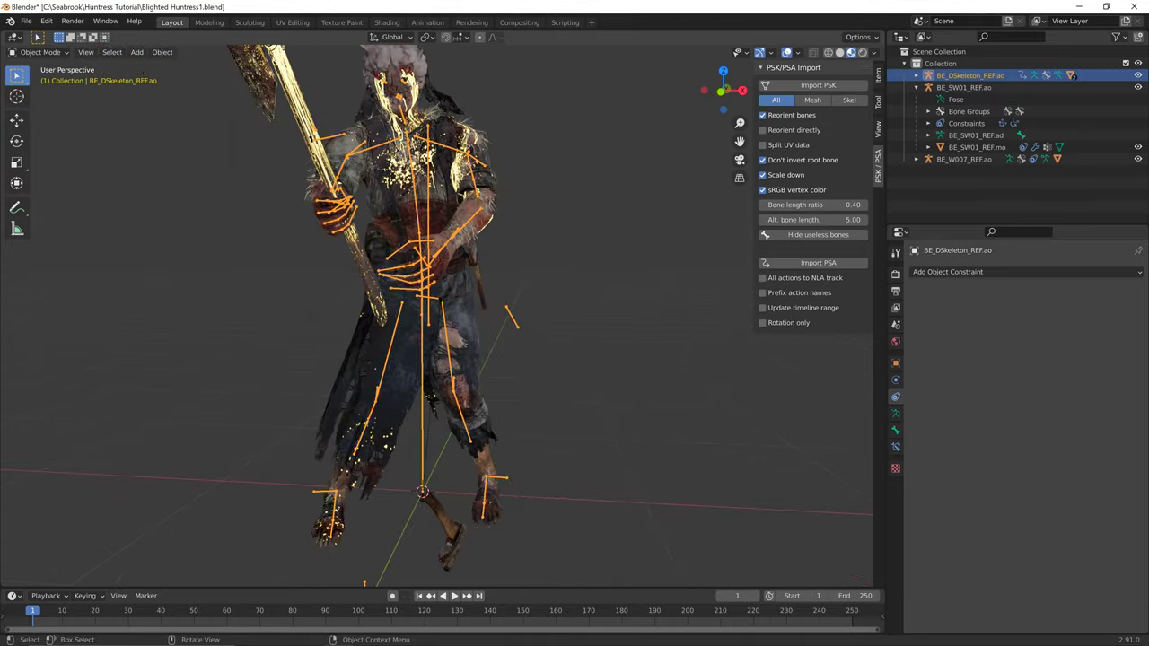
- Switch to Blight Huntress main.blend and show its Layout workspace to view the finished character
key(alt+Tab)
key(alt+Tab)
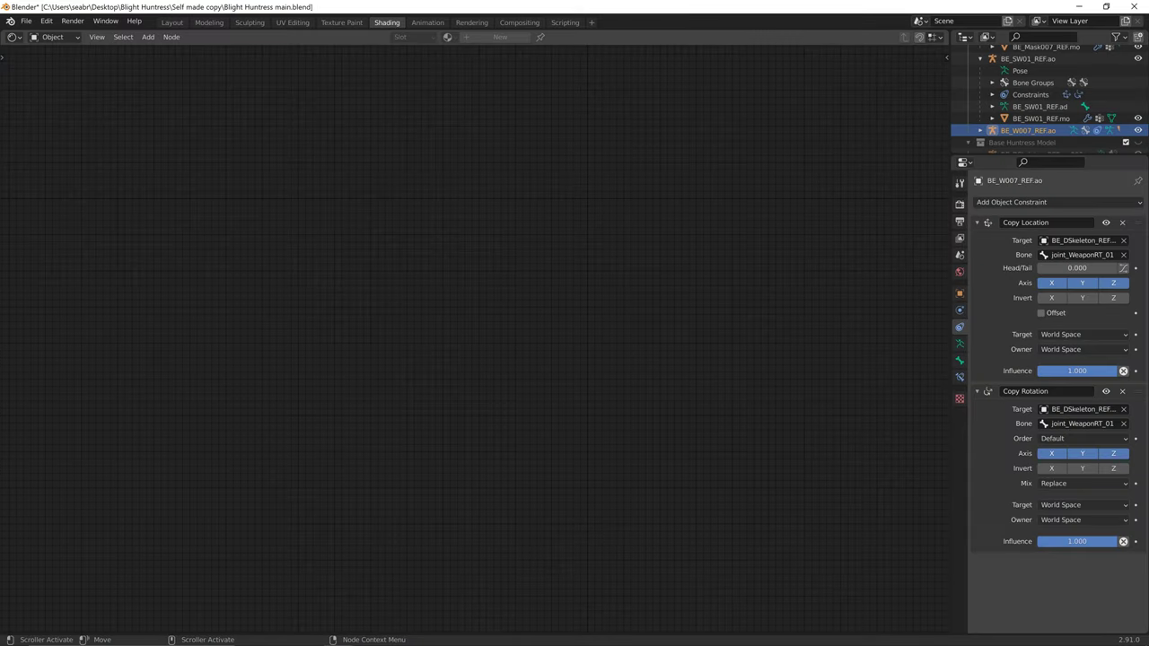
scroll(1050, 99, down, 1)
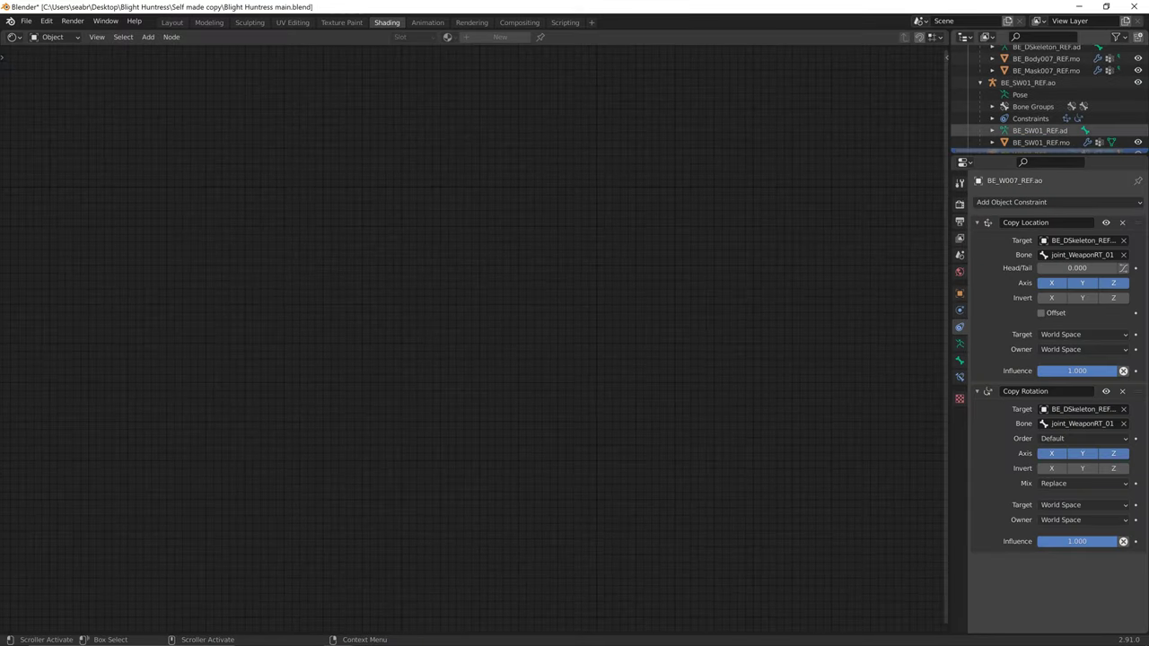
scroll(1049, 99, down, 2)
scroll(1050, 99, up, 3)
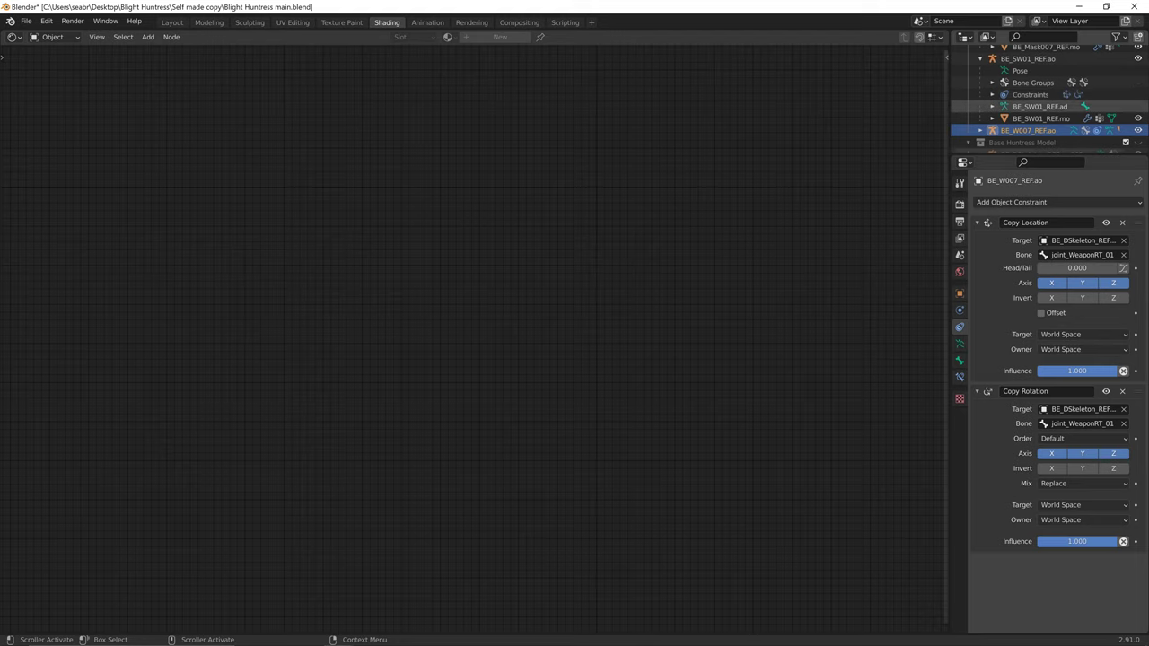
scroll(474, 340, up, 3)
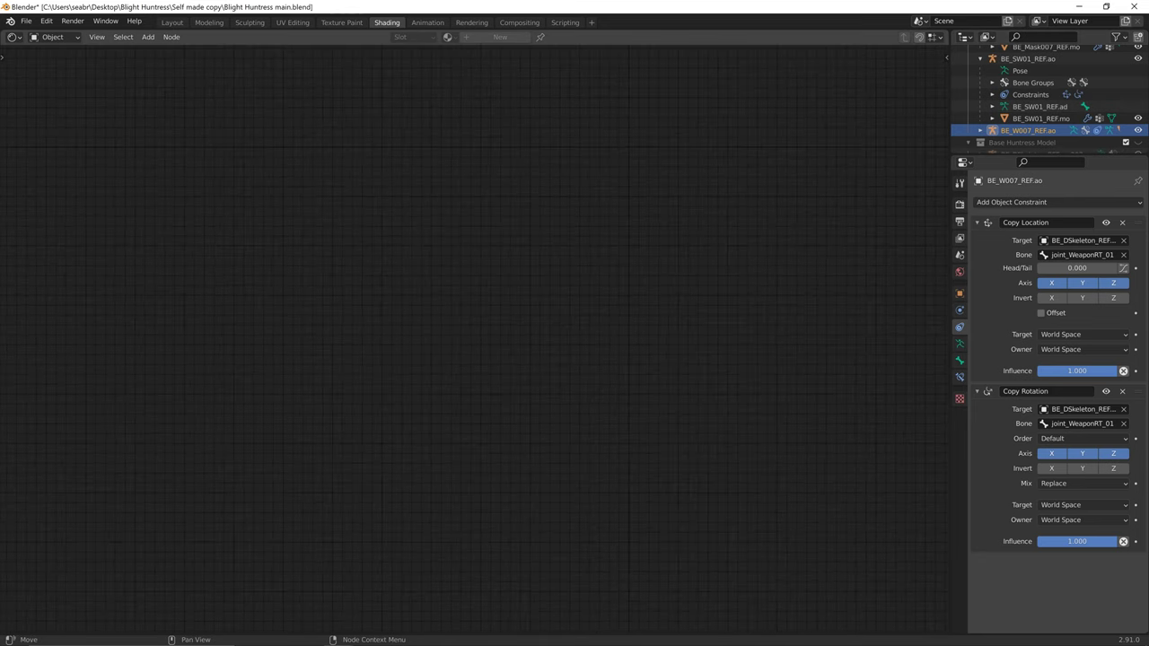
click(171, 22)
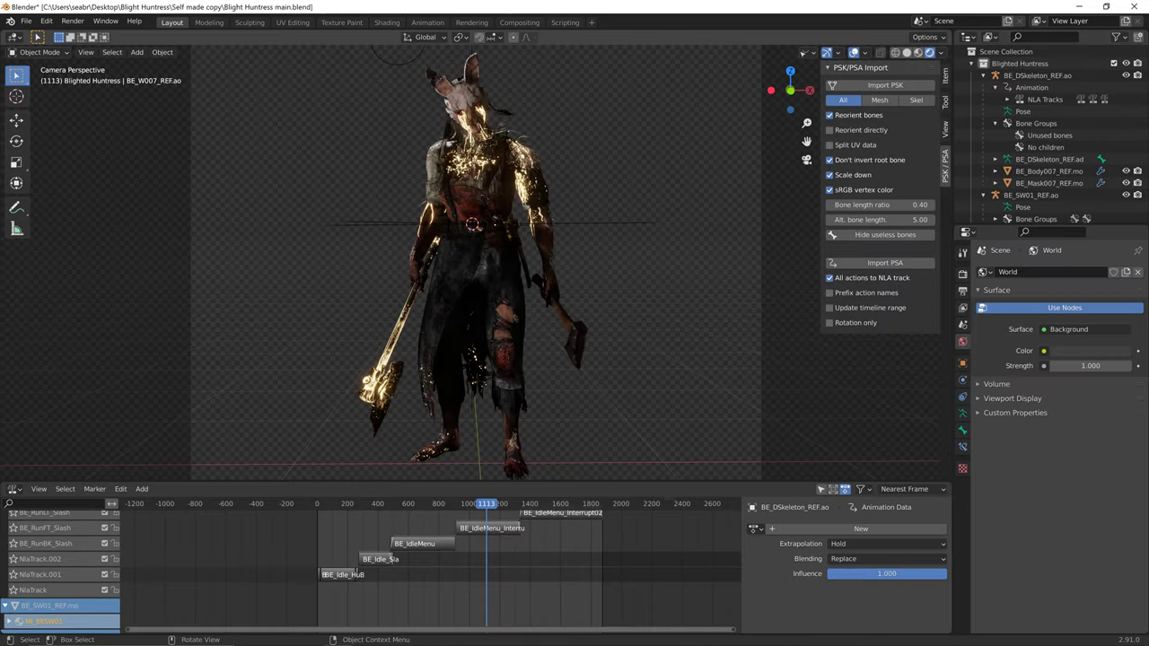
- Select the small axe in the finished file and check the object constraints on its mesh and its BE_SW01_REF.ao armature
scroll(1050, 135, down, 2)
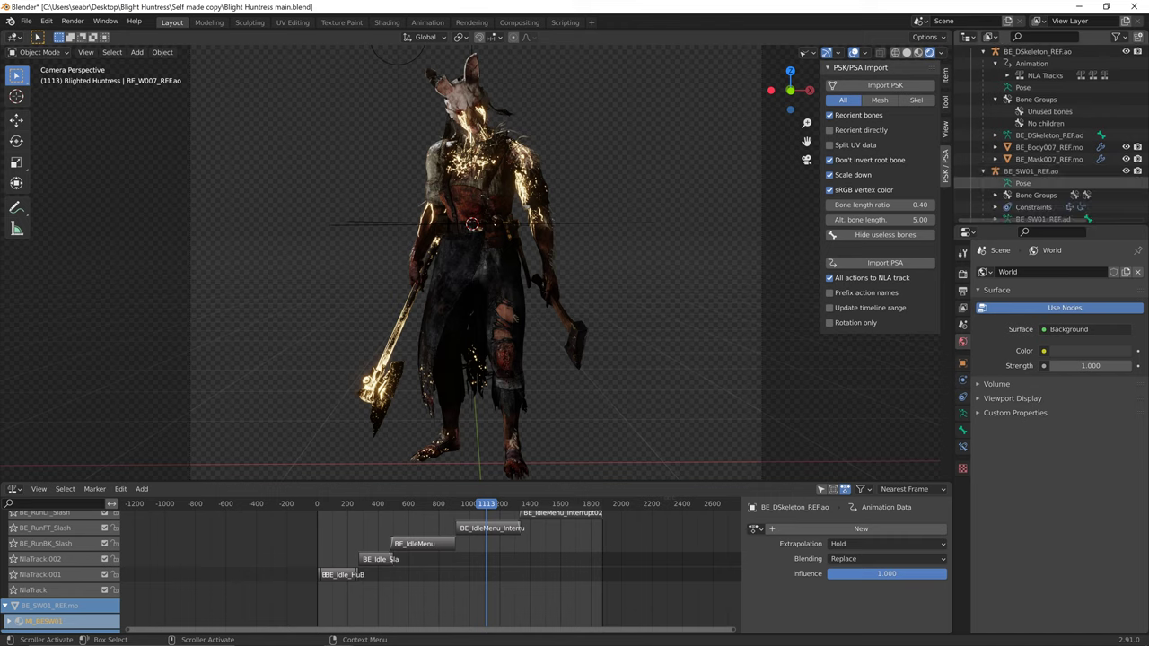
click(575, 344)
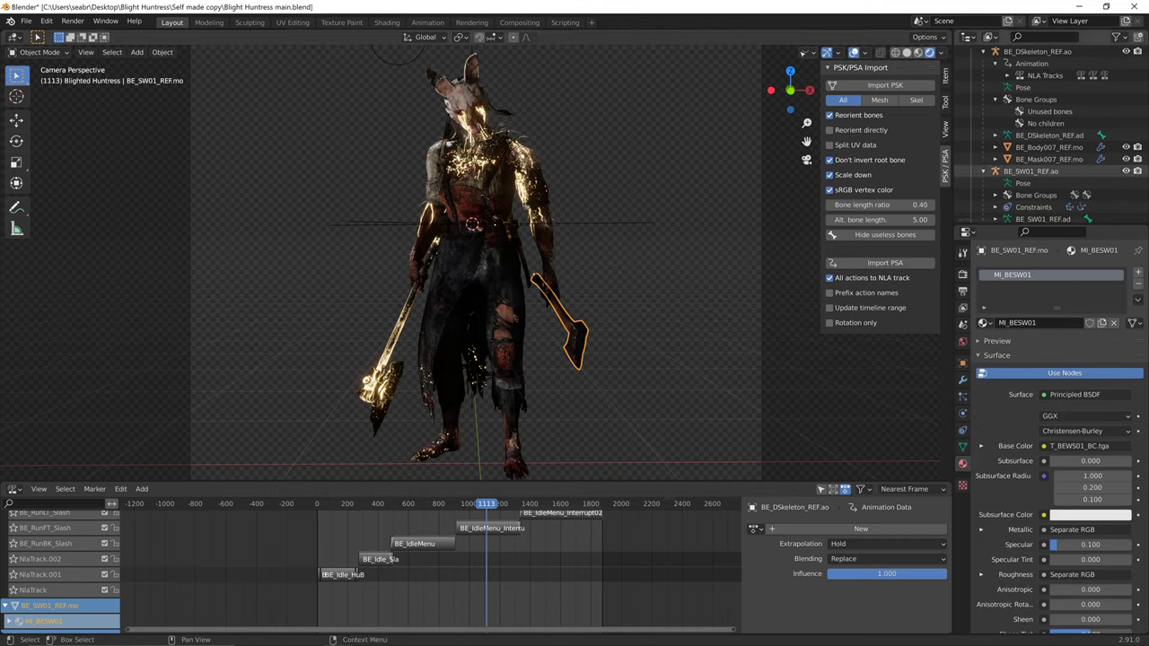
scroll(1045, 164, down, 4)
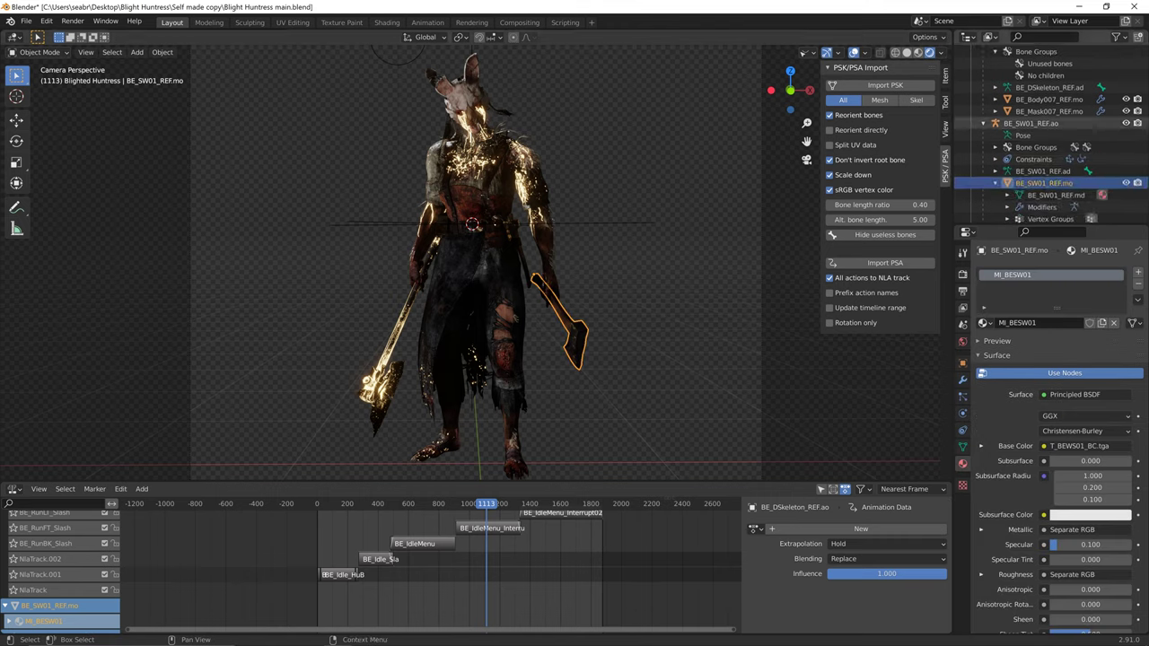
scroll(1046, 125, down, 1)
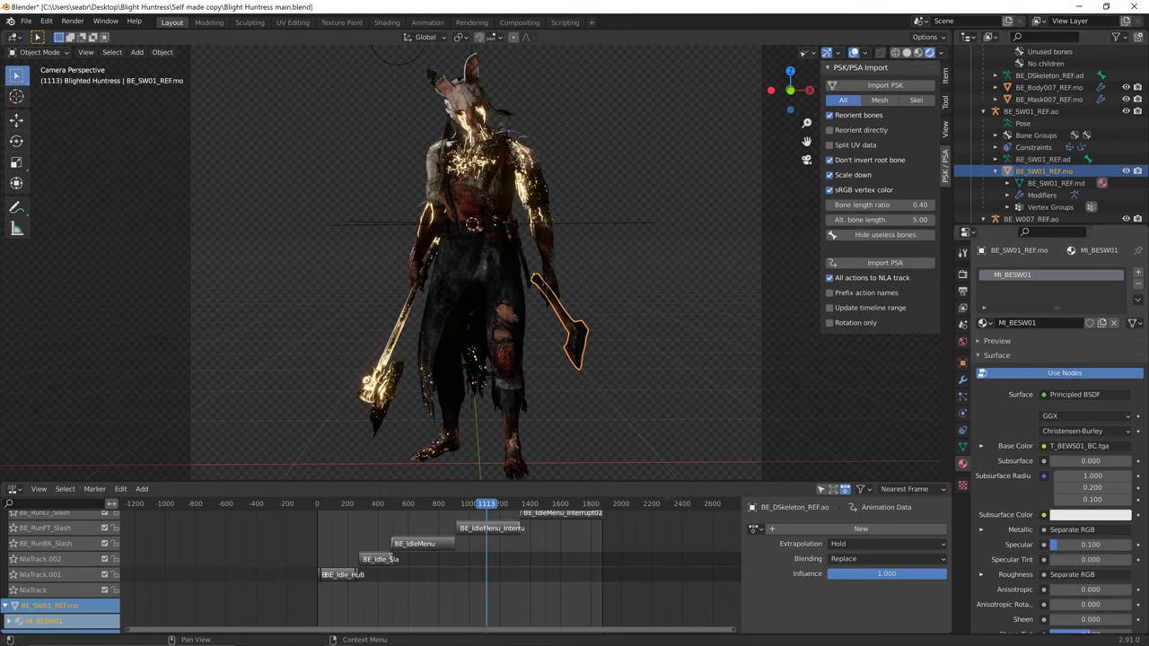
click(962, 430)
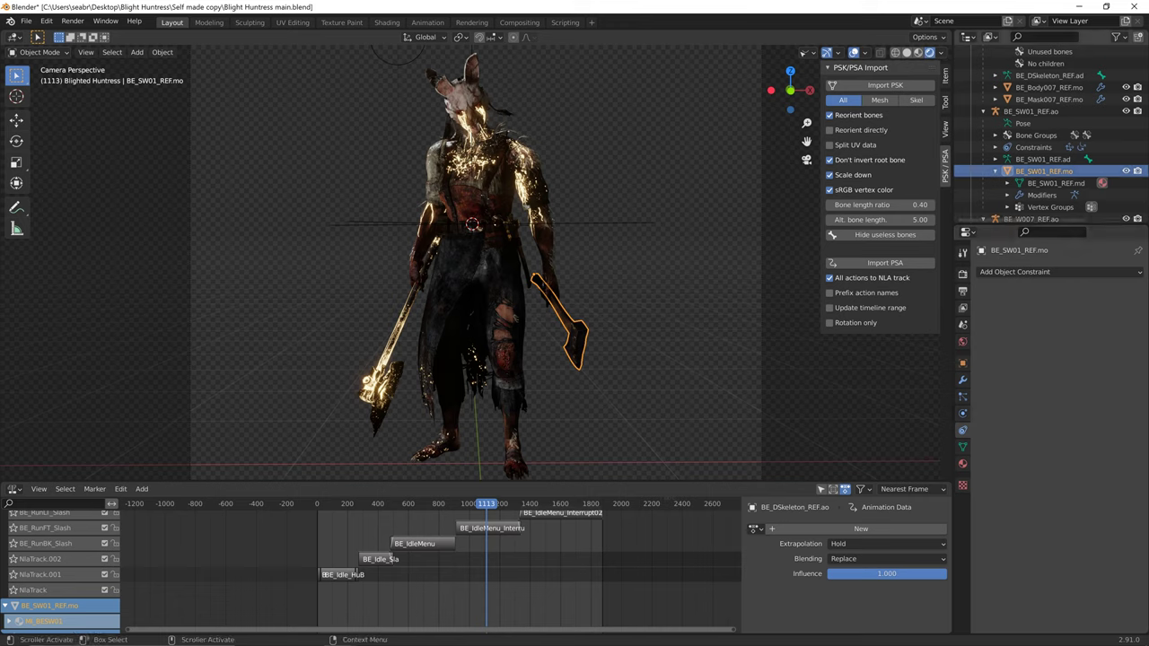
click(1030, 111)
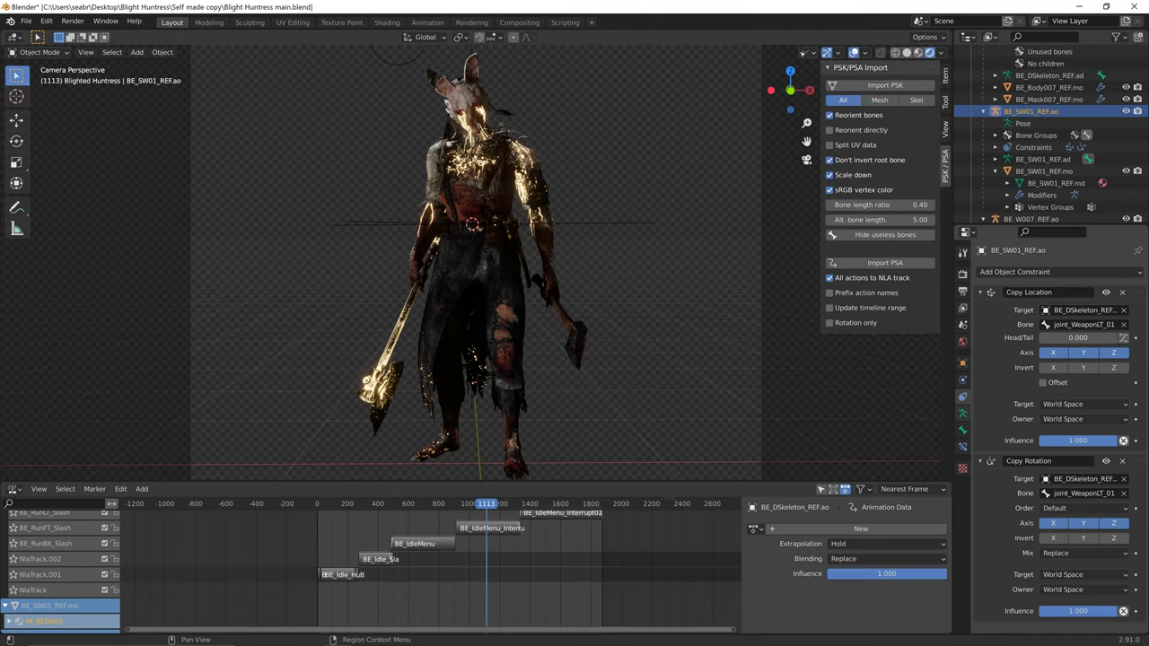
- Check the location and rotation values of the BE_SW01_REF.mo mesh in the finished file, and return to Blighted Huntress1.blend
click(566, 328)
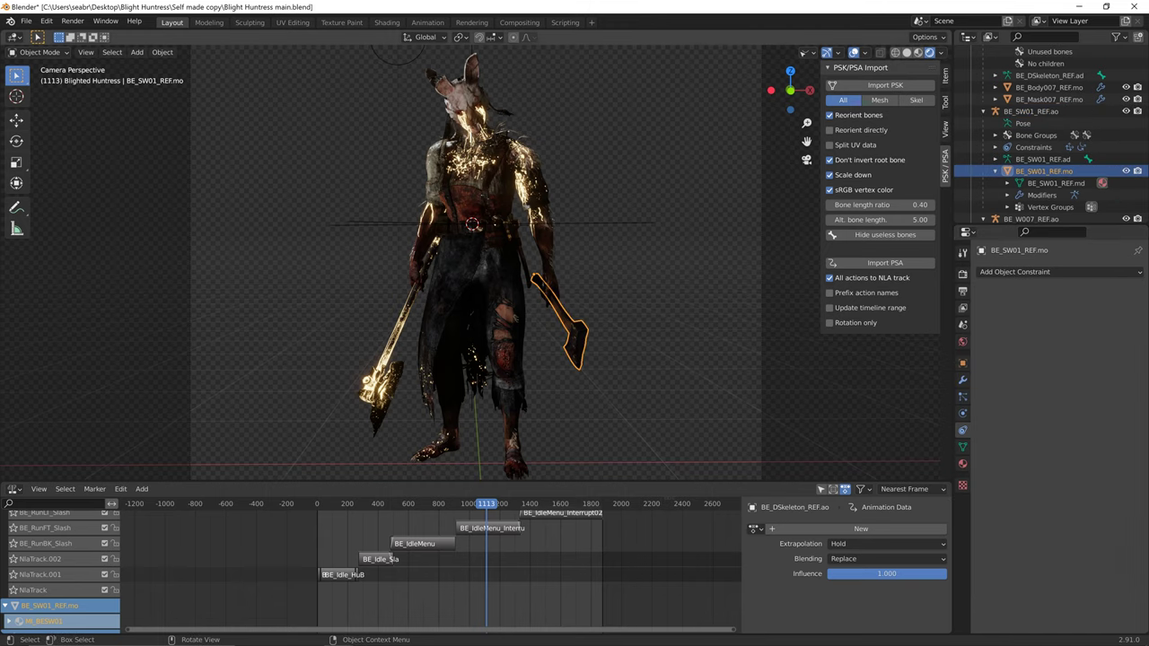
click(945, 77)
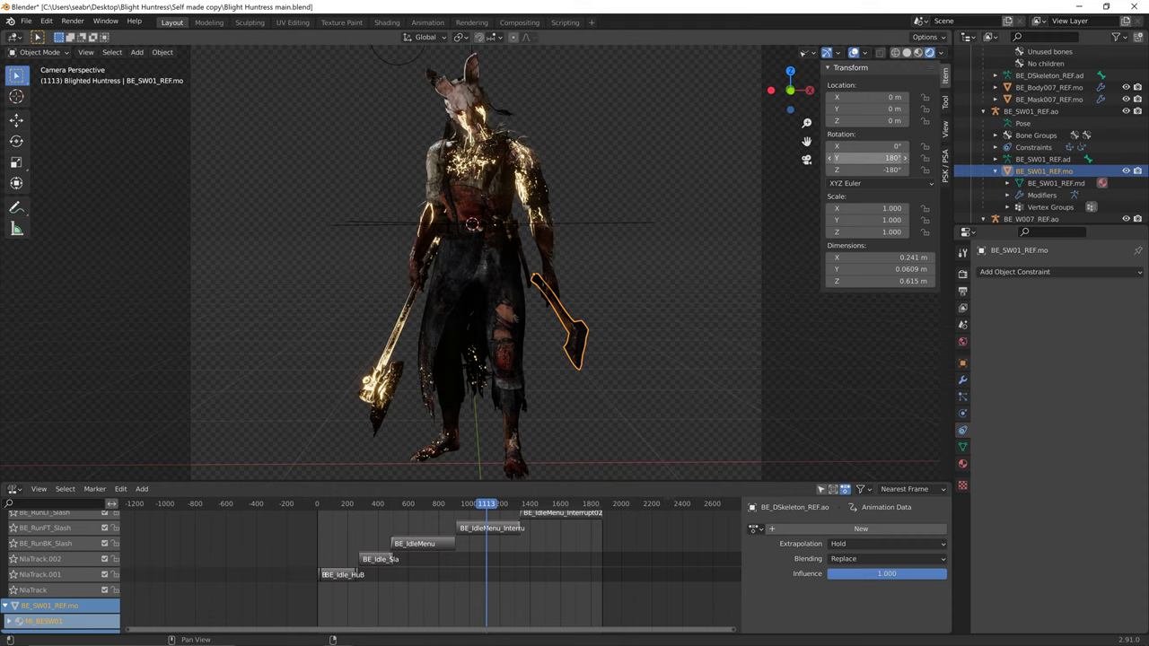
key(alt+Tab)
key(alt+Tab)
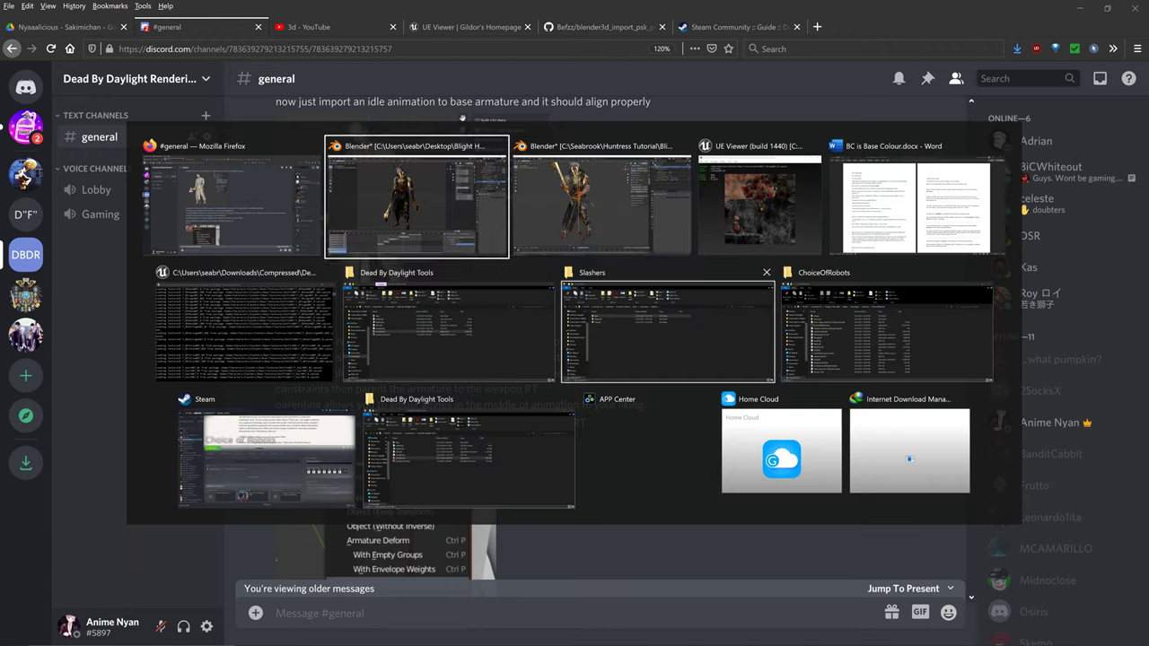
key(alt+Tab)
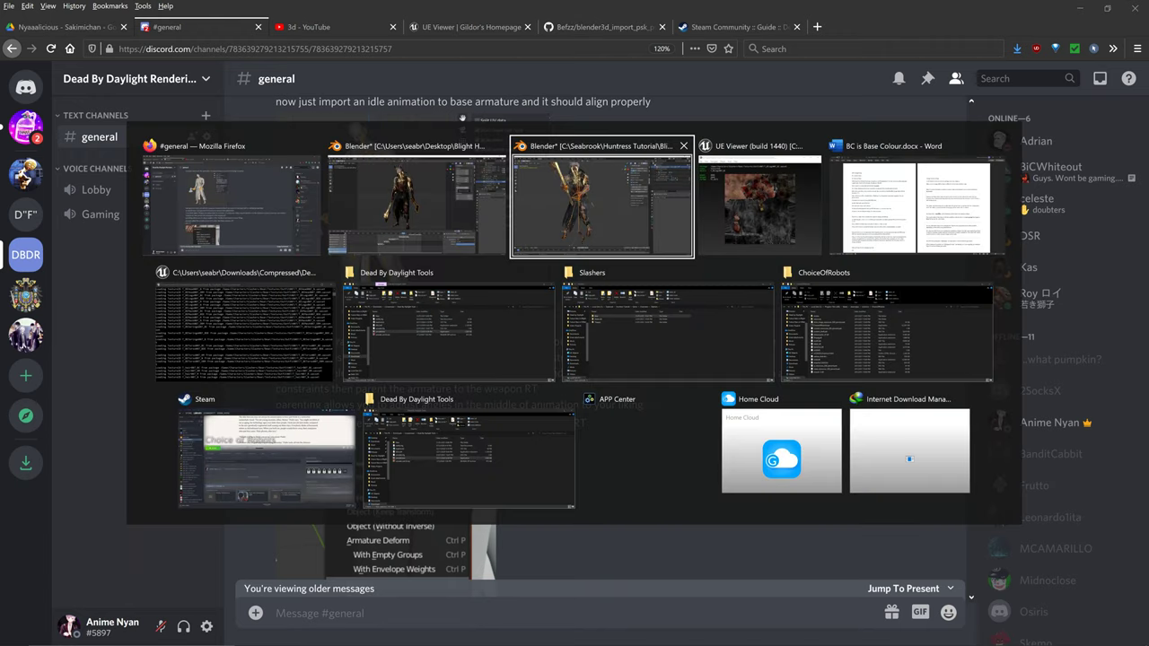
key(shift+alt+Tab)
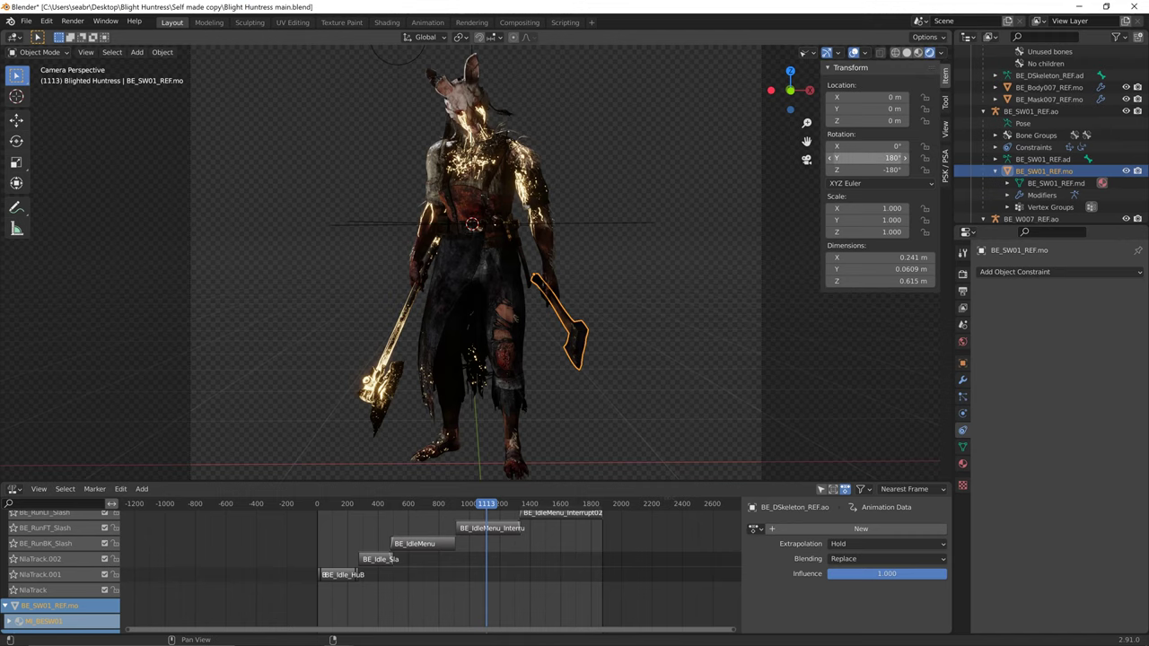
key(alt+Tab)
key(alt+Tab)
key(alt+Tab)
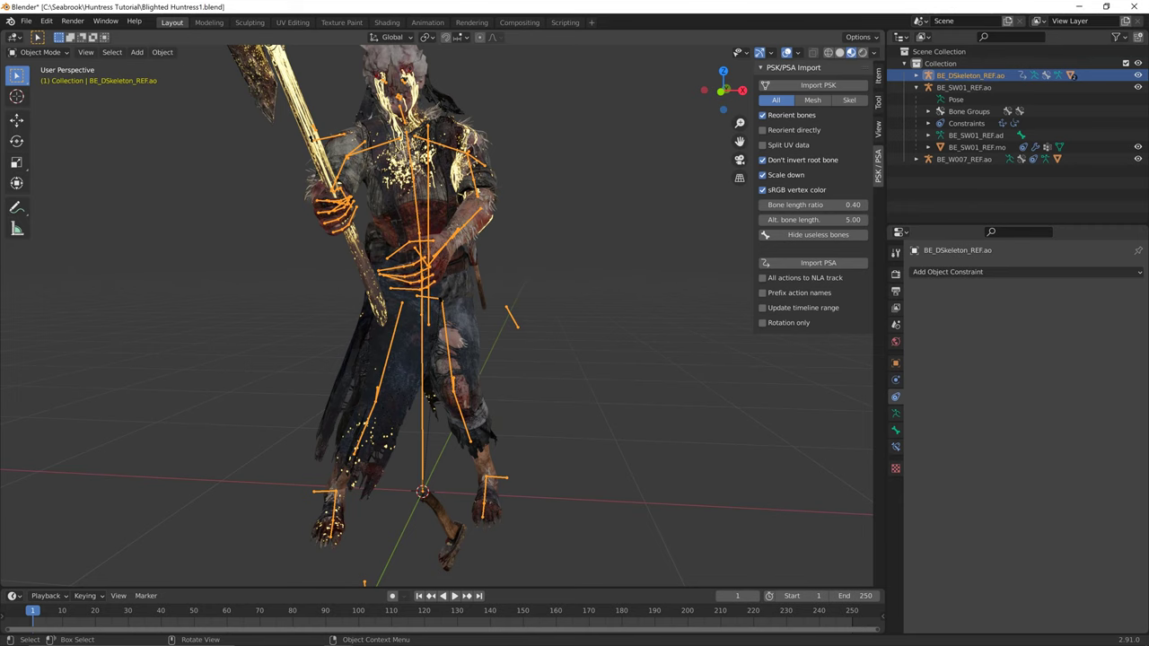
- Set the rotation of the small axe mesh BE_SW01_REF.mo to 180° on Y and -180° on Z
click(449, 533)
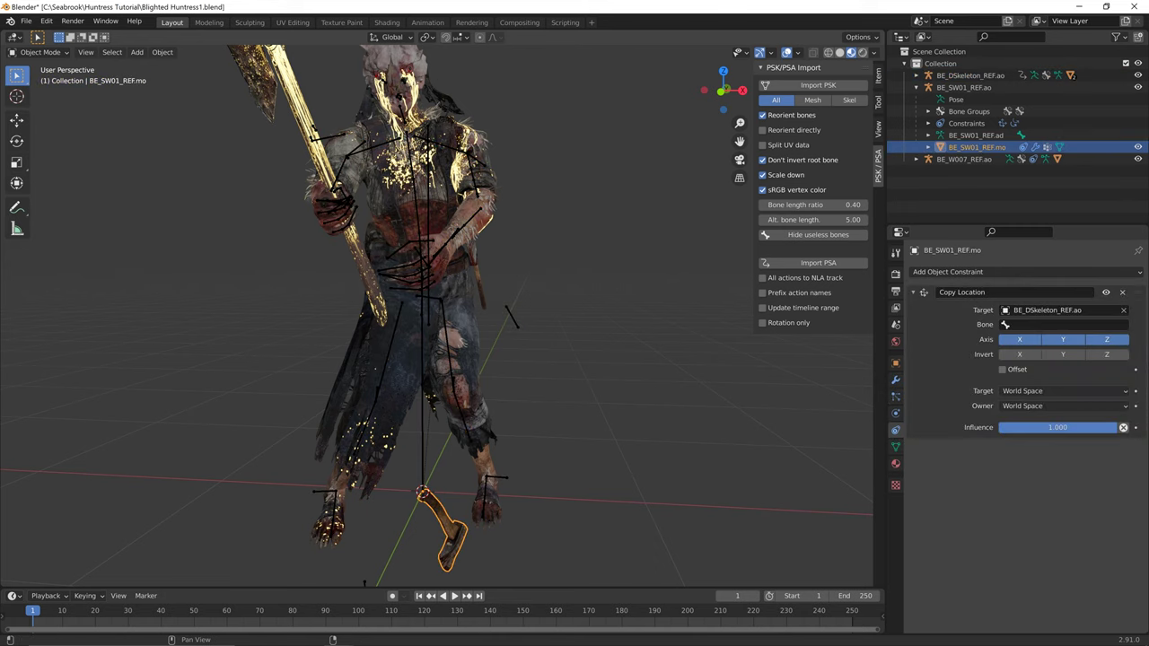
click(877, 76)
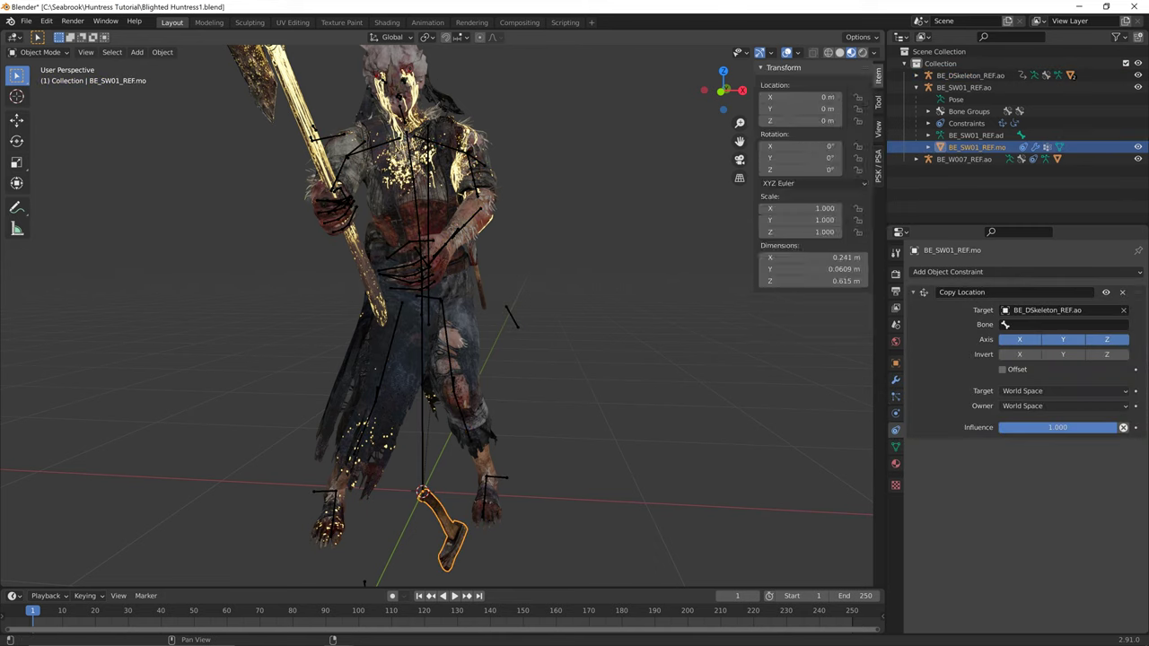
click(801, 158)
text(180)
key(Return)
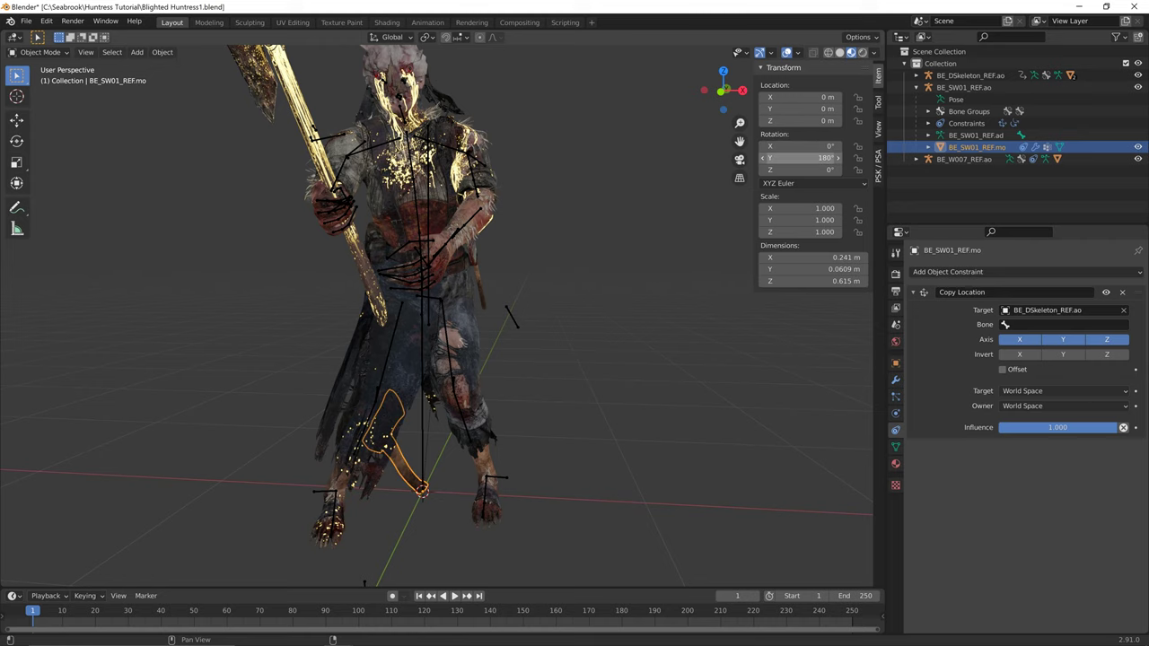
key(alt+Tab)
key(alt+Tab)
key(alt+Tab)
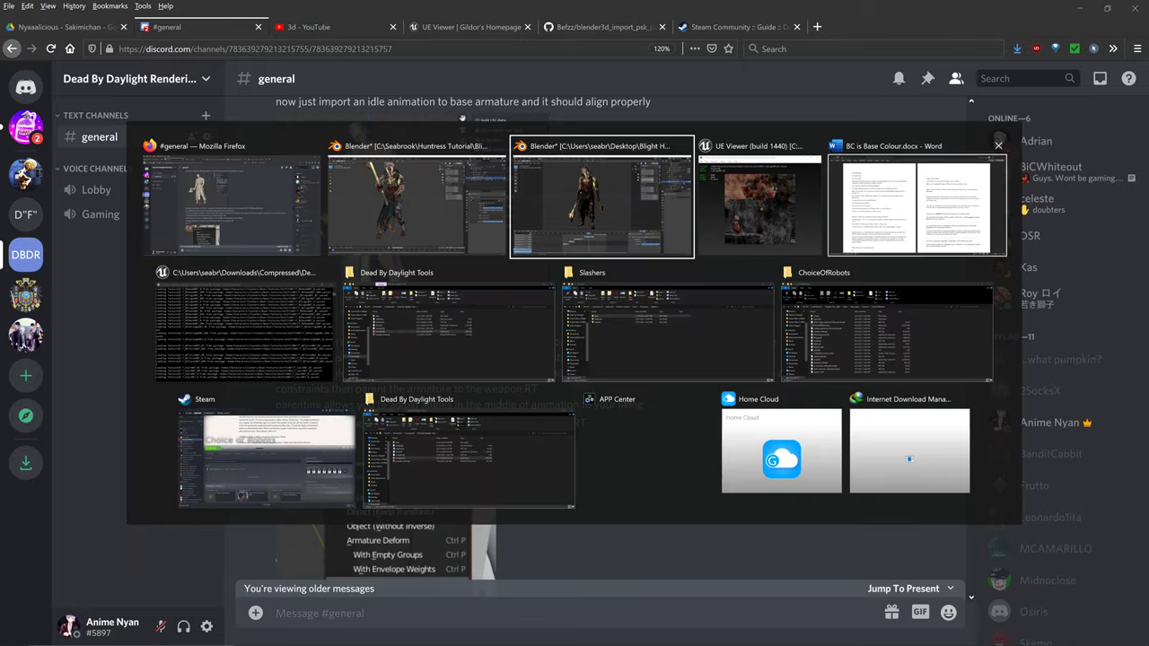
key(alt+Tab)
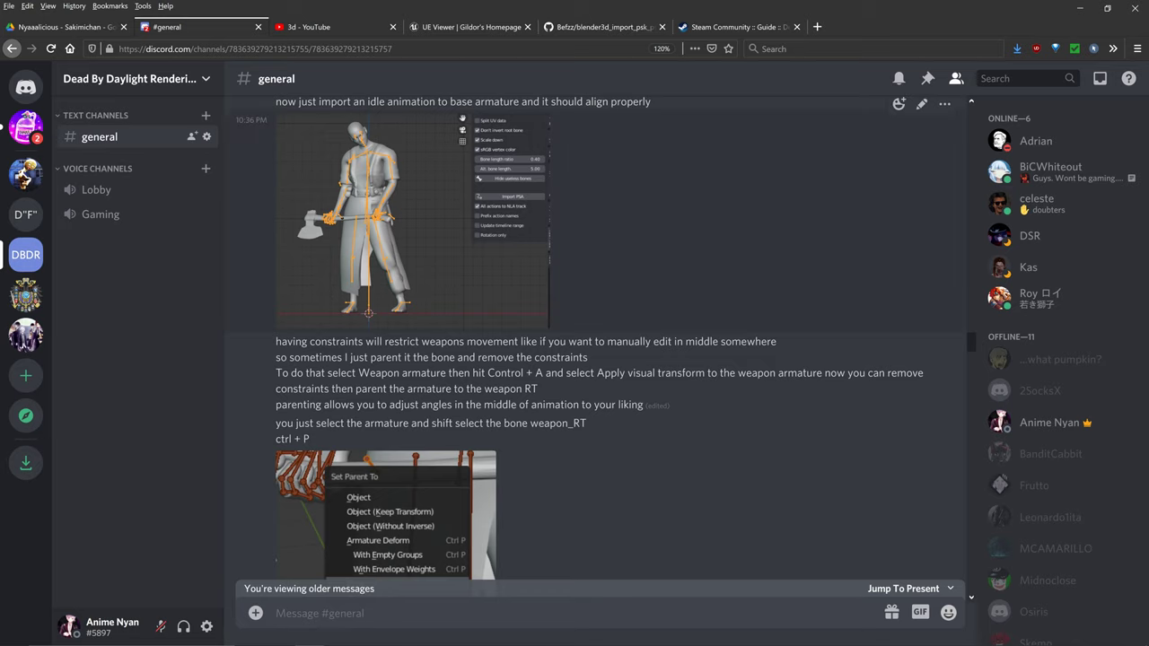
key(alt+Tab)
key(alt+Tab)
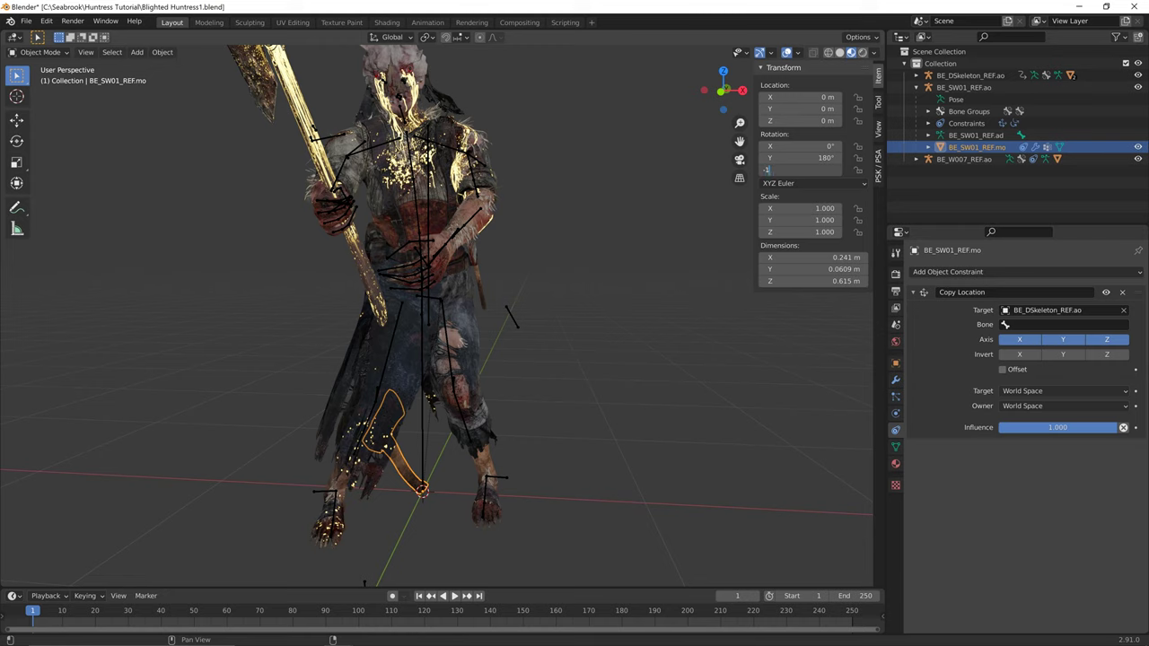
key(Return)
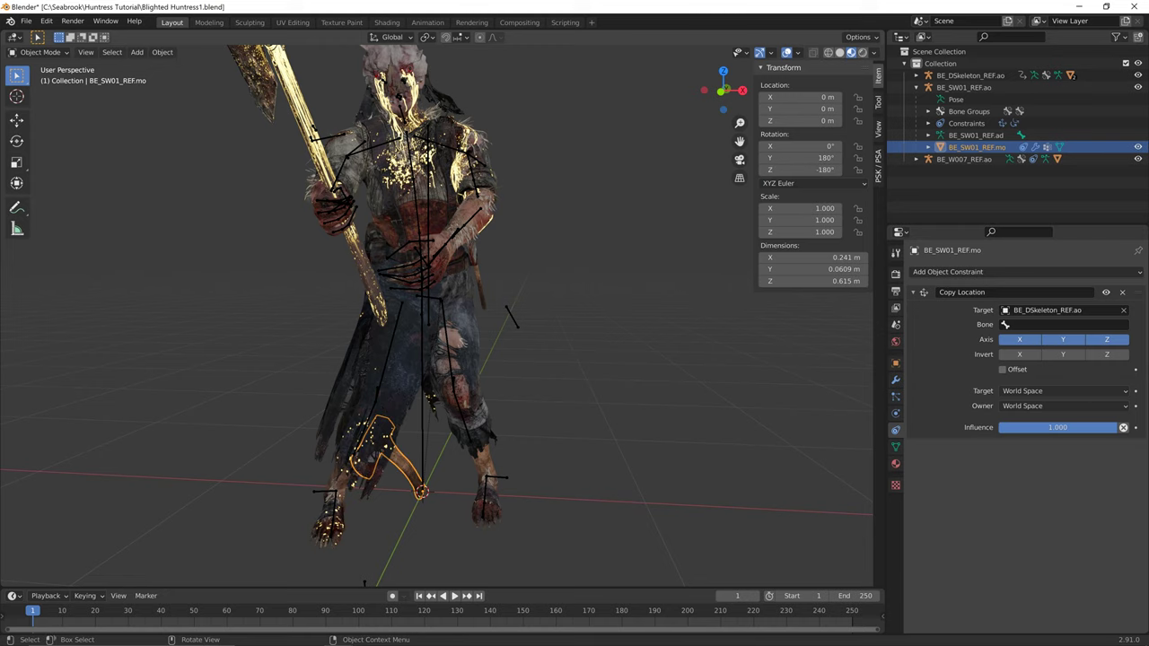
- Remove the Copy Location constraint from the small axe mesh BE_SW01_REF.mo
mouse_move(620, 305)
middle_down()
mouse_move(673, 240)
mouse_move(507, 276)
mouse_move(737, 269)
middle_up()
key(alt+Tab)
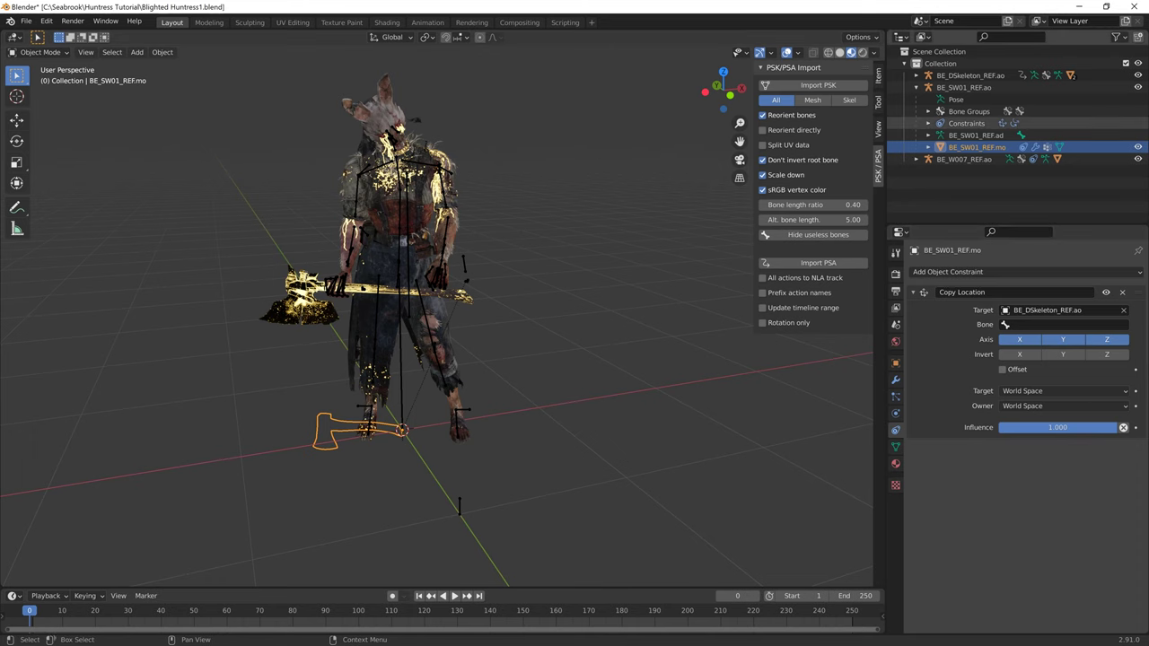
click(975, 135)
click(975, 146)
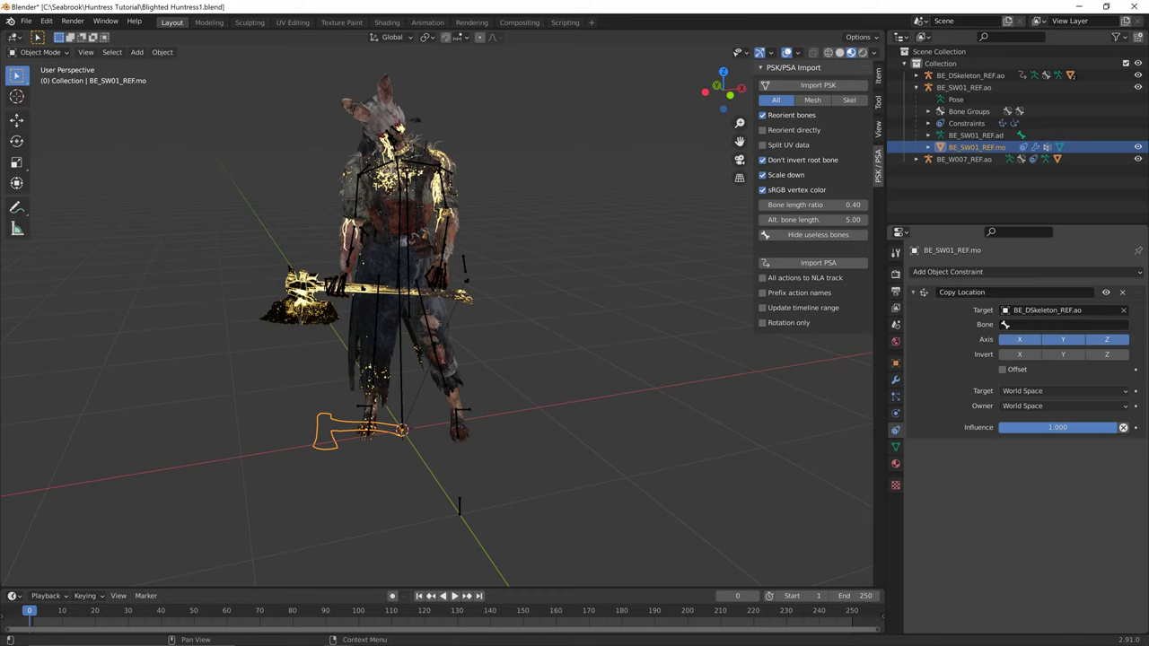
click(1122, 292)
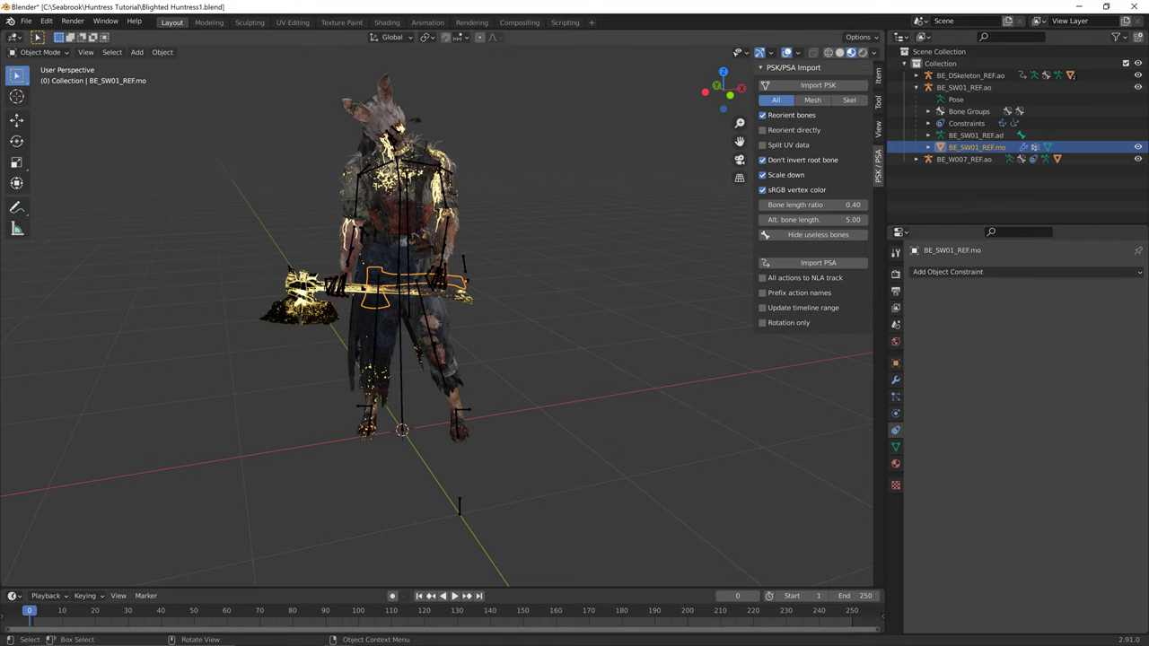
middle_drag(467, 314, 448, 314)
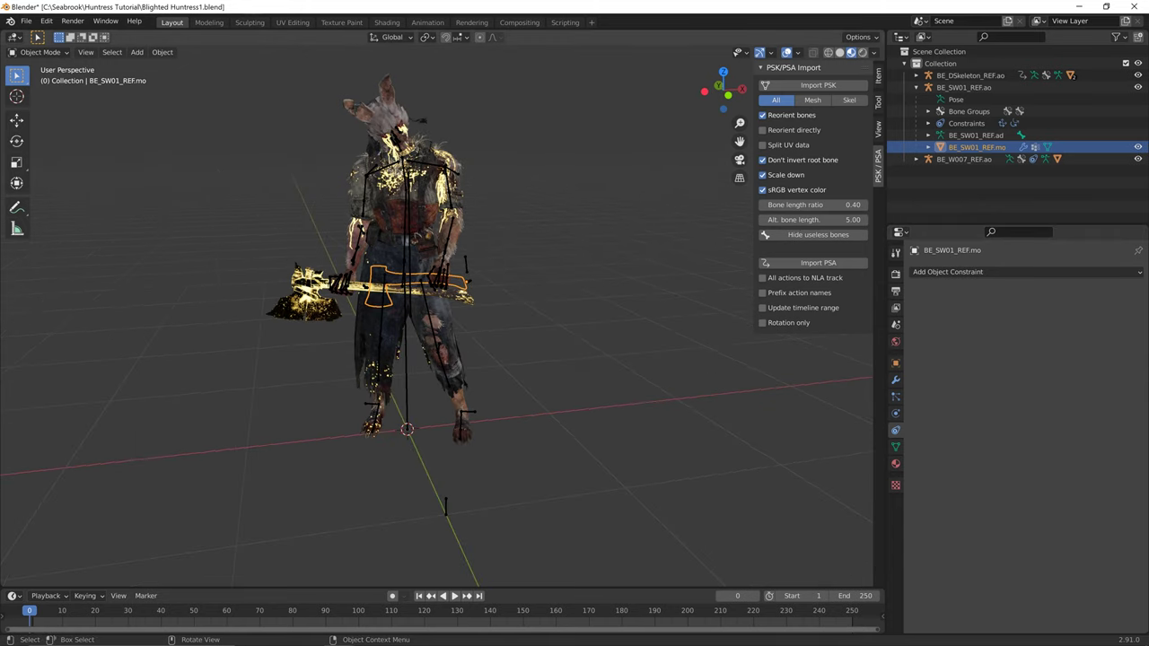
key(alt+Tab)
middle_drag(449, 315, 443, 313)
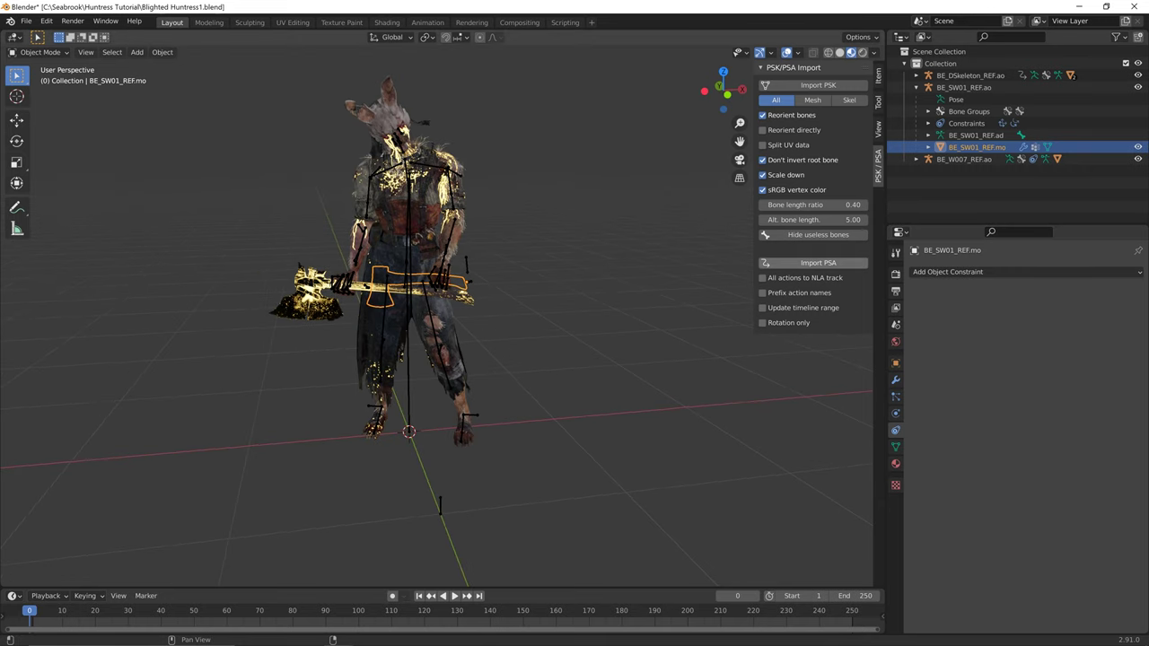
click(818, 263)
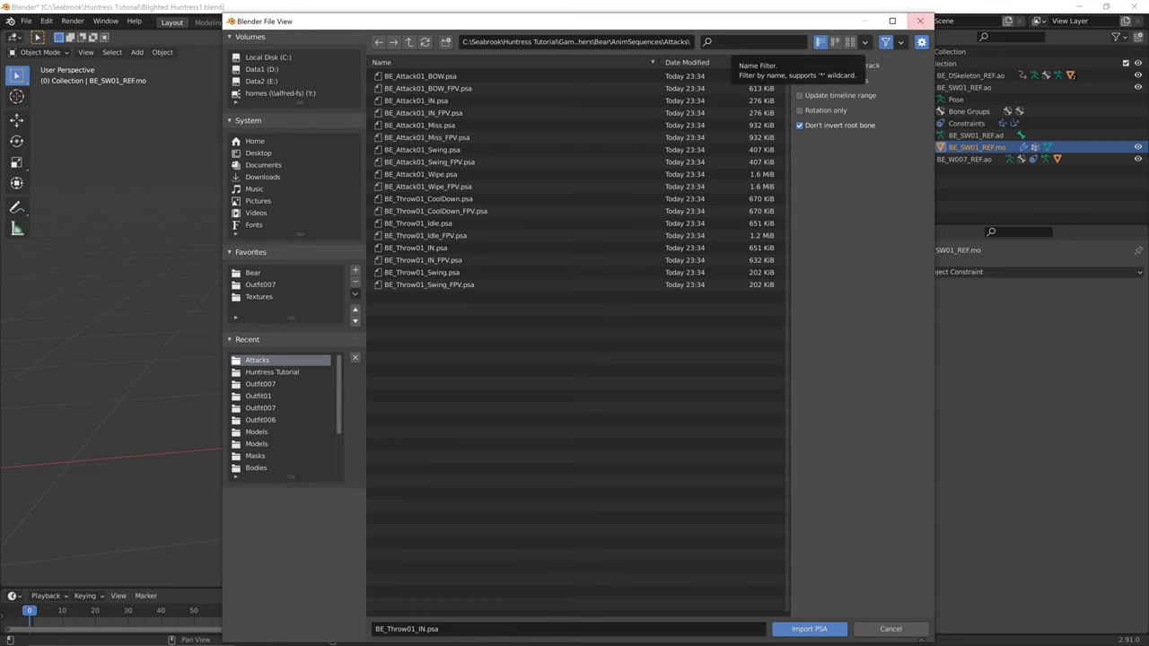
click(922, 20)
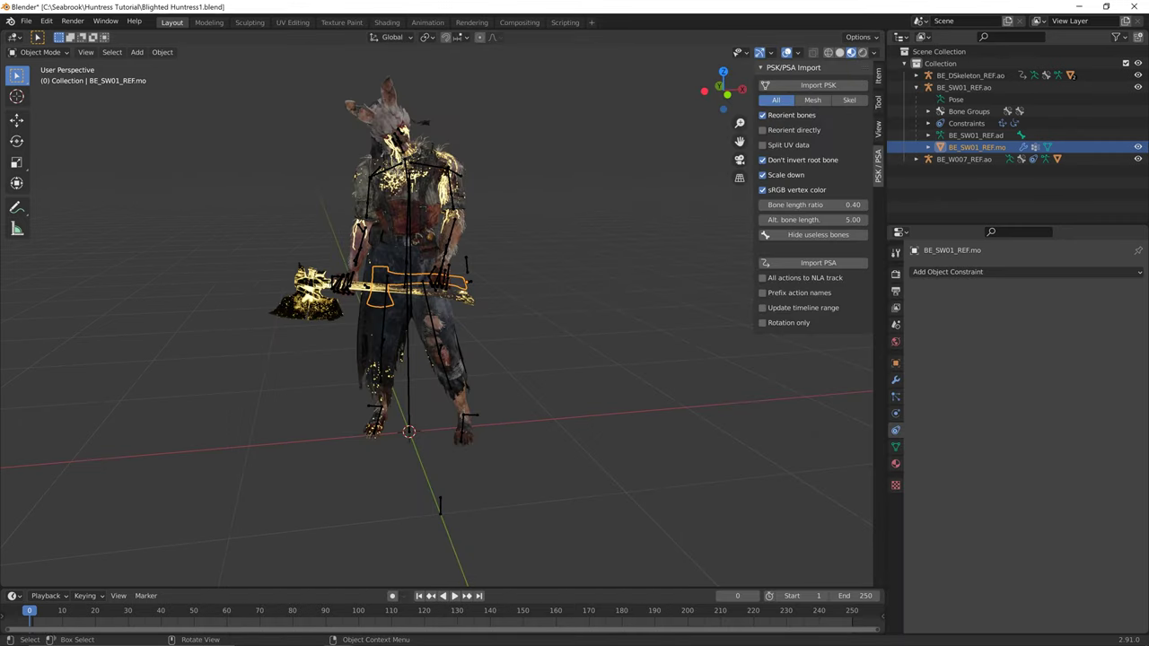
- Enlarge the timeline area and change it to a Dope Sheet in Action Editor mode
drag(439, 589, 440, 392)
click(13, 398)
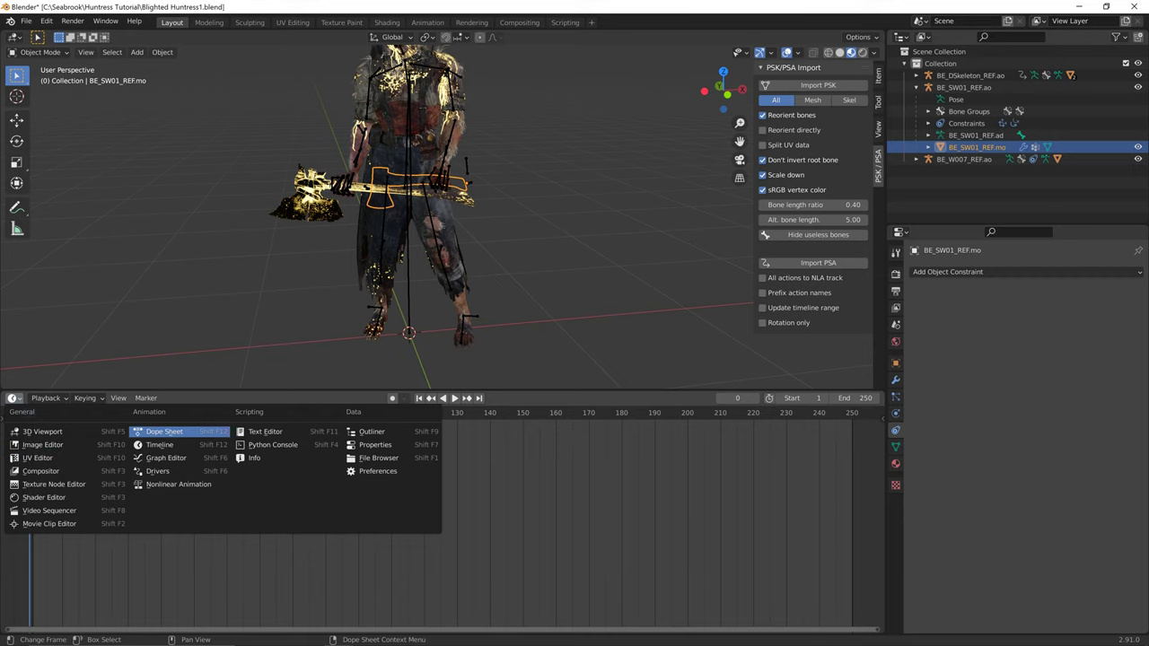
click(164, 432)
click(63, 397)
click(65, 424)
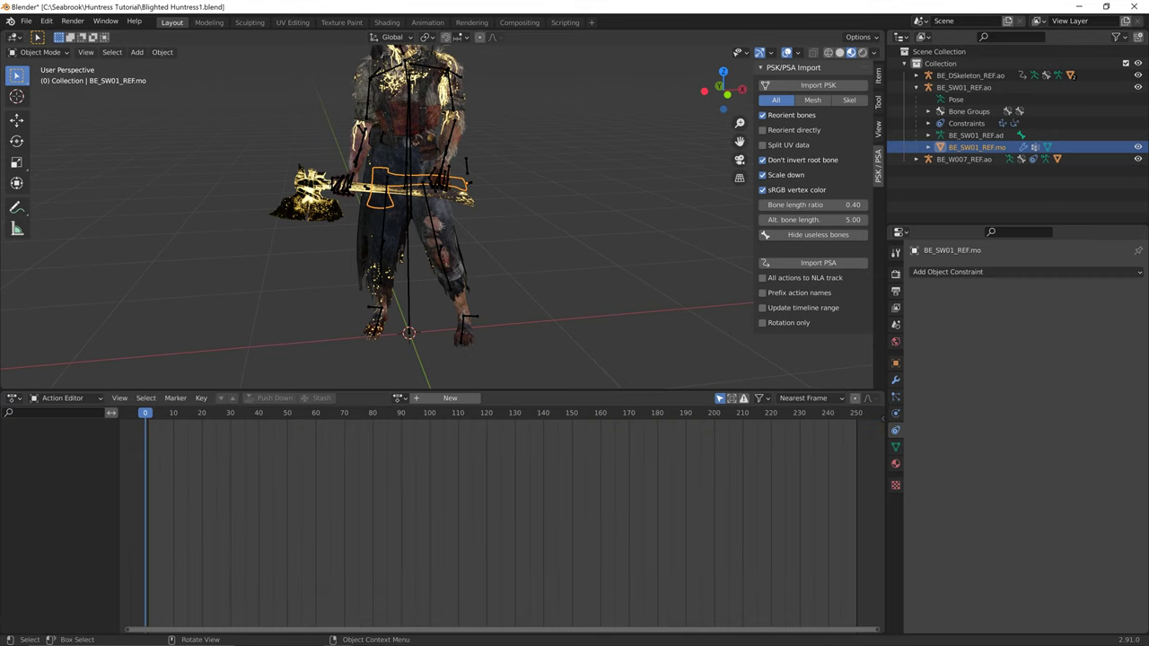
drag(539, 390, 539, 468)
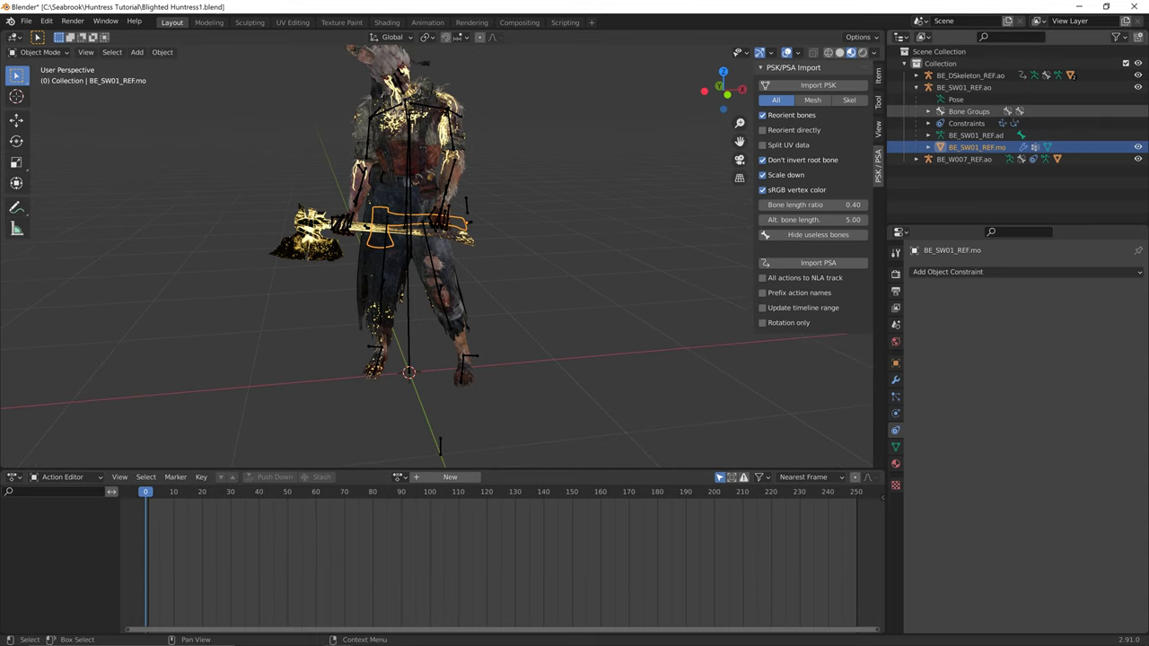
- Import the BE_Attack01_BOW.psa animation onto the BE_SW01_REF.ao armature and scrub through its first frames
mouse_move(539, 269)
middle_down()
mouse_move(619, 265)
mouse_move(462, 268)
mouse_move(537, 270)
middle_up()
click(812, 262)
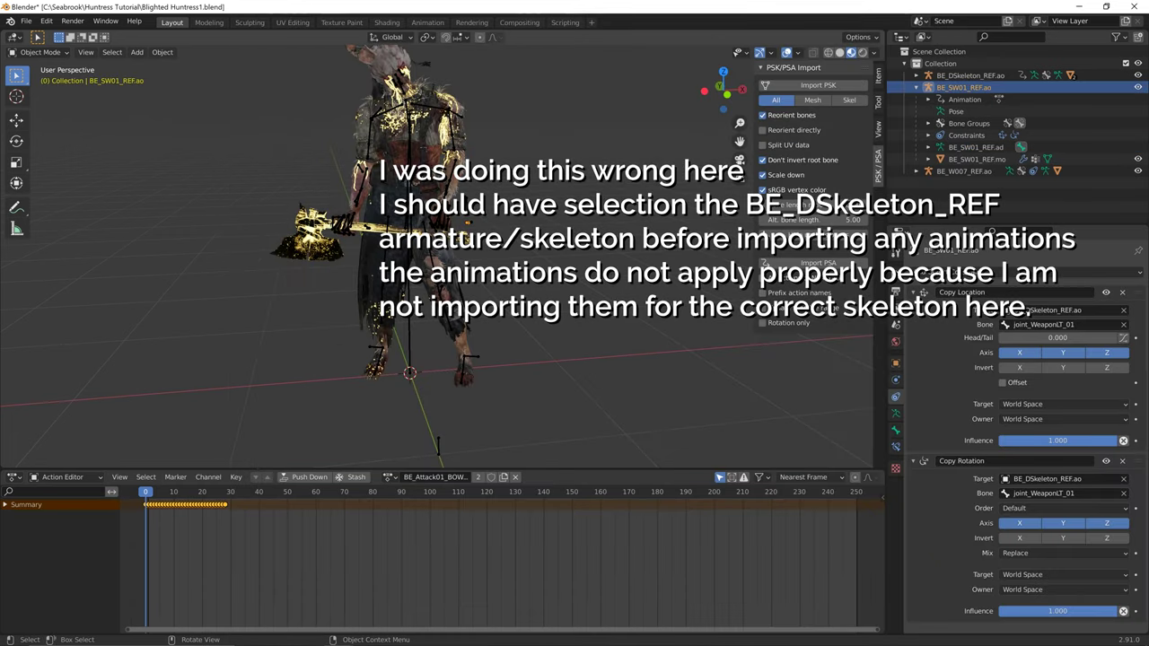
drag(147, 492, 206, 492)
drag(177, 492, 145, 492)
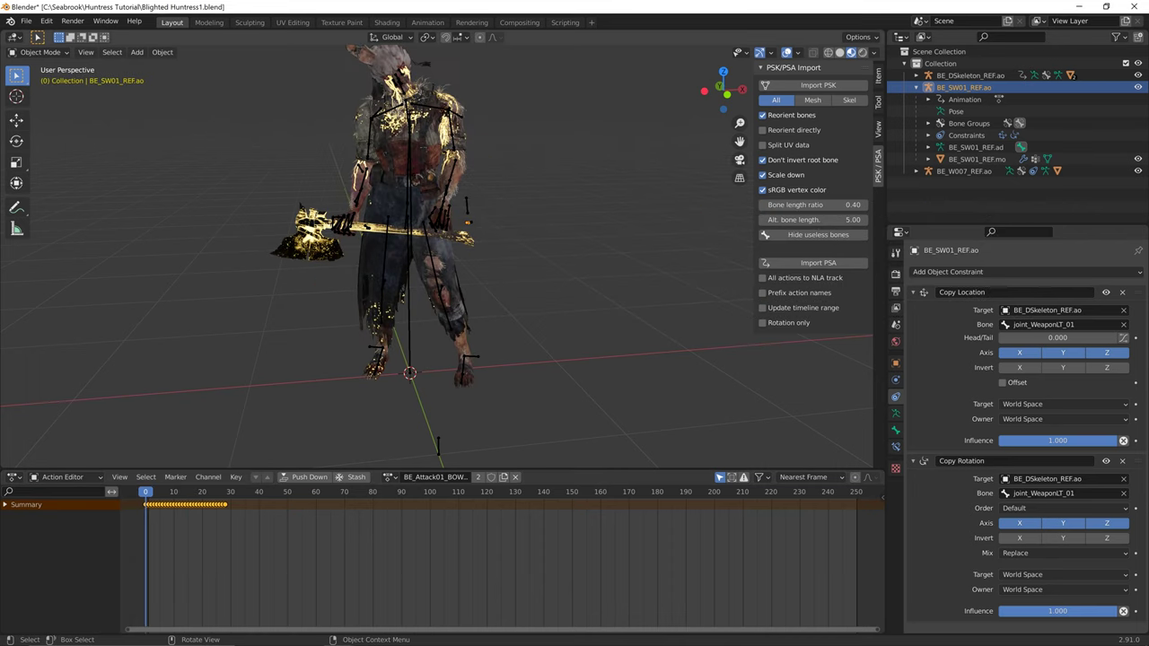
- Import BE_Attack01_BOW_FPV.psa onto the BE_SW01_REF.ao armature and preview the playback
click(817, 263)
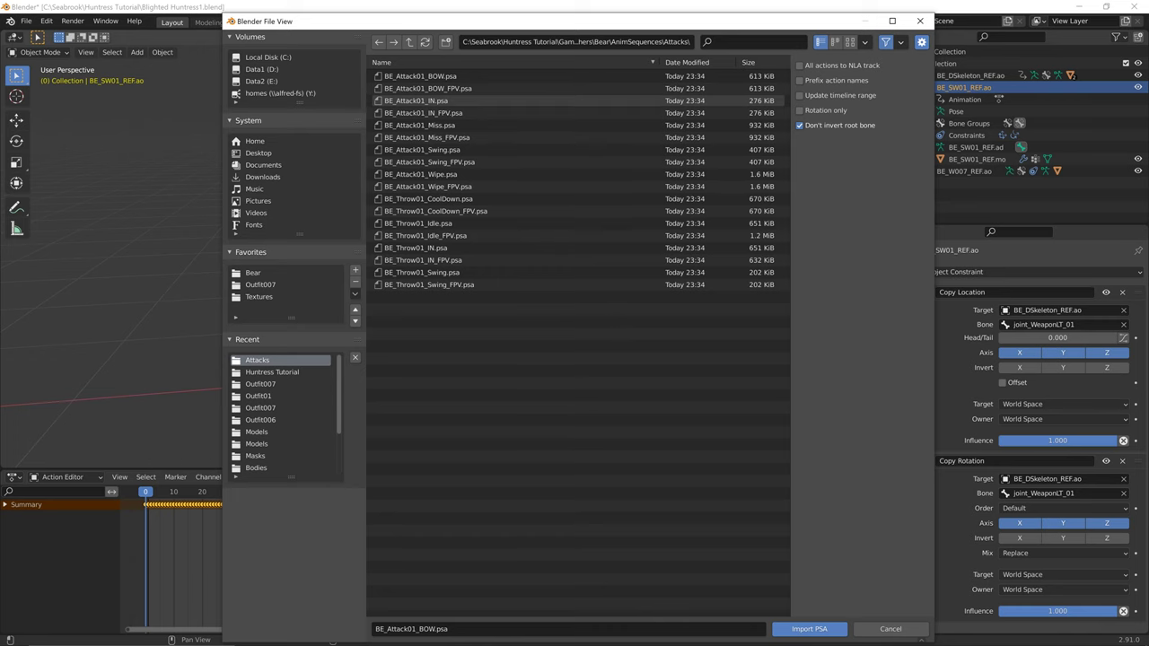
double_click(426, 88)
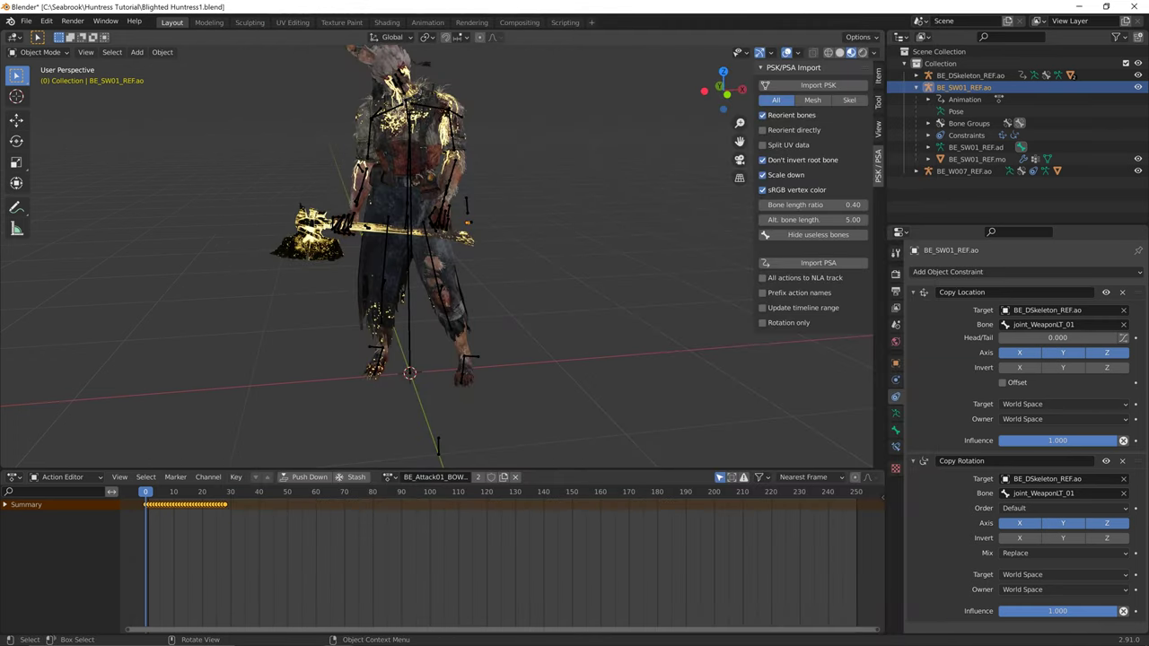
key(space)
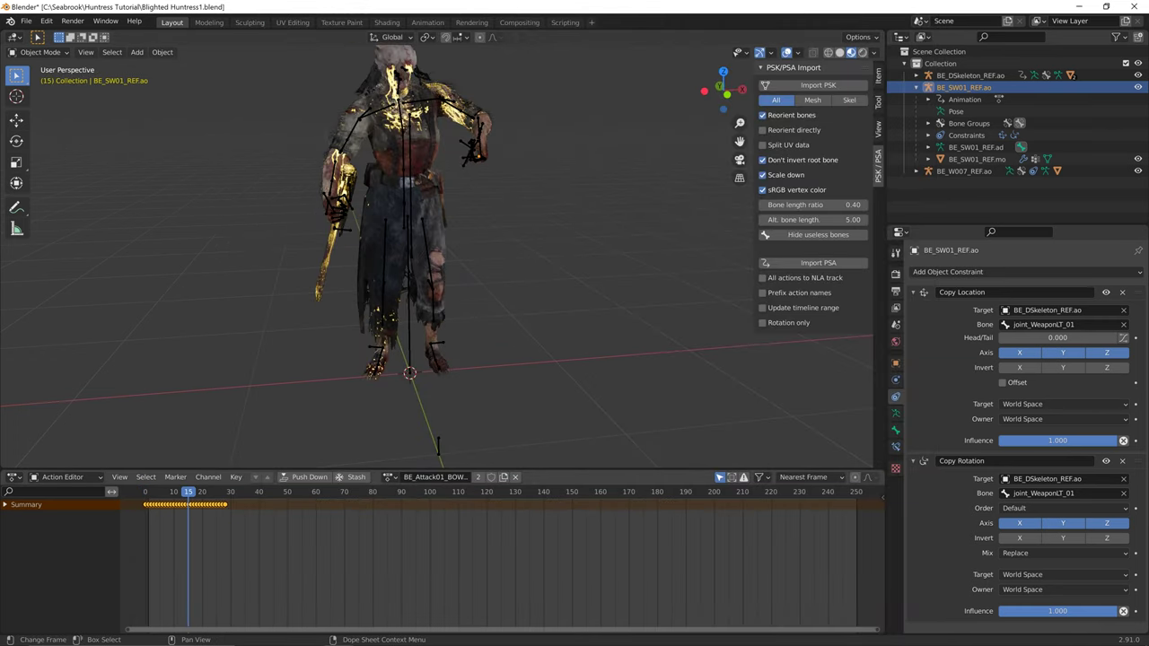
key(Escape)
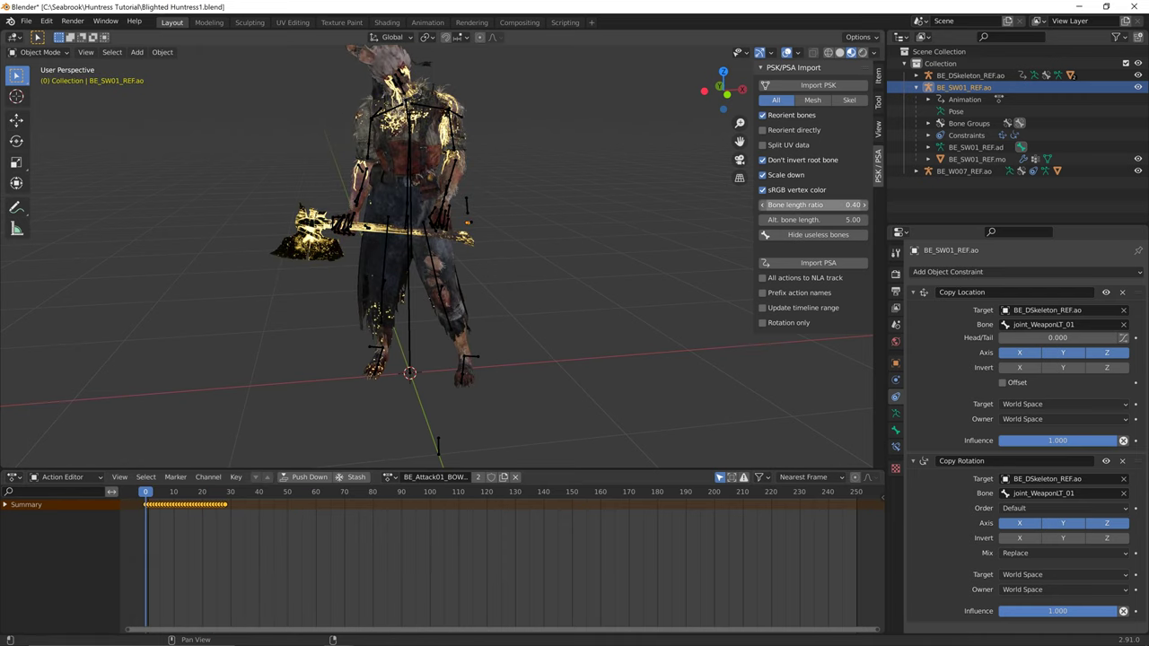
- Assign the BE_Attack01_BOW action to the BE_SW01_REF.ao armature and inspect the character's weapon area up close
click(817, 262)
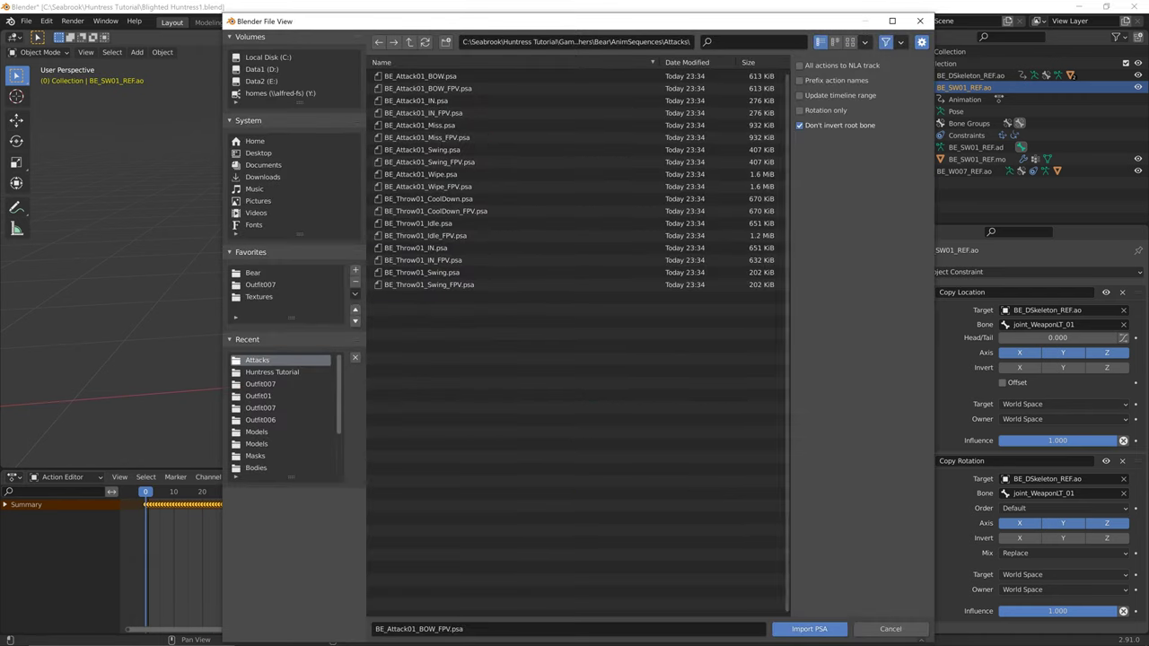
click(920, 21)
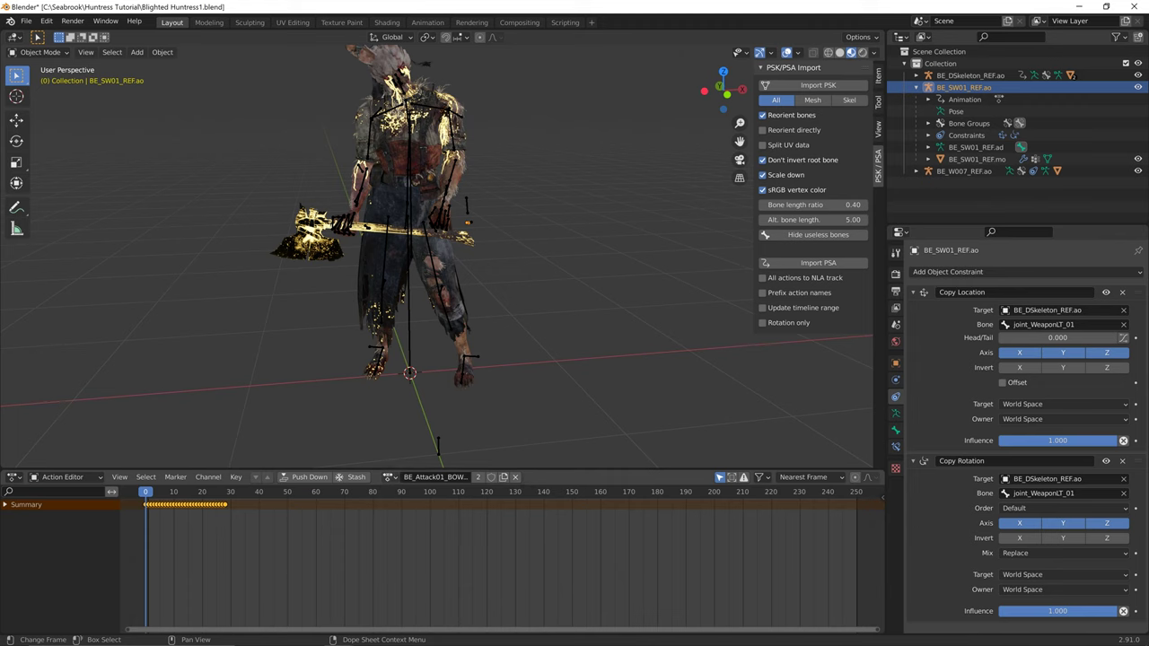
click(391, 477)
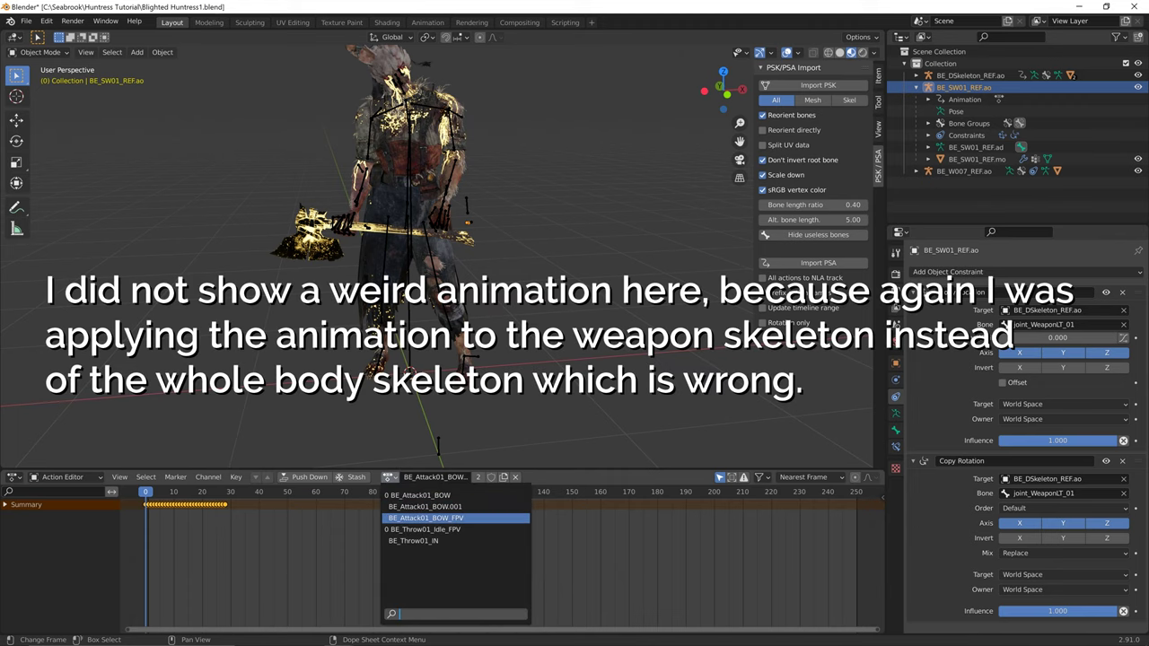
click(418, 495)
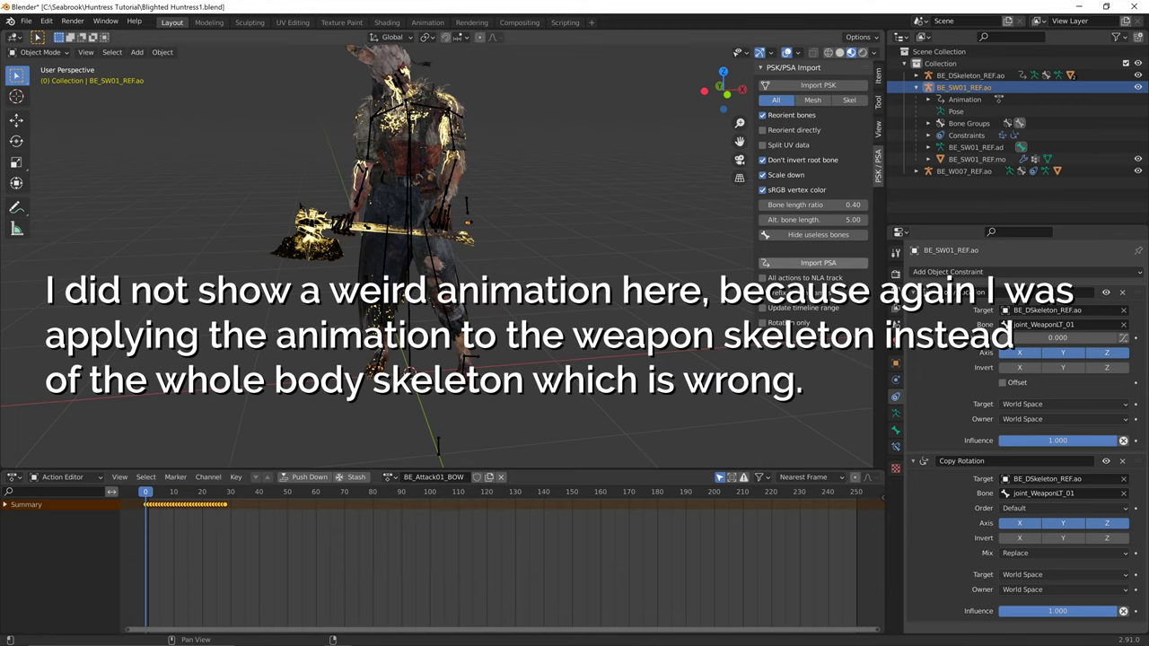
middle_drag(467, 251, 512, 251)
scroll(723, 276, up, 1)
scroll(737, 309, up, 2)
middle_drag(431, 280, 355, 276)
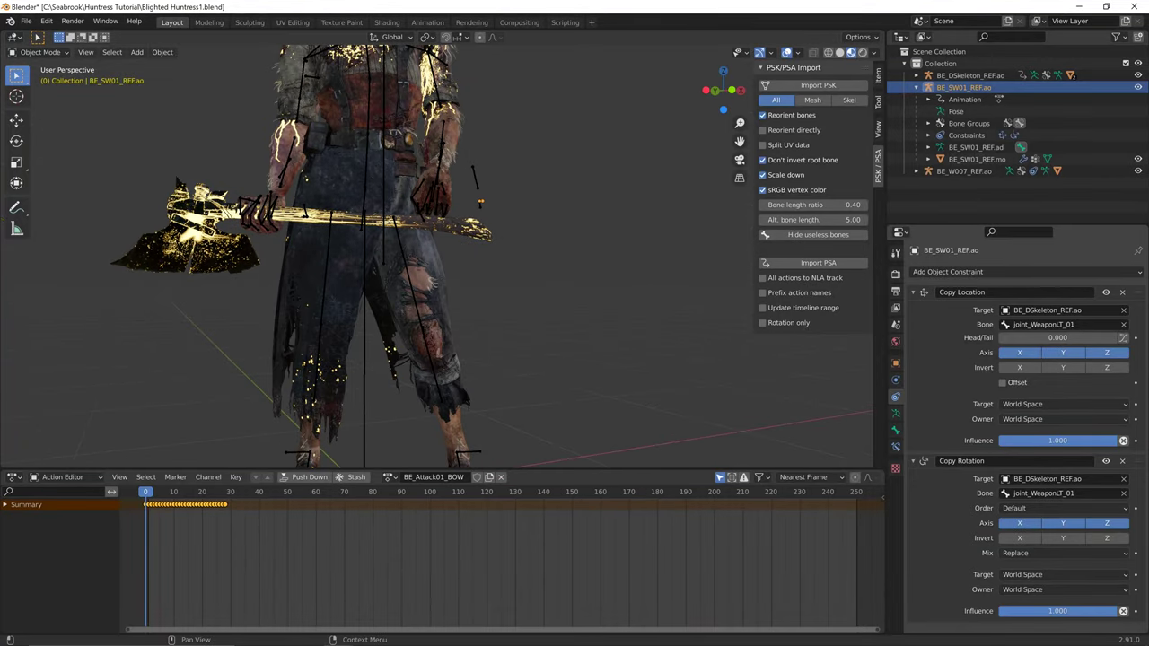
- Try the BE_Attack01_BOW.001 action on the small axe armature and switch back to BE_Attack01_BOW
click(391, 477)
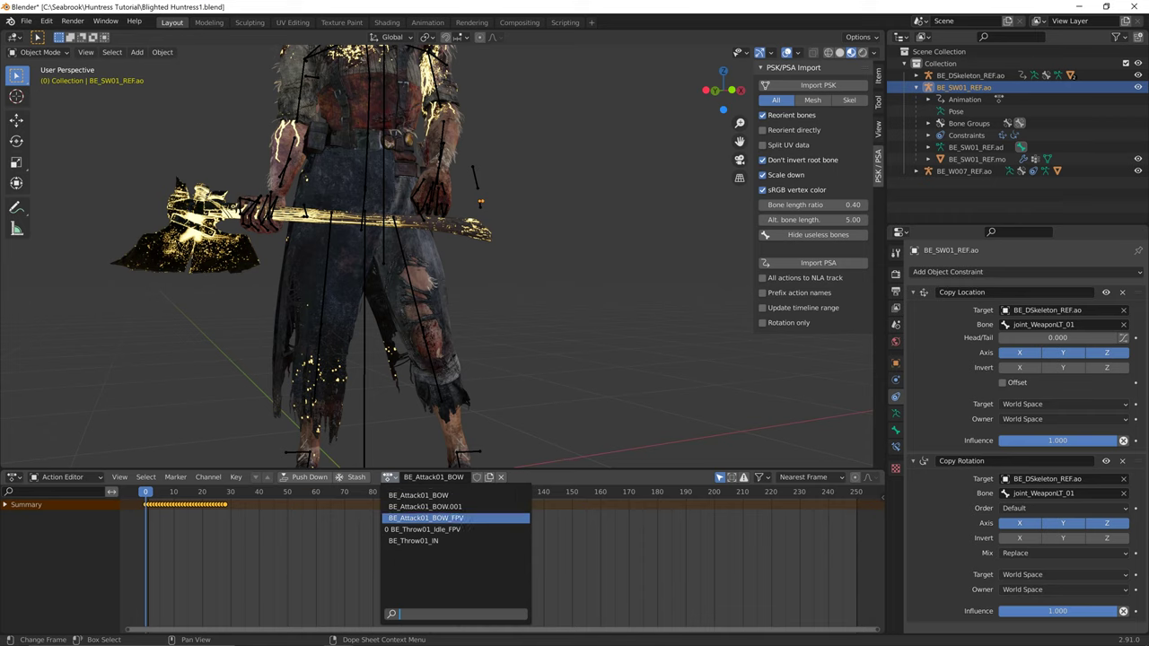
click(424, 506)
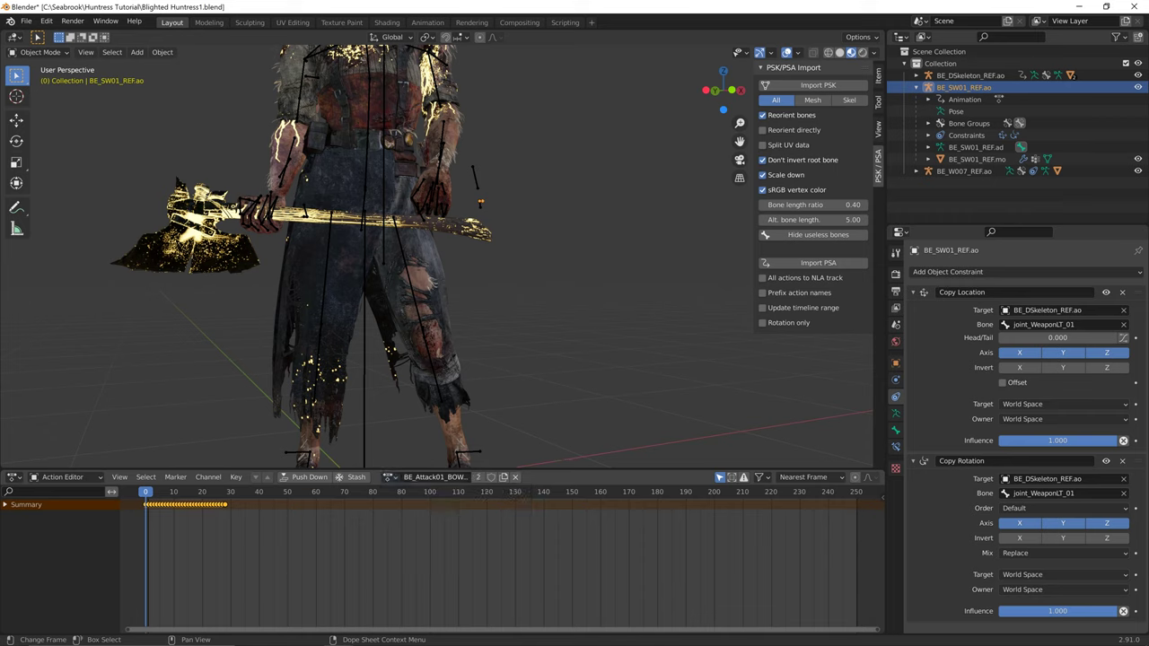
click(392, 476)
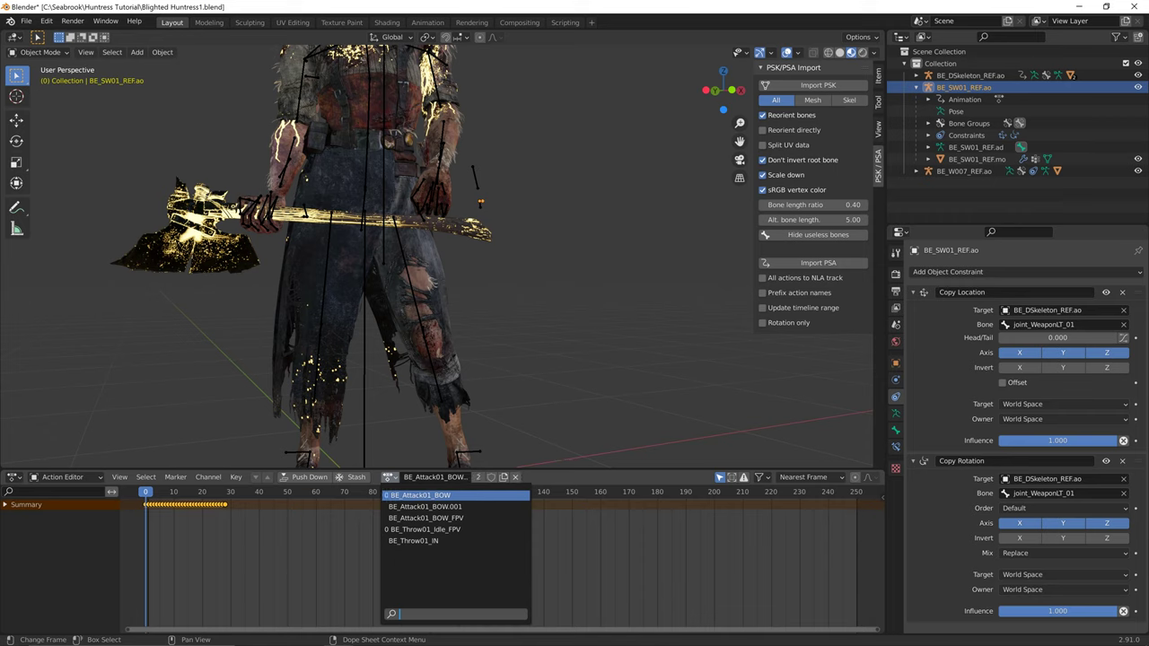
click(420, 495)
- Import every PSA file in the Attacks folder, from BE_Attack01_BOW.psa to BE_Throw01_Swing_FPV.psa, onto the BE_SW01_REF.ao armature
click(818, 263)
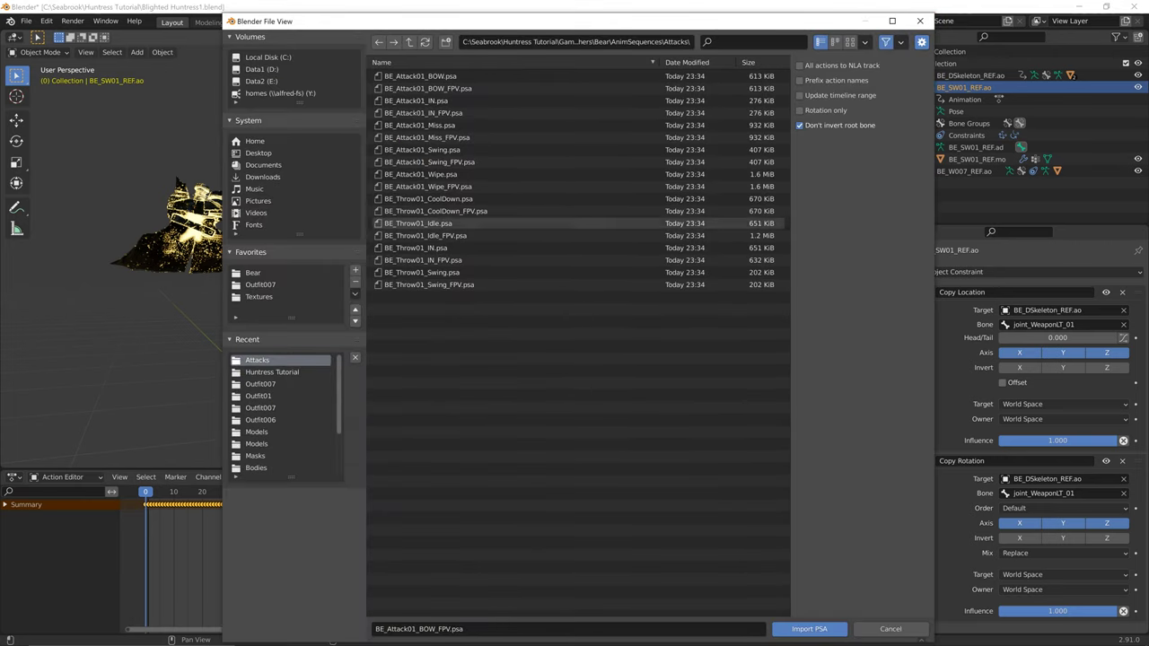
click(421, 149)
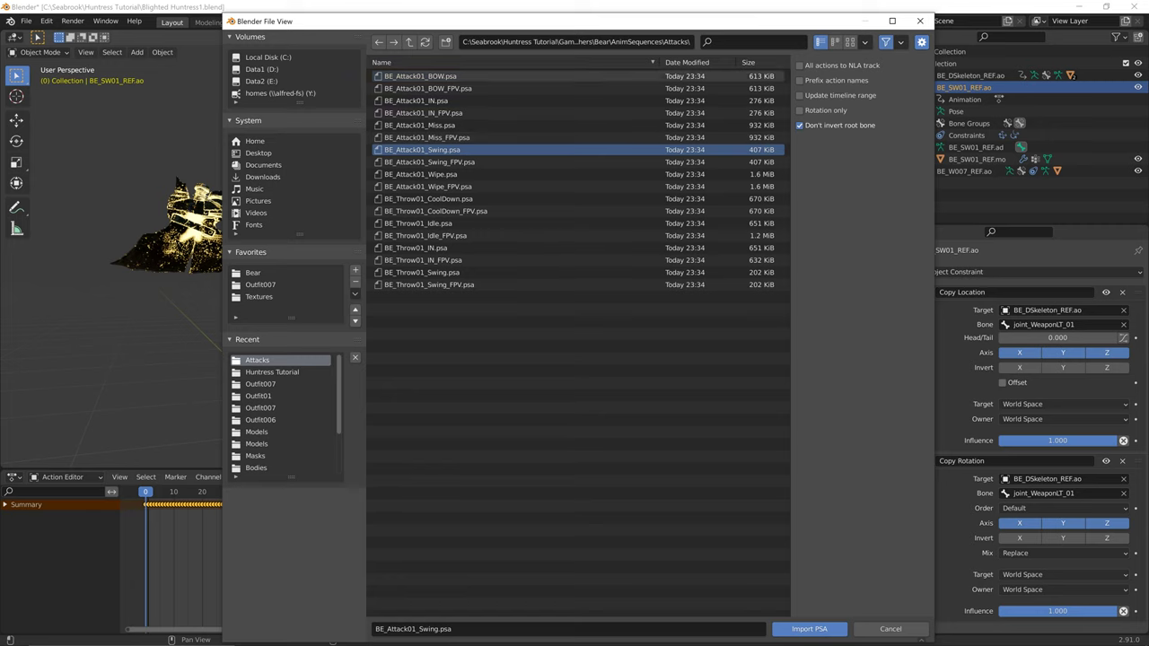
click(419, 75)
shift+click(429, 285)
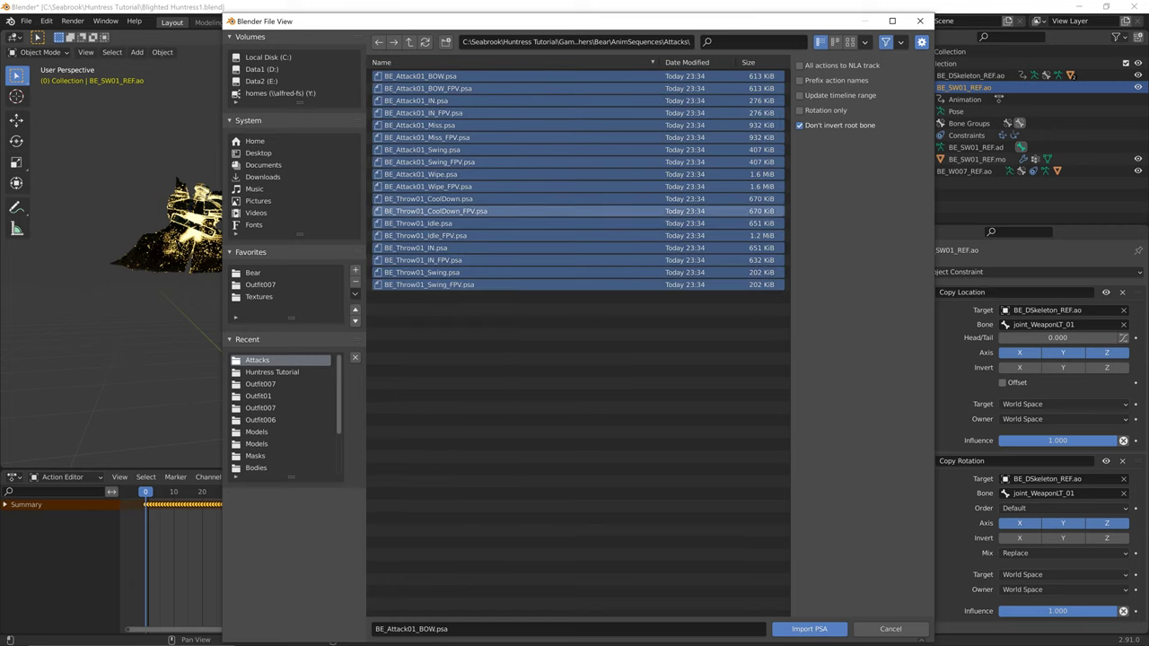
click(430, 63)
click(431, 63)
click(431, 76)
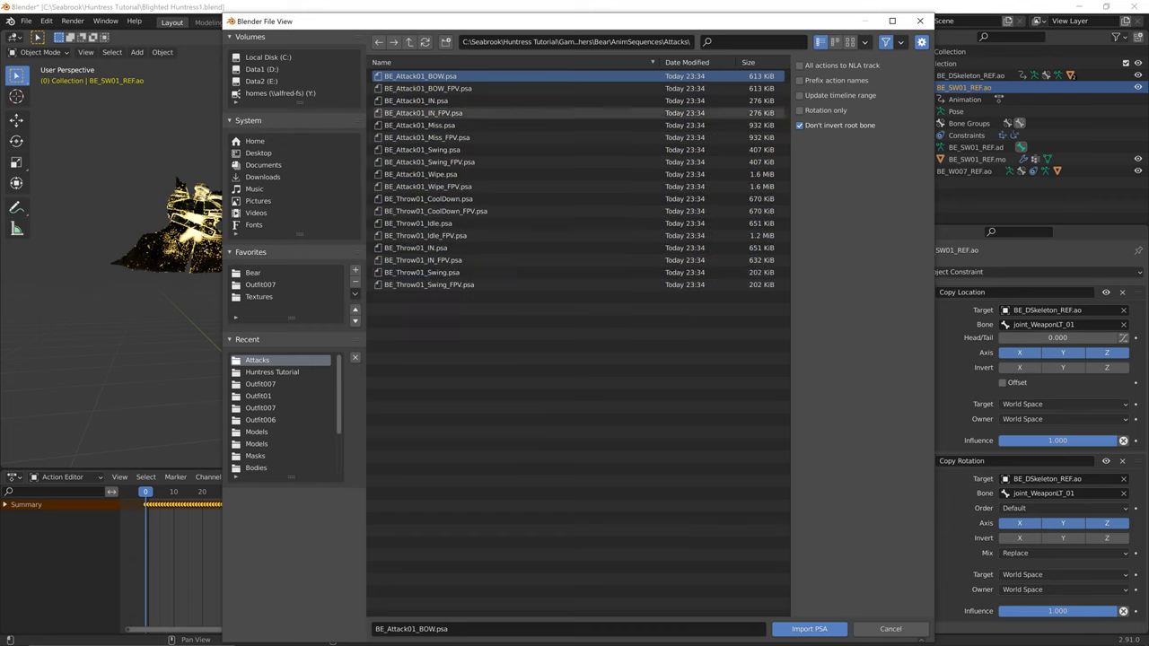
shift+click(429, 284)
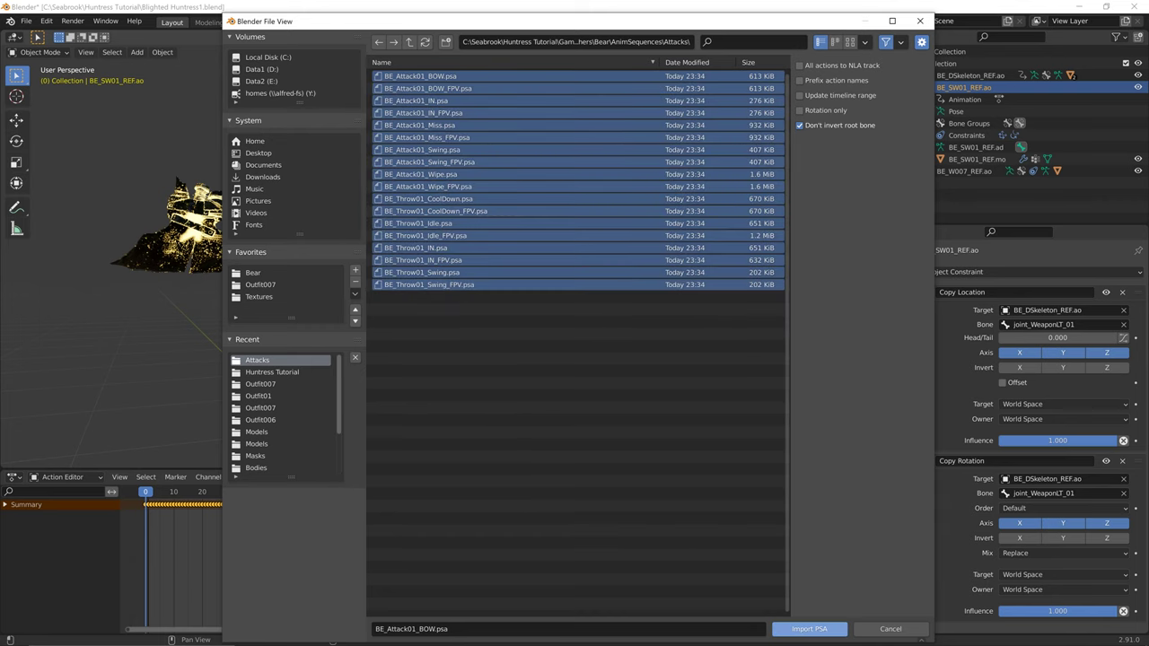
click(808, 629)
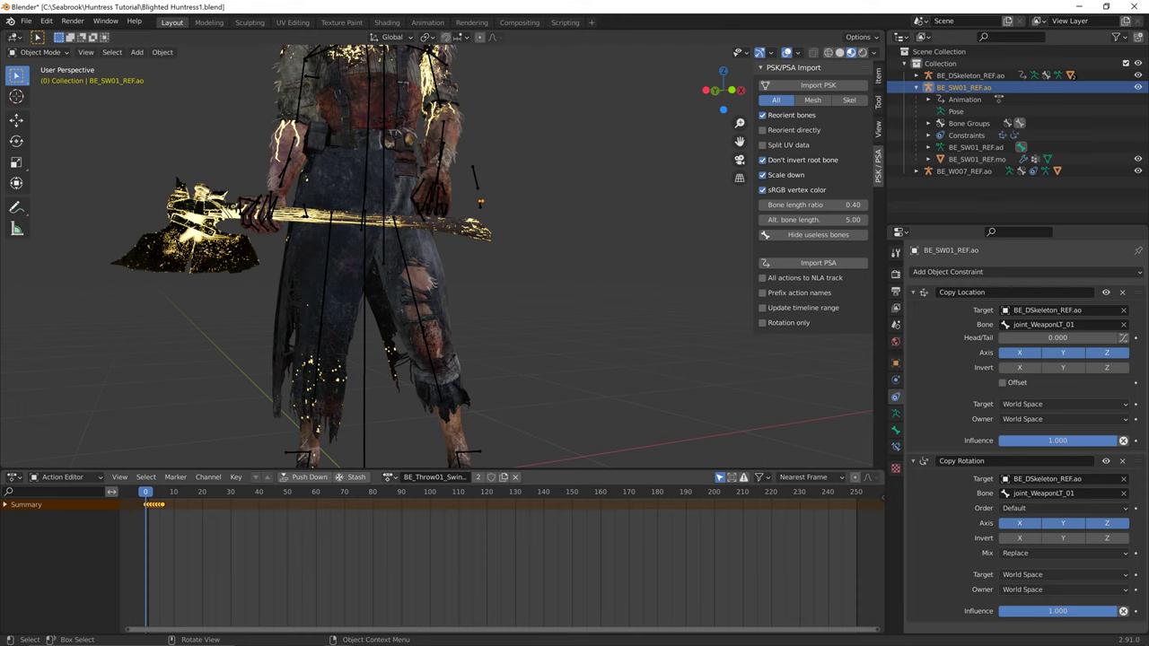
- Try BE_Throw01_Swing_FPV on the BE_SW01_REF.ao armature, switch back to BE_Throw01_Swing, preview the playback and return to frame 0
click(389, 478)
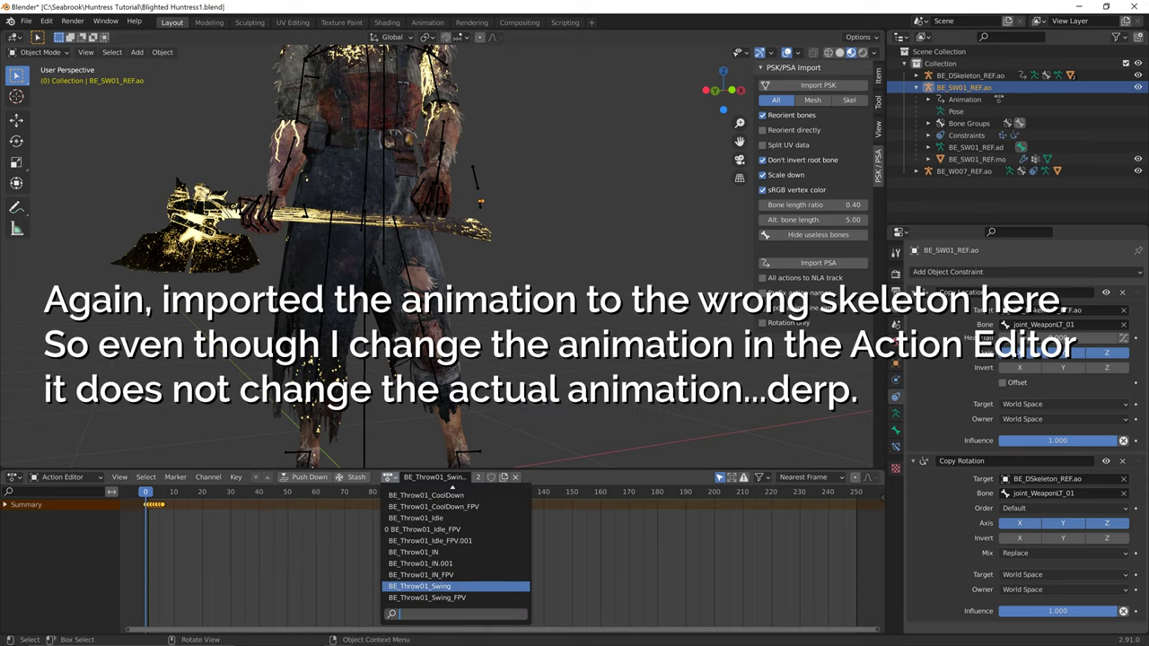
click(427, 597)
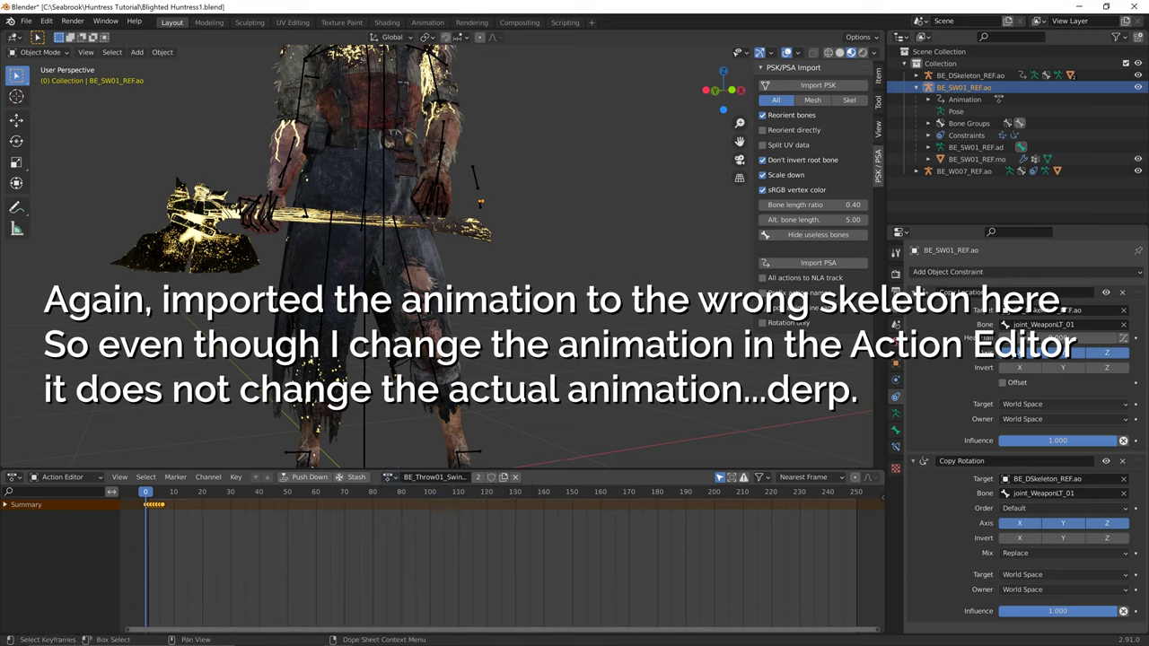
click(389, 477)
click(421, 586)
key(F3)
key(Escape)
key(space)
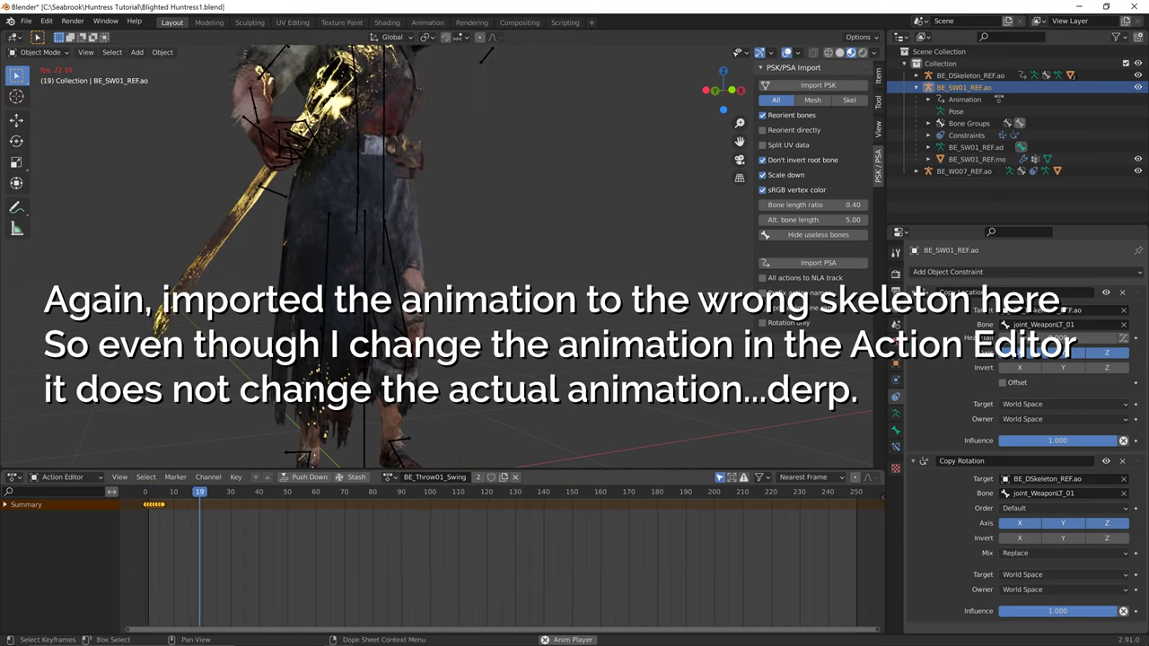
key(space)
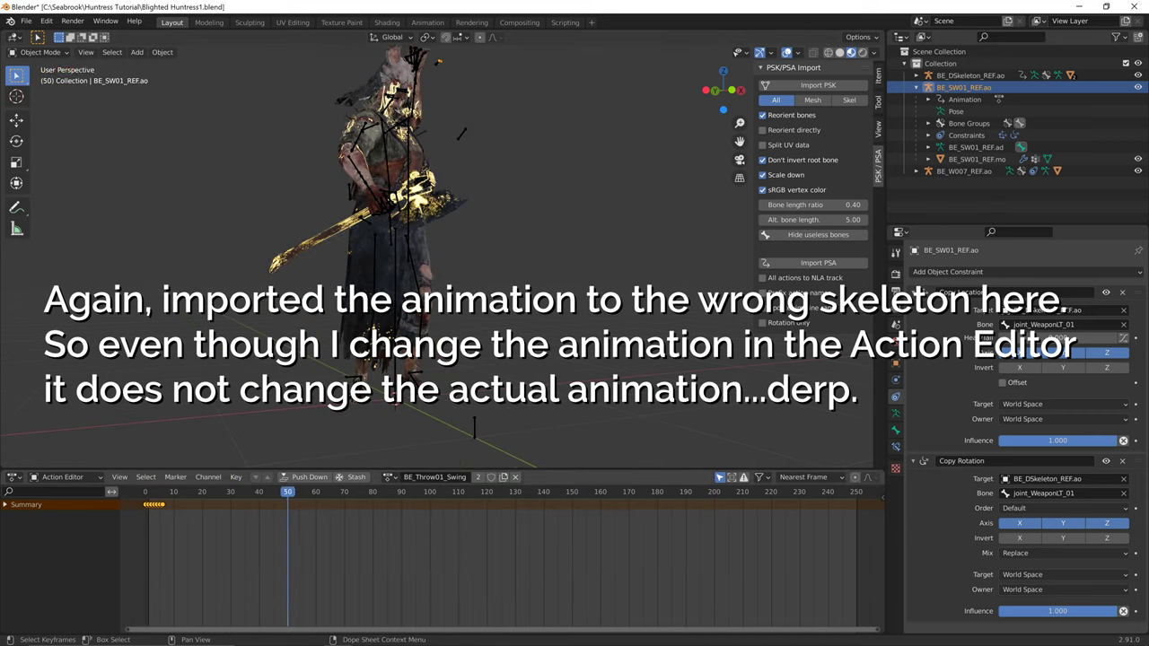
click(145, 491)
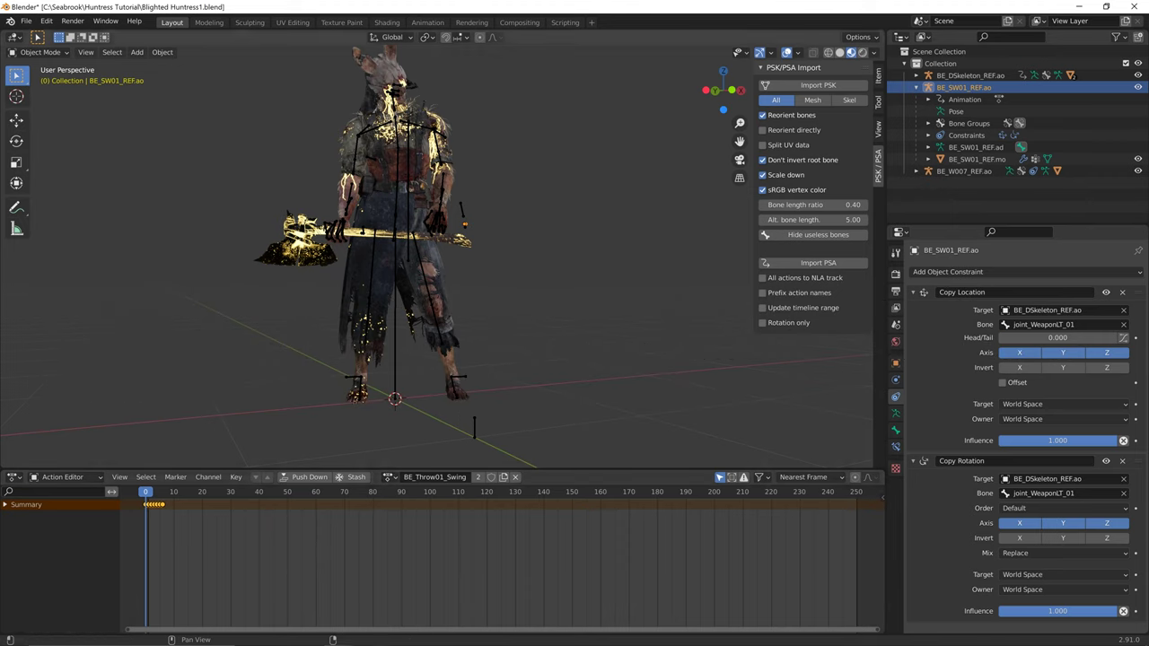
- Select the BE_SW01_REF.mo hatchet mesh and examine its material's alpha and blend mode settings
click(977, 159)
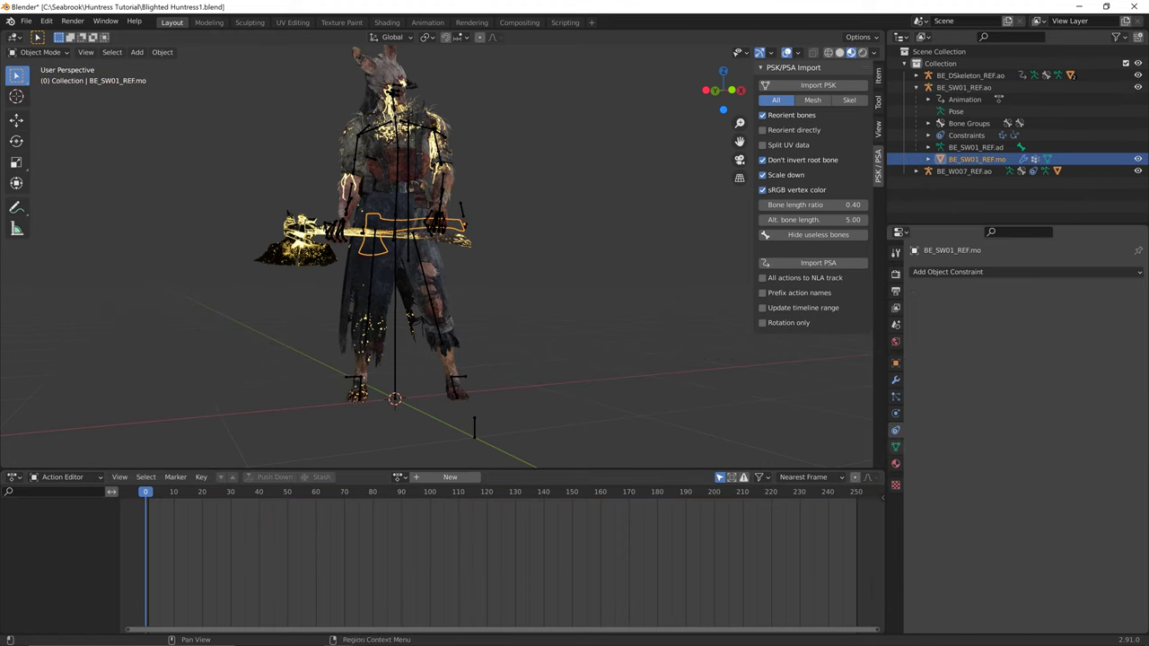
click(895, 464)
scroll(1023, 438, down, 20)
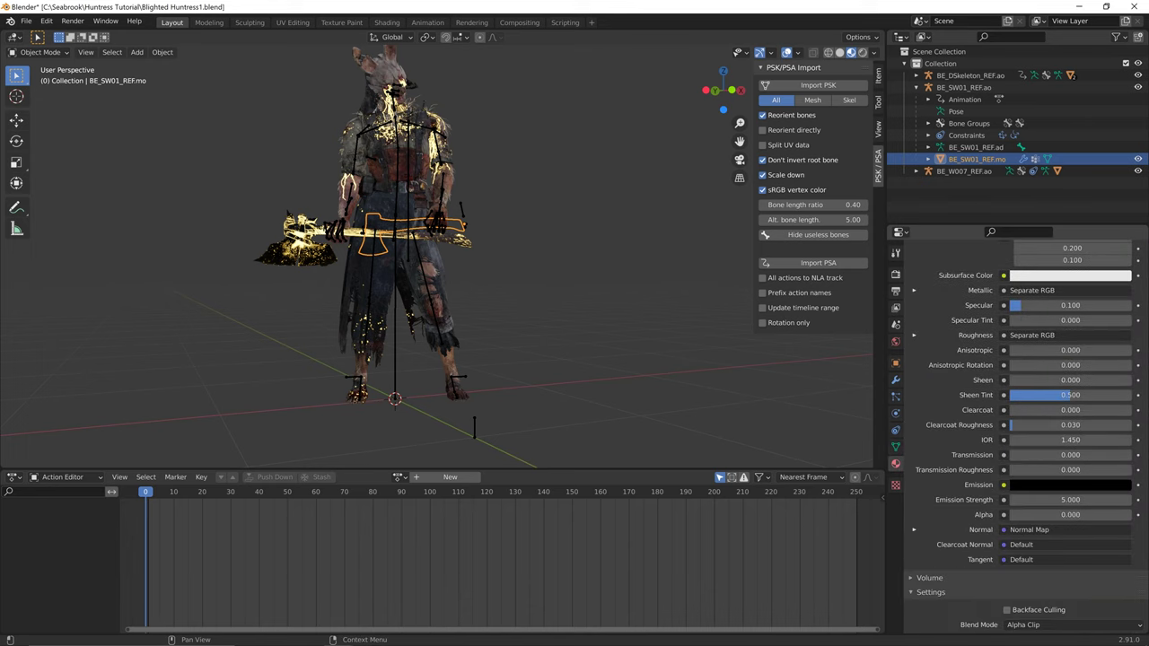
scroll(1023, 431, down, 4)
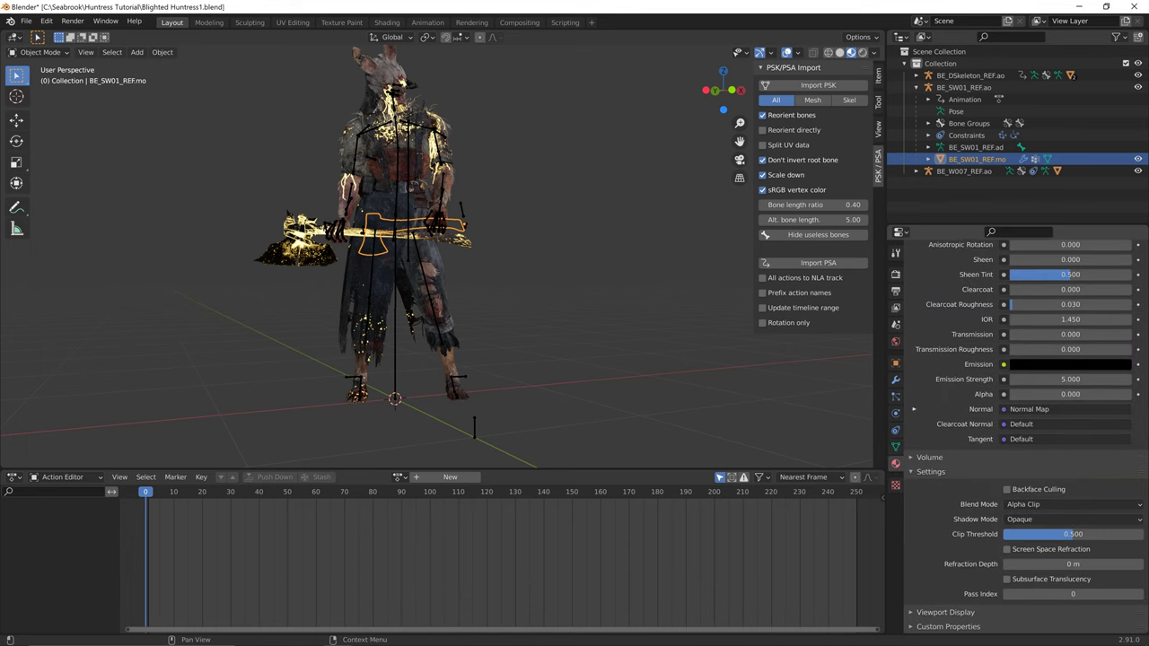
middle_drag(538, 269, 628, 272)
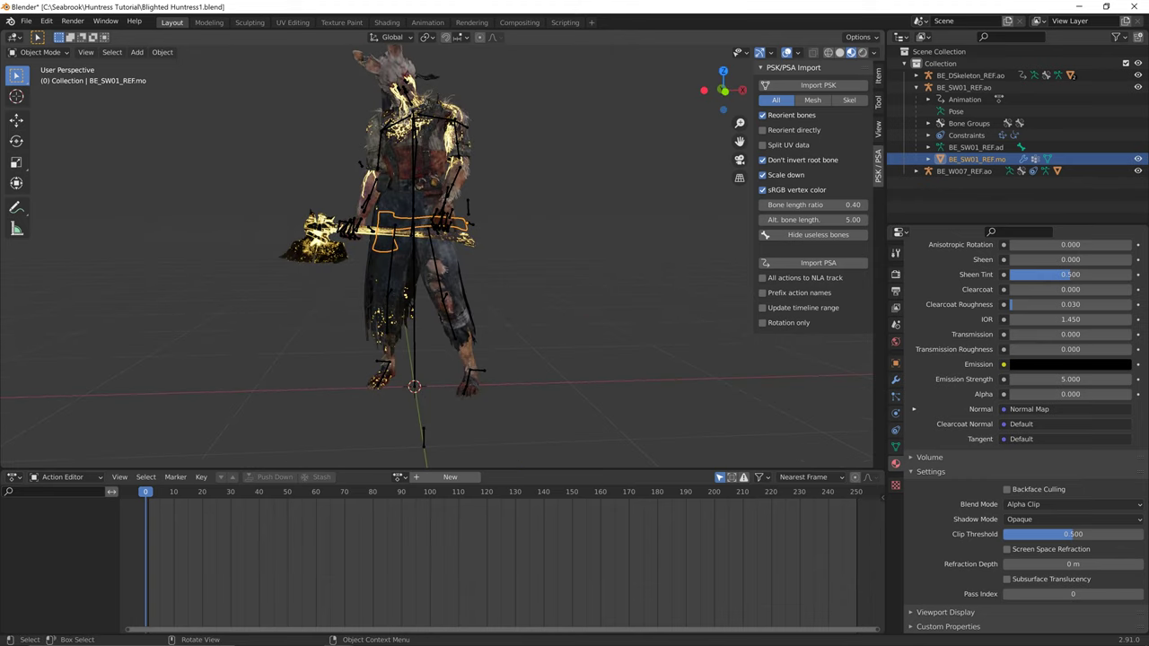
- Change the Action Editor area to the Nonlinear Animation editor
click(15, 476)
click(63, 476)
click(63, 500)
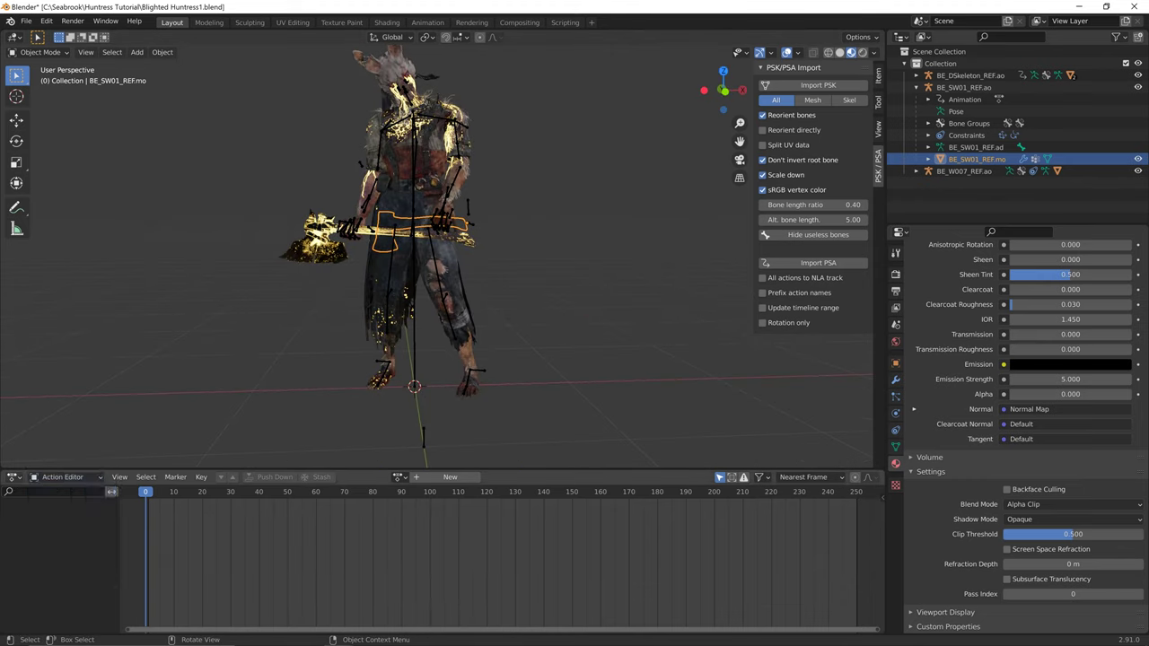
click(14, 477)
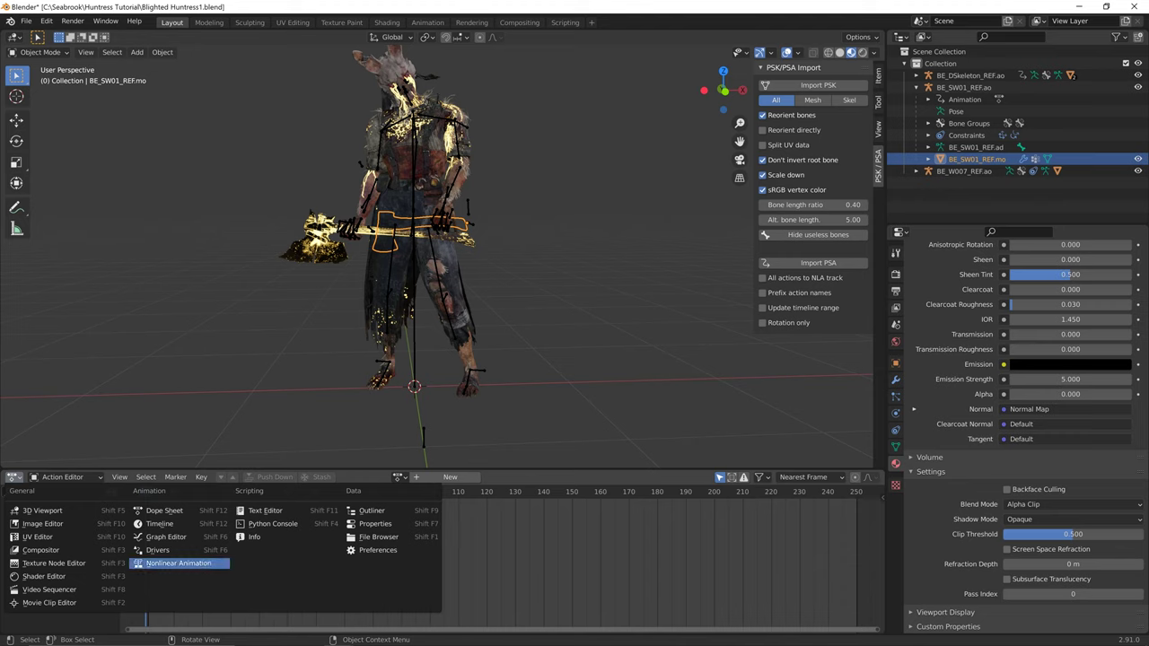
click(178, 563)
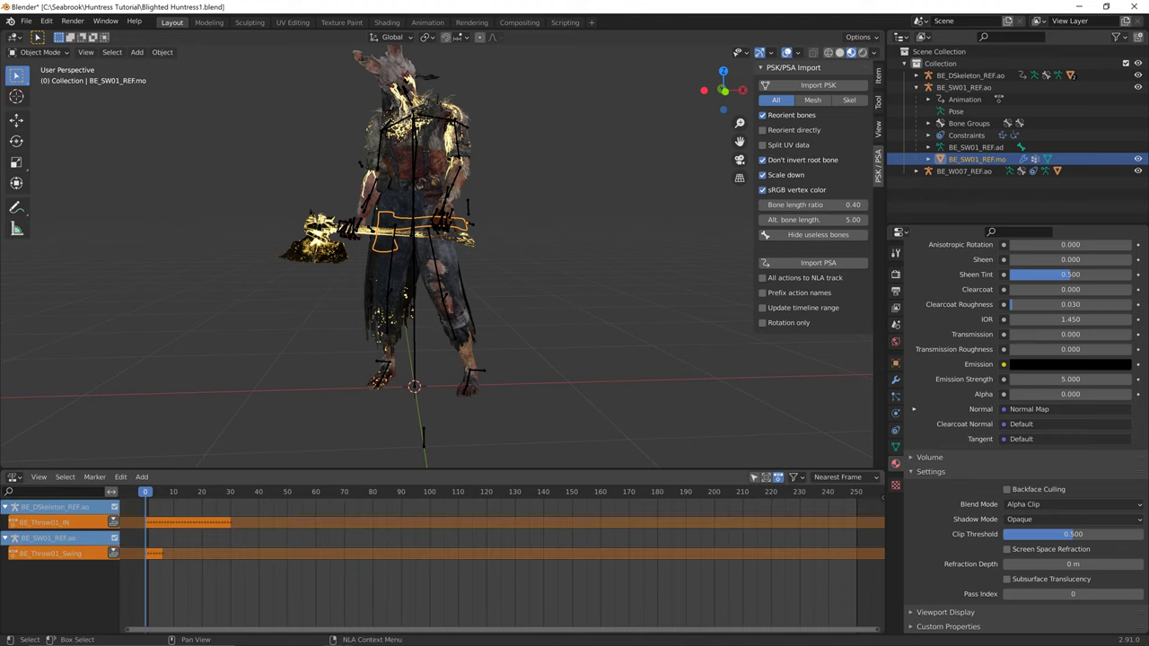
- Clear the animation data from the BE_SW01_REF.ao armature, keeping the playhead at frame 0
click(50, 539)
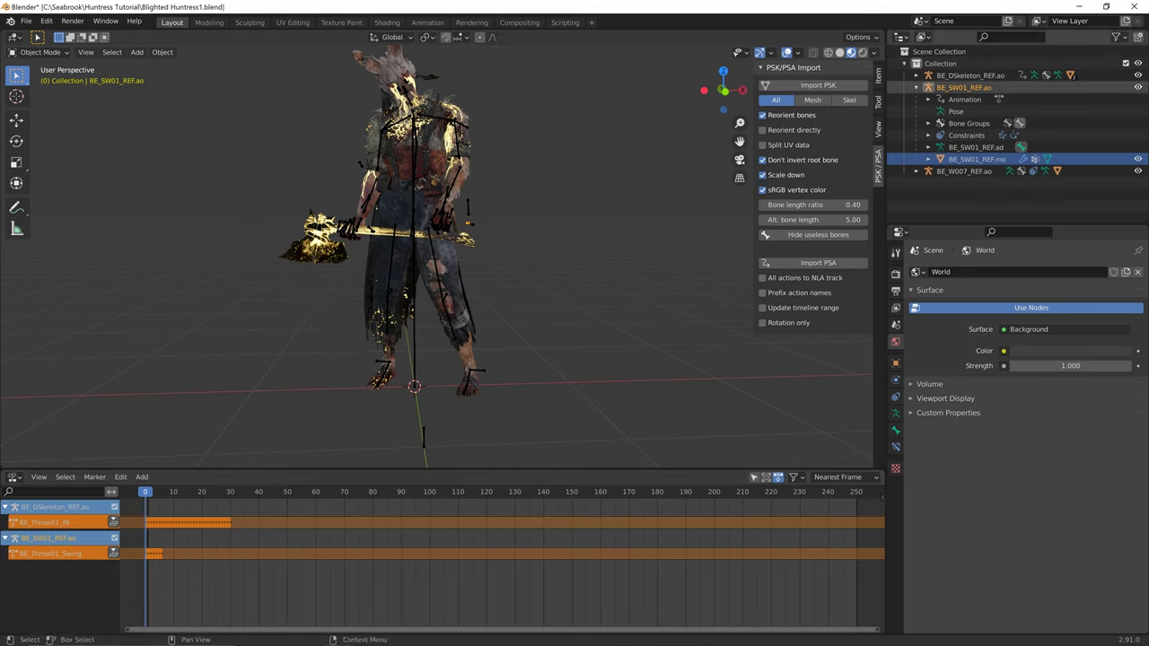
click(965, 99)
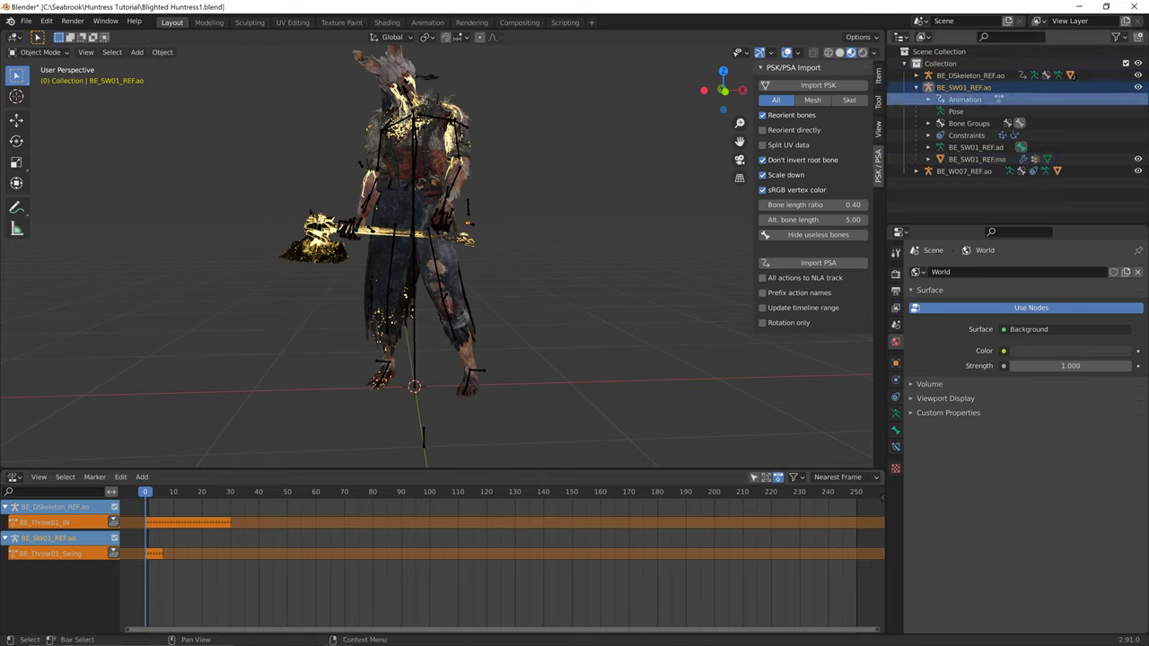
click(928, 100)
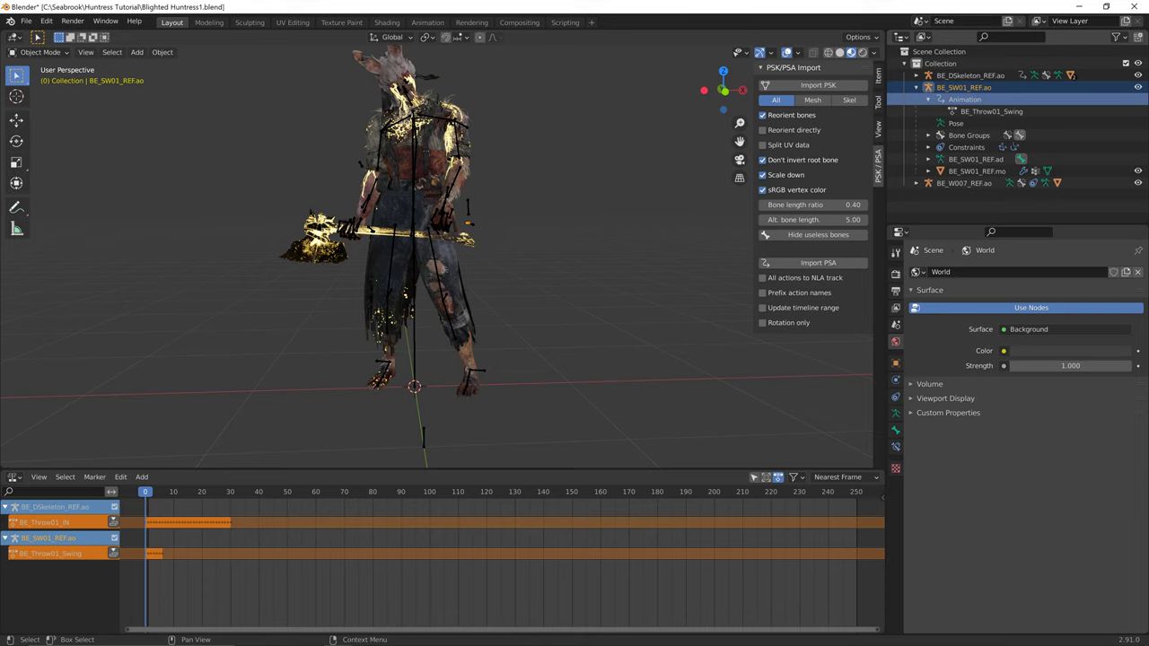
key(ctrl+z)
key(ctrl+shift+z)
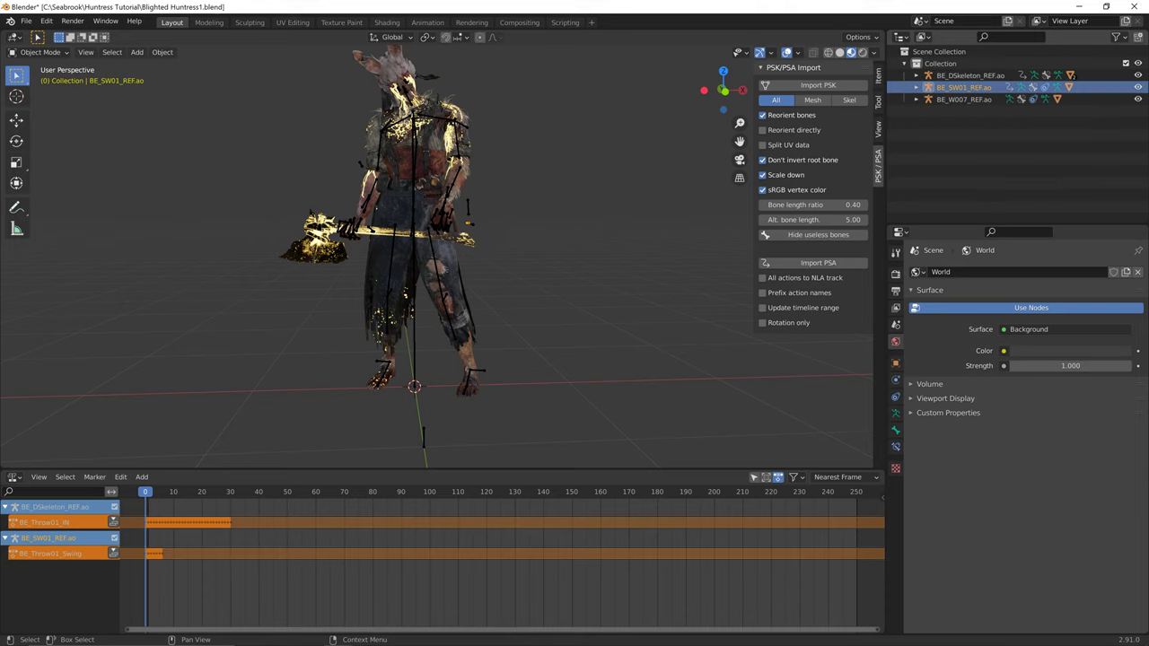
click(916, 87)
right_click(950, 100)
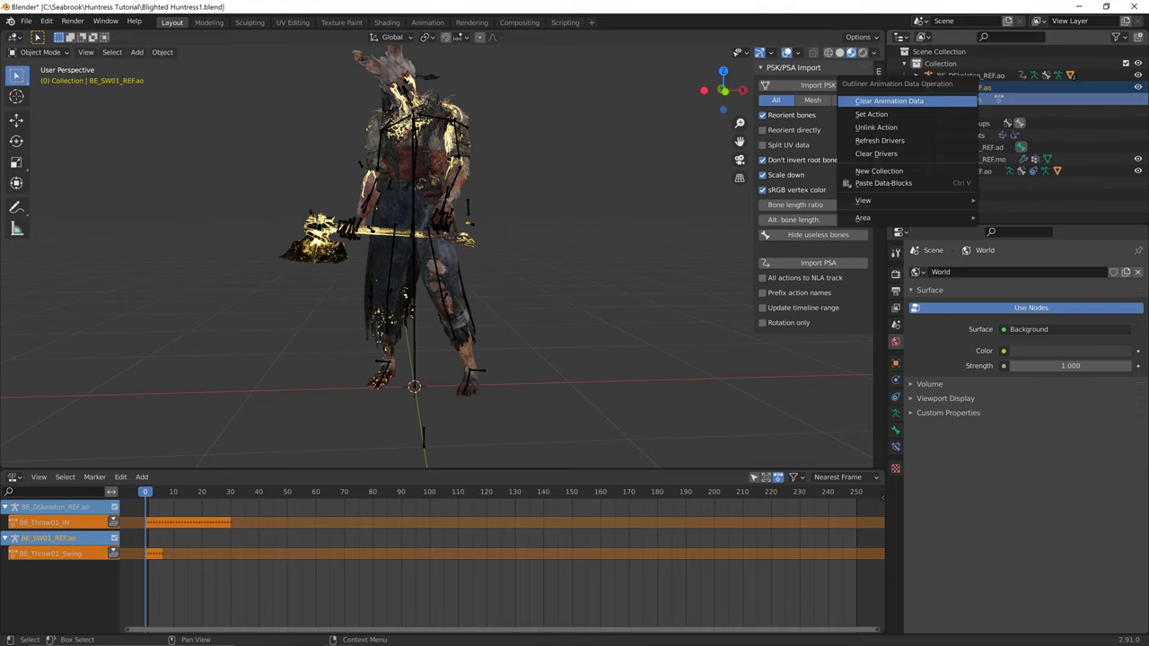
click(906, 101)
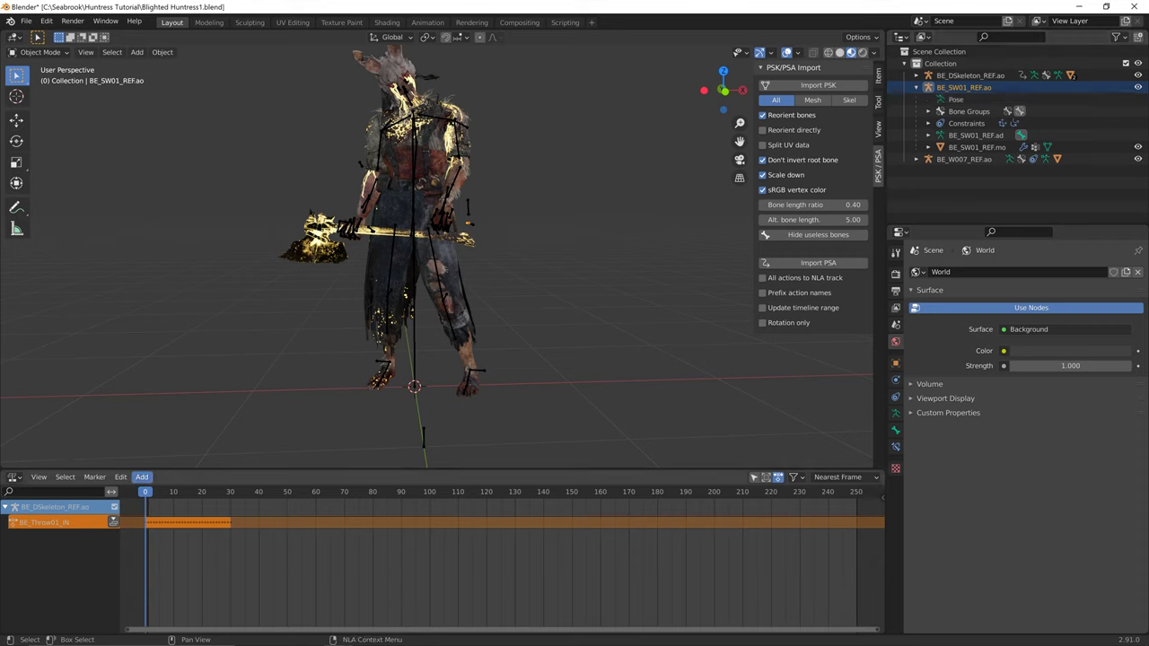
mouse_move(145, 492)
mouse_down()
mouse_move(165, 492)
mouse_move(146, 492)
mouse_up()
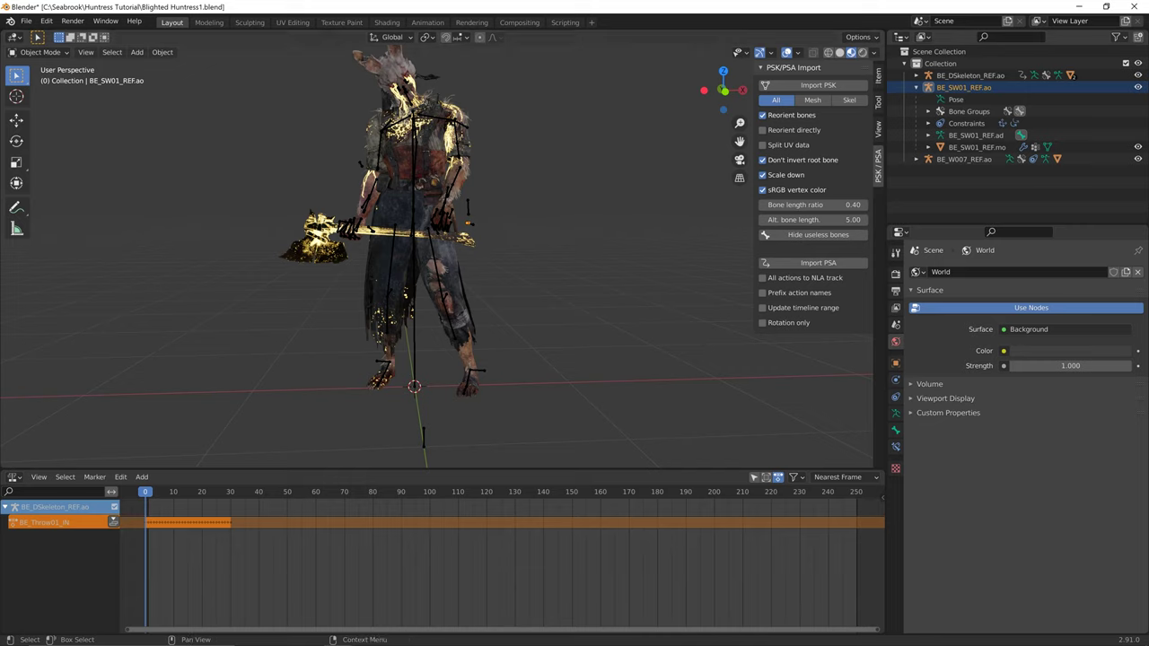
- Set the alpha of the hatchet's MI_BESW01 material to 1.000, then preview the throw animation and return to frame 0
click(976, 147)
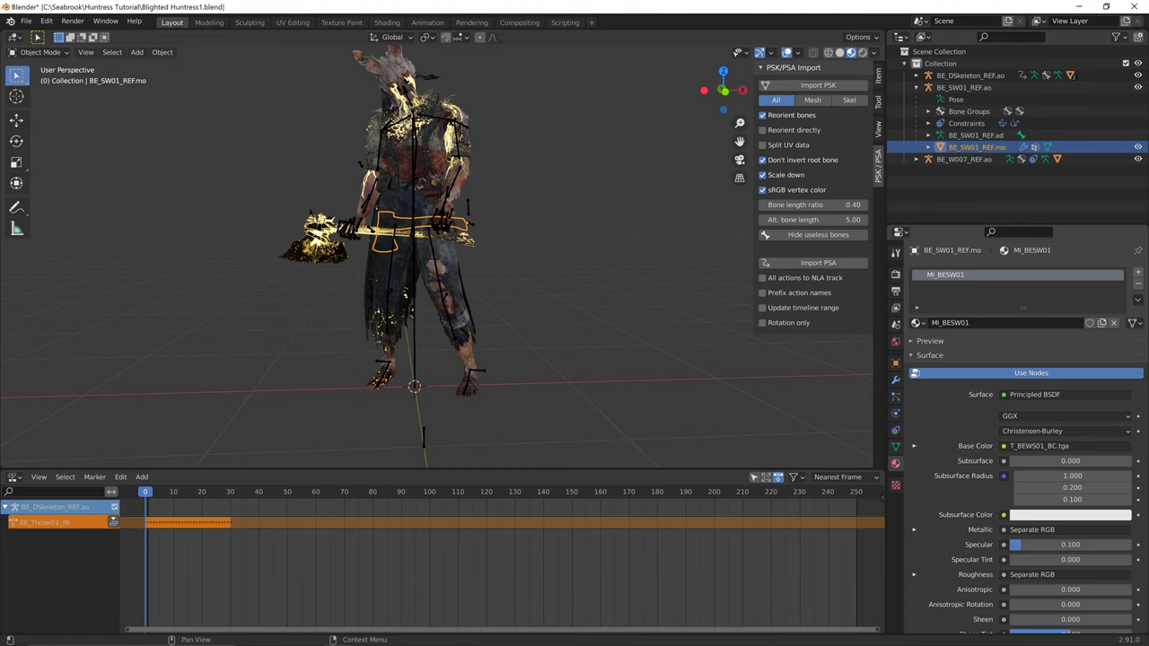
scroll(1031, 431, down, 6)
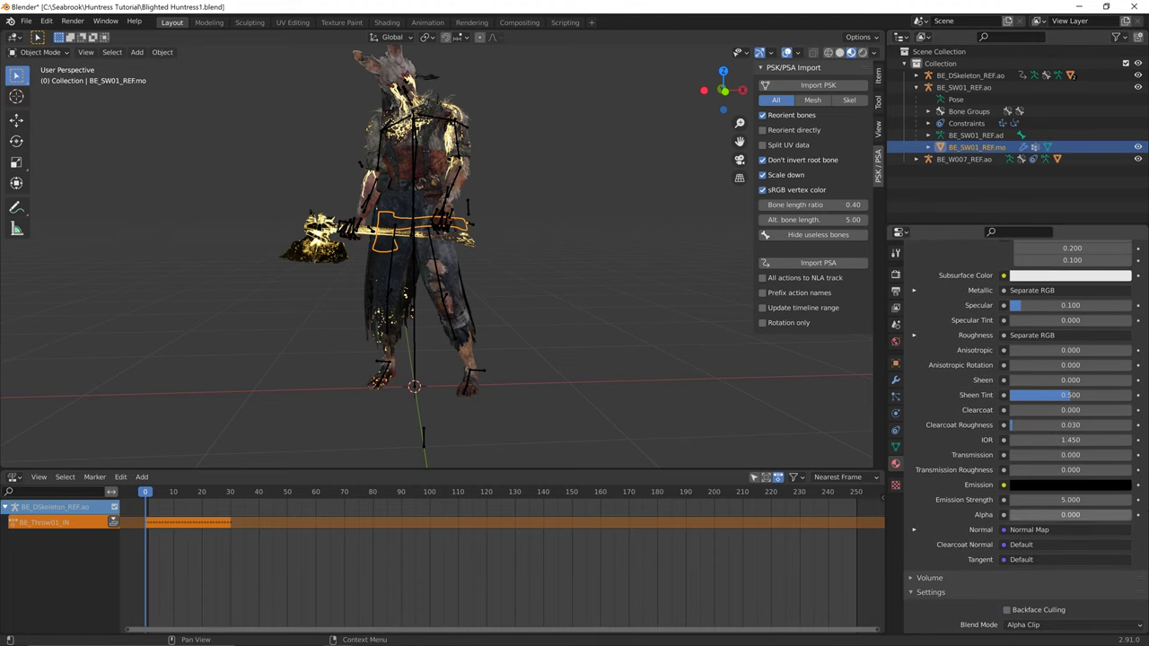
drag(1023, 515, 1133, 515)
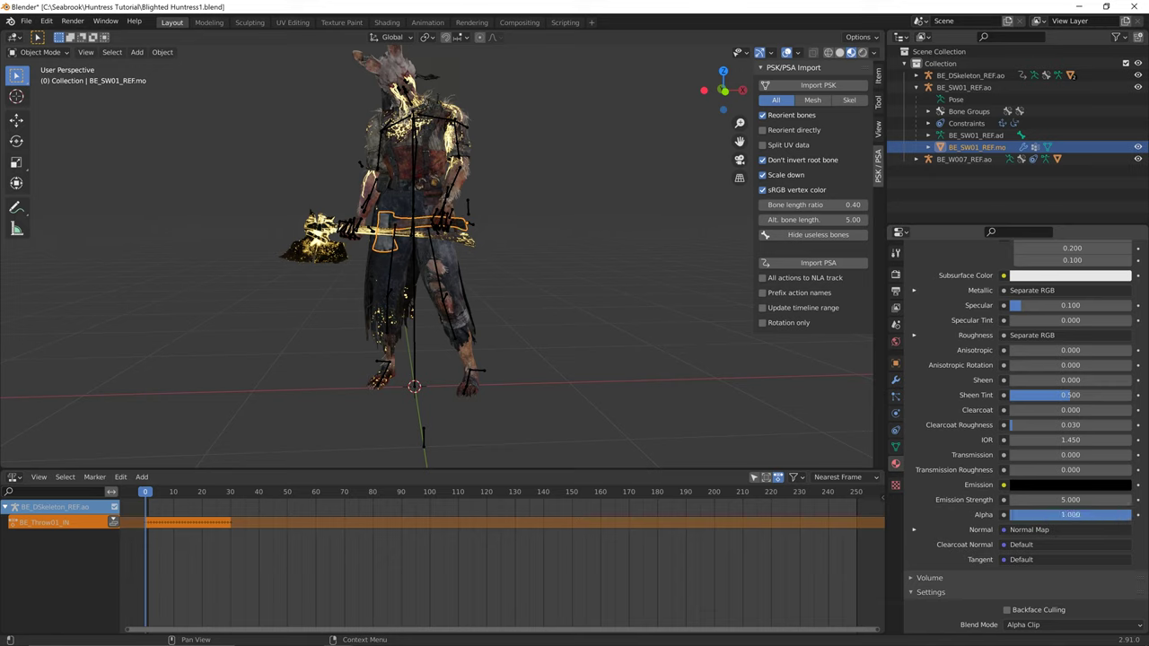
key(space)
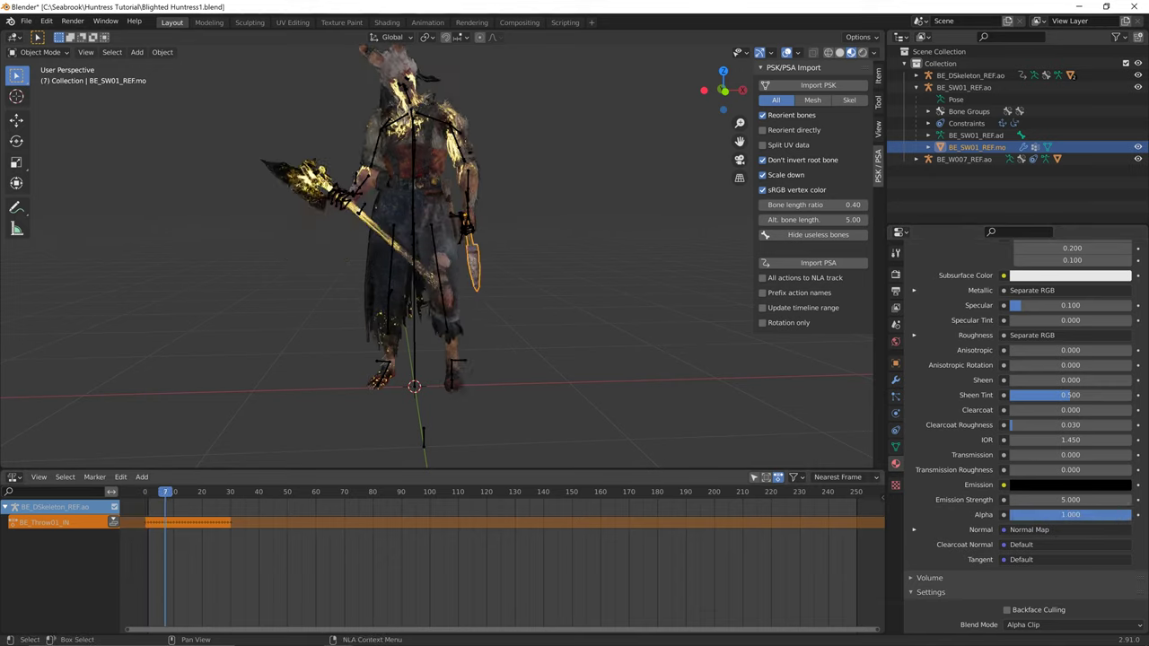
drag(187, 491, 145, 491)
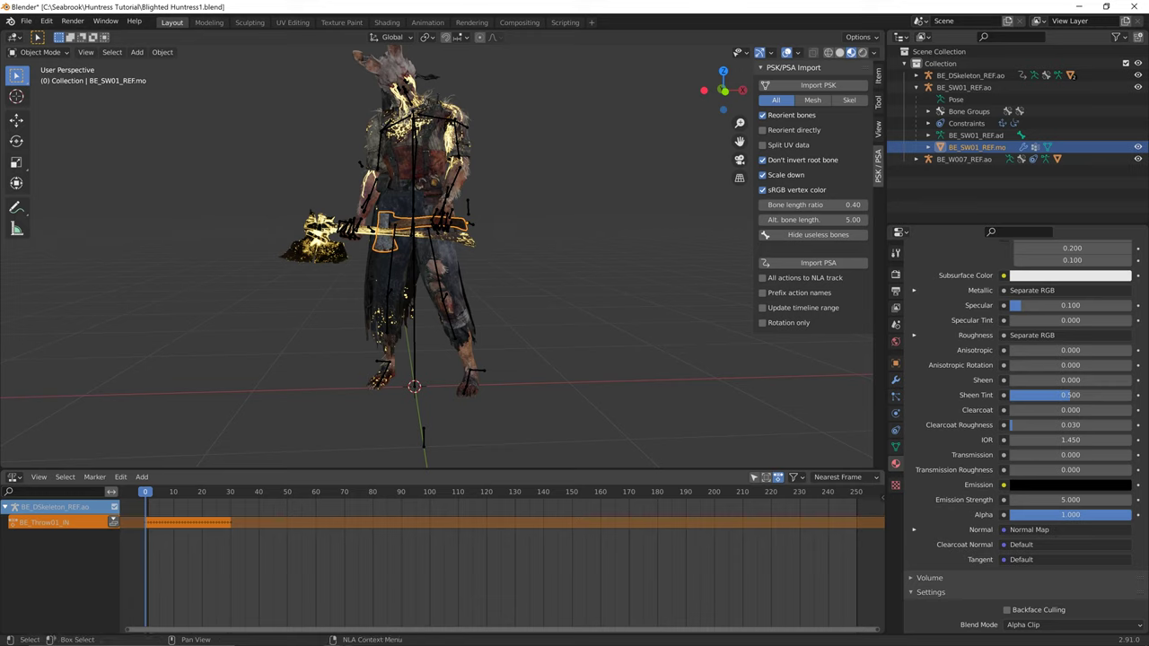
scroll(1023, 431, down, 2)
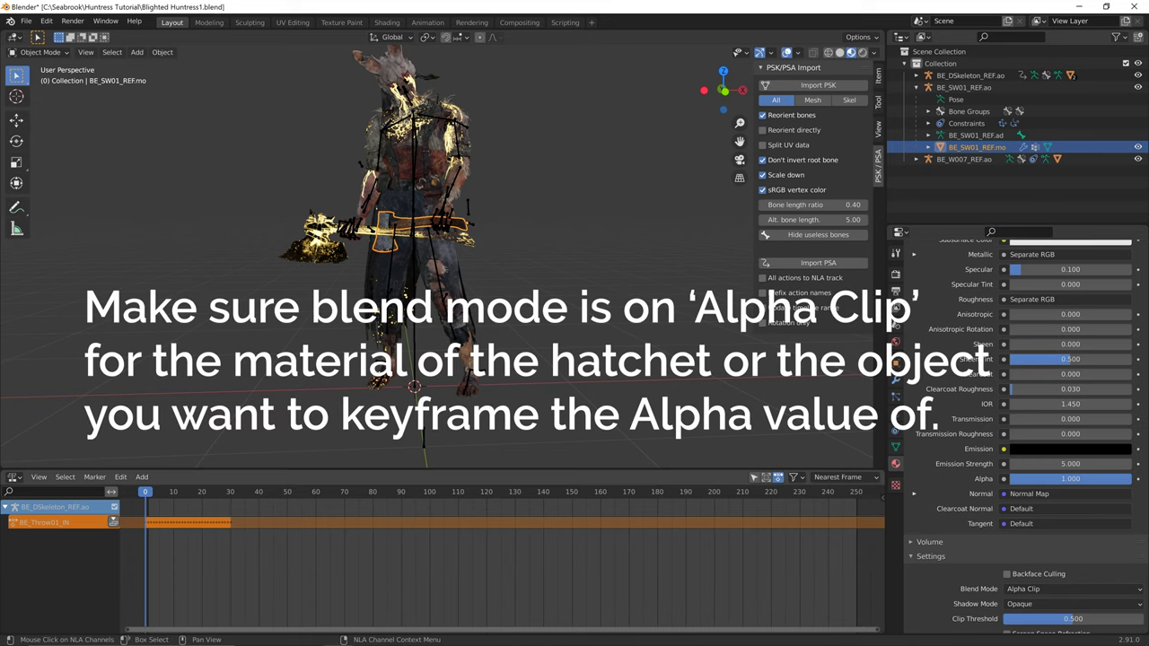
- Push the skeleton's BE_Throw01_IN action down into an NLA strip and play it, pausing at frame 24 to inspect the raised hatchet
click(113, 521)
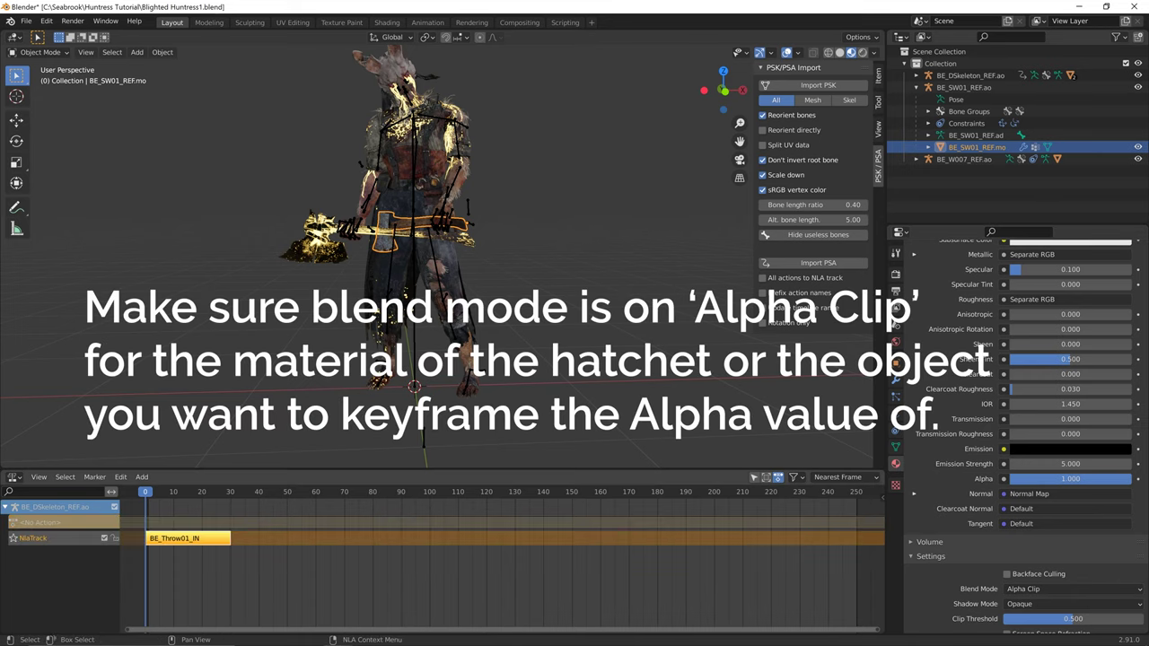
key(space)
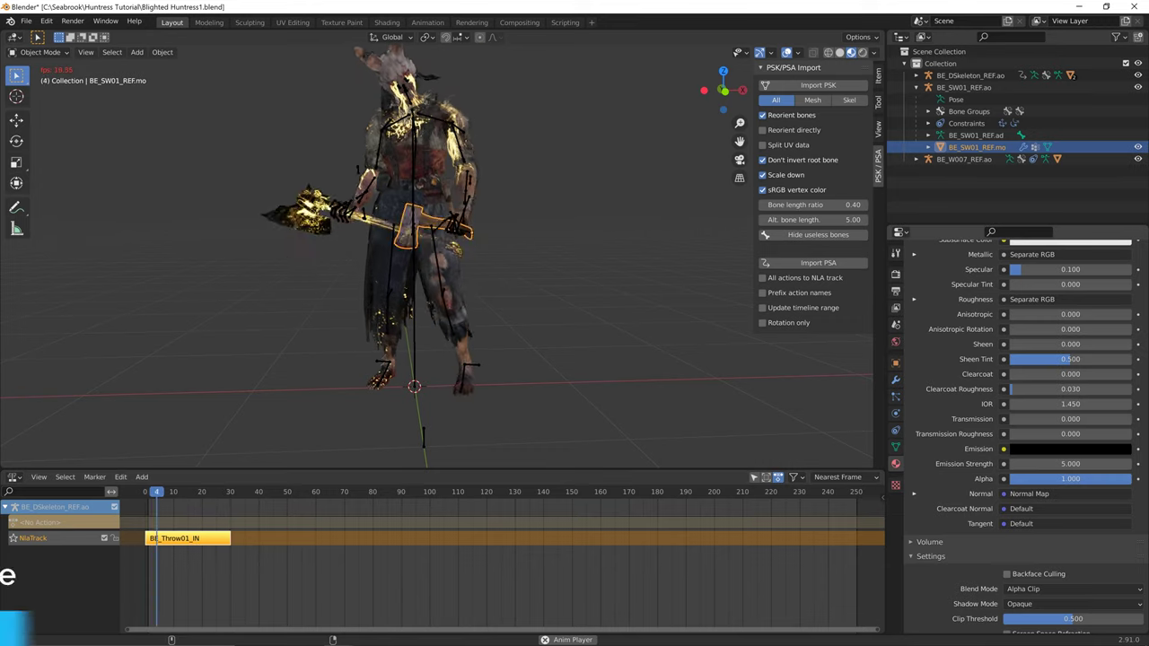
key(shift+space)
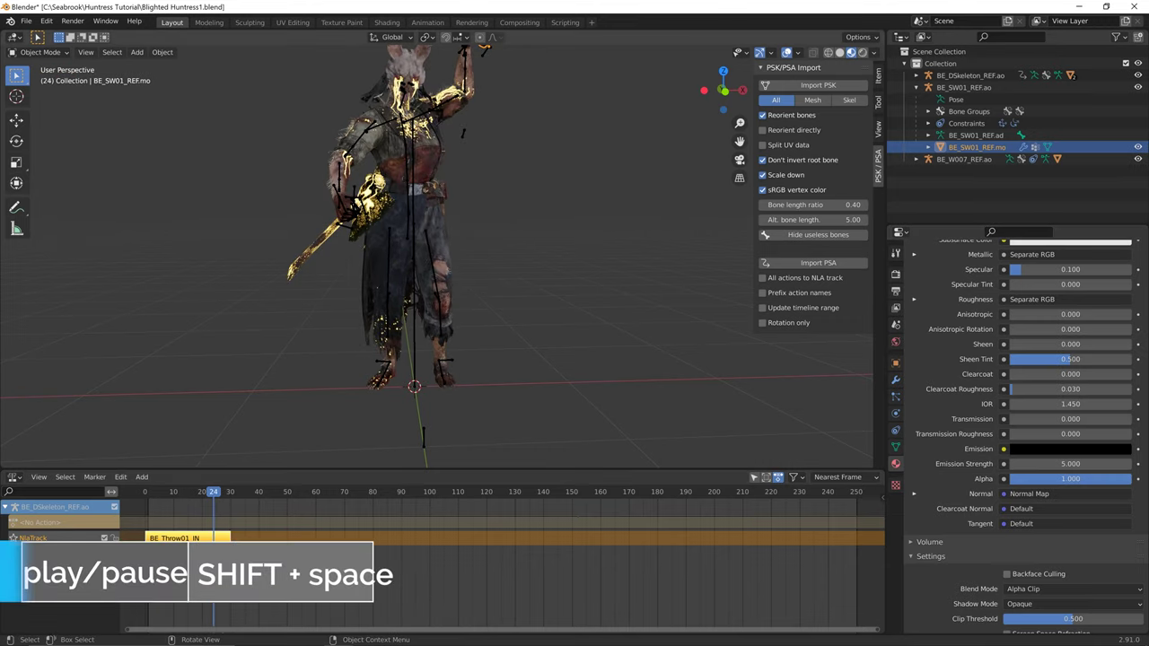
middle_drag(431, 269, 368, 235)
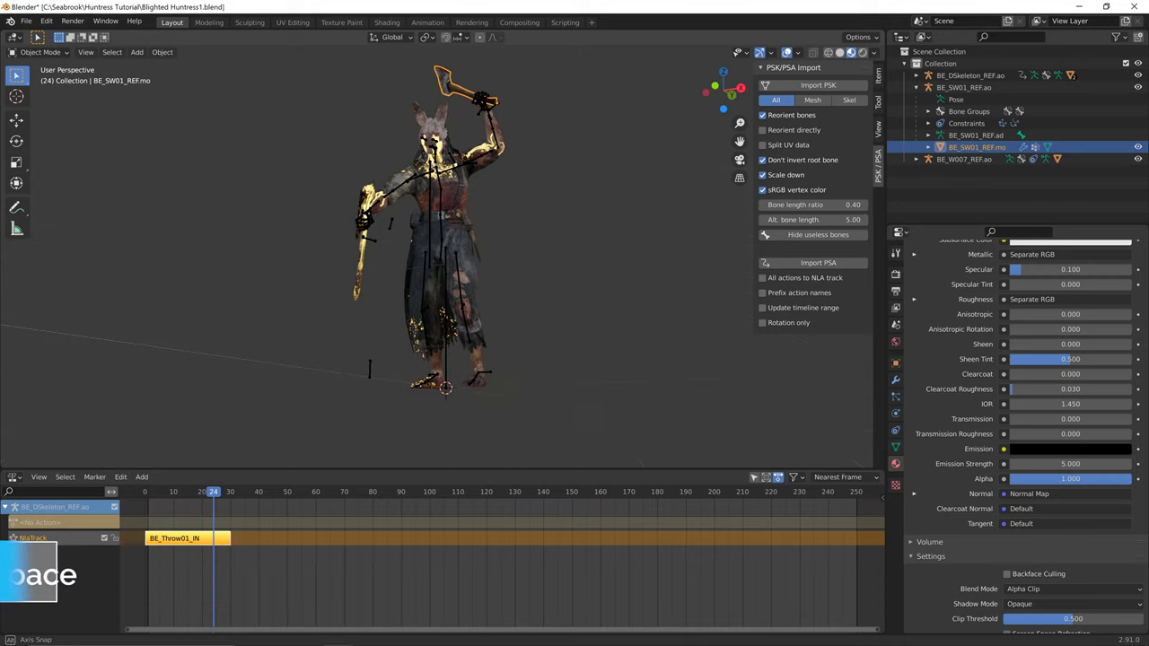
middle_drag(511, 276, 543, 260)
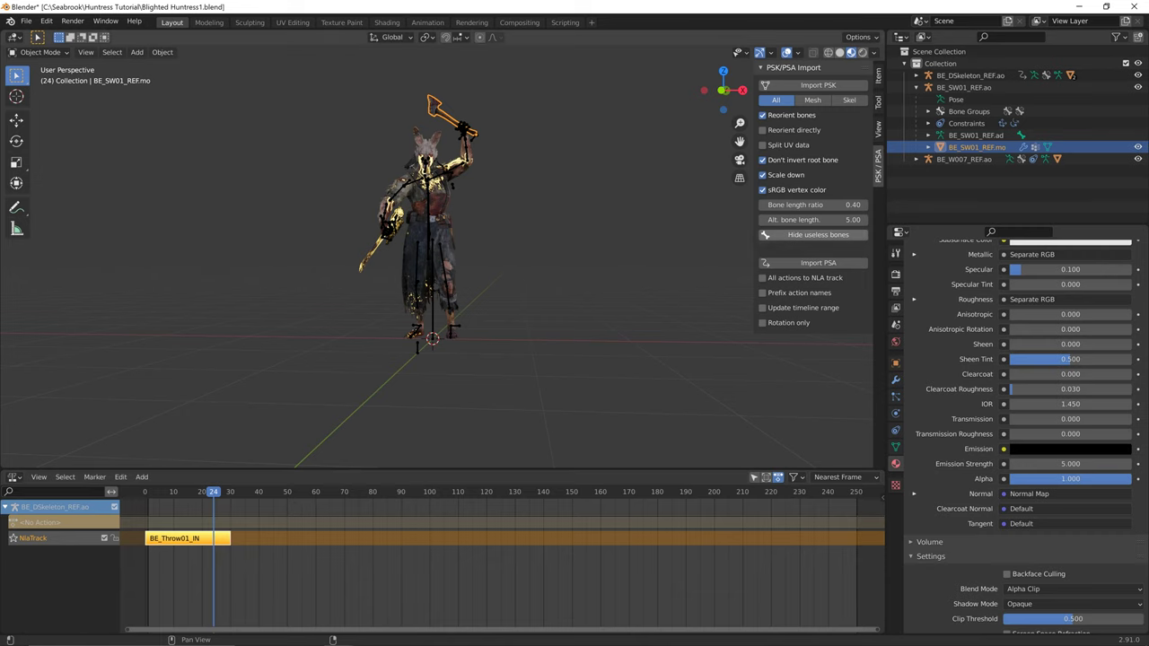
click(817, 262)
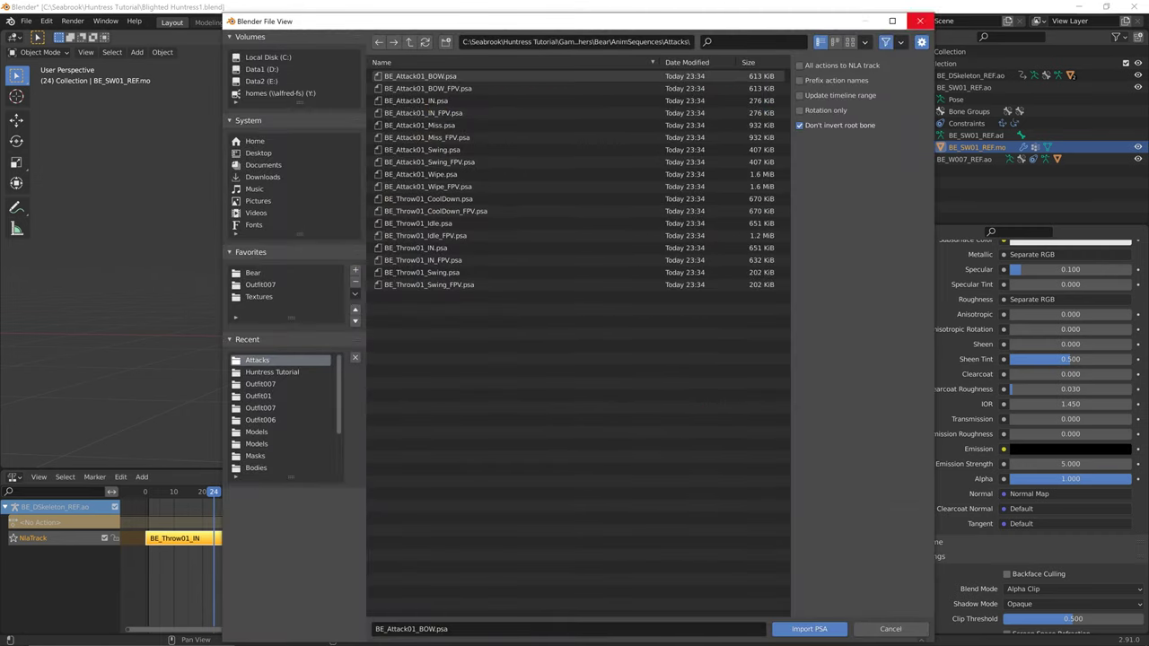
click(919, 19)
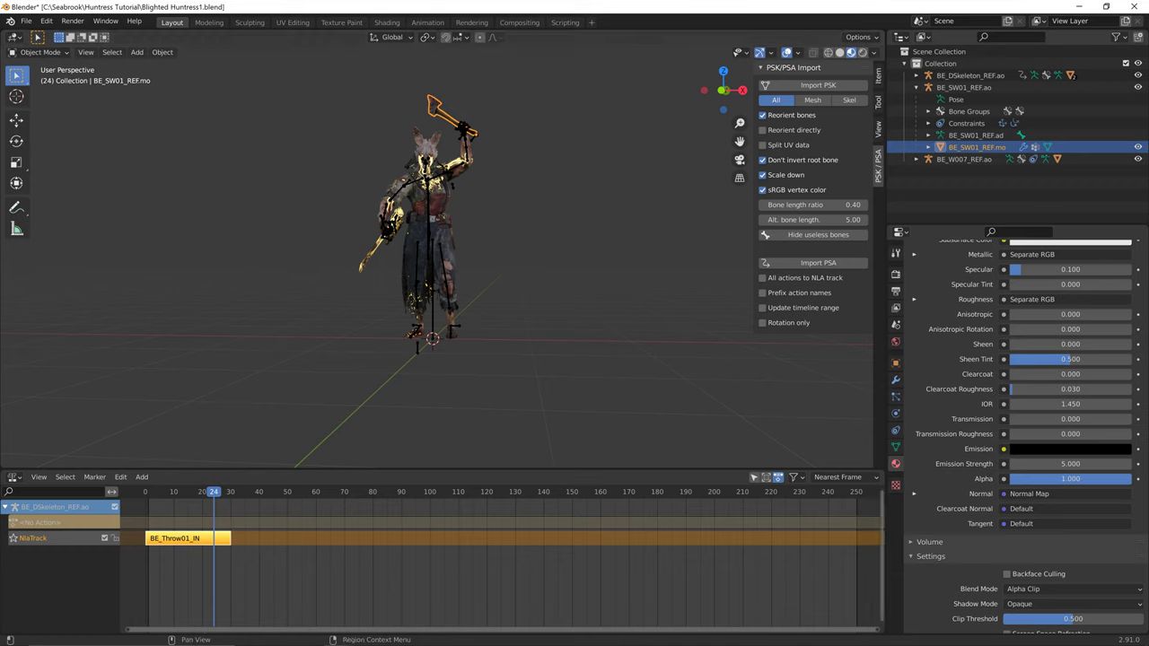
- Split the Nonlinear Animation area in two, make the new area an Action Editor, and widen it
drag(882, 473, 576, 503)
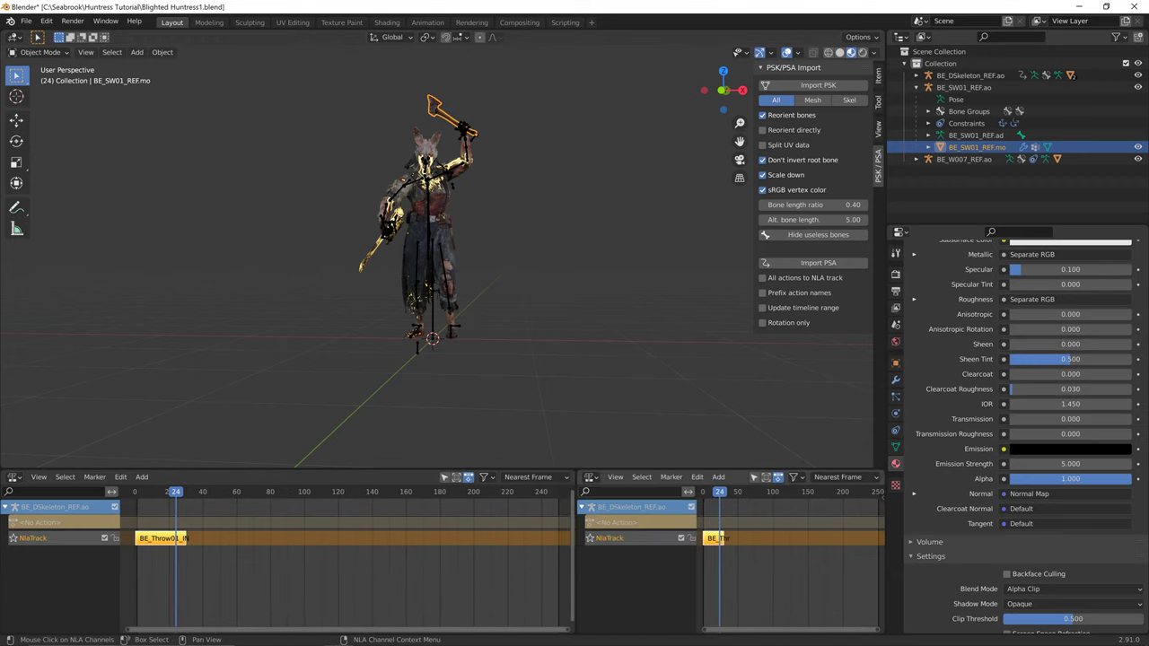
click(589, 476)
click(740, 510)
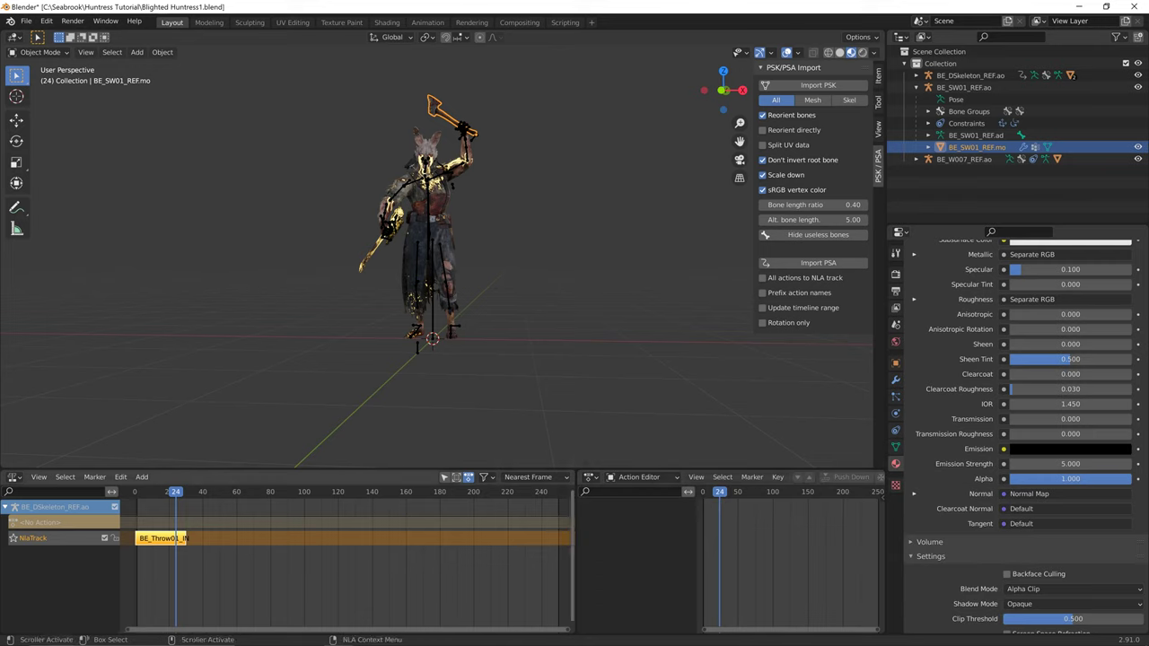
drag(575, 556, 412, 556)
- Try the BE_Attack01_BOW.001 action on the hatchet mesh BE_SW01_REF.mo, preview it, and return to frame 0
click(765, 477)
key(Down)
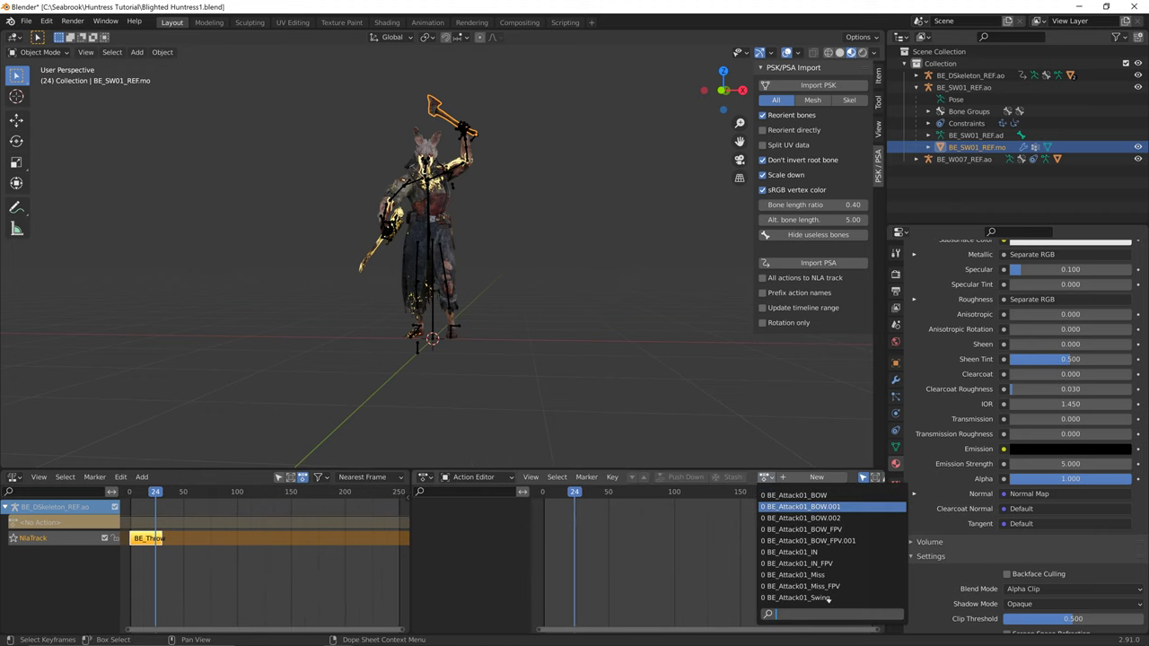
key(Return)
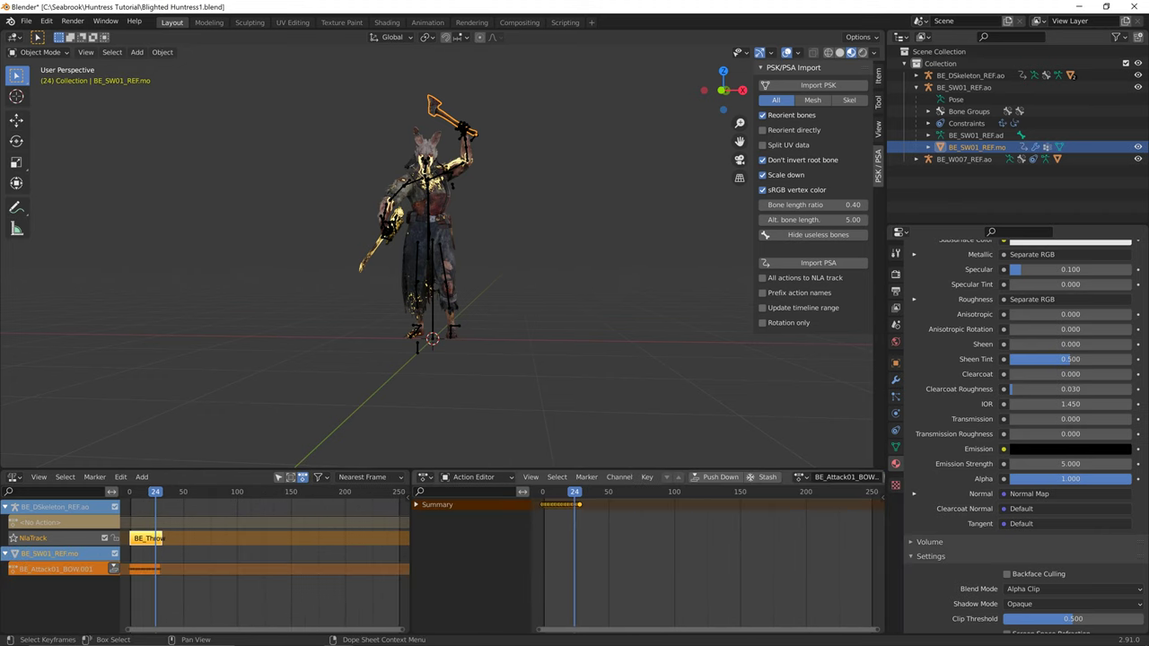
key(space)
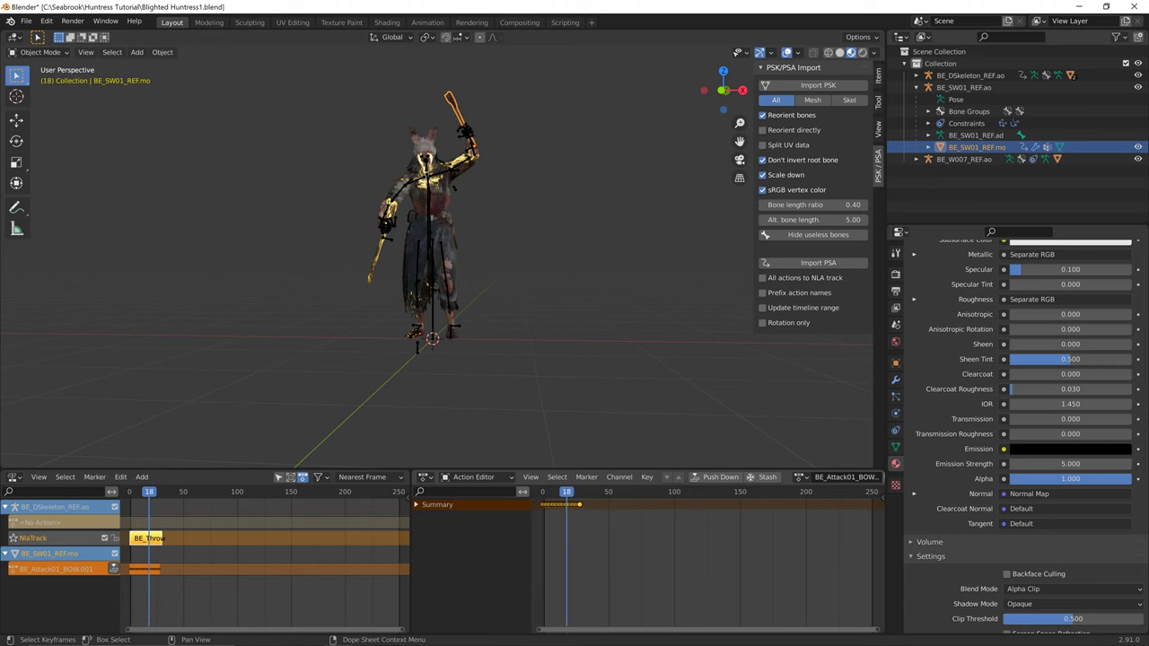
key(Escape)
click(800, 477)
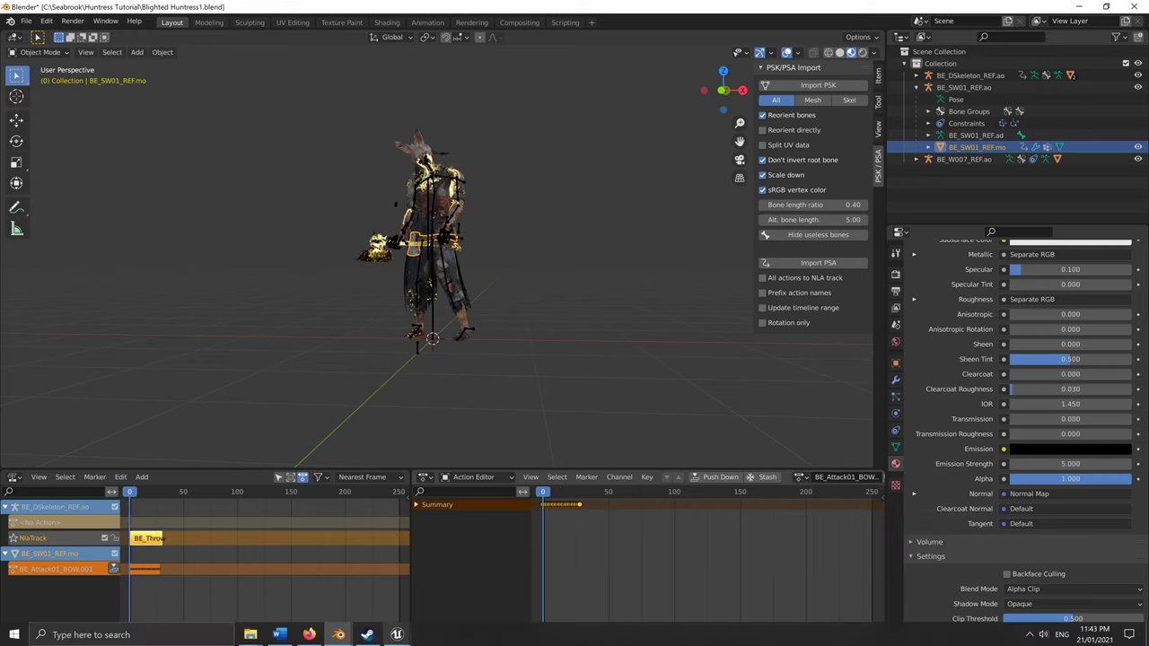
- Switch to UE Viewer, export the Bear Locomotion animation folder's content to C:\Seabrook\Huntress Tutorial, and return to Blender
mouse_move(396, 634)
click(474, 575)
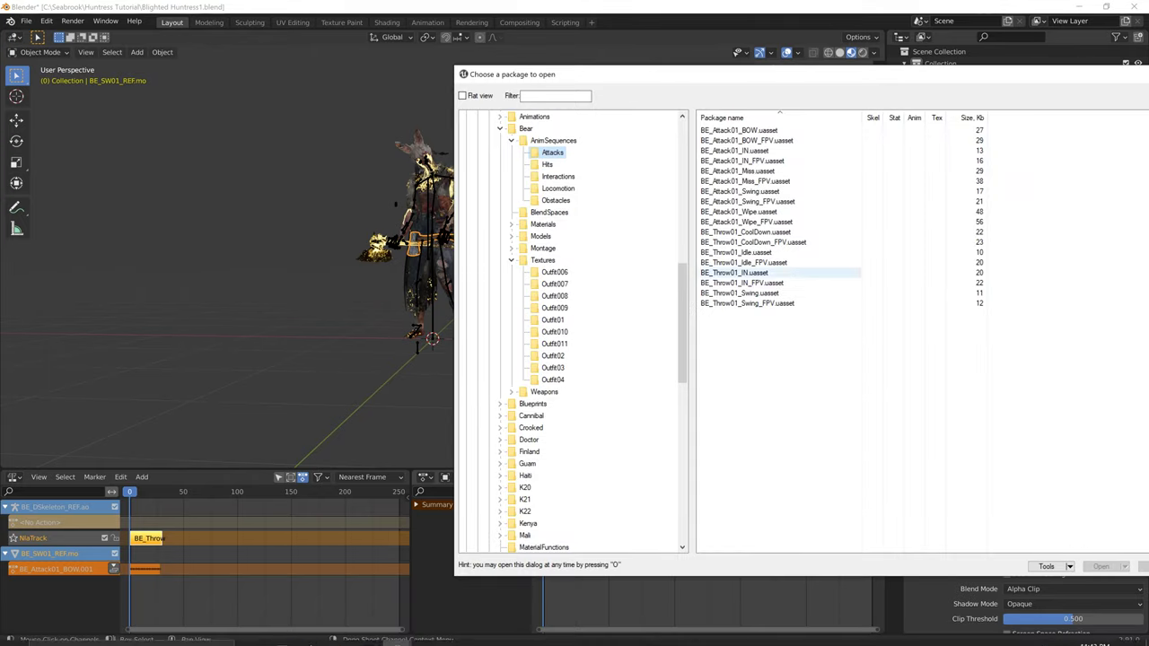
click(557, 188)
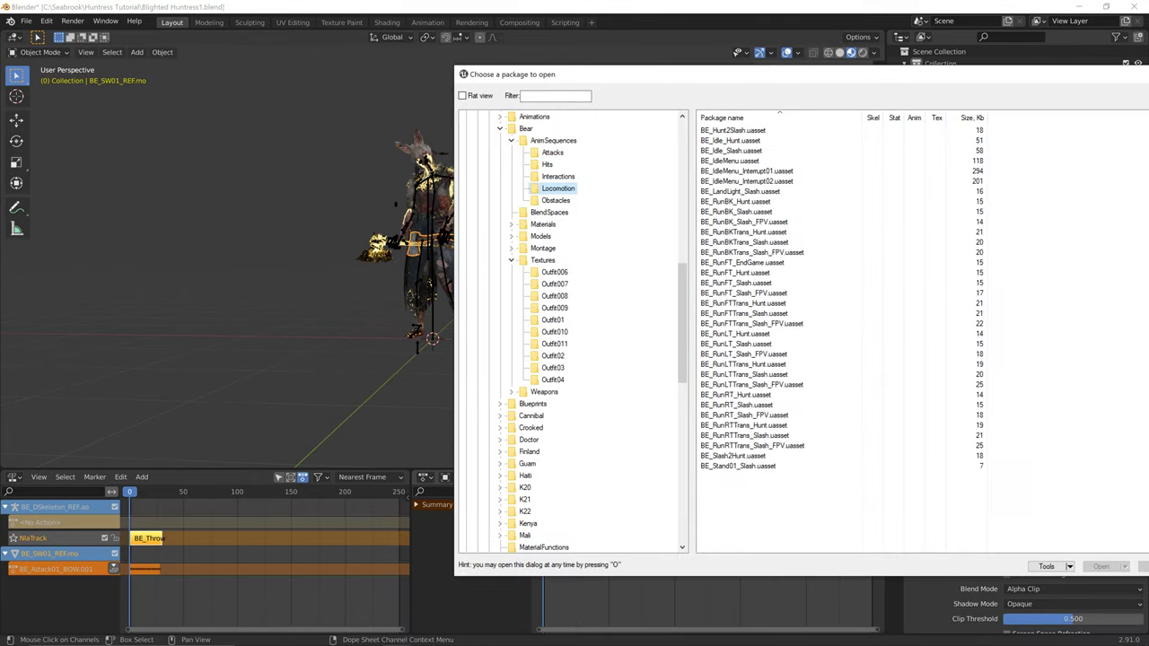
click(557, 177)
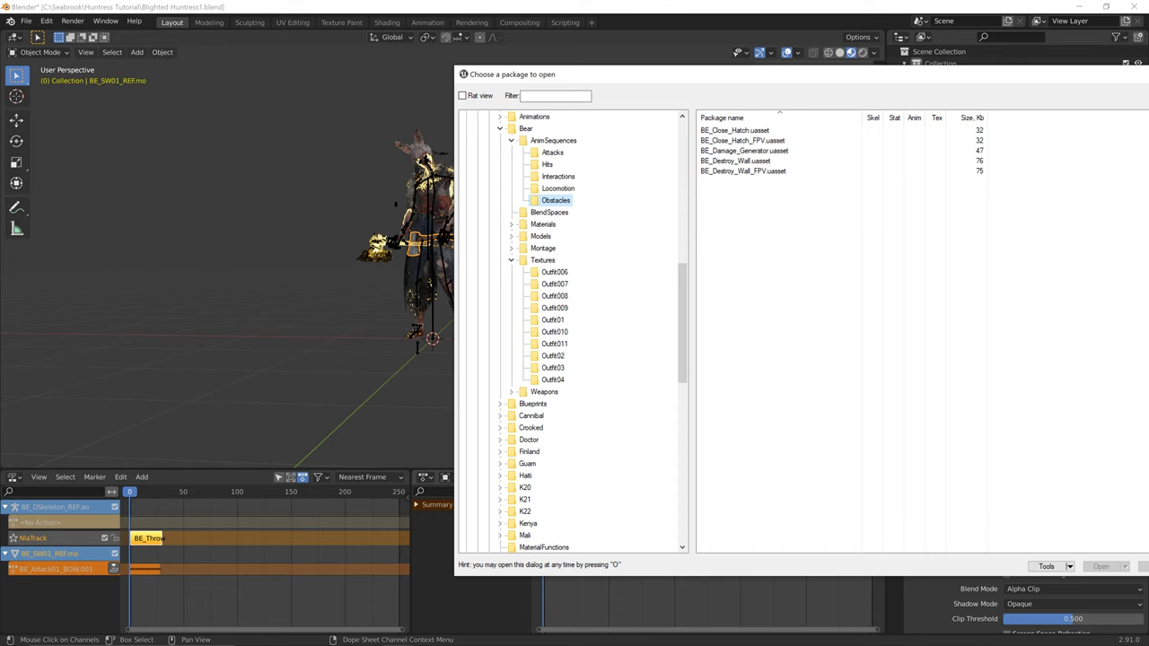
click(557, 188)
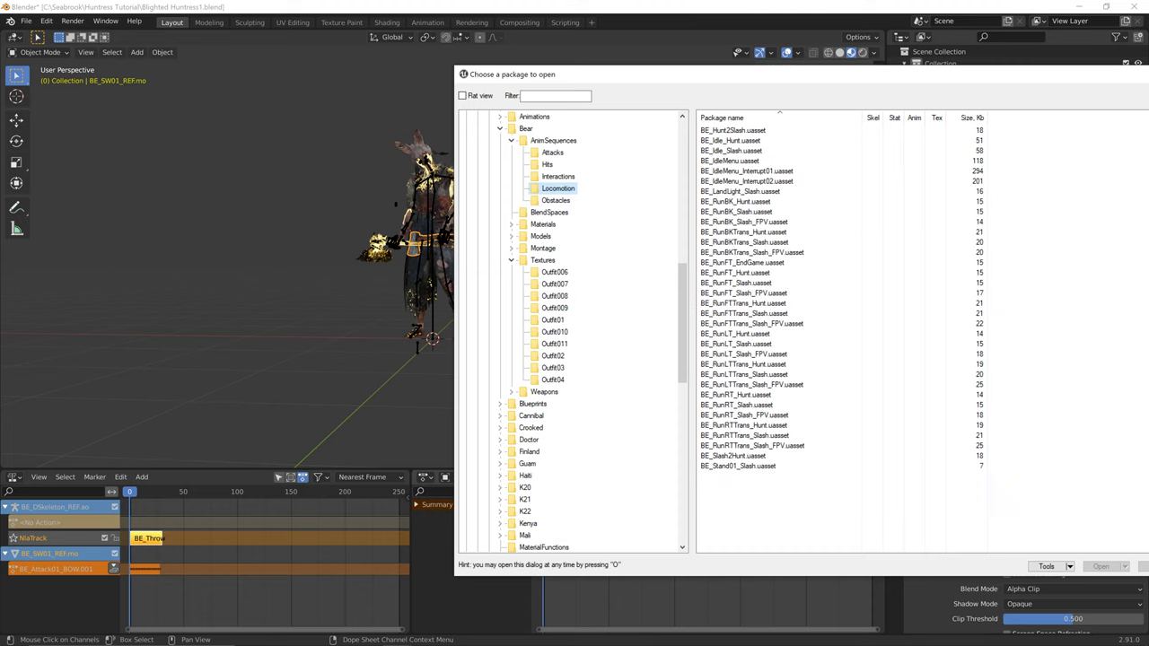
right_click(563, 189)
click(597, 228)
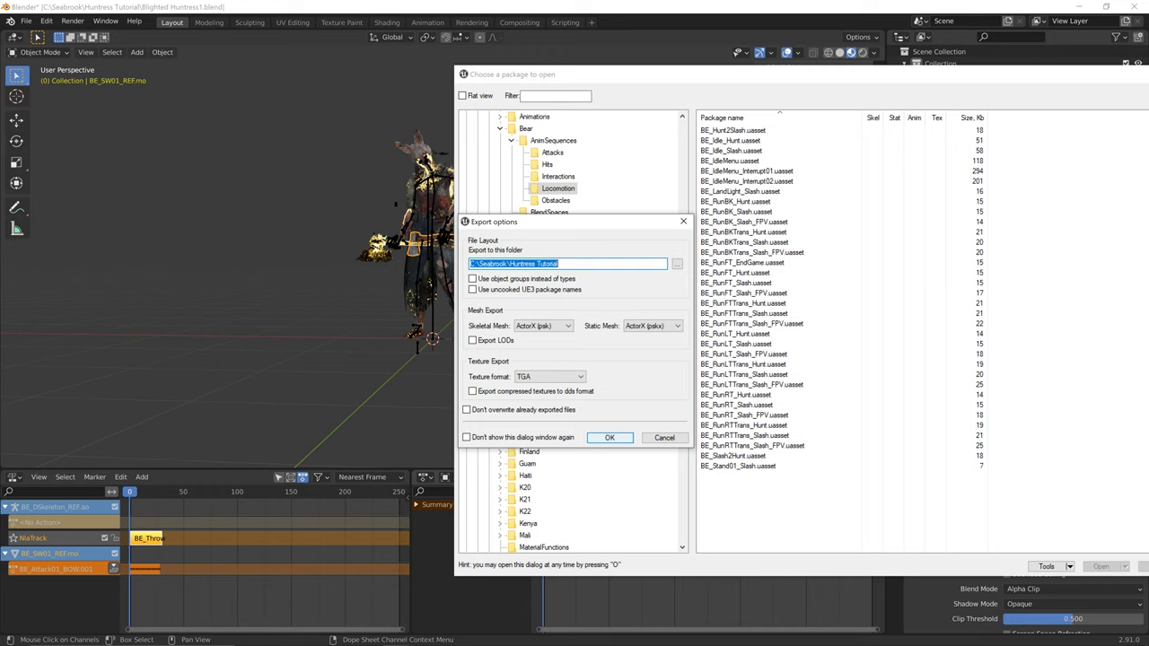
click(683, 221)
right_click(568, 191)
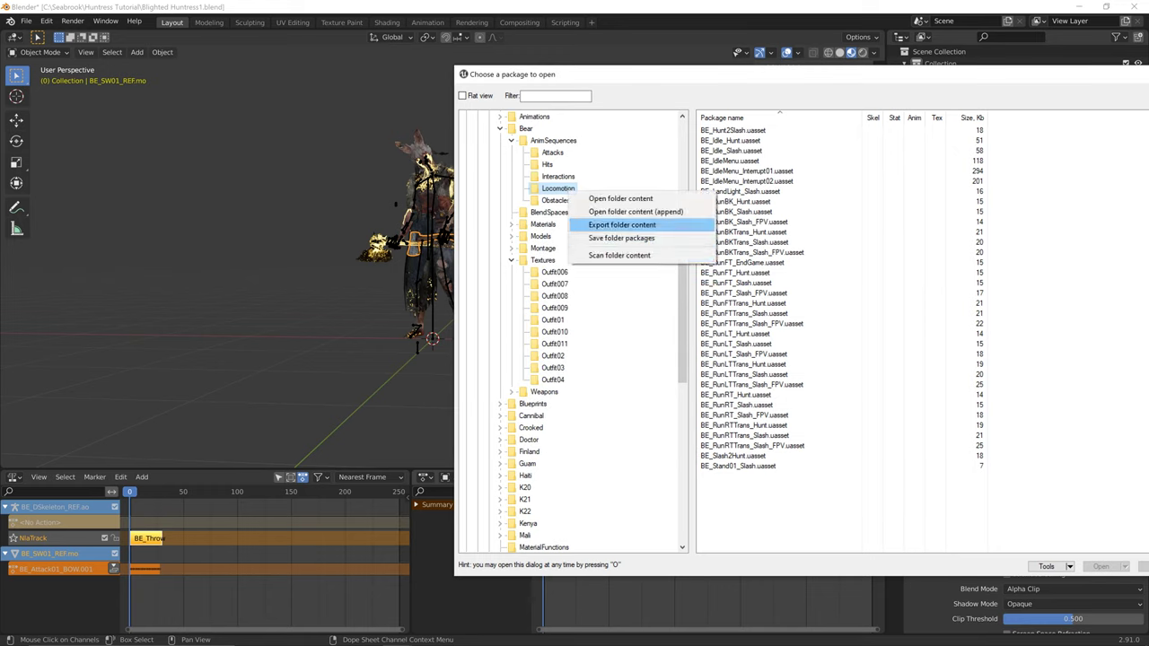
click(622, 225)
key(Return)
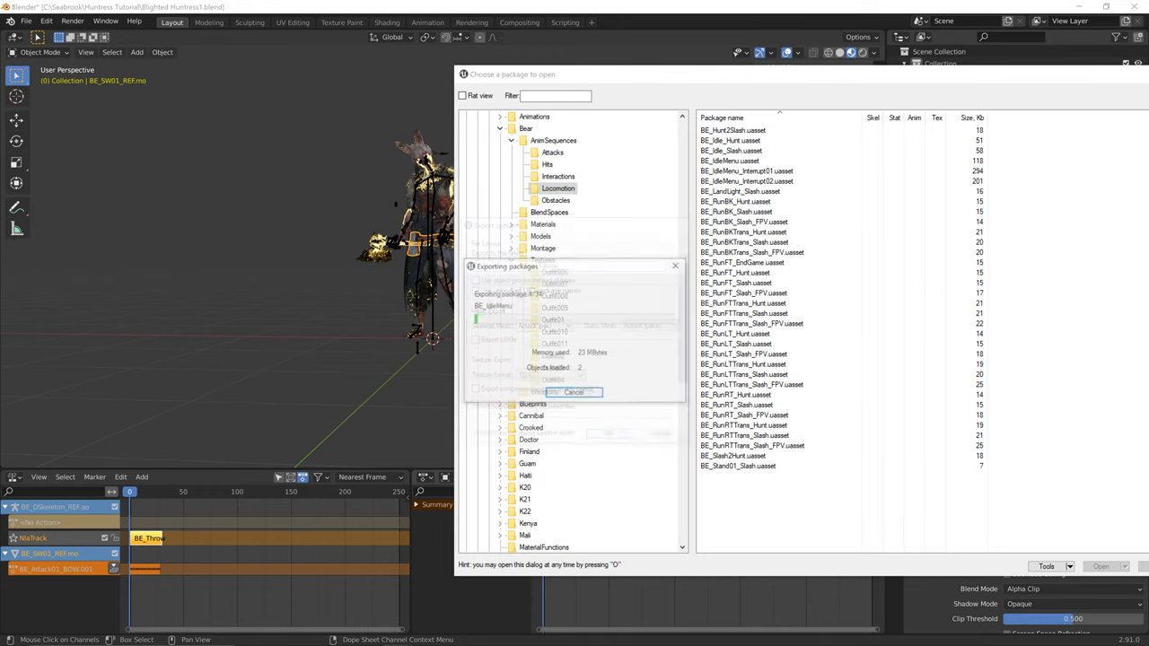
key(alt+Tab)
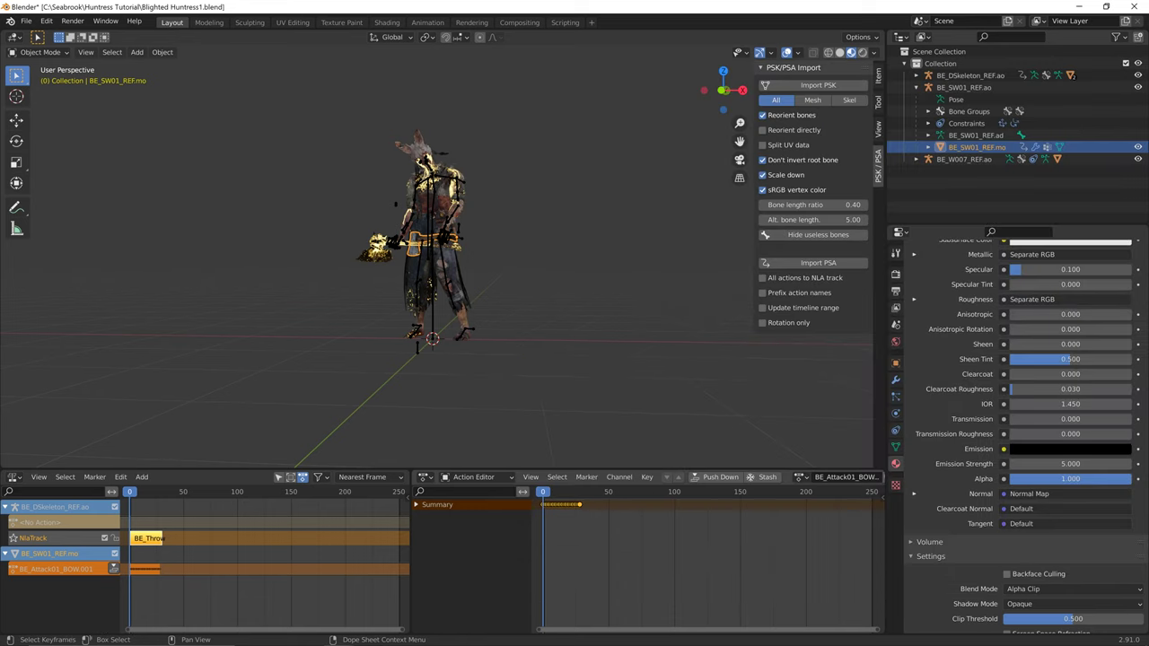
- Try to import all Locomotion PSA files, BE_Hunt2Slash.psa through BE_Stand01_Slash.psa, with the hatchet mesh selected, returning to frame 0
mouse_move(543, 491)
mouse_down()
mouse_move(570, 492)
mouse_move(544, 491)
mouse_up()
click(817, 262)
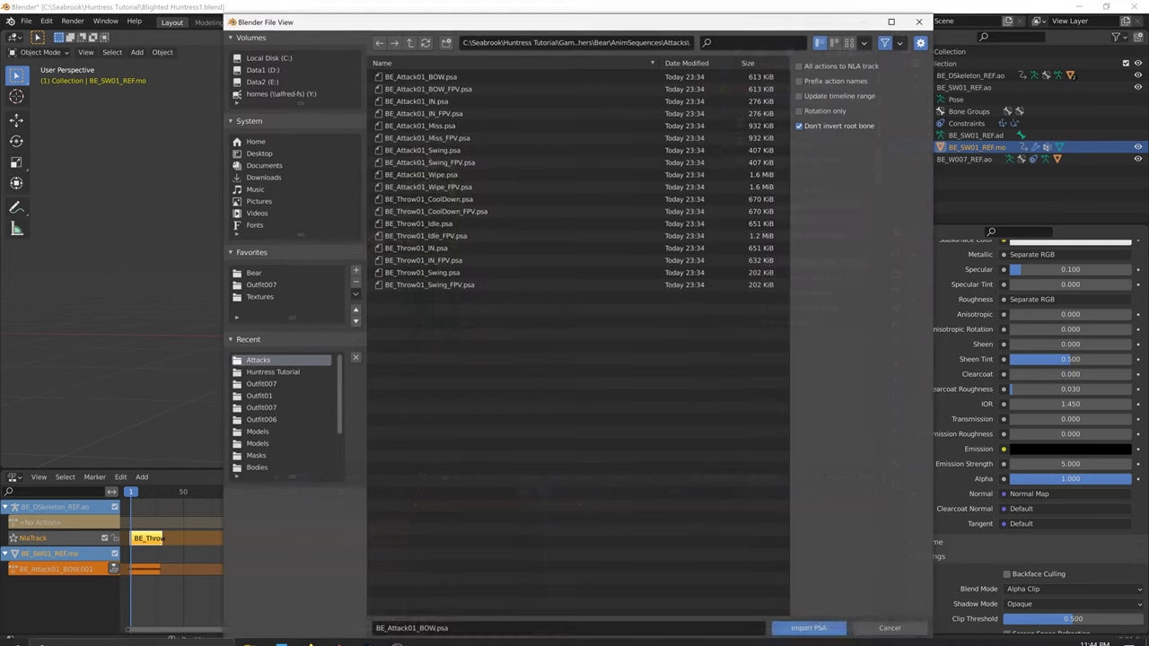
click(409, 42)
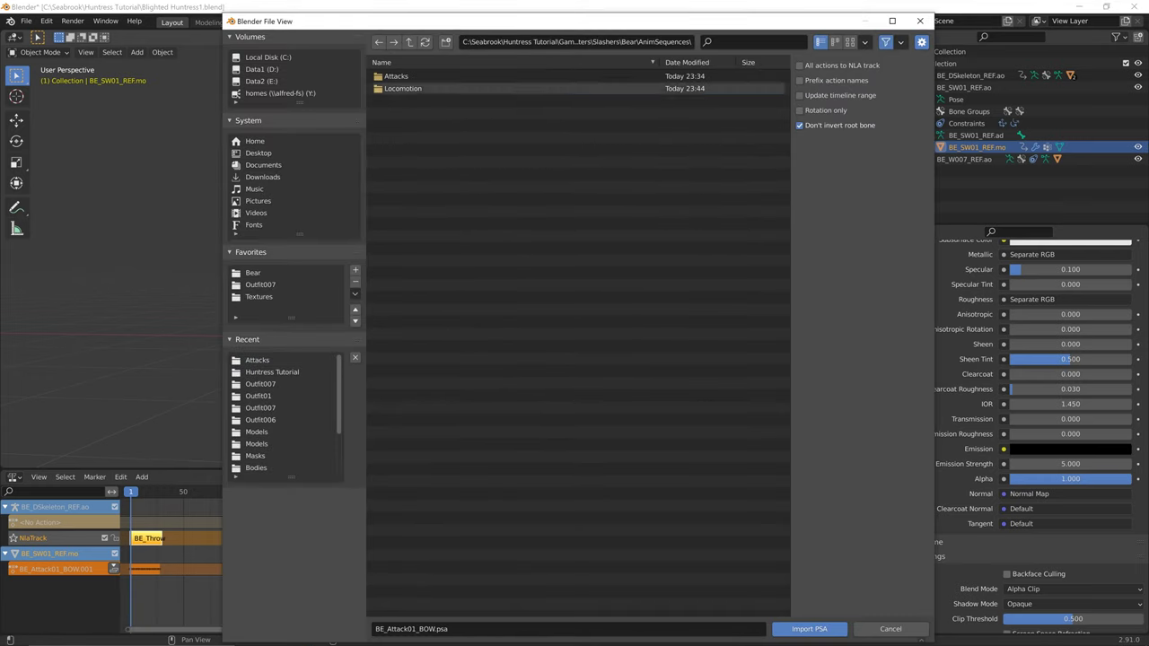
double_click(412, 89)
click(415, 113)
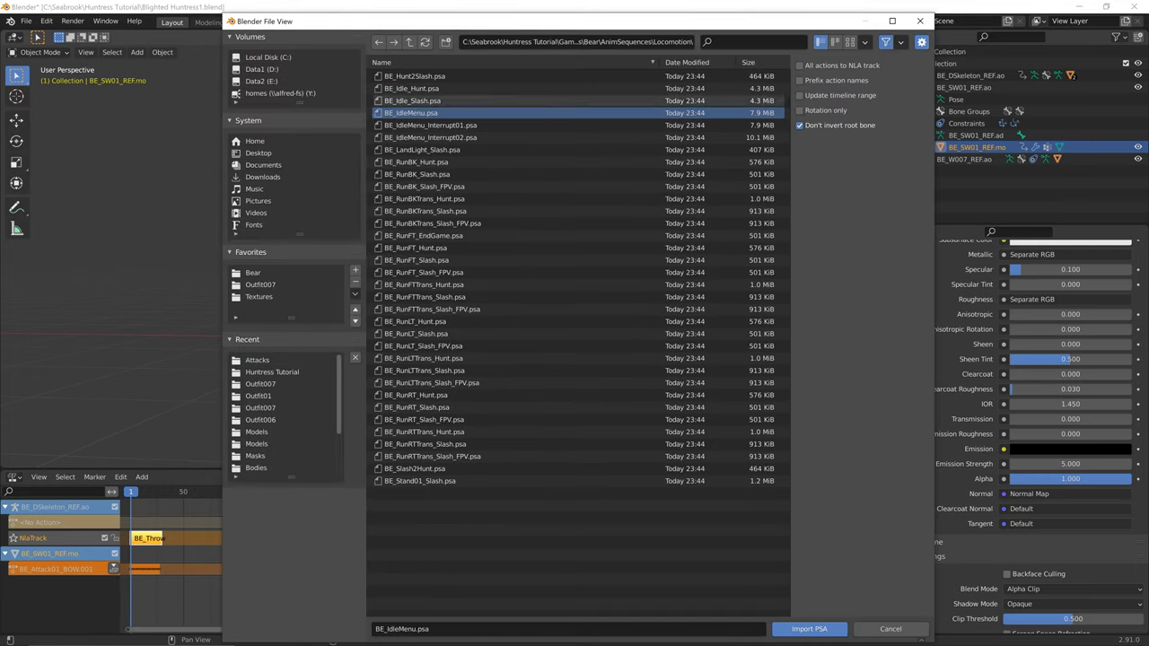
click(414, 77)
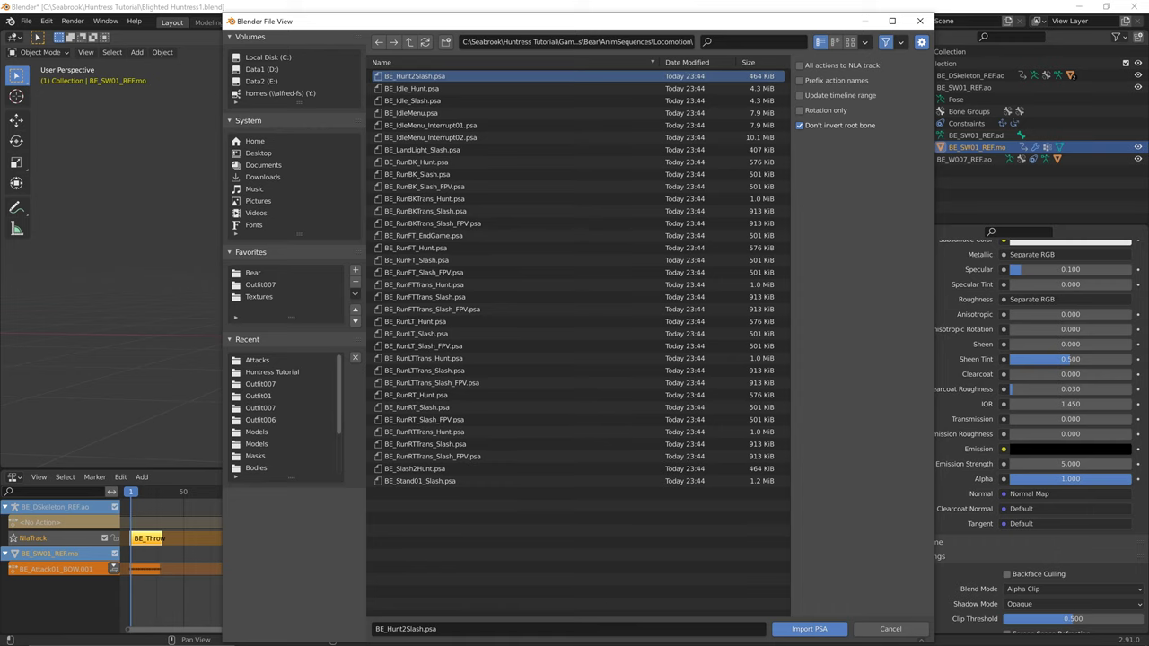
shift+click(420, 481)
click(809, 628)
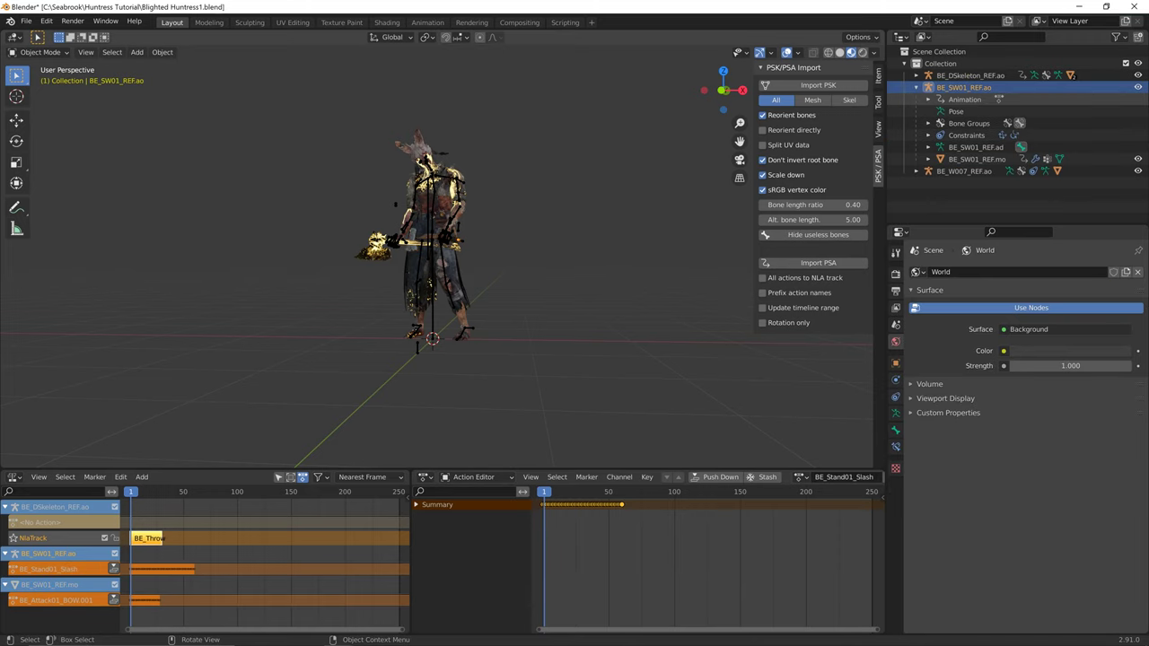
click(415, 240)
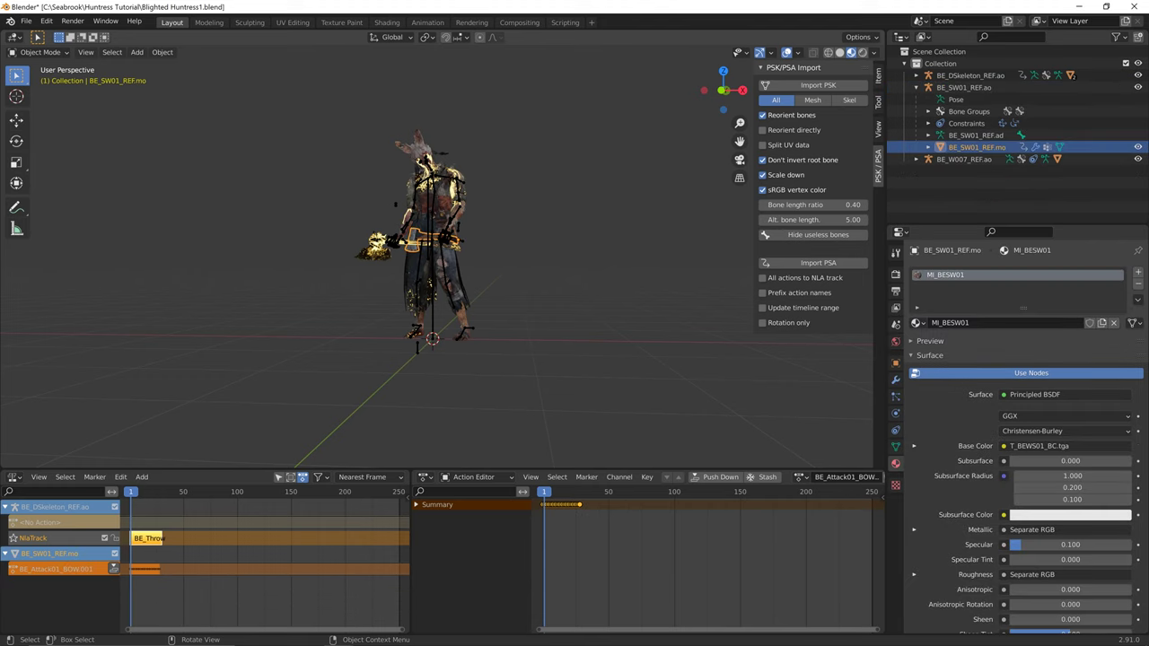
key(Left)
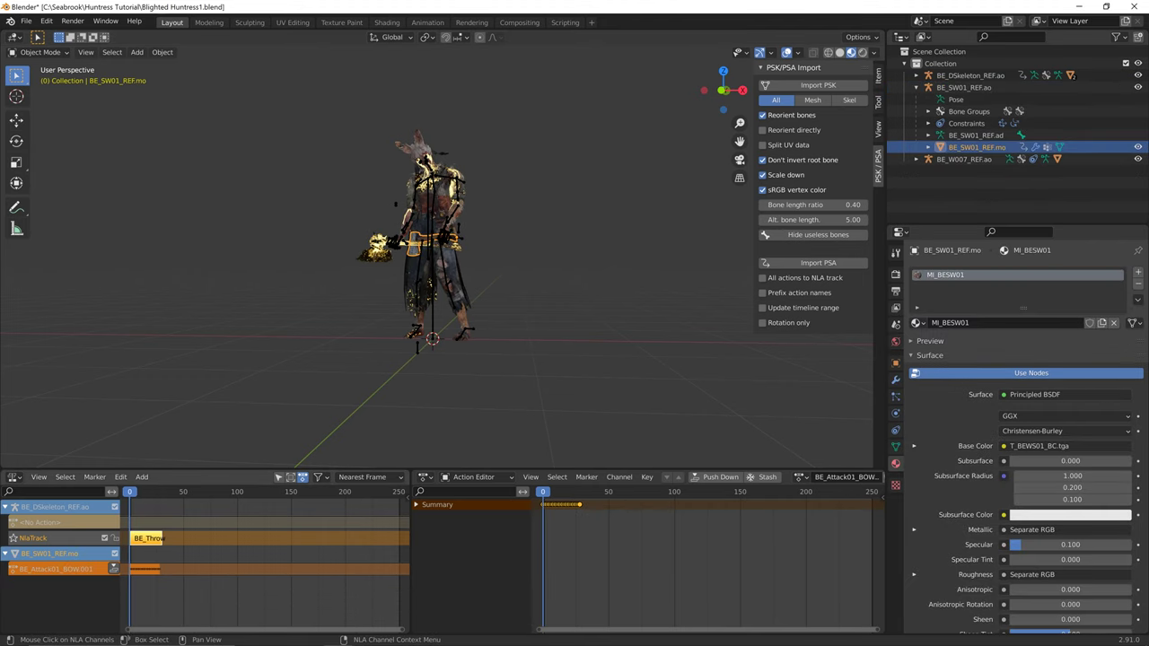
- Clear the animation data from the hatchet mesh BE_SW01_REF.mo
right_click(902, 146)
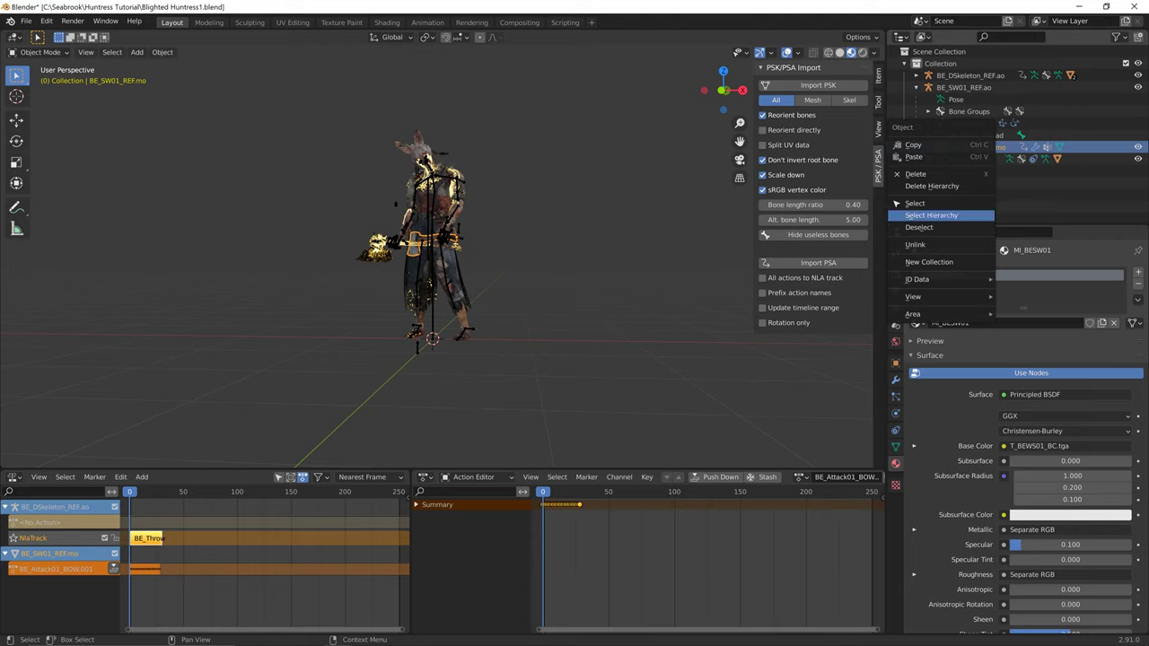
click(931, 216)
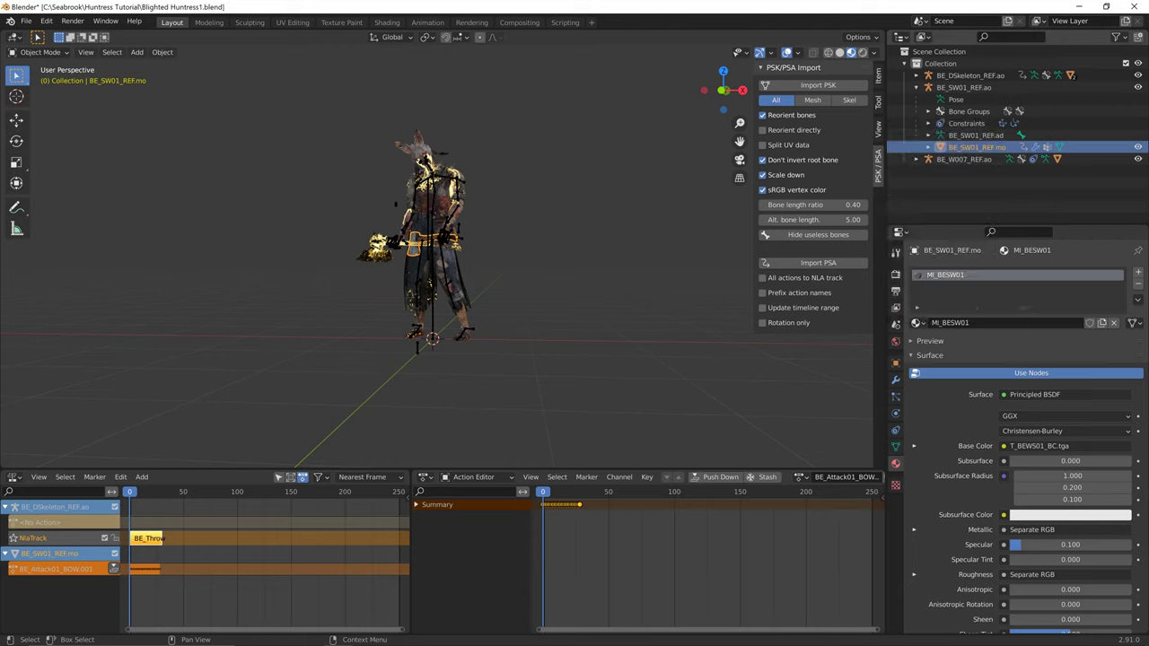
click(928, 147)
click(977, 159)
right_click(977, 159)
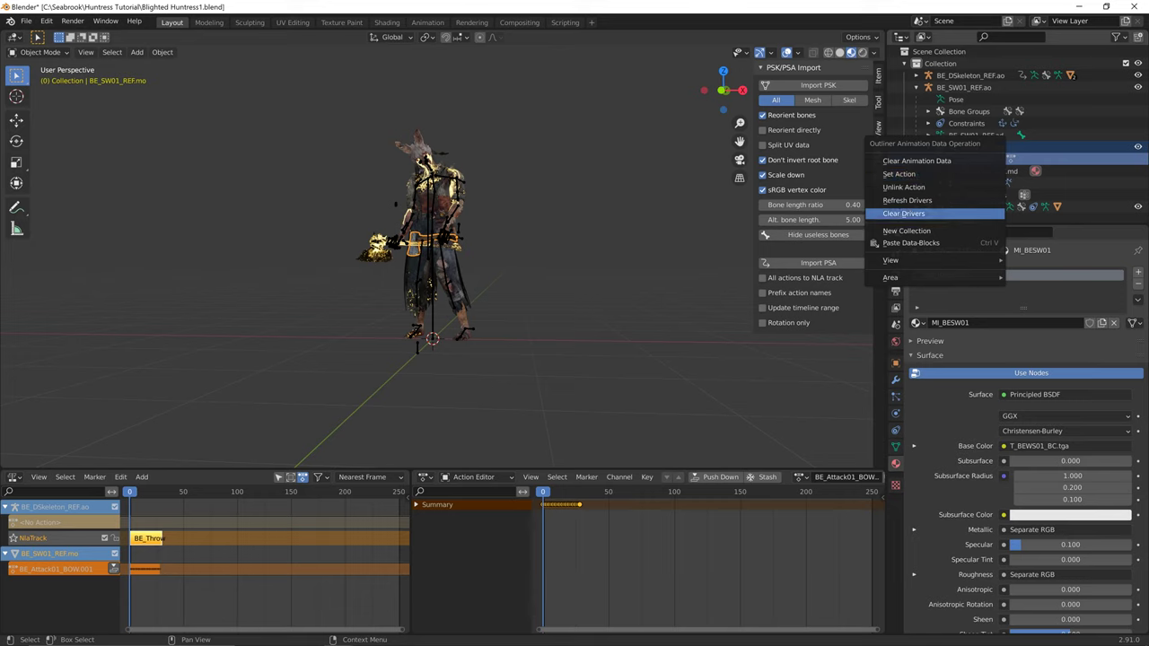
click(916, 161)
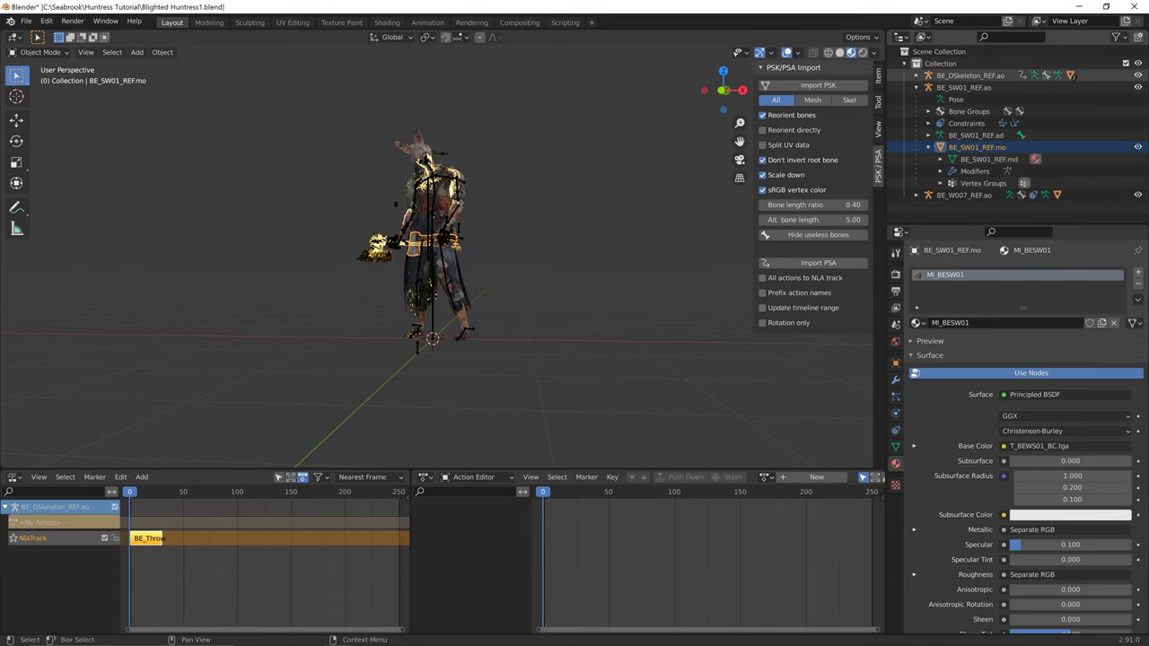
- Import all Locomotion PSA files, BE_Hunt2Slash.psa through BE_Stand01_Slash.psa, onto the BE_DSkeleton_REF.ao skeleton and save the file
click(970, 75)
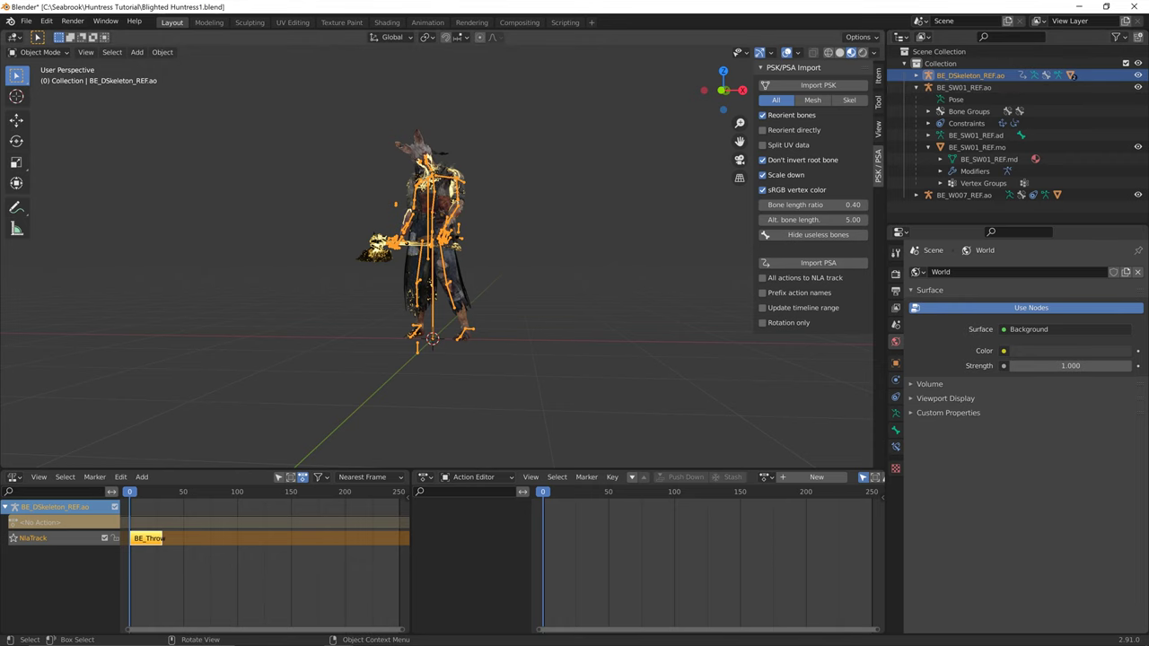
middle_drag(395, 261, 449, 271)
scroll(448, 271, up, 2)
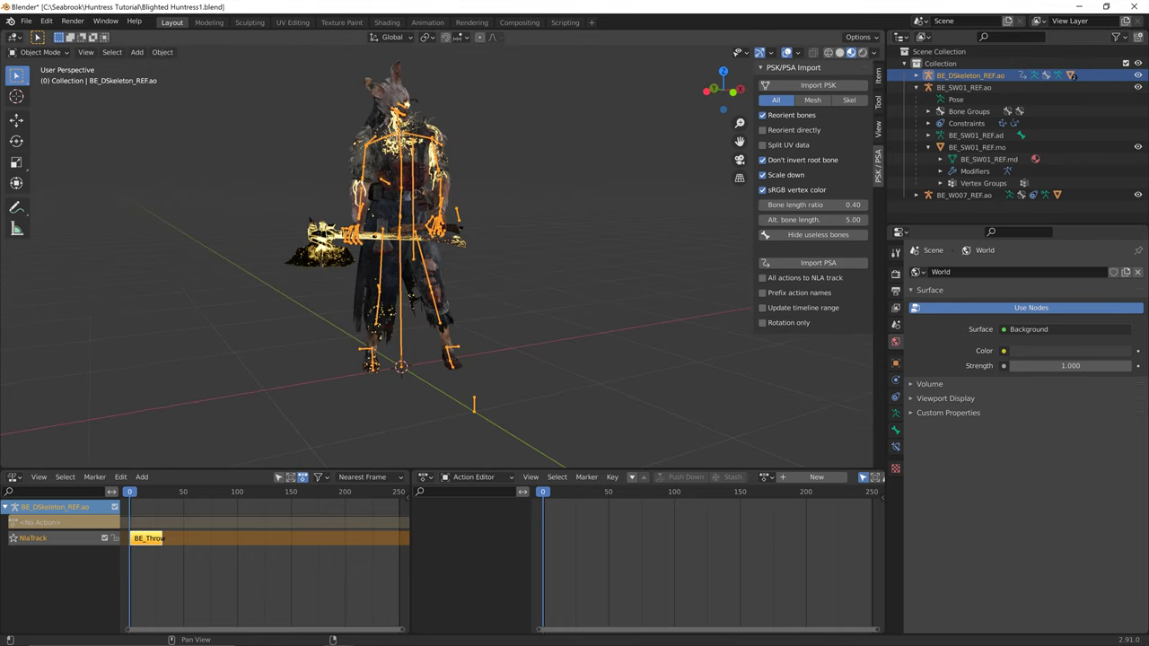
click(813, 263)
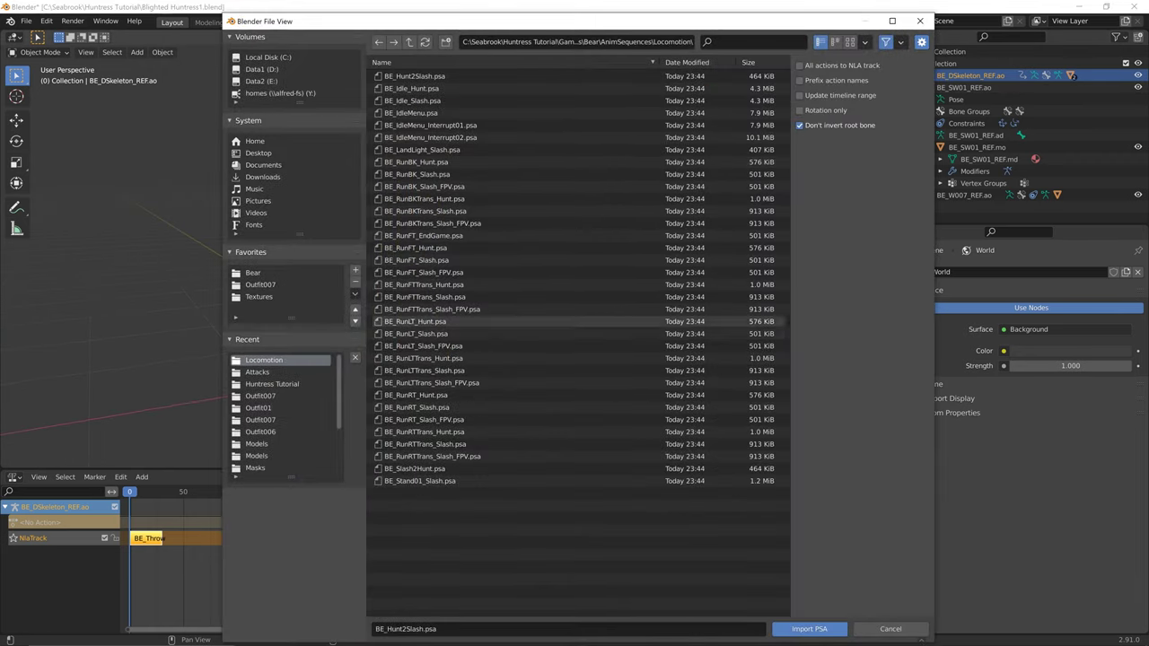
click(421, 150)
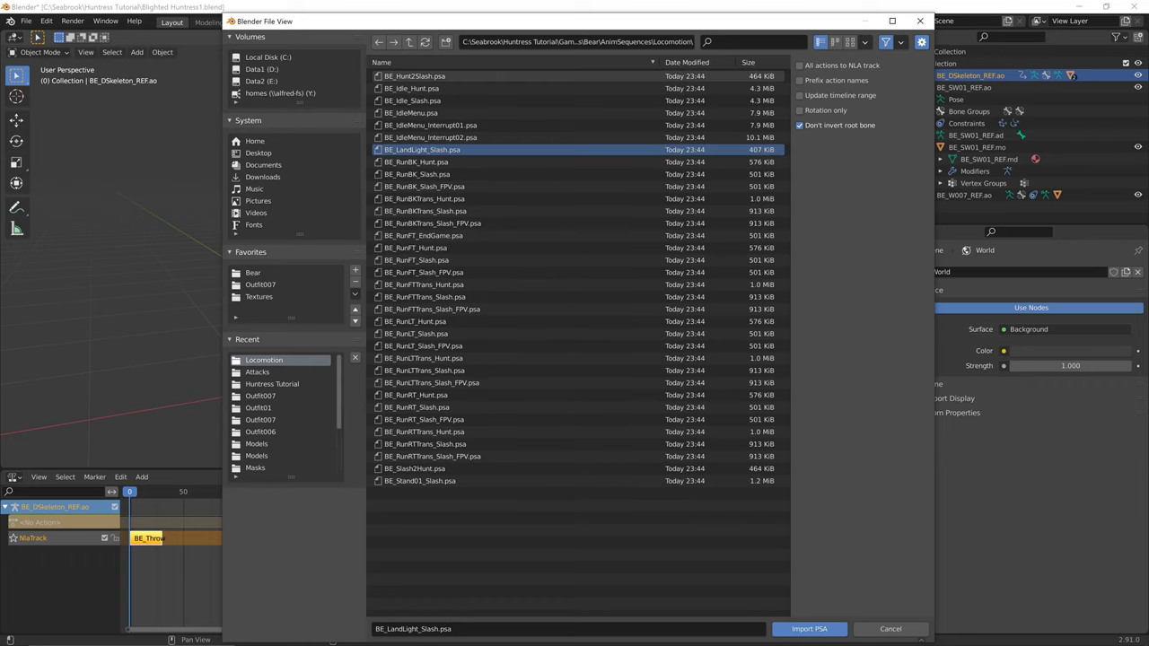
click(422, 76)
shift+click(420, 481)
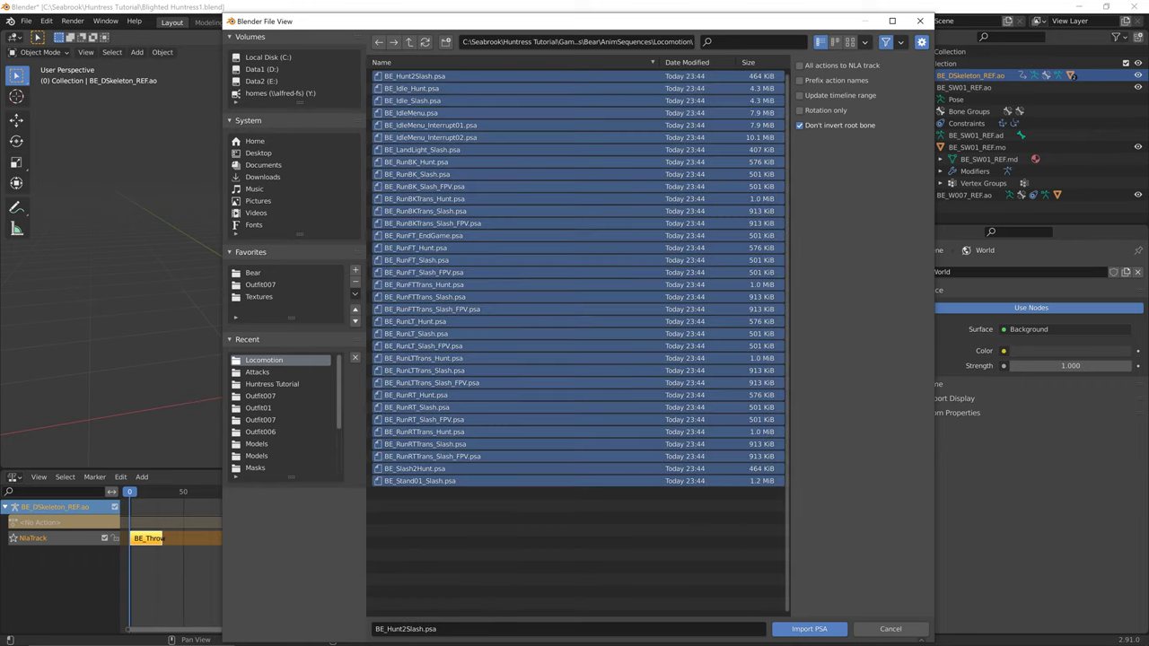
click(808, 629)
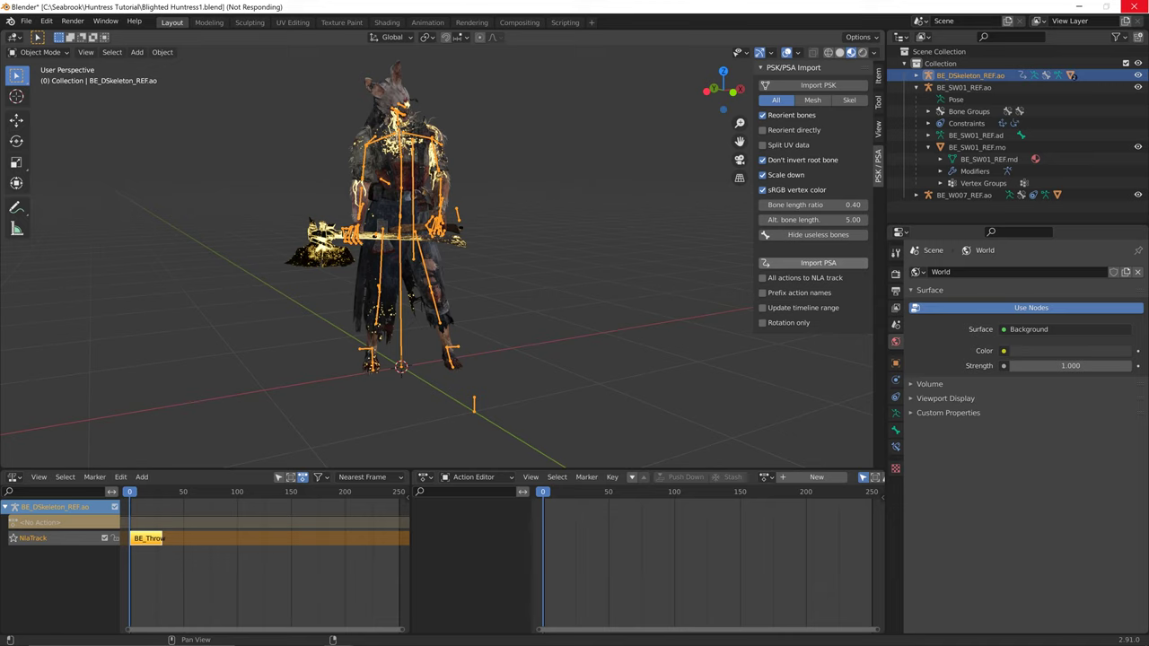
key(ctrl+s)
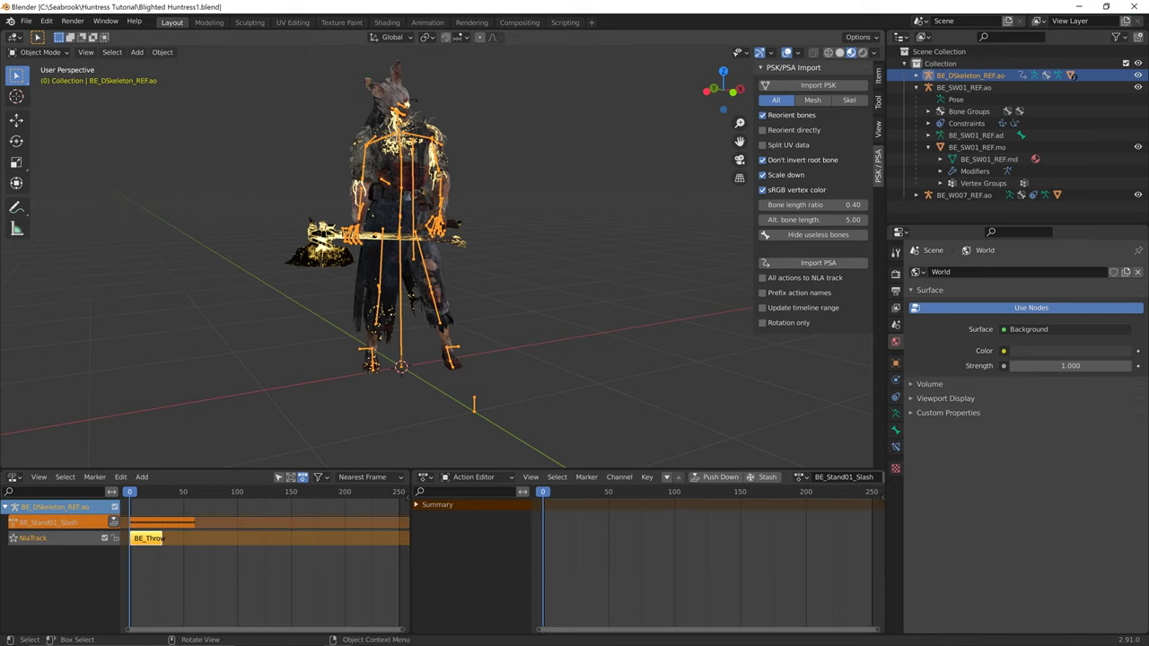
- Assign the BE_Slash2Hunt action to the BE_DSkeleton_REF.ao skeleton, preview its playback, and return to frame 0
click(801, 477)
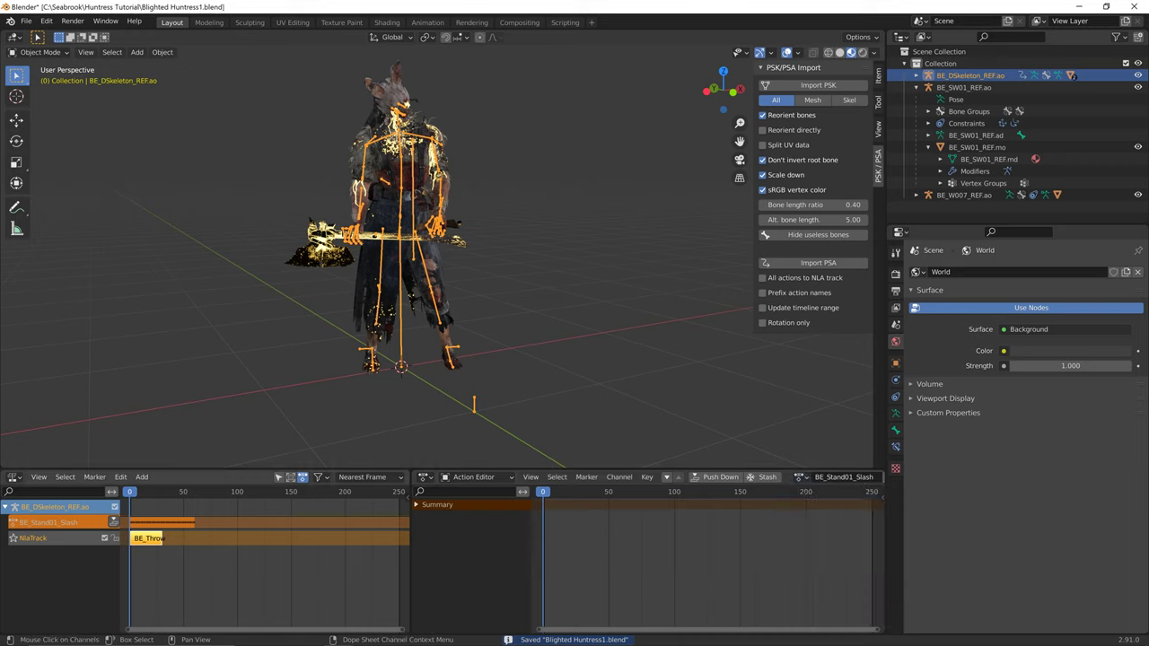
key(space)
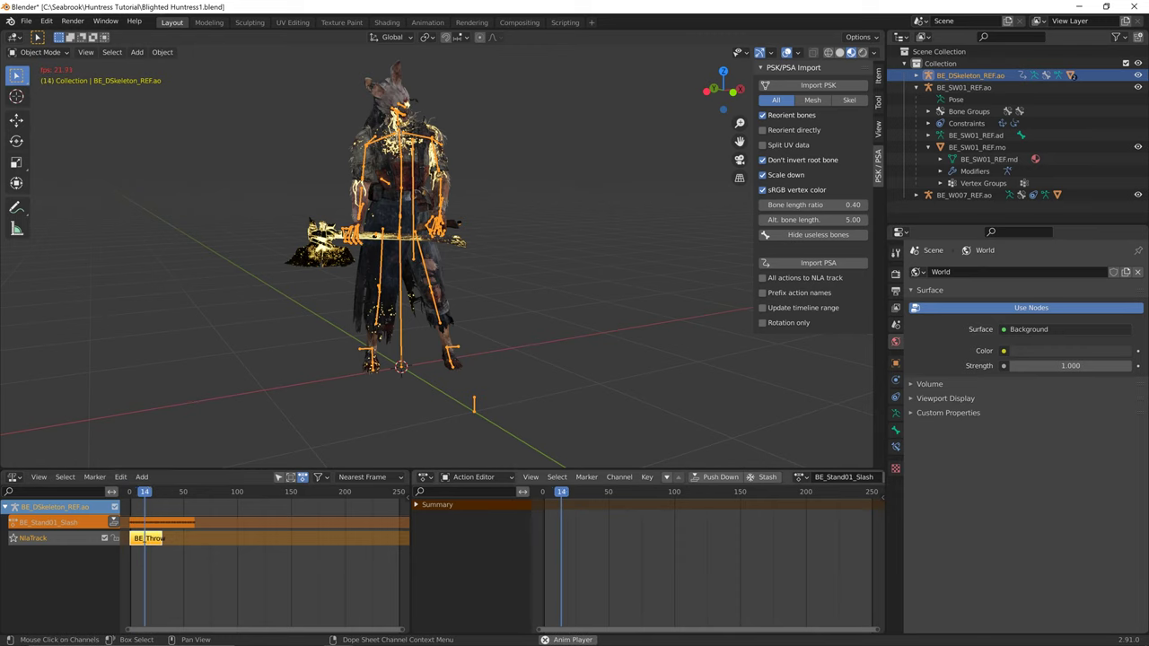
key(space)
click(798, 477)
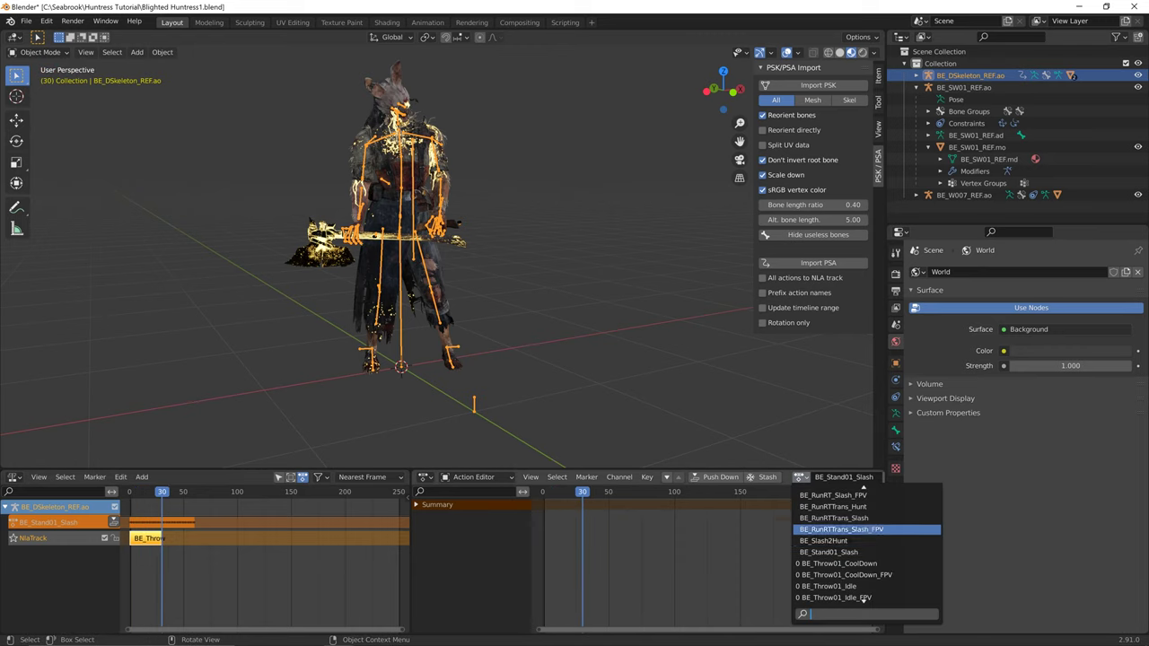
click(823, 540)
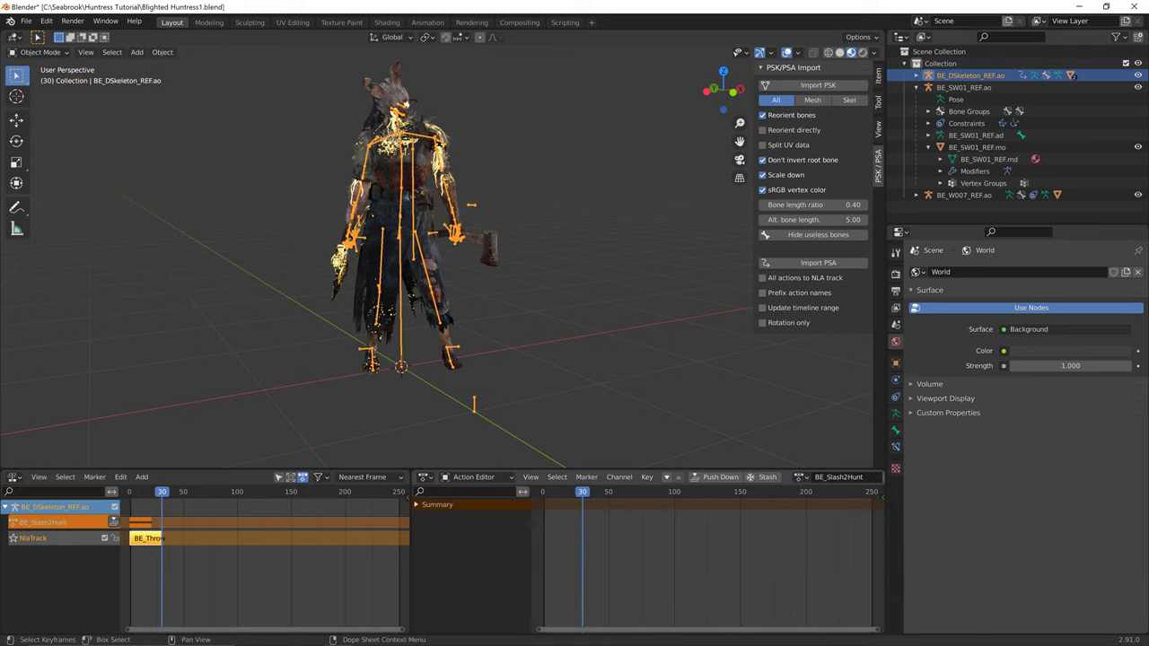
key(space)
key(space)
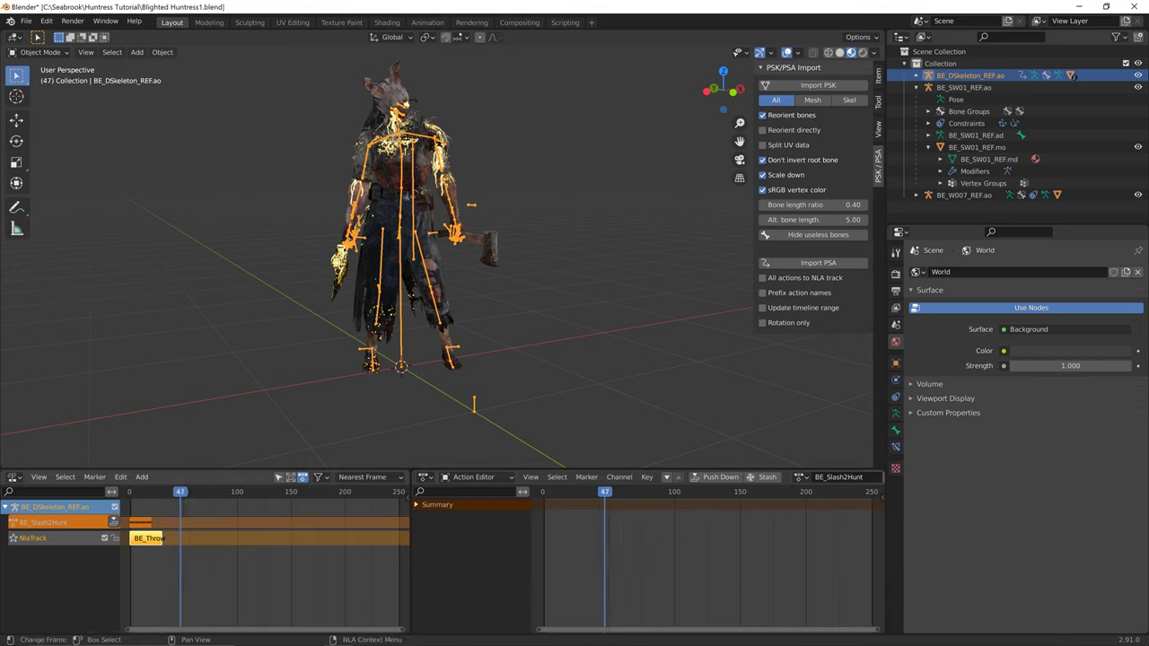
key(shift+Left)
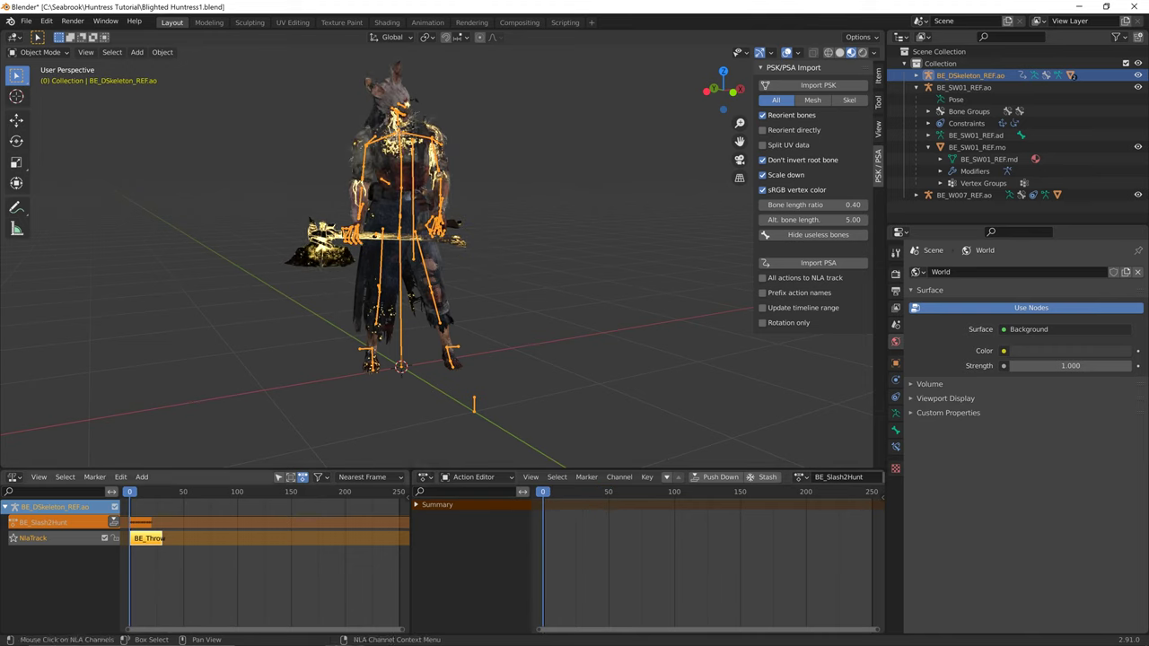
- Push the BE_Slash2Hunt action down into an NLA strip and move it behind the BE_Throw01_IN strip
click(114, 521)
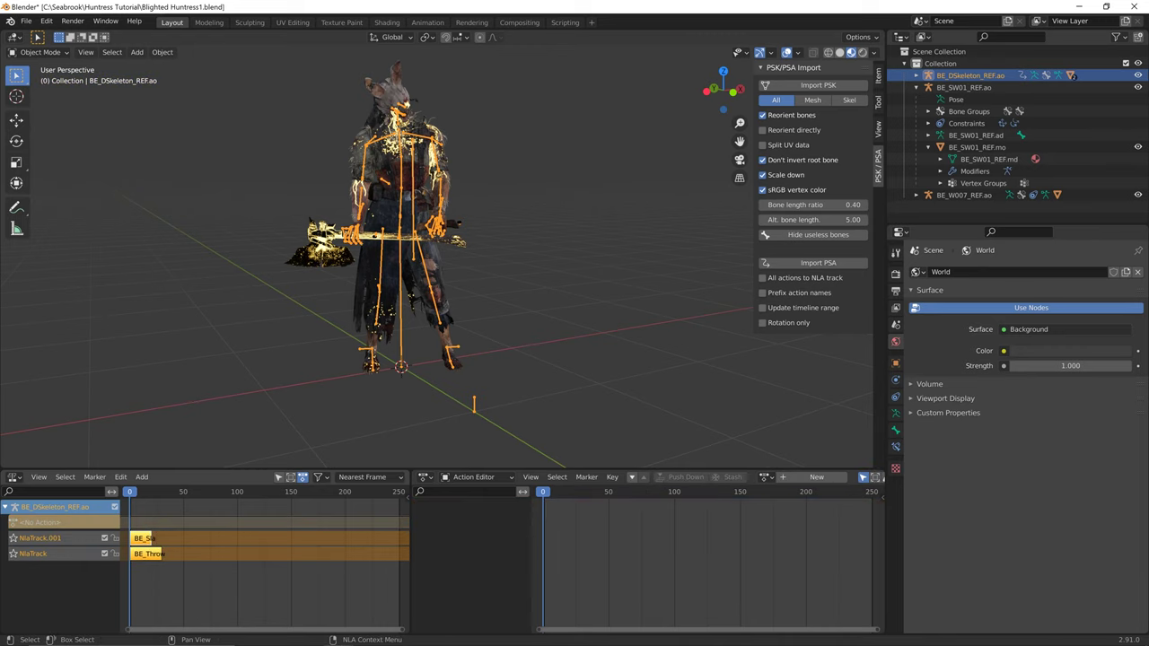
click(141, 539)
key(g)
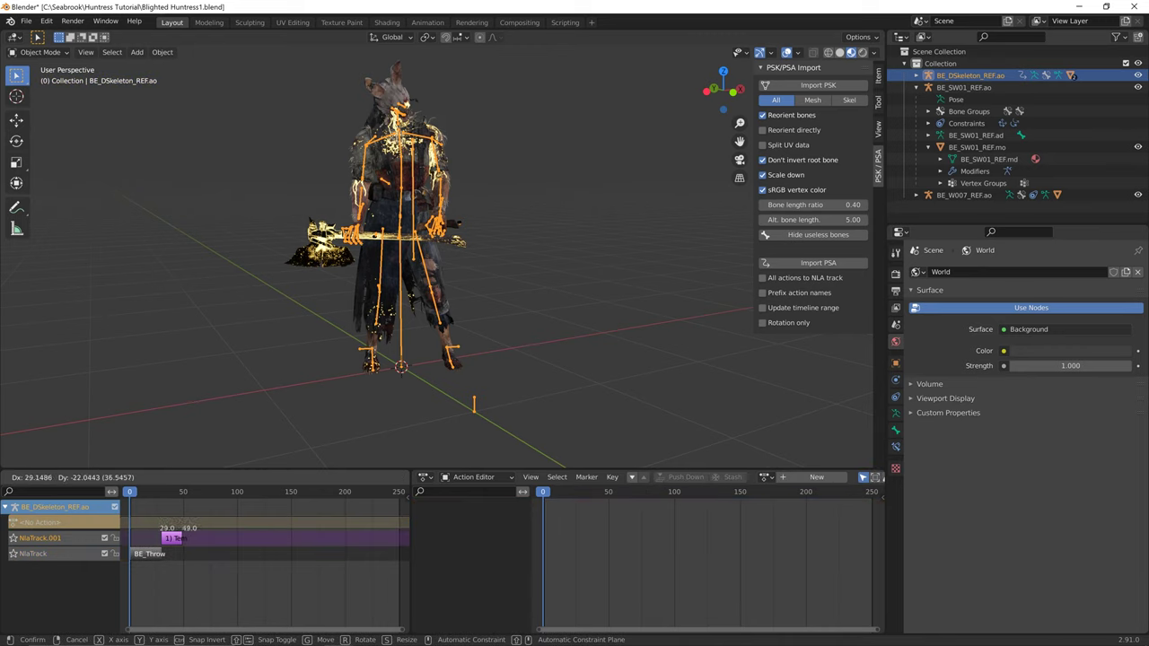
key(Return)
- Play and scrub the transition from BE_Throw01_IN into BE_Slash2Hunt, examining the character from the side and front
click(163, 491)
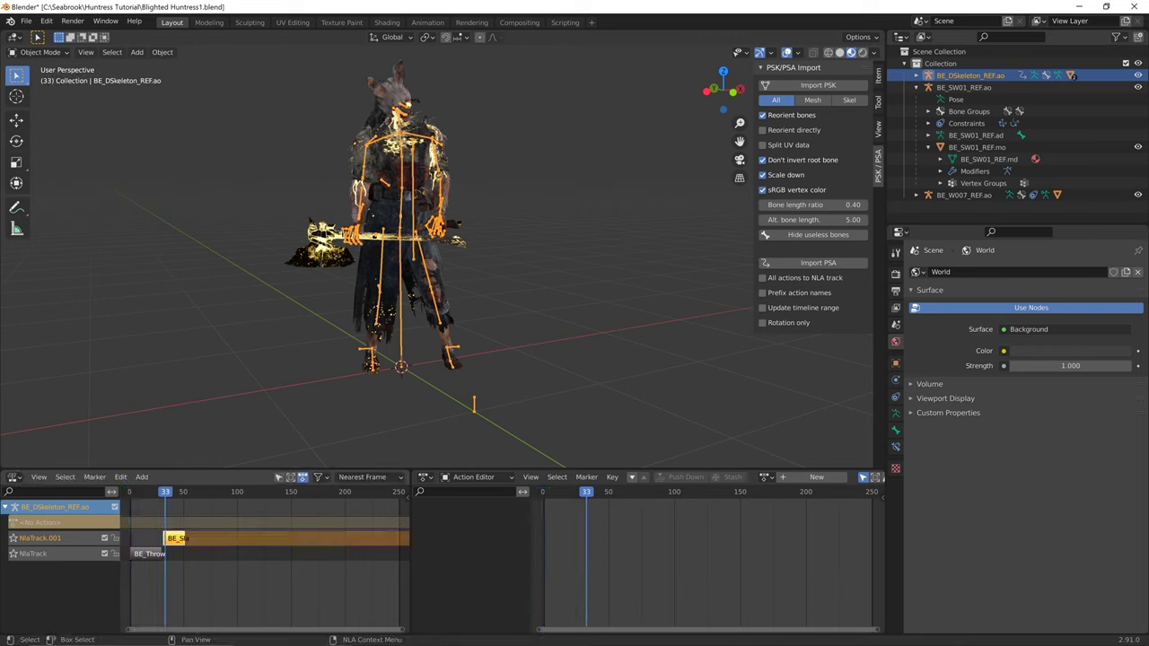
key(F3)
key(Escape)
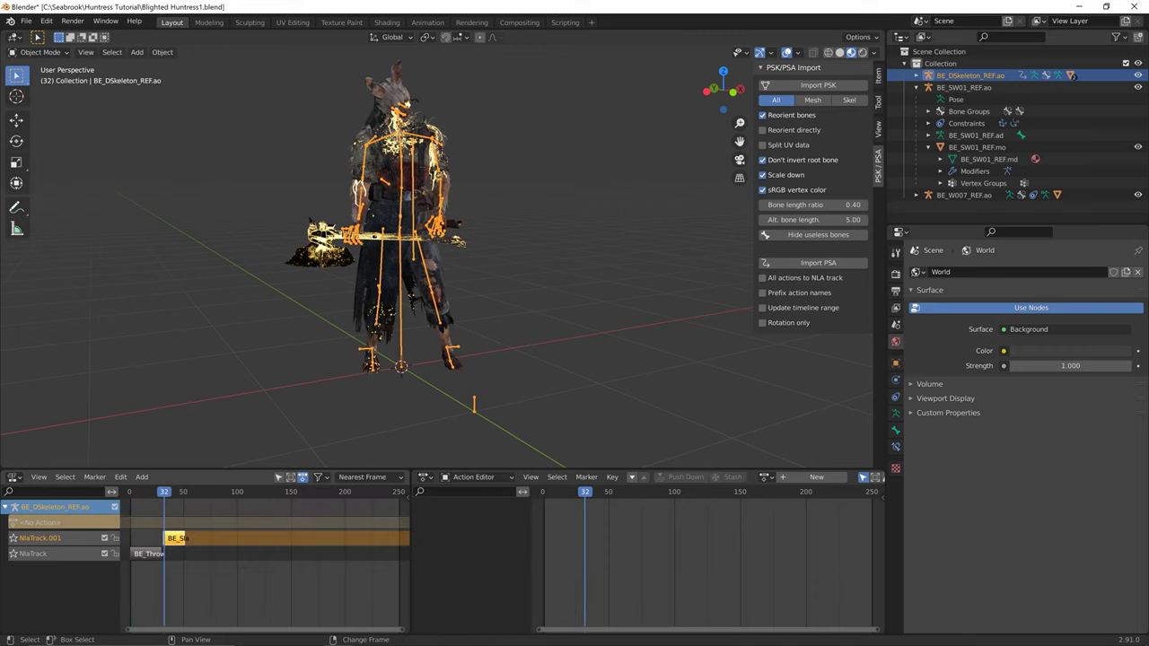
key(space)
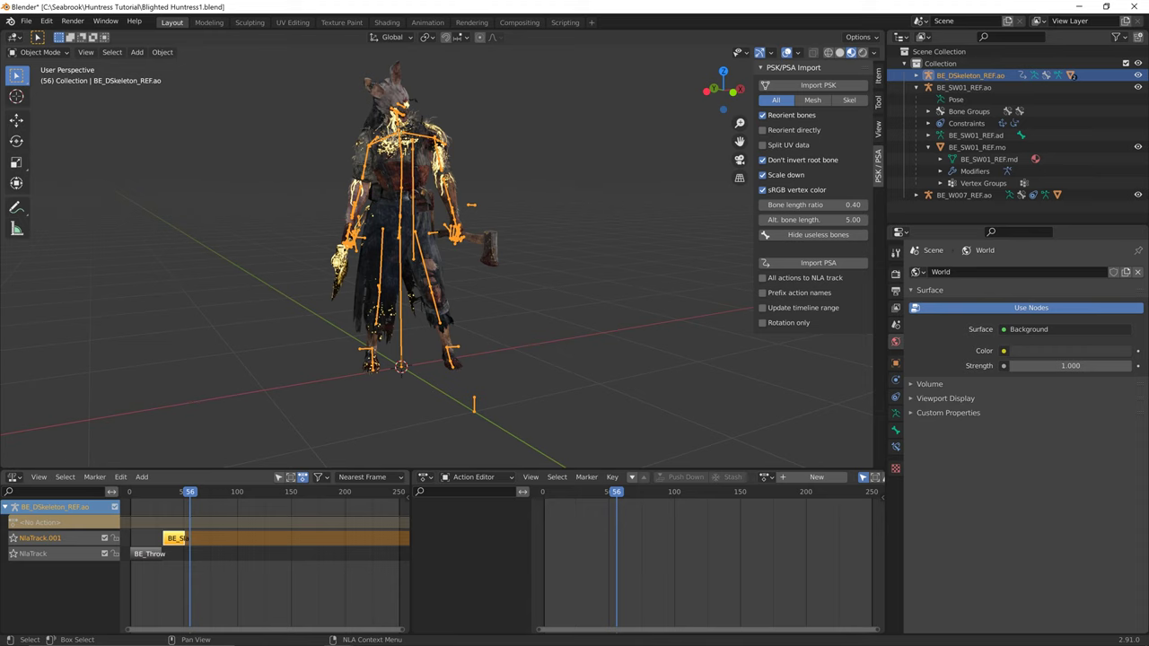
scroll(484, 260, up, 3)
middle_drag(484, 260, 377, 262)
scroll(327, 252, down, 2)
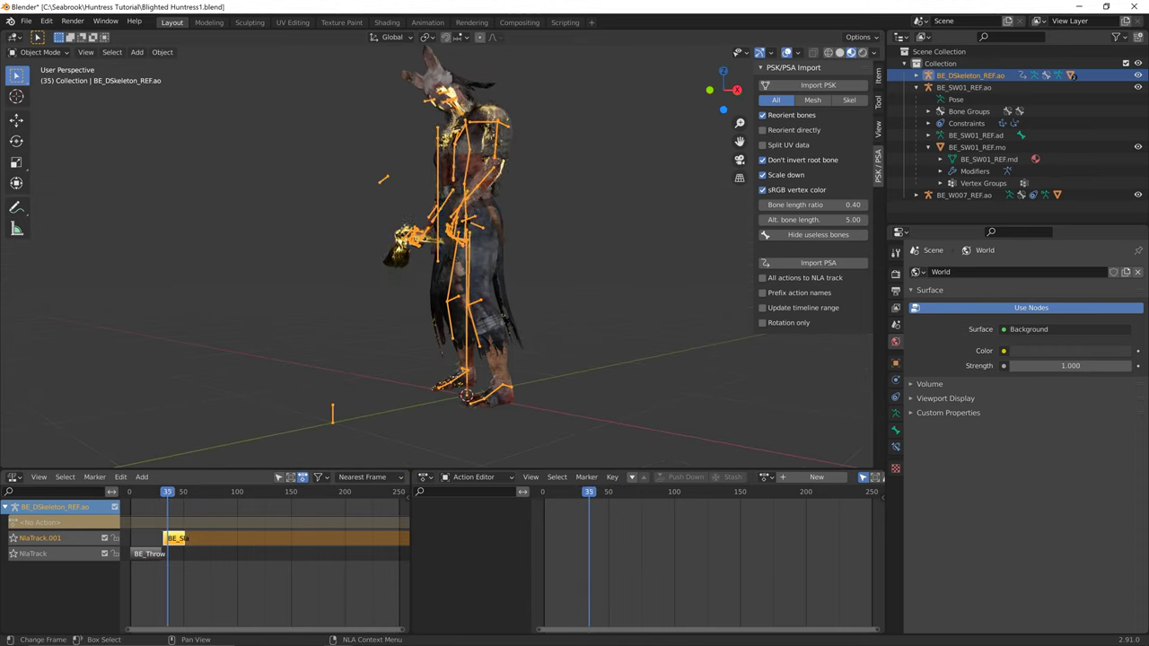
drag(165, 492, 164, 492)
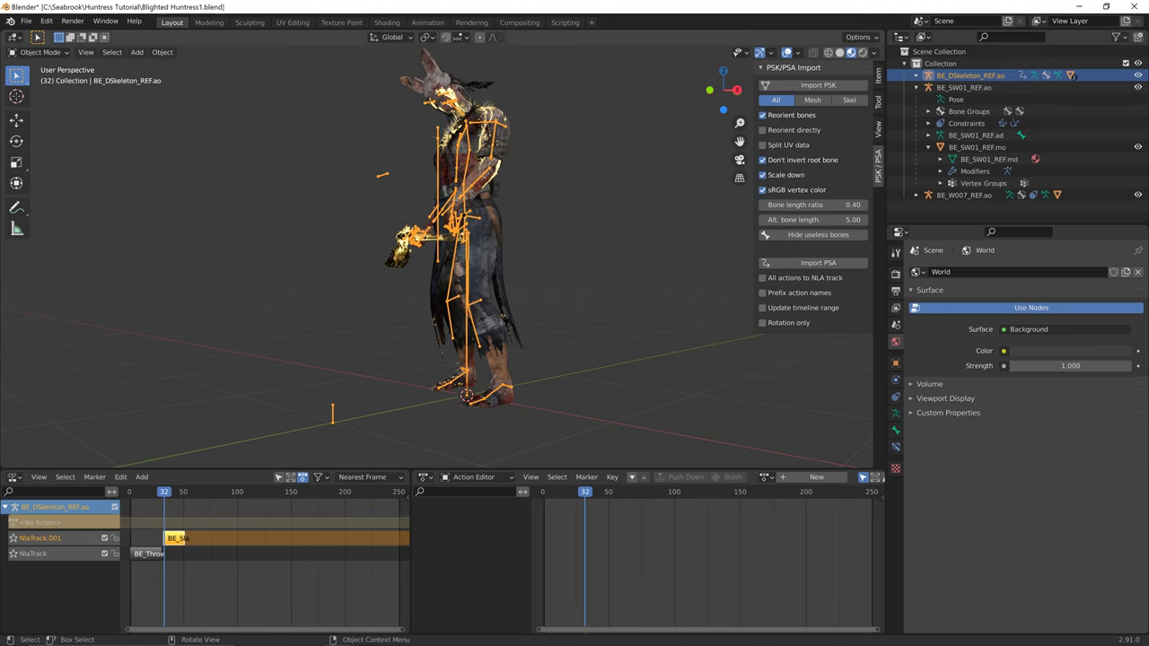
middle_drag(323, 269, 425, 291)
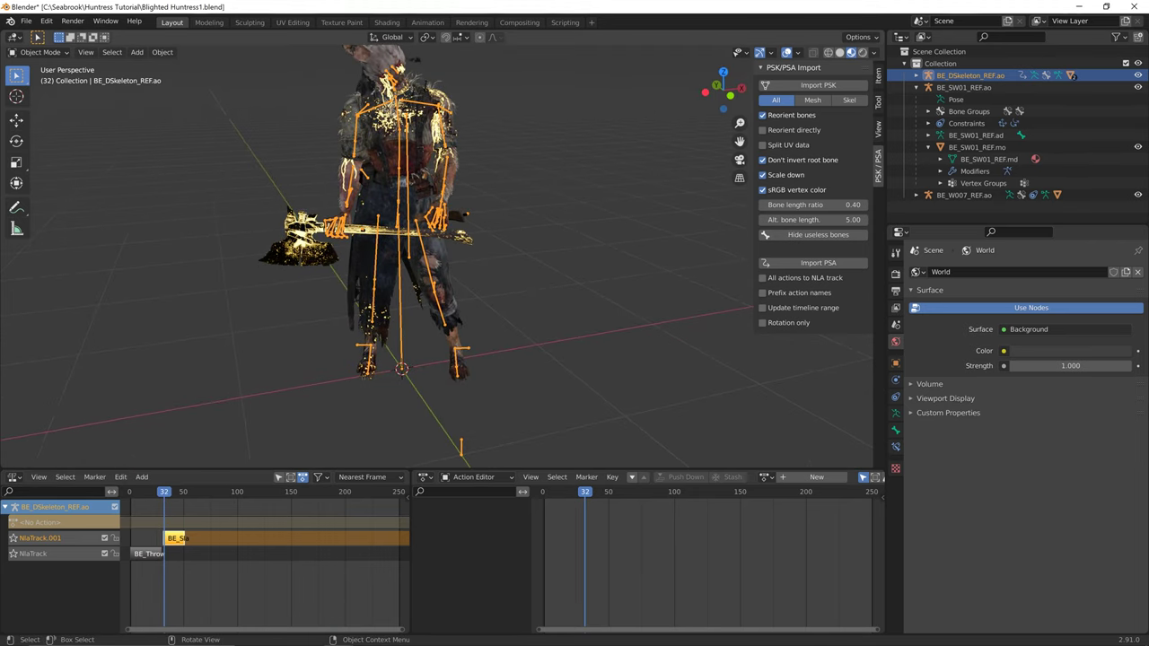
drag(164, 491, 163, 492)
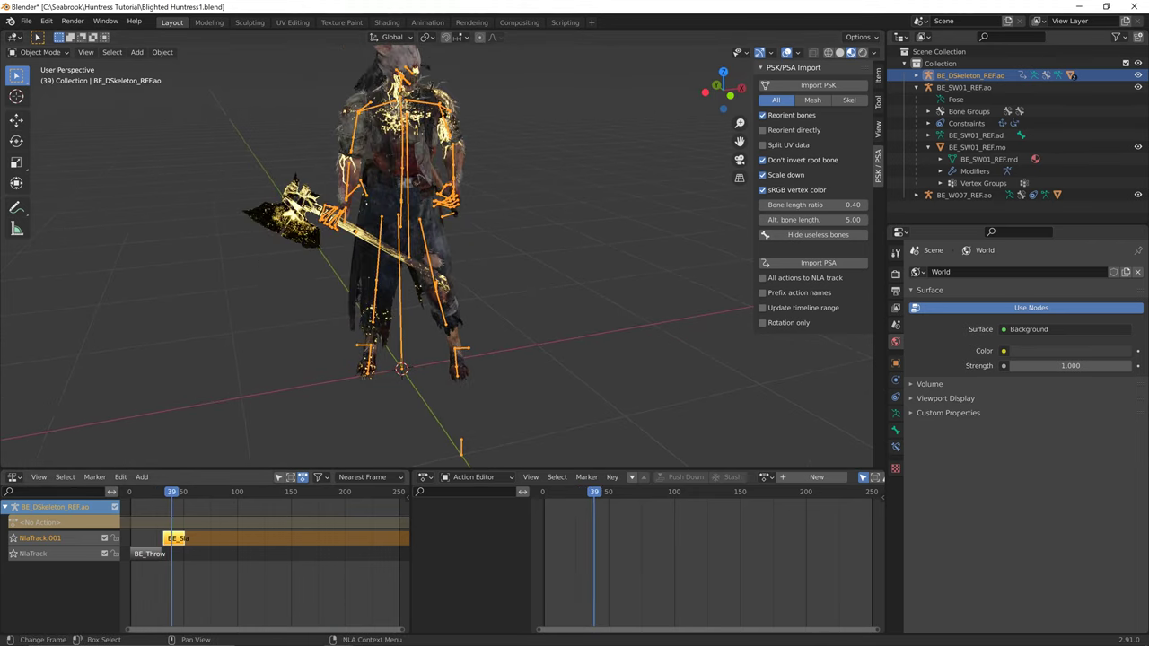
- Move the BE_Slash2Hunt strip onto NlaTrack, directly after the BE_Throw01_IN strip
click(174, 574)
click(175, 538)
key(g)
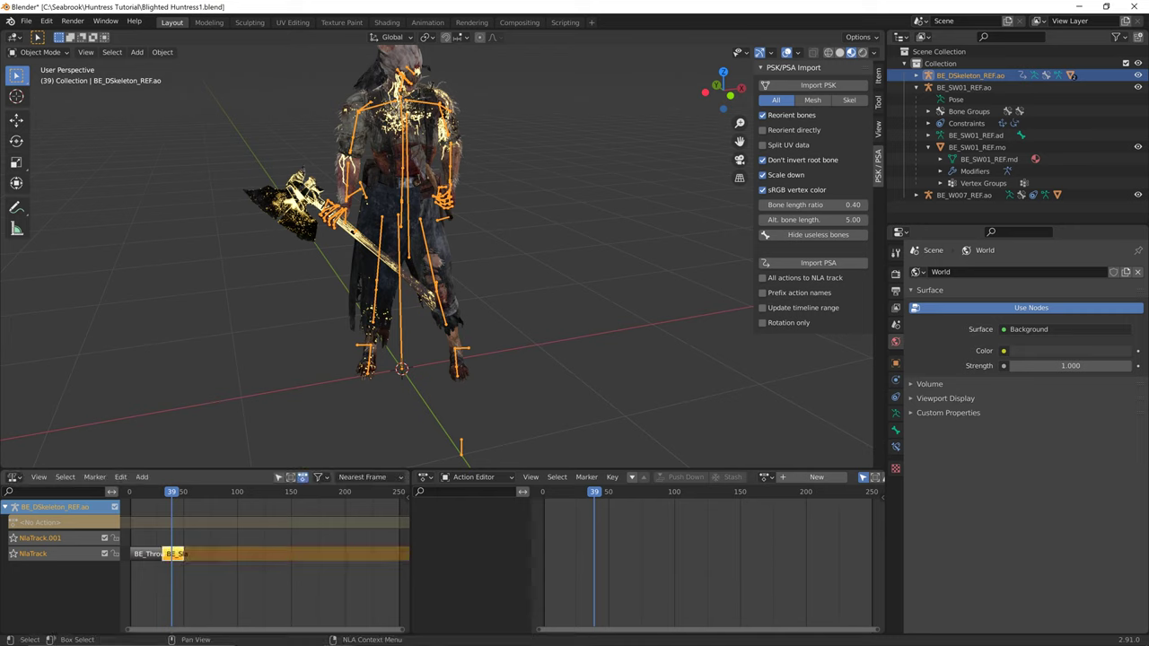
key(Return)
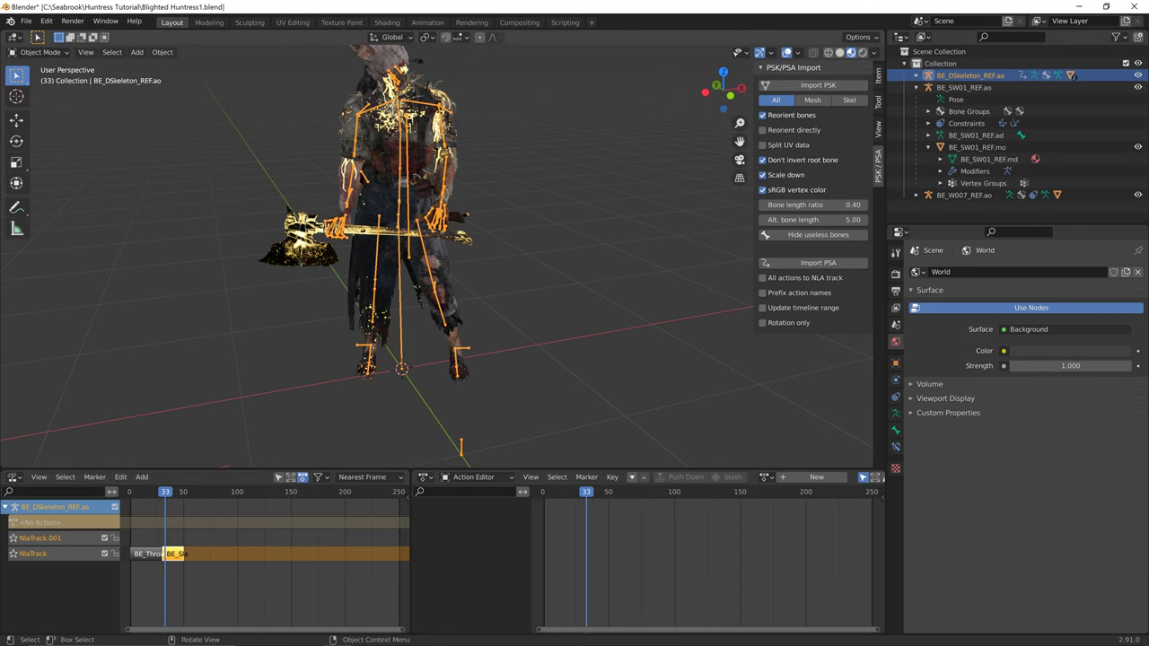
- Merge the Action Editor area into the NLA editor so the NLA strips span the full width
scroll(436, 287, up, 3)
scroll(436, 287, down, 2)
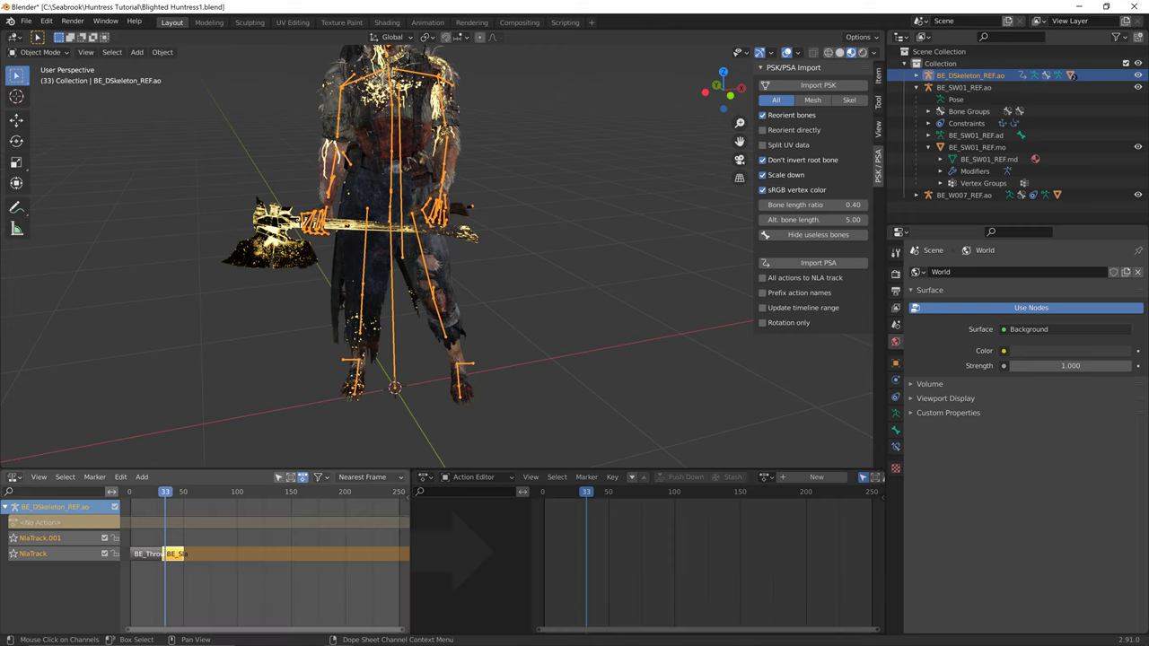
drag(408, 473, 442, 502)
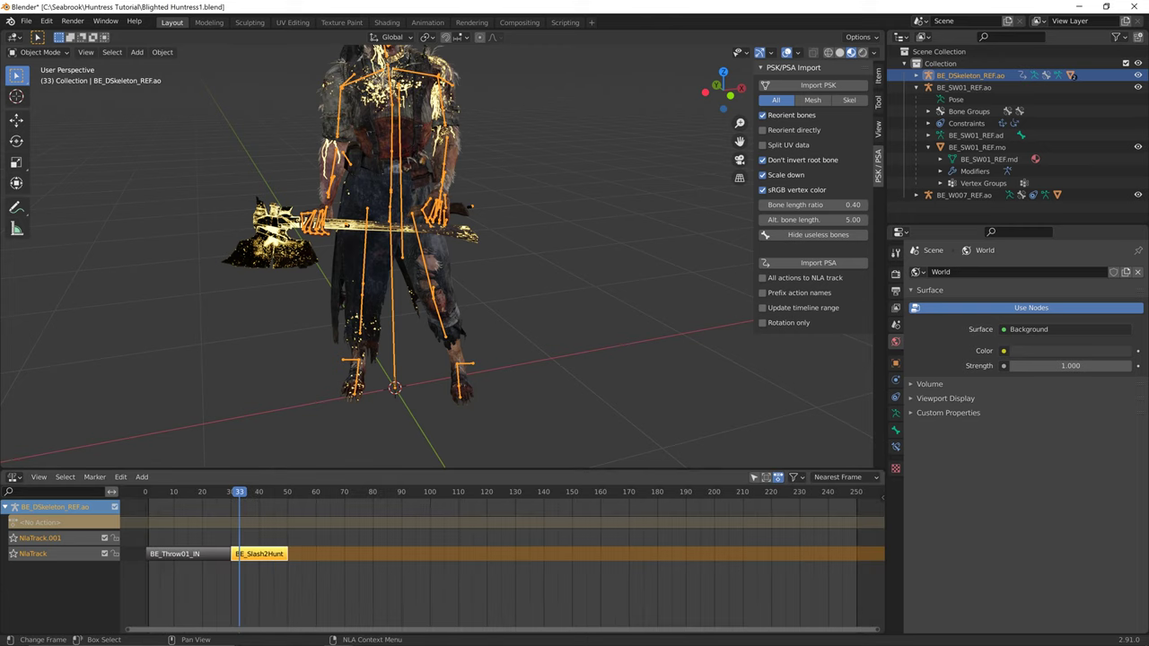
- At frame 31, set the alpha of the hatchet mesh's MI_BESW01 material to 0.000 and keyframe it
drag(240, 492, 233, 495)
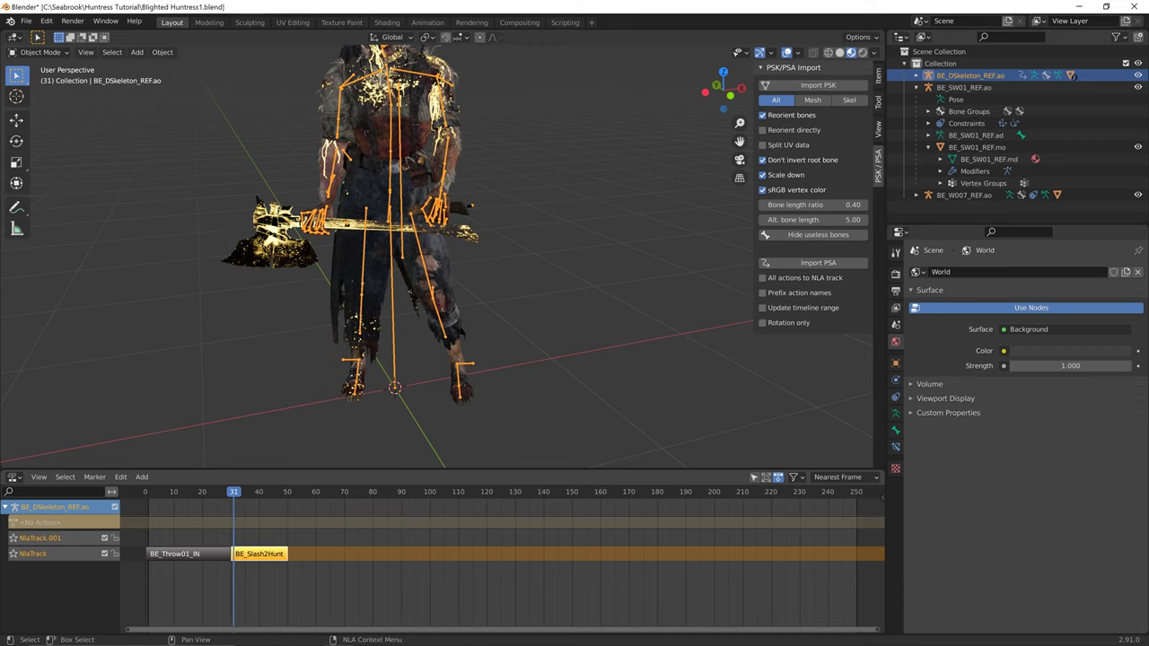
key(Left)
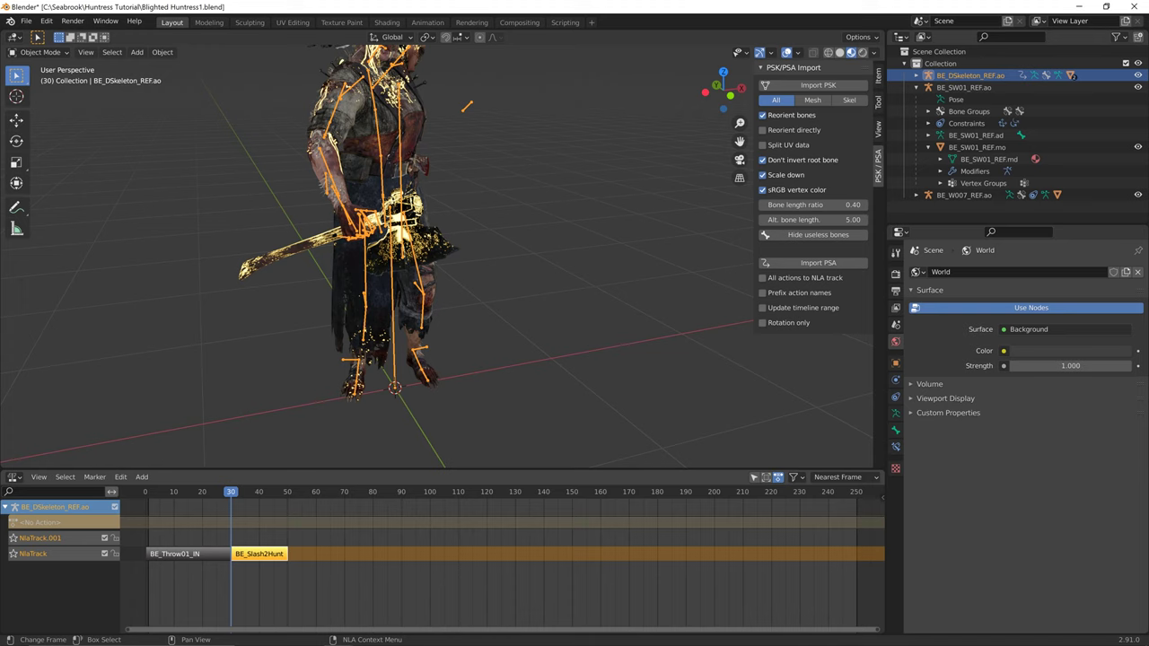
drag(230, 492, 231, 492)
key(Right)
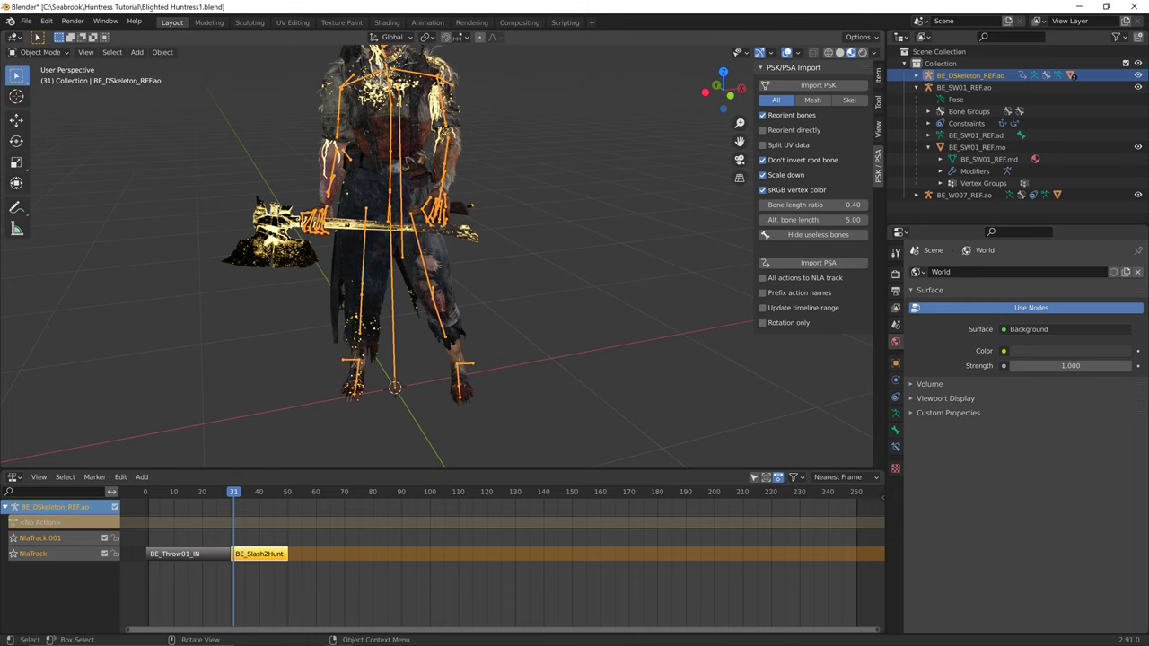
click(461, 207)
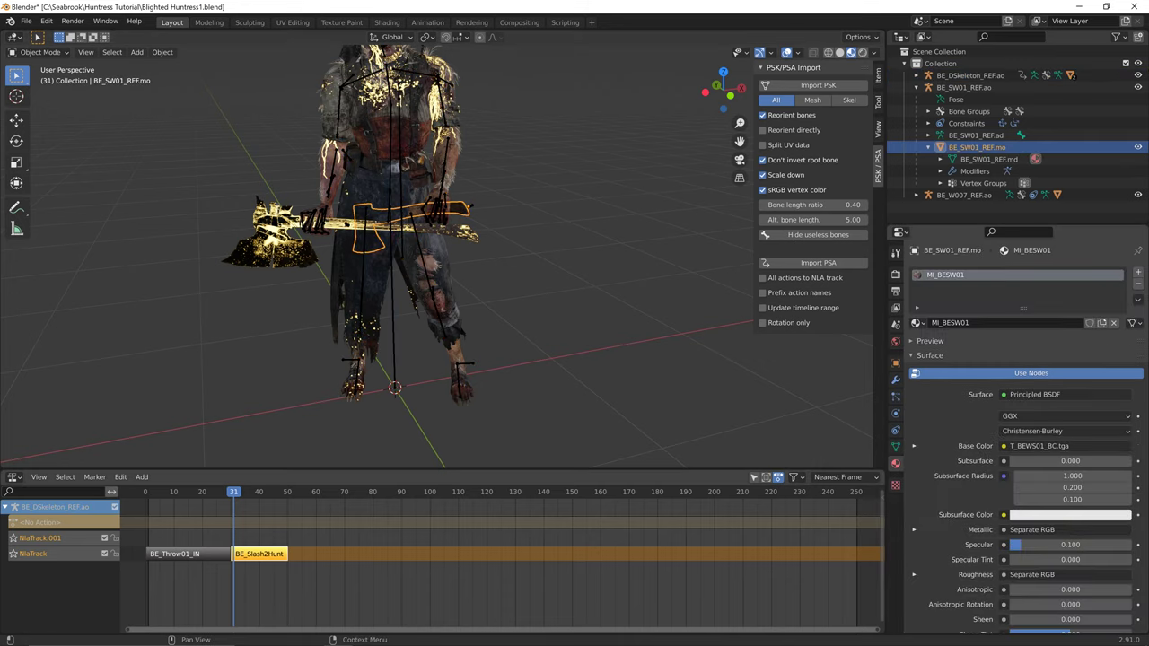
scroll(987, 466, down, 2)
scroll(1023, 448, down, 5)
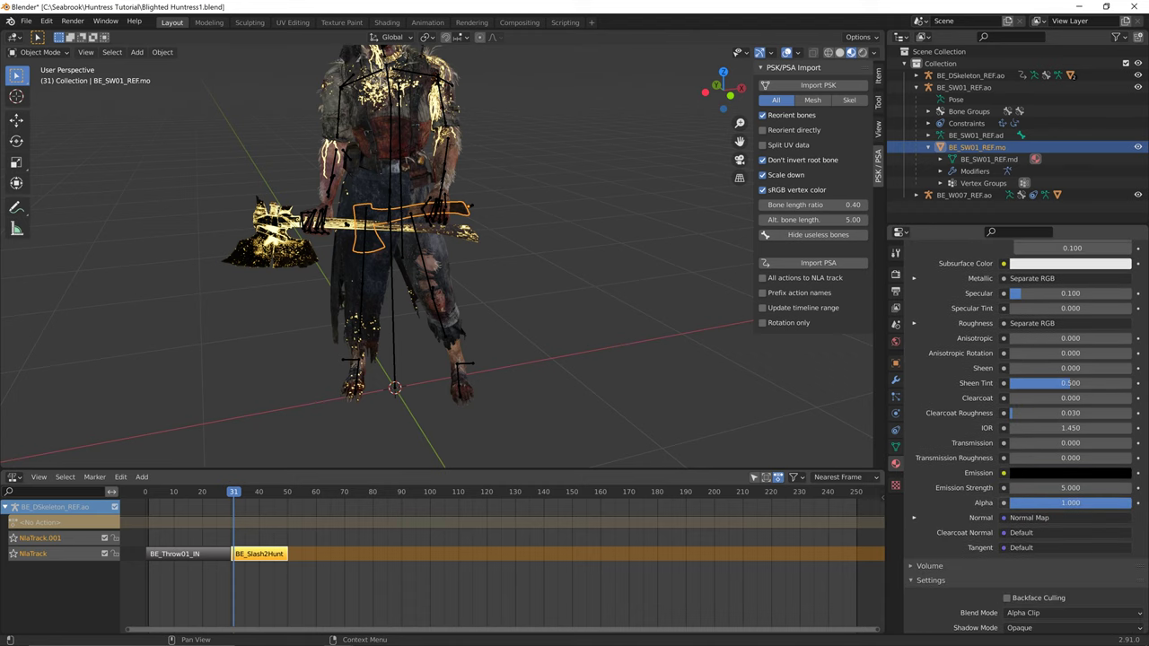
drag(1113, 502, 1010, 502)
click(1003, 502)
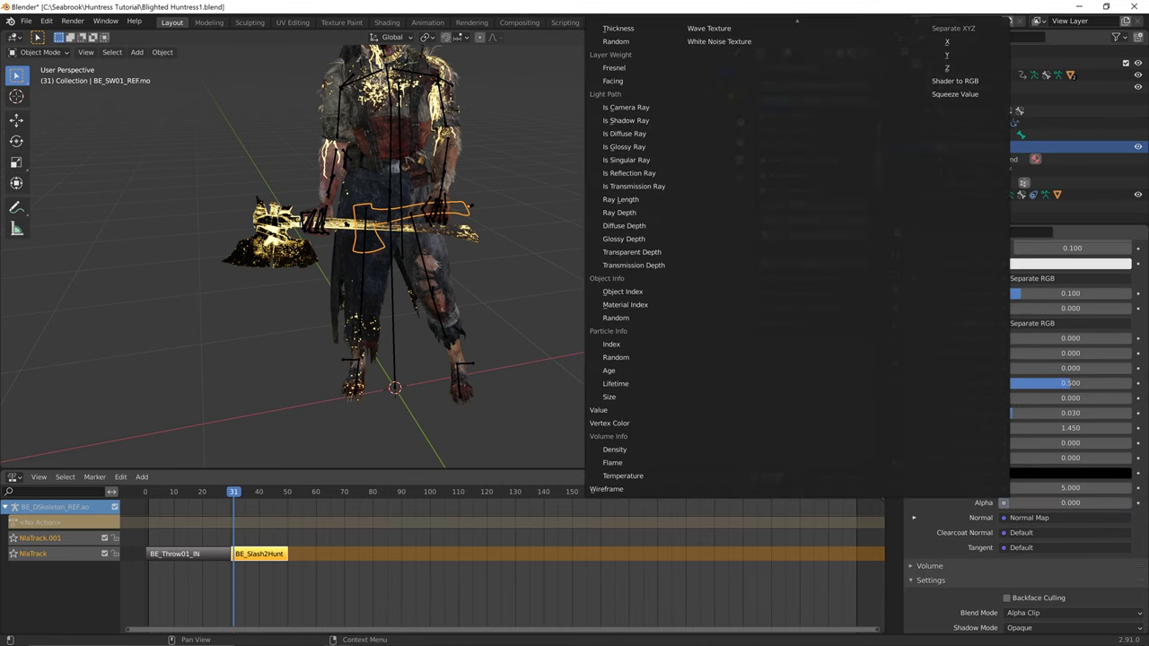
key(Escape)
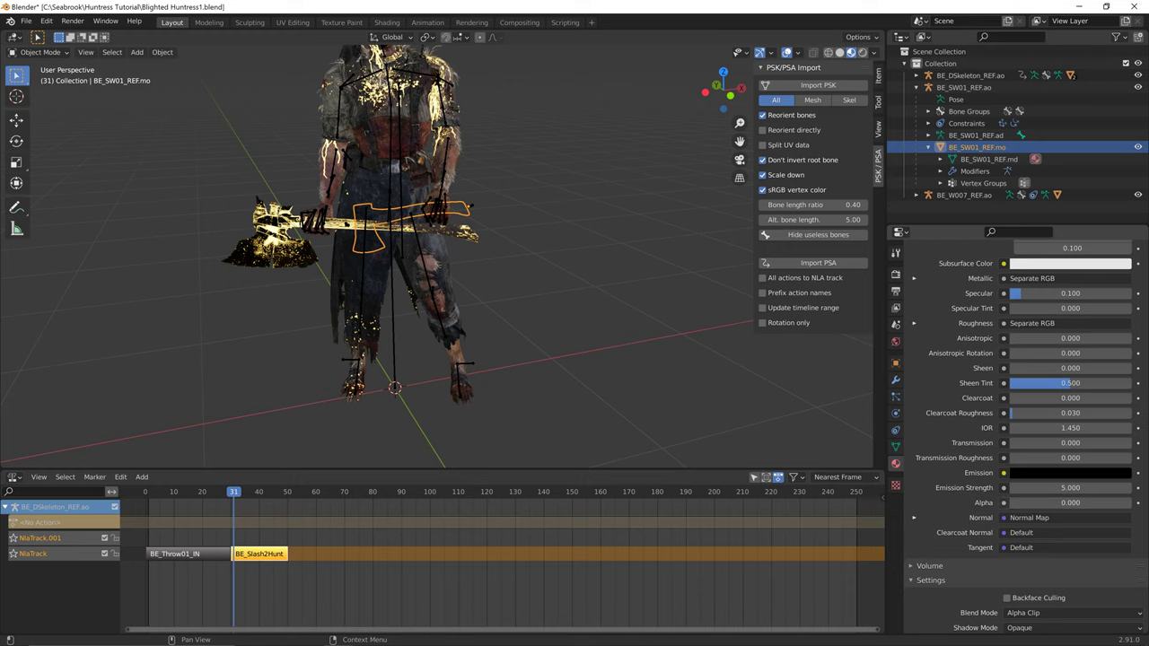
key(i)
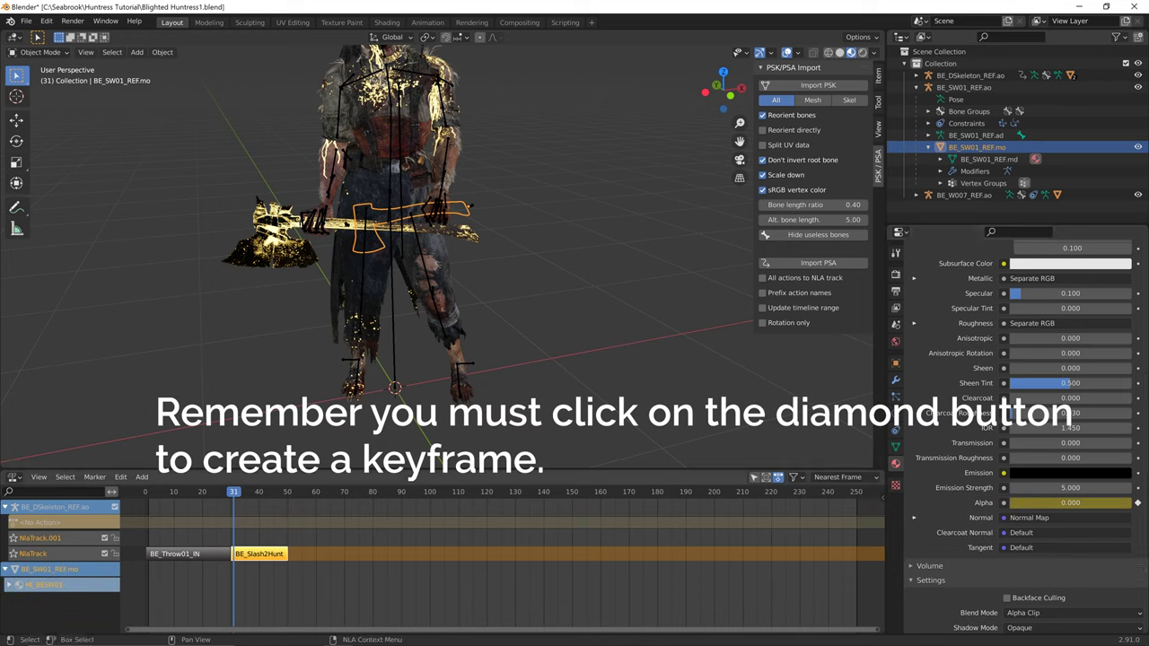
- Step through the BE_Slash2Hunt strip between frames 32 and 45, examining the hatchet's position at the hand, and stop at frame 41
drag(233, 492, 253, 492)
middle_drag(467, 287, 354, 282)
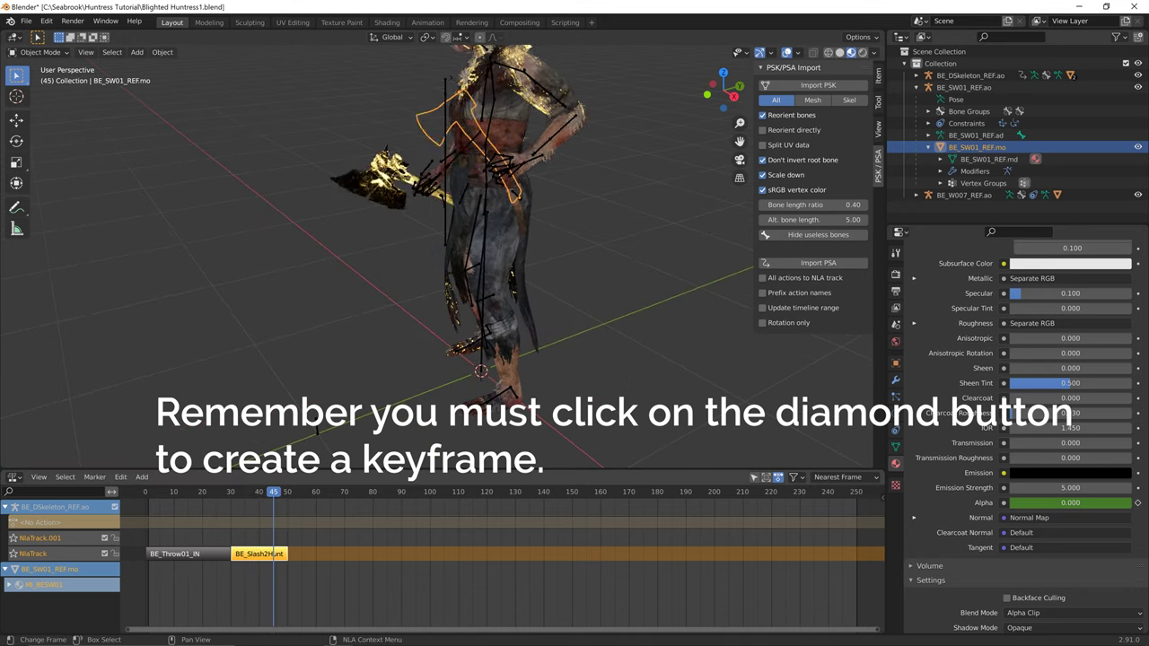
drag(273, 492, 260, 492)
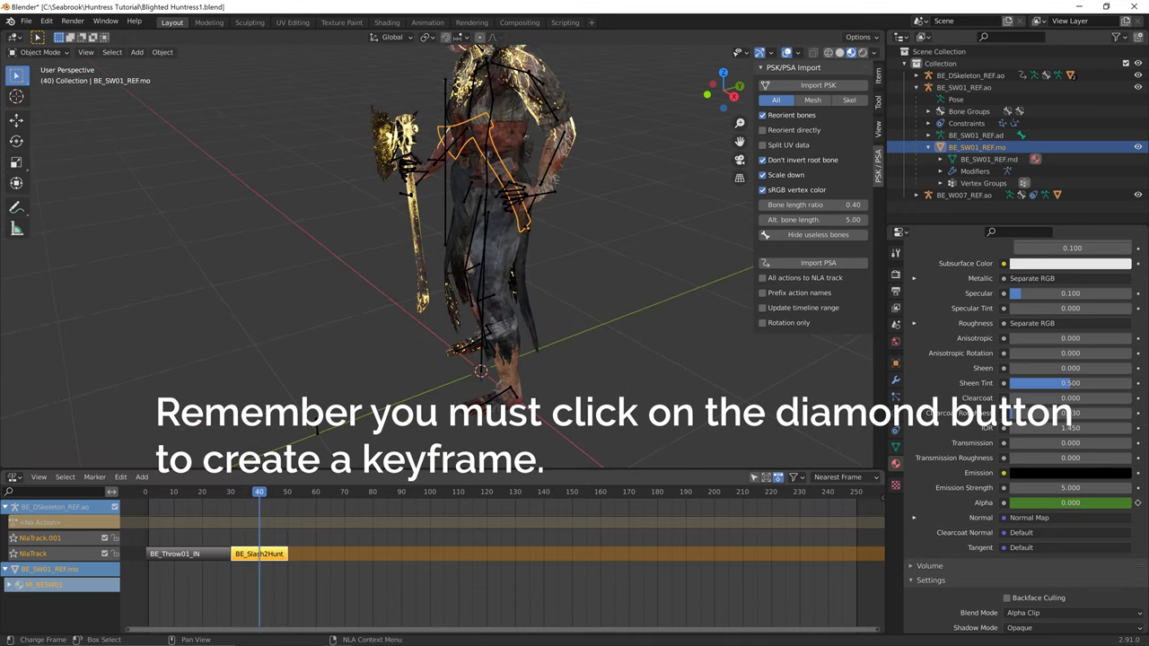
key(Right)
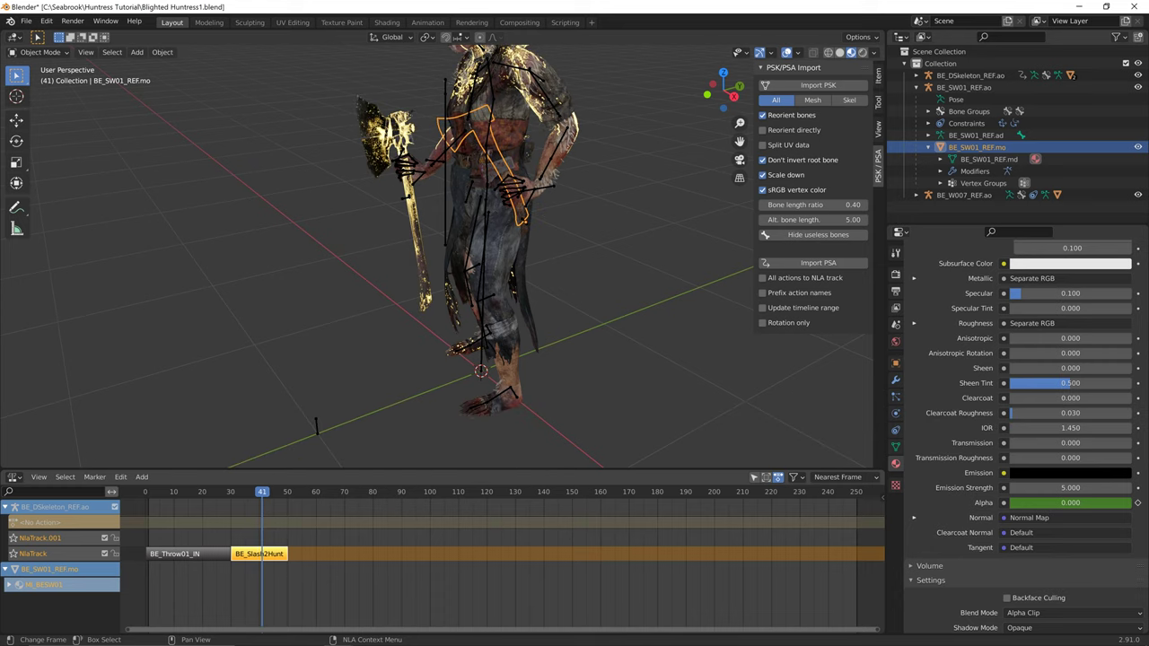
key(Left)
key(Left)
key(Left)
key(Left)
key(Left)
key(Left)
key(Left)
key(Left)
key(Left)
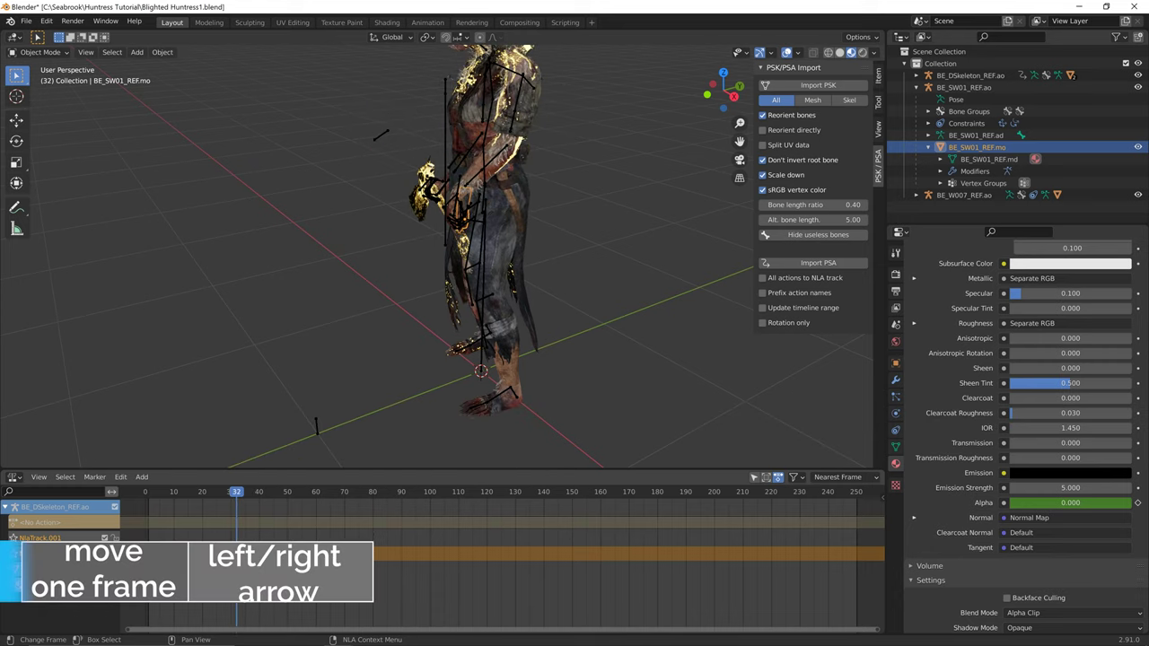
key(Right)
key(Right)
key(Right)
key(Right)
key(Right)
key(Right)
key(Right)
key(Right)
key(Right)
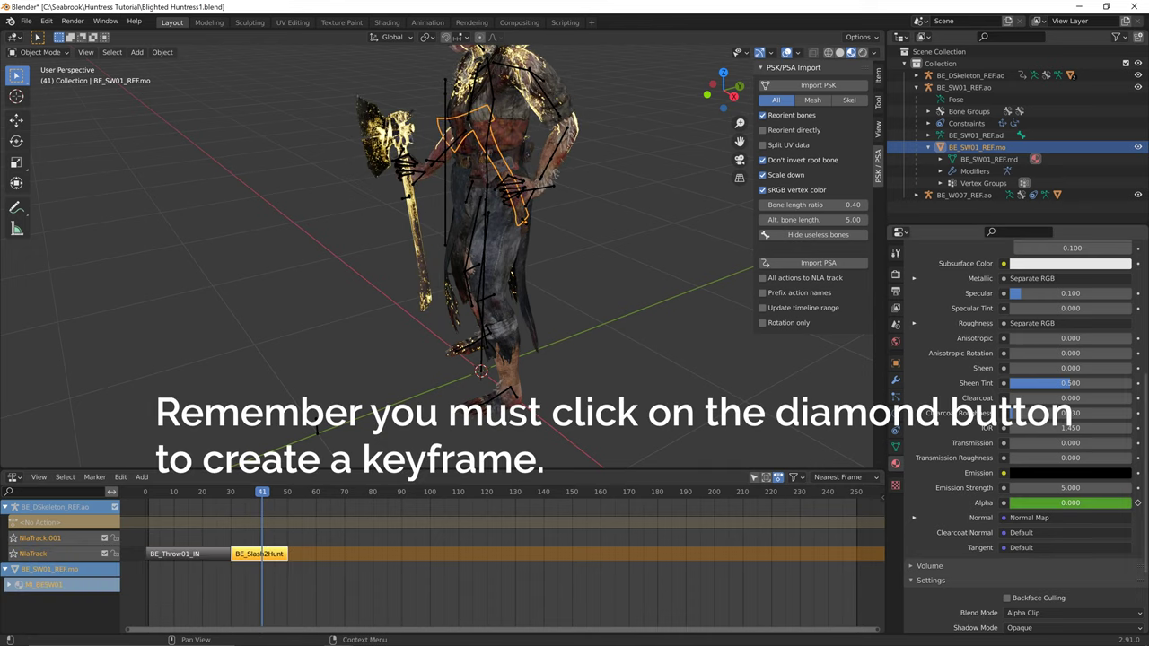
- Set the hatchet material's alpha to 1.000 at frame 41, keyframe it, and deselect the NLA strips
click(1069, 502)
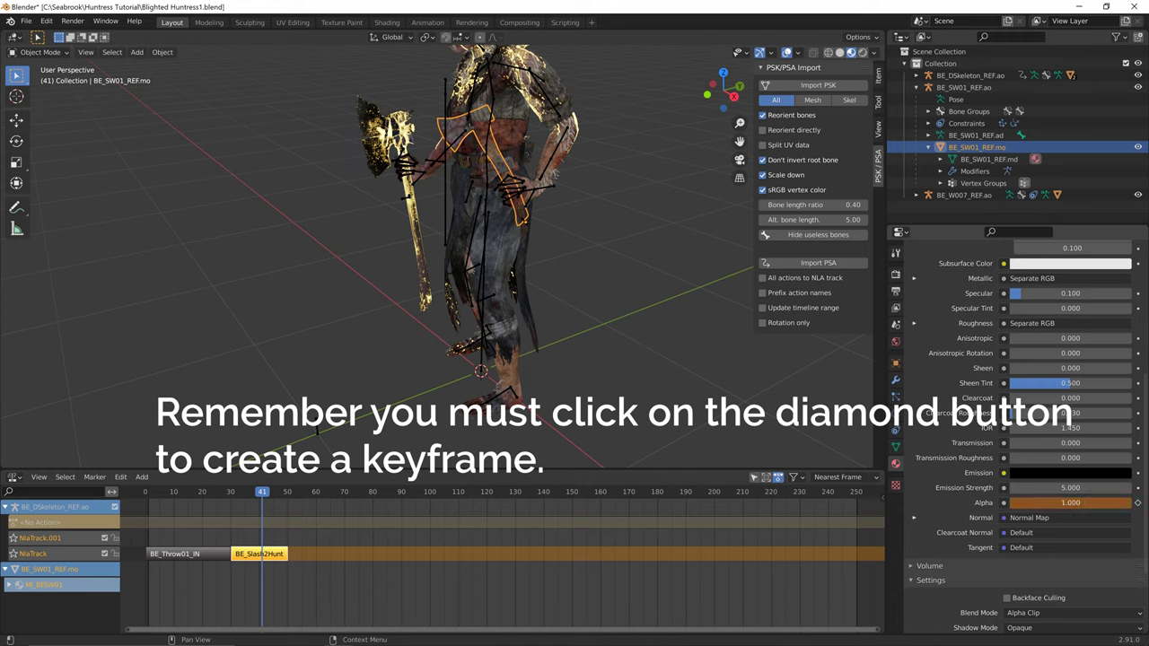
key(Return)
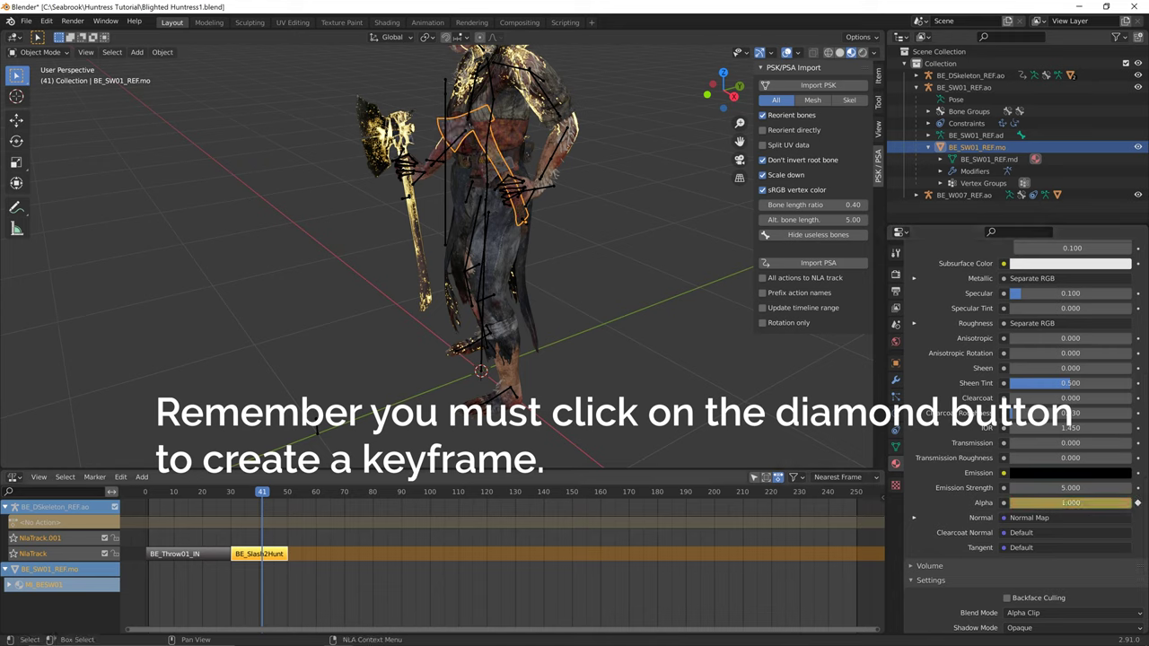
click(215, 592)
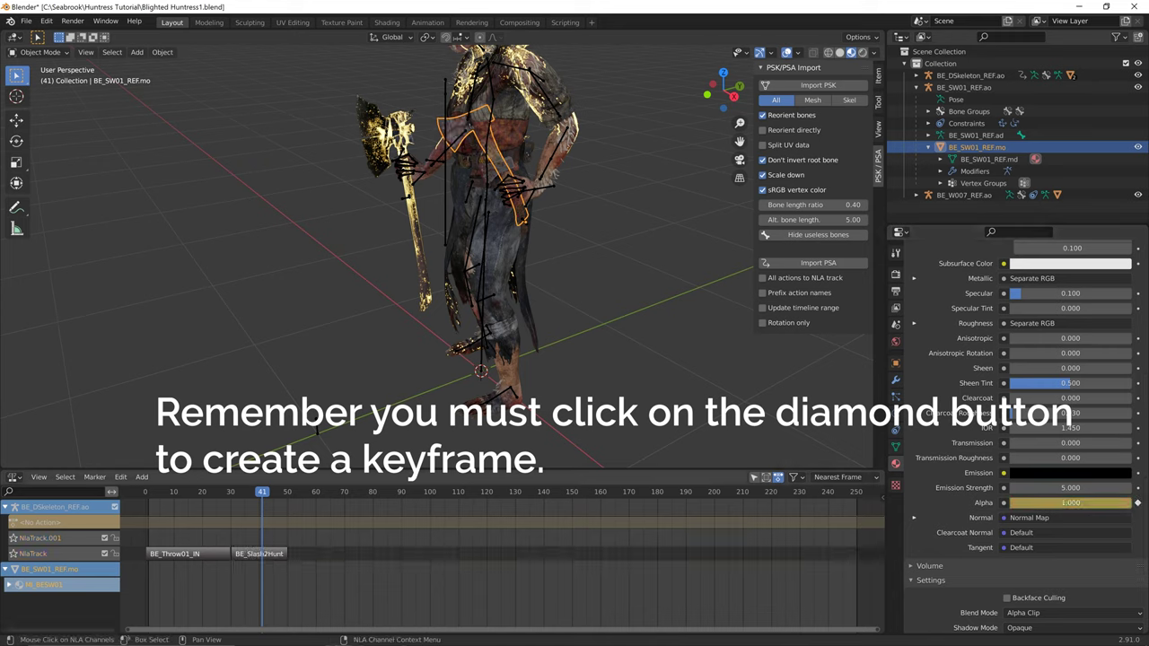
- Expand the hatchet material's NLA channels down to the shader node tree action and scrub to frame 33 to check the alpha transition
click(9, 585)
scroll(503, 563, down, 2)
click(13, 600)
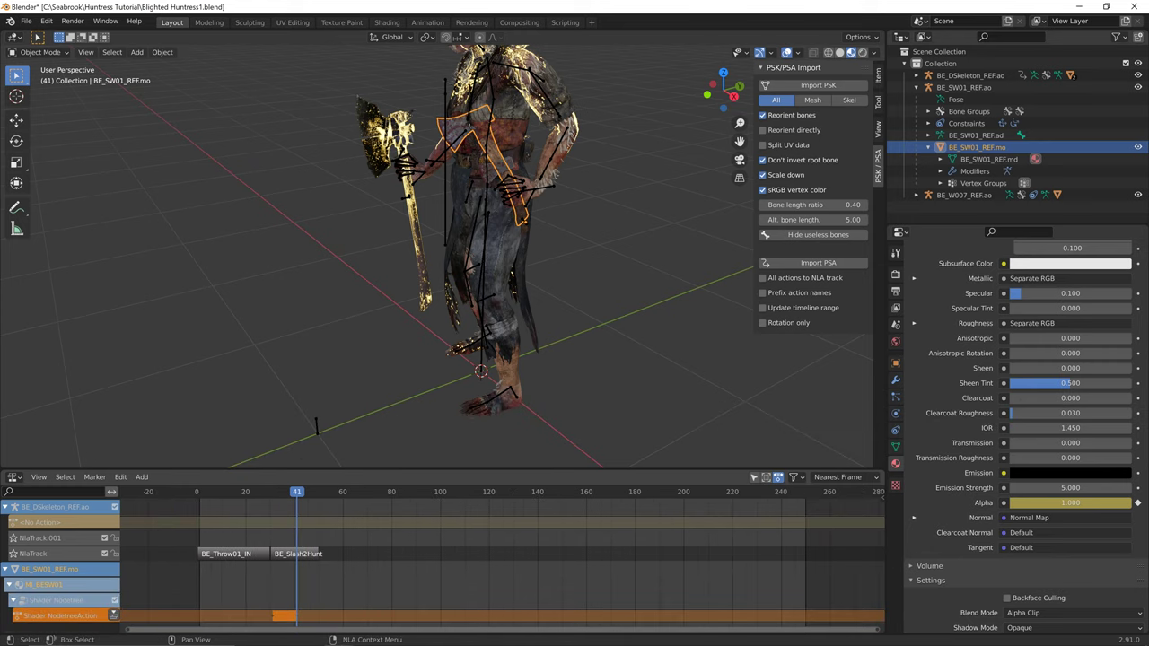
scroll(502, 571, down, 3)
scroll(503, 571, up, 6)
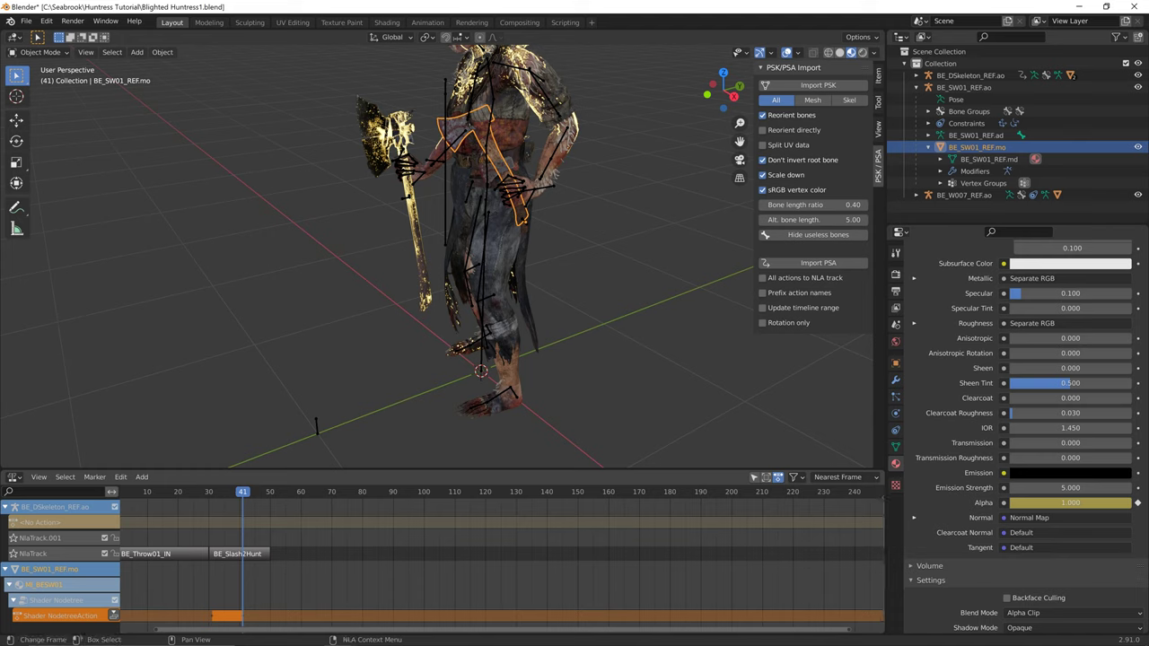
drag(243, 530, 218, 530)
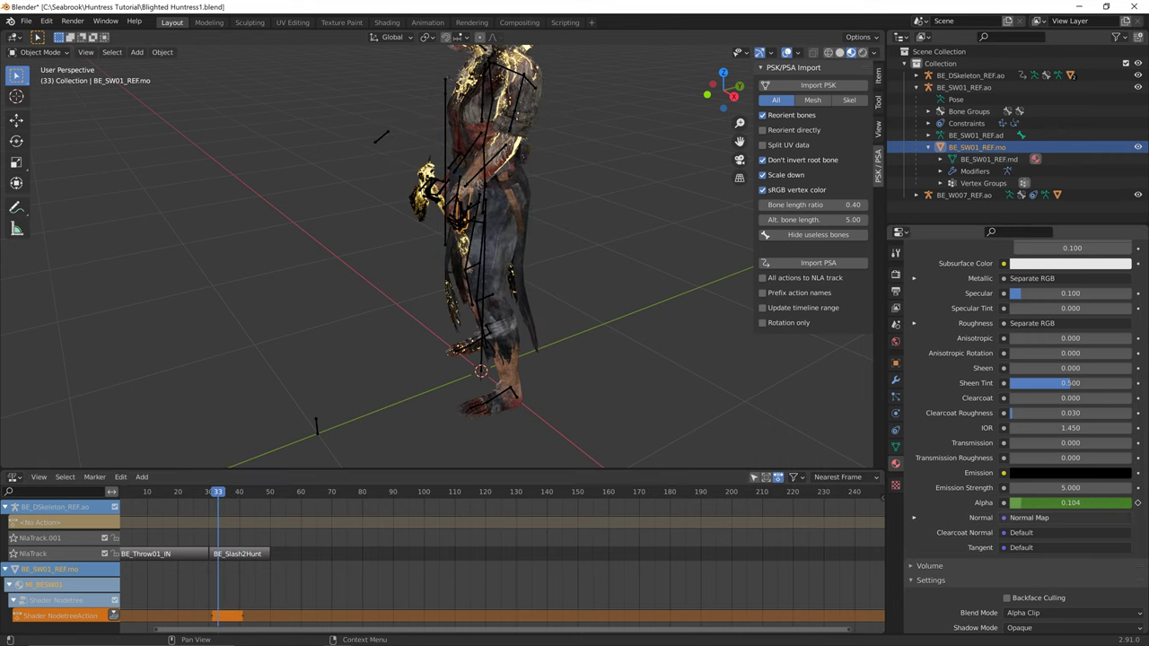
- Switch the NLA area to the Graph Editor and turn off Only Show Selected to display the hatchet's alpha curve
click(14, 476)
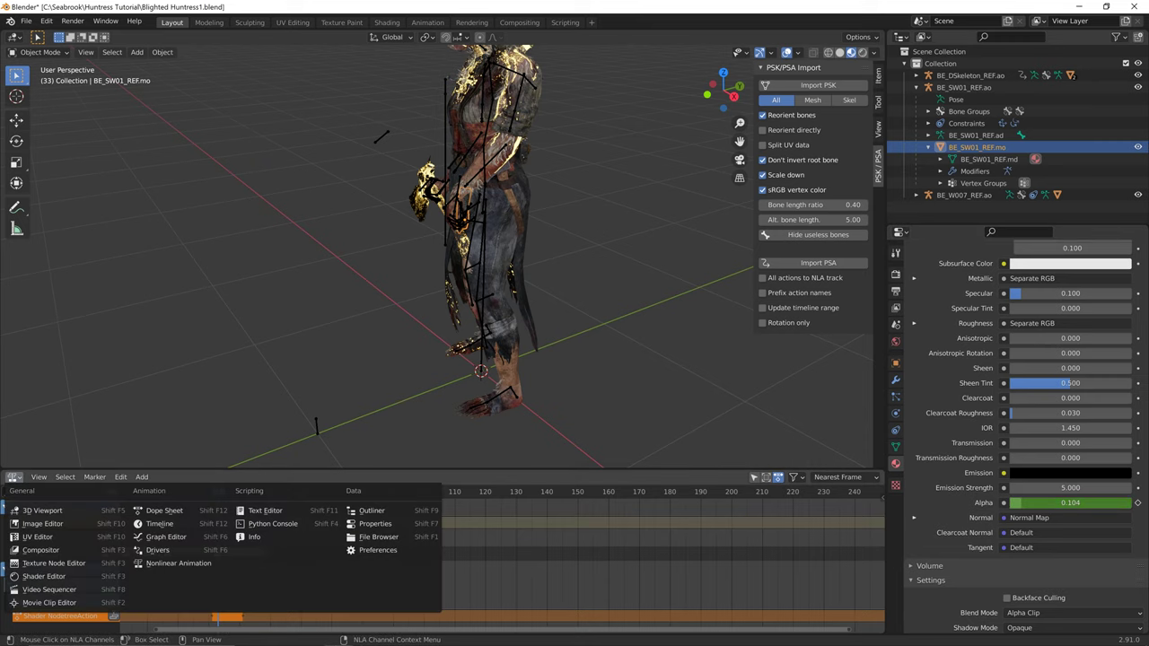
click(166, 536)
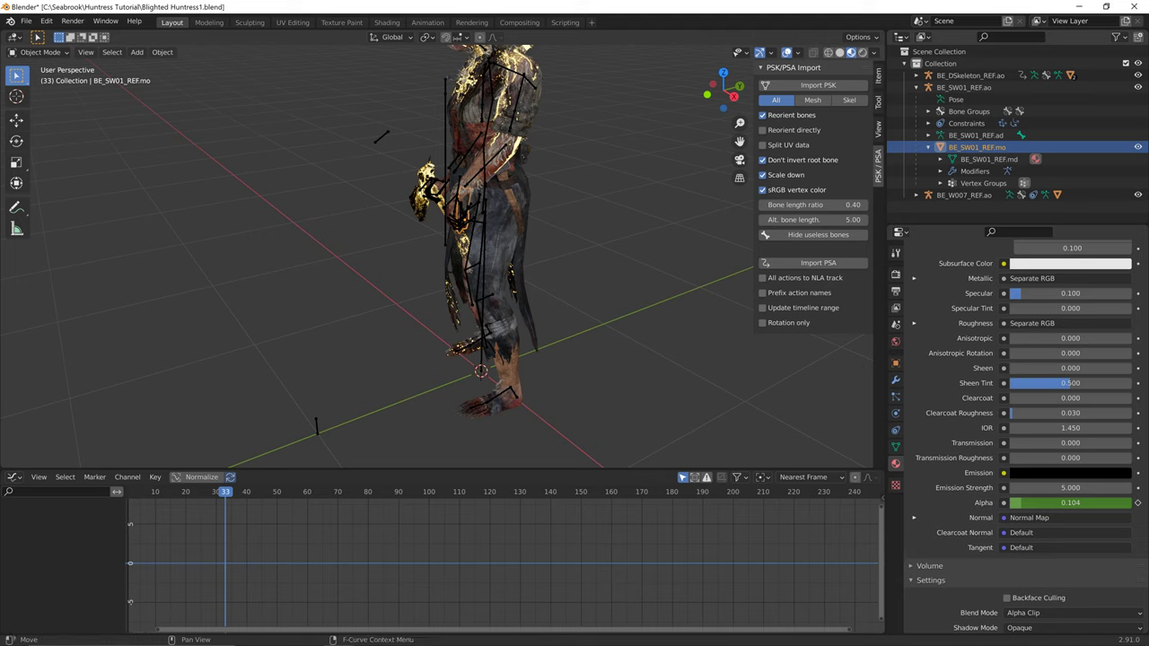
click(739, 476)
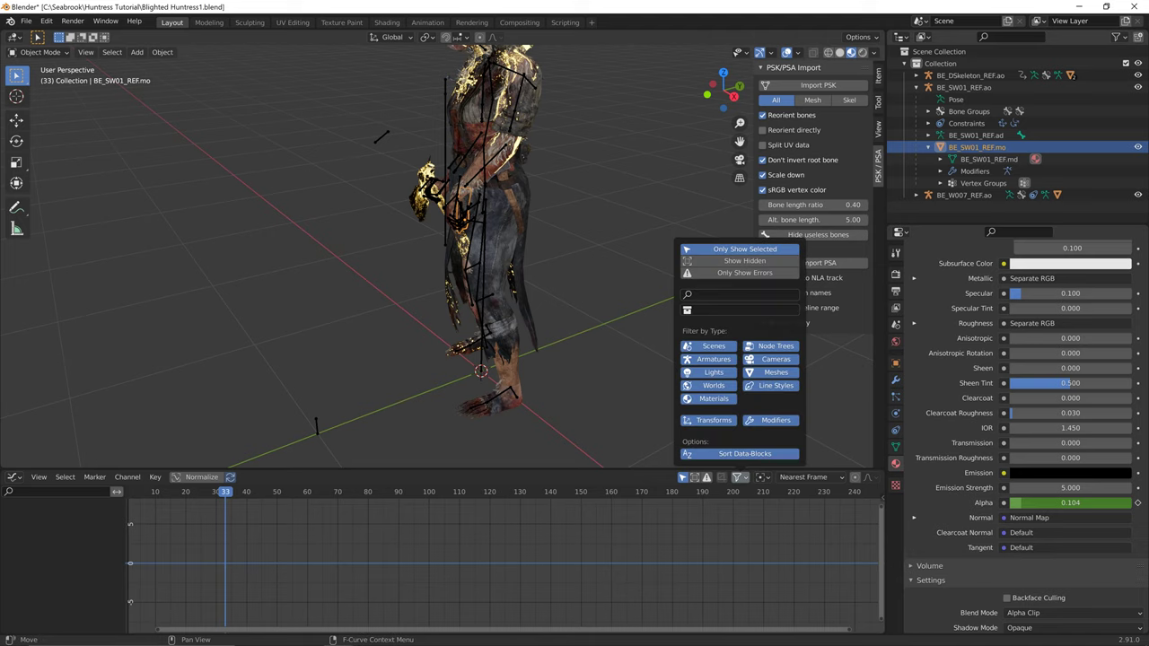
click(743, 249)
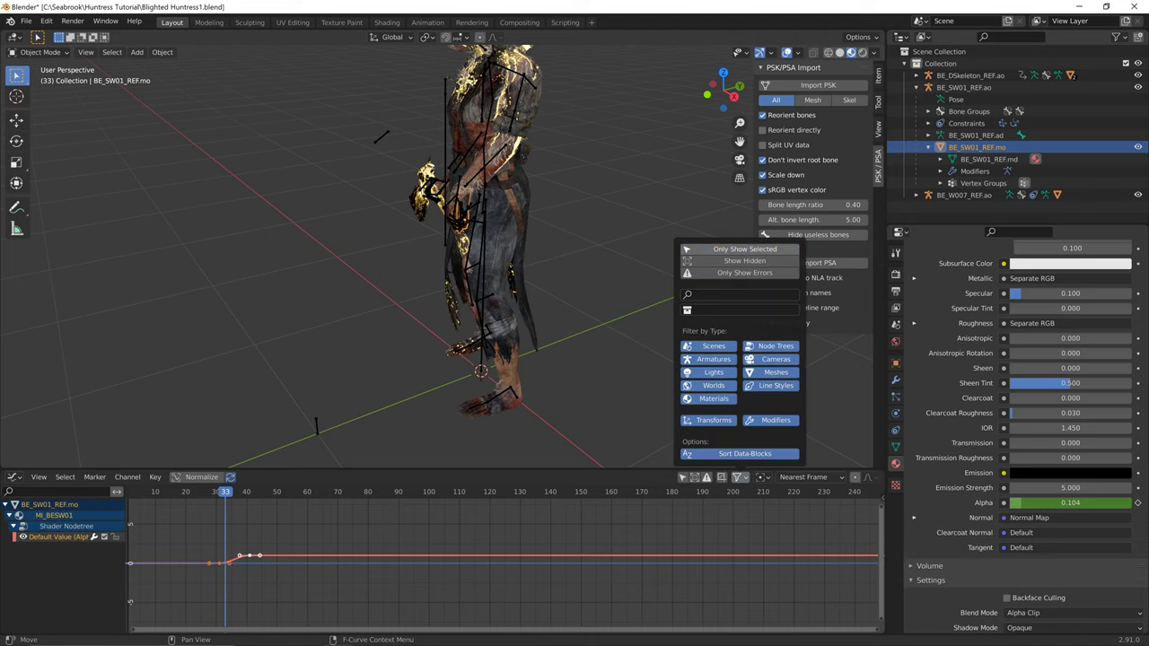
click(430, 525)
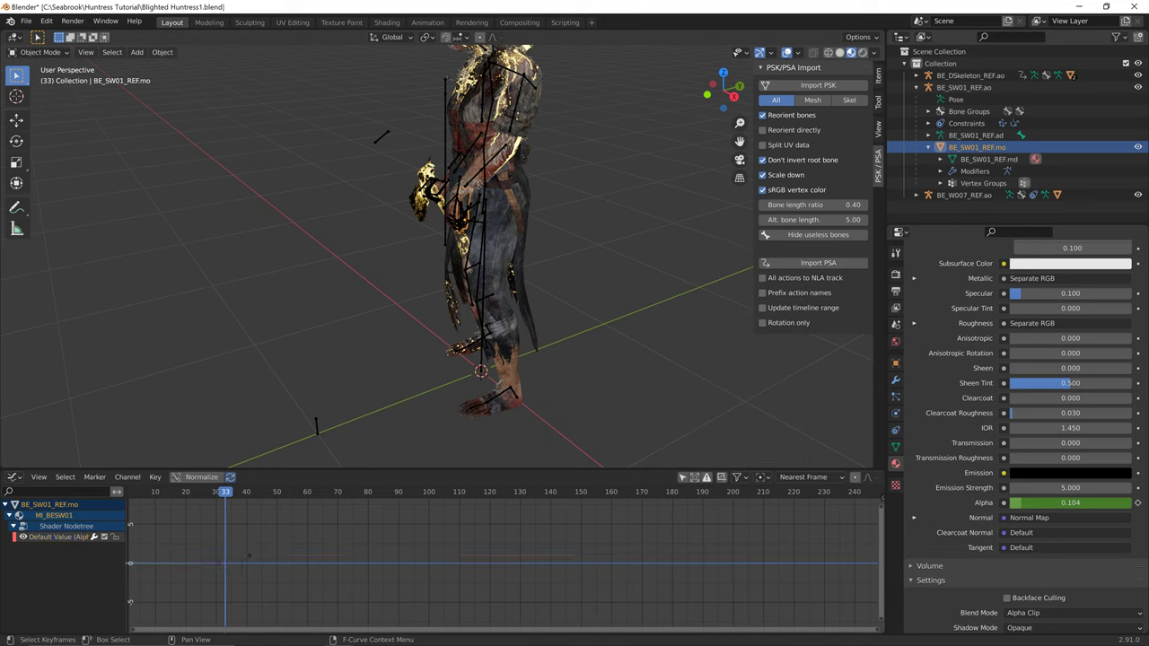
- Select both keyframes of the hatchet's alpha curve and set their interpolation mode to Constant
drag(279, 538, 192, 572)
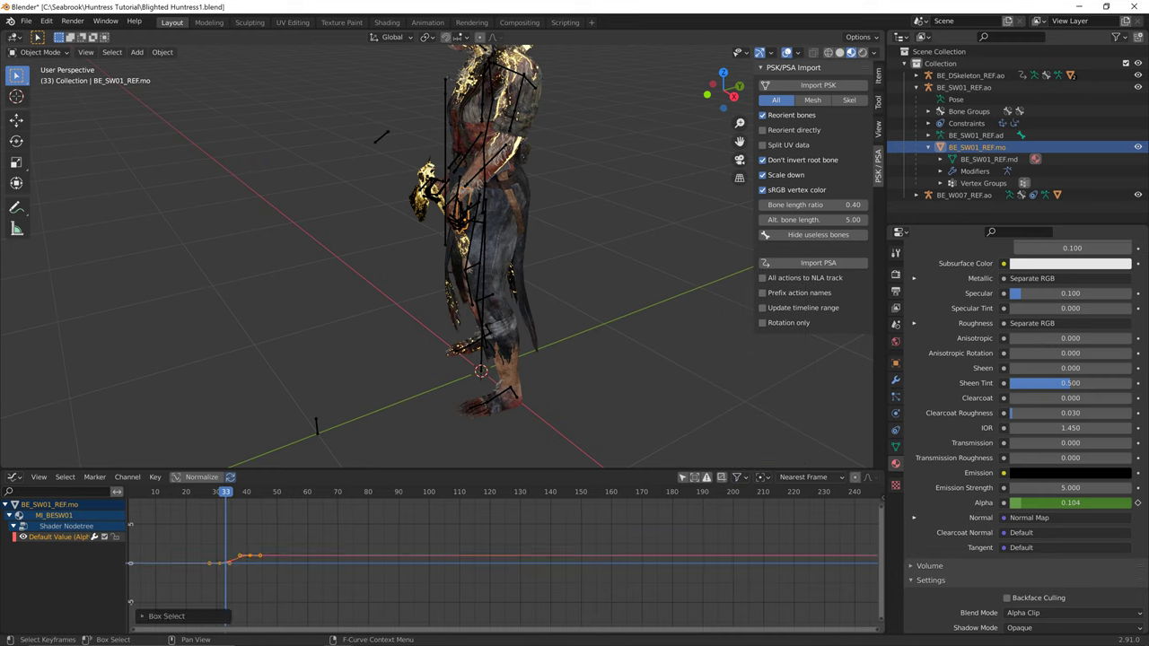
right_click(220, 551)
mouse_move(220, 551)
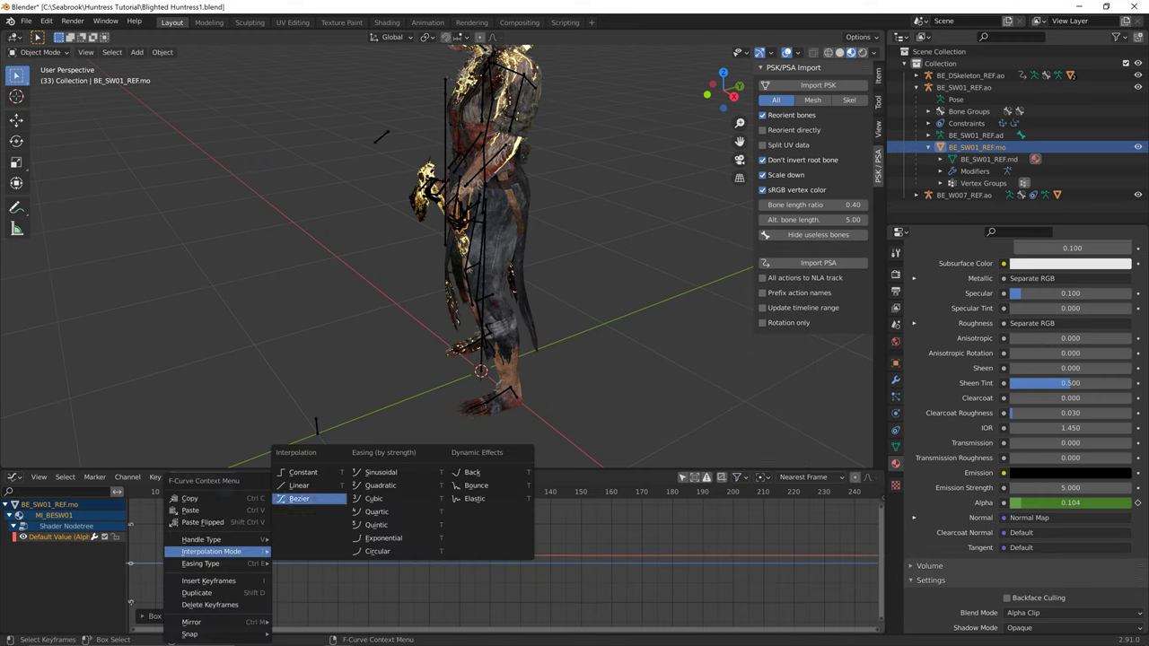
click(299, 498)
drag(285, 600, 198, 526)
right_click(197, 526)
mouse_move(211, 539)
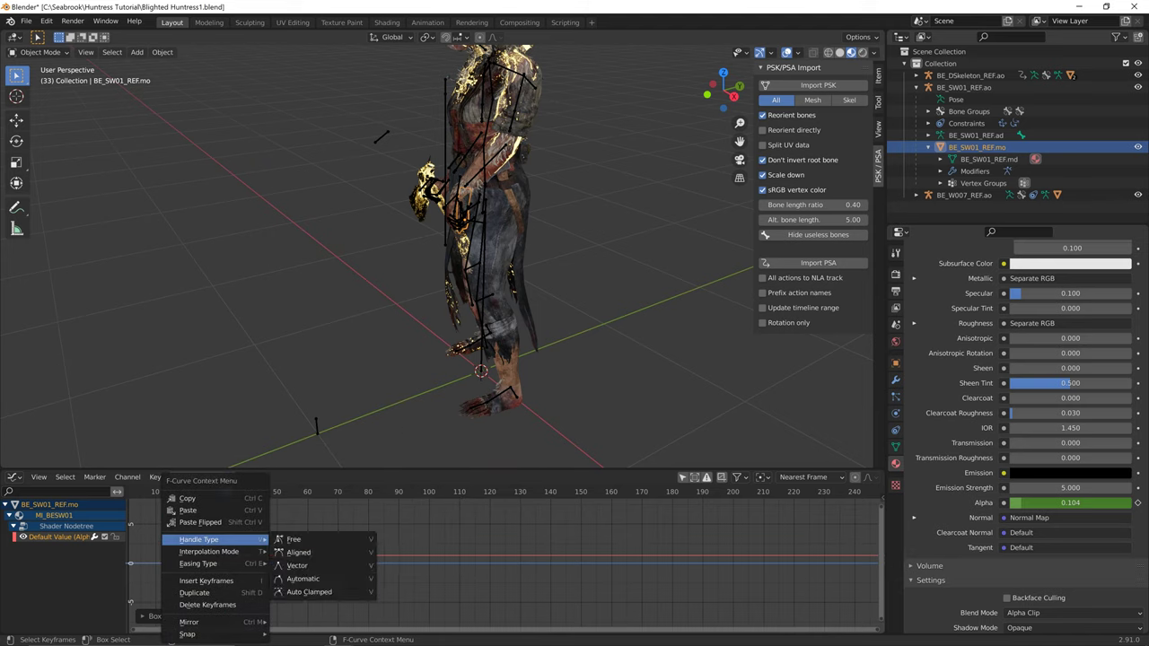
click(301, 472)
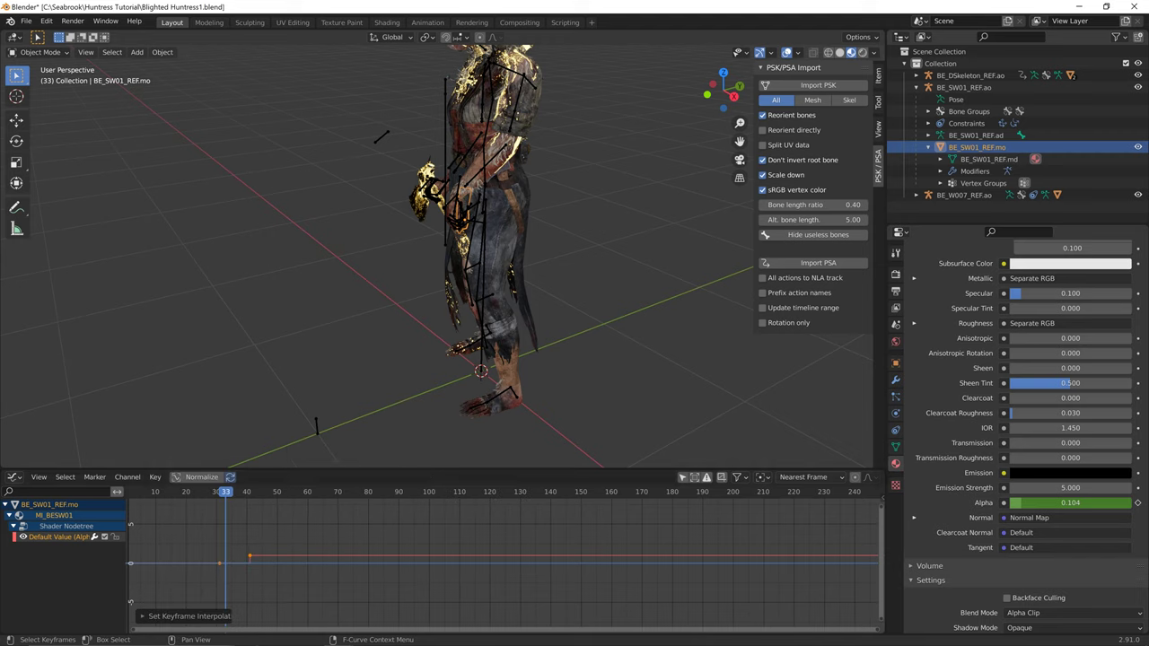
- Scrub between frames 41 and 36 and view the Huntress from the front to check when the hatchet appears
drag(226, 491, 250, 491)
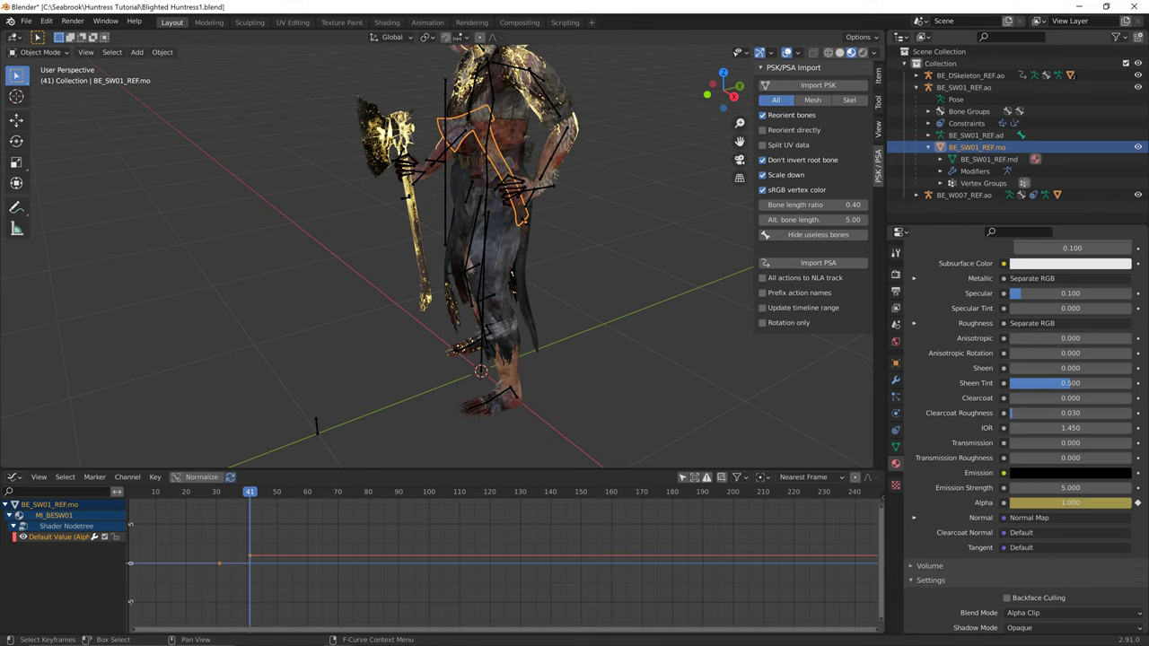
right_click(207, 531)
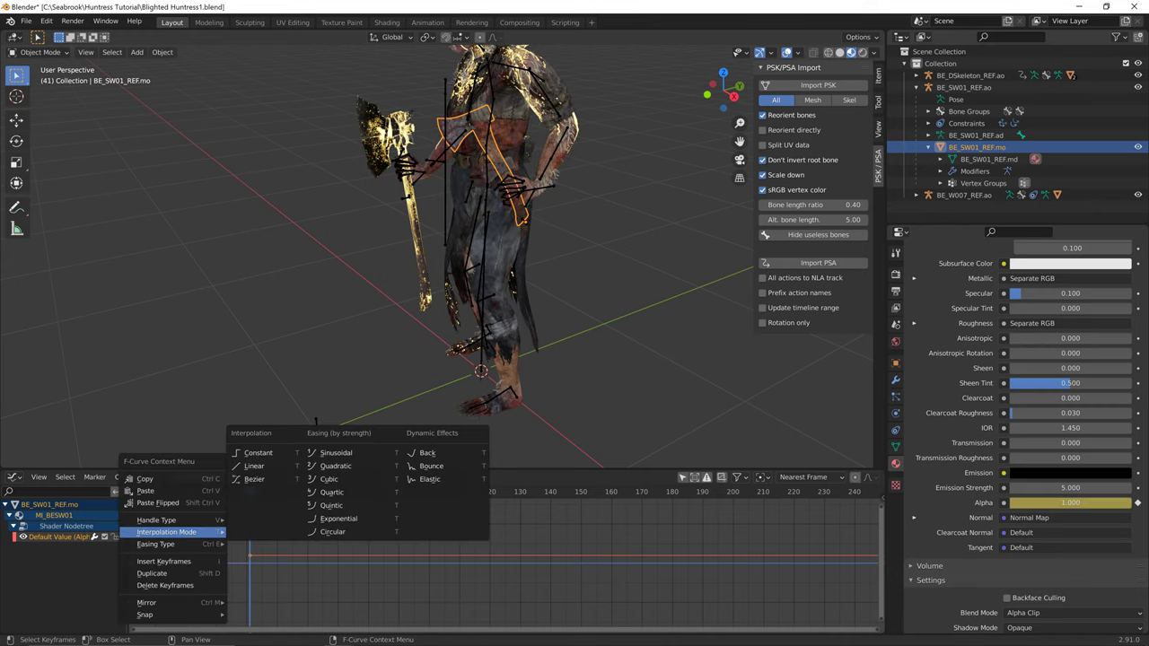
click(199, 395)
click(39, 478)
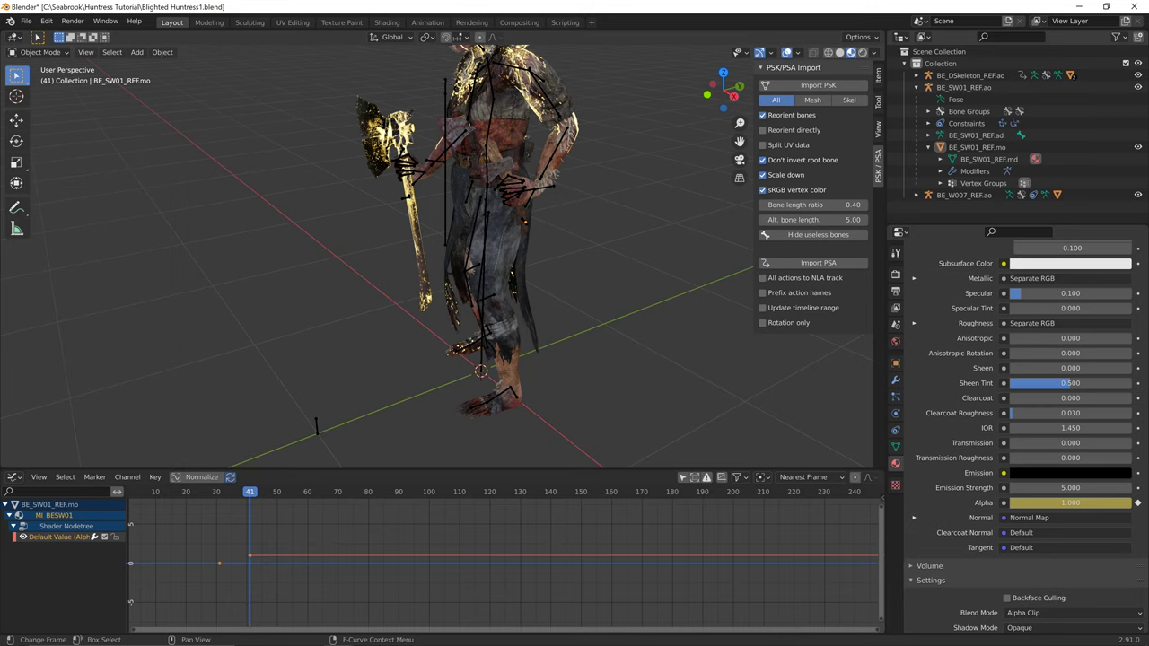
scroll(440, 257, down, 2)
middle_drag(440, 256, 450, 261)
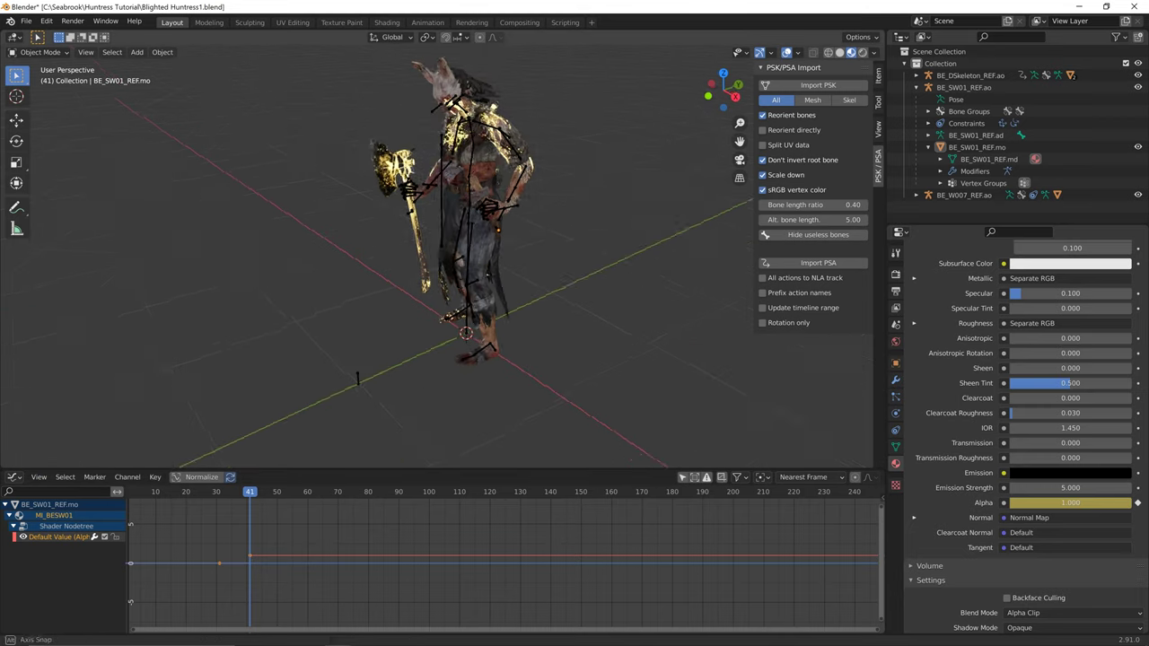
middle_drag(377, 269, 319, 269)
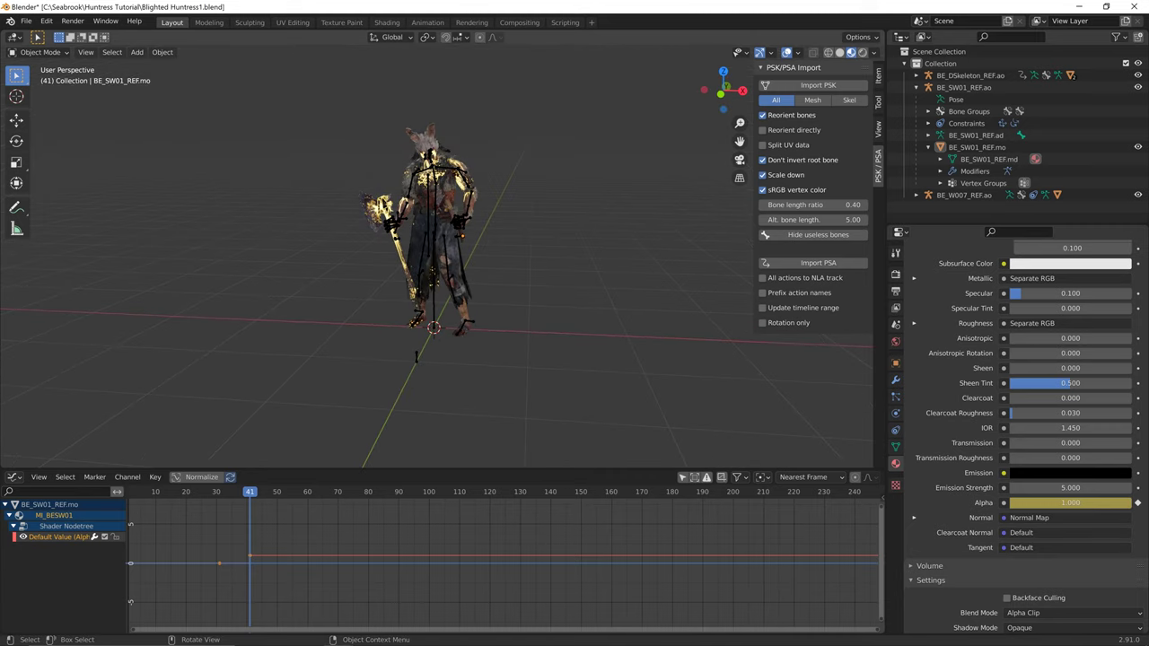
drag(249, 492, 234, 492)
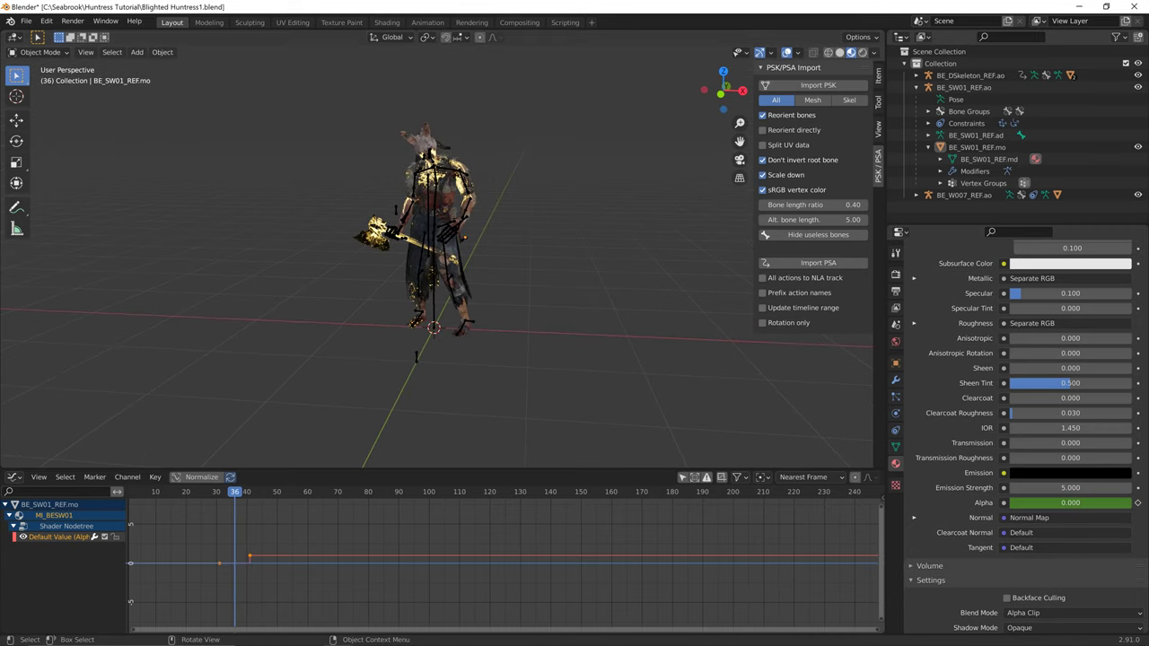
middle_drag(503, 278, 517, 264)
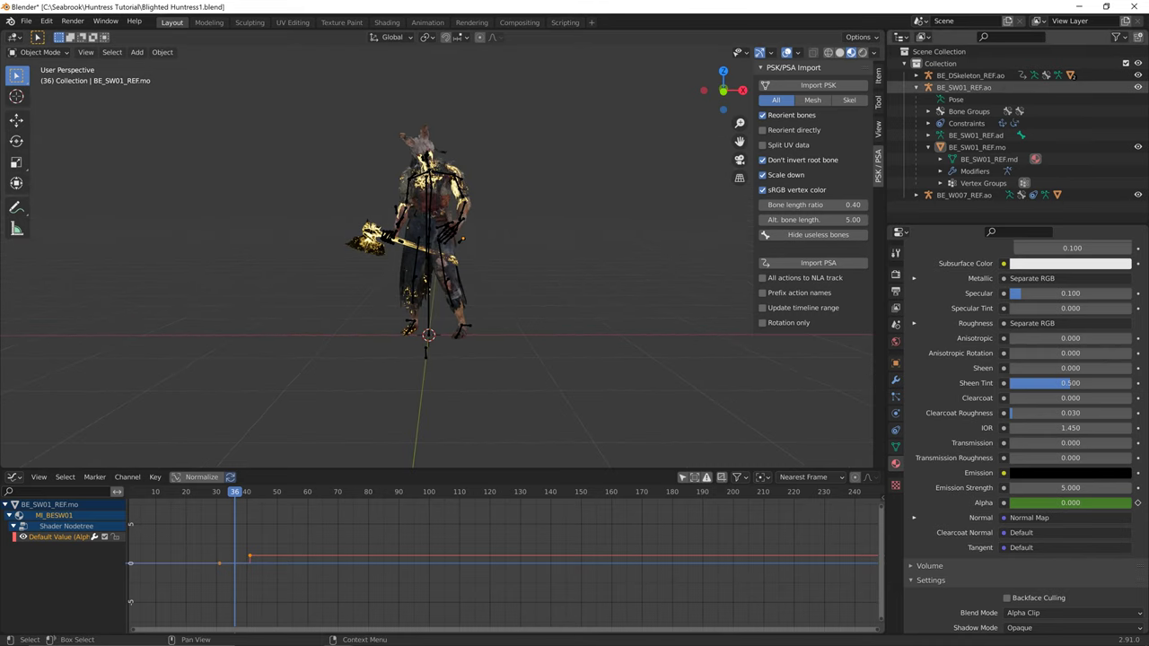
- Collapse the BE_SW01_REF.ao hierarchy and switch the Graph Editor area back to the Nonlinear Animation editor
click(915, 88)
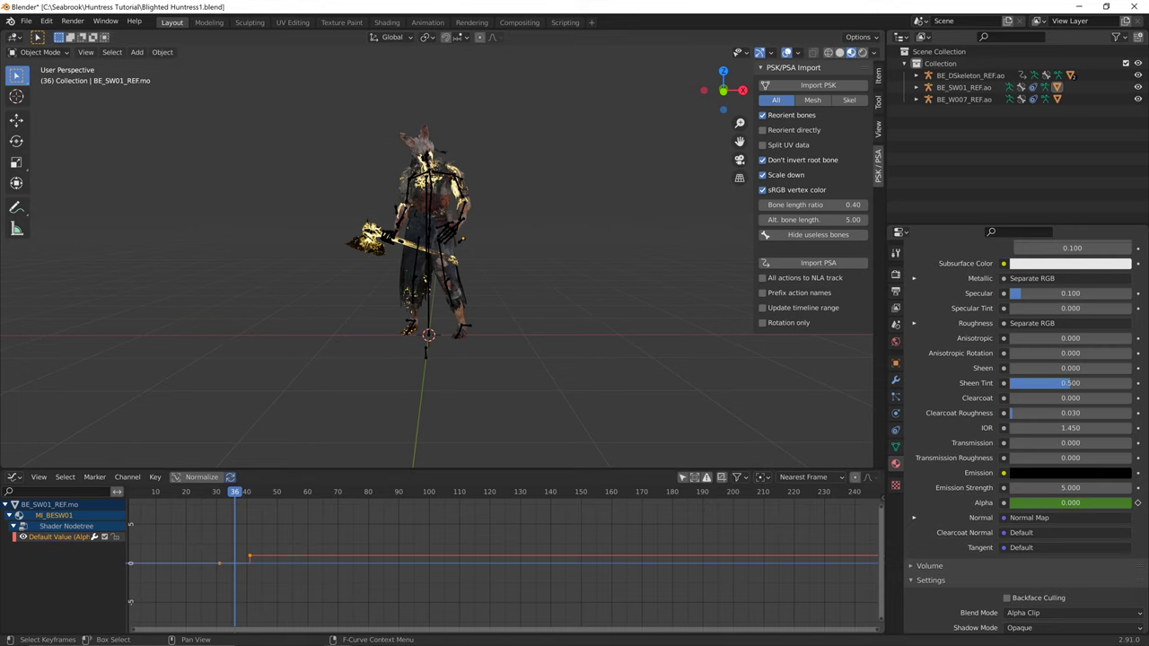
click(13, 476)
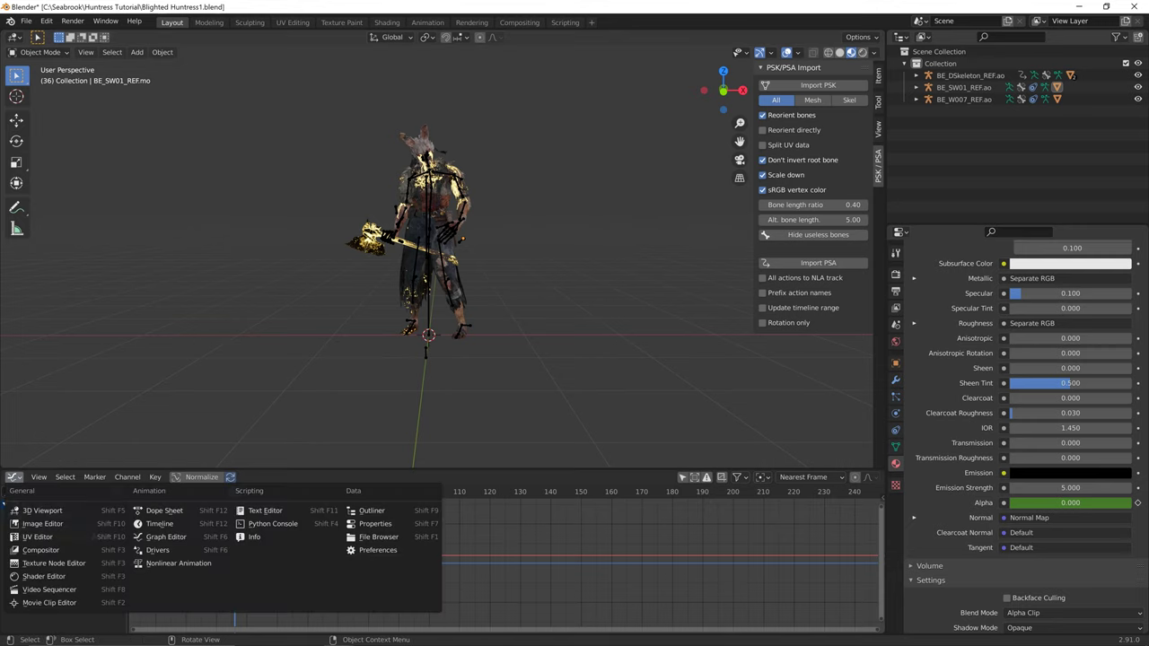
click(14, 477)
click(13, 476)
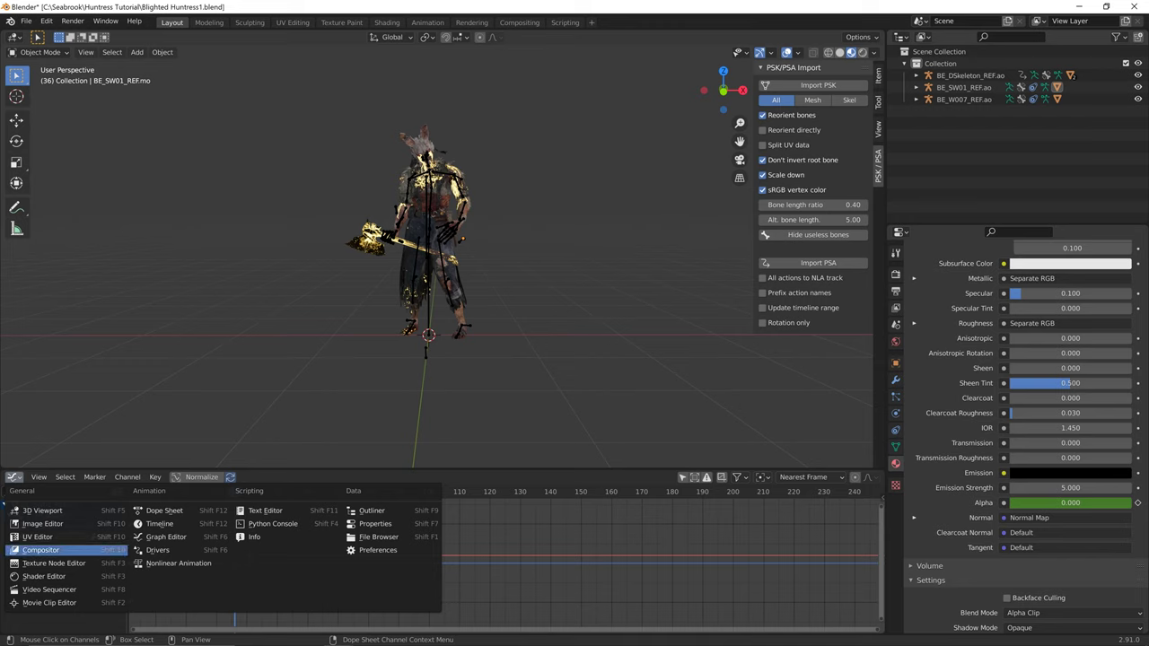
click(179, 562)
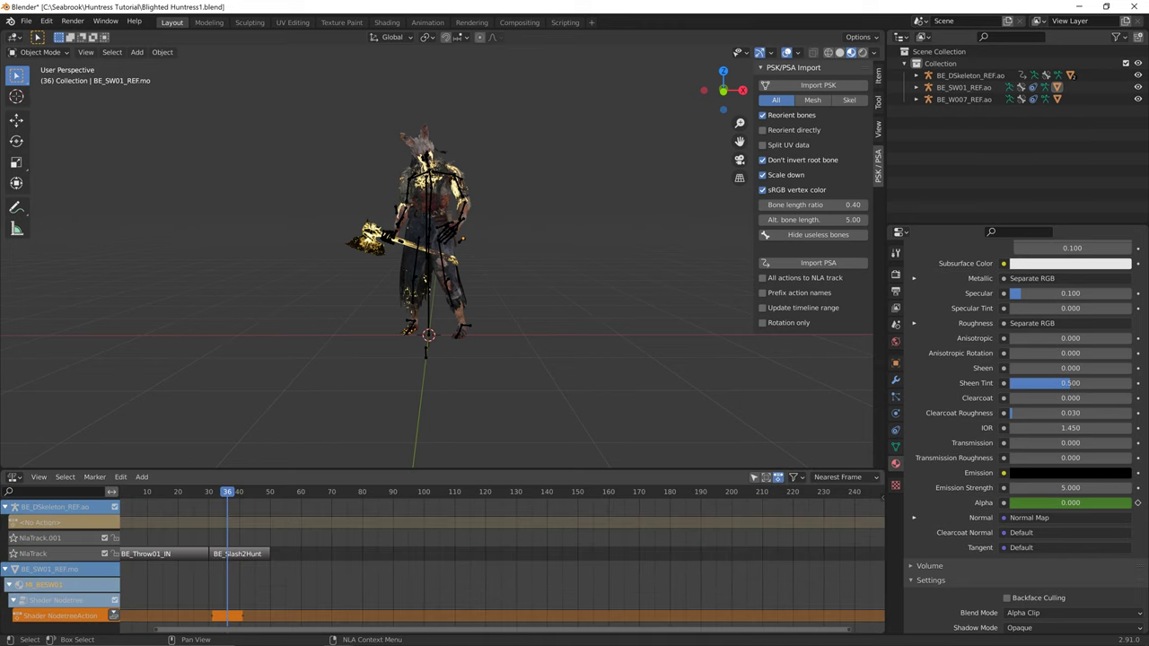
- Play the animation from frame 0 through the throw and slash strips to check the hatchet's appearance, stopping at frame 40
drag(227, 492, 117, 491)
scroll(503, 552, up, 3)
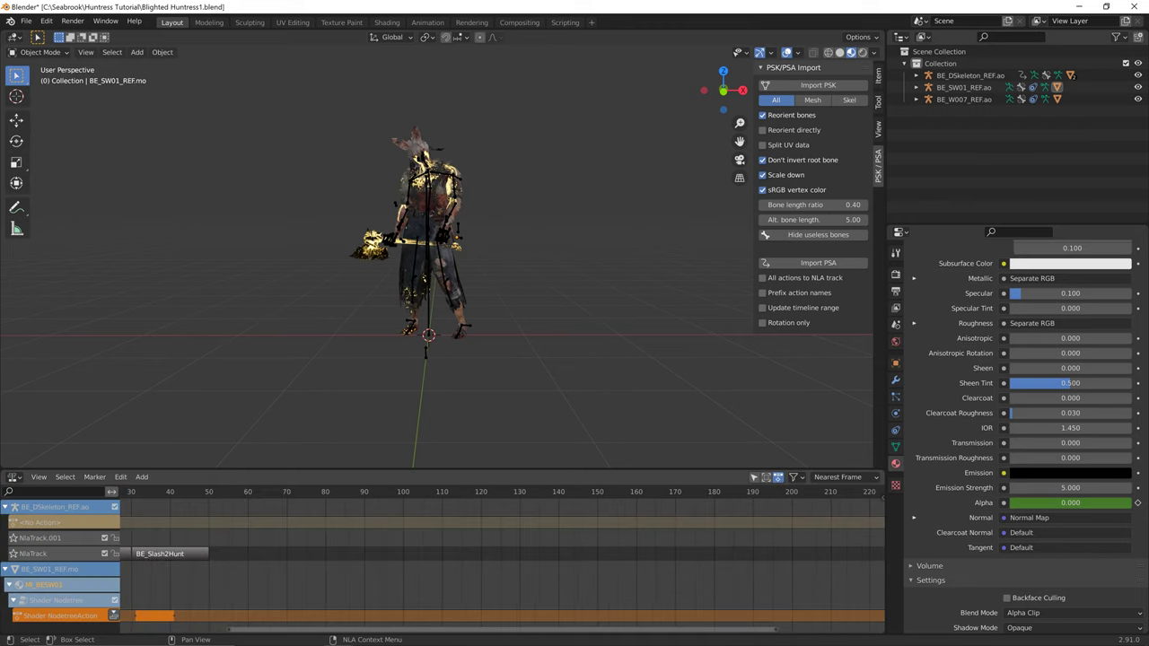
key(Home)
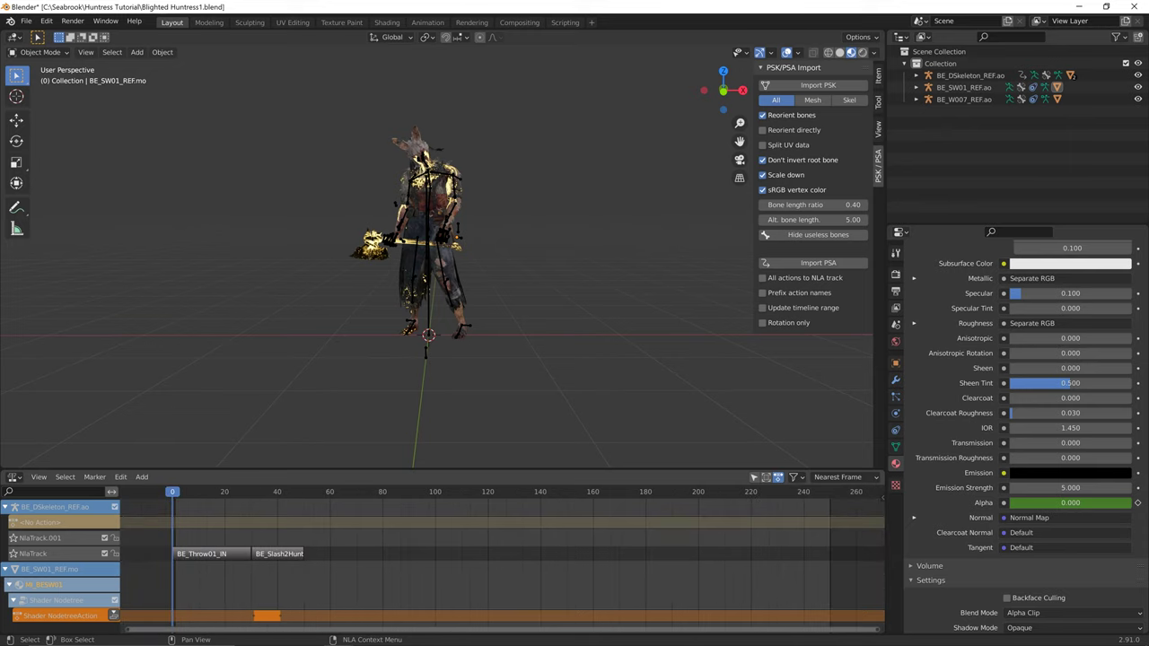
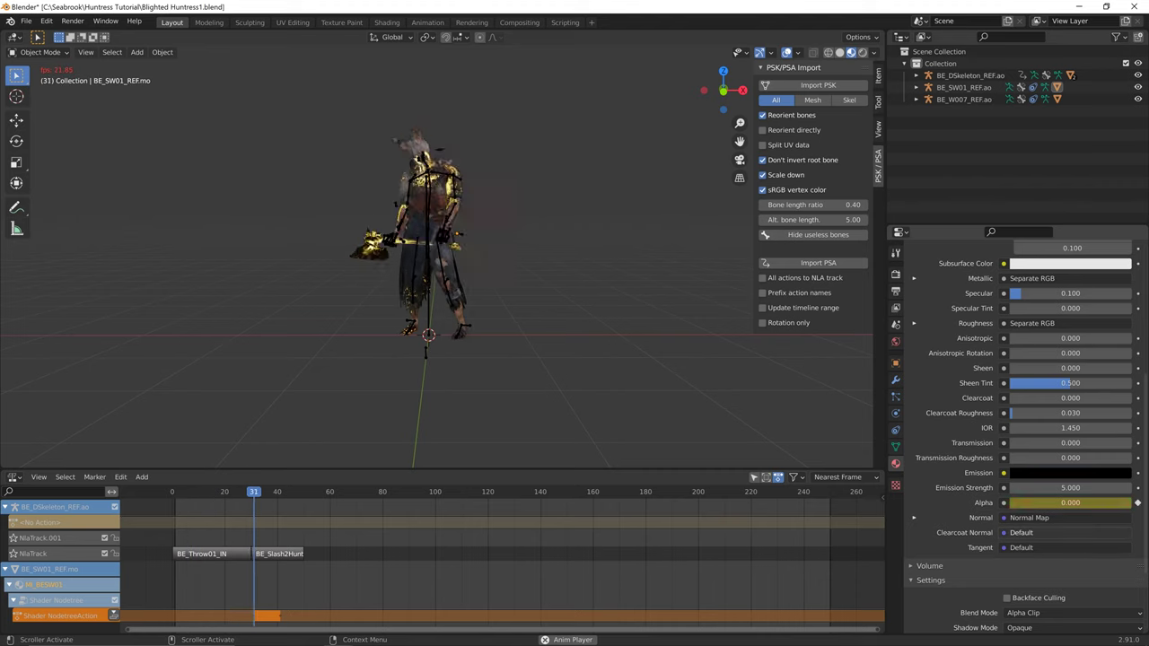
key(F3)
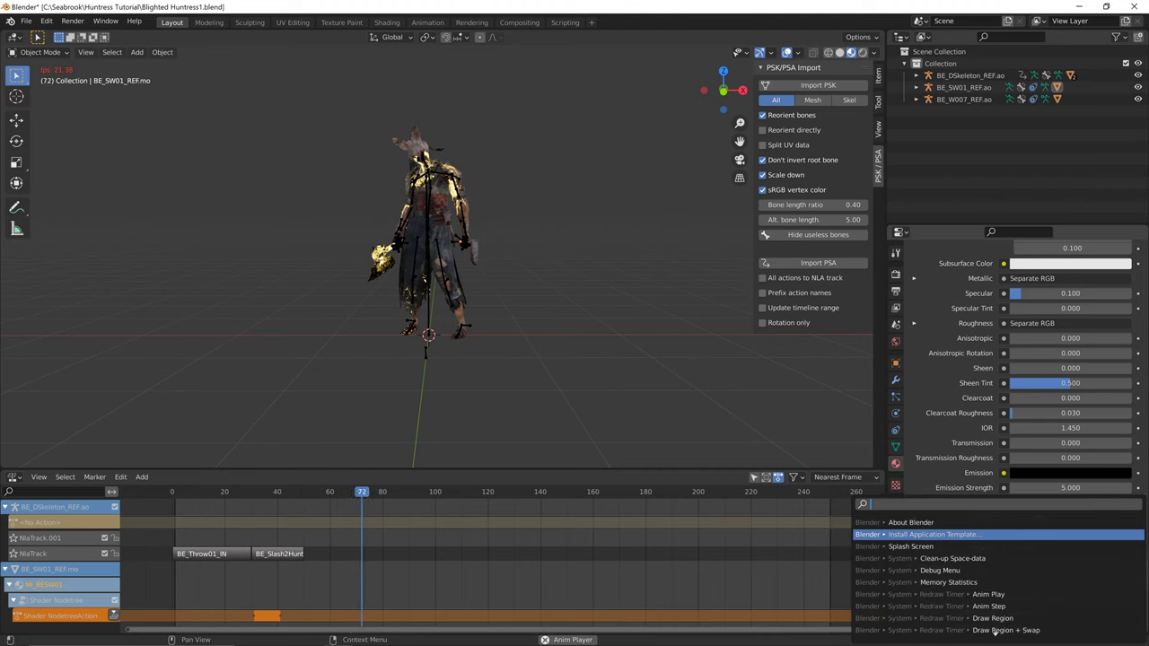
key(Escape)
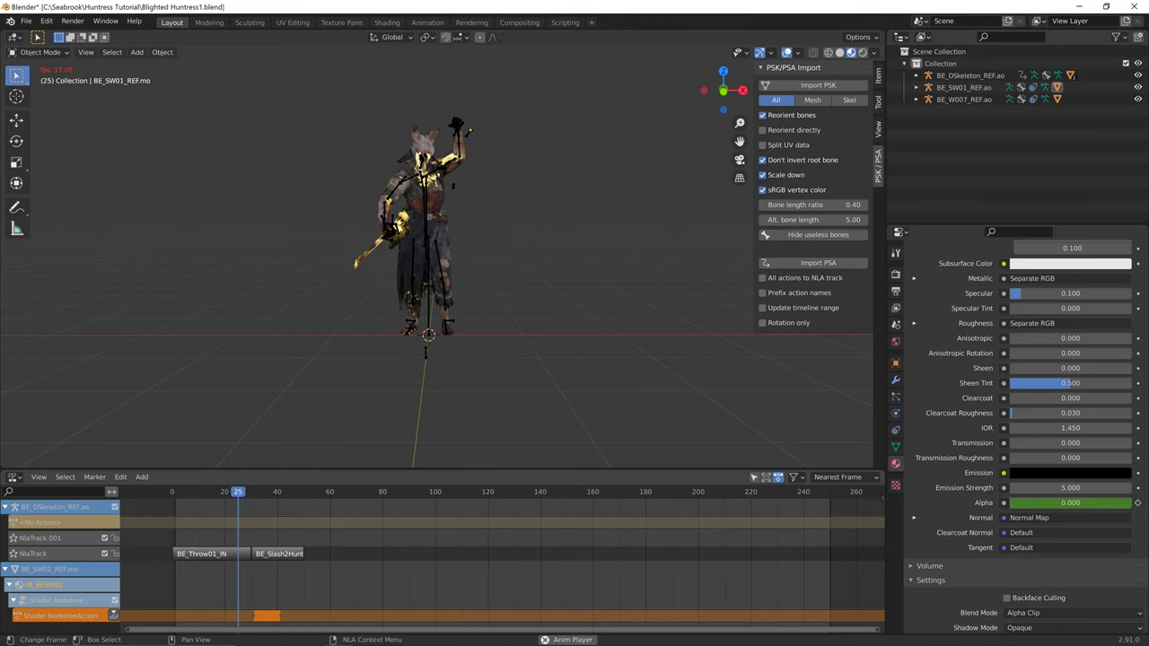
key(space)
key(Escape)
click(235, 491)
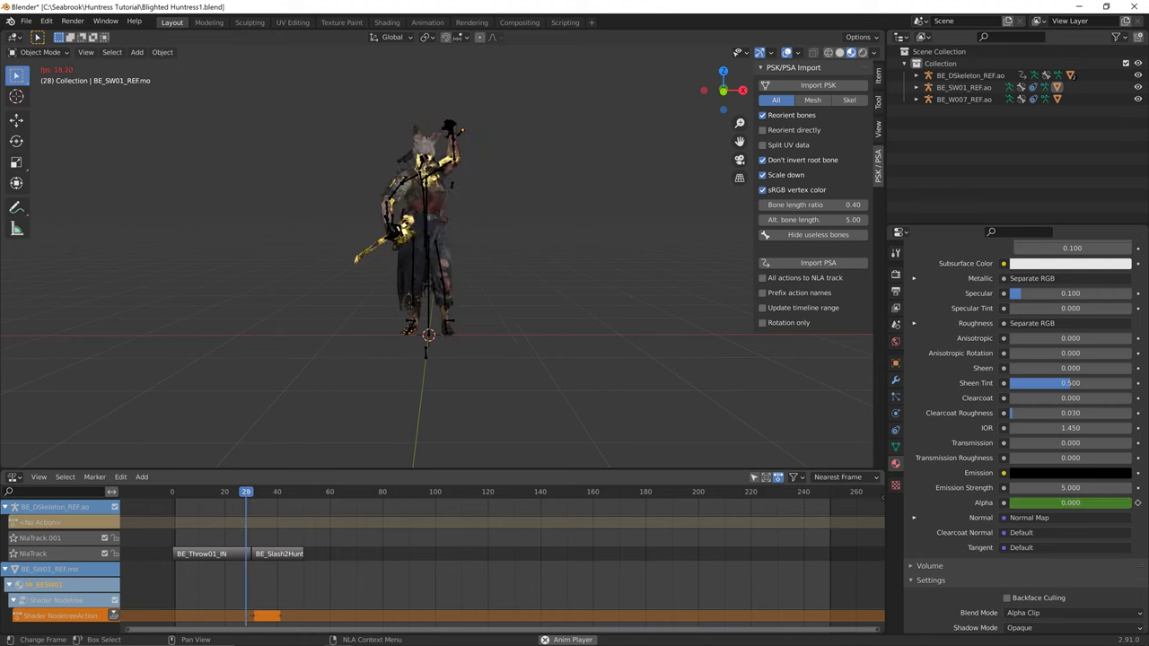
key(space)
- Show the Active Strip properties of the BE_Throw01_IN strip and enlarge the NLA editor and its sidebar
click(216, 554)
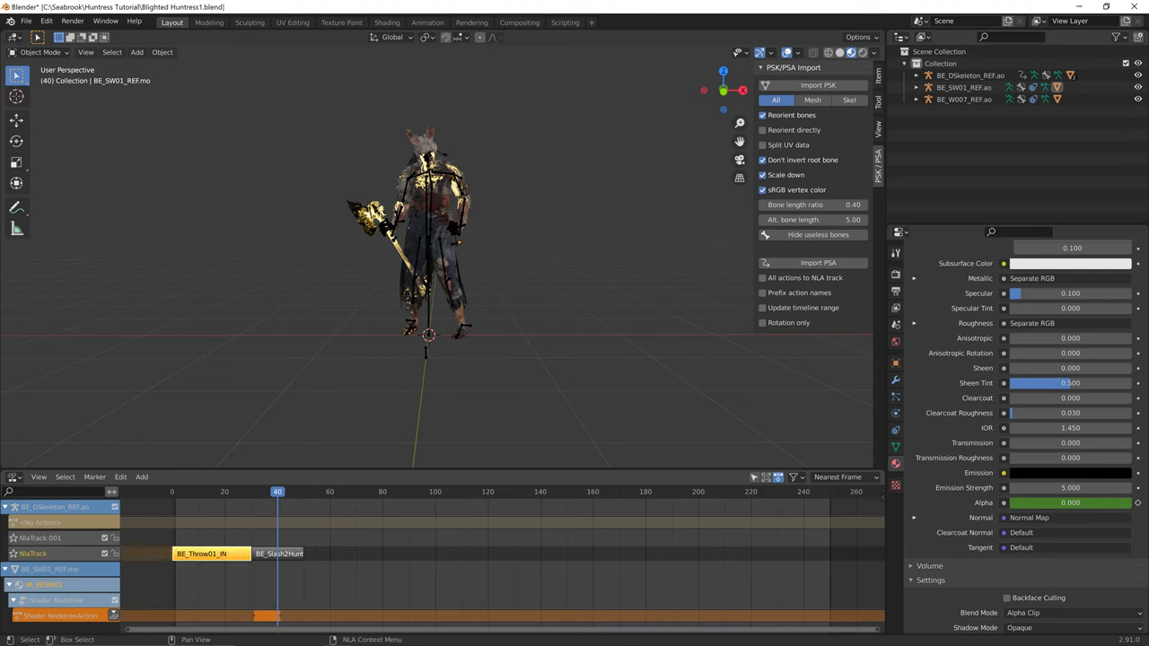
key(n)
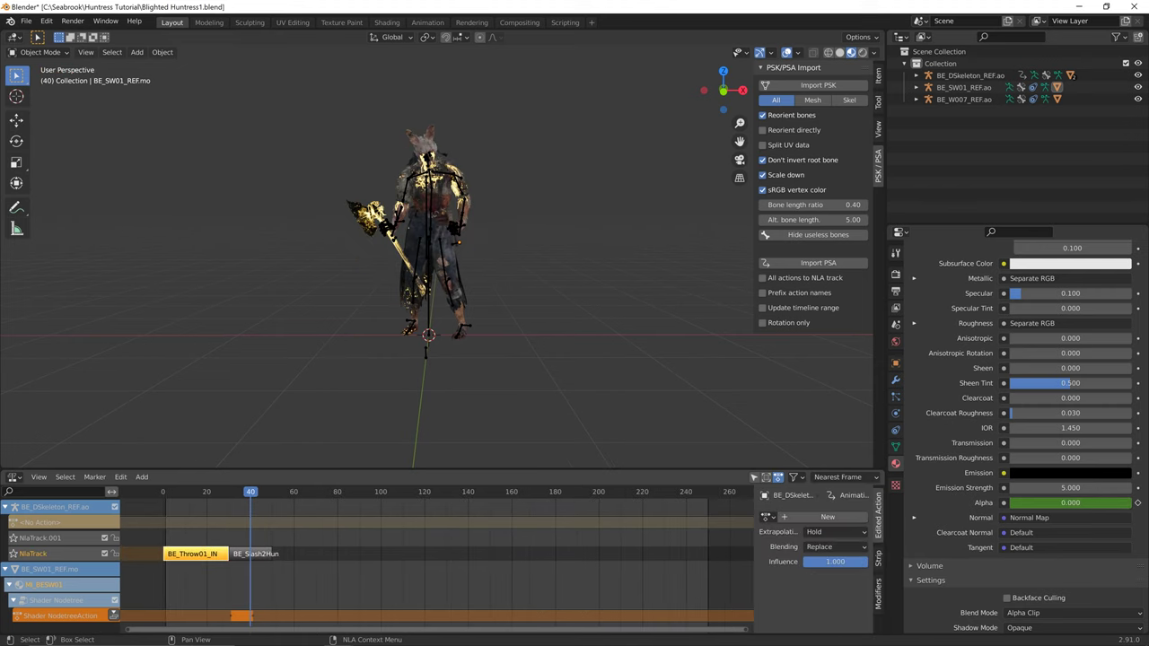
click(878, 558)
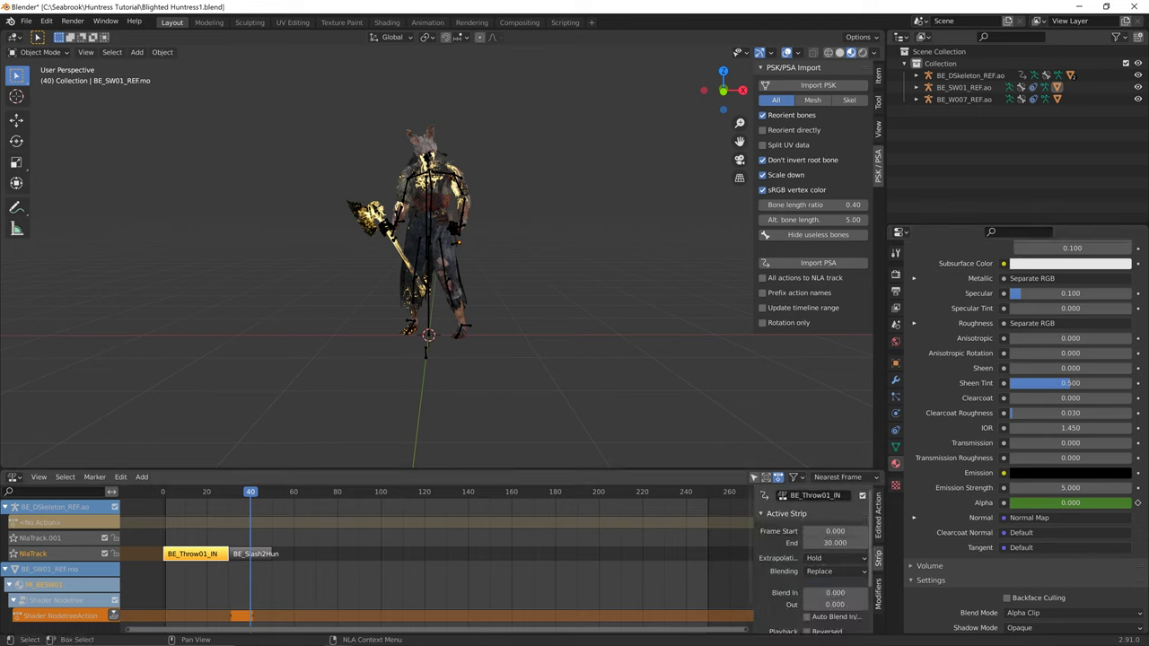
scroll(812, 557, down, 2)
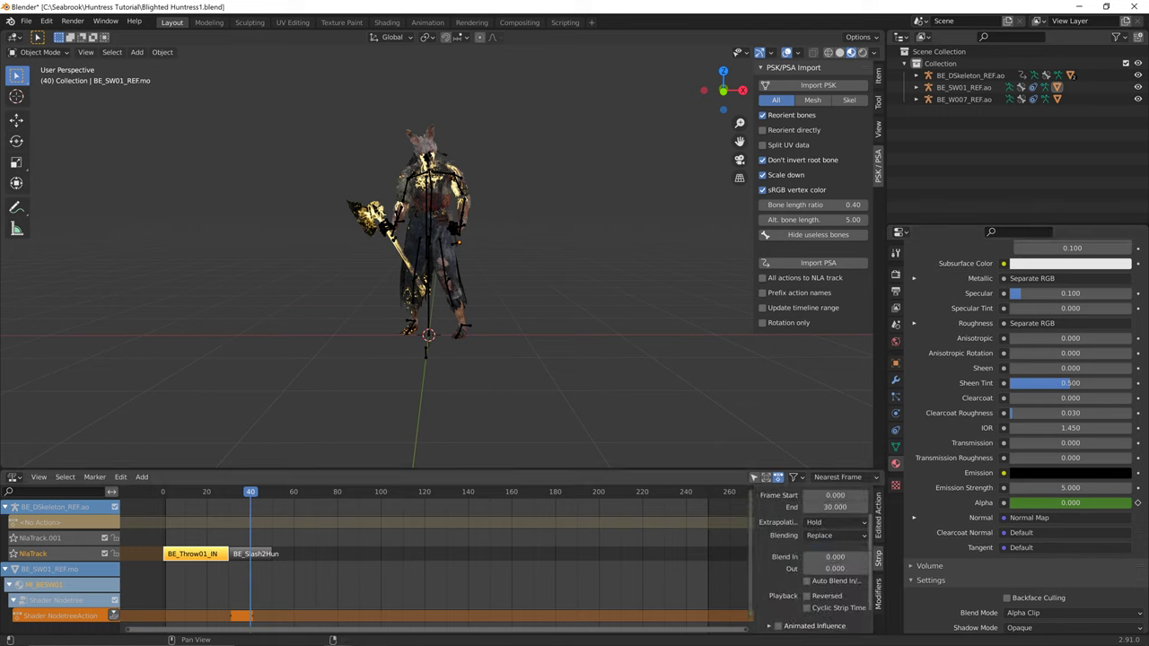
scroll(812, 556, up, 2)
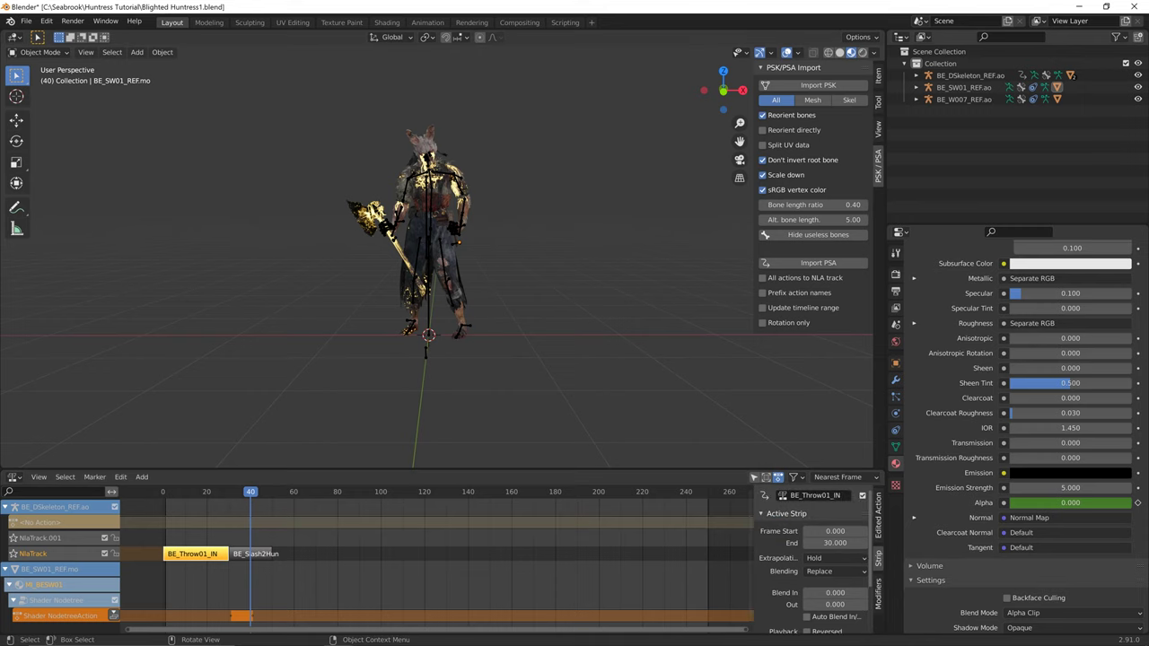
drag(628, 470, 628, 301)
drag(752, 395, 671, 395)
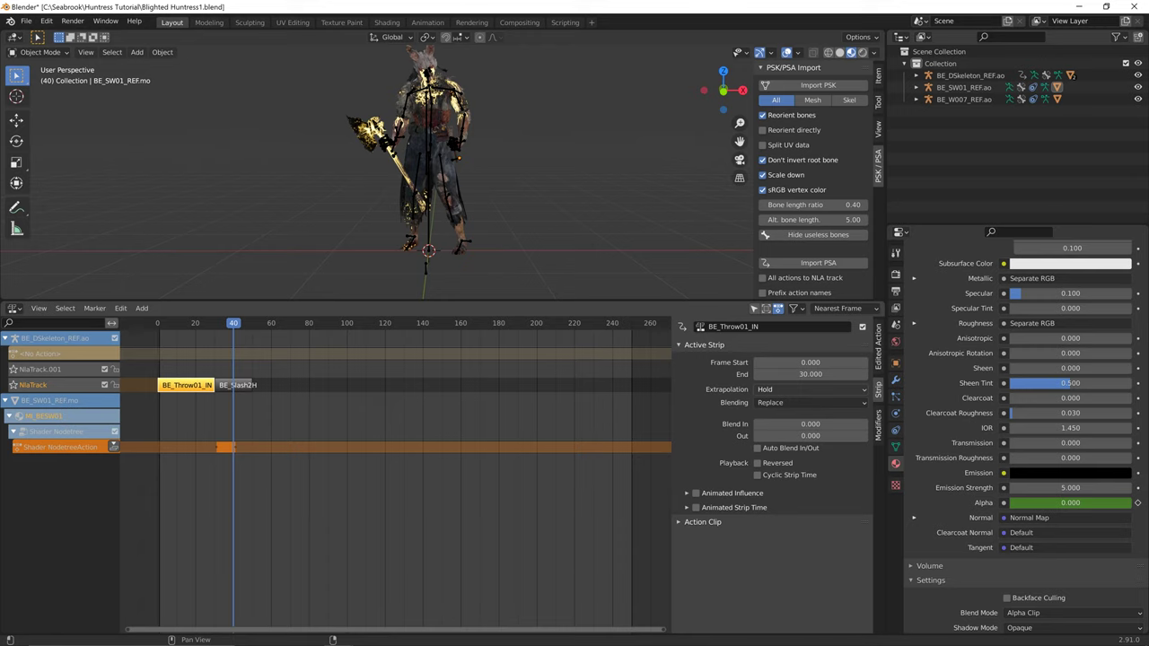
- Keep the BE_Throw01_IN strip's blending on Replace and set its Blend Out to 10
click(789, 402)
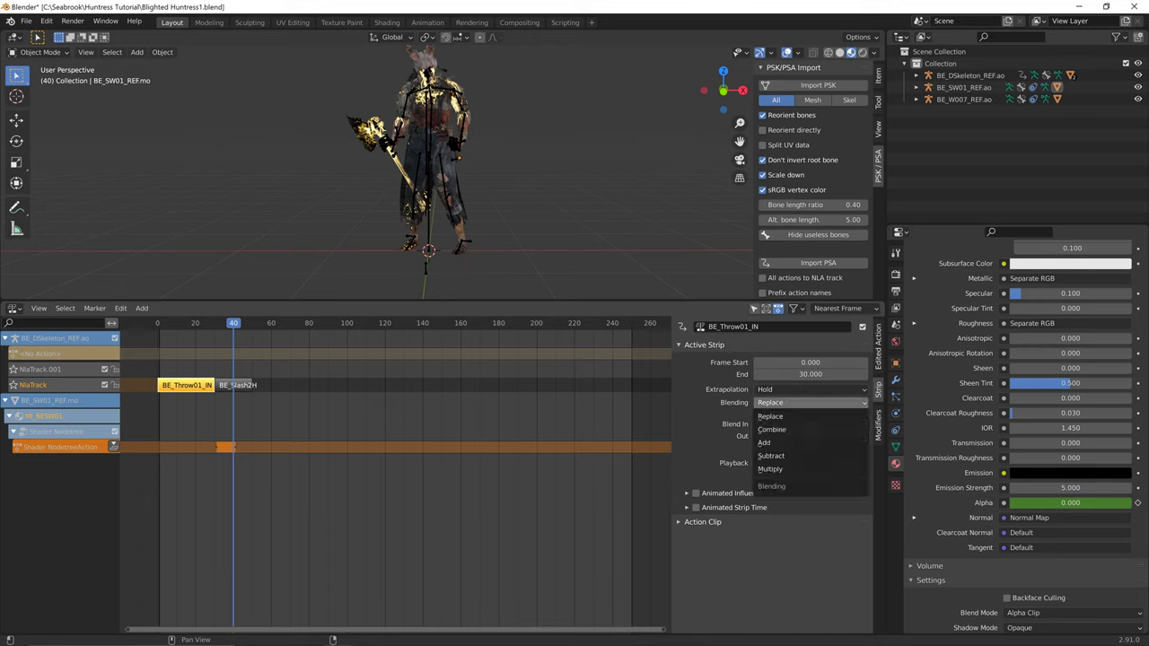
click(782, 417)
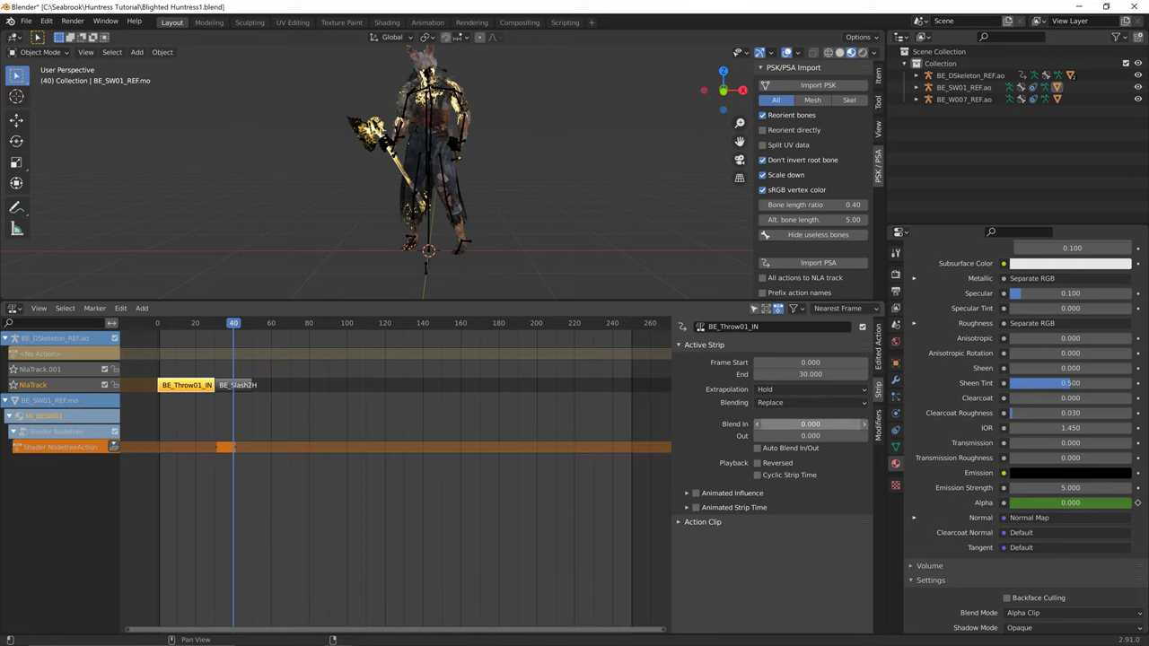
click(810, 436)
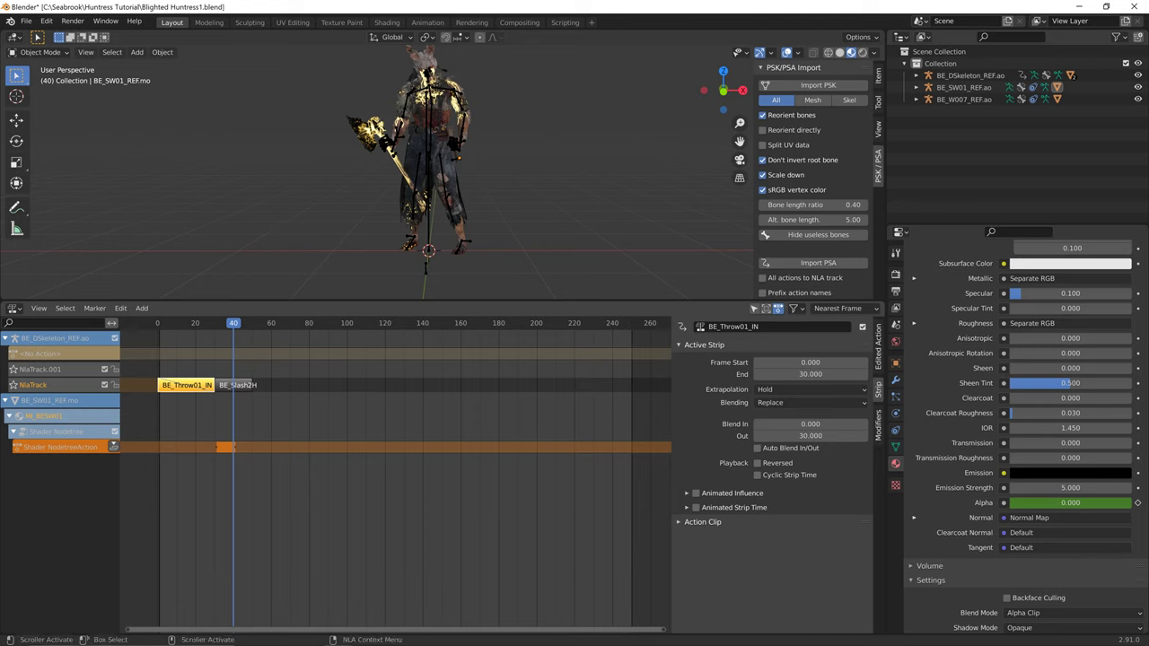
click(199, 323)
click(811, 436)
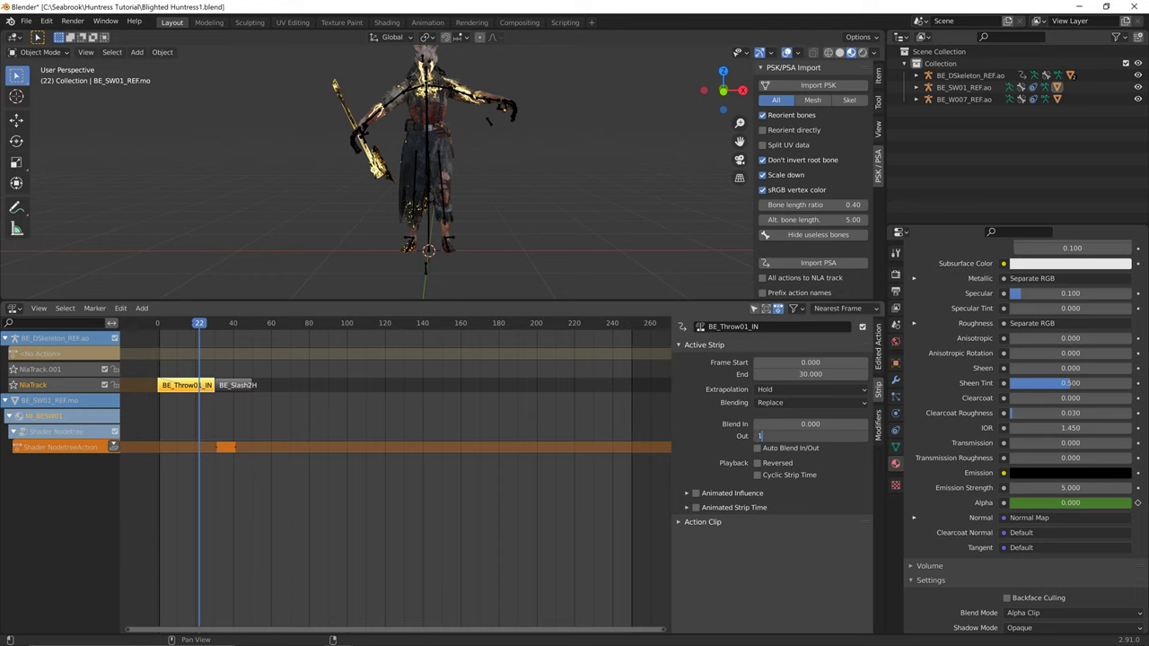
text(10)
key(Return)
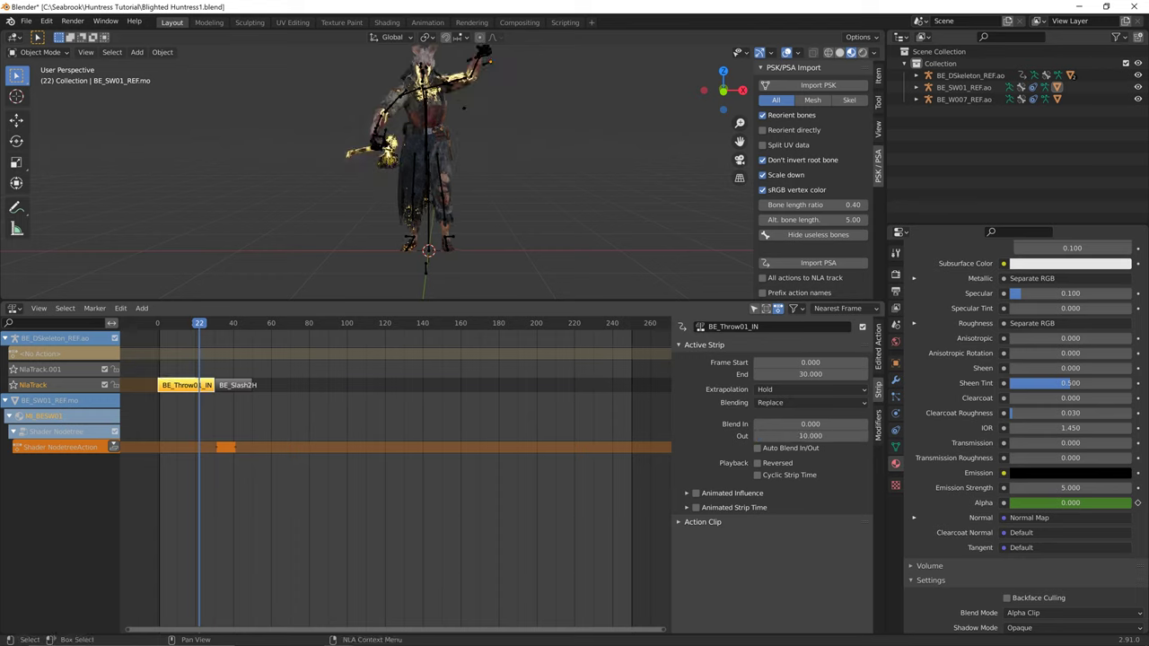
- Move the BE_Slash2Hunt strip up to NlaTrack.001, starting at frame 19 over the end of the throw strip, and play briefly
drag(237, 385, 212, 363)
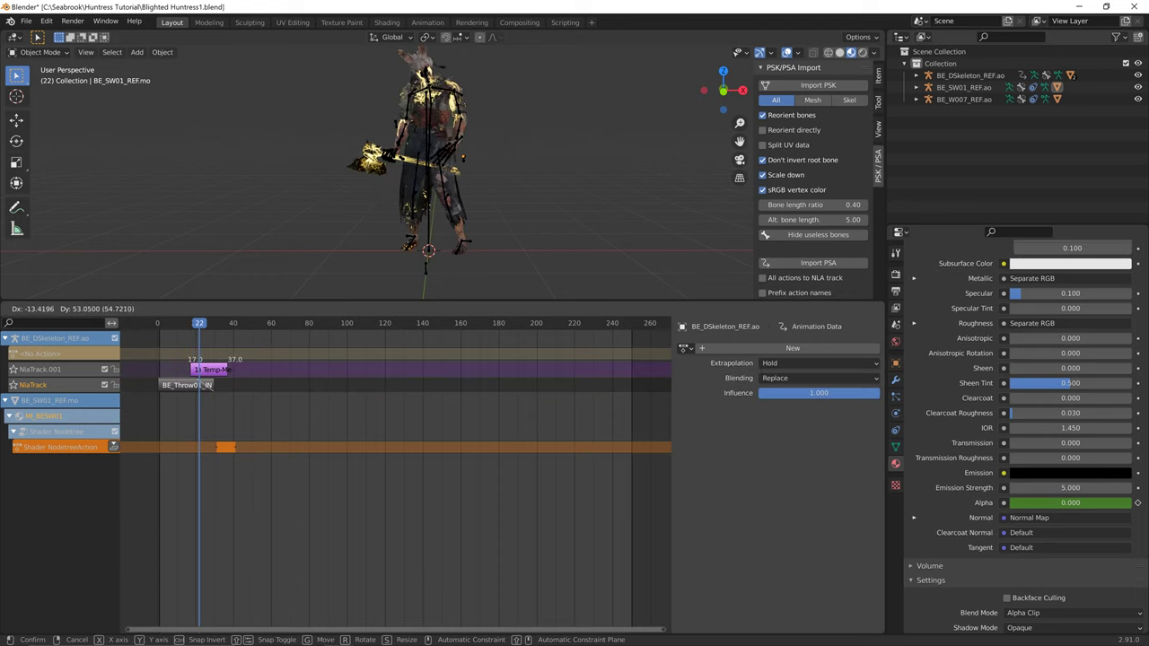
key(Return)
key(space)
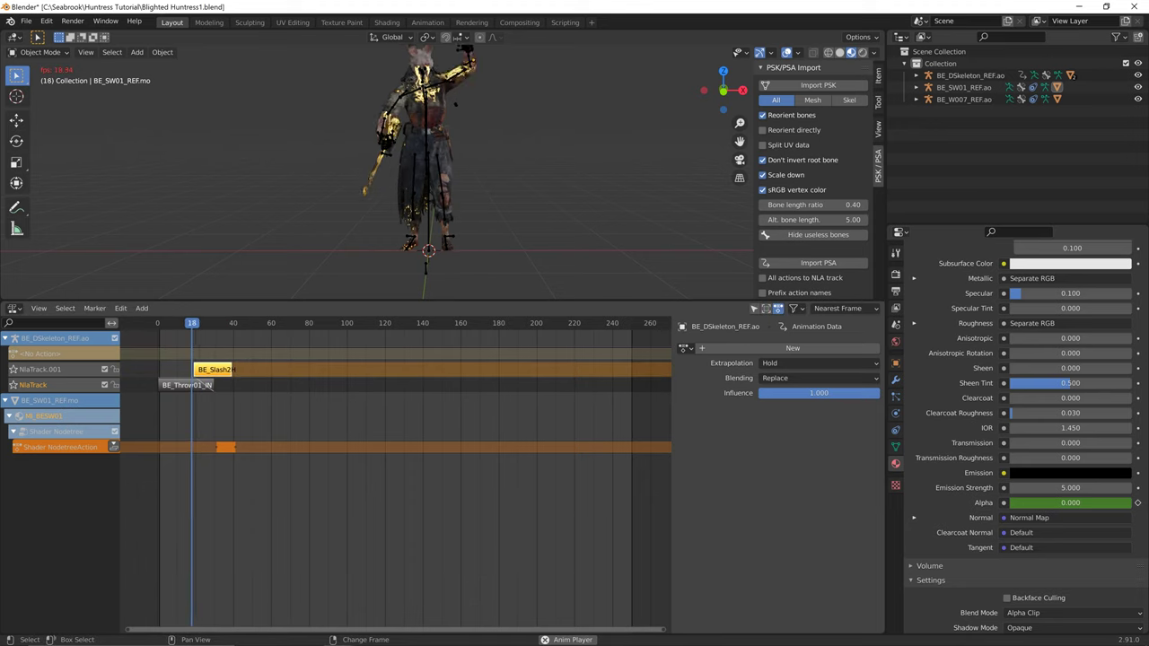
key(space)
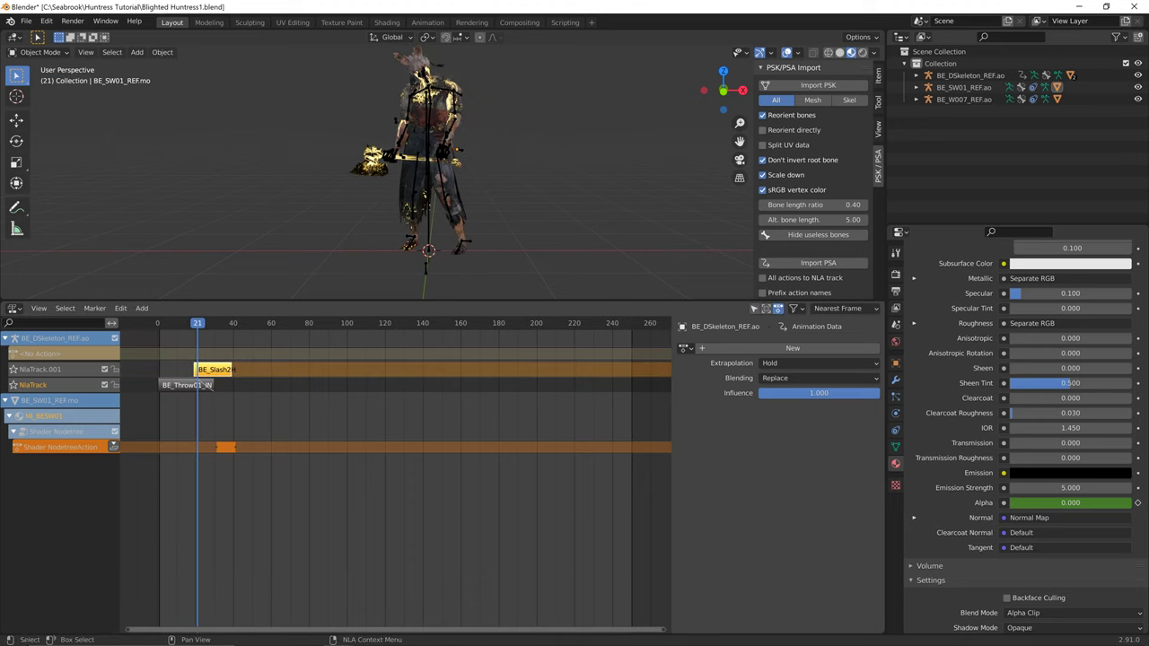
- Set the BE_Slash2Hunt strip's Blend In to 10
click(260, 467)
click(216, 370)
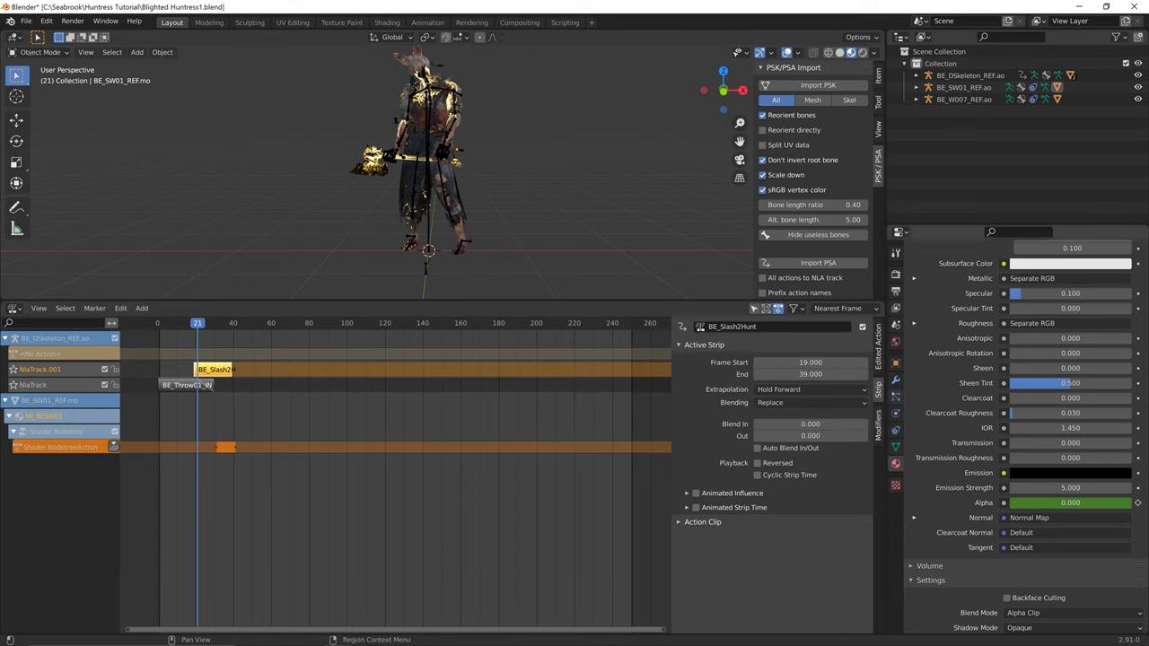
click(789, 423)
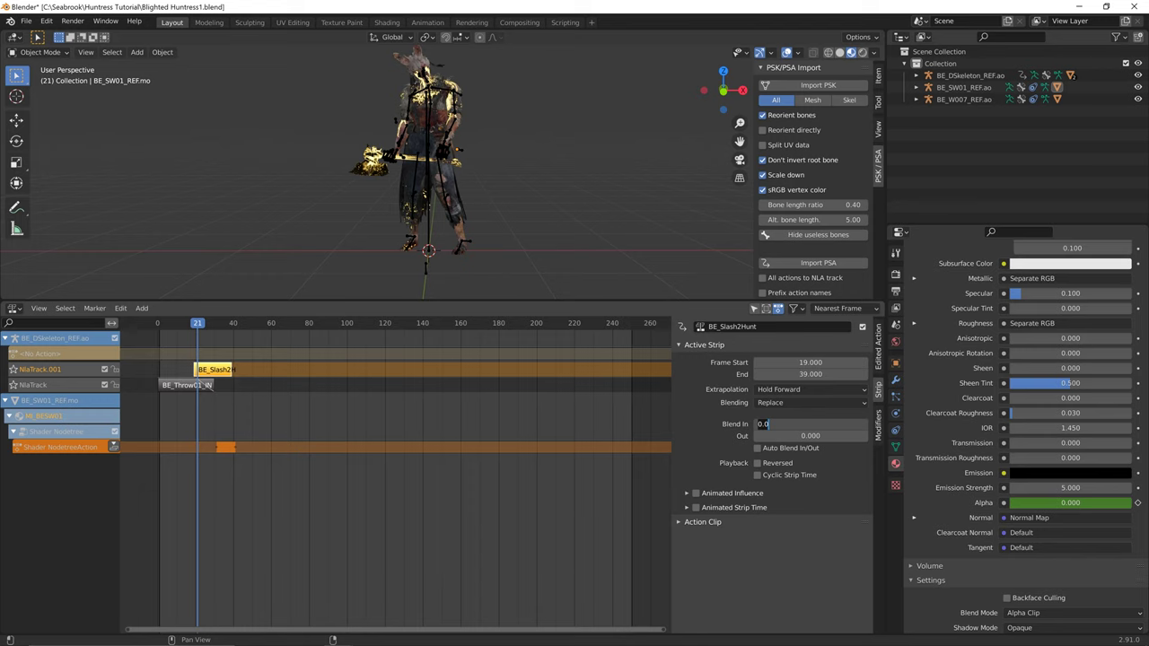
text(10)
key(Return)
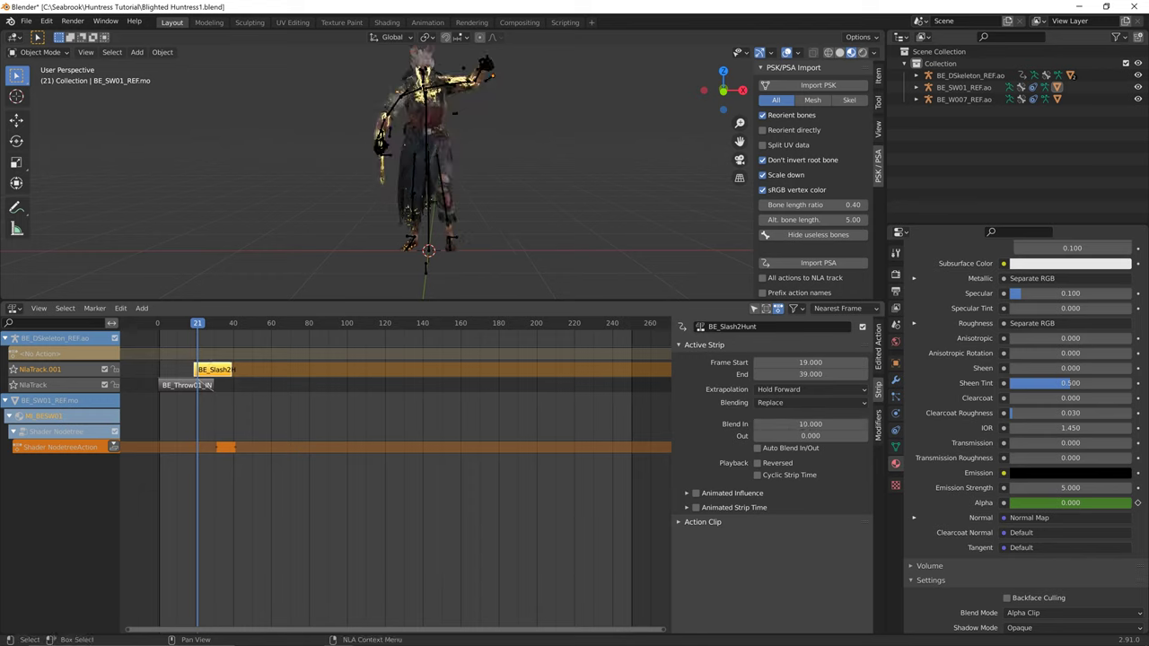
- Play the animation from the start to frame 50 to check the blend between the throw and slash strips, and return to frame 4
drag(198, 323, 184, 323)
key(F3)
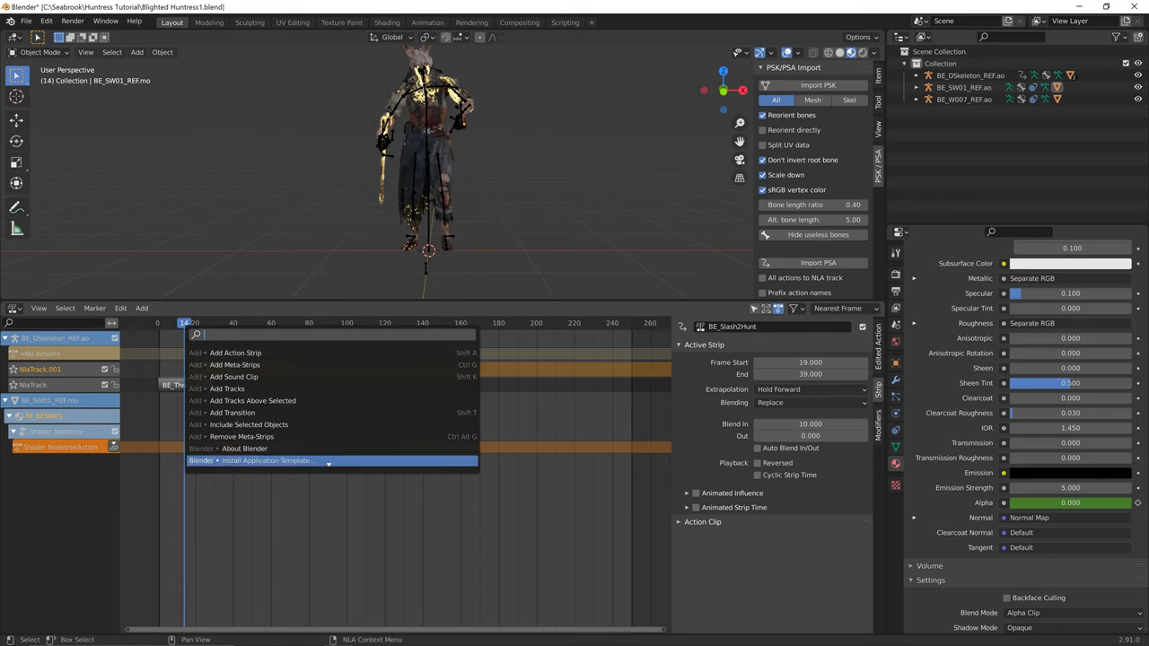
key(Escape)
key(shift+Left)
key(space)
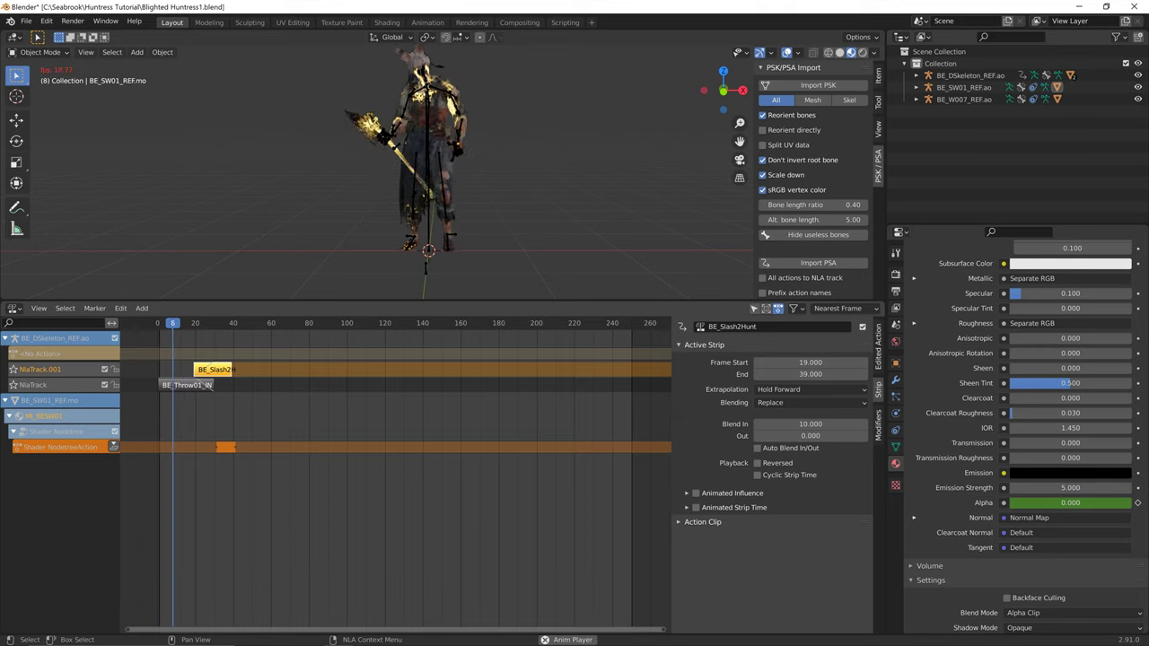
key(space)
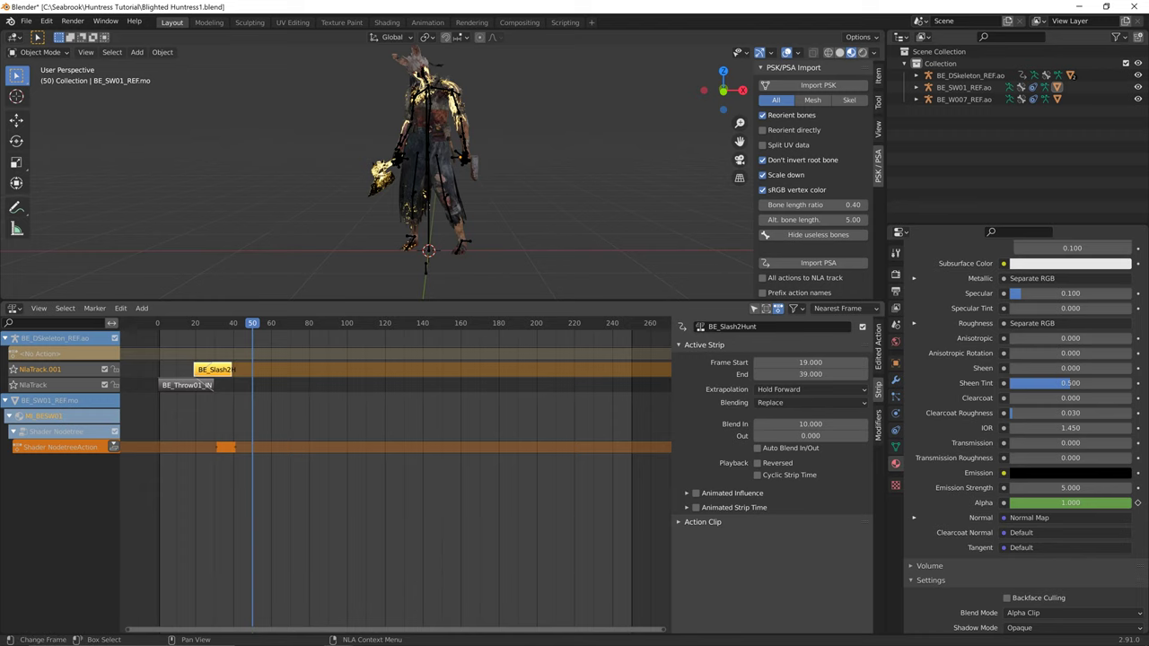
drag(252, 323, 165, 323)
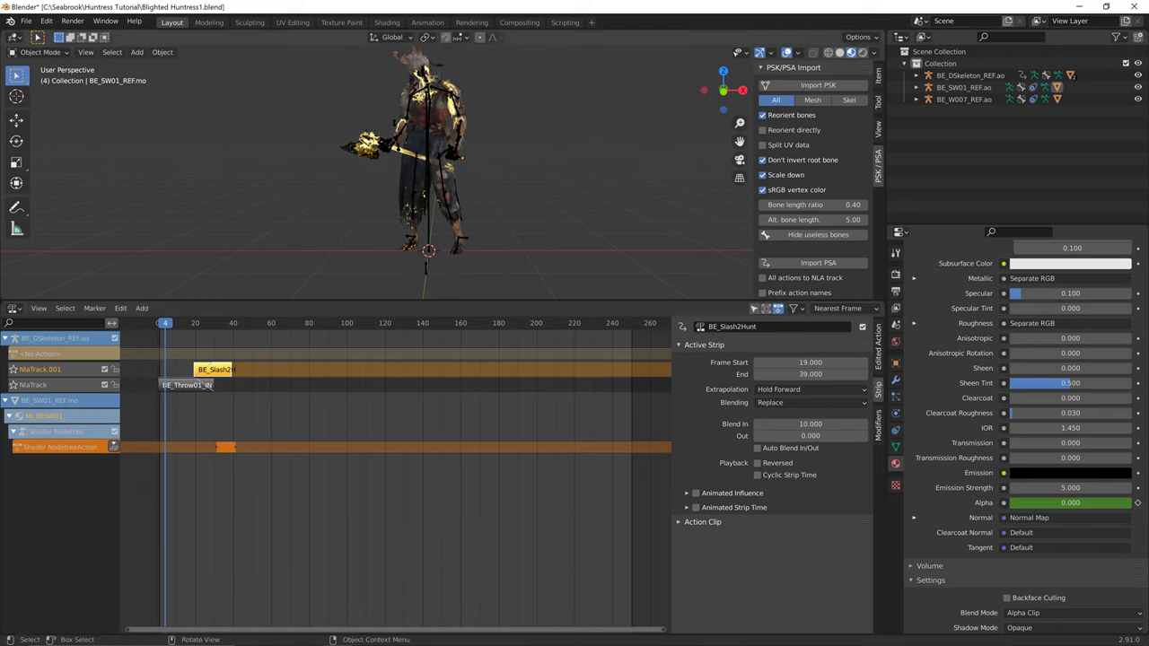
- Enlarge the 3D viewport above the NLA editor and switch it to Rendered shading
drag(448, 302, 449, 460)
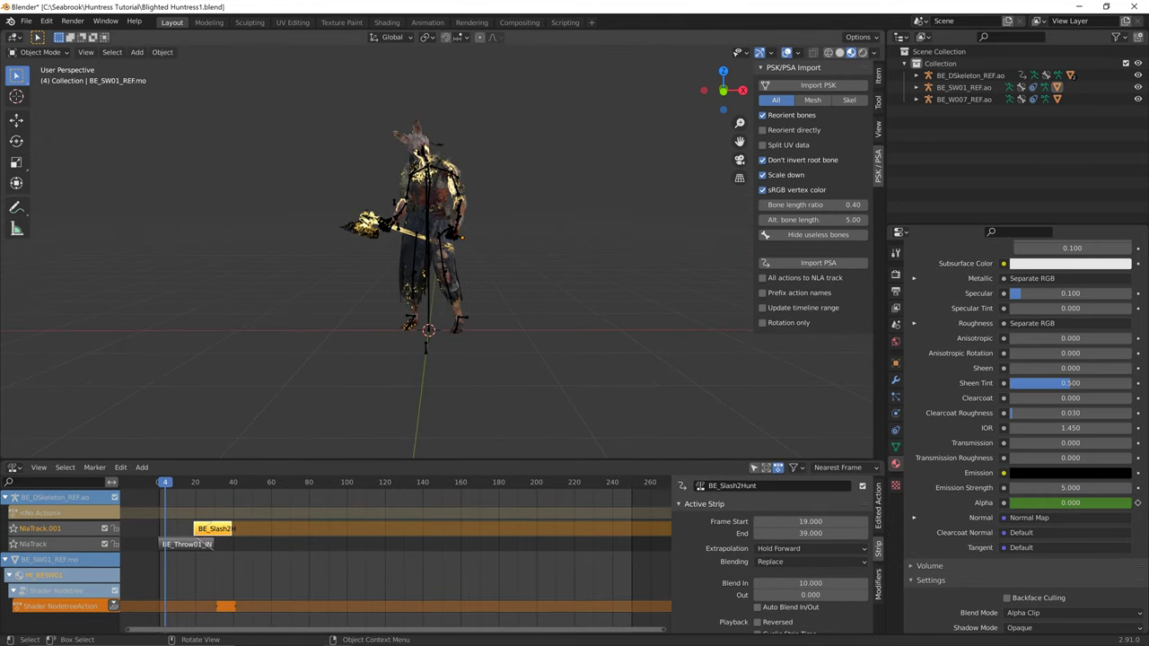
scroll(440, 270, down, 2)
mouse_move(440, 269)
middle_down()
mouse_move(459, 271)
mouse_move(438, 269)
middle_up()
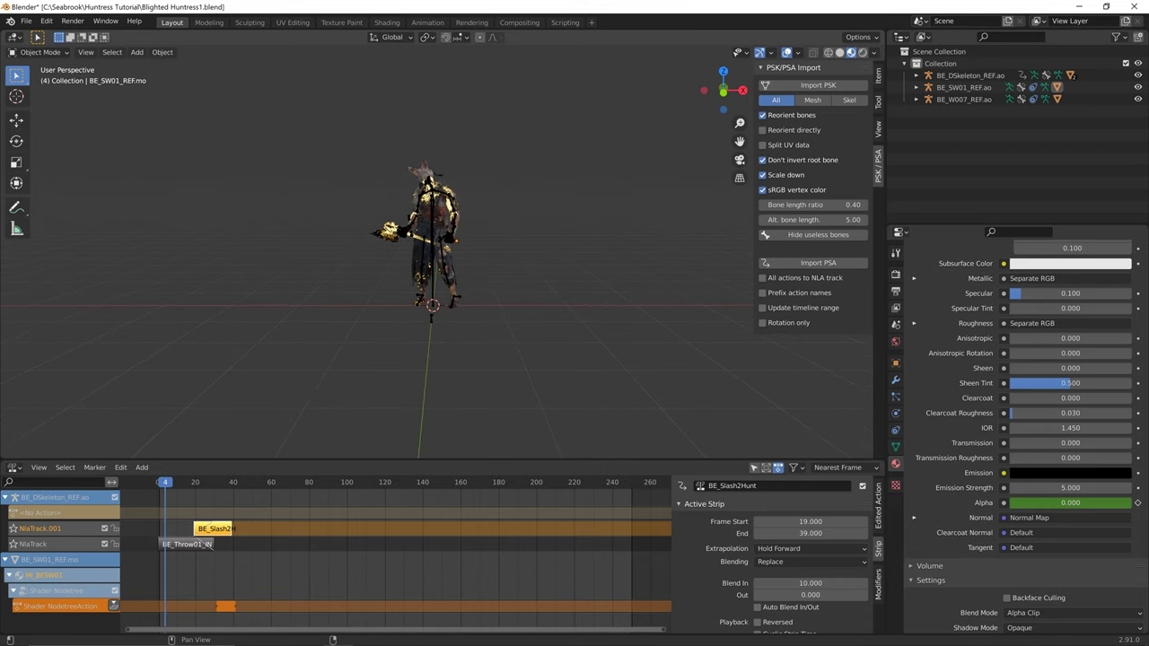
click(862, 53)
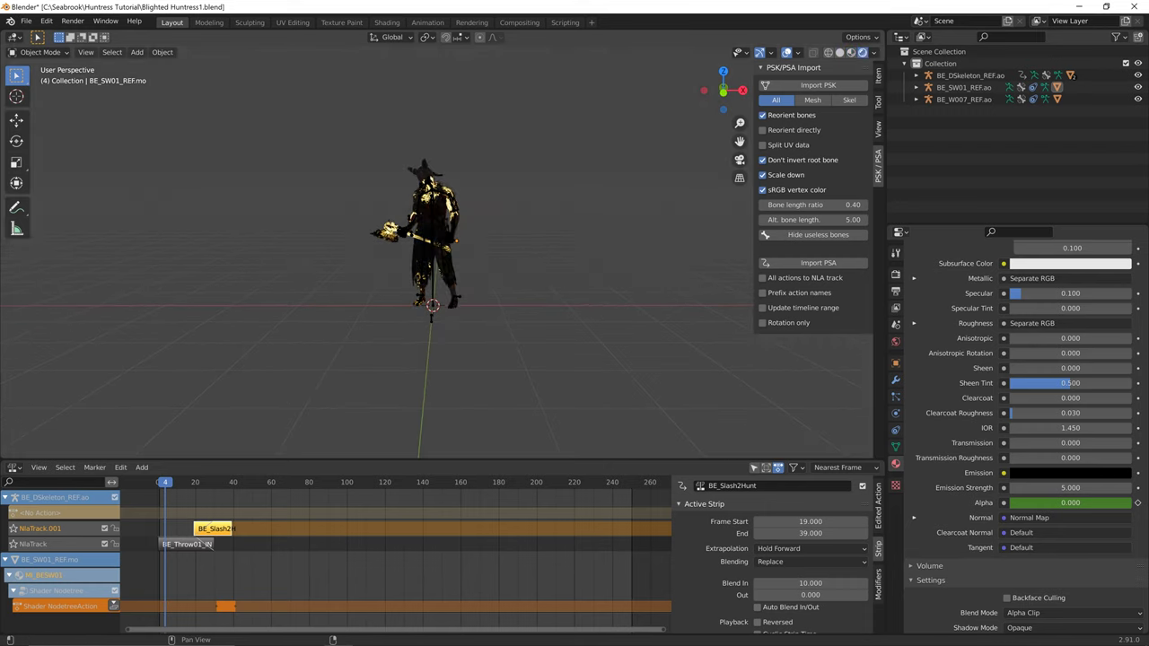
middle_drag(422, 242, 447, 291)
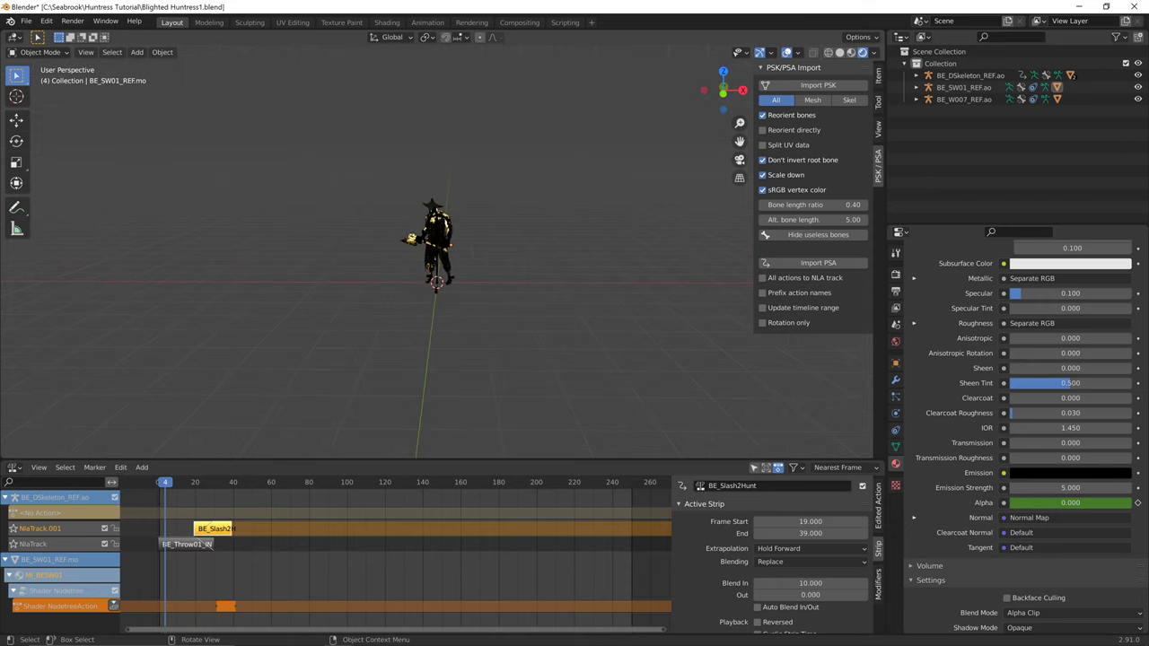
- Add a camera at the Huntress's feet
key(shift+a)
key(Escape)
key(shift+a)
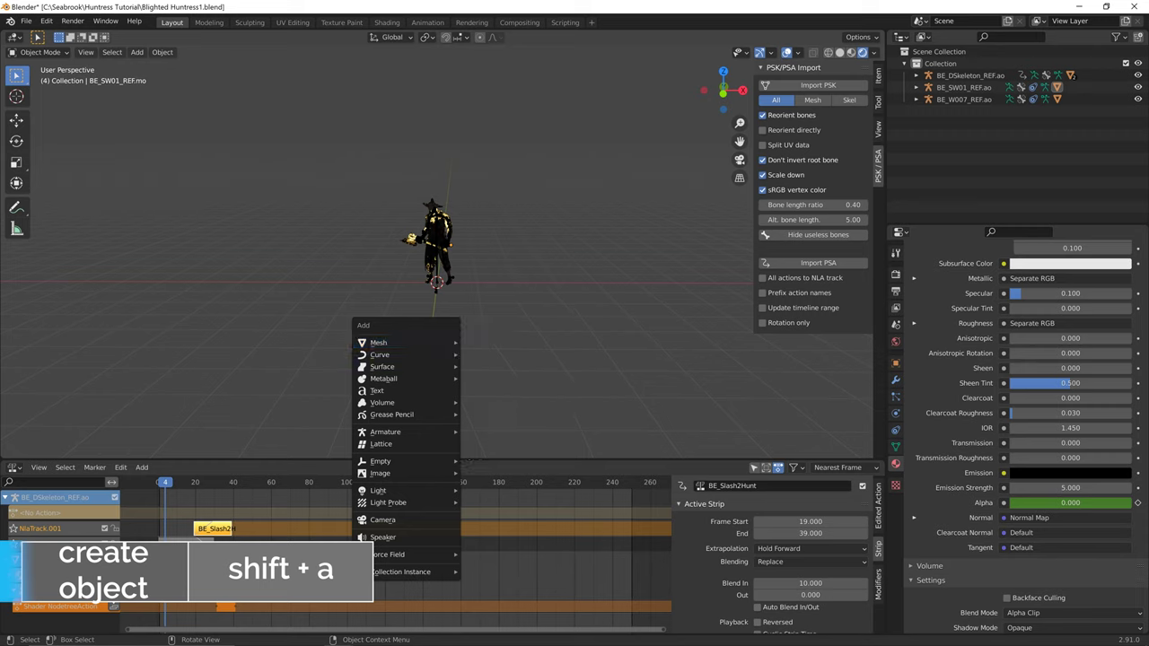
click(384, 520)
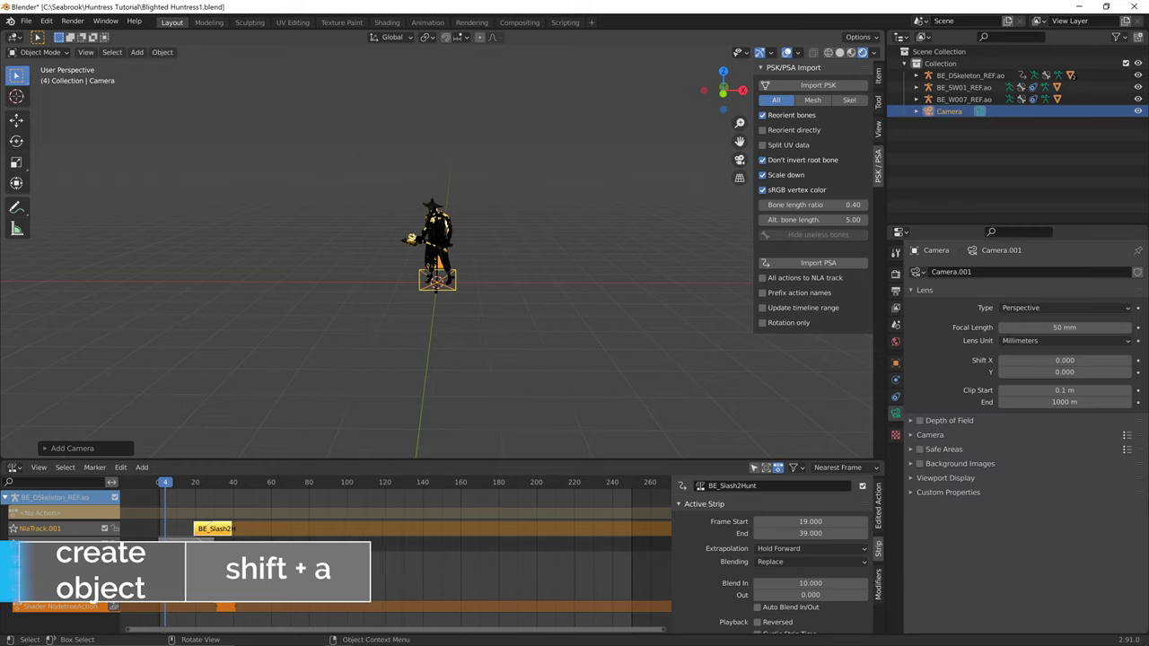
key(g)
key(x)
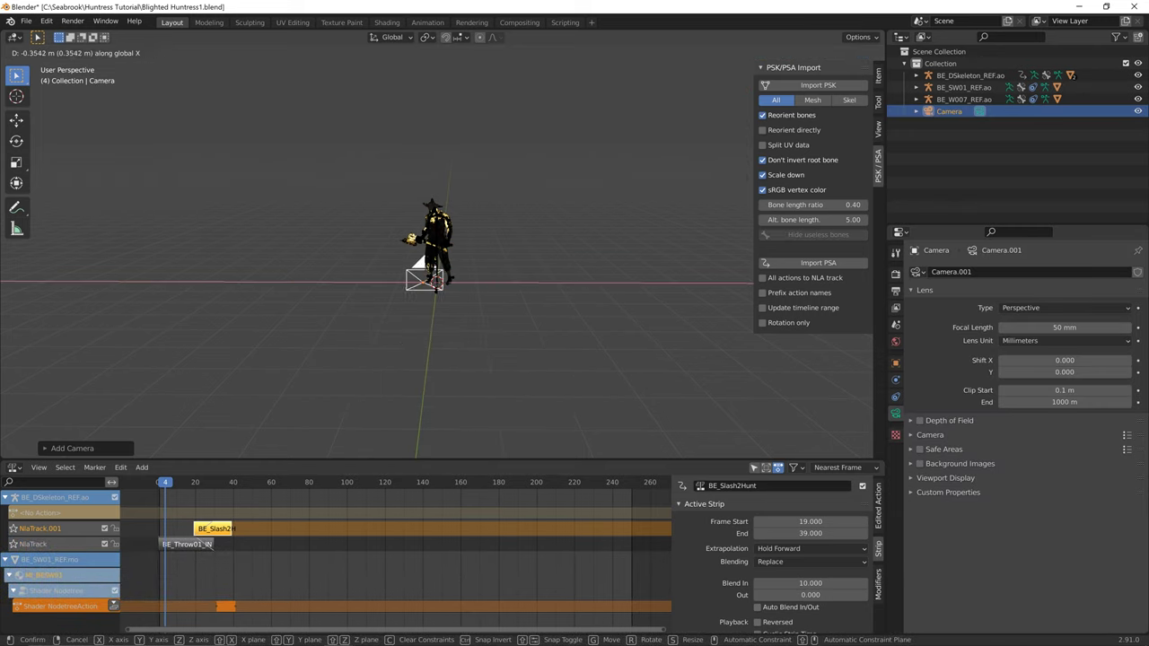
key(Return)
key(ctrl+z)
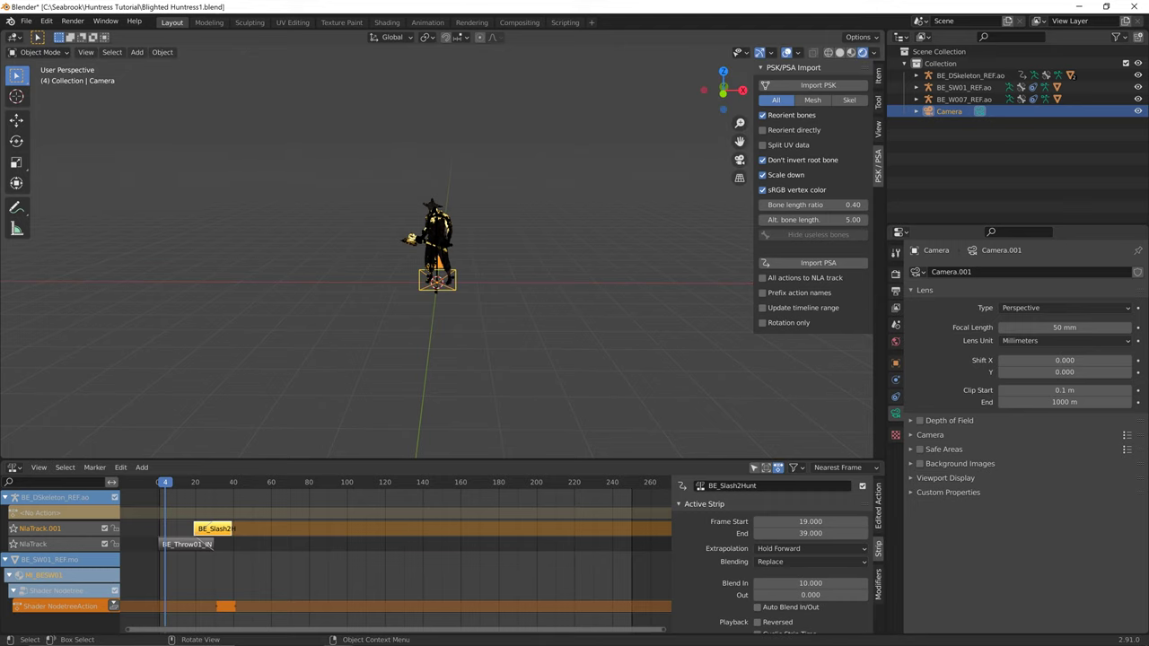
key(g)
key(z)
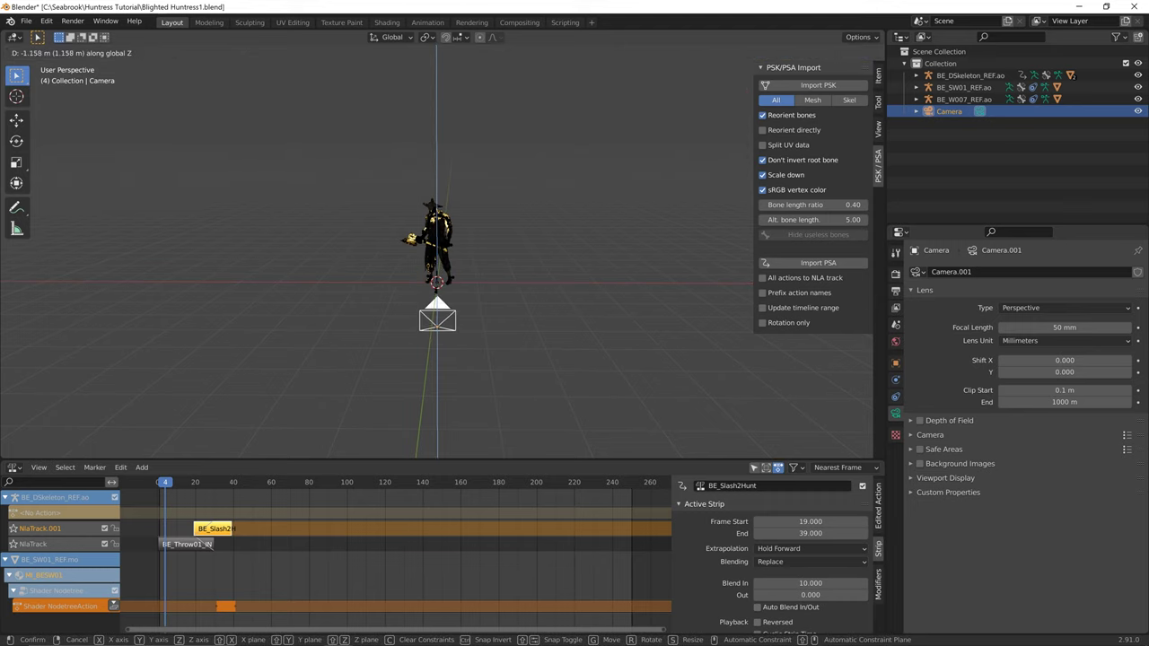
key(Return)
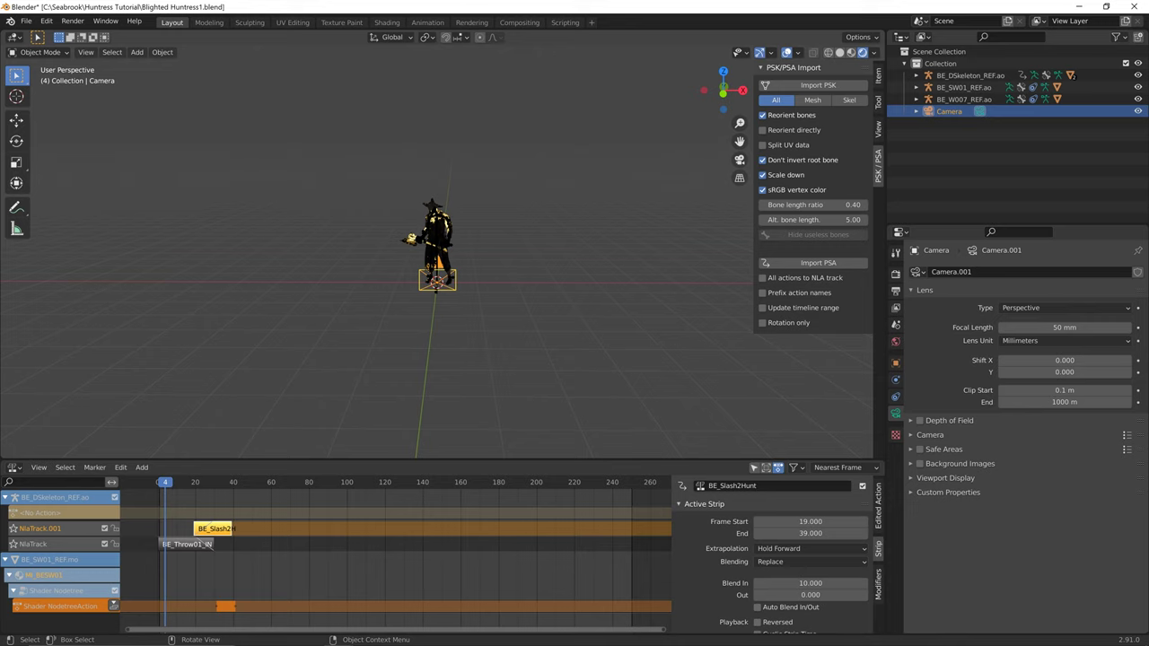
- Move the camera about 6 m away from the Huntress along negative Y and raise it about 1.7 m
key(g)
key(y)
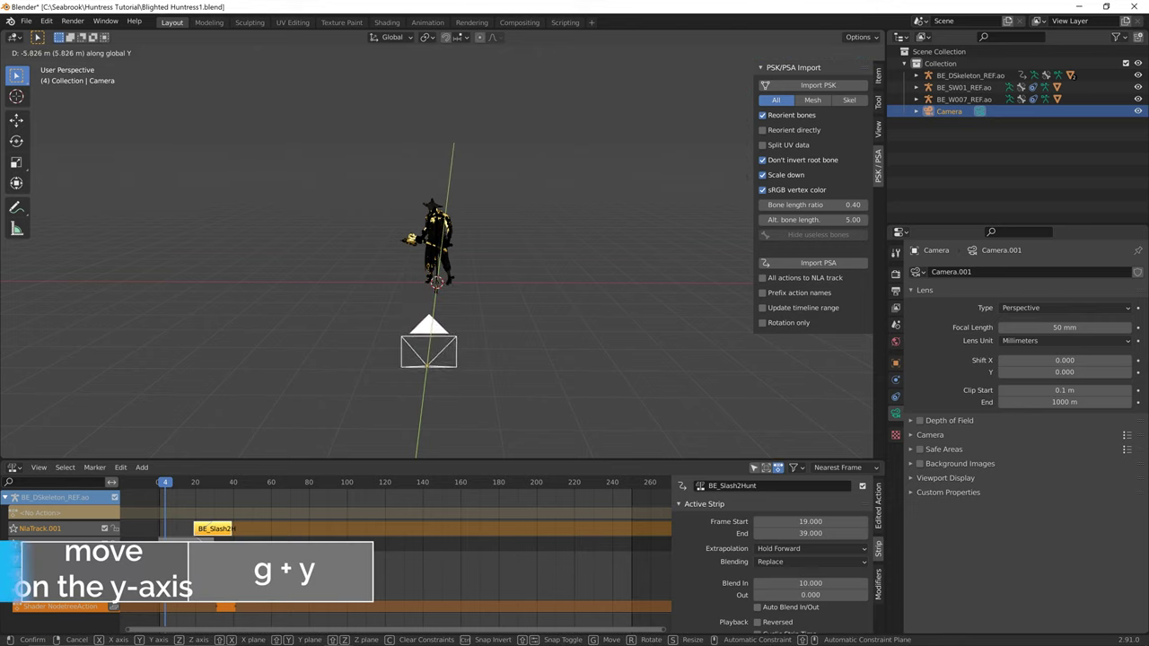
key(Return)
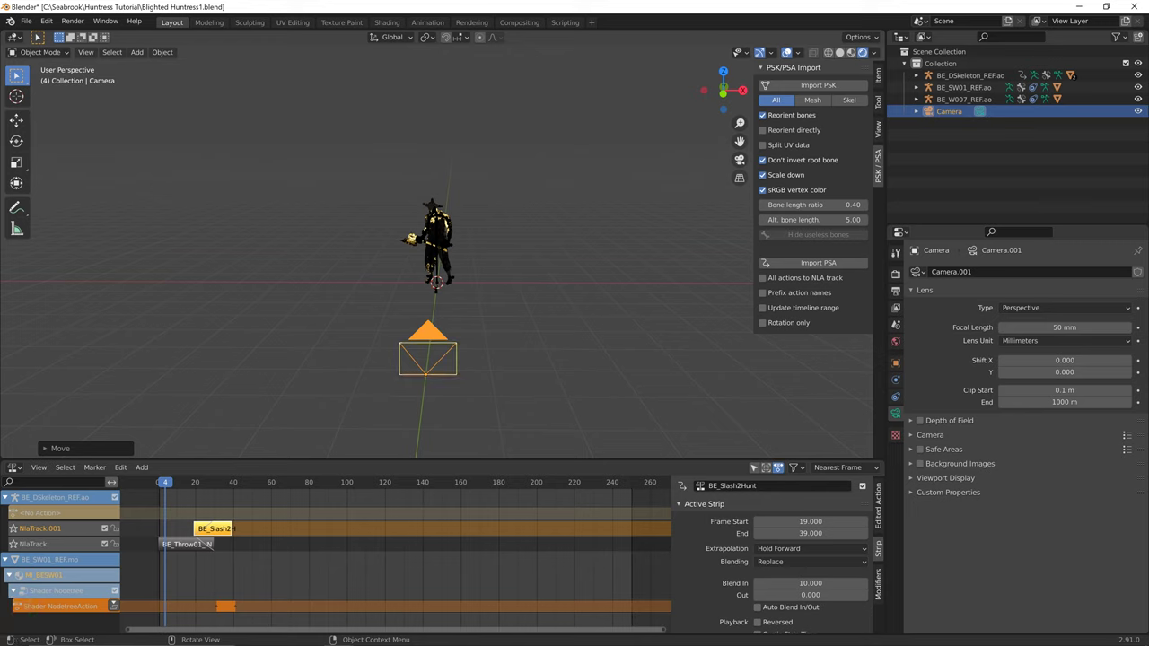
key(g)
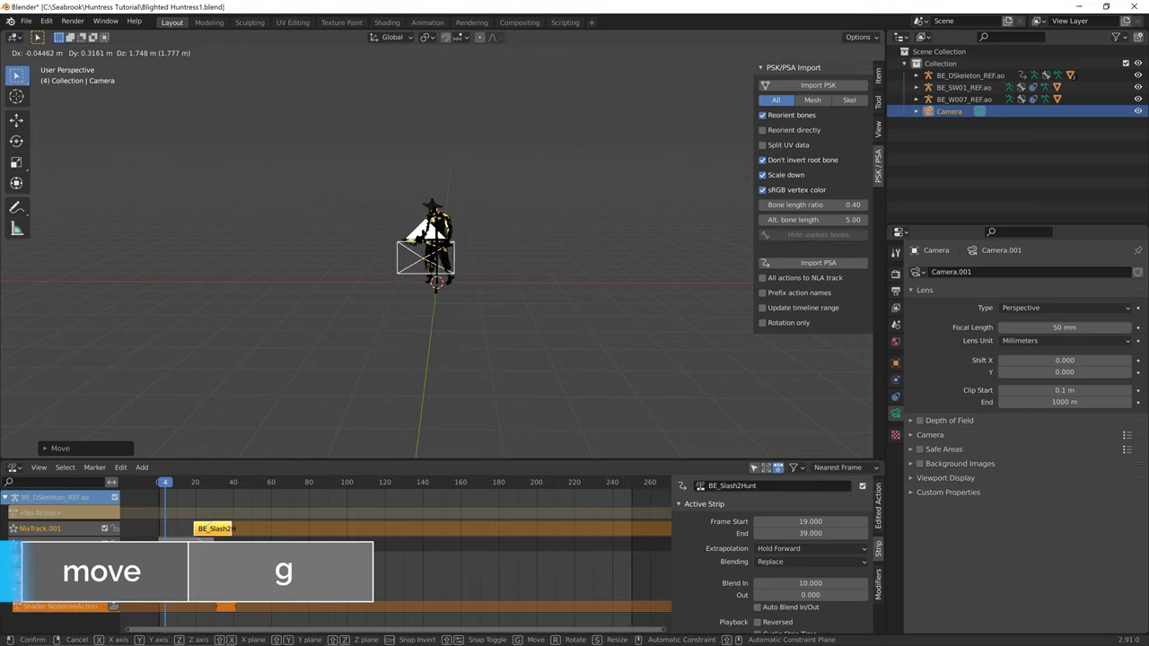
mouse_move(502, 261)
middle_down()
mouse_move(597, 255)
mouse_move(496, 250)
middle_up()
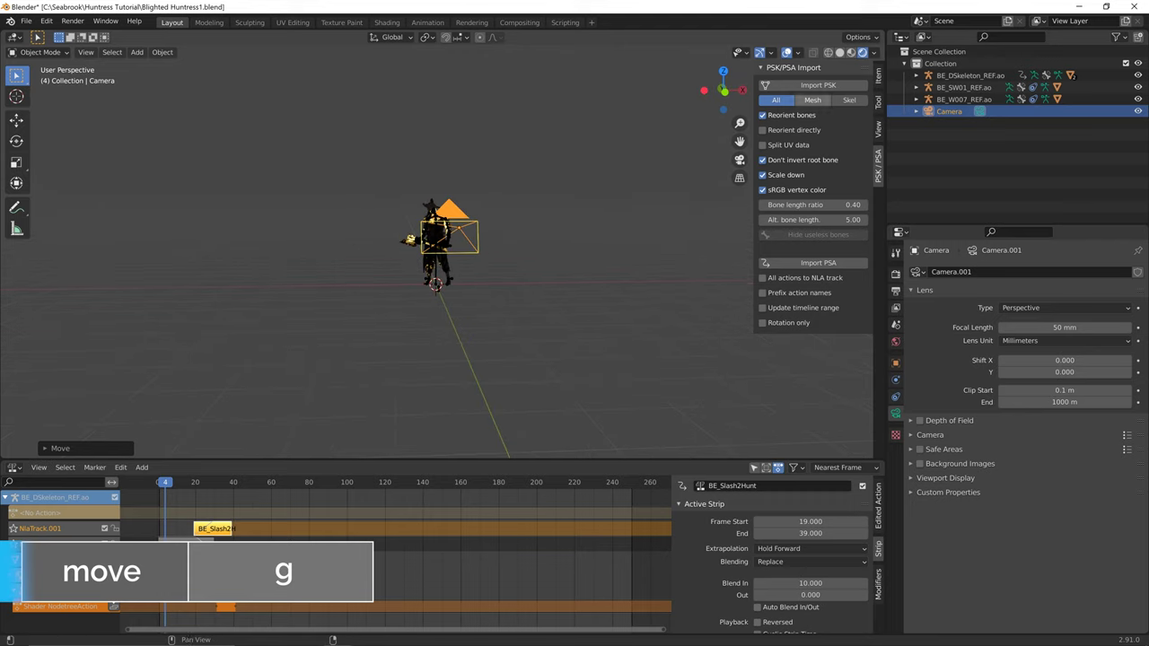
click(877, 77)
click(878, 103)
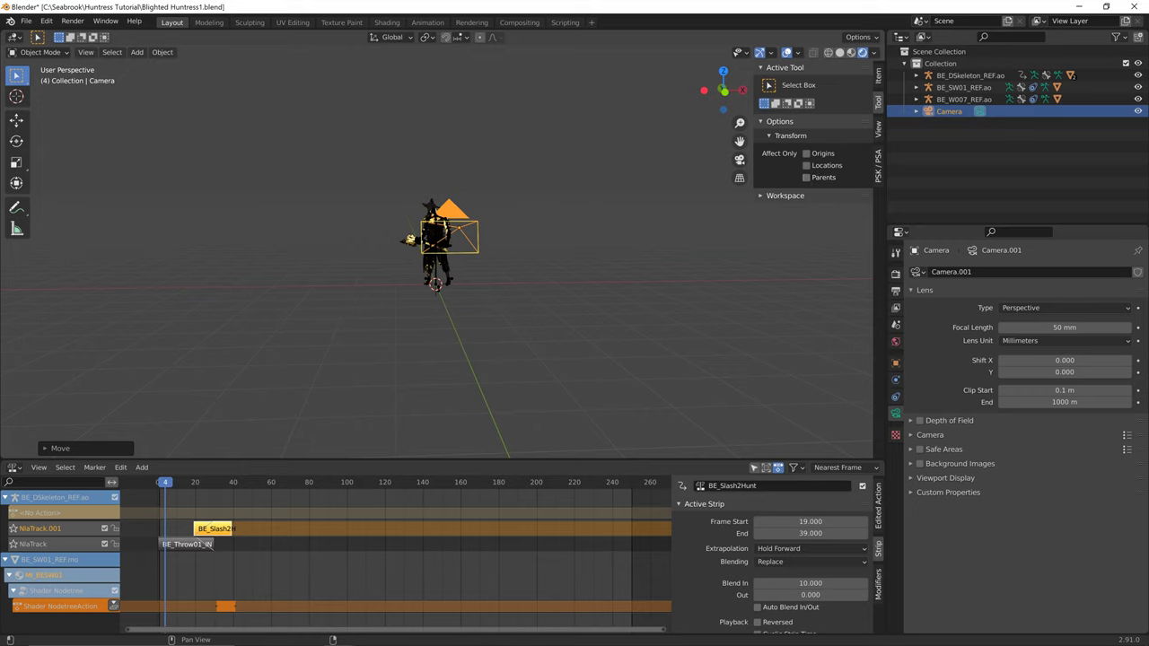
click(785, 196)
click(780, 121)
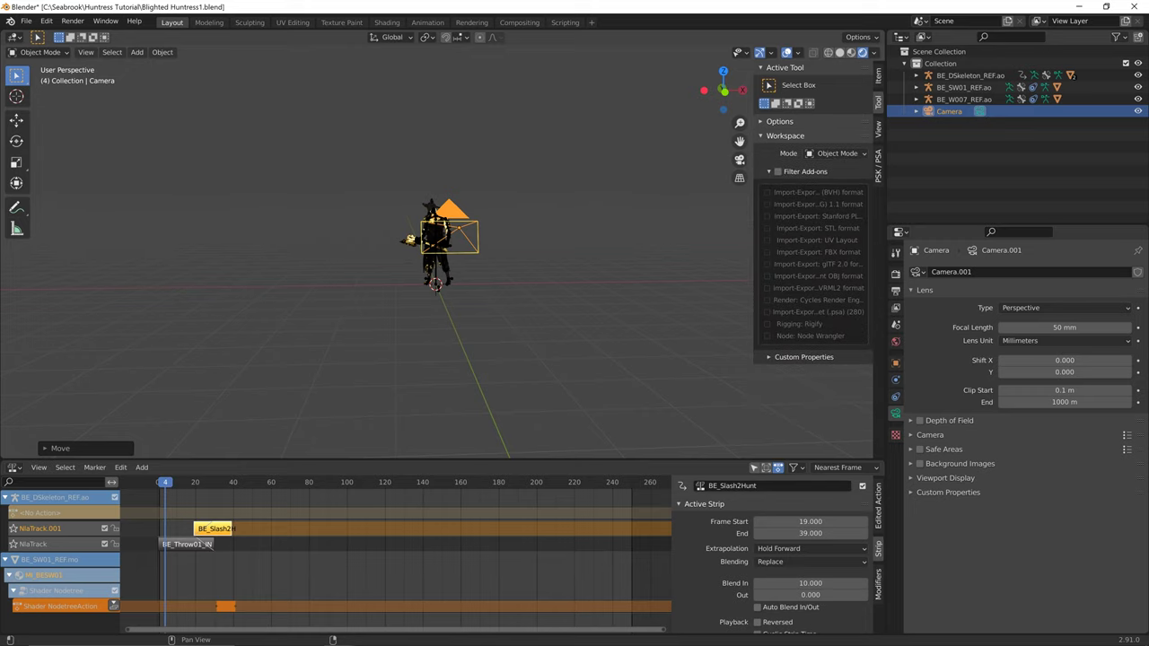
click(784, 136)
- Enable the Camera to View lock and look at the Huntress through the camera
click(878, 130)
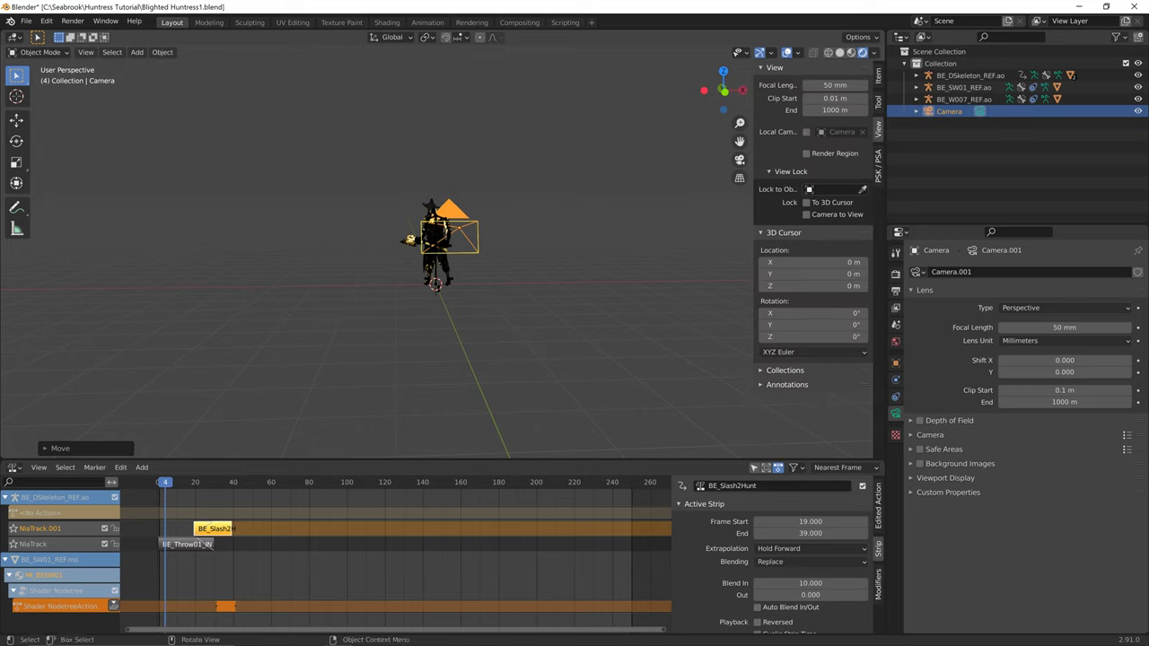
middle_drag(538, 300, 581, 297)
click(588, 301)
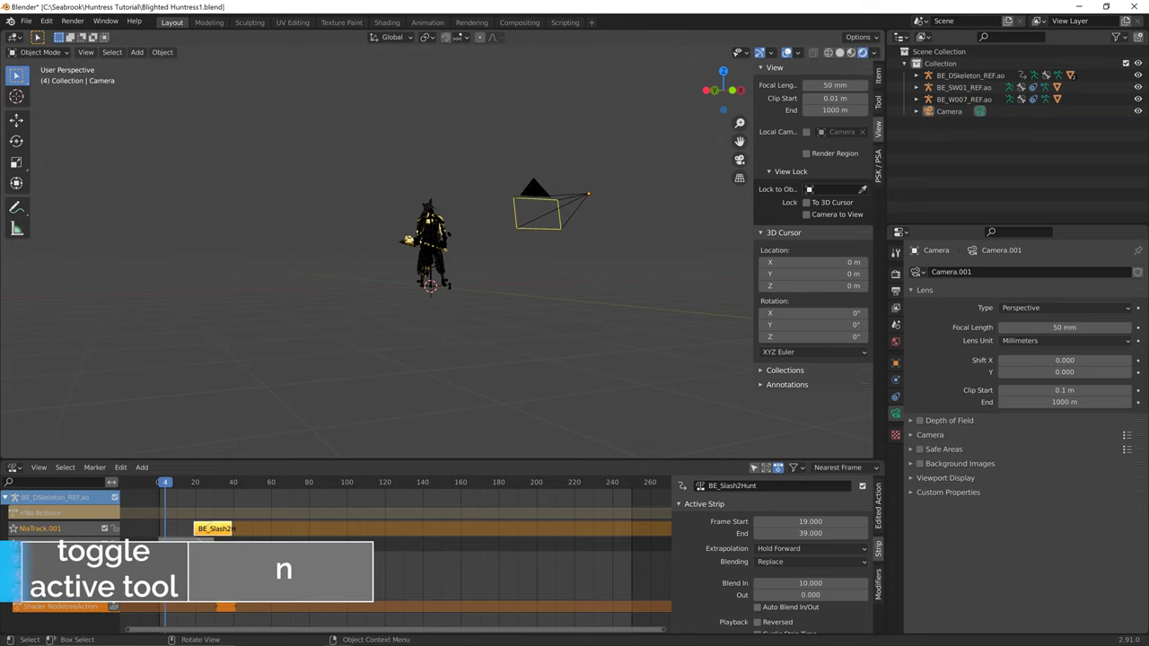
key(n)
key(n)
click(806, 215)
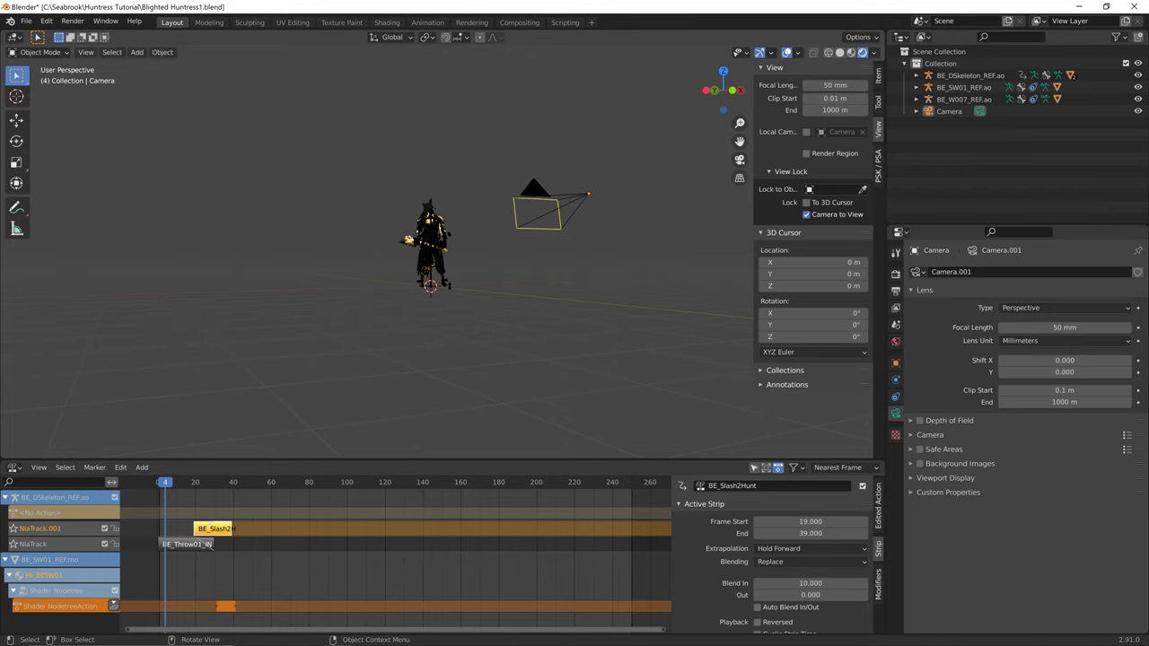
key(KP_0)
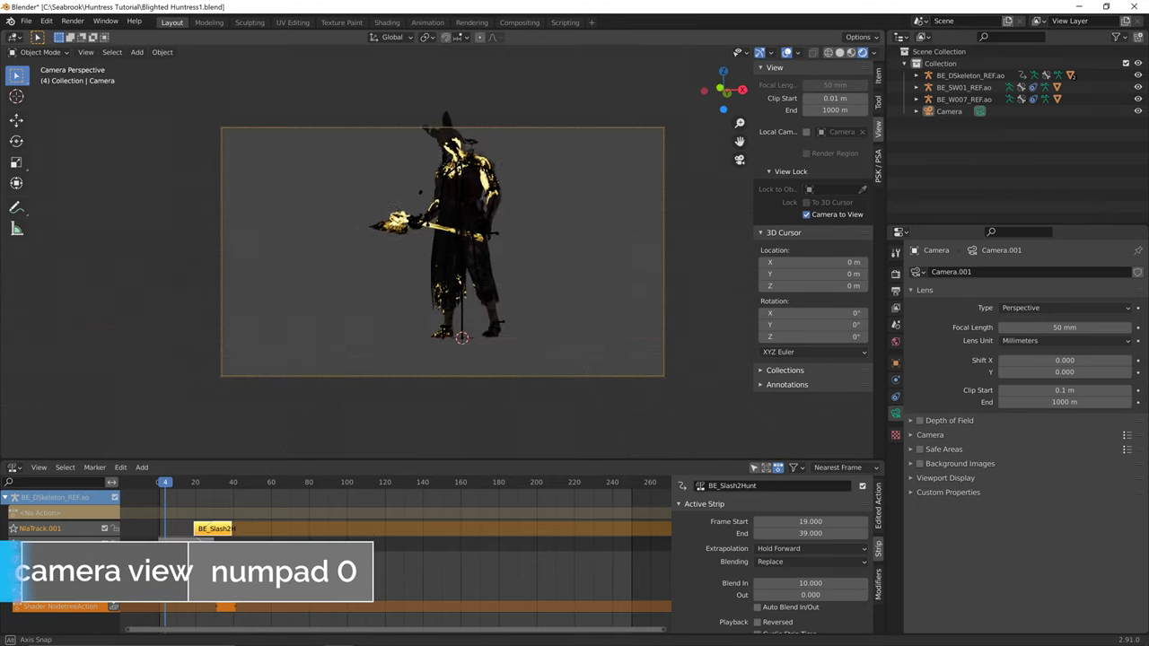
- Adjust the locked camera view so the whole Huntress stands centred inside the camera frame
middle_drag(442, 251, 440, 296)
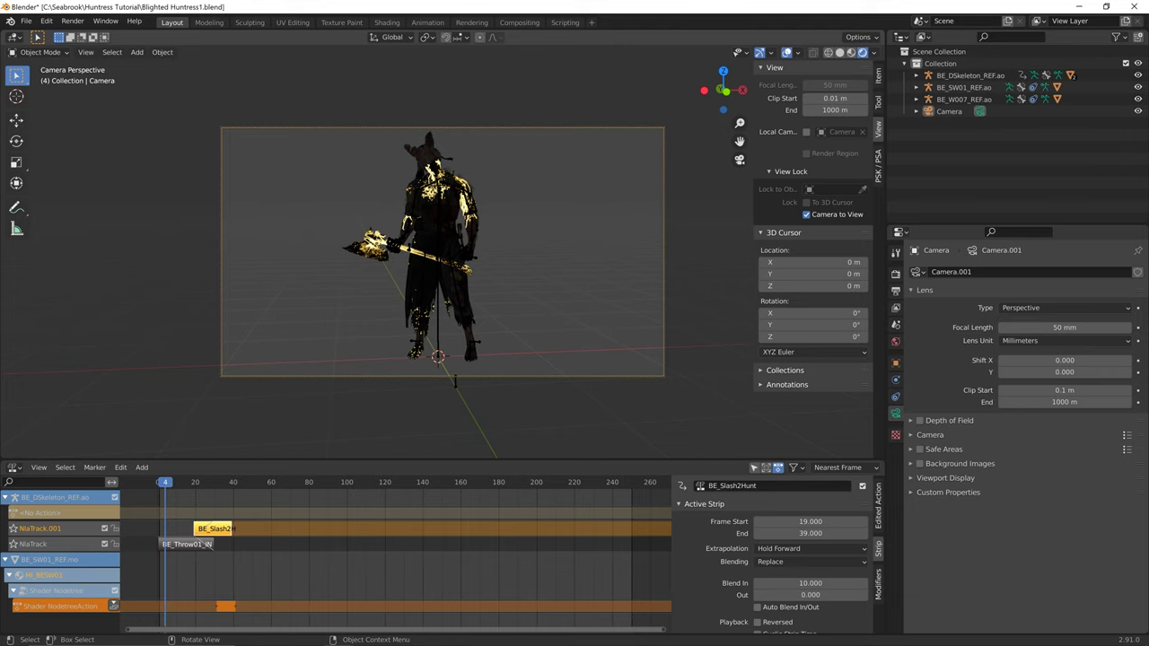
shift+middle_drag(440, 297, 358, 300)
scroll(358, 299, up, 2)
scroll(358, 300, down, 2)
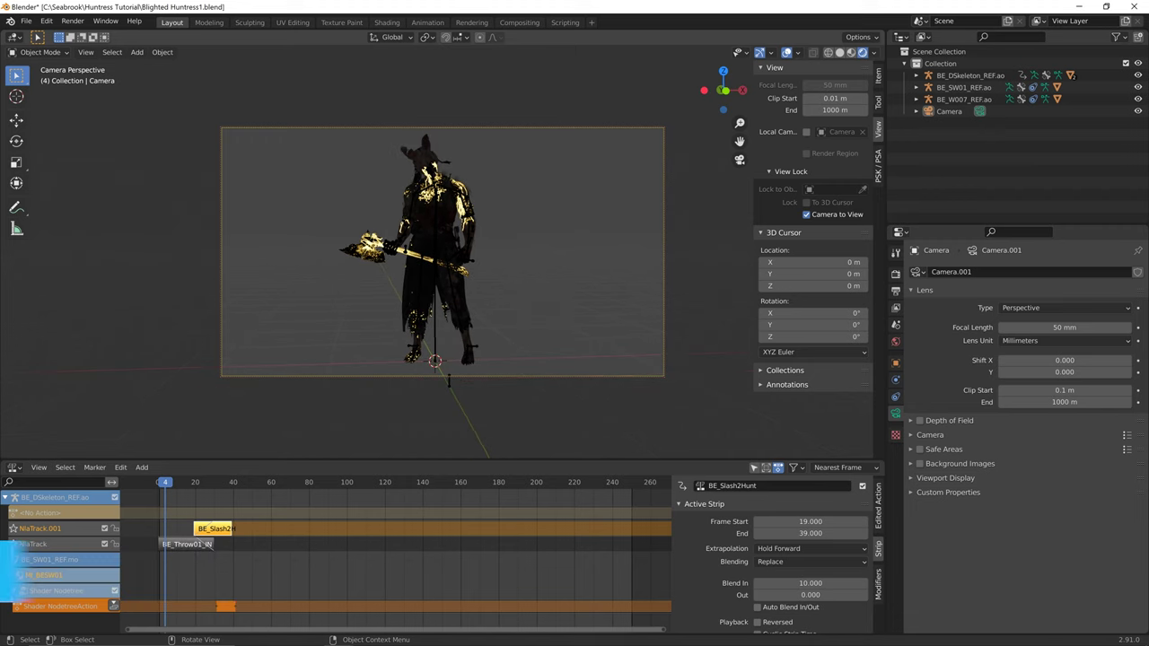
scroll(358, 300, up, 1)
scroll(358, 299, down, 1)
middle_drag(358, 299, 335, 300)
scroll(334, 299, down, 1)
- Enable Bloom in the Eevee render settings and check the shadow settings
click(895, 274)
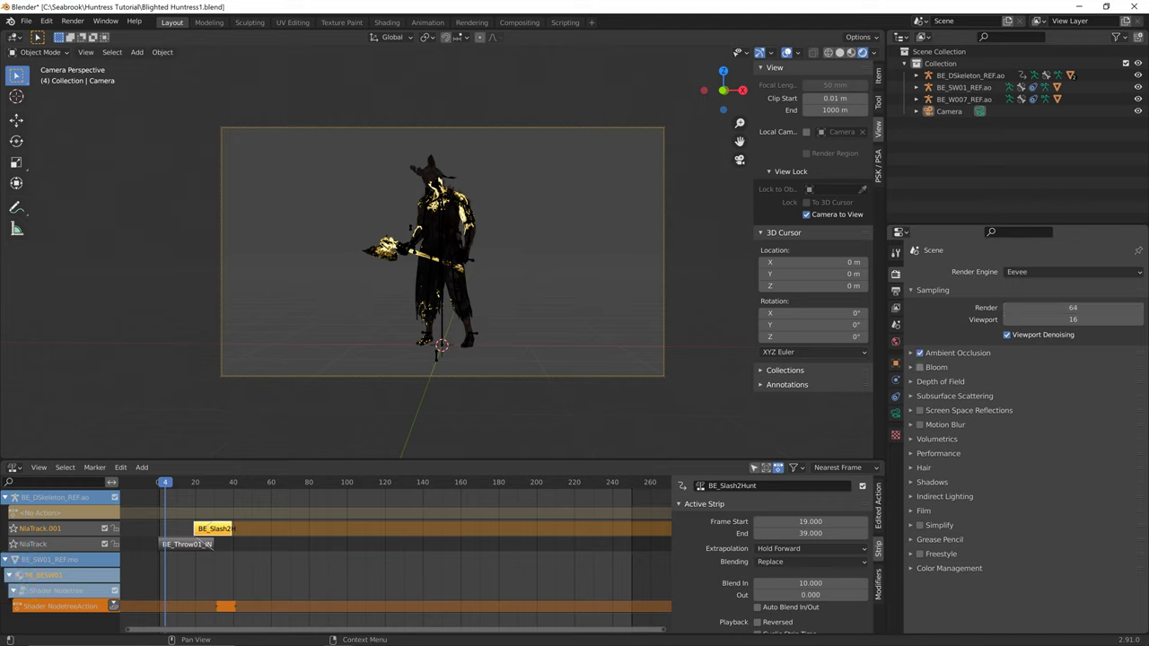
click(919, 367)
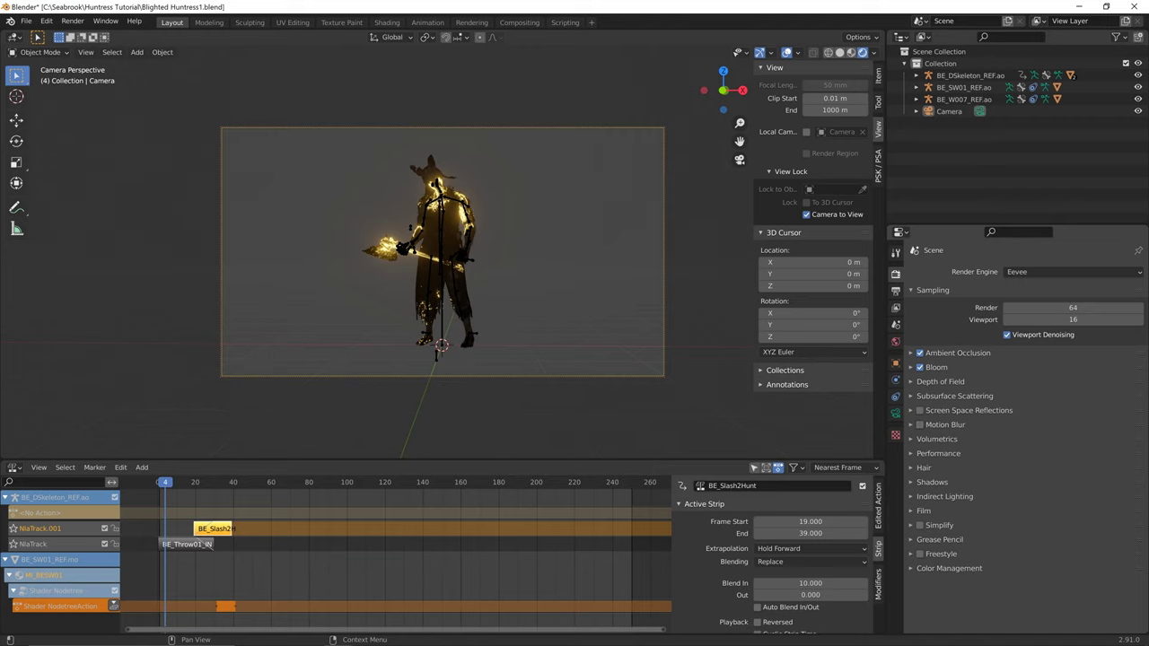
click(932, 482)
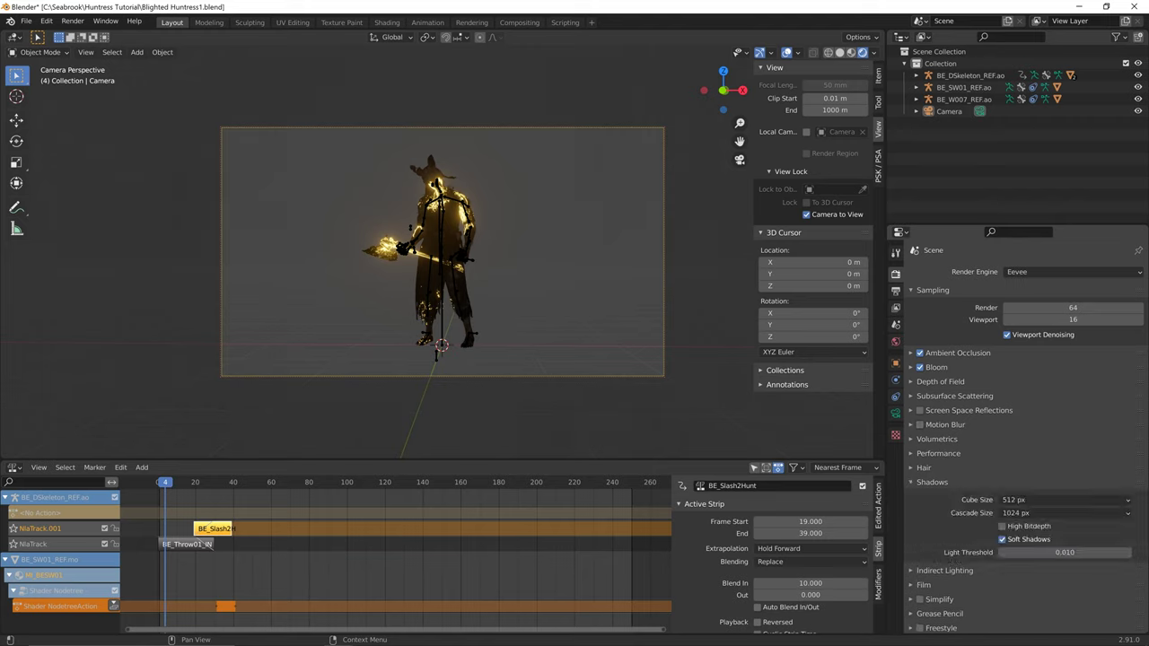
click(931, 482)
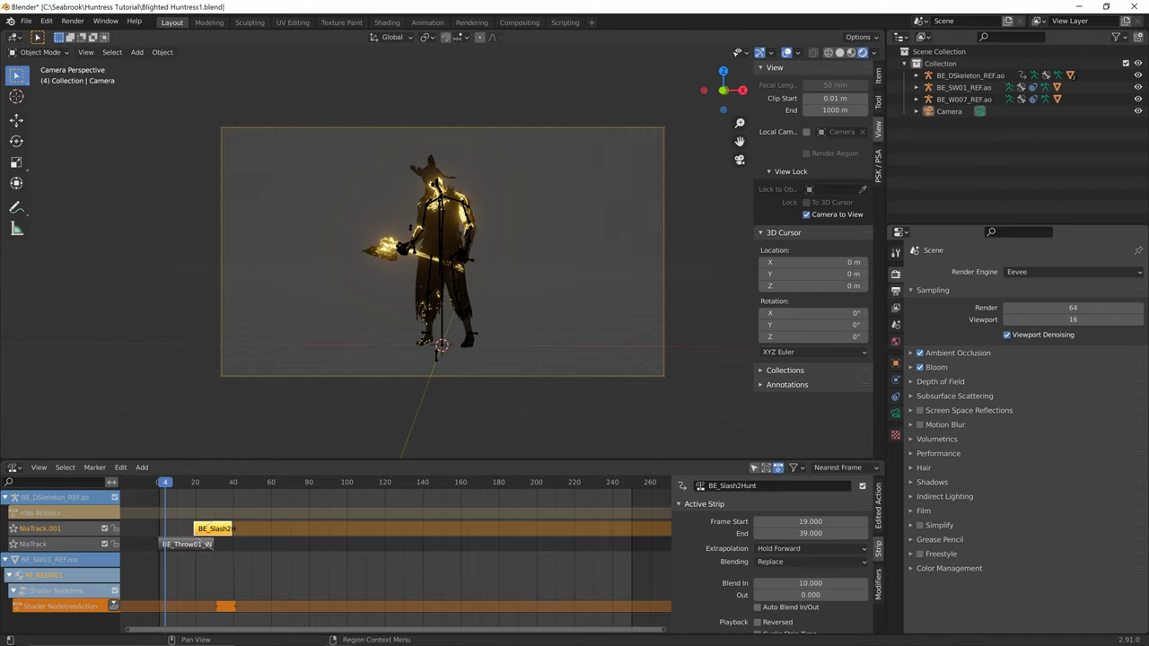
- Set the output resolution to 3840 × 3000 px
click(894, 291)
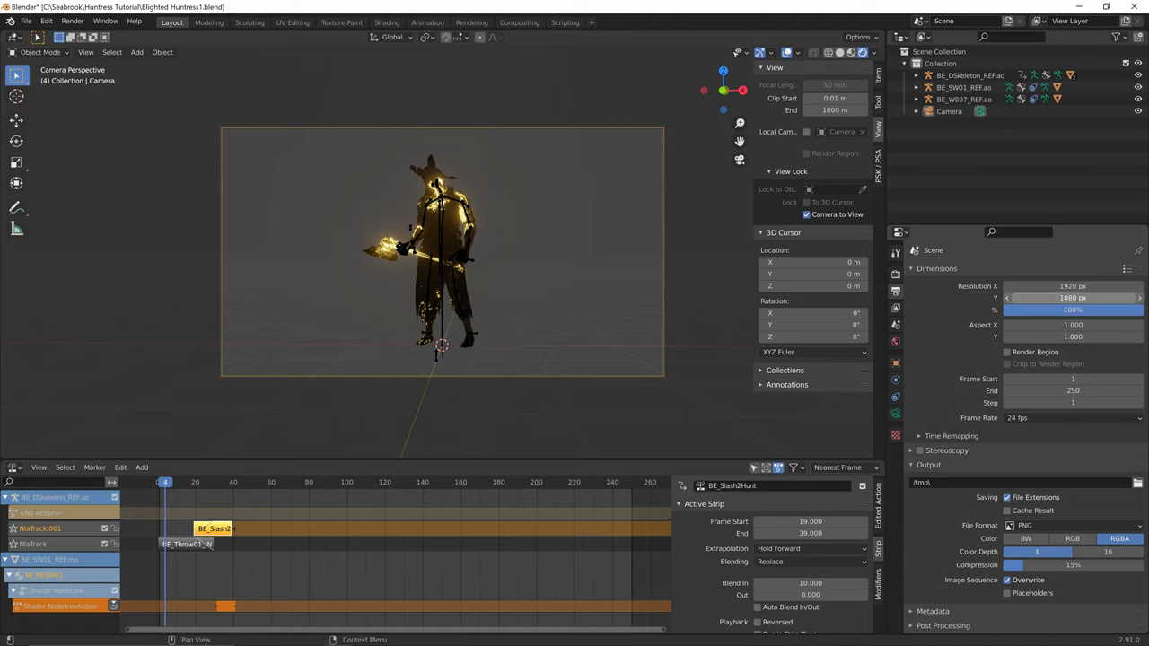
click(1073, 286)
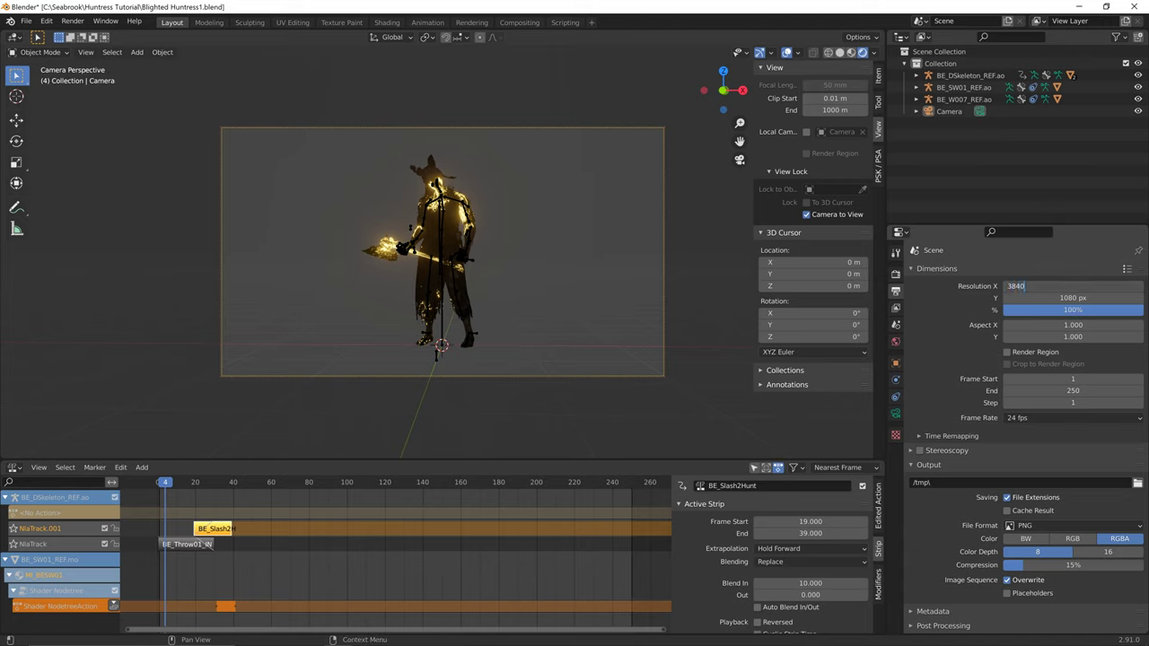
key(Return)
click(1062, 297)
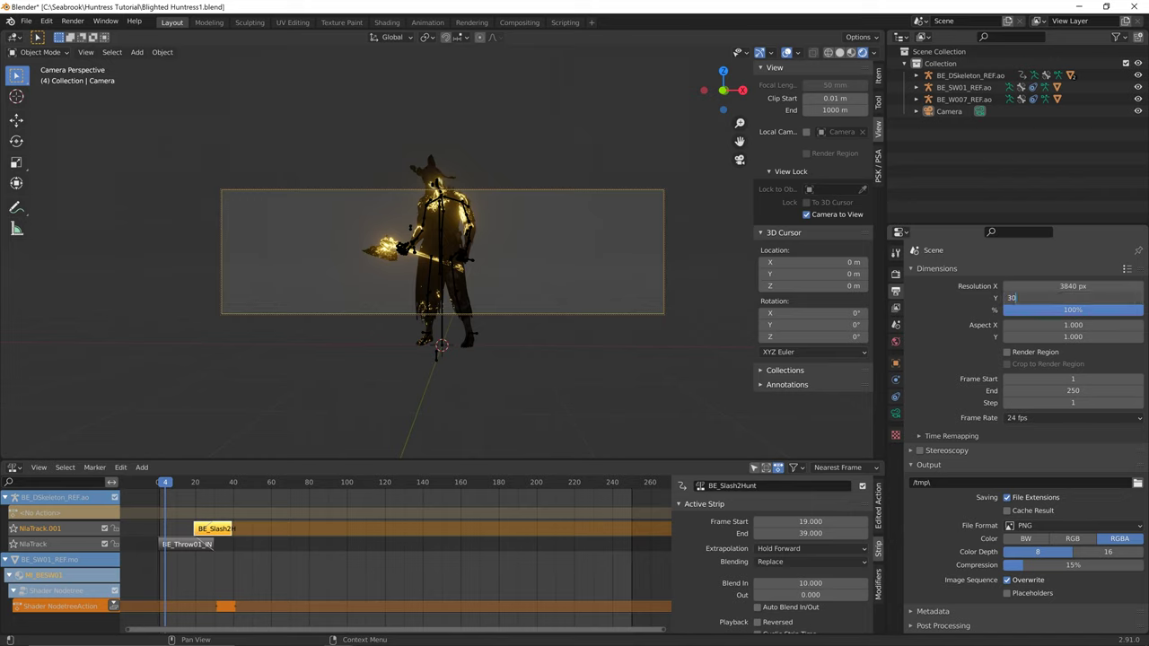
key(Return)
- Reframe the Huntress in the taller camera frame, moving closer while leaving space around her full body
scroll(511, 301, up, 3)
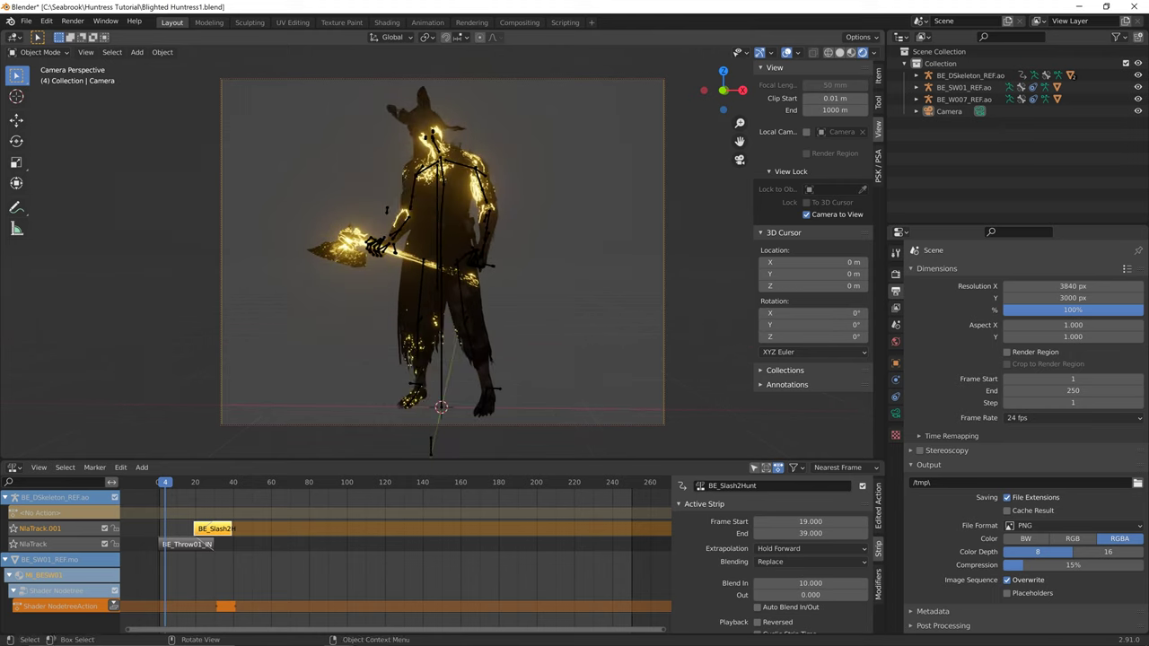
middle_drag(512, 301, 537, 302)
middle_drag(468, 438, 497, 435)
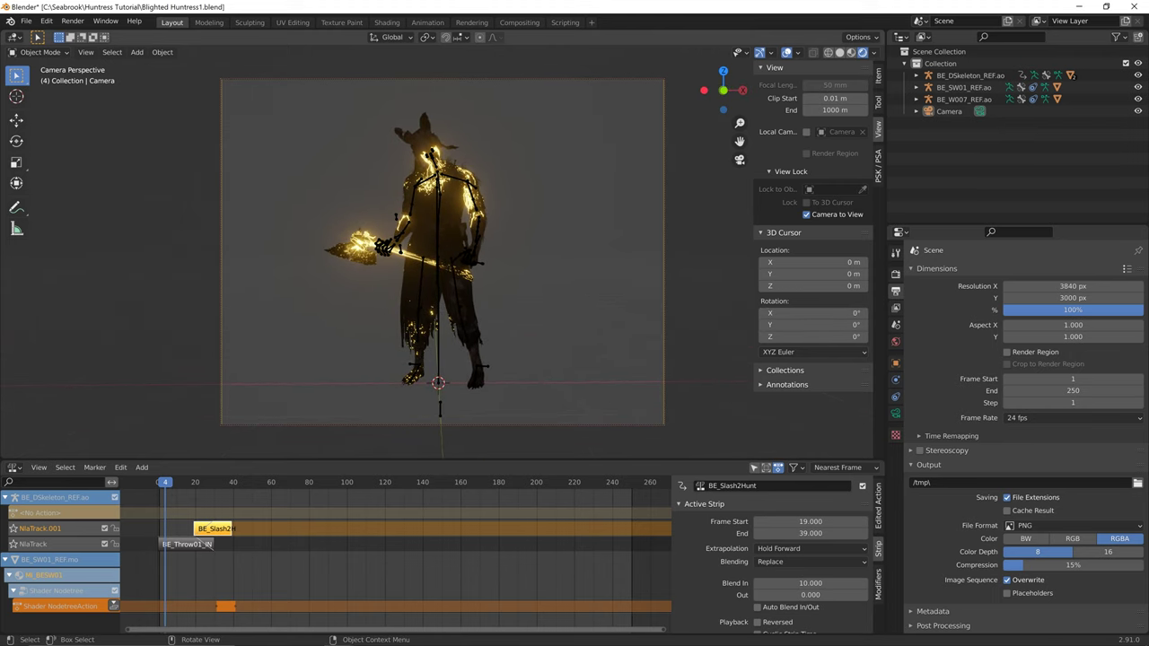
- Leave the camera view with the Camera to View lock turned off, and merge the NLA editor area into the 3D viewport
key(KP_0)
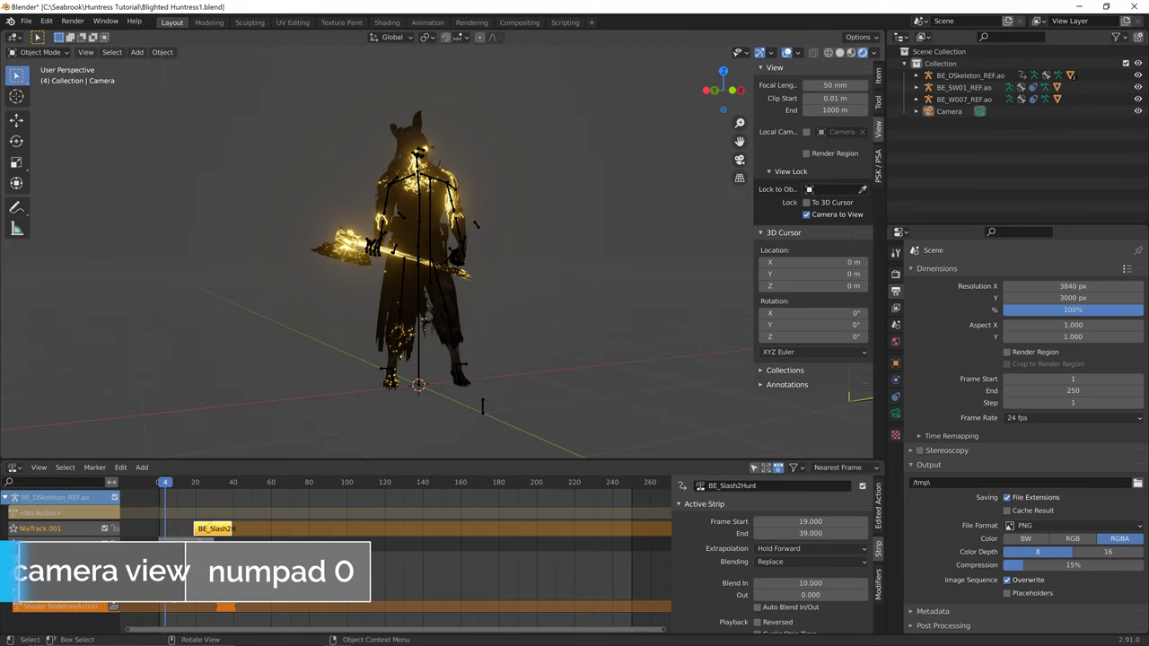
middle_drag(483, 406, 442, 329)
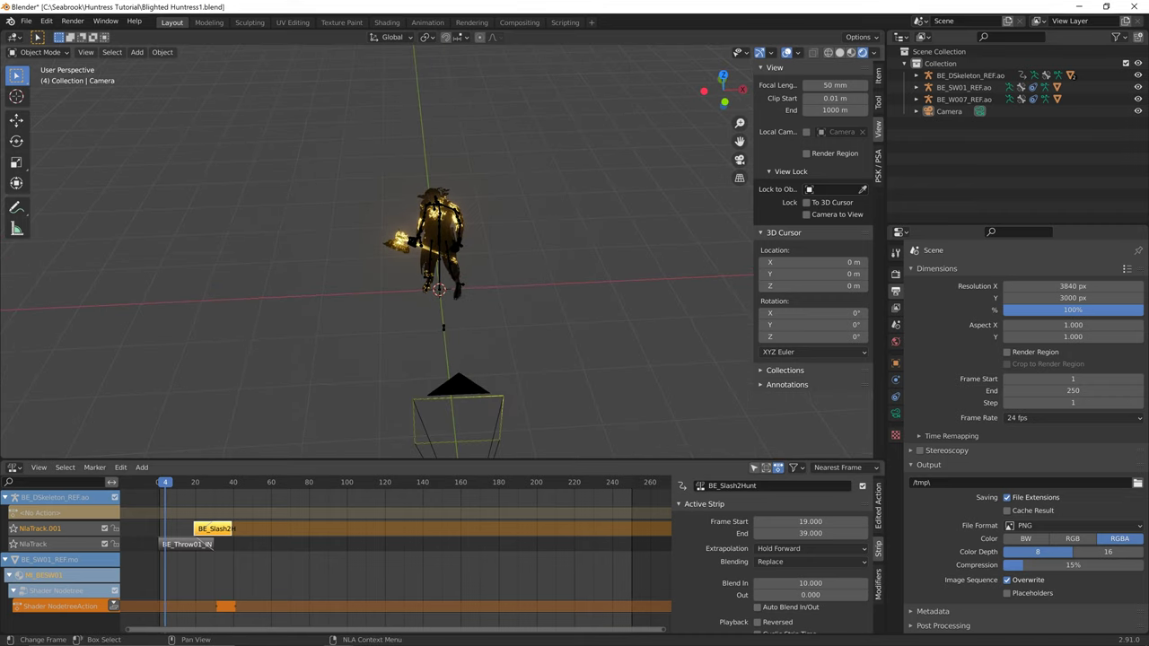
drag(2, 463, 8, 532)
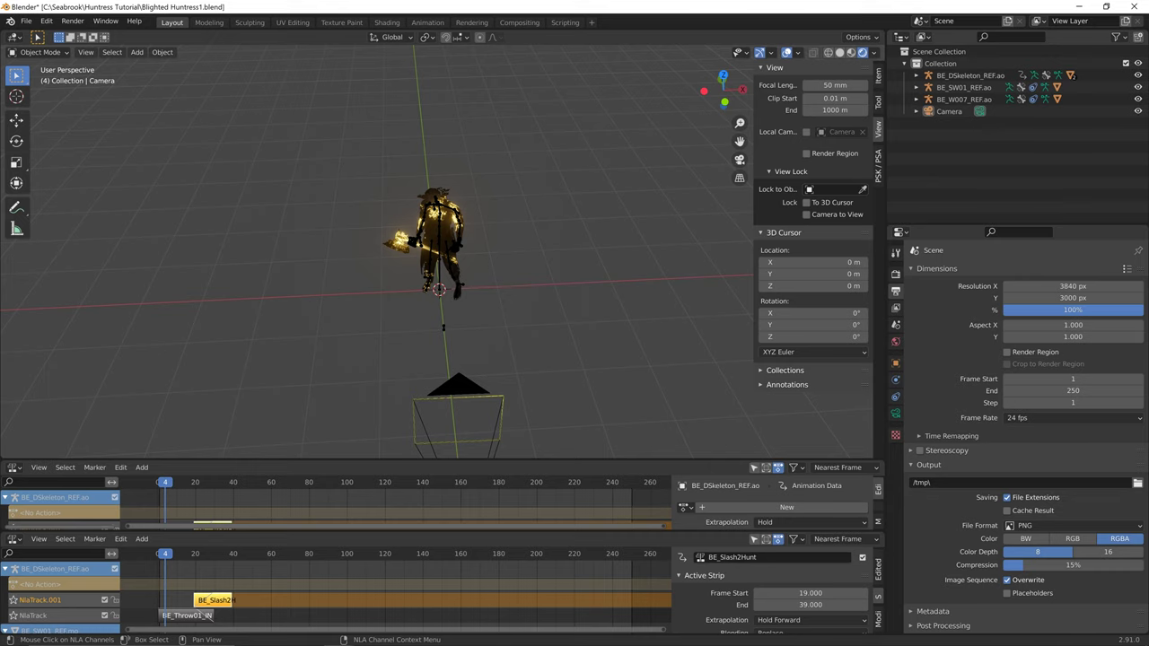
drag(4, 531, 8, 508)
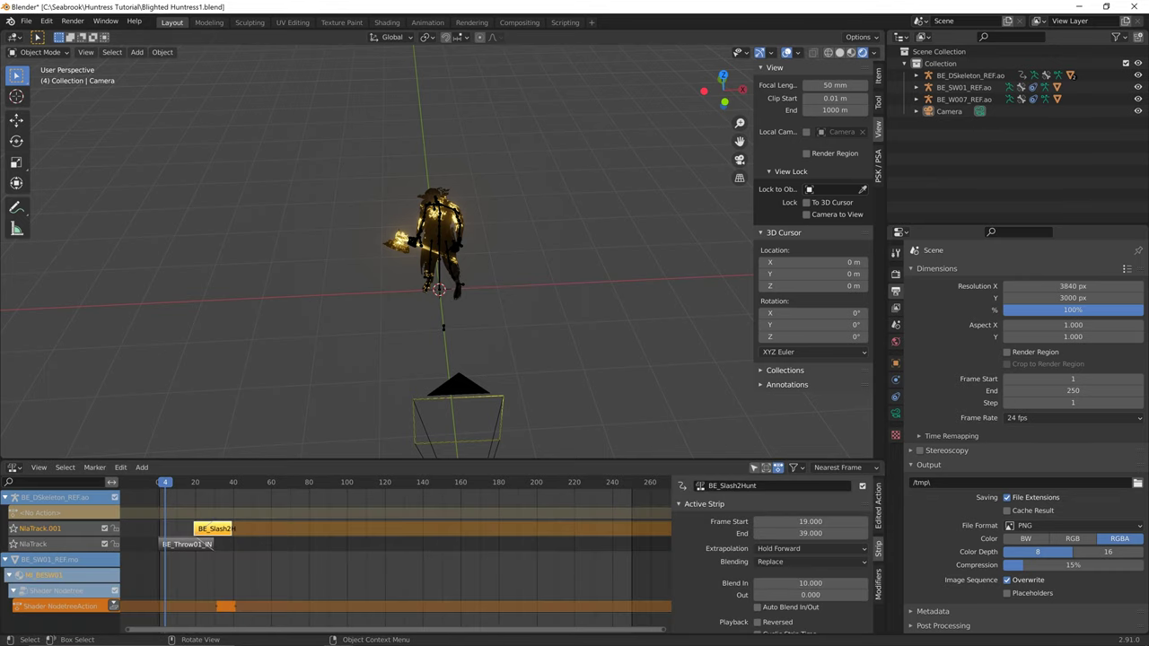
drag(4, 456, 9, 485)
- Split the 3D viewport into two side-by-side viewports and set the new one to the top view
mouse_move(359, 359)
middle_down()
mouse_move(453, 334)
mouse_move(359, 330)
mouse_move(325, 370)
mouse_move(354, 352)
middle_up()
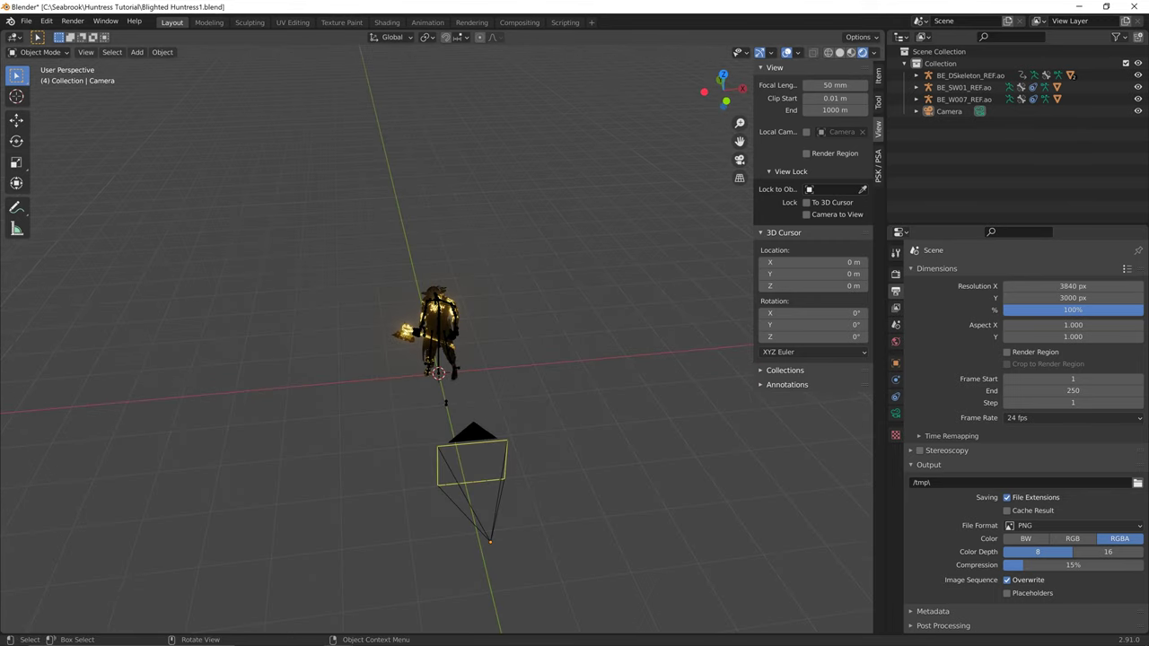
mouse_move(471, 267)
middle_down()
mouse_move(475, 289)
mouse_move(474, 262)
middle_up()
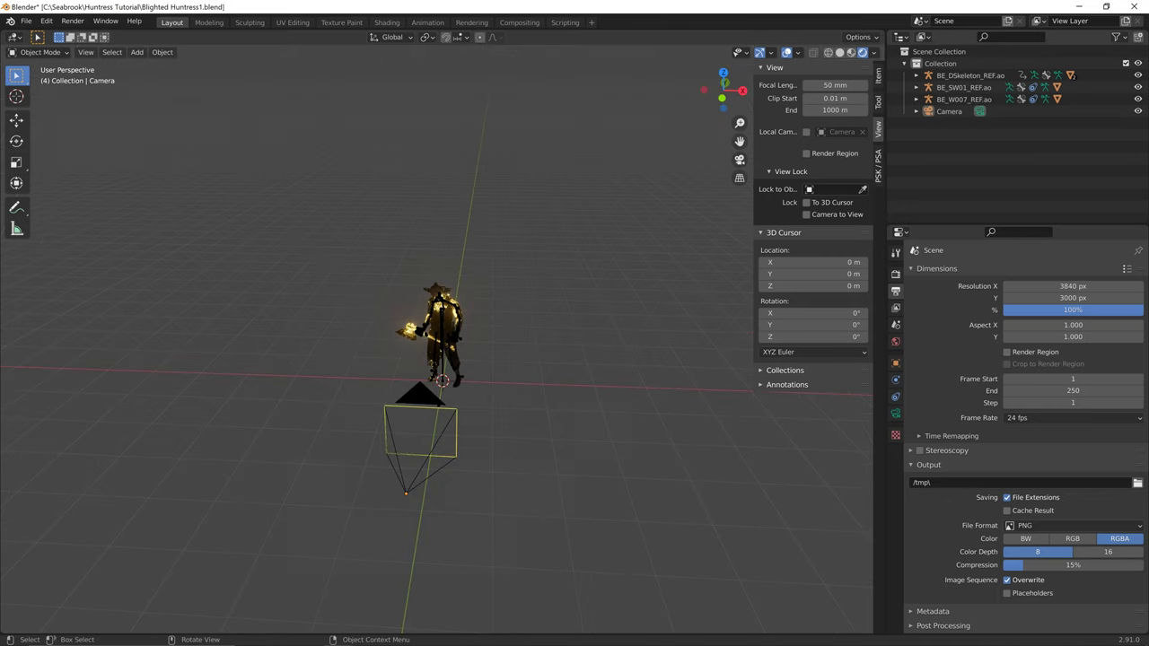
drag(2, 296, 457, 304)
middle_drag(269, 332, 255, 357)
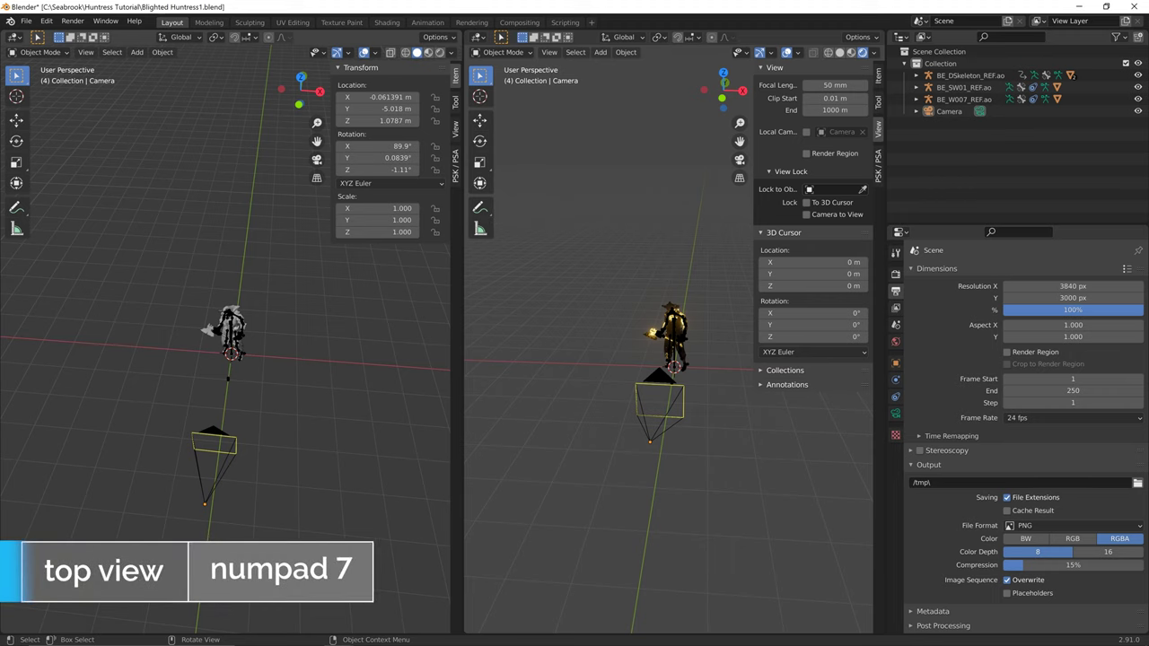
key(KP_7)
middle_drag(255, 357, 258, 330)
key(KP_7)
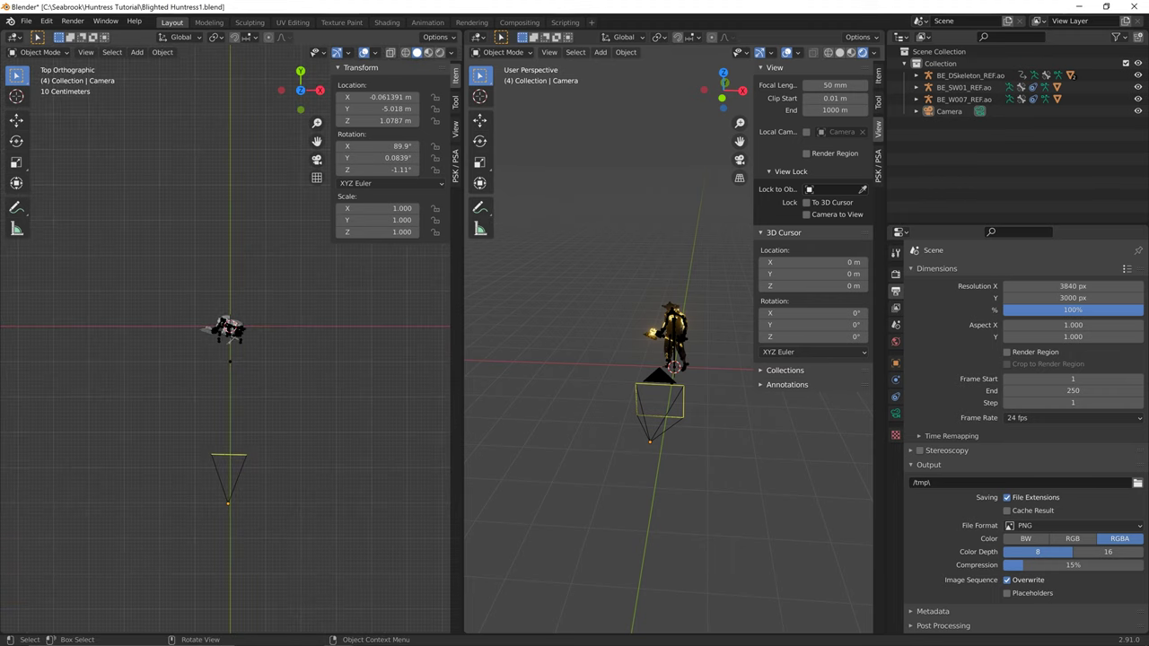
- Add a point light and move it to about X -5.06 m, Y -1.01 m, then deselect it
key(shift+a)
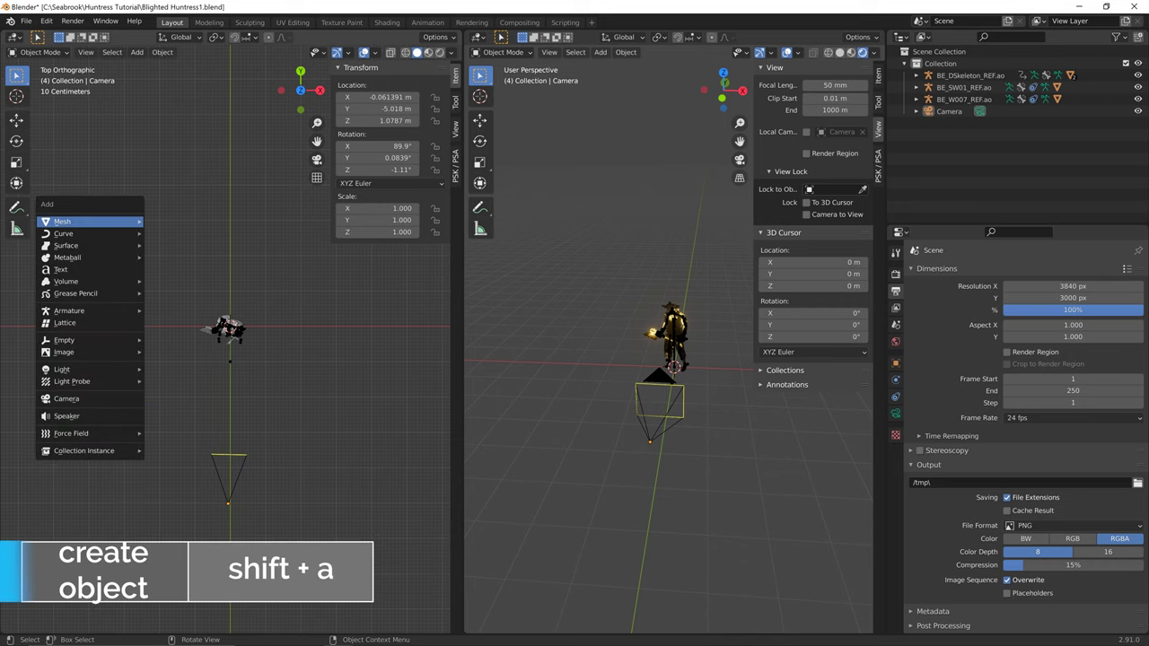
mouse_move(81, 221)
click(173, 334)
key(shift+a)
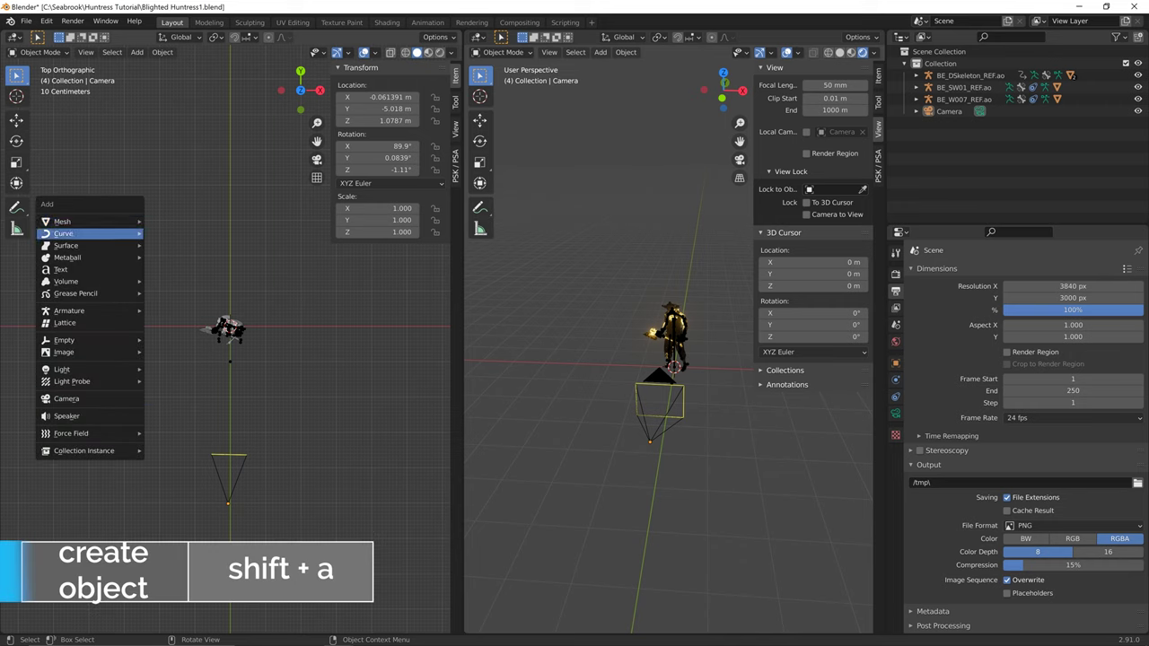
mouse_move(72, 369)
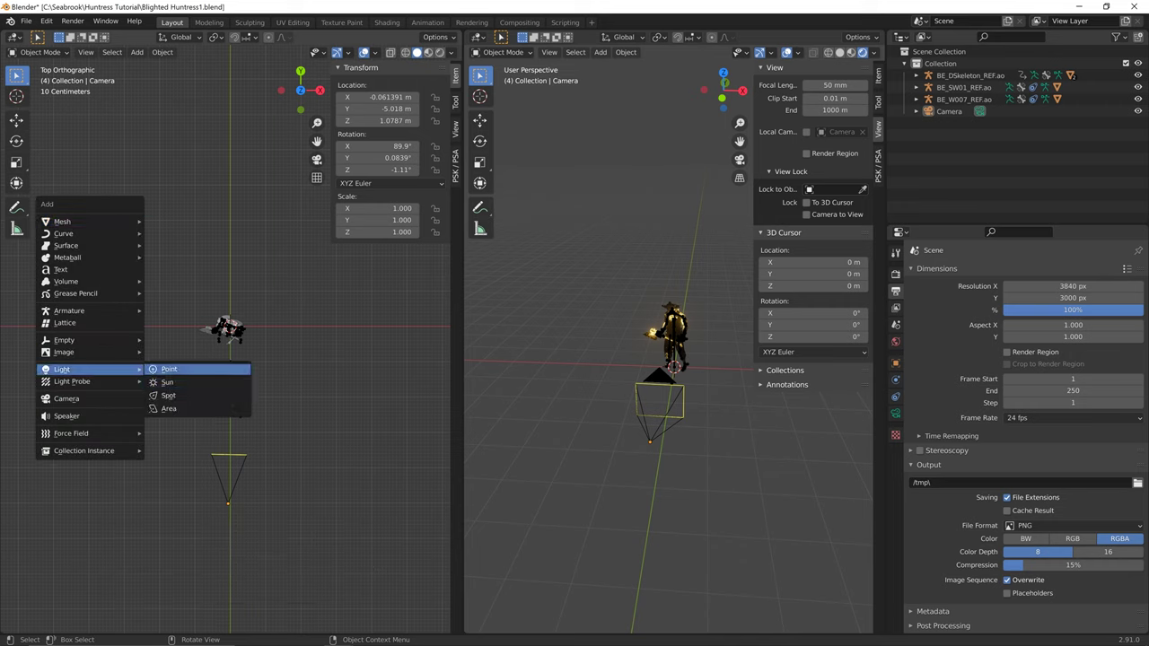
click(169, 369)
key(g)
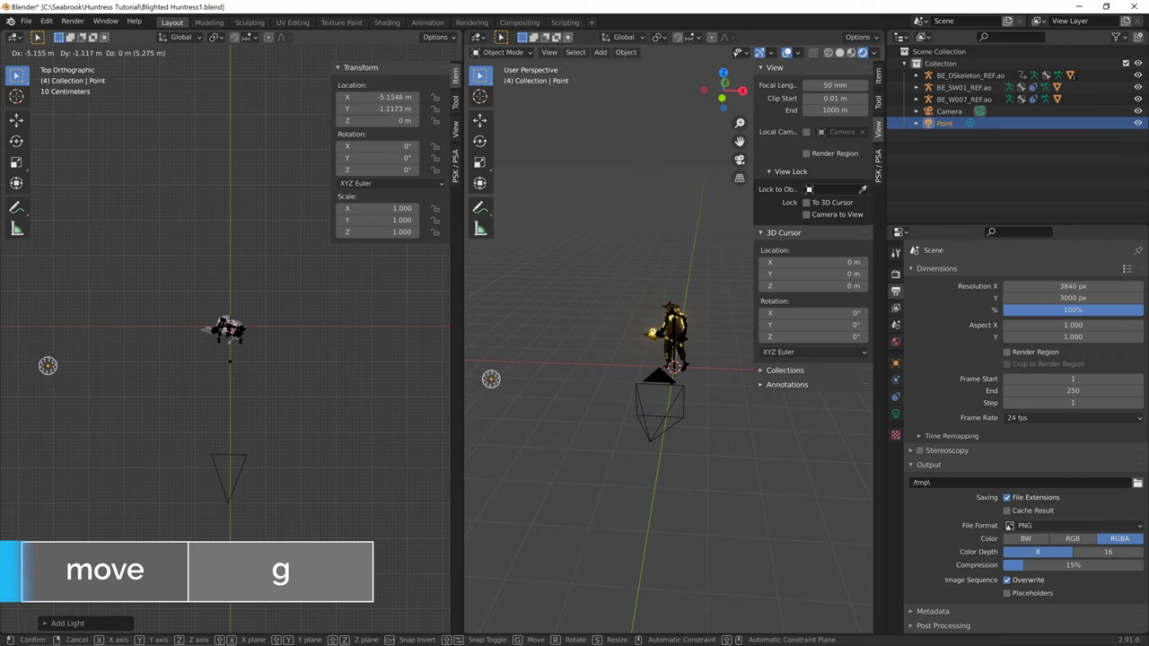
click(51, 361)
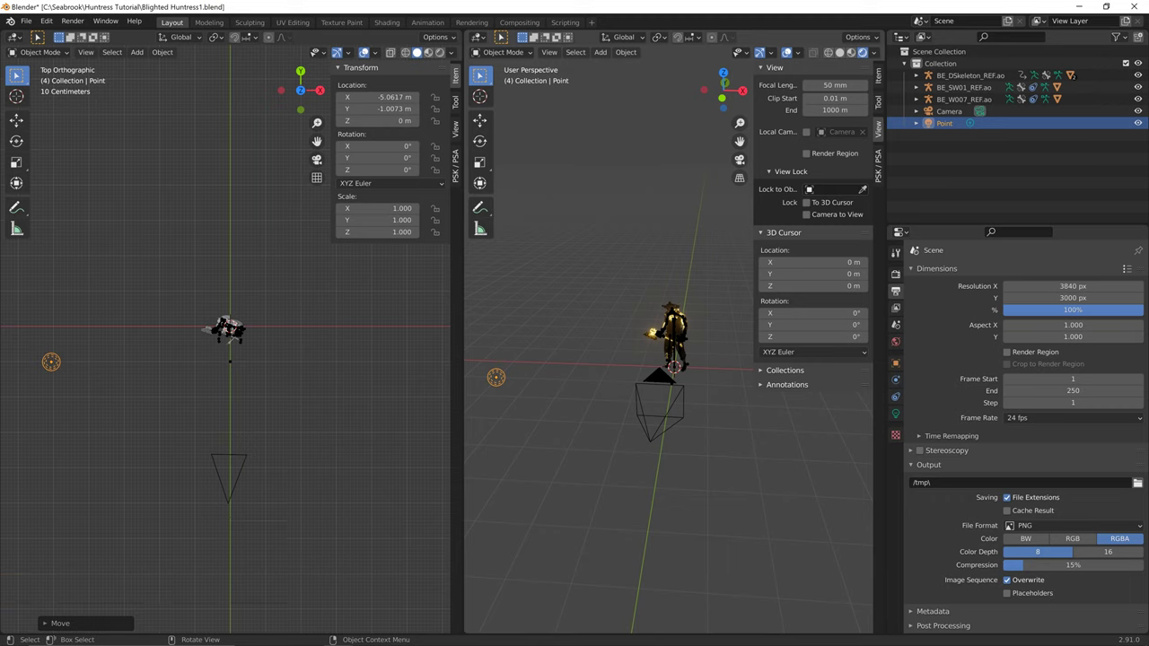
key(alt+a)
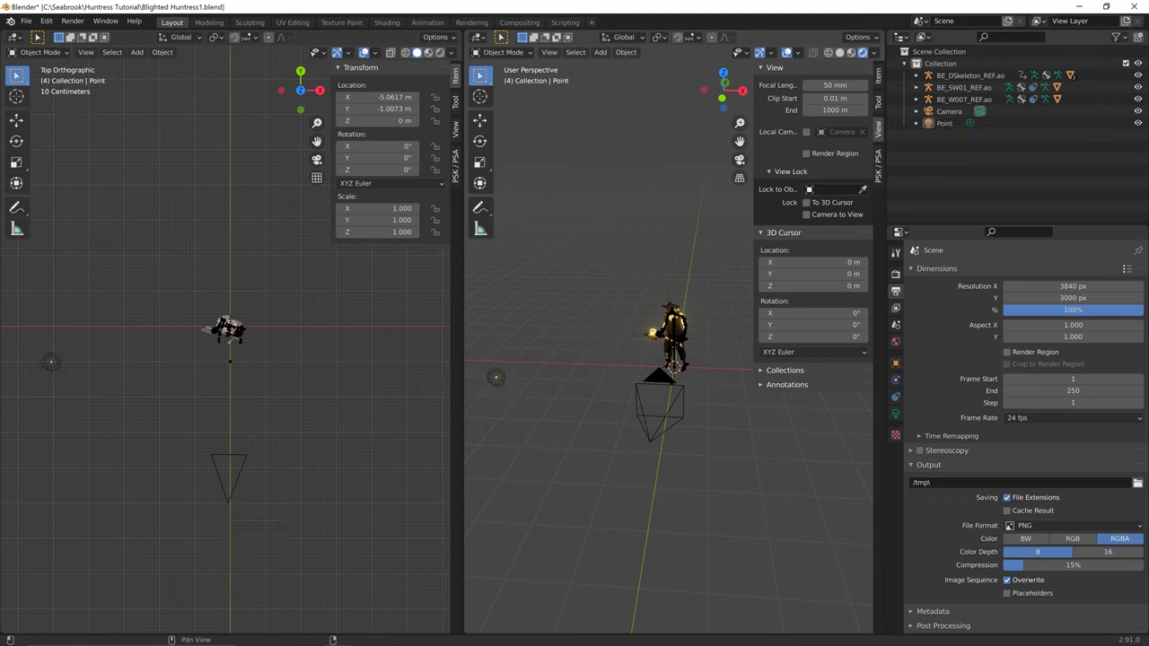
- Hide the sidebar in the rendered viewport and show the Huntress through the camera there
key(n)
key(n)
scroll(674, 341, up, 5)
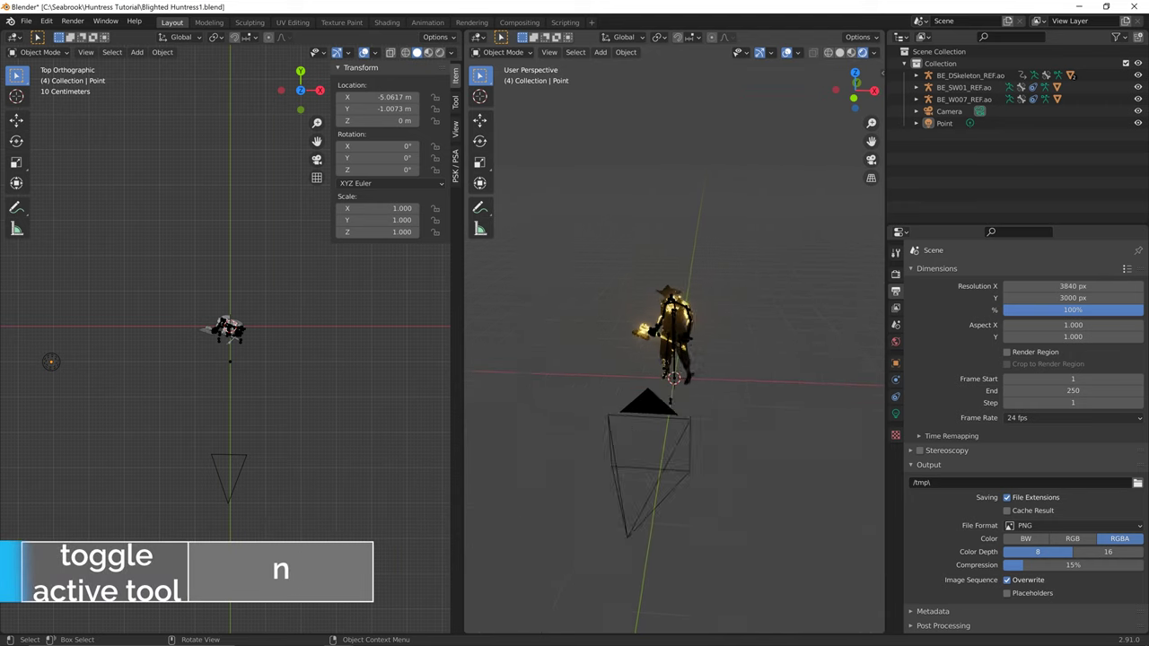
key(KP_1)
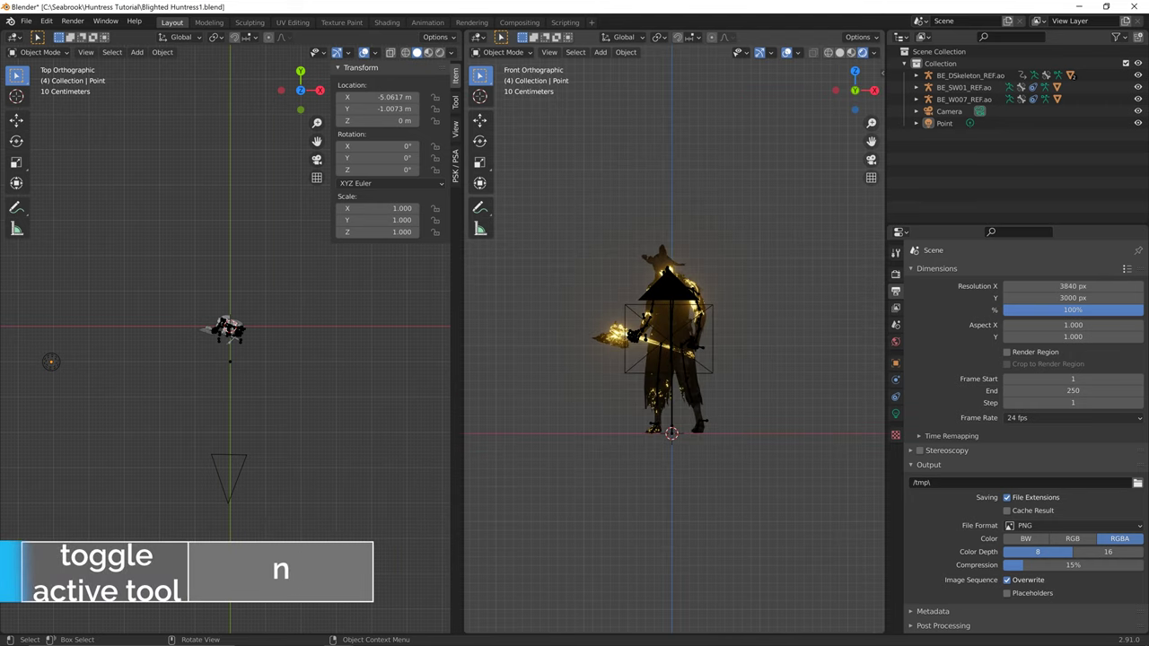
key(KP_0)
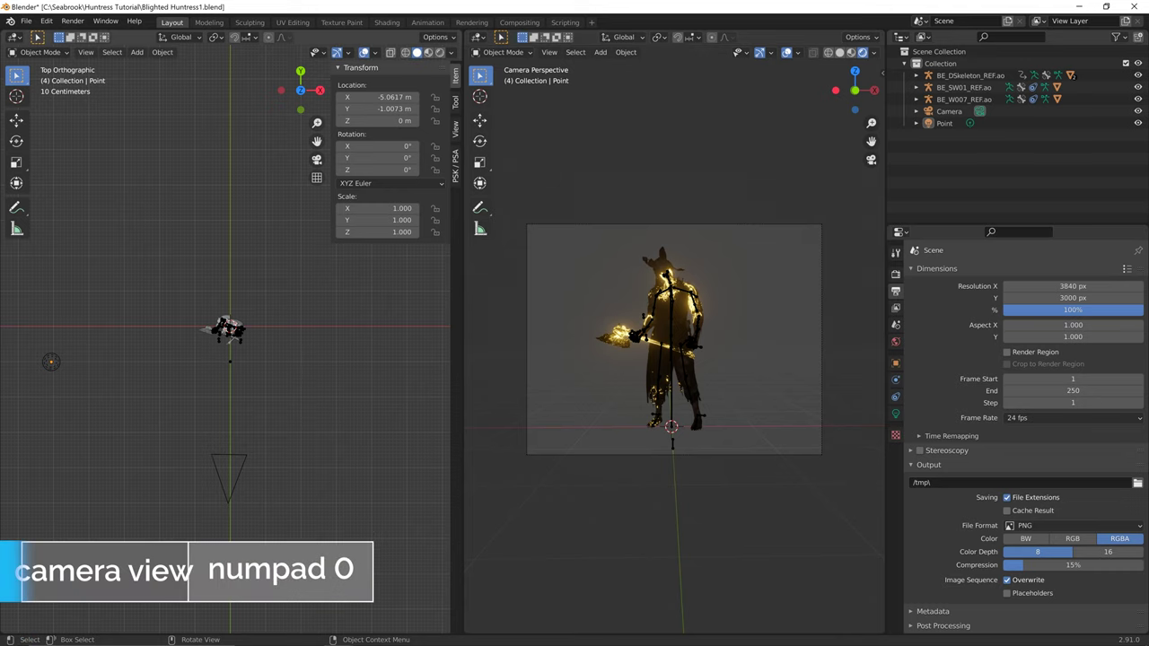
- Select the point light and set its power to about 386.4 W, checking the lighting on the Huntress up close
click(51, 361)
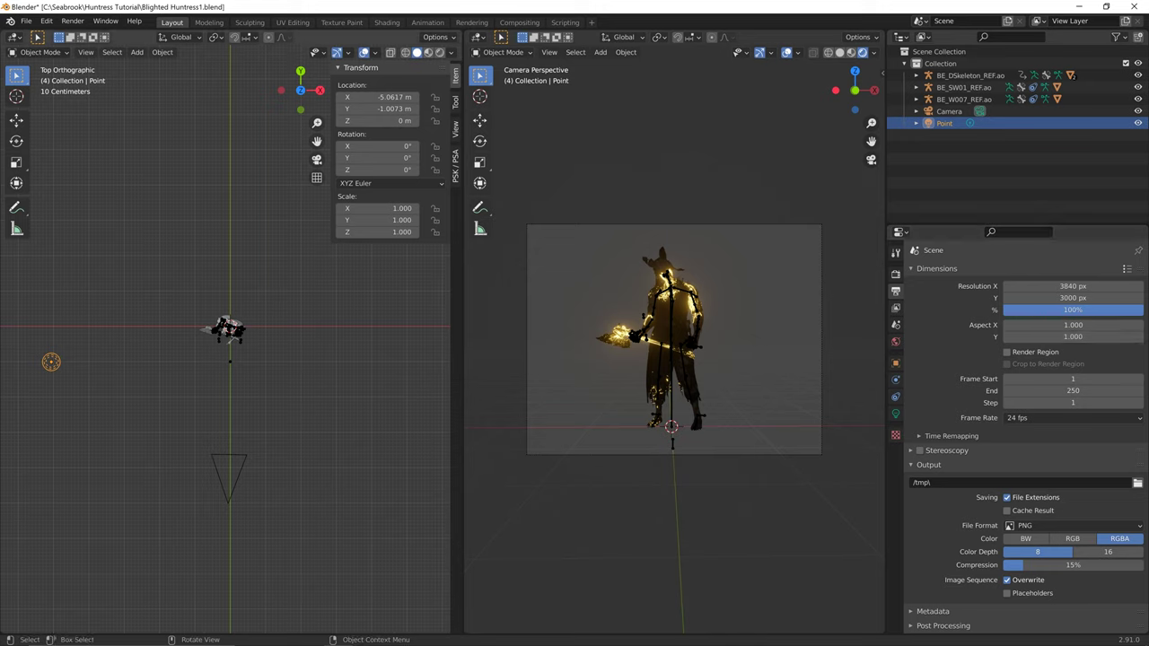
key(n)
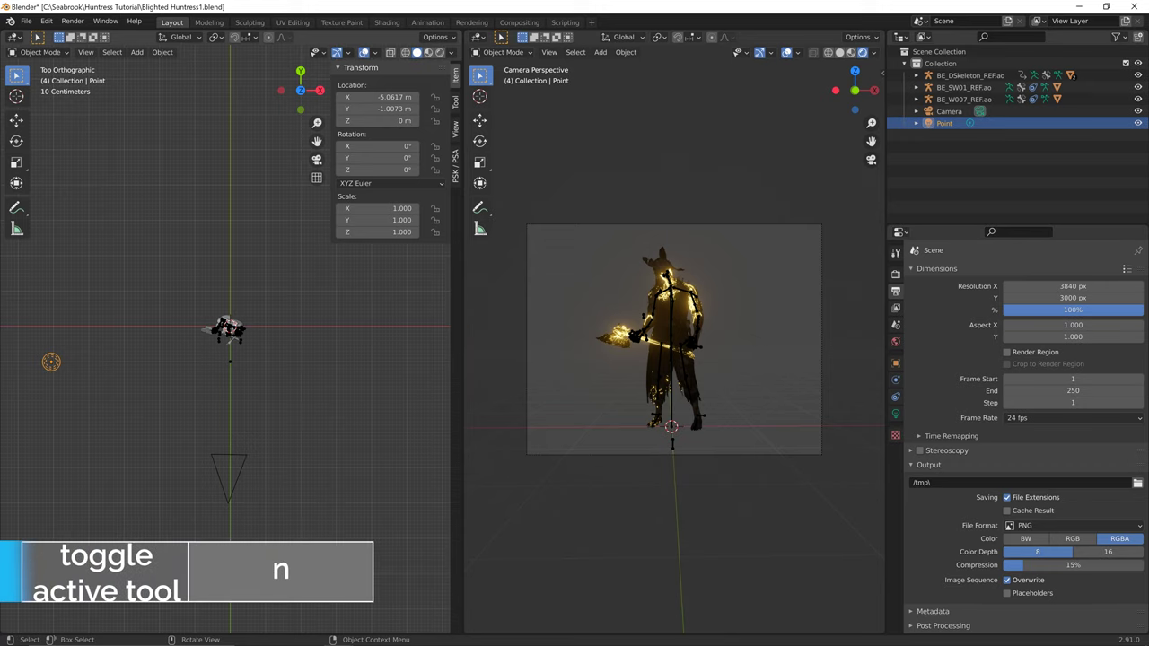
click(455, 102)
click(455, 77)
click(455, 128)
click(455, 166)
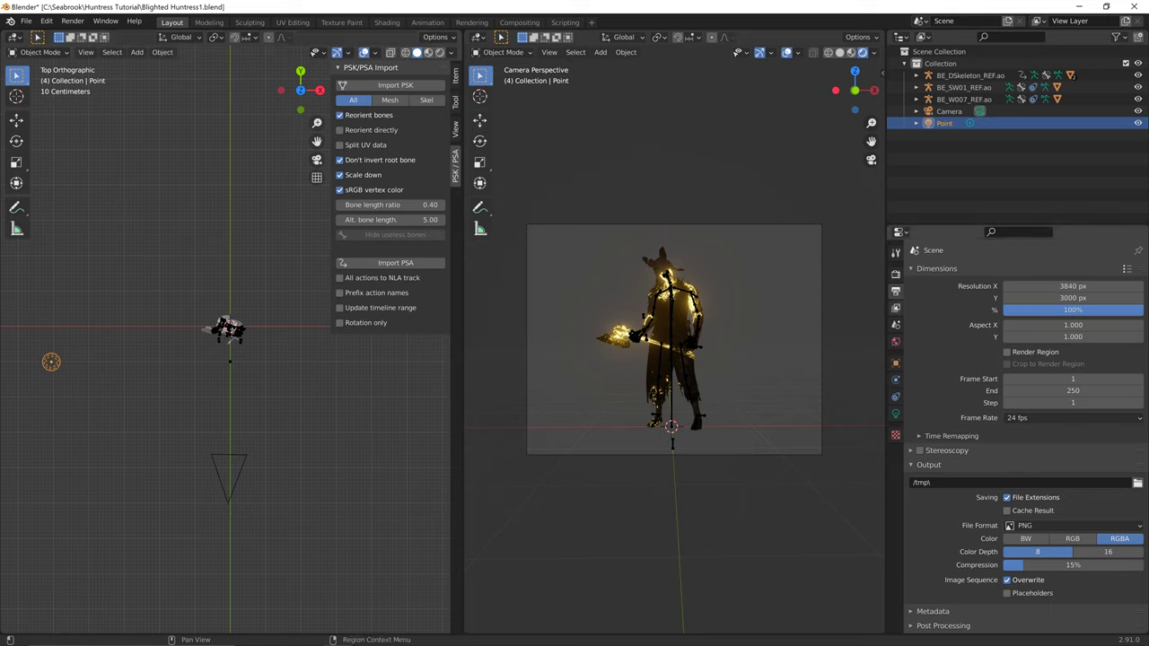
click(896, 342)
click(896, 325)
click(895, 380)
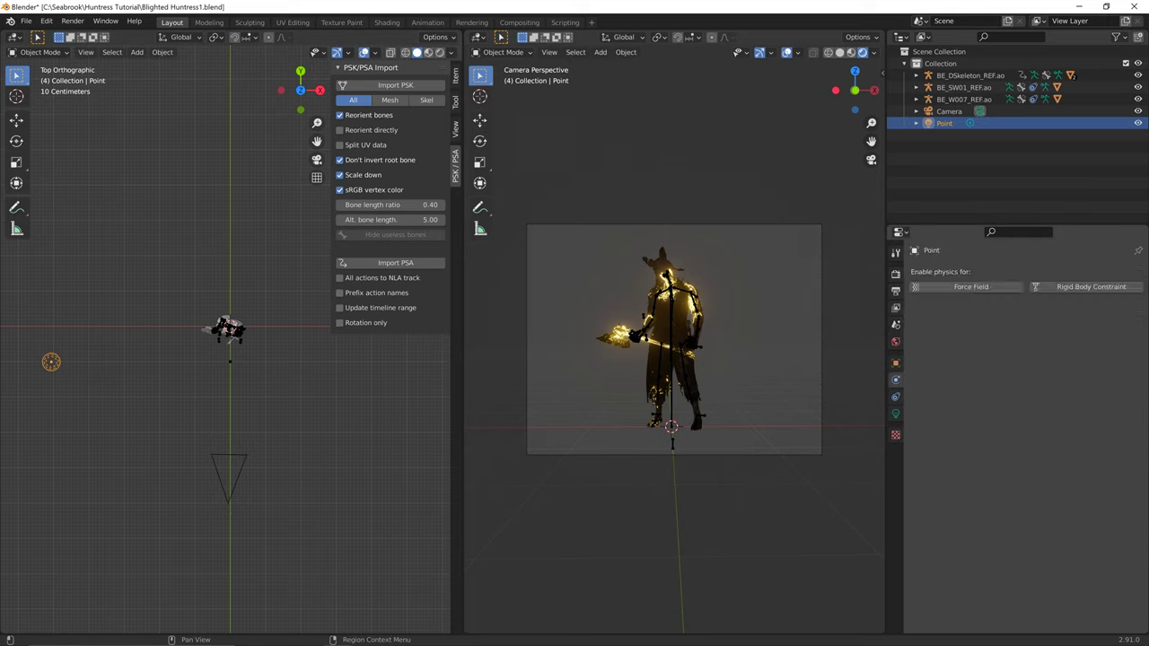
click(896, 396)
click(894, 413)
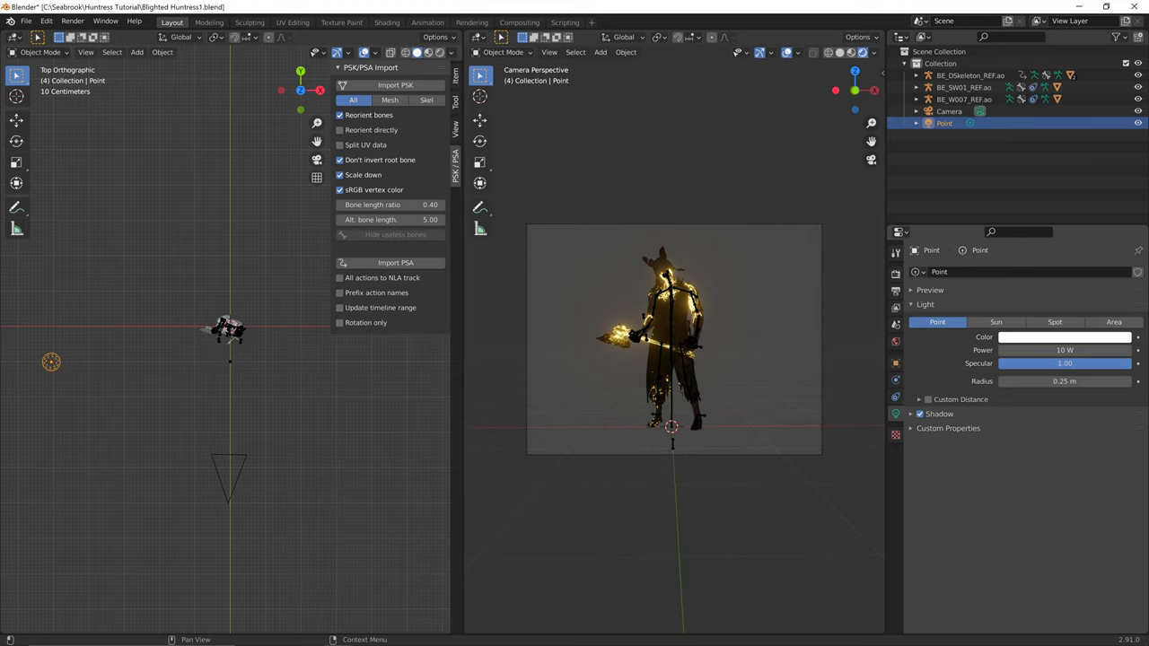
mouse_move(1064, 350)
mouse_down()
mouse_move(1095, 350)
mouse_move(1064, 350)
mouse_move(1085, 350)
mouse_up()
scroll(673, 340, up, 3)
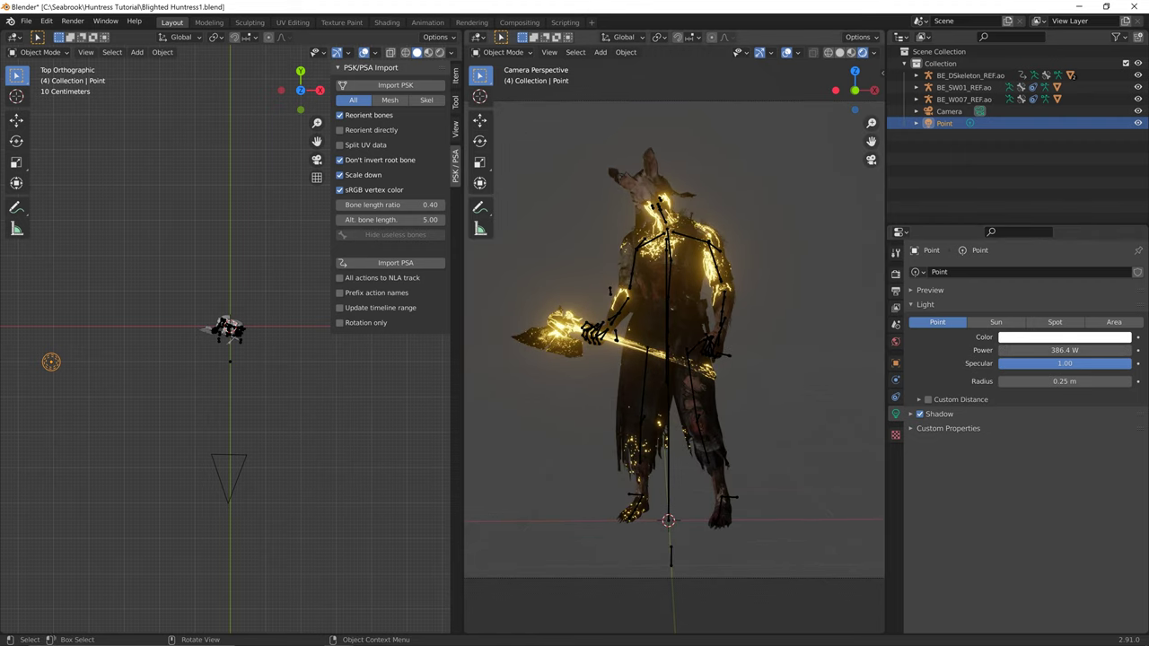
scroll(673, 359, up, 2)
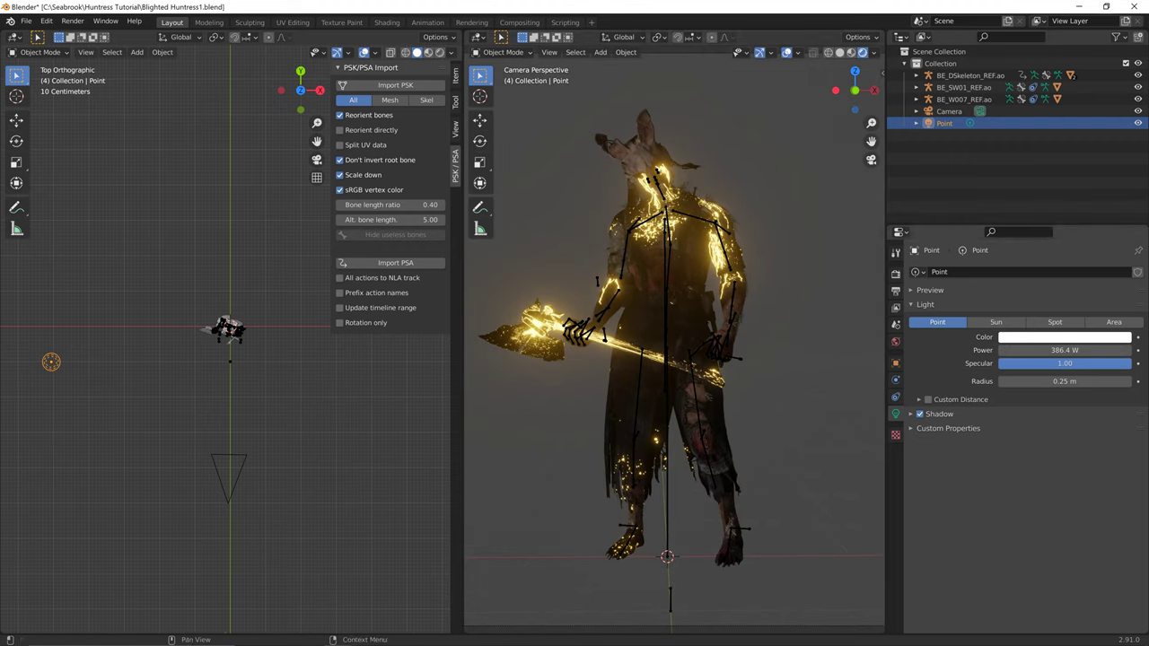
- Set the selected point light's power to 903.9 W and move it about 1.2 m closer to the Huntress
drag(1064, 350, 1102, 350)
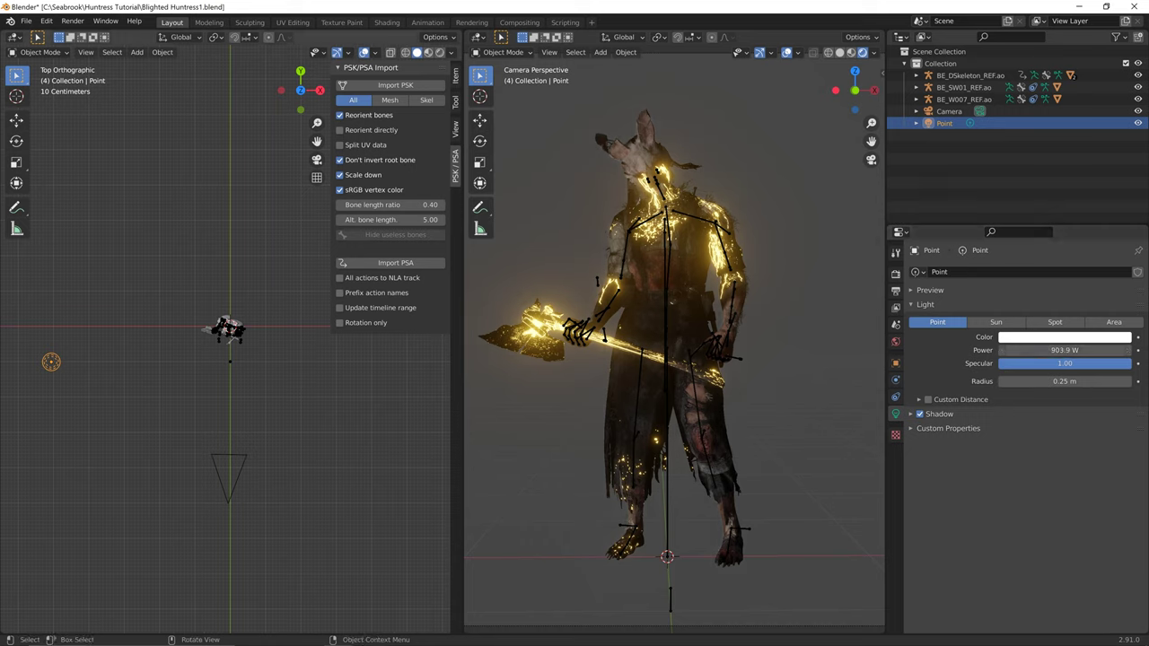
key(g)
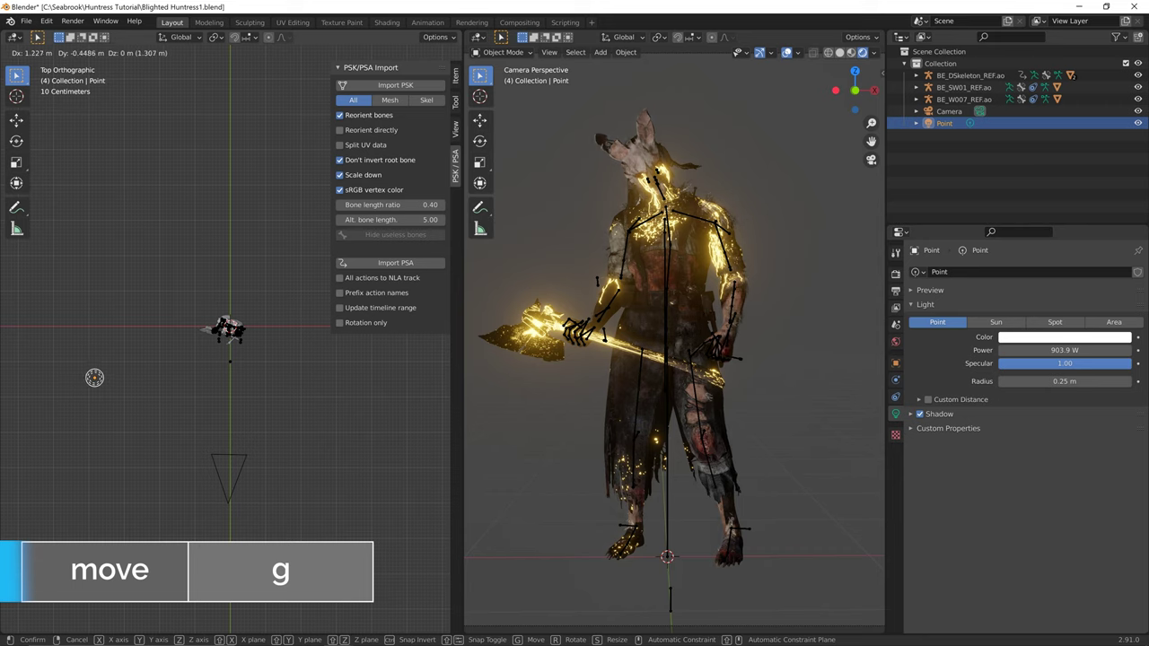
key(Return)
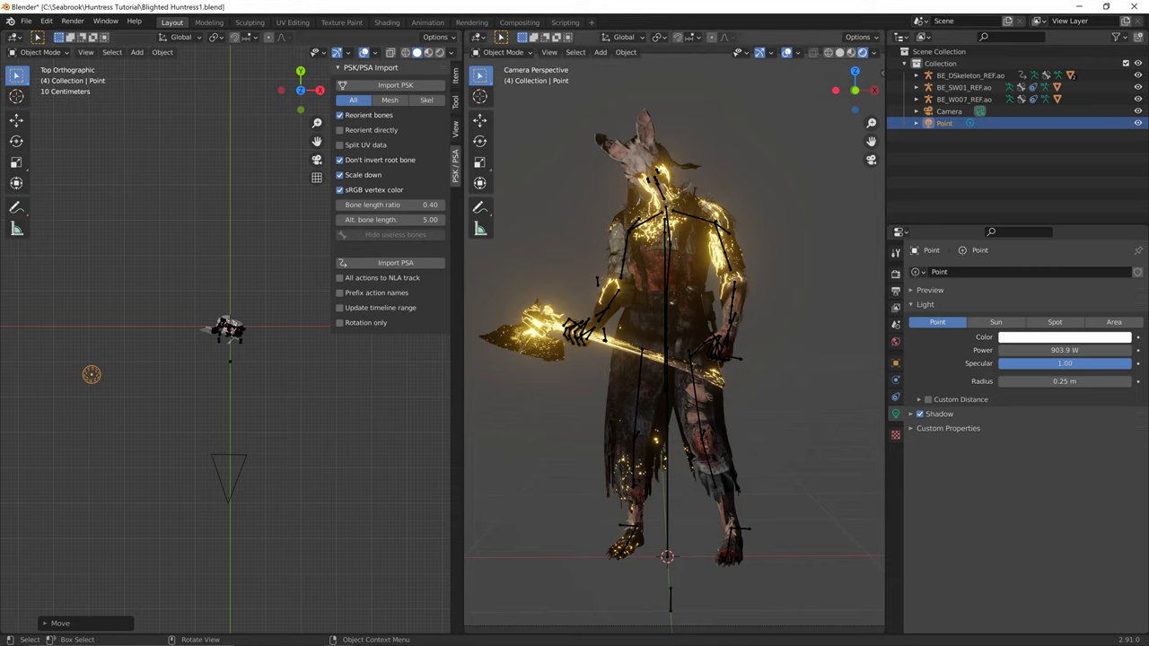
scroll(673, 359, down, 2)
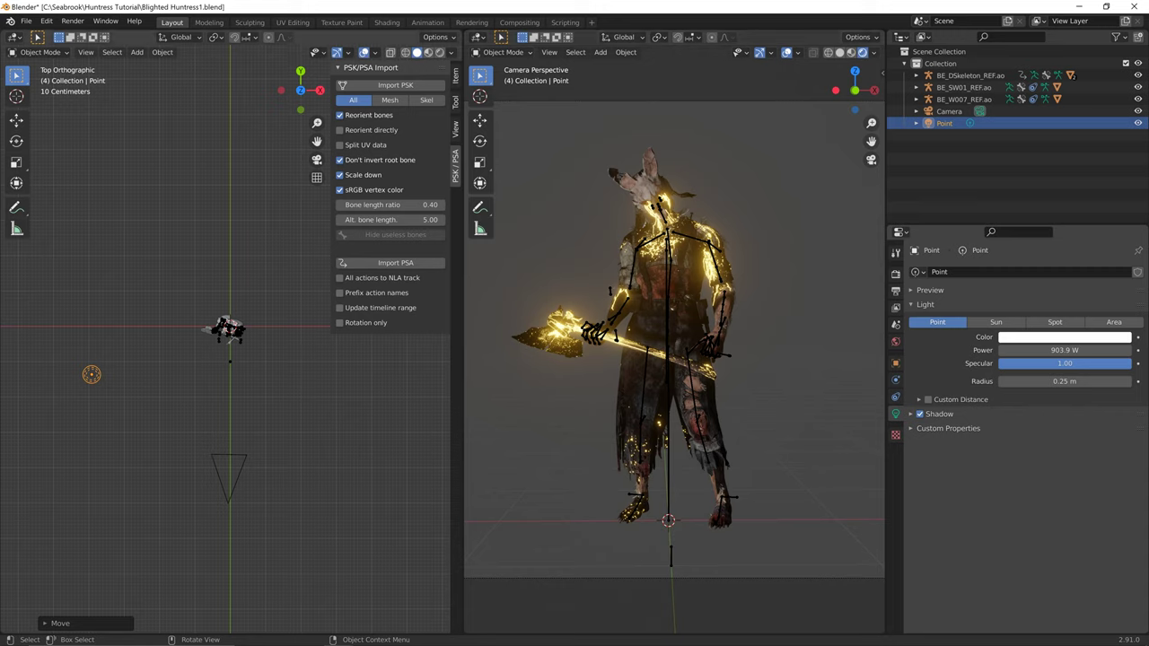
- Duplicate the point light to the opposite side of the Huntress and set the duplicate's power to 862.4 W
key(shift+d)
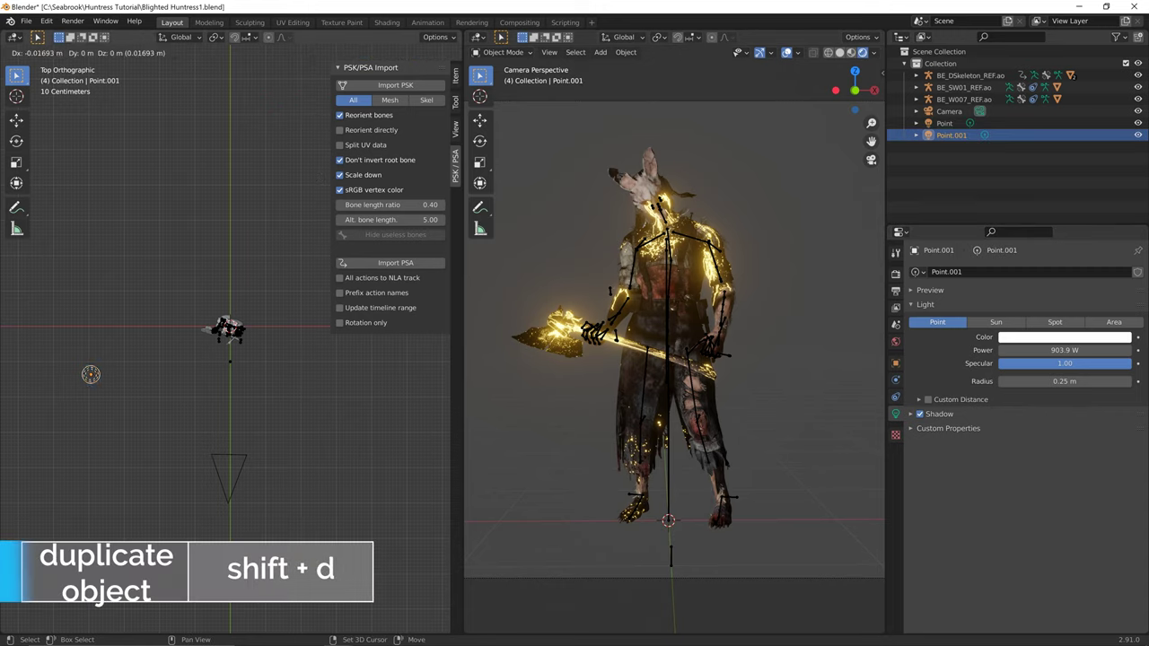
click(390, 384)
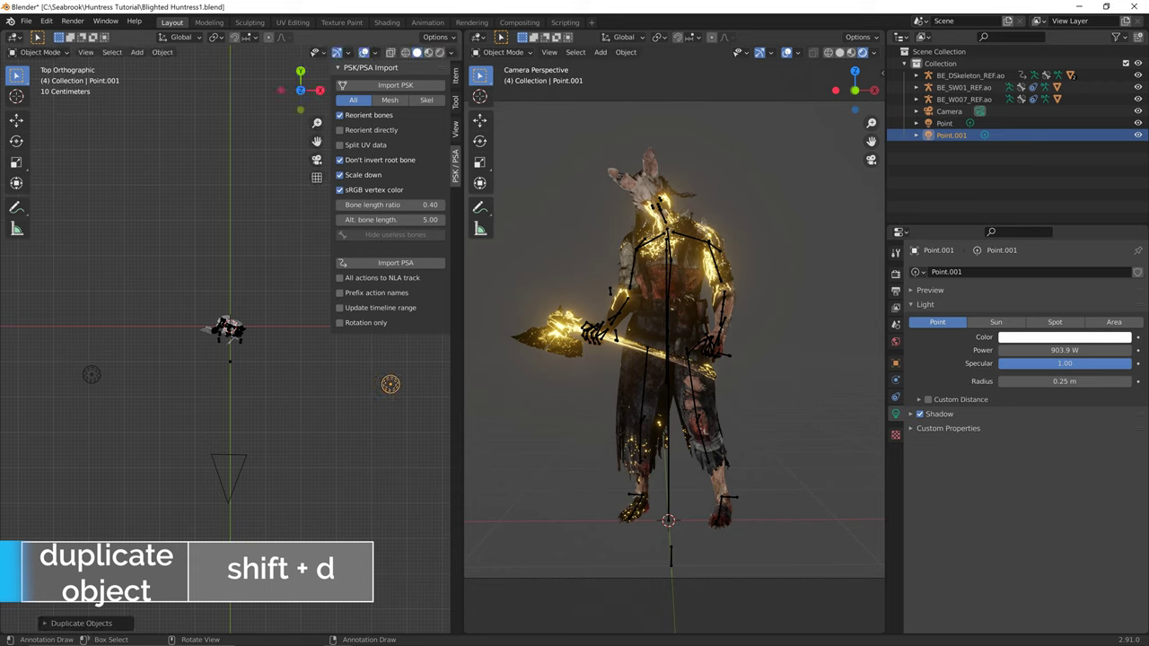
drag(1065, 350, 1056, 350)
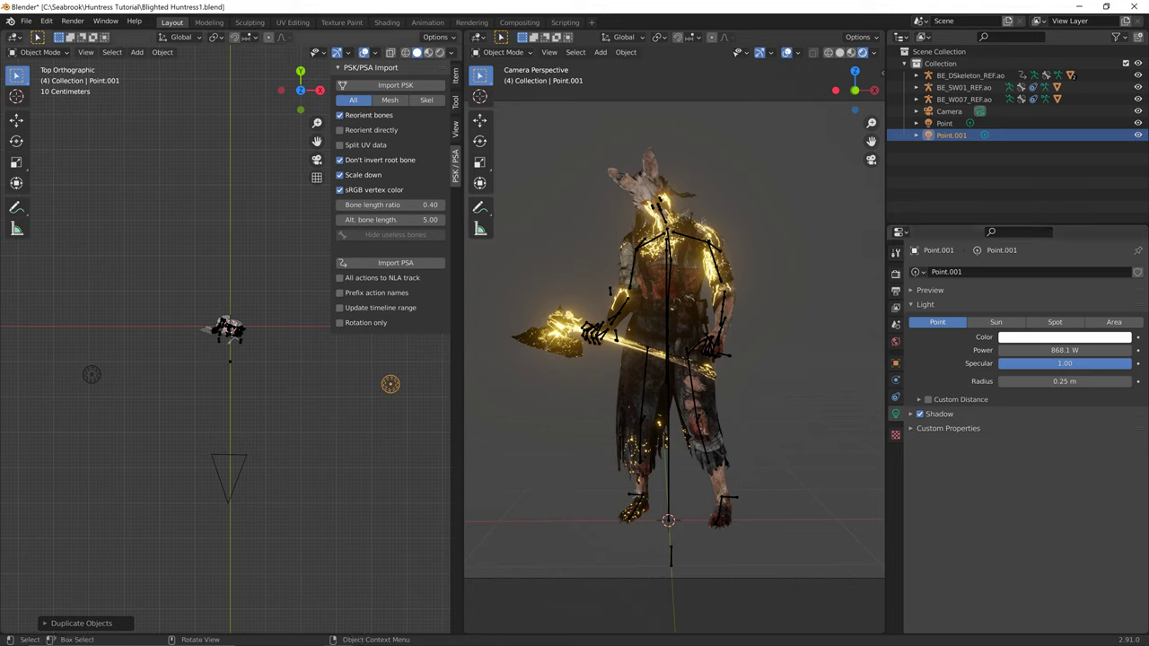
drag(1064, 350, 1058, 350)
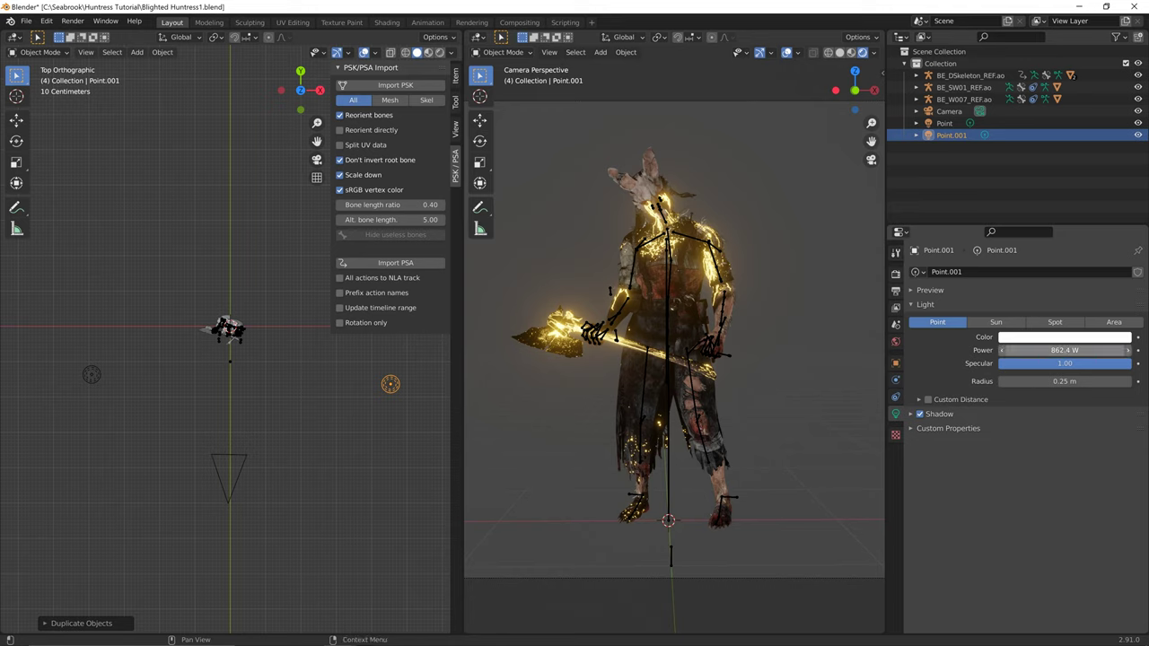
- Compare the lighting with the duplicate light hidden and shown, and set its power to 505 W
key(h)
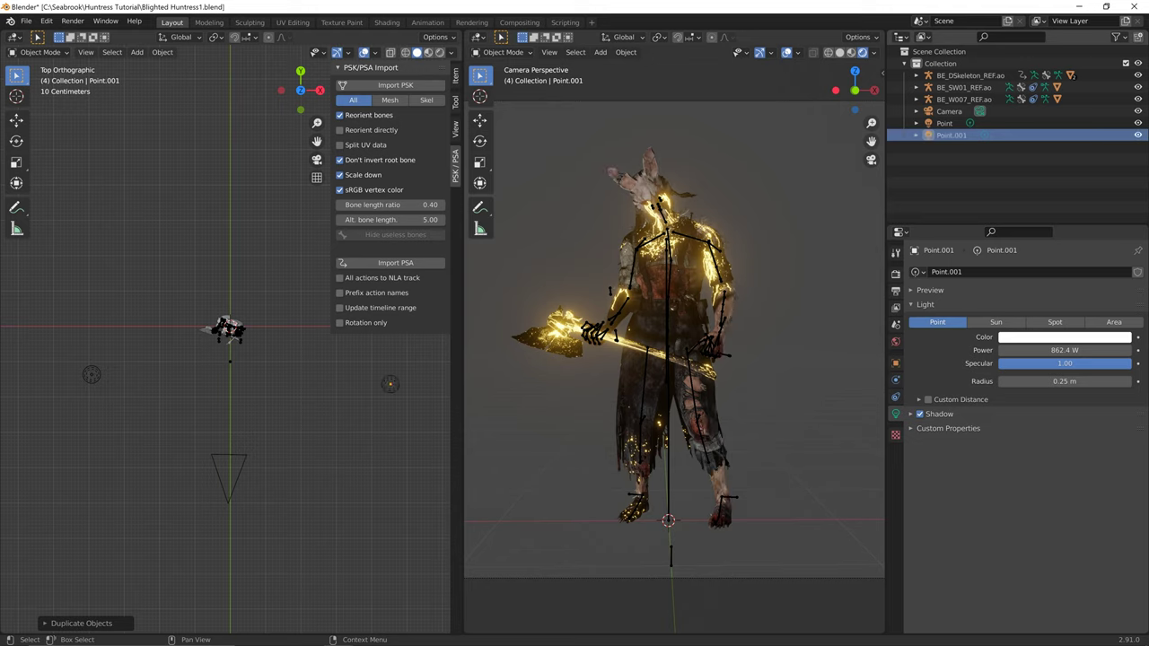
key(alt+h)
key(h)
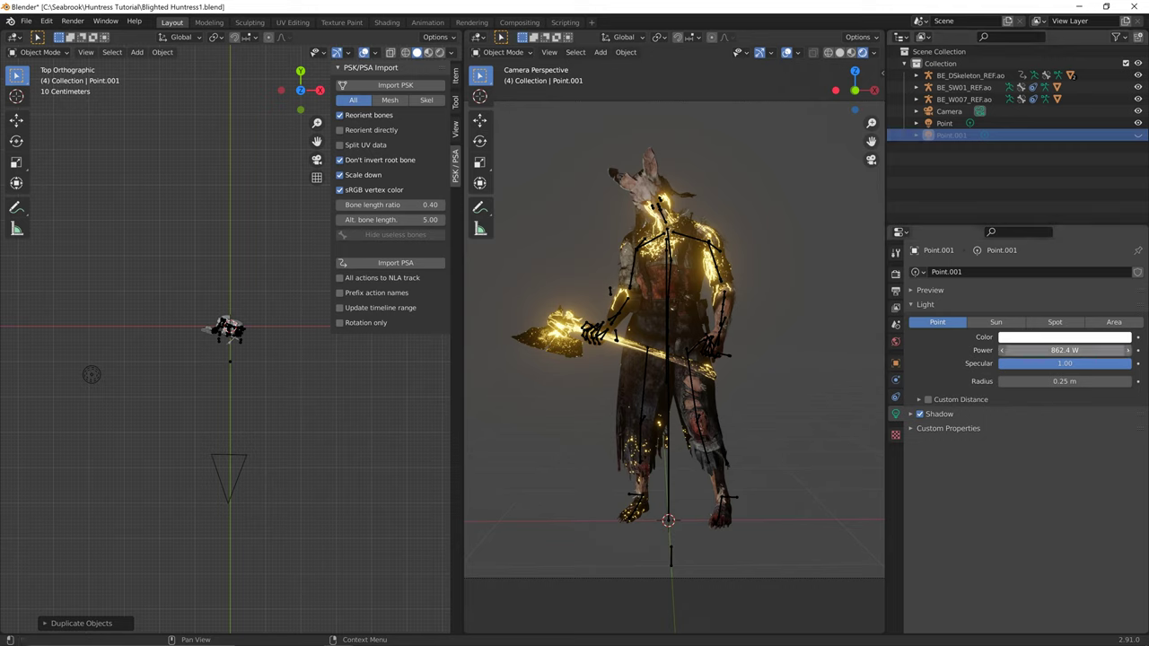
drag(1068, 349, 1039, 349)
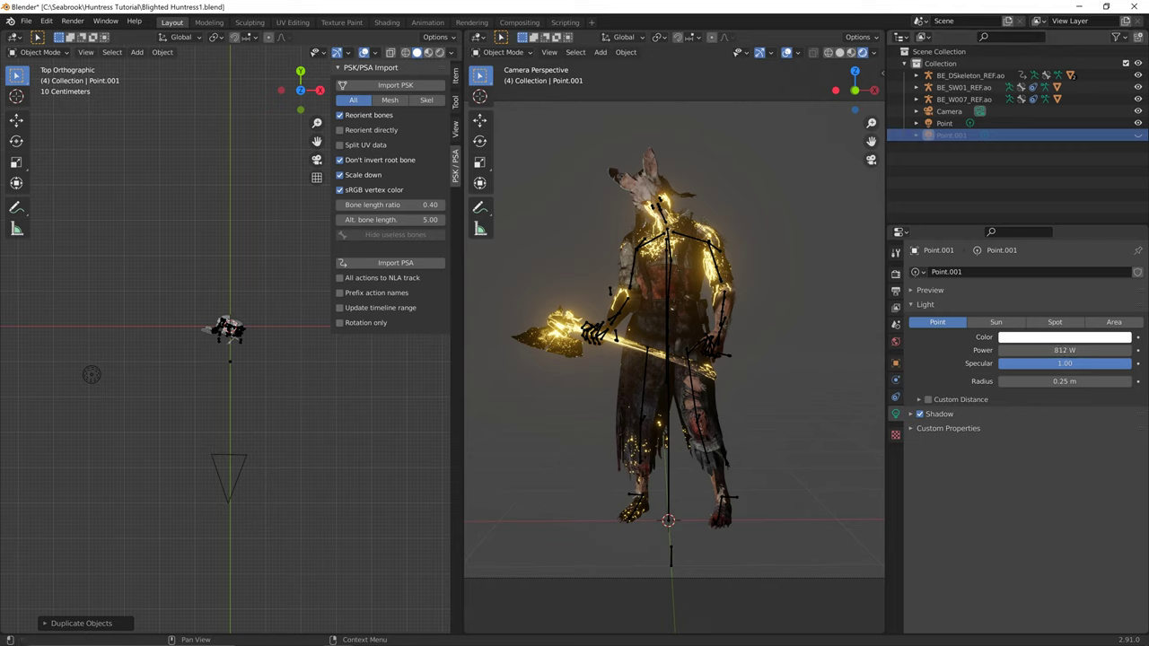
key(alt+h)
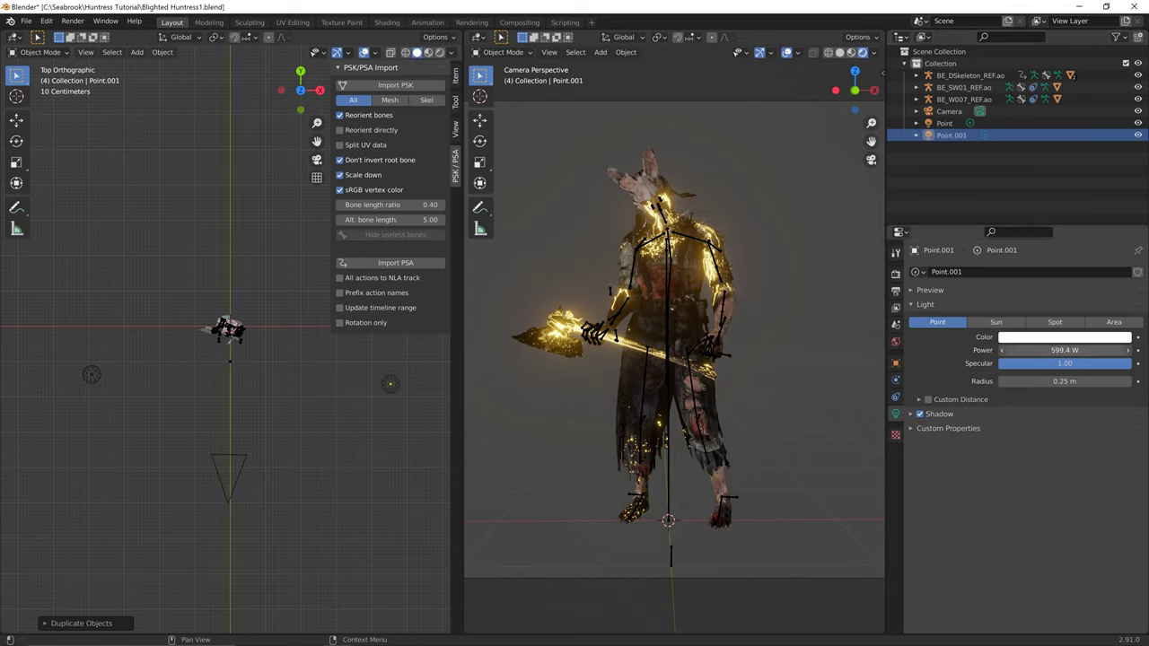
drag(1064, 350, 1060, 349)
click(91, 374)
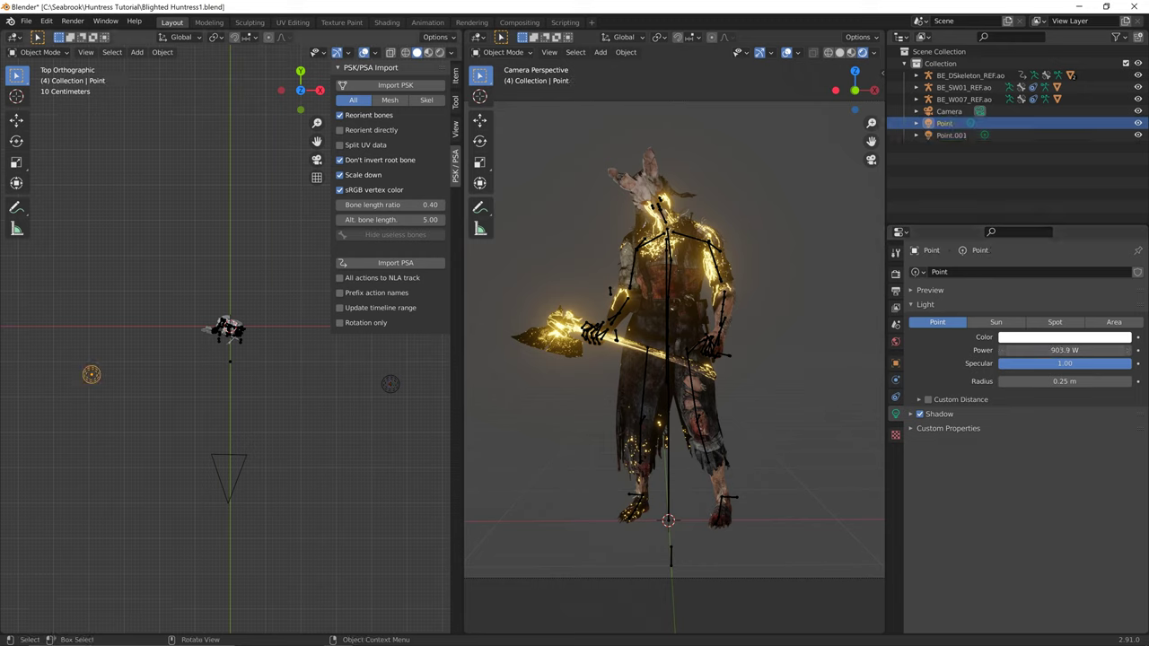
click(391, 384)
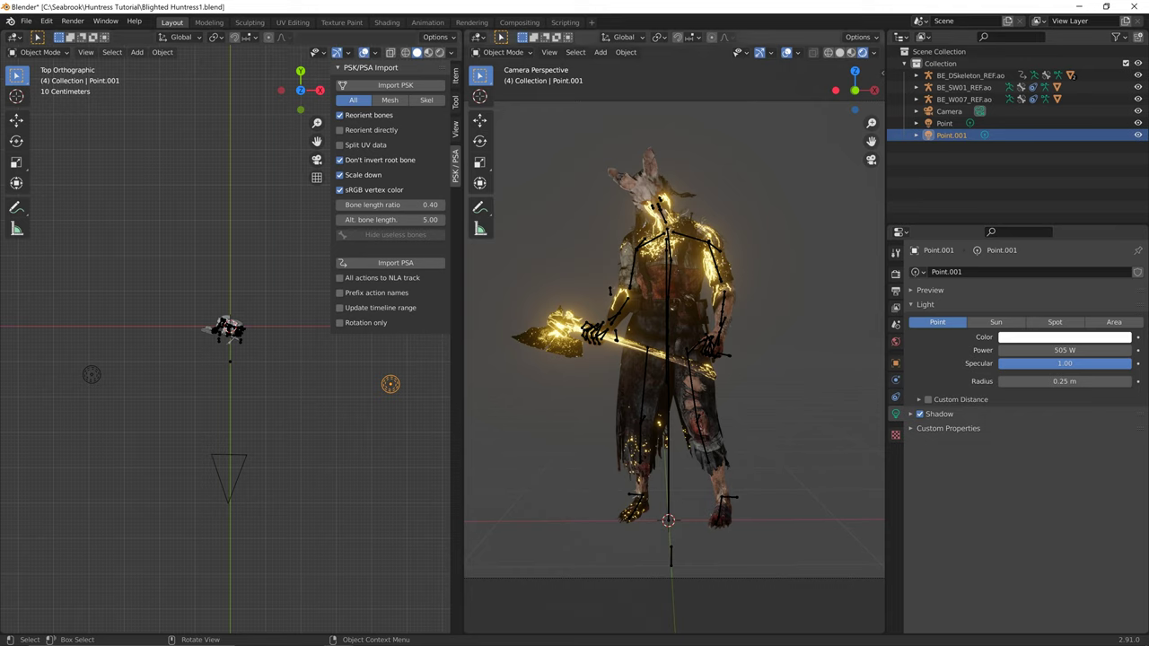
- Duplicate the second point light, place the copy behind the Huntress and raise it by about 2.4 m
key(shift+d)
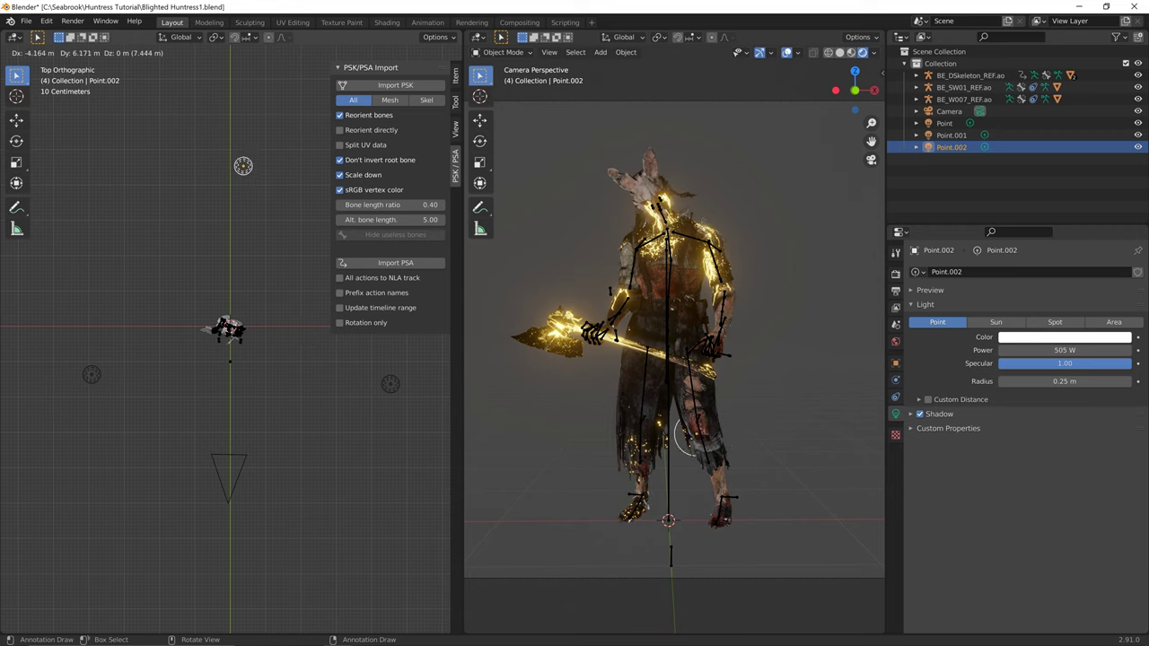
click(243, 165)
key(g)
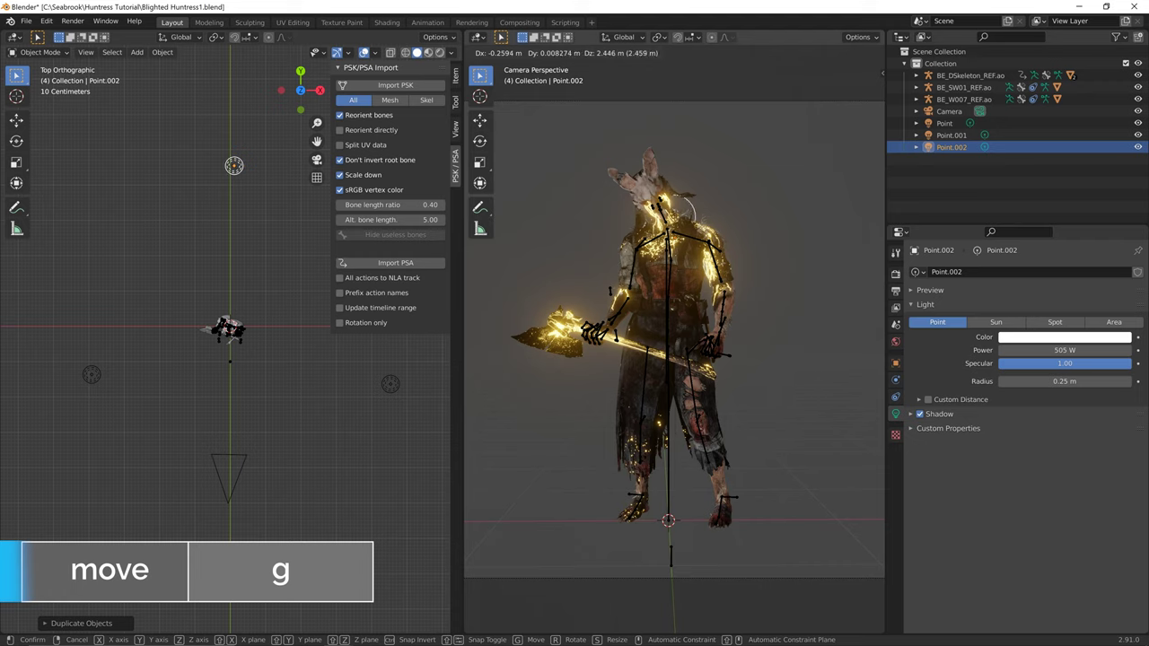
click(680, 207)
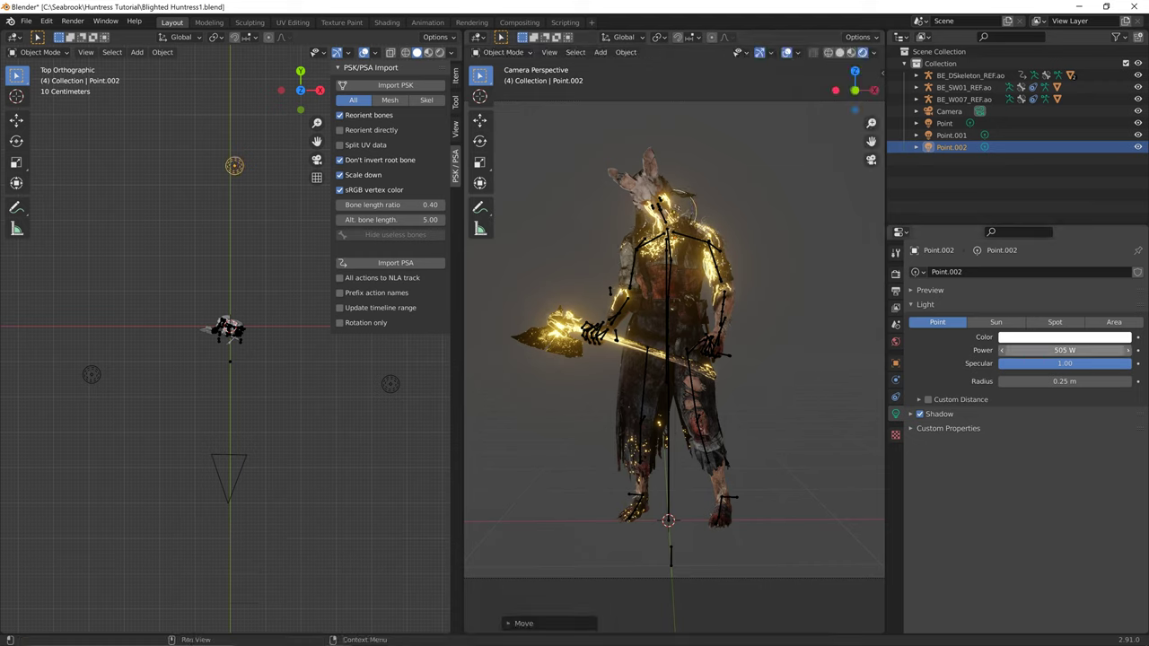
- Set the back light's power to 1661.9 W and save the file
mouse_move(1059, 350)
mouse_down()
mouse_move(1112, 350)
mouse_move(1073, 350)
mouse_up()
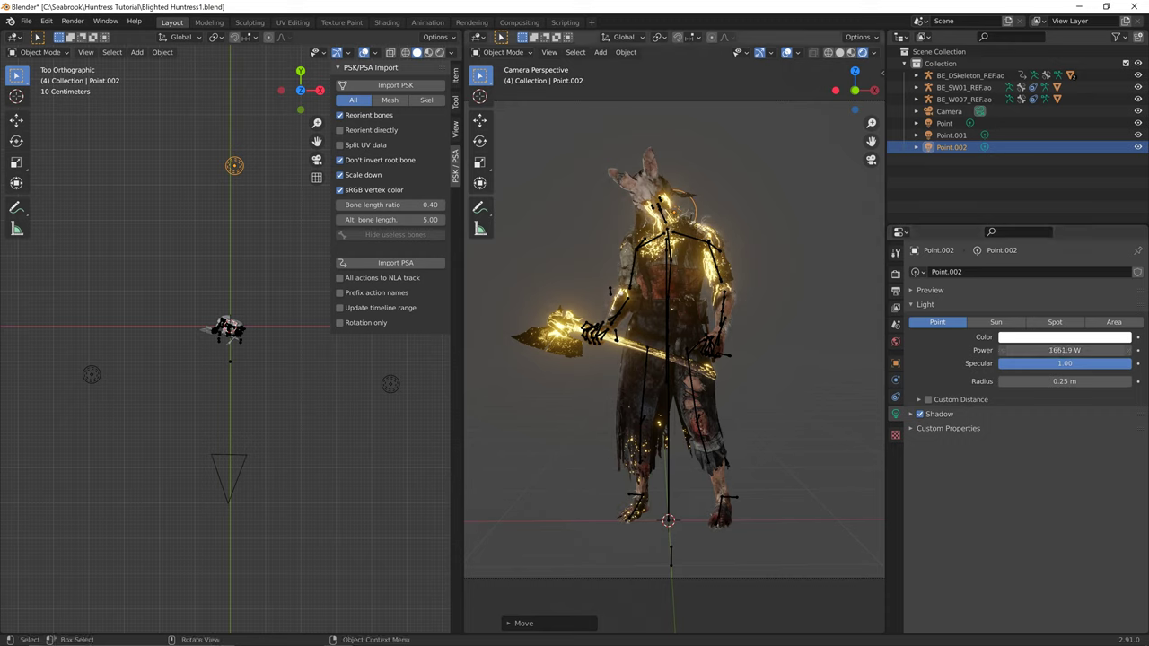
key(ctrl+s)
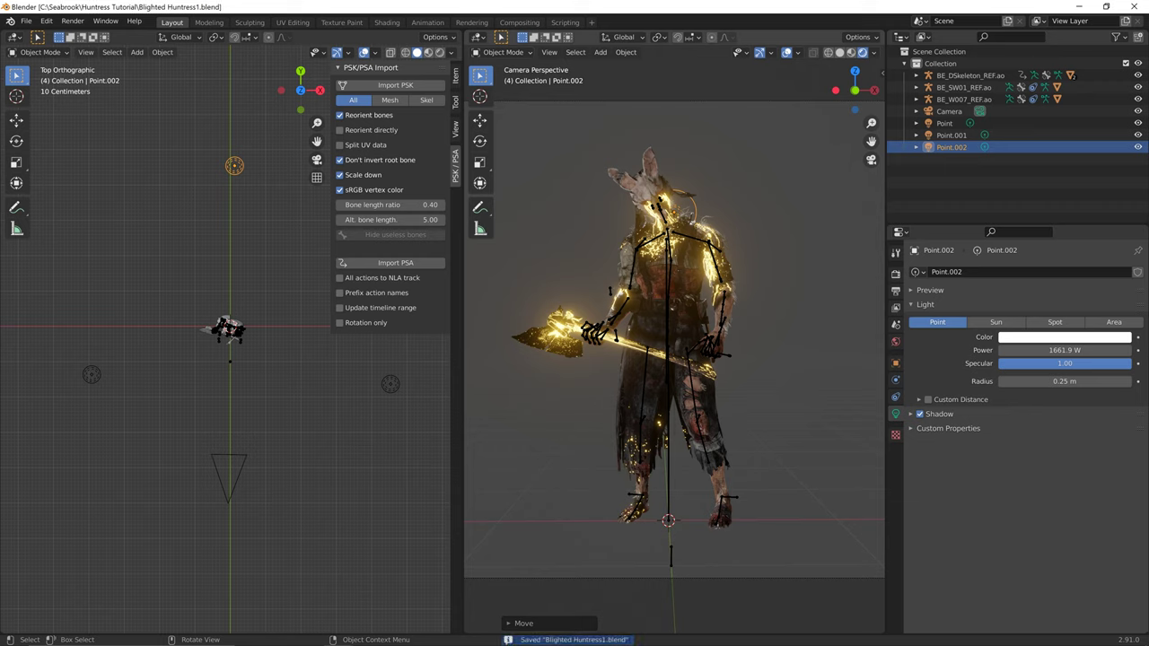
- Set the Bloom threshold to 6.836 in the Eevee render settings, checking the glow on the Huntress
click(689, 300)
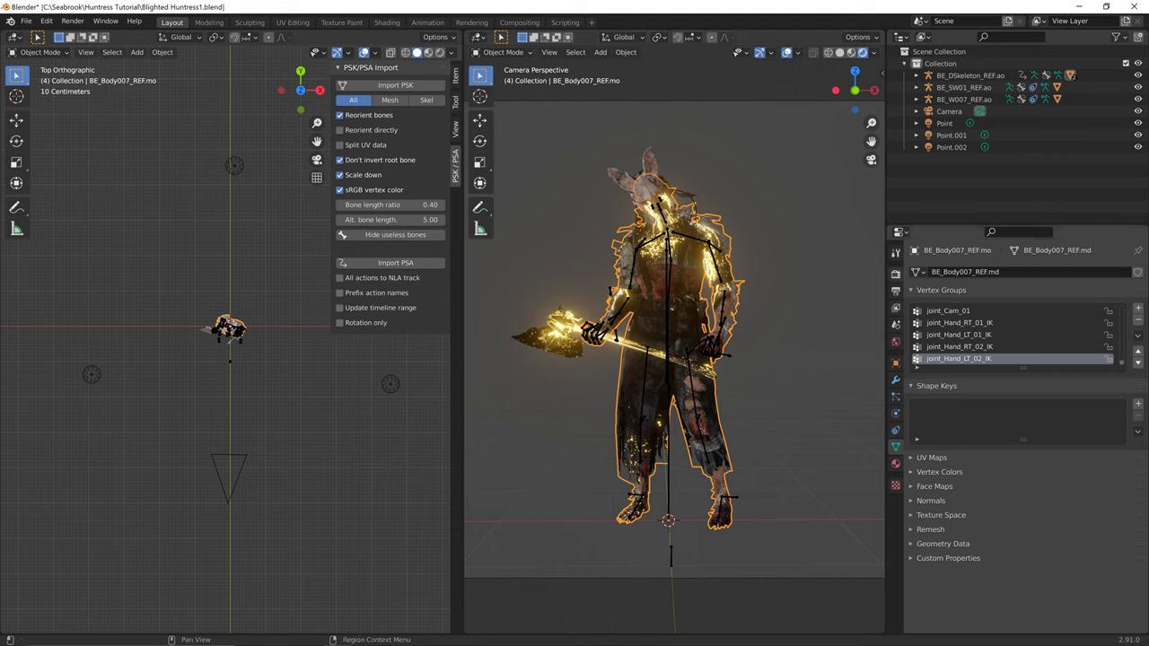
click(894, 273)
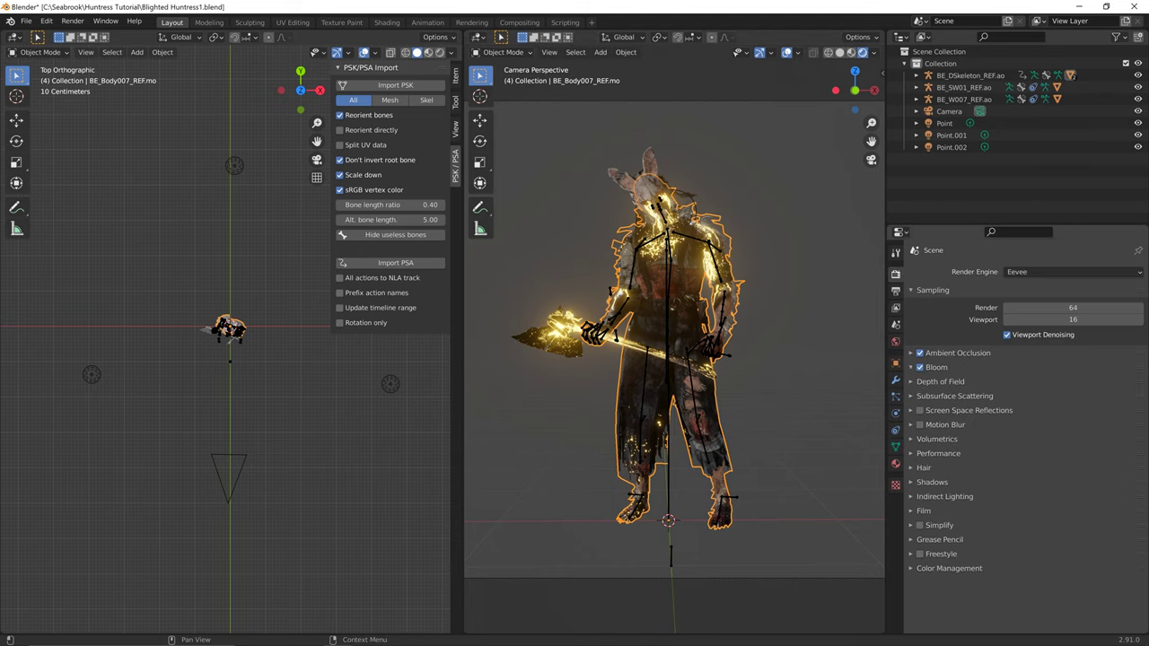
click(935, 367)
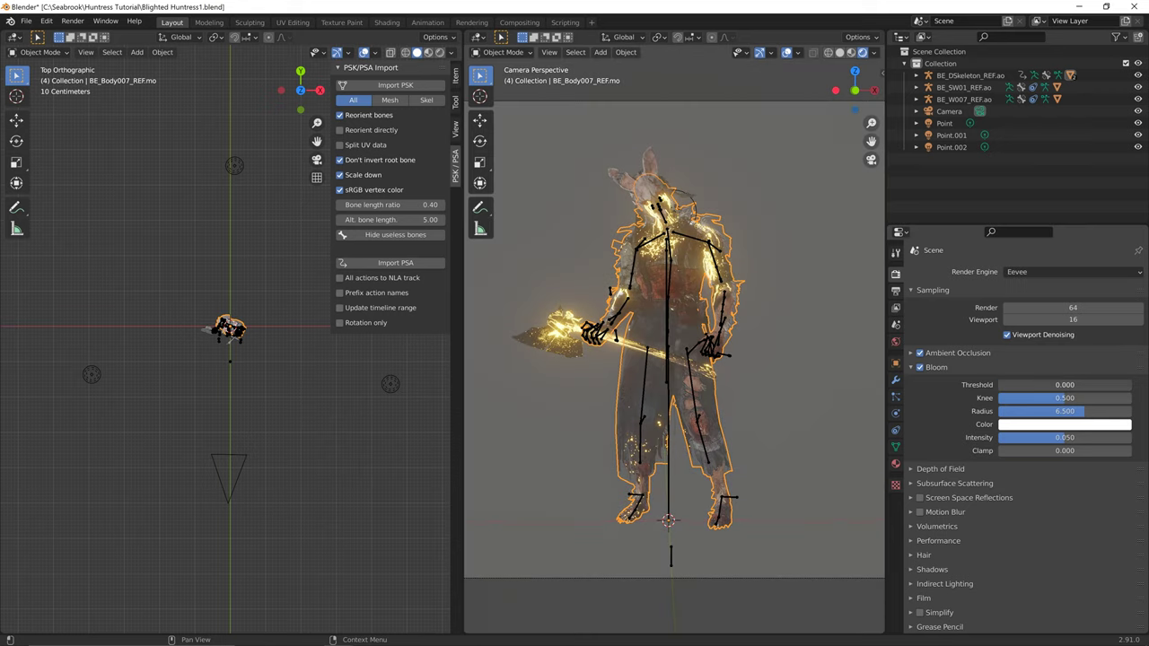
drag(999, 385, 1104, 385)
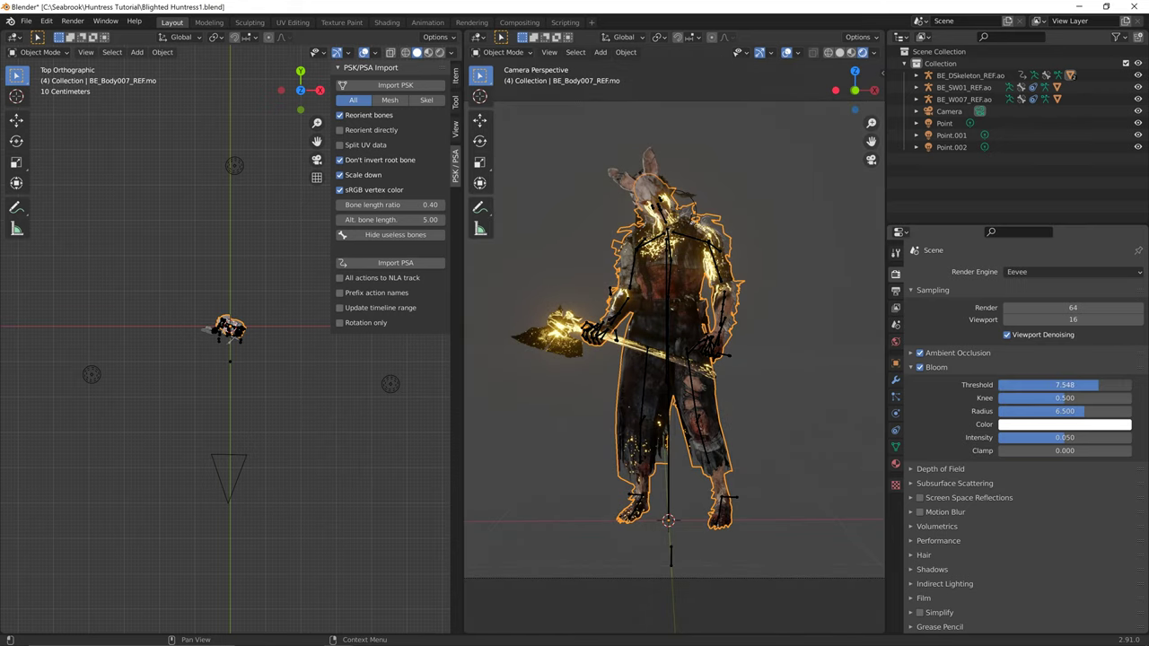
mouse_move(682, 323)
middle_down()
mouse_move(736, 343)
mouse_move(700, 330)
middle_up()
key(KP_0)
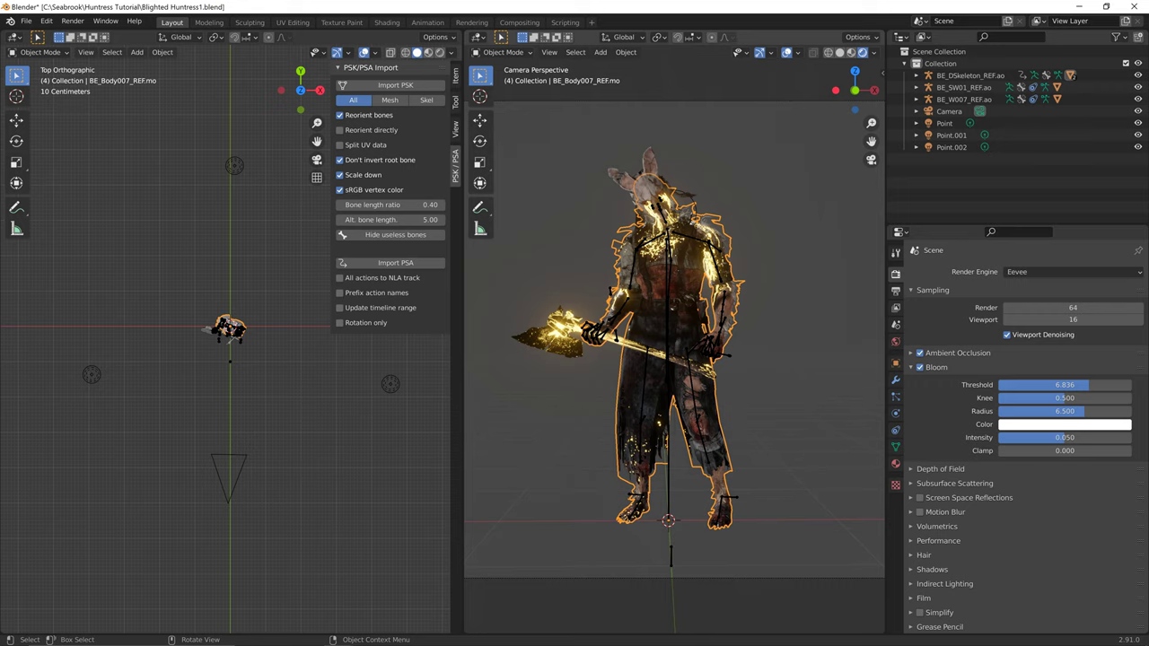
key(alt+a)
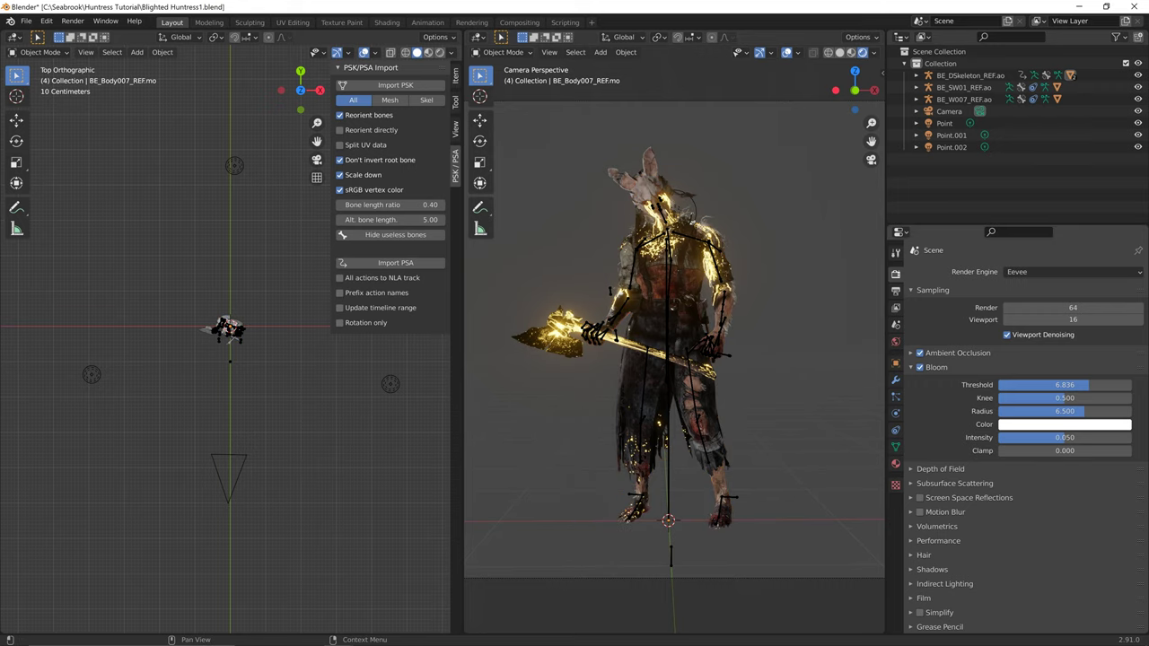
click(674, 296)
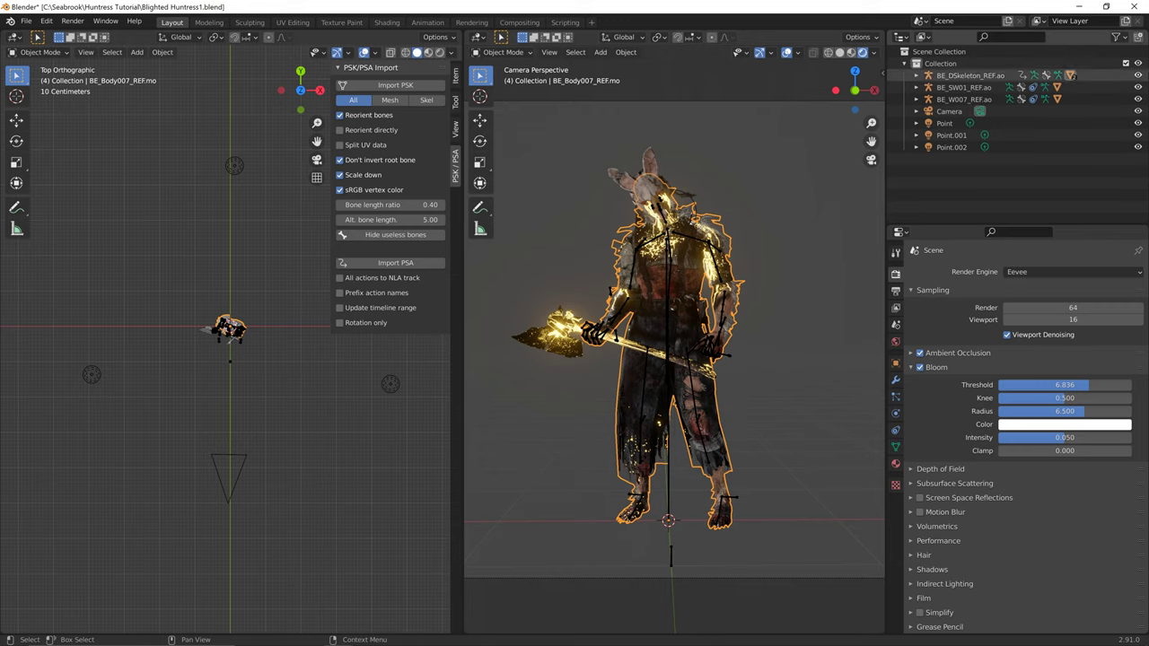
- Switch to the Blender window with Blight Huntress main.blend and examine the MI_BESW01 material of BE_SW01_REF.mo in the Shading workspace
mouse_move(348, 641)
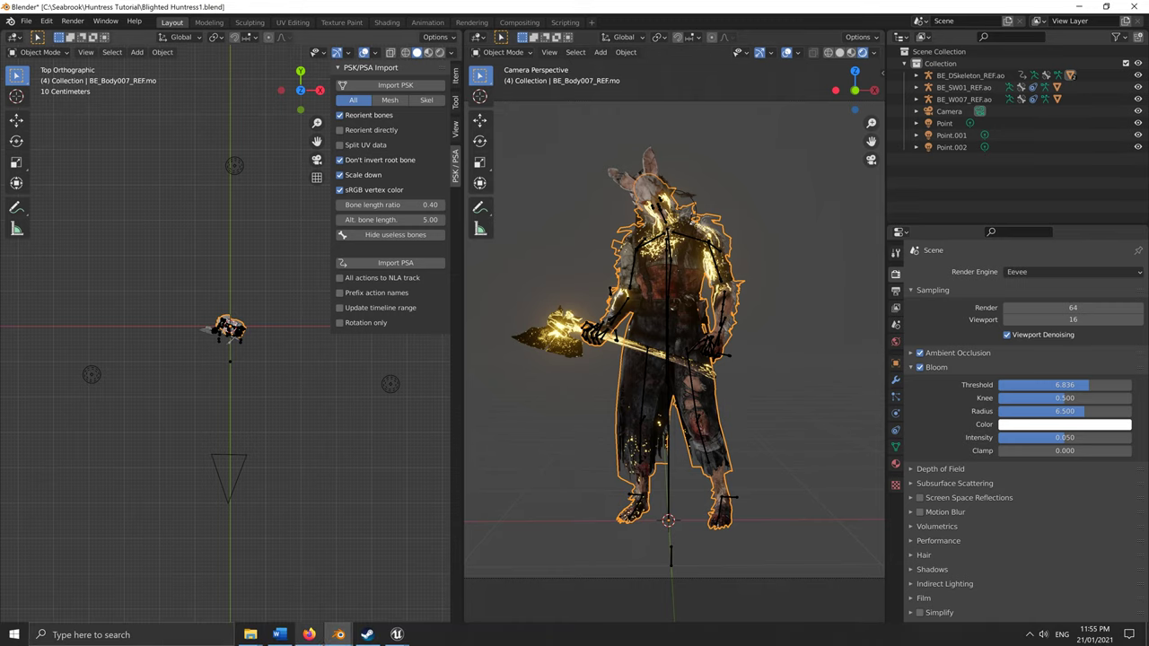
click(273, 578)
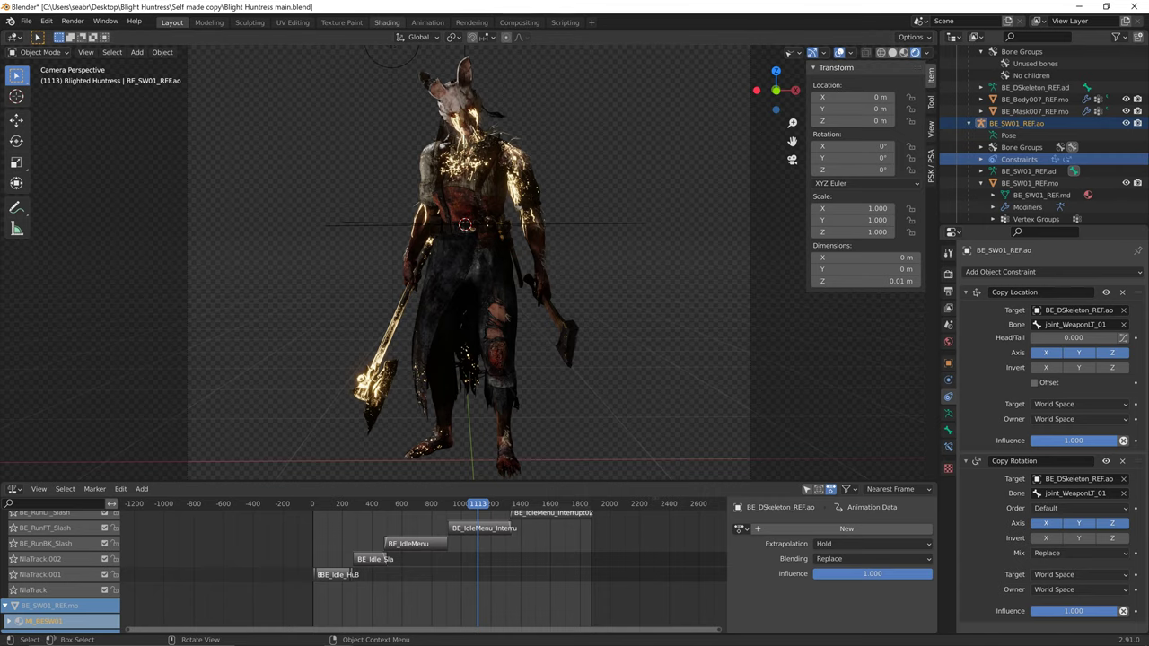
click(386, 23)
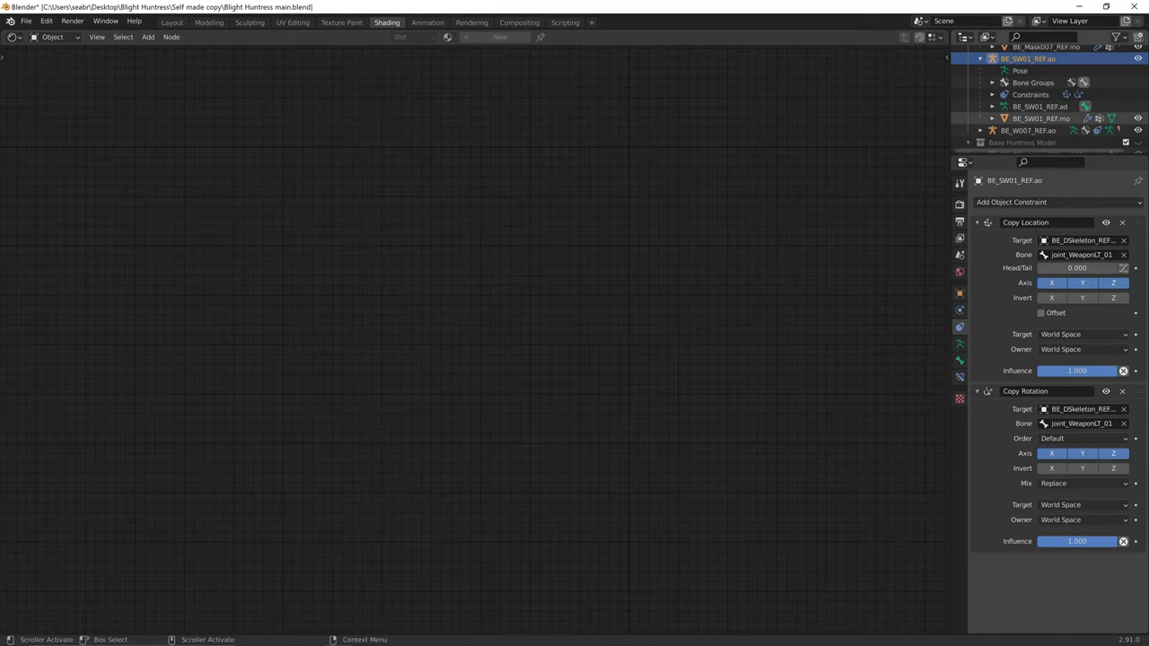
click(1040, 118)
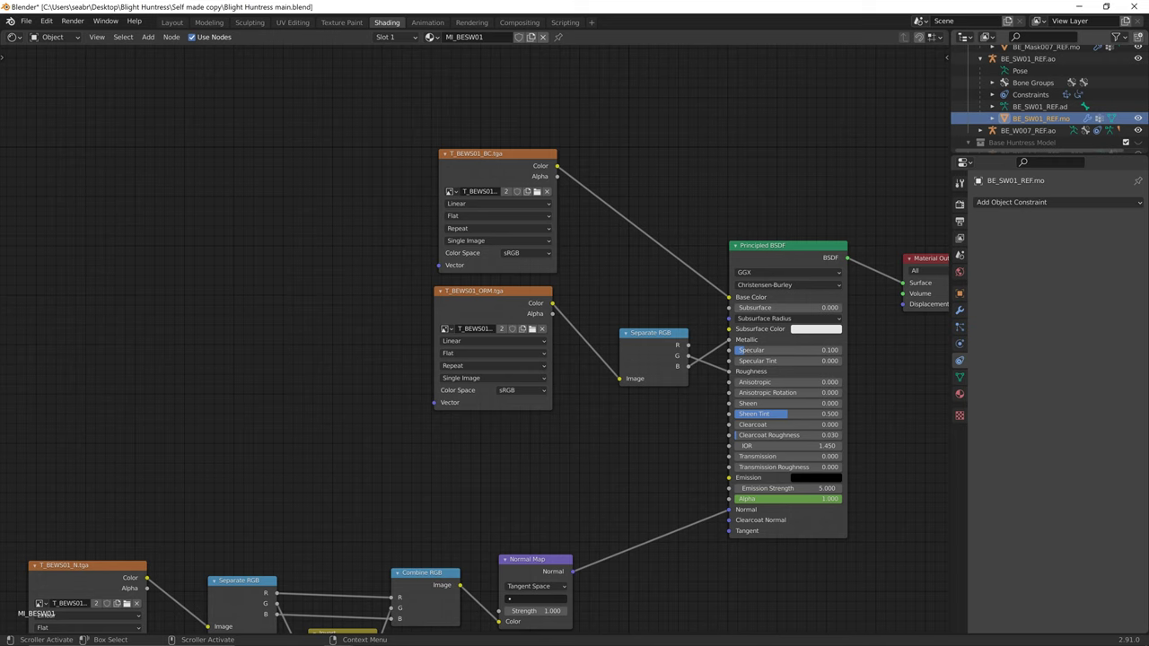
scroll(476, 339, down, 4)
click(960, 394)
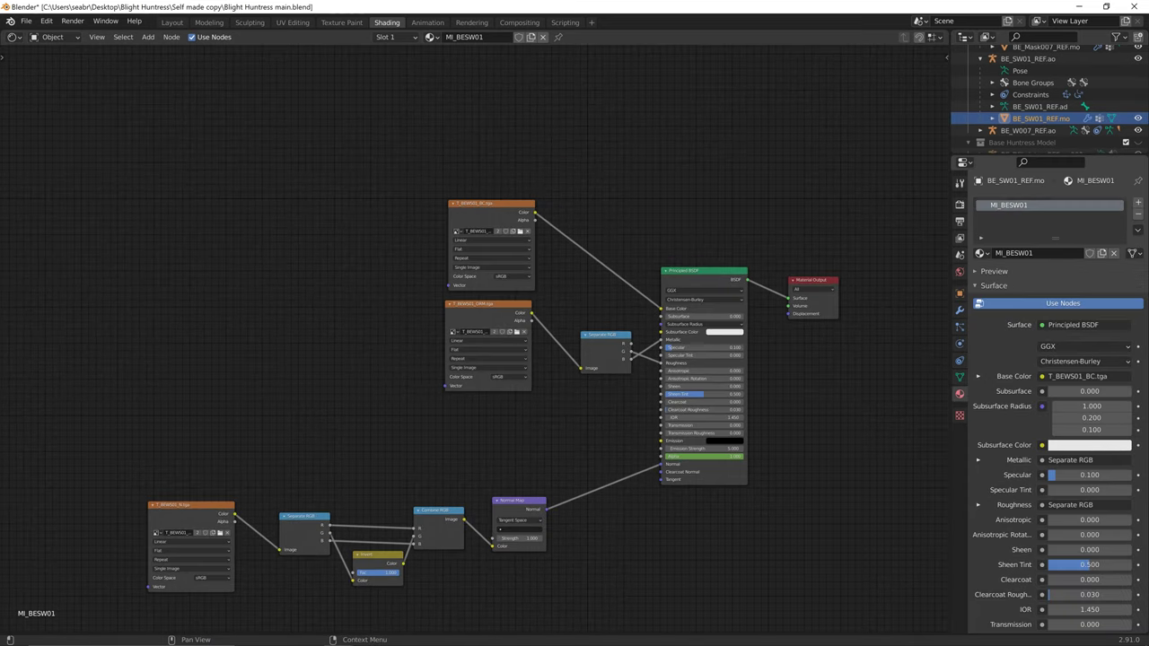
scroll(1057, 401, down, 2)
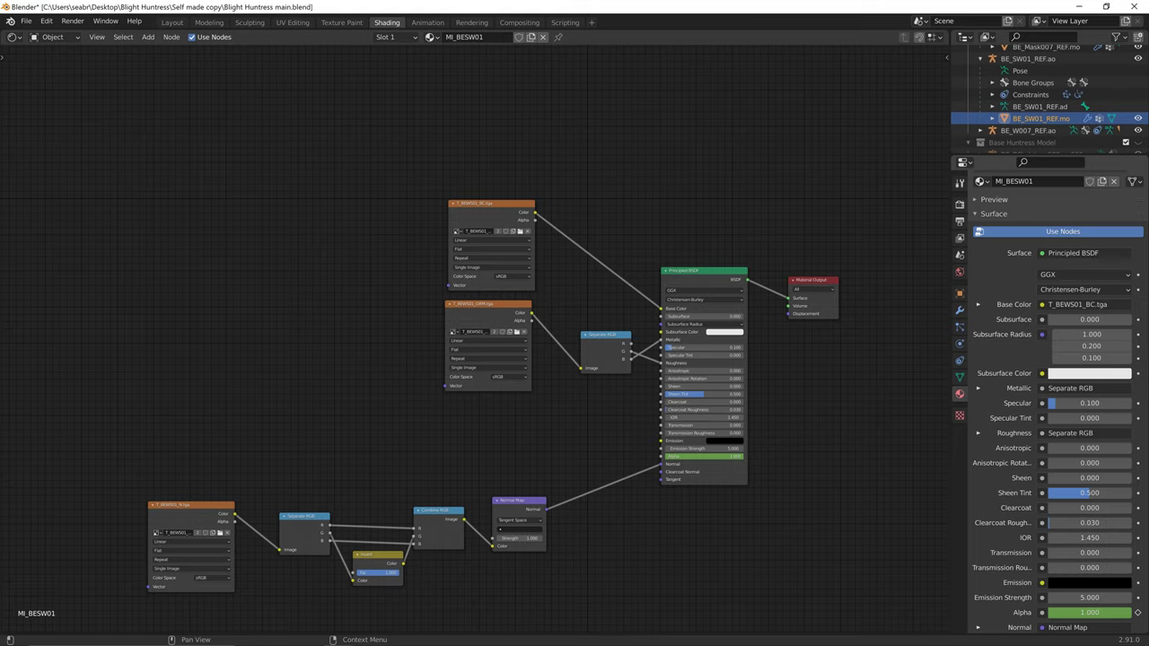
- Examine the Bloom and Ambient Occlusion settings in that file's Eevee render properties
click(959, 204)
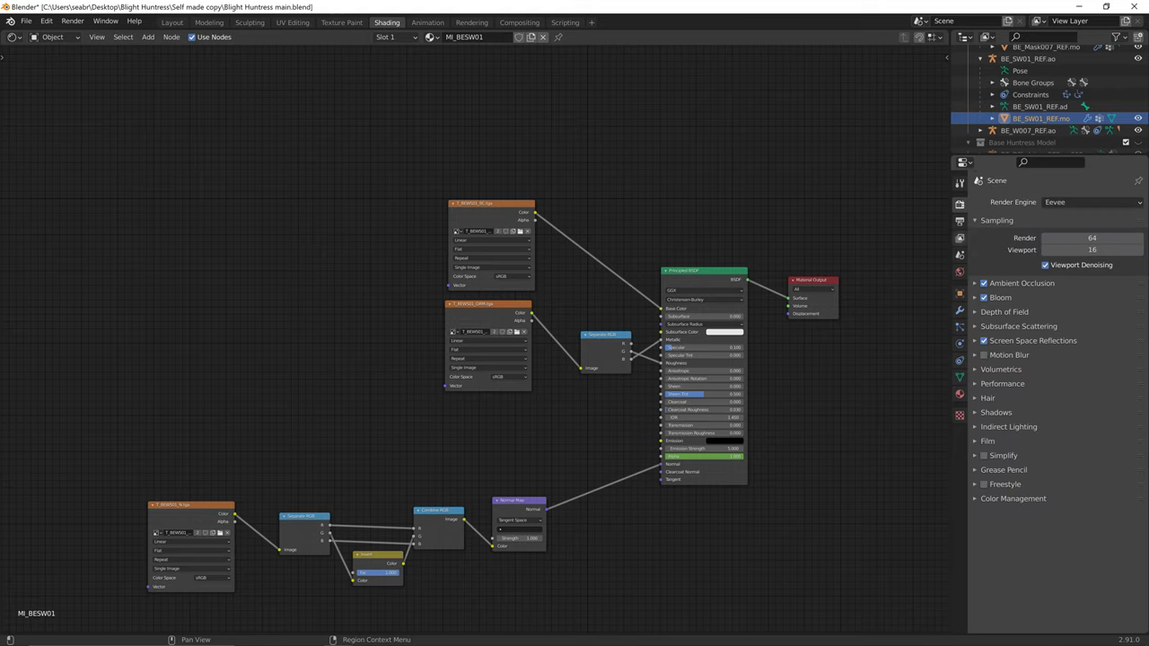
click(975, 297)
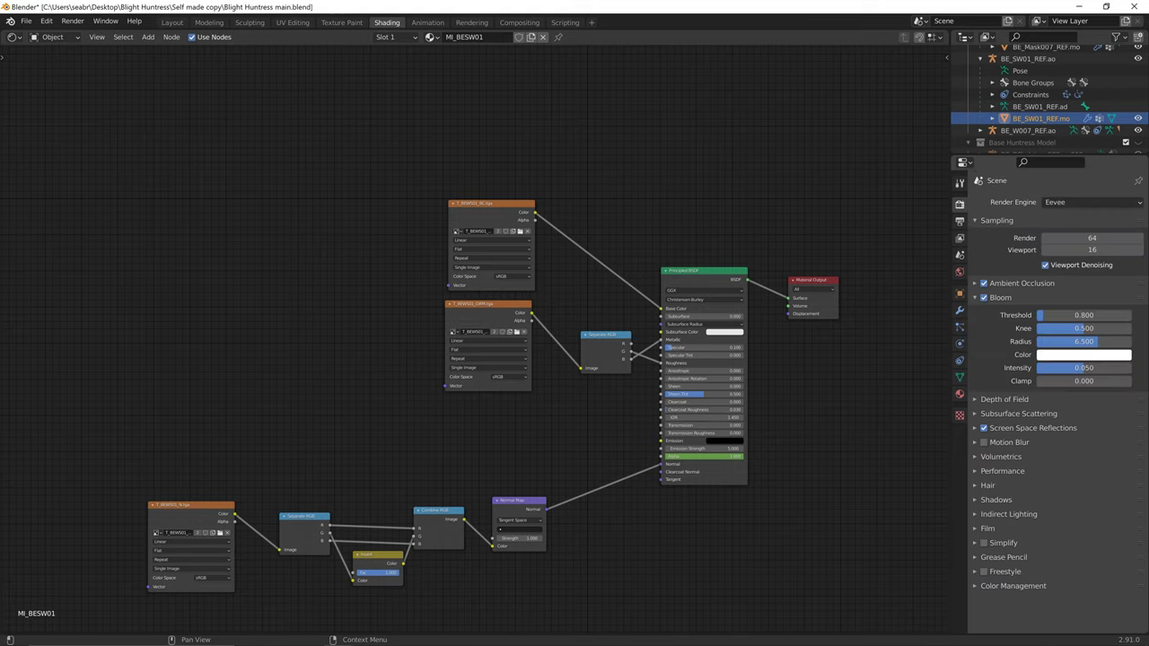
click(975, 284)
click(975, 284)
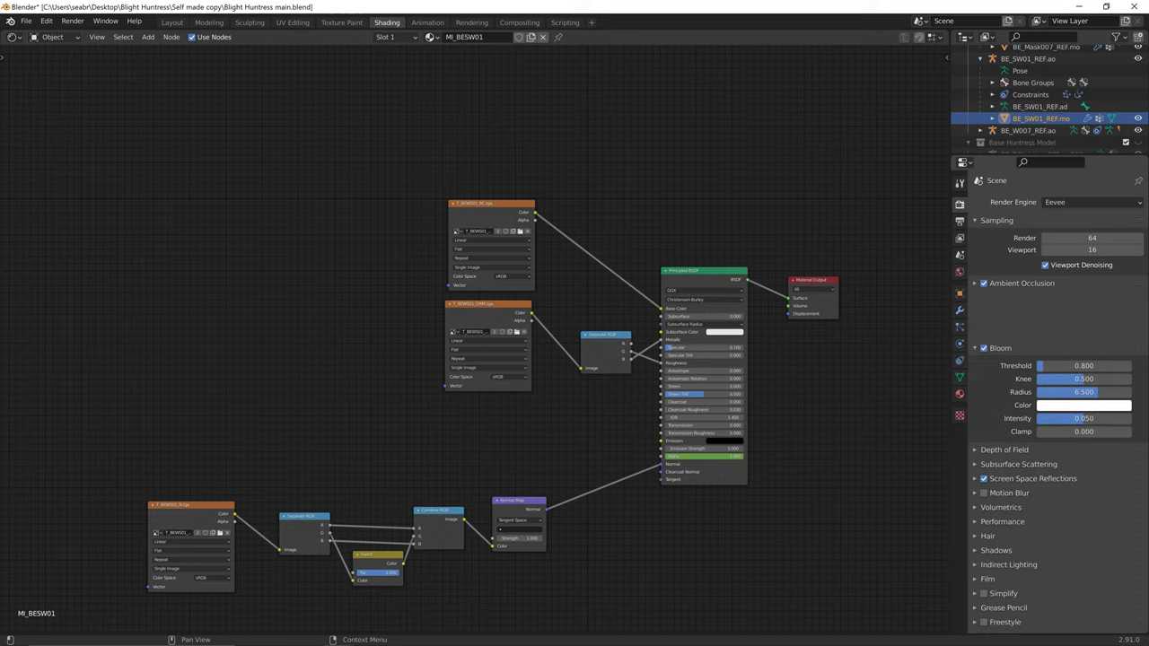
- Switch to the Blighted Huntress1.blend window and isolate the back light Point.002 with its light settings open by hiding Point and Point.001
key(alt+Tab)
click(422, 220)
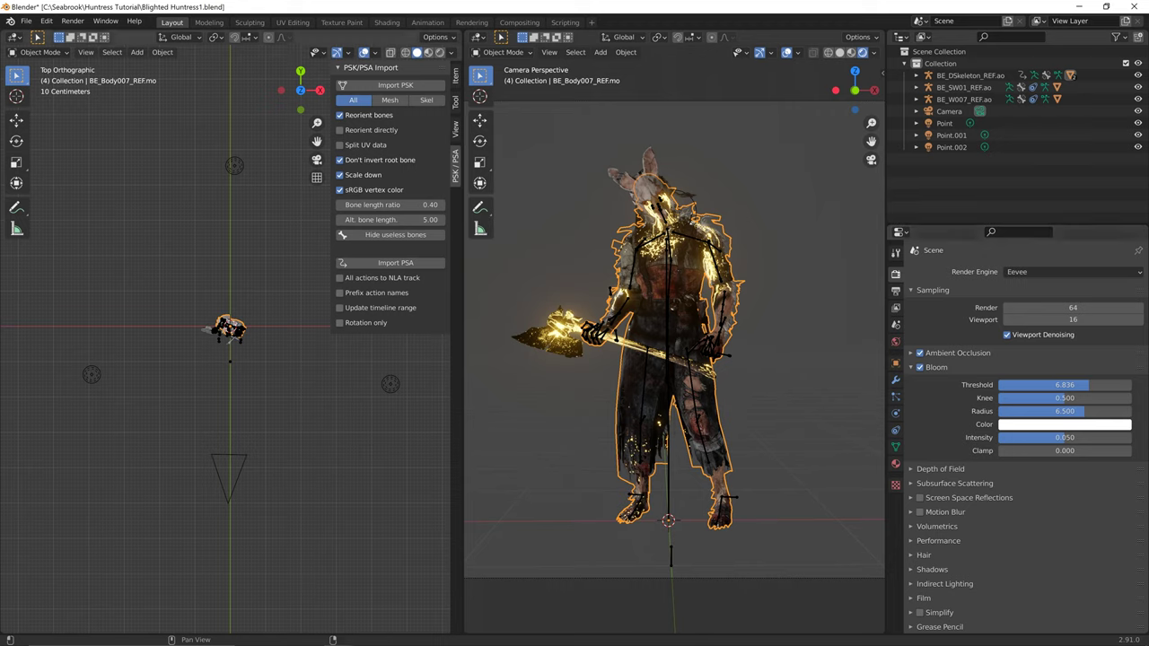
key(alt+a)
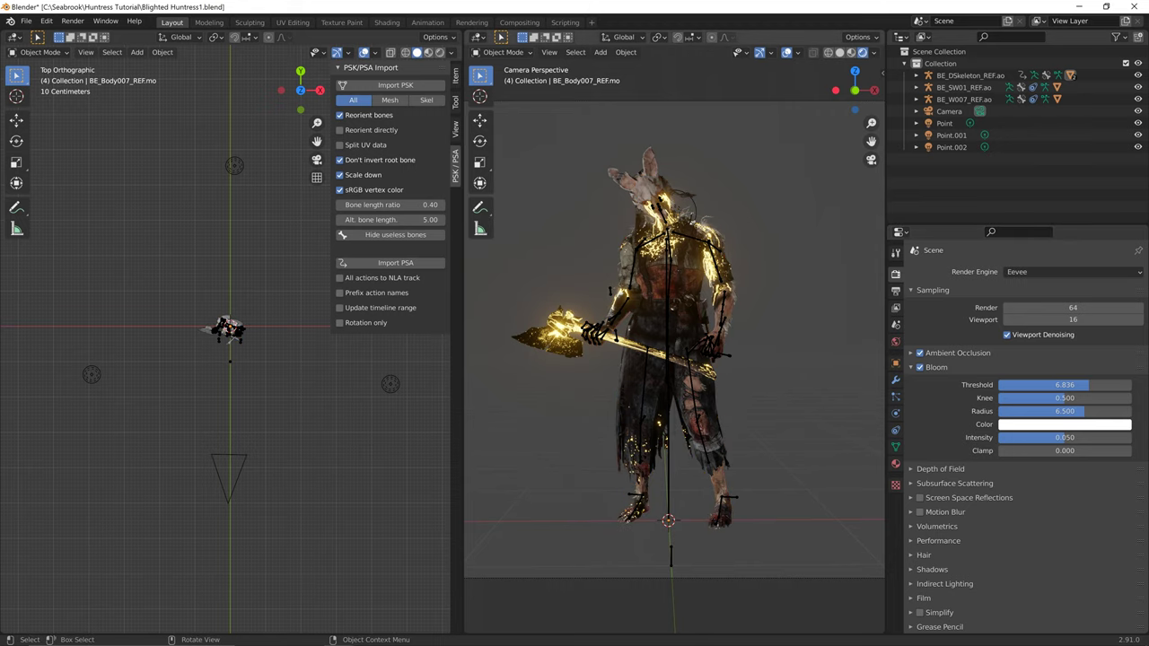
click(234, 166)
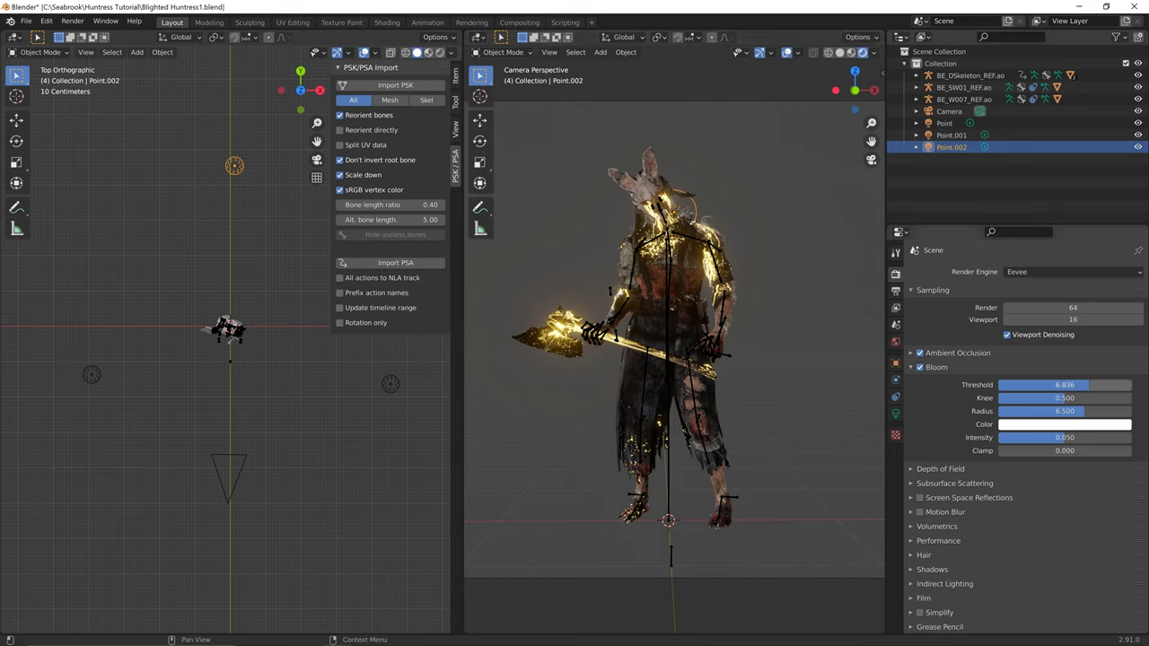
click(895, 413)
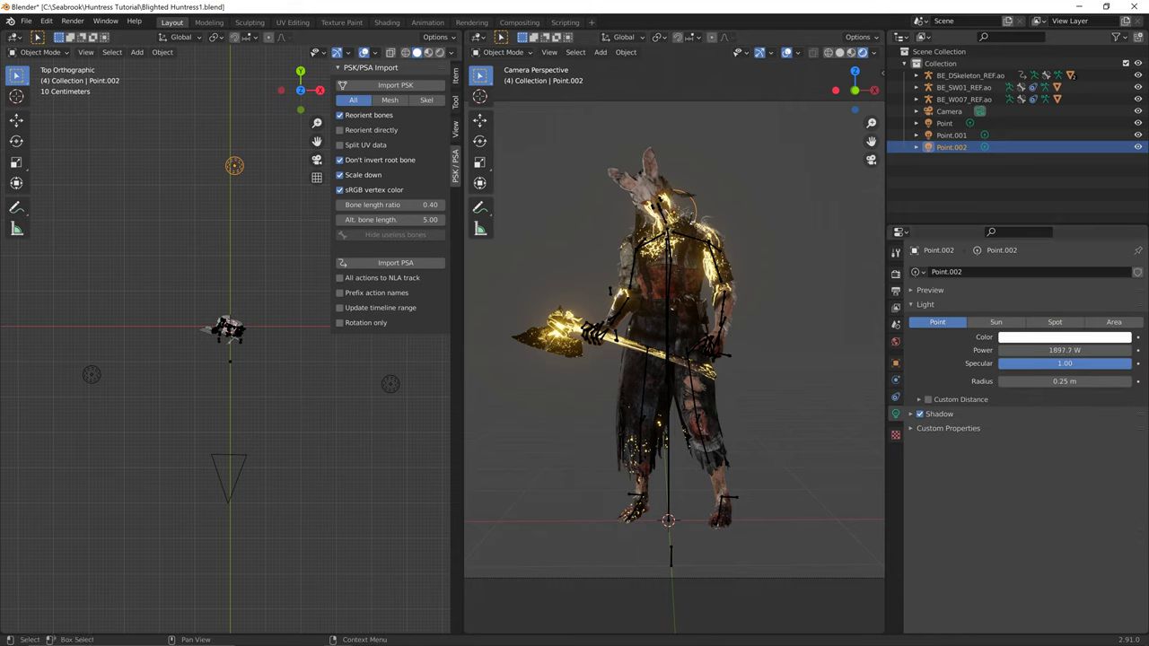
click(1136, 135)
click(1137, 123)
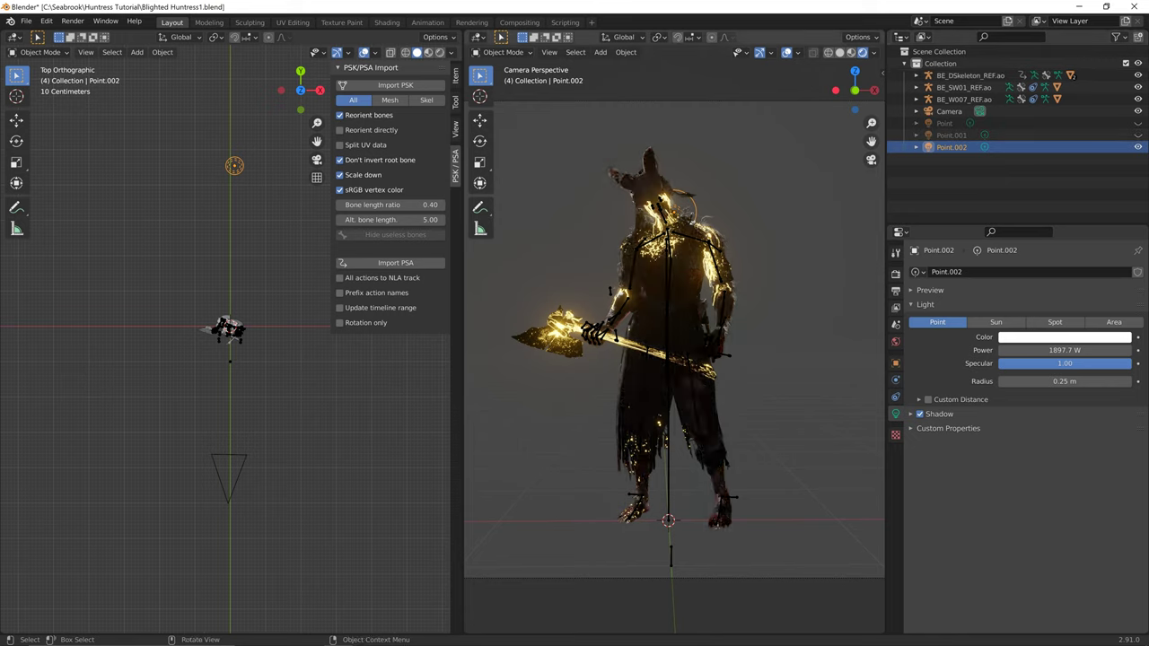
- Reposition the back light behind the Huntress's head, slightly to her axe side, and set its power to 2003.7 W
middle_drag(718, 296, 731, 271)
key(g)
click(683, 269)
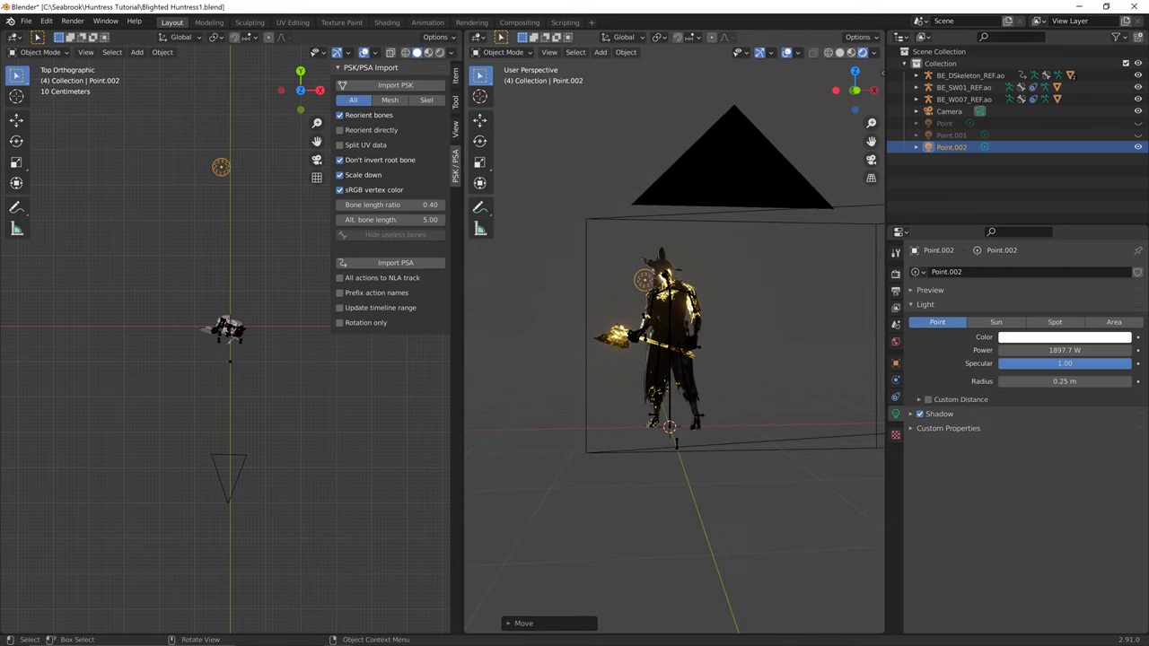
scroll(674, 341, up, 4)
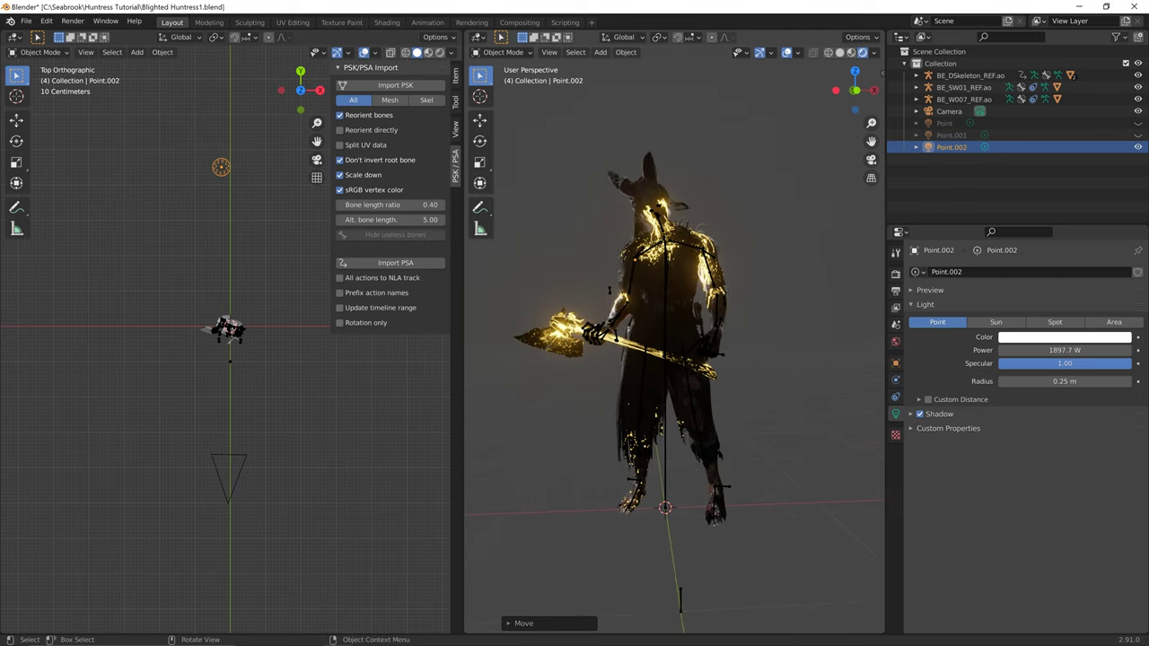
key(KP_0)
key(shift)
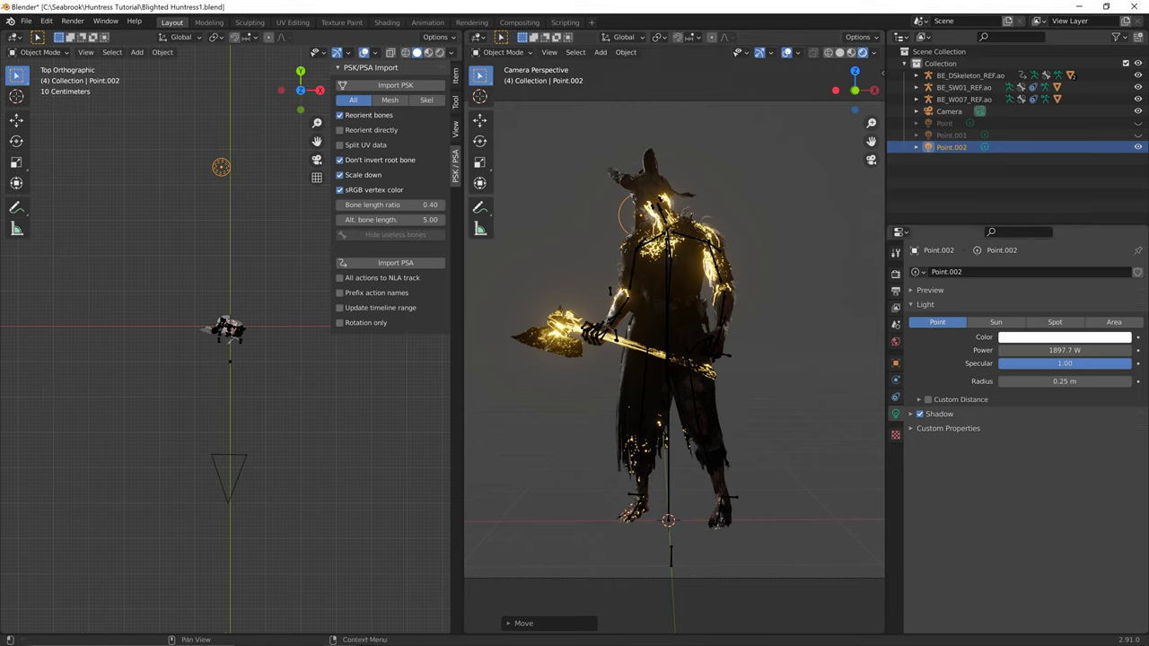
mouse_move(1063, 350)
mouse_down()
mouse_move(1077, 349)
mouse_move(1063, 350)
mouse_up()
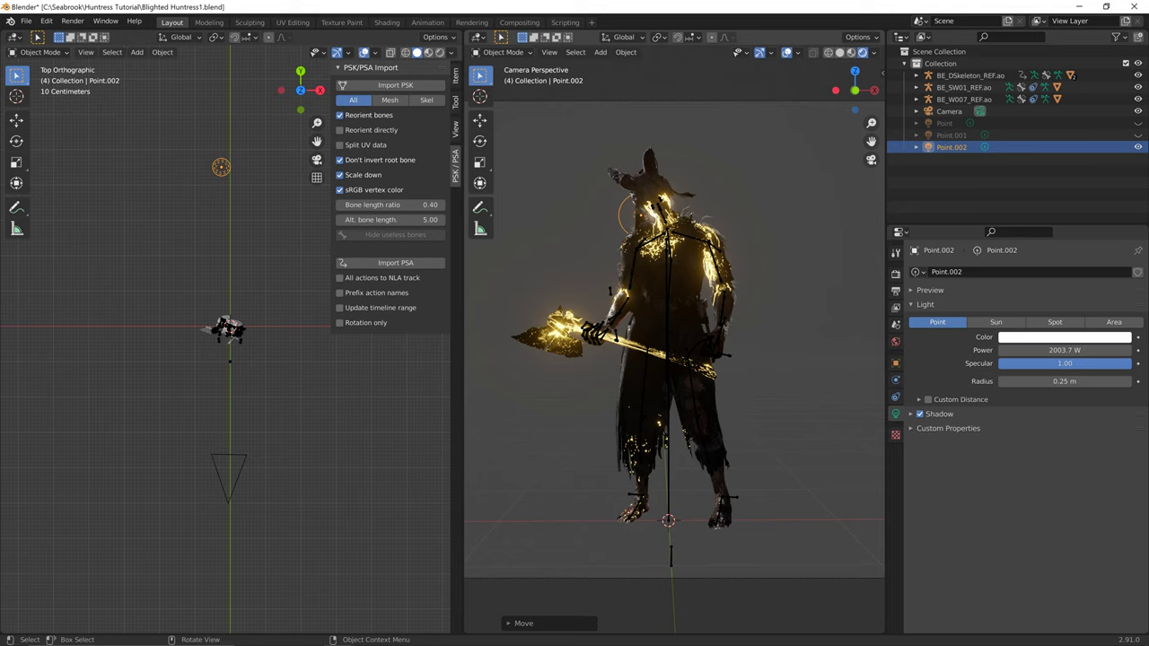
key(g)
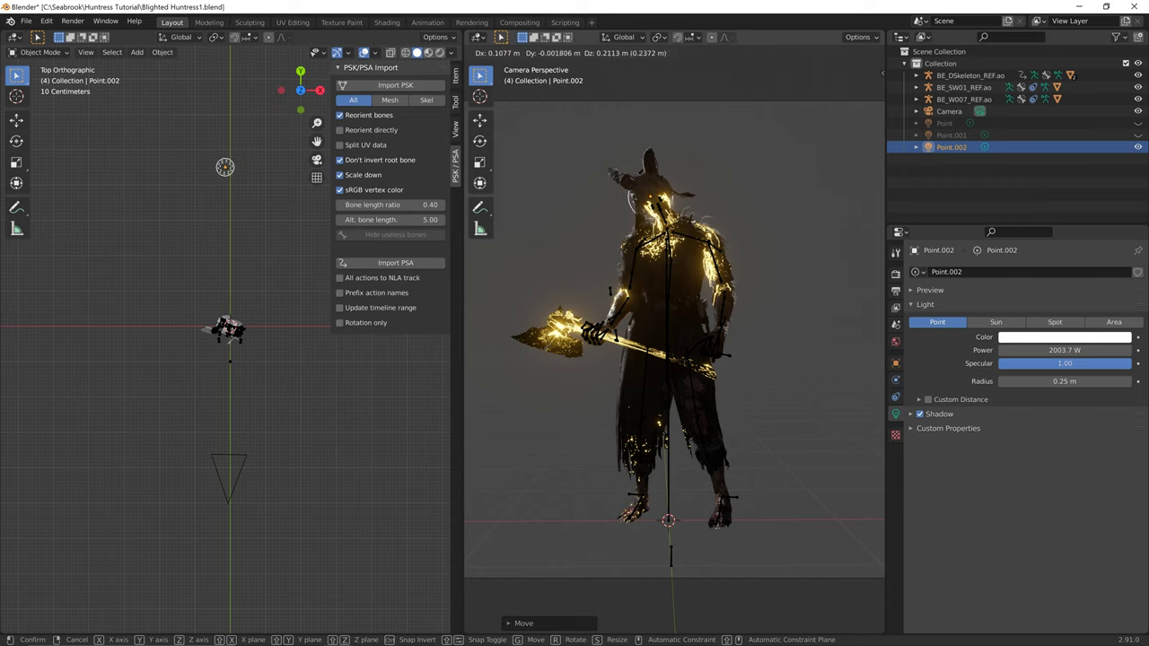
click(682, 234)
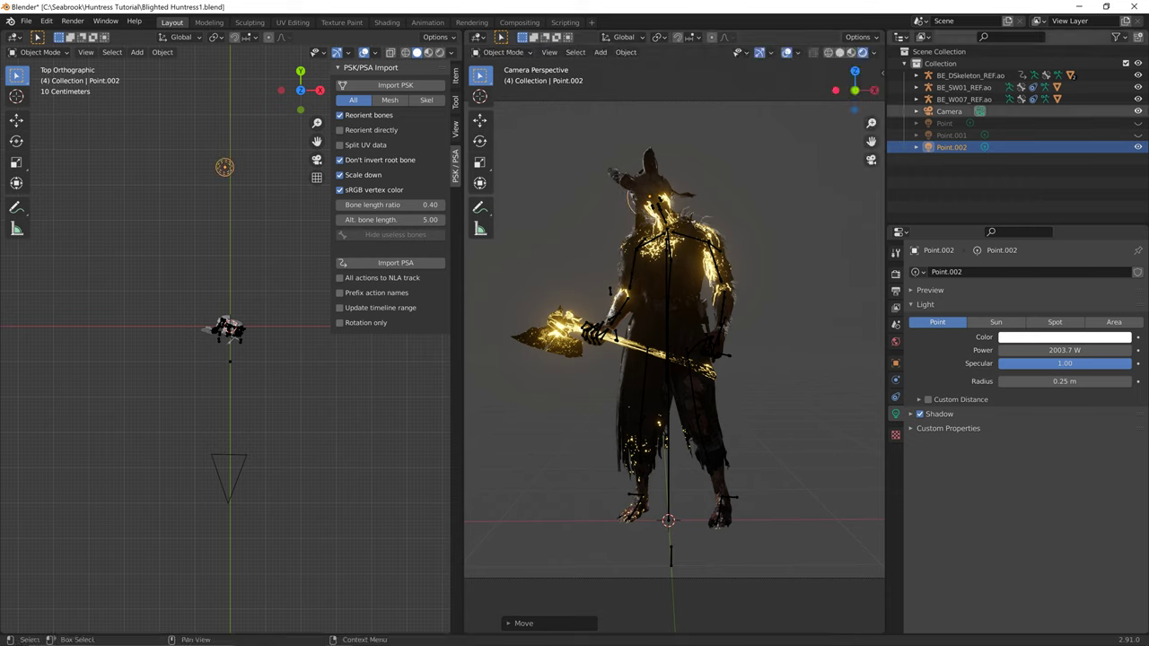
- Unhide the lights Point and Point.001 and save the file
click(1137, 123)
click(1138, 136)
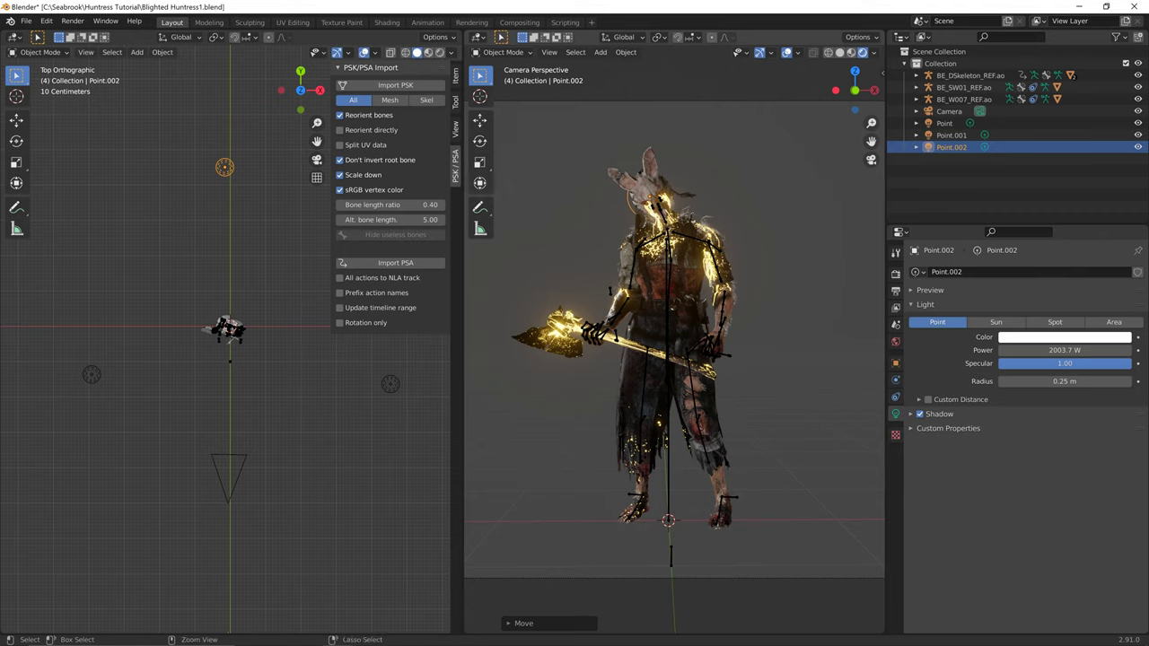
key(ctrl+s)
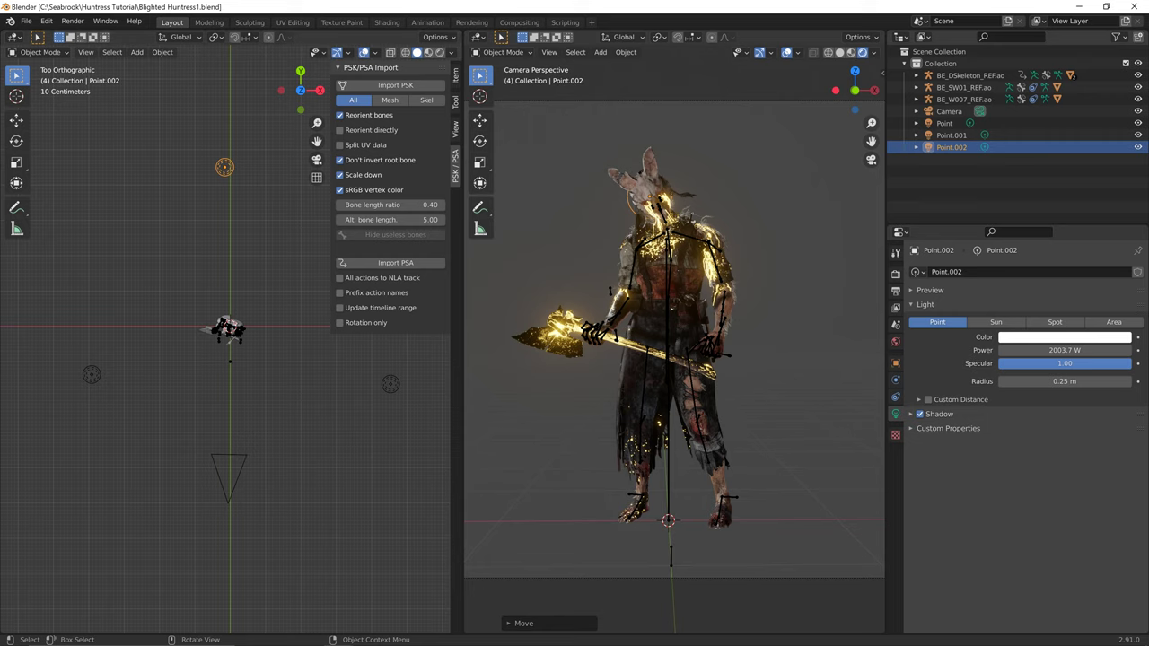
- Rearrange the workspace so the rendered camera viewport sits above a Nonlinear Animation editor
drag(466, 33, 440, 36)
key(ctrl+space)
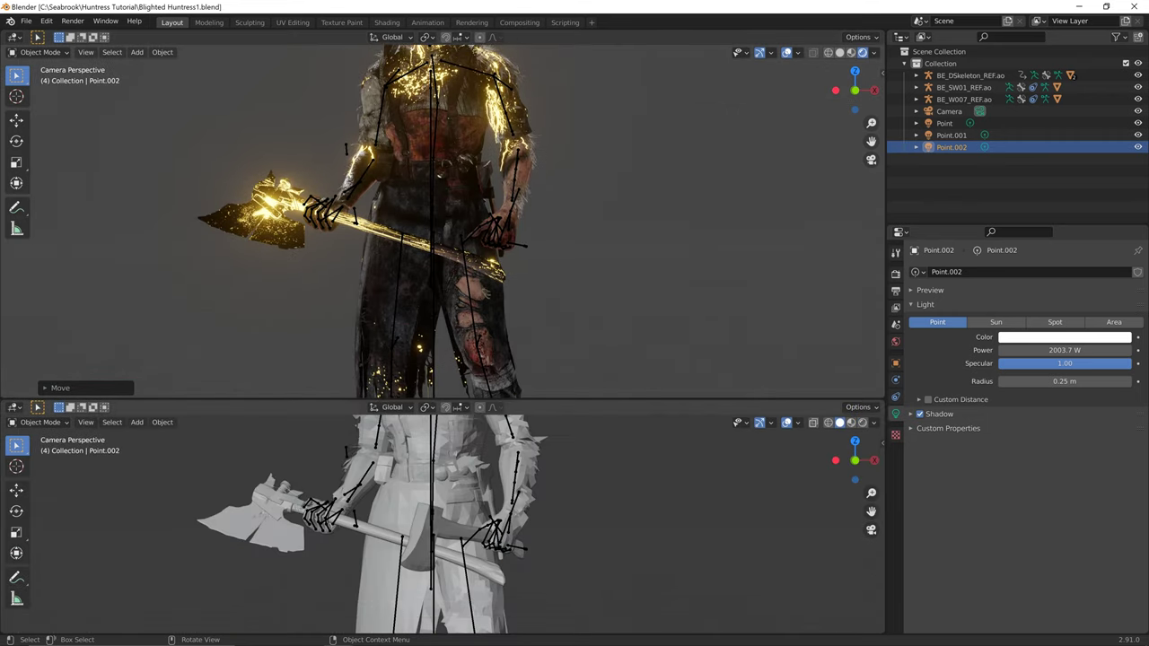
click(14, 407)
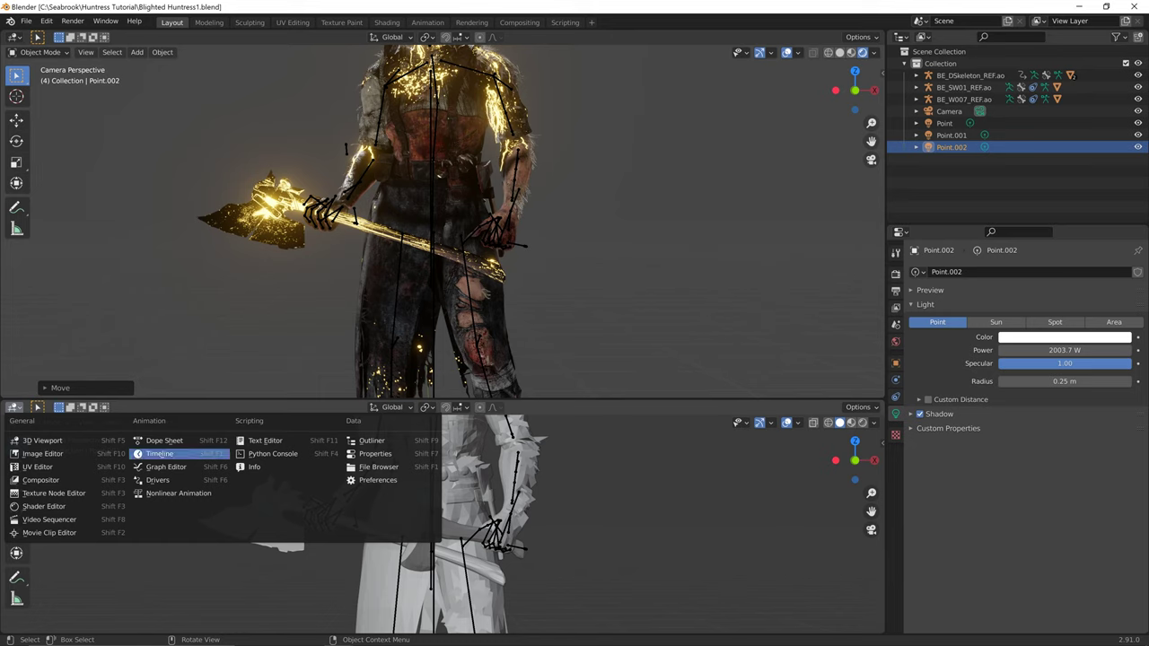
click(179, 493)
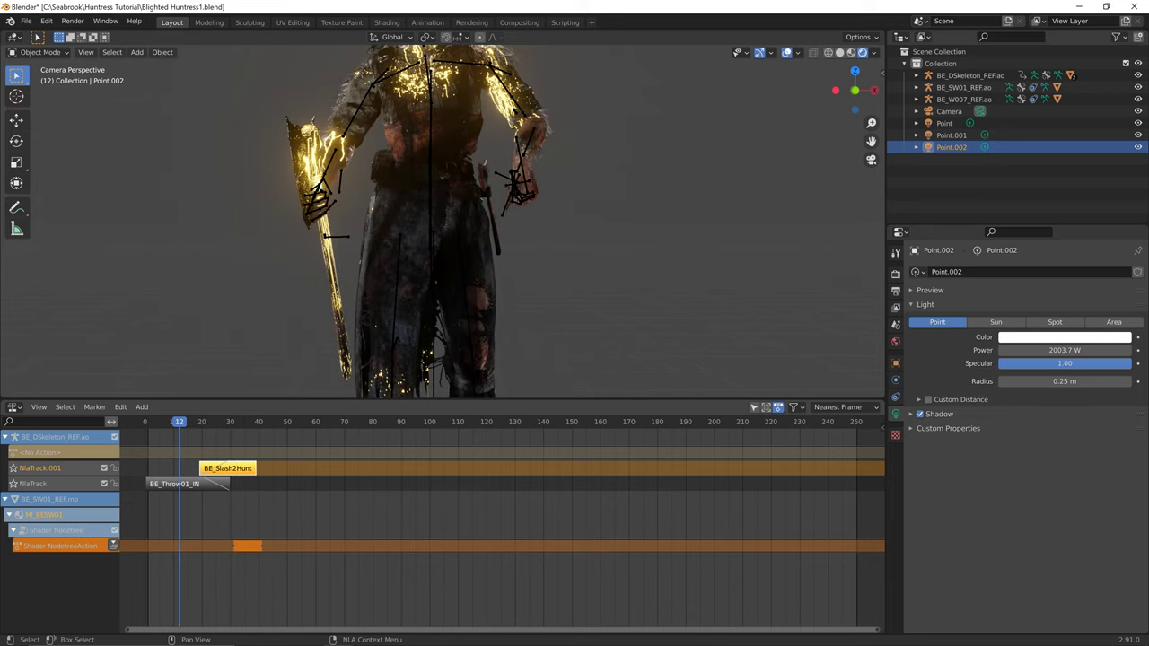
- Try to shift the BE_Slash2Hunt strip so it starts at frame 24
drag(3, 402, 9, 433)
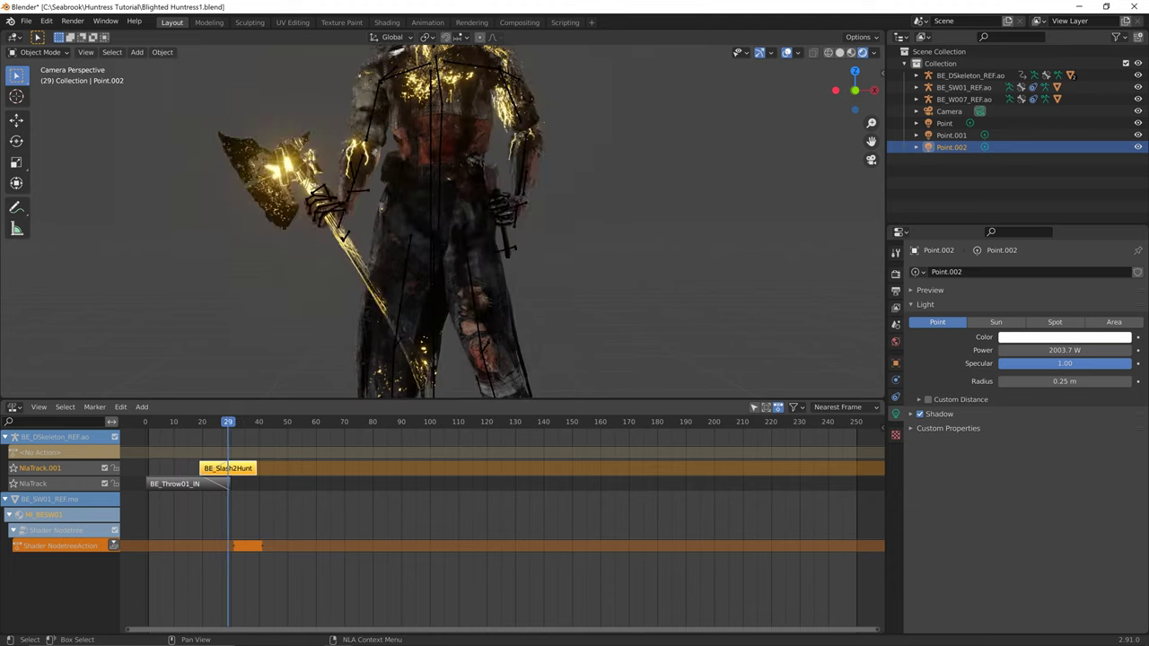
key(g)
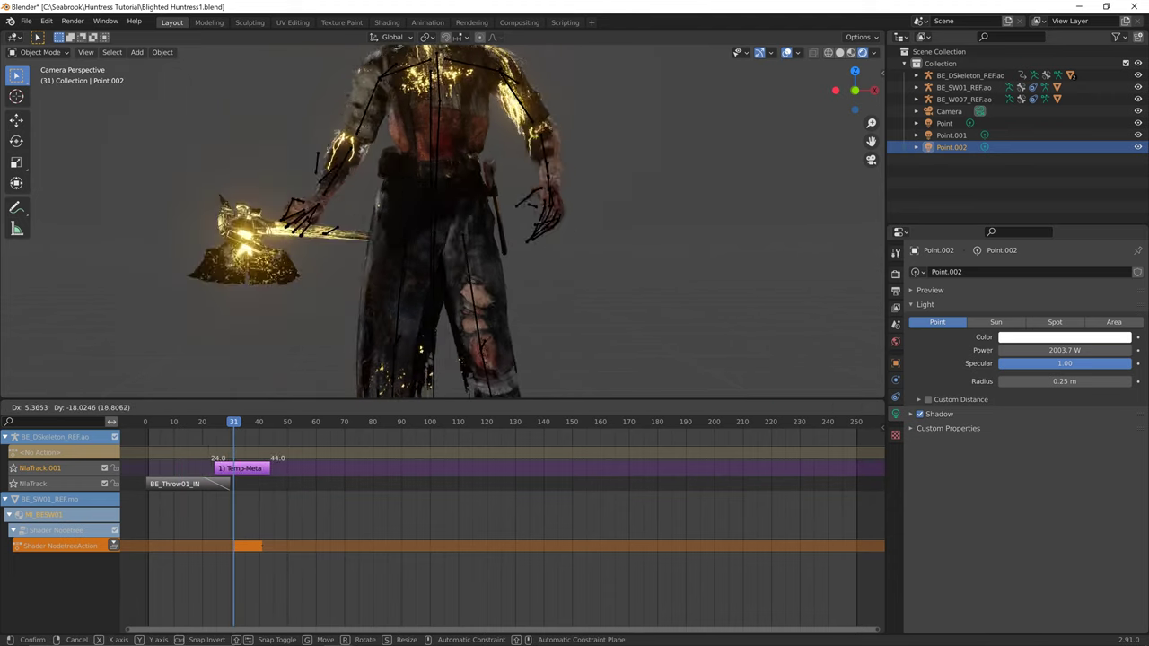
click(225, 433)
drag(223, 431, 232, 432)
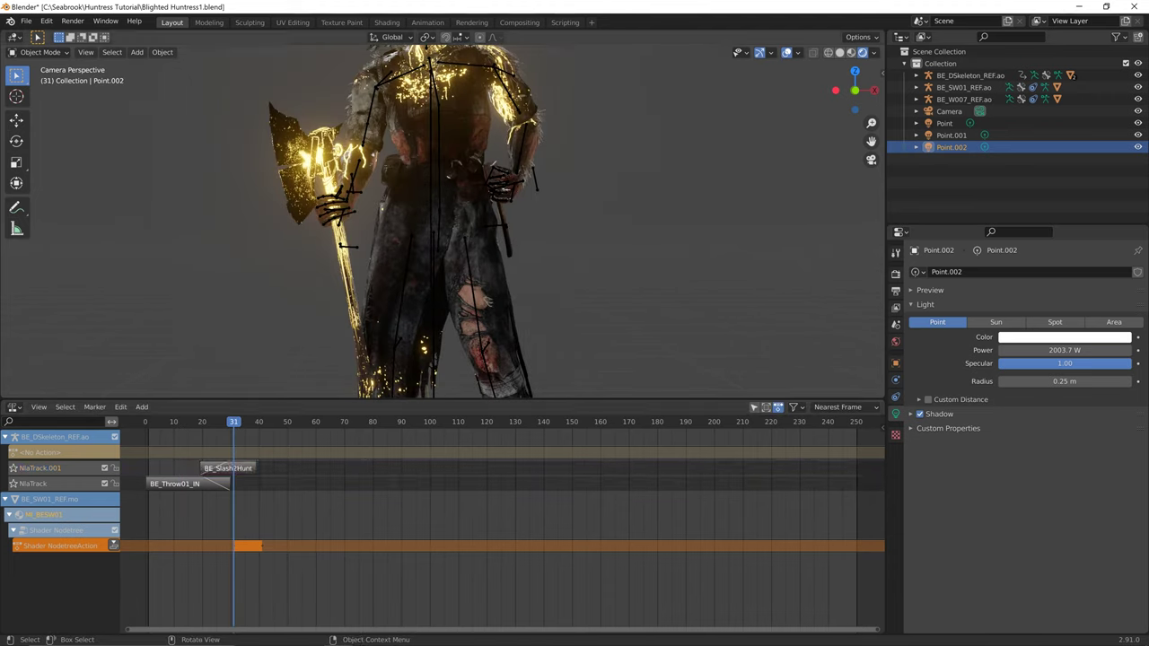
- Enlarge the camera viewport above the NLA editor so the whole camera frame fits in it
drag(2, 403, 16, 471)
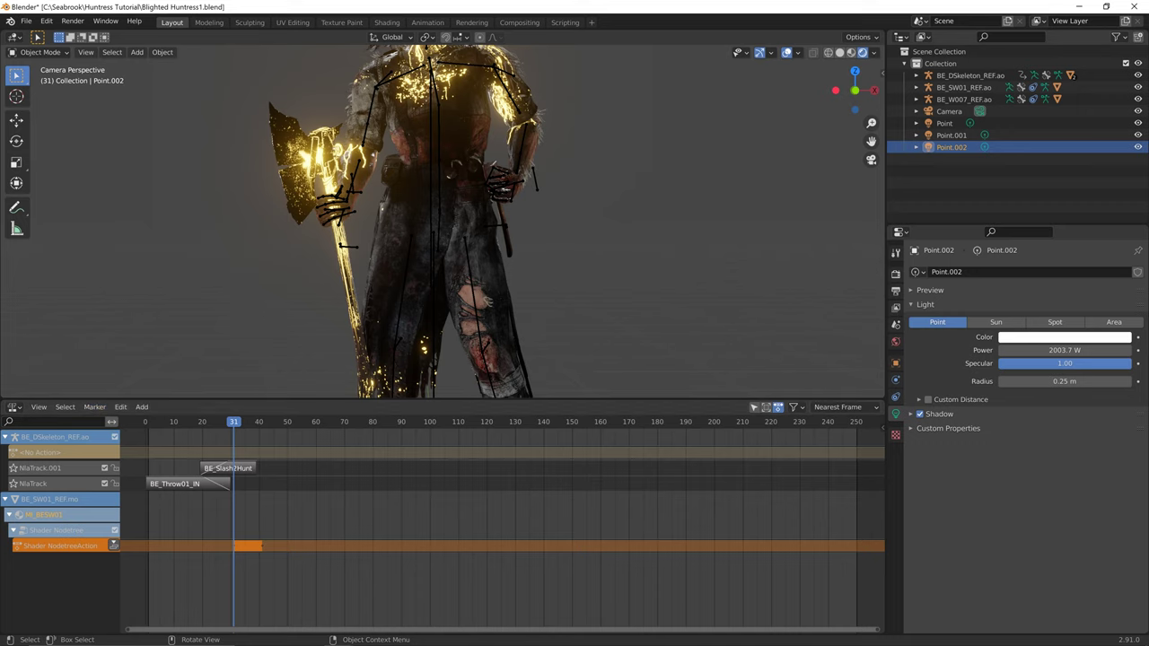
drag(95, 399, 95, 529)
scroll(442, 288, down, 4)
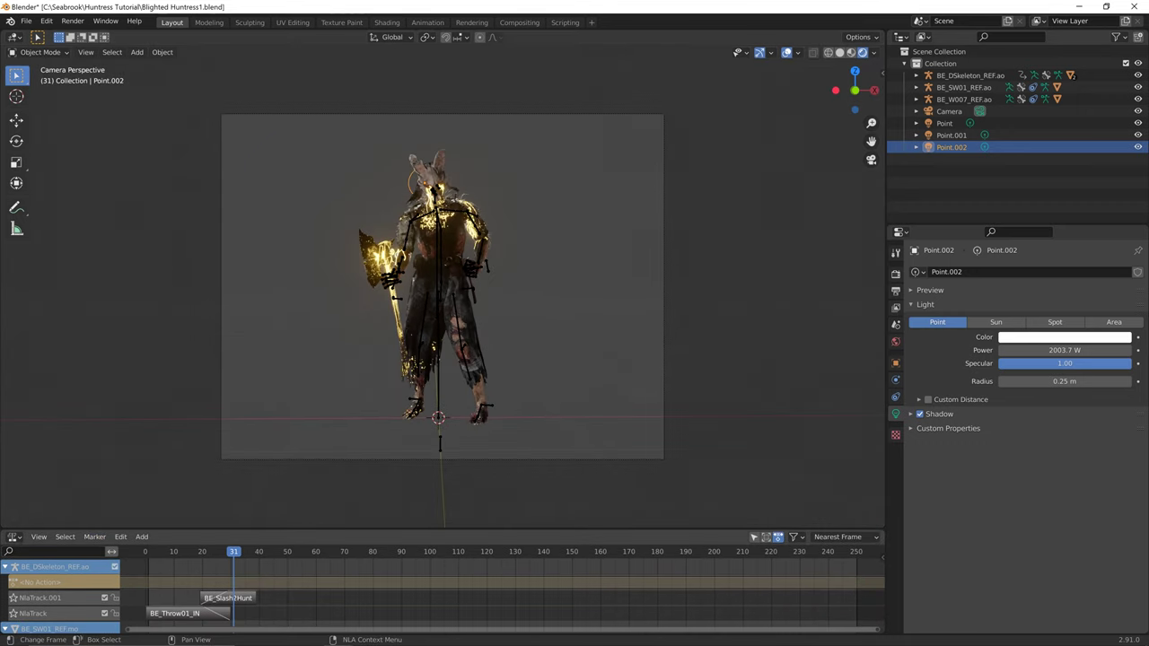
- Play the animation through the BE_Throw01_IN and BE_Slash2Hunt strips, then replay it from the start frame
click(168, 550)
key(space)
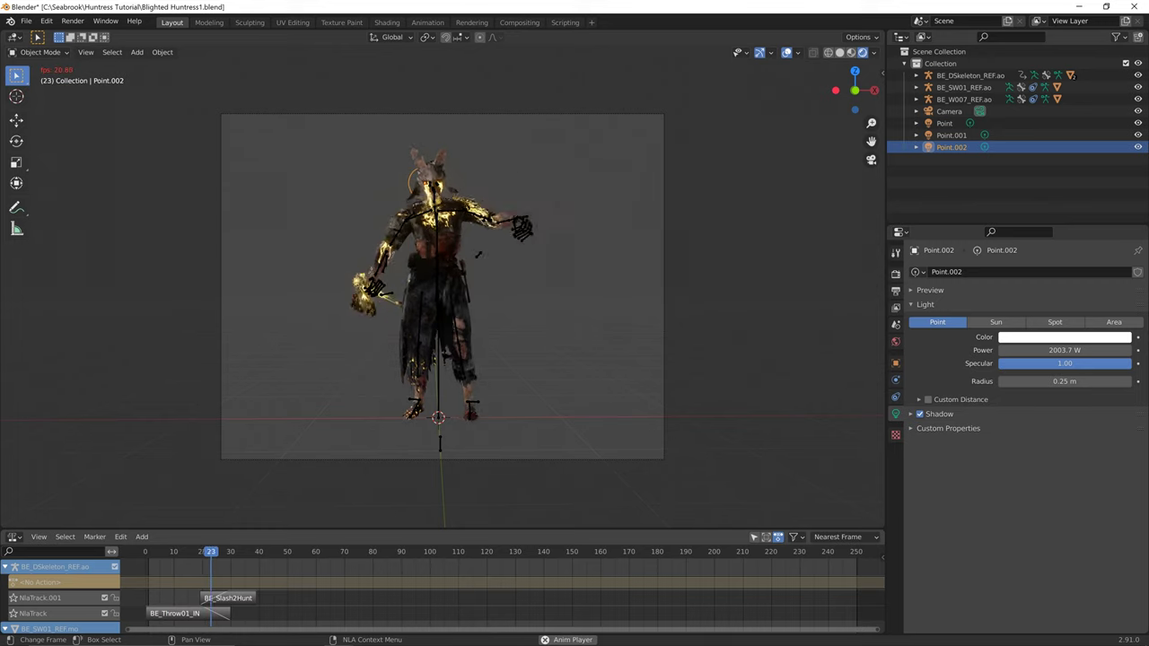
key(space)
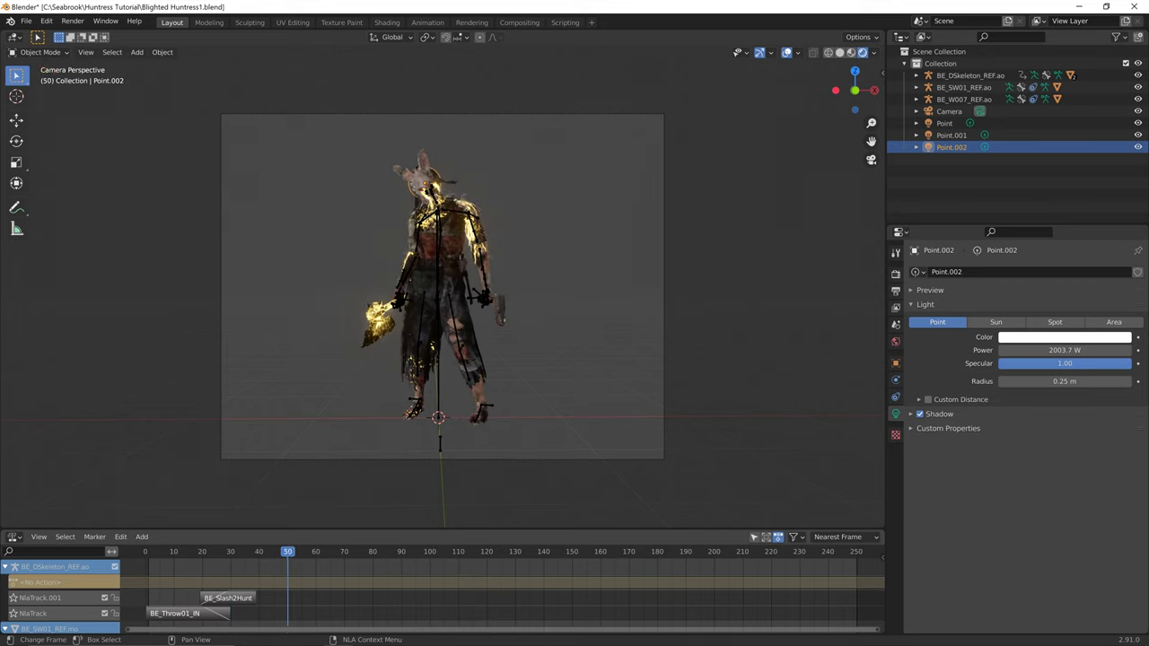
key(shift+Left)
key(space)
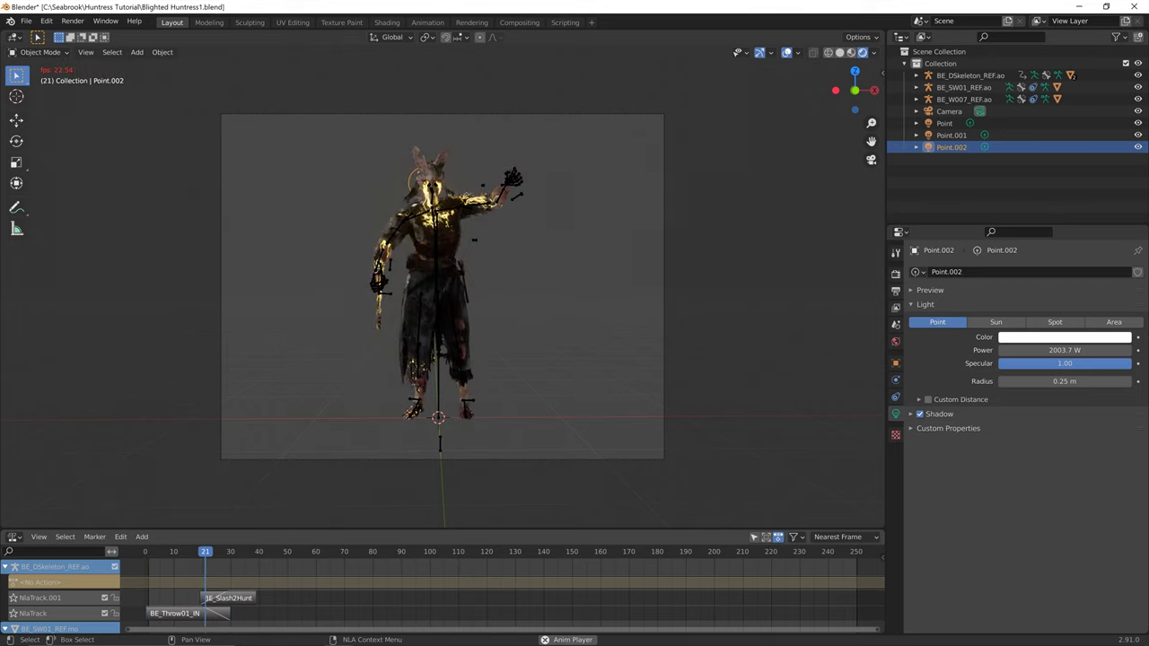
key(space)
- Step frame by frame through the overlap of the BE_Throw01_IN and BE_Slash2Hunt strips to examine the blend
drag(236, 552, 199, 552)
key(Right)
key(Right)
key(Right)
key(Right)
key(Right)
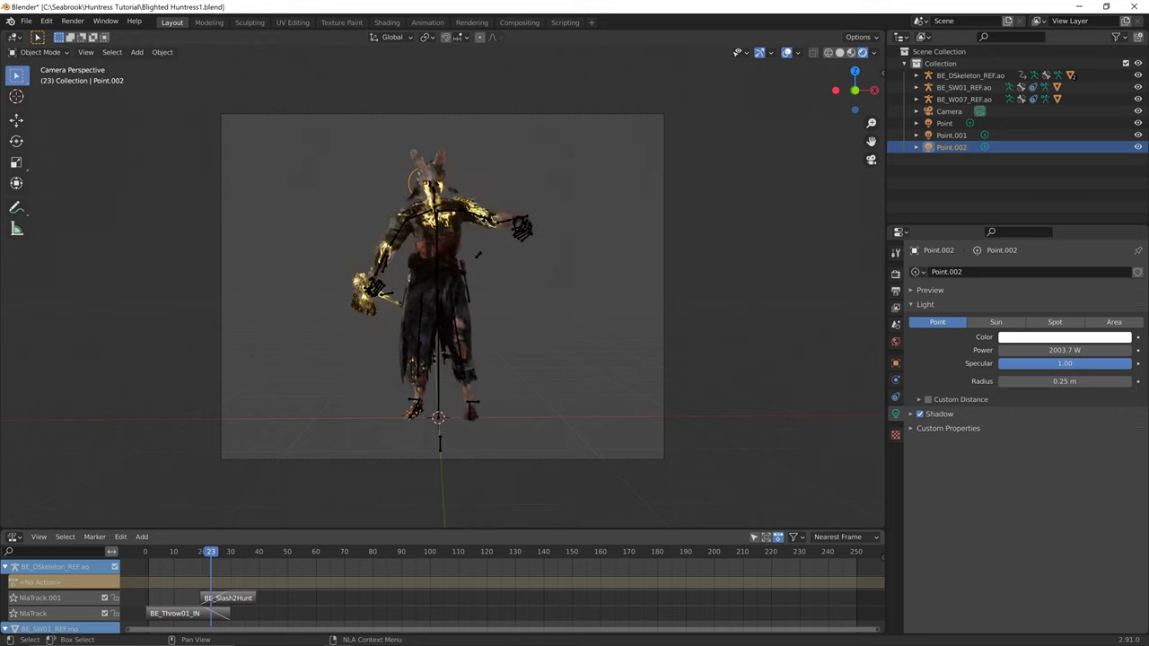
key(Left)
key(Left)
key(Left)
key(Left)
key(Left)
key(Left)
key(Left)
key(Left)
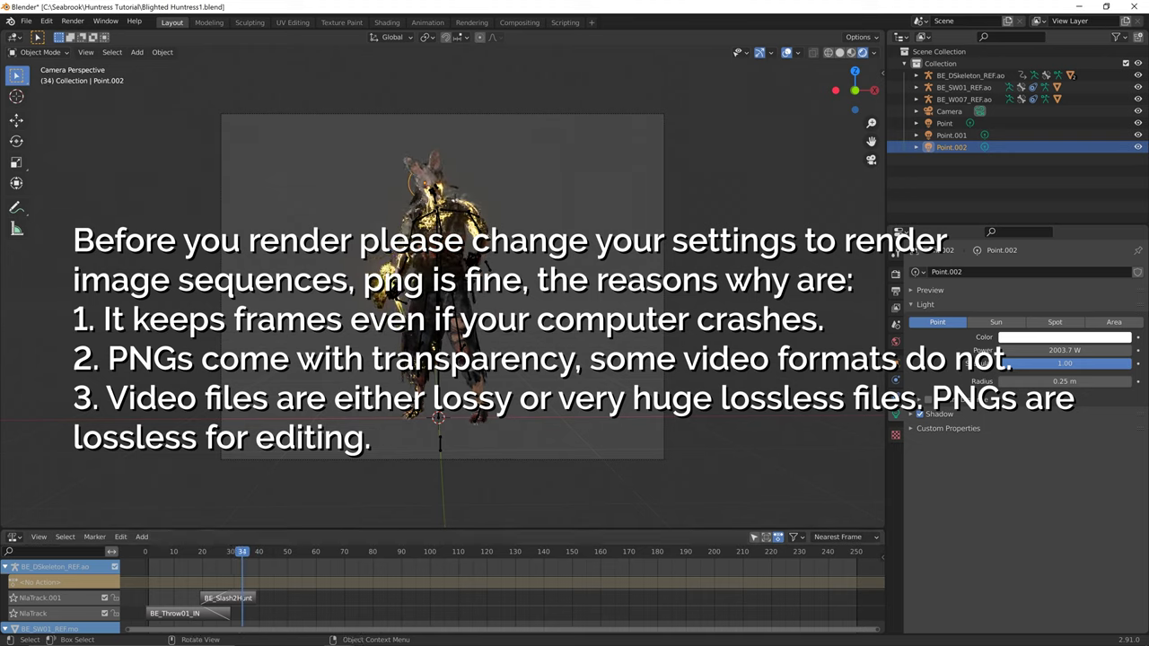
- Render frame 34 as a still image and close the render window after viewing it
click(71, 21)
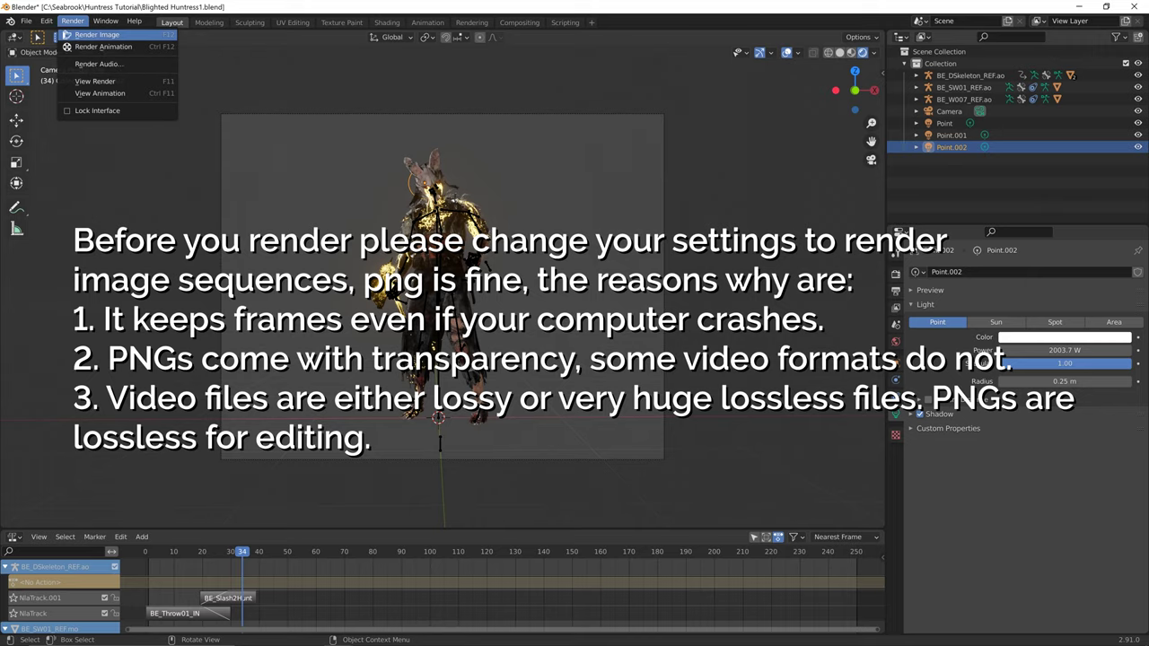
click(210, 162)
click(71, 21)
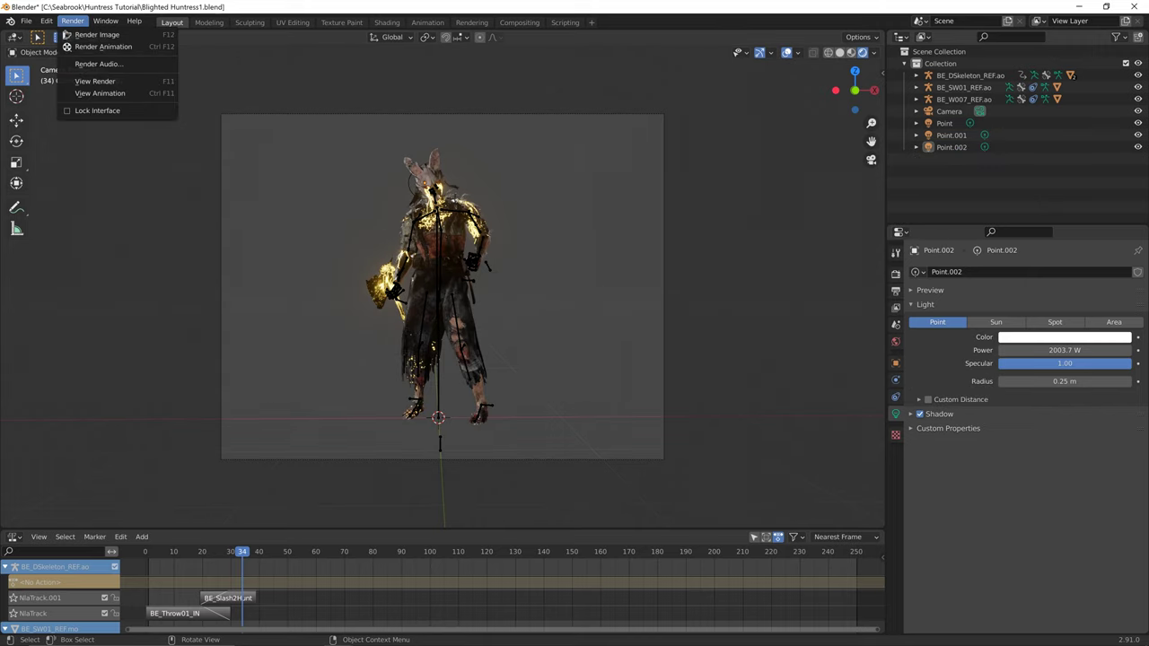
click(85, 35)
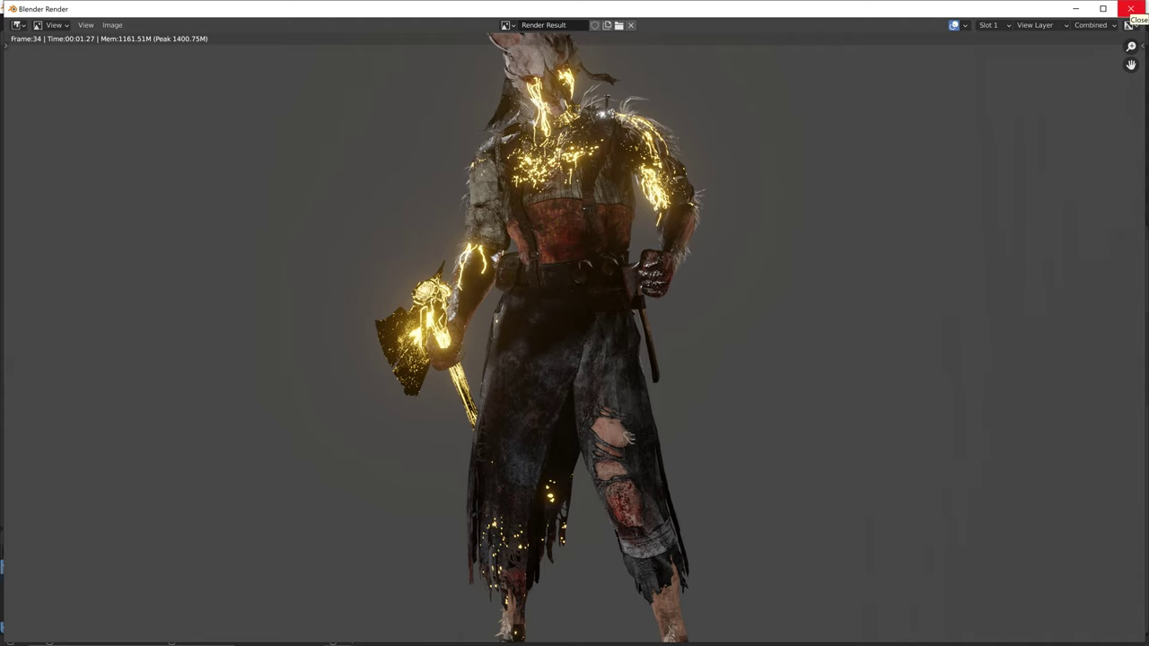
click(1130, 9)
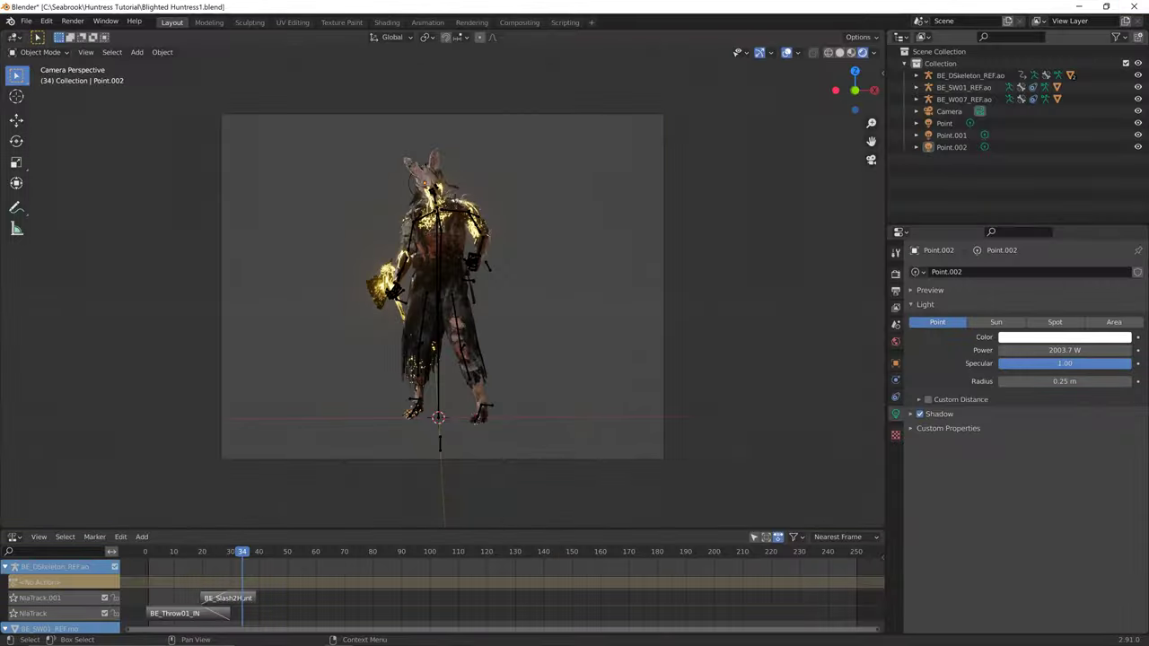
- Review the Eevee render settings and the output properties, including the resolution, frame range and file format
click(895, 273)
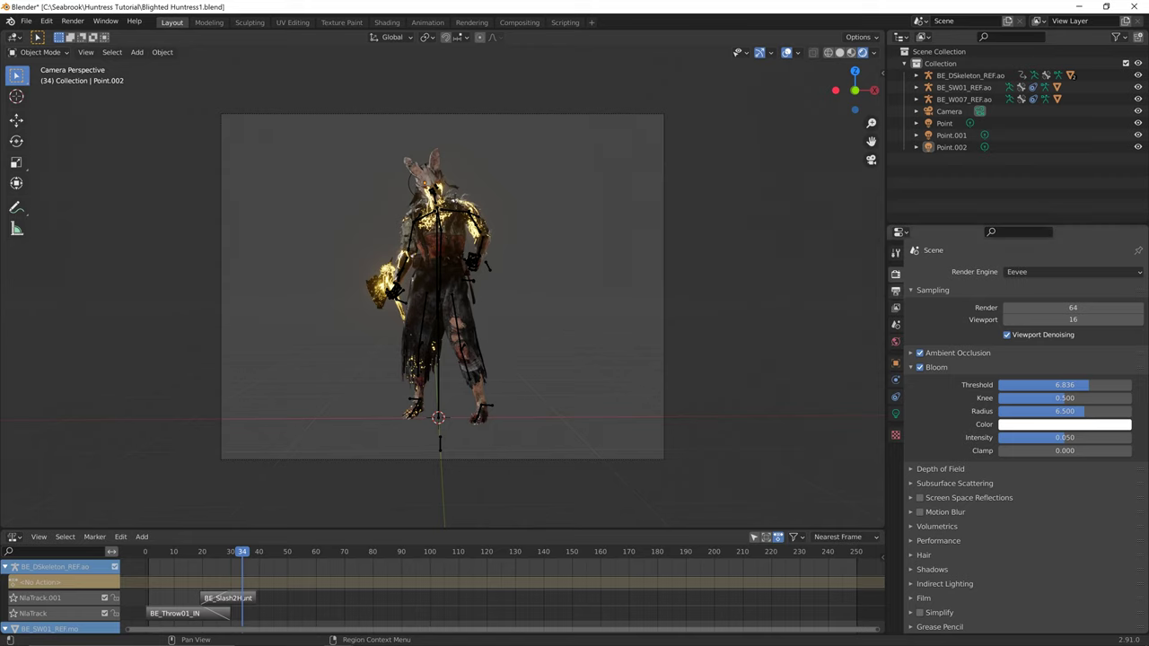
click(894, 253)
click(895, 291)
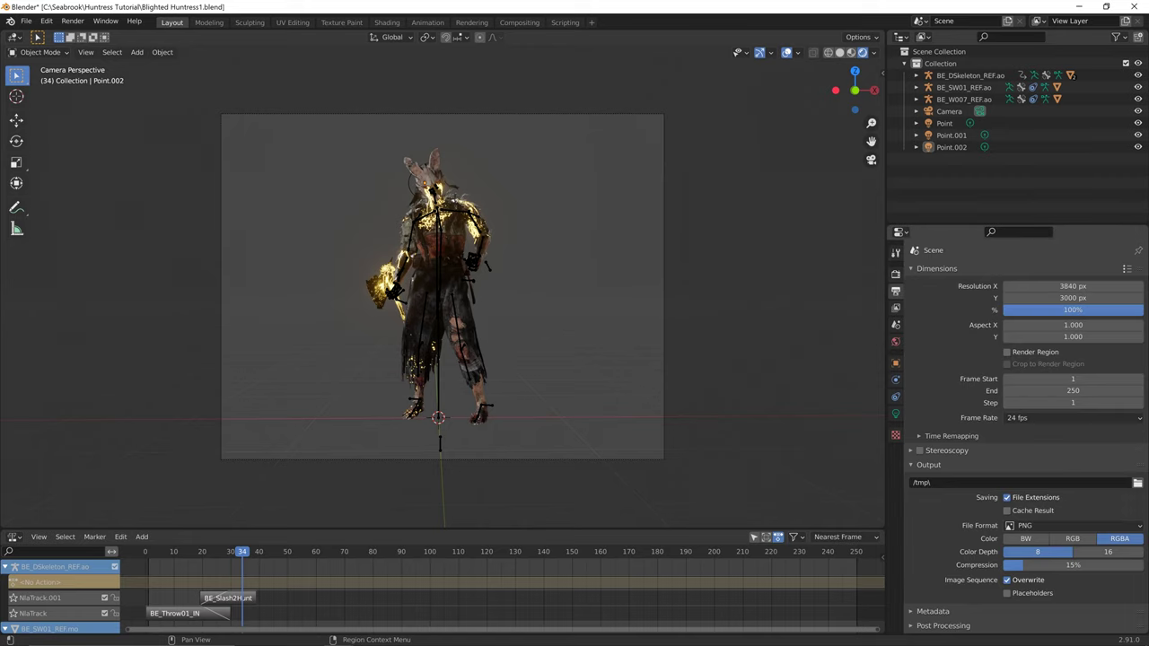
click(894, 273)
click(895, 291)
click(1072, 286)
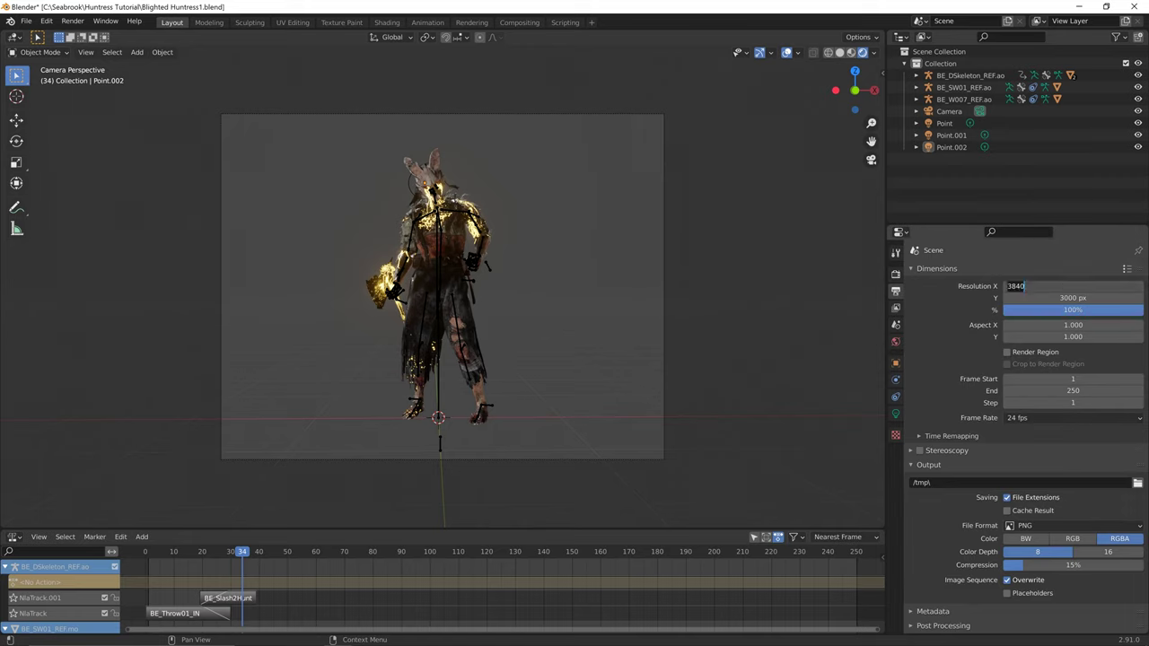
key(Return)
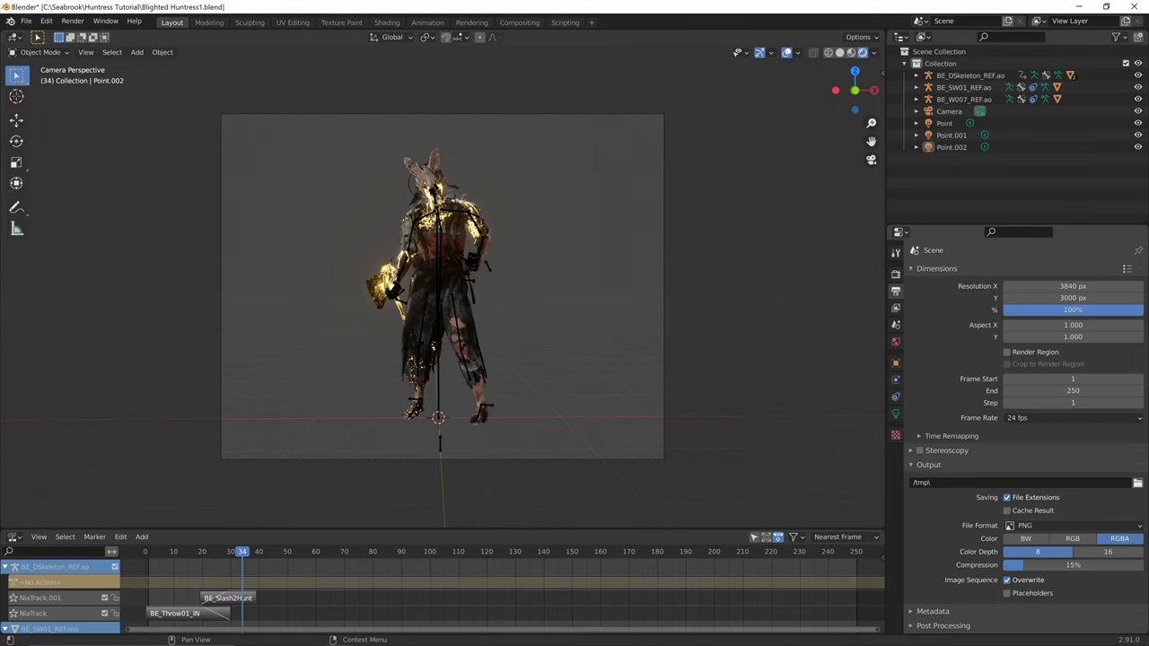